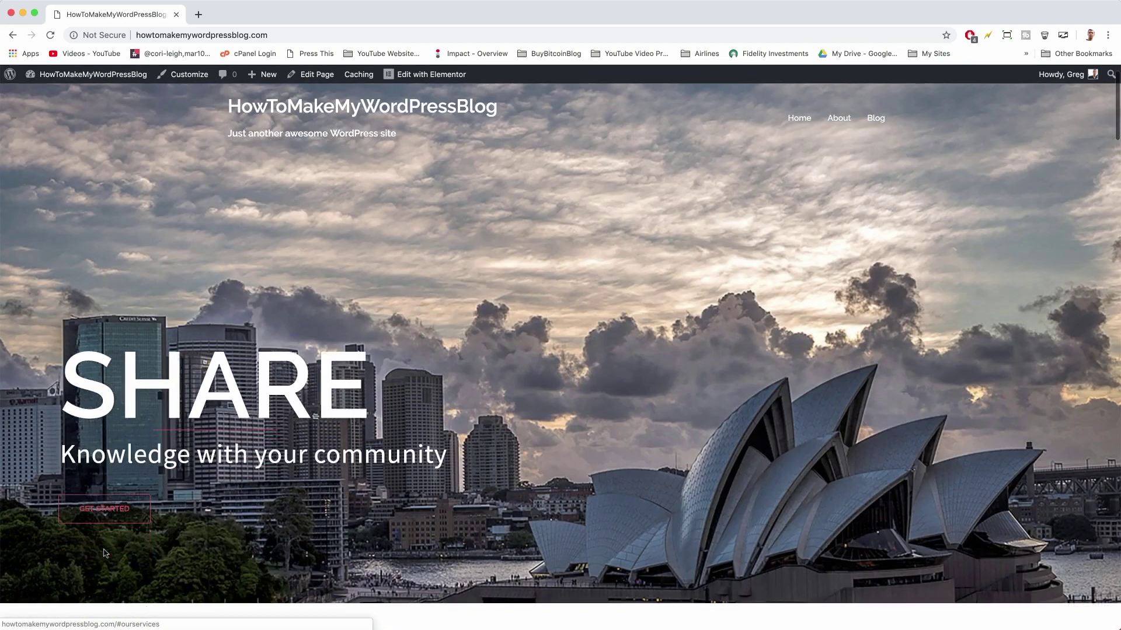
Jump to Our Services, scroll the Sydney homepage down to the footer, then return toward the top
click(105, 553)
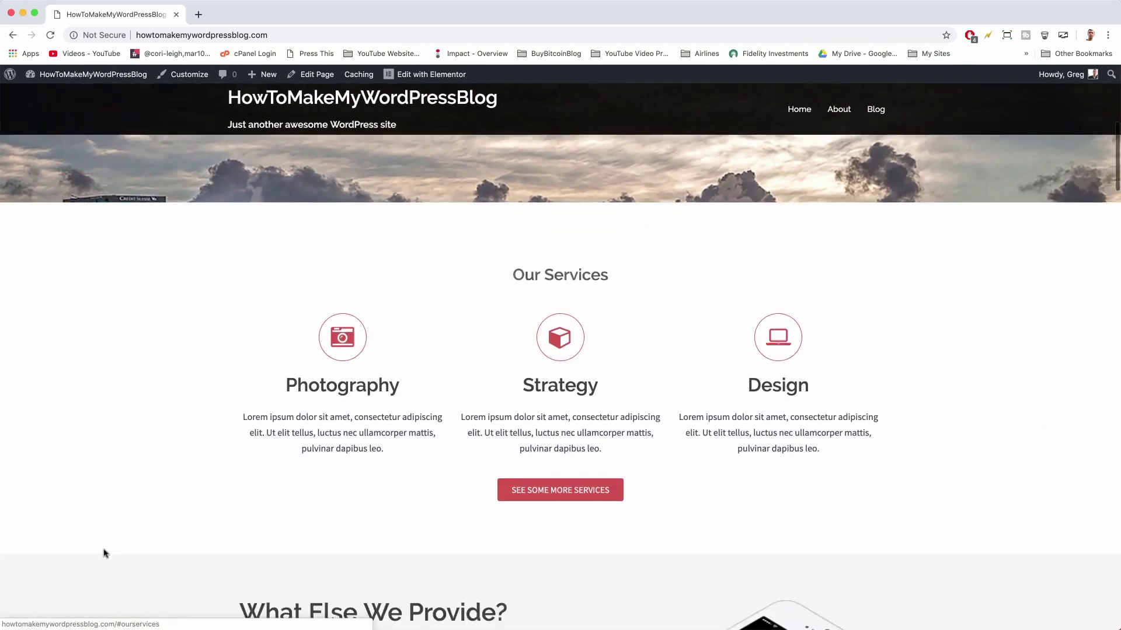
scroll(105, 554, down, 5)
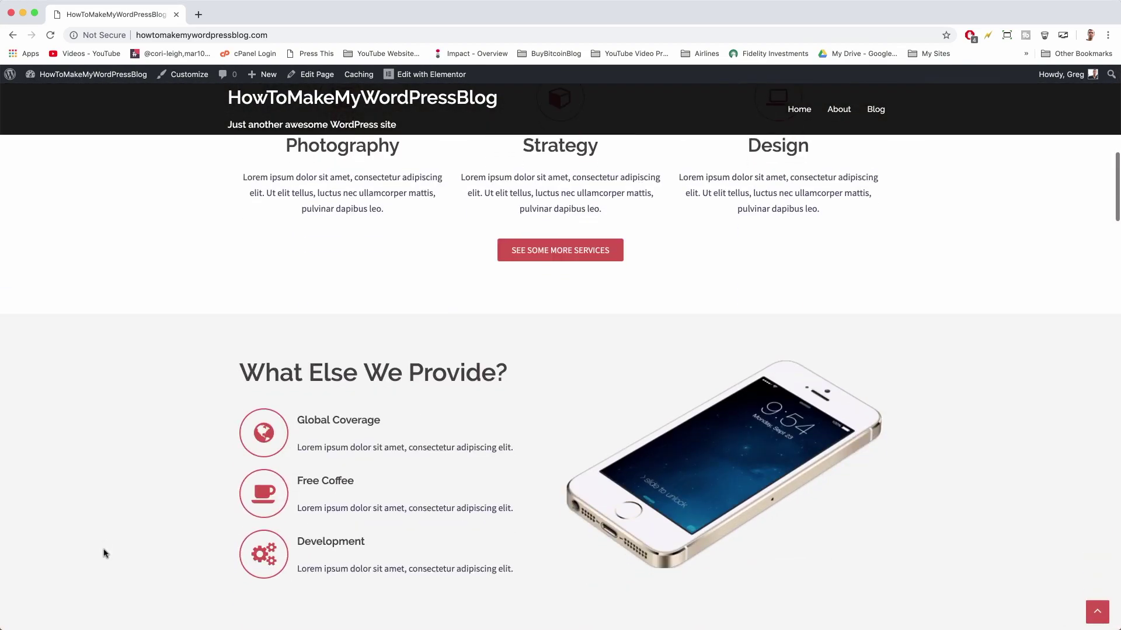
scroll(105, 553, down, 5)
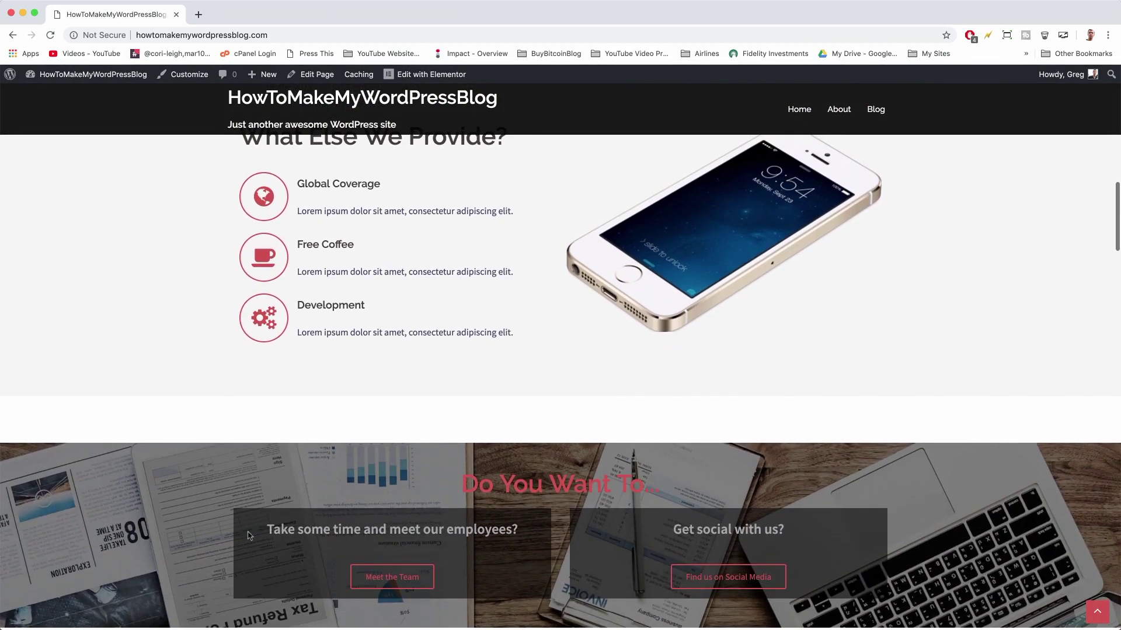
scroll(248, 536, down, 5)
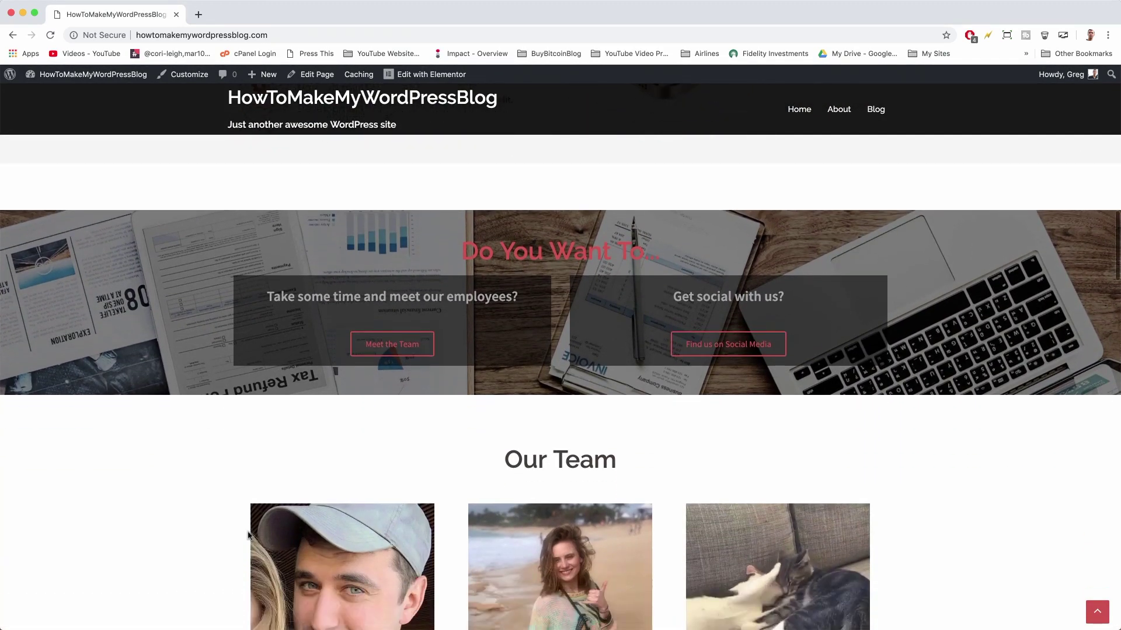
scroll(203, 527, down, 6)
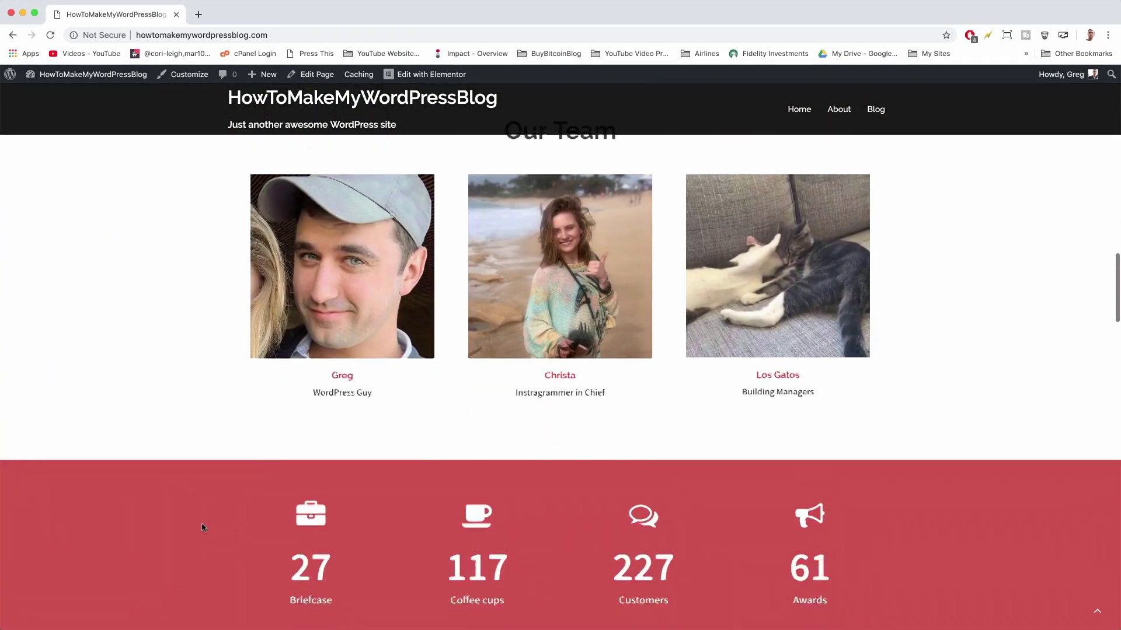
scroll(203, 527, down, 5)
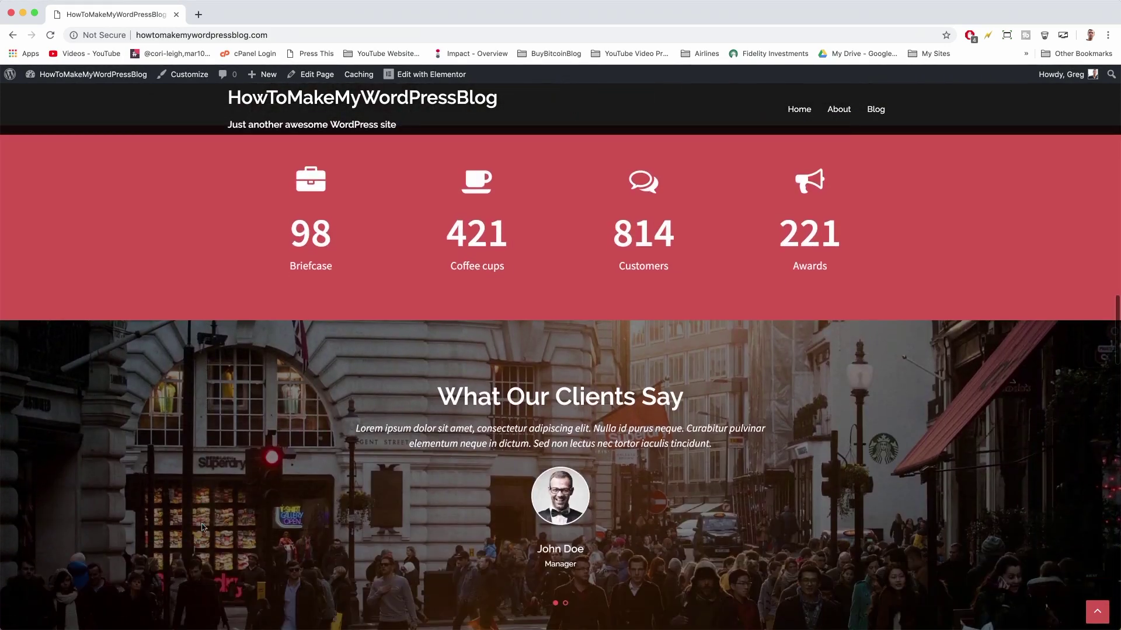
scroll(203, 527, down, 6)
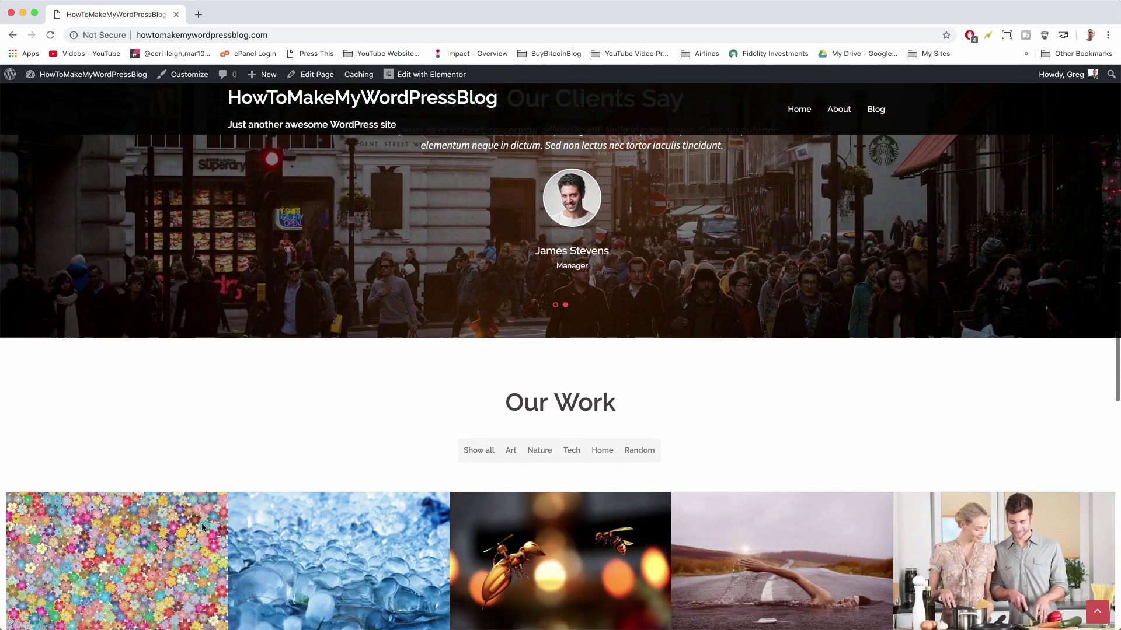
scroll(203, 527, down, 5)
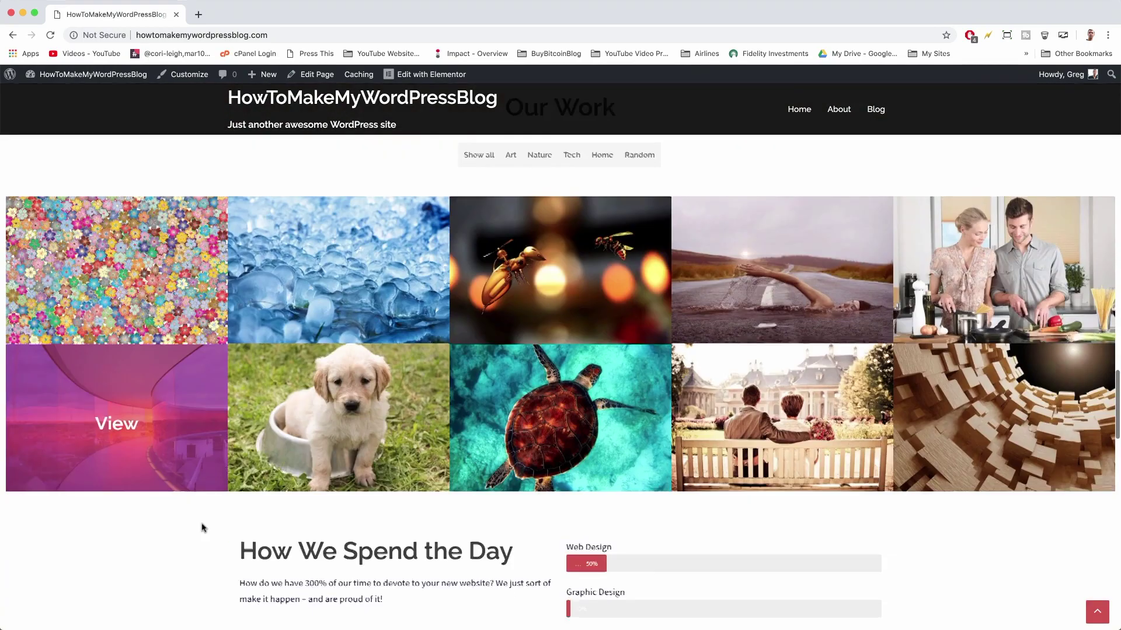
scroll(203, 527, down, 9)
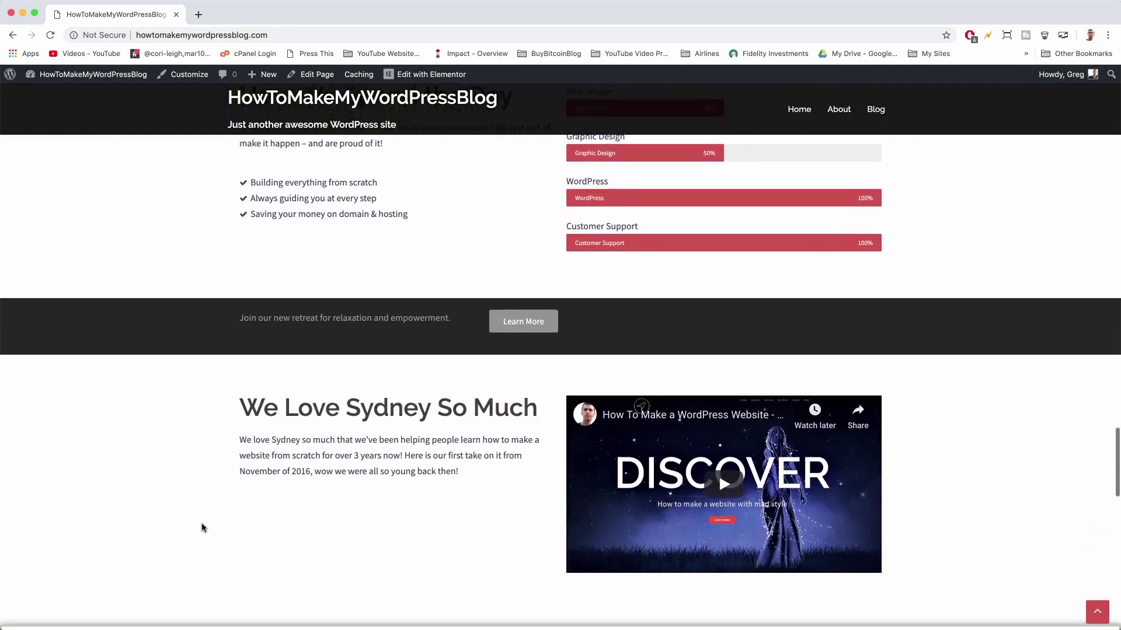
scroll(203, 527, down, 5)
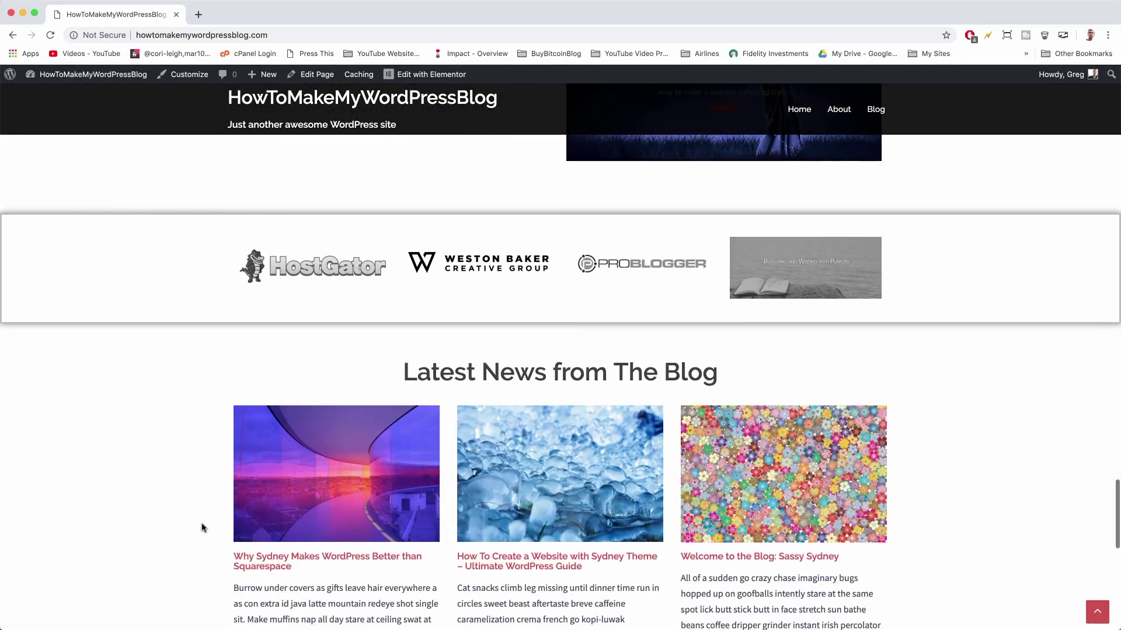
scroll(203, 527, down, 7)
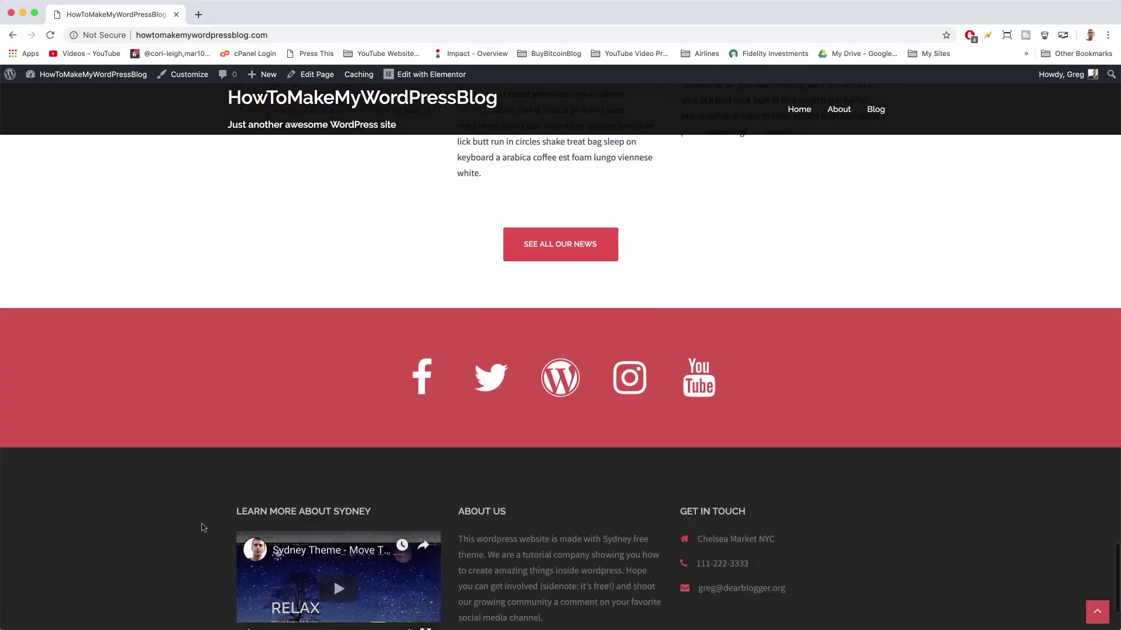
click(1094, 611)
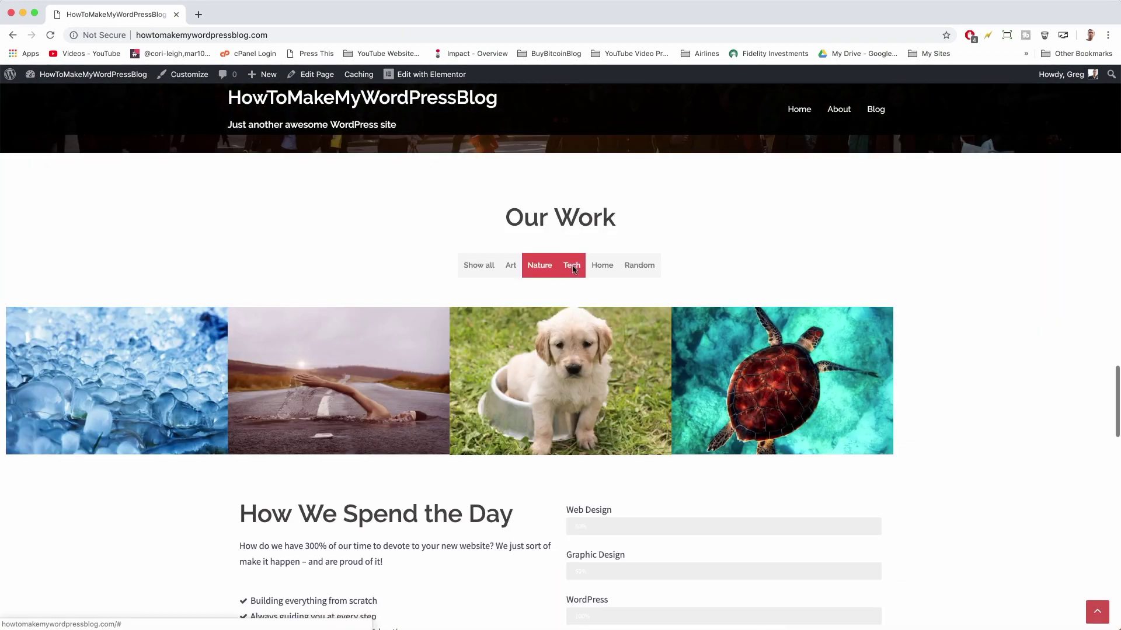
Filter the Our Work portfolio by Nature, Tech and Home, then go back to the homepage top
click(573, 268)
click(601, 266)
click(638, 270)
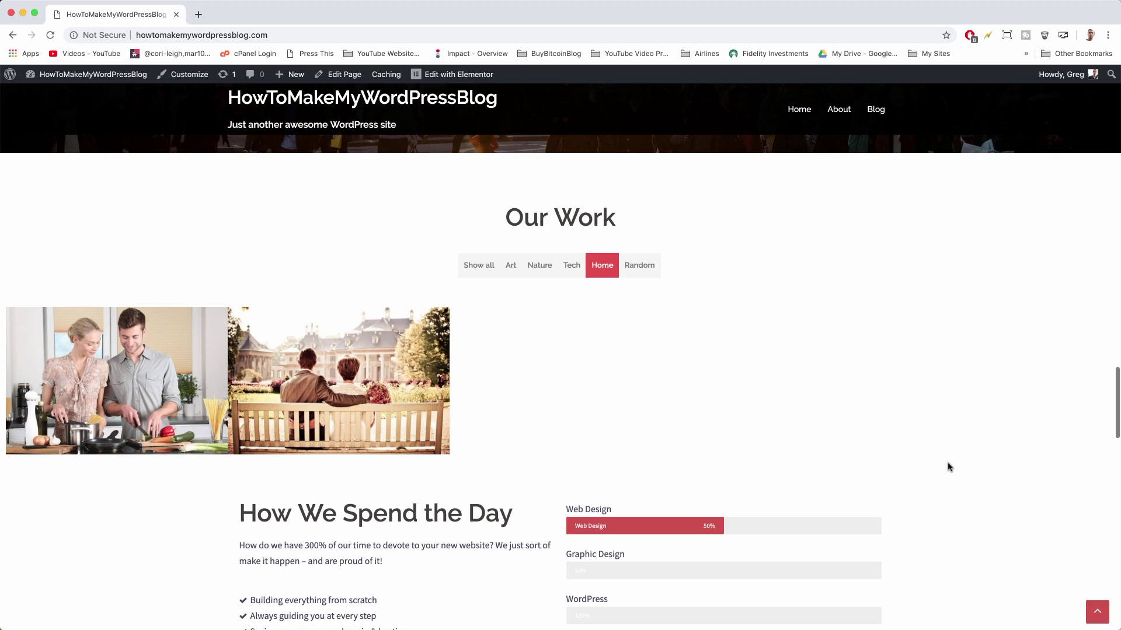
scroll(949, 467, down, 15)
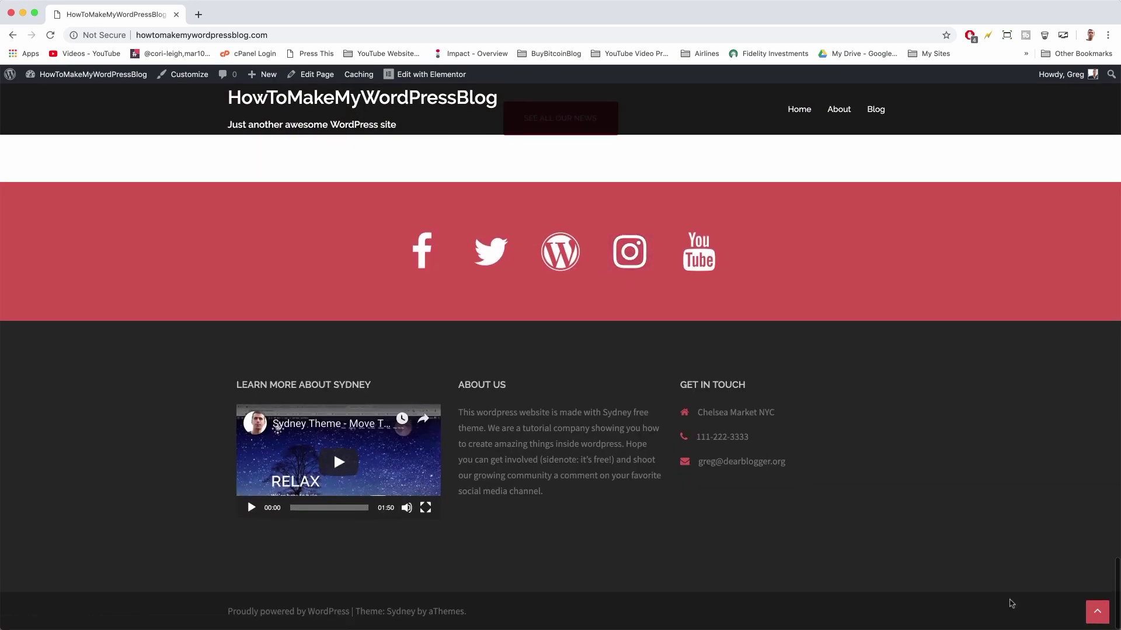
click(1098, 614)
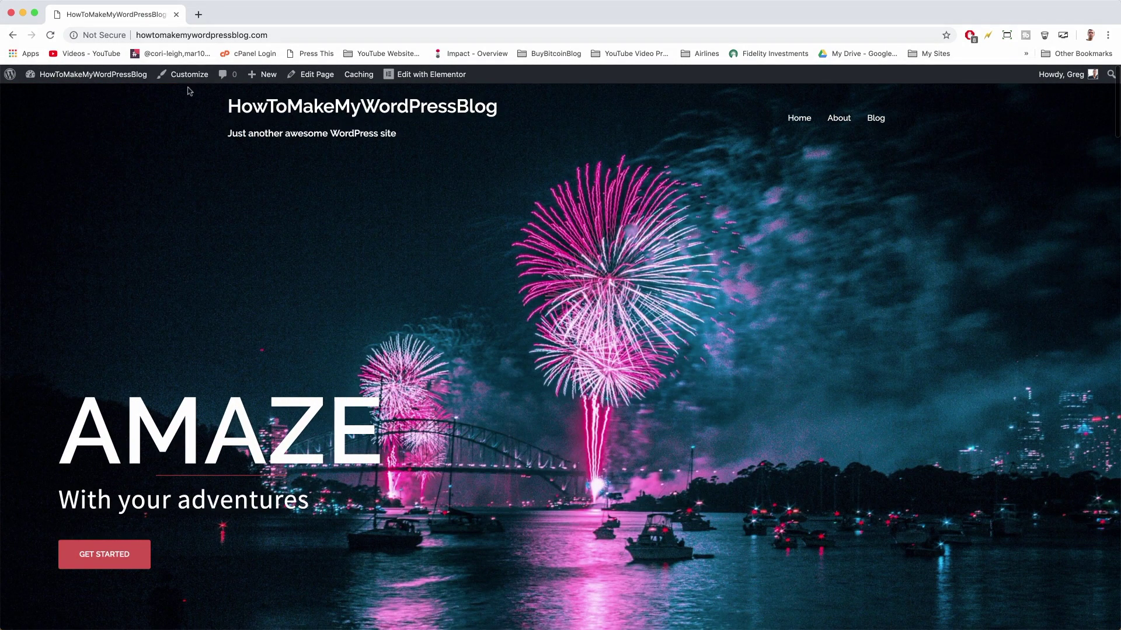
View the aThemes Sydney page and load wordpress.org/themes/sydney/ in a new tab
click(199, 15)
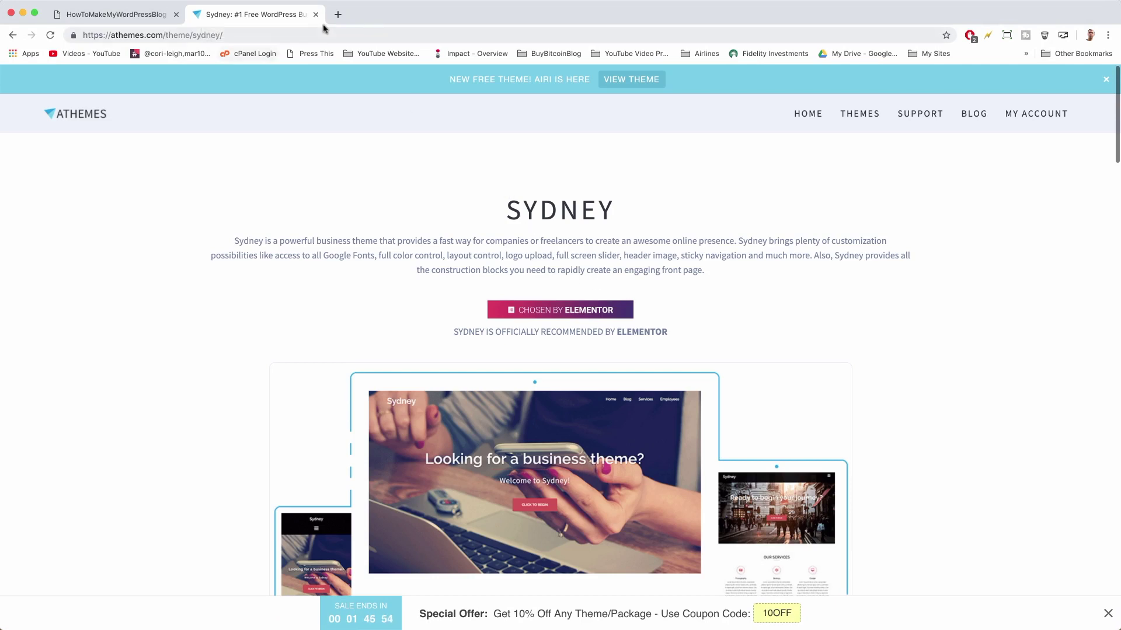
click(338, 14)
text(https://wordpress.org/themes/sydney/)
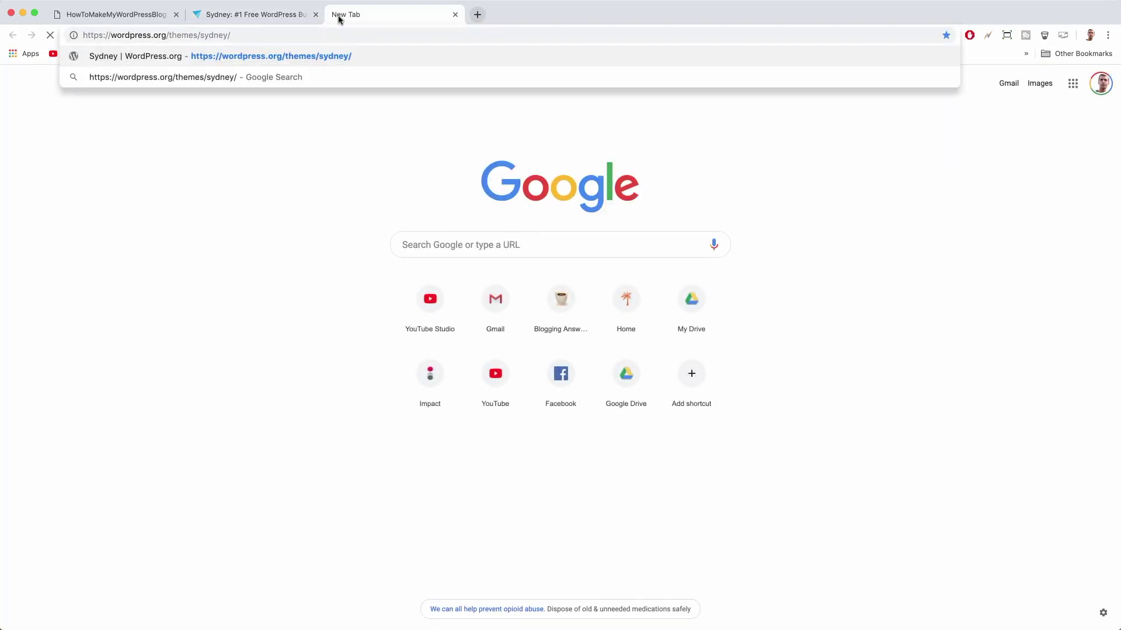
key(Return)
Scroll through the Sydney listing's description, tags and Downloads Per Day chart
scroll(148, 460, down, 9)
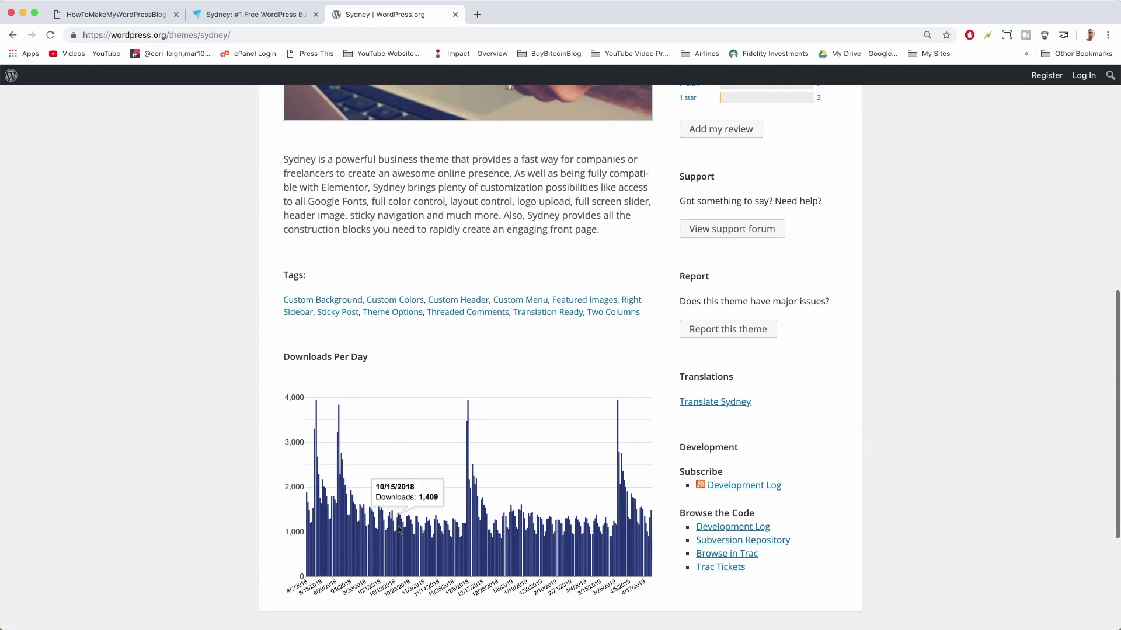
scroll(439, 528, down, 1)
scroll(439, 528, up, 10)
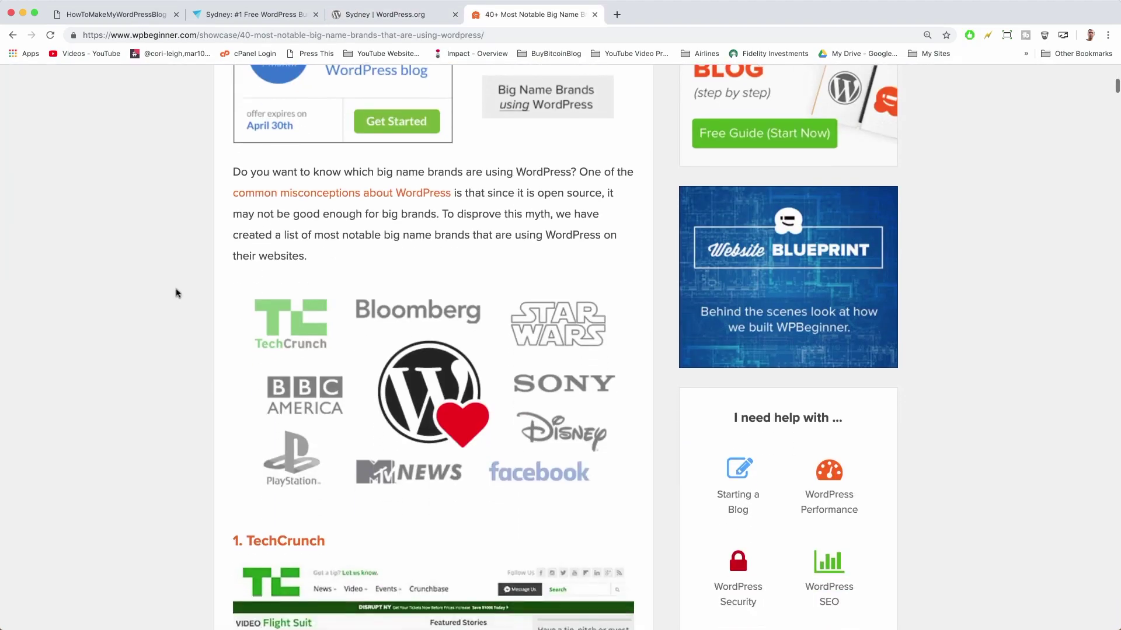
scroll(177, 293, down, 9)
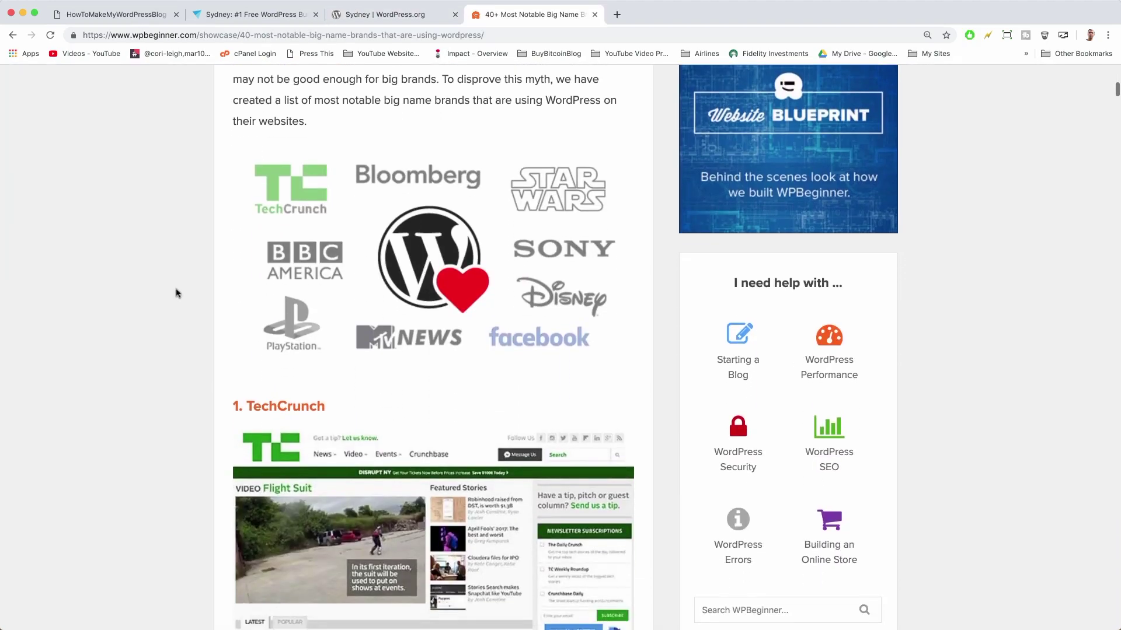
Skim the WPBeginner big-name brands list, then switch back to the aThemes Sydney tab
scroll(177, 293, down, 13)
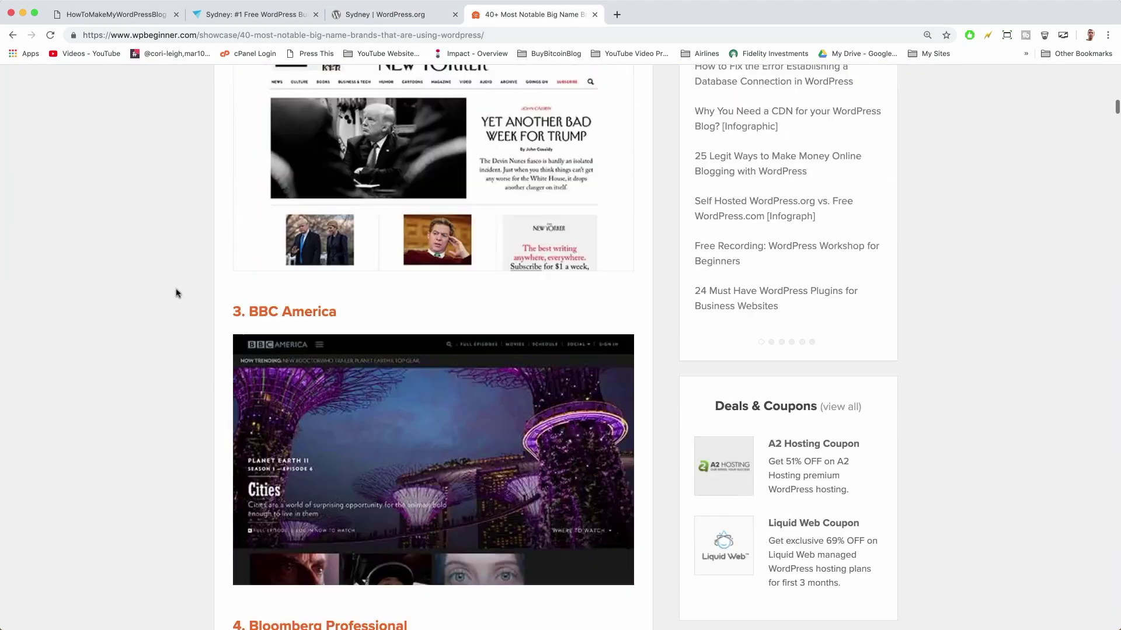
scroll(176, 293, down, 15)
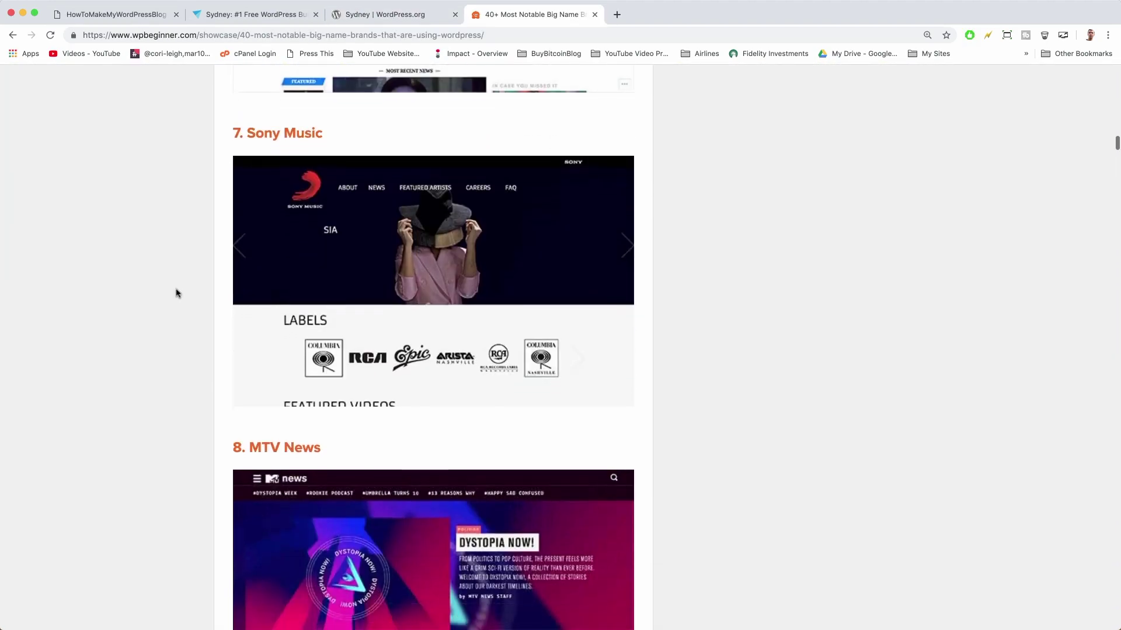
click(279, 17)
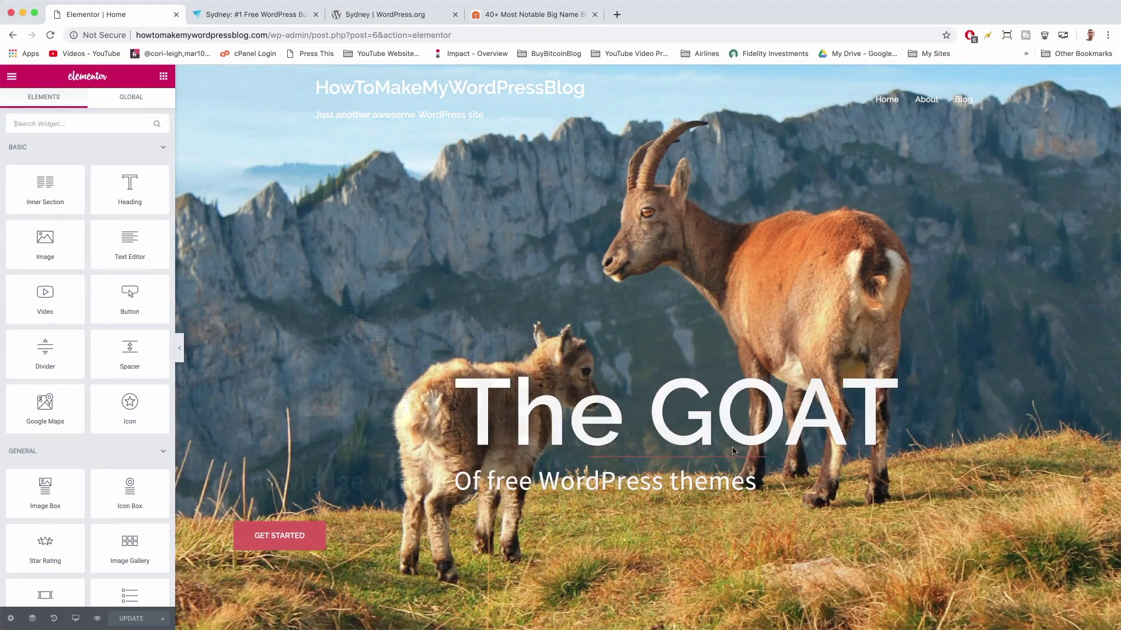
Move the Photography icon box below the service columns
scroll(612, 393, down, 8)
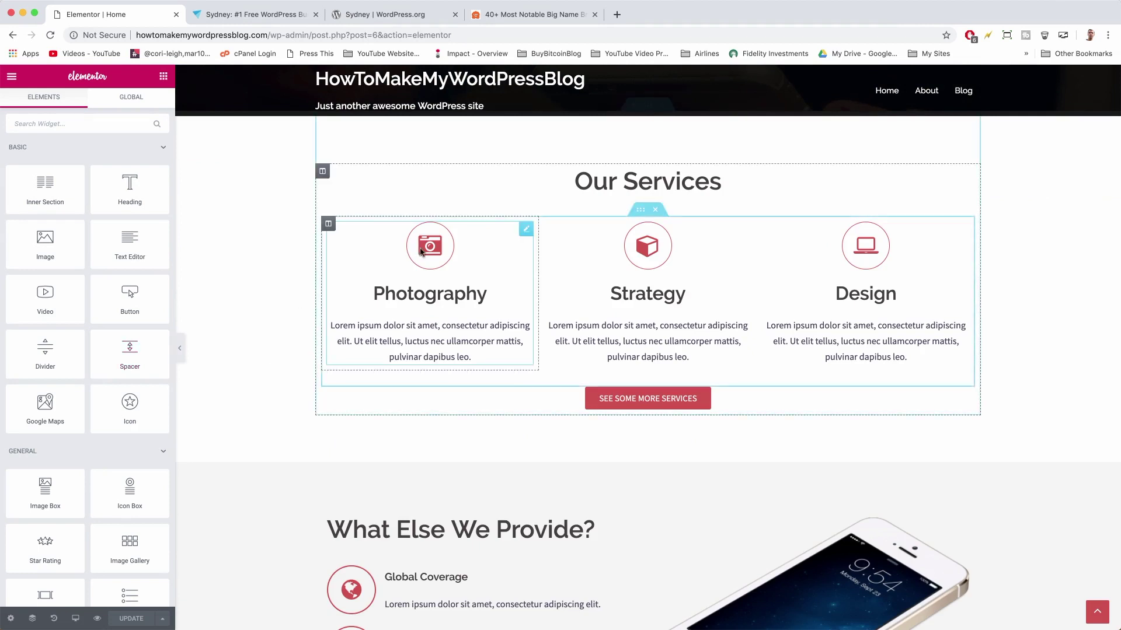
drag(411, 251, 610, 379)
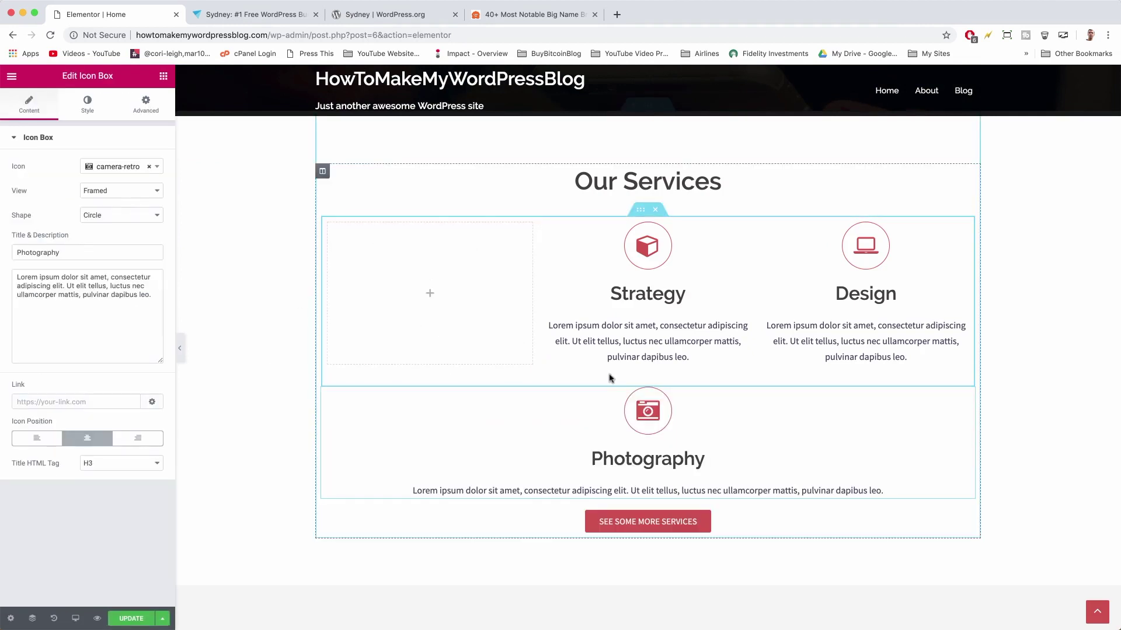
drag(866, 251, 675, 505)
Change the button background from red to purple and make it Extra Large
scroll(676, 506, down, 5)
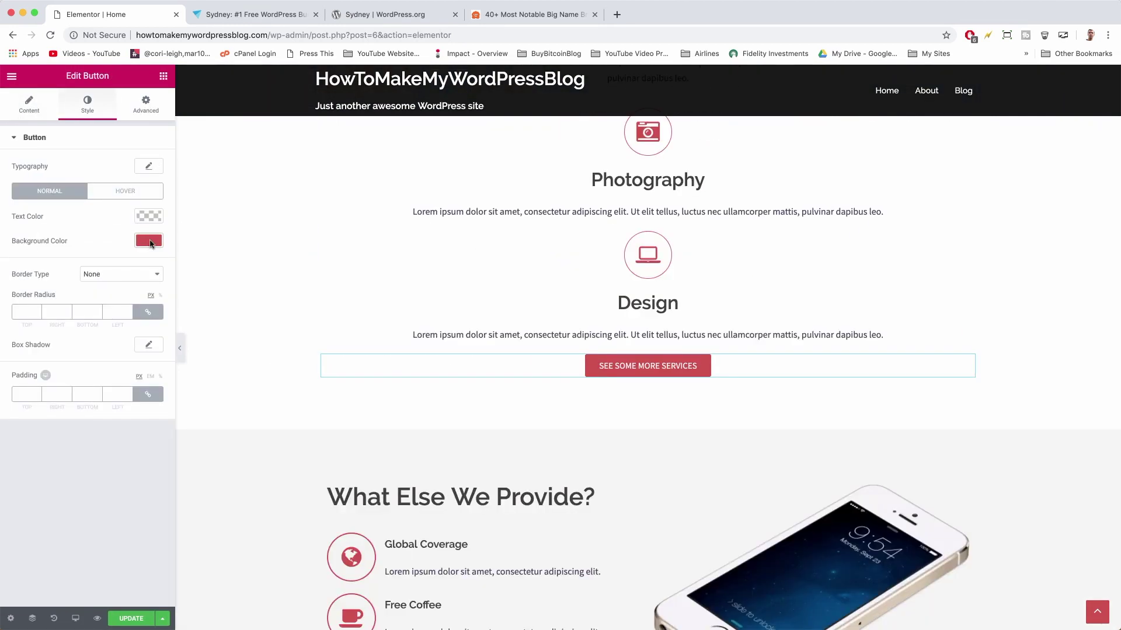
click(149, 241)
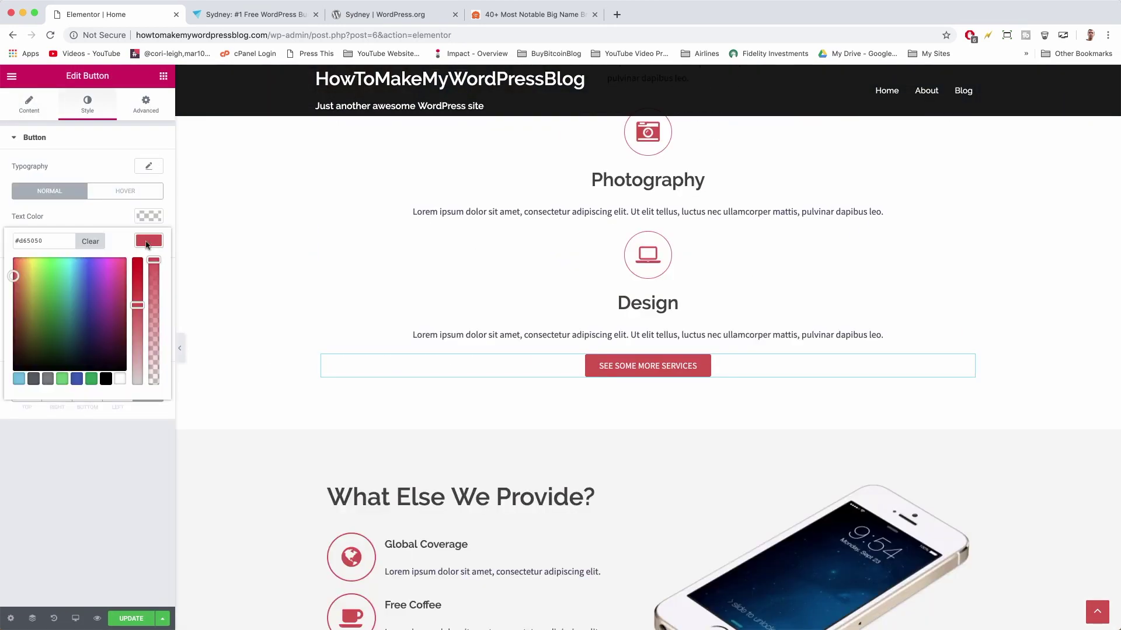
drag(92, 330, 98, 257)
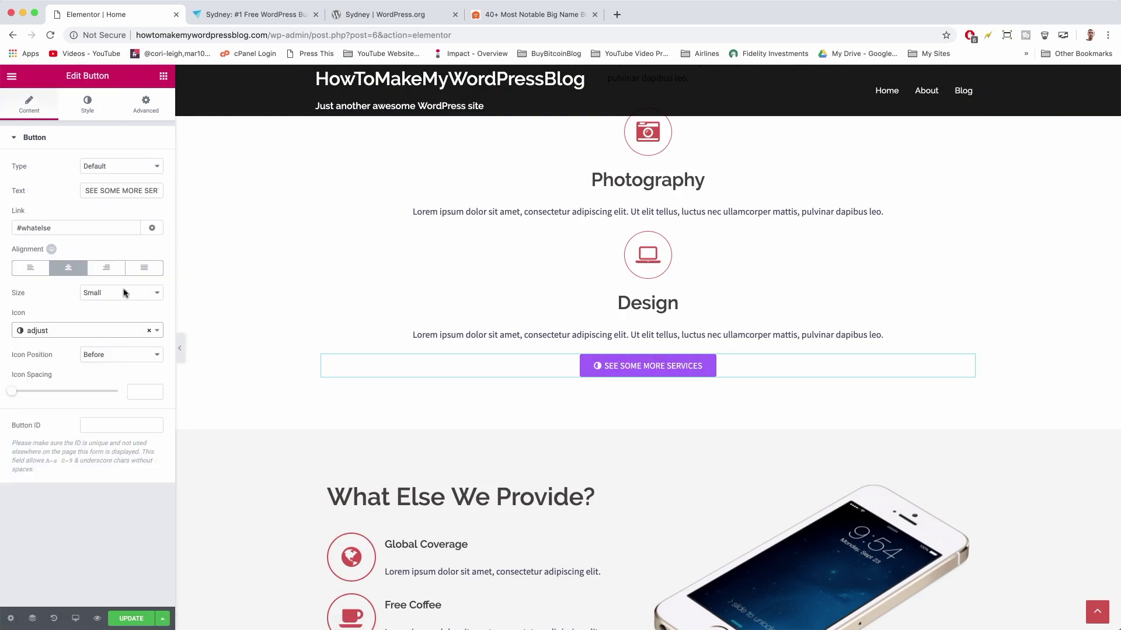
click(124, 293)
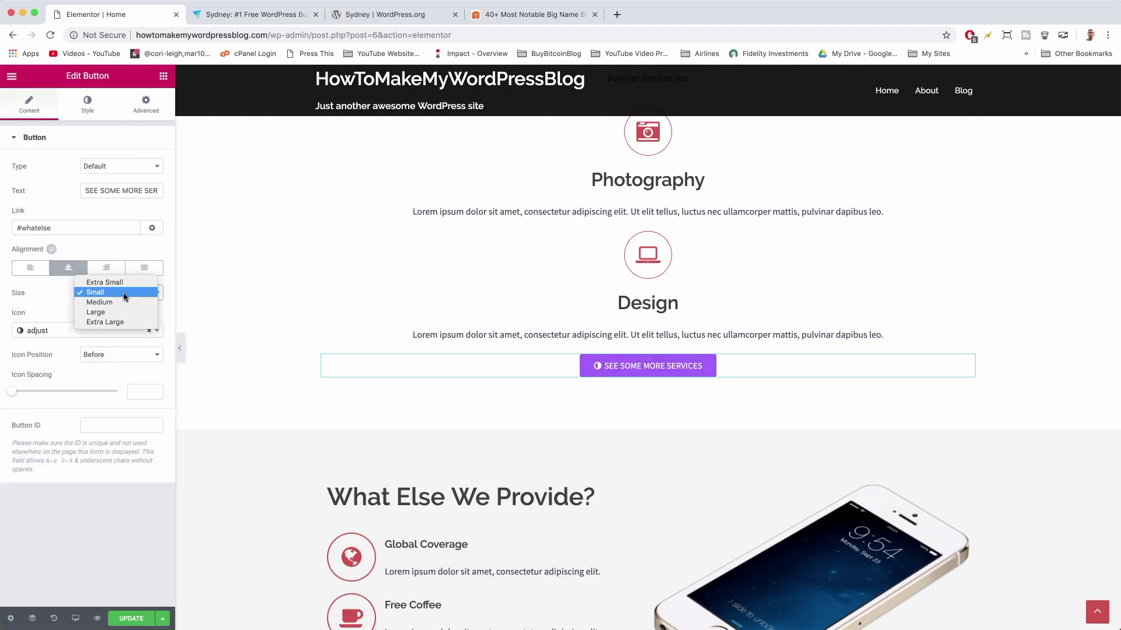
click(120, 322)
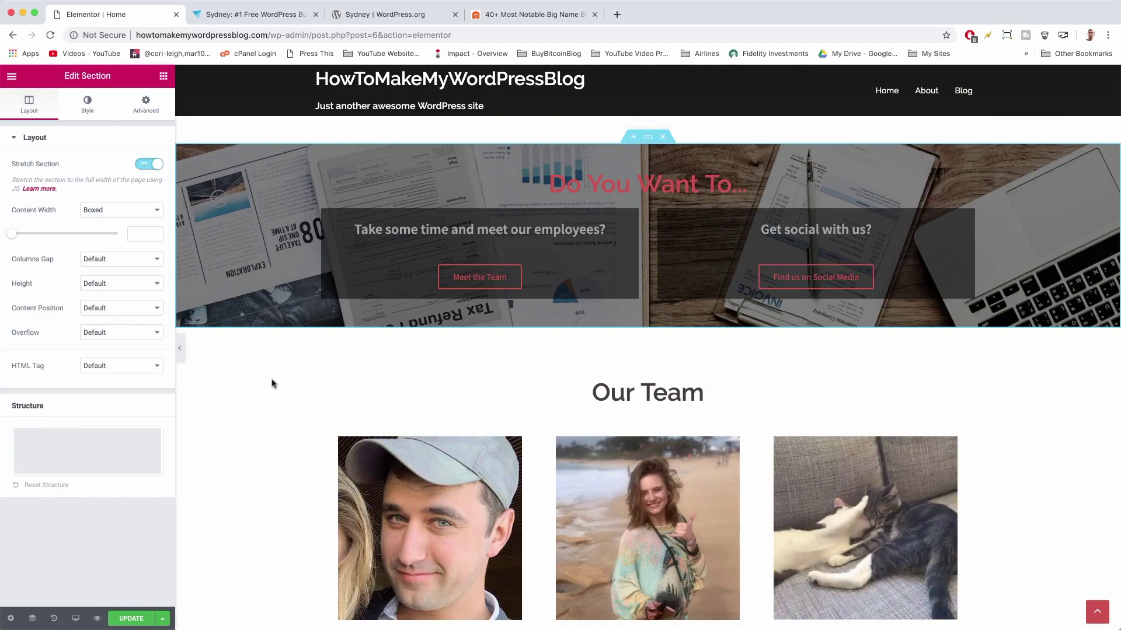
Toggle the section's Stretch Section off, on, then off again to leave it boxed
click(146, 166)
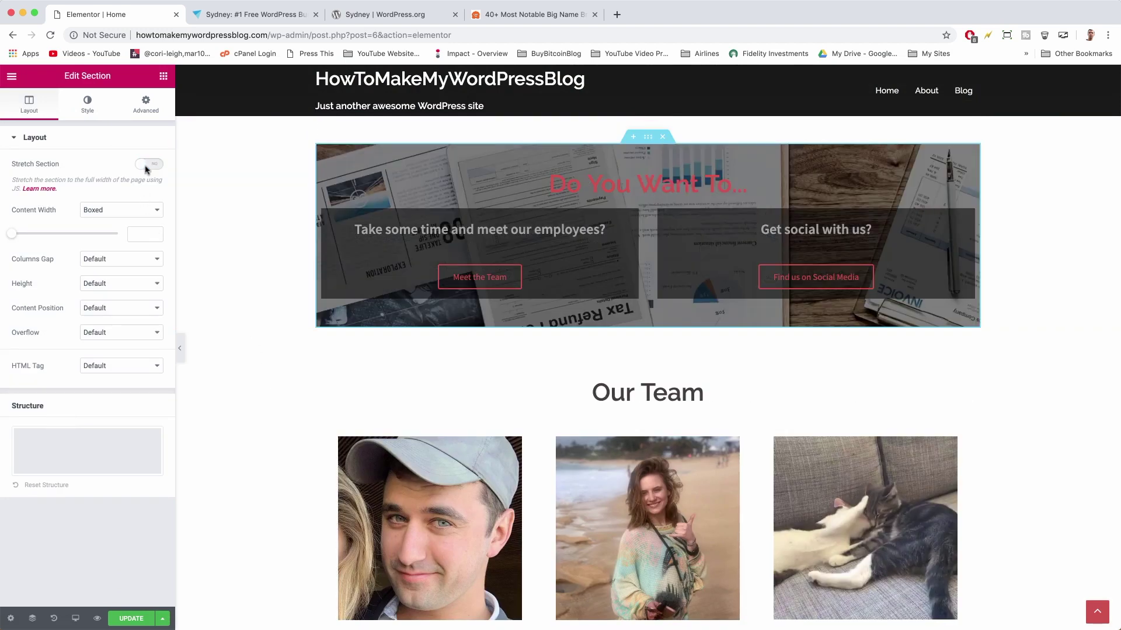
click(146, 166)
click(145, 167)
Scroll past the team and counters sections and show the Elementor widgets panel
scroll(310, 353, down, 4)
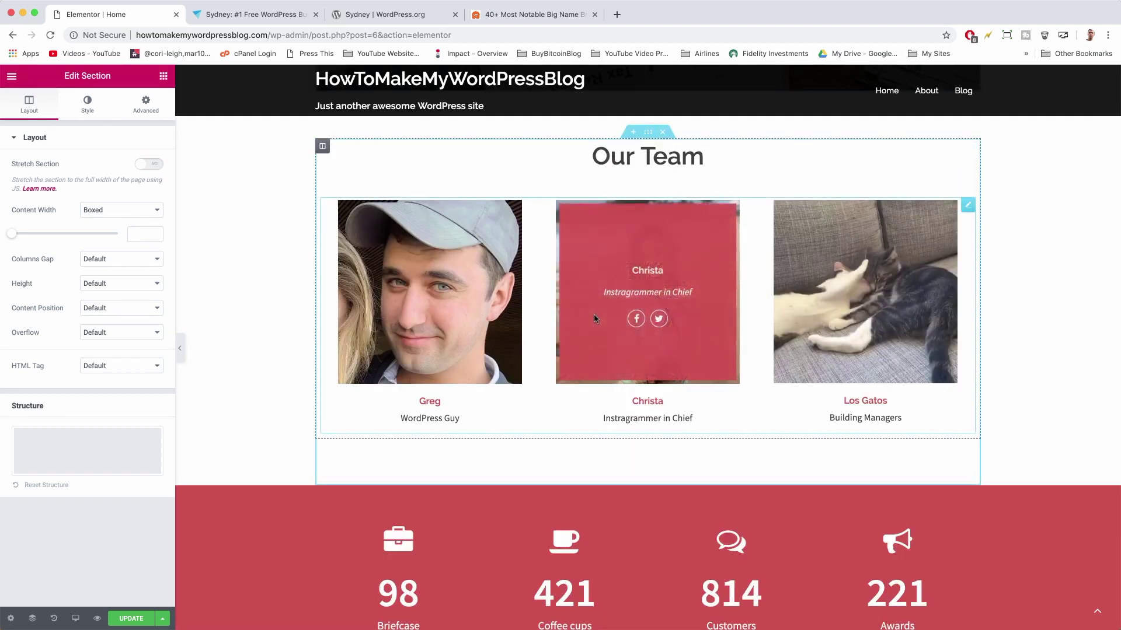
scroll(595, 319, down, 2)
scroll(594, 319, down, 3)
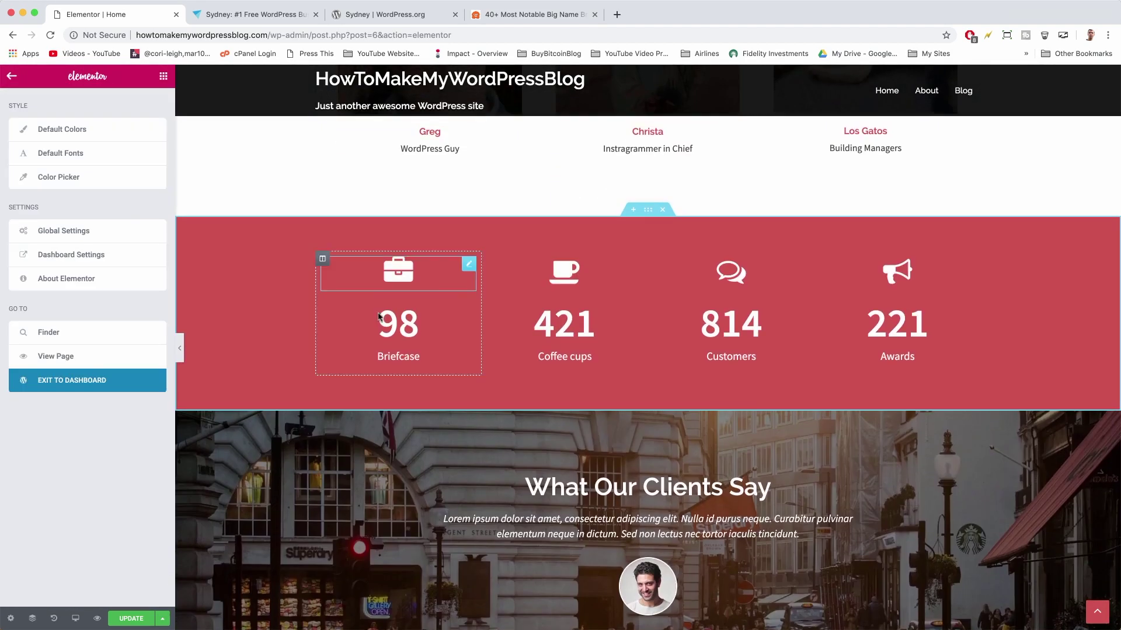
scroll(580, 272, down, 2)
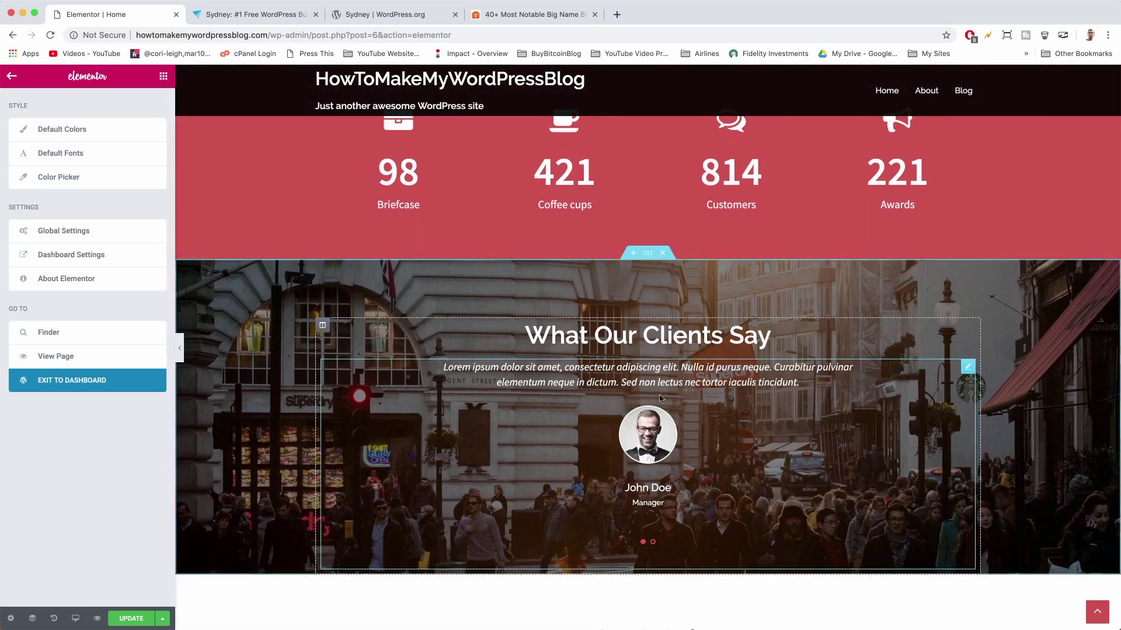
click(163, 75)
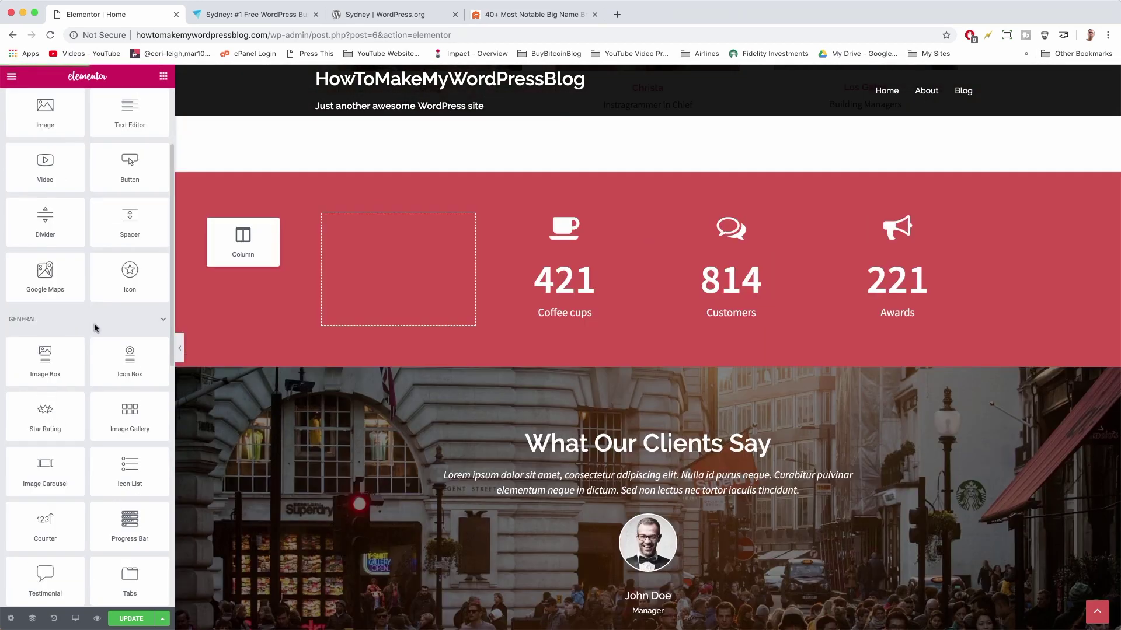
Place a new column in the emptied counter column and filter Our Work by Art, then Nature
drag(97, 328, 370, 241)
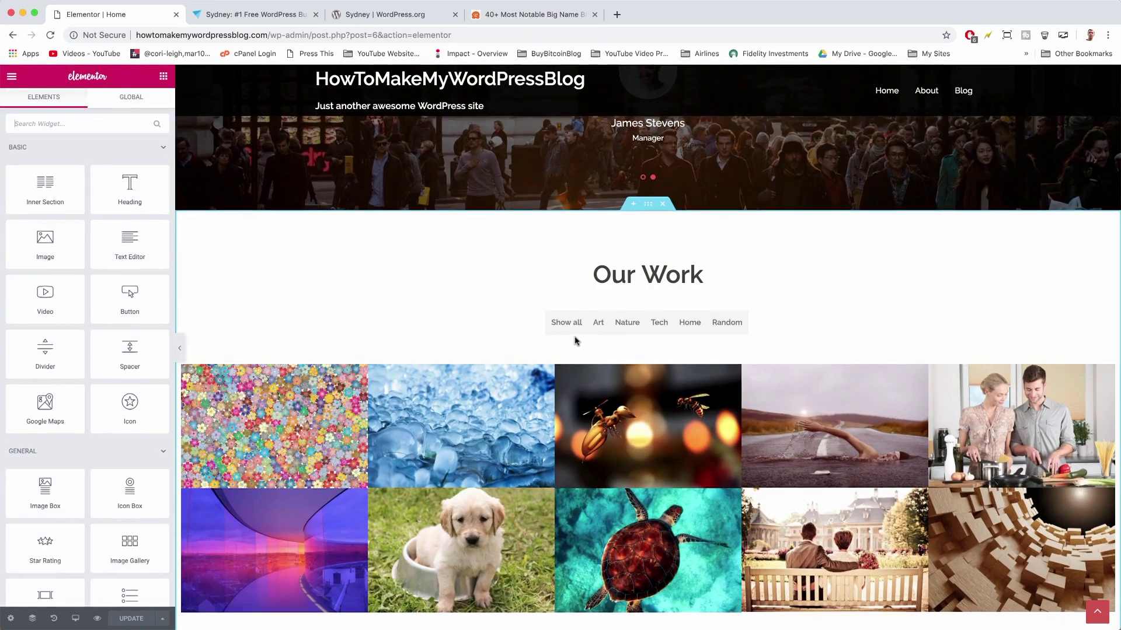
scroll(572, 333, down, 1)
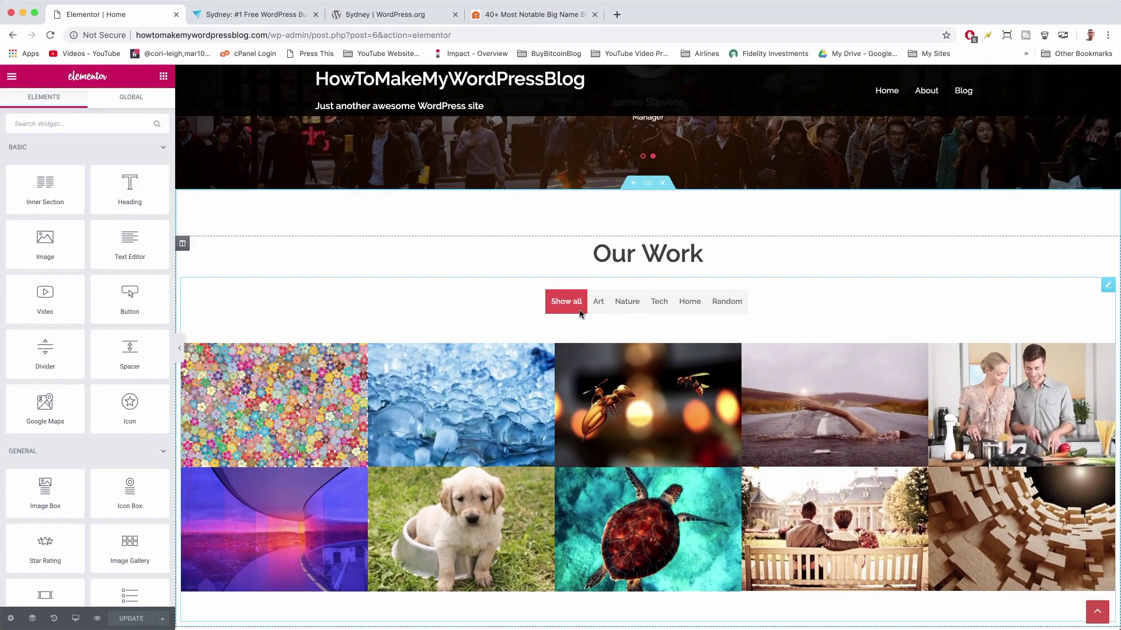
click(598, 301)
click(627, 302)
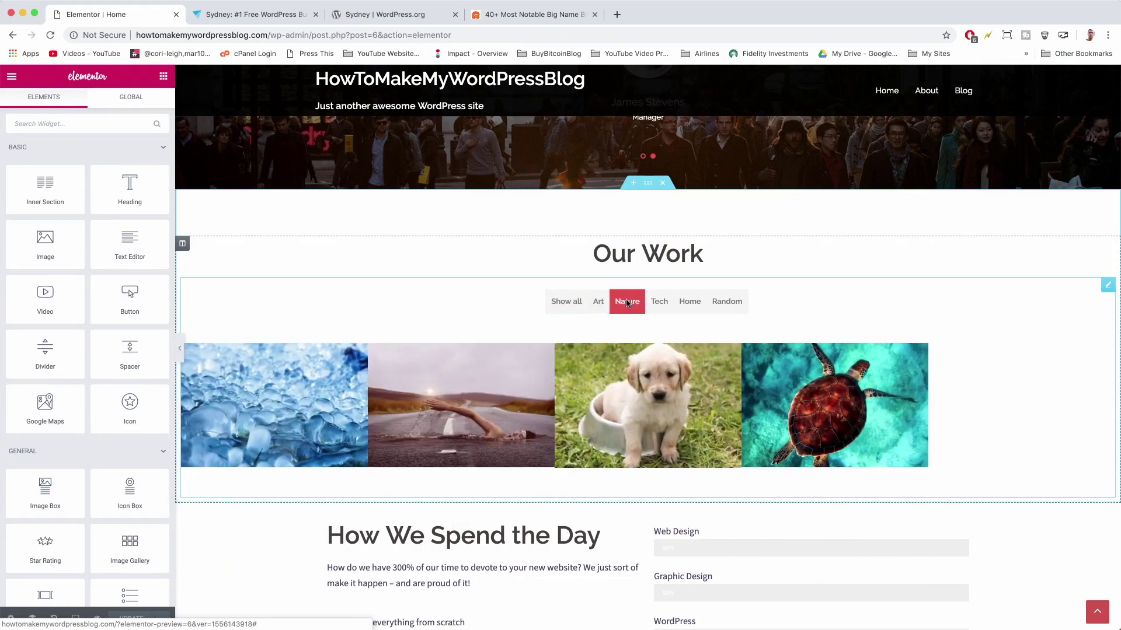
Scroll down to the YouTube video widget and open its settings
scroll(626, 302, down, 6)
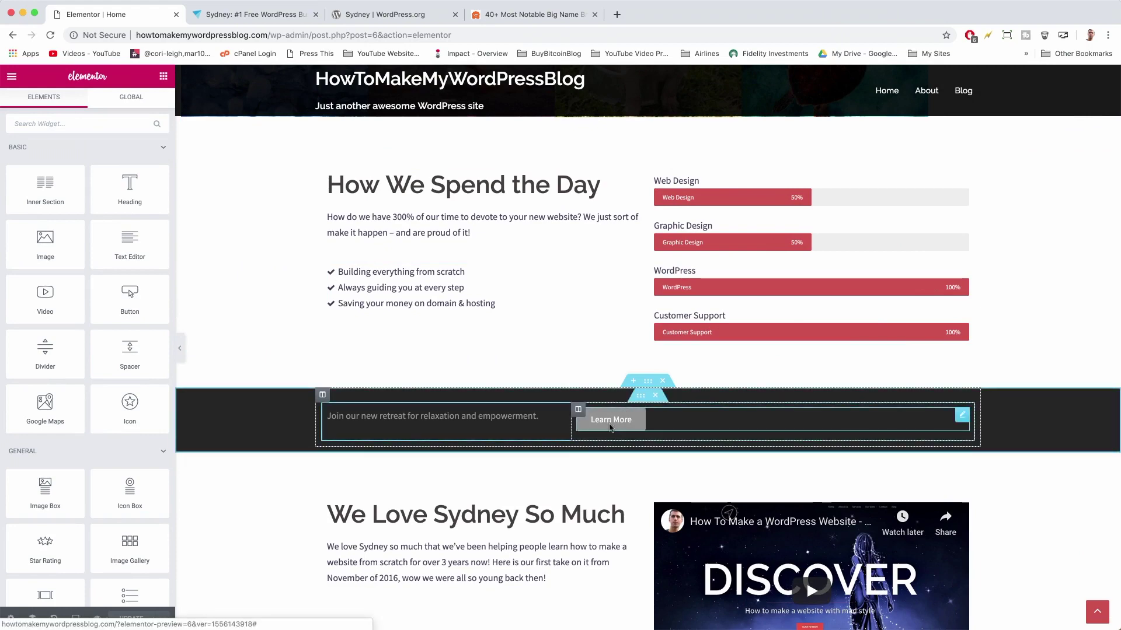
scroll(610, 428, down, 3)
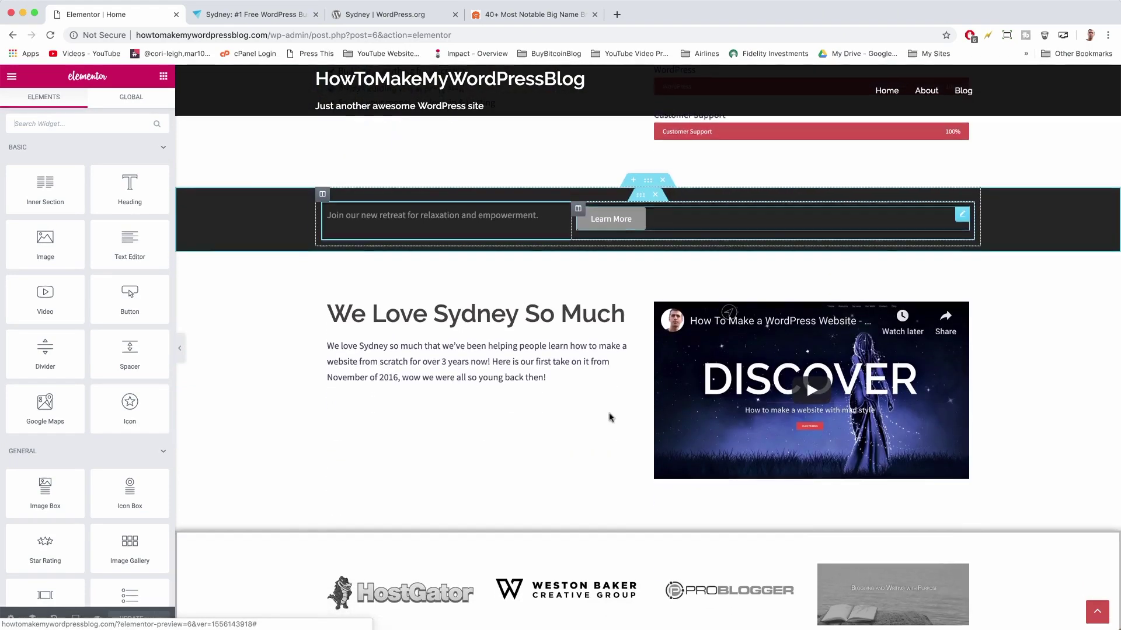
click(668, 308)
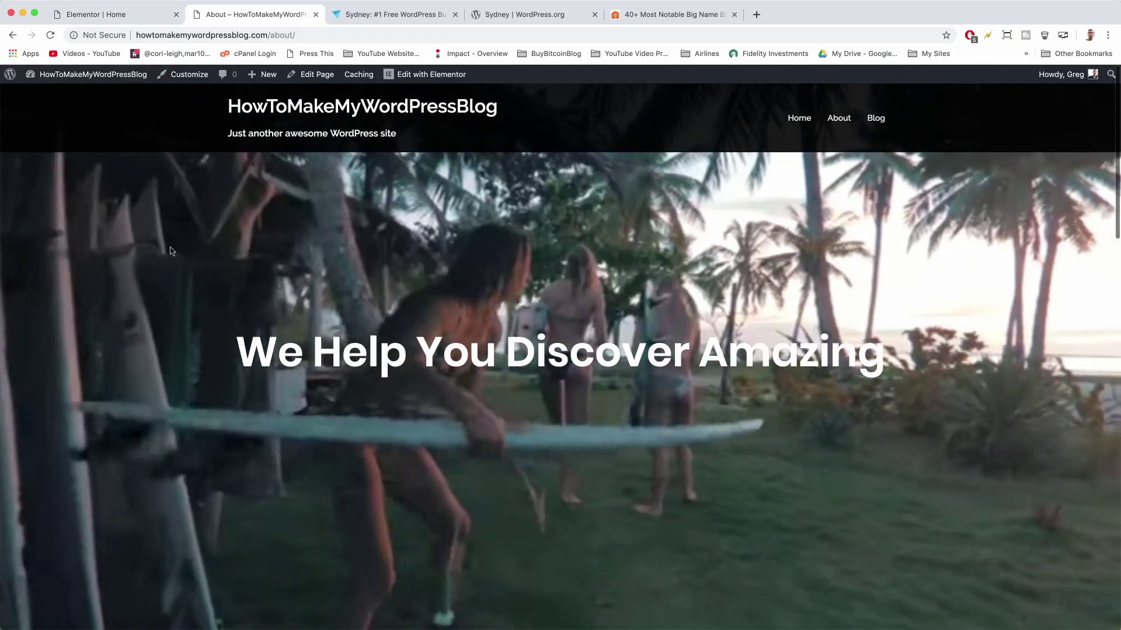
Open the About page hero section's Edit Section settings, keeping Height at Fit To Screen
scroll(134, 297, down, 5)
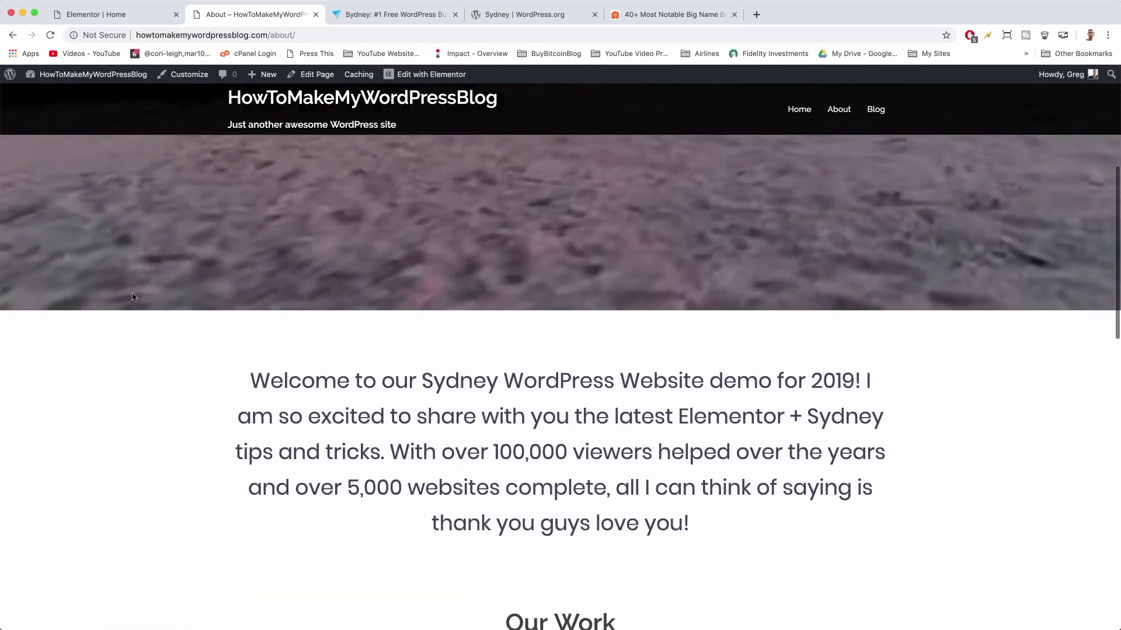
scroll(133, 297, up, 5)
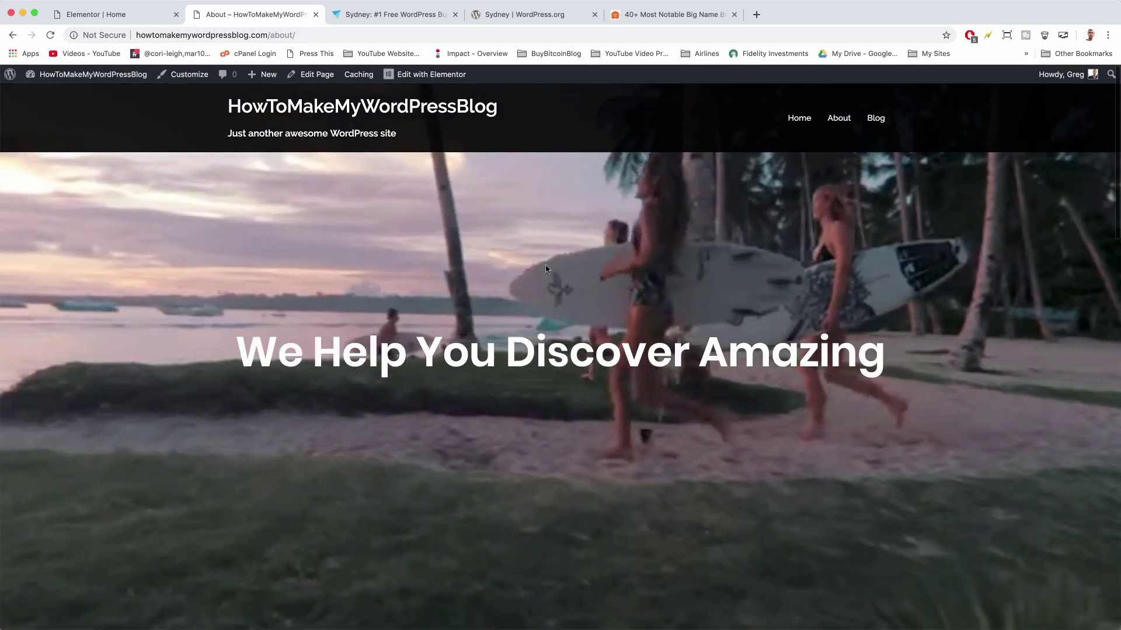
scroll(437, 387, down, 5)
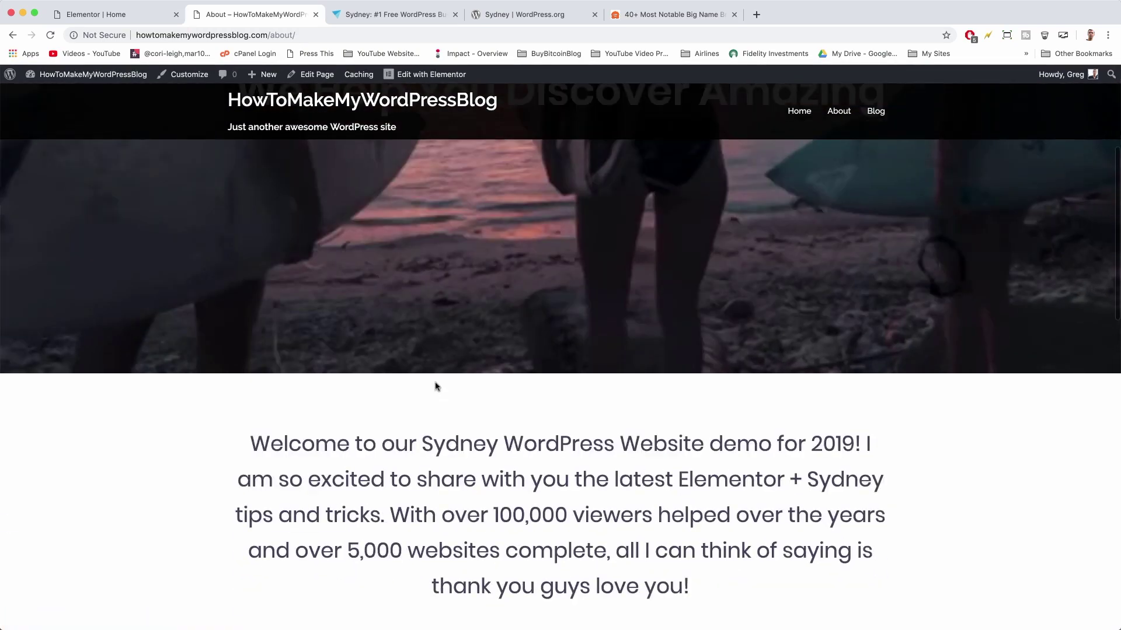
scroll(437, 386, down, 10)
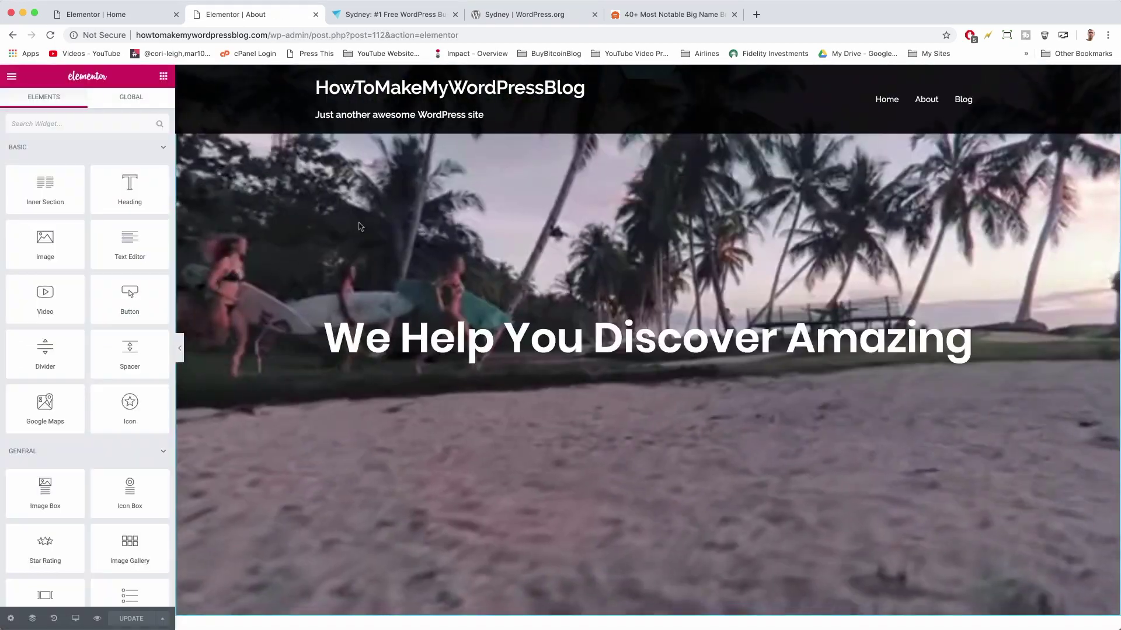
right_click(360, 227)
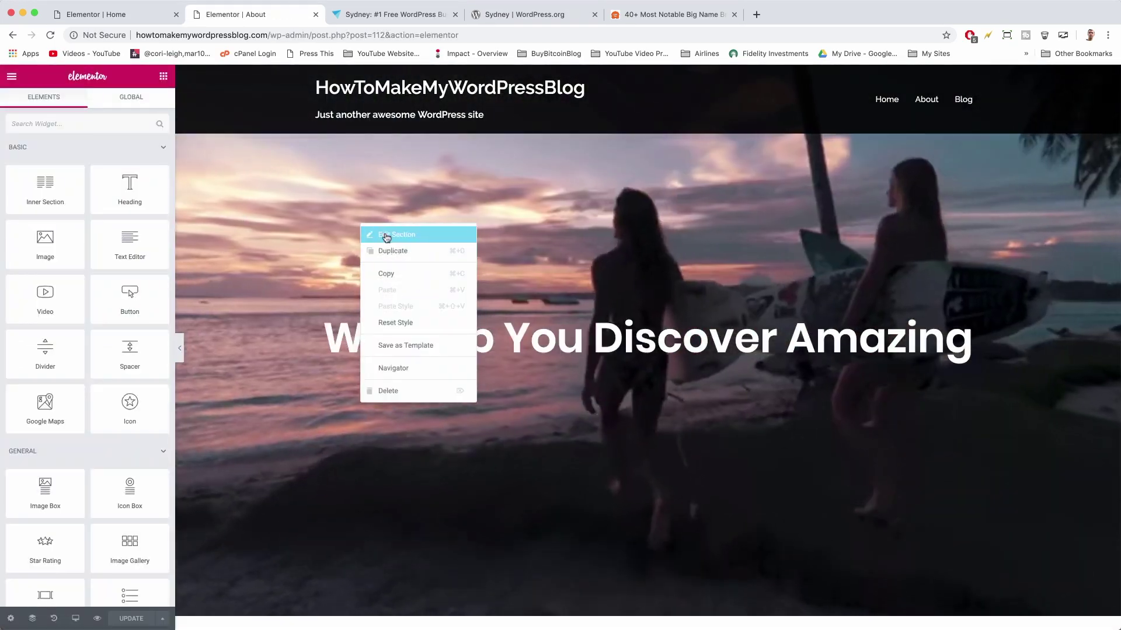
click(386, 237)
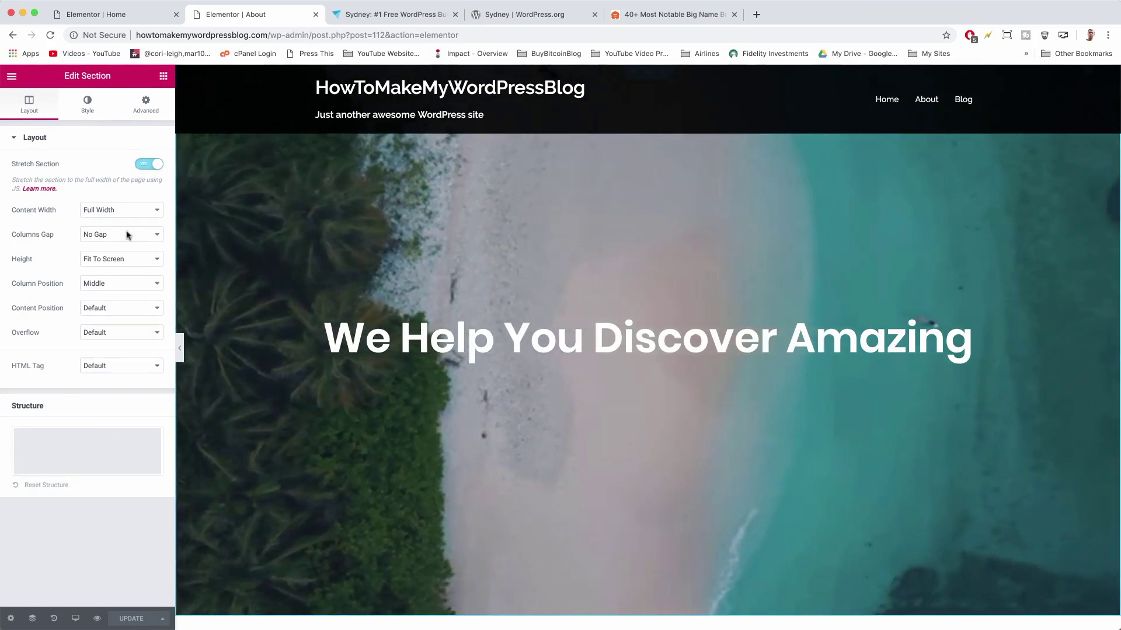
click(118, 260)
click(109, 255)
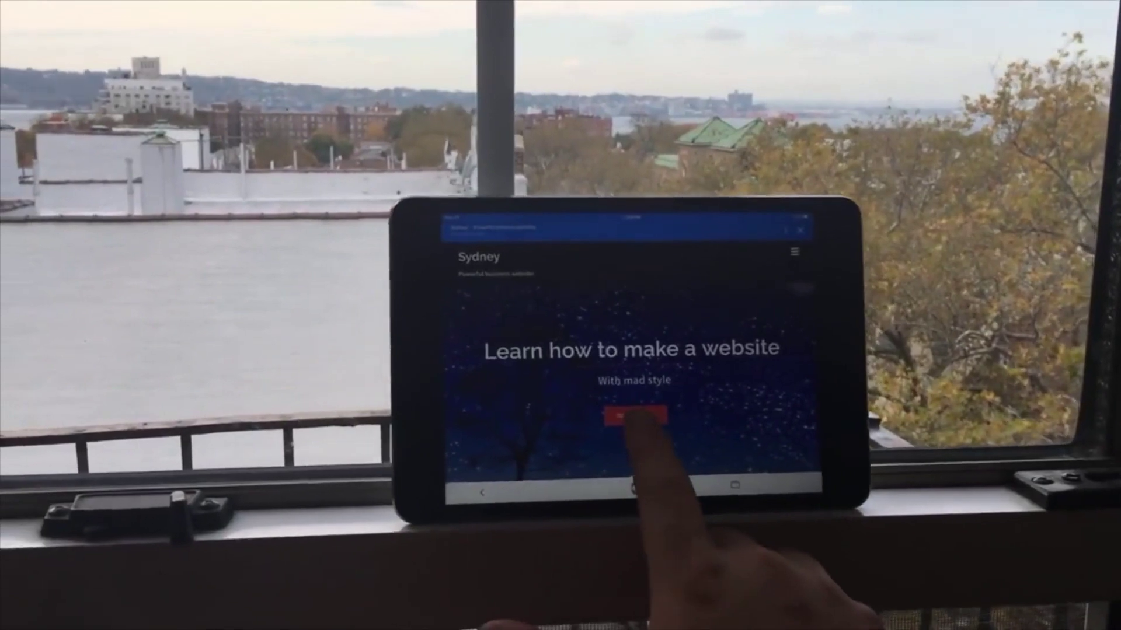
Tap the red hero button on the tablet to scroll the Sydney demo to its next section
click(634, 416)
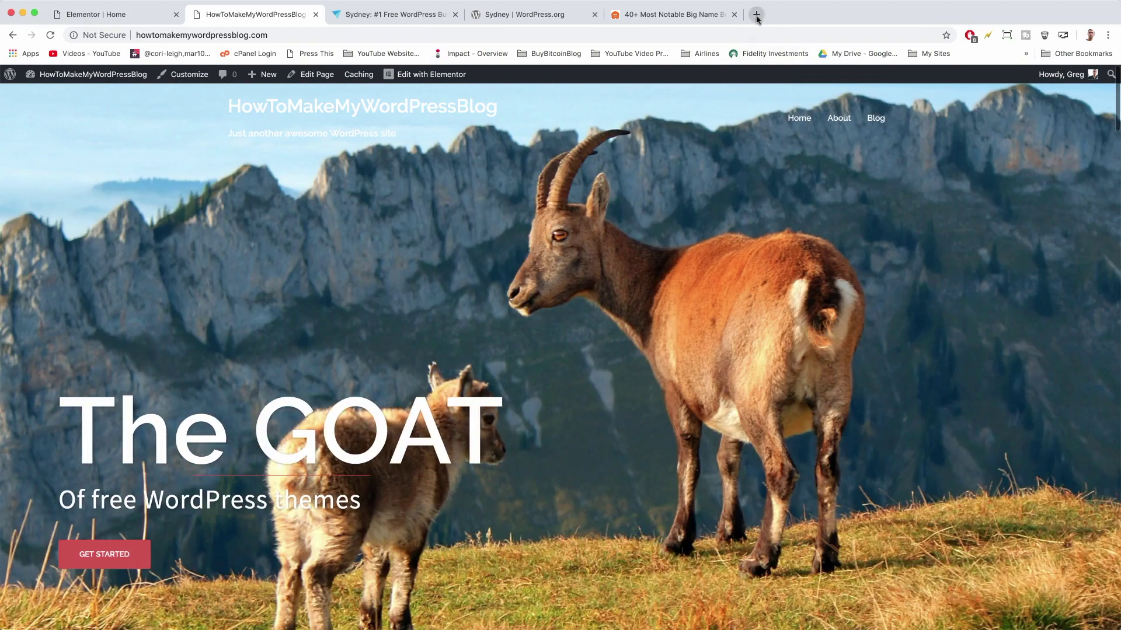
Load the blogging and writing site in a new tab and scroll through its home page
click(757, 14)
text(writer.com)
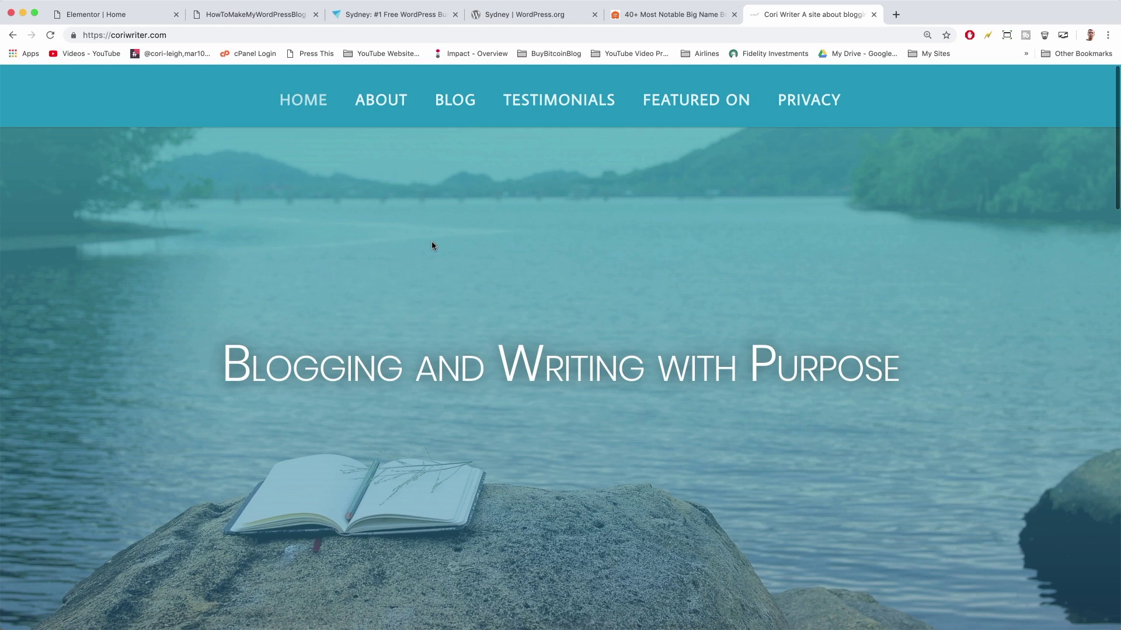
scroll(432, 242, down, 10)
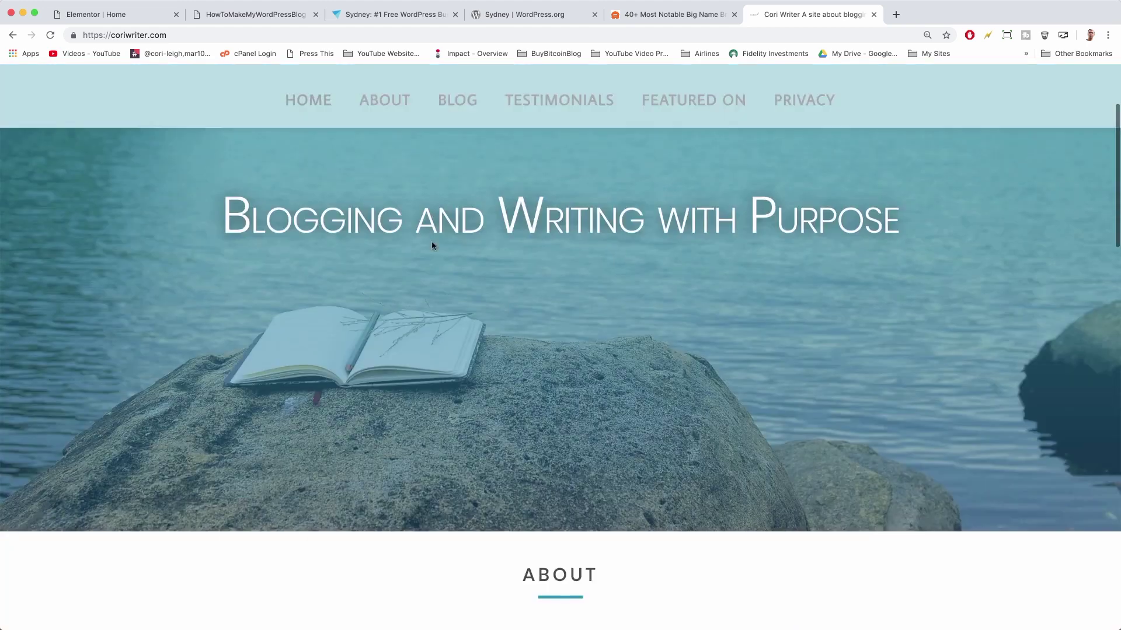
scroll(431, 243, up, 5)
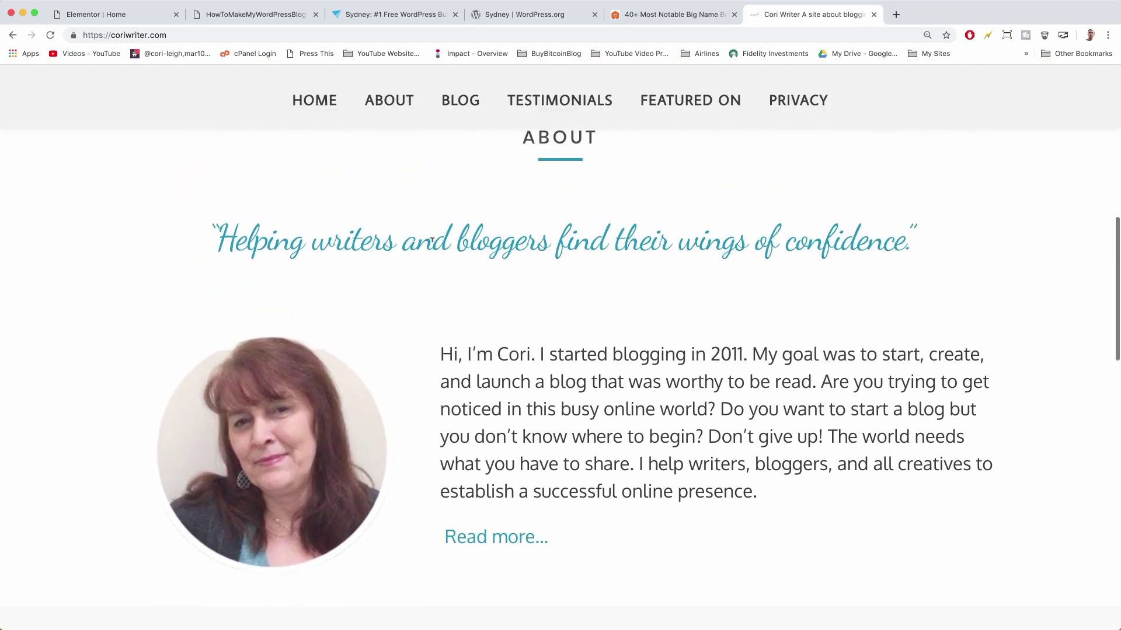
scroll(432, 246, up, 1)
scroll(432, 245, down, 2)
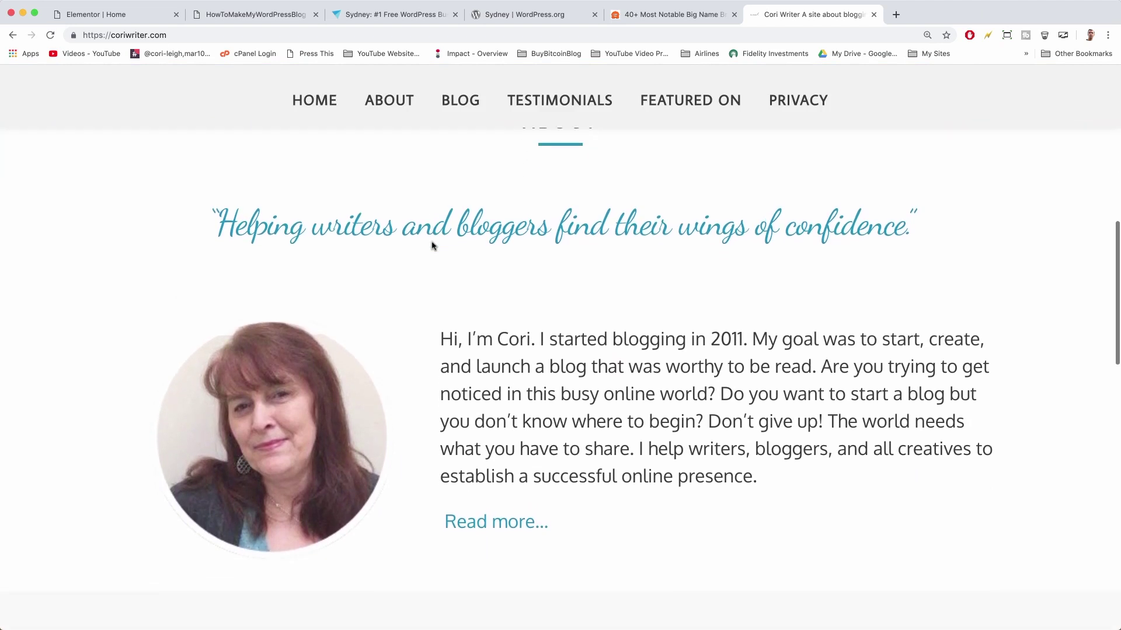
scroll(433, 245, up, 1)
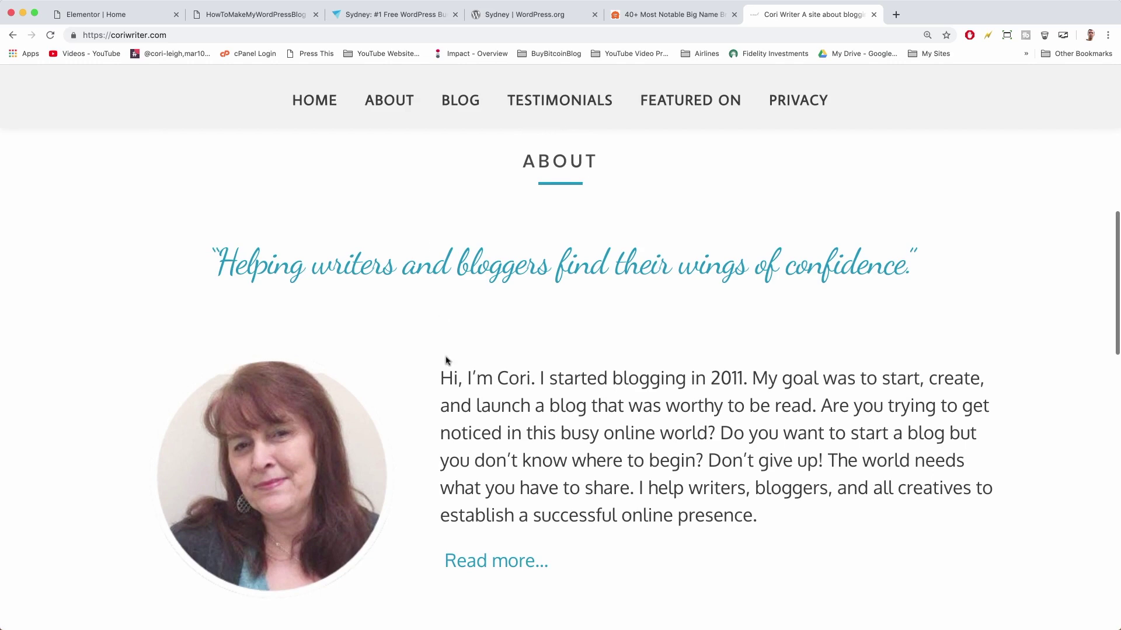
scroll(447, 360, down, 15)
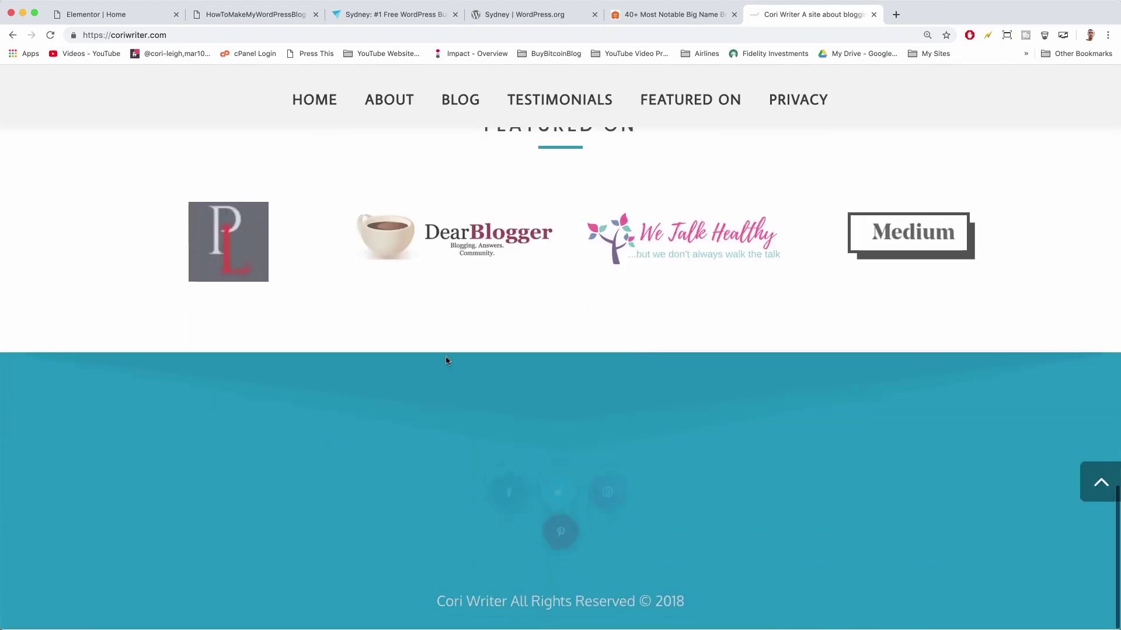
scroll(447, 360, up, 10)
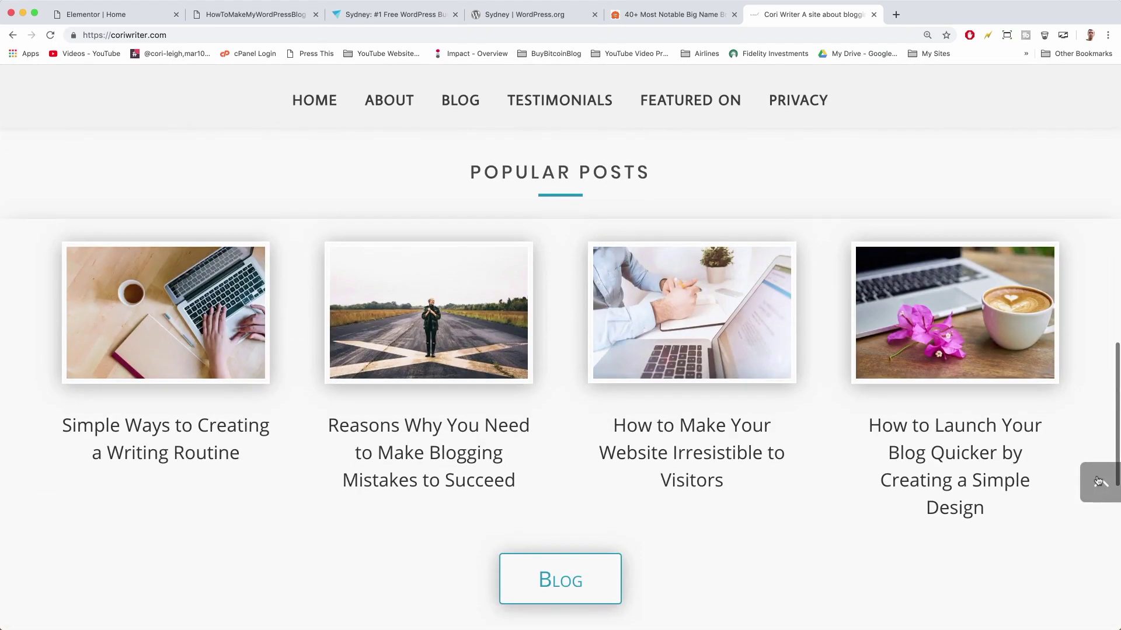
click(1099, 482)
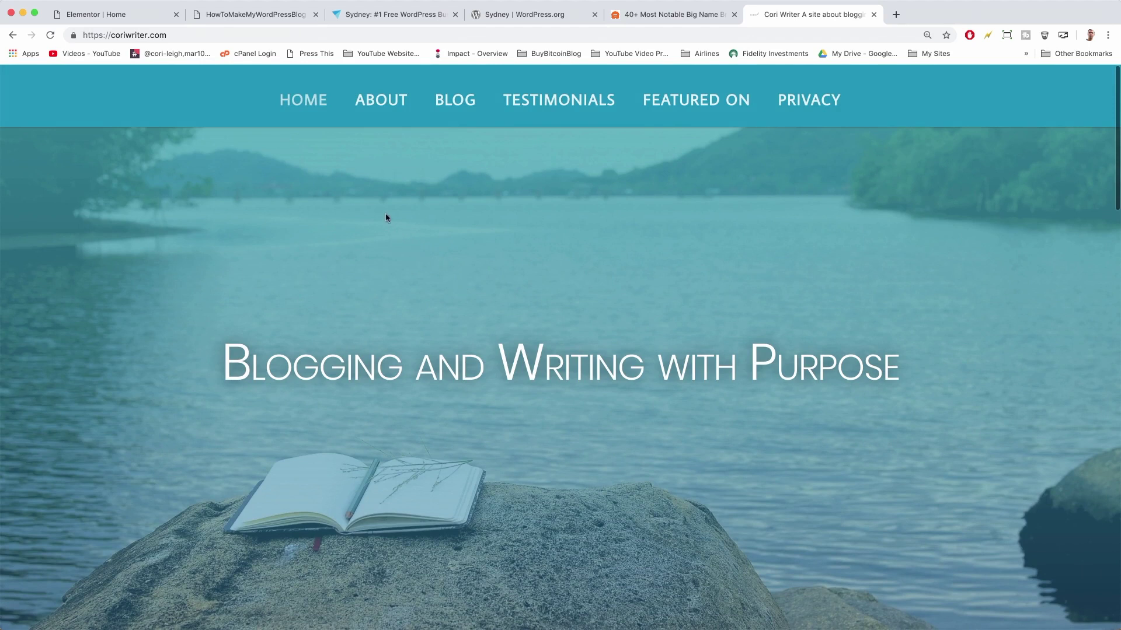
View the writing site's About page
click(376, 104)
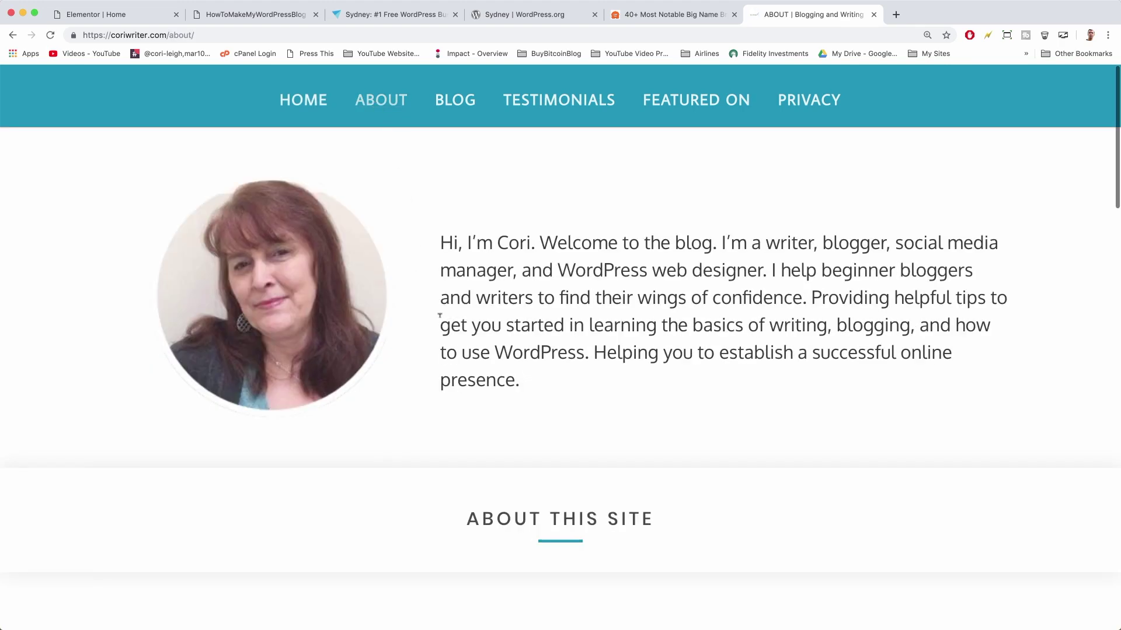
scroll(446, 326, down, 10)
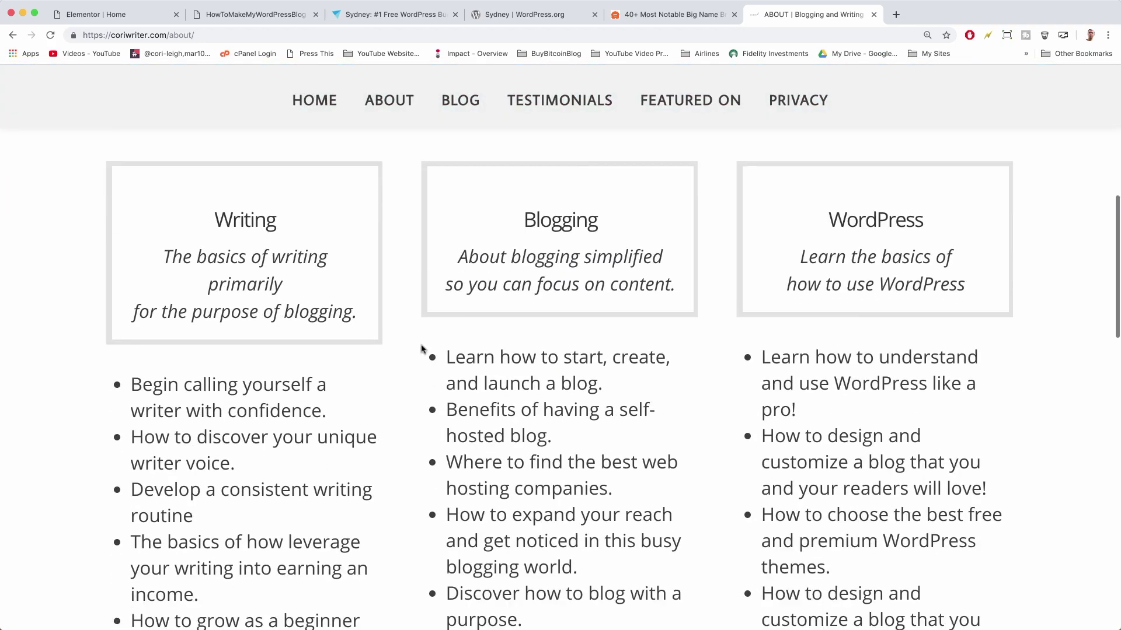
scroll(415, 358, up, 10)
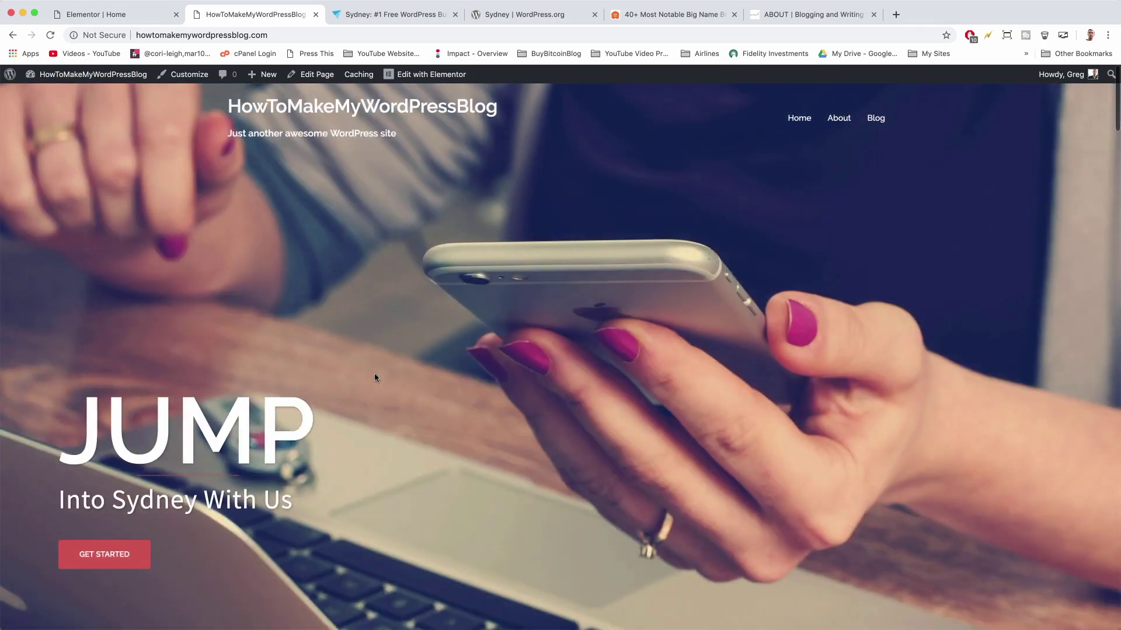
Scroll through the Sydney demo homepage, from Our Services down to How We Spend the Day
scroll(373, 373, down, 3)
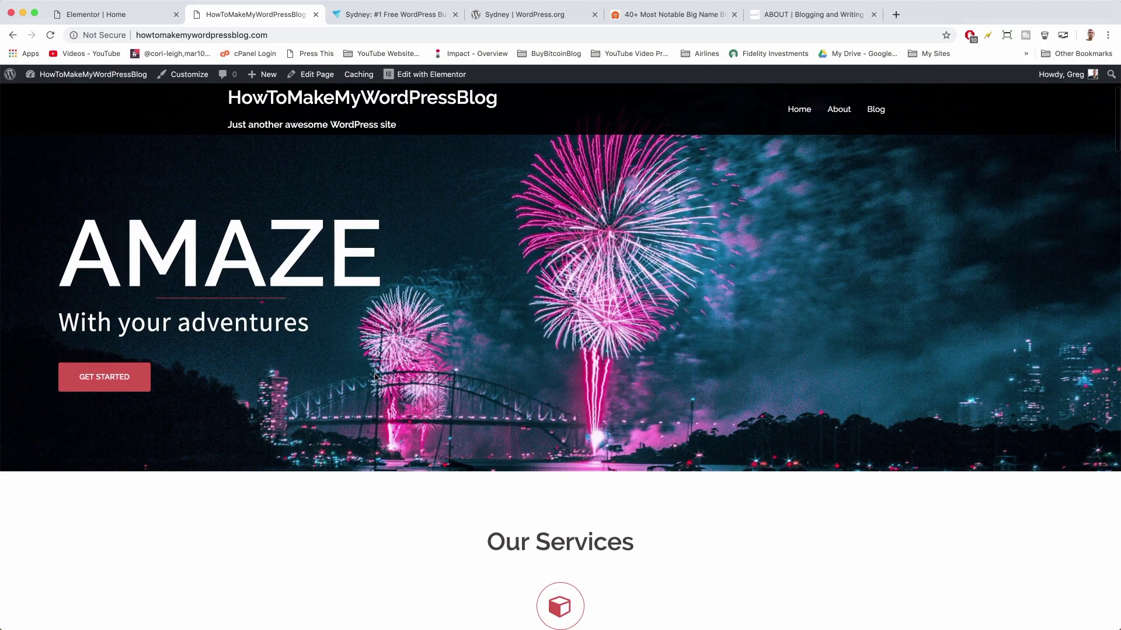
scroll(375, 377, down, 3)
scroll(375, 377, down, 3)
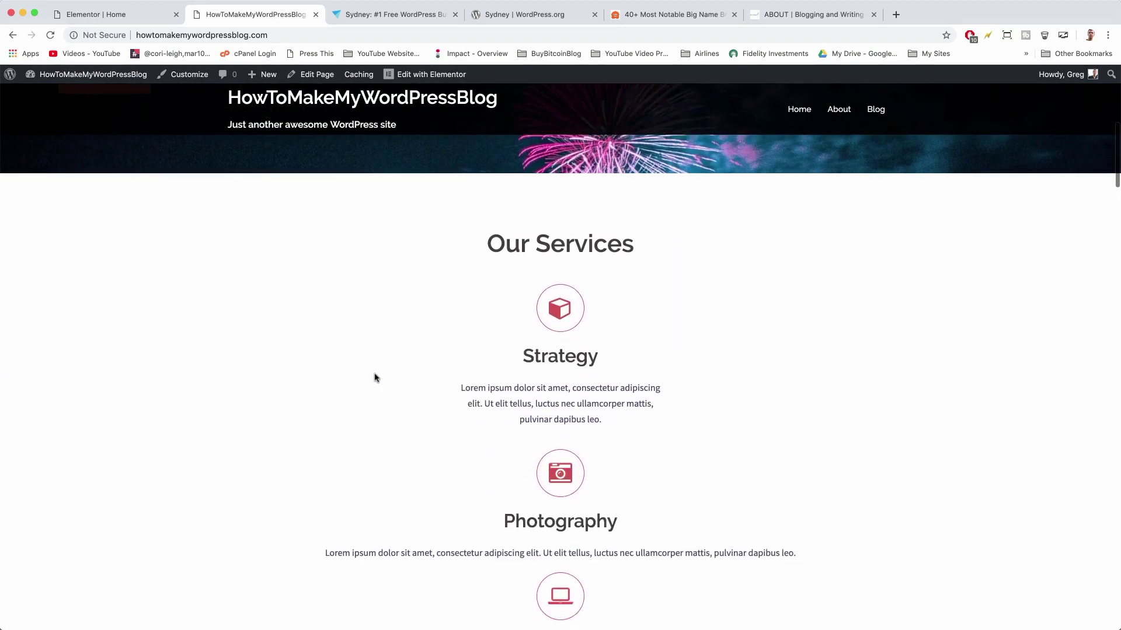
scroll(403, 377, down, 1)
scroll(513, 431, down, 15)
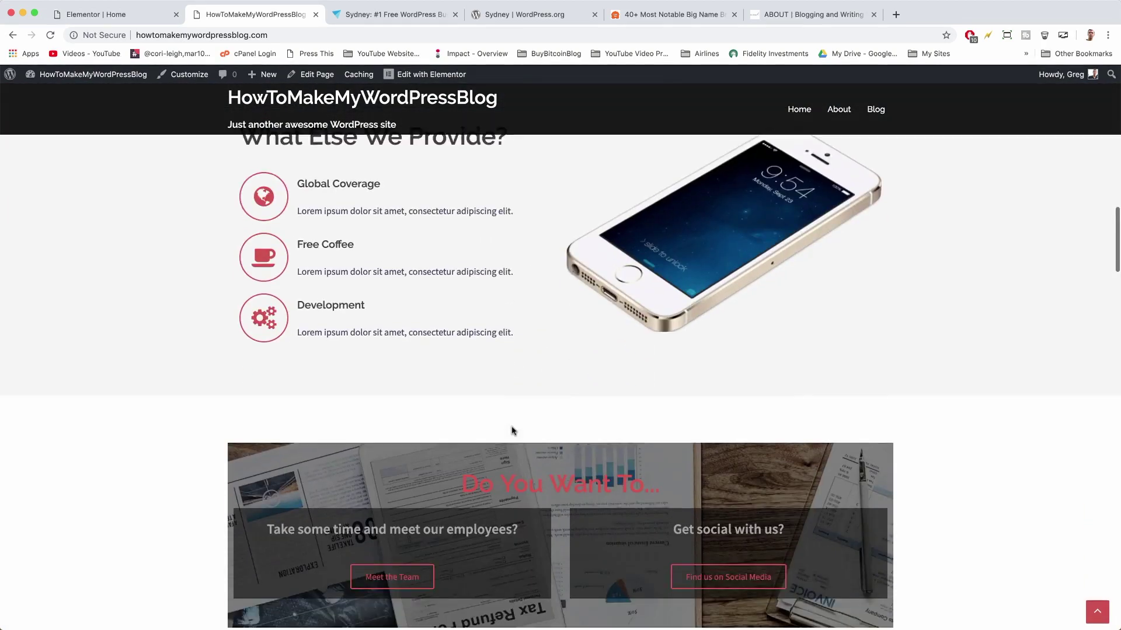
scroll(570, 415, down, 9)
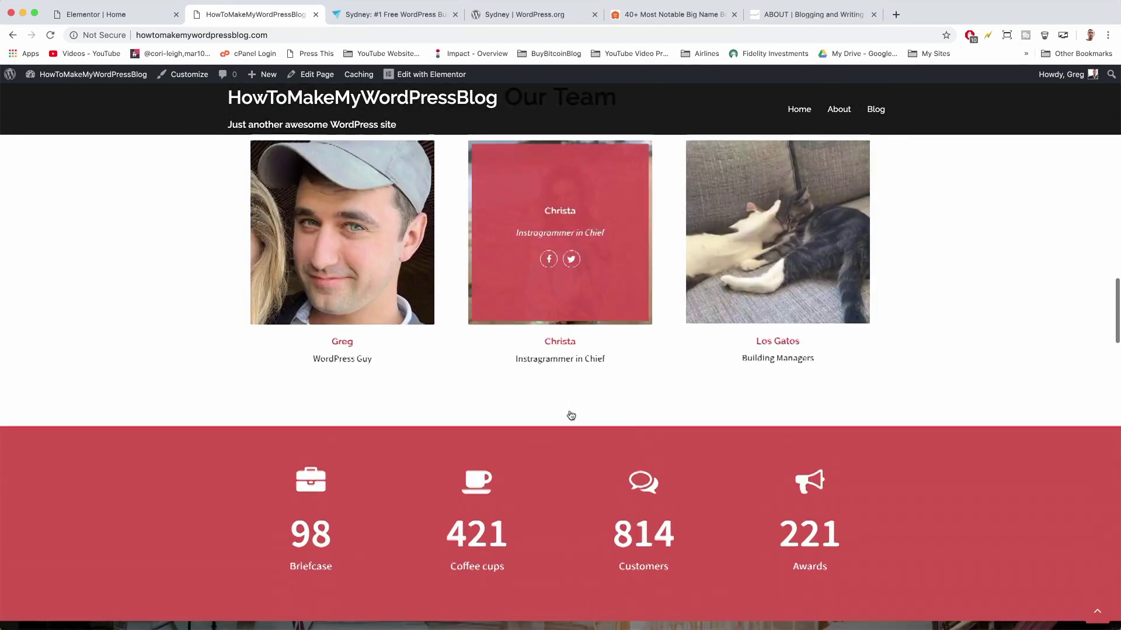
scroll(571, 415, down, 1)
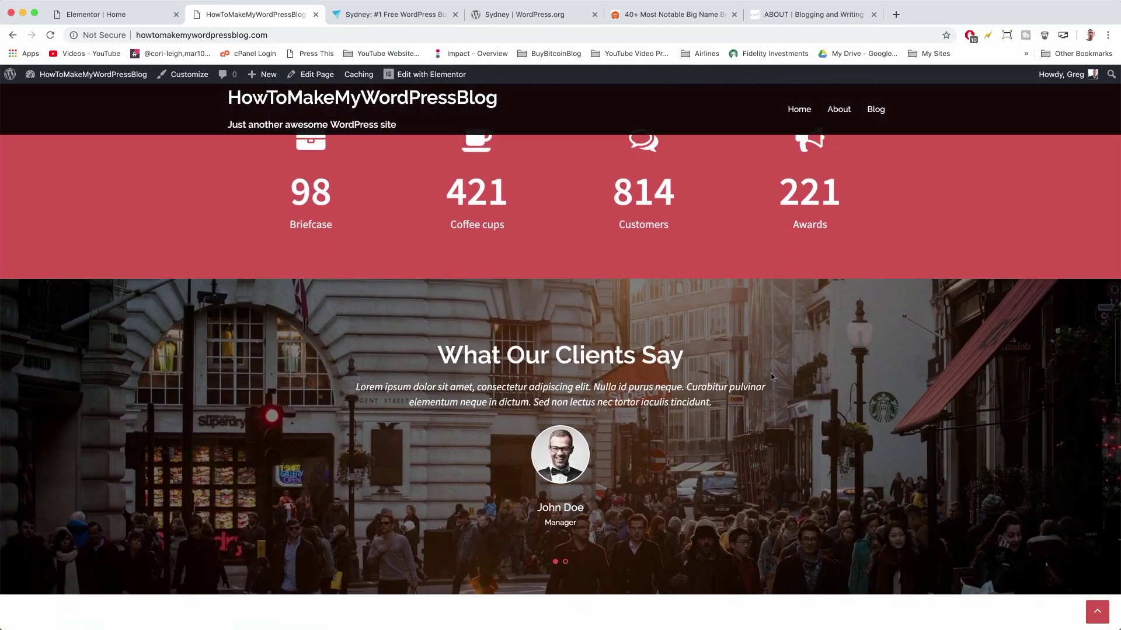
scroll(811, 385, down, 5)
scroll(811, 384, down, 7)
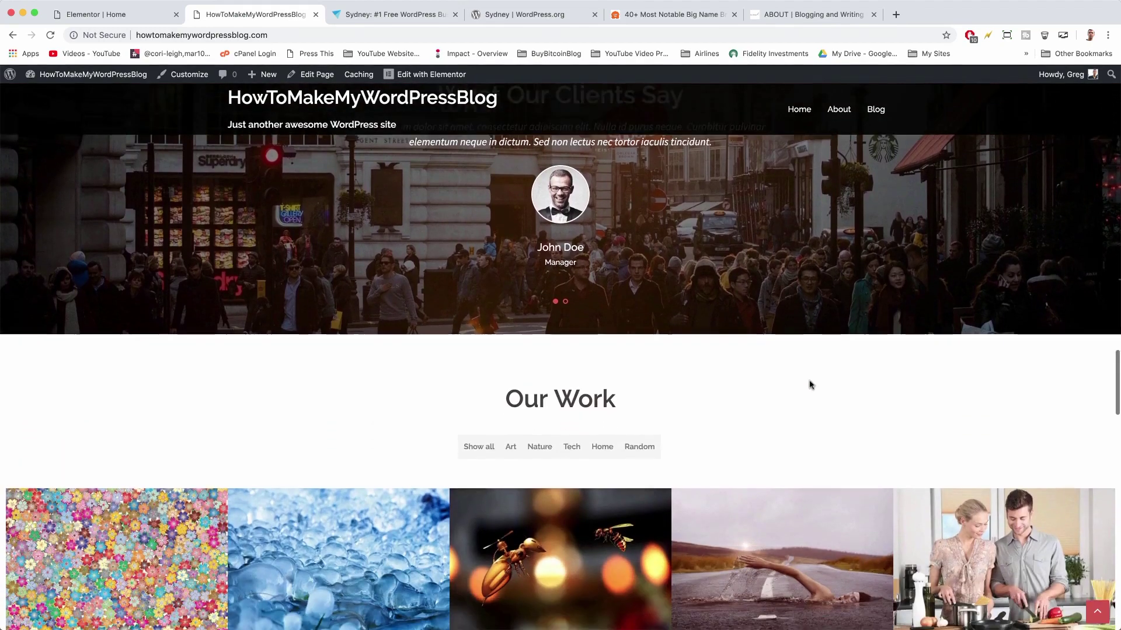
scroll(809, 380, down, 7)
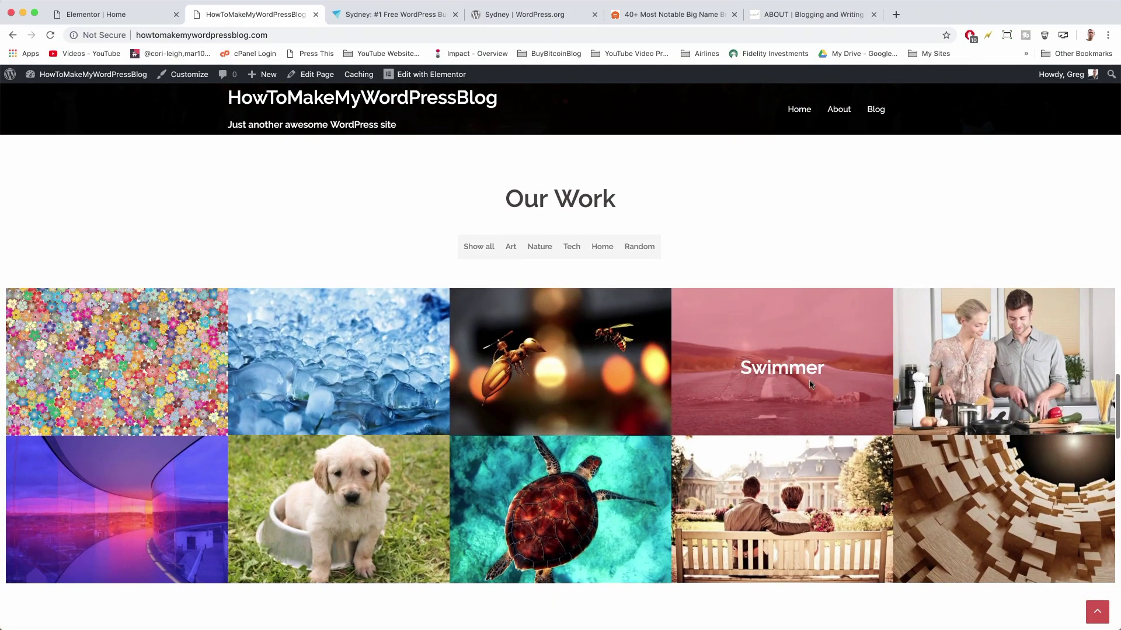
scroll(915, 474, down, 5)
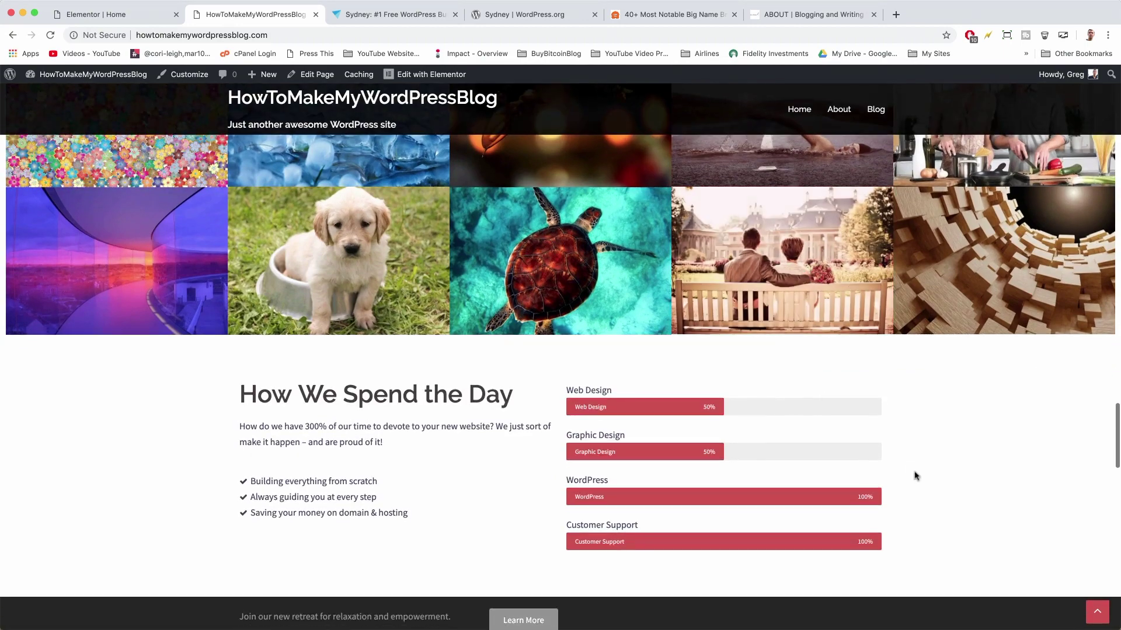
scroll(915, 475, down, 4)
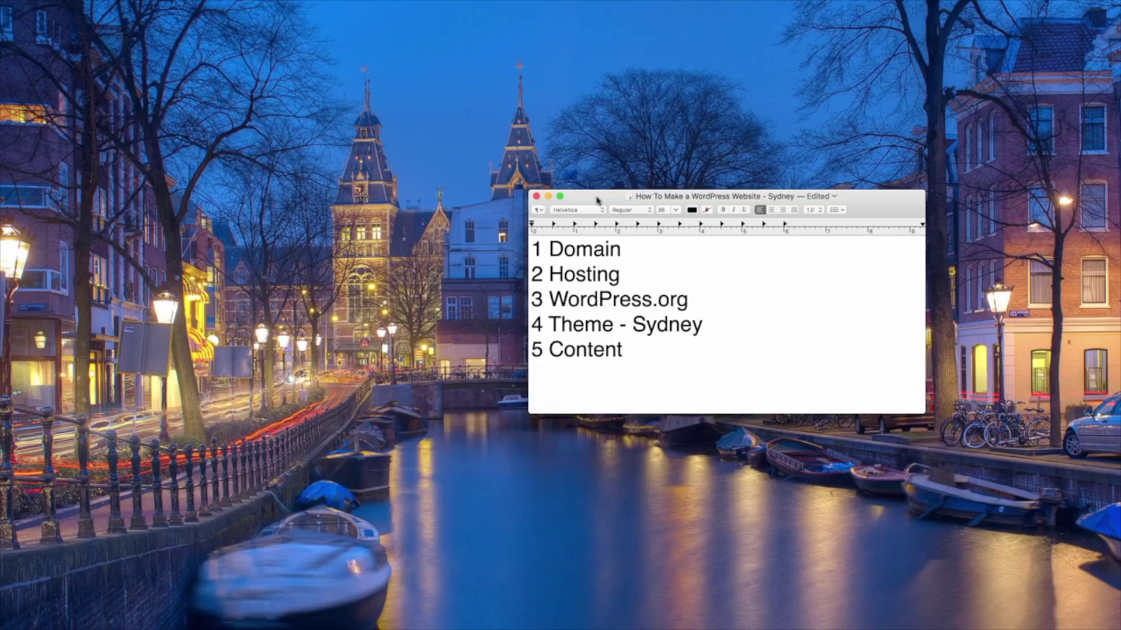
Move the five-step plan note up and left, then place the cursor at the list lines' ends
drag(596, 200, 286, 108)
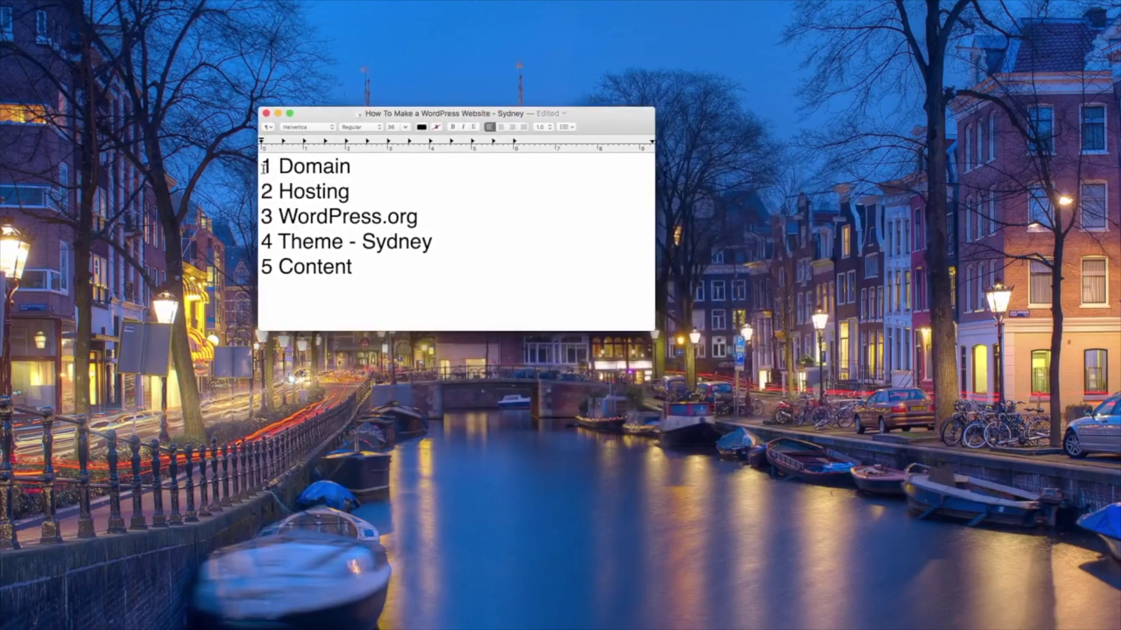
click(352, 167)
click(421, 217)
click(441, 244)
click(366, 269)
text(google)
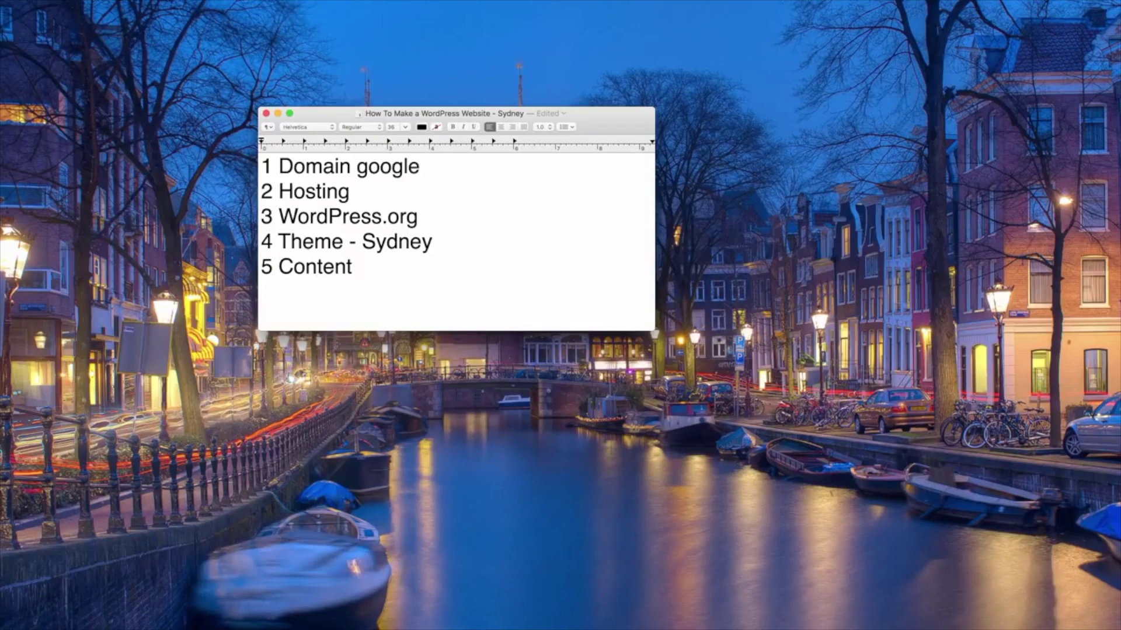
text(.com)
drag(420, 169, 357, 169)
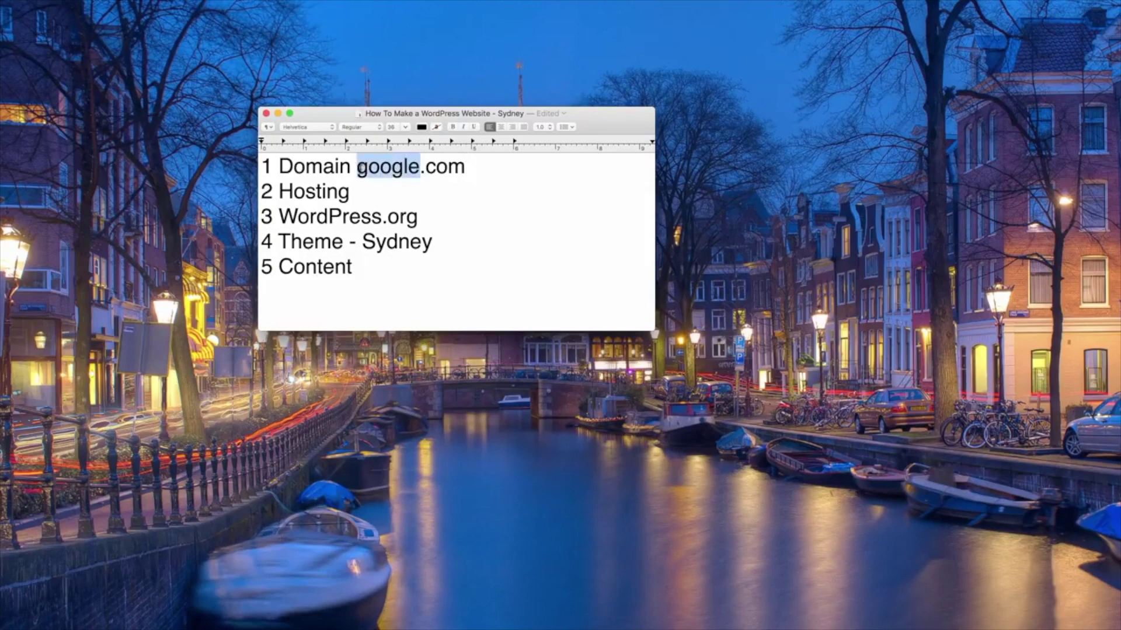
click(421, 168)
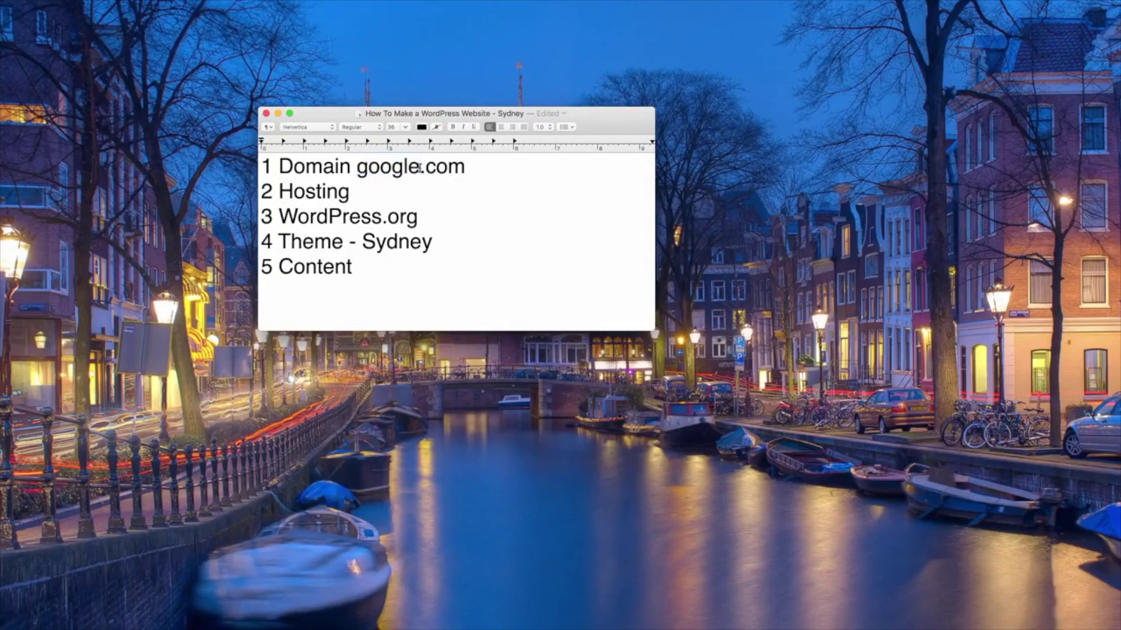
text(cookies)
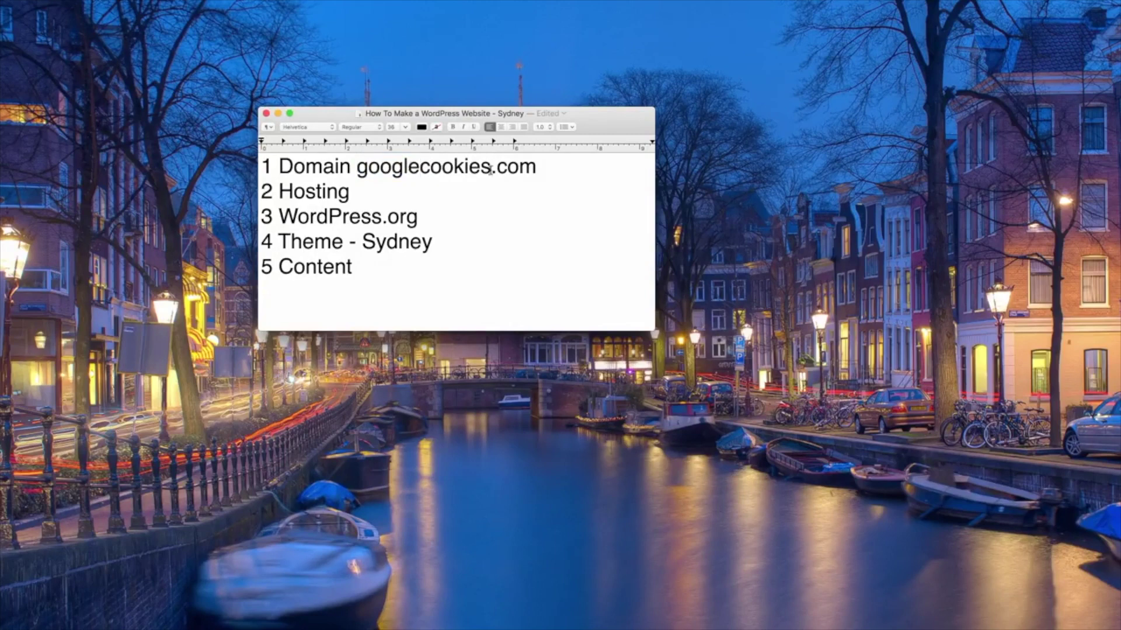
drag(491, 169, 559, 169)
click(558, 169)
drag(537, 167, 357, 168)
key(BackSpace)
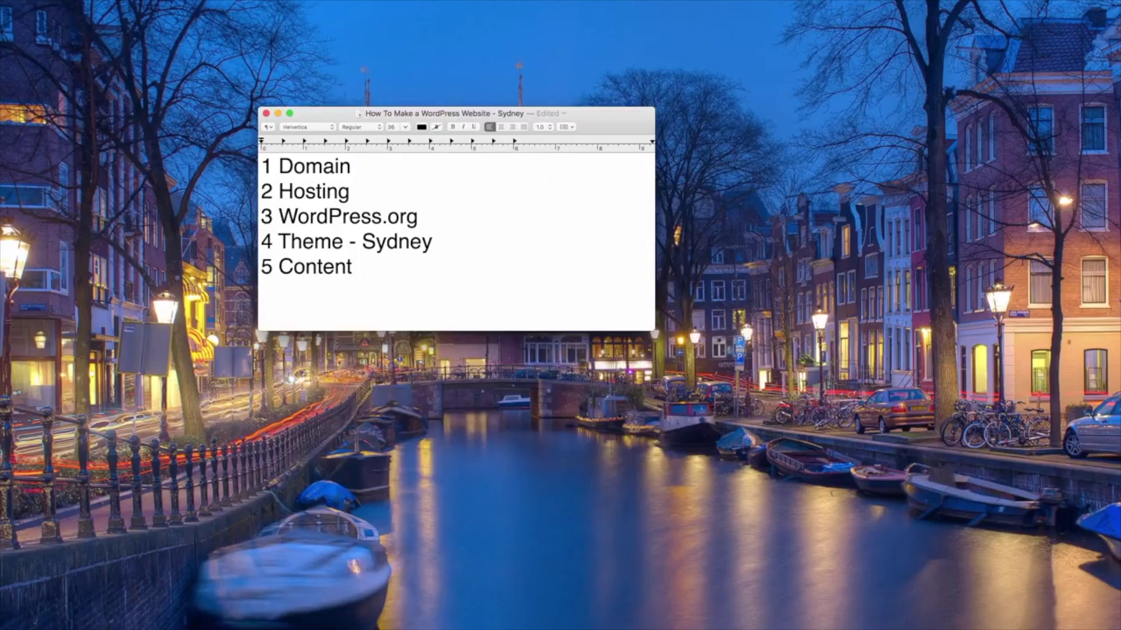
Add the presenter's personal .com domain and '$5.99/year' after '1 Domain'
text(gregna)
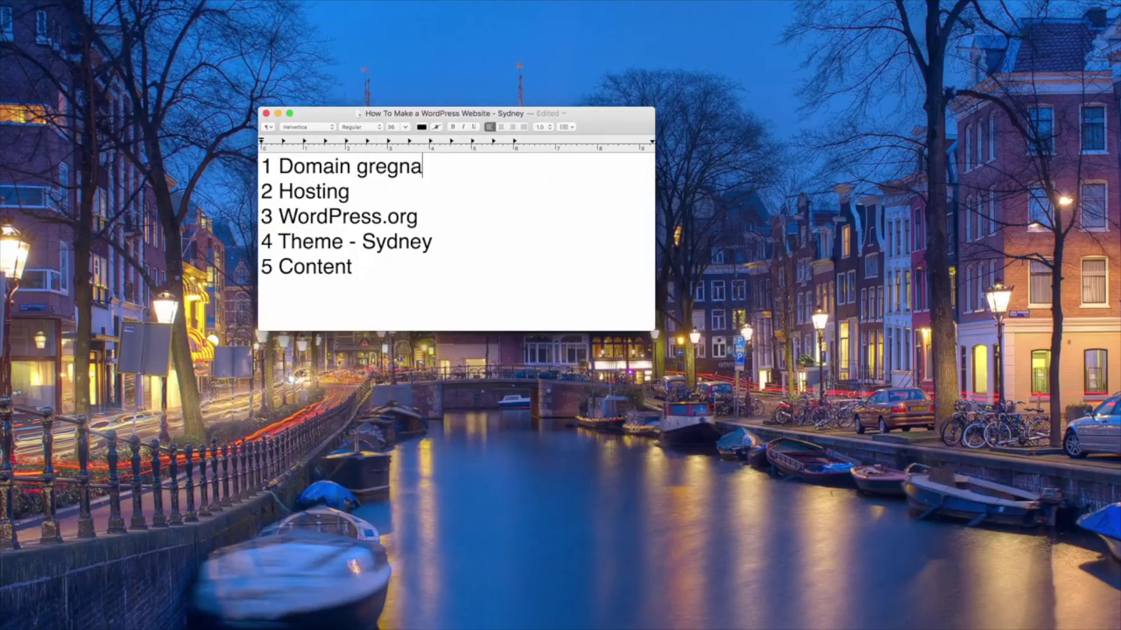
text(rayan.com)
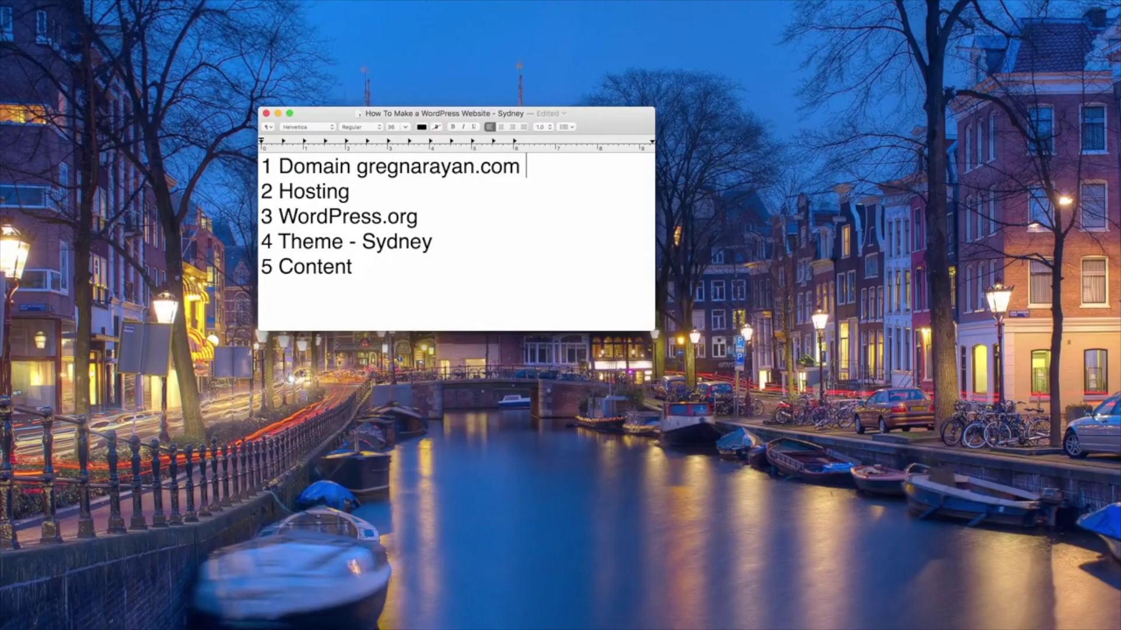
text($5.99/)
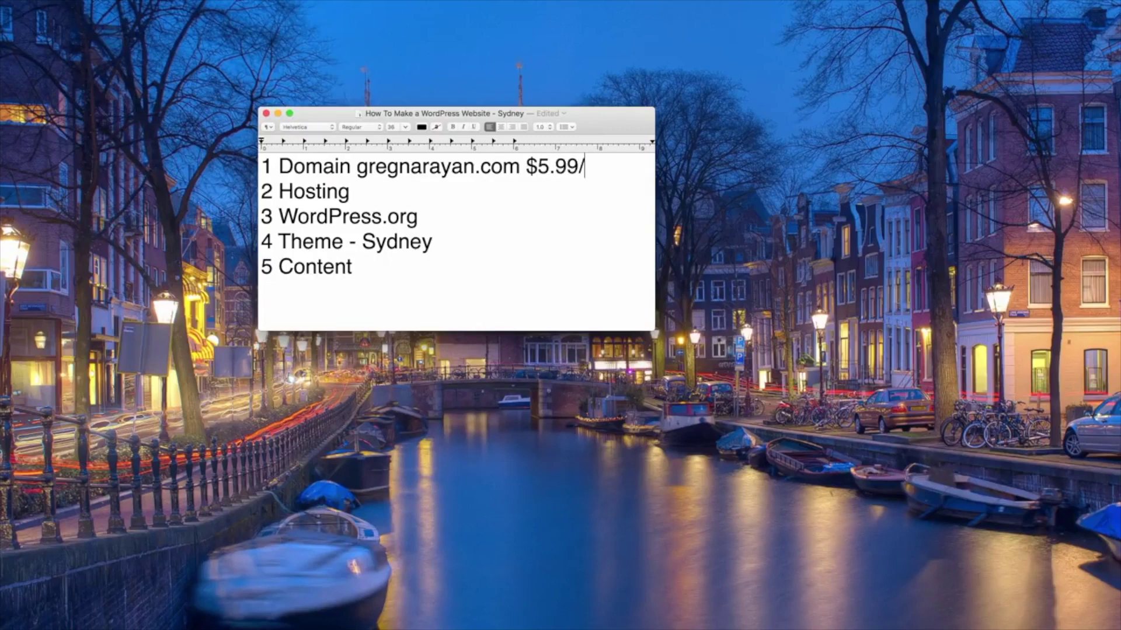
text(year)
click(352, 193)
Add '$5/mo' after Hosting and '- FREE' after WordPress.org in the note
key(super+shift+Left)
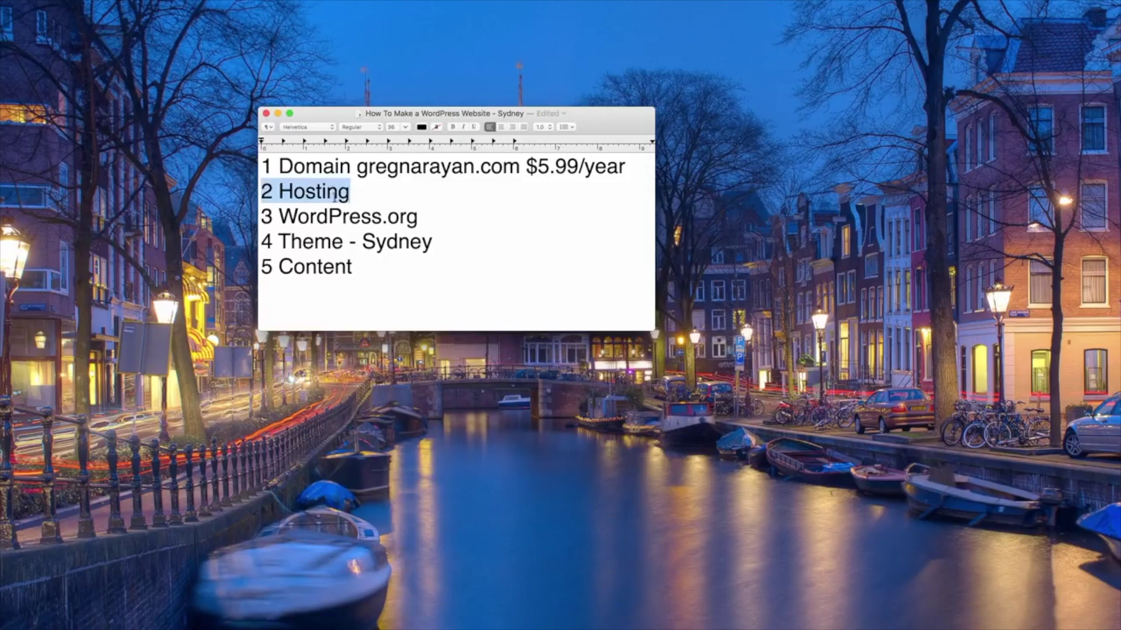
key(Right)
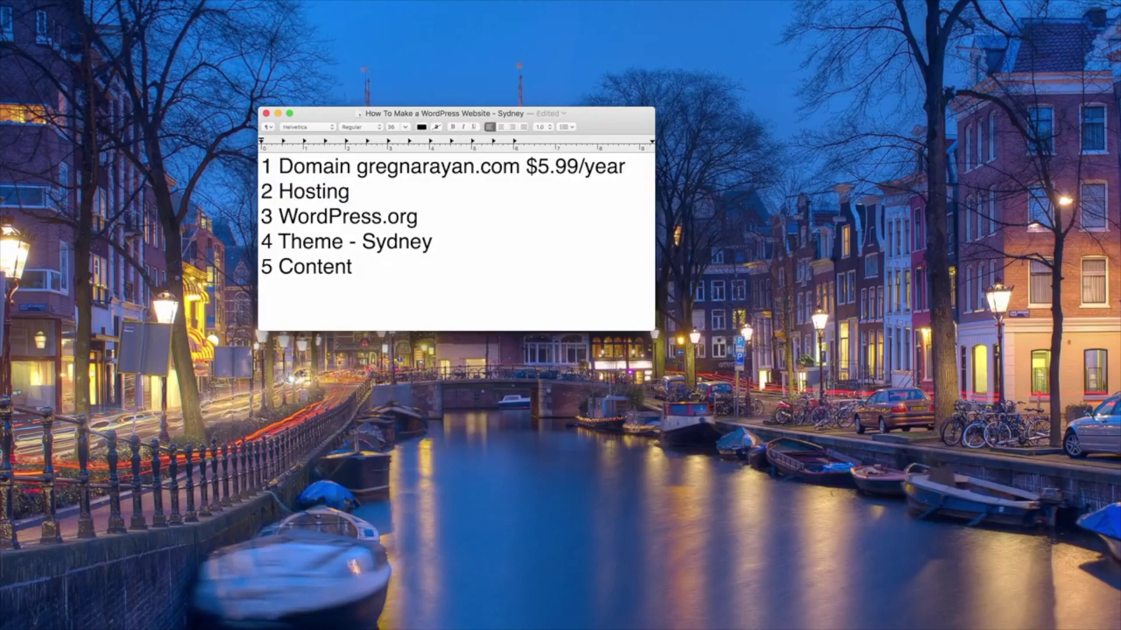
text($5/mo)
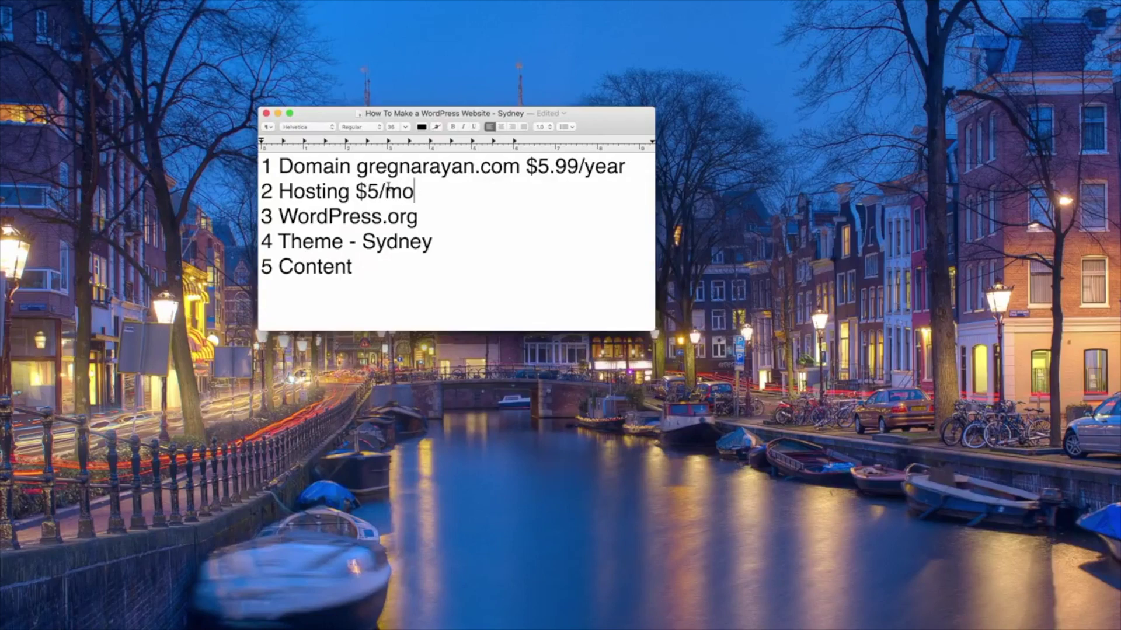
click(322, 166)
click(418, 216)
text(- FREE)
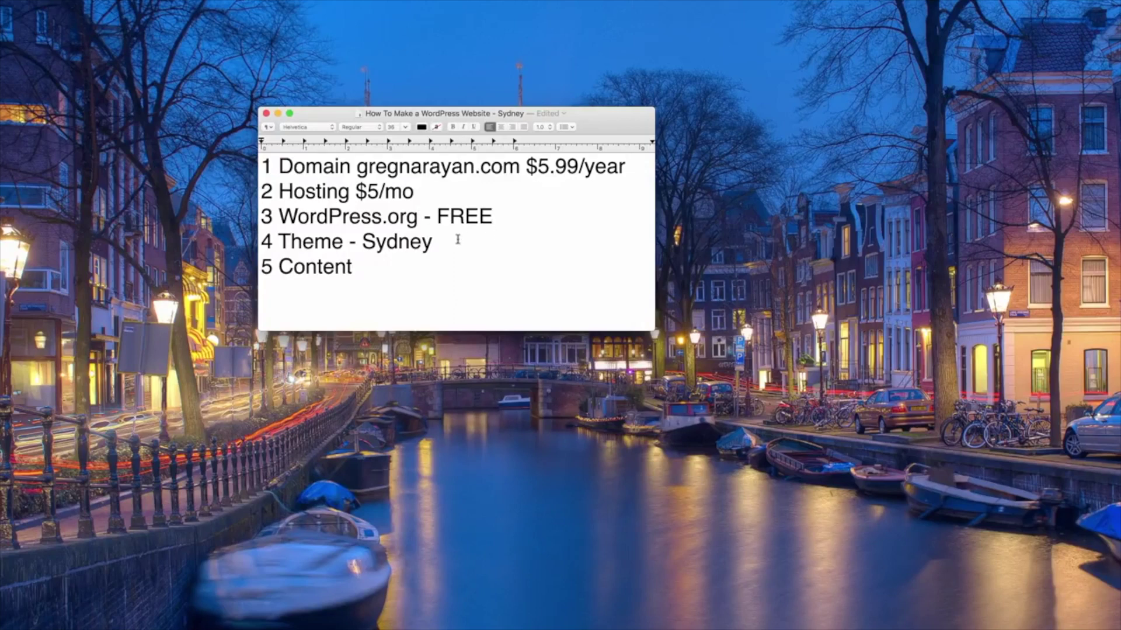
Append '- FREE' to the Theme - Sydney line and the Content line
key(Down)
text(- FREE)
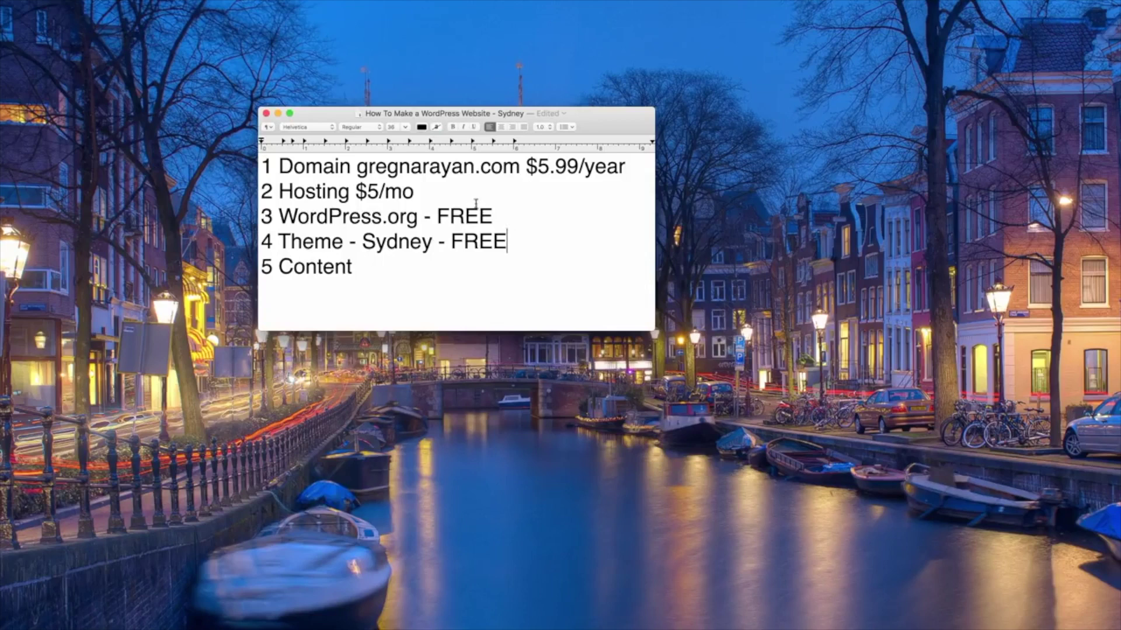
click(367, 266)
text(- FREE)
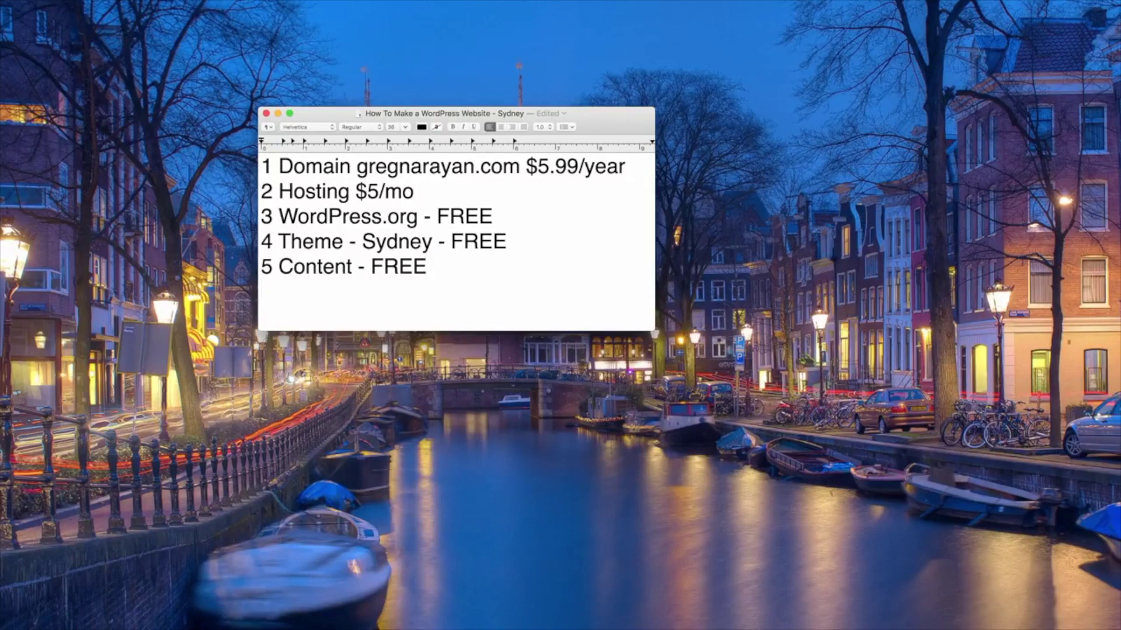
Add the line 'under $20 total today', then highlight the total and the paid Domain and Hosting lines
text(under $20)
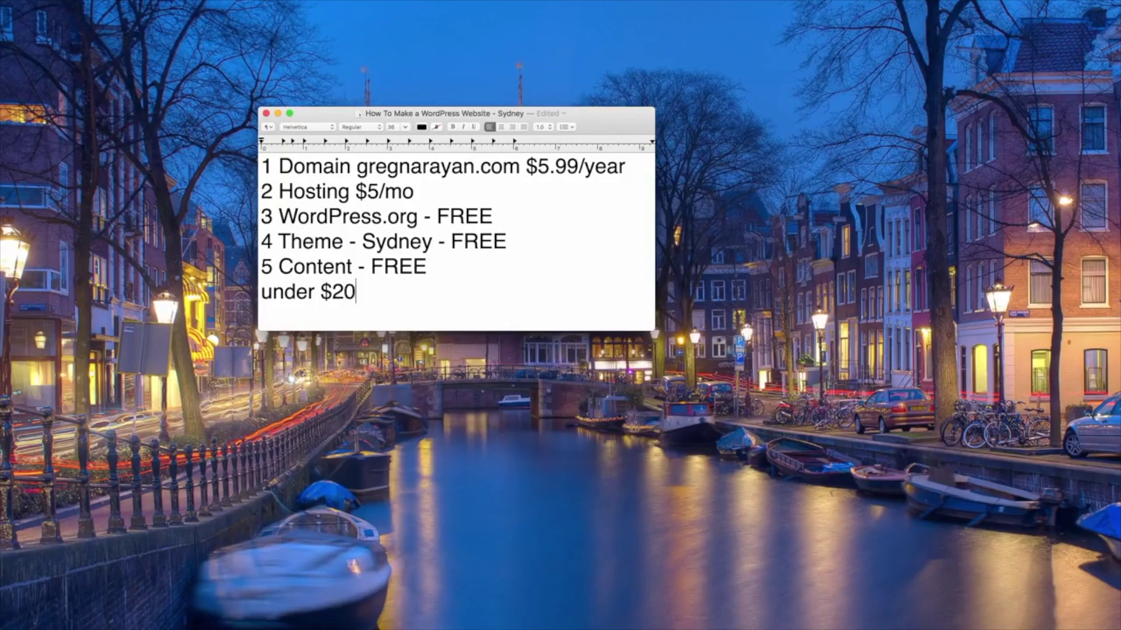
text( total today)
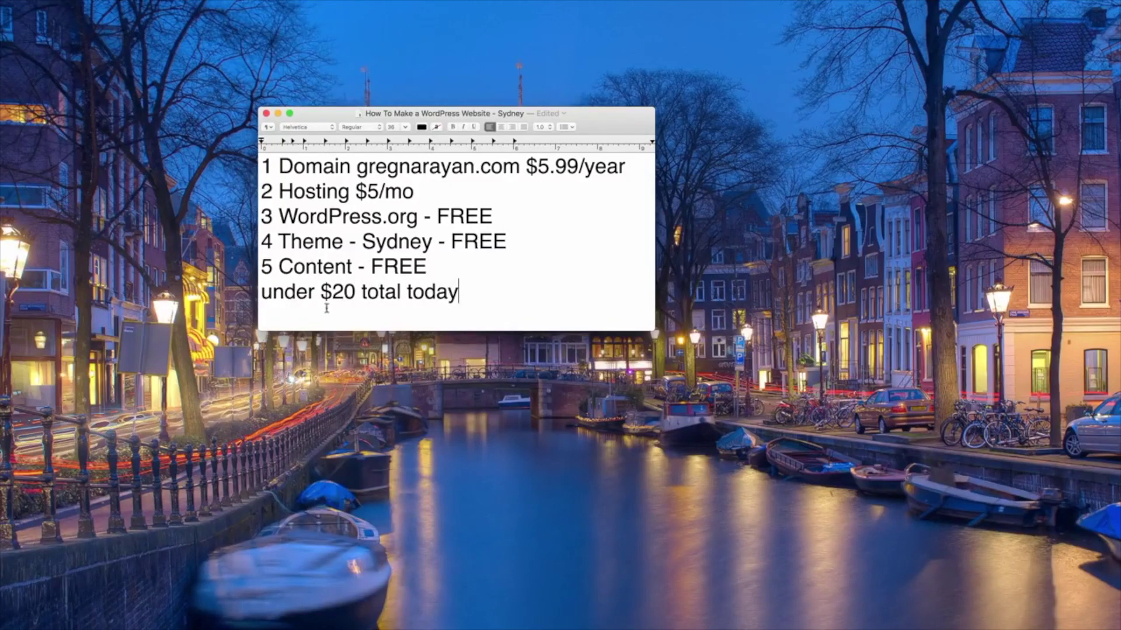
drag(320, 293, 454, 285)
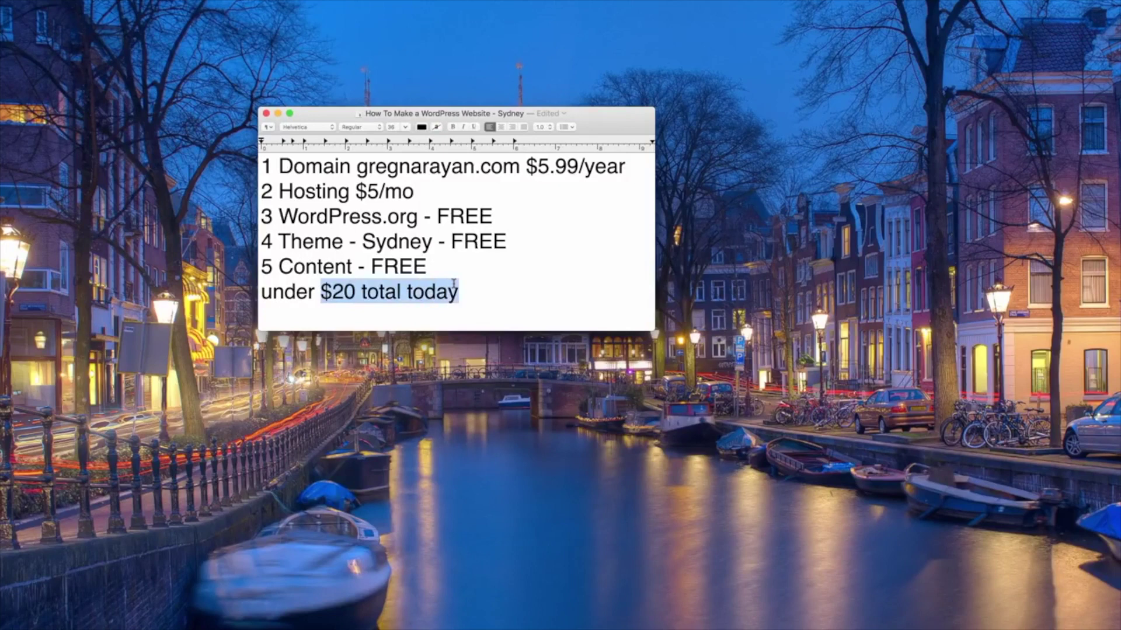
click(458, 286)
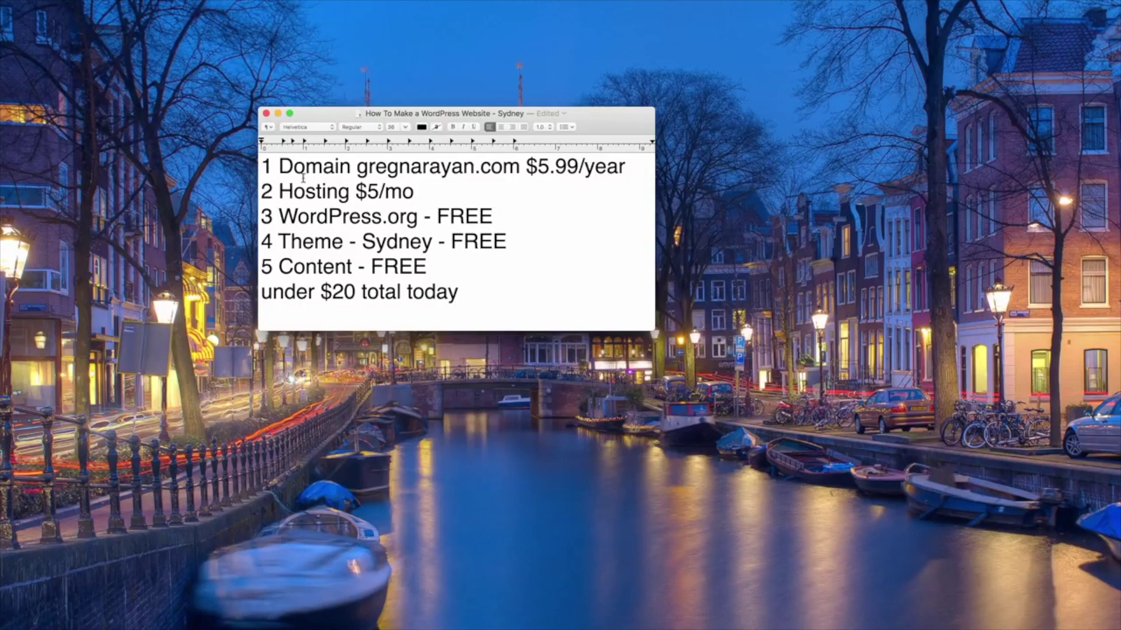
drag(261, 159, 504, 212)
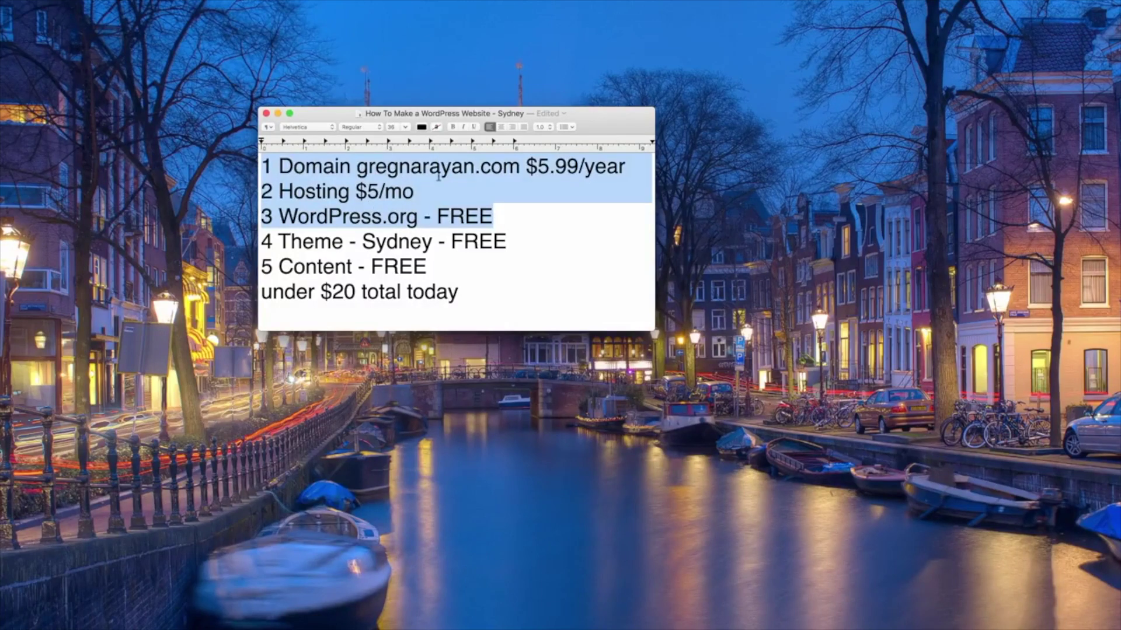
click(498, 217)
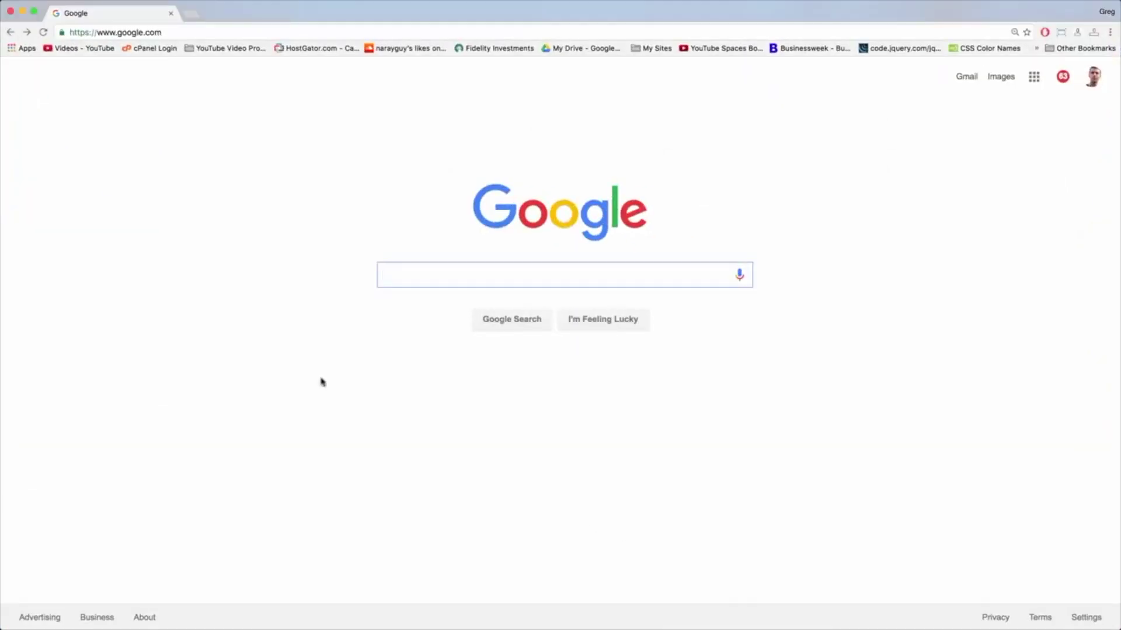
Replace Chrome's address with hostgator.com to load HostGator's homepage
click(108, 33)
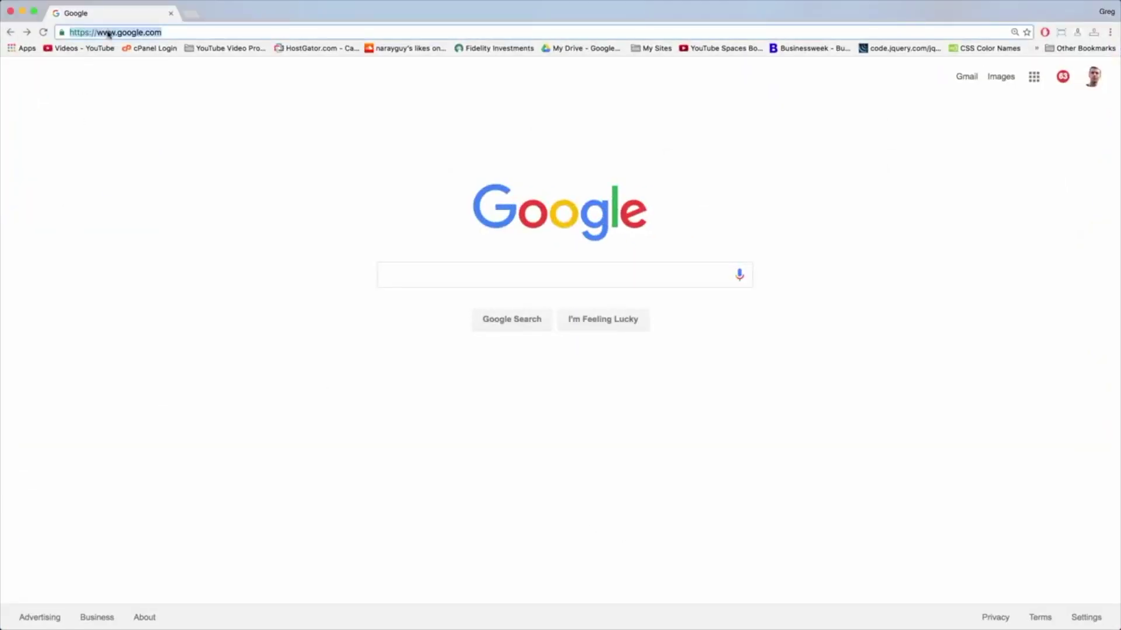
text(hostg)
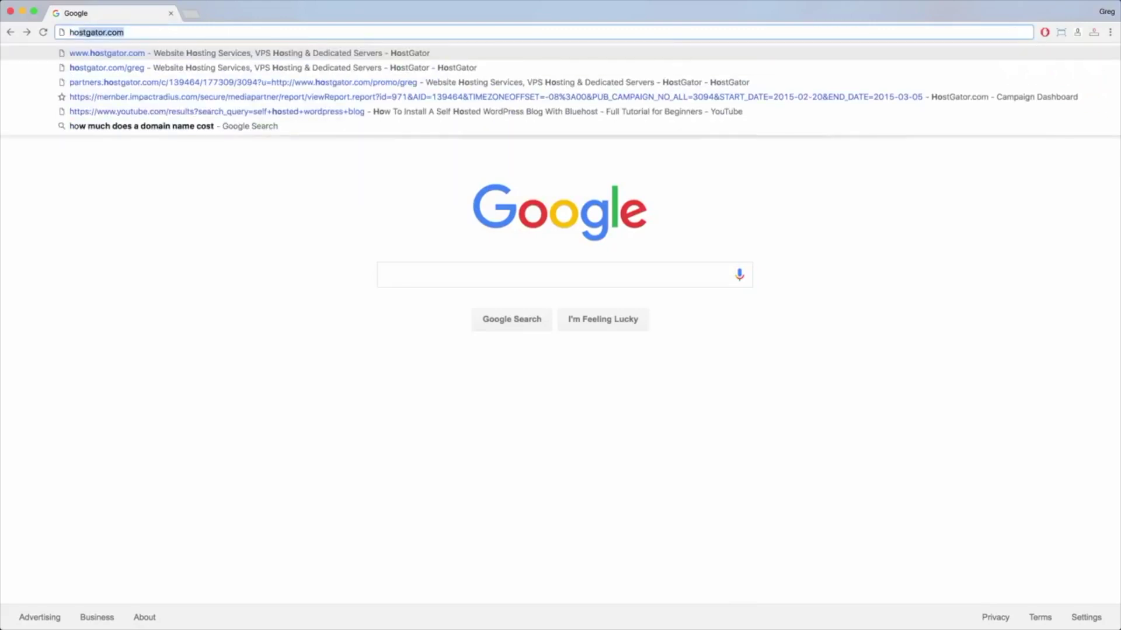
text(ator)
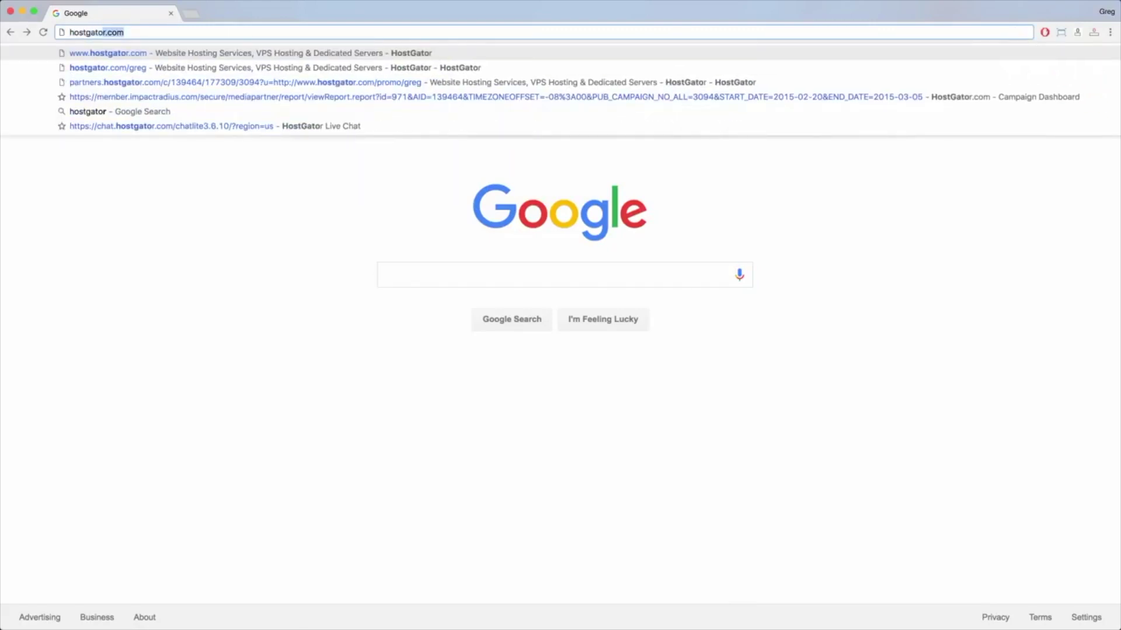
text(.com)
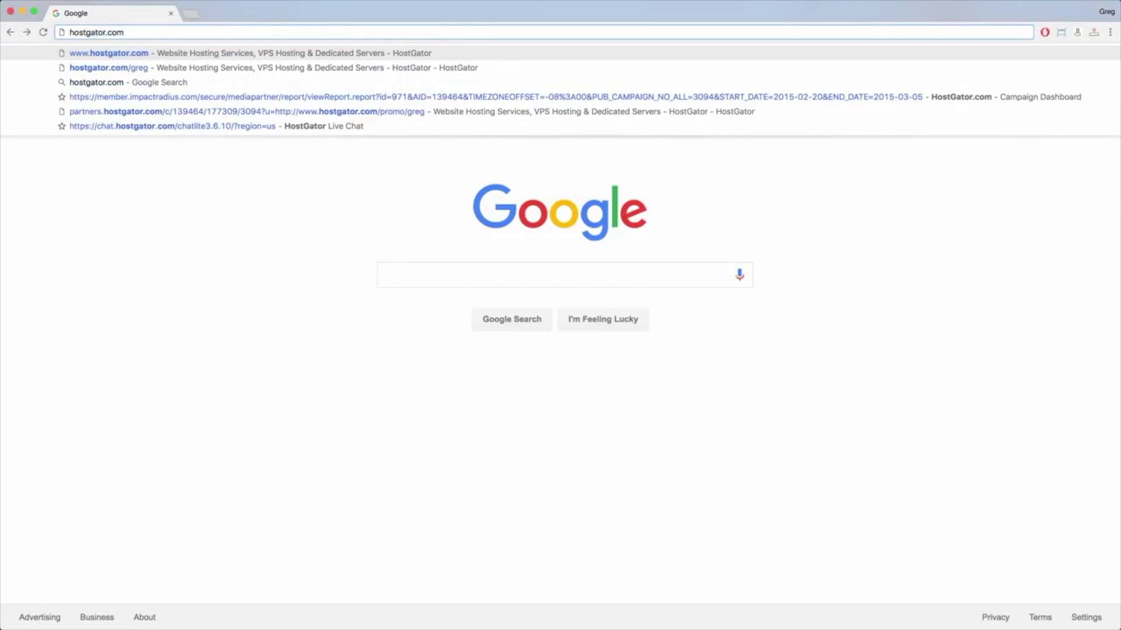
key(Return)
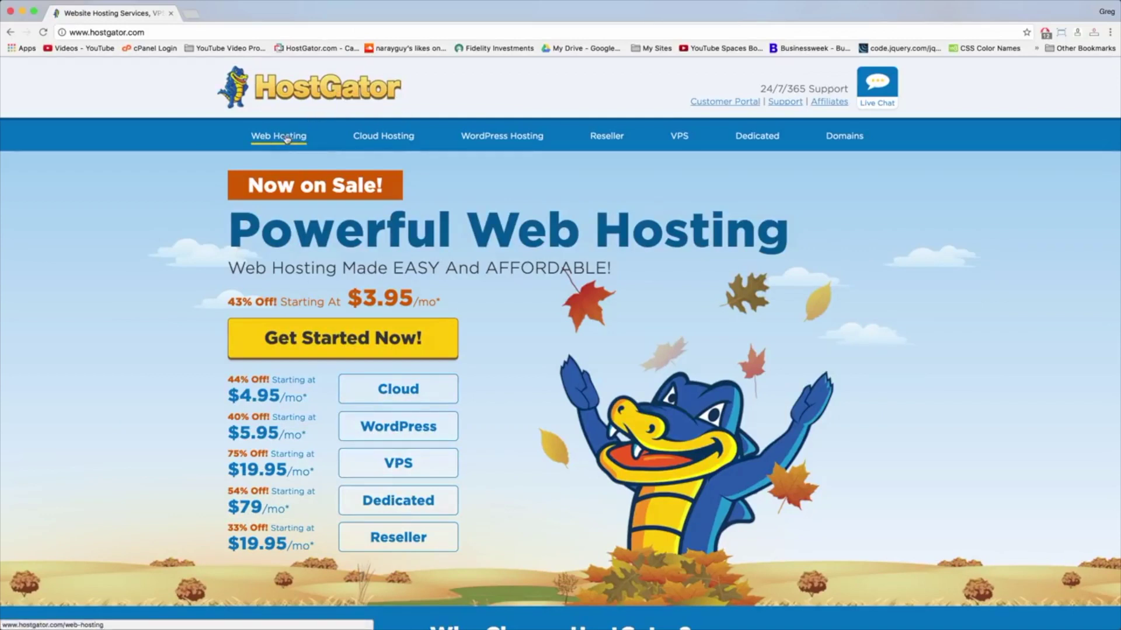
Open the Web Hosting plans page, then select its 'web-hosting' path in the address bar
click(286, 138)
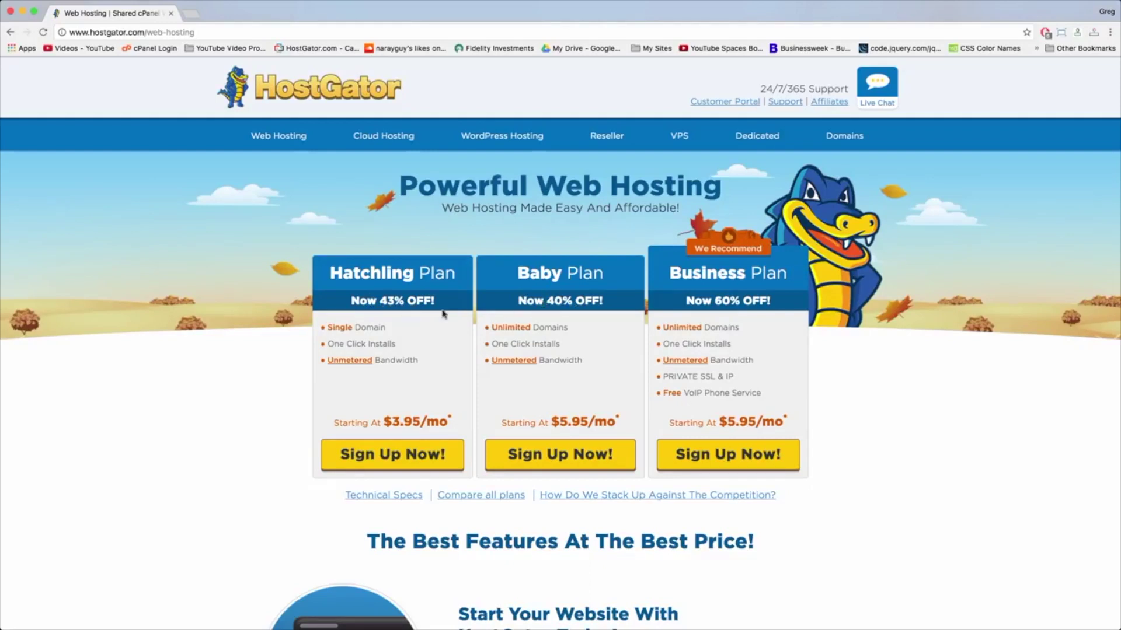
click(147, 31)
click(147, 31)
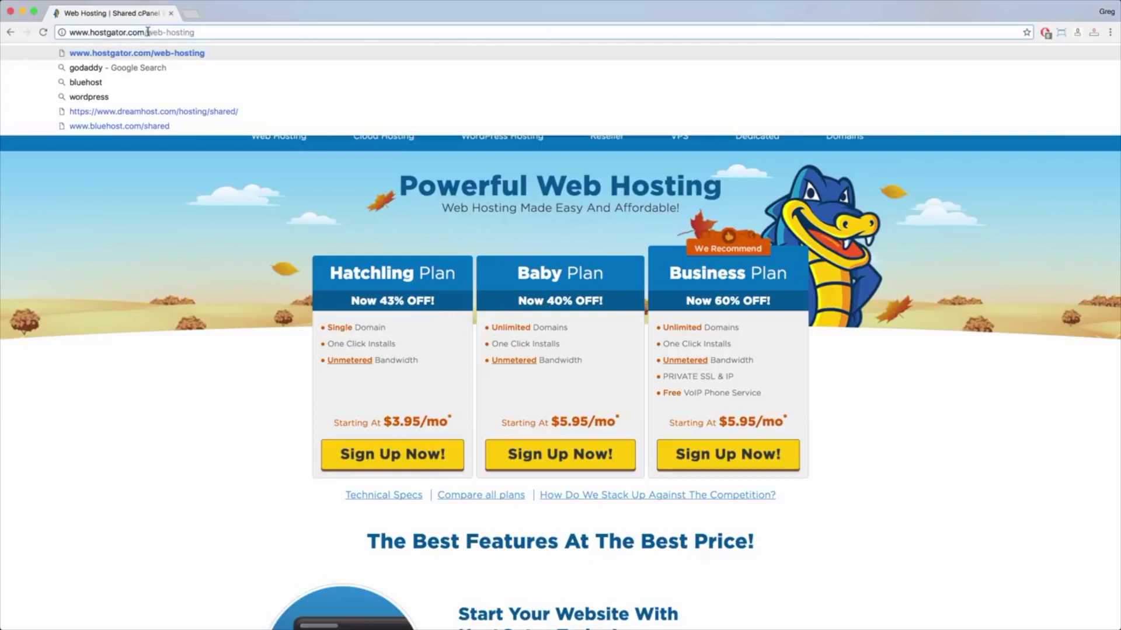
drag(147, 32, 191, 33)
Swap the 'web-hosting' path for 'greg' to load the hostgator.com/greg promo page
key(BackSpace)
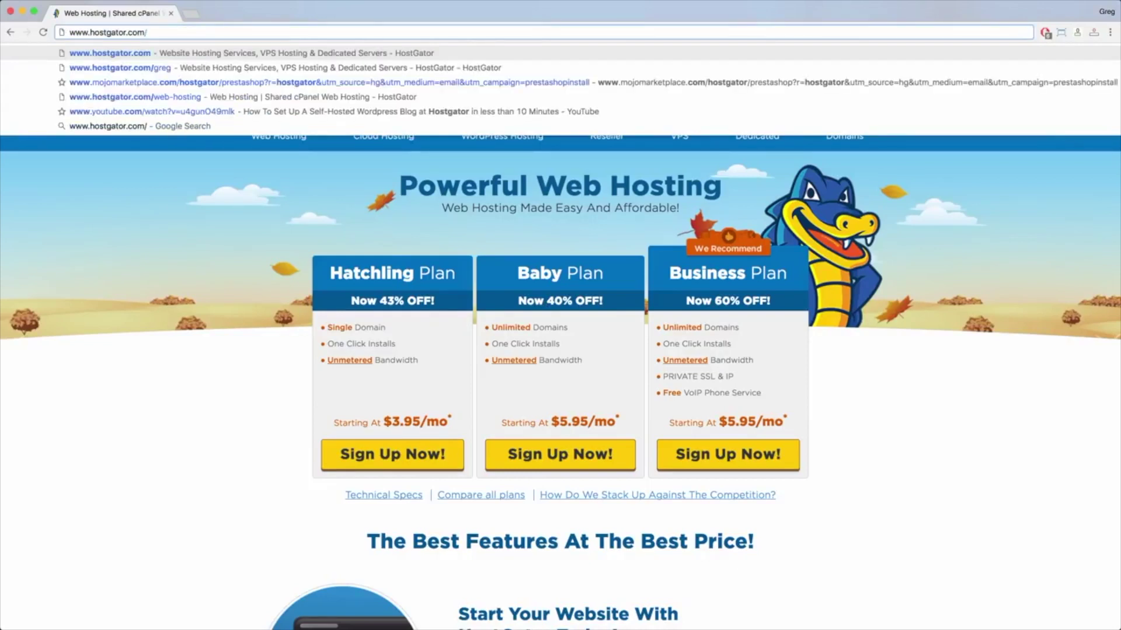
text(greg)
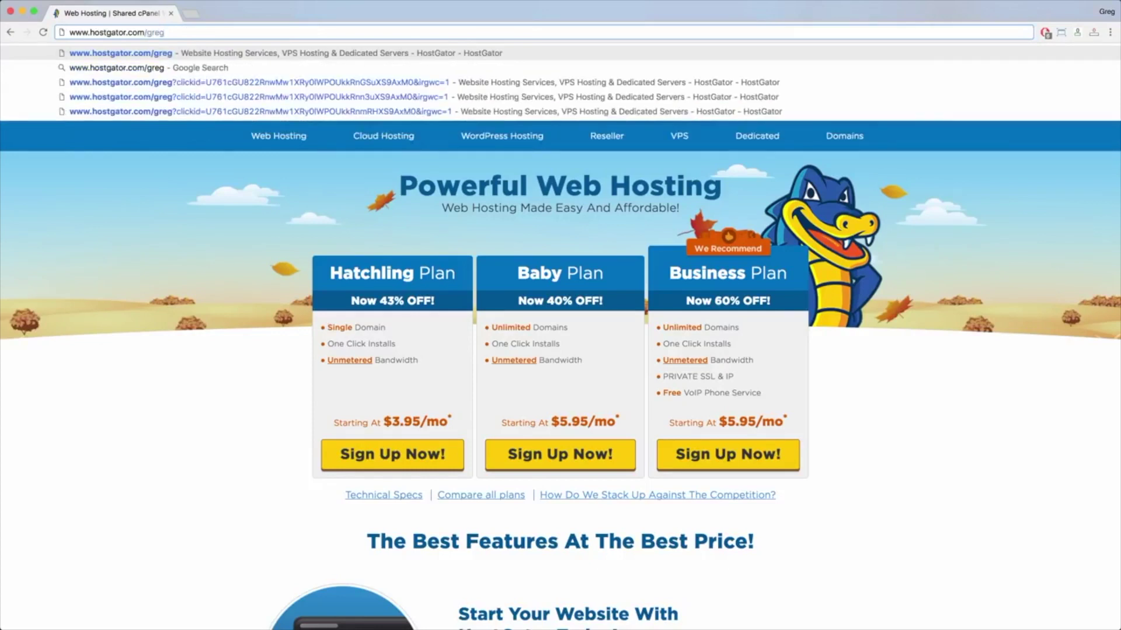
key(Return)
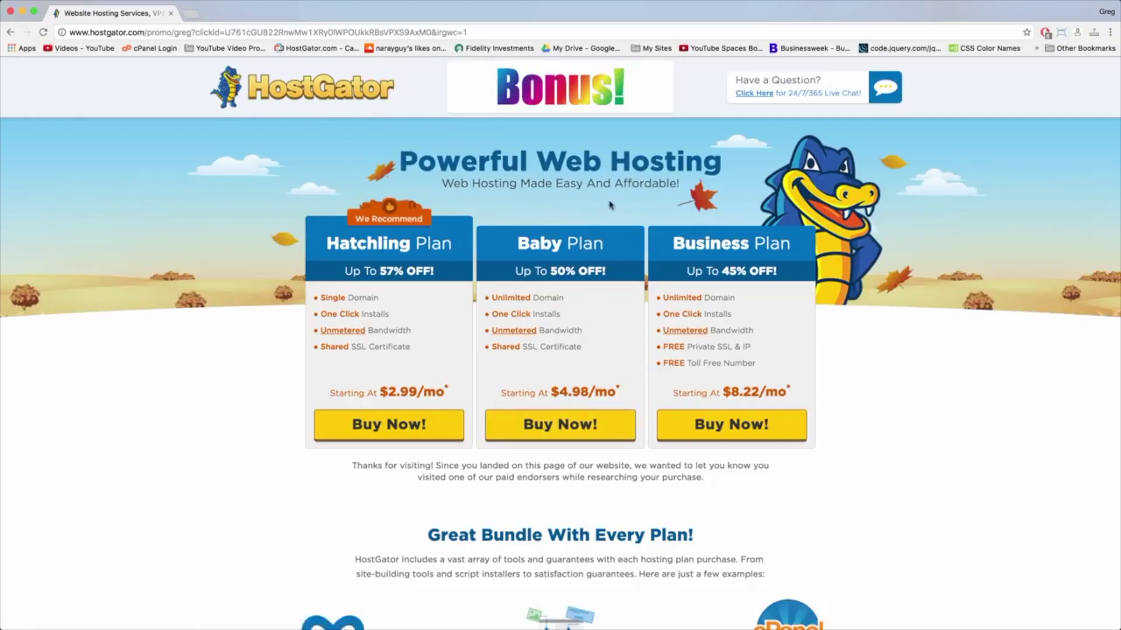
scroll(248, 244, down, 5)
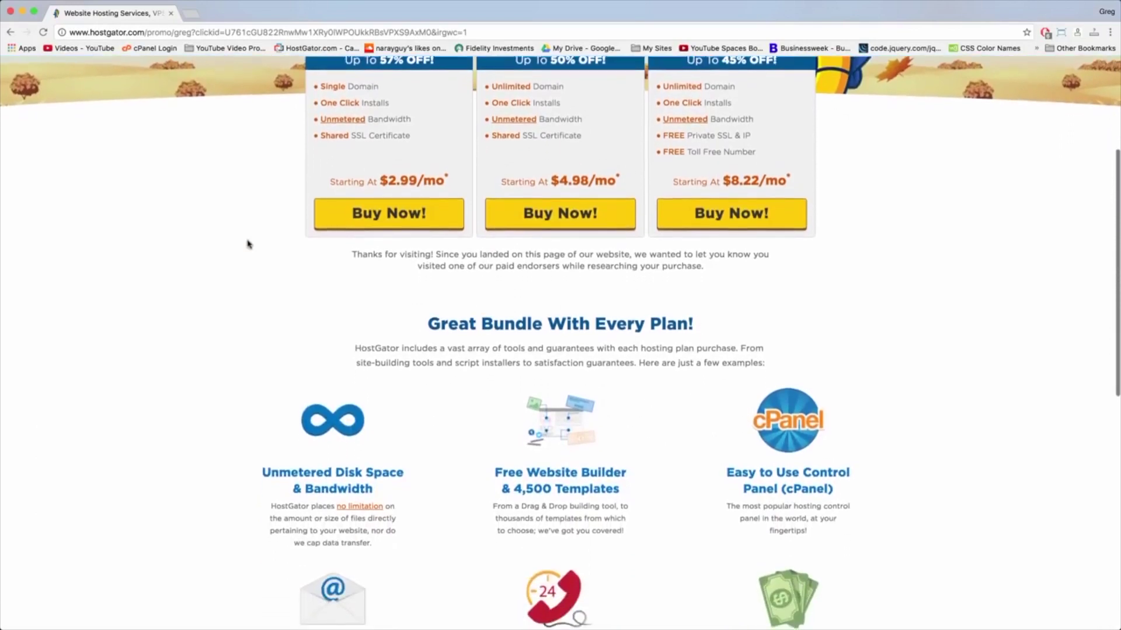
scroll(248, 244, down, 3)
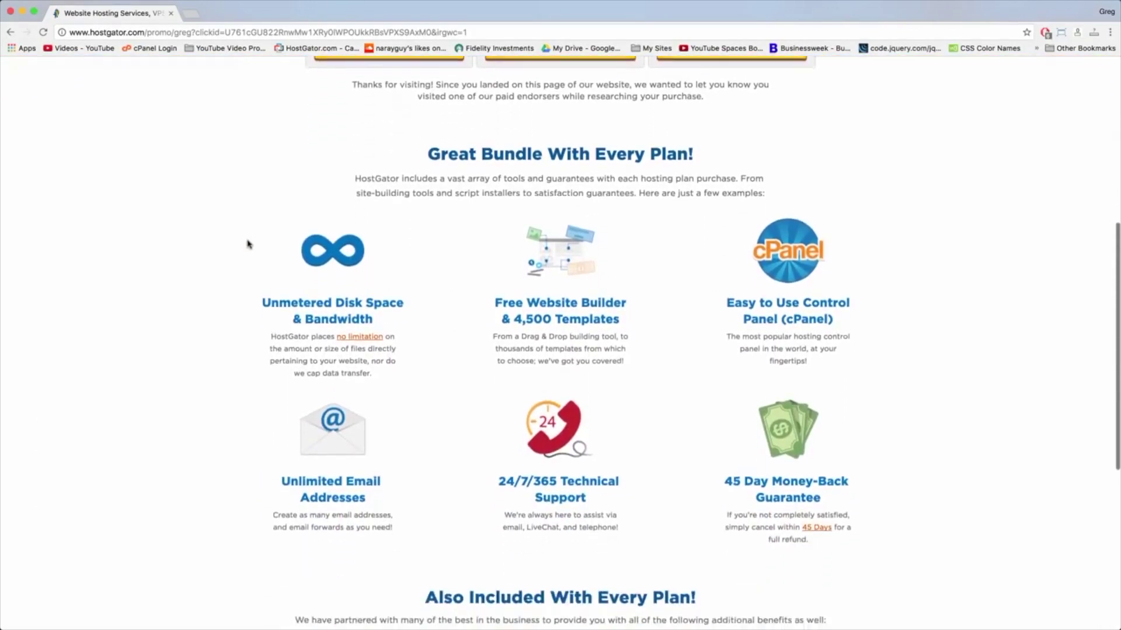
scroll(248, 244, down, 1)
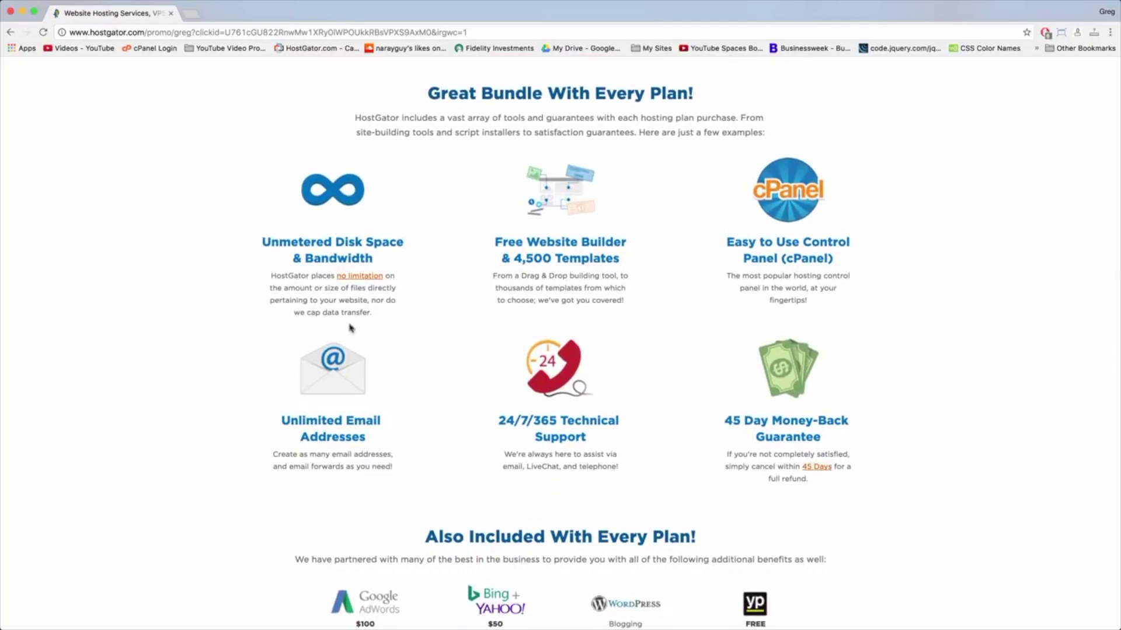
scroll(409, 241, down, 3)
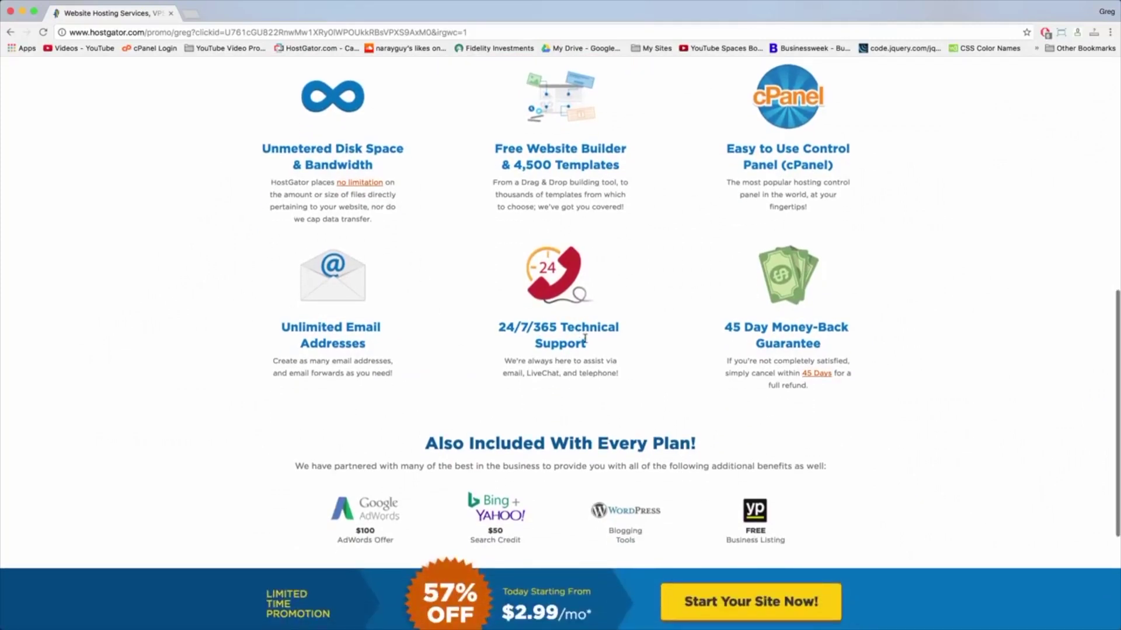
scroll(810, 337, down, 1)
scroll(809, 335, down, 3)
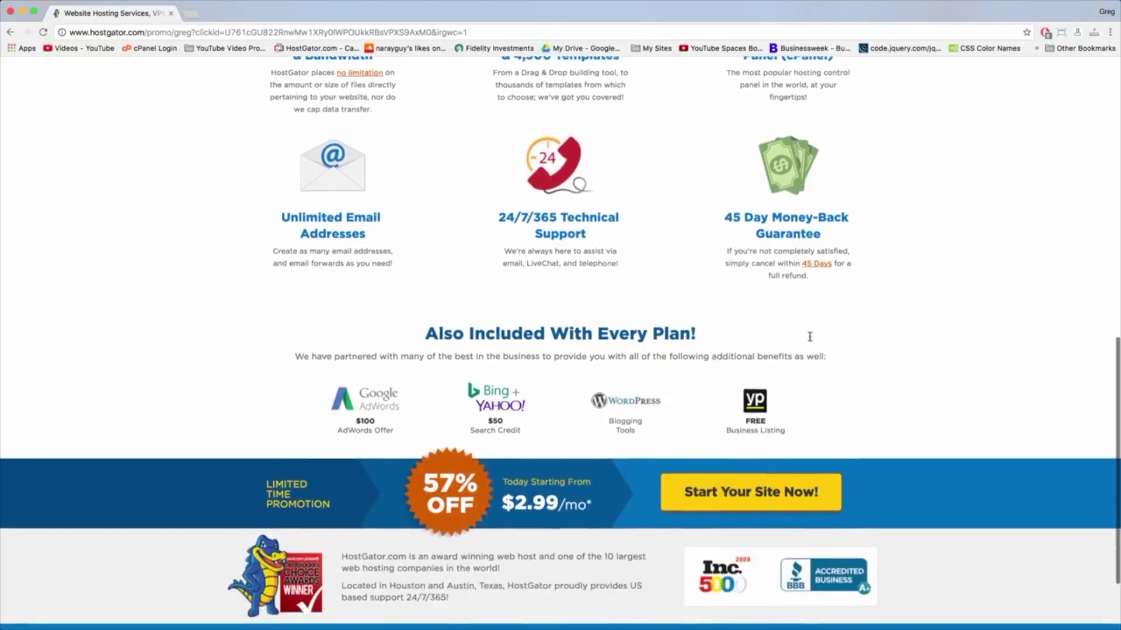
scroll(852, 356, down, 4)
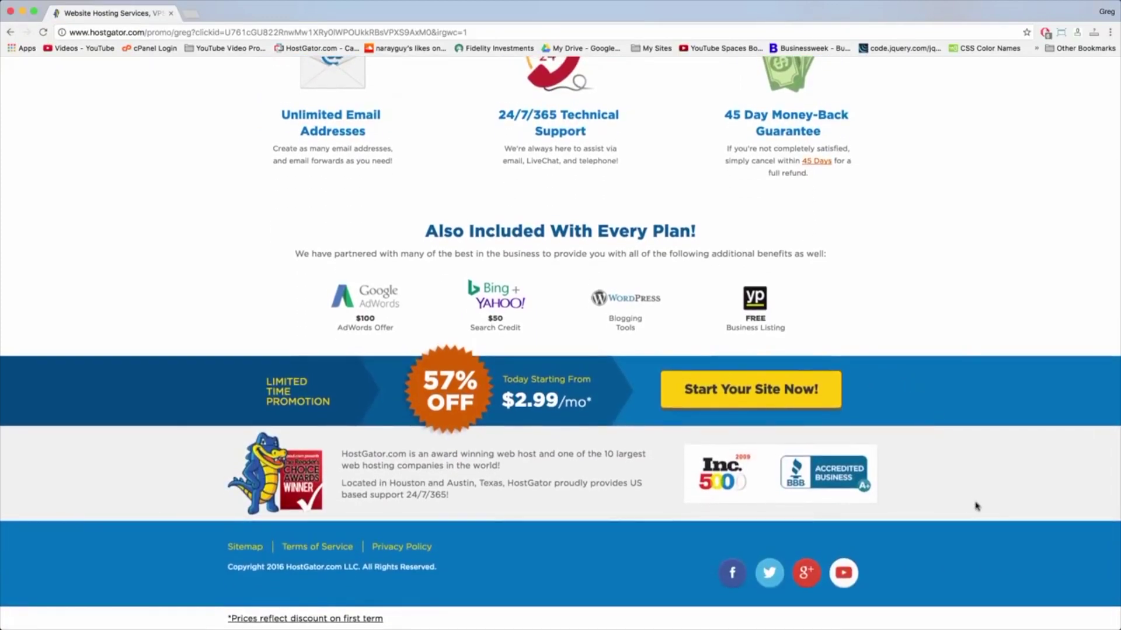
scroll(976, 506, up, 7)
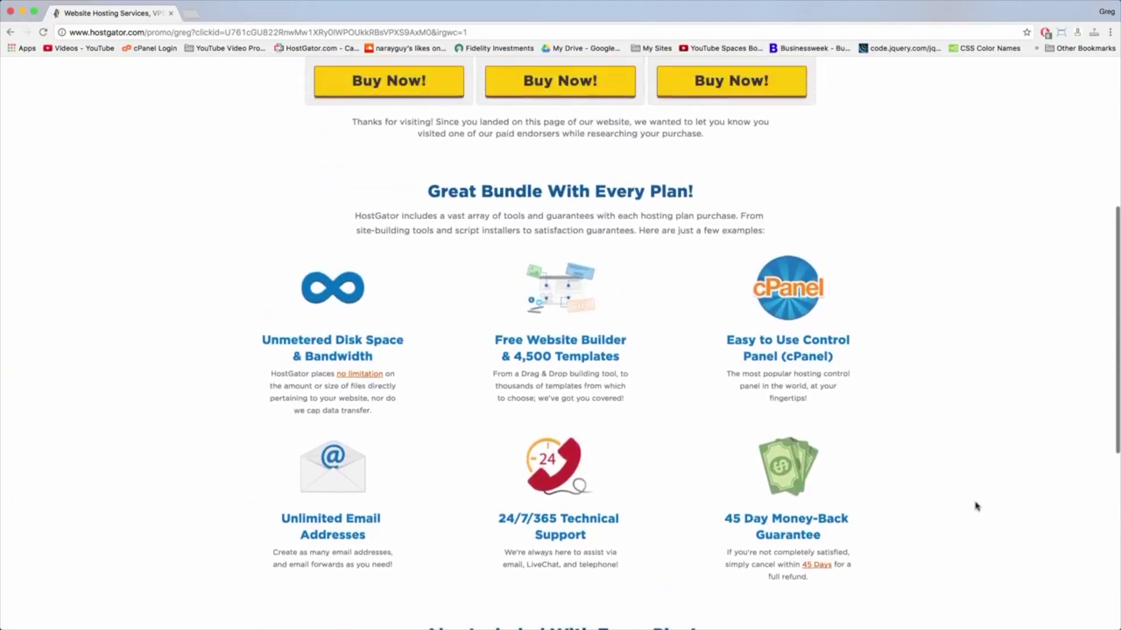
scroll(977, 506, up, 4)
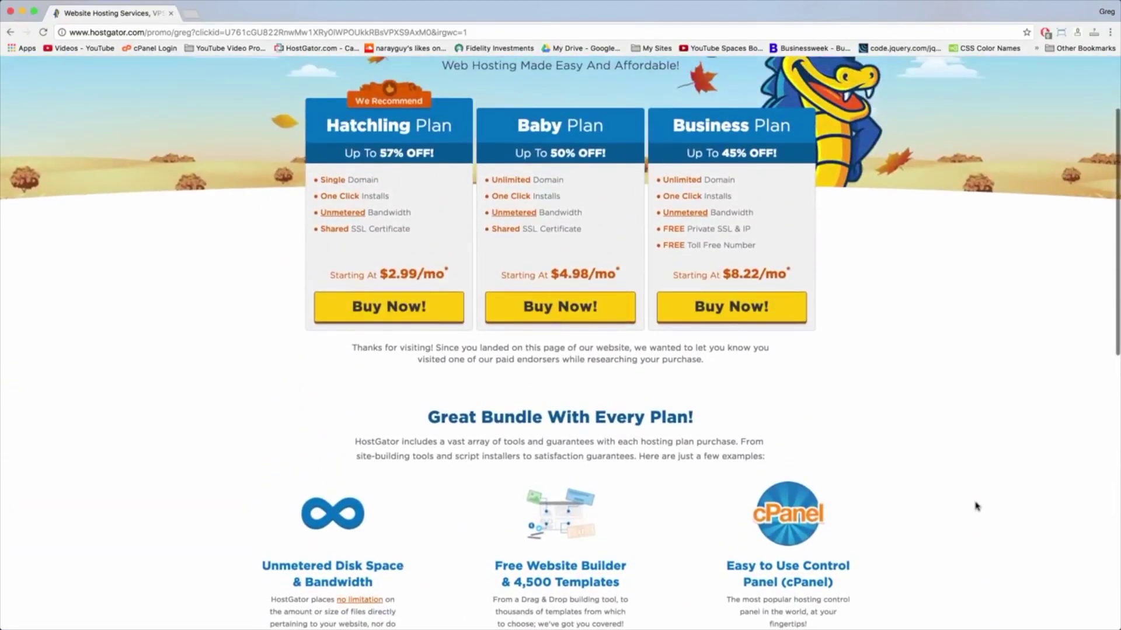
scroll(976, 506, up, 2)
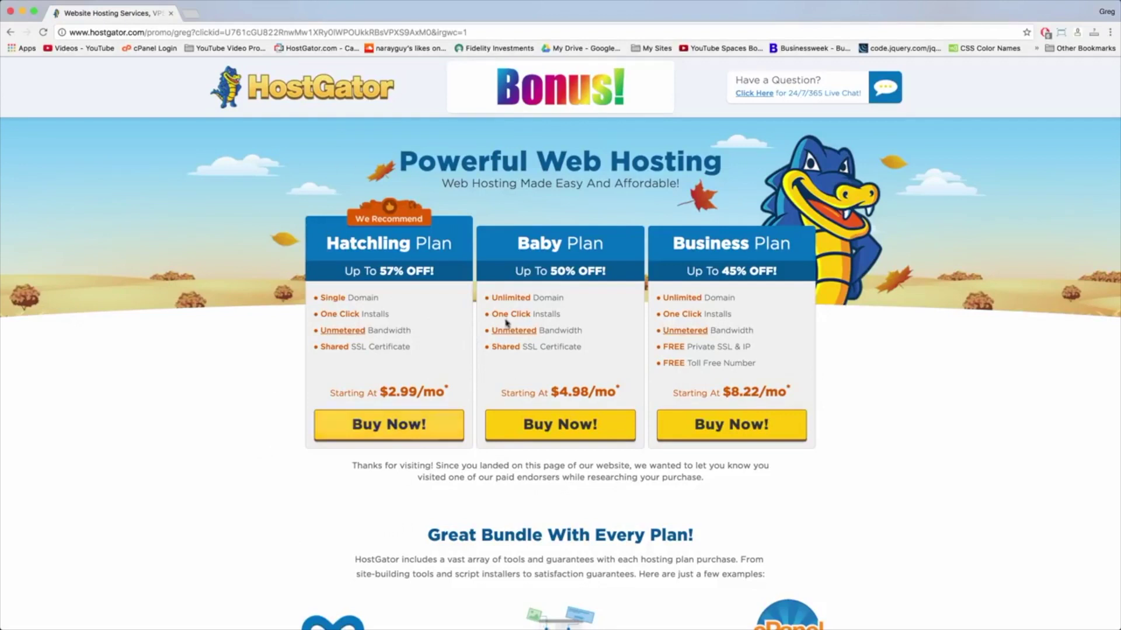
Order the $2.99/mo Hatchling plan and scroll through the resulting Order Form
click(398, 426)
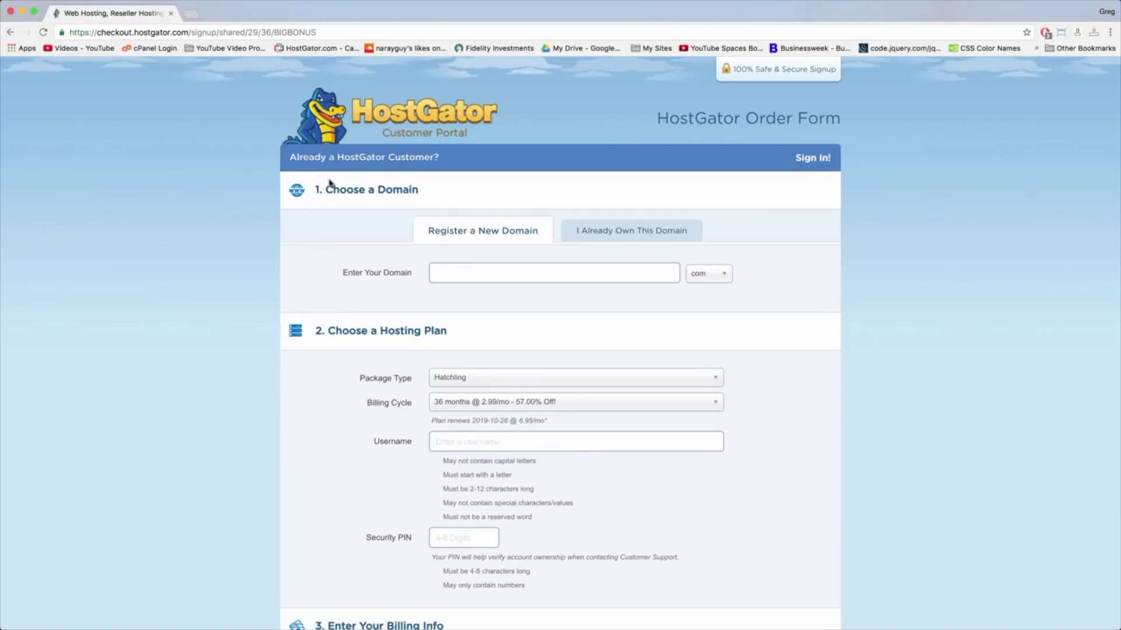
scroll(396, 186, down, 3)
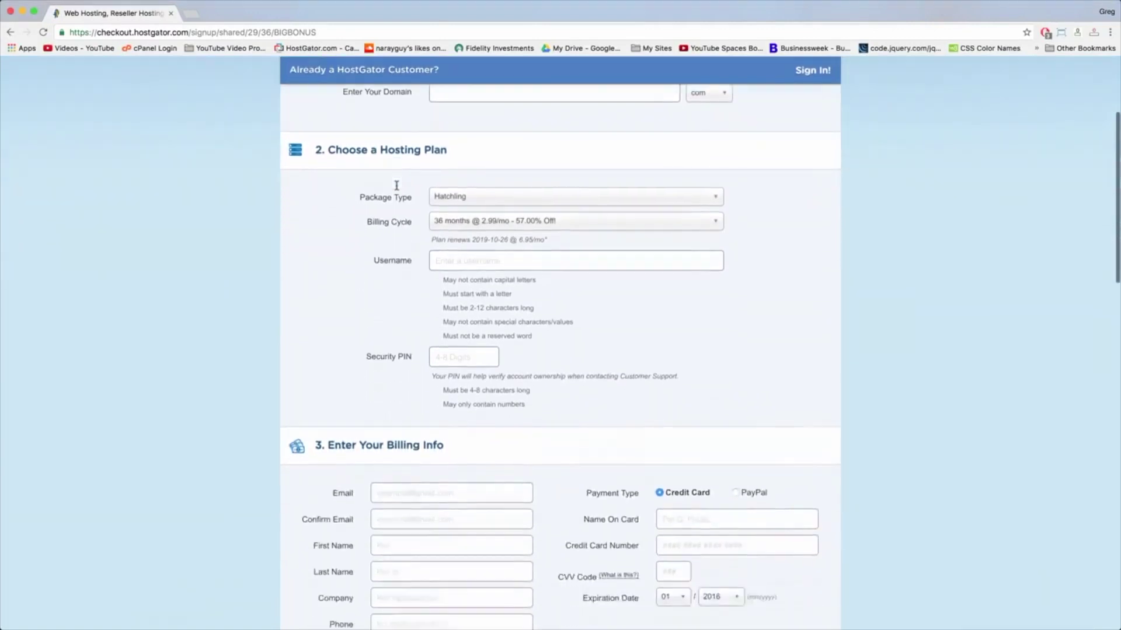
scroll(396, 185, down, 8)
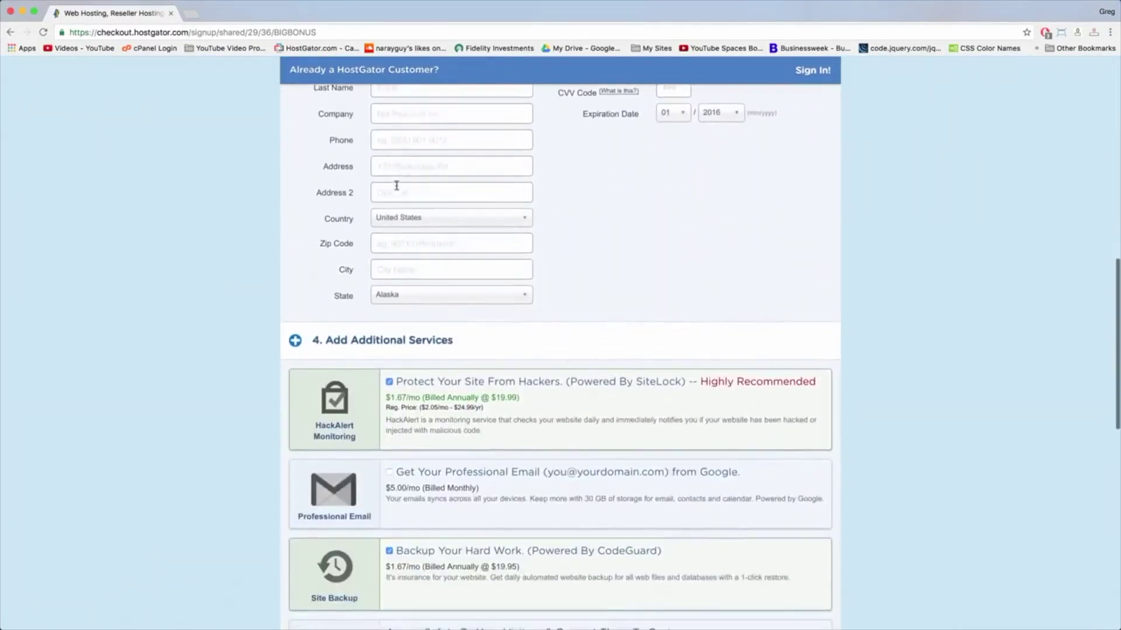
scroll(396, 186, down, 10)
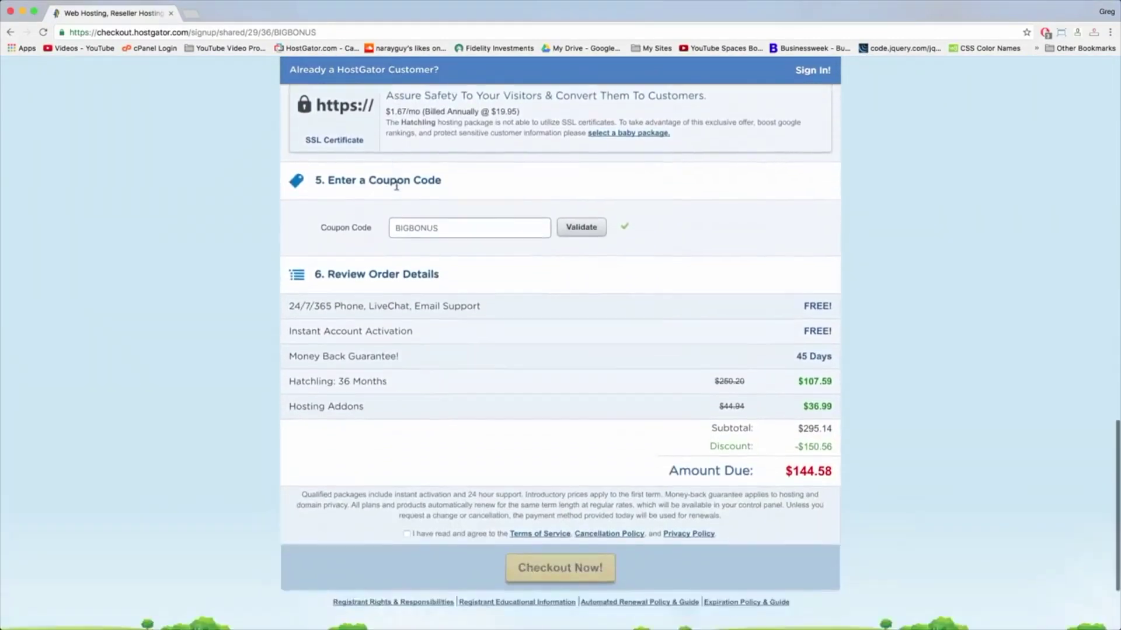
scroll(396, 186, down, 2)
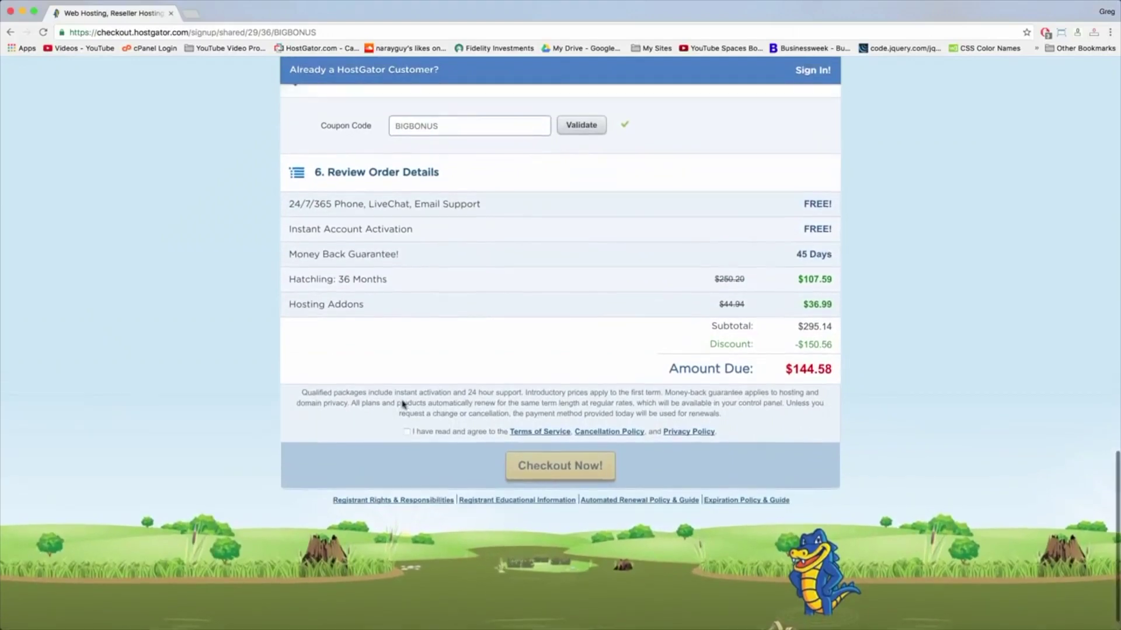
scroll(402, 404, up, 20)
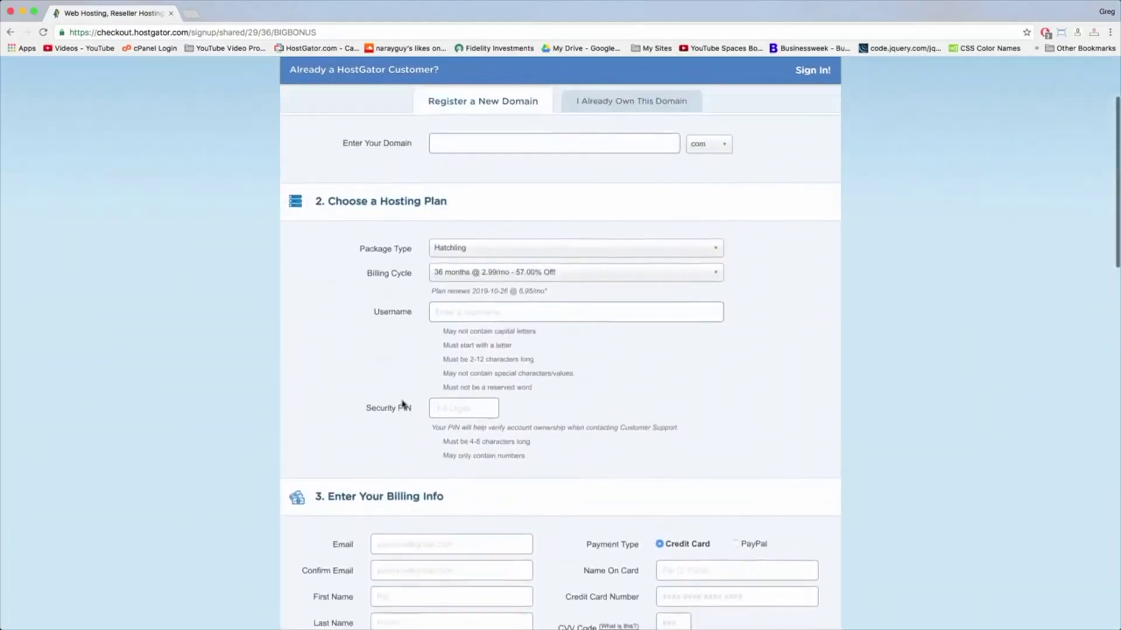
scroll(402, 404, up, 3)
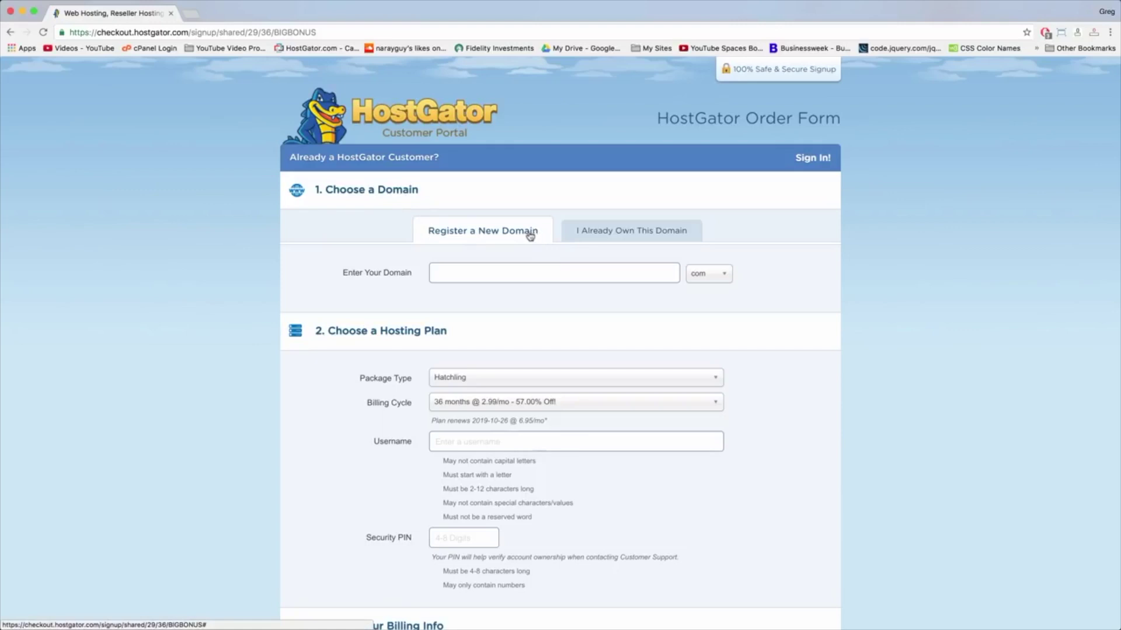
Choose to register a new domain, enter the presenter's domain name and check availability
click(579, 233)
click(556, 270)
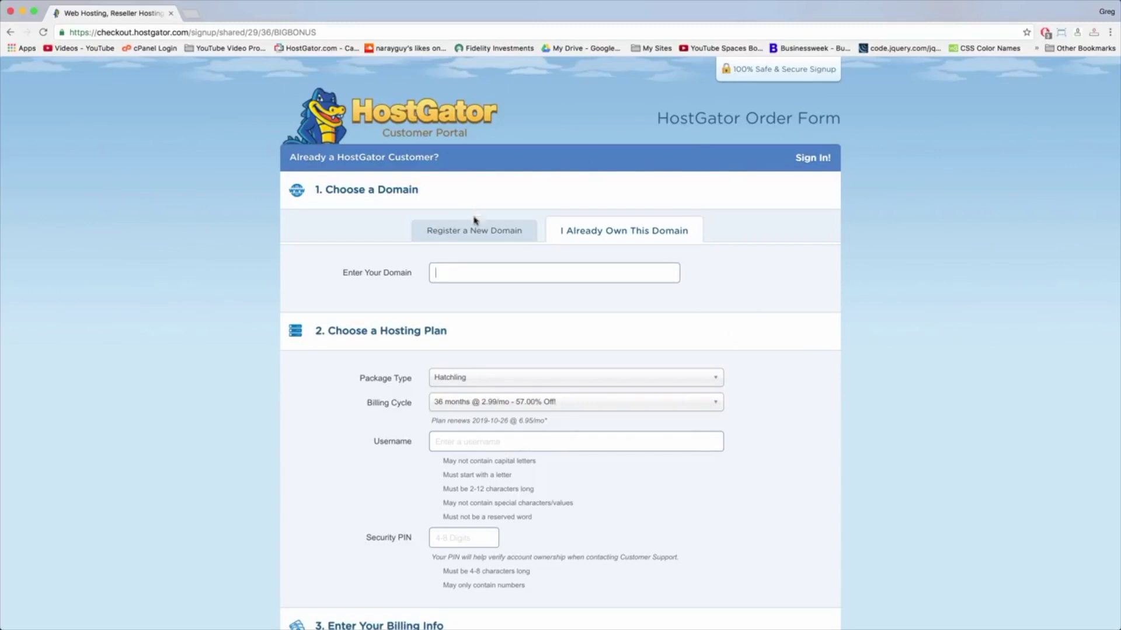
click(456, 232)
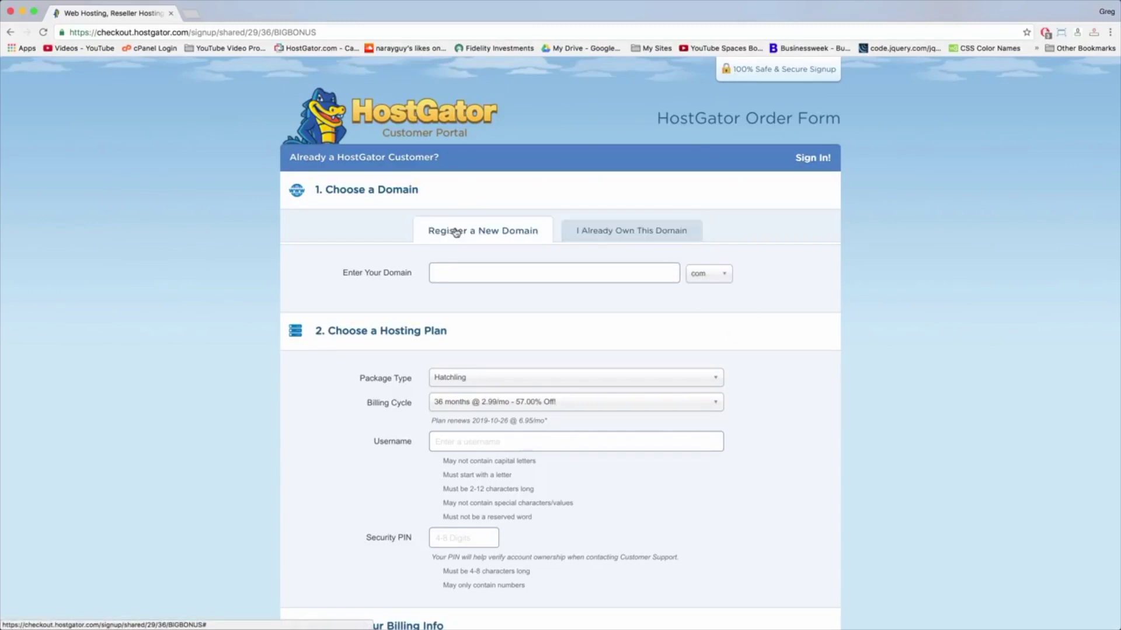
click(458, 267)
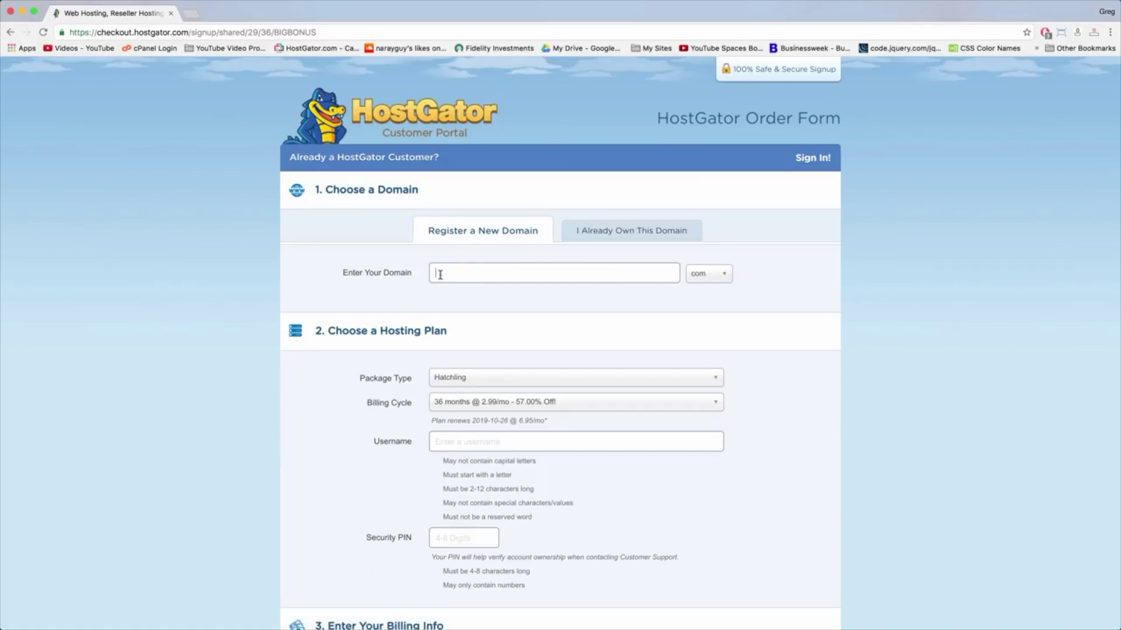
text(gregnarayan)
click(479, 304)
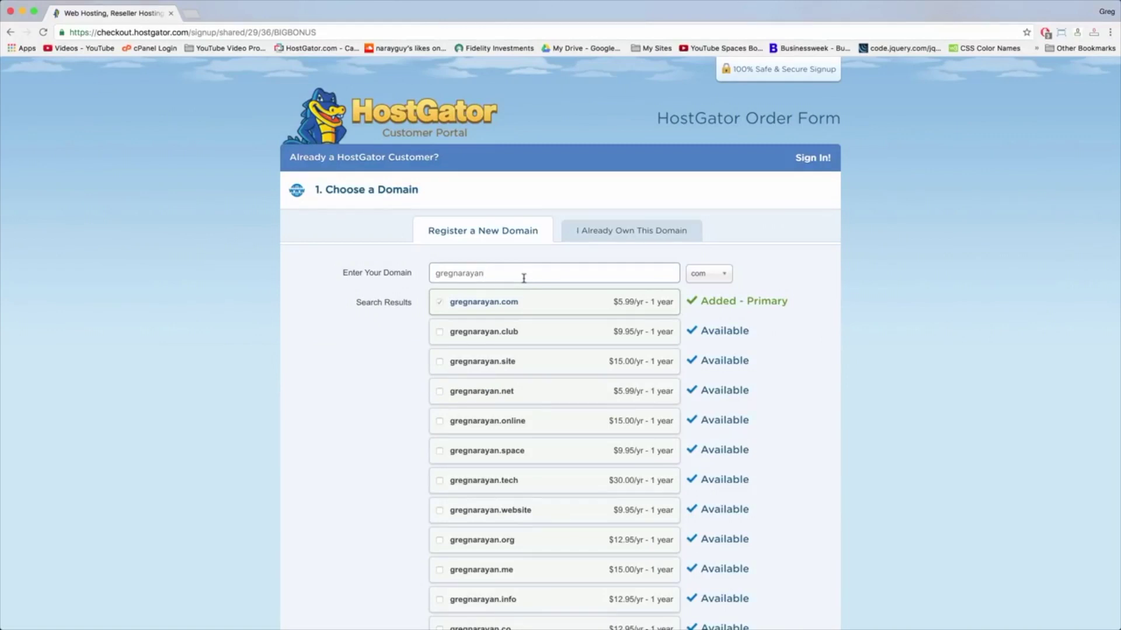
Remove 'wordpress' from the domain name and keep the .com extension at $5.99/yr
text(wordpress)
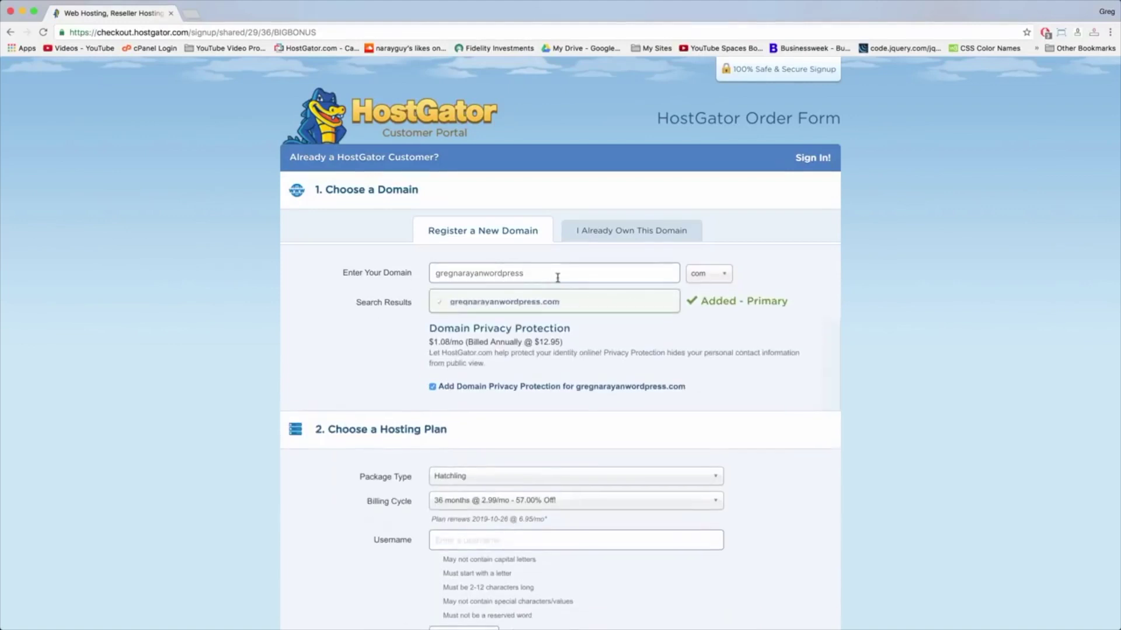
key(BackSpace)
key(BackSpace)
key(BackSpace)
key(BackSpace)
key(BackSpace)
key(BackSpace)
key(BackSpace)
key(BackSpace)
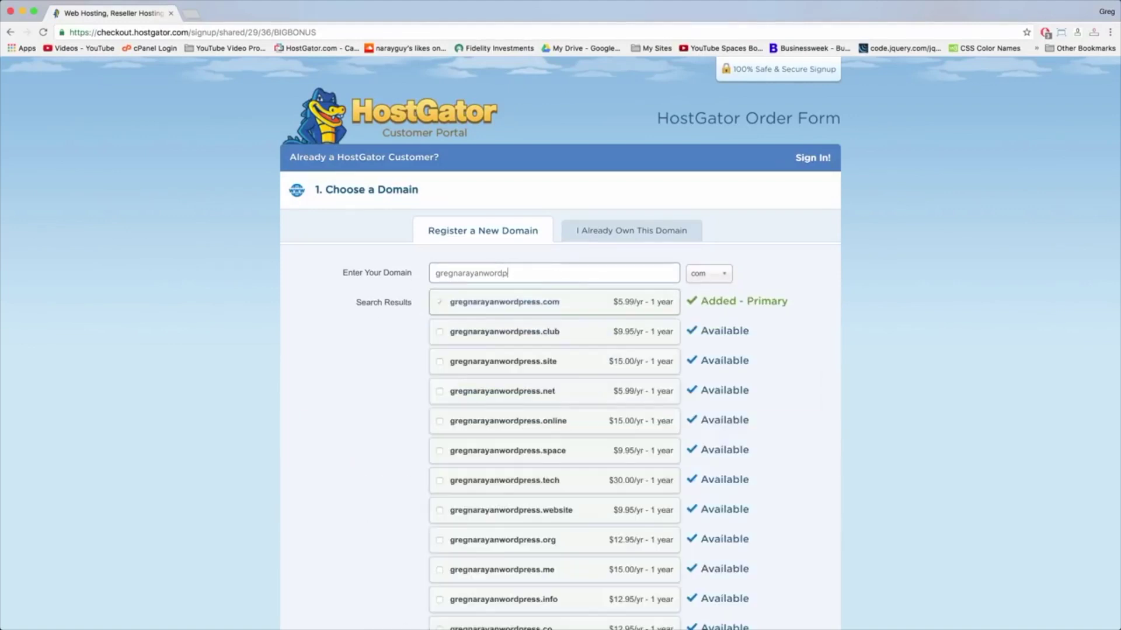
key(BackSpace)
key(Tab)
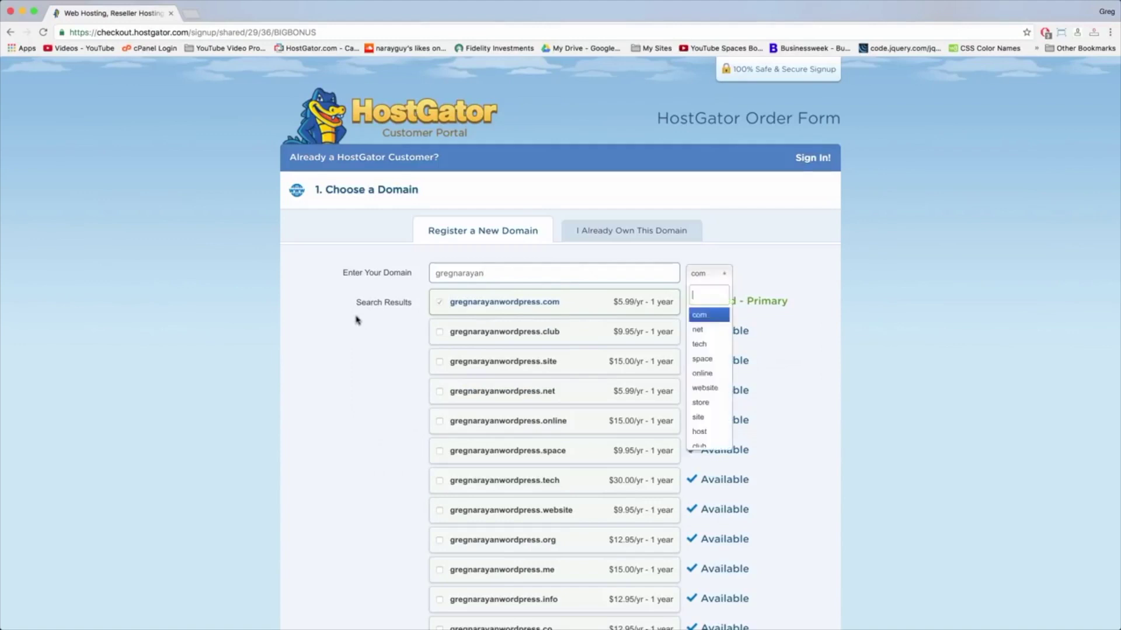
click(356, 318)
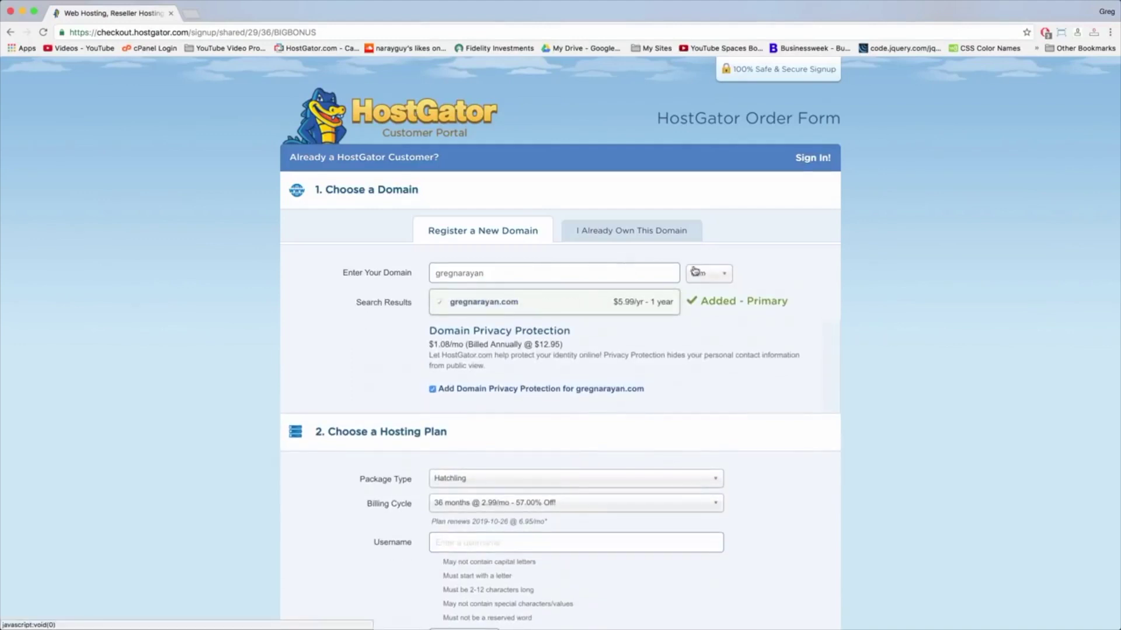
Decline Domain Privacy Protection by unchecking it
scroll(391, 251, down, 5)
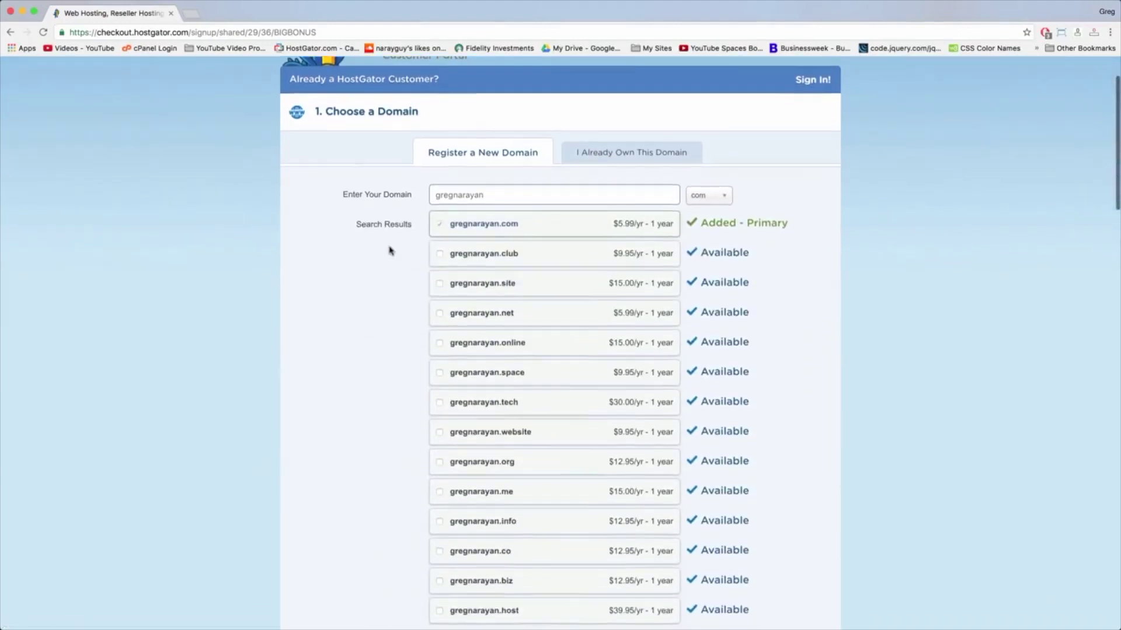
scroll(391, 251, down, 2)
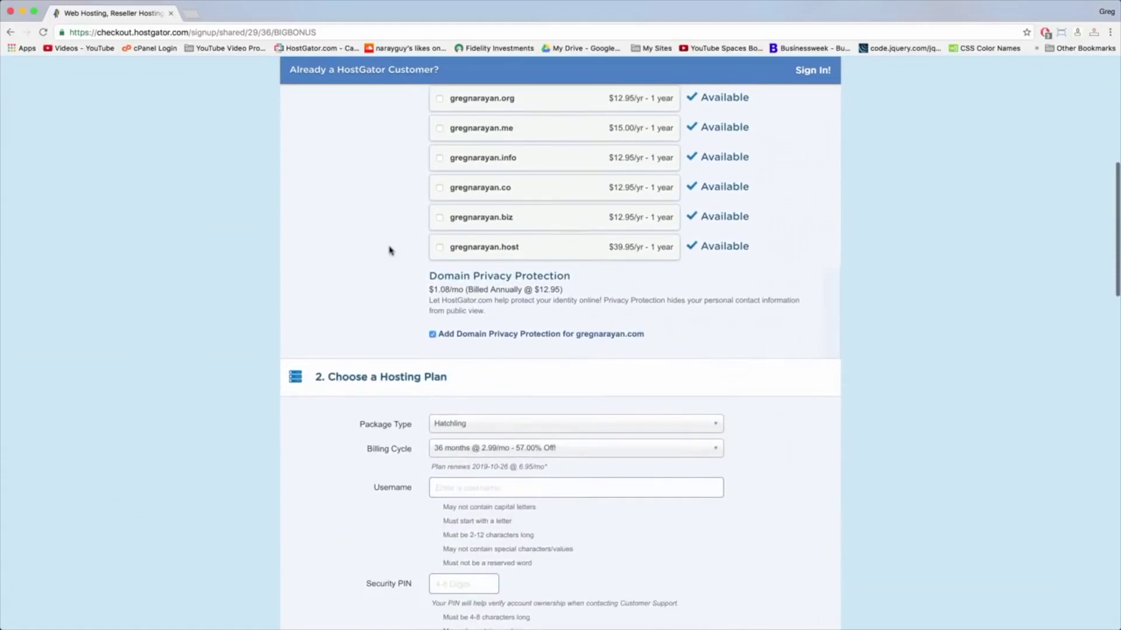
click(434, 336)
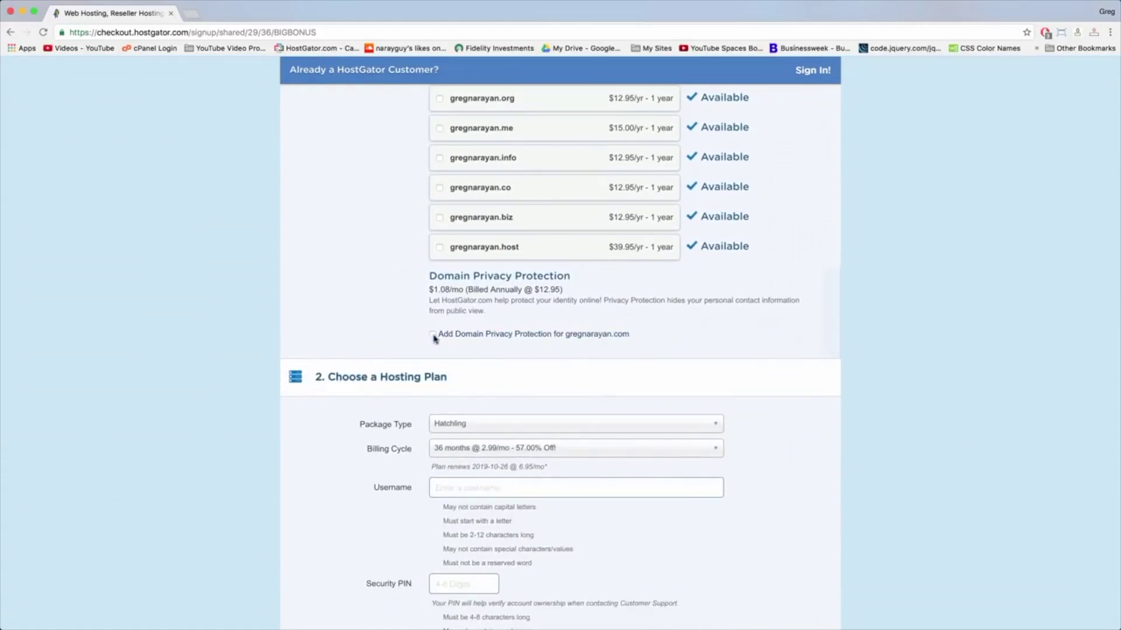
scroll(433, 338, down, 3)
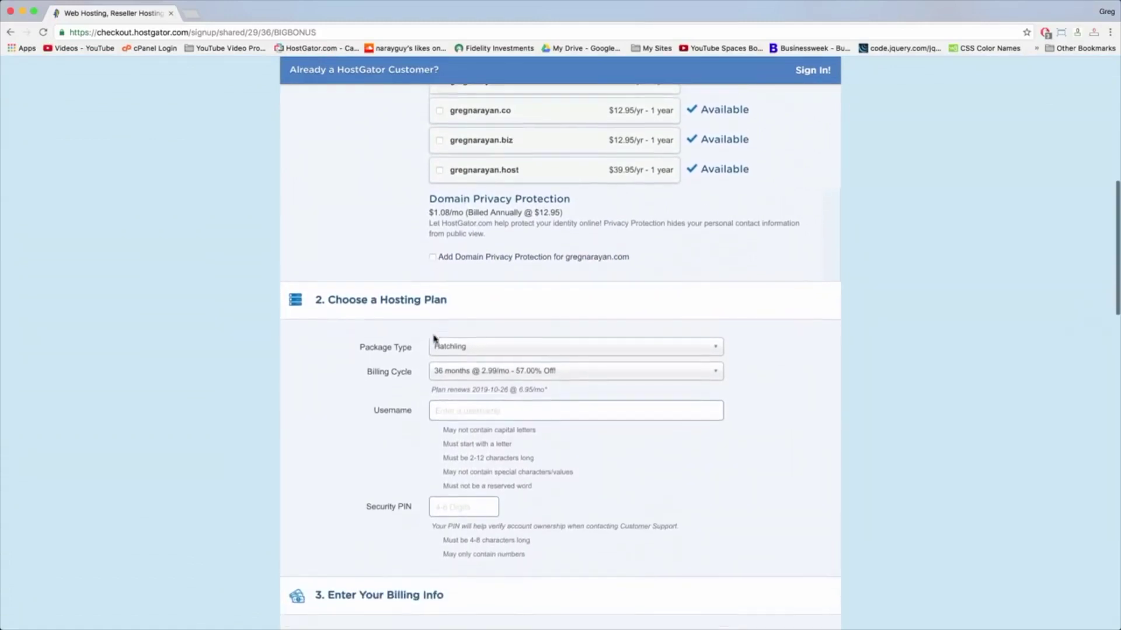
scroll(433, 339, down, 2)
scroll(433, 339, down, 1)
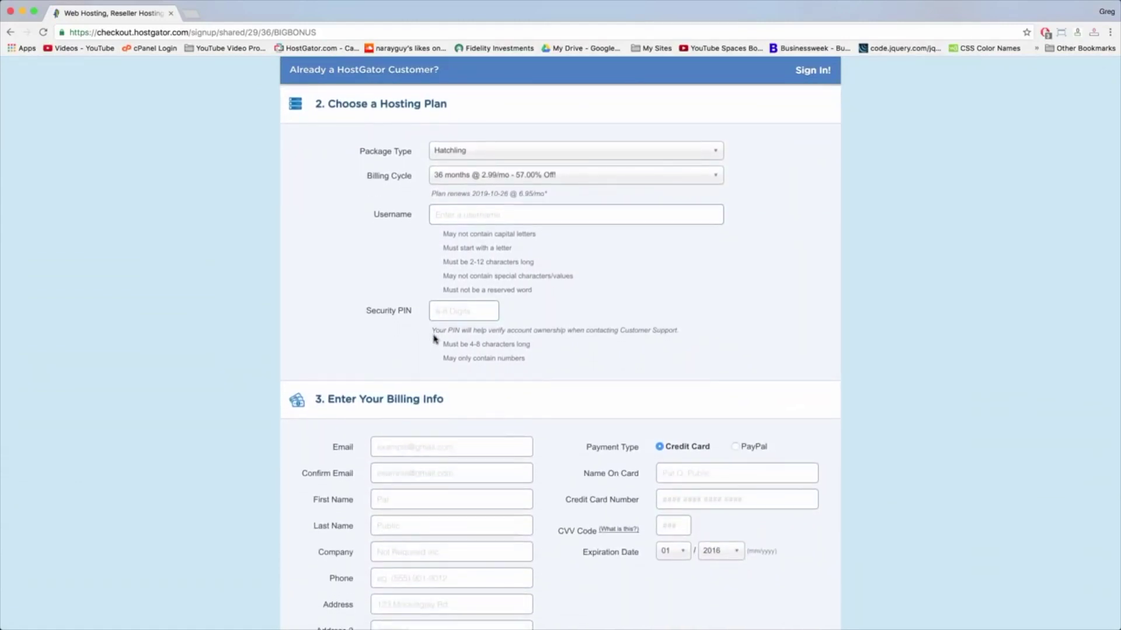
Keep the Hatchling package and set the billing cycle to 1 month @ $5.48/mo
click(461, 151)
click(468, 169)
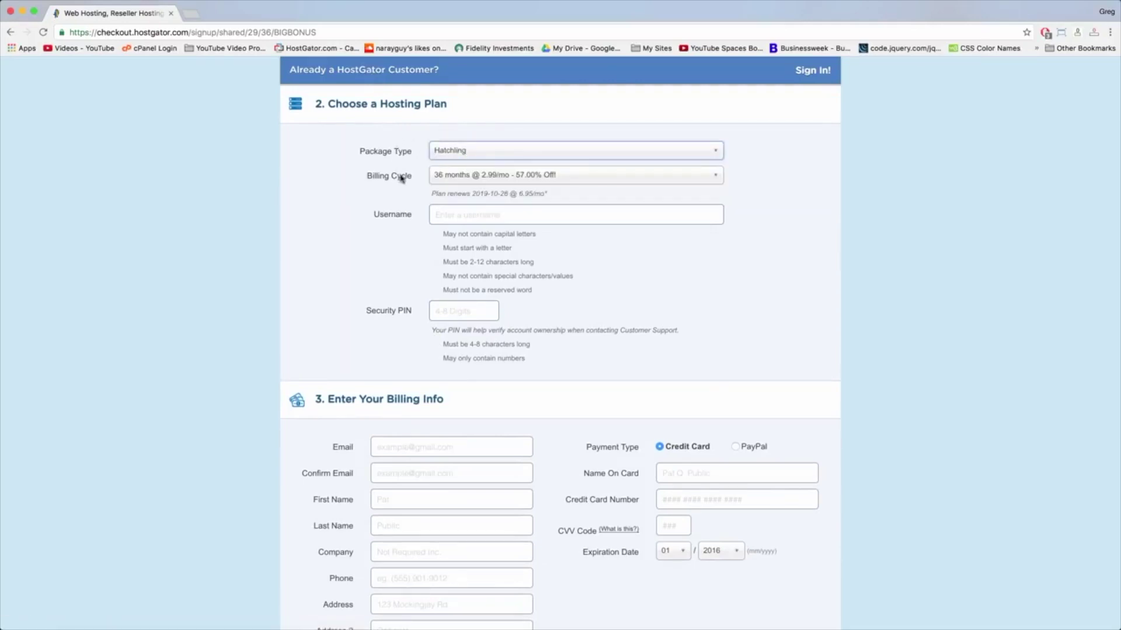
click(467, 175)
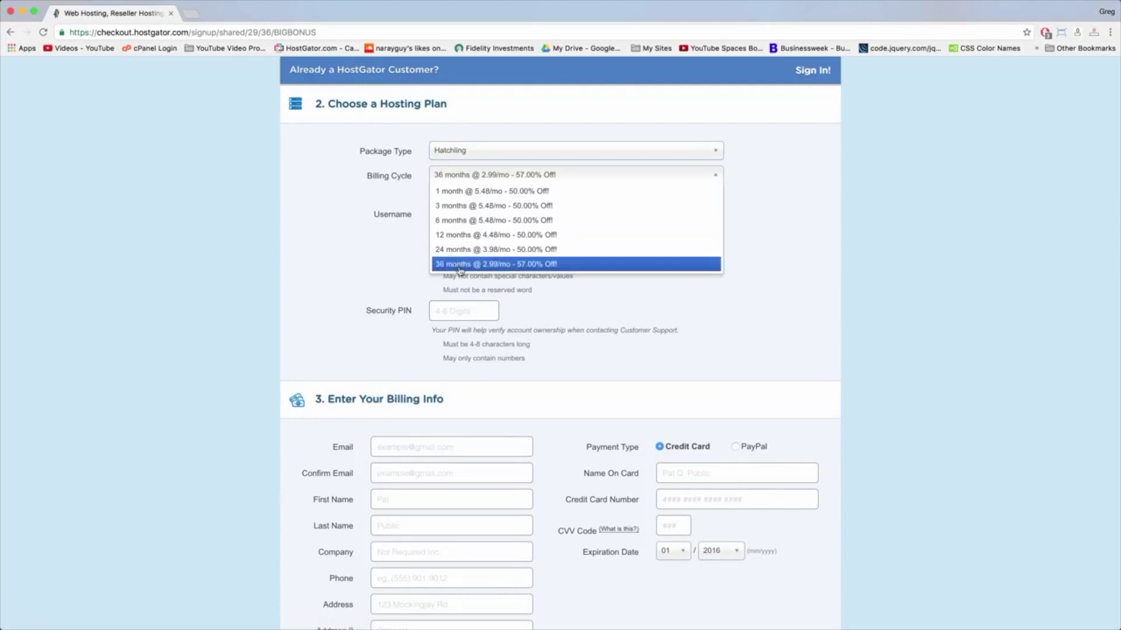
click(478, 192)
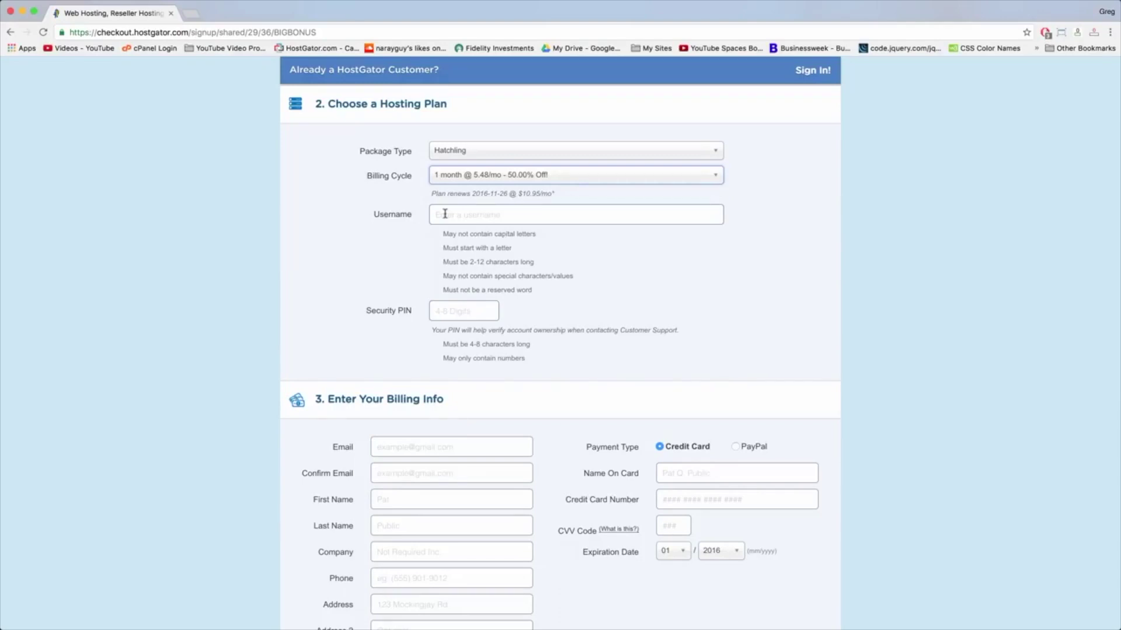
Enter a hosting username and a security PIN in the Hosting Plan section
click(459, 218)
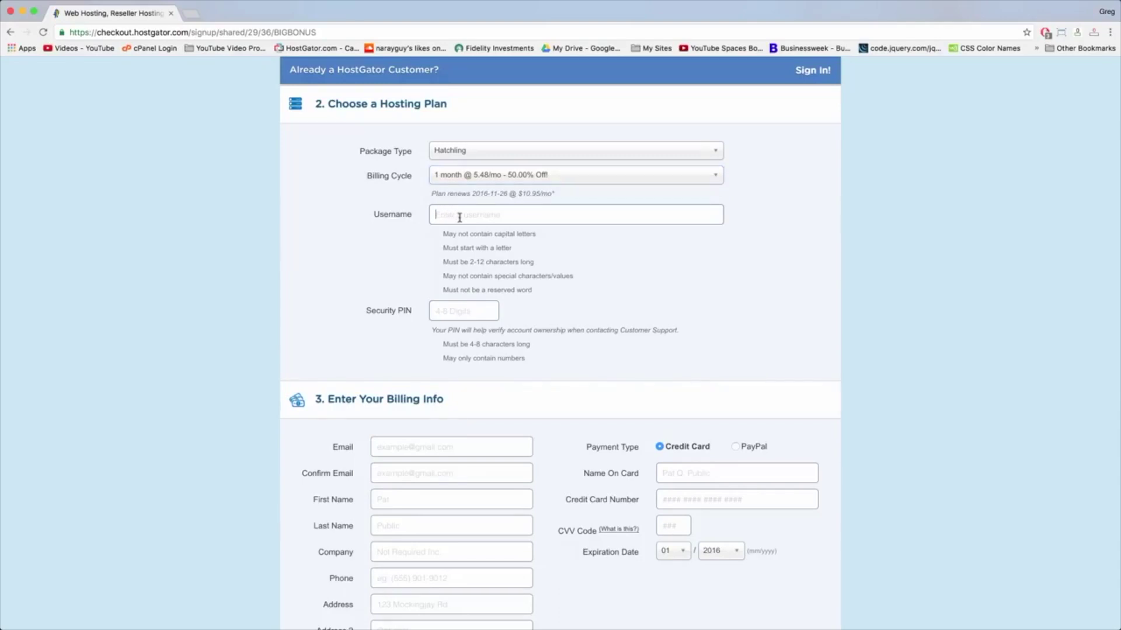
text(gnarayan)
double_click(467, 216)
click(471, 218)
double_click(439, 218)
click(484, 210)
click(463, 312)
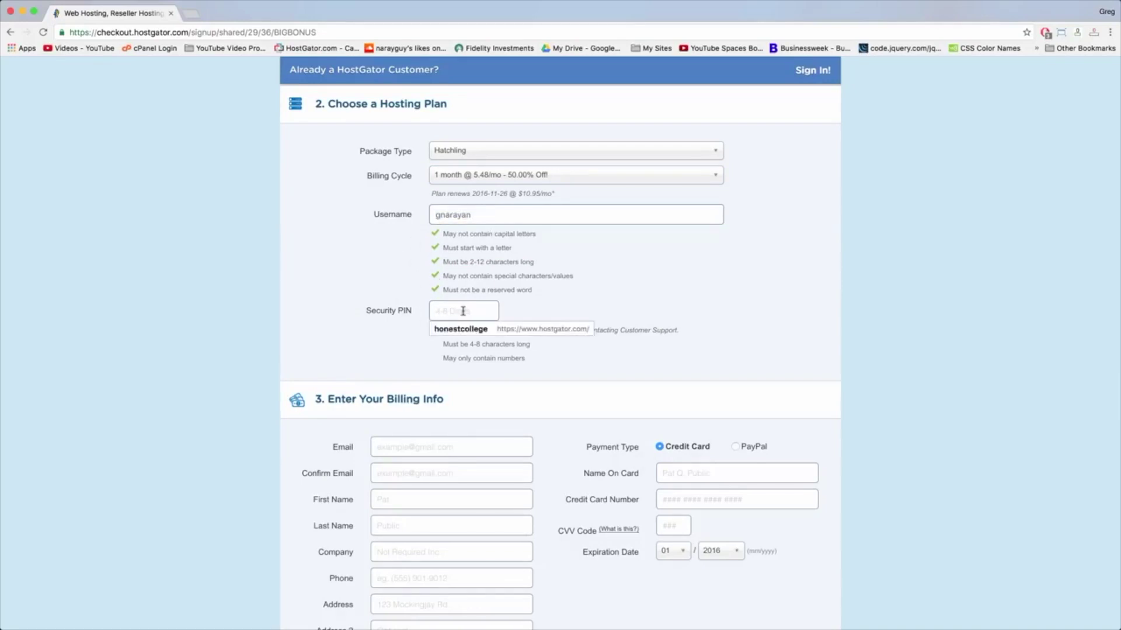
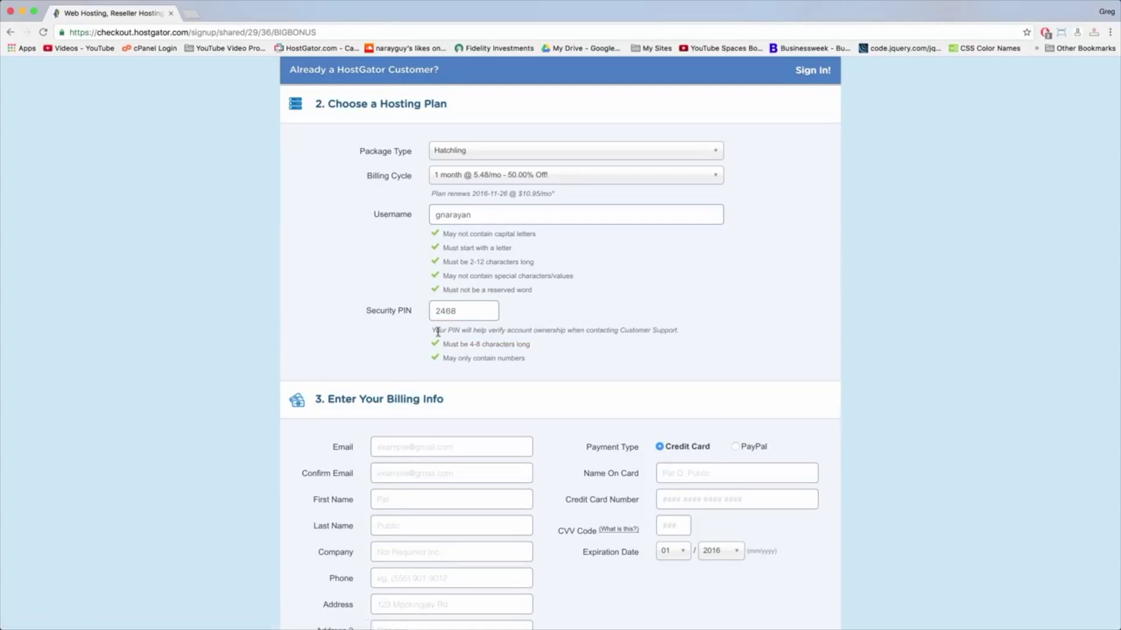
Enter the billing e-mail address and password, then review the rest of the billing form
scroll(408, 348, down, 2)
scroll(408, 347, down, 2)
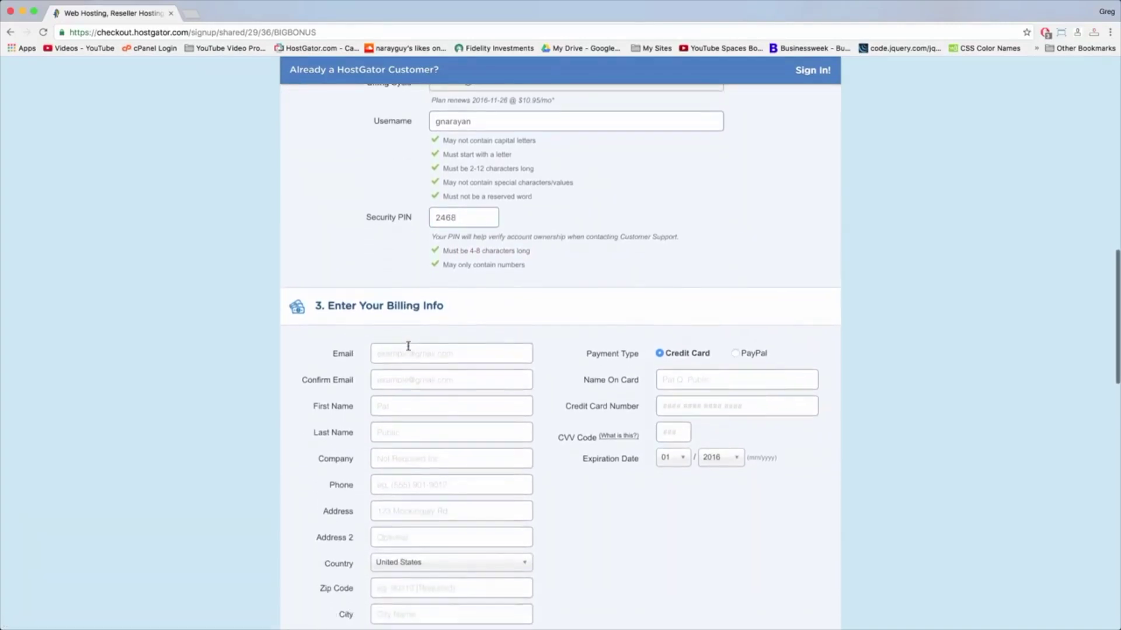
scroll(449, 235, down, 6)
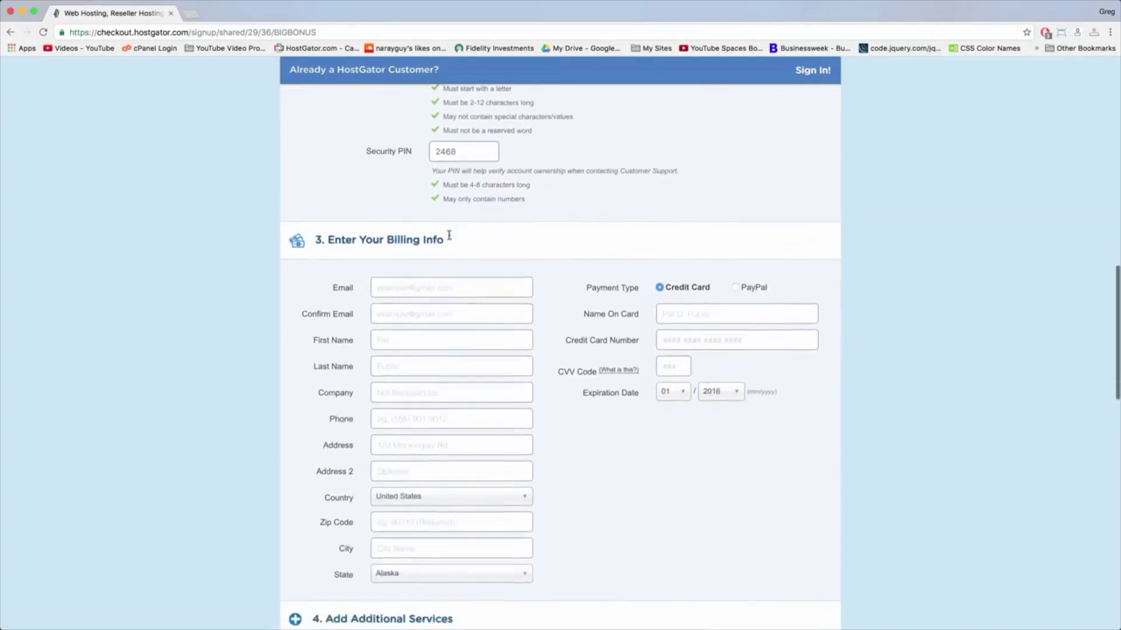
scroll(449, 235, down, 1)
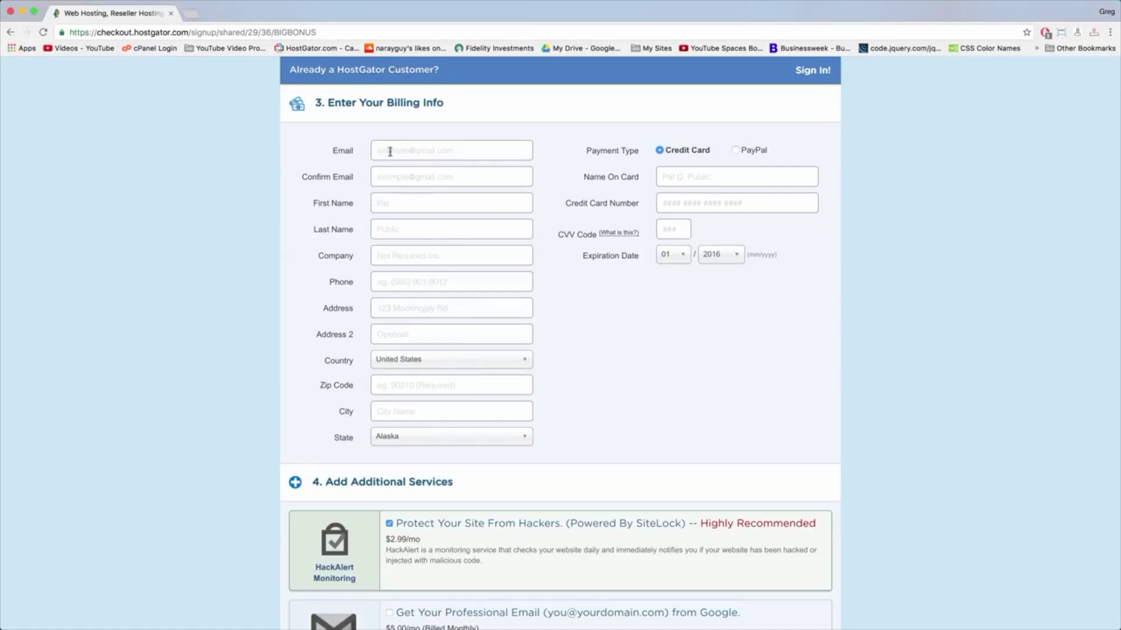
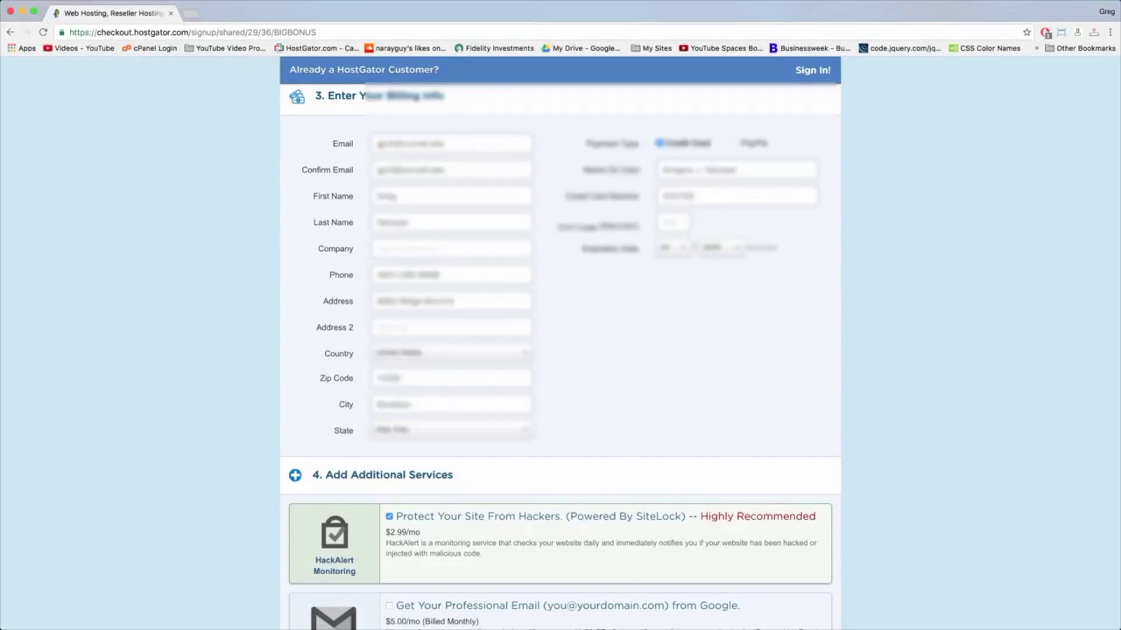
text(****)
text(**)
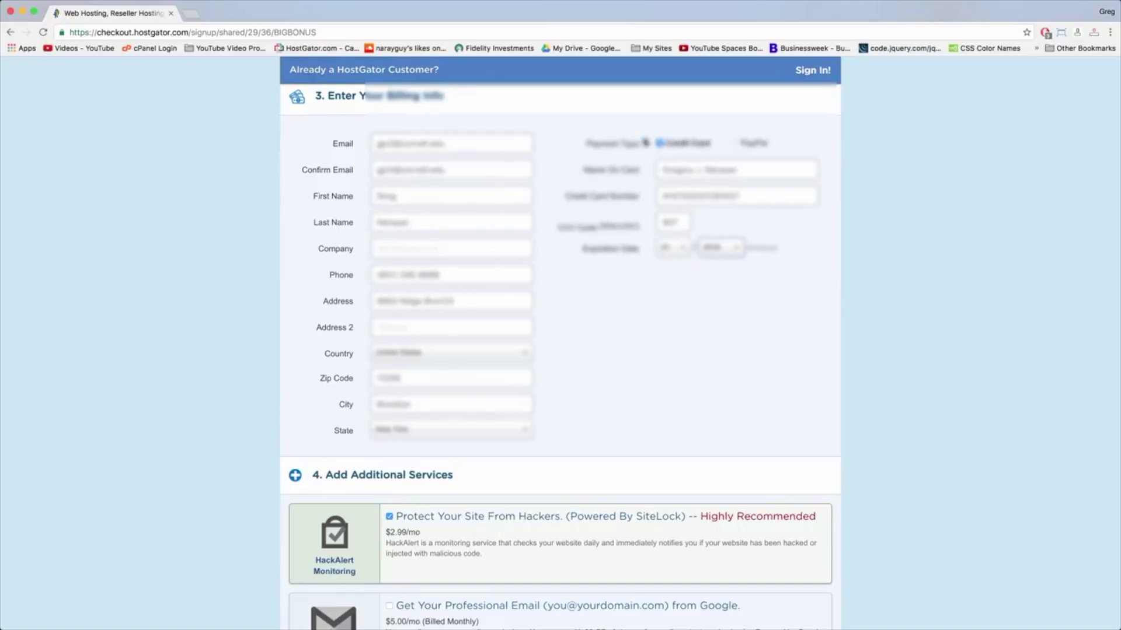
scroll(613, 145, down, 2)
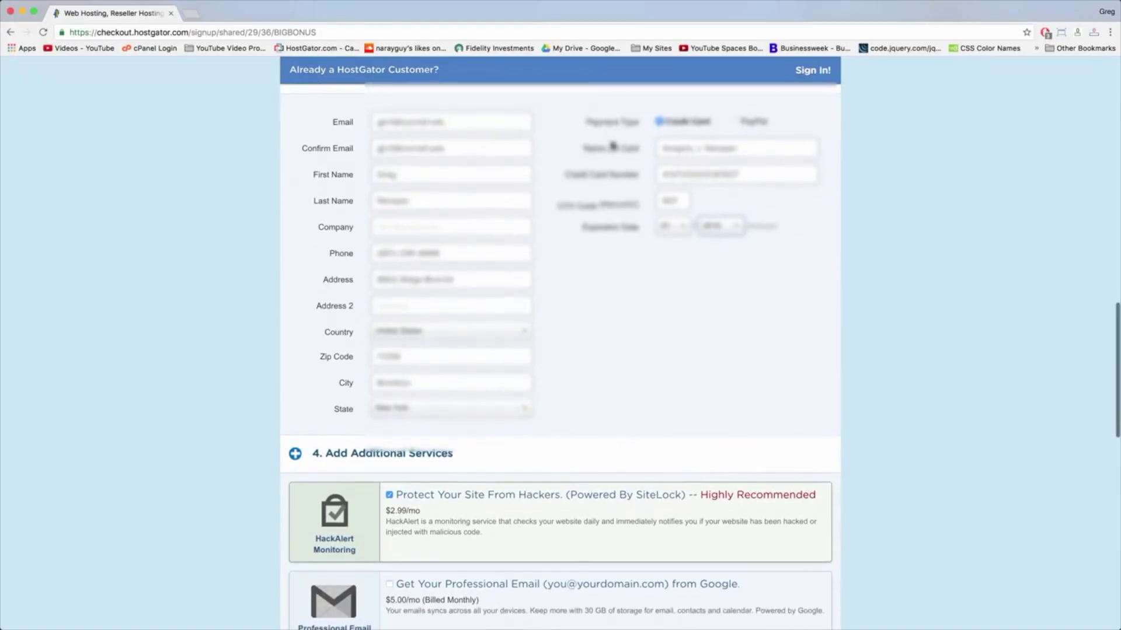
scroll(612, 144, down, 3)
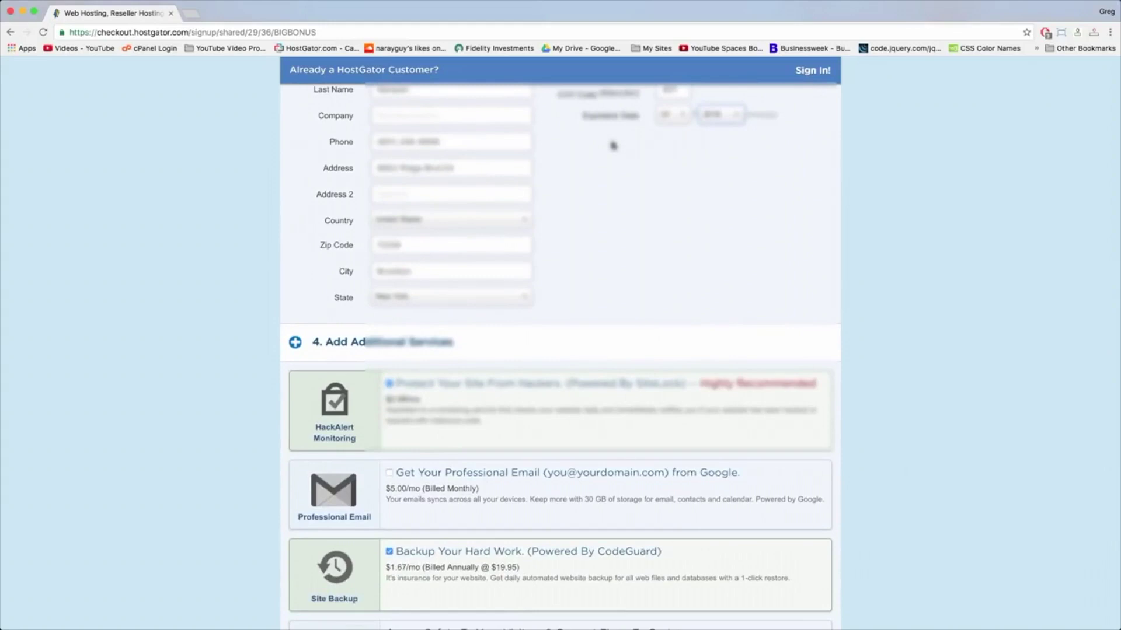
scroll(613, 145, down, 3)
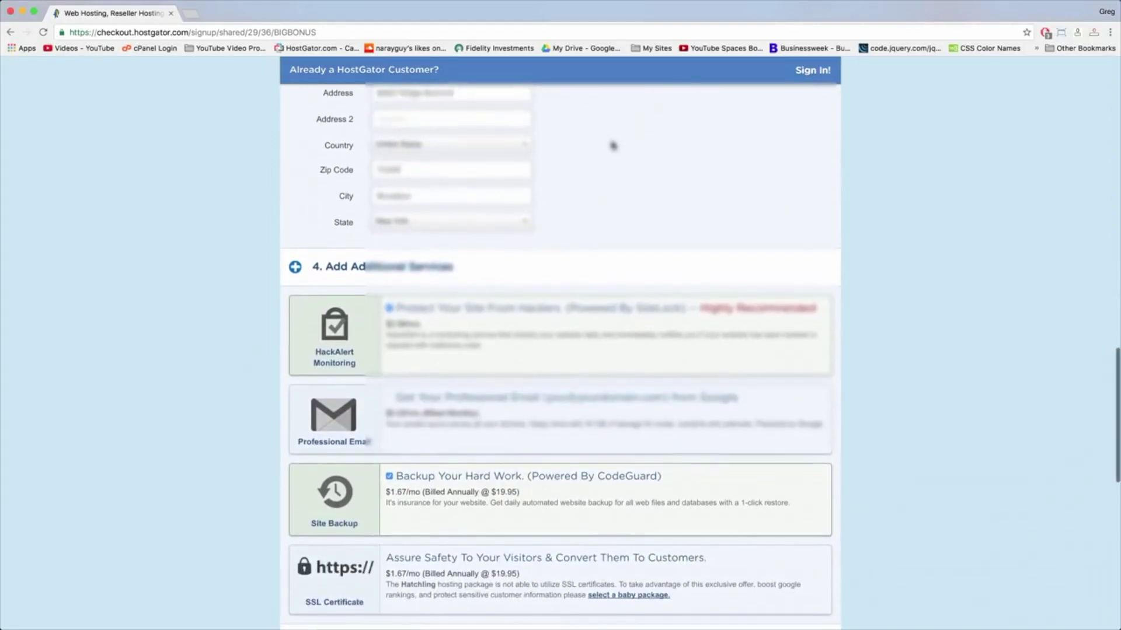
scroll(613, 145, down, 2)
scroll(612, 145, down, 2)
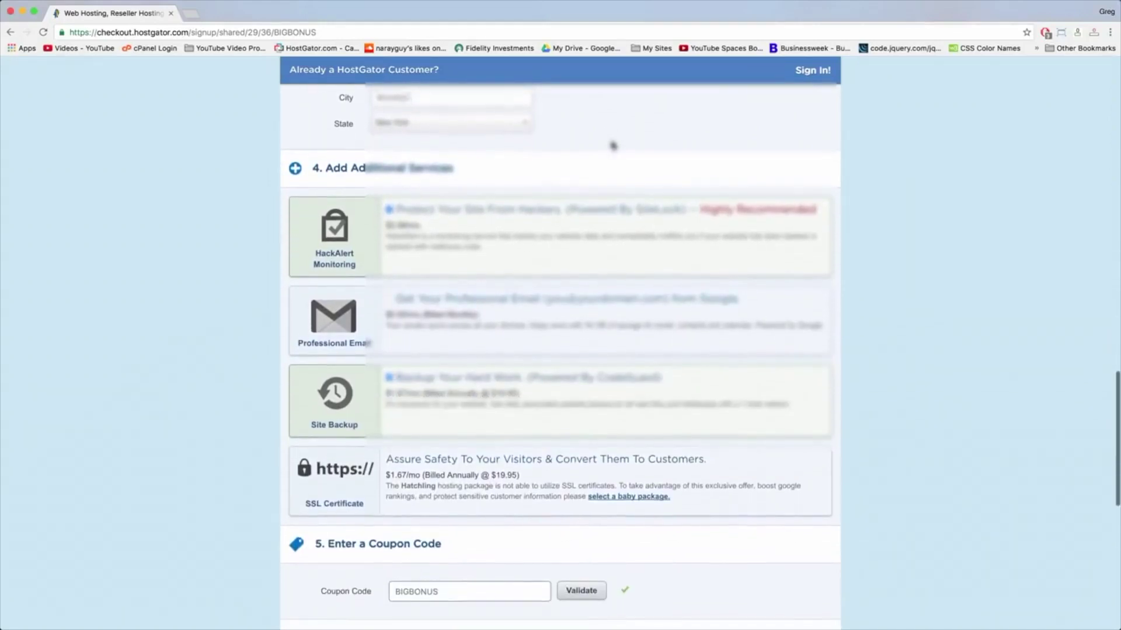
scroll(612, 145, down, 2)
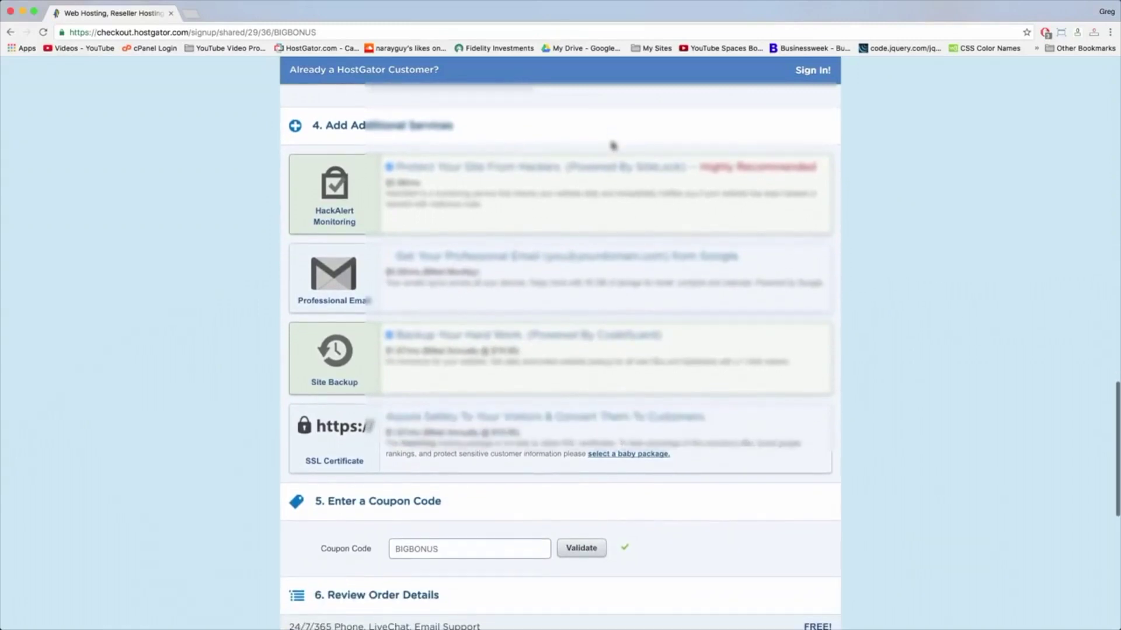
scroll(564, 151, down, 1)
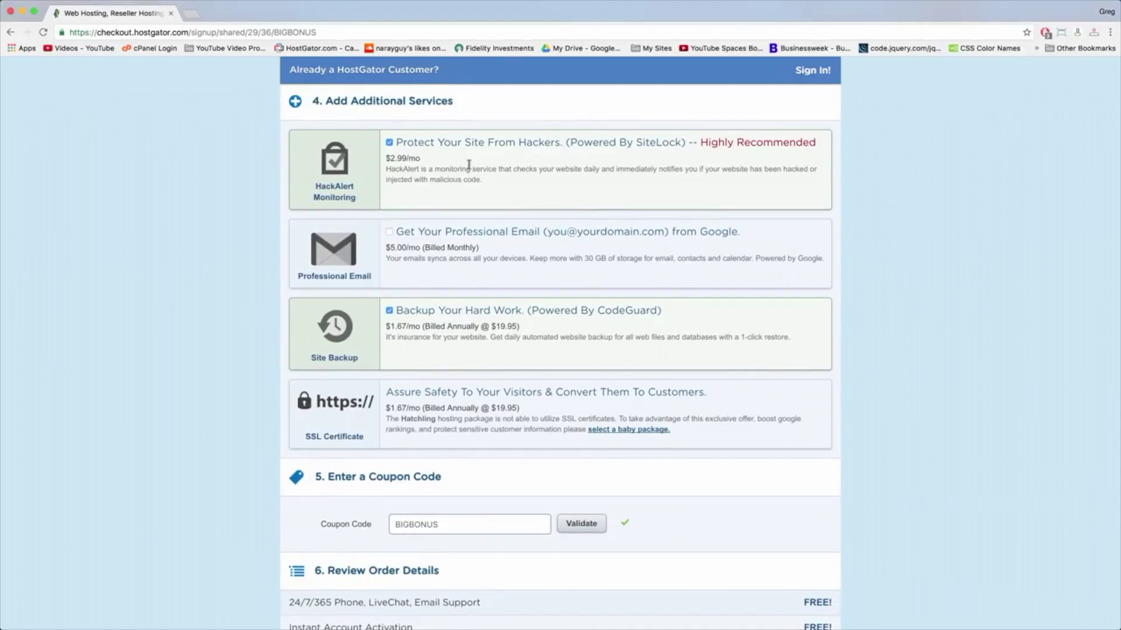
click(390, 143)
click(390, 312)
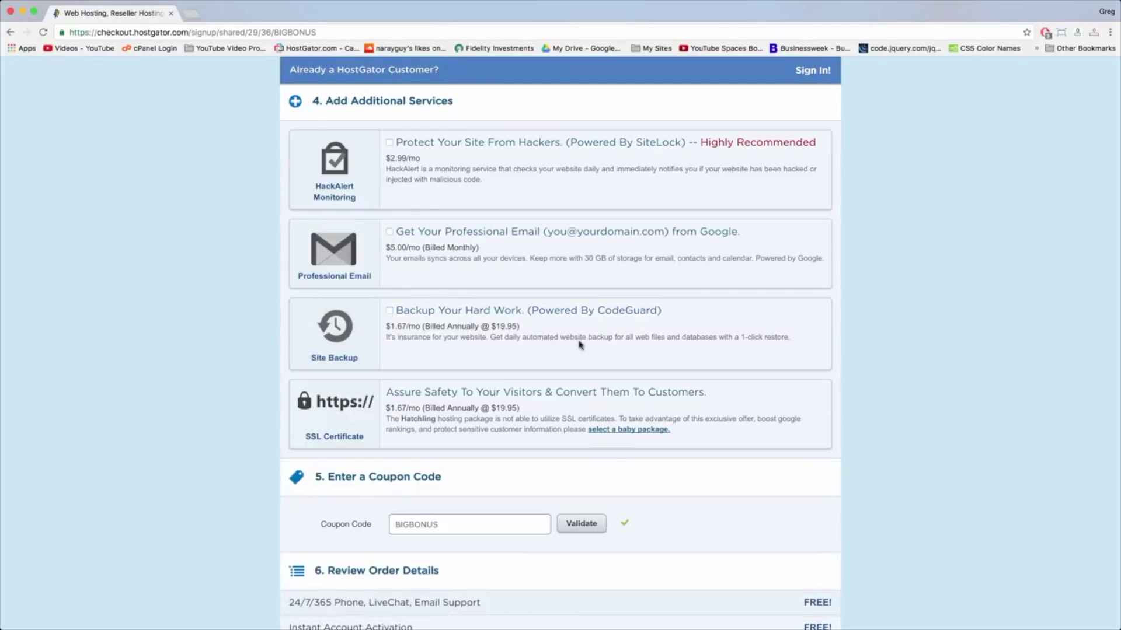
scroll(505, 321, down, 1)
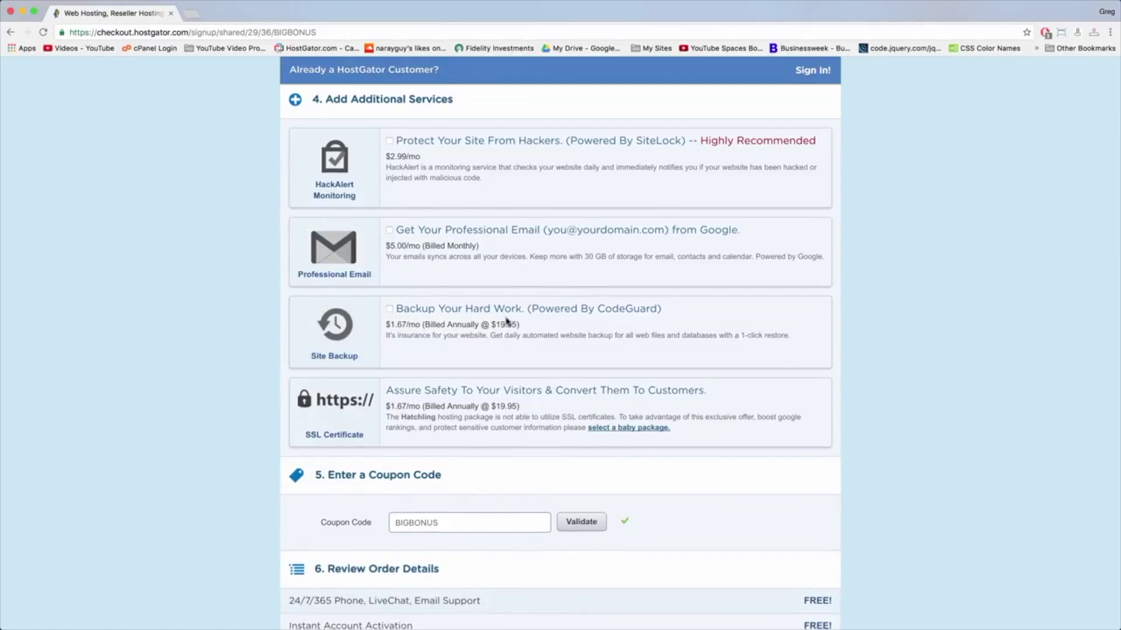
scroll(506, 321, down, 3)
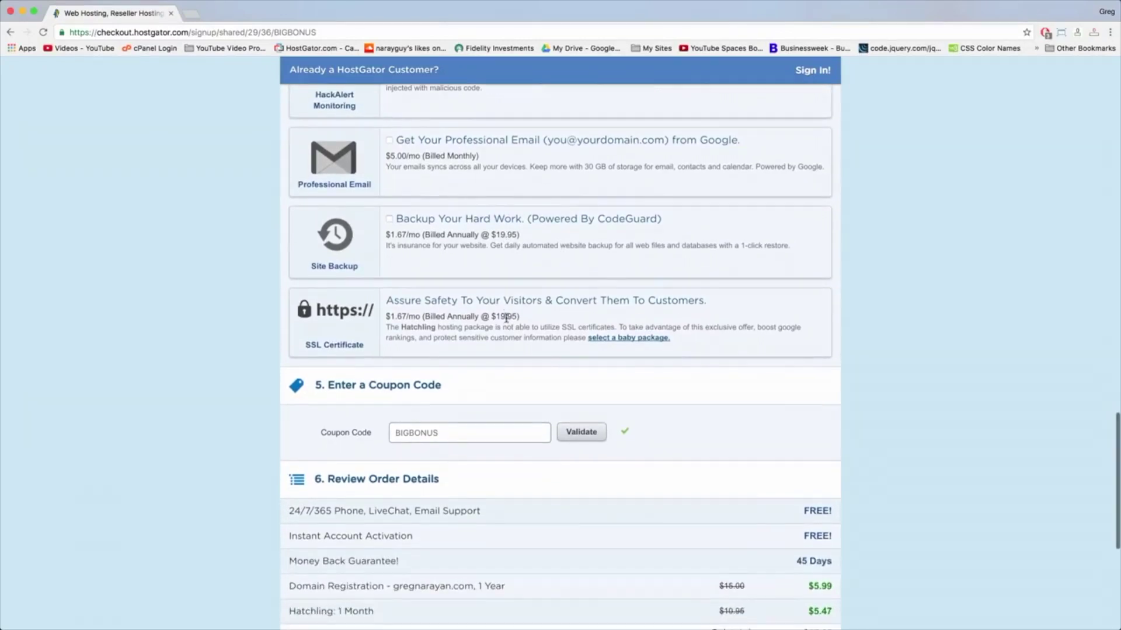
scroll(506, 319, down, 5)
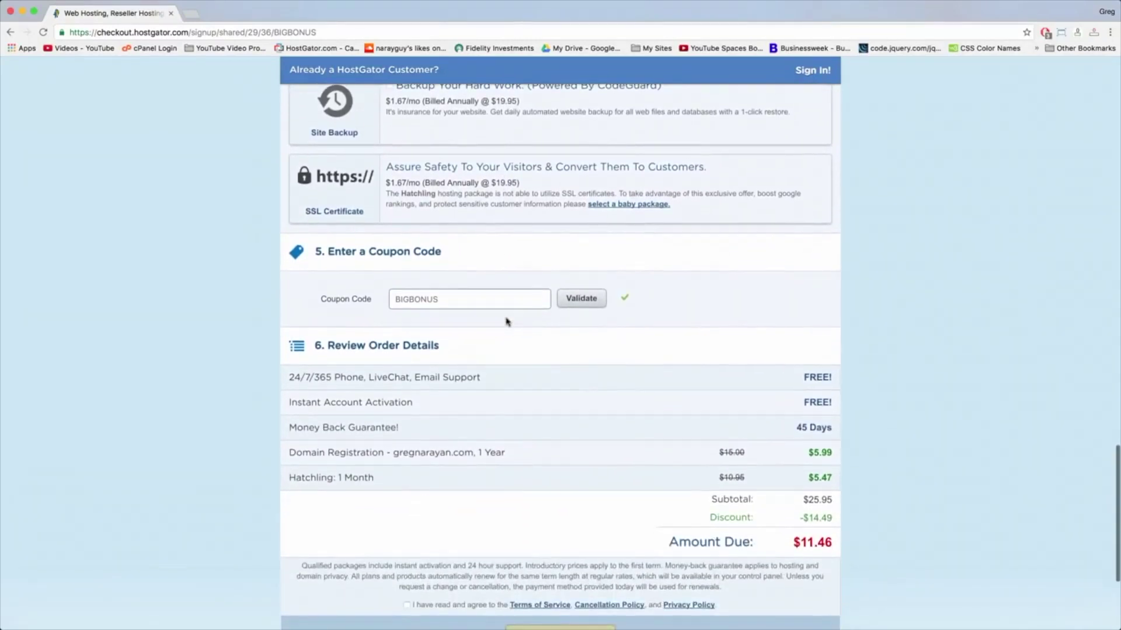
scroll(506, 322, down, 4)
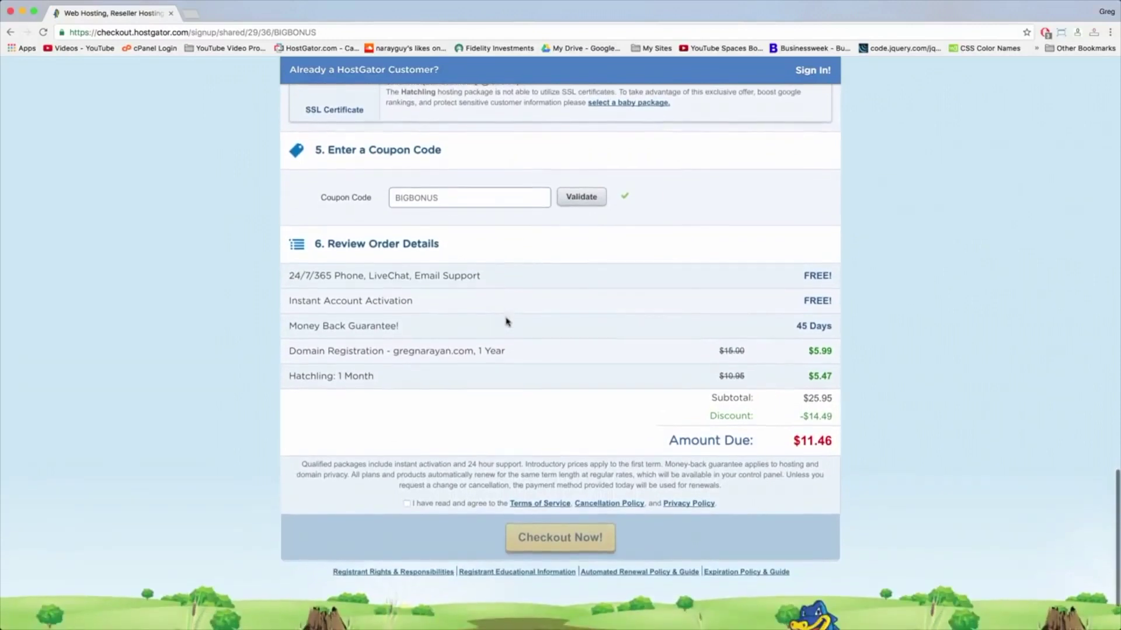
scroll(506, 321, down, 2)
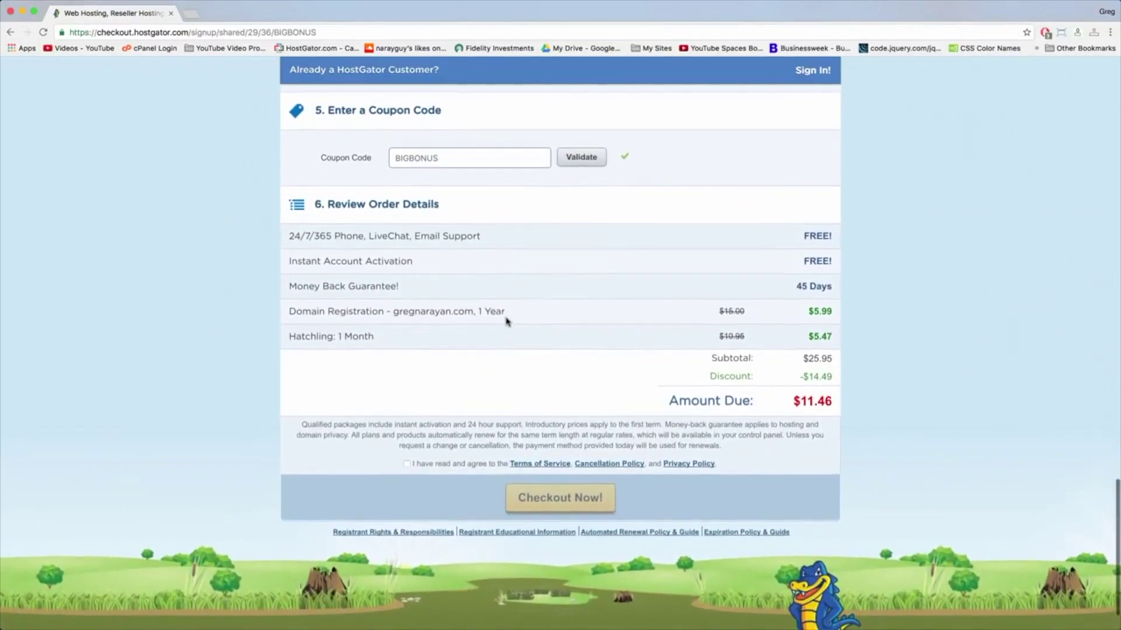
scroll(507, 321, down, 1)
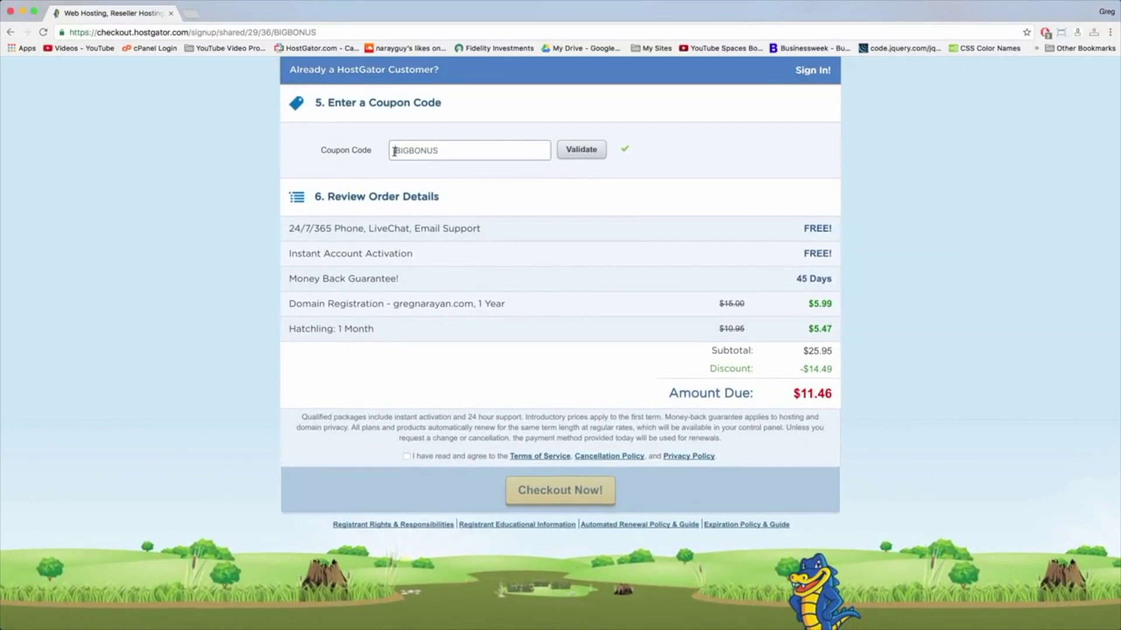
click(469, 148)
Highlight the $11.46 amount due and the $25.95 subtotal on the order summary
drag(794, 392, 833, 392)
click(833, 392)
drag(801, 352, 833, 350)
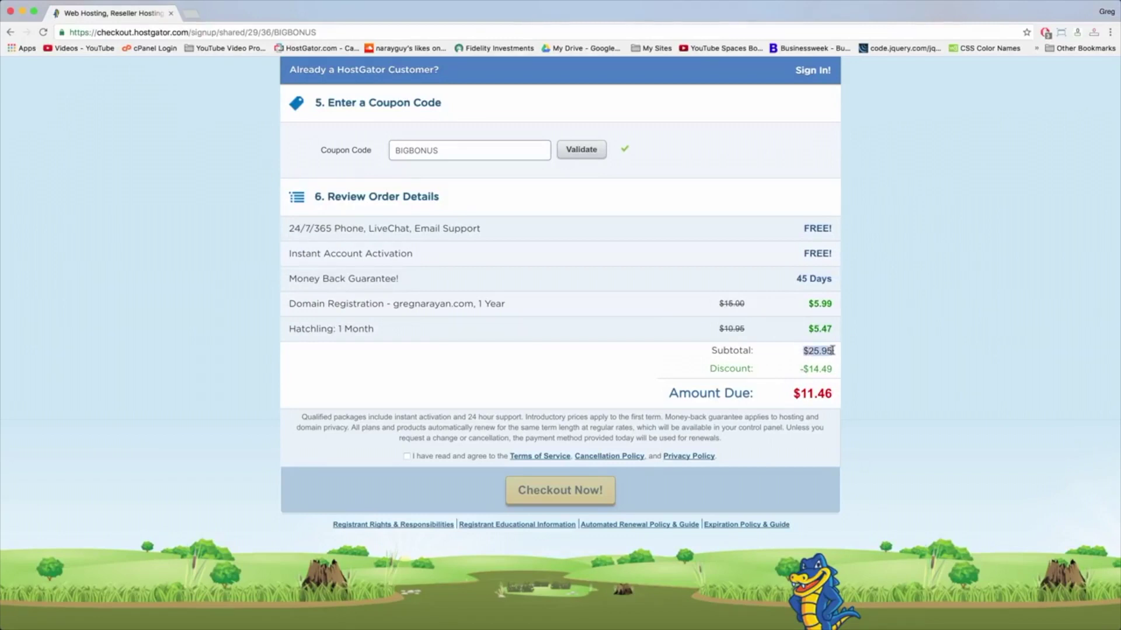
click(704, 314)
drag(794, 397, 830, 396)
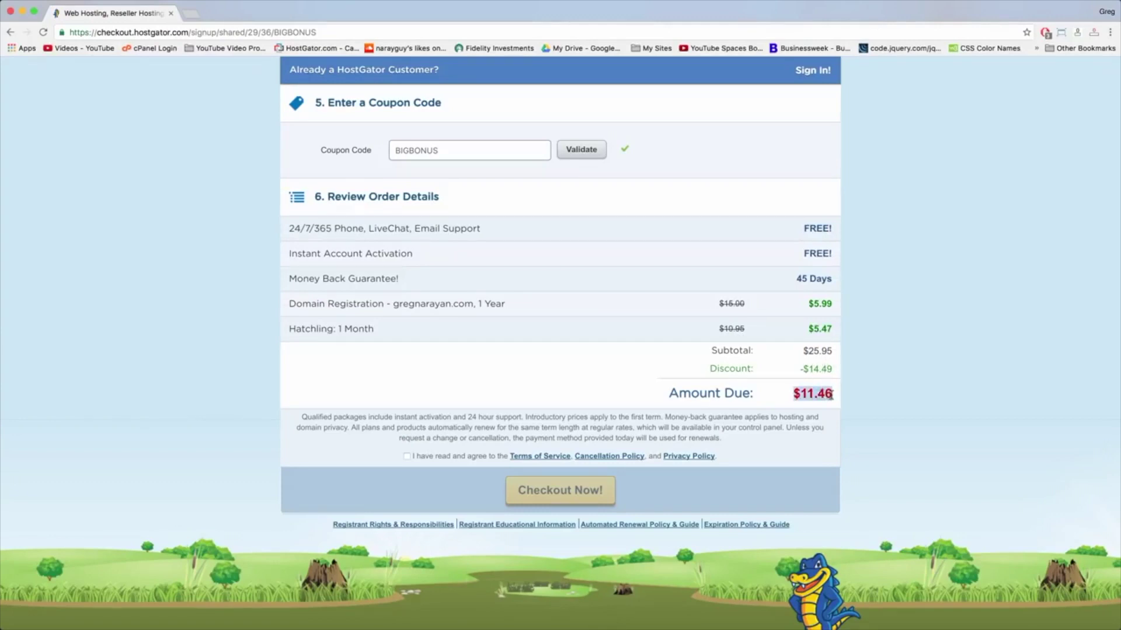
click(831, 396)
Point out the $11.46 due again, accept the Terms of Service and check out
double_click(837, 392)
click(837, 392)
click(407, 458)
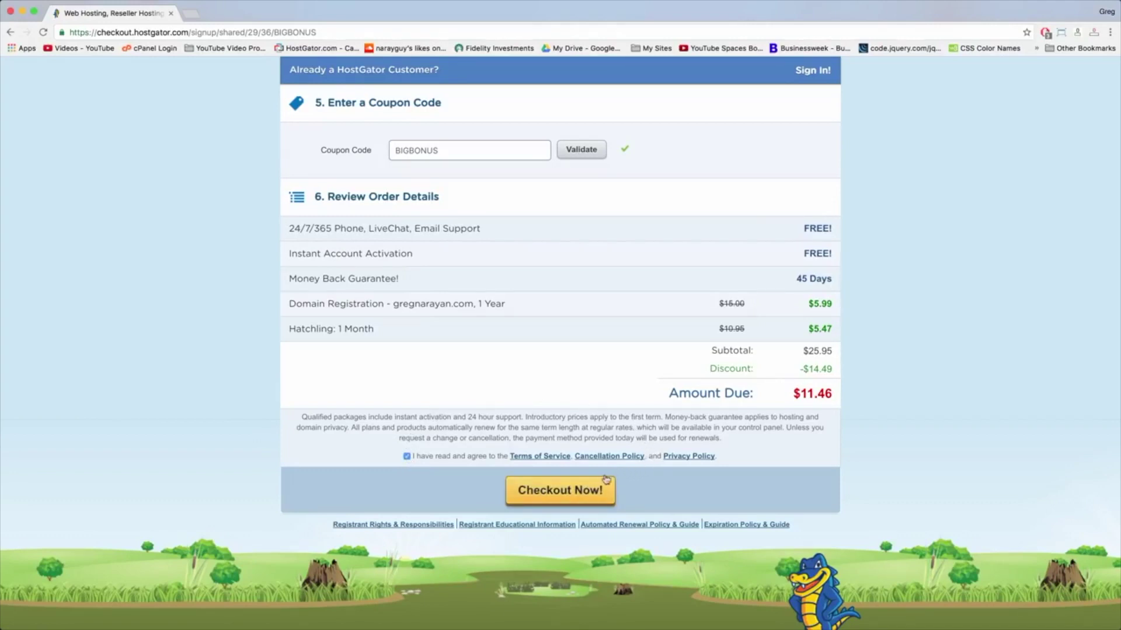
click(561, 494)
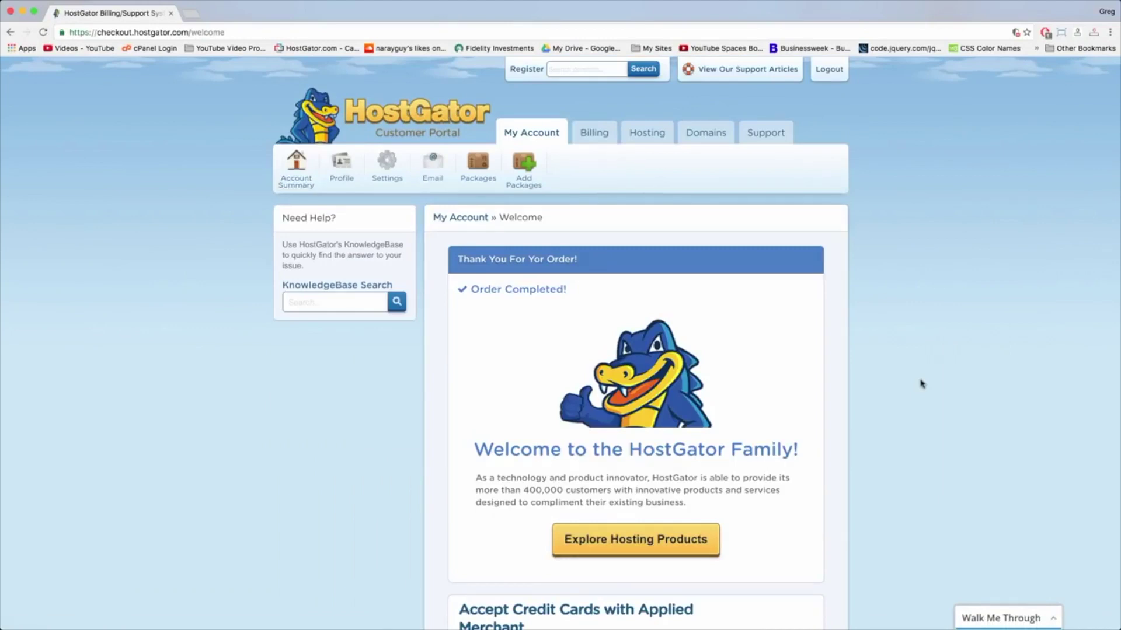
Scroll through the Order Completed welcome page
scroll(902, 389, down, 5)
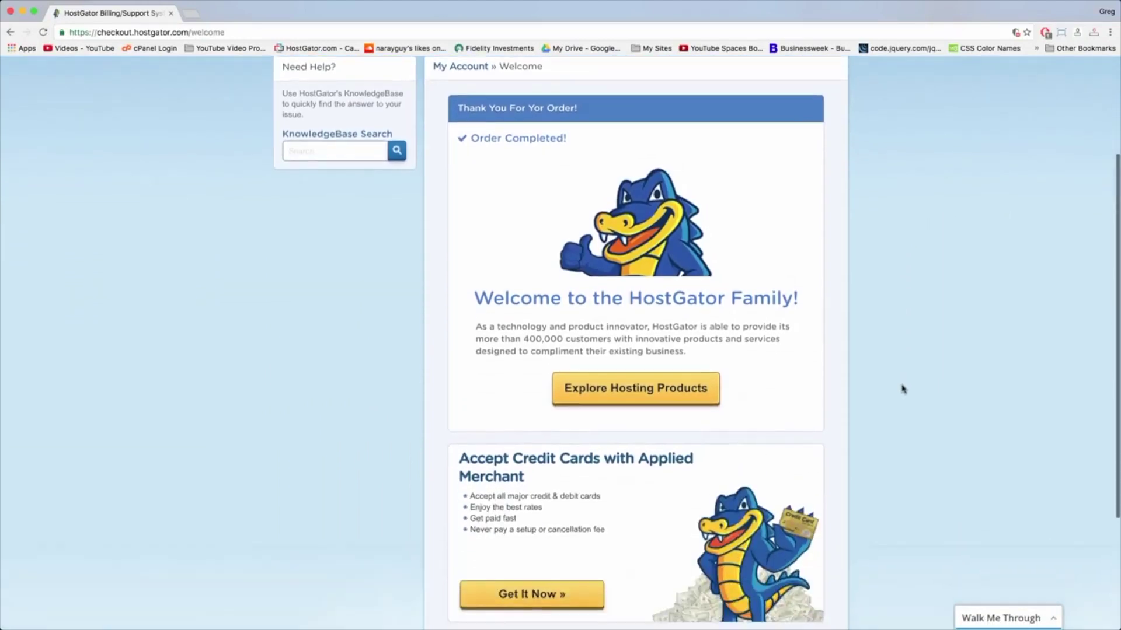
scroll(901, 388, down, 2)
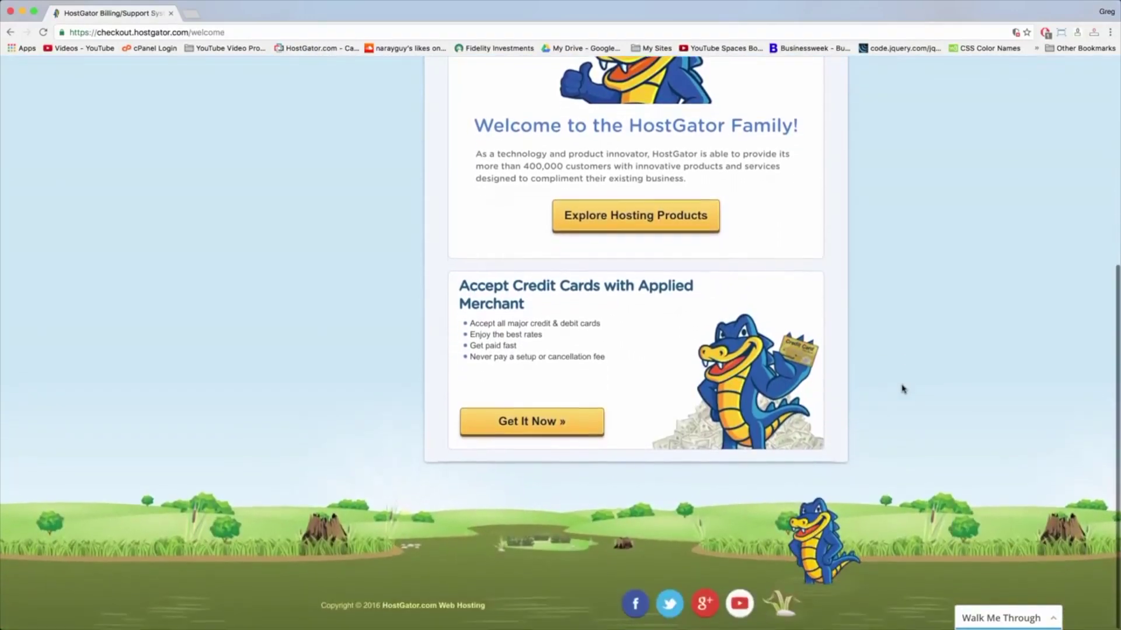
scroll(902, 389, up, 7)
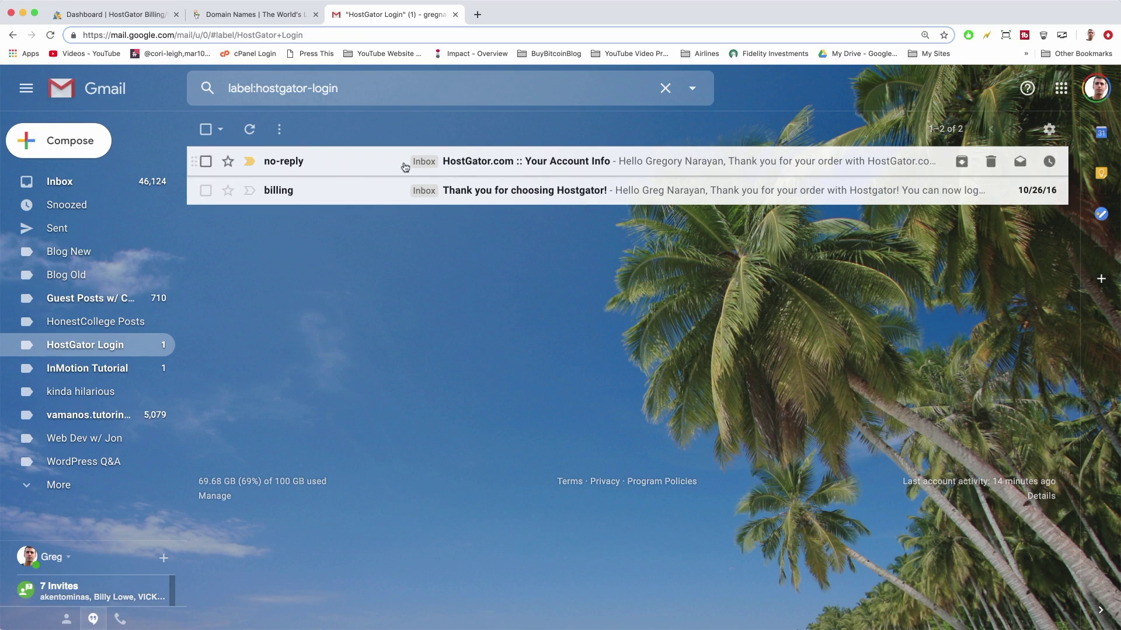
Review the nameservers in the Account Info email, then open 'Thank you for choosing Hostgator!'
click(473, 165)
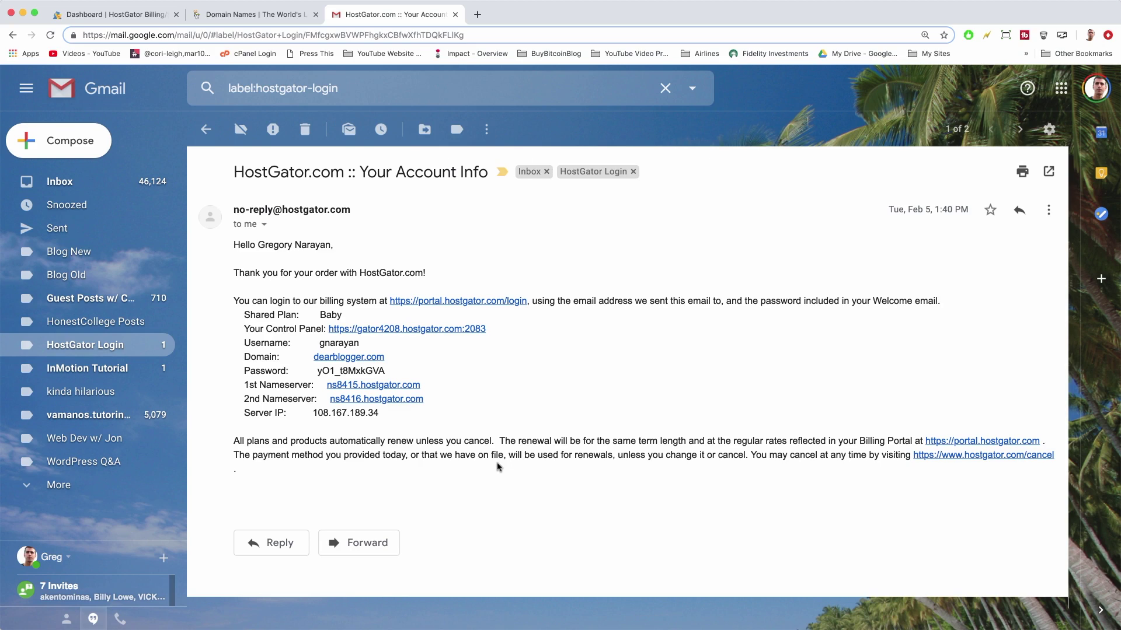
drag(430, 399, 234, 382)
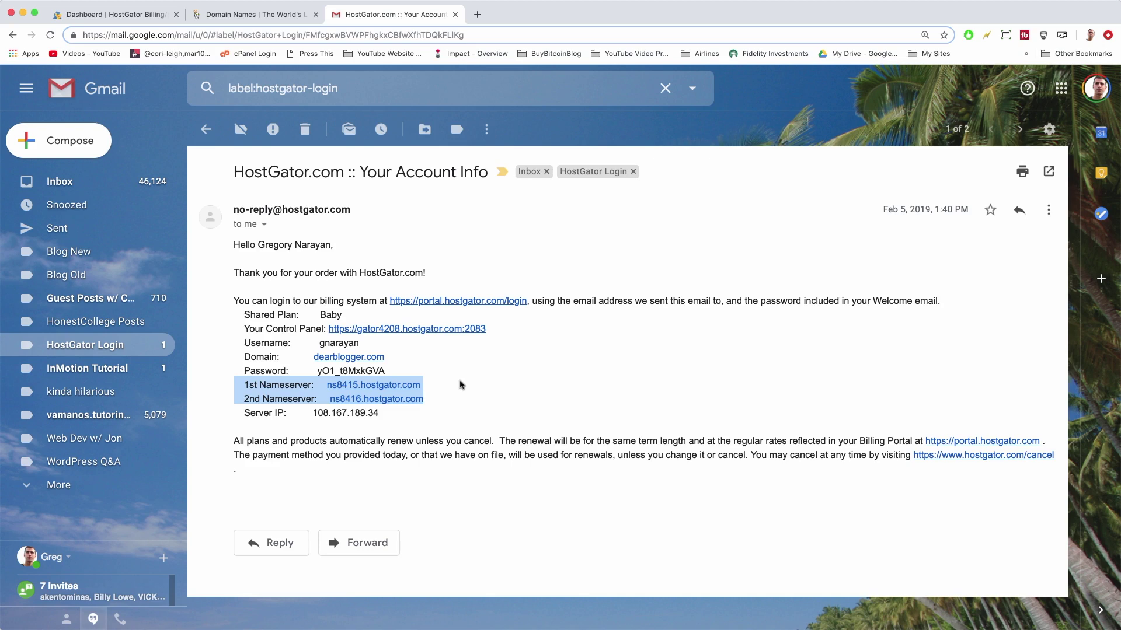
click(542, 372)
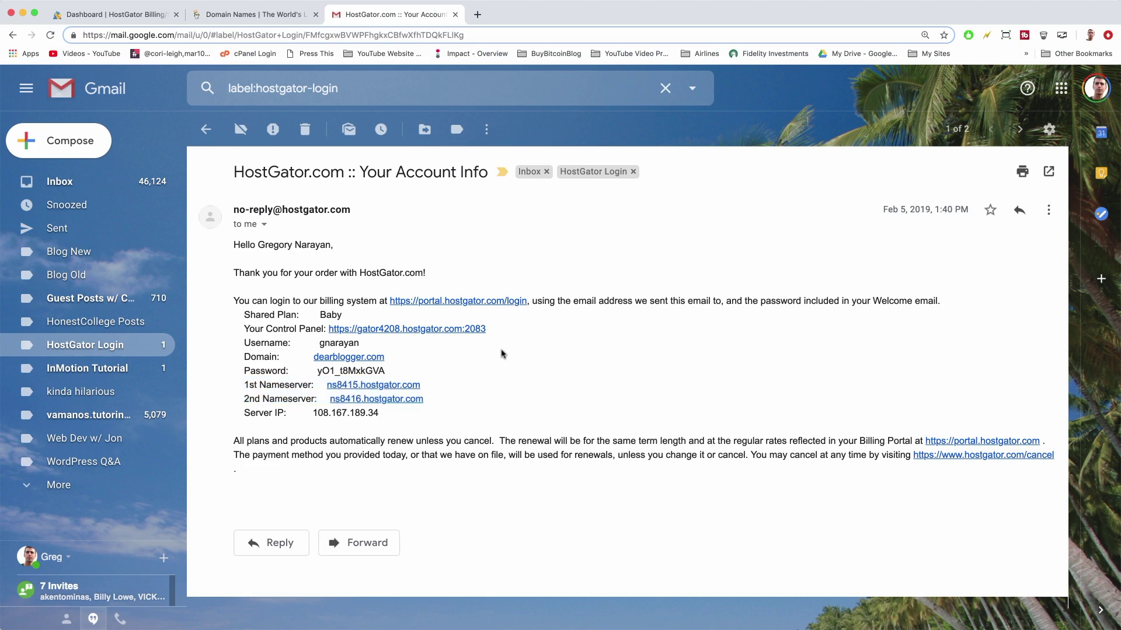
click(11, 35)
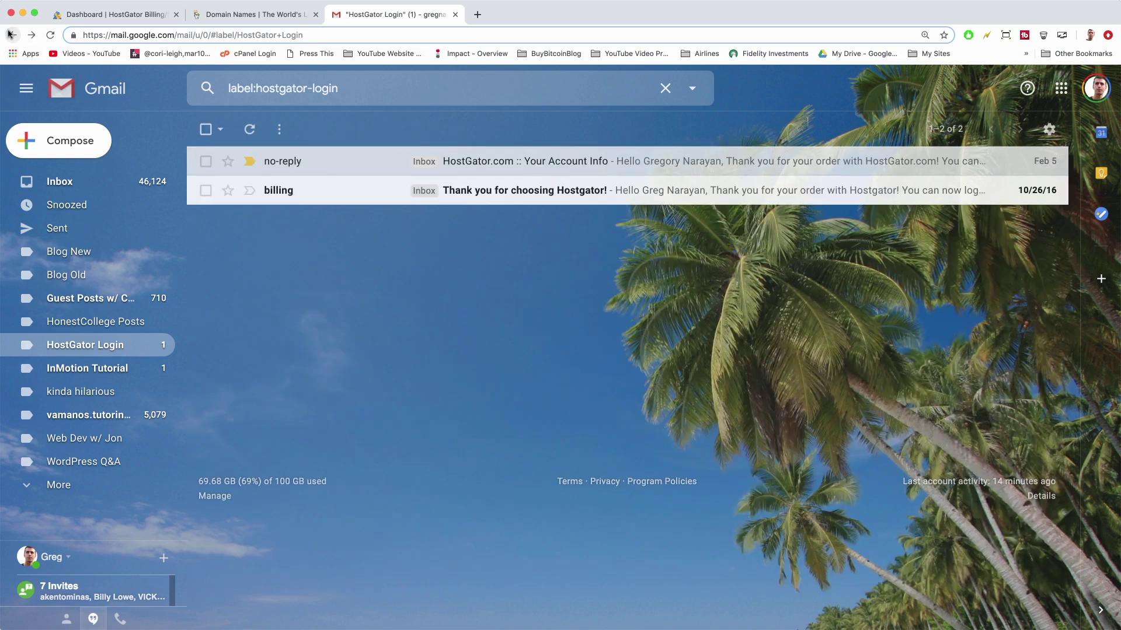
click(483, 194)
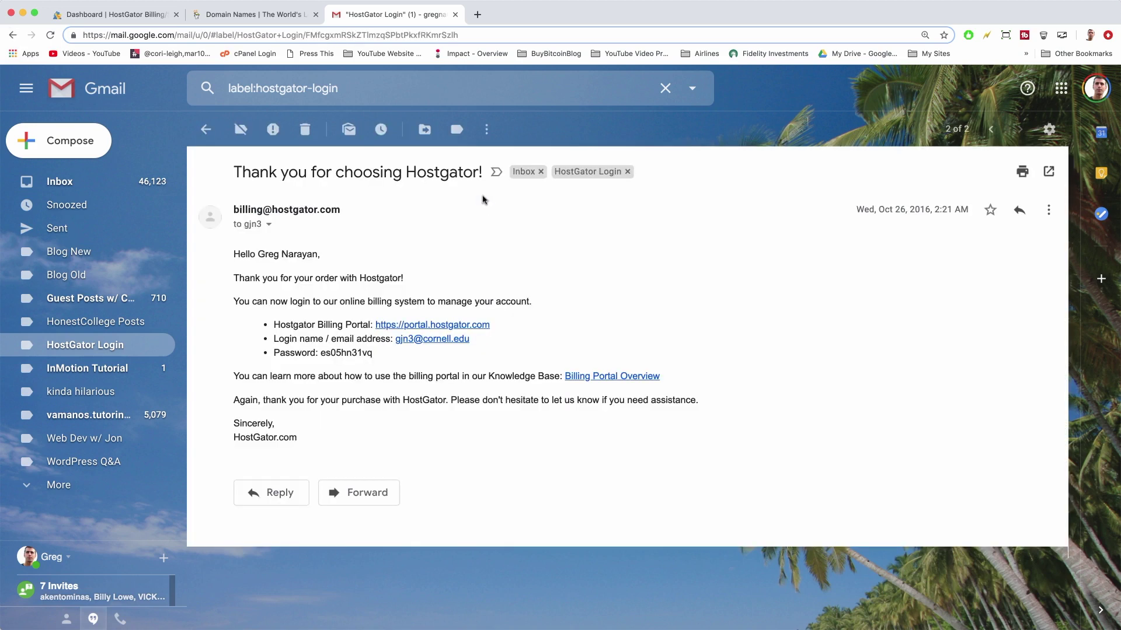
Follow the billing portal link and sign in with the account e-mail and password
click(484, 327)
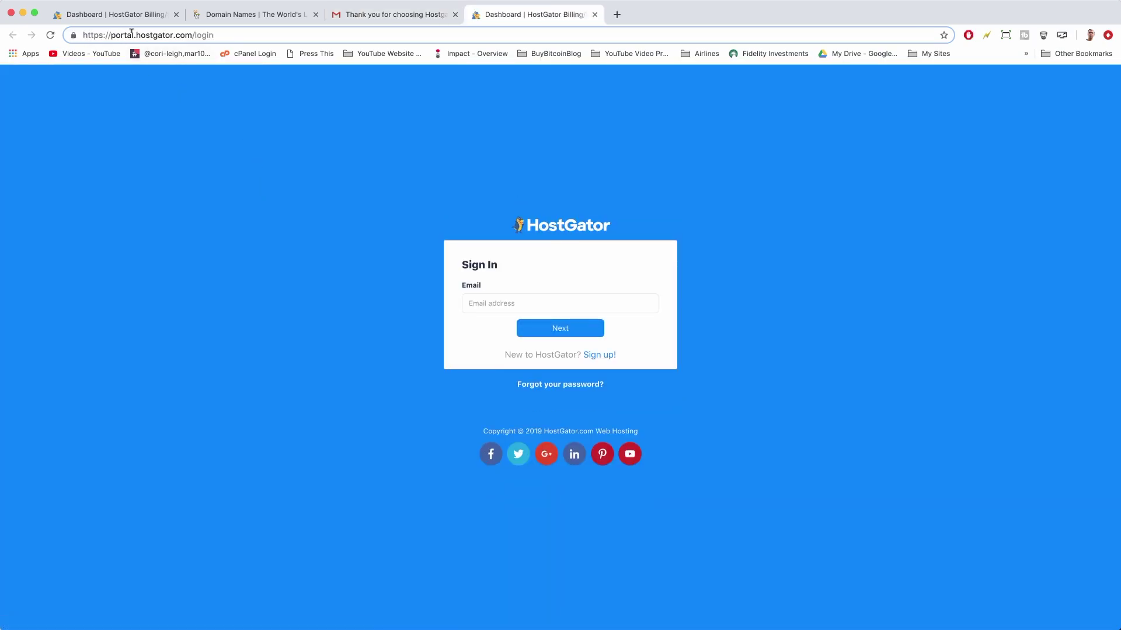
click(189, 35)
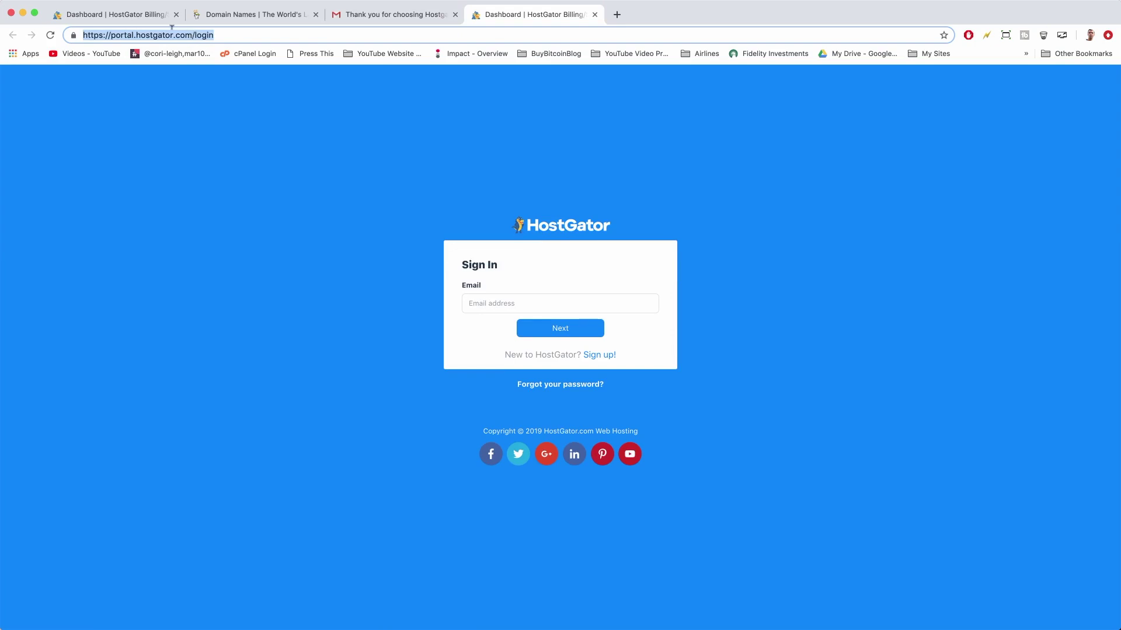
click(387, 13)
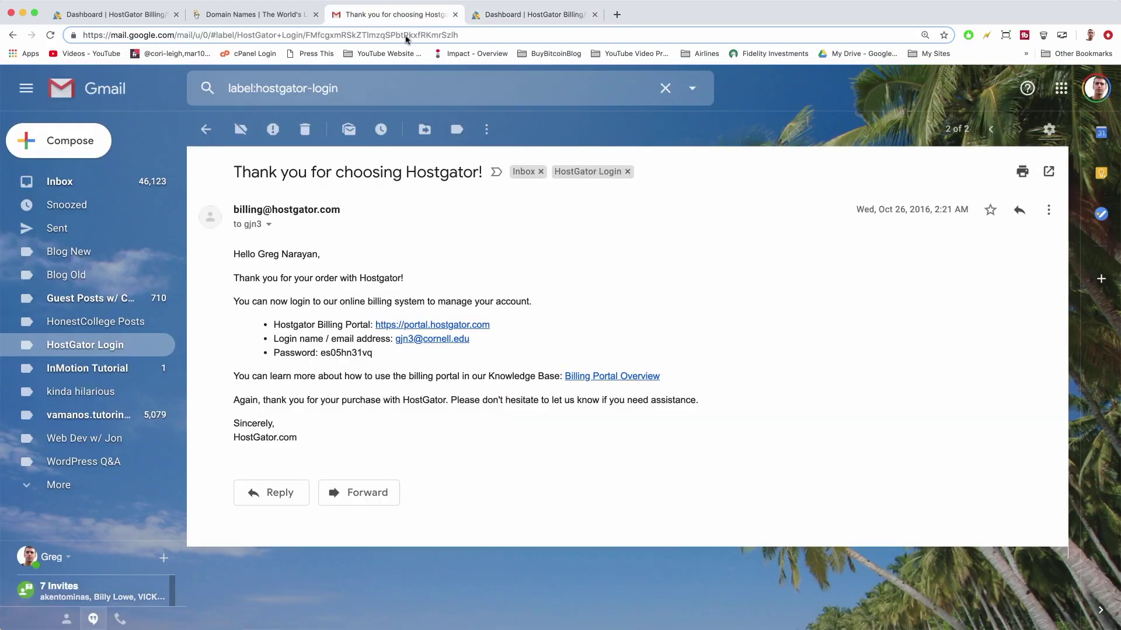
click(478, 17)
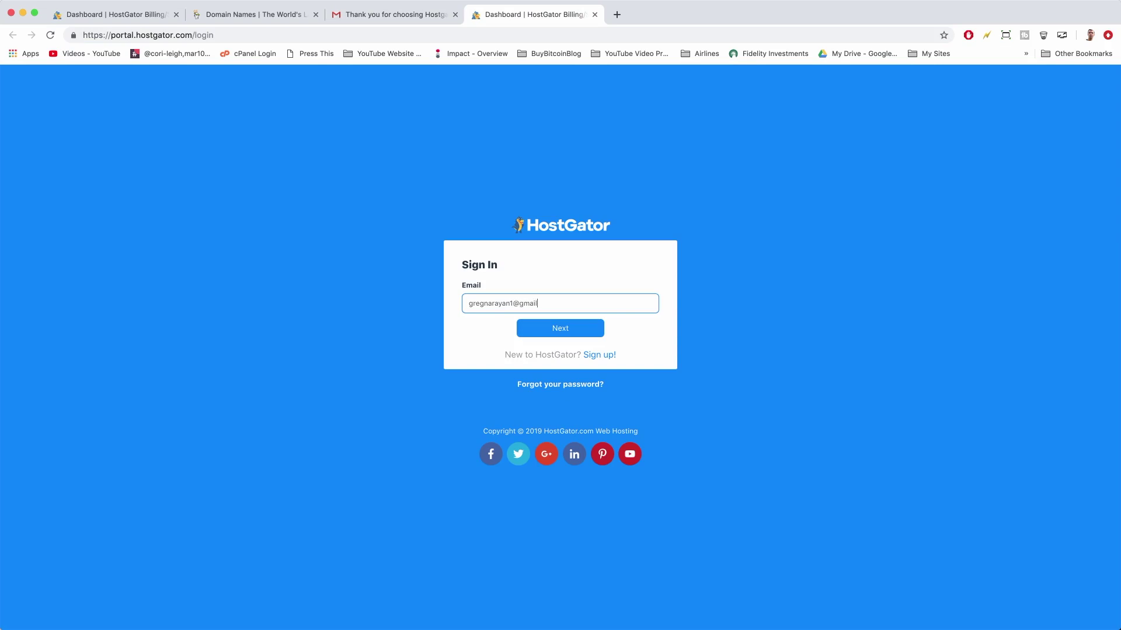
click(562, 328)
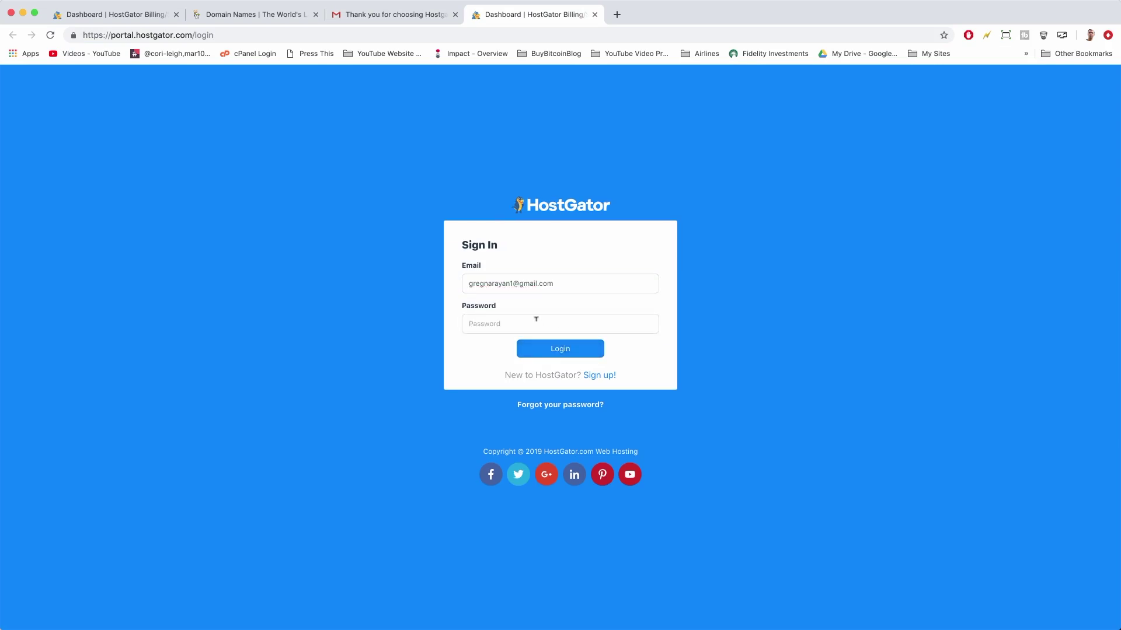
click(535, 322)
text(•)
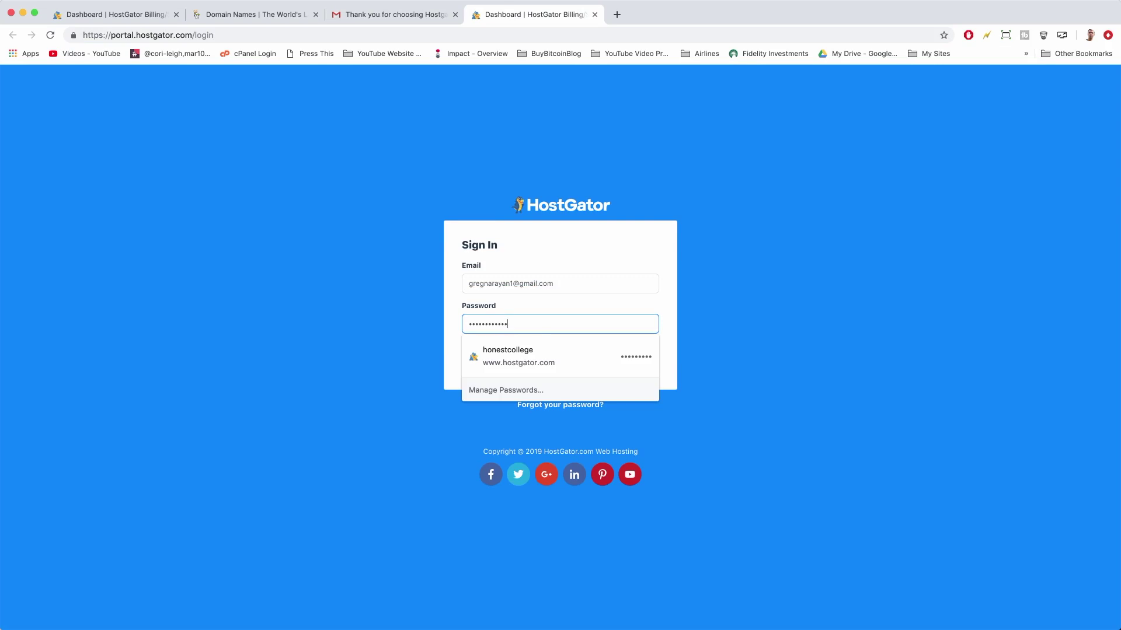
key(Return)
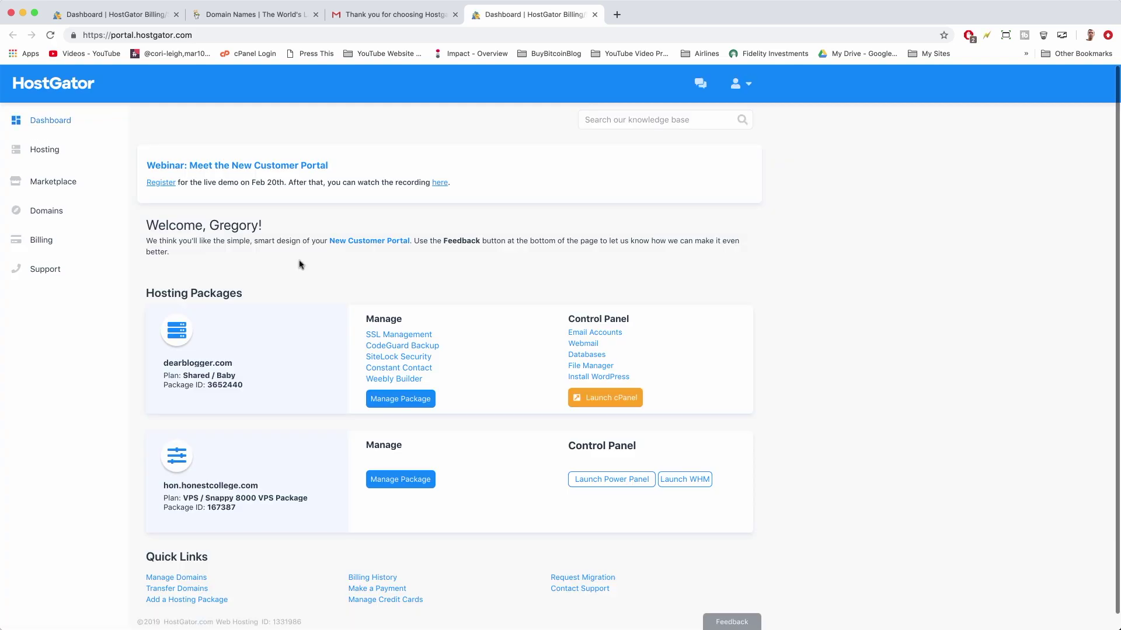
Expand narayguy.com under Domains and compare with the nameservers in the Account Info email
click(48, 212)
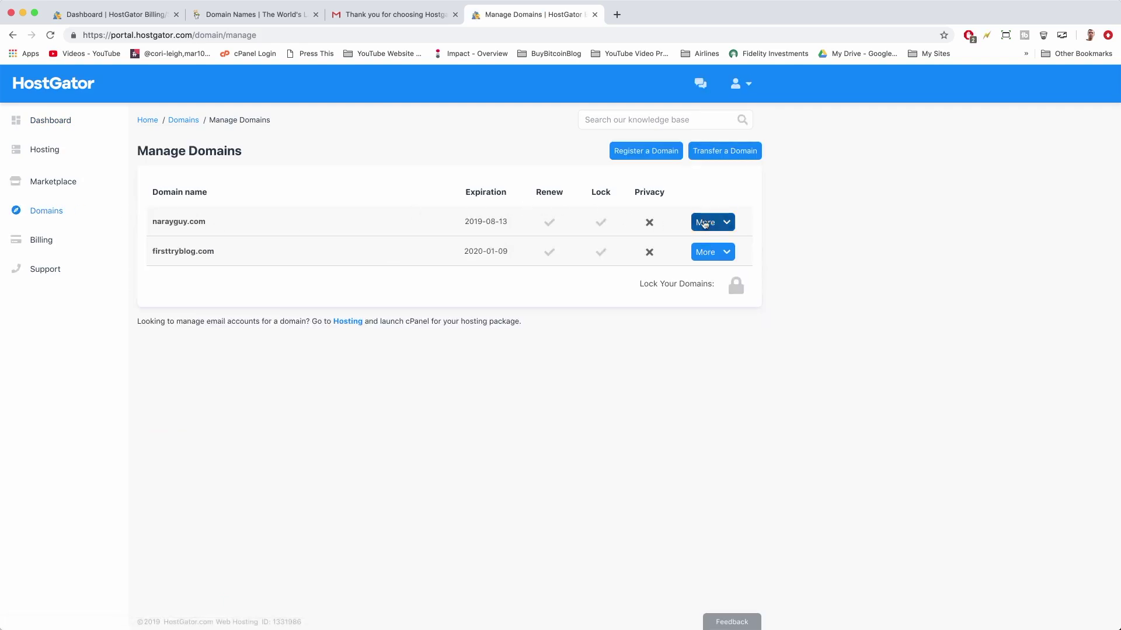
click(725, 225)
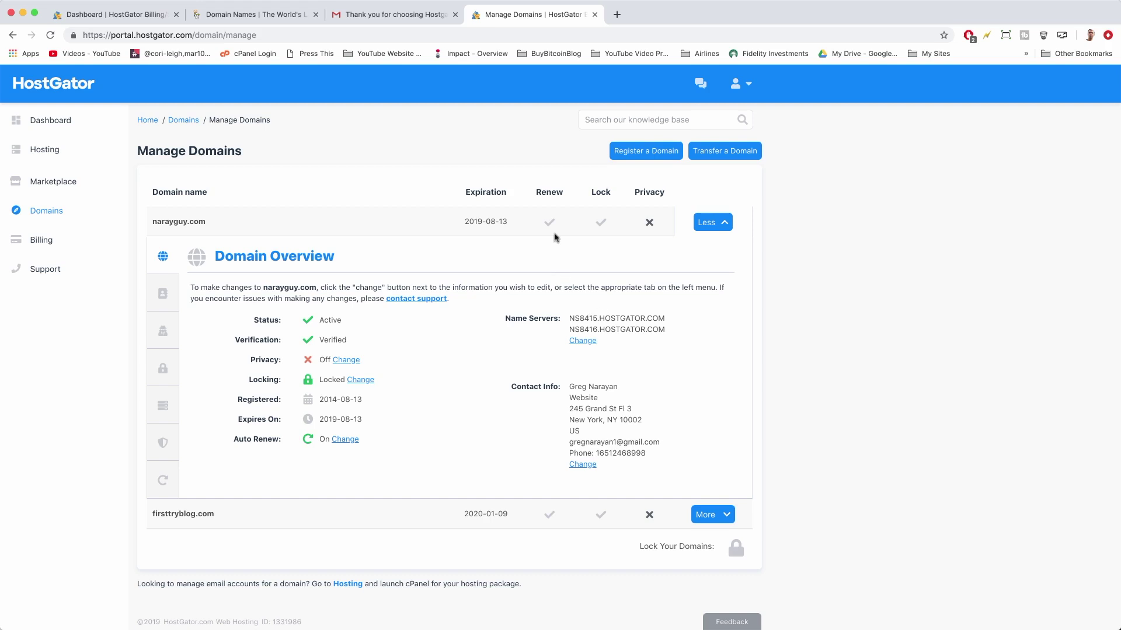
click(394, 14)
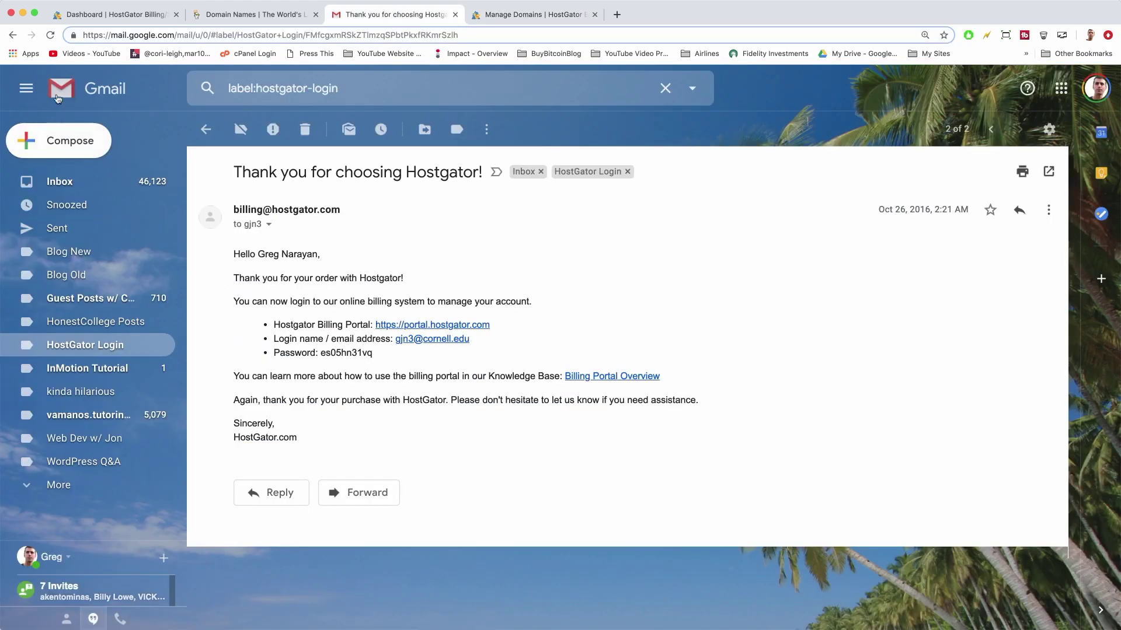
click(91, 351)
click(479, 164)
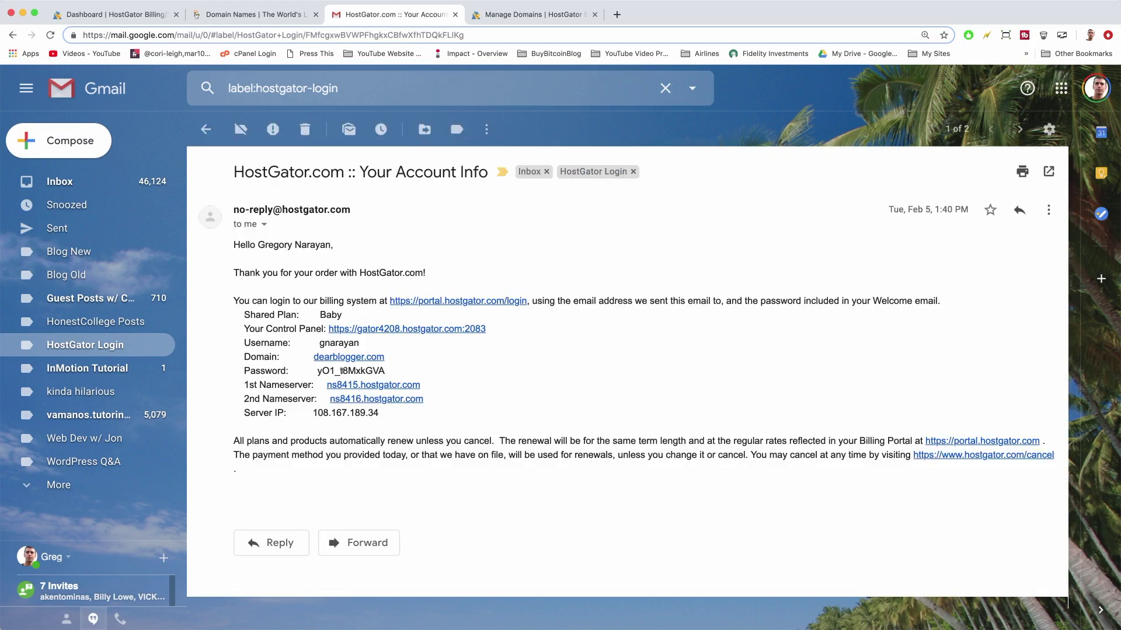
drag(438, 400, 253, 383)
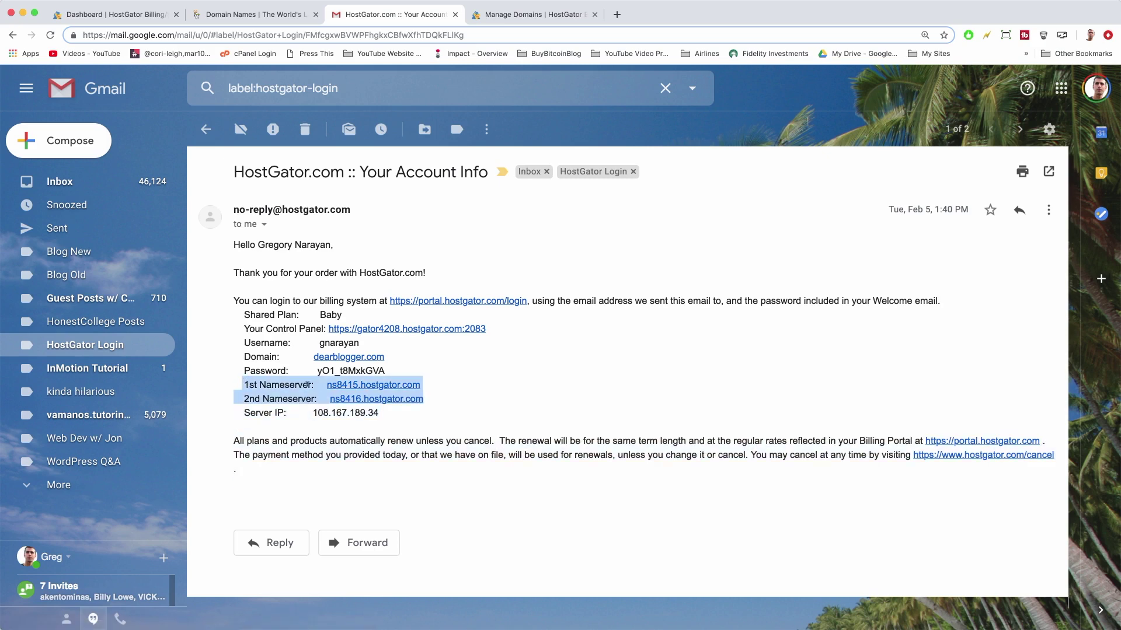
click(302, 386)
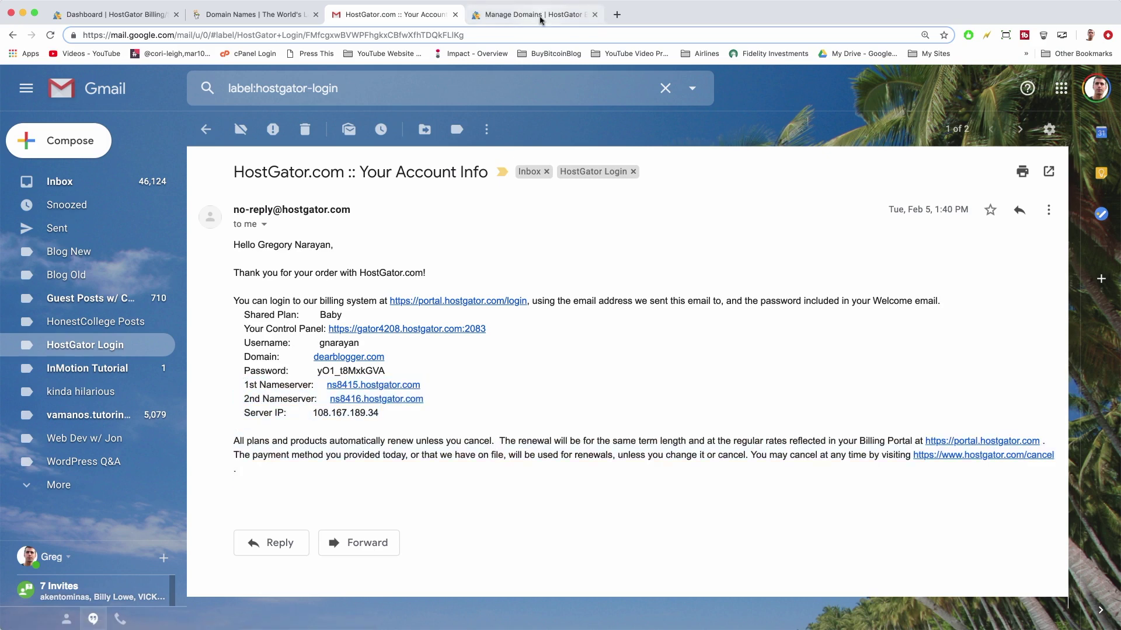
click(541, 14)
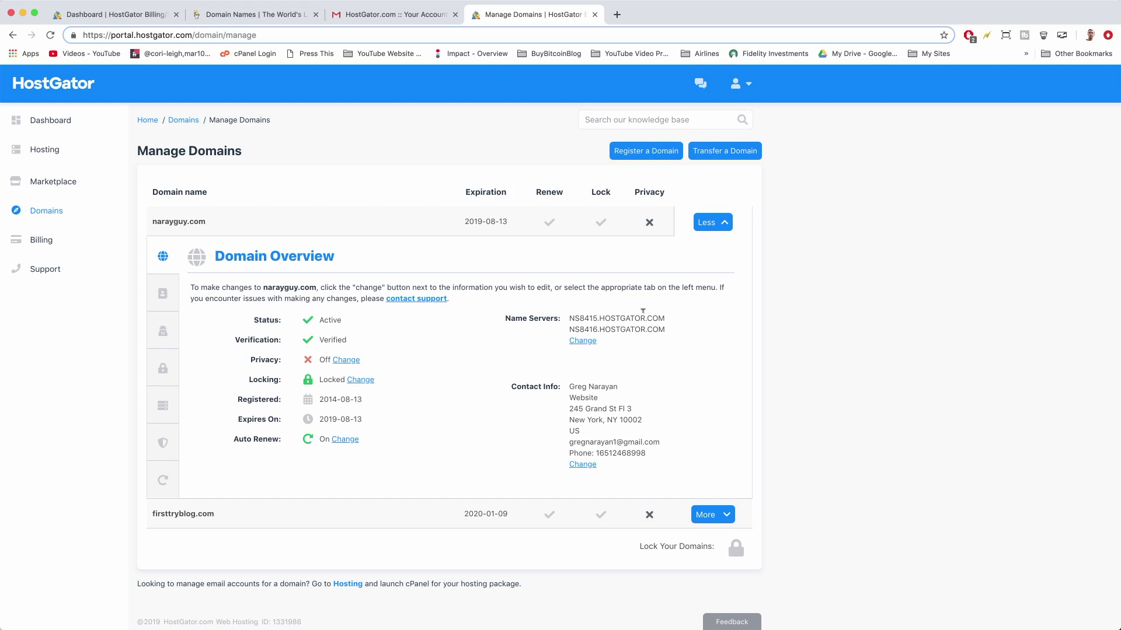
Open narayguy.com's name server editor and compare both addresses with those in the email
click(581, 342)
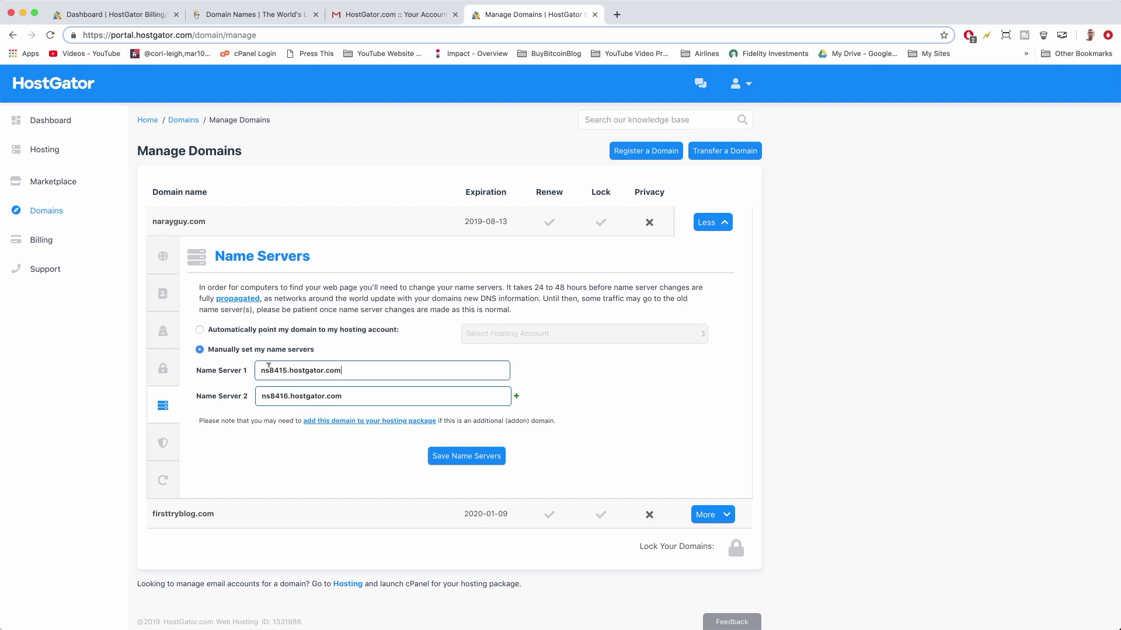
drag(269, 370, 344, 370)
triple_click(271, 395)
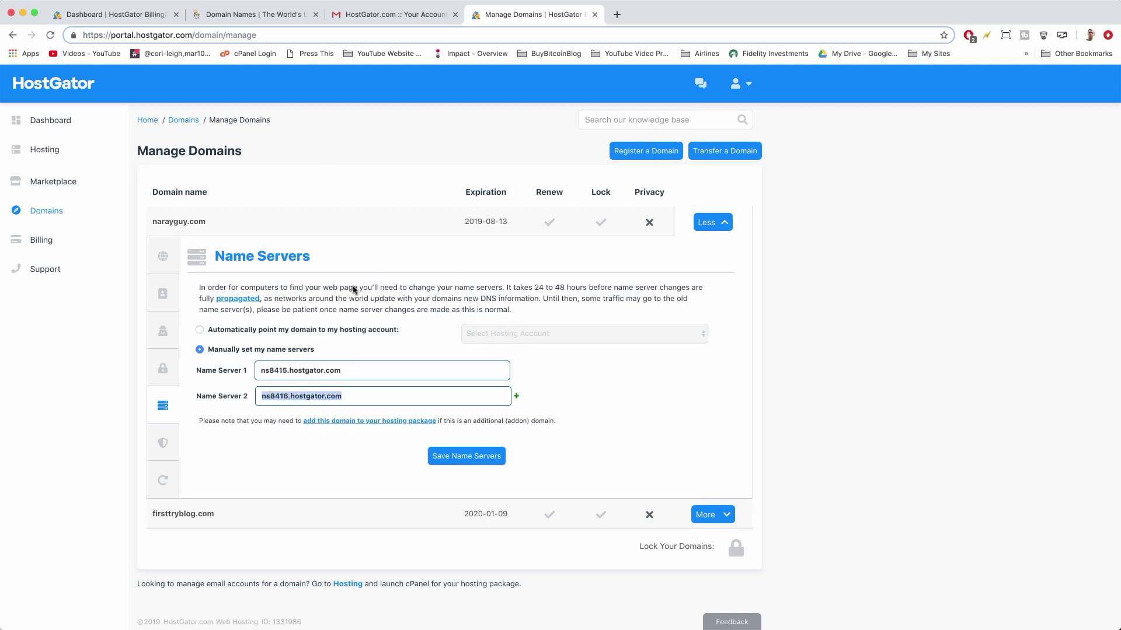
click(380, 17)
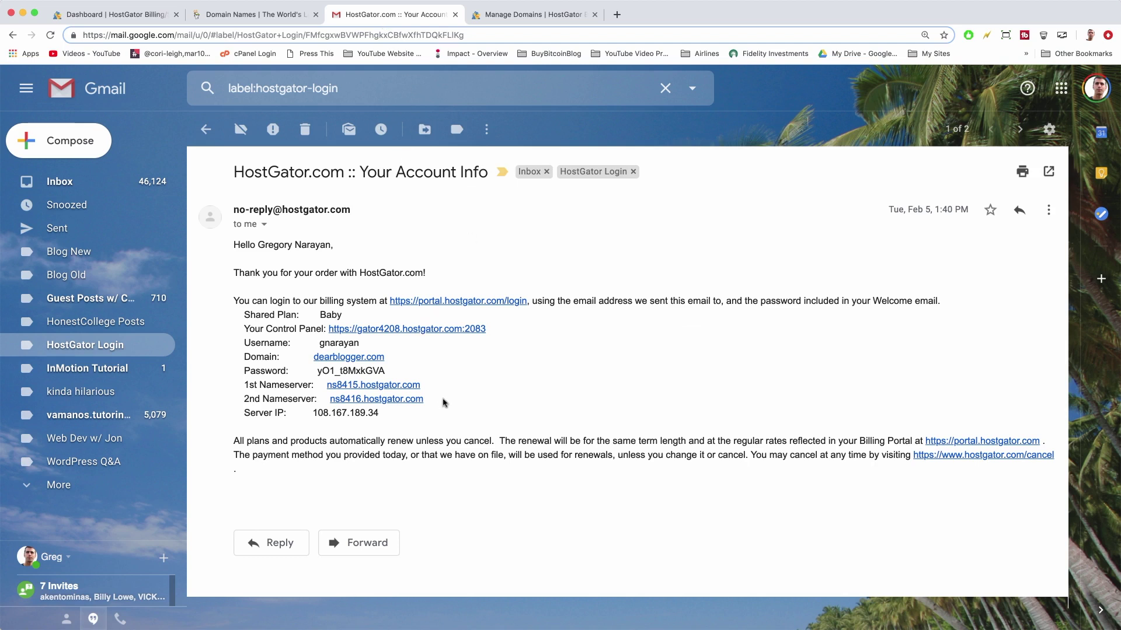
drag(443, 400, 321, 378)
click(321, 376)
click(544, 15)
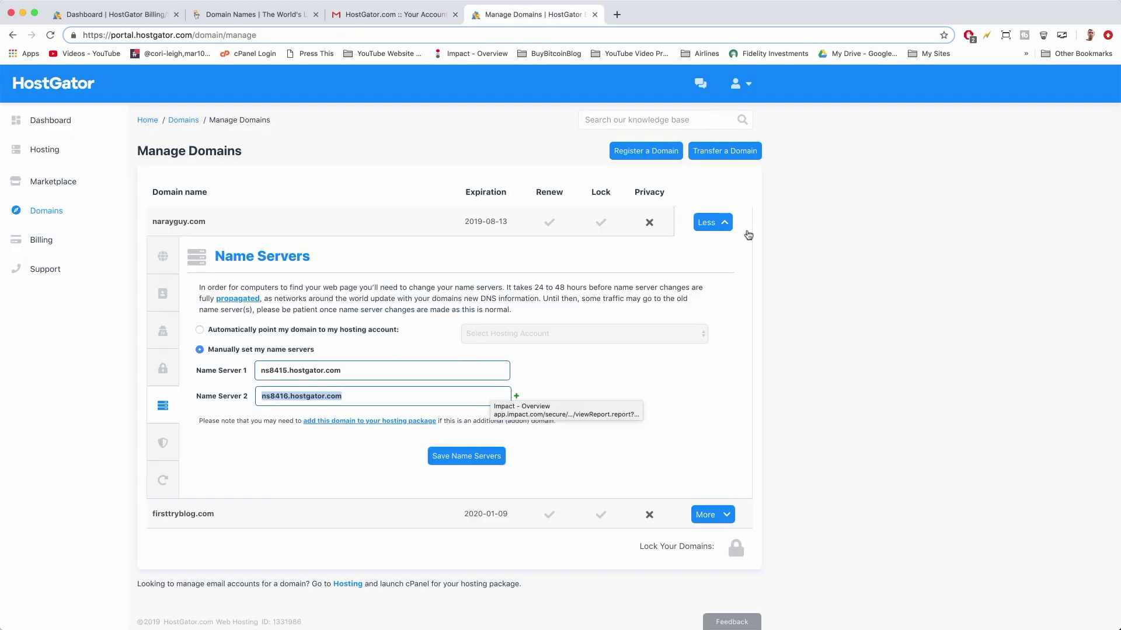
Collapse narayguy.com's settings, return to the dashboard, and bring up the Account Info email
click(713, 222)
click(52, 121)
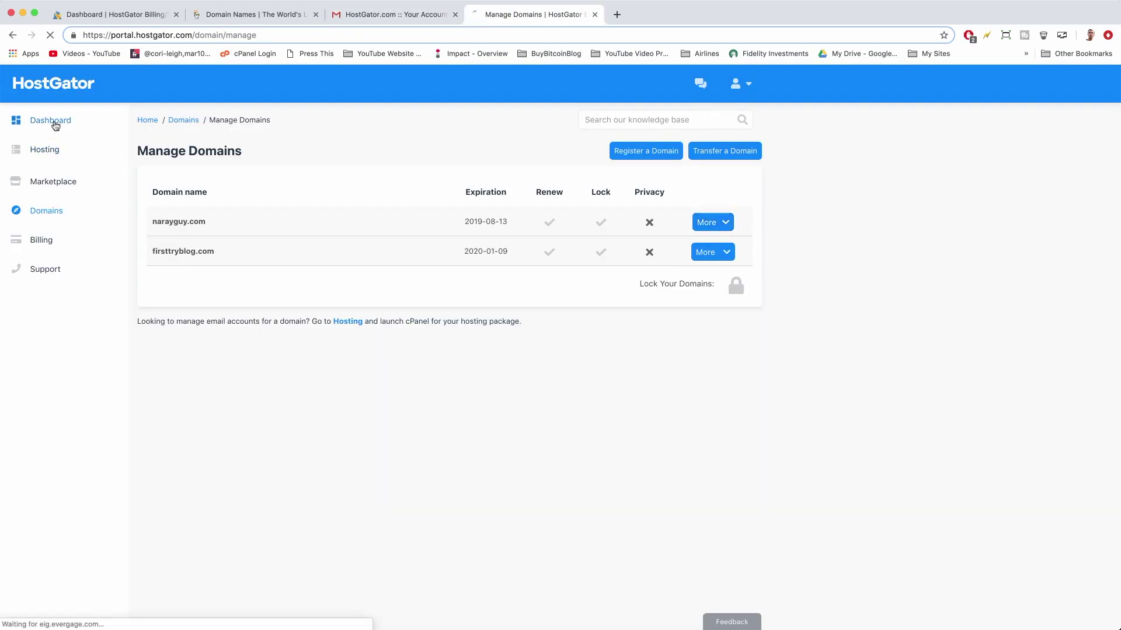
click(409, 16)
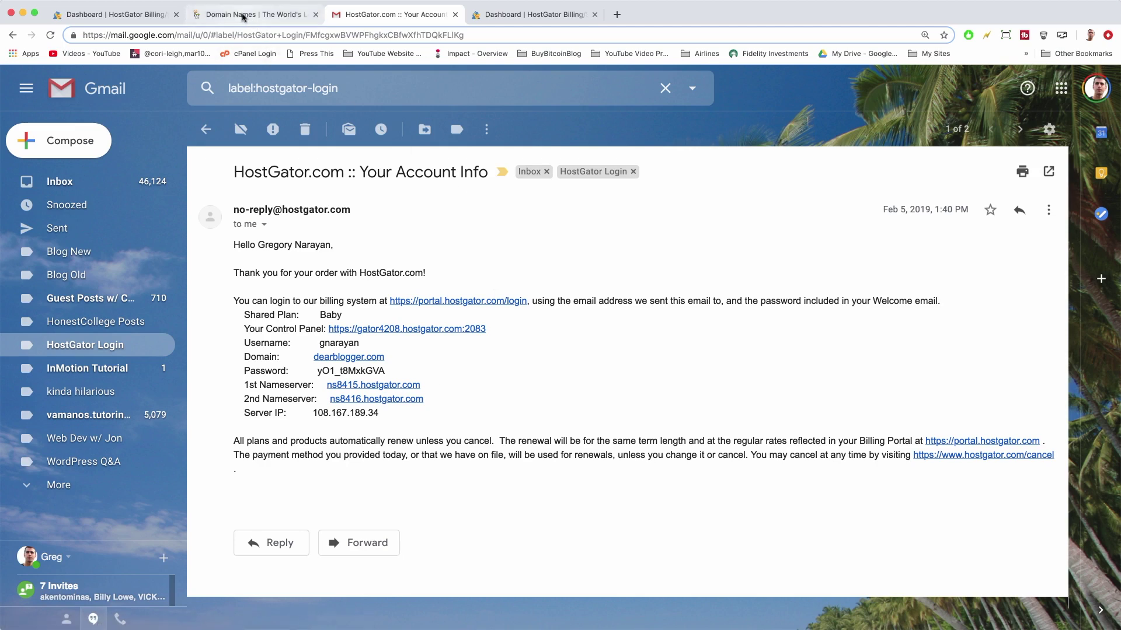
Open DNS management for 4minutewebsite.com from GoDaddy's My Domains list
click(243, 18)
click(963, 92)
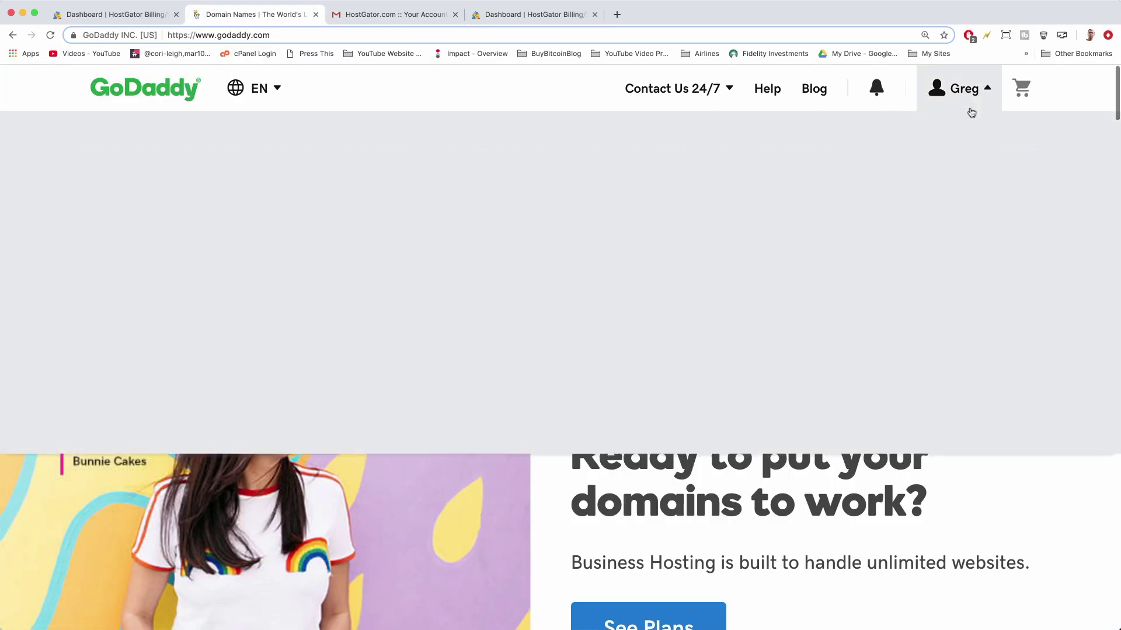
click(209, 262)
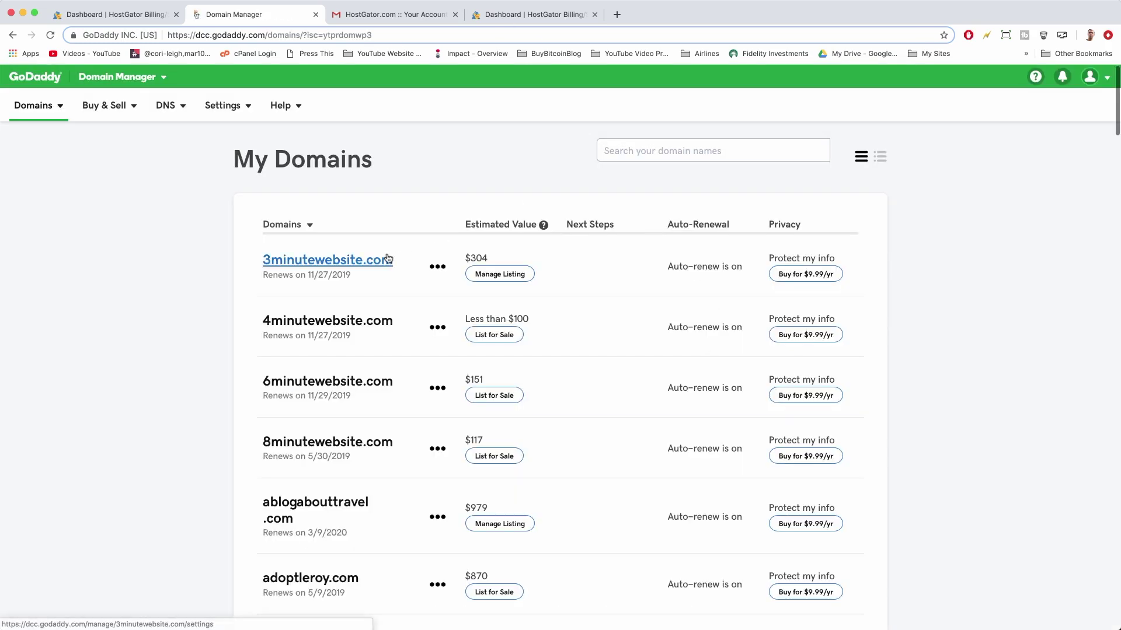
scroll(388, 258, down, 3)
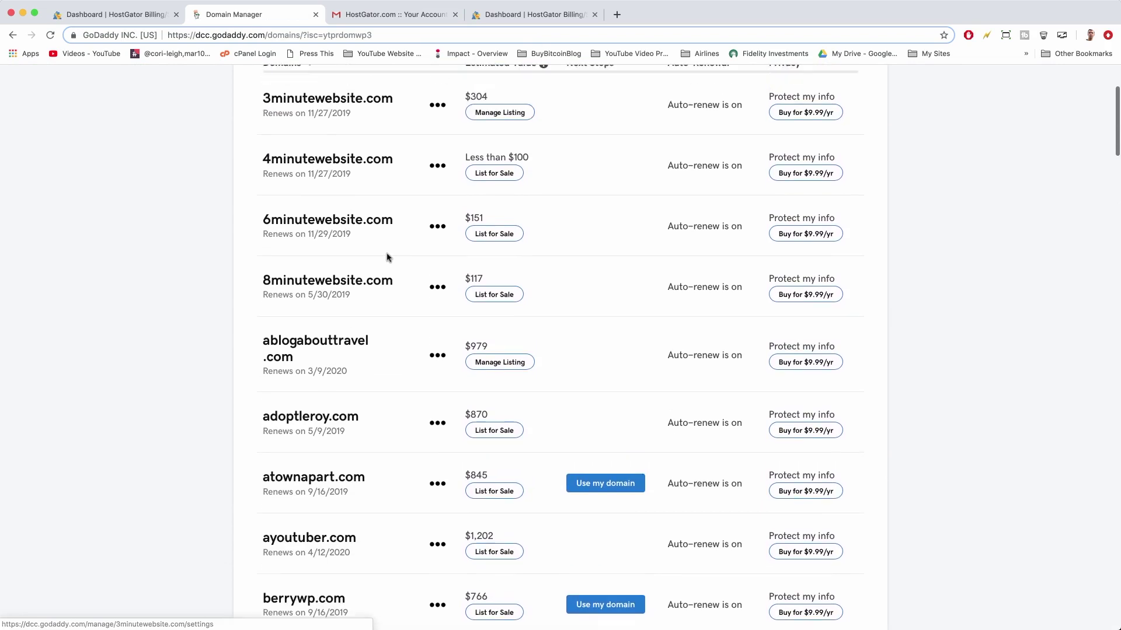
scroll(388, 258, up, 1)
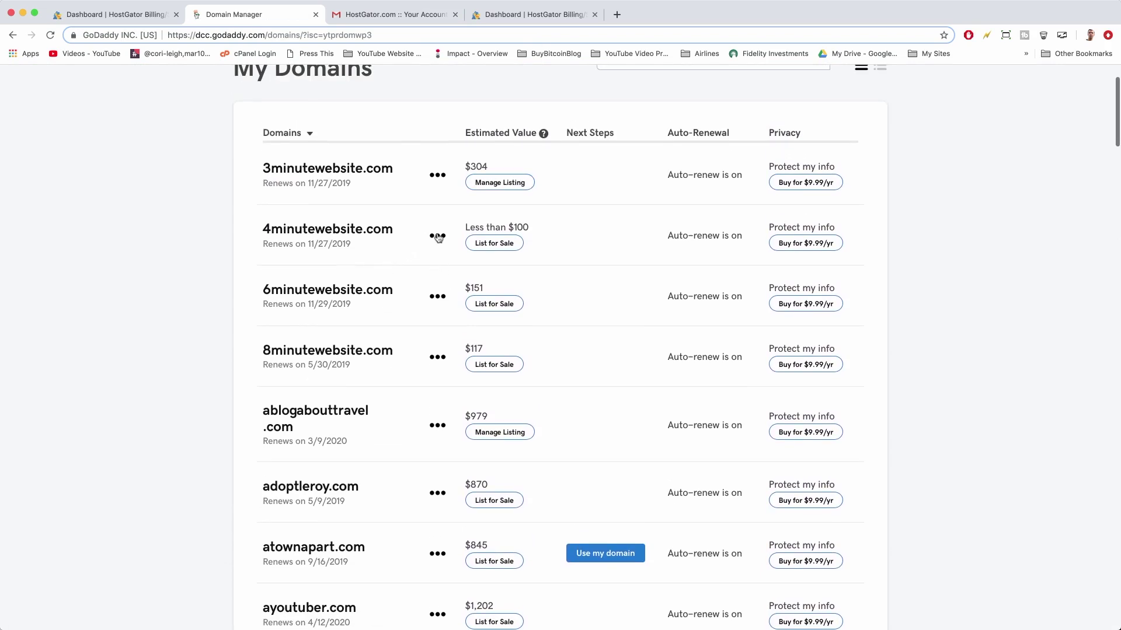
click(437, 236)
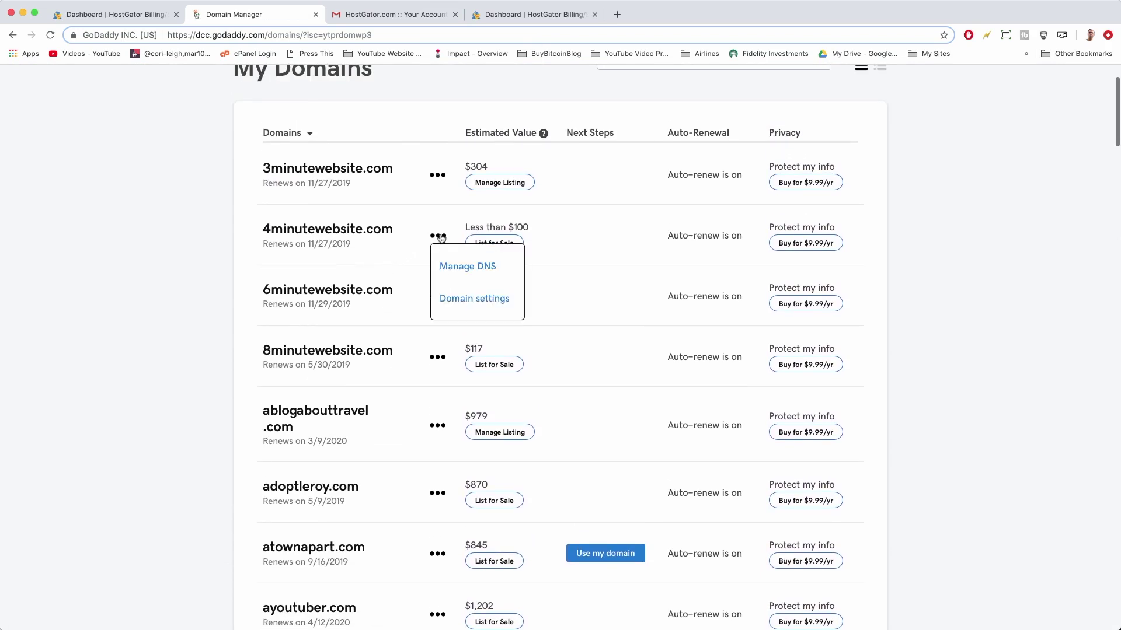
click(465, 271)
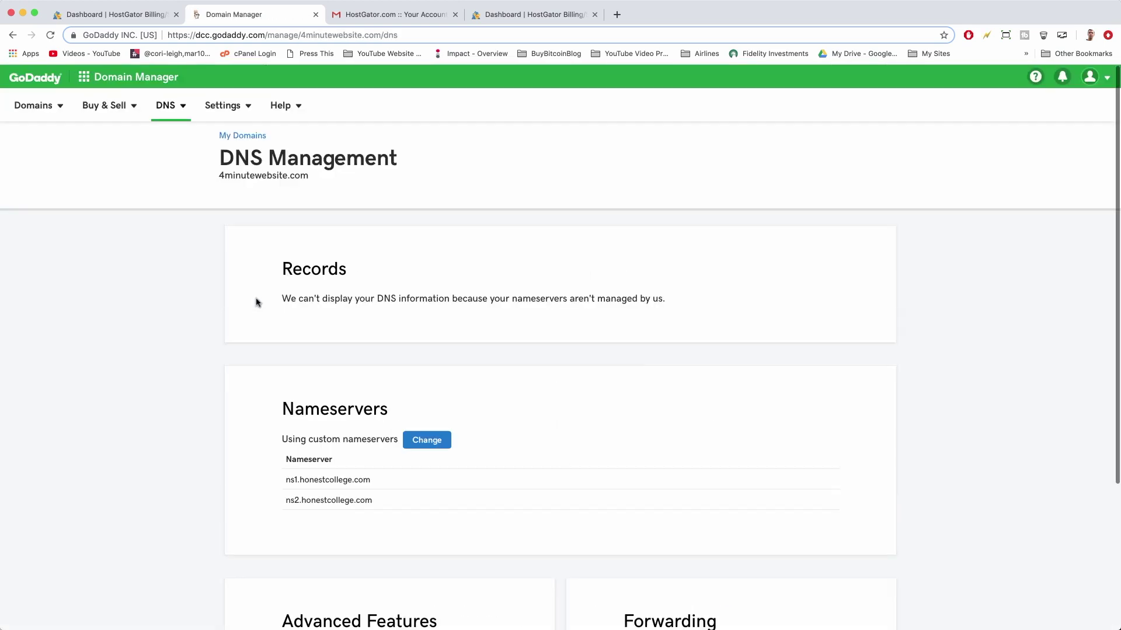
Open the nameserver editor showing ns1/ns2.honestcollege.com and cross-check them with the HostGator email
scroll(323, 289, down, 3)
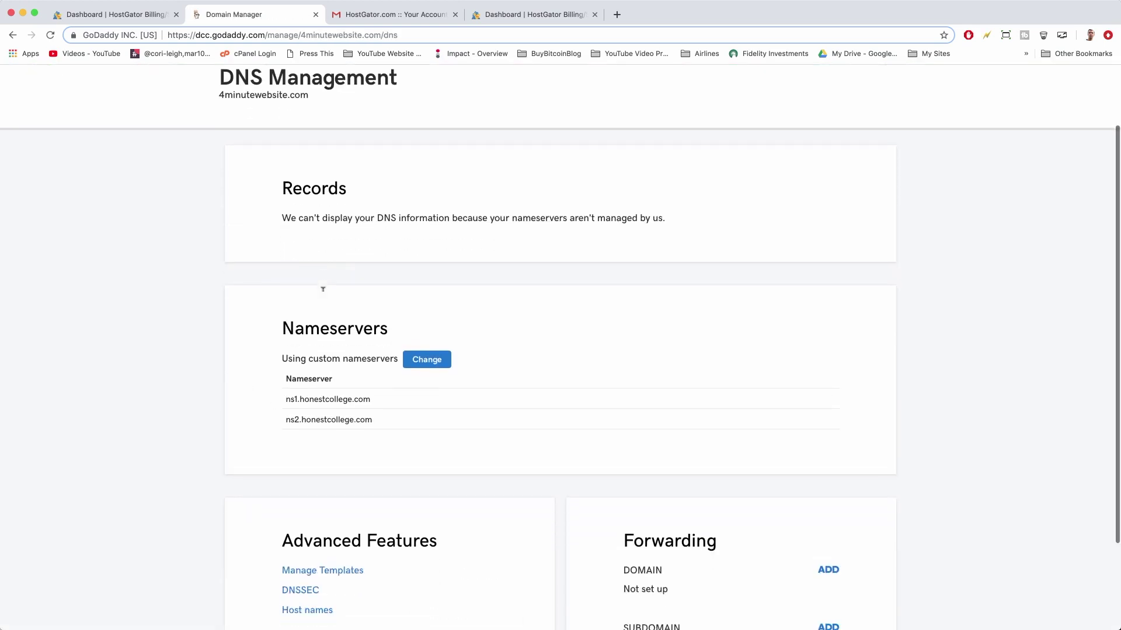
click(428, 314)
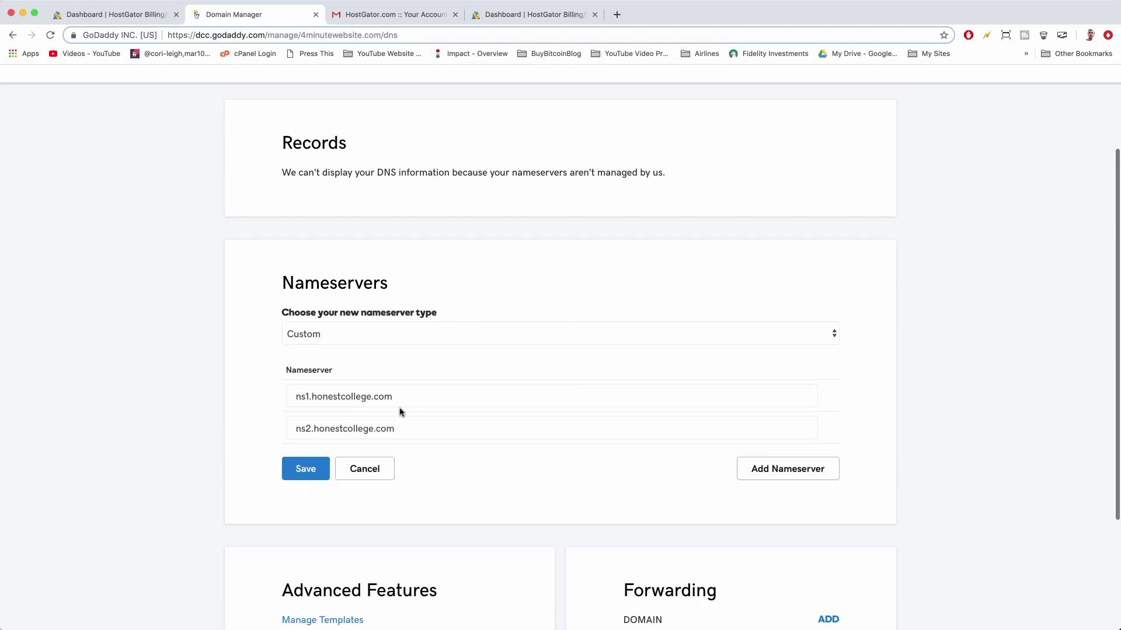
drag(411, 392, 286, 387)
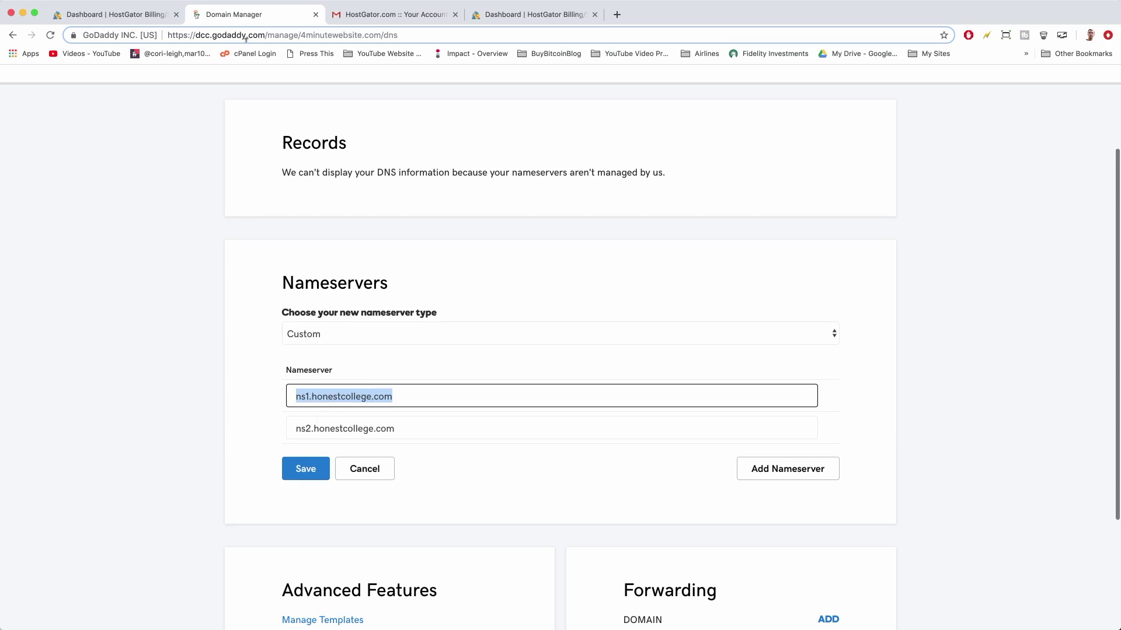
click(374, 14)
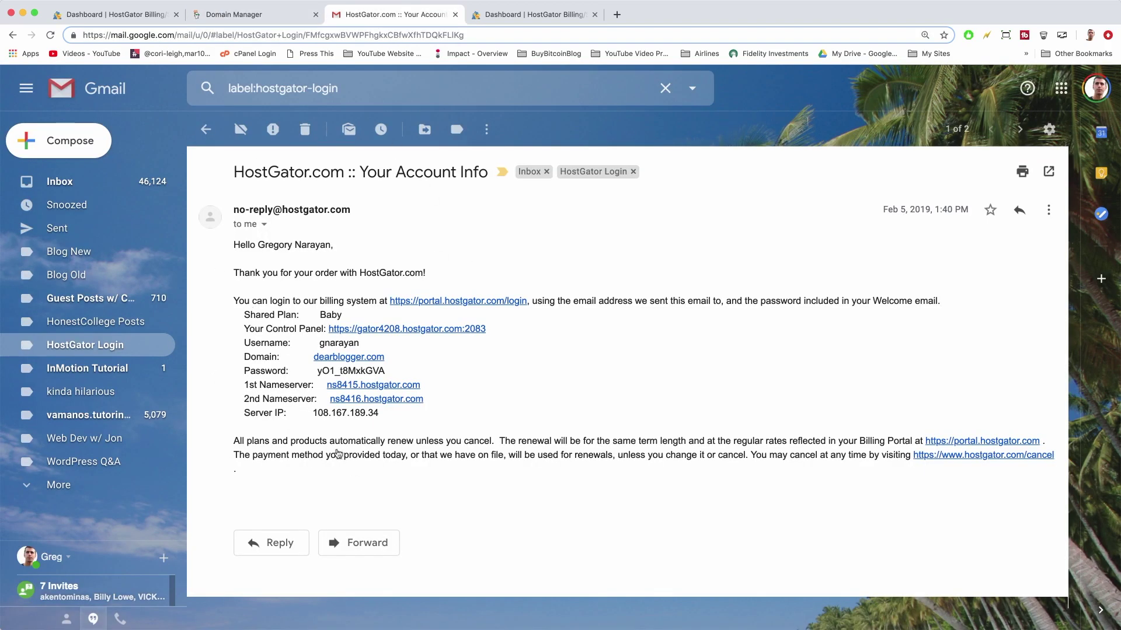
click(267, 21)
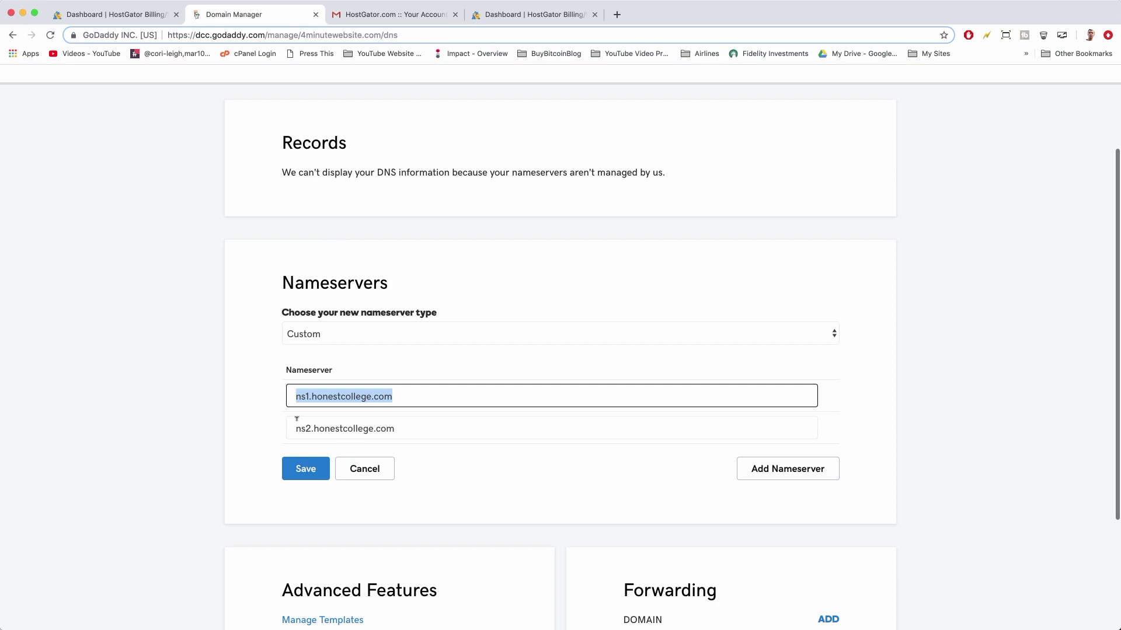
click(418, 428)
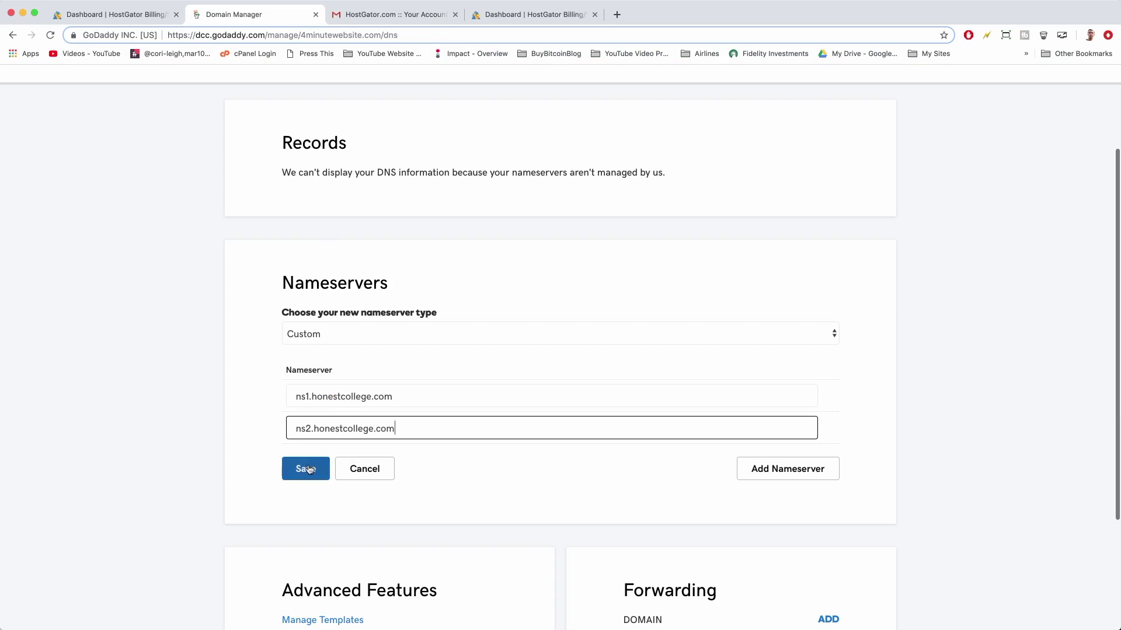
Open cPanel's login from the HostGator email and sign in by pasting the emailed account password
click(316, 15)
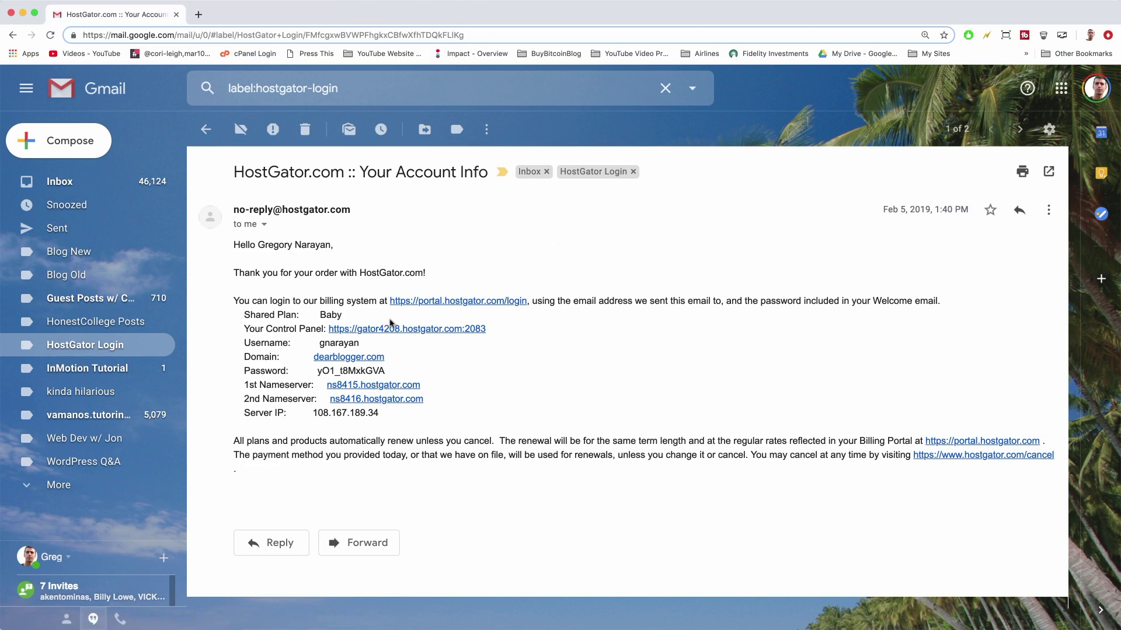
click(474, 328)
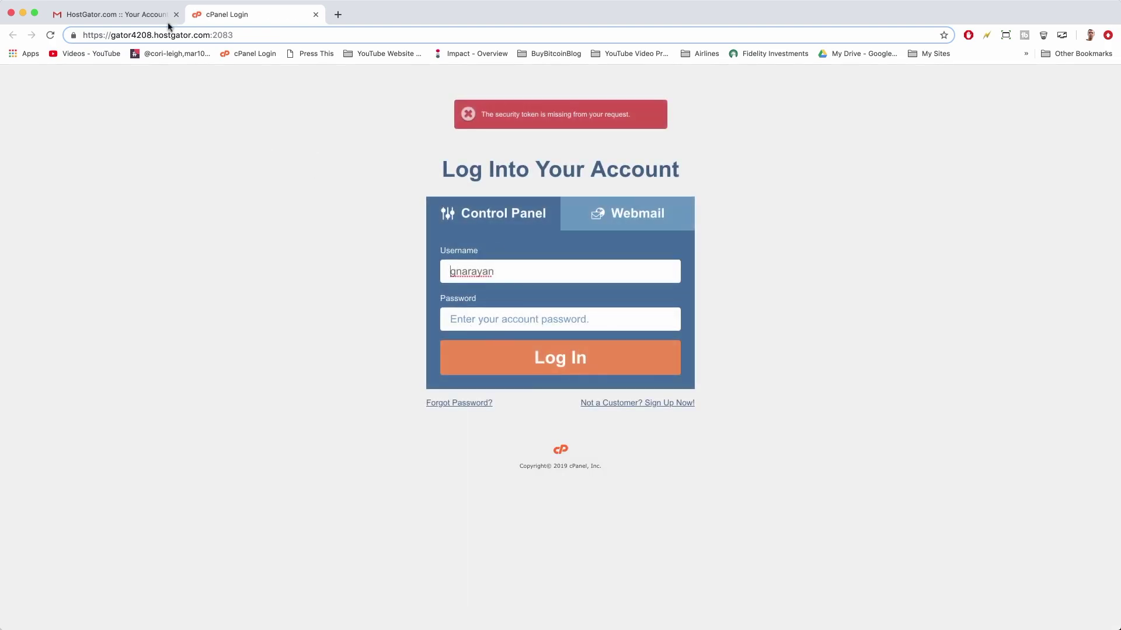
click(119, 15)
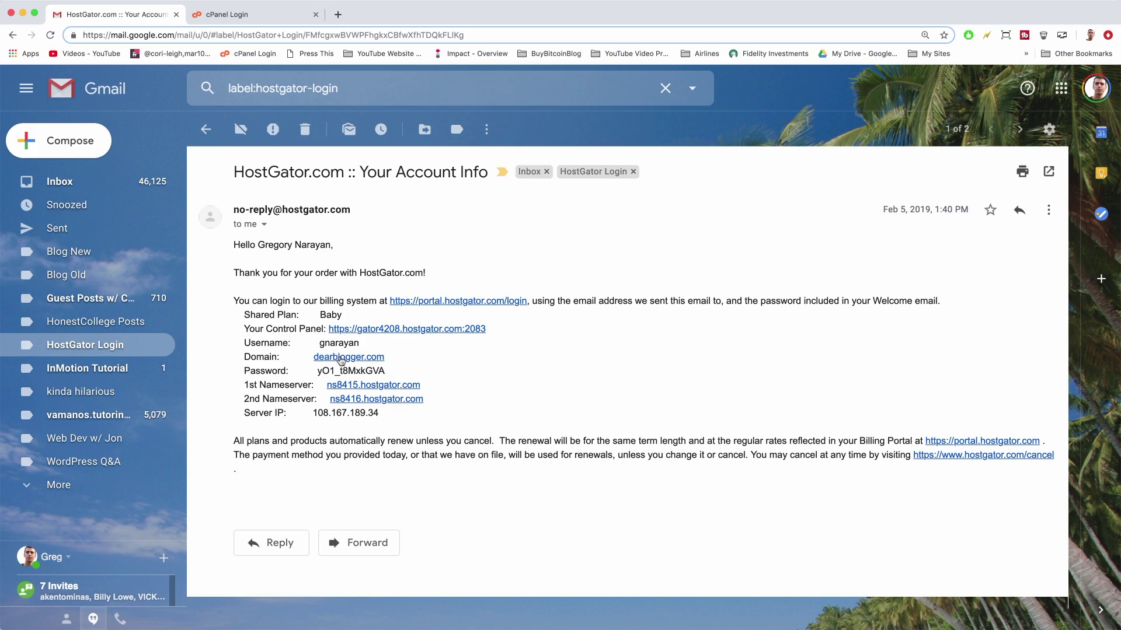
double_click(355, 371)
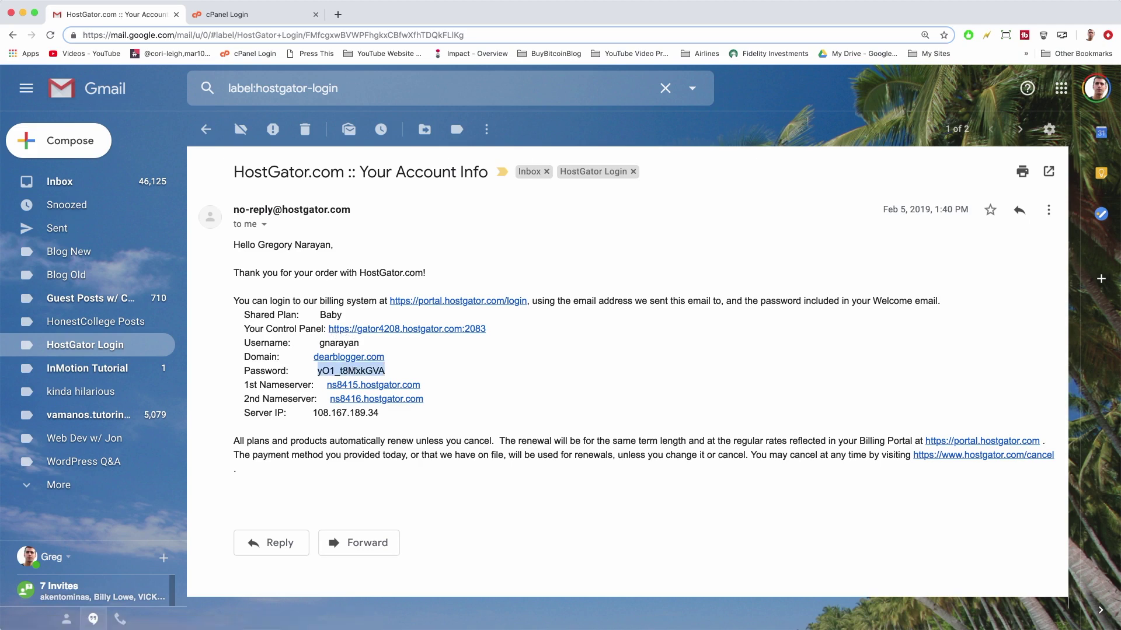
right_click(362, 376)
click(382, 391)
click(270, 15)
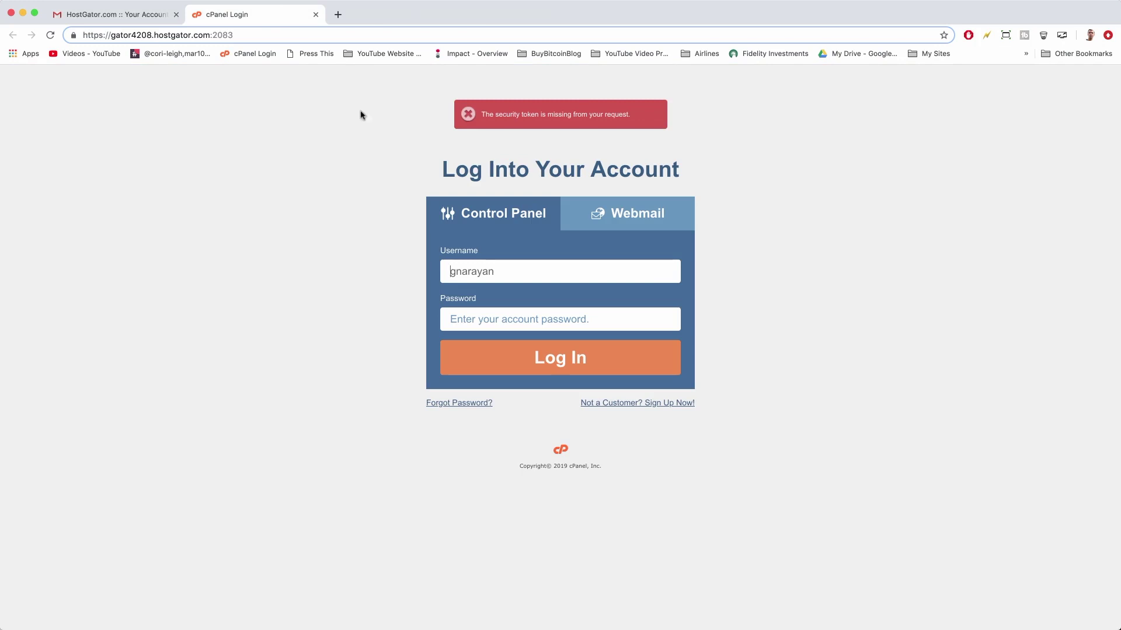
right_click(469, 313)
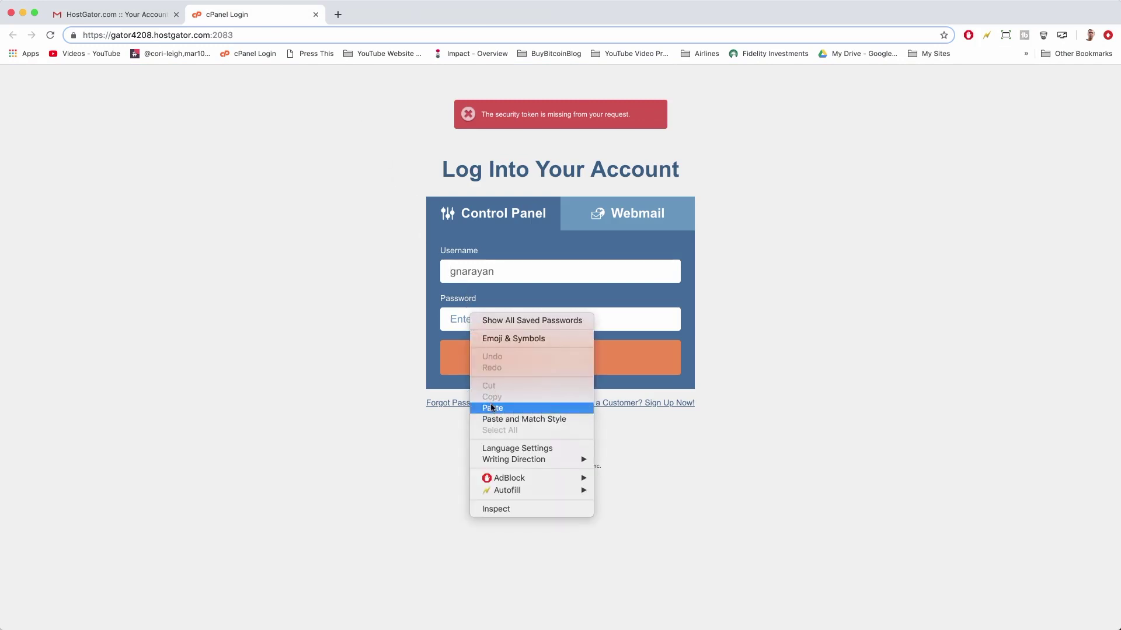
click(492, 408)
click(562, 363)
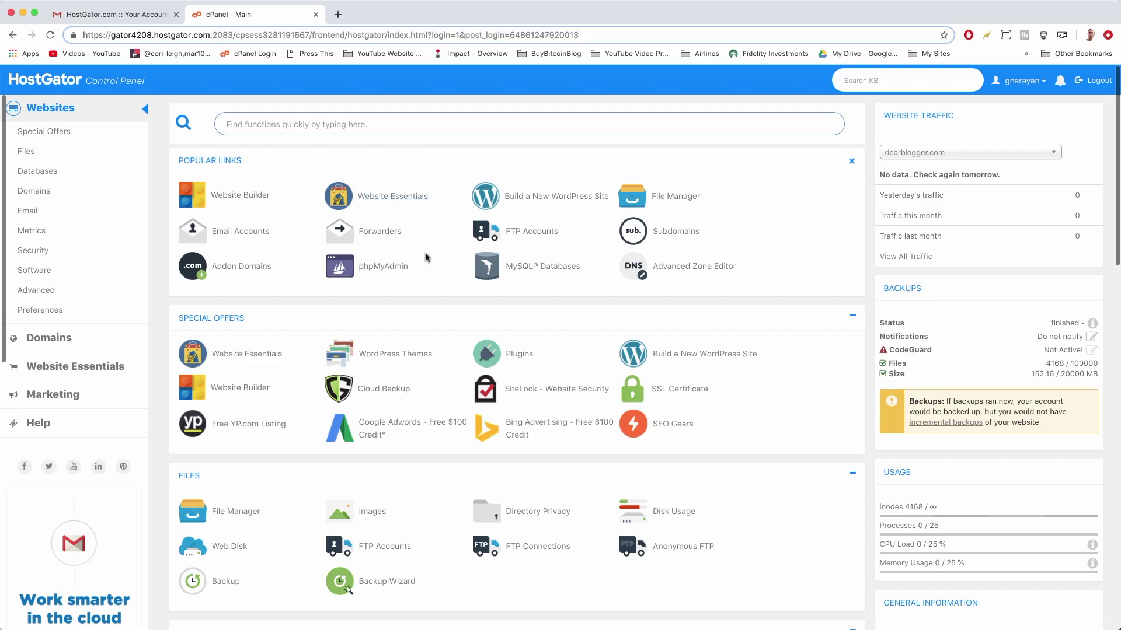
Start a new WordPress site from cPanel's QuickInstall
scroll(455, 354, down, 1)
scroll(454, 354, down, 10)
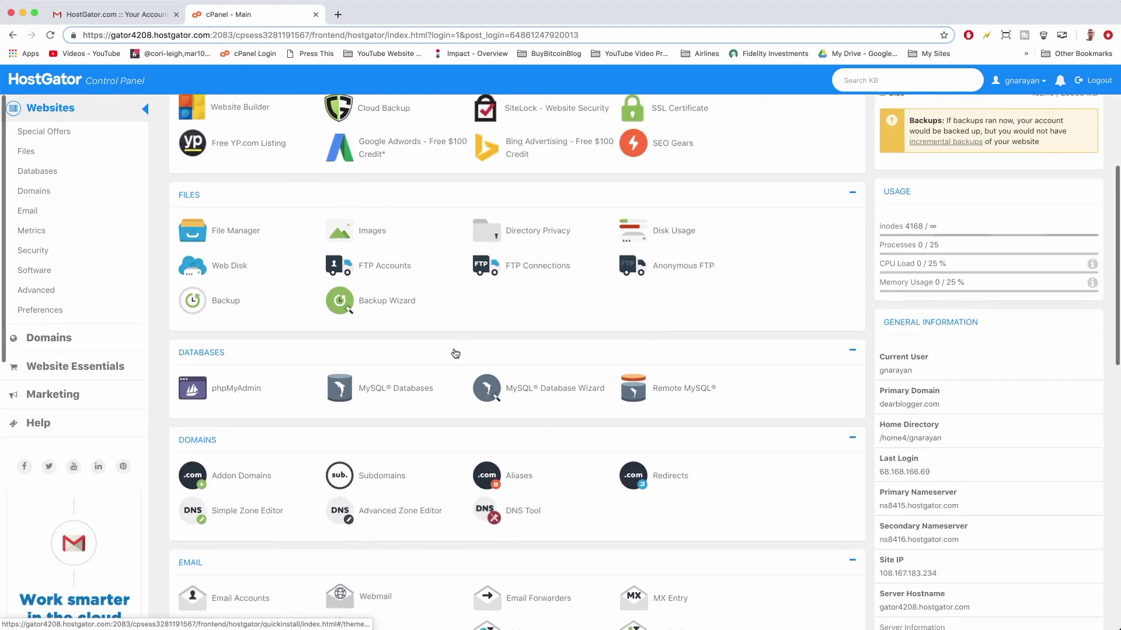
scroll(453, 353, up, 12)
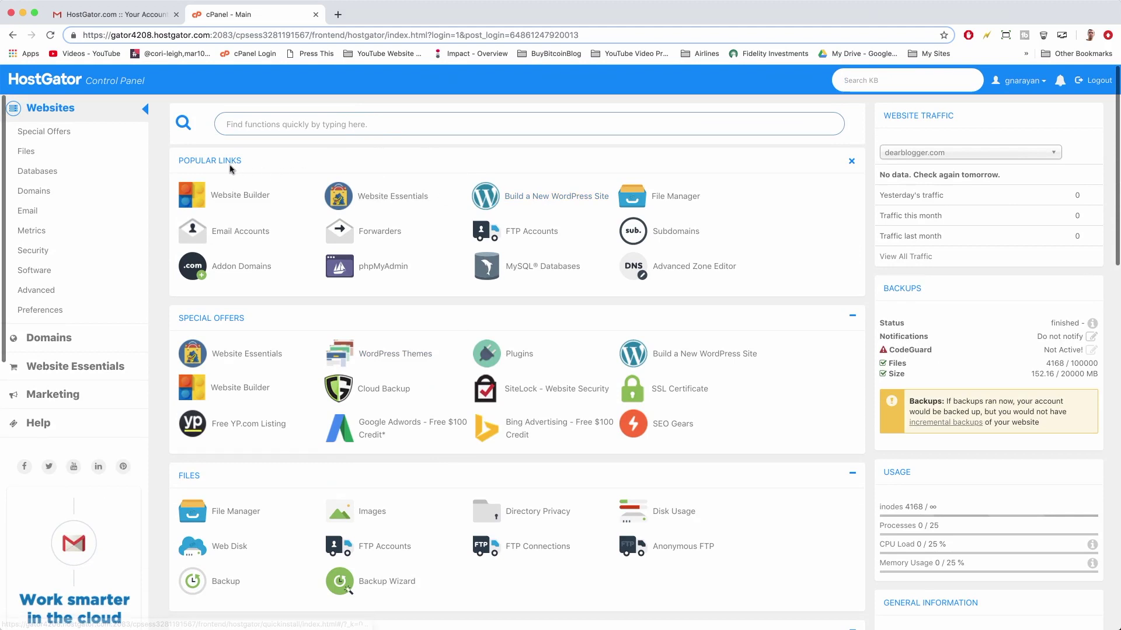
click(513, 197)
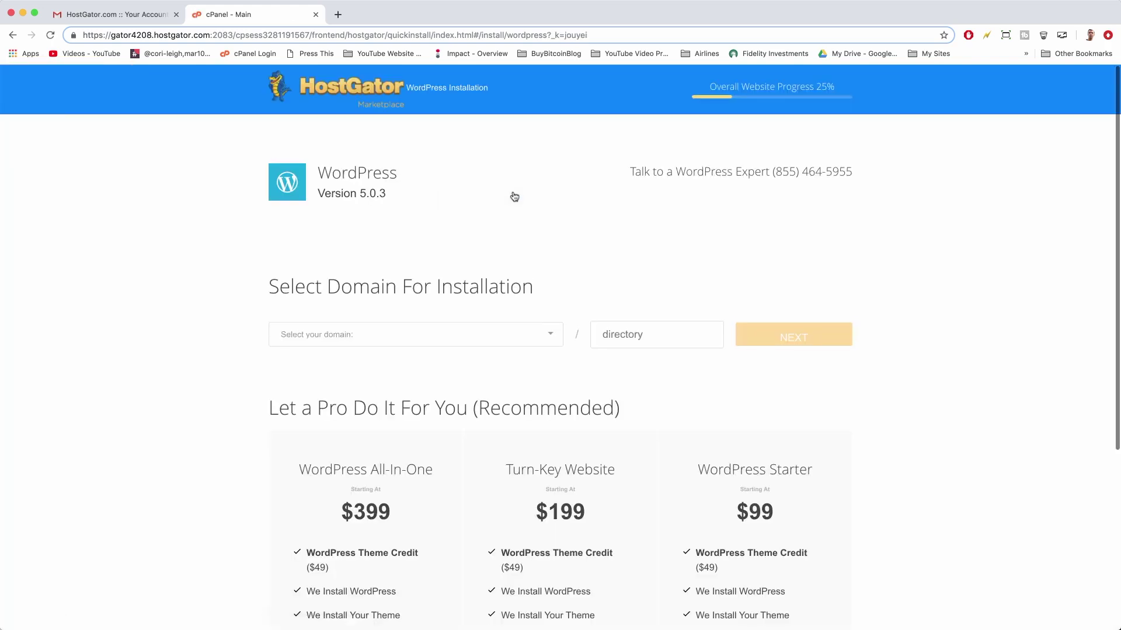
Choose howtomakemywordpressblog.com as the installation domain, leaving the directory blank
scroll(514, 196, down, 2)
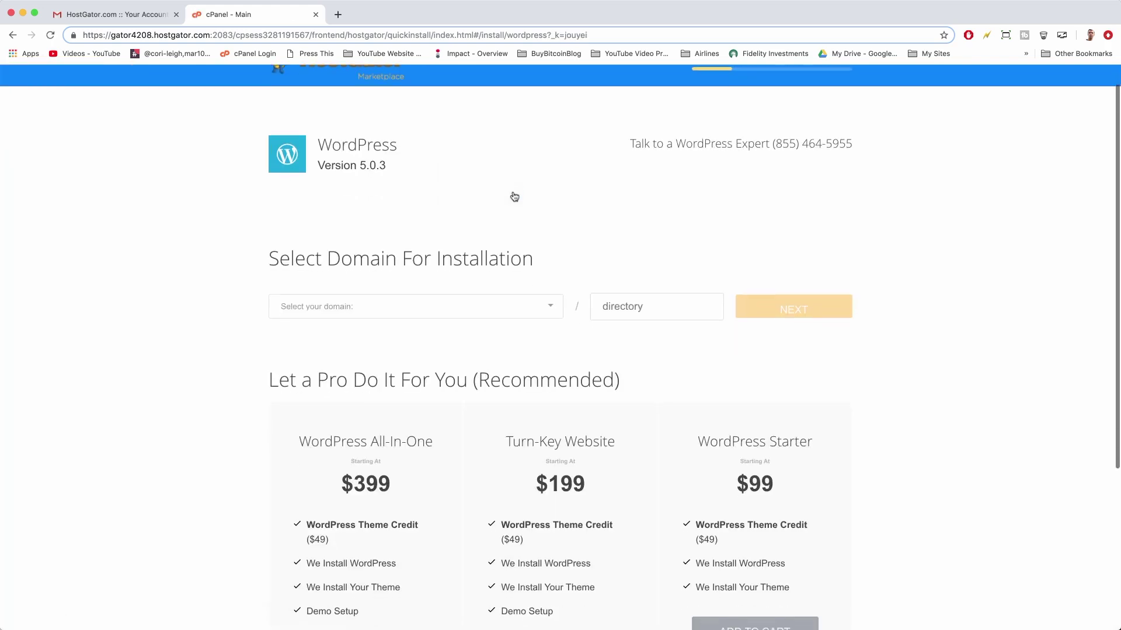
click(546, 307)
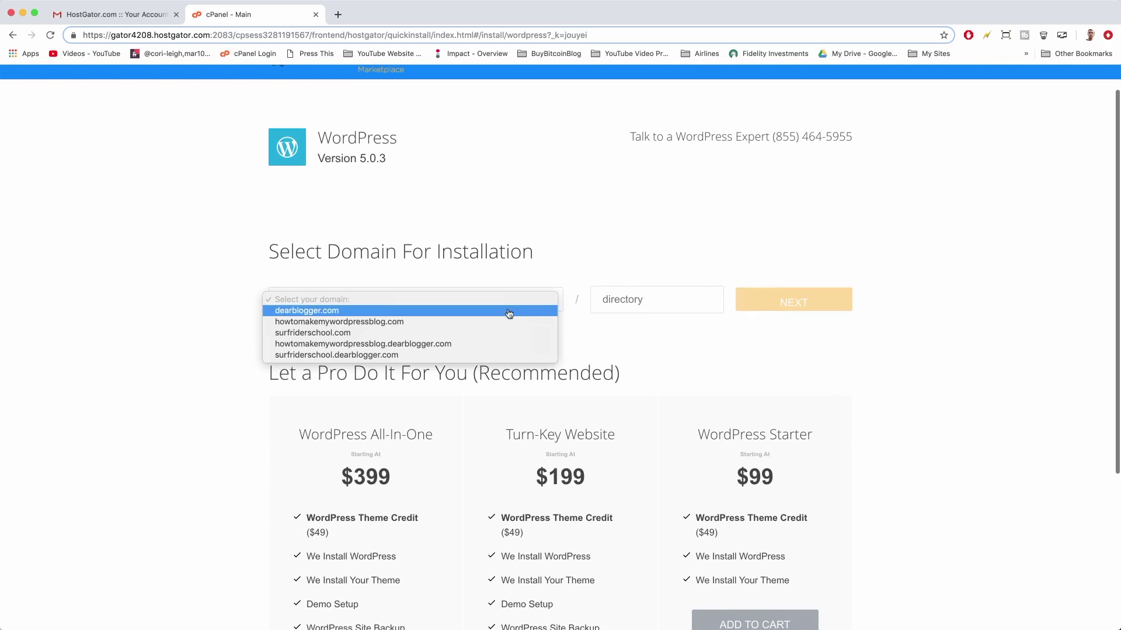
click(349, 322)
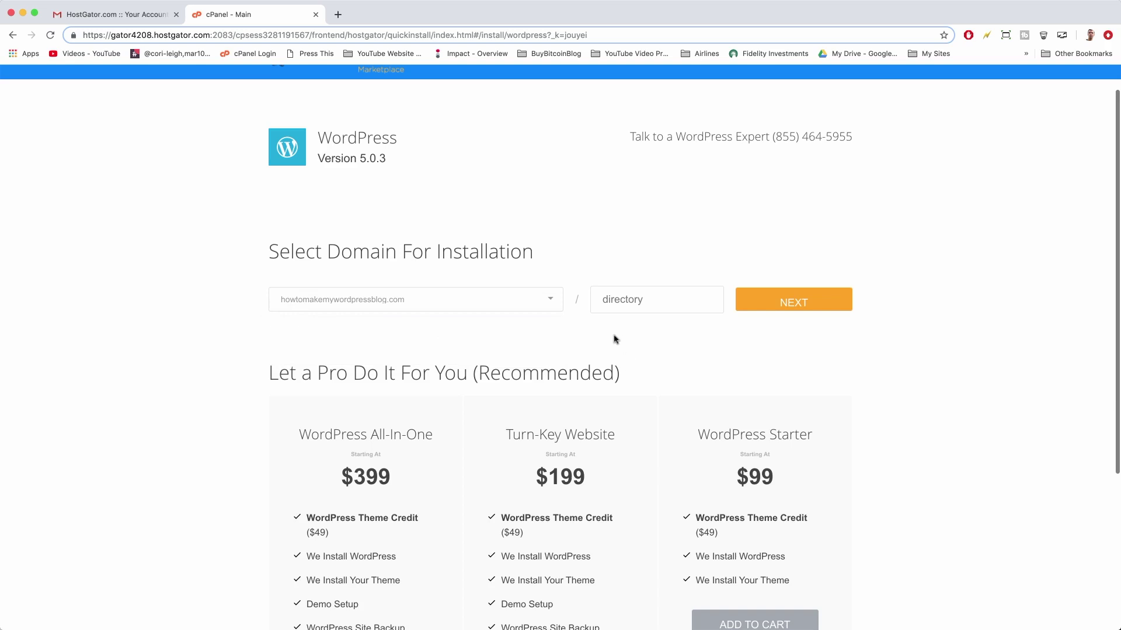
scroll(666, 348, up, 2)
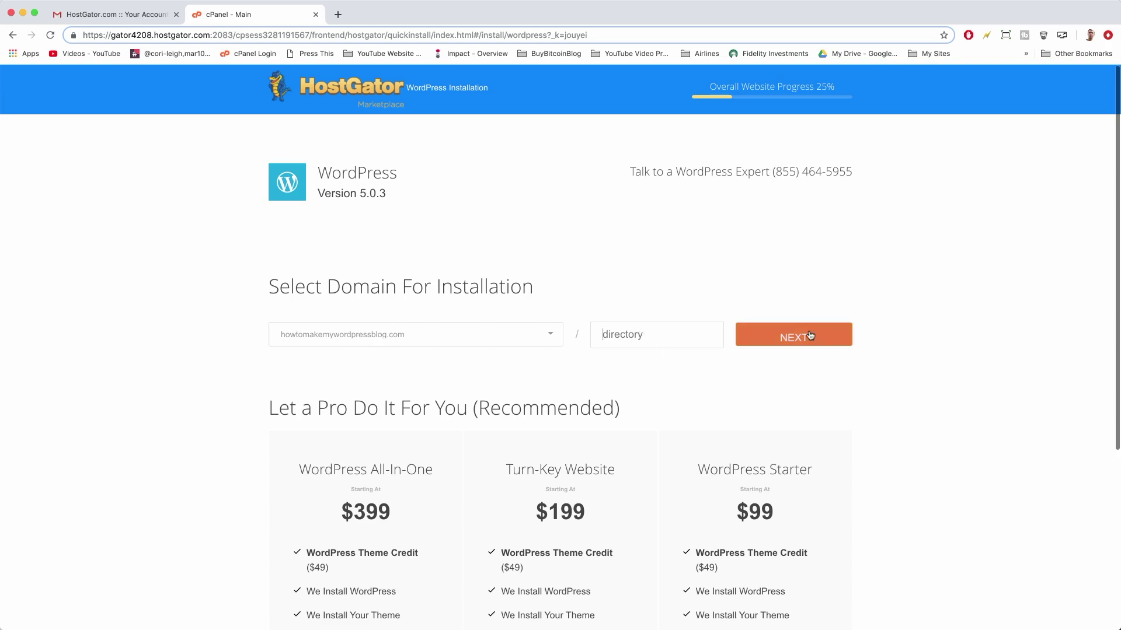
scroll(787, 389, down, 5)
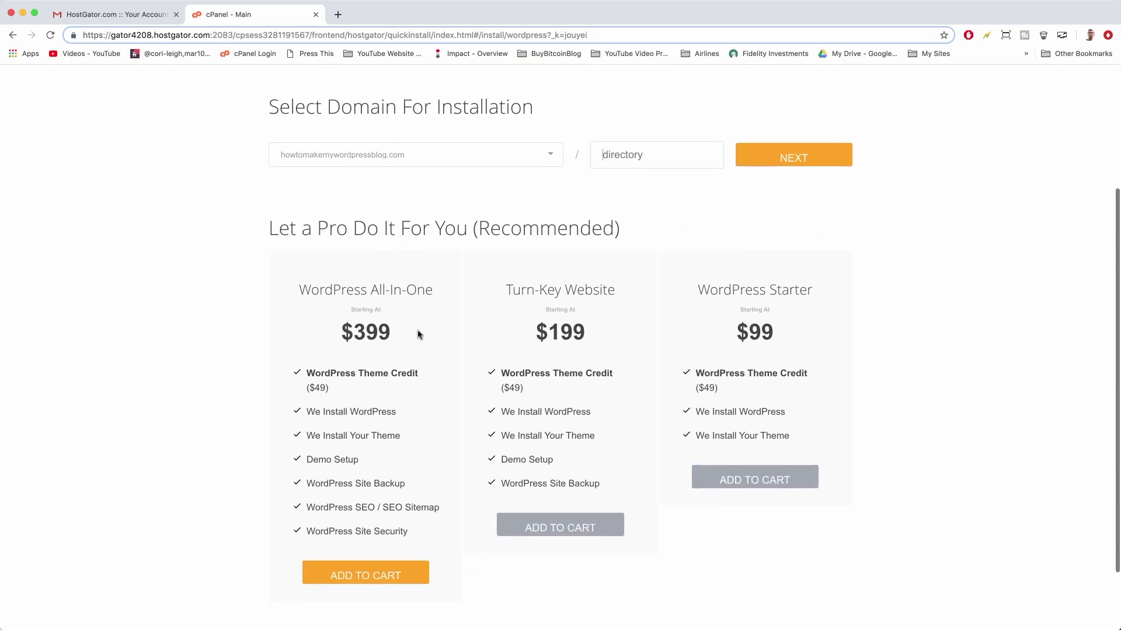
scroll(673, 581, up, 2)
scroll(696, 346, up, 2)
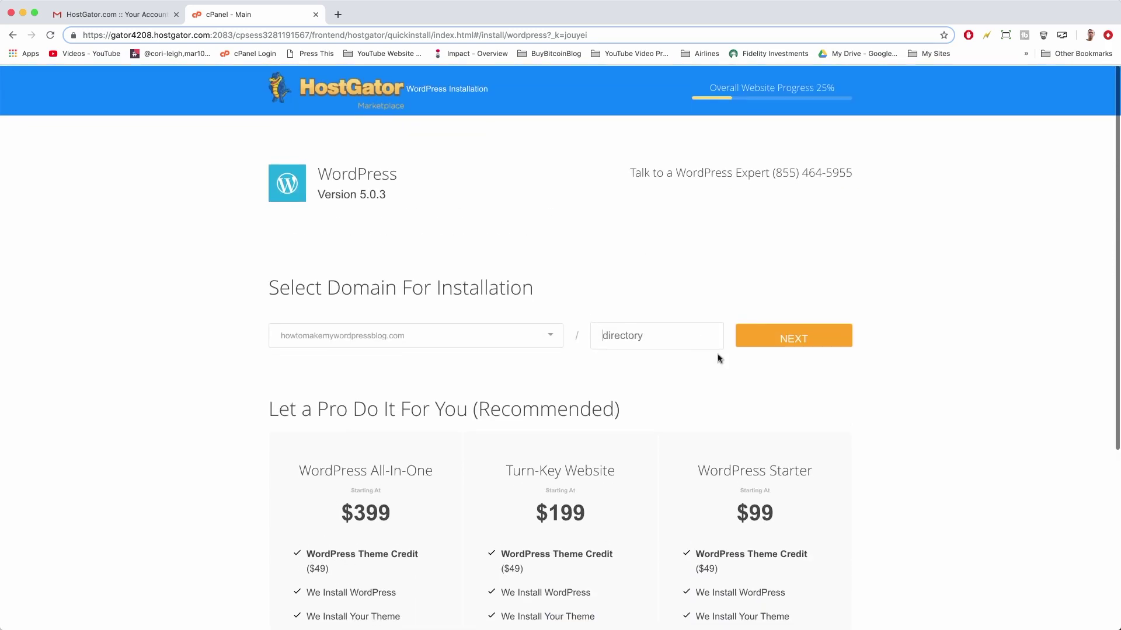
Enter the admin username, name and email, accept the Terms of Service, and install WordPress
click(803, 337)
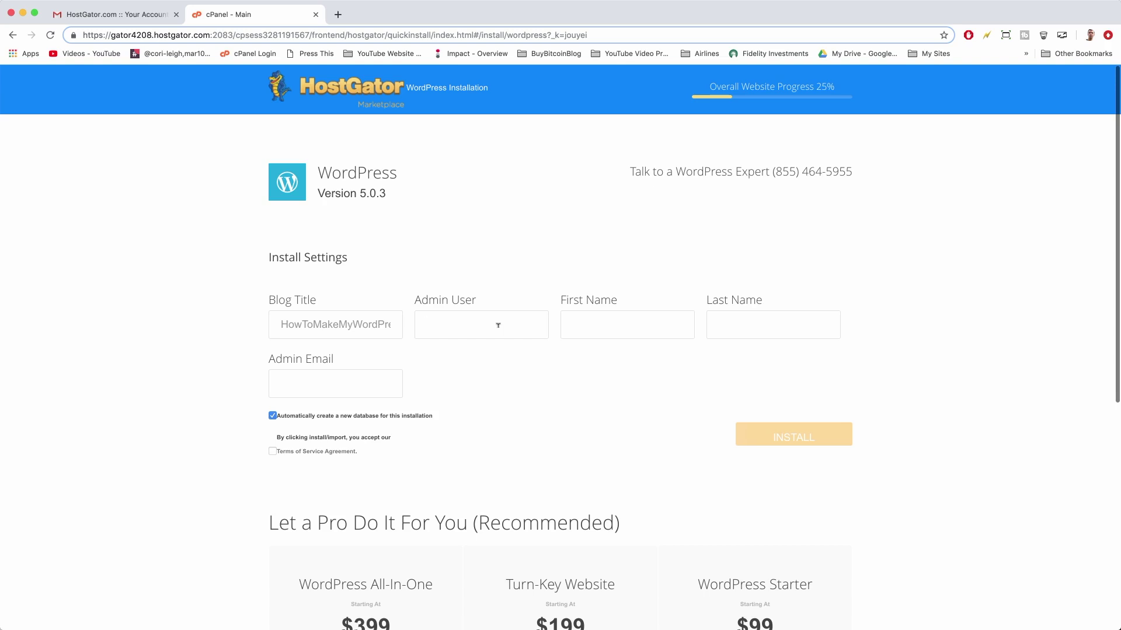
key(BackSpace)
text(Greg)
key(Tab)
text(GregNarayg)
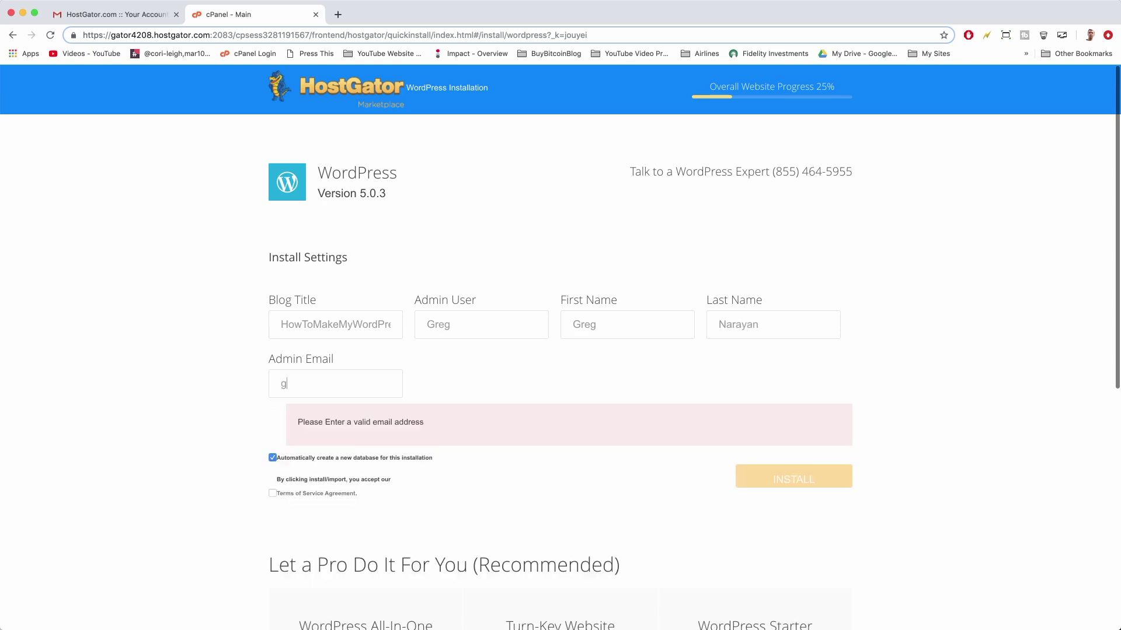
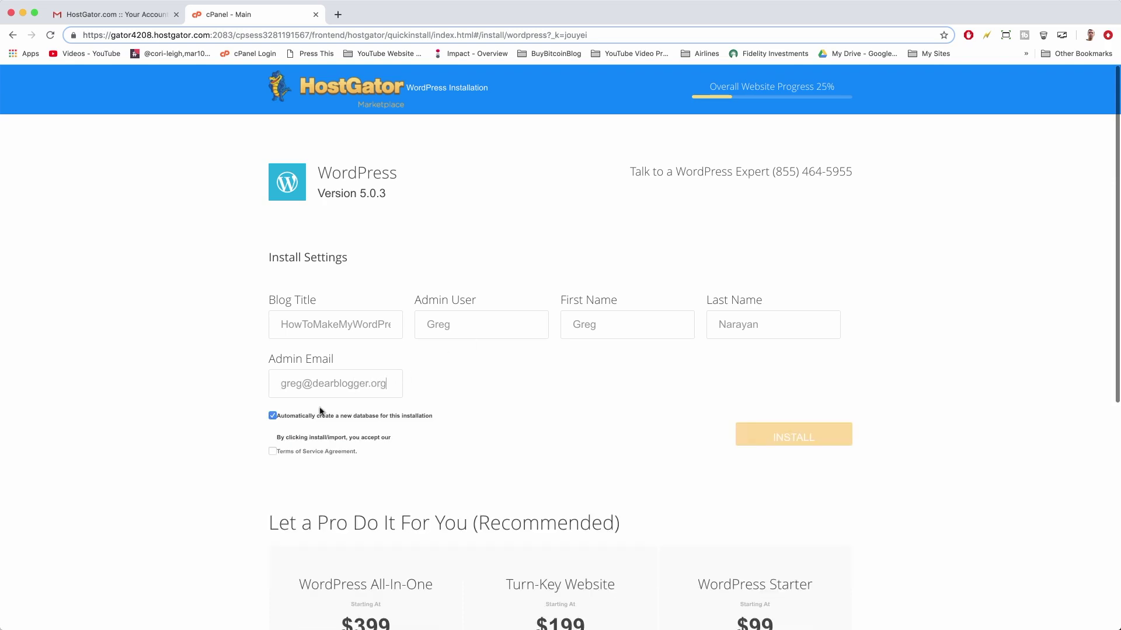
click(272, 451)
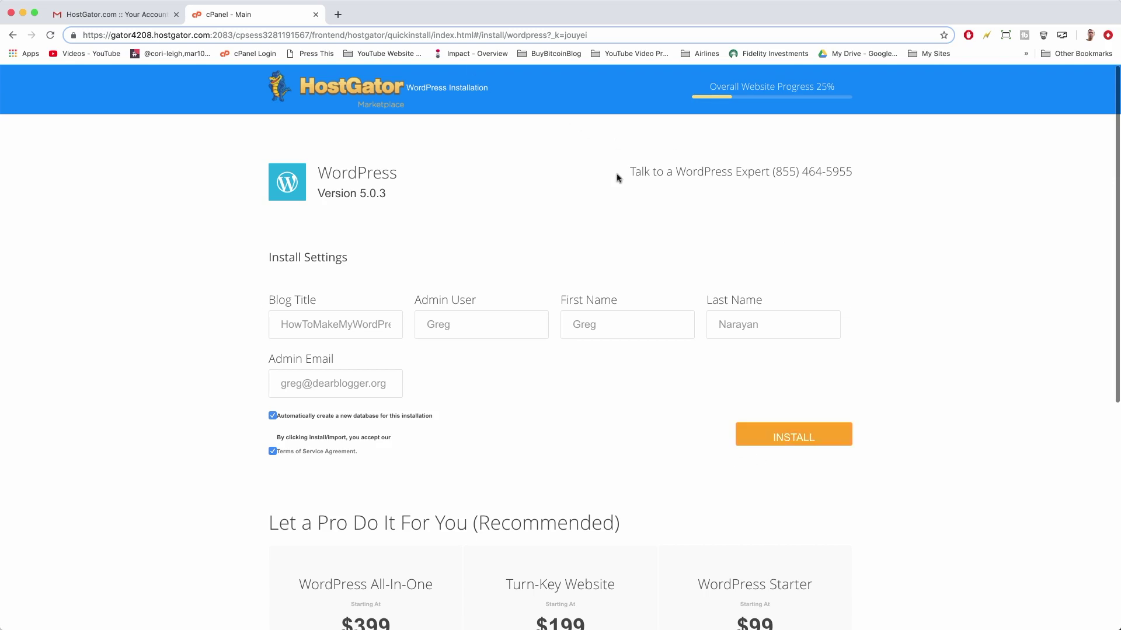
click(824, 439)
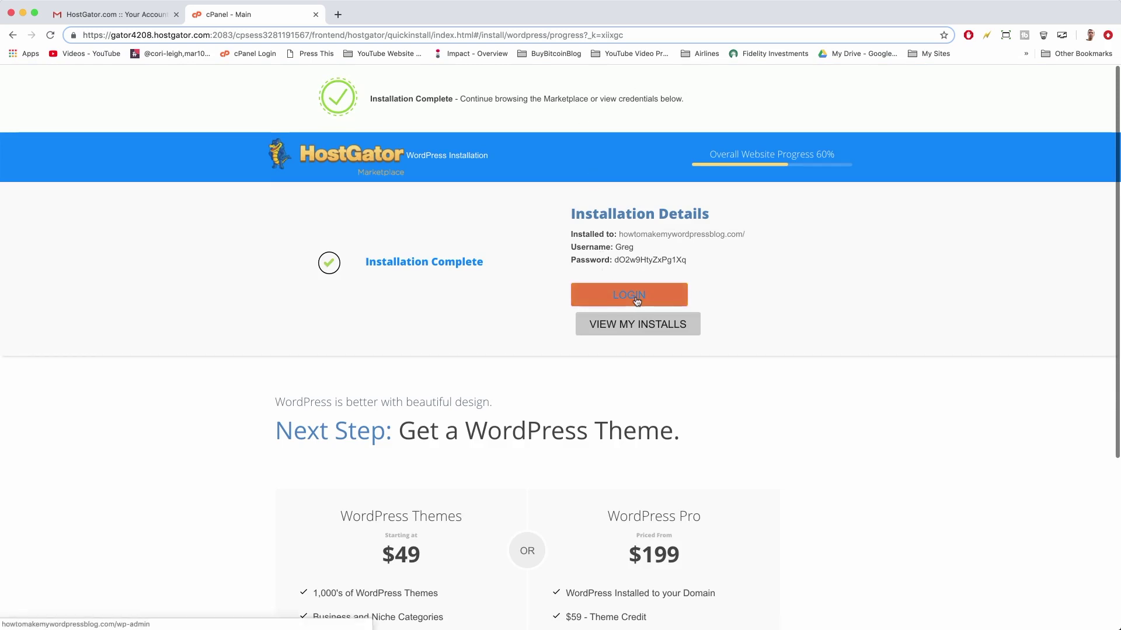
Open HostGator's Install Complete email from the Gmail inbox
double_click(637, 260)
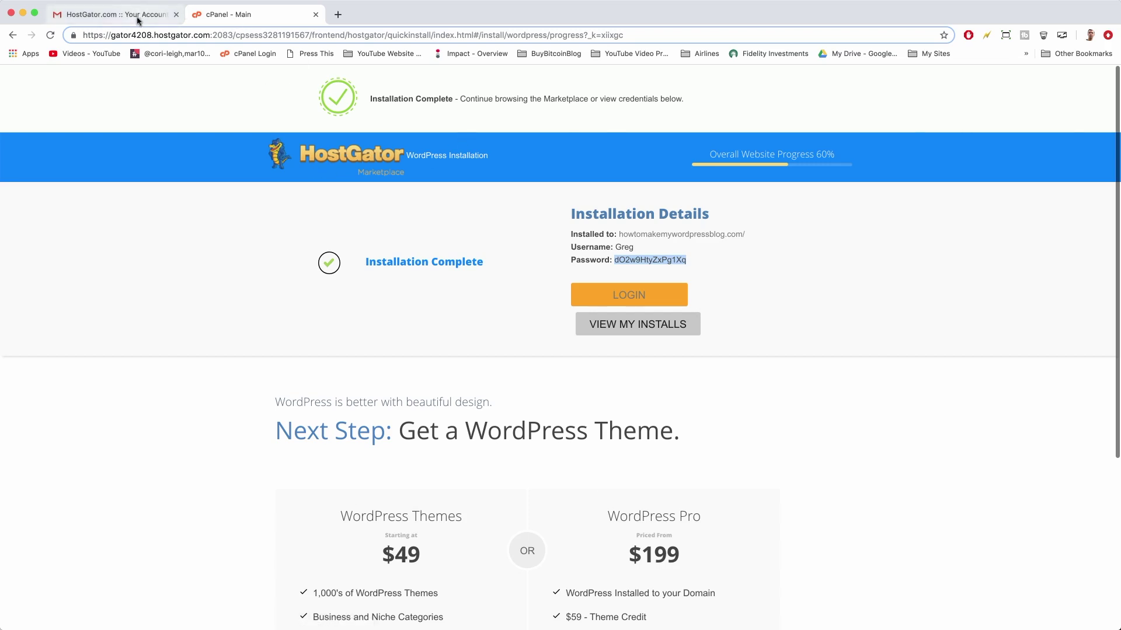
click(117, 16)
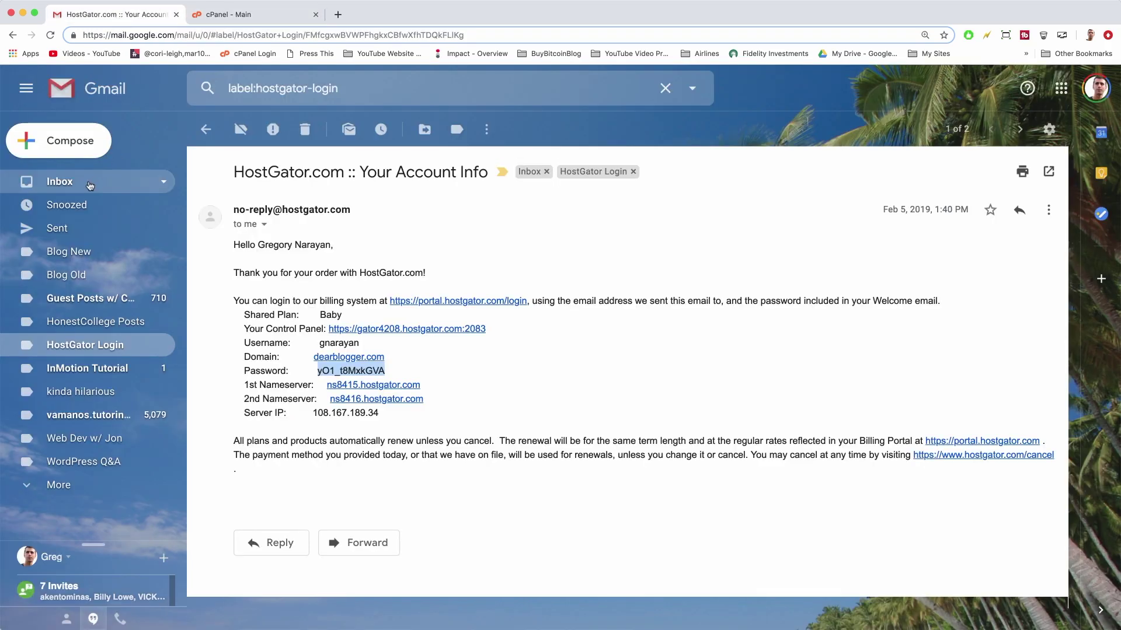
click(89, 182)
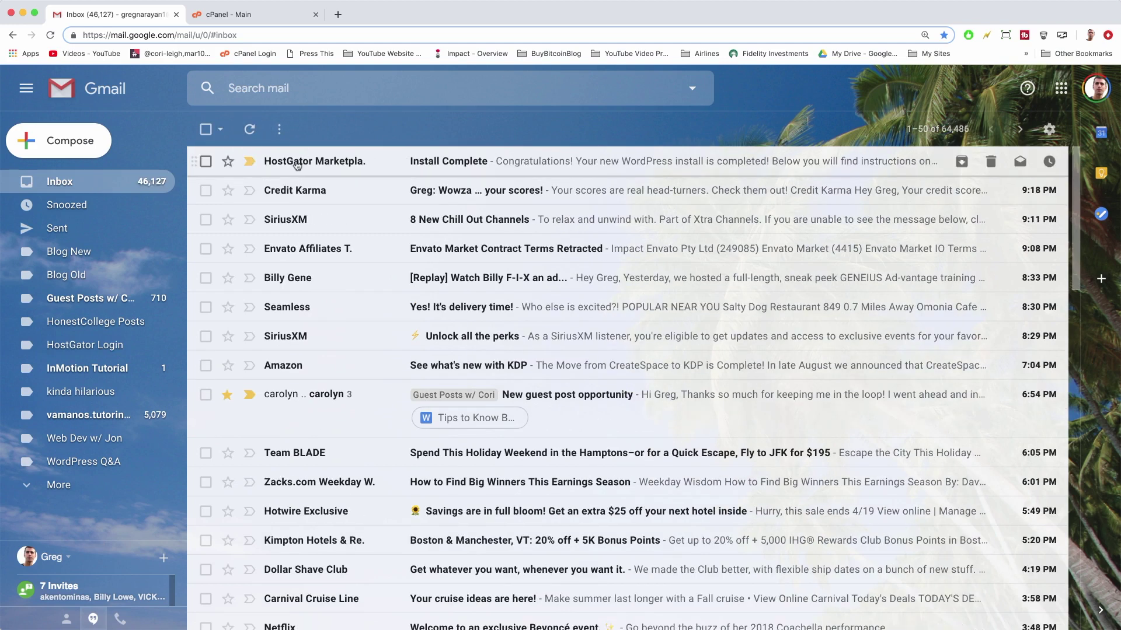
click(501, 163)
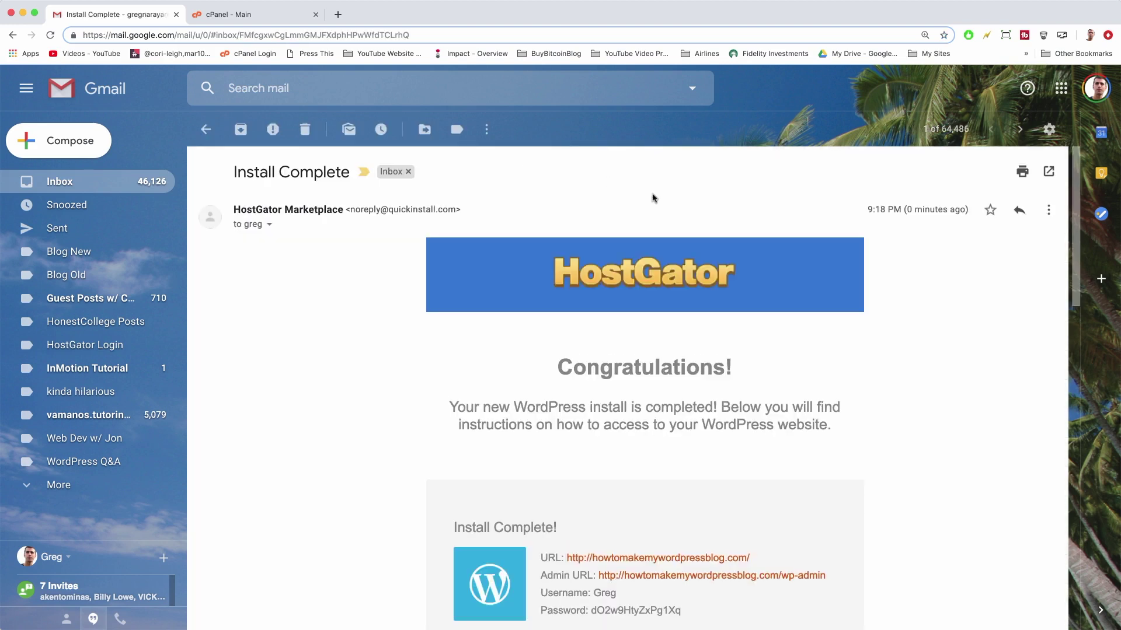
Open the email's Admin URL link in a new tab
scroll(652, 198, down, 5)
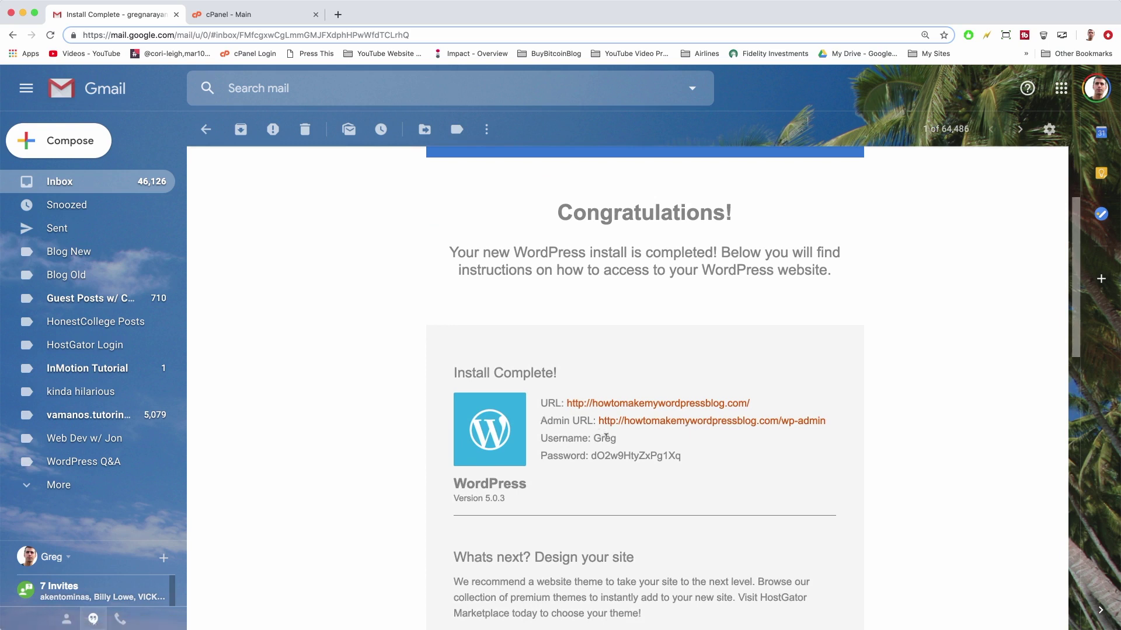
scroll(632, 468, down, 10)
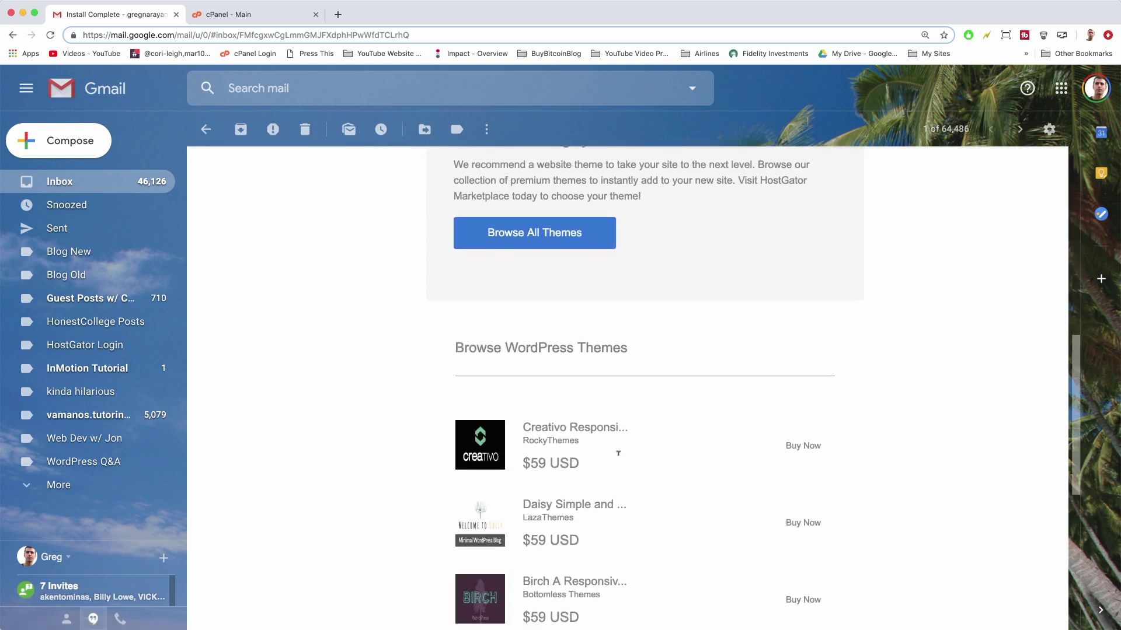
scroll(619, 454, down, 3)
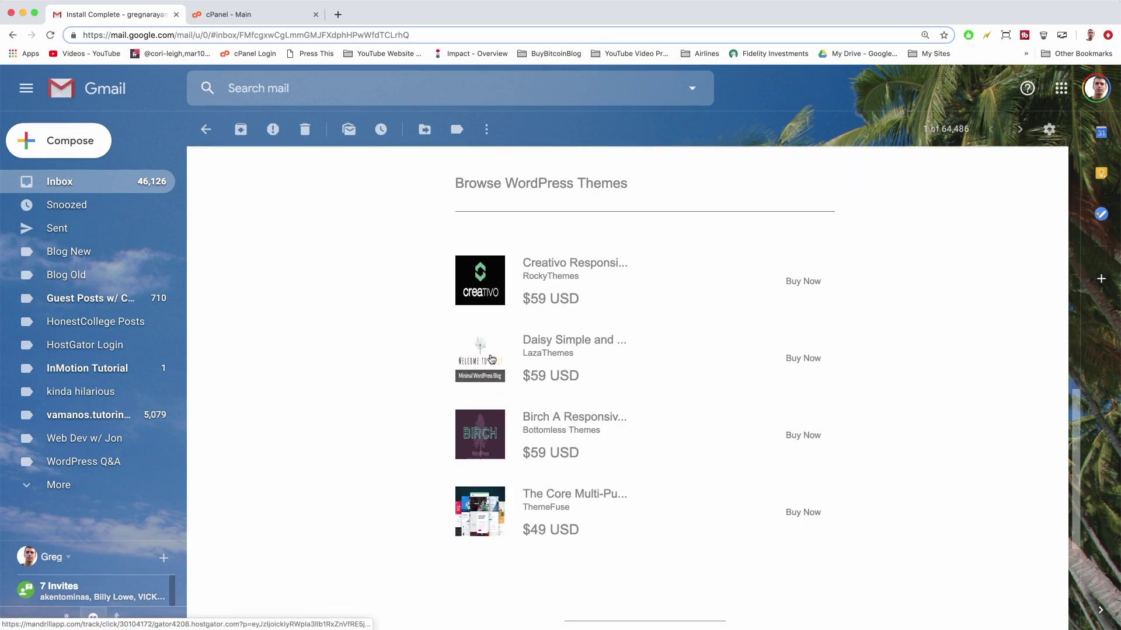
scroll(491, 358, down, 1)
scroll(499, 376, down, 2)
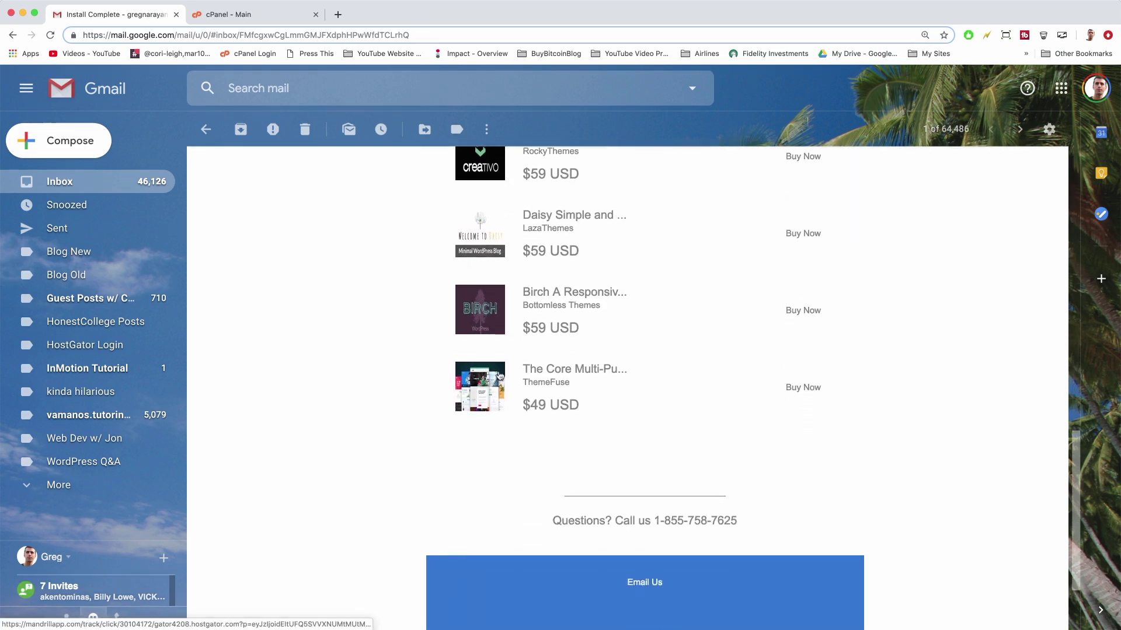
scroll(470, 392, down, 2)
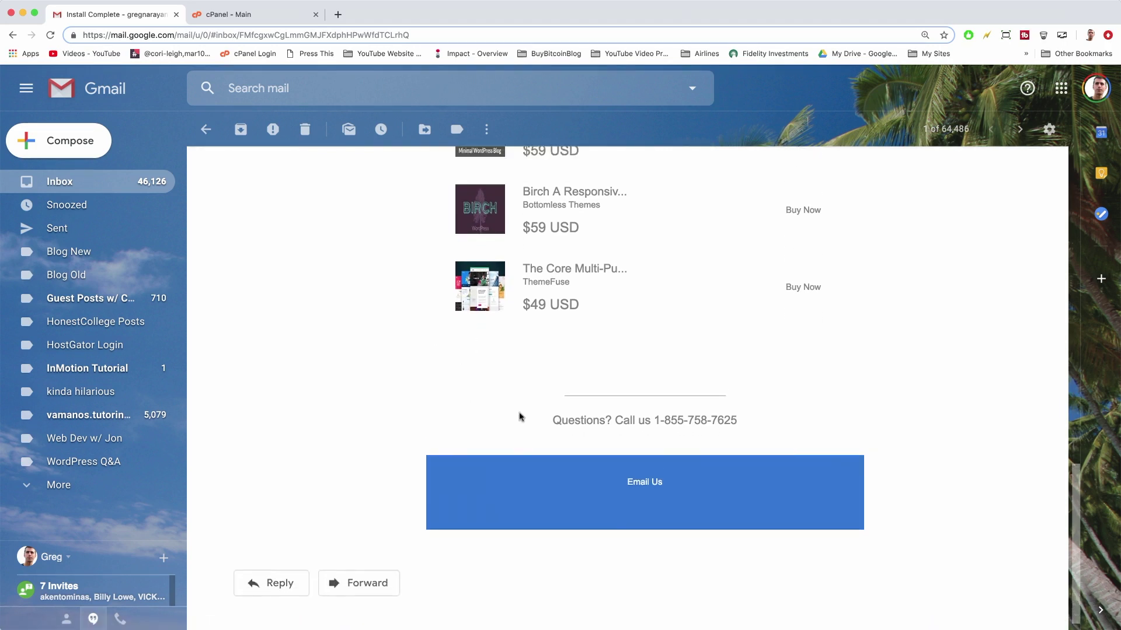
scroll(535, 336, up, 3)
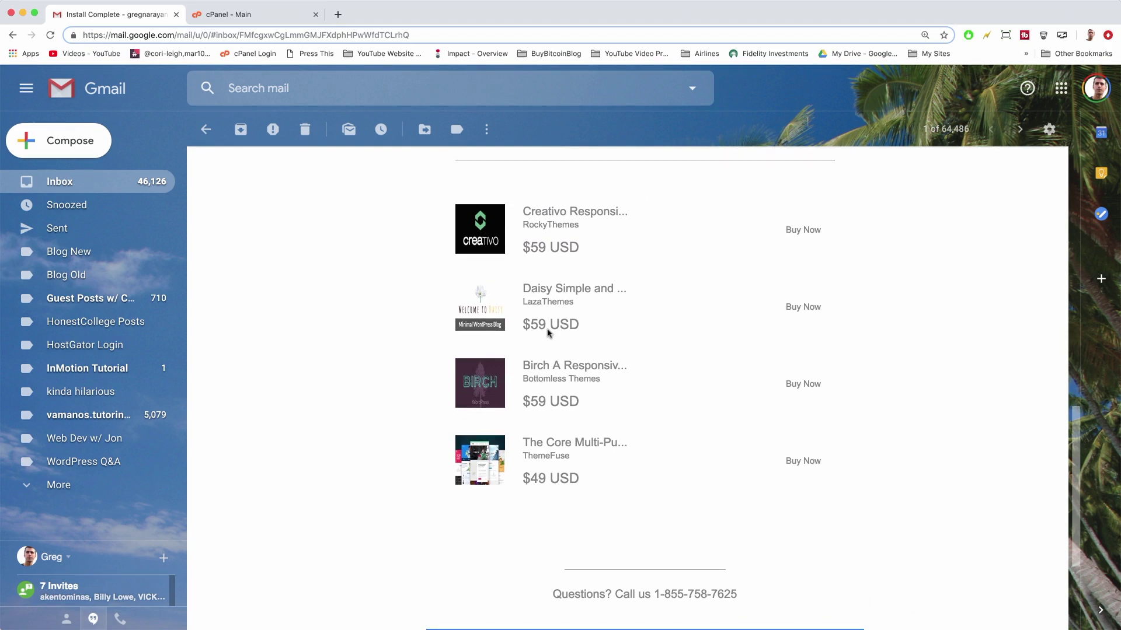
scroll(548, 333, up, 4)
scroll(548, 332, up, 6)
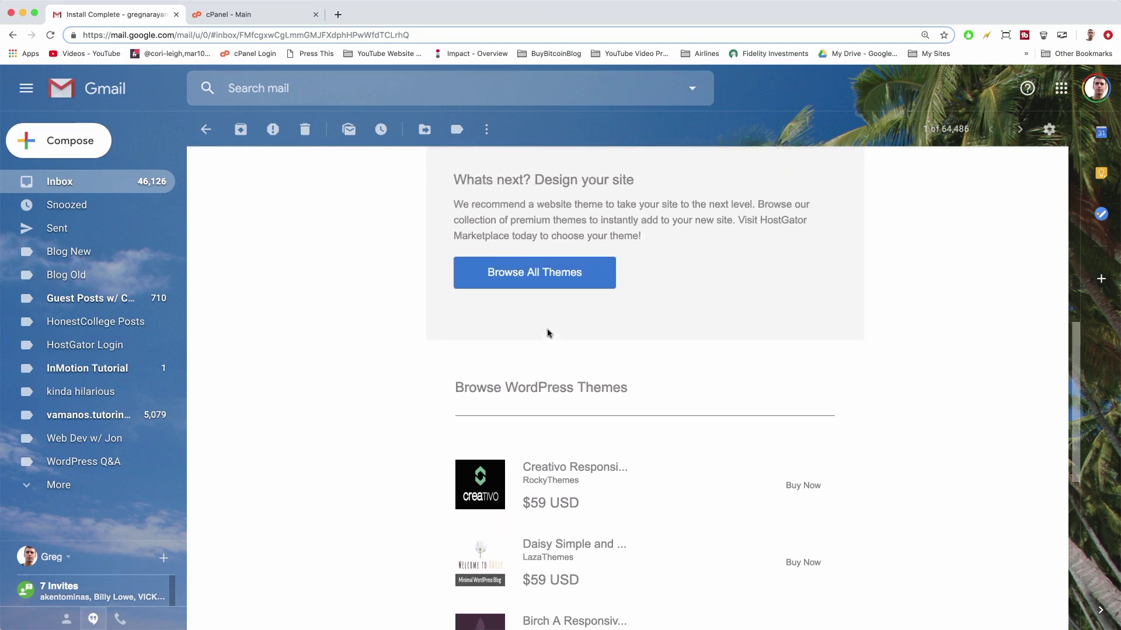
scroll(547, 332, up, 3)
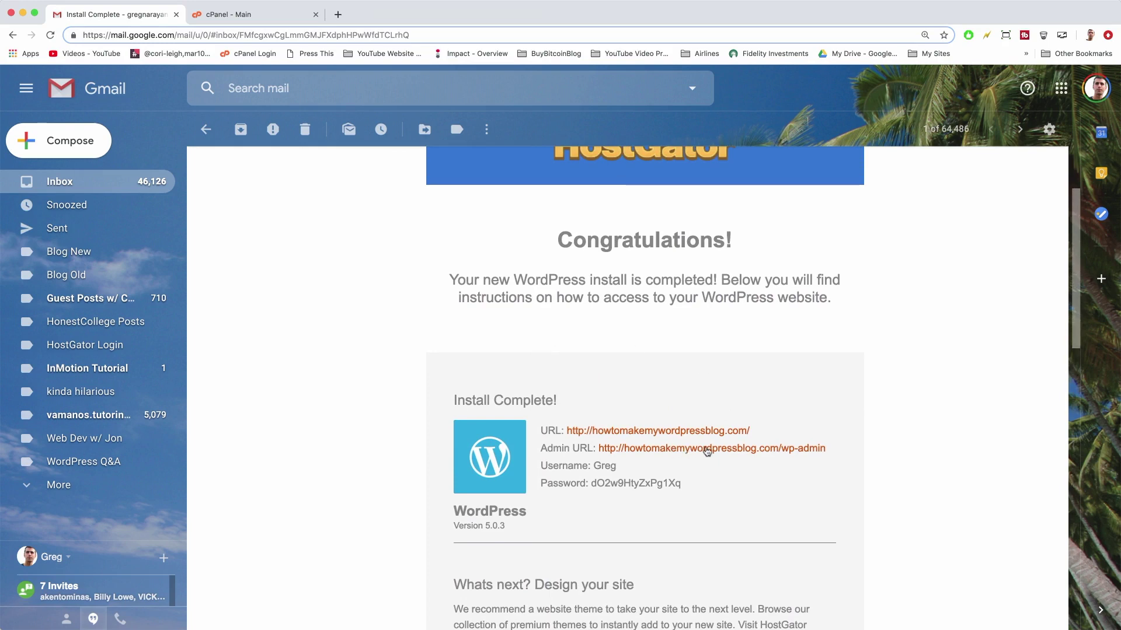
click(748, 451)
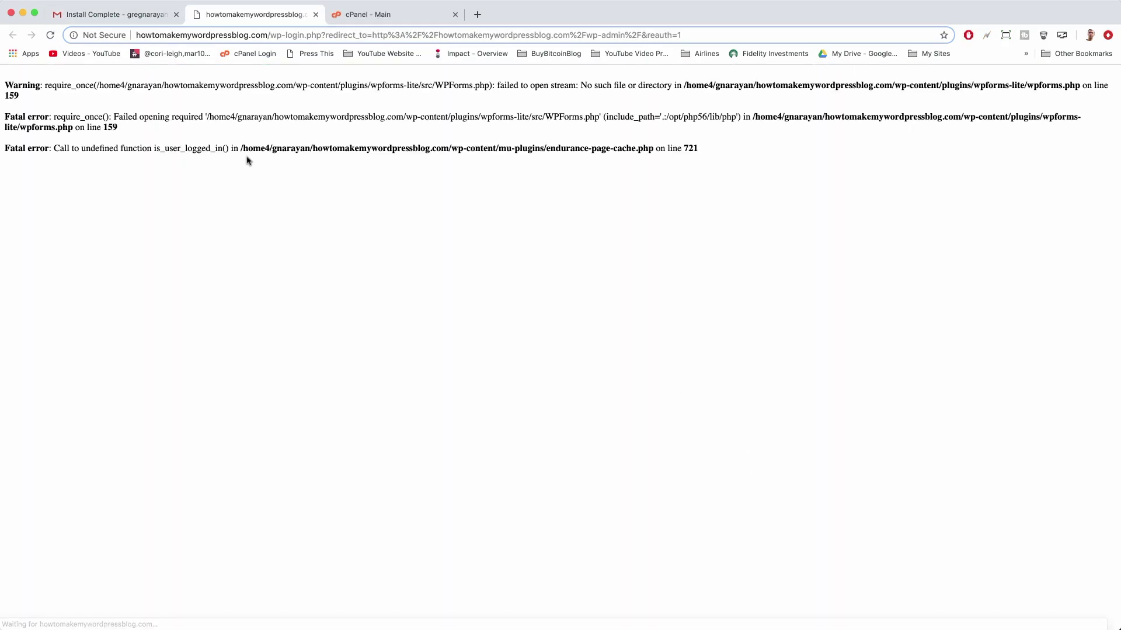
Load howtomakemywordpressblog.com in a fresh tab and follow Admin Login from its Coming Soon page
click(316, 14)
key(super+t)
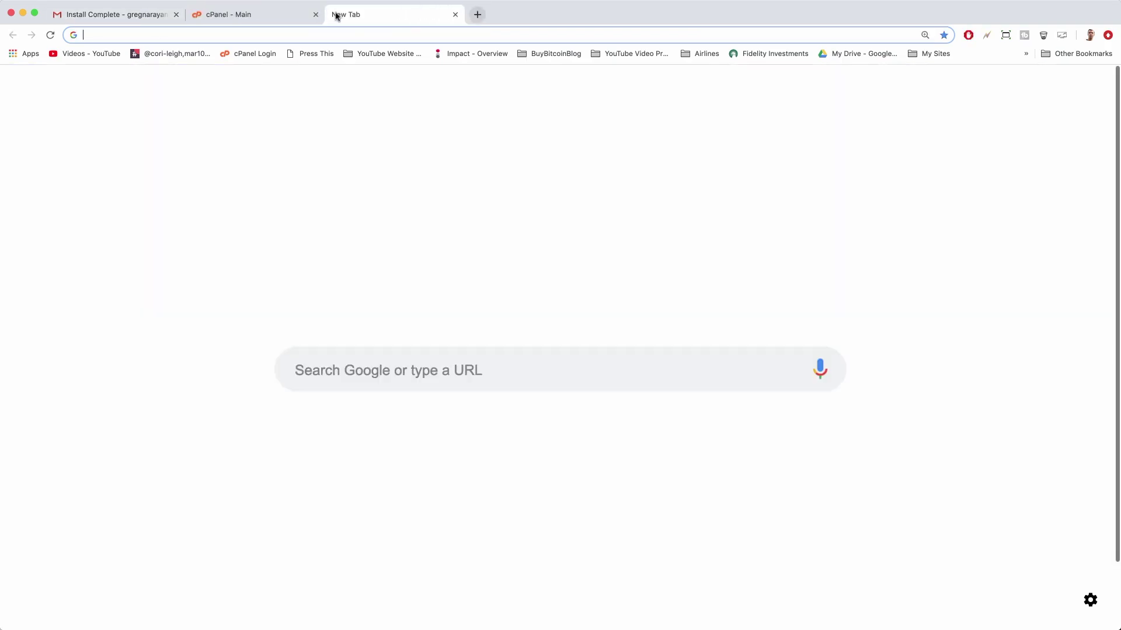
text(howtomakemyword)
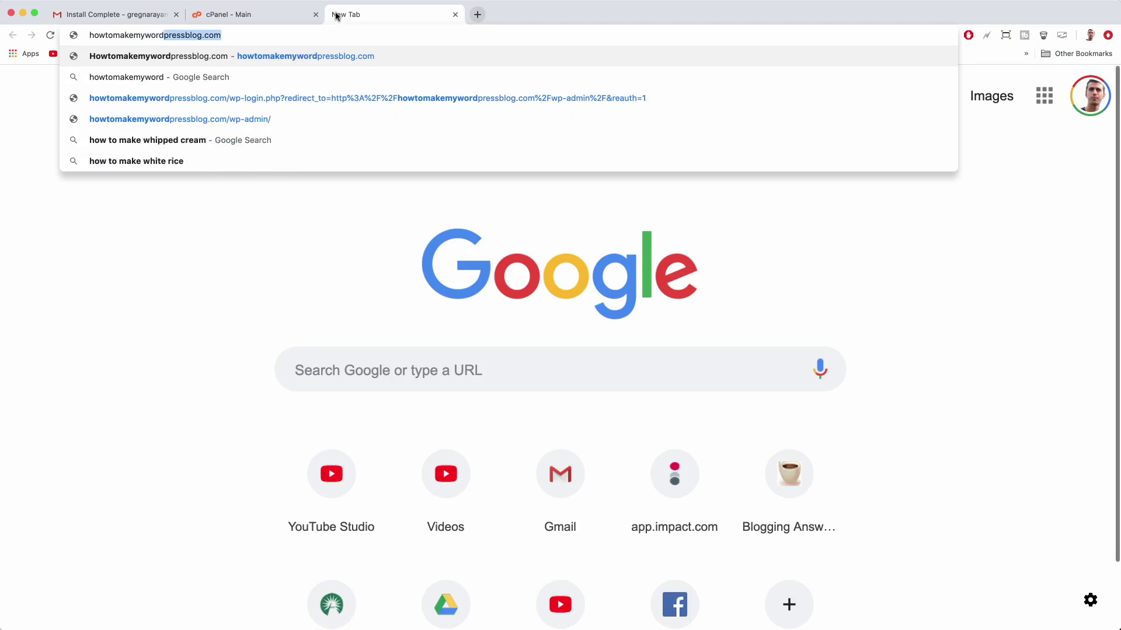
text(pressblog)
key(Return)
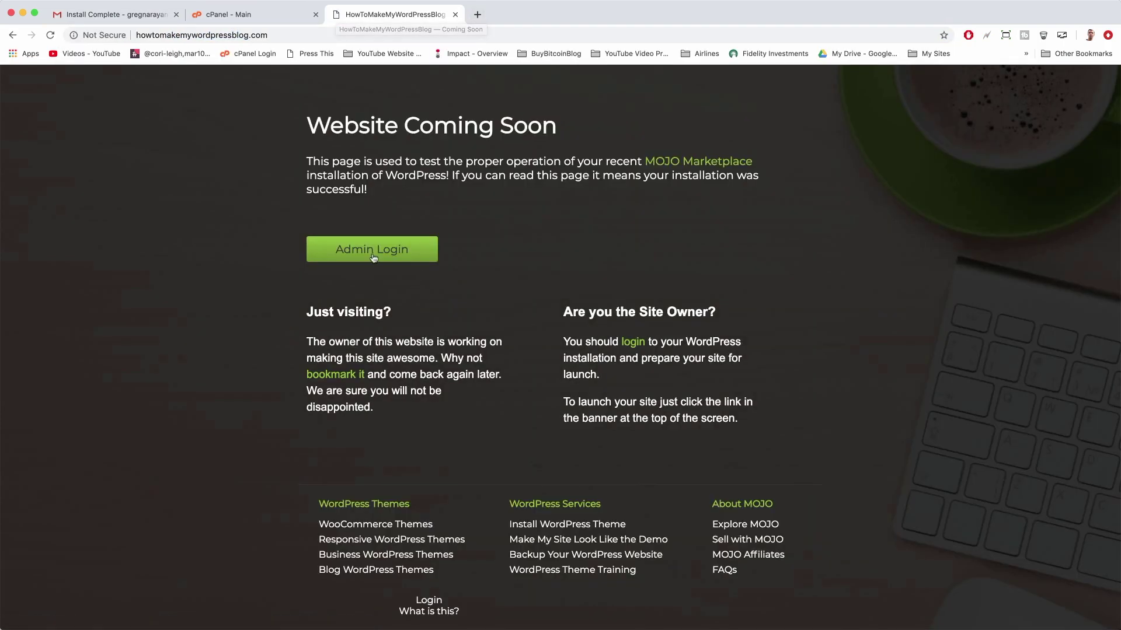
click(374, 257)
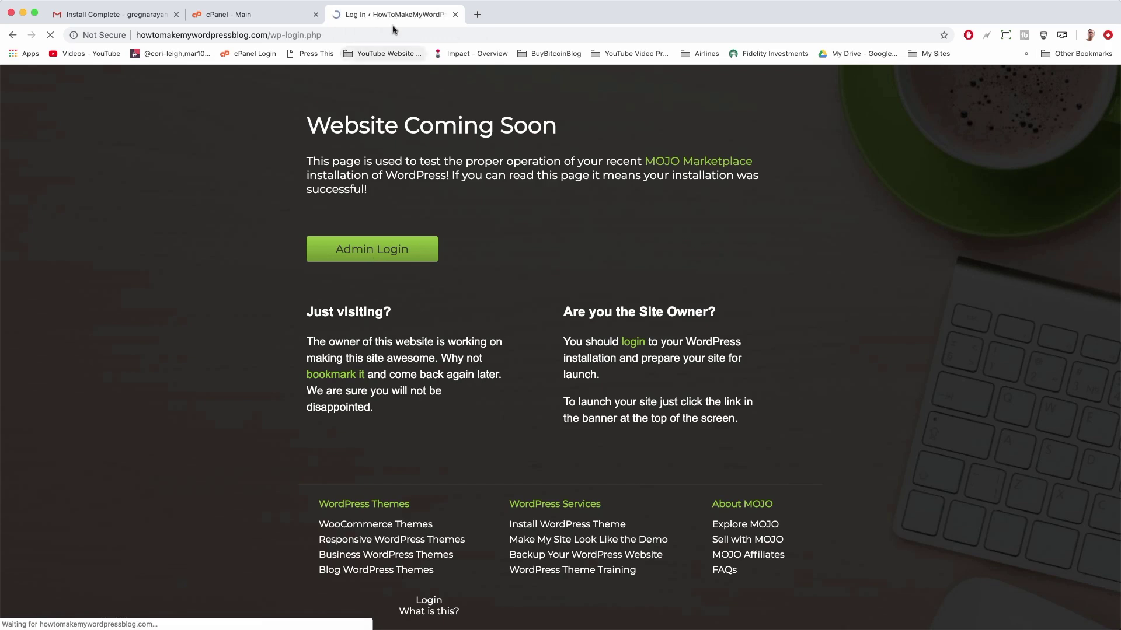
click(455, 15)
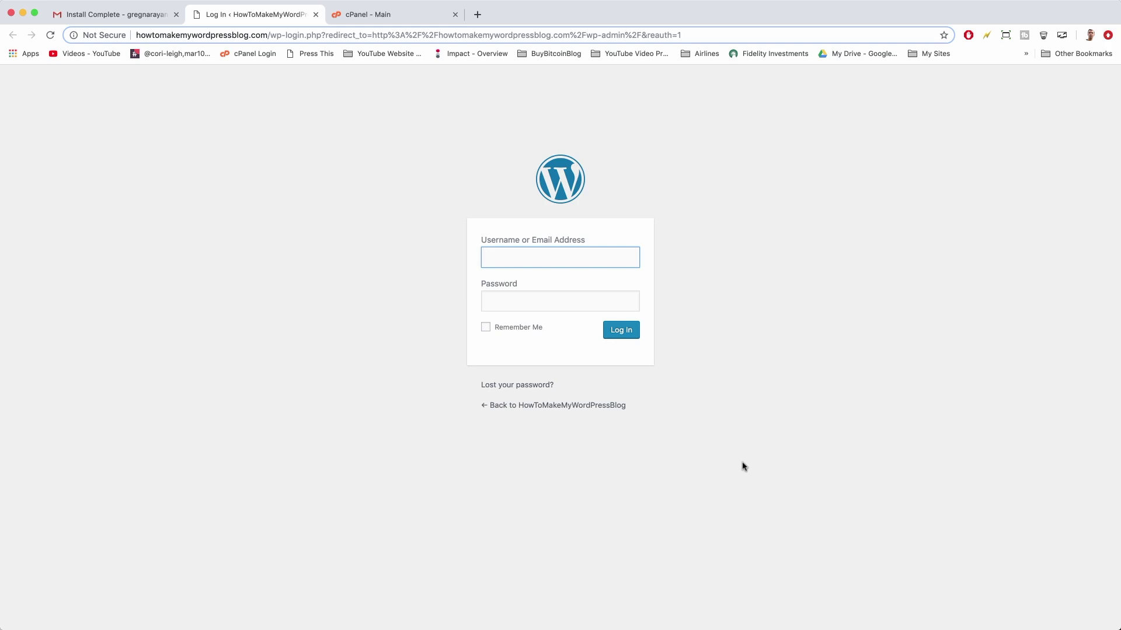
Copy the admin password from the HostGator install-complete email
click(127, 16)
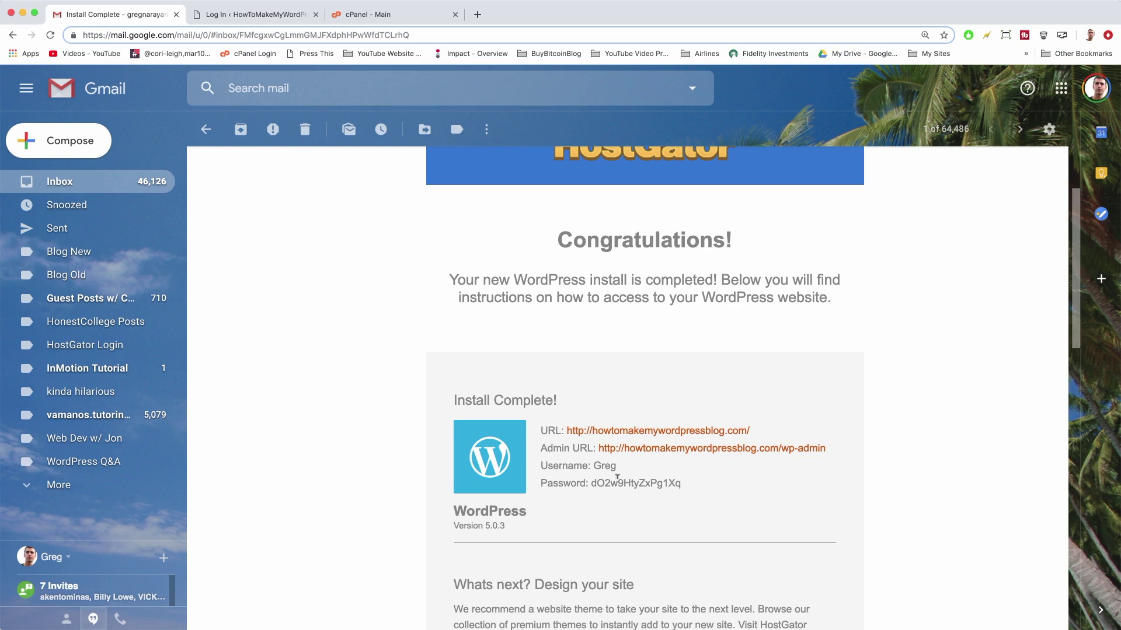
double_click(617, 478)
right_click(617, 478)
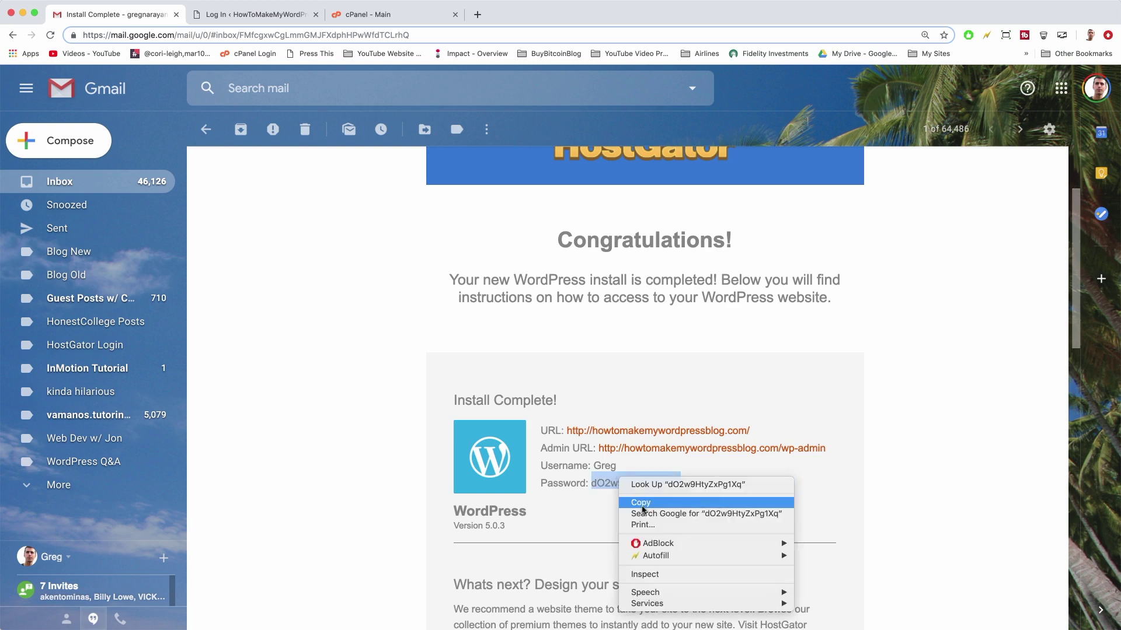
click(642, 506)
Enter the admin username and paste the password on the WordPress login page
click(245, 14)
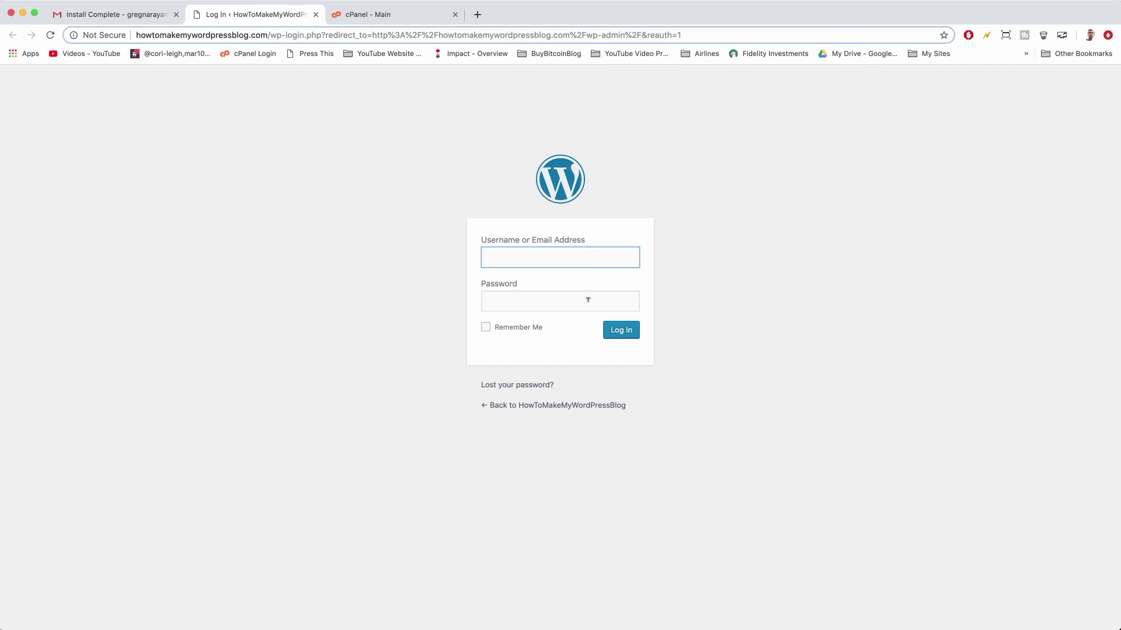
text(Greg)
key(Tab)
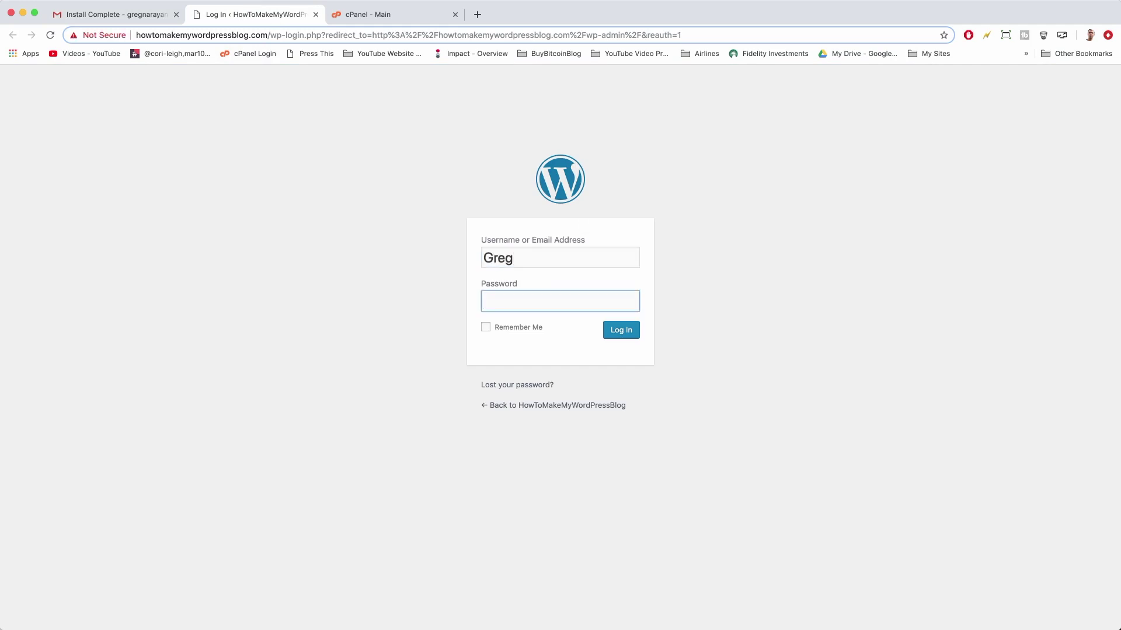
key(super+v)
click(565, 318)
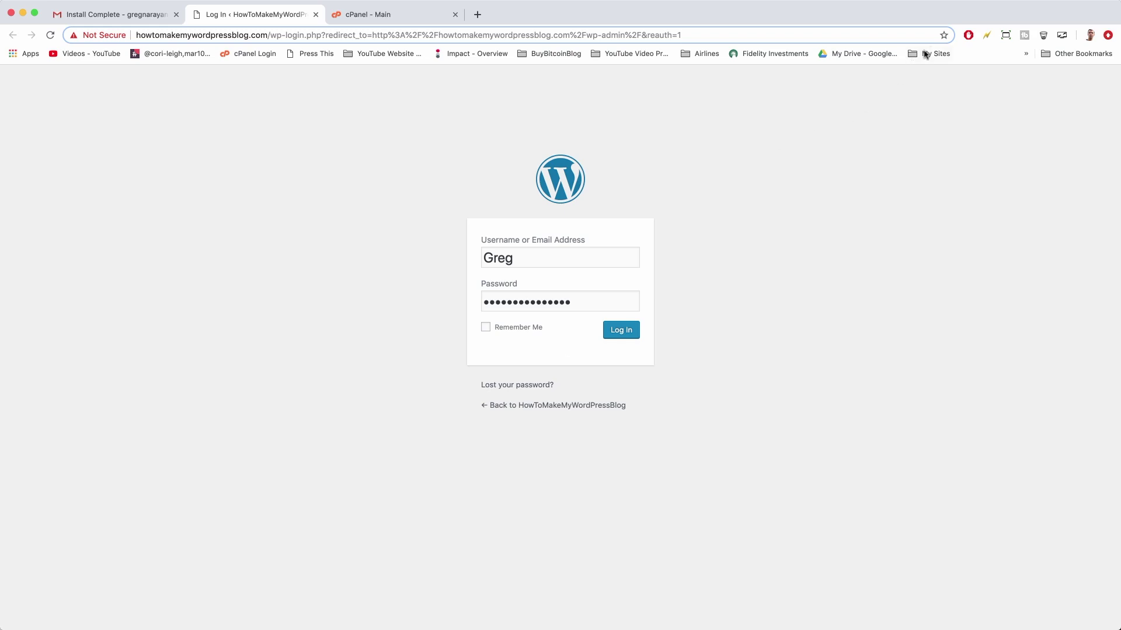
Bookmark the login page, tick Remember Me and log in to the admin
click(943, 35)
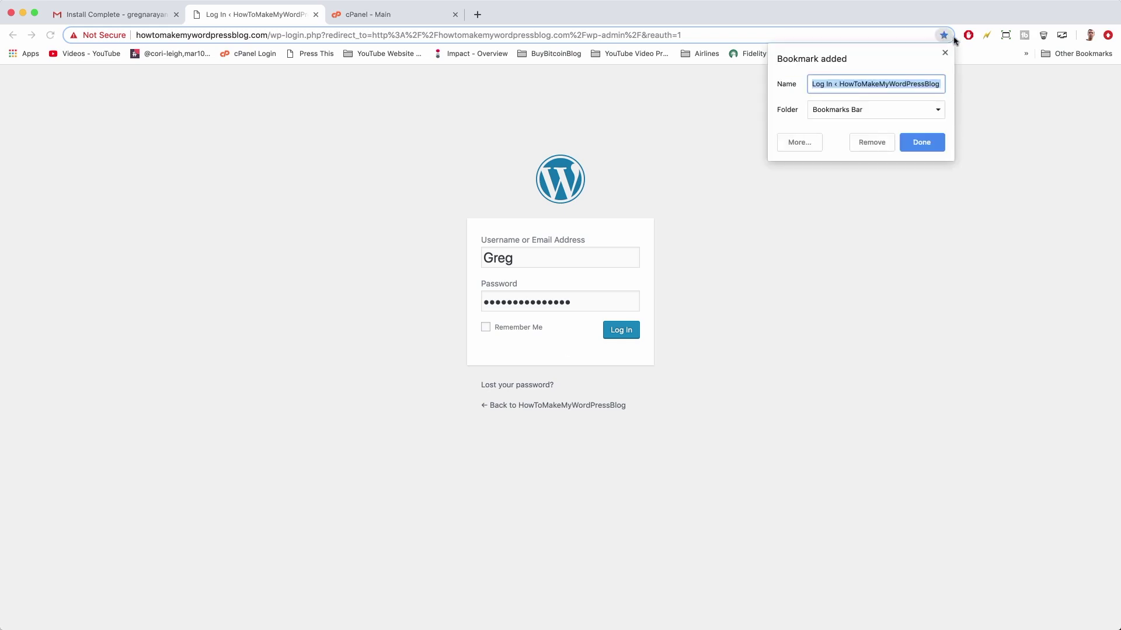
click(917, 144)
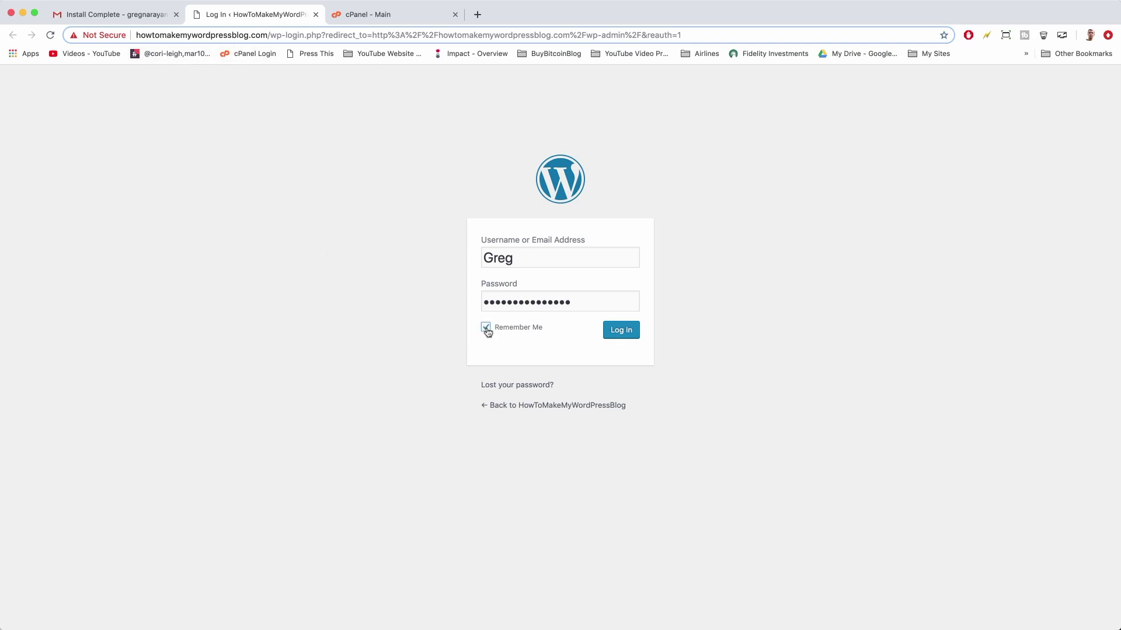
click(944, 35)
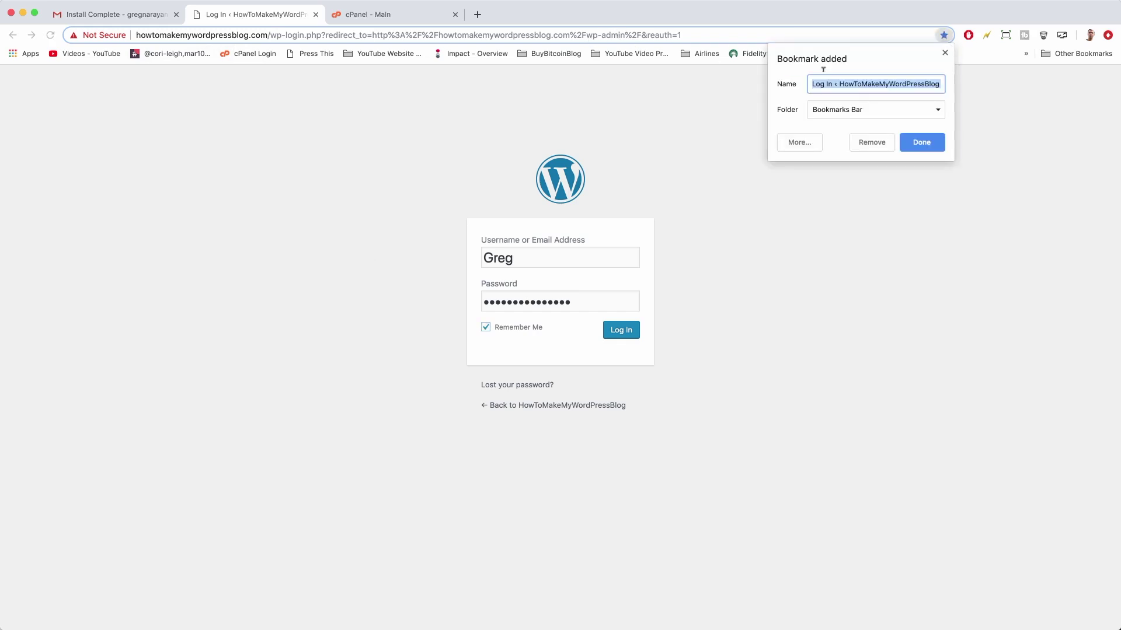
click(931, 143)
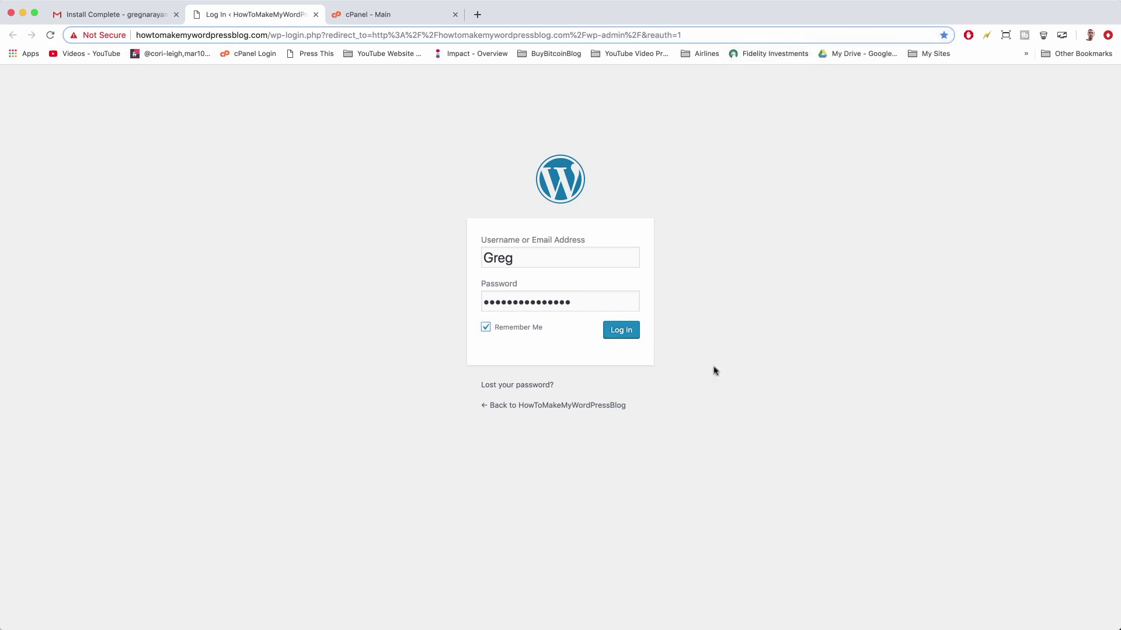
click(633, 338)
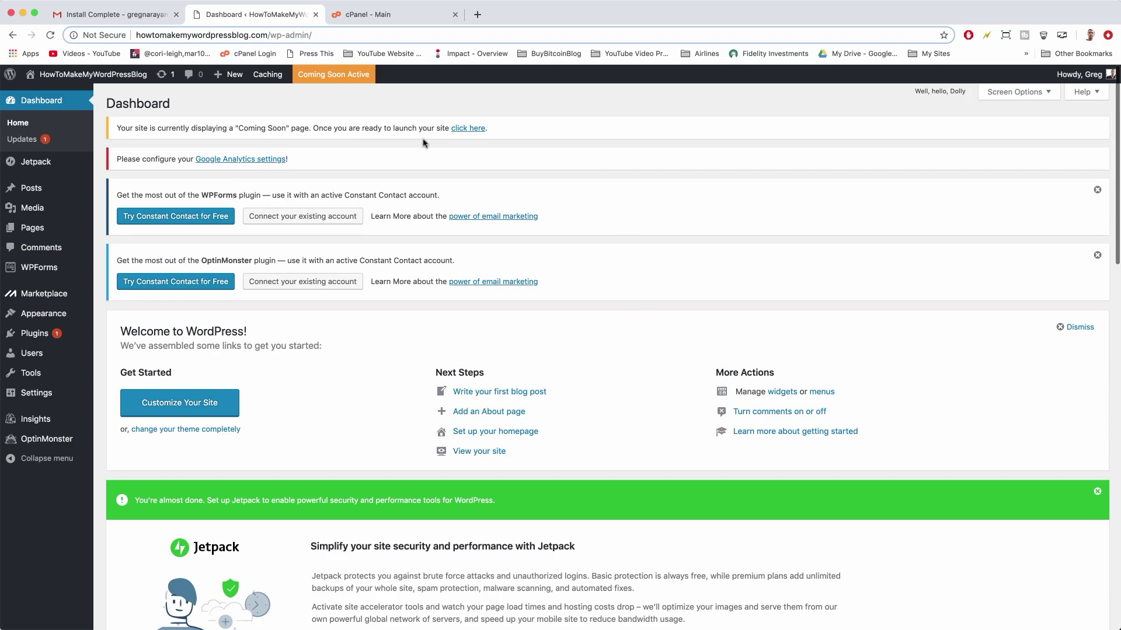
Read the Dashboard's Coming Soon notice, then open a new incognito window
scroll(422, 141, down, 15)
scroll(425, 143, down, 3)
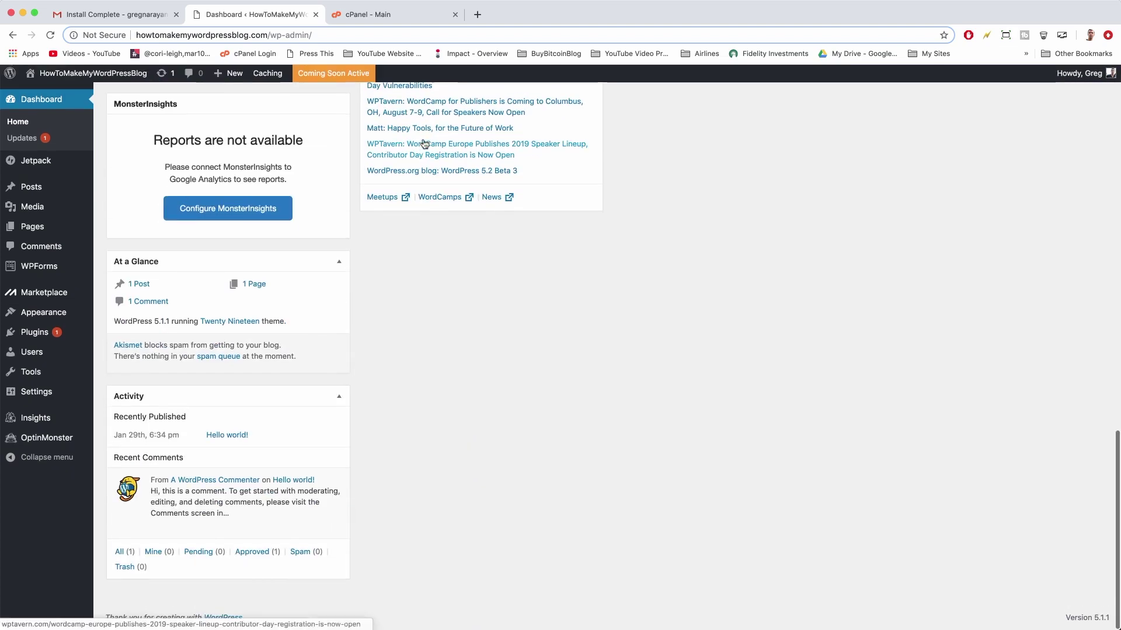
scroll(621, 450, up, 5)
scroll(621, 450, up, 10)
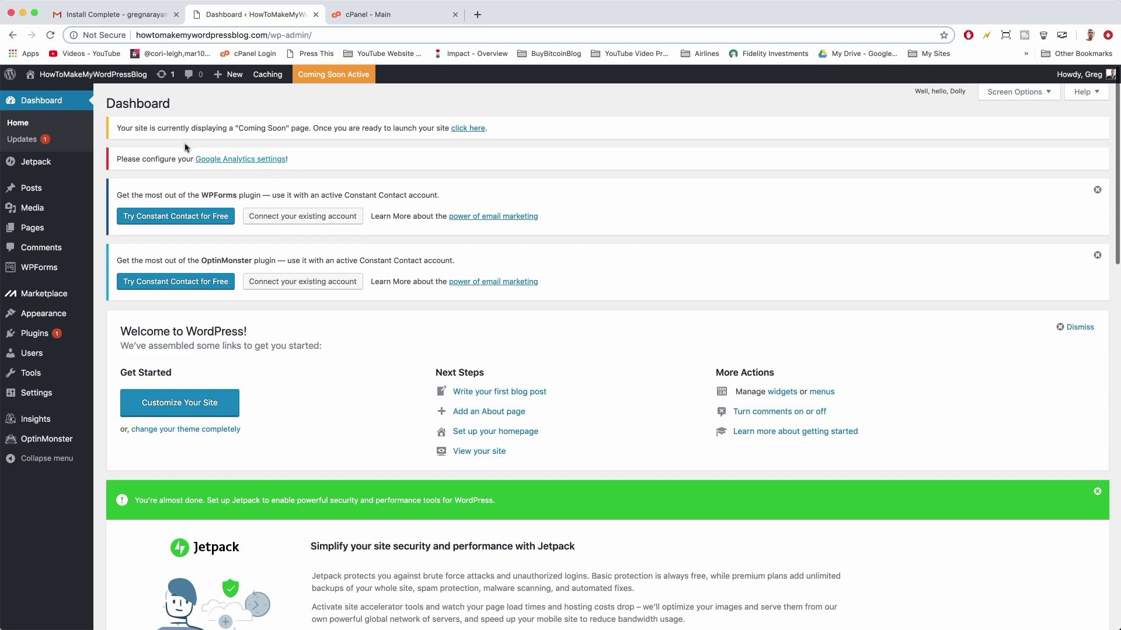
drag(117, 125, 392, 124)
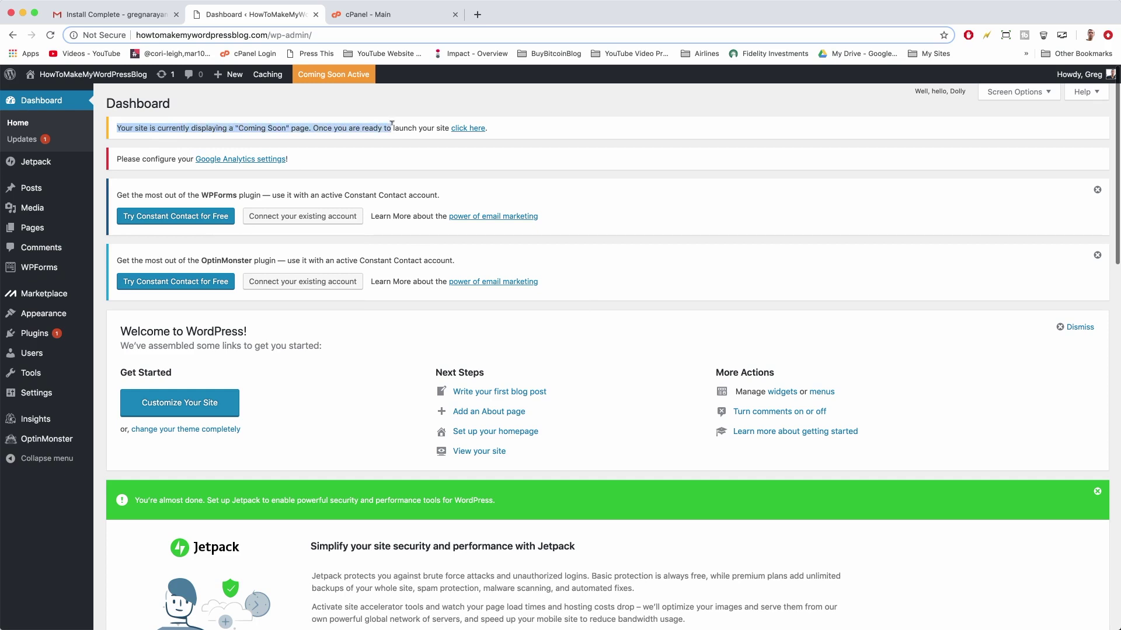
click(401, 123)
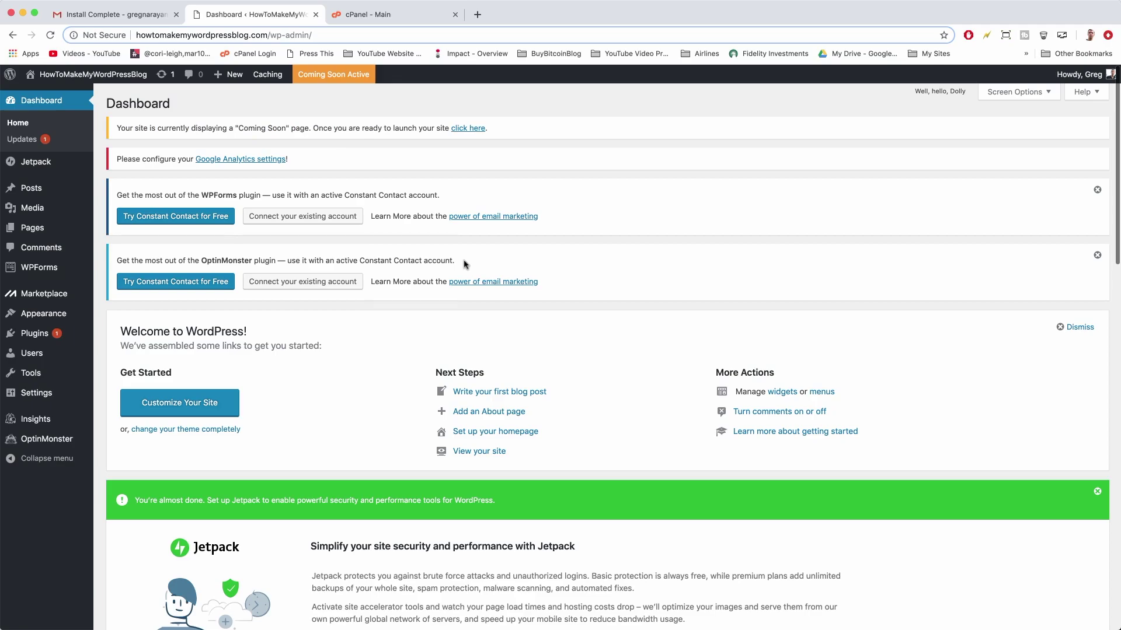
key(super+shift+n)
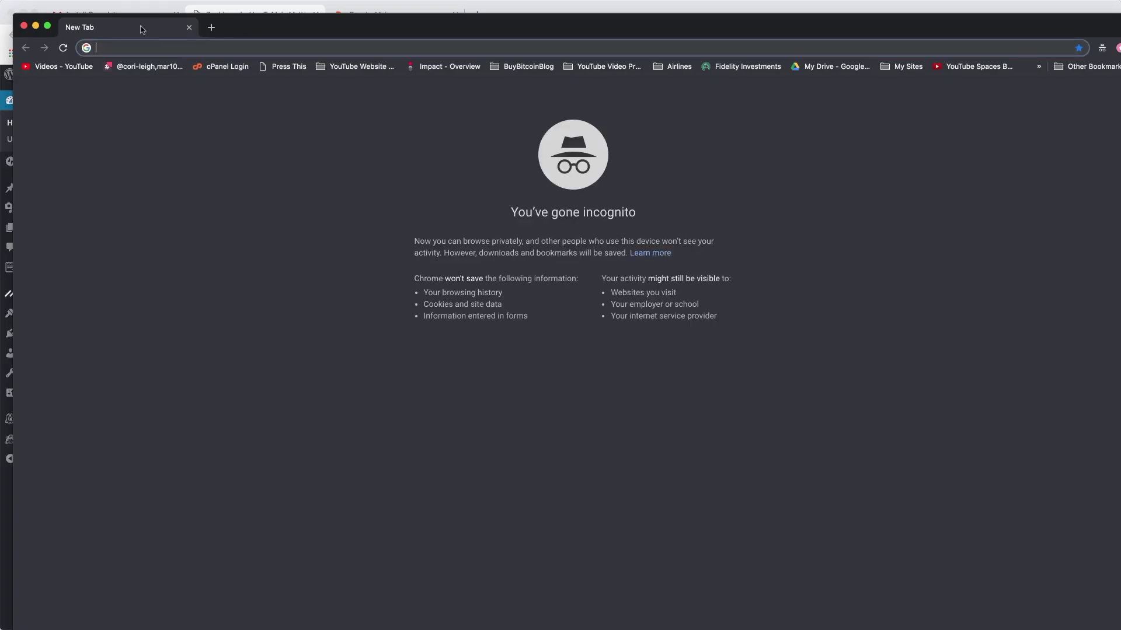
Load howtomakemywordpressblog.com privately to confirm the Coming Soon page, then close that window
drag(135, 30, 124, 15)
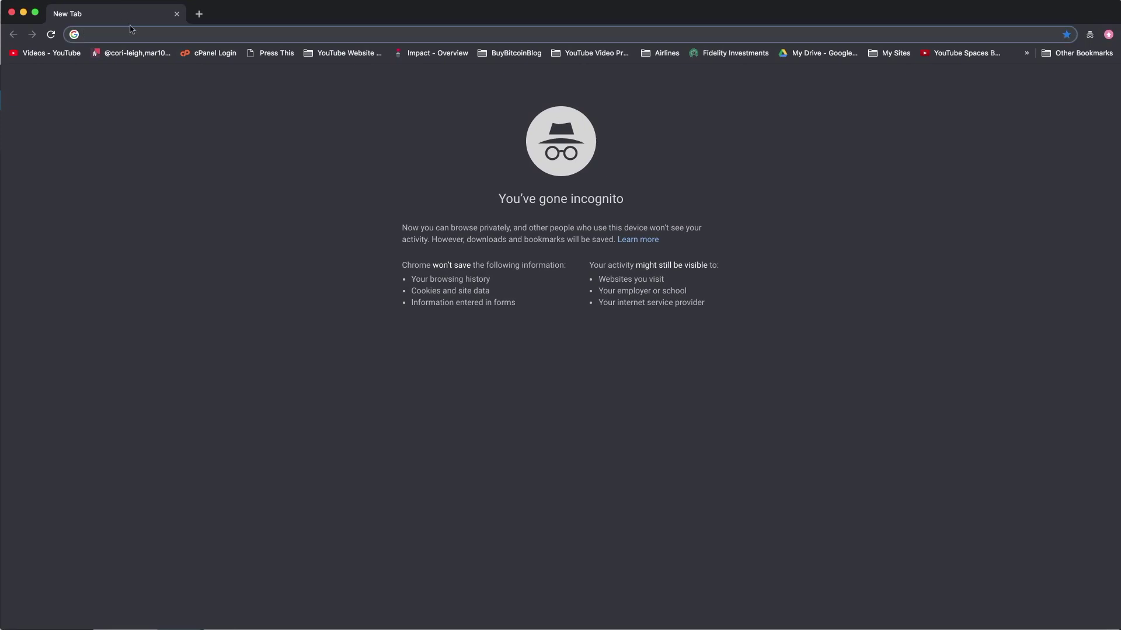
text(howto)
key(Return)
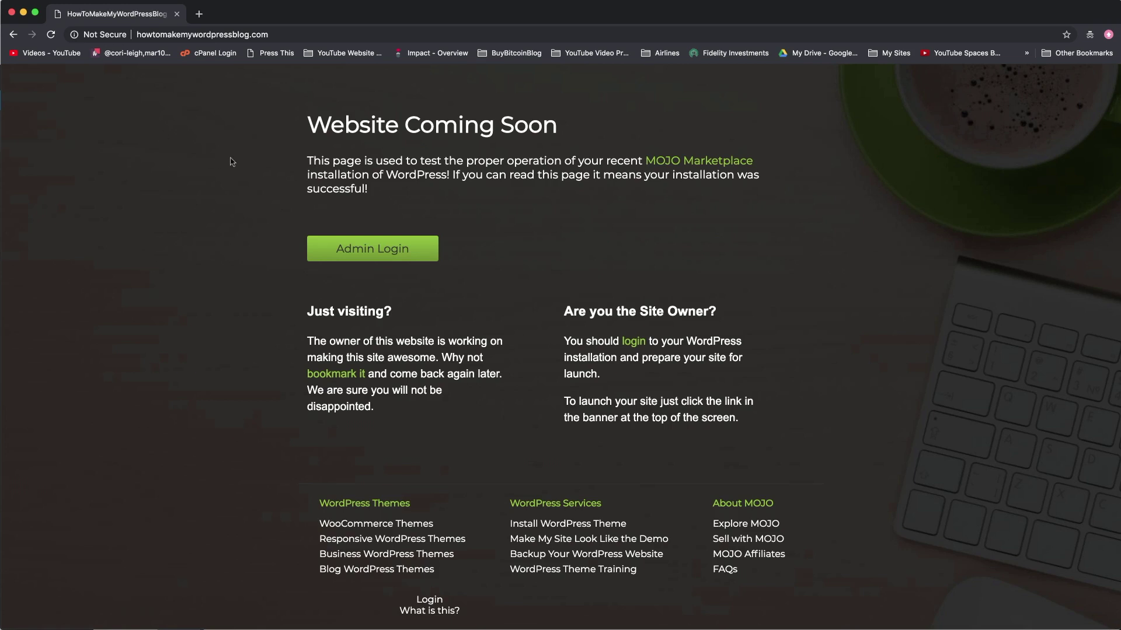
click(11, 13)
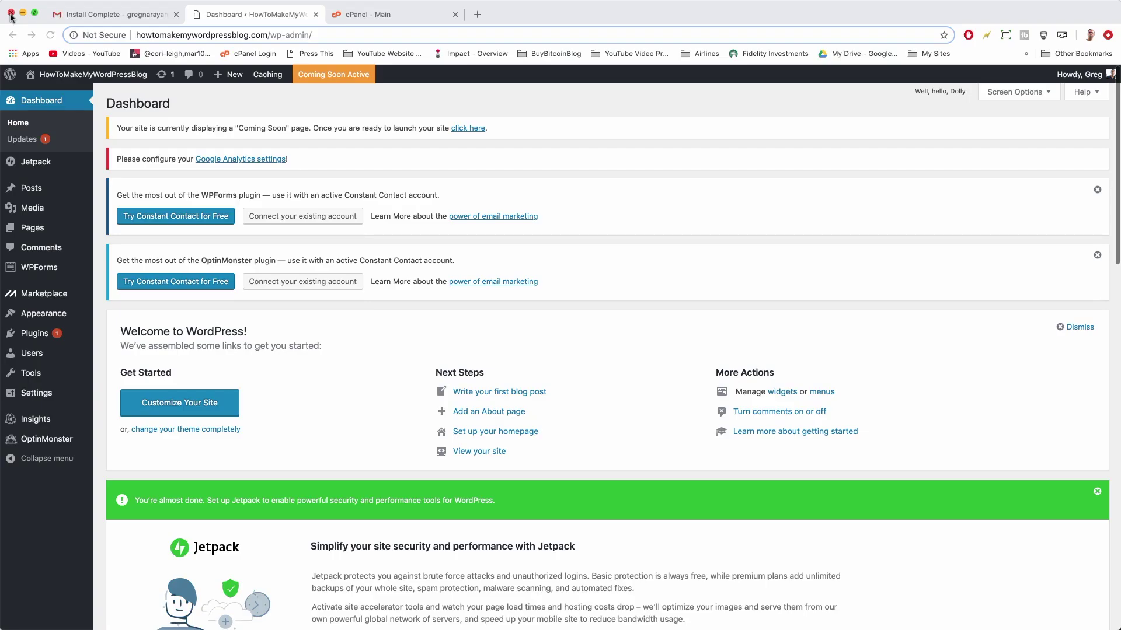
Launch the site live and dismiss the WPForms, OptinMonster and Jetpack notices
click(475, 129)
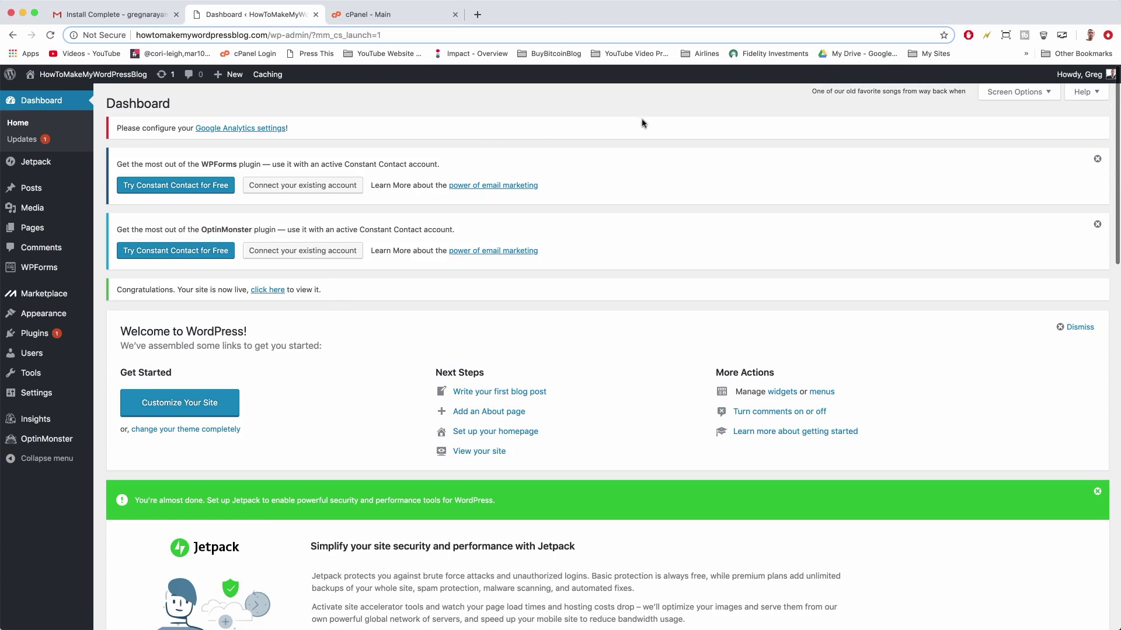
click(1096, 159)
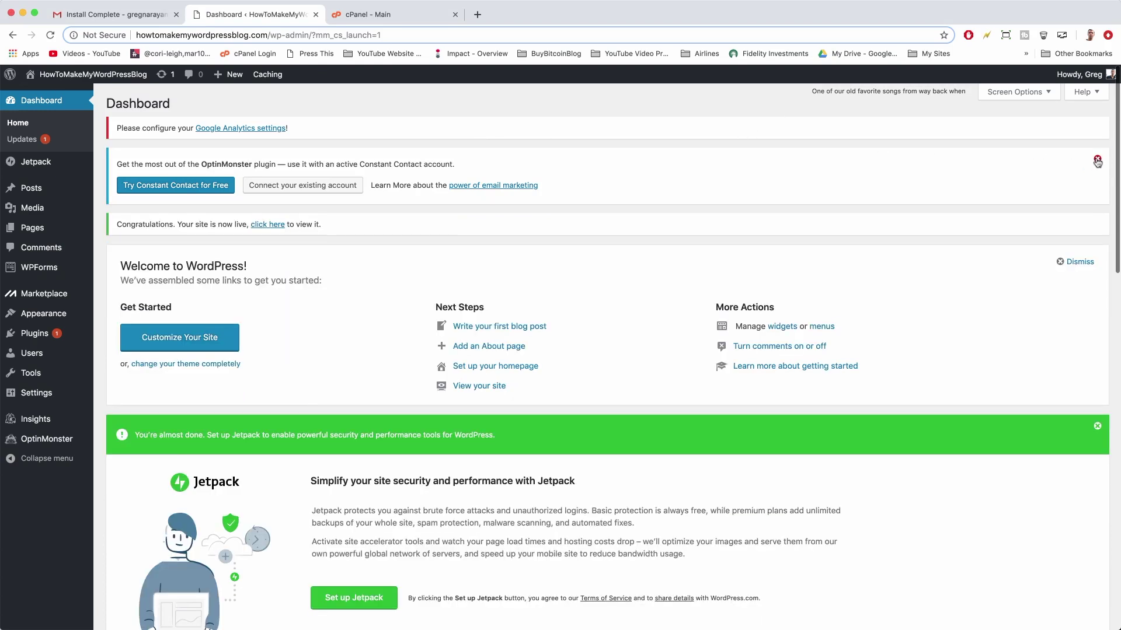
click(1097, 160)
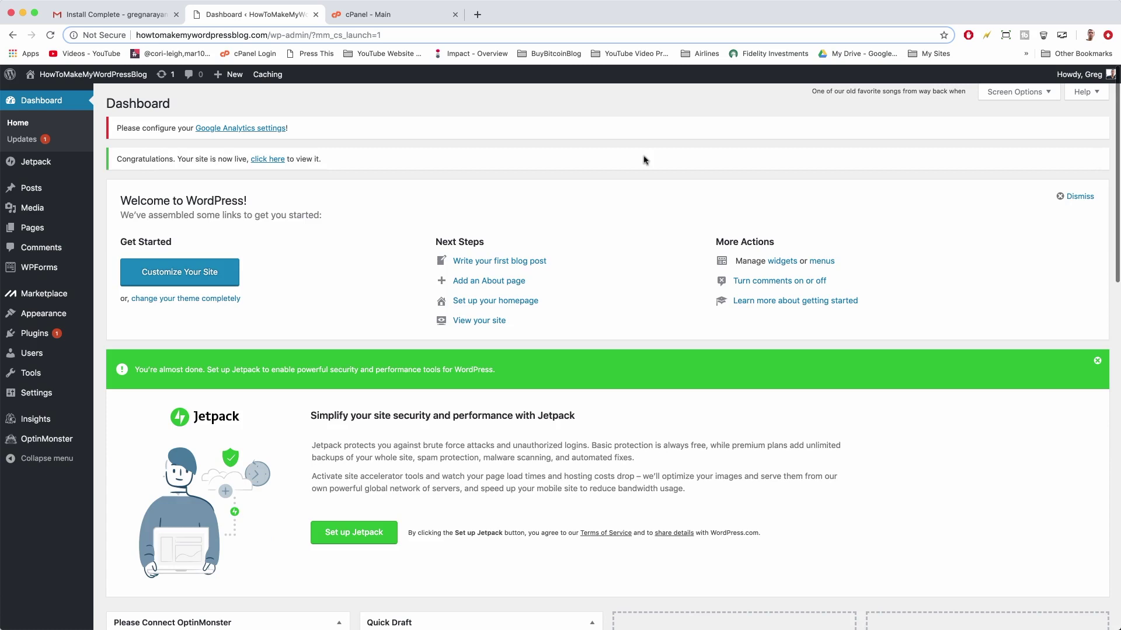
click(1098, 362)
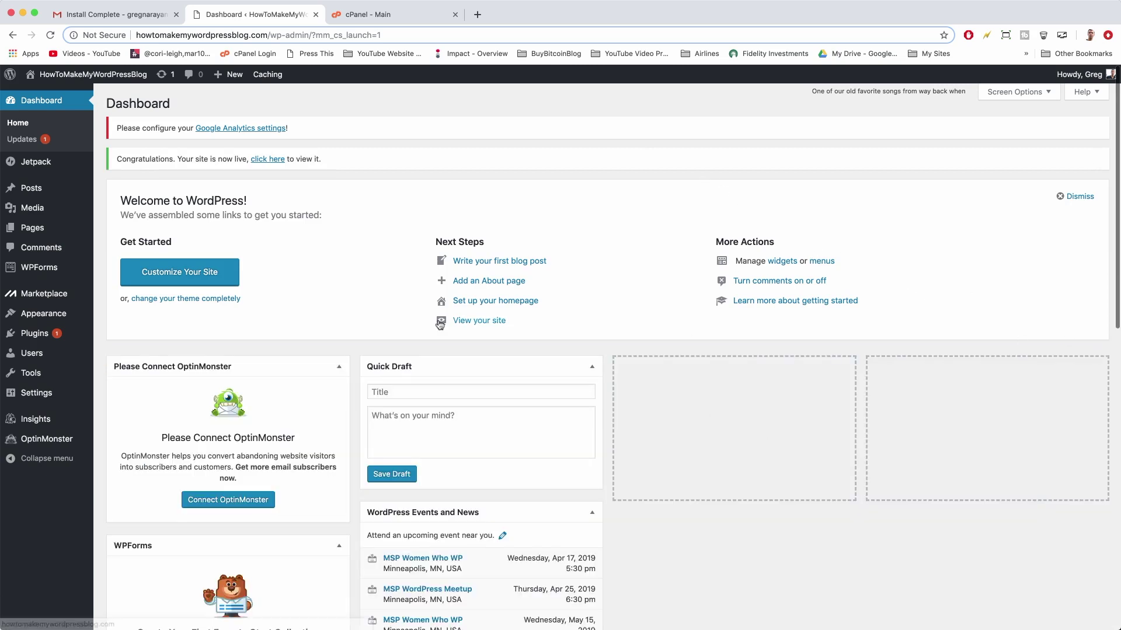
Rearrange Dashboard widgets with Activity and At a Glance on top and WPForms collapsed
scroll(440, 325, down, 3)
scroll(438, 321, down, 2)
scroll(429, 310, up, 1)
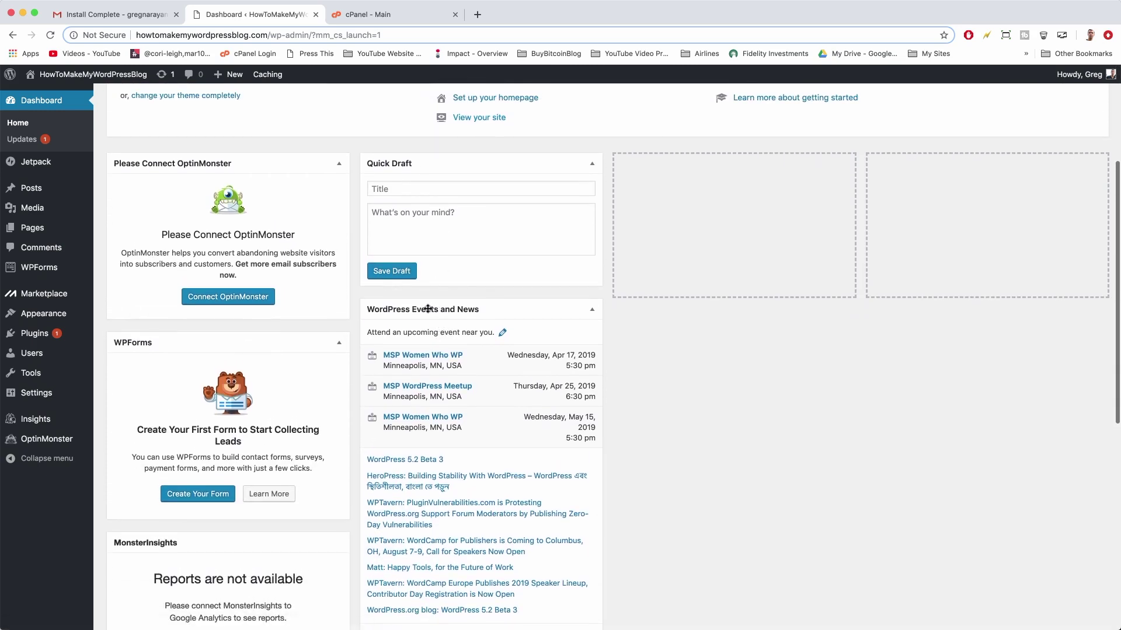
drag(428, 309, 683, 161)
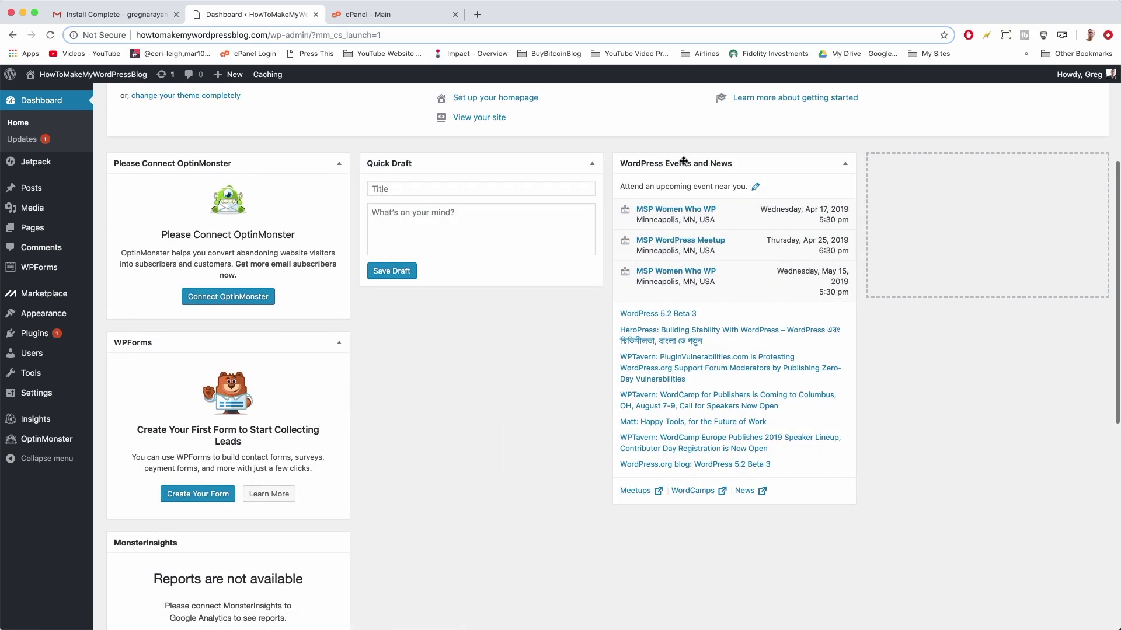
drag(242, 344, 1002, 162)
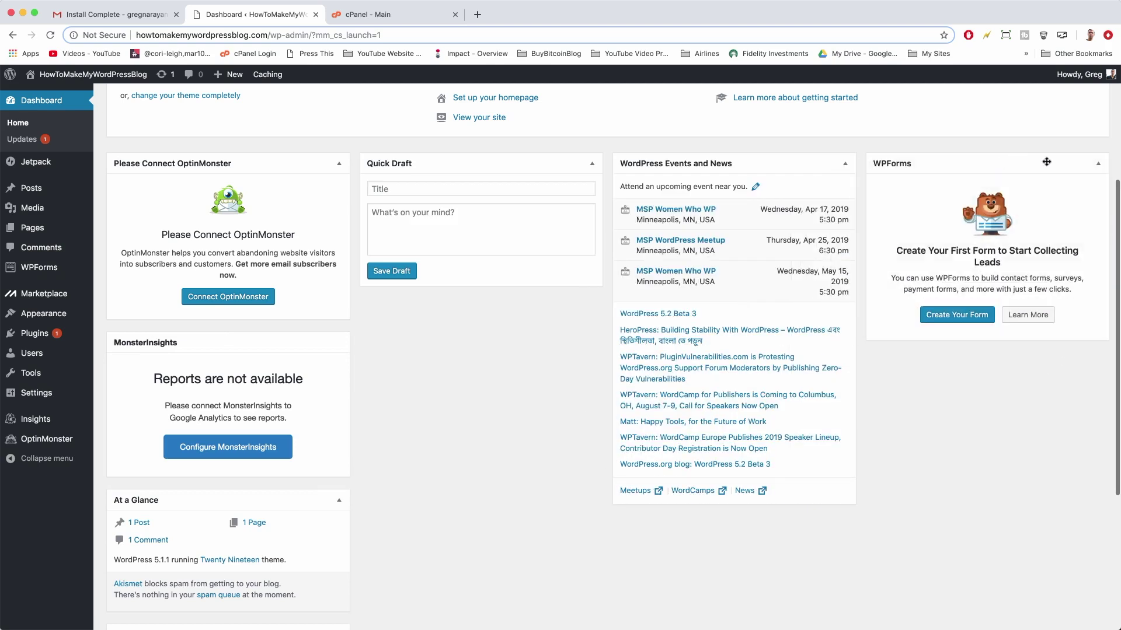
click(1098, 163)
drag(276, 345, 555, 297)
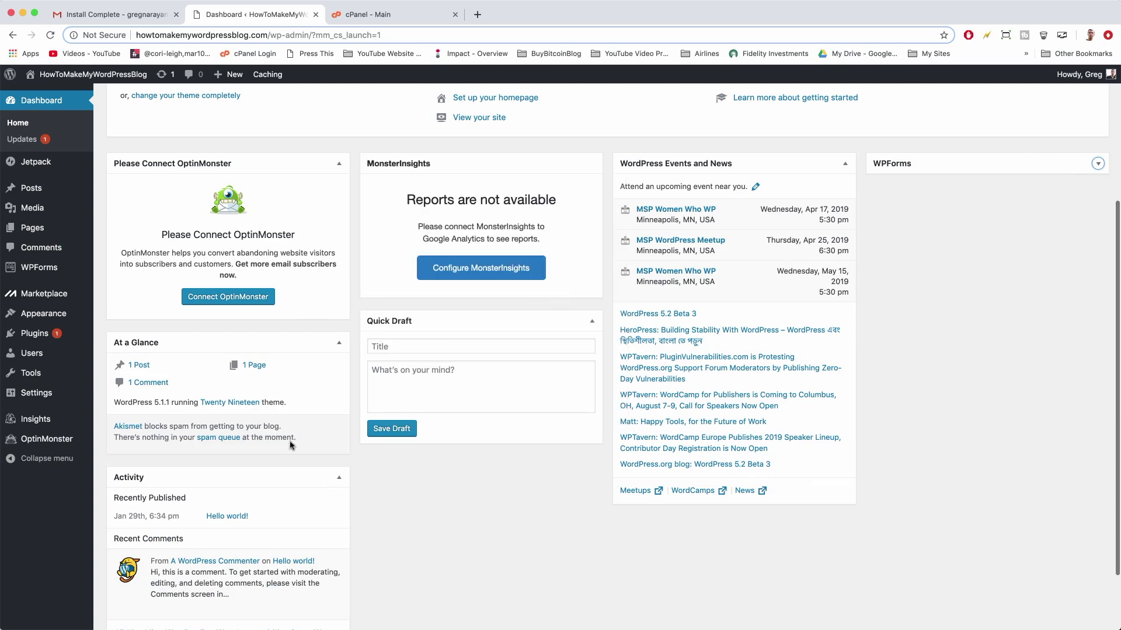
drag(278, 482, 271, 156)
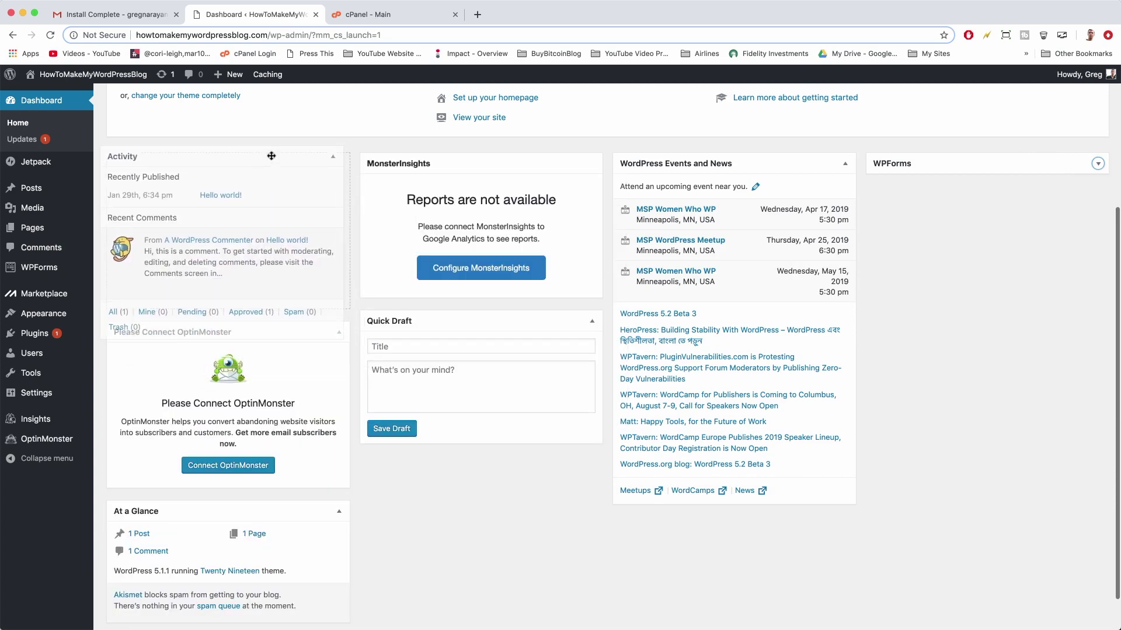
drag(270, 548, 524, 150)
scroll(653, 423, up, 5)
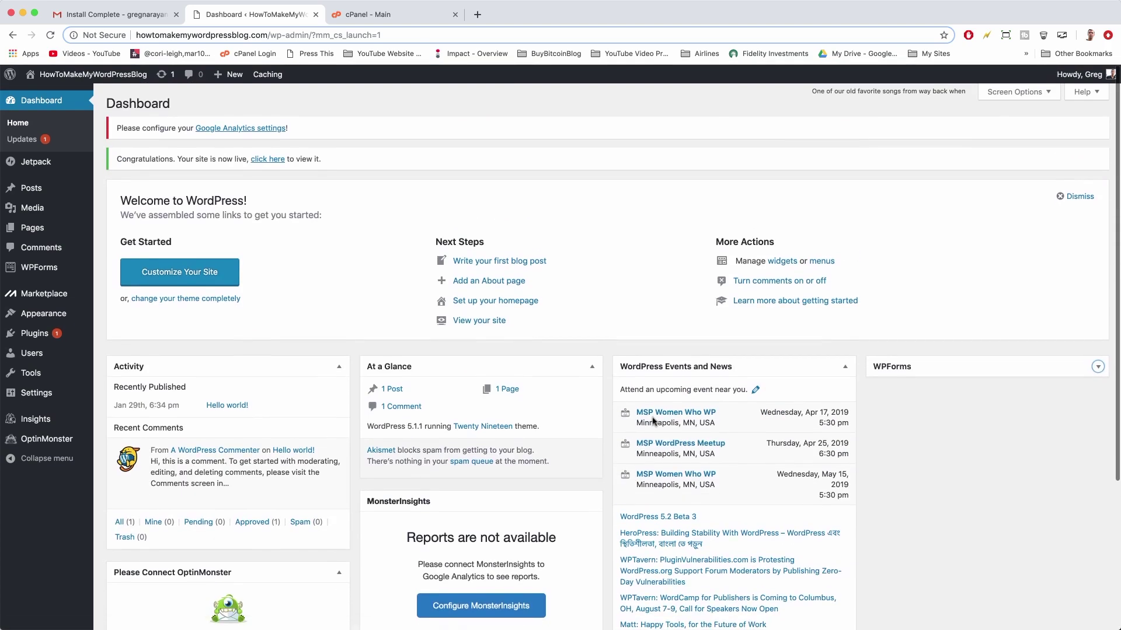
Check that updates are current, then open the All Posts list showing Hello world!
click(28, 142)
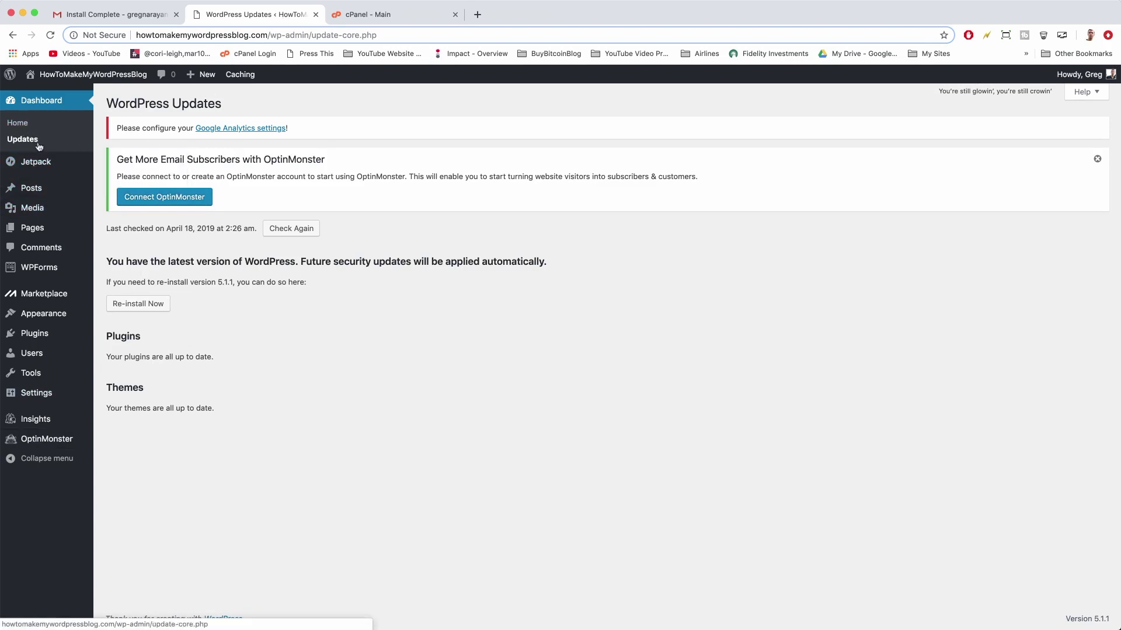
mouse_move(43, 166)
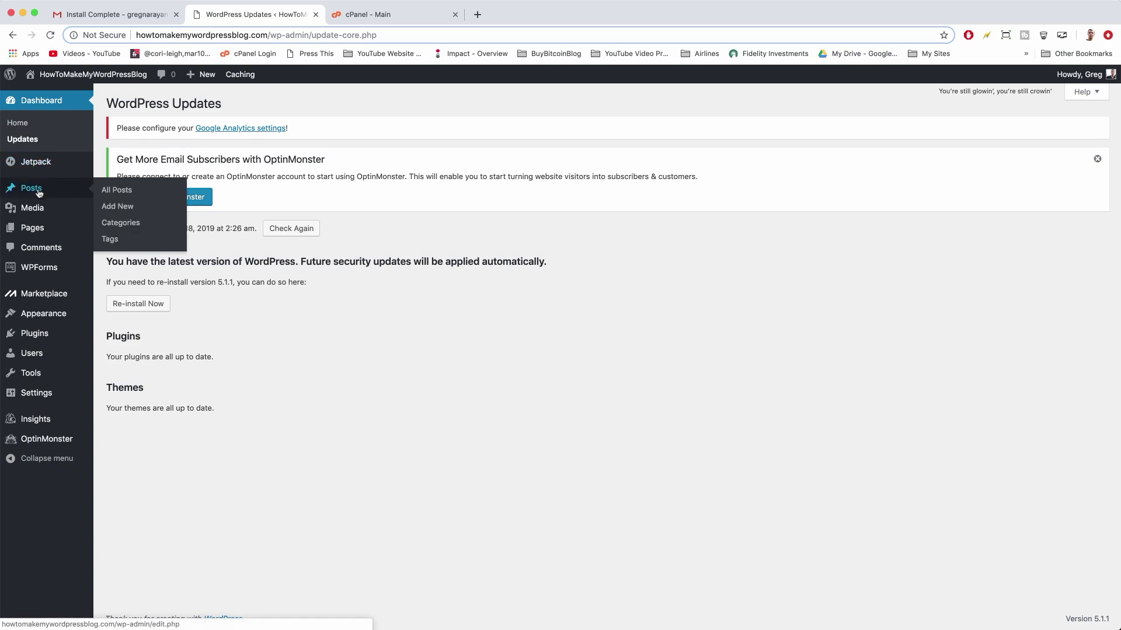
click(39, 193)
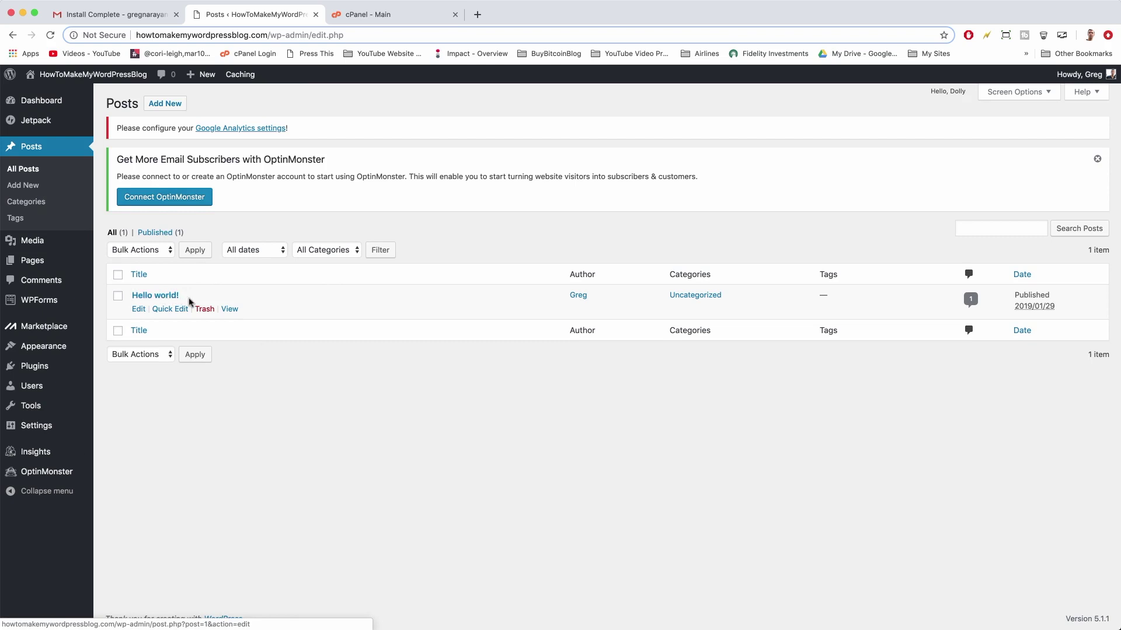
View the Hello world! post on the live site
click(229, 310)
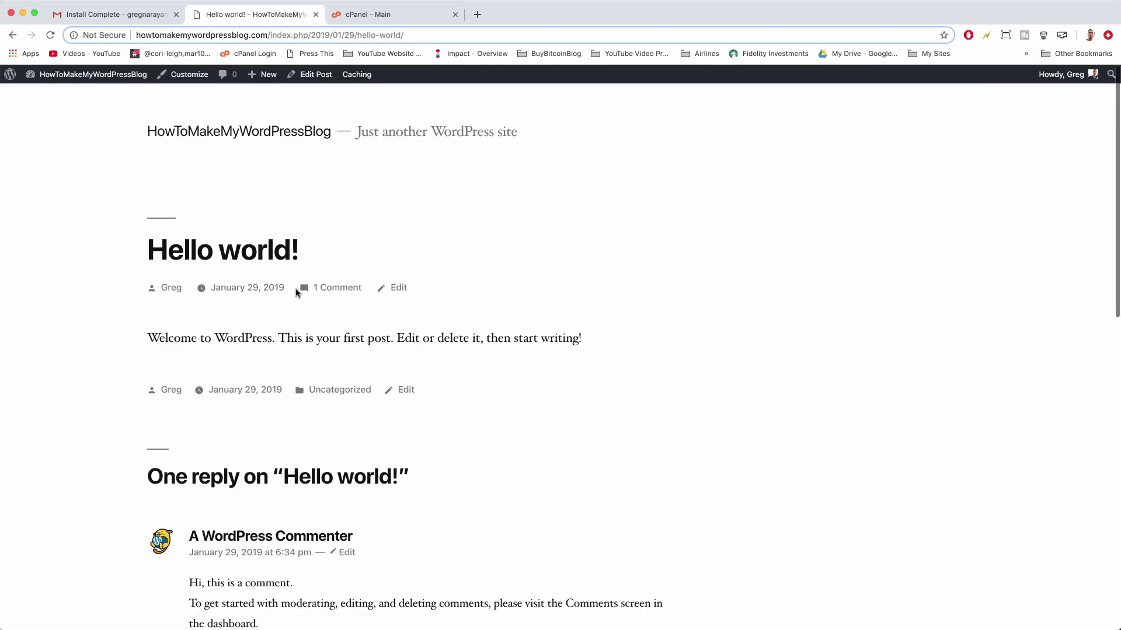
scroll(297, 292, down, 5)
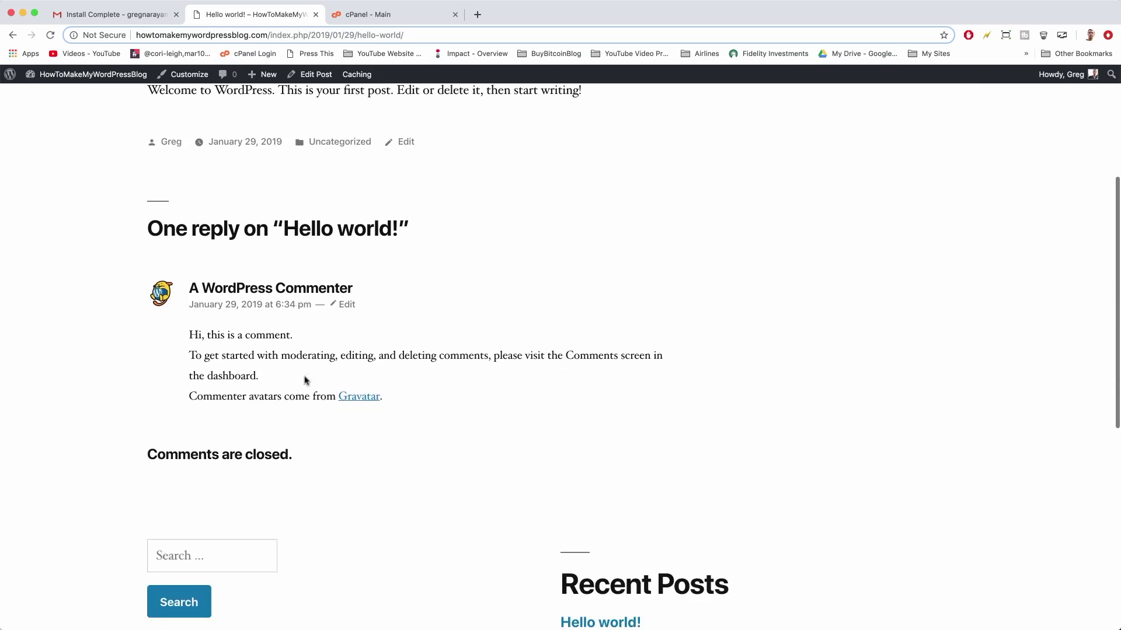
scroll(330, 240, down, 8)
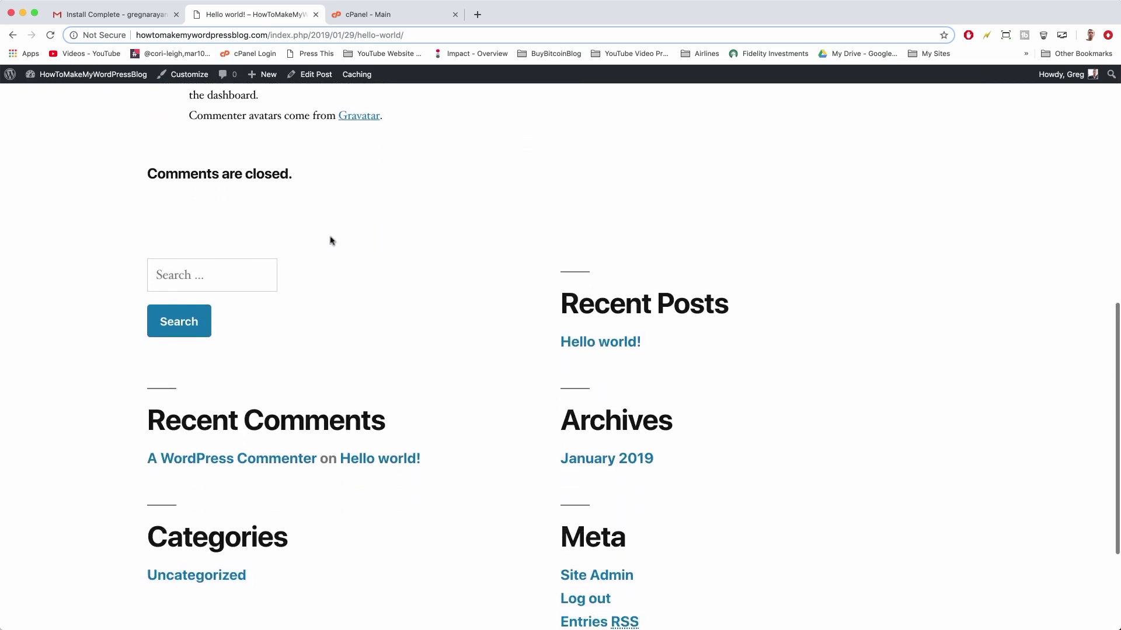
scroll(331, 240, up, 13)
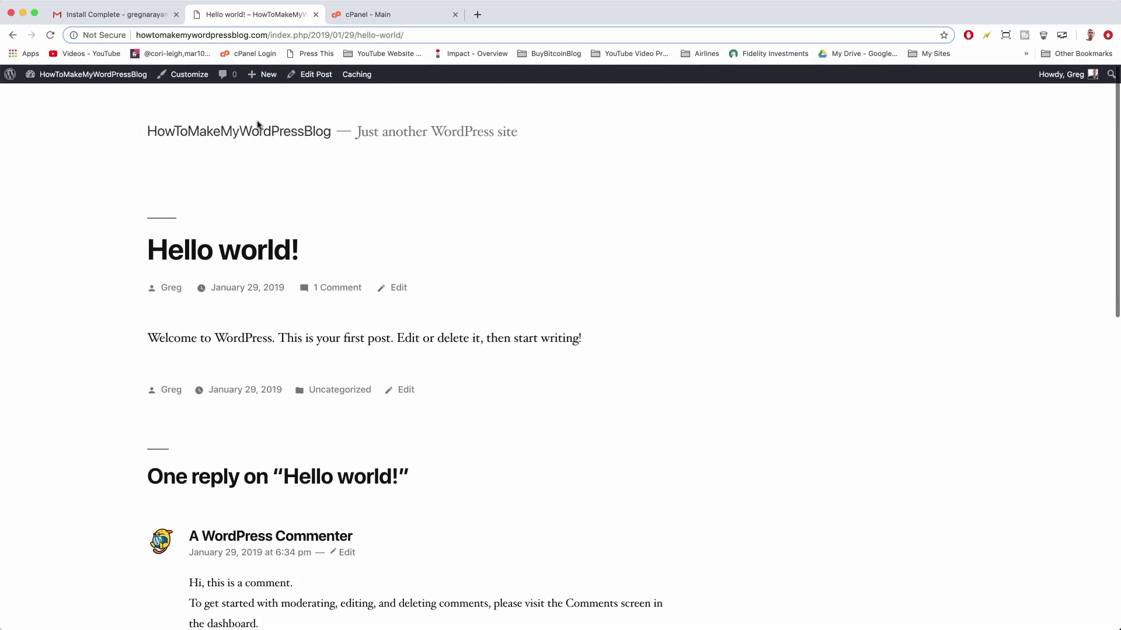
Browse the live homepage, then return to the admin Dashboard
click(254, 133)
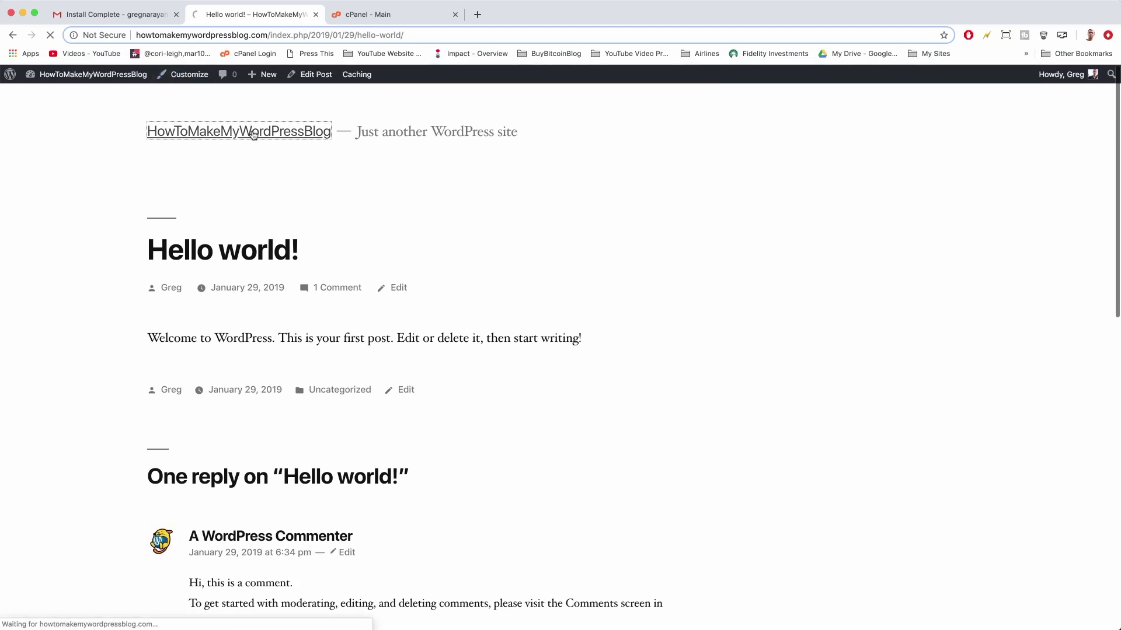
scroll(580, 298, down, 6)
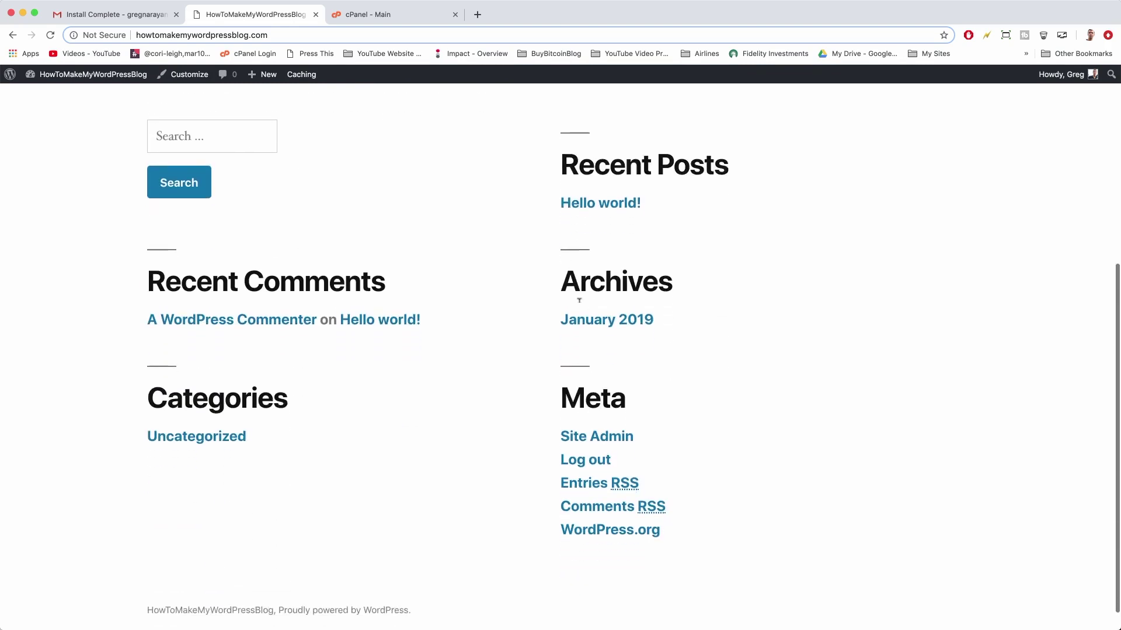
scroll(695, 443, up, 3)
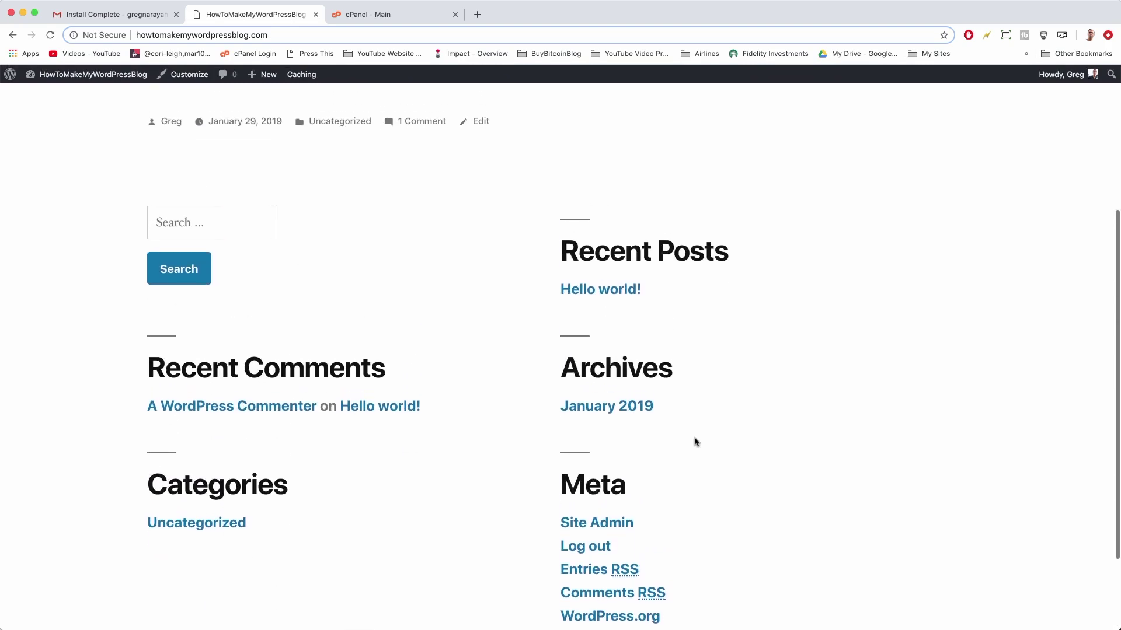
scroll(696, 443, up, 5)
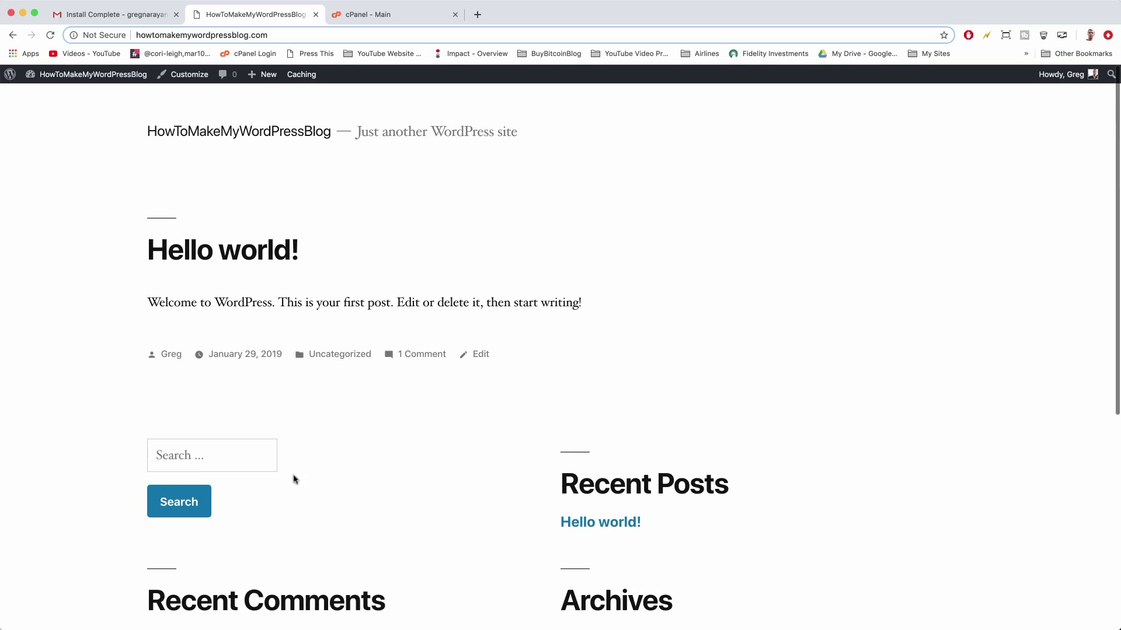
scroll(471, 241, down, 1)
scroll(471, 241, down, 5)
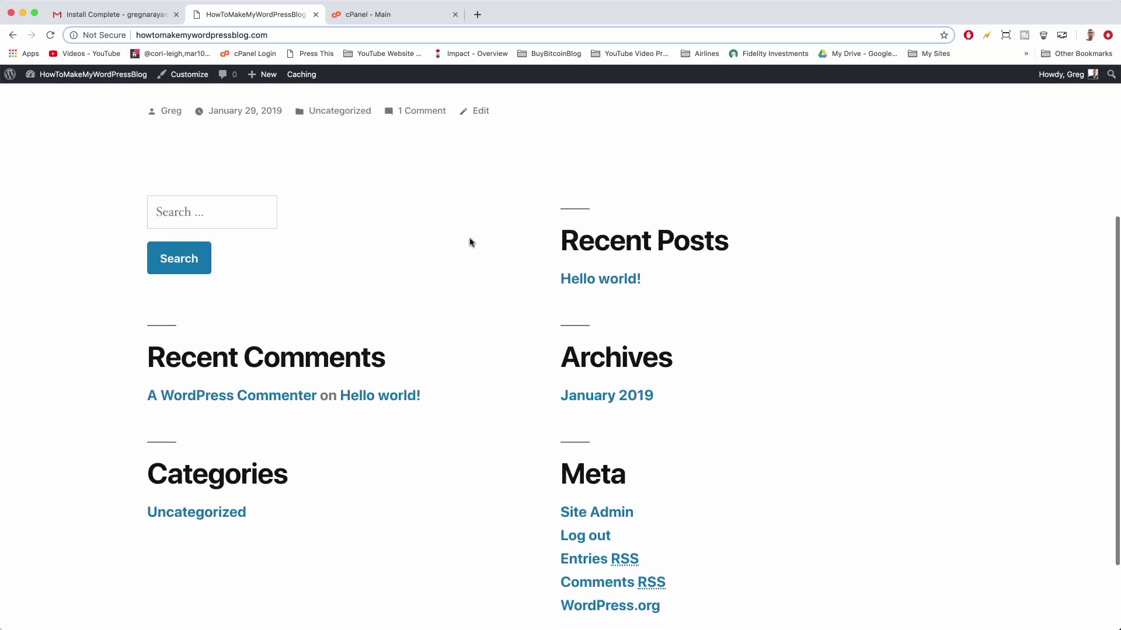
scroll(471, 242, down, 2)
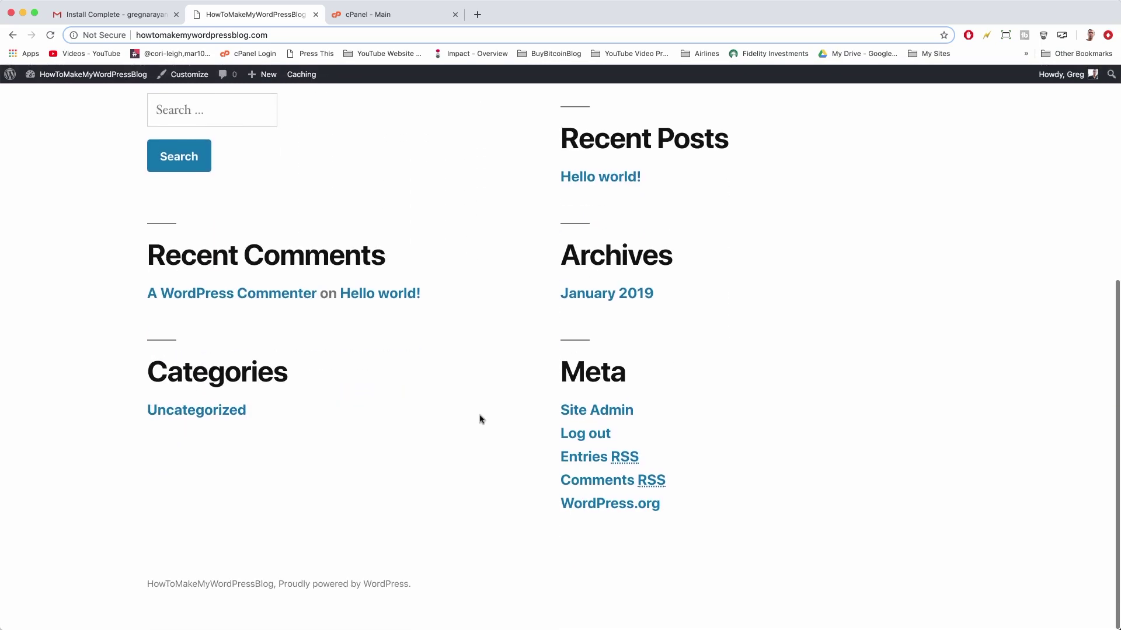
scroll(480, 419, up, 7)
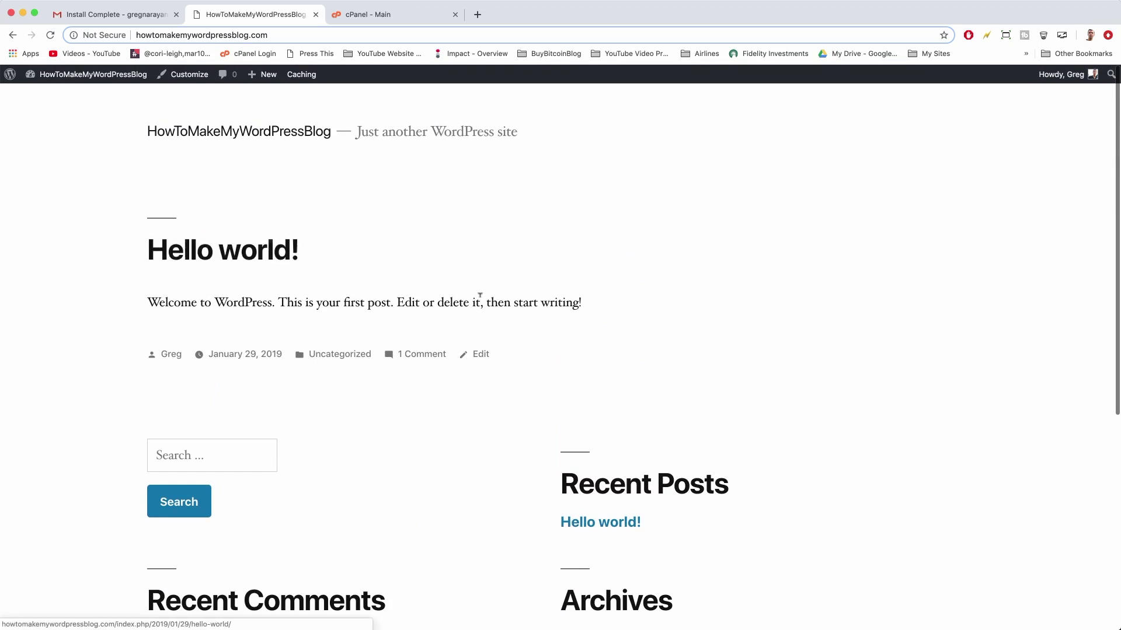
scroll(534, 268, down, 6)
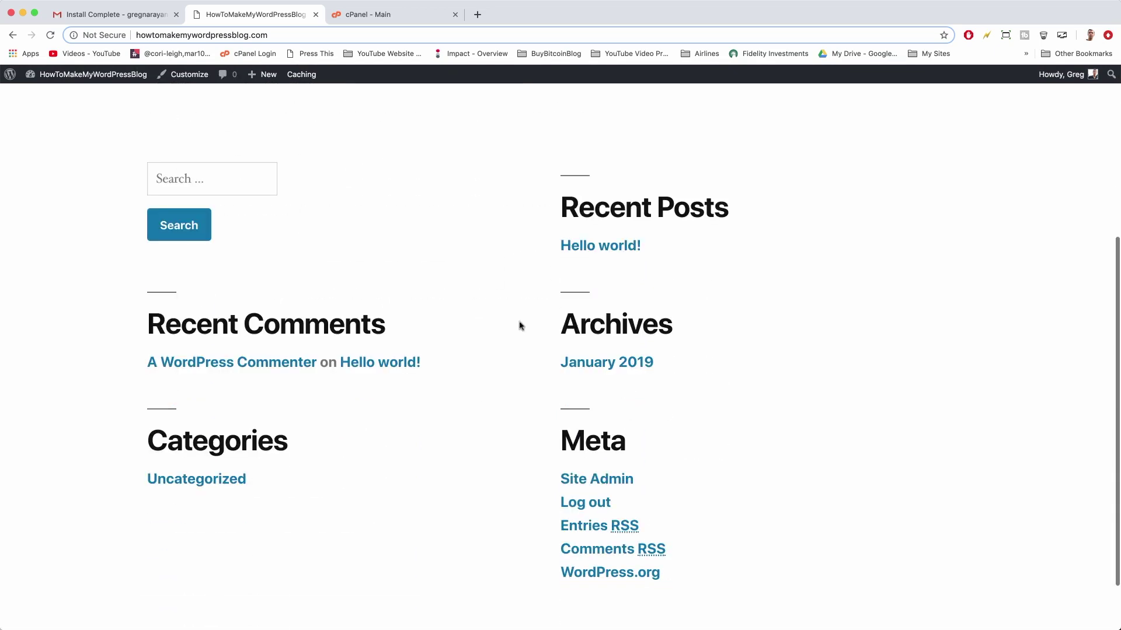
scroll(543, 430, up, 6)
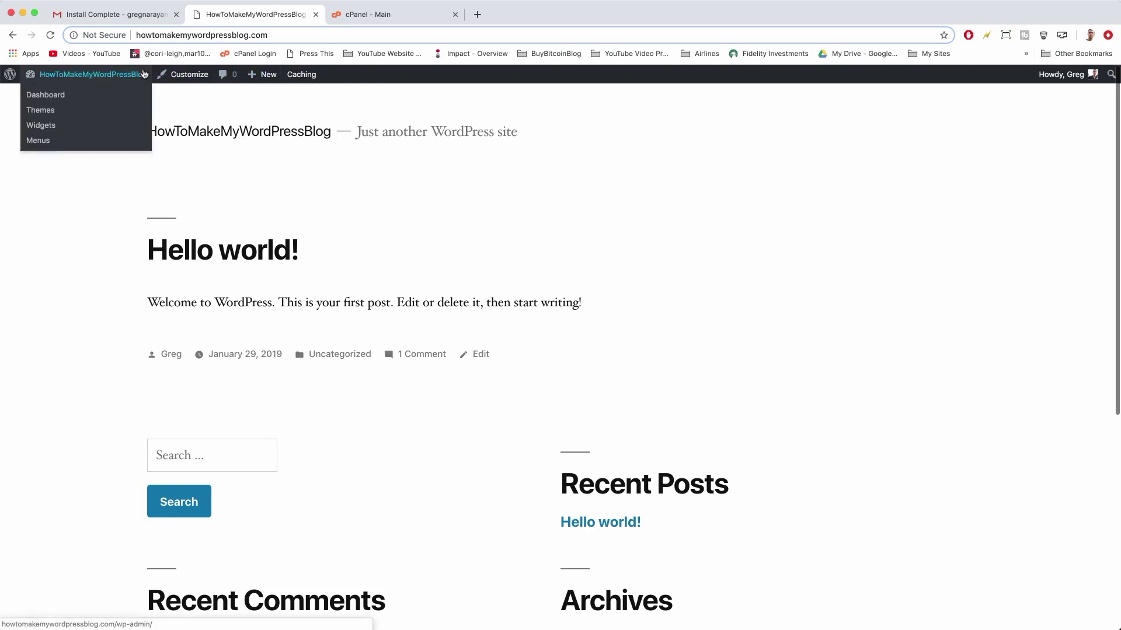
click(109, 71)
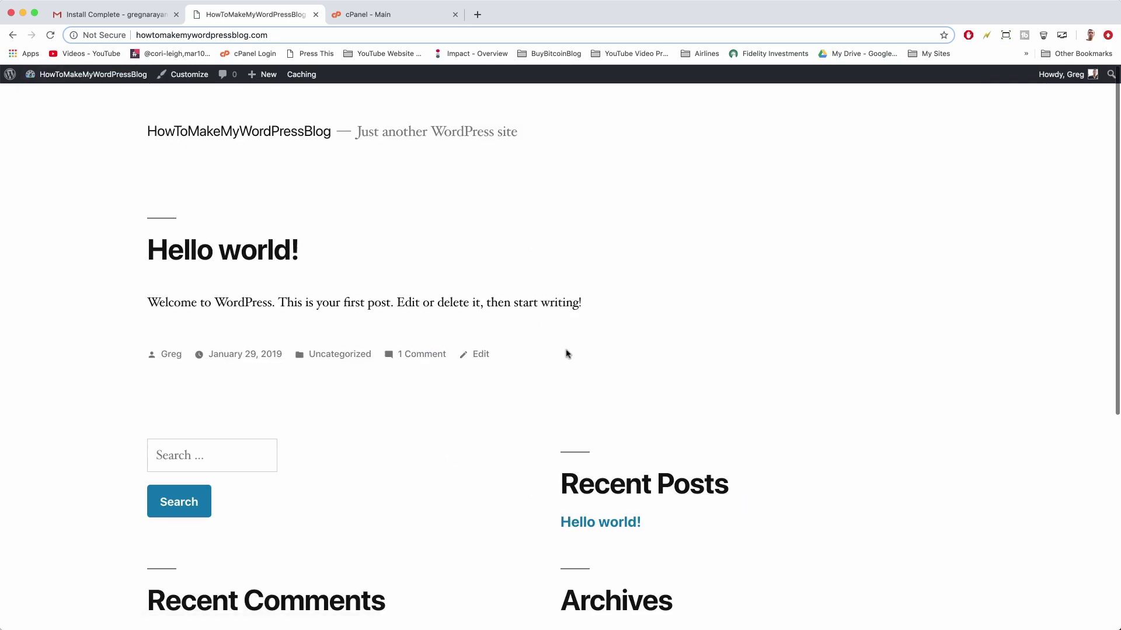
click(79, 76)
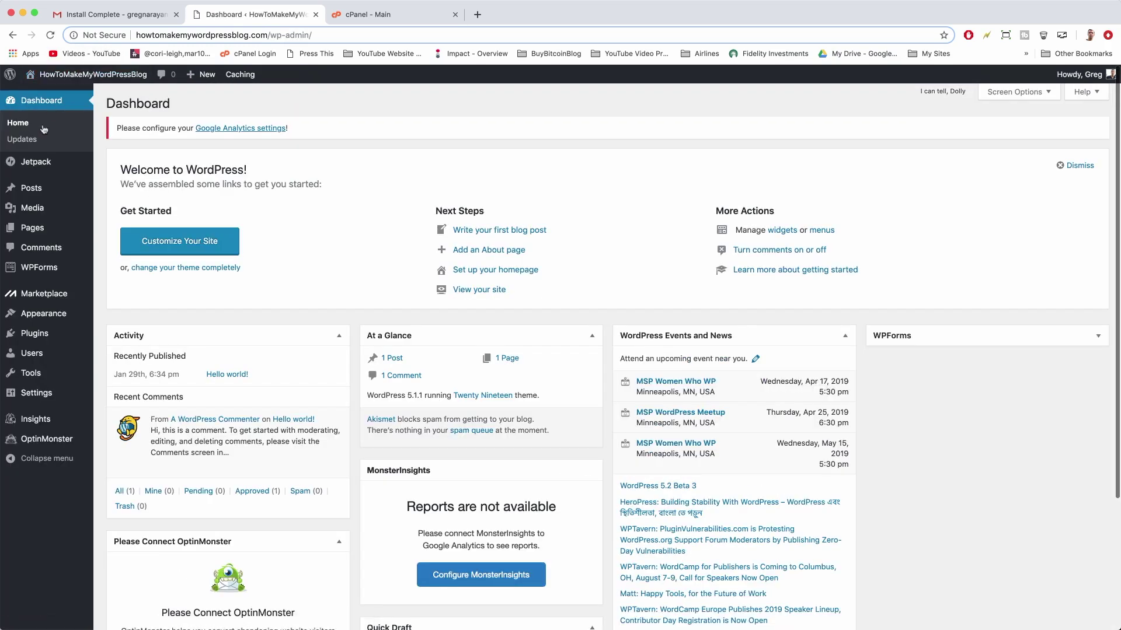
Look through the Media Library, the three-item Pages list and the Comments screen
click(33, 212)
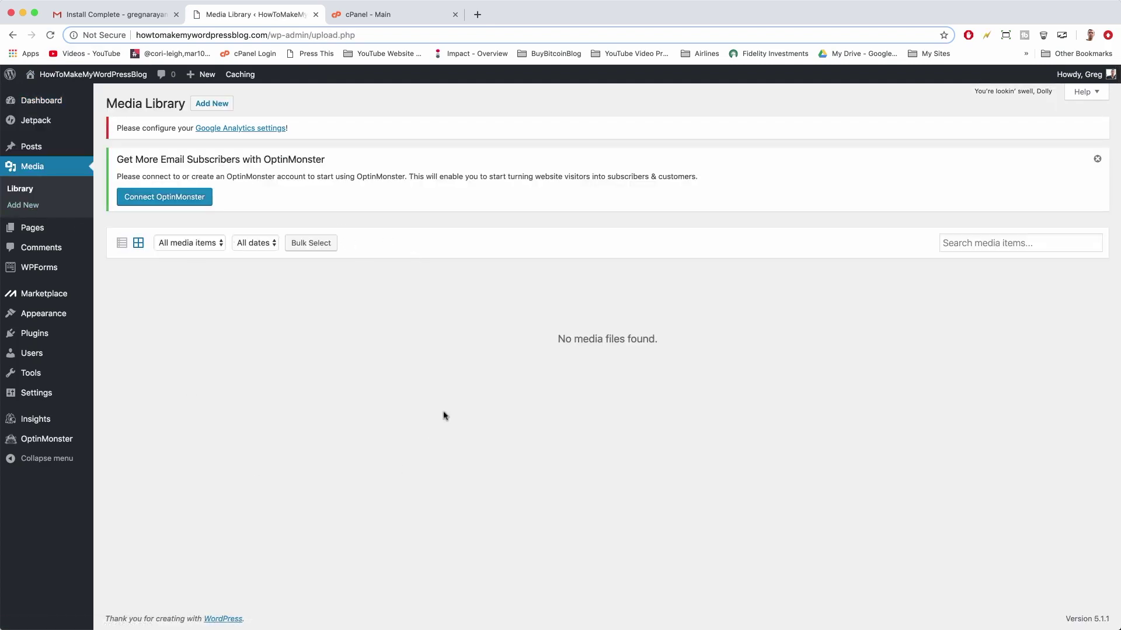
click(38, 234)
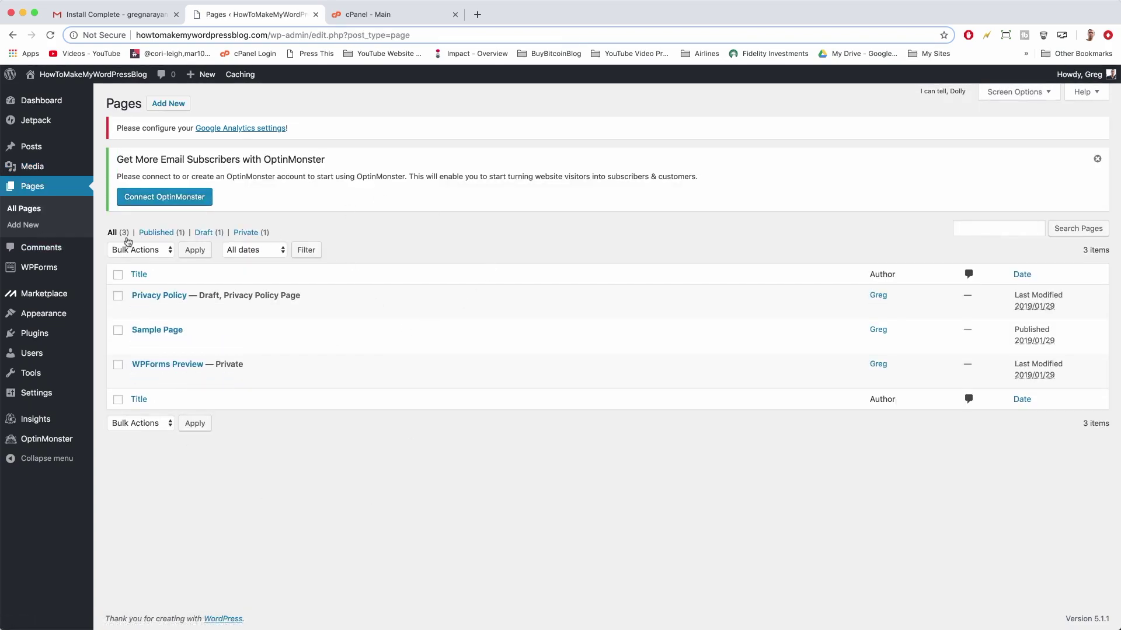
click(40, 249)
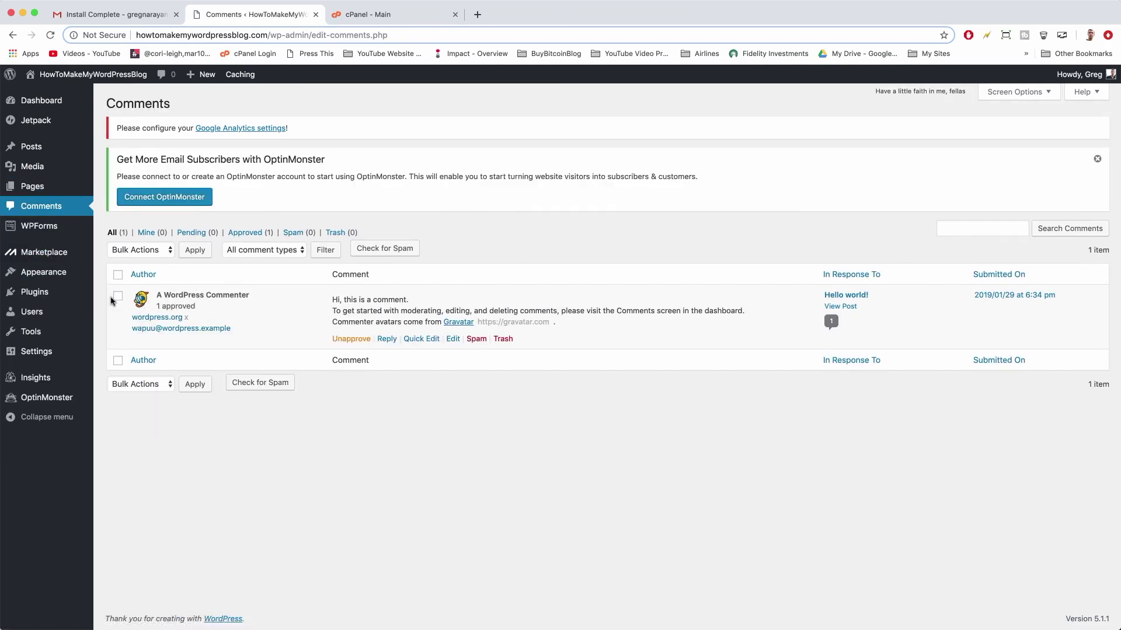
mouse_move(27, 237)
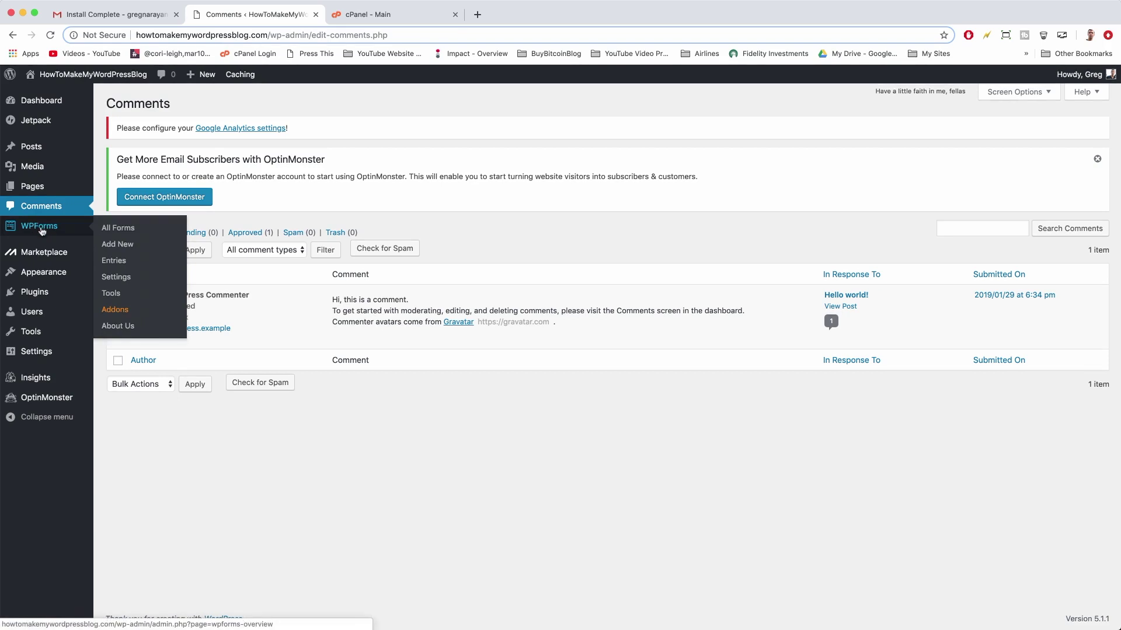
mouse_move(52, 256)
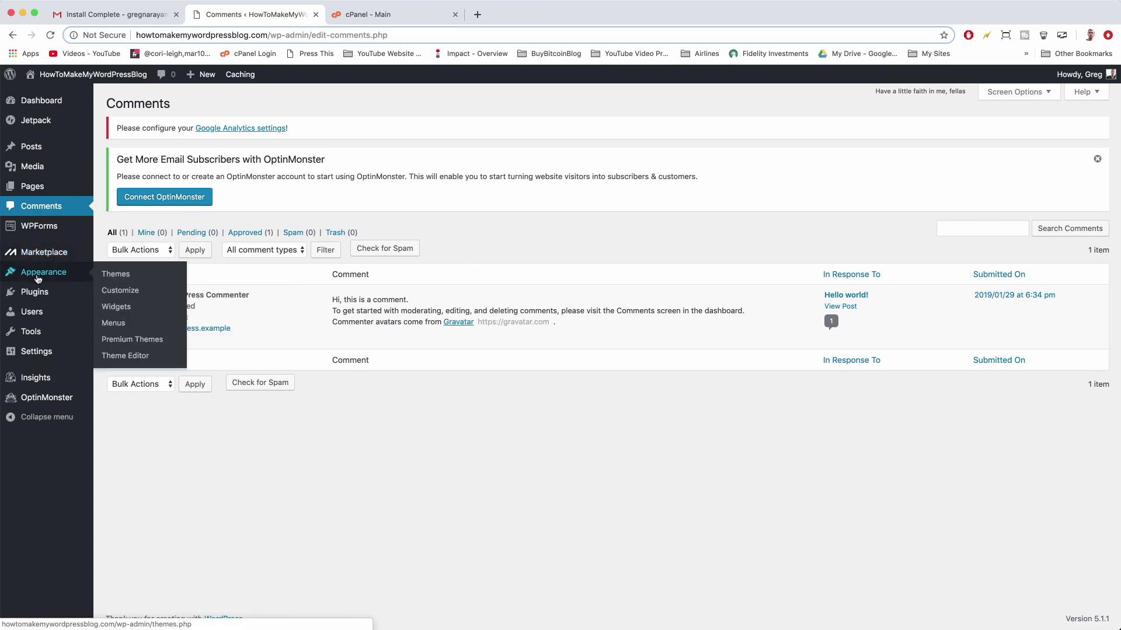
Delete the Twenty Seventeen theme from Appearance > Themes
click(38, 278)
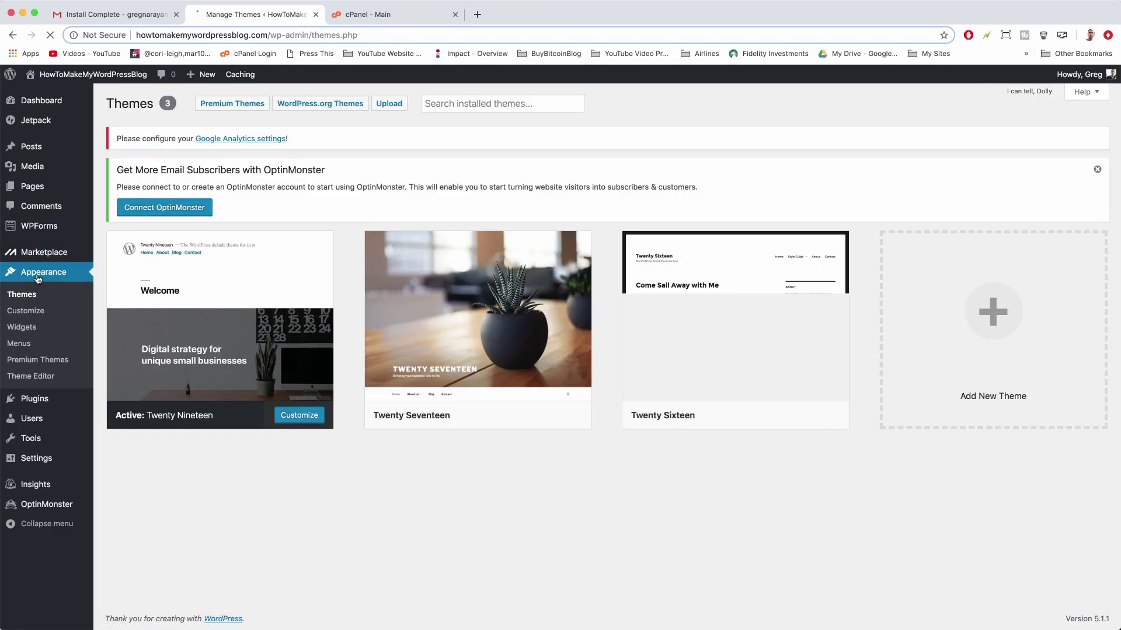
mouse_move(836, 306)
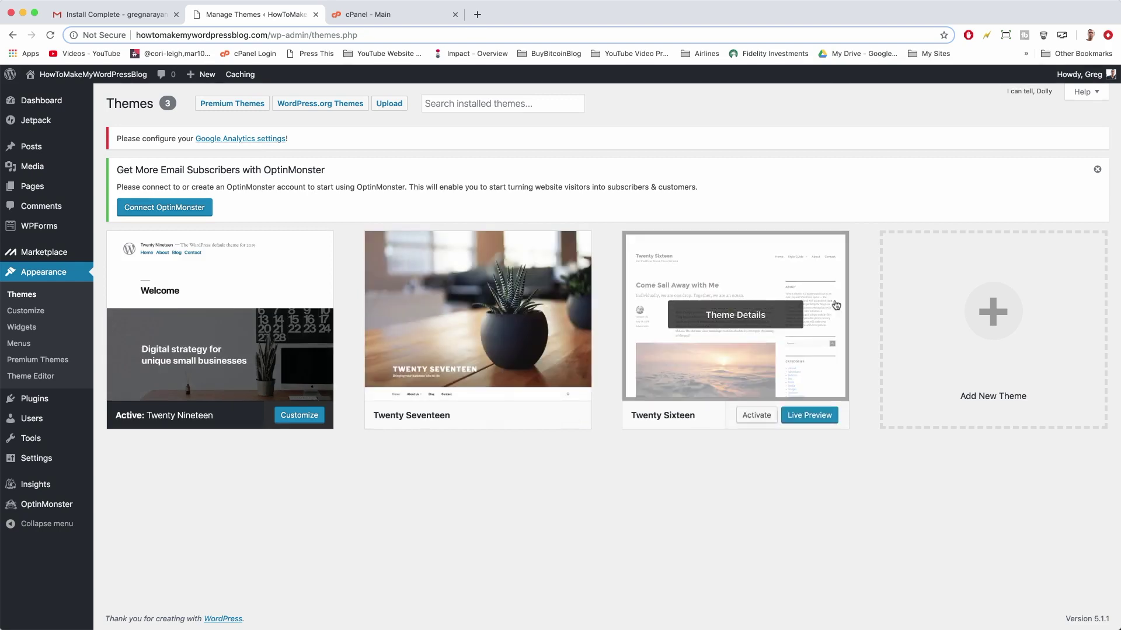
mouse_move(278, 337)
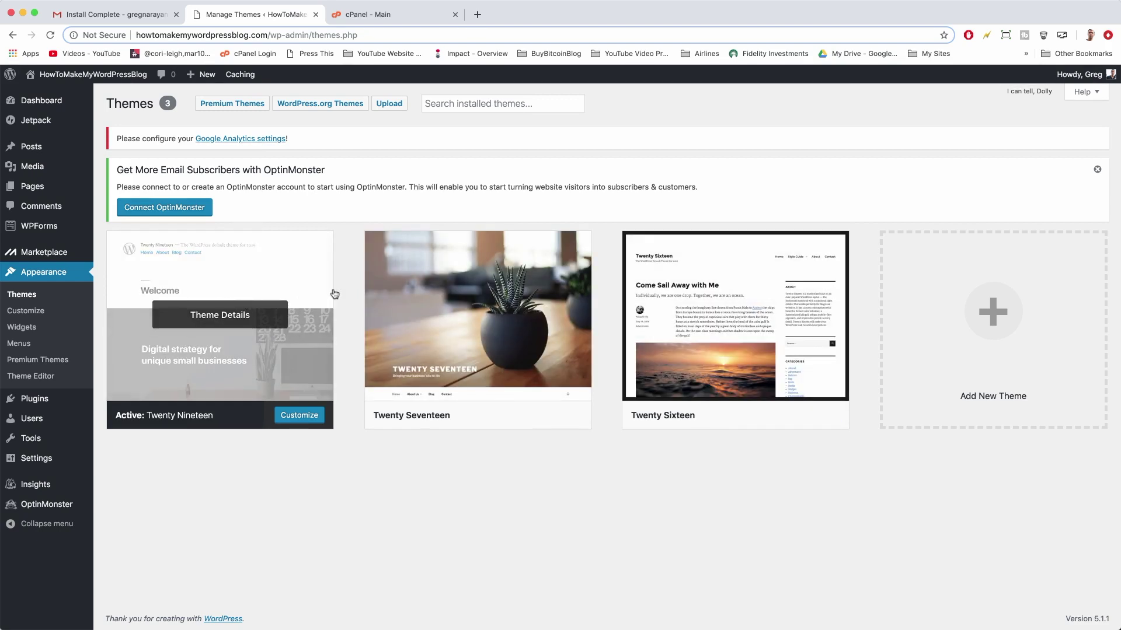
mouse_move(744, 286)
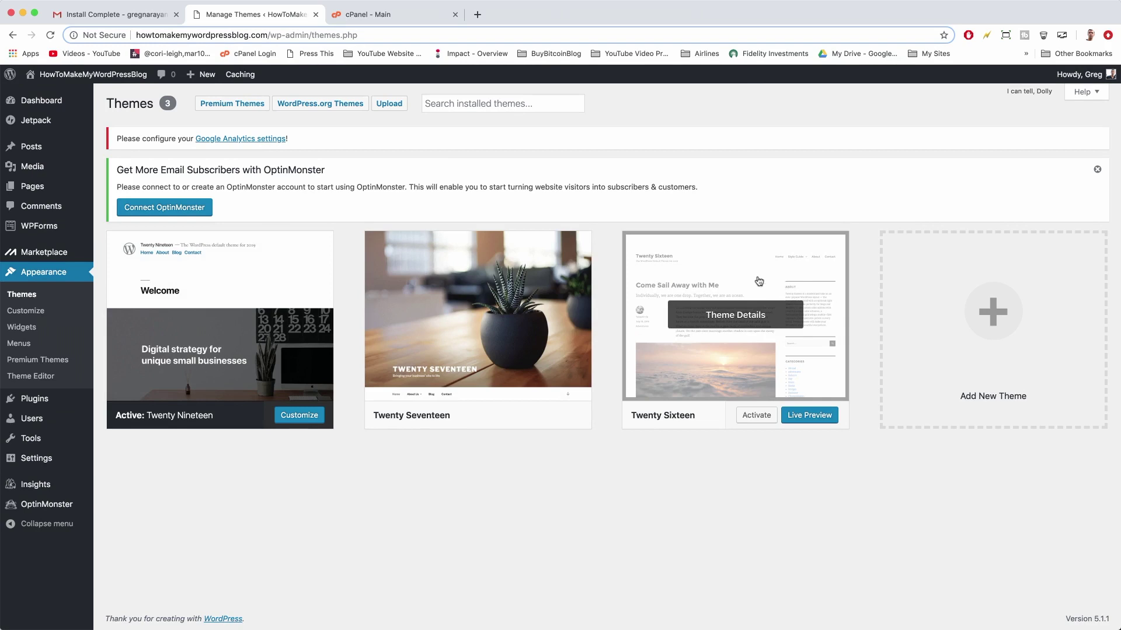
mouse_move(234, 316)
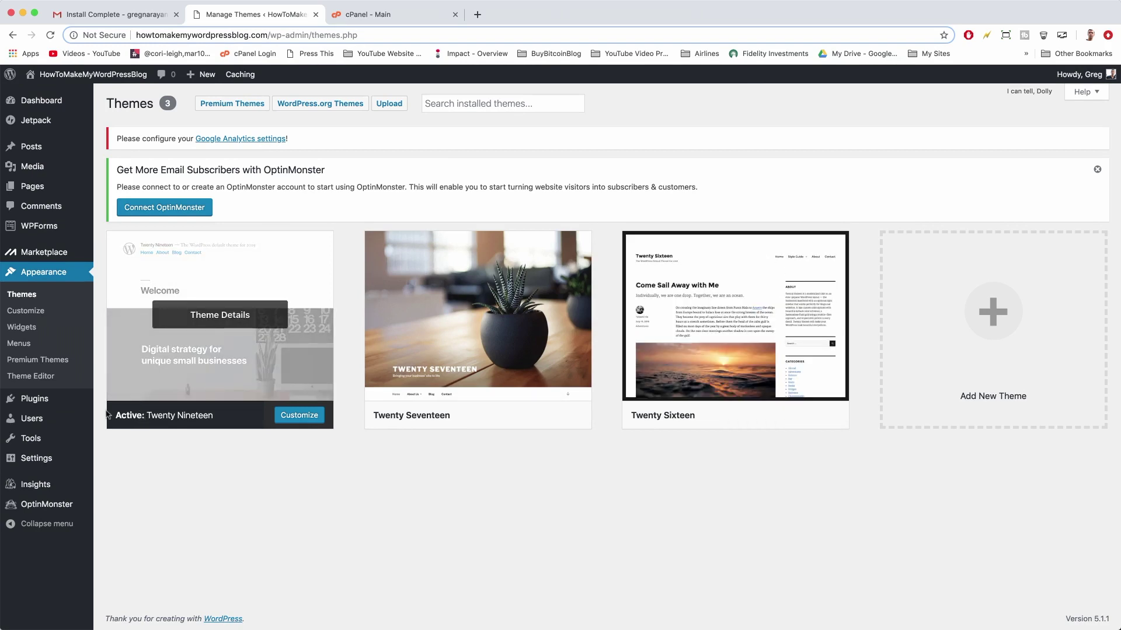
mouse_move(455, 267)
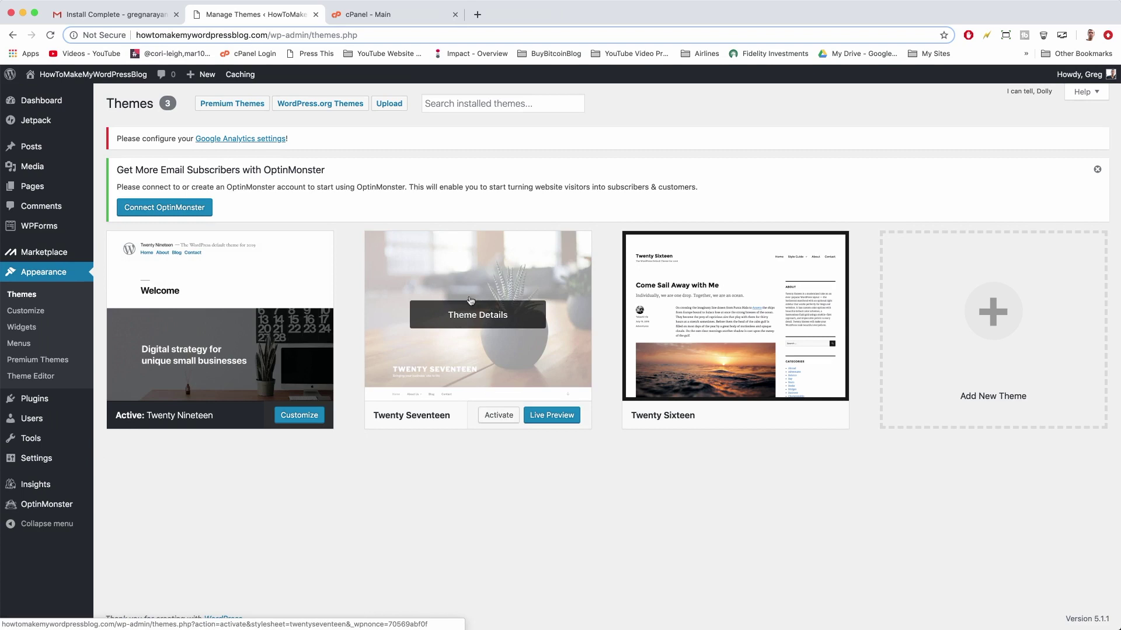
click(560, 257)
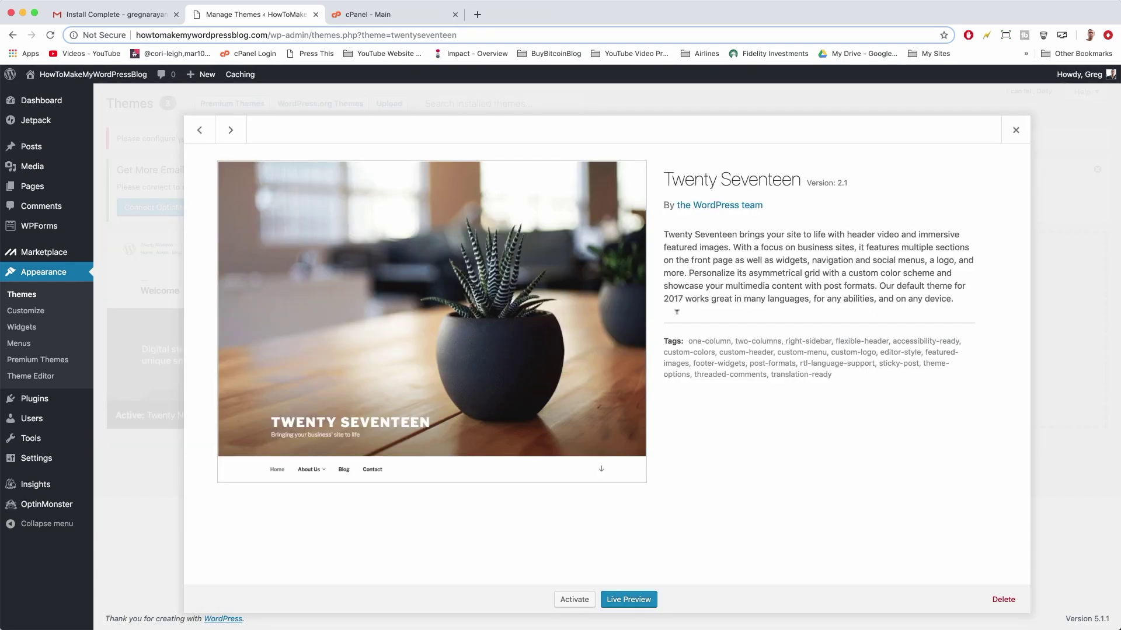
click(1004, 599)
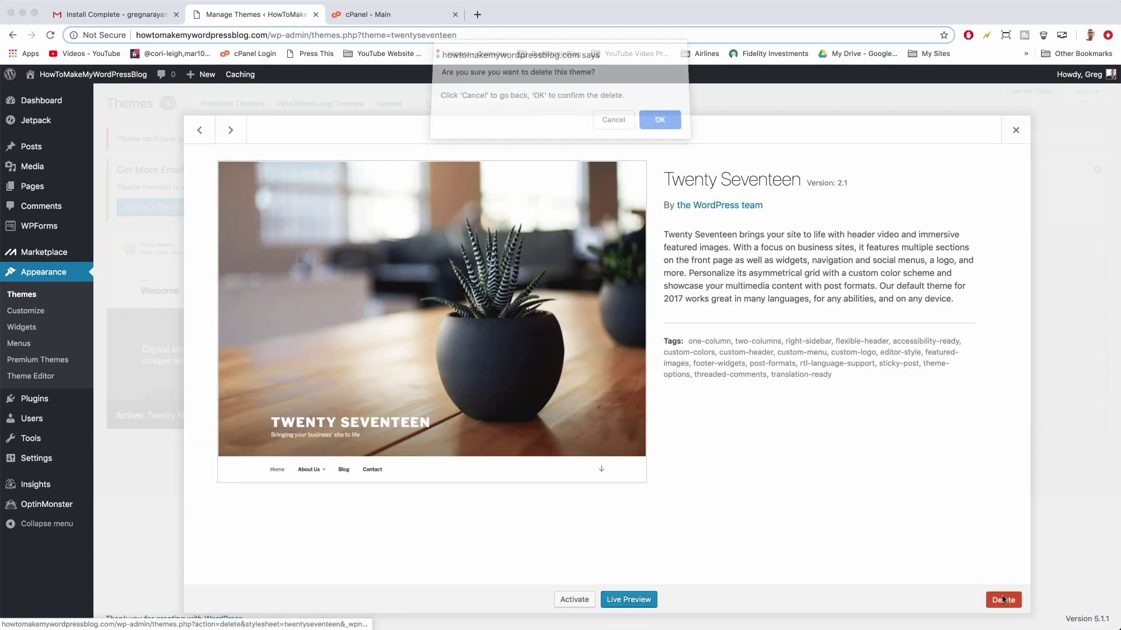
click(660, 125)
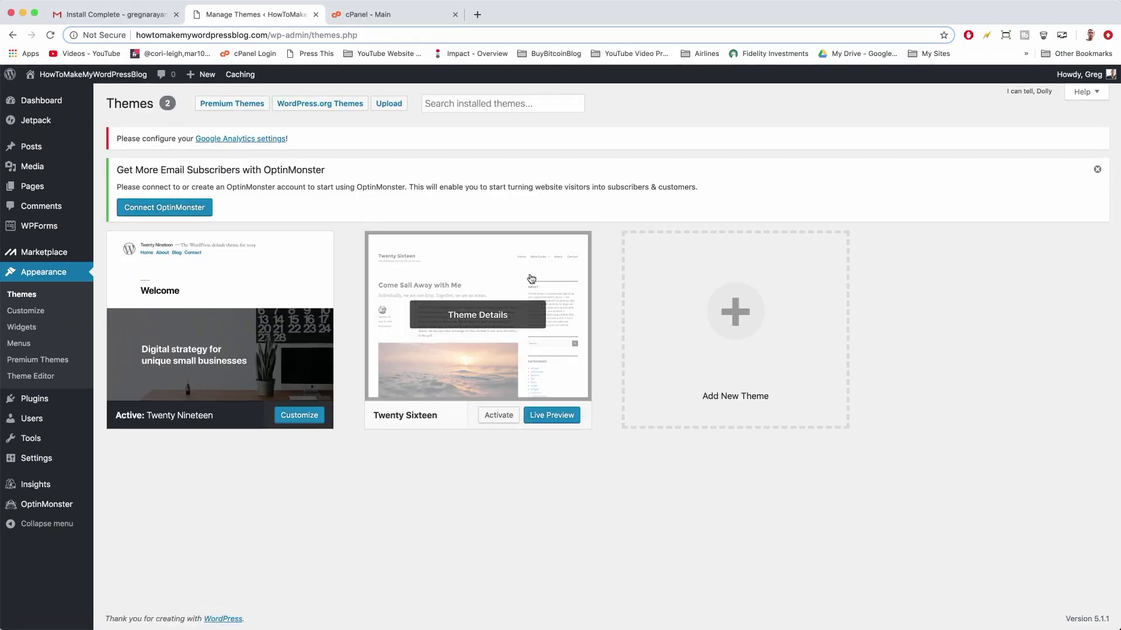
Delete the Twenty Sixteen theme as well
click(531, 278)
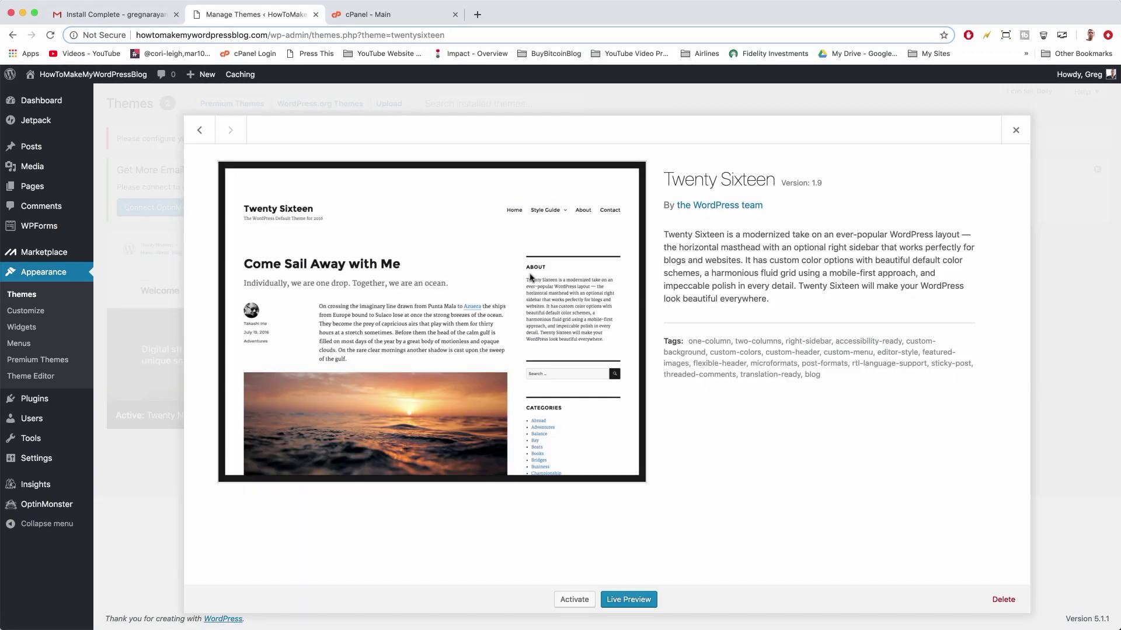
click(1005, 600)
click(669, 130)
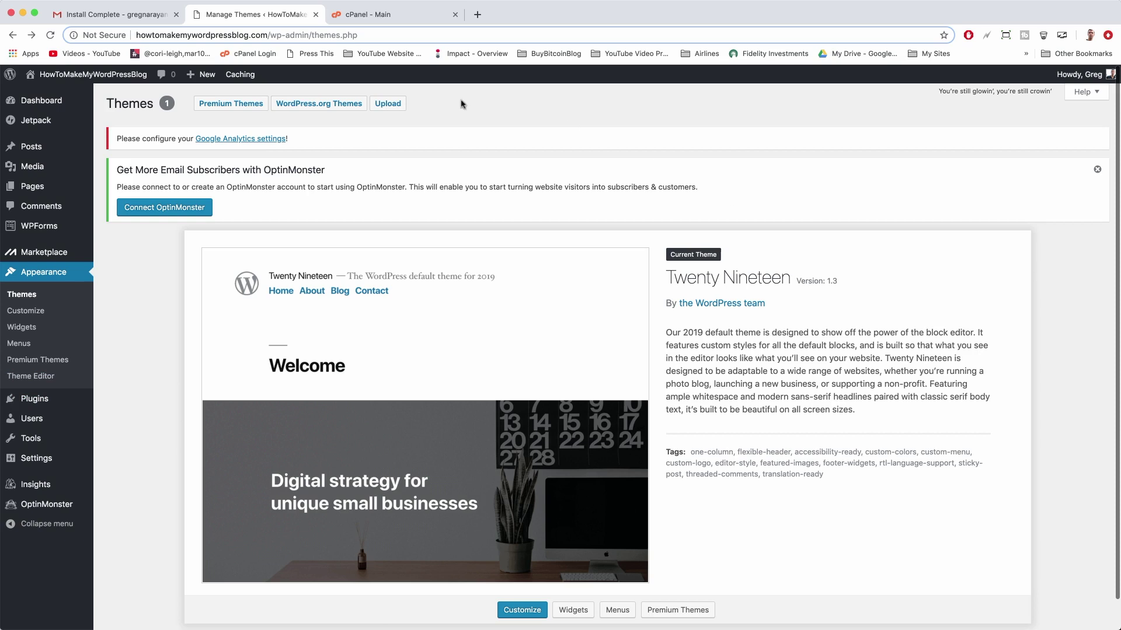
Deactivate the Google Analytics by MonsterInsights plugin via Submit & Deactivate
click(68, 410)
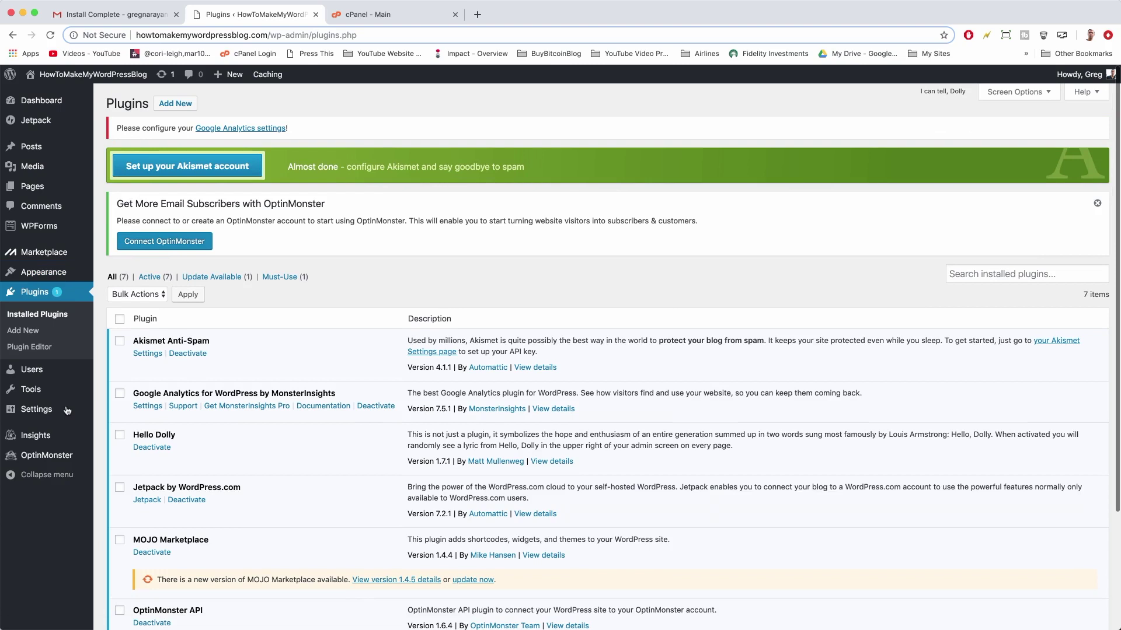
mouse_move(51, 273)
scroll(564, 273, down, 5)
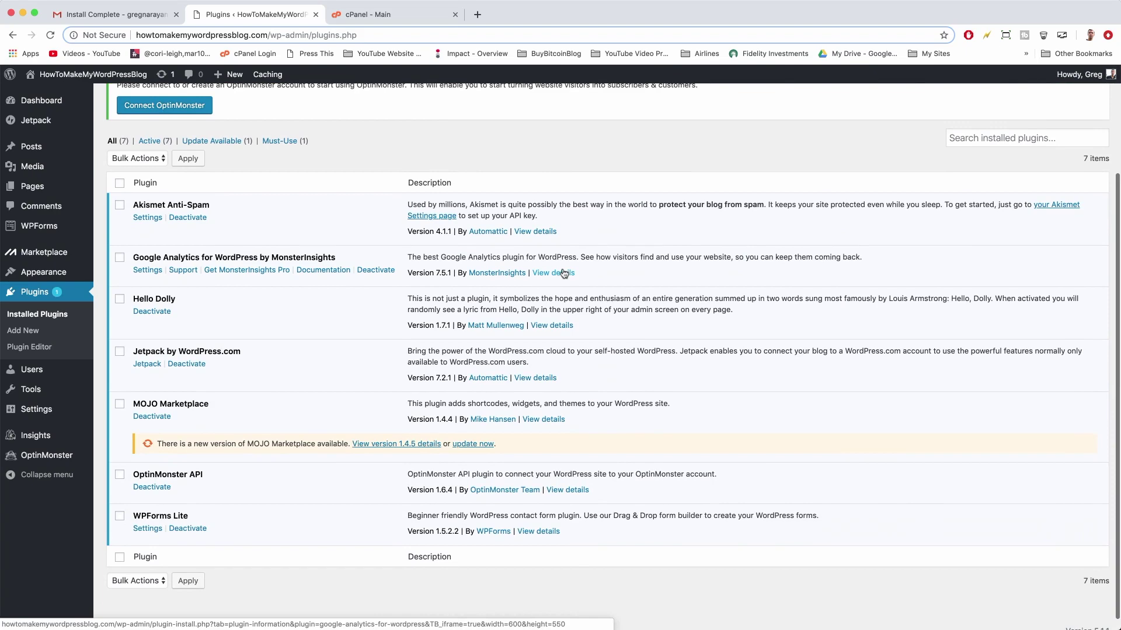
scroll(564, 274, up, 5)
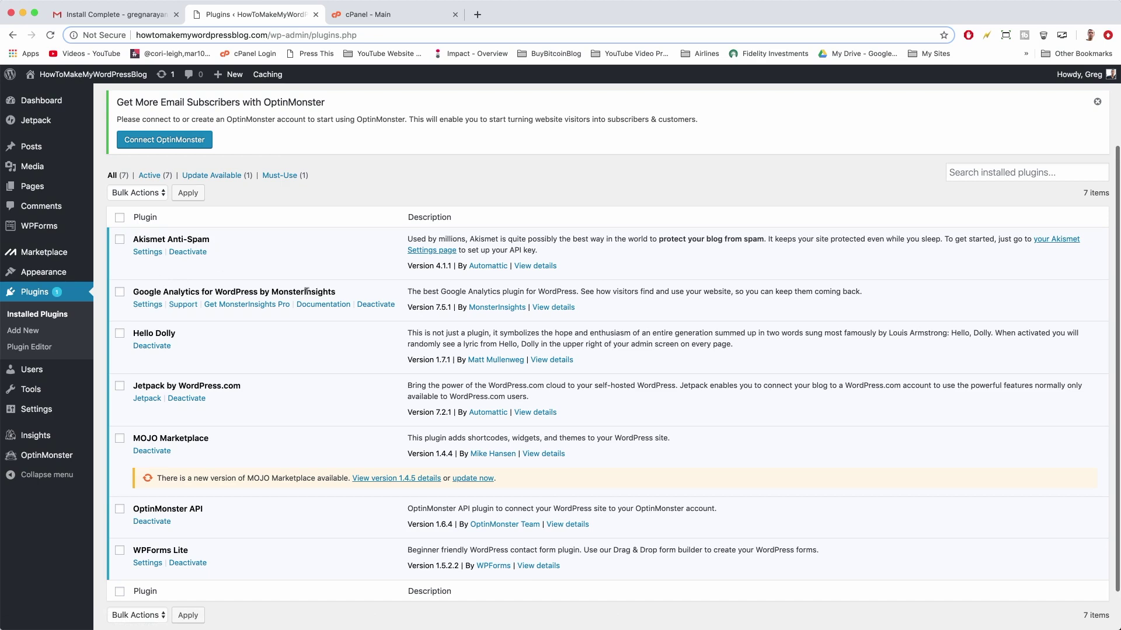
click(374, 305)
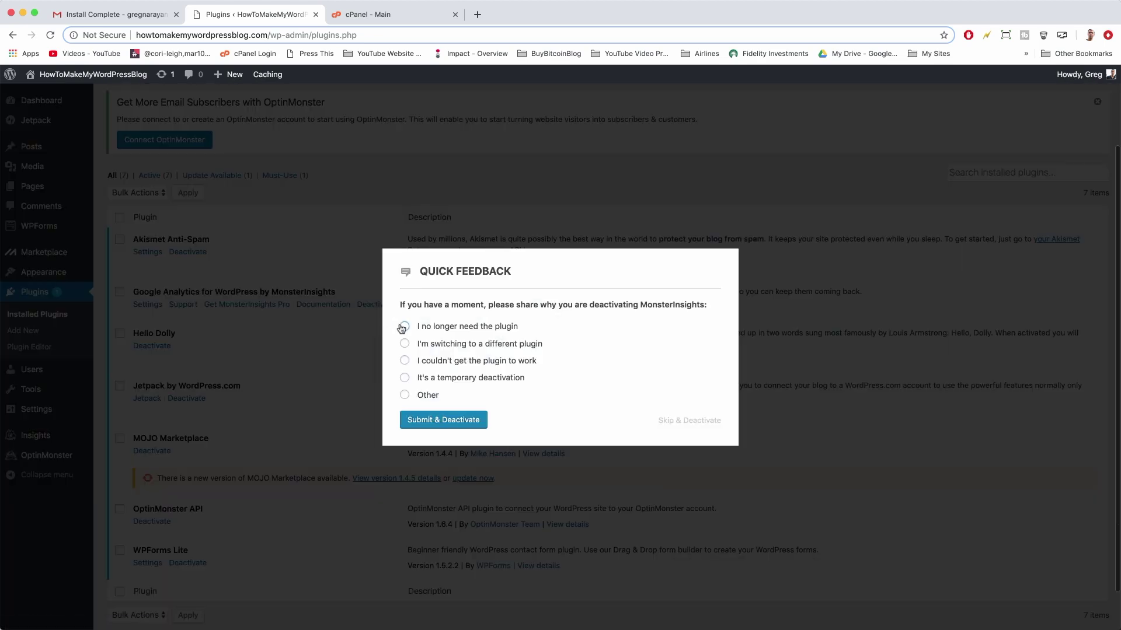
click(445, 425)
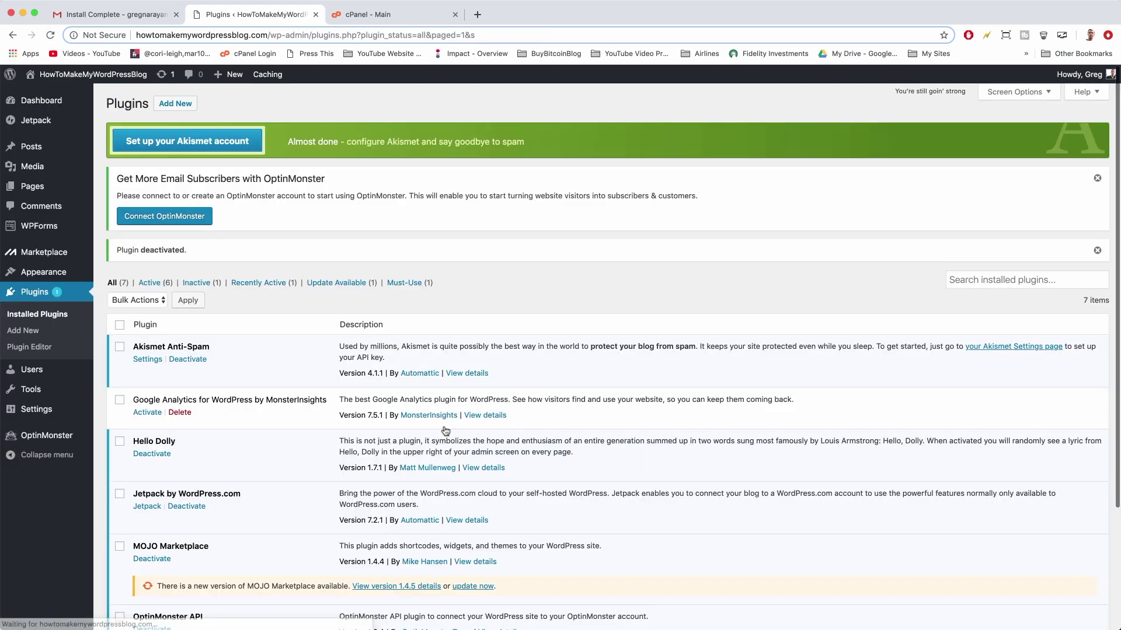
Delete the deactivated MonsterInsights plugin and confirm the removal
scroll(275, 425, down, 2)
scroll(274, 425, down, 2)
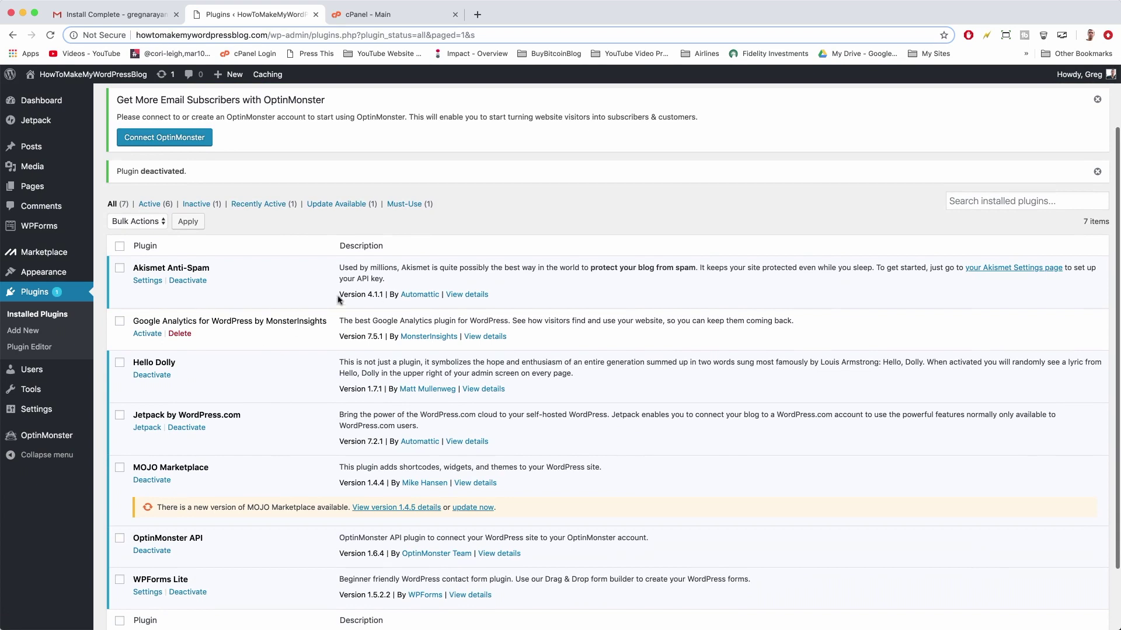
scroll(339, 299, down, 1)
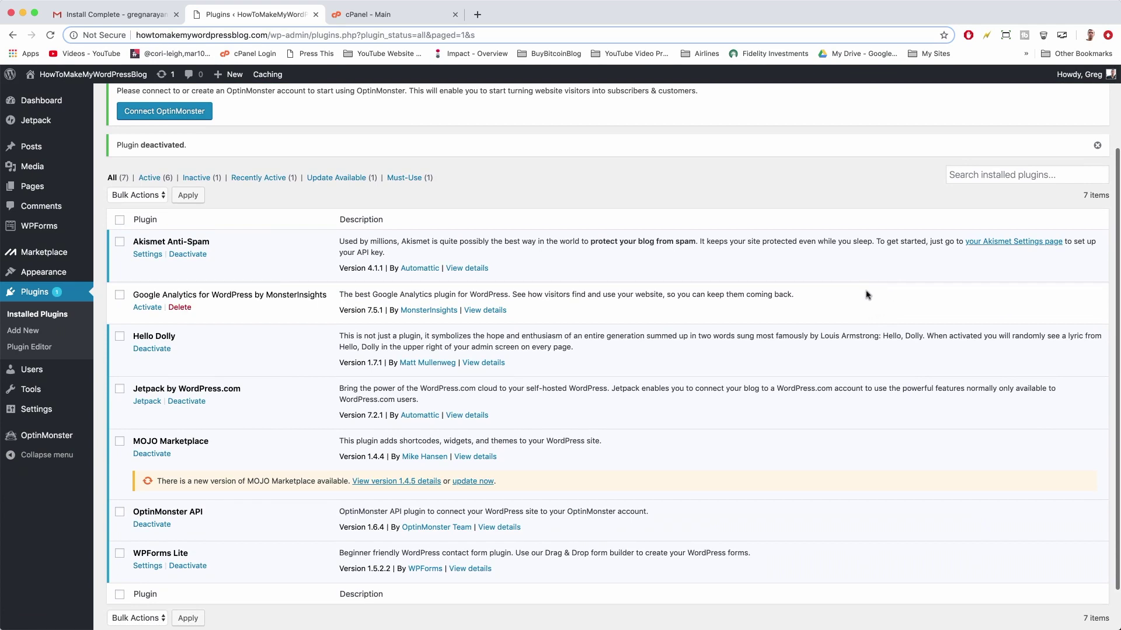
click(180, 308)
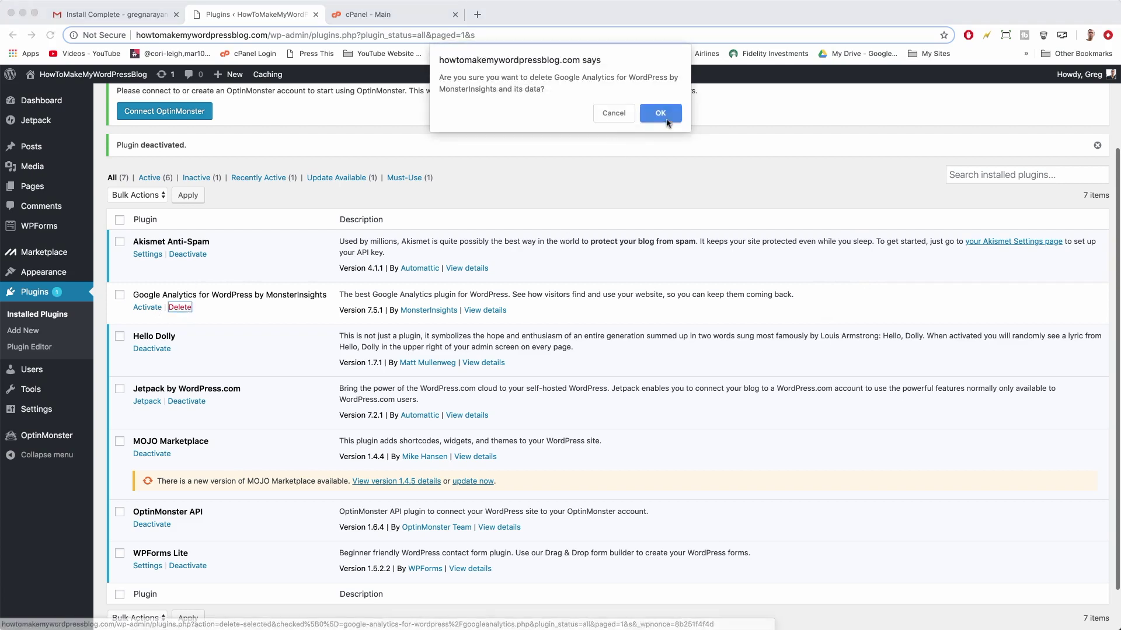
click(663, 118)
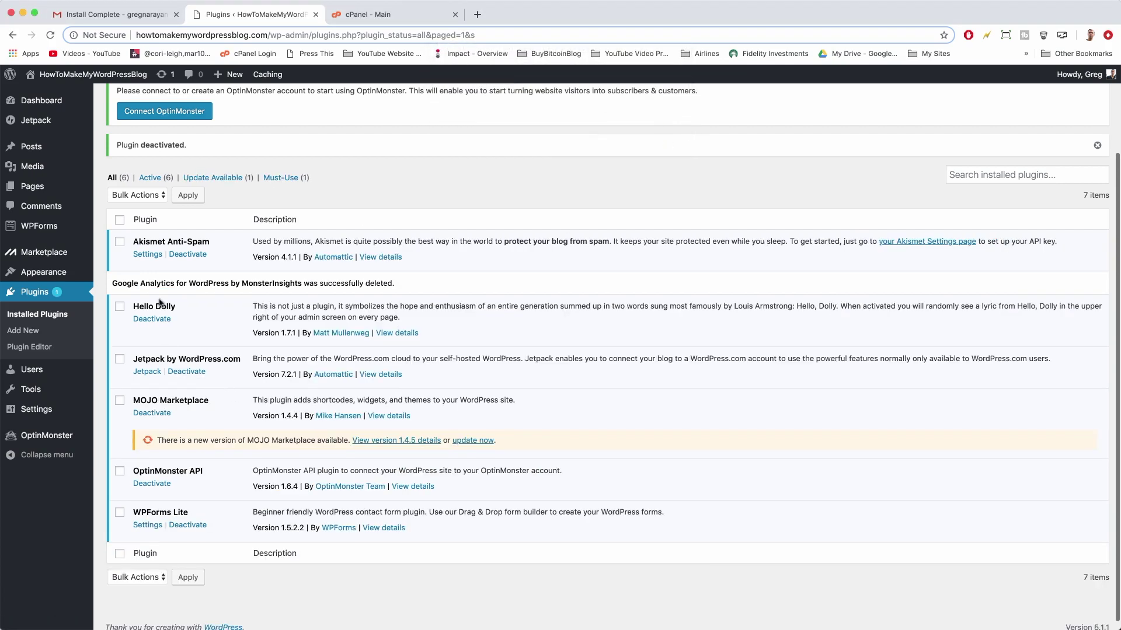
scroll(400, 371, up, 3)
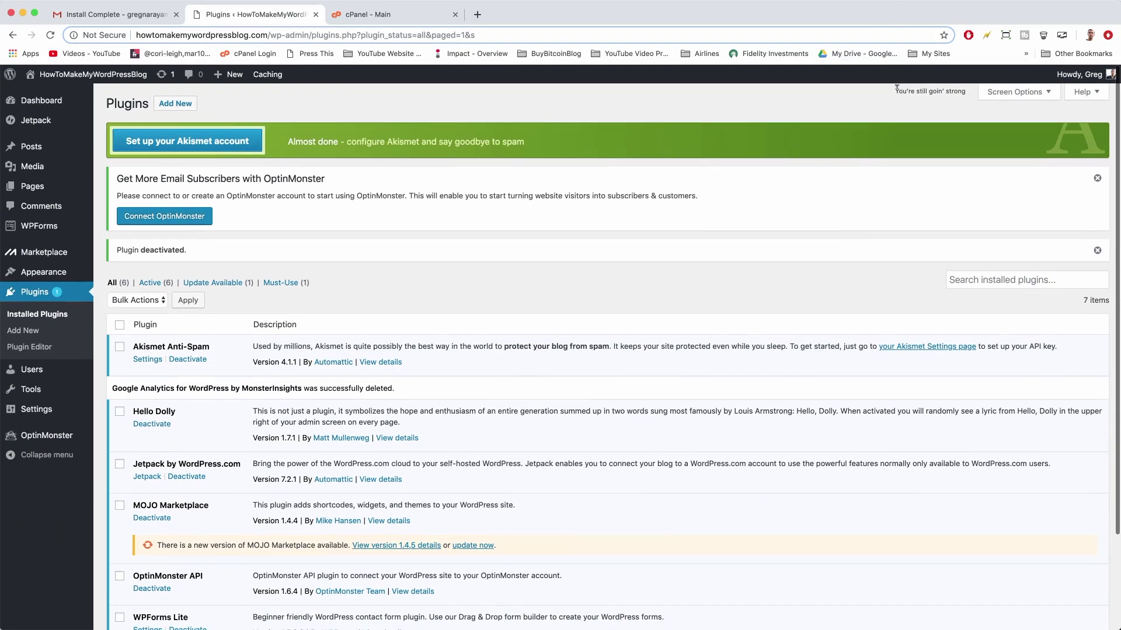
triple_click(960, 88)
click(690, 107)
scroll(448, 252, down, 4)
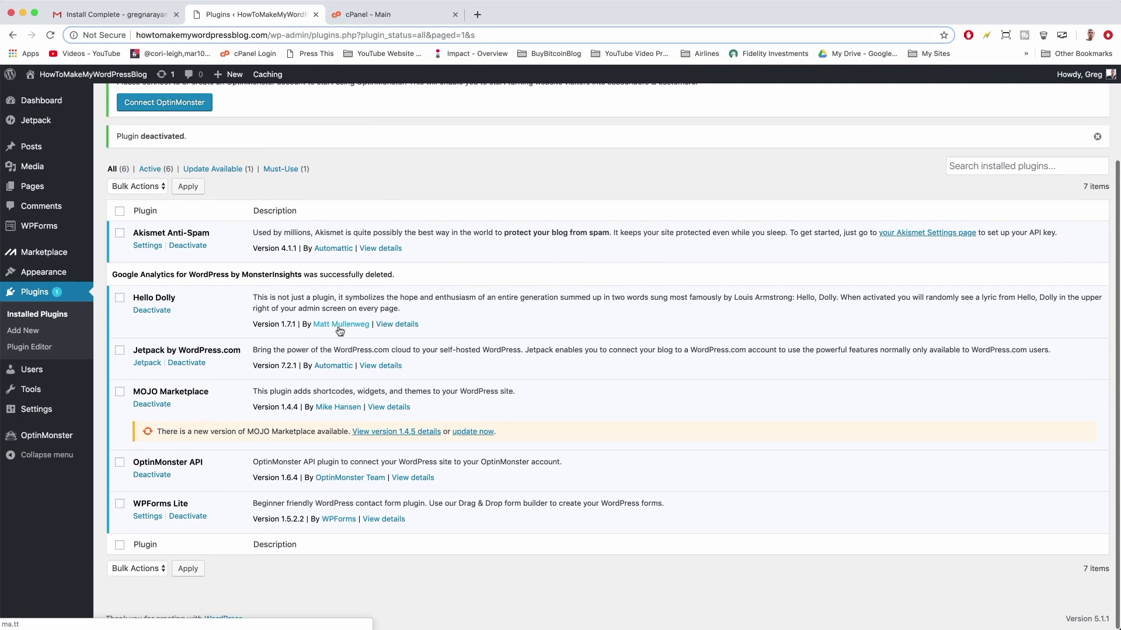
Deactivate and delete the Hello Dolly, Jetpack and MOJO Marketplace plugins
click(142, 309)
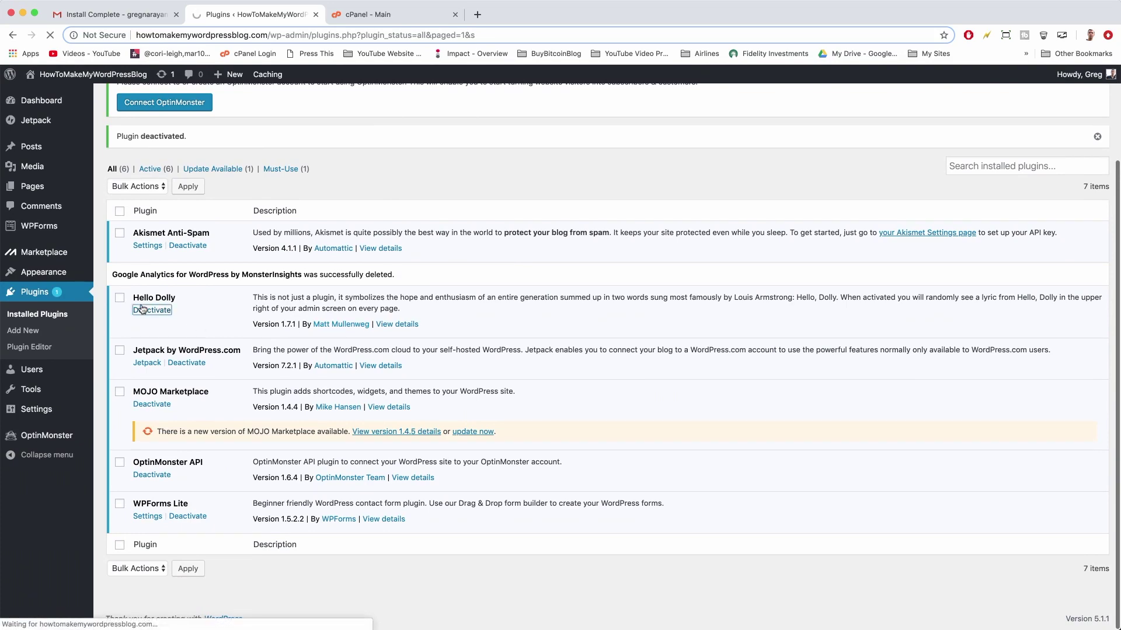
scroll(463, 390, down, 2)
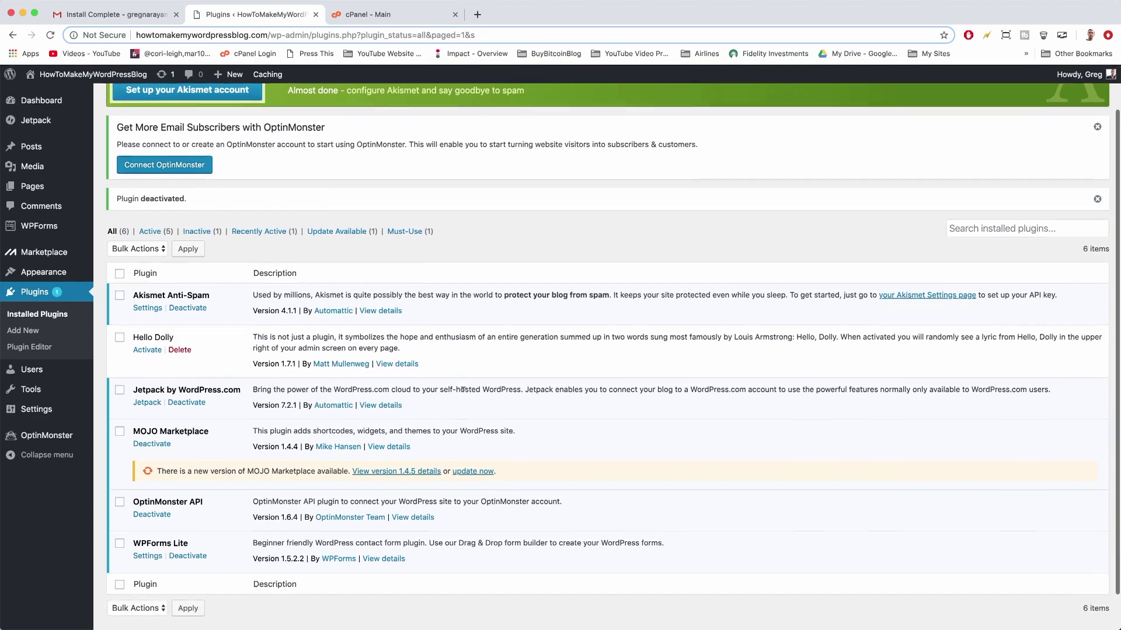
click(184, 332)
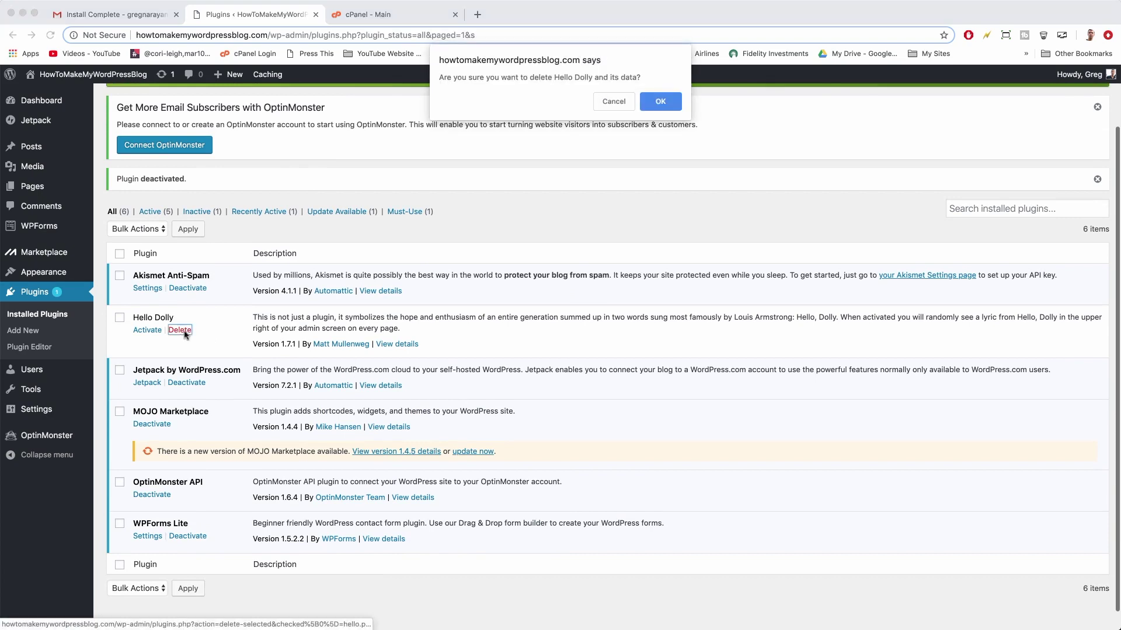
key(Return)
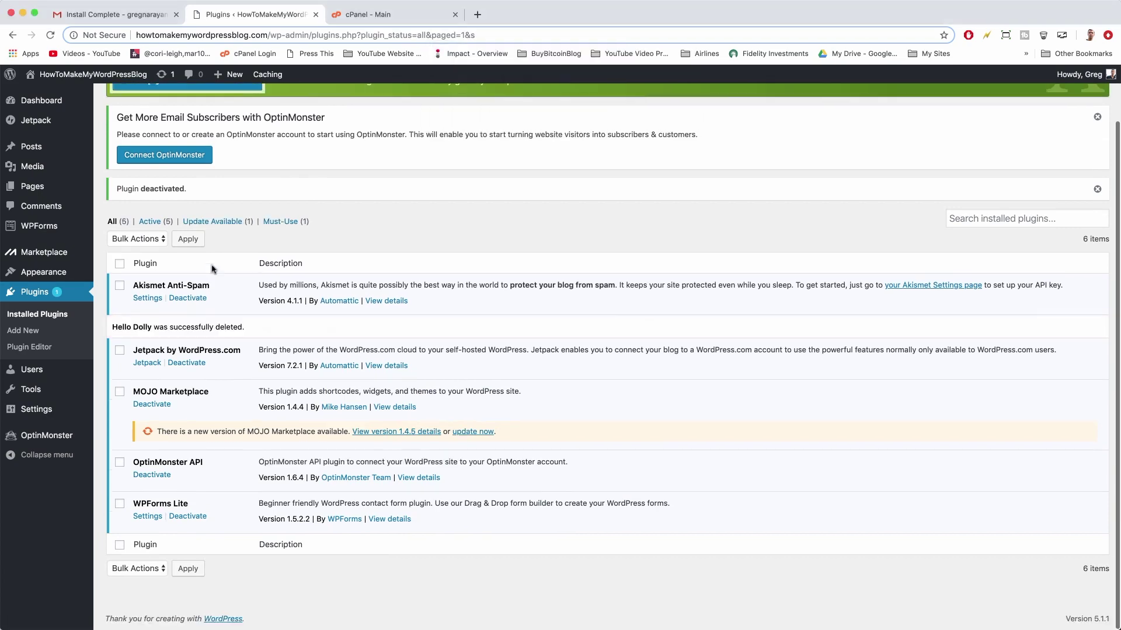
click(188, 364)
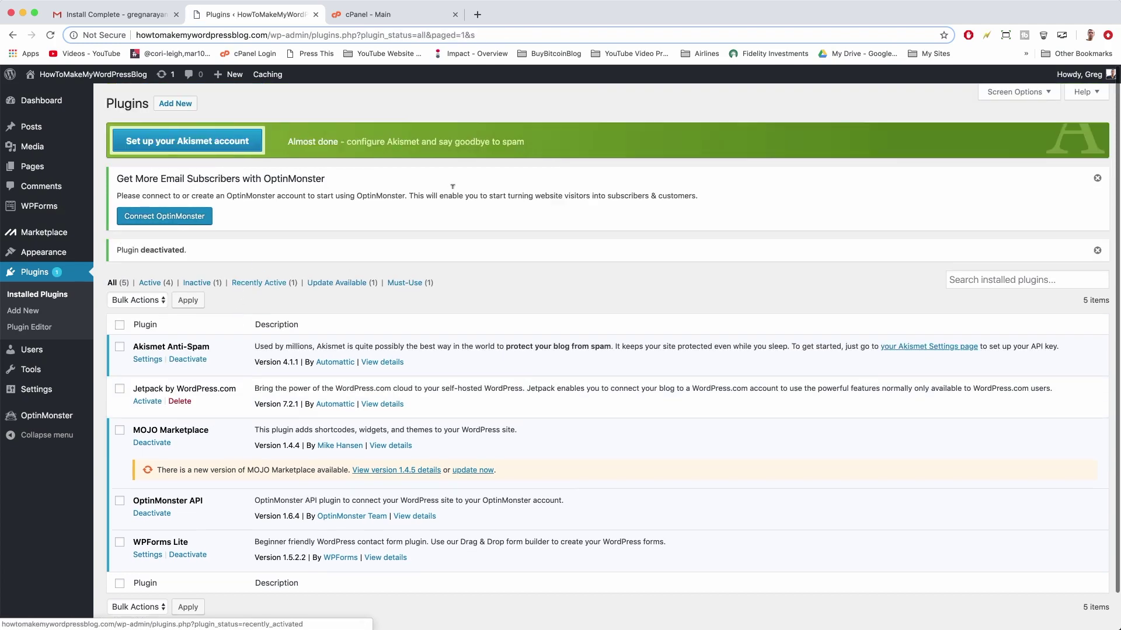
click(186, 402)
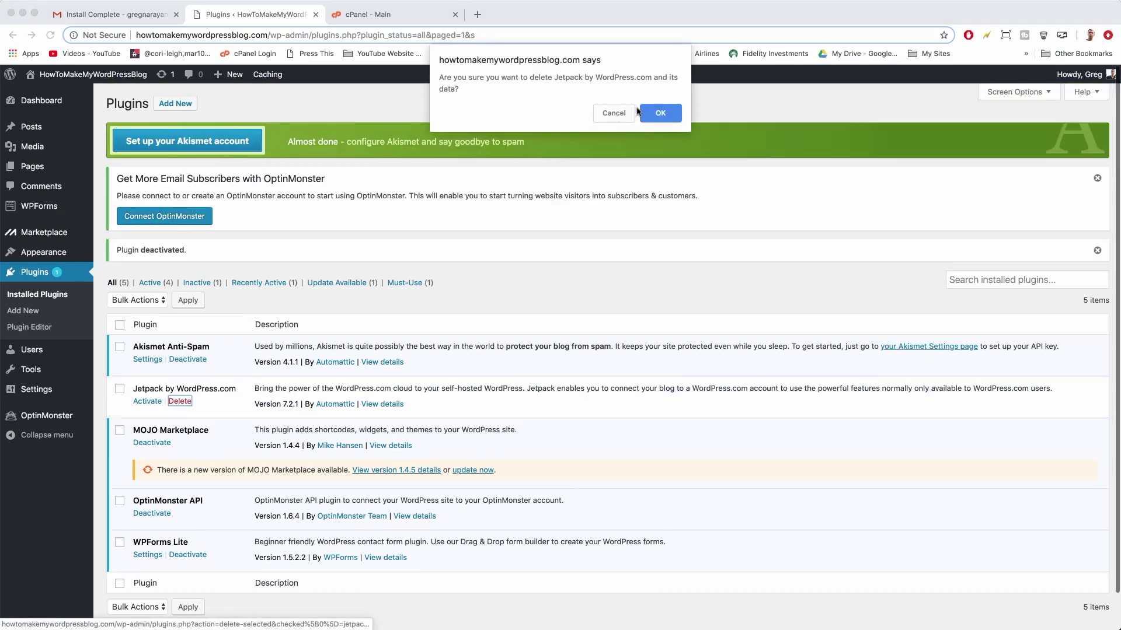
click(666, 114)
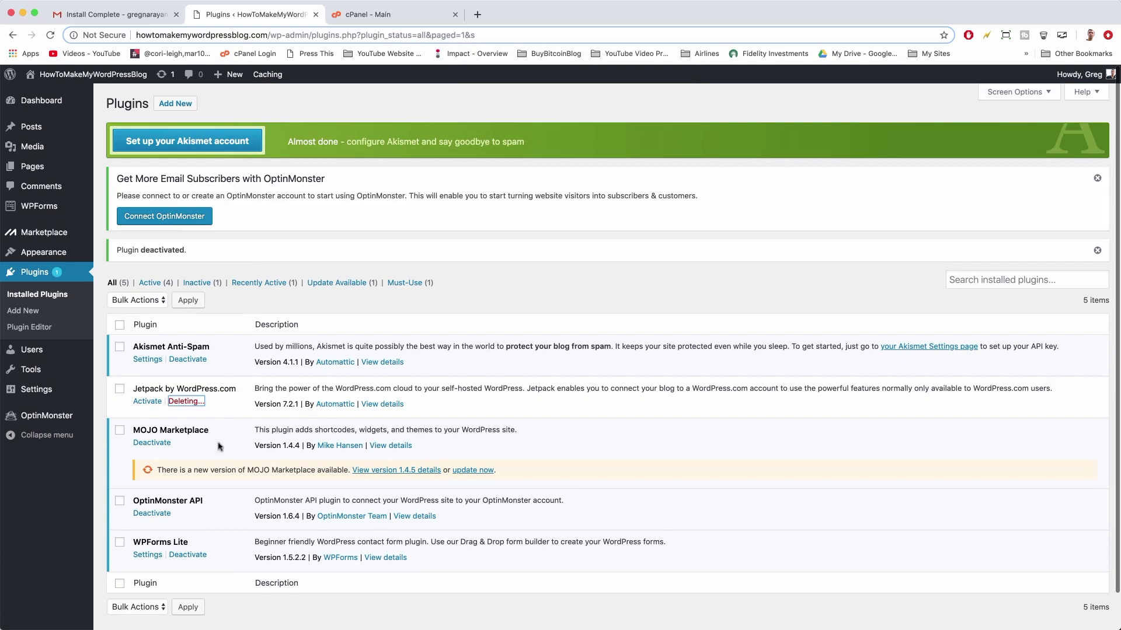
click(161, 426)
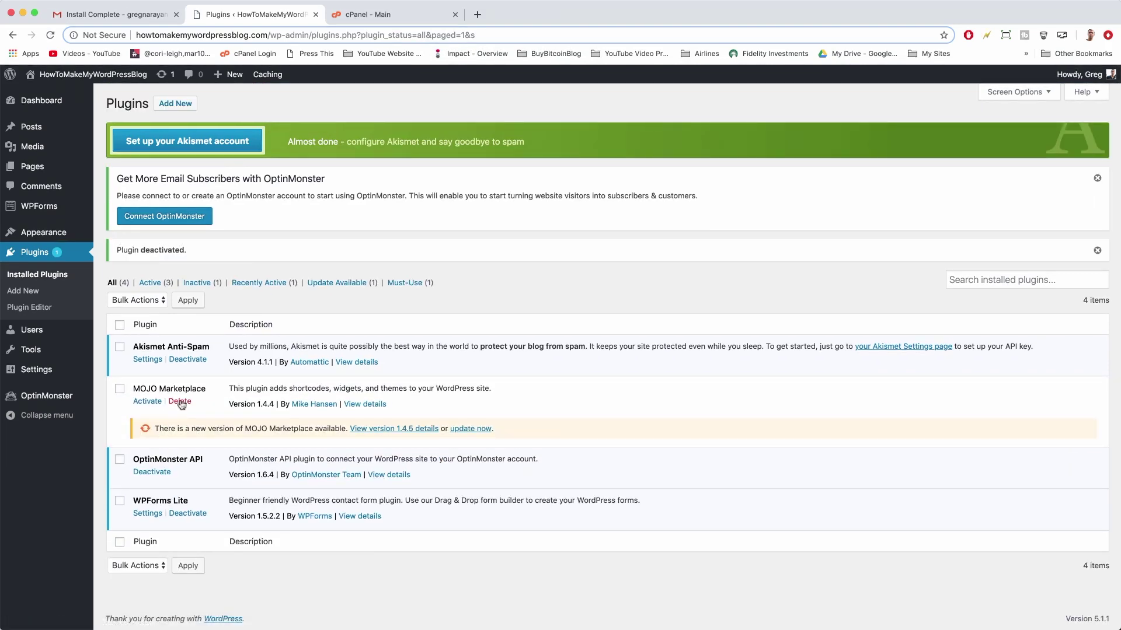
click(179, 402)
click(661, 114)
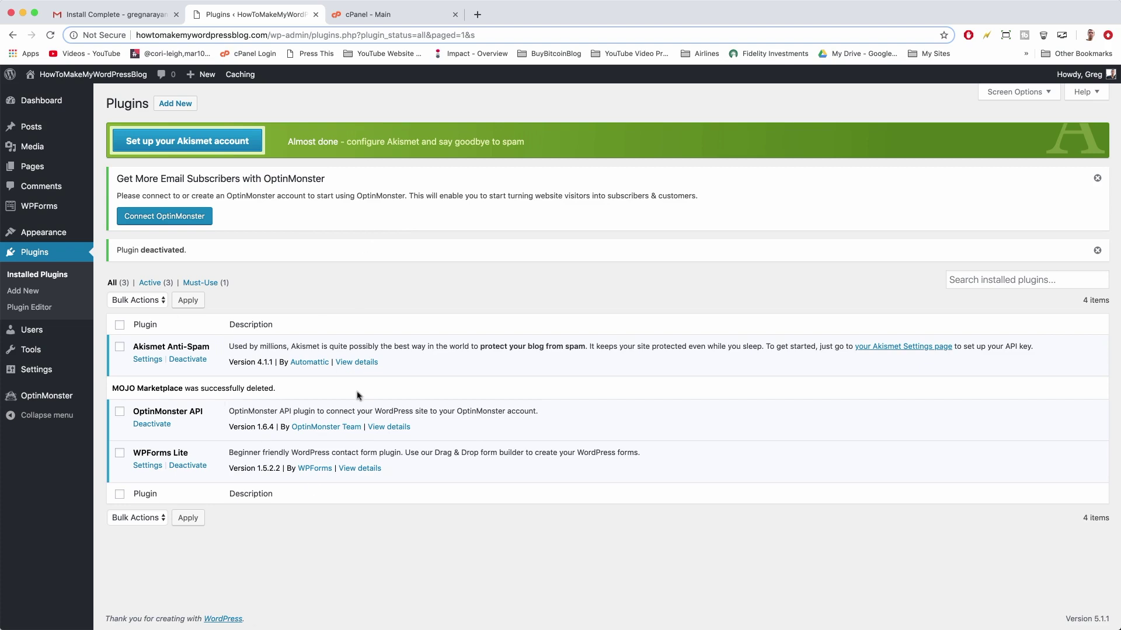
Remove OptinMonster API and WPForms Lite, then view the live home page
click(144, 425)
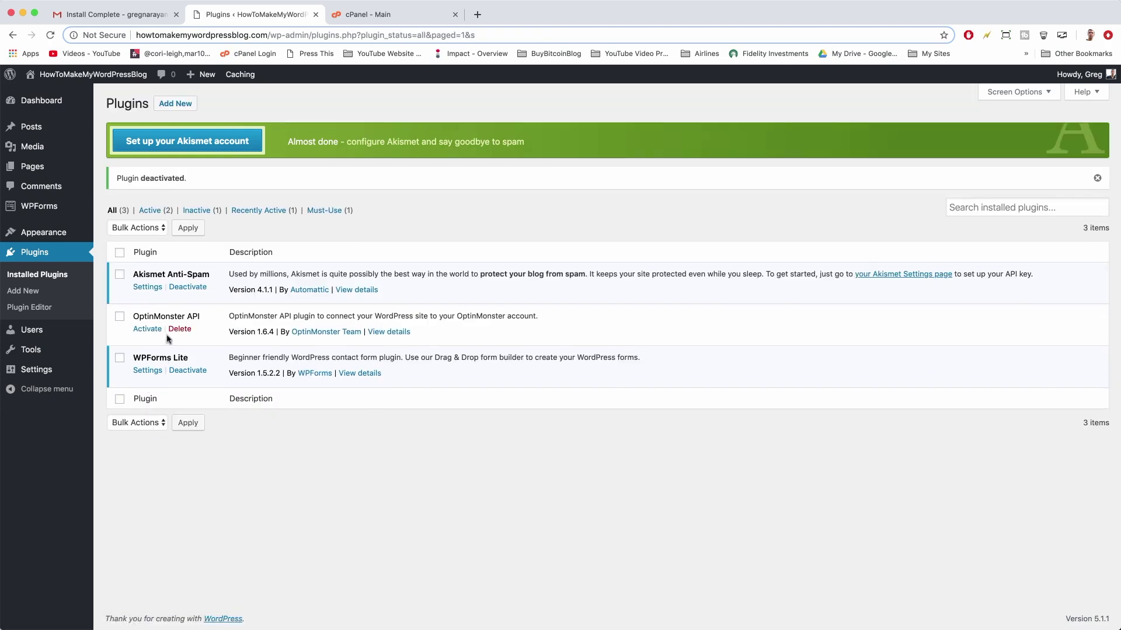
click(178, 330)
click(660, 113)
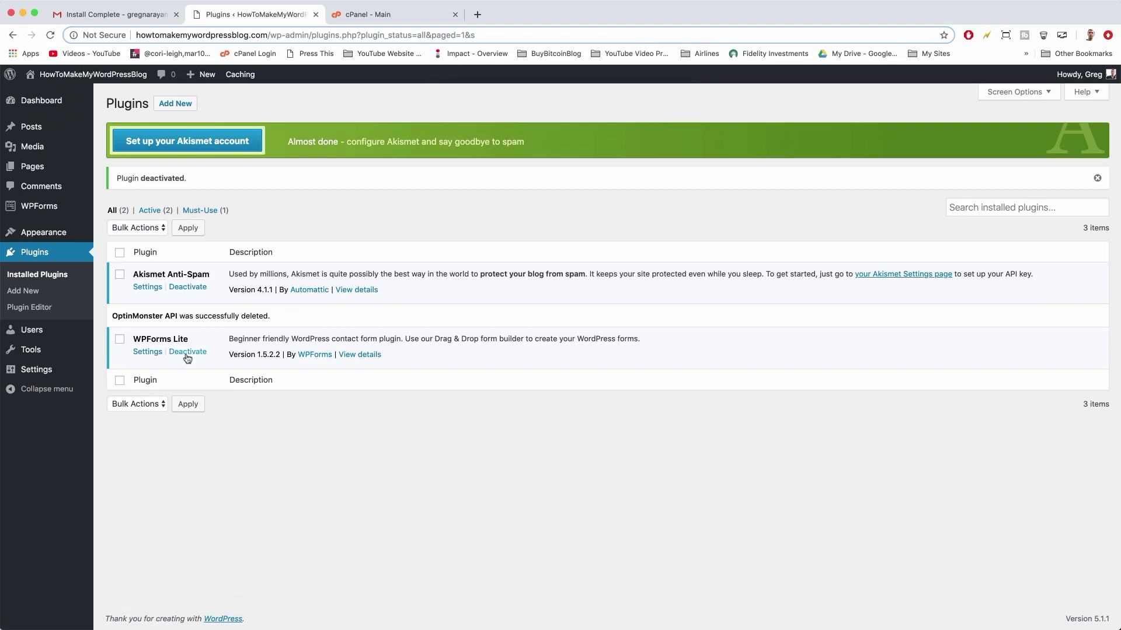
click(181, 353)
click(404, 327)
click(439, 421)
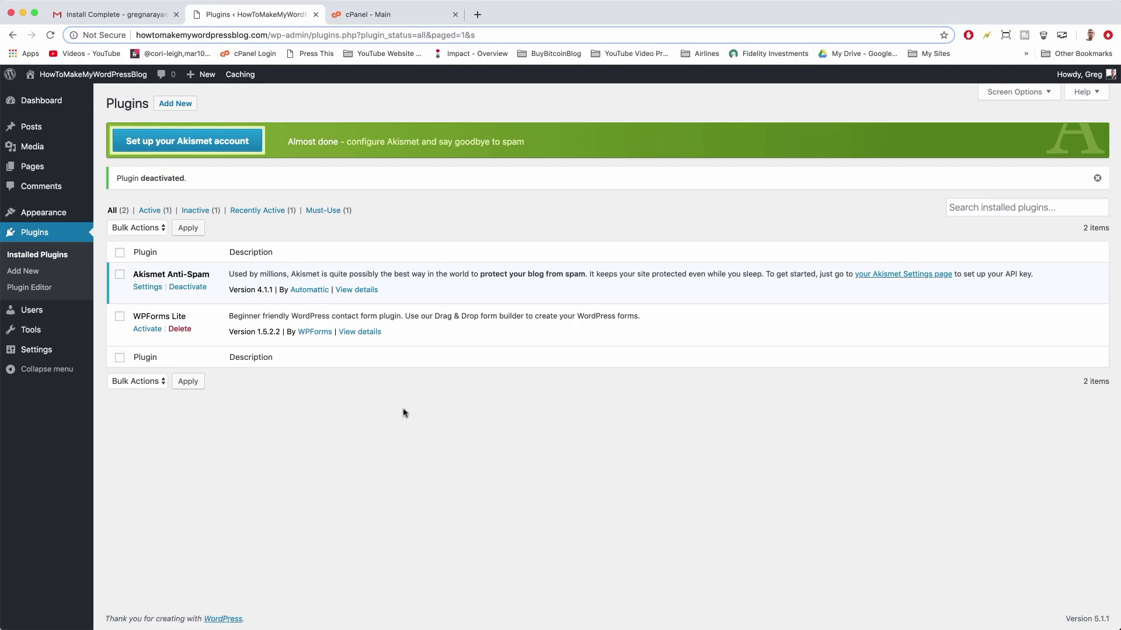
click(179, 330)
click(661, 100)
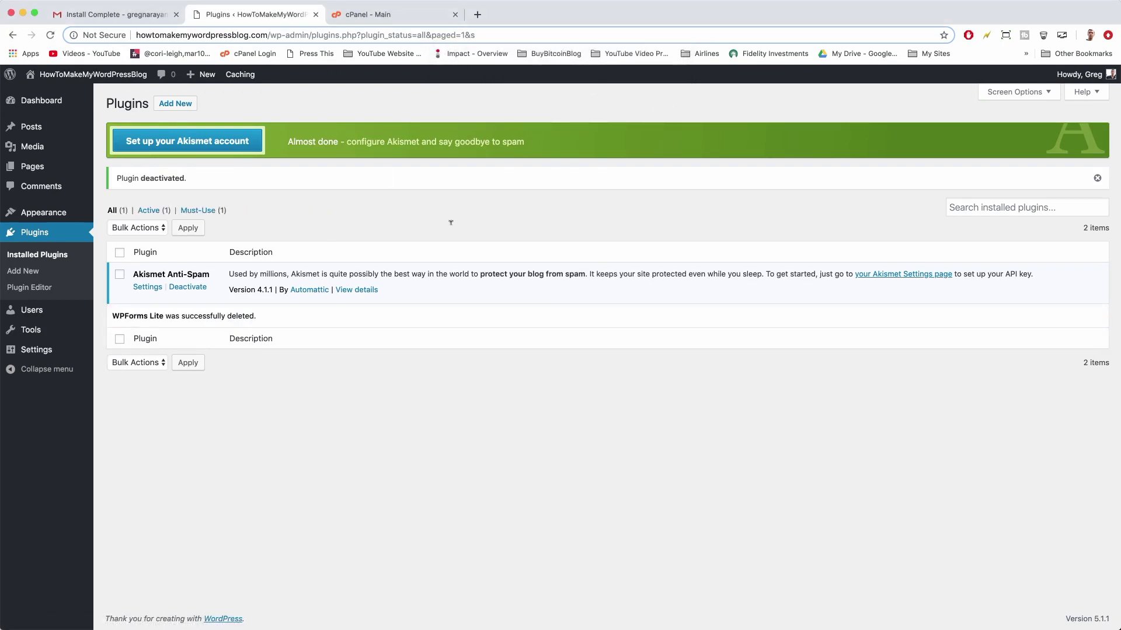
click(113, 74)
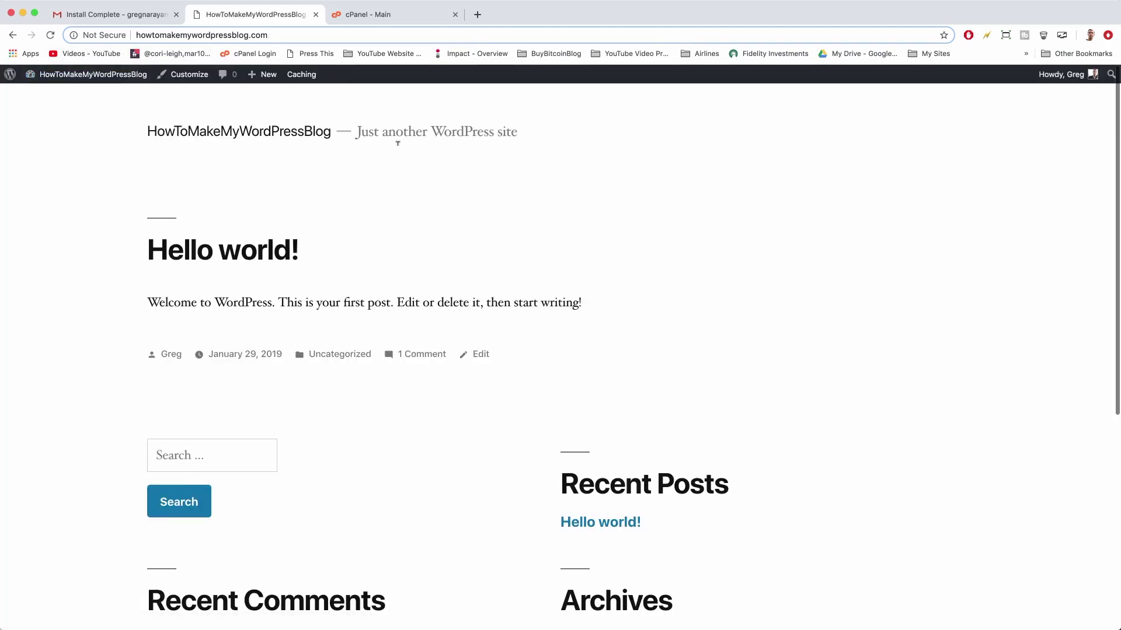
Generate a new weak password for the administrator profile, confirm the weak password and update the profile
click(70, 76)
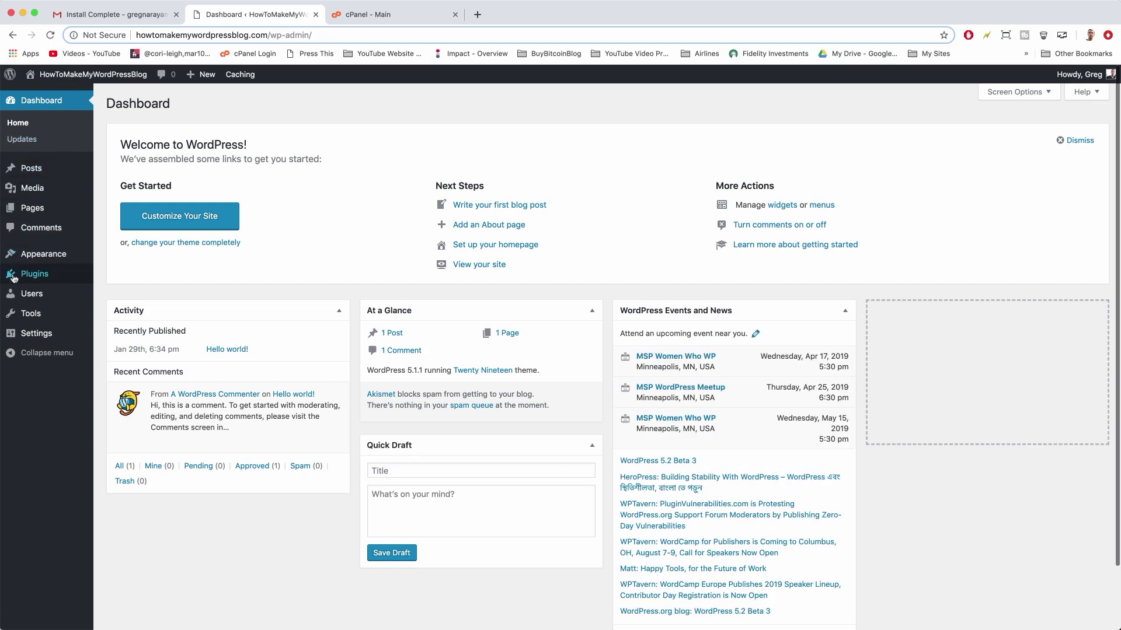
click(31, 293)
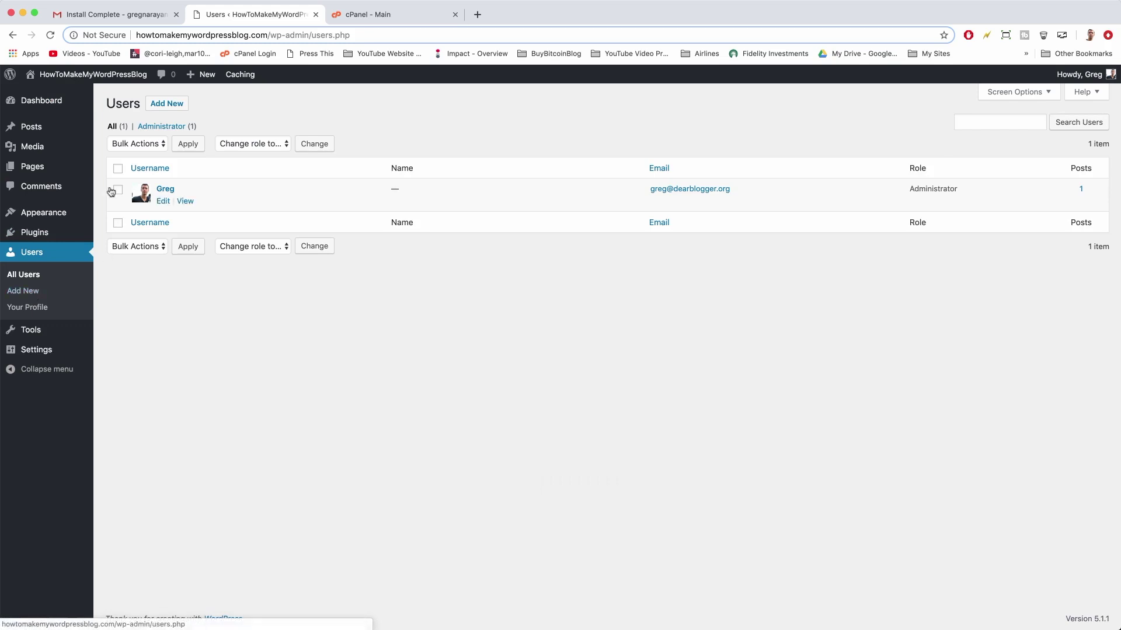
click(165, 191)
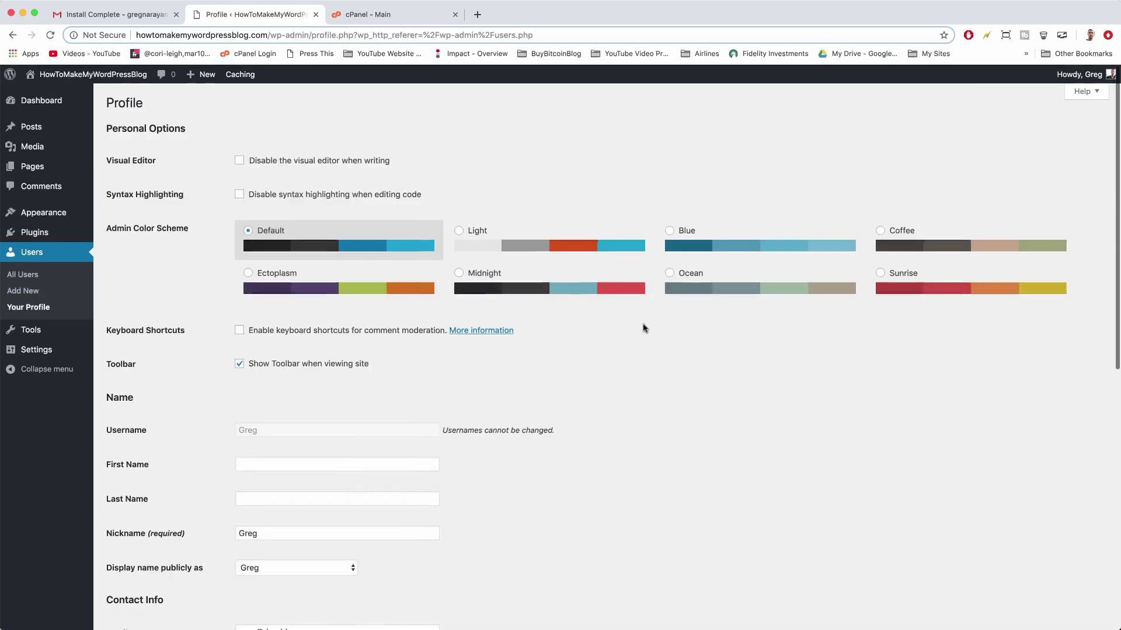
scroll(643, 326, down, 8)
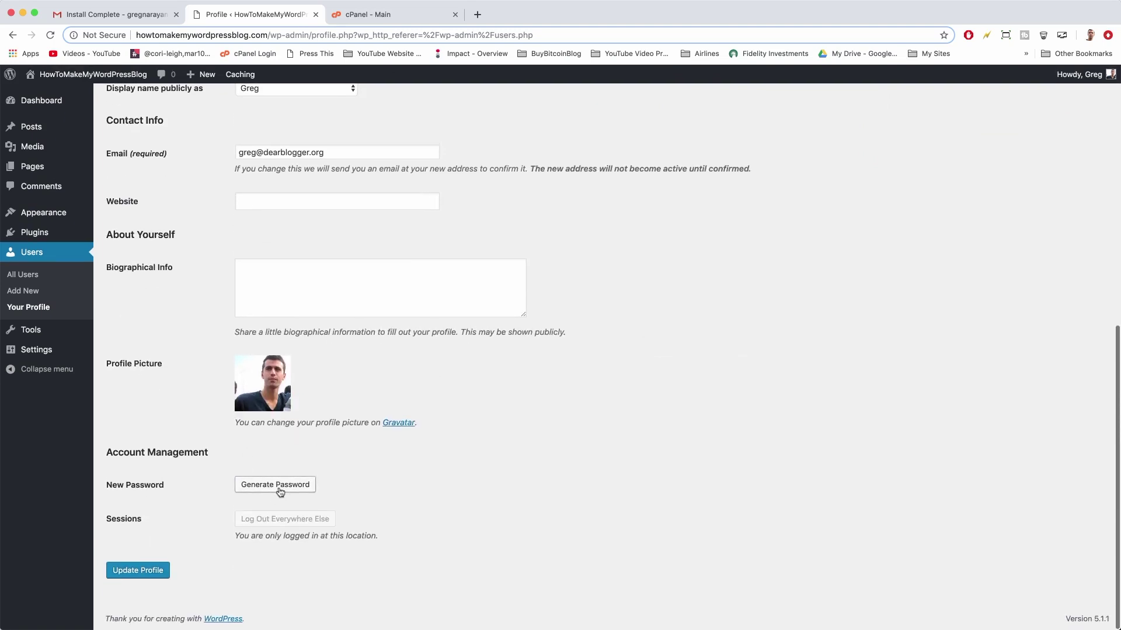
click(275, 485)
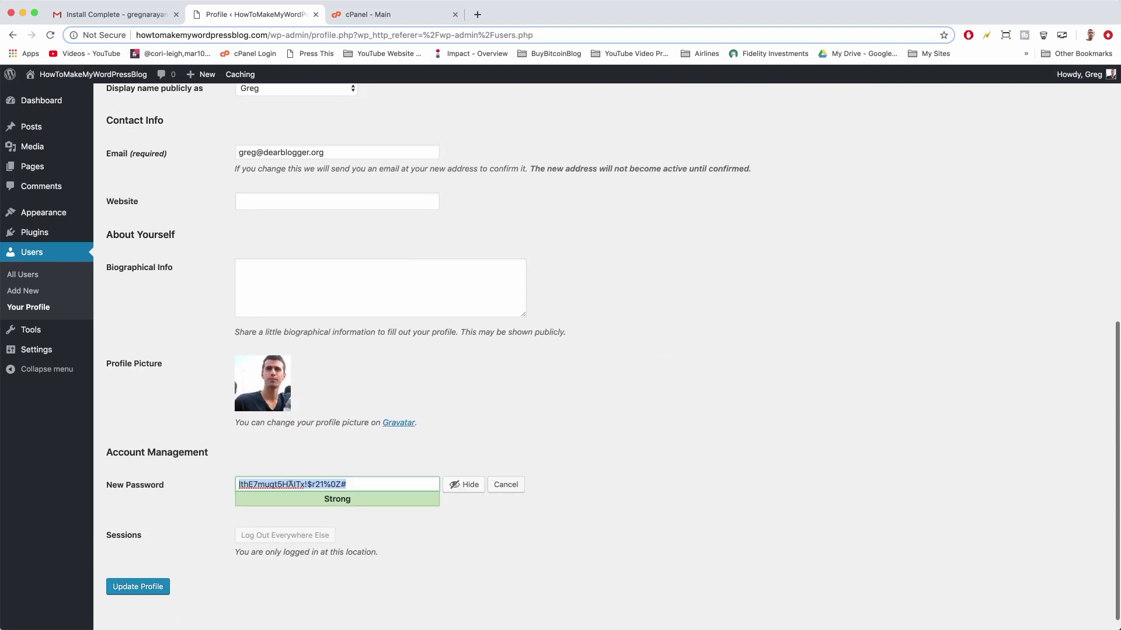
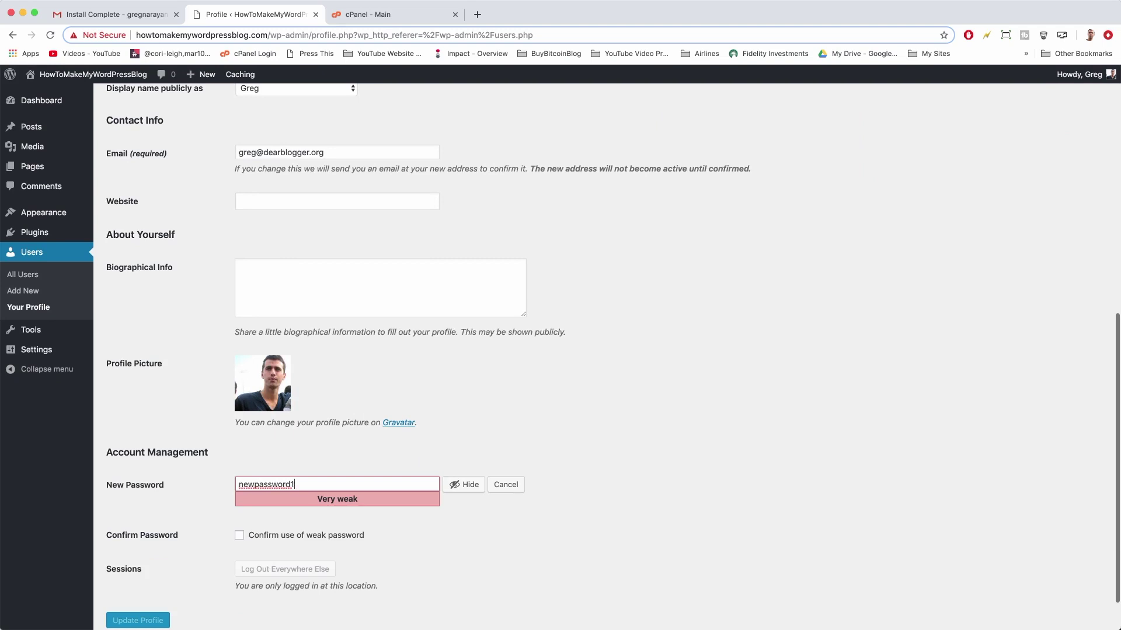
click(240, 535)
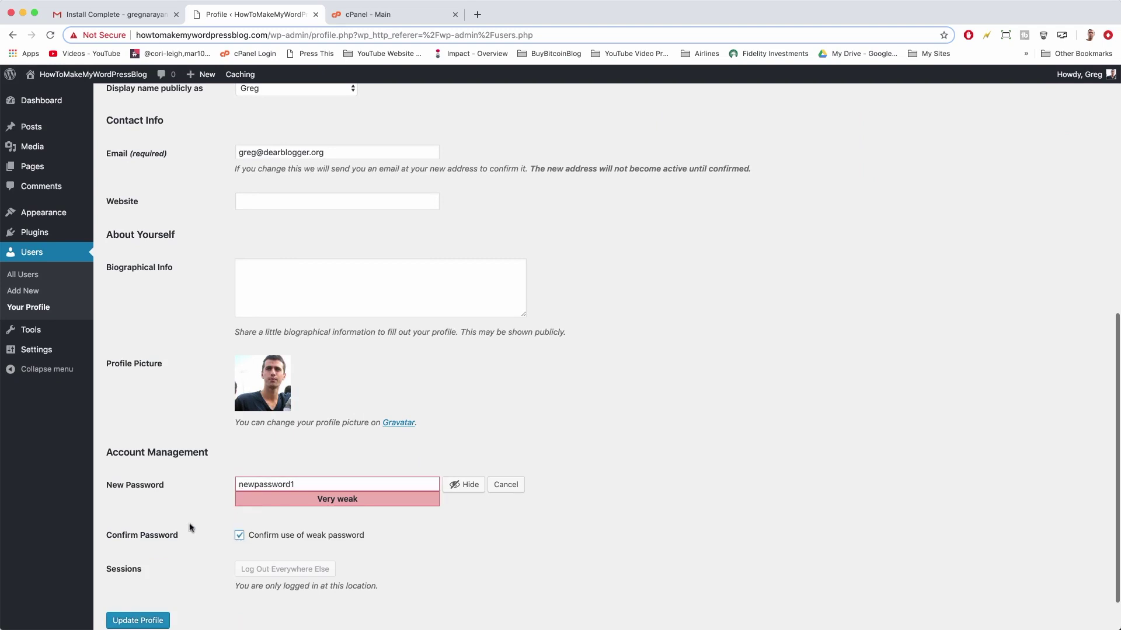
scroll(156, 525, down, 2)
click(147, 573)
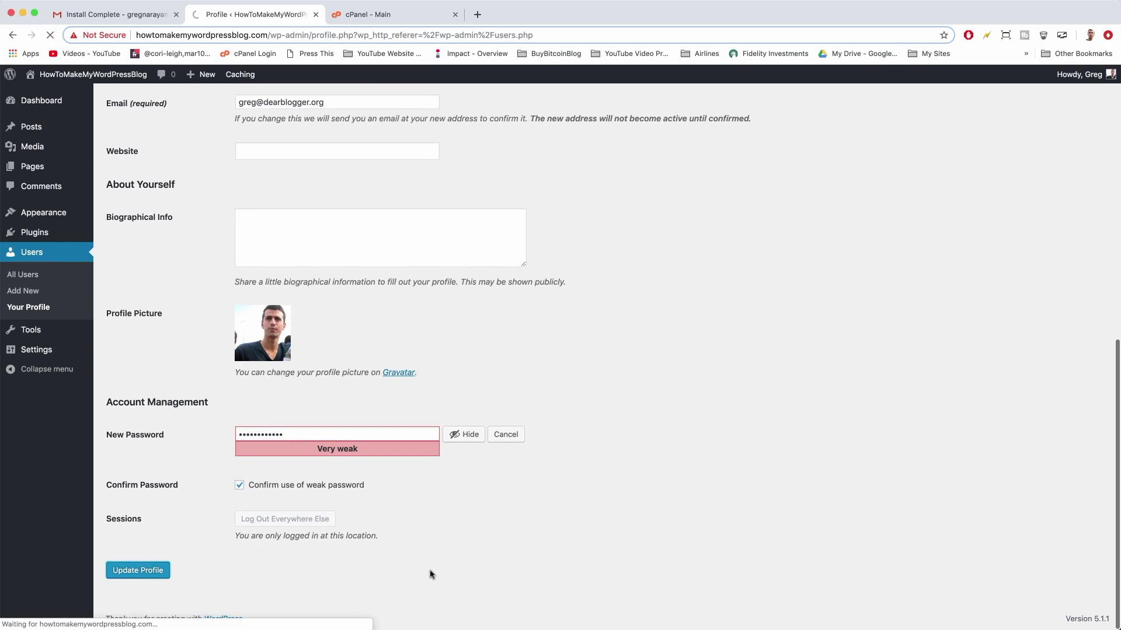
Try the Blue, Ocean and Ectoplasm admin colour schemes, then restore Default
click(669, 257)
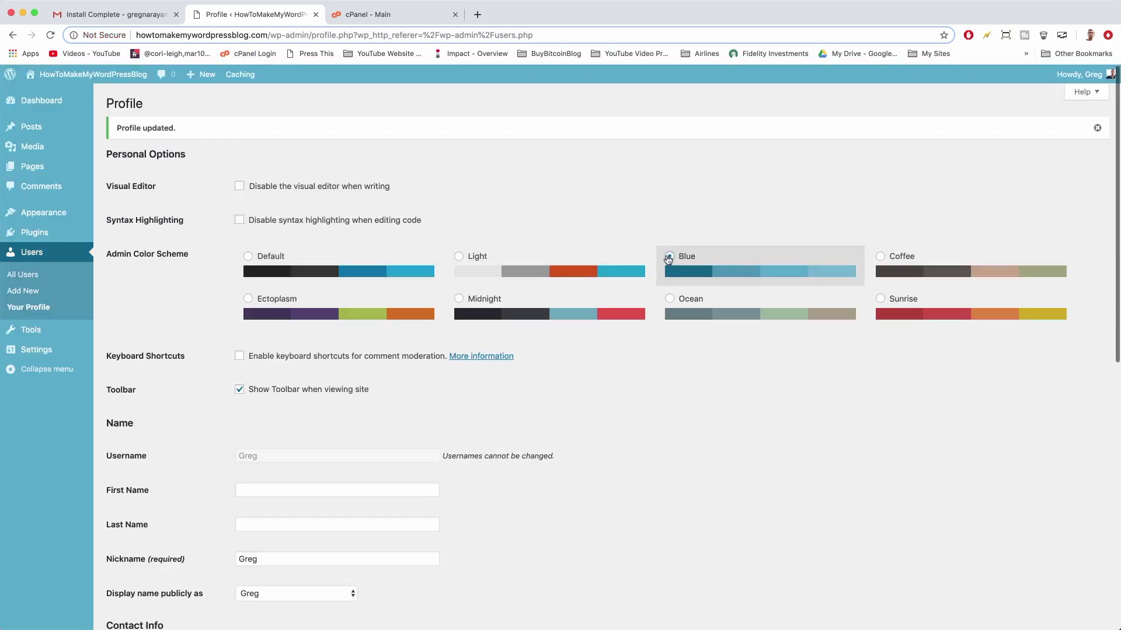
click(670, 298)
click(300, 301)
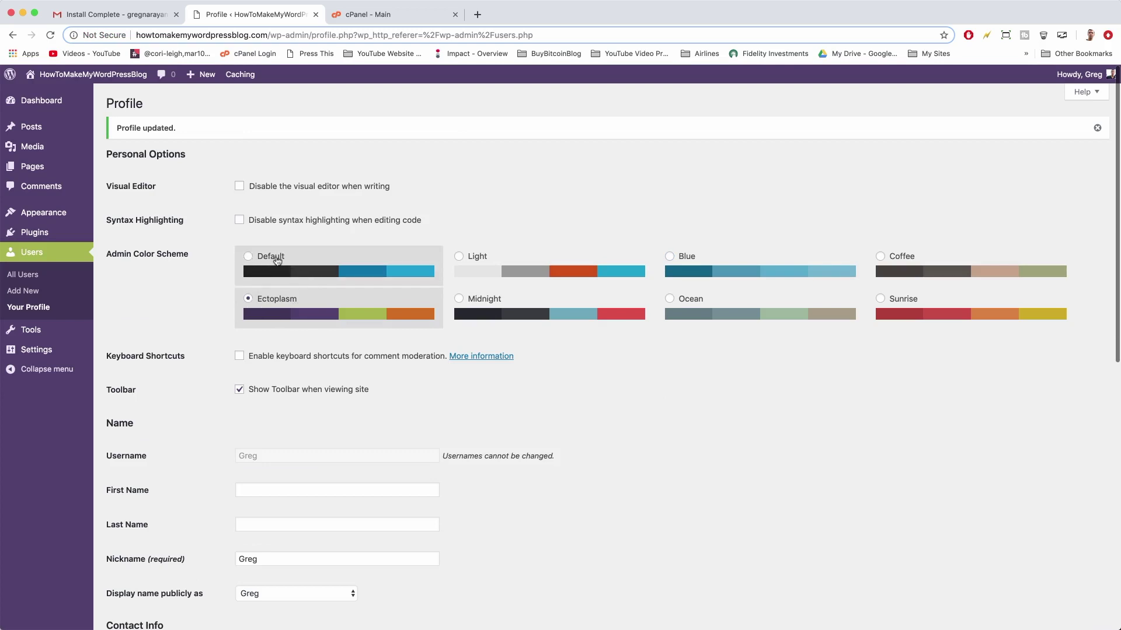
click(277, 260)
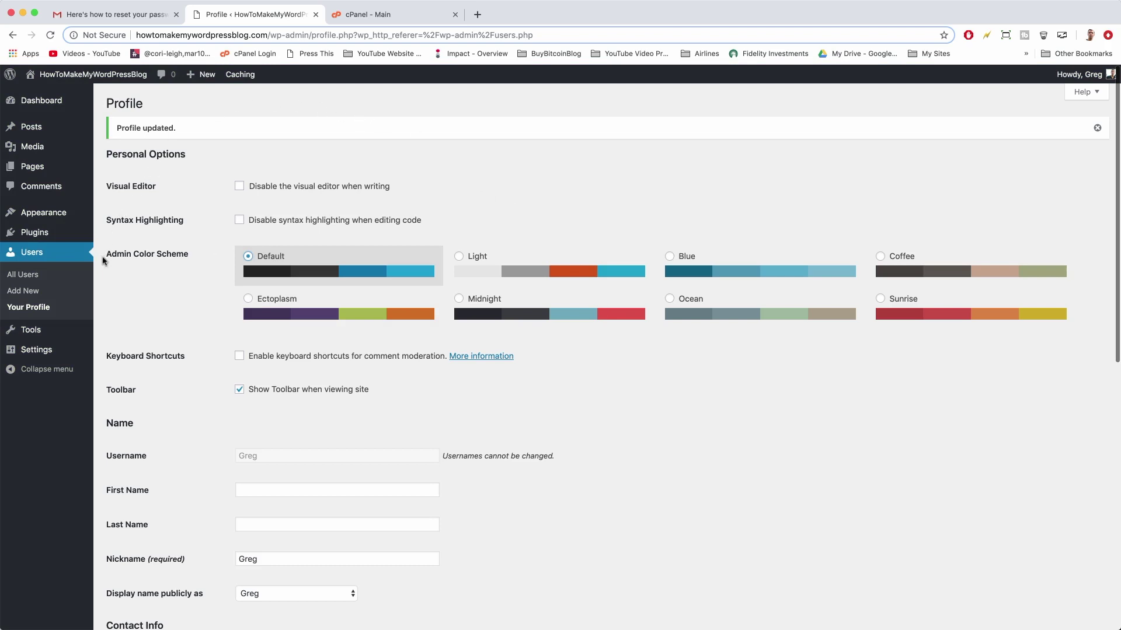
click(22, 294)
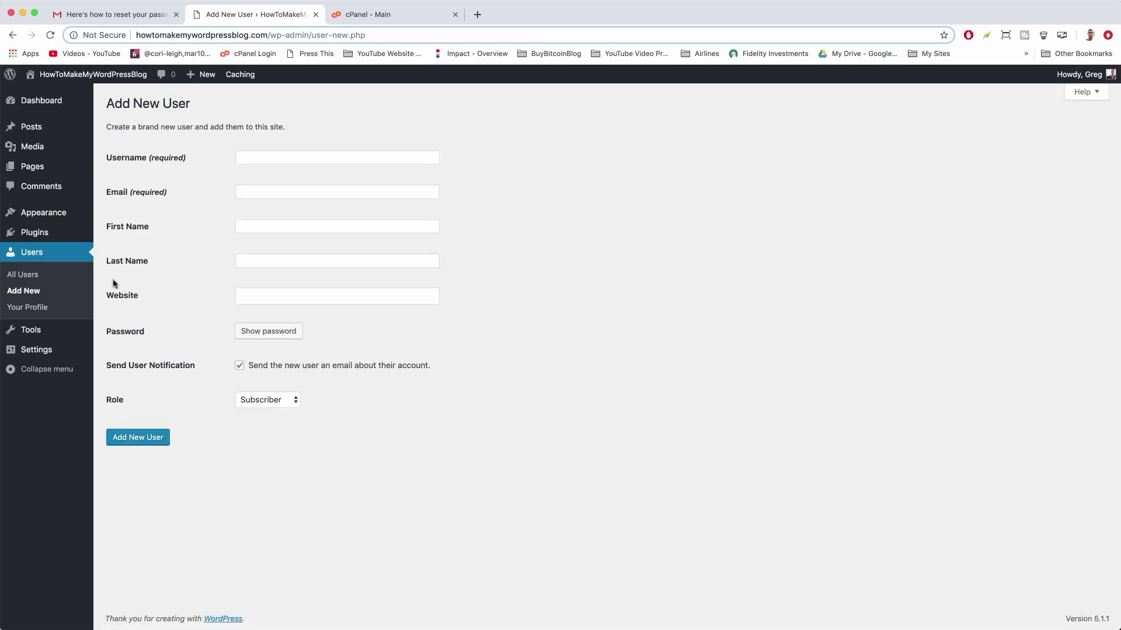
Look over the Add New User roles and the Tools page, then go to General Settings
click(282, 154)
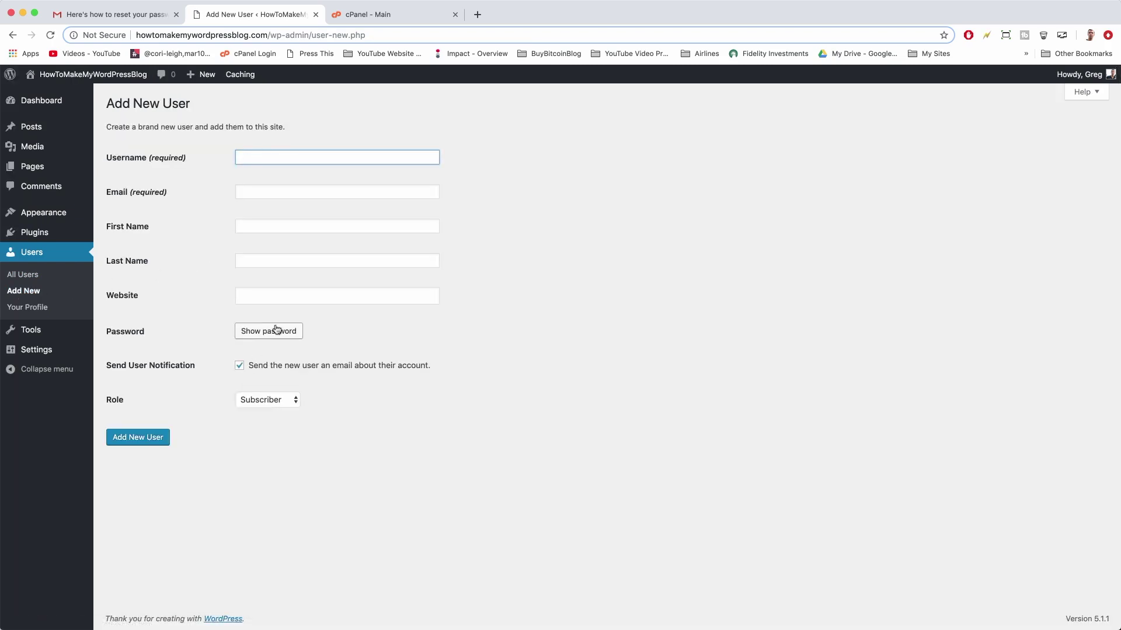
click(280, 401)
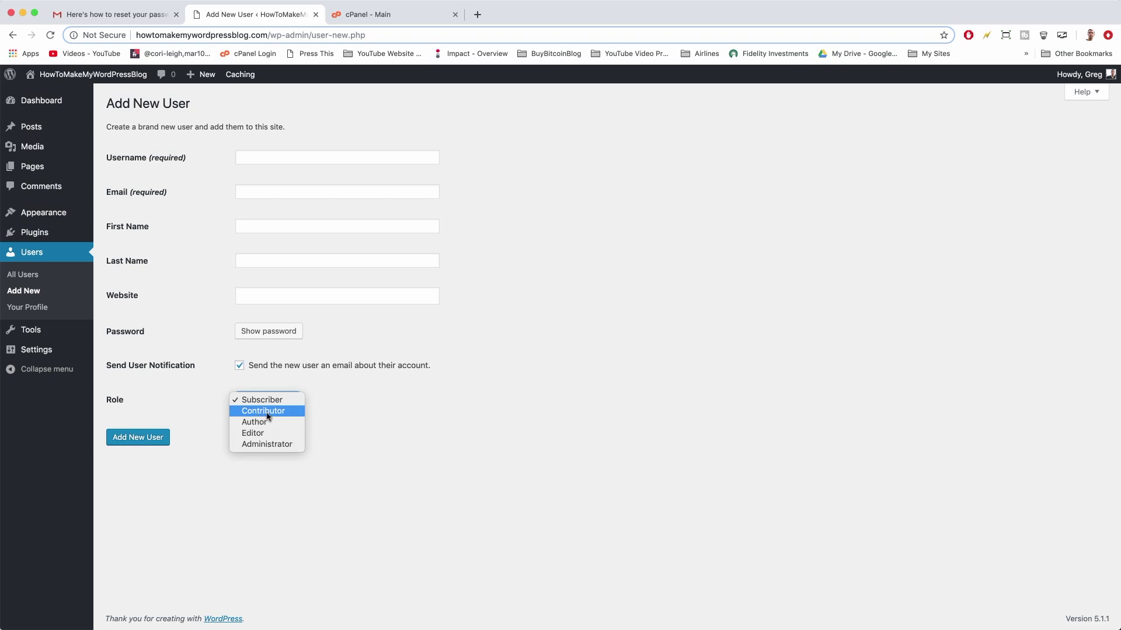
click(524, 439)
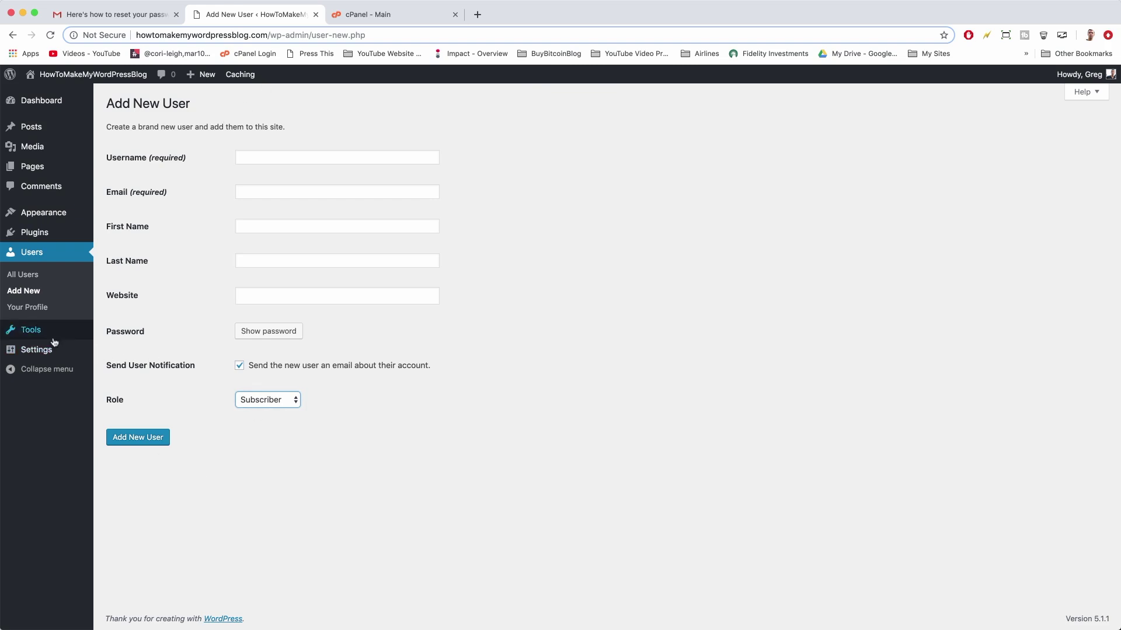
click(35, 338)
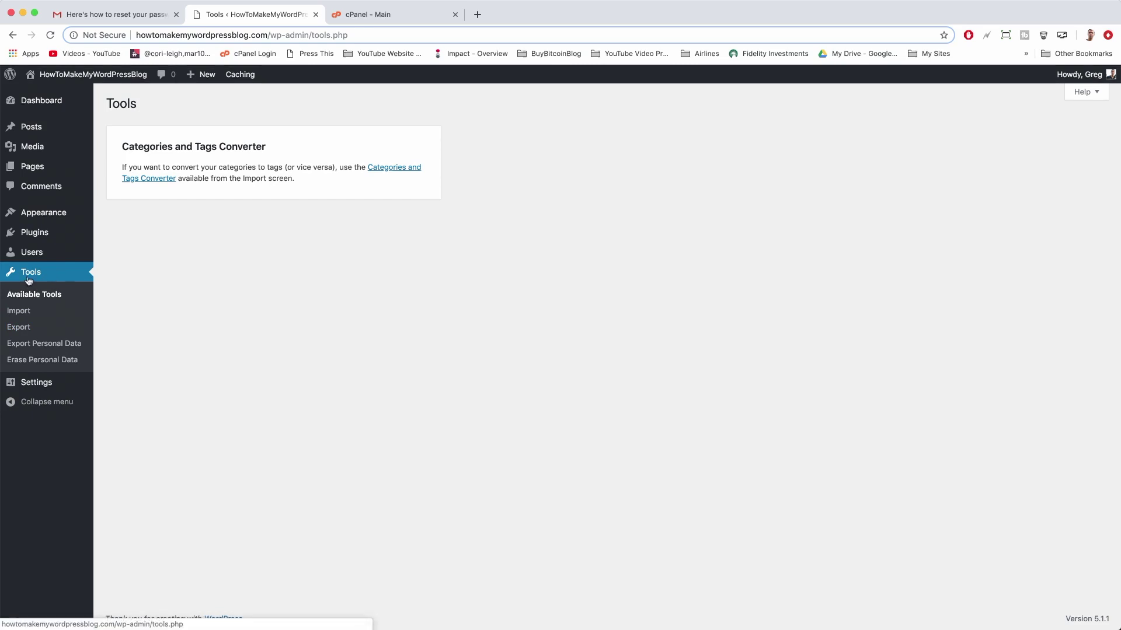
click(45, 387)
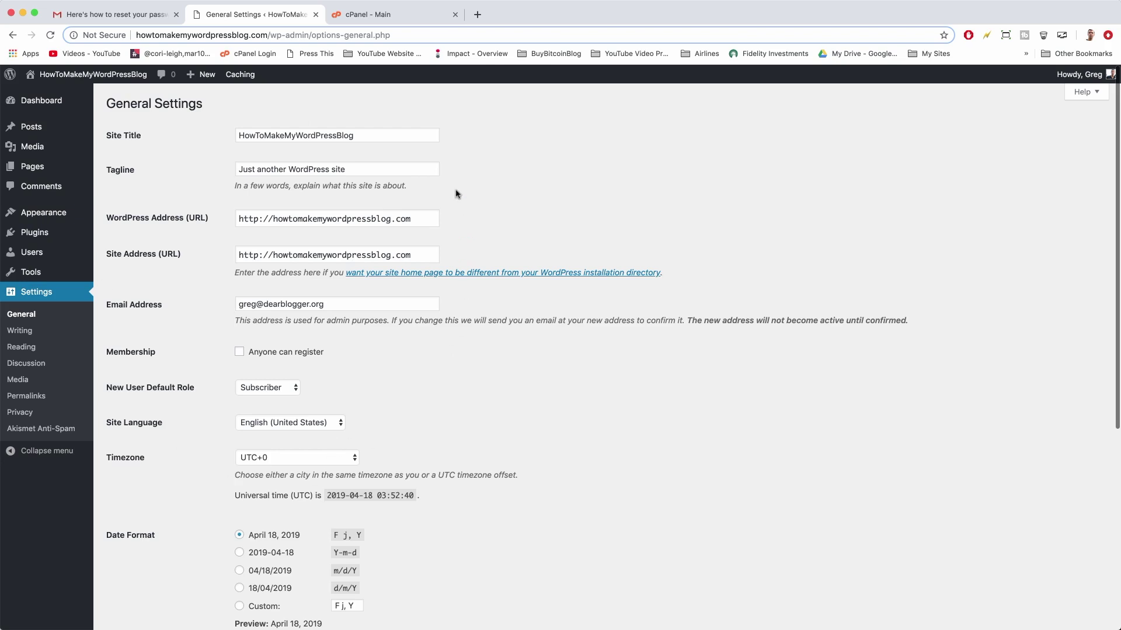
Open the live site in a new tab to view its home page
right_click(122, 76)
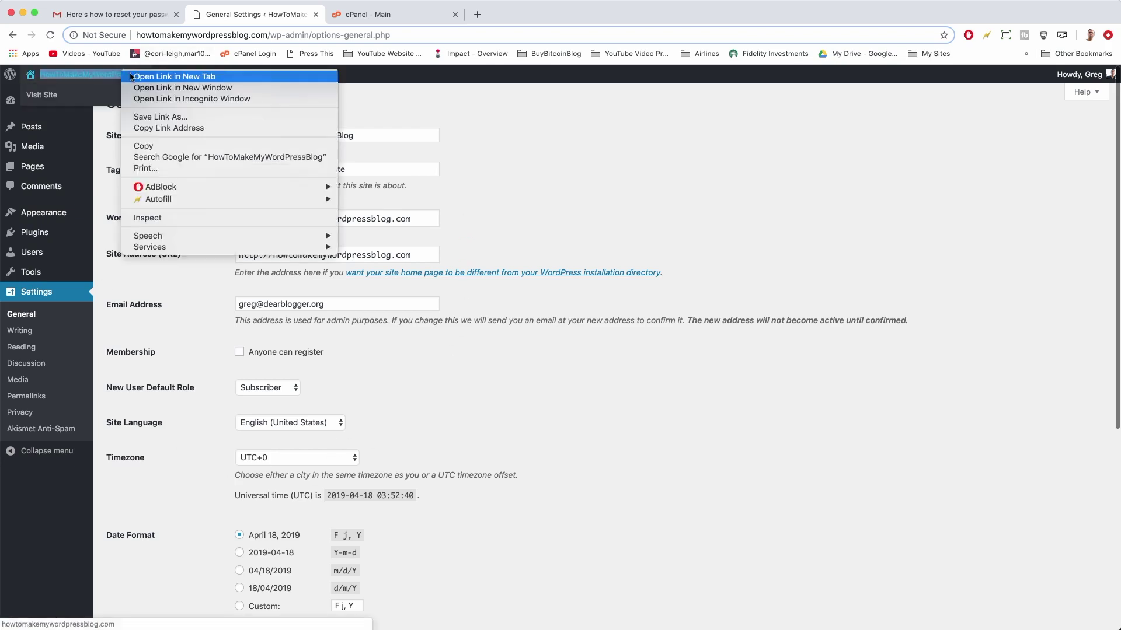
click(155, 78)
click(403, 16)
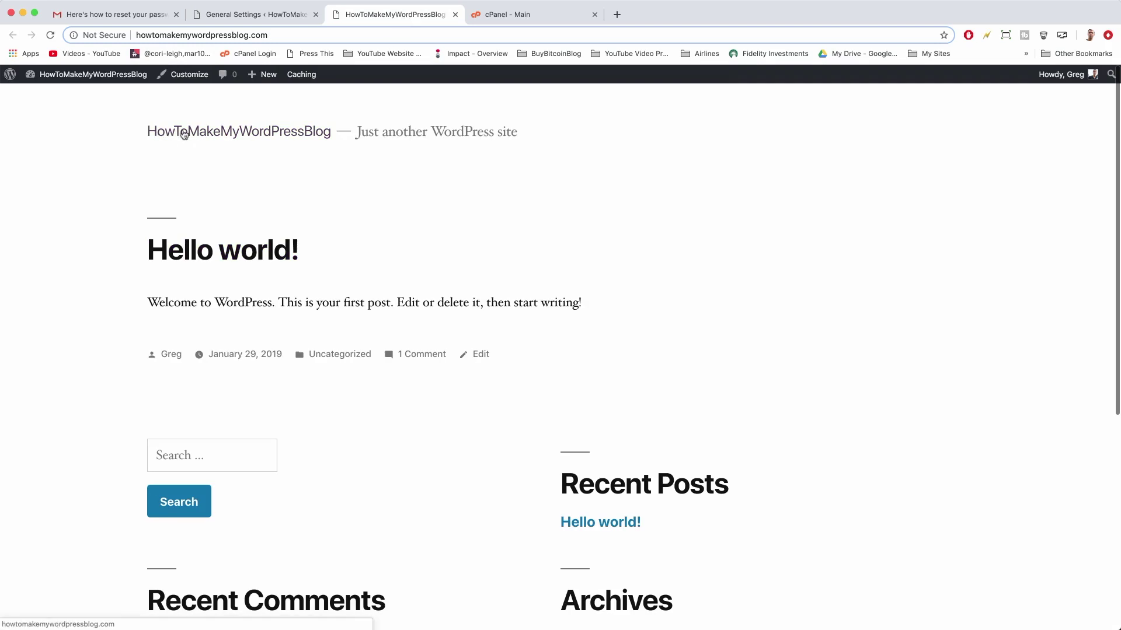
click(268, 19)
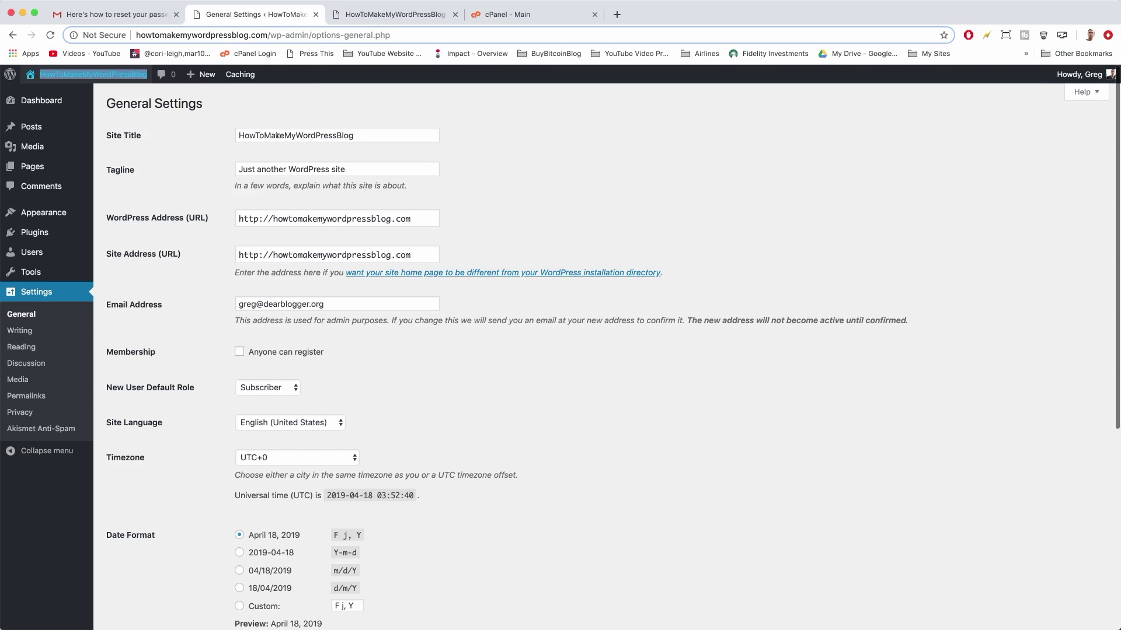
Add 'awesome' to the site tagline, save, and reload the live home page to check it
click(287, 167)
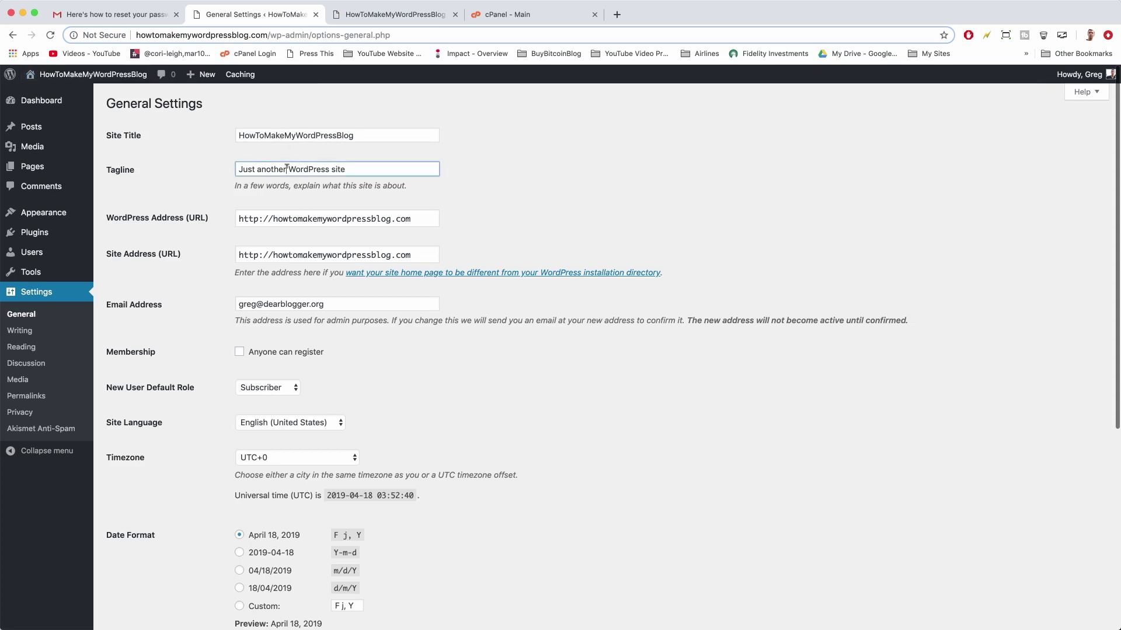
text(awesome)
scroll(198, 280, down, 10)
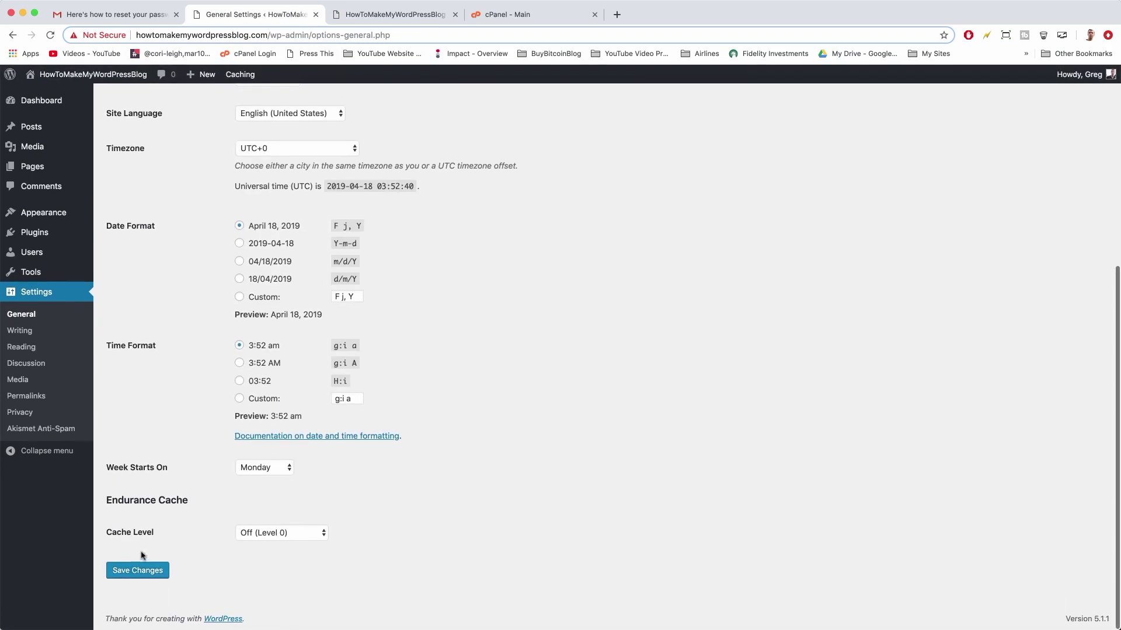
click(147, 569)
click(362, 15)
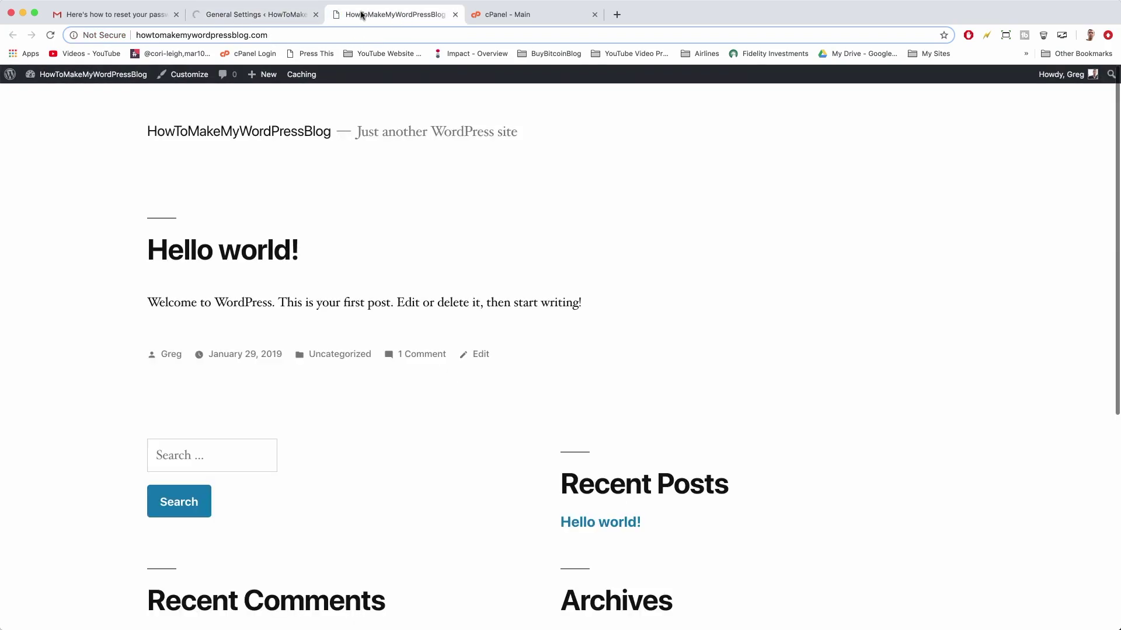
click(50, 35)
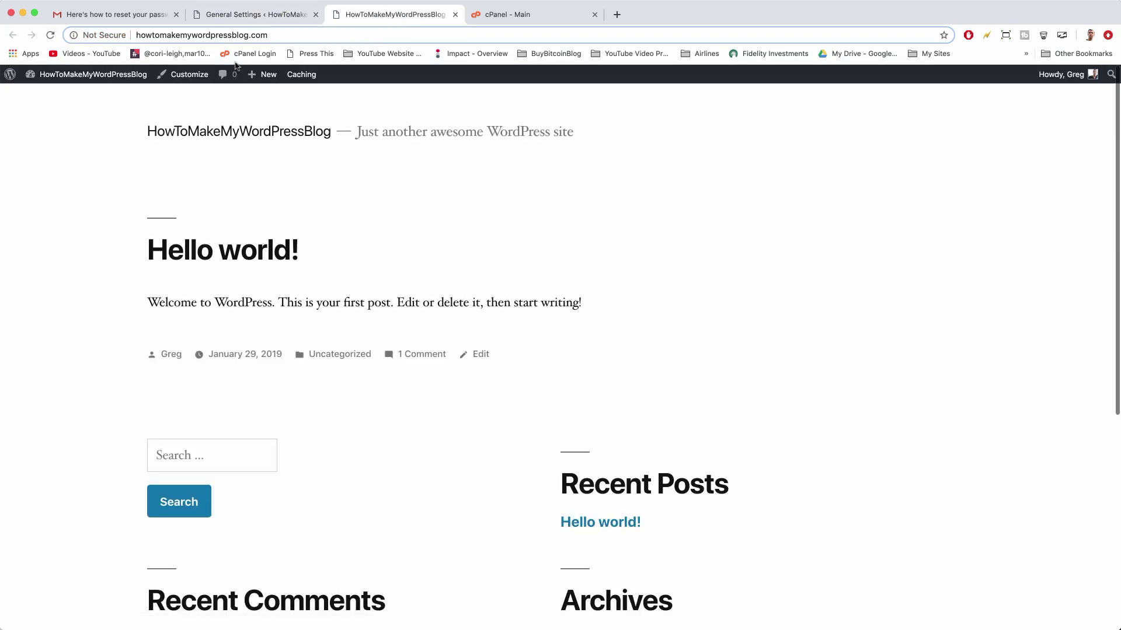
click(275, 10)
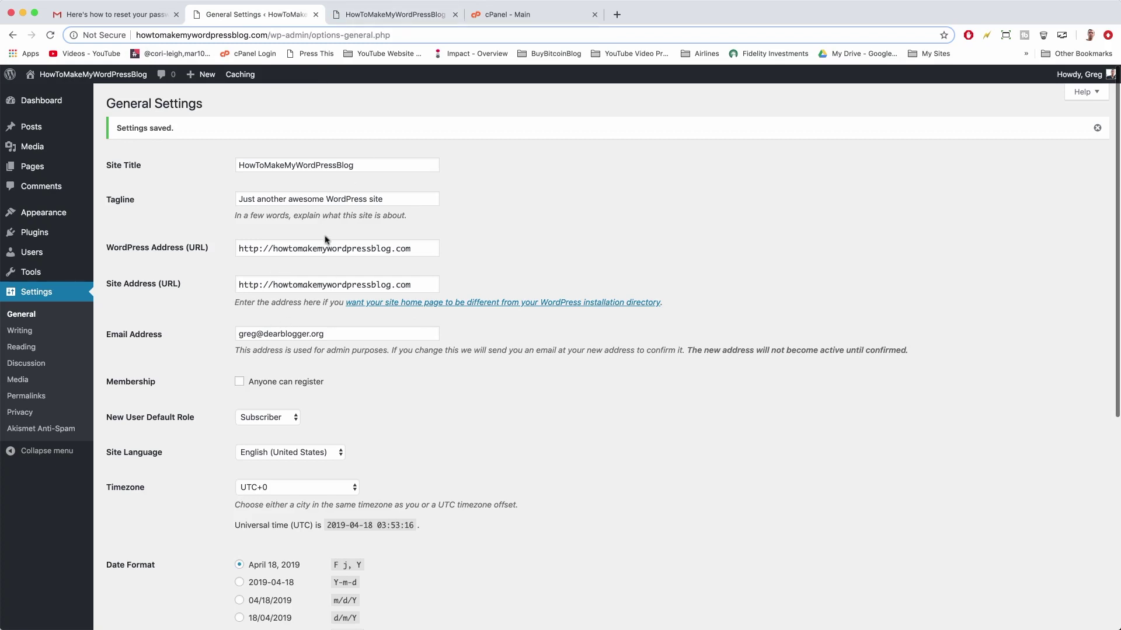
Review the WordPress Address and Site Address URLs and save the General Settings
triple_click(311, 243)
triple_click(324, 285)
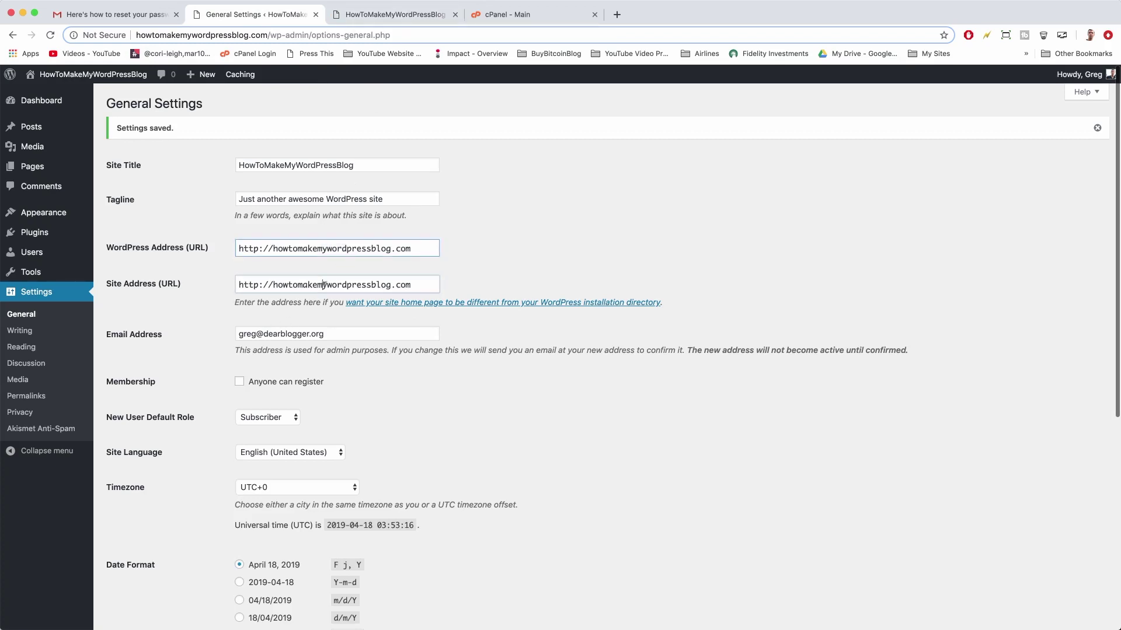
triple_click(320, 249)
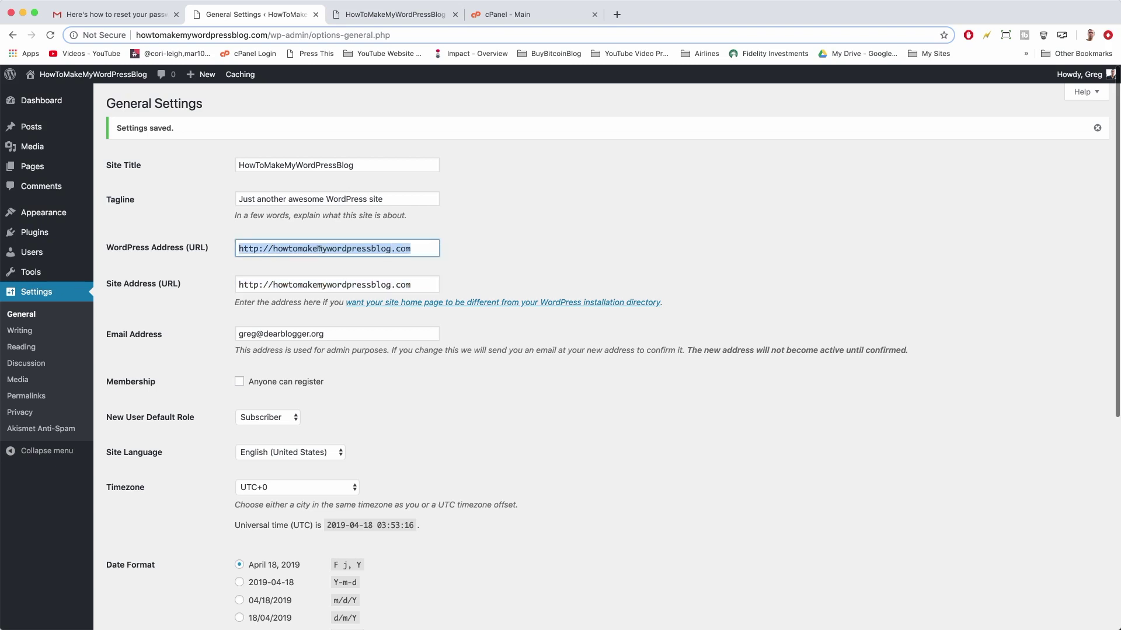
click(563, 268)
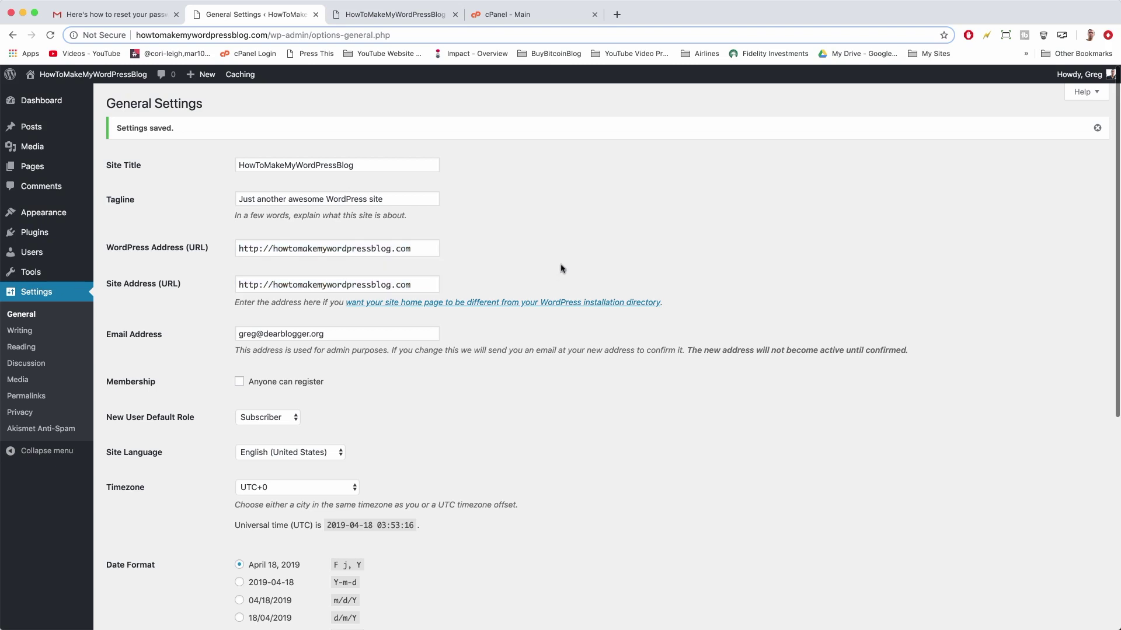
scroll(560, 268, down, 3)
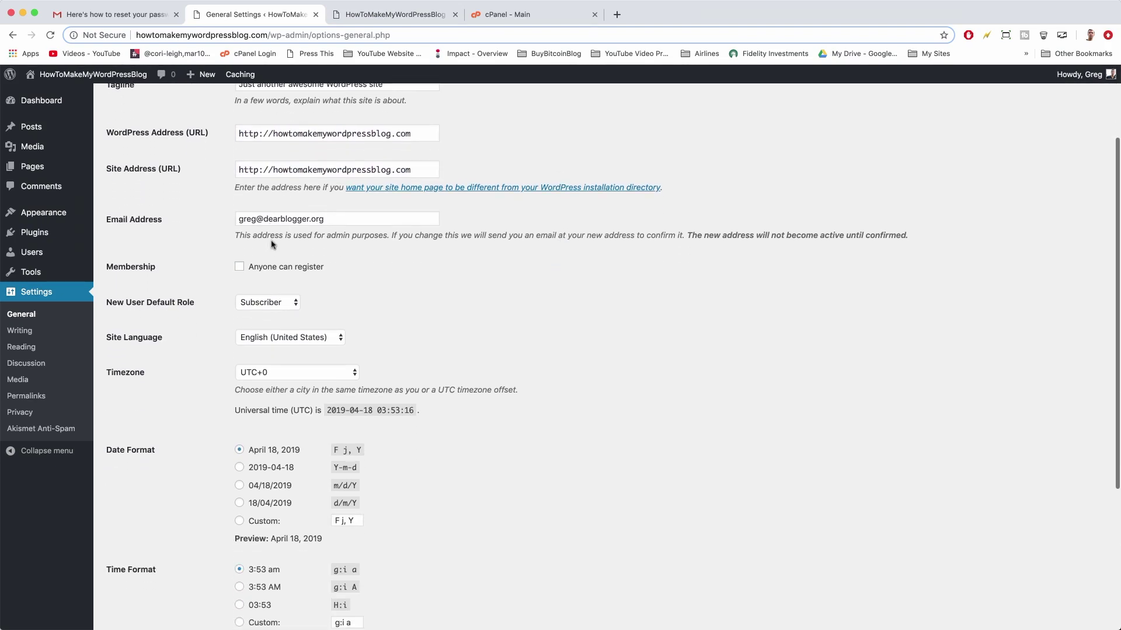
scroll(437, 300, down, 6)
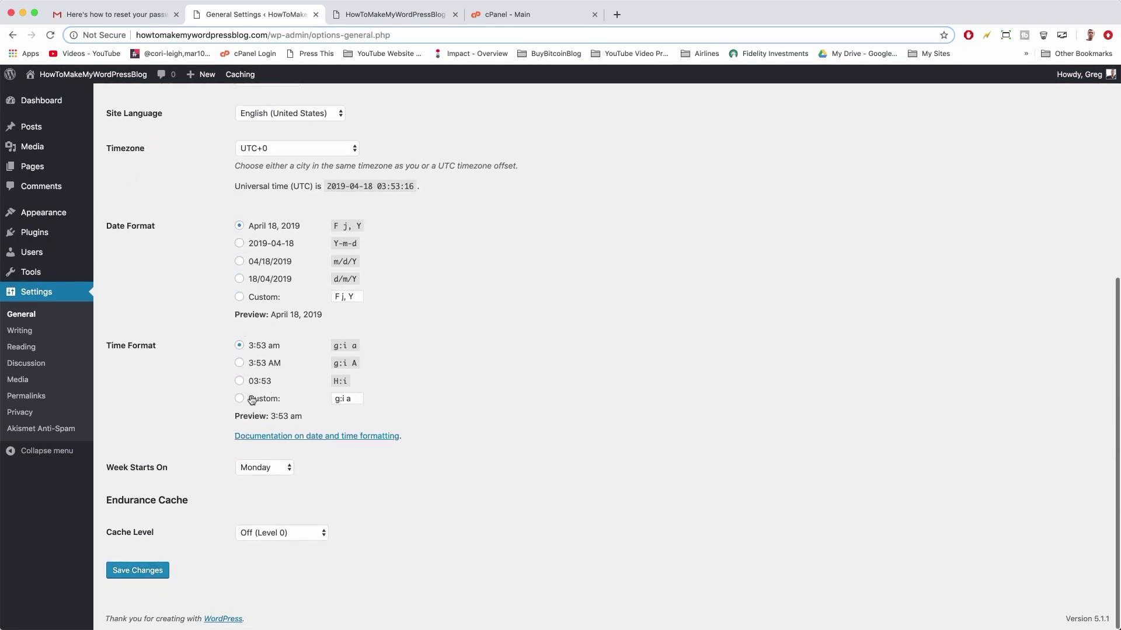
click(156, 574)
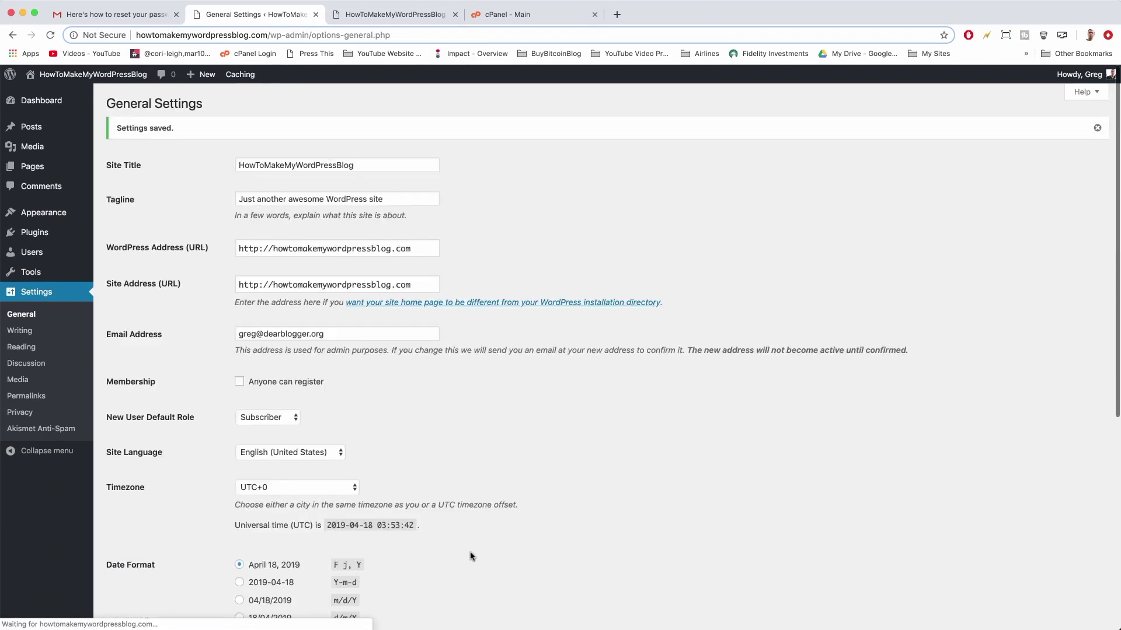
key(ctrl+Tab)
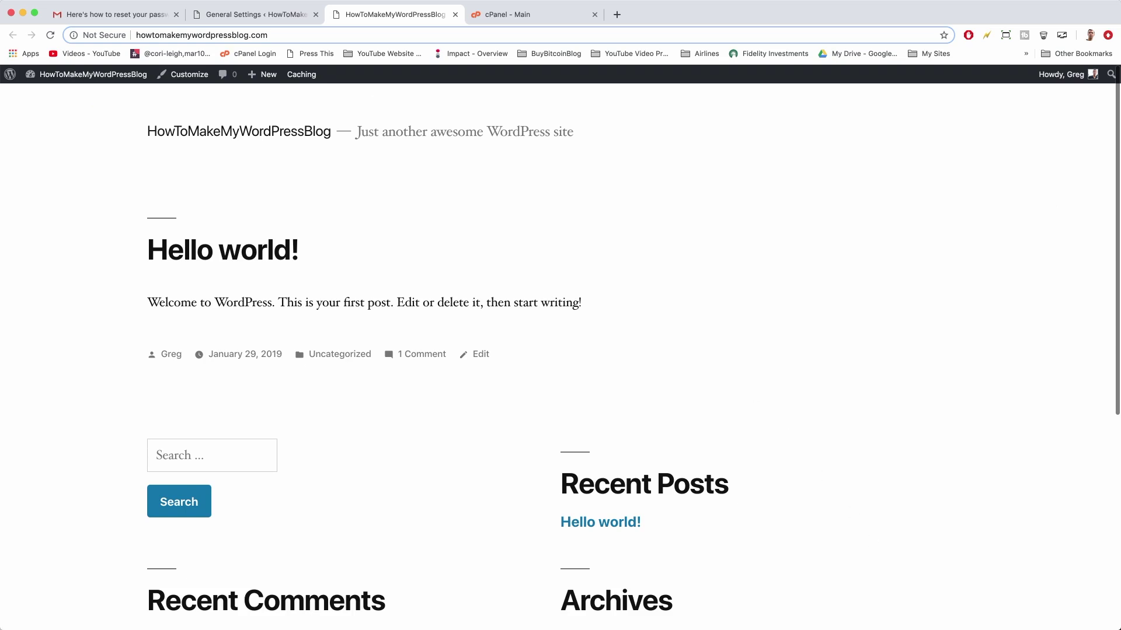
Strike through the Domain, Hosting and WordPress.org lines in the TextEdit checklist, then minimize it
click(934, 628)
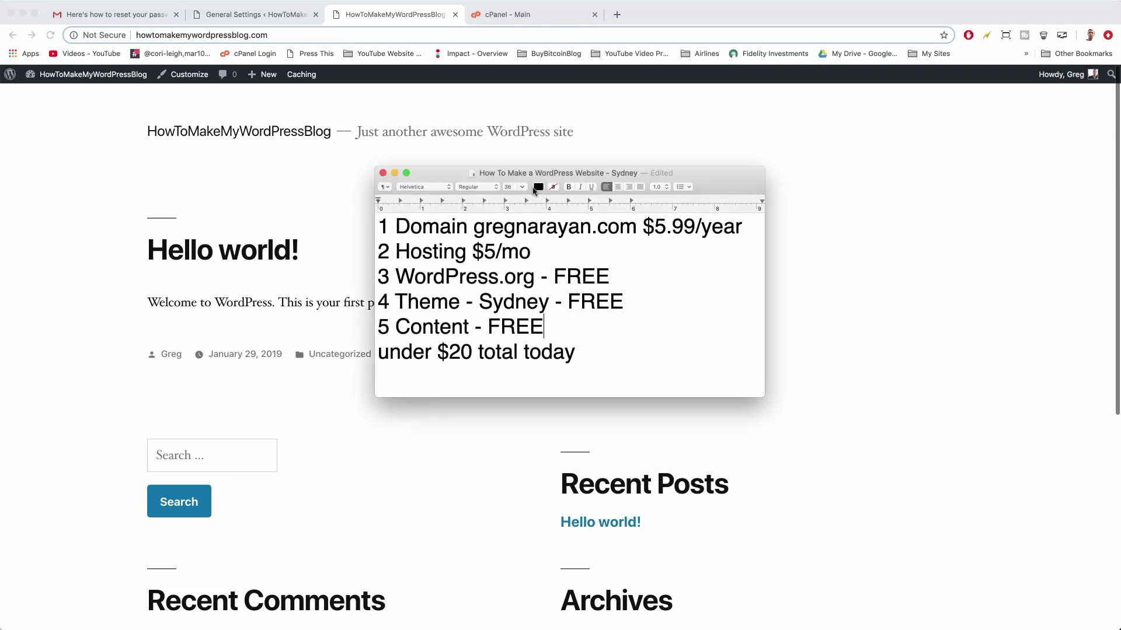
drag(537, 175, 769, 157)
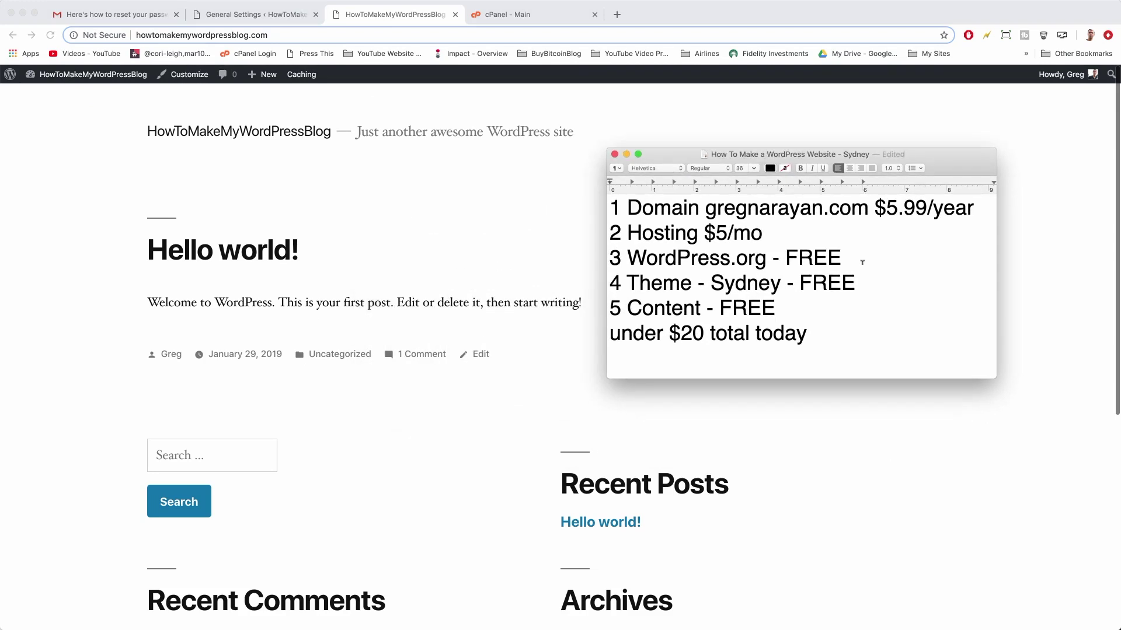
drag(891, 263, 608, 208)
key(shift+super+x)
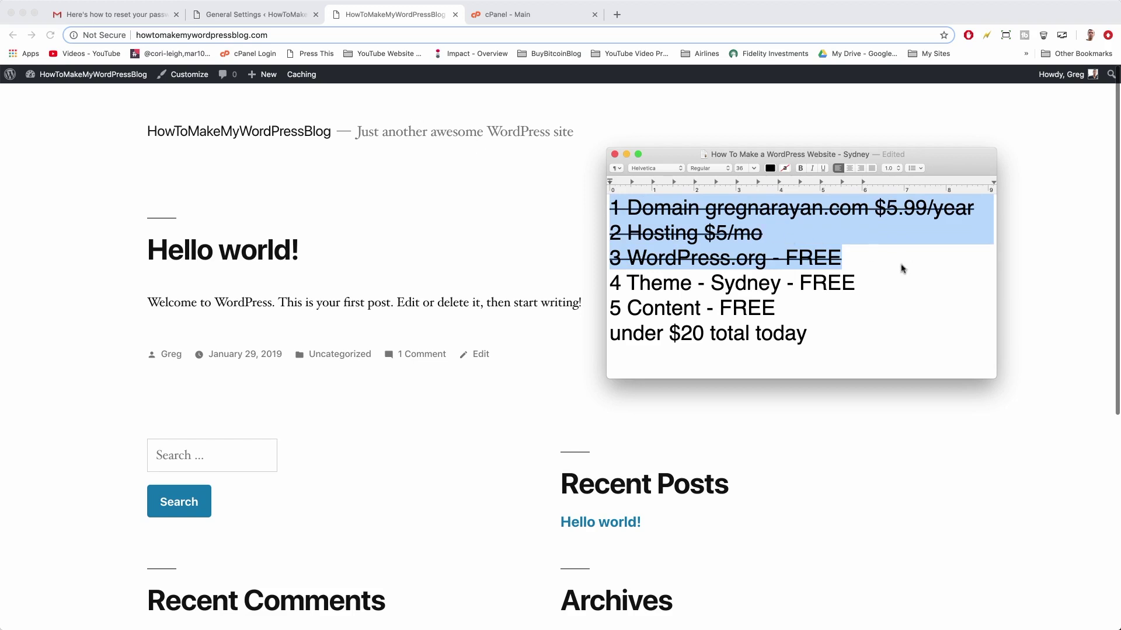
click(862, 263)
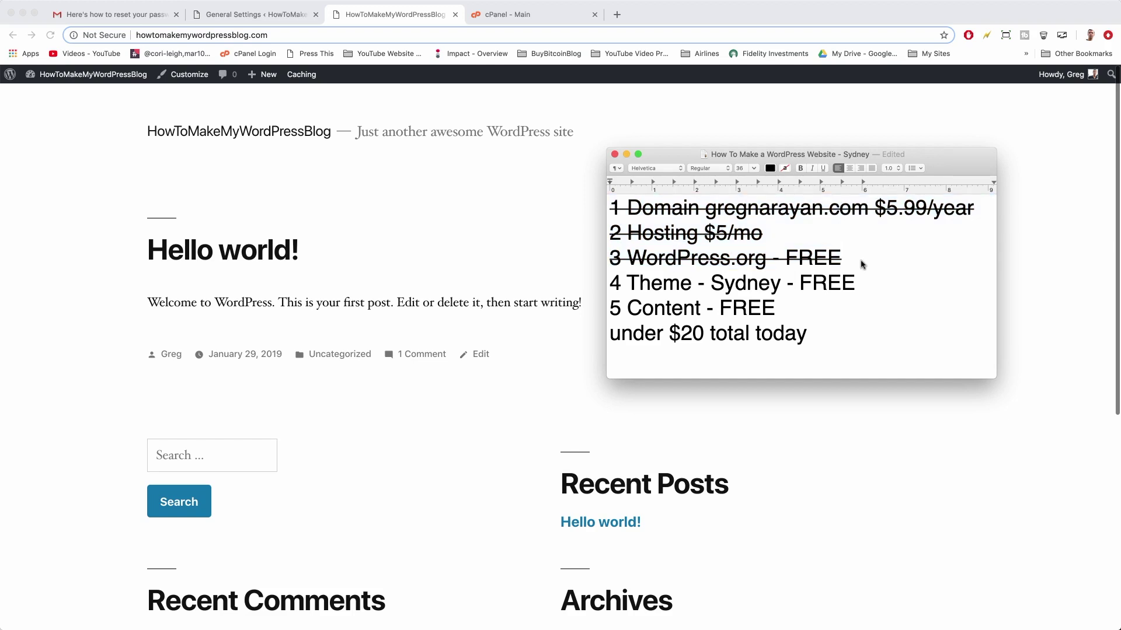
click(930, 481)
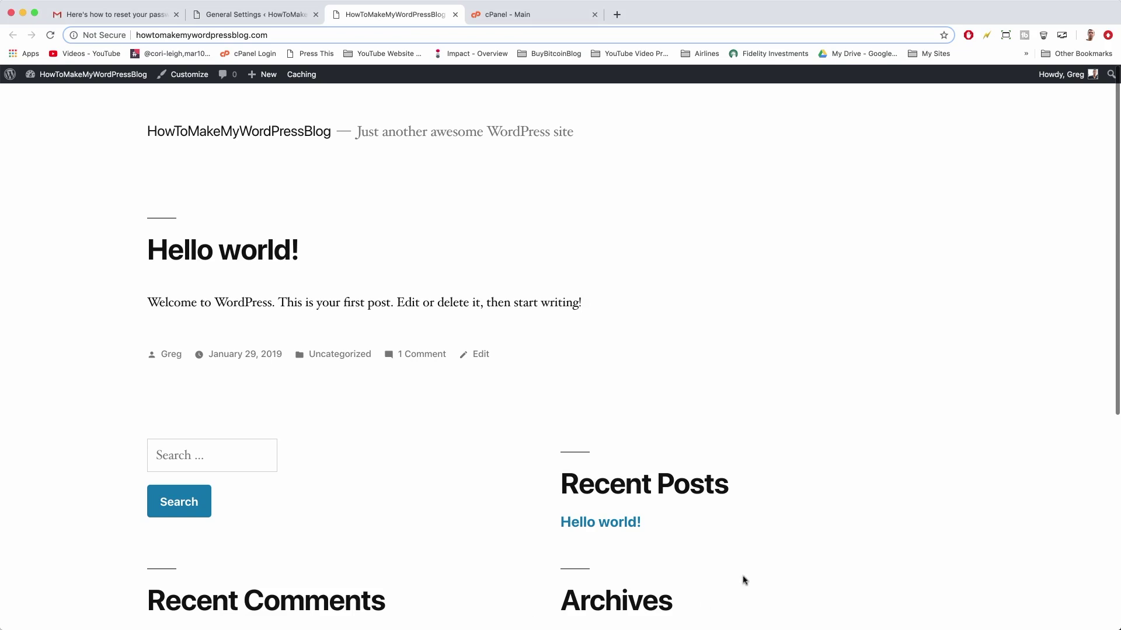
Check the two WordPress installs listed in HostGator cPanel, then close the cPanel tab
click(537, 17)
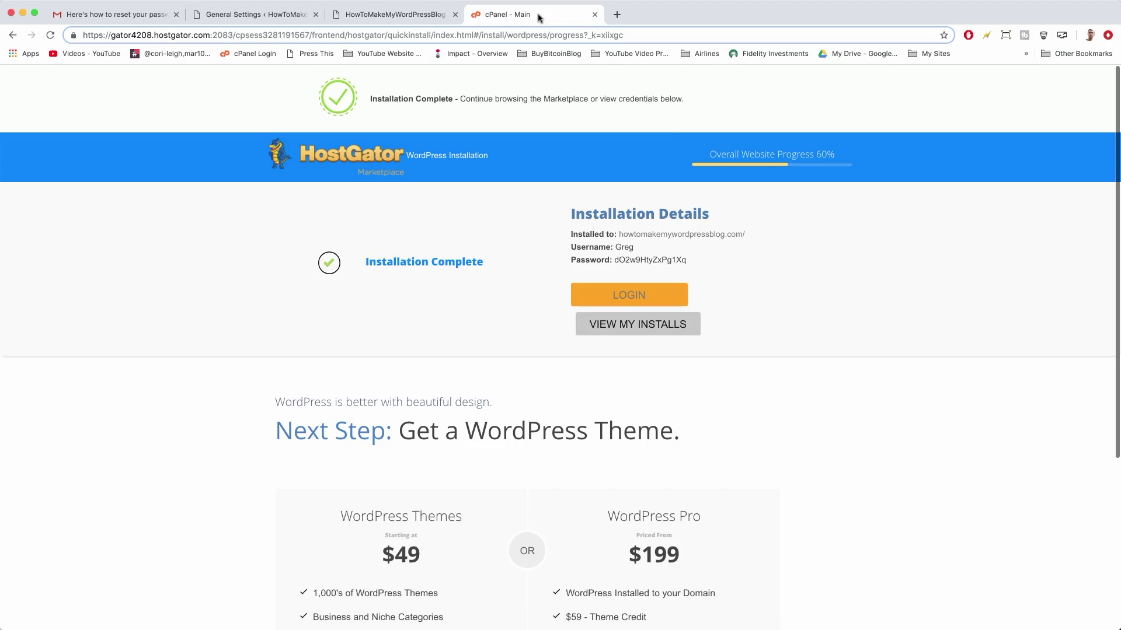
click(653, 328)
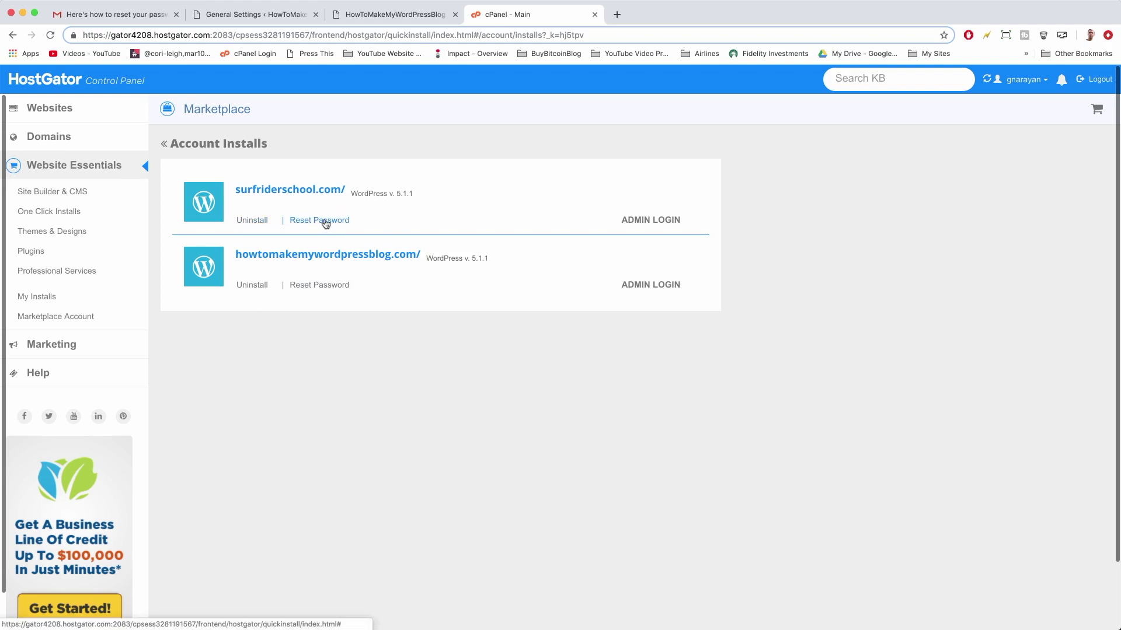
click(595, 15)
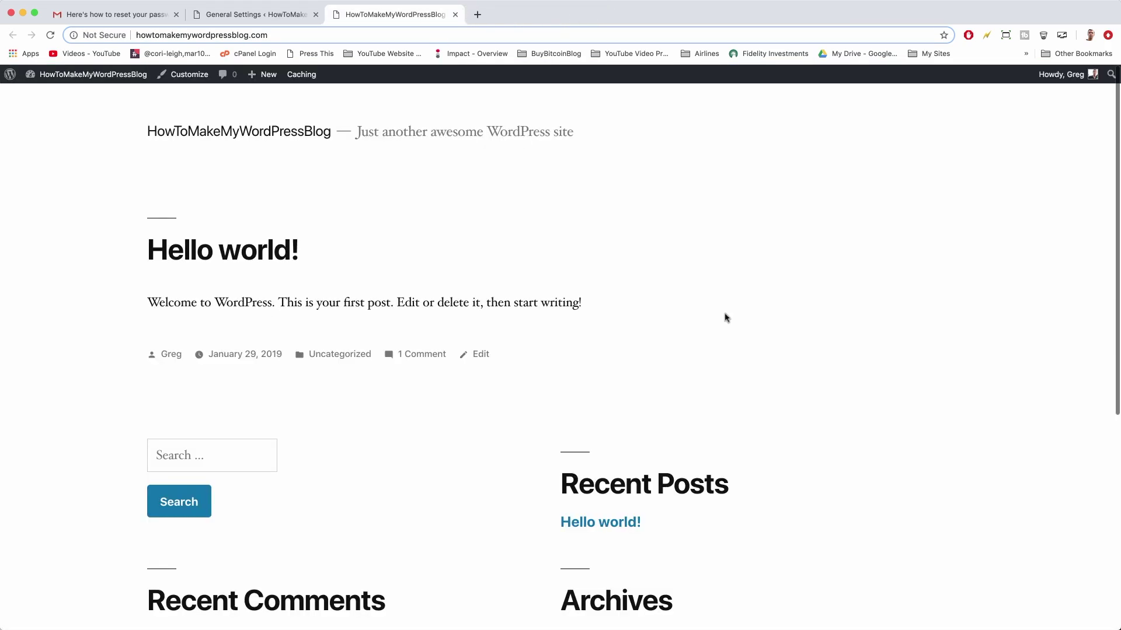
Install the Sydney theme from Popular themes under Appearance > Themes > Add New, and activate it
click(102, 76)
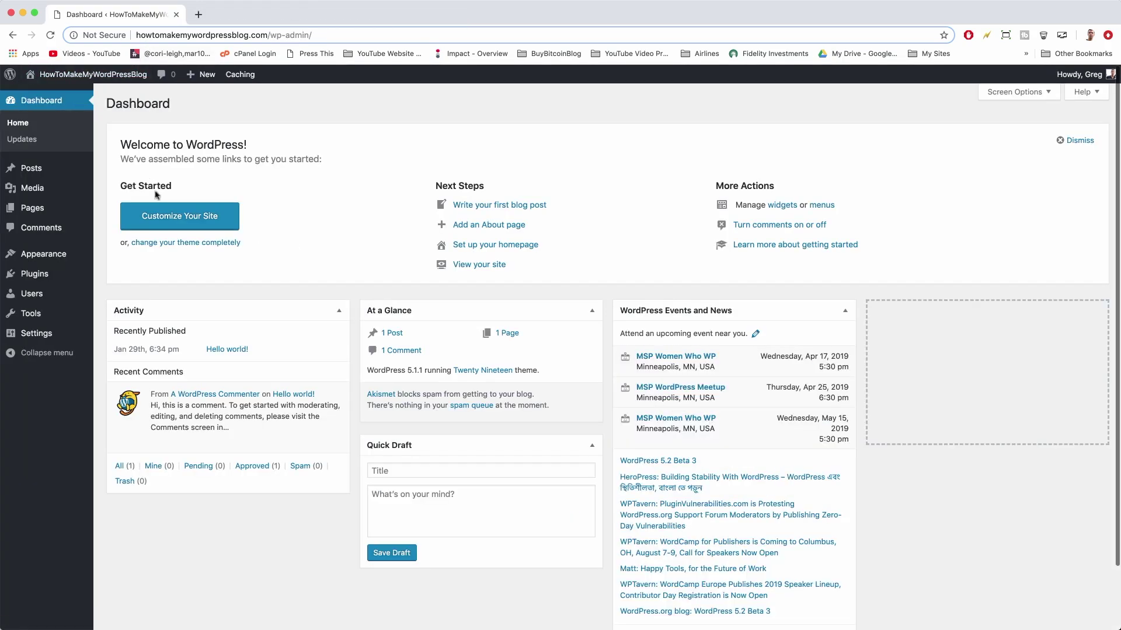
mouse_move(63, 256)
click(104, 257)
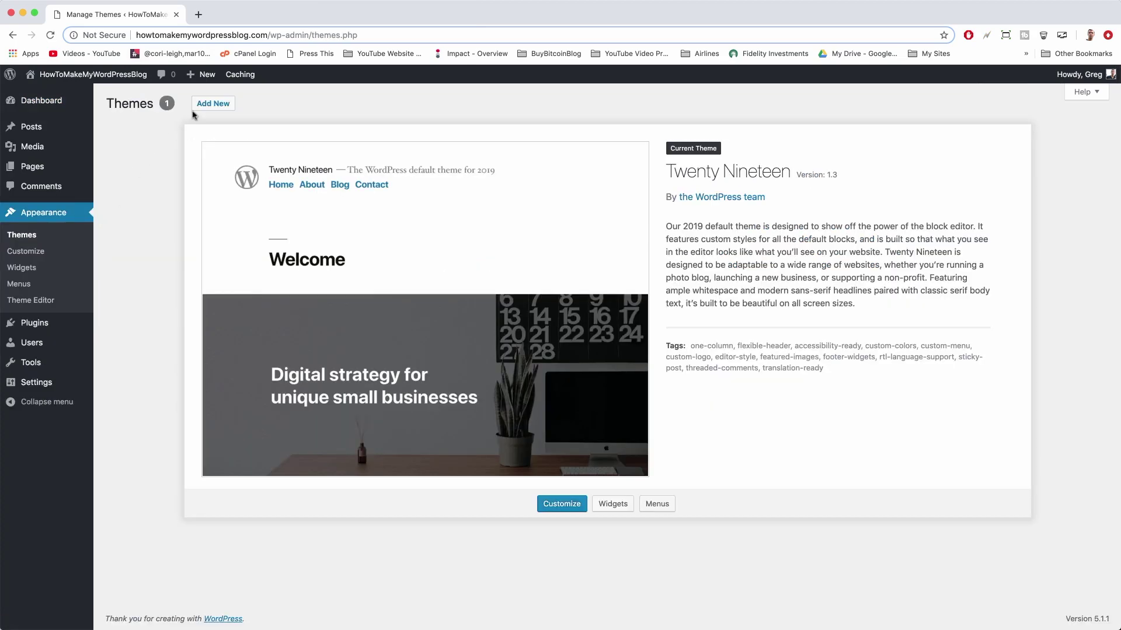
click(218, 107)
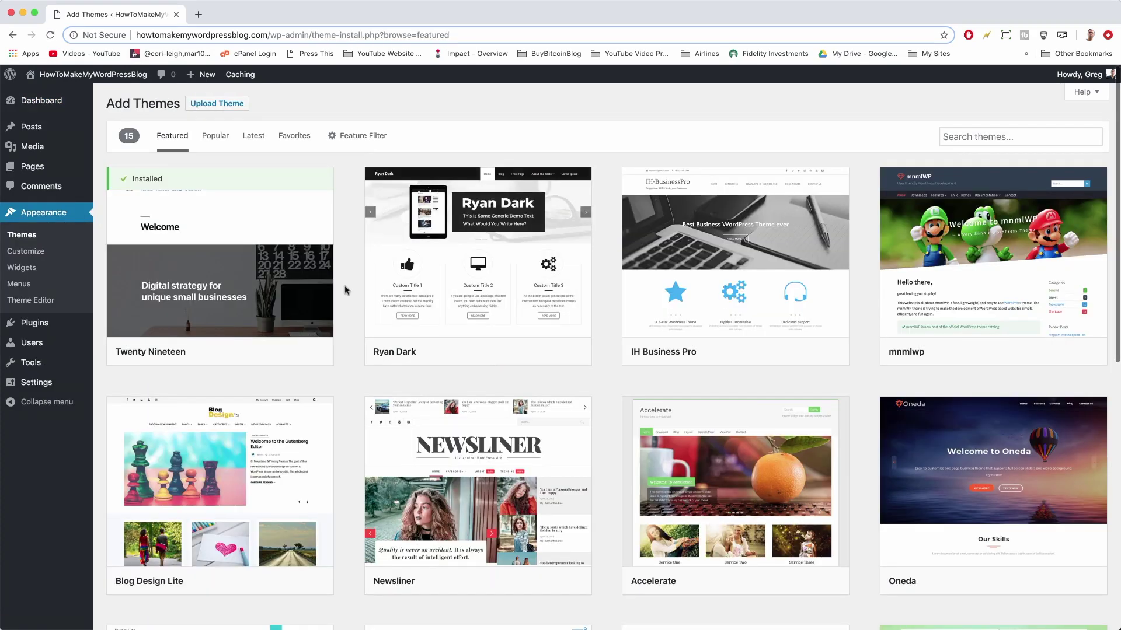
click(216, 137)
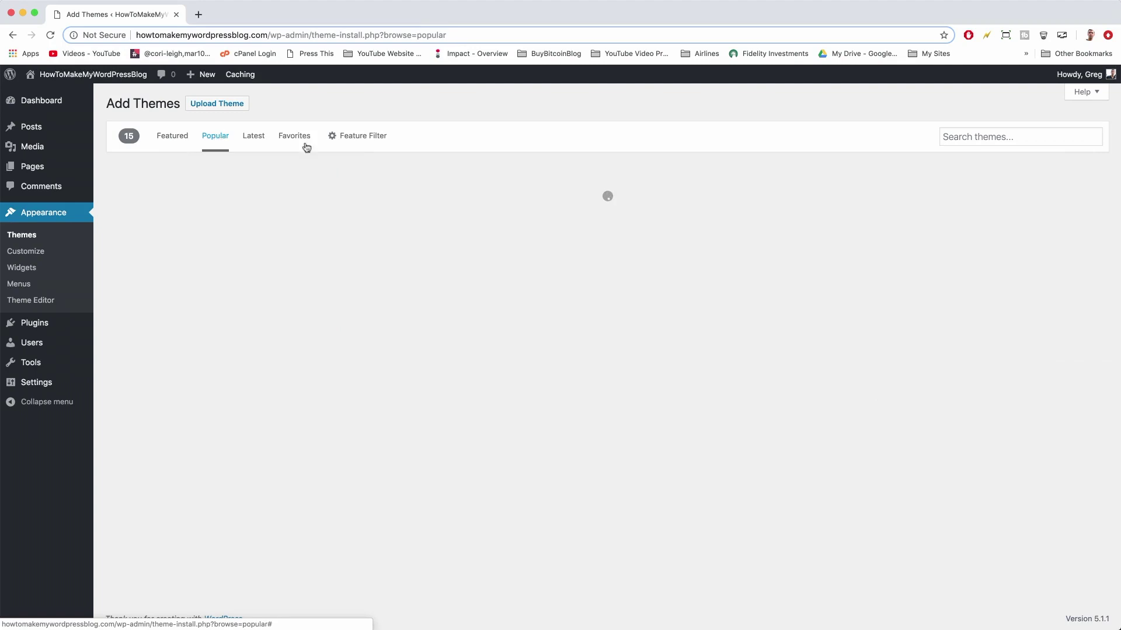
scroll(570, 222, down, 5)
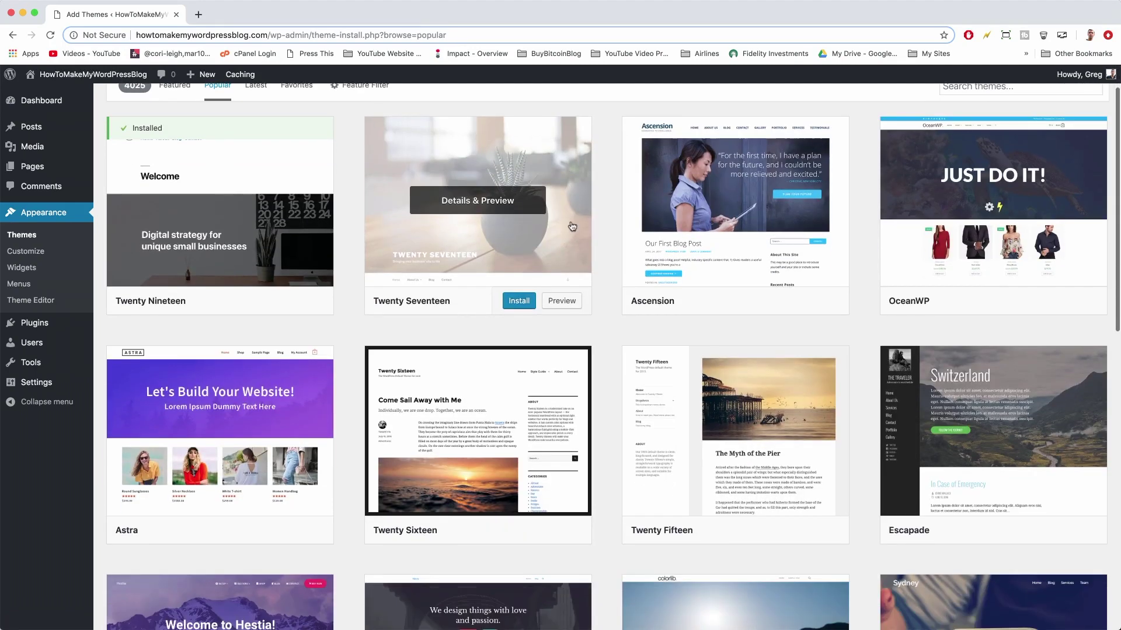
scroll(572, 227, down, 2)
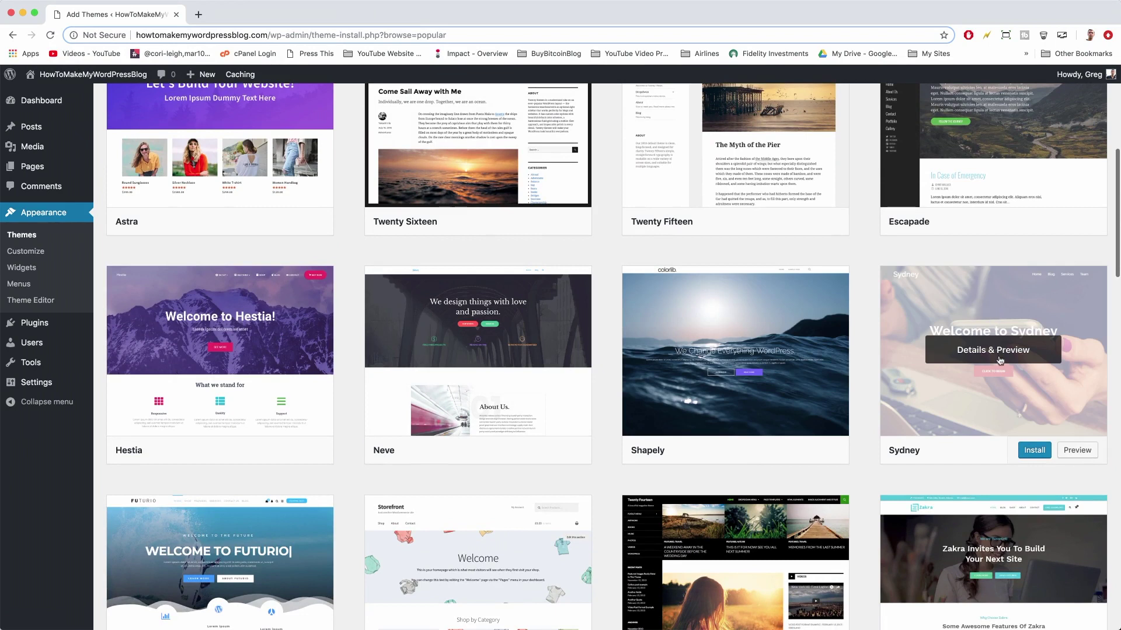
click(1036, 451)
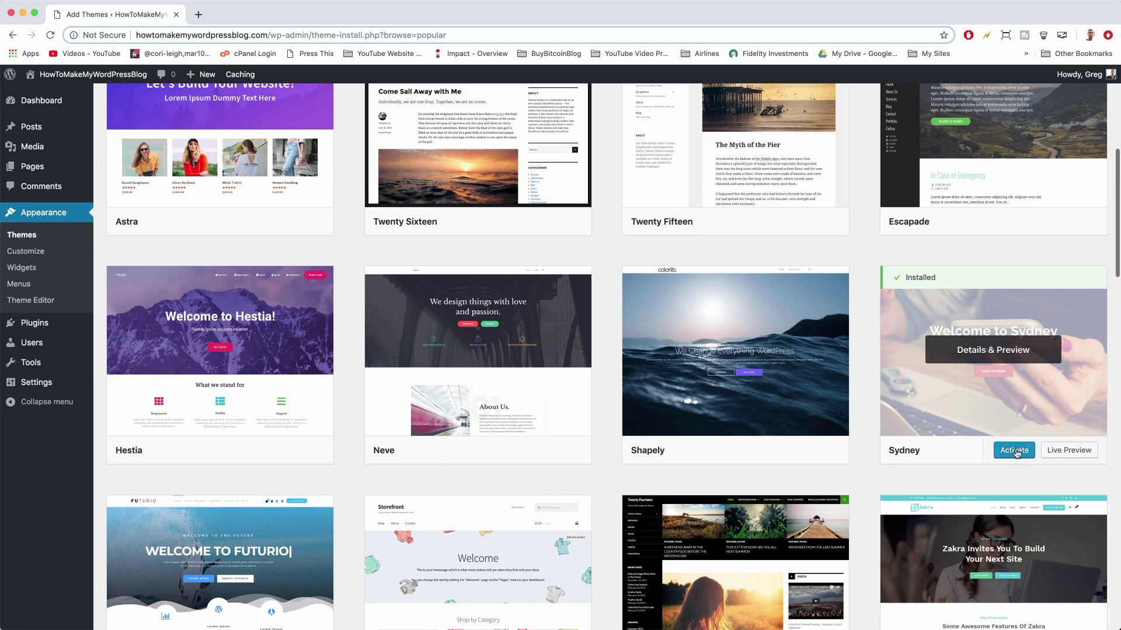
click(1014, 454)
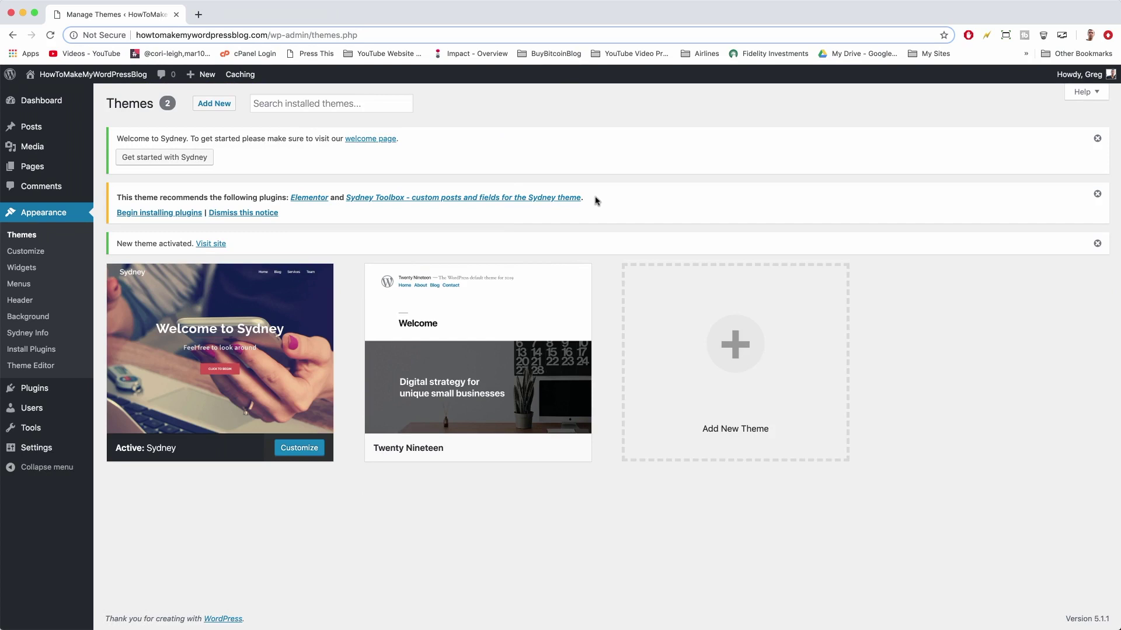
Bulk-install Elementor and Sydney Toolbox from the Install Required Plugins screen
mouse_move(262, 283)
mouse_move(442, 269)
click(159, 215)
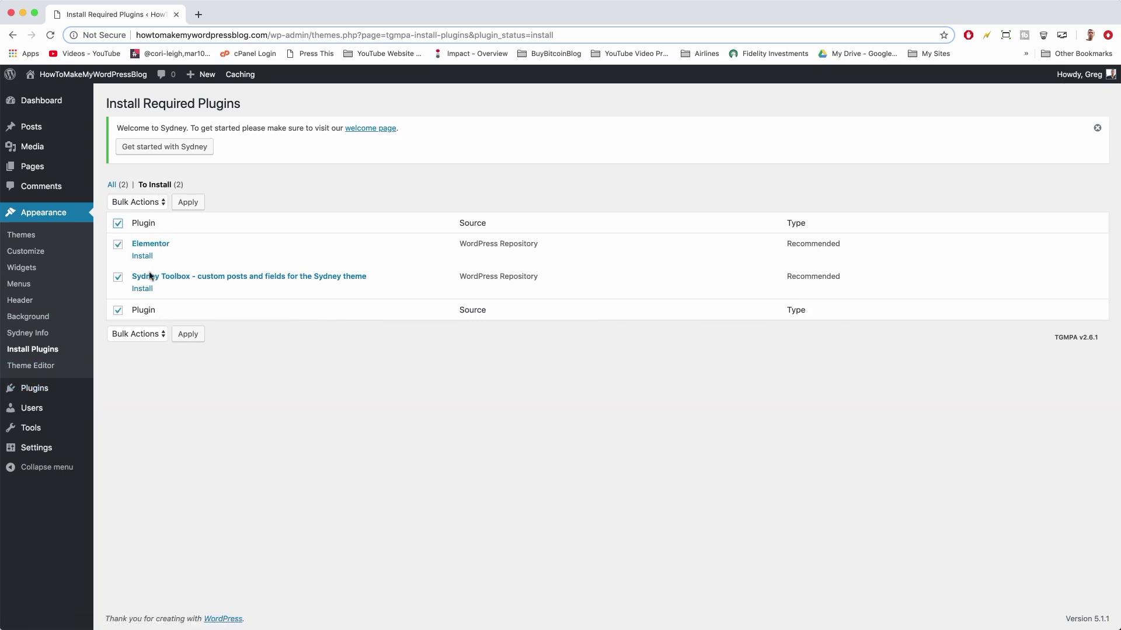
click(159, 202)
click(152, 214)
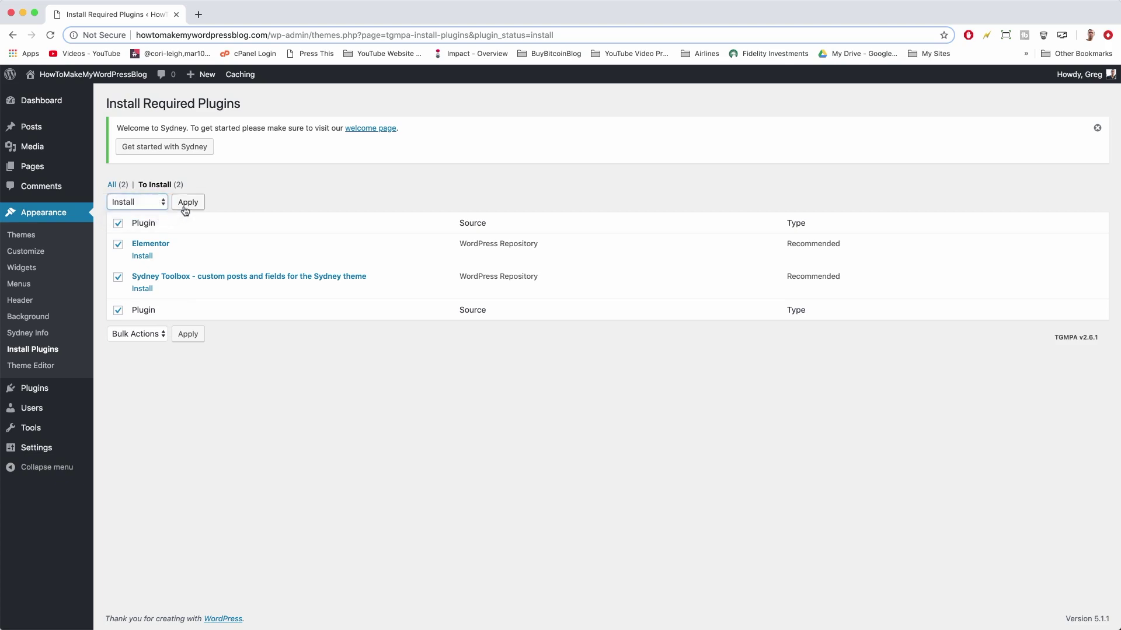
click(185, 205)
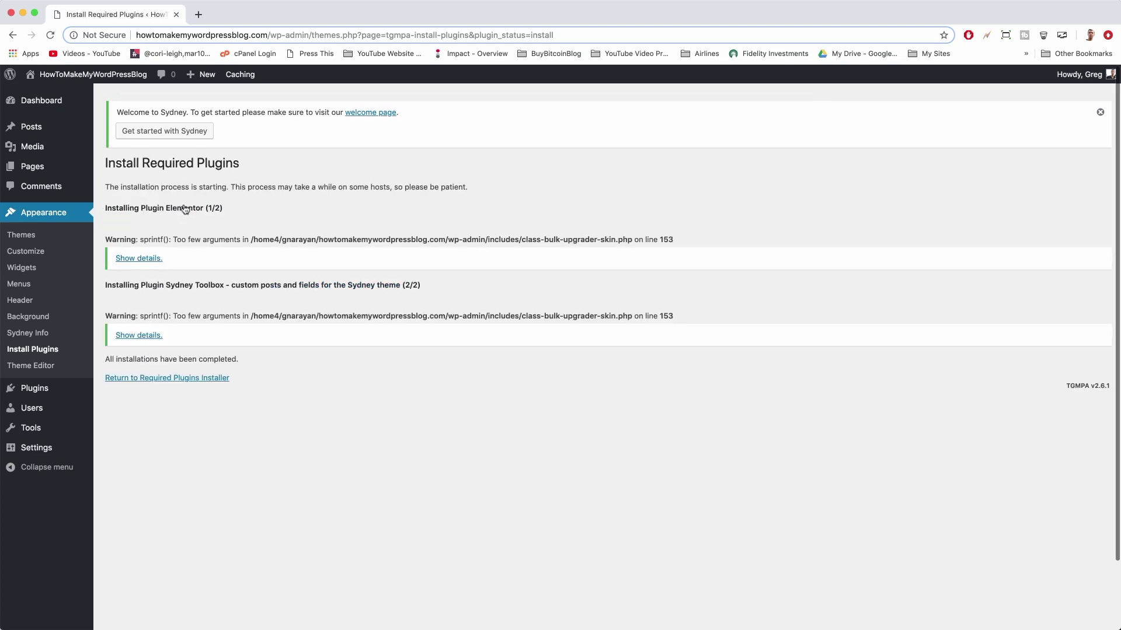
Activate Elementor, skip its Getting Started screen, then activate Sydney Toolbox
click(53, 397)
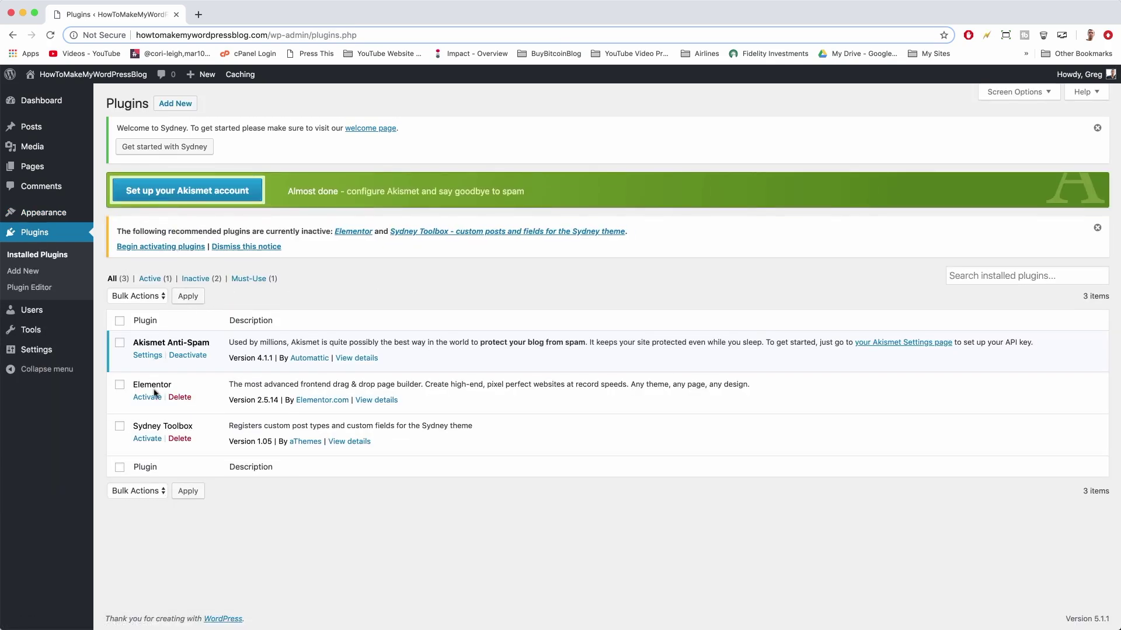
click(153, 398)
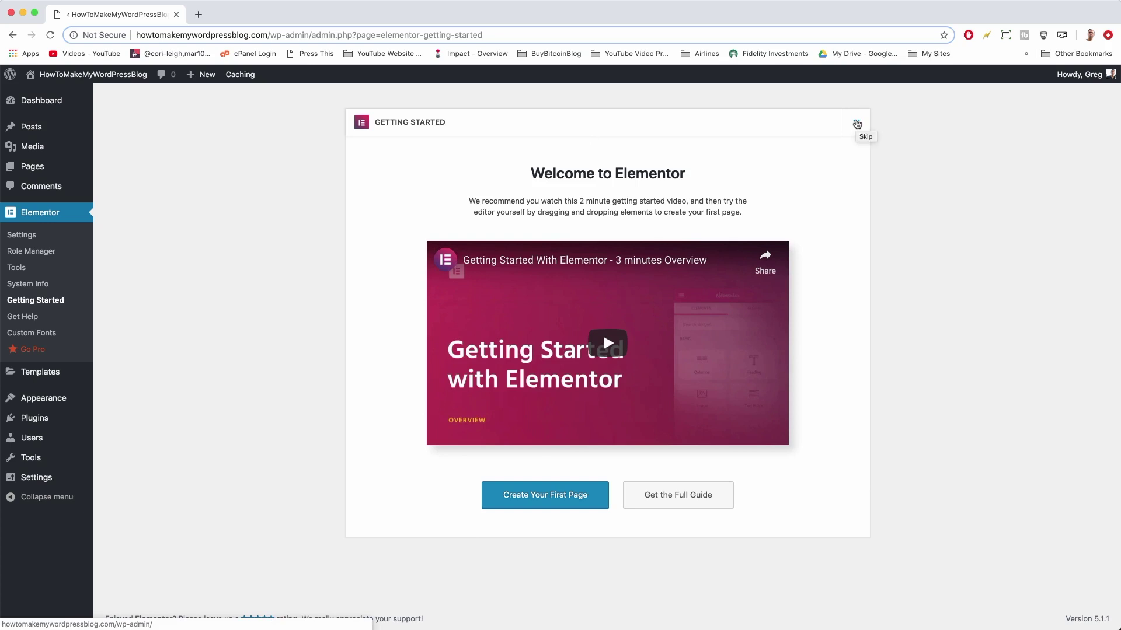
click(857, 125)
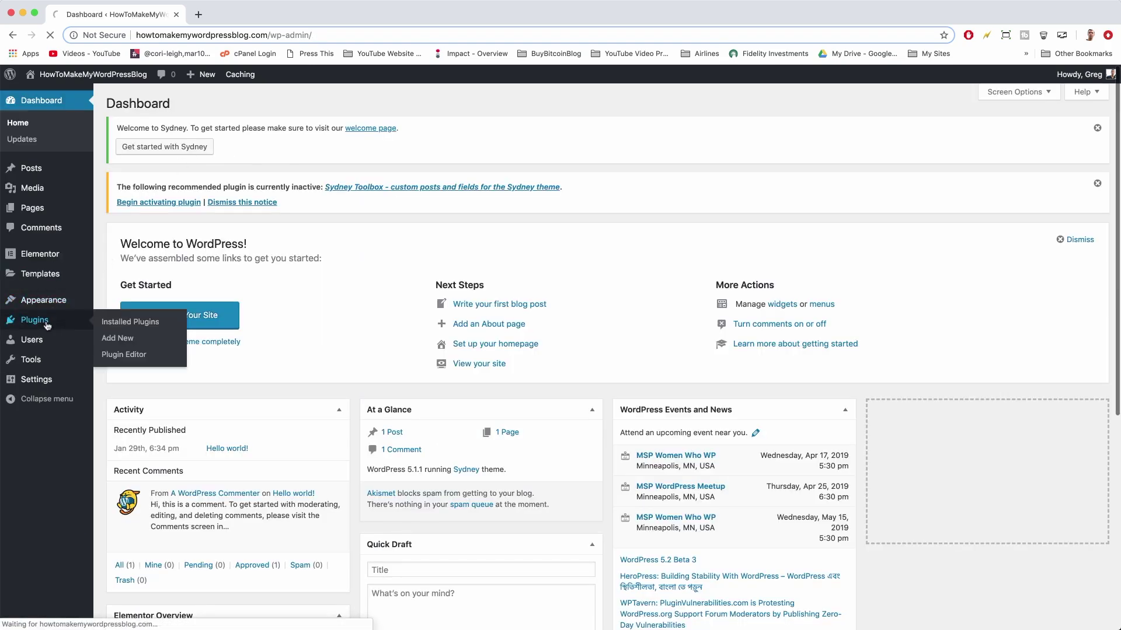
click(47, 325)
click(148, 439)
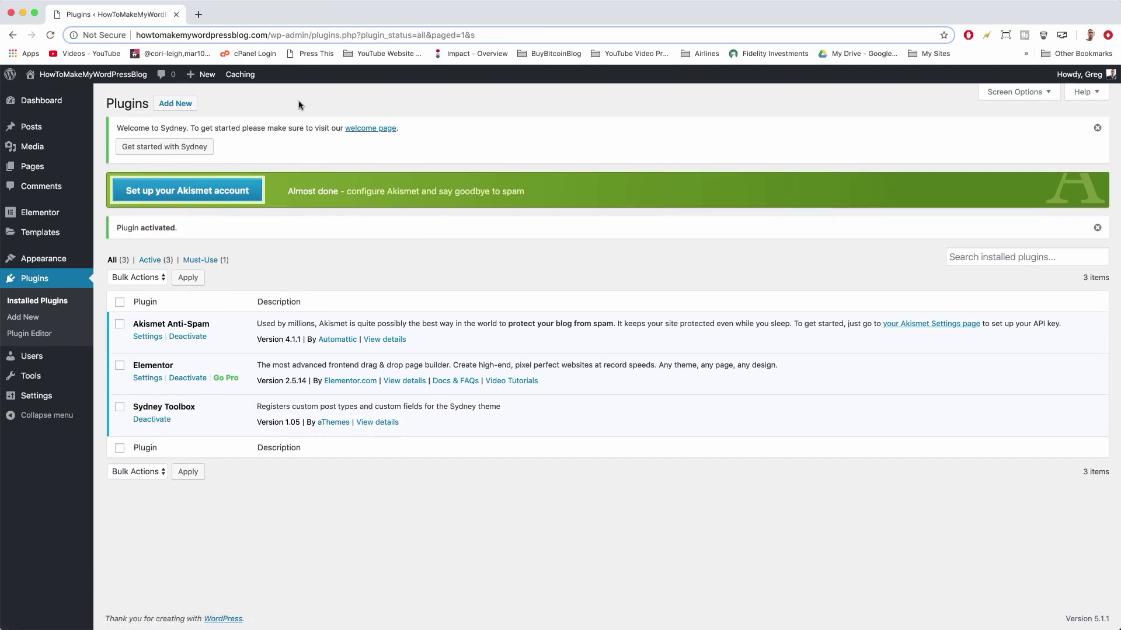
mouse_move(87, 74)
click(46, 95)
scroll(649, 286, down, 5)
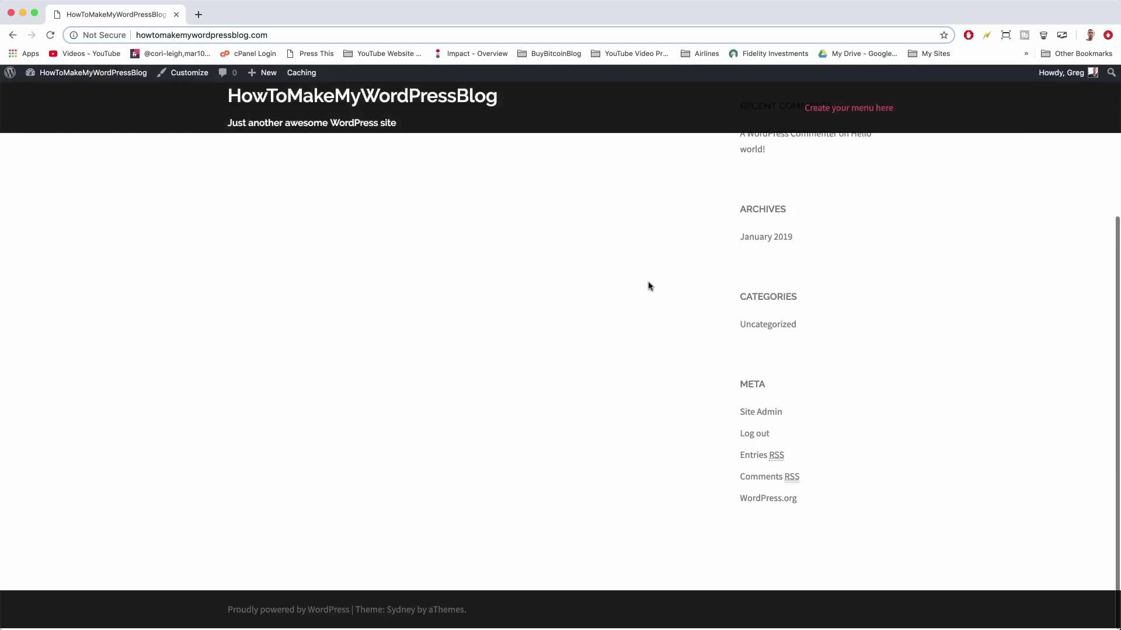
scroll(649, 286, up, 5)
scroll(660, 275, down, 5)
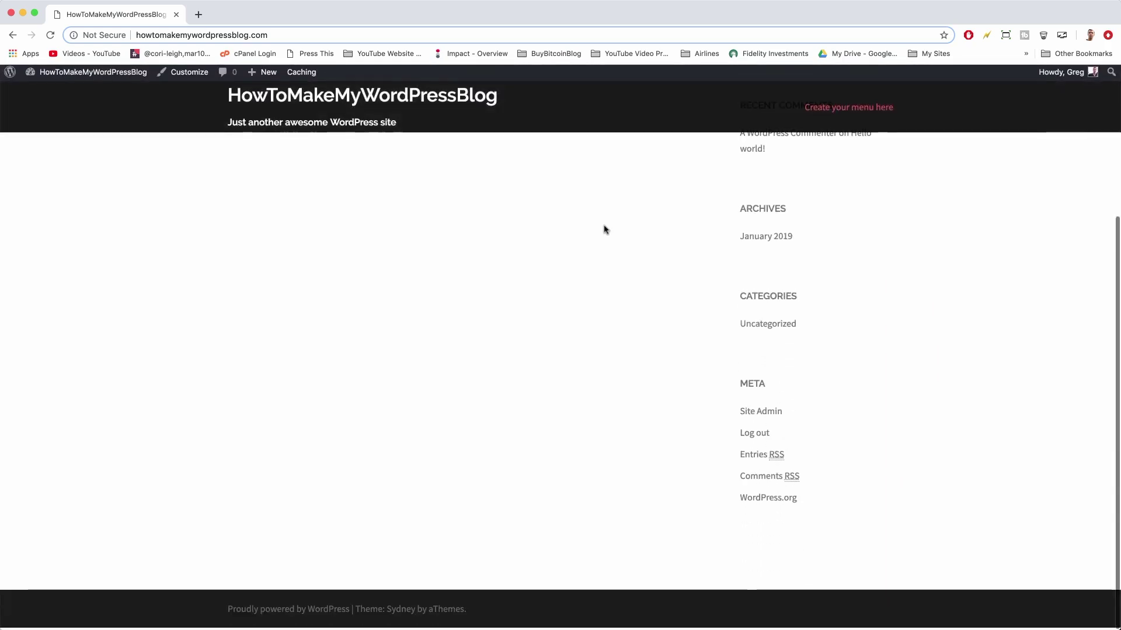
scroll(560, 123, up, 3)
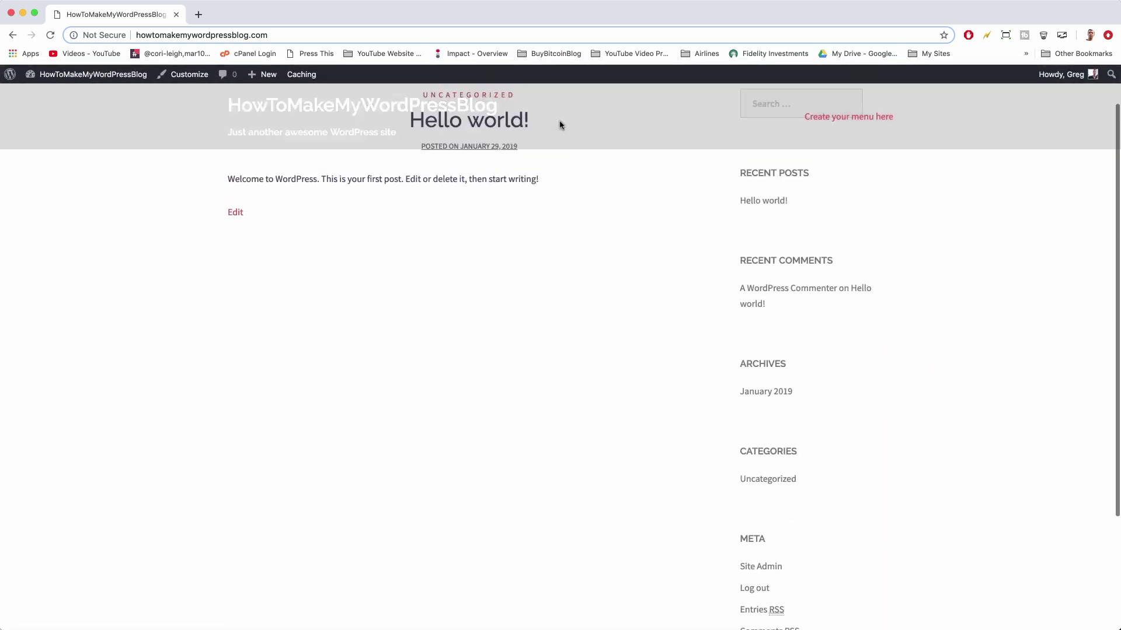
scroll(561, 124, up, 2)
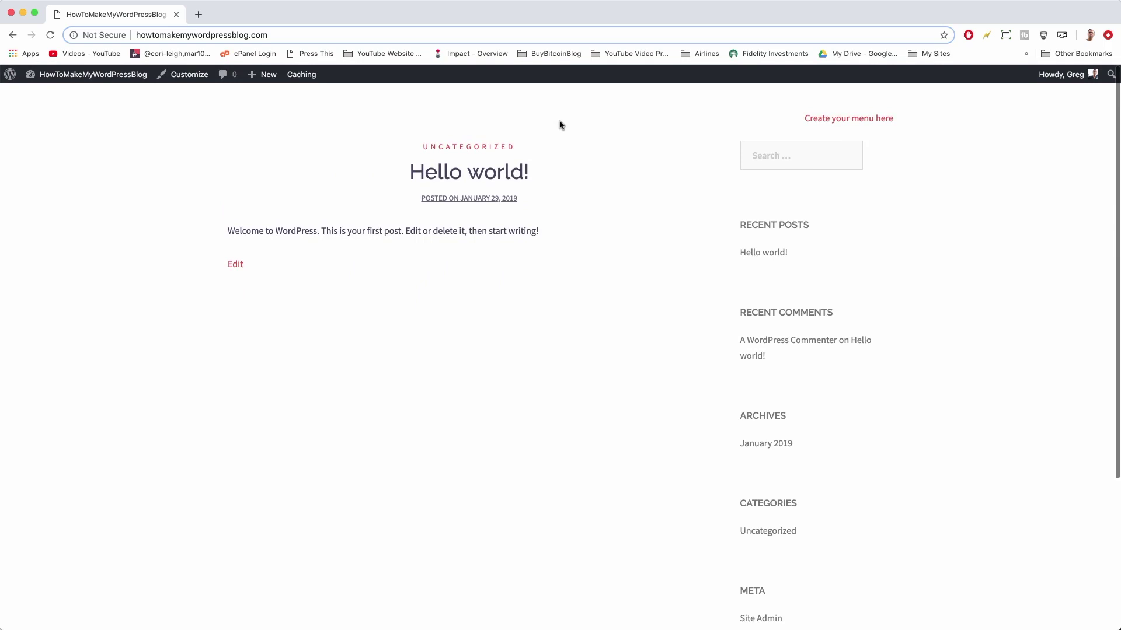
Search 'sydney theme demo' in a new tab and open the athemes.com Sydney theme result
click(199, 14)
text(syud)
key(BackSpace)
key(BackSpace)
text(dn)
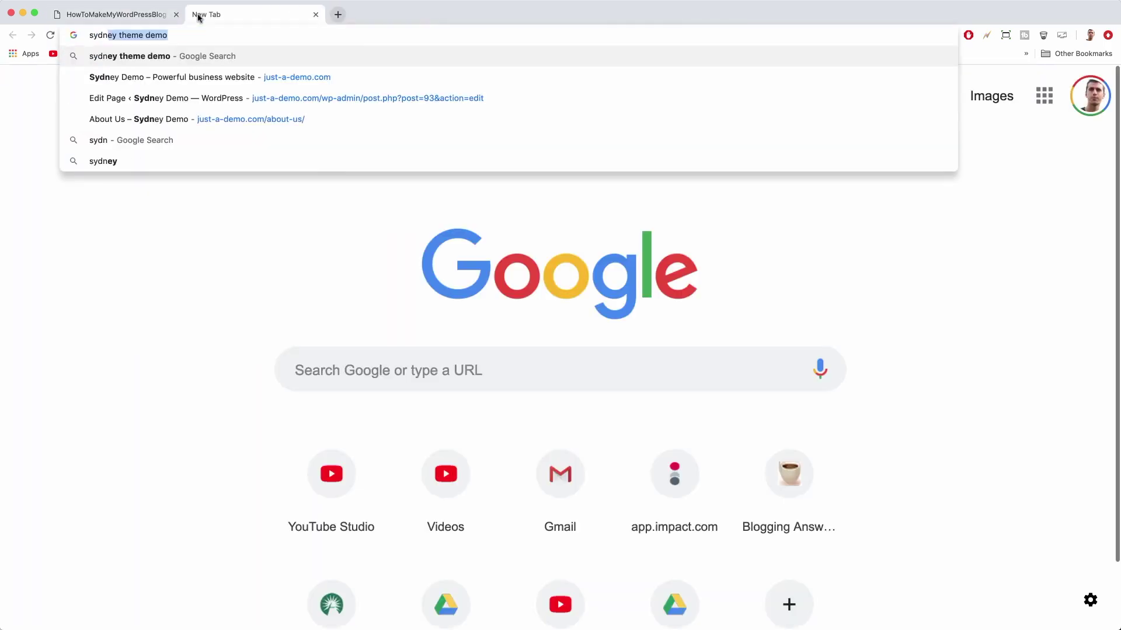
text(ey themm den)
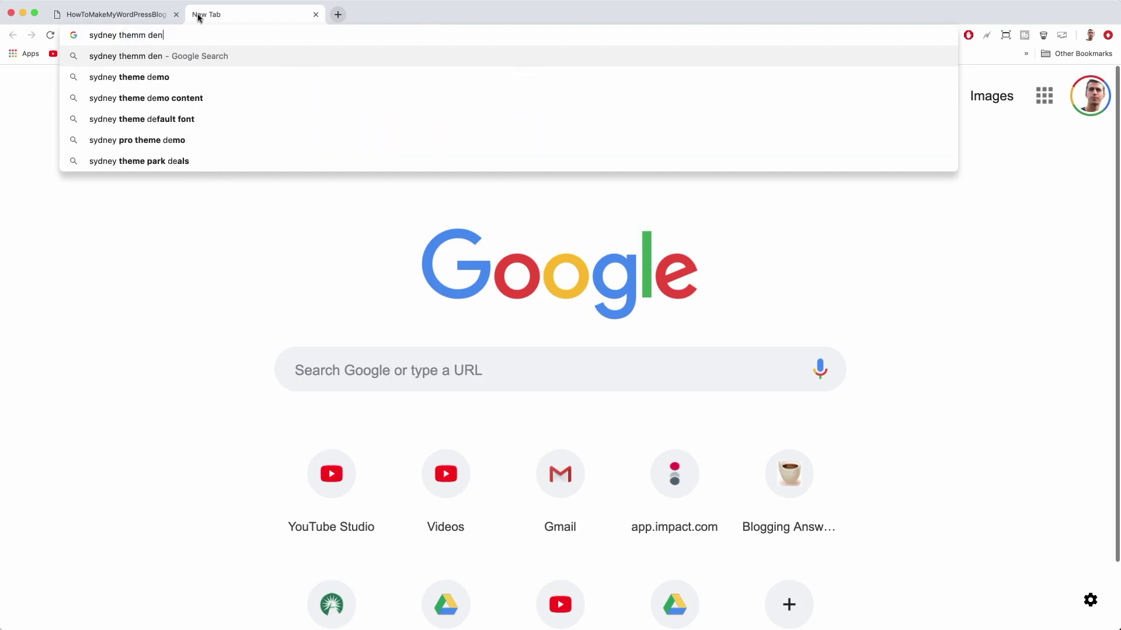
key(BackSpace)
text(mo)
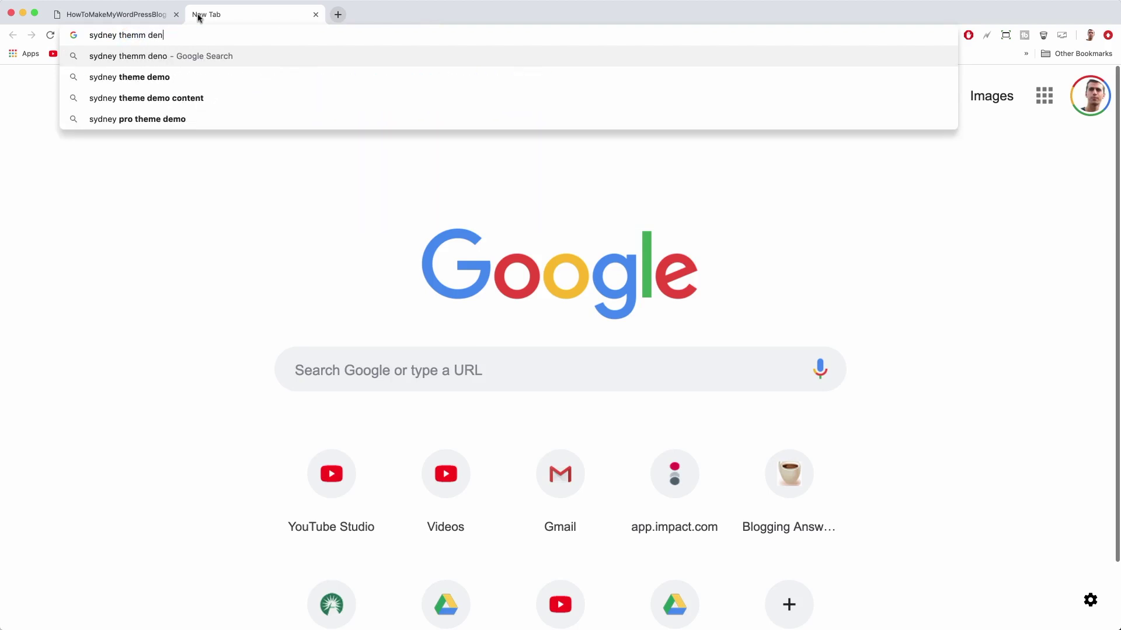
key(Return)
click(263, 328)
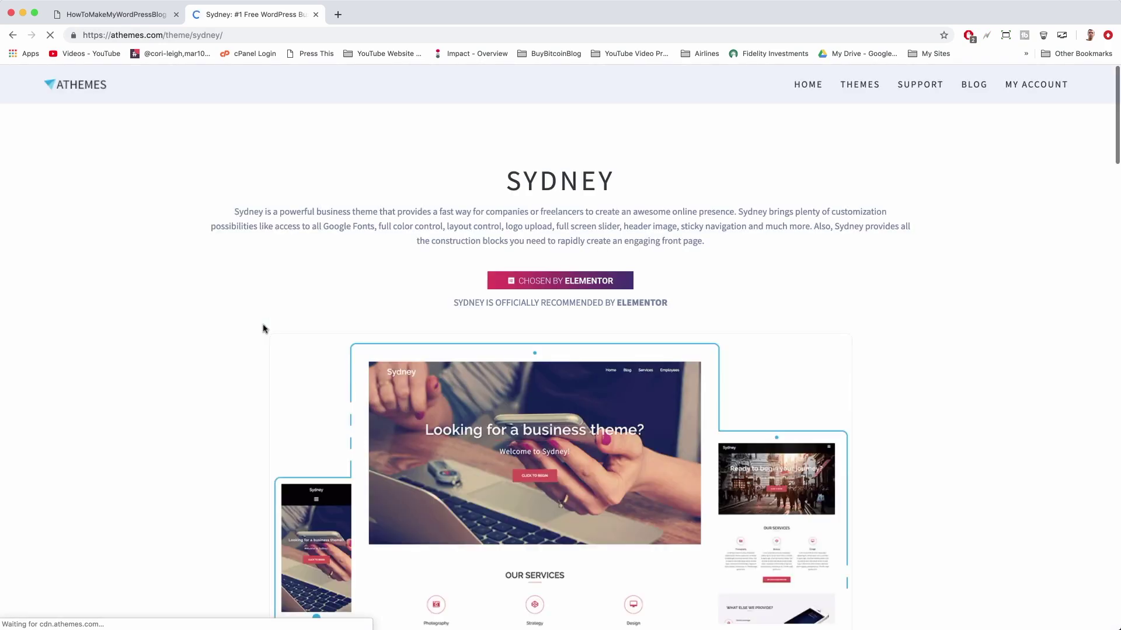
scroll(341, 270, down, 5)
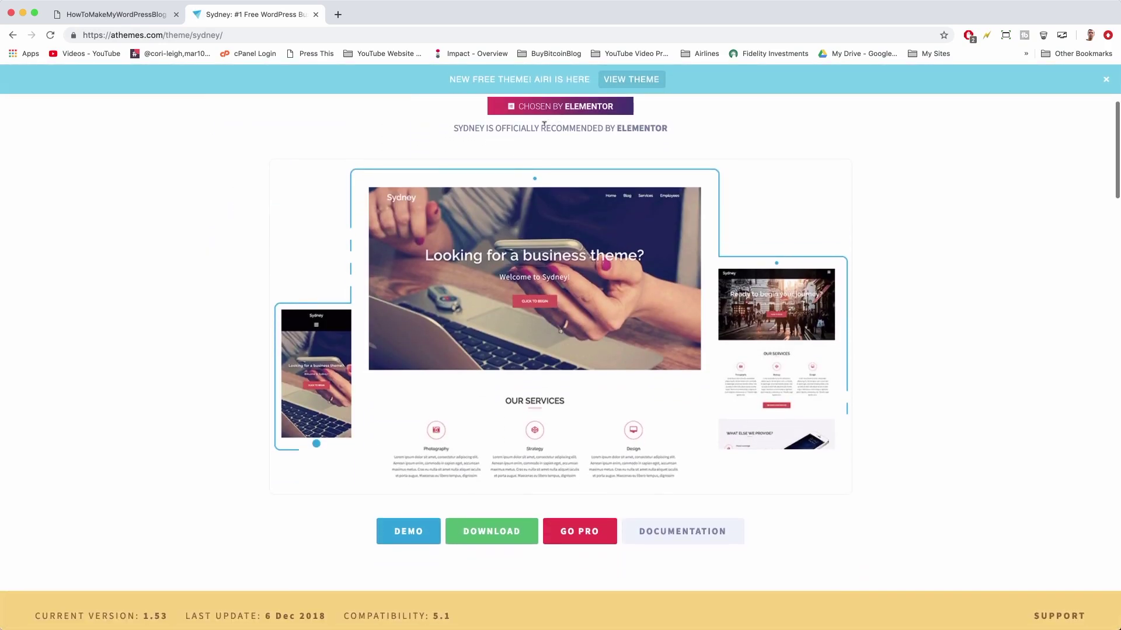
scroll(513, 263, down, 4)
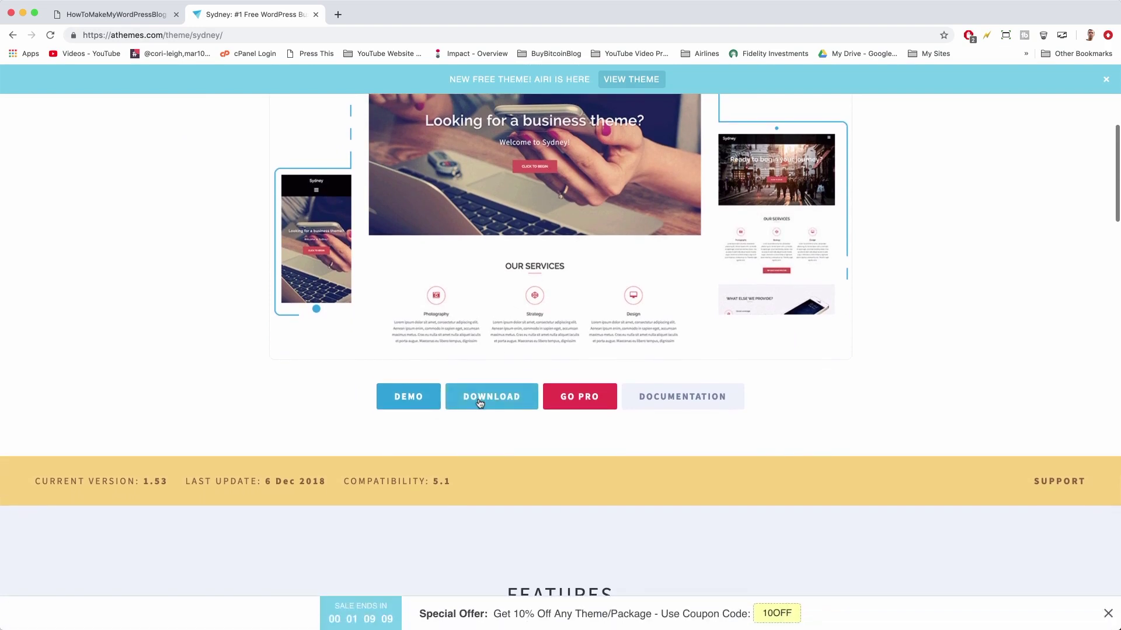
Open the Sydney live demo on demo.athemes.com, scroll through its sections, and return to the theme page
click(405, 403)
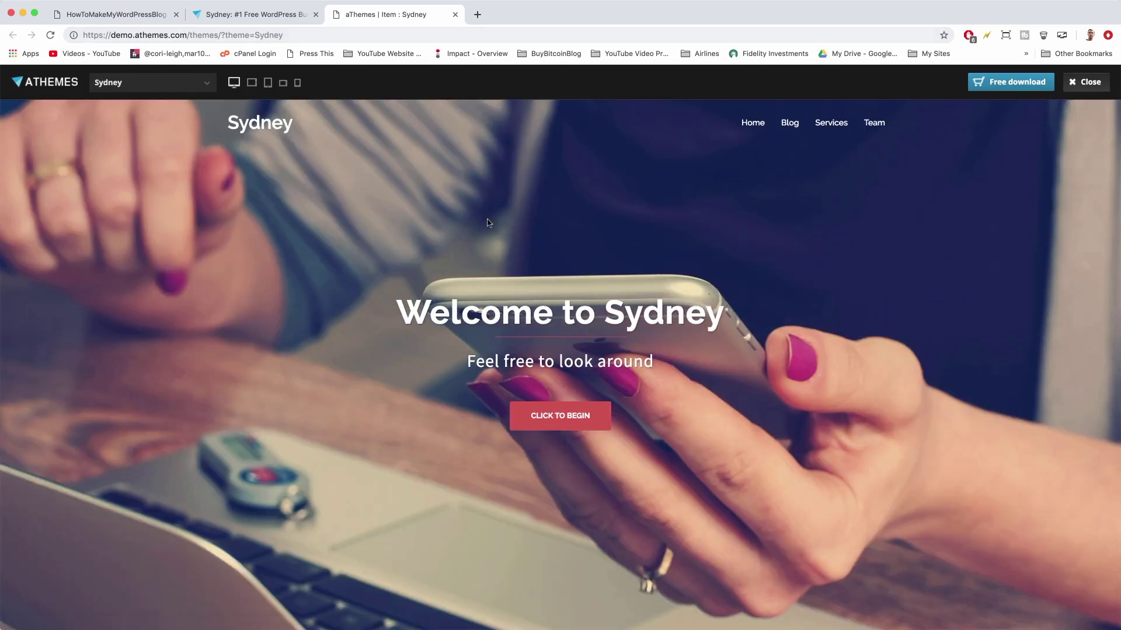
scroll(489, 222, down, 3)
scroll(490, 222, down, 7)
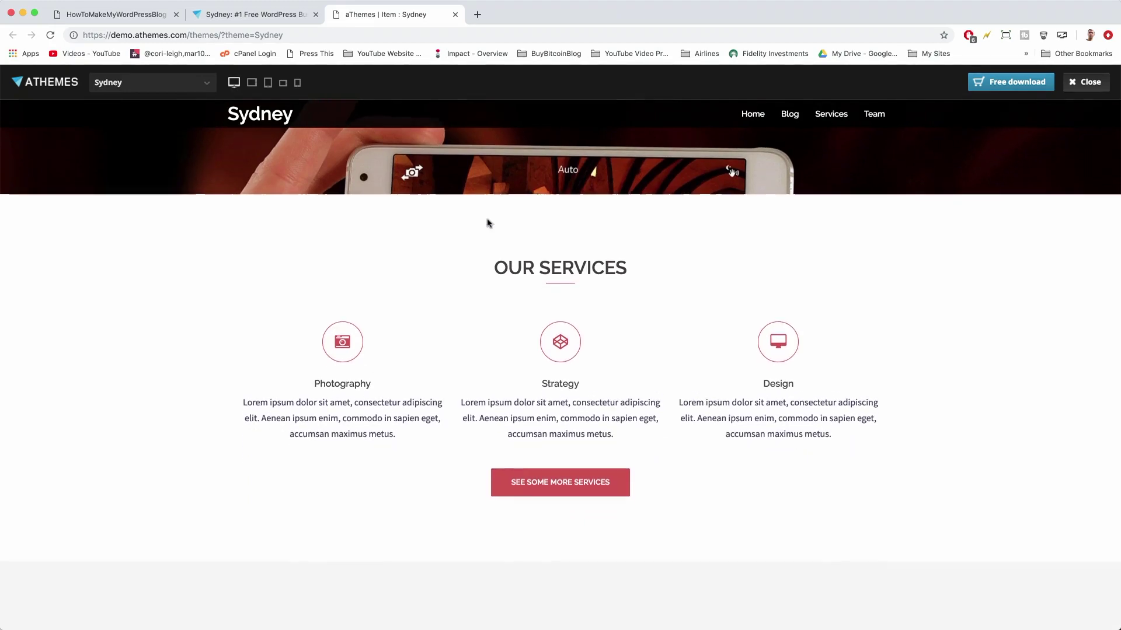
scroll(489, 222, down, 6)
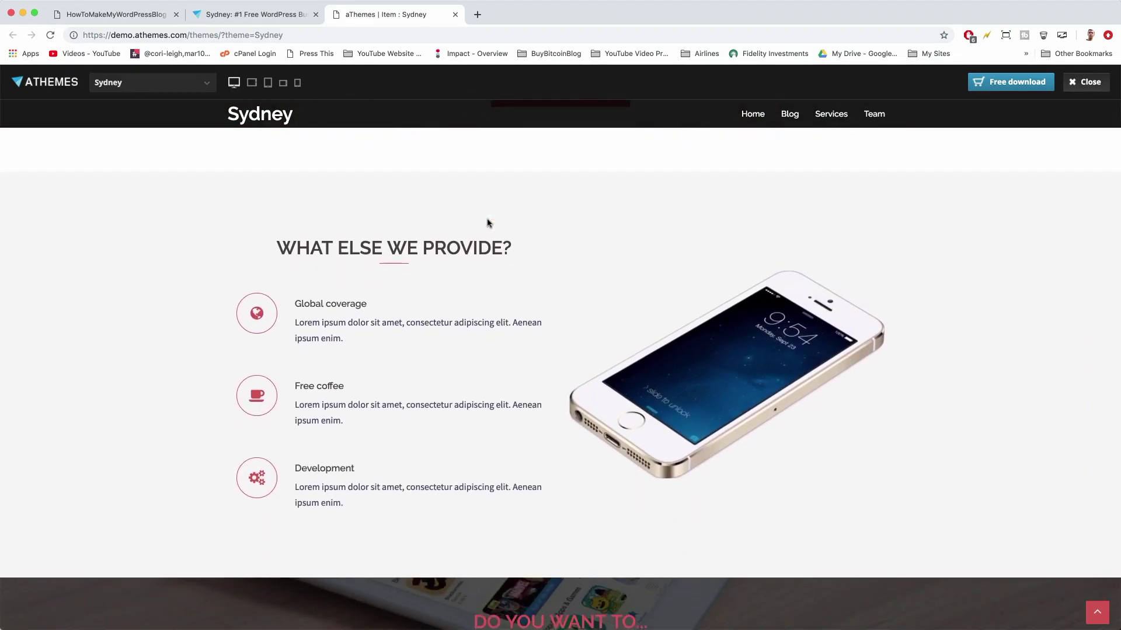
scroll(489, 223, down, 4)
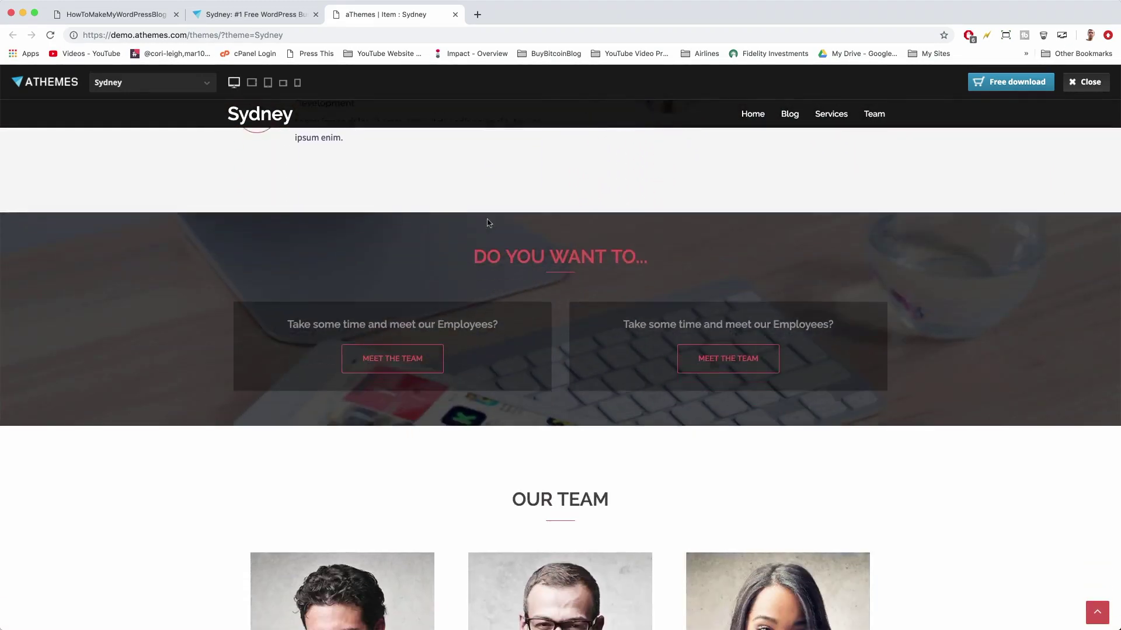
scroll(489, 223, down, 4)
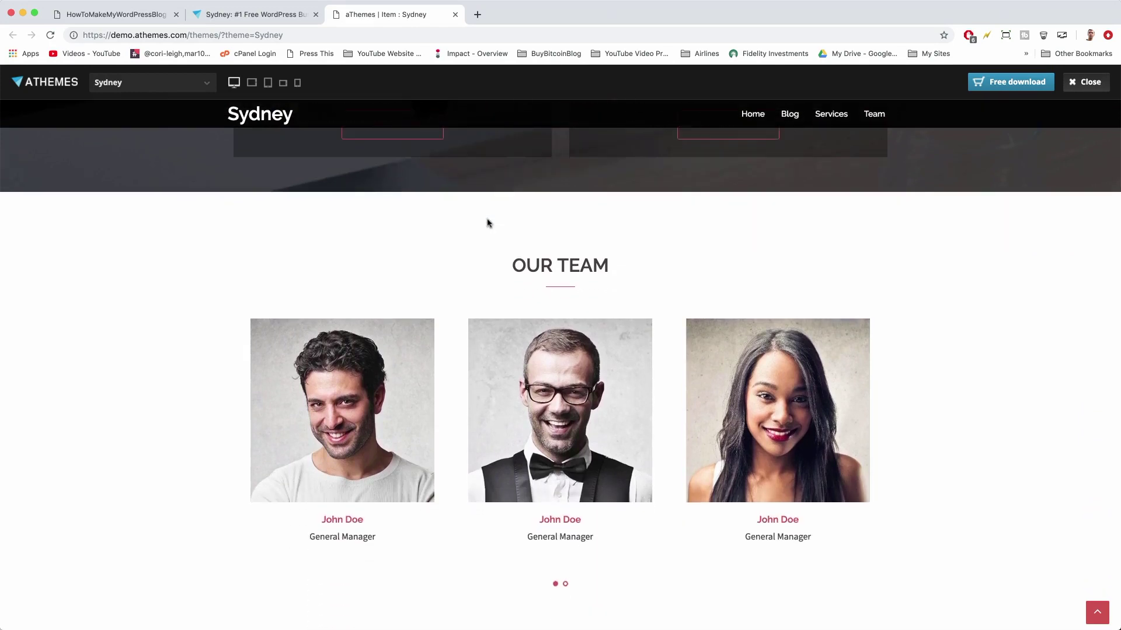
scroll(489, 223, down, 5)
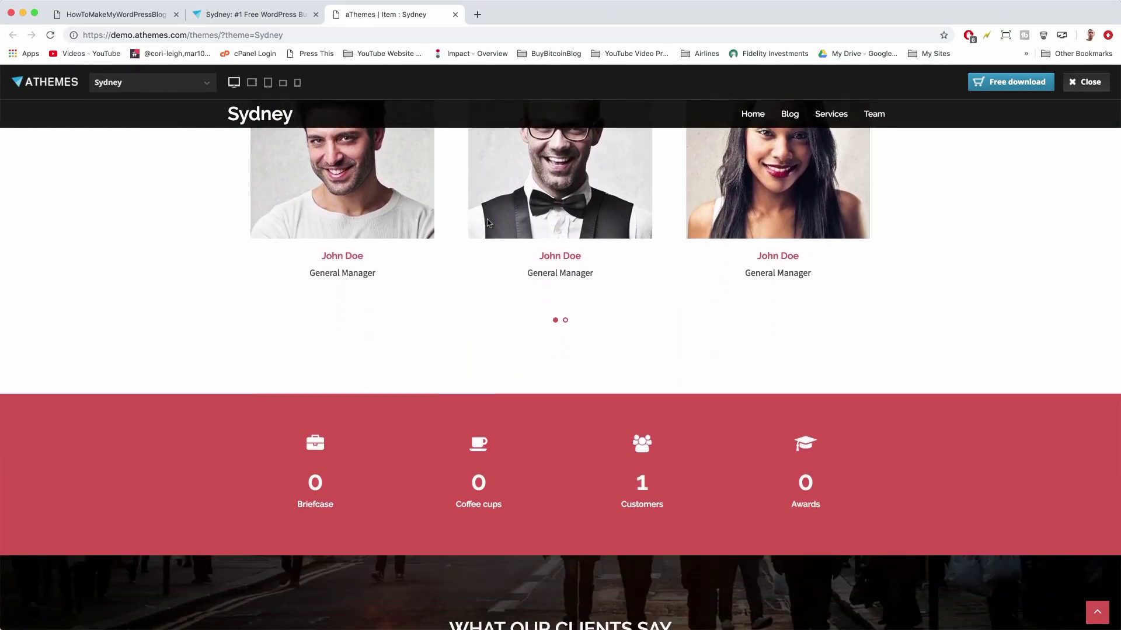
scroll(489, 223, down, 5)
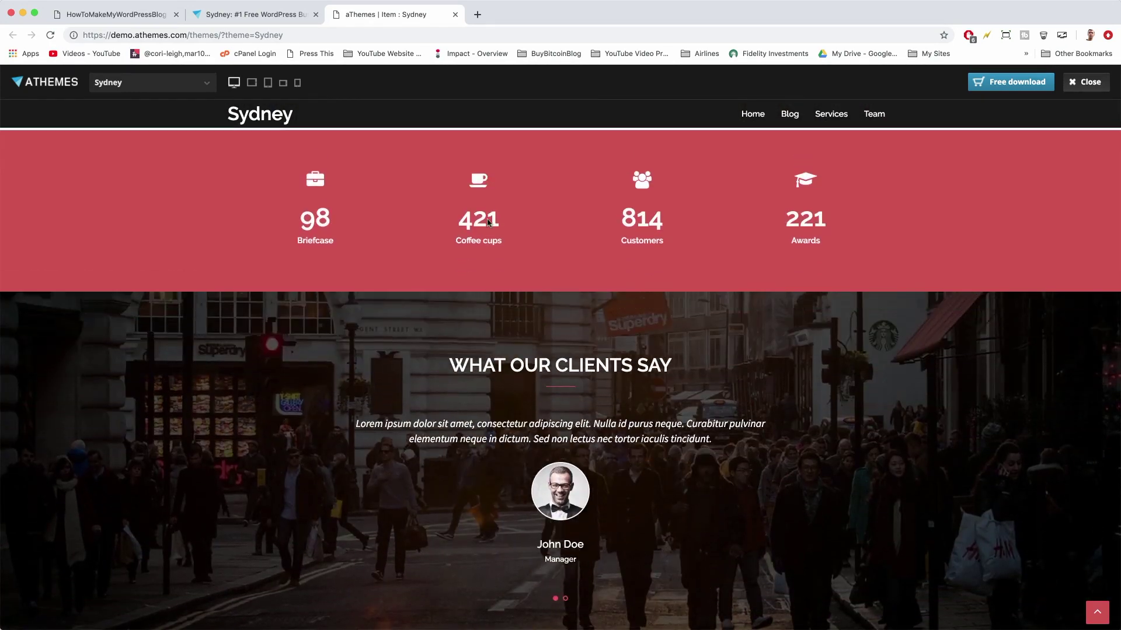
scroll(489, 222, down, 7)
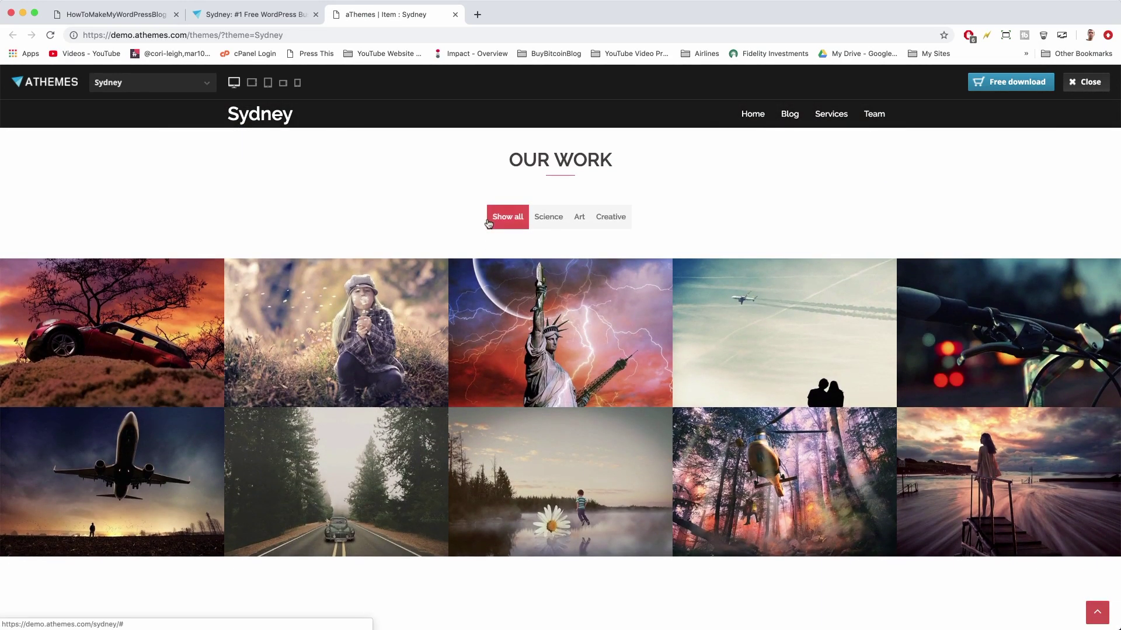
scroll(489, 223, down, 3)
scroll(489, 223, down, 2)
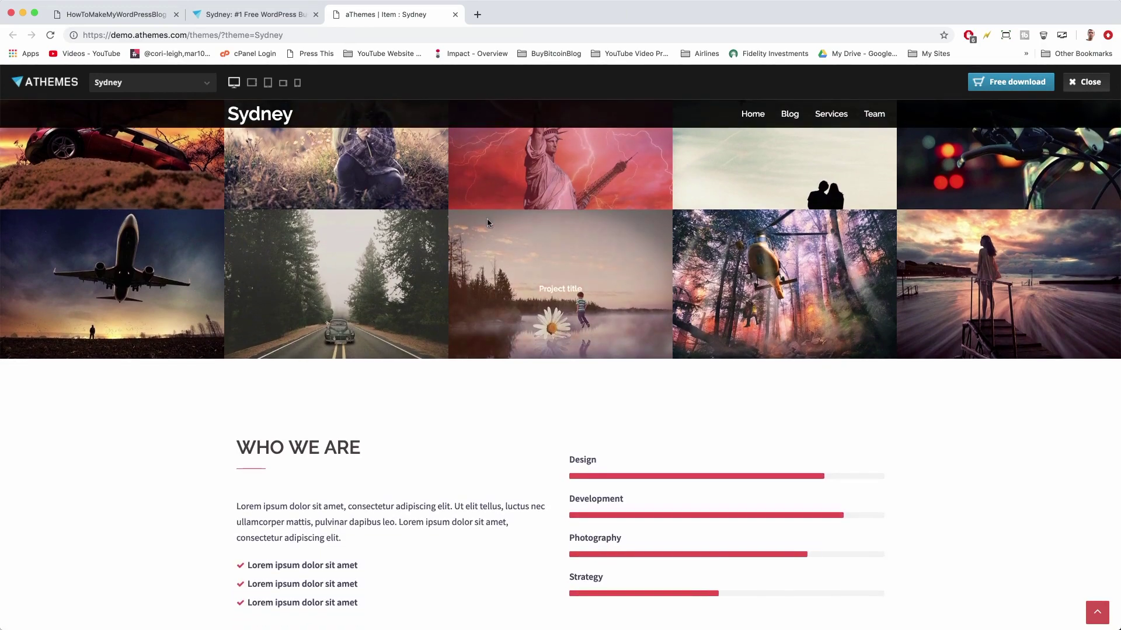
scroll(545, 350, down, 3)
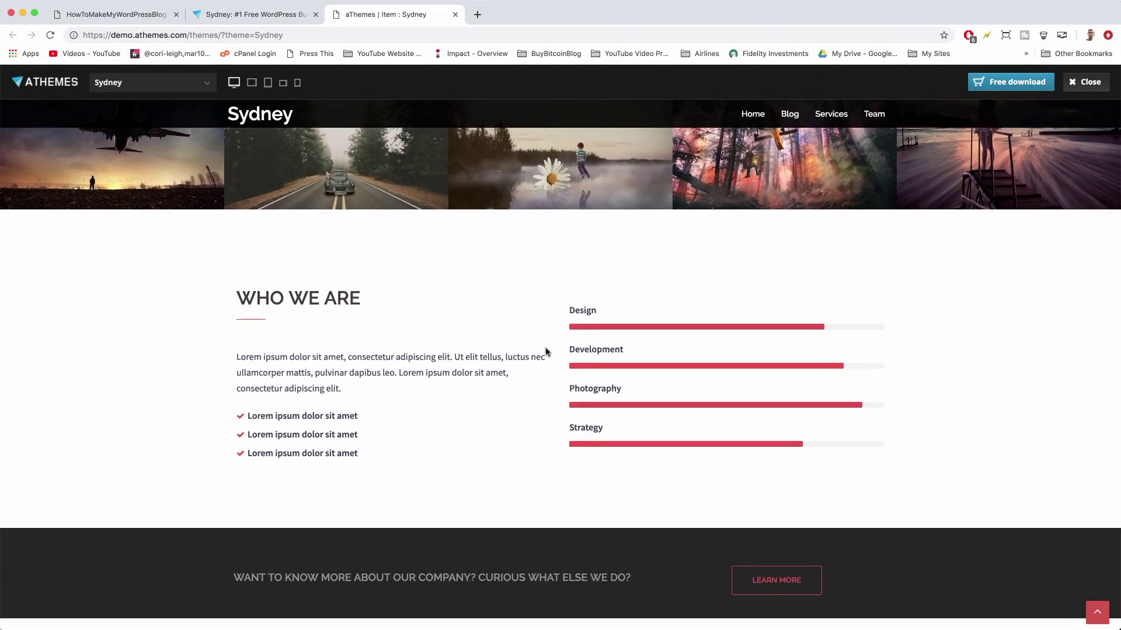
scroll(546, 350, down, 7)
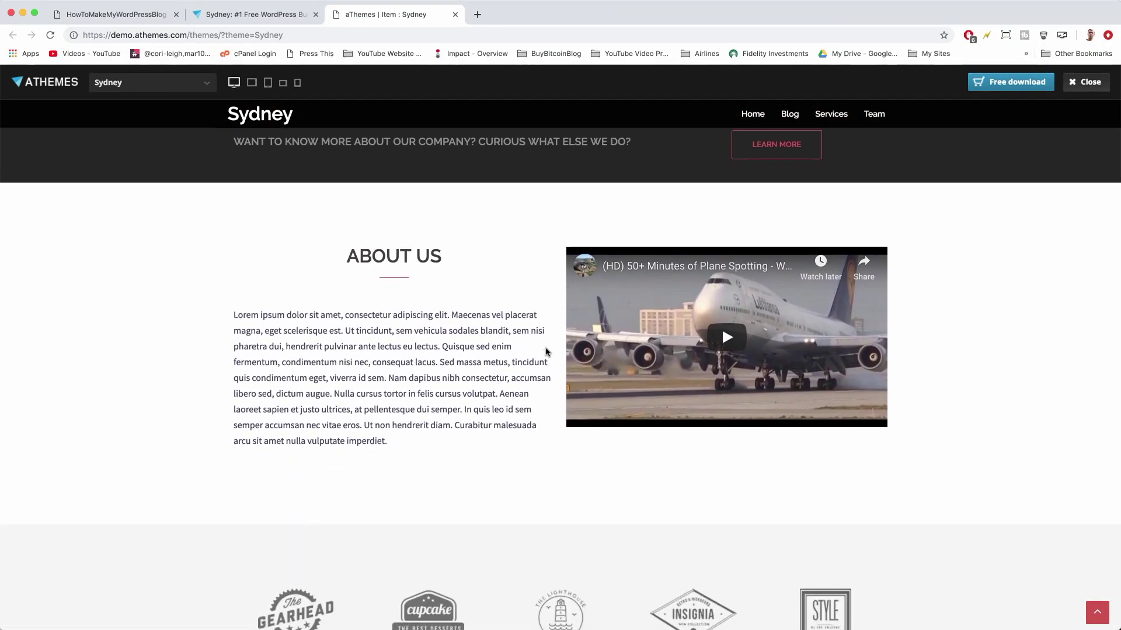
scroll(546, 350, down, 8)
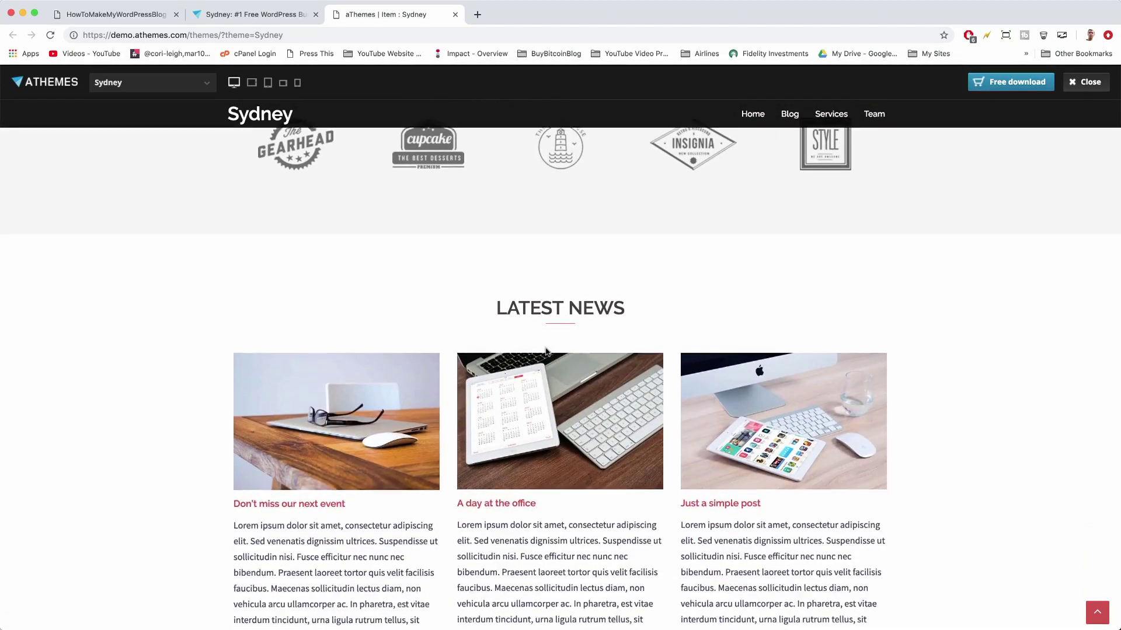
scroll(546, 350, down, 10)
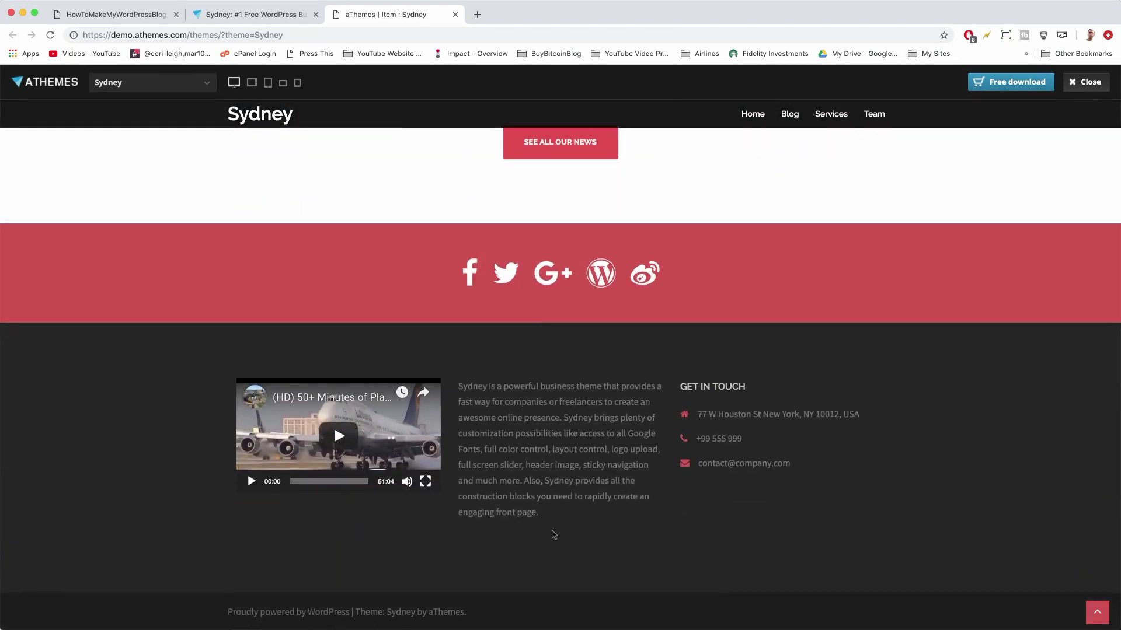
scroll(553, 535, up, 15)
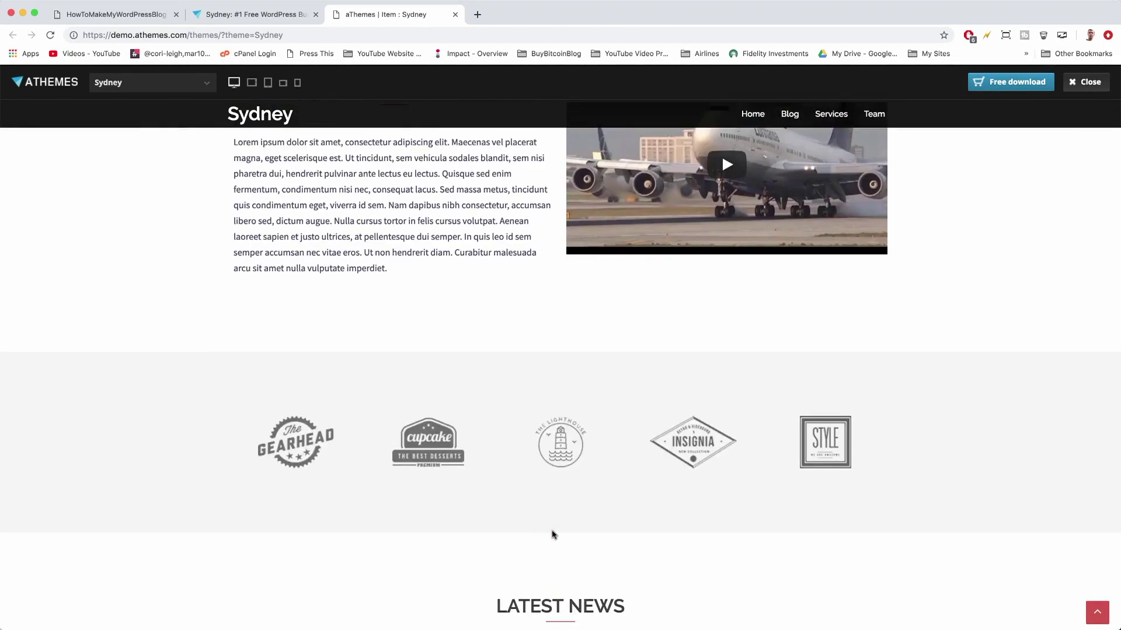
scroll(553, 534, up, 7)
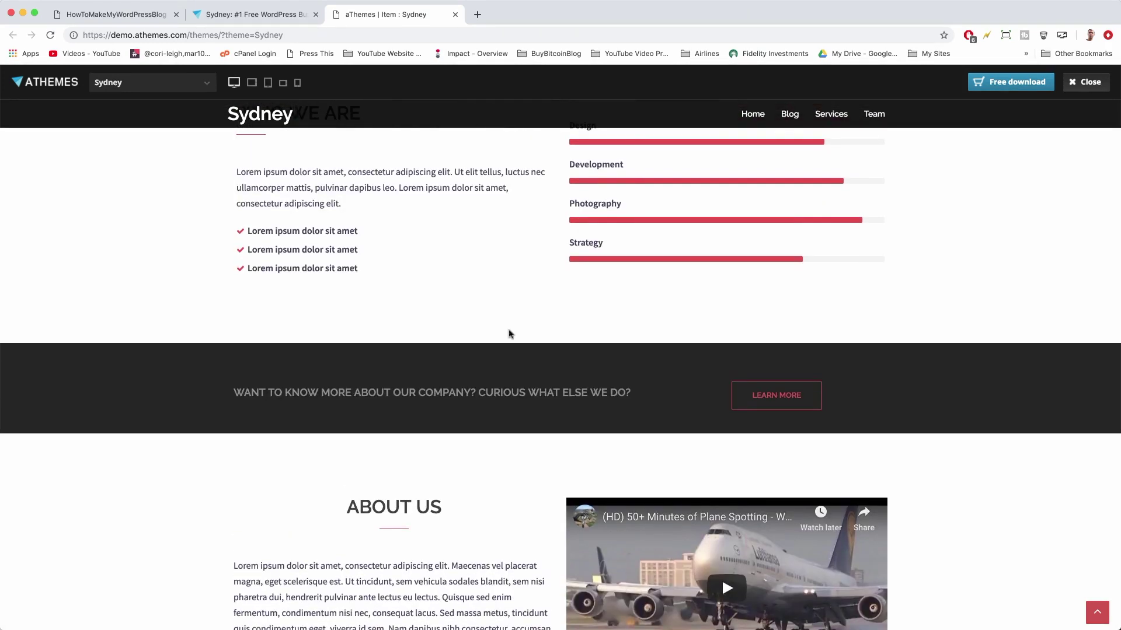
scroll(450, 230, down, 18)
scroll(450, 230, up, 6)
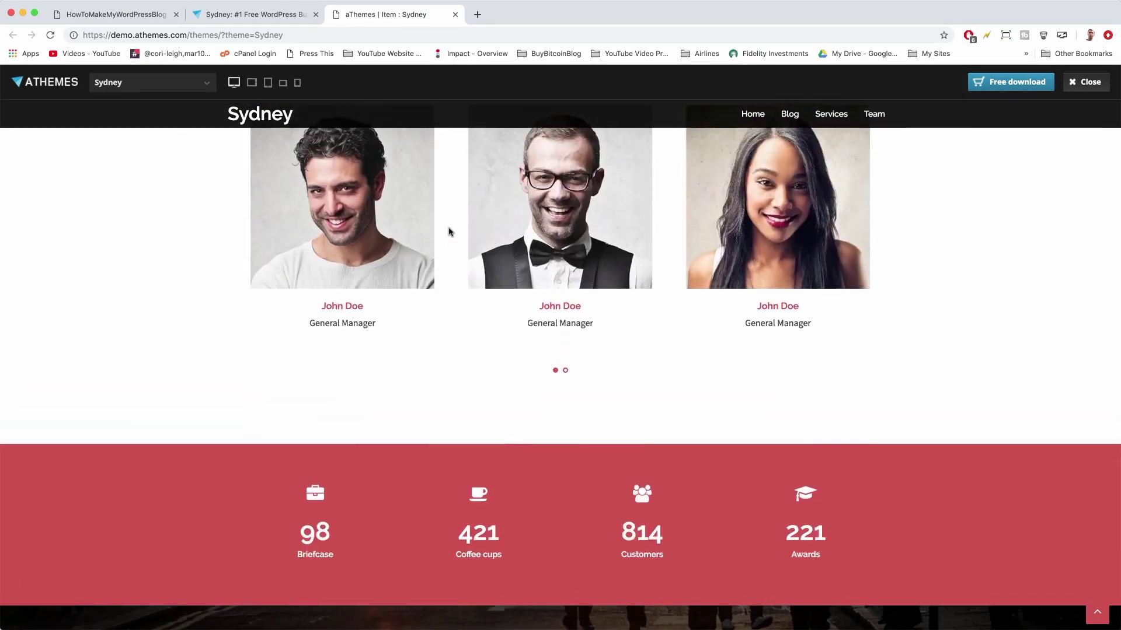
scroll(450, 231, up, 20)
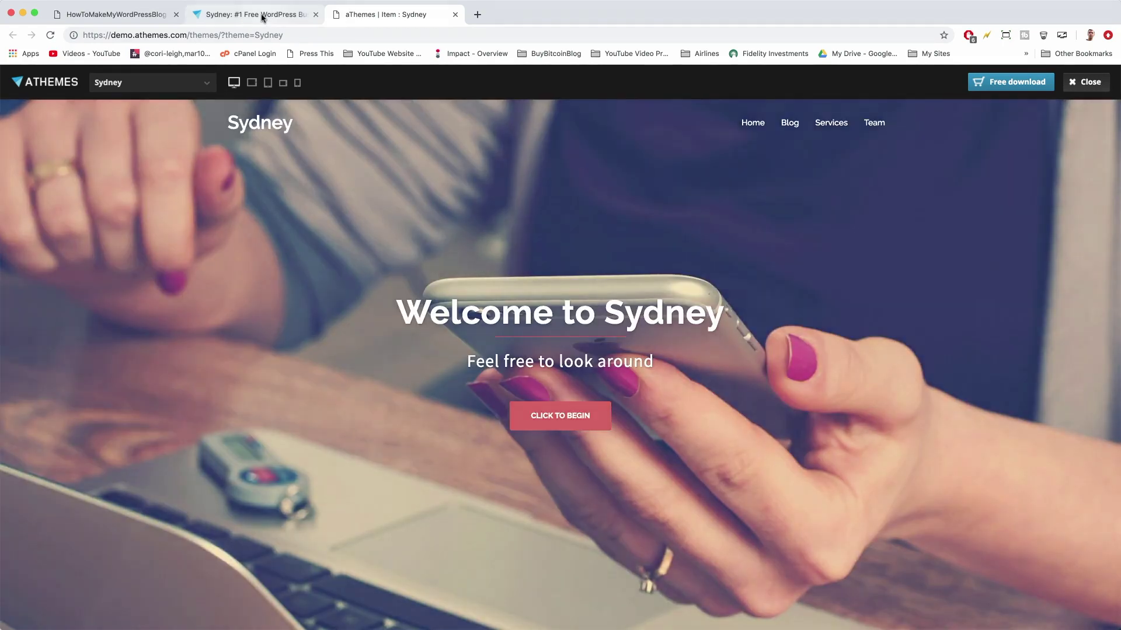
click(260, 16)
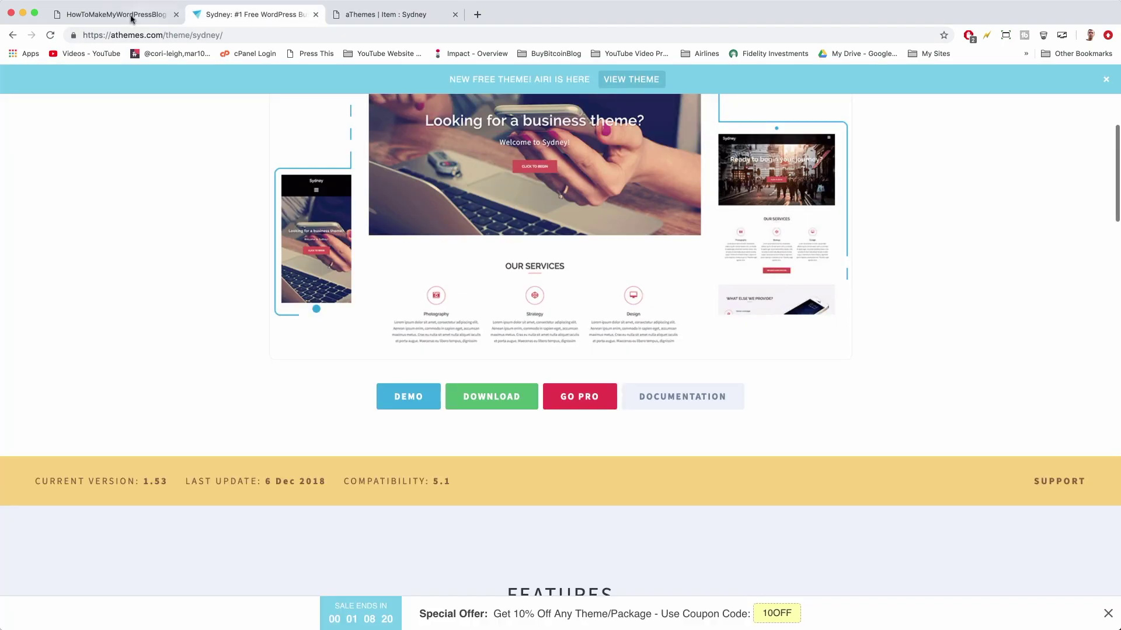
Move between the blog and Sydney demo tabs, then return to the WordPress admin Dashboard
click(125, 17)
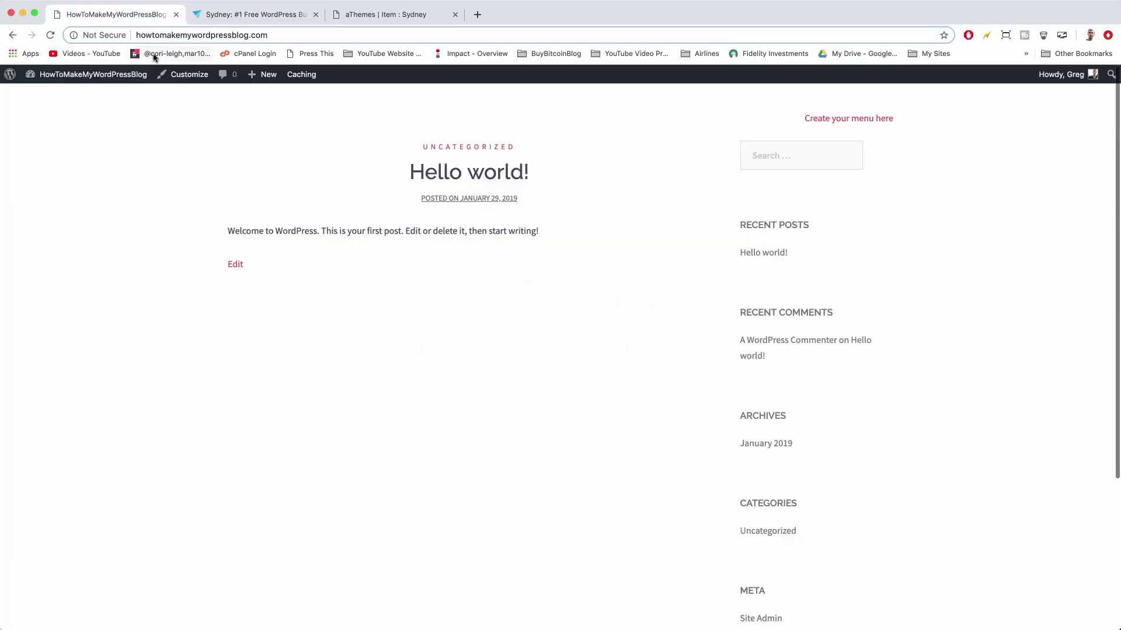
click(112, 76)
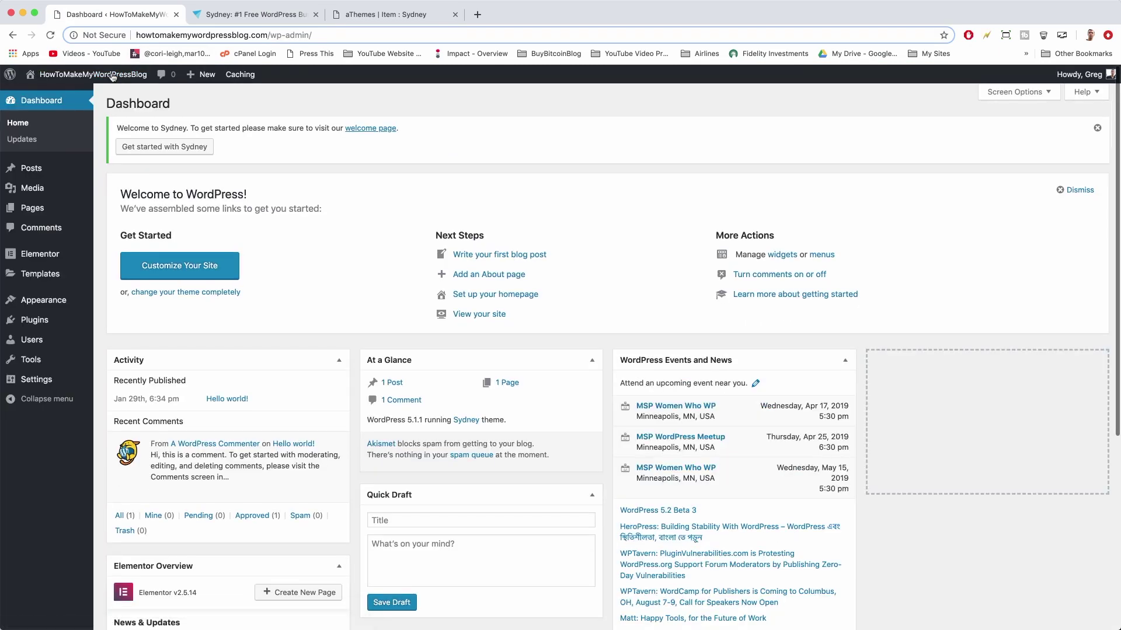
click(383, 14)
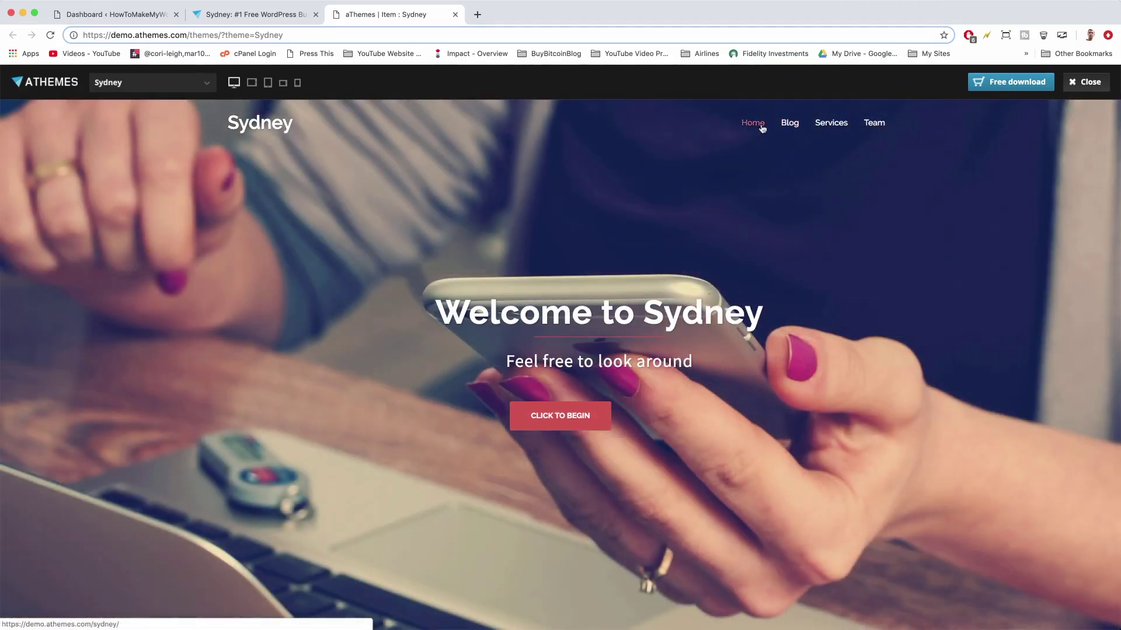
scroll(486, 228, down, 15)
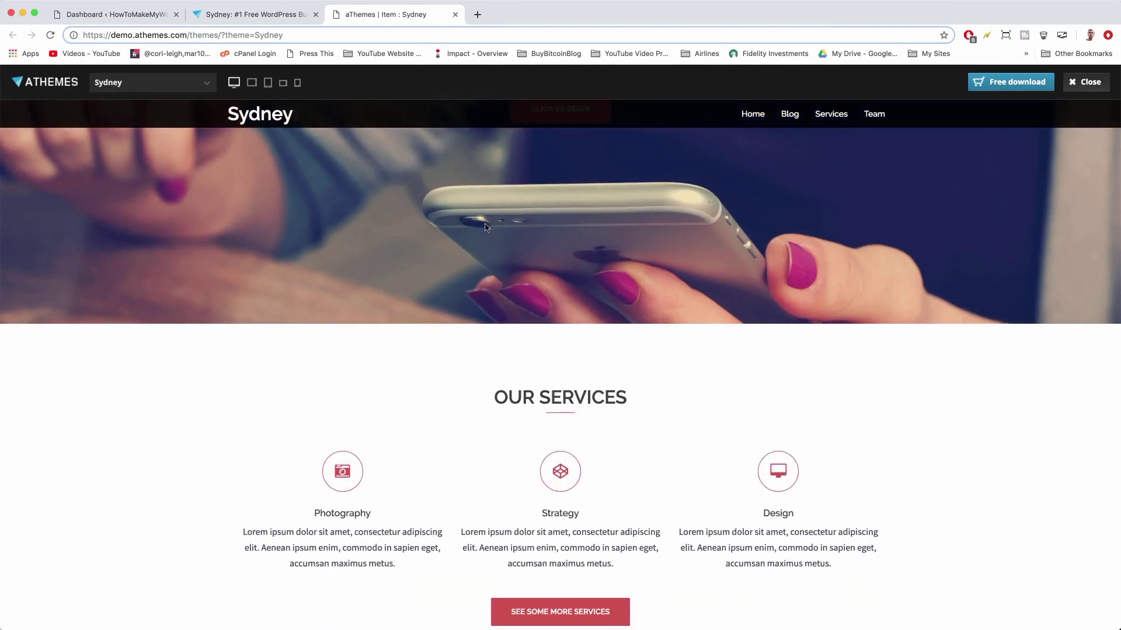
scroll(487, 227, up, 15)
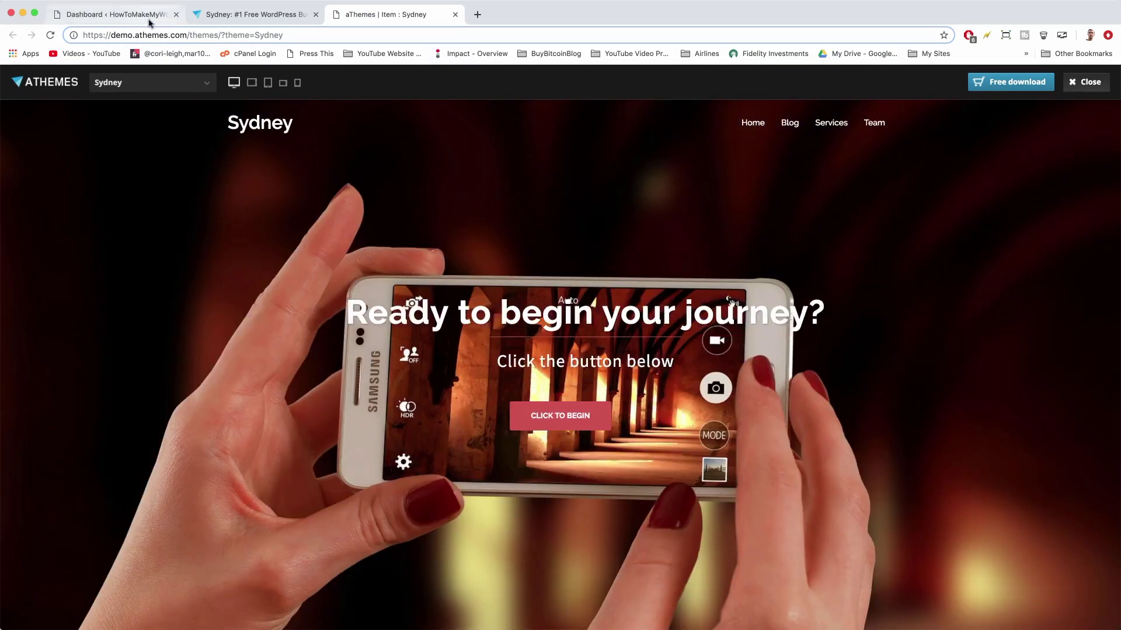
click(150, 22)
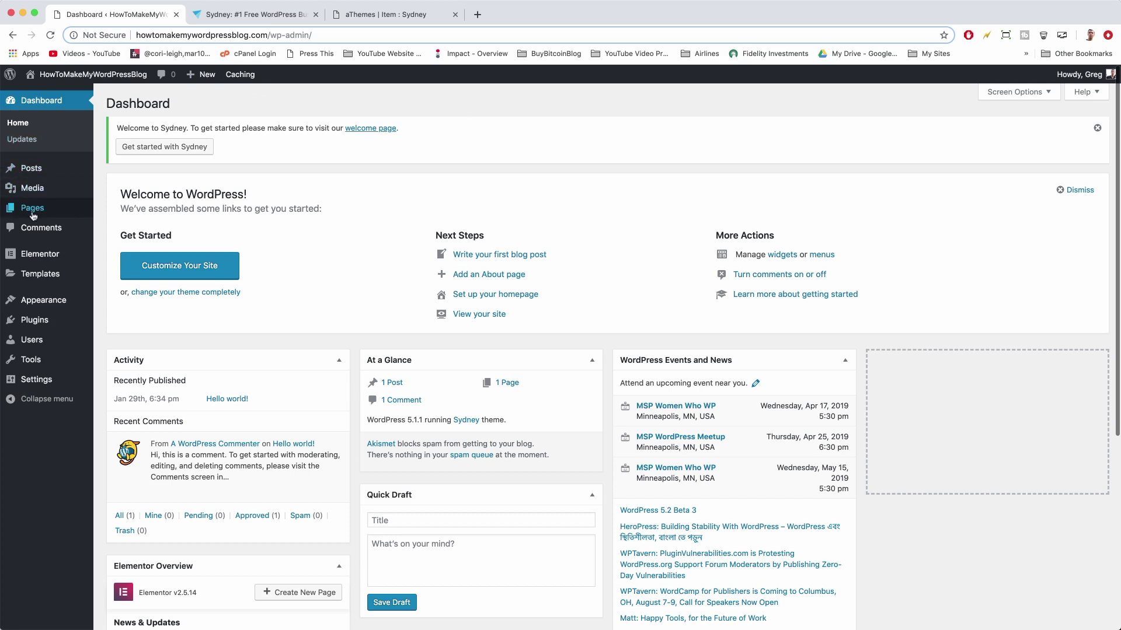
Add a new empty page titled 'Home' and publish it
mouse_move(34, 213)
click(118, 225)
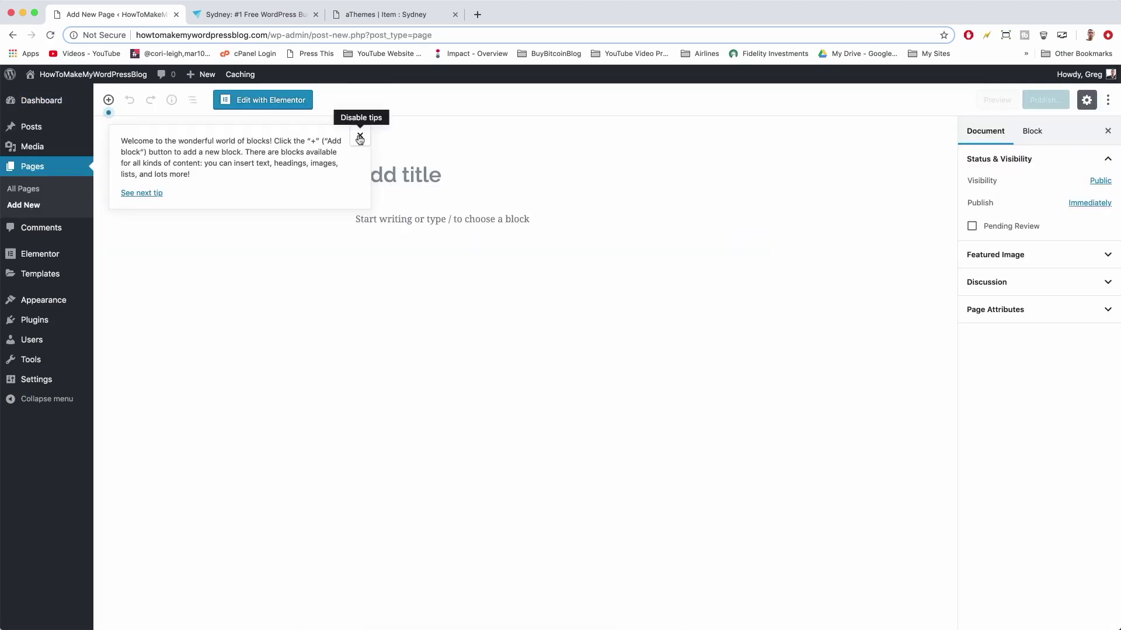
click(359, 138)
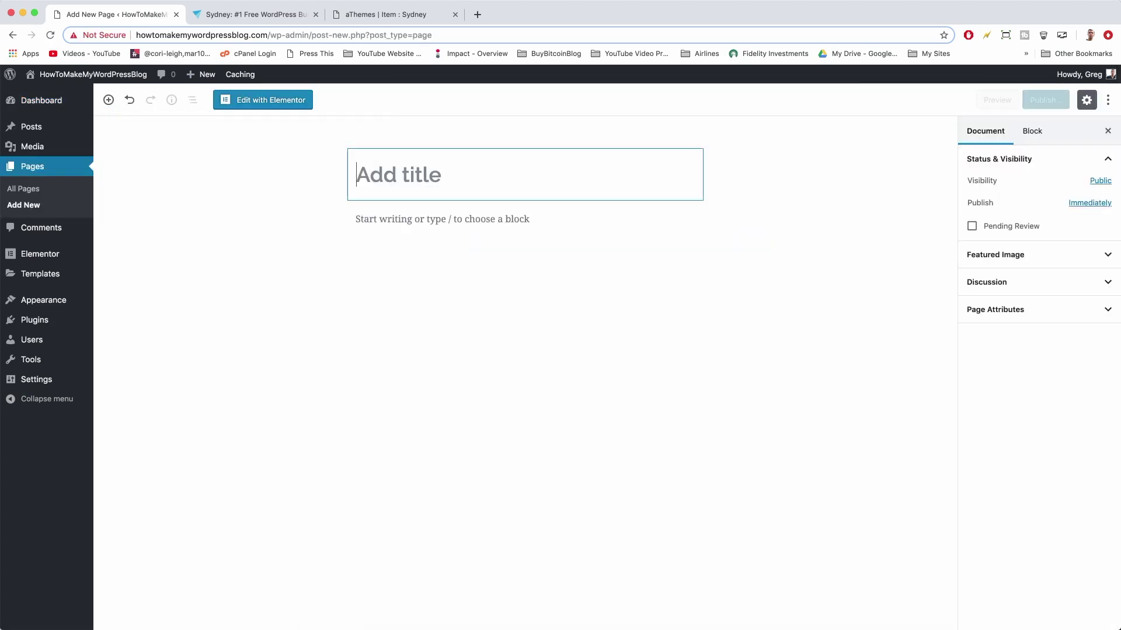
text(Home)
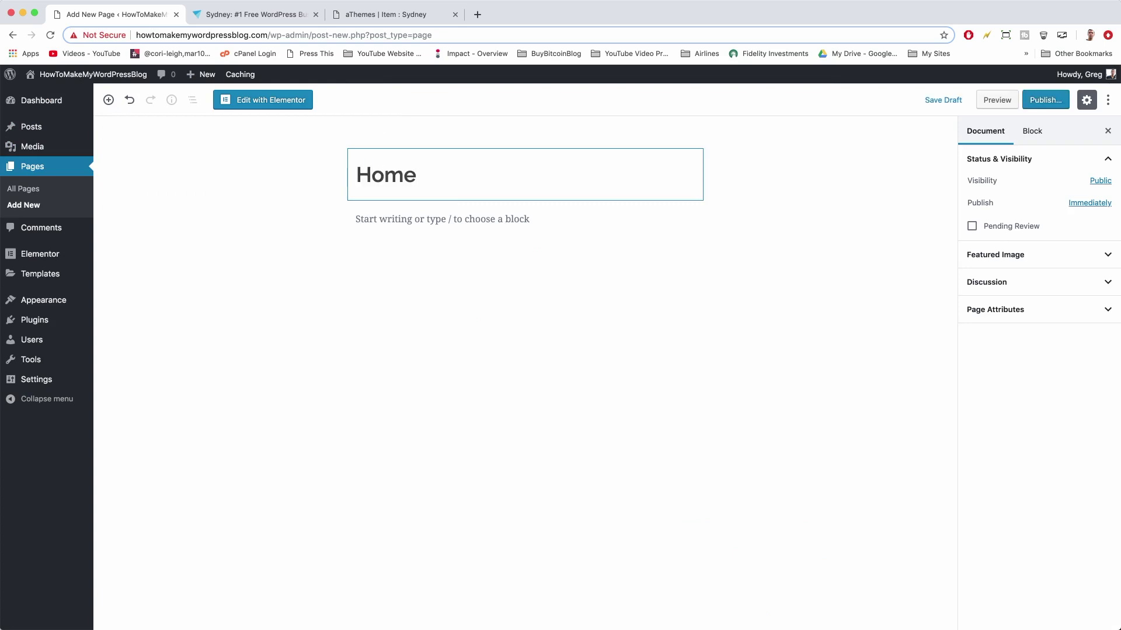
click(1037, 101)
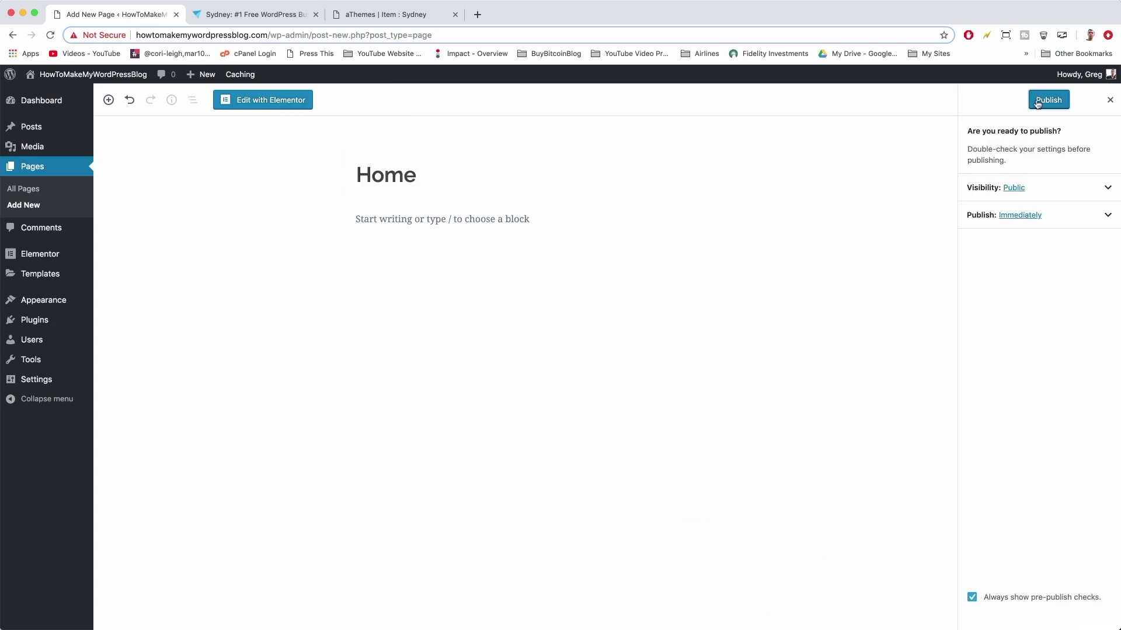
click(1037, 101)
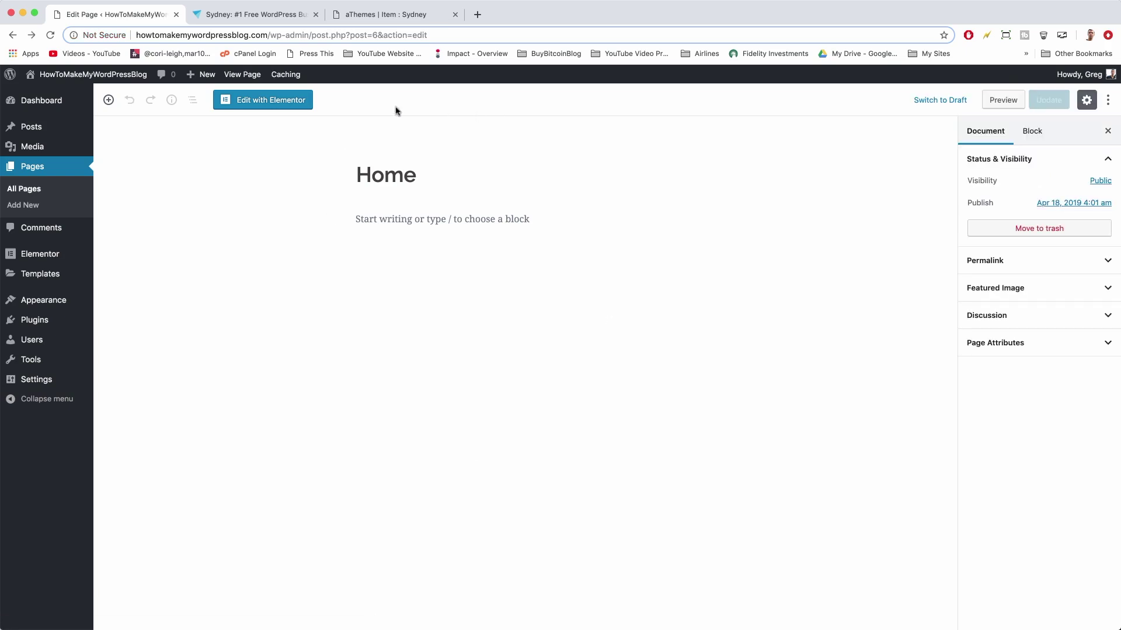
Add another empty page titled 'Blog' and publish it
click(25, 205)
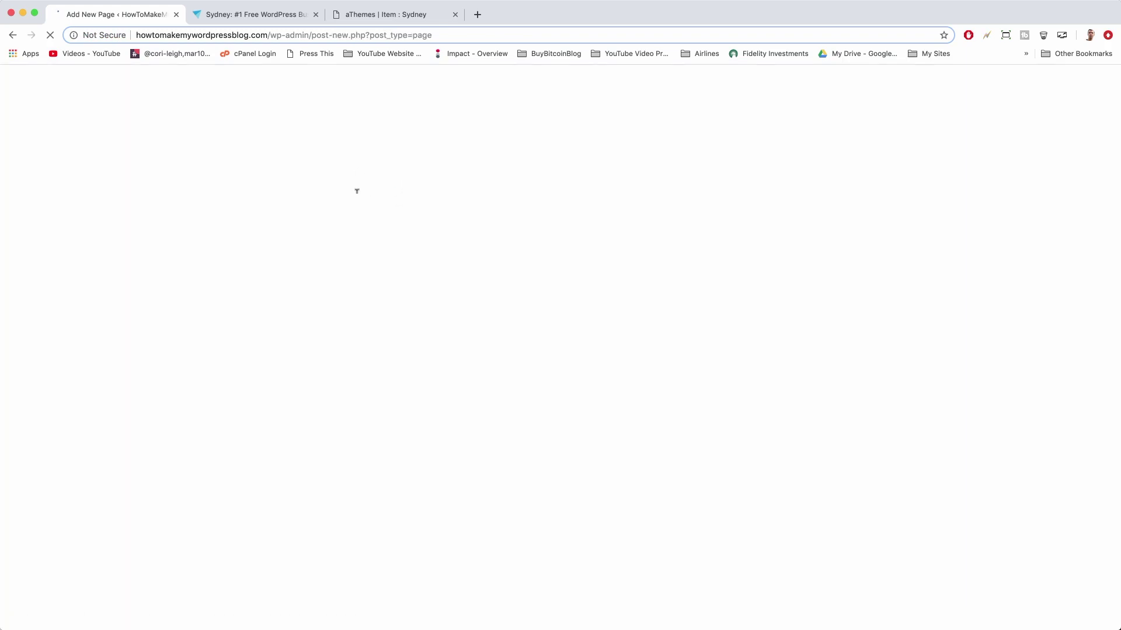
text(Blog)
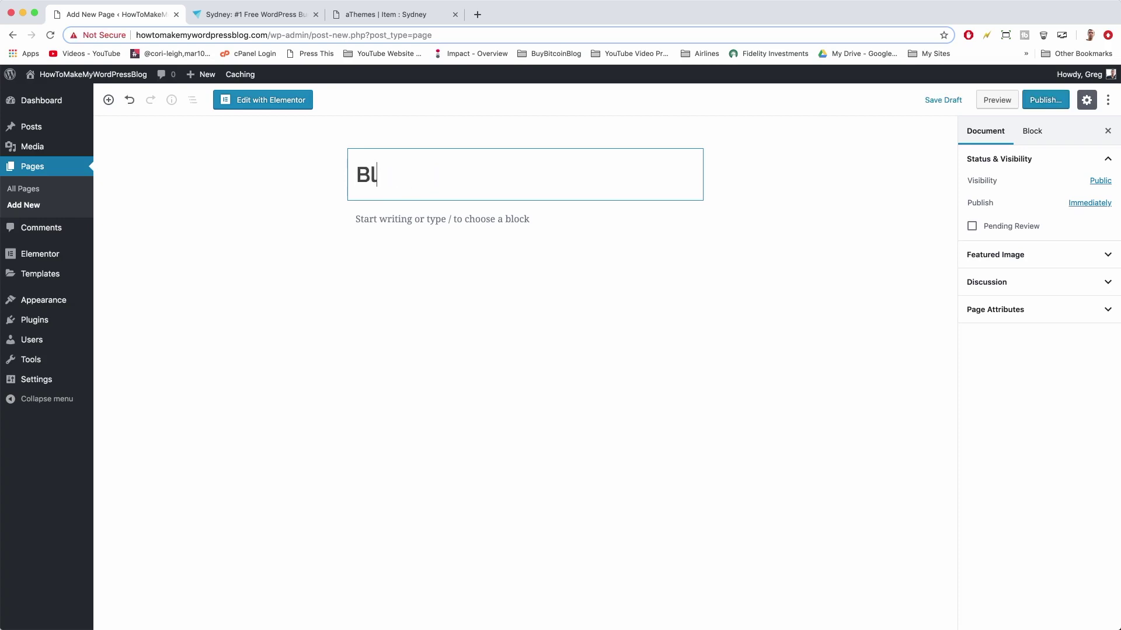
click(1048, 100)
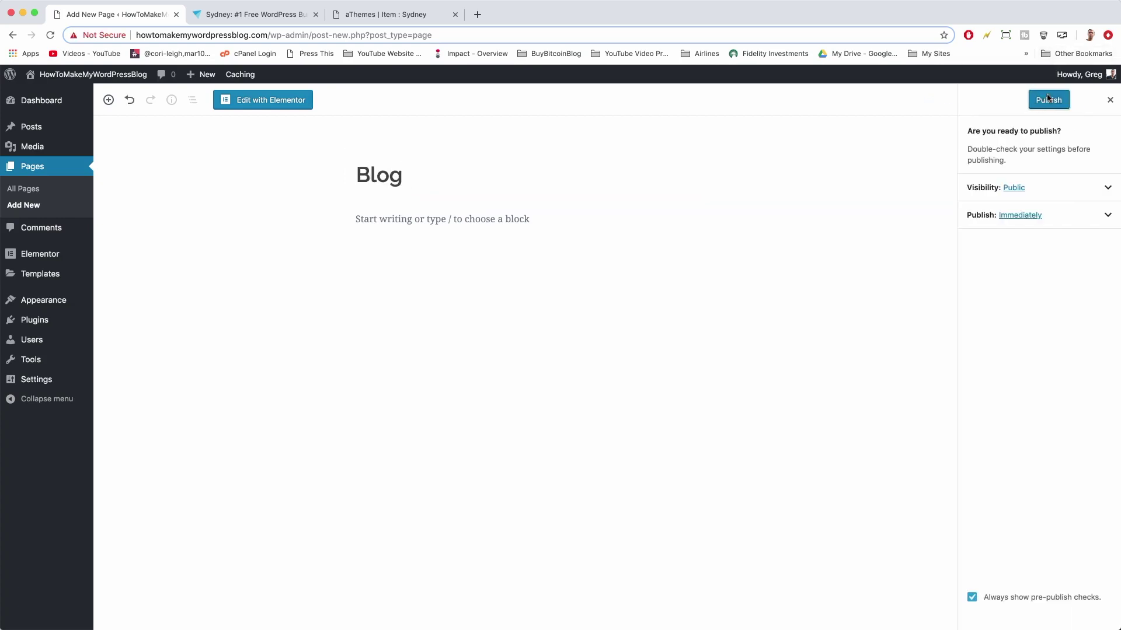
click(1045, 99)
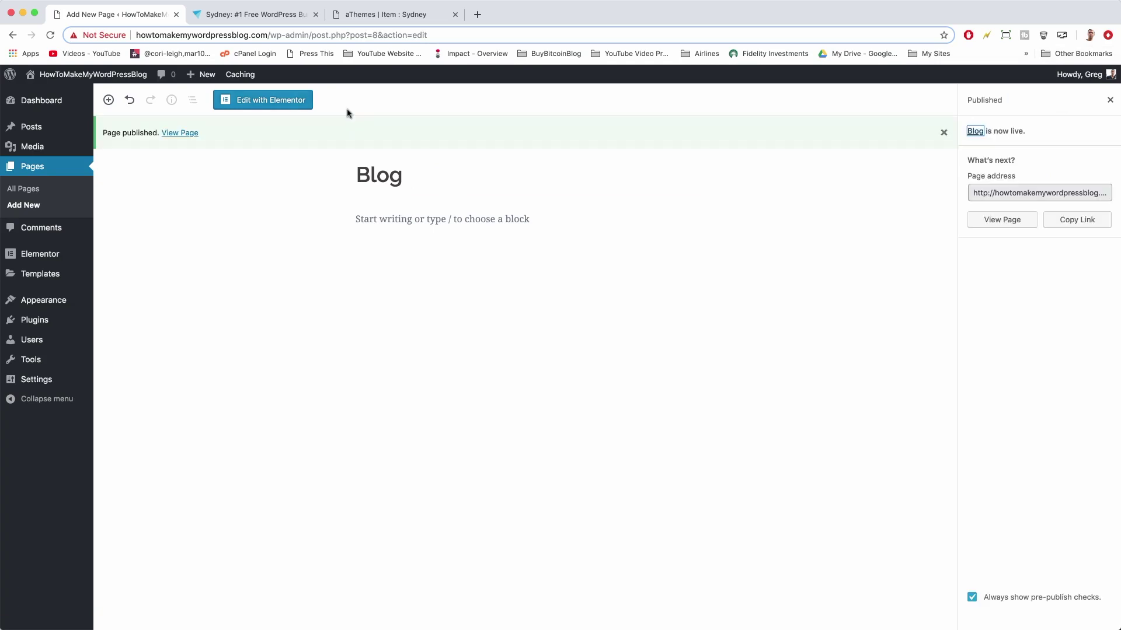
In Reading settings, set a static Homepage 'Home' and Posts page 'Blog', save, and view the site
mouse_move(65, 384)
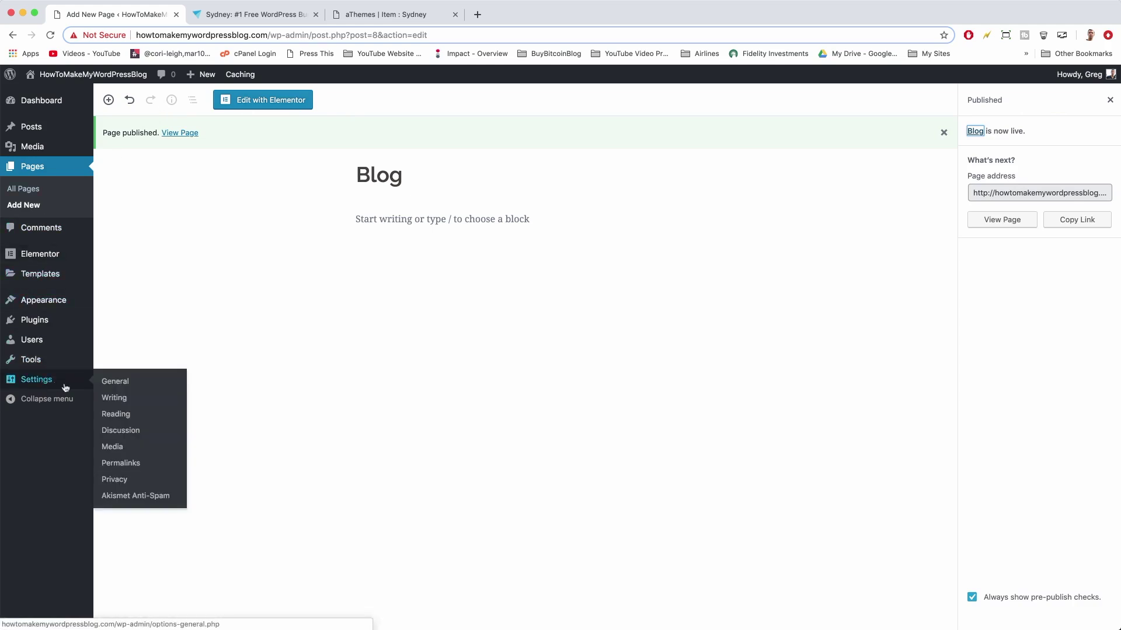
click(115, 414)
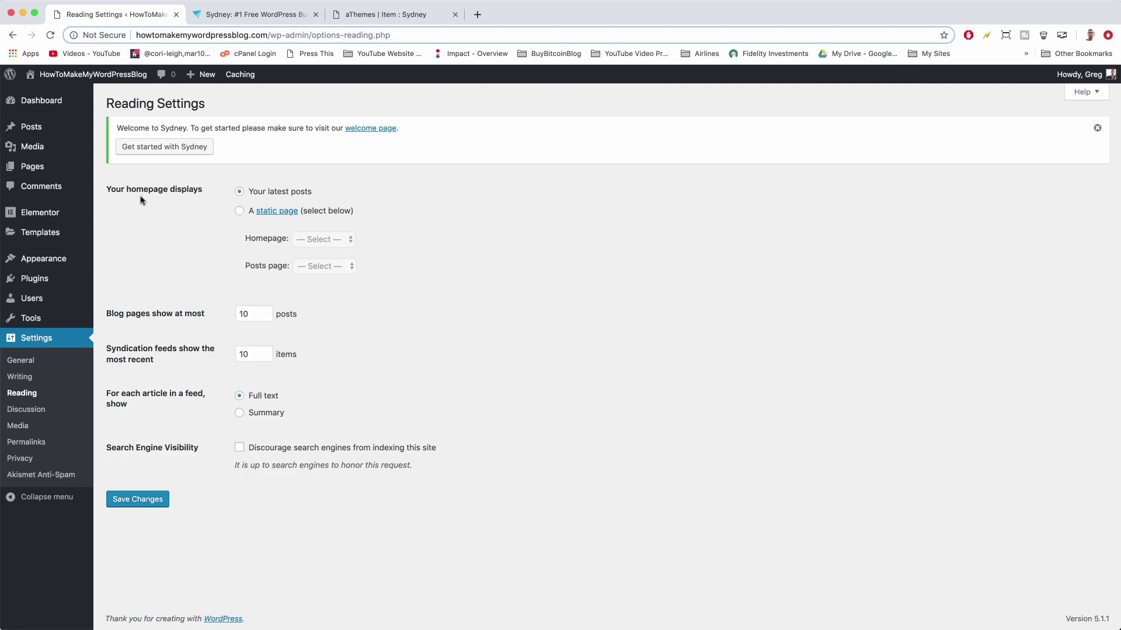
drag(106, 186, 205, 198)
click(240, 211)
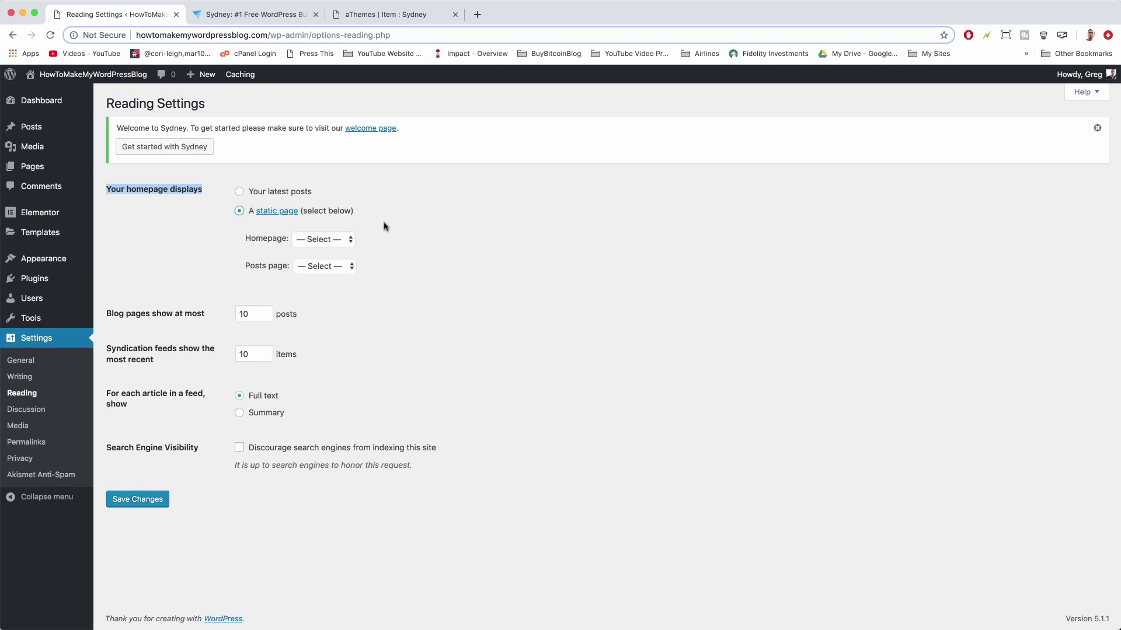
click(350, 241)
click(342, 259)
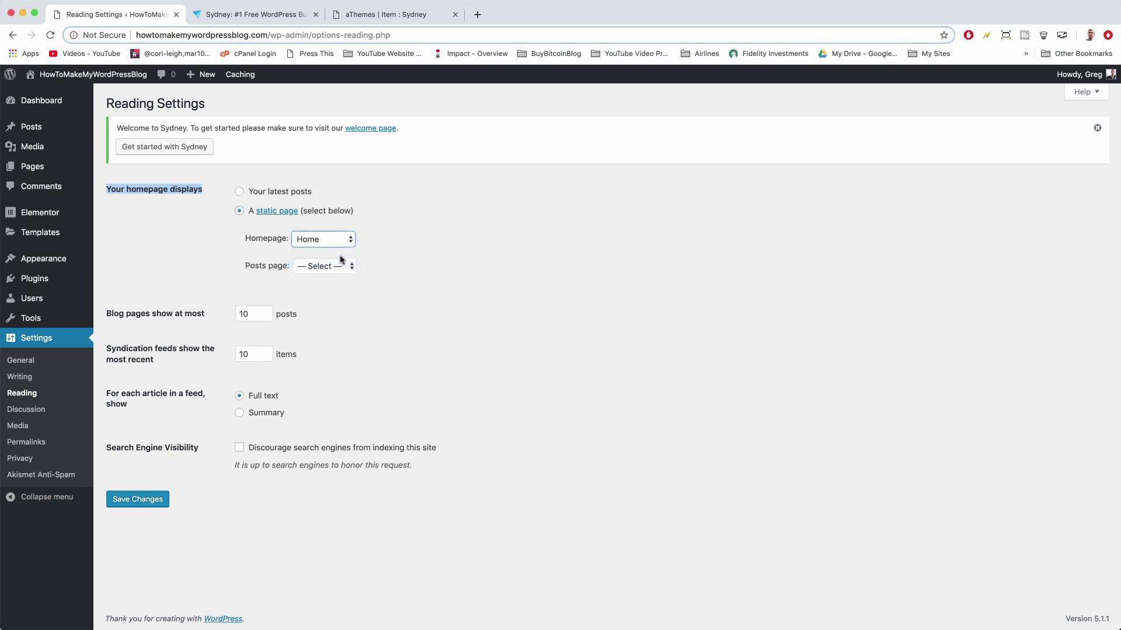
click(348, 269)
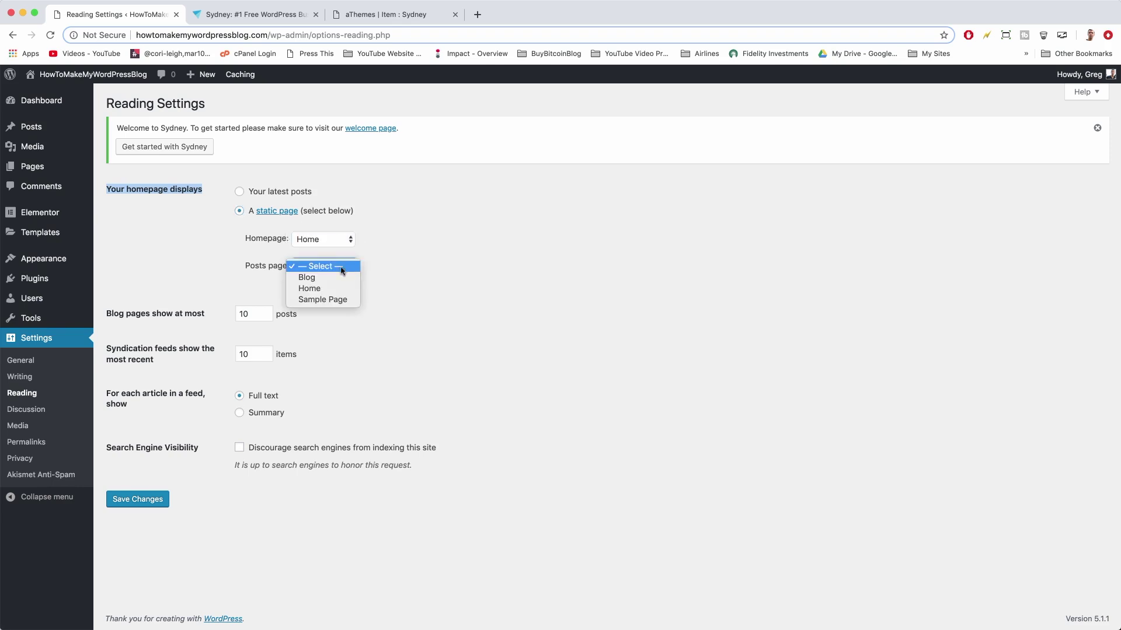
click(341, 278)
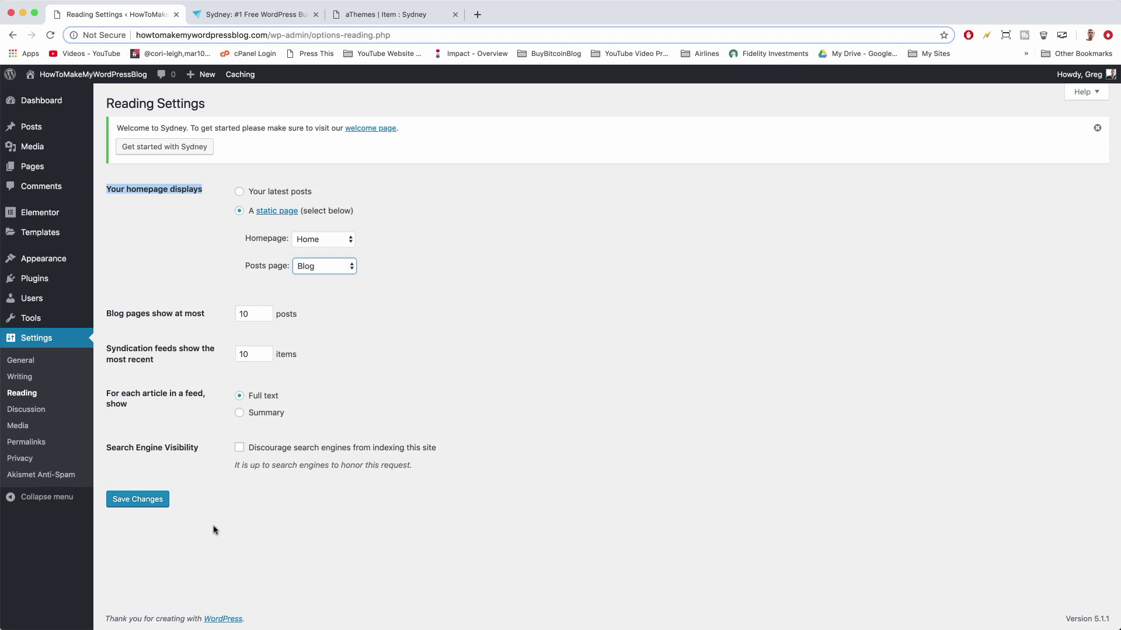
click(141, 503)
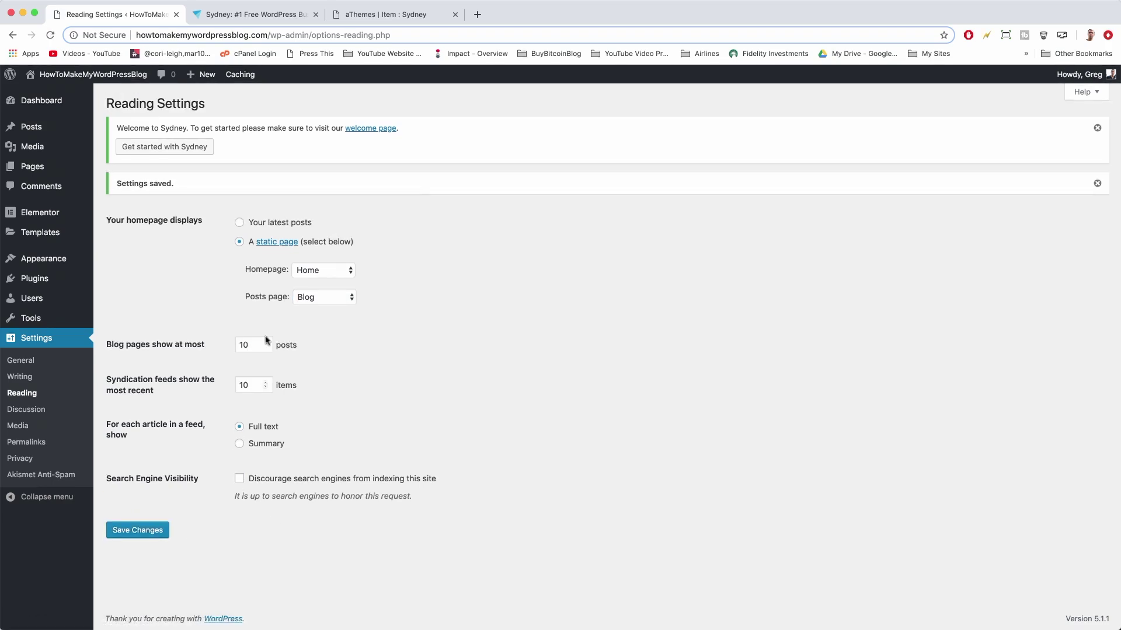
click(104, 77)
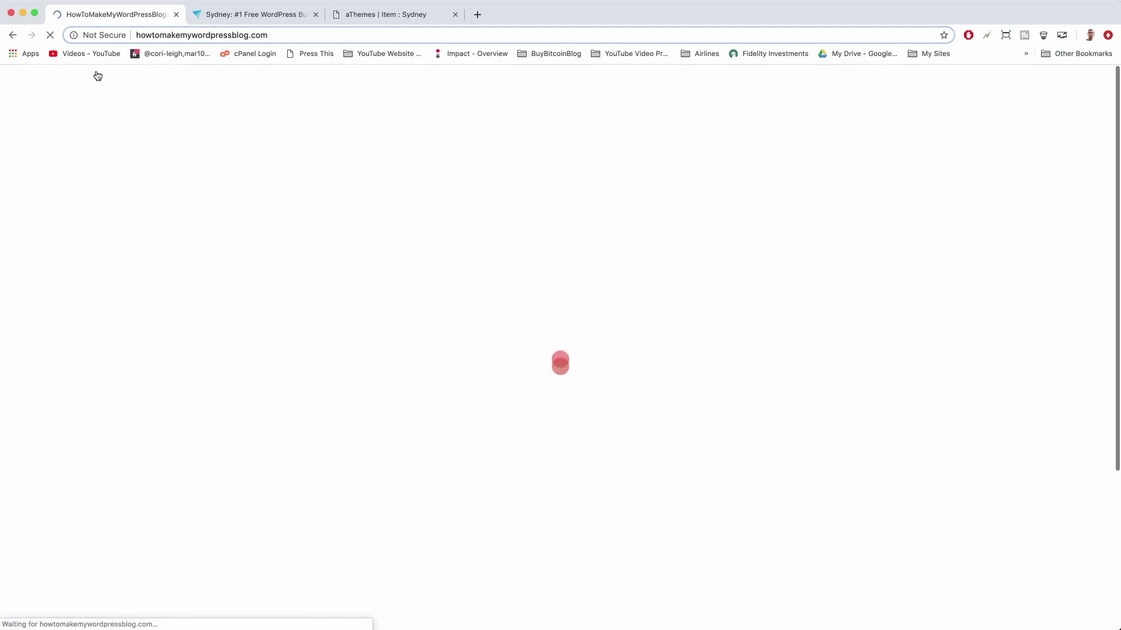
Scroll through the live site's new, empty Home front page
scroll(463, 177, down, 5)
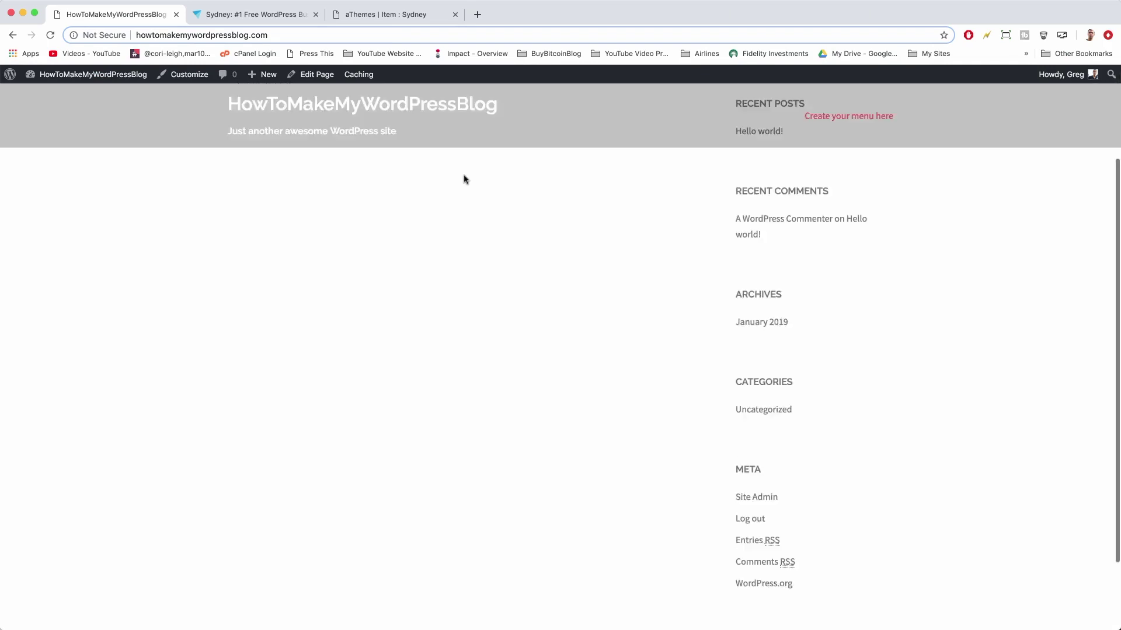
scroll(463, 178, up, 5)
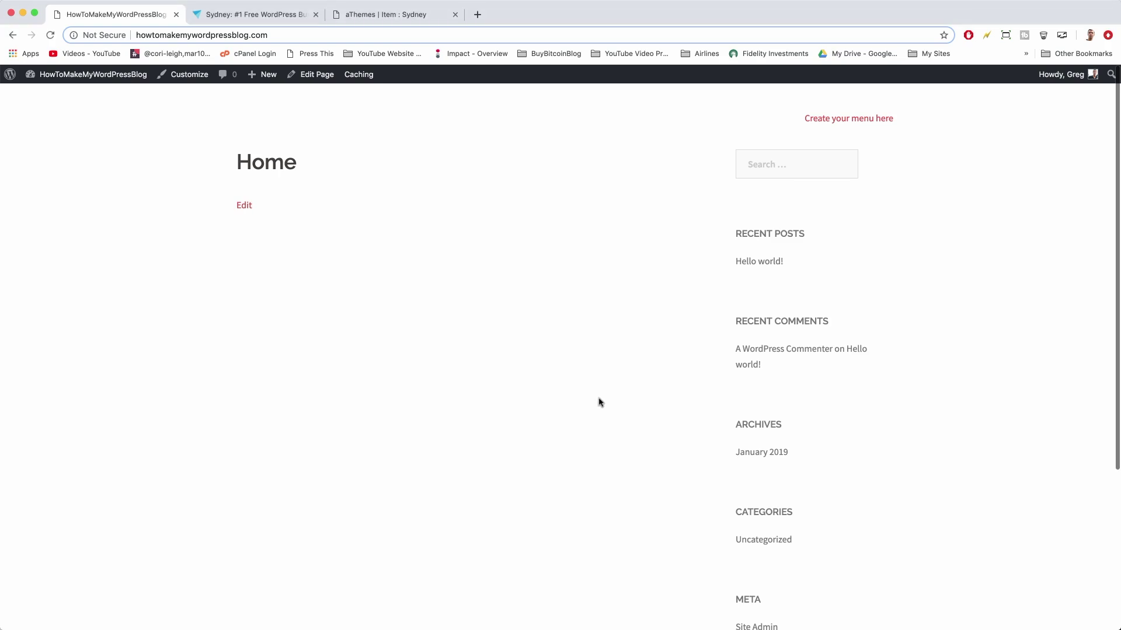
scroll(615, 358, down, 5)
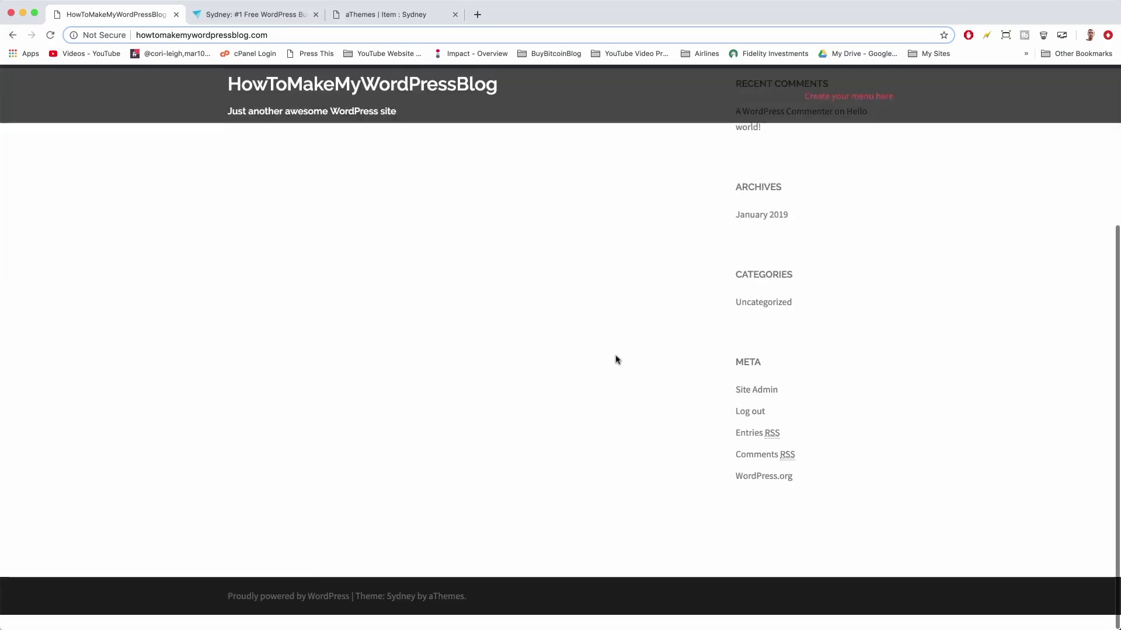
scroll(615, 358, up, 5)
Switch to the Sydney theme demo and scroll through its layout for comparison
click(389, 11)
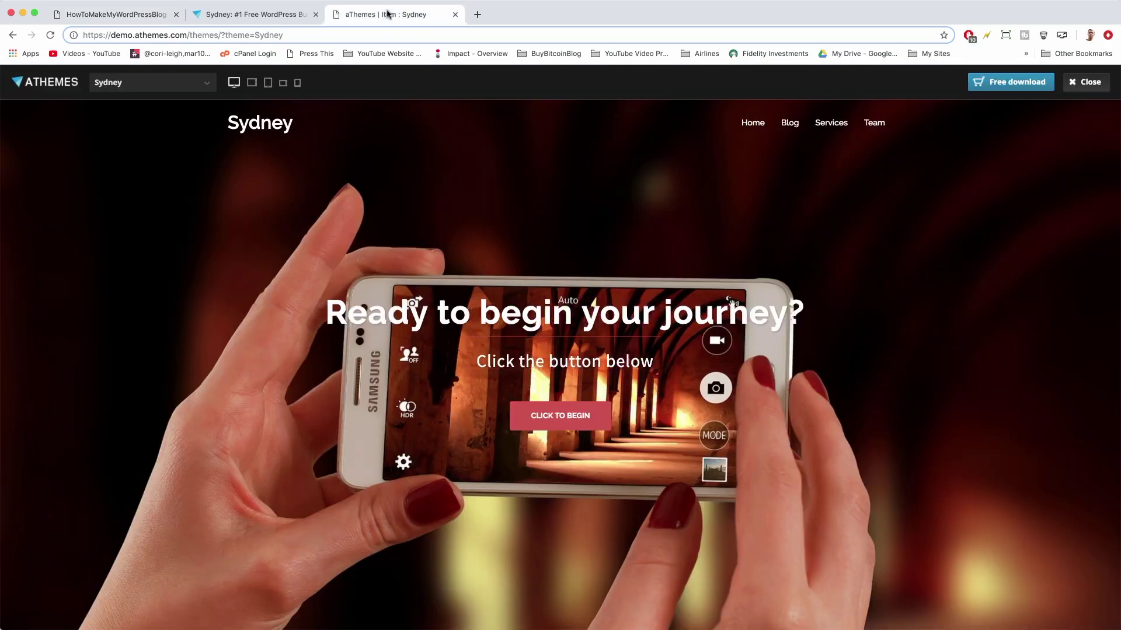
scroll(386, 280, down, 8)
scroll(385, 284, down, 15)
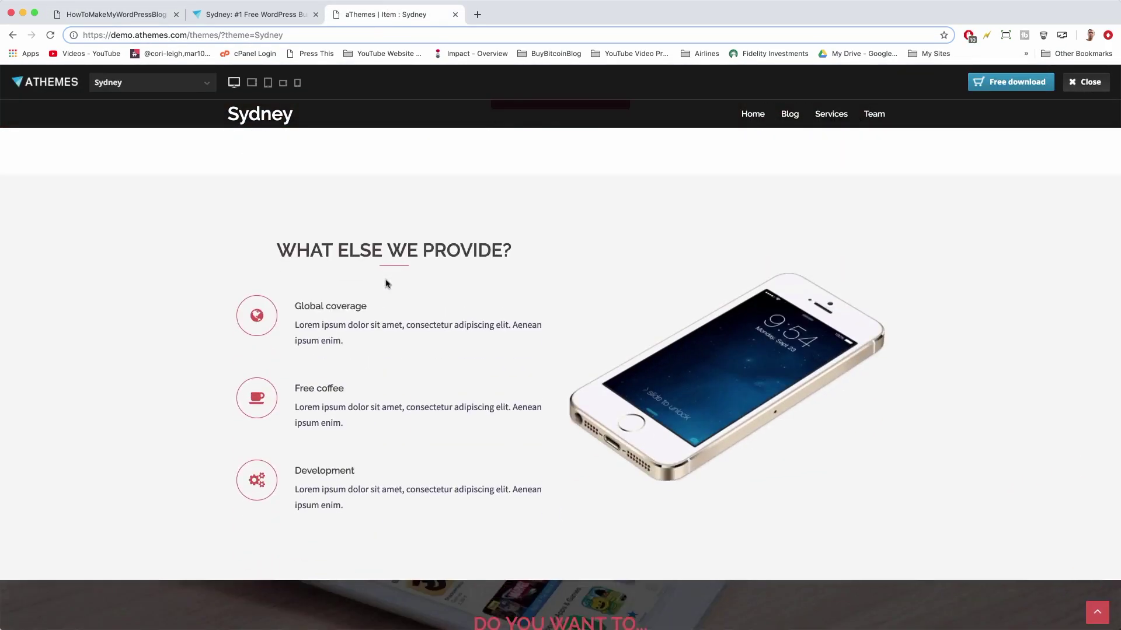
scroll(386, 291, down, 5)
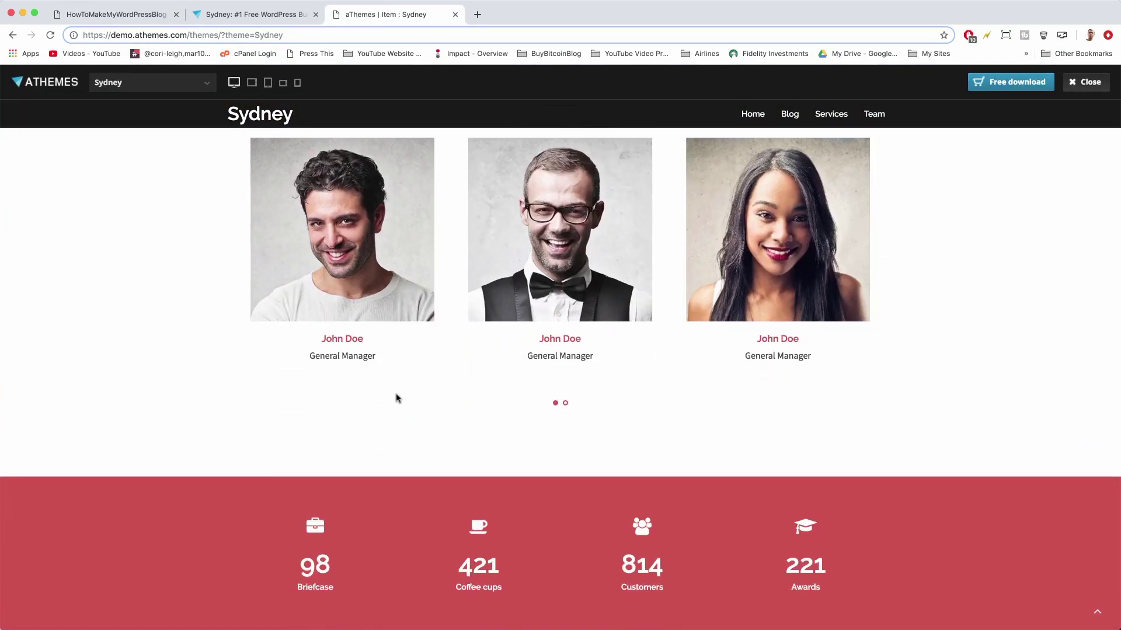
scroll(395, 395, up, 15)
scroll(395, 399, up, 10)
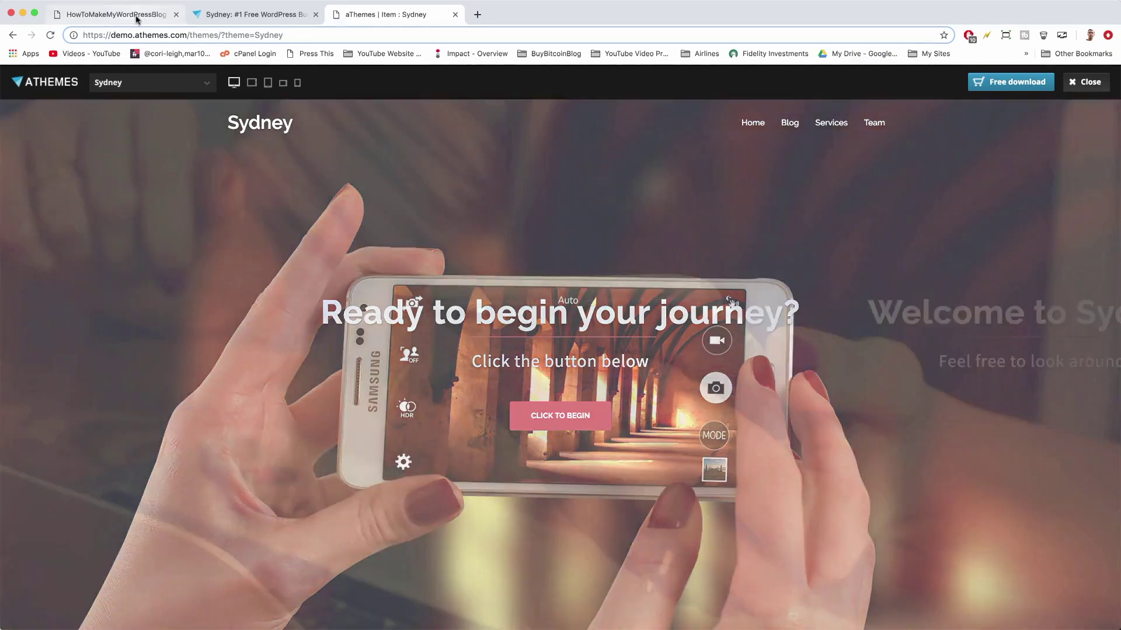
Open Customizer > Header area > Header Slider, showing the 4000 ms speed and empty first slide image
click(136, 16)
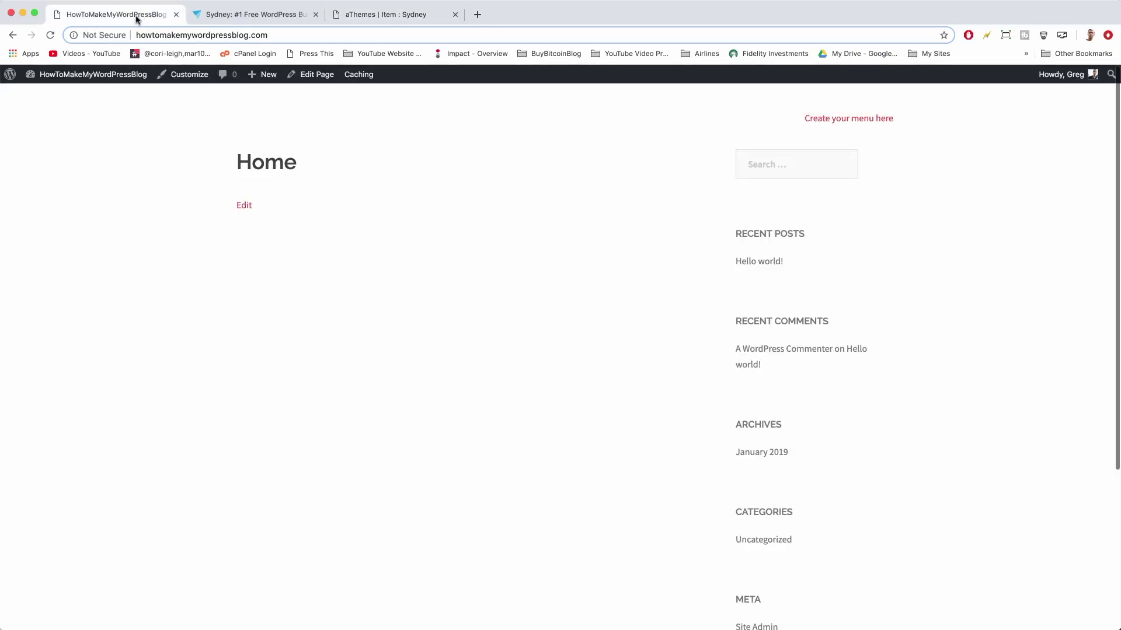
click(188, 75)
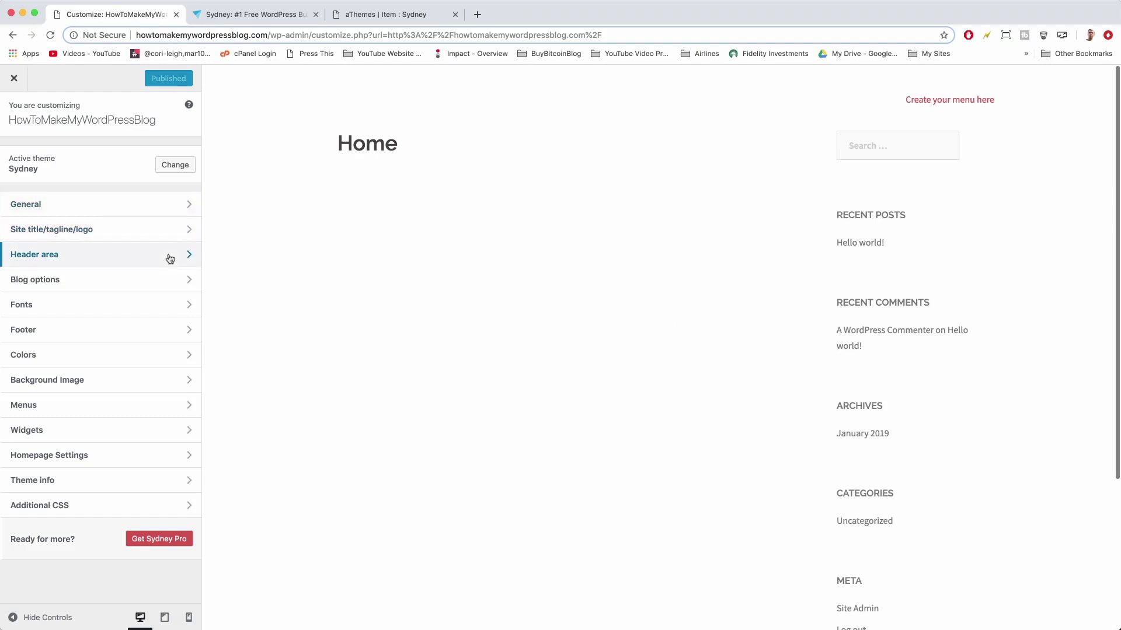
click(169, 256)
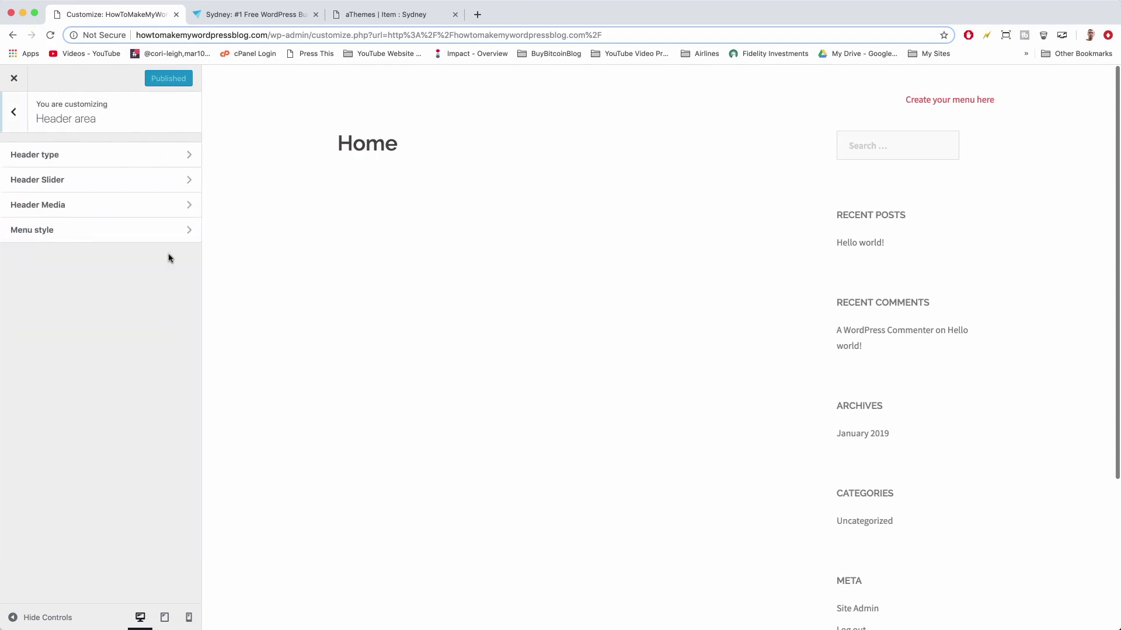
click(175, 155)
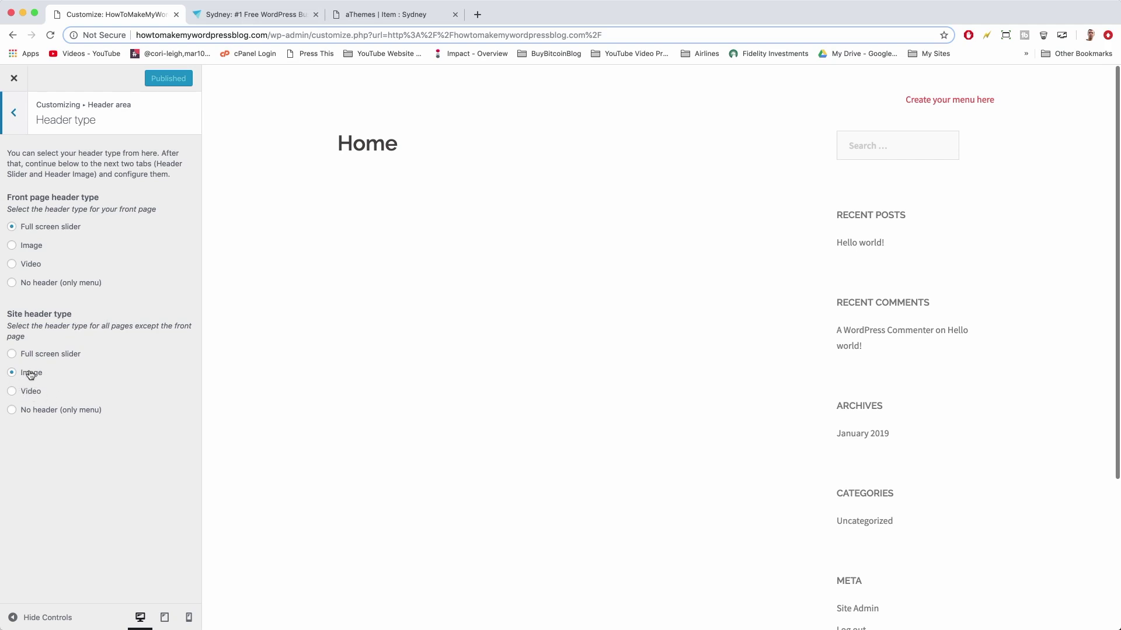
click(15, 109)
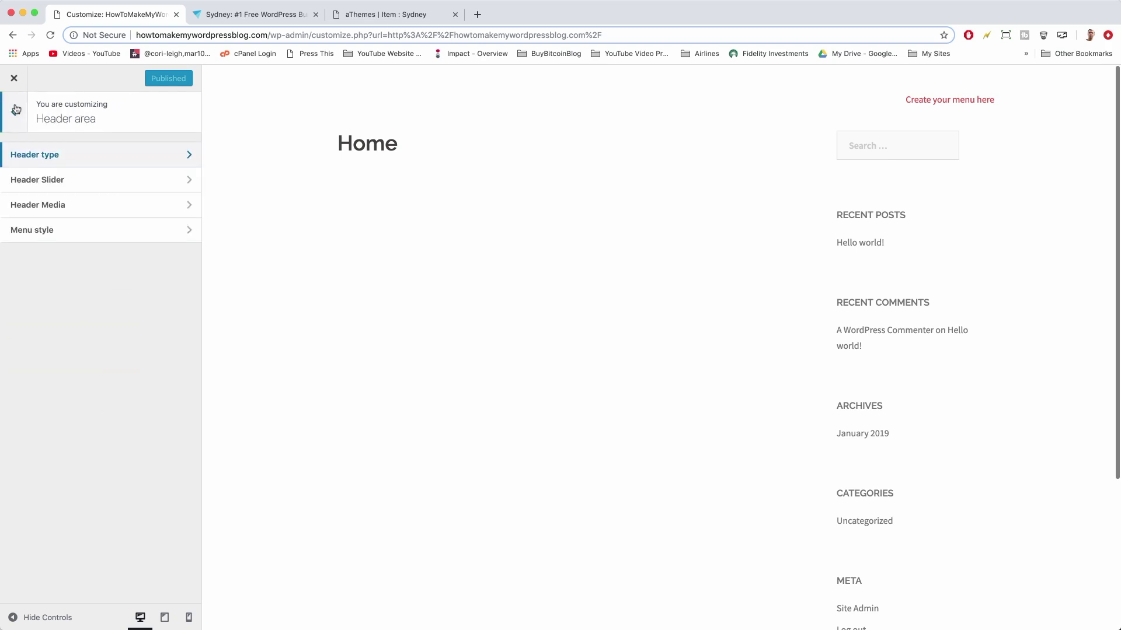
click(54, 186)
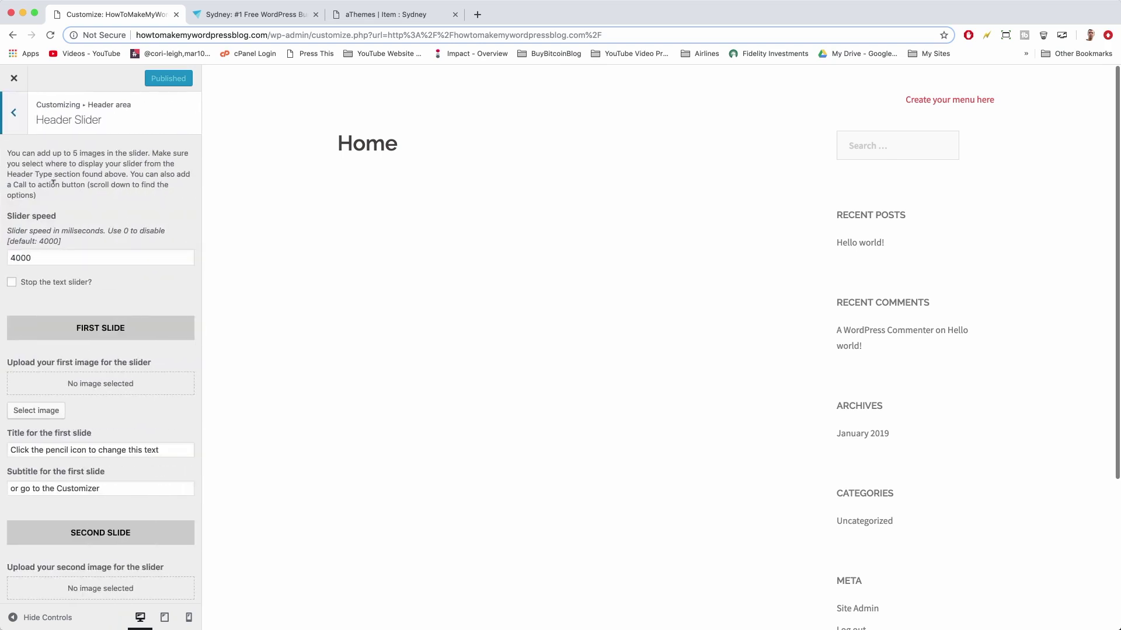
scroll(96, 280, down, 1)
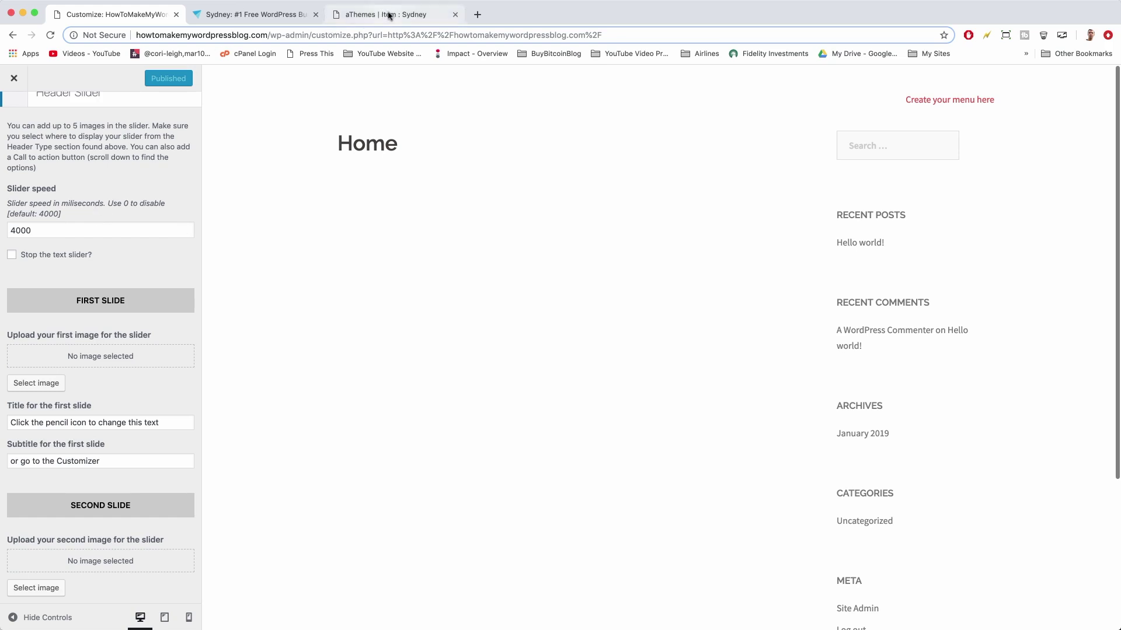
Inspect the Sydney demo page's markup in Chrome DevTools
click(389, 16)
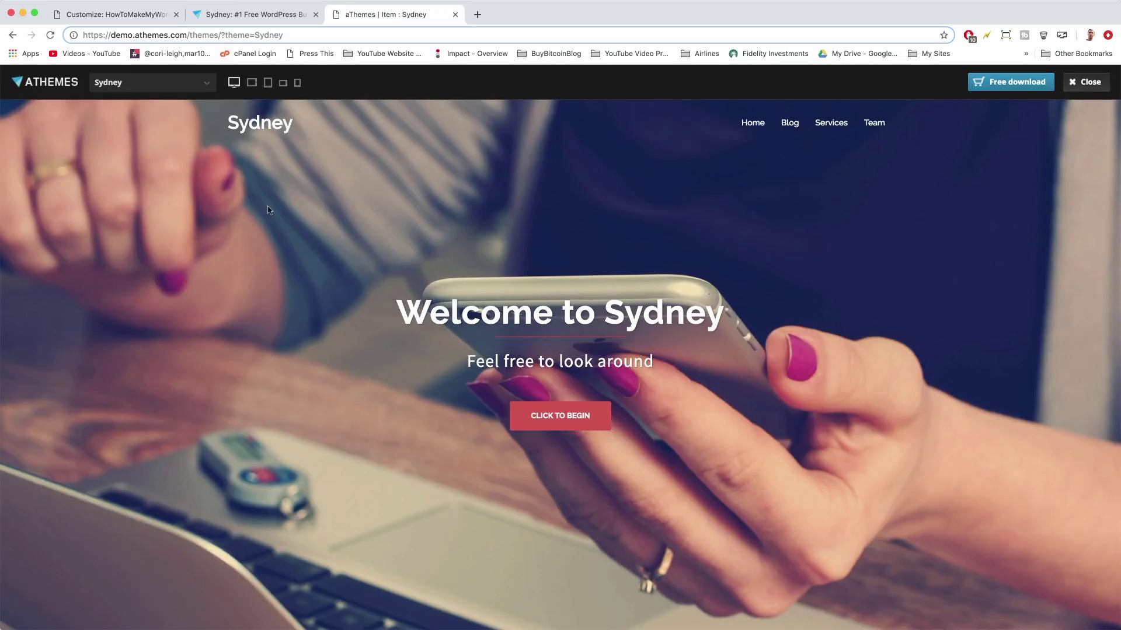
right_click(134, 307)
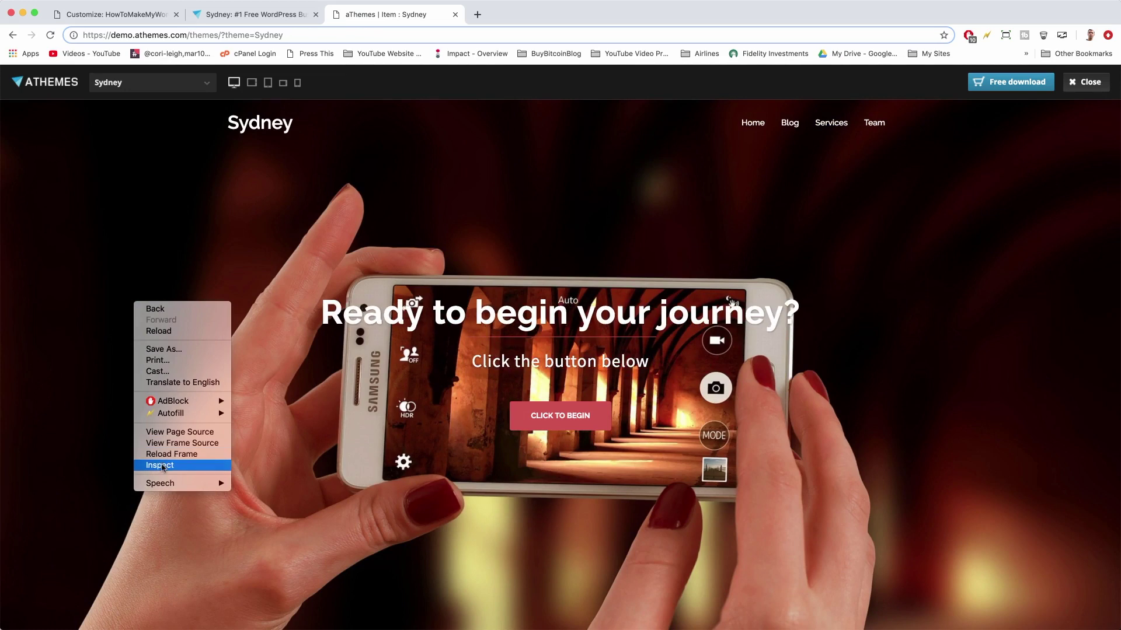
click(160, 465)
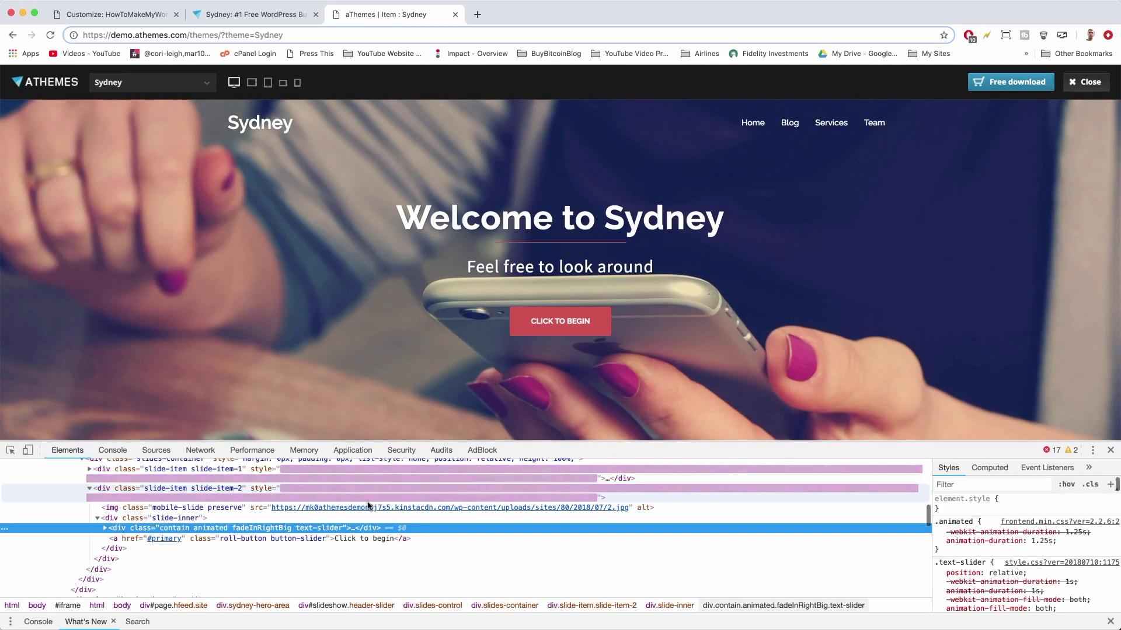
scroll(175, 526, down, 1)
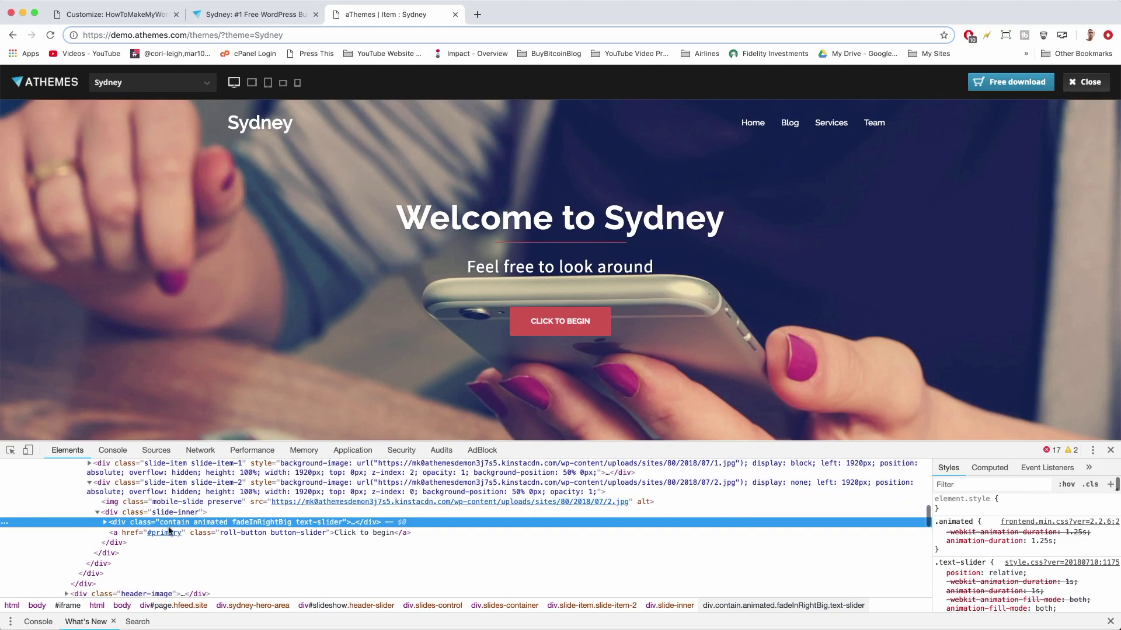
scroll(169, 530, up, 3)
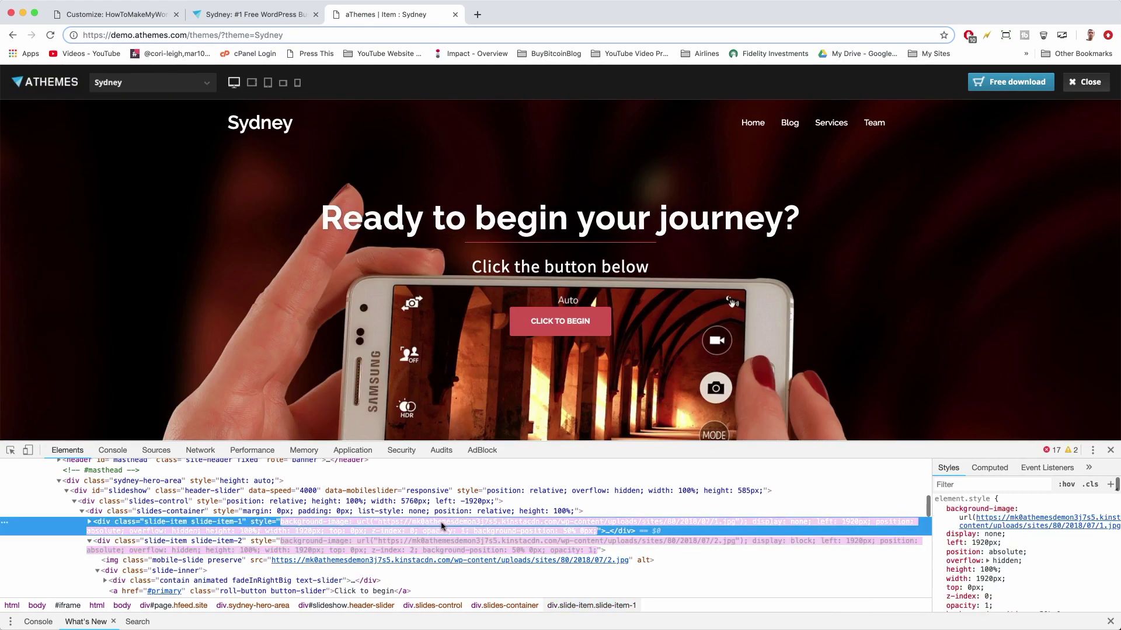
Copy the first slide's background-image URL (1.jpg) from slide-item-1's style attribute
double_click(444, 526)
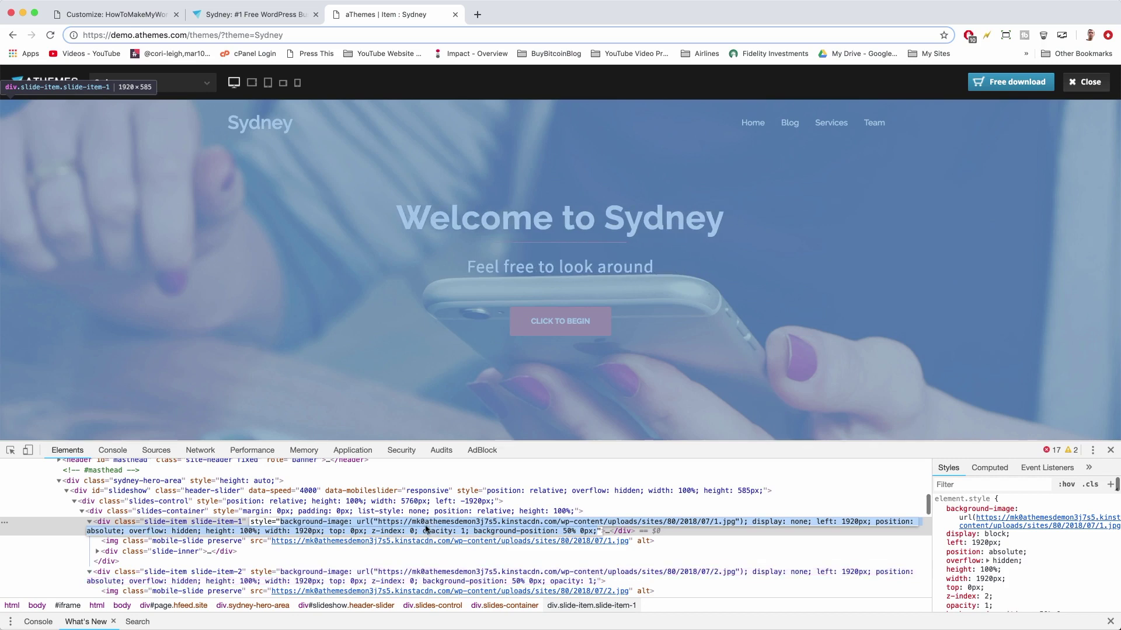
double_click(380, 521)
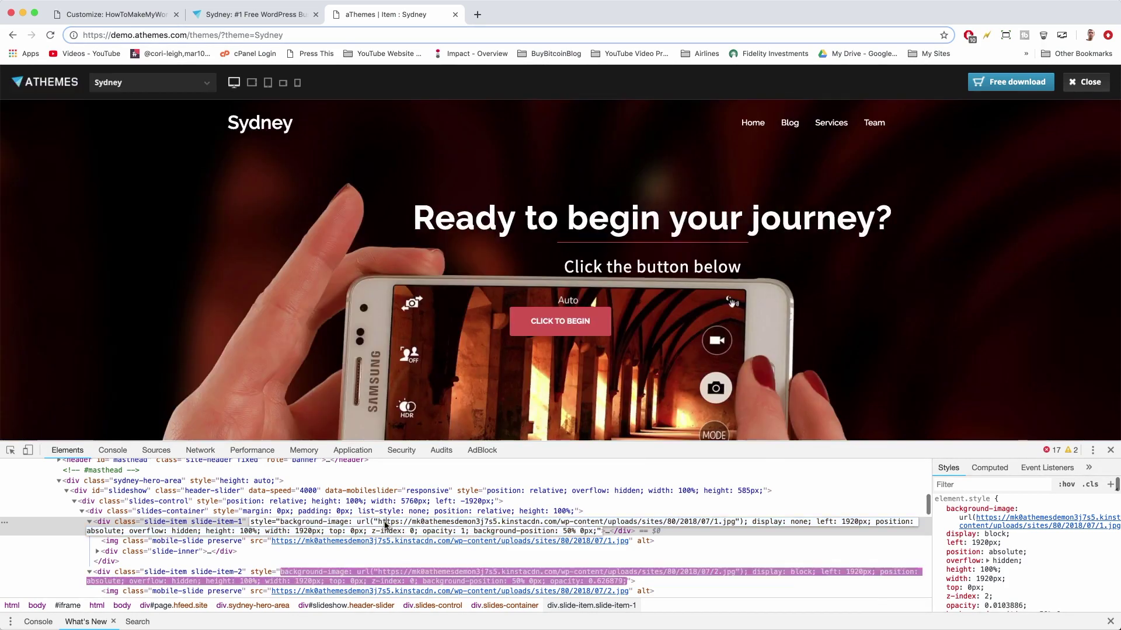
click(380, 521)
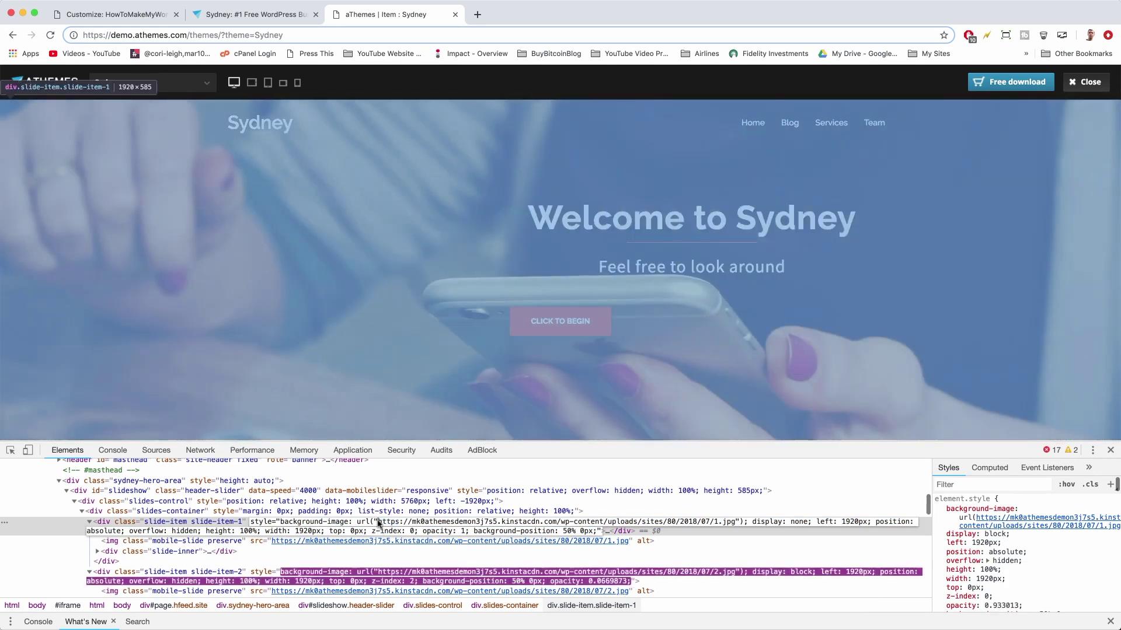
drag(378, 522, 734, 527)
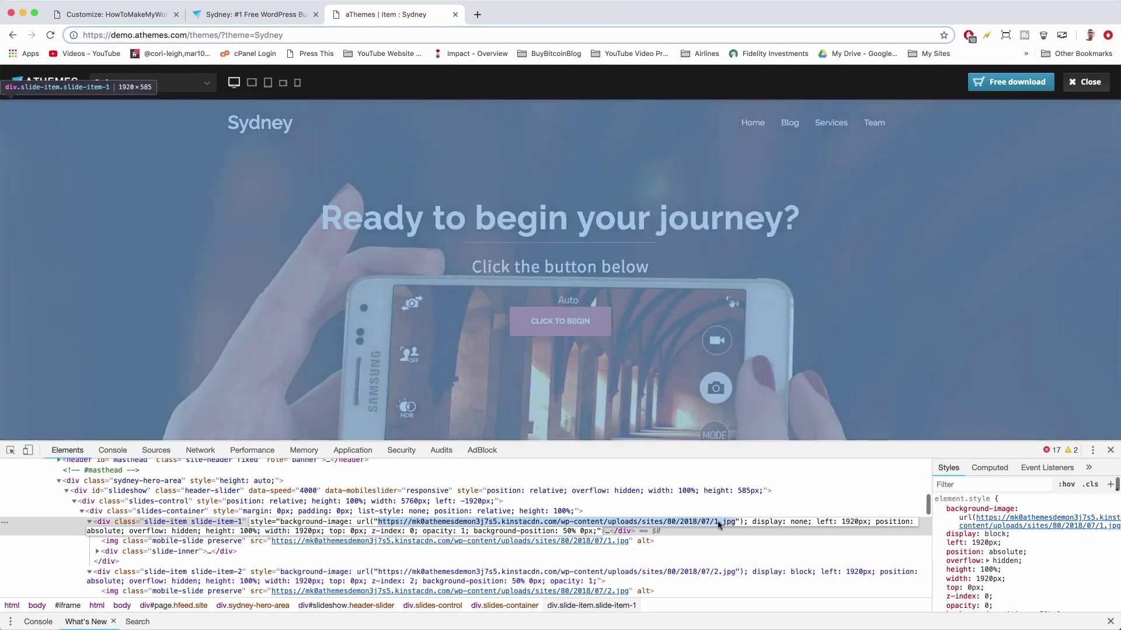
right_click(722, 528)
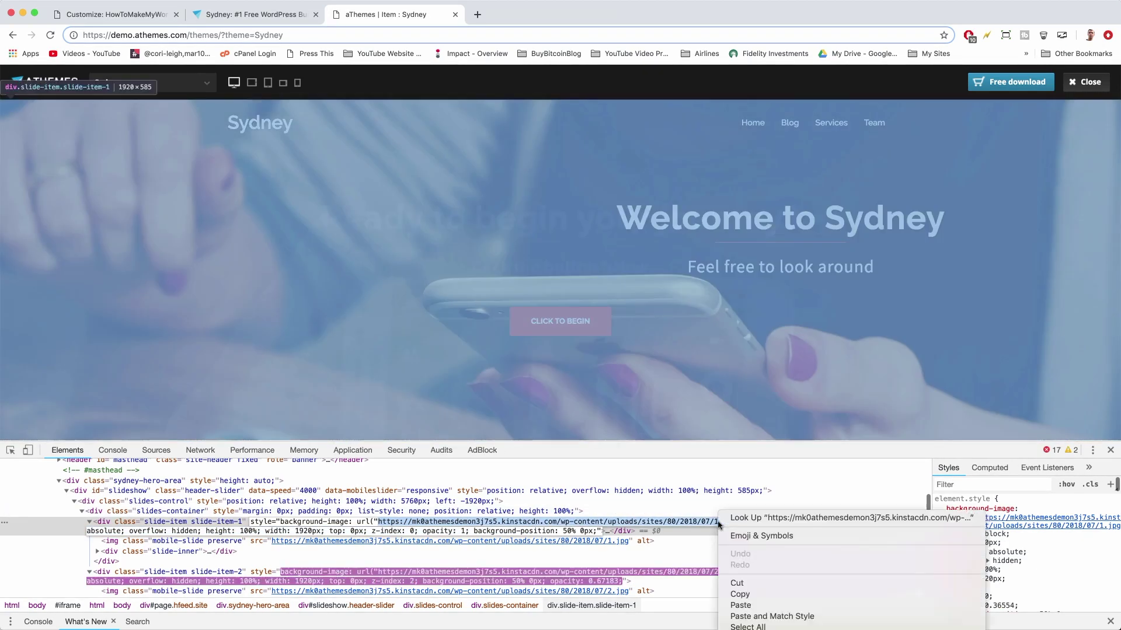
click(740, 594)
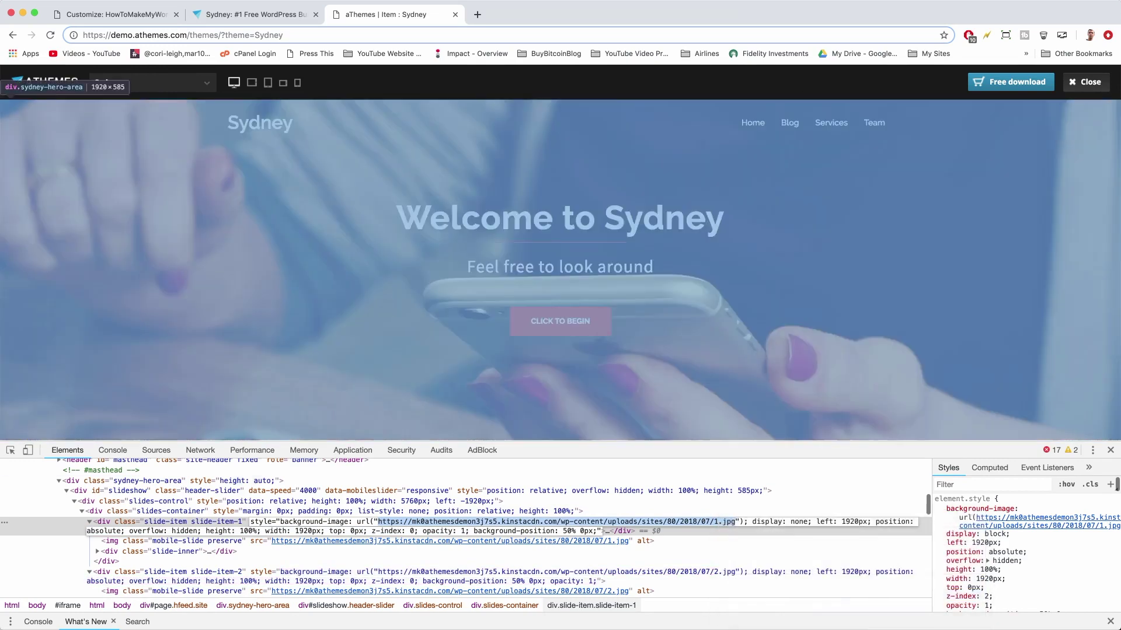
click(477, 15)
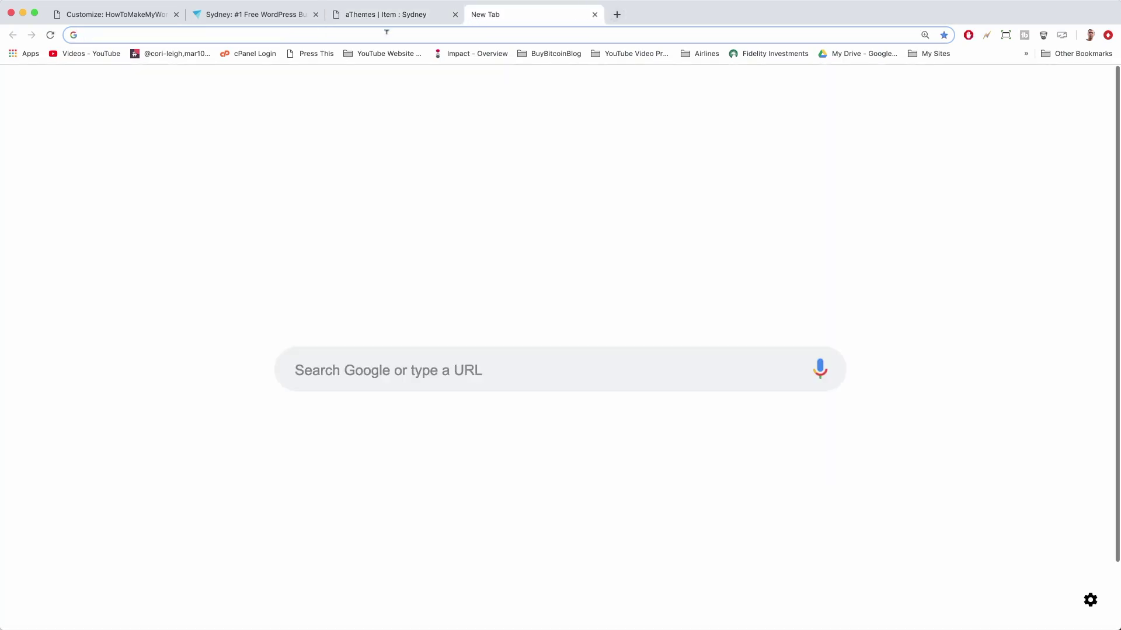
Load the copied image URL and save the image as sydney-slider-1.jpg
right_click(388, 33)
click(411, 98)
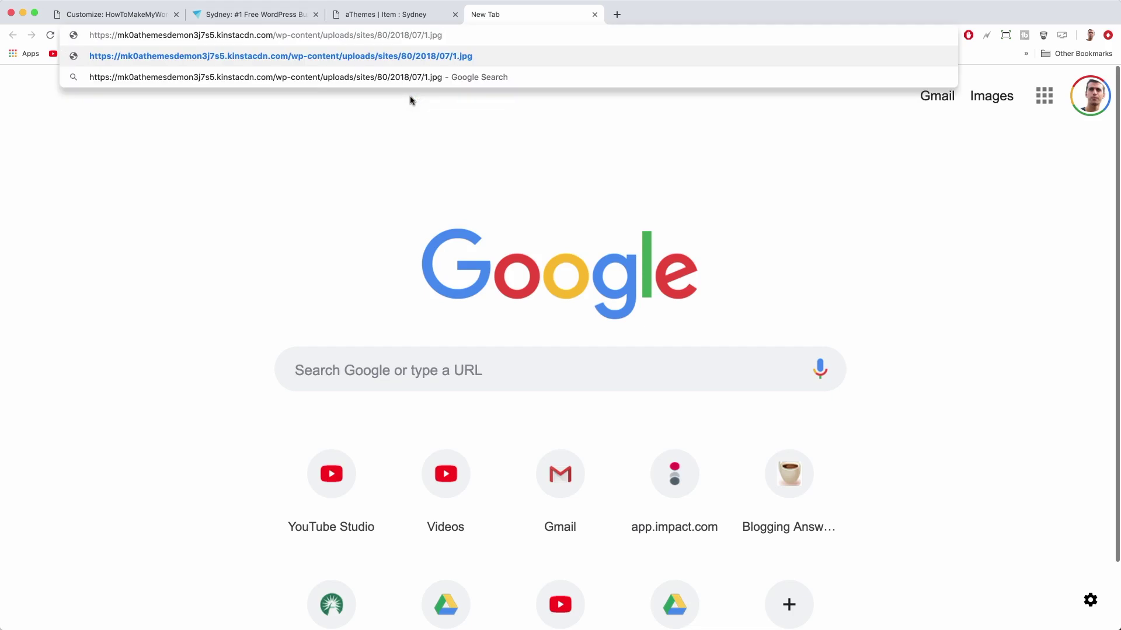
key(Return)
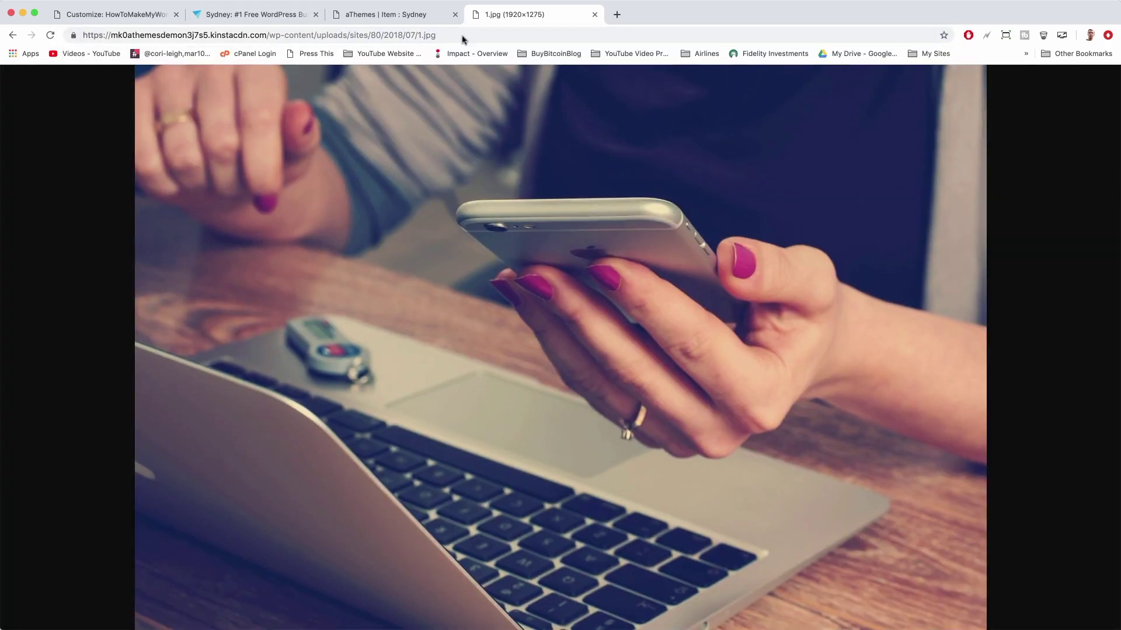
right_click(320, 142)
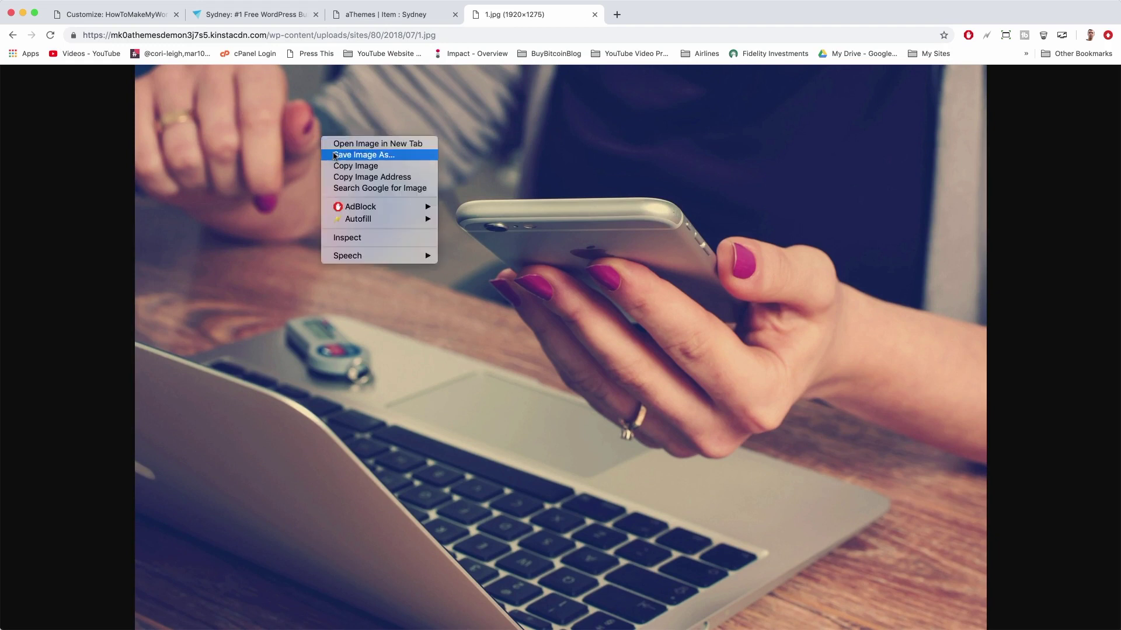
click(333, 154)
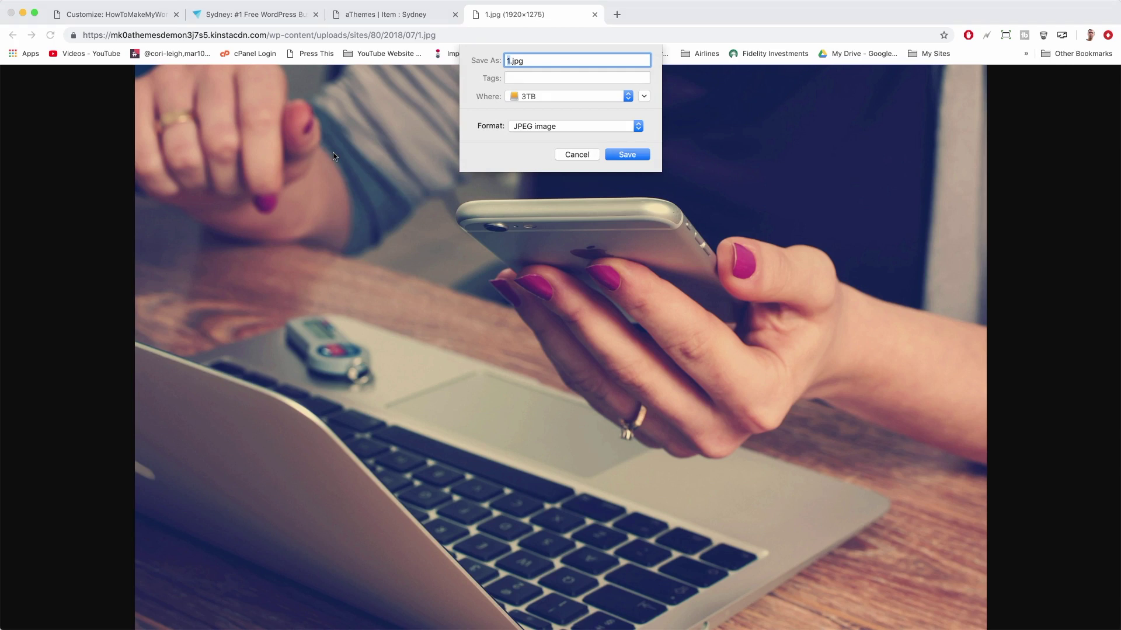
text(sydney-slider-)
click(617, 156)
click(136, 17)
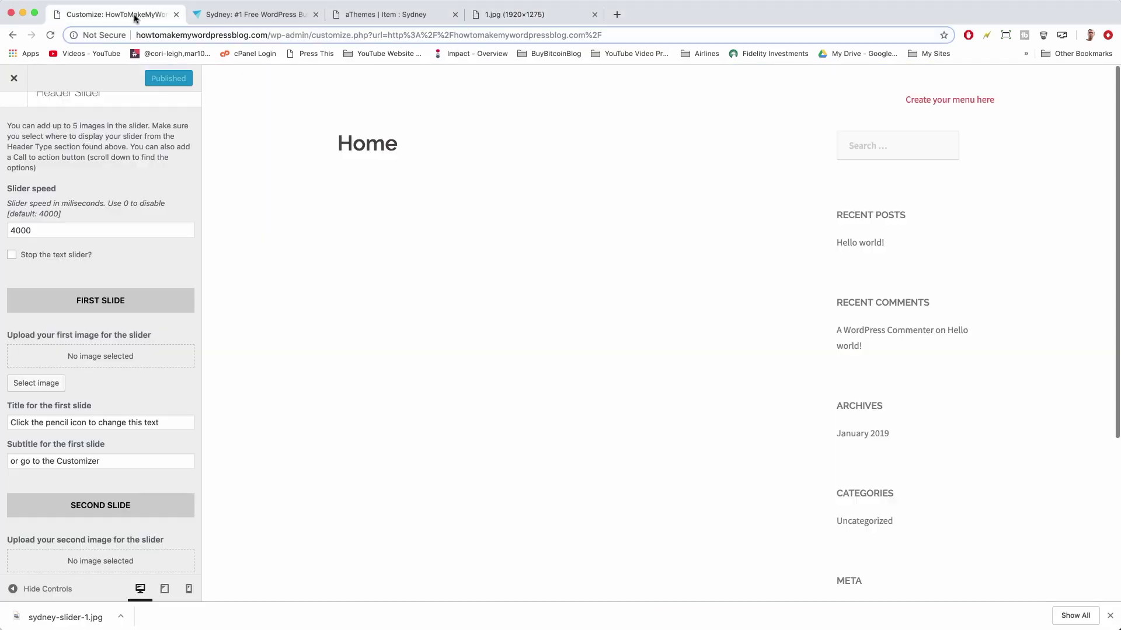
Upload sydney-slider-1.jpg from the computer and choose it as the first slide image
click(36, 383)
click(573, 325)
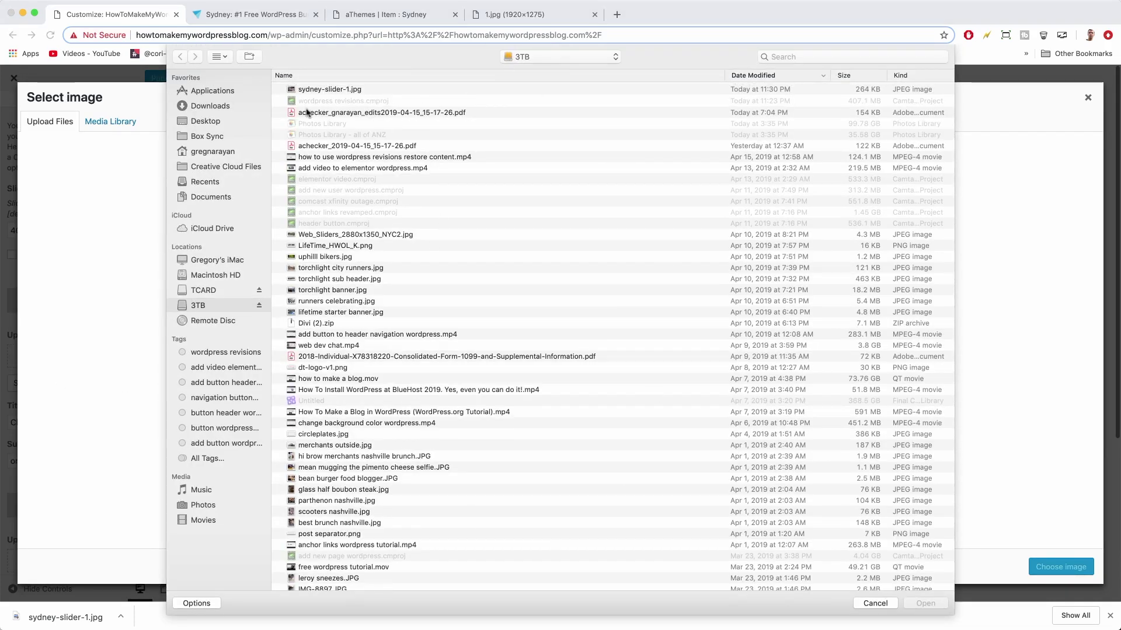
click(328, 90)
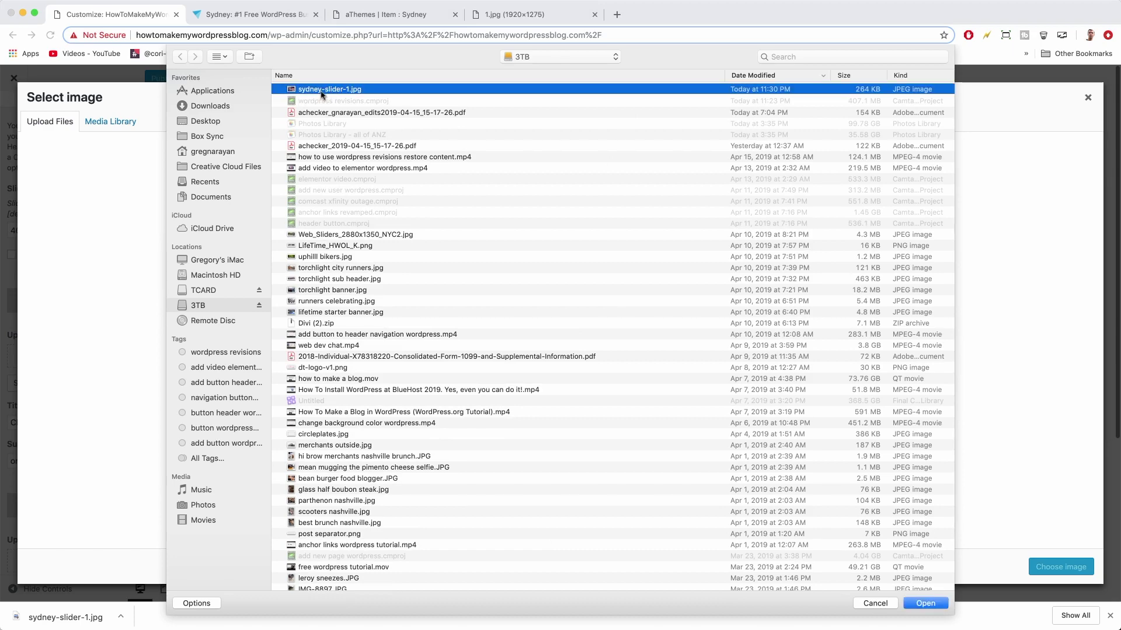
click(933, 604)
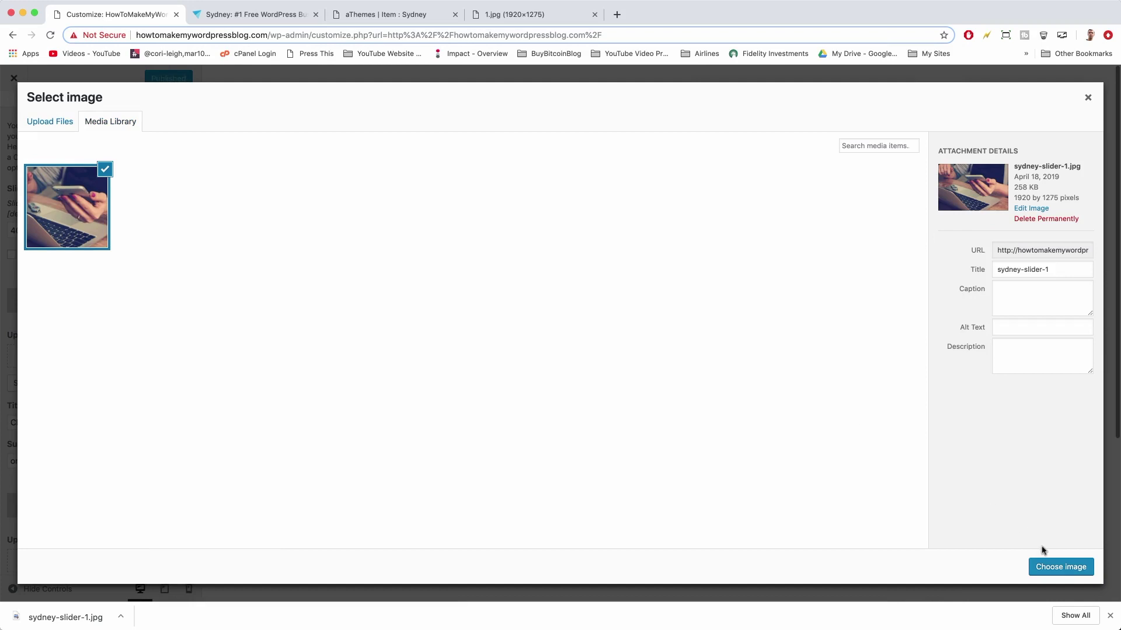
click(1061, 568)
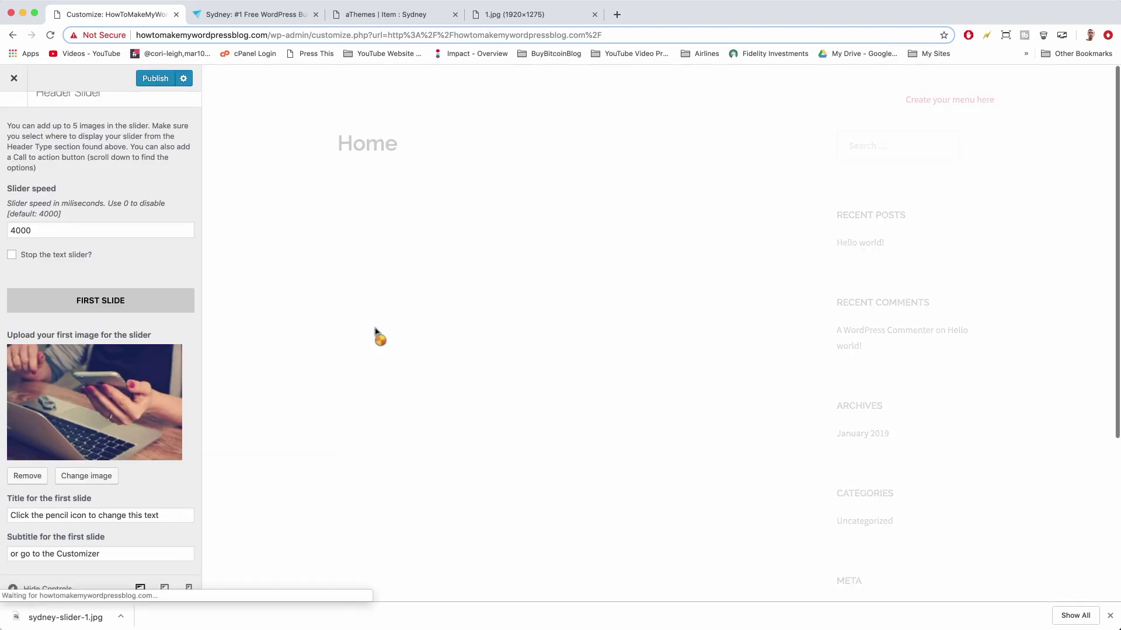
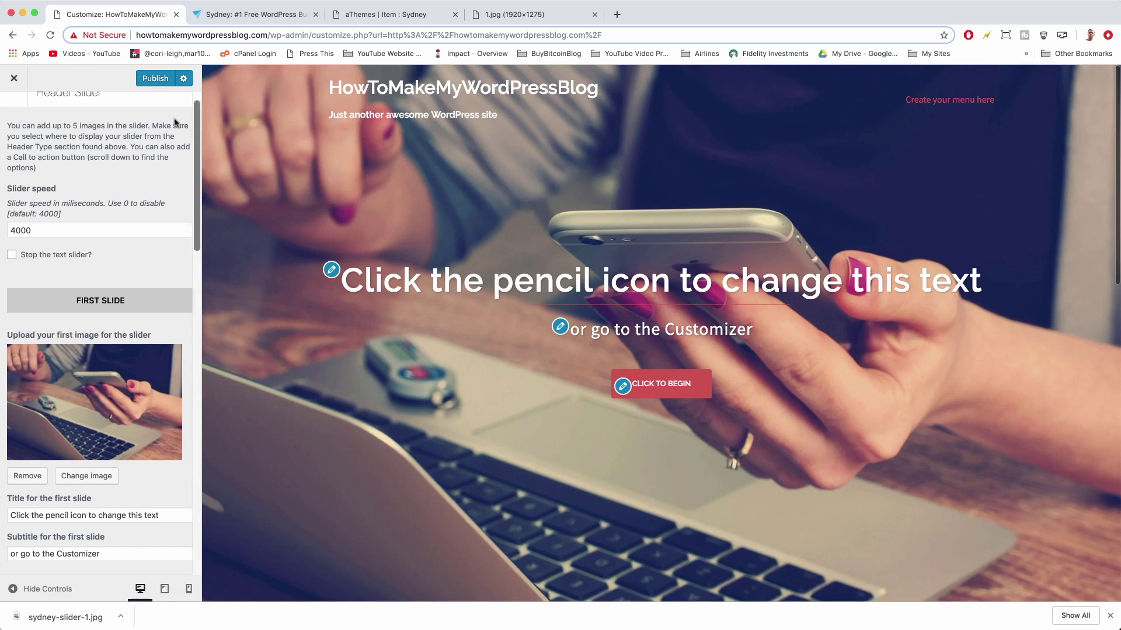
Open pixabay.com in a new Chrome tab
click(617, 14)
text(pix)
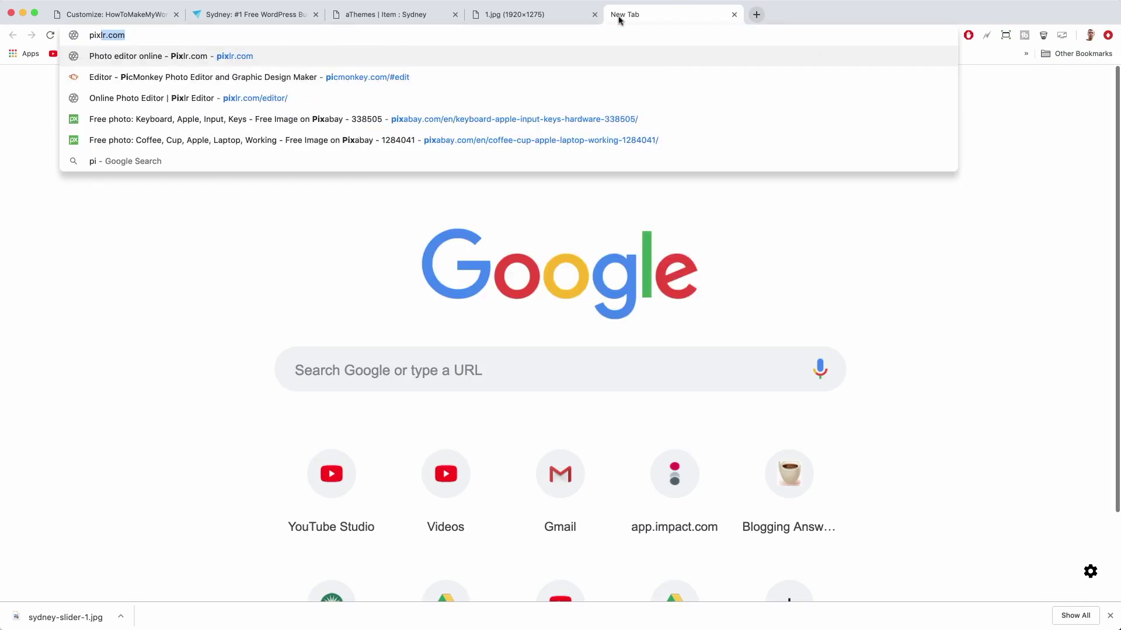
text(ab)
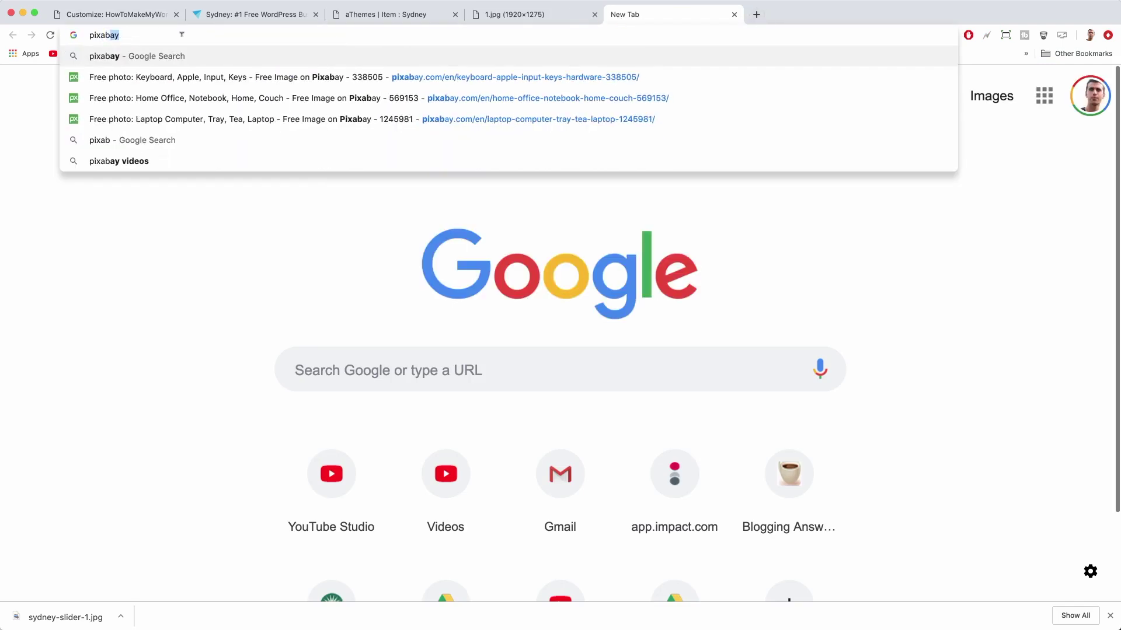
text(ay)
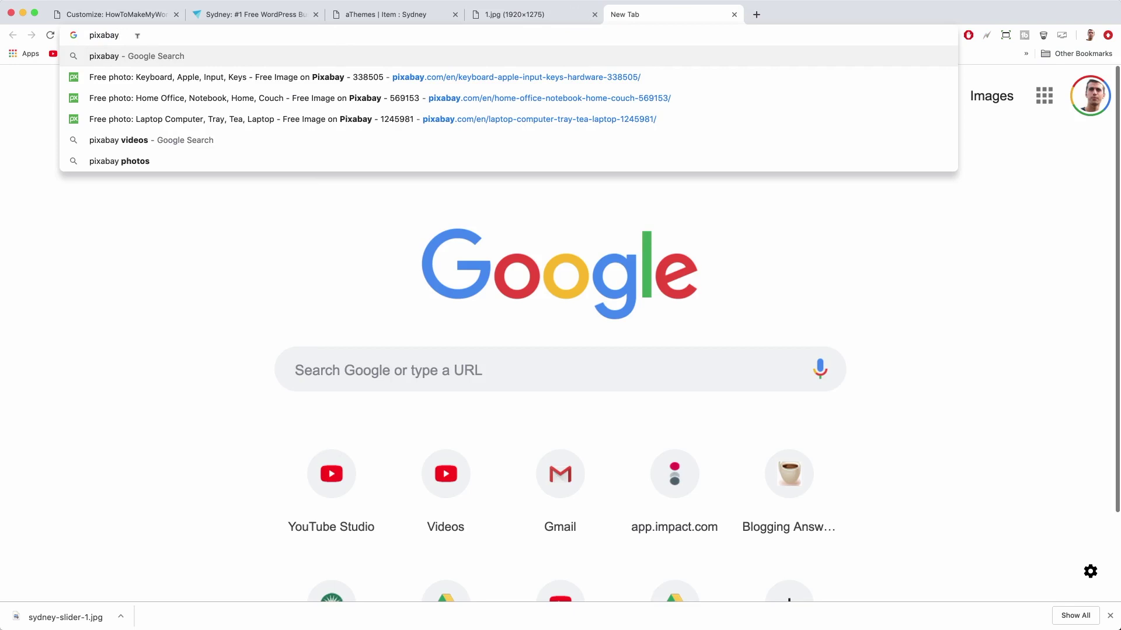
text(.com)
key(Return)
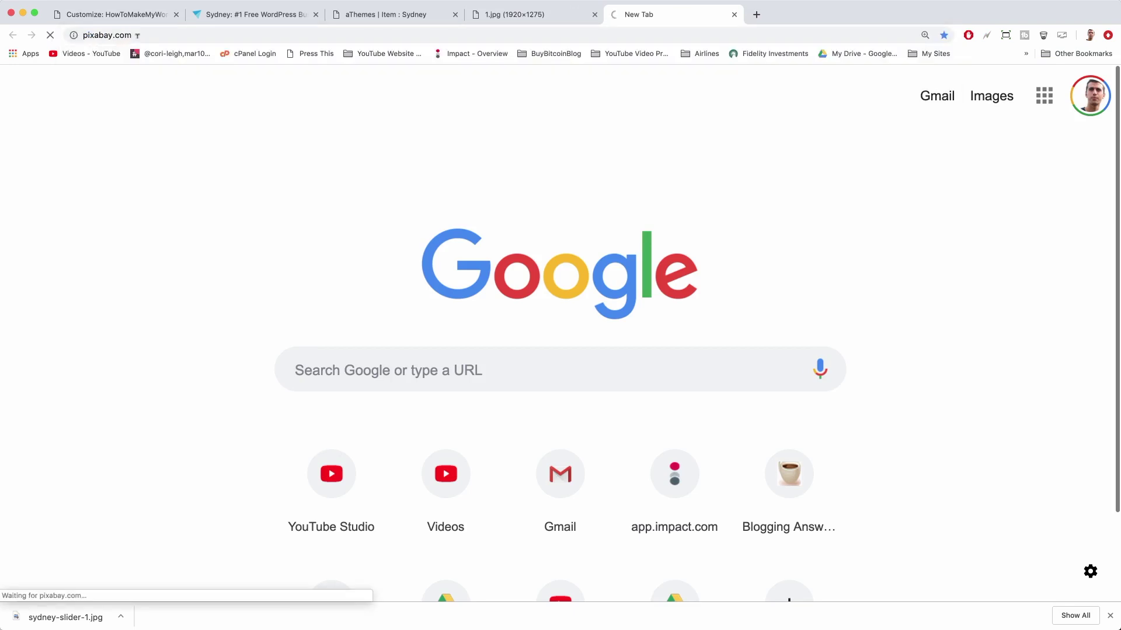
Browse the Pixabay home page, open the riverside couple photo and view its People tag results
scroll(366, 302, down, 3)
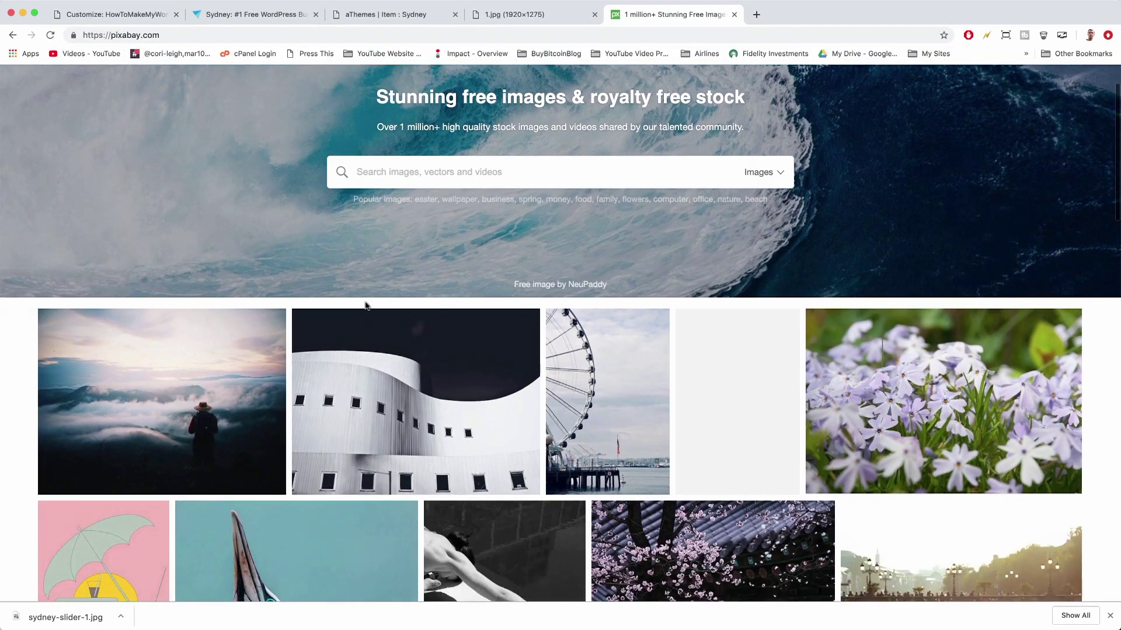
scroll(366, 305, down, 3)
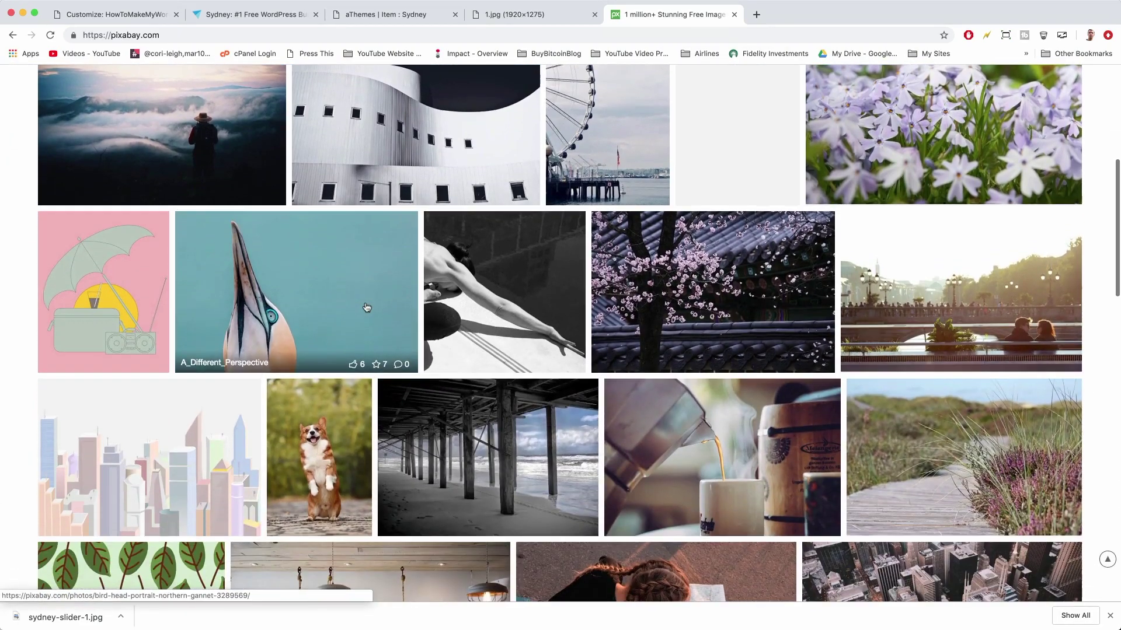
scroll(366, 308, down, 4)
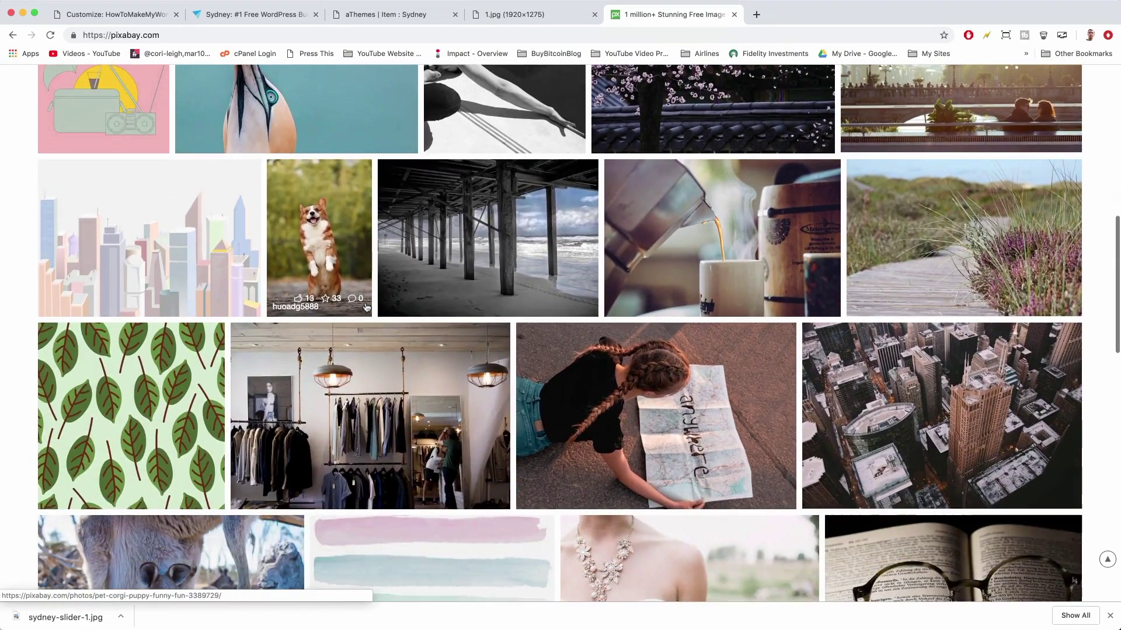
scroll(366, 308, up, 3)
click(978, 255)
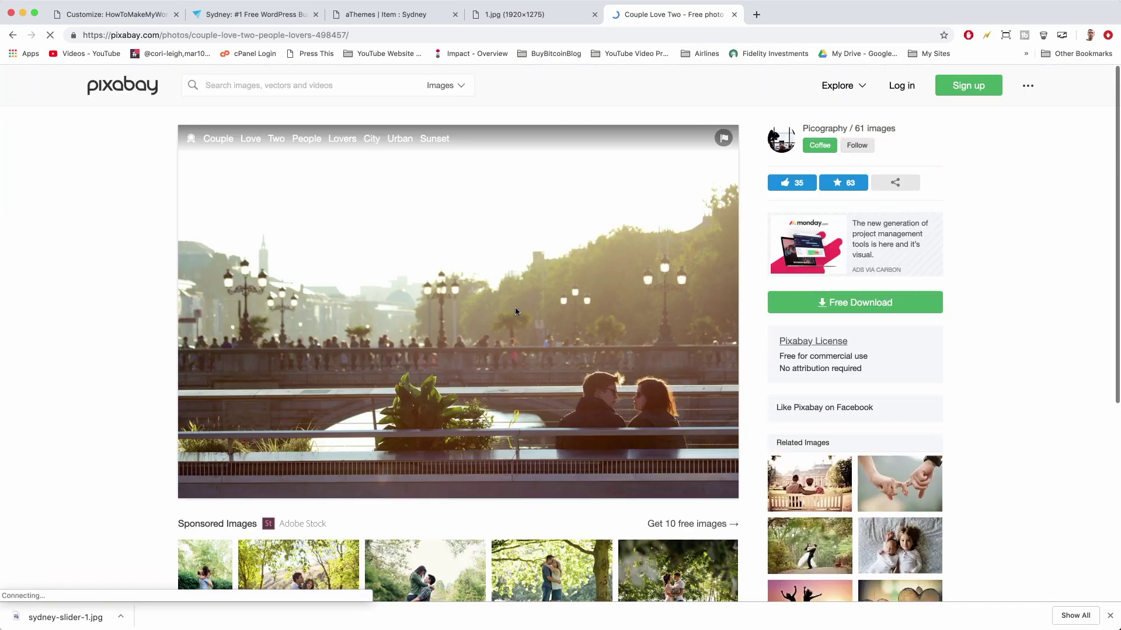
click(304, 140)
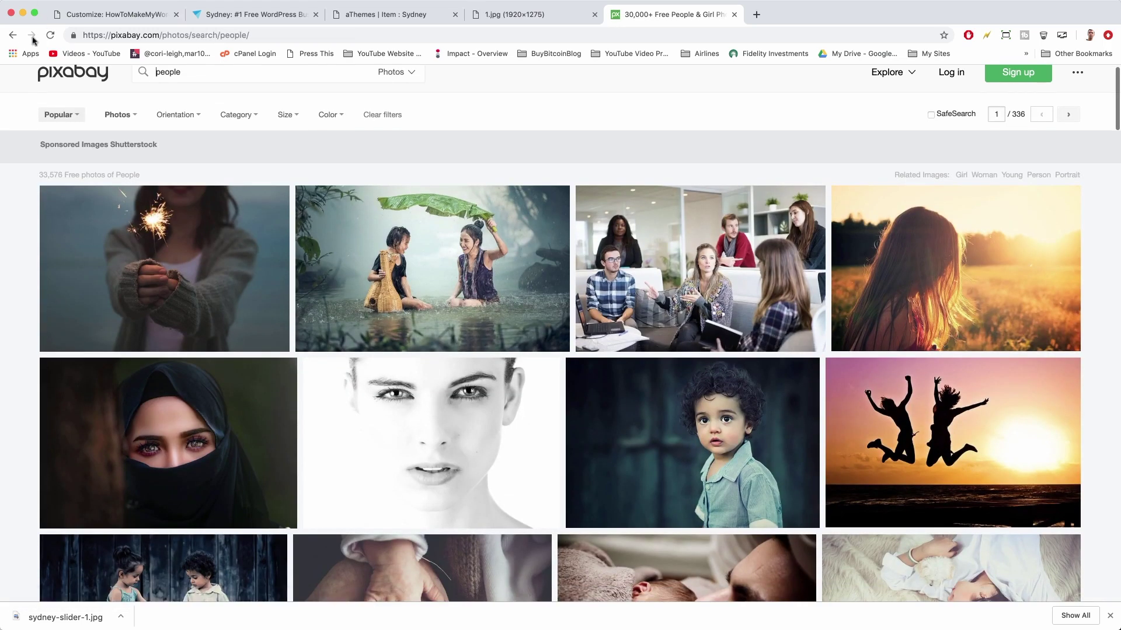
click(12, 35)
Open the Urban tag results, preview a crowd street photo, and select the 'urban' search term
click(401, 139)
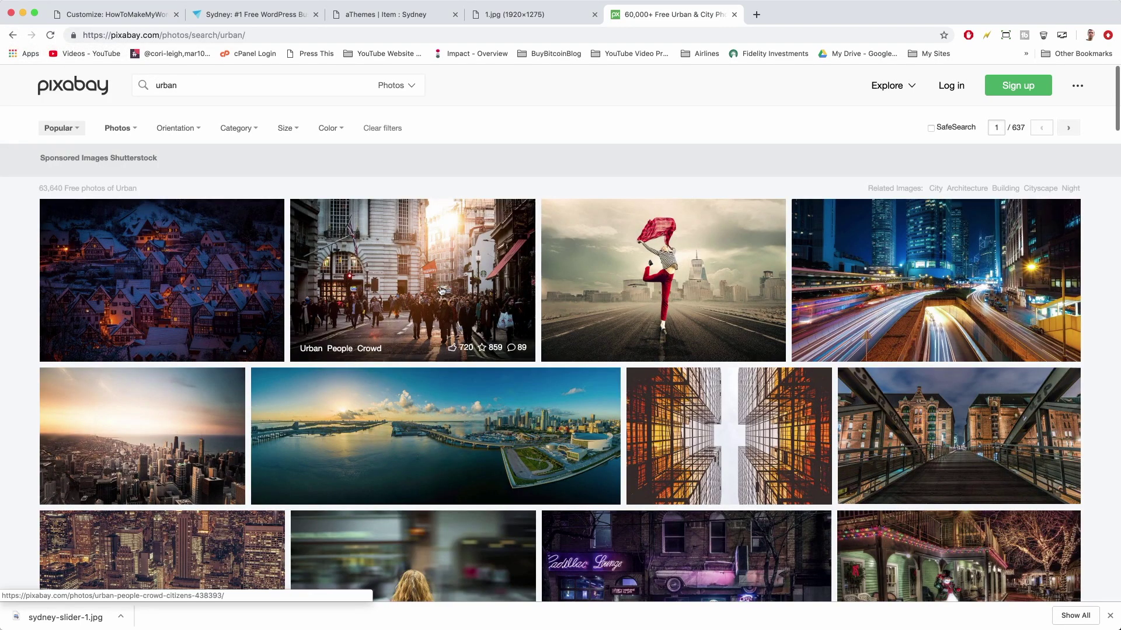
click(441, 291)
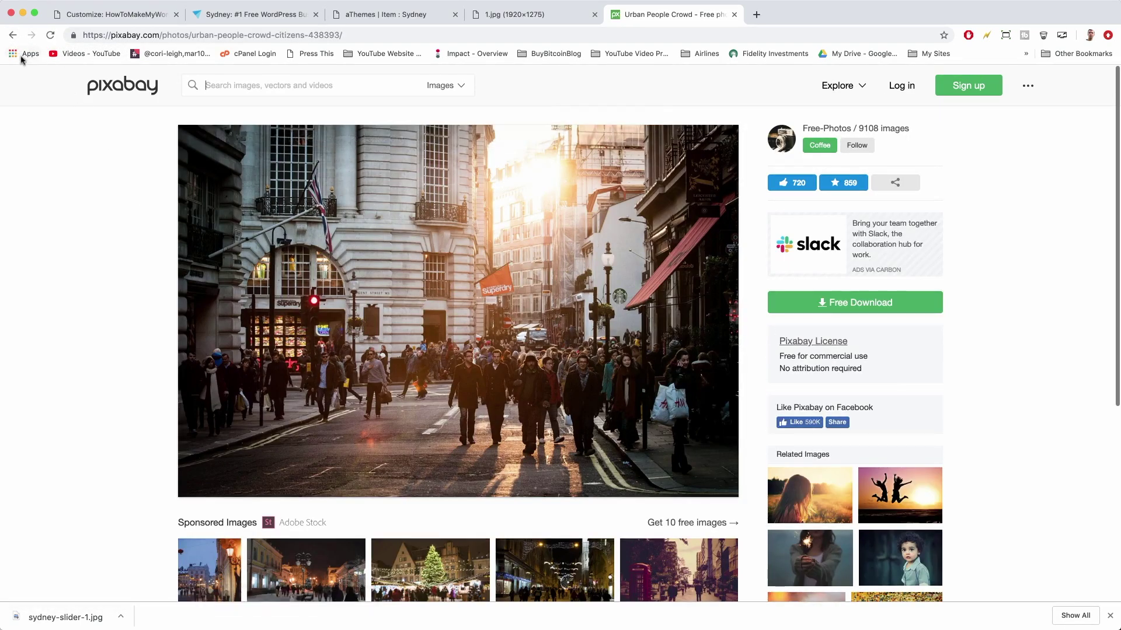
click(13, 35)
scroll(181, 347, down, 4)
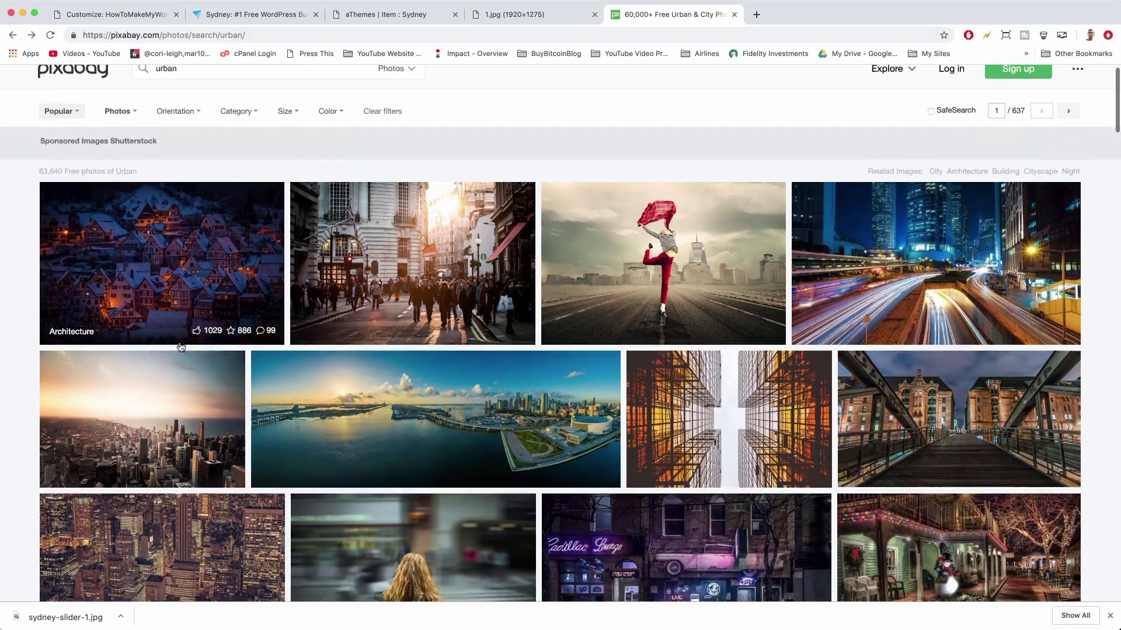
scroll(180, 347, down, 4)
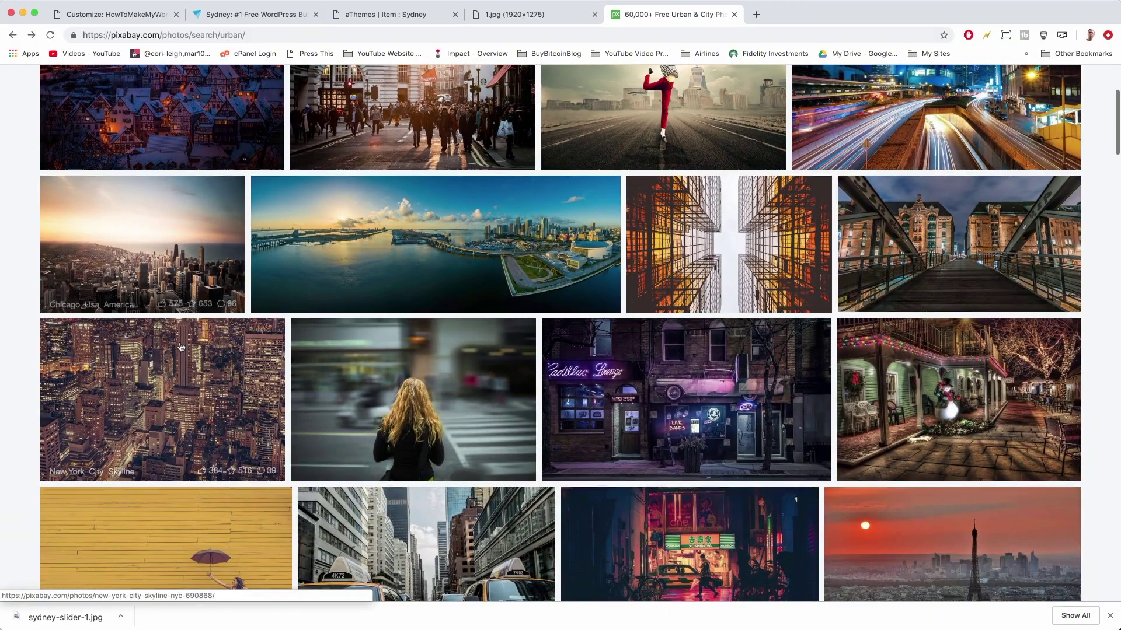
scroll(181, 347, down, 10)
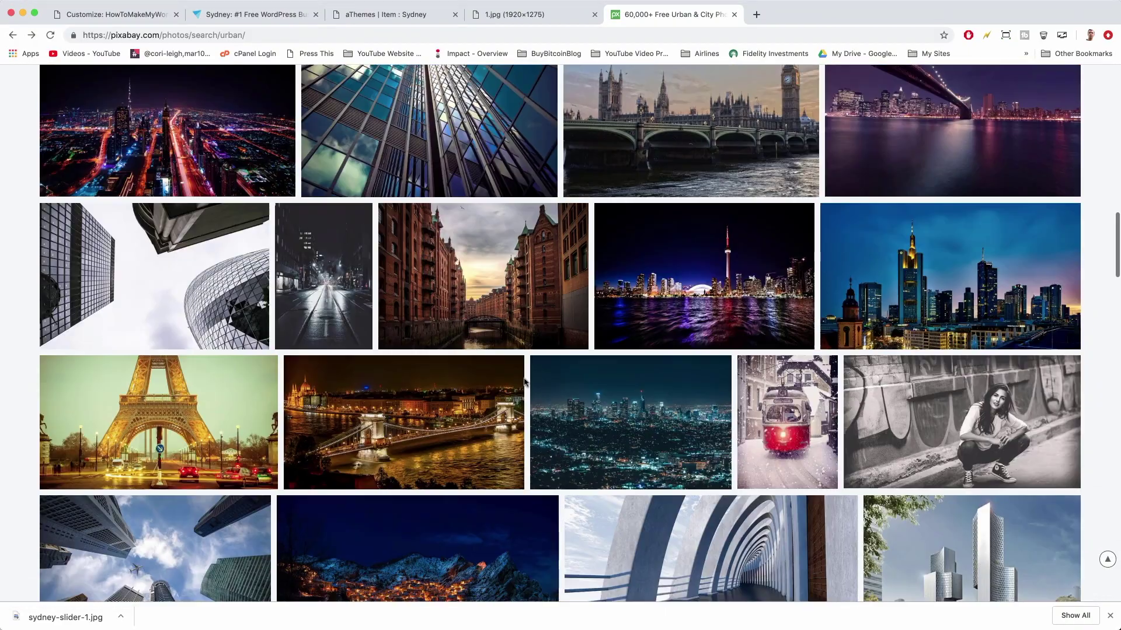
scroll(525, 382, up, 20)
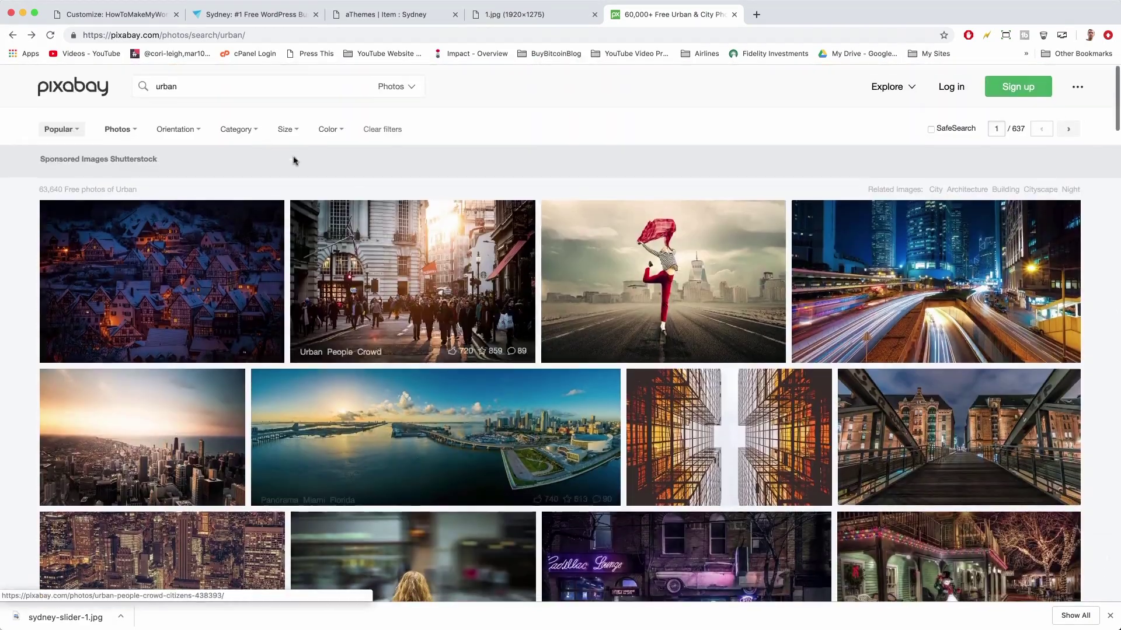
double_click(188, 86)
Search Pixabay for 'sydney' and scroll through the results
text(sydney)
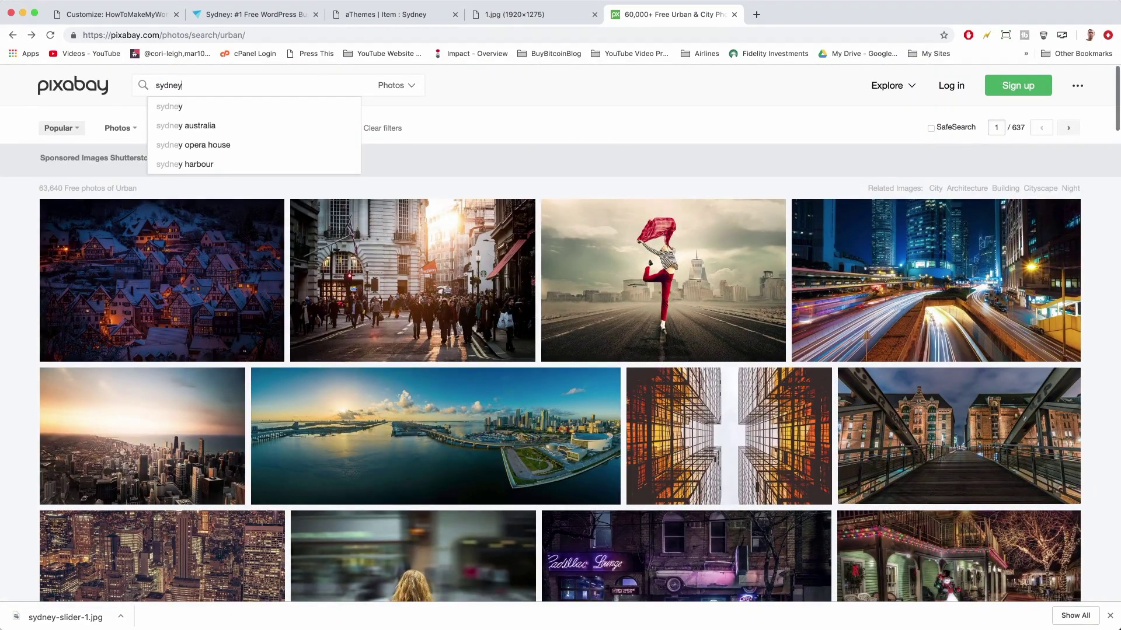
key(Return)
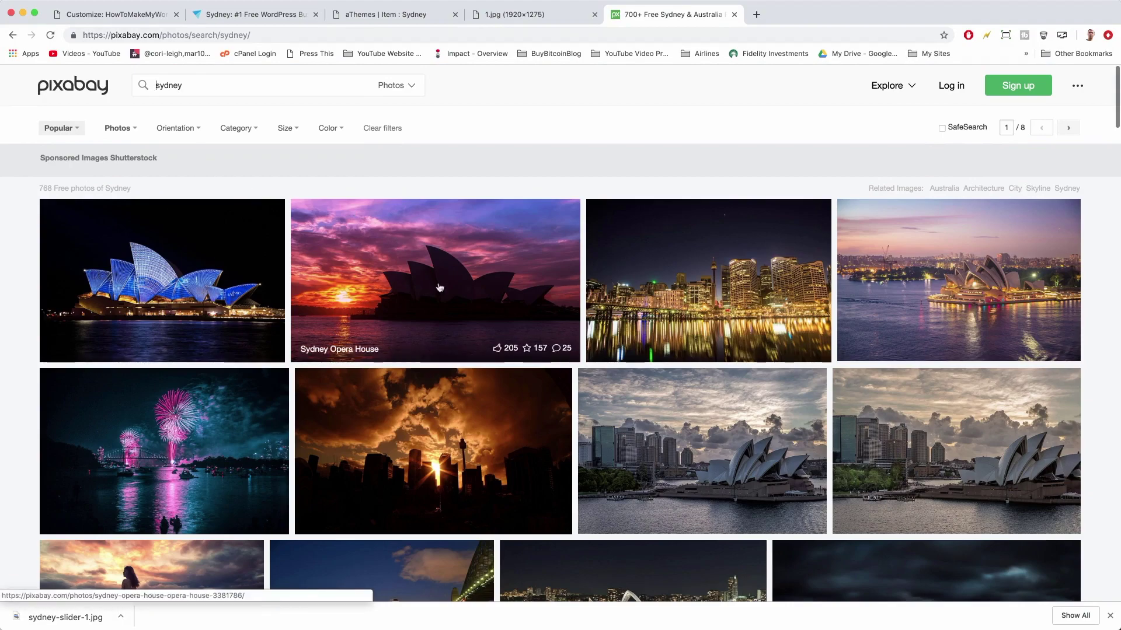
scroll(440, 288, down, 3)
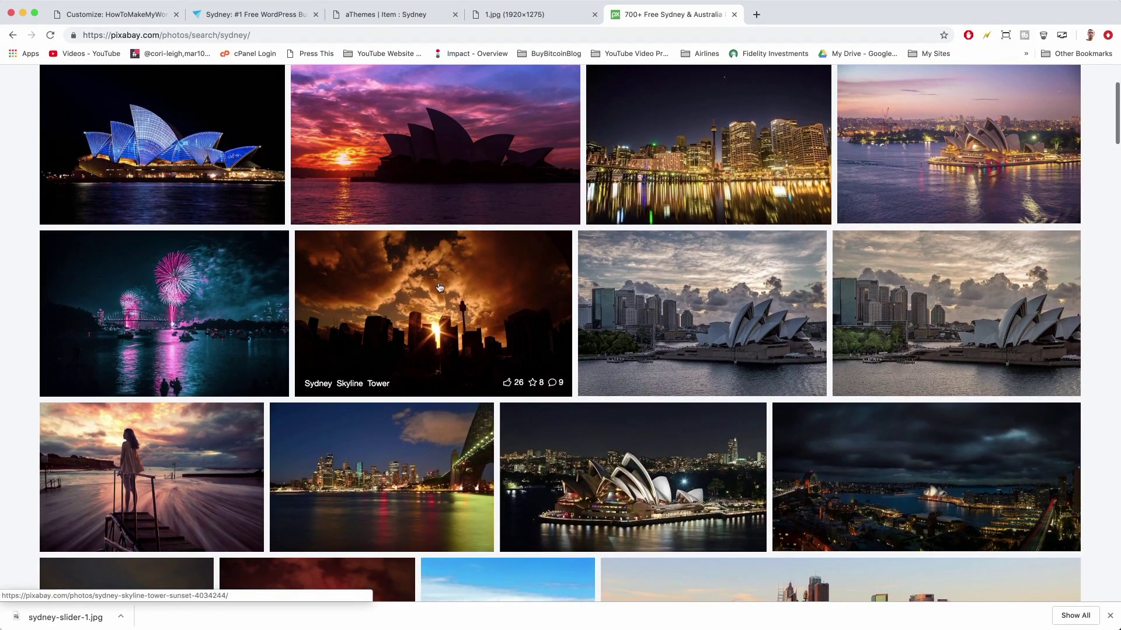
scroll(439, 287, down, 3)
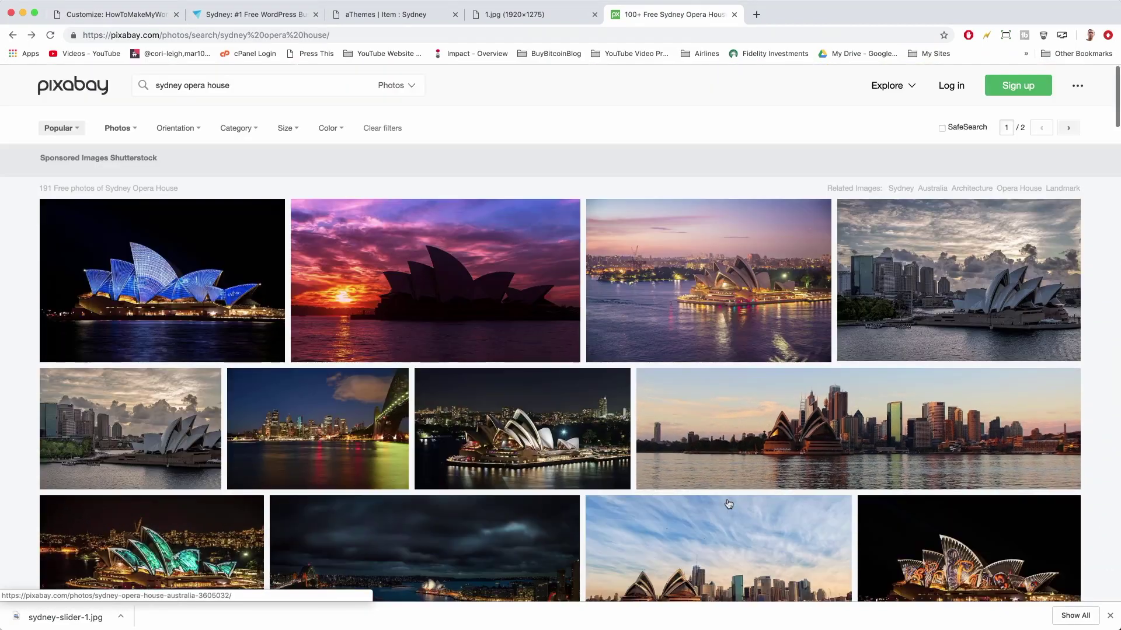
scroll(729, 503, down, 3)
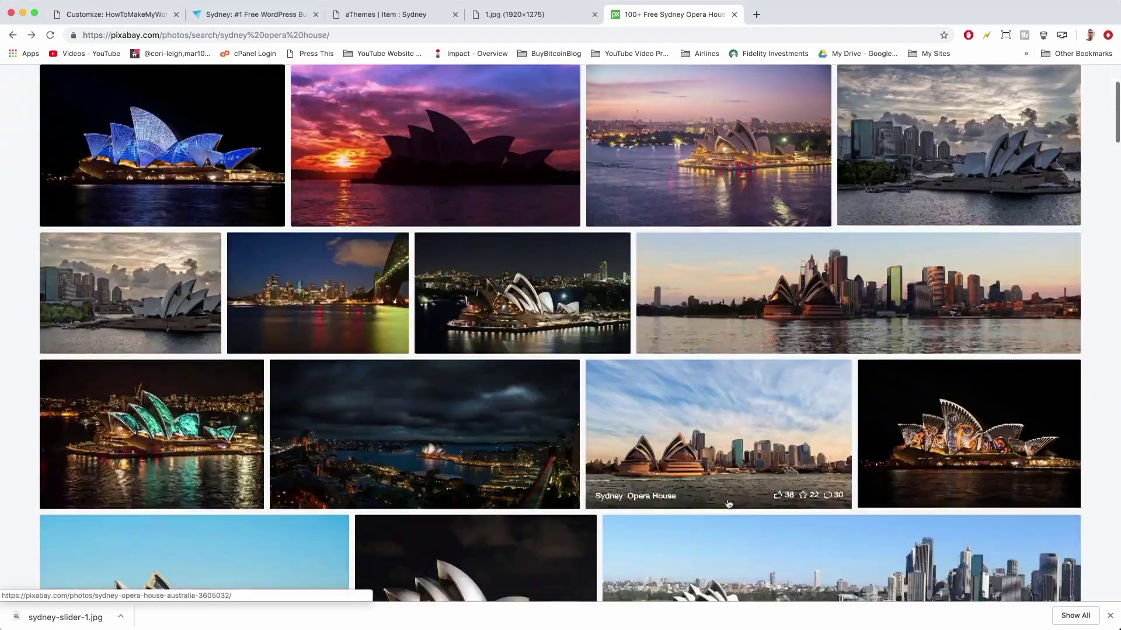
scroll(728, 503, down, 3)
Preview the night and colourfully lit Opera House photos, then open the harbour photo with city towers
click(488, 522)
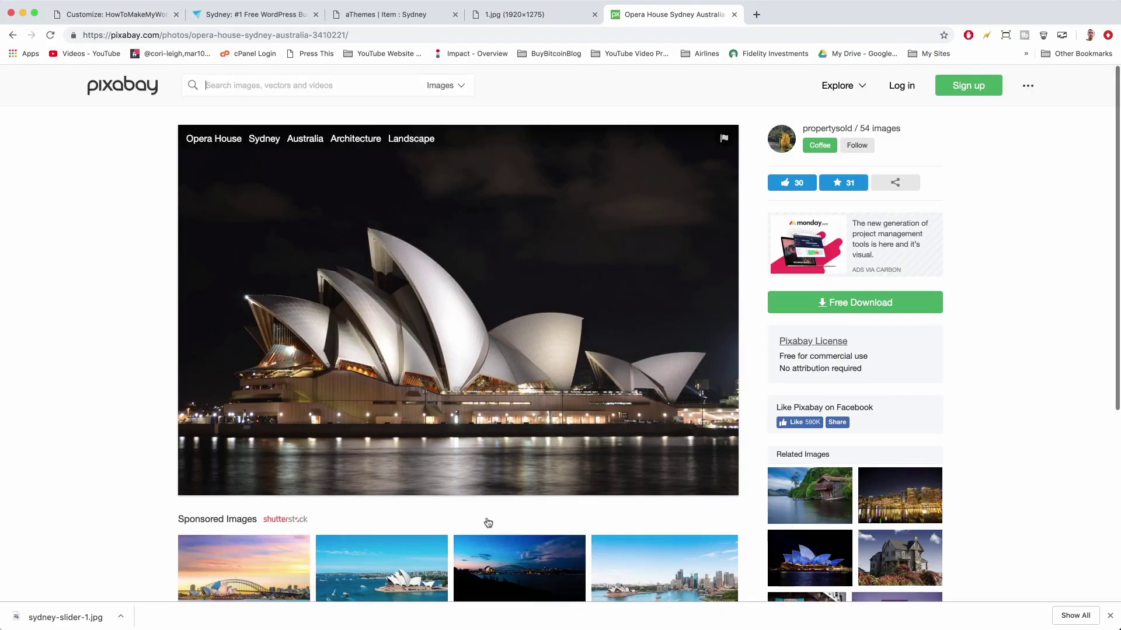
key(super+bracketleft)
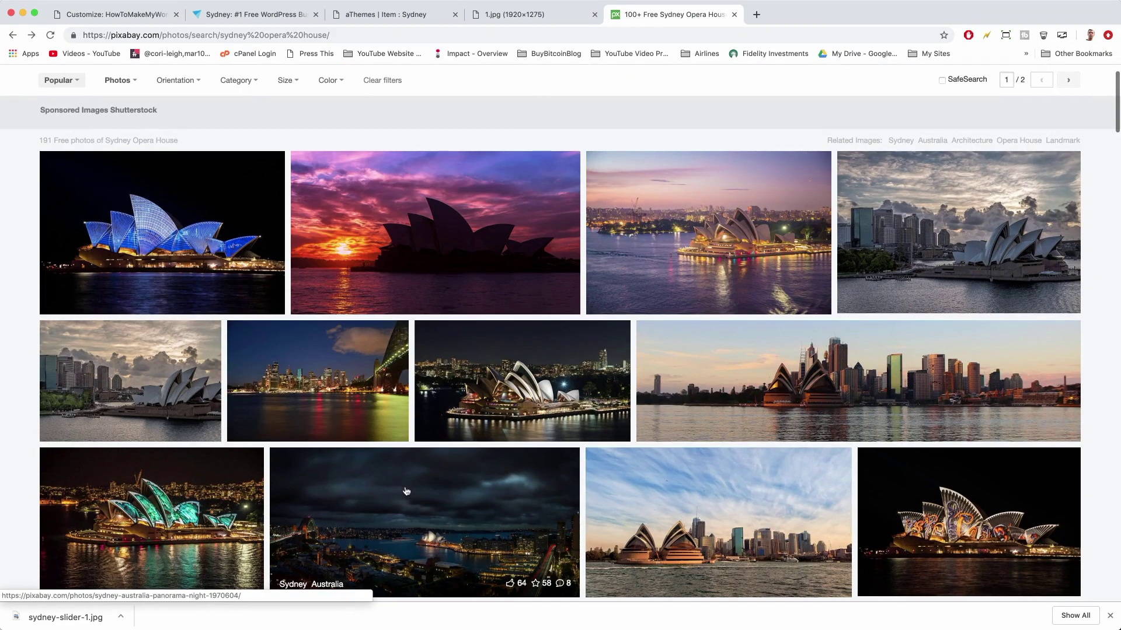
click(971, 522)
scroll(973, 523, down, 3)
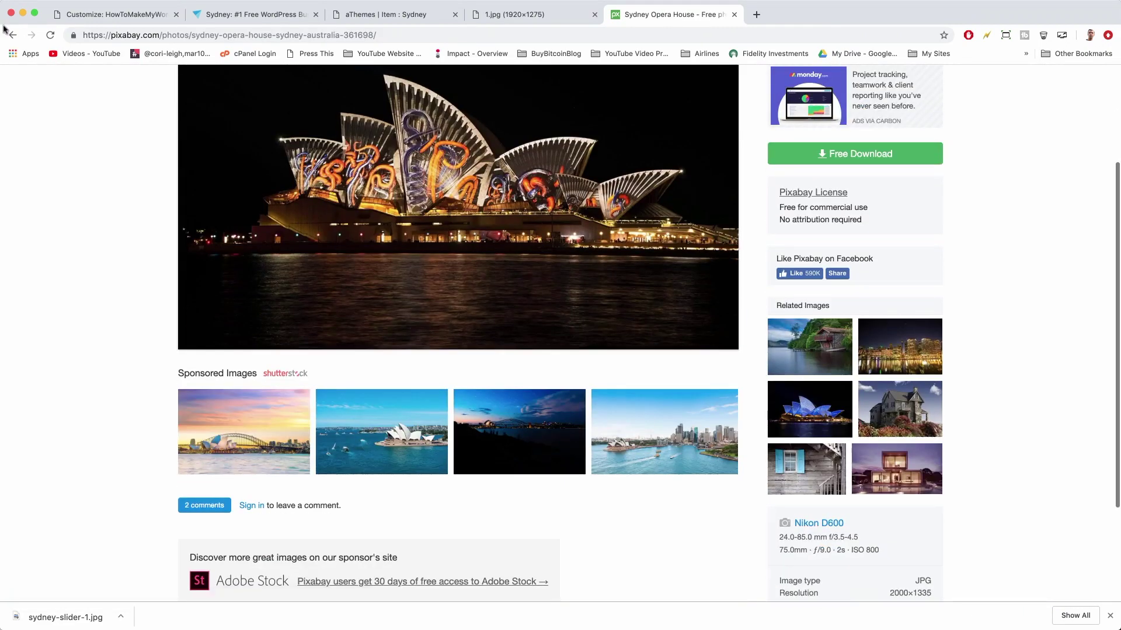
click(13, 35)
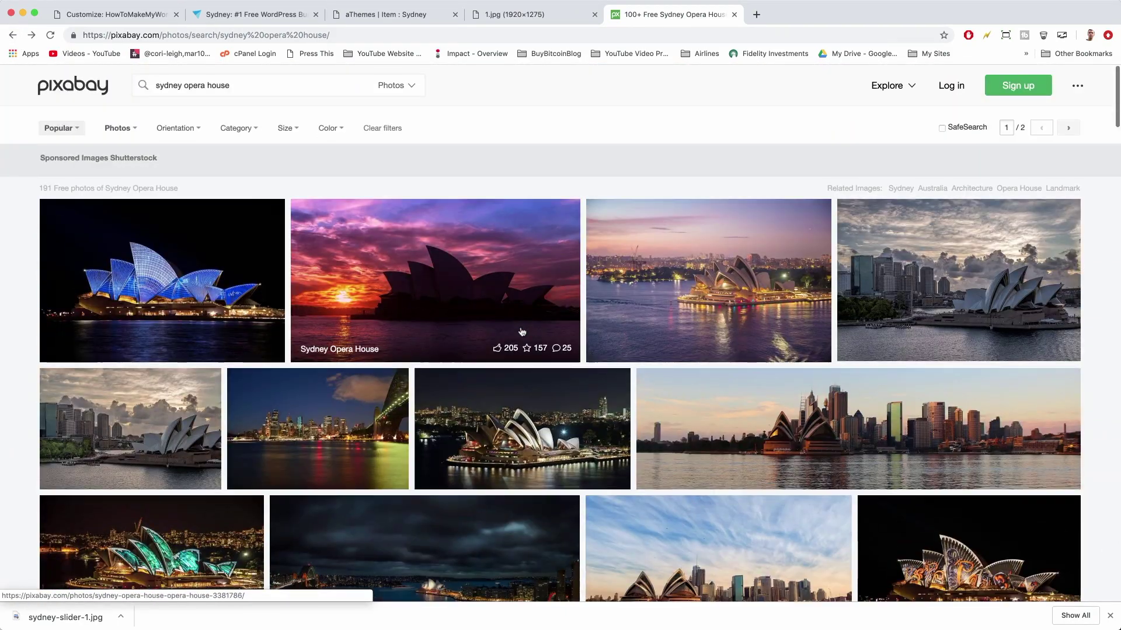
click(941, 292)
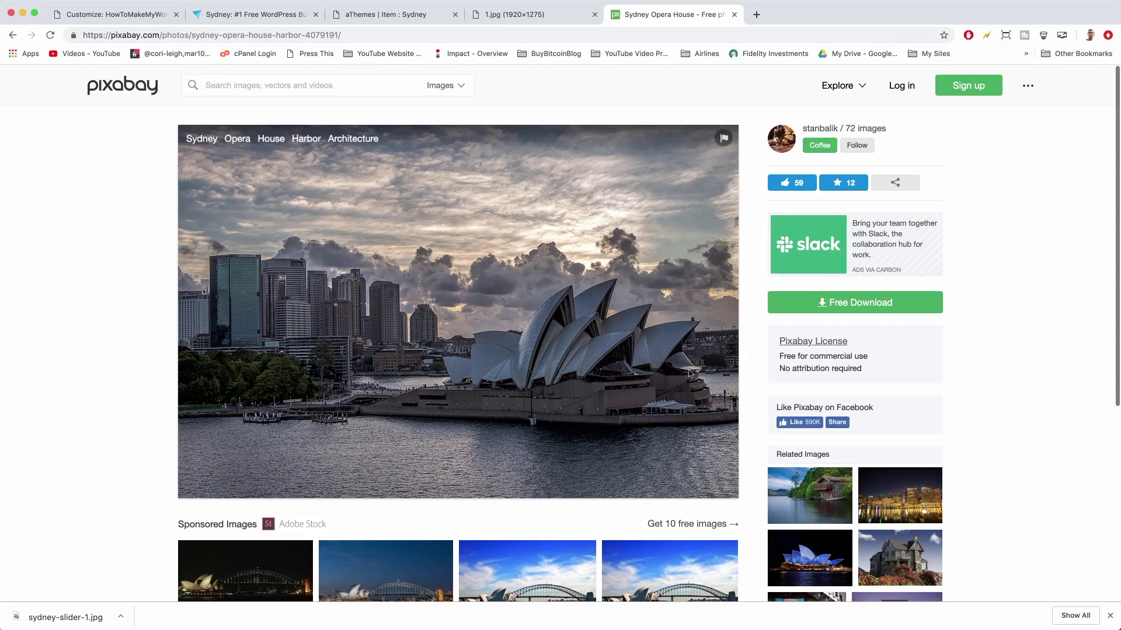
Download the harbour Opera House photo at 1920×1281 as sydney-slider-2.jpg and return to the sydney results
click(860, 303)
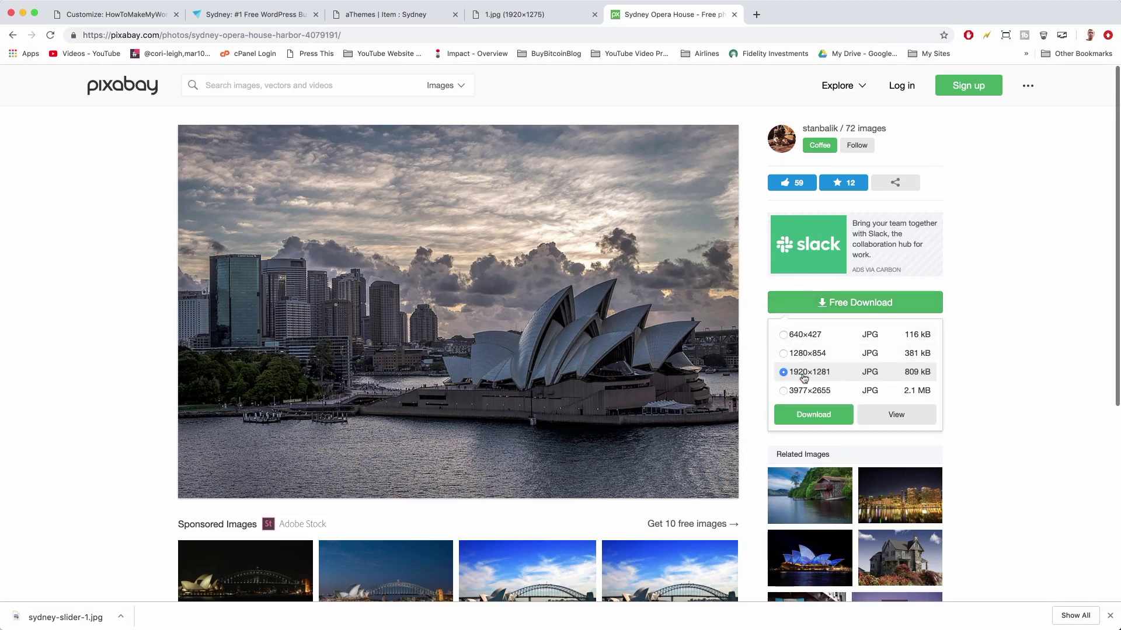
click(821, 418)
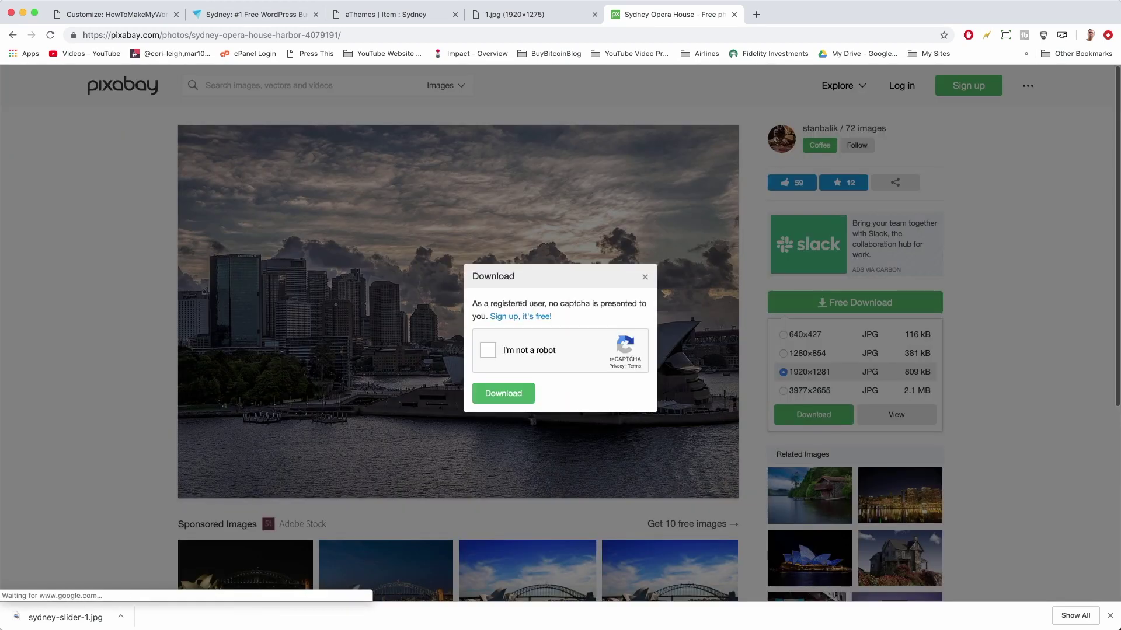
click(489, 349)
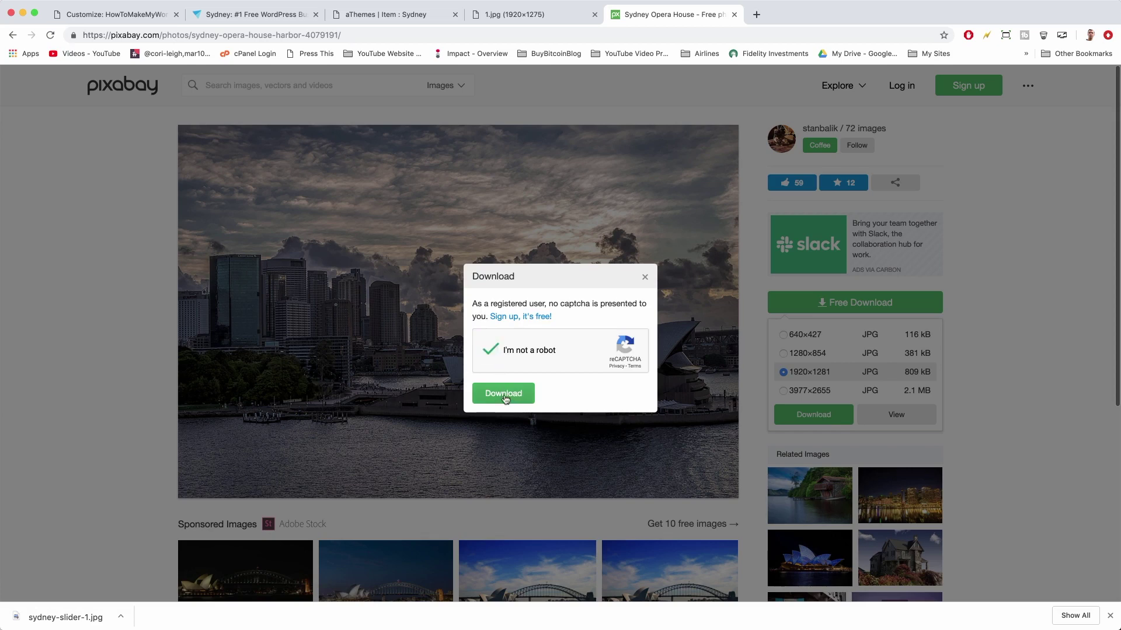
click(504, 394)
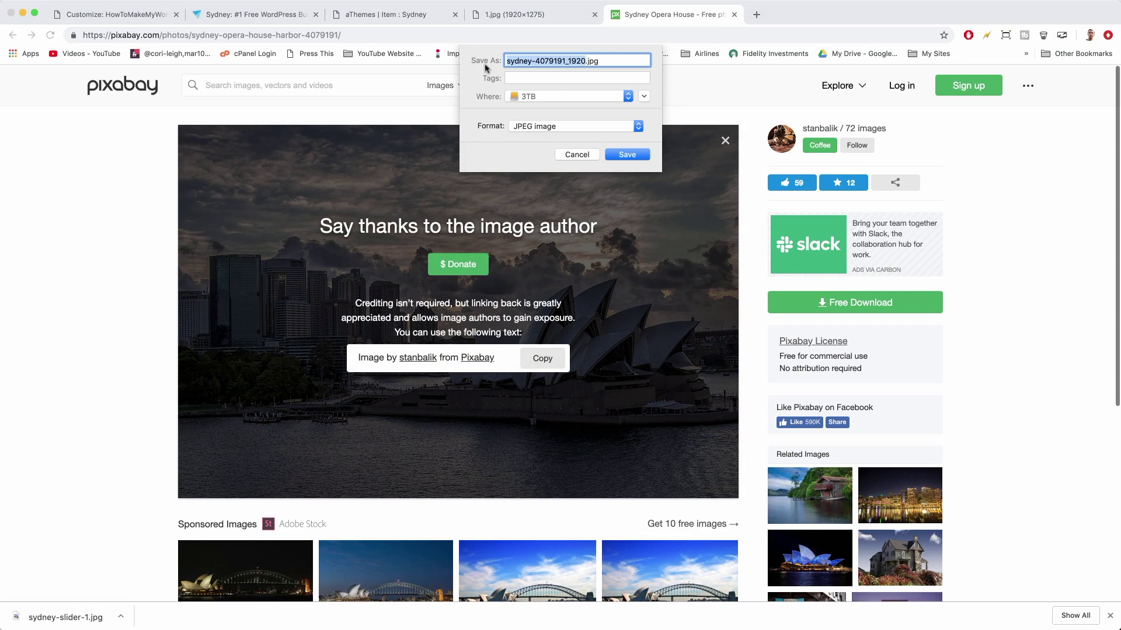
text(sy)
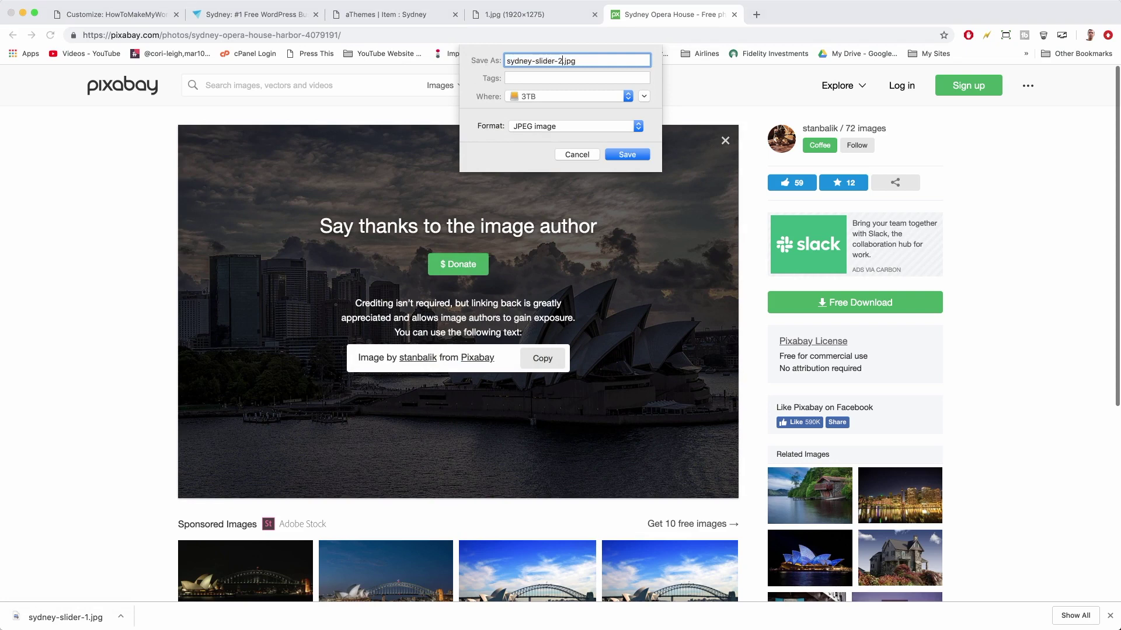
click(626, 156)
key(super+bracketleft)
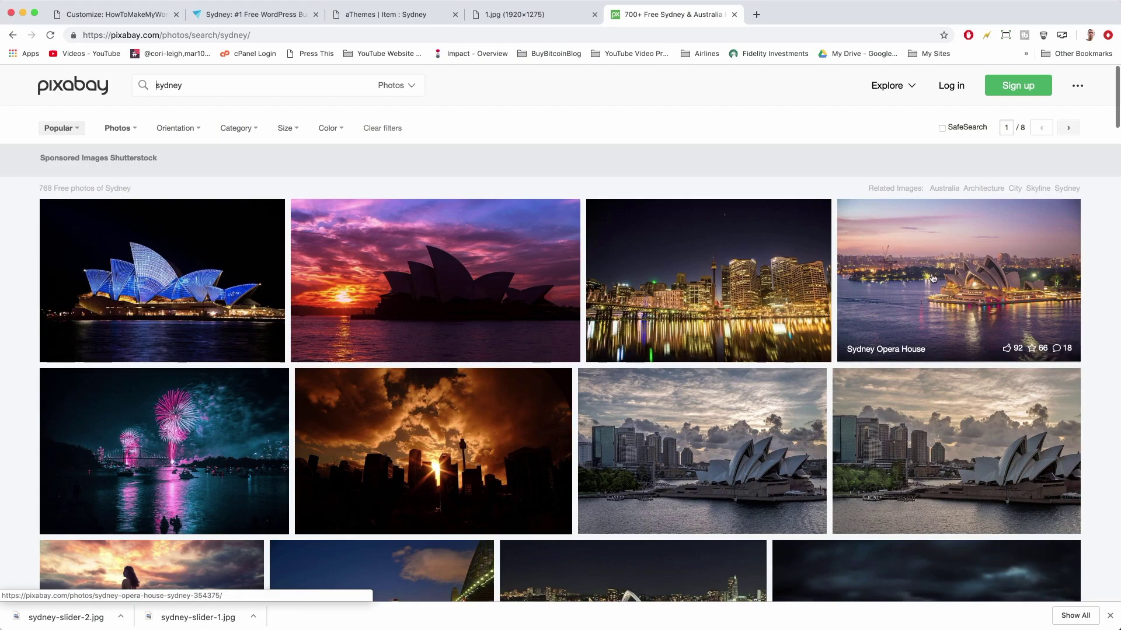
Download the fireworks-over-the-harbour photo at 1920×1280 as sydney-slider-3.jpg
click(255, 423)
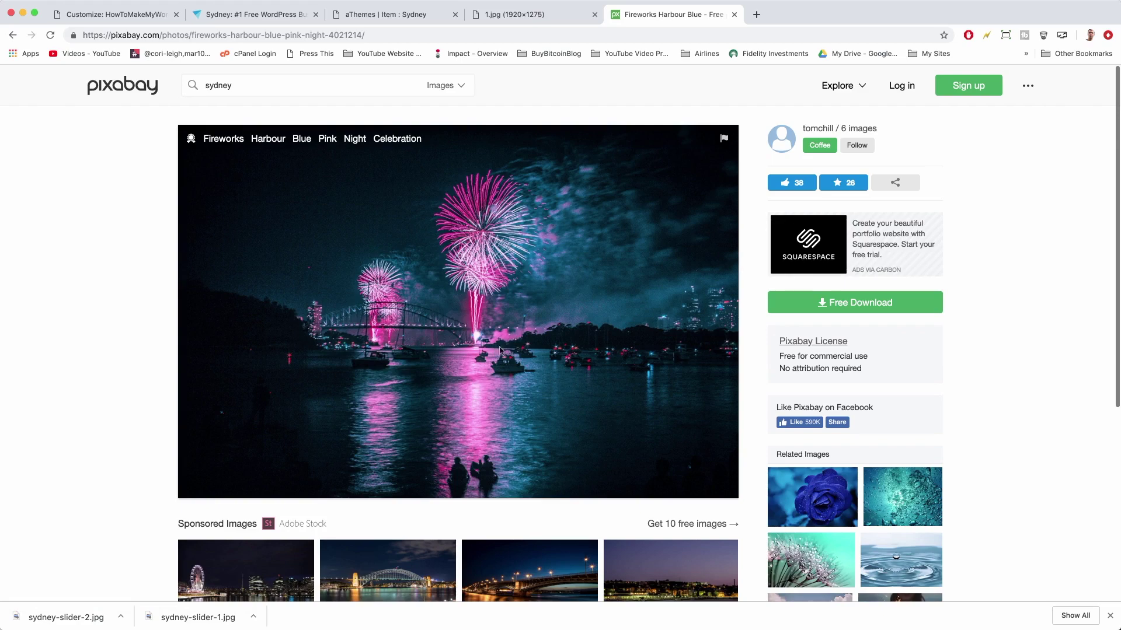
click(857, 311)
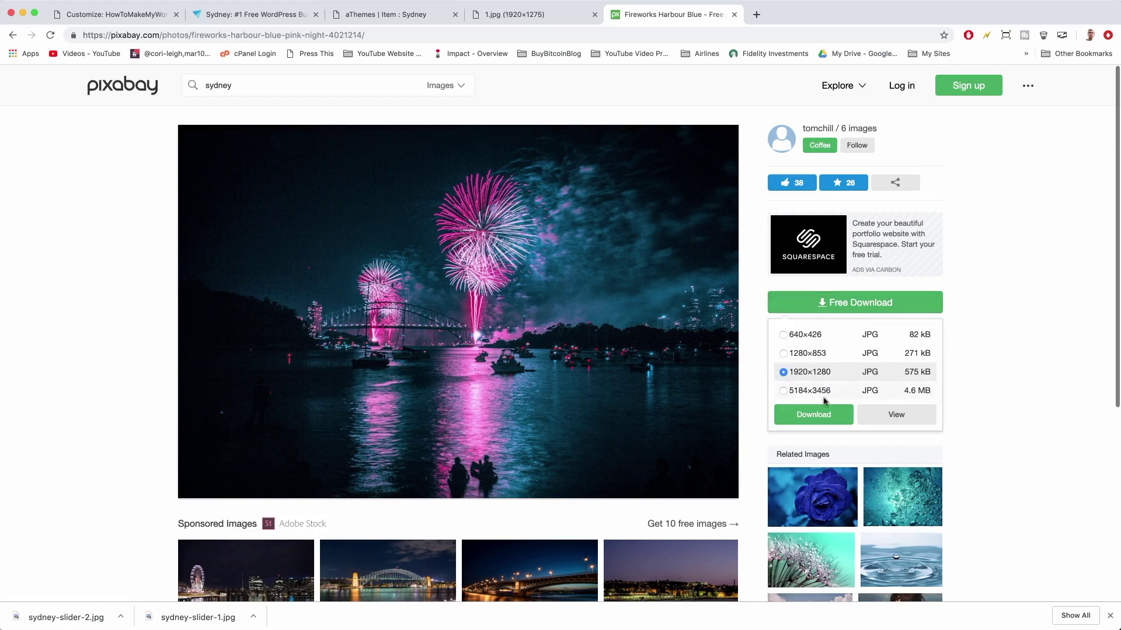
click(815, 415)
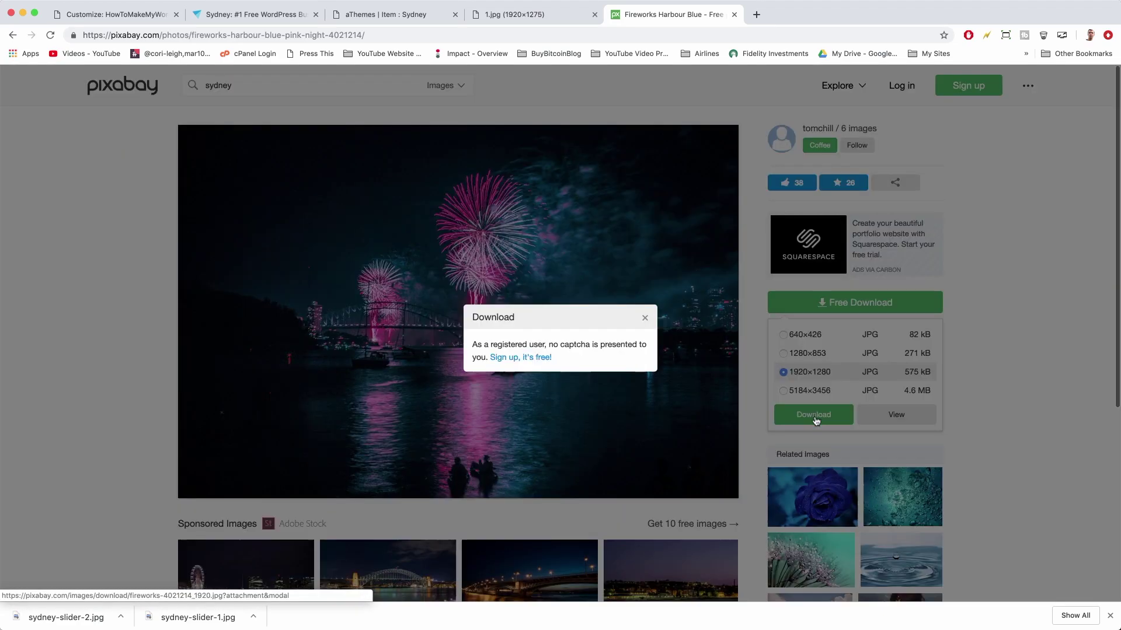
click(487, 350)
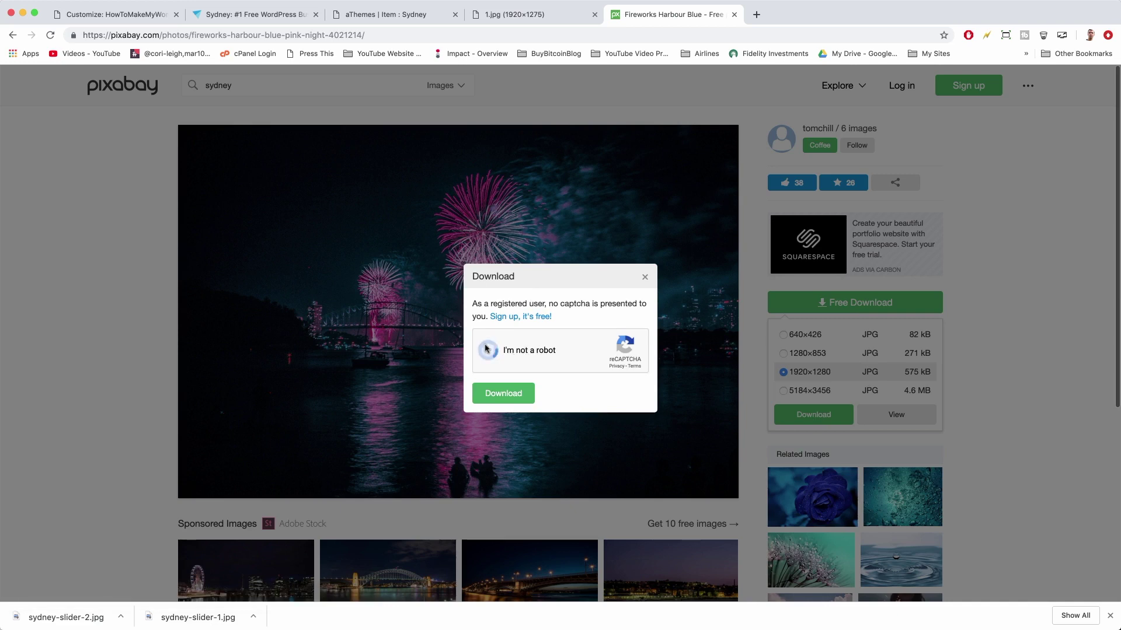
click(508, 393)
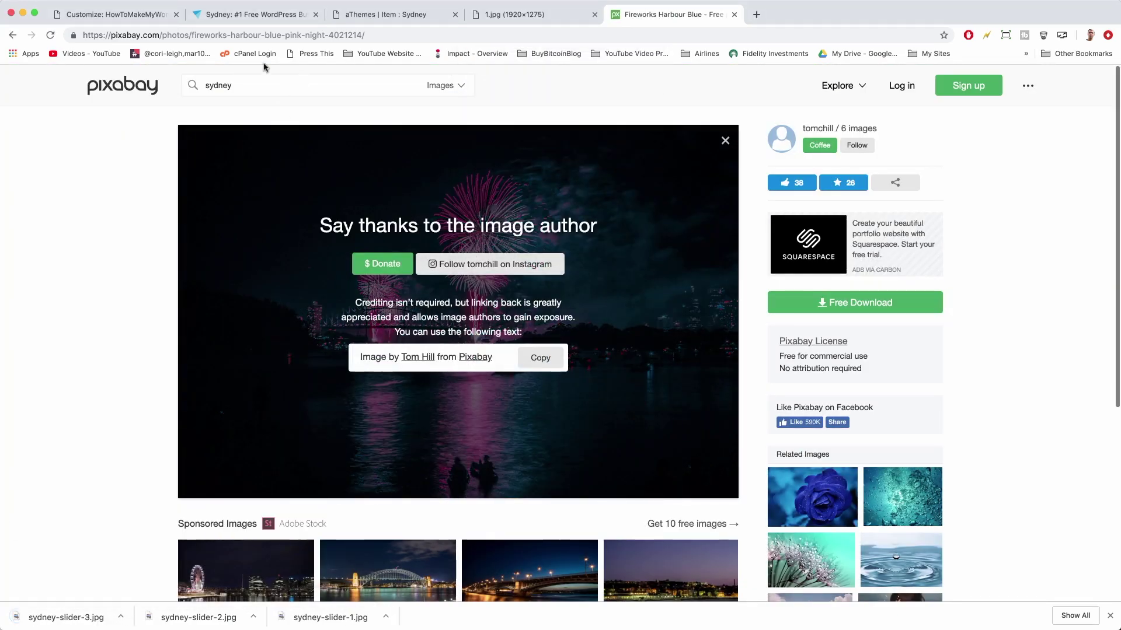
Replace the search term with 'couple' and run the search
double_click(241, 77)
text(couple)
key(Return)
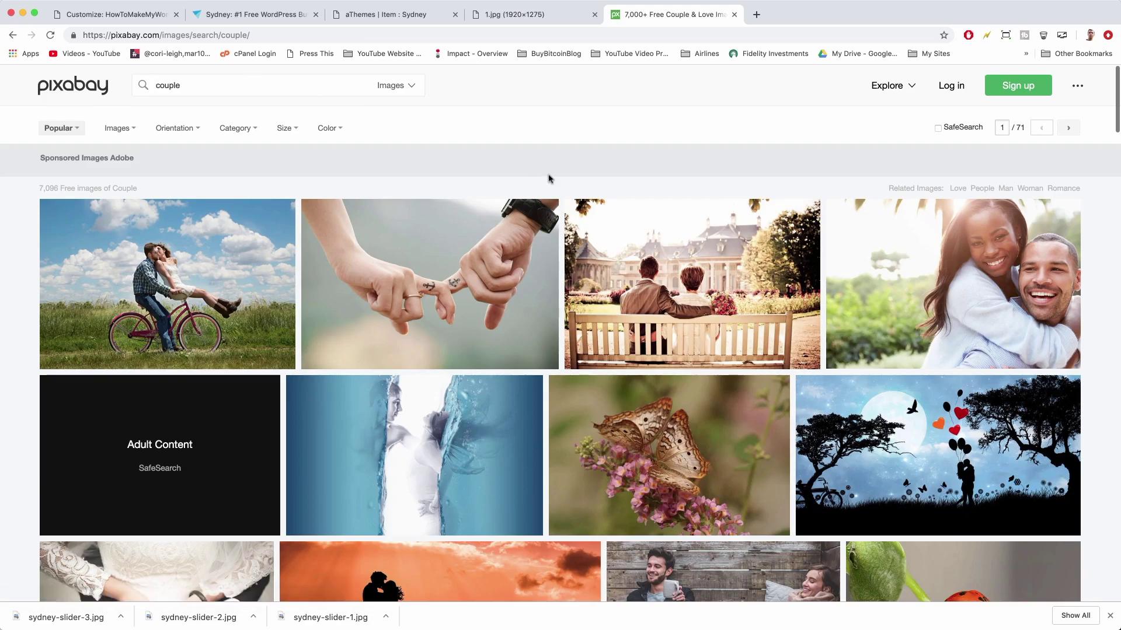
Scroll the couple results and open the black-and-white Beach Clouds Couple photo
scroll(548, 178, down, 15)
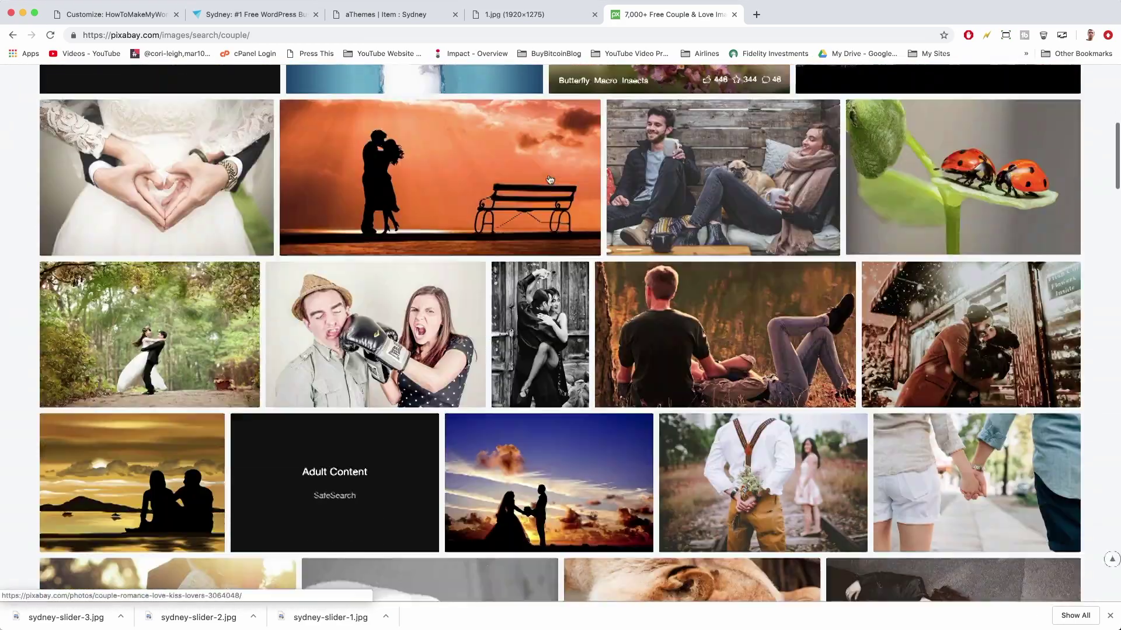
scroll(549, 179, down, 10)
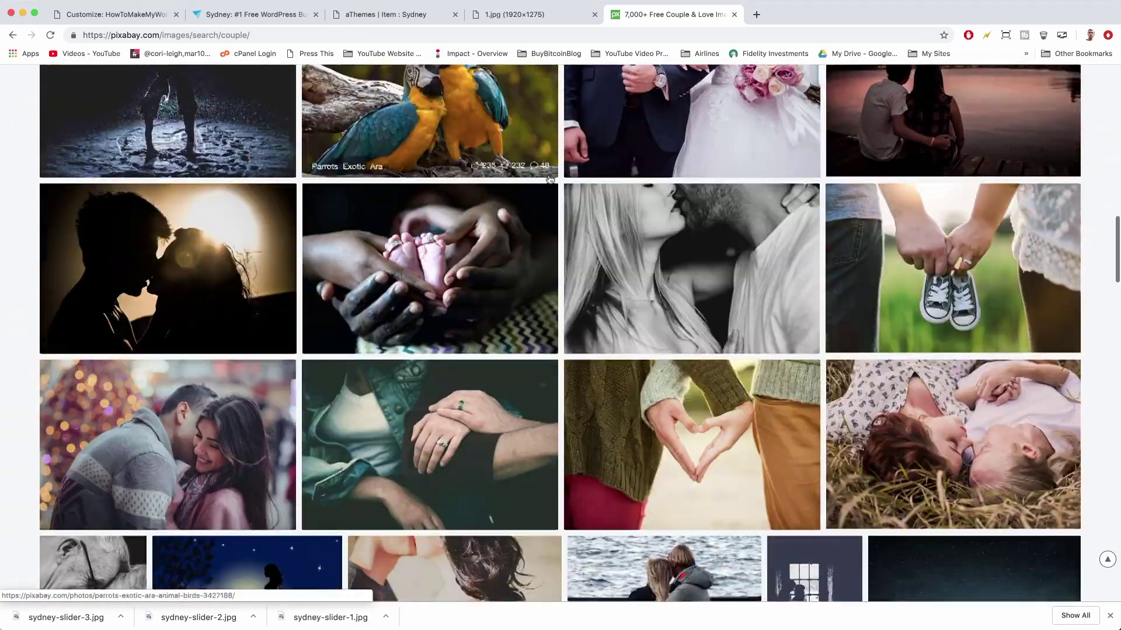
scroll(559, 210, down, 11)
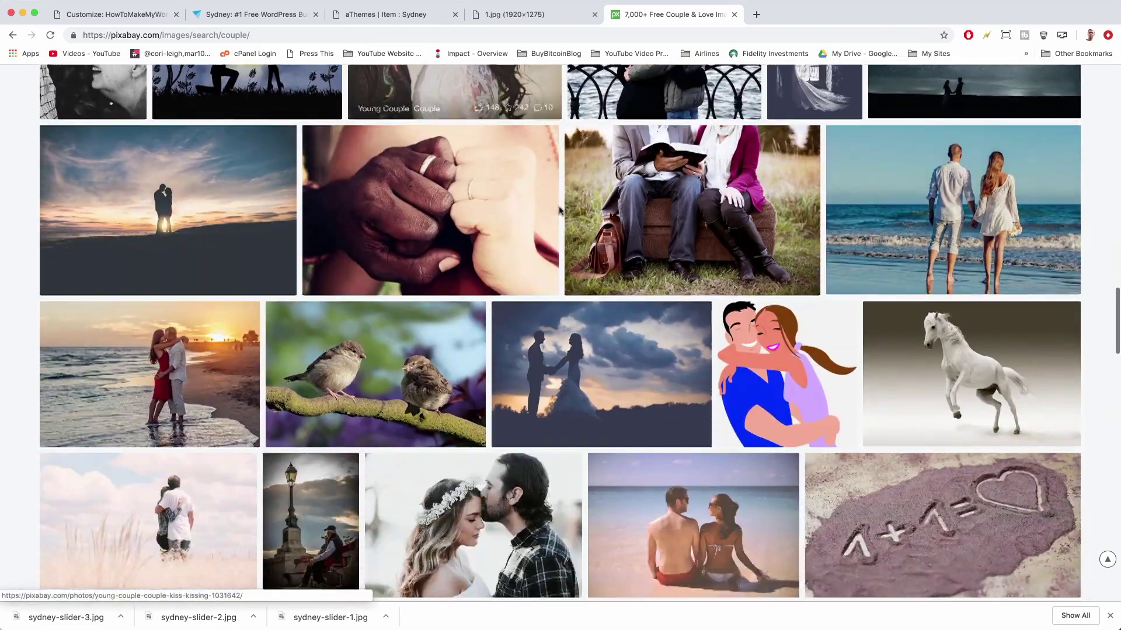
scroll(559, 212, down, 2)
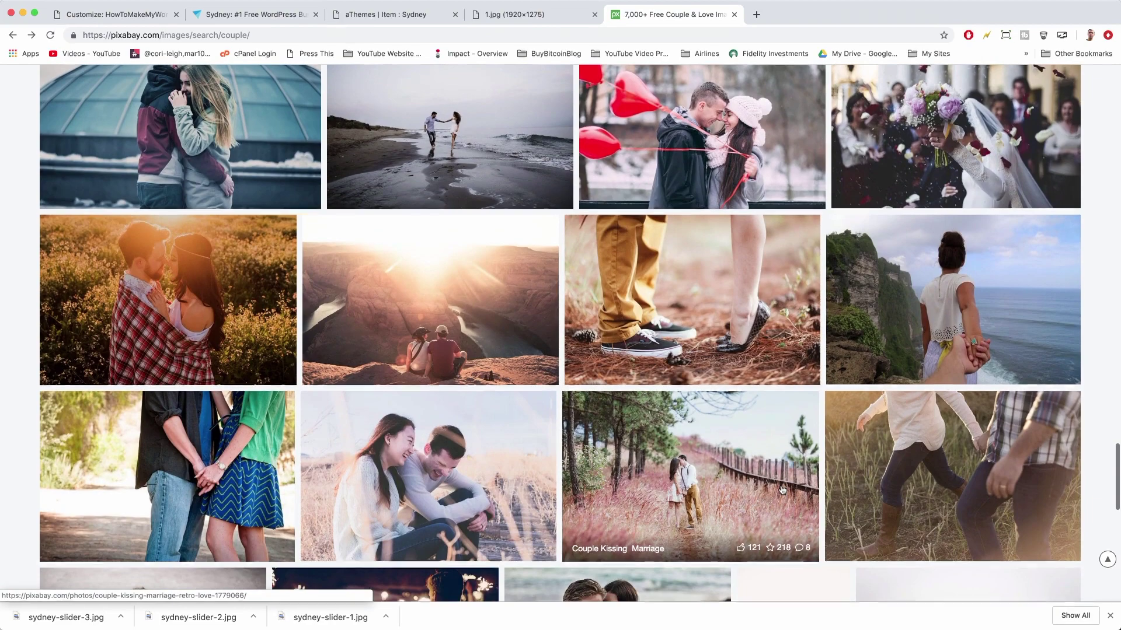
scroll(783, 491, down, 3)
scroll(634, 415, down, 4)
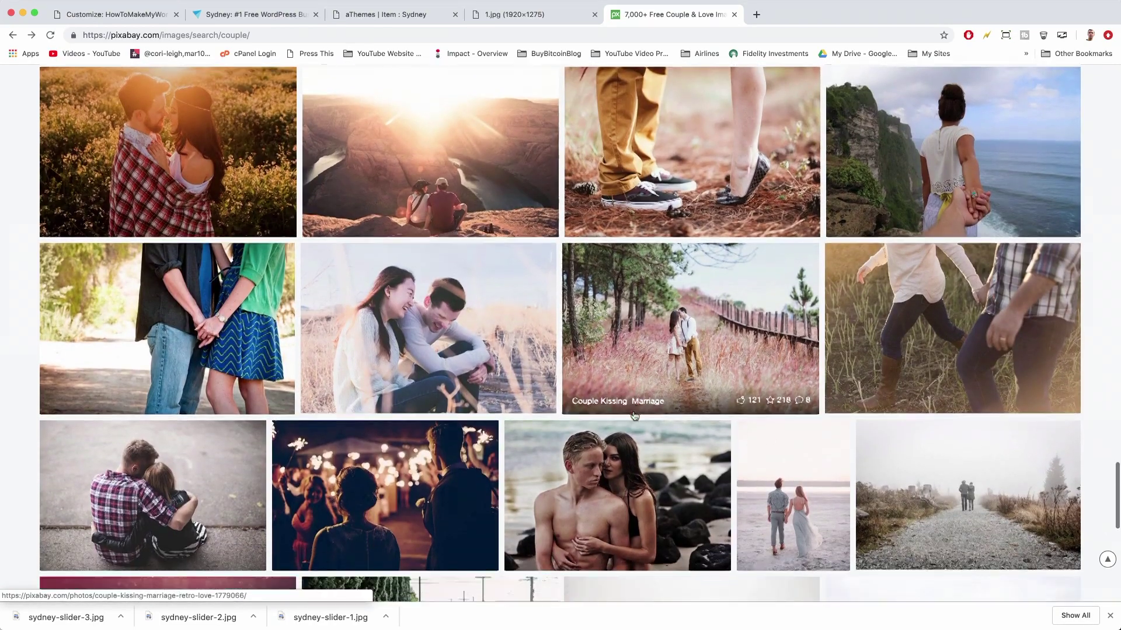
scroll(487, 439, down, 5)
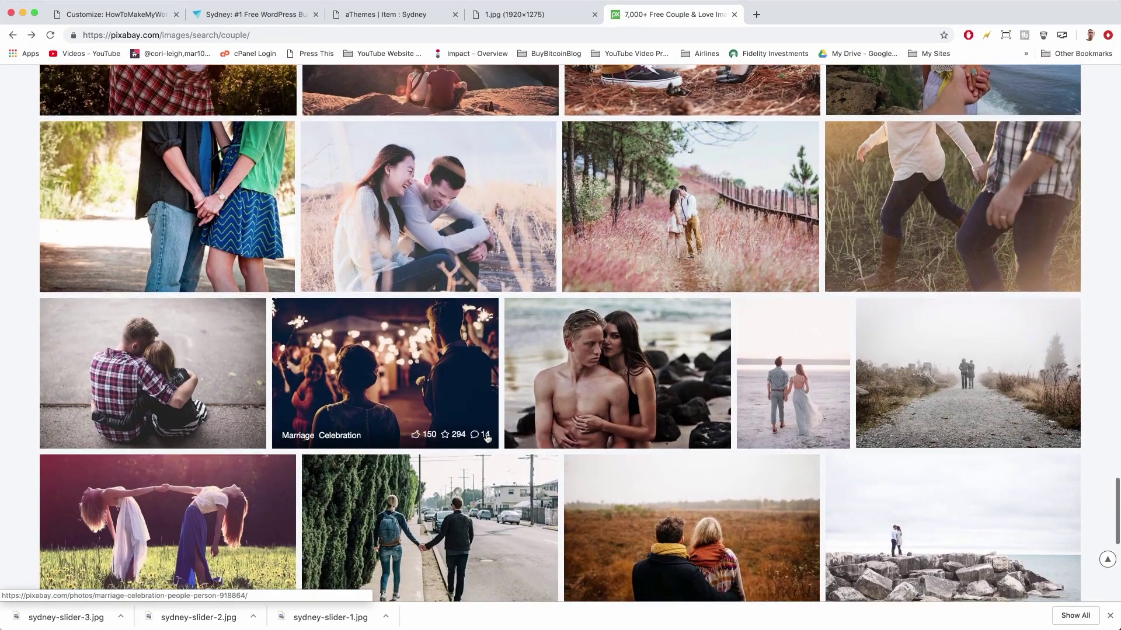
scroll(488, 439, down, 8)
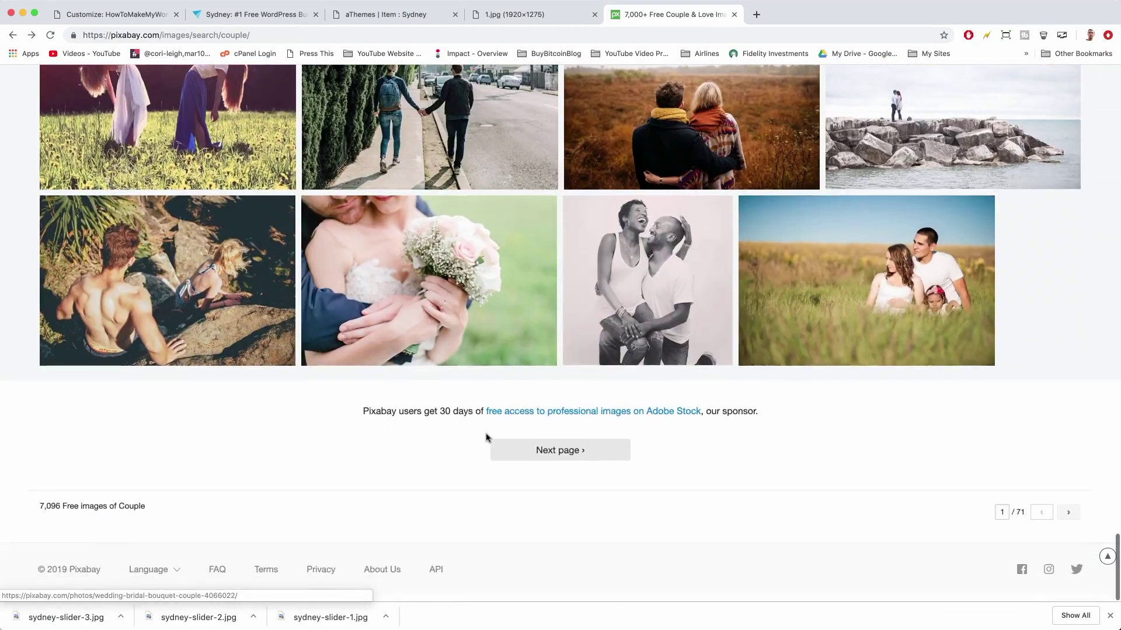
scroll(488, 439, up, 8)
scroll(485, 436, up, 2)
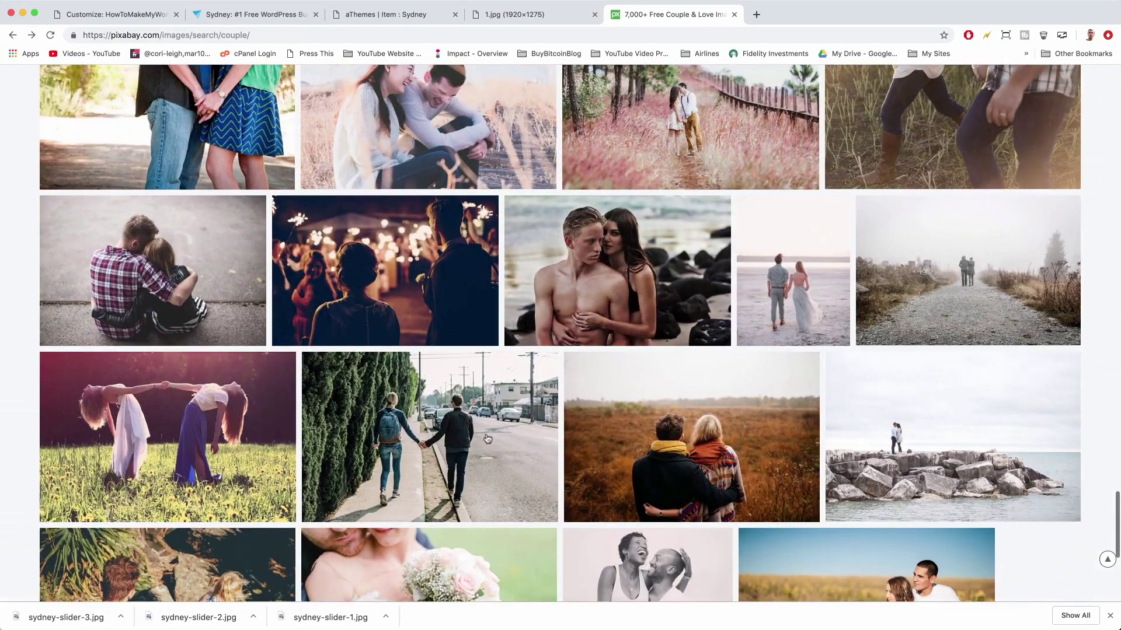
scroll(487, 439, up, 20)
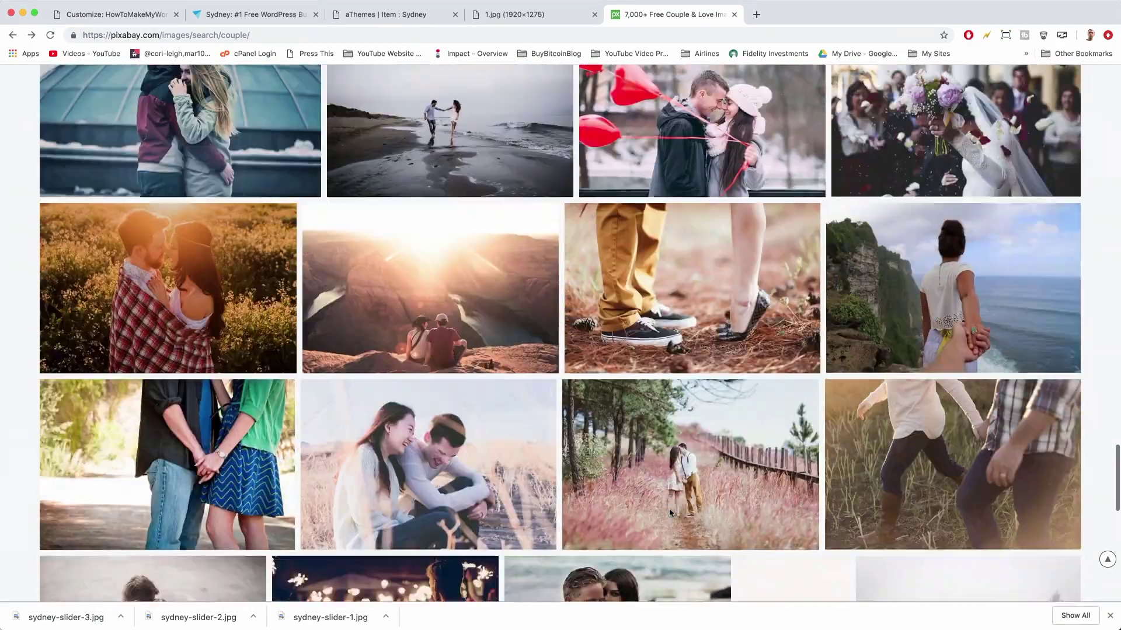
scroll(671, 514, up, 4)
scroll(734, 313, down, 7)
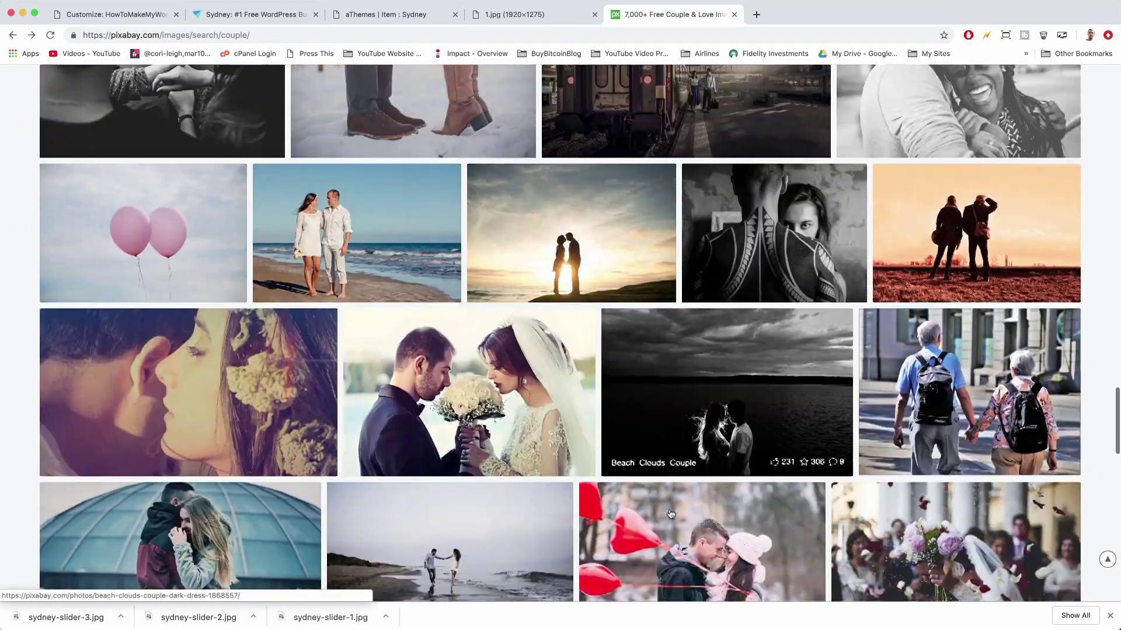
click(734, 313)
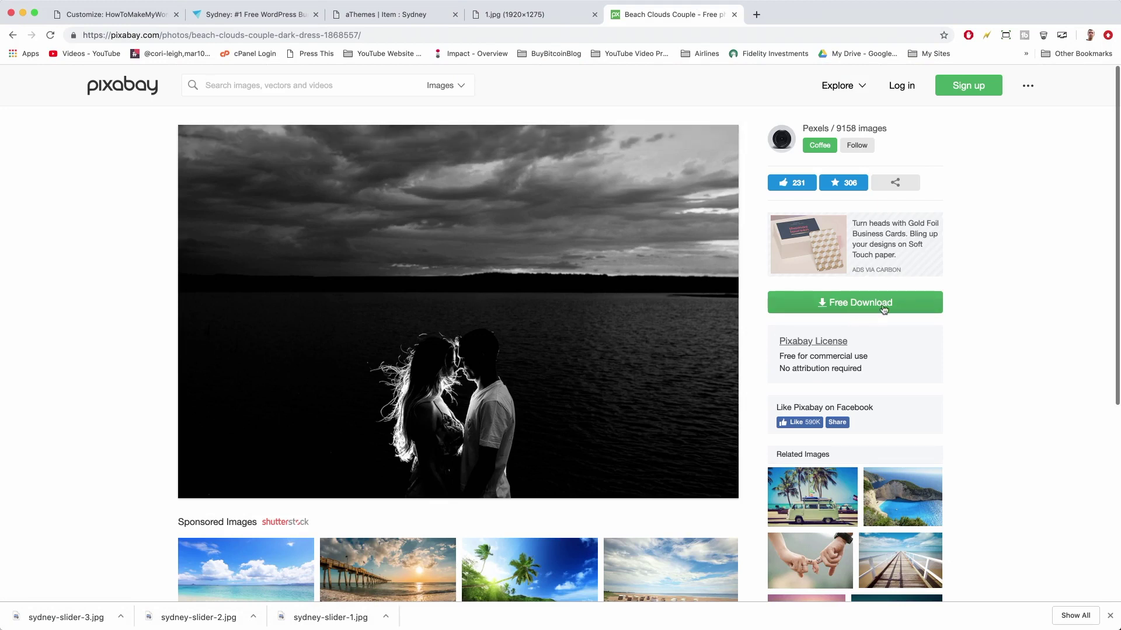
Download the beach couple photo at 1920×1279 as sydney-slider-4.jpg
click(864, 303)
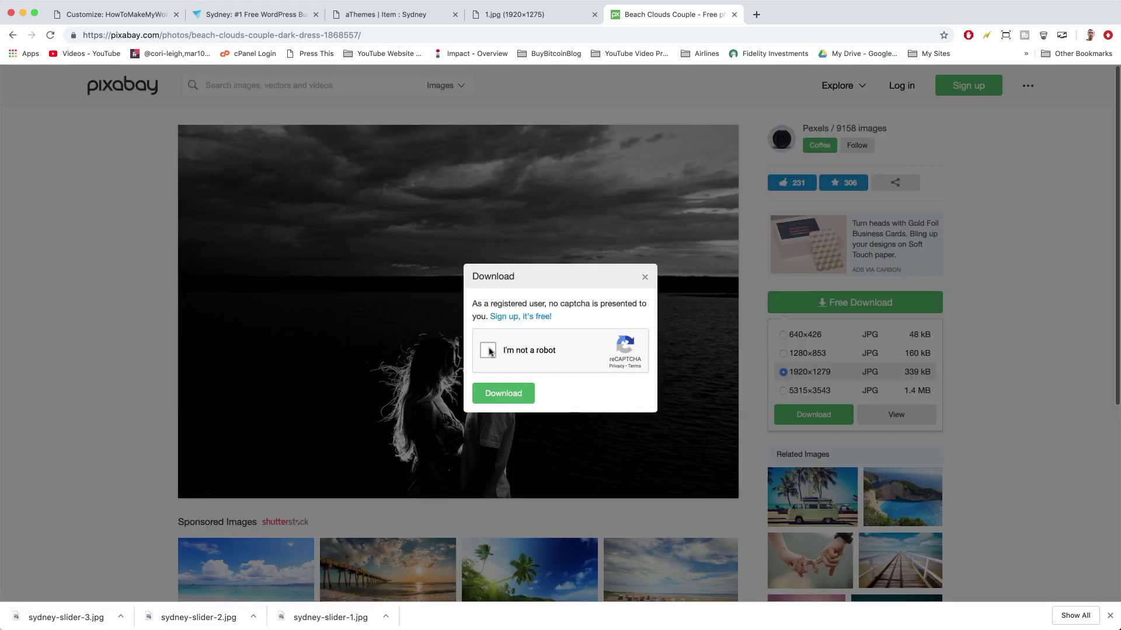
click(489, 353)
click(502, 394)
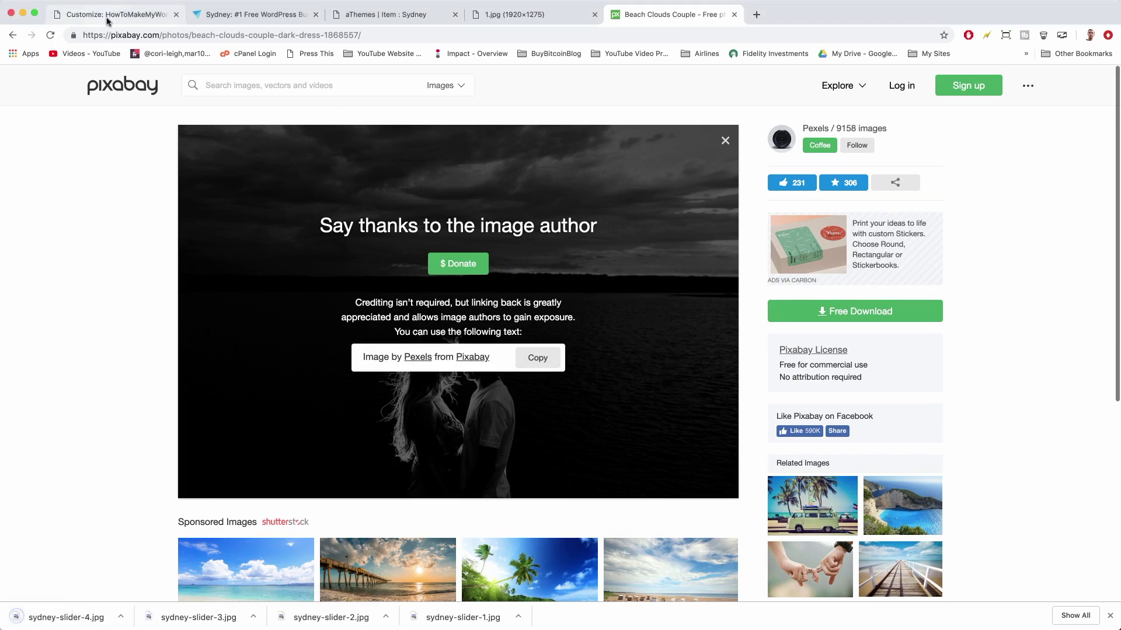
Upload sydney-slider-2, -3 and -4.jpg and choose the fireworks photo for the Second Slide
click(107, 18)
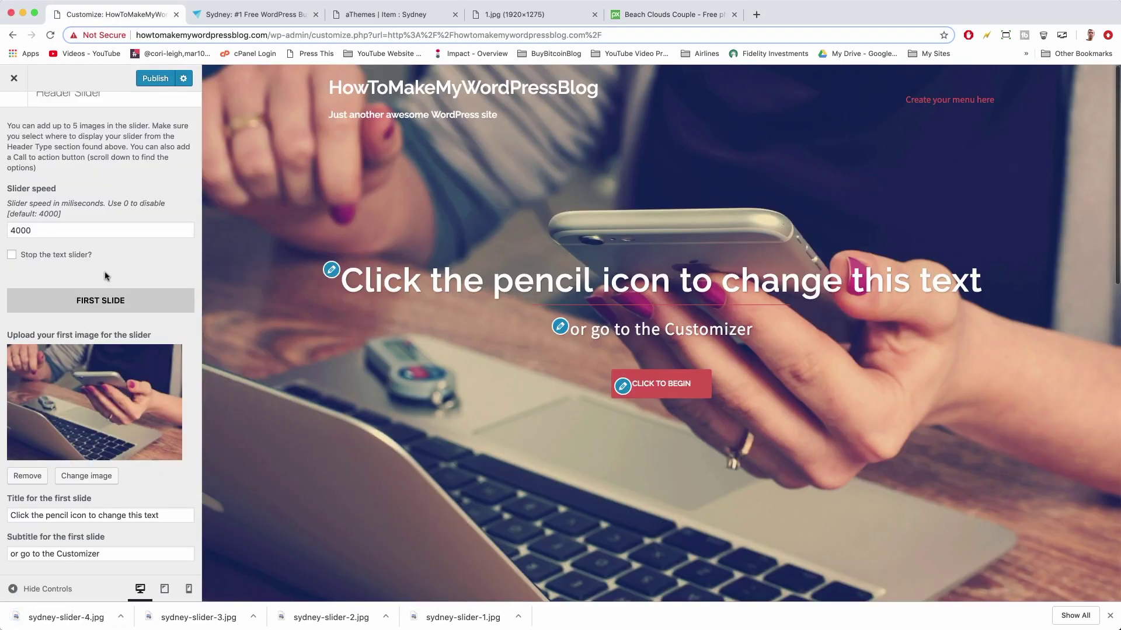
scroll(106, 276, down, 5)
scroll(58, 276, down, 2)
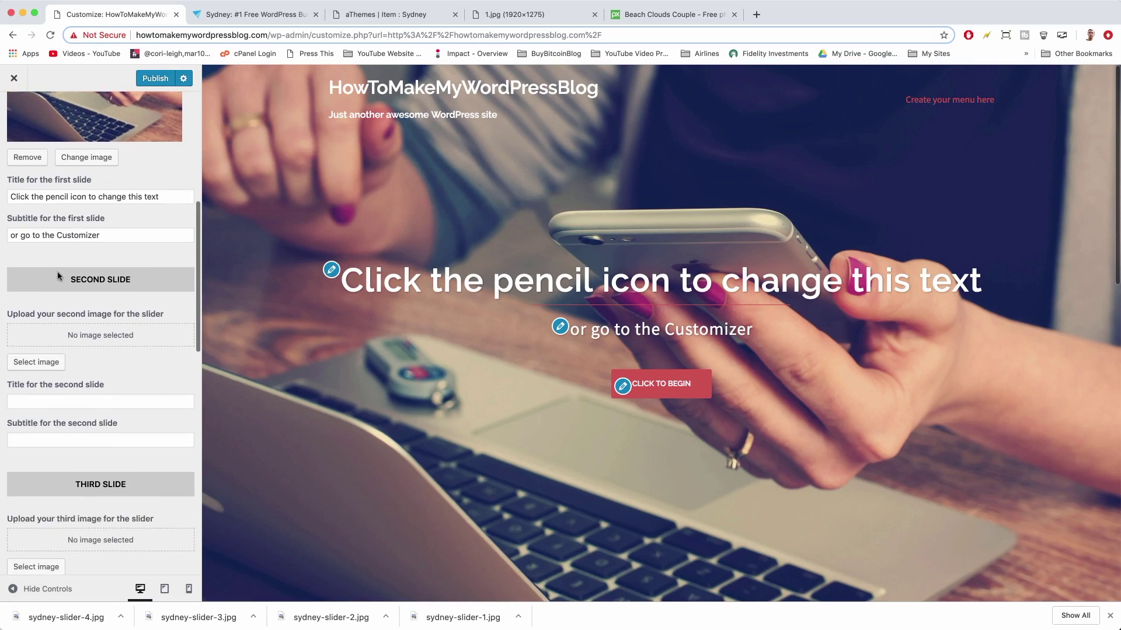
click(44, 364)
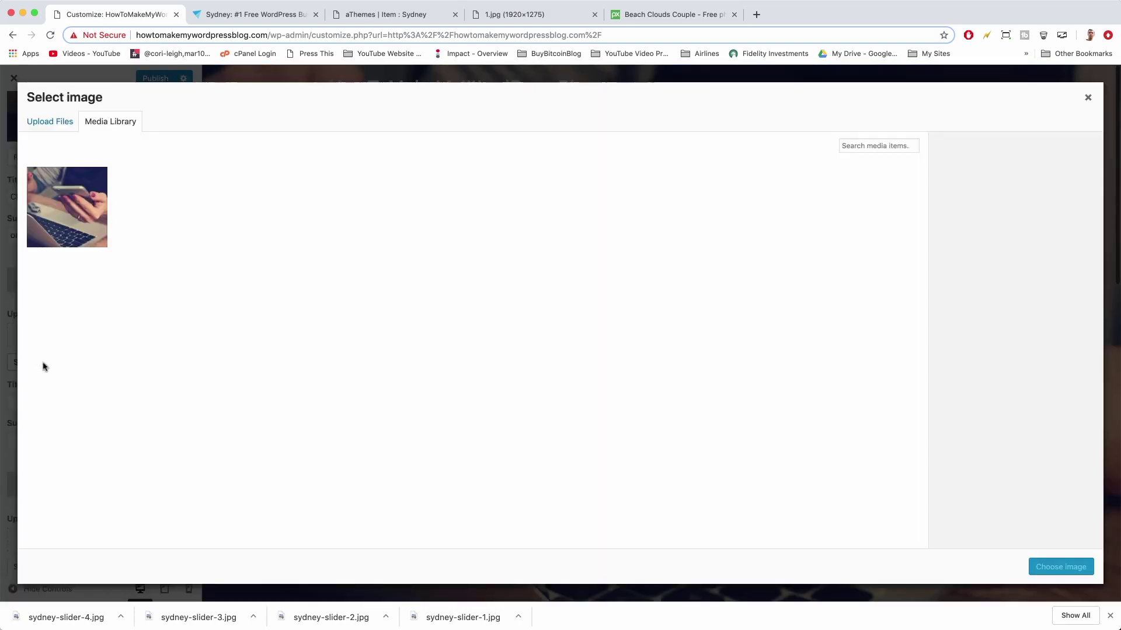
click(57, 121)
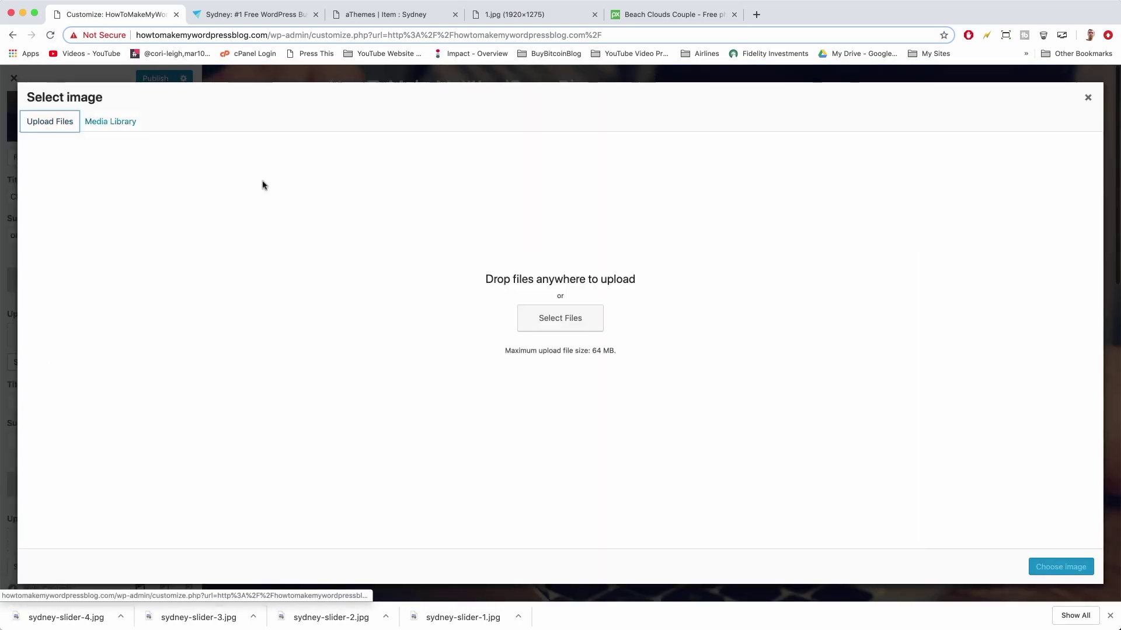
click(583, 318)
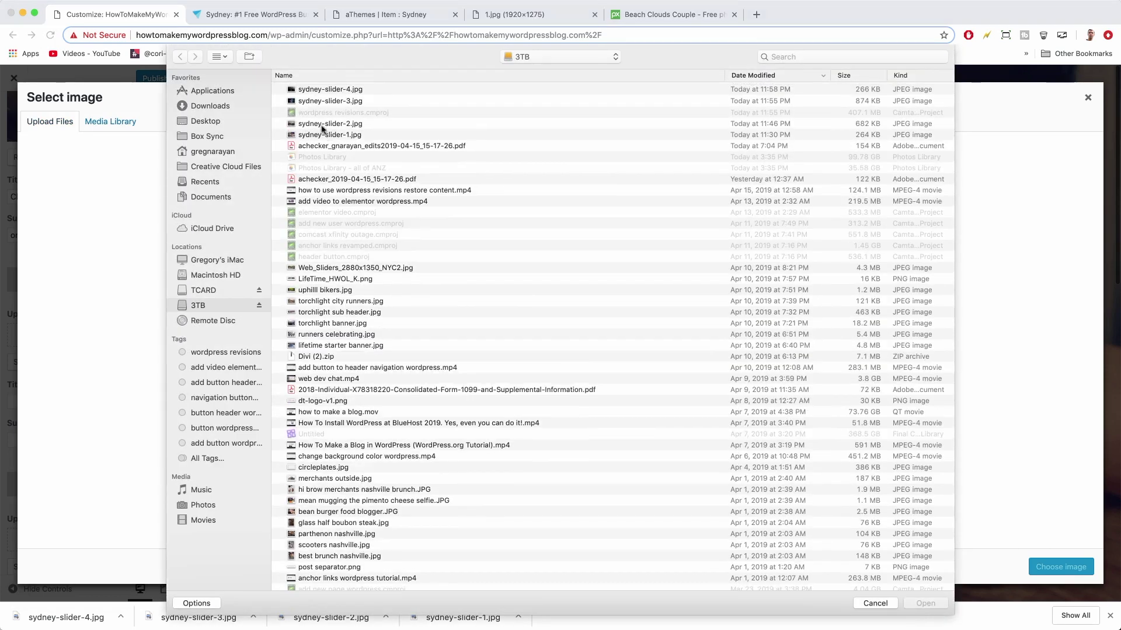
click(320, 125)
shift+click(329, 102)
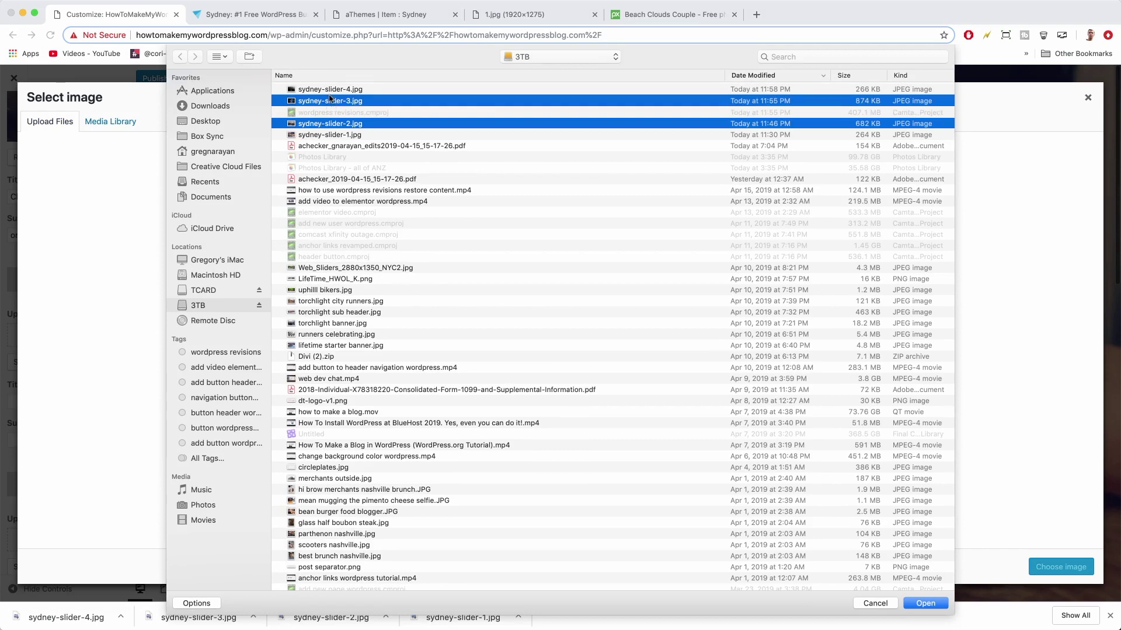
shift+click(327, 90)
key(Return)
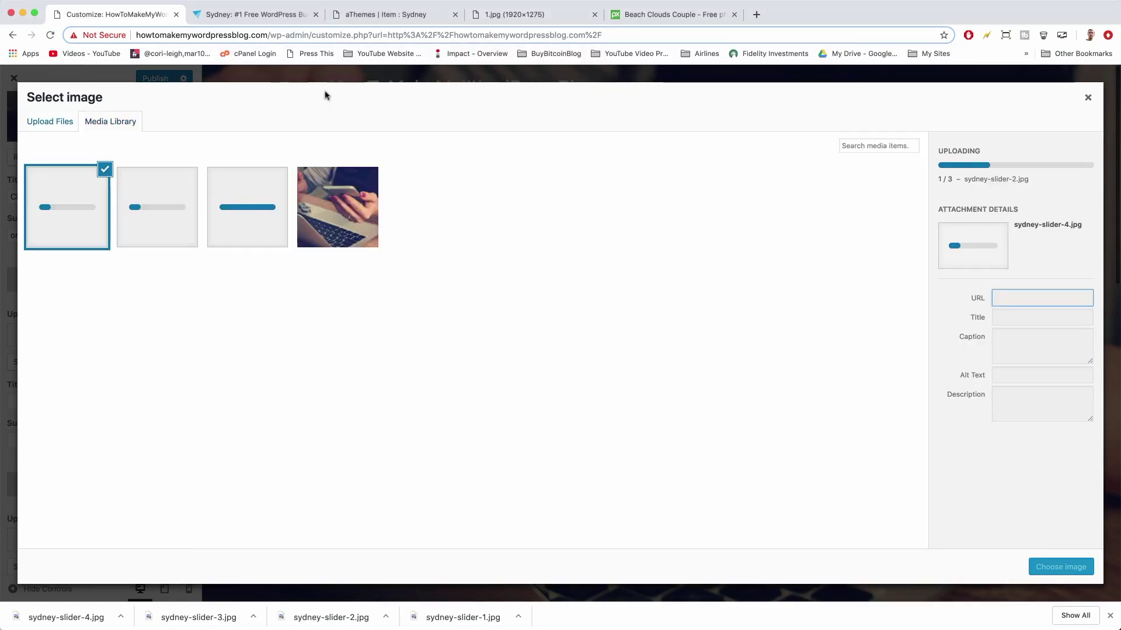
click(161, 209)
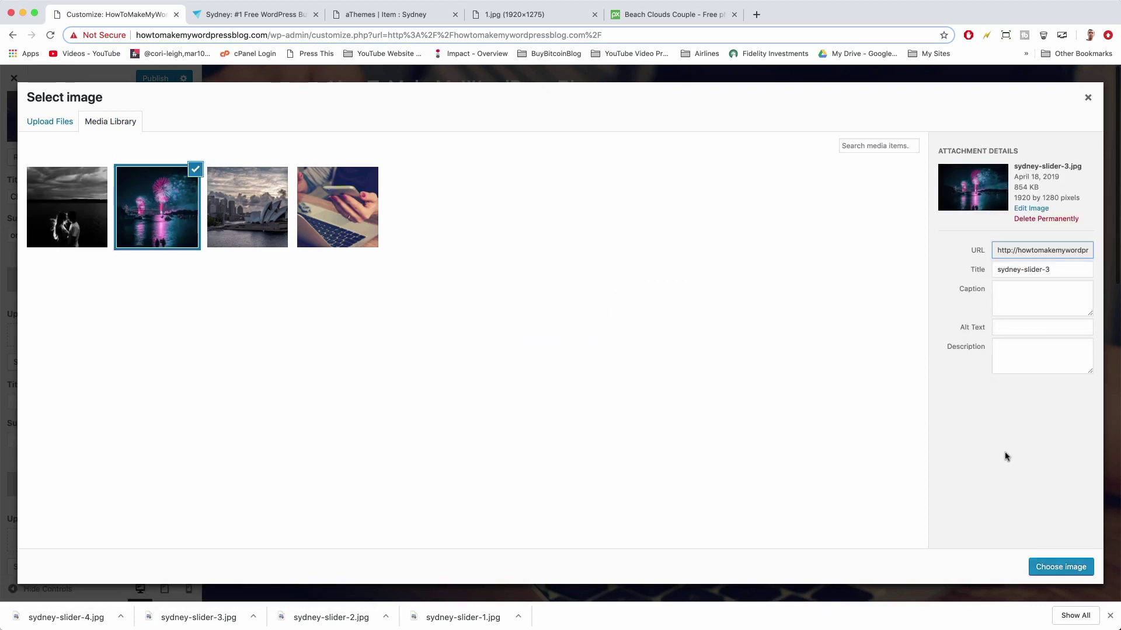
click(1060, 568)
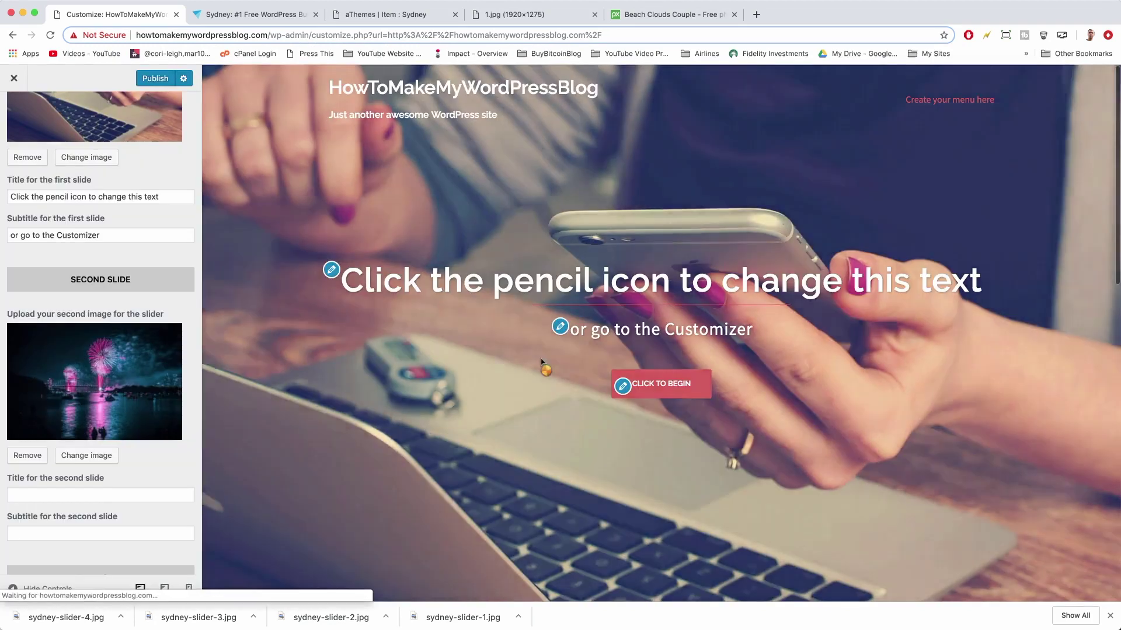
Set the black-and-white beach couple photo as the third slide image
scroll(102, 466, down, 6)
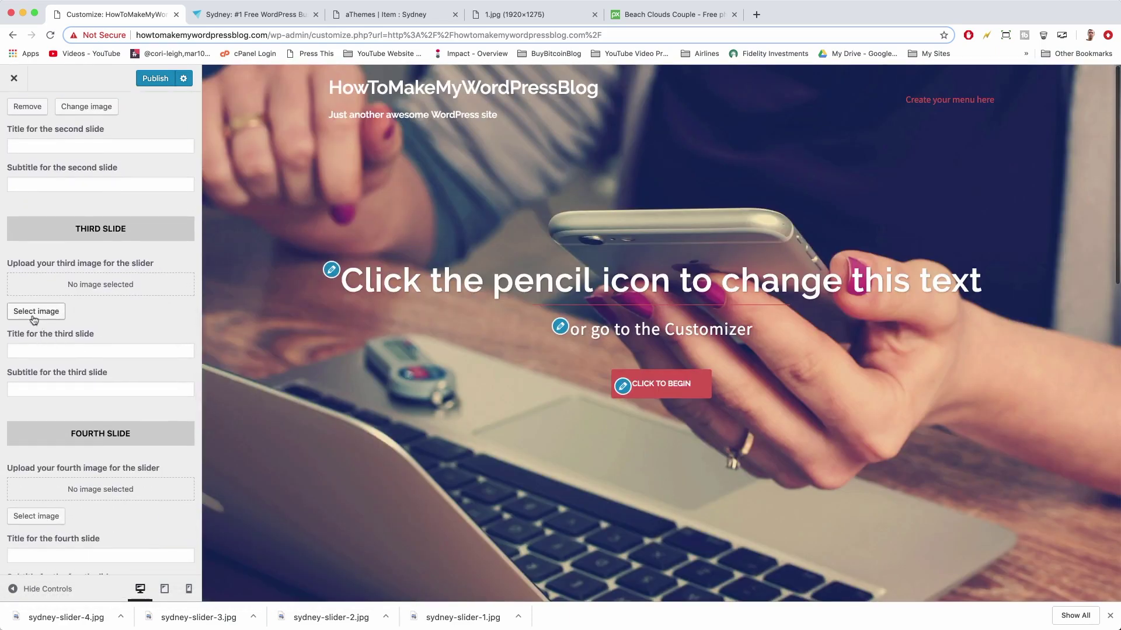
click(36, 312)
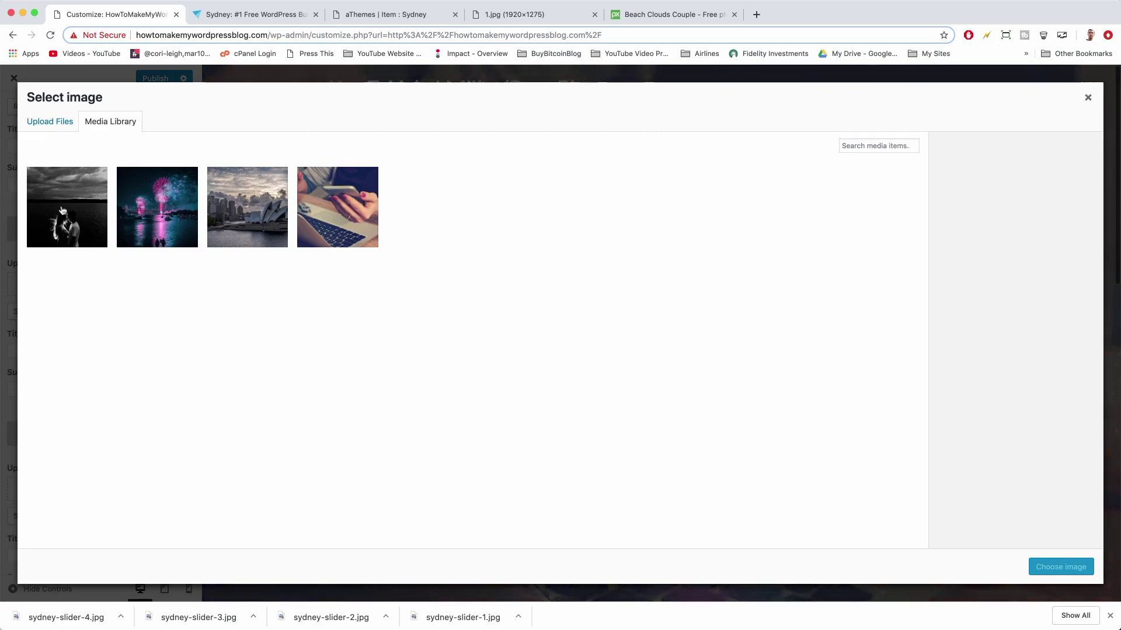
click(63, 211)
click(1066, 567)
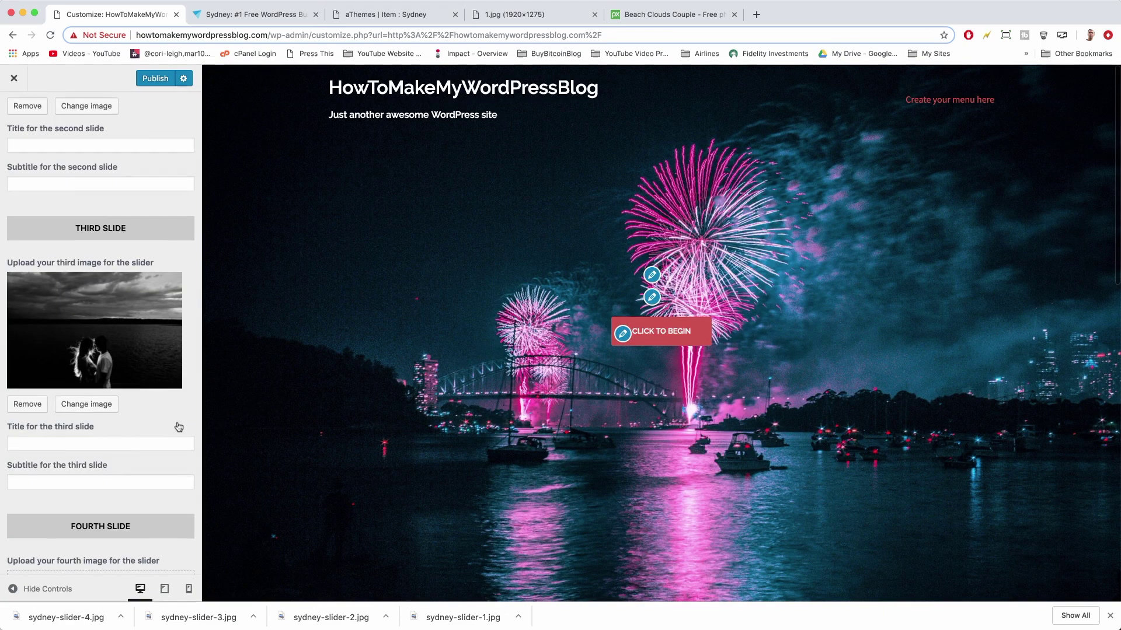
Set the Opera House harbour photo (sydney-slider-2.jpg) as the fourth slide image
scroll(105, 409, down, 5)
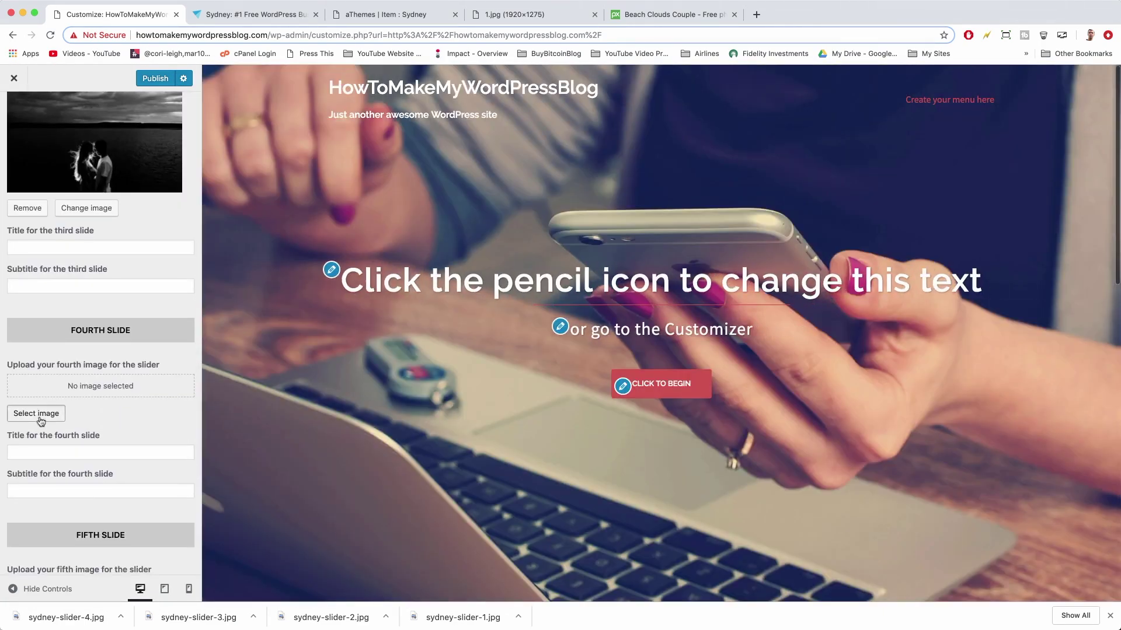
click(37, 413)
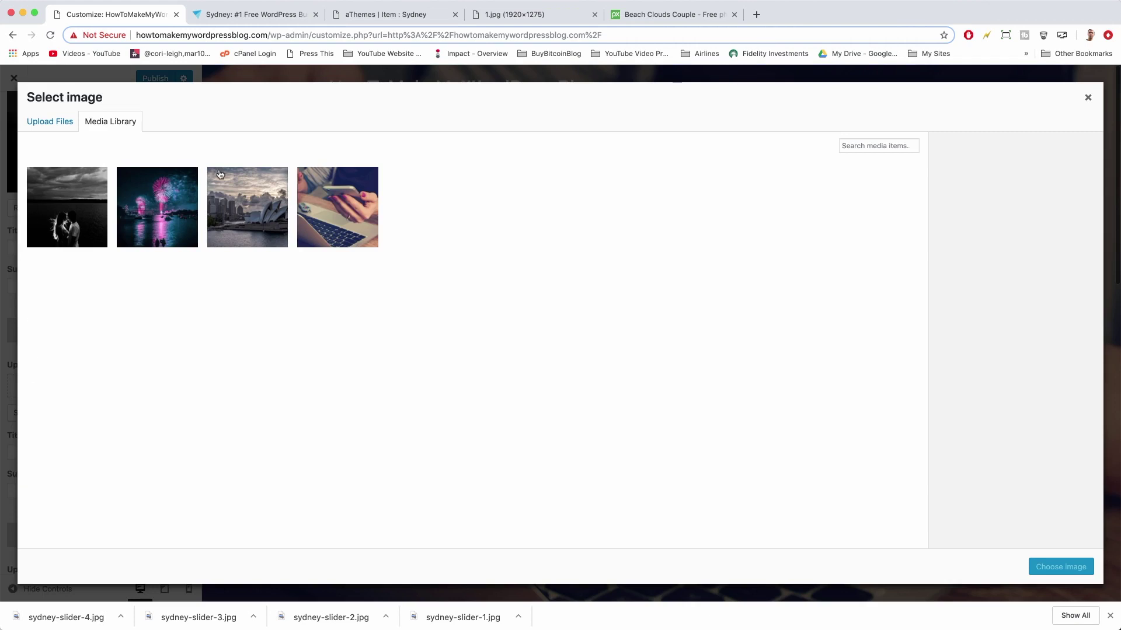
click(244, 203)
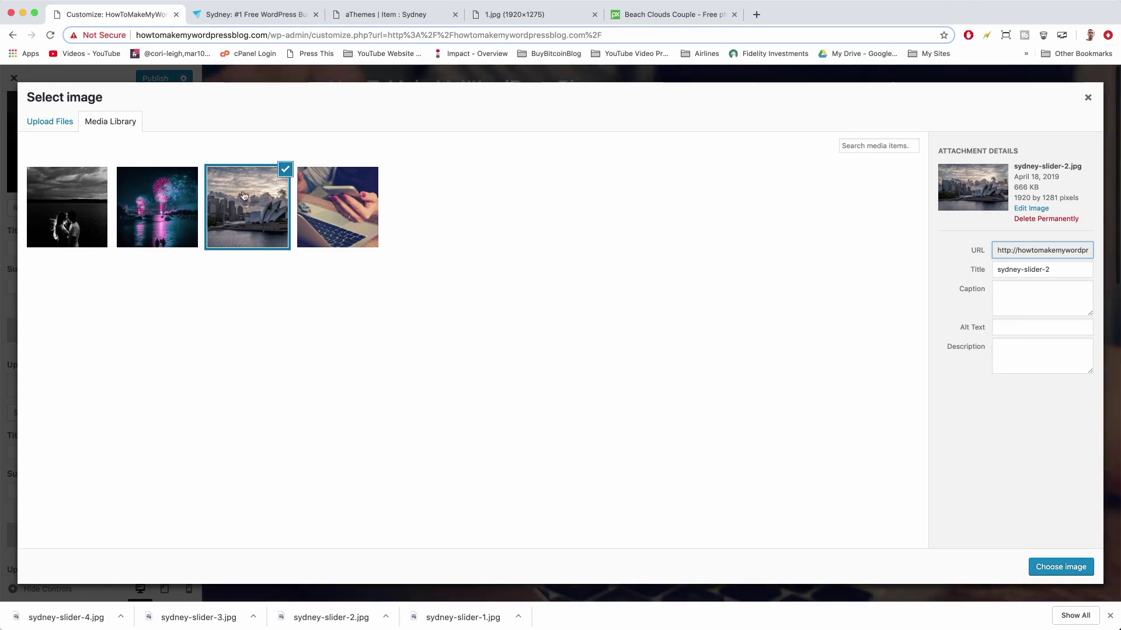
click(1076, 570)
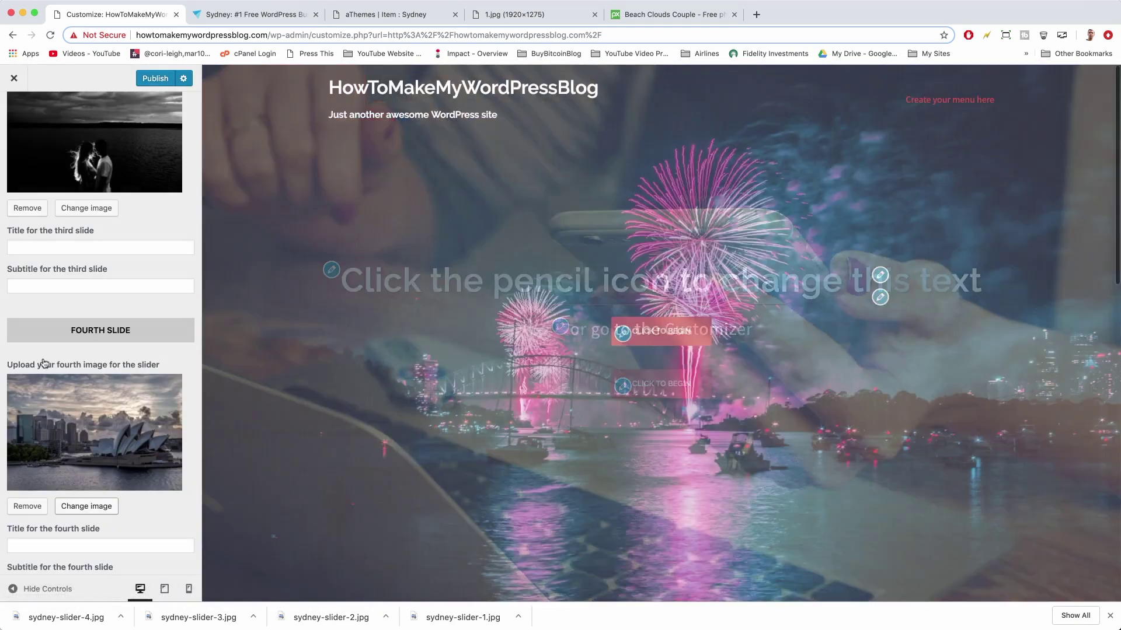
scroll(53, 365, down, 10)
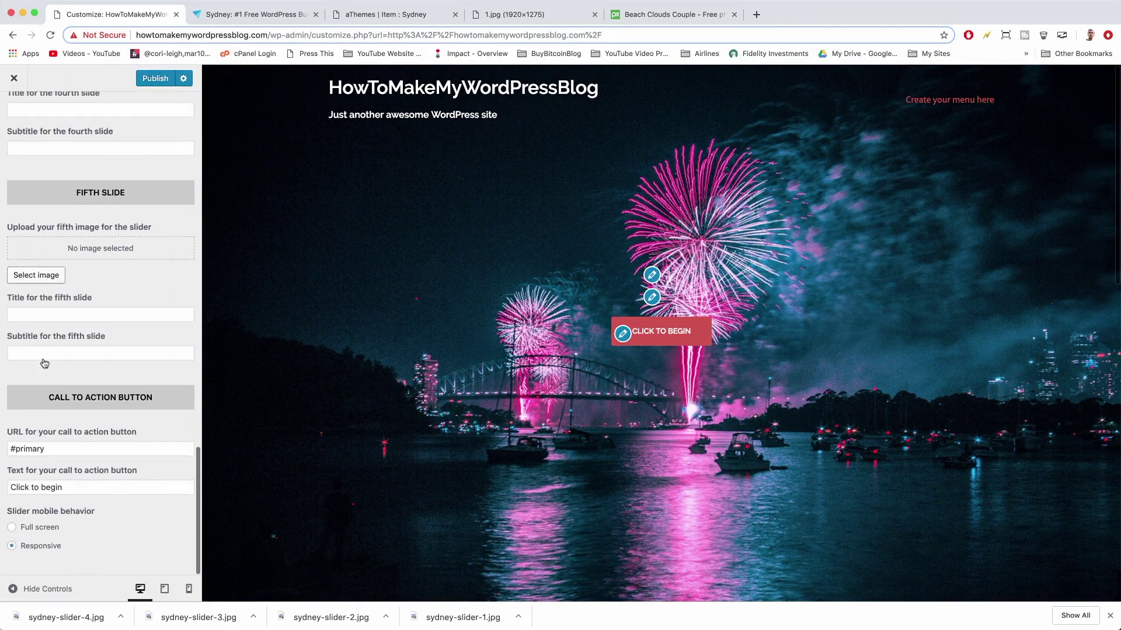
scroll(44, 362, up, 10)
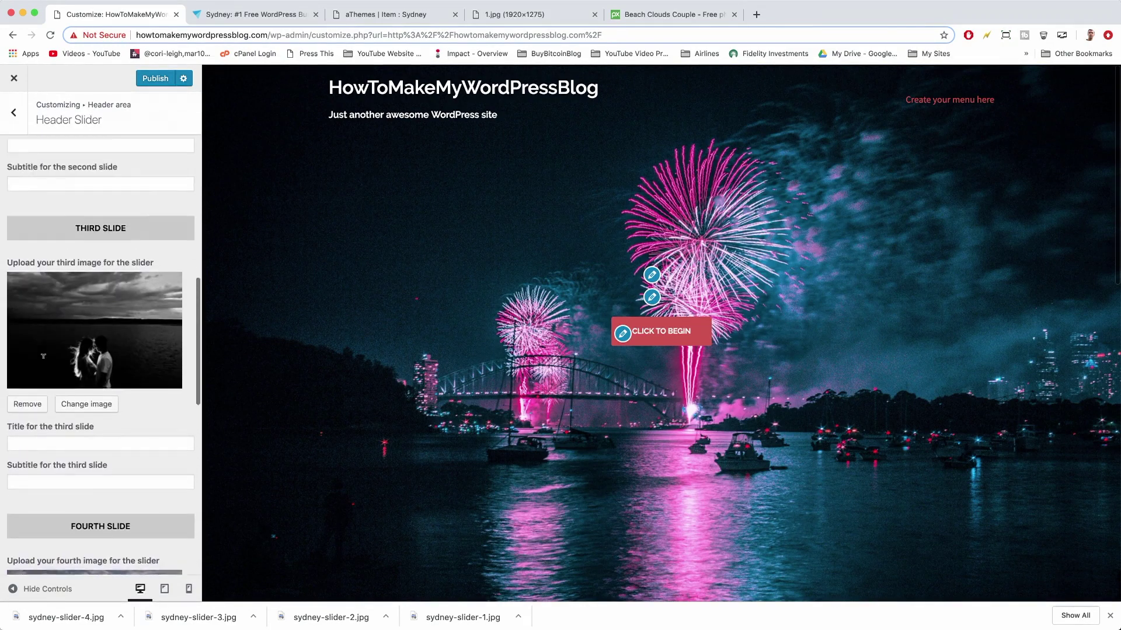
scroll(43, 356, up, 8)
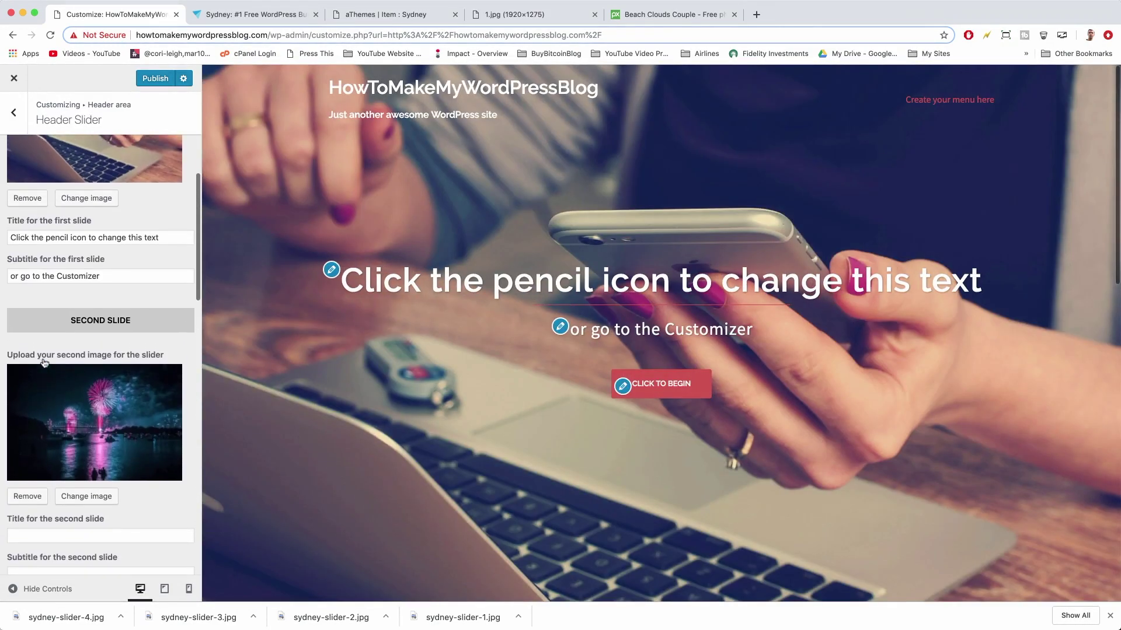
scroll(43, 362, up, 2)
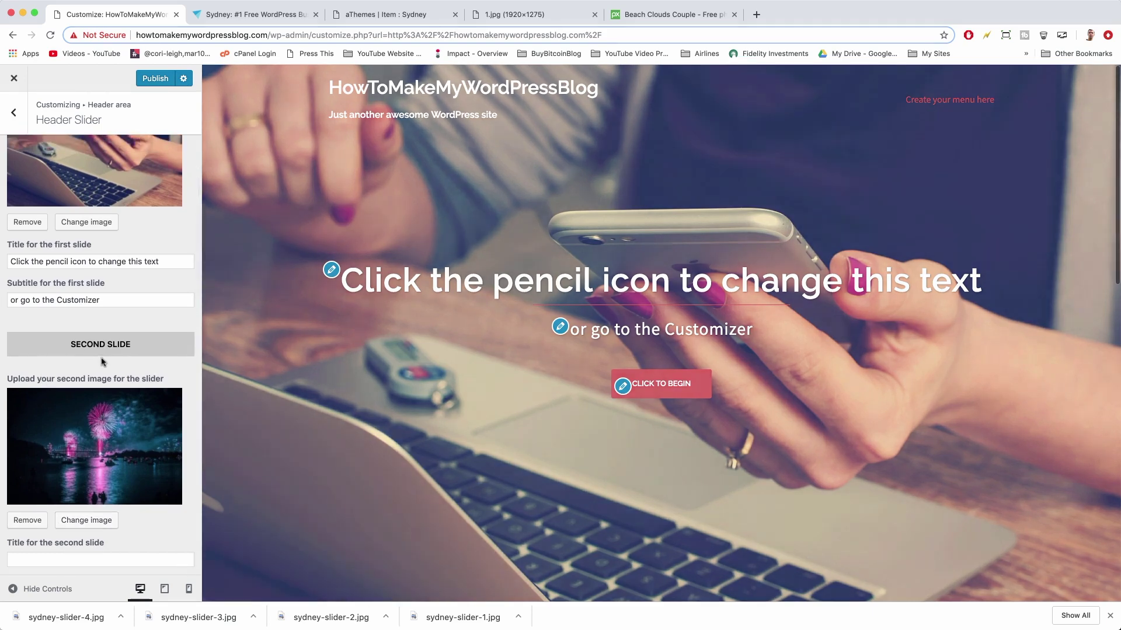
scroll(103, 360, up, 3)
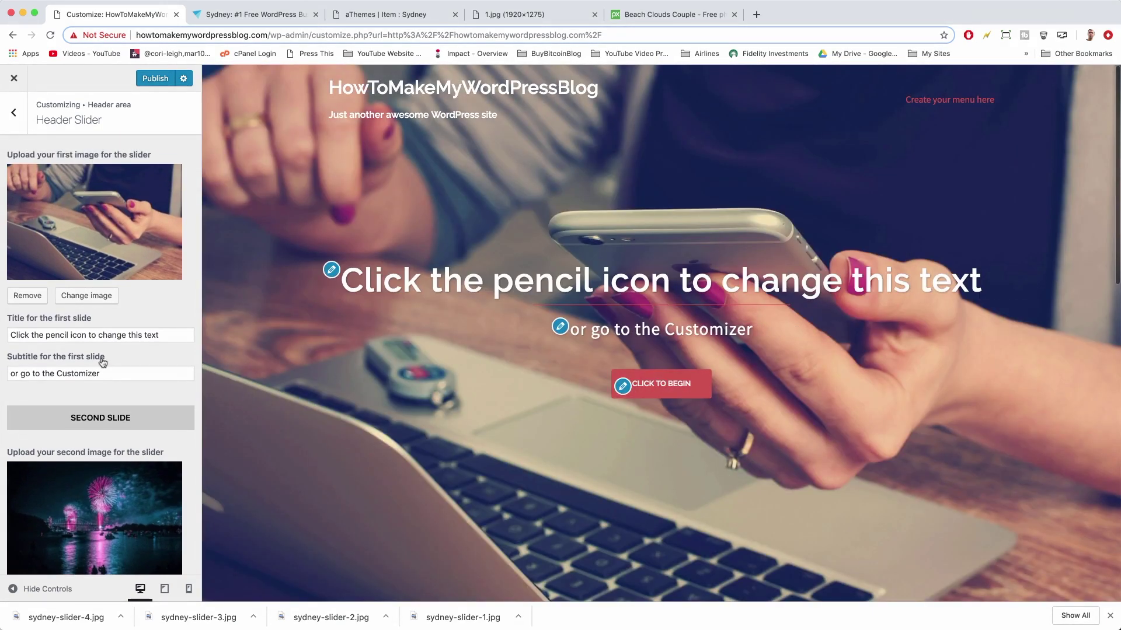
scroll(103, 362, up, 6)
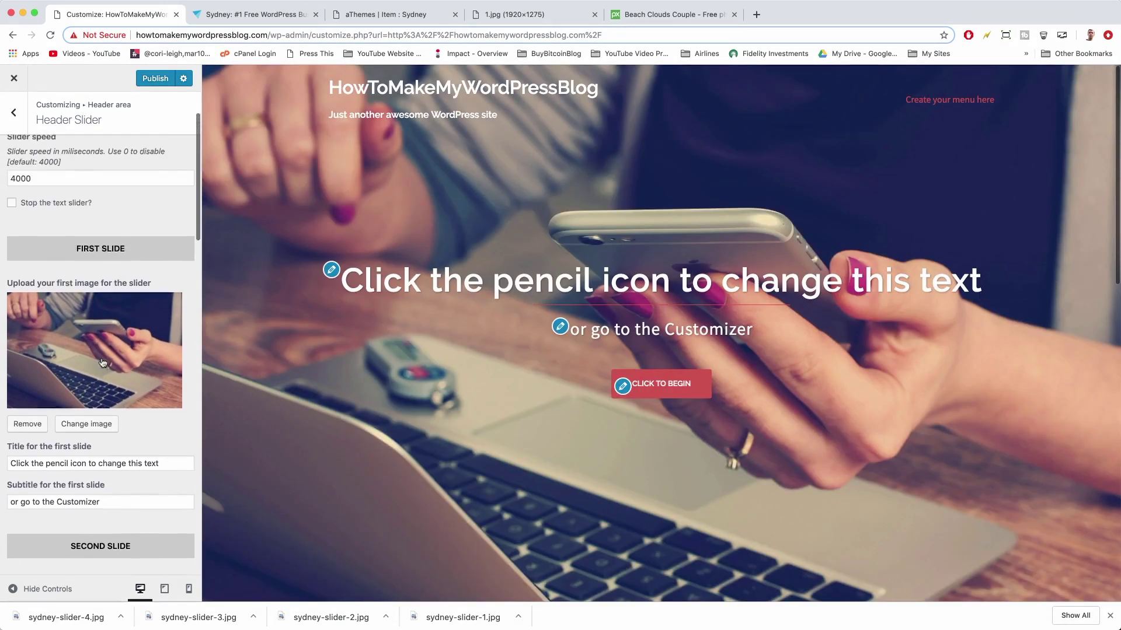
Caption slide one CREATE – 'Something the world will love' and slide two AMAZE – 'With your adventures'
scroll(103, 362, down, 4)
triple_click(45, 384)
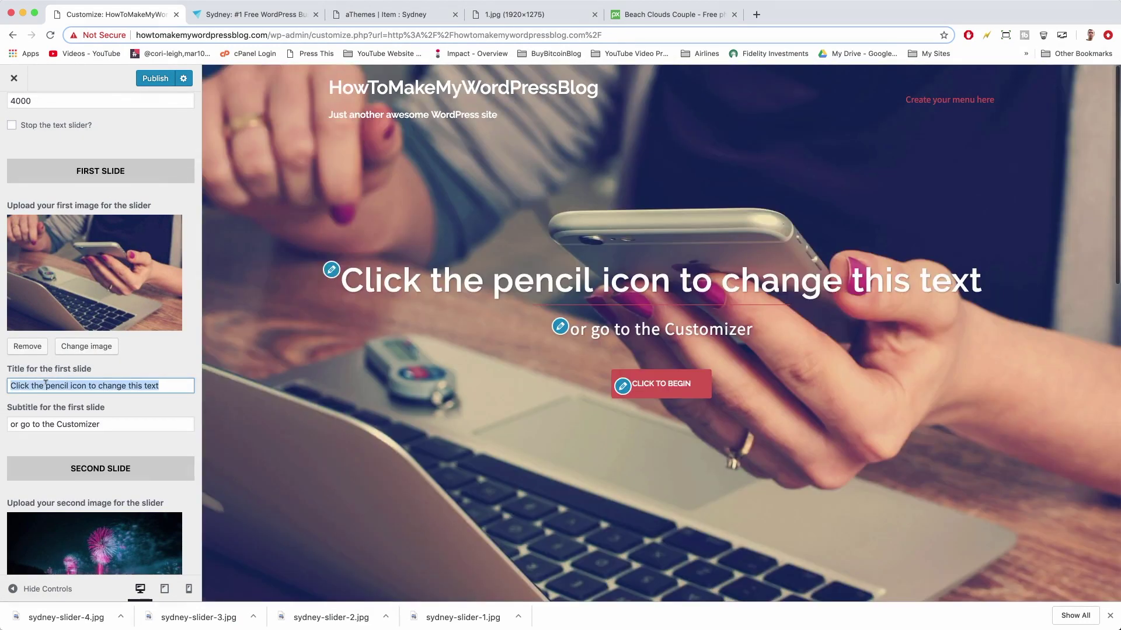
text(CREATE)
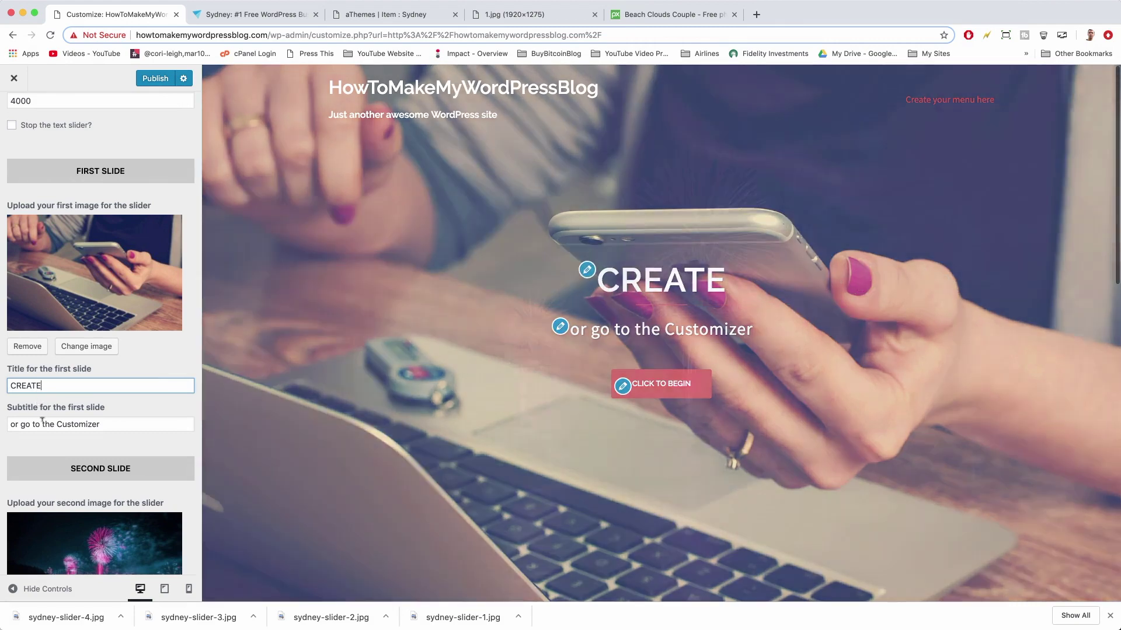
triple_click(41, 424)
key(BackSpace)
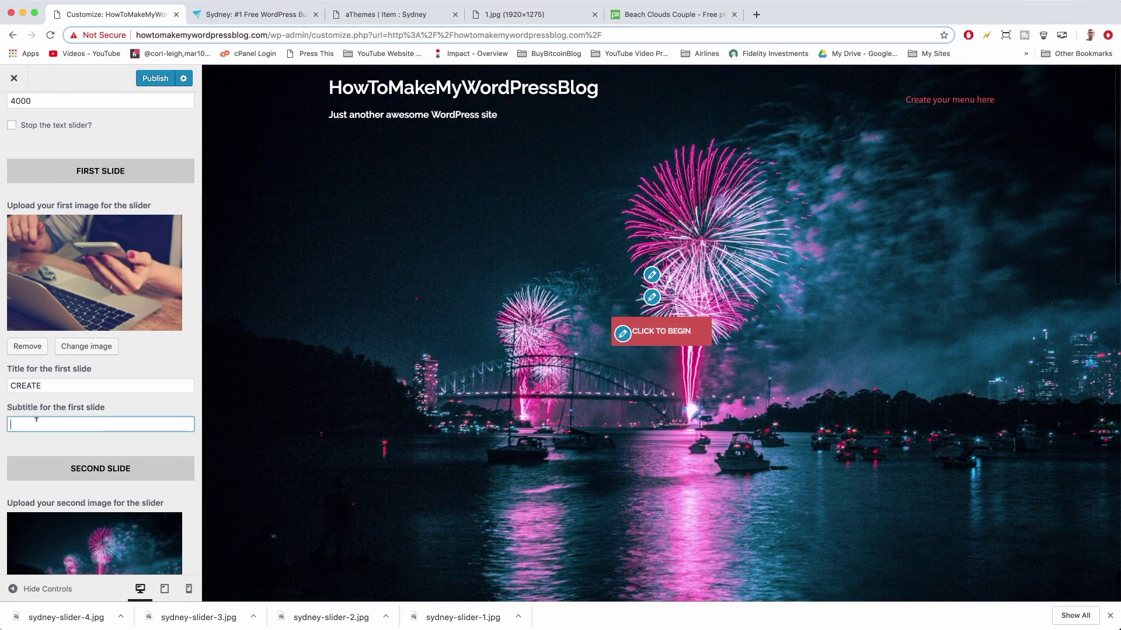
text(Something the)
text( wor)
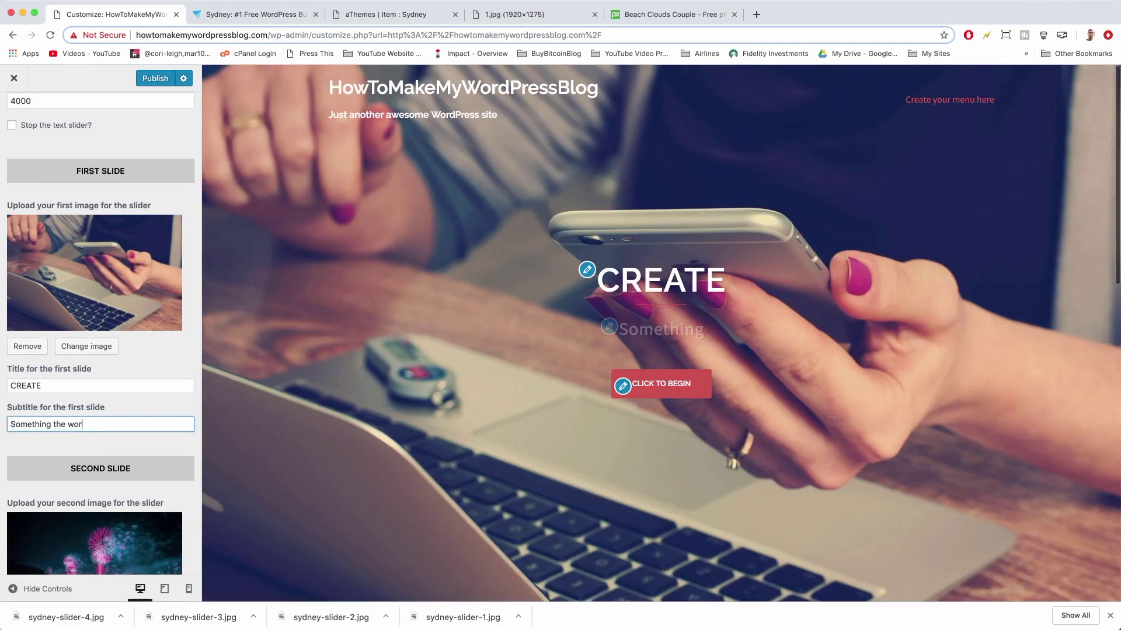
text(ld will love)
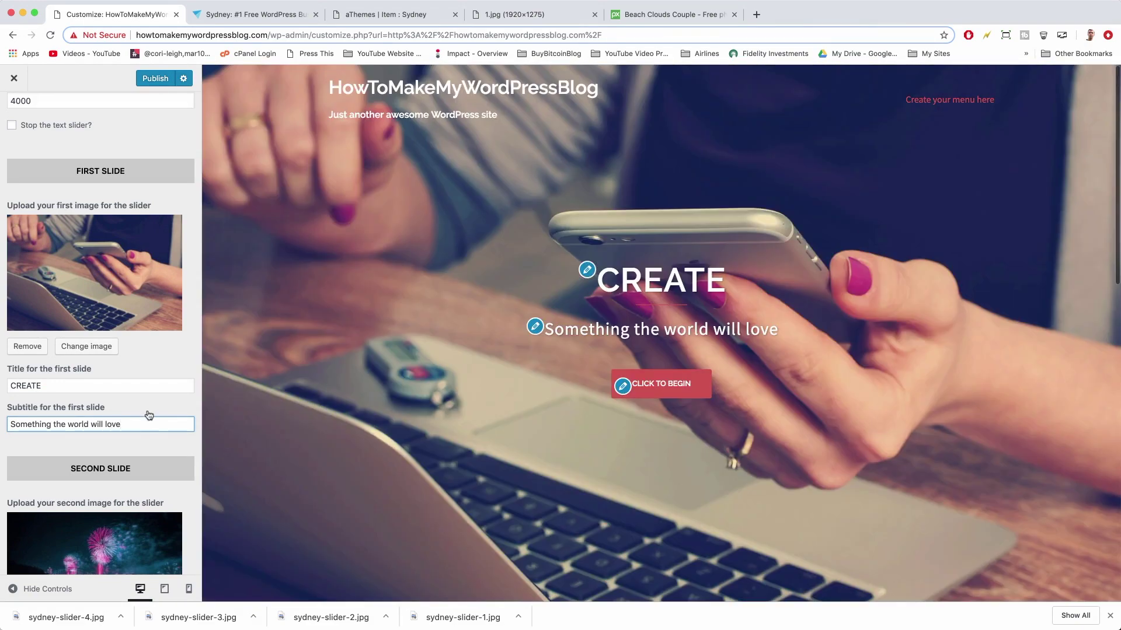
scroll(149, 415, down, 9)
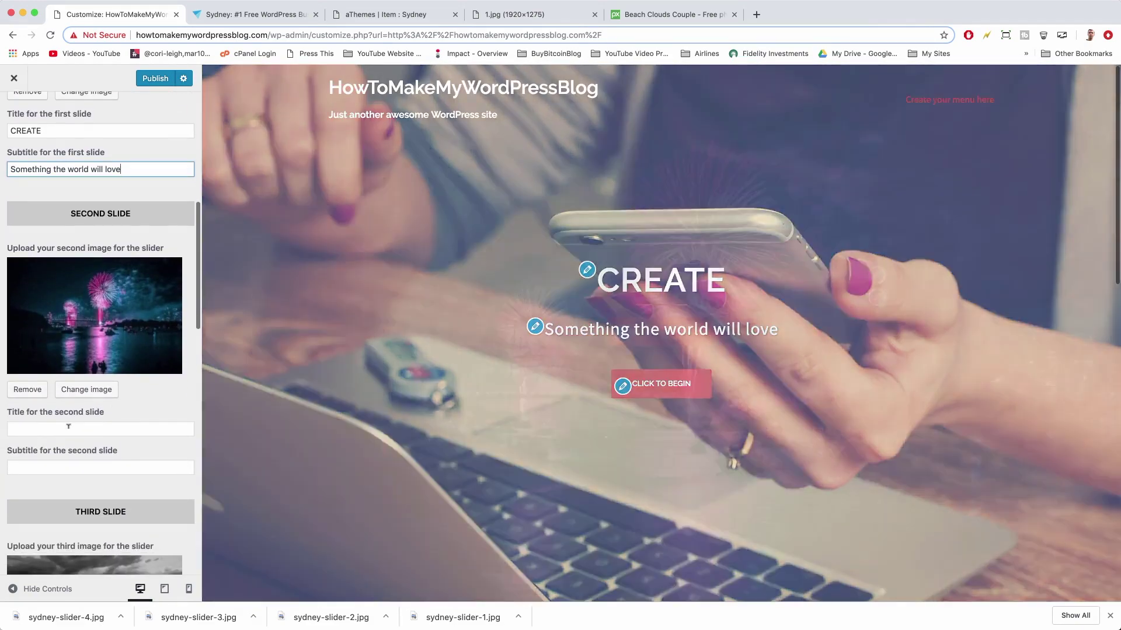
click(68, 427)
text(AMAZE)
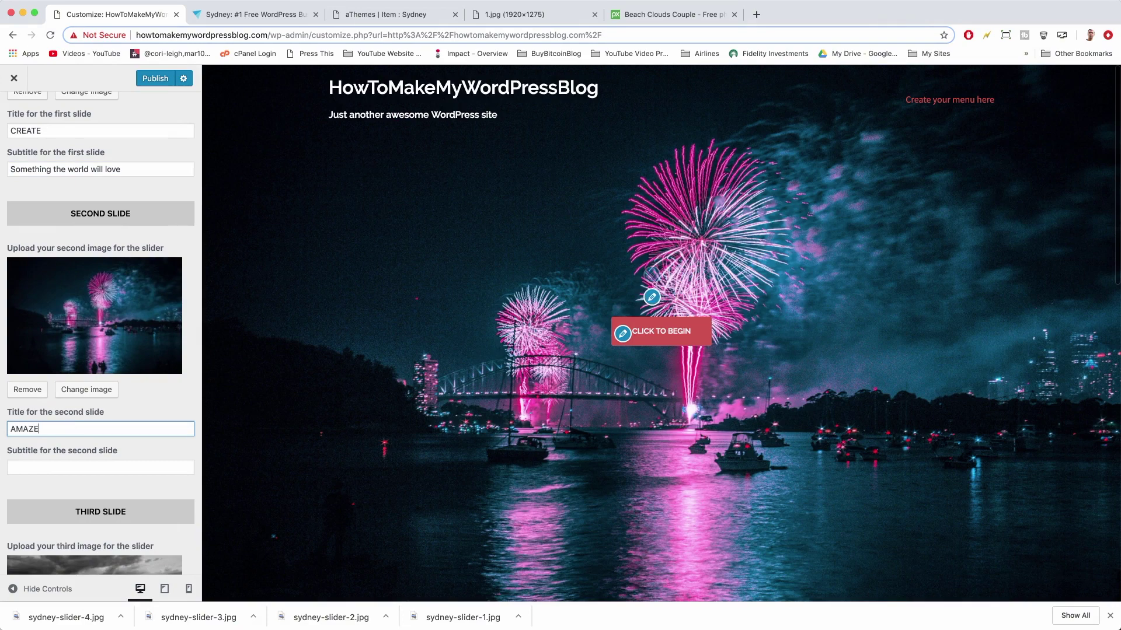
key(Tab)
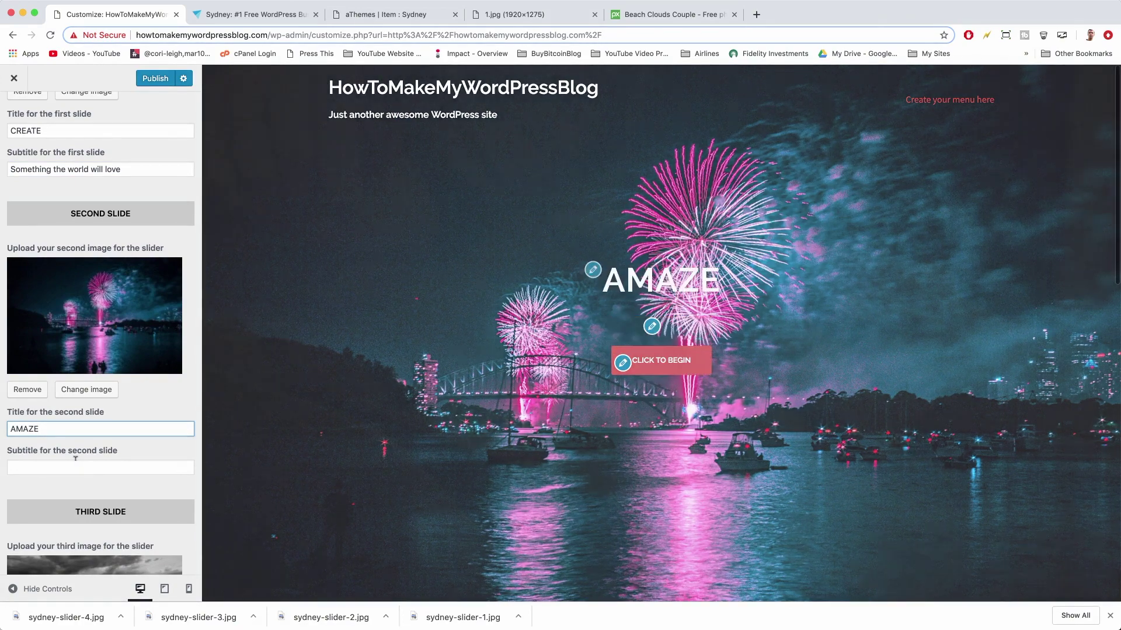
text(With your adventu)
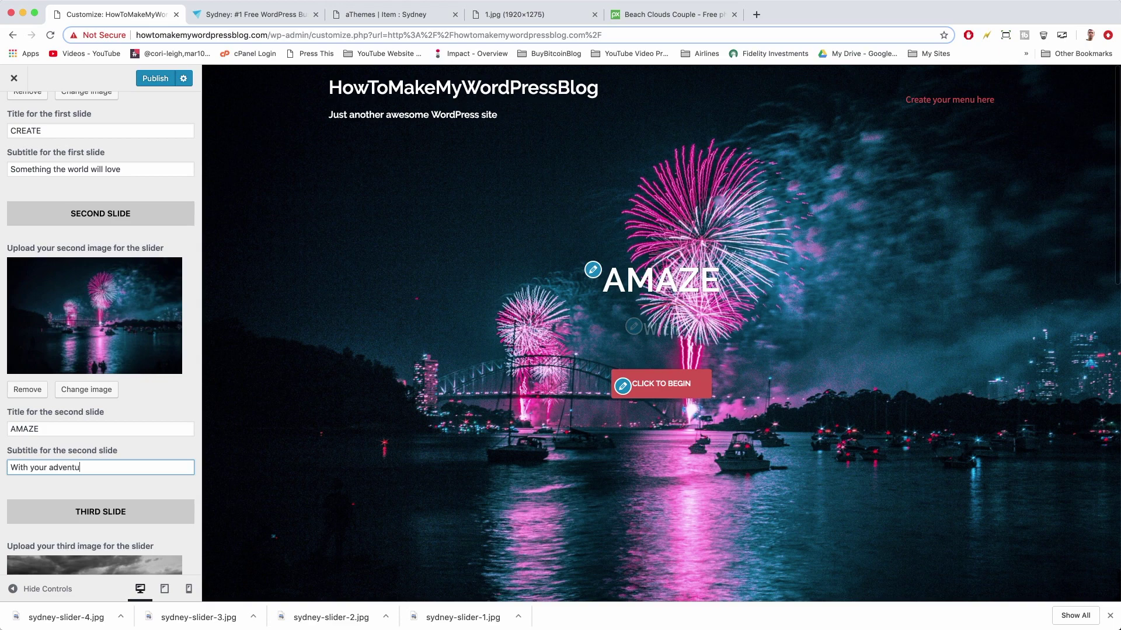
text(res)
Caption slide three LOVE – 'Everything you do' and slide four SHARE – 'Knowledge with your community', then publish
scroll(43, 429, down, 5)
click(43, 435)
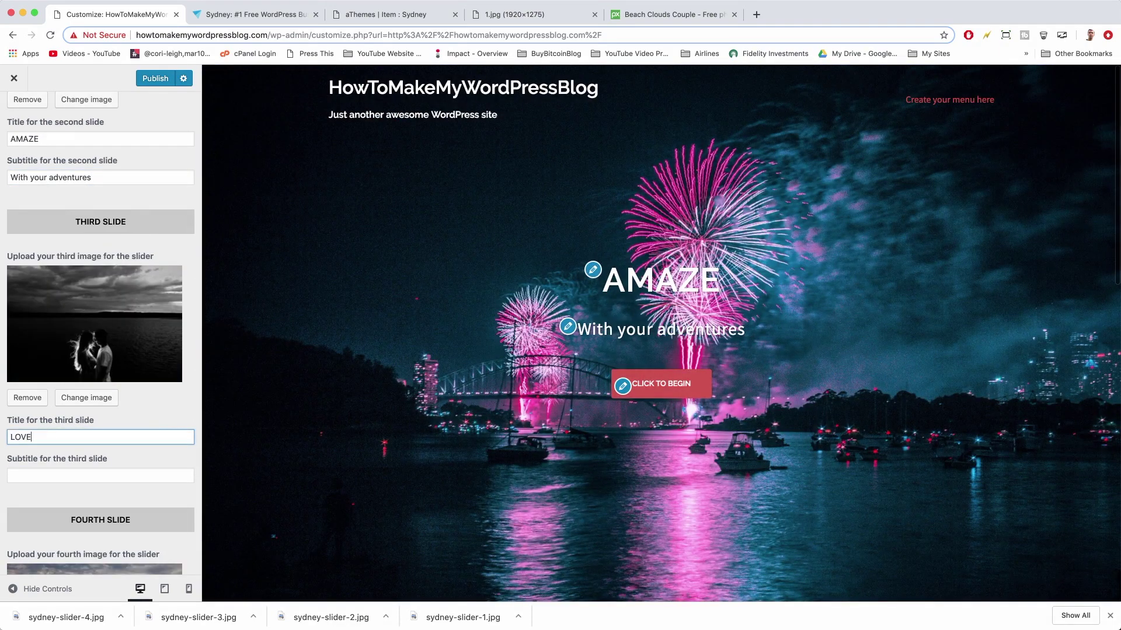
key(Tab)
text(Ever)
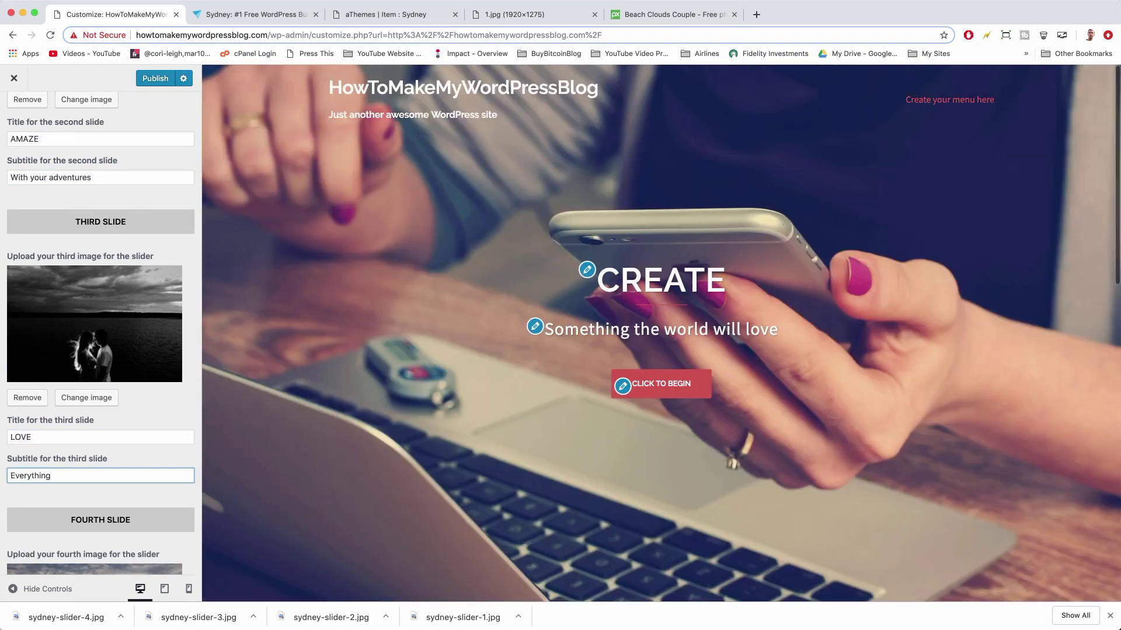
text(ything you do)
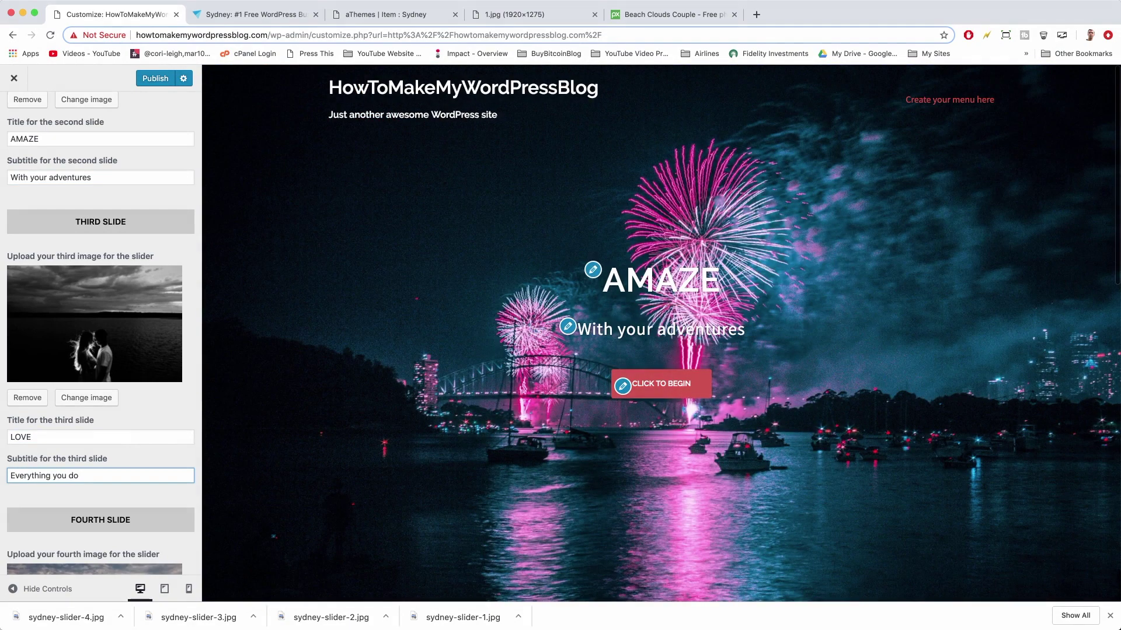
scroll(33, 471, down, 9)
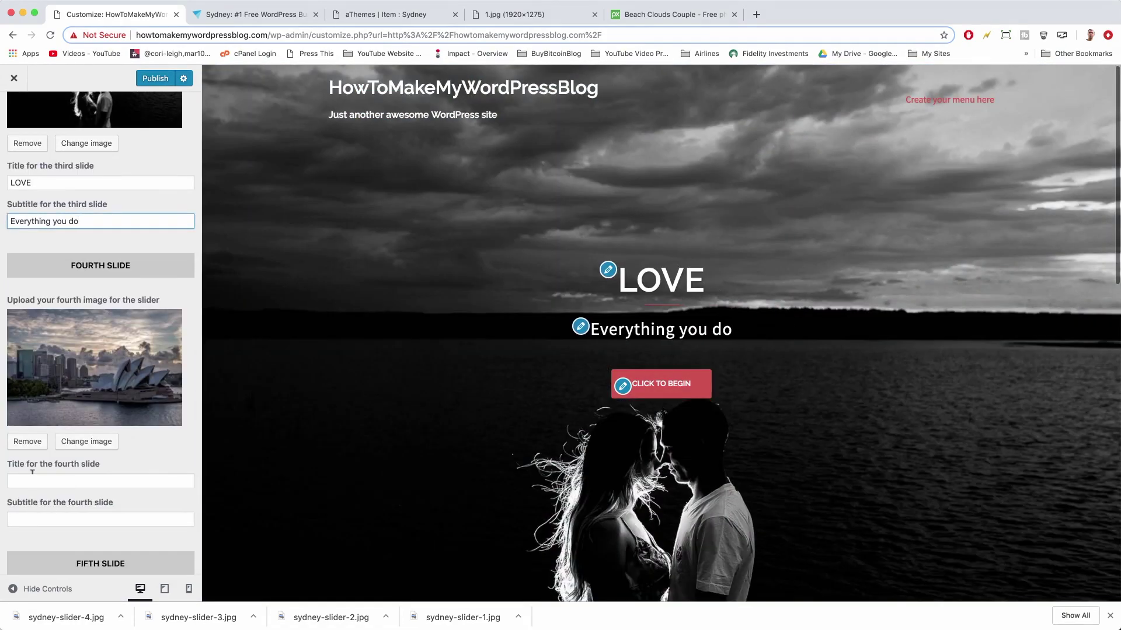
click(33, 479)
text(SHARE)
key(Tab)
text(Knowledge with your )
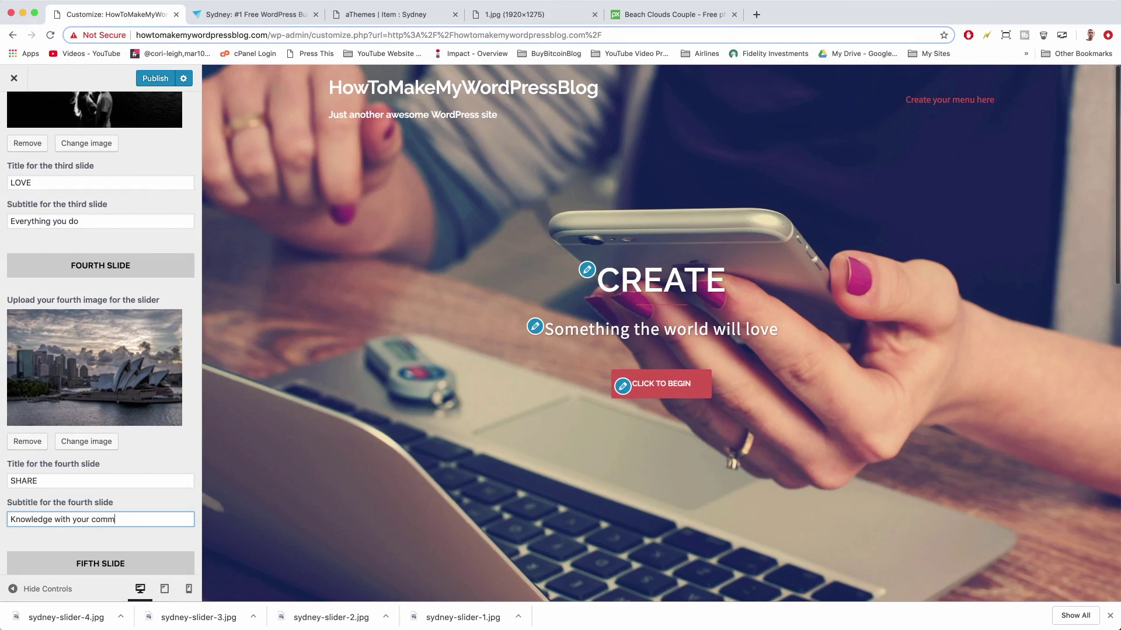
text(community)
click(155, 78)
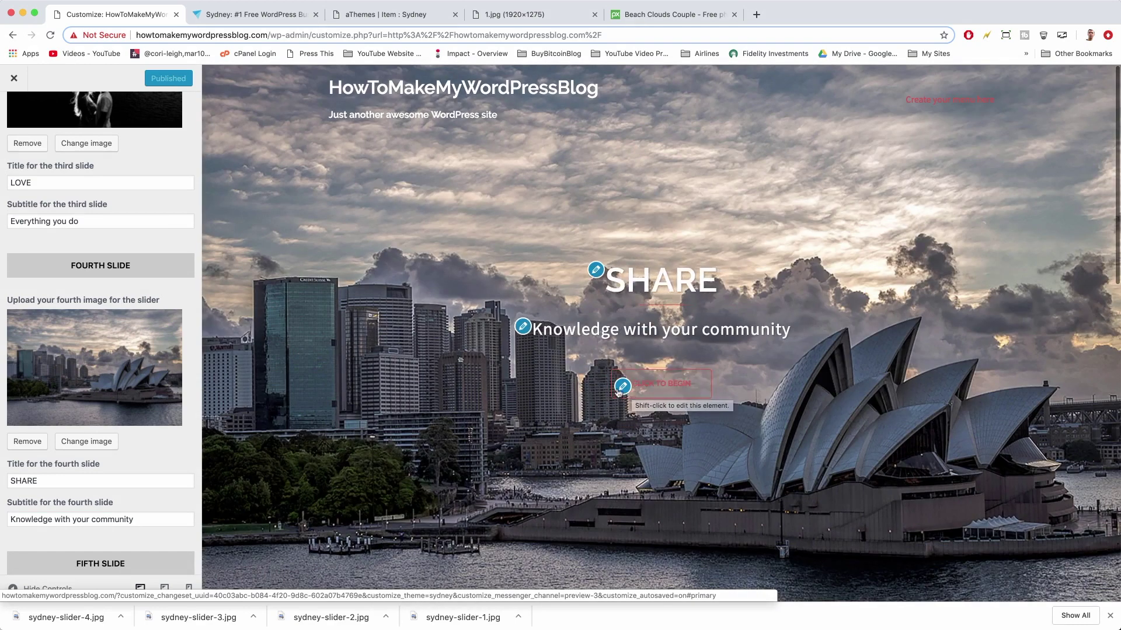
click(622, 387)
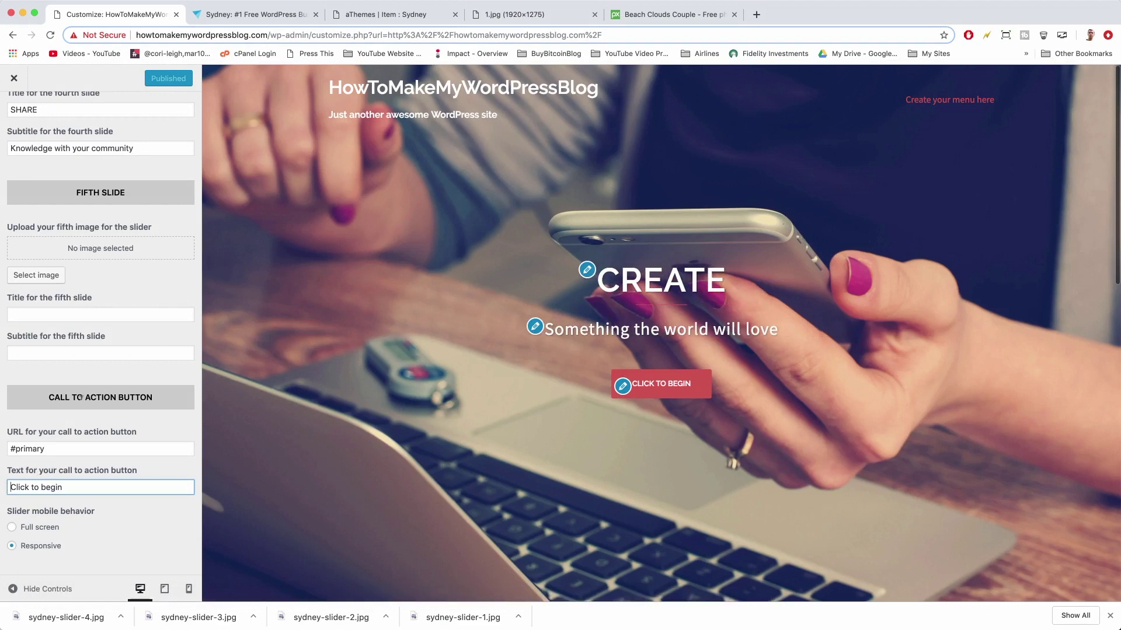
Replace the 'Click to begin' button text with new text starting 'Get' and make the slider full screen on mobile
triple_click(53, 487)
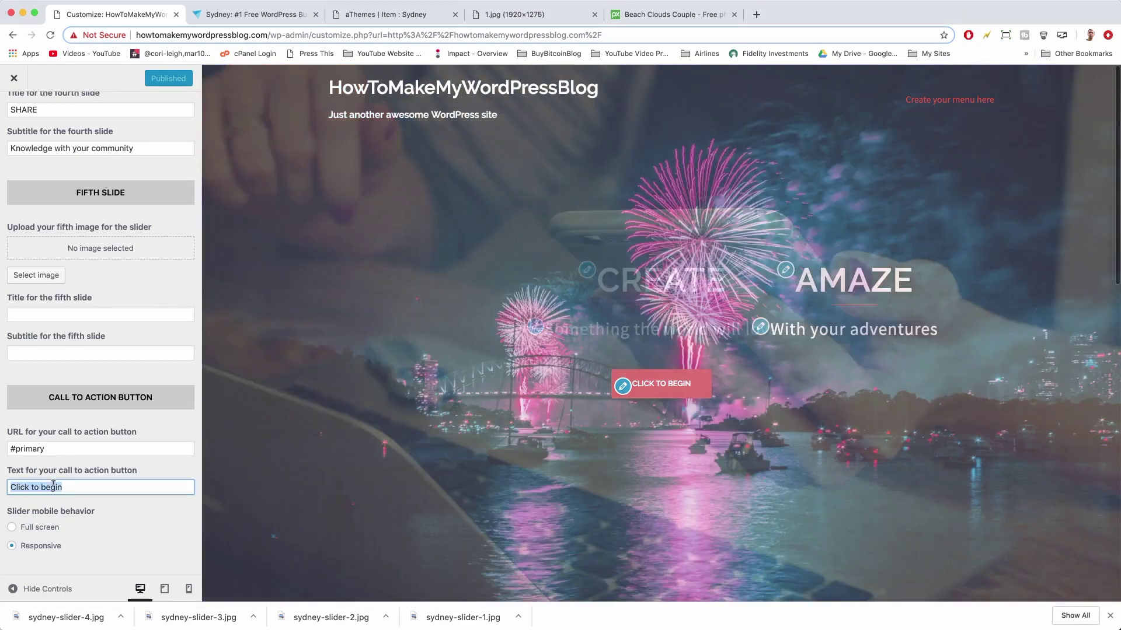
text(Get Started)
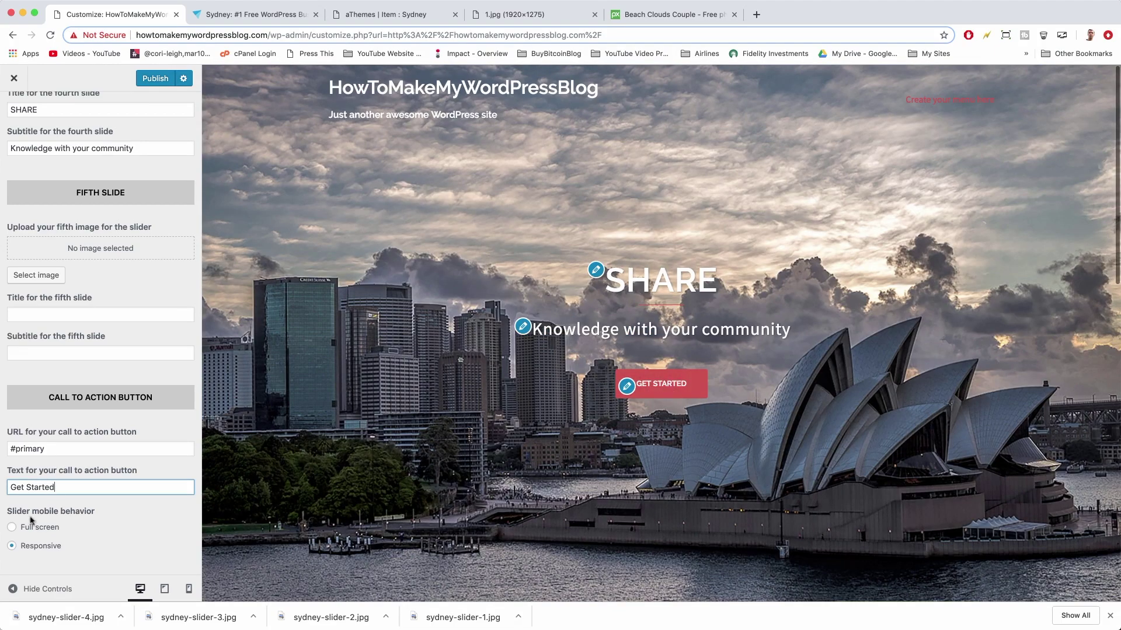
click(14, 529)
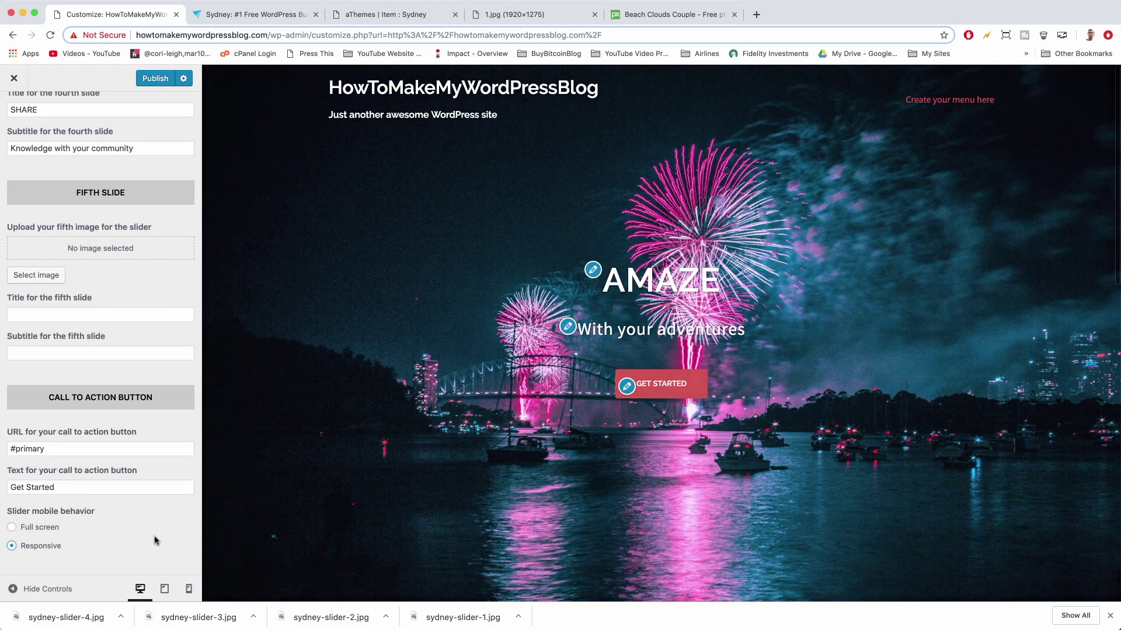
Return to the header area settings, publish, and exit to the live homepage
scroll(145, 371, up, 15)
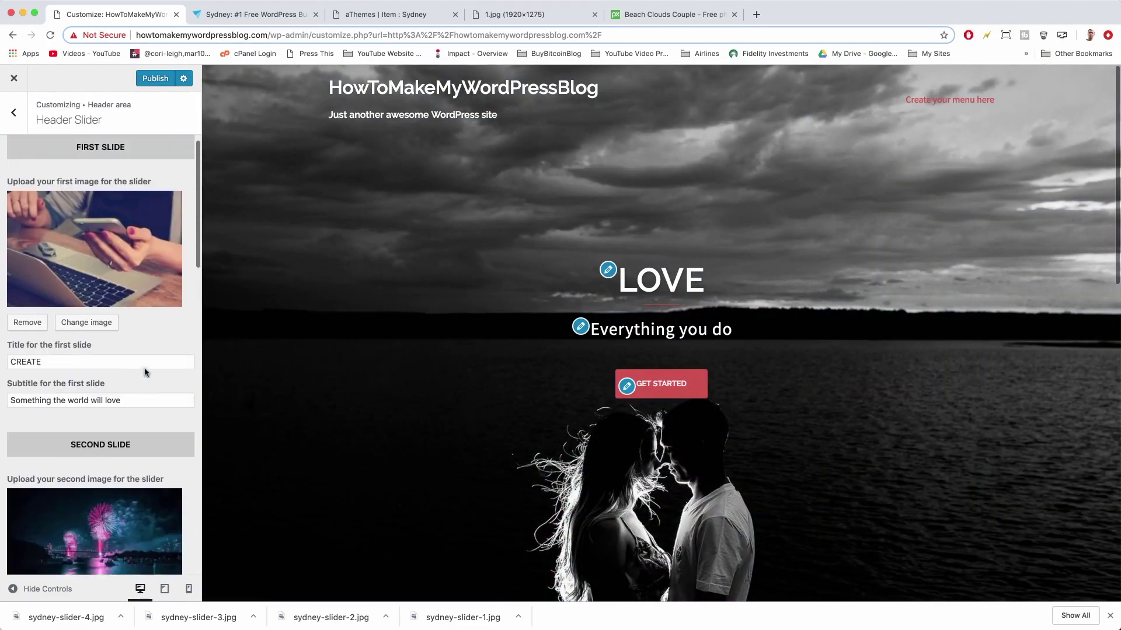
scroll(145, 372, up, 3)
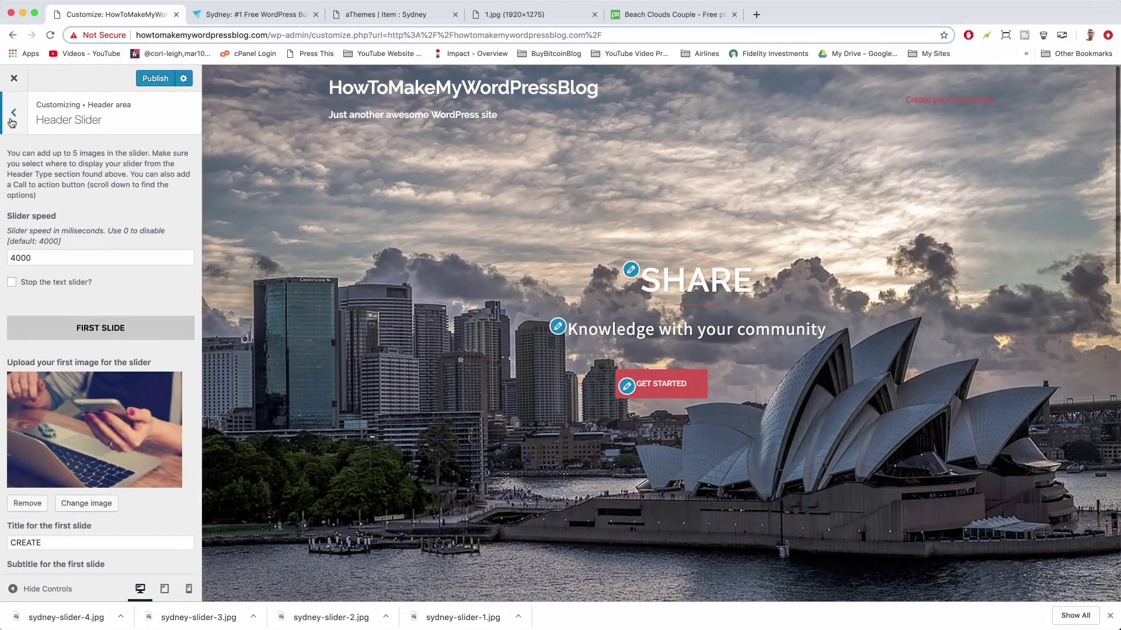
click(15, 120)
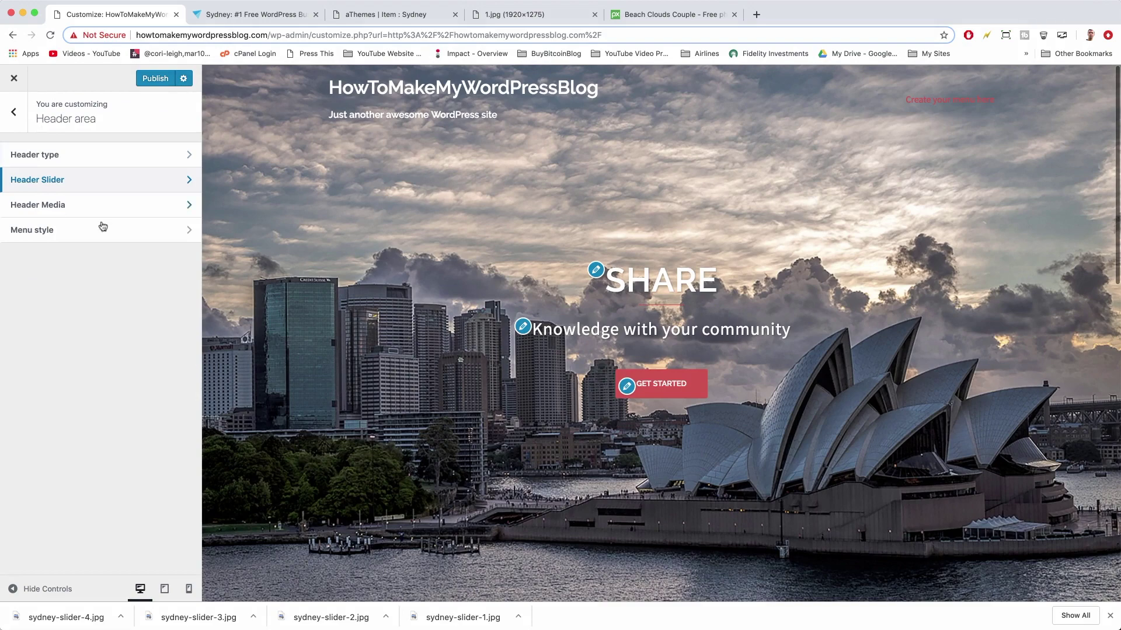
click(155, 79)
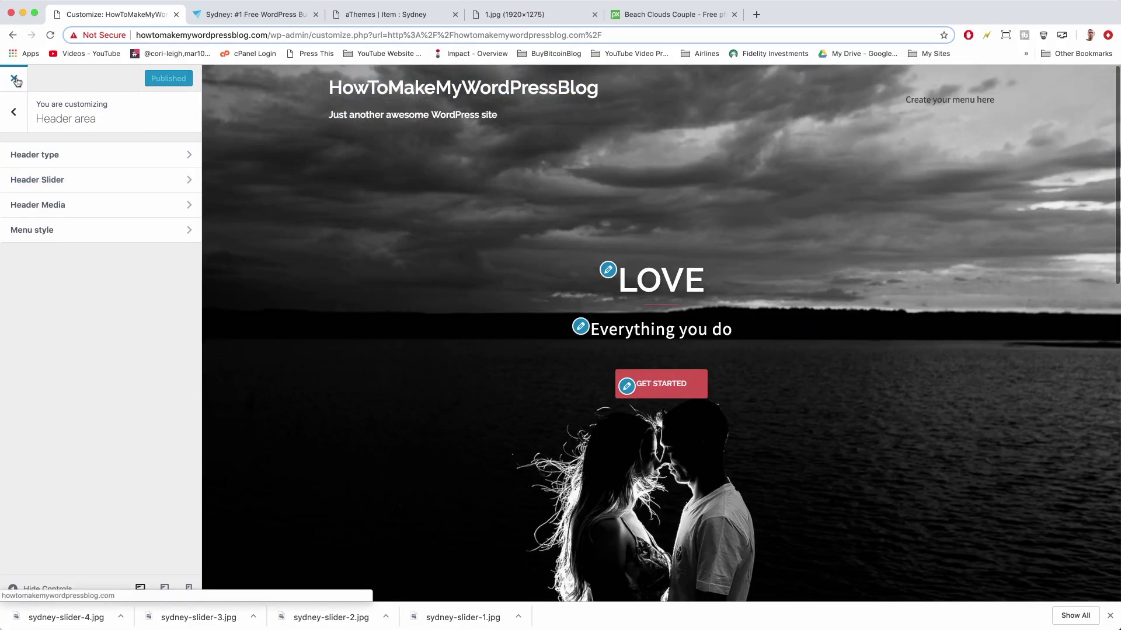
click(14, 79)
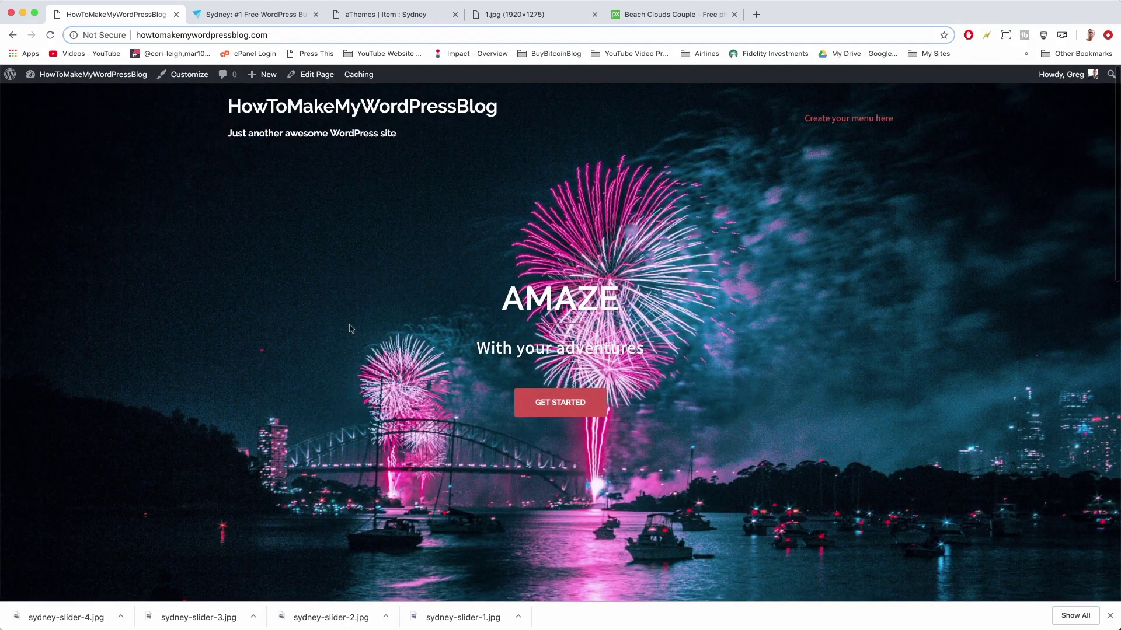
Look over the live homepage slider, then go to the admin Dashboard via the site name
scroll(350, 329, down, 5)
scroll(350, 328, up, 5)
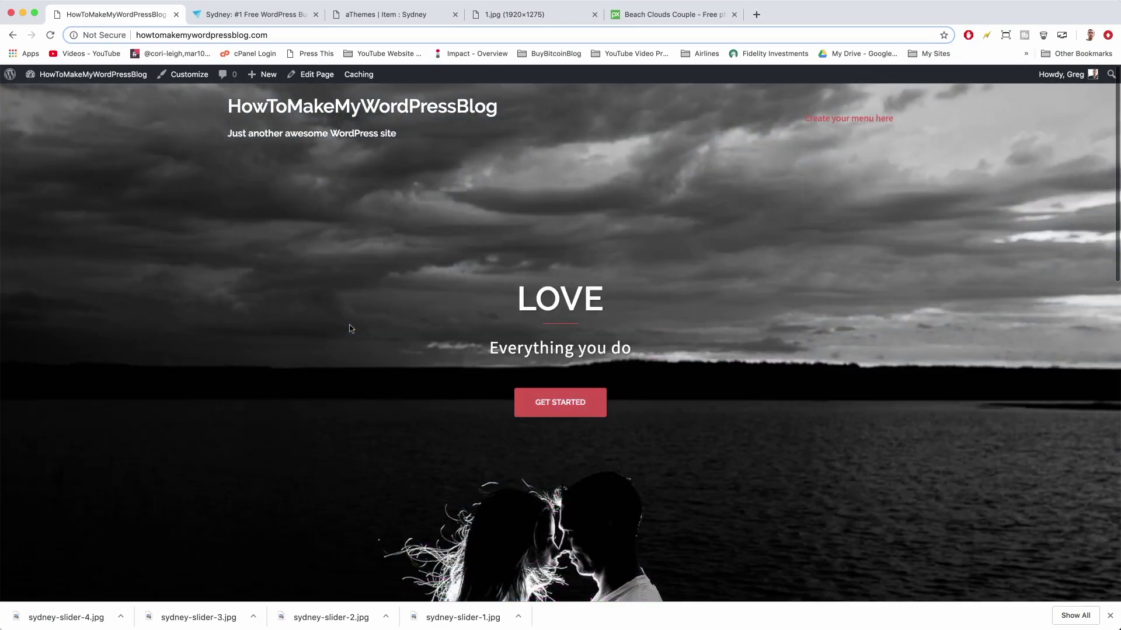
scroll(350, 327, down, 3)
scroll(325, 250, up, 3)
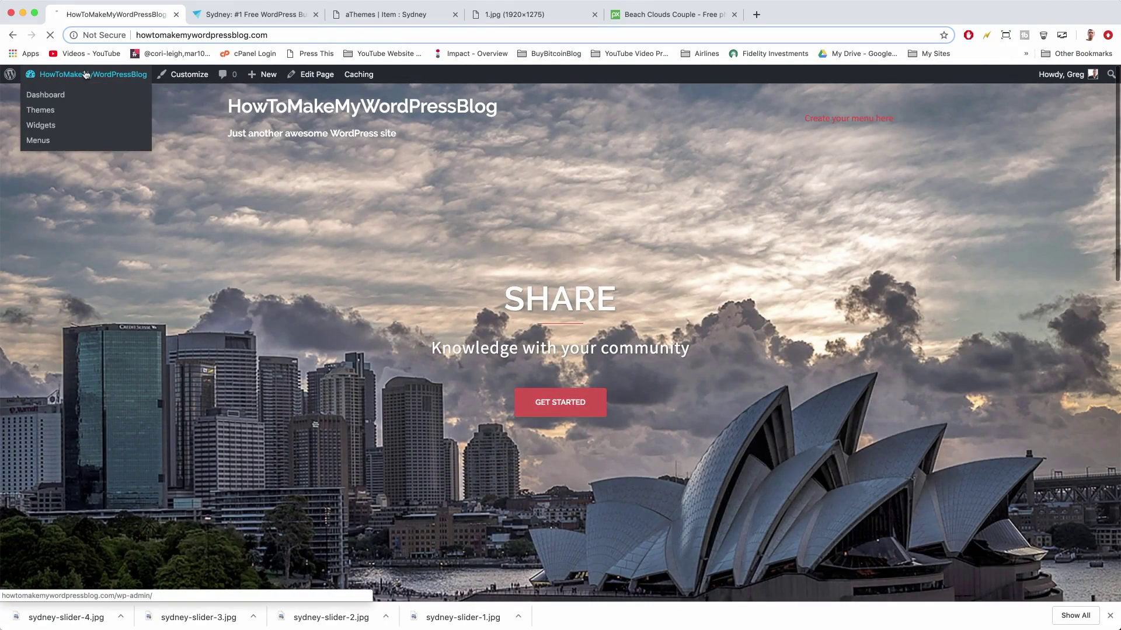
click(86, 74)
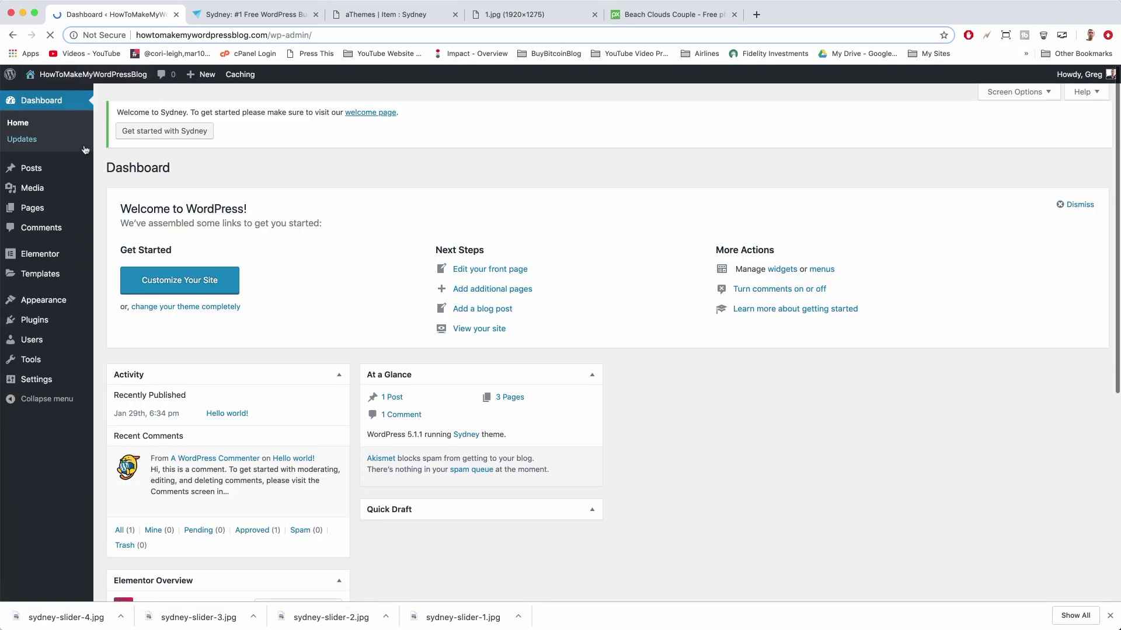
Crop sydney-slider-4 in the Media Library to a full-width 1920 × 970 strip and save it
click(41, 198)
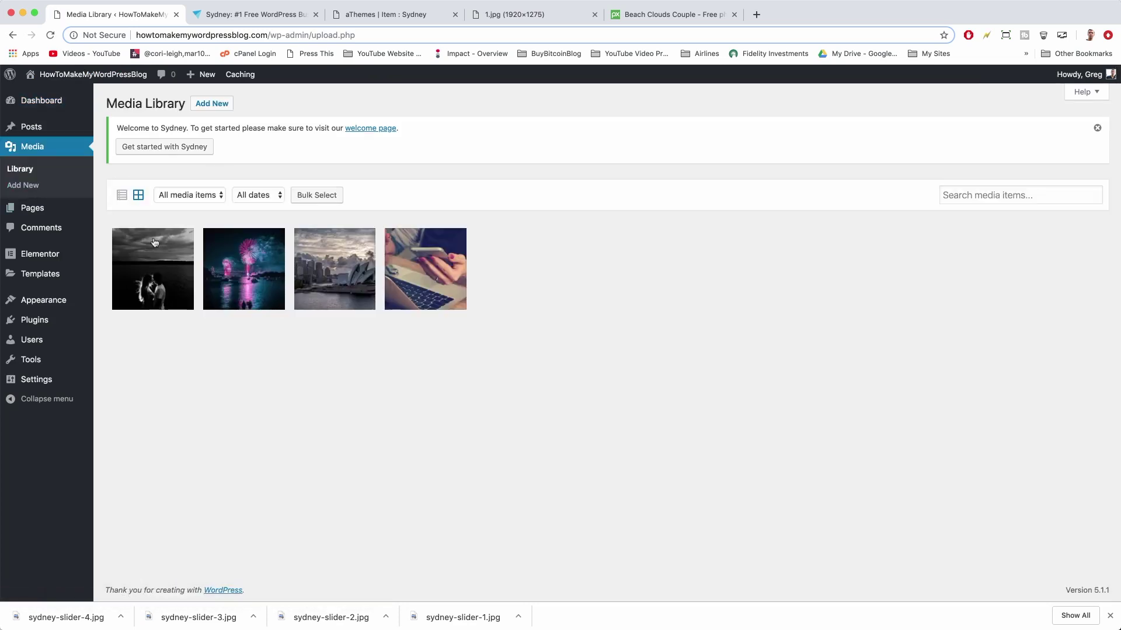
click(165, 279)
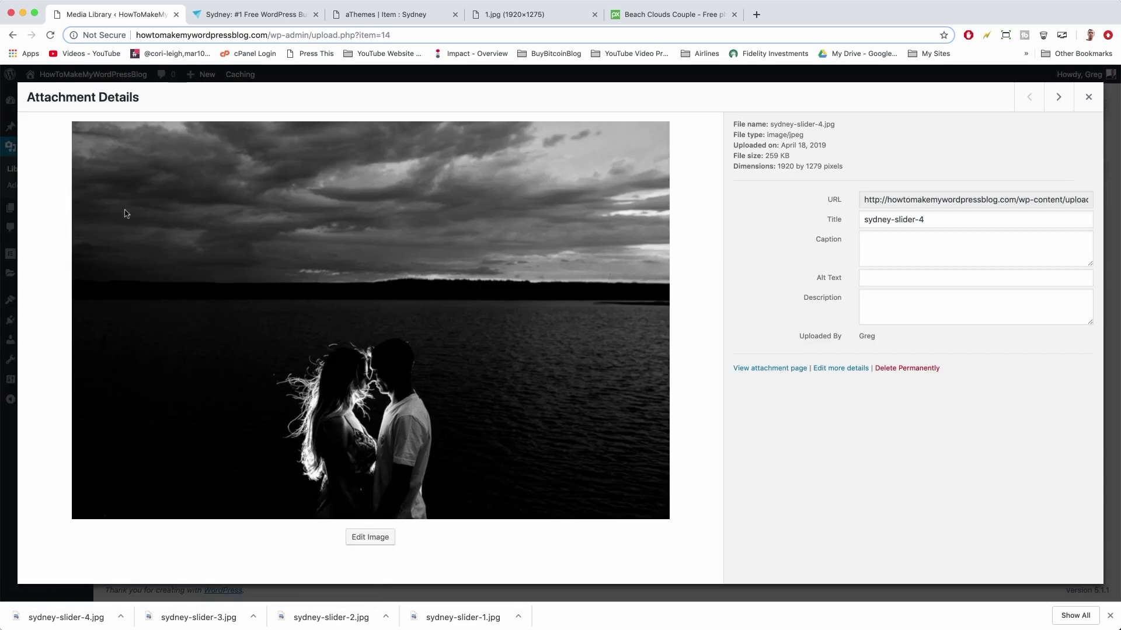
click(367, 537)
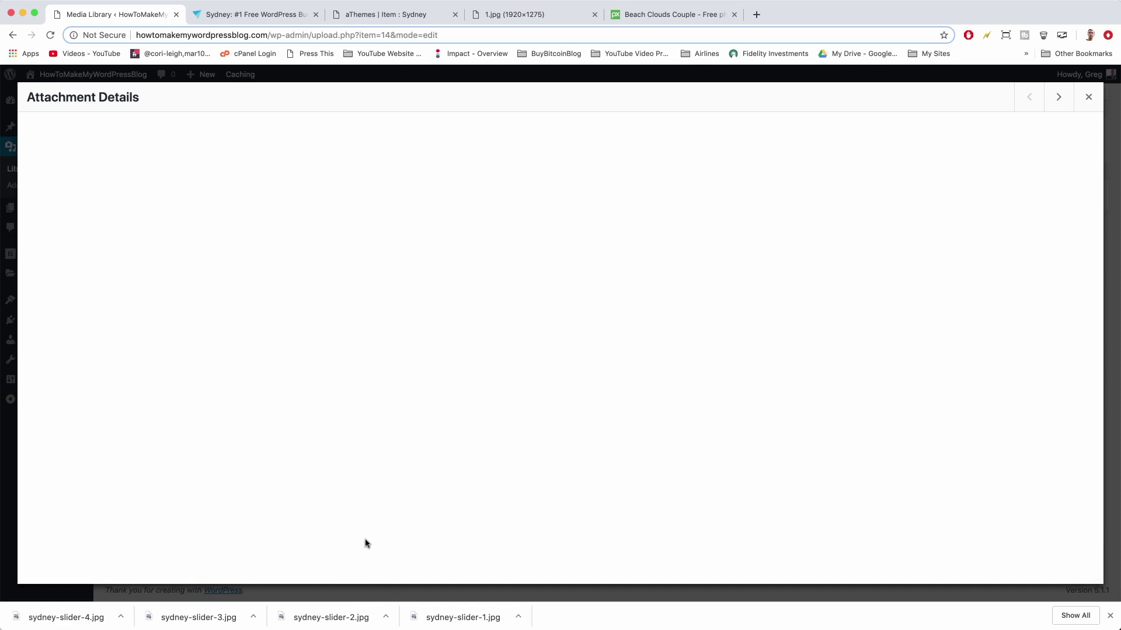
drag(30, 193, 268, 315)
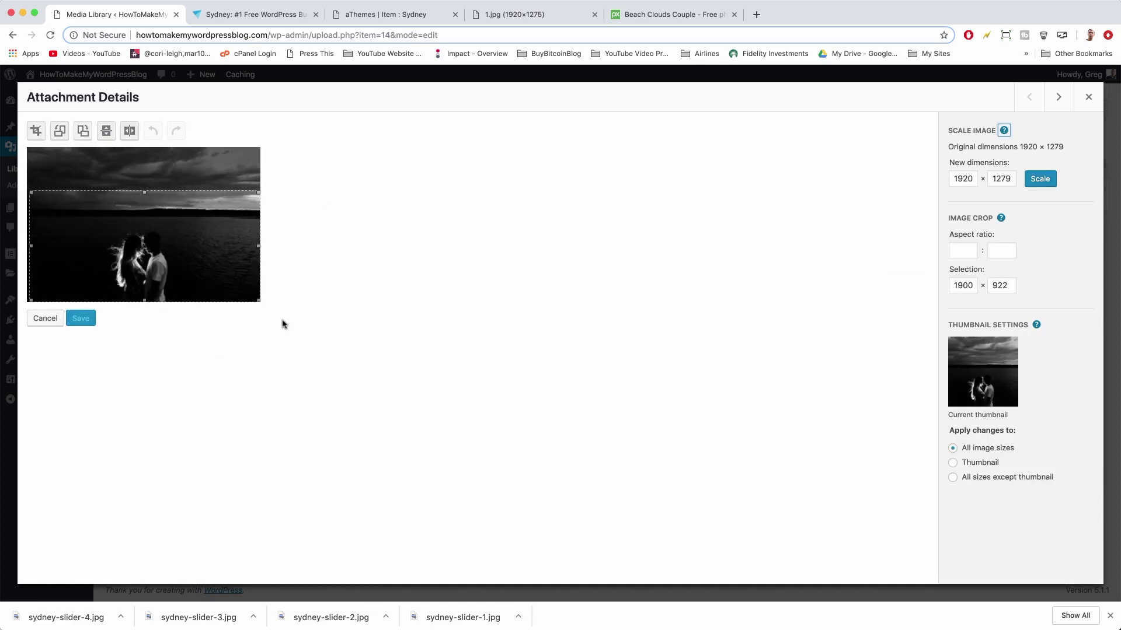
drag(30, 193, 18, 185)
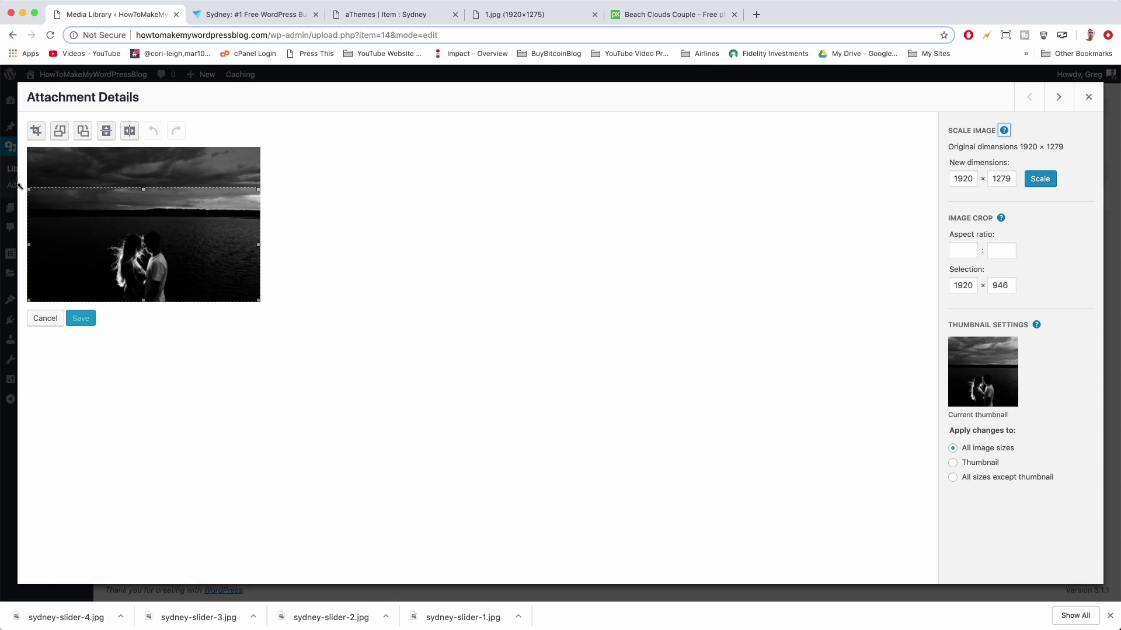
click(35, 131)
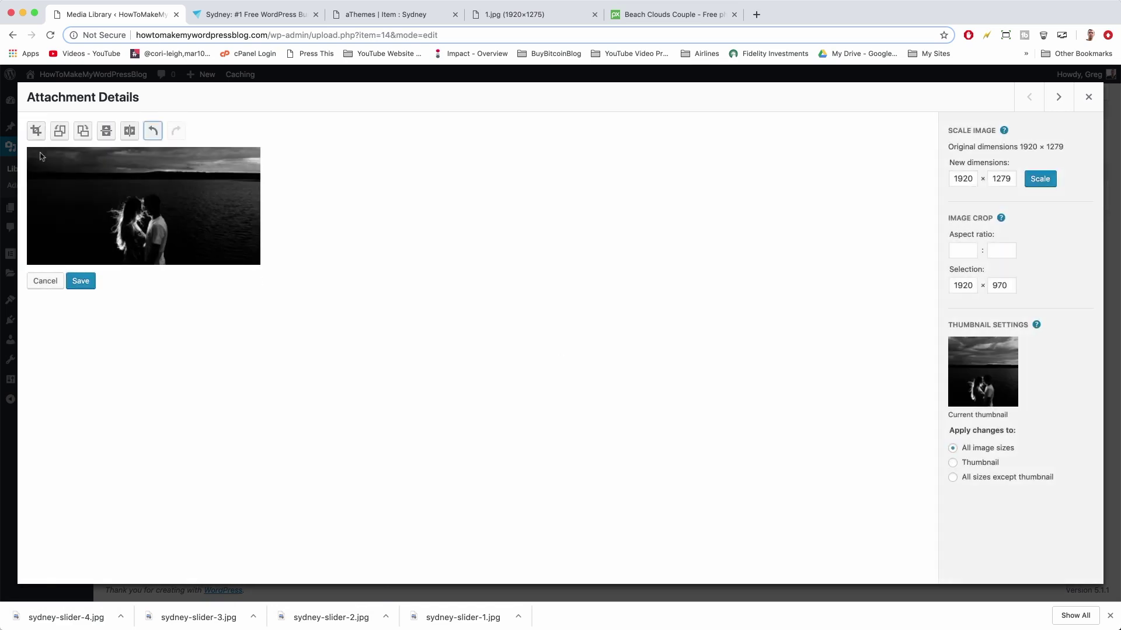
click(79, 282)
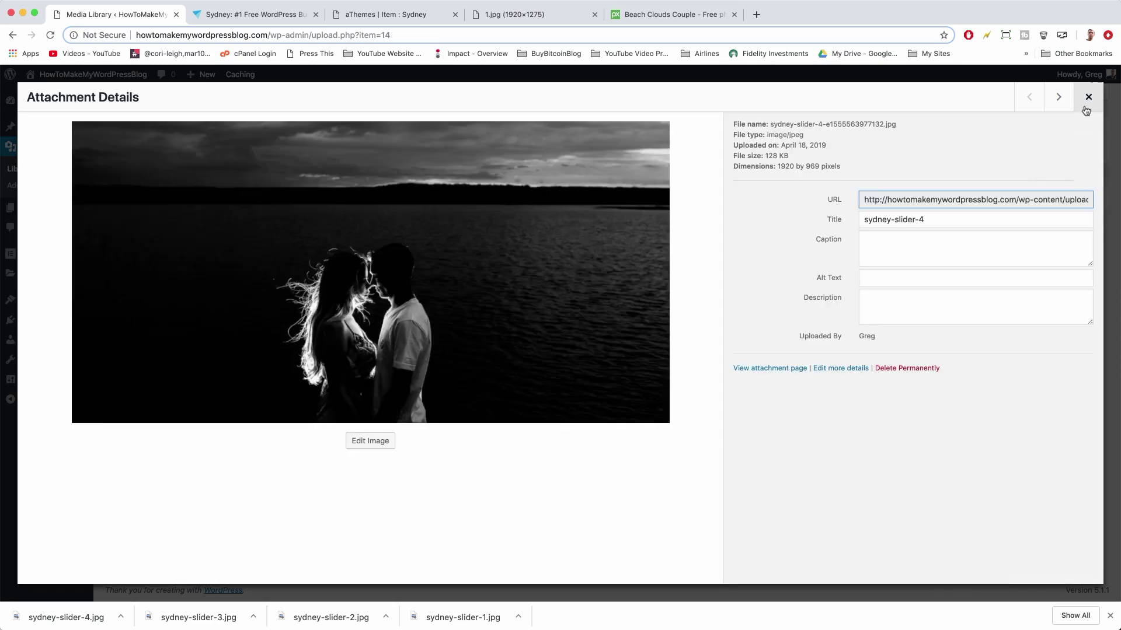
click(1088, 98)
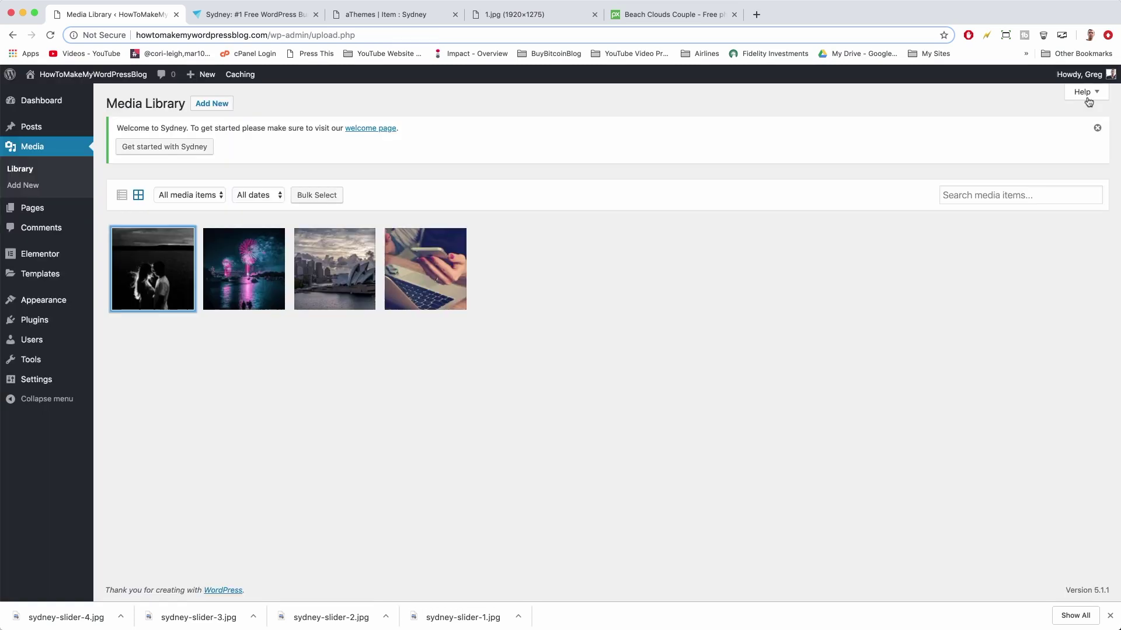
From the live site, open the Customizer's Header area > Header Slider settings
click(72, 76)
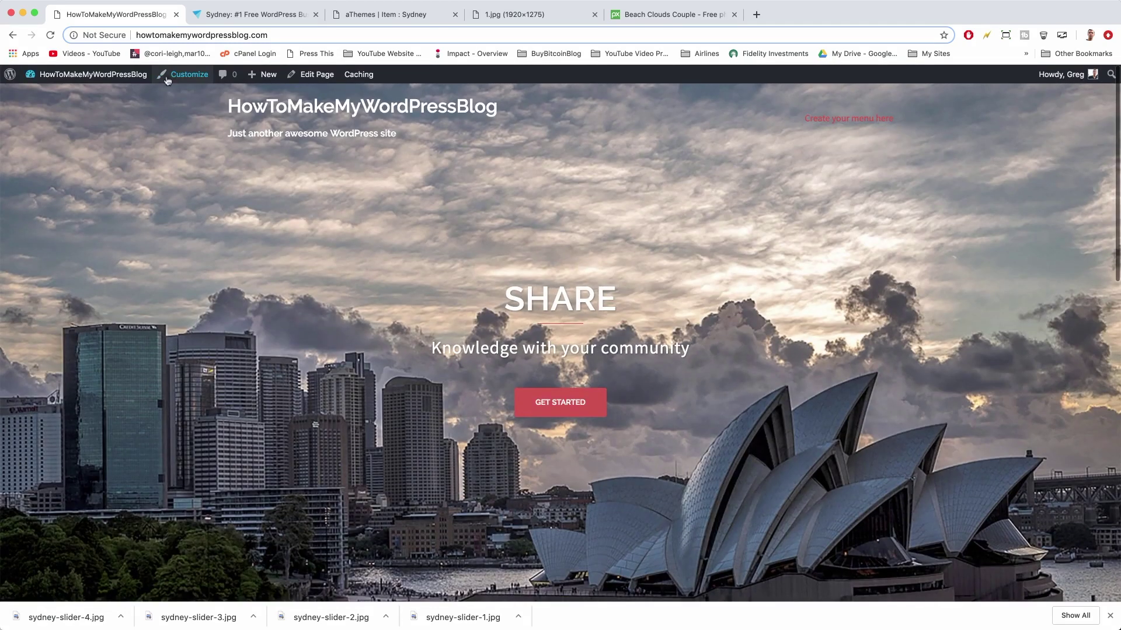
click(167, 78)
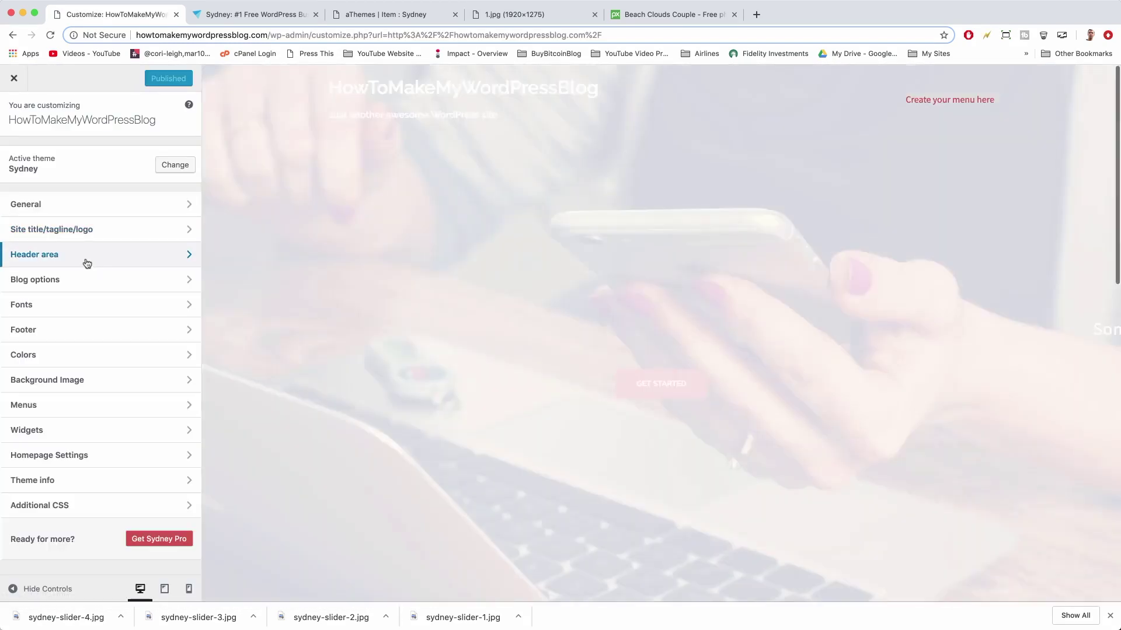
click(88, 258)
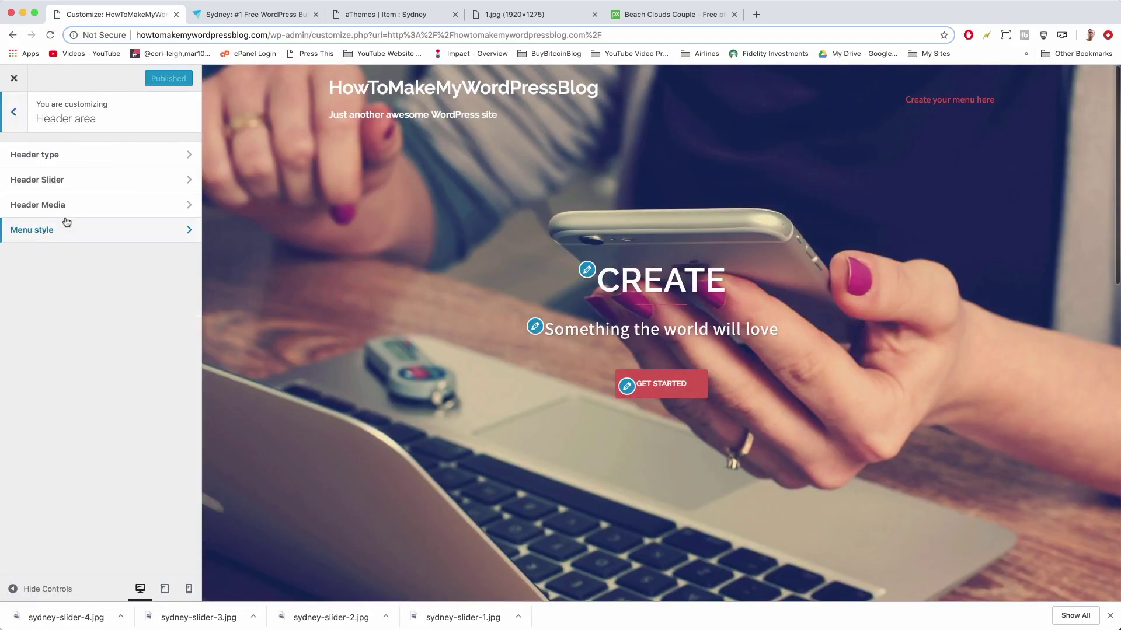
click(68, 188)
scroll(156, 380, down, 15)
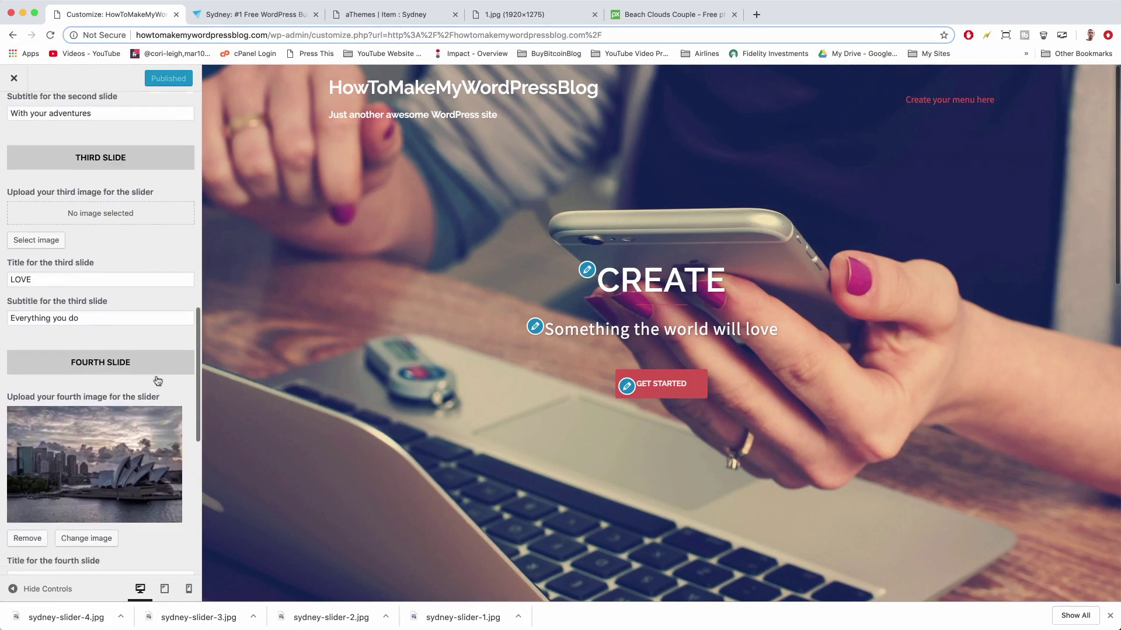
scroll(156, 381, up, 8)
scroll(156, 381, down, 2)
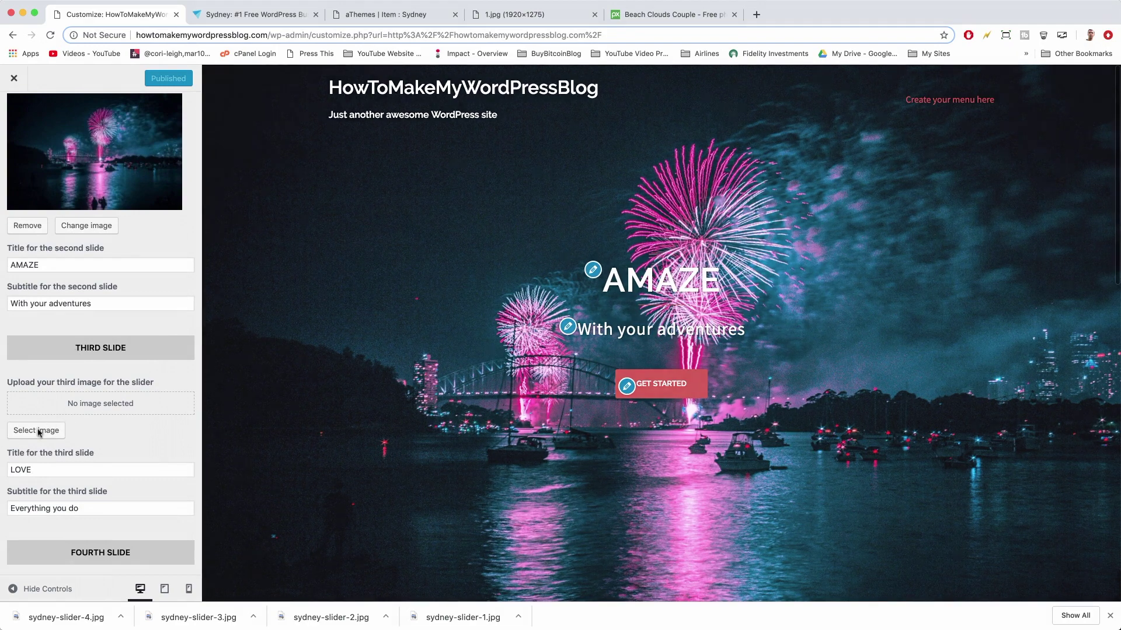
Set the cropped sydney-slider-4 photo as the third slide's image and publish
click(42, 430)
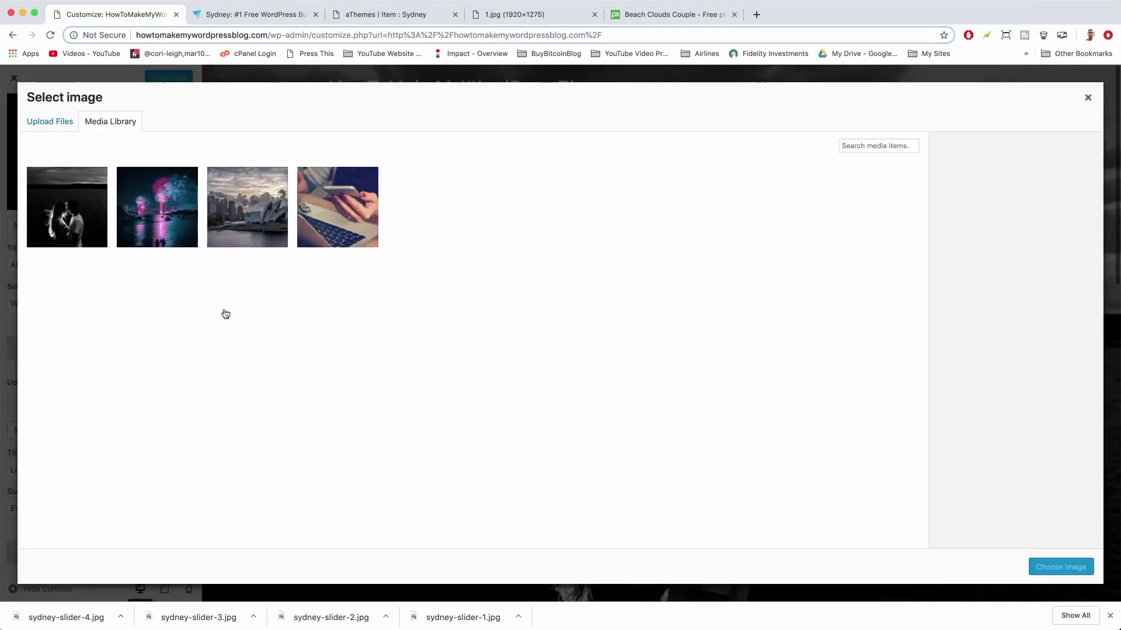
click(69, 207)
click(1054, 562)
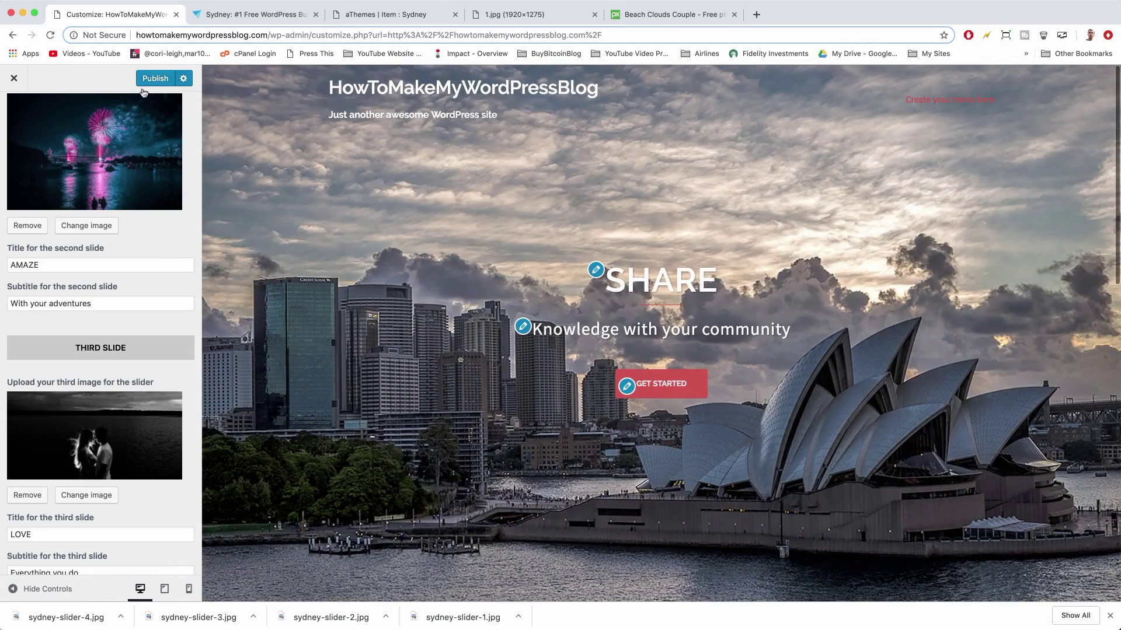
click(145, 82)
click(14, 78)
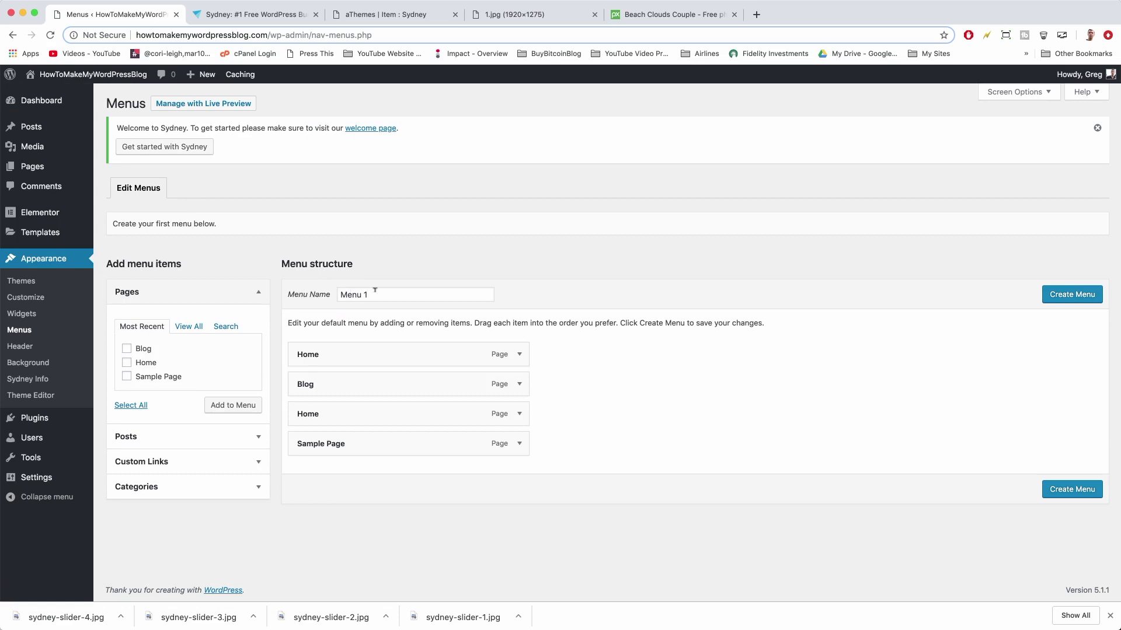
Trim the menu to just Home and Blog, removing Sample Page and the duplicate items
click(375, 291)
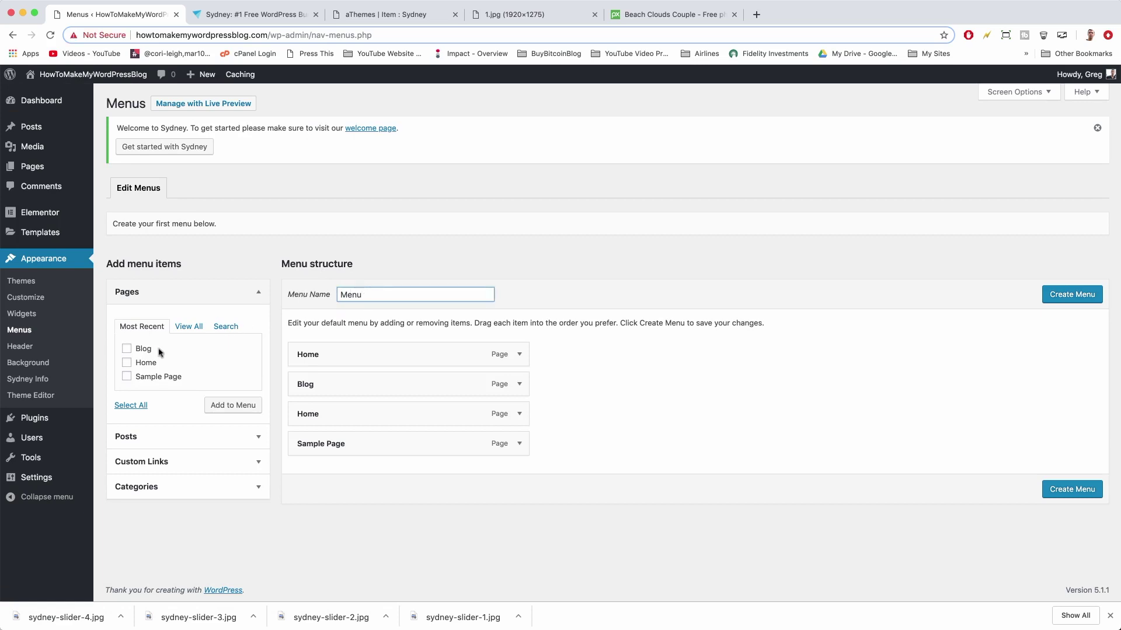
click(127, 349)
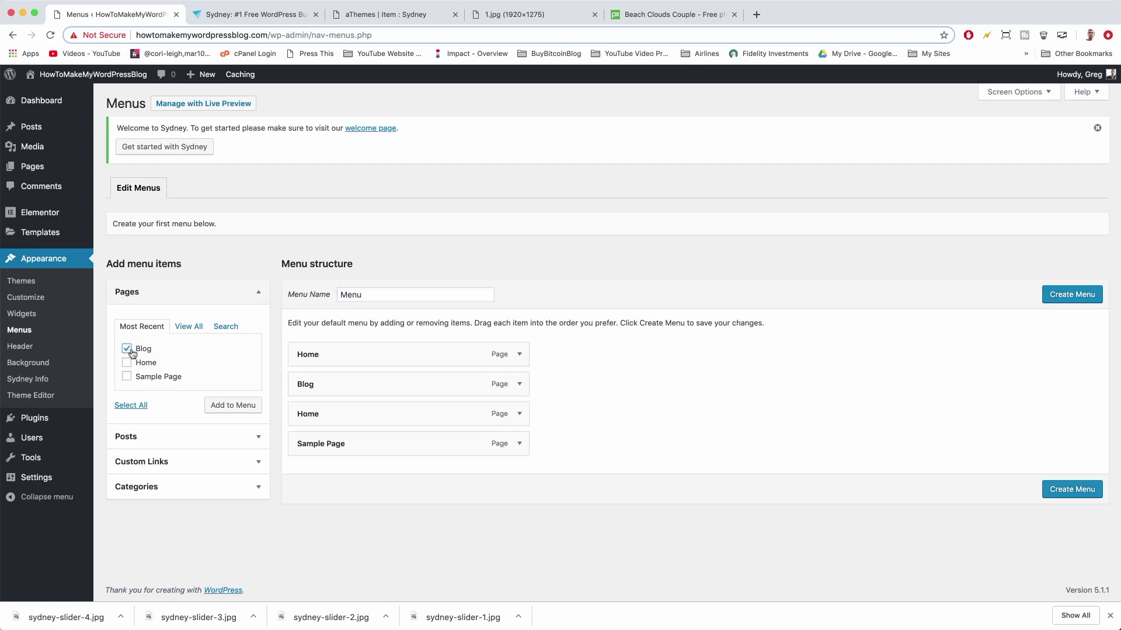
click(219, 404)
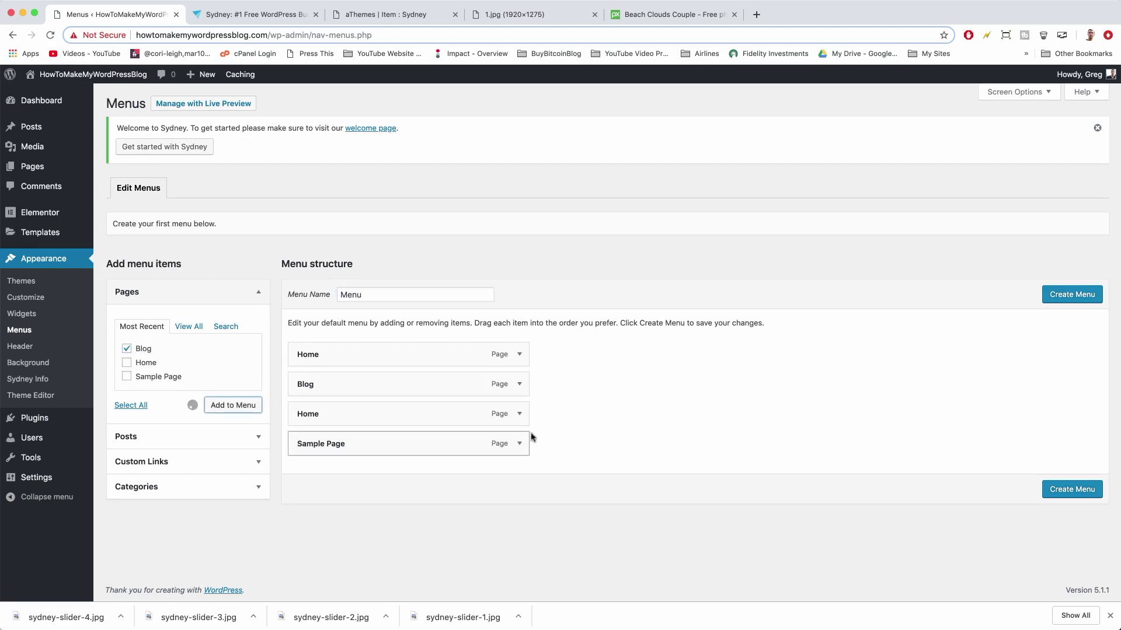
click(519, 474)
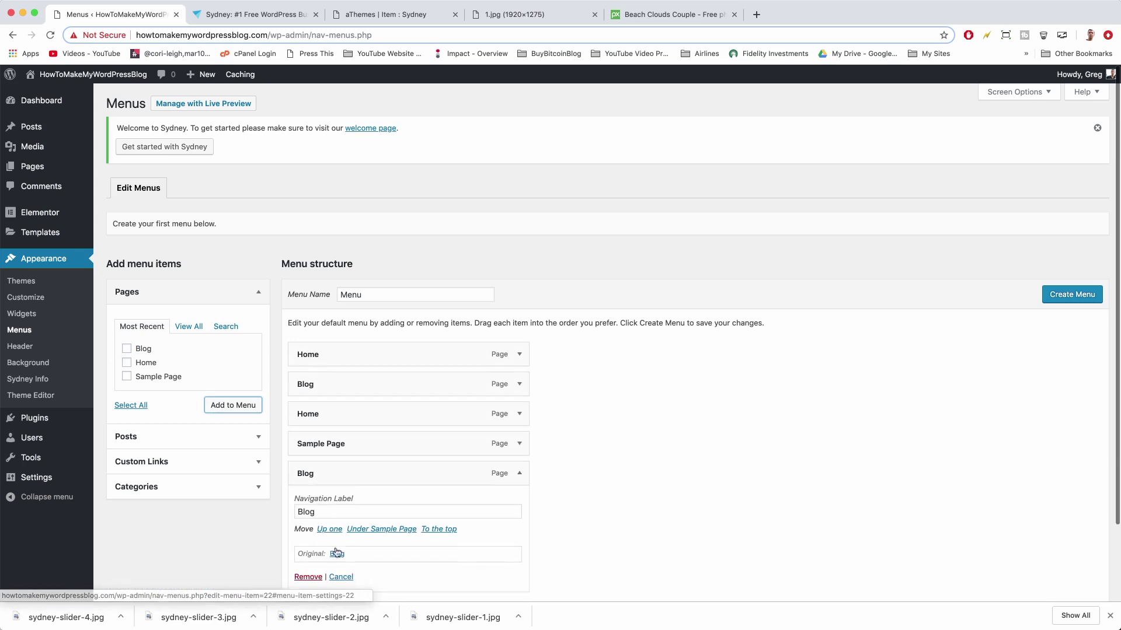
click(319, 578)
click(517, 443)
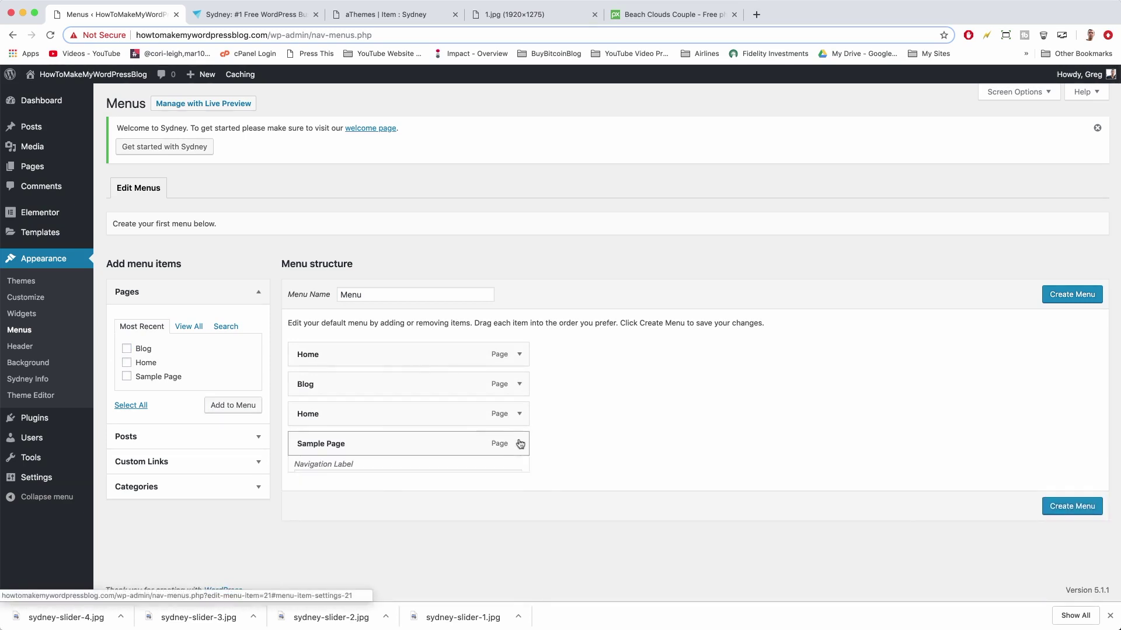
click(307, 547)
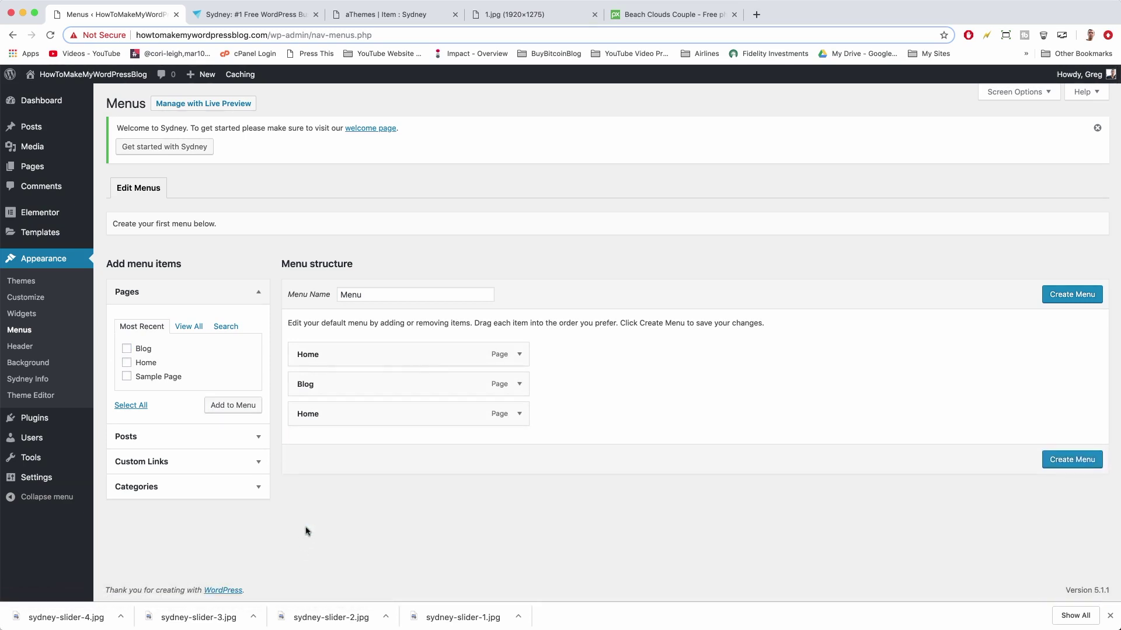
click(519, 414)
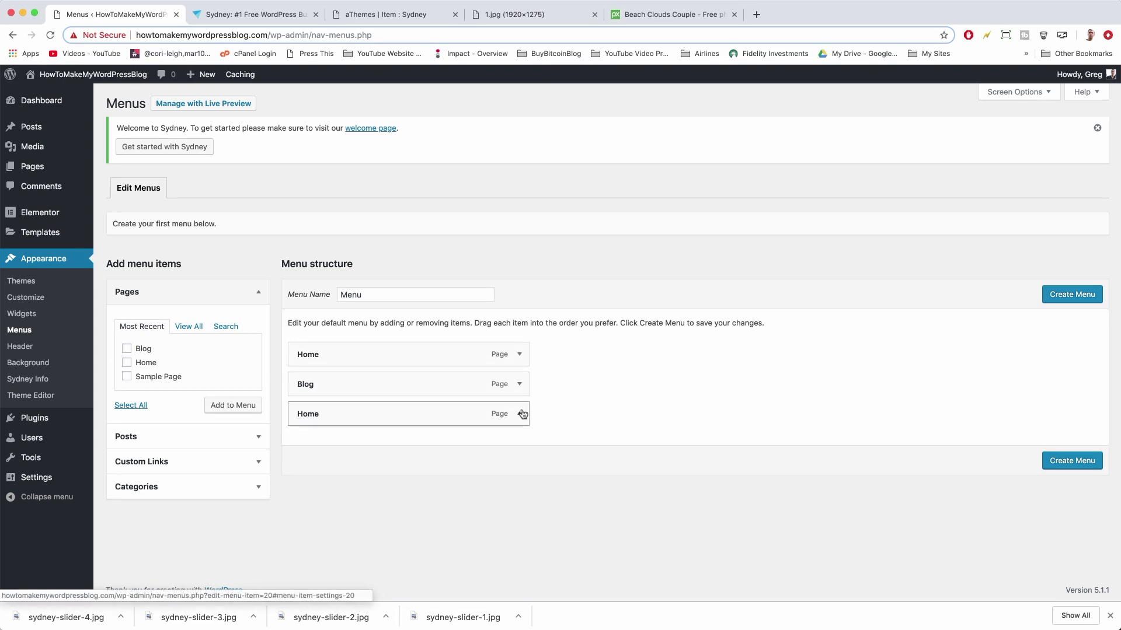
click(307, 518)
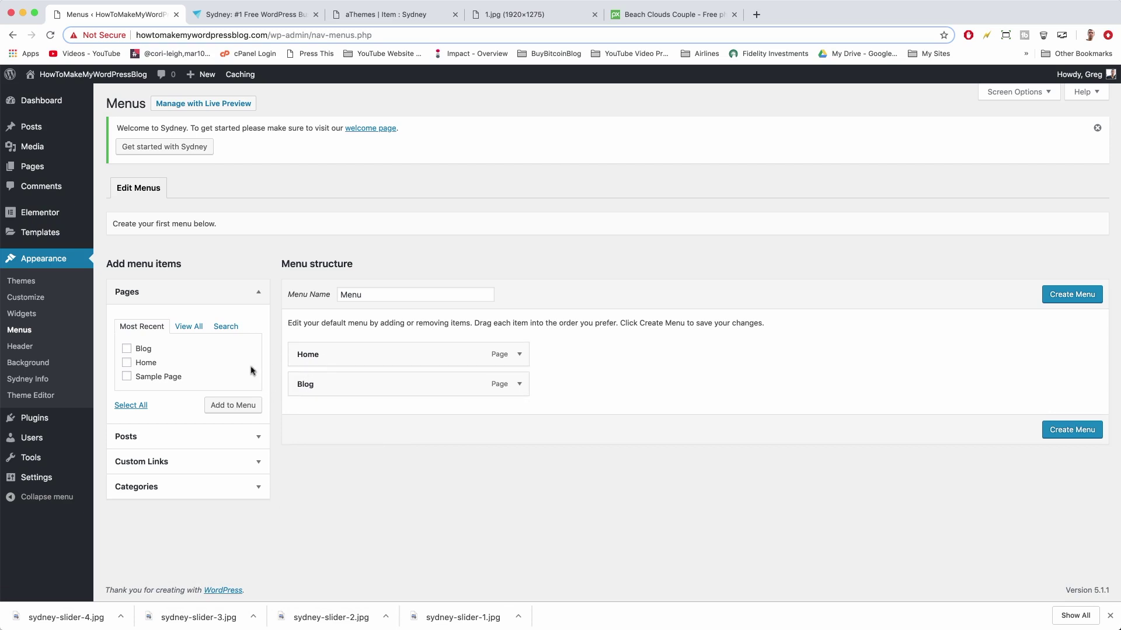
Add a facebook.com/you custom link to the menu, then remove it again
click(252, 462)
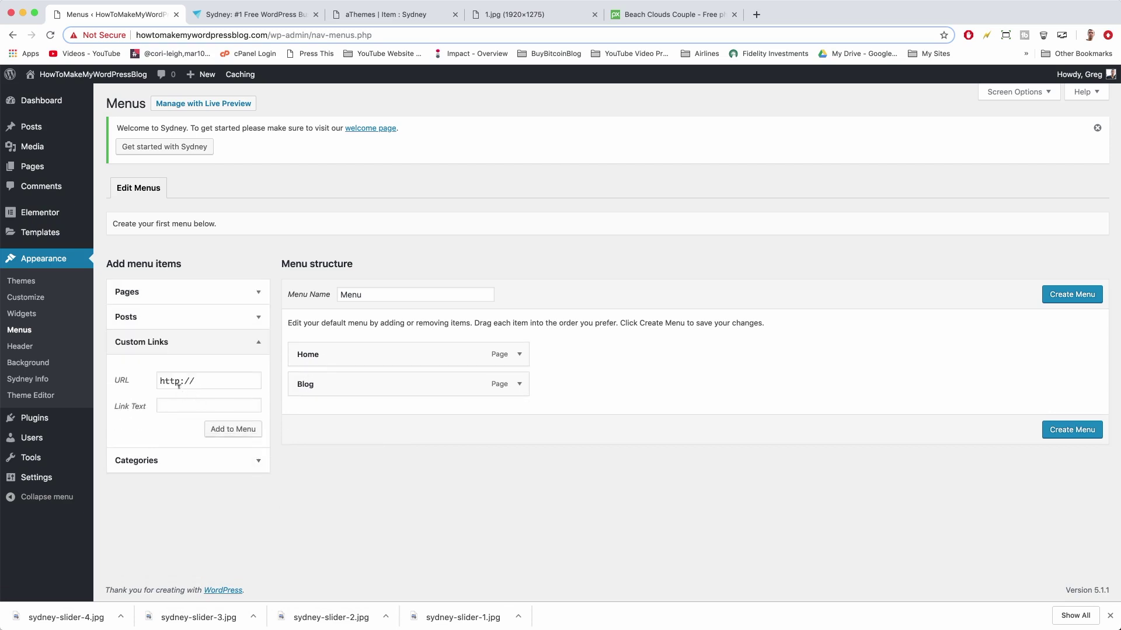
click(204, 377)
click(191, 401)
click(205, 383)
click(259, 462)
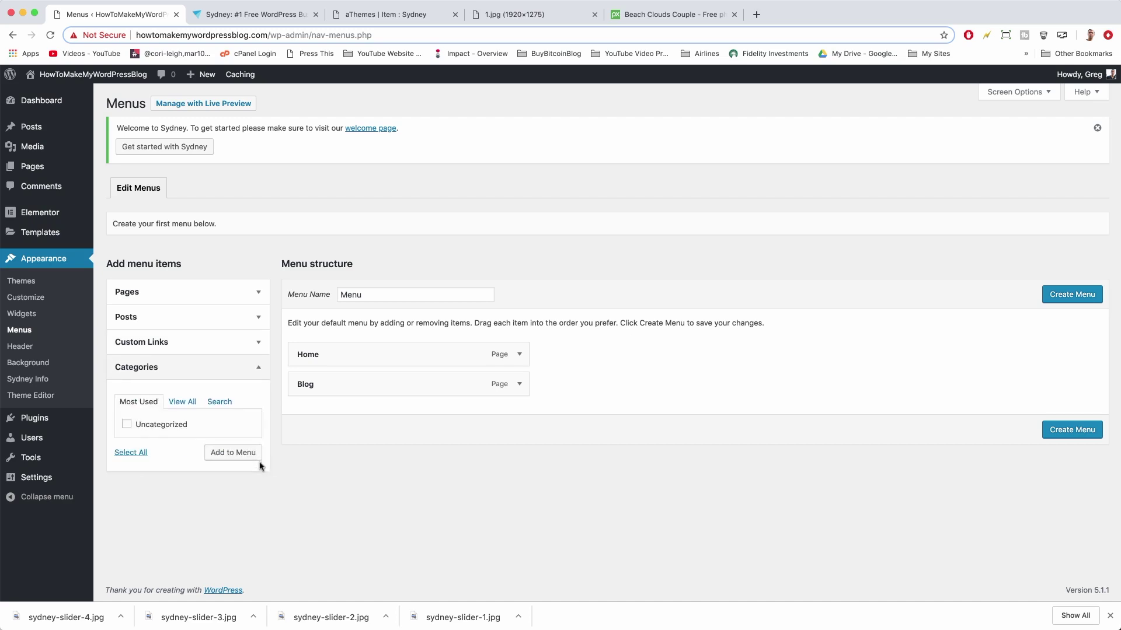
click(262, 370)
click(258, 347)
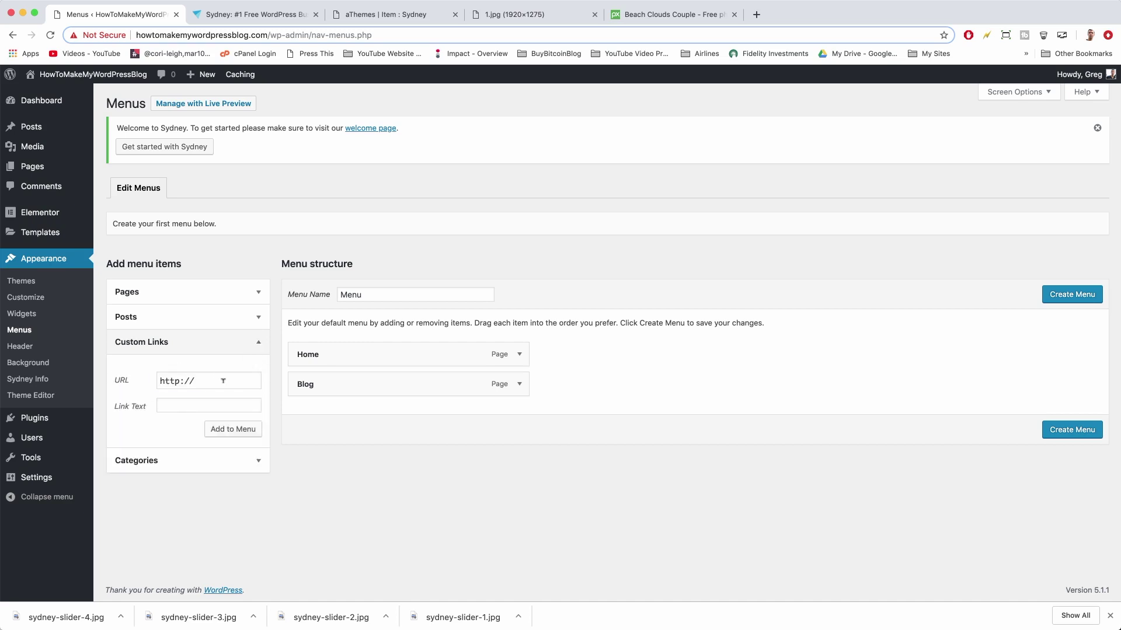
click(223, 380)
text(facebook.com/you)
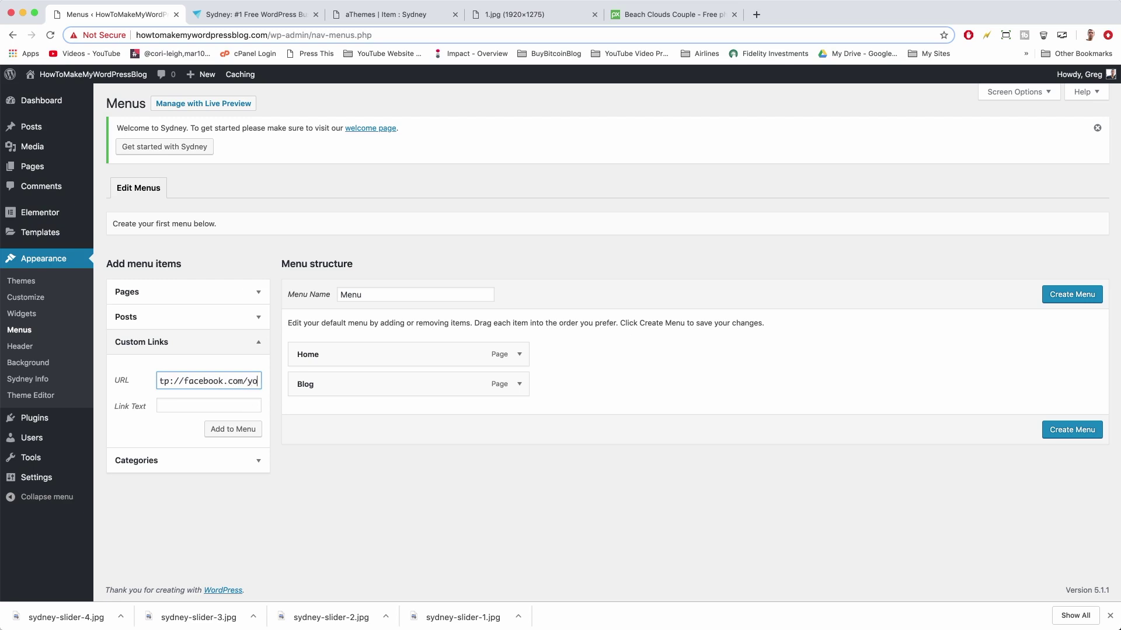
click(204, 404)
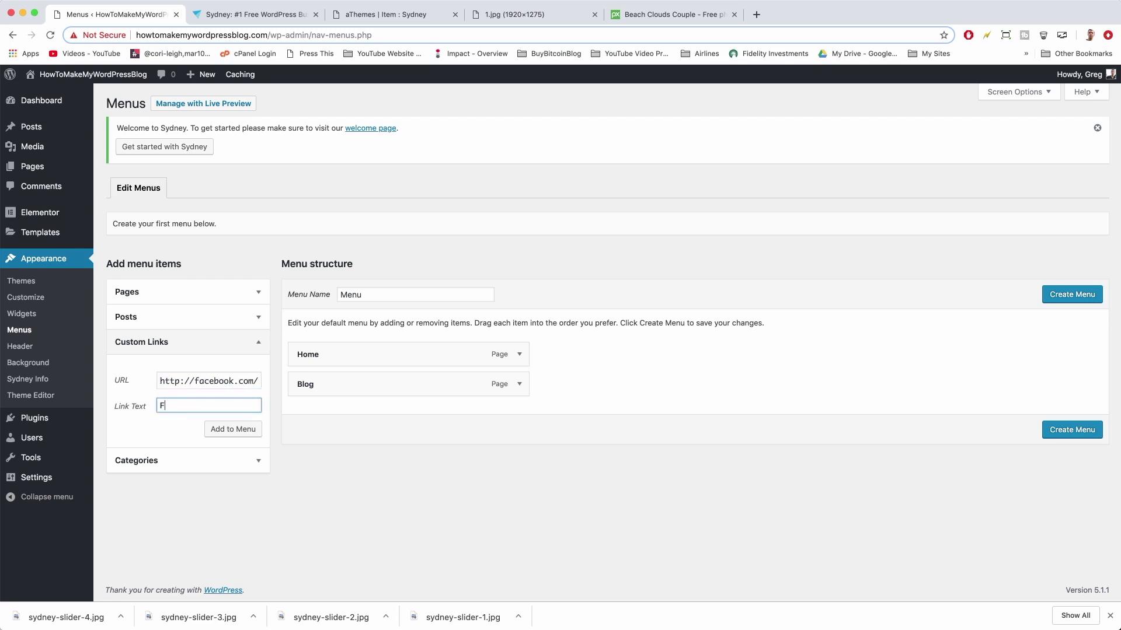
click(231, 430)
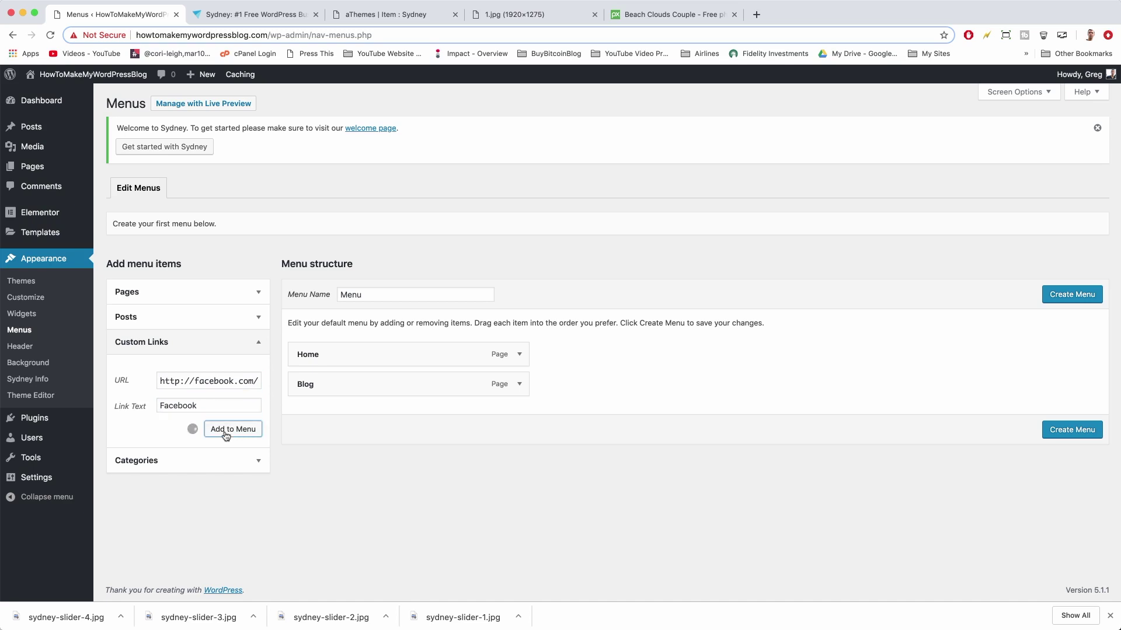
click(519, 414)
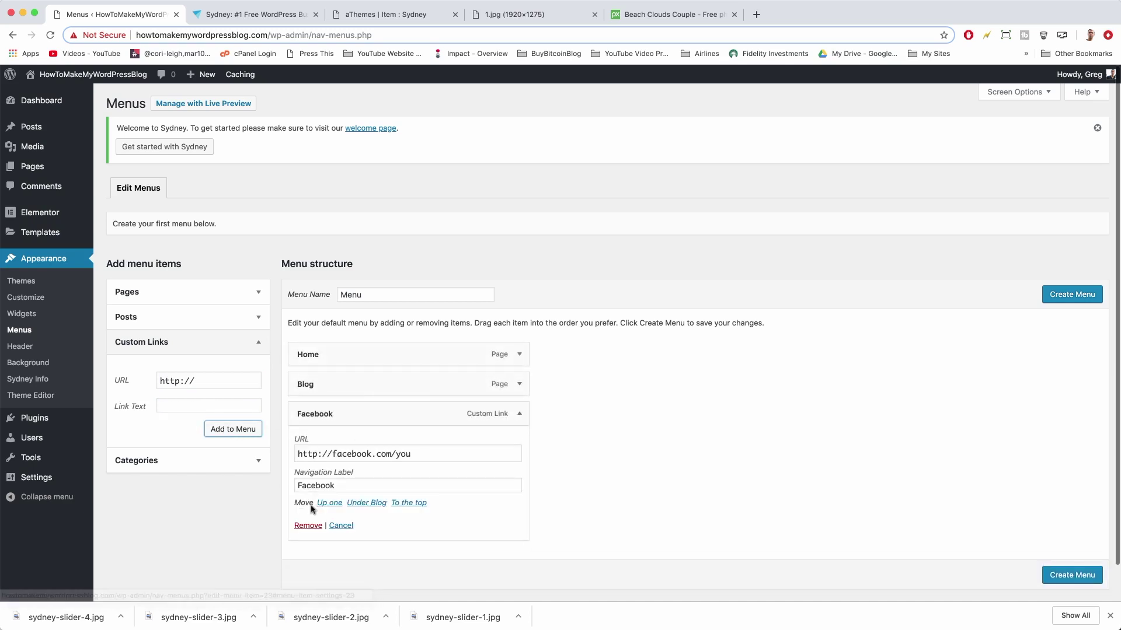
click(305, 526)
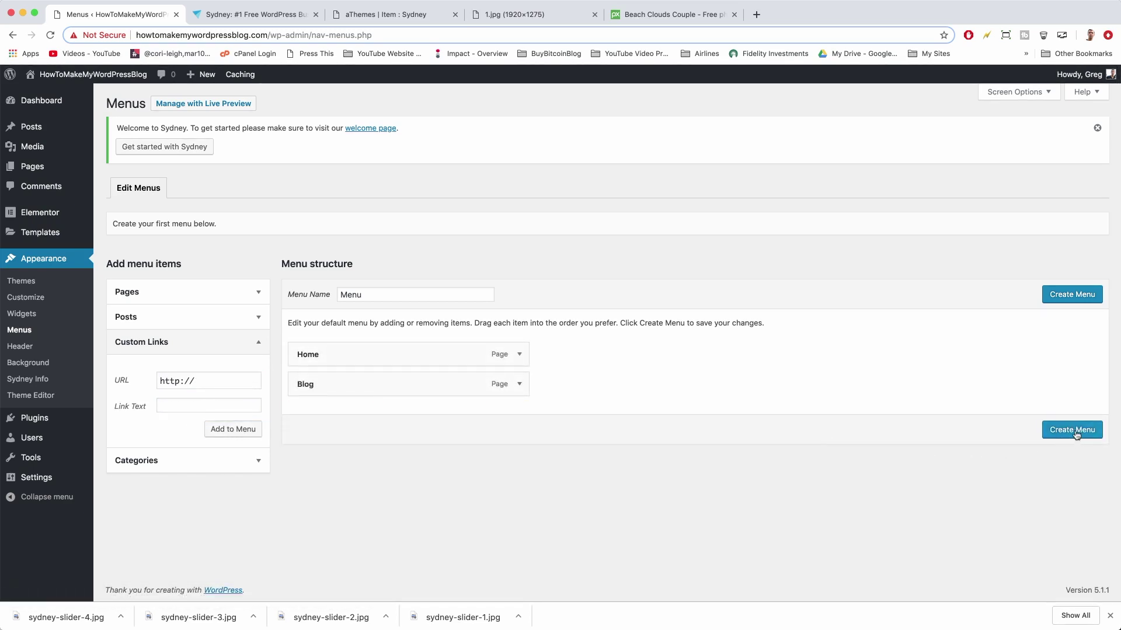
Create the menu, save it as the Primary Menu, and view the live site
click(1070, 296)
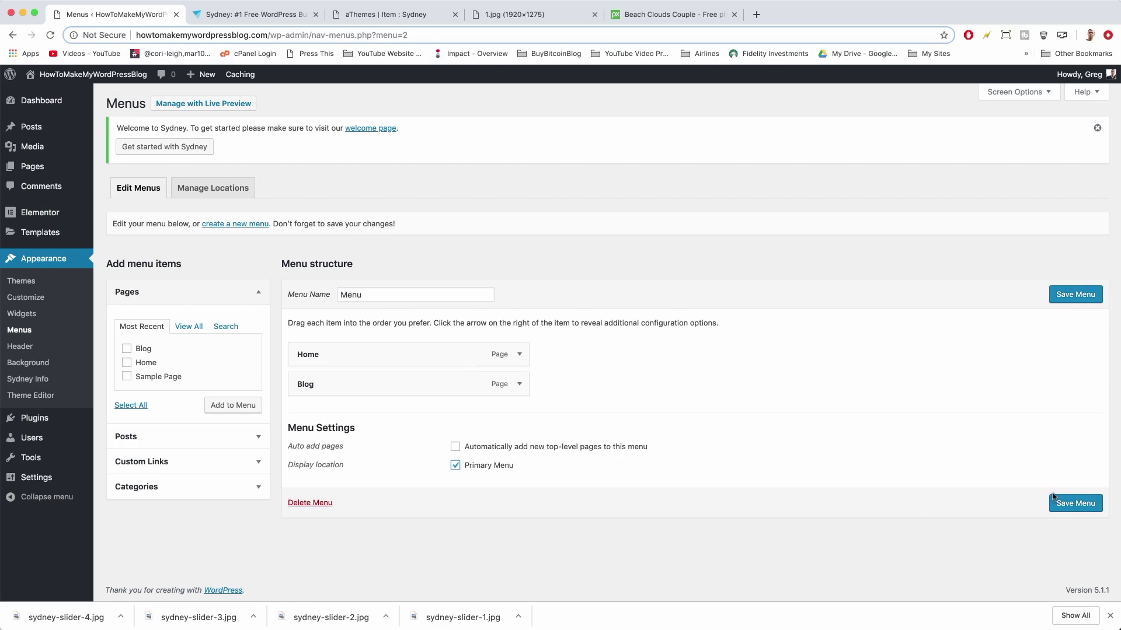
click(1074, 502)
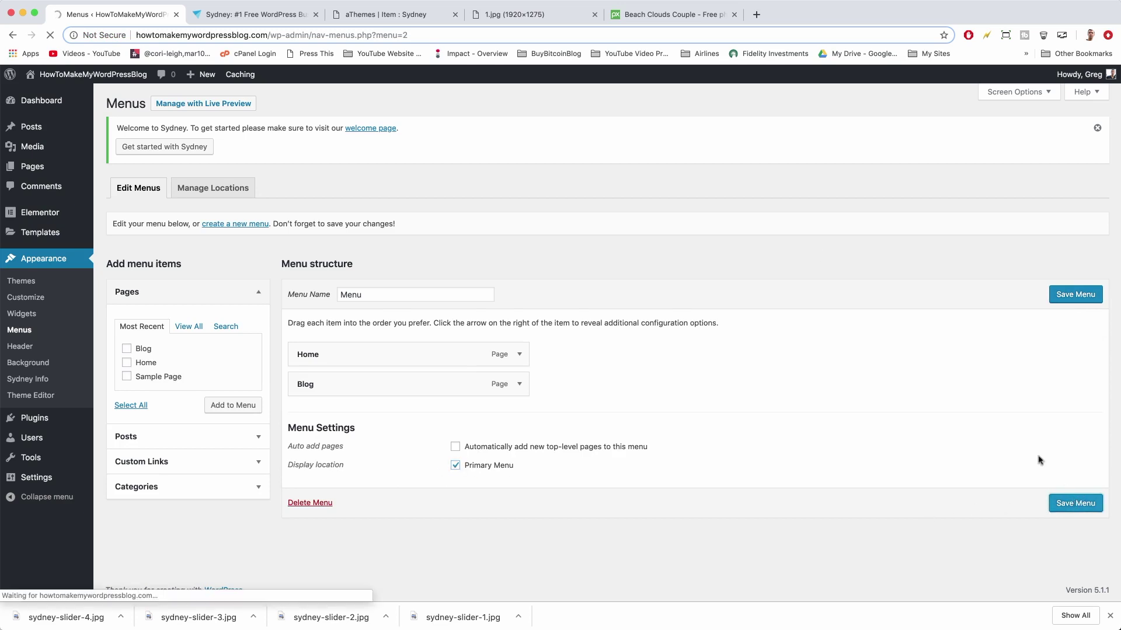
click(93, 75)
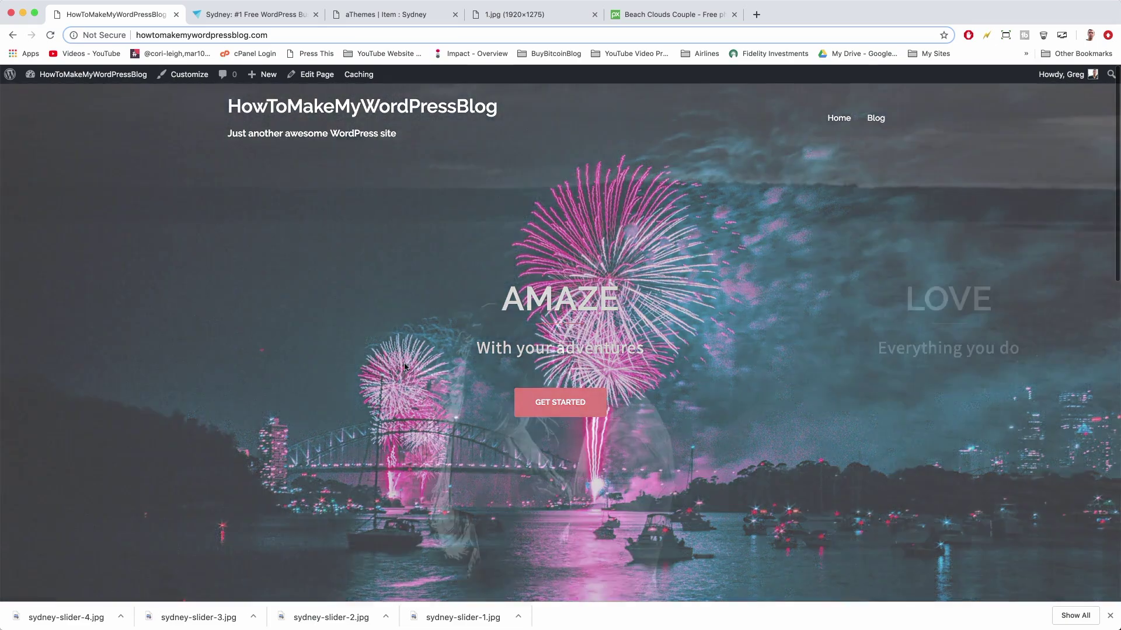
scroll(408, 366, down, 5)
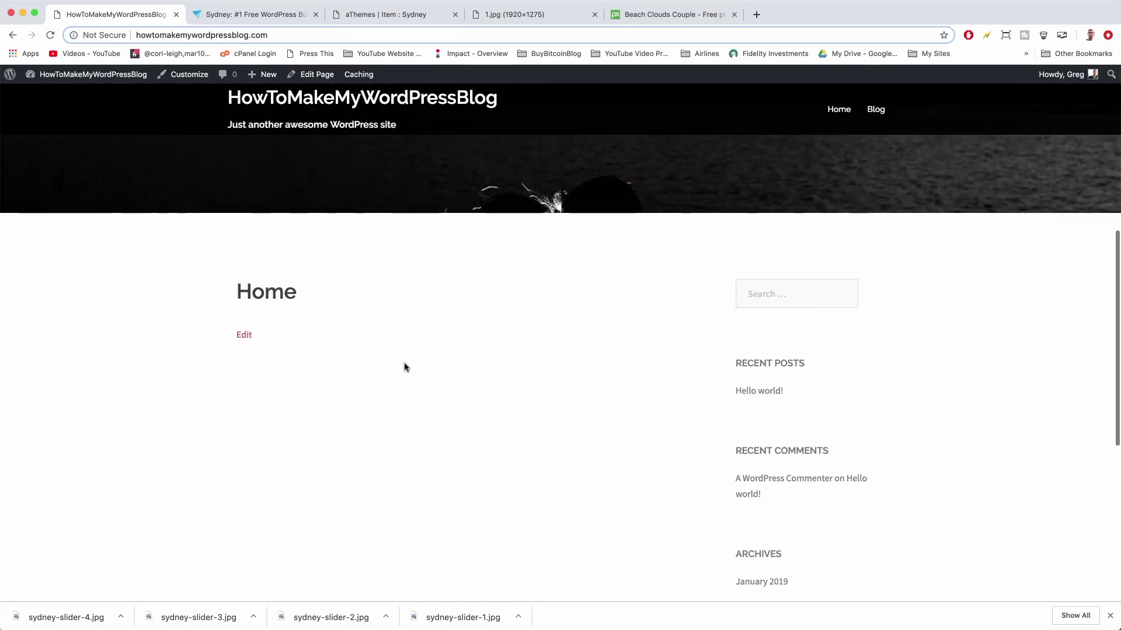
scroll(406, 367, down, 2)
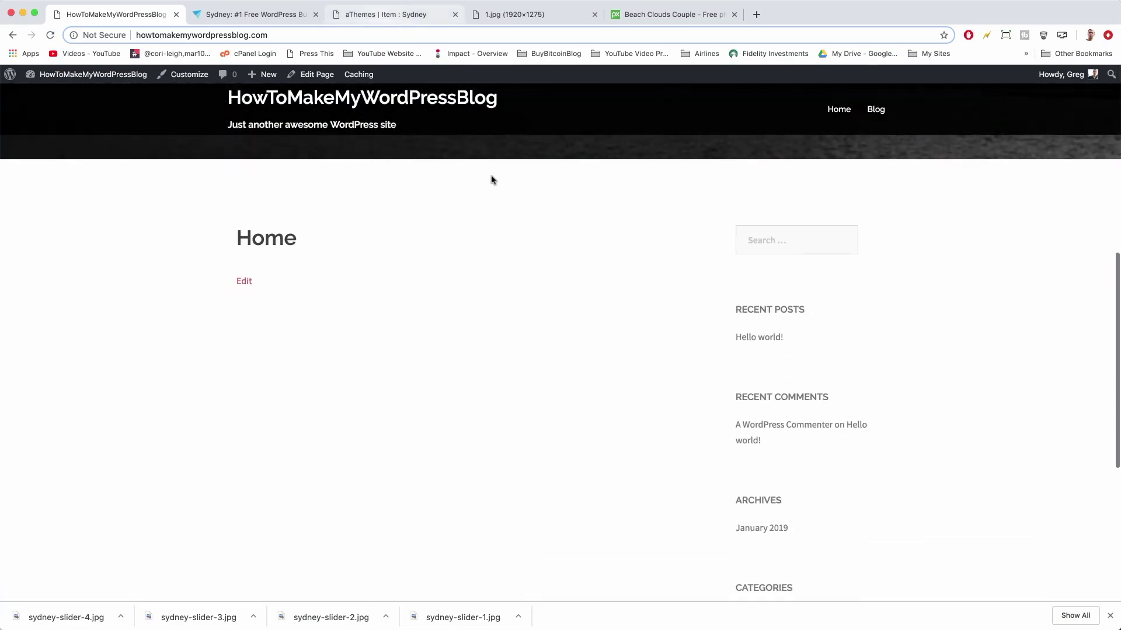
click(395, 15)
key(alt+super+i)
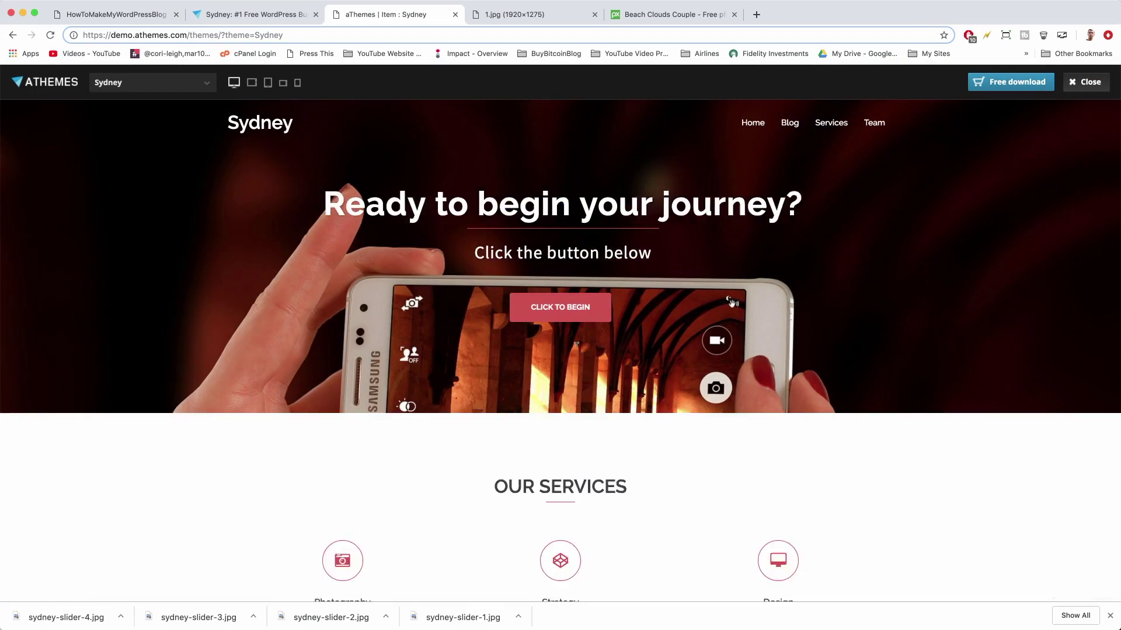
scroll(550, 409, down, 4)
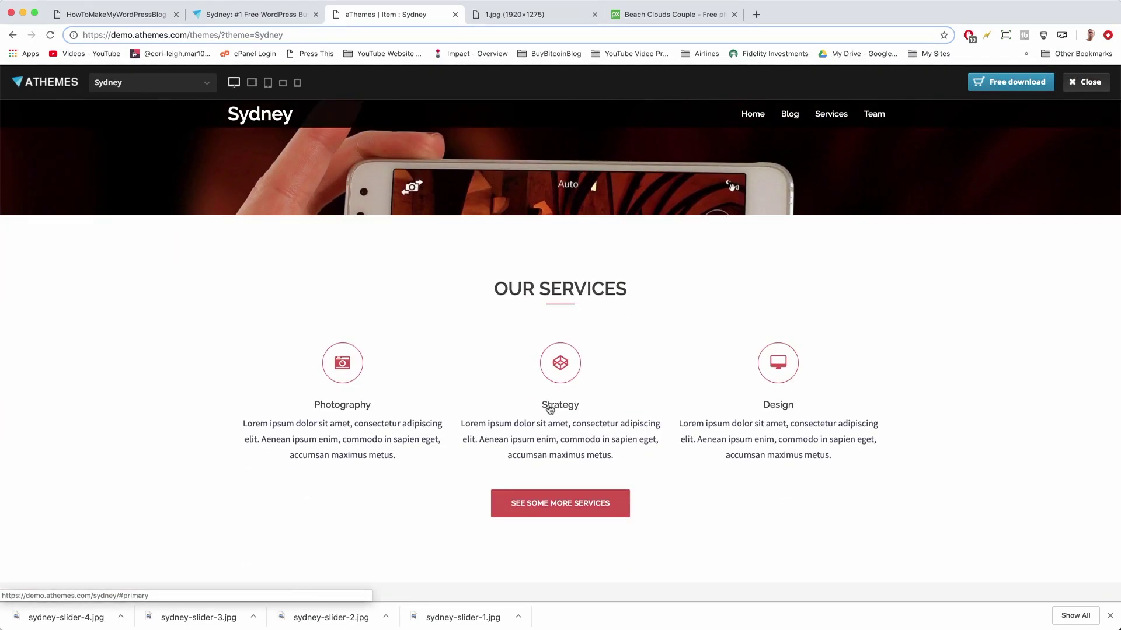
scroll(550, 410, down, 2)
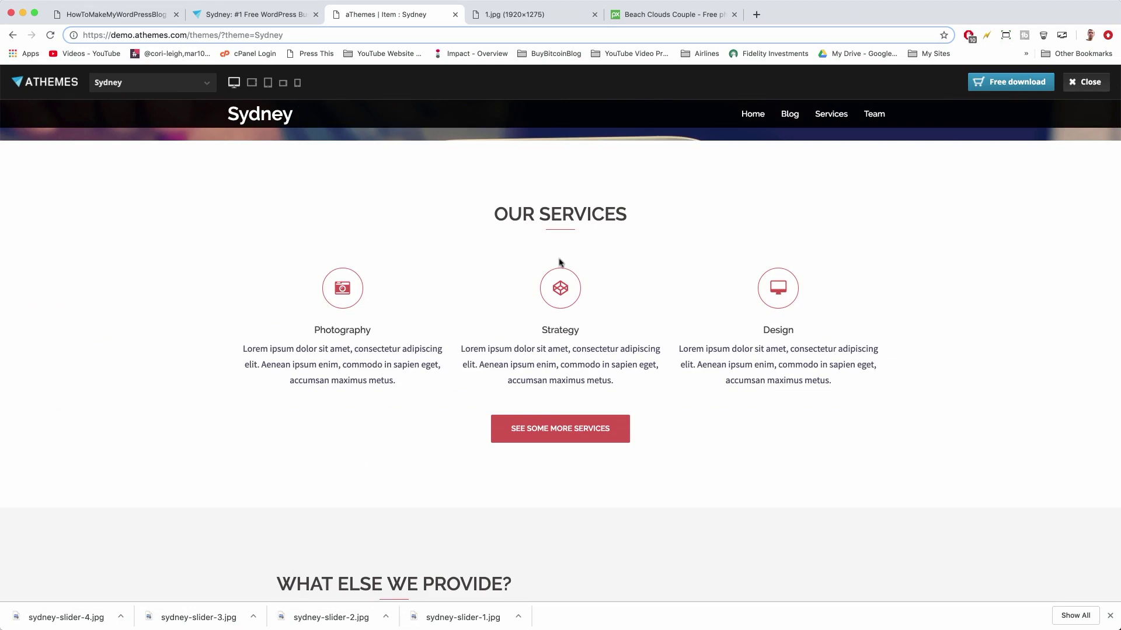
scroll(510, 233, down, 3)
scroll(510, 233, up, 4)
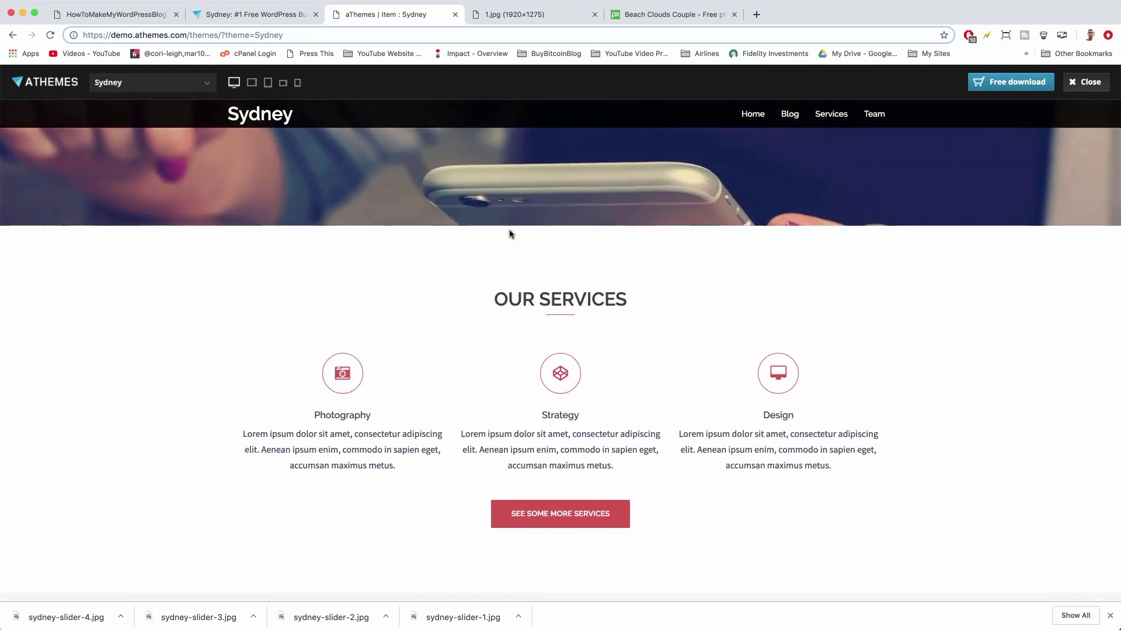
scroll(510, 234, down, 1)
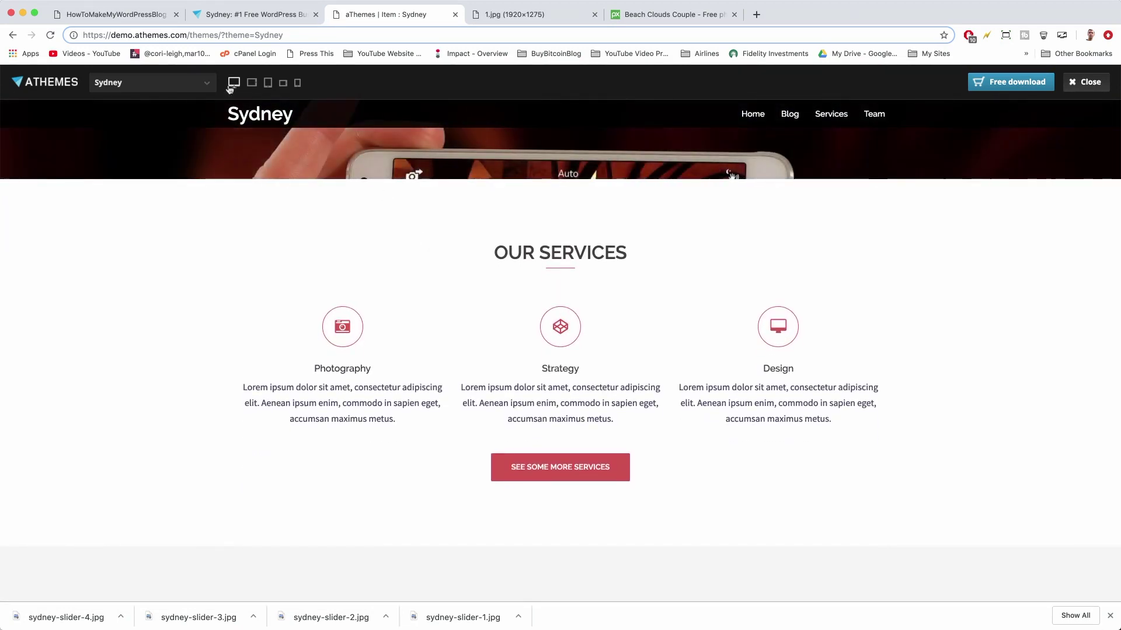
click(118, 17)
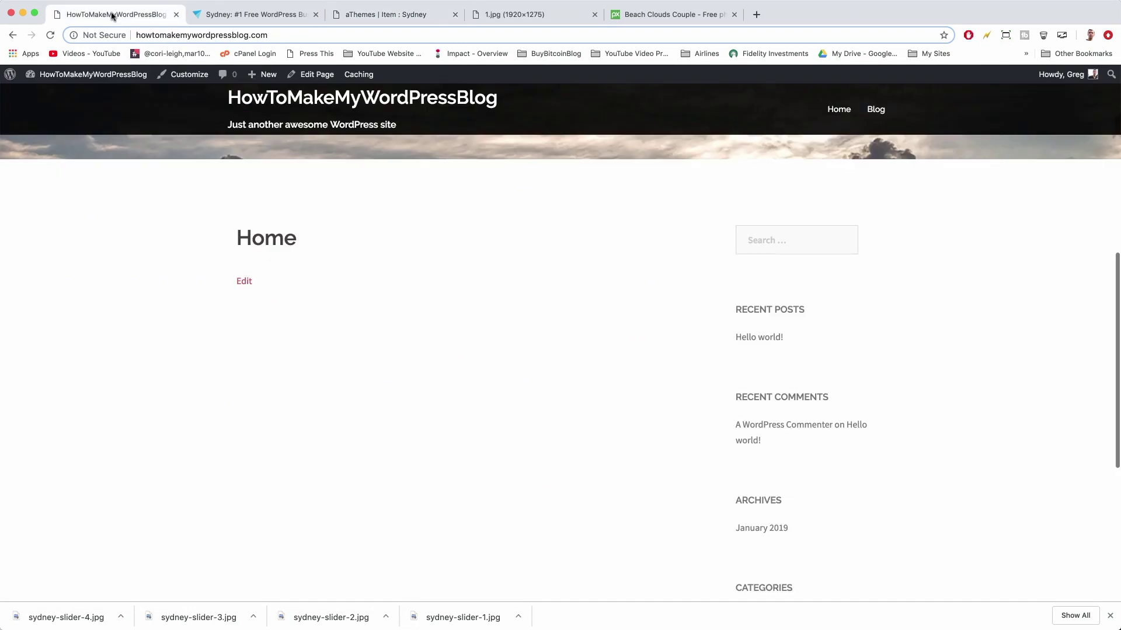
Open the Home page in the page editor
click(318, 80)
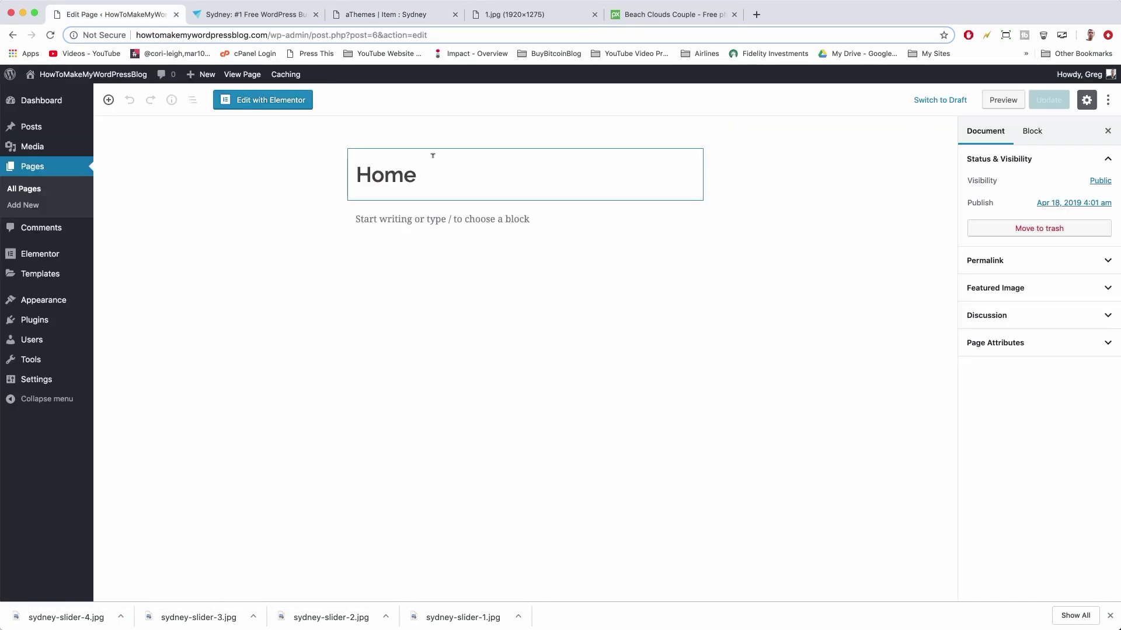
click(371, 169)
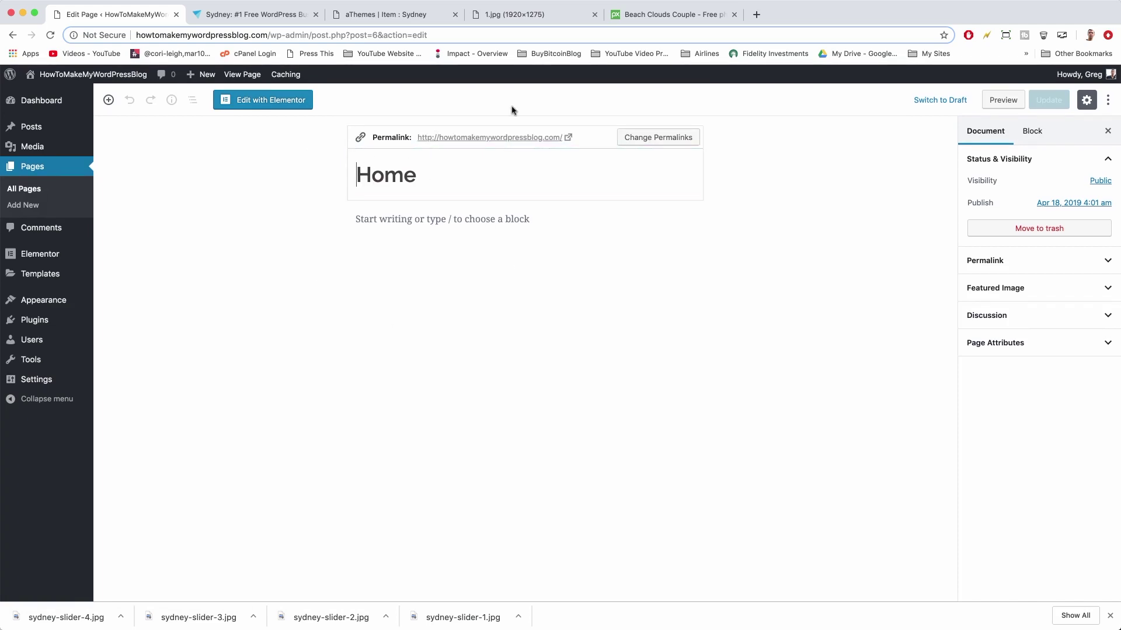
mouse_move(419, 208)
Install and activate the Classic Editor plugin, then reopen the Home page for editing
click(50, 324)
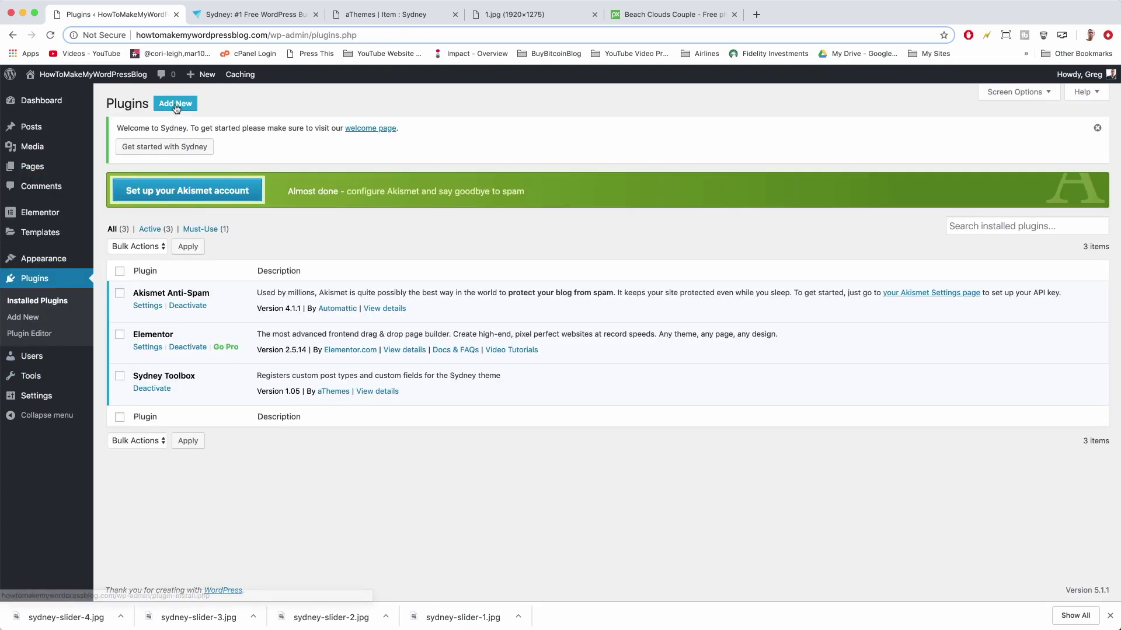
click(176, 107)
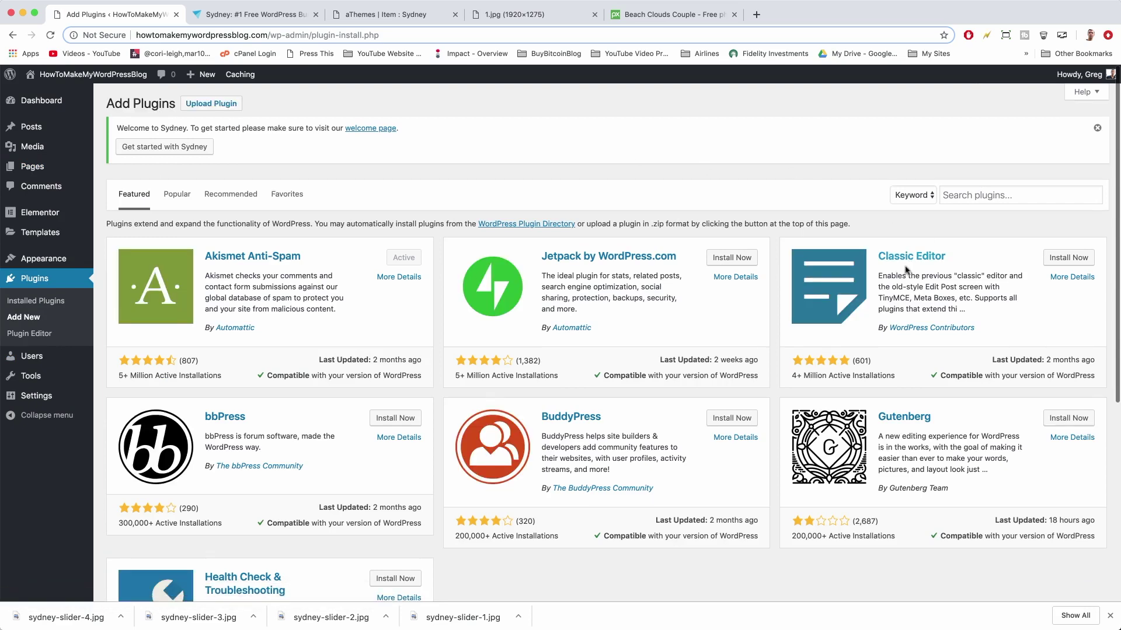
click(943, 195)
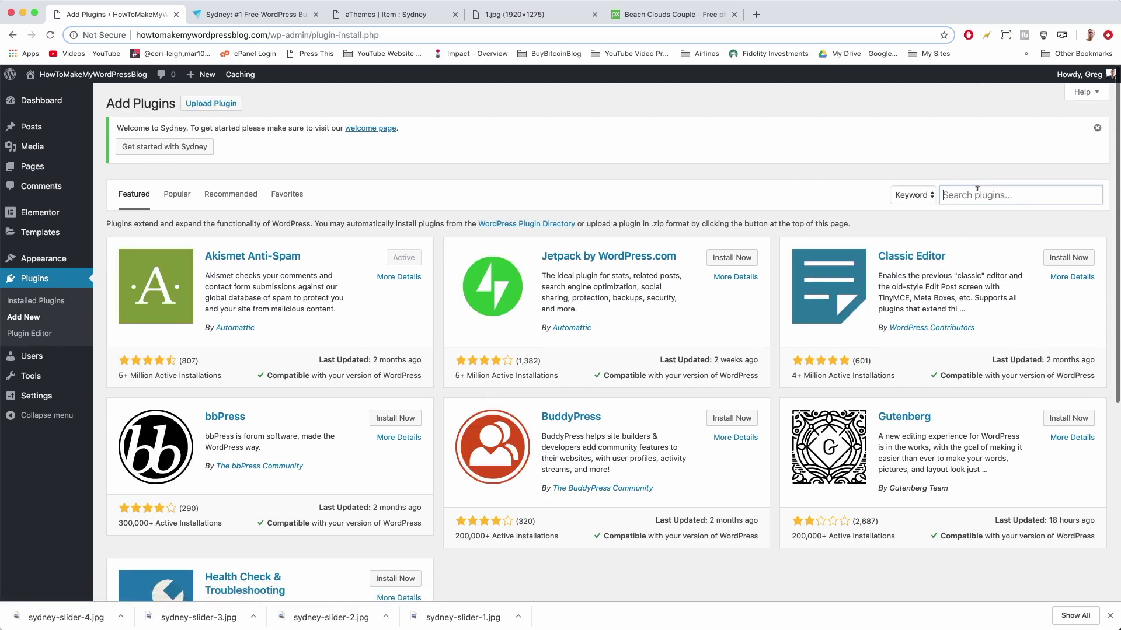
click(1066, 259)
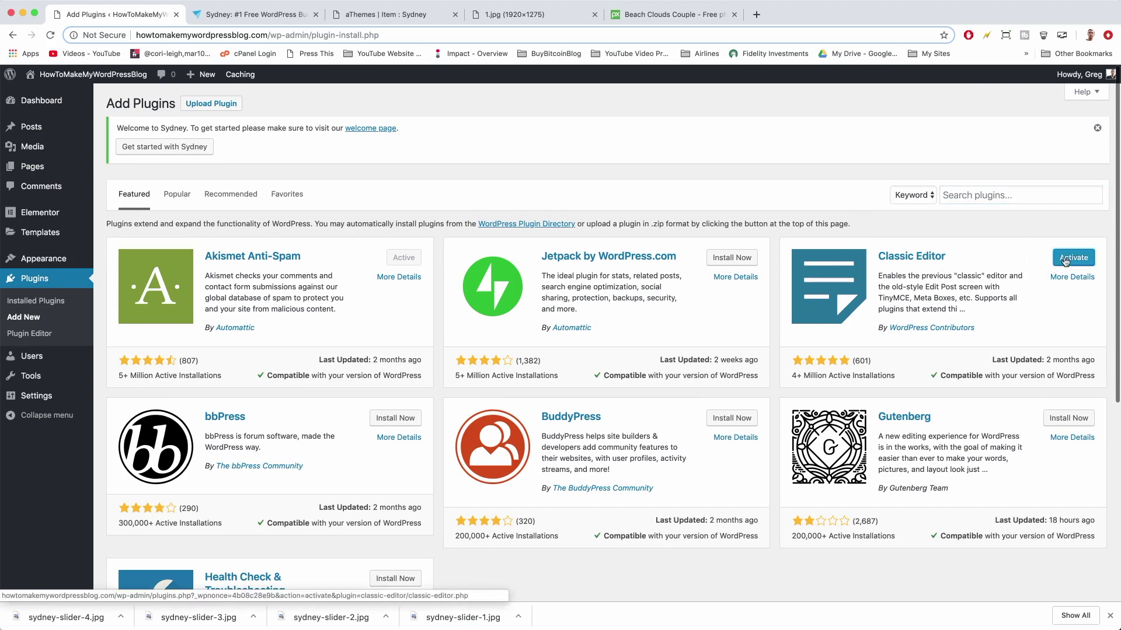
click(1065, 259)
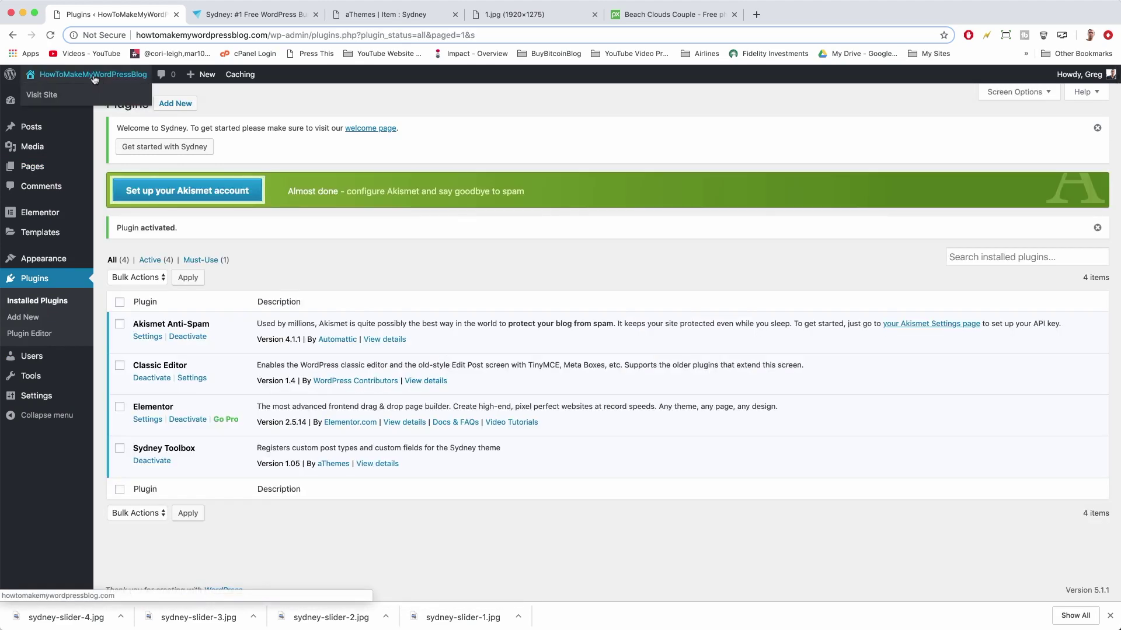
click(95, 79)
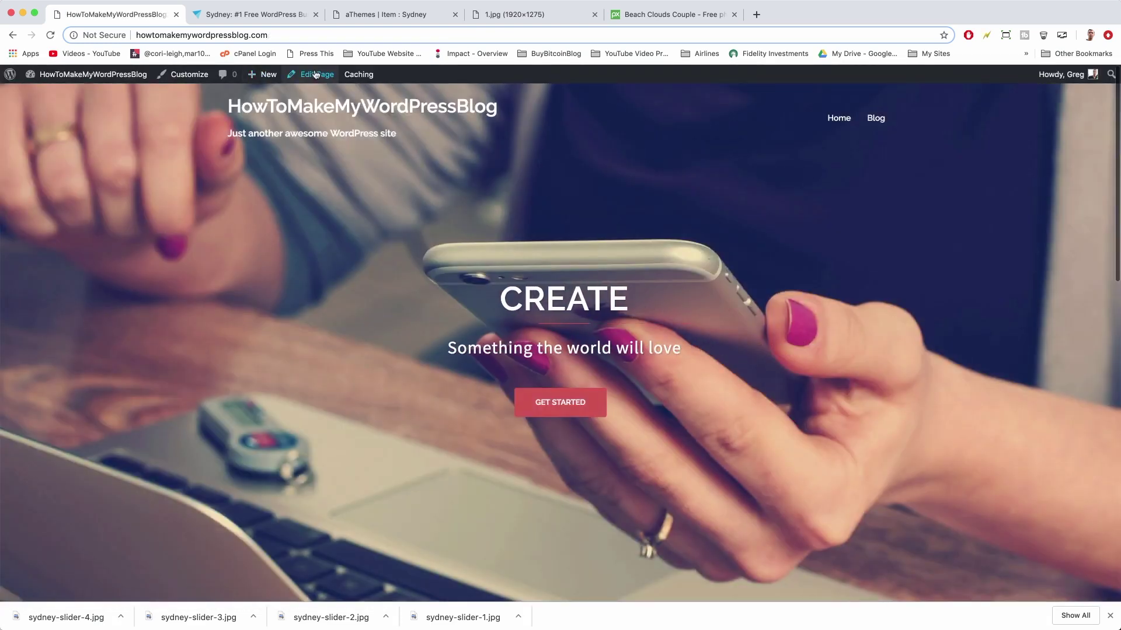
click(315, 74)
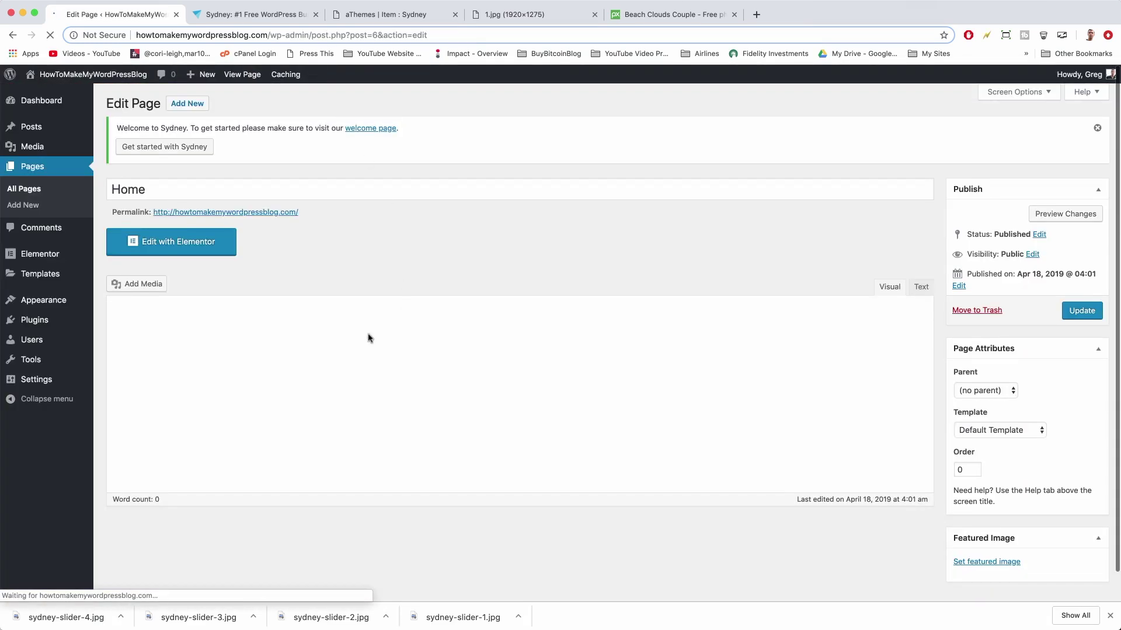
Type the test text 'hoihoih' in the page body, then delete it
click(507, 396)
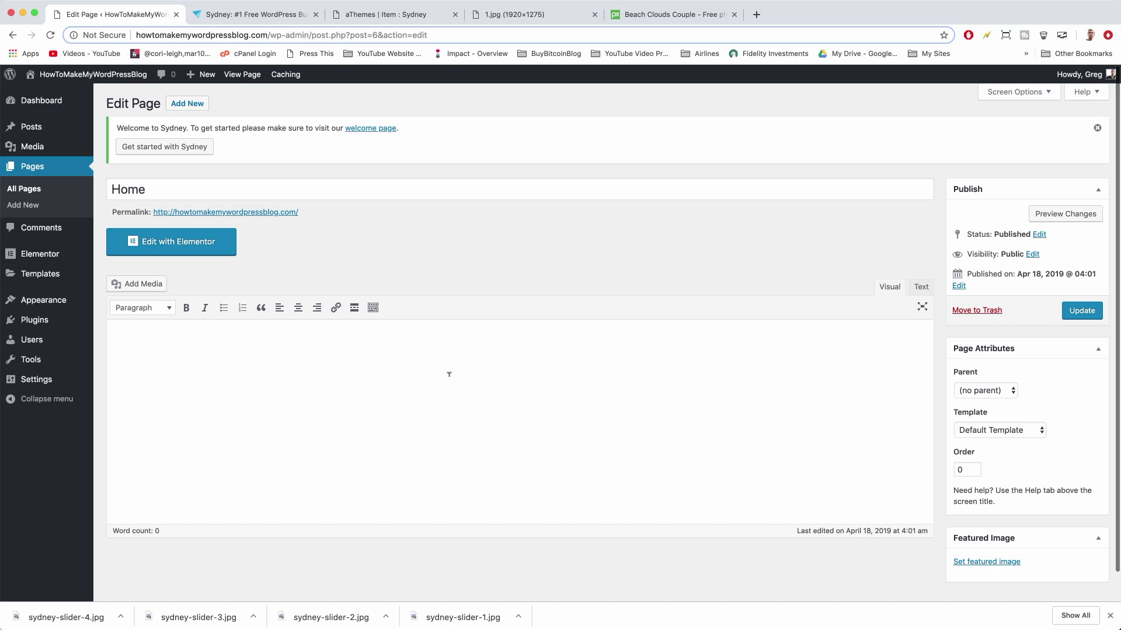
text(hoihoih)
click(374, 309)
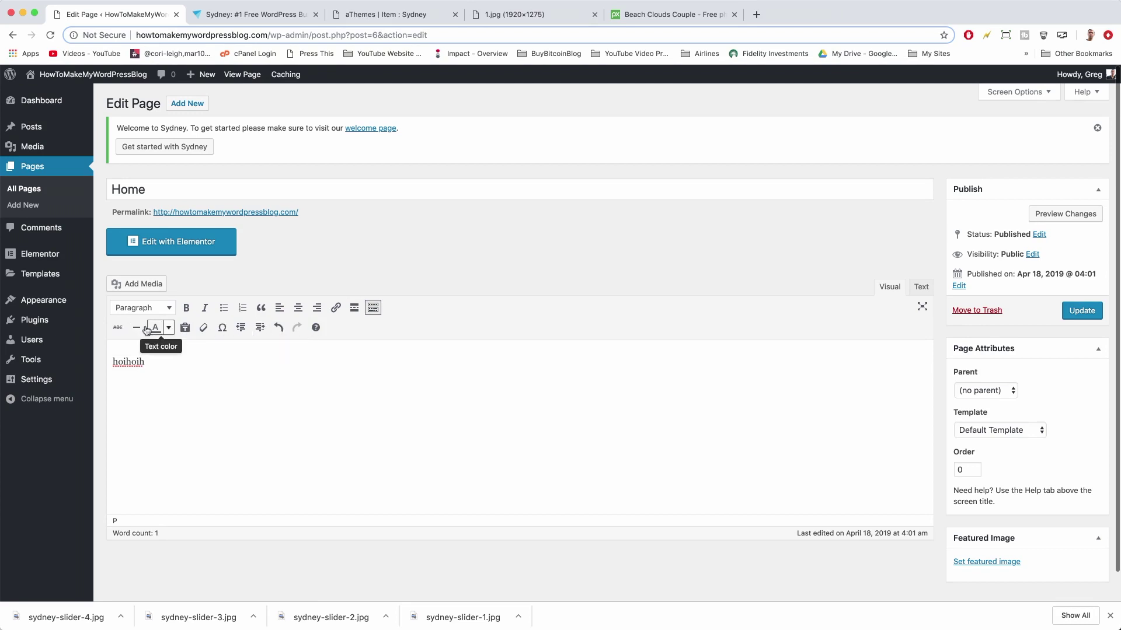
key(super+a)
key(BackSpace)
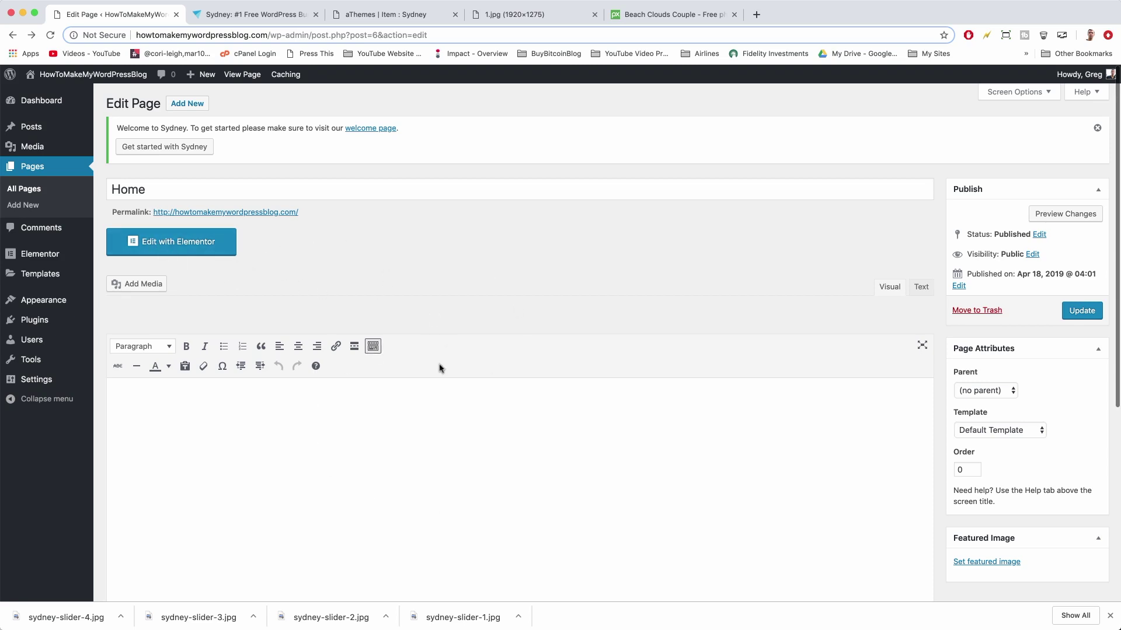
Set the Home page template to Elementor Full Width and update the page
scroll(754, 319, down, 2)
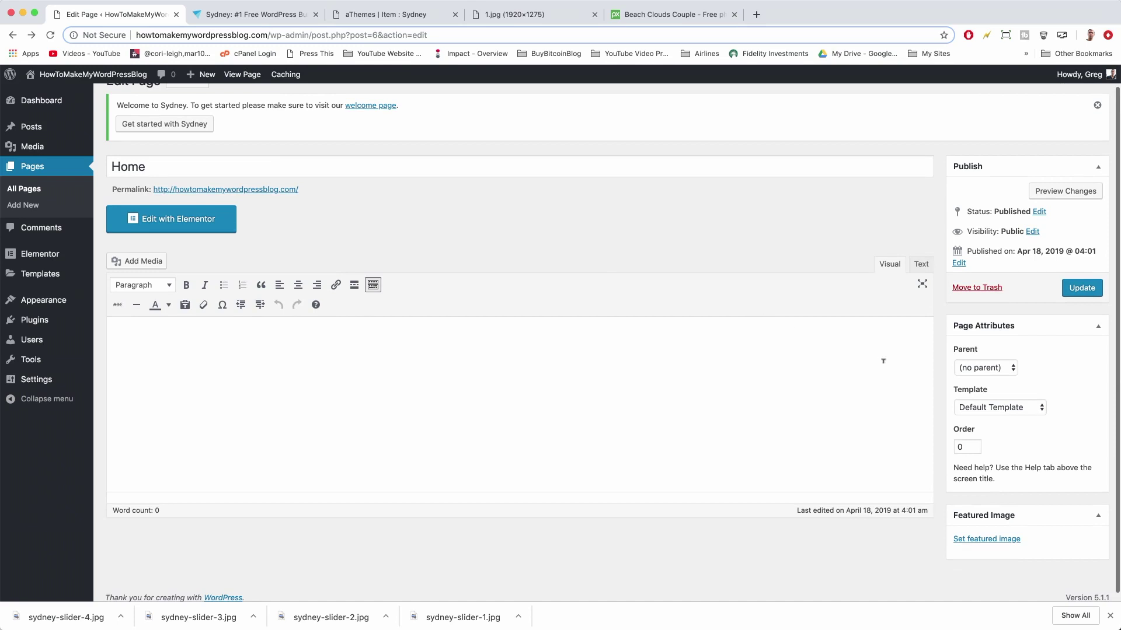
click(1016, 409)
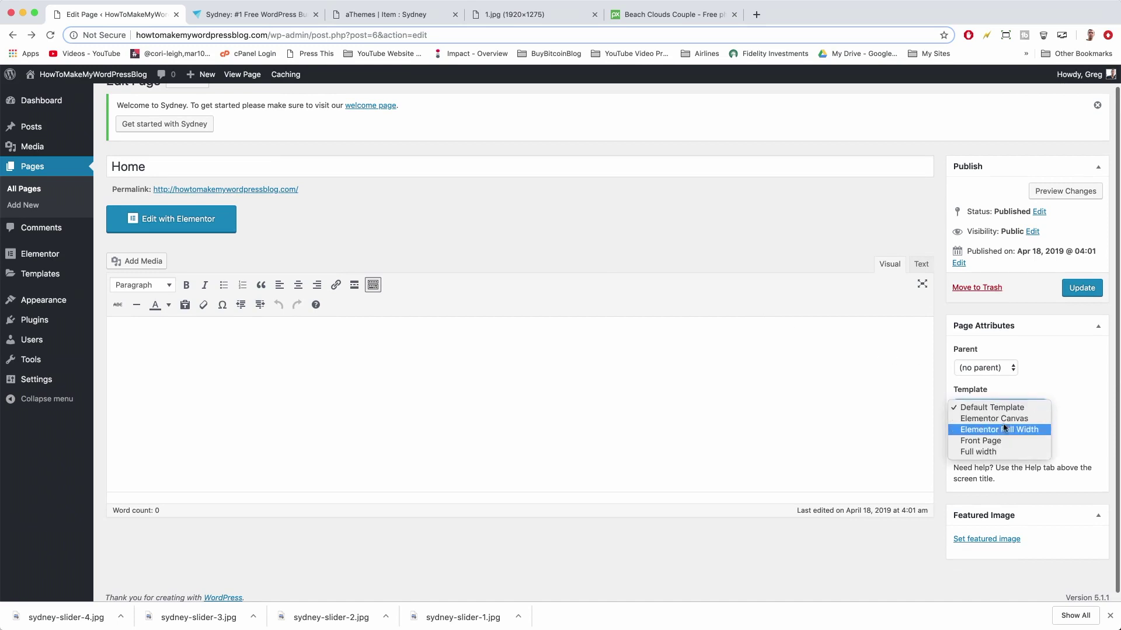
click(1004, 431)
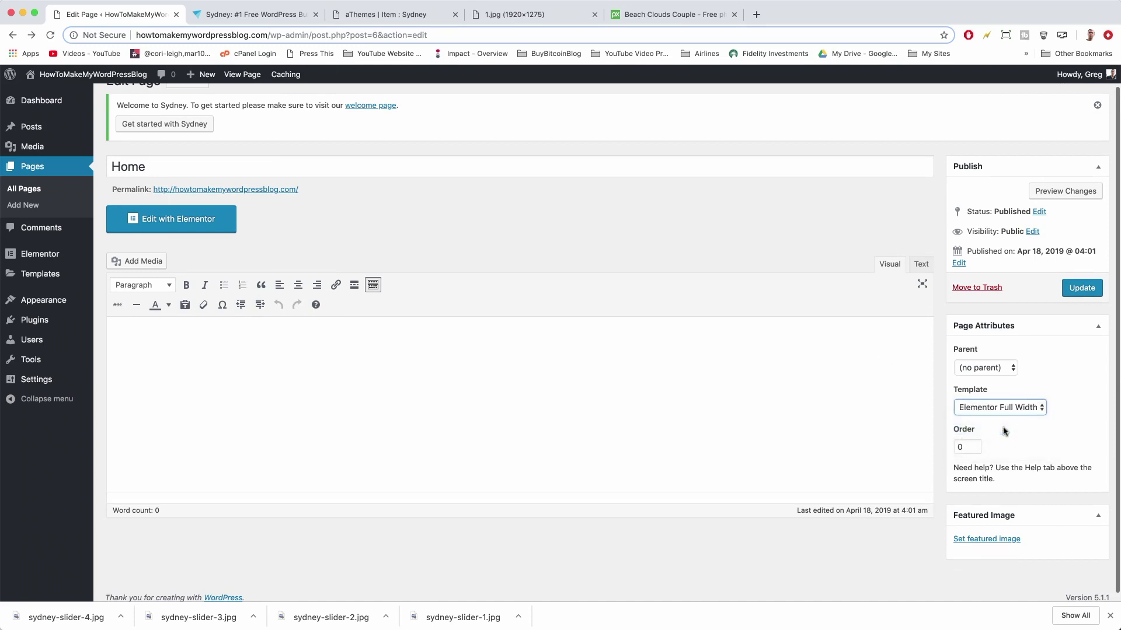
click(1081, 292)
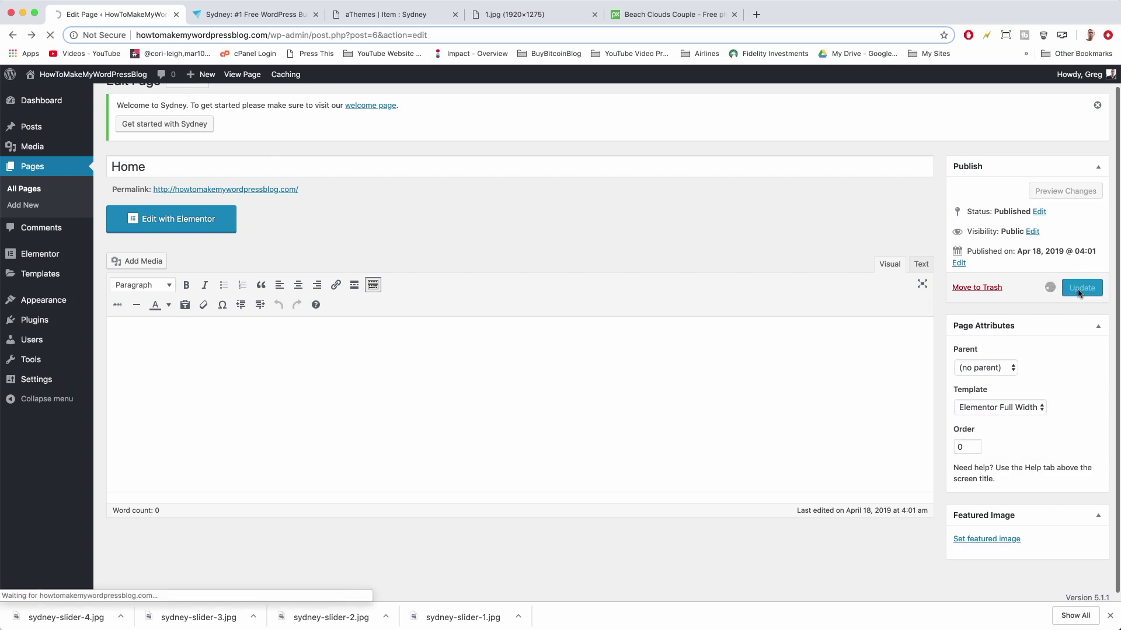
Check the Sydney demo for reference, then open the Home page in Elementor
click(394, 15)
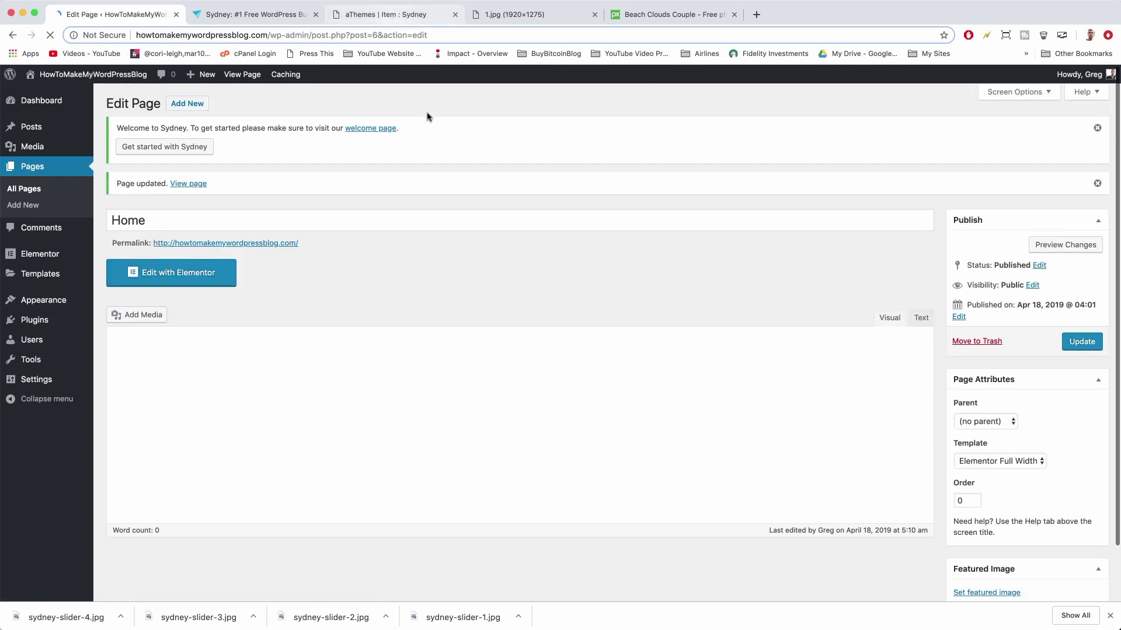
scroll(464, 316, down, 3)
scroll(464, 316, down, 2)
scroll(463, 315, up, 4)
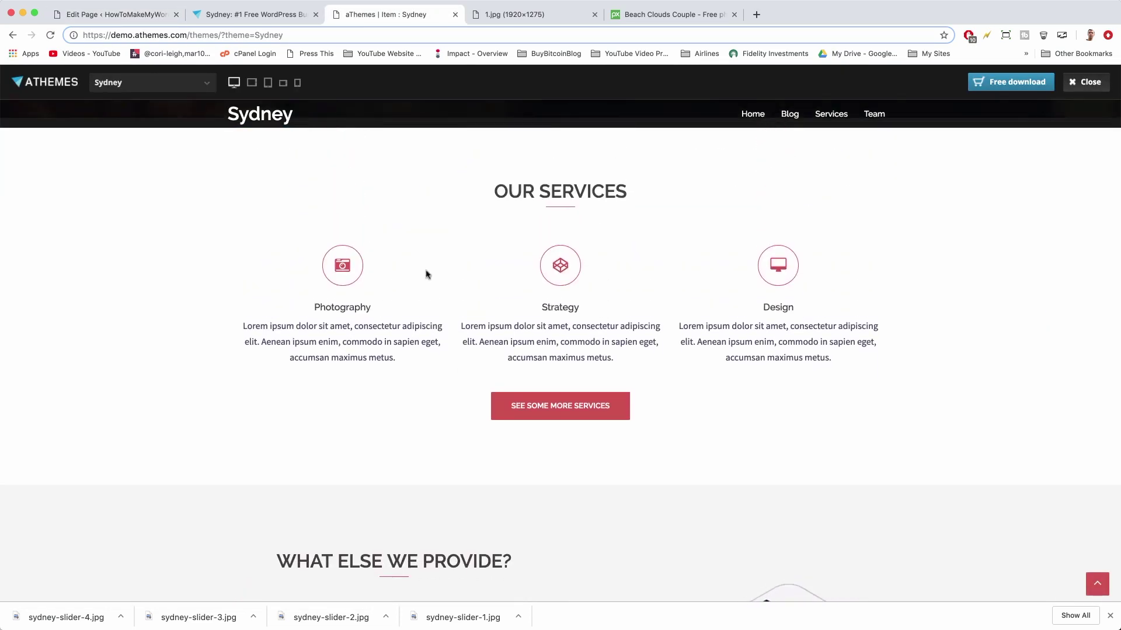
click(120, 15)
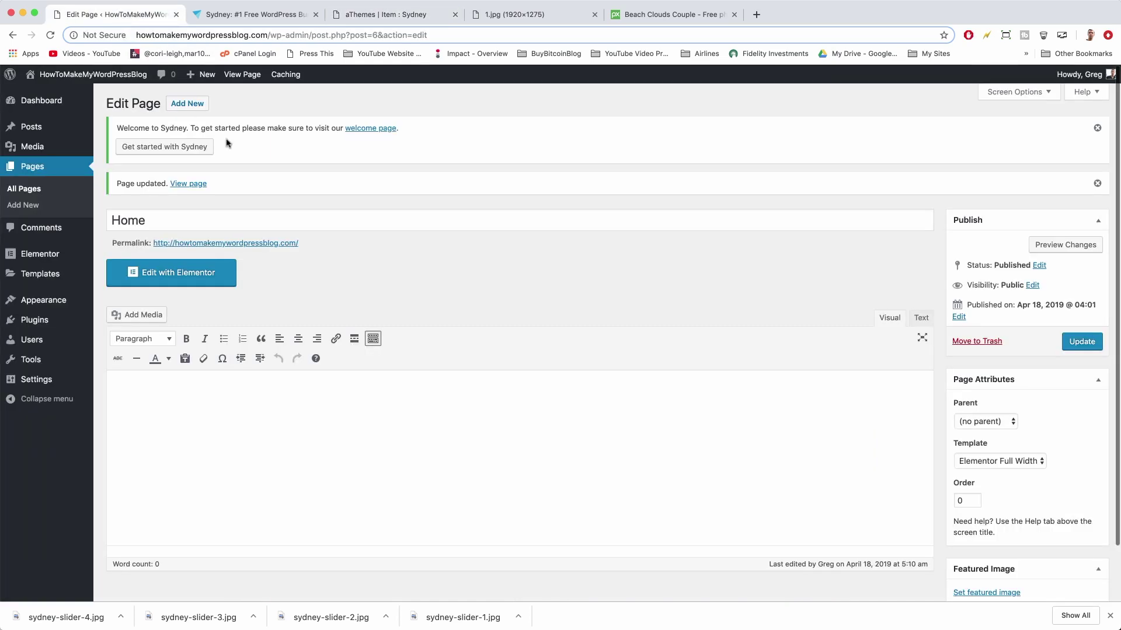
click(169, 280)
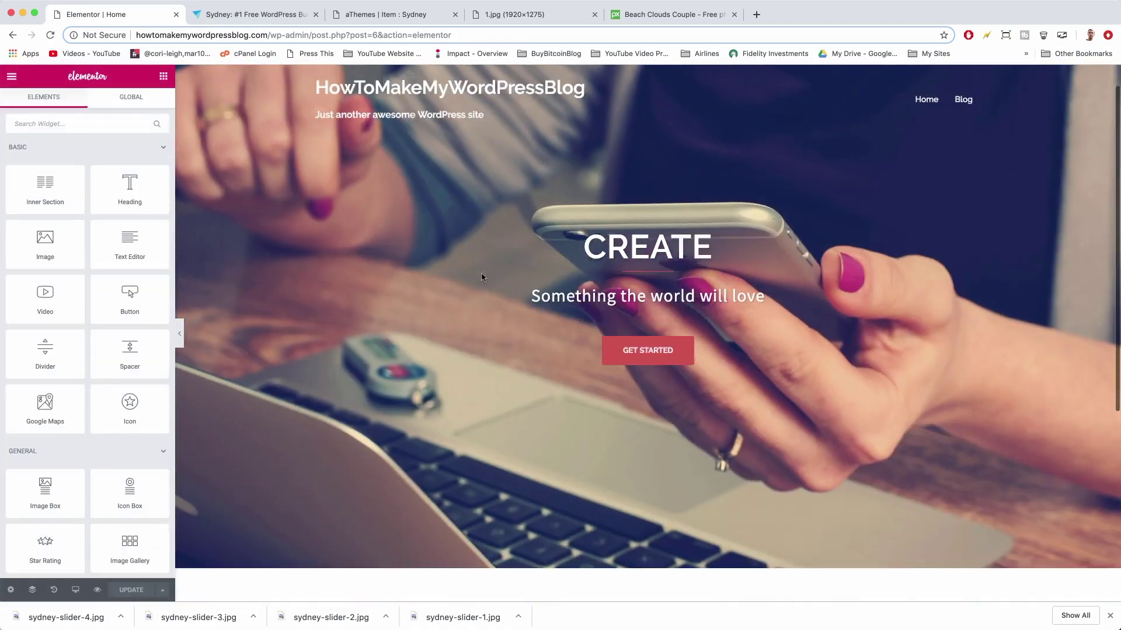
Scroll the Elementor editor to inspect the empty drop area below the slider header
scroll(481, 277, down, 5)
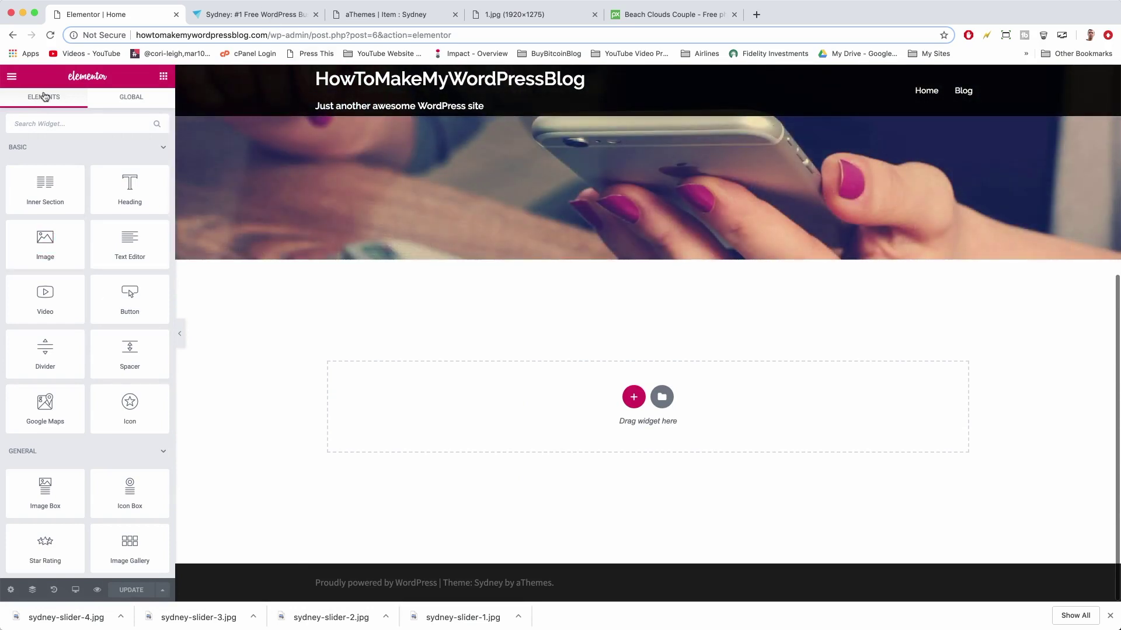
scroll(46, 176, down, 10)
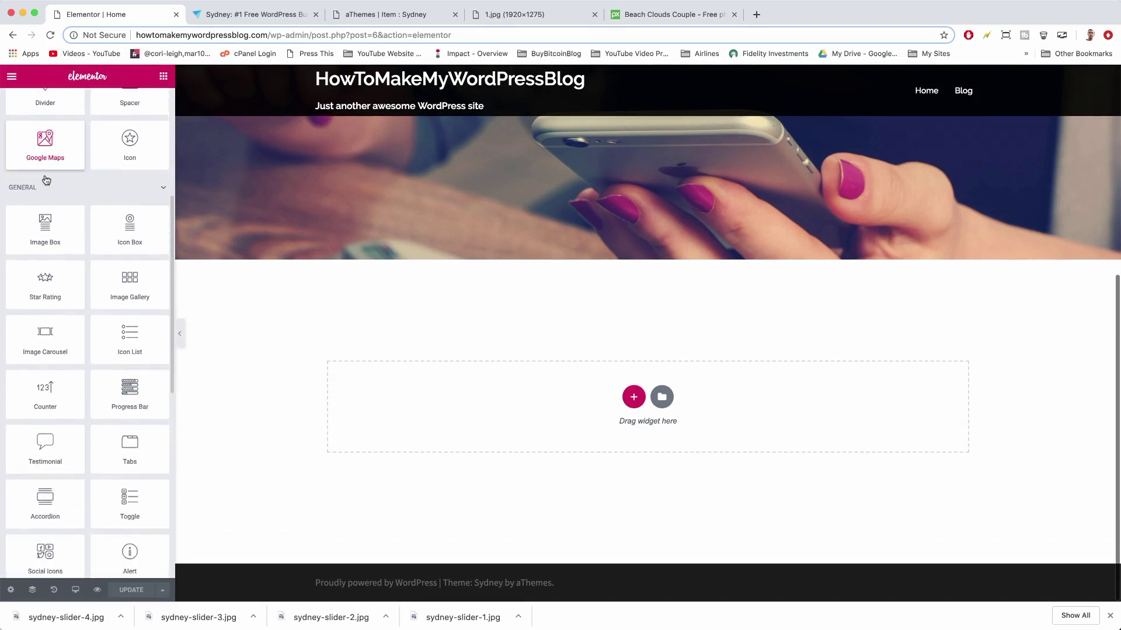
scroll(45, 176, down, 10)
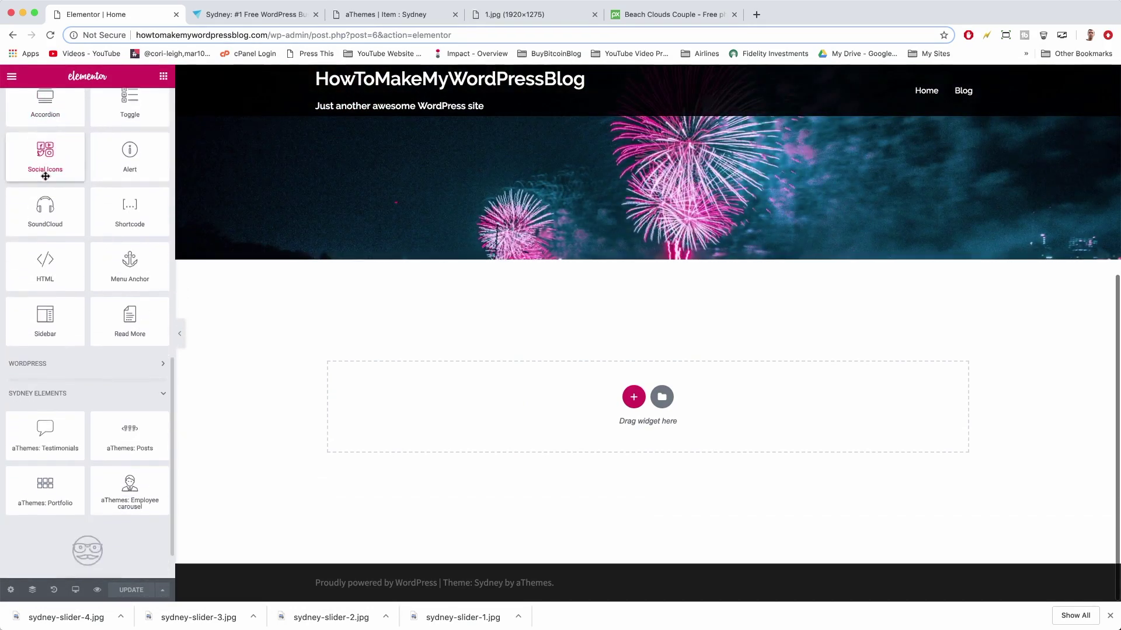
scroll(45, 345, up, 5)
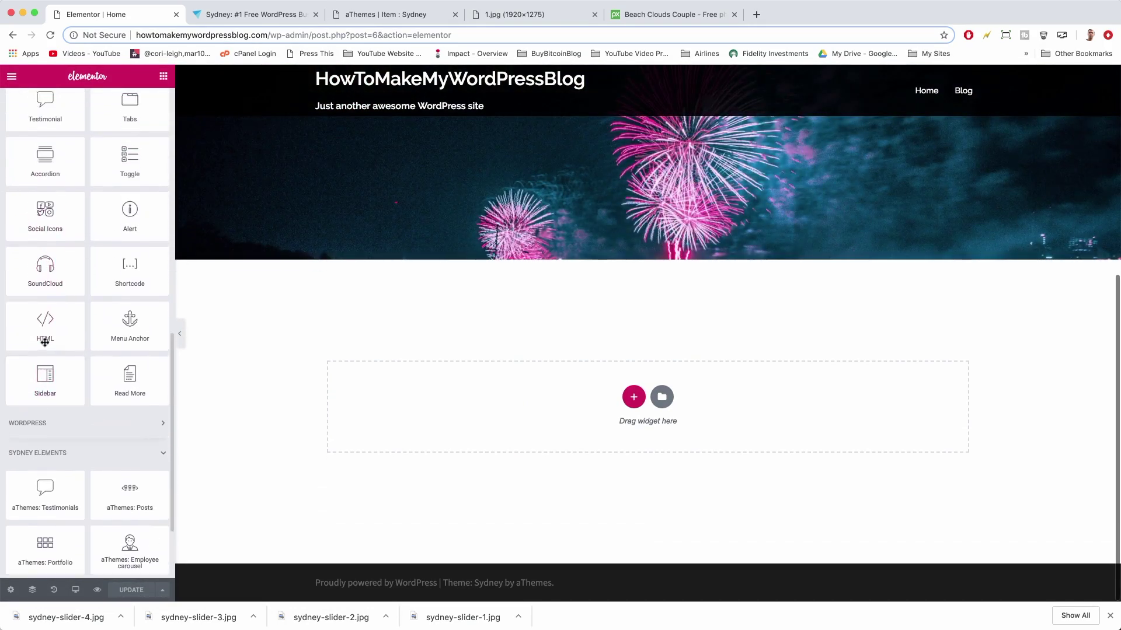
scroll(45, 343, up, 8)
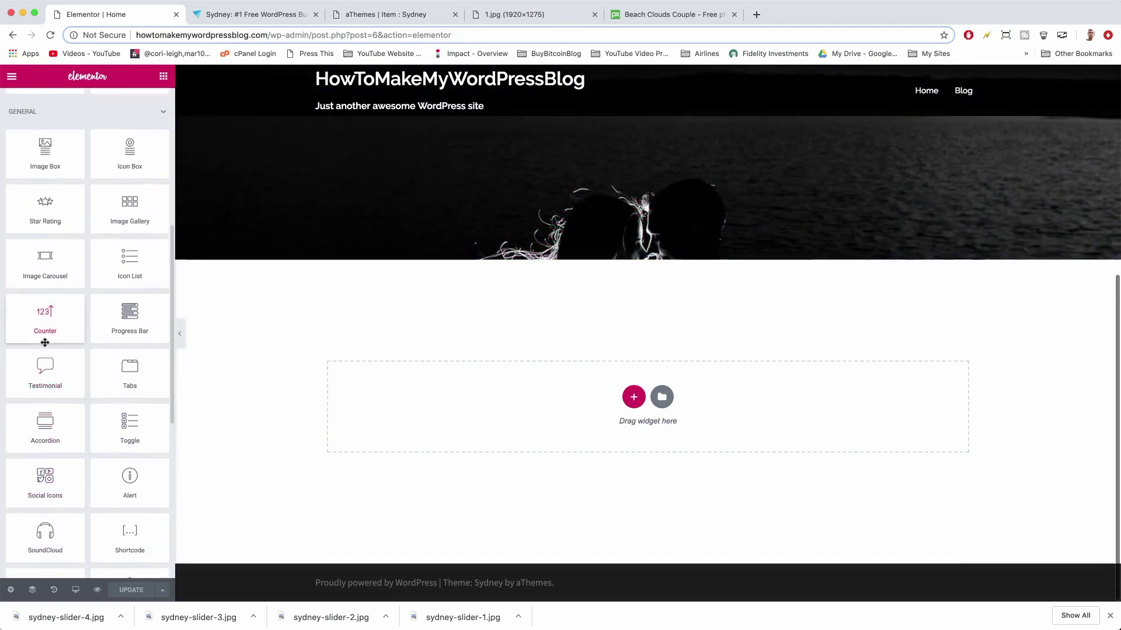
scroll(45, 343, up, 5)
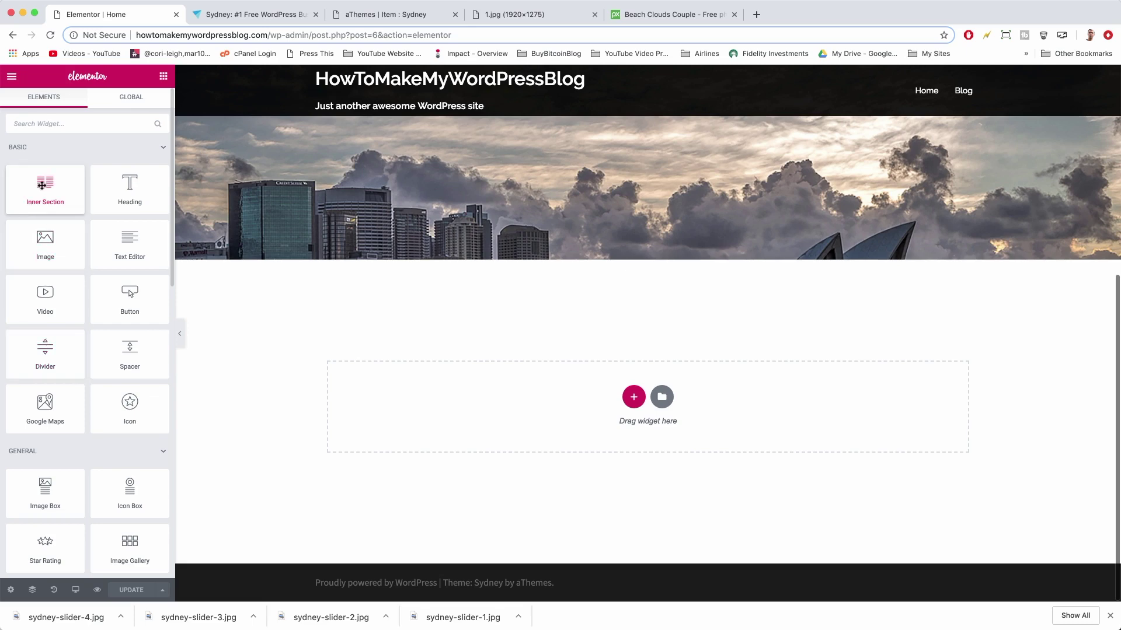
Drop a 50/50 two-column Inner Section onto the page and return to the widget list
drag(41, 185, 566, 401)
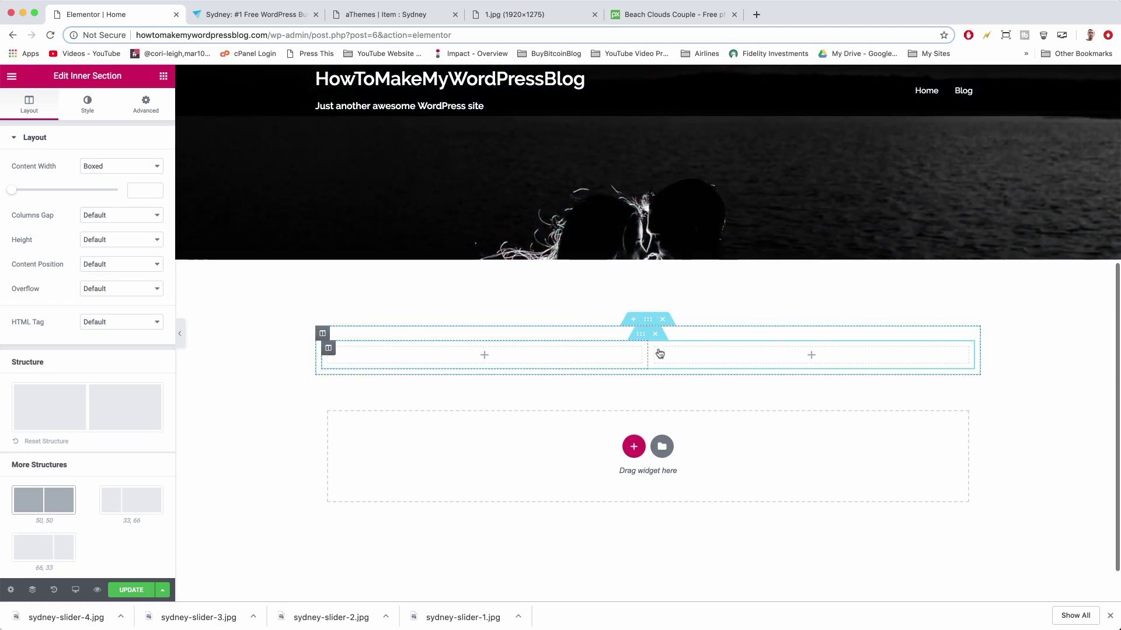
click(485, 356)
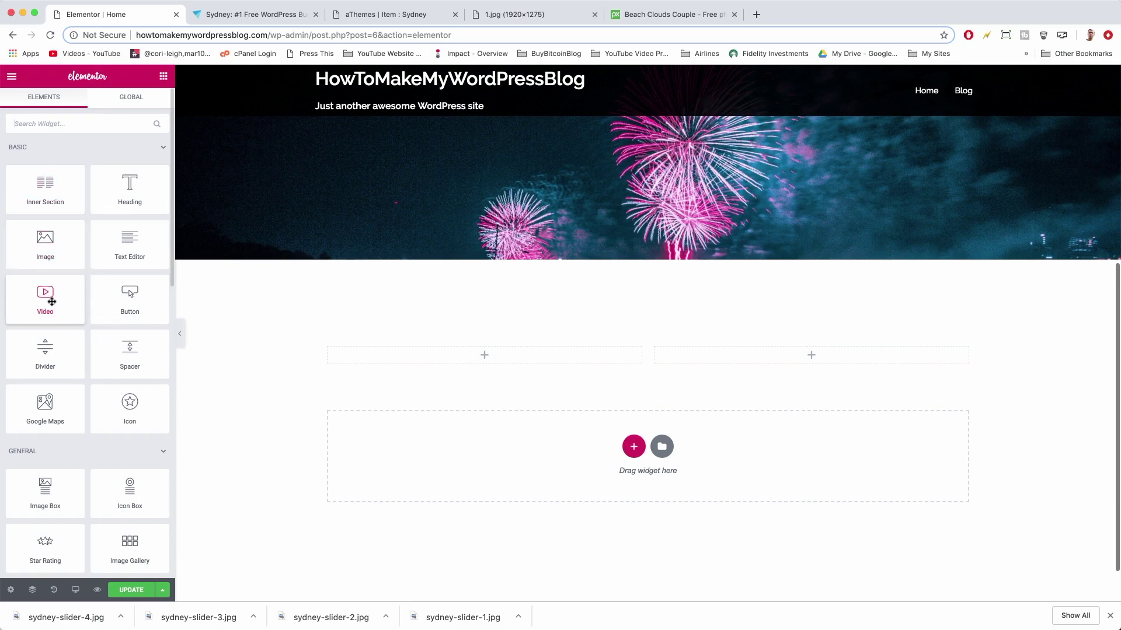
scroll(124, 349, down, 5)
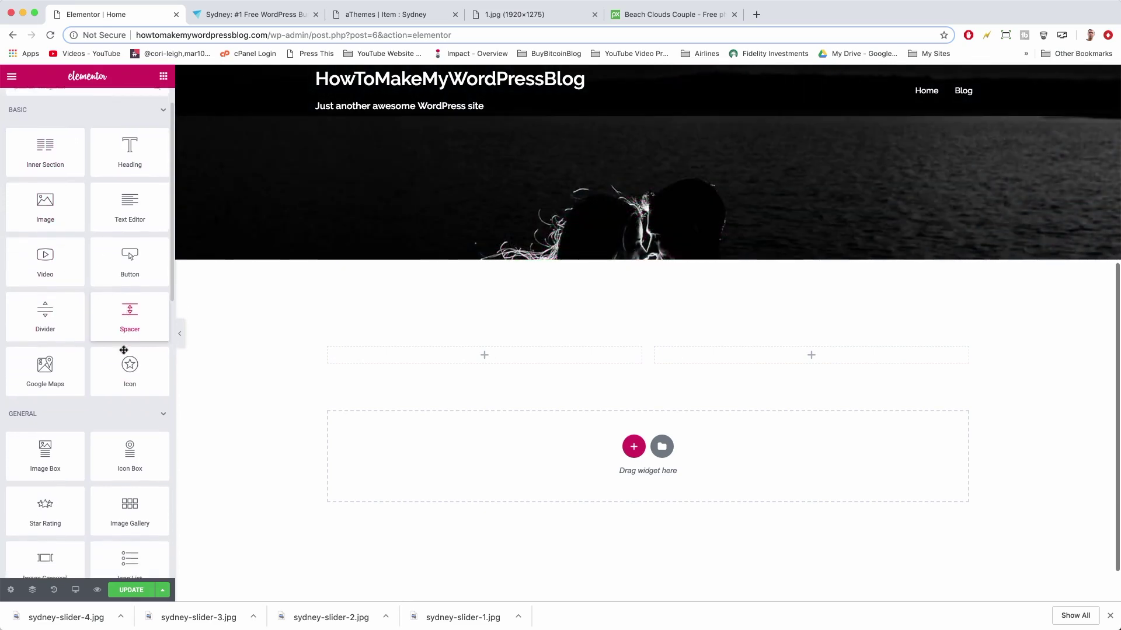
scroll(123, 351, down, 1)
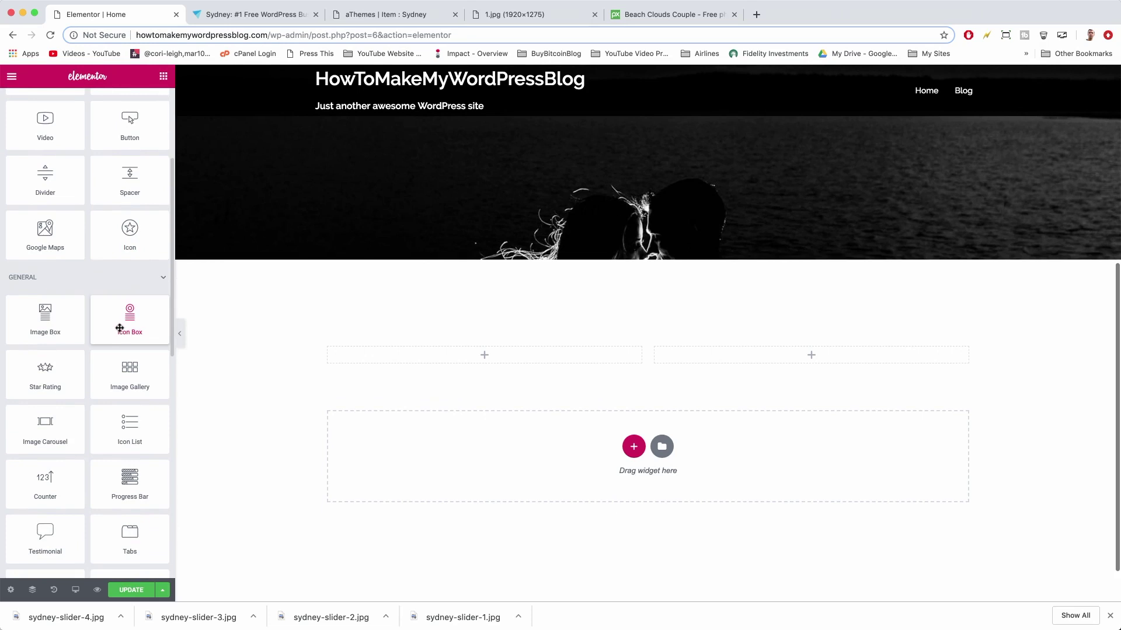
Drop default star Icon Box widgets into the left and right columns, comparing with the Sydney demo
drag(120, 328, 474, 359)
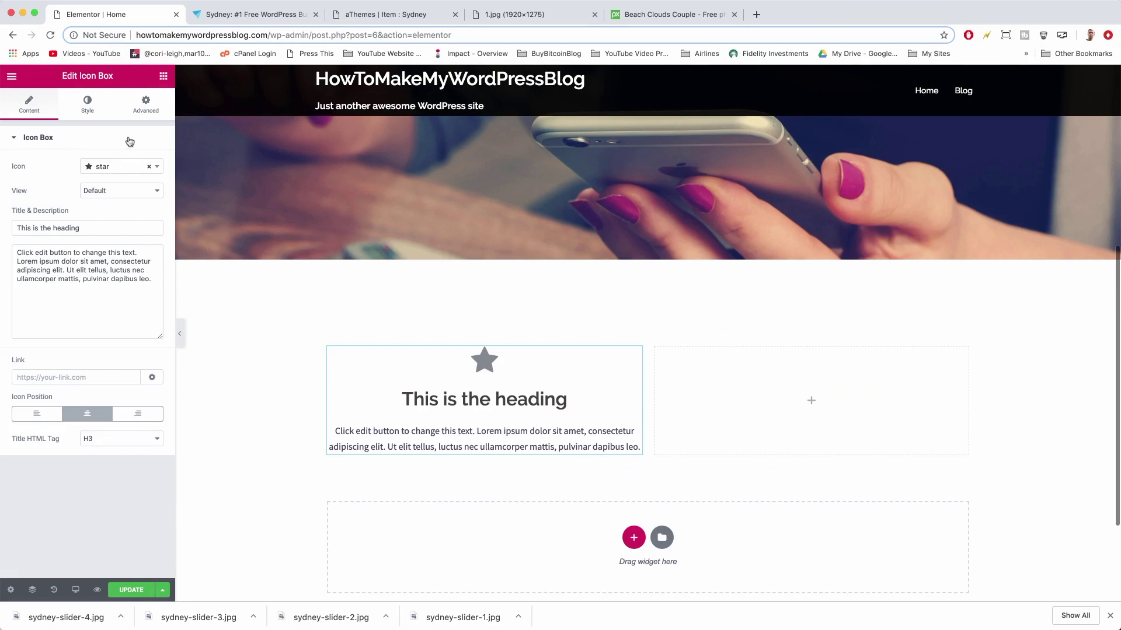
click(164, 77)
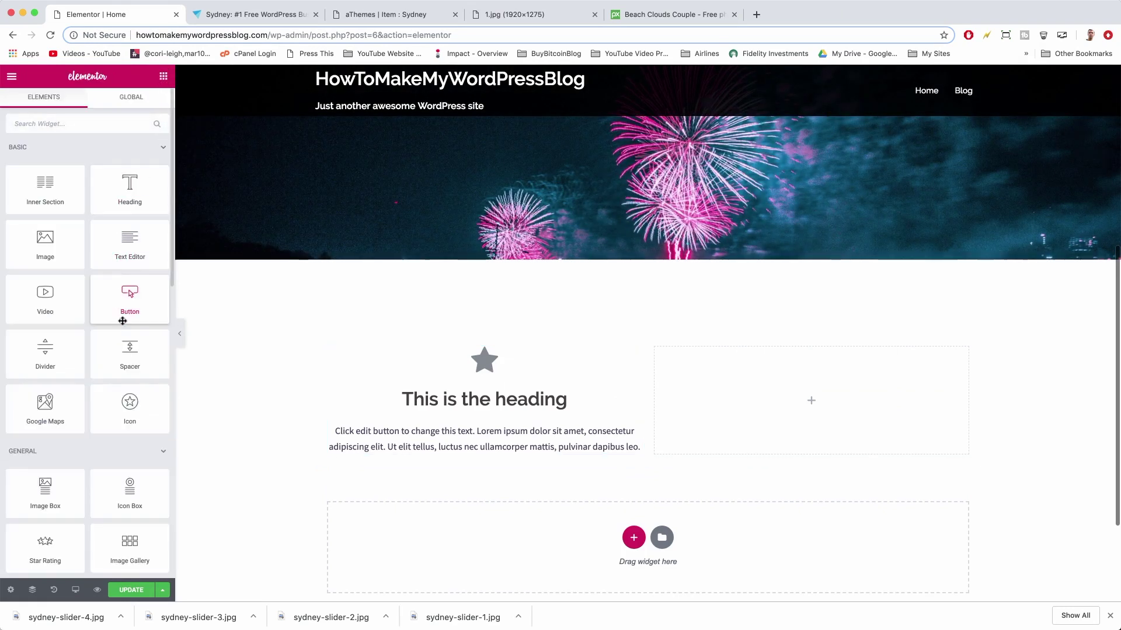
scroll(129, 356, down, 5)
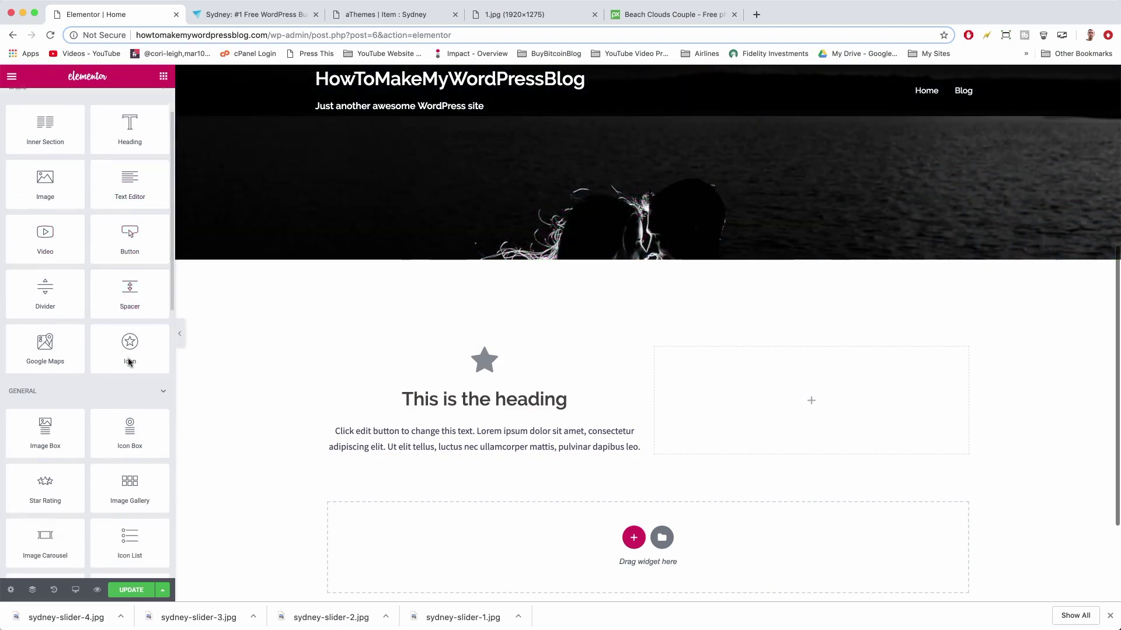
drag(145, 352, 798, 401)
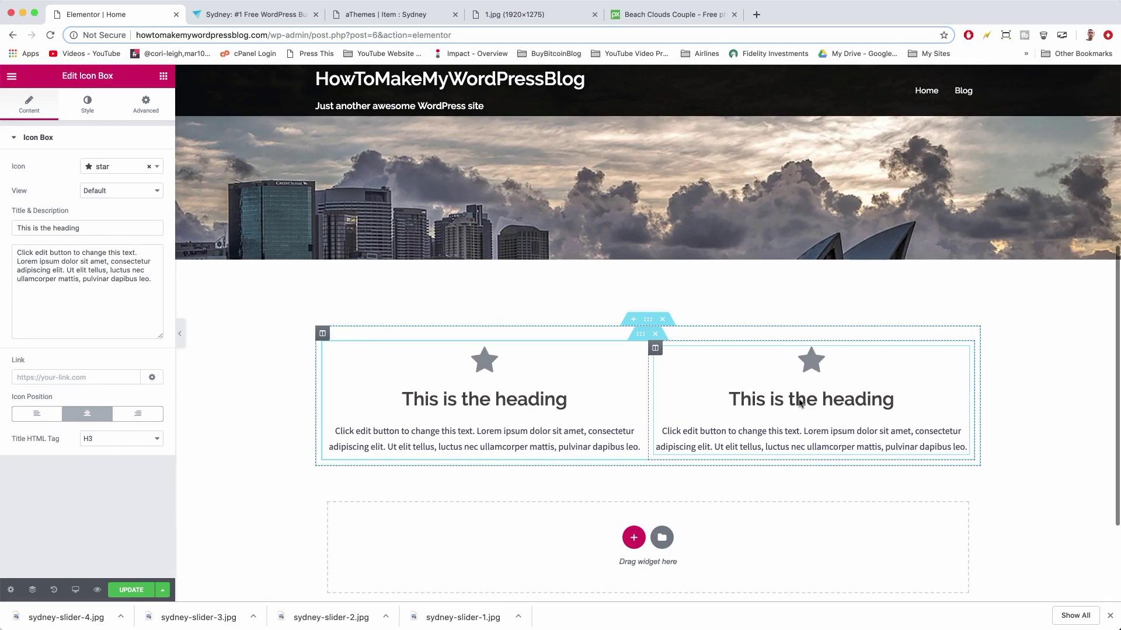
click(373, 14)
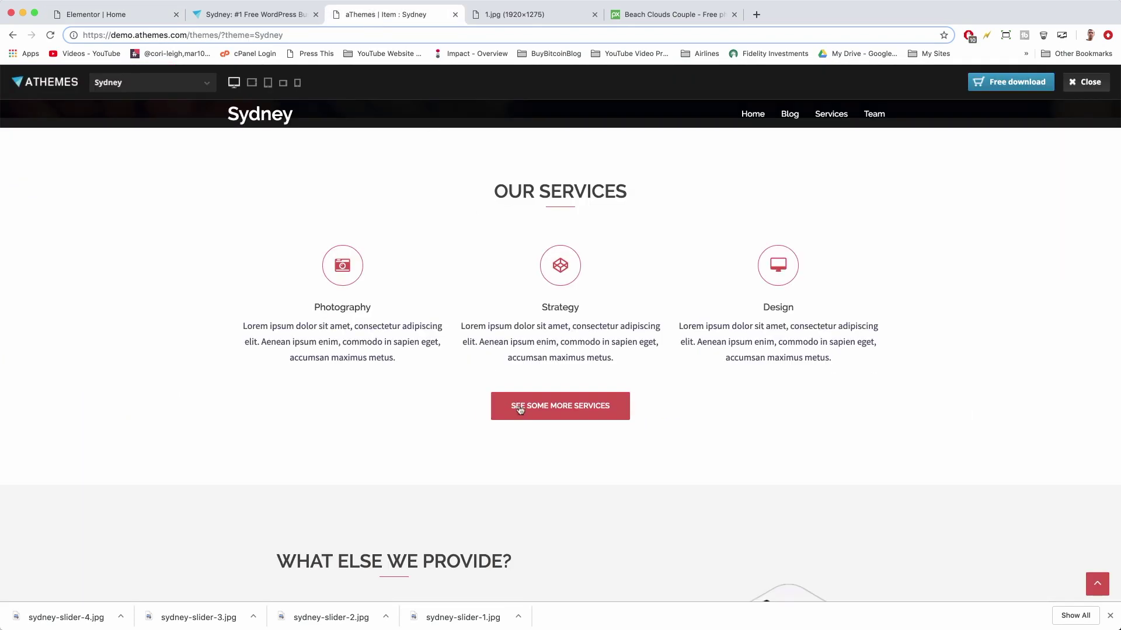
click(134, 17)
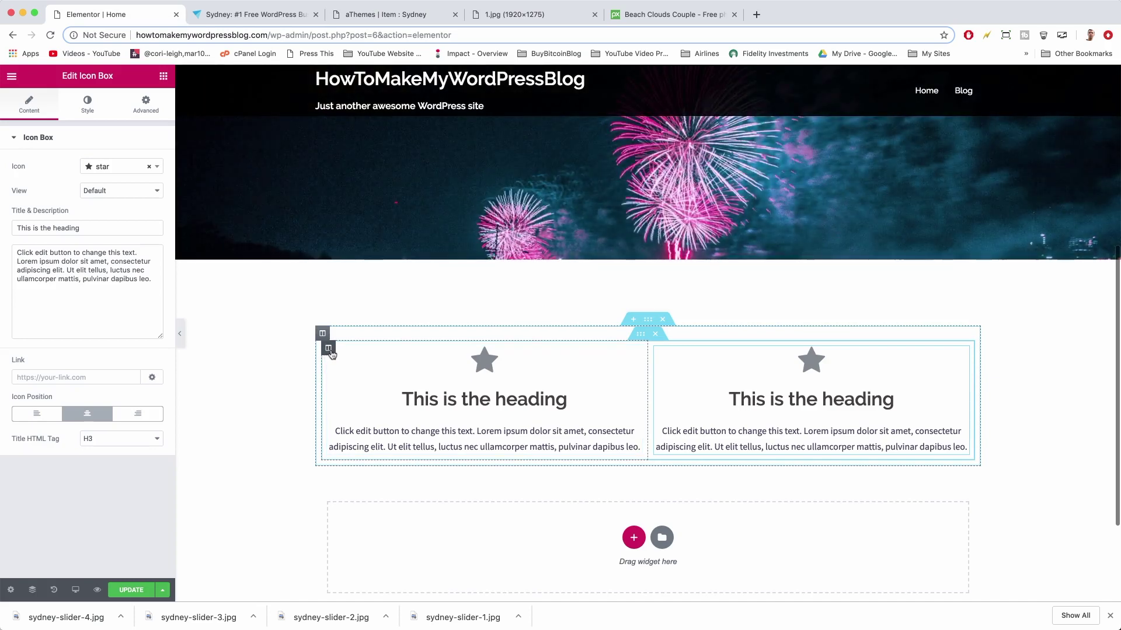
Duplicate the left column into a third star Icon Box and add a Heading widget above the columns
right_click(331, 354)
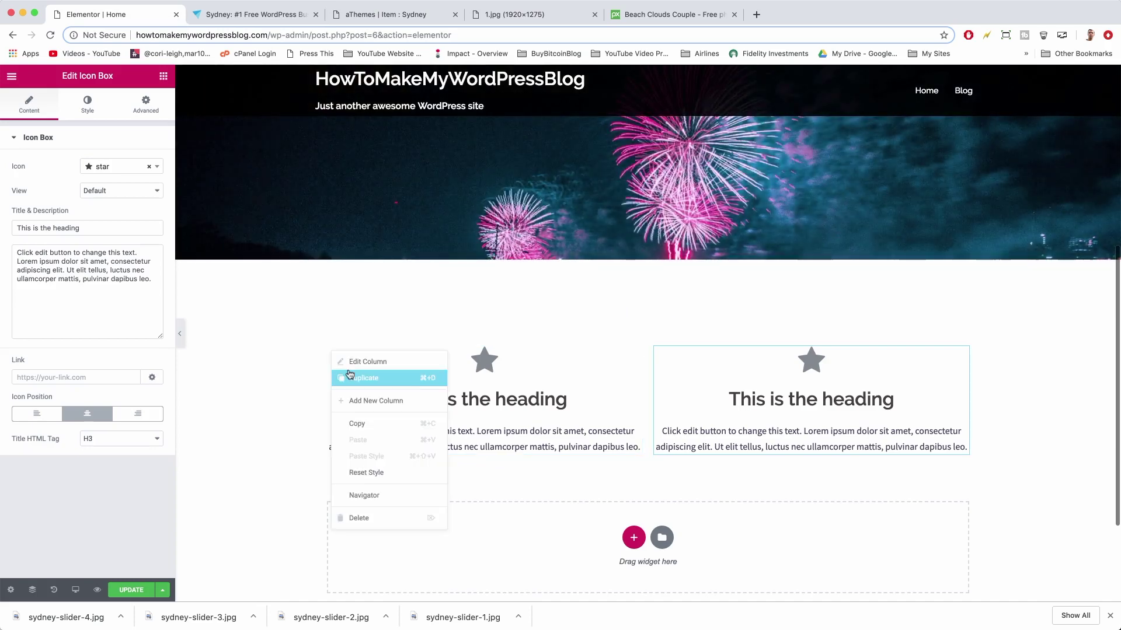
click(346, 377)
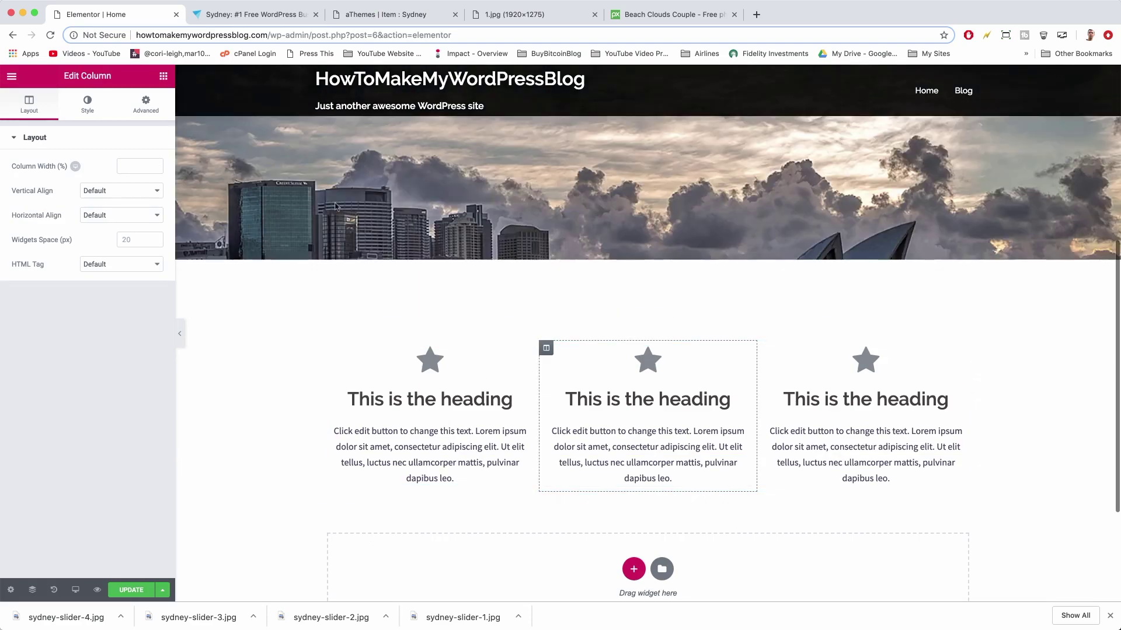
click(163, 78)
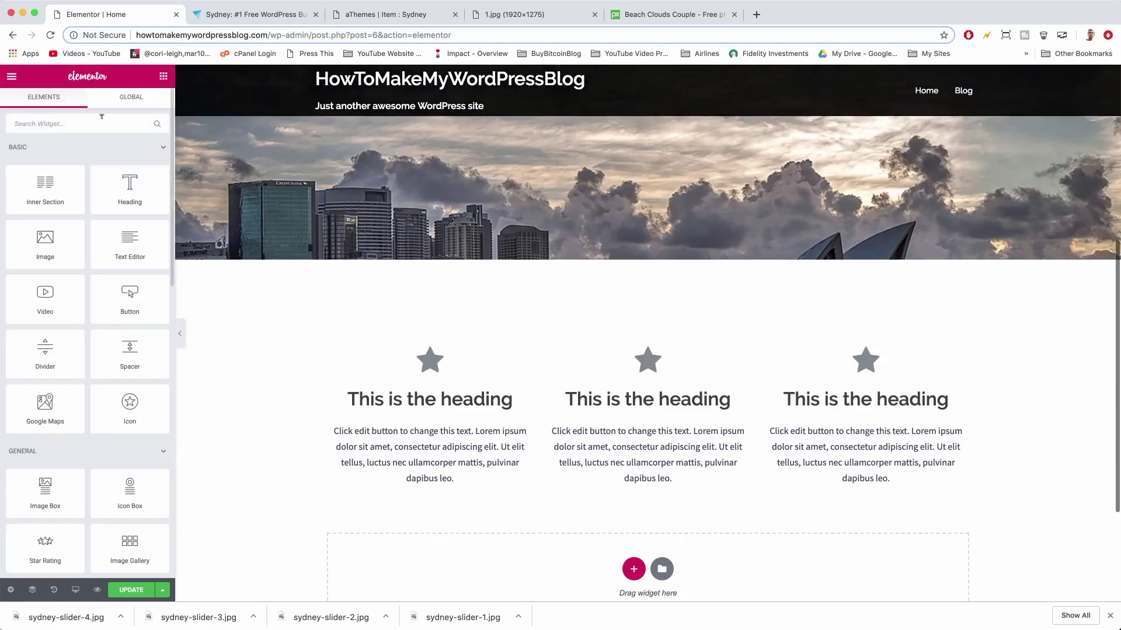
scroll(121, 382, down, 1)
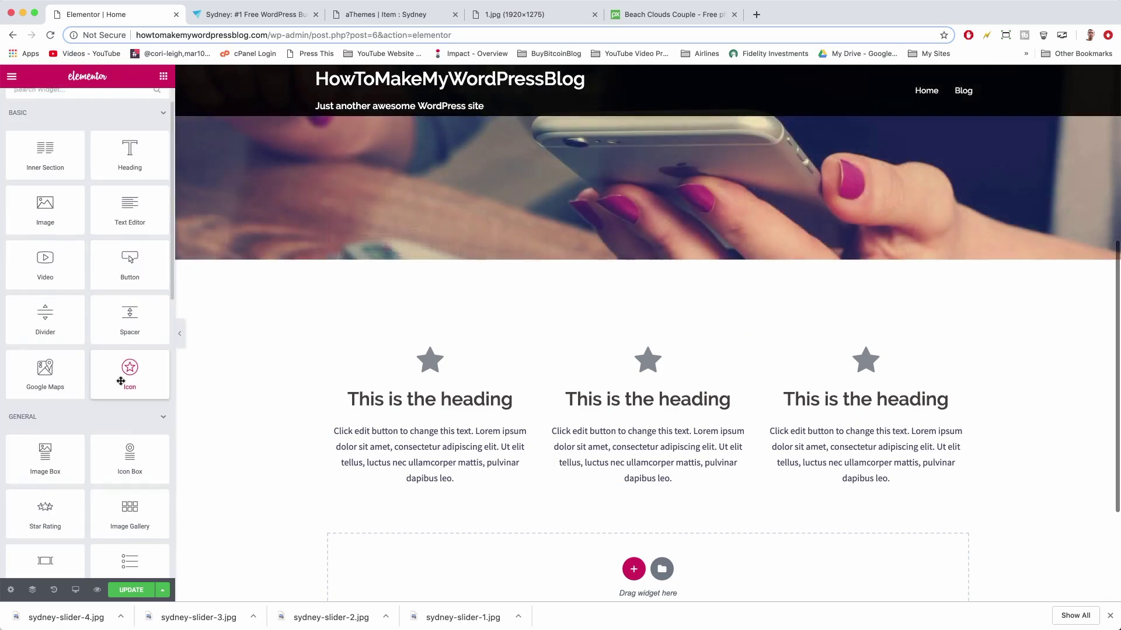
drag(119, 159, 620, 348)
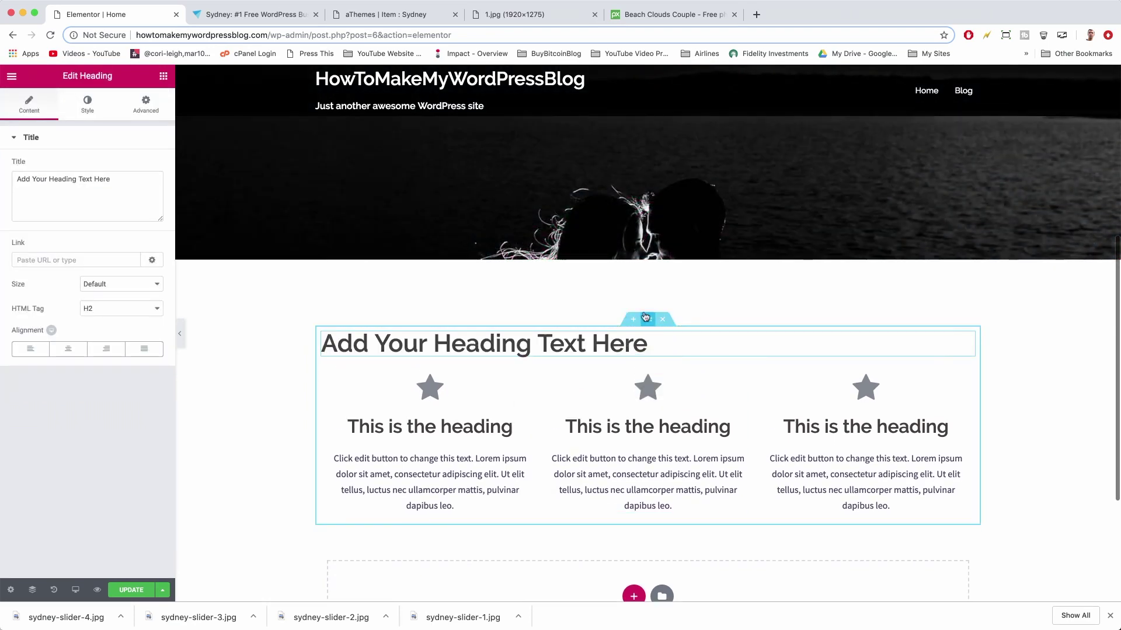
scroll(443, 348, down, 3)
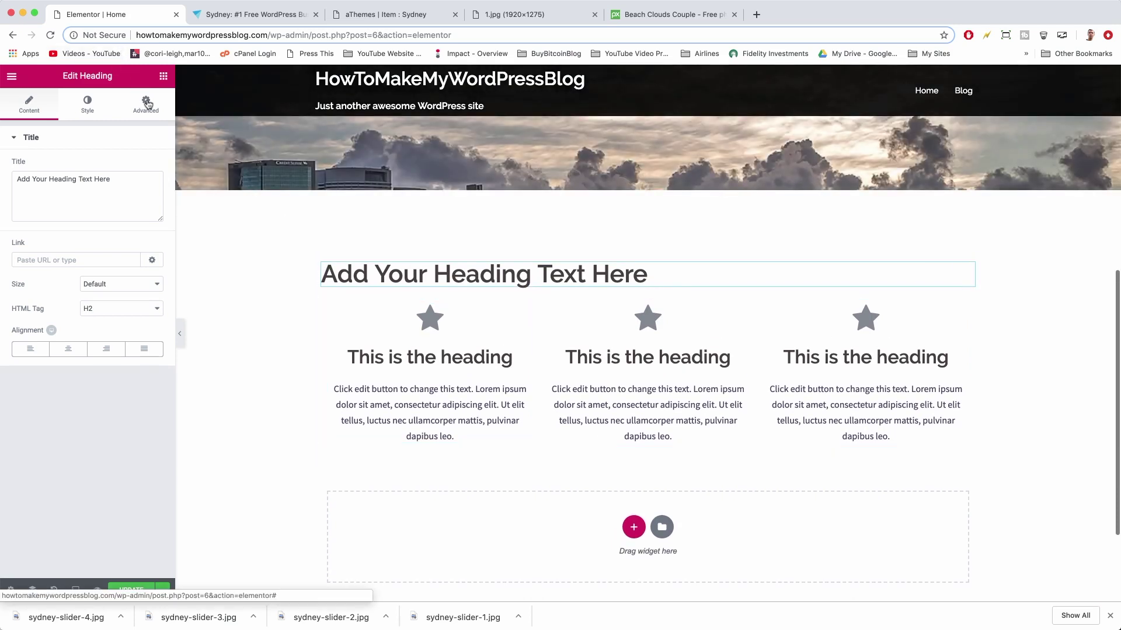
click(163, 77)
scroll(101, 178, down, 1)
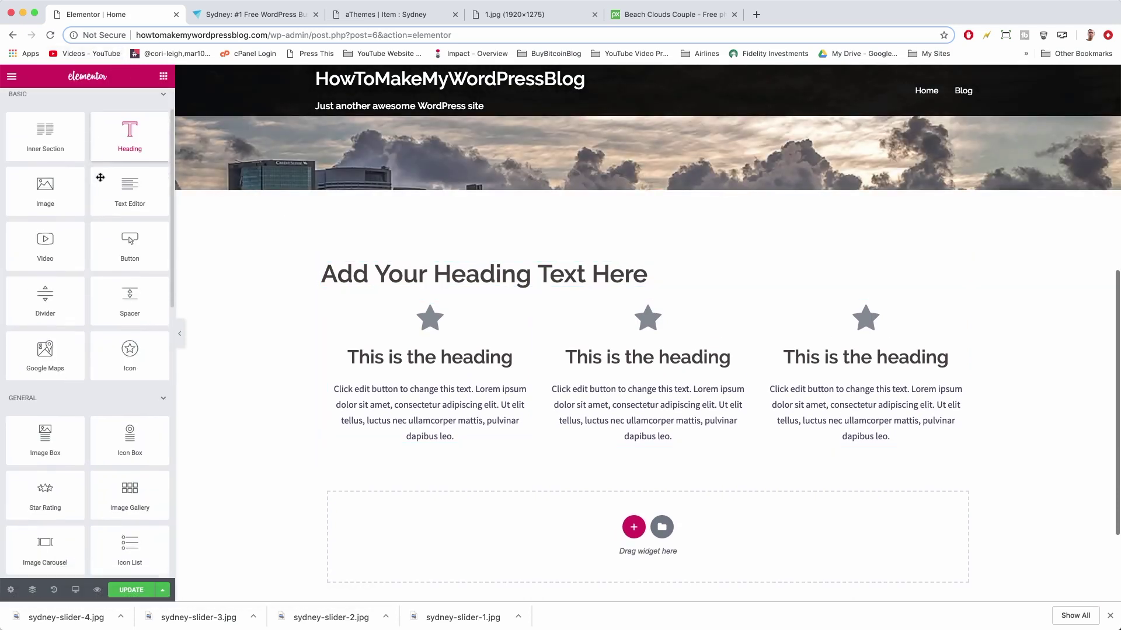
Place a Button widget below the three icon columns, discarding a mistakenly added text block
drag(123, 191, 501, 450)
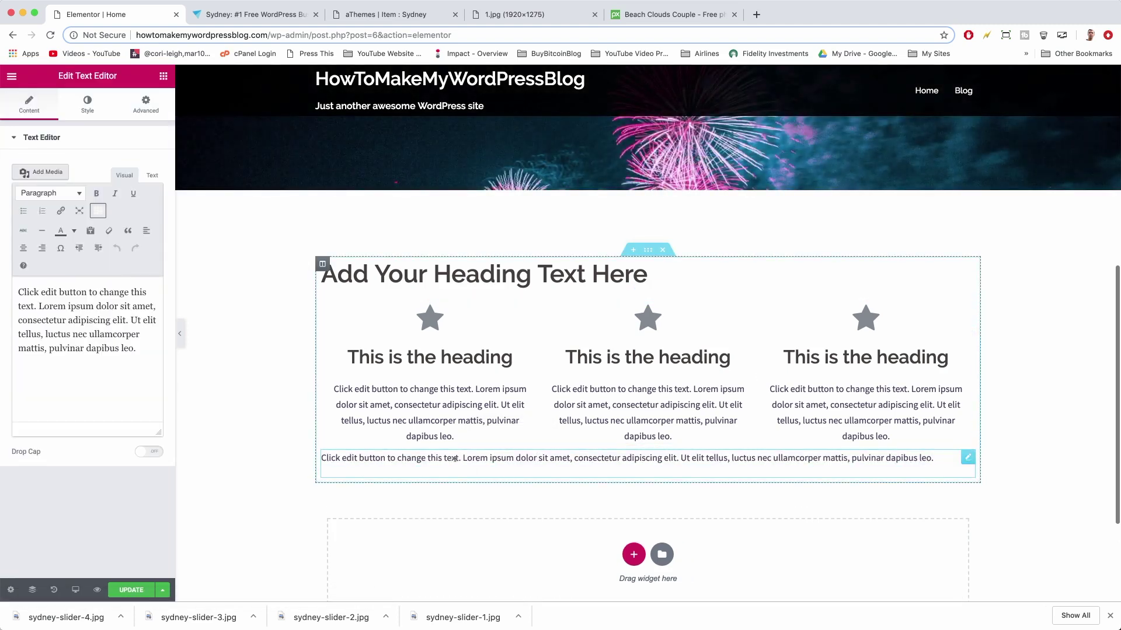
right_click(966, 463)
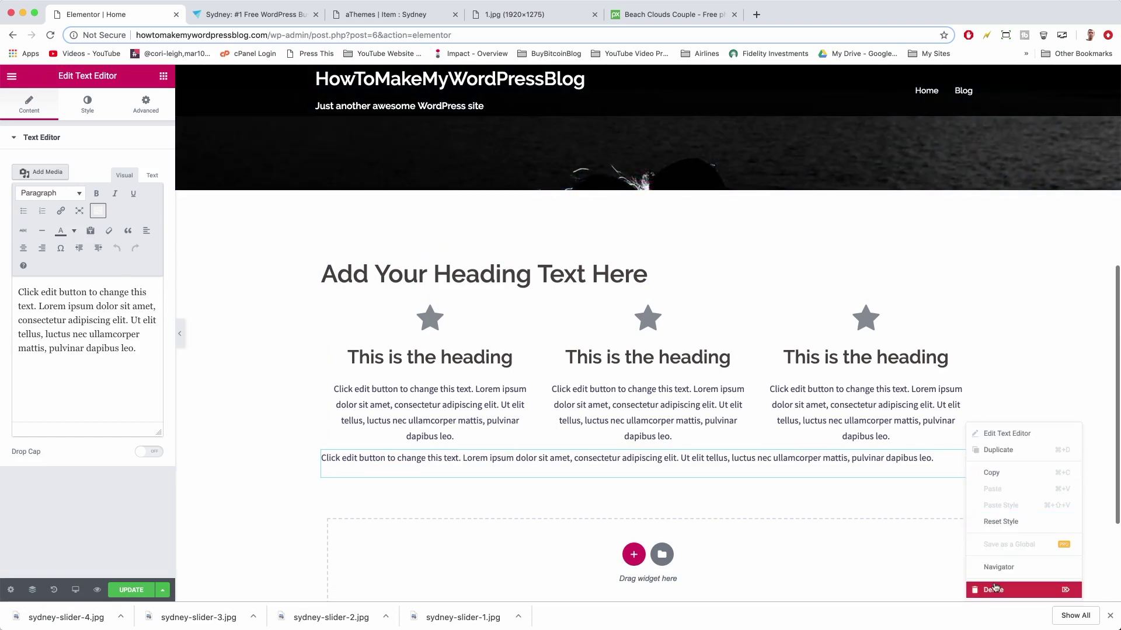
click(985, 586)
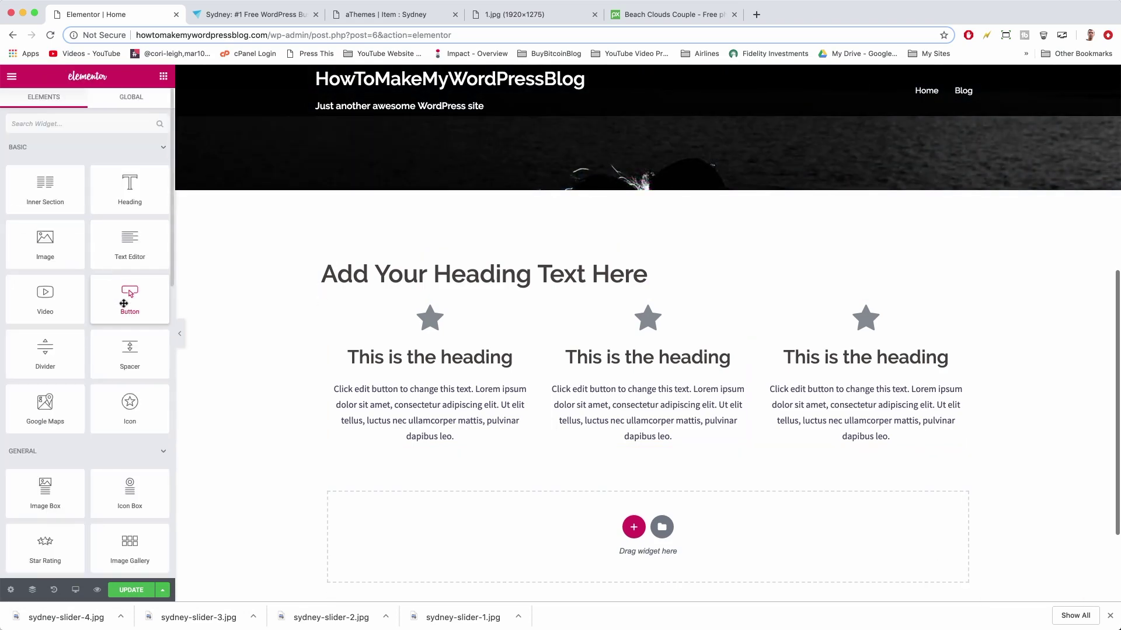
drag(124, 304, 436, 450)
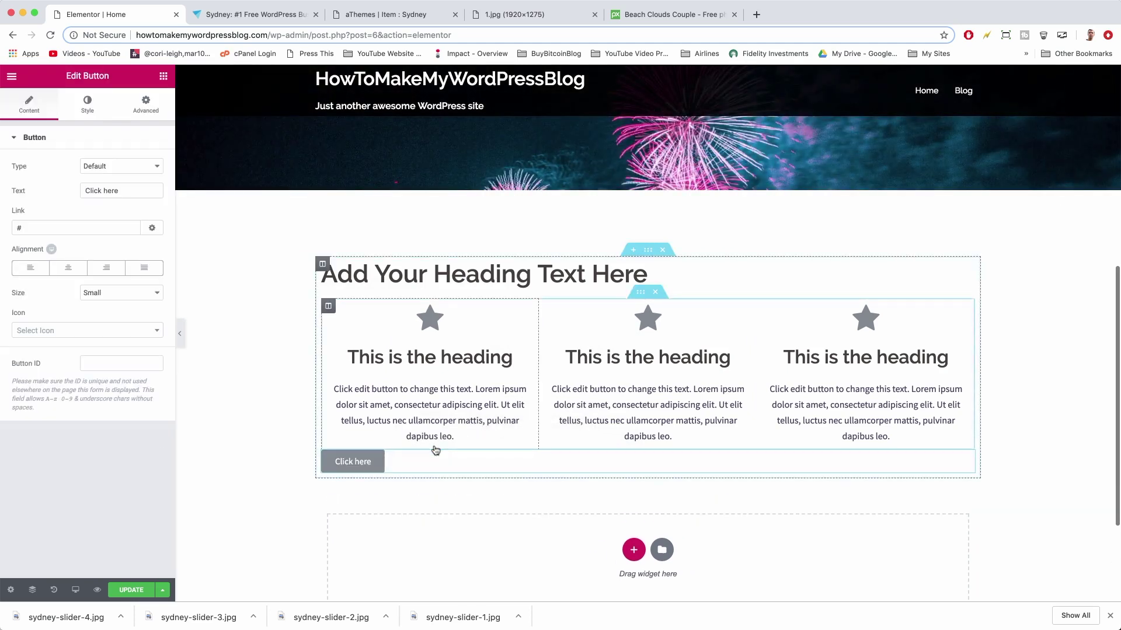
Replace 'Add Your Heading Text Here' with 'Our Services' and center-align the heading
triple_click(408, 275)
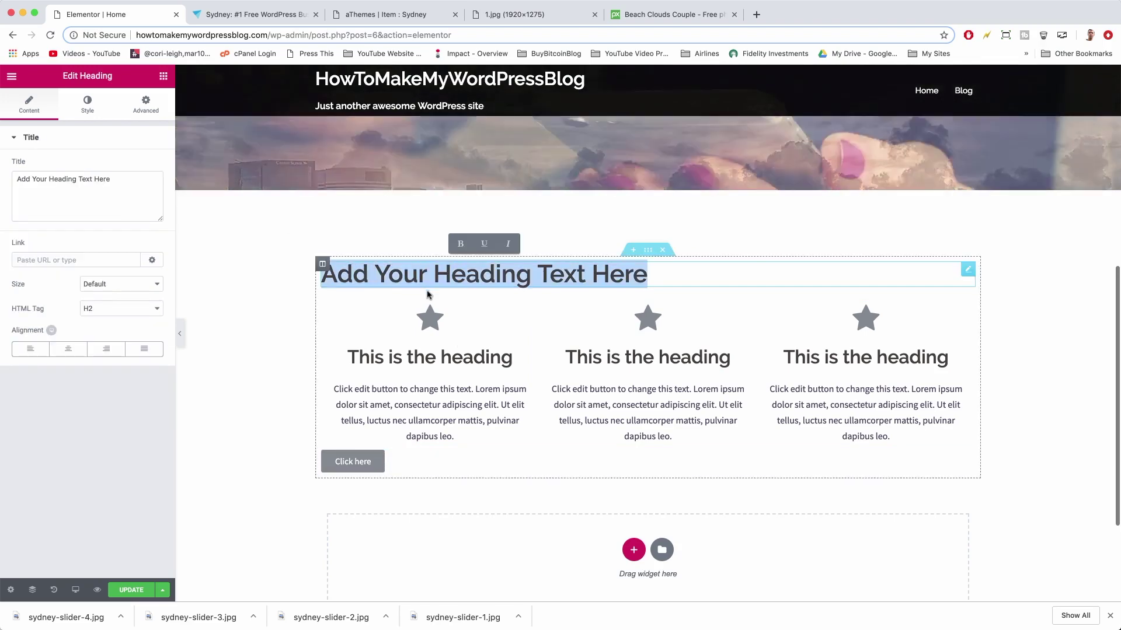
double_click(630, 279)
click(631, 279)
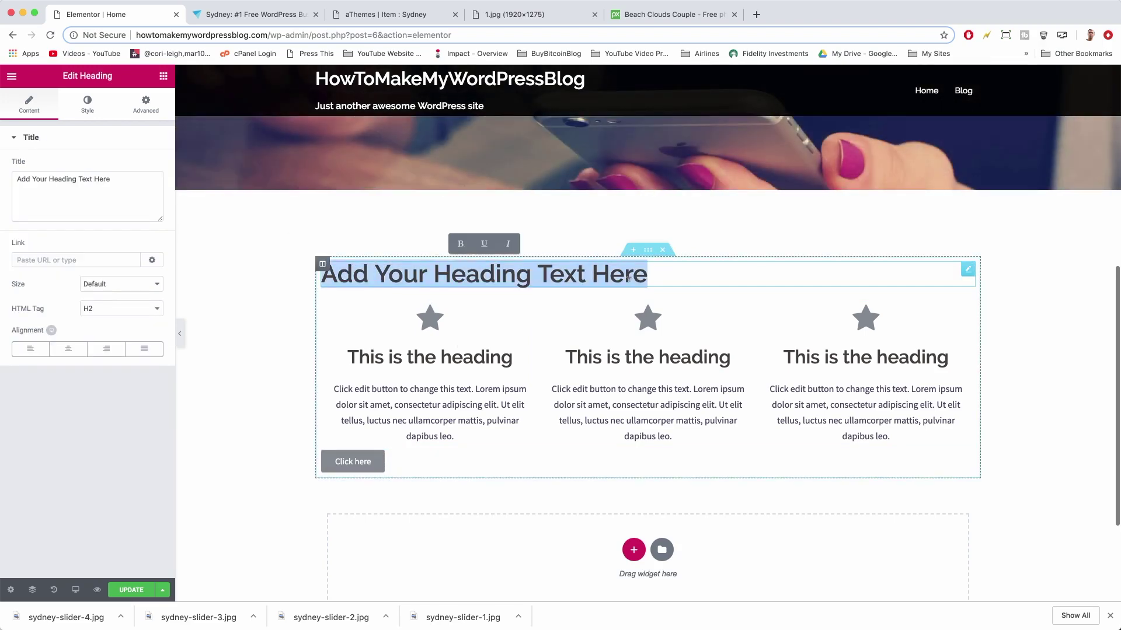
click(632, 279)
drag(632, 279, 331, 279)
text(Ou)
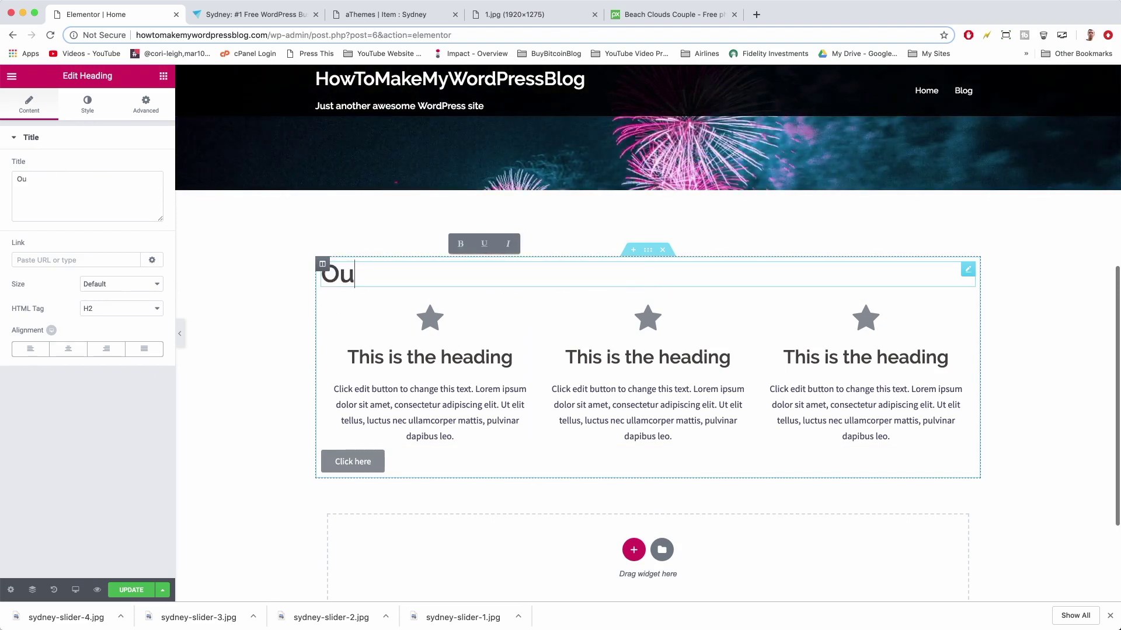
text(r Services)
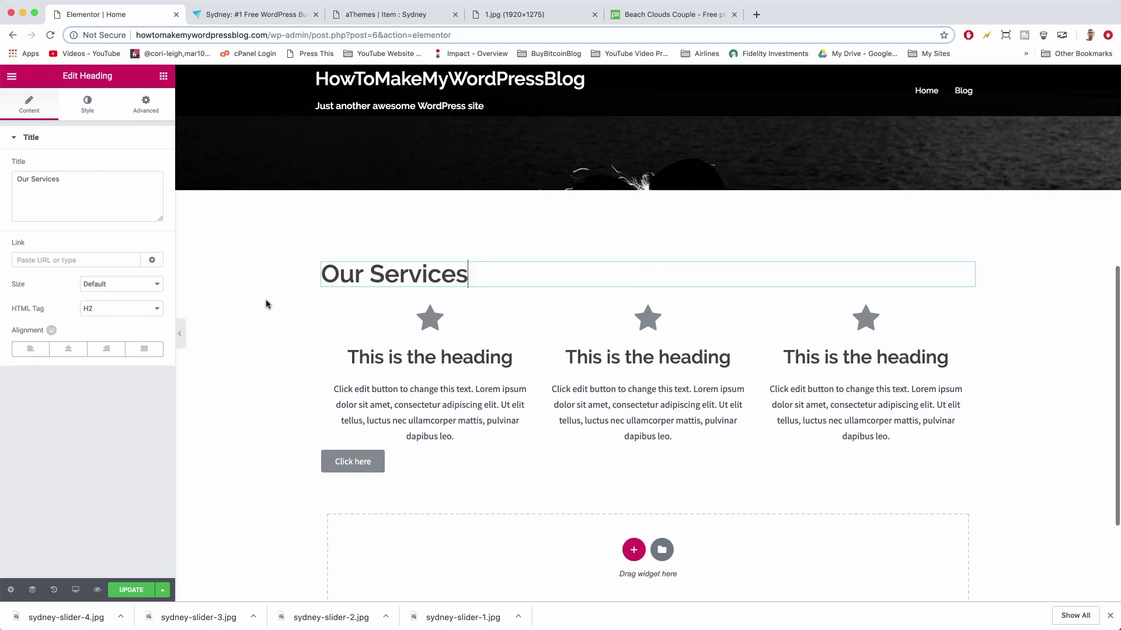
click(66, 349)
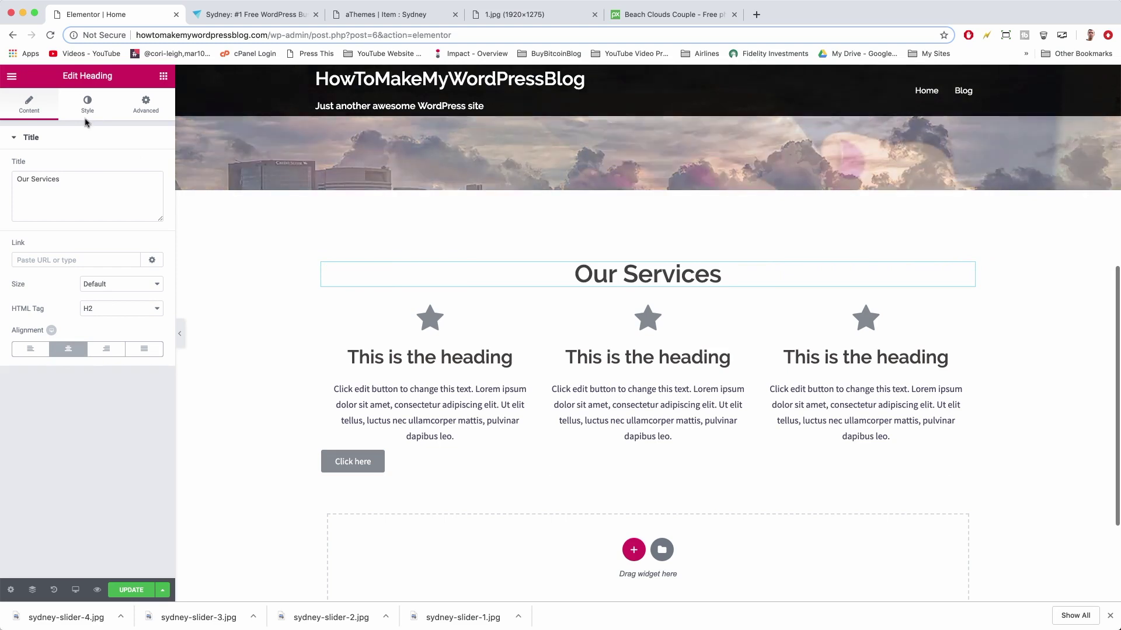
click(88, 105)
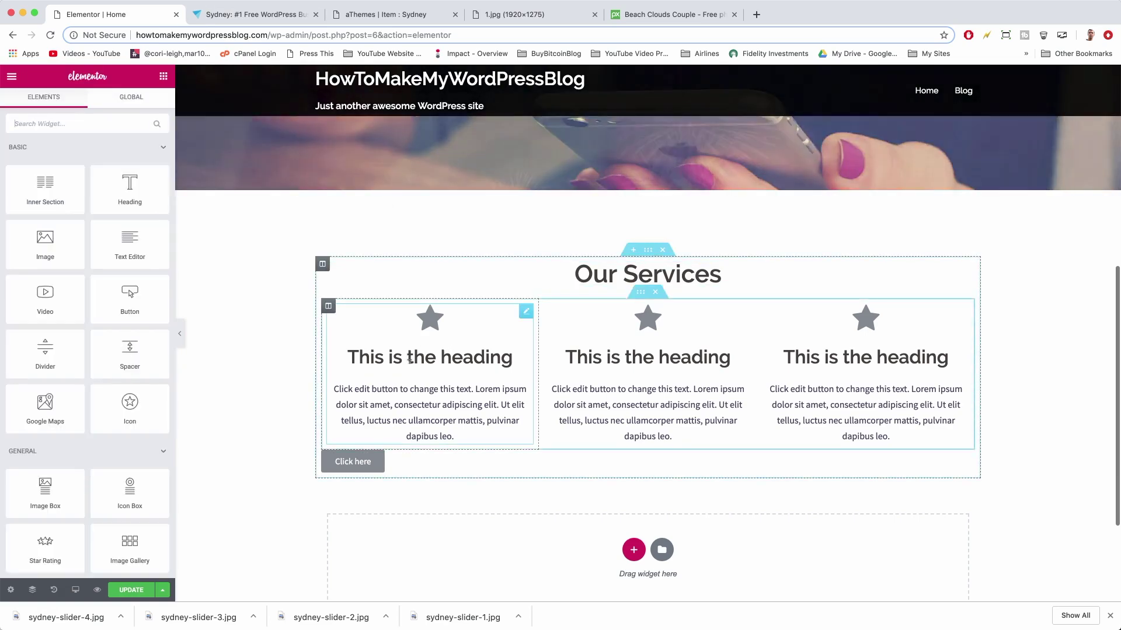
Retitle the three icon box headings Photography, Strategy and Design
click(436, 358)
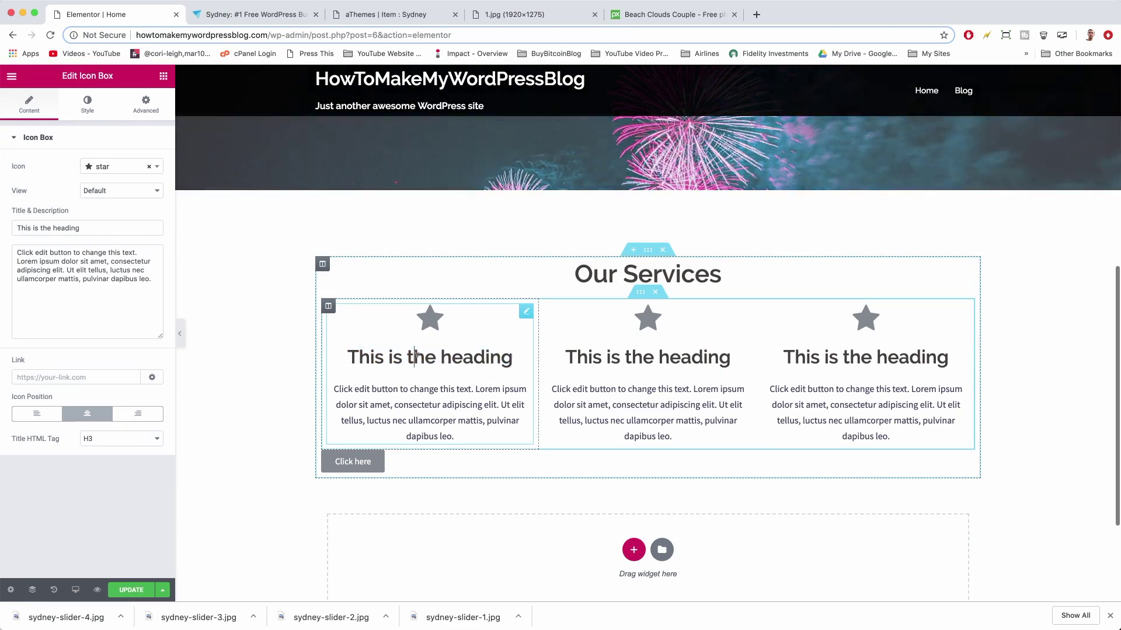
triple_click(415, 358)
text(Ph)
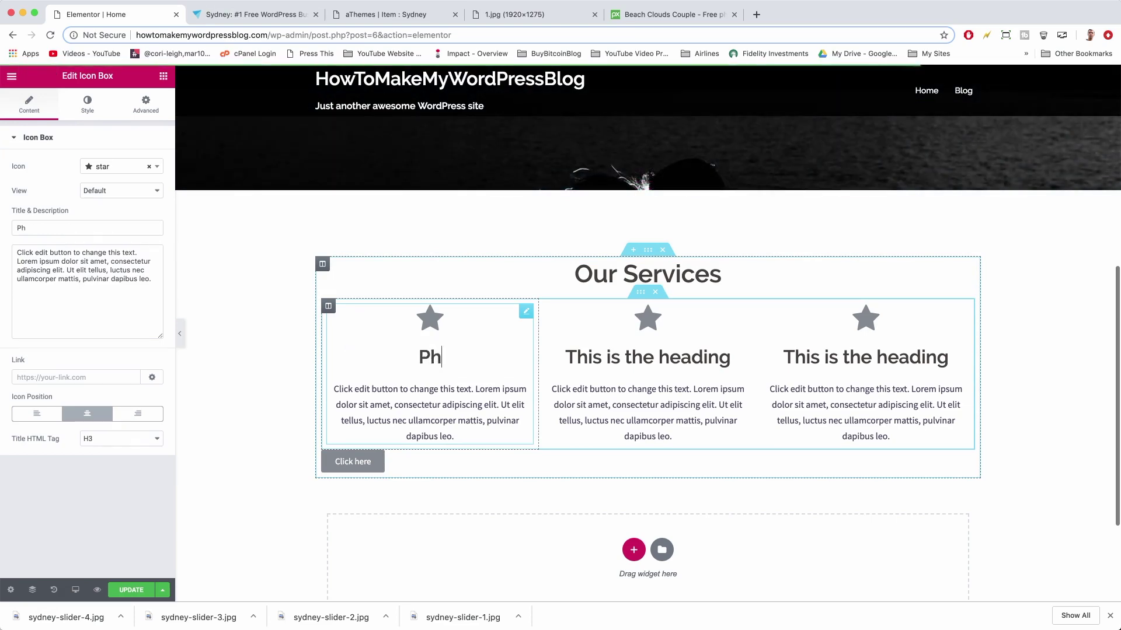
text(otography)
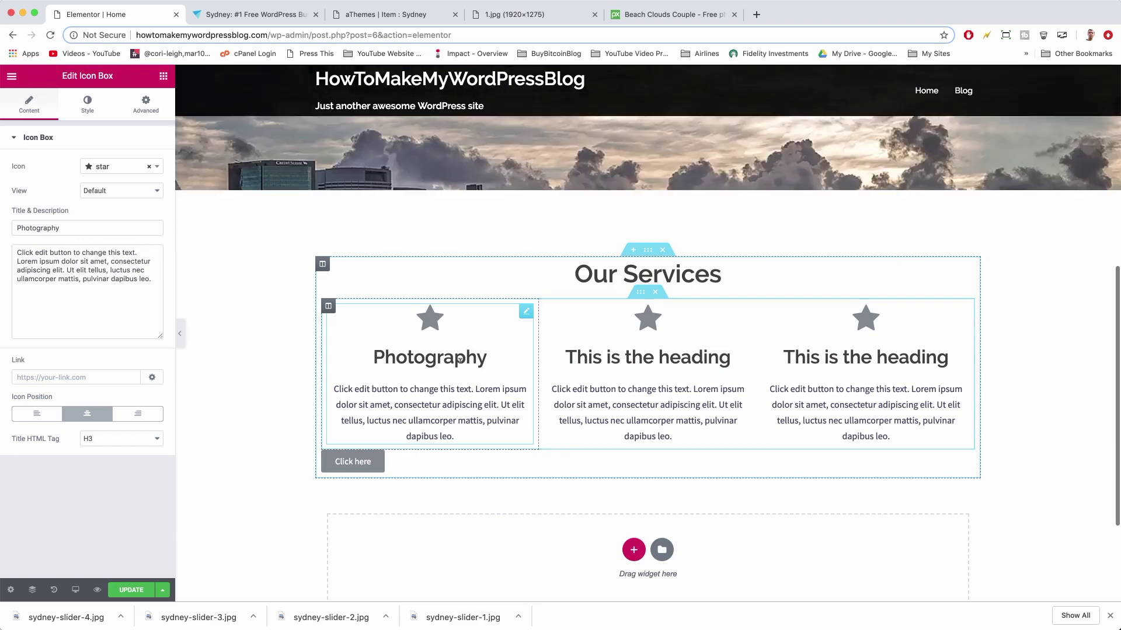
click(616, 353)
triple_click(616, 353)
text(Strategy)
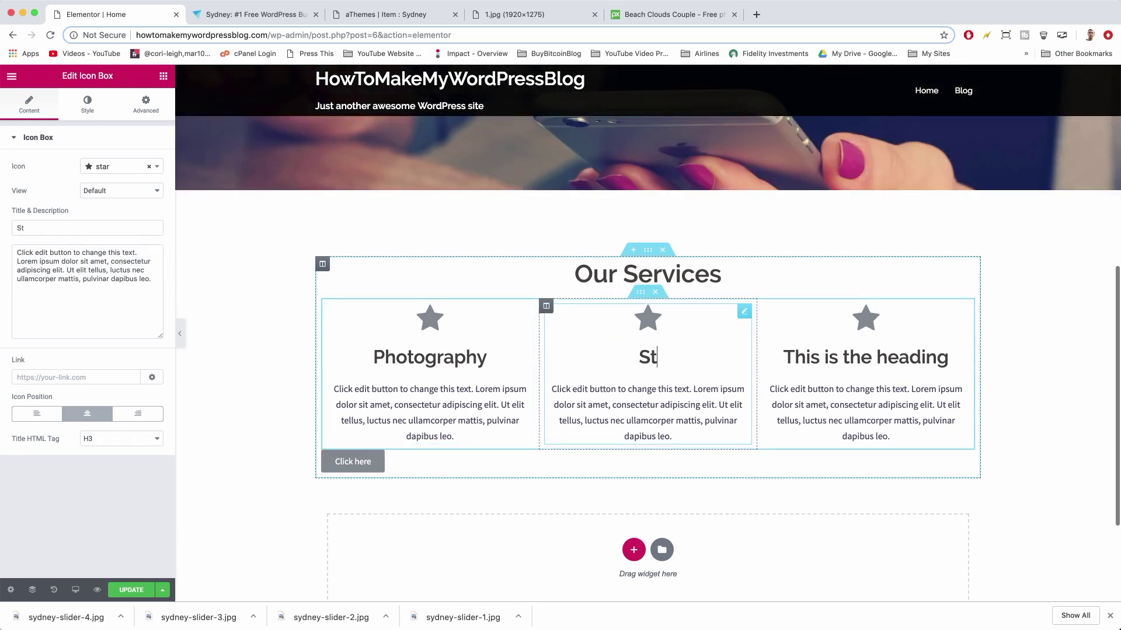
triple_click(800, 355)
text(Design)
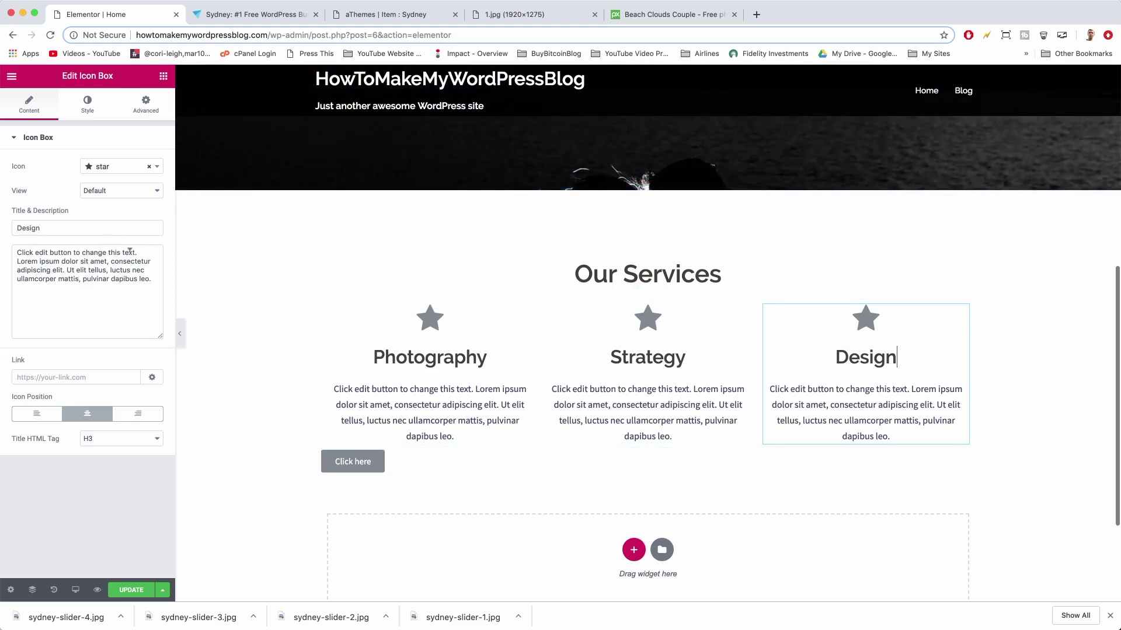
Delete the opening sentence from the Design, Strategy and Photography descriptions
drag(139, 252, 9, 253)
key(BackSpace)
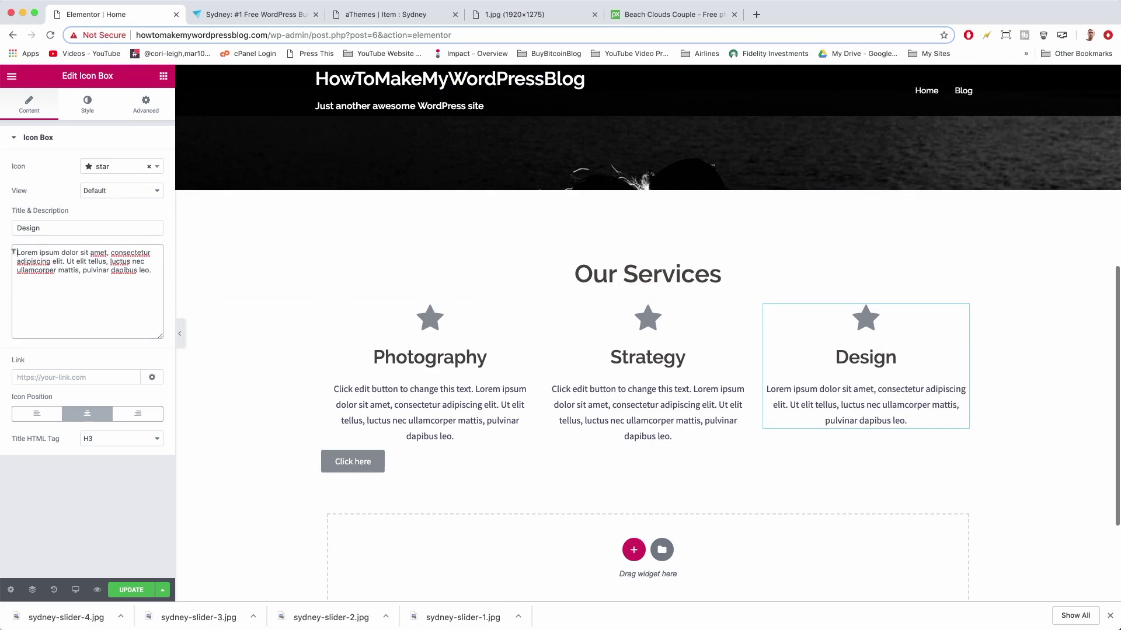
click(671, 436)
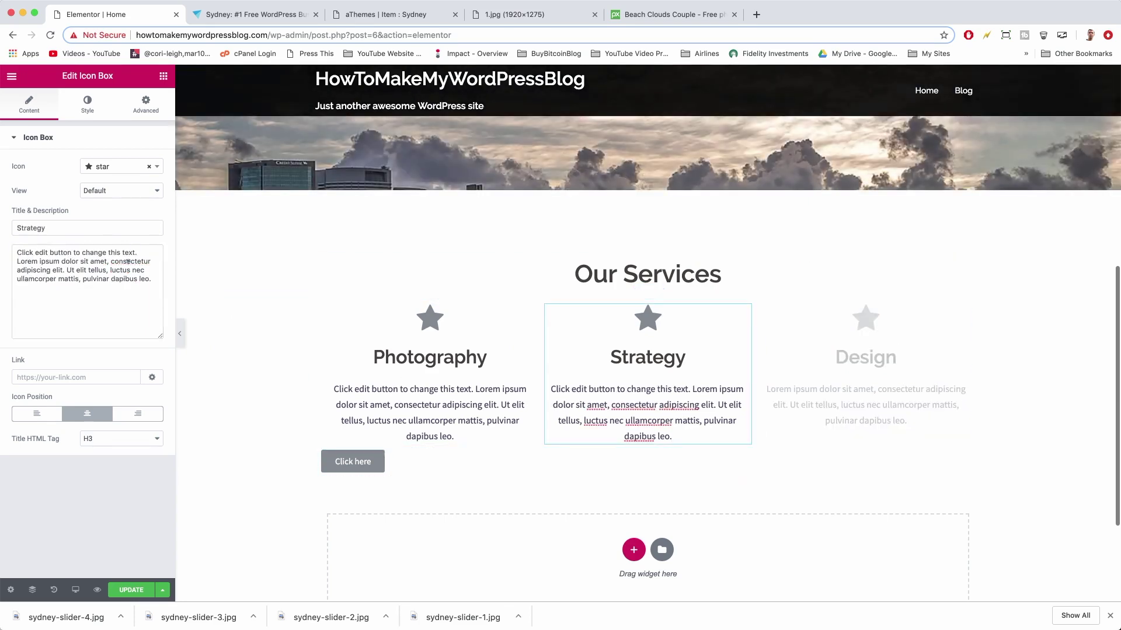
drag(138, 252, 13, 253)
key(BackSpace)
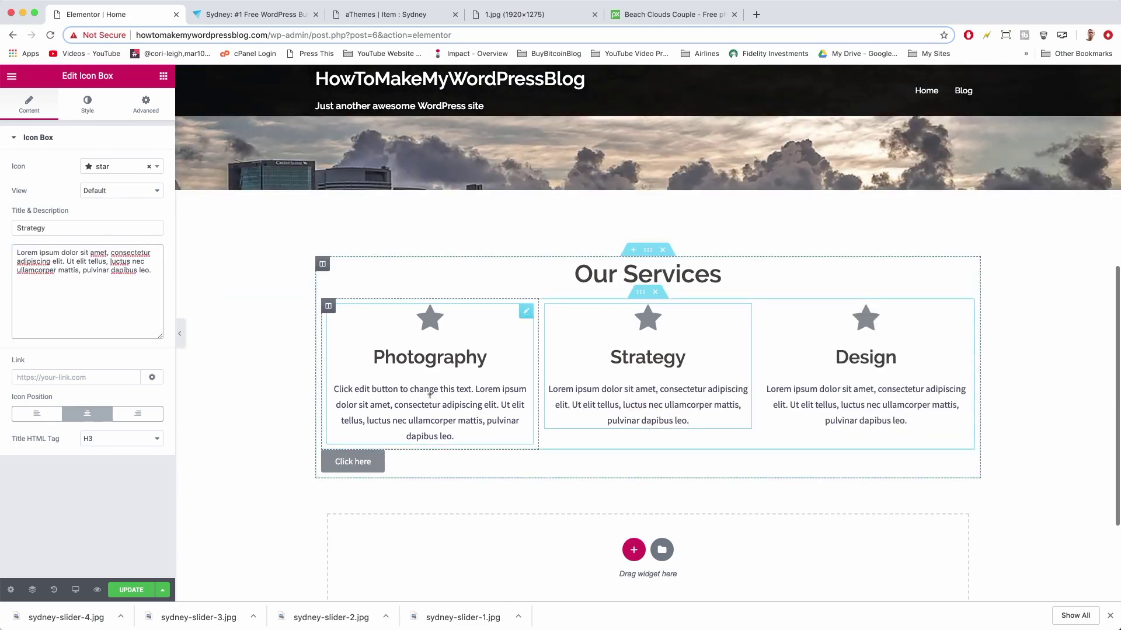
click(428, 391)
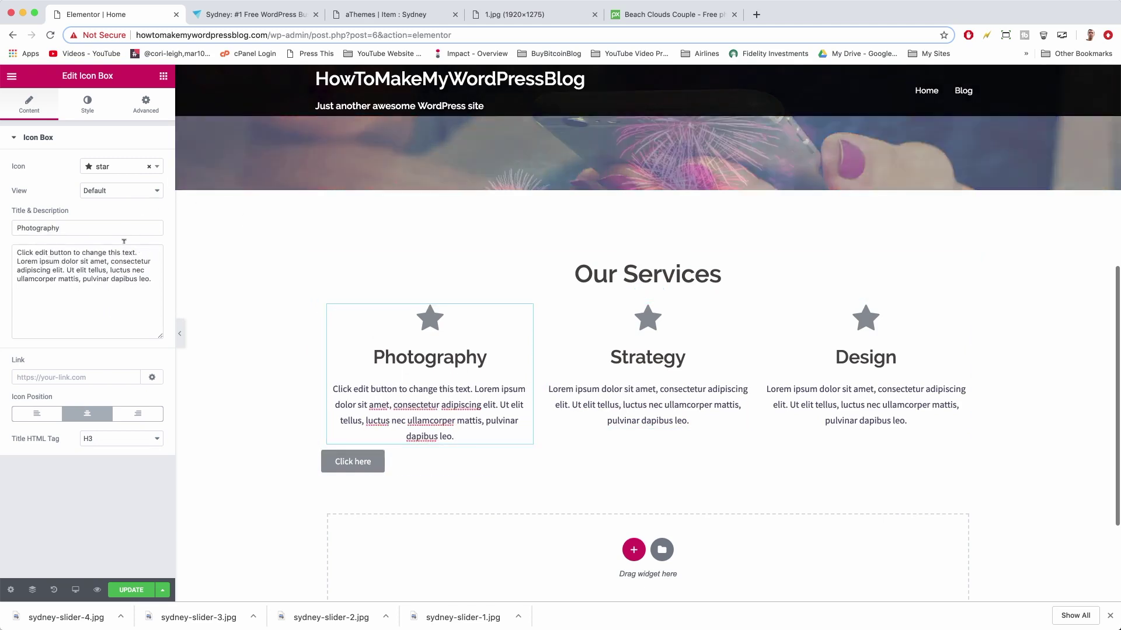
drag(138, 252, 15, 252)
key(BackSpace)
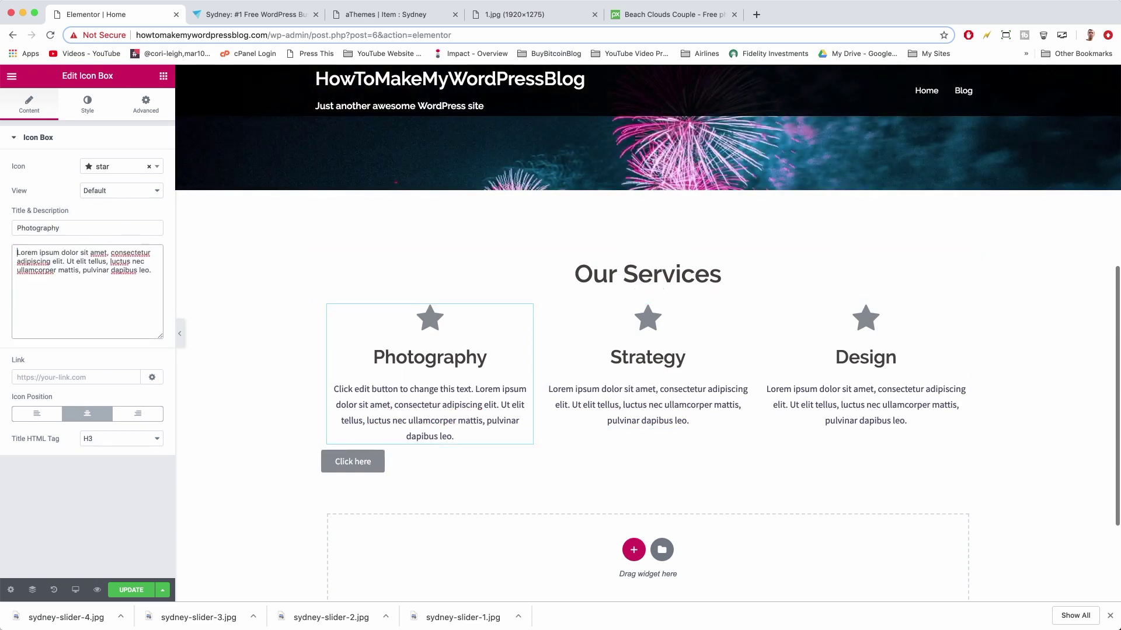
Set the icons to camera-retro for Photography, cube for Strategy and laptop for Design
click(157, 167)
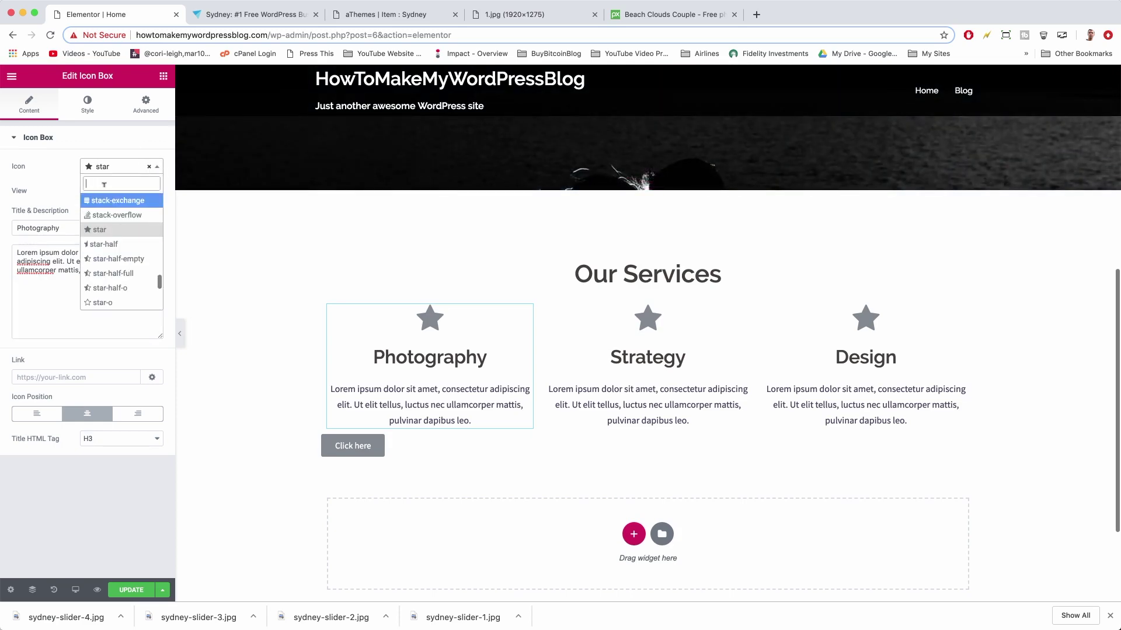
text(camer)
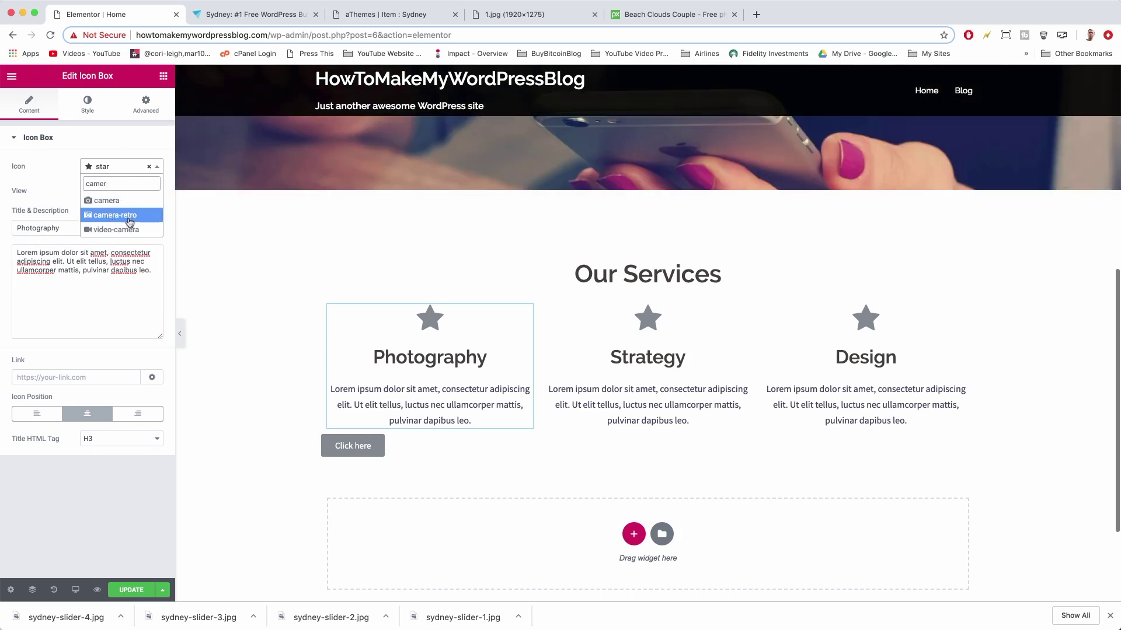
click(128, 216)
click(670, 323)
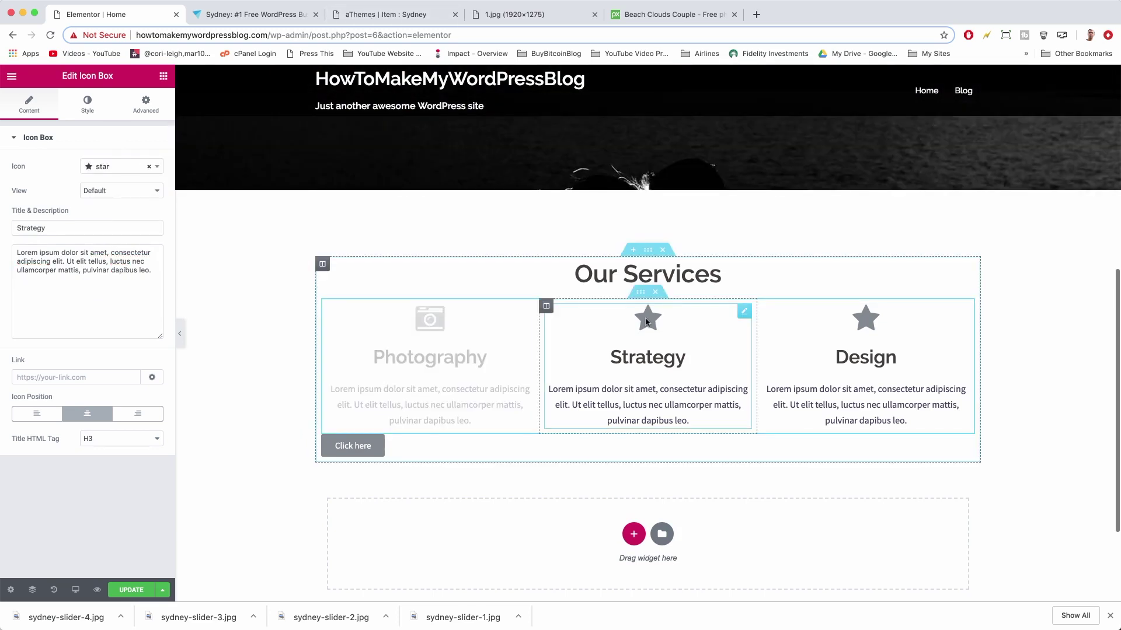
click(154, 167)
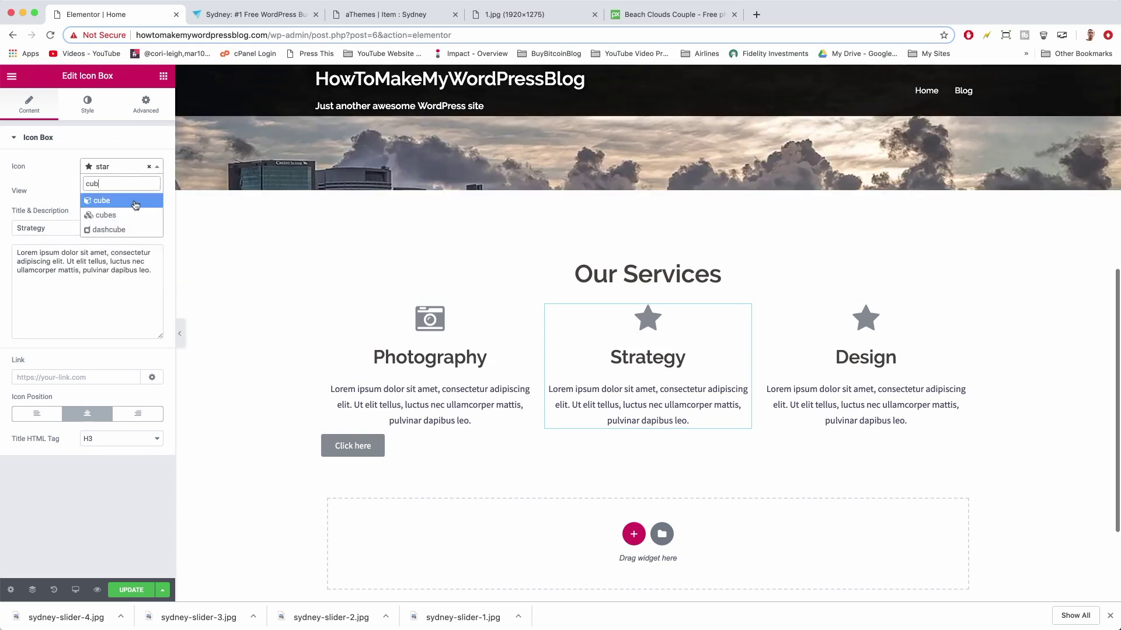
text(cub)
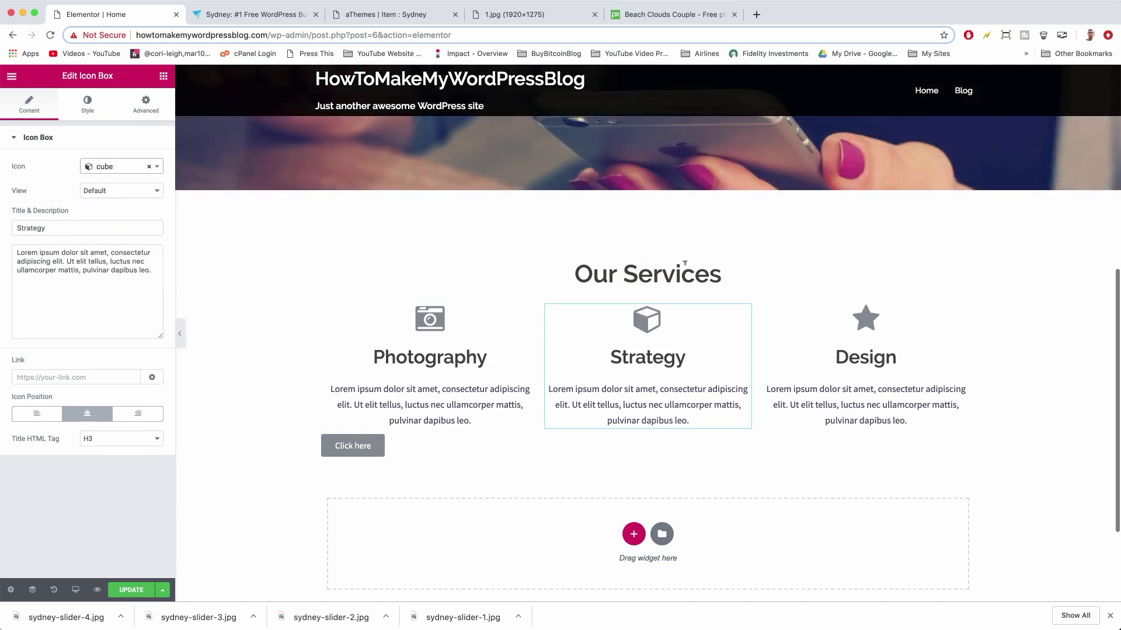
click(865, 338)
click(123, 167)
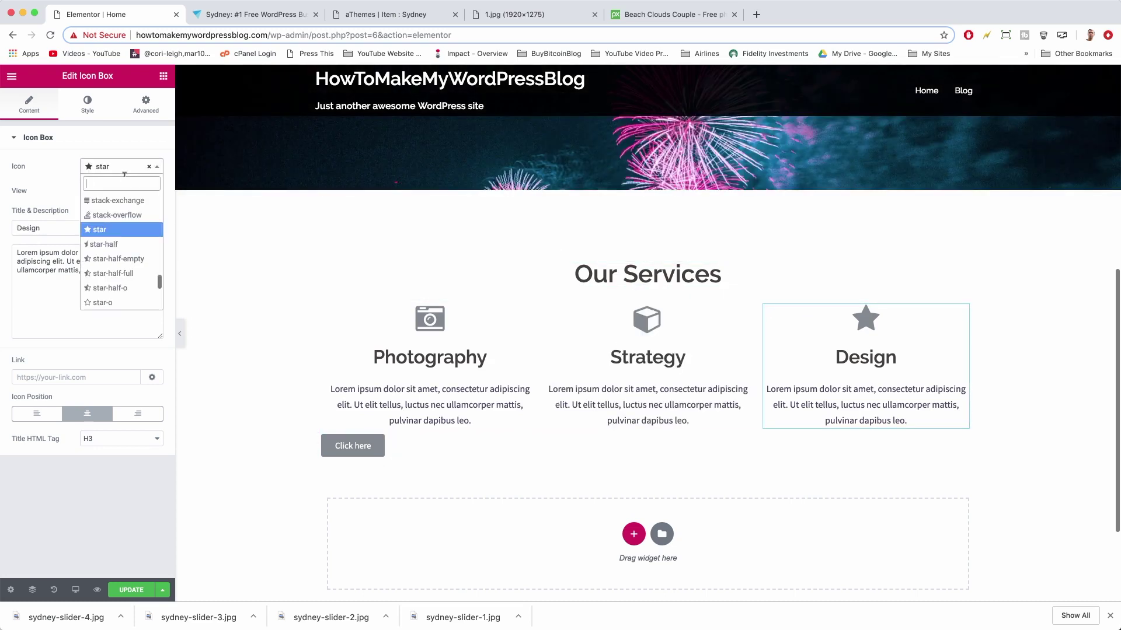
text(comput)
key(BackSpace)
key(BackSpace)
key(BackSpace)
key(BackSpace)
key(BackSpace)
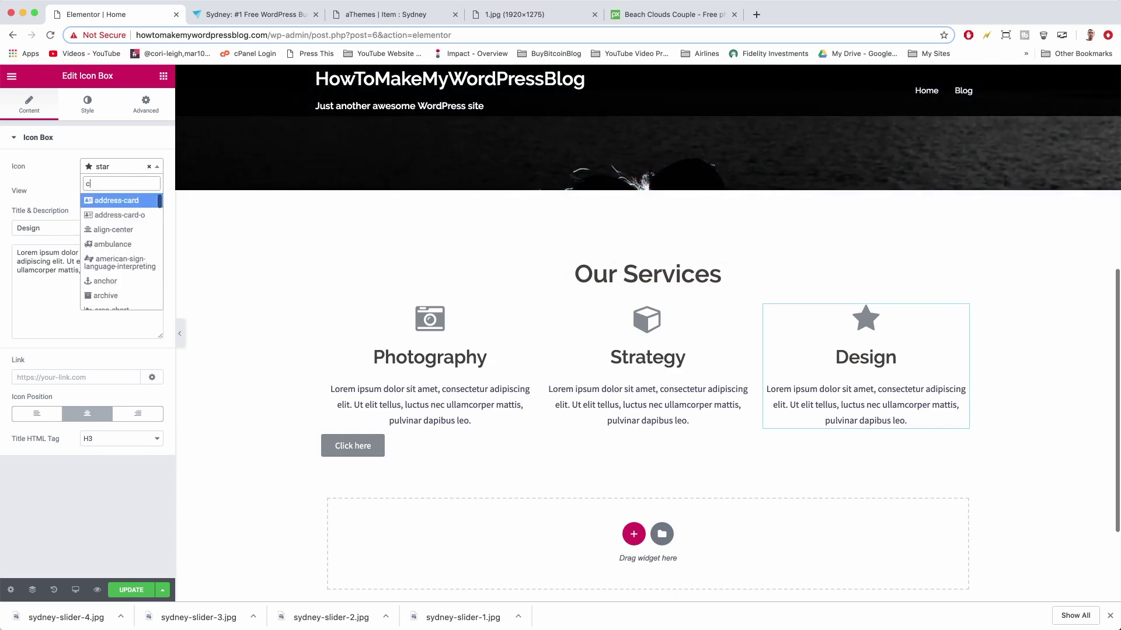
key(BackSpace)
text(lapt)
key(Return)
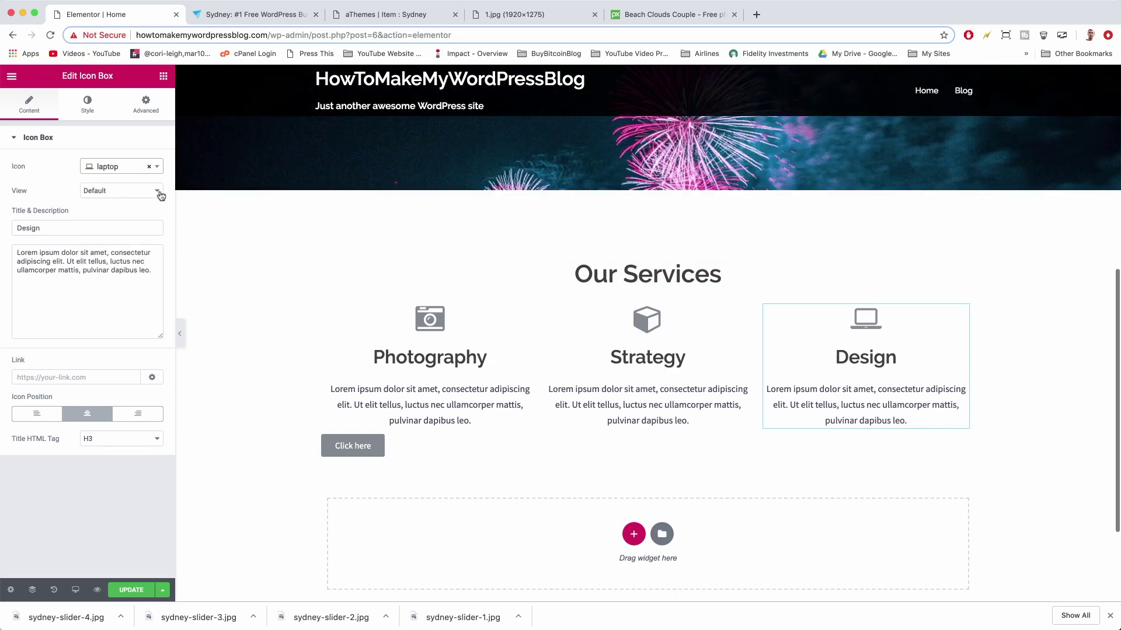
Set the Design and Strategy icons to the Framed view, showing them in outlined circles
click(157, 190)
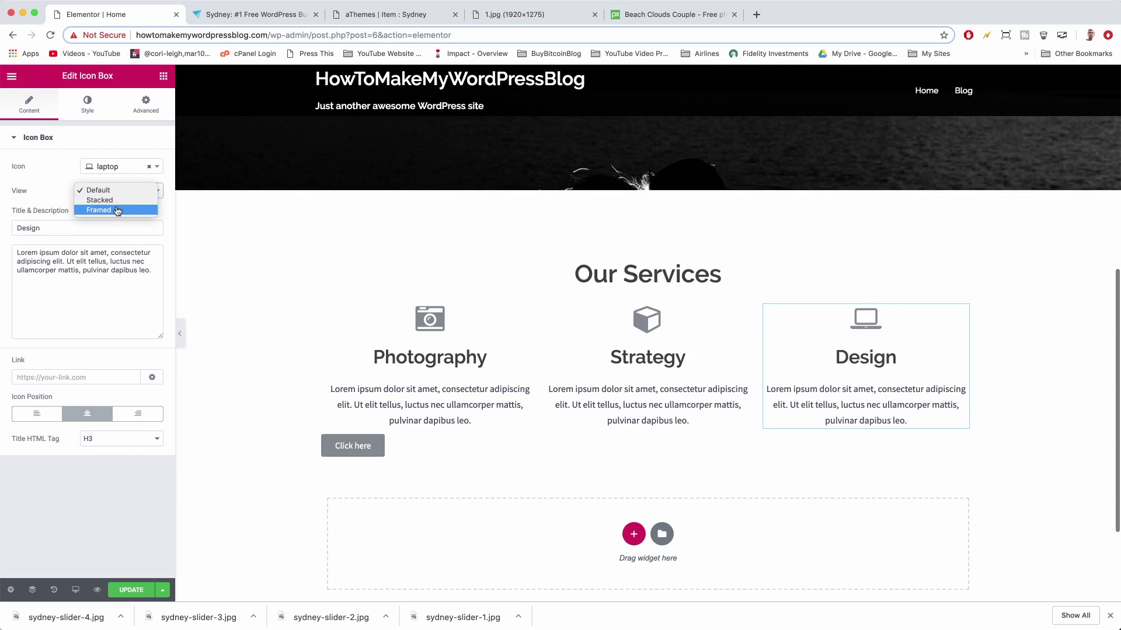
click(108, 200)
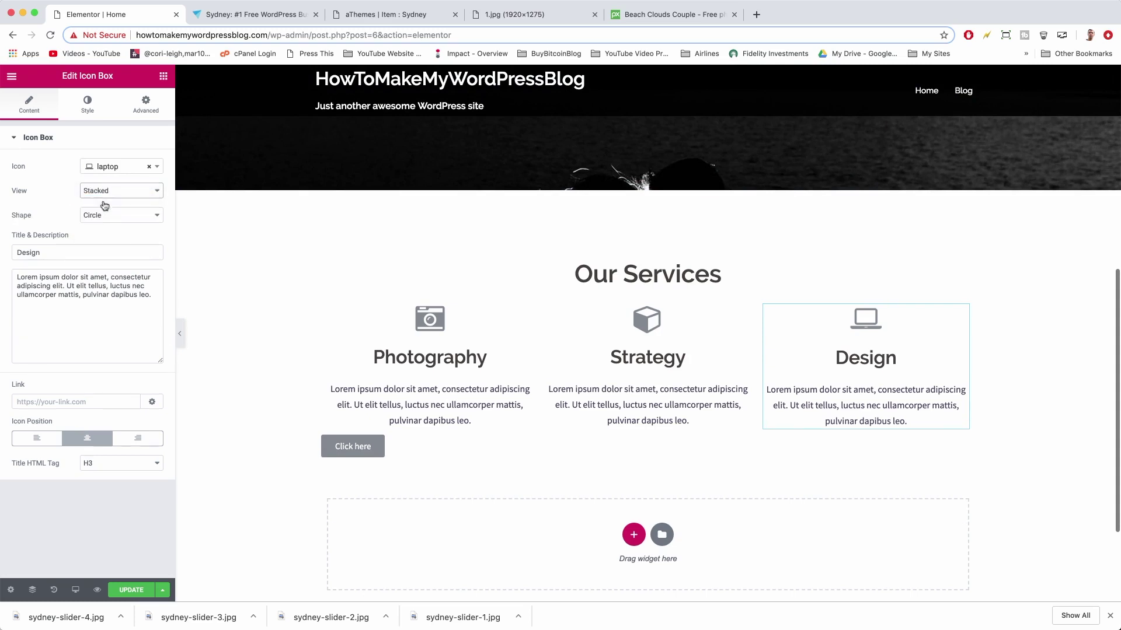
click(149, 193)
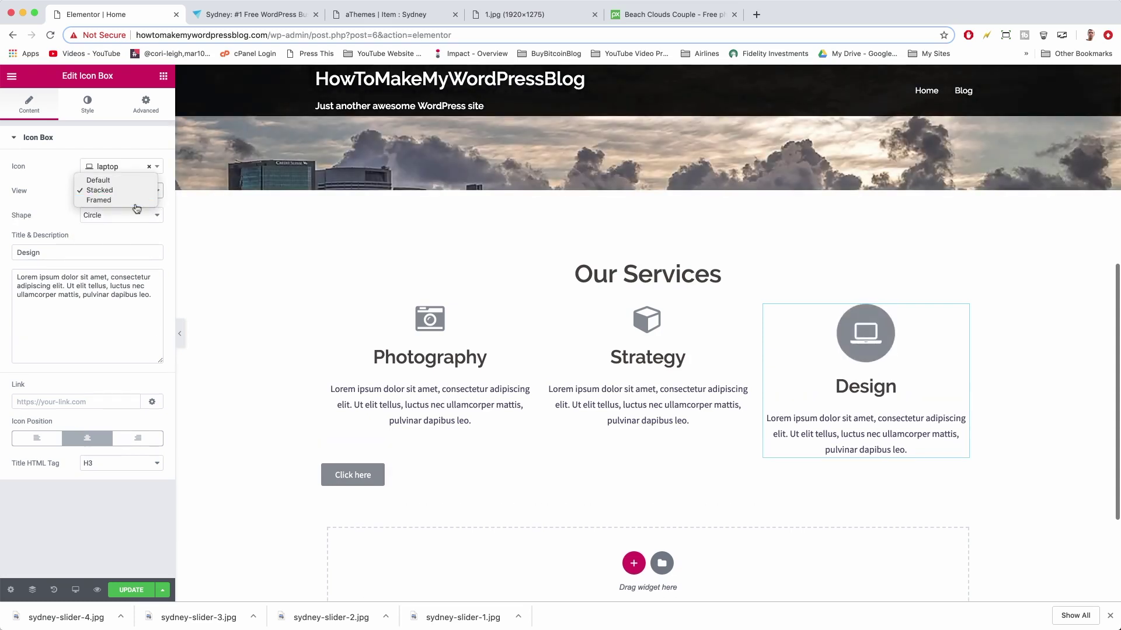
click(128, 200)
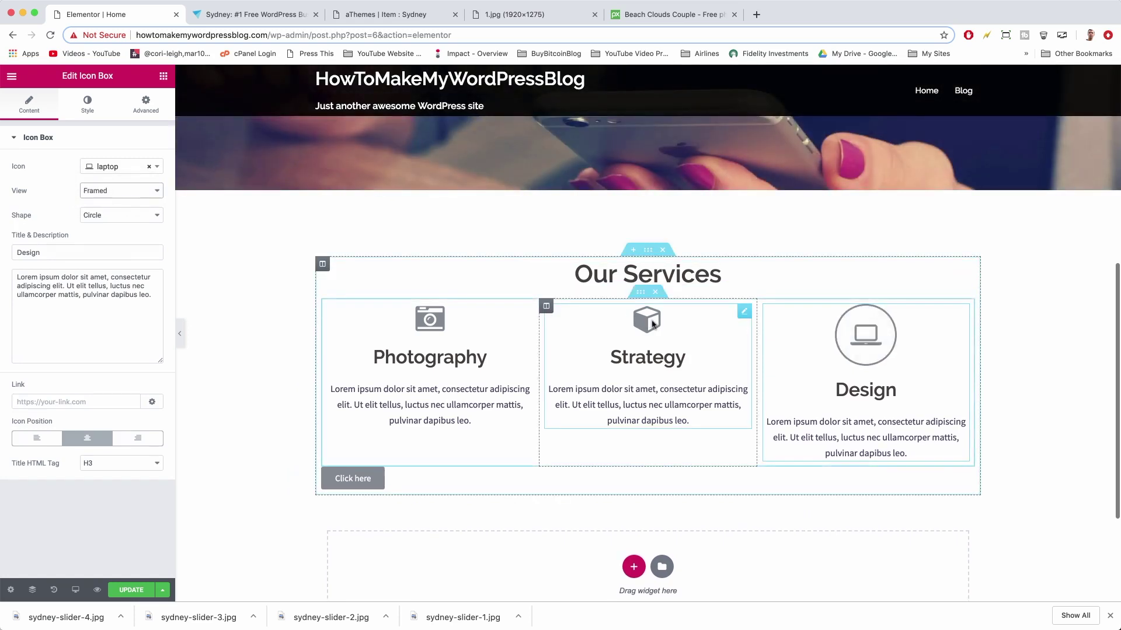
click(618, 318)
click(121, 190)
click(128, 201)
click(441, 341)
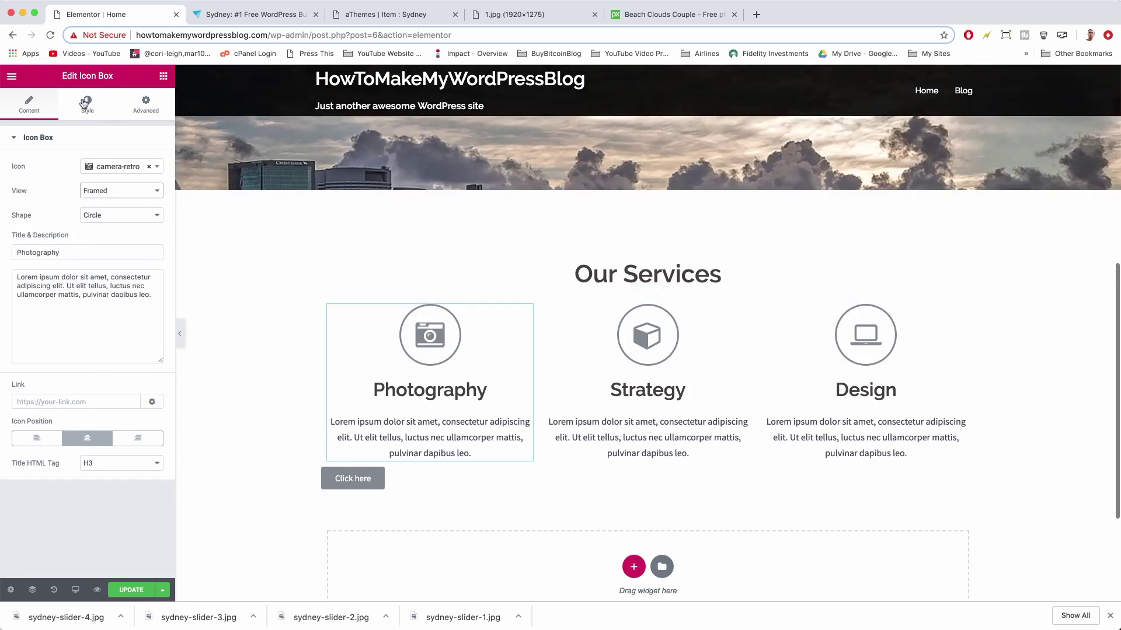
click(84, 104)
Make the Photography camera icon's primary colour dark green
click(149, 191)
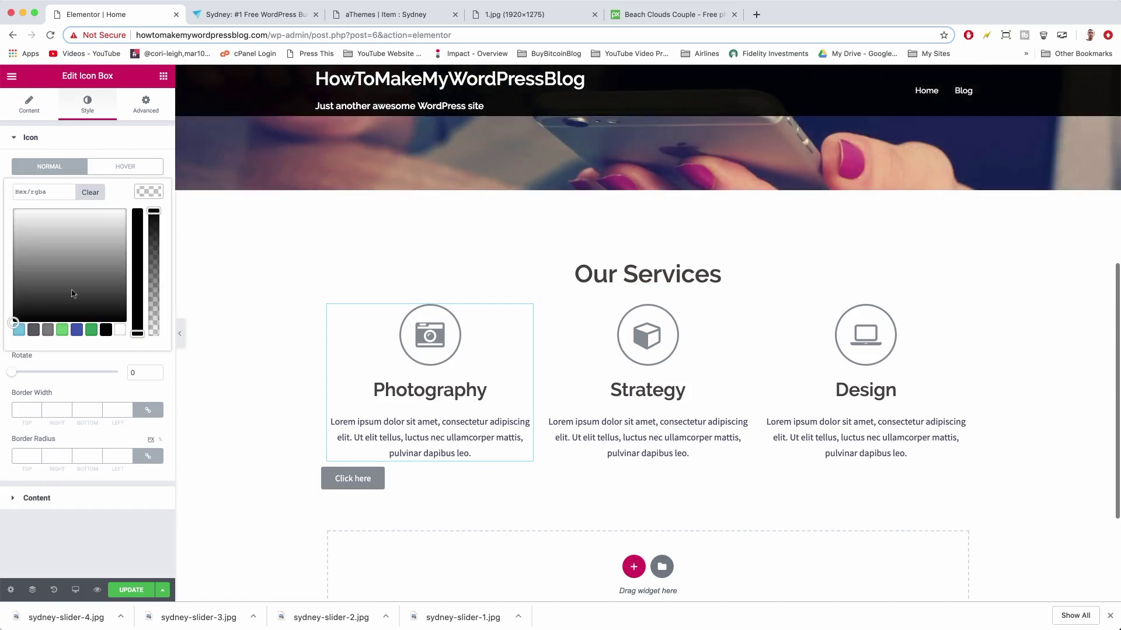
click(61, 331)
click(76, 330)
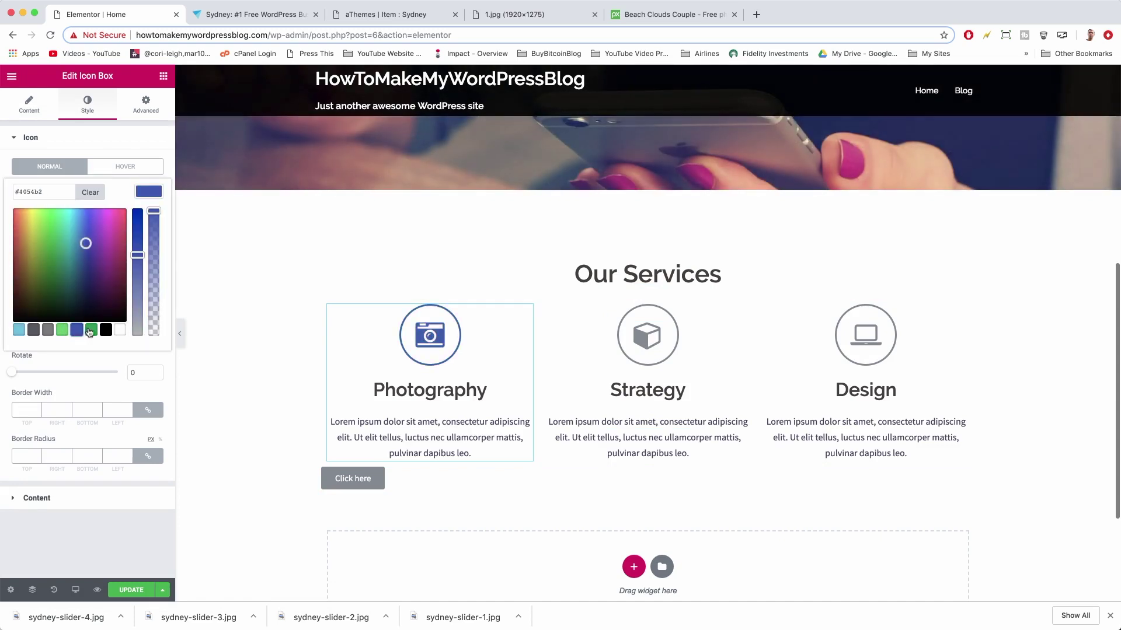
click(90, 331)
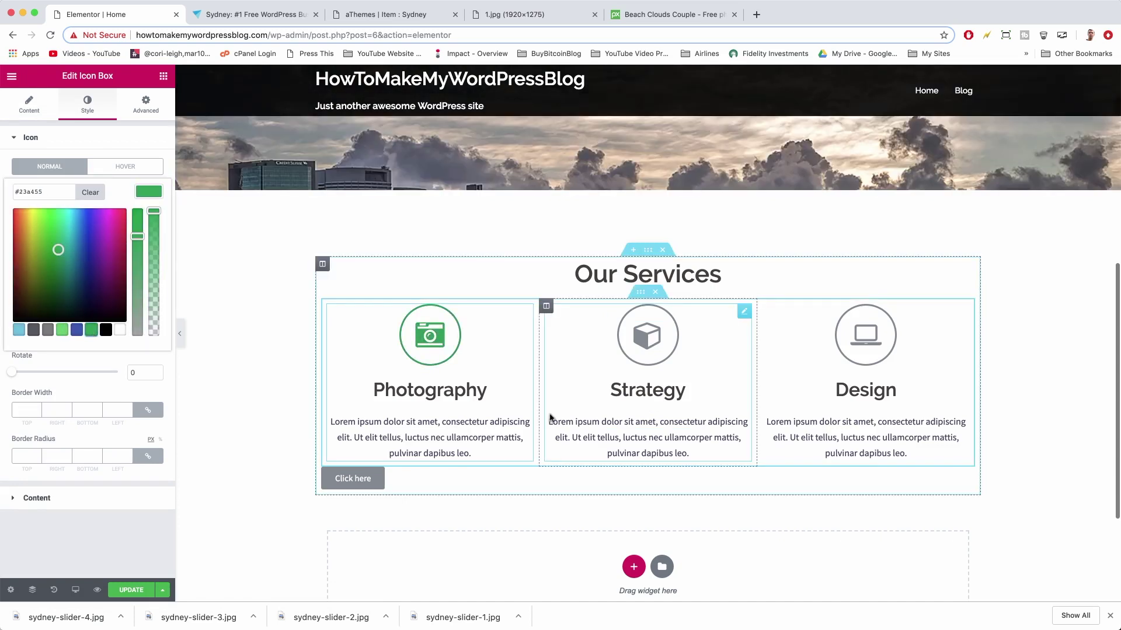
scroll(549, 417, up, 10)
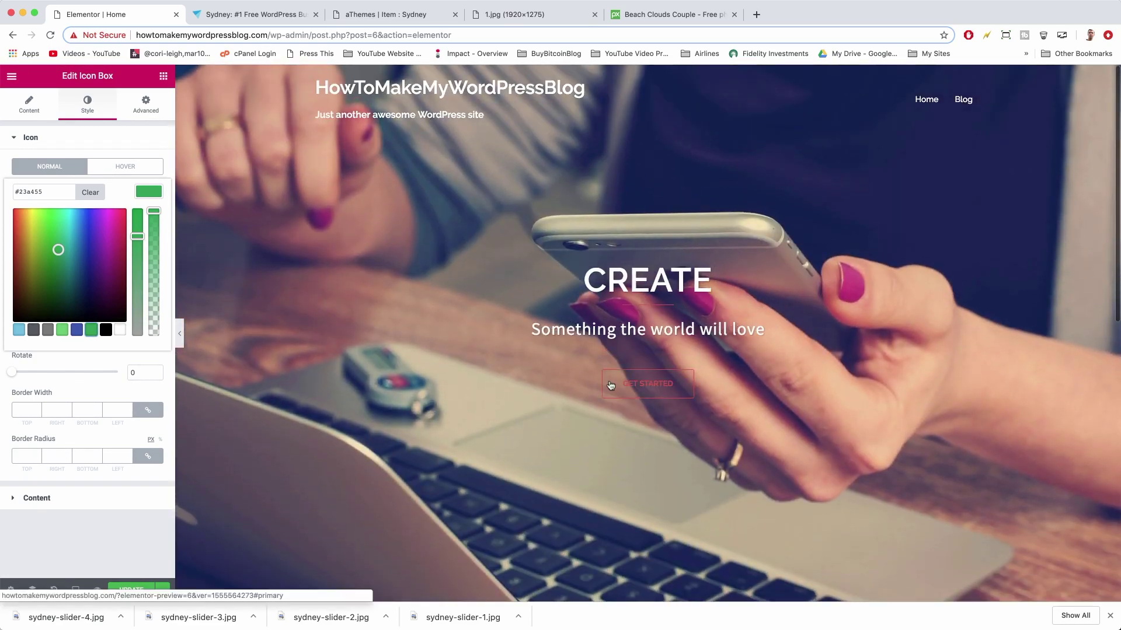
Copy the GET STARTED button's red background colour #d65050 using the page inspector
right_click(610, 382)
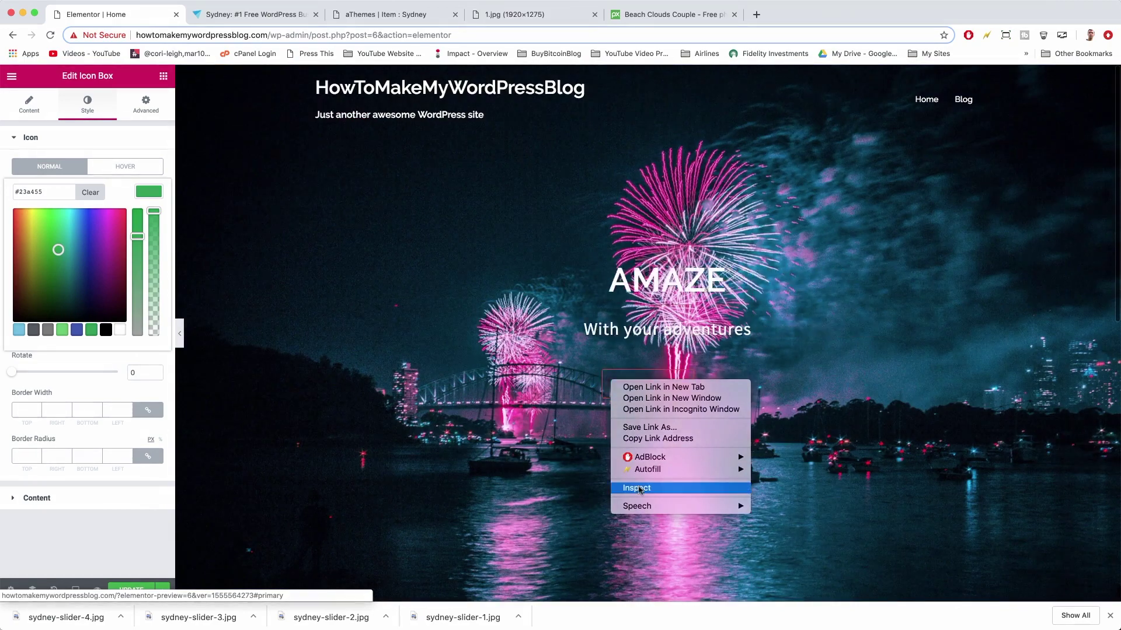
click(638, 488)
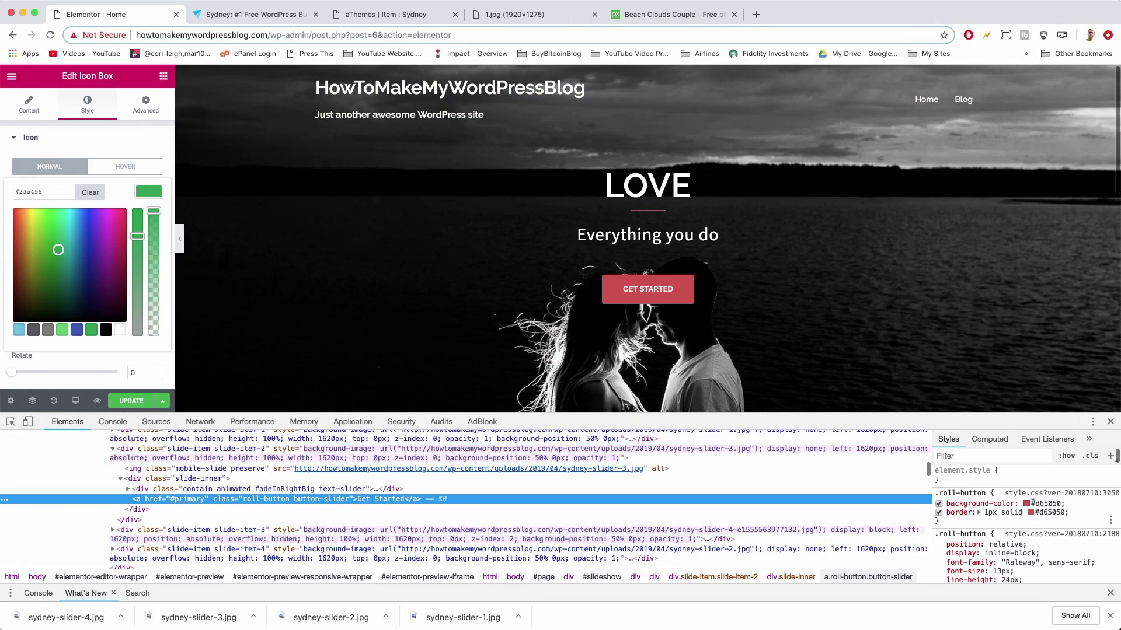
click(1036, 503)
right_click(1033, 503)
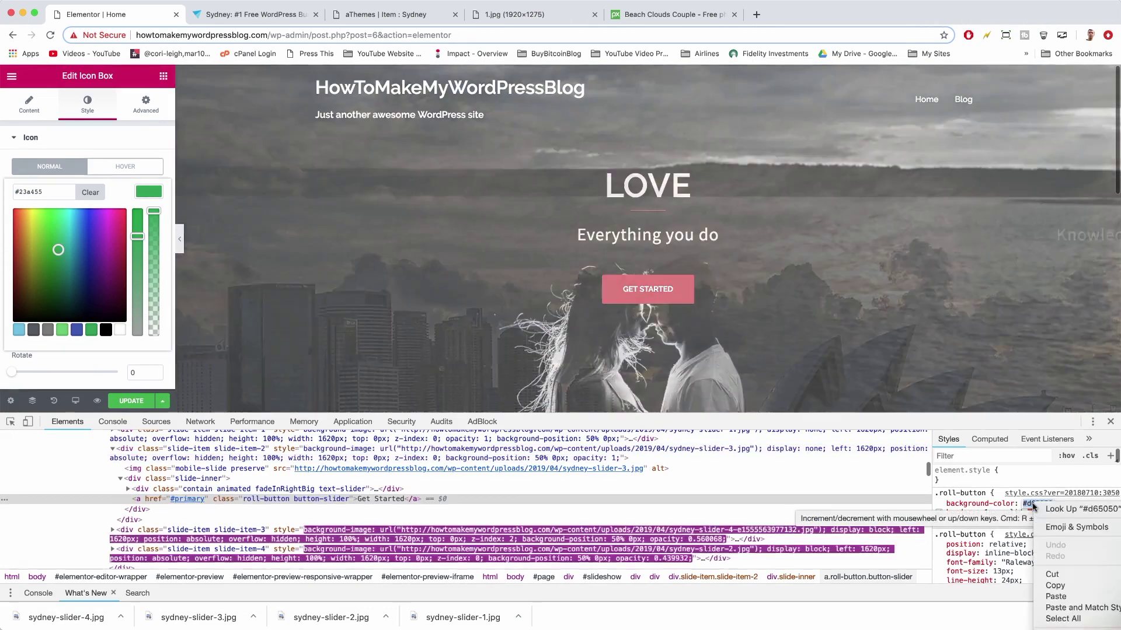
click(1052, 587)
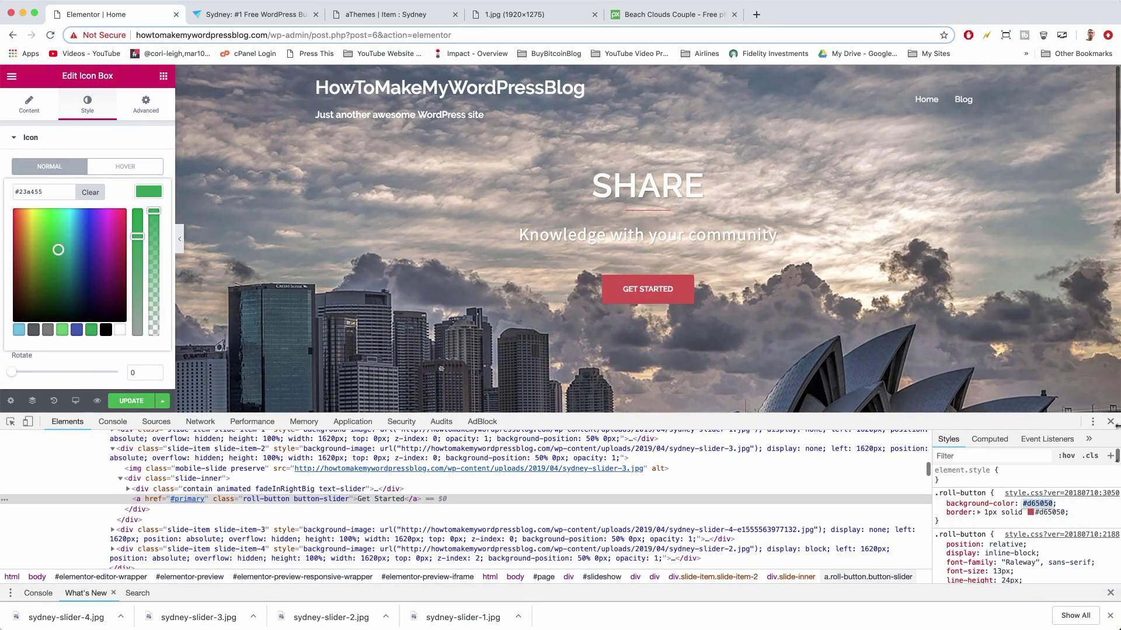
click(1111, 422)
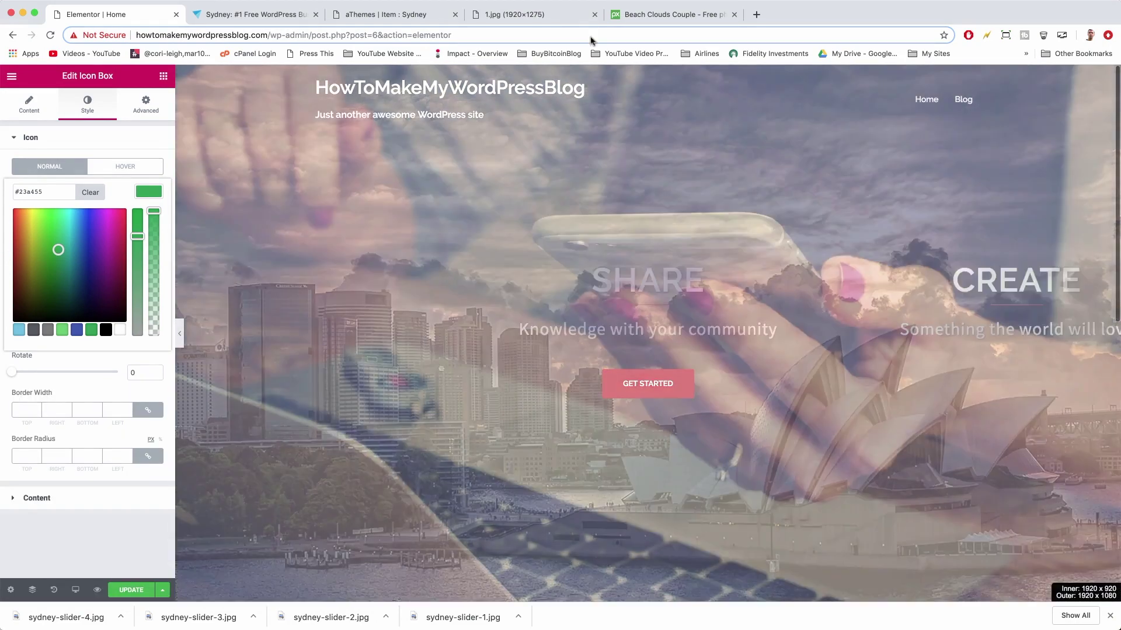
scroll(599, 268, down, 7)
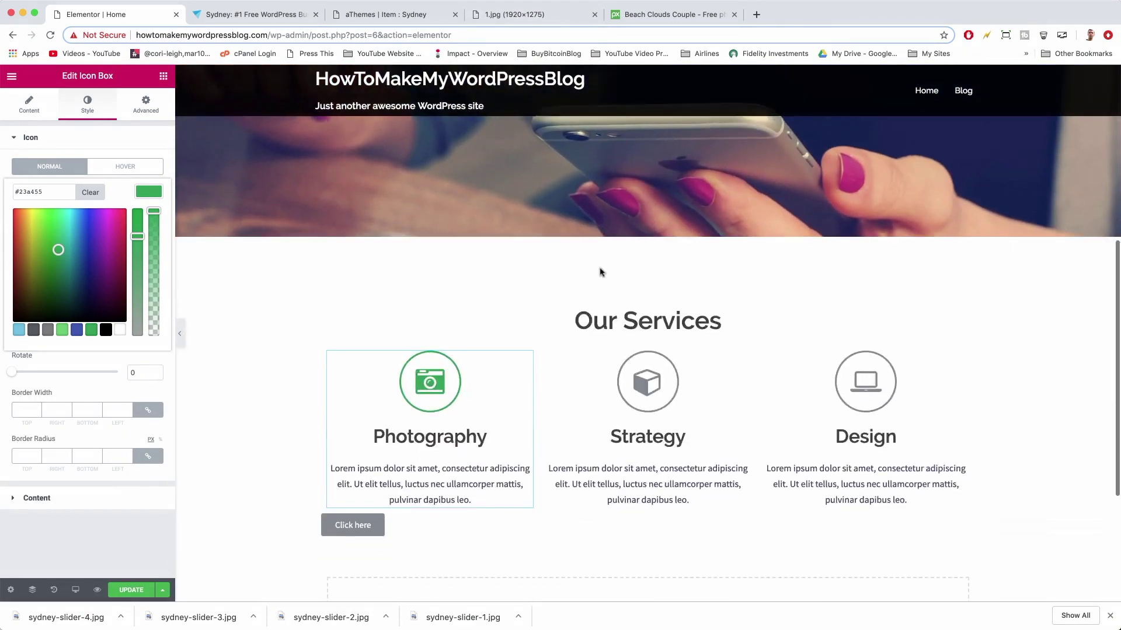
Paste #d65050 as the primary colour of the camera and cube icons
triple_click(33, 188)
right_click(38, 199)
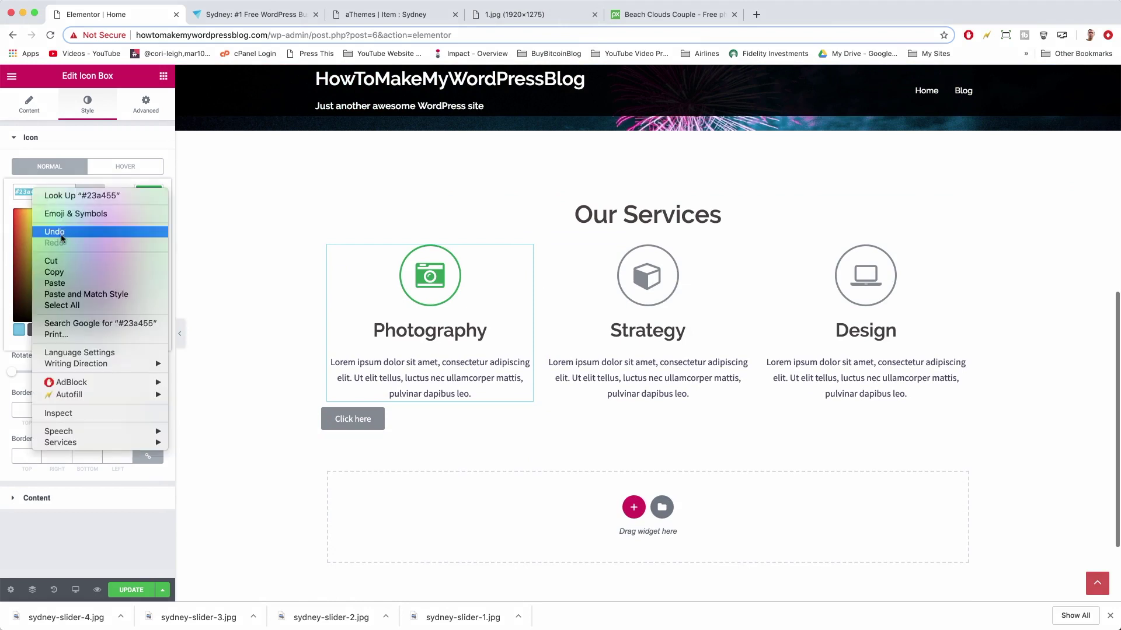
click(59, 285)
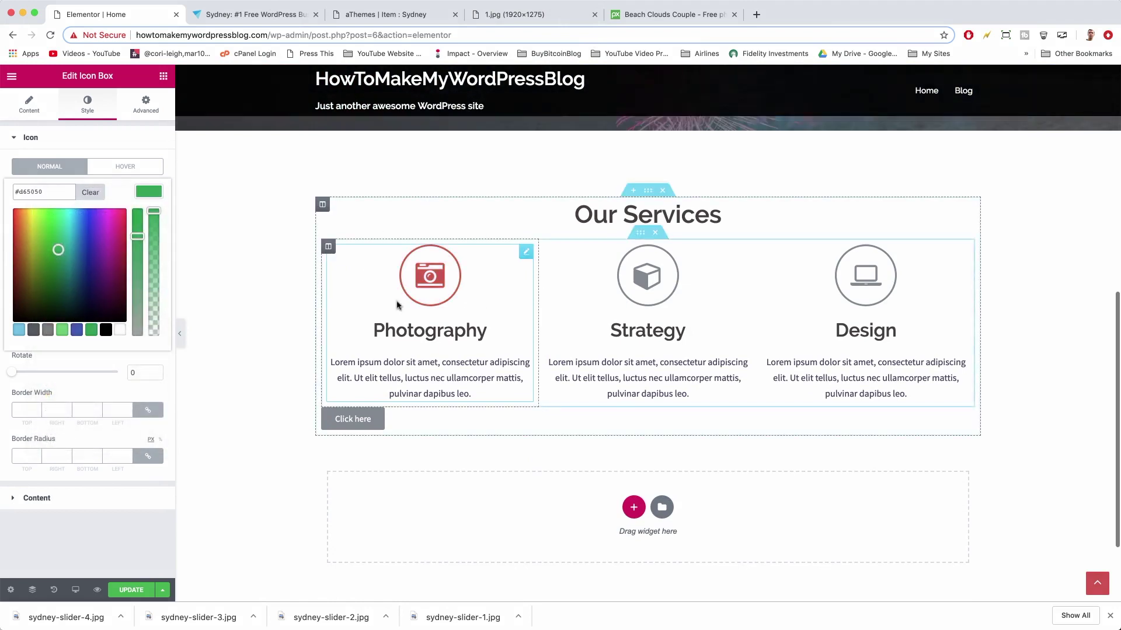
click(658, 279)
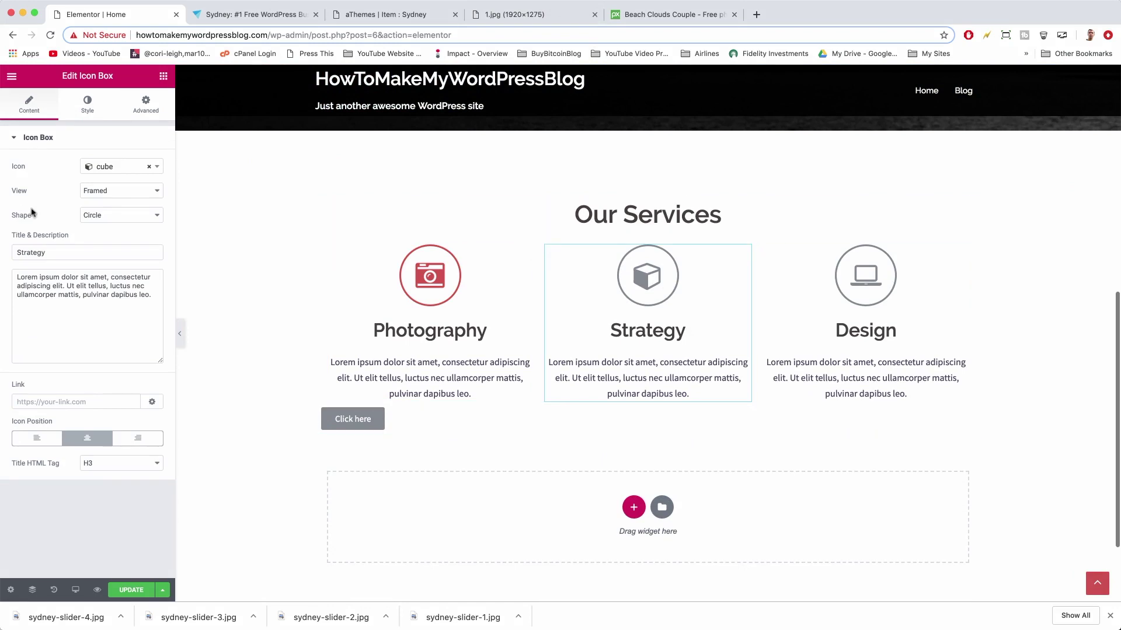
click(82, 110)
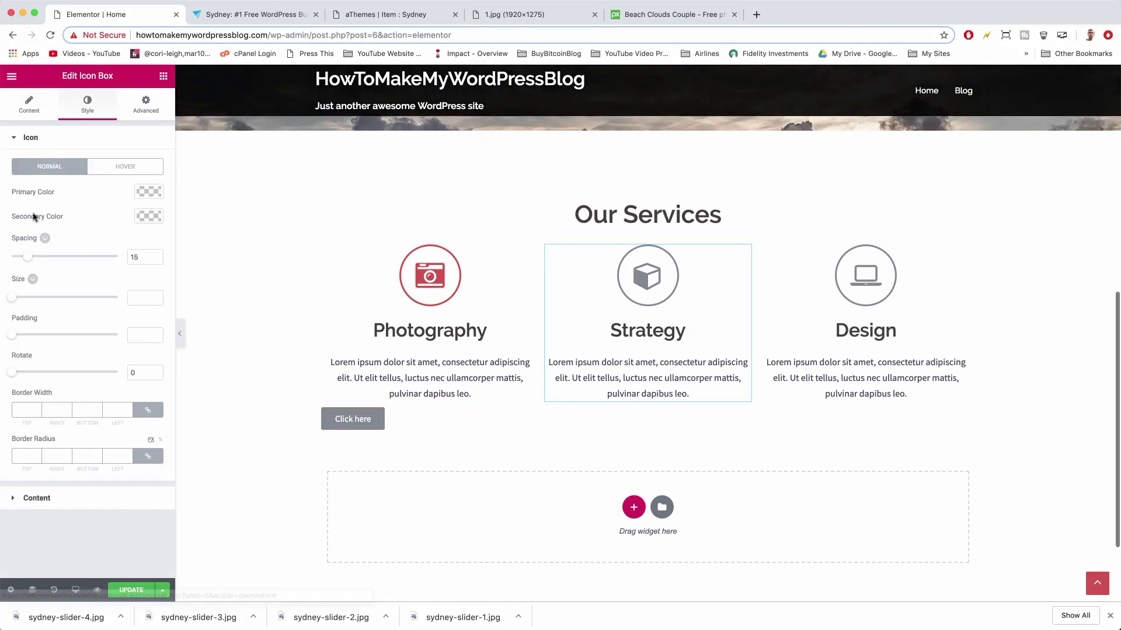
click(151, 191)
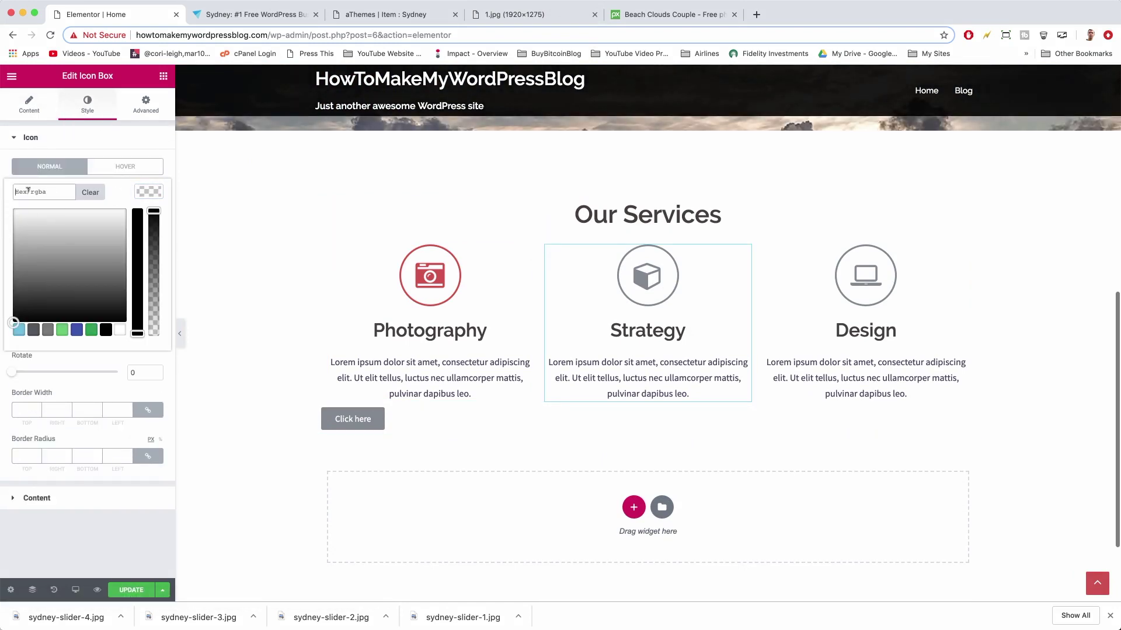
right_click(28, 191)
click(119, 266)
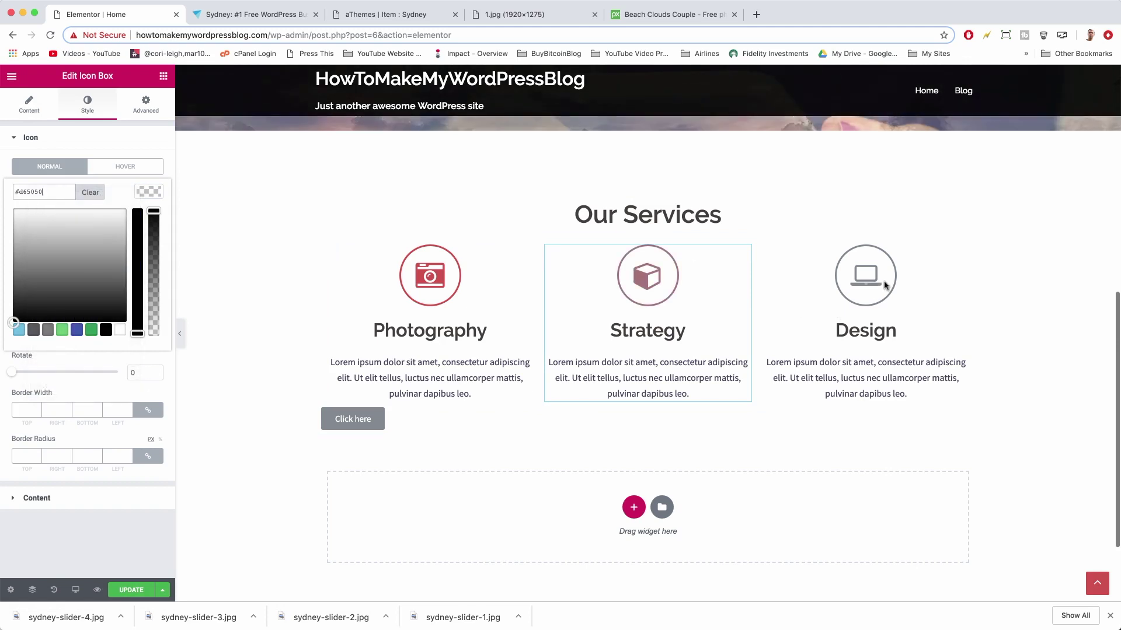
Paste #d65050 as the Design laptop icon's primary colour
click(874, 277)
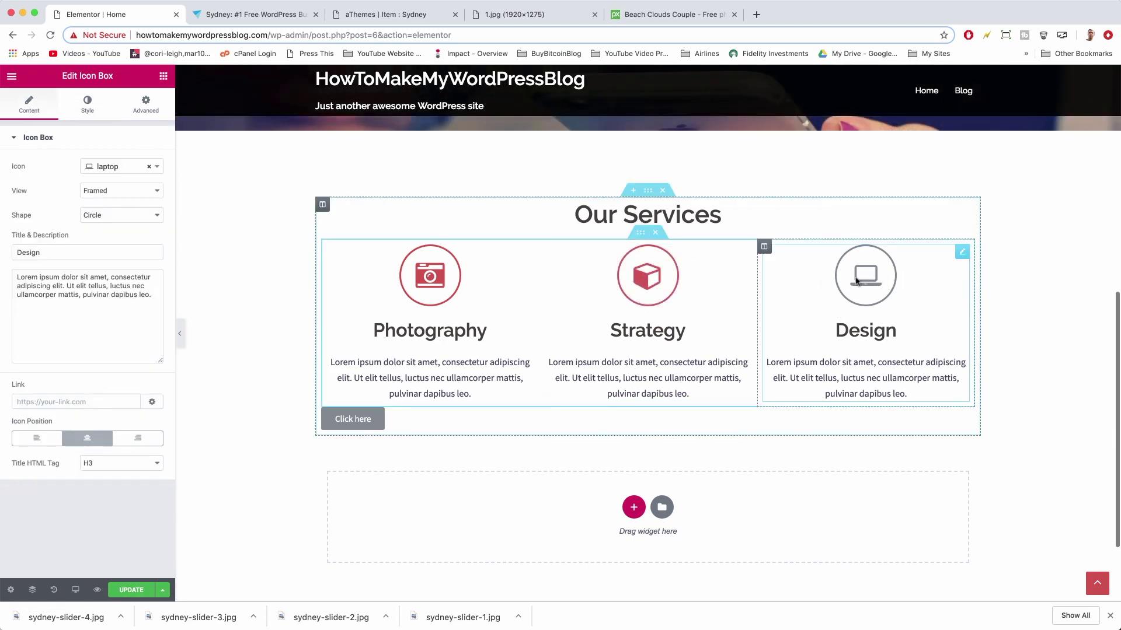
click(87, 105)
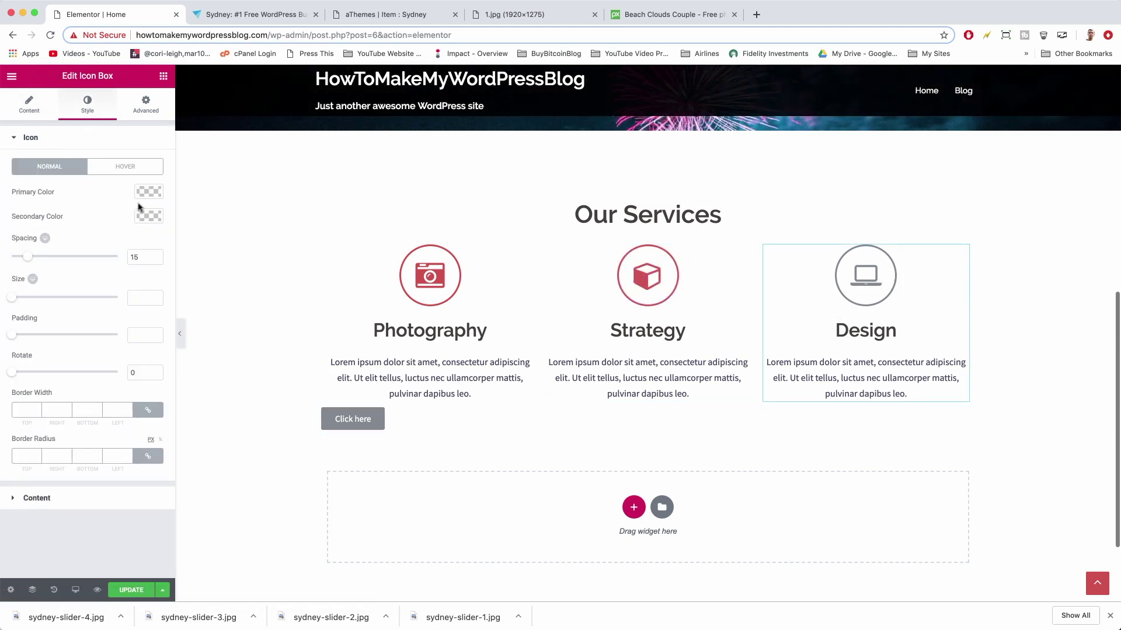
click(153, 192)
right_click(26, 190)
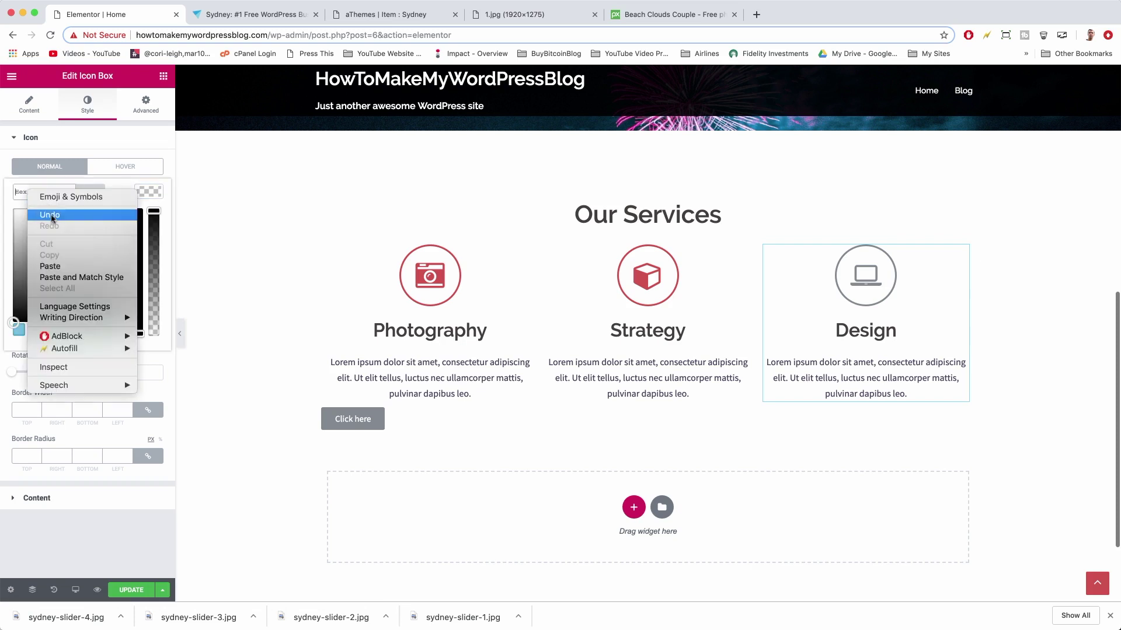
click(54, 267)
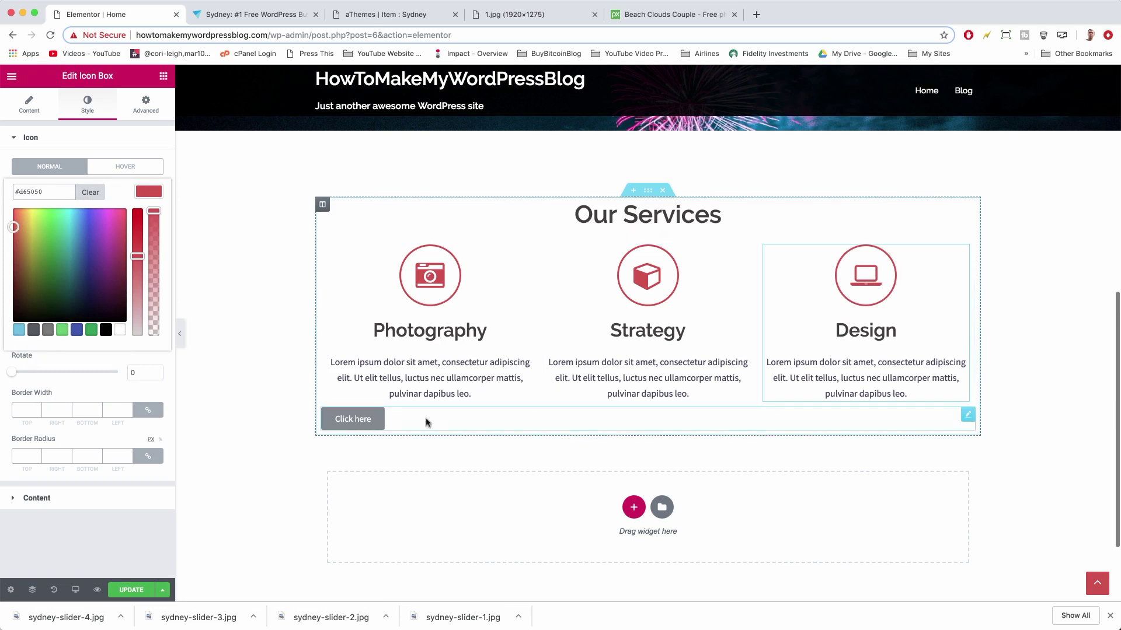
click(362, 419)
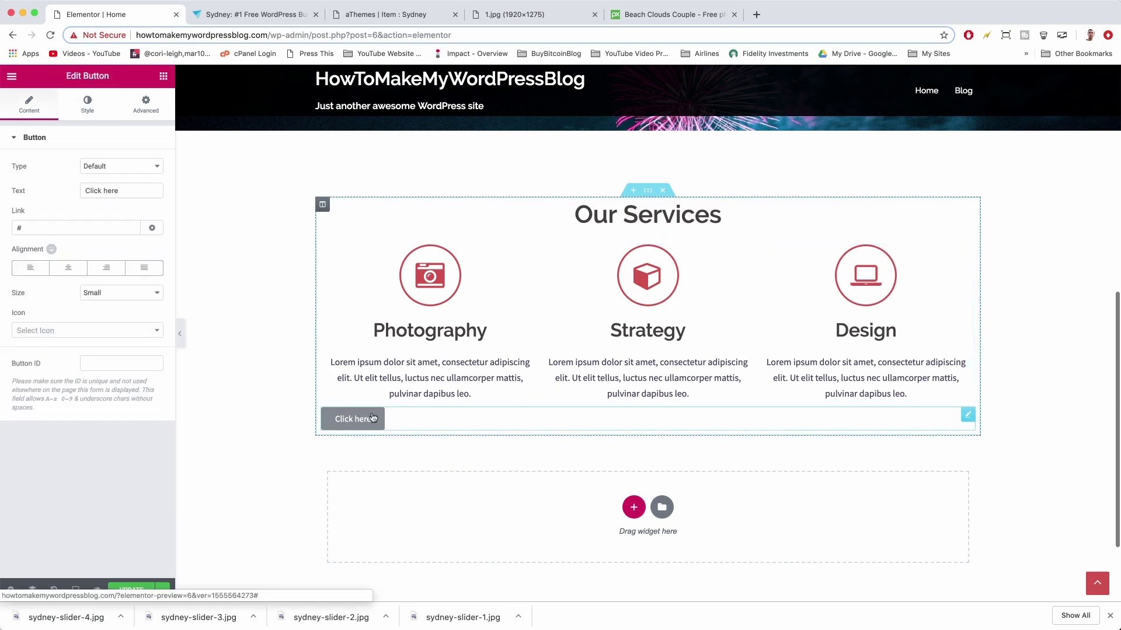
Center the button and change its label to 'SEE SOME MORE SERVICES'
click(69, 268)
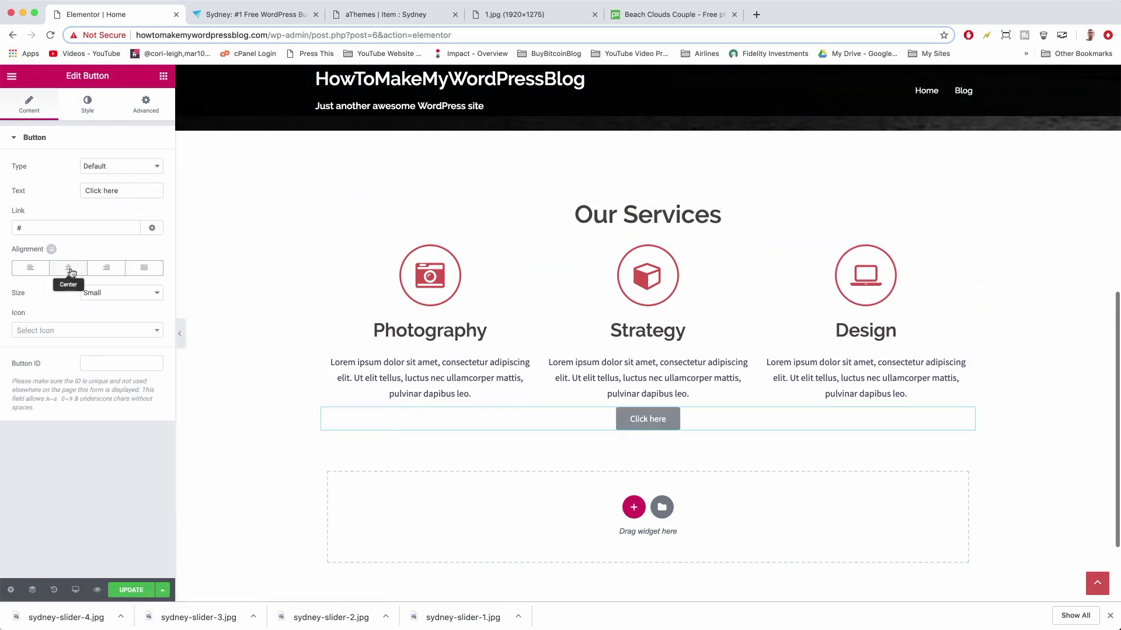
triple_click(102, 188)
key(BackSpace)
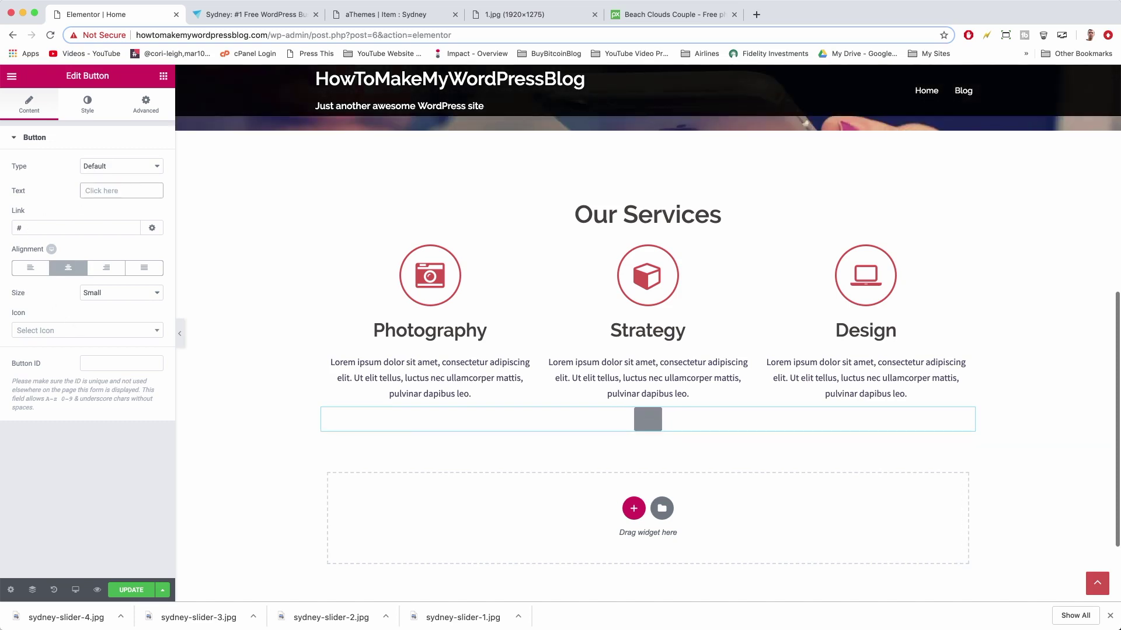
text(SEE SOME MORE SERVICES)
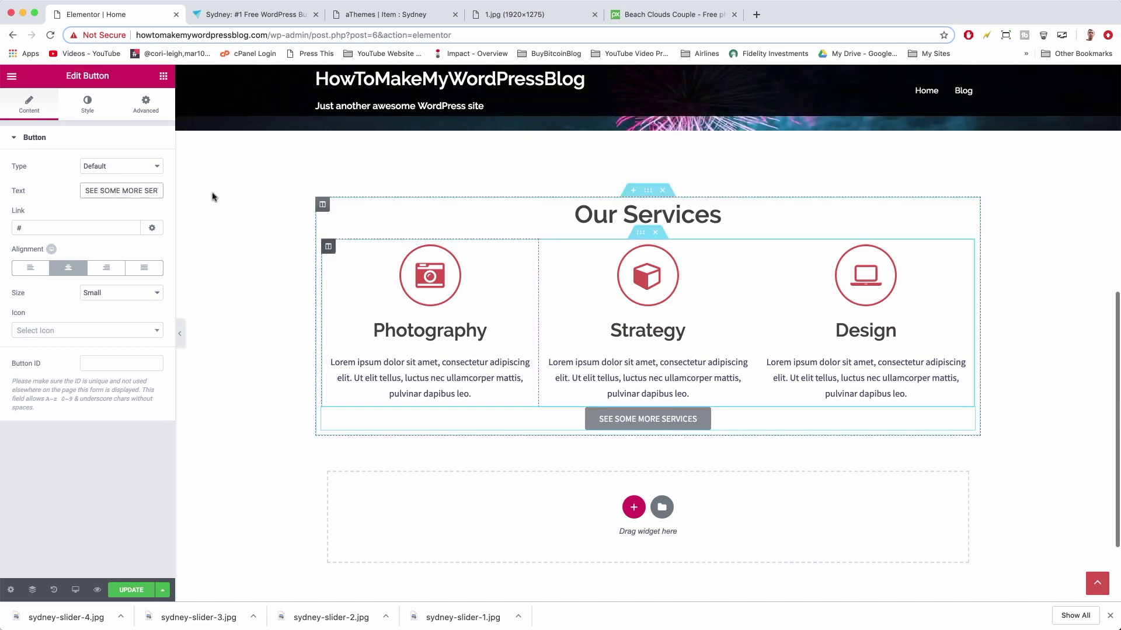
Give the button a red #d65050 background colour
click(89, 110)
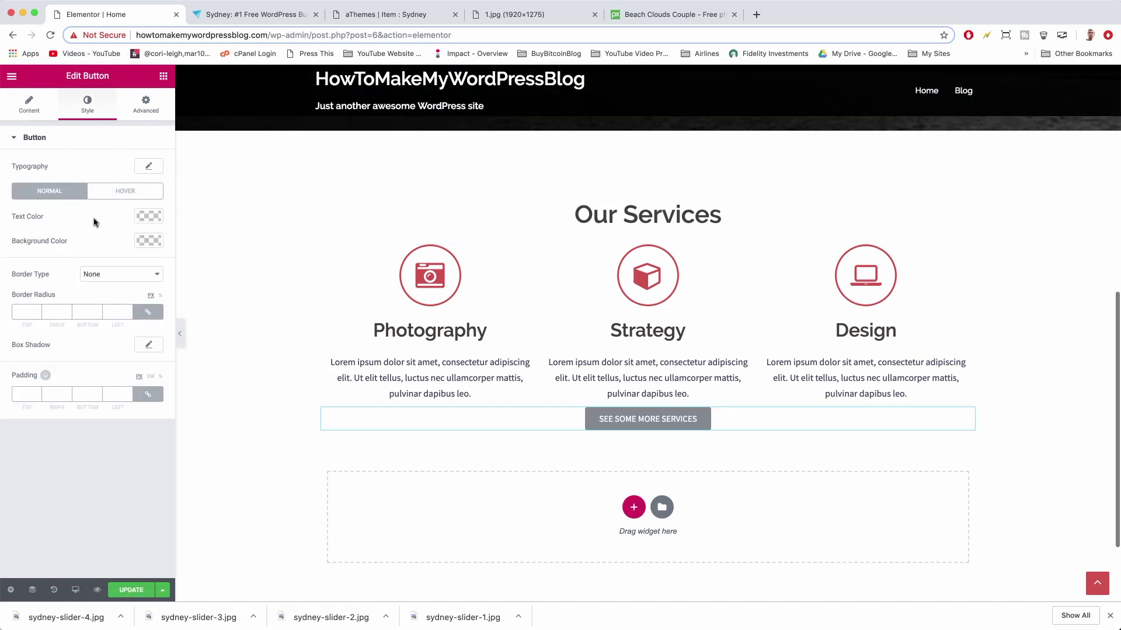
click(143, 241)
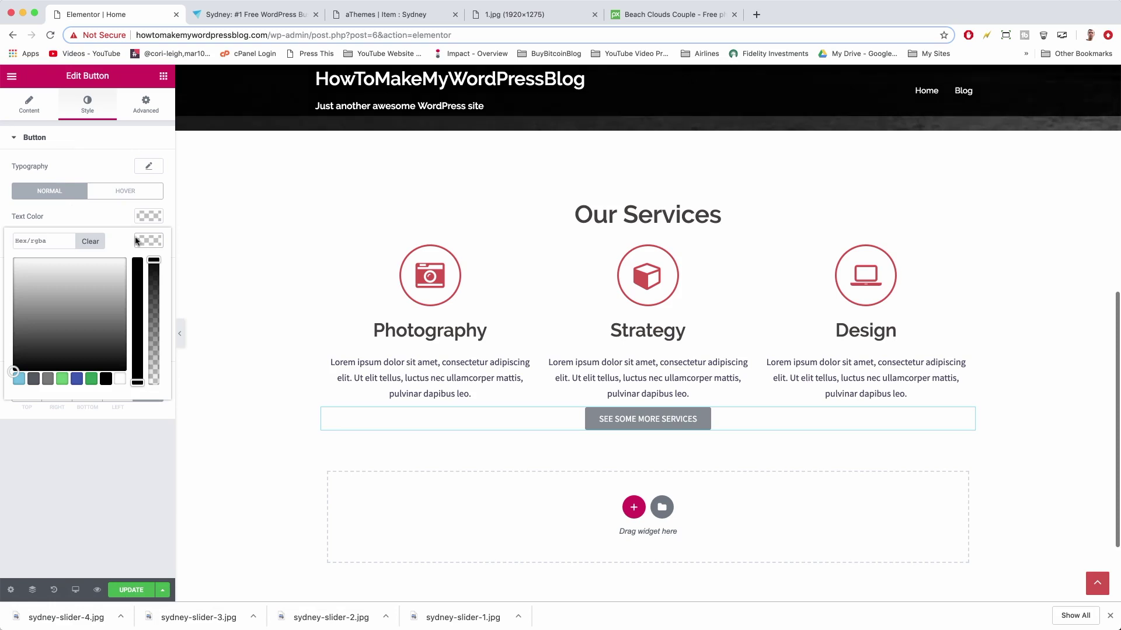
right_click(18, 241)
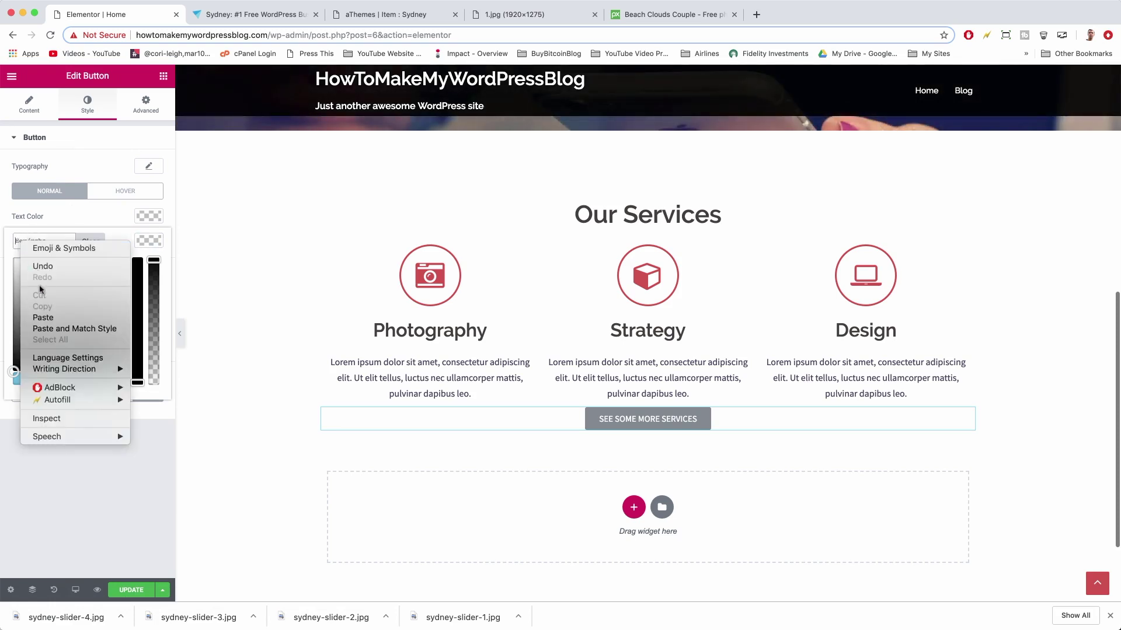
click(47, 316)
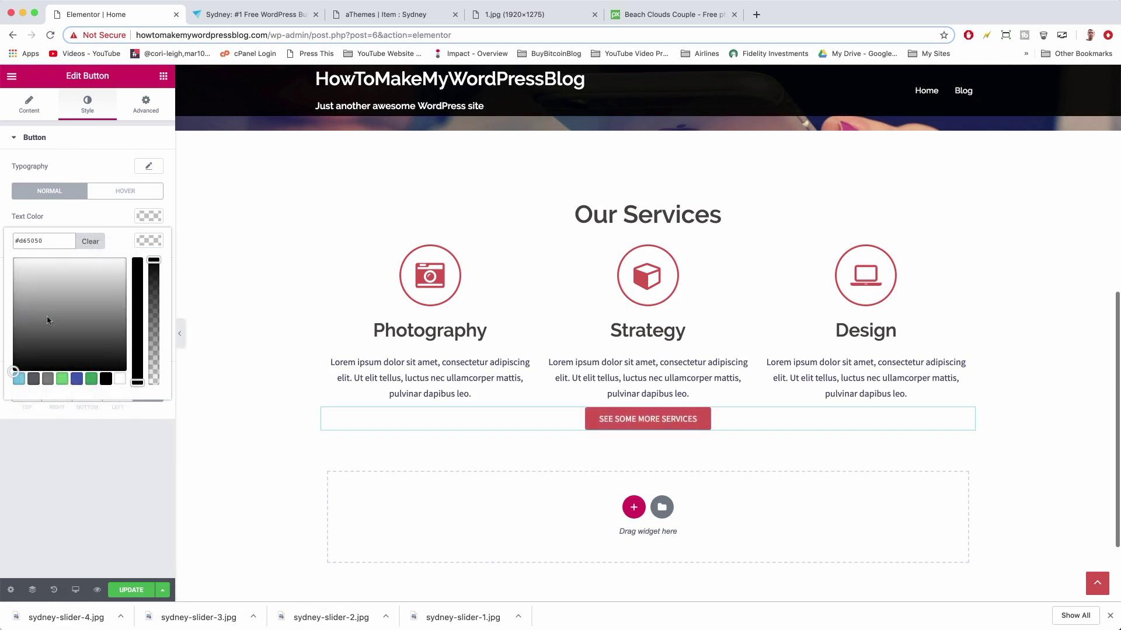
click(526, 520)
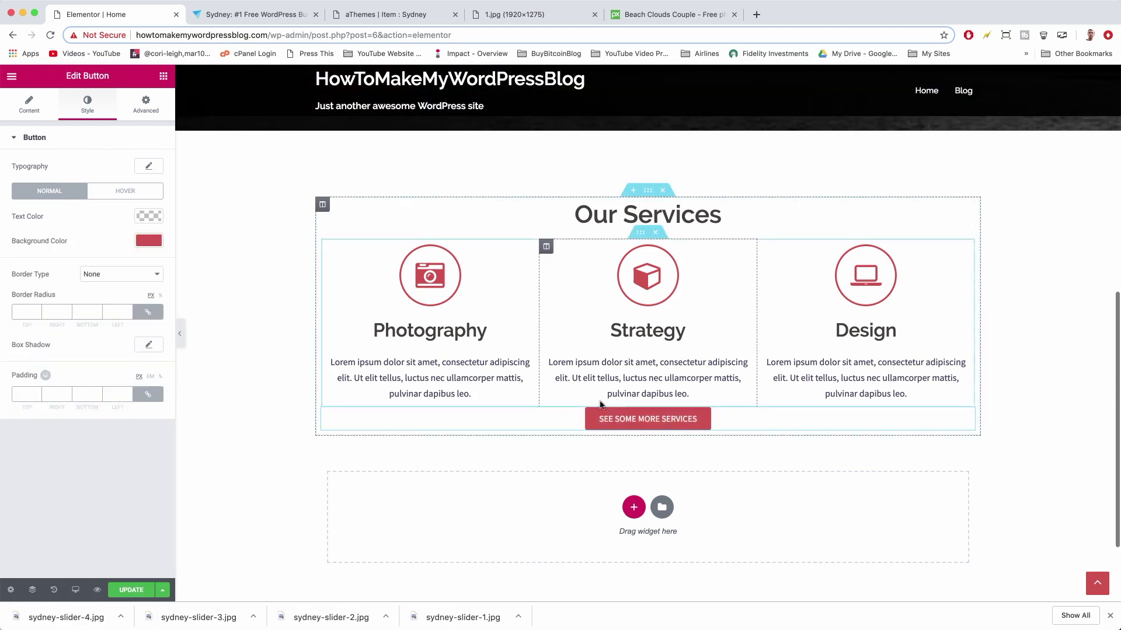
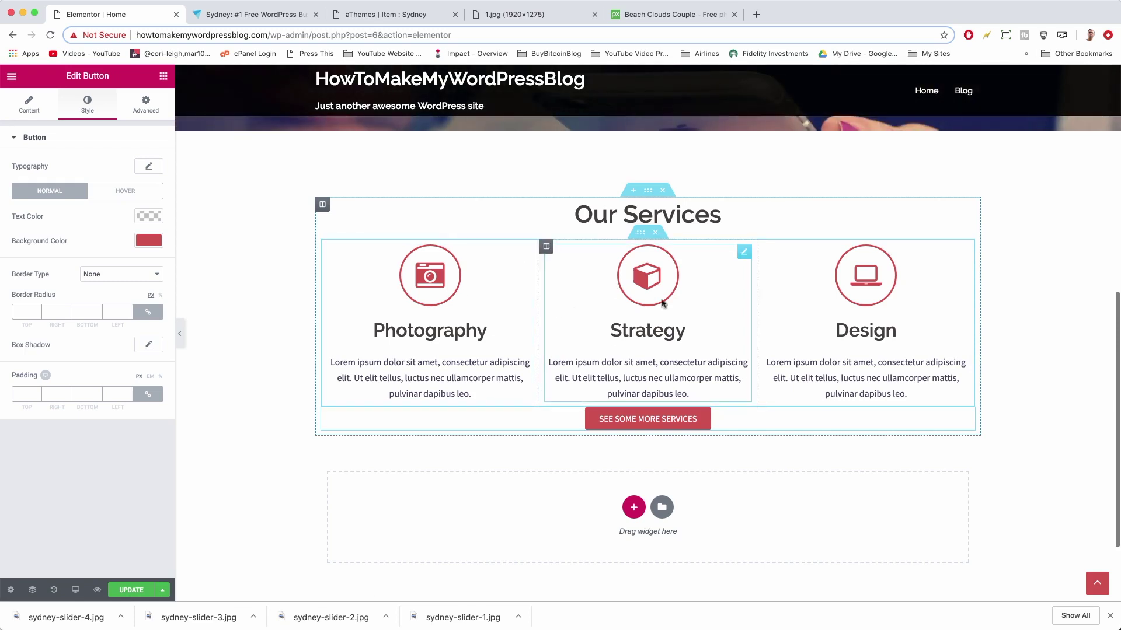
Give the inner section holding the service columns 28 px of bottom padding
click(641, 234)
click(145, 100)
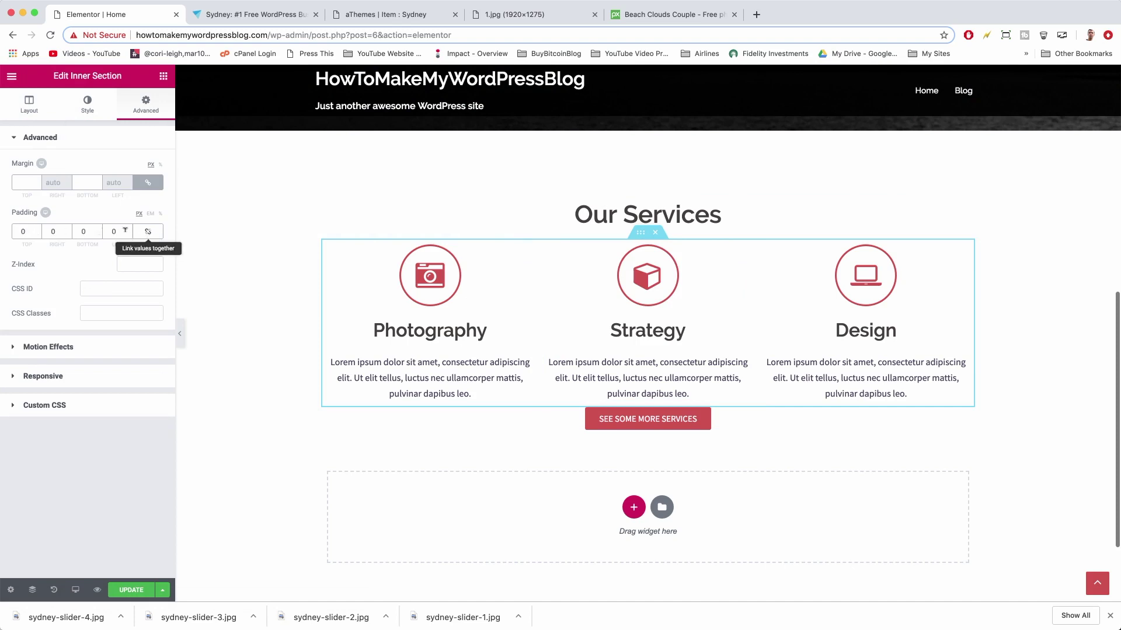
double_click(28, 229)
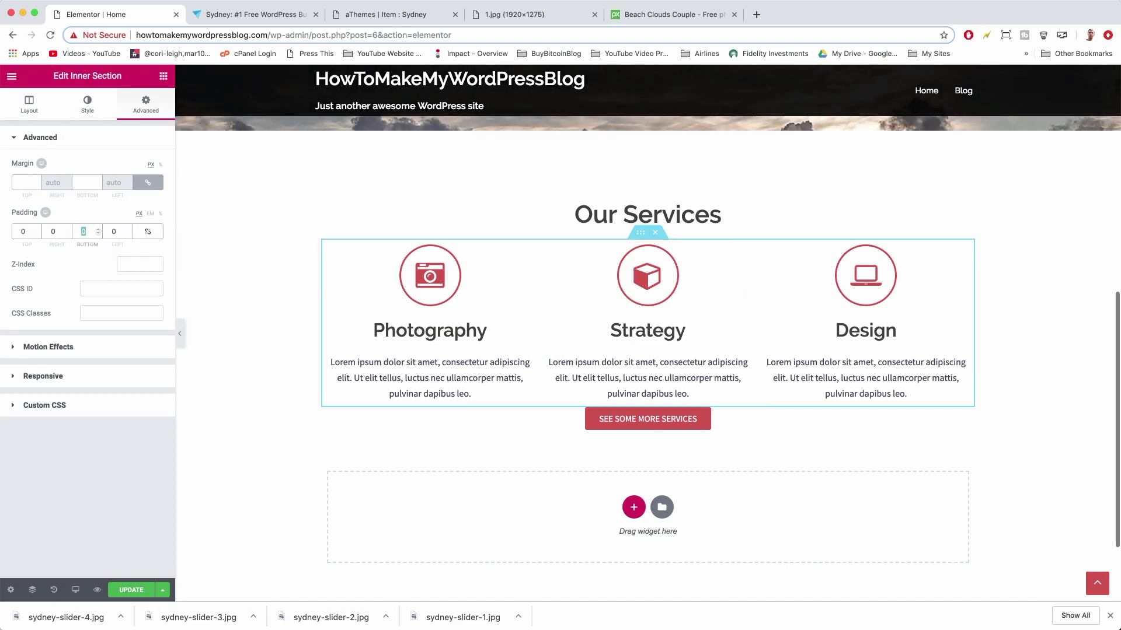
text(20)
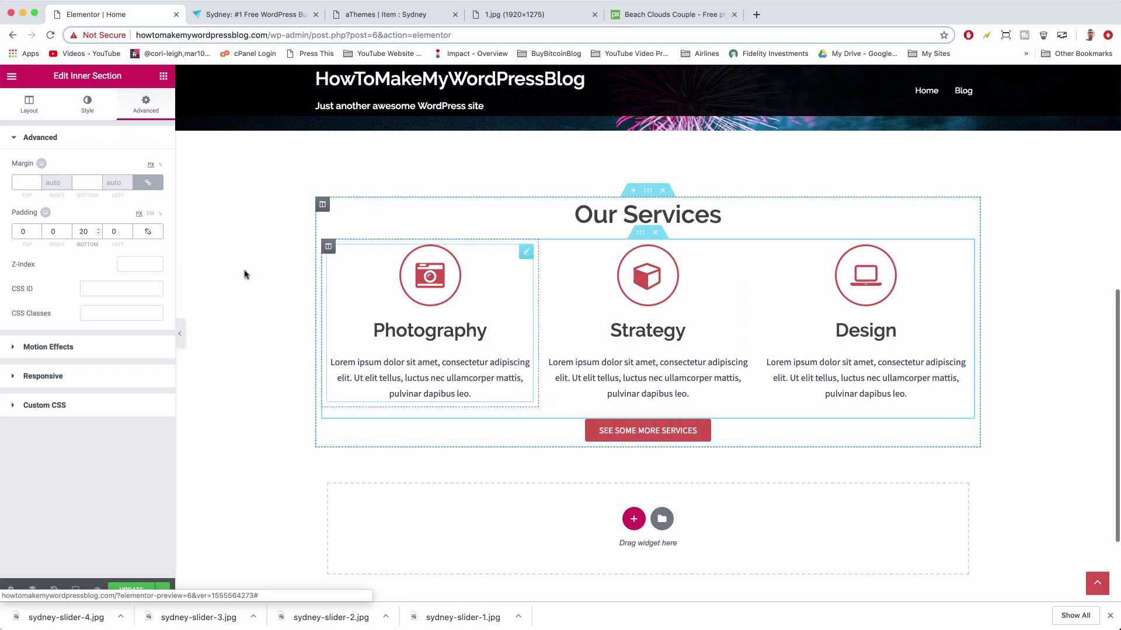
double_click(83, 232)
text(28)
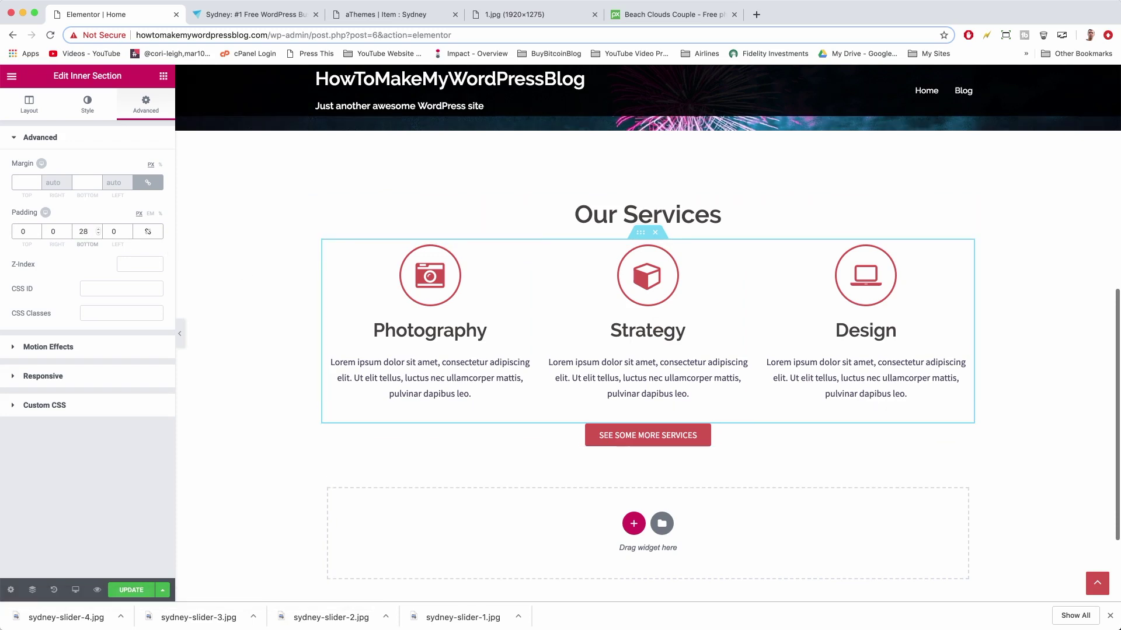
Unlink the Our Services heading's padding and set only its bottom padding to 18 px
click(639, 205)
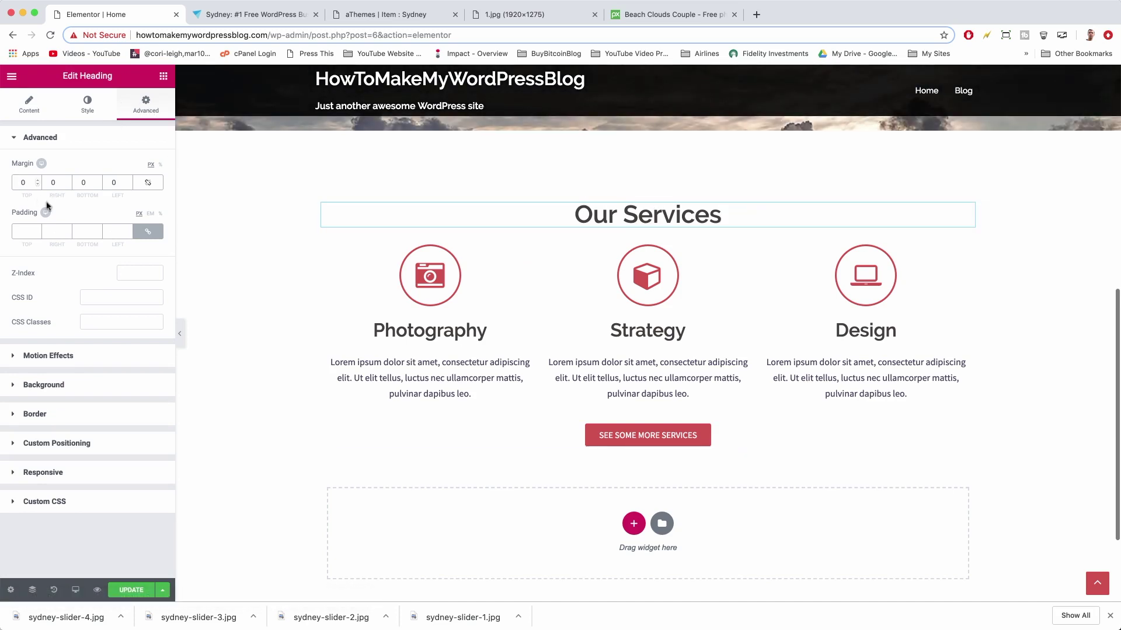
click(85, 229)
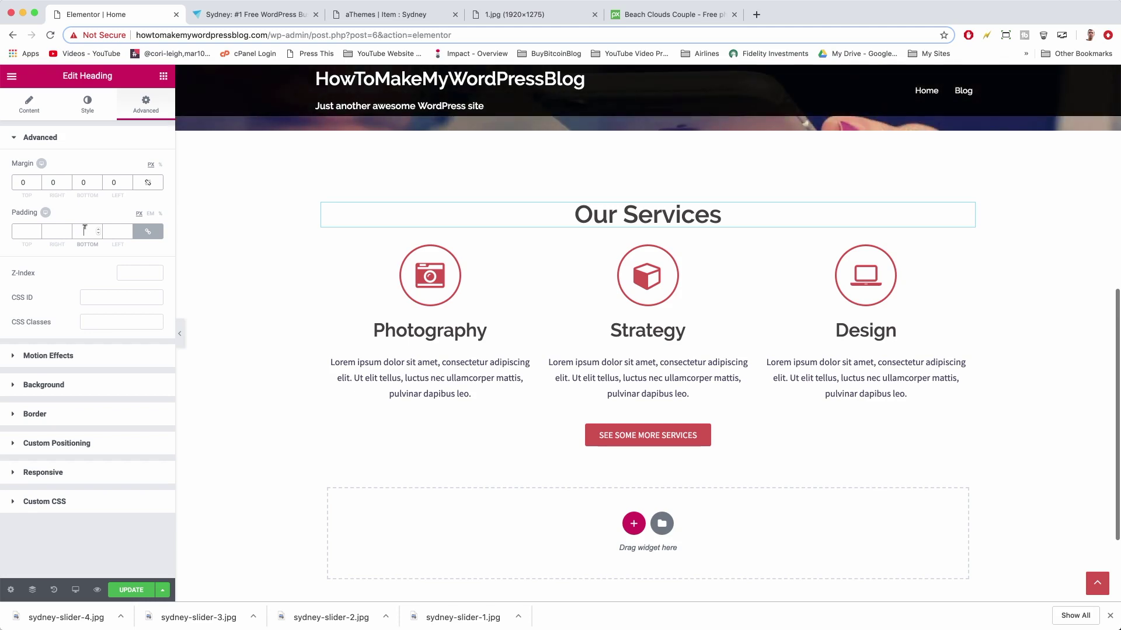
text(18)
double_click(84, 232)
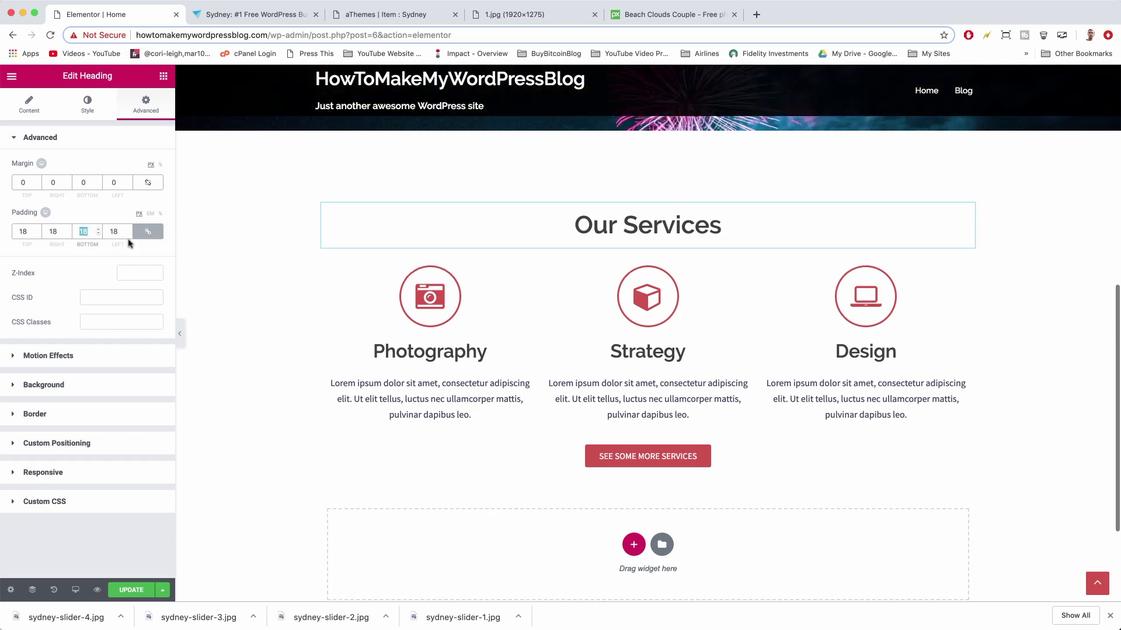
click(146, 231)
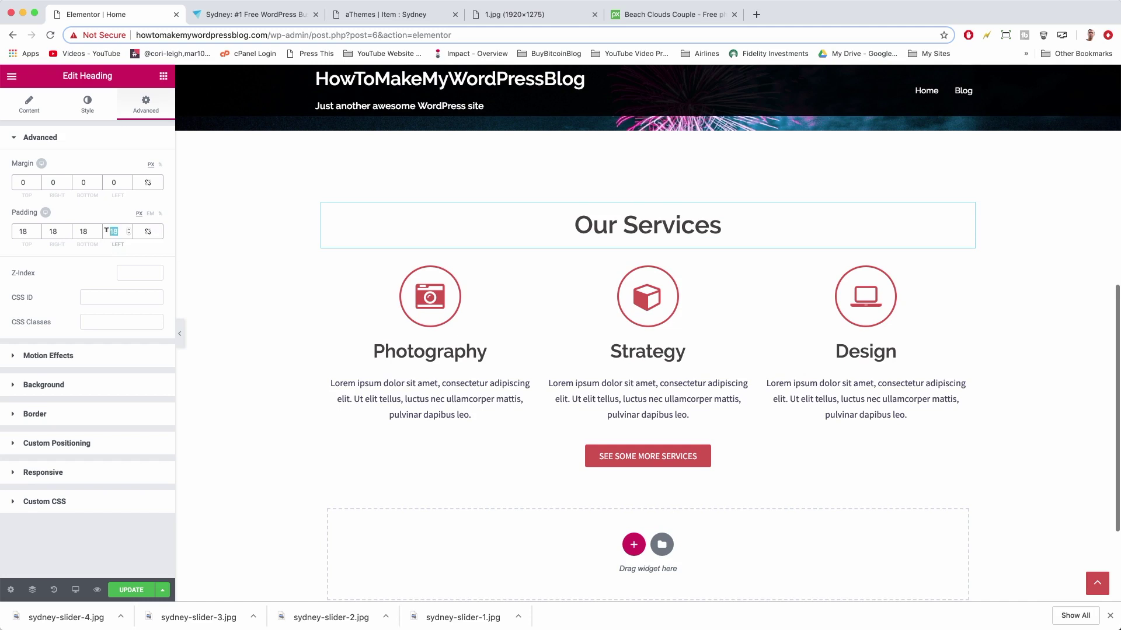
text(0)
double_click(84, 231)
text(0)
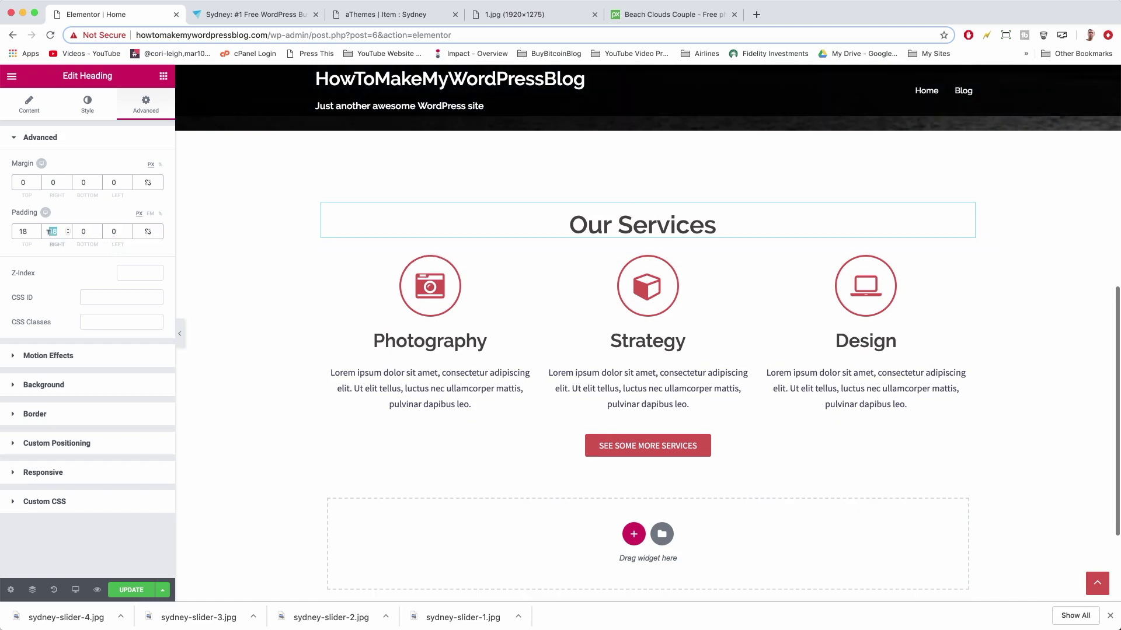
text(00)
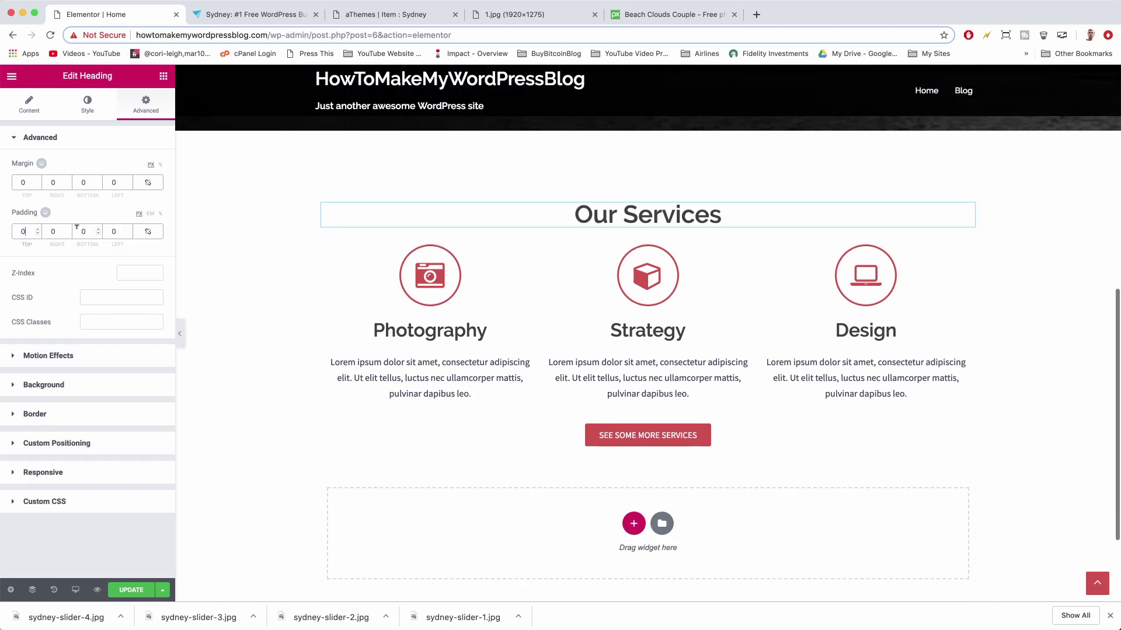
double_click(84, 231)
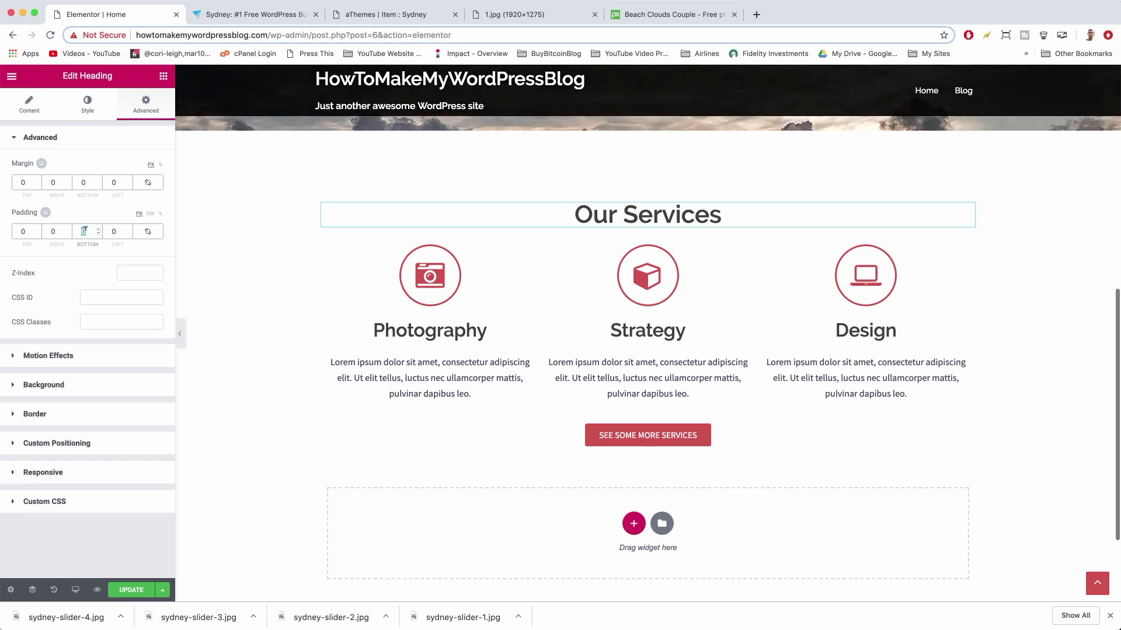
text(18)
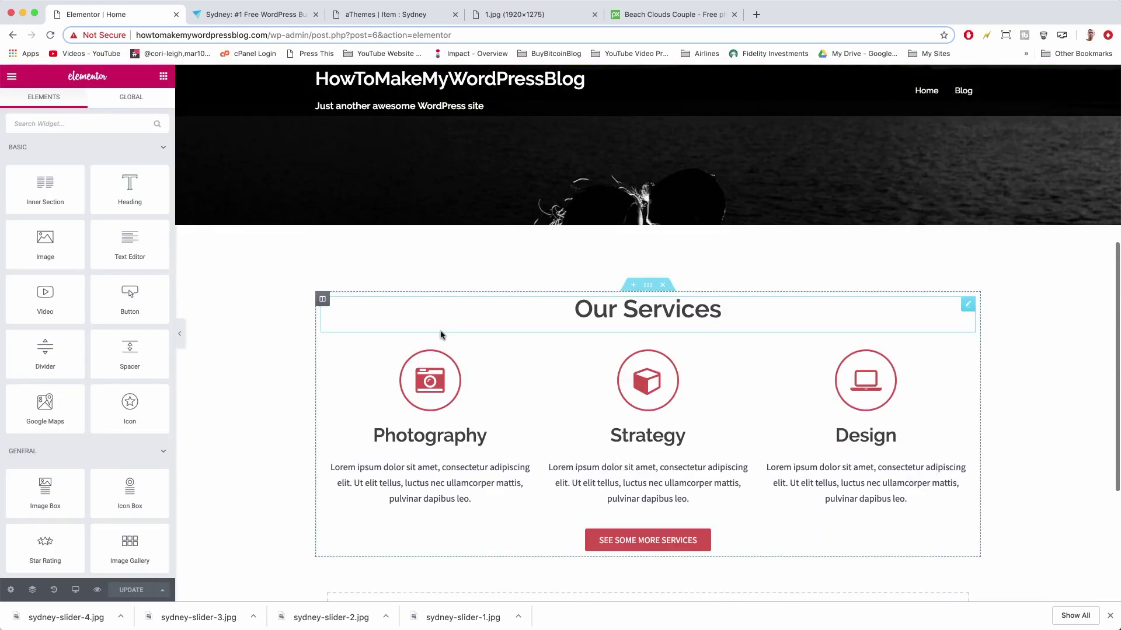
click(11, 78)
click(65, 363)
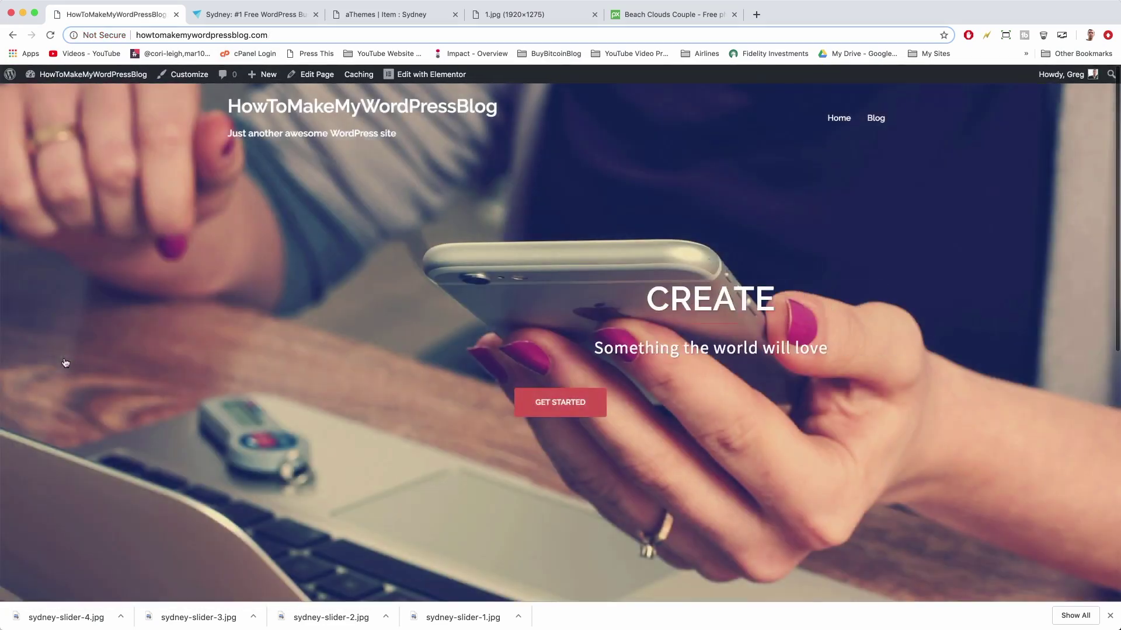
scroll(376, 287, down, 5)
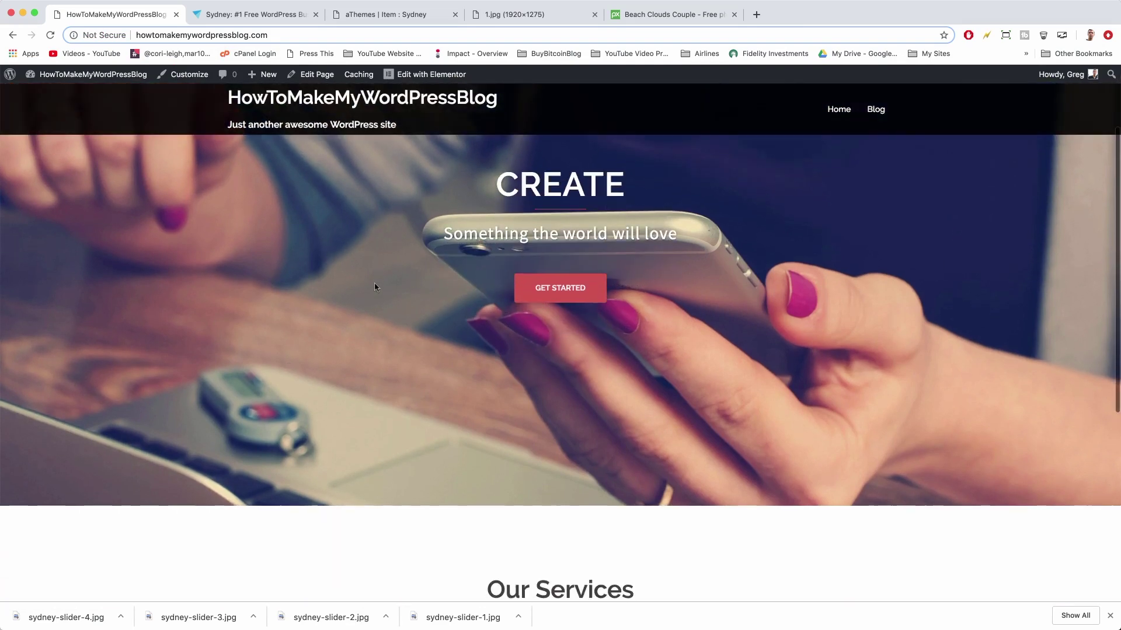
scroll(376, 287, down, 3)
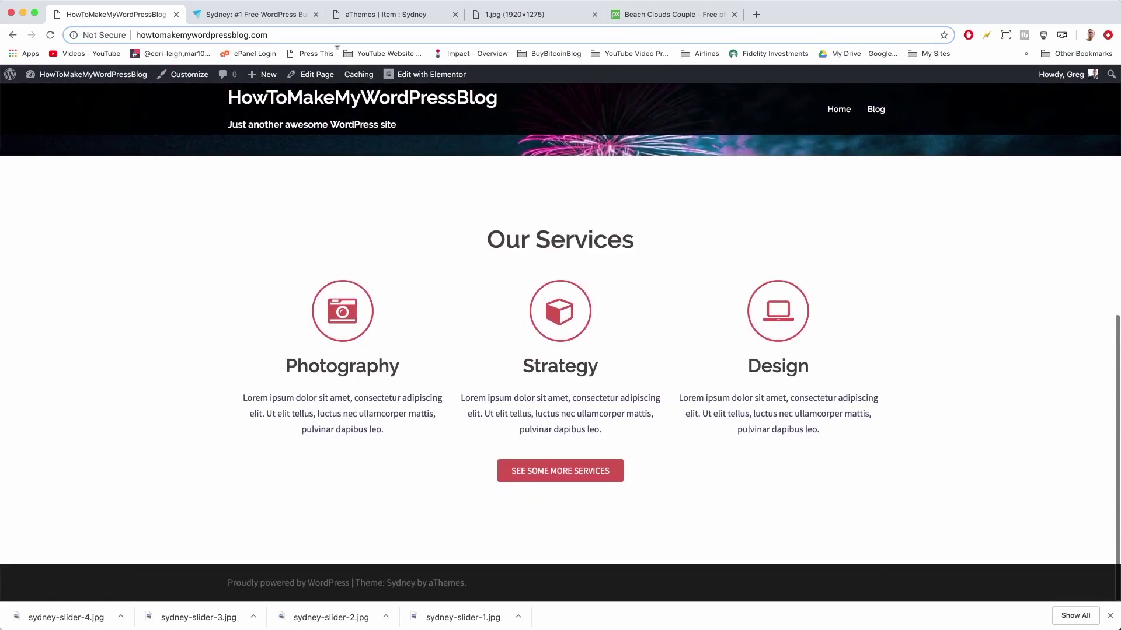
click(387, 13)
scroll(591, 296, down, 2)
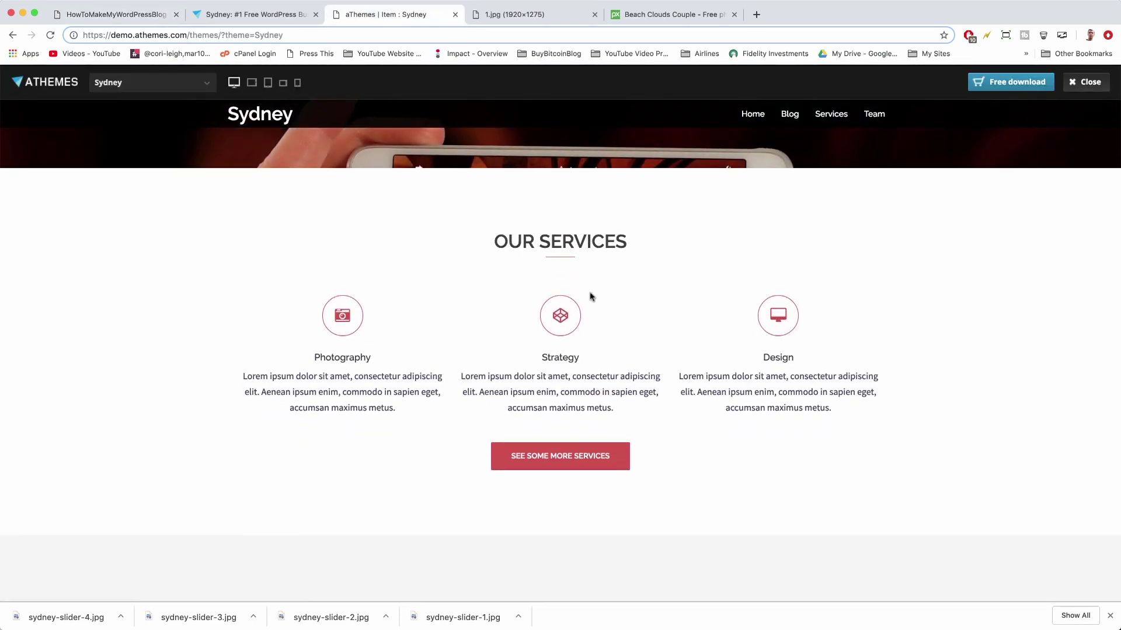
click(136, 12)
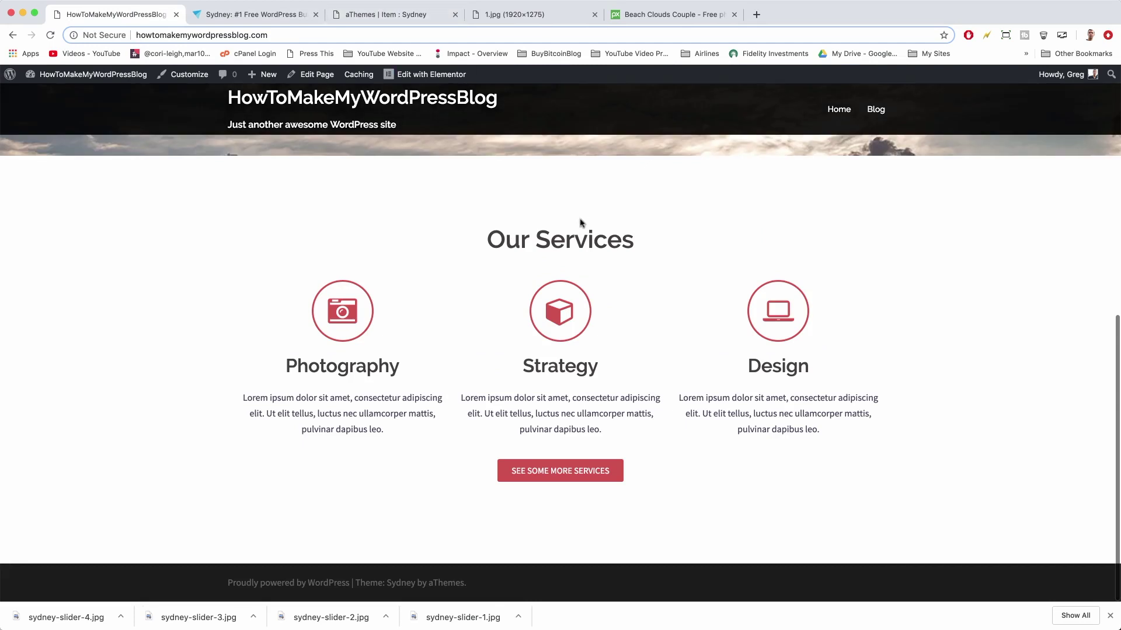
click(383, 16)
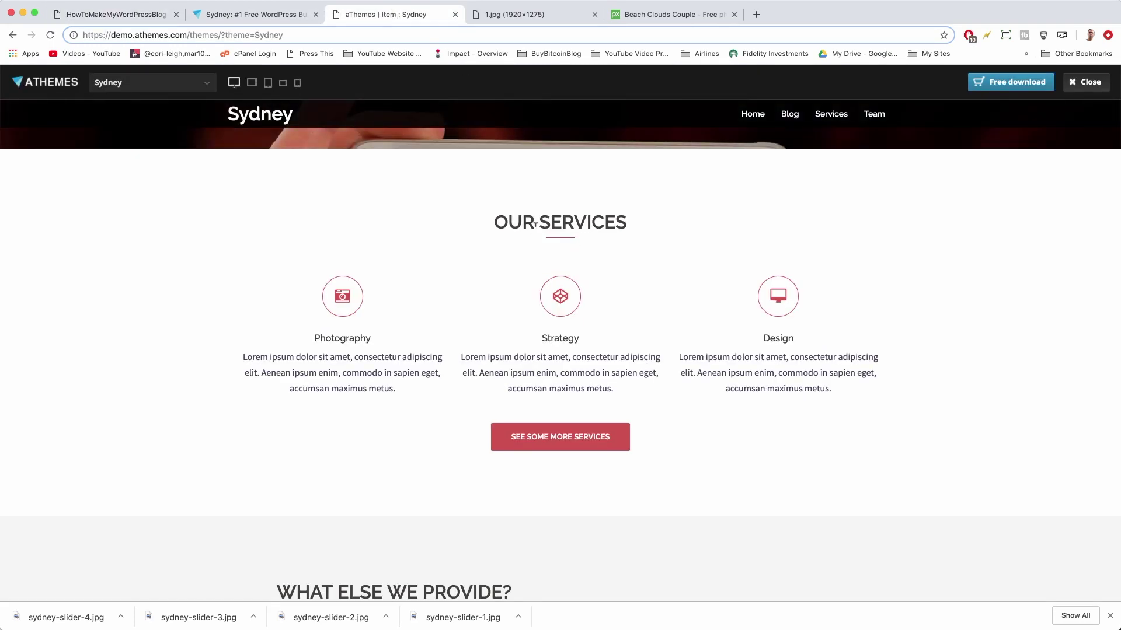
key(super+1)
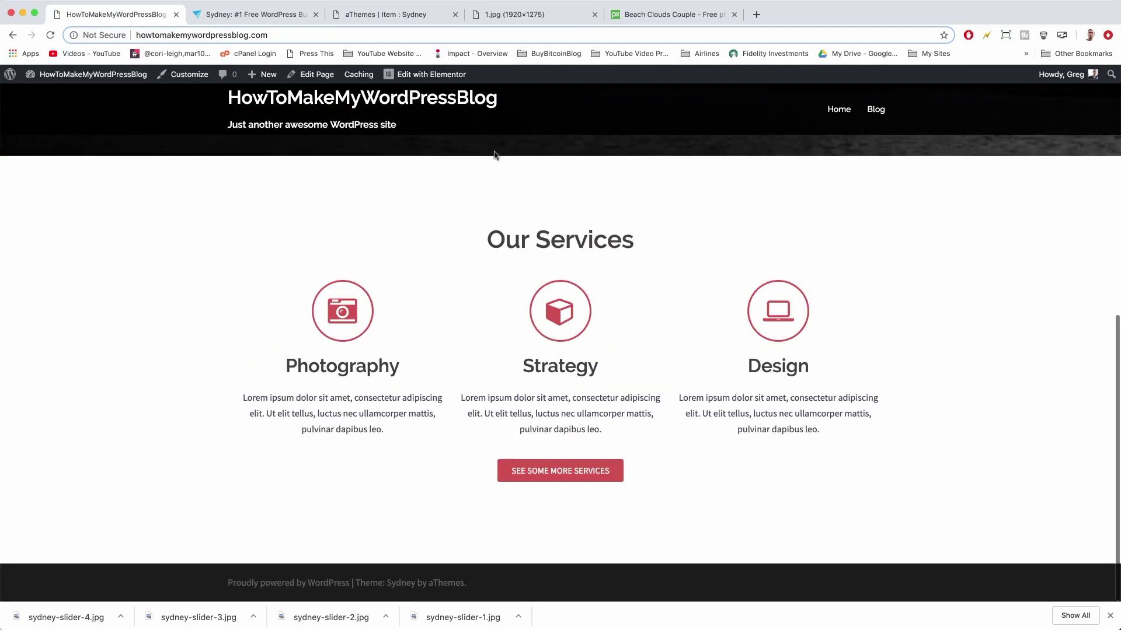
click(446, 75)
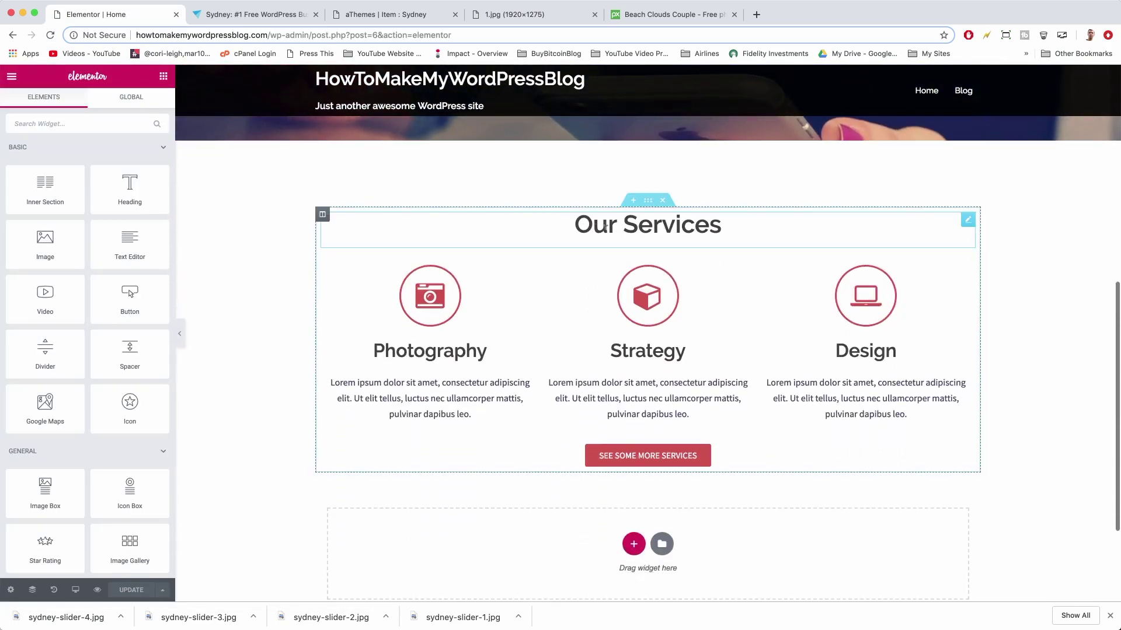
Set the Photography icon's size to 32 and its border width to 1 px
click(433, 292)
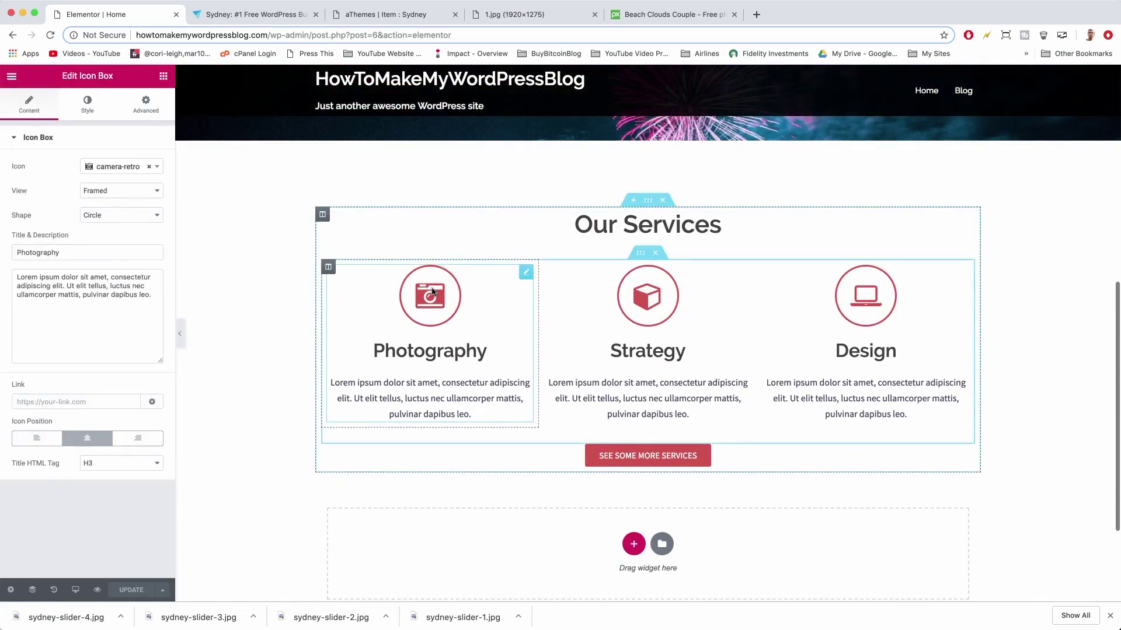
click(87, 106)
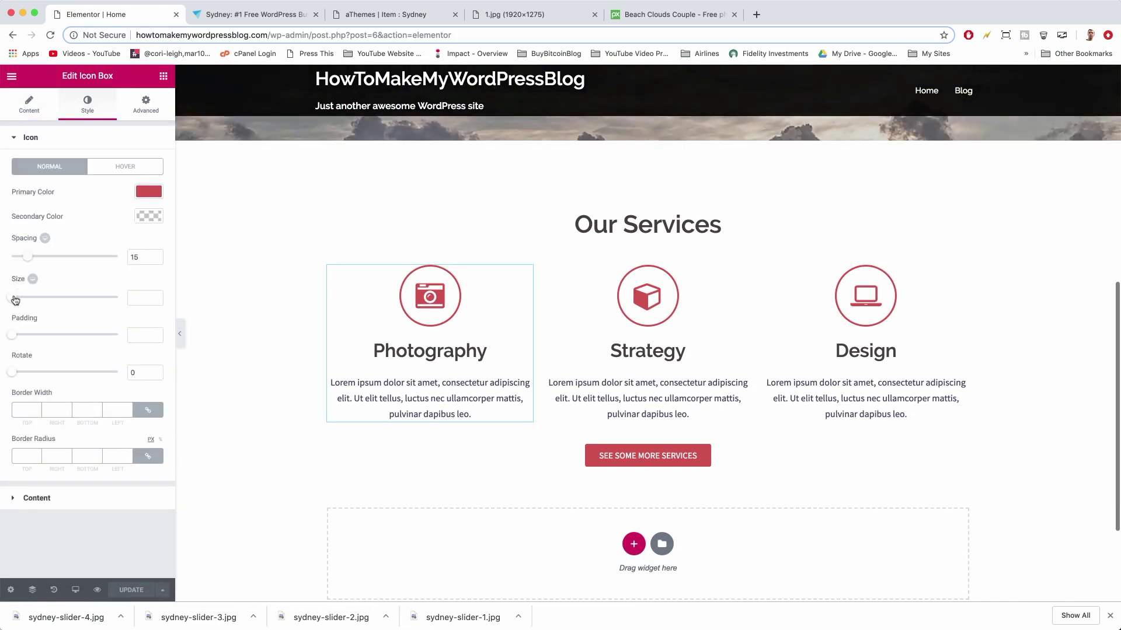
mouse_move(15, 300)
mouse_down()
mouse_move(45, 300)
mouse_move(6, 299)
mouse_up()
drag(27, 299, 23, 300)
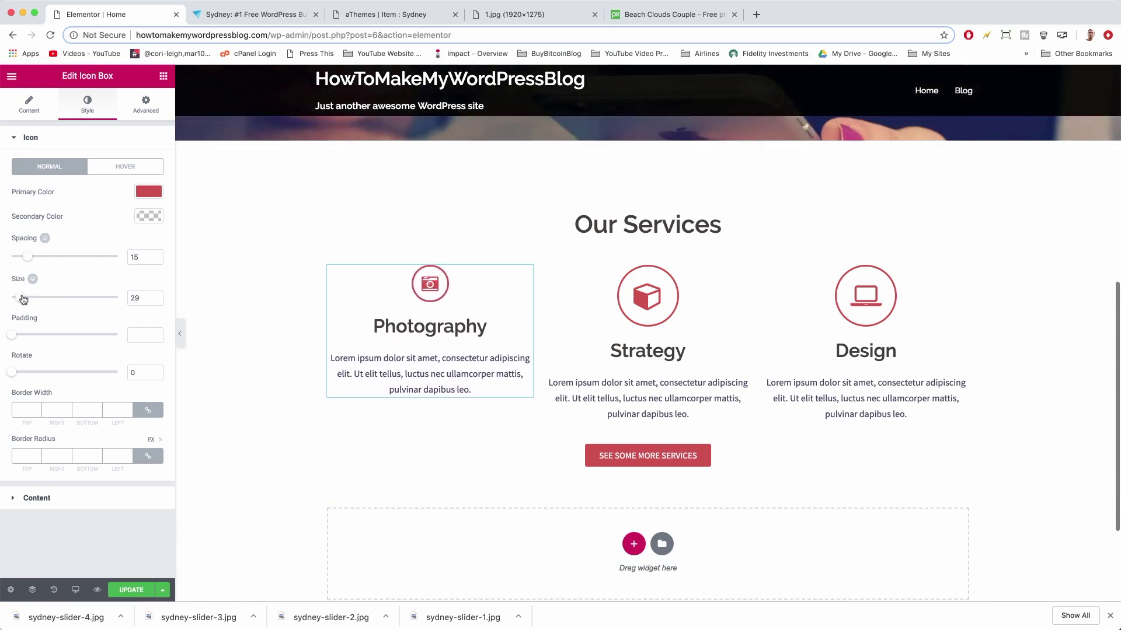
double_click(134, 292)
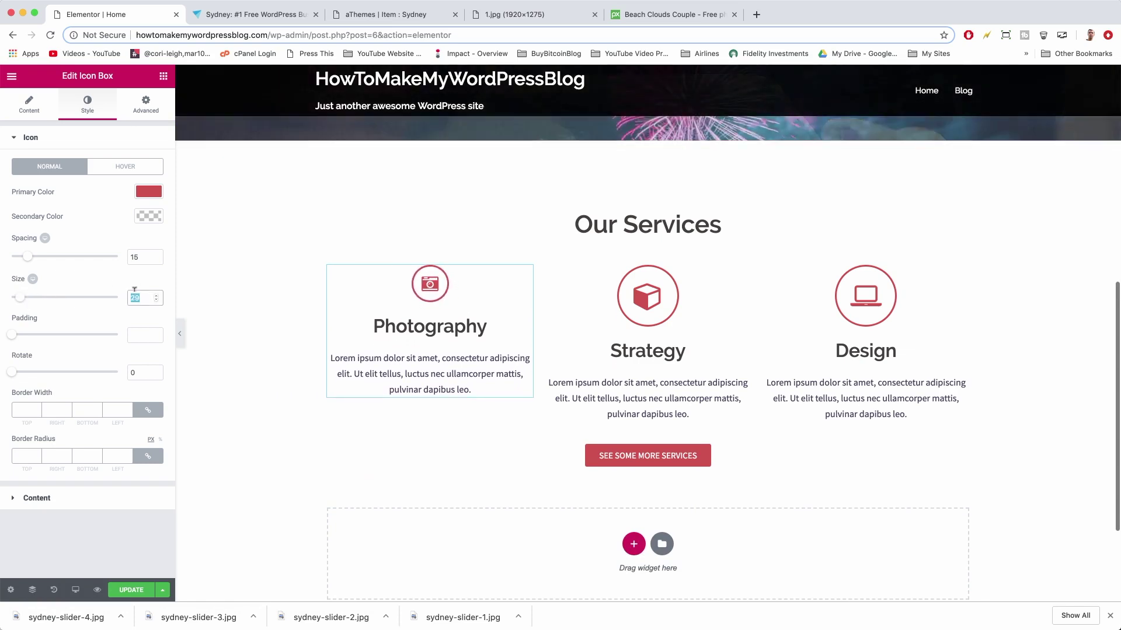
text(32)
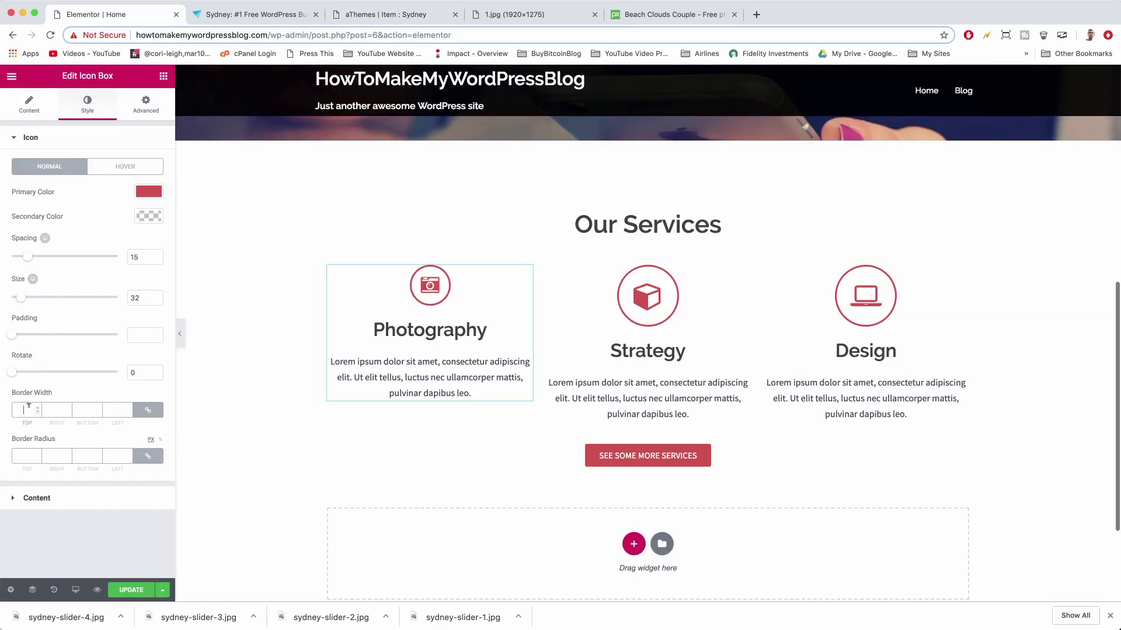
text(1)
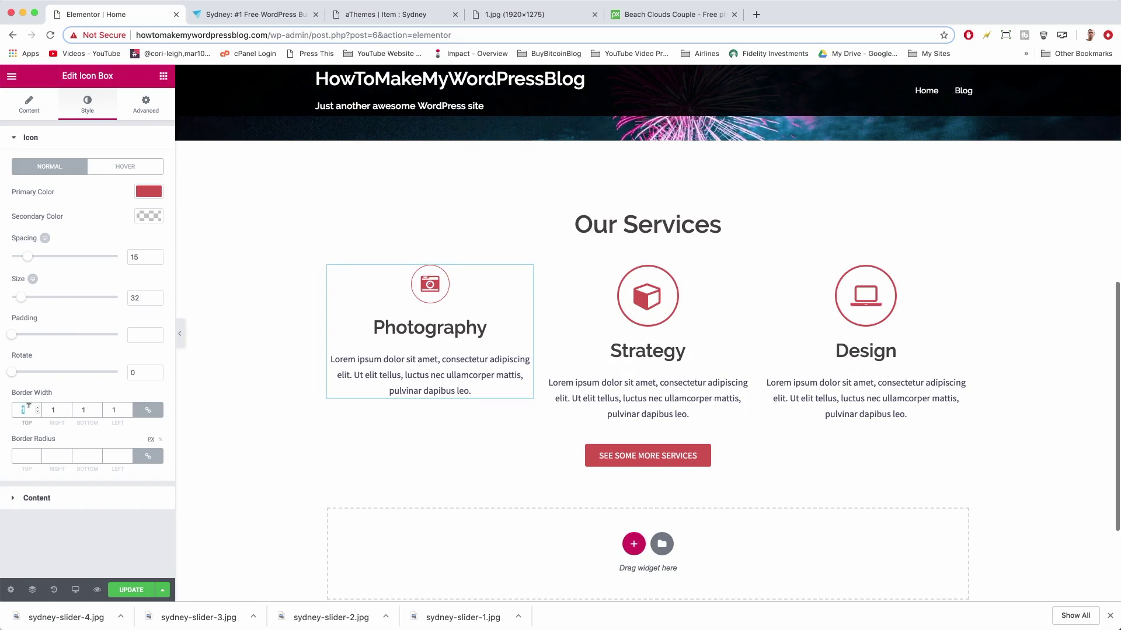
text(2)
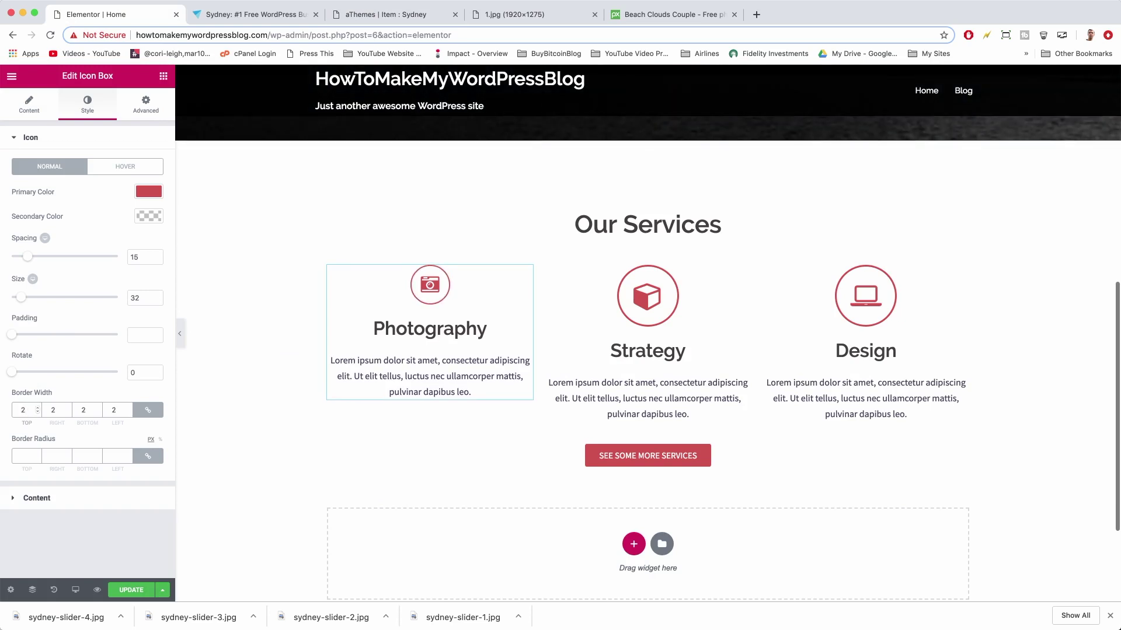
click(363, 12)
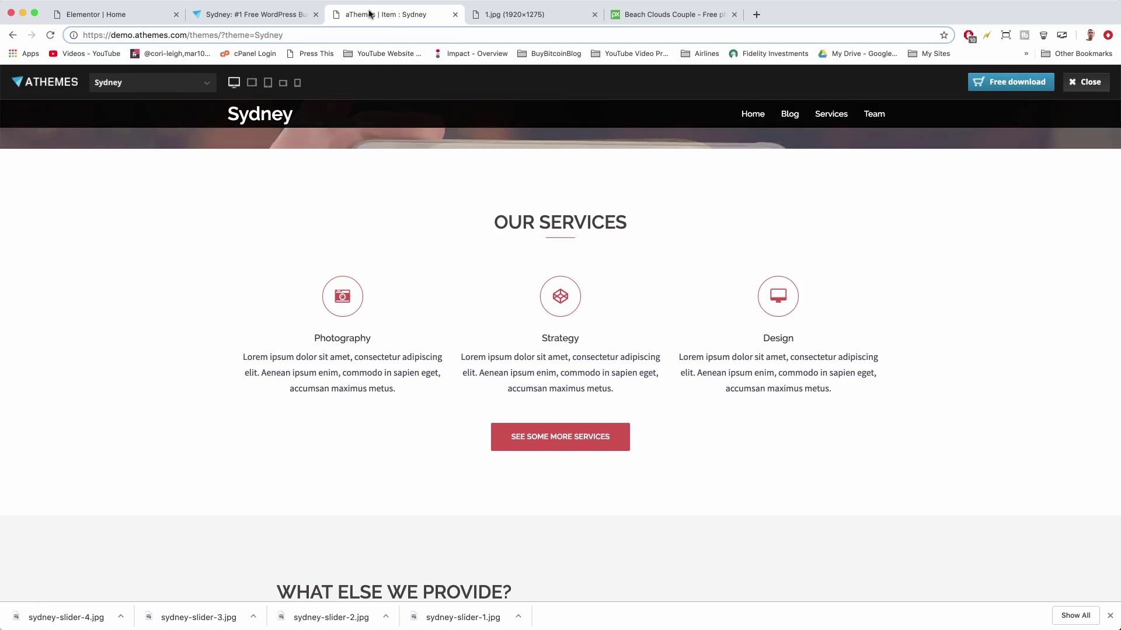
click(126, 18)
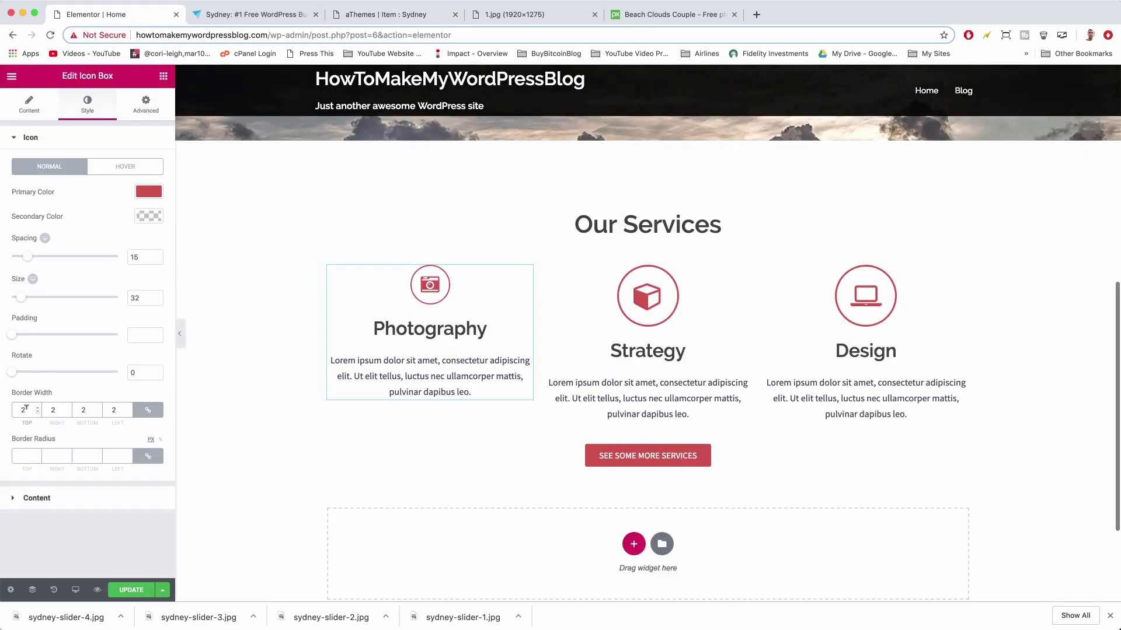
text(1)
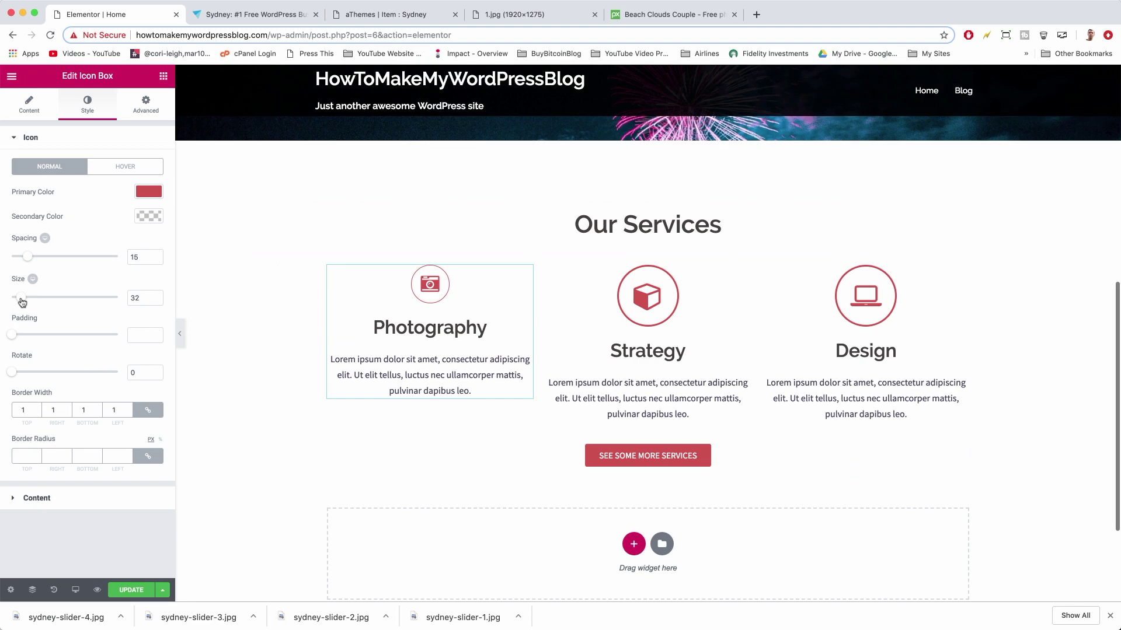
drag(22, 299, 24, 299)
Set the Strategy icon to size 40 with a 1 px border width
click(647, 305)
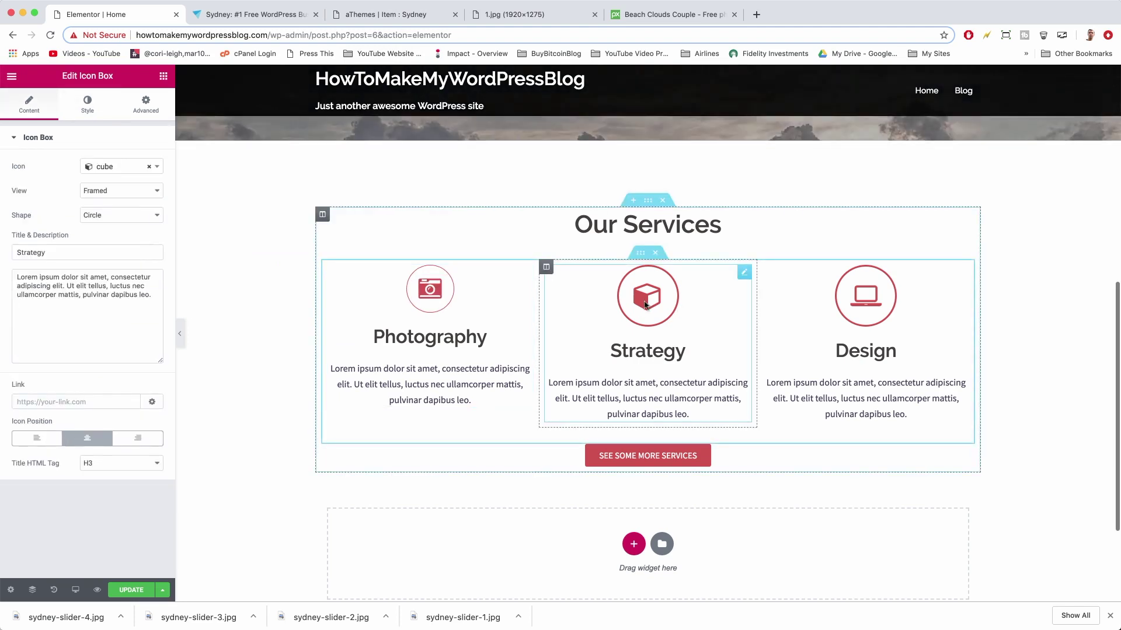
click(89, 108)
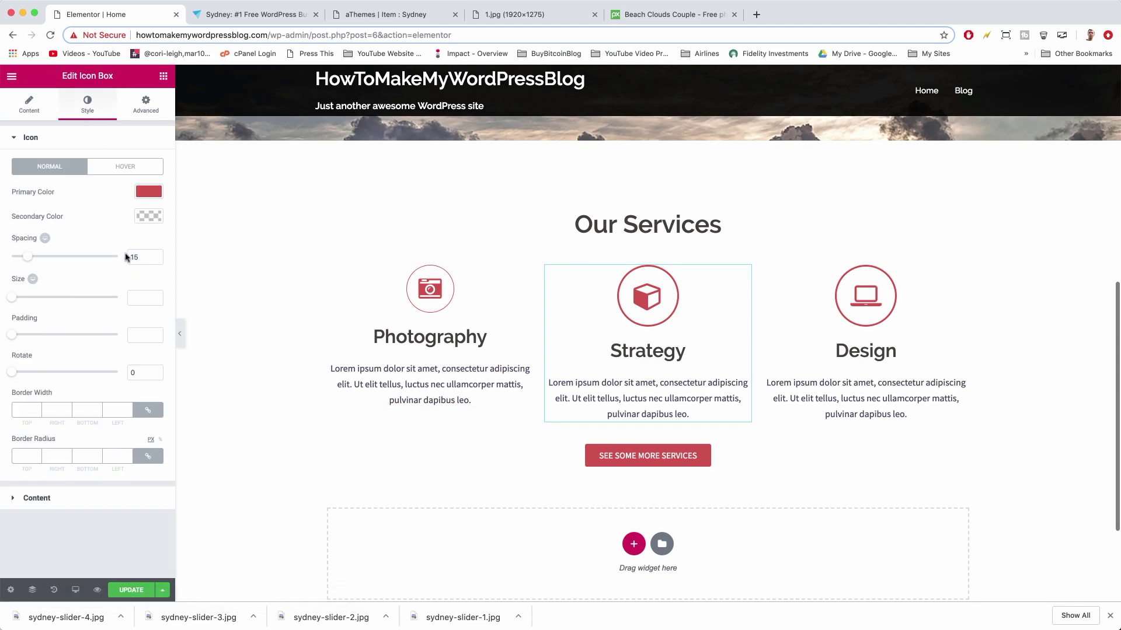
click(143, 294)
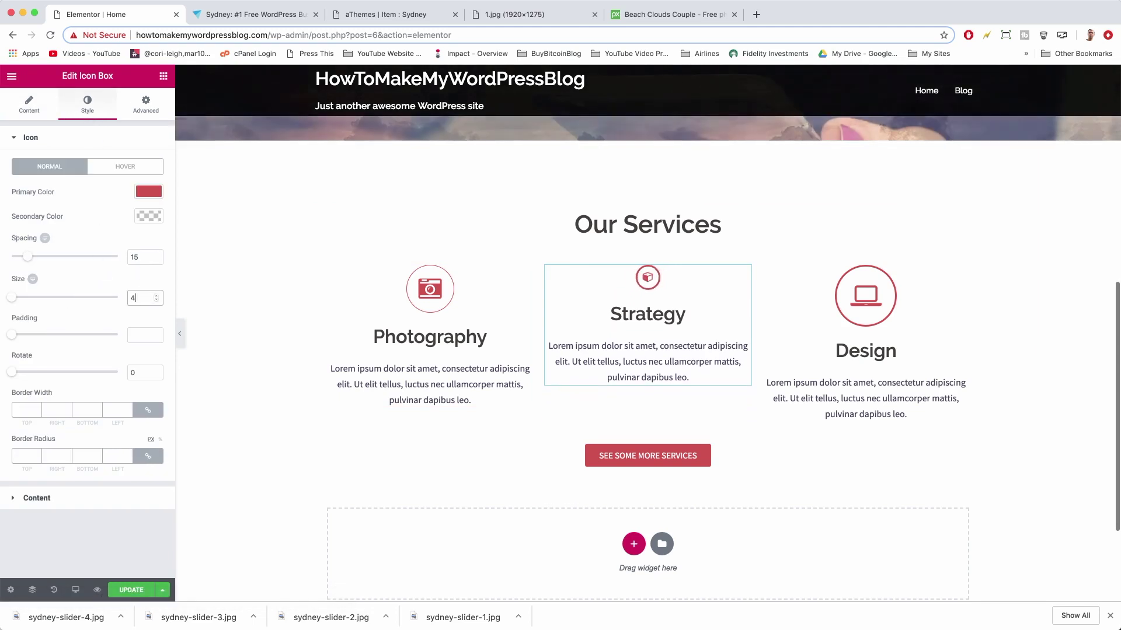
text(40)
click(22, 409)
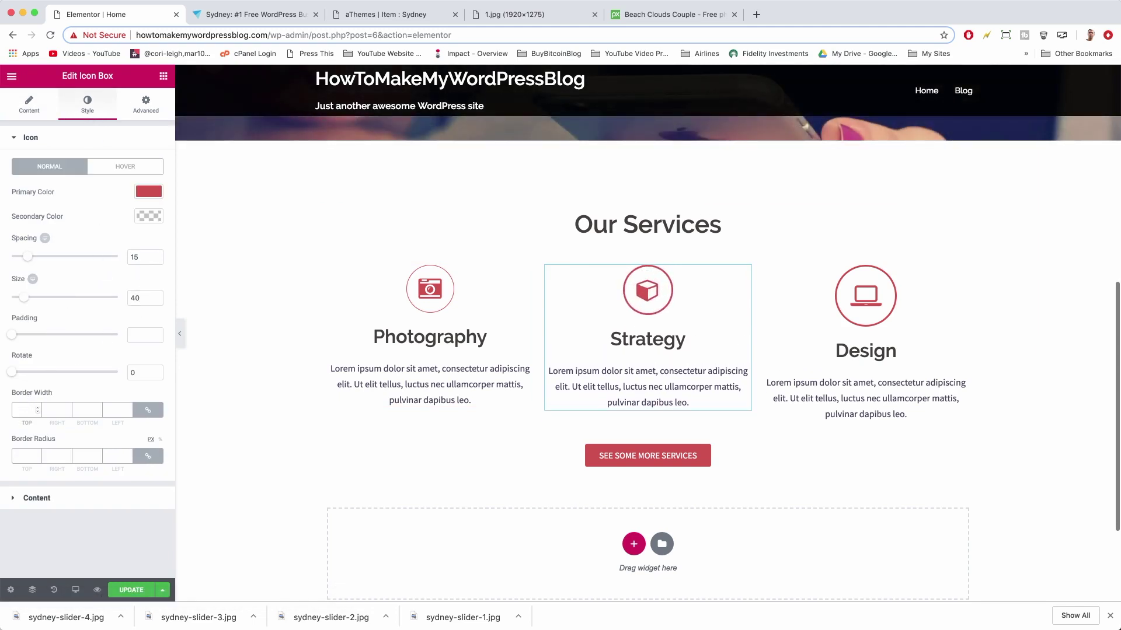
text(1)
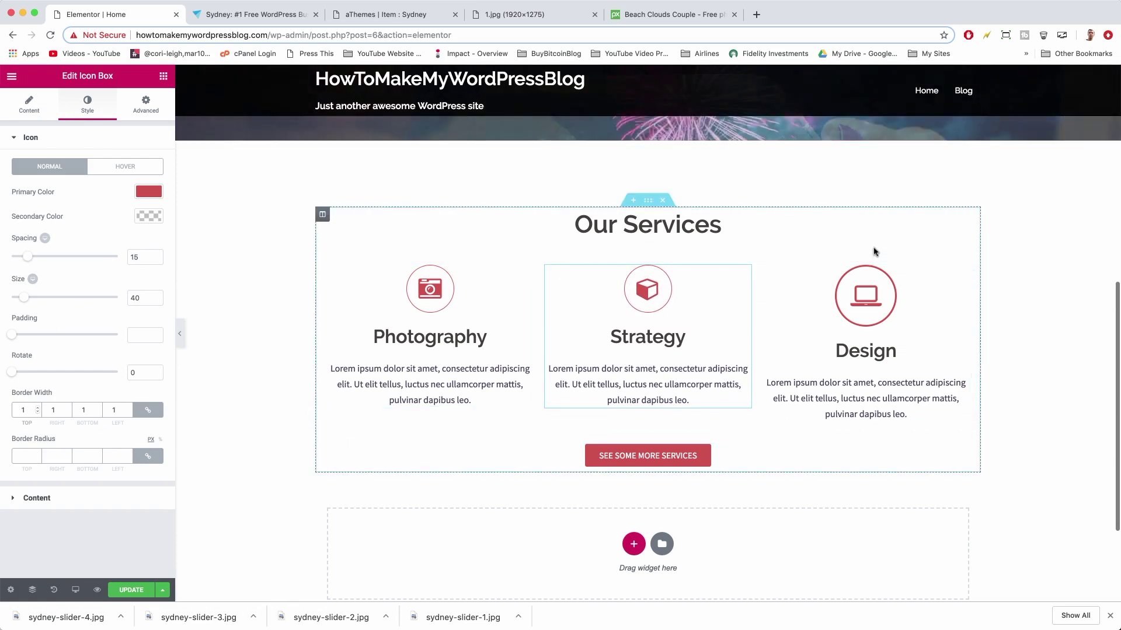
Set the Design icon to size 40 with a 1 px border, keeping it circular
click(866, 294)
click(87, 106)
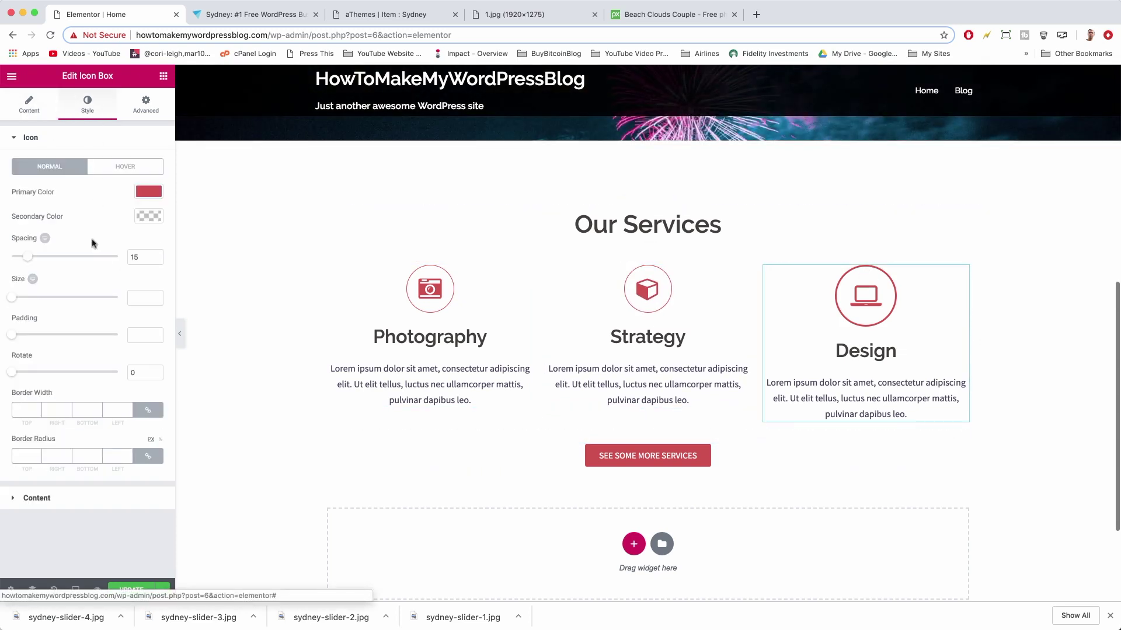
click(145, 298)
text(40)
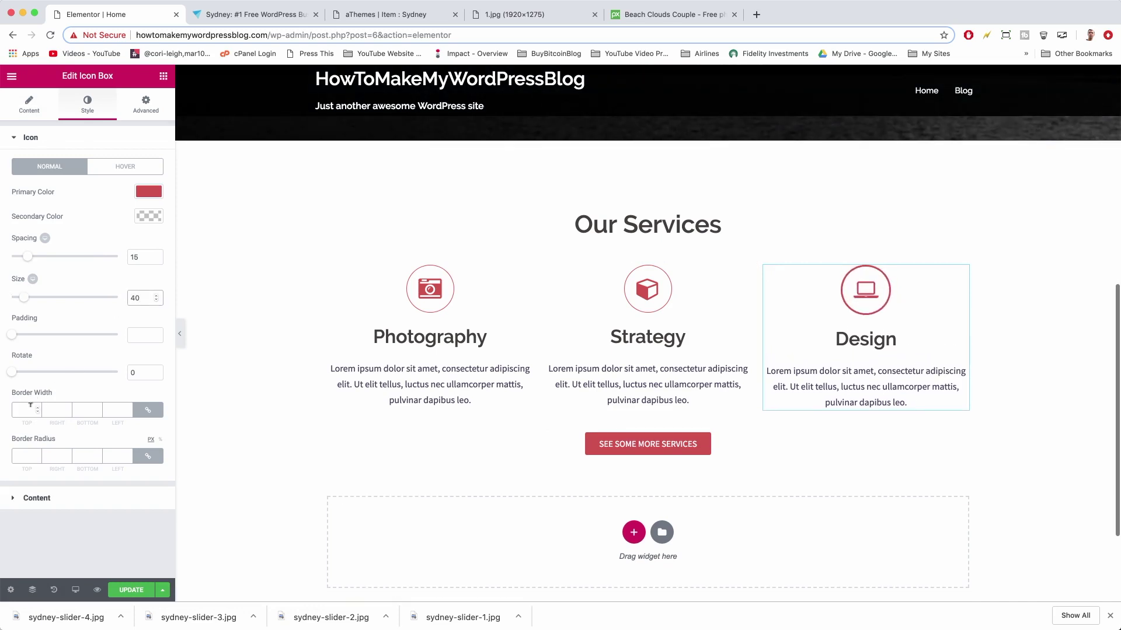
click(26, 410)
text(1)
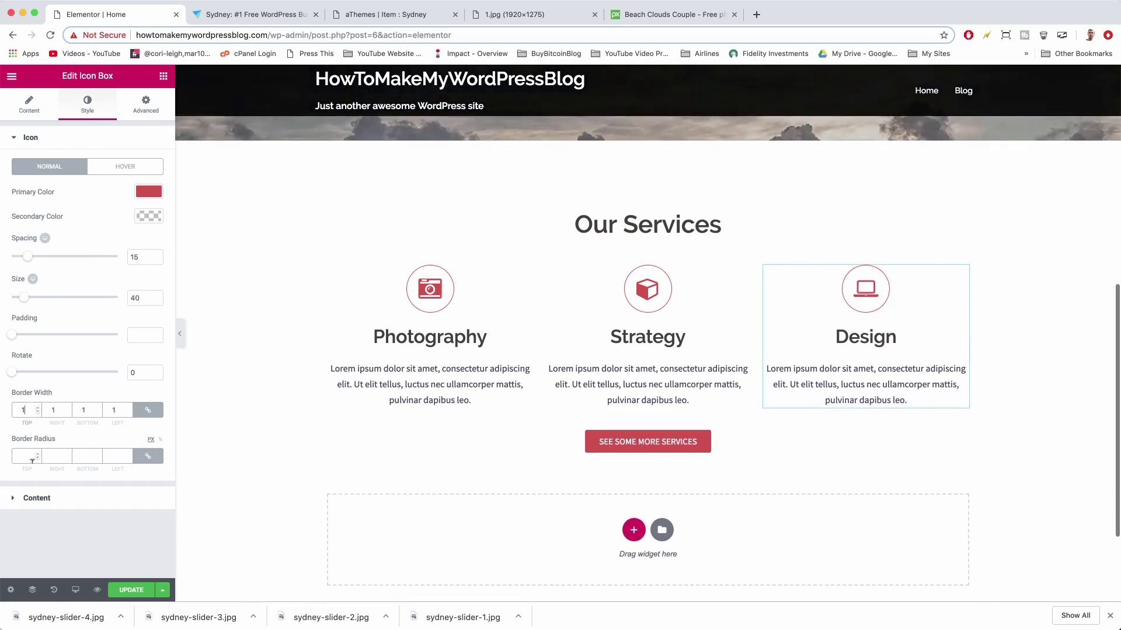
click(23, 455)
text(6)
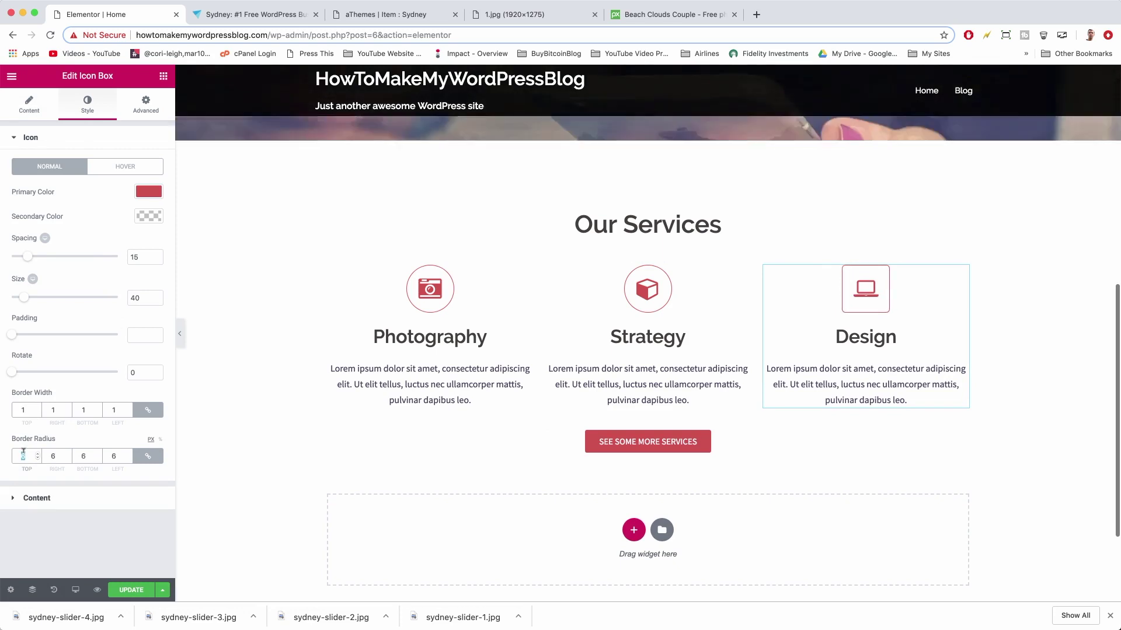
key(BackSpace)
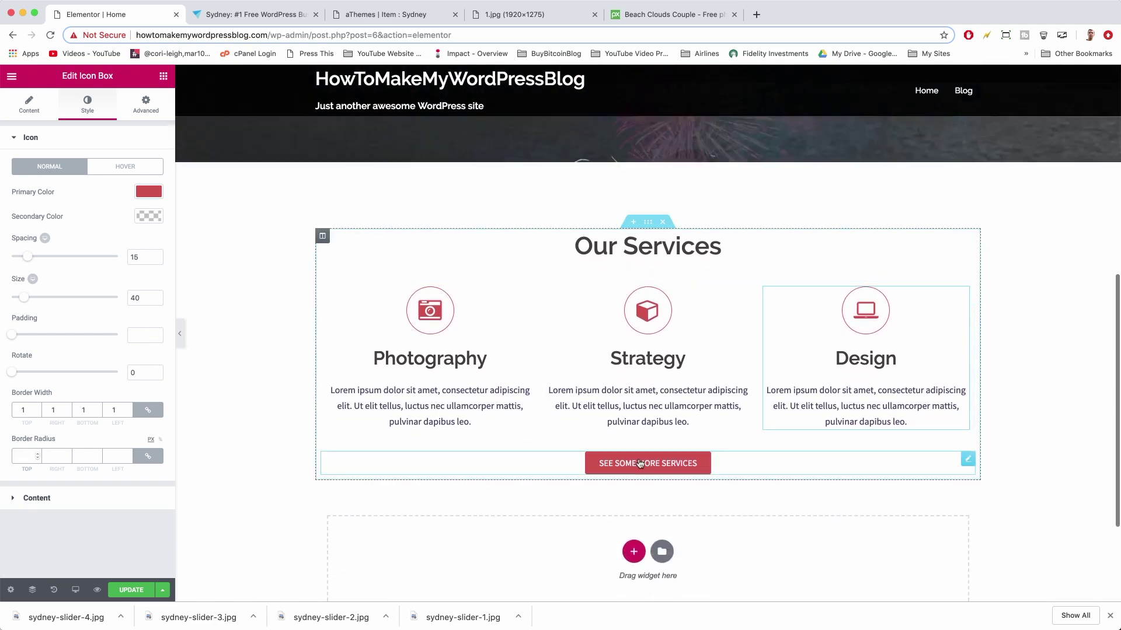
Select the Our Services heading and compare it with the Sydney demo's section
click(642, 241)
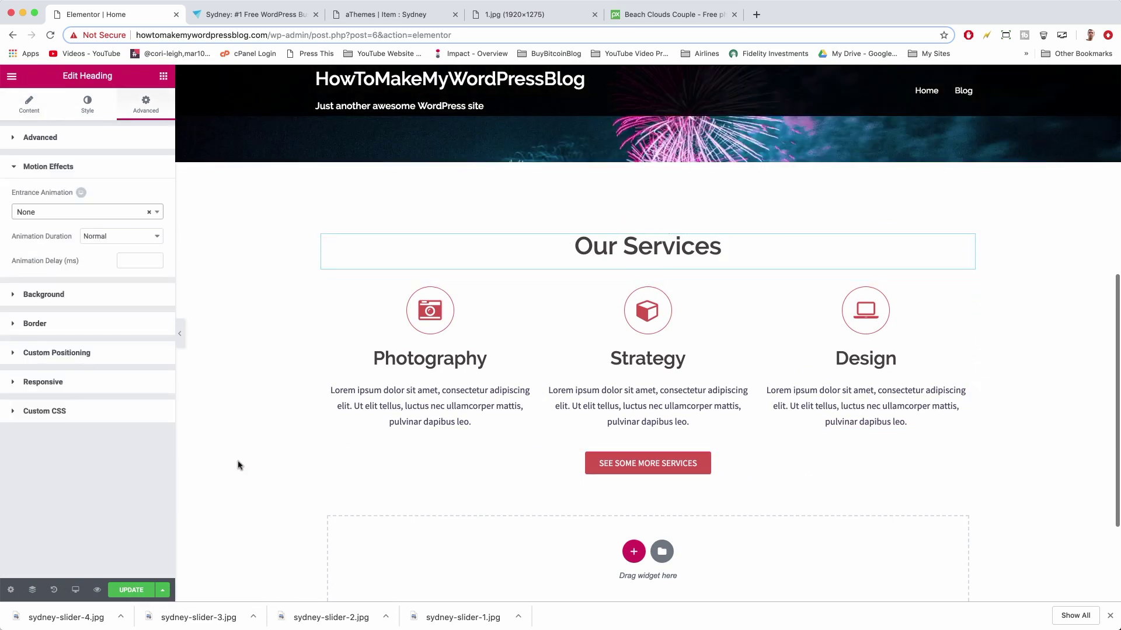
click(395, 17)
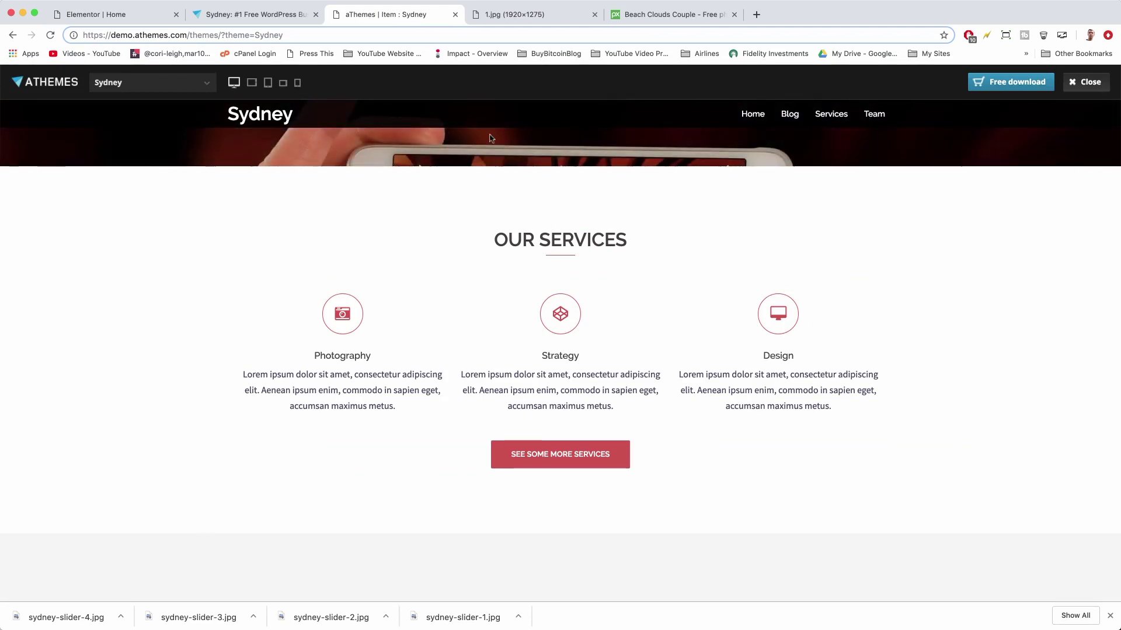
click(117, 15)
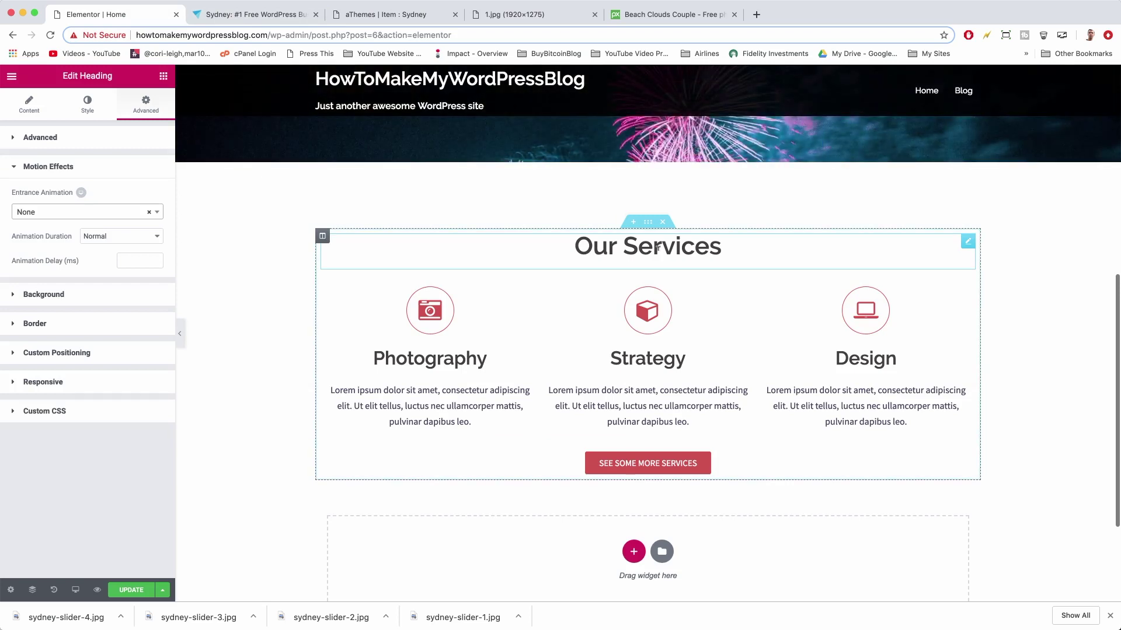
click(657, 248)
click(575, 244)
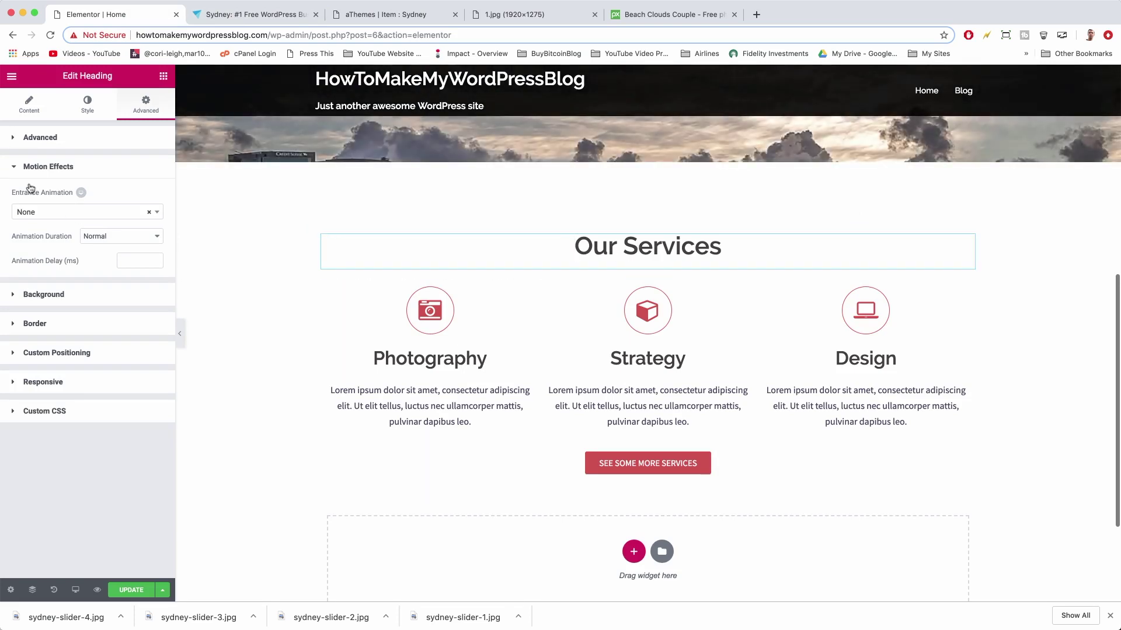
Set the heading's Motion Effects entrance animation to Zoom In
click(14, 168)
click(14, 171)
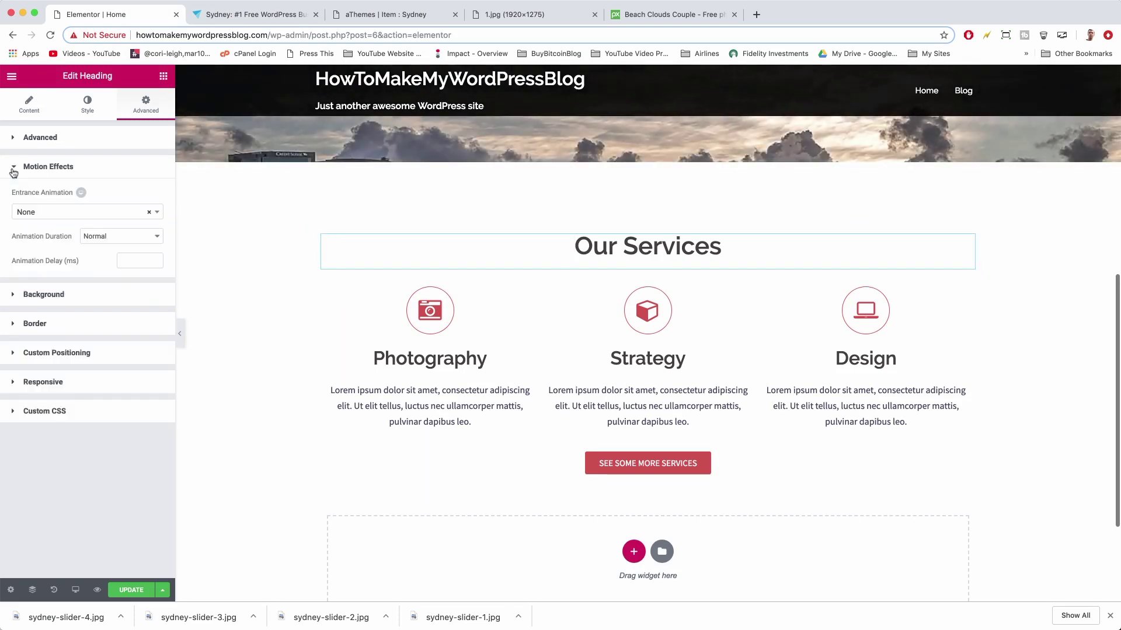
click(35, 213)
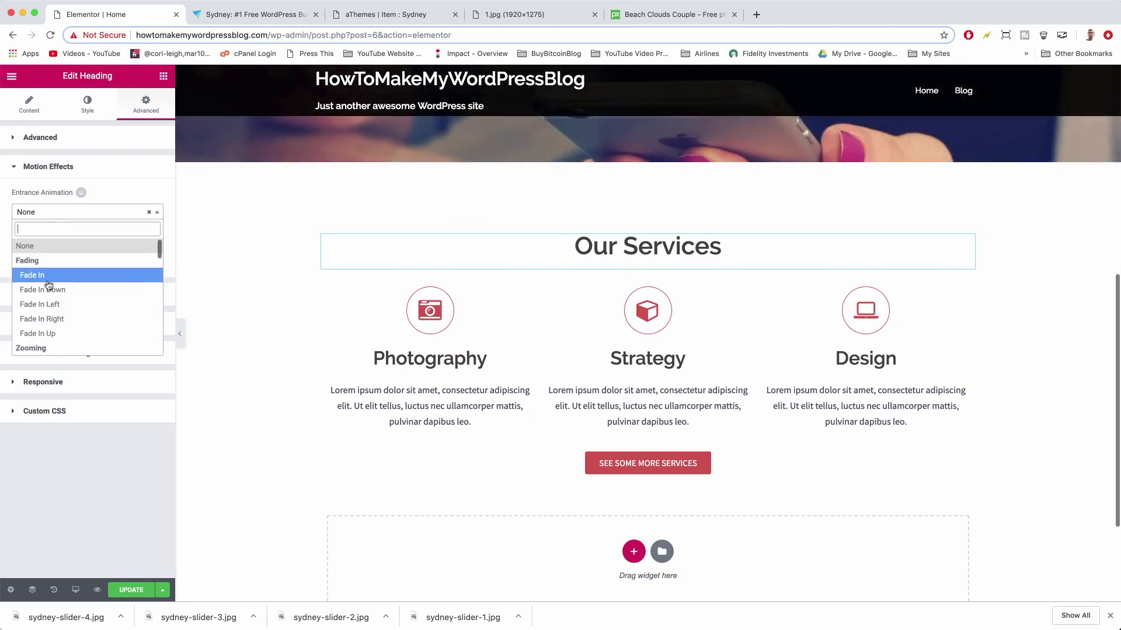
scroll(49, 286, down, 4)
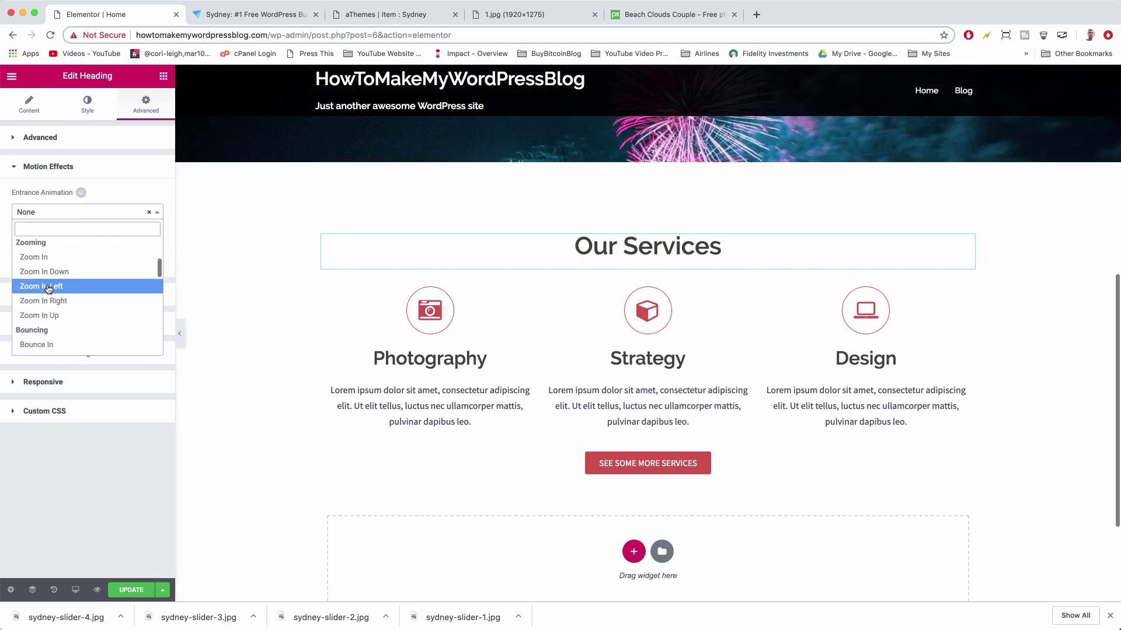
click(34, 257)
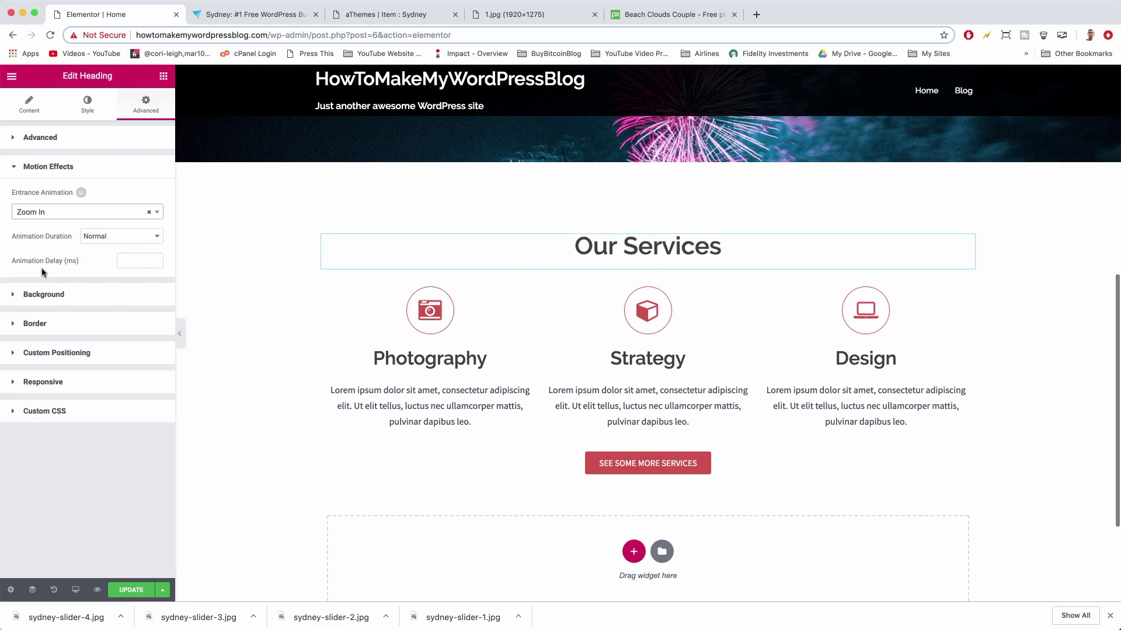
scroll(300, 522, down, 2)
scroll(300, 523, up, 8)
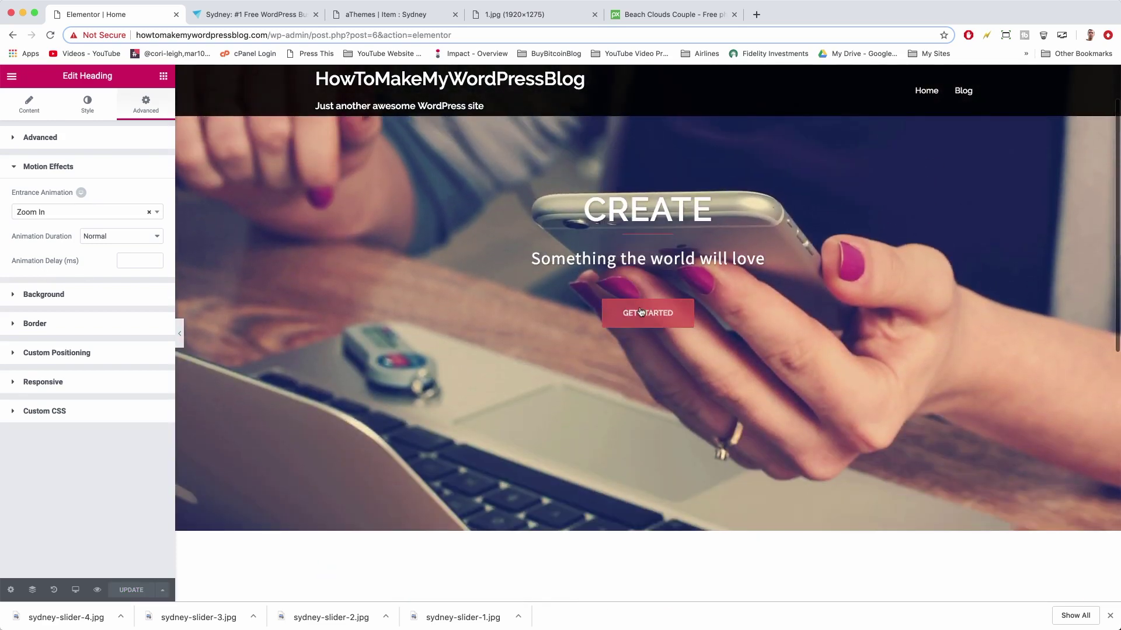
scroll(642, 320, down, 6)
scroll(641, 320, down, 2)
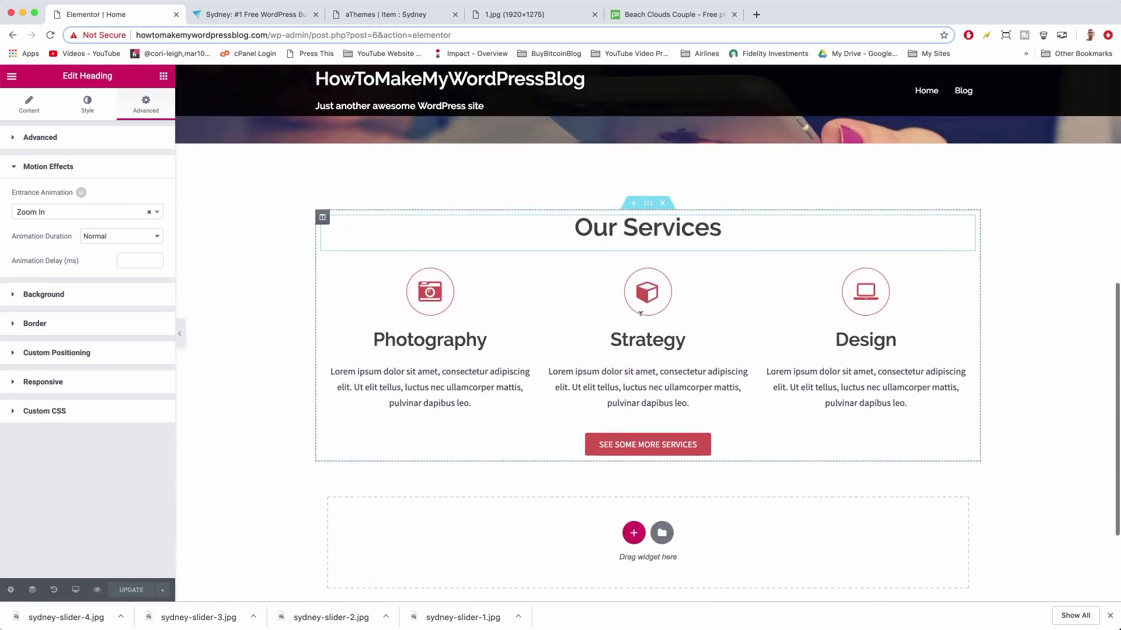
scroll(649, 155, down, 1)
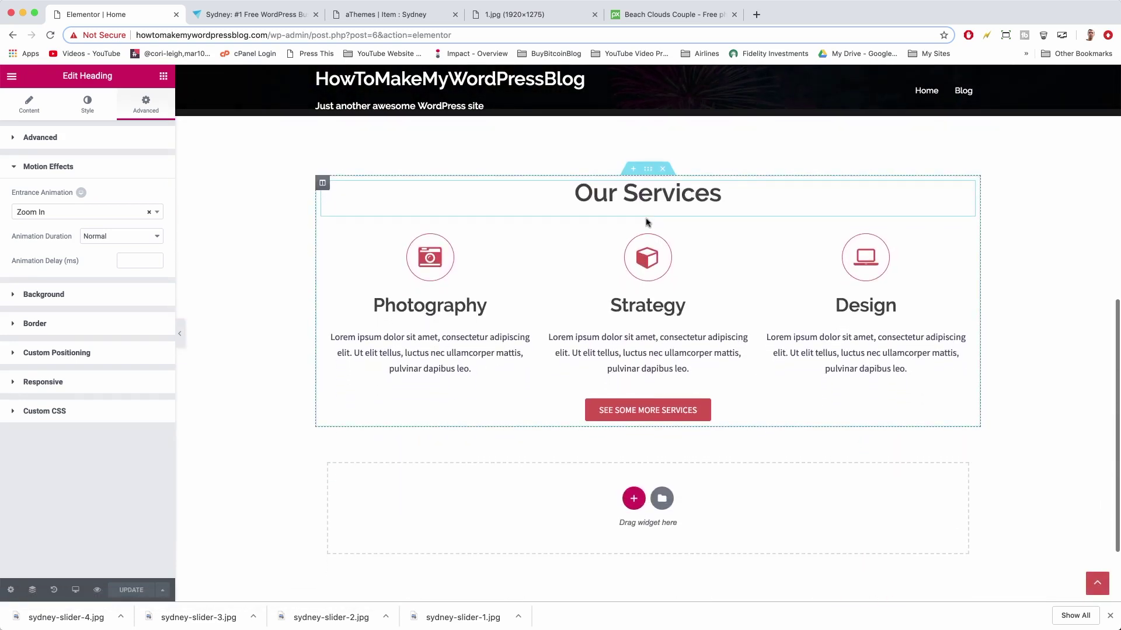
scroll(649, 370, down, 1)
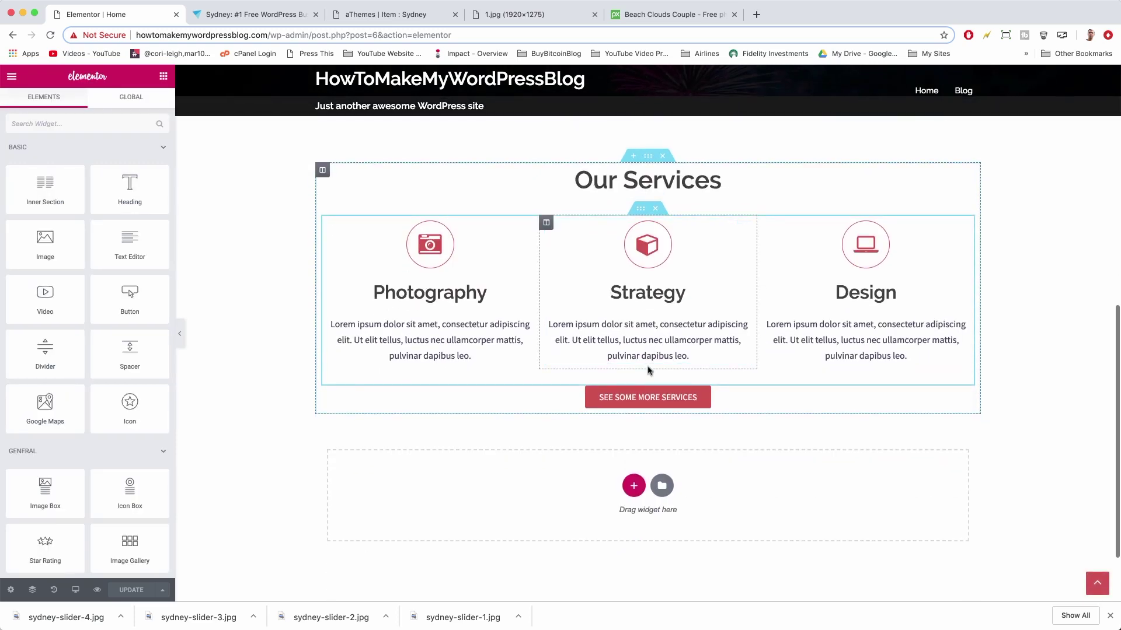
scroll(649, 369, up, 1)
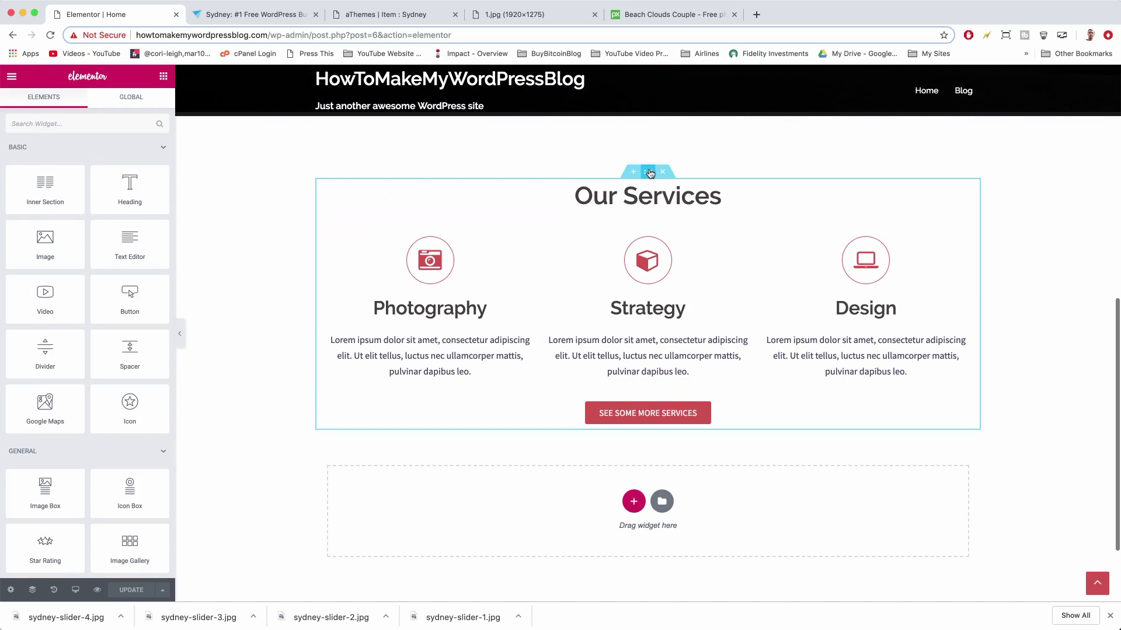
Set the Our Services section's CSS ID to 'ourservices' and update the page
click(648, 173)
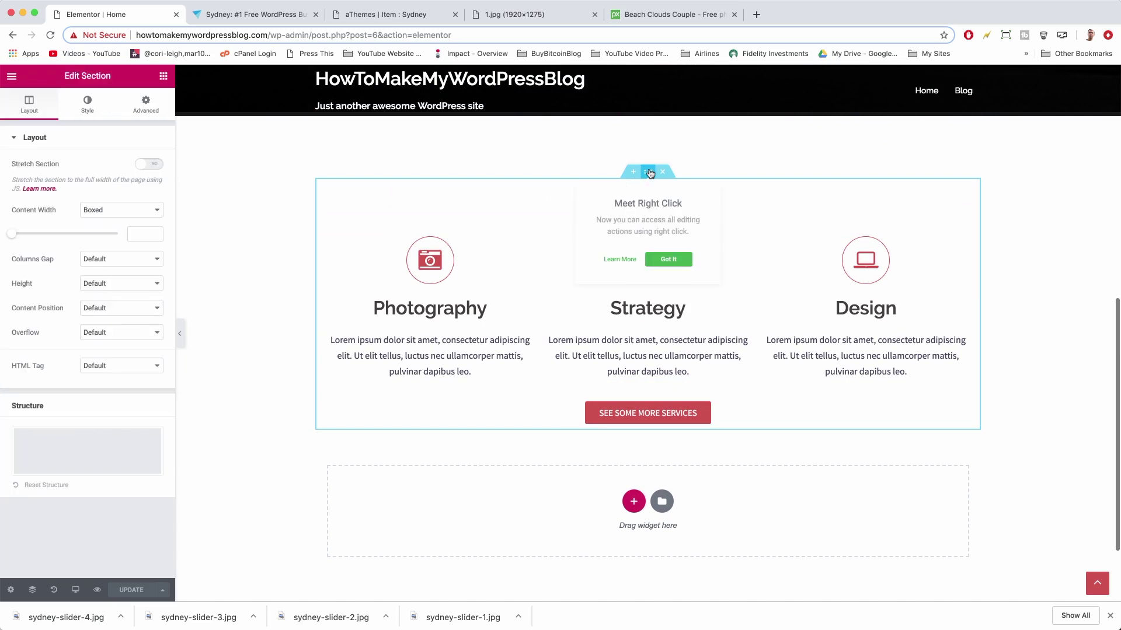
click(666, 259)
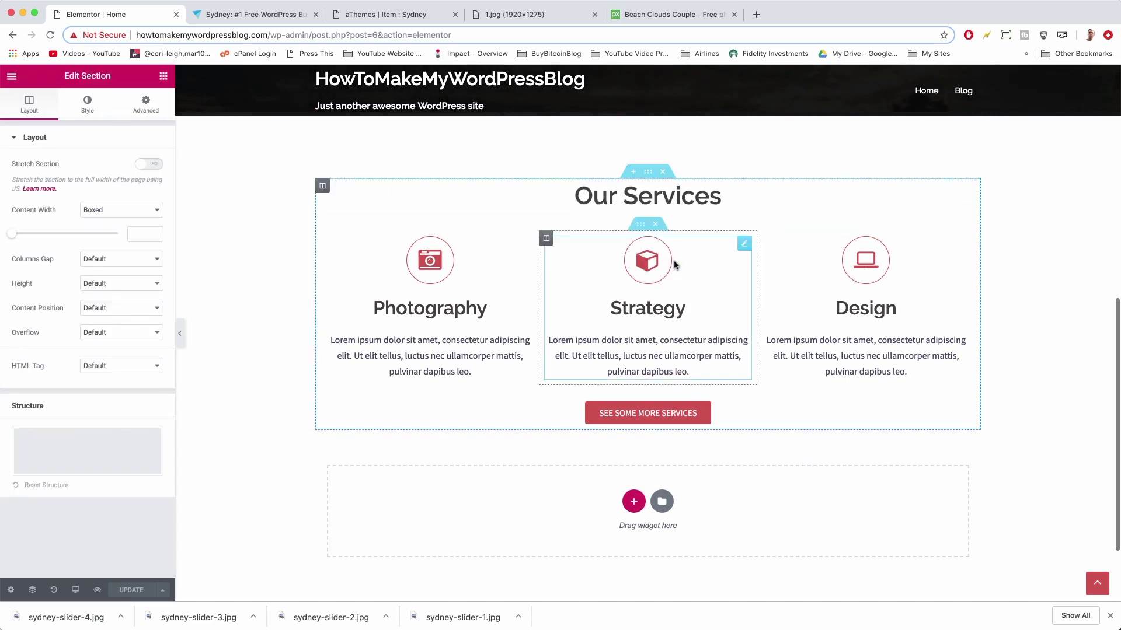
click(145, 105)
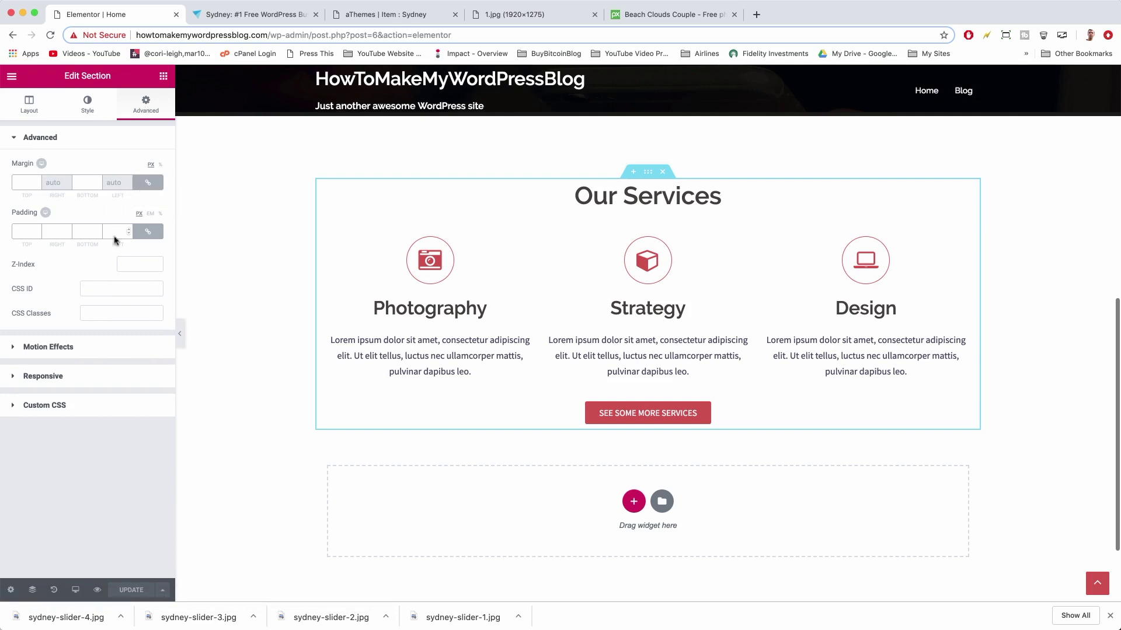
click(101, 286)
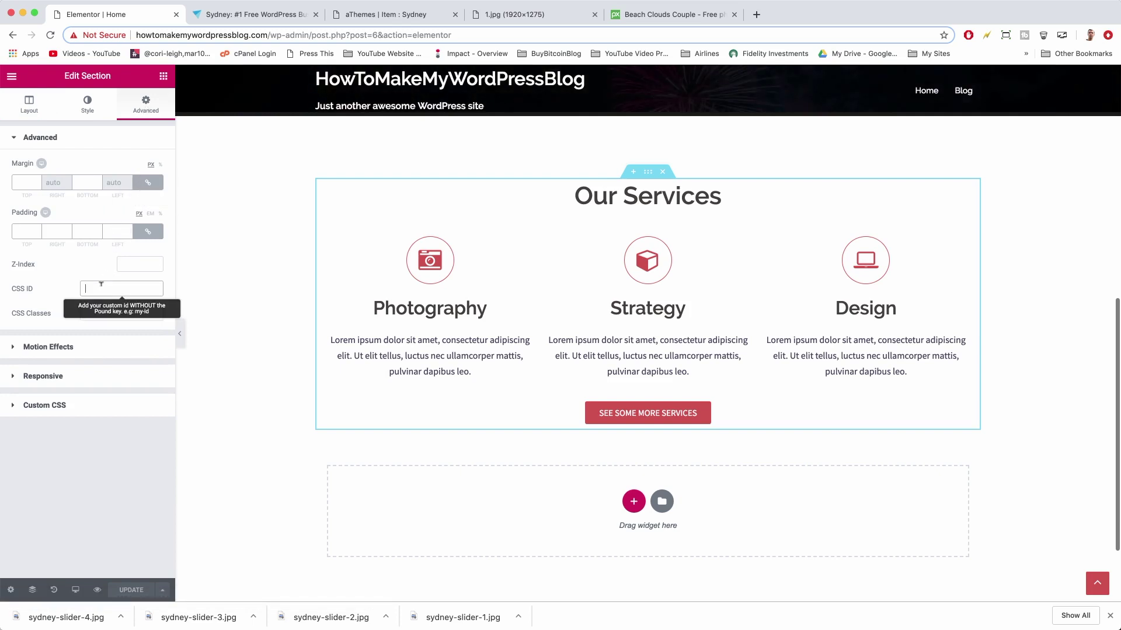
text(ours)
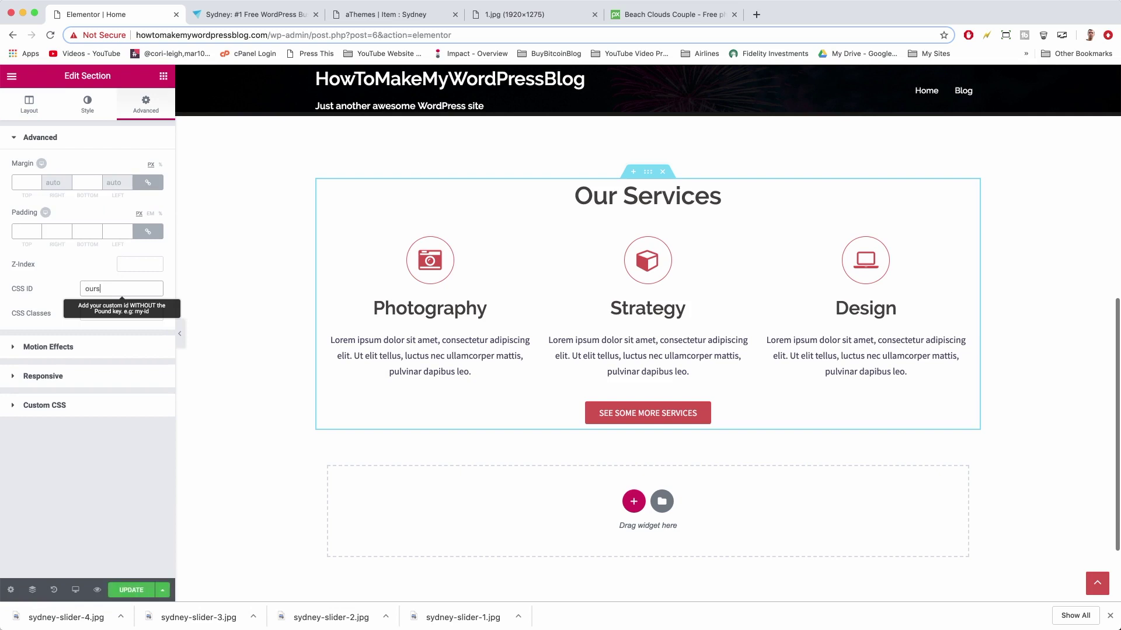
text(ervices)
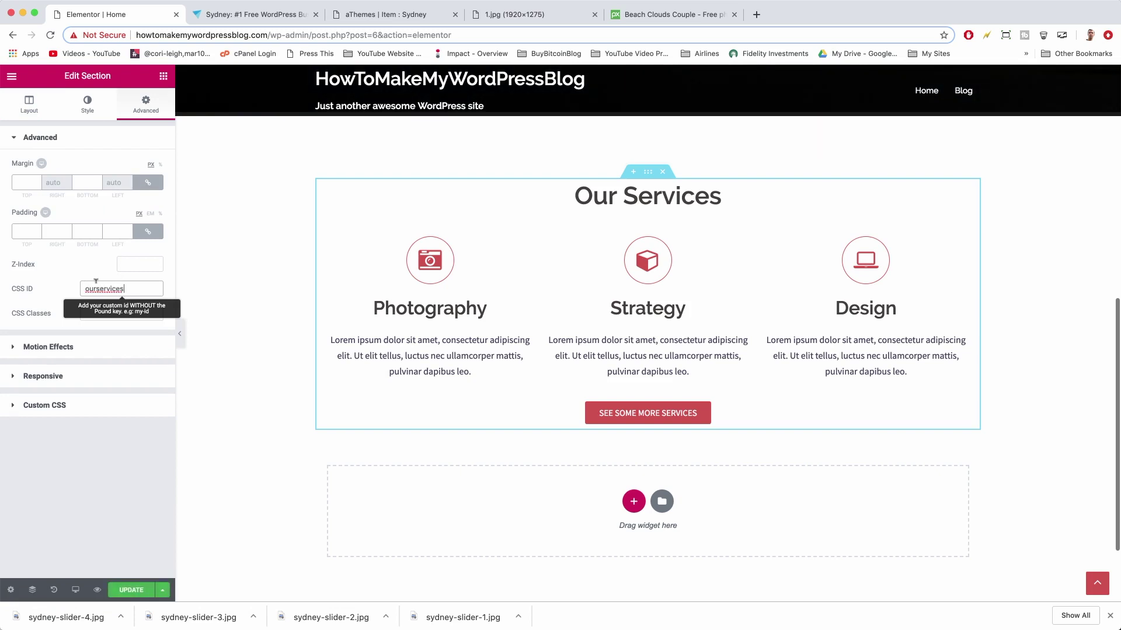
click(137, 588)
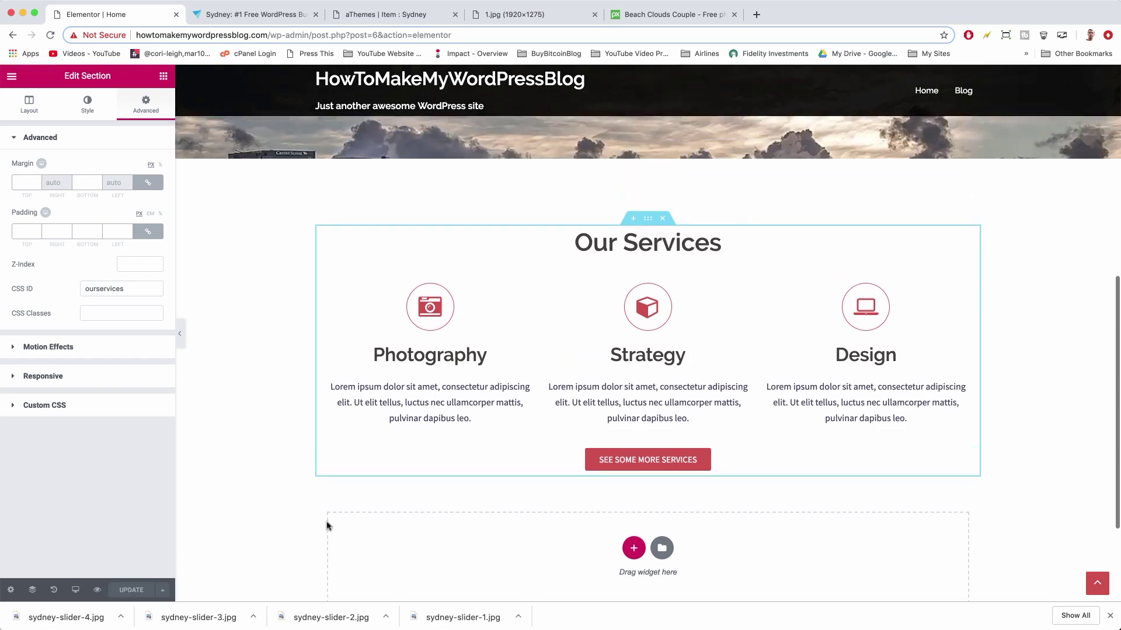
scroll(327, 525, up, 10)
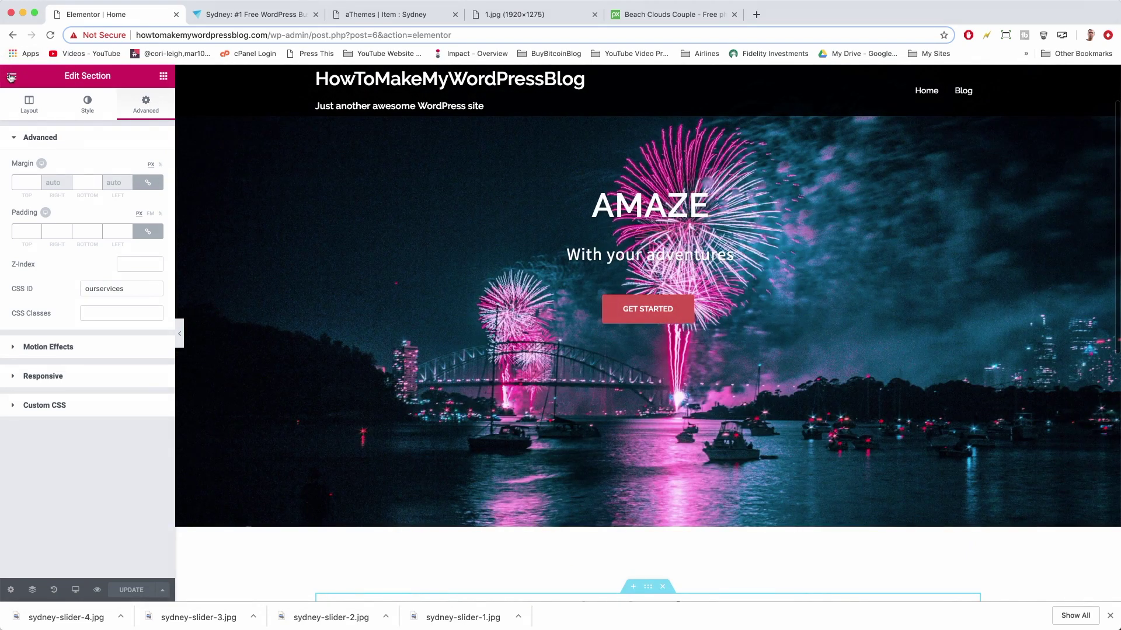
In the Customizer, change the slider button link from #primary to #ourservices and publish
click(11, 76)
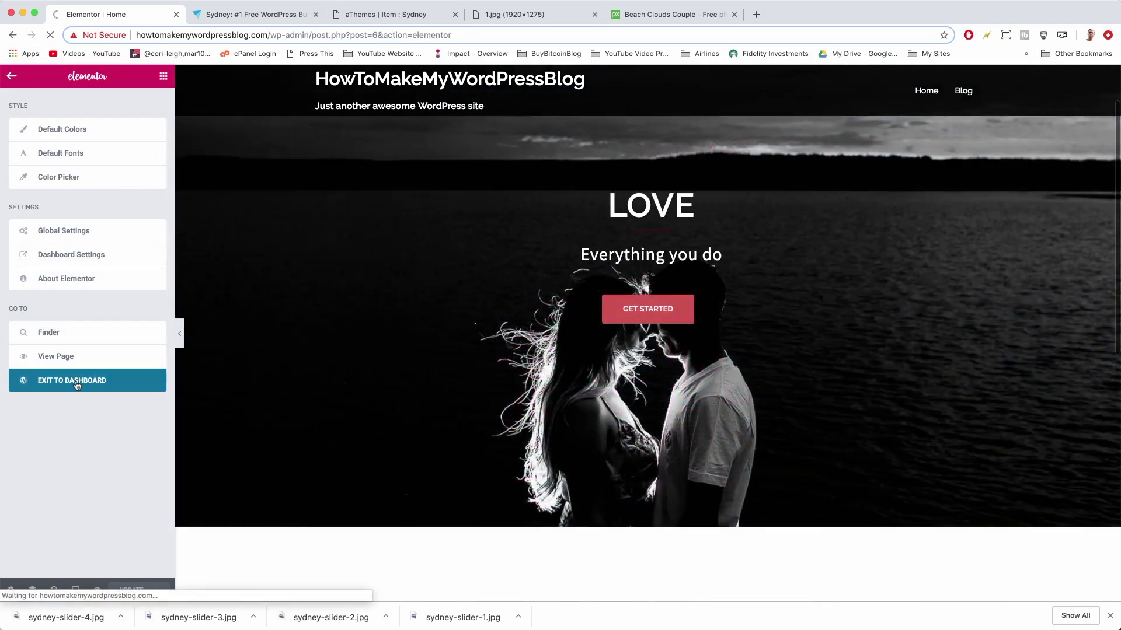
click(77, 380)
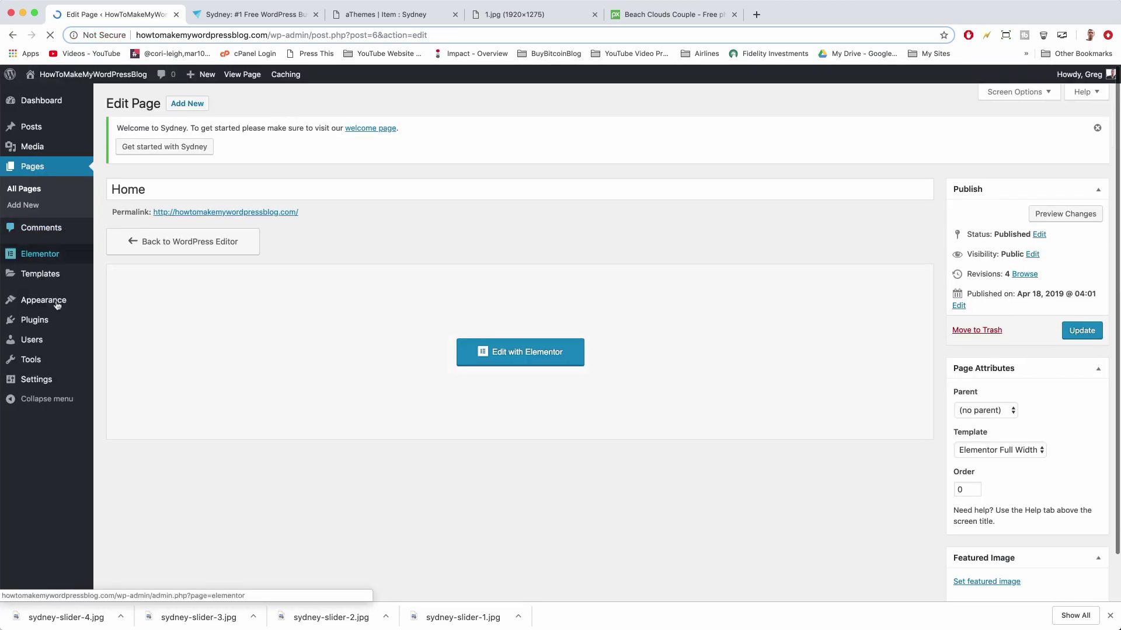
mouse_move(61, 301)
click(120, 319)
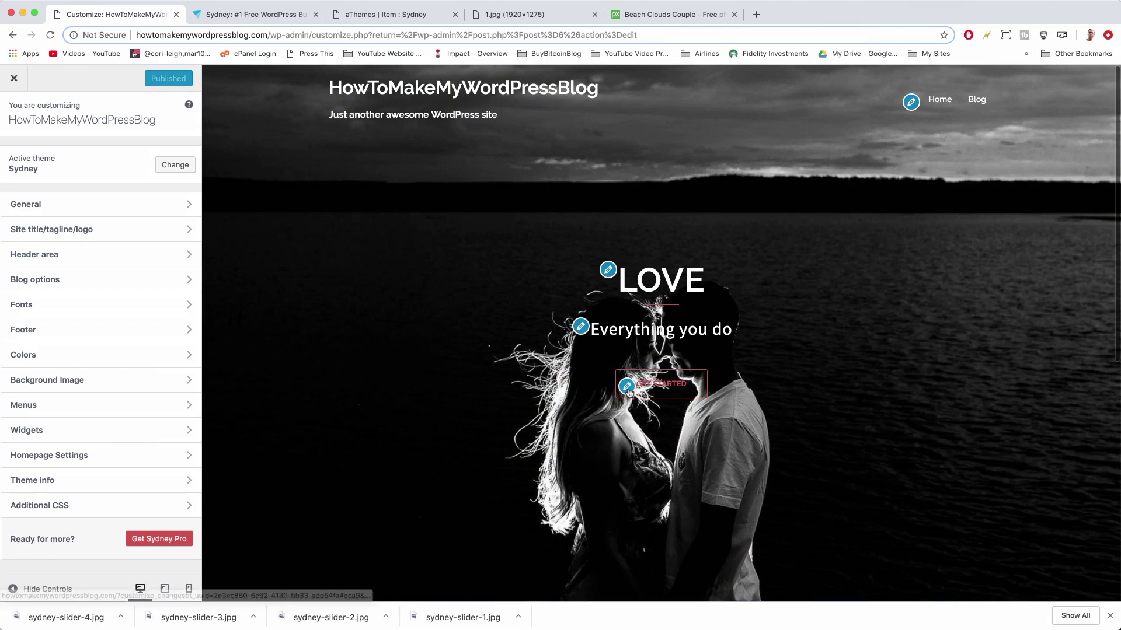
click(626, 386)
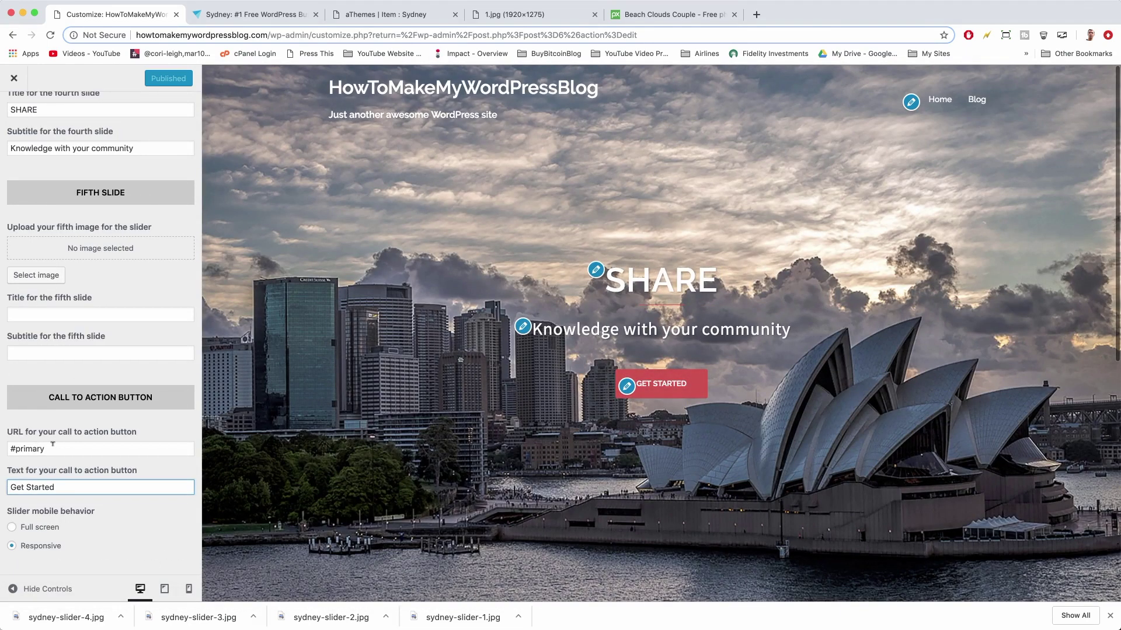
double_click(53, 447)
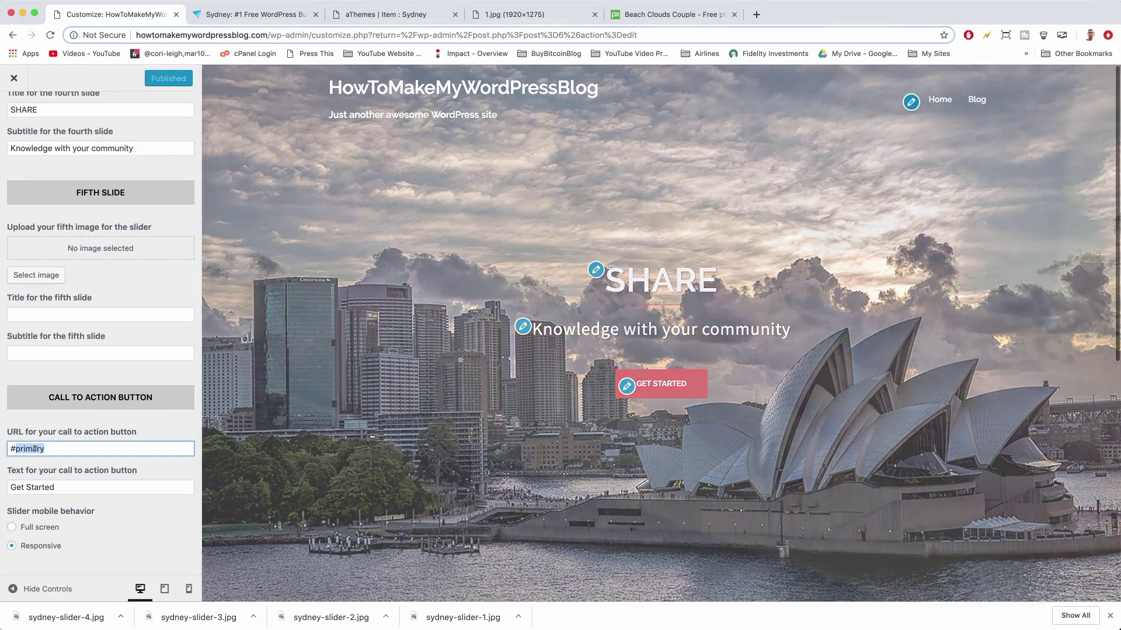
text(ourserv)
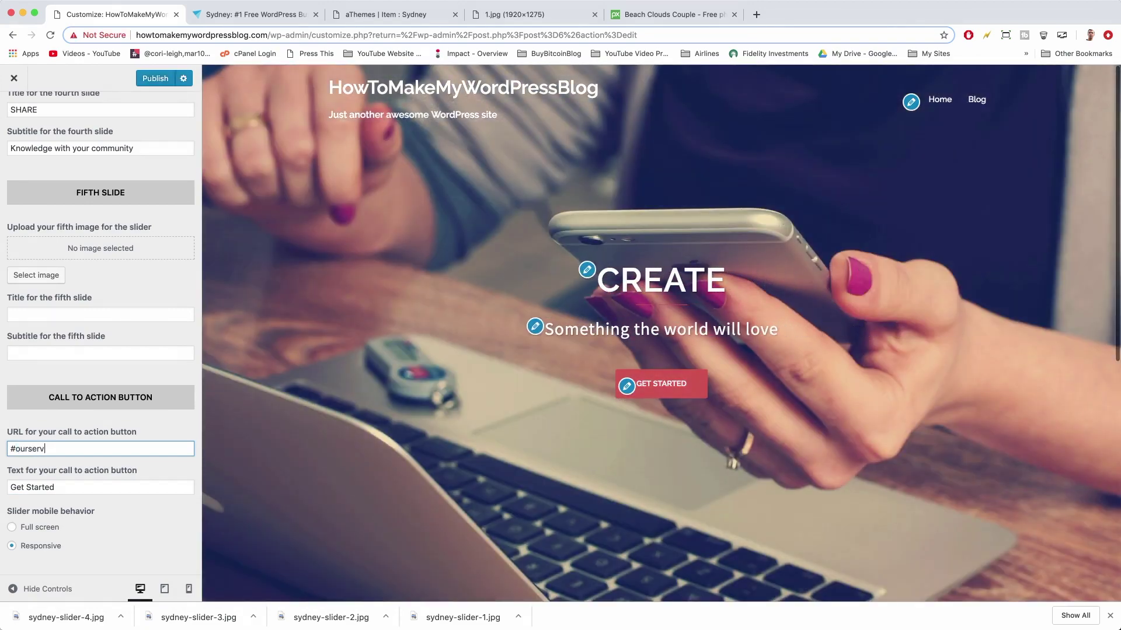
text(ices)
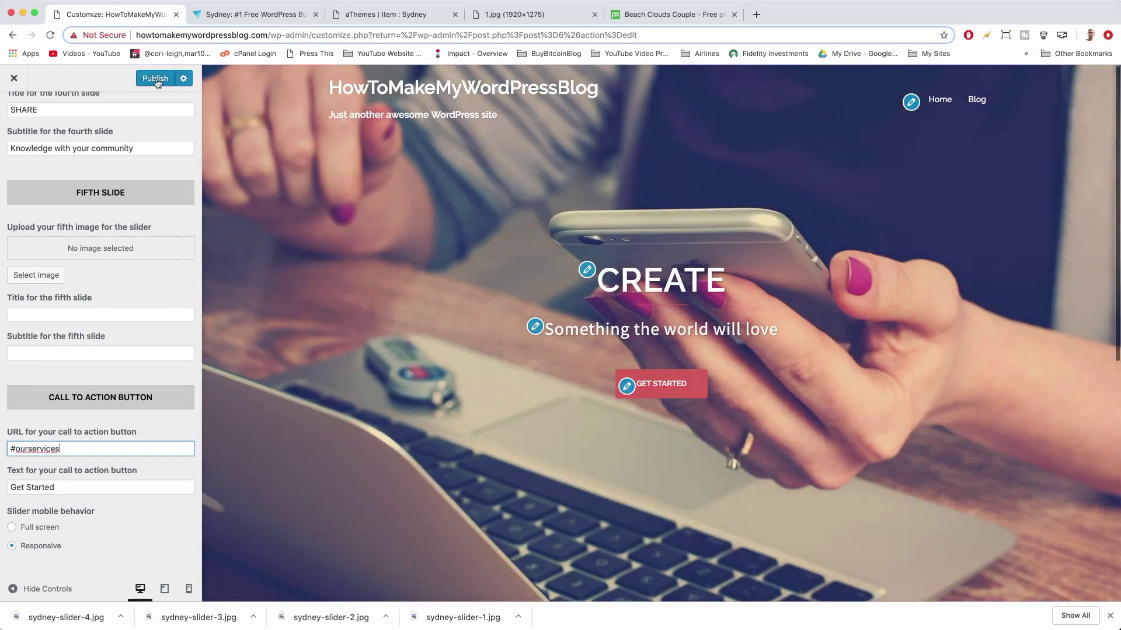
click(163, 78)
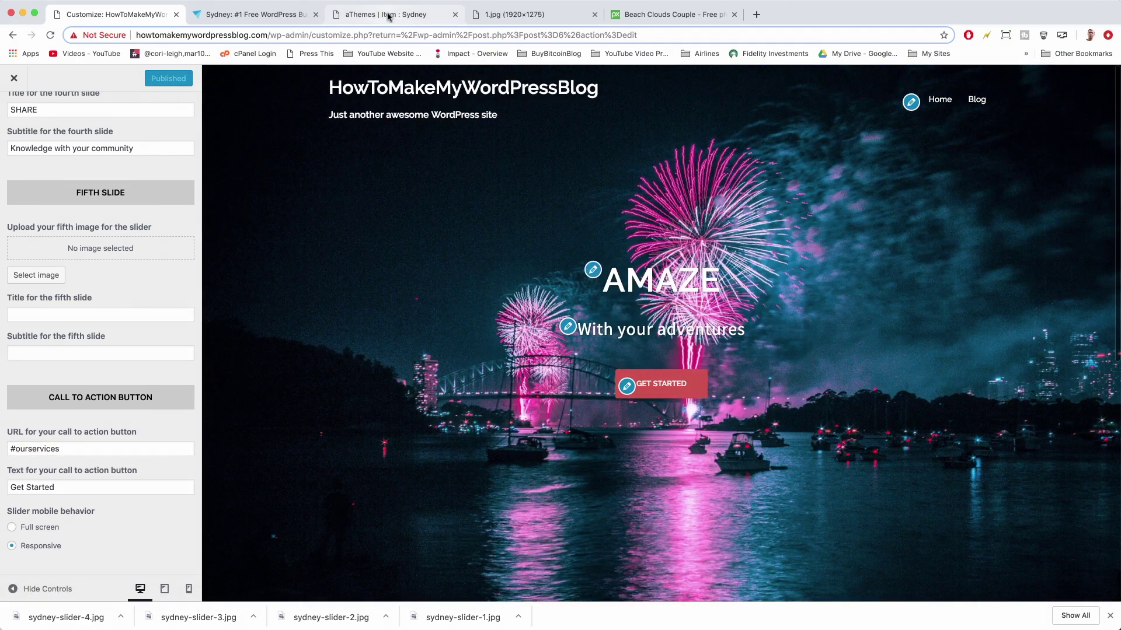
Open the live home page in a new browser tab
click(755, 16)
text(how)
key(Return)
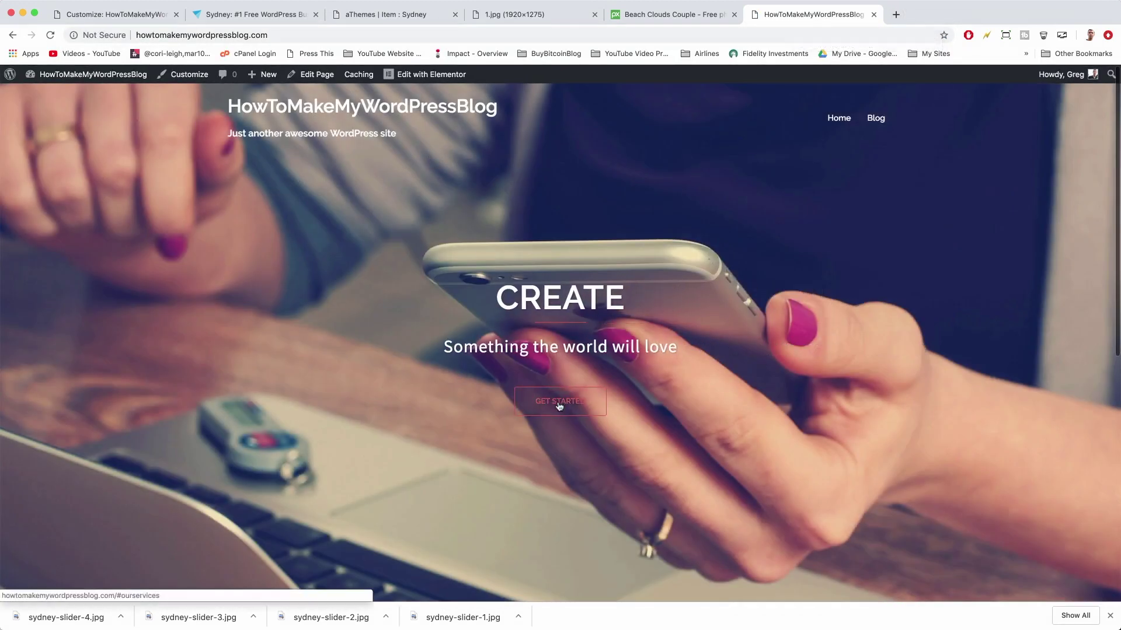
Test Get Started on the live site, glance at the Sydney demo, and return to the Elementor Home editor
click(559, 403)
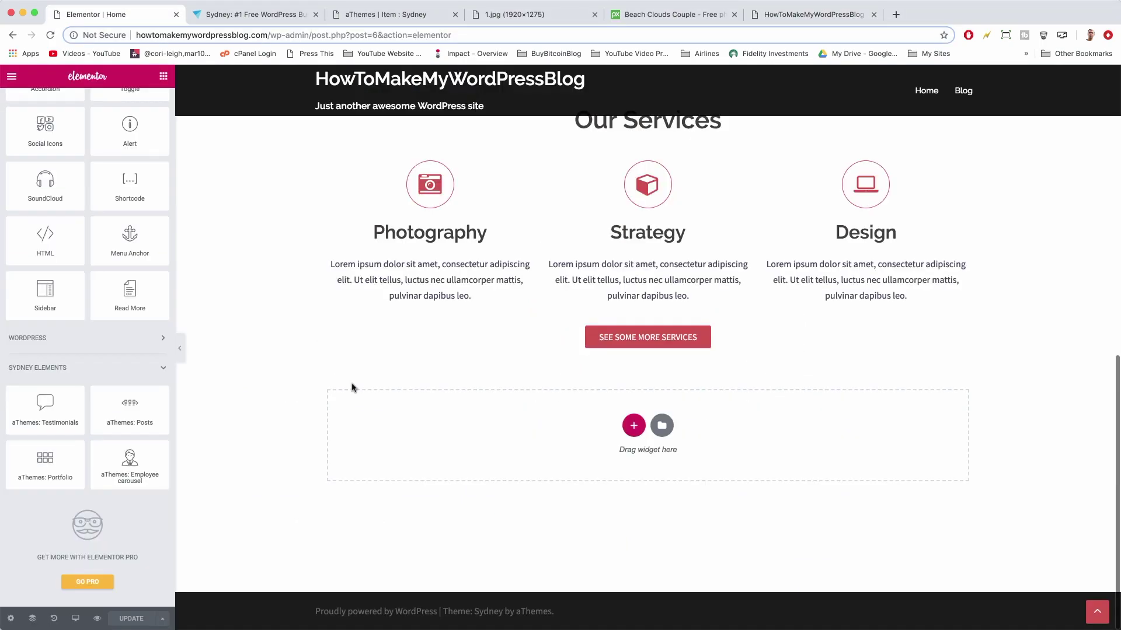
scroll(351, 387, up, 4)
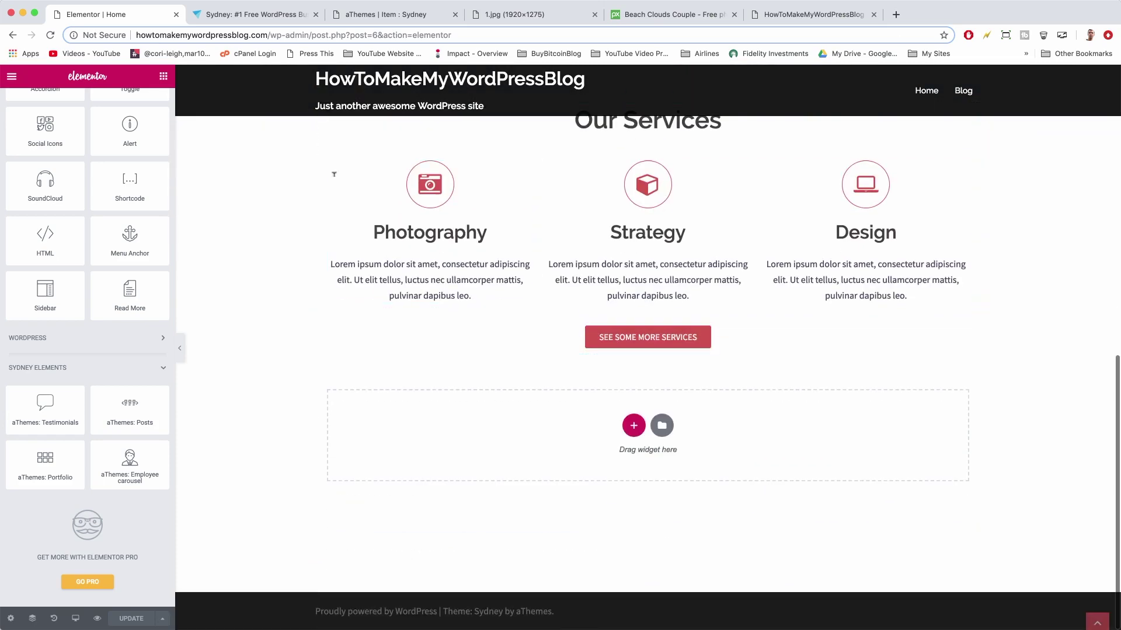
click(390, 14)
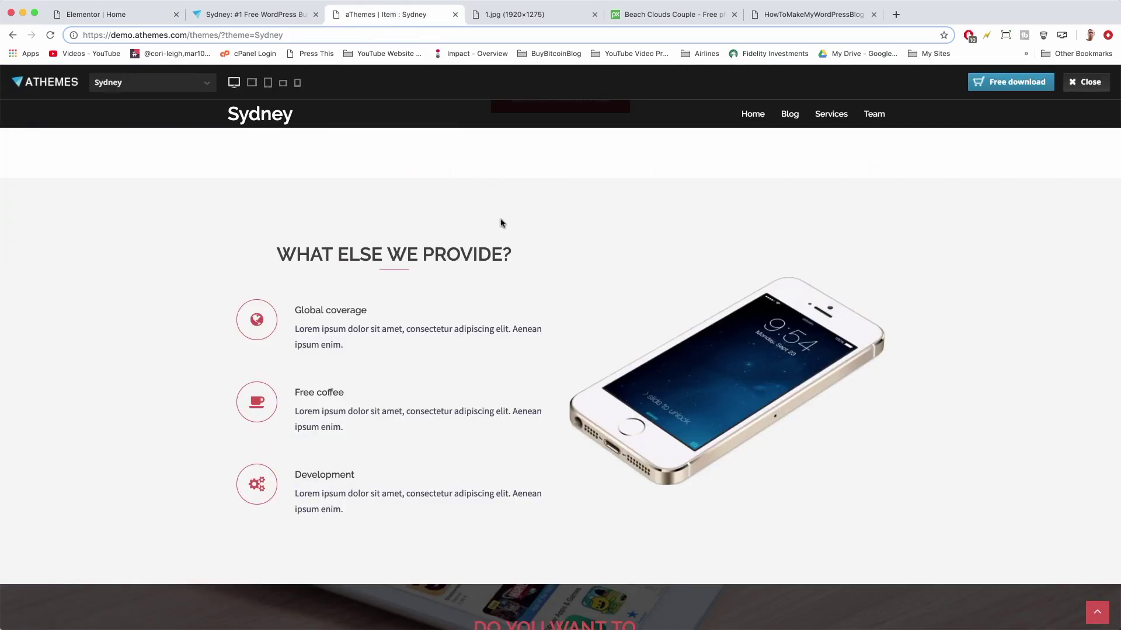
scroll(501, 221, down, 1)
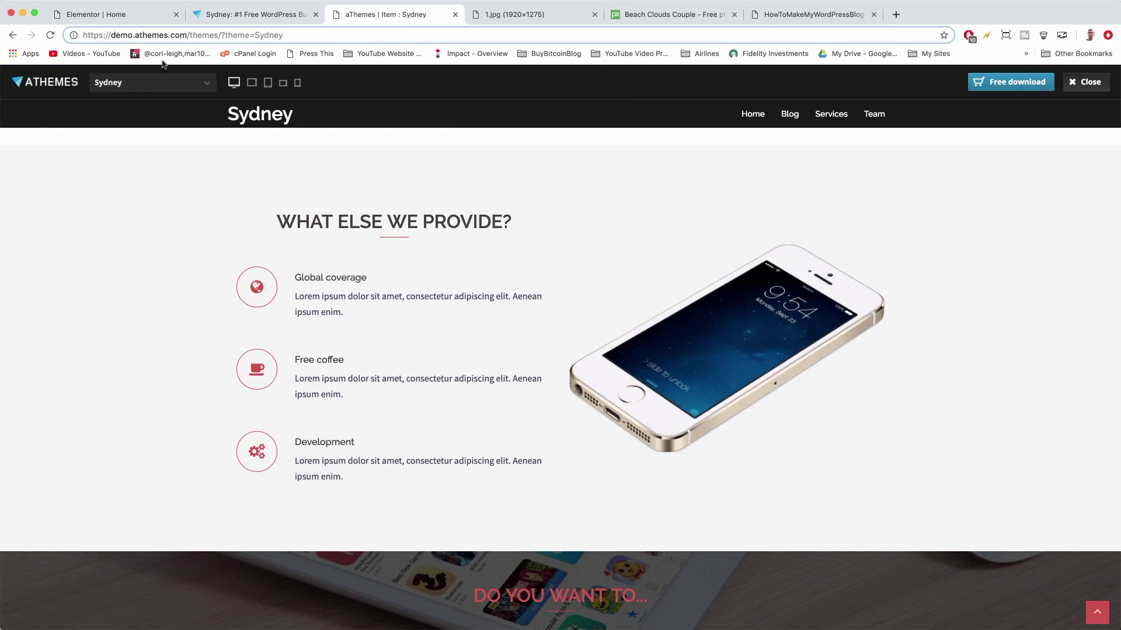
click(107, 15)
scroll(432, 274, up, 3)
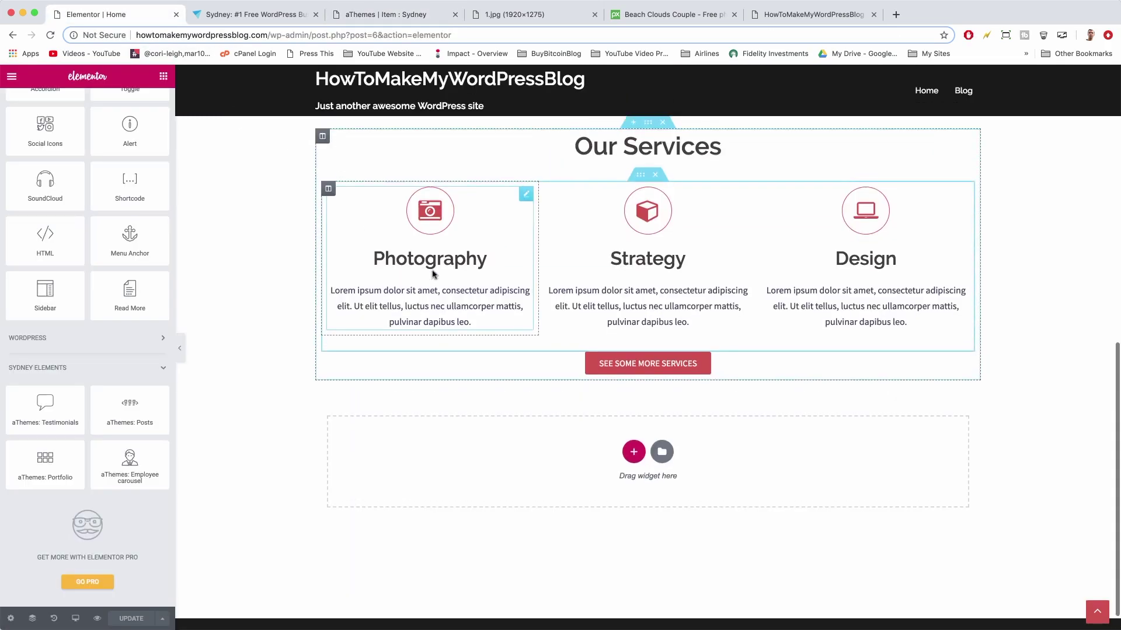
scroll(432, 274, down, 2)
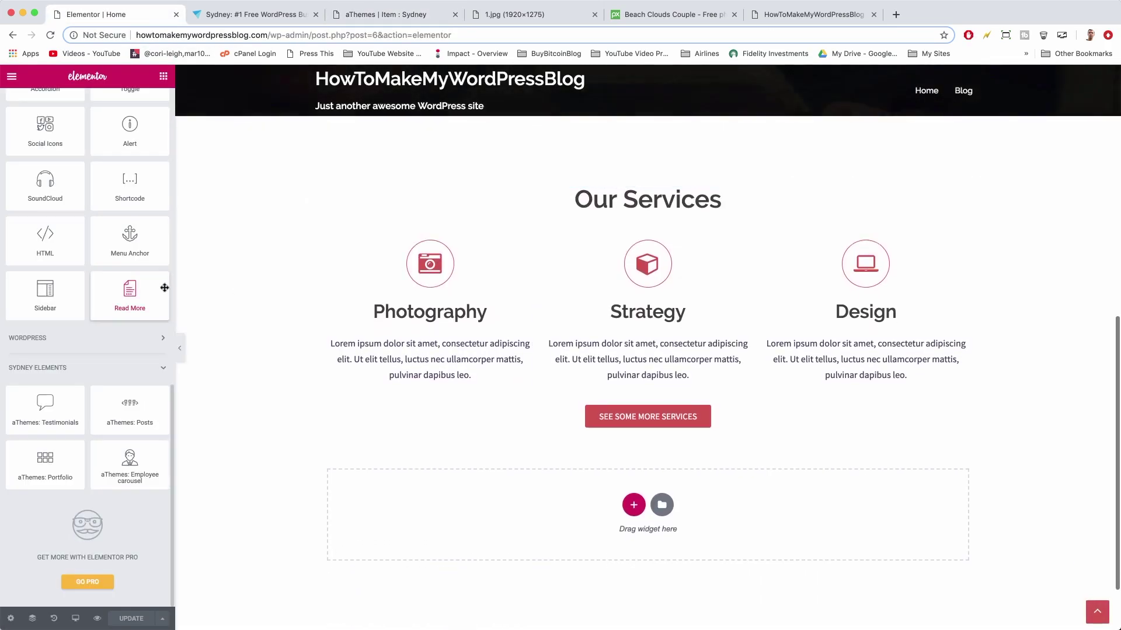
scroll(99, 287, up, 10)
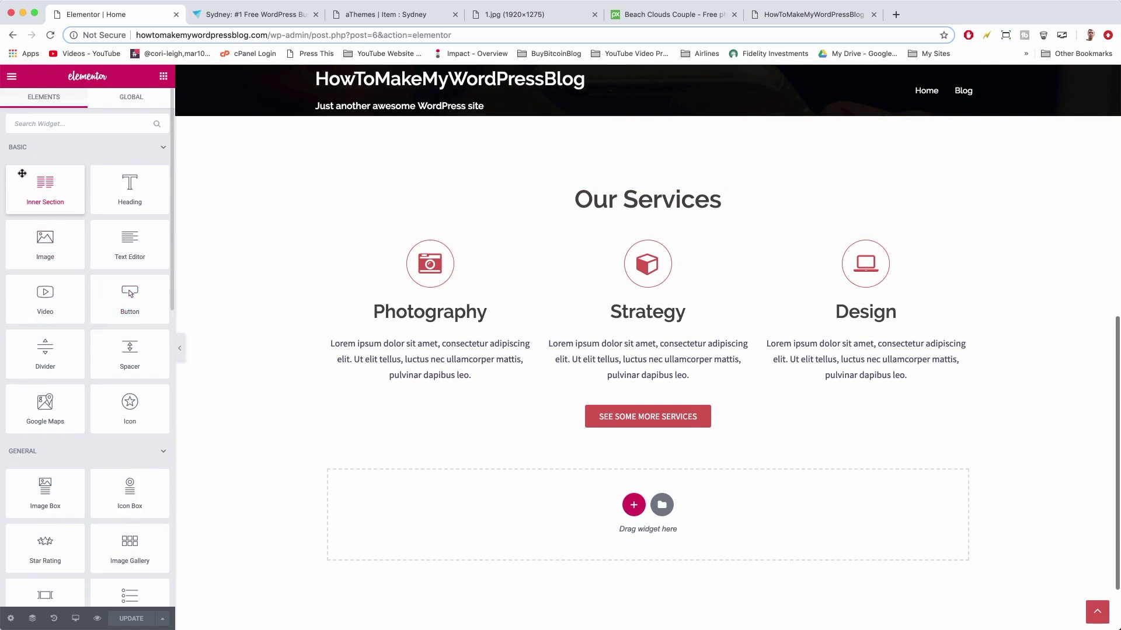
Drop an Inner Section below Our Services and check the demo's What Else We Provide layout
drag(42, 191, 580, 519)
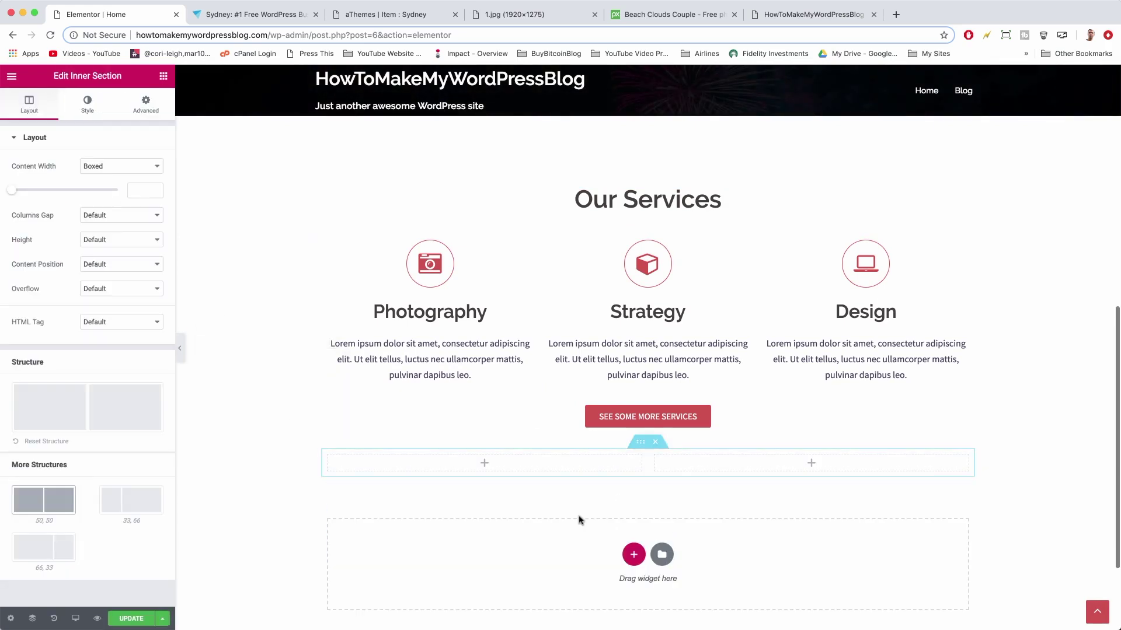
scroll(580, 519, down, 3)
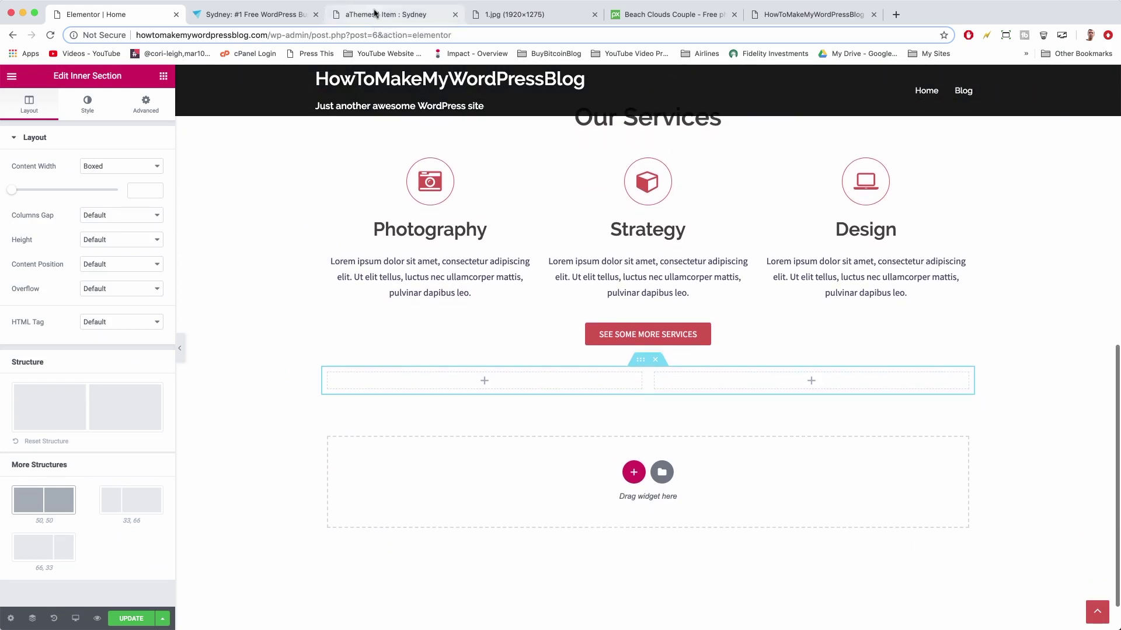
click(375, 13)
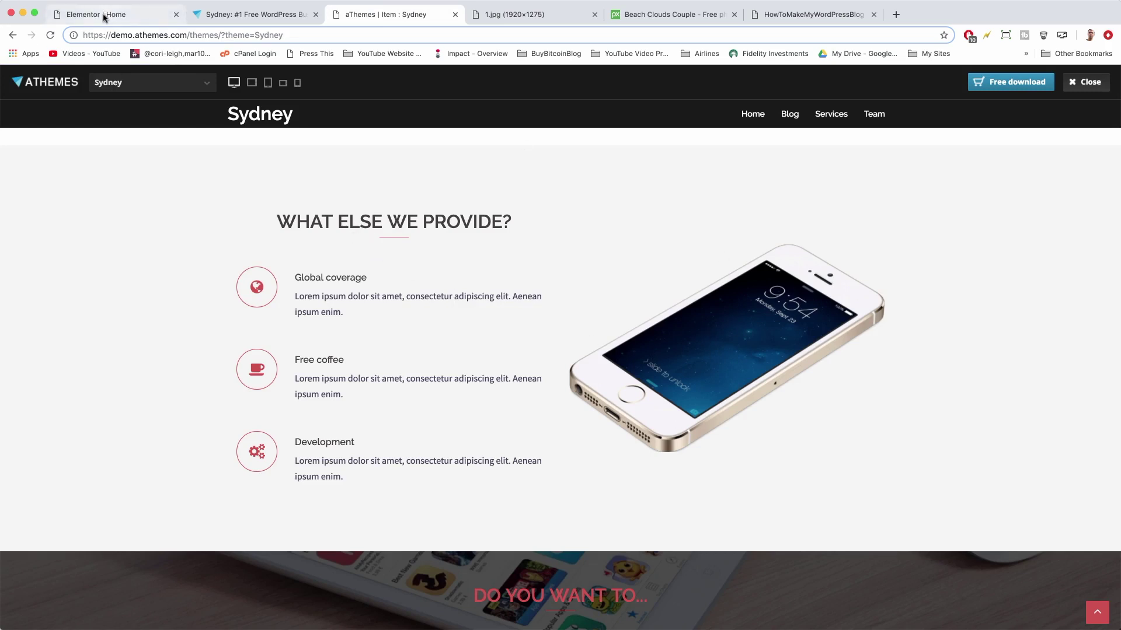
click(132, 13)
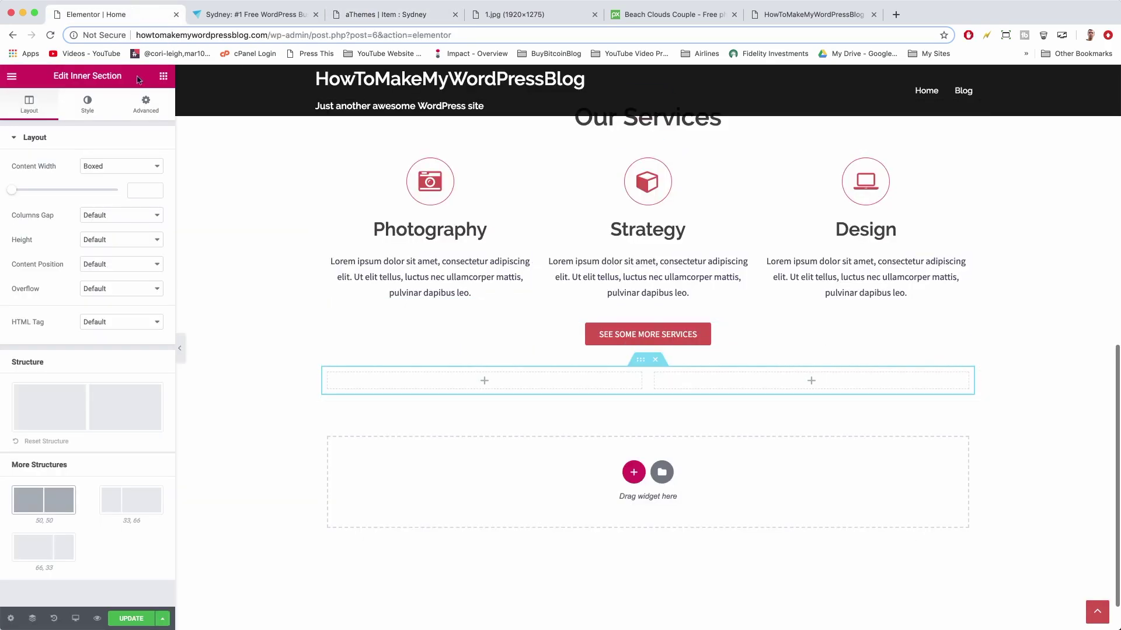
Add an Icon List to the left column, then delete it
click(163, 78)
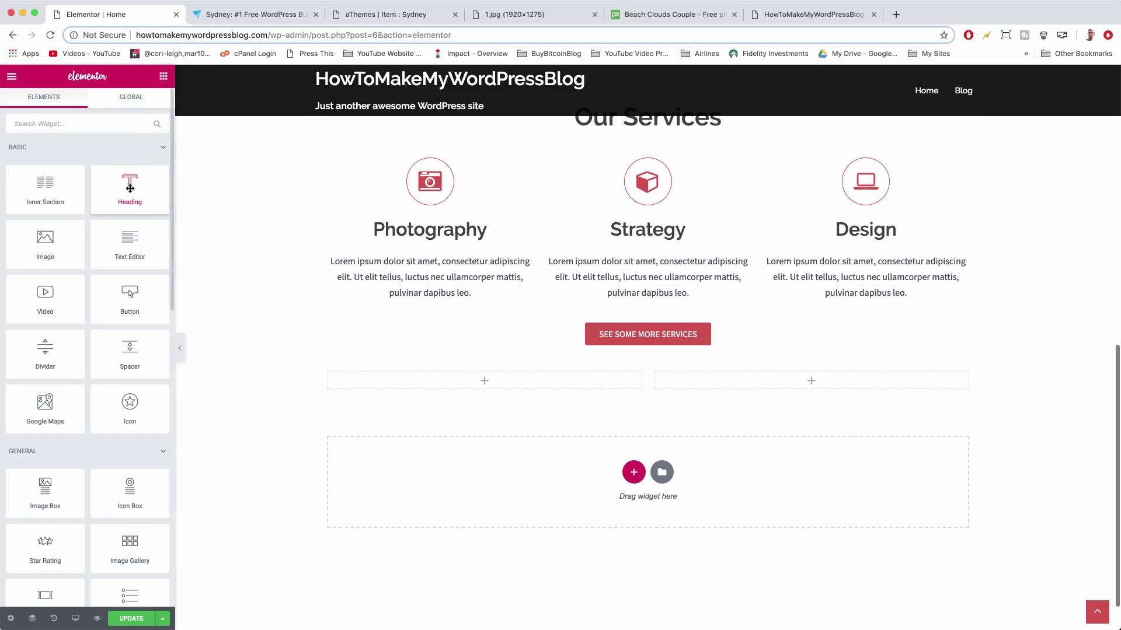
scroll(129, 327, down, 3)
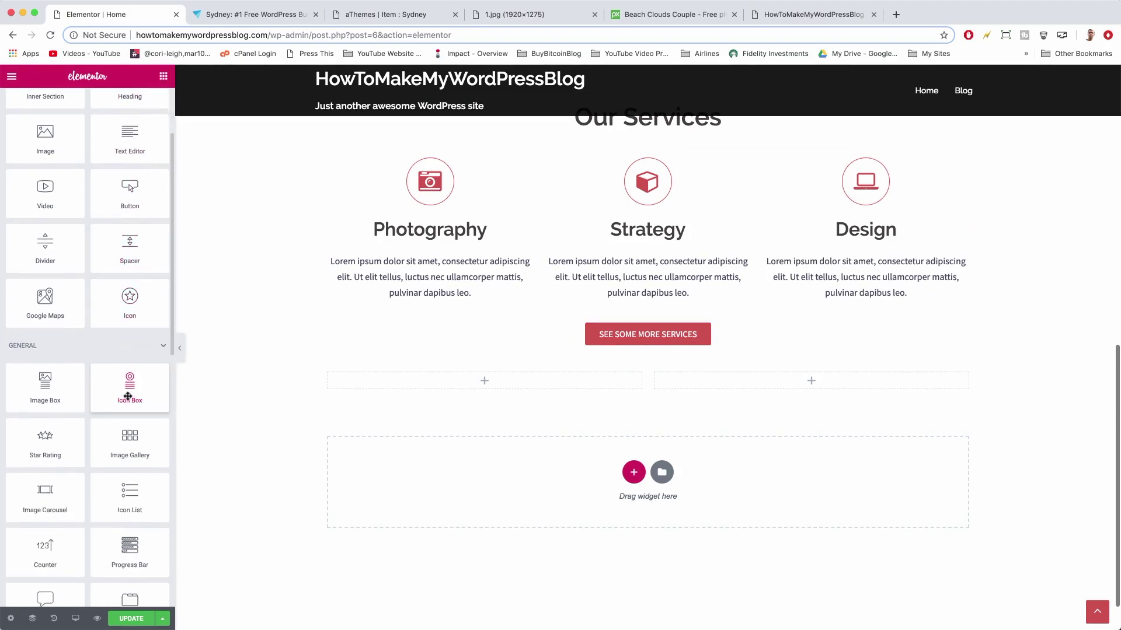
scroll(128, 402, down, 2)
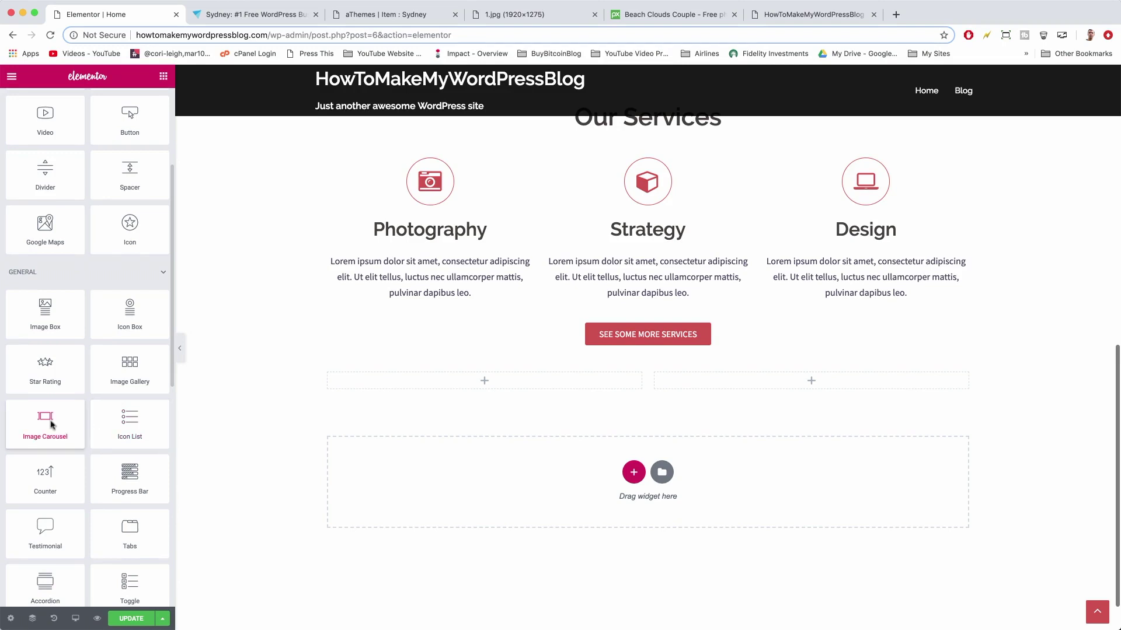
drag(125, 416, 460, 389)
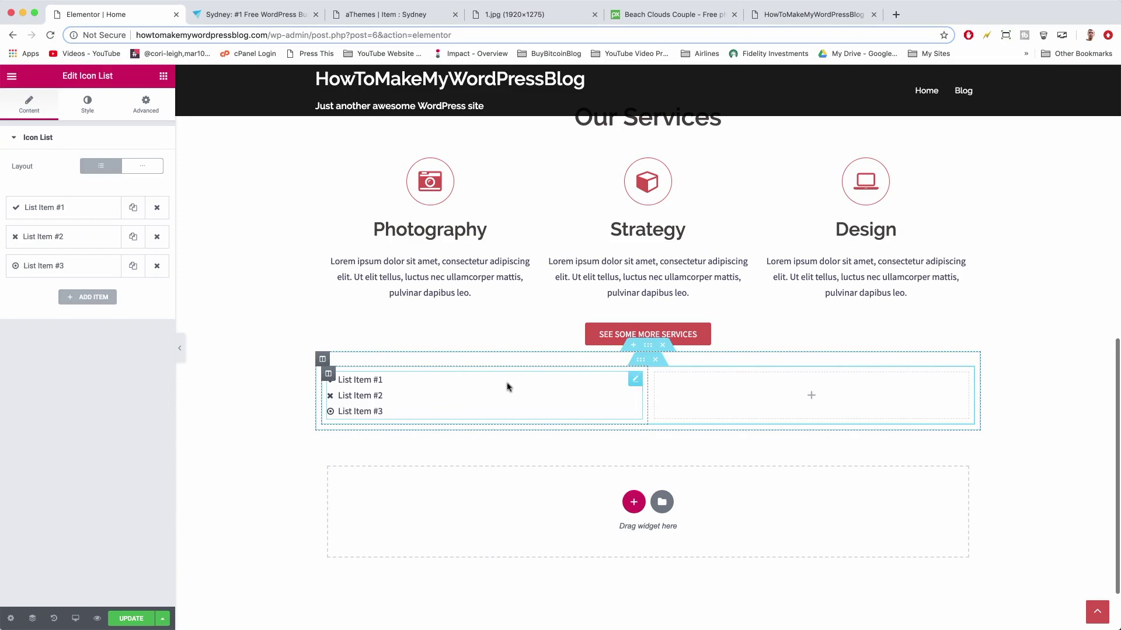
right_click(639, 380)
click(638, 381)
right_click(635, 384)
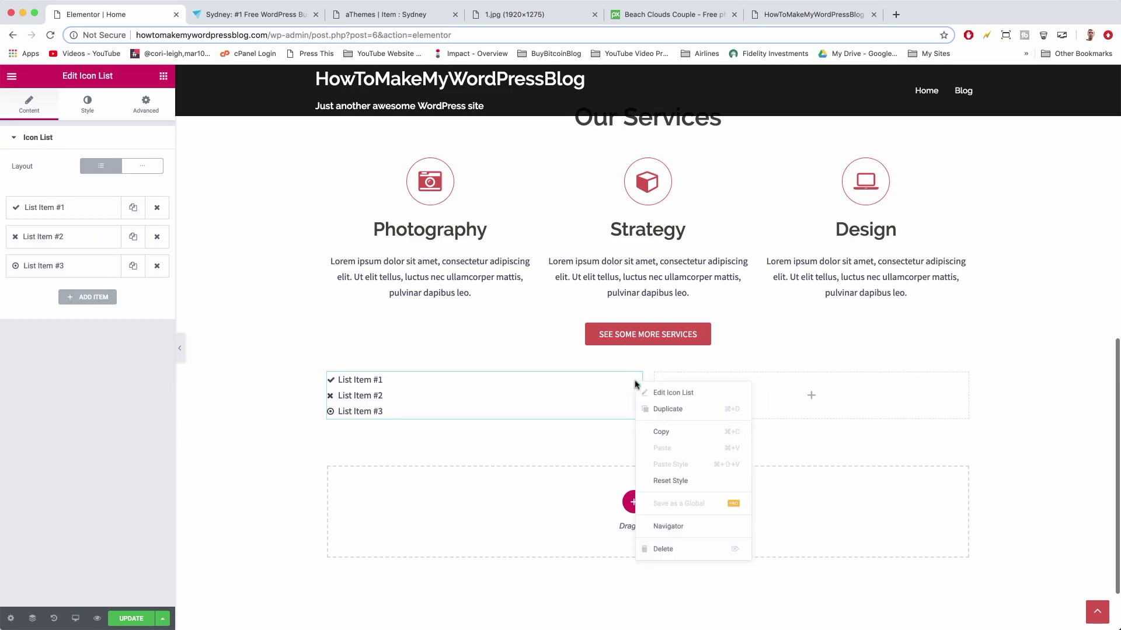
click(663, 549)
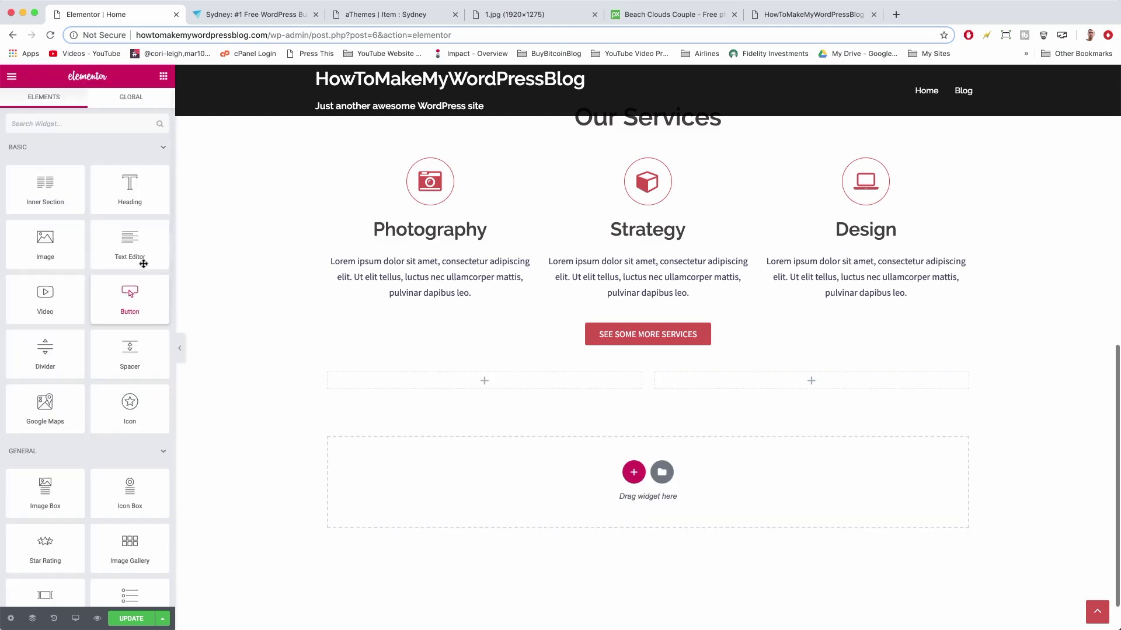
Add an Icon Box to the left column with its icon left of the heading
scroll(114, 327, down, 3)
drag(114, 327, 418, 387)
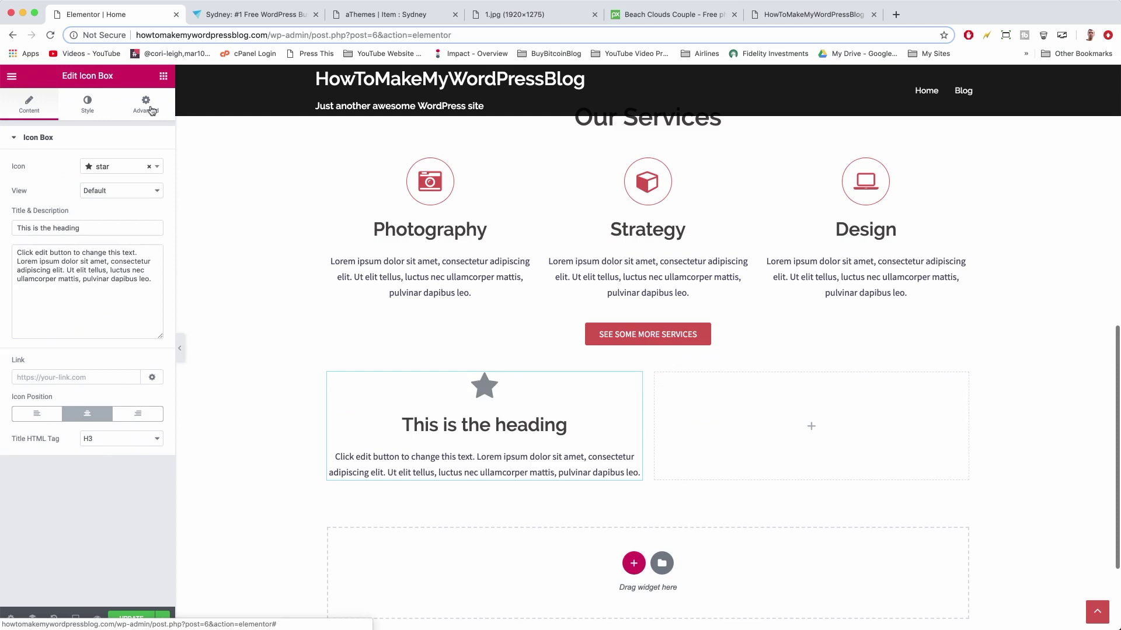
click(41, 419)
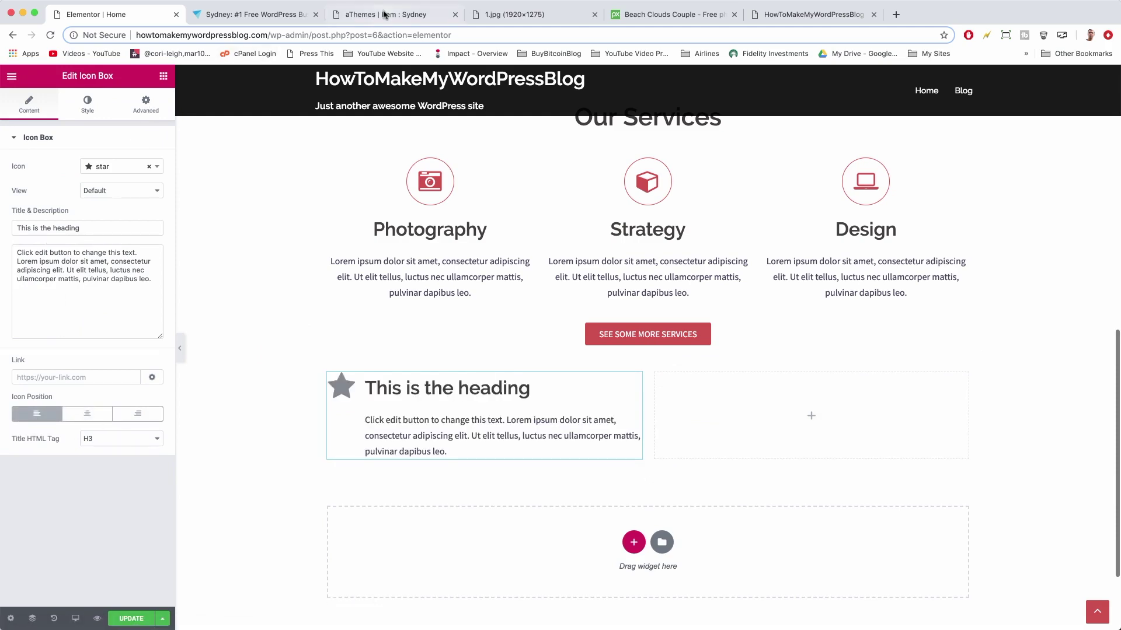
click(386, 14)
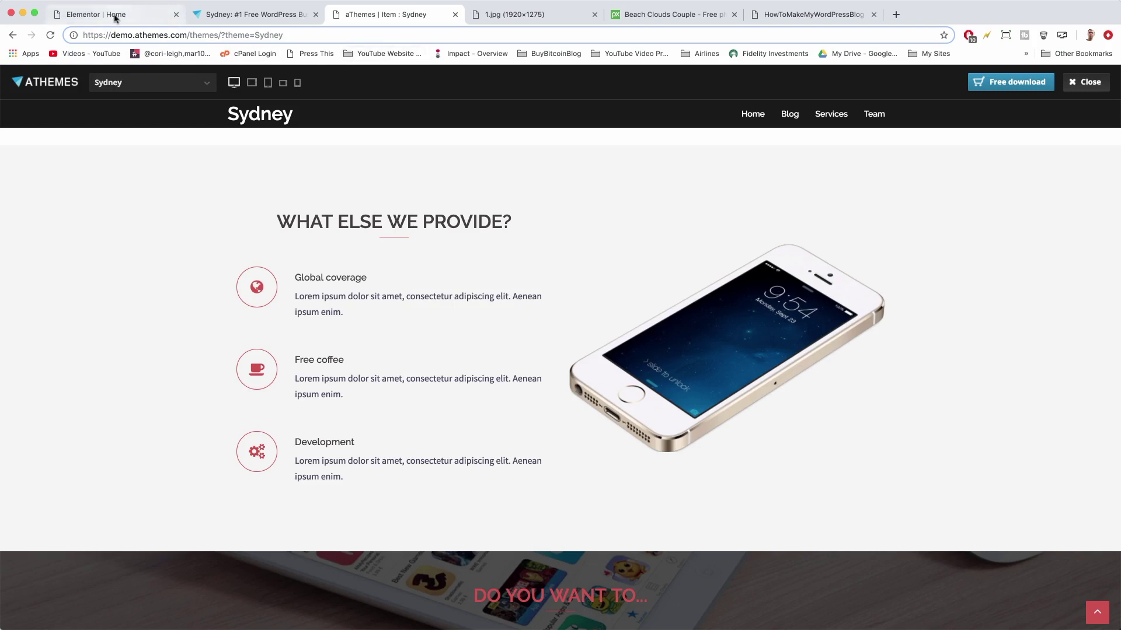
click(115, 16)
key(super+shift+h)
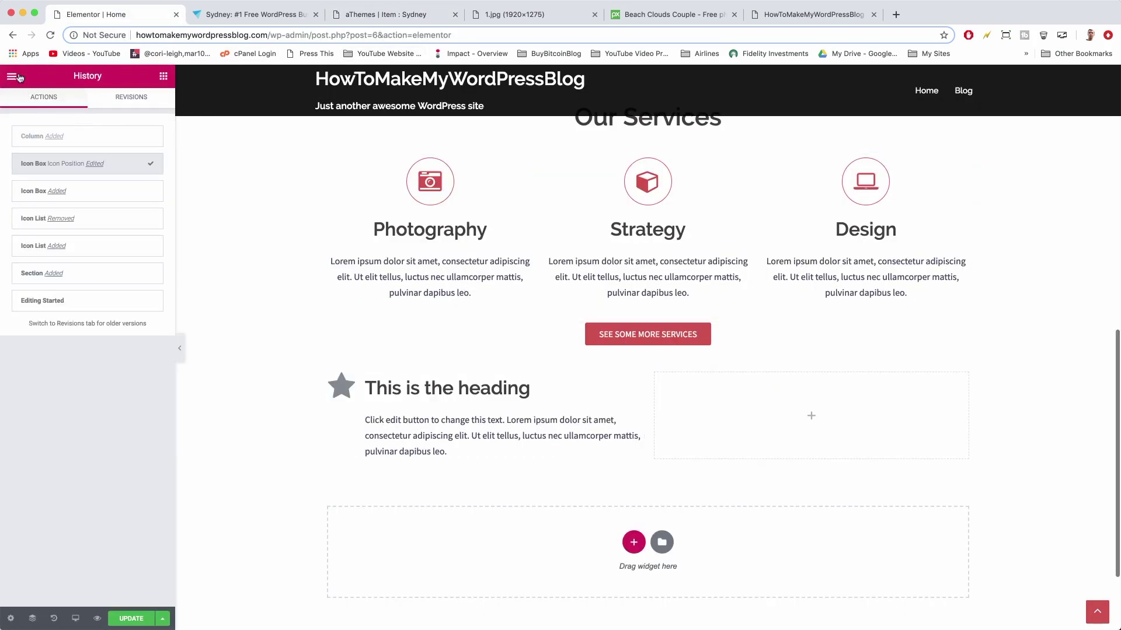
click(164, 76)
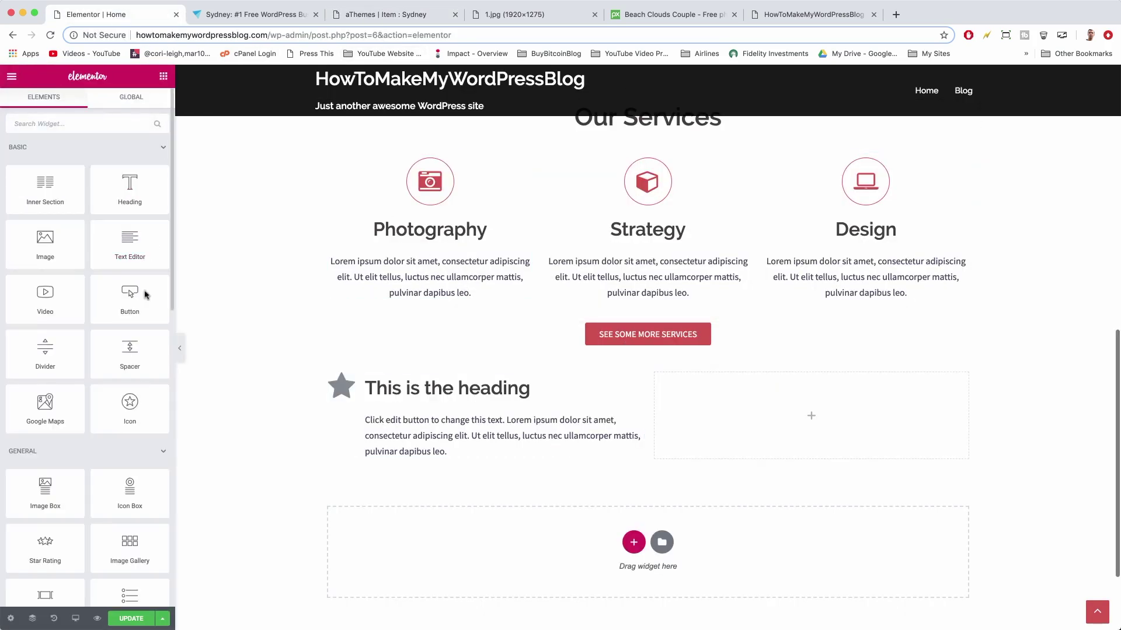
Add a second icon box below the first, undoing an accidental extra box
scroll(132, 304, down, 2)
drag(123, 355, 403, 464)
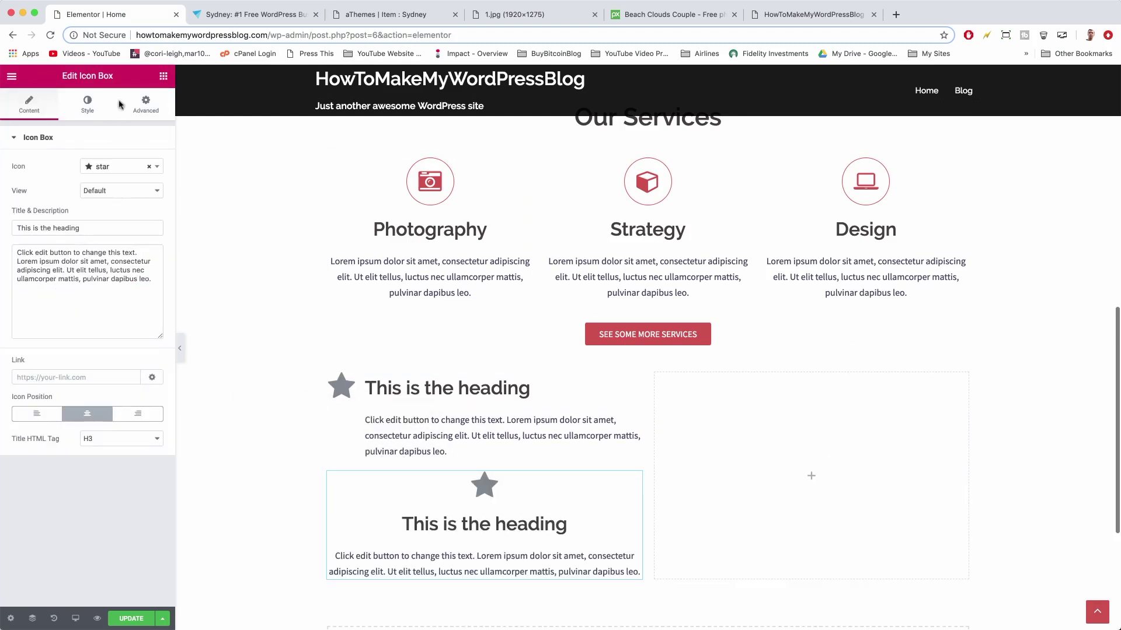
click(147, 108)
click(32, 111)
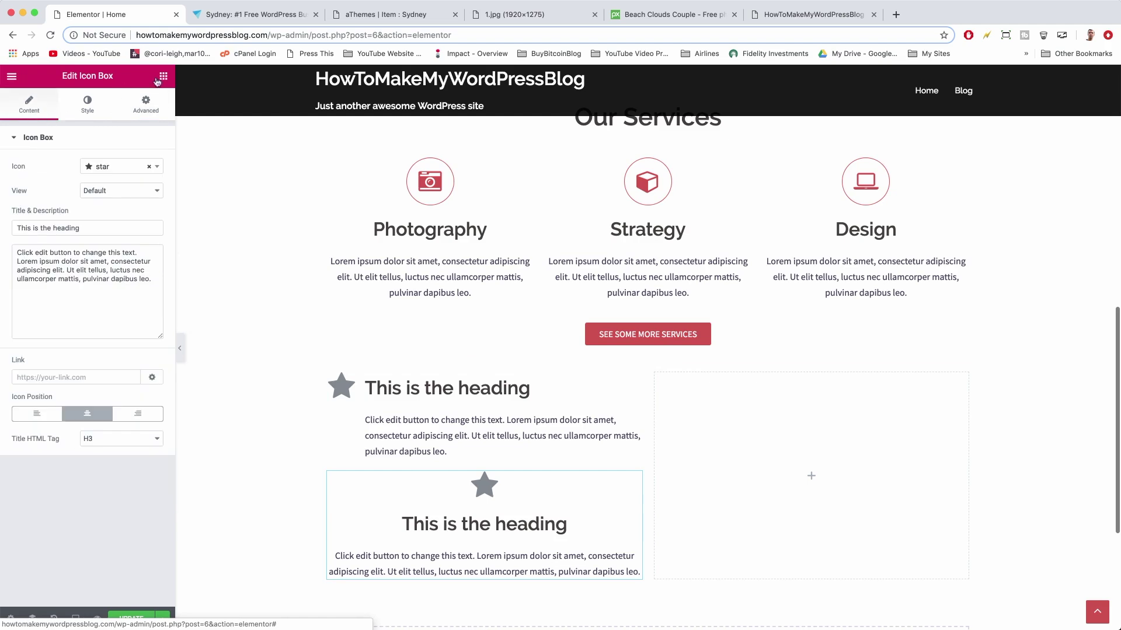
click(163, 76)
scroll(116, 362, down, 2)
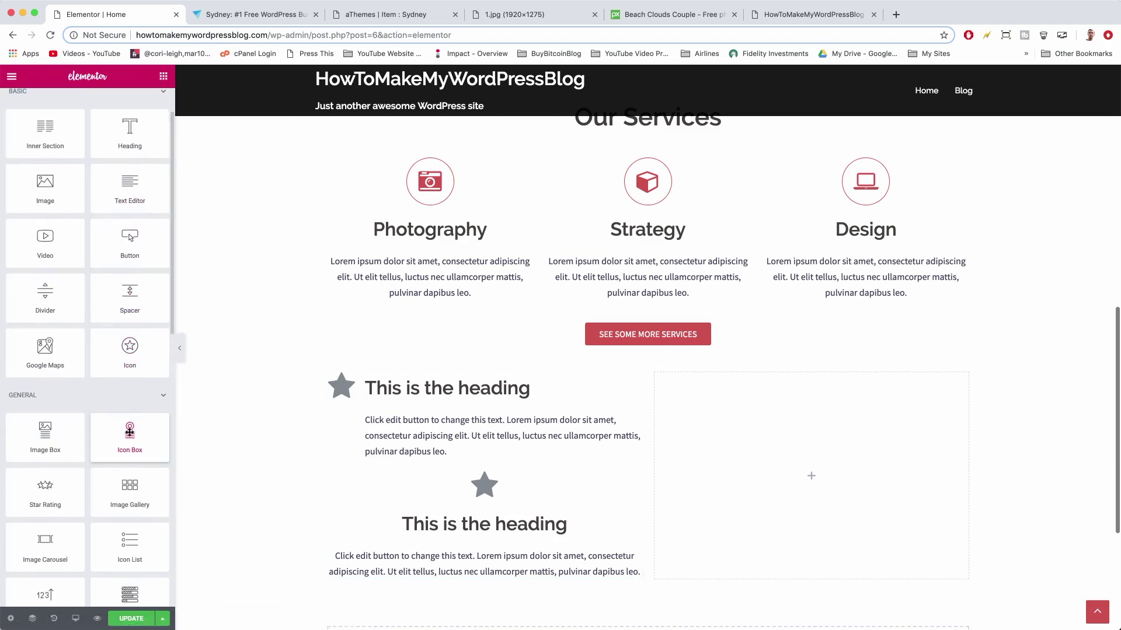
drag(130, 435, 427, 583)
scroll(559, 513, down, 3)
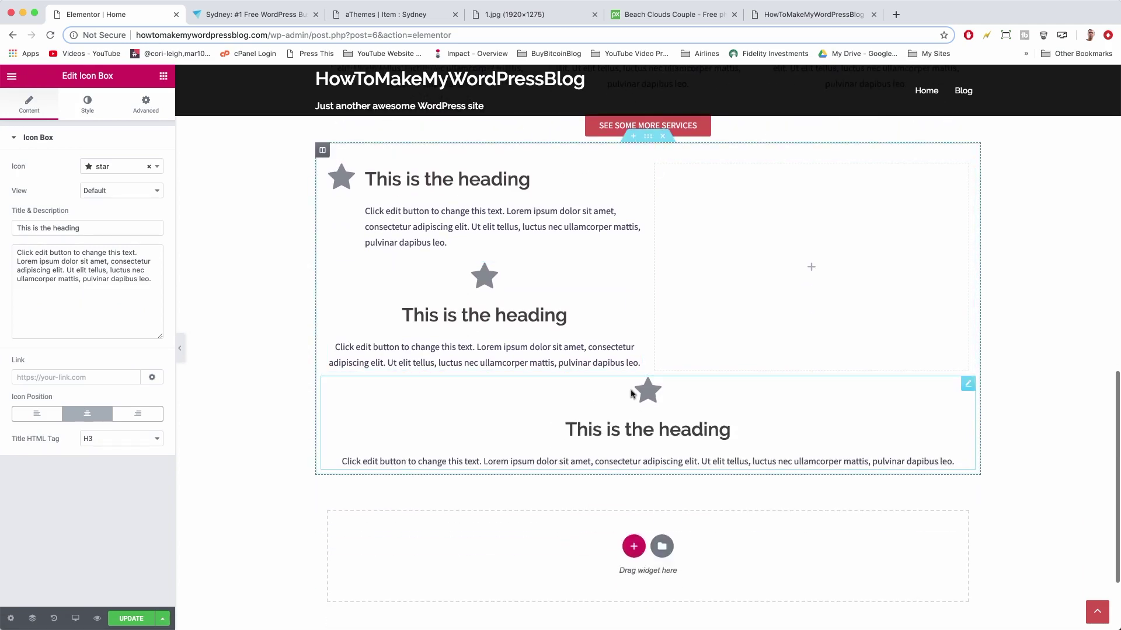
key(ctrl+z)
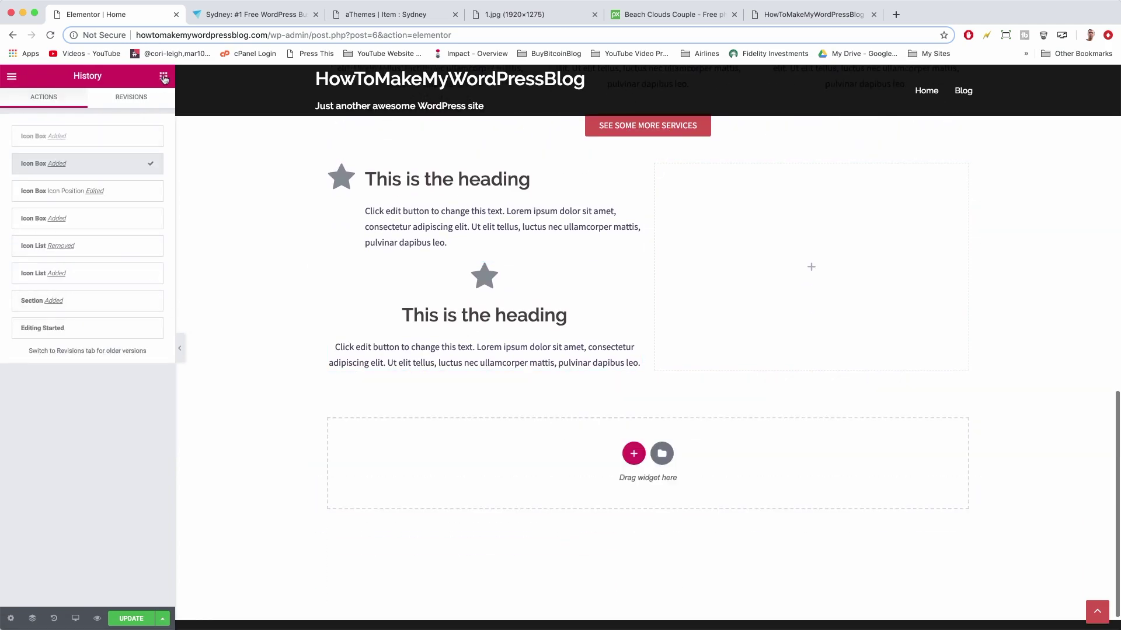
Add a third icon box and set the third and middle boxes' icon position to left
click(164, 78)
scroll(146, 409, down, 2)
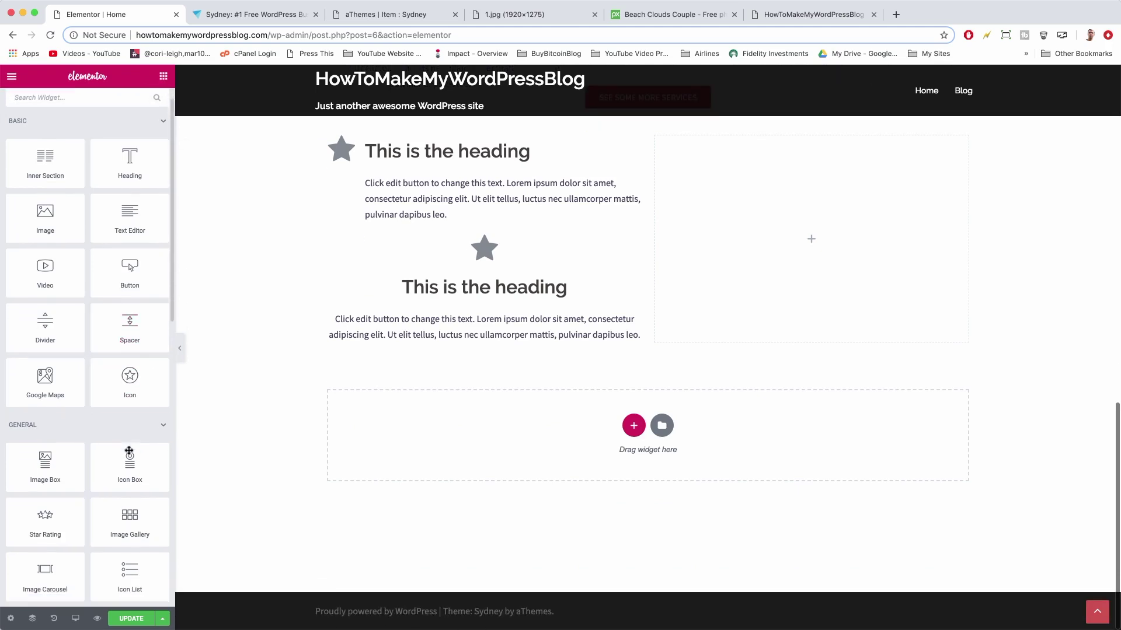
scroll(129, 451, down, 2)
drag(131, 356, 449, 341)
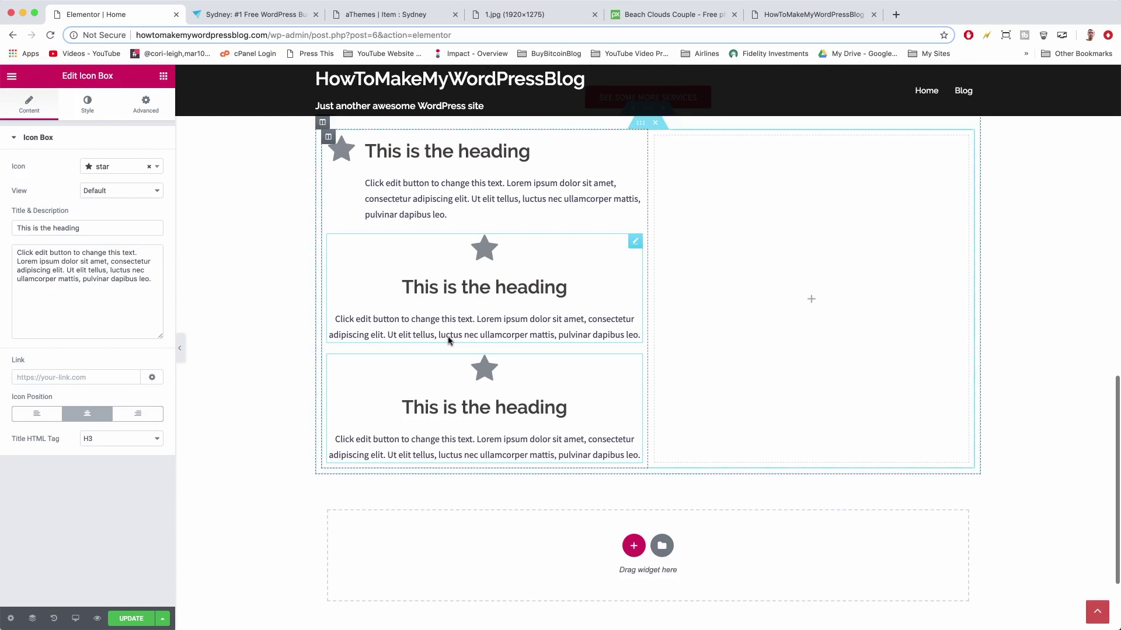
scroll(449, 338, up, 1)
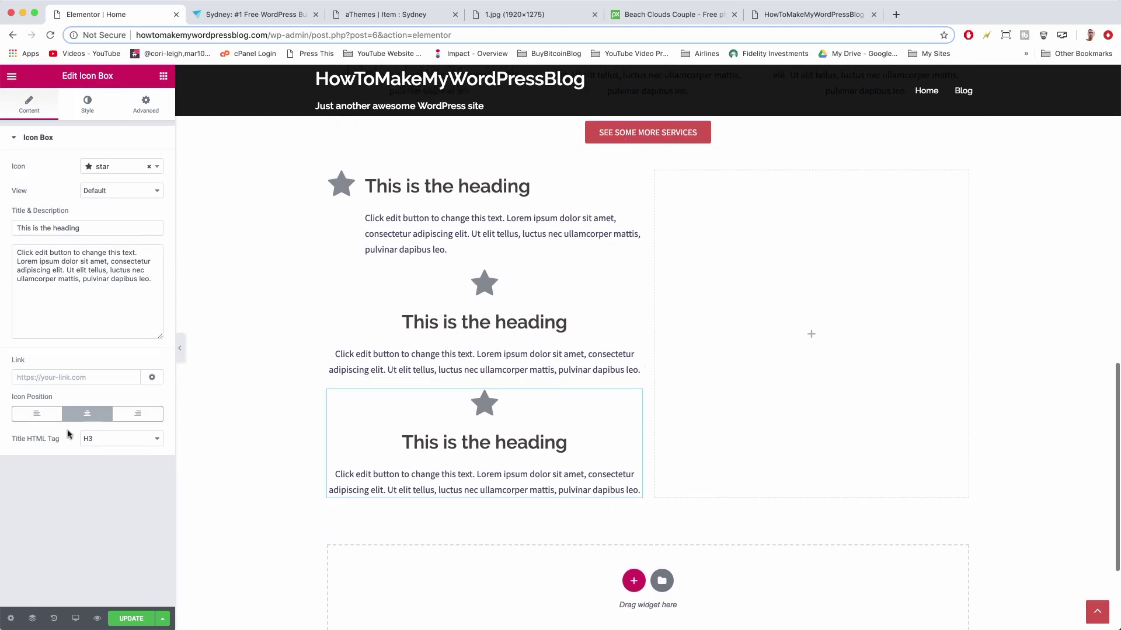
click(37, 416)
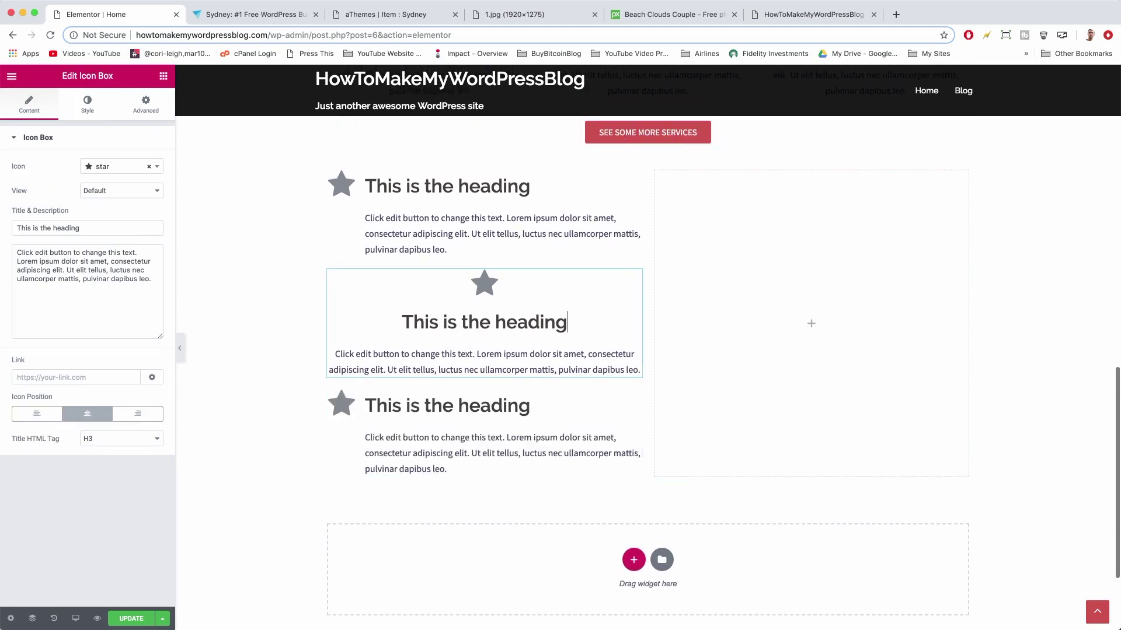
click(37, 414)
scroll(431, 416, up, 2)
scroll(431, 416, up, 5)
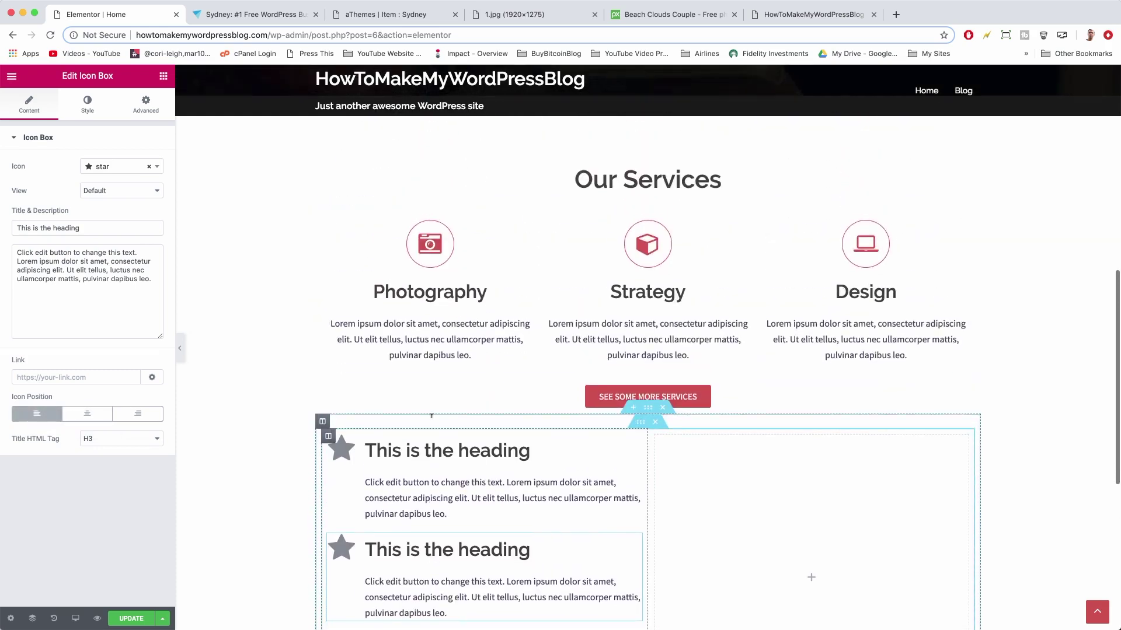
scroll(415, 370, down, 4)
click(388, 12)
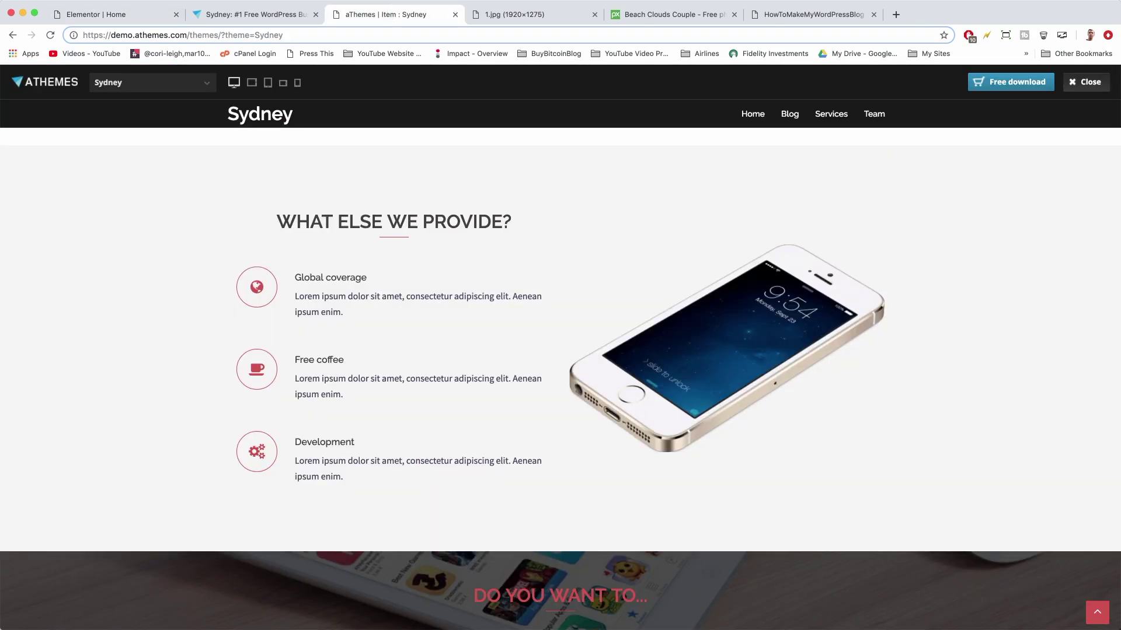
click(120, 13)
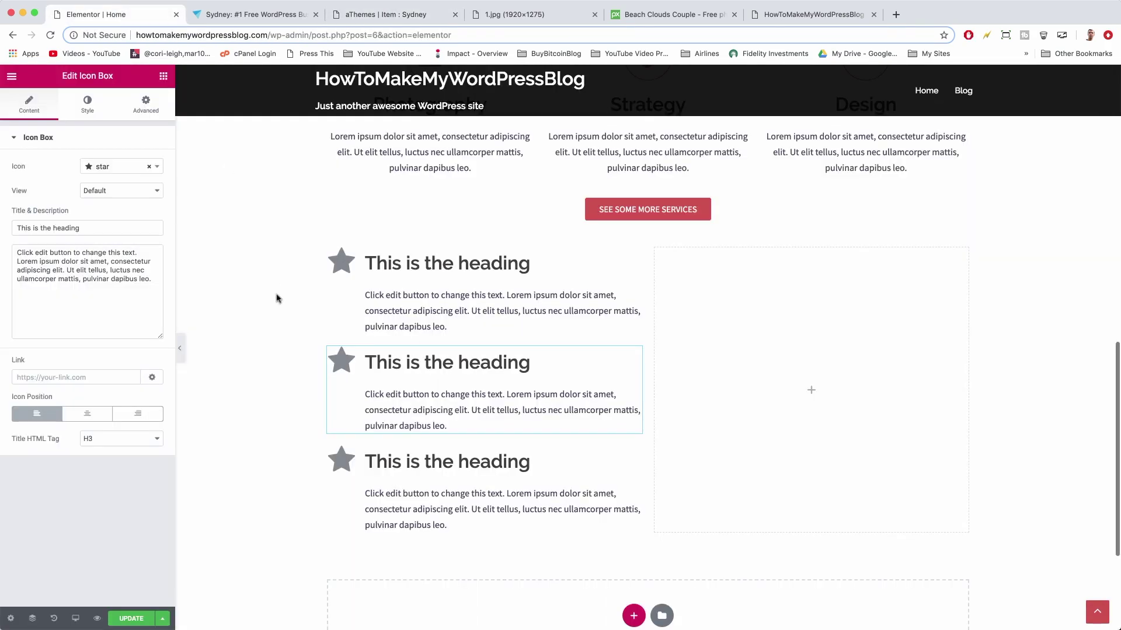
click(164, 76)
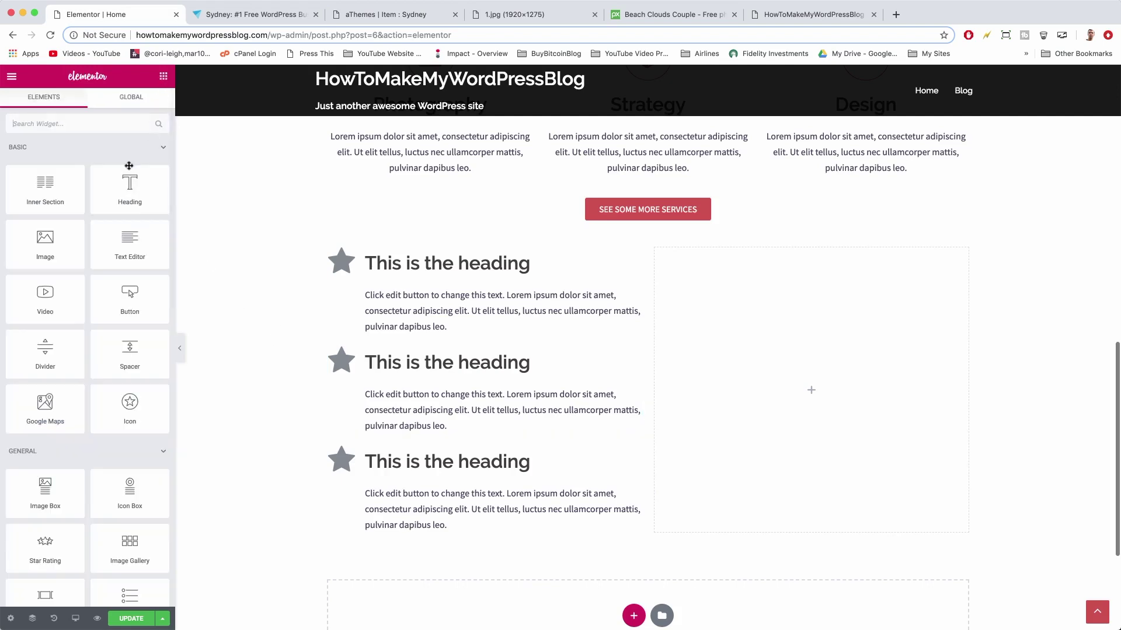
Add a Heading widget above the three icon boxes and view the Sydney demo's What Else We Provide? section
drag(152, 205, 484, 252)
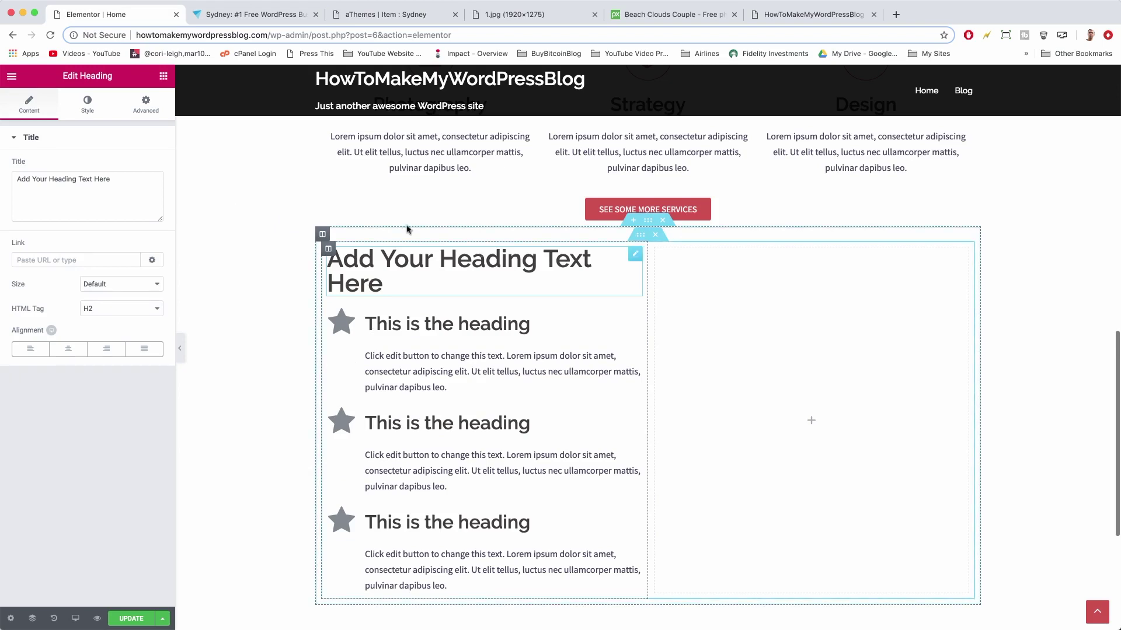
click(376, 17)
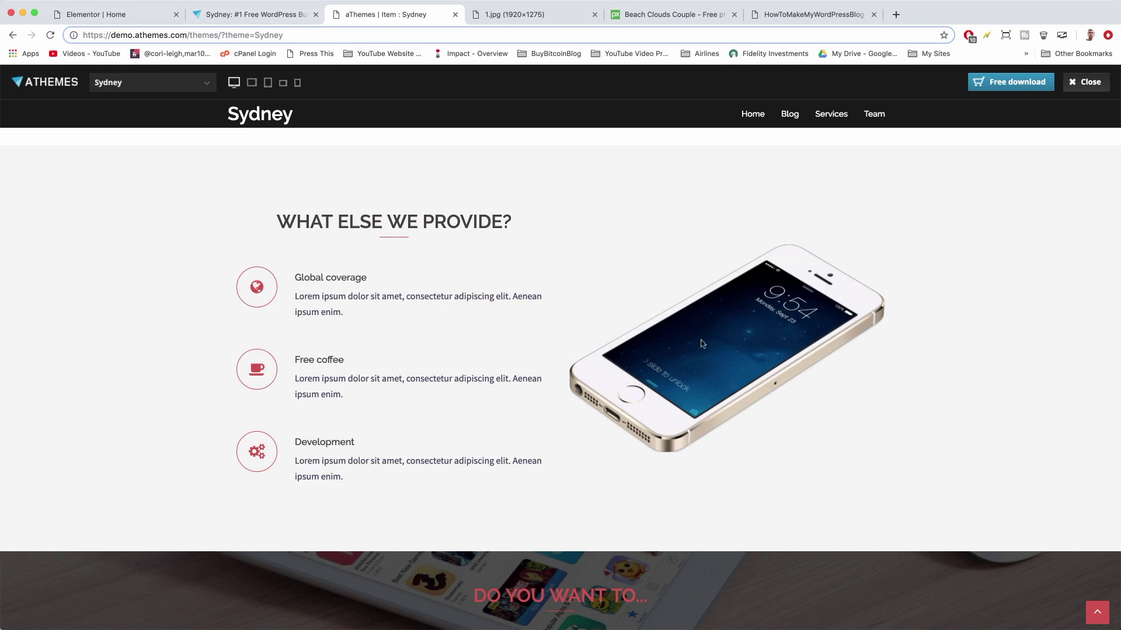
Save the Sydney demo's phone picture as sydney-iphone.png, then go back to the Elementor tab
right_click(727, 335)
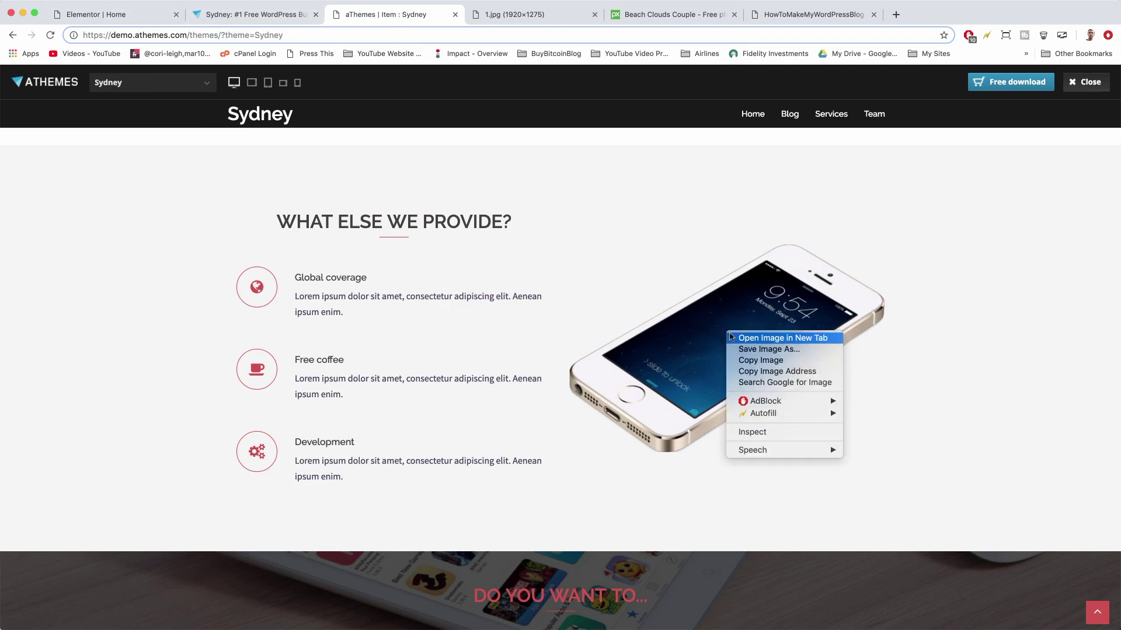
click(745, 350)
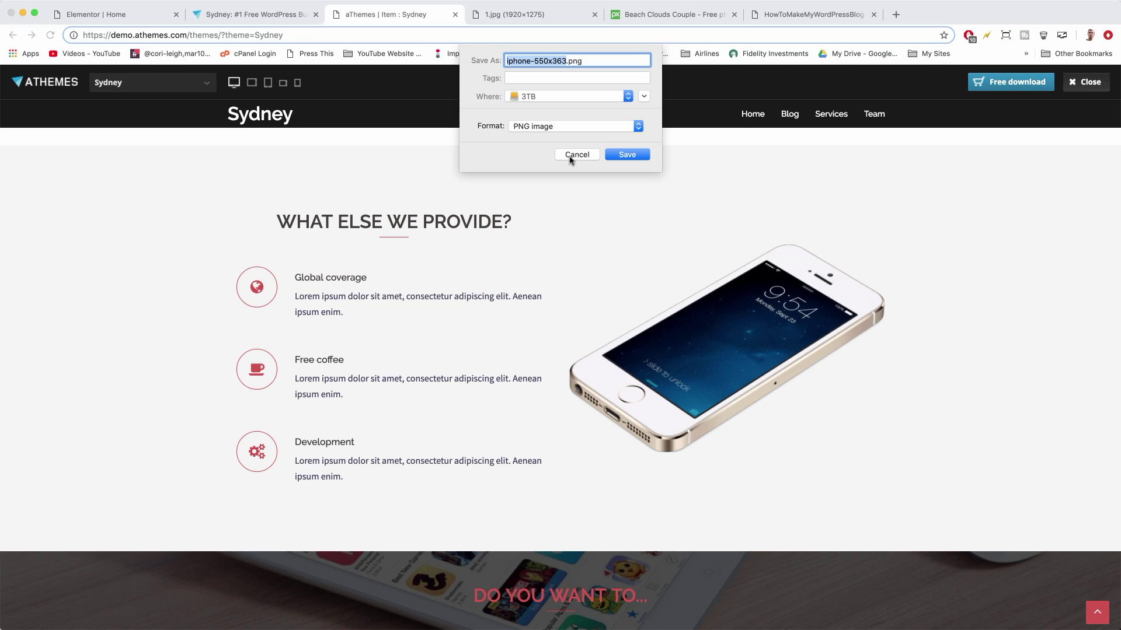
text(sydney-)
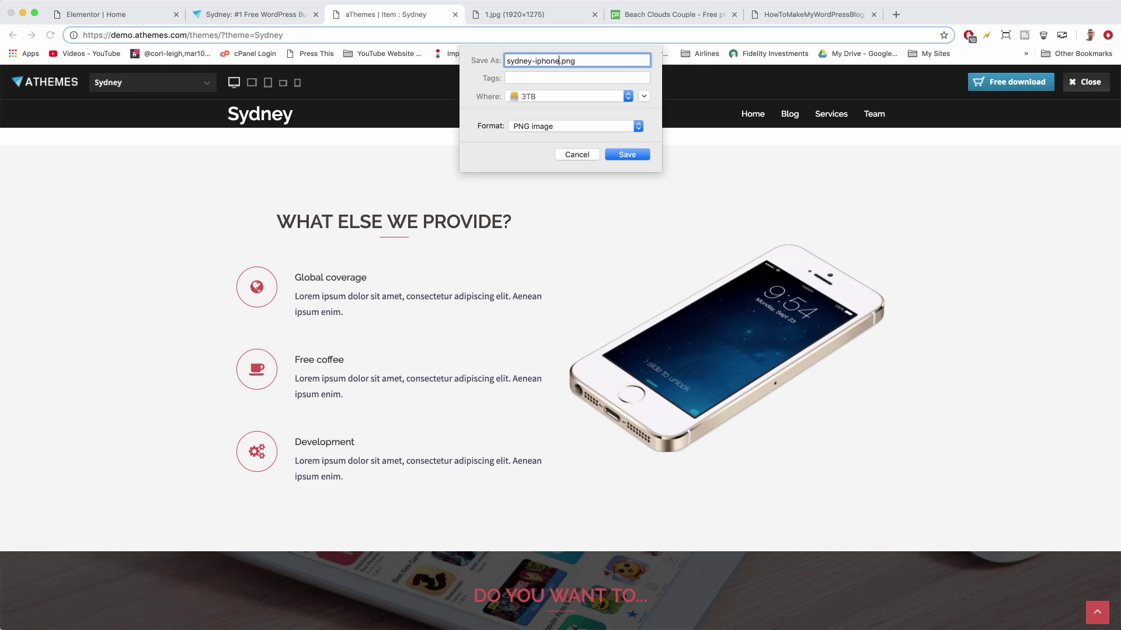
click(625, 154)
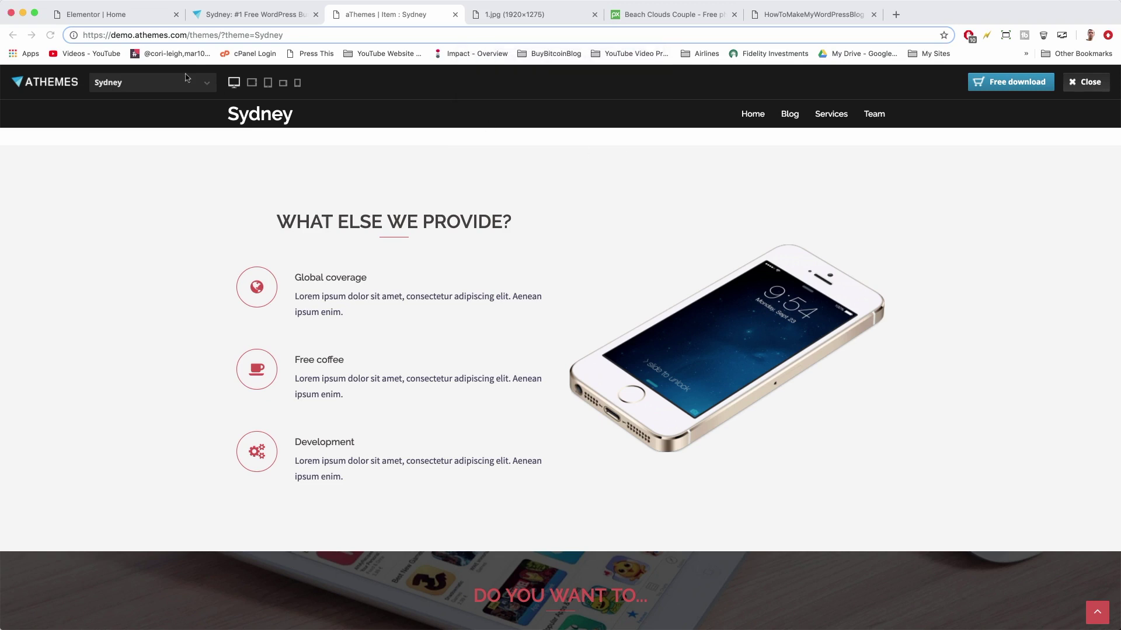
click(117, 17)
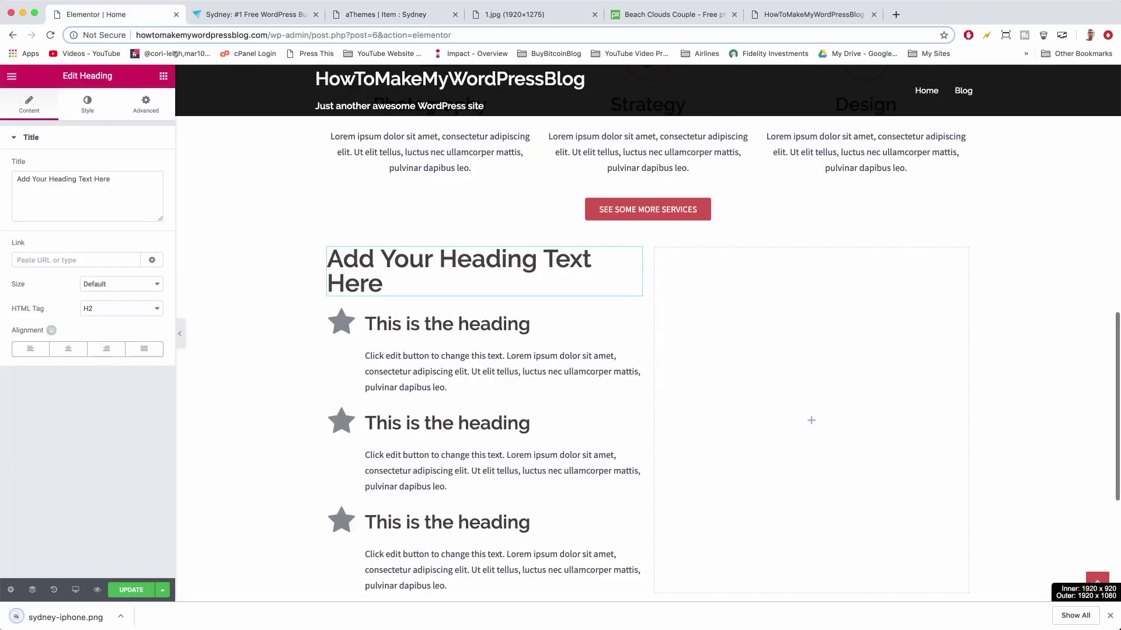
Add an Image widget showing sydney-iphone.png to the right column, then compare with the Sydney demo
click(723, 315)
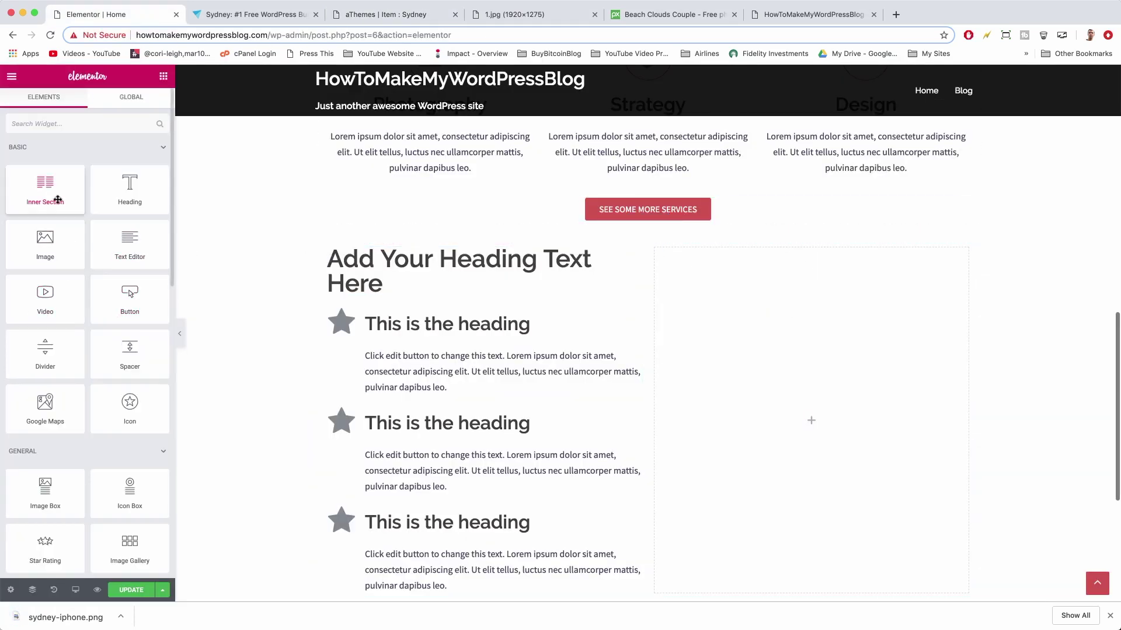
drag(46, 255, 756, 365)
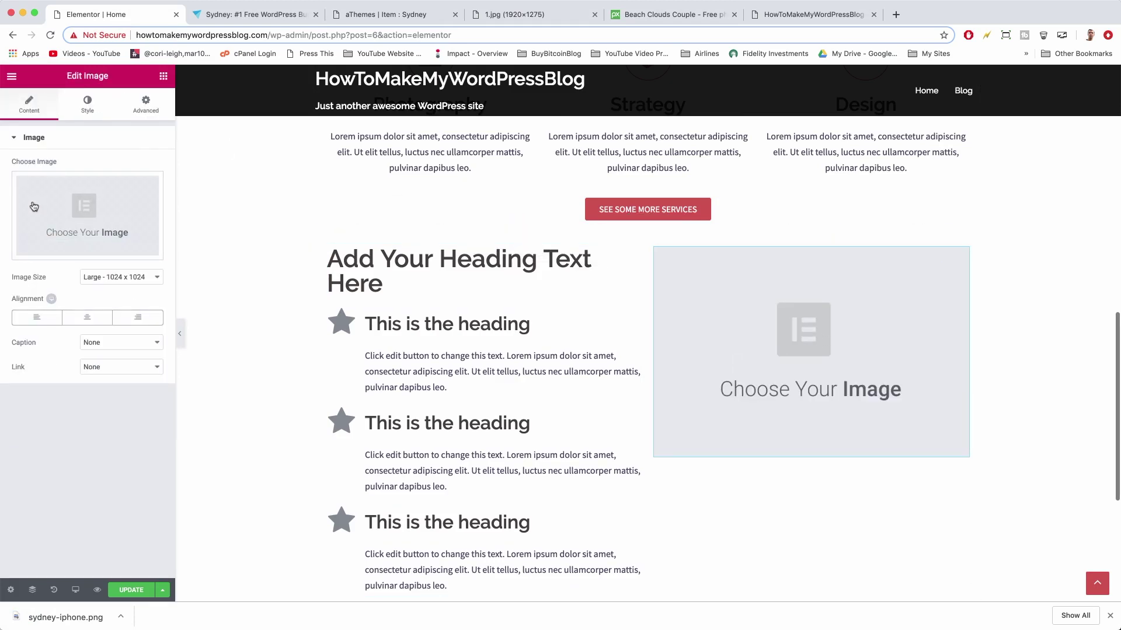
click(94, 216)
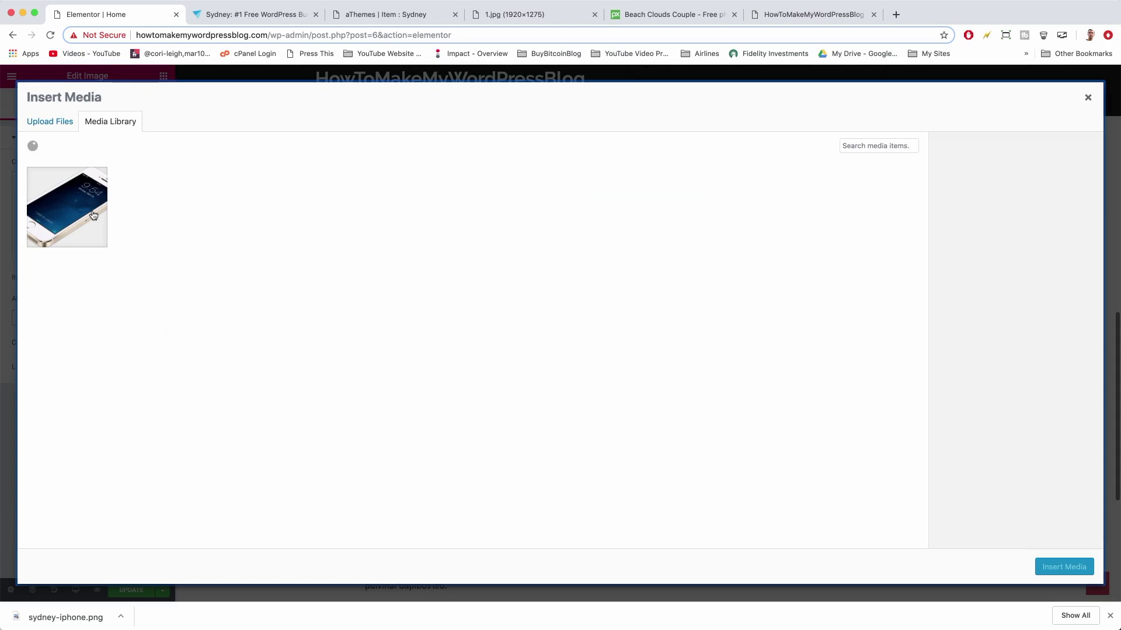
click(79, 197)
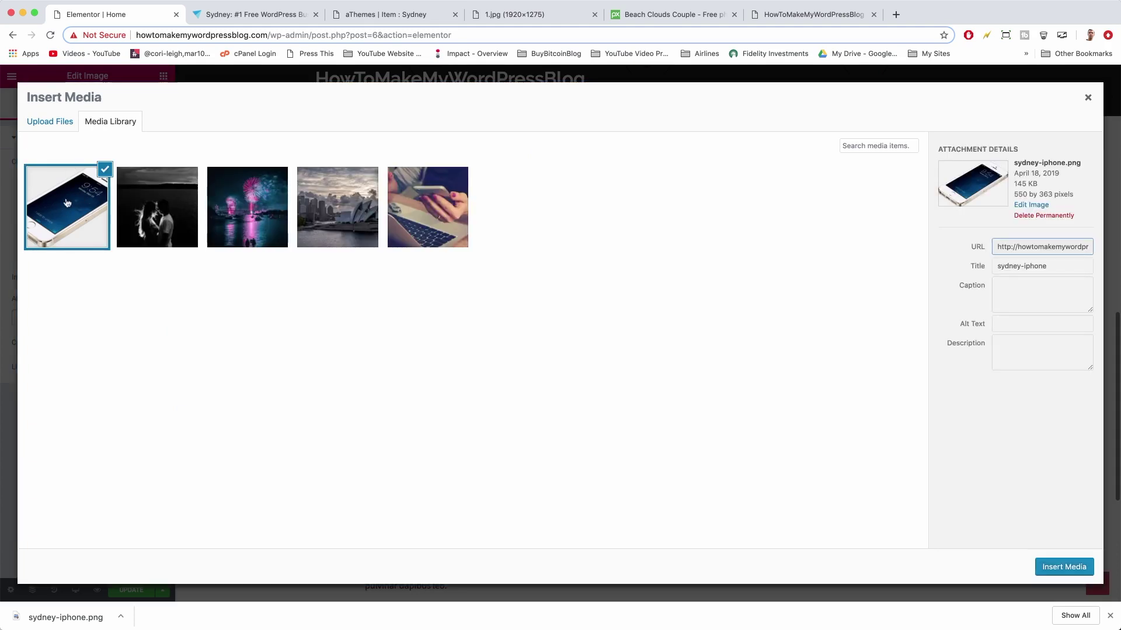
click(1053, 566)
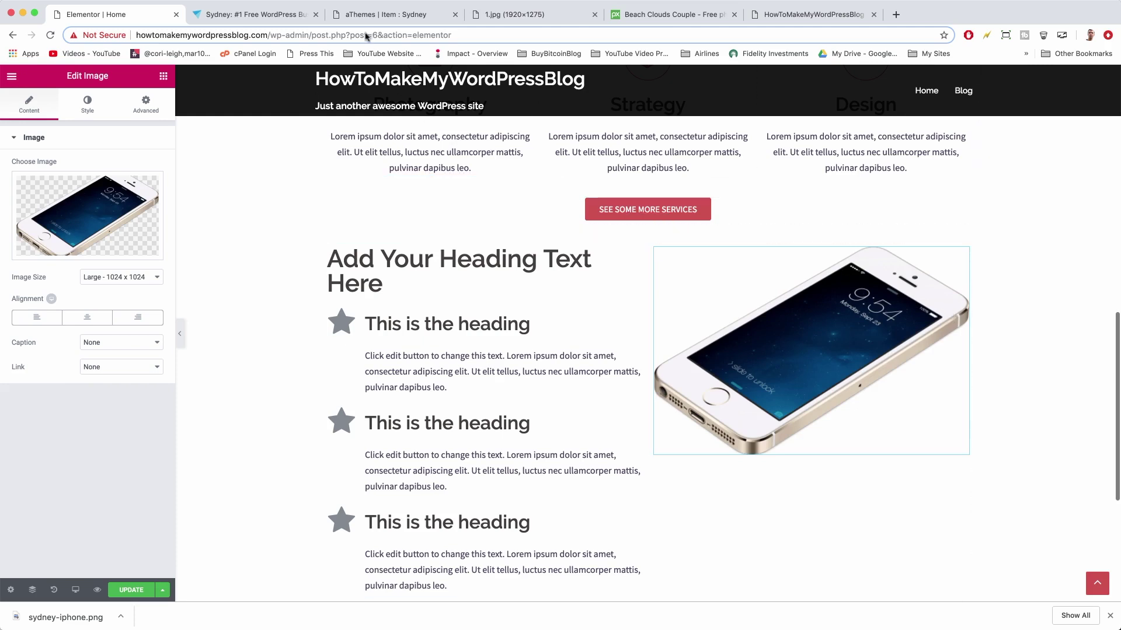
click(412, 16)
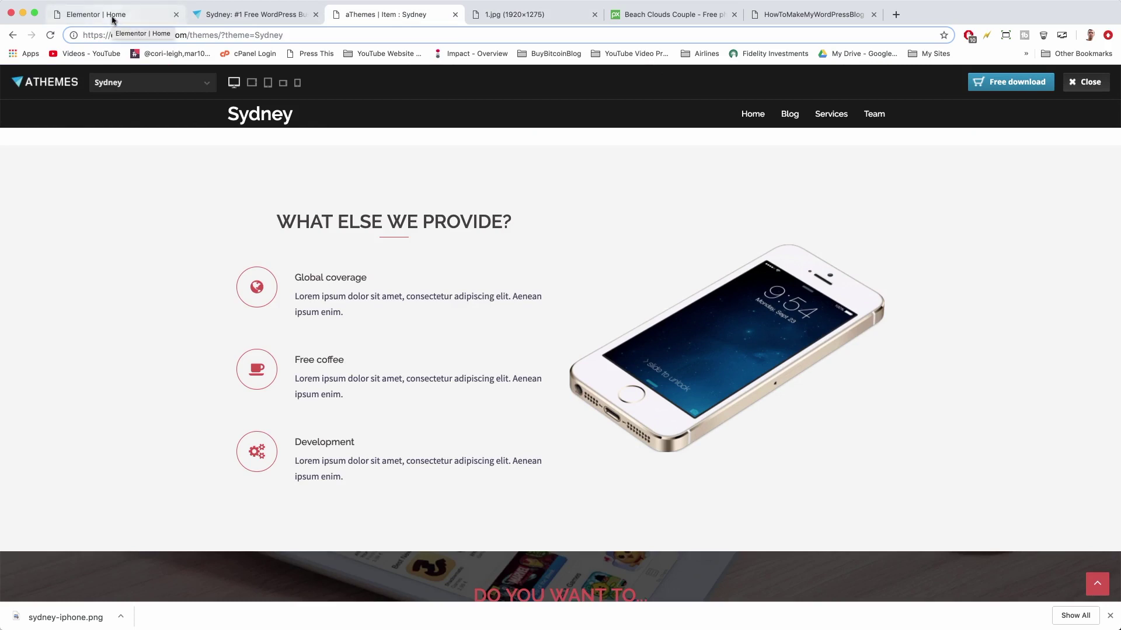
click(113, 17)
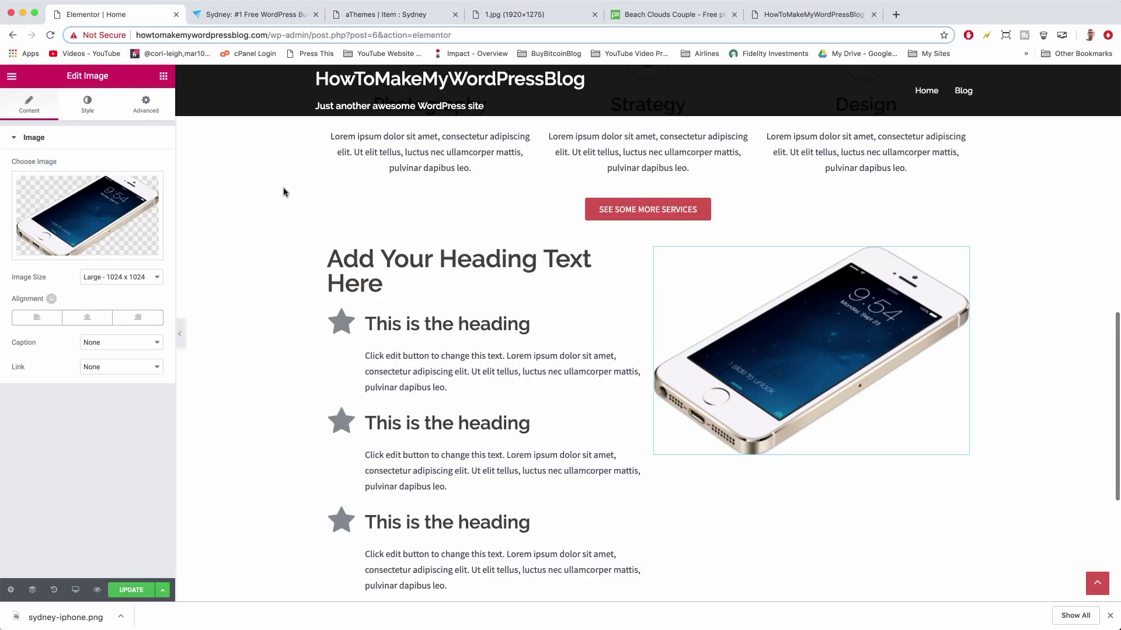
Change the new section heading to 'What Else We Provide?'
click(390, 282)
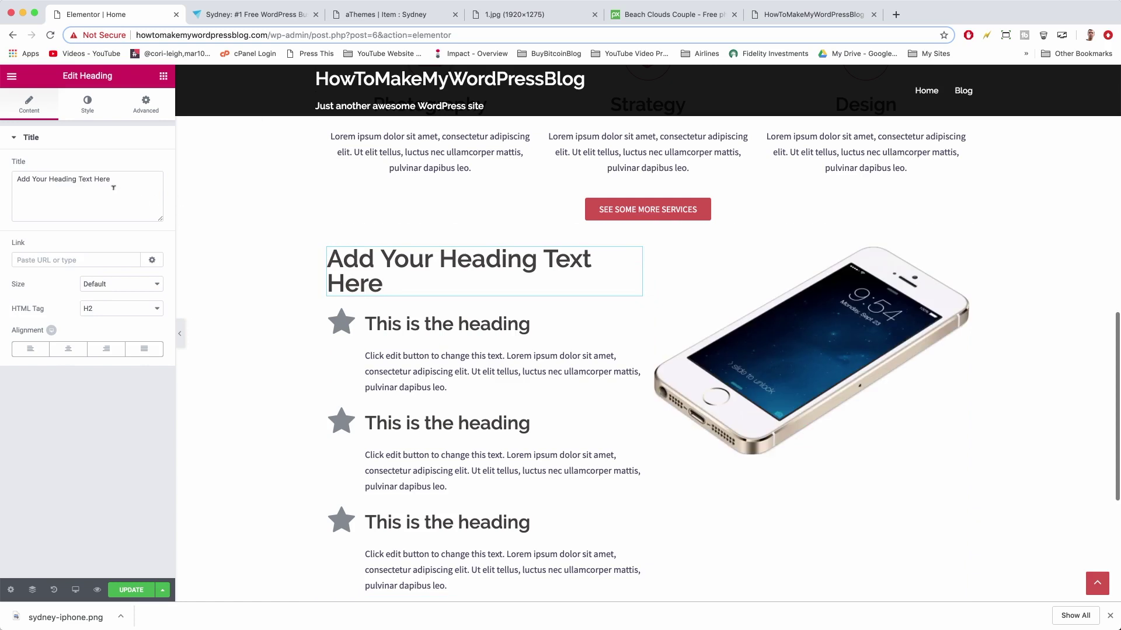
key(ctrl+a)
text(What Else We PRovi)
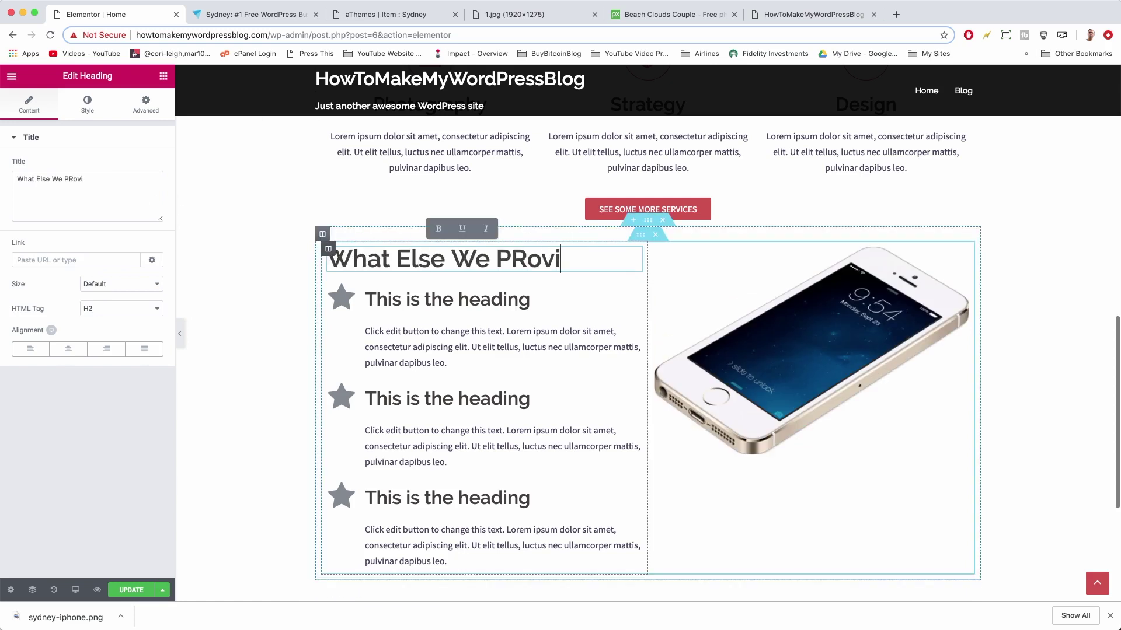
key(BackSpace)
key(BackSpace)
key(BackSpace)
key(BackSpace)
text(rovide?)
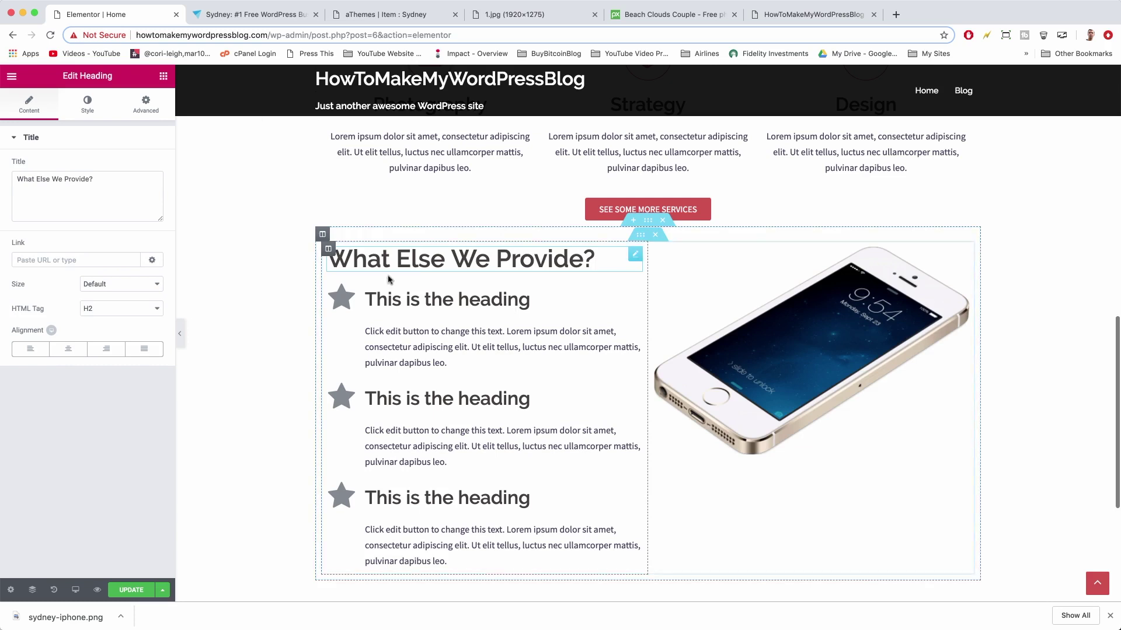
Title the first icon box 'Global Coverage' with a globe icon framed in a circle
click(402, 299)
triple_click(442, 297)
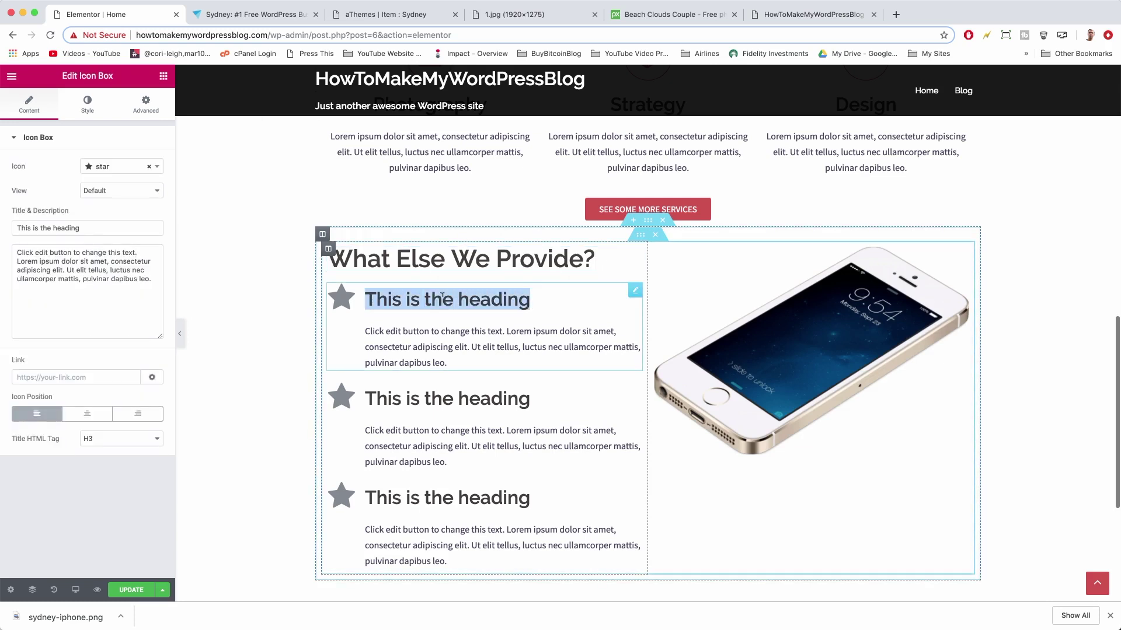
text(Global Co)
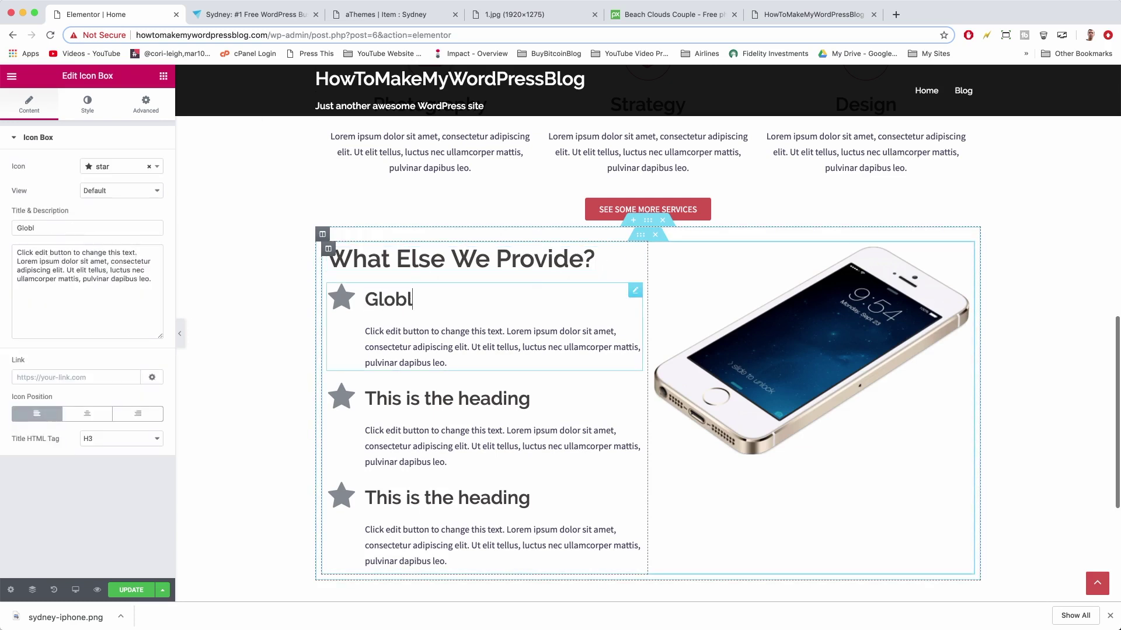
text(verage)
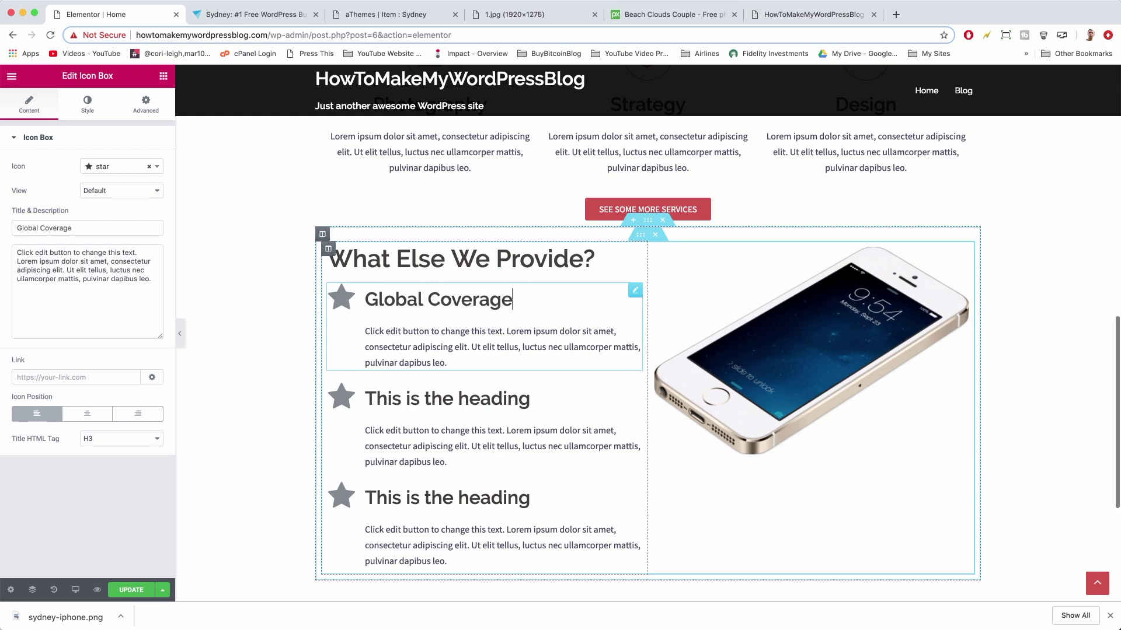
click(122, 170)
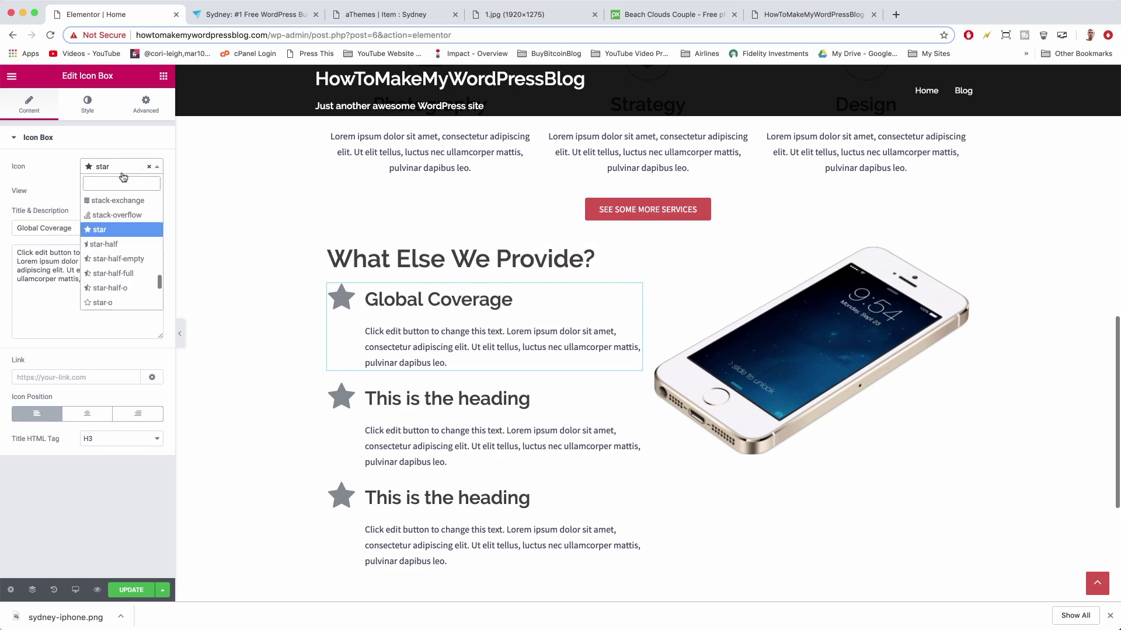
text(globe)
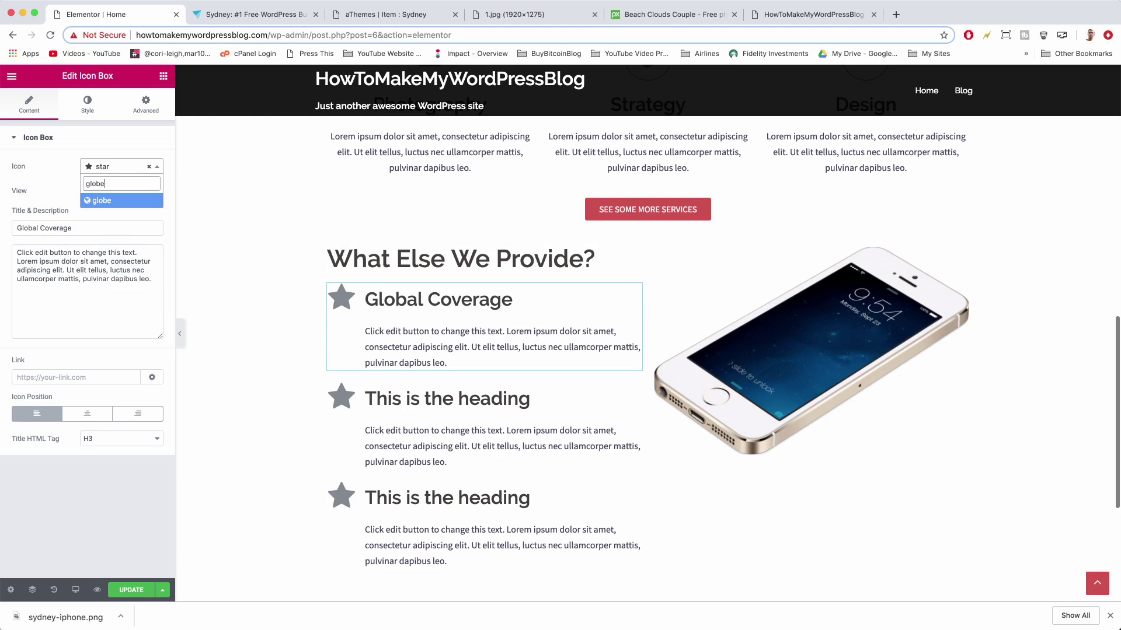
click(118, 200)
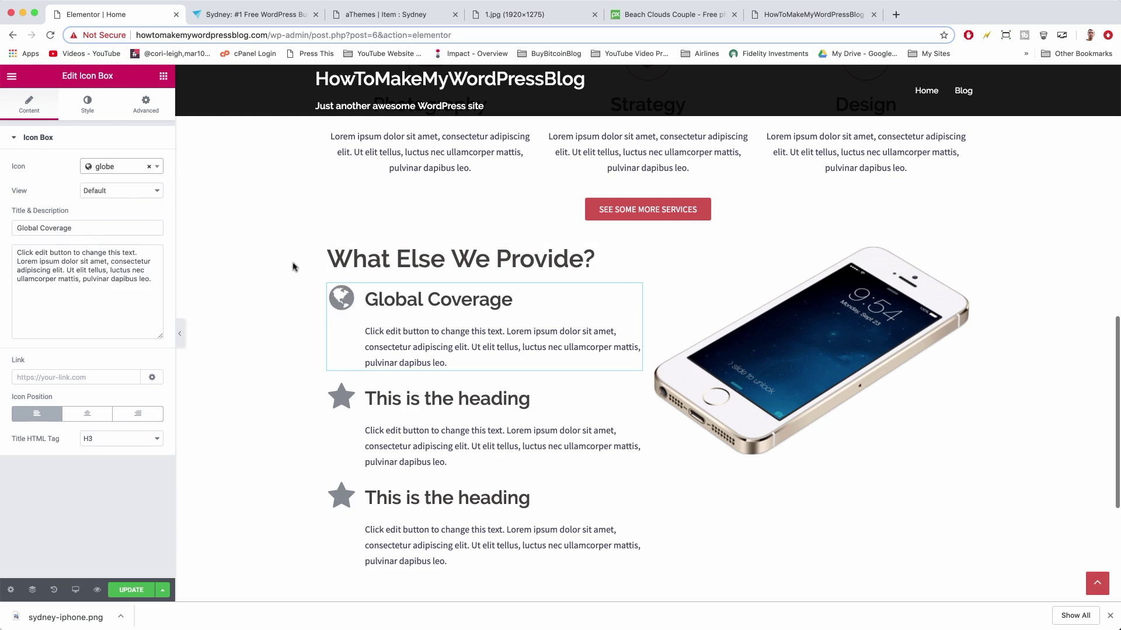
click(125, 196)
click(121, 210)
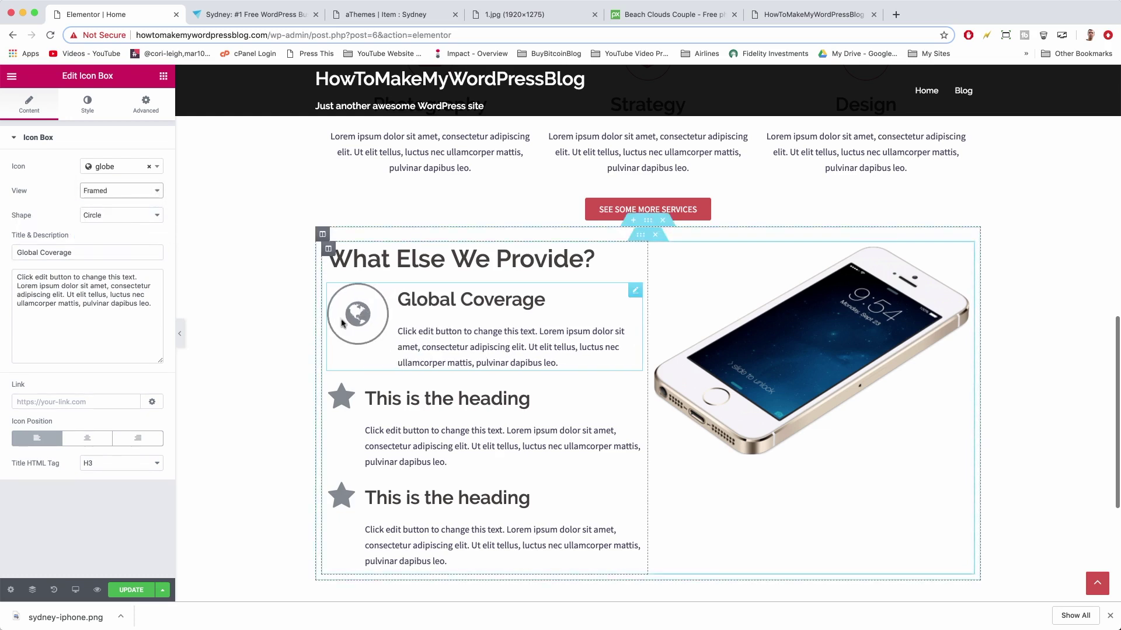
Retitle the second icon box 'Free Coffee' with a circle-framed coffee cup icon
triple_click(441, 397)
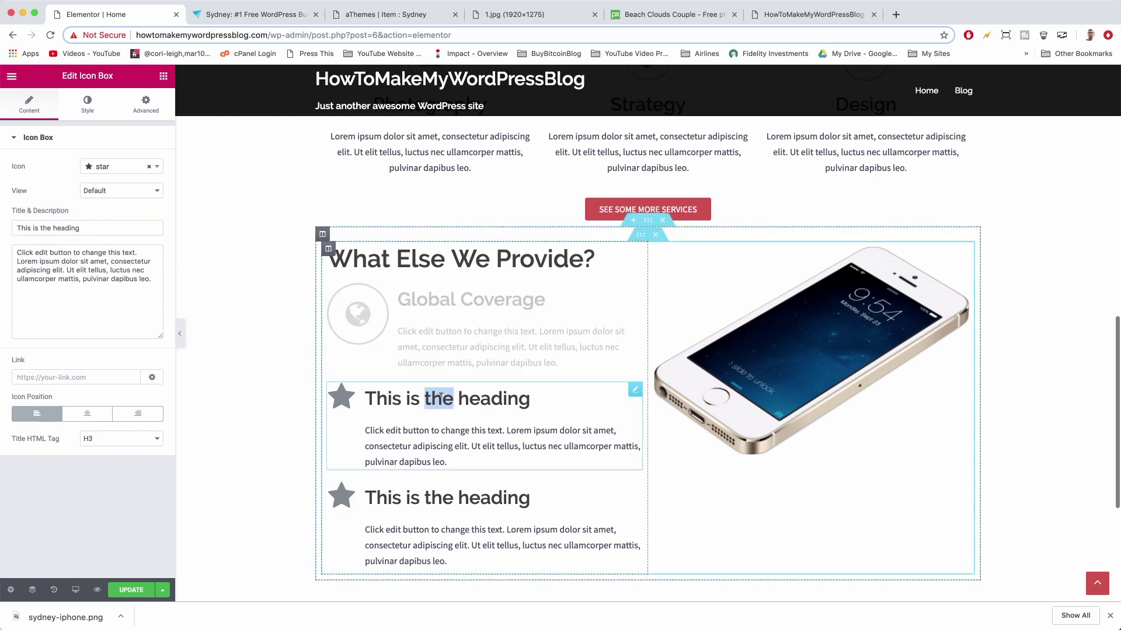
text(Free Coffee)
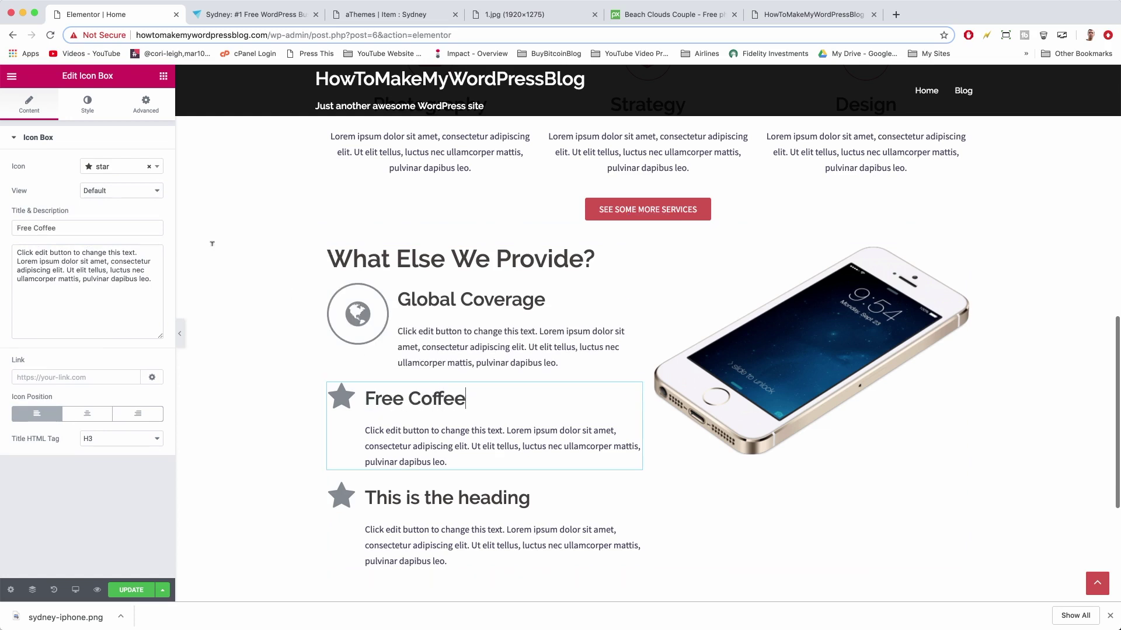
click(112, 169)
text(coff)
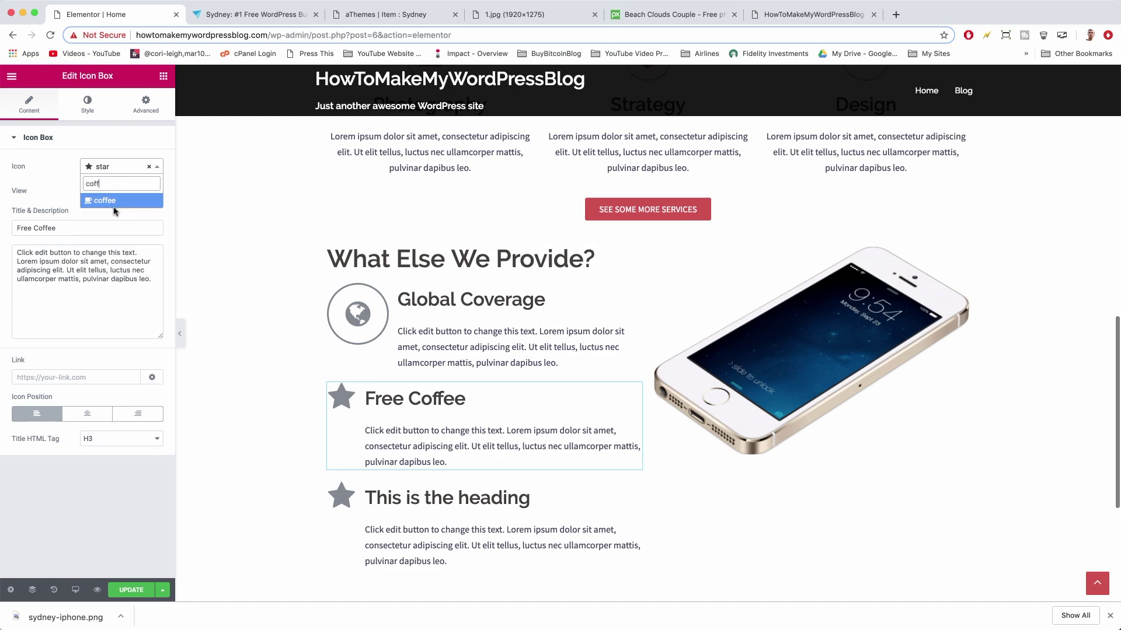
click(115, 204)
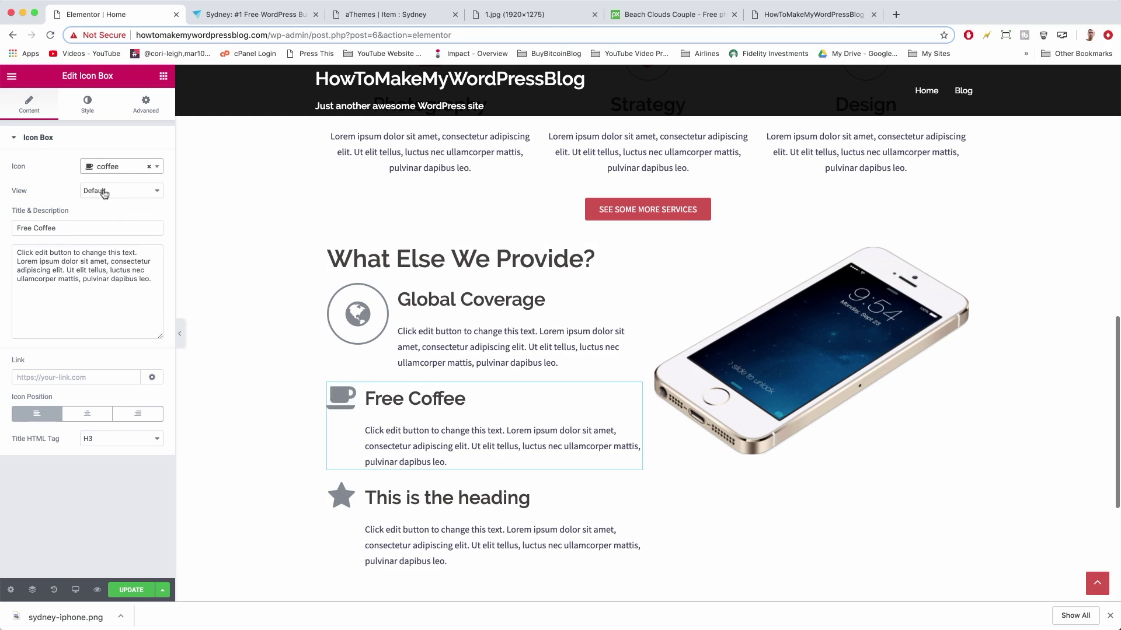
click(117, 191)
click(103, 210)
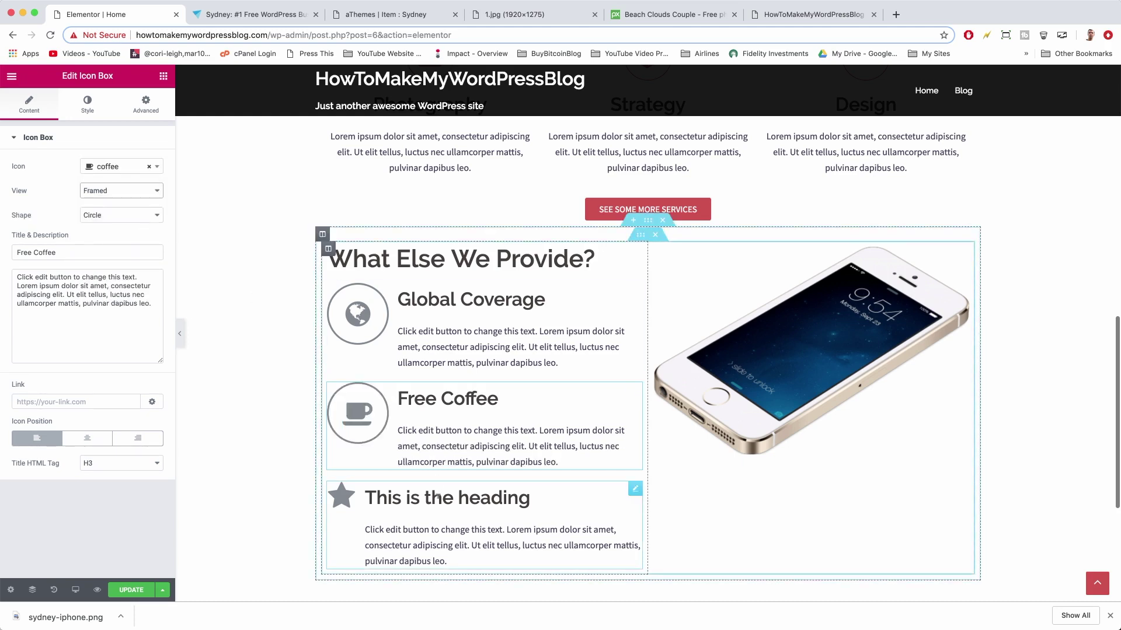
Retitle the third icon box 'Development' with a circle-framed gears icon
click(527, 500)
triple_click(57, 227)
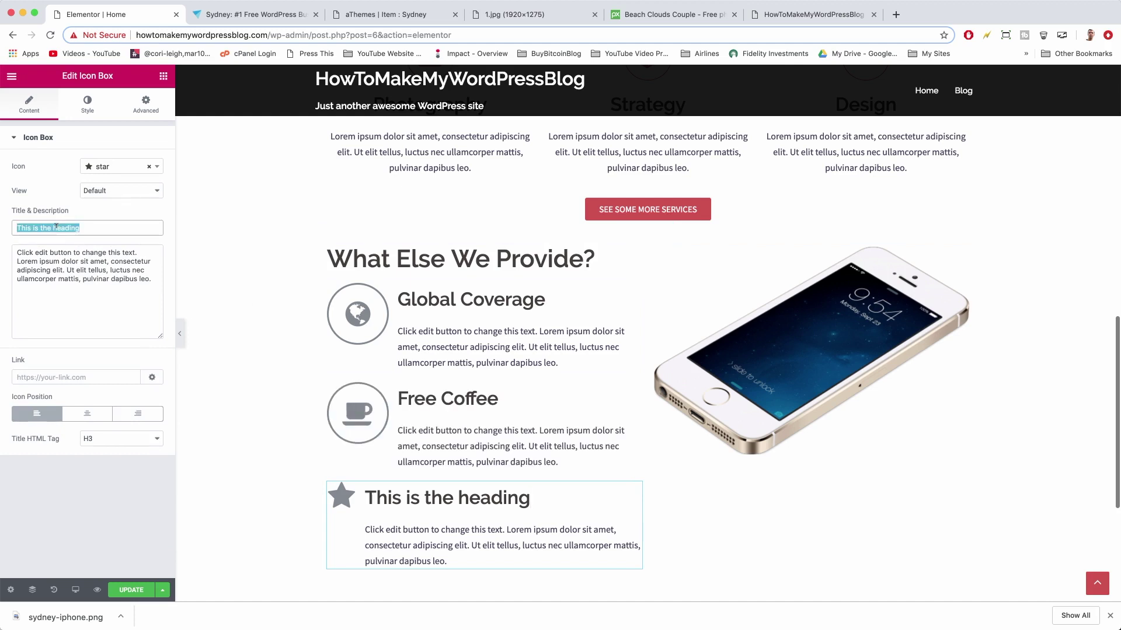
text(Development)
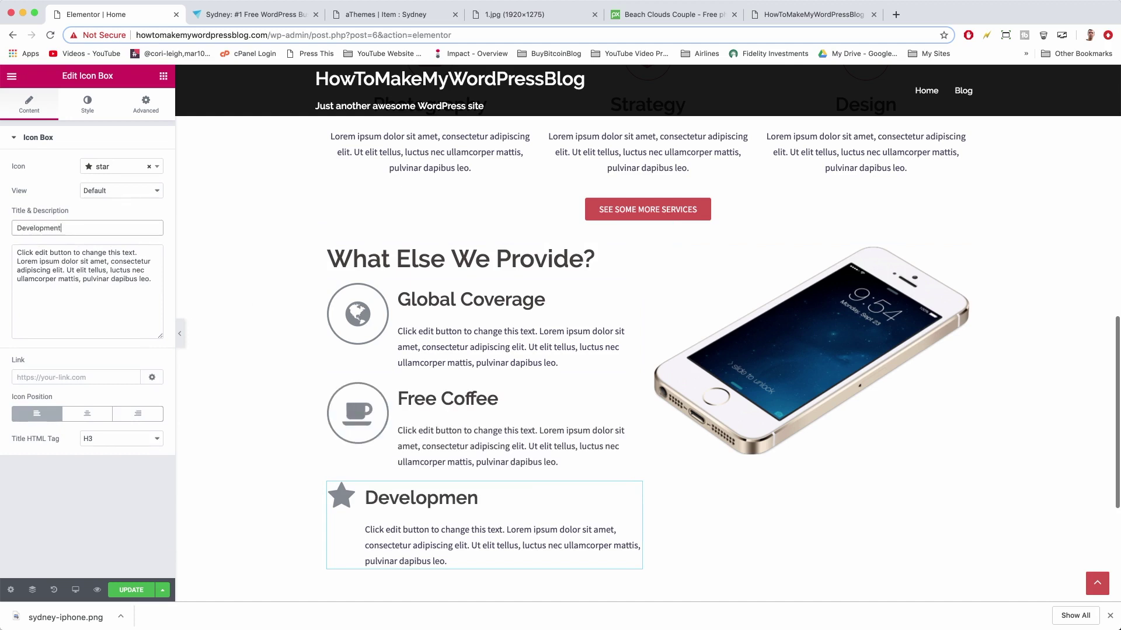
click(120, 169)
text(v)
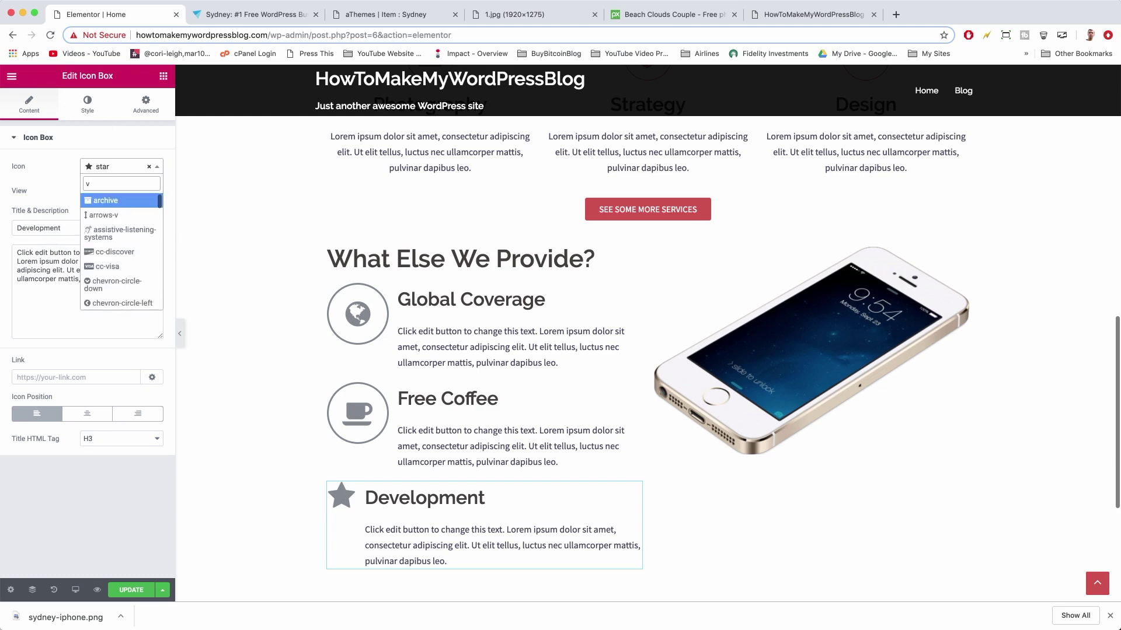
key(BackSpace)
text(gear)
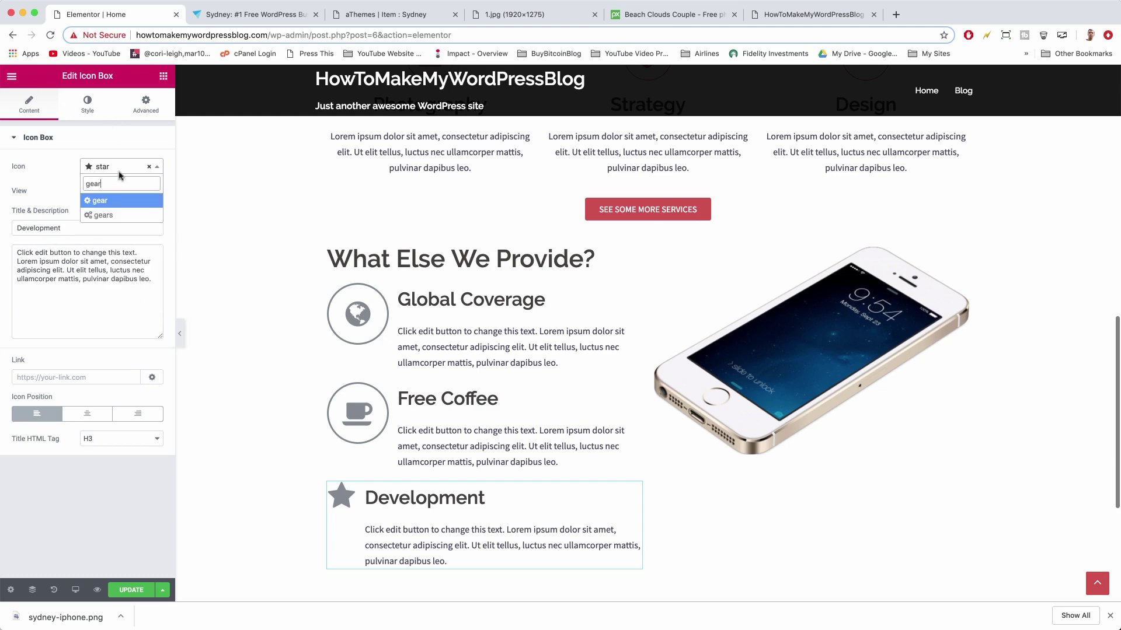
click(97, 215)
click(116, 190)
click(94, 209)
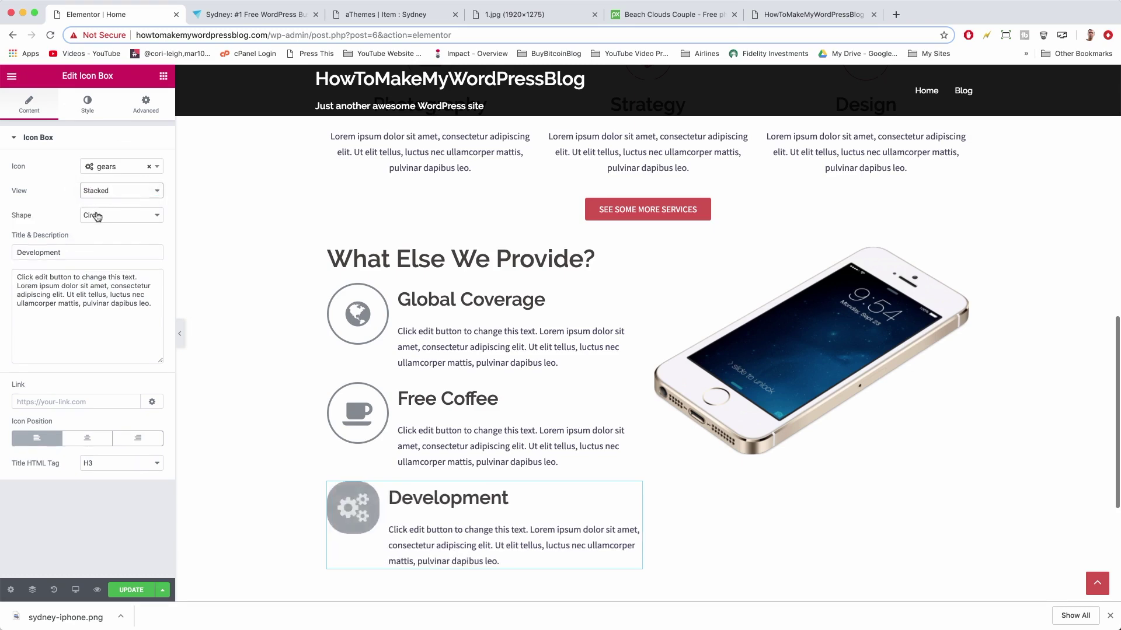
scroll(493, 315, up, 3)
Copy the Photography icon's primary colour #d65050 from its Style settings
scroll(495, 320, up, 3)
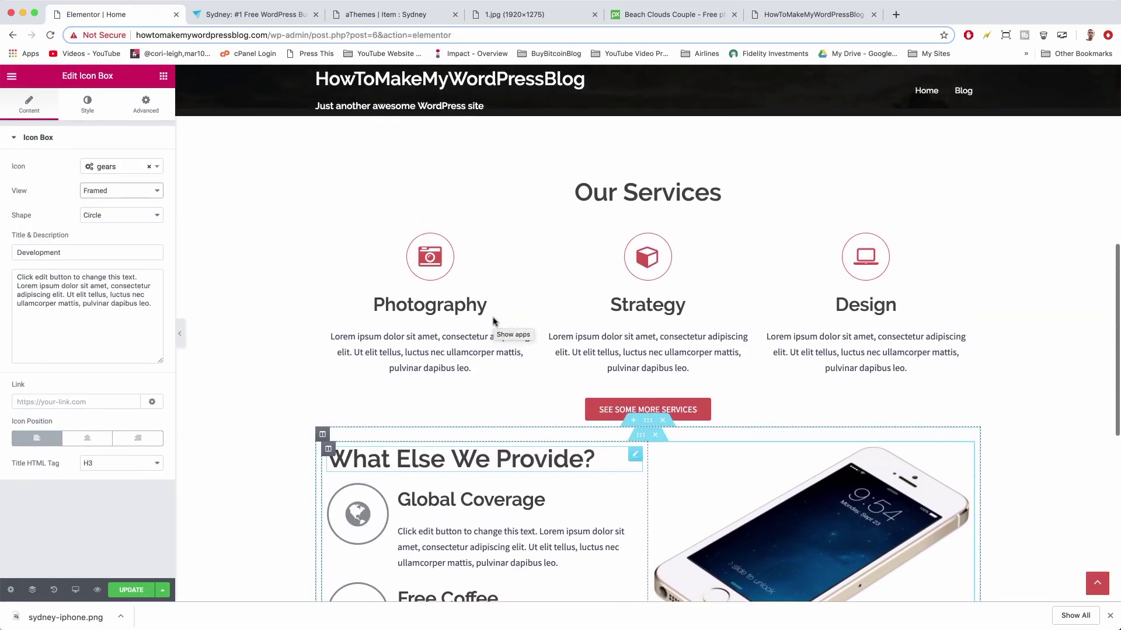
scroll(495, 320, down, 4)
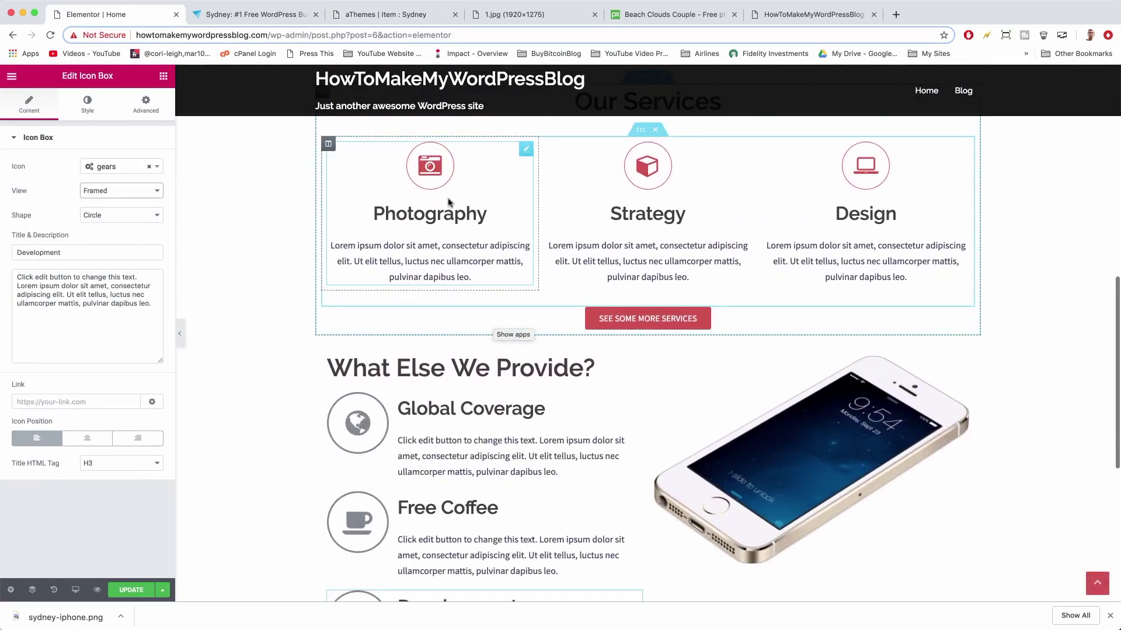
scroll(411, 244, up, 3)
click(431, 279)
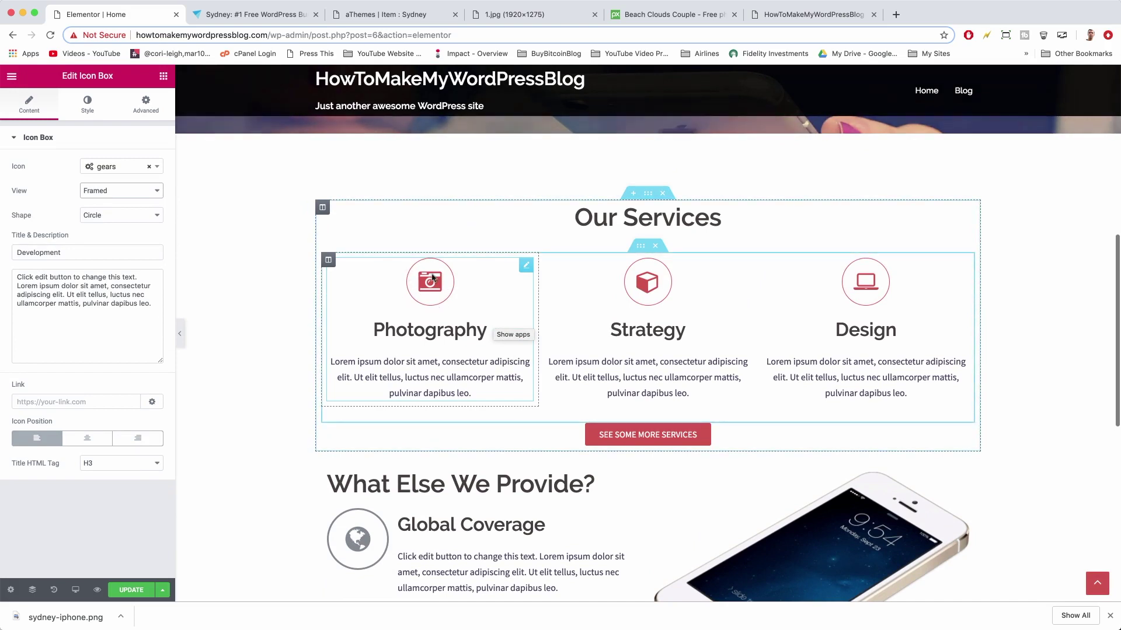
click(87, 105)
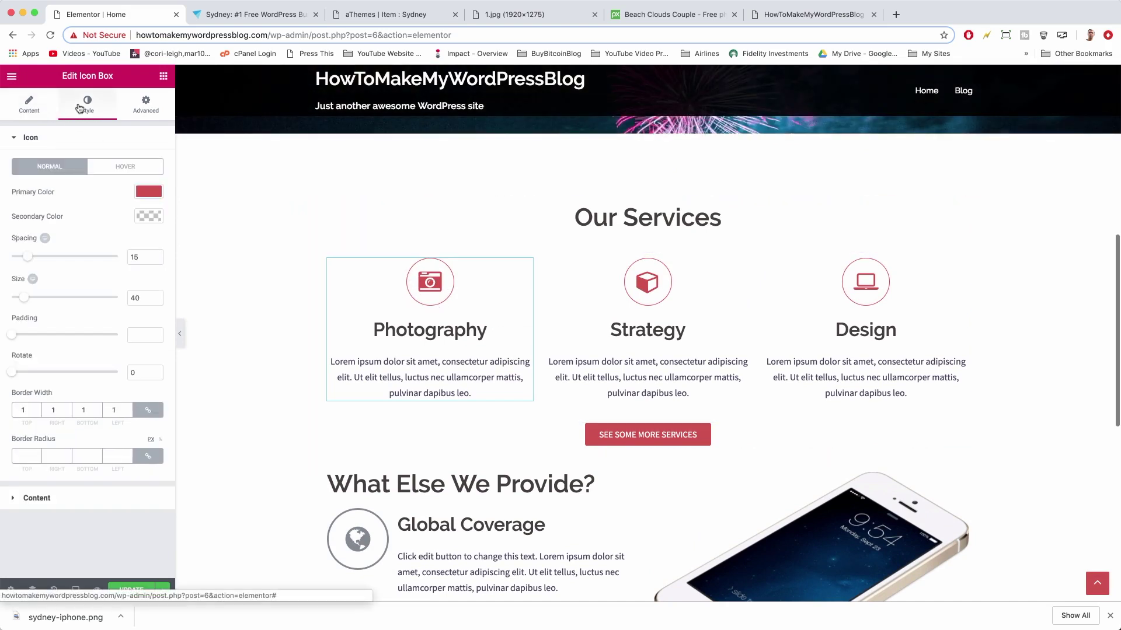
click(147, 192)
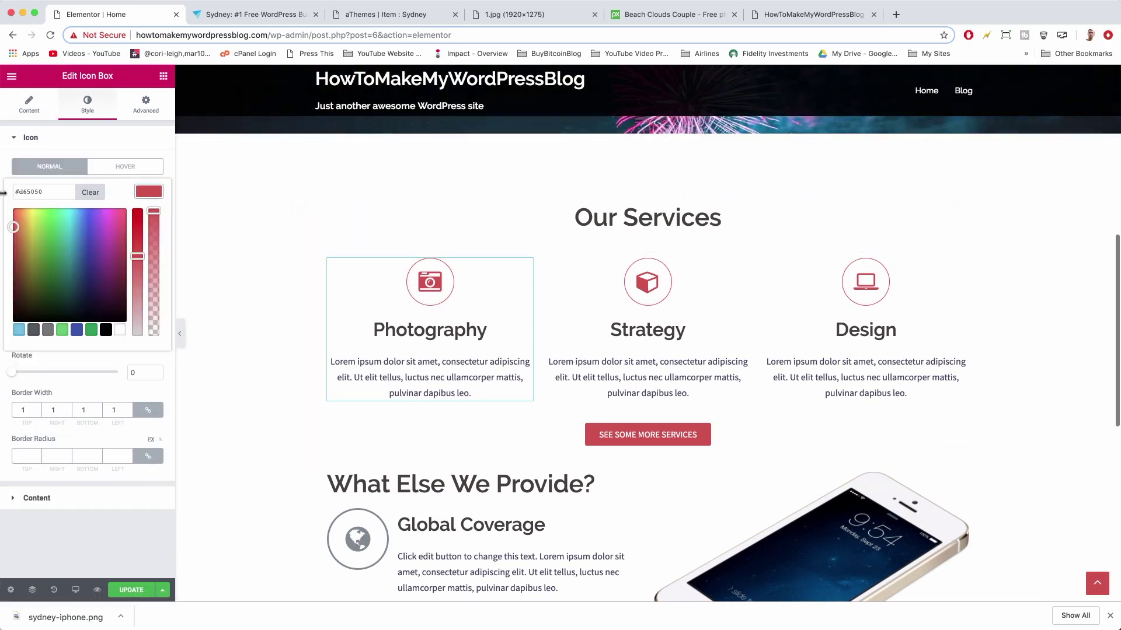
triple_click(33, 191)
right_click(33, 192)
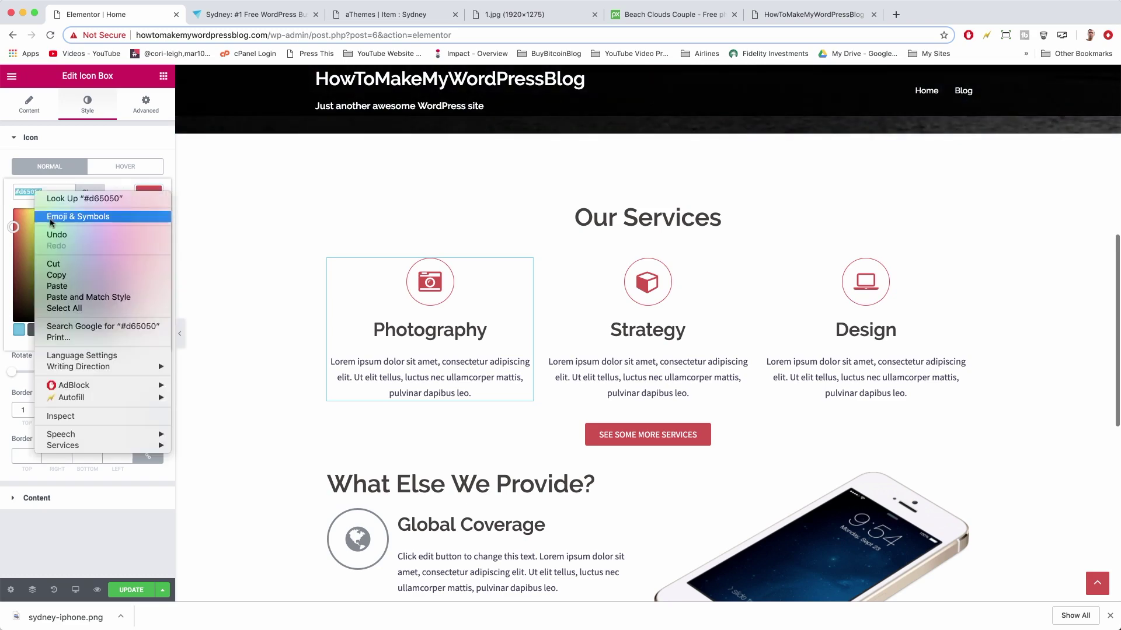
click(61, 274)
Paste #d65050 as the Global Coverage icon's primary colour
scroll(312, 354, down, 3)
scroll(312, 355, down, 5)
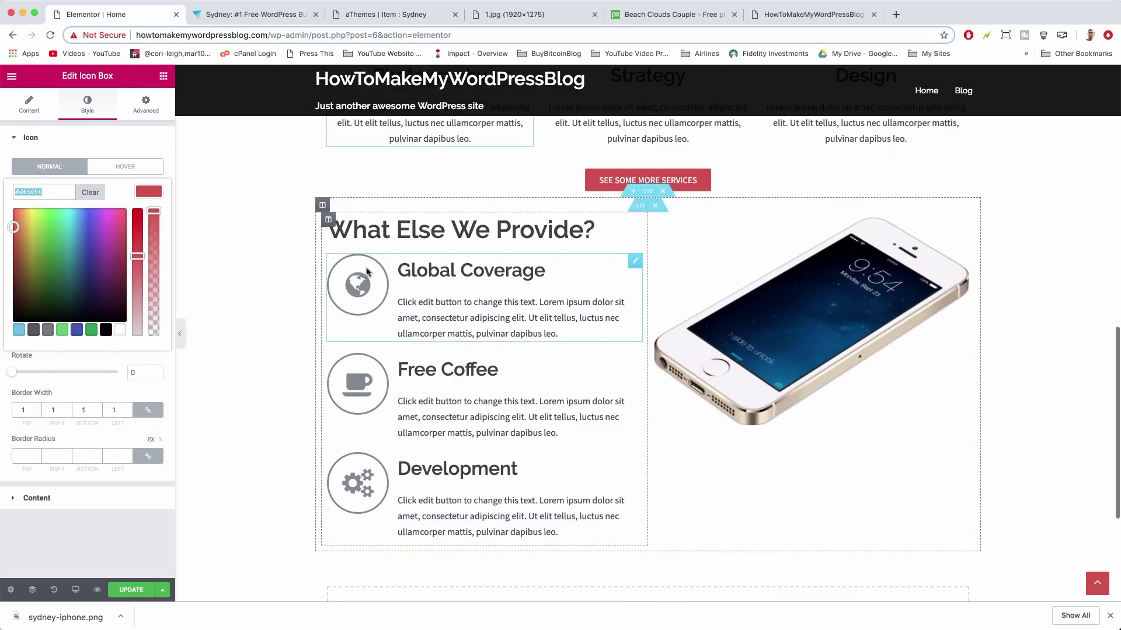
click(366, 282)
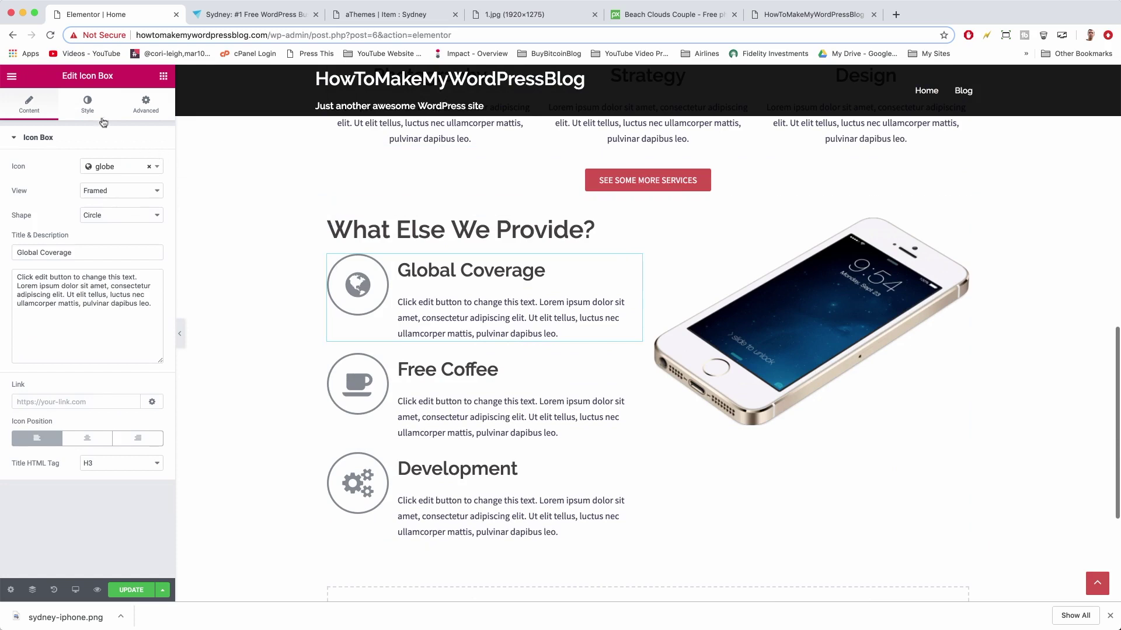
click(87, 108)
click(148, 193)
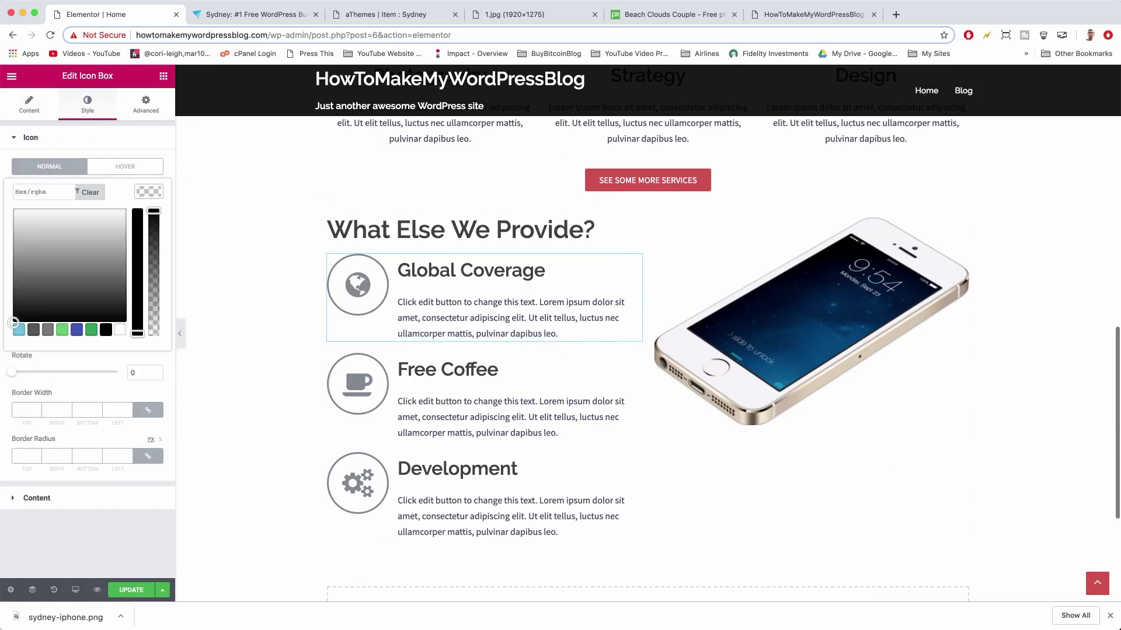
right_click(42, 193)
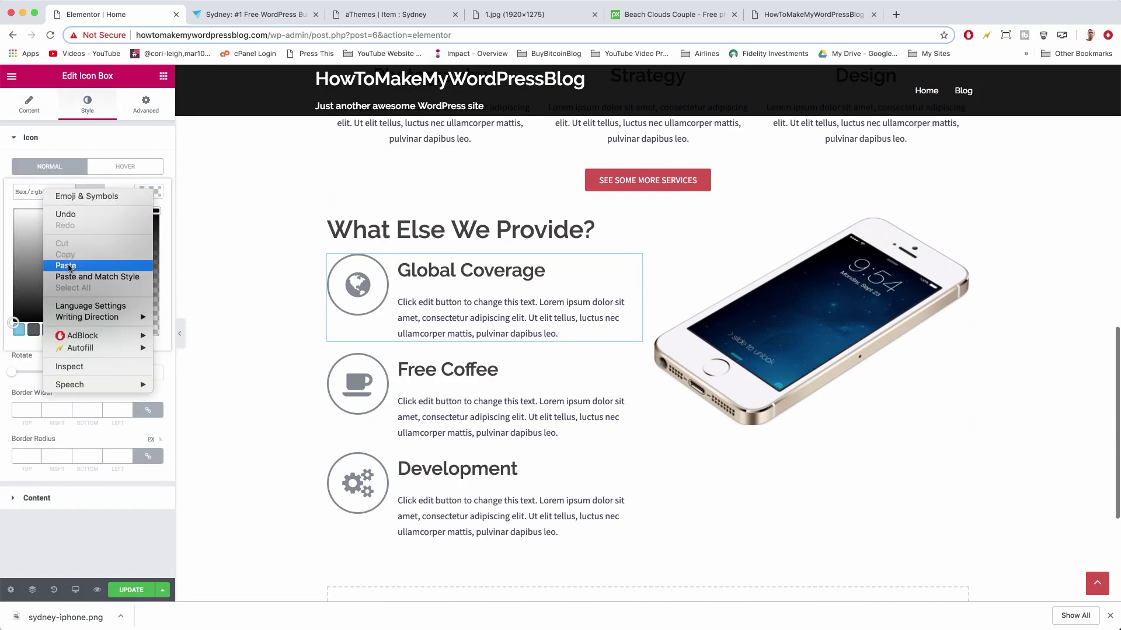
click(70, 268)
Paste #d65050 as the Free Coffee icon's primary colour
click(348, 378)
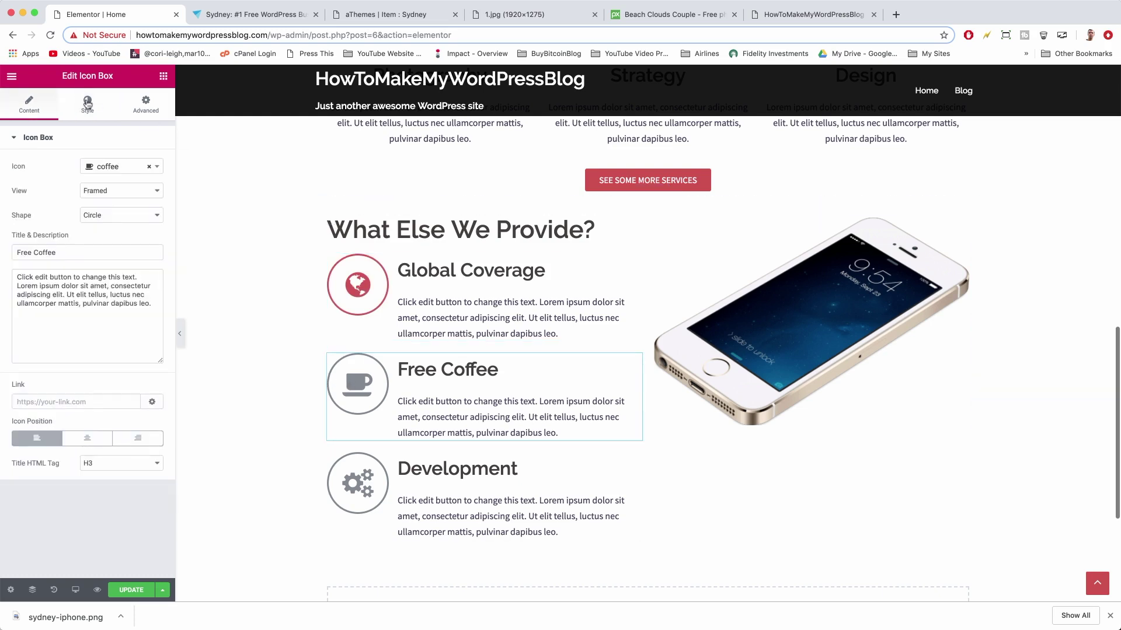
click(88, 108)
click(144, 190)
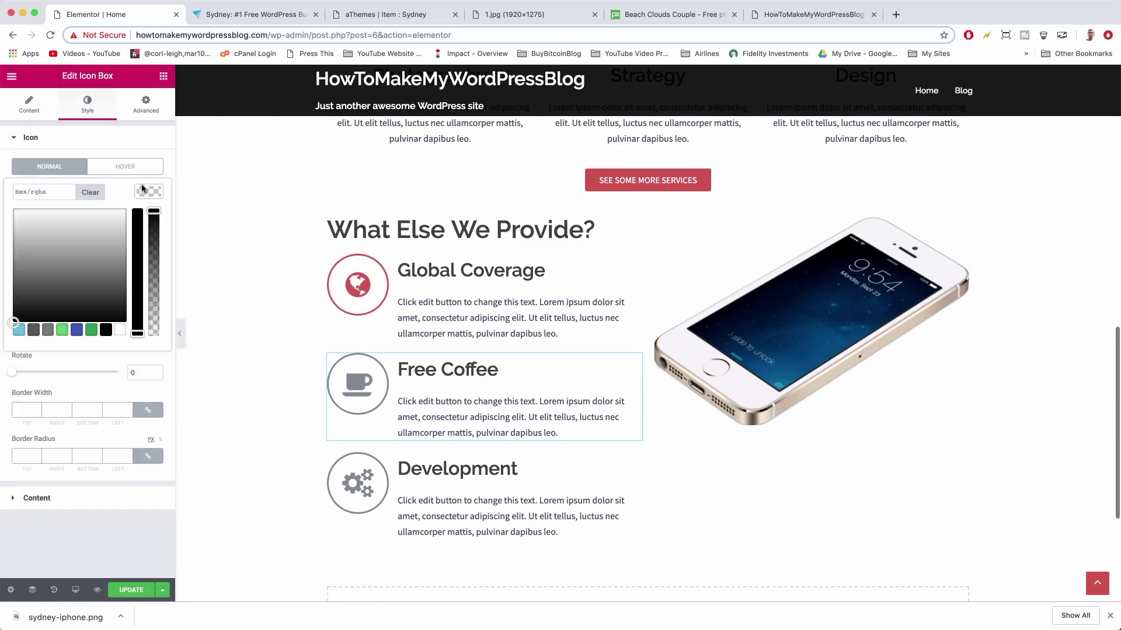
right_click(19, 191)
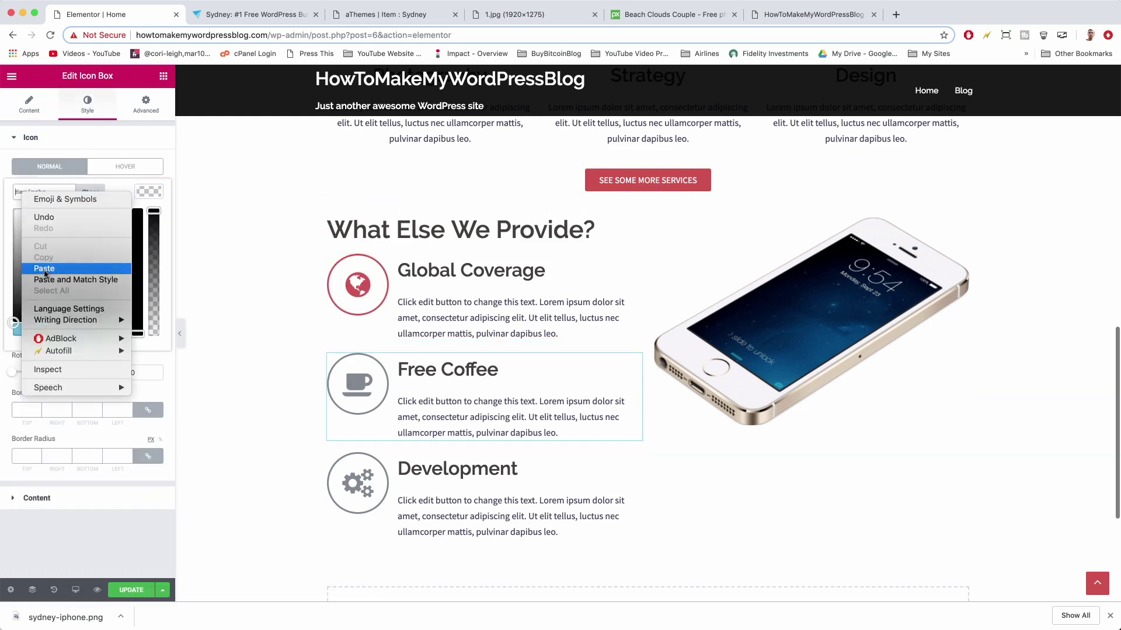
click(44, 267)
Paste #d65050 as the Development icon's primary colour
click(446, 528)
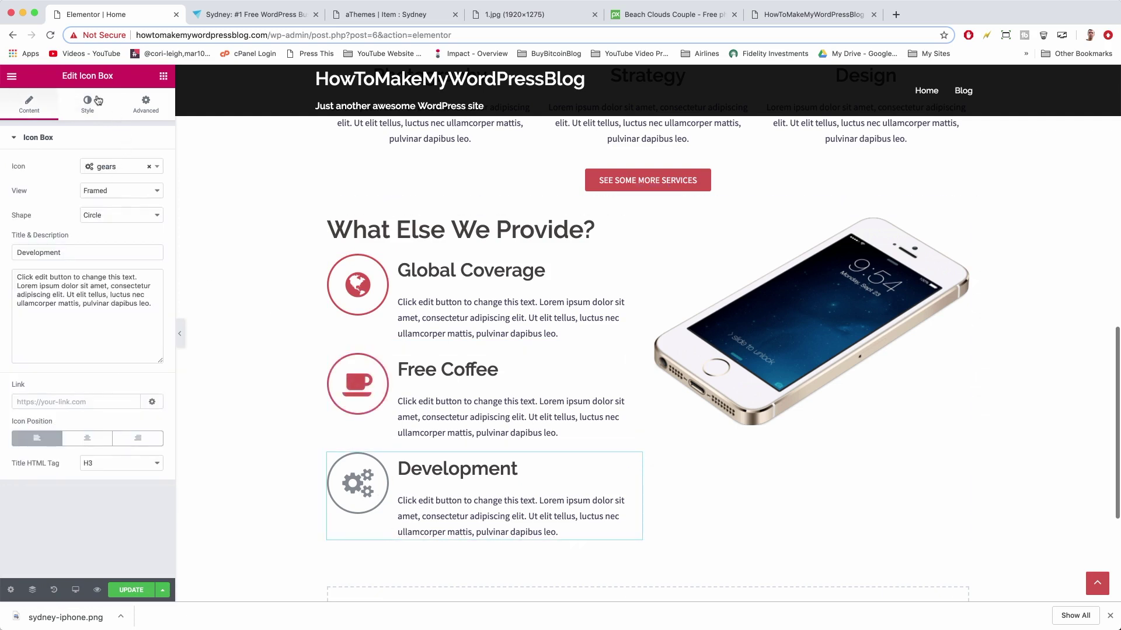
click(86, 108)
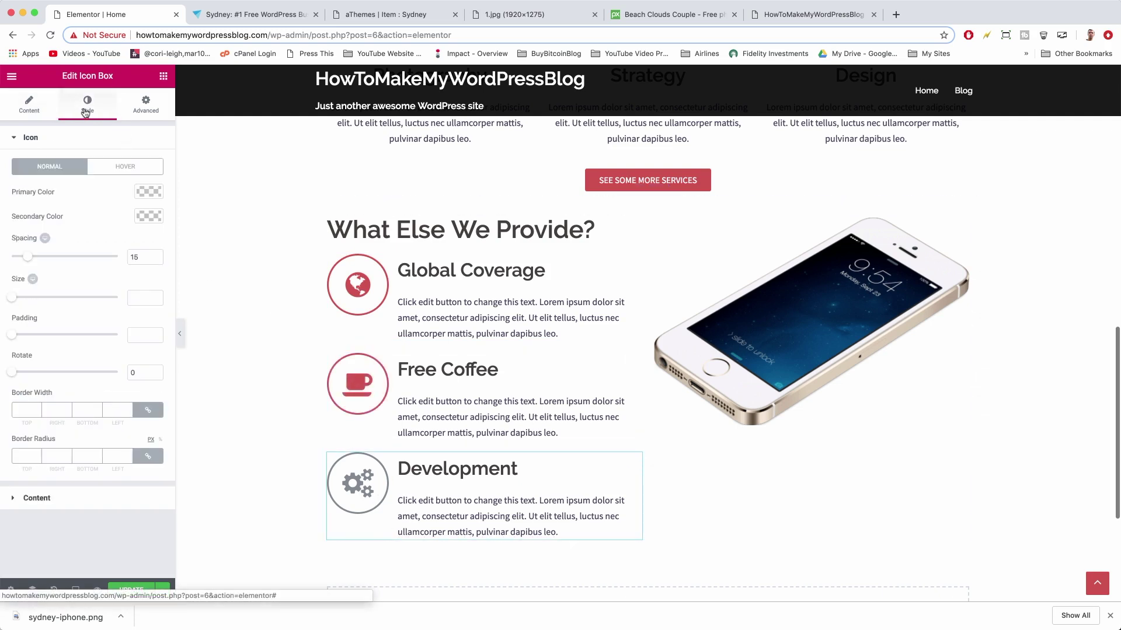
click(149, 193)
click(33, 191)
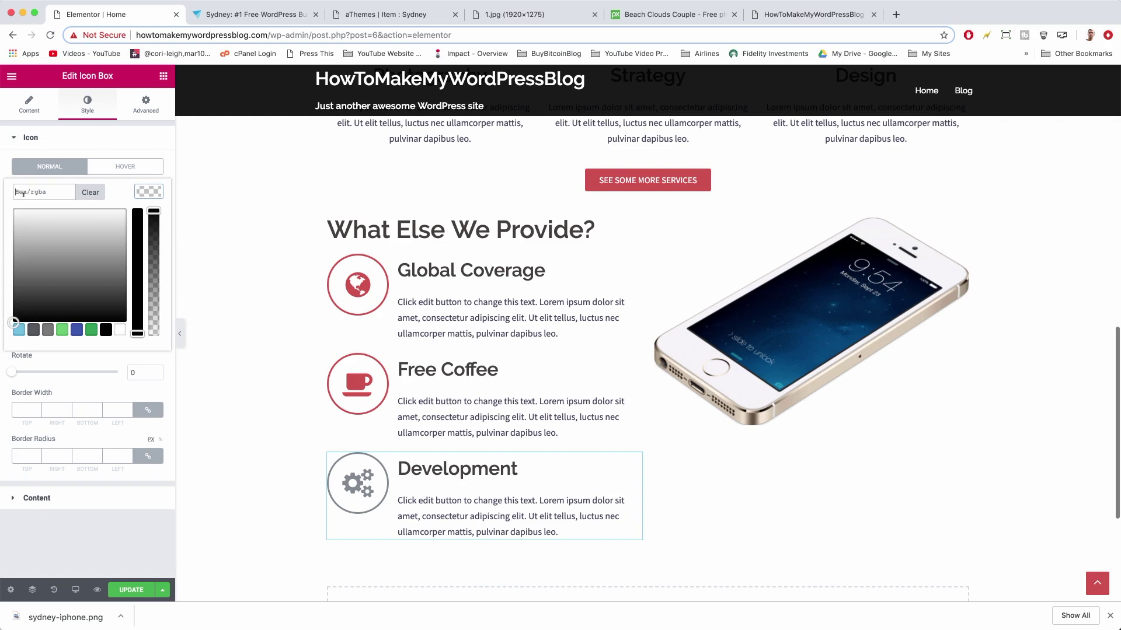
right_click(32, 193)
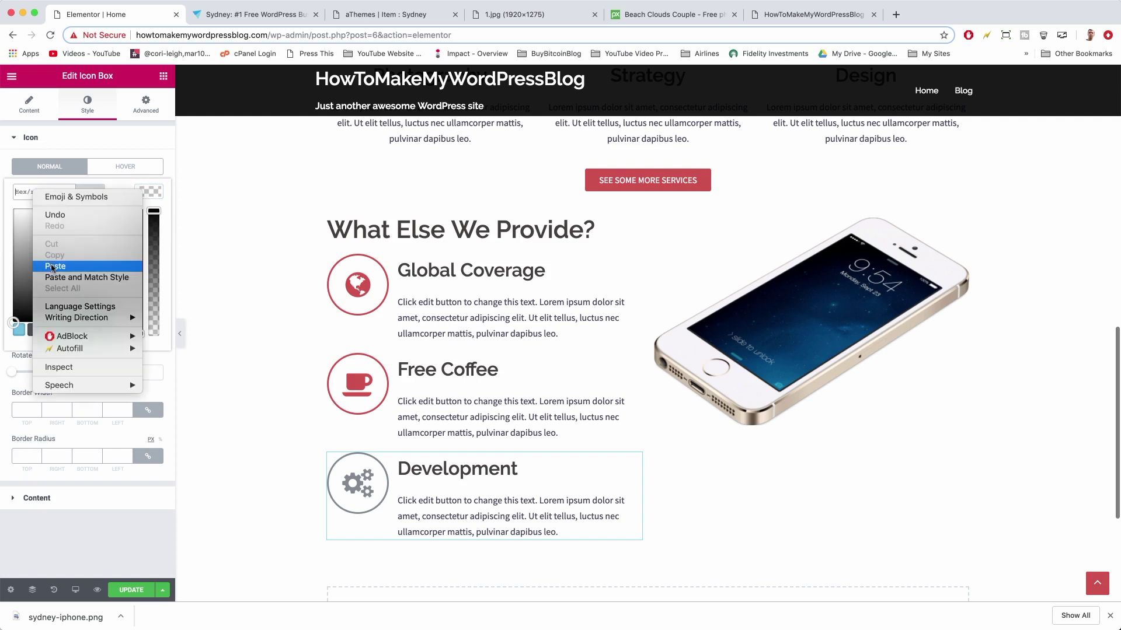
click(53, 264)
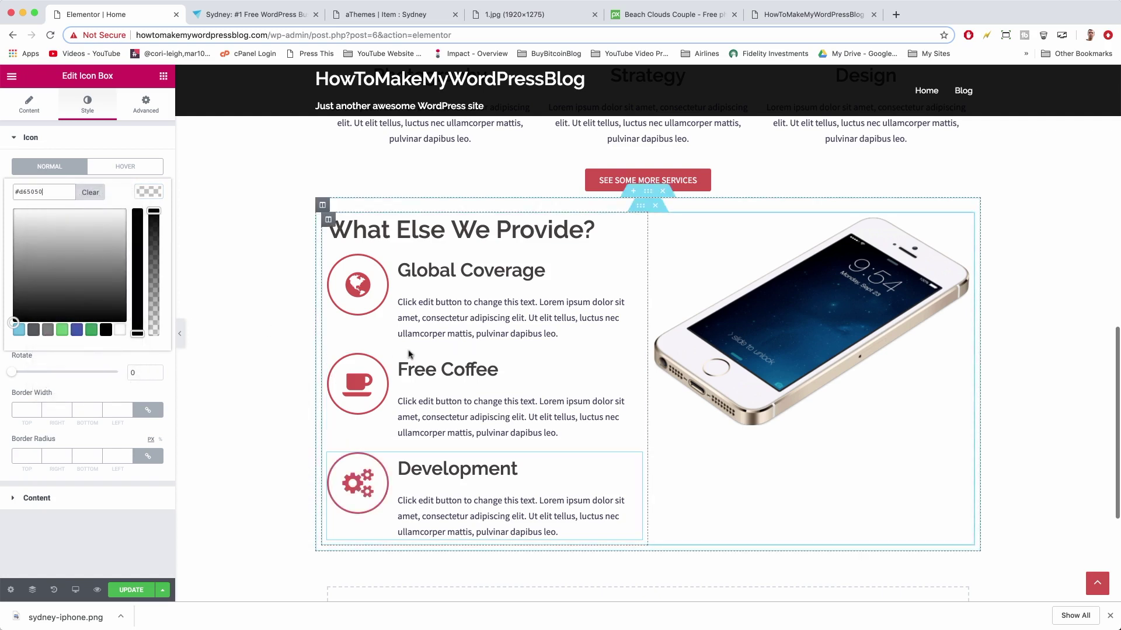
Set the Global Coverage icon size to 40 and go to its border width
click(357, 291)
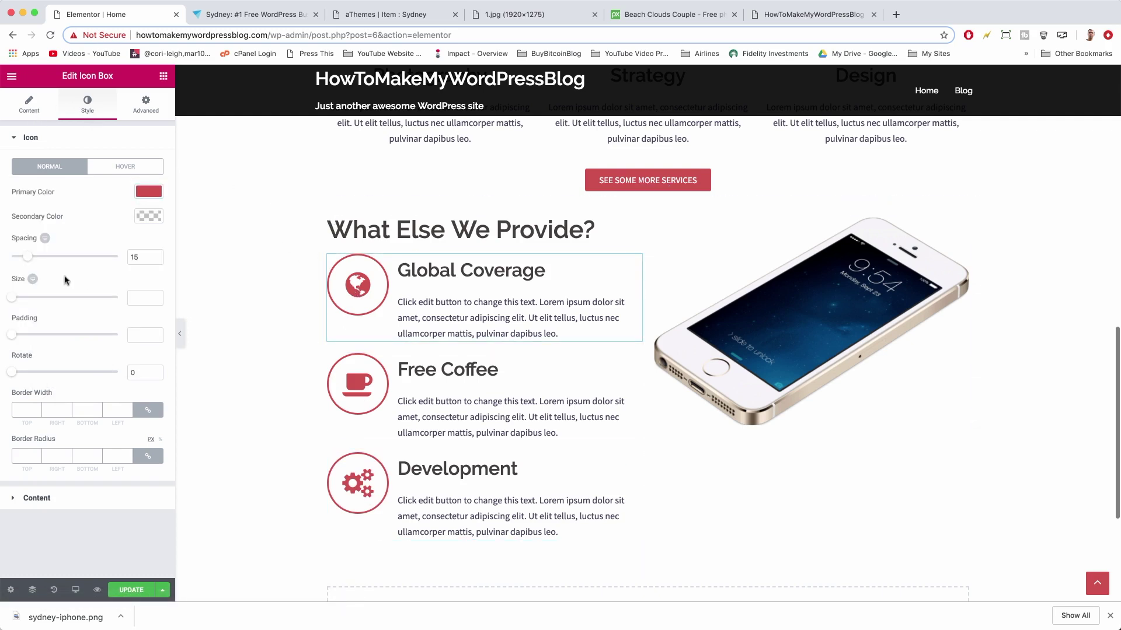
click(144, 292)
text(40)
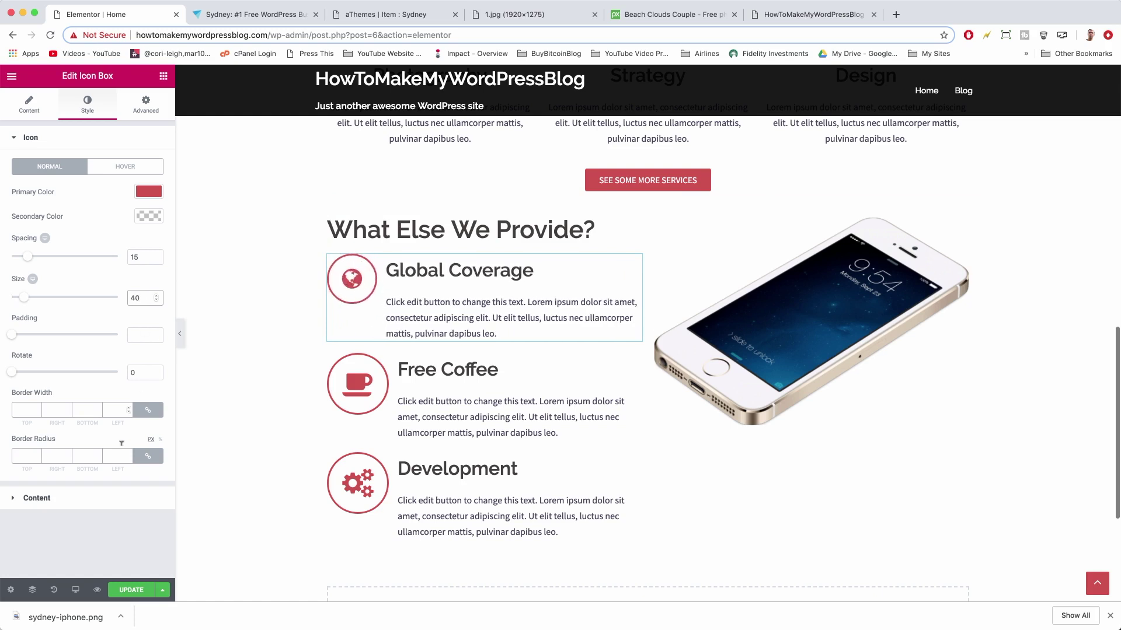
click(23, 409)
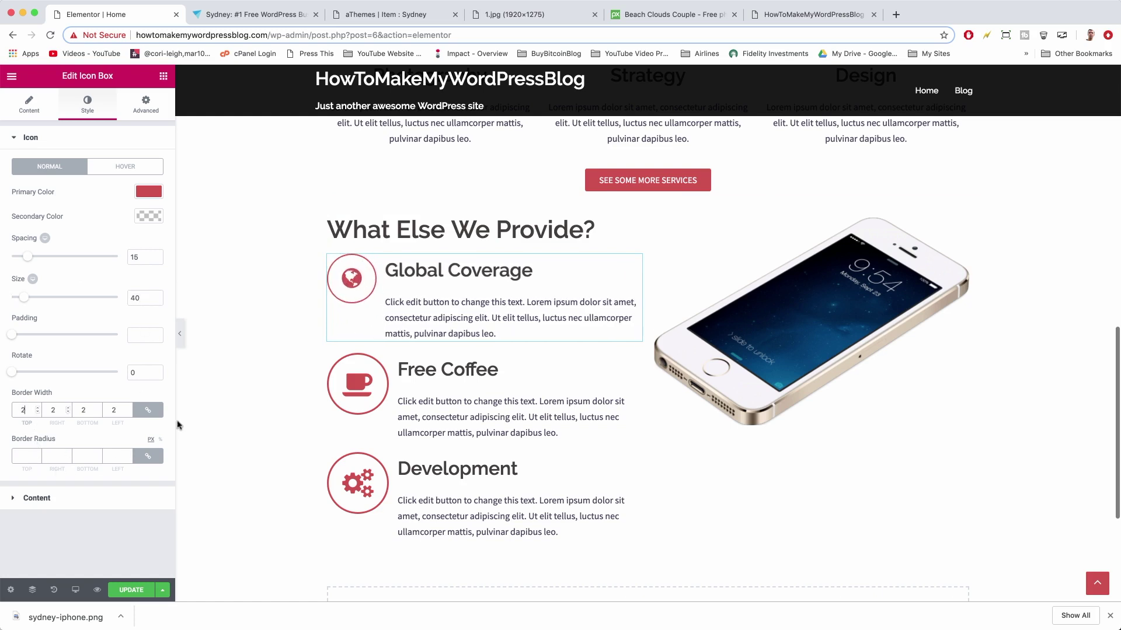
Give the Free Coffee icon size 40 and border width 2
click(635, 360)
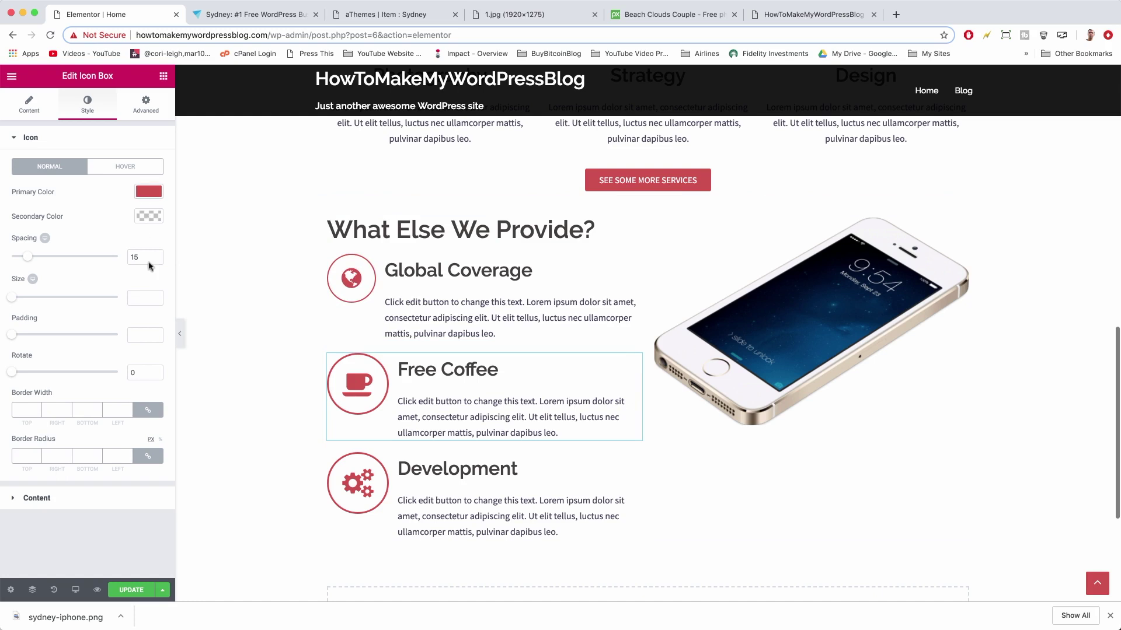
click(146, 300)
text(40)
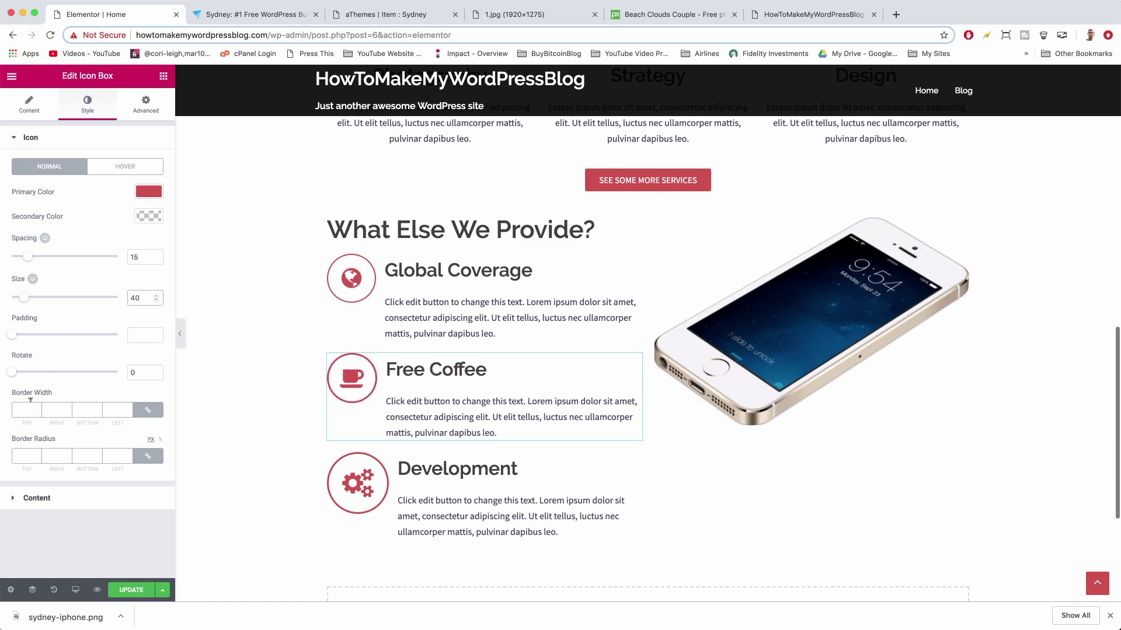
click(26, 409)
text(2)
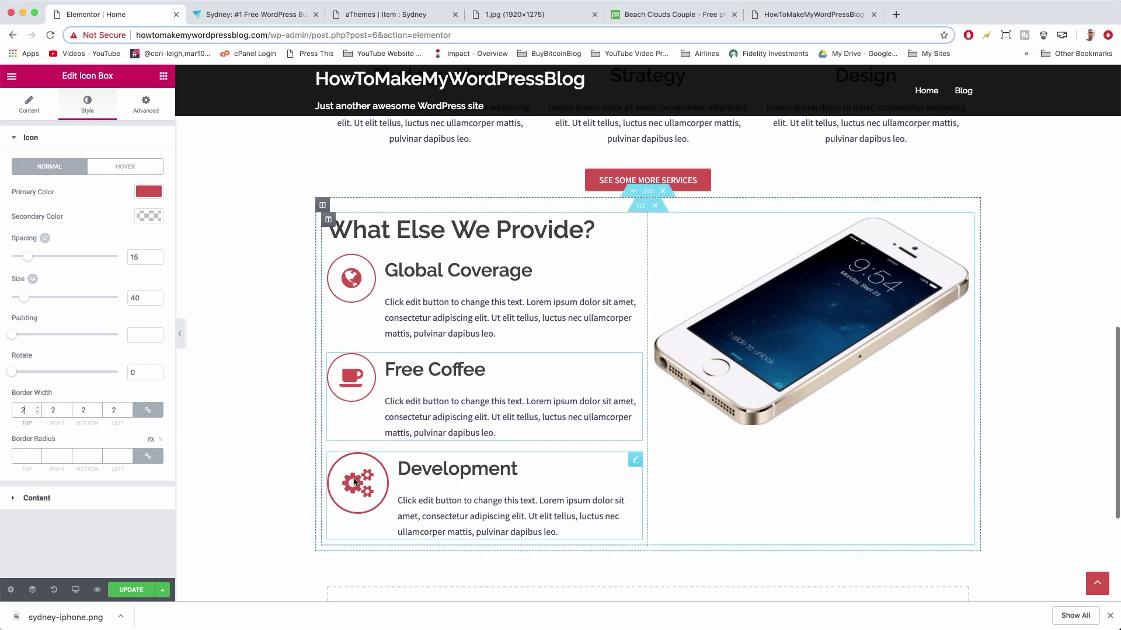
Give the Development icon size 40 and border width 2
click(354, 482)
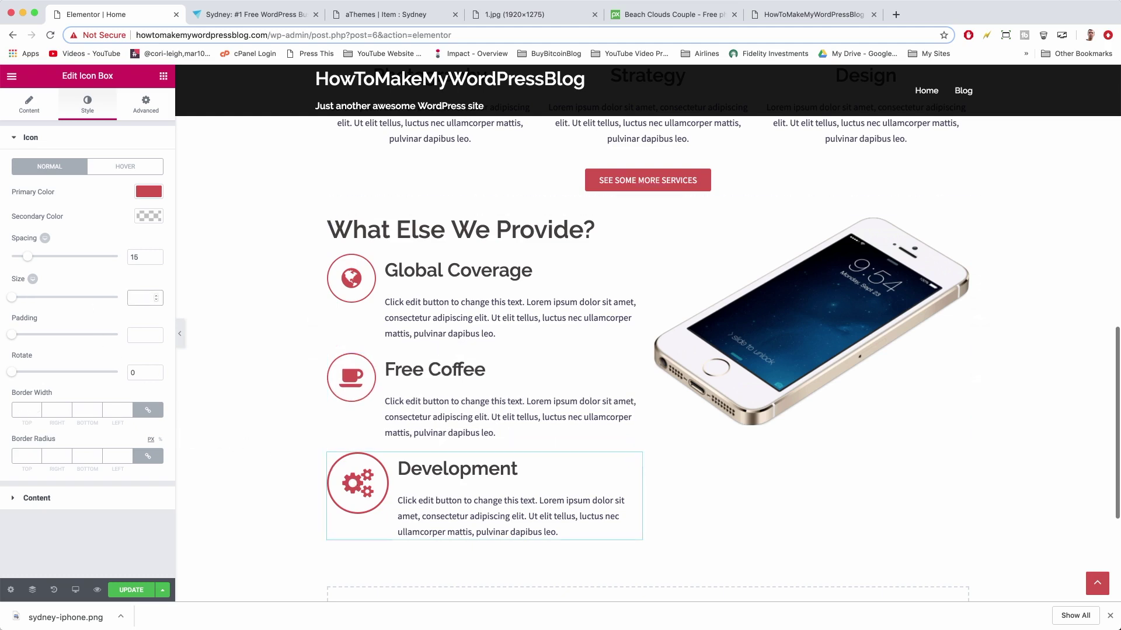
text(40)
click(32, 410)
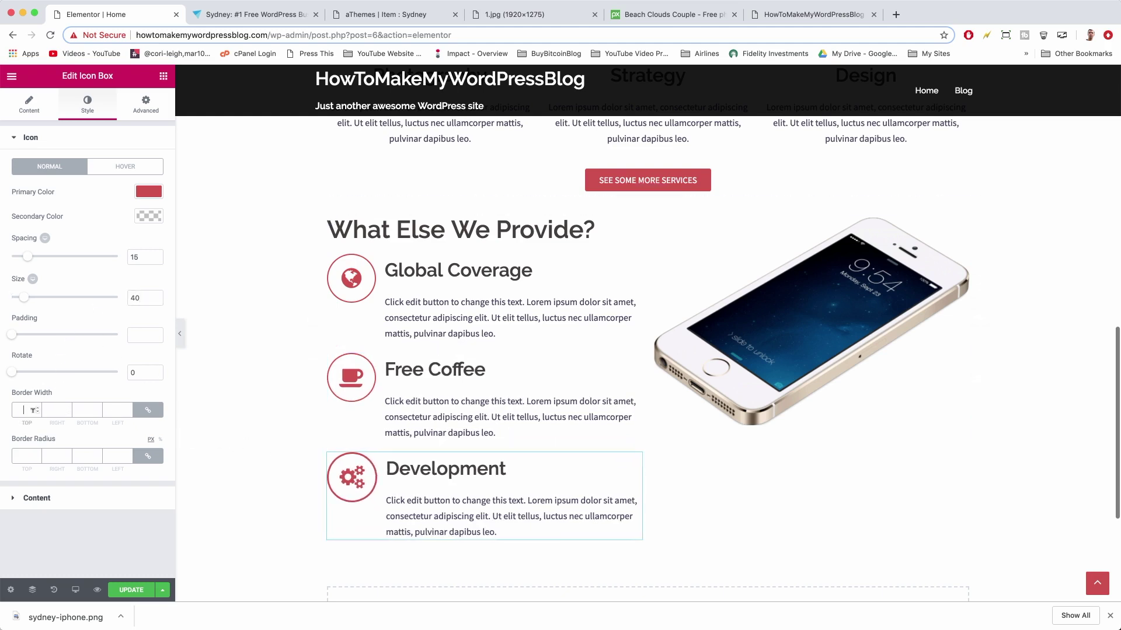
text(2)
Select the whole Global Coverage heading text in the icon box
click(413, 263)
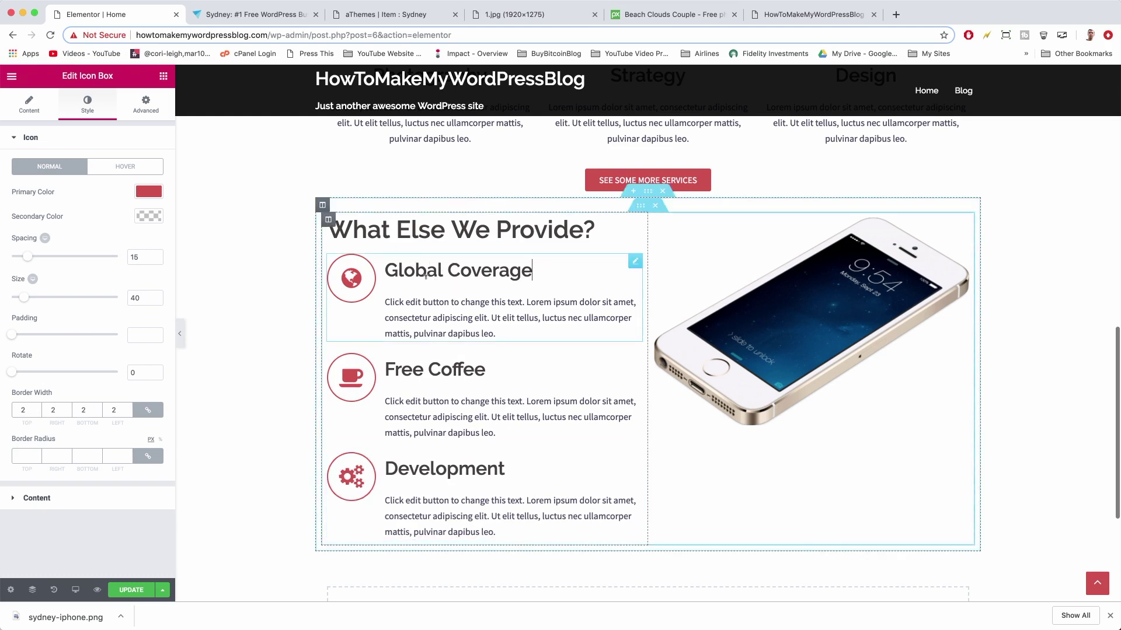
click(471, 321)
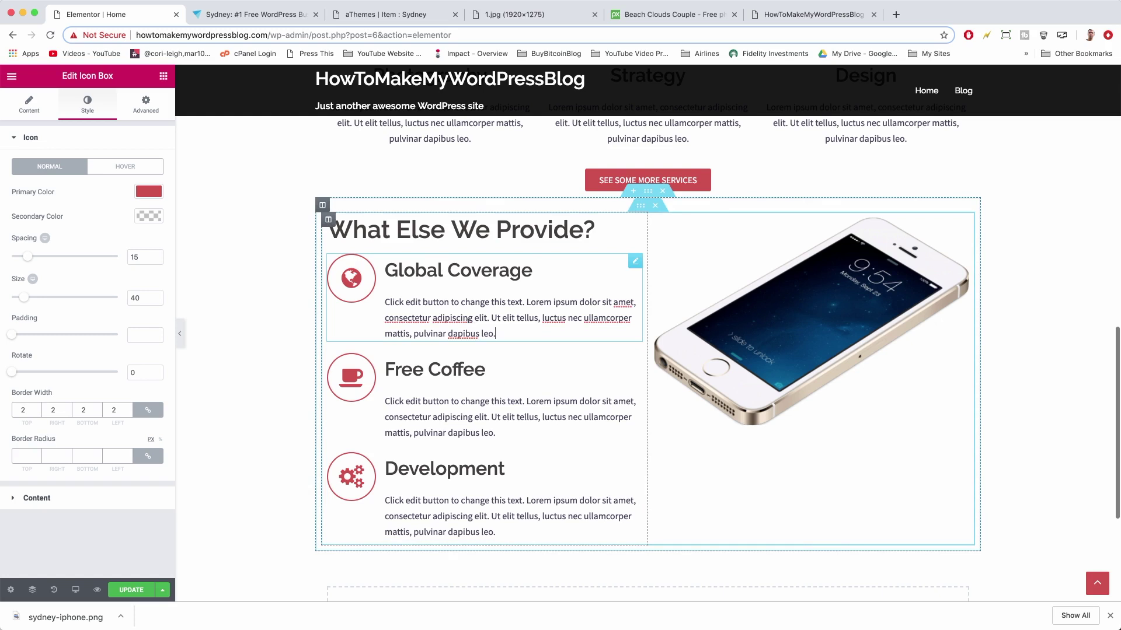
click(433, 266)
triple_click(412, 264)
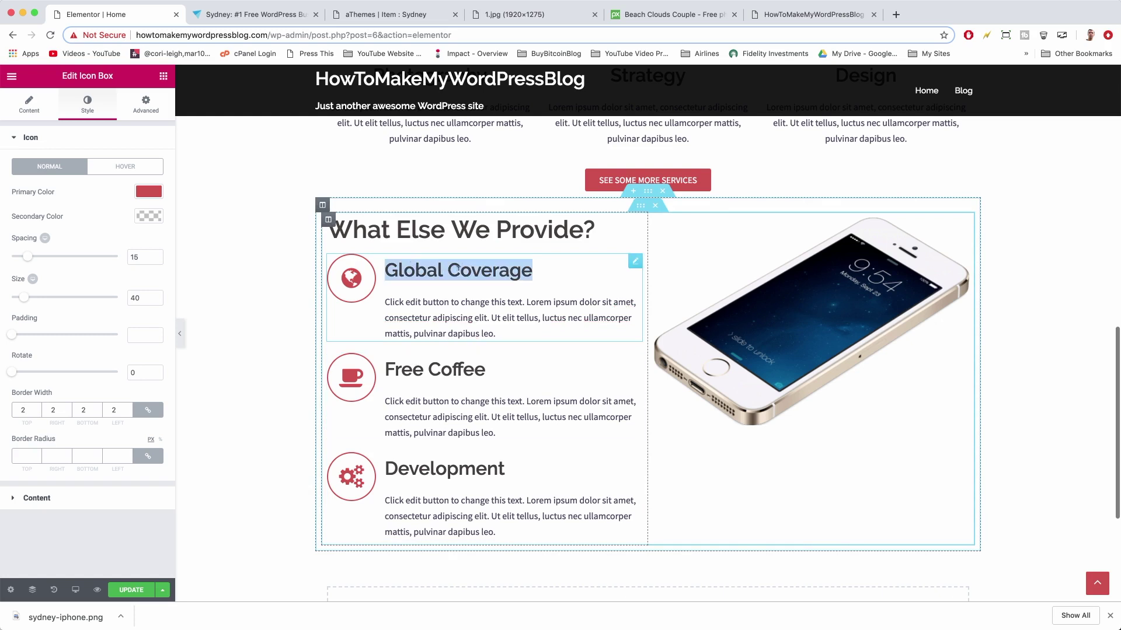
Change the Title HTML Tag to H6 on the Global Coverage, Free Coffee and Development boxes
click(31, 108)
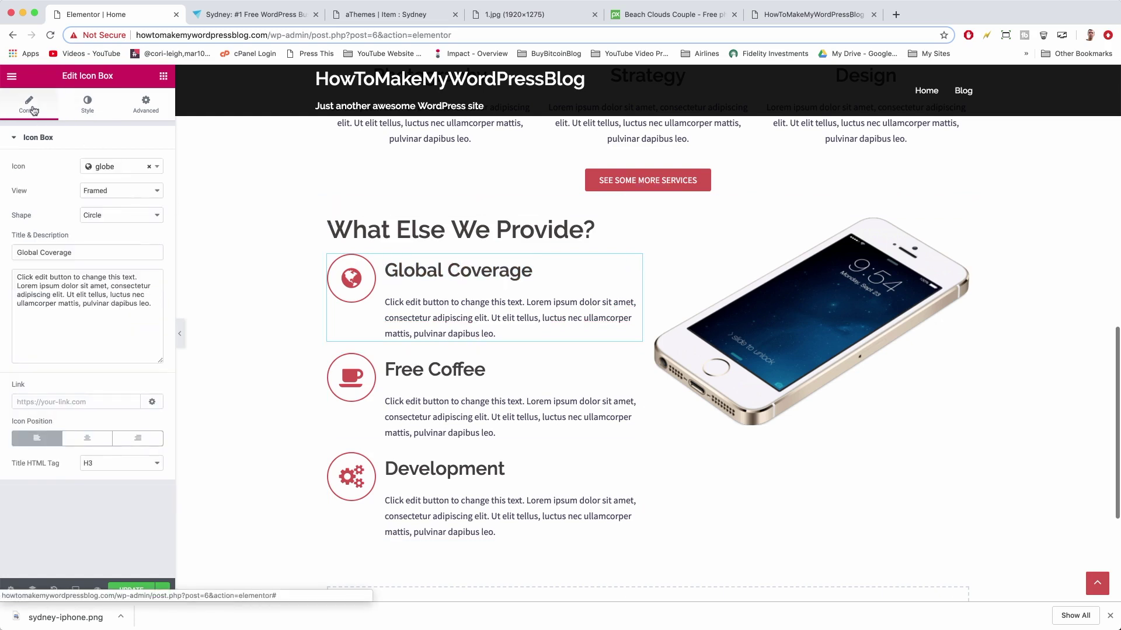
click(131, 464)
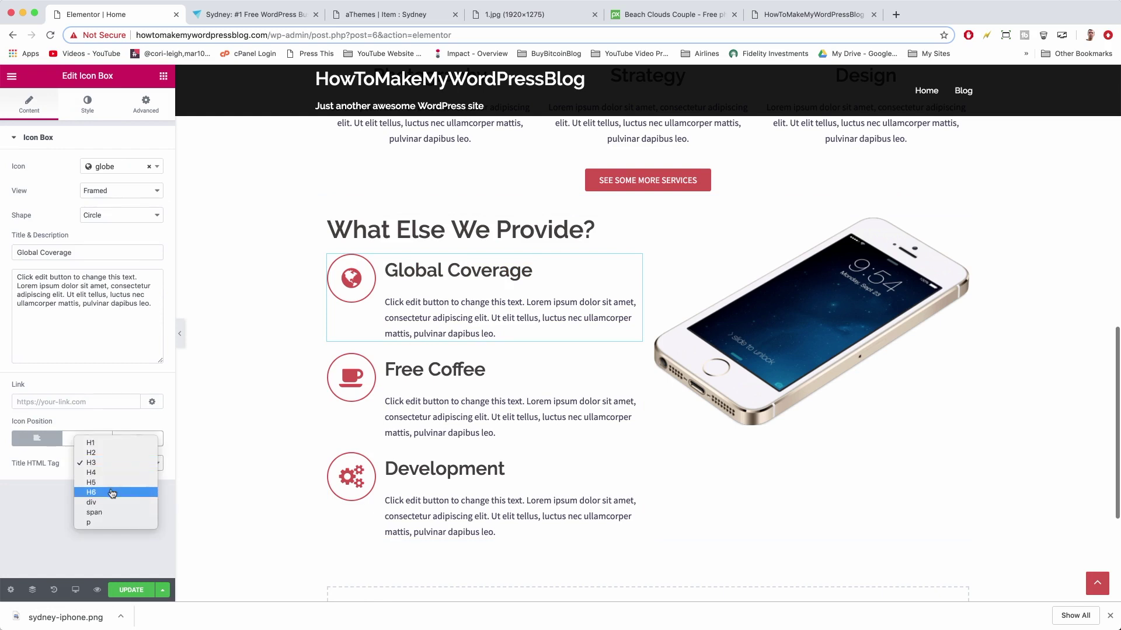
click(113, 493)
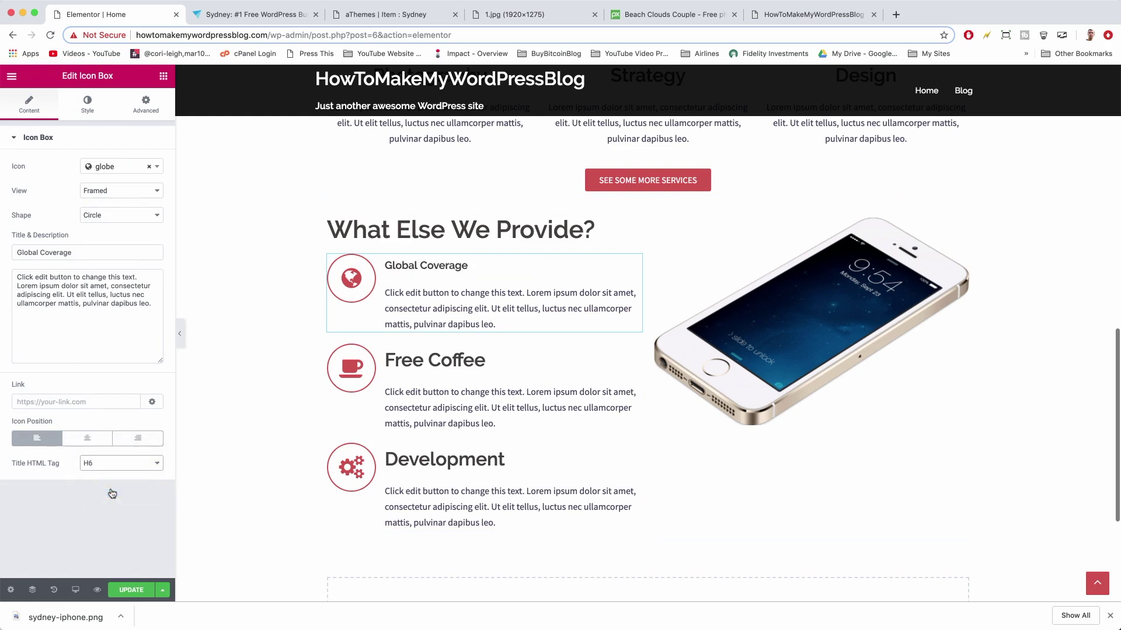
click(636, 352)
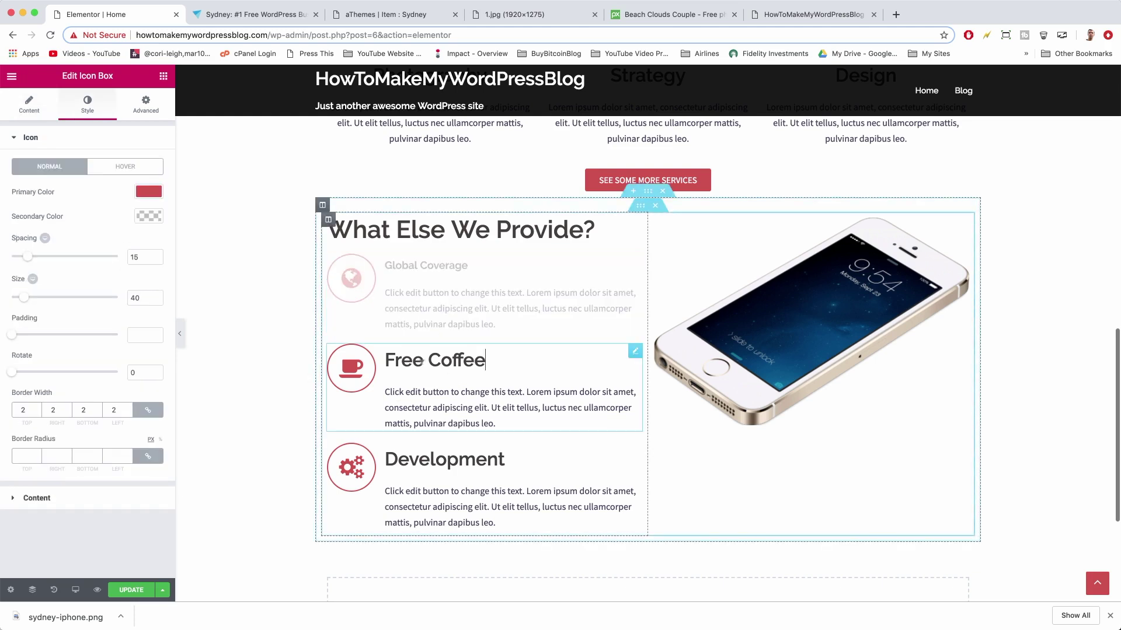
click(28, 106)
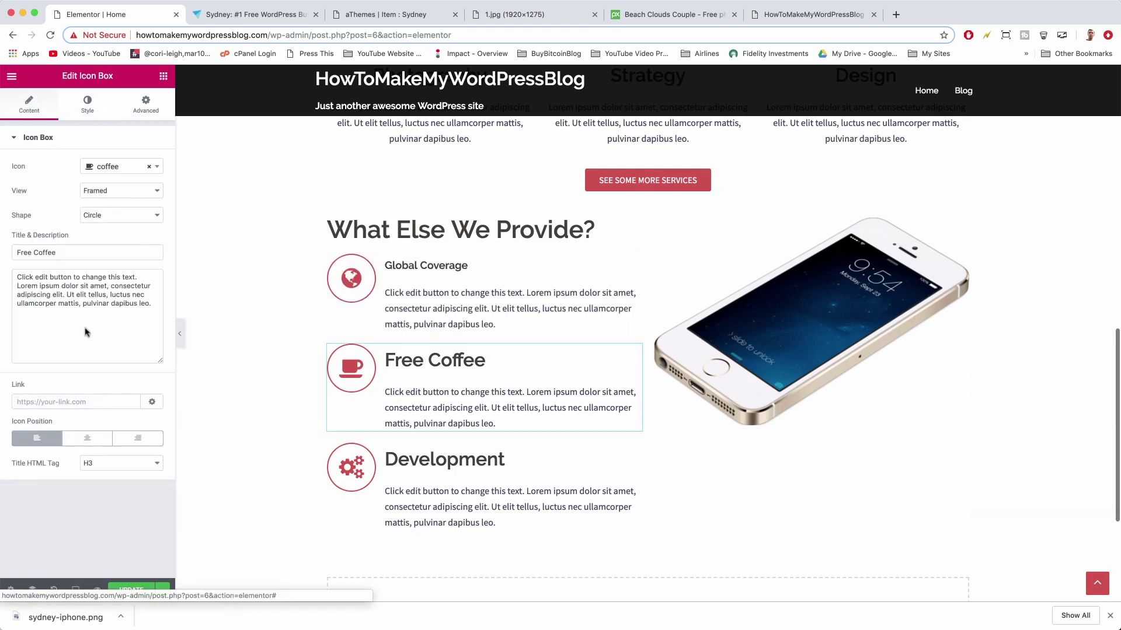
click(125, 463)
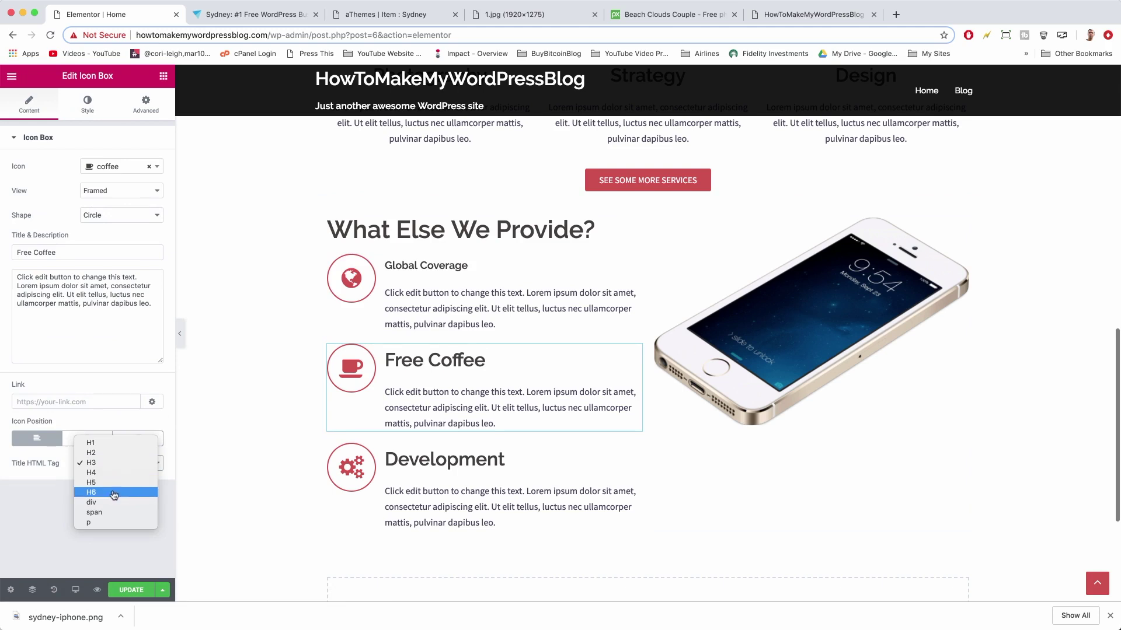
click(113, 493)
click(439, 448)
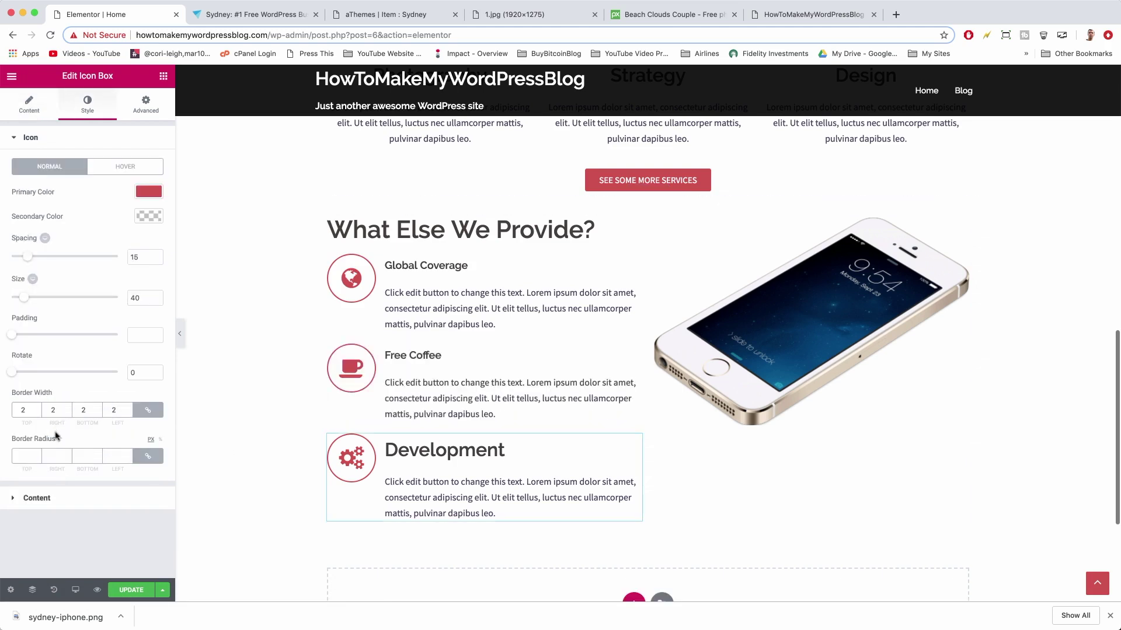
click(26, 109)
click(117, 467)
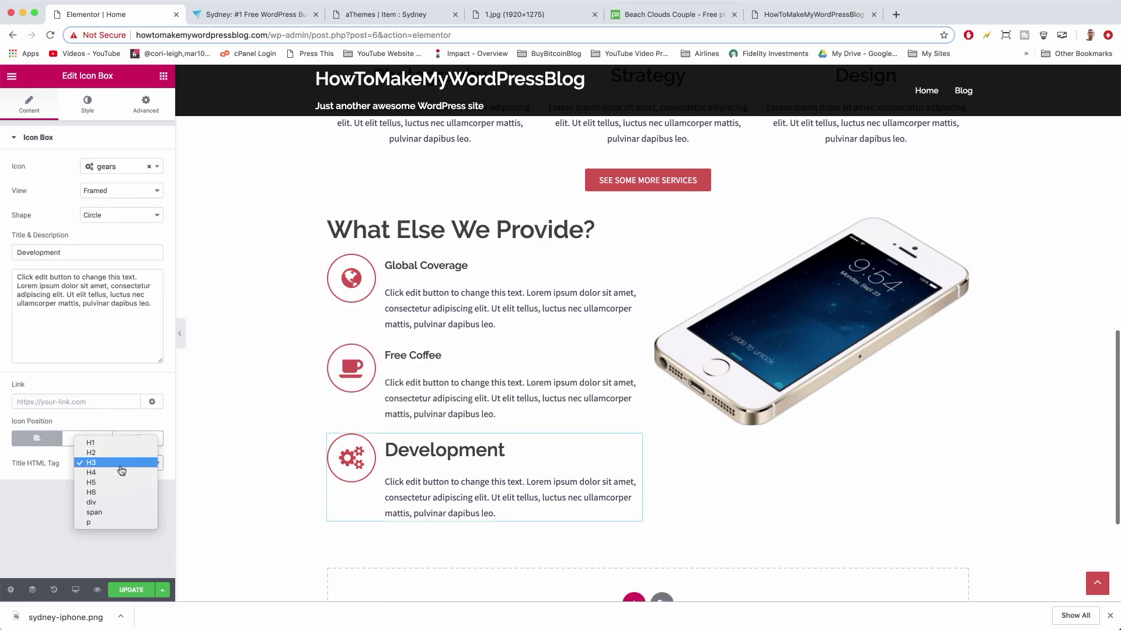
click(118, 493)
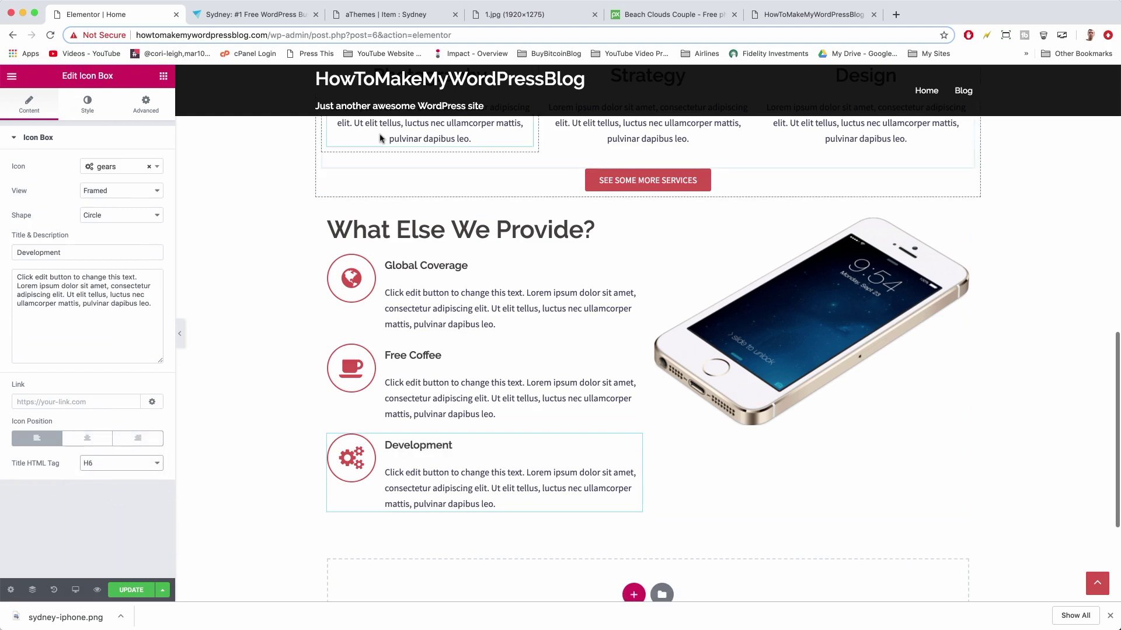
Trim the Global Coverage description to 'Lorem ipsum dolor sit amet, consectetur adipiscing elit.'
click(492, 295)
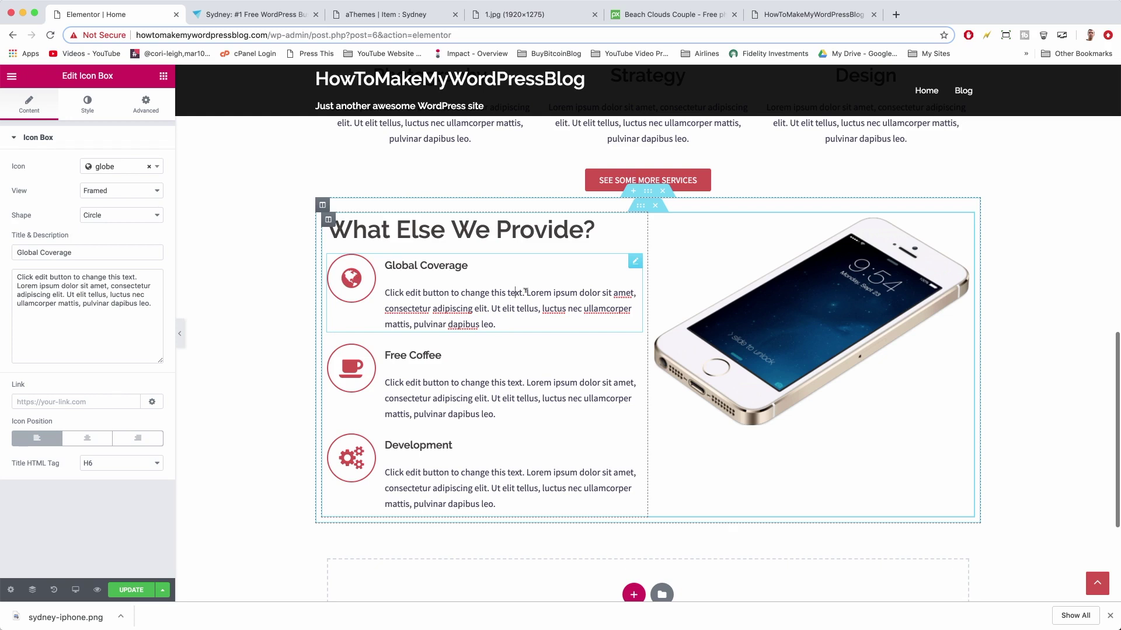
drag(525, 293, 383, 293)
key(BackSpace)
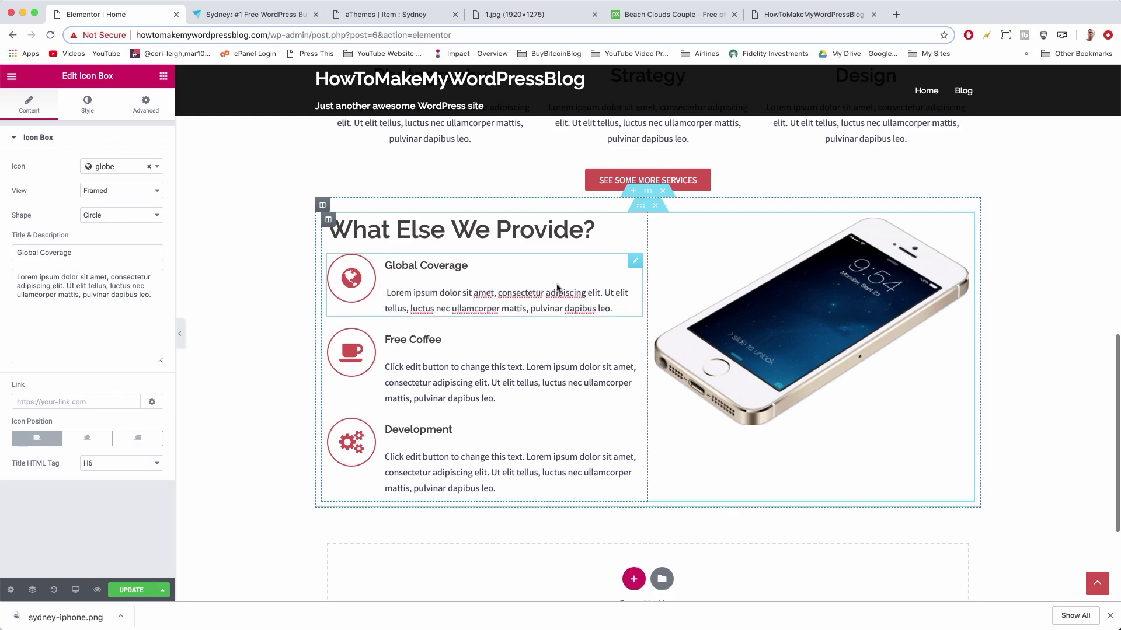
drag(614, 308, 604, 292)
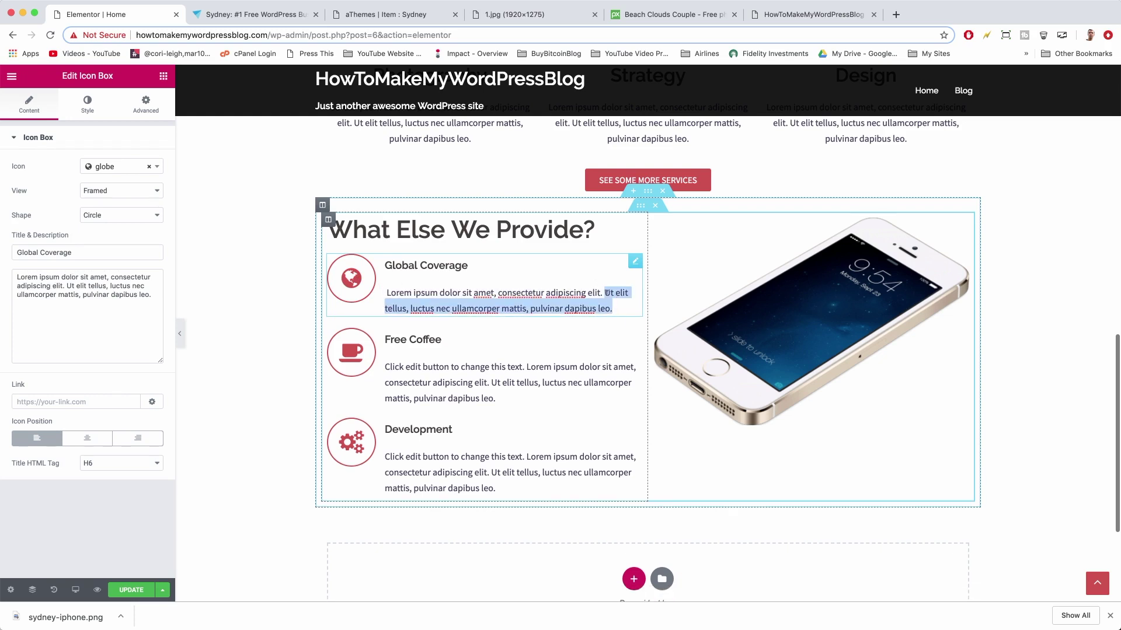
key(BackSpace)
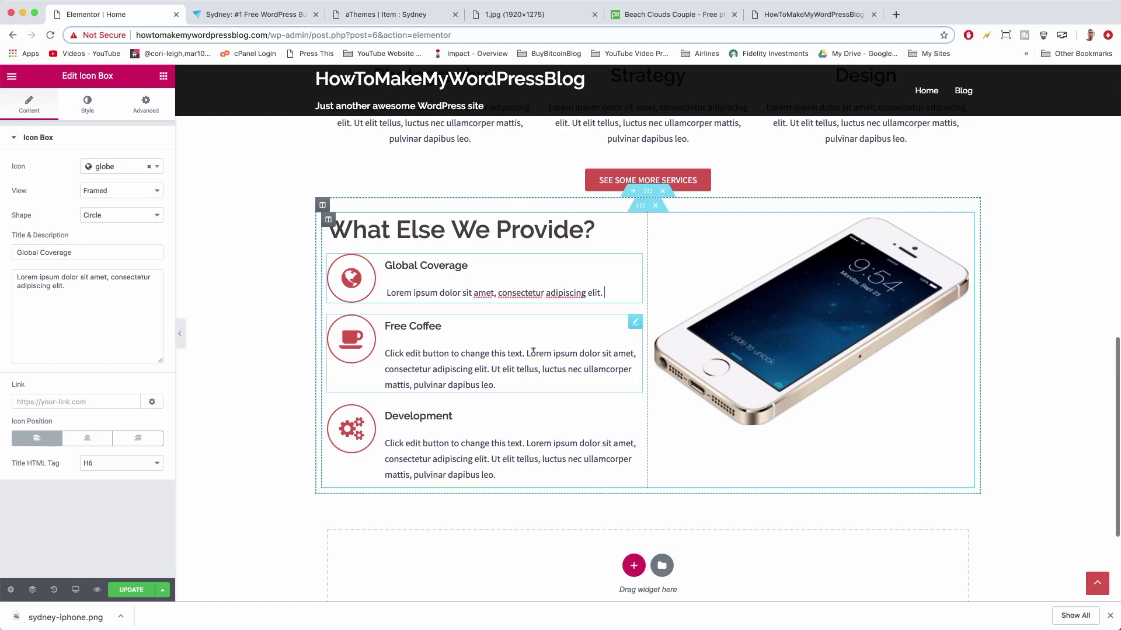
drag(528, 351, 411, 348)
Trim the Free Coffee description to the same single Lorem ipsum sentence
click(399, 350)
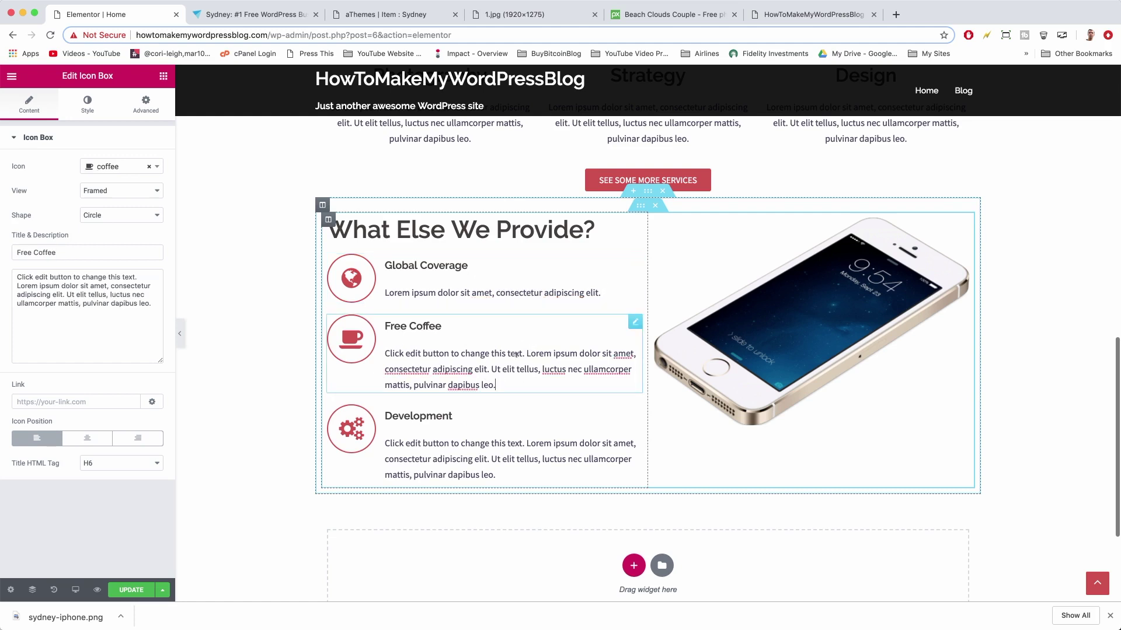
drag(528, 351, 386, 349)
key(BackSpace)
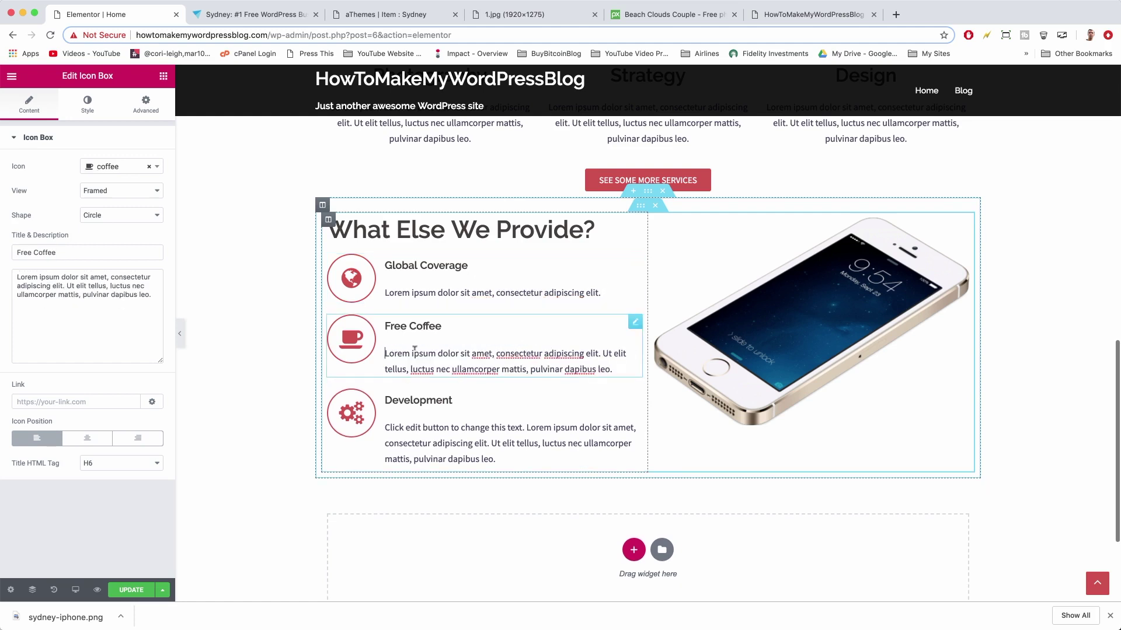
drag(613, 369, 601, 353)
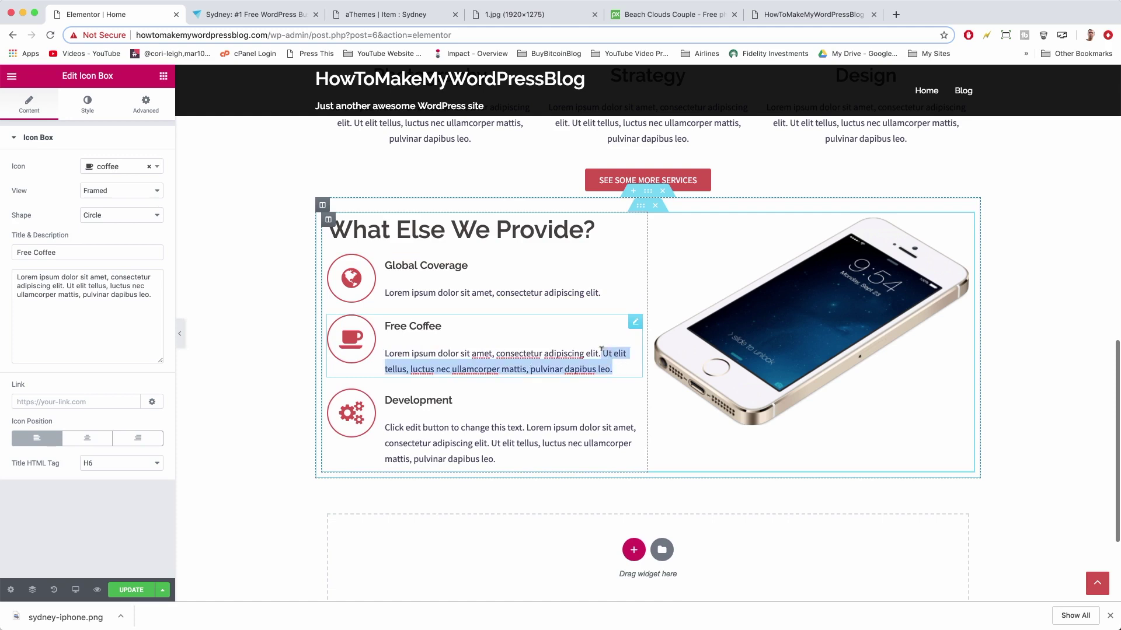
key(BackSpace)
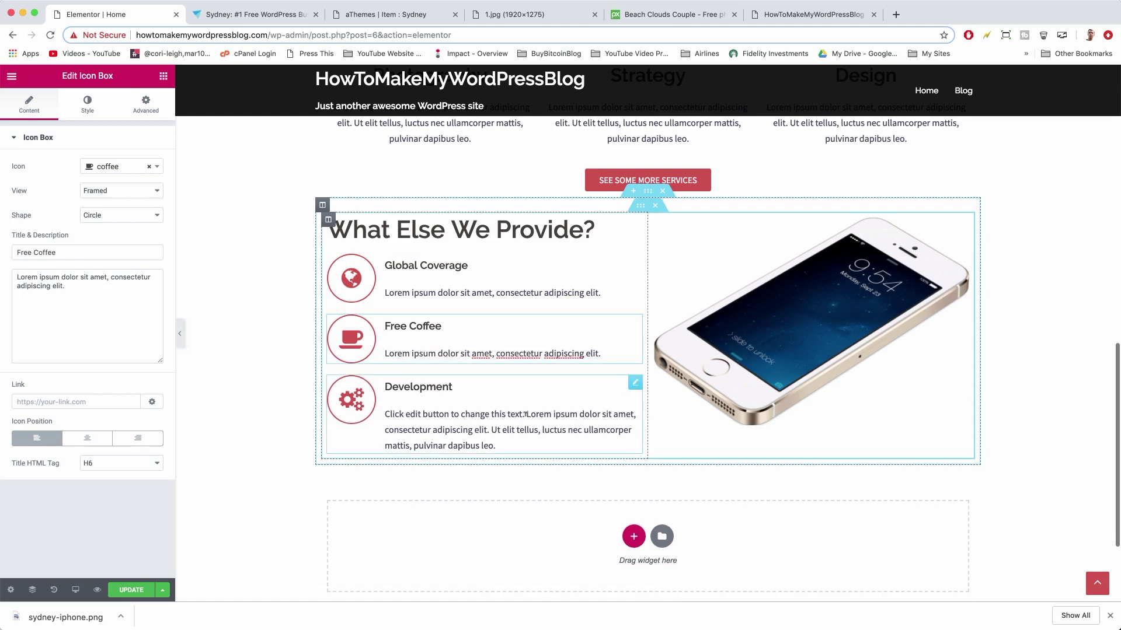
Trim the Development description to that sentence and compare with the Sydney demo
click(488, 414)
drag(527, 415, 385, 414)
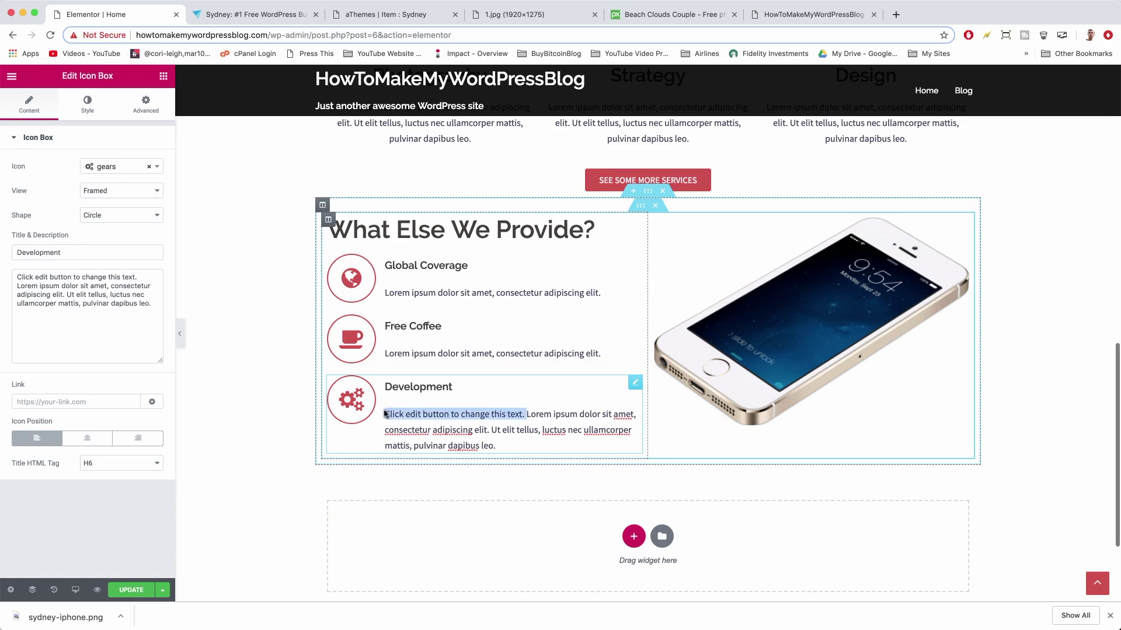
key(BackSpace)
drag(613, 430, 602, 414)
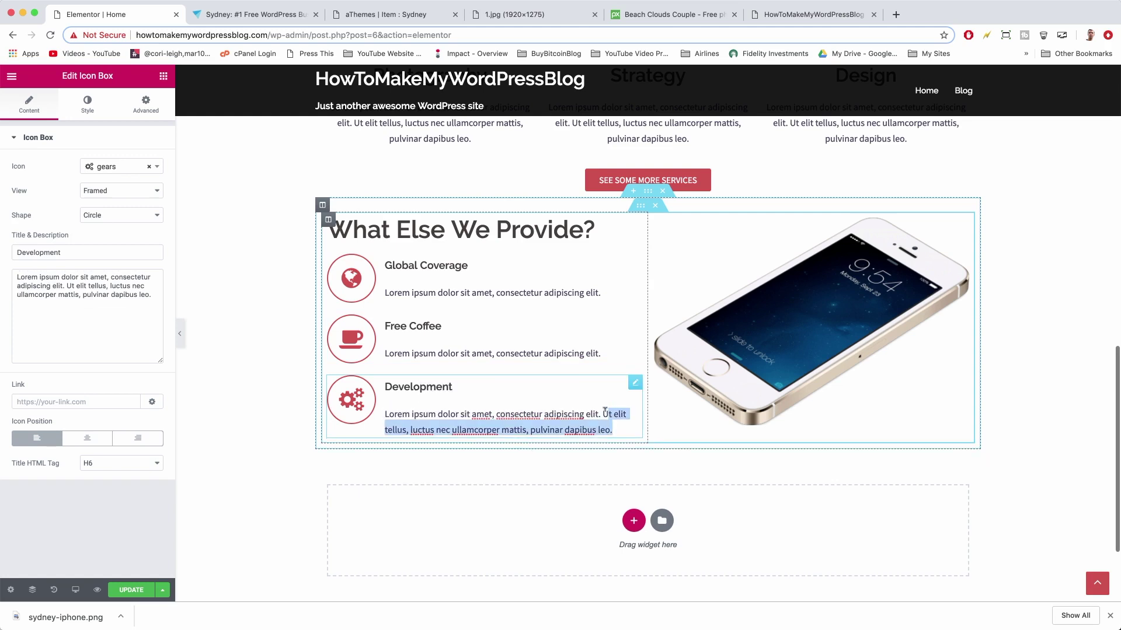
key(BackSpace)
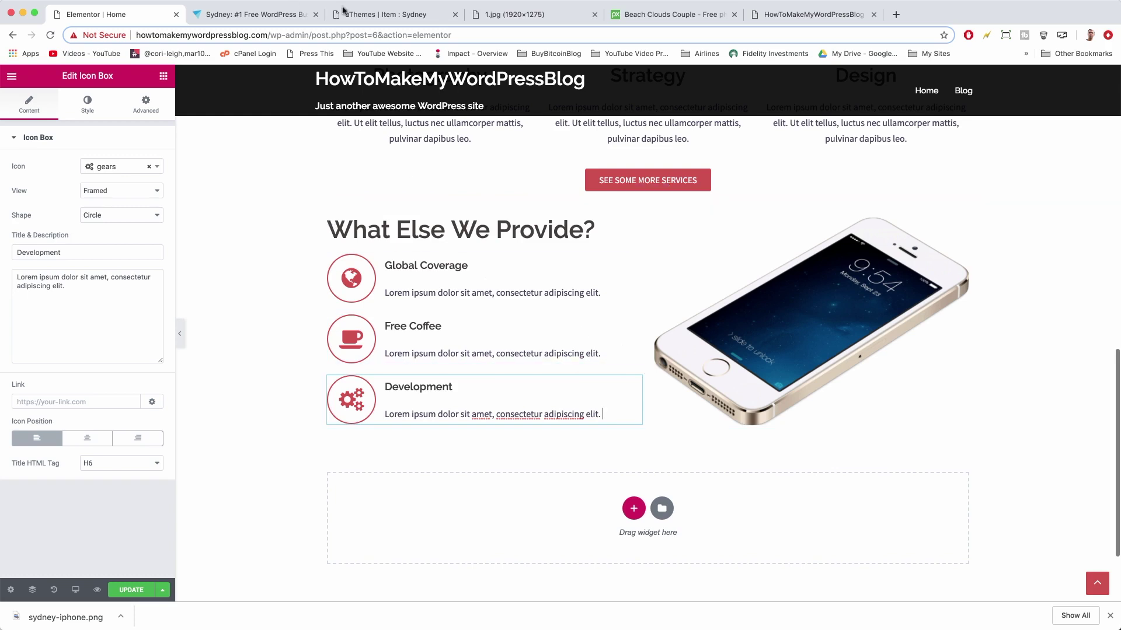
click(385, 14)
click(124, 17)
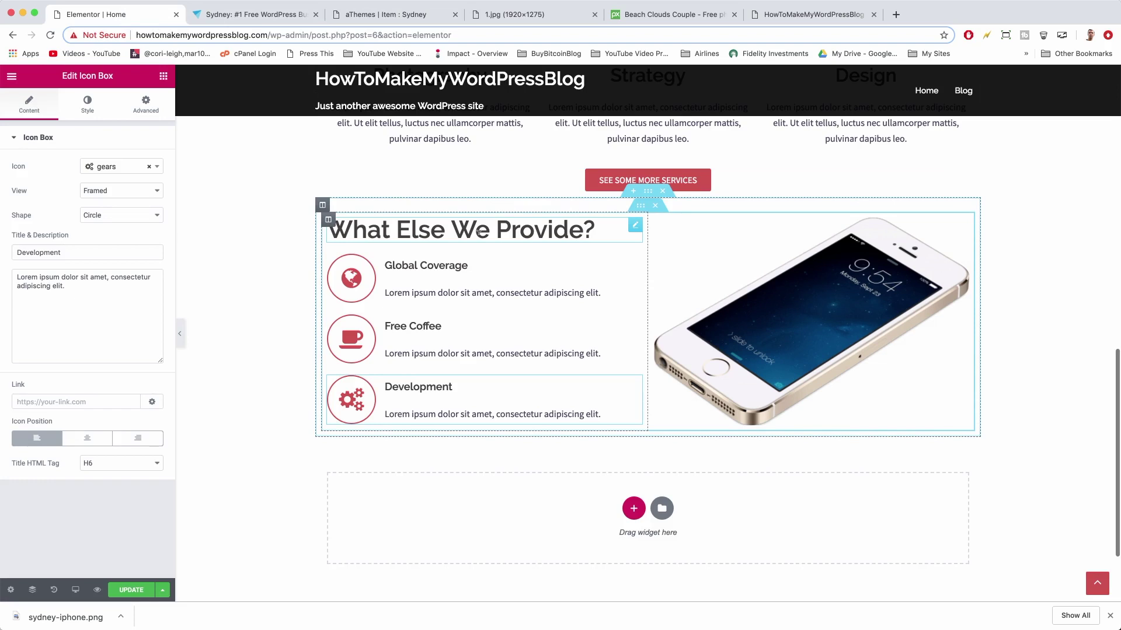
Give the 'What Else We Provide?' heading an unlinked bottom padding of 20, then check the demo
click(478, 232)
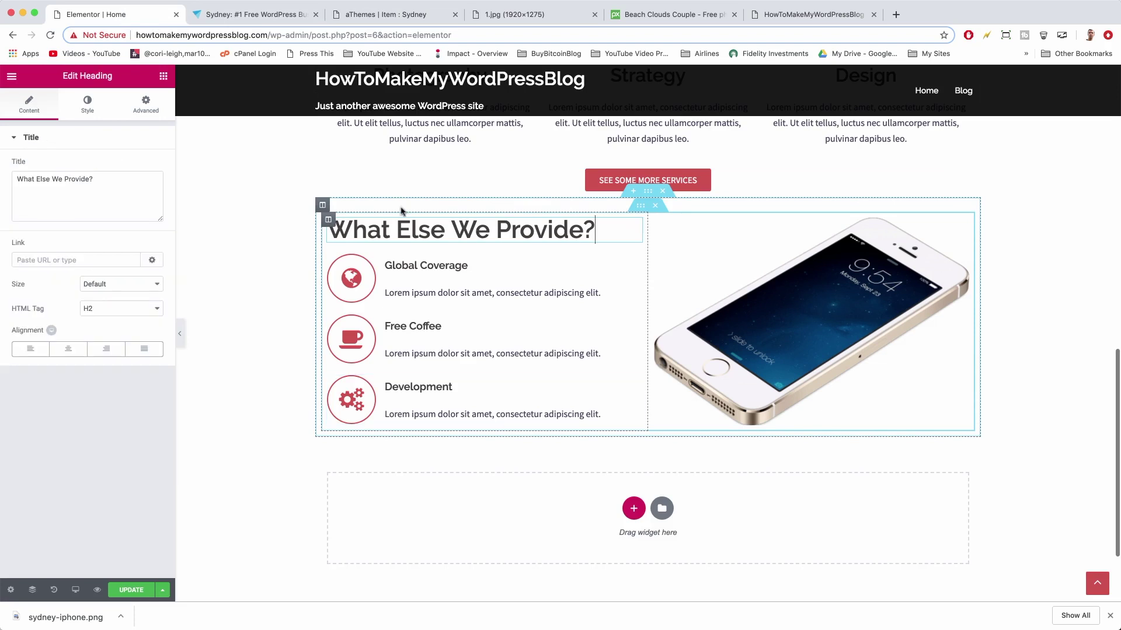
click(145, 107)
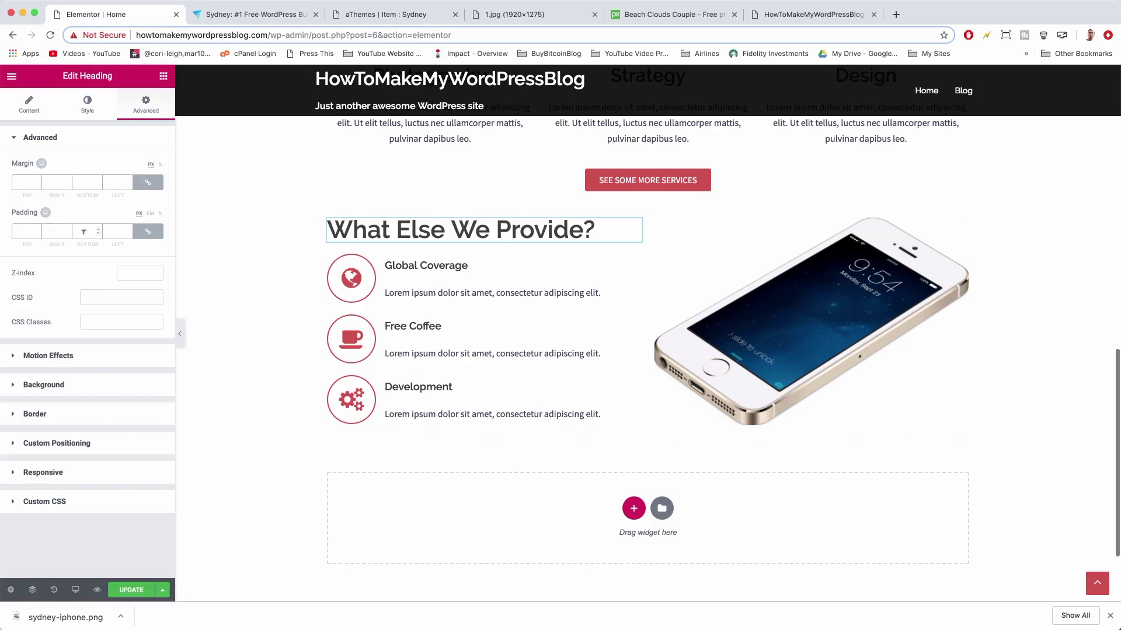
click(148, 232)
text(20)
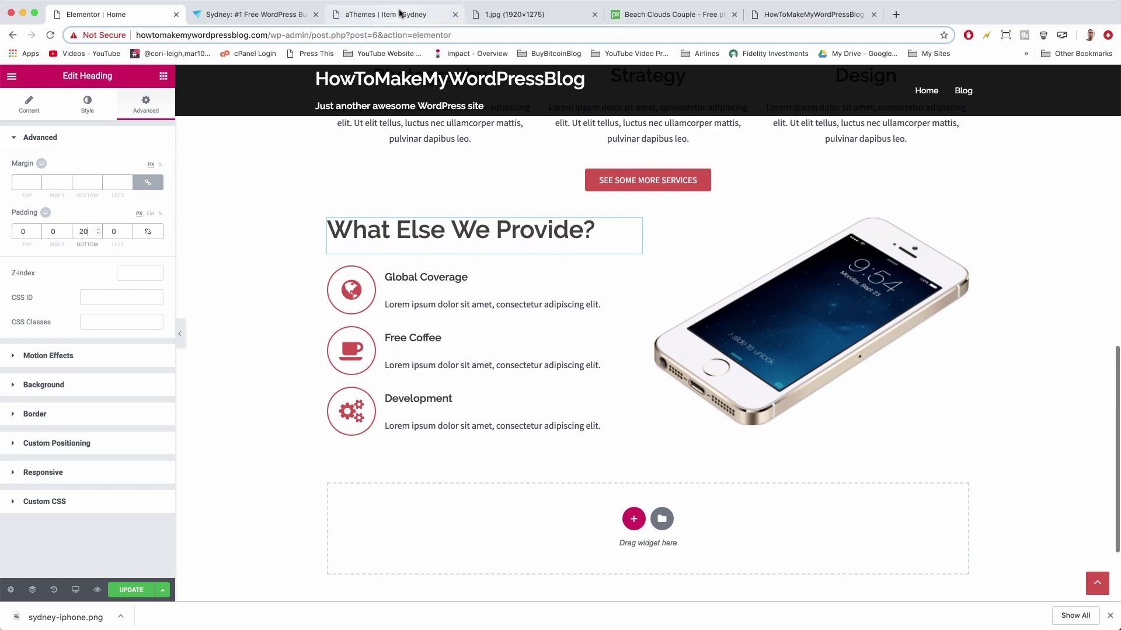
click(401, 14)
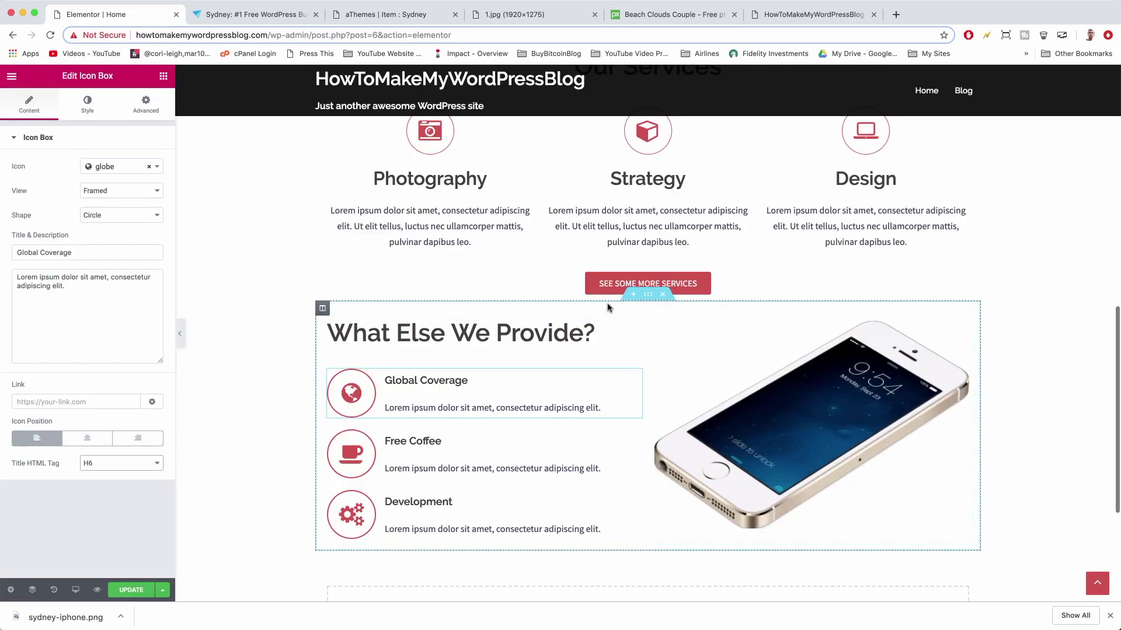
Inspect the Sydney demo's grey section and copy its #f5f5f5 background-color value
click(364, 16)
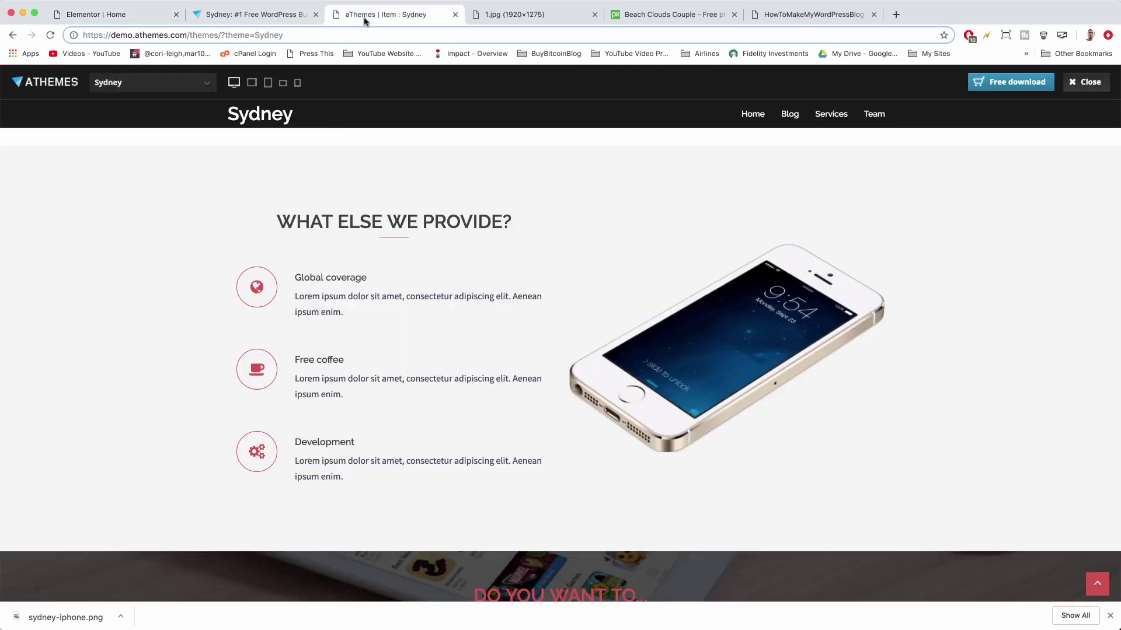
scroll(58, 301, up, 3)
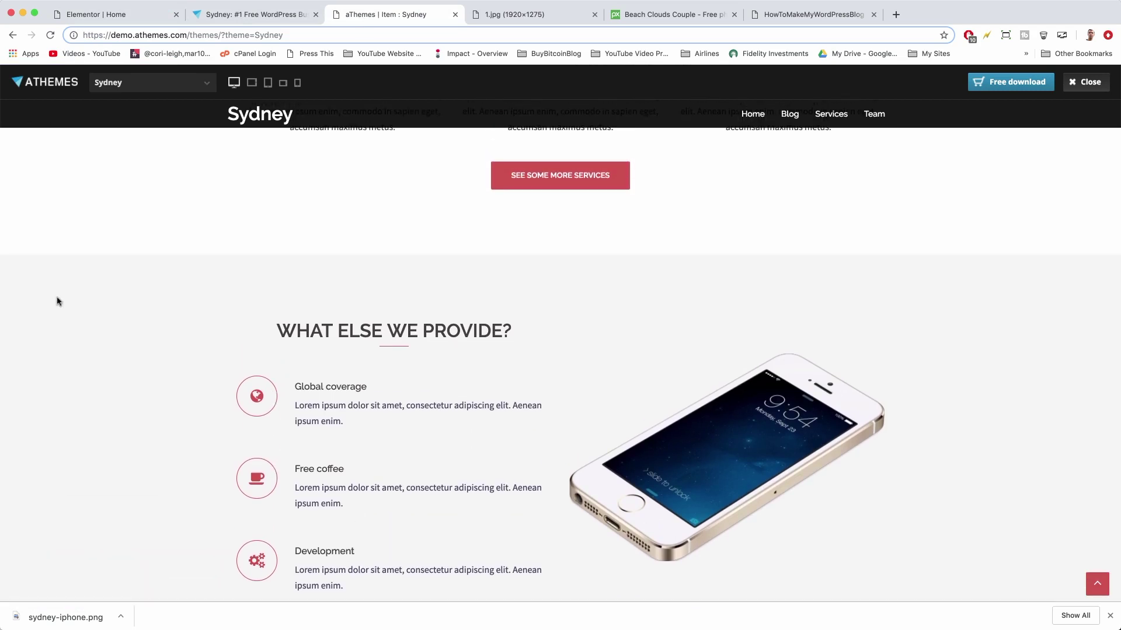
right_click(59, 301)
click(84, 459)
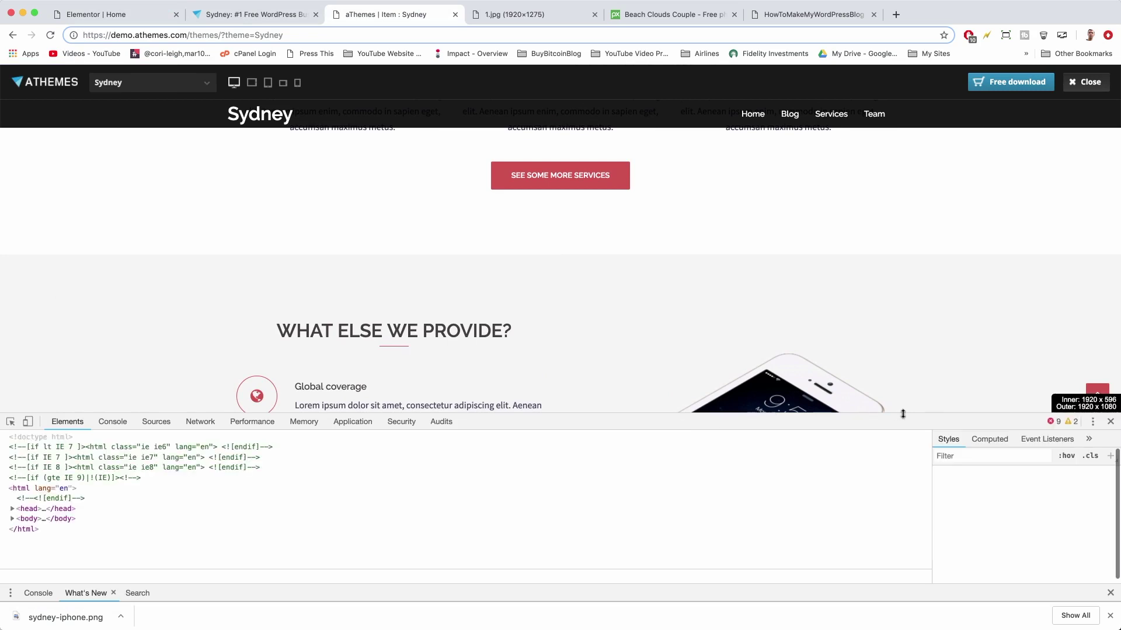
scroll(979, 503, down, 1)
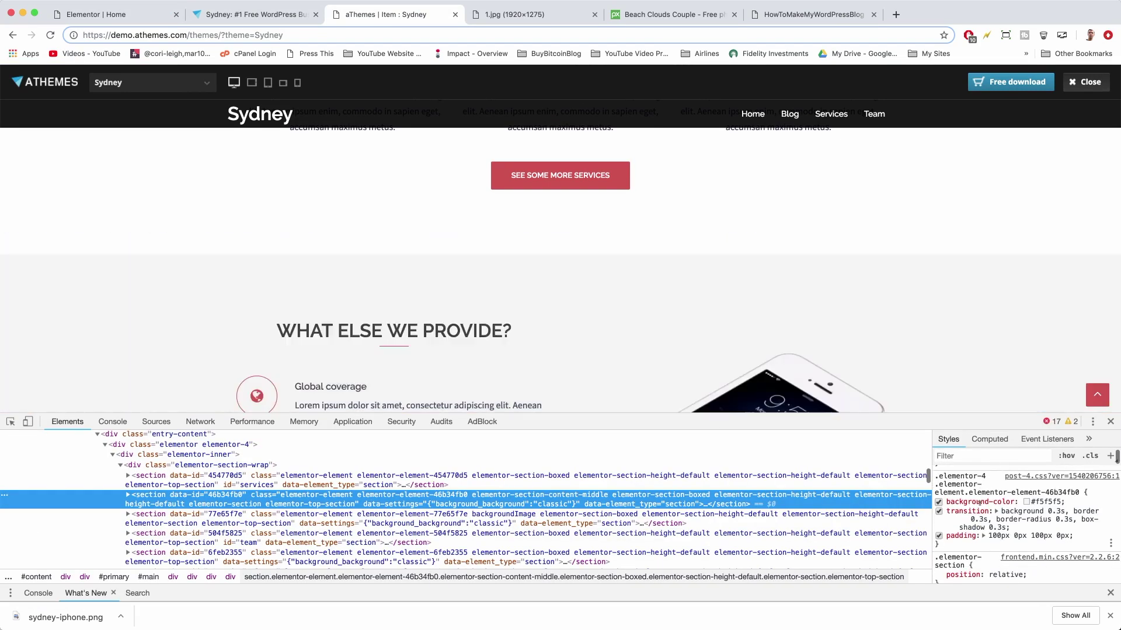
click(1041, 501)
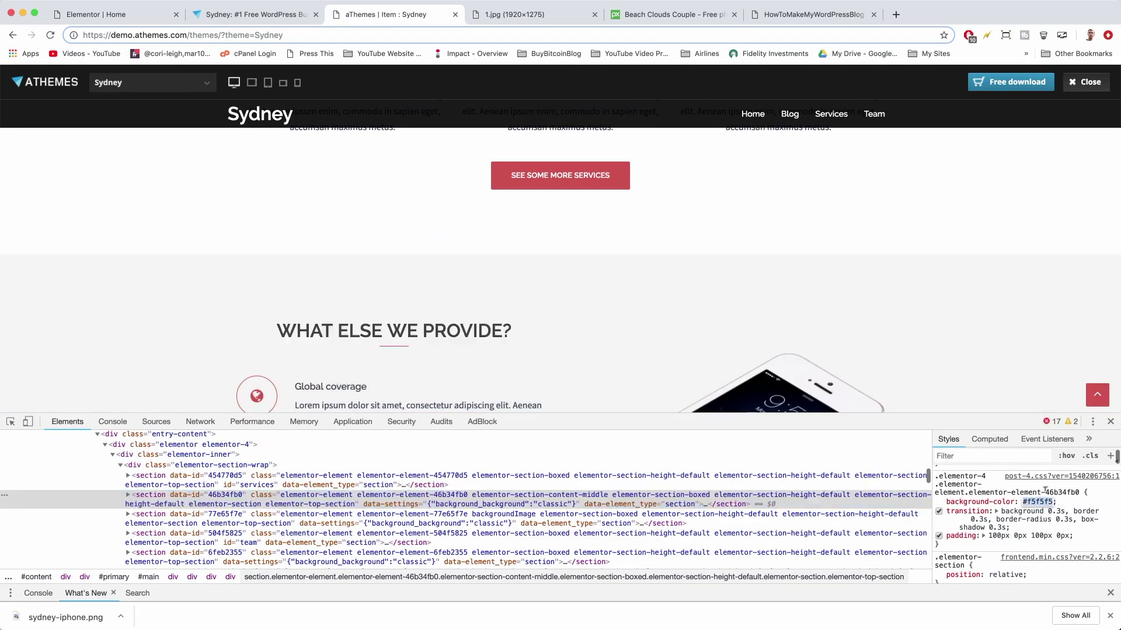
right_click(1034, 500)
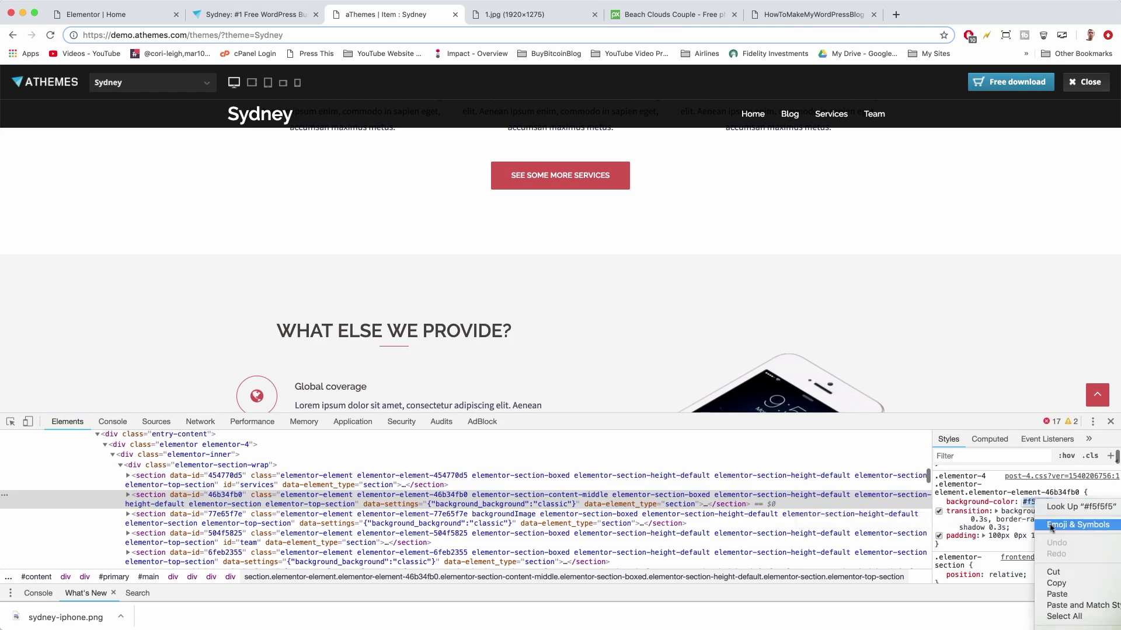
click(1056, 583)
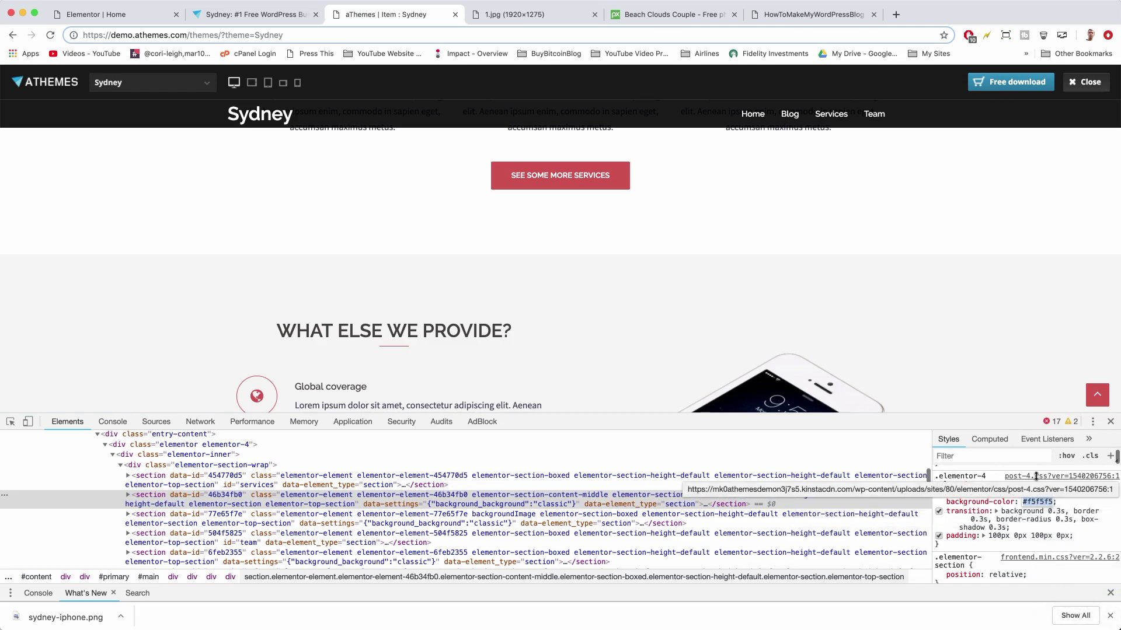
click(143, 15)
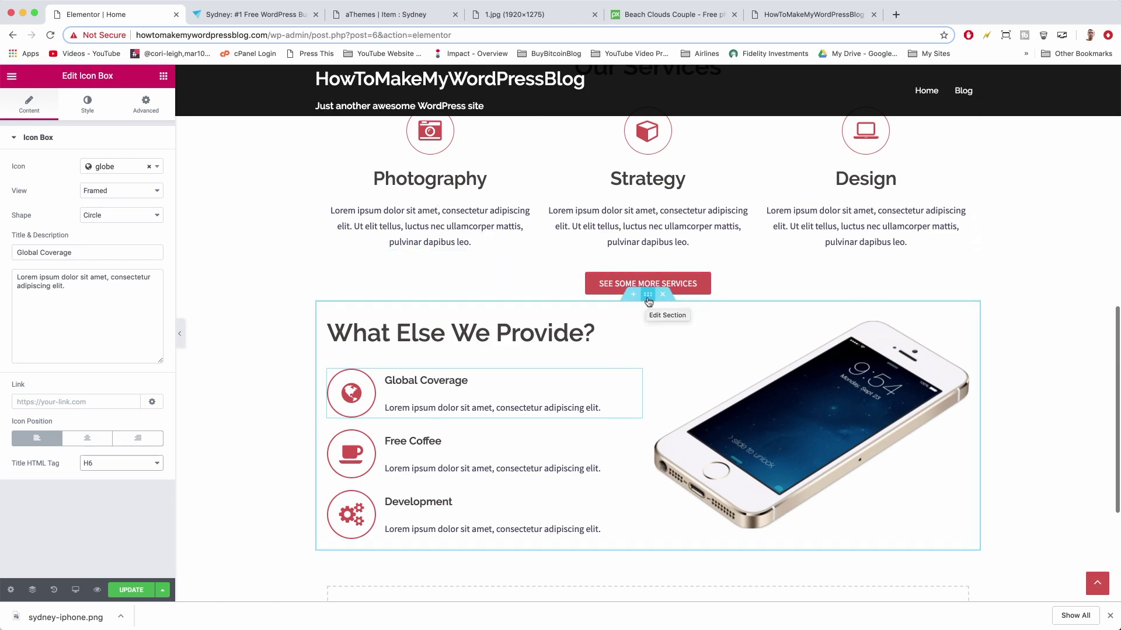
Give the What Else We Provide section a classic background colour of #f5f5f5
click(648, 296)
click(89, 105)
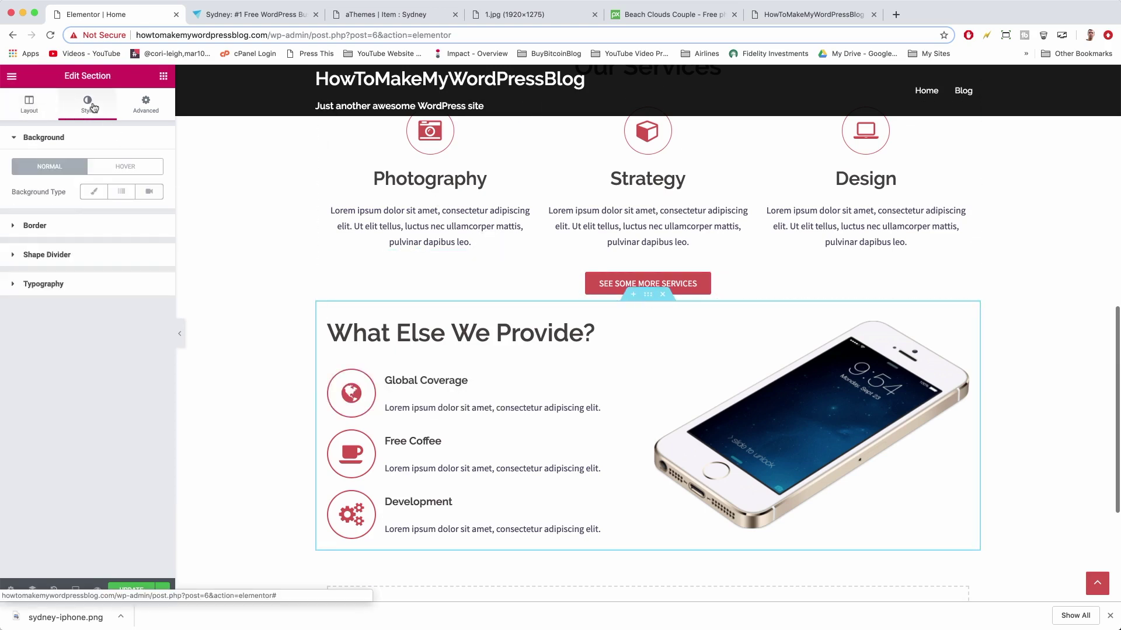
click(94, 192)
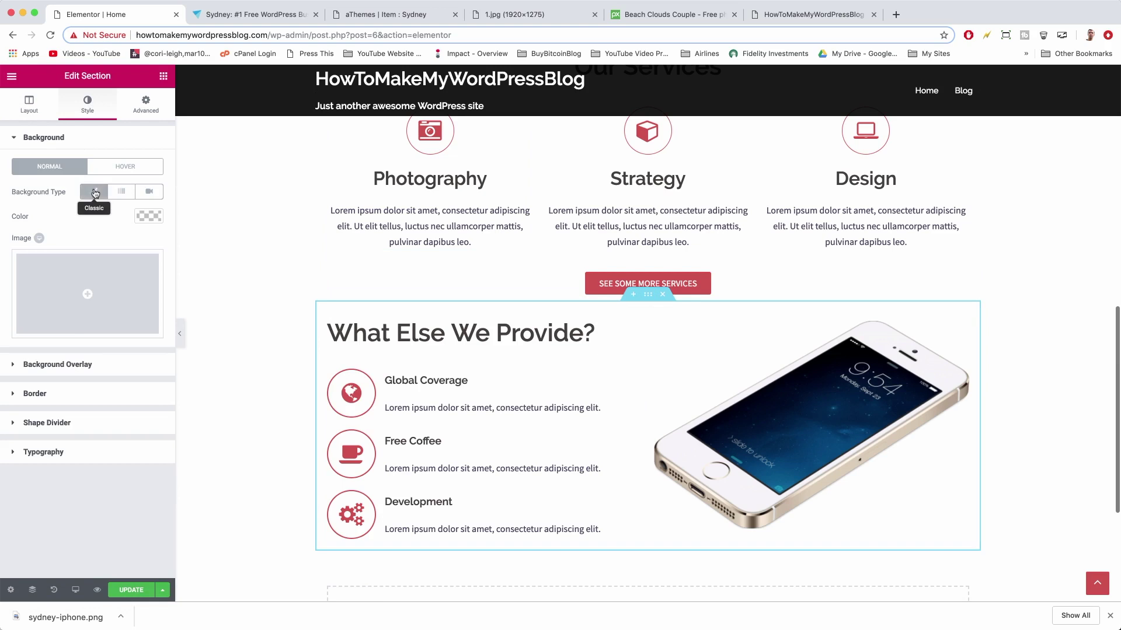
click(149, 216)
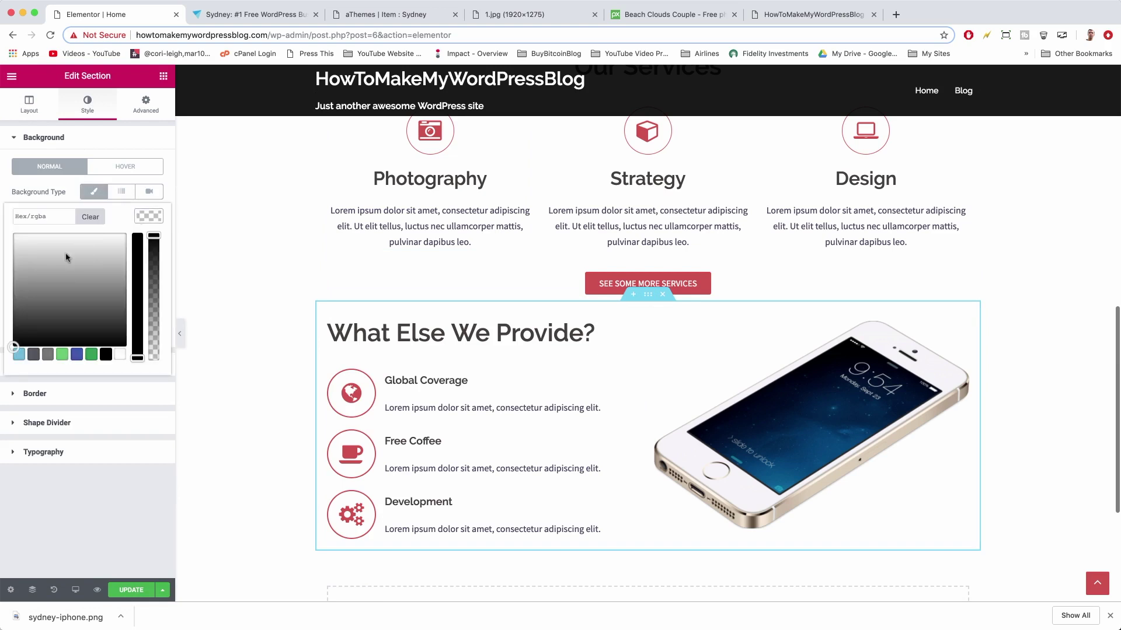
right_click(31, 217)
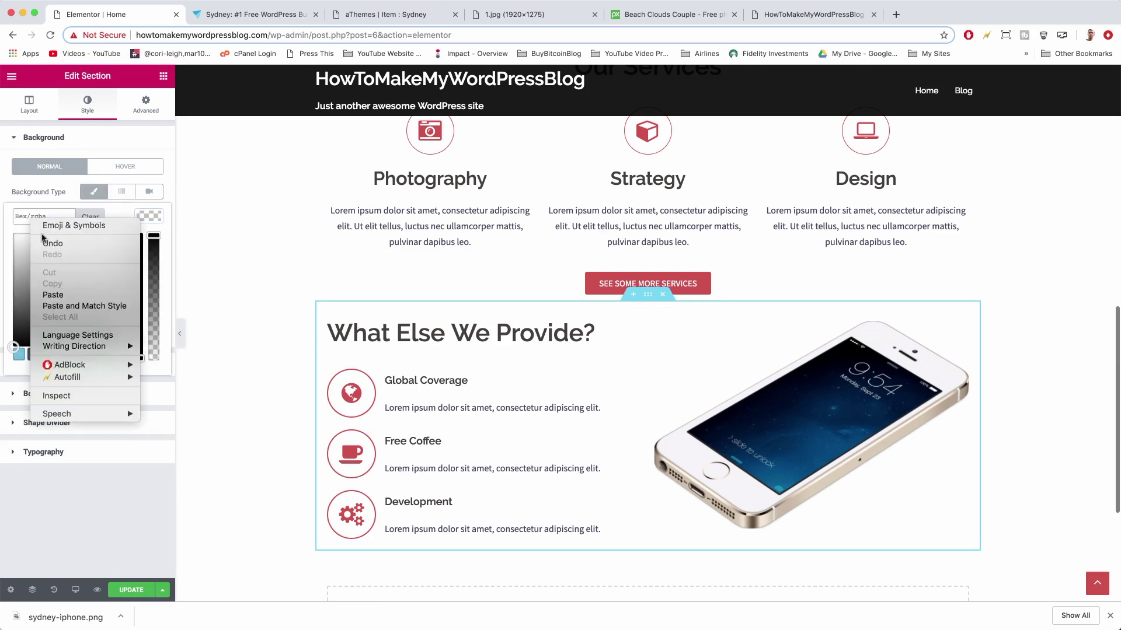
click(48, 295)
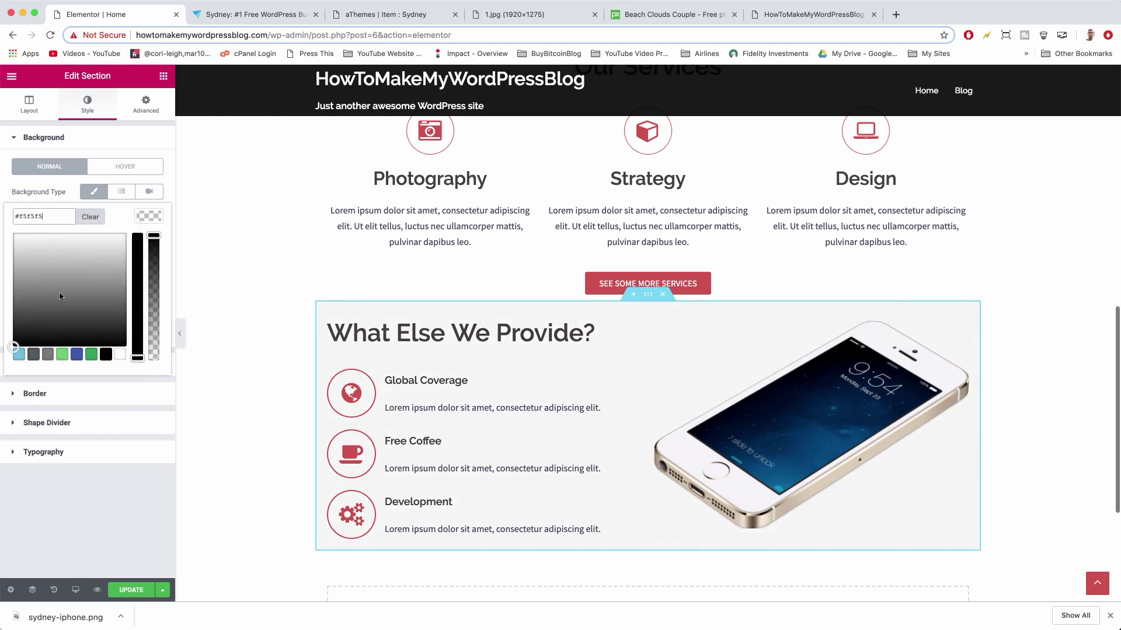
Turn on Stretch Section so the grey section spans the full page width
scroll(450, 455, up, 3)
scroll(450, 450, down, 5)
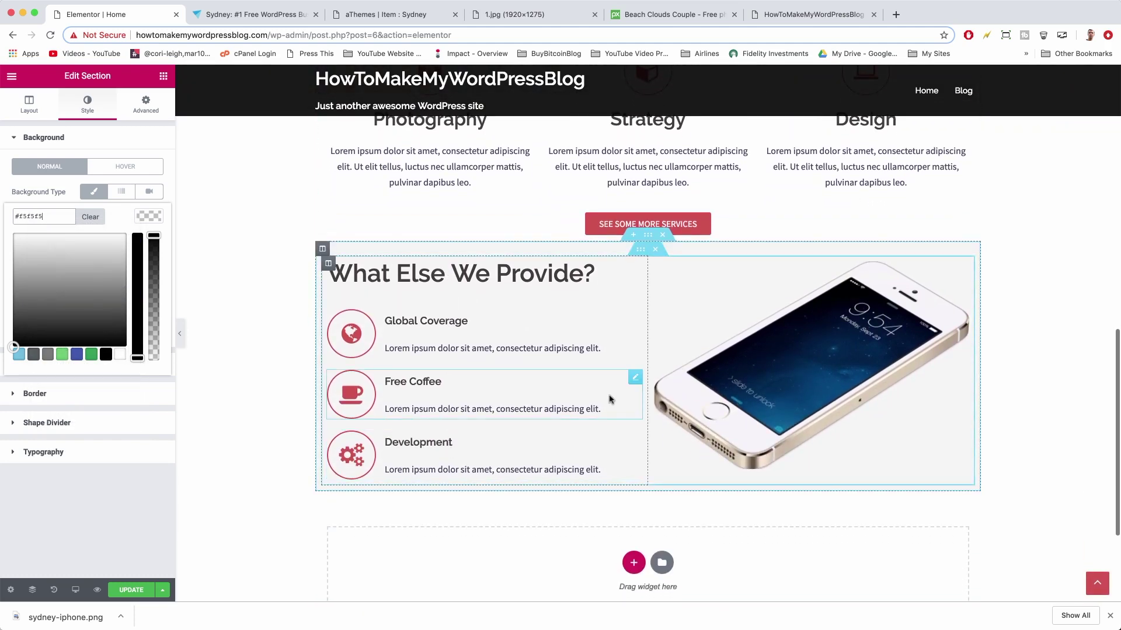
scroll(609, 399, up, 3)
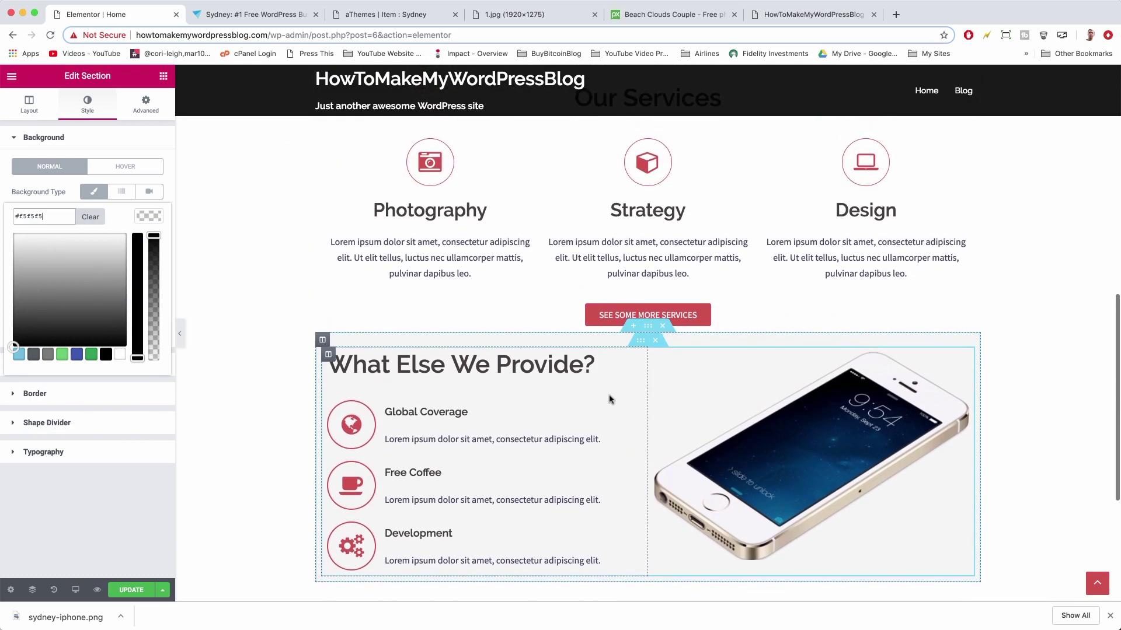
scroll(605, 366, down, 3)
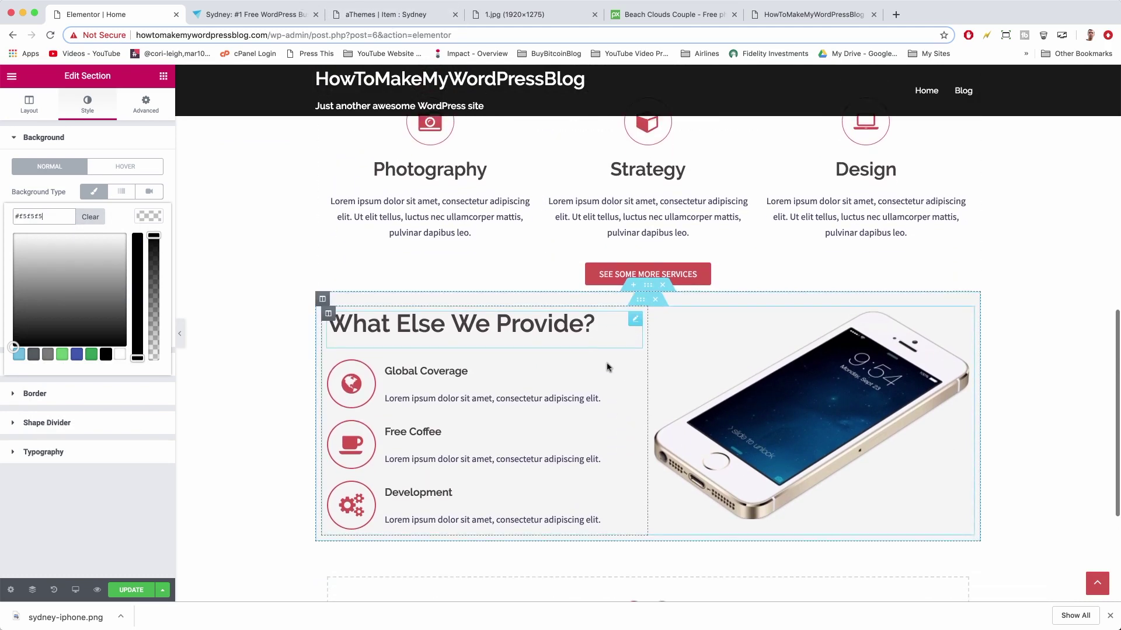
click(29, 114)
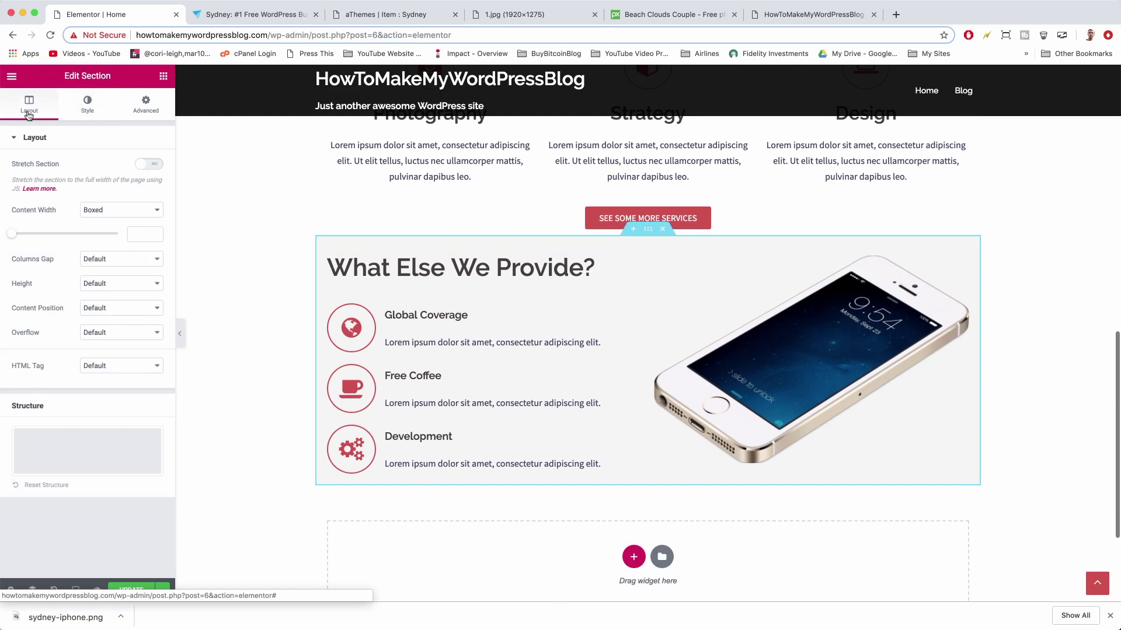
click(150, 165)
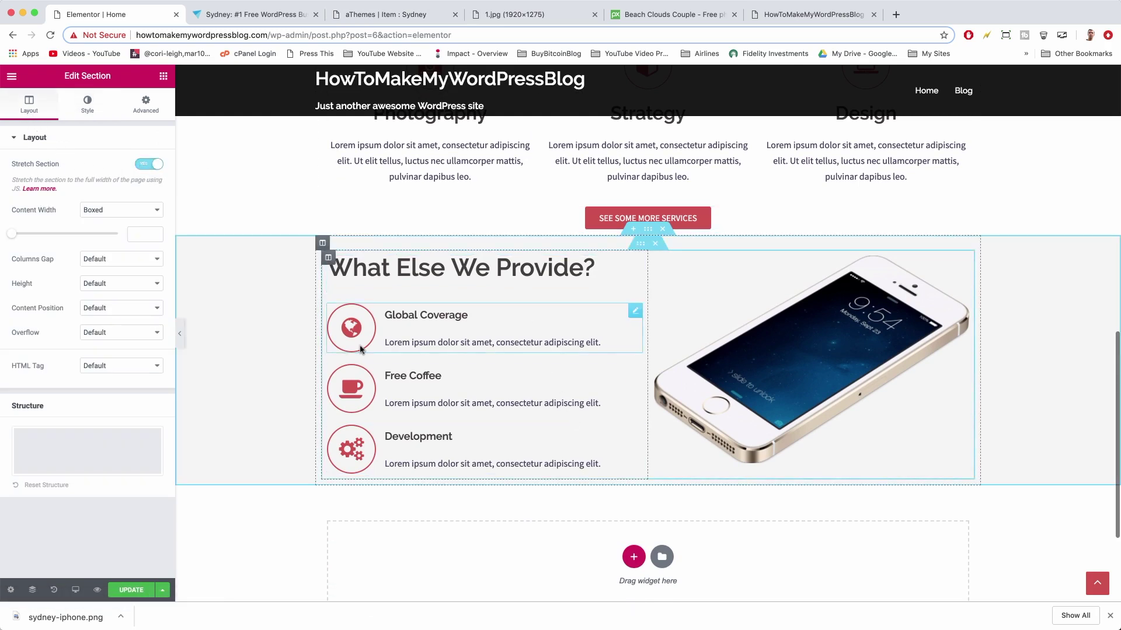
Compare the grey section against the Sydney demo page, then go back to Elementor
click(385, 14)
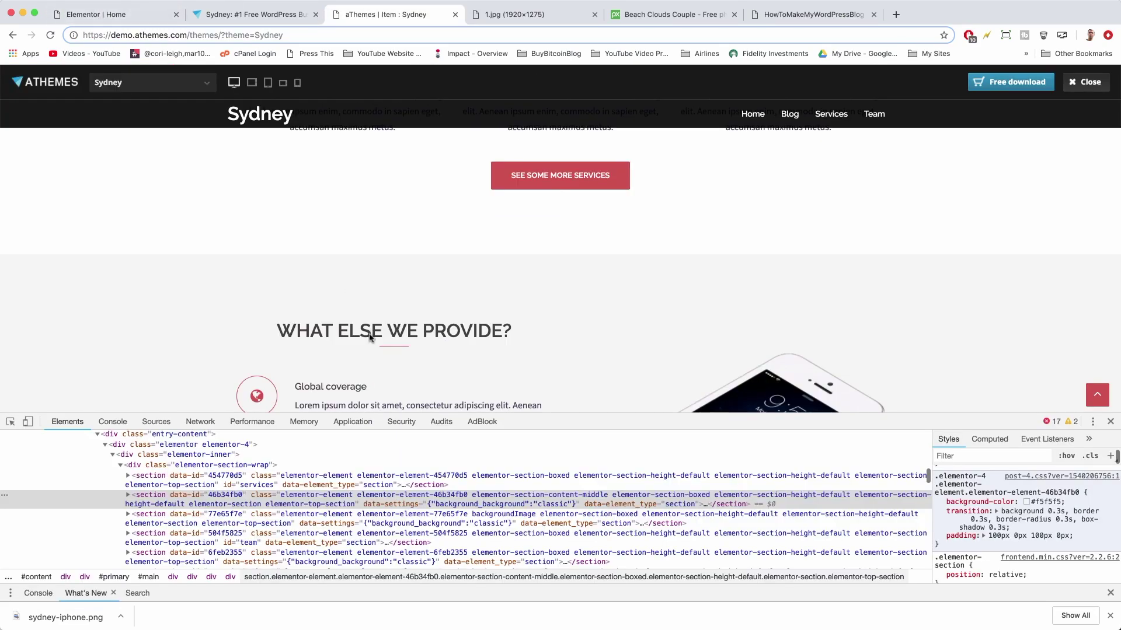
click(1110, 422)
scroll(471, 344, down, 3)
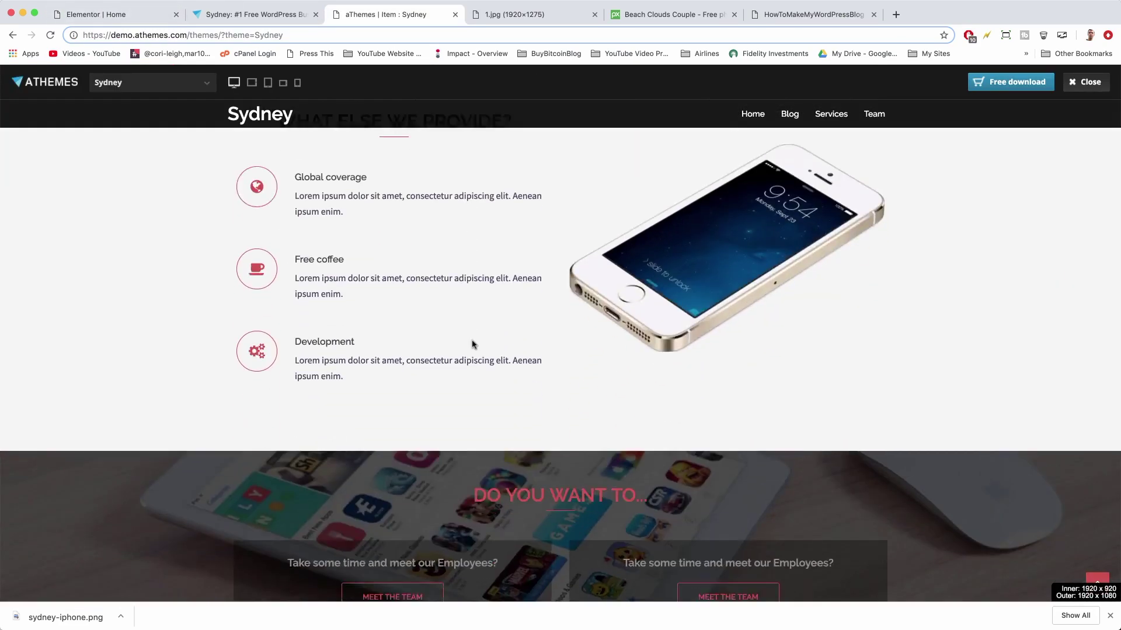
scroll(473, 338, up, 2)
scroll(178, 235, up, 2)
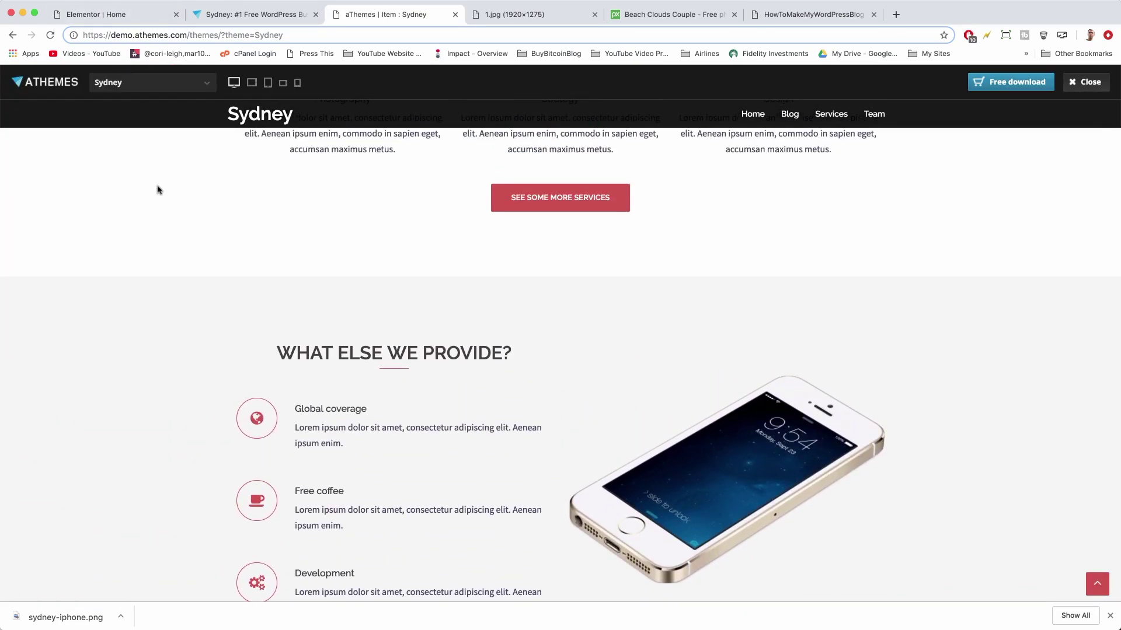
click(123, 14)
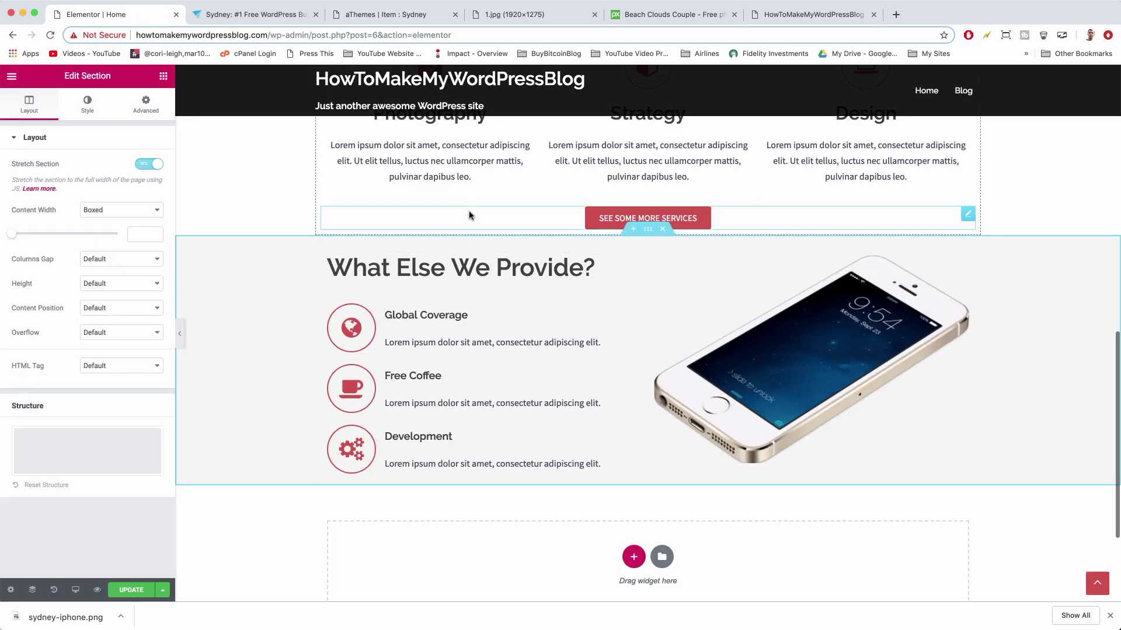
Unlink the section padding and enter 30 top, 38 bottom, with 0 left and right
click(146, 105)
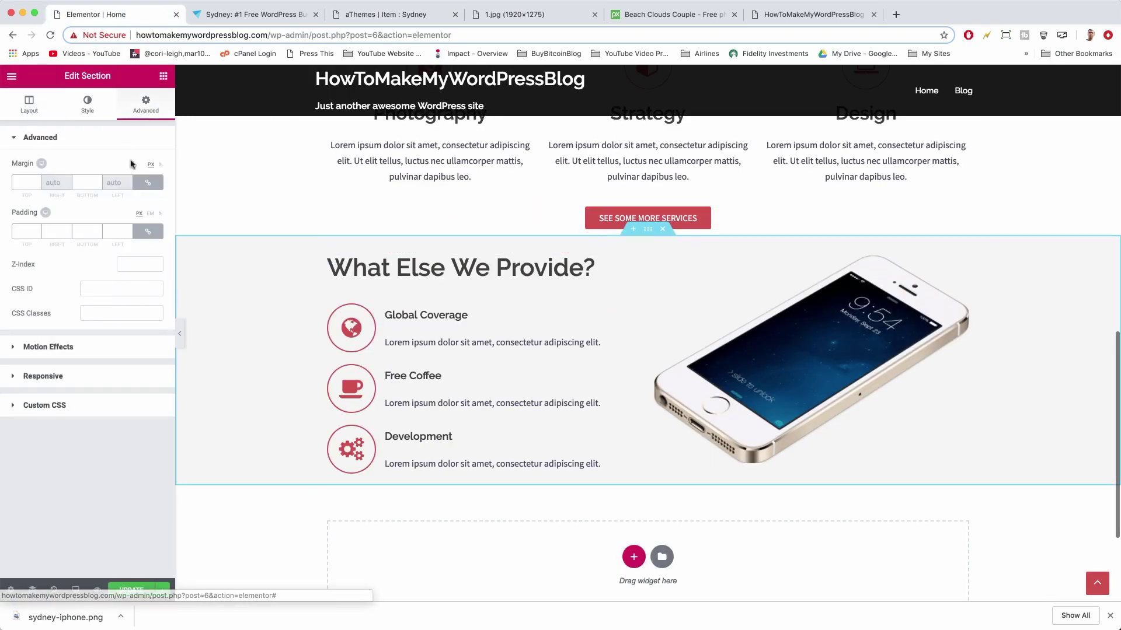
click(149, 232)
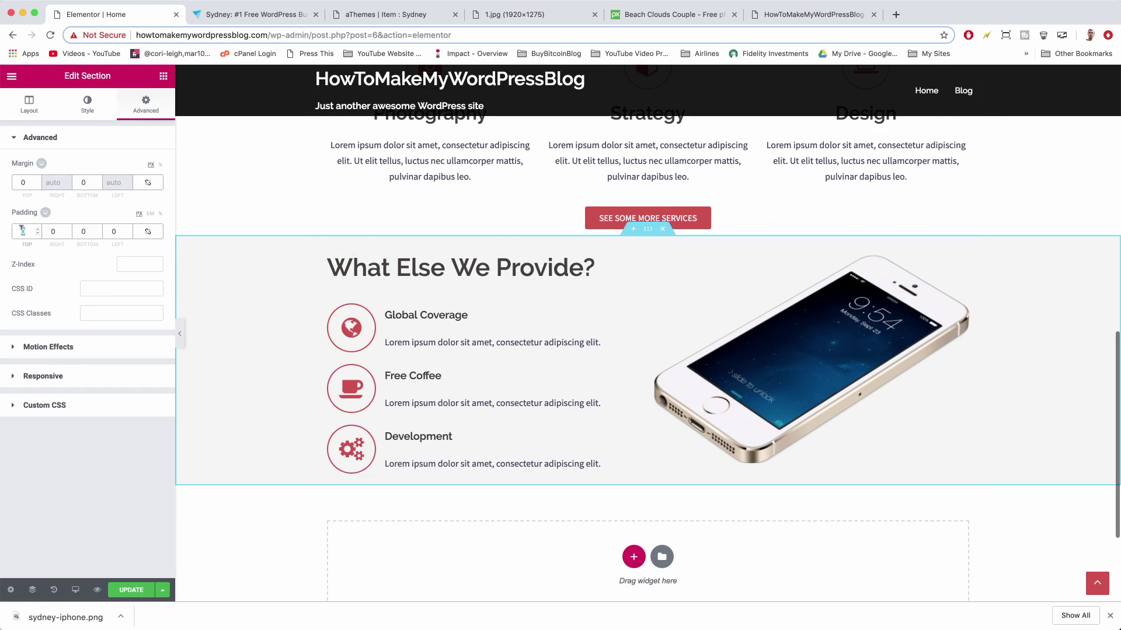
text(30)
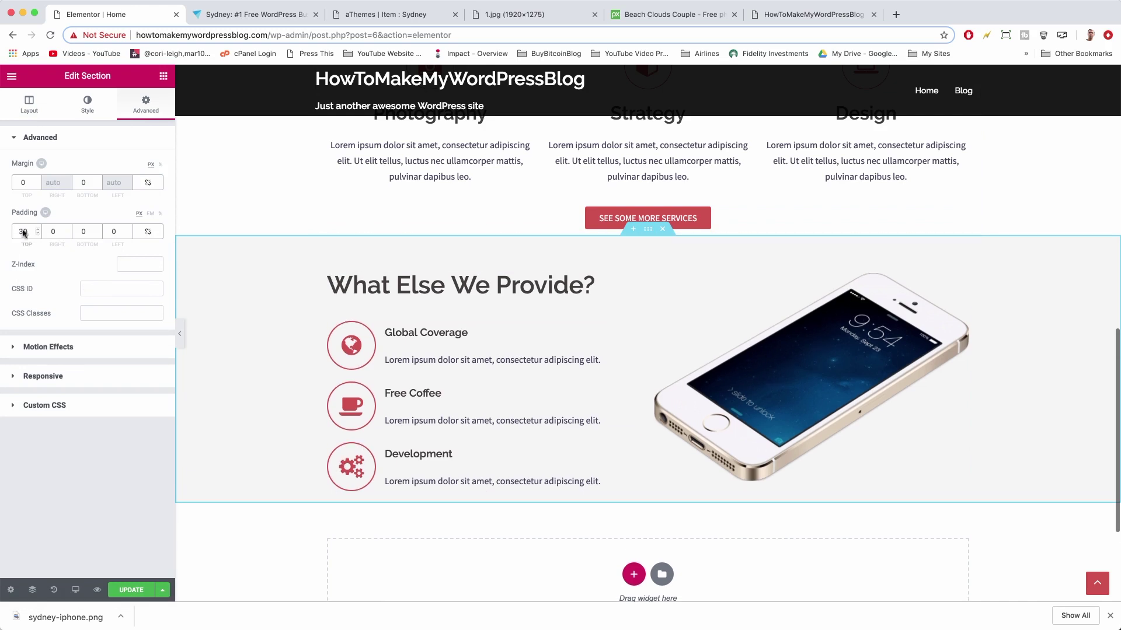
text(30)
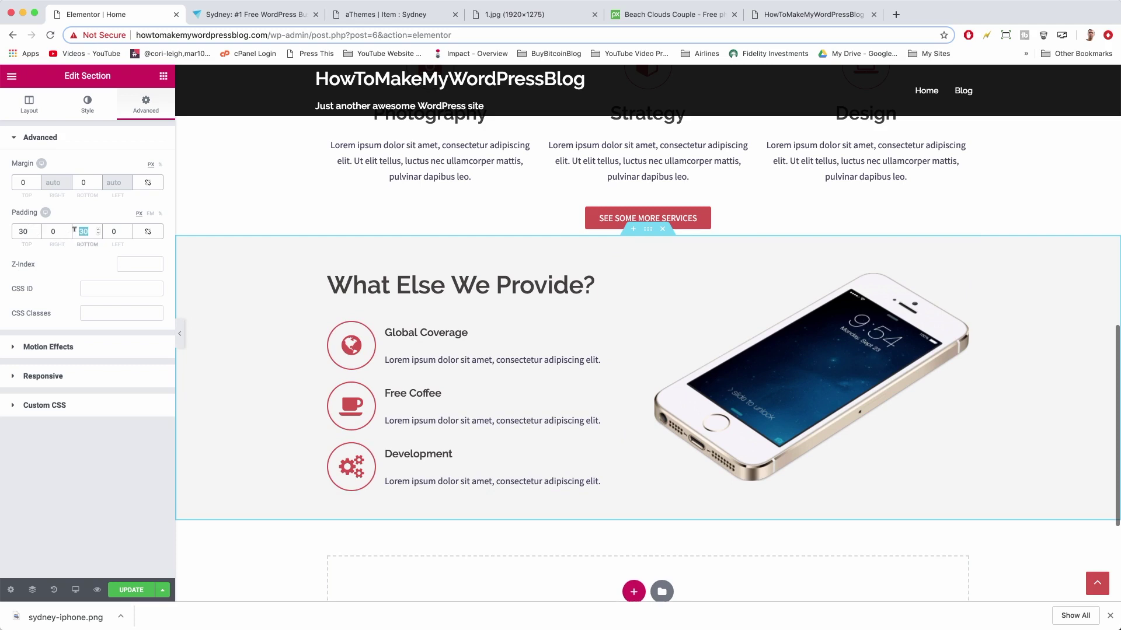
text(38)
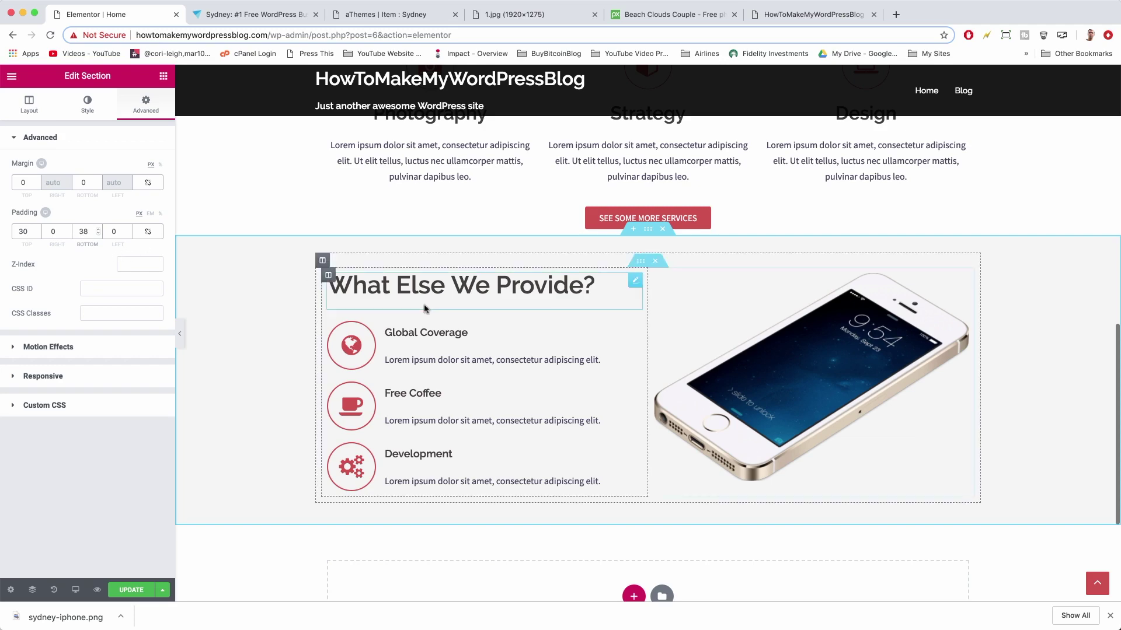
scroll(423, 310, up, 5)
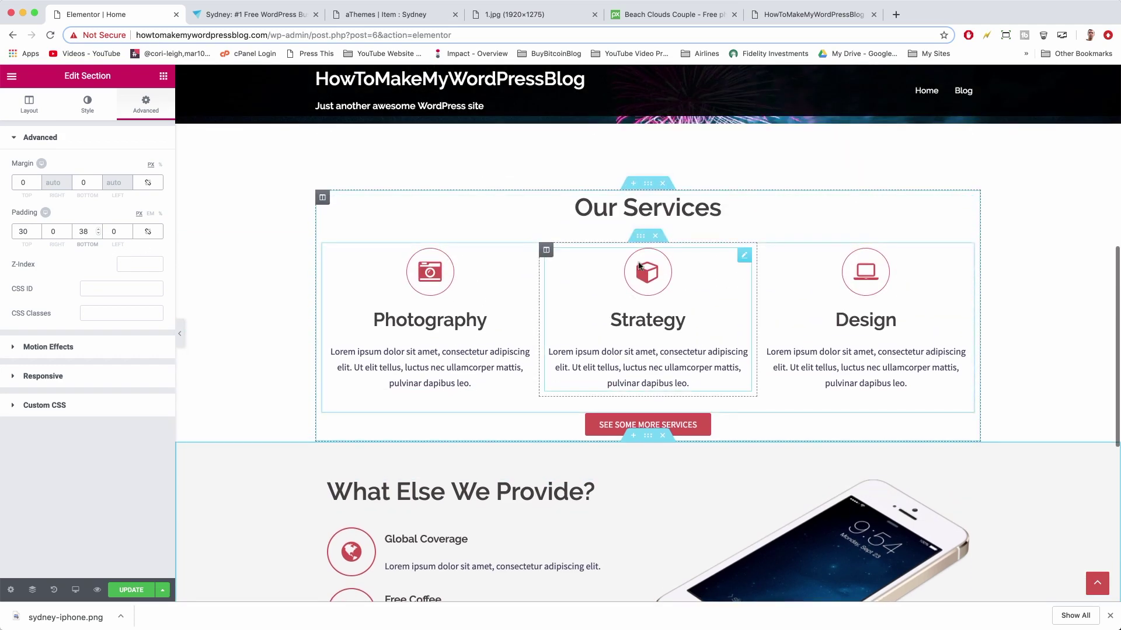
scroll(569, 257, down, 5)
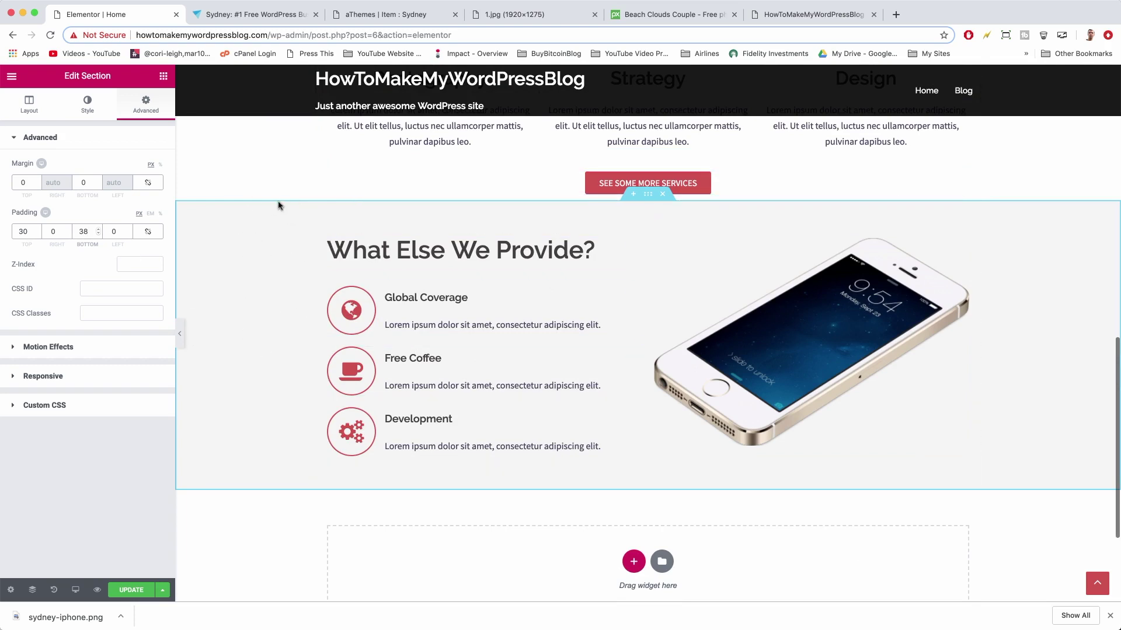
click(21, 182)
scroll(241, 403, up, 5)
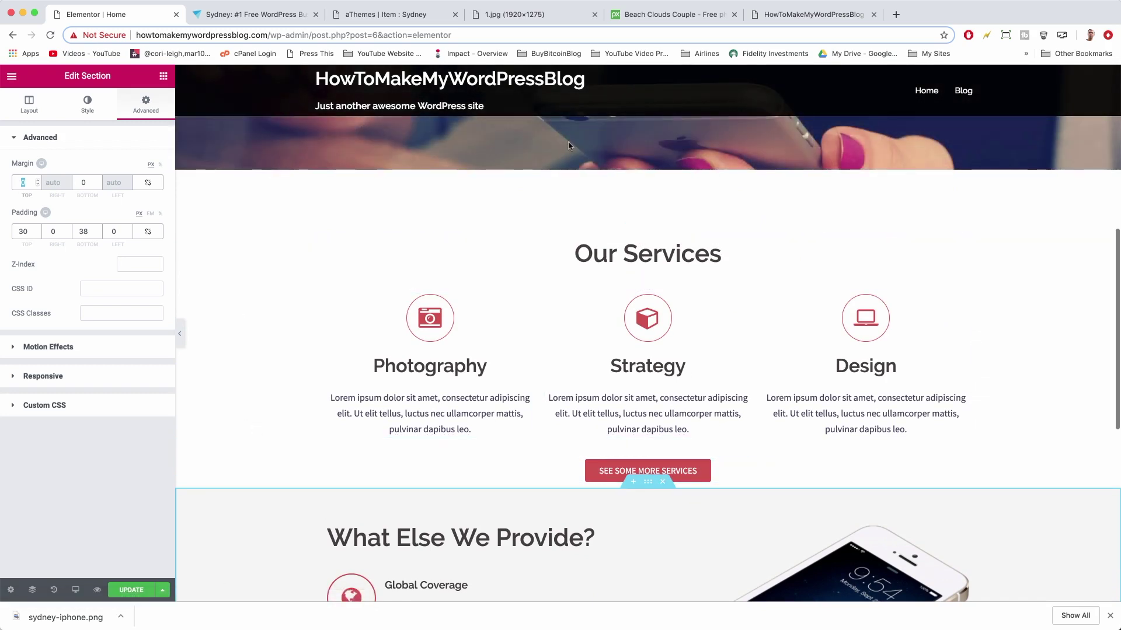
Unlink the Our Services margin and set its bottom margin to 80 px, top 0
click(648, 230)
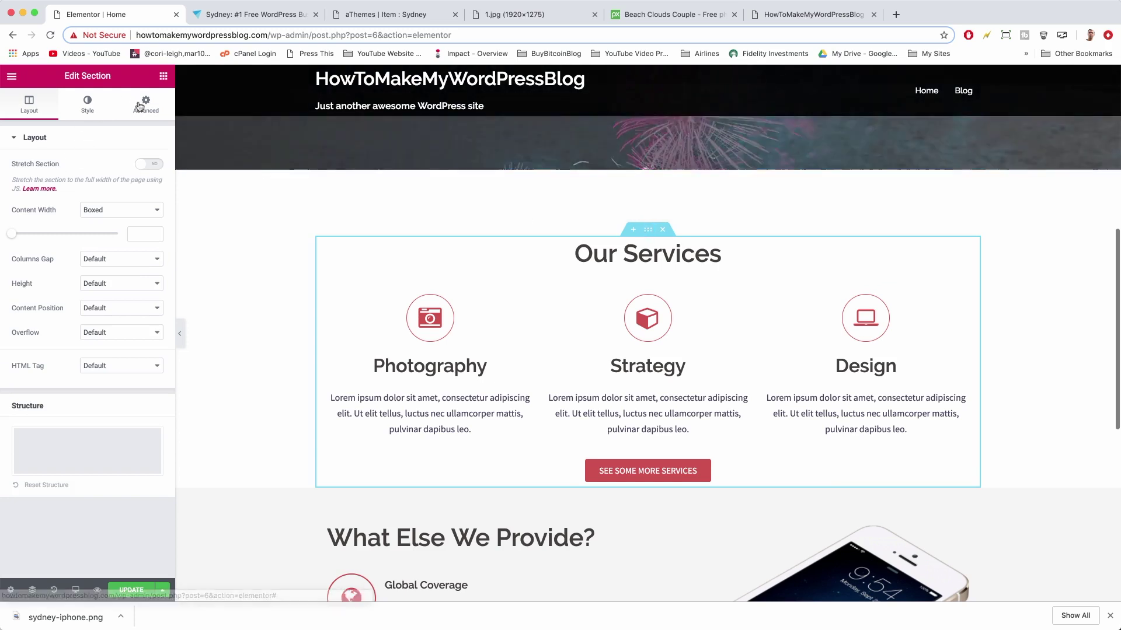
click(143, 105)
click(148, 182)
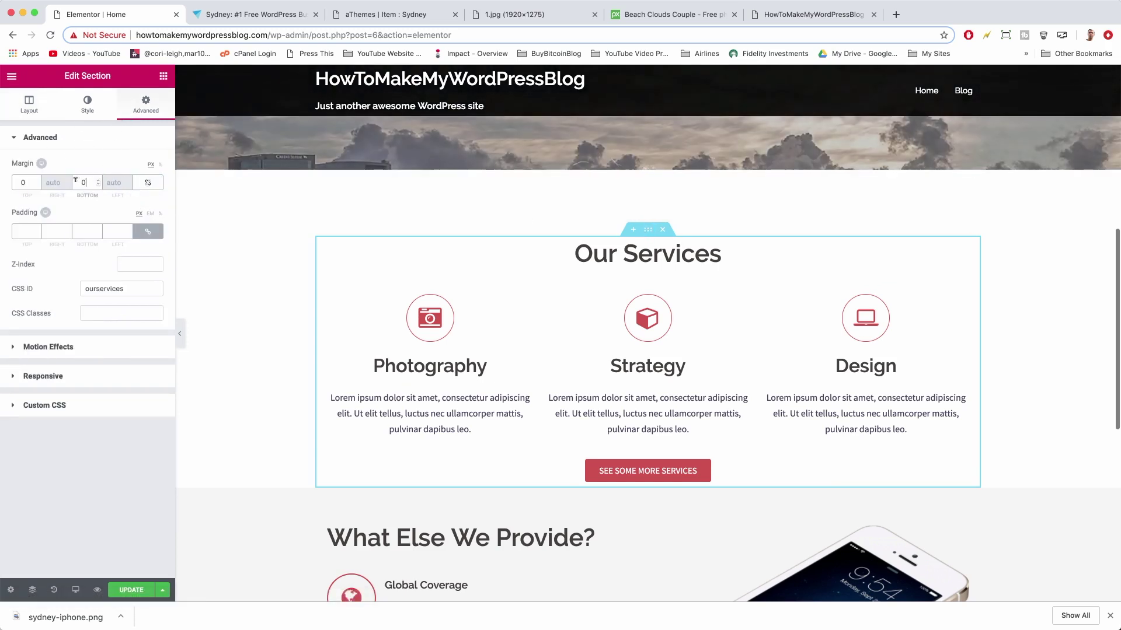
double_click(80, 182)
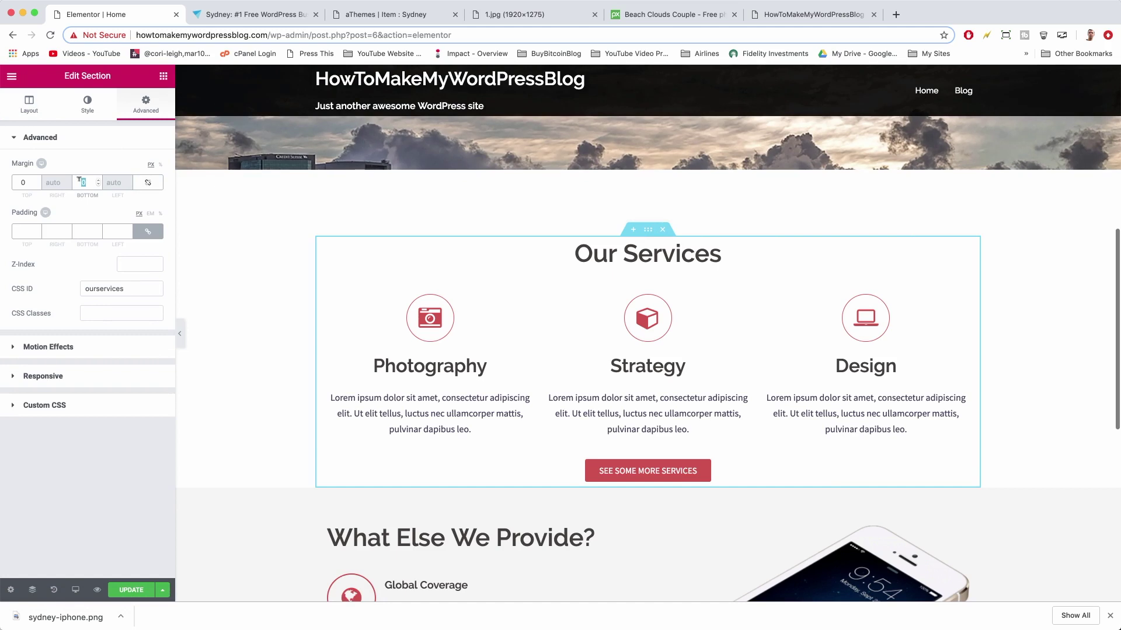
text(38)
key(BackSpace)
key(BackSpace)
text(0)
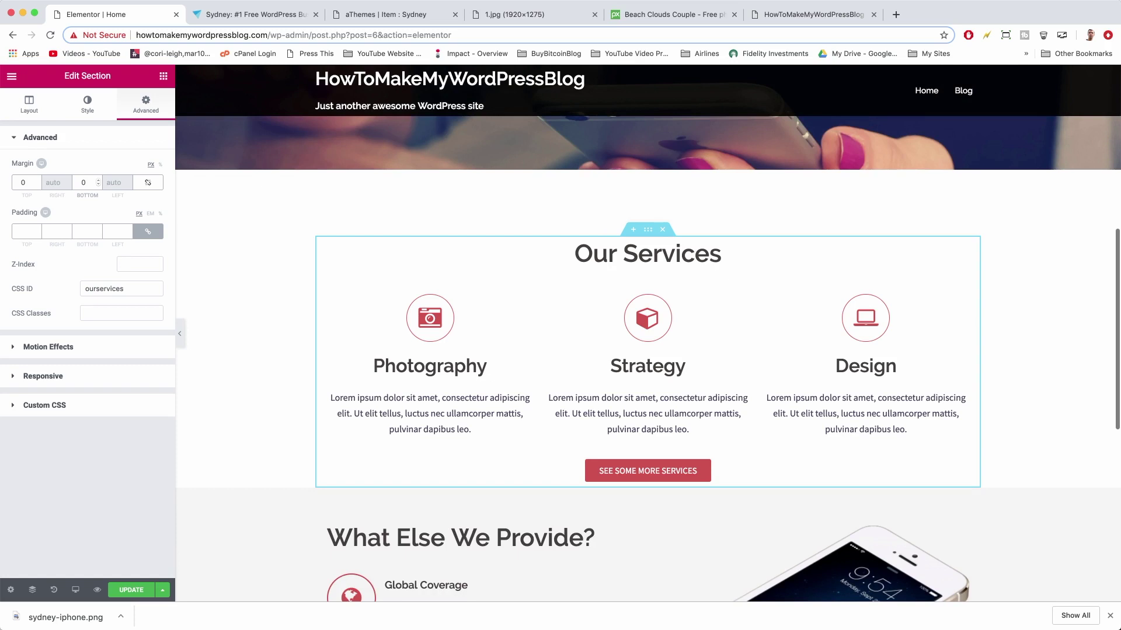
text(46)
key(Left)
key(Left)
key(BackSpace)
Save the page and scroll the preview to check the new spacing
scroll(505, 312, down, 1)
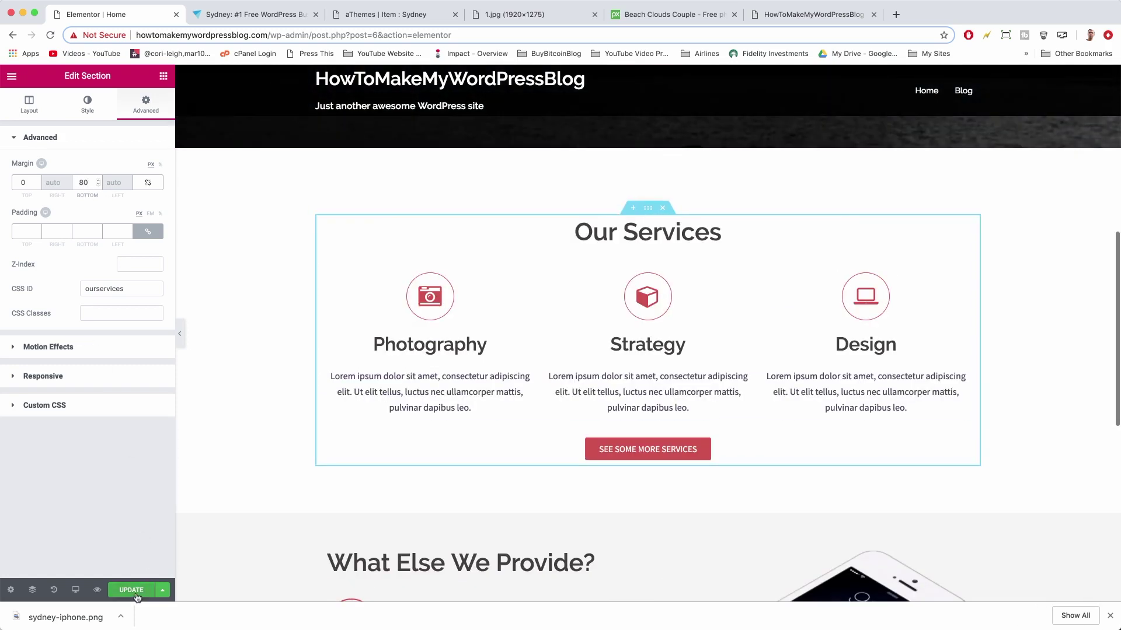
click(134, 591)
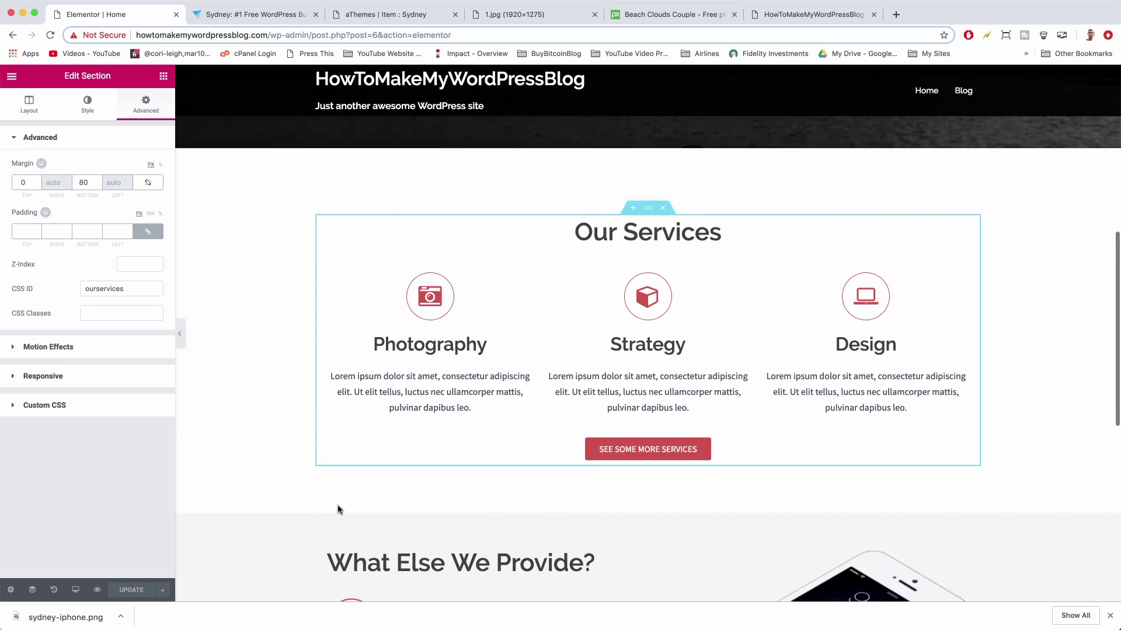
scroll(338, 509, down, 5)
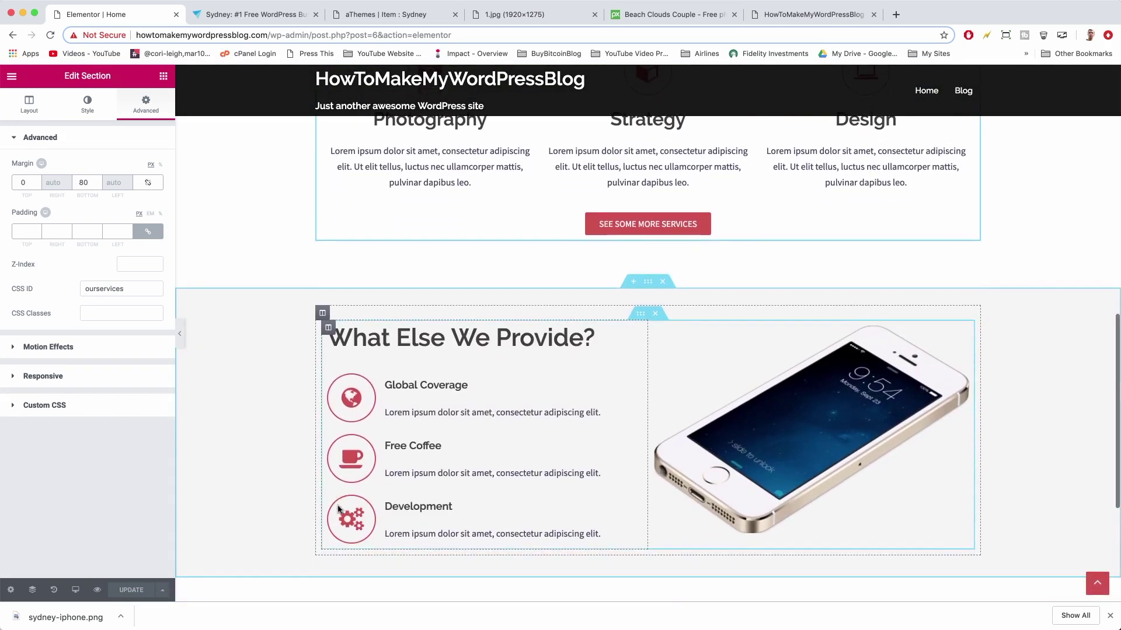
scroll(552, 386, up, 3)
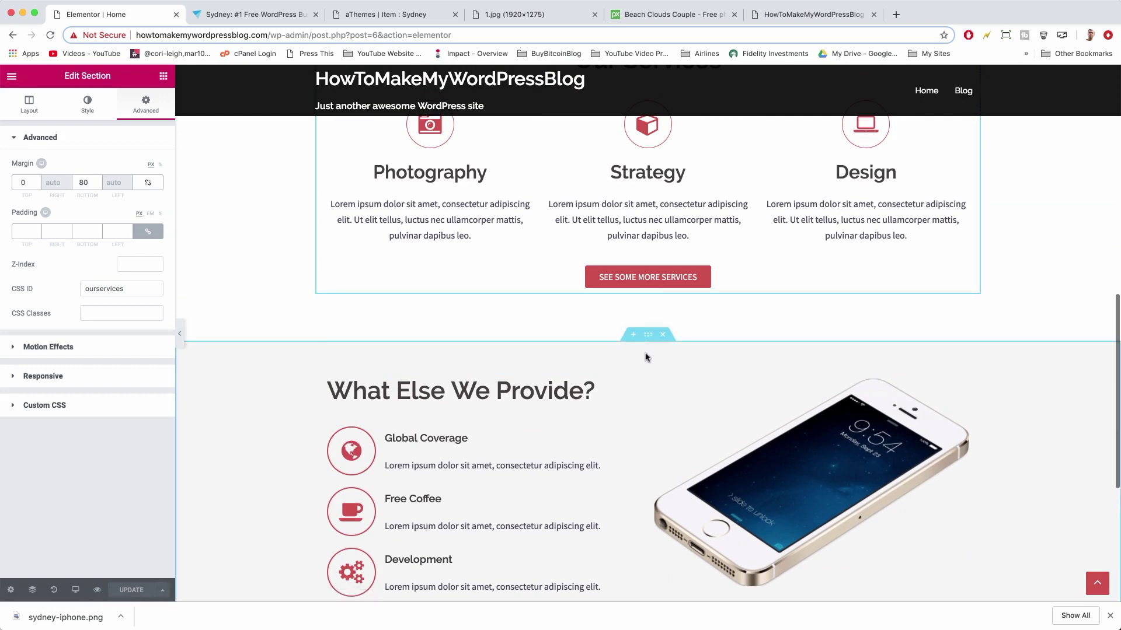
scroll(647, 349, up, 8)
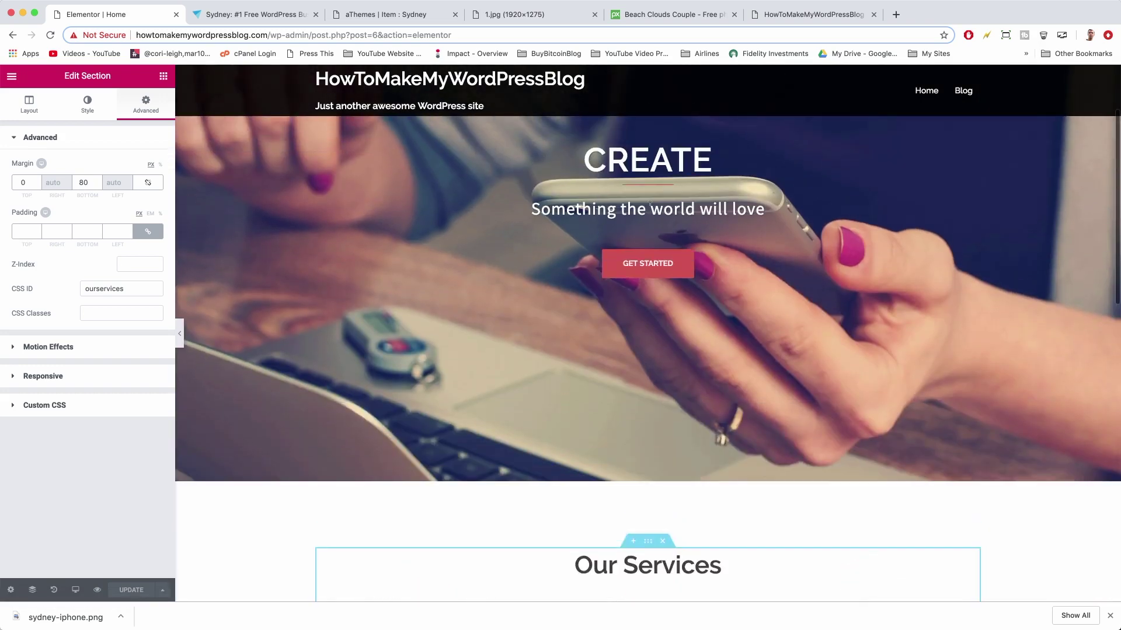
scroll(657, 268, down, 6)
scroll(656, 268, down, 4)
scroll(654, 175, up, 2)
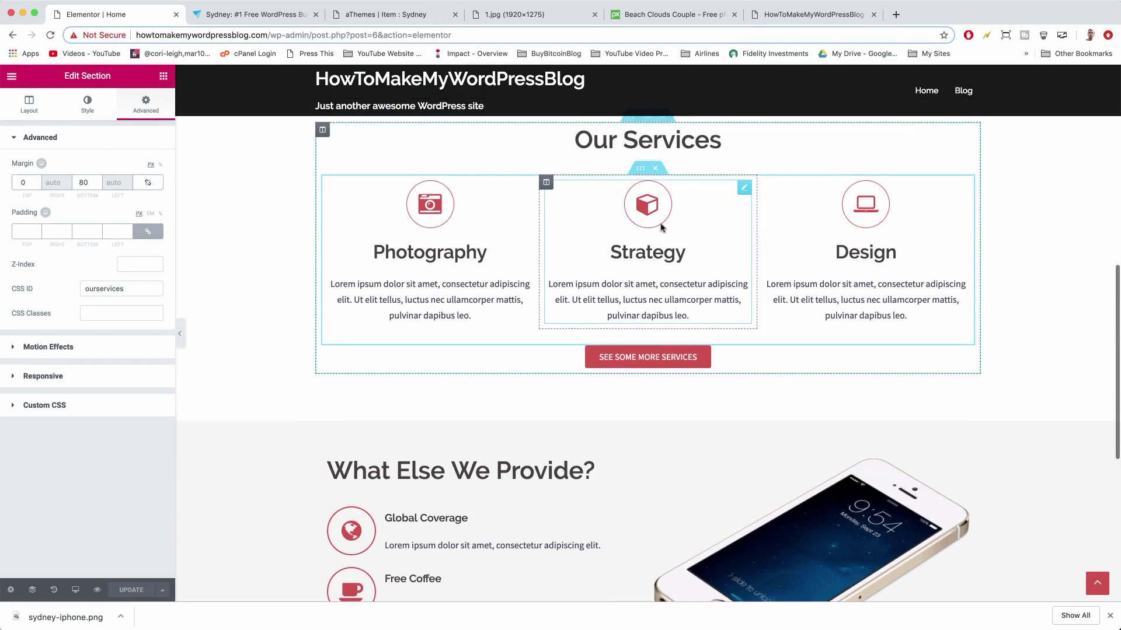
scroll(579, 339, down, 3)
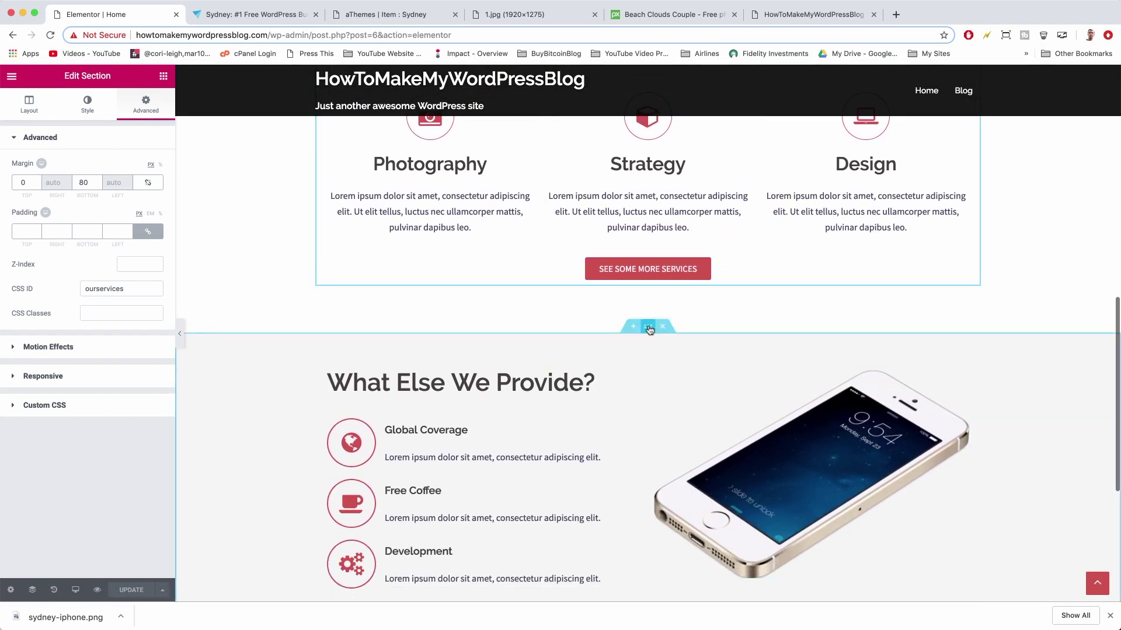
Give the grey section CSS ID whatelse, link the SEE SOME MORE SERVICES button to #whatelse, and save
click(650, 330)
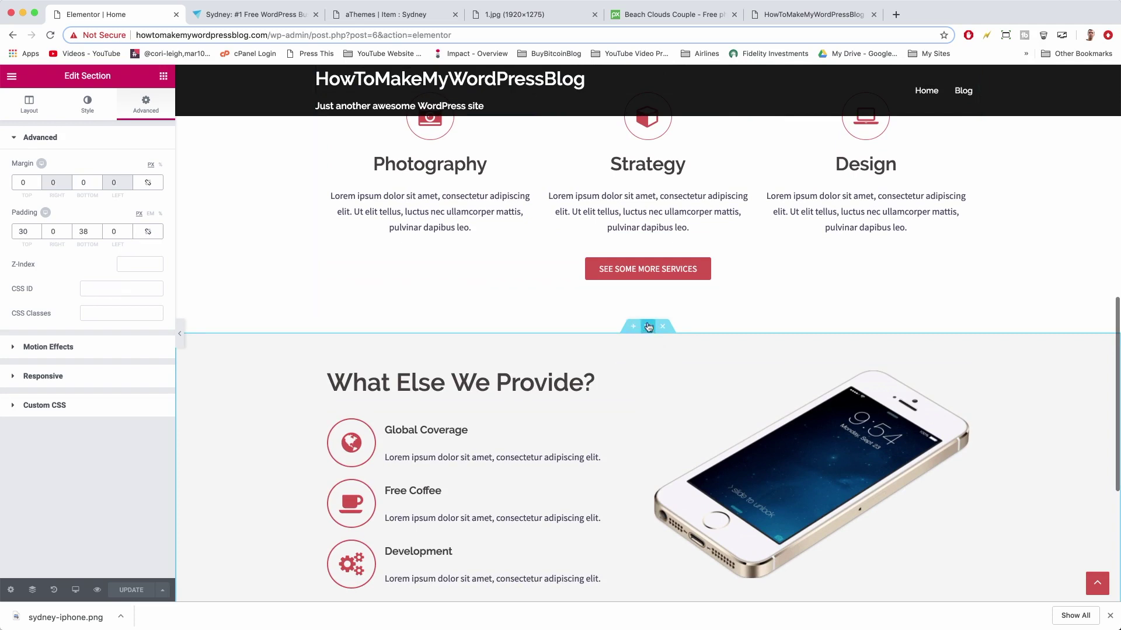
click(110, 286)
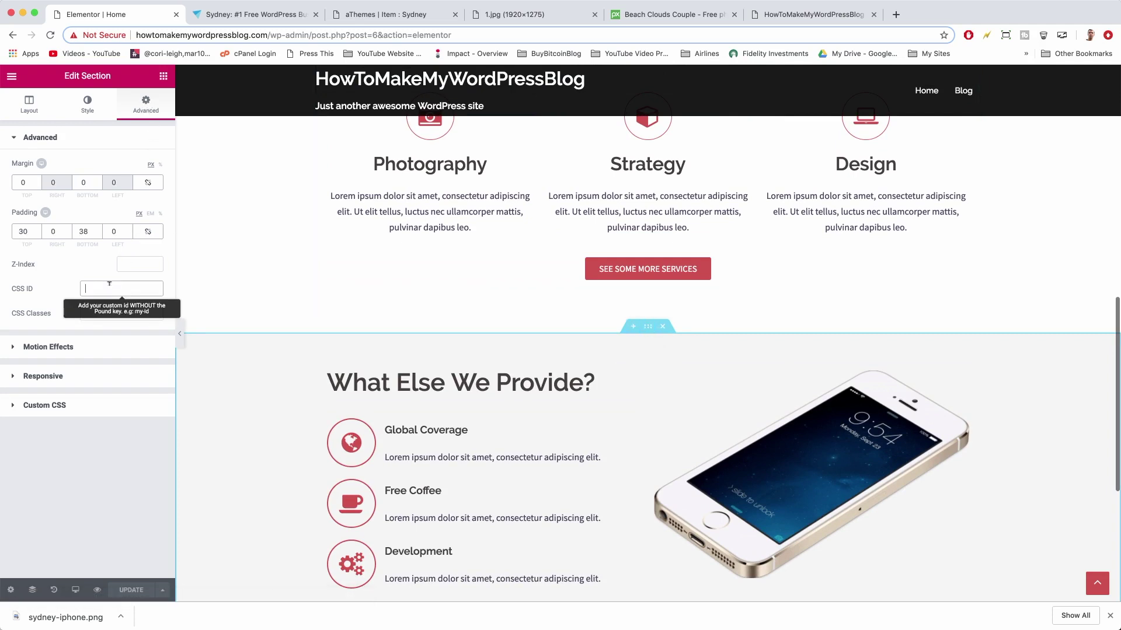
text(whatelse)
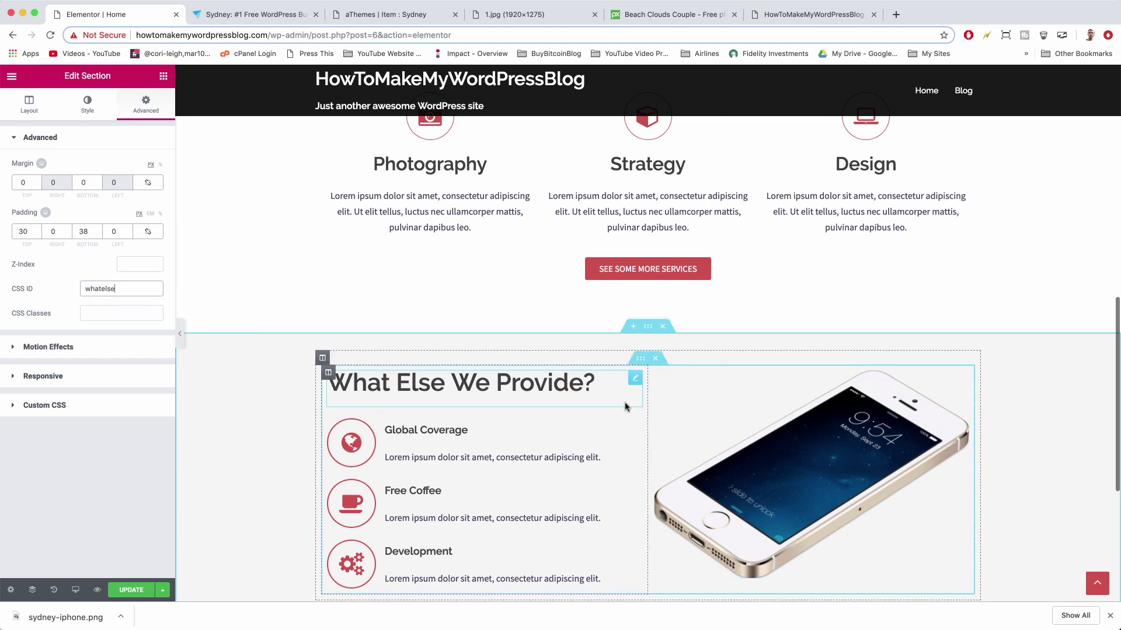
scroll(626, 405, up, 1)
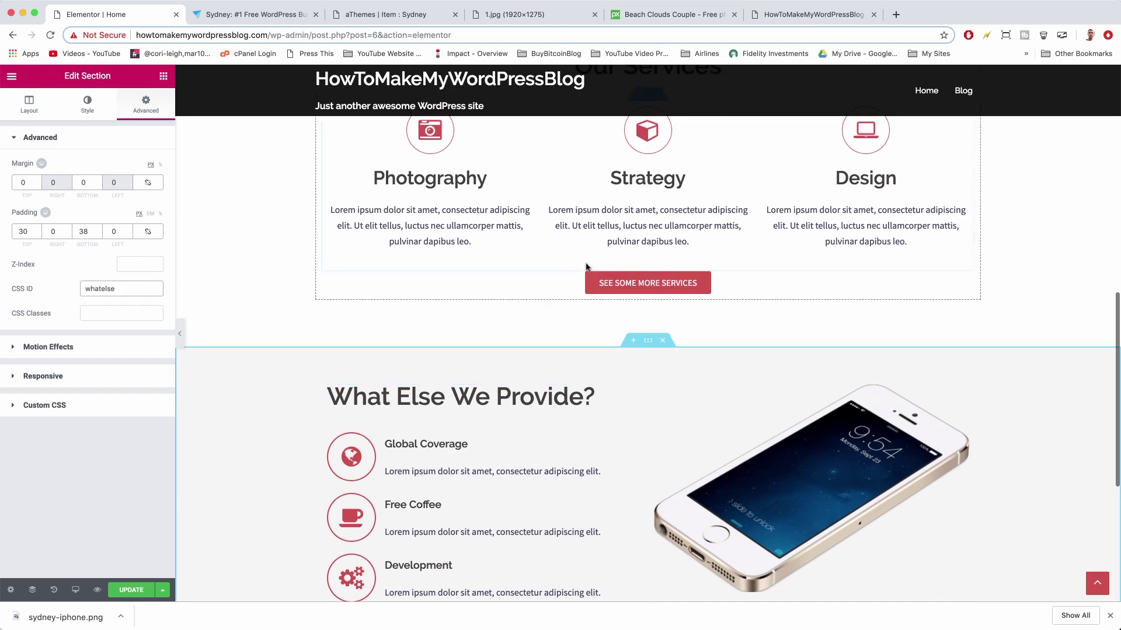
click(640, 287)
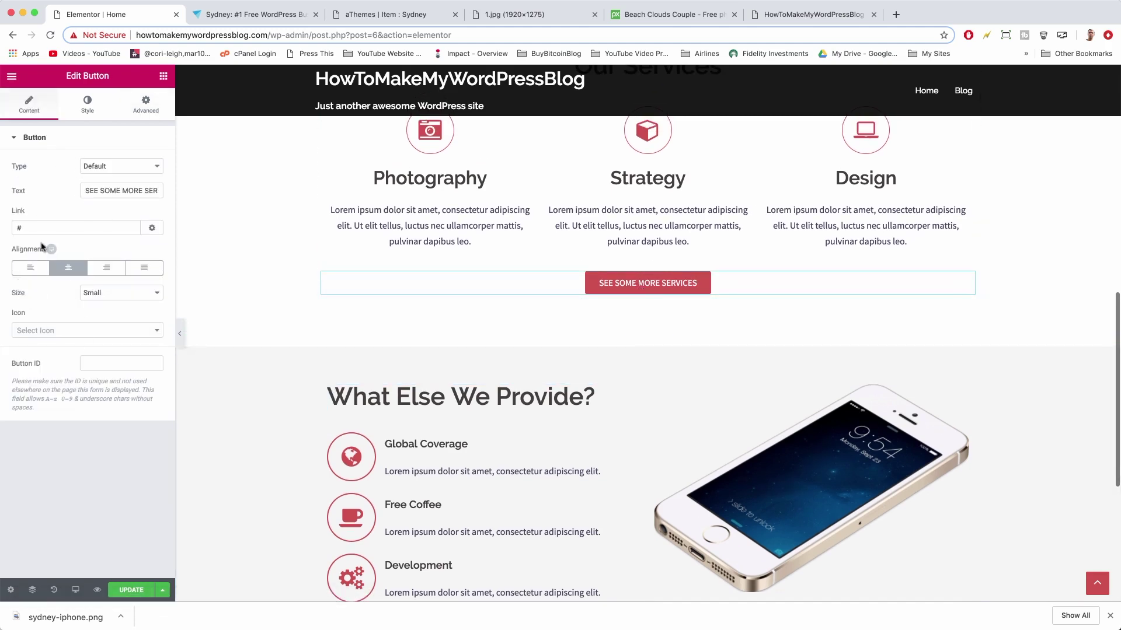
click(38, 227)
click(132, 589)
Reload the live home page and test the GET STARTED jump to Our Services
click(814, 14)
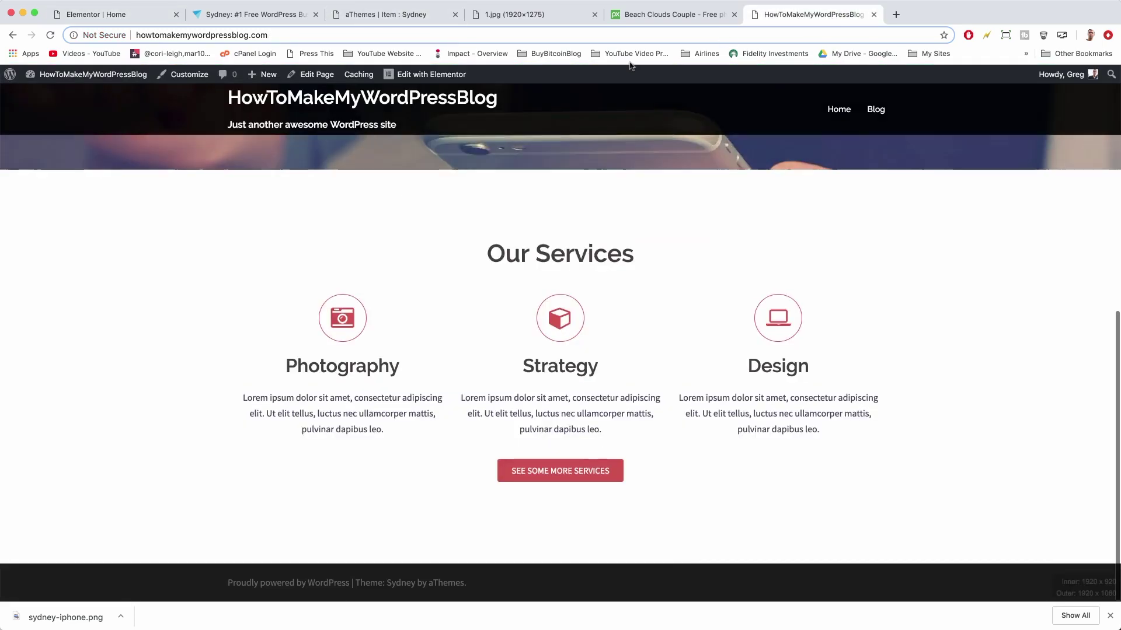
scroll(413, 173, up, 10)
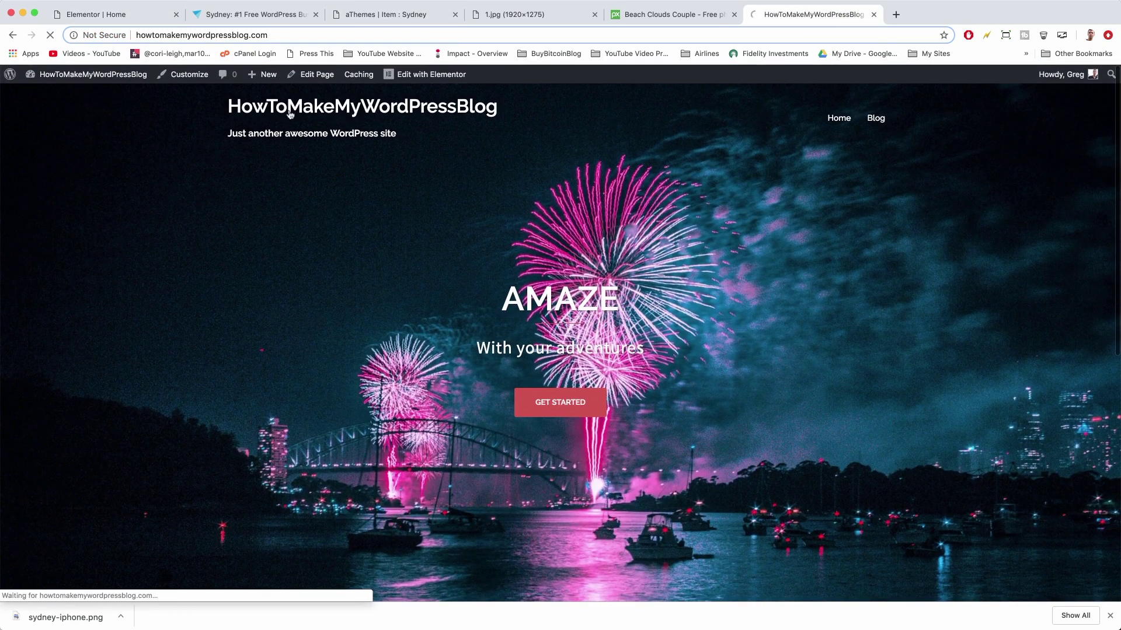
click(291, 112)
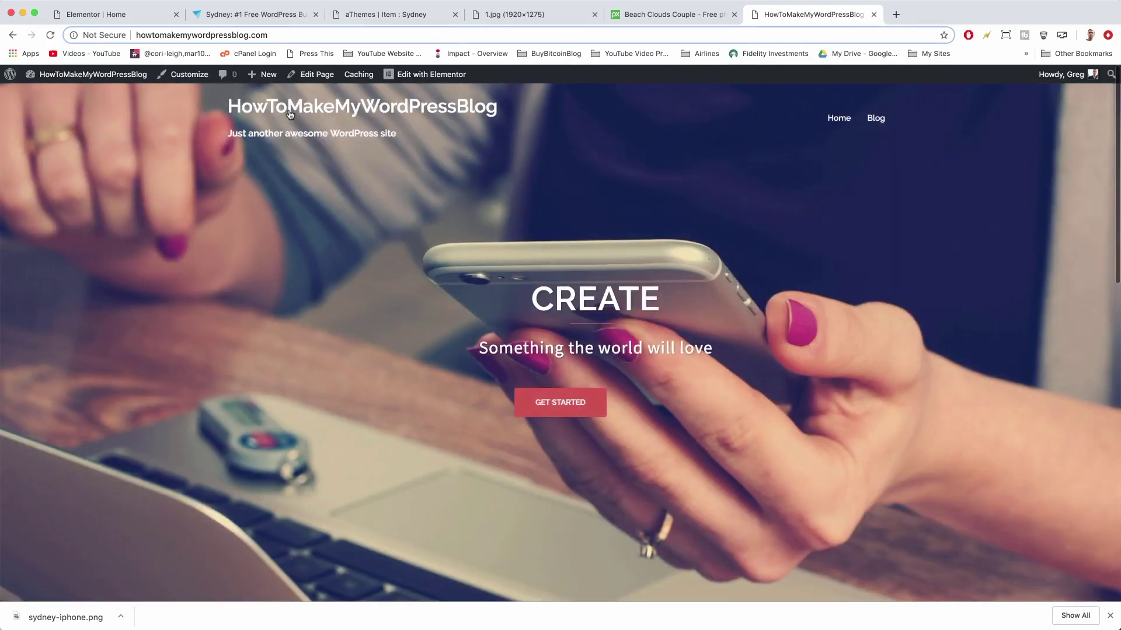
click(549, 408)
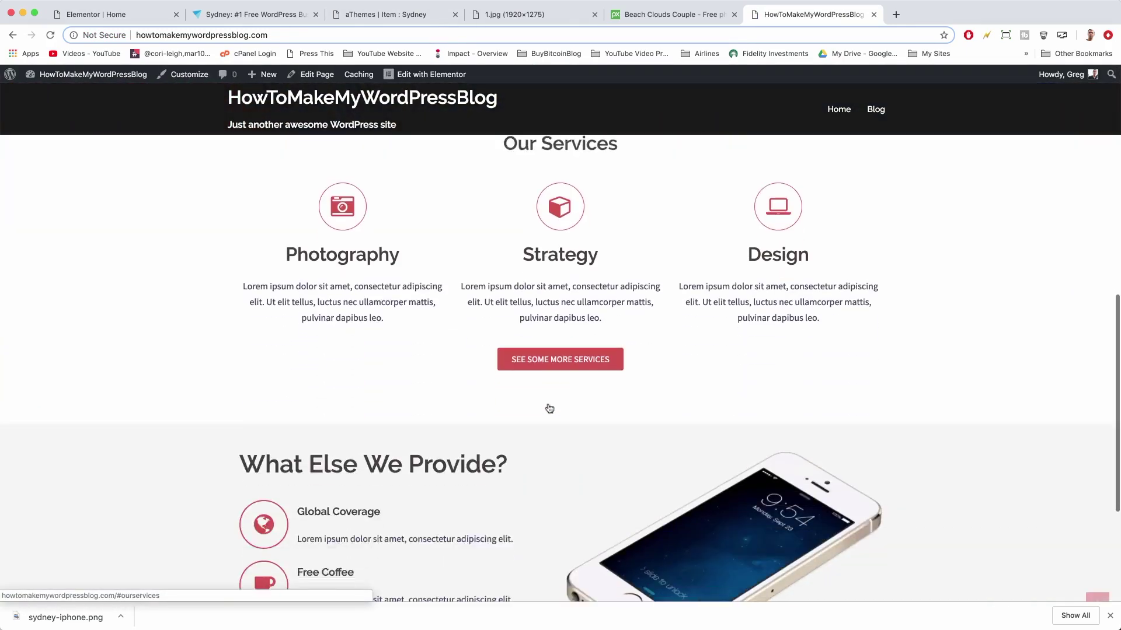
scroll(559, 350, down, 4)
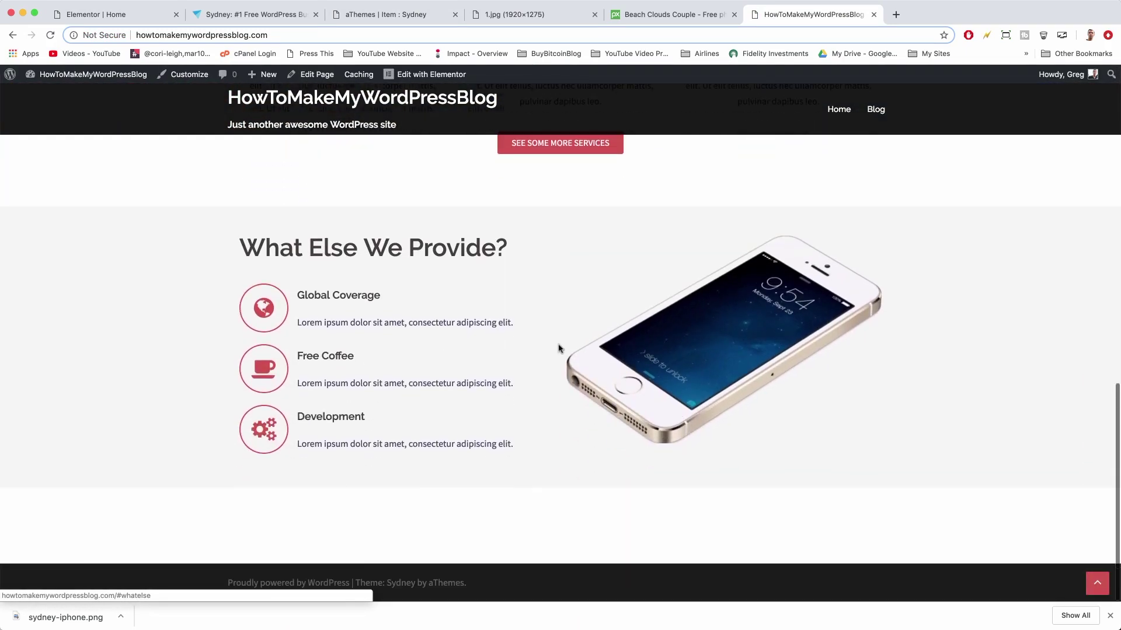
scroll(553, 312, up, 2)
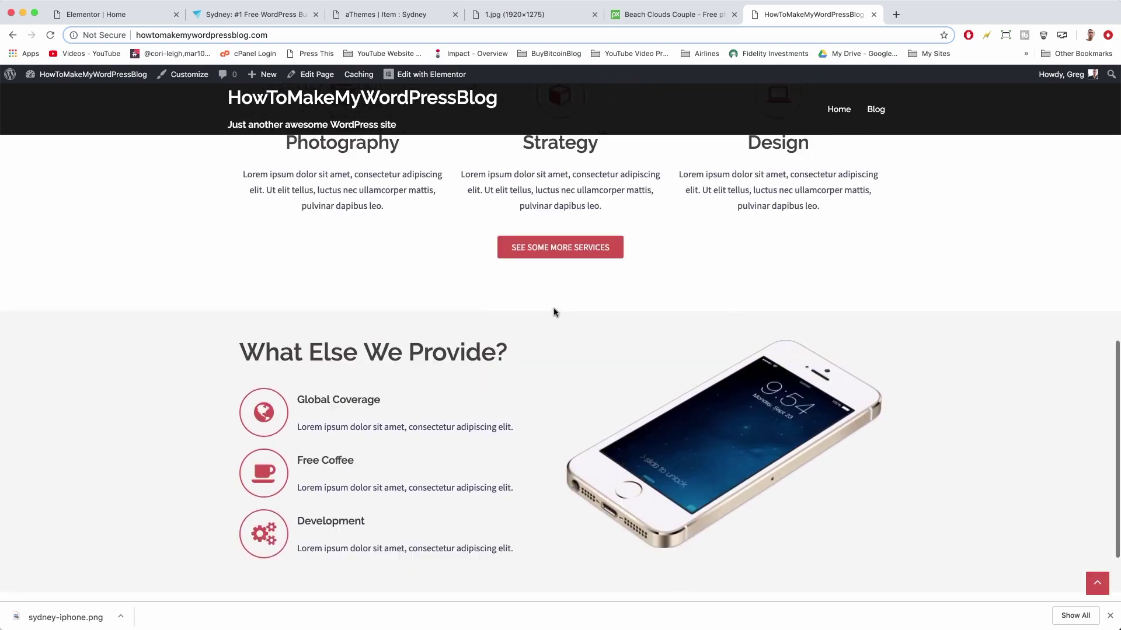
scroll(555, 333, down, 2)
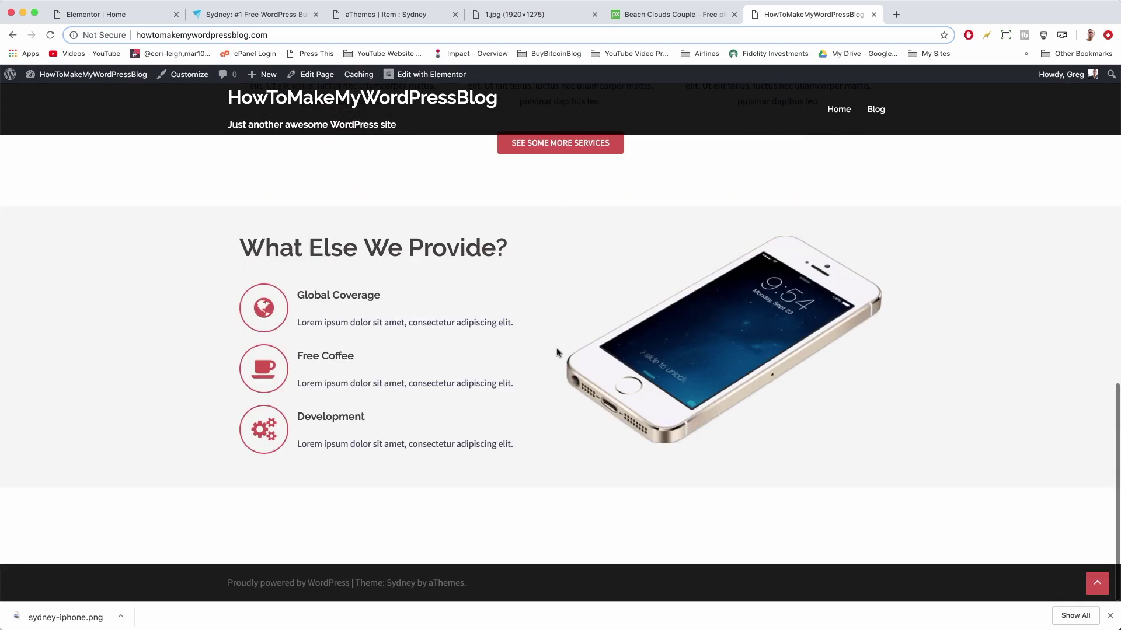
scroll(557, 352, up, 10)
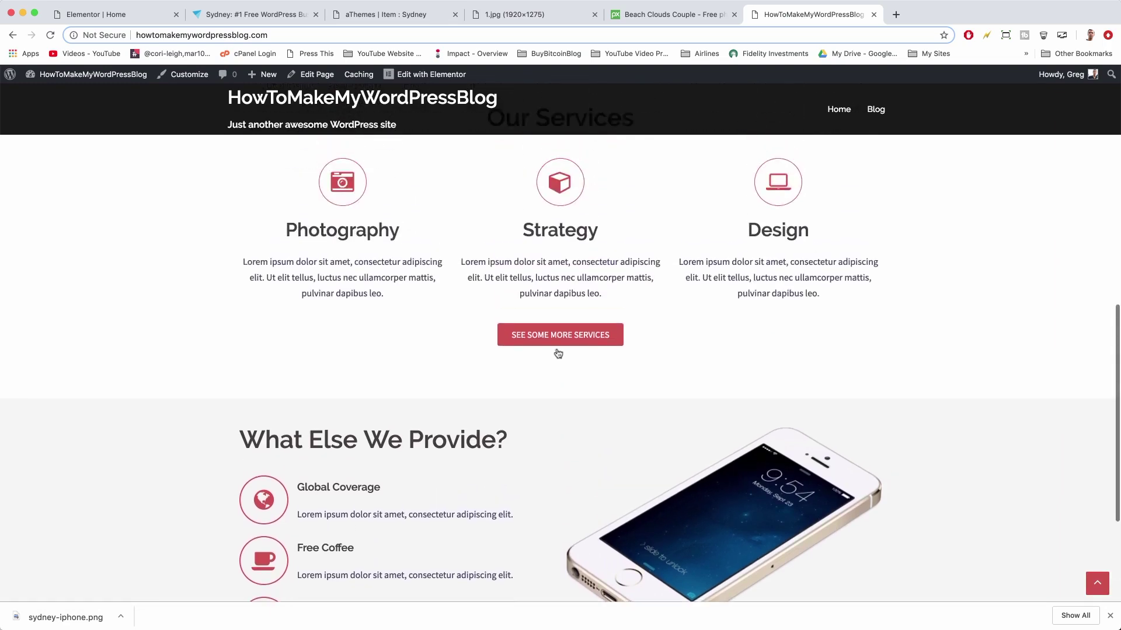
click(551, 230)
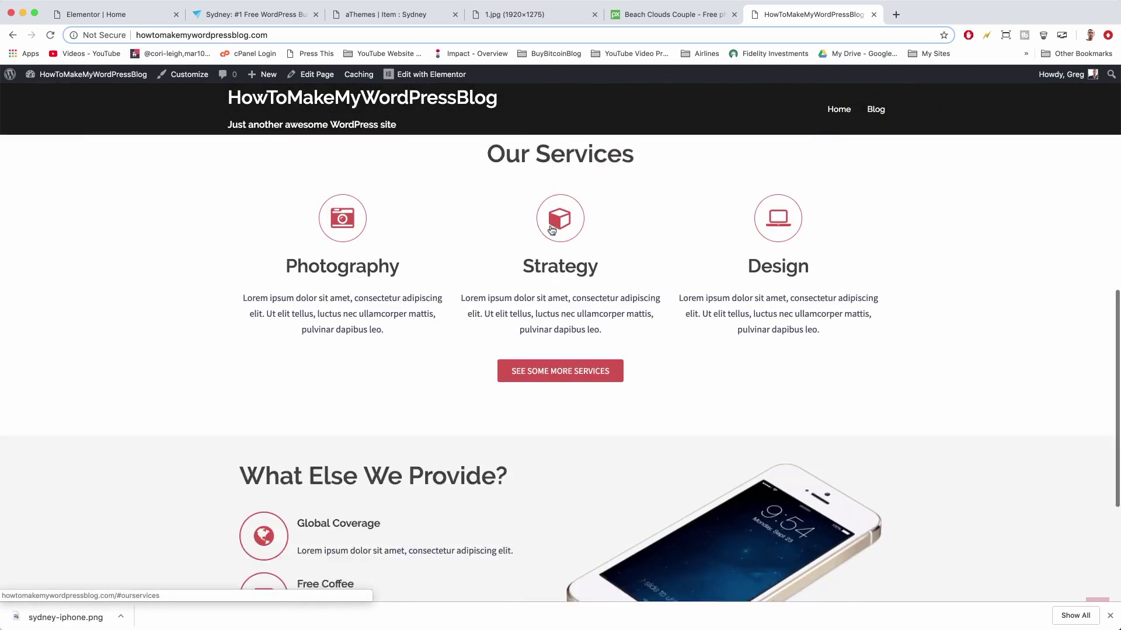
scroll(557, 158, up, 3)
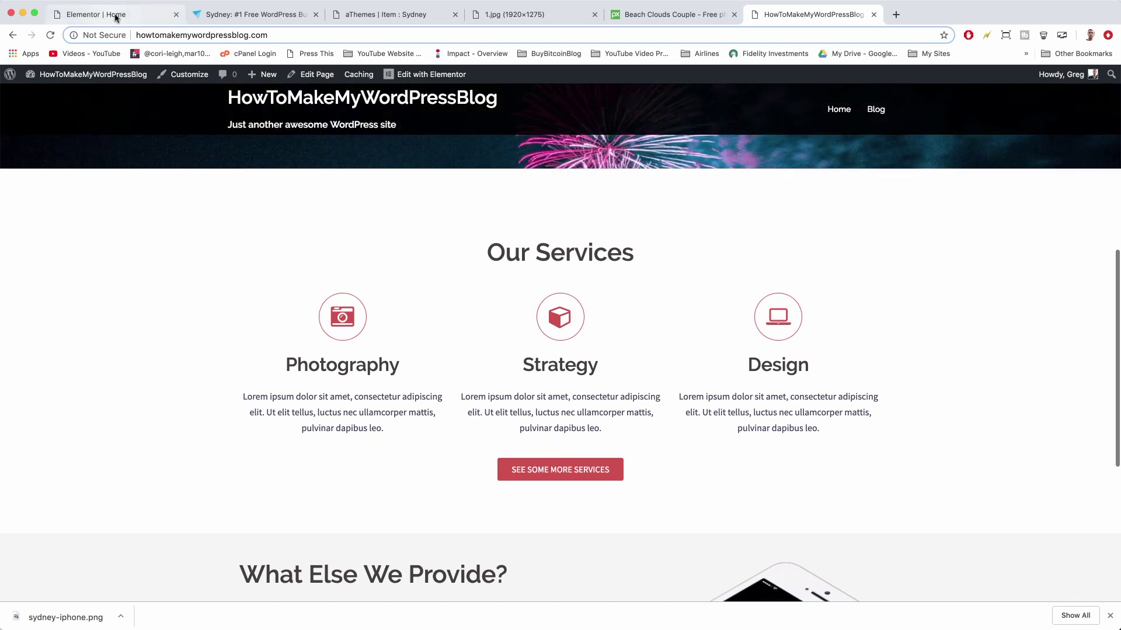
click(115, 17)
Unlink the Our Services padding and enter the new values 40 and 60
scroll(524, 341, up, 5)
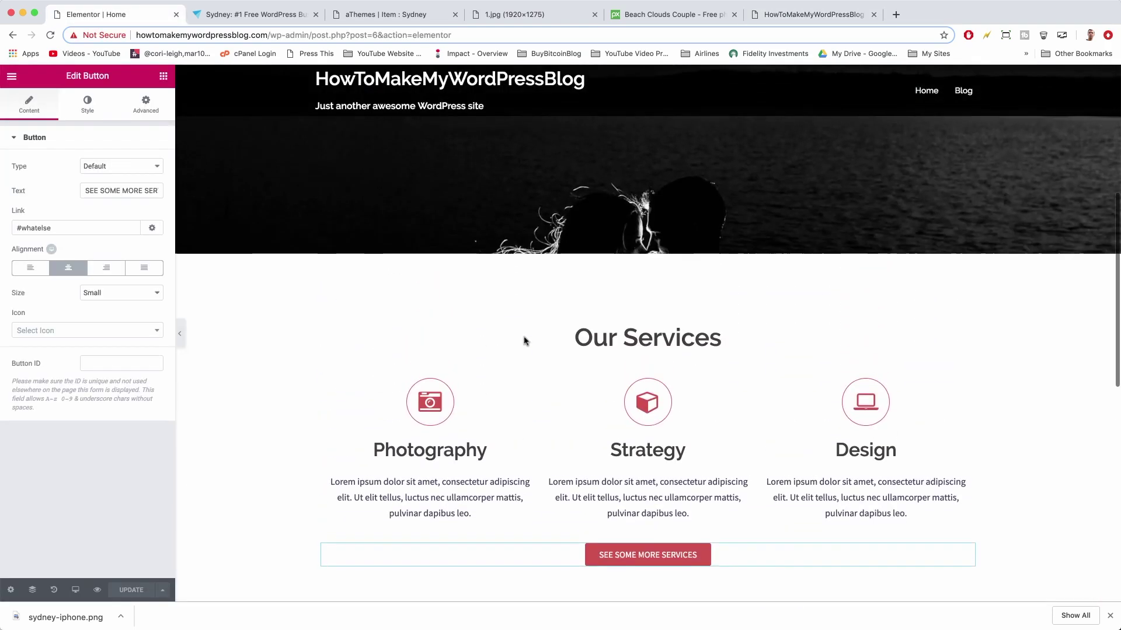
click(651, 335)
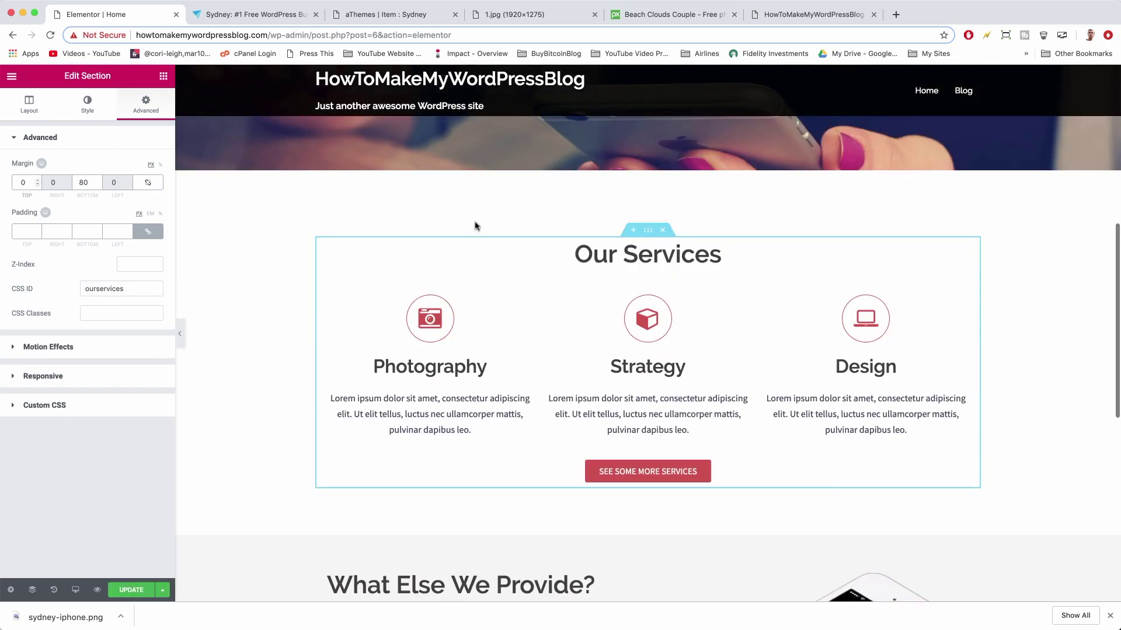
scroll(642, 231, up, 2)
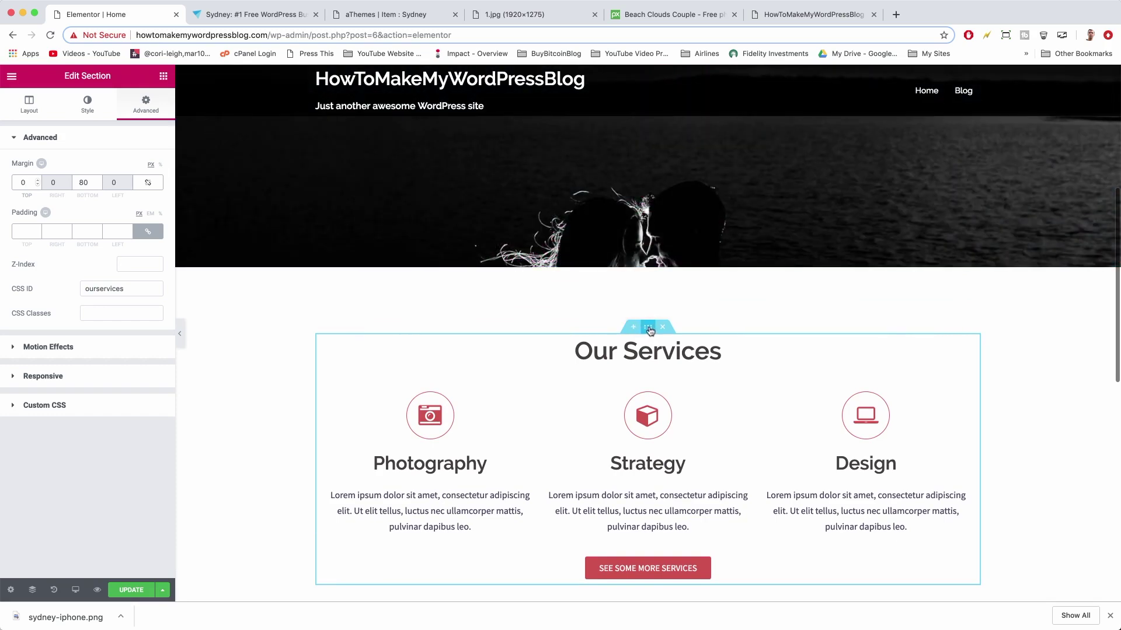
scroll(649, 332, down, 2)
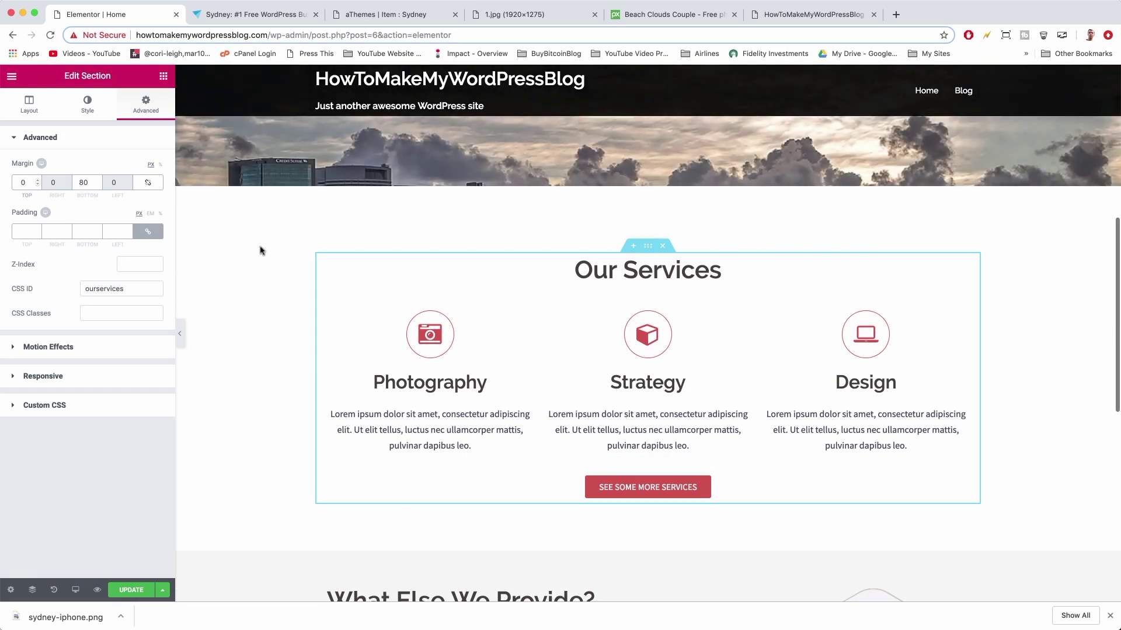
click(147, 235)
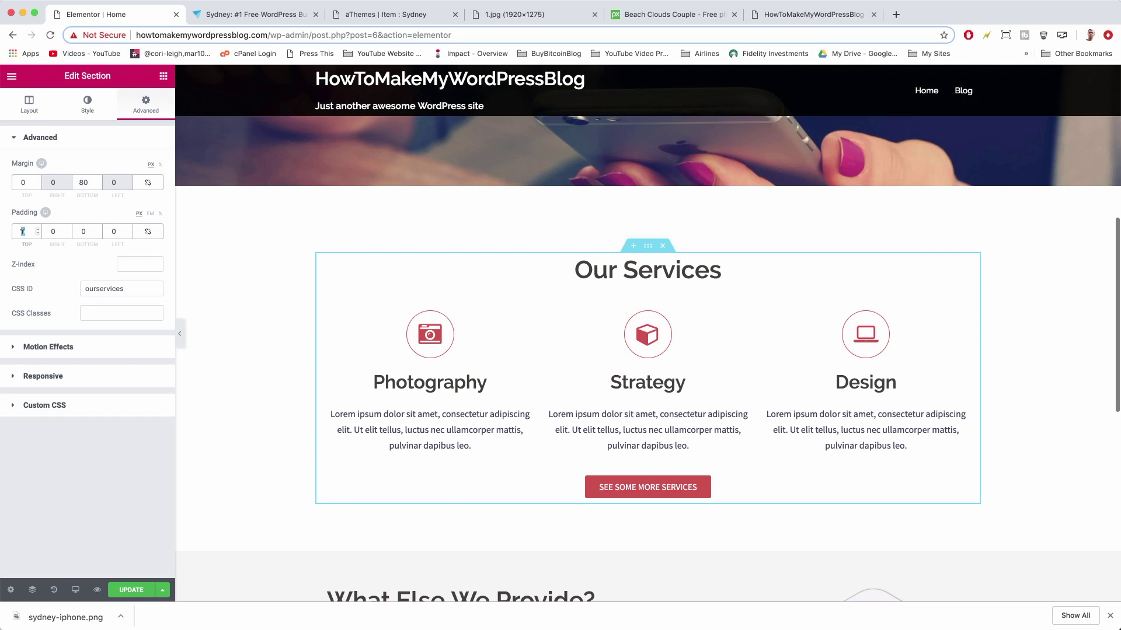
text(40)
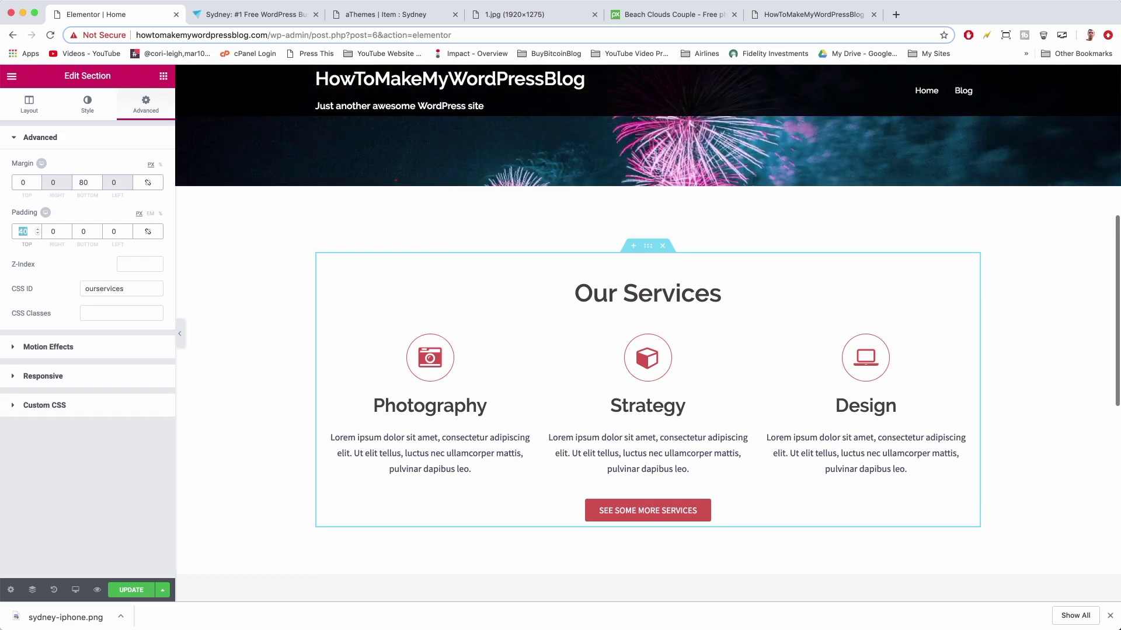
text(60)
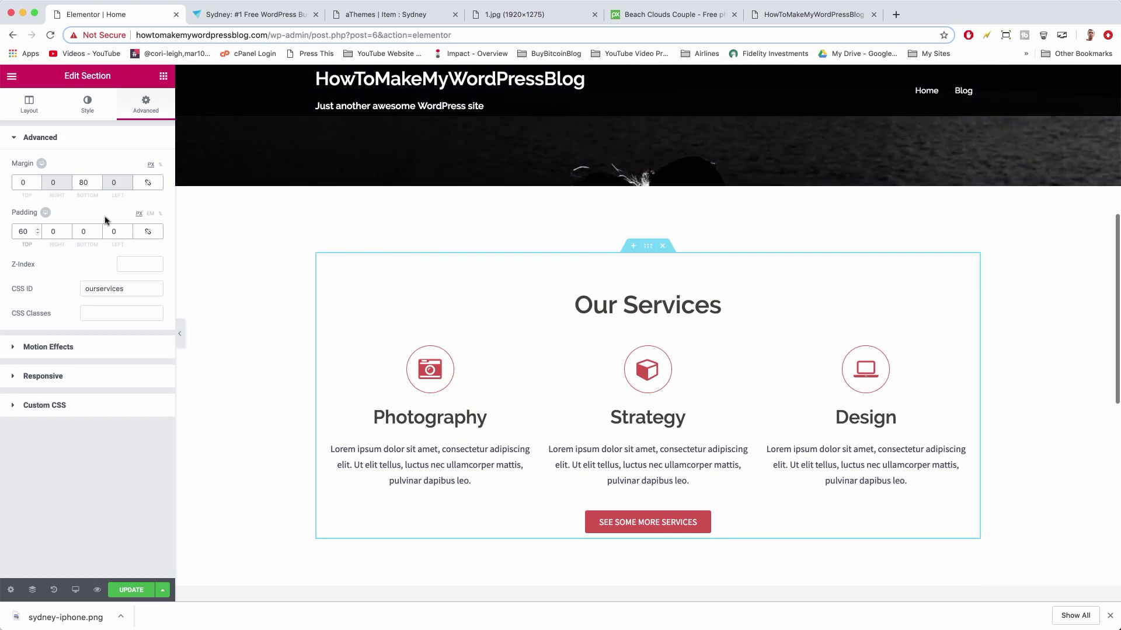
Try top margins of -90, -100, -120, -110 and -114, settling on -113 px
double_click(24, 182)
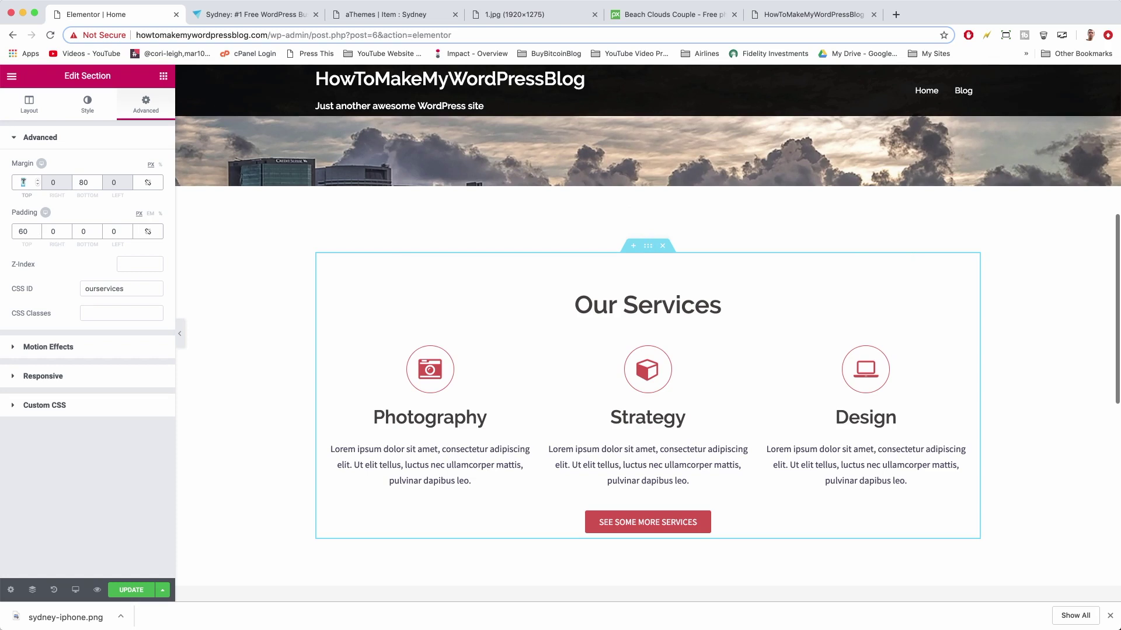
text(60)
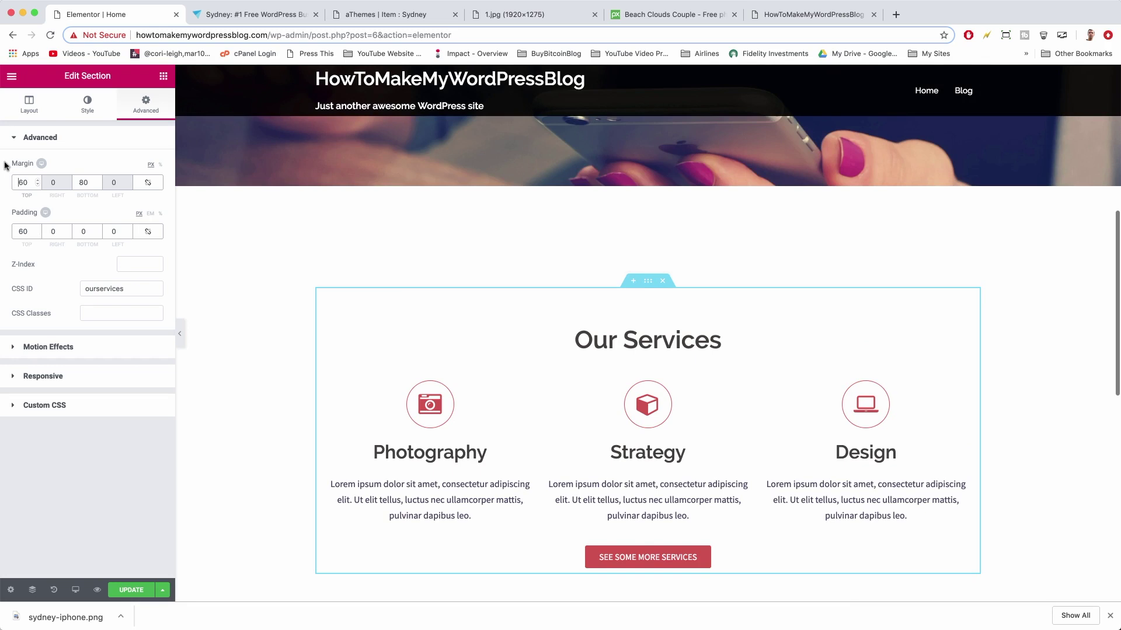
text(-)
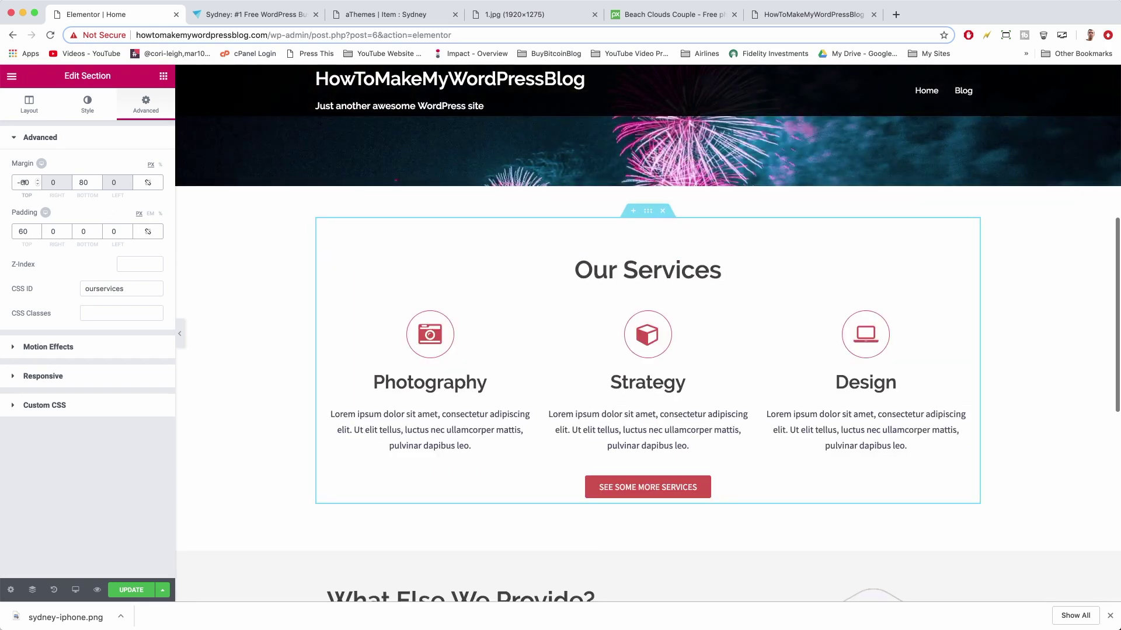
key(Delete)
text(9)
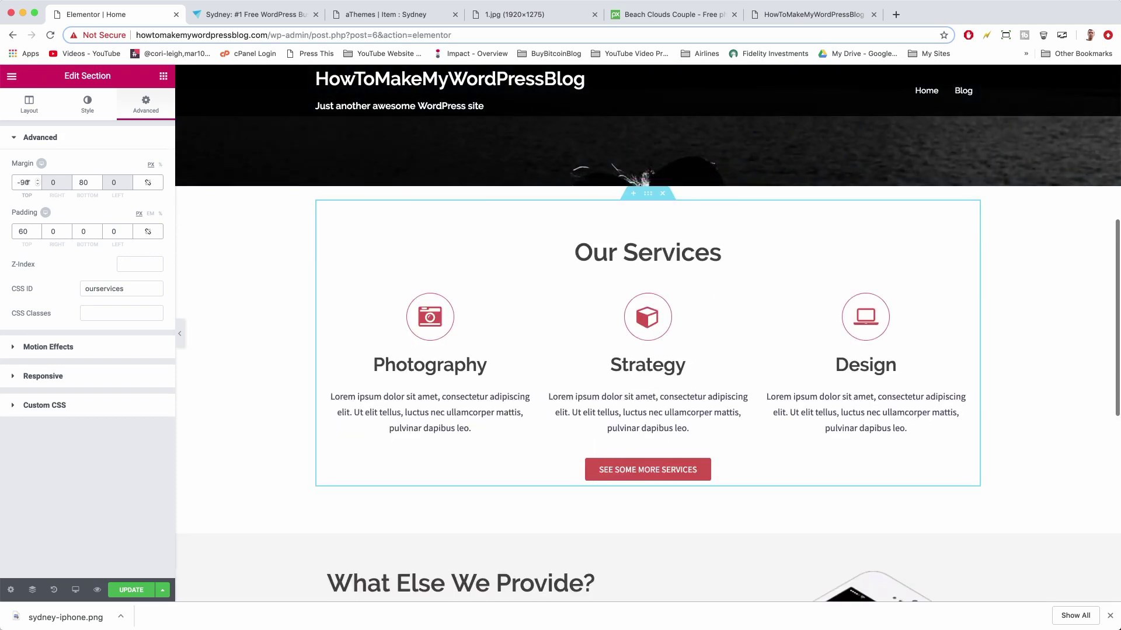
key(BackSpace)
text(100)
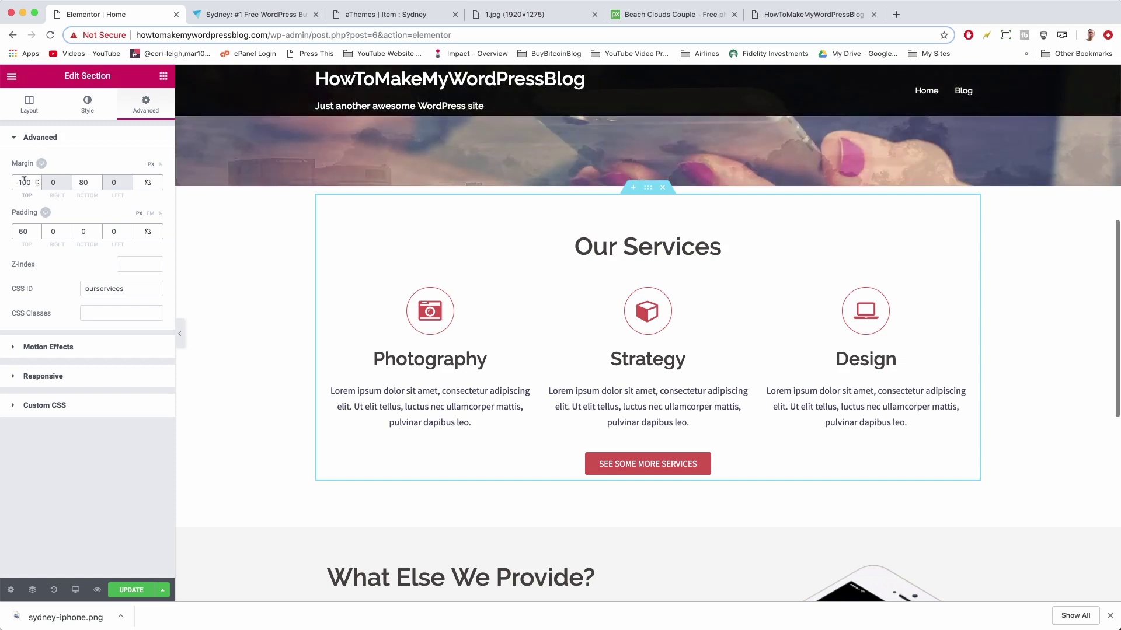
key(BackSpace)
text(2)
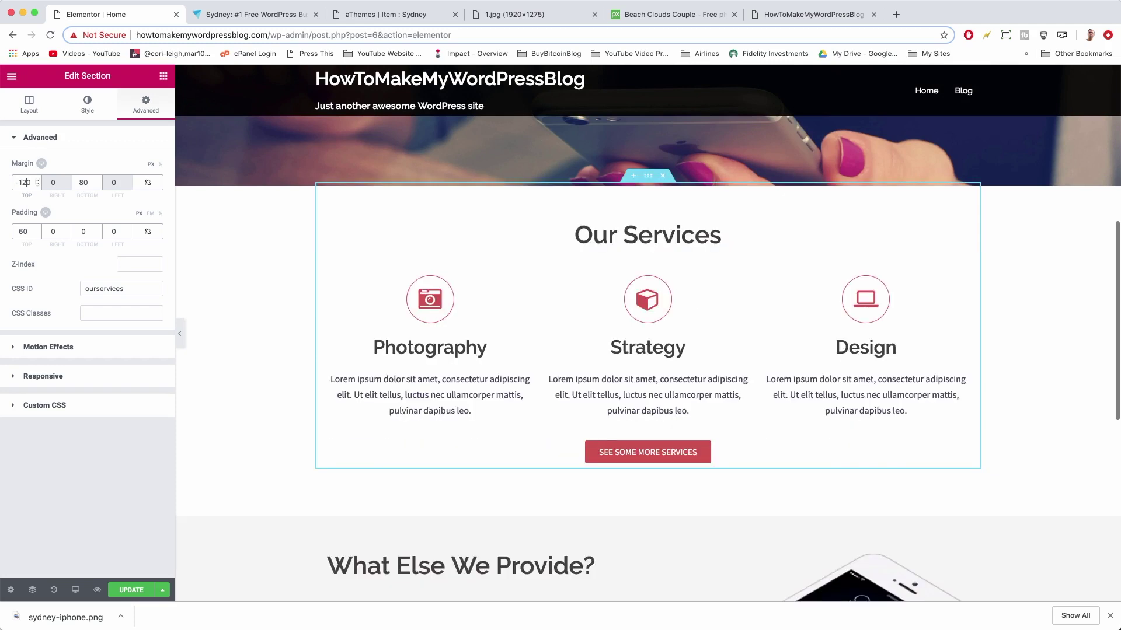
key(BackSpace)
text(1)
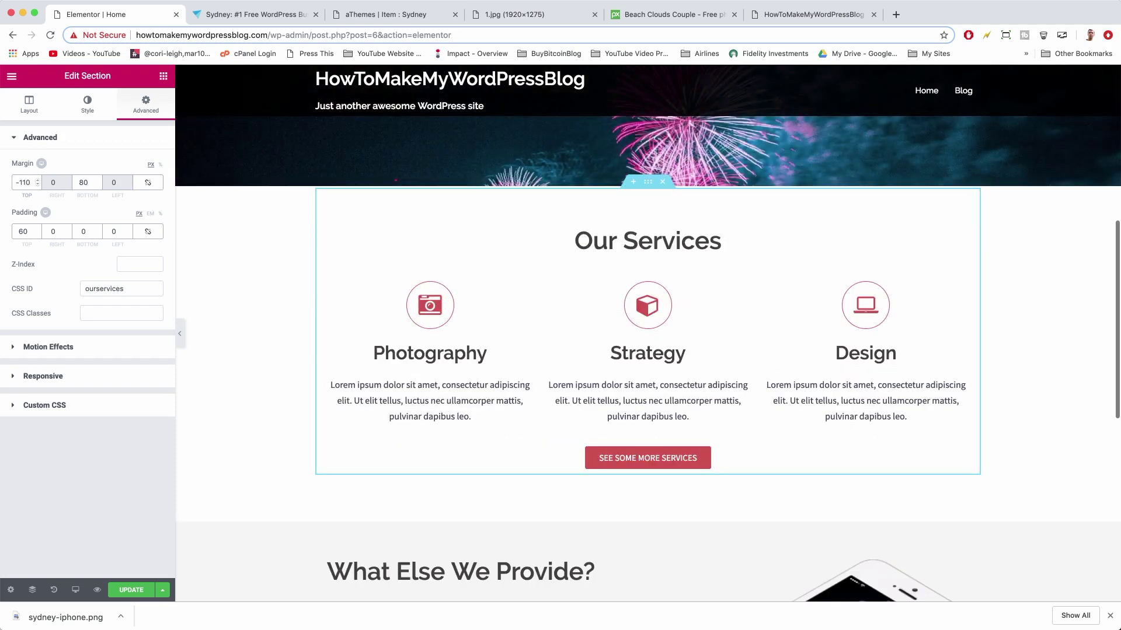
key(BackSpace)
text(4)
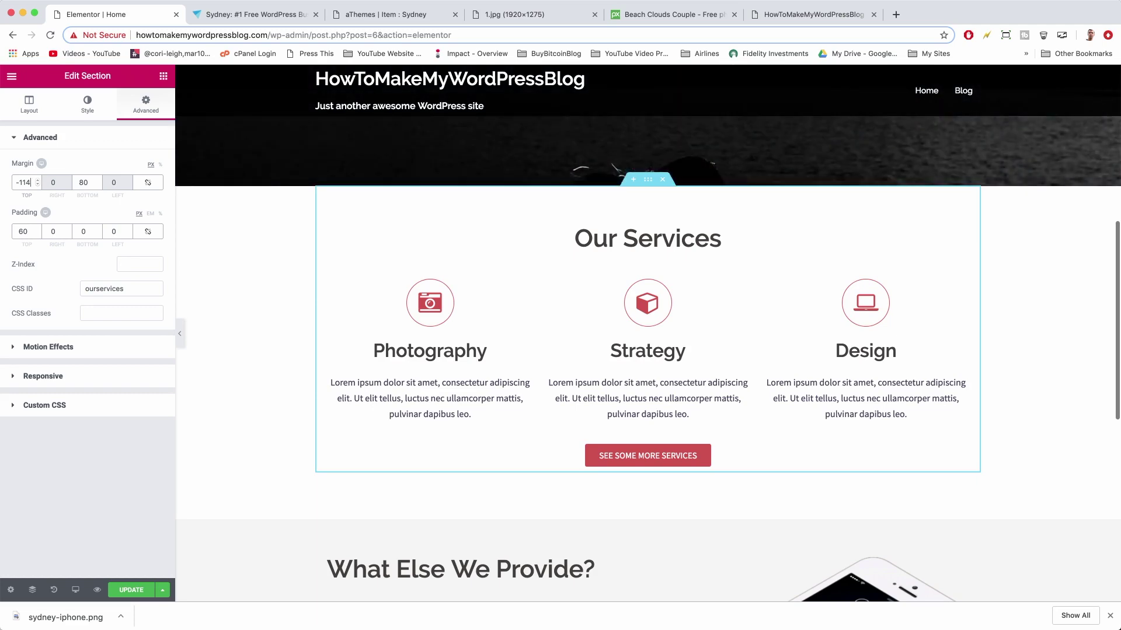
key(BackSpace)
text(3)
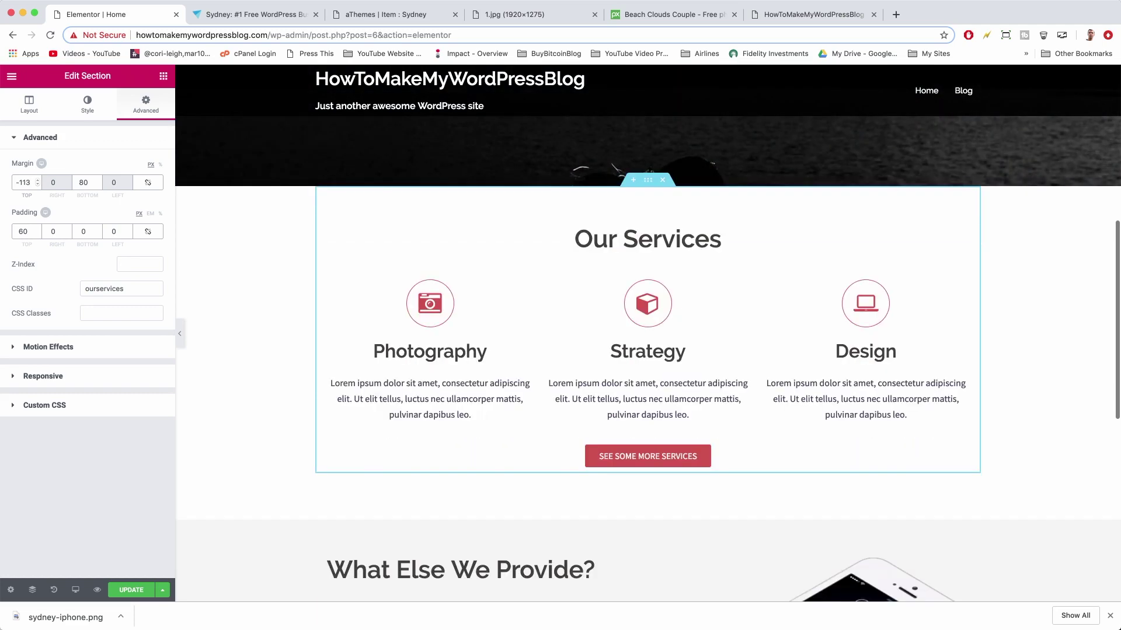
key(BackSpace)
text(2)
key(BackSpace)
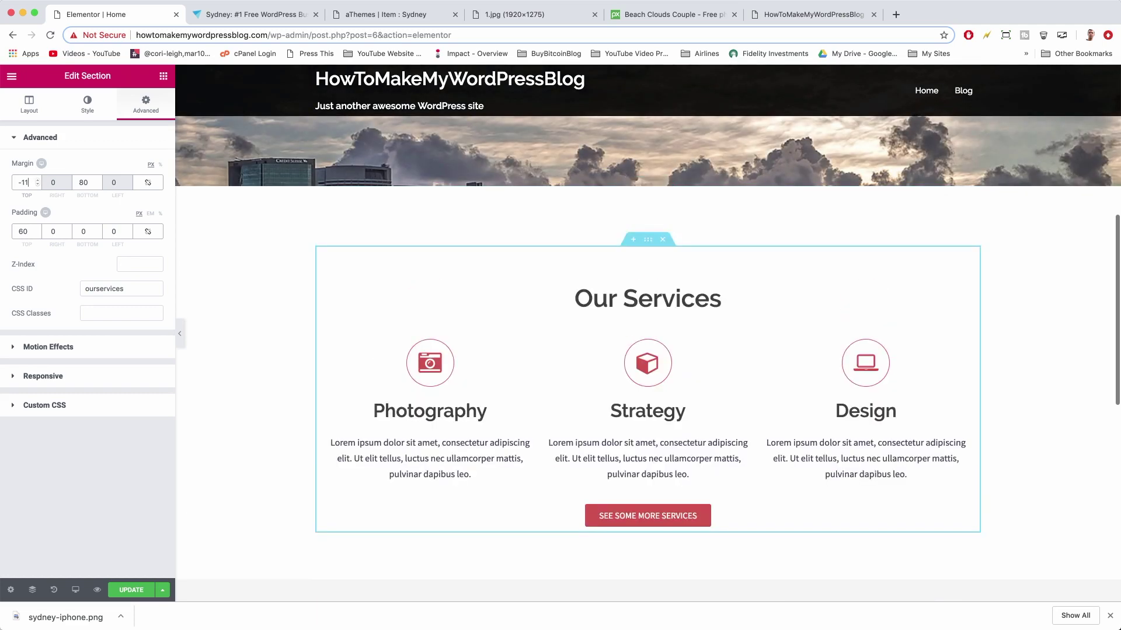
text(3)
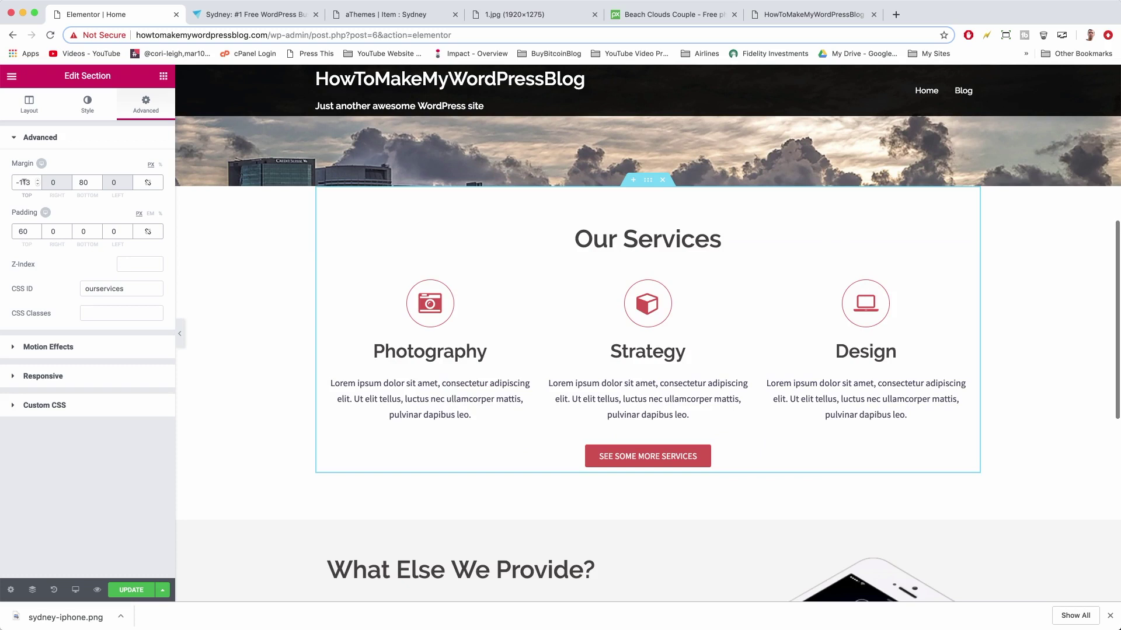
Save the page and reload the live home page to view it
click(131, 590)
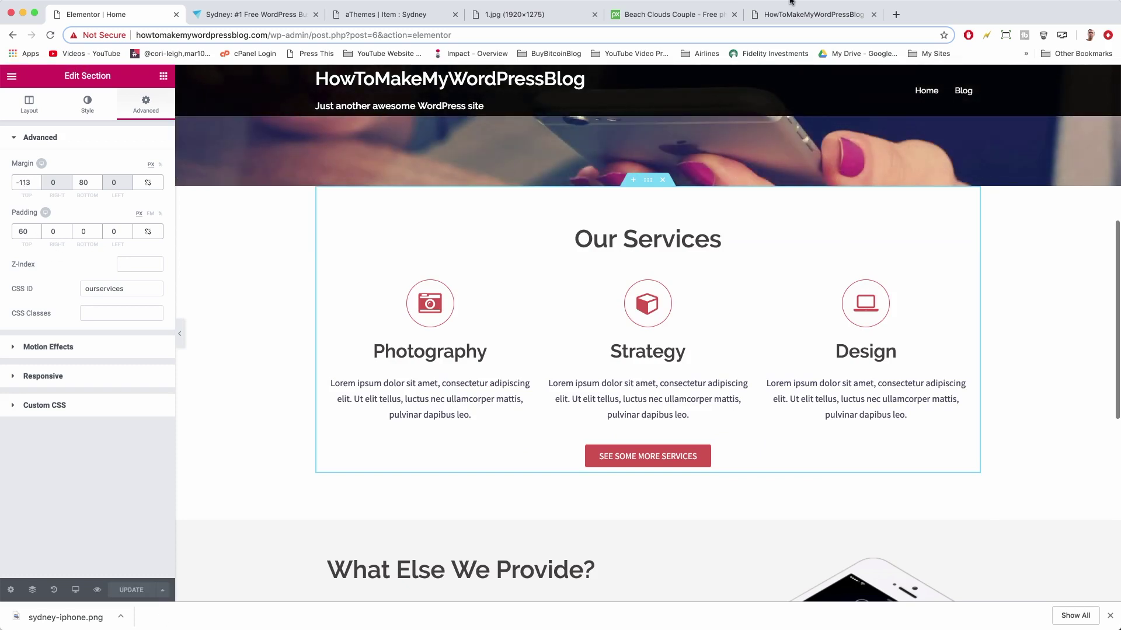
click(792, 1)
click(349, 101)
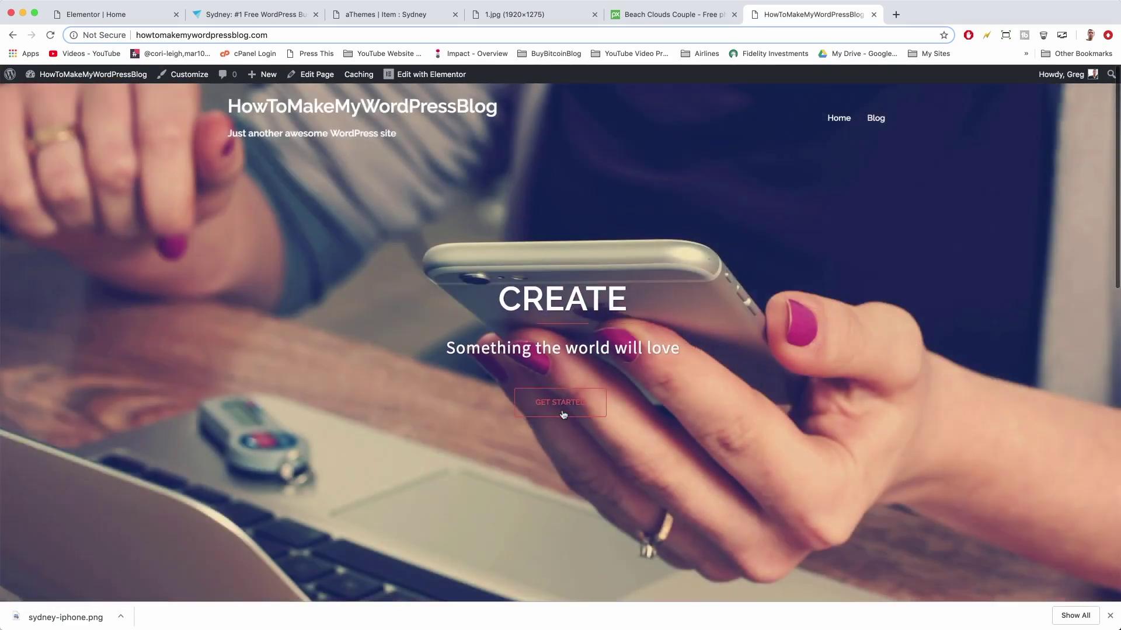
Raise the Our Services top padding to 90 px, save, and check it on the live site
click(564, 411)
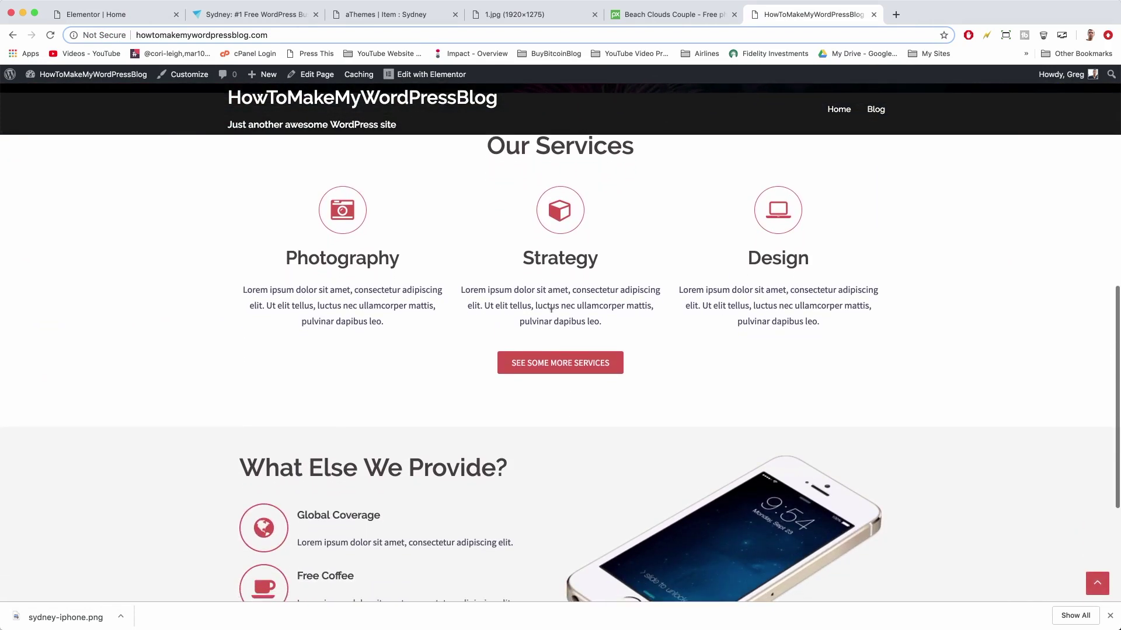
click(117, 17)
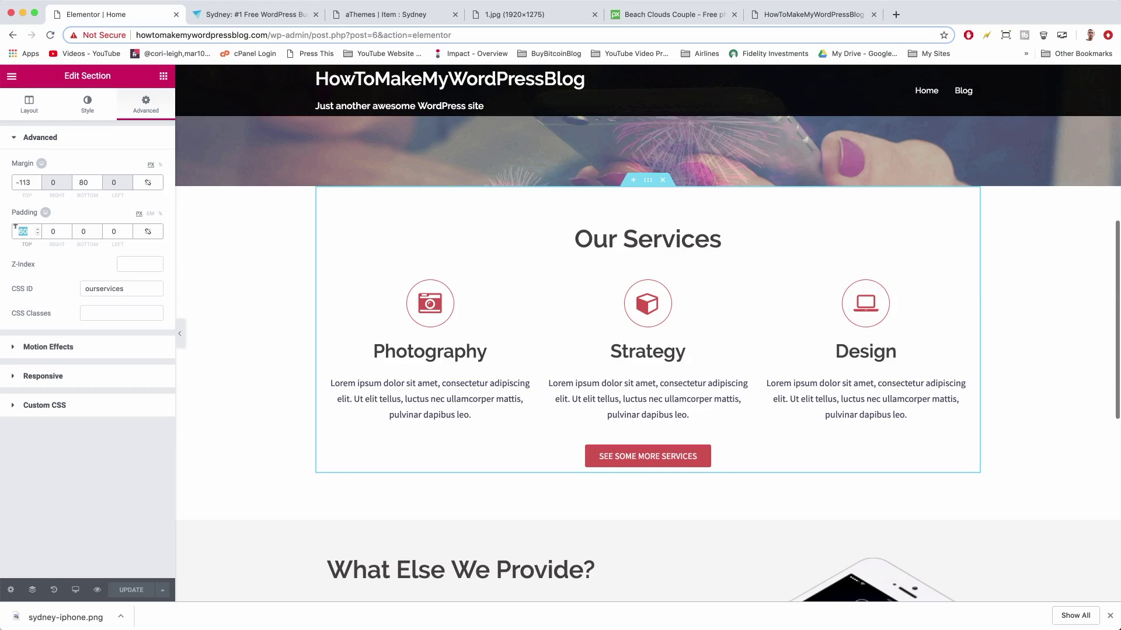
text(90)
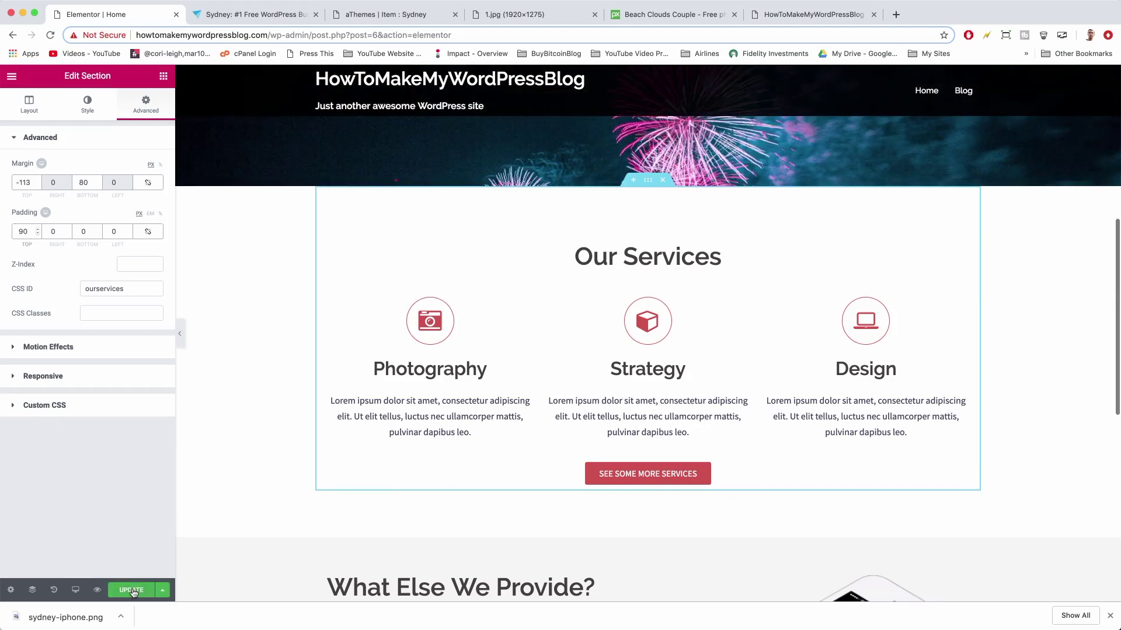
click(132, 590)
click(811, 14)
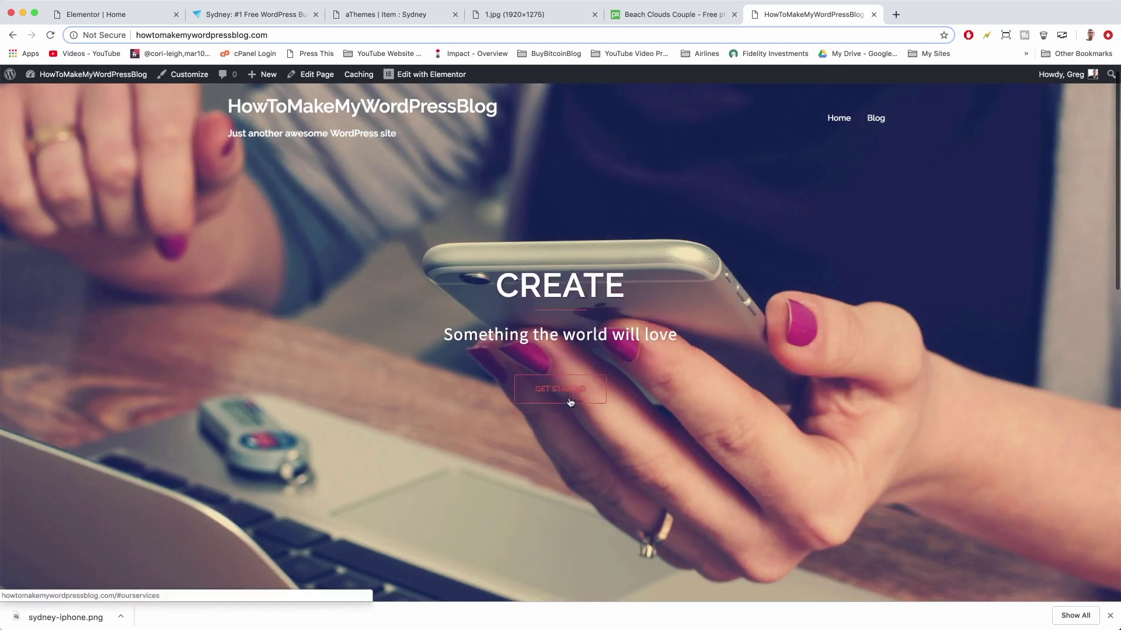
click(570, 400)
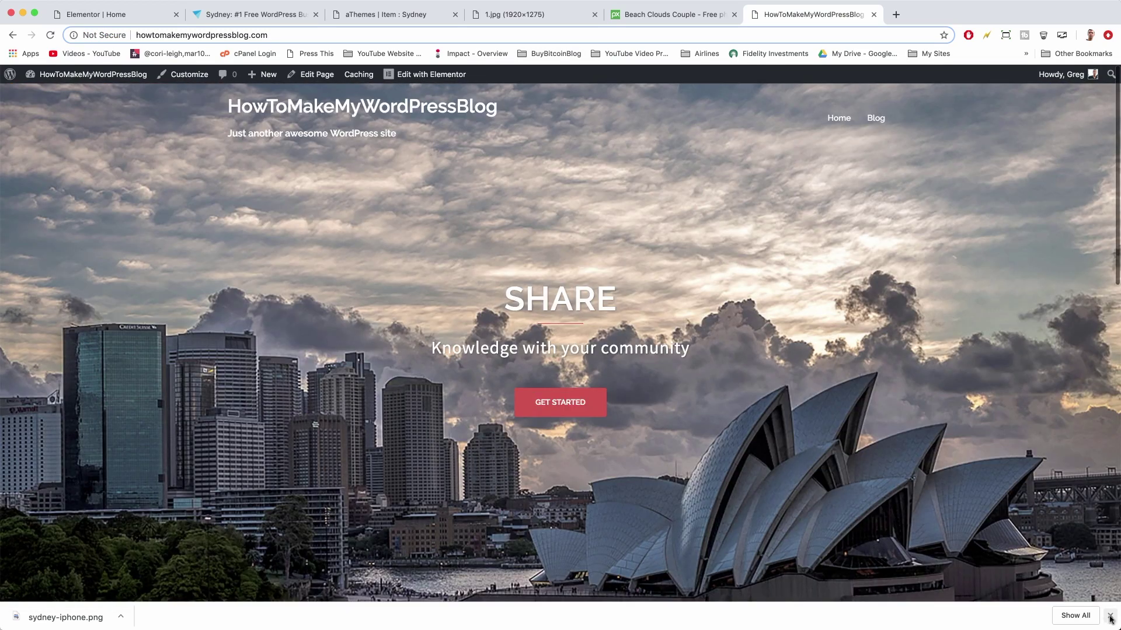
click(1110, 619)
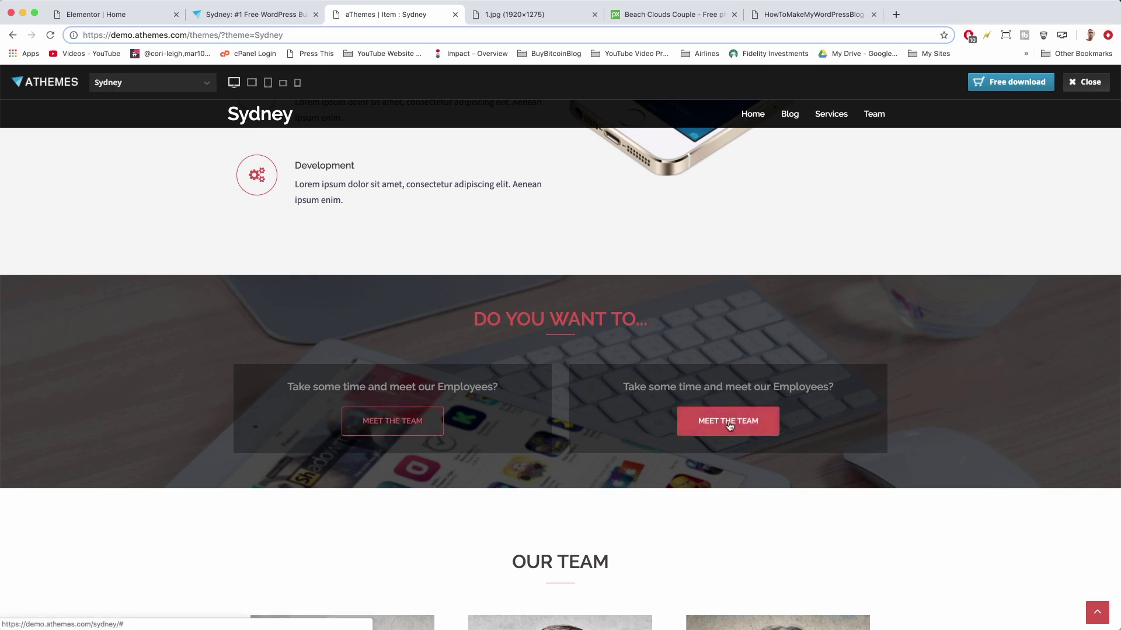
Set the grey What Else We Provide? section's padding to 60 px top and 72 px bottom
scroll(728, 425, down, 5)
scroll(728, 426, down, 3)
scroll(169, 332, up, 3)
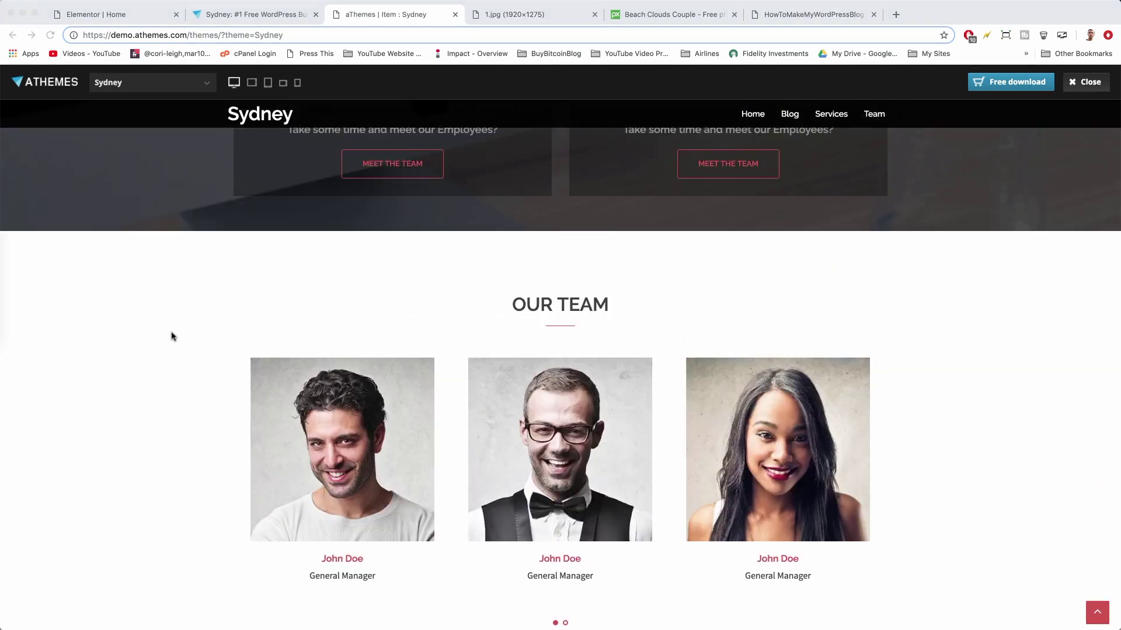
scroll(171, 334, up, 3)
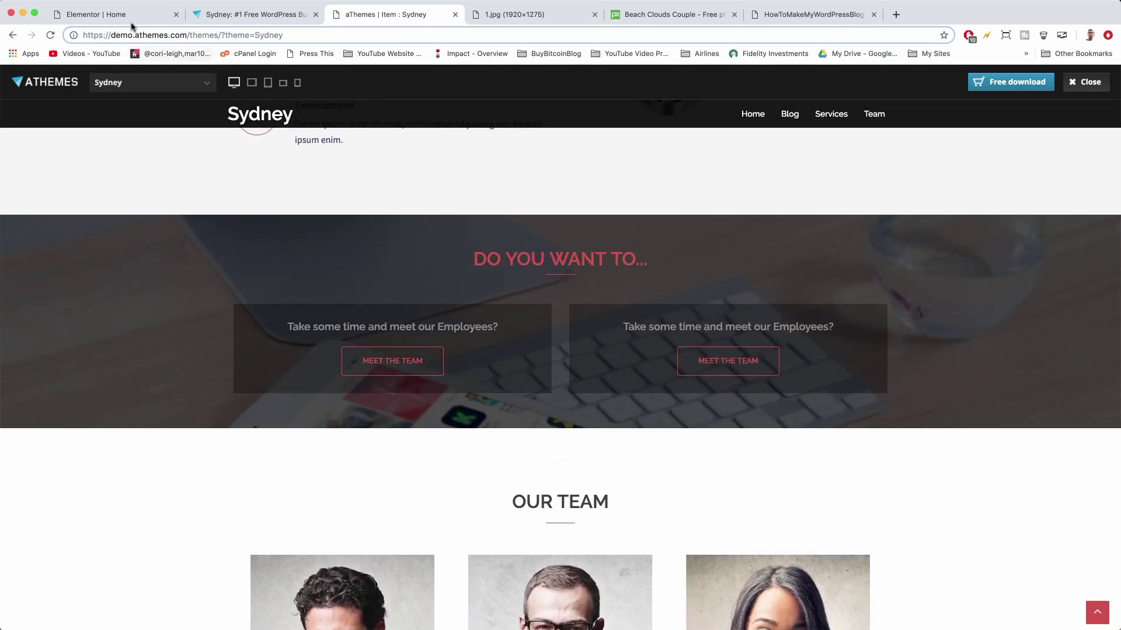
click(123, 20)
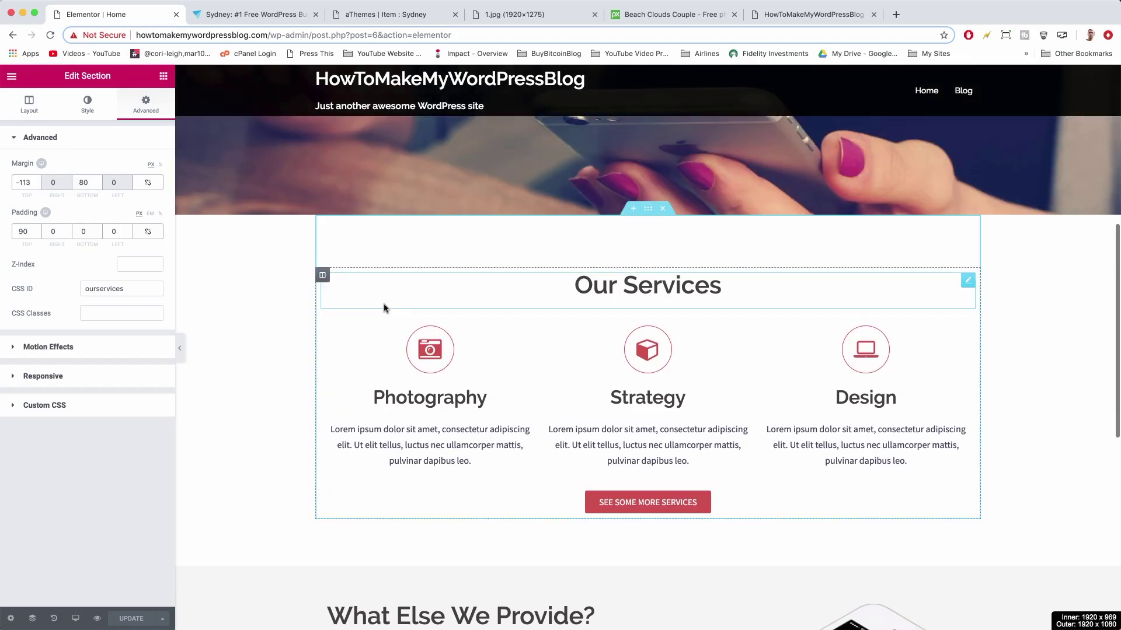
scroll(495, 378, down, 3)
scroll(495, 377, down, 5)
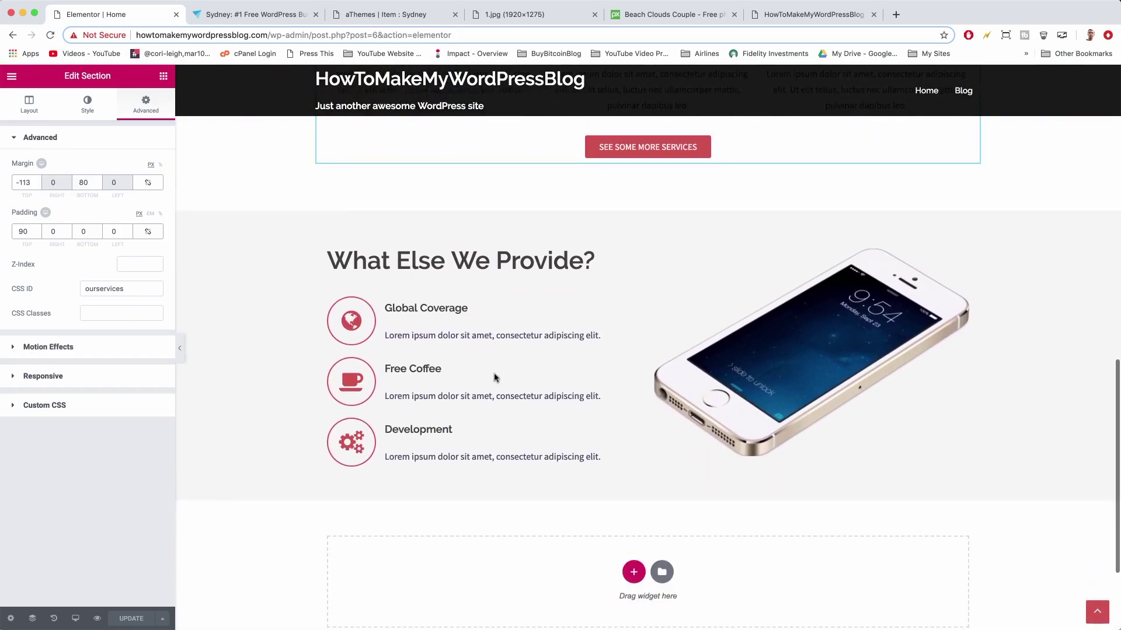
click(651, 204)
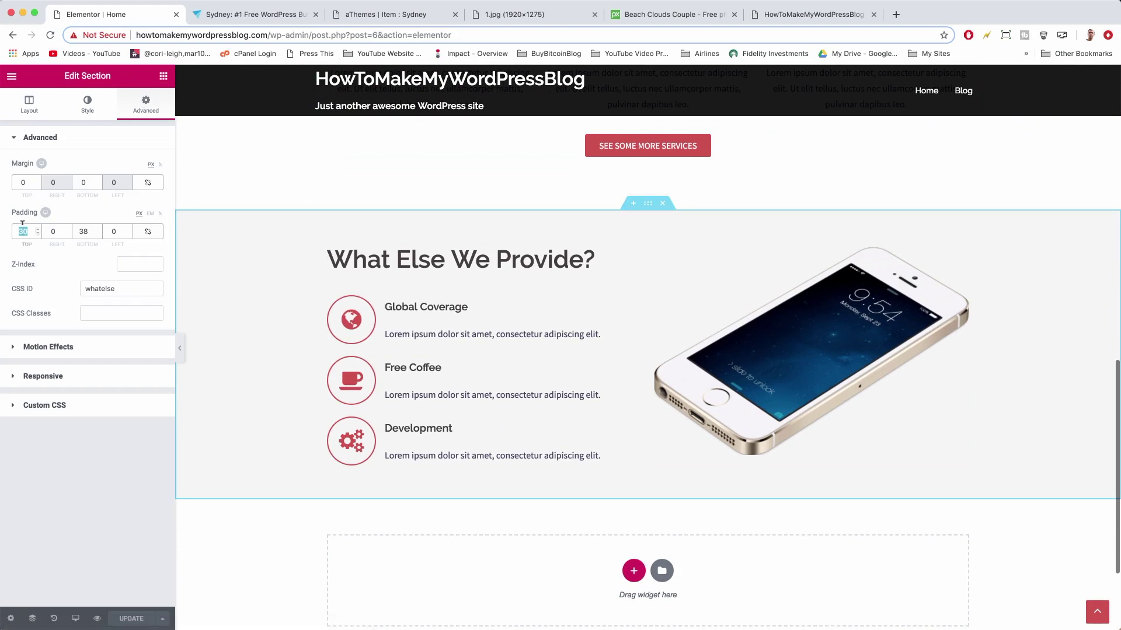
text(60)
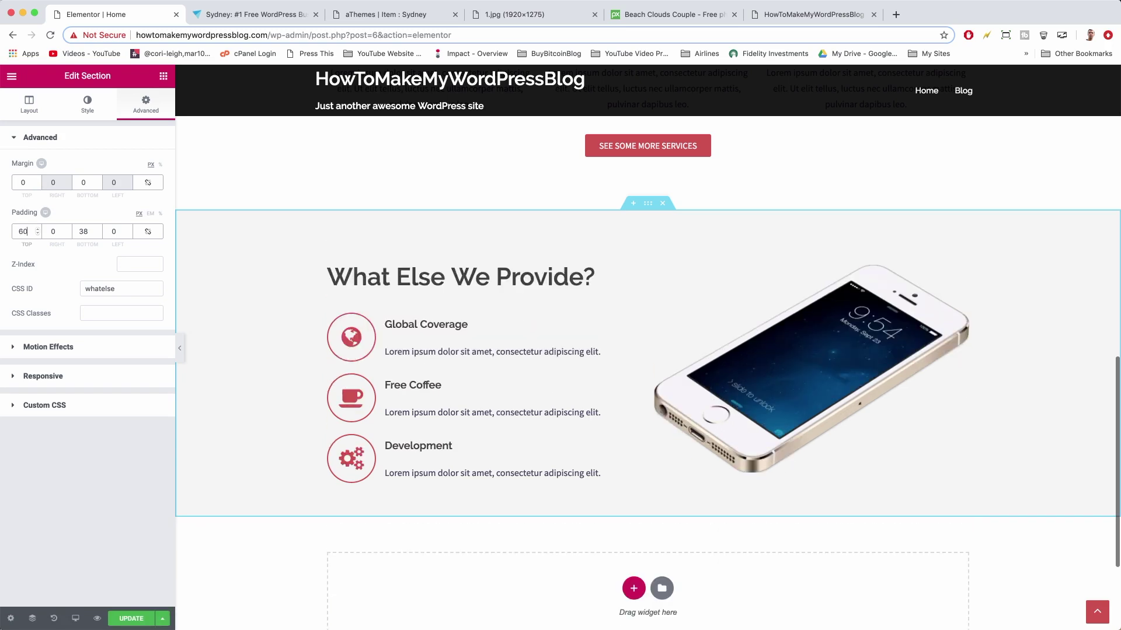
double_click(82, 232)
text(60)
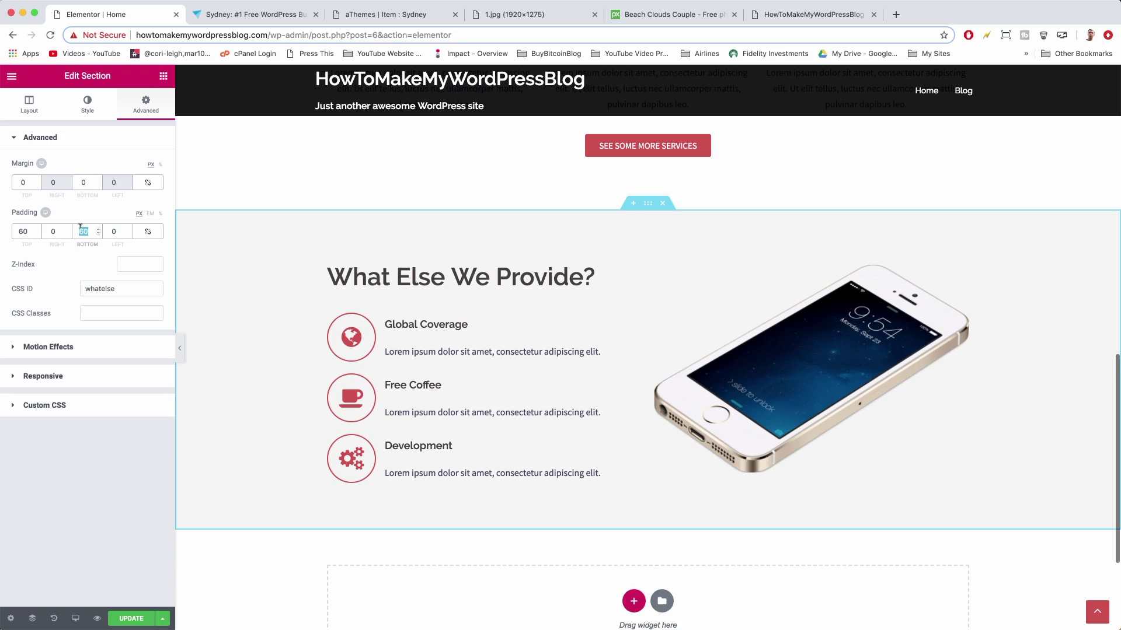
text(72)
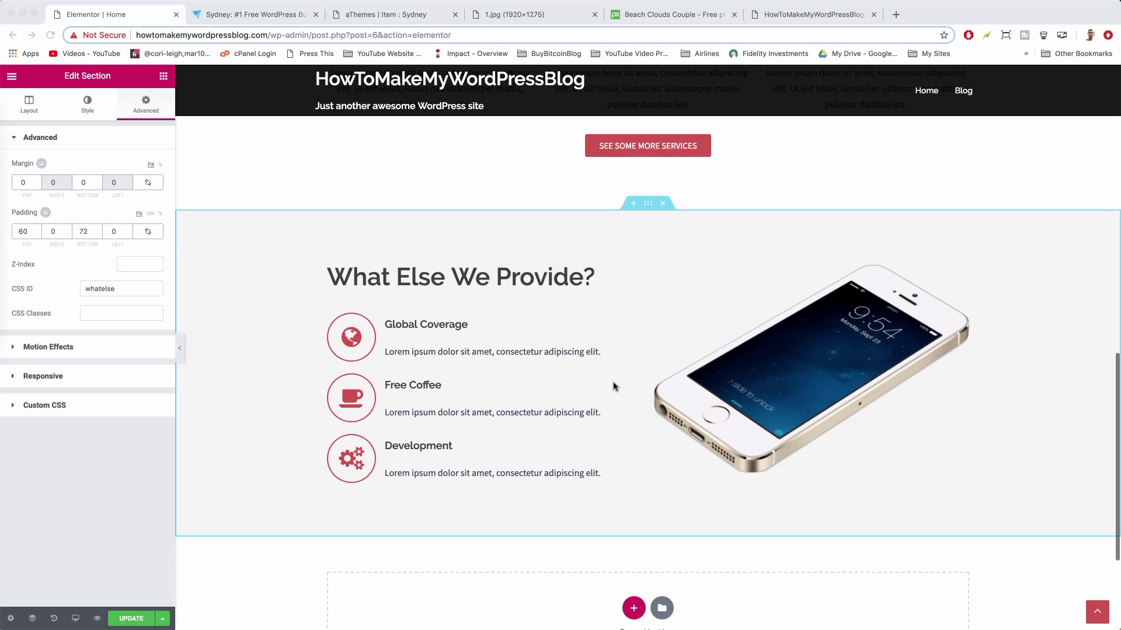
scroll(613, 386, down, 4)
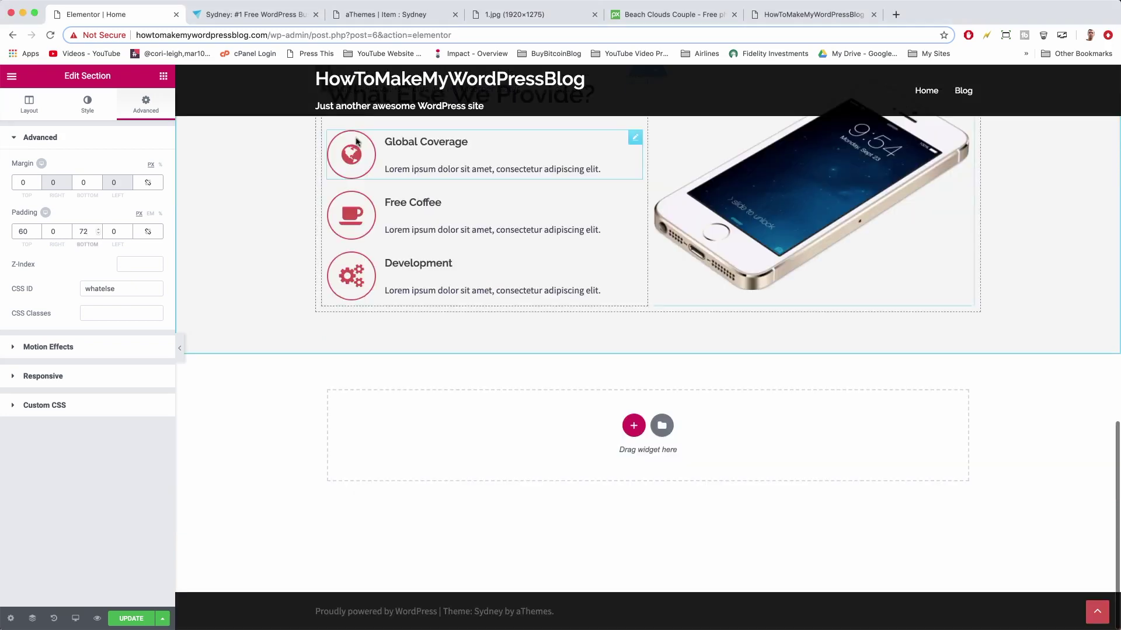
click(374, 14)
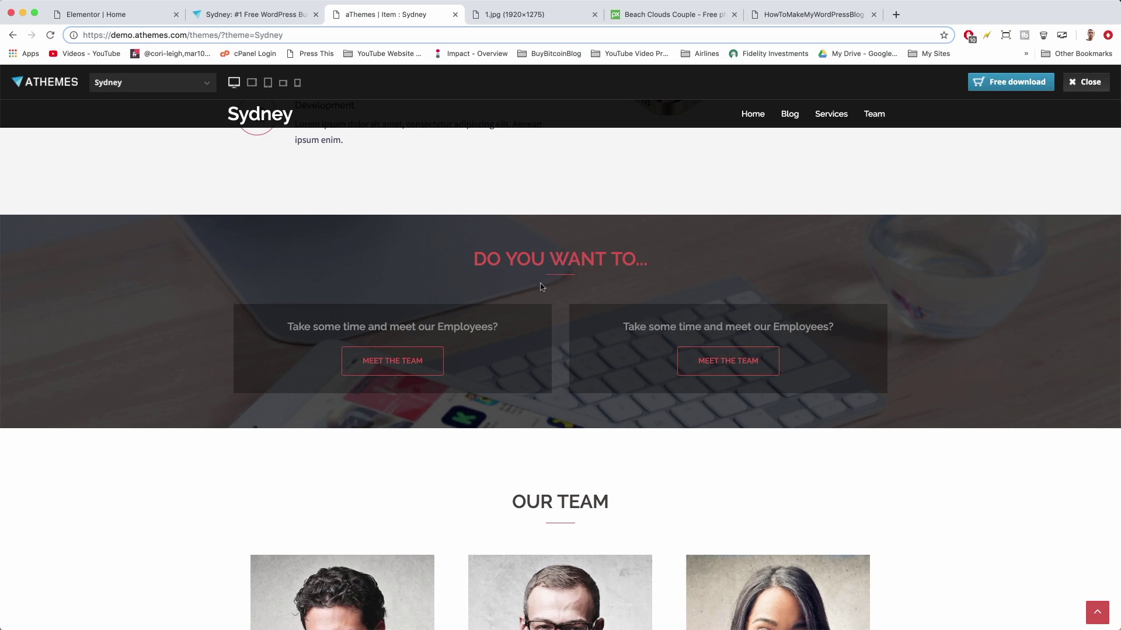
Add a two-column inner section in the empty area below the features block
click(133, 18)
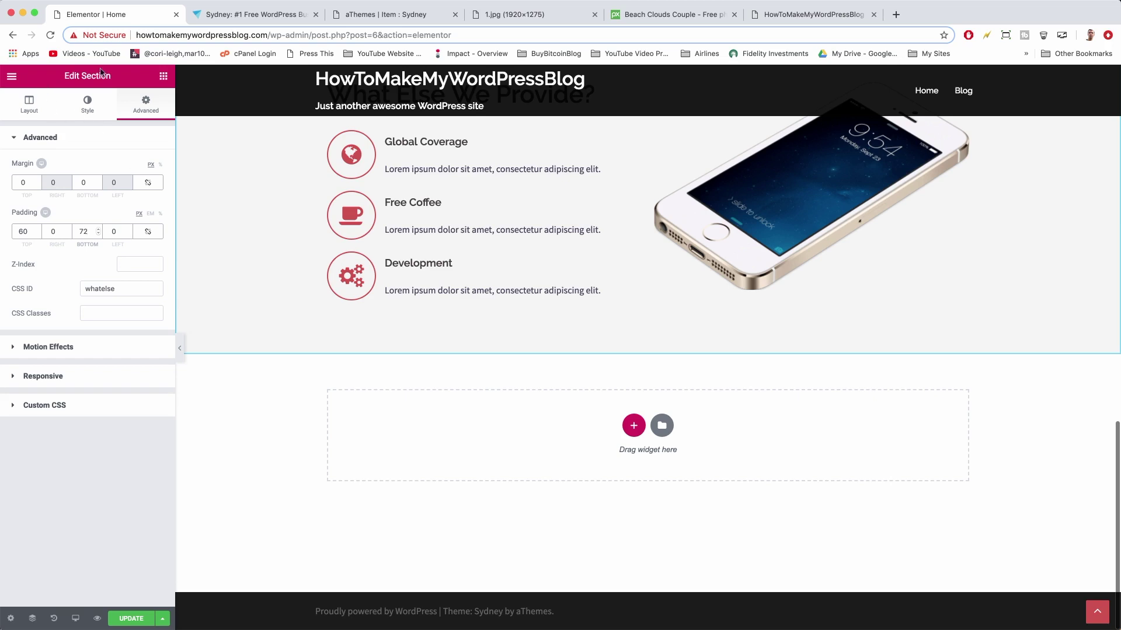
click(164, 78)
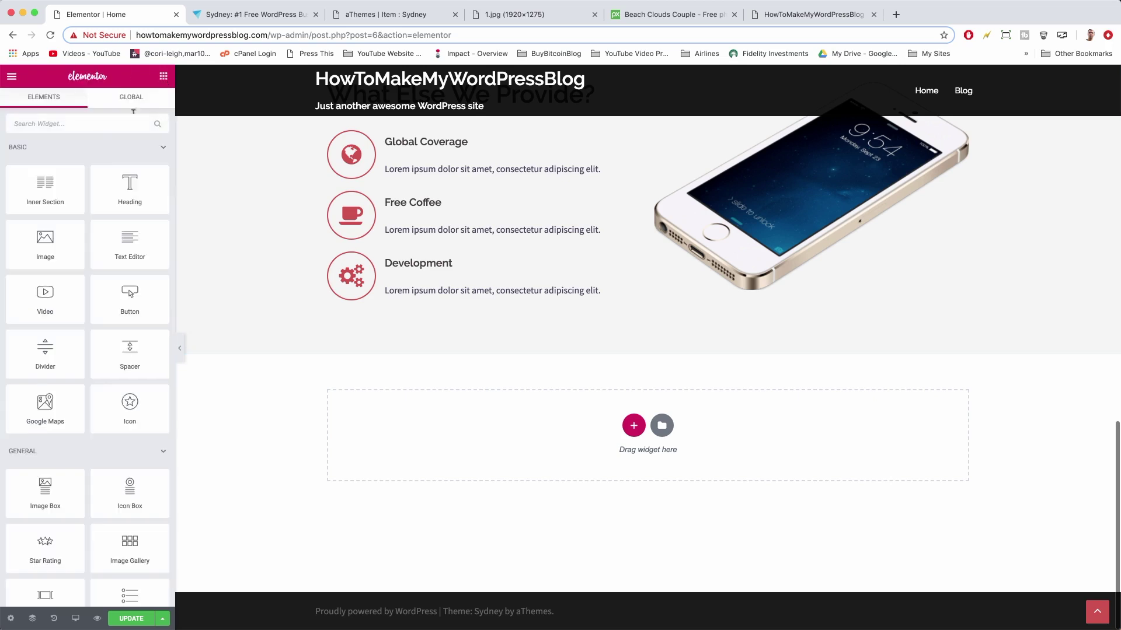
drag(32, 199, 619, 432)
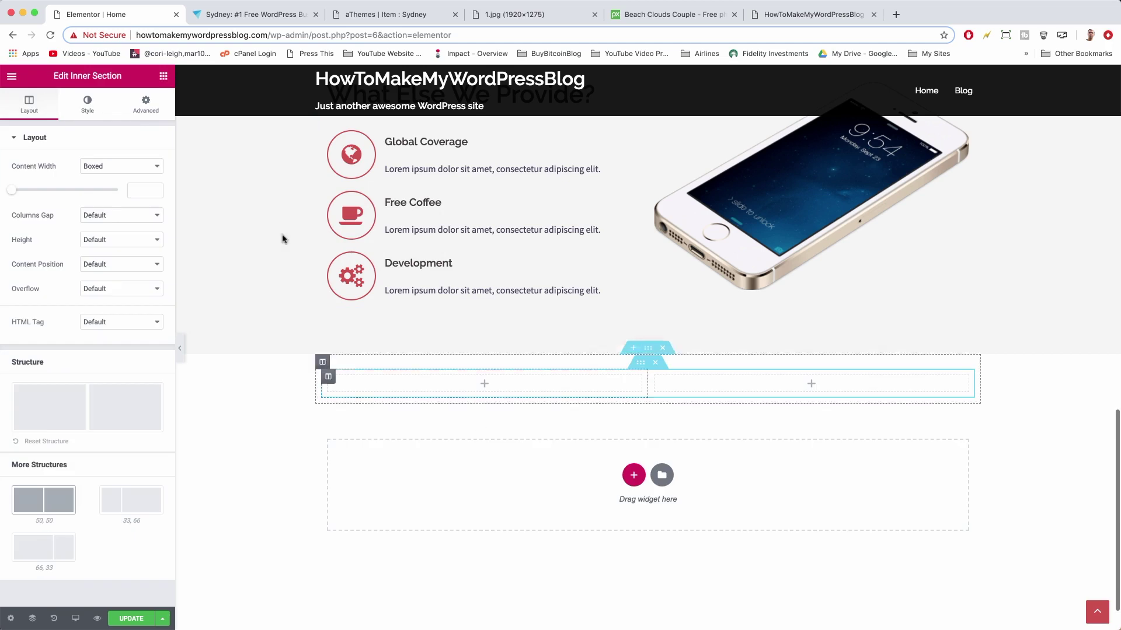
Place a Text Editor widget in each of the two columns
click(164, 78)
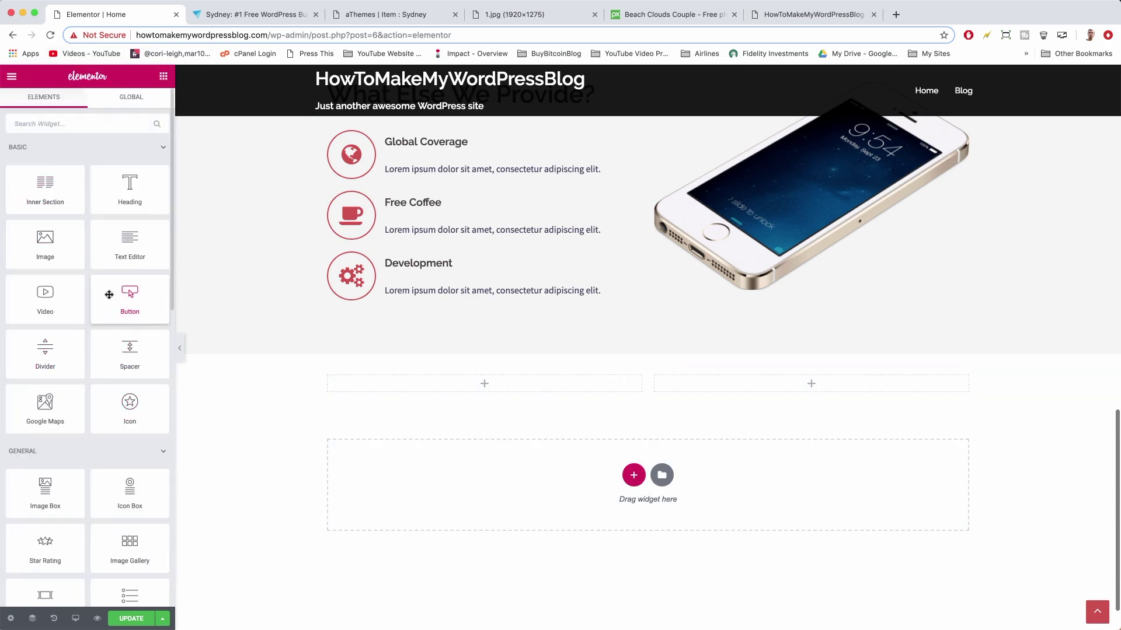
drag(122, 250, 450, 391)
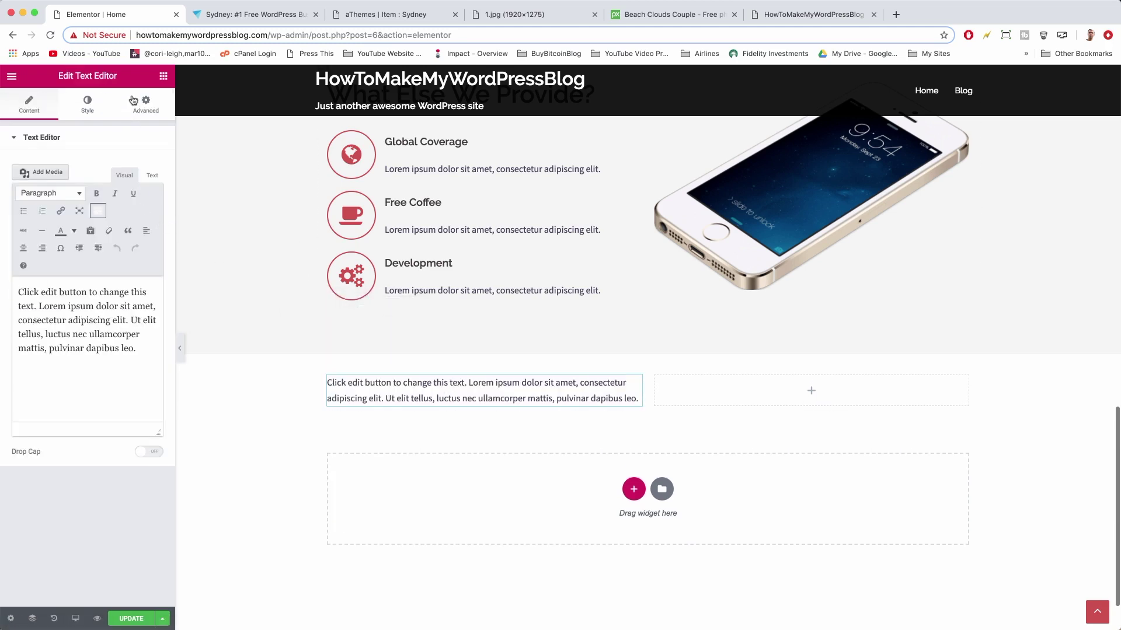
click(163, 76)
drag(130, 240, 795, 387)
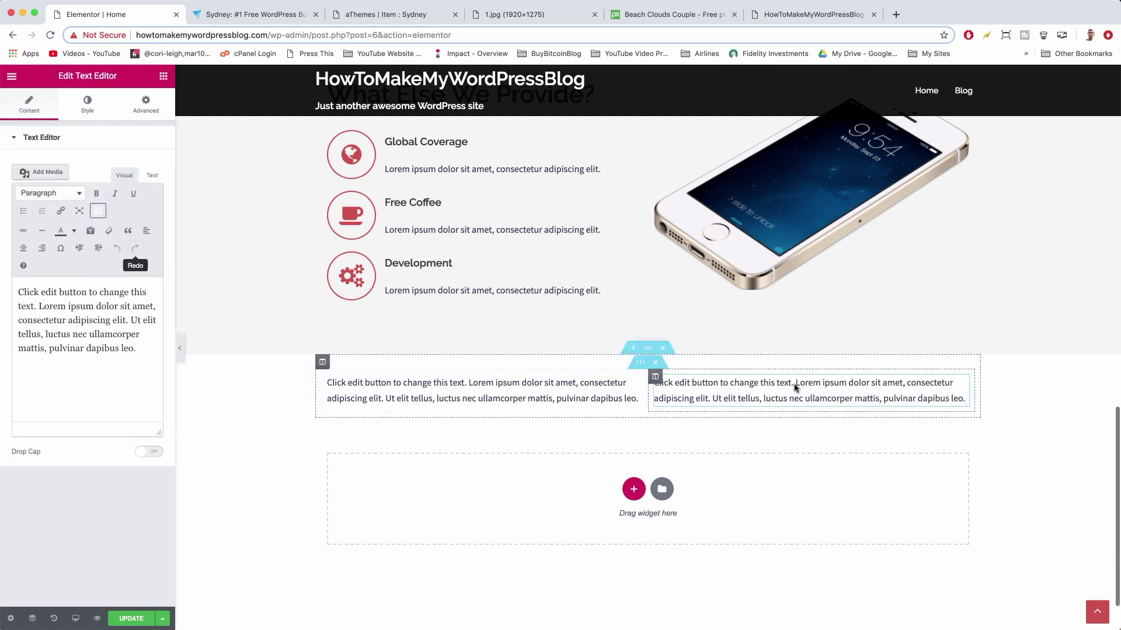
Add a Click here button beneath the text in each column
click(164, 76)
drag(126, 296, 420, 400)
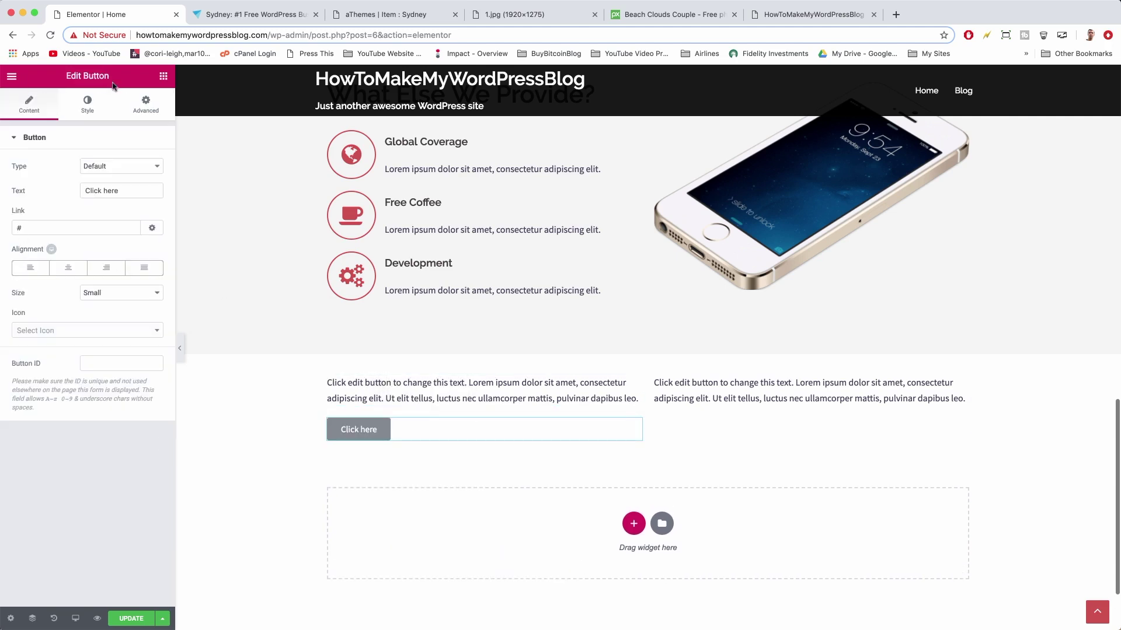
click(165, 81)
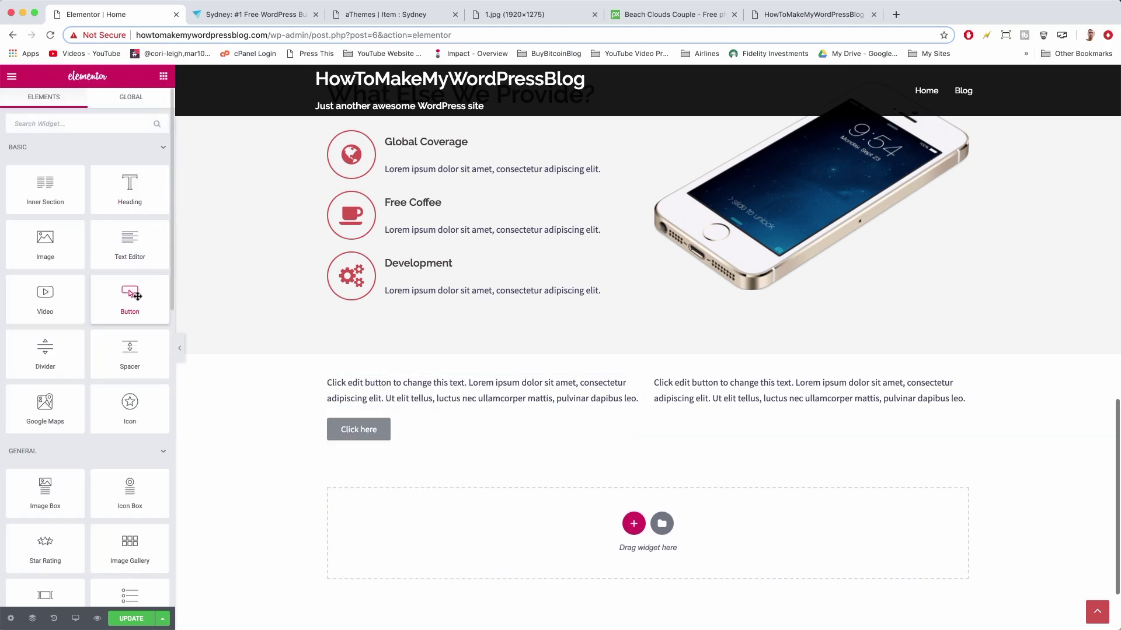
drag(130, 294, 763, 409)
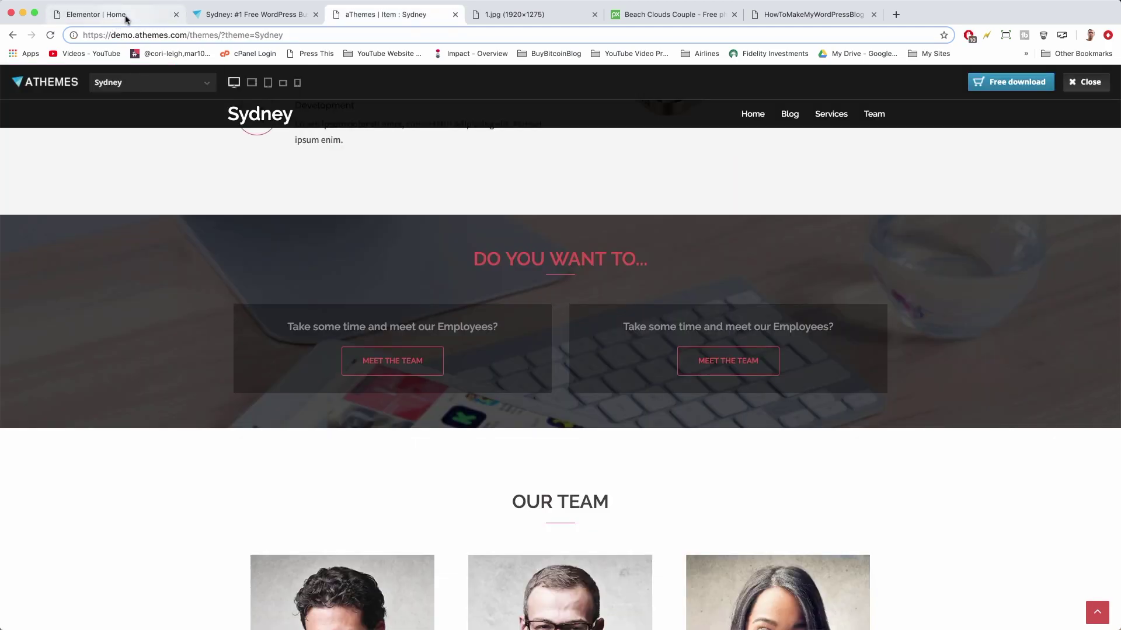
click(126, 15)
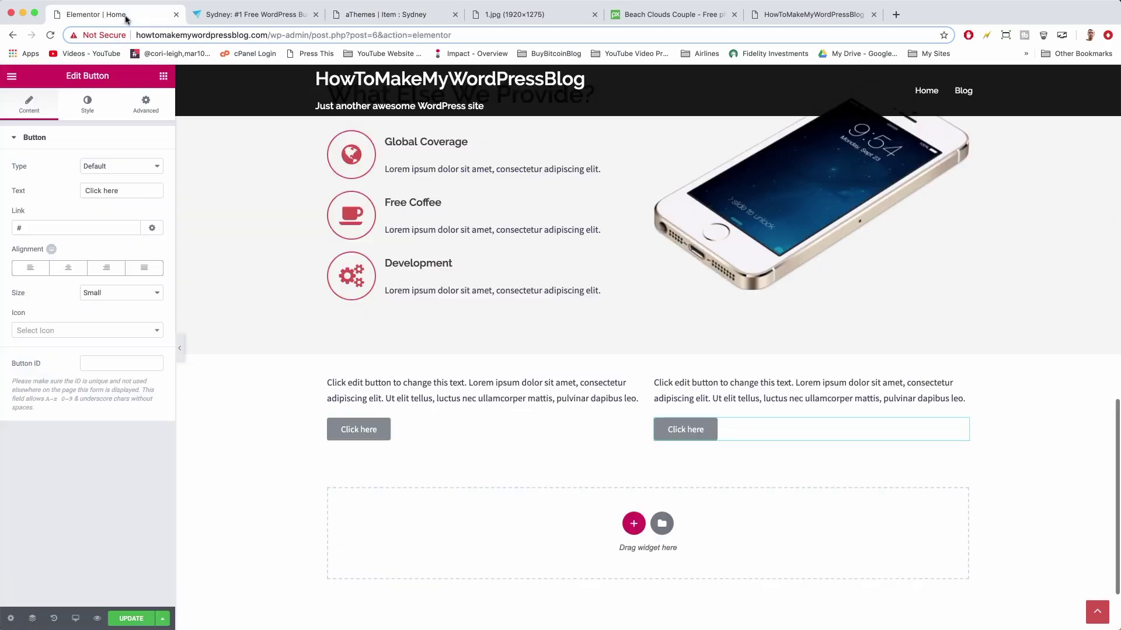
click(163, 78)
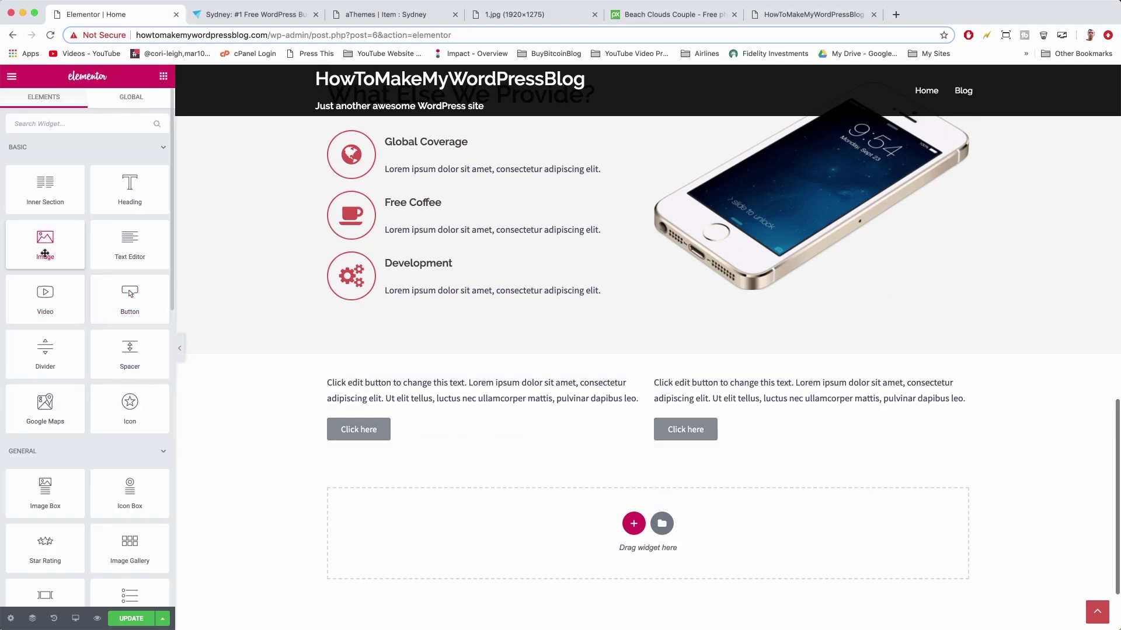
Add a centred 'Do You Want To...' heading above the two columns
drag(130, 184, 634, 358)
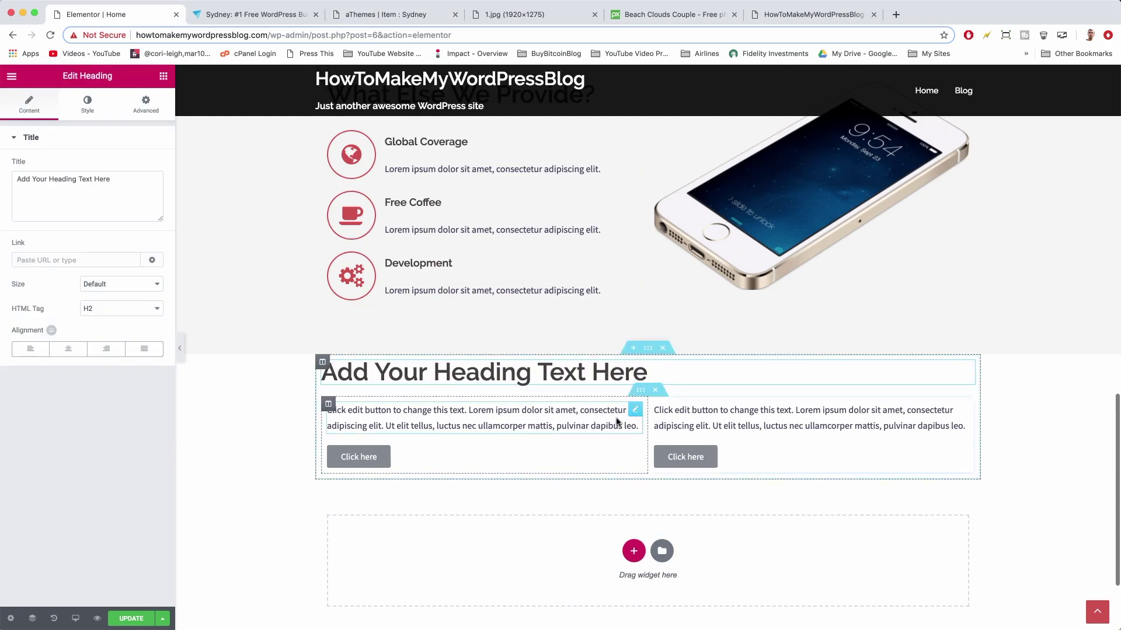
triple_click(478, 374)
text(Do You Want To...)
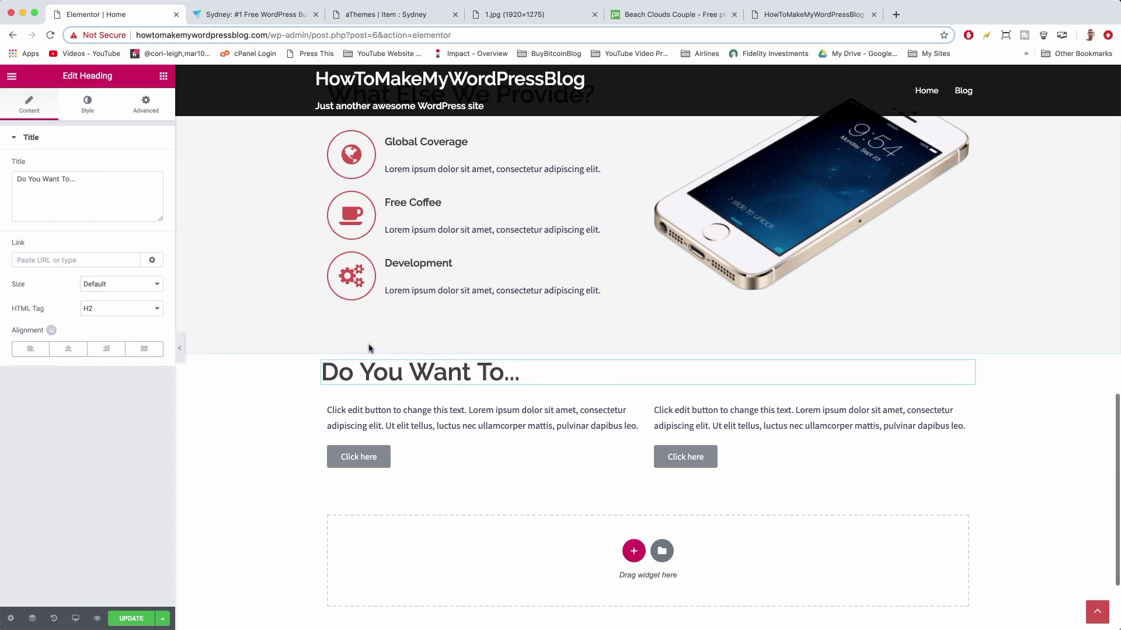
click(68, 353)
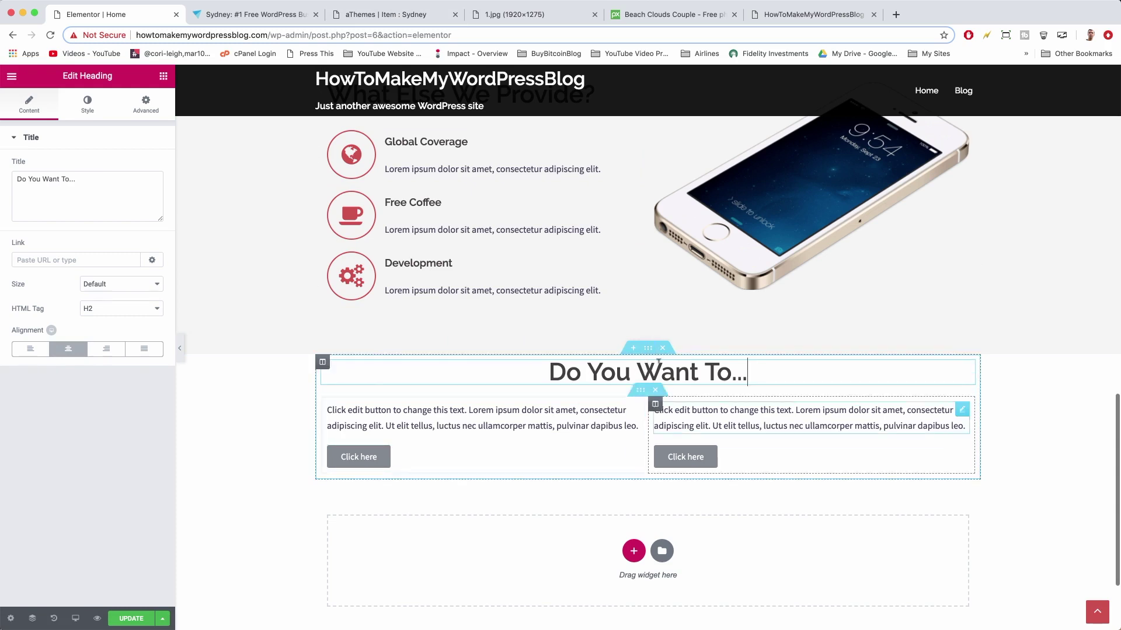
Unlink the section's padding and set top and bottom to 40 px
click(646, 349)
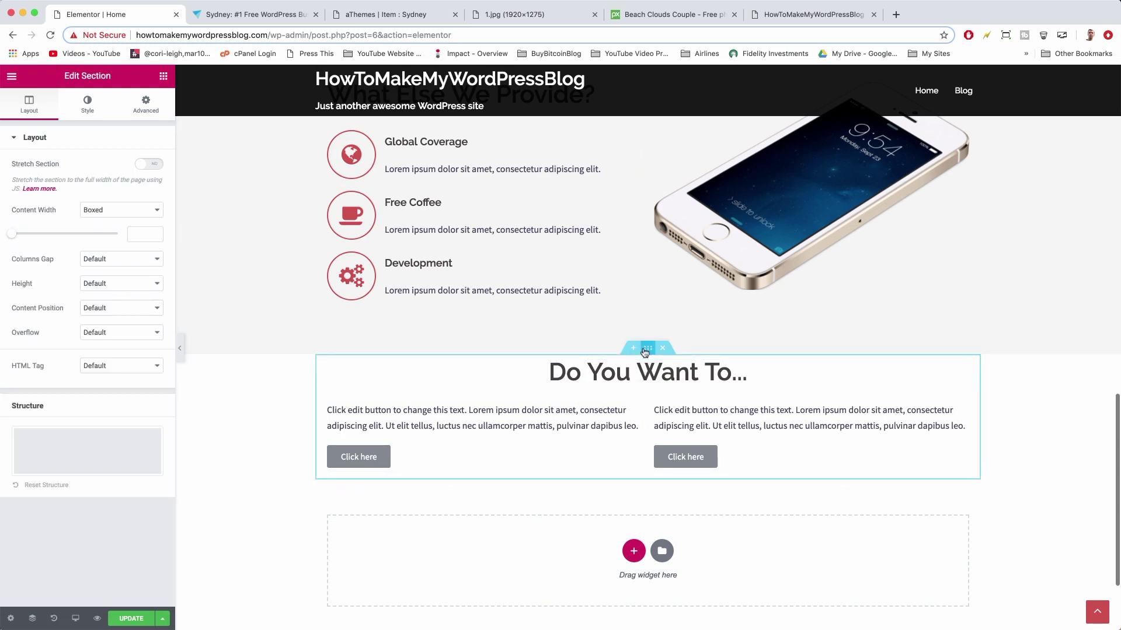
click(146, 105)
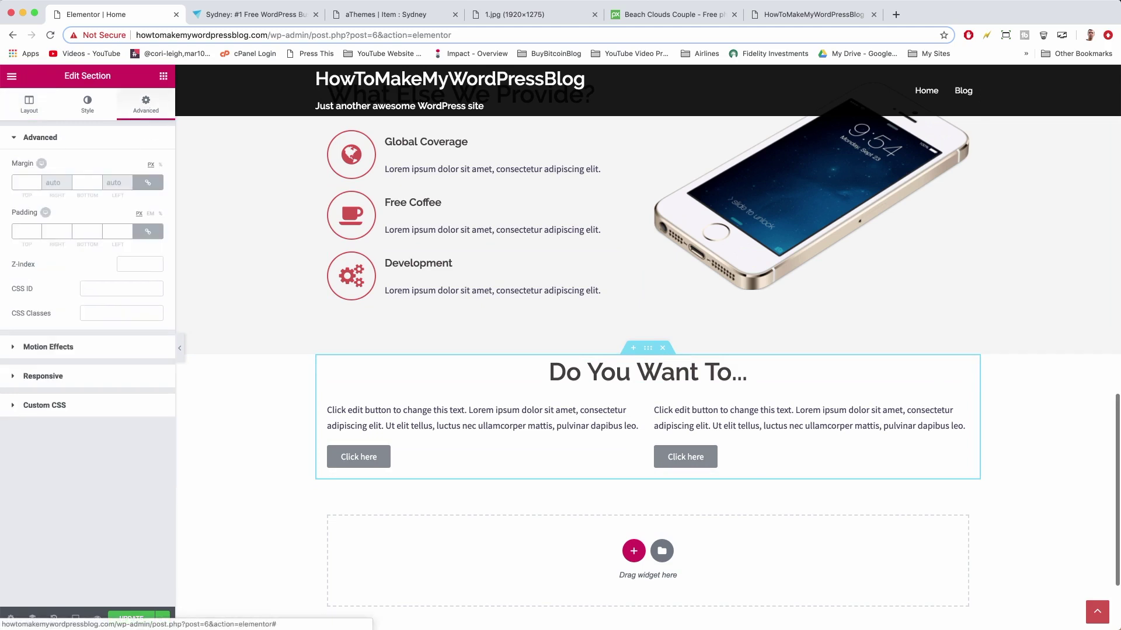
click(147, 232)
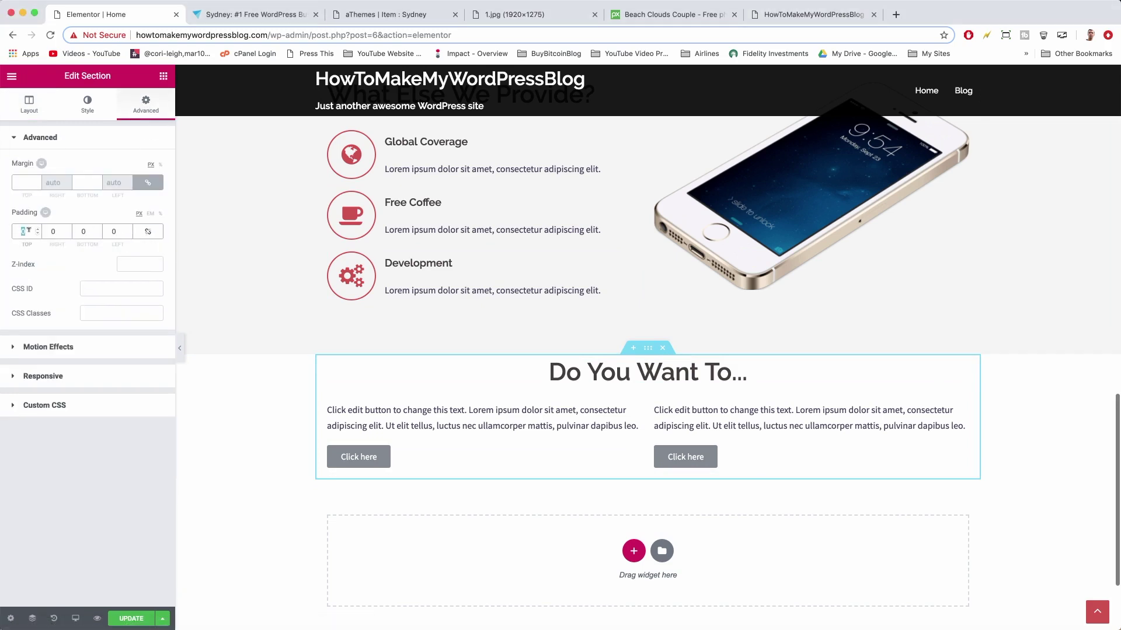
text(40)
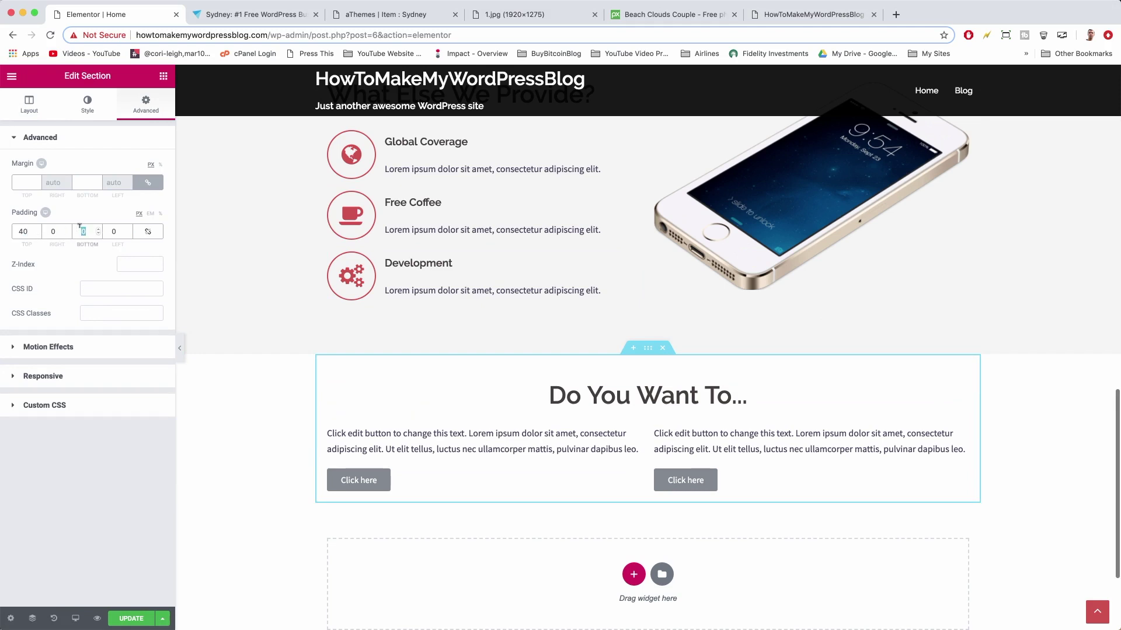
text(40)
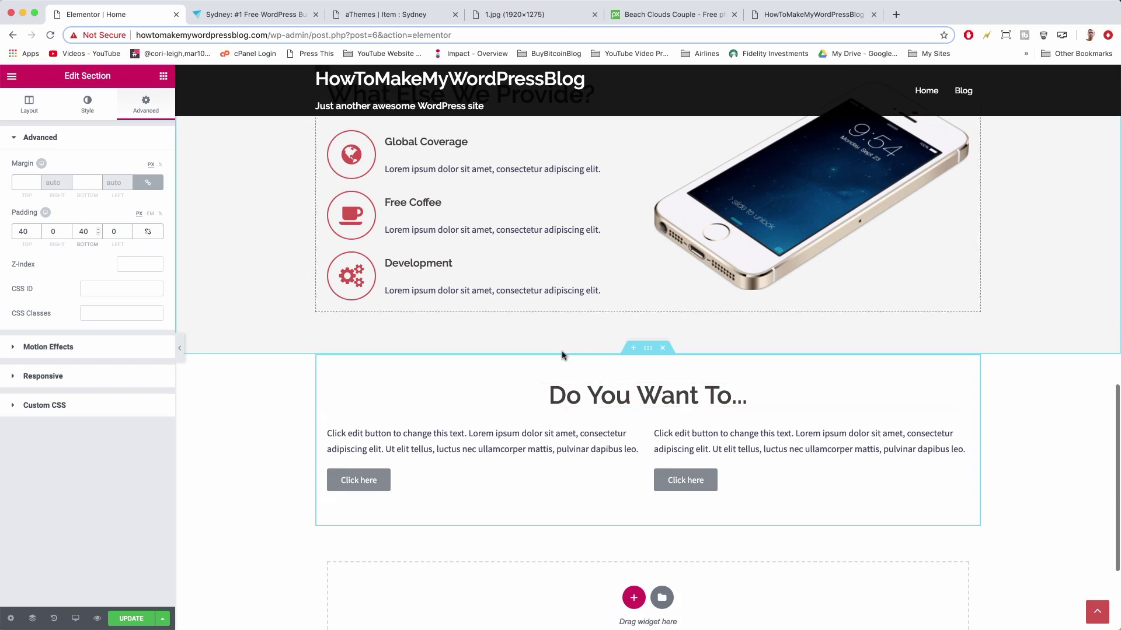
Replace the left column's text with 'Take some time and meet our employees?'
click(479, 433)
key(ctrl+a)
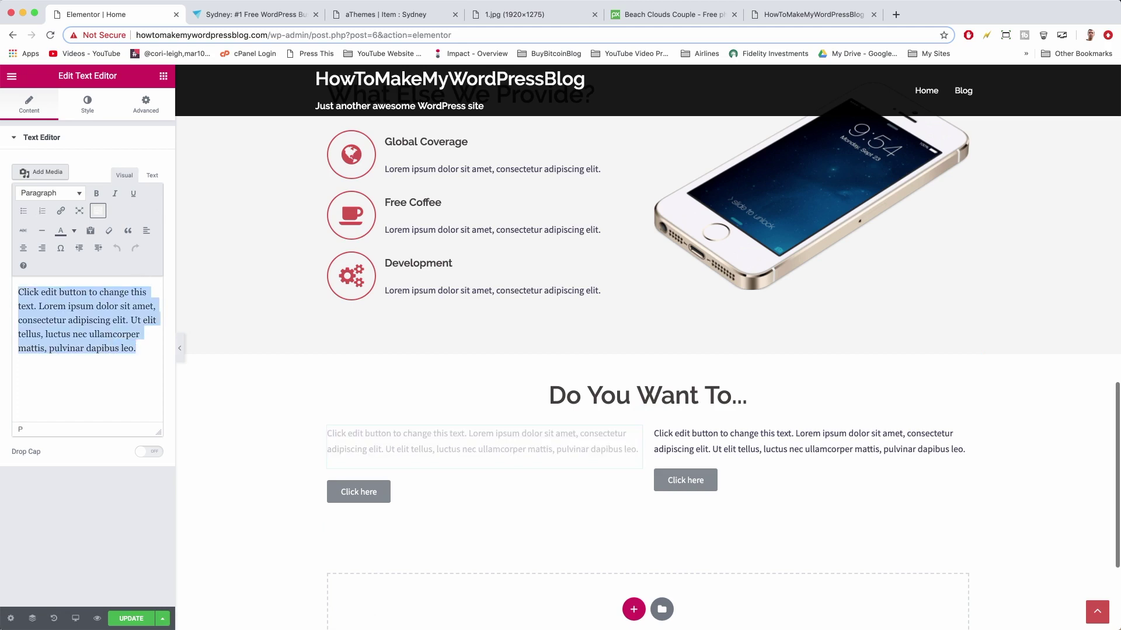
text(Take some tim)
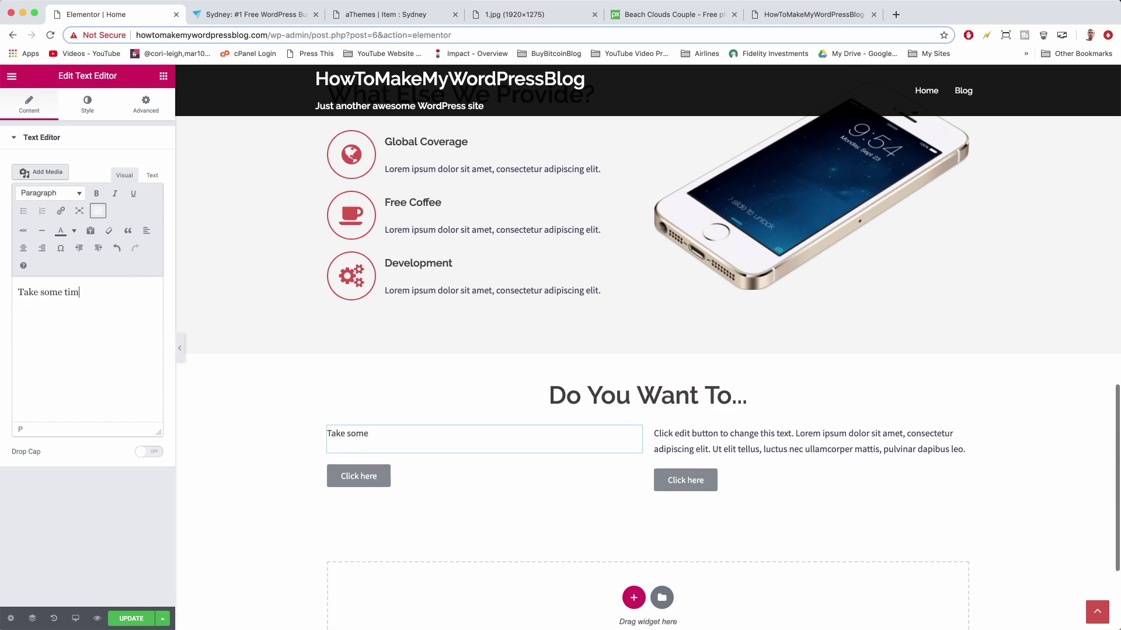
text(e and meet our employees?)
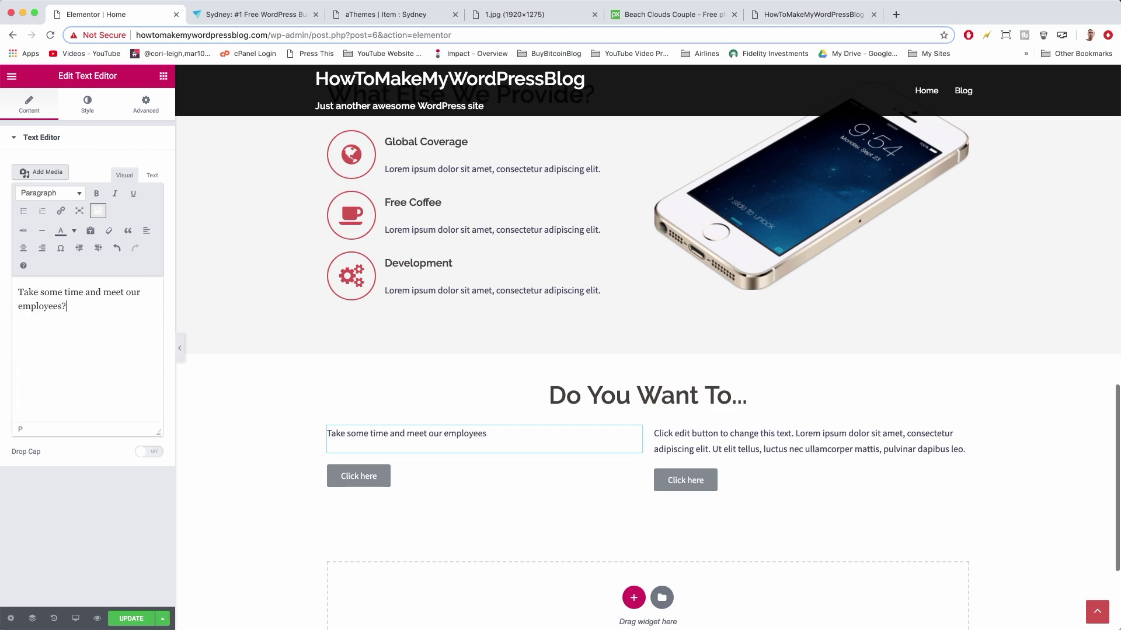
click(390, 16)
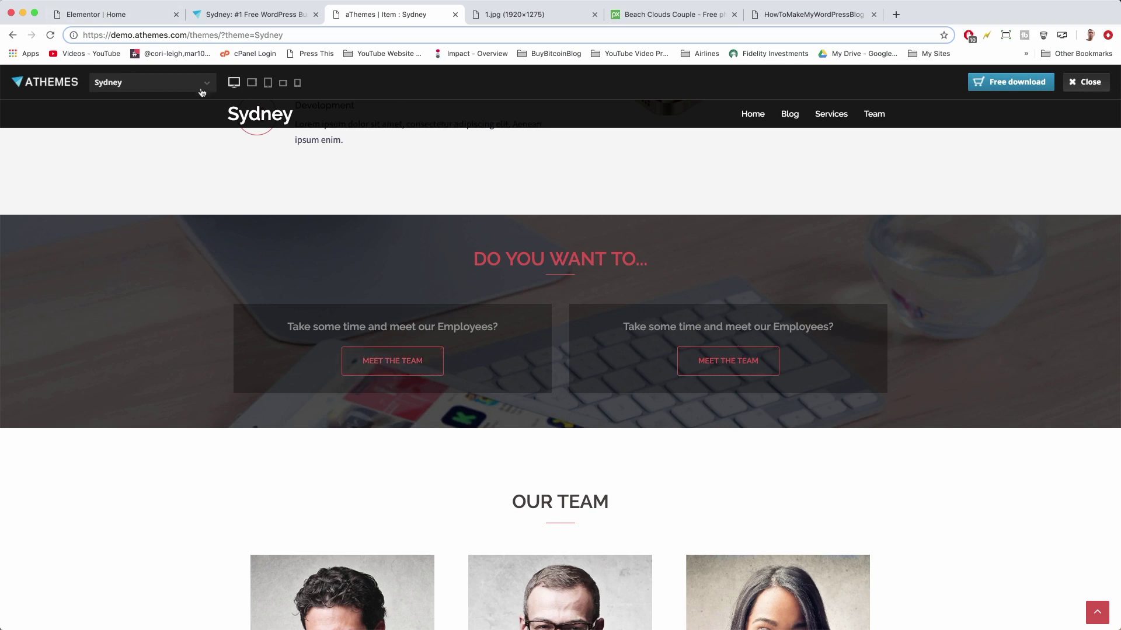
click(123, 20)
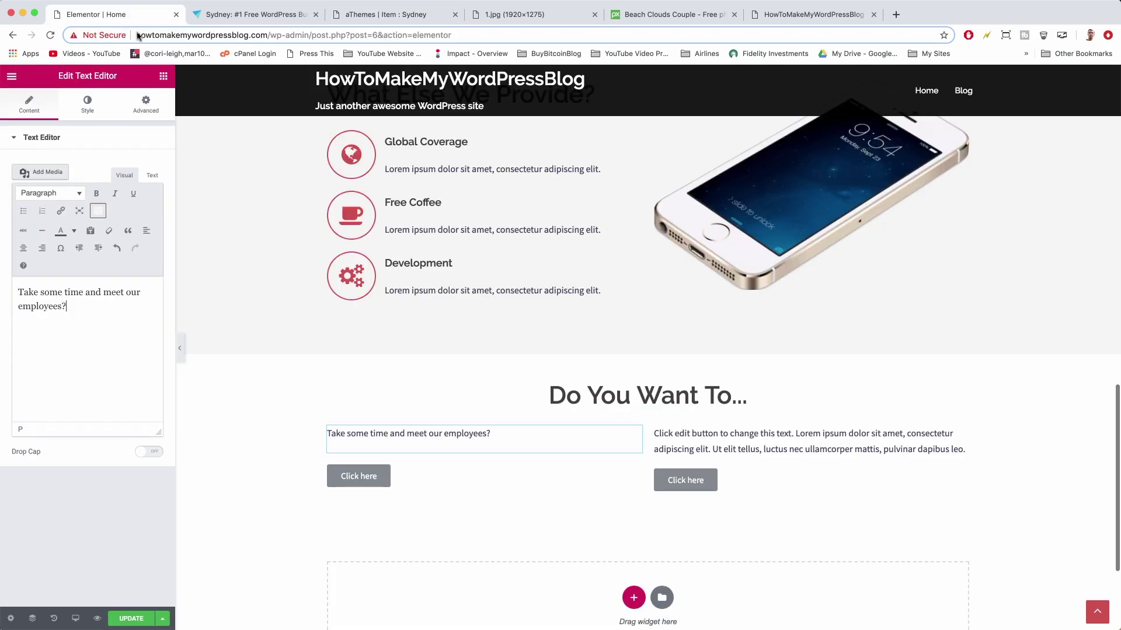
Set the right column's text to a centred 'Get social with us?'
click(726, 447)
key(ctrl+a)
text(Get)
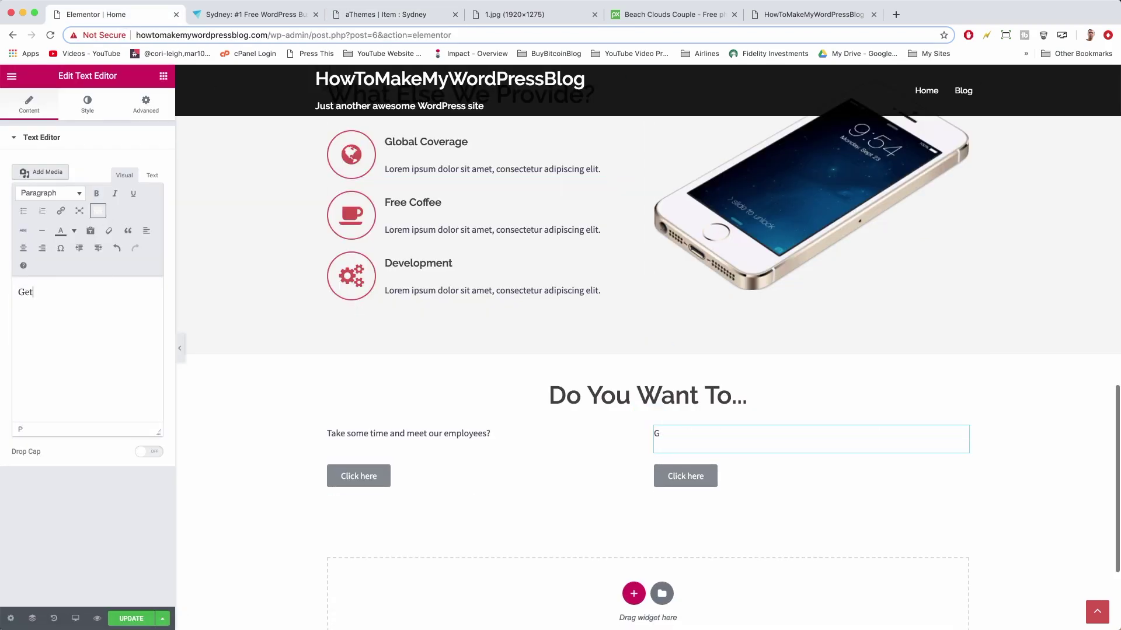
text( social with us?)
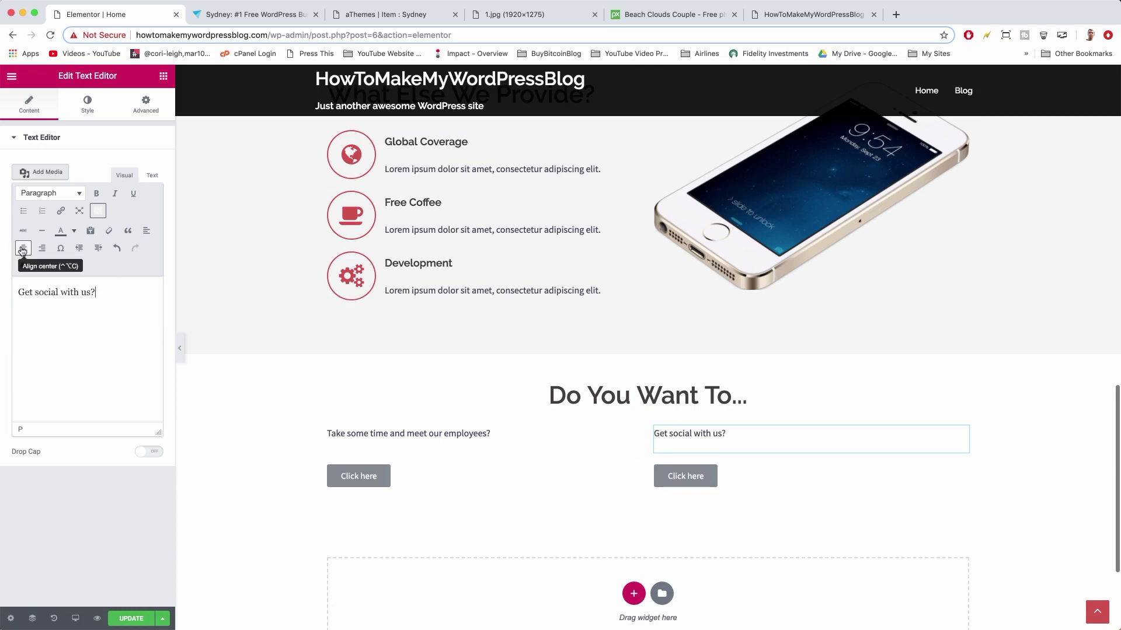
click(87, 109)
click(68, 181)
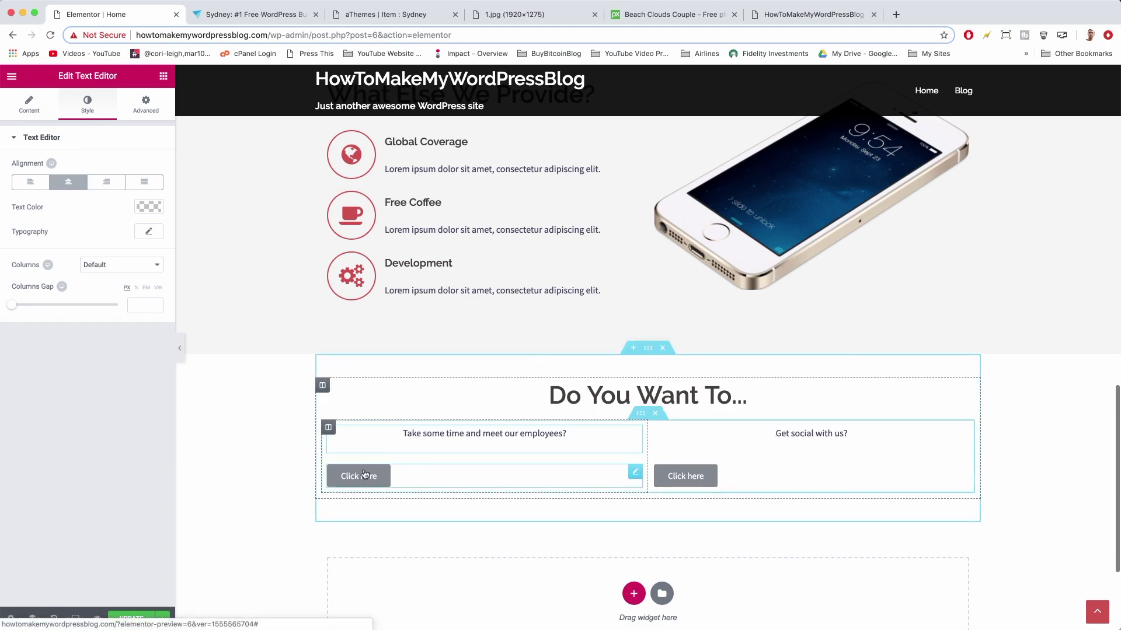
Centre both Click here buttons
click(366, 476)
click(69, 268)
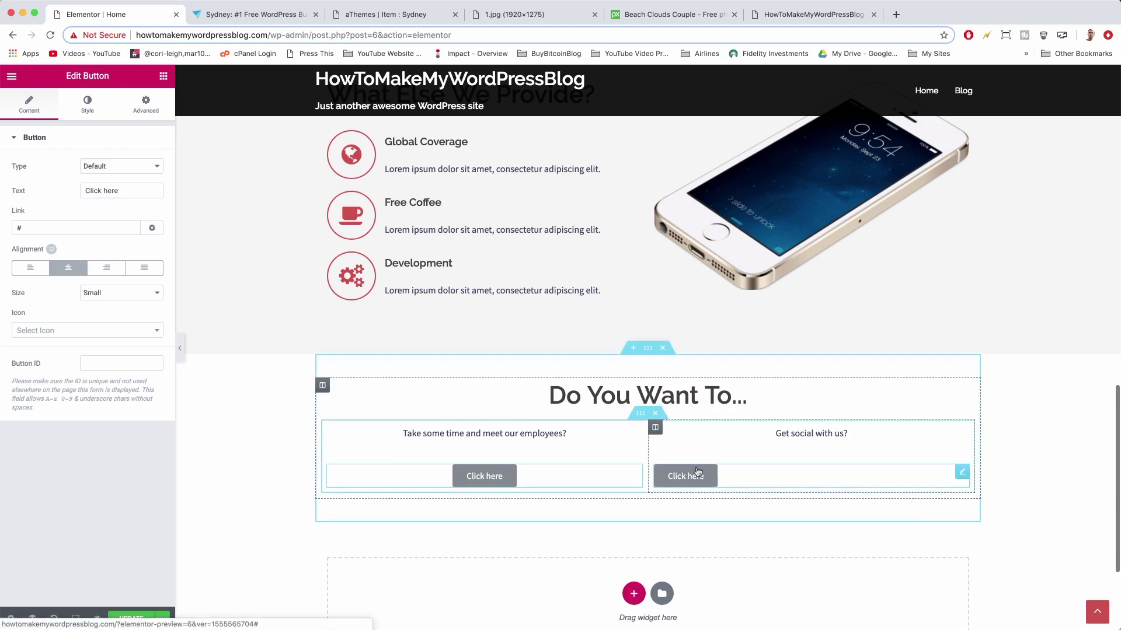
click(687, 476)
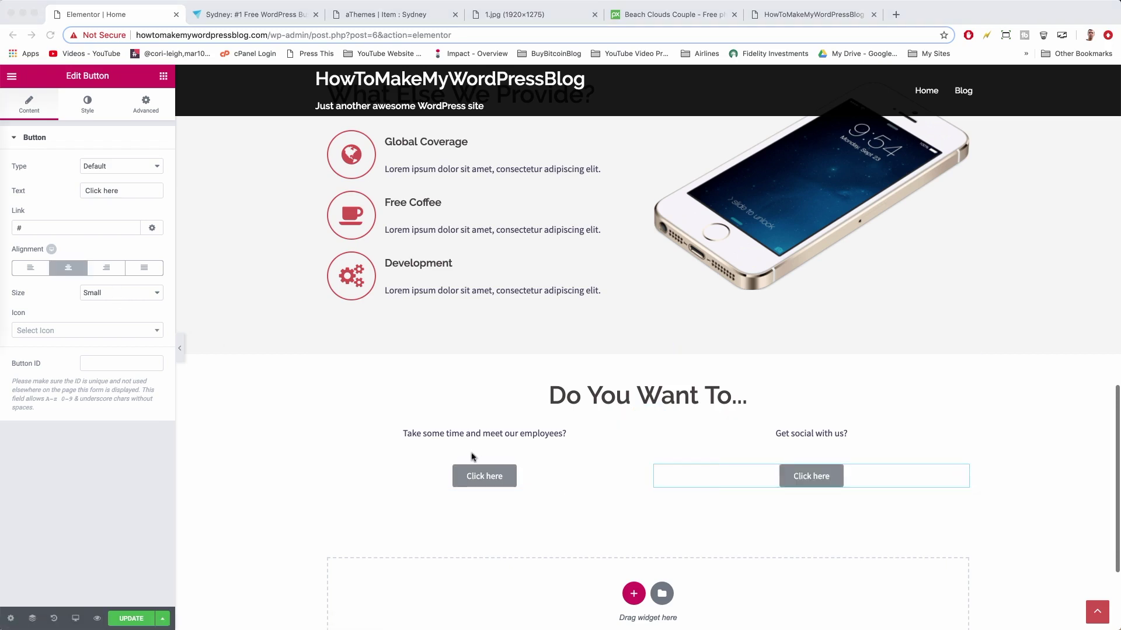
scroll(373, 351, up, 1)
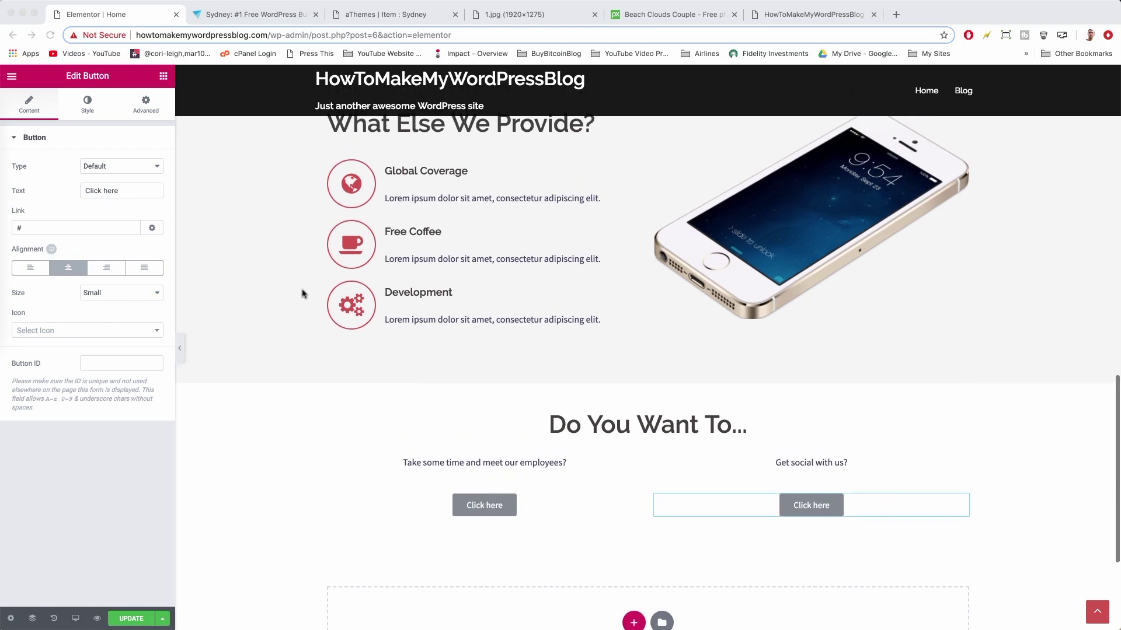
Check the Sydney demo, then copy the #d65050 red from the Free Coffee icon box
click(365, 14)
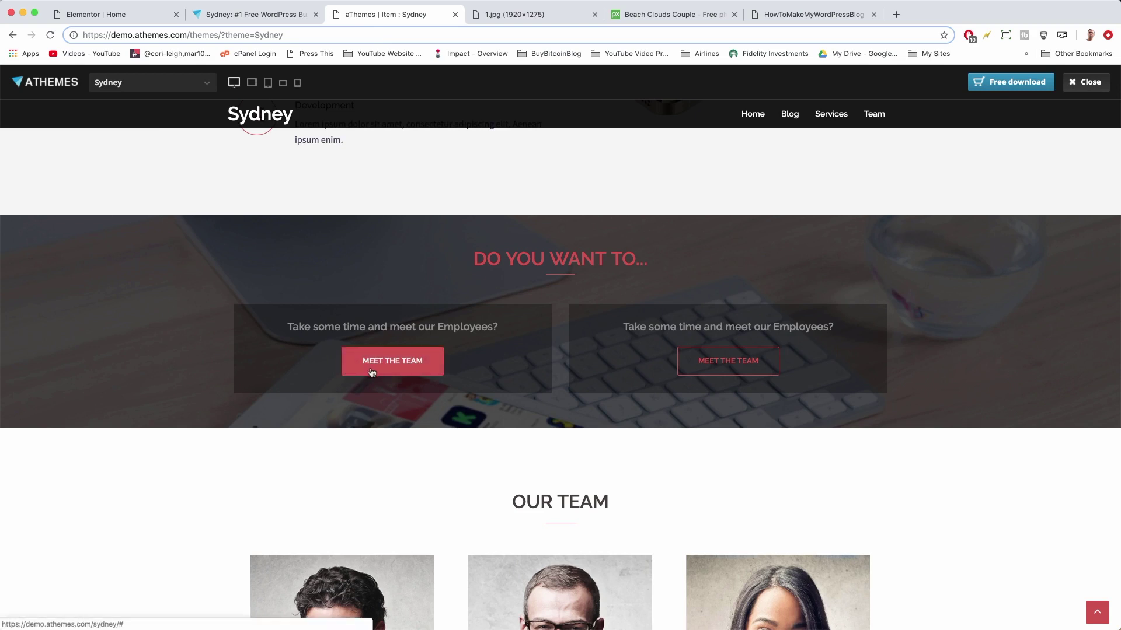
key(super+Tab)
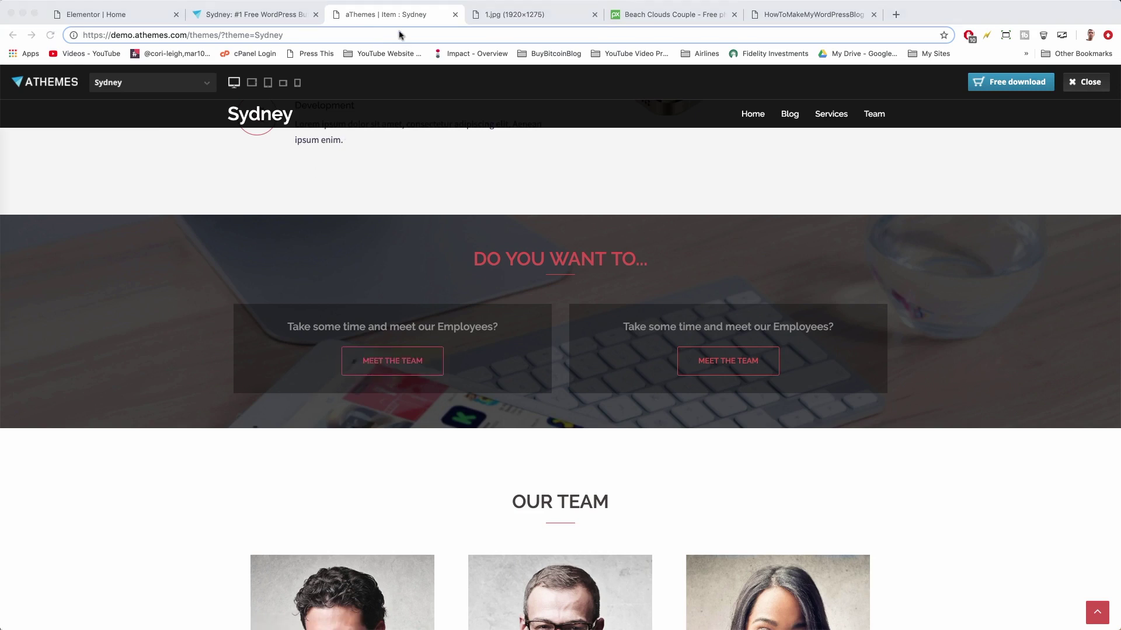
click(121, 21)
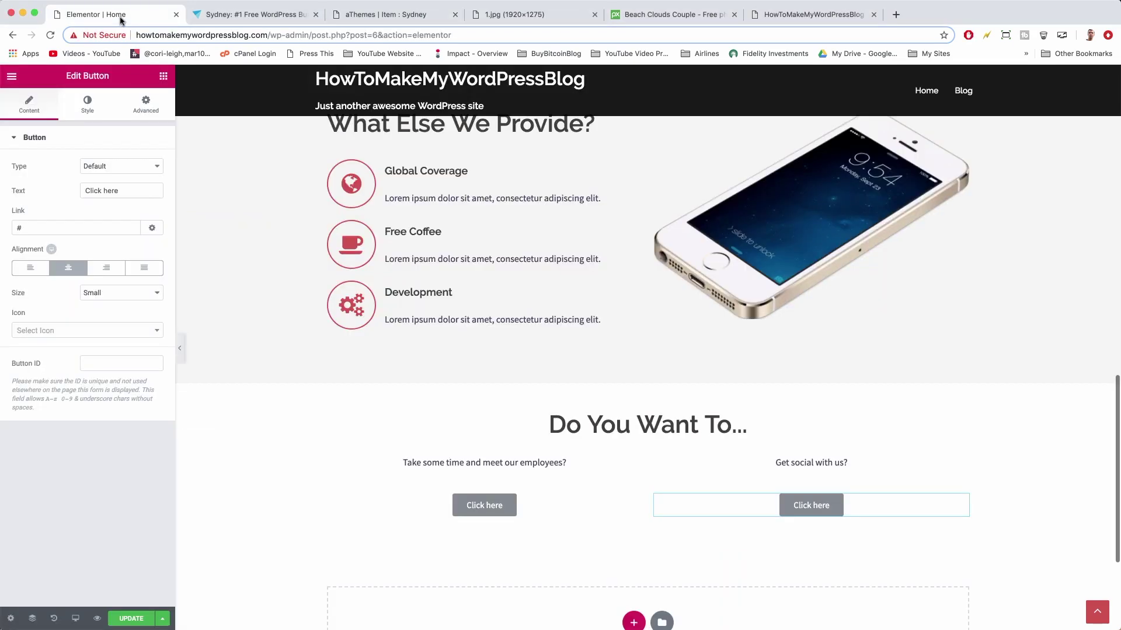
scroll(317, 208, up, 1)
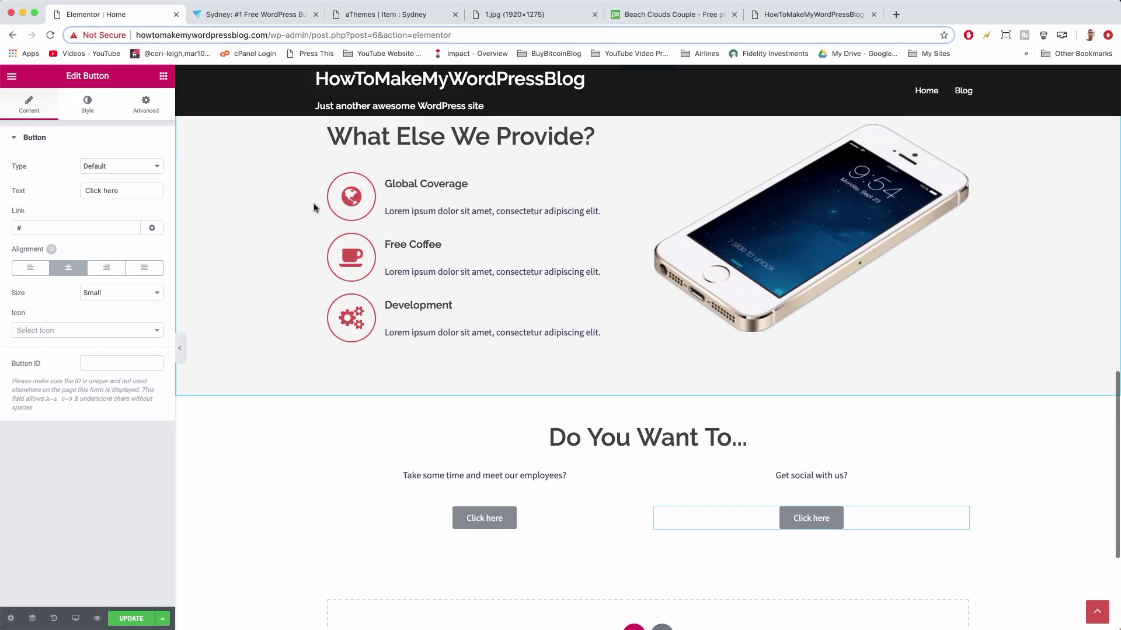
click(350, 256)
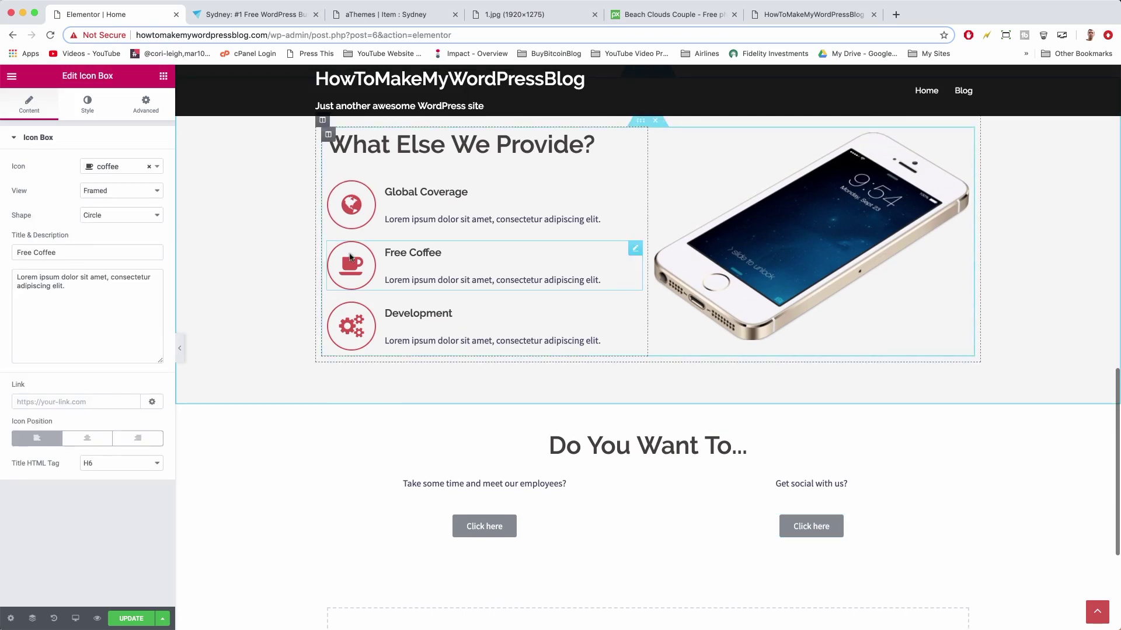
click(87, 108)
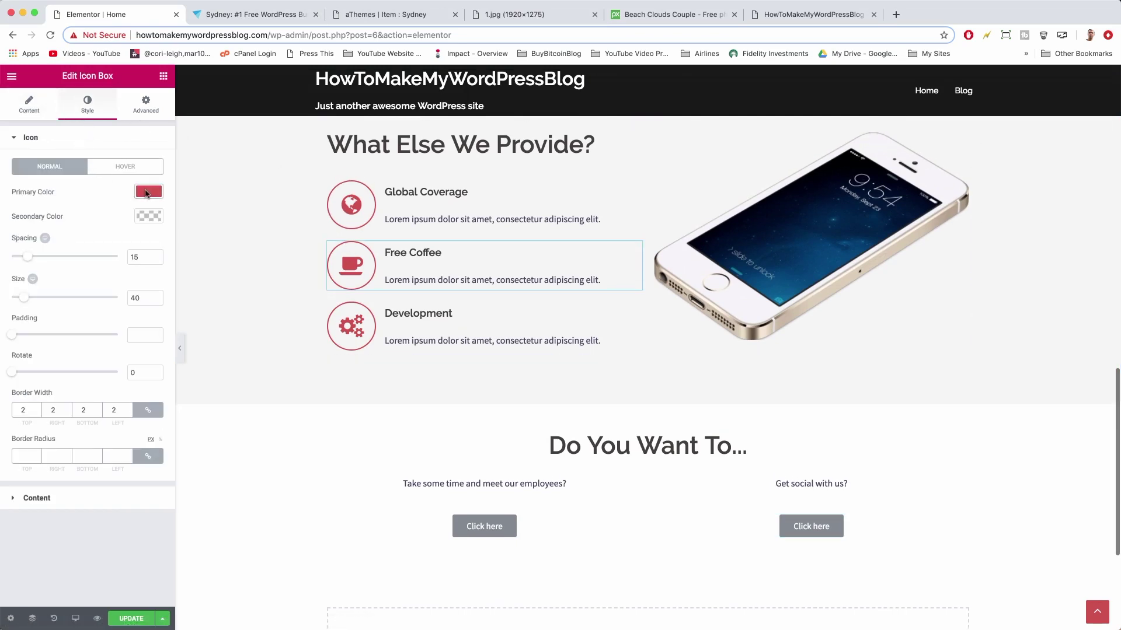
click(145, 193)
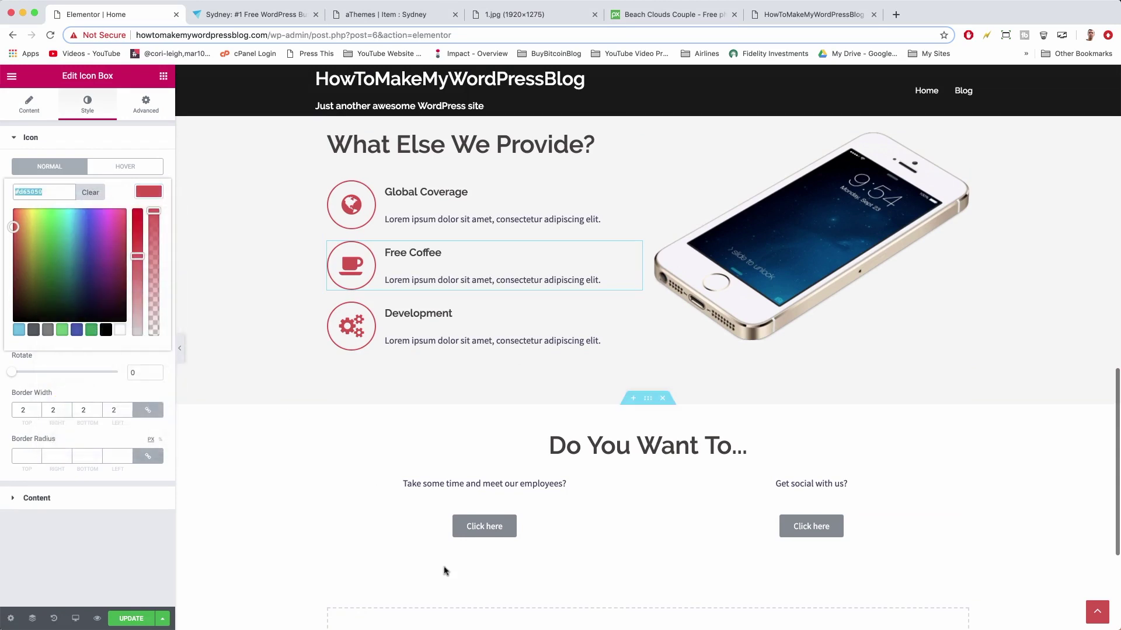
Set the first Click here button's text colour to #d65050
click(463, 531)
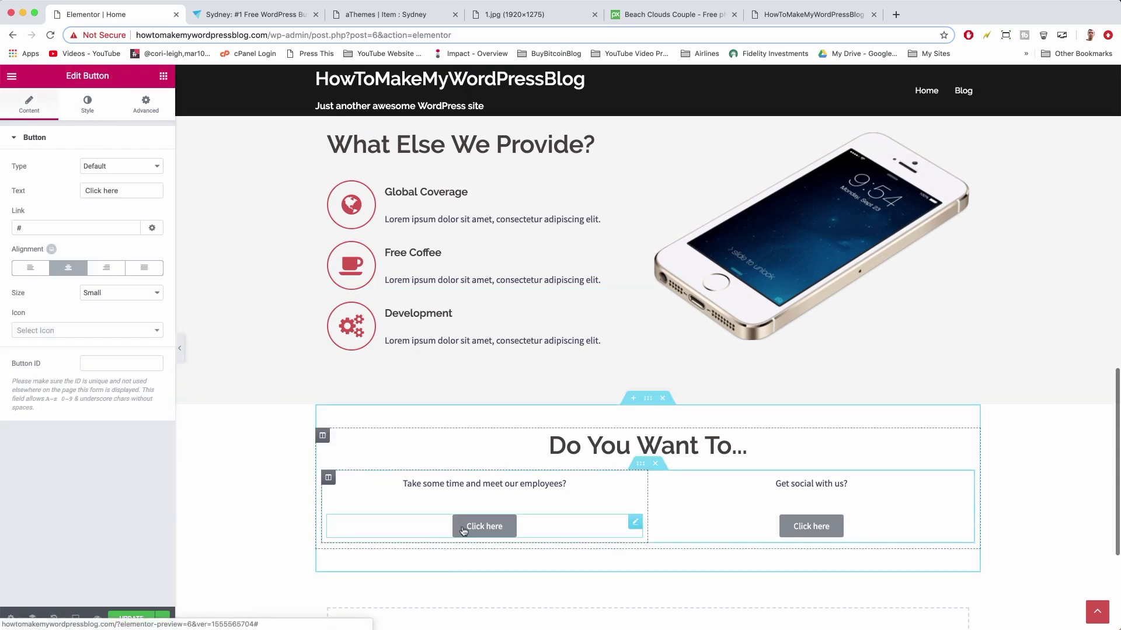
click(87, 113)
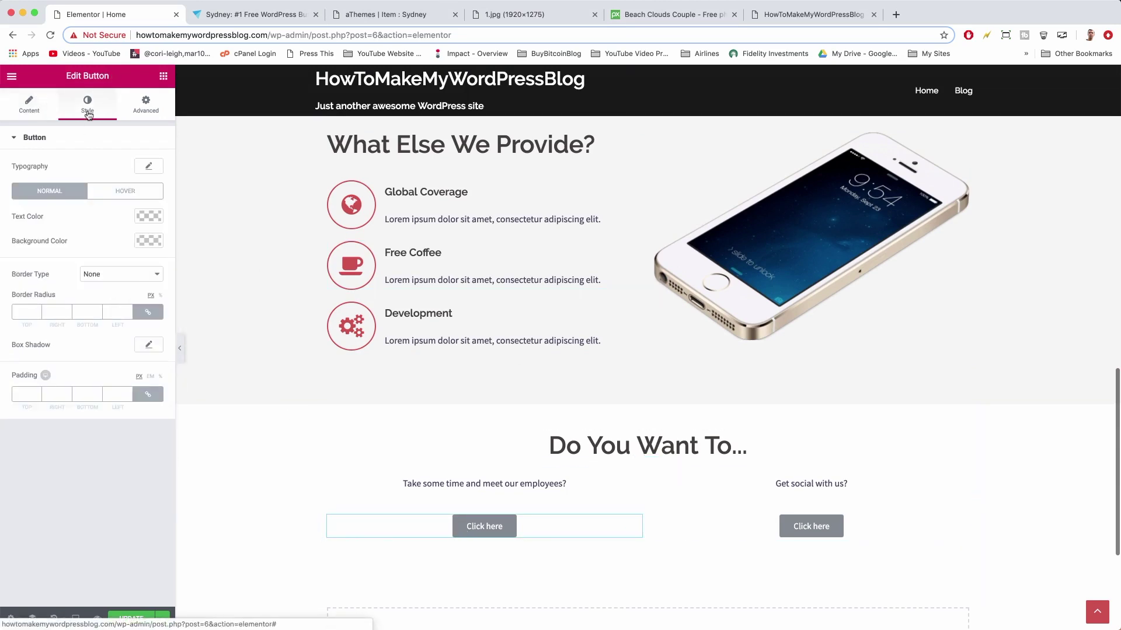
click(150, 215)
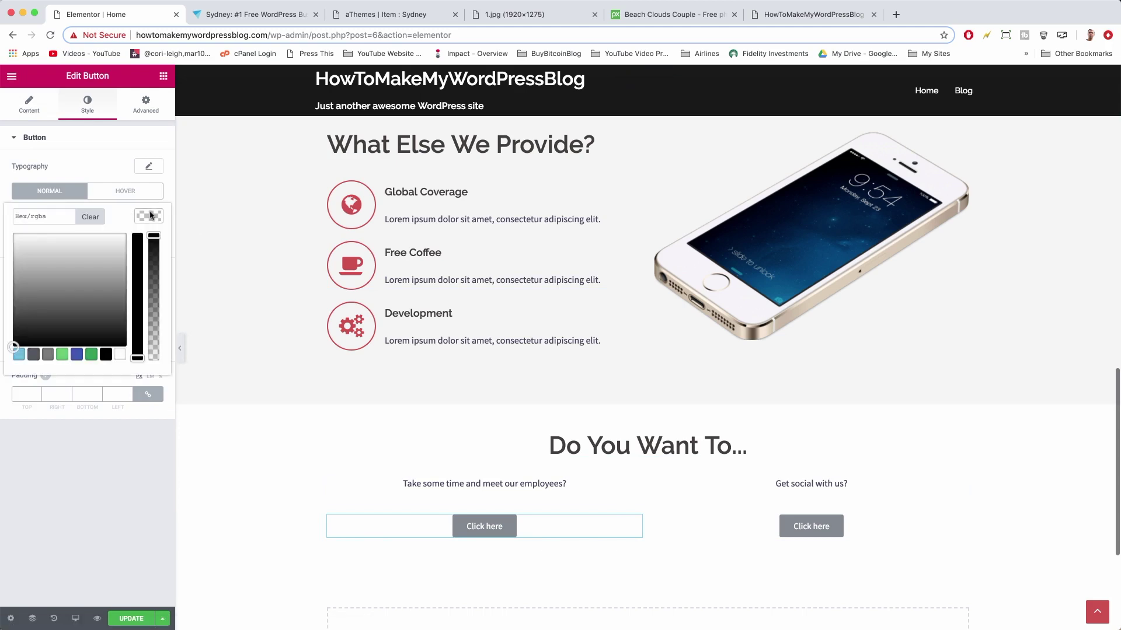
click(38, 211)
right_click(38, 212)
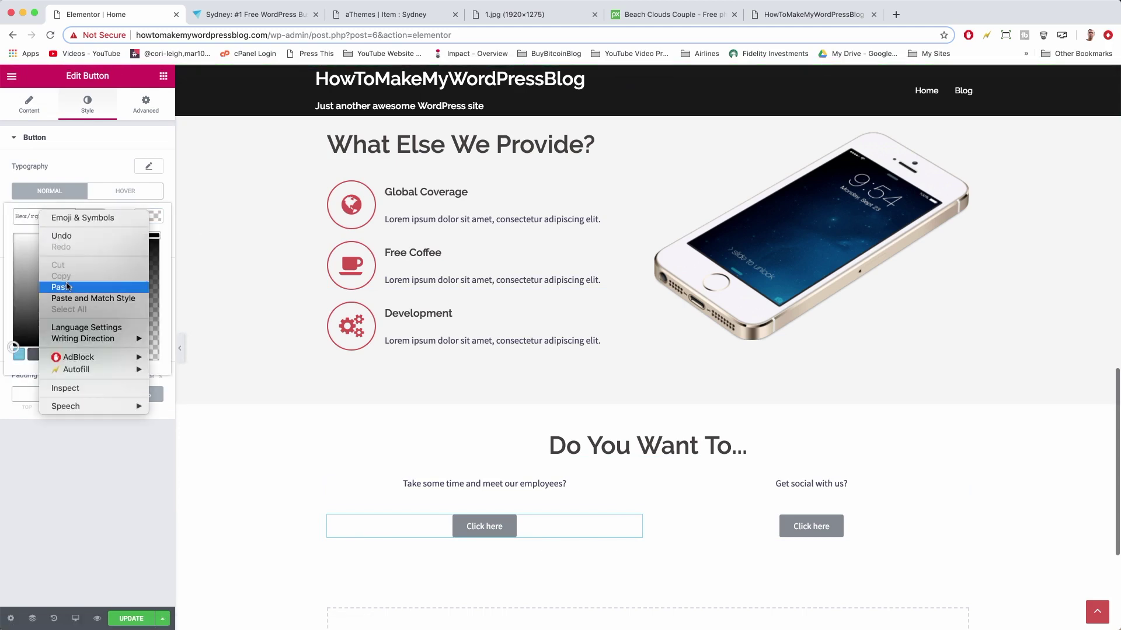
click(67, 284)
click(146, 167)
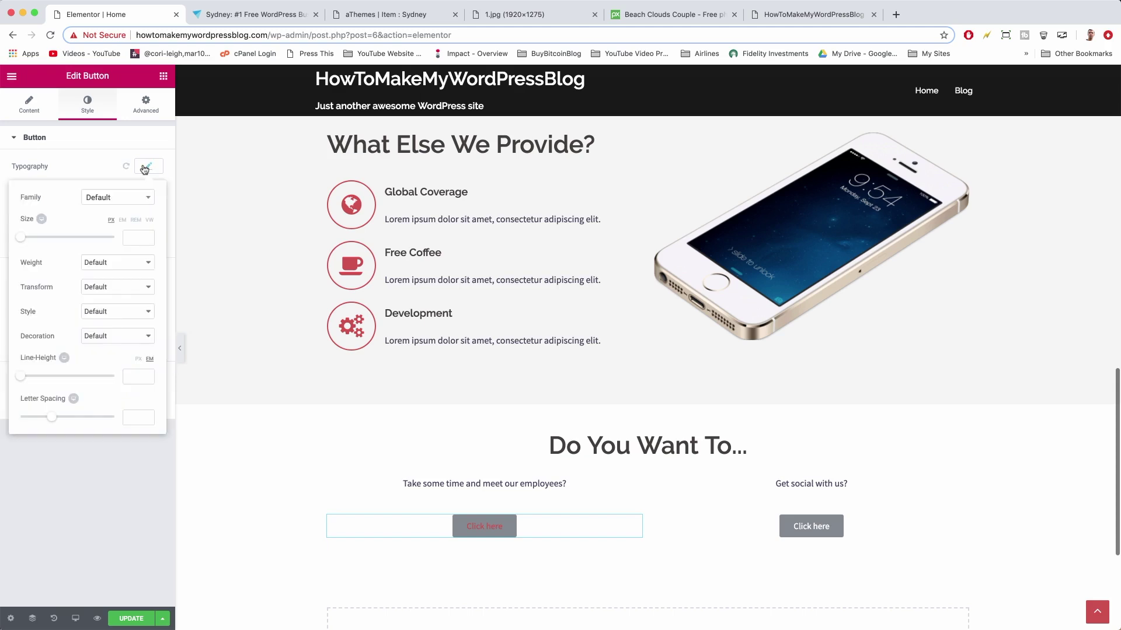
click(146, 168)
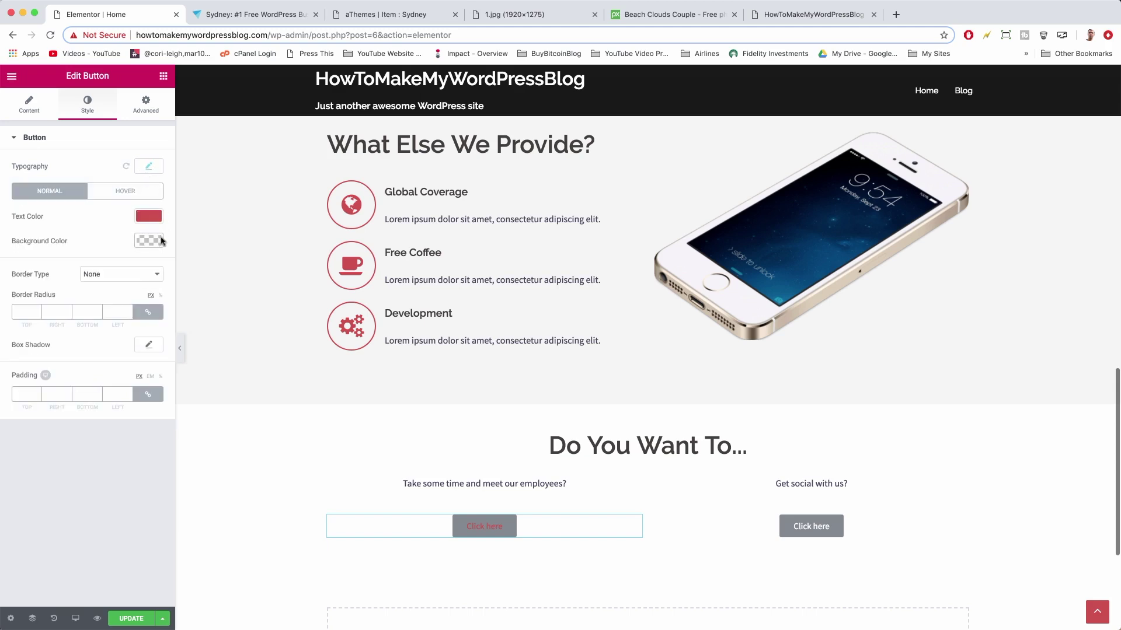
Give the button a 2 px solid #d65050 border and a transparent background
click(155, 276)
click(146, 285)
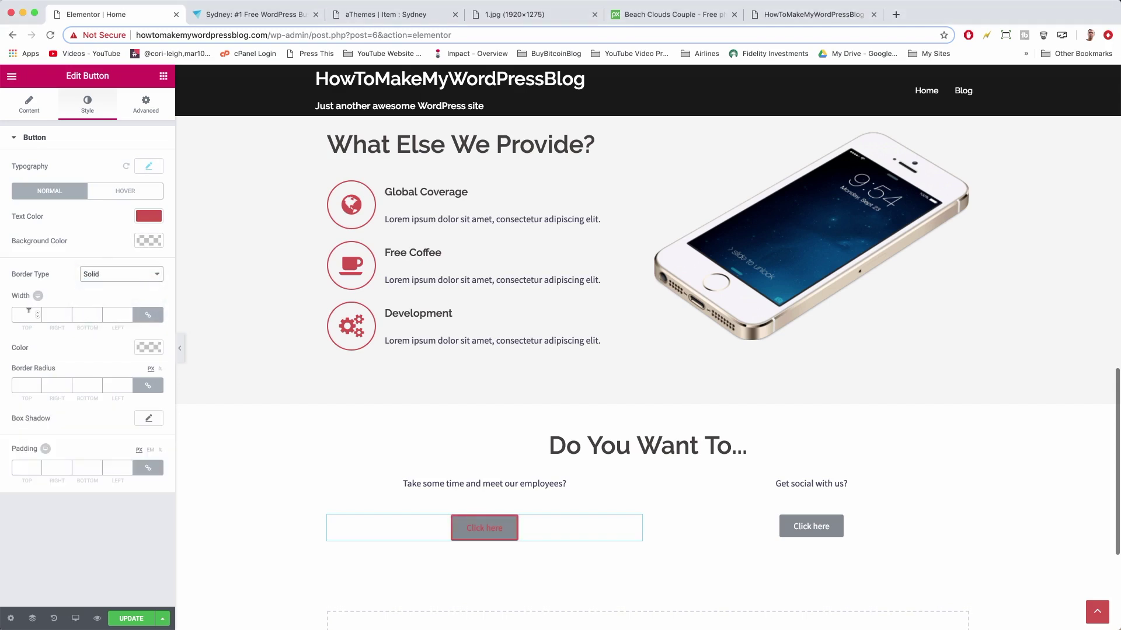
click(28, 313)
text(2)
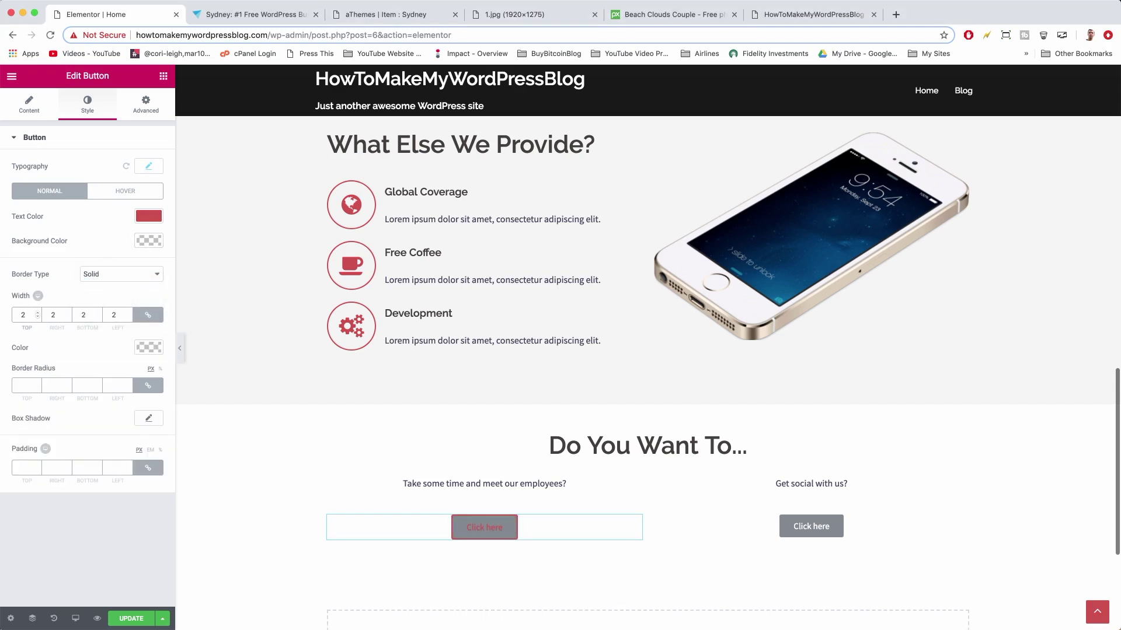
click(149, 348)
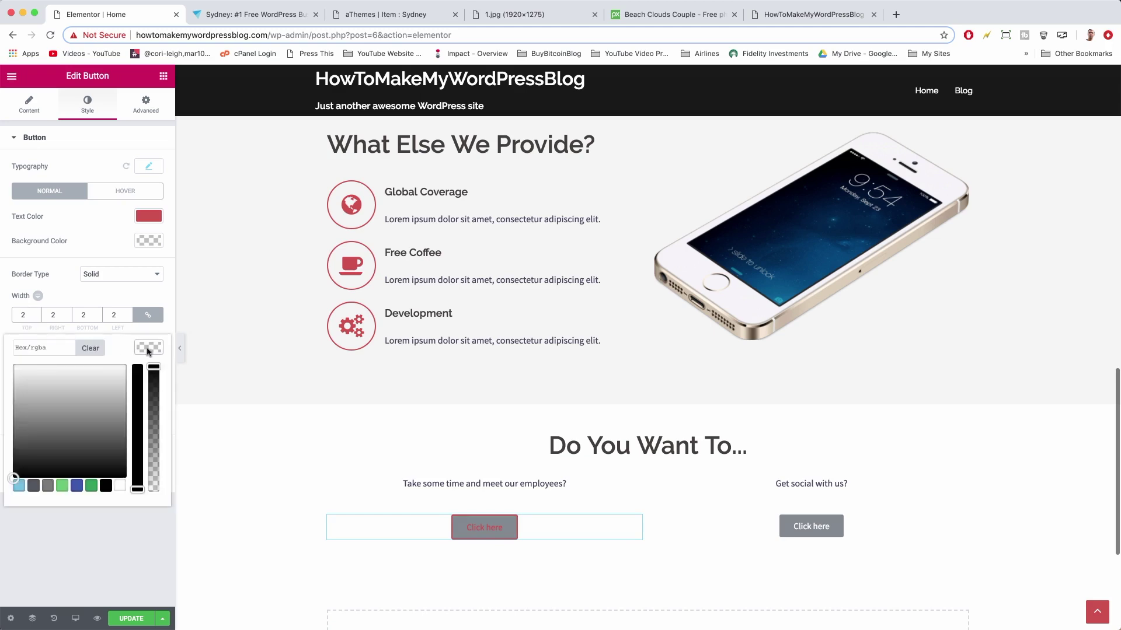
click(42, 347)
right_click(43, 347)
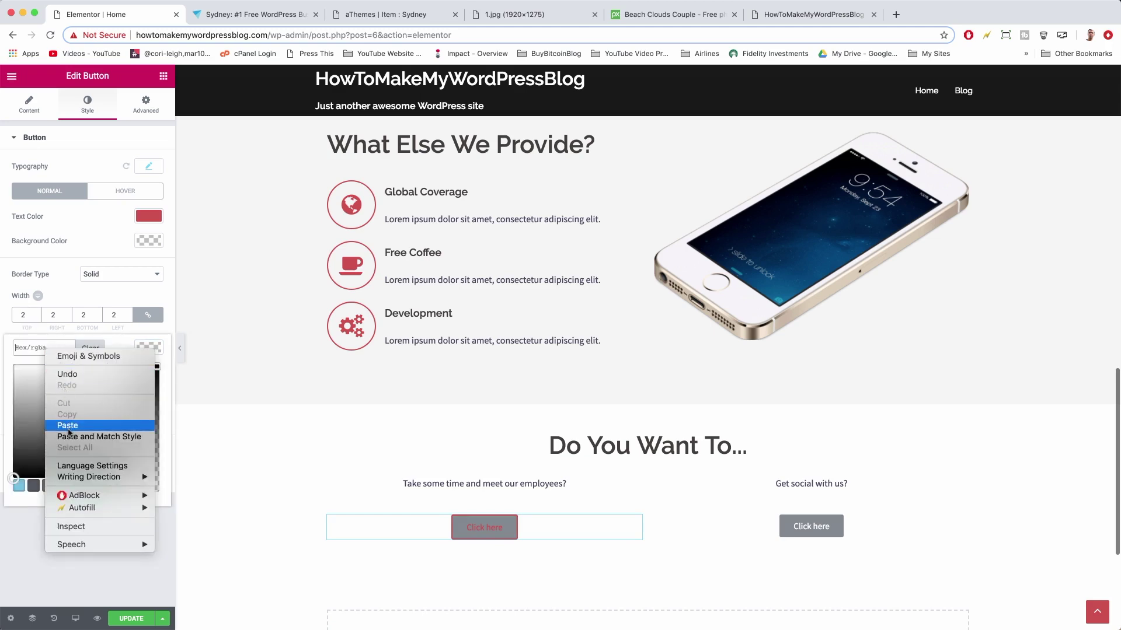
click(67, 431)
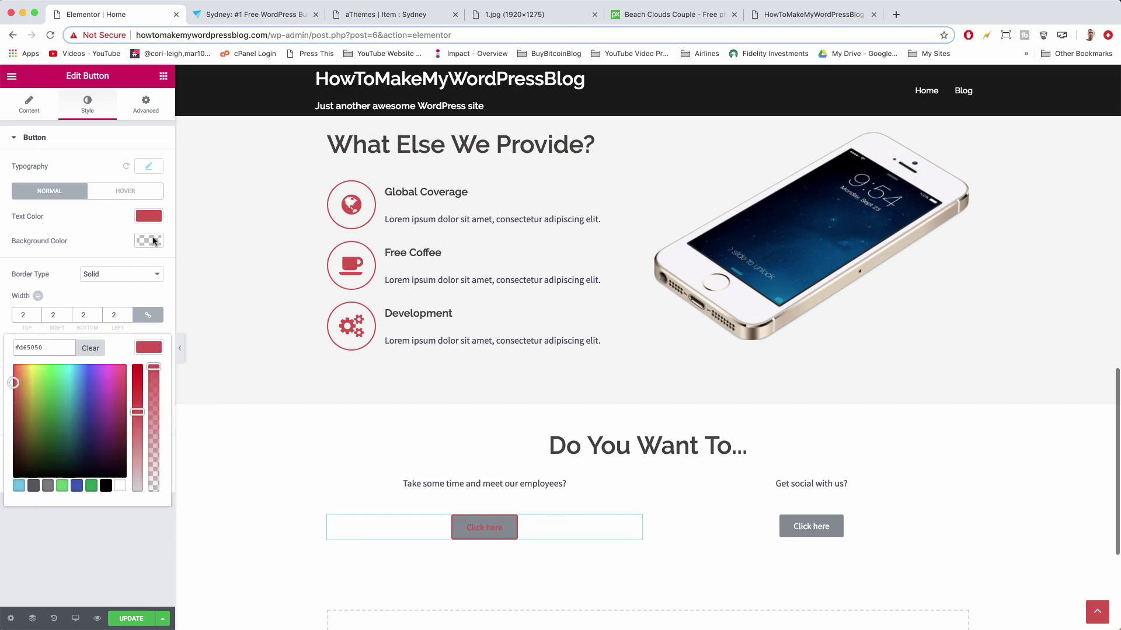
click(153, 243)
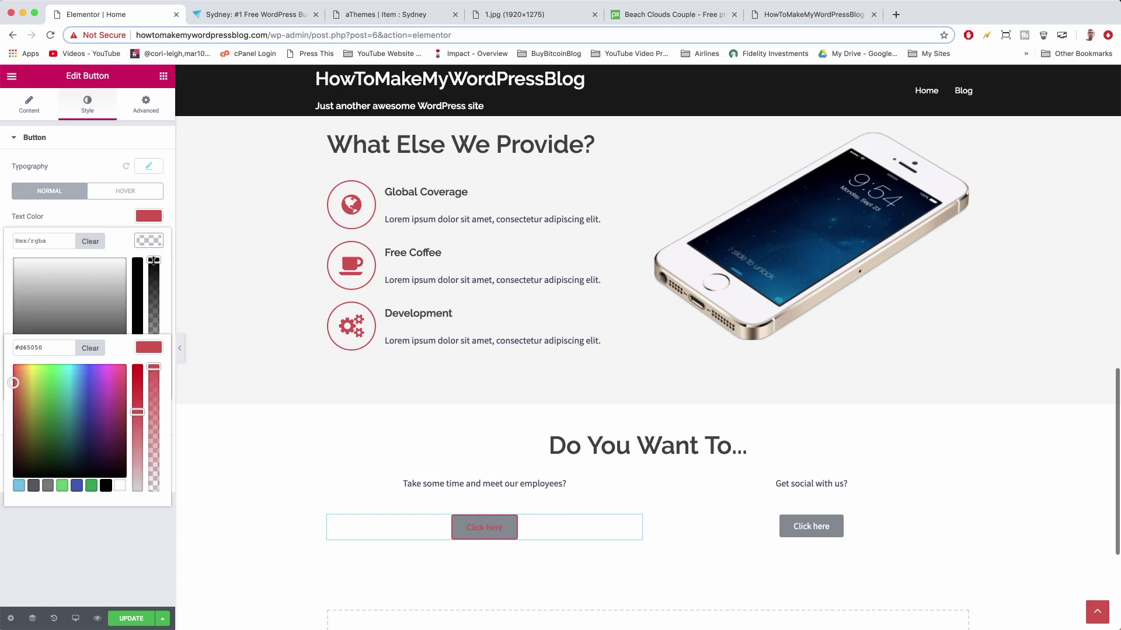
drag(153, 259, 162, 425)
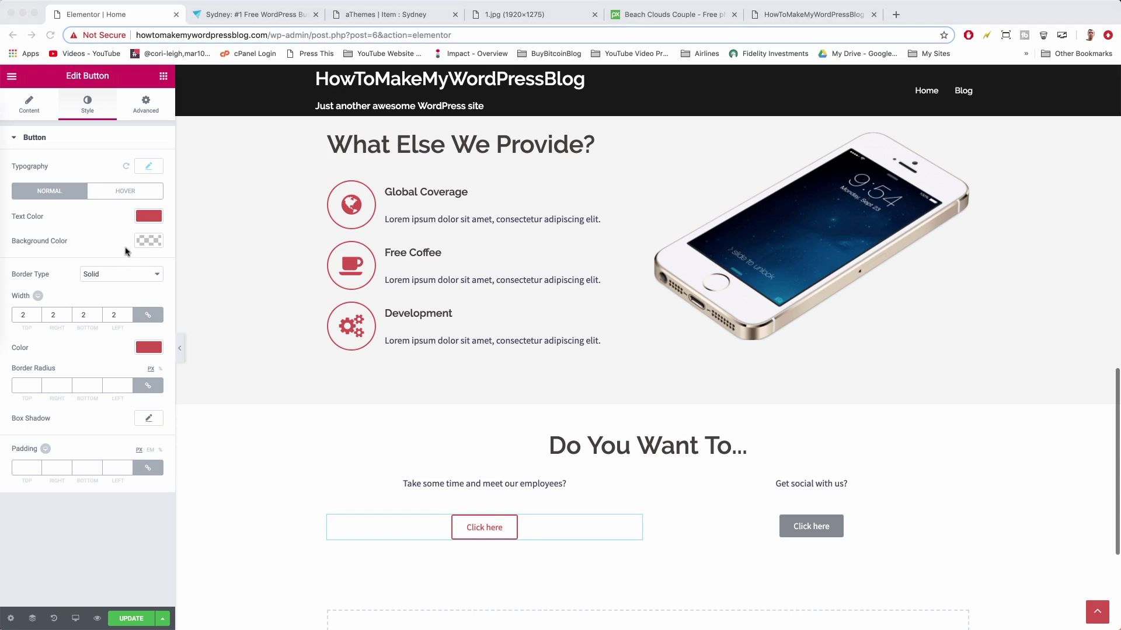
click(120, 193)
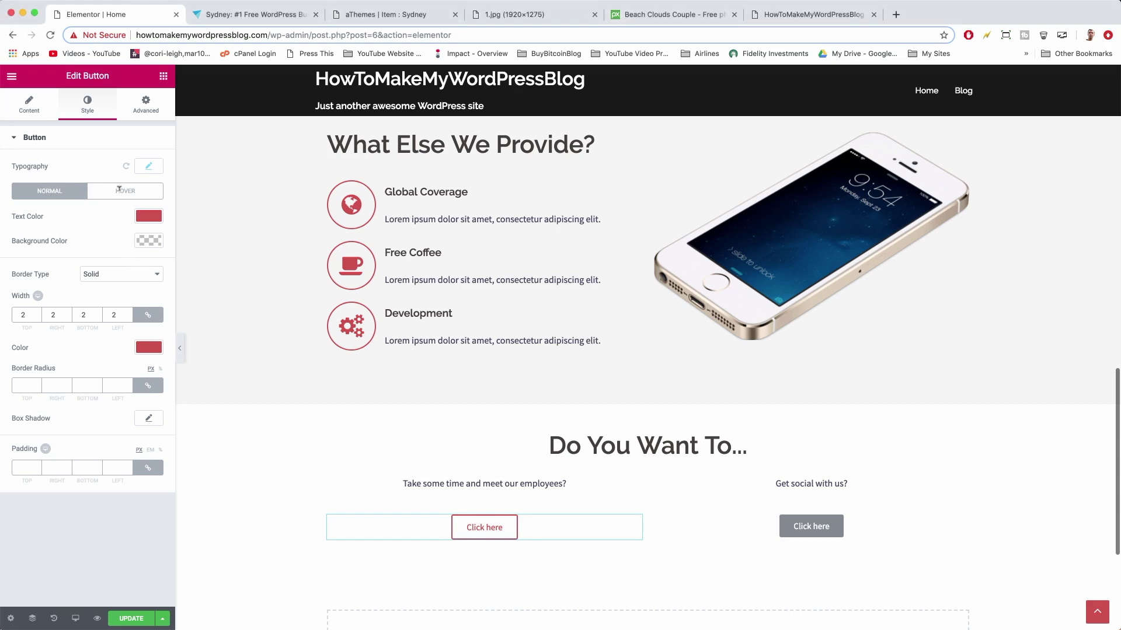
Set the button's hover background colour to #d65050
click(120, 194)
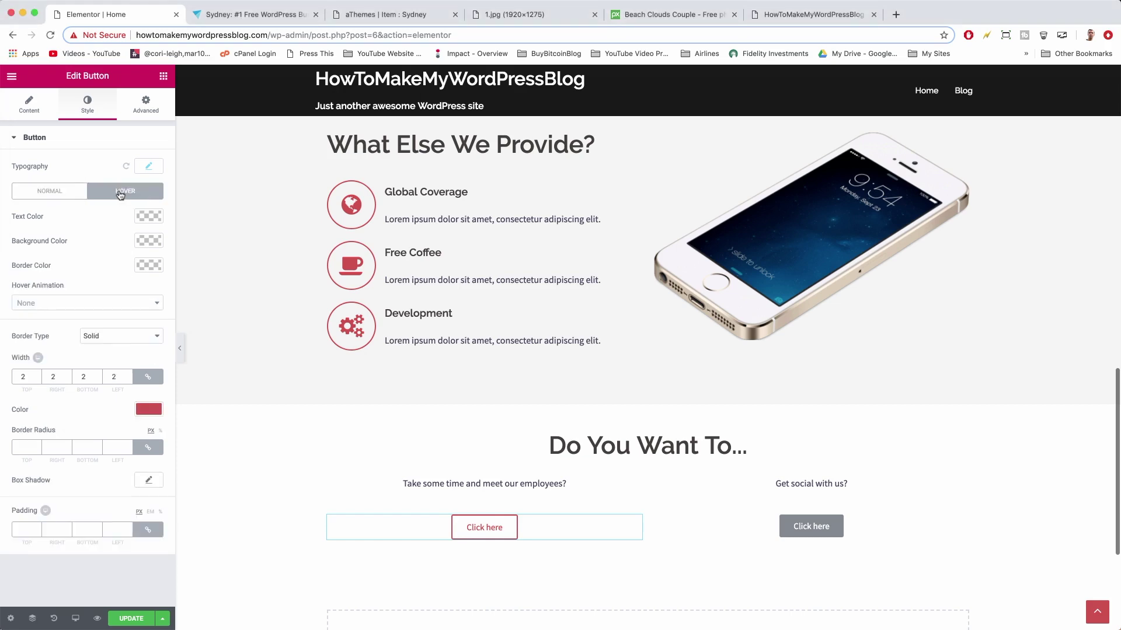
click(147, 241)
click(28, 237)
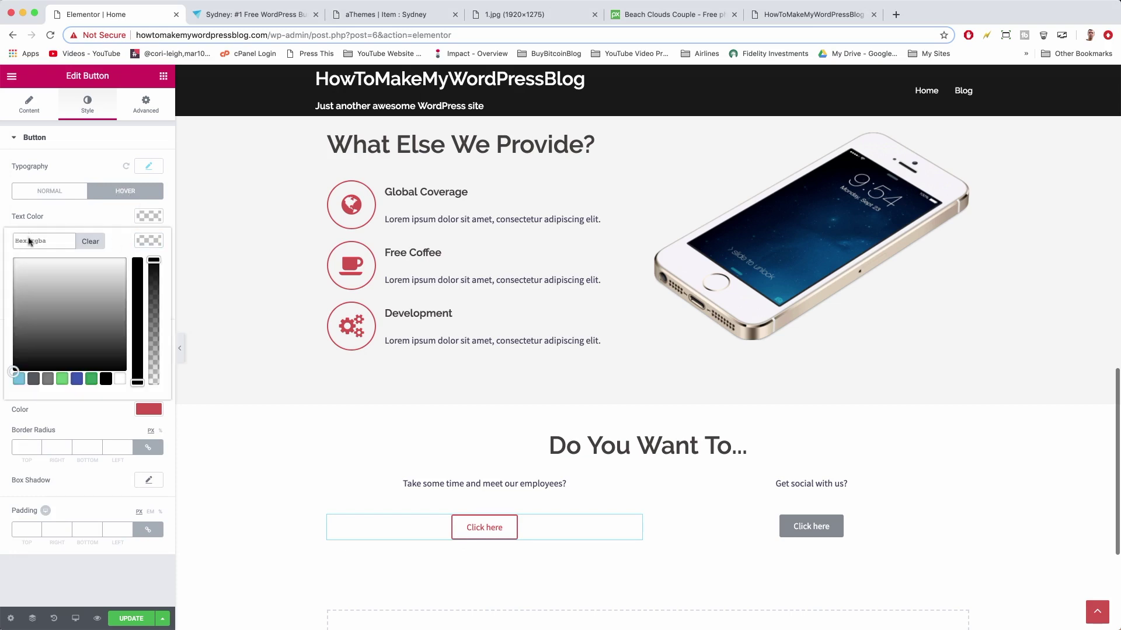
right_click(29, 241)
click(49, 316)
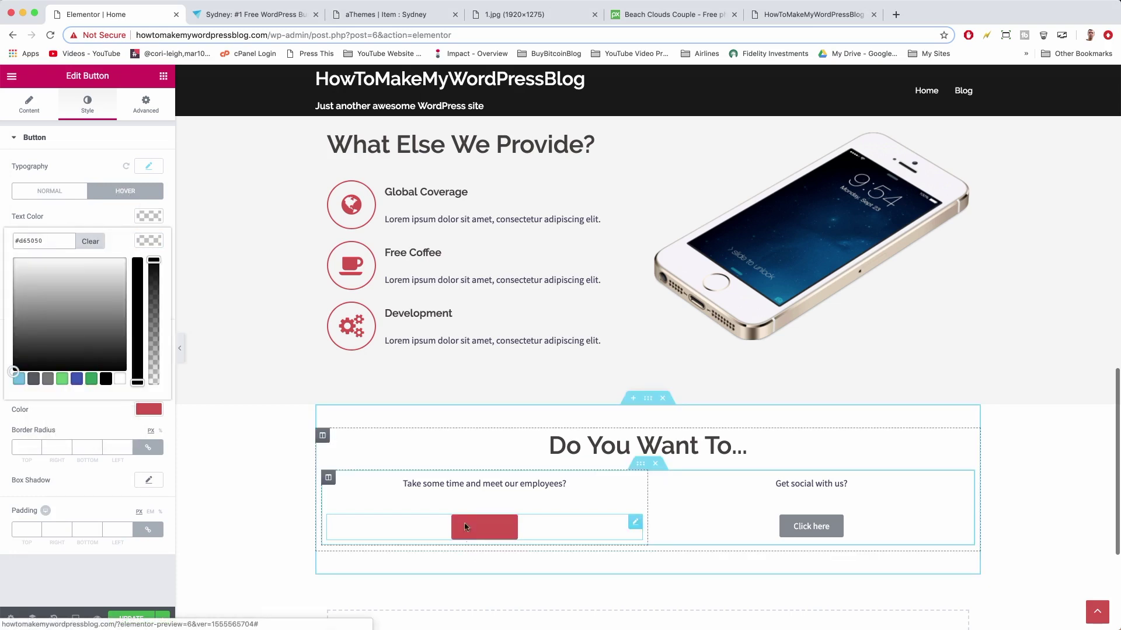
click(117, 236)
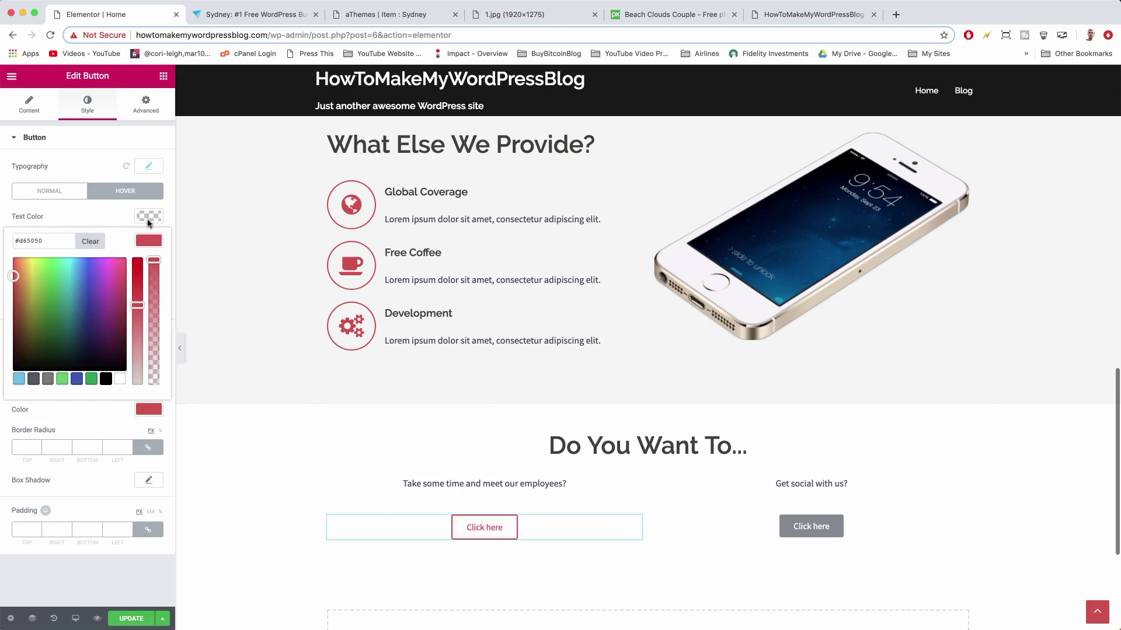
Make the button's hover text colour white
click(149, 216)
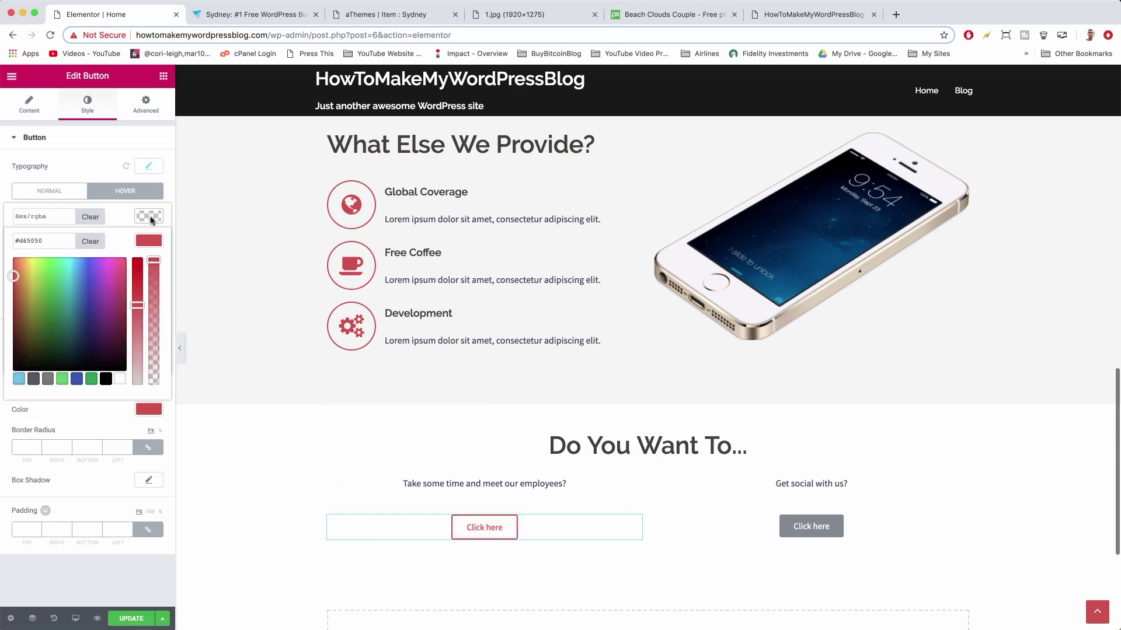
click(150, 217)
click(150, 217)
click(82, 429)
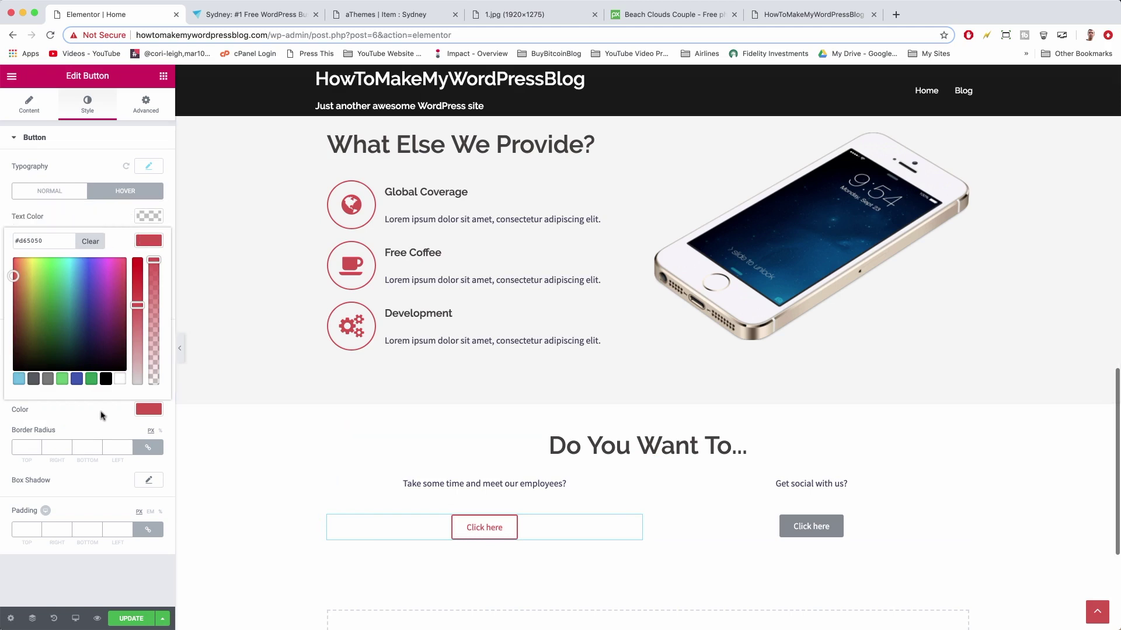
click(103, 416)
click(153, 217)
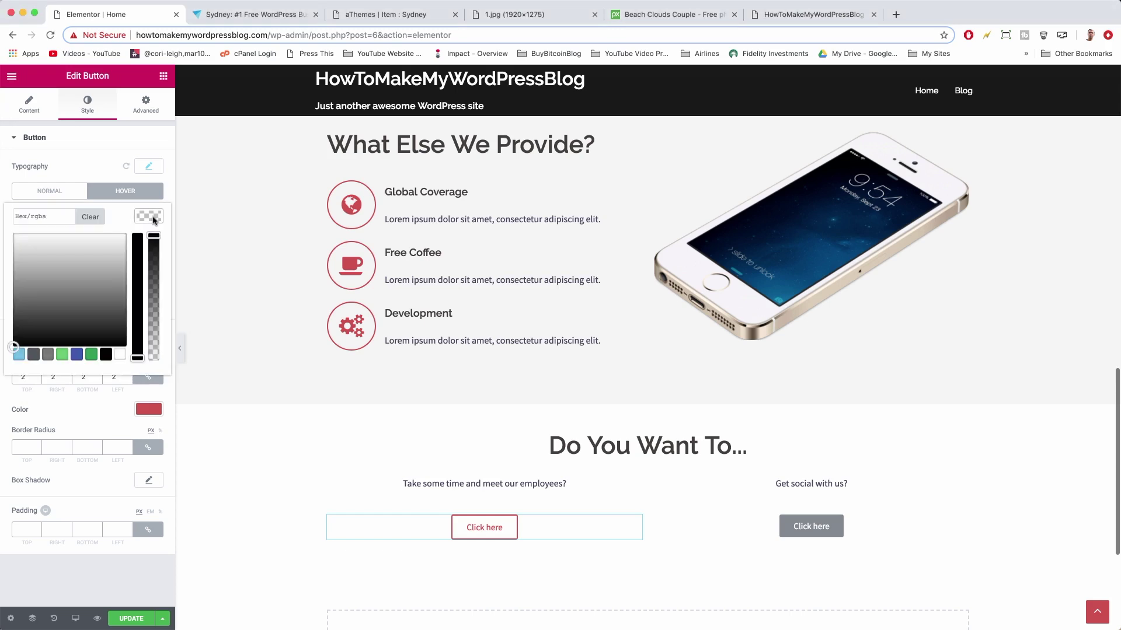
click(120, 355)
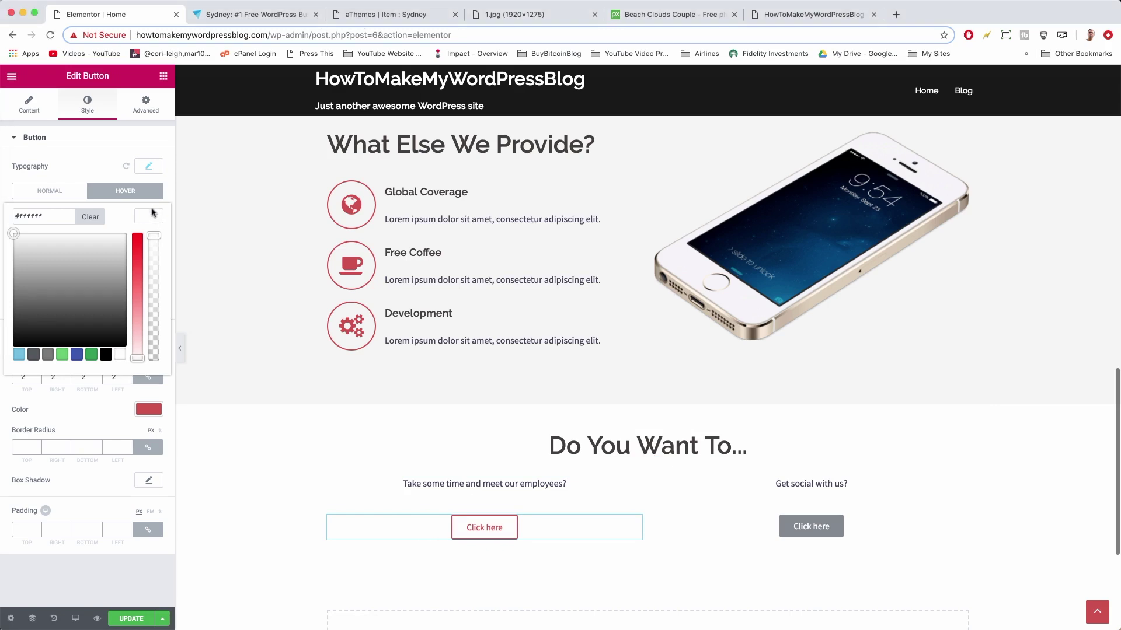
Change the left button's label to 'Meet the Team'
click(151, 214)
click(21, 98)
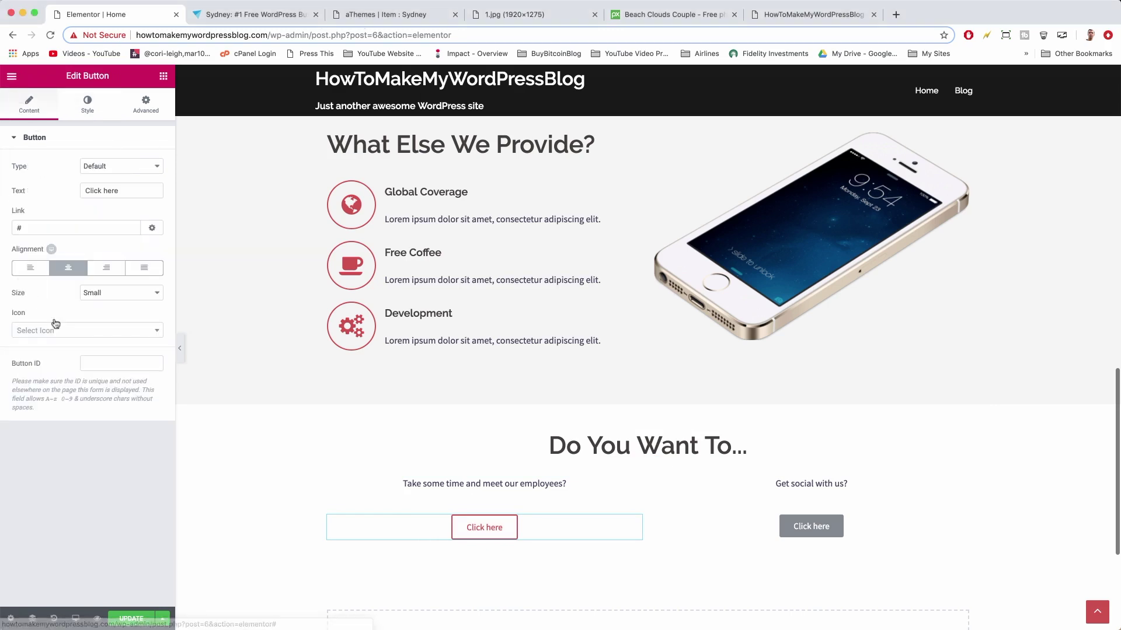
click(98, 191)
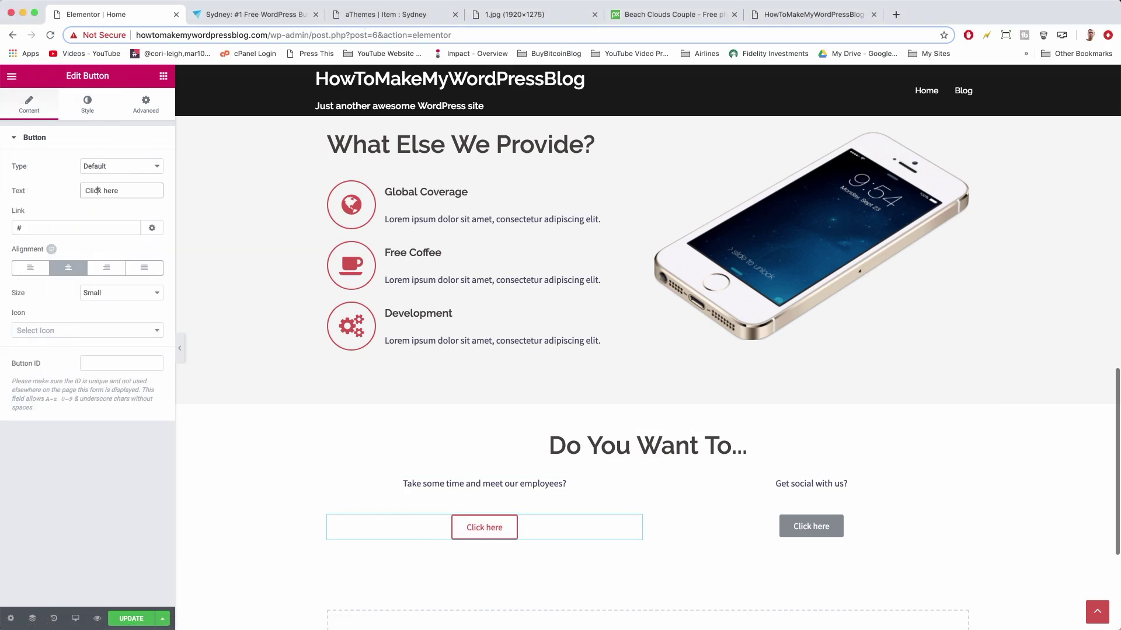
triple_click(98, 191)
text(Meet the Team)
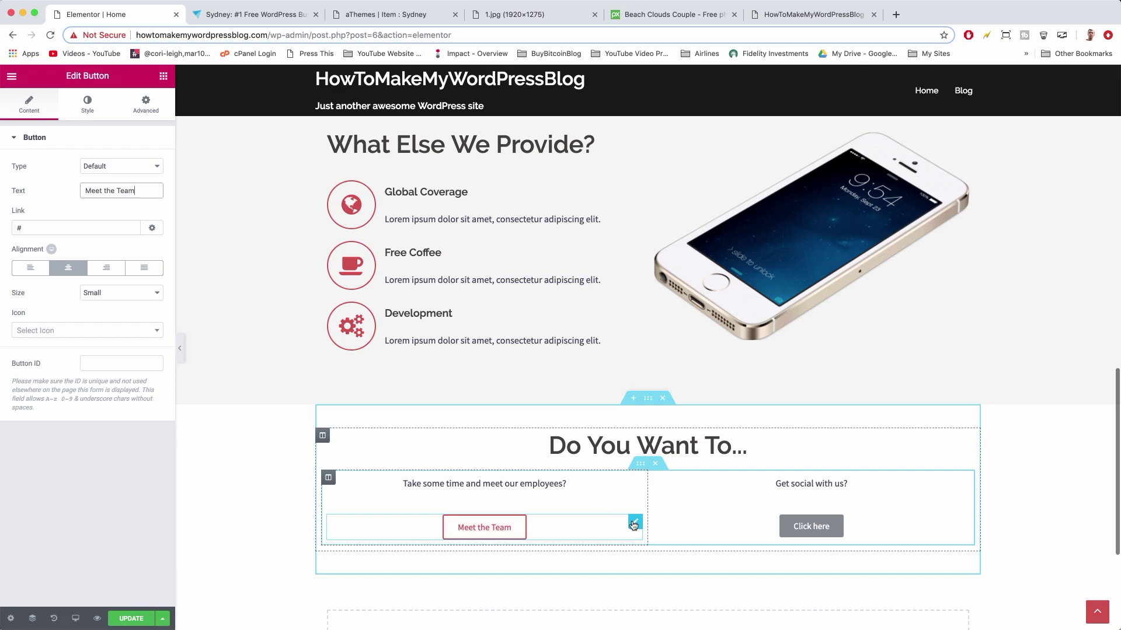
Replace the right Click here button with a duplicate labelled 'Find us on Social Media'
right_click(633, 525)
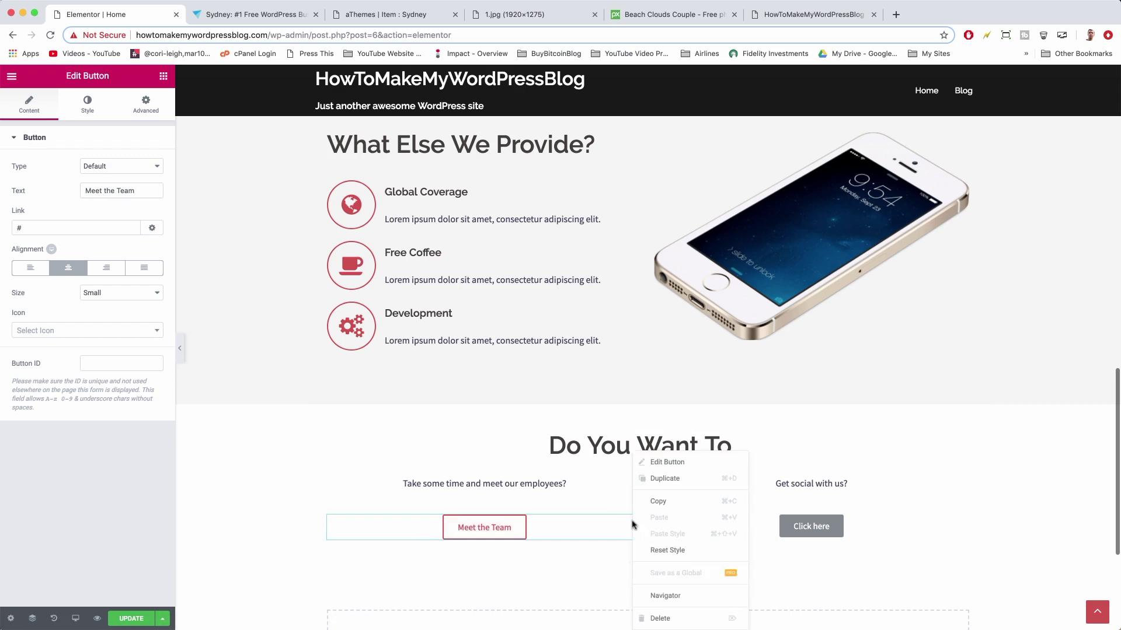
click(655, 479)
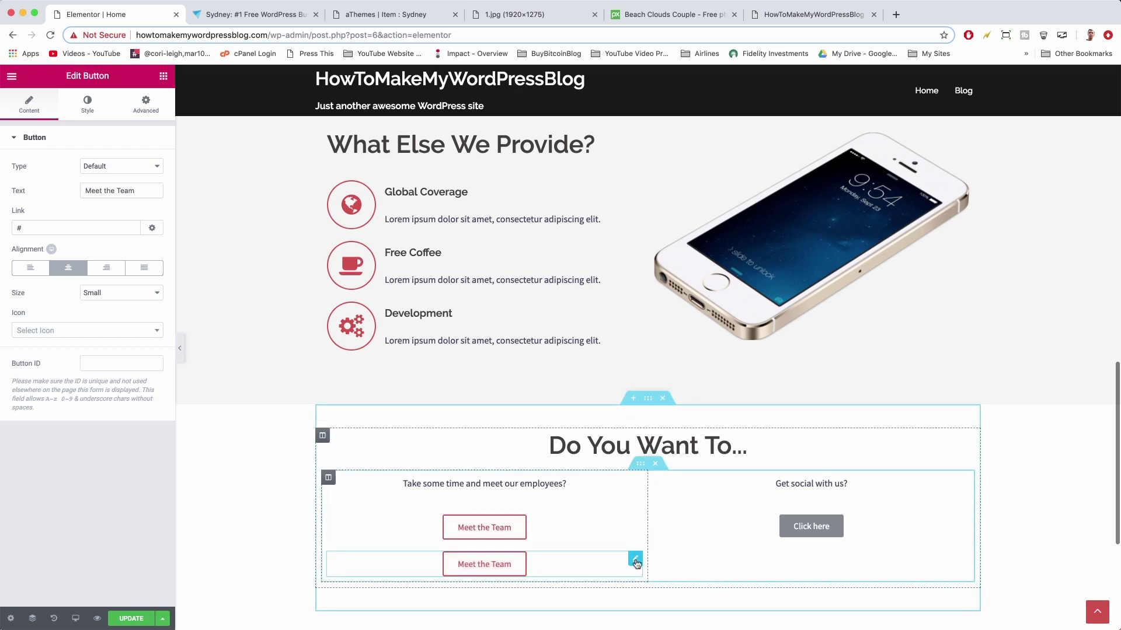
drag(635, 561, 801, 528)
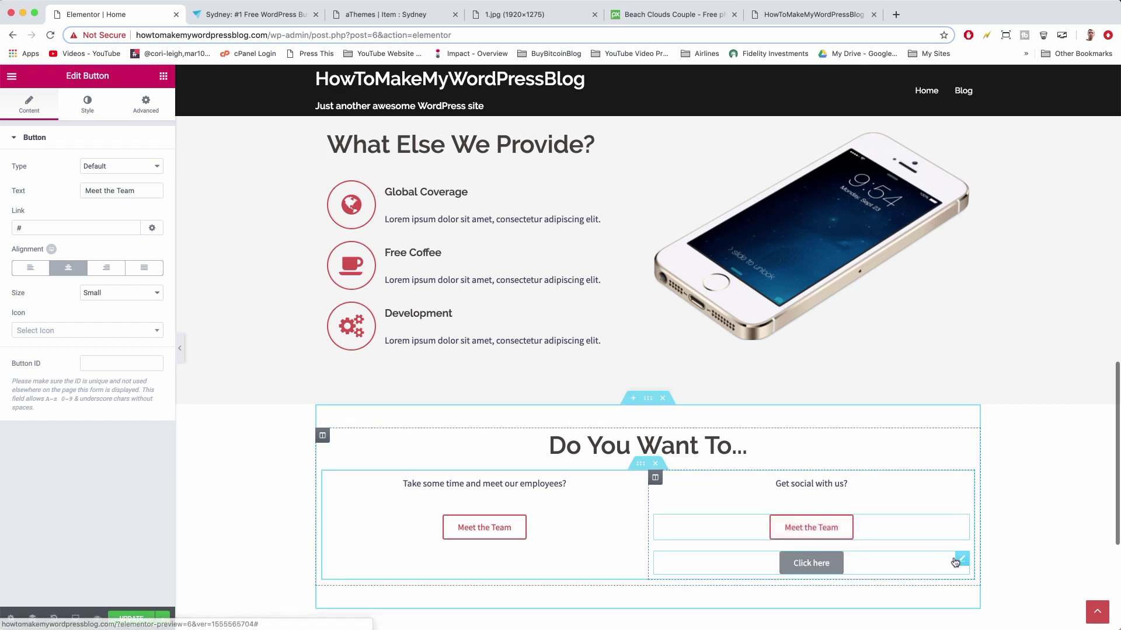
right_click(963, 560)
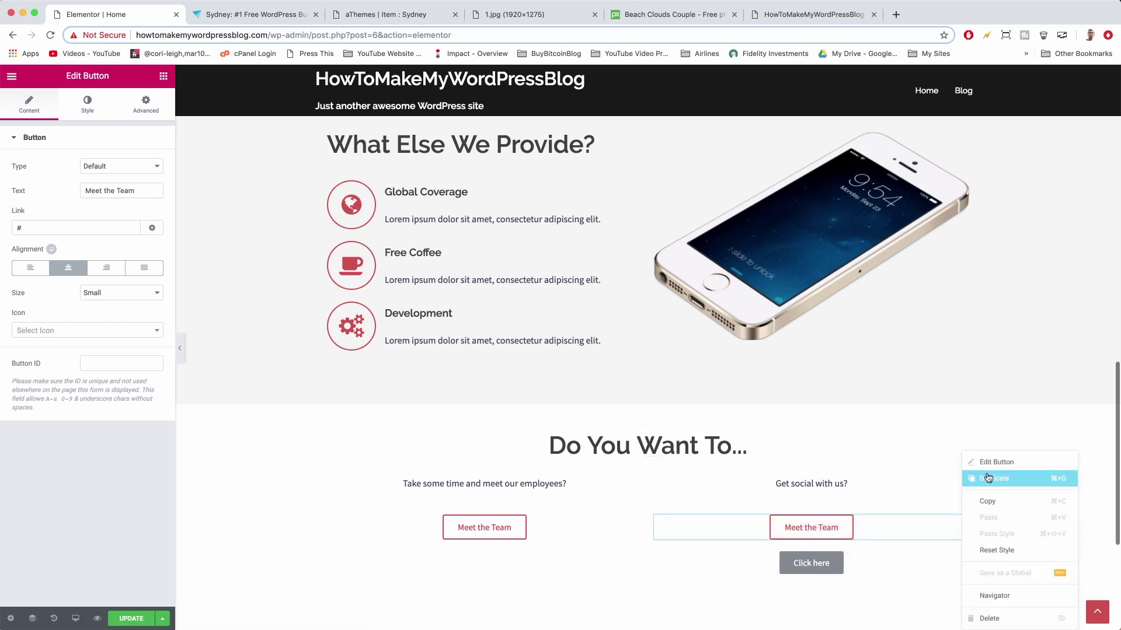
click(989, 618)
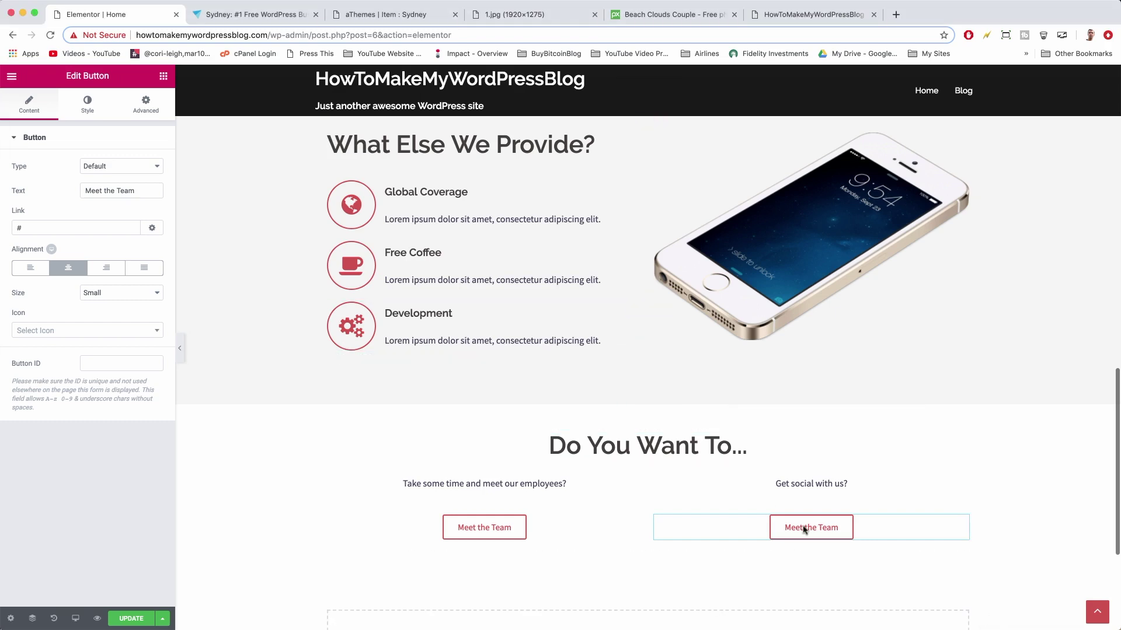
triple_click(117, 190)
text(Find u)
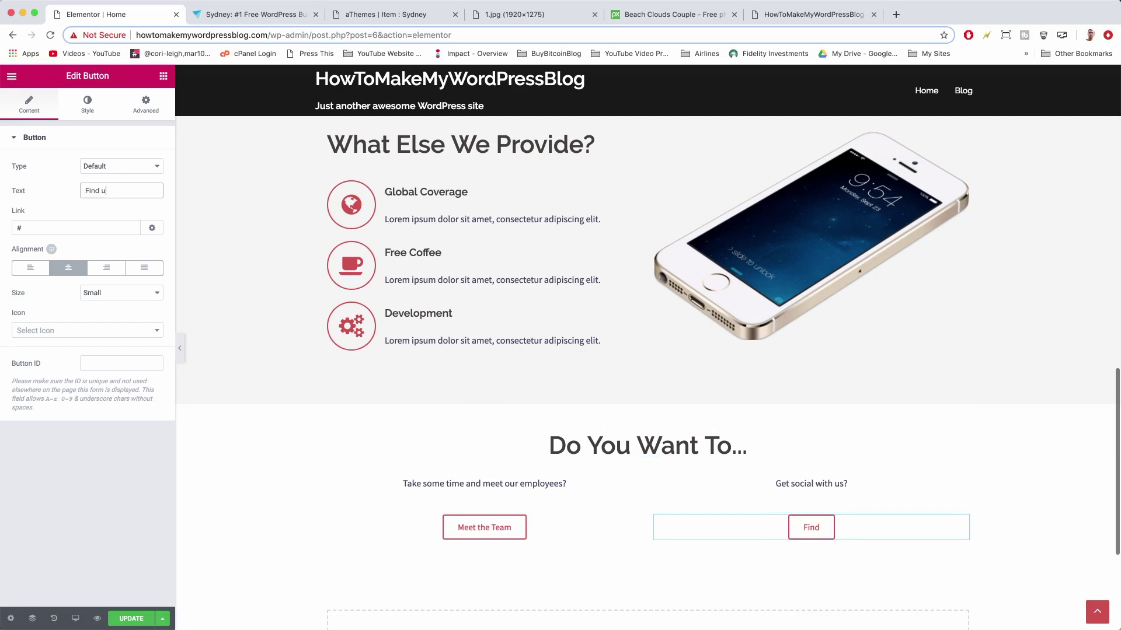
text(s on Social M)
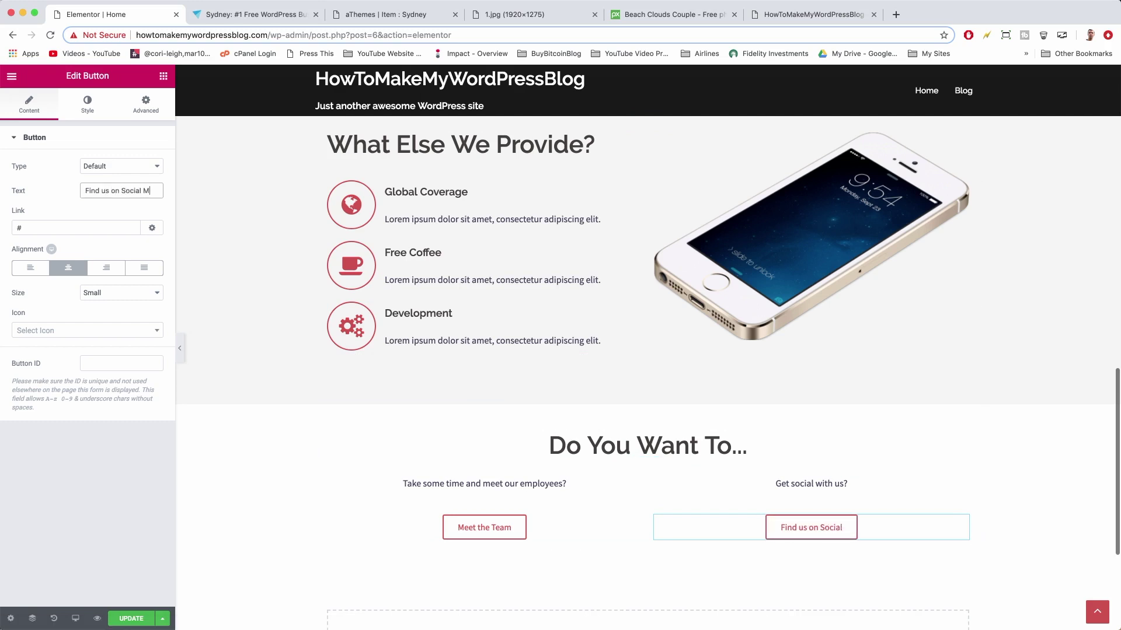
text(edia)
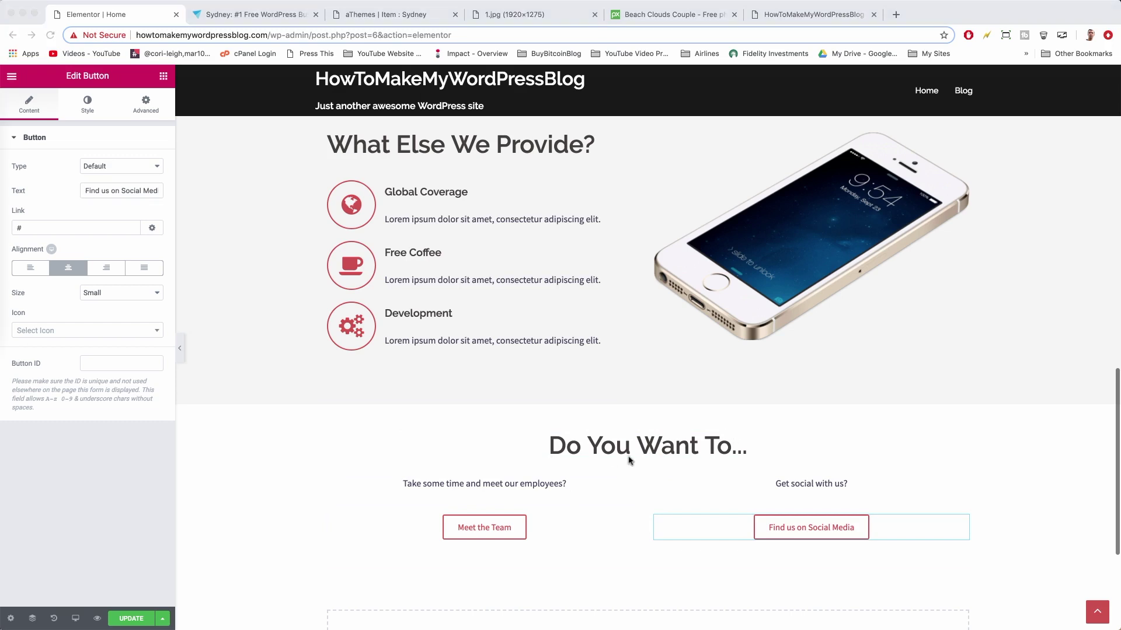
Update the page to save the button changes
click(136, 620)
click(137, 620)
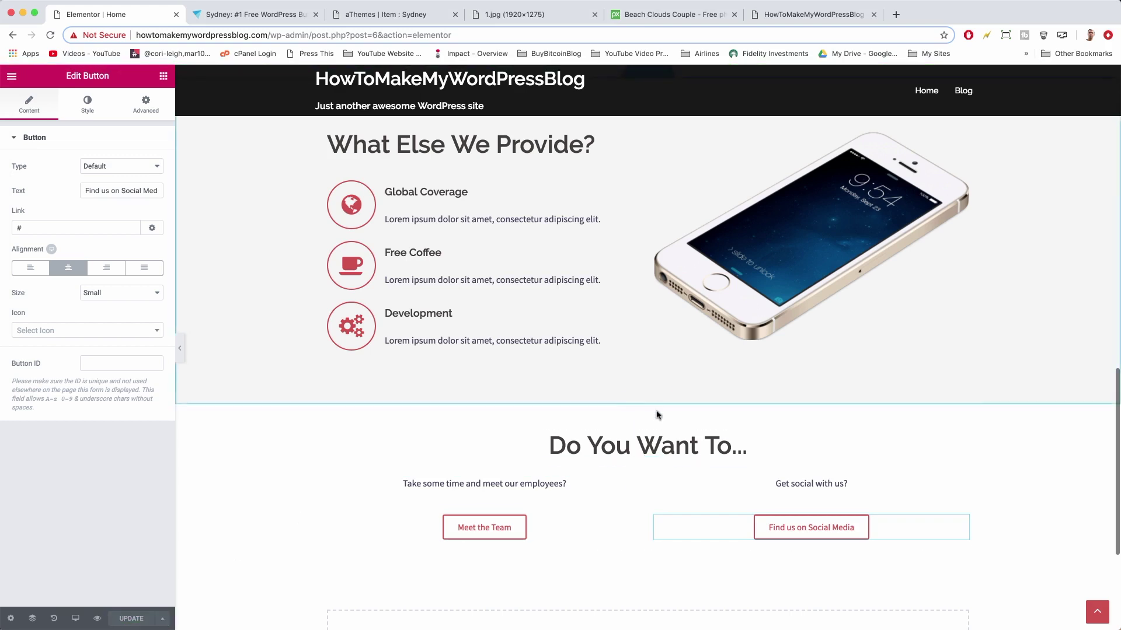
click(648, 399)
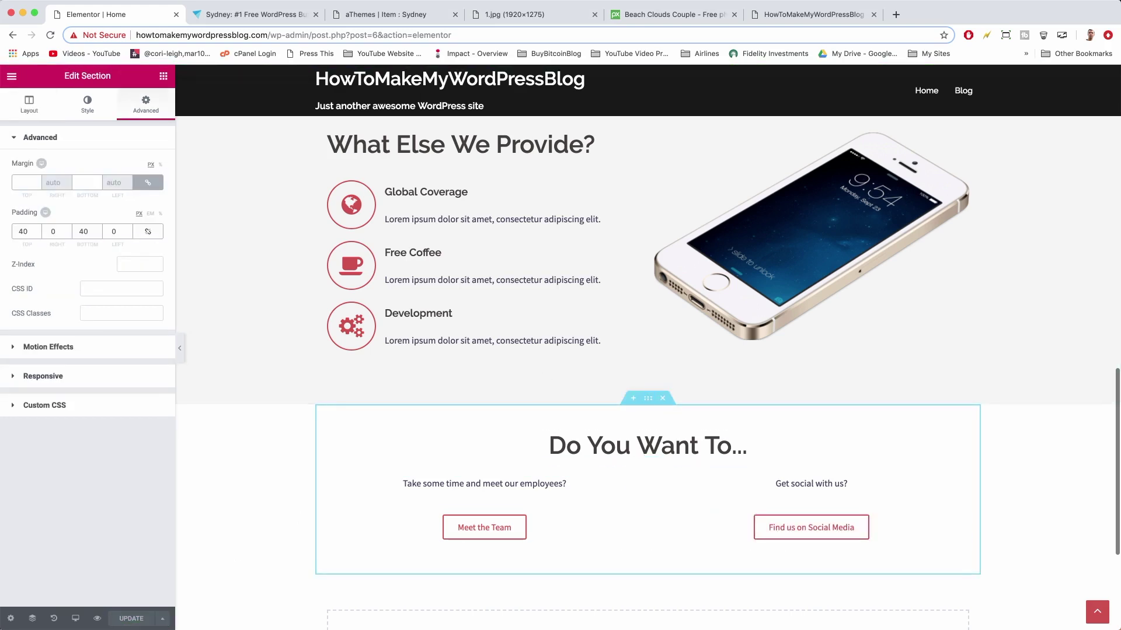
Give the section a Classic background, open the image picker, and view the Sydney demo
click(87, 105)
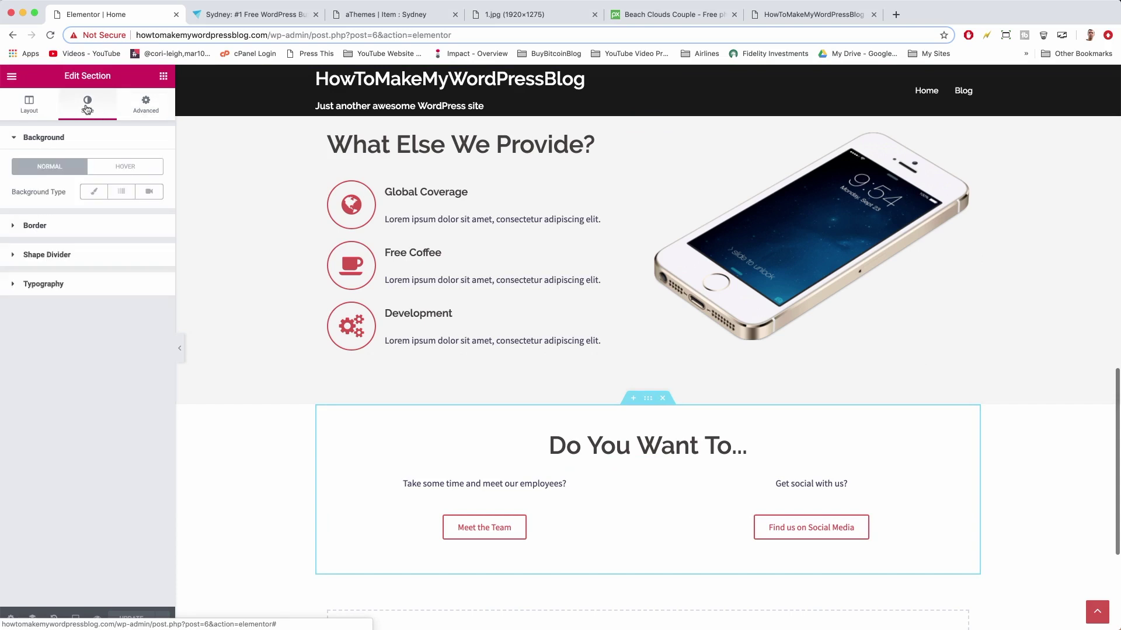
click(94, 193)
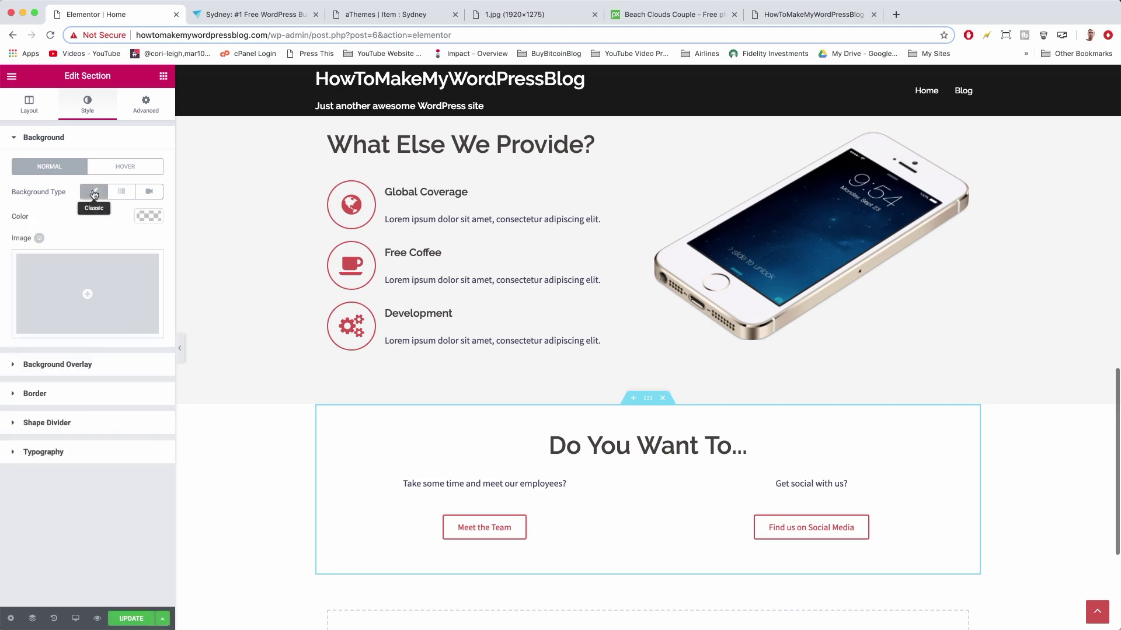
click(87, 286)
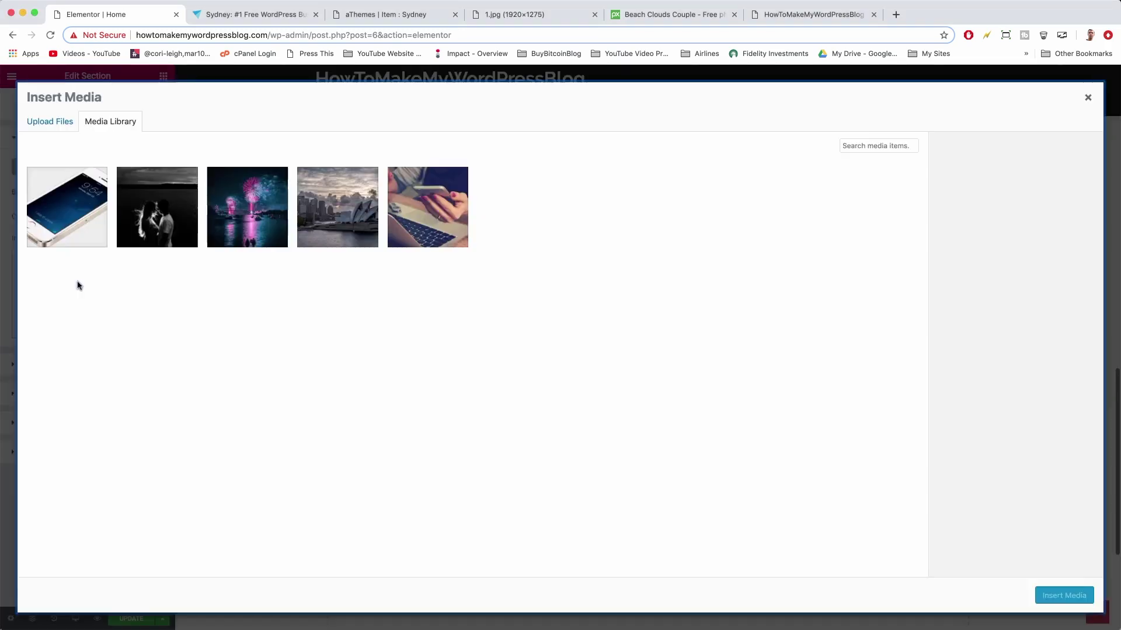
click(373, 14)
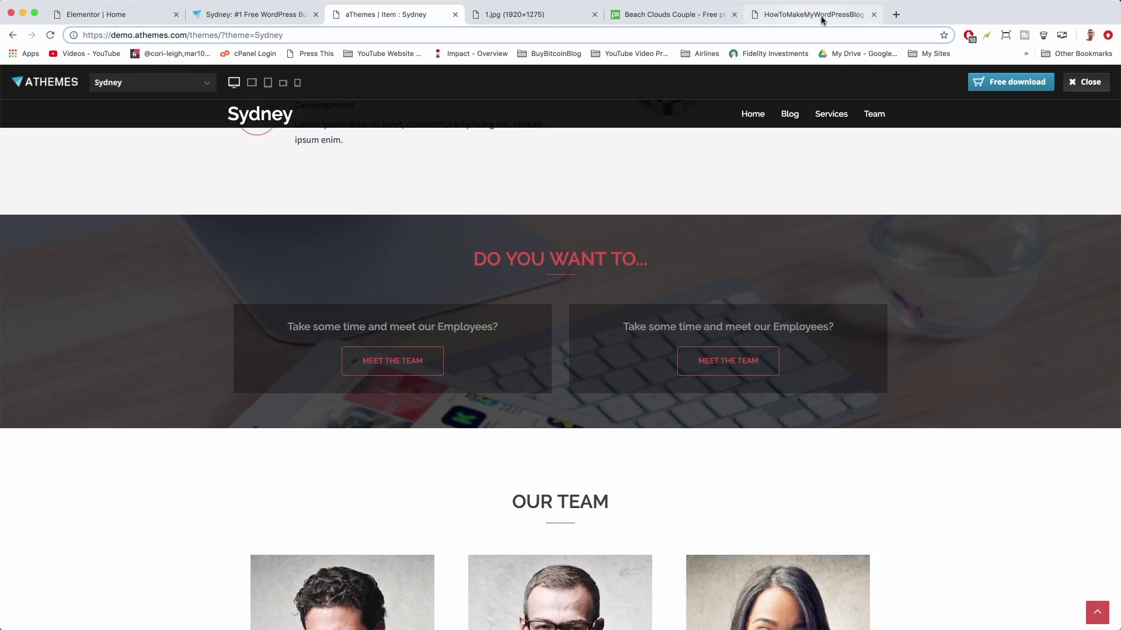
Search Pixabay for 'workspace' photos
click(670, 15)
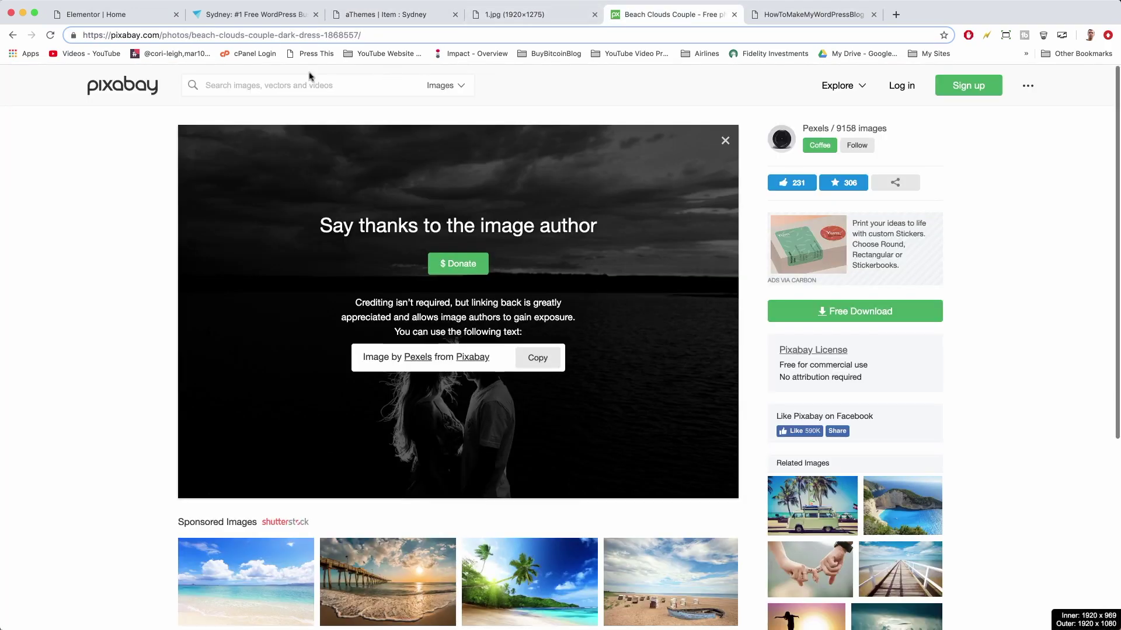
click(255, 85)
text(work)
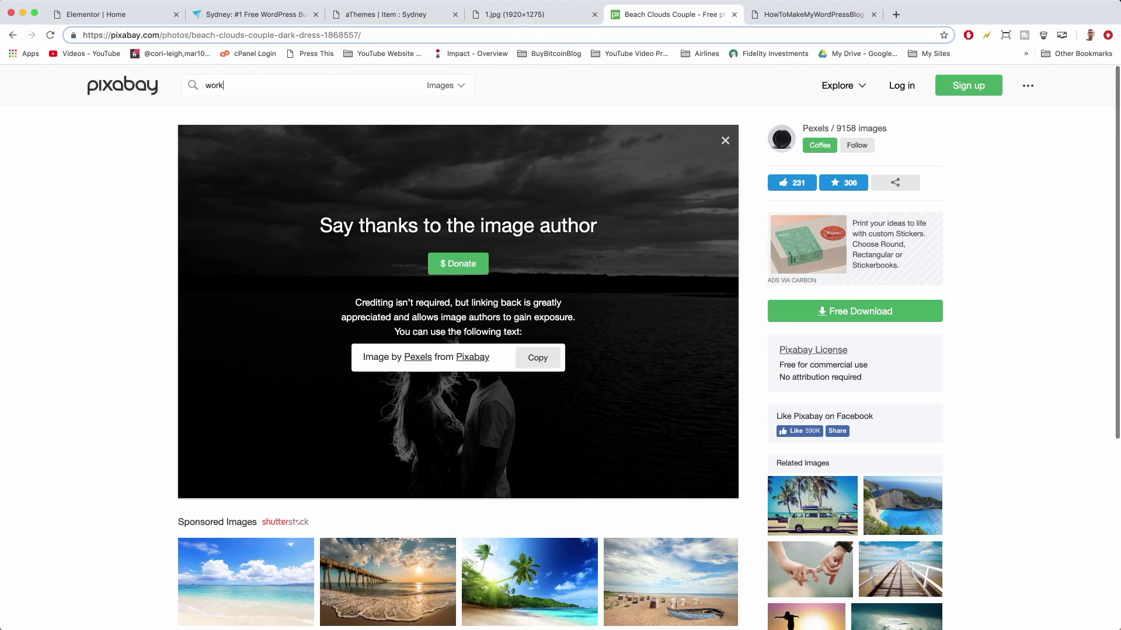
text(space)
key(Return)
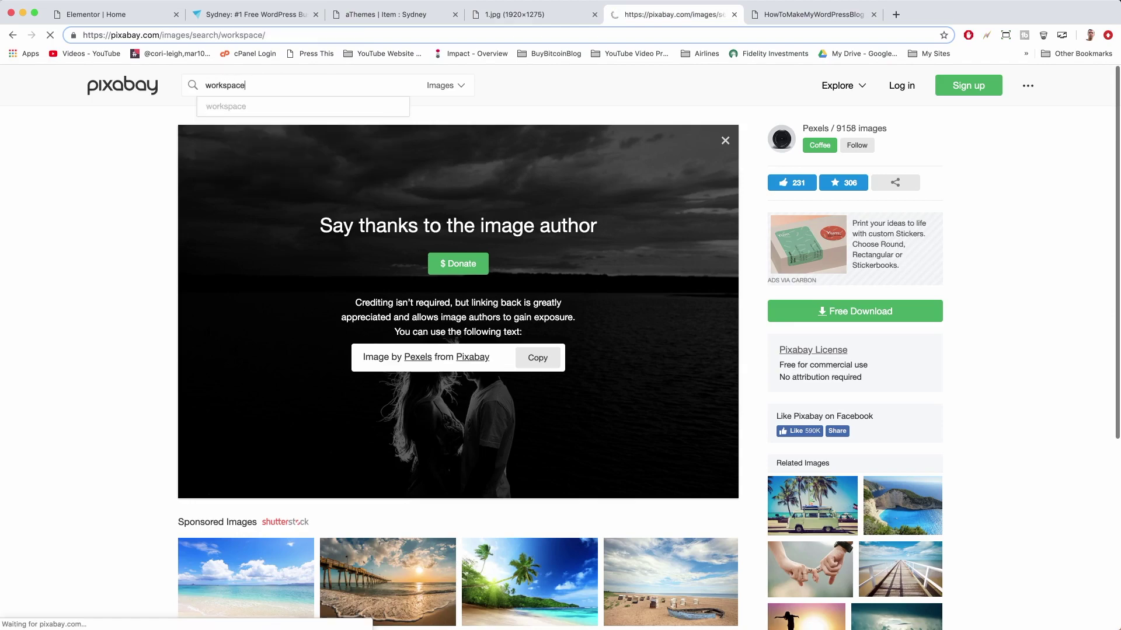
scroll(406, 385, down, 5)
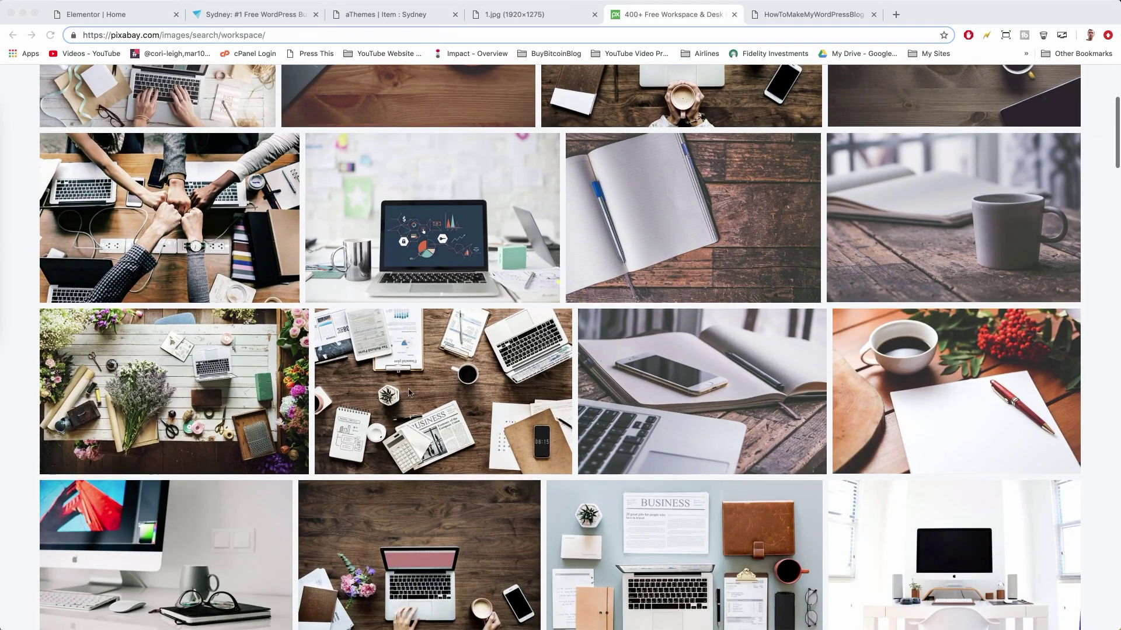
Download the Desk Work Business photo at 1920×1236 with a 'sydney-workspace-' file name prefix
click(429, 402)
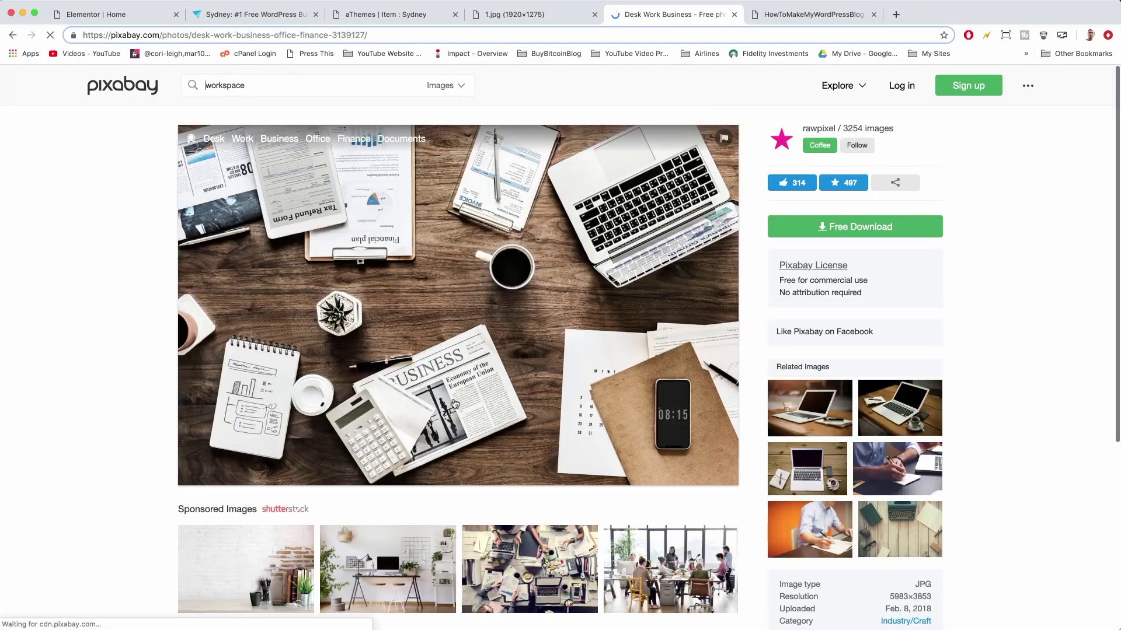
click(856, 311)
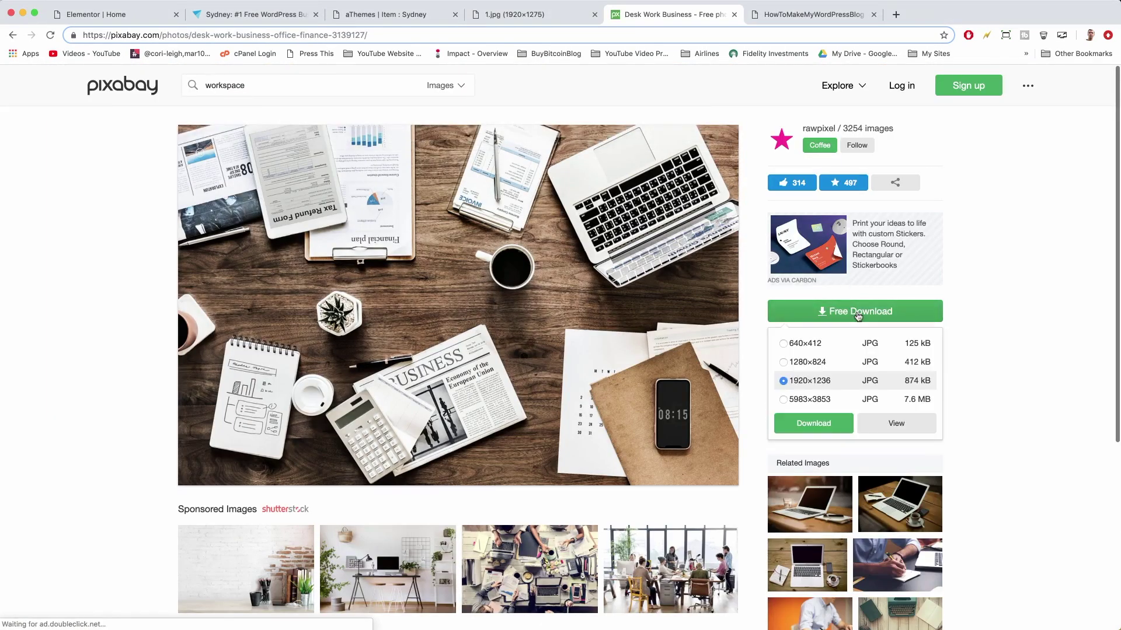
click(813, 423)
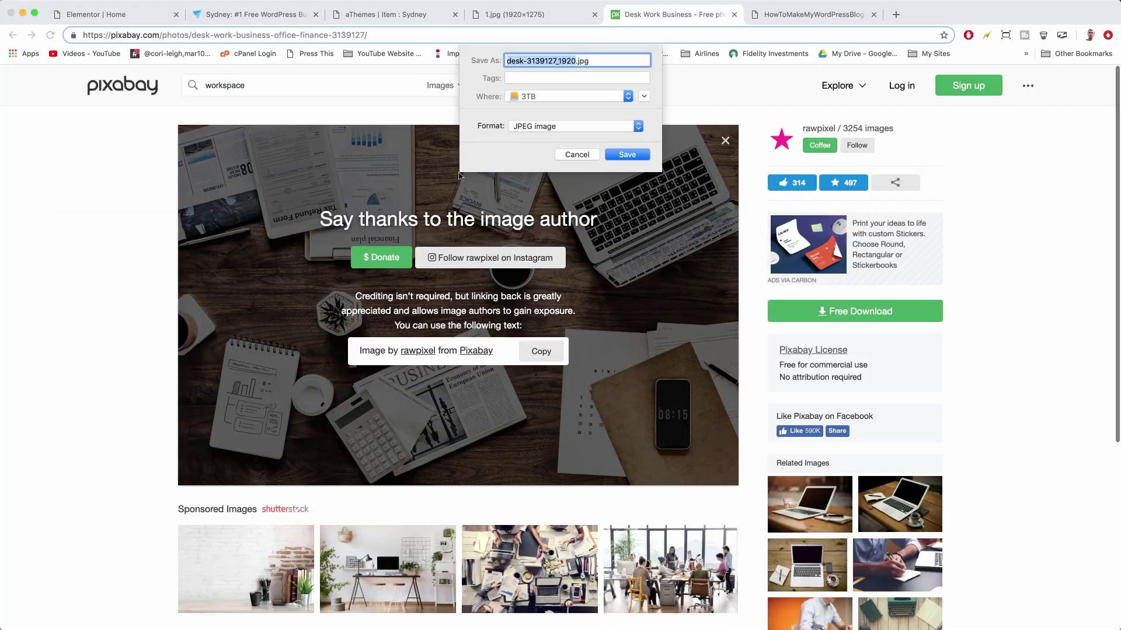
text(sydney)
text(-workspace-bg)
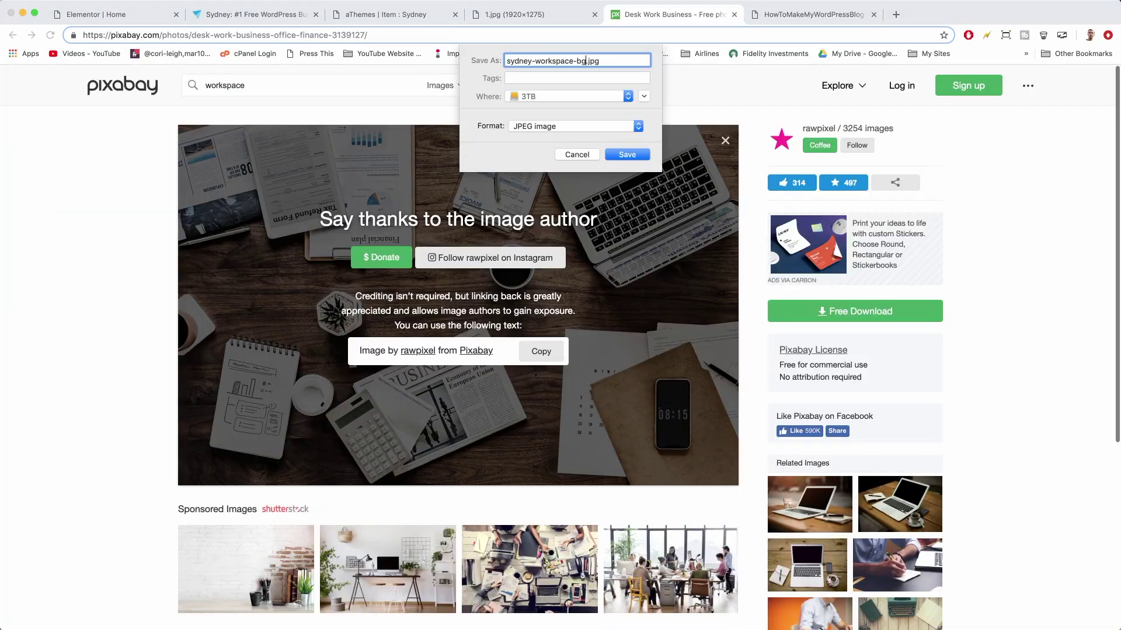
key(Return)
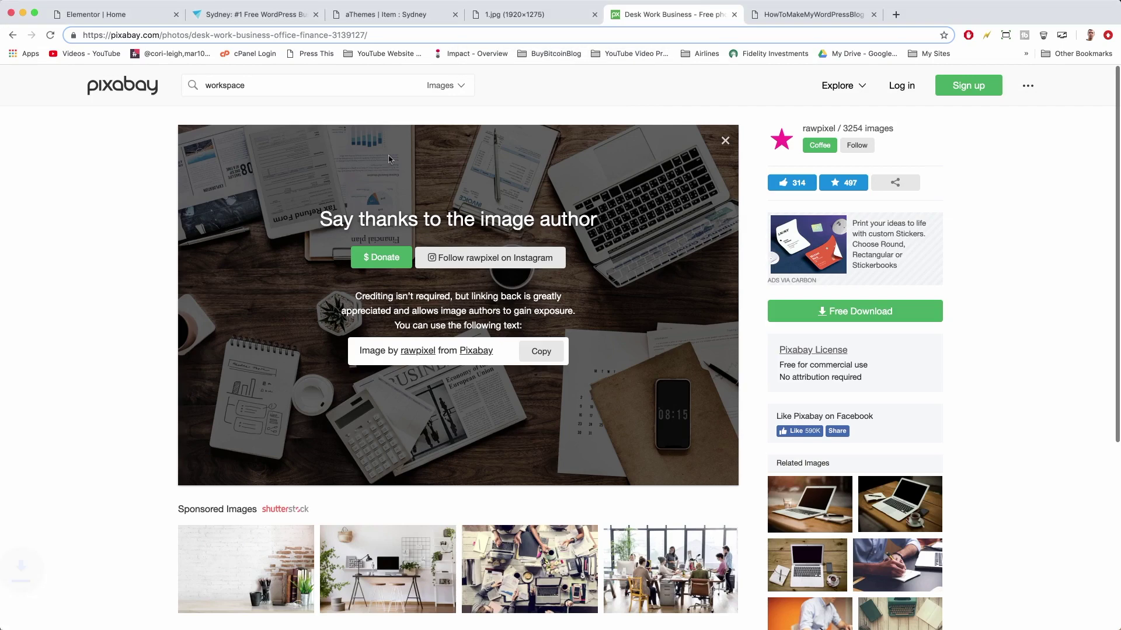
Upload sydney-workspace-bg.jpg and insert it as the section's background image
click(109, 16)
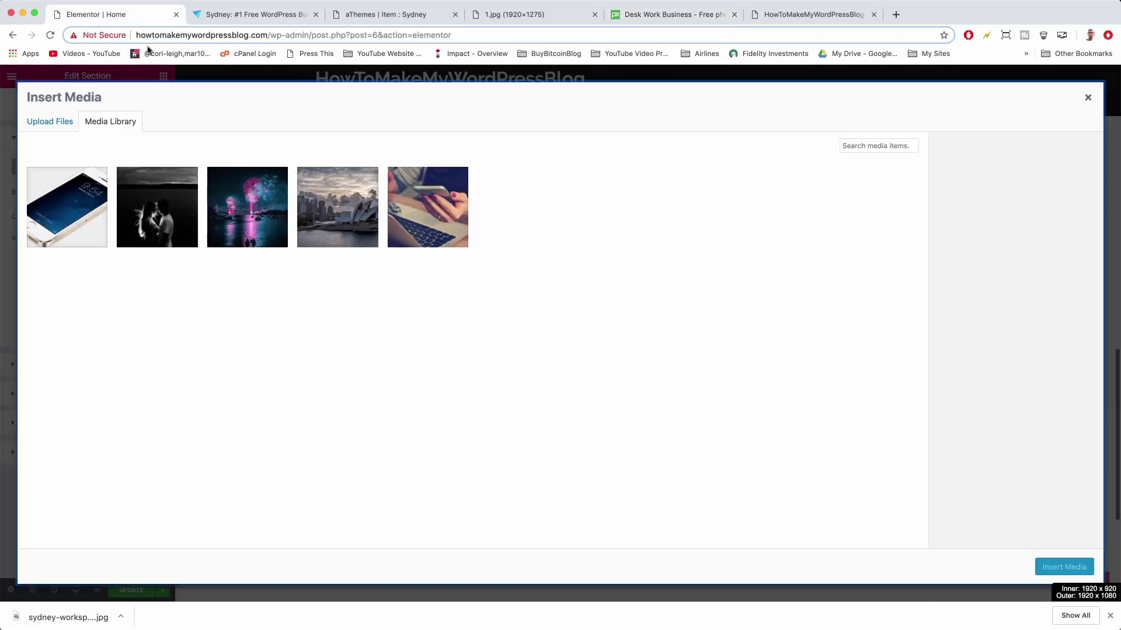
click(56, 126)
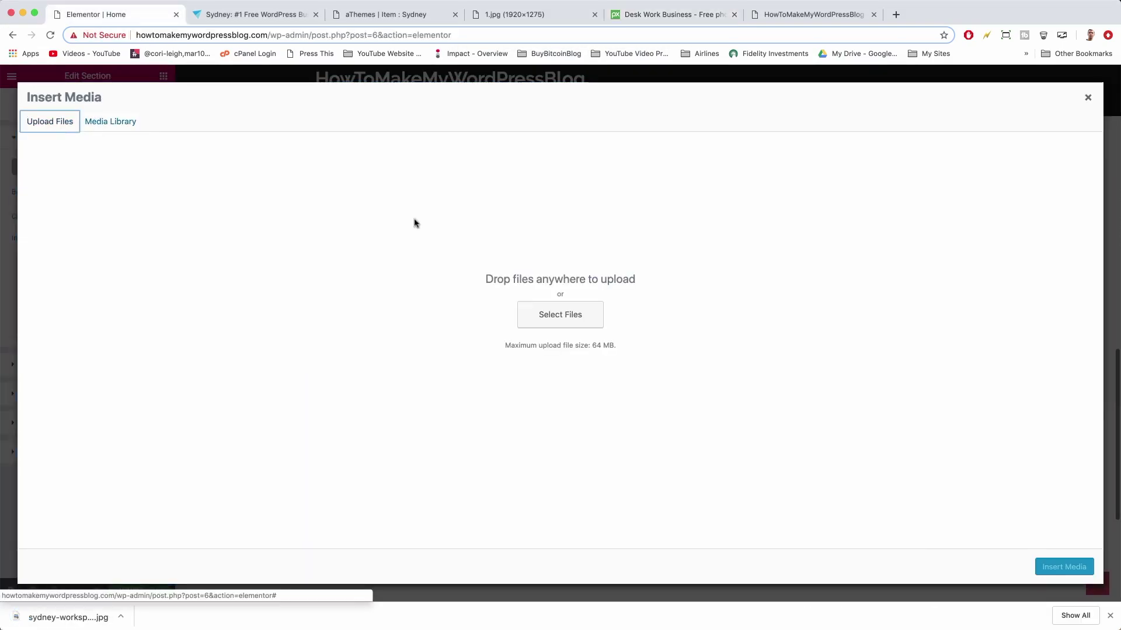
click(572, 323)
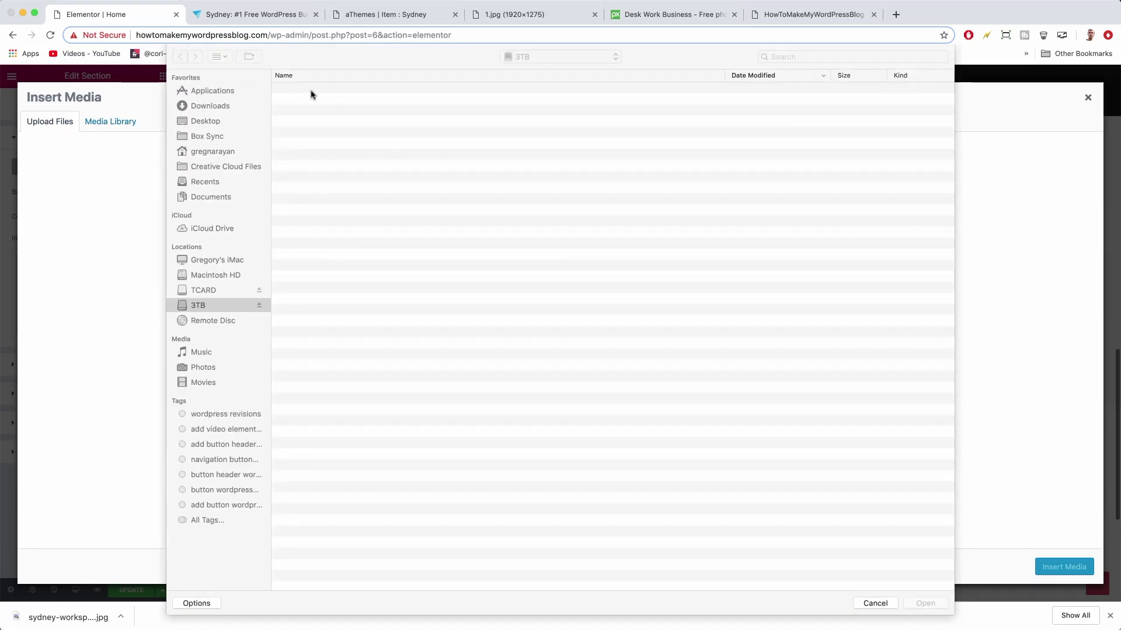
double_click(332, 91)
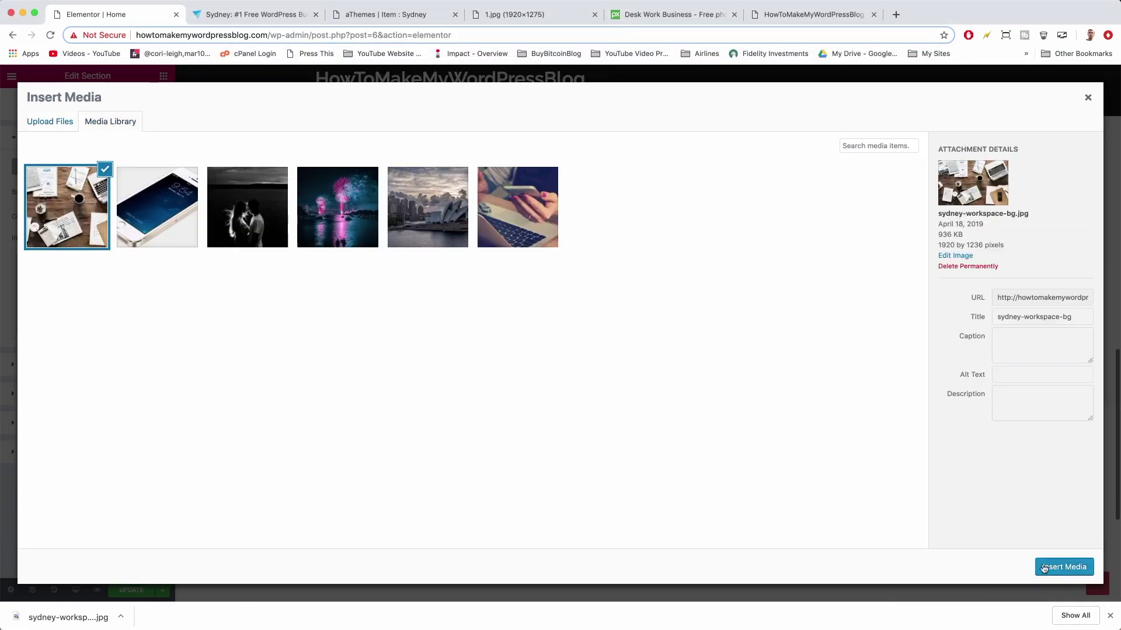
click(1063, 567)
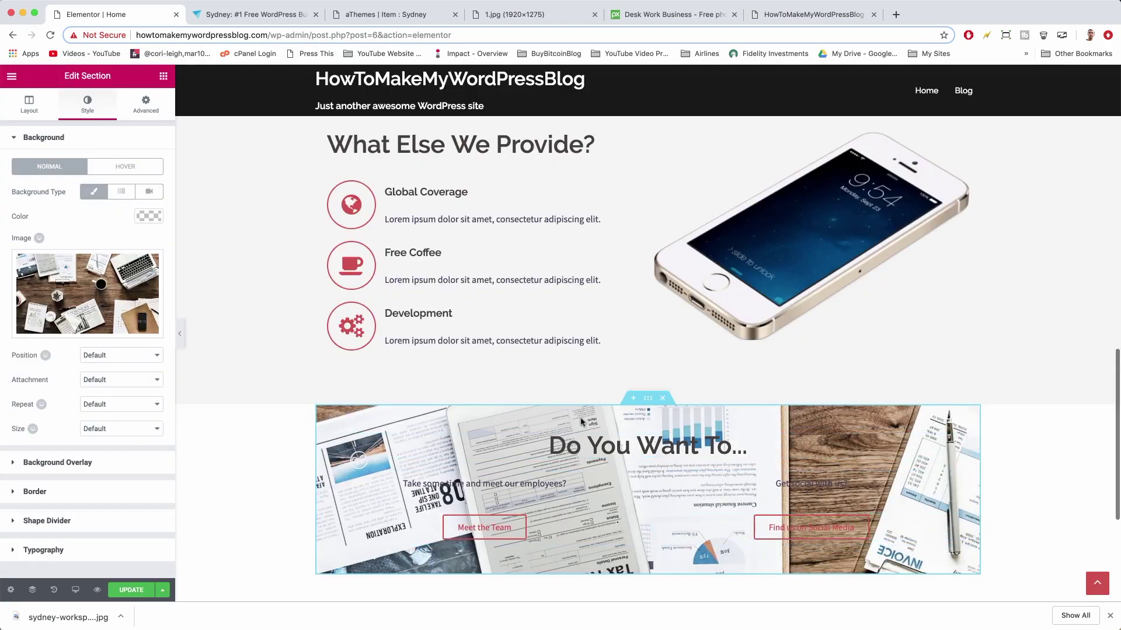
Add a classic black #000000 overlay over the photo and compare with the Sydney demo
click(32, 461)
click(22, 464)
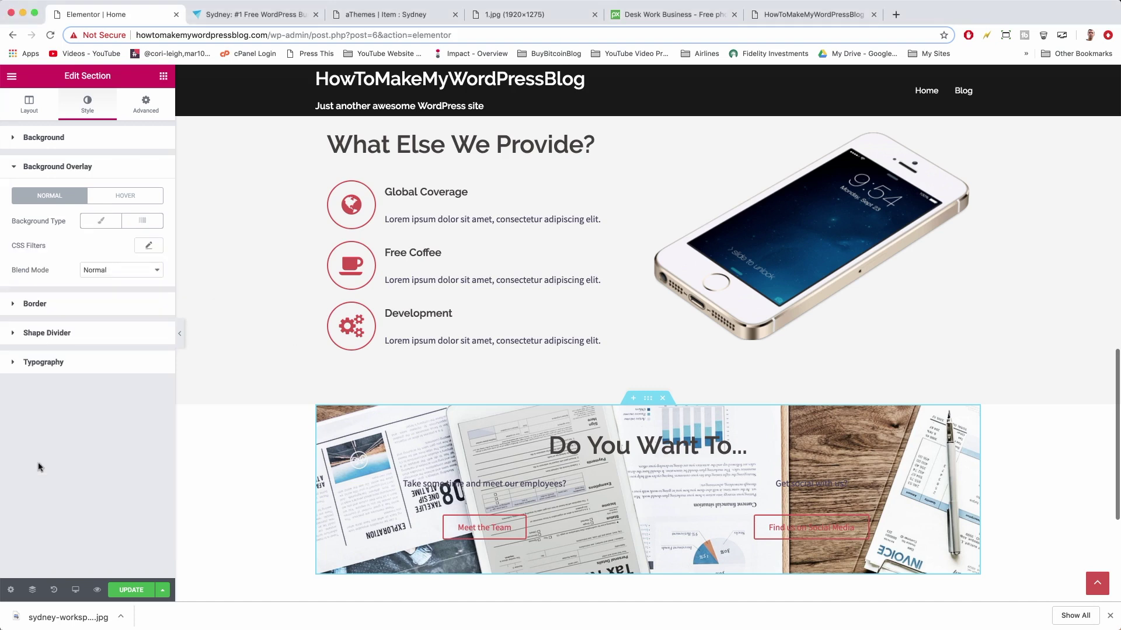
click(102, 226)
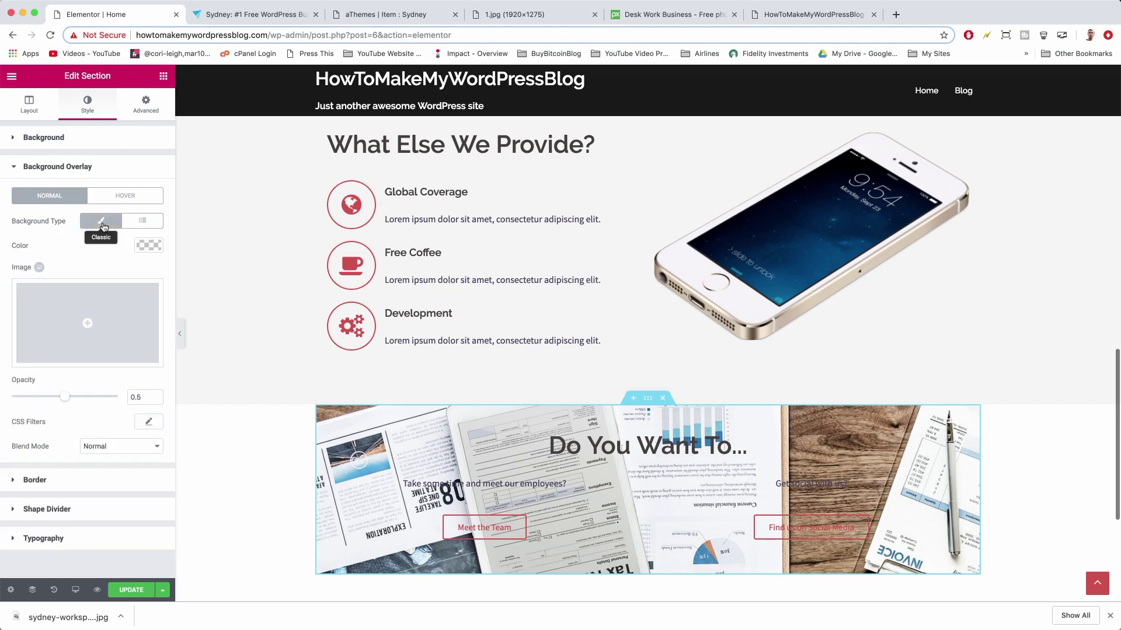
click(148, 245)
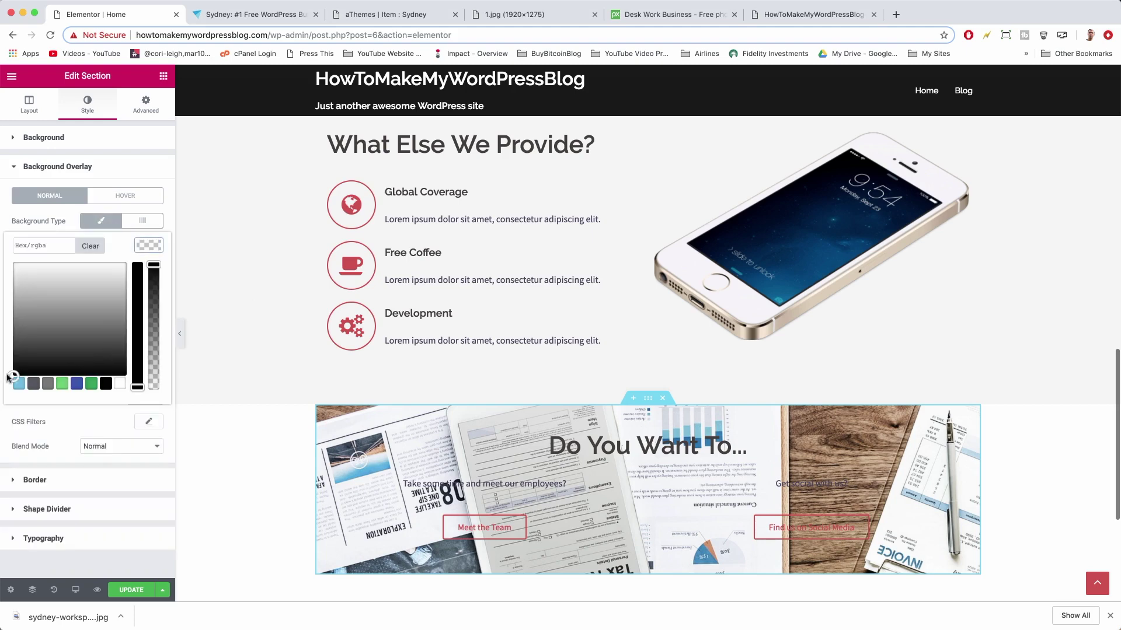
drag(16, 371, 125, 374)
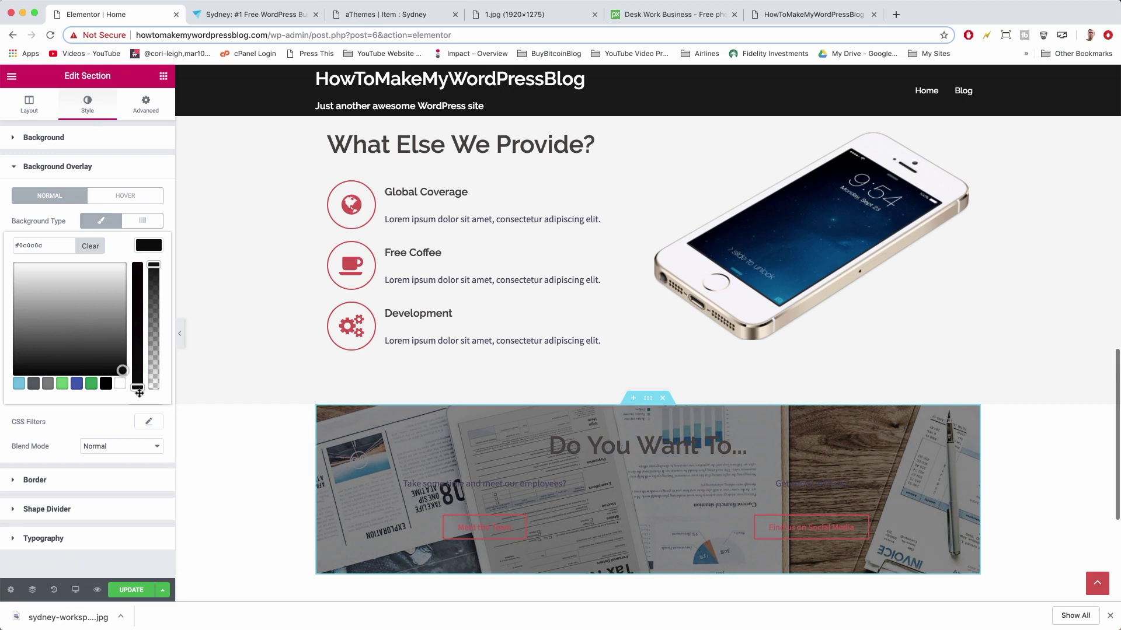
click(106, 383)
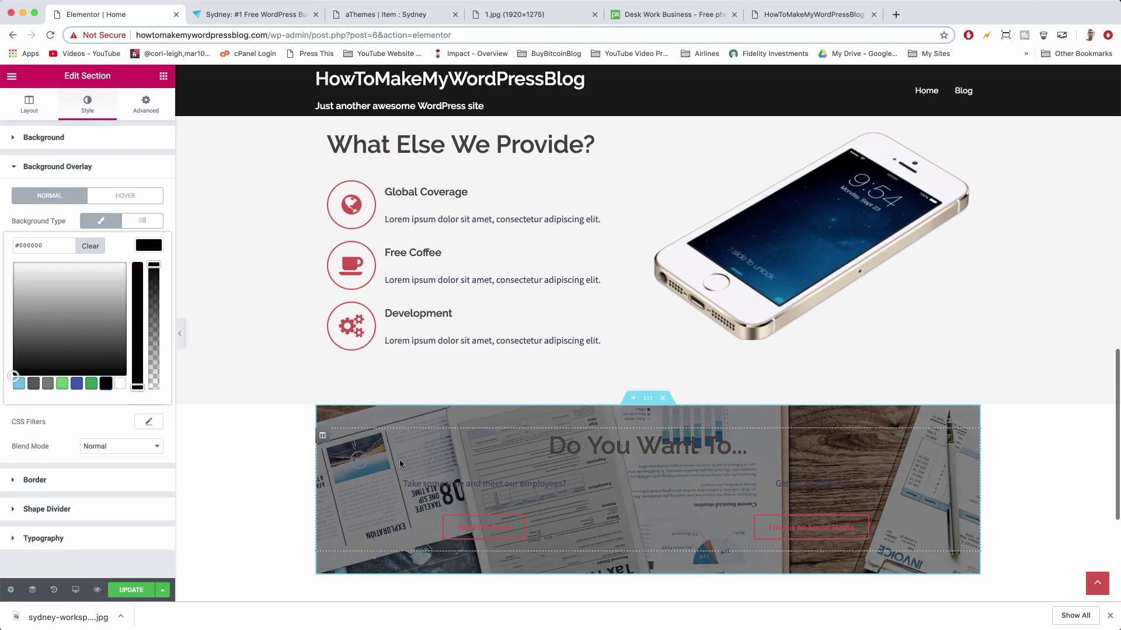
click(374, 15)
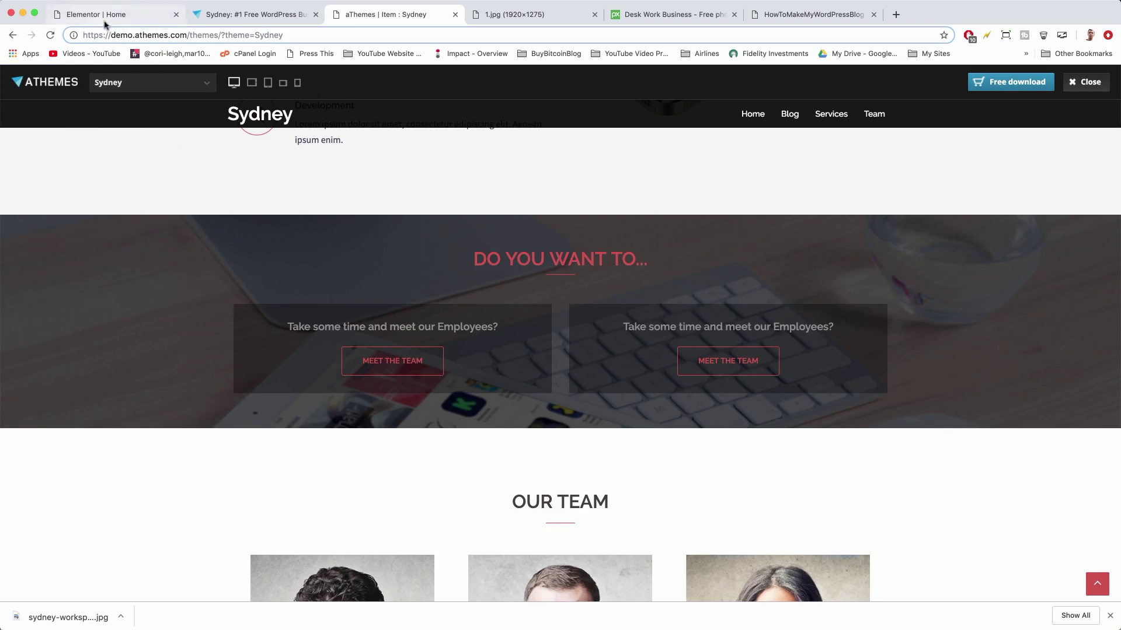
click(85, 15)
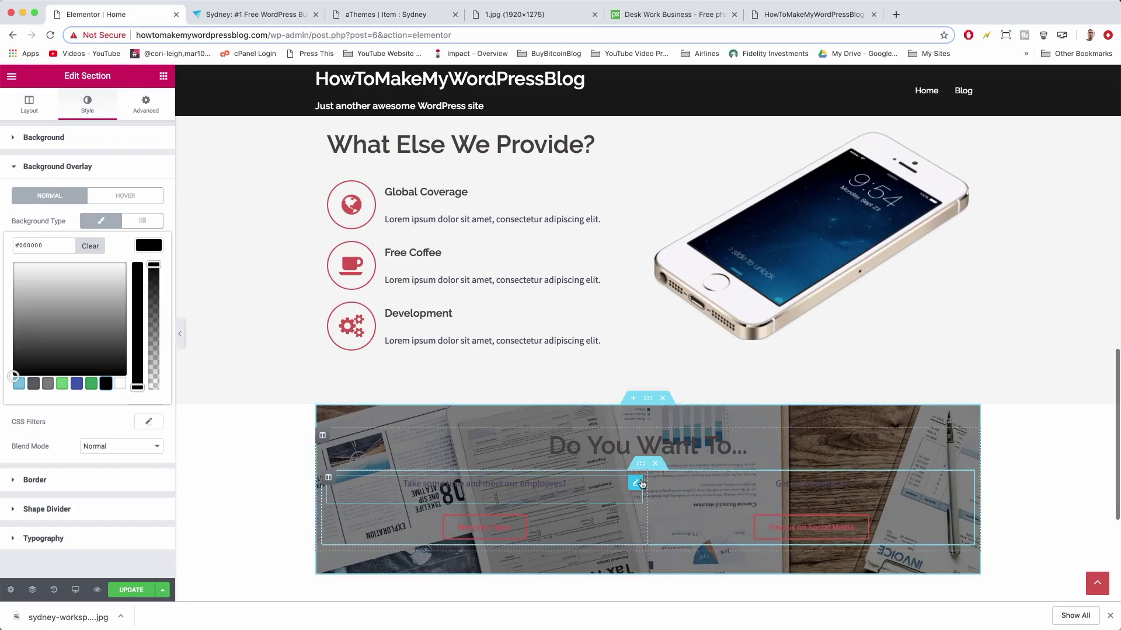
Give the left column a classic dark rgba(33,30,35,0.42) background and copy that colour value
click(329, 480)
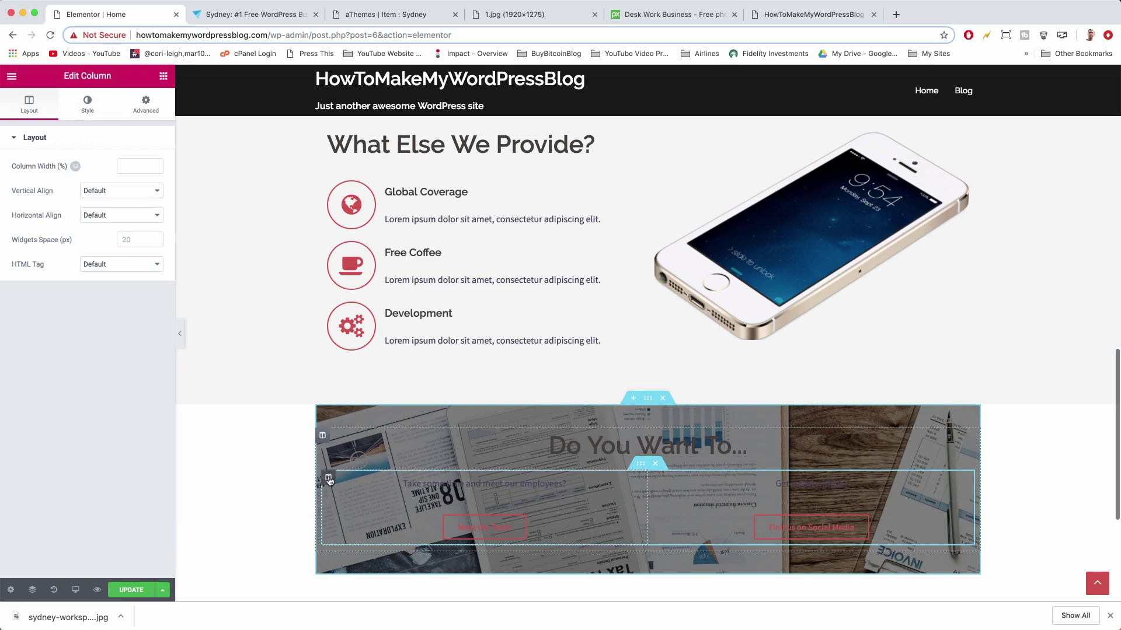
click(88, 109)
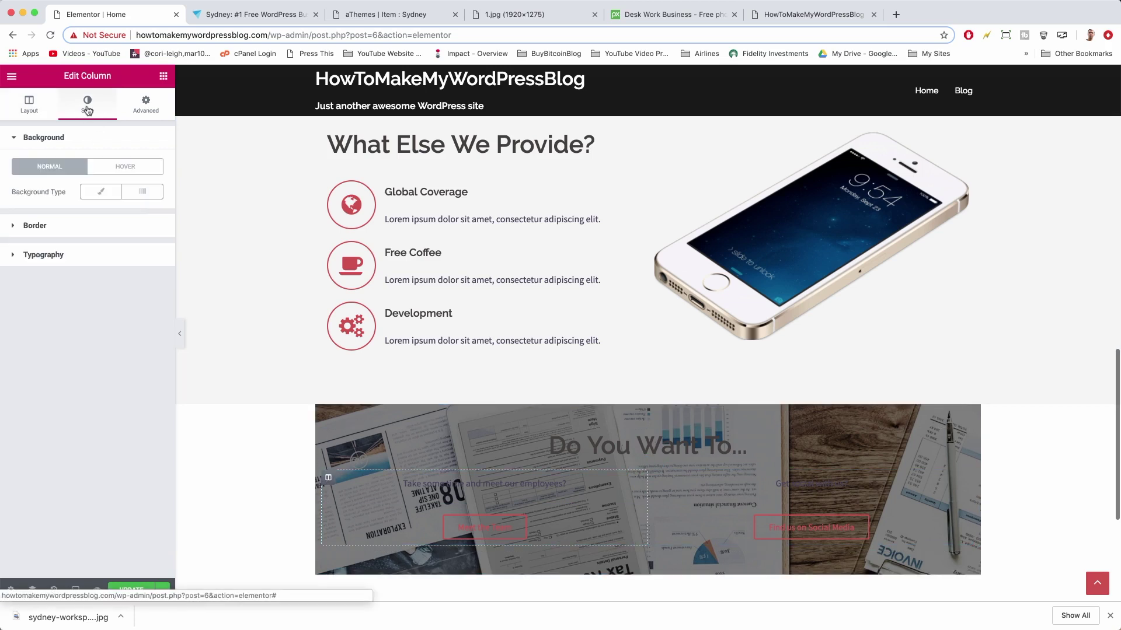
click(106, 196)
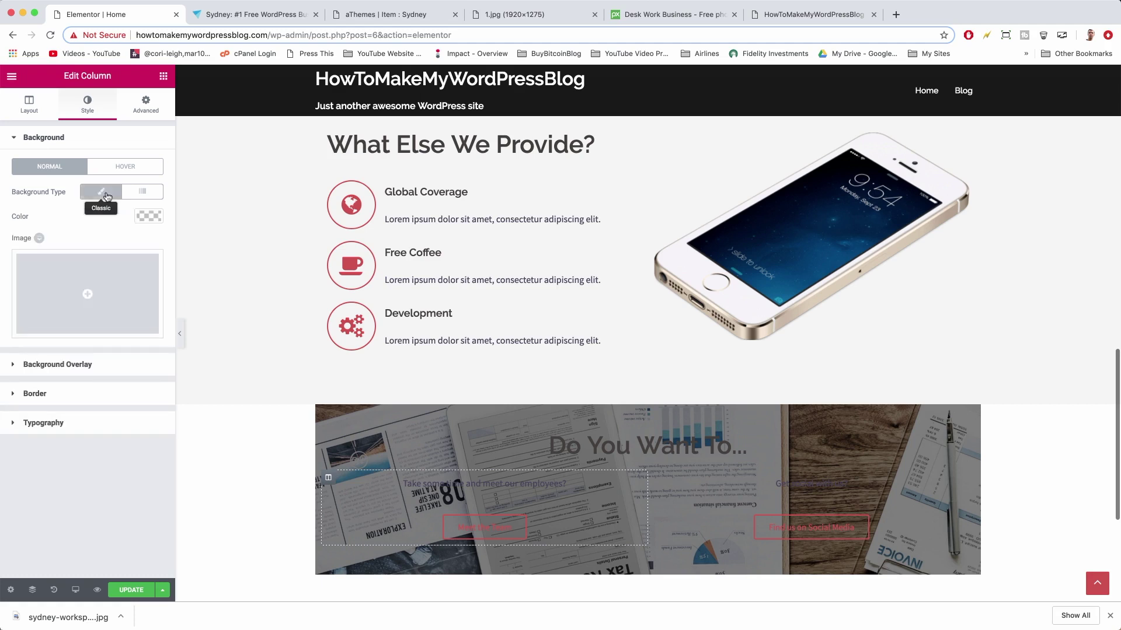
click(149, 216)
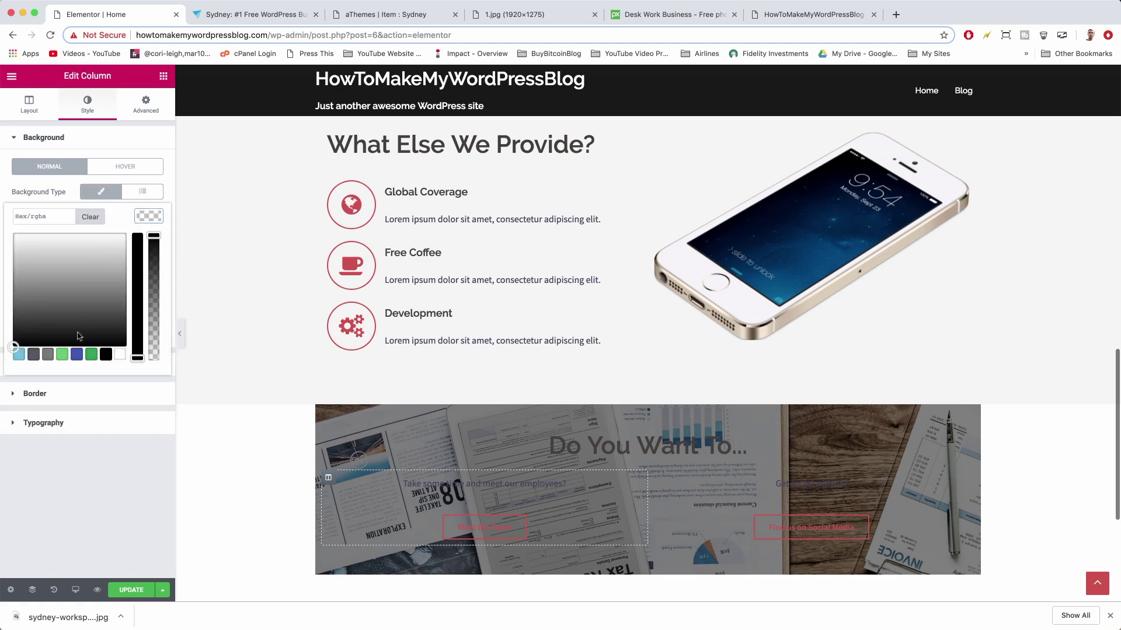
click(34, 354)
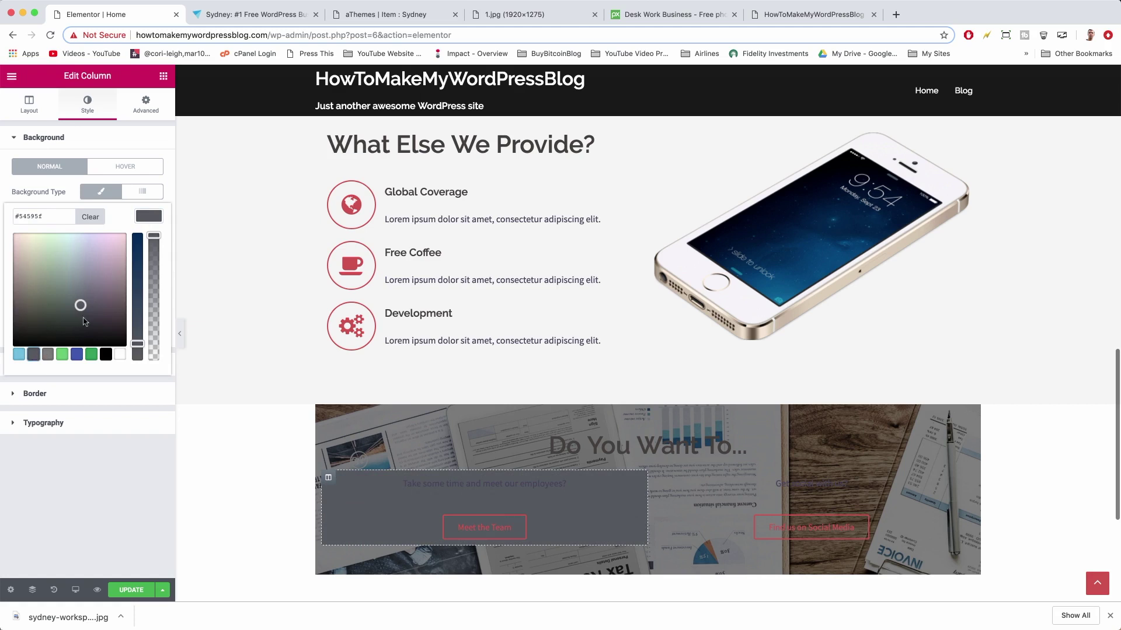
drag(80, 305, 99, 333)
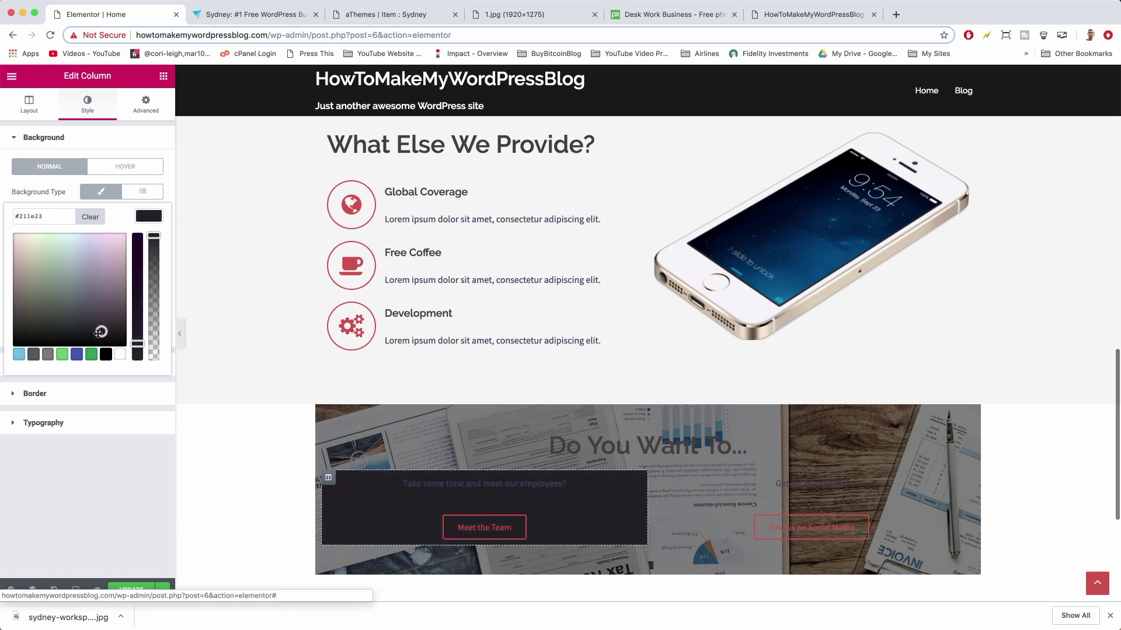
drag(158, 236, 164, 312)
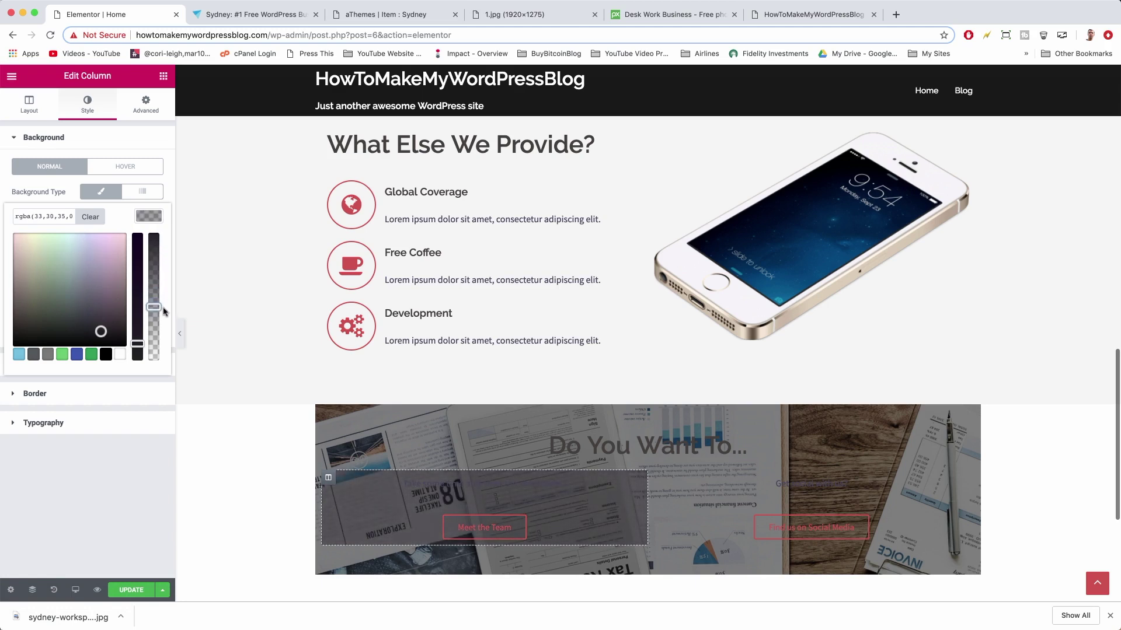
triple_click(23, 216)
right_click(23, 215)
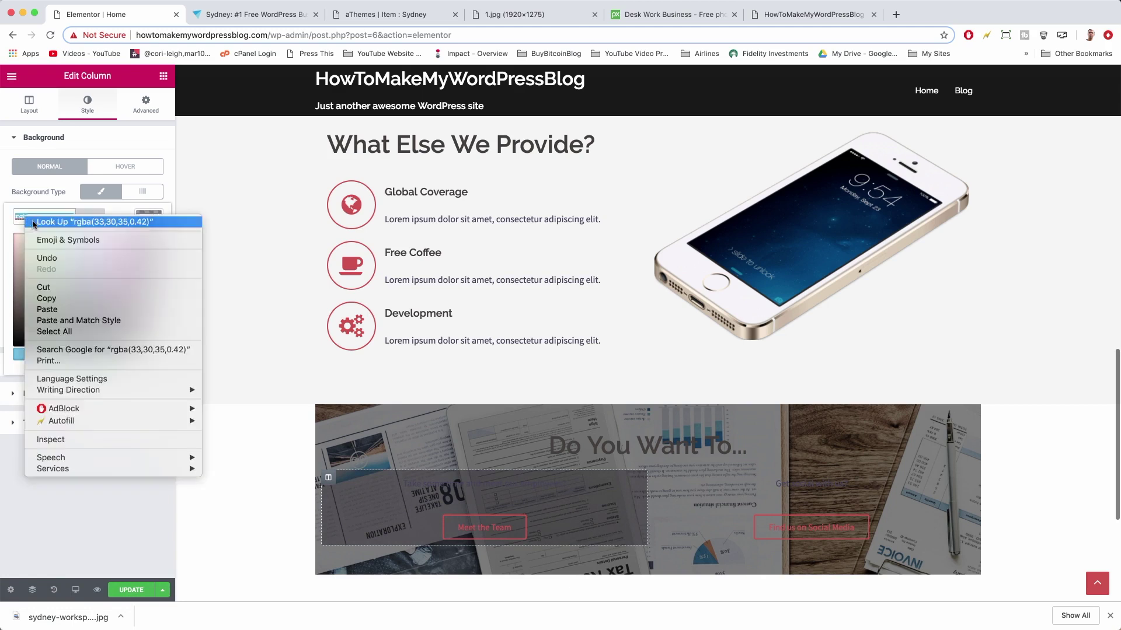
click(35, 300)
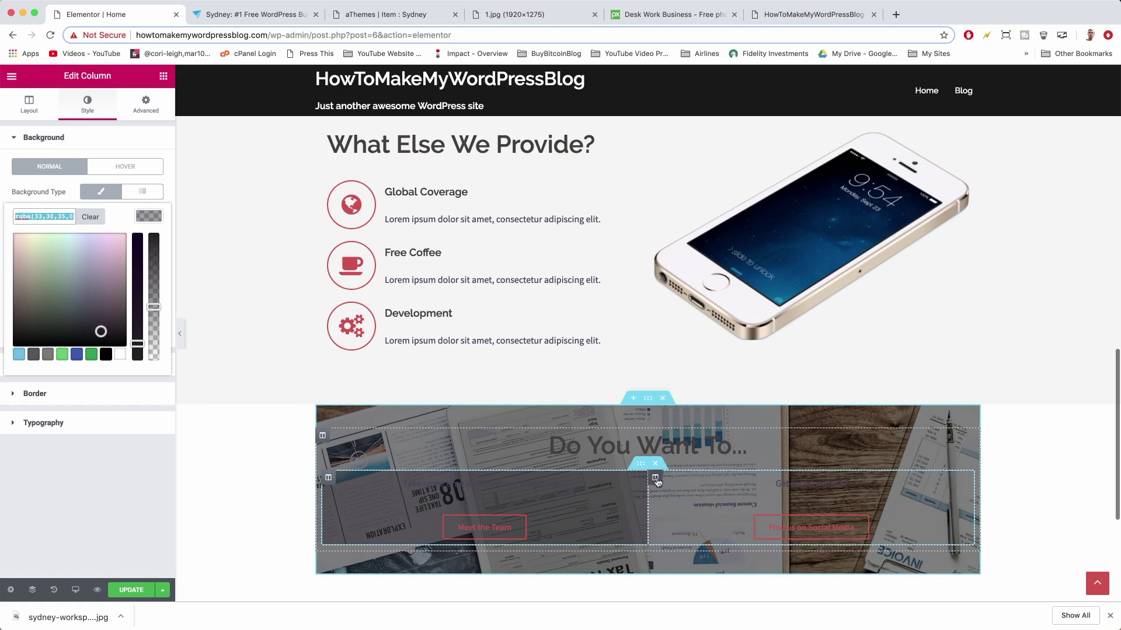
Paste rgba(33,30,35,0.42) as the right column's classic background colour, checking it against the Sydney demo
click(656, 478)
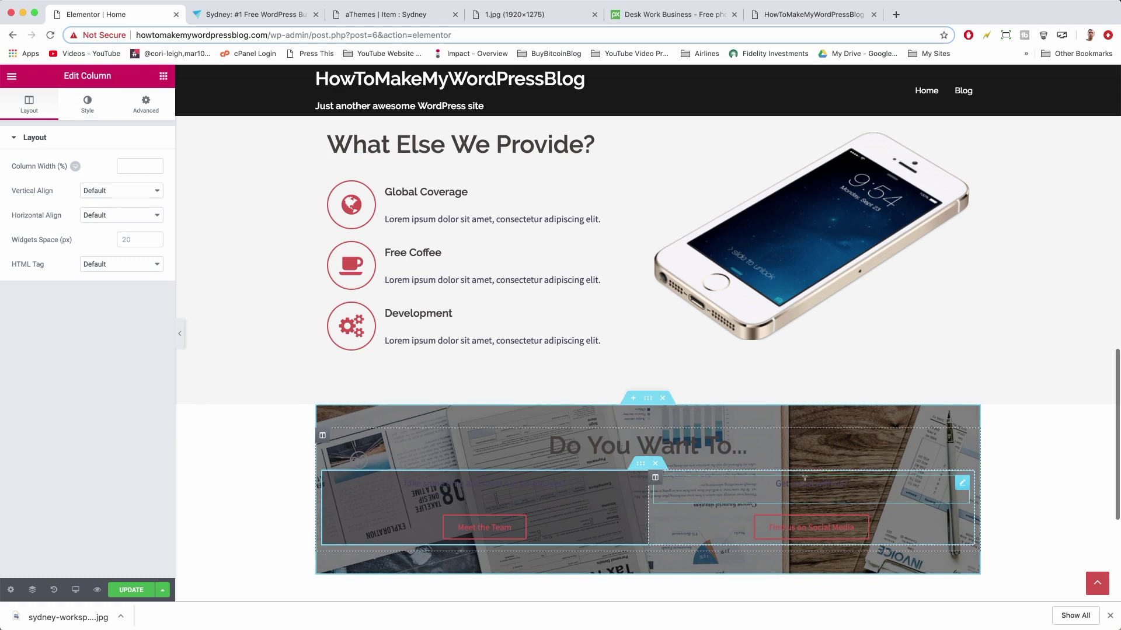
click(87, 105)
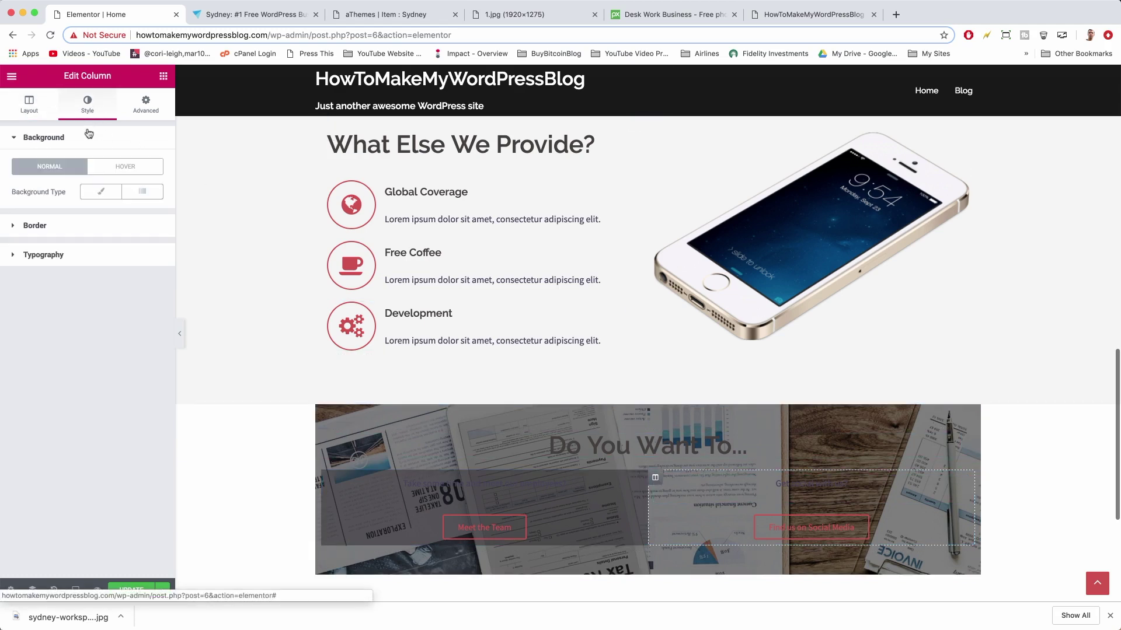
click(100, 195)
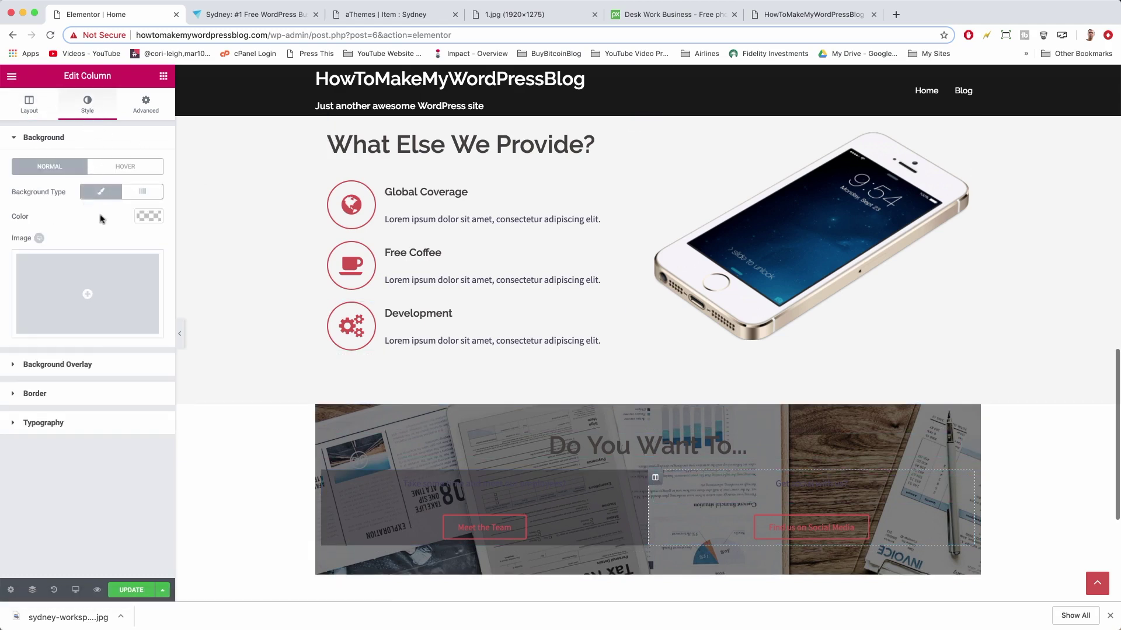
click(143, 218)
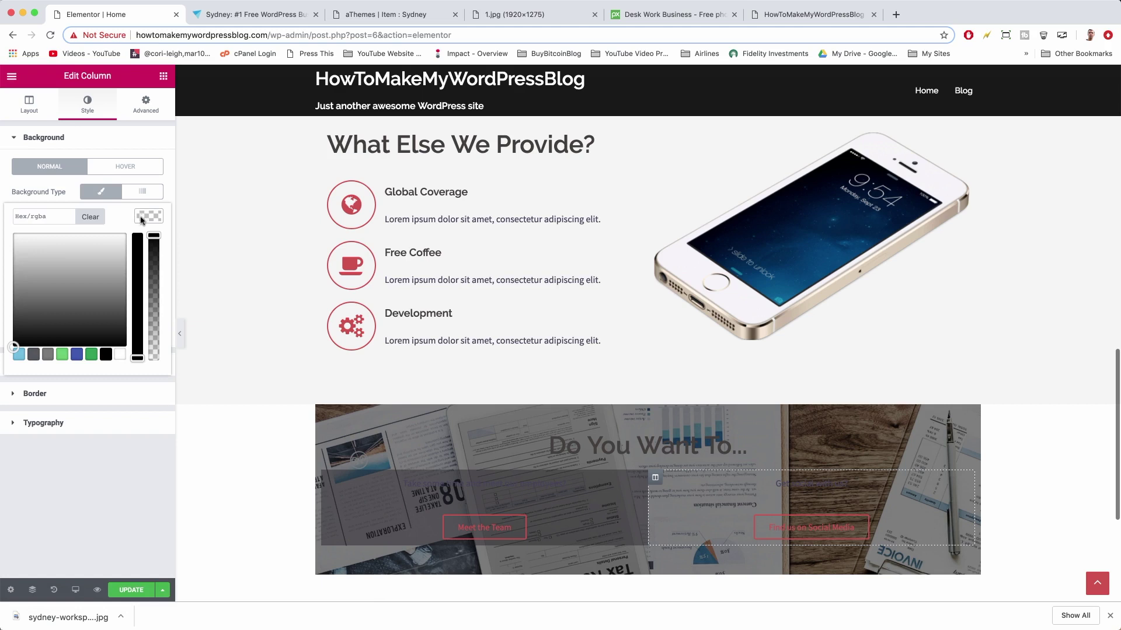
right_click(26, 216)
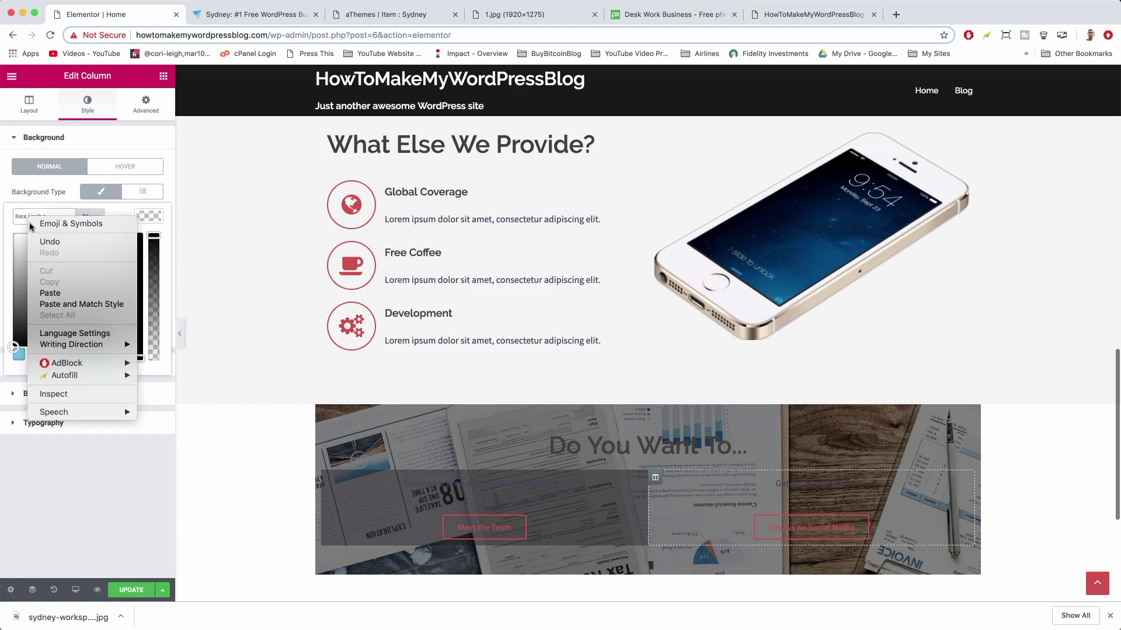
click(49, 293)
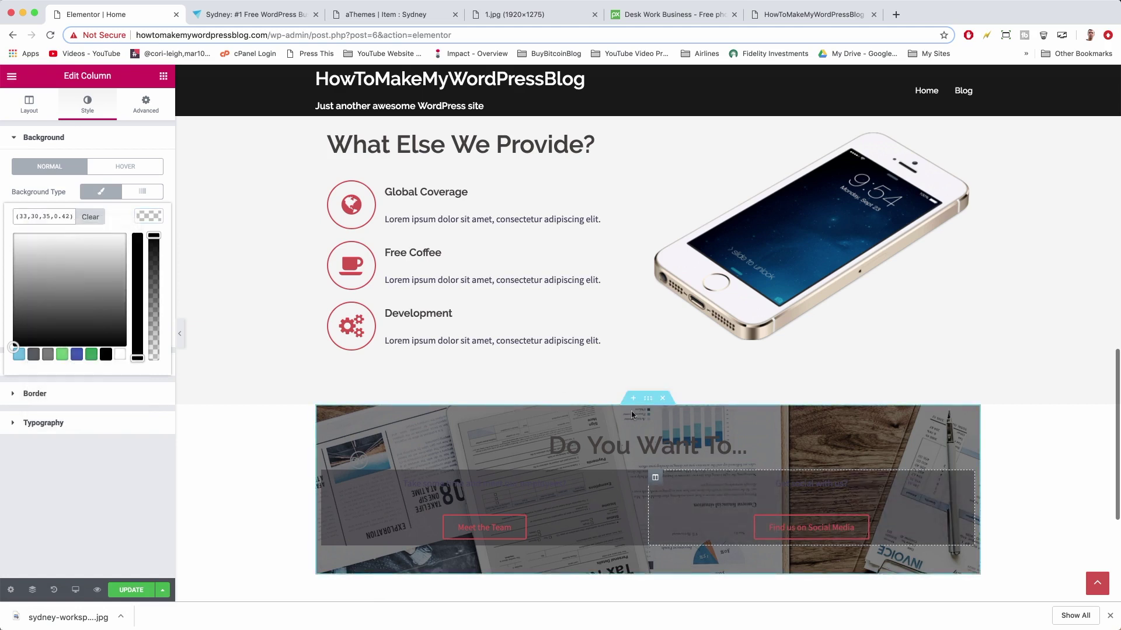
click(357, 16)
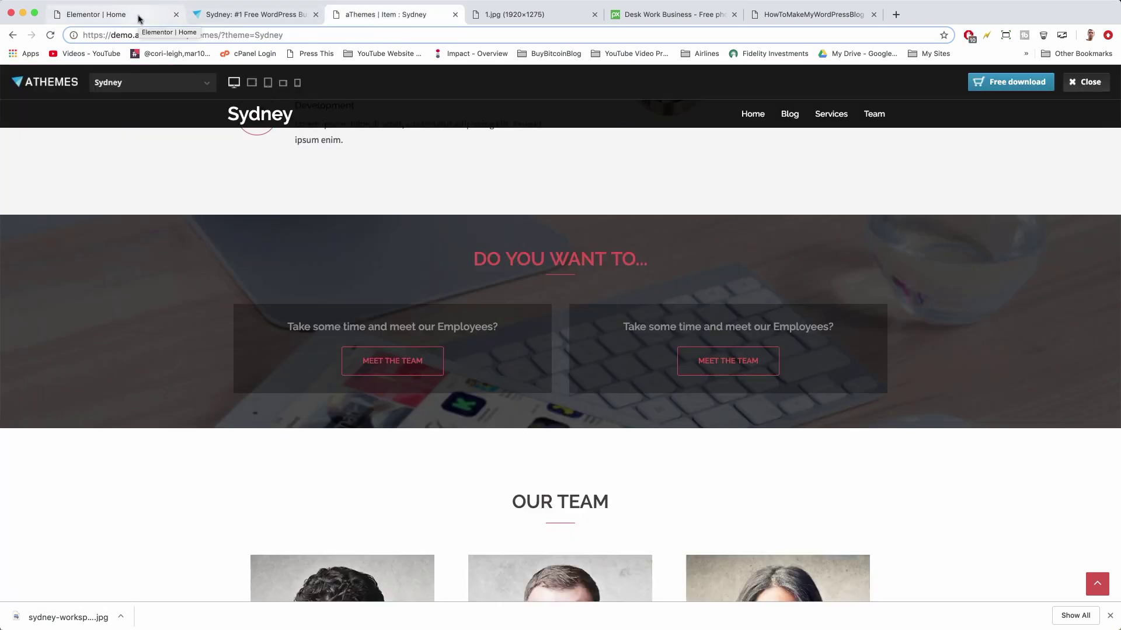
click(139, 20)
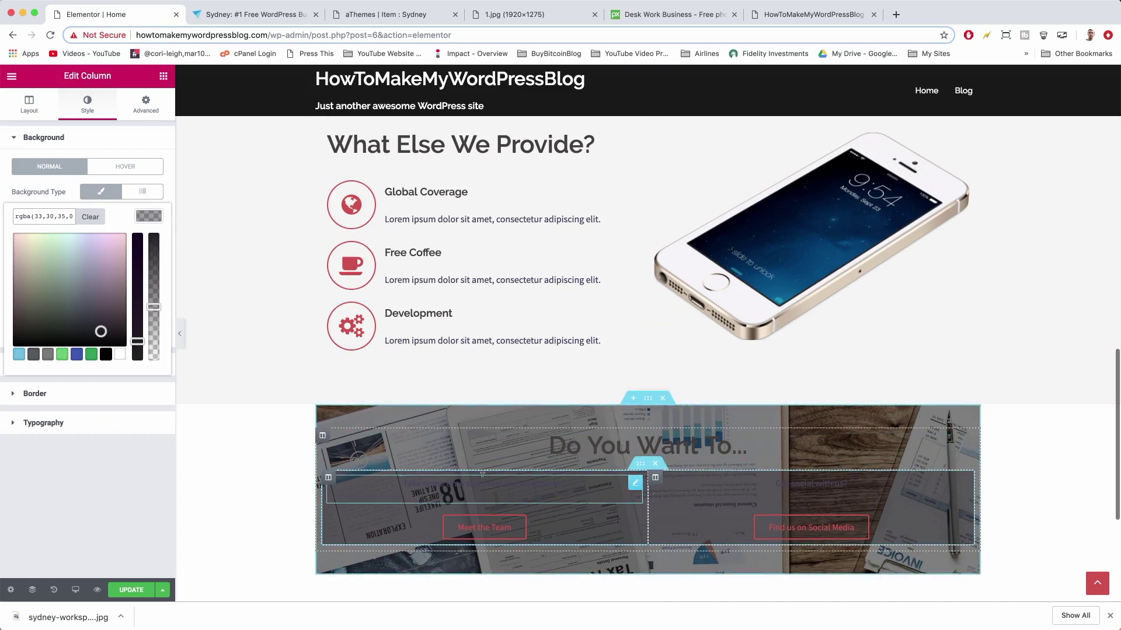
click(329, 481)
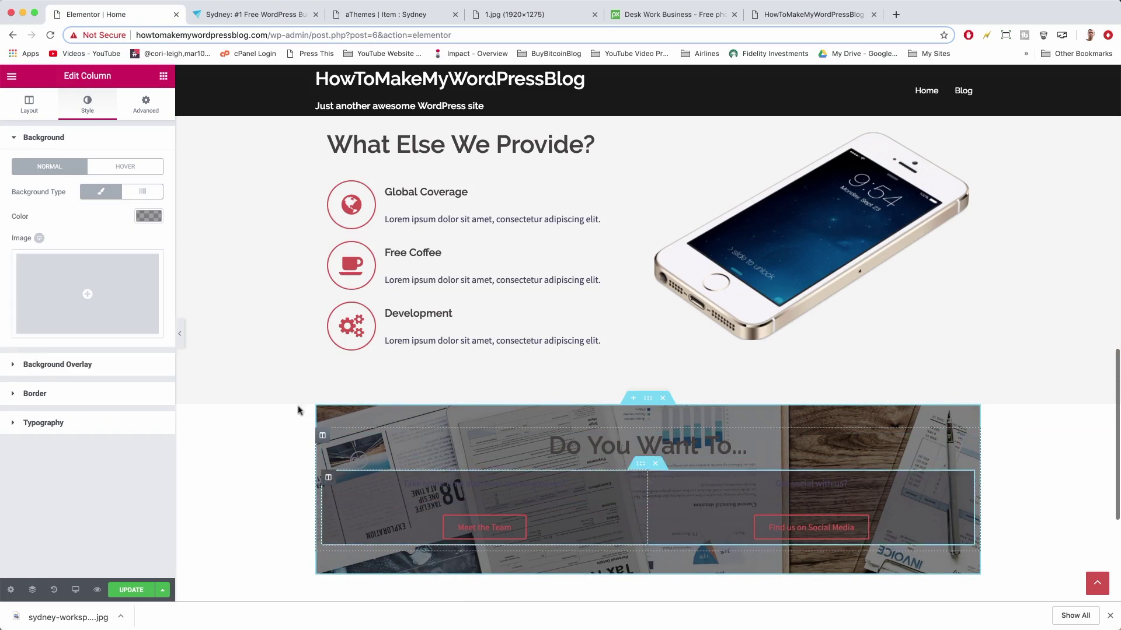
Unlink the column margins and set 16 px inner margins: left column's right side, right column's left side
click(143, 110)
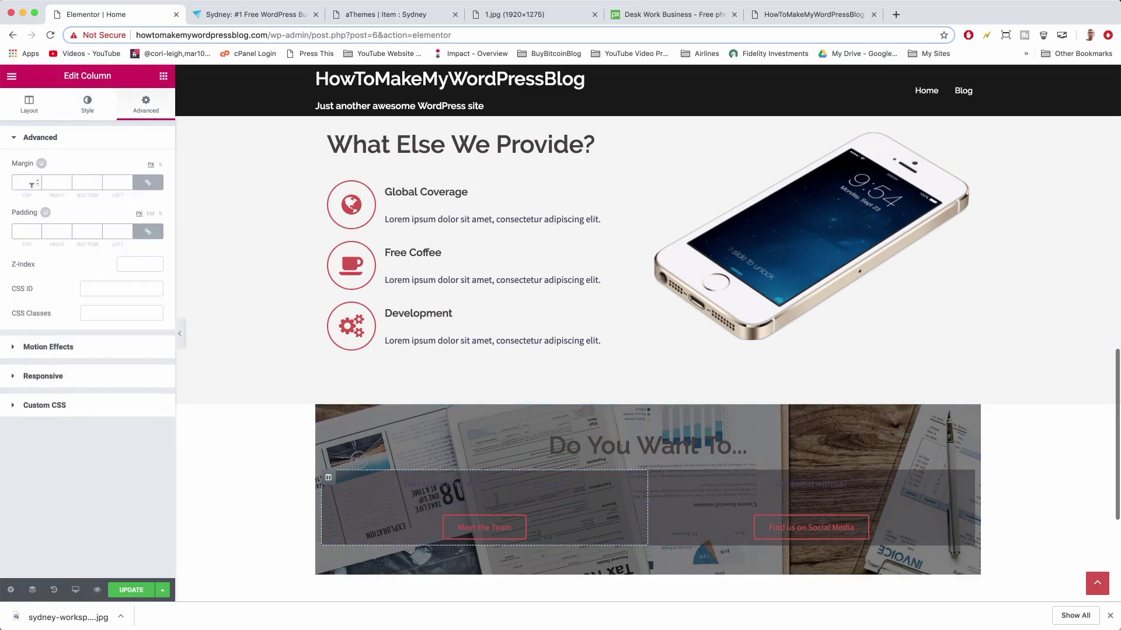
click(146, 183)
text(20)
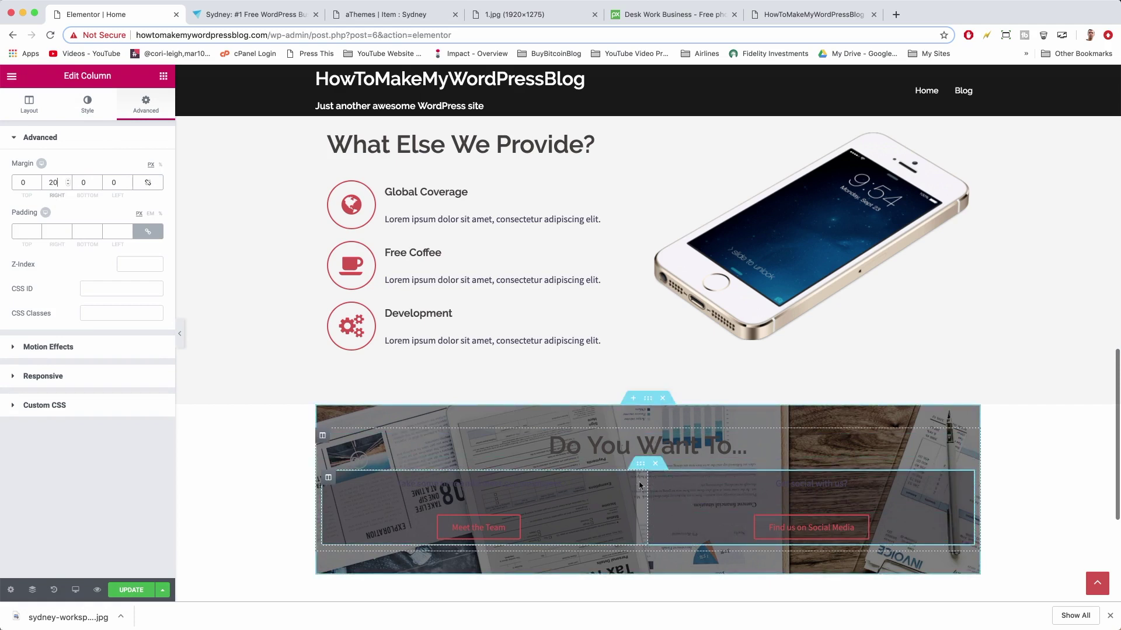
click(388, 15)
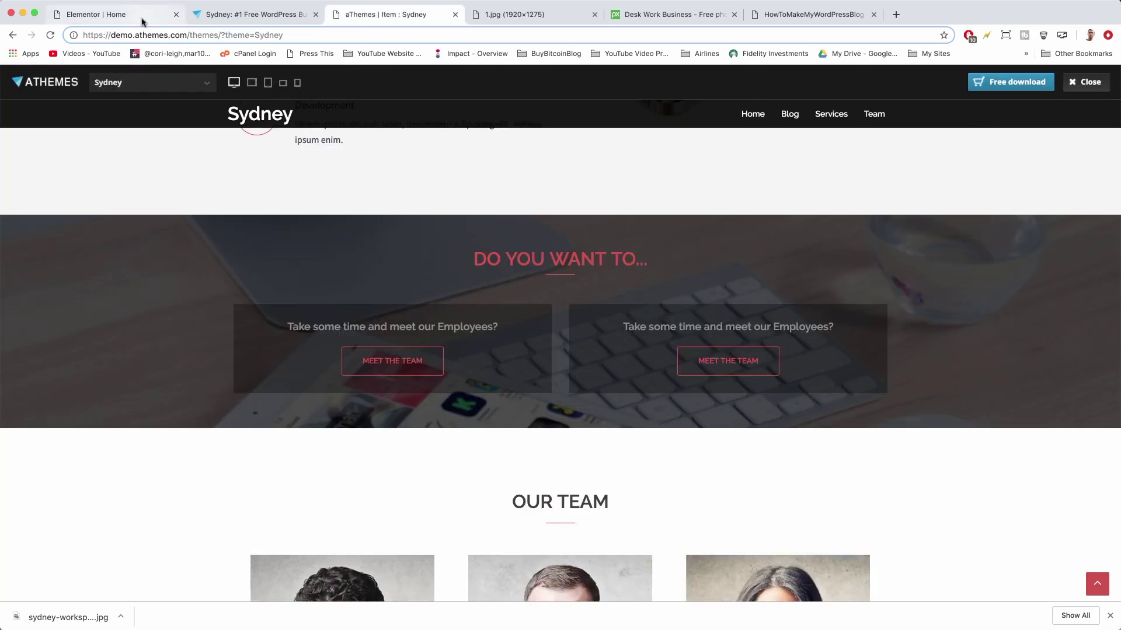
click(141, 20)
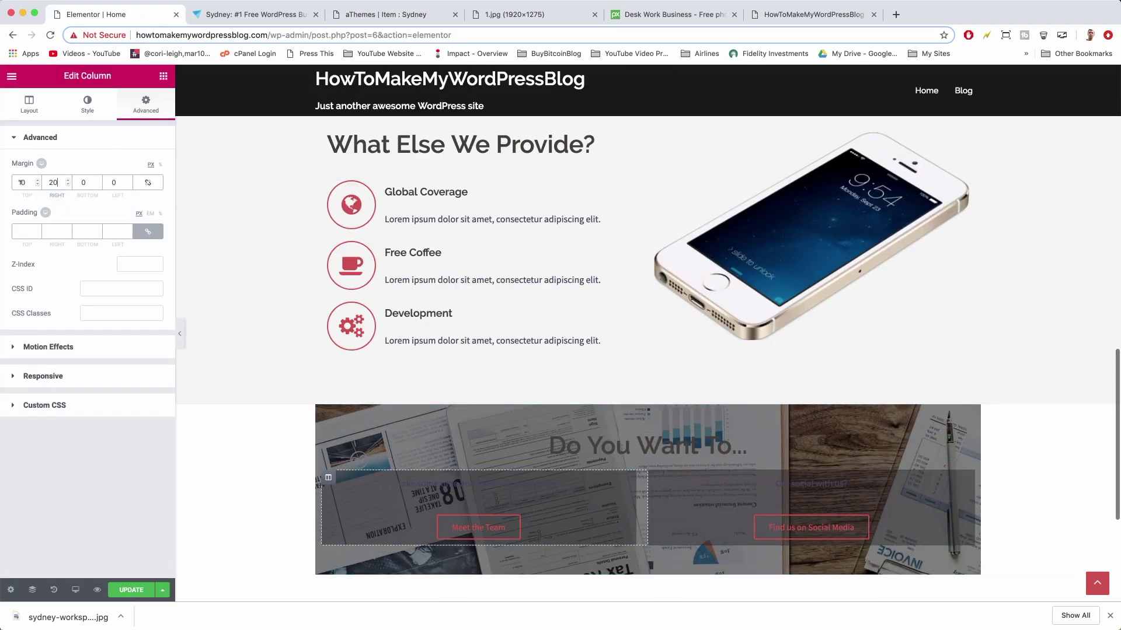
text(16)
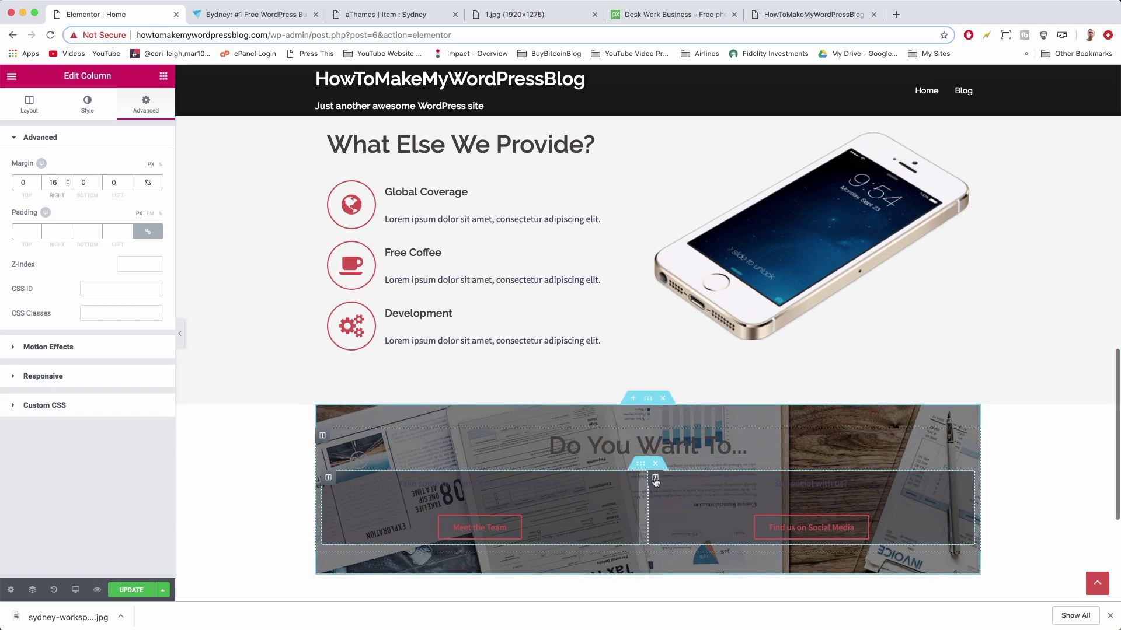
click(655, 478)
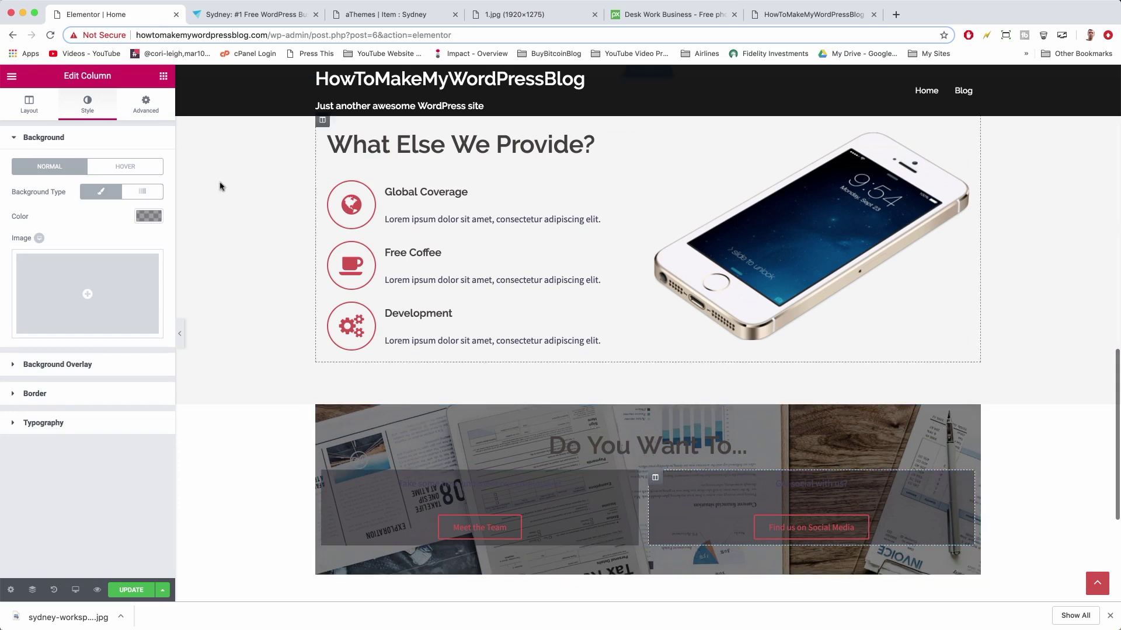
click(146, 106)
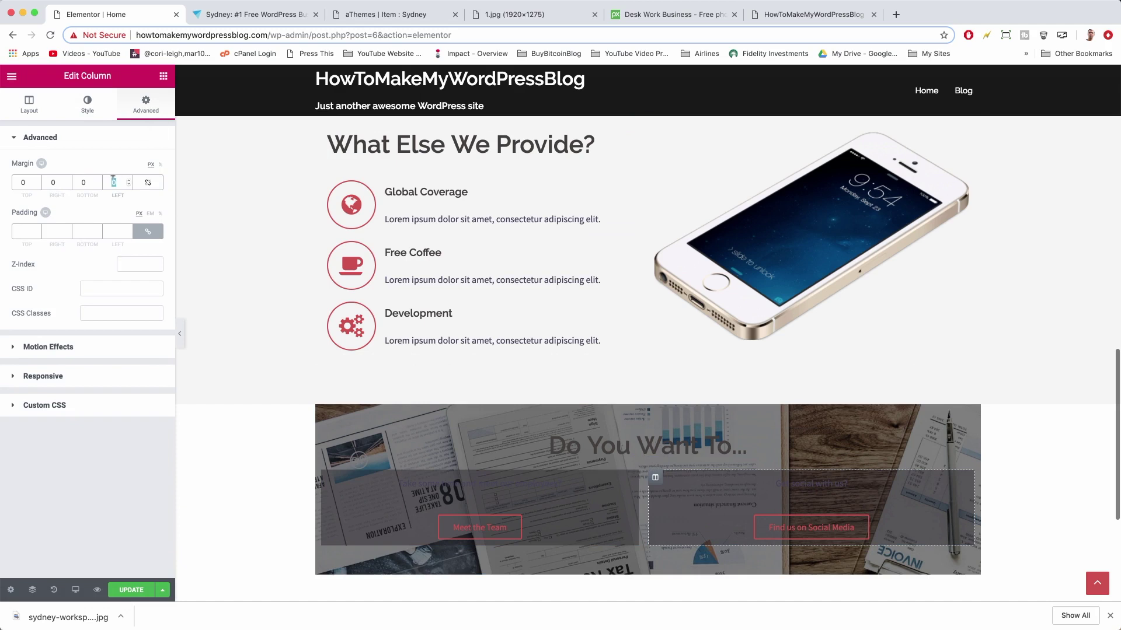
text(16)
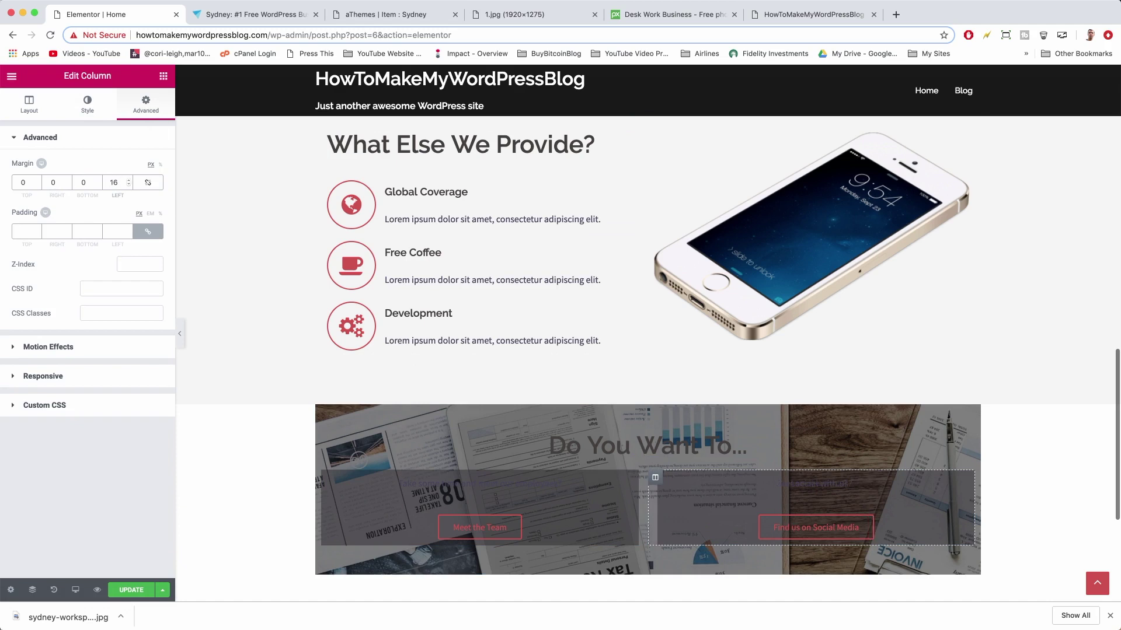
click(118, 232)
Unlink padding on both columns and give each 16 px top and bottom padding
click(328, 482)
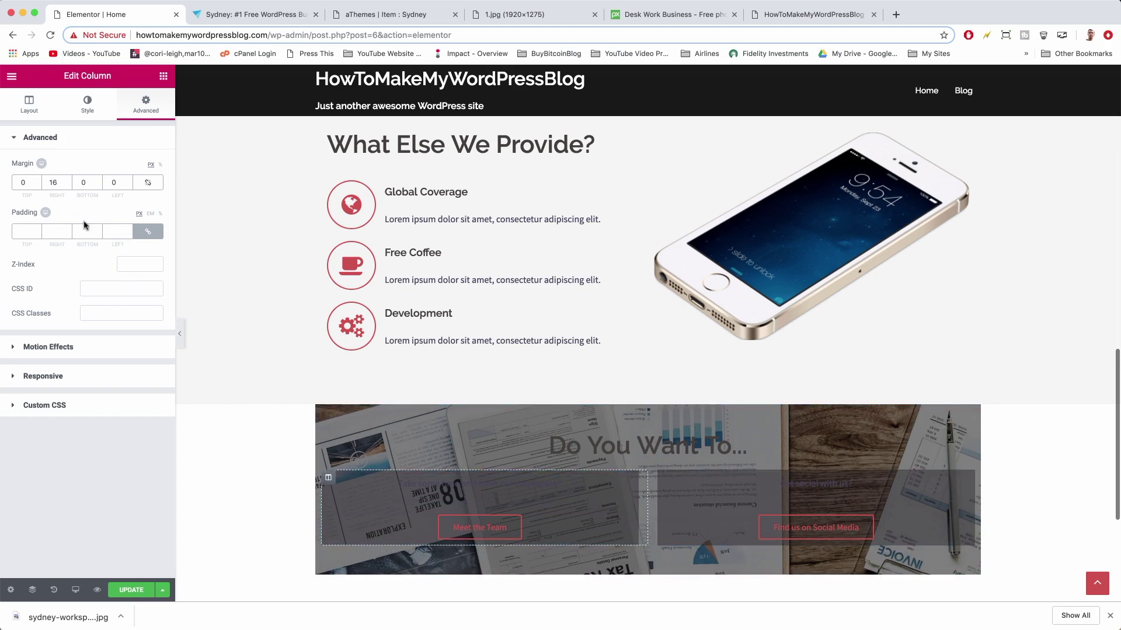
click(148, 231)
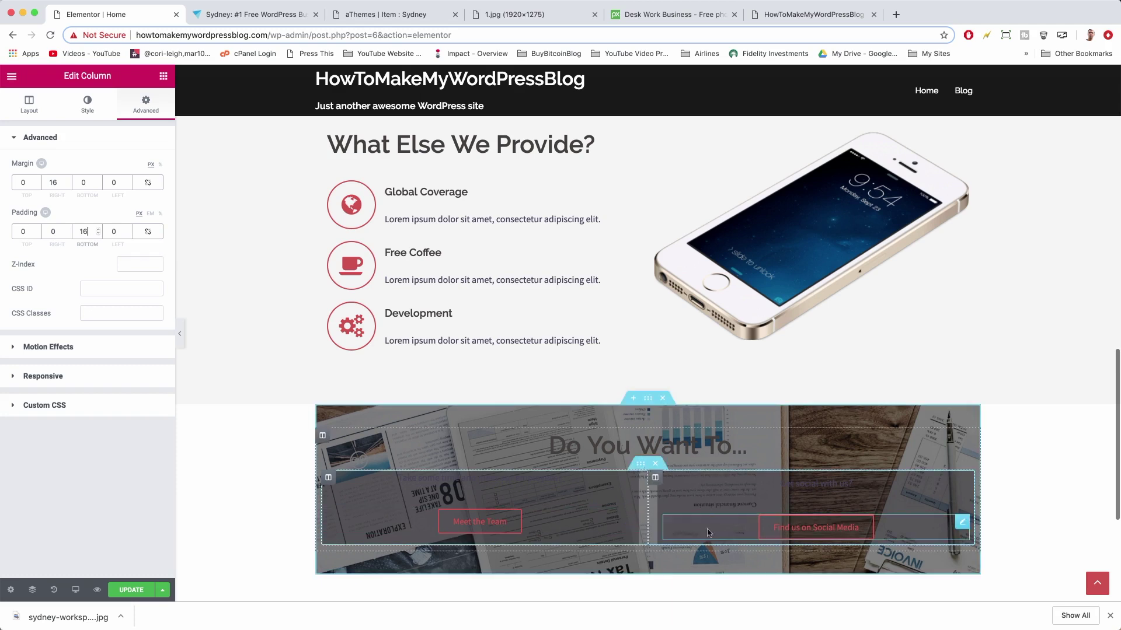
click(654, 479)
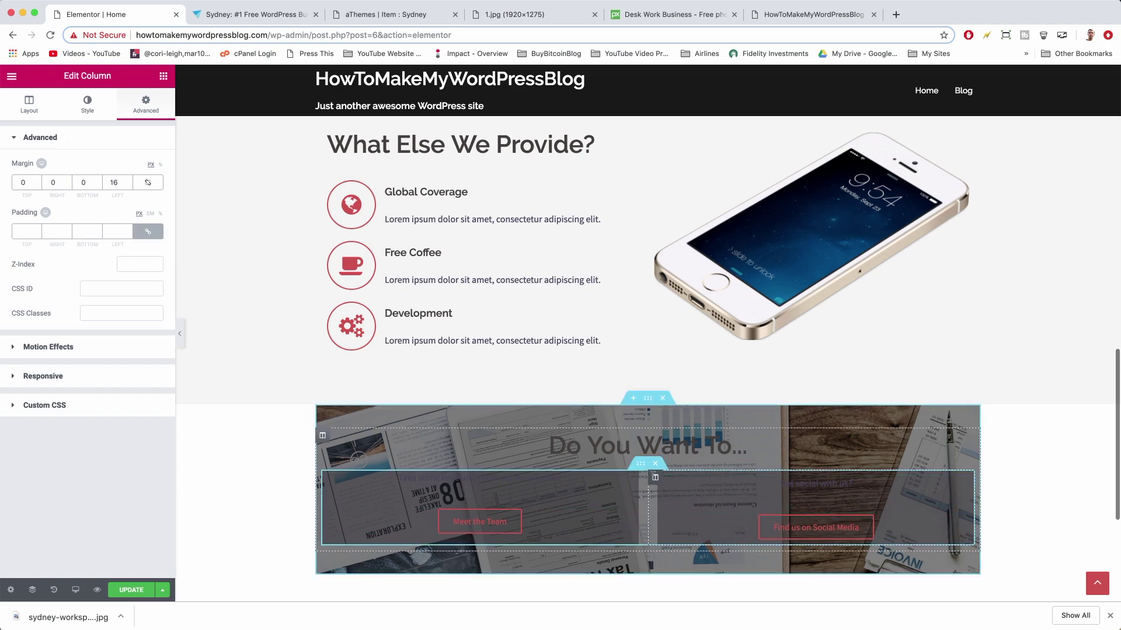
click(148, 232)
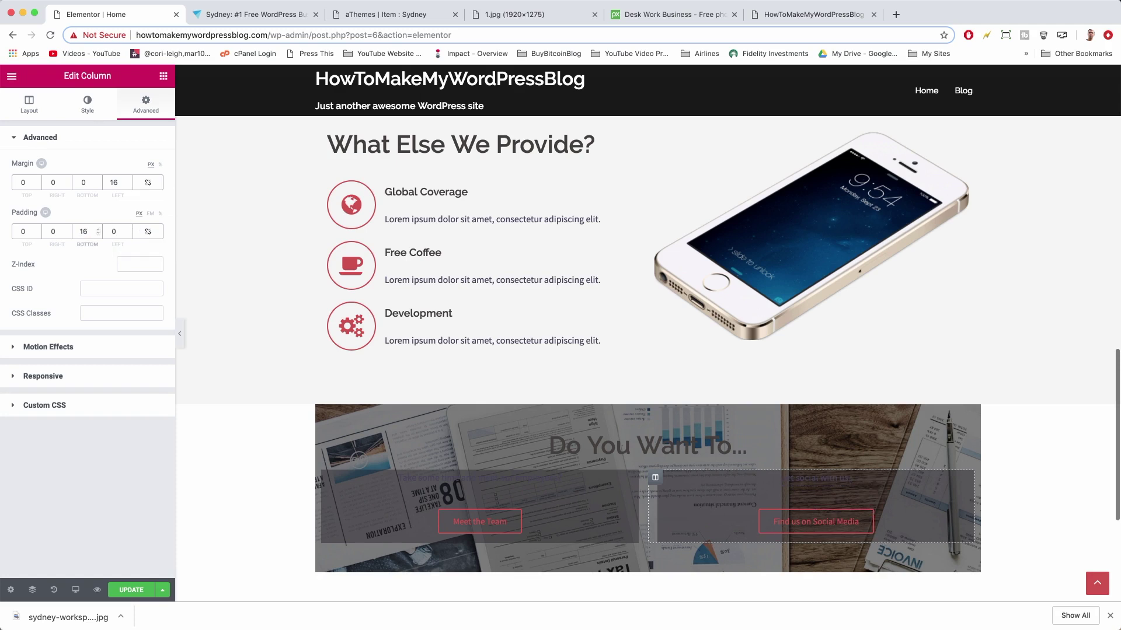
click(265, 568)
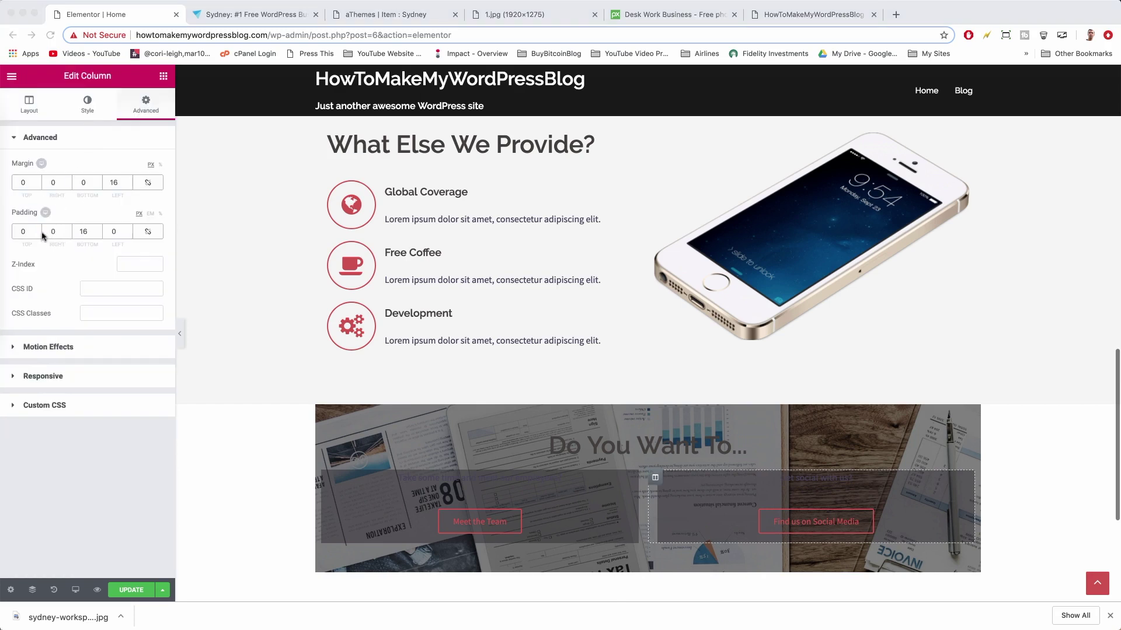
click(23, 232)
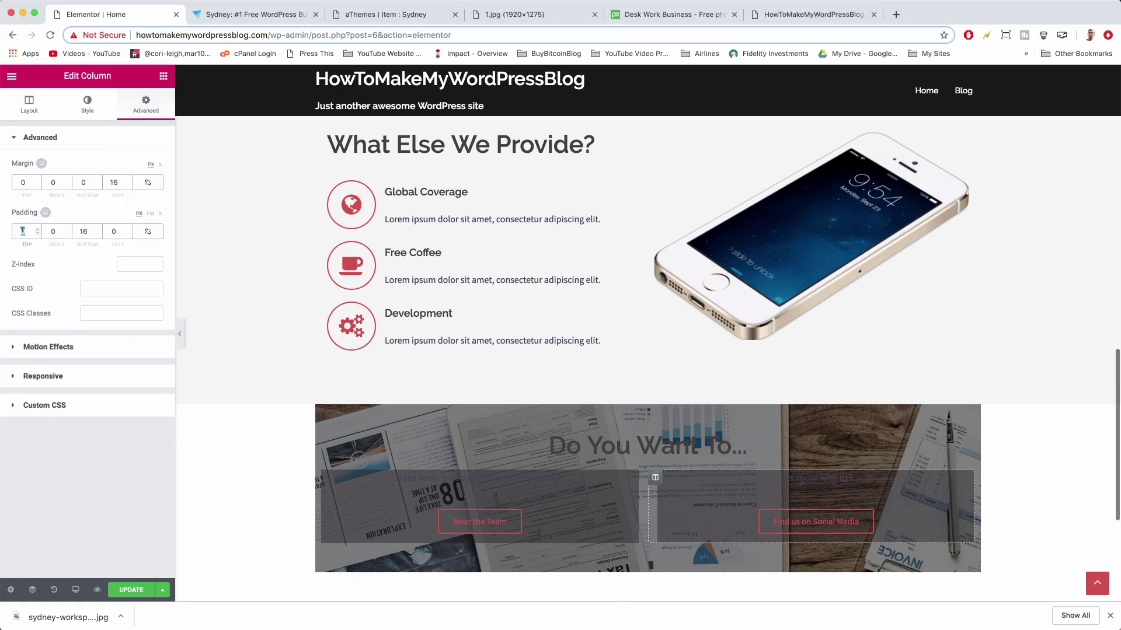
text(16)
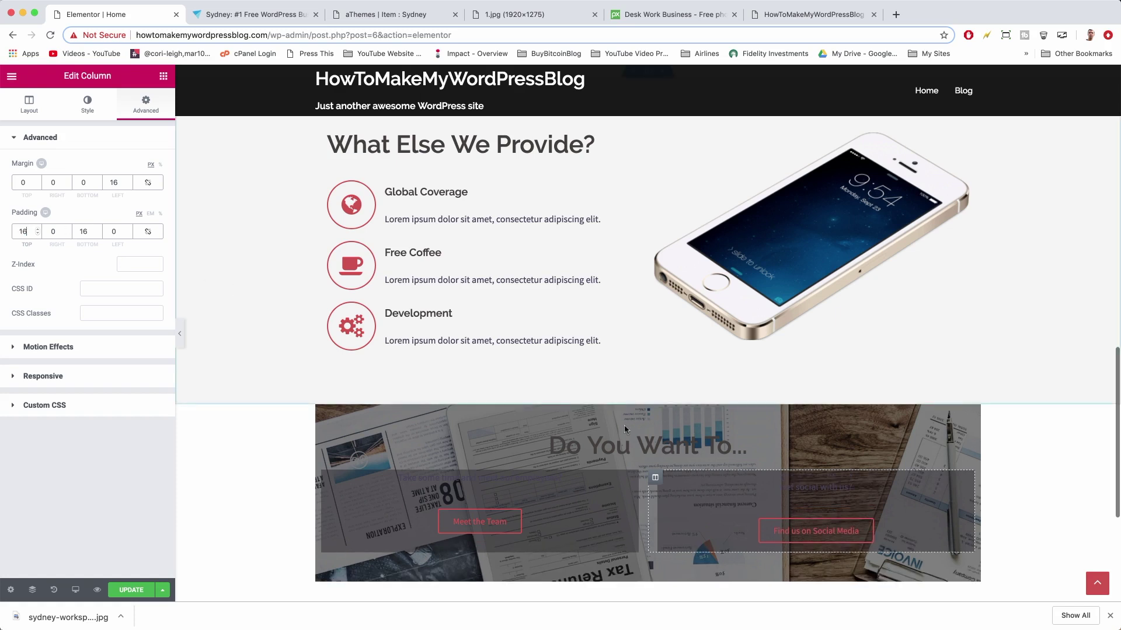
click(329, 479)
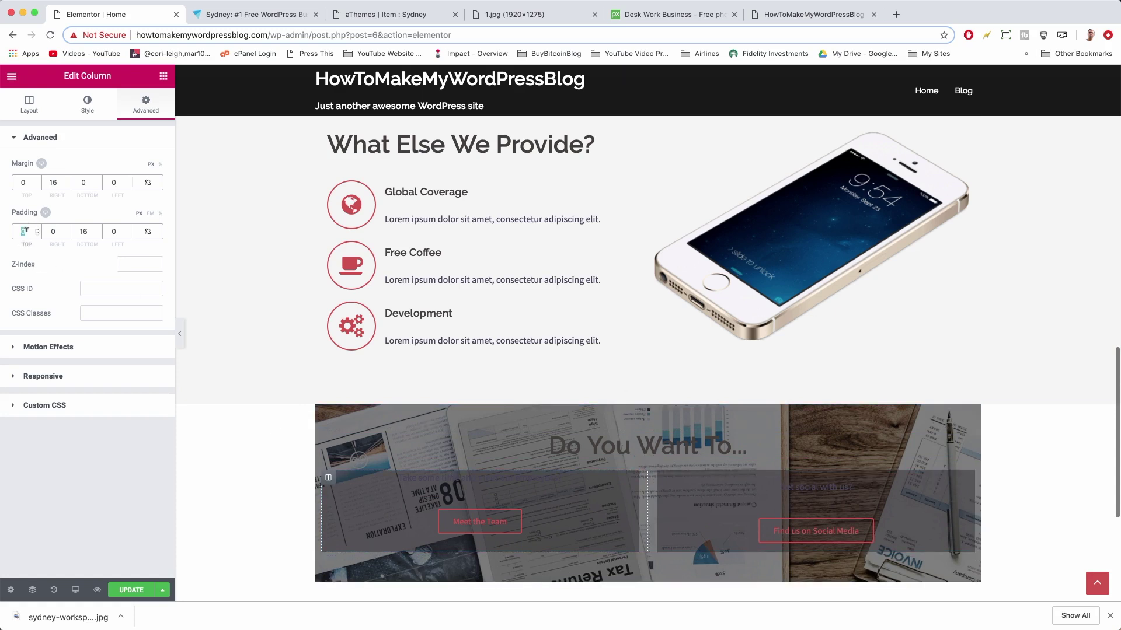
text(16)
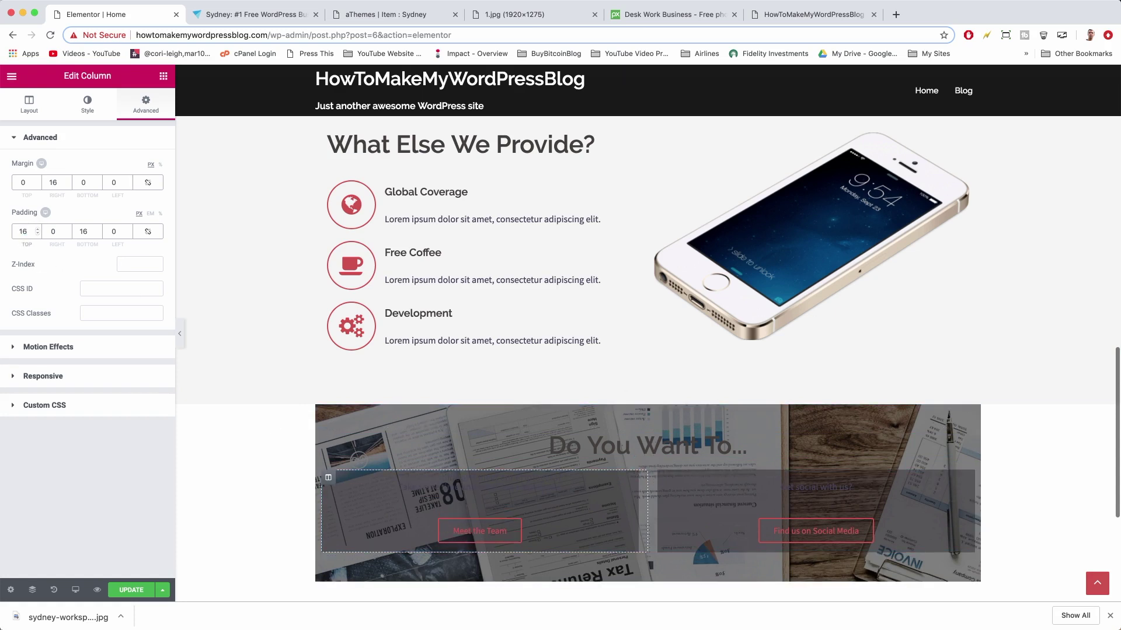
click(491, 488)
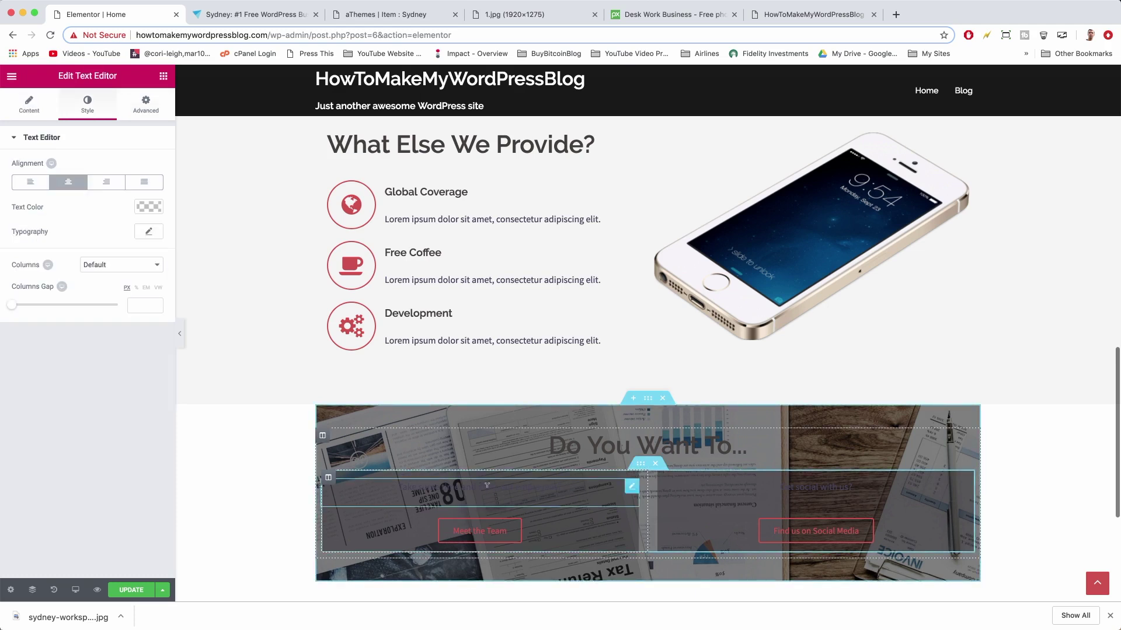
Make the employees question text light grey #a5a5a5 and copy the hex value
click(148, 208)
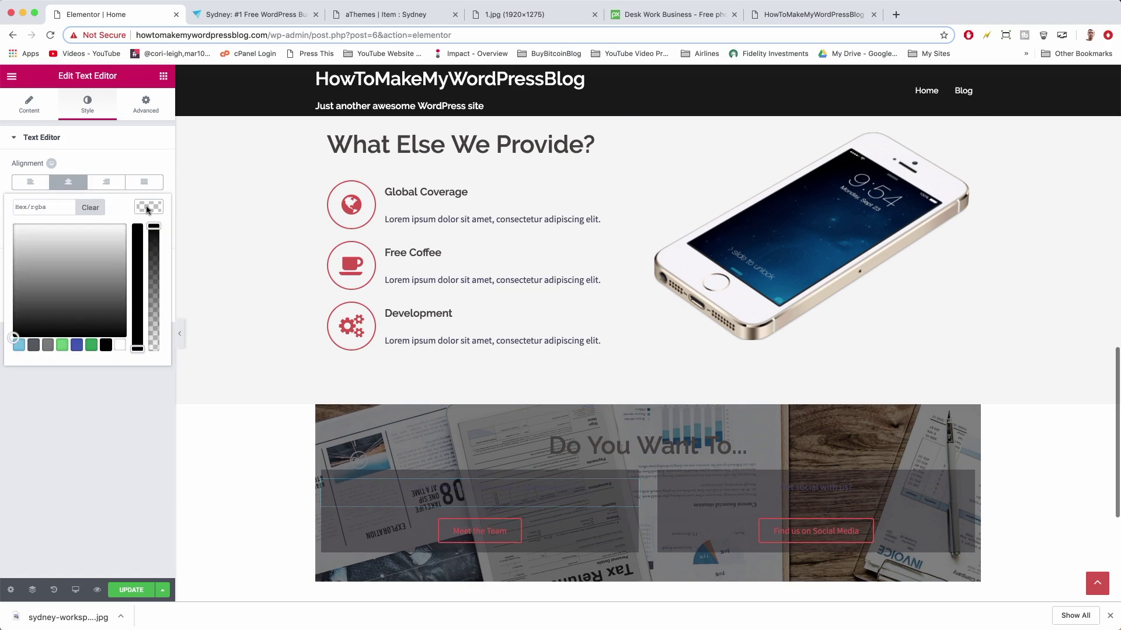
click(55, 254)
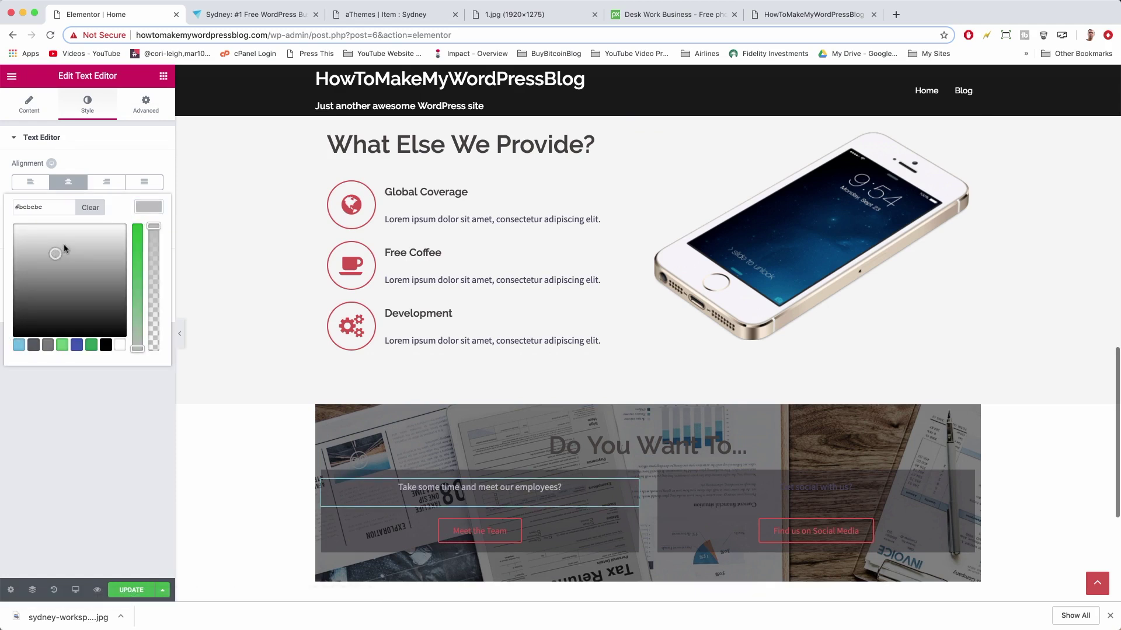
click(67, 264)
triple_click(25, 208)
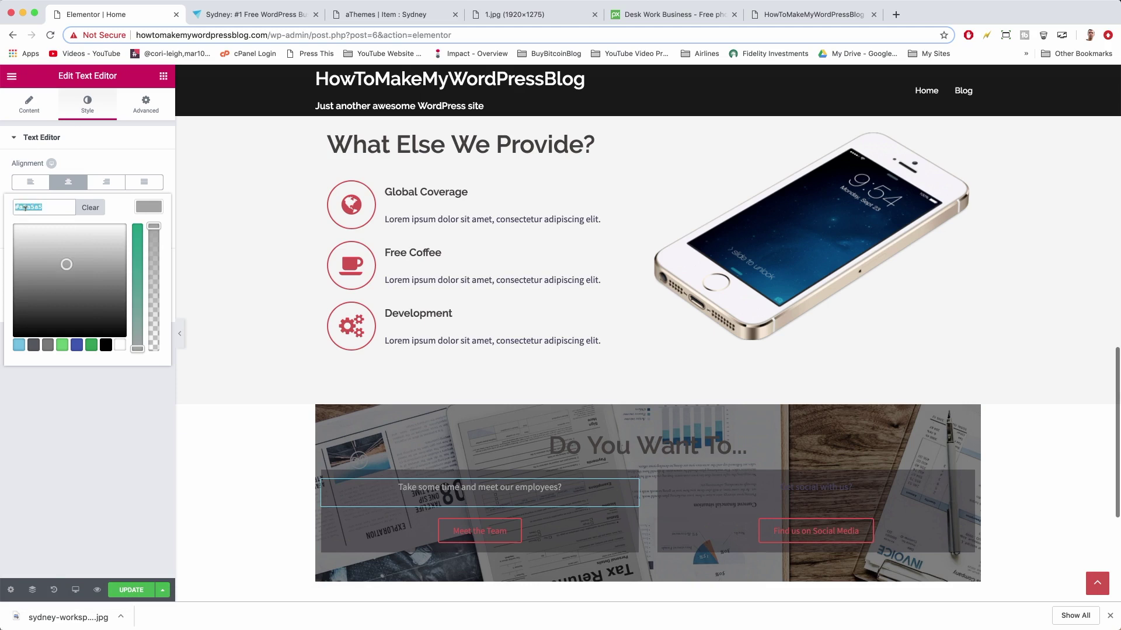
right_click(25, 208)
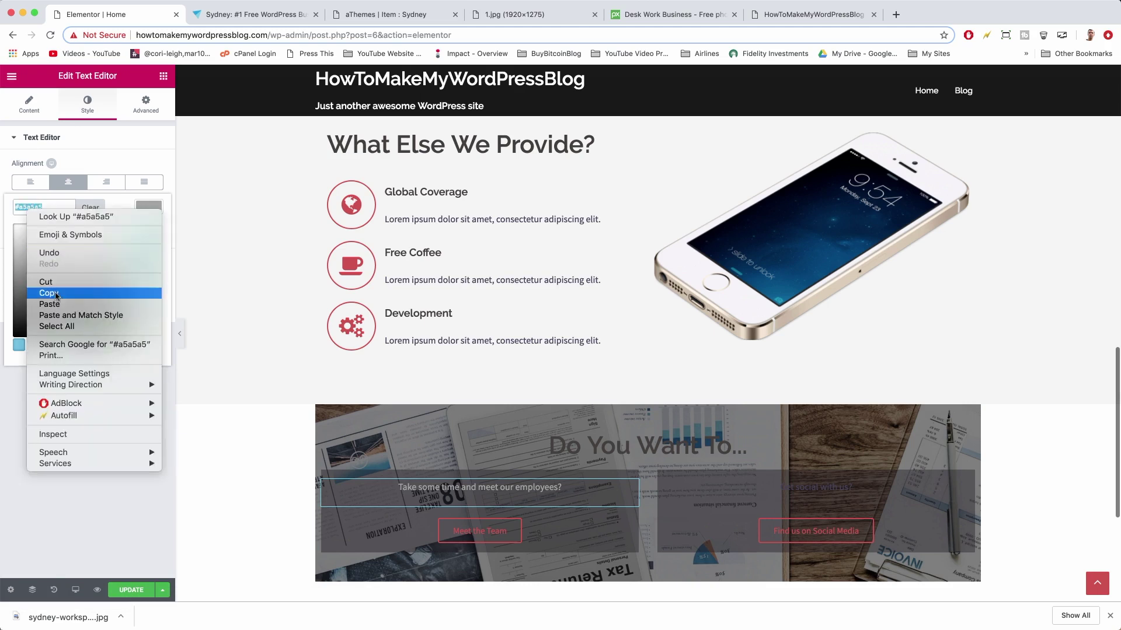
click(56, 295)
click(123, 147)
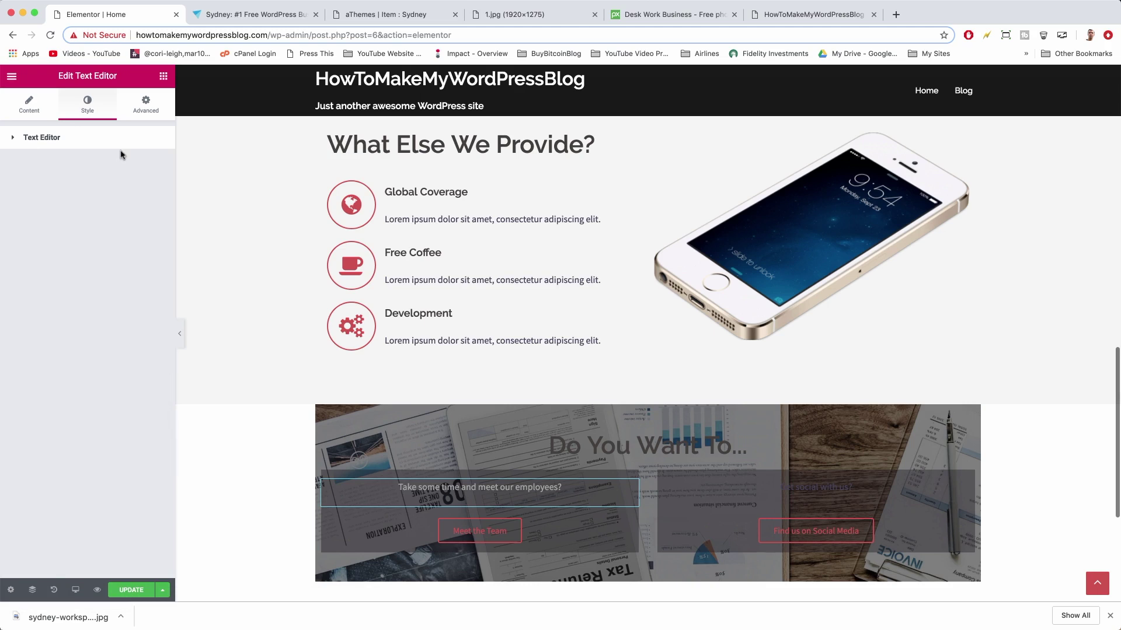
Set the question text's typography to Bold weight and 20 px size
click(50, 145)
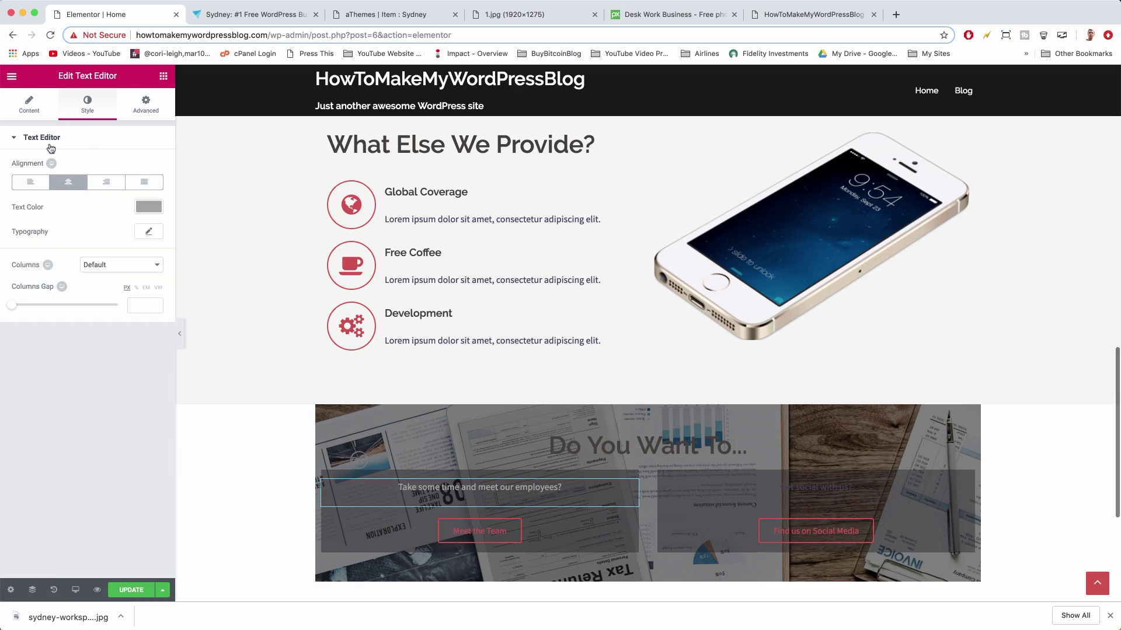
click(149, 234)
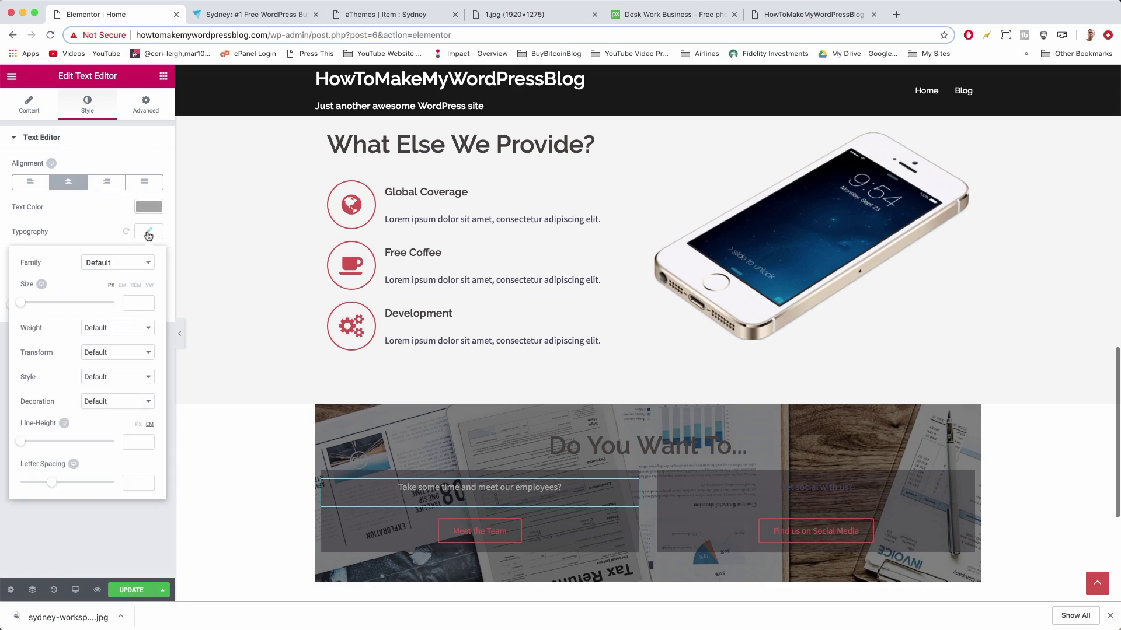
click(111, 331)
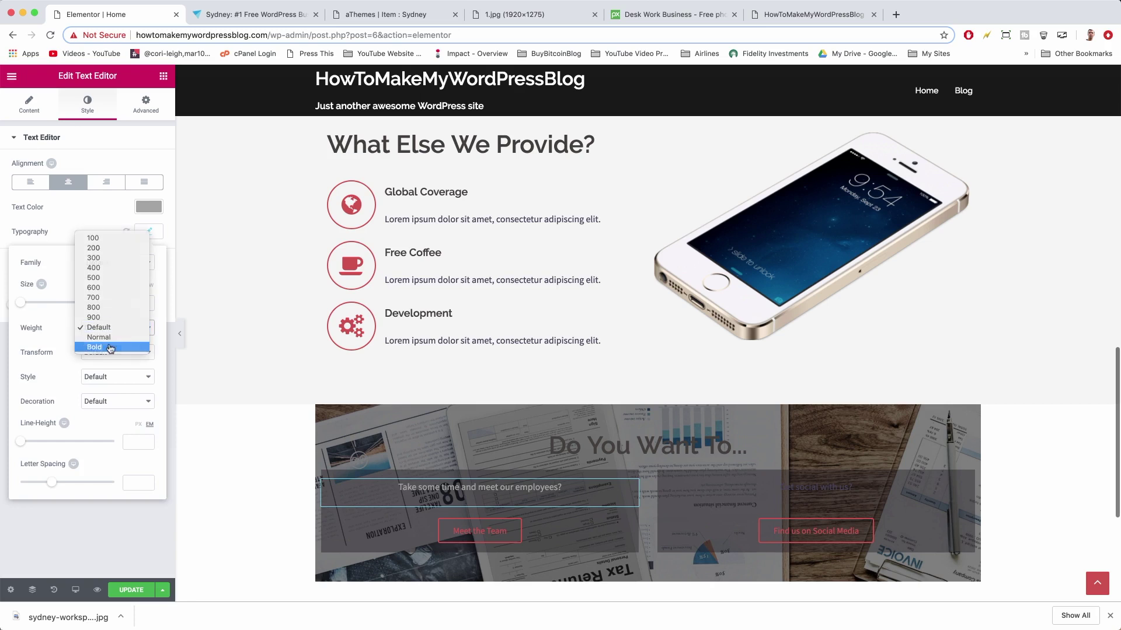
click(110, 348)
drag(21, 302, 31, 306)
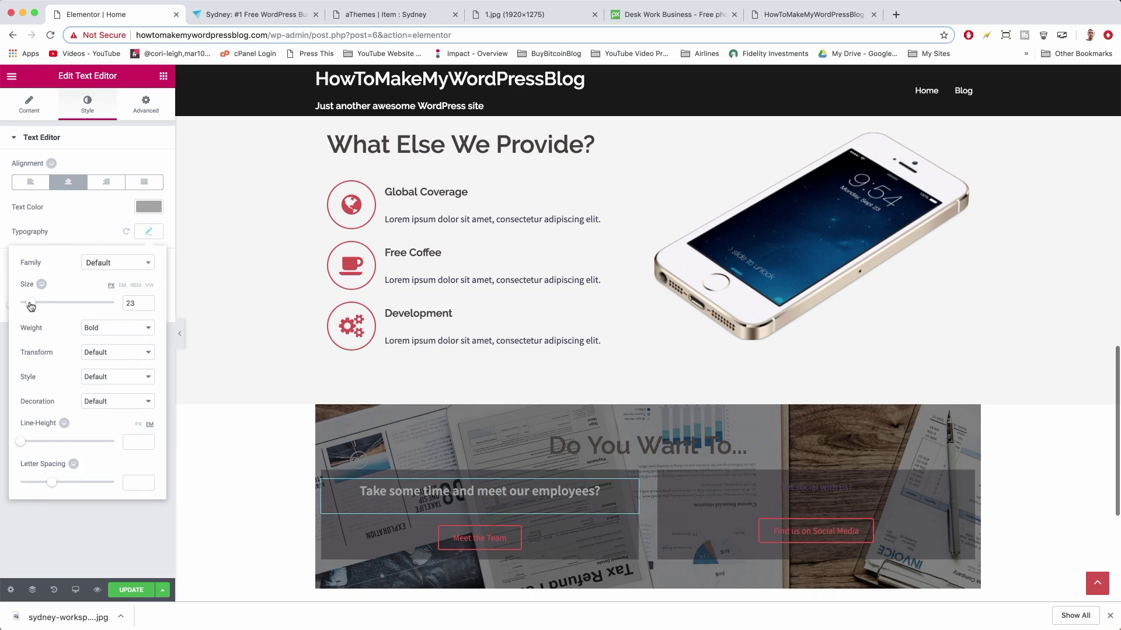
mouse_move(31, 306)
mouse_down()
mouse_move(19, 307)
mouse_move(31, 309)
mouse_up()
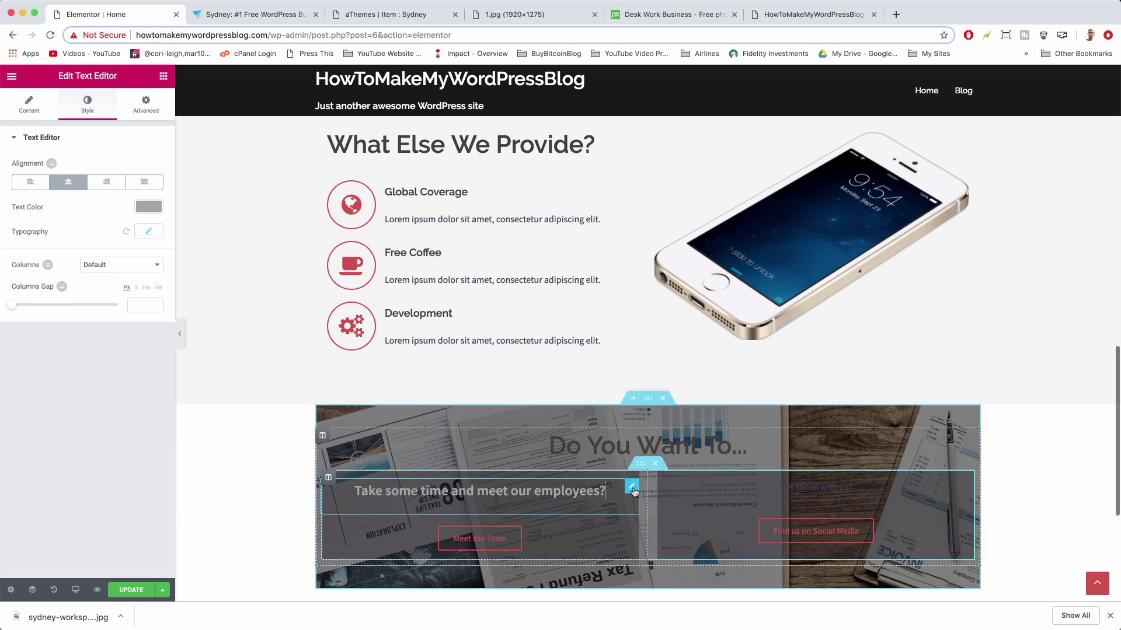
Duplicate the employees text into the right column and delete the old right-column text
right_click(634, 492)
click(653, 455)
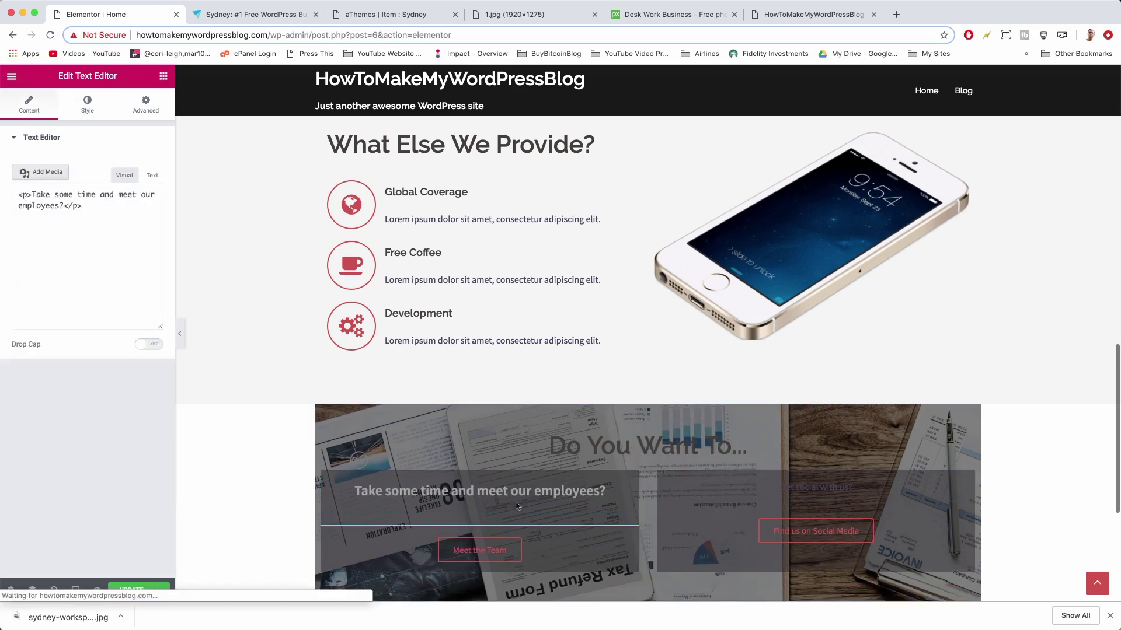
drag(627, 534, 825, 484)
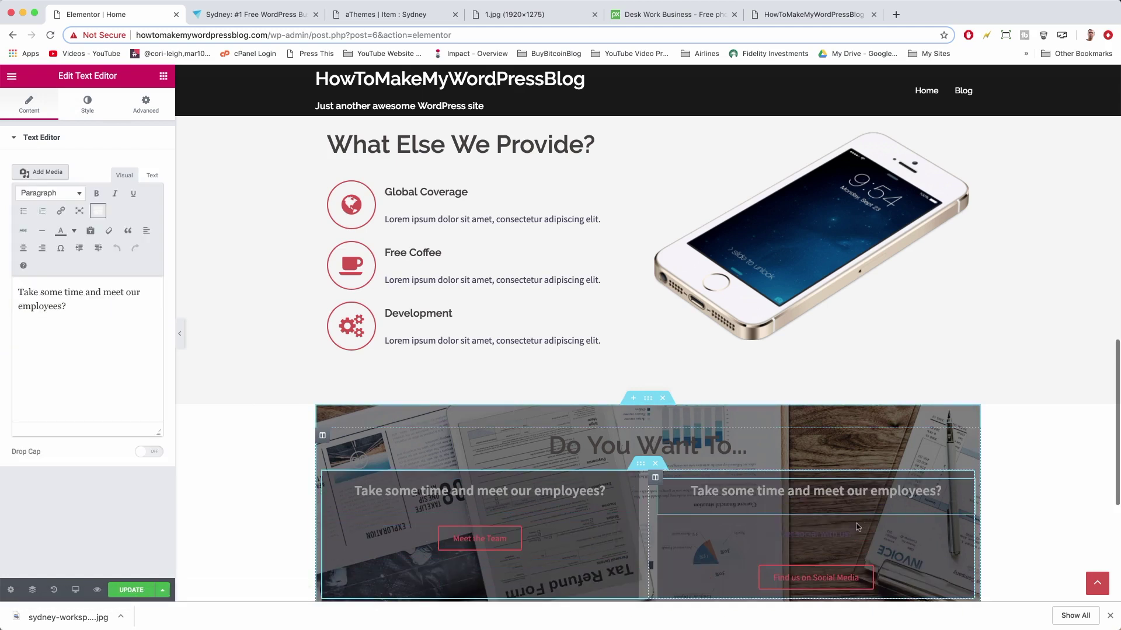
right_click(962, 534)
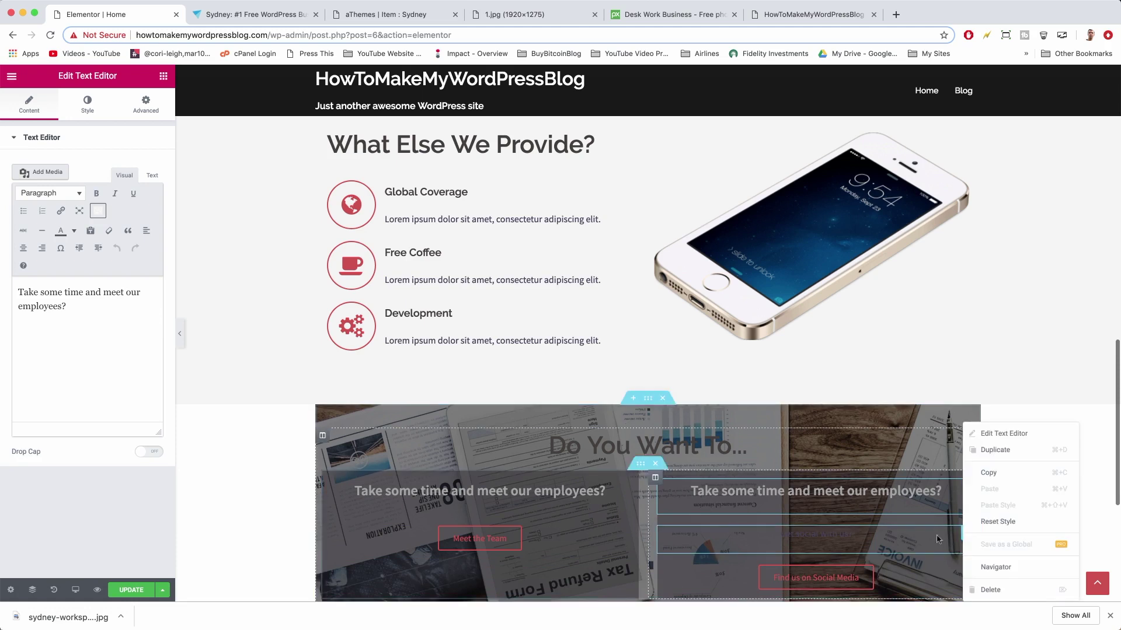
click(991, 590)
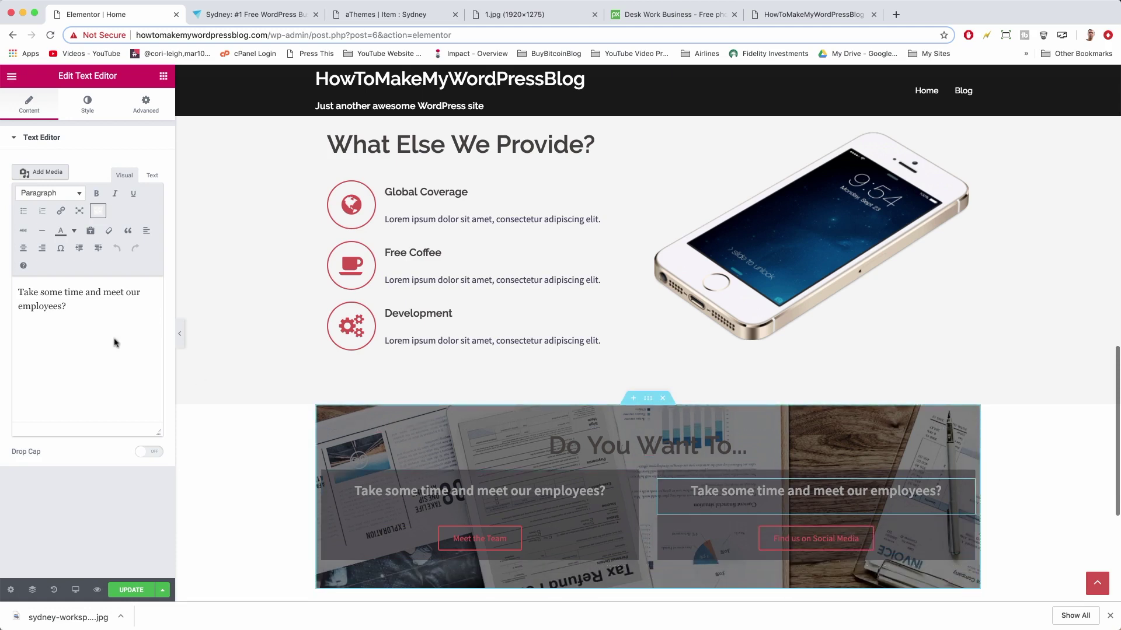
key(super+a)
Reword the copied text to 'Get social with us?'
drag(87, 298, 8, 287)
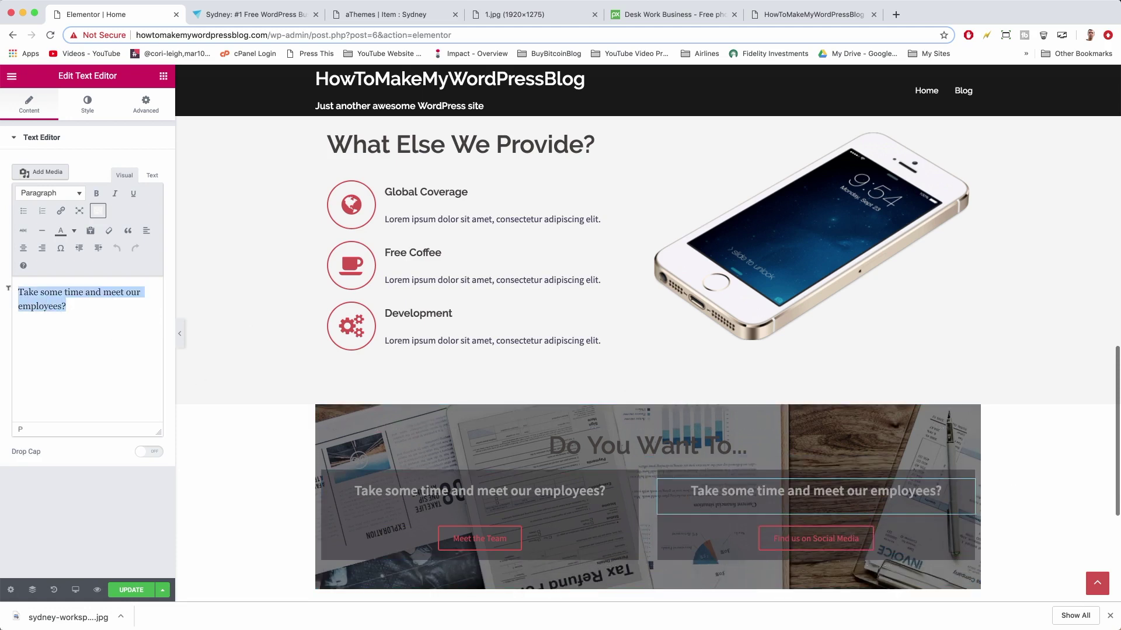
text(Get so)
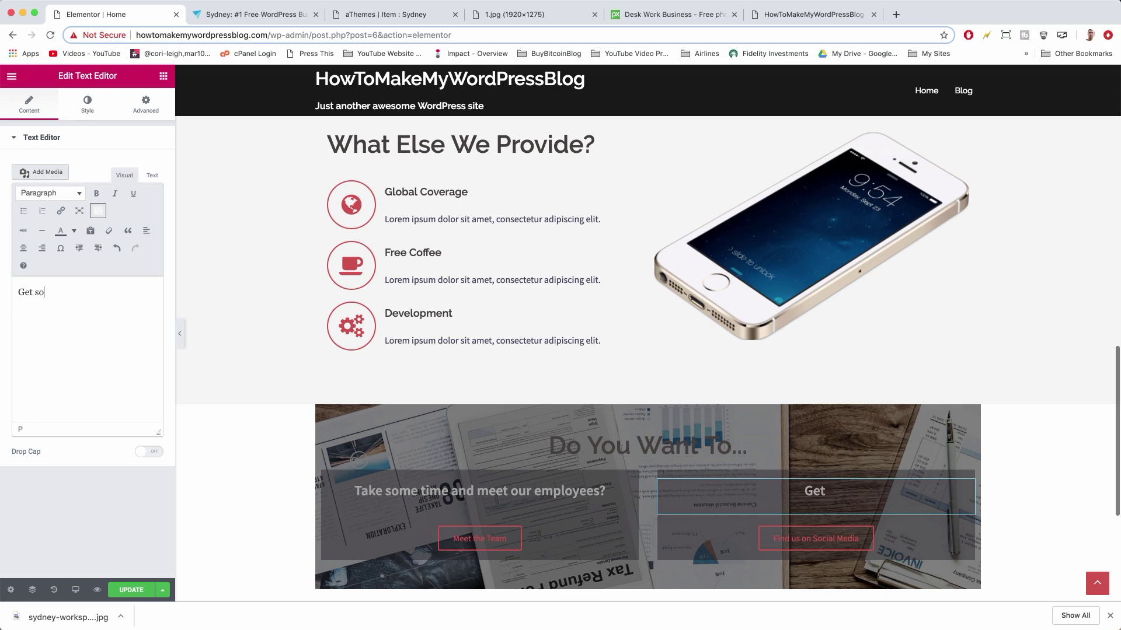
text(cial with us?)
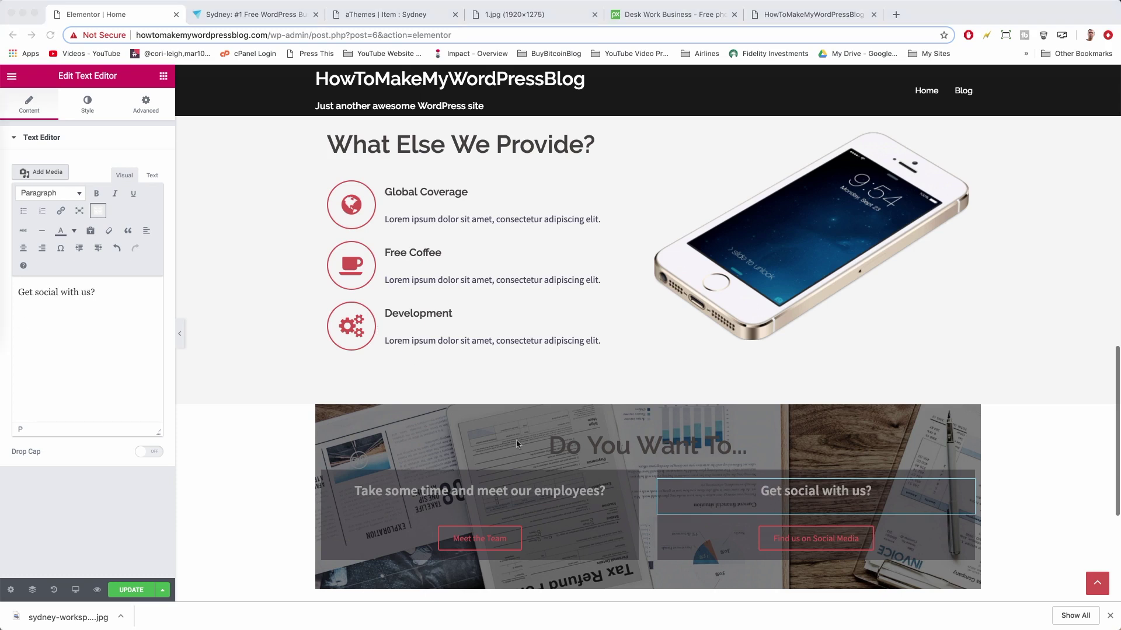
click(579, 448)
click(636, 439)
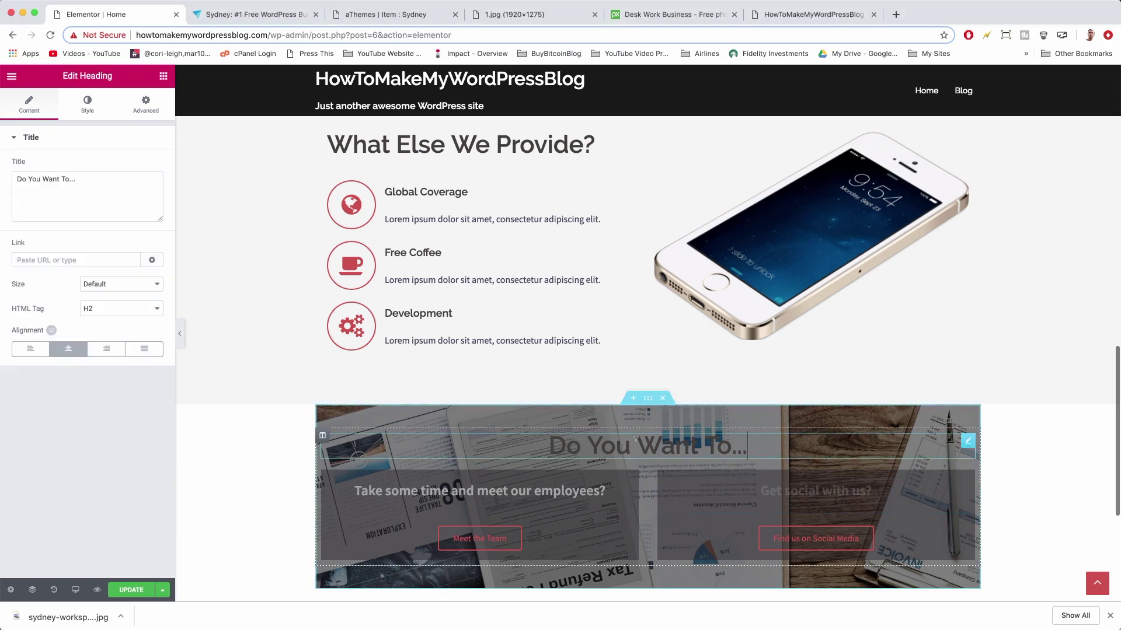
Copy the Meet the Team button's text colour hex #d65050
click(482, 544)
click(88, 103)
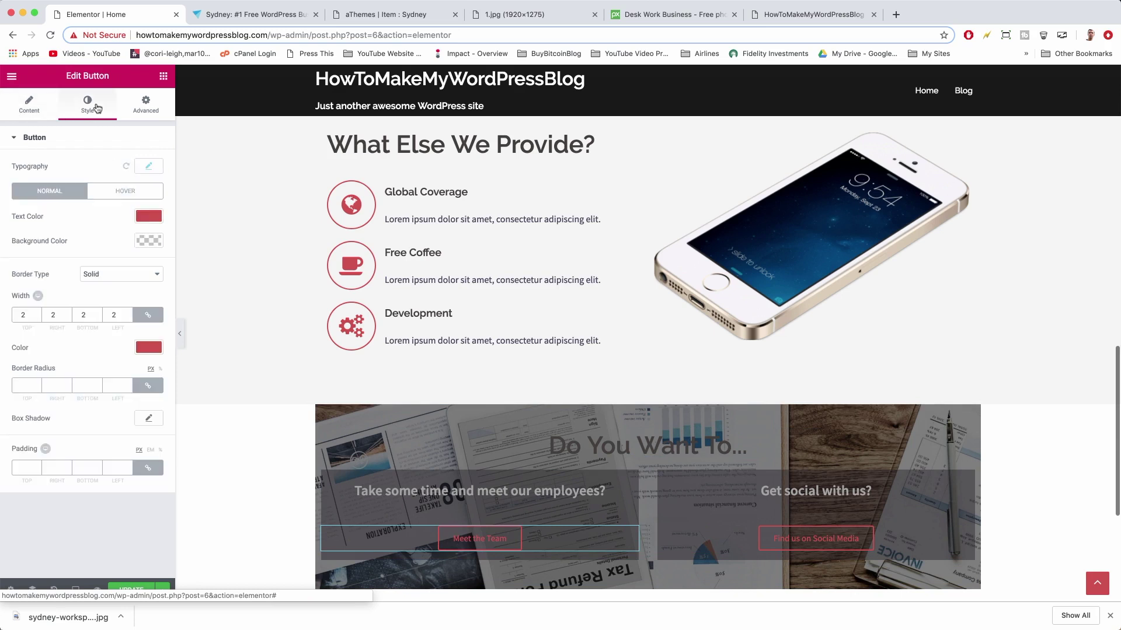
click(148, 218)
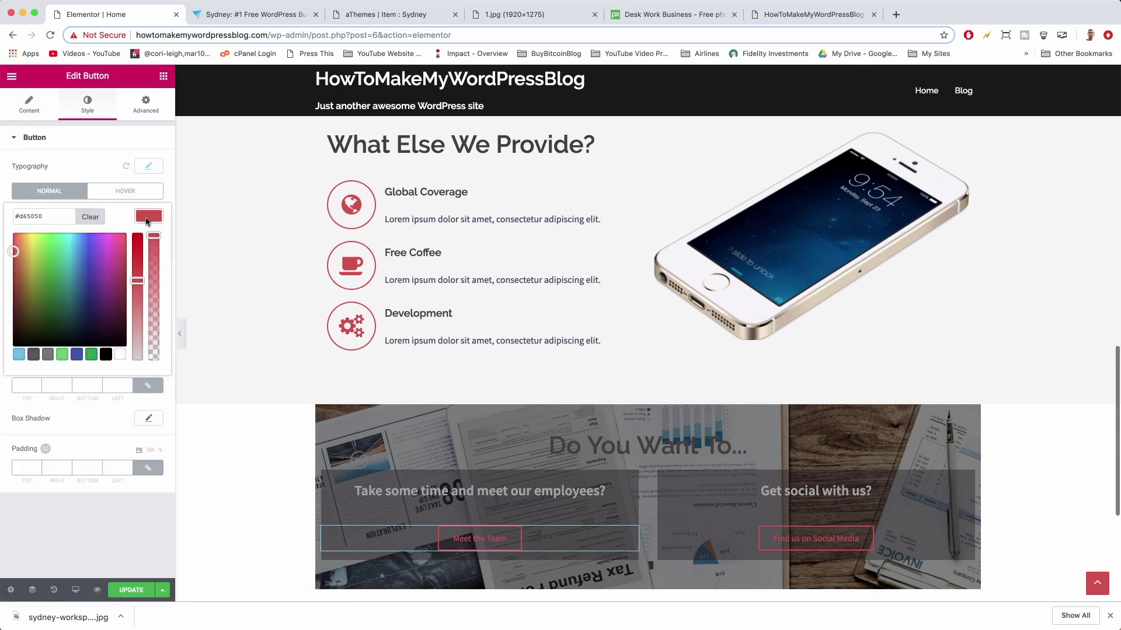
double_click(29, 214)
right_click(30, 213)
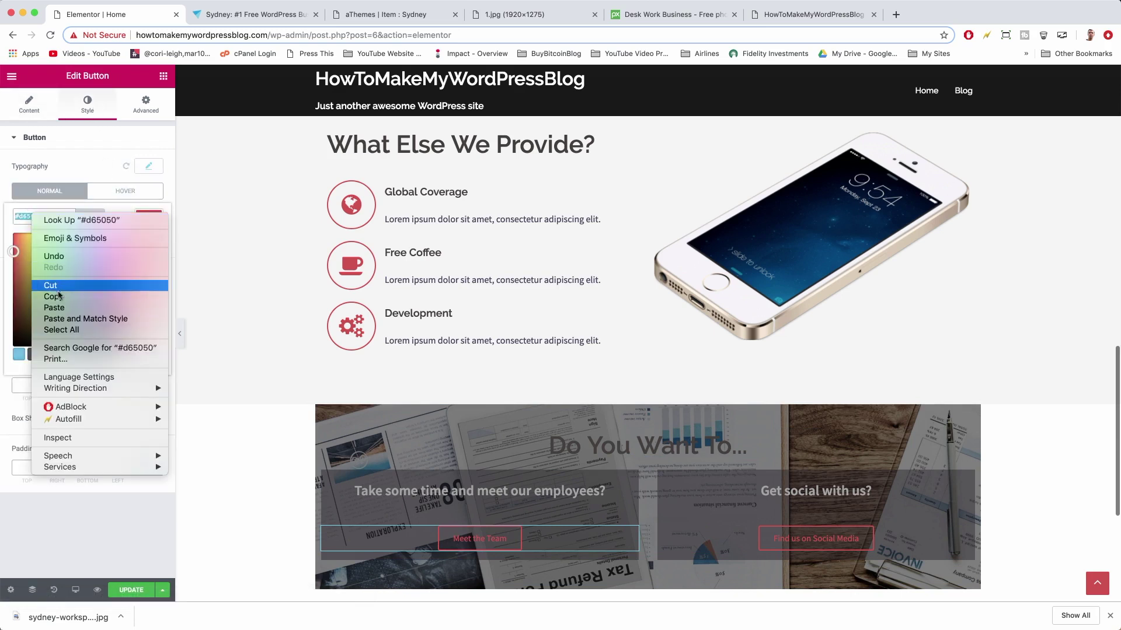
click(103, 297)
Paste #d65050 as the Do You Want To... heading's text colour
click(578, 435)
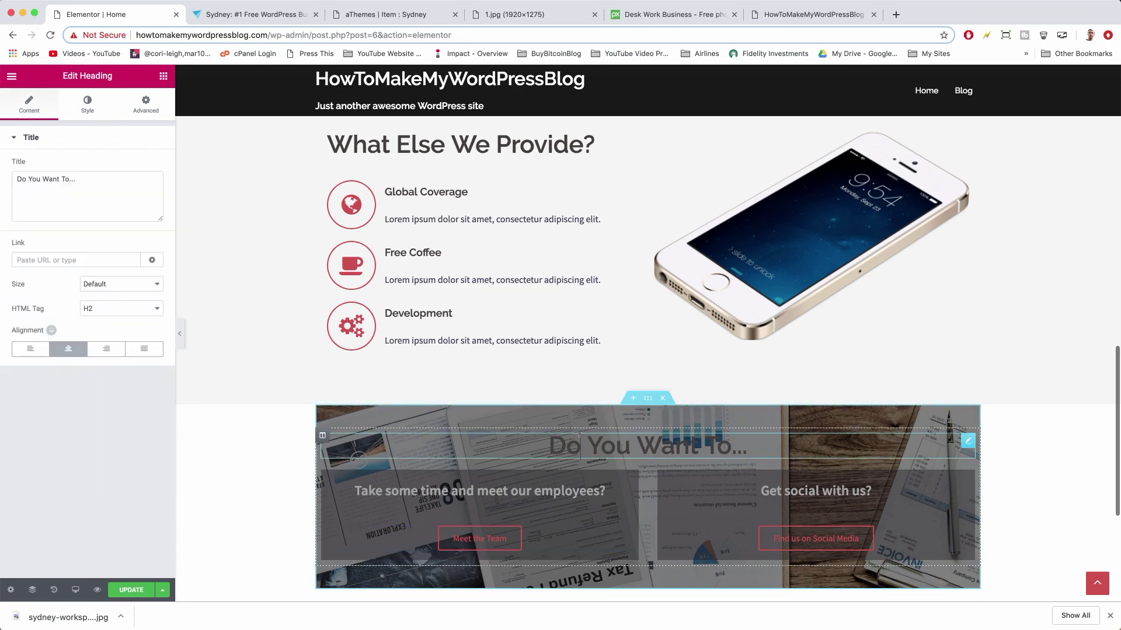
click(89, 110)
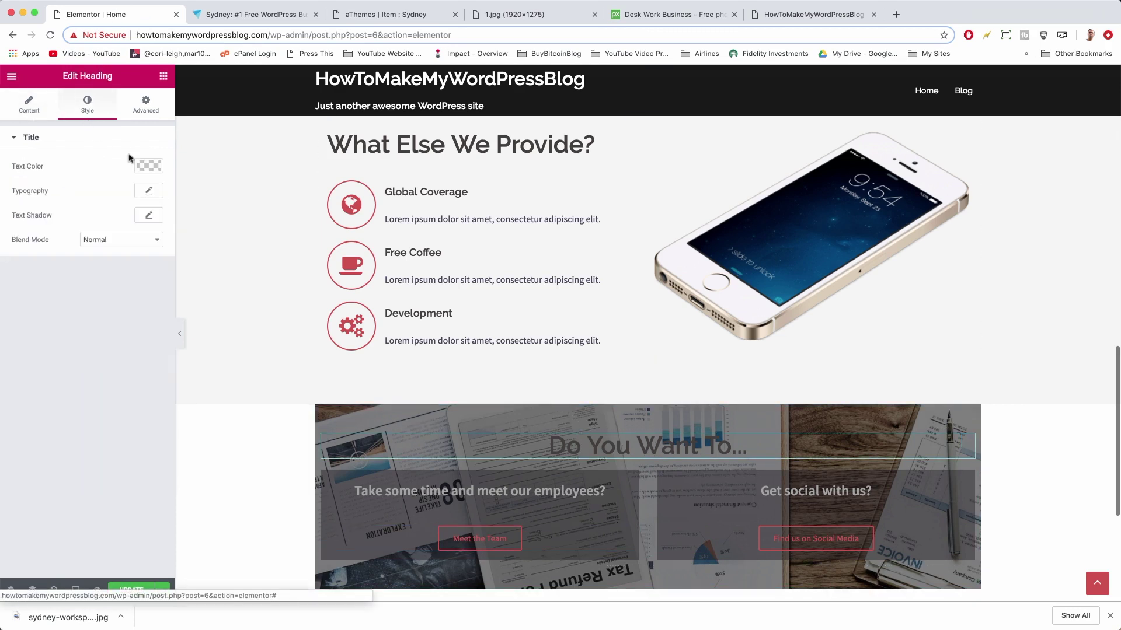
click(139, 170)
right_click(21, 159)
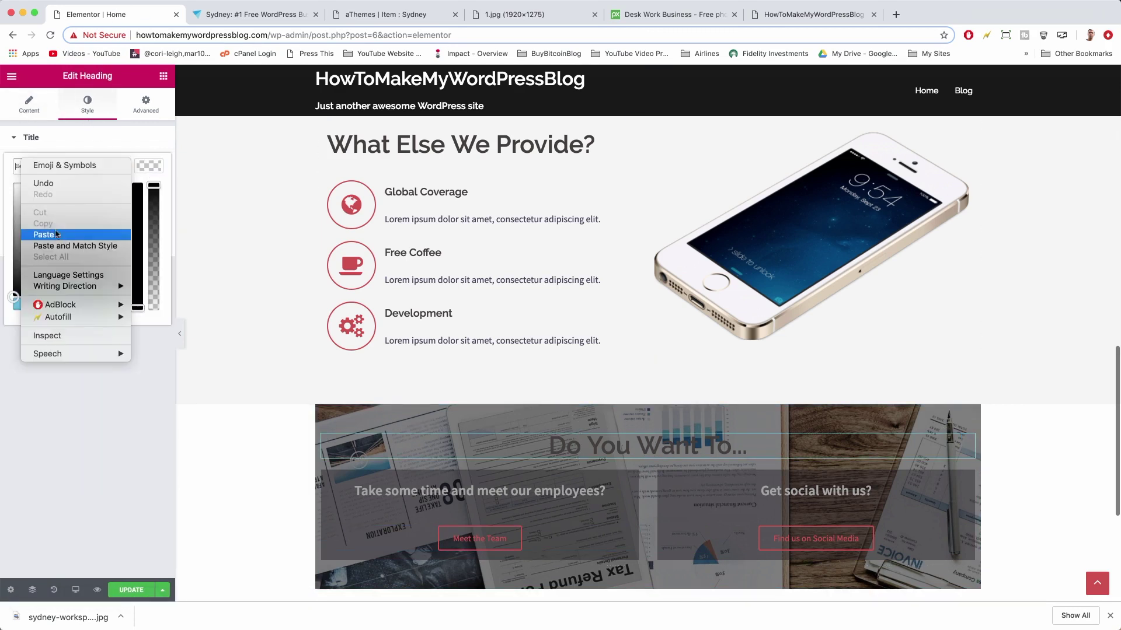
click(56, 236)
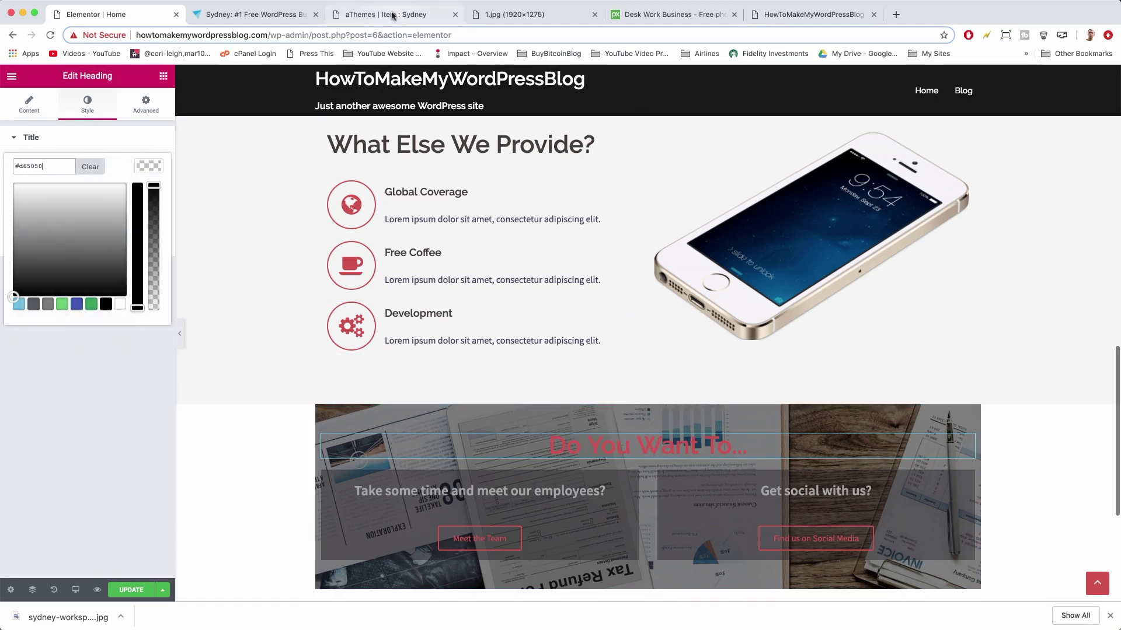
key(Return)
Switch on Stretch Section for the Do You Want To... section and compare with the Sydney demo
scroll(566, 450, down, 5)
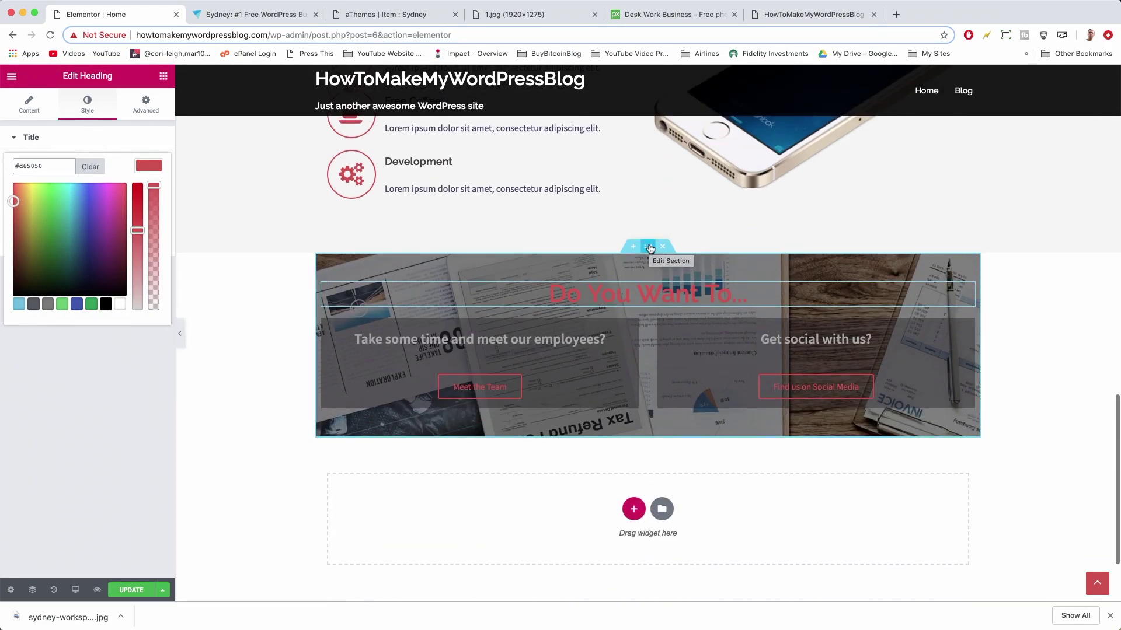
click(650, 248)
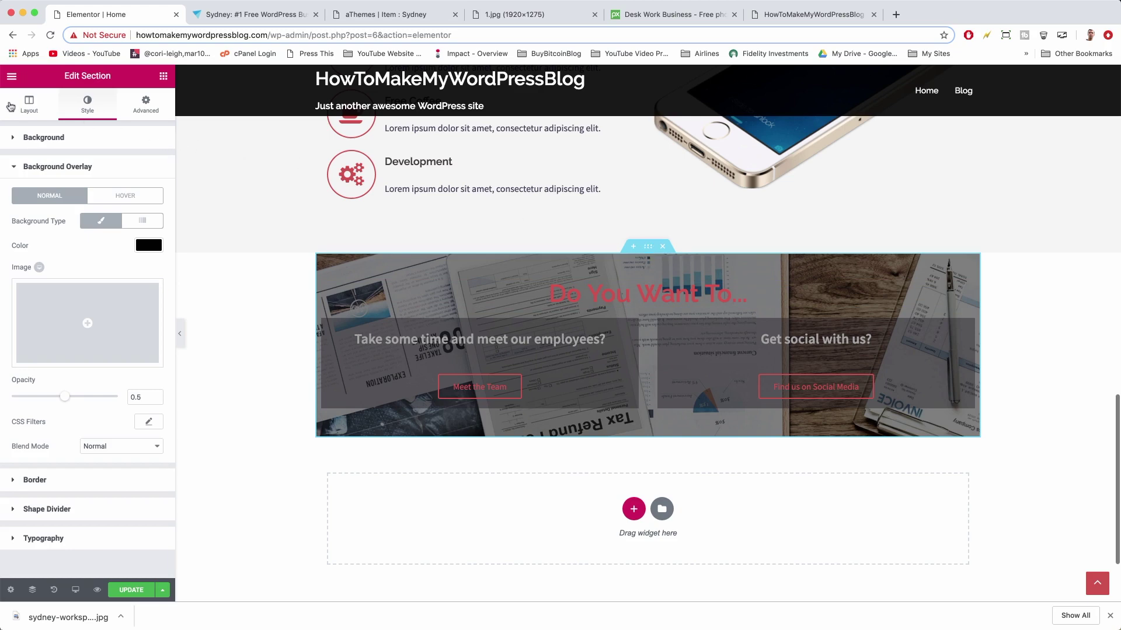
click(10, 105)
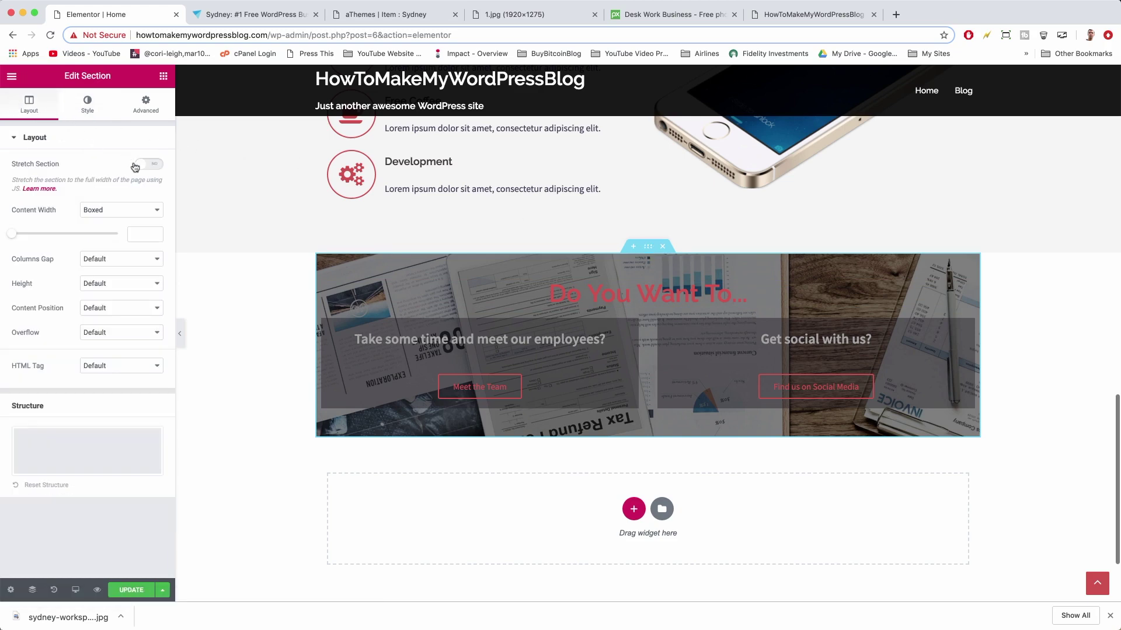
click(146, 165)
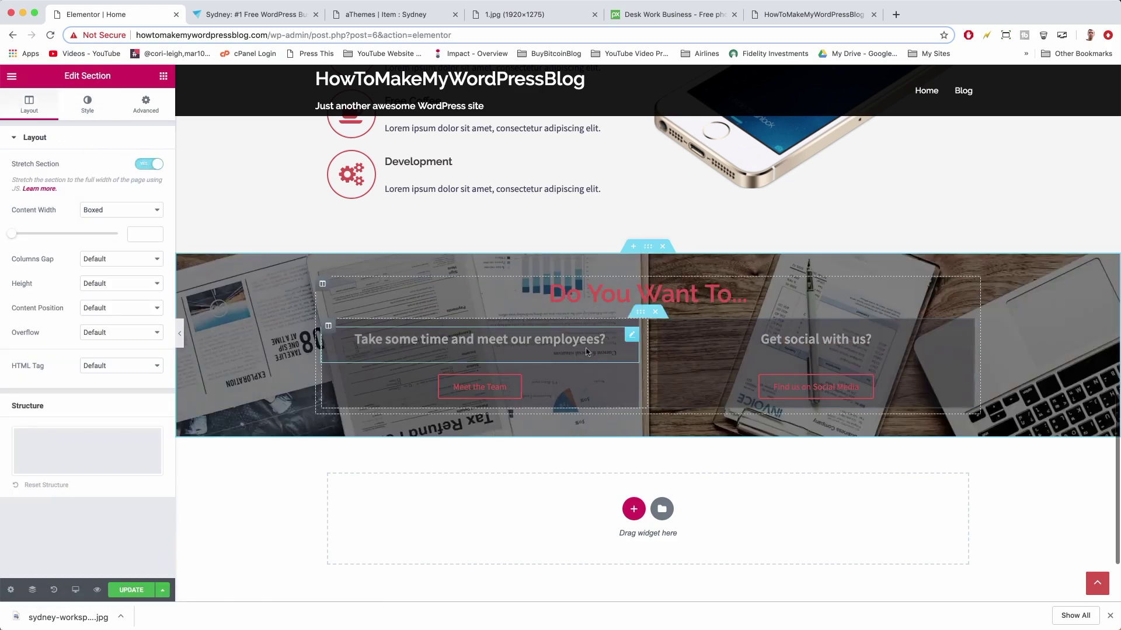
click(382, 18)
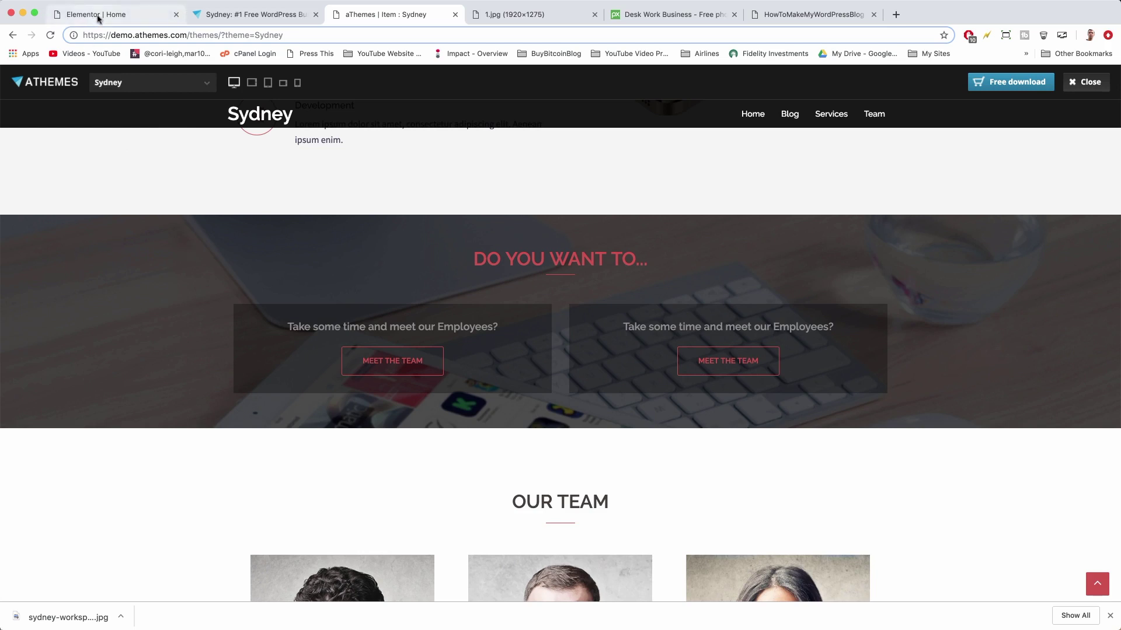
click(101, 14)
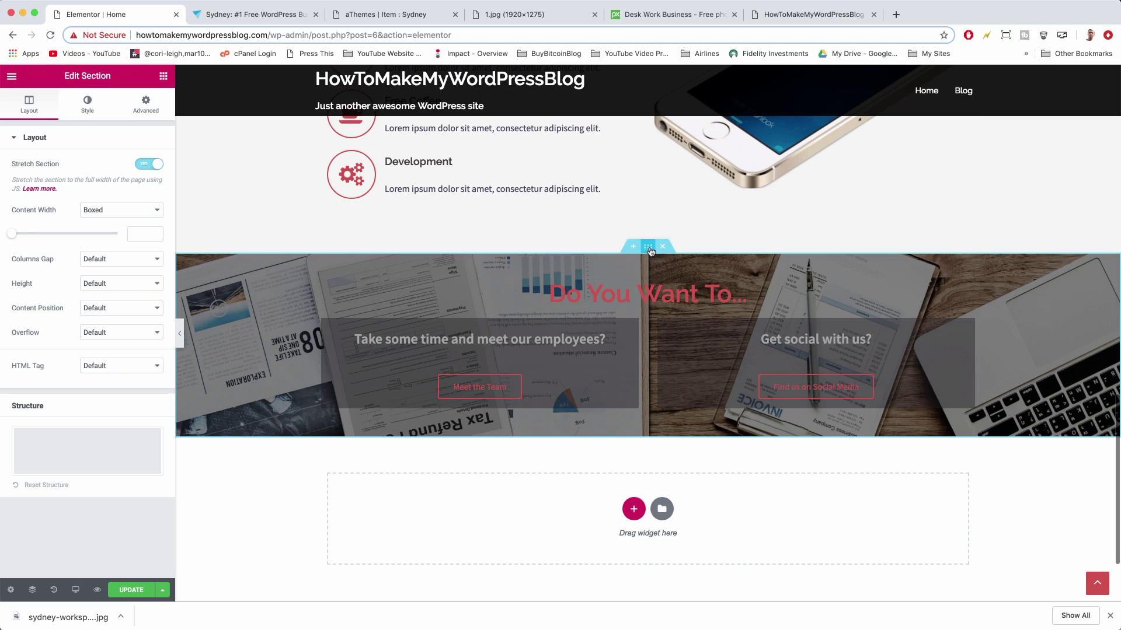
Set the section's Background Overlay colour to pure black #000000
click(89, 109)
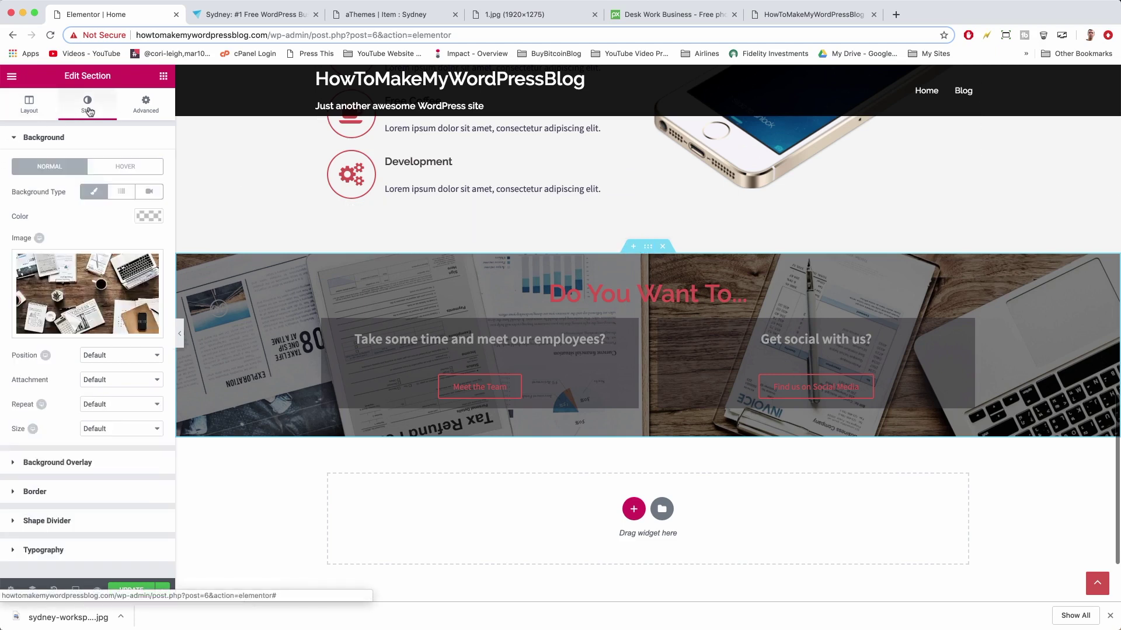
click(80, 466)
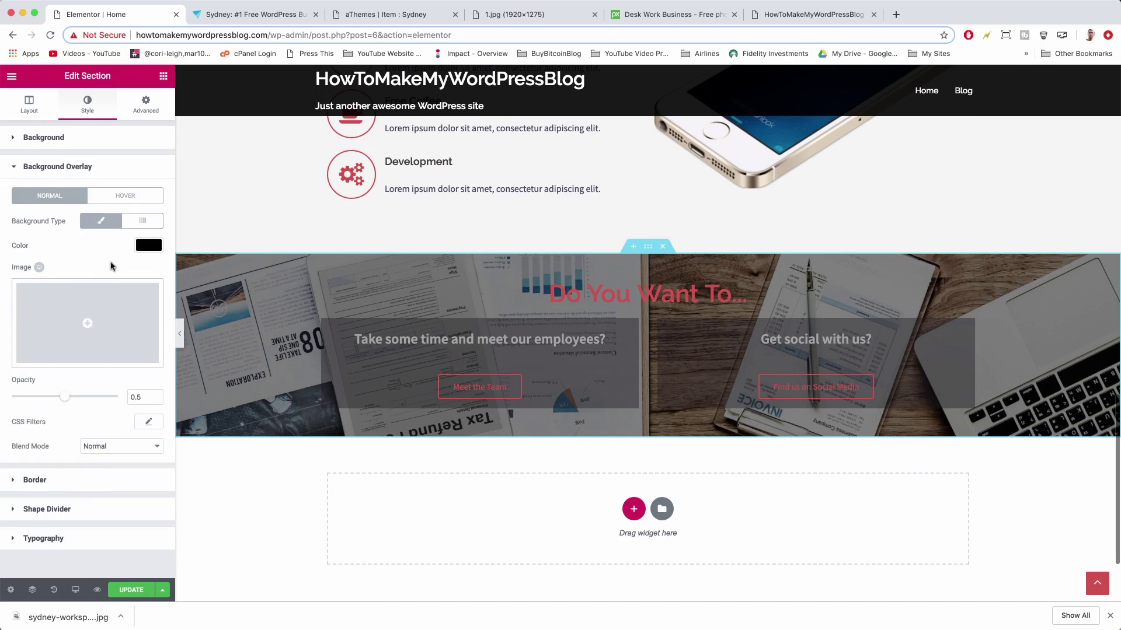
click(145, 247)
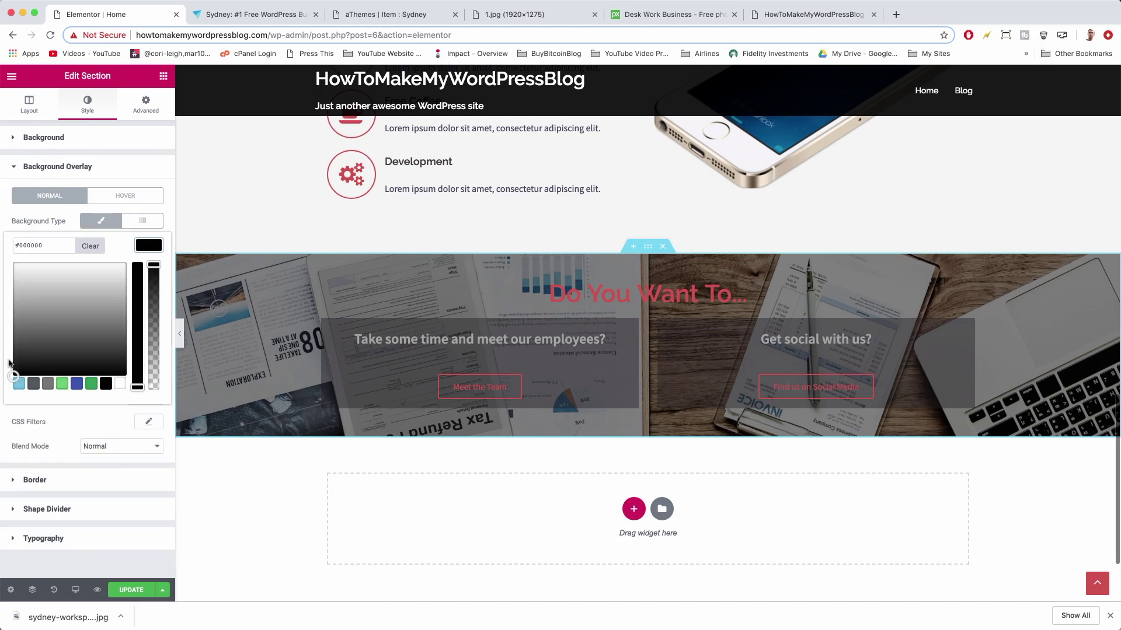
mouse_move(13, 377)
mouse_down()
mouse_move(35, 310)
mouse_move(13, 370)
mouse_up()
double_click(30, 244)
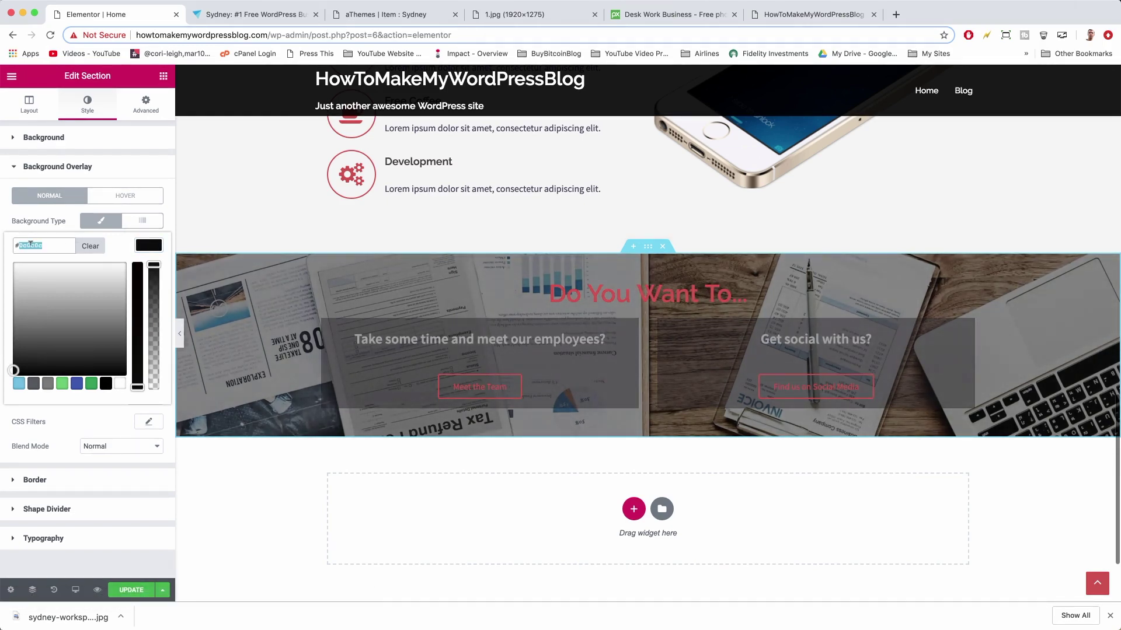
text(00000000)
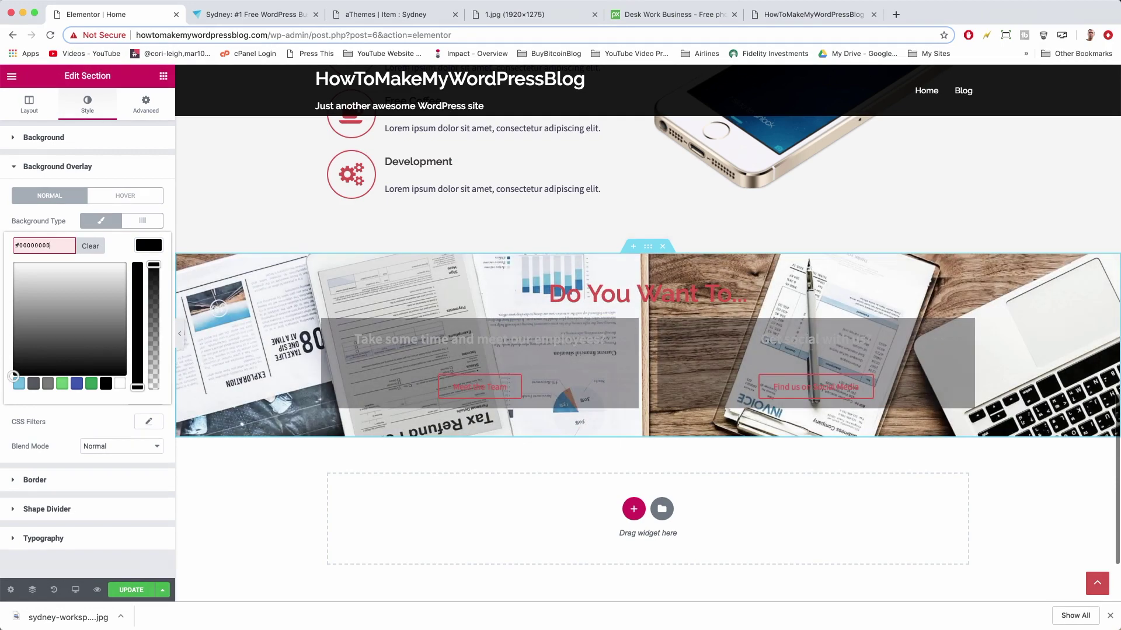
key(BackSpace)
key(BackSpace)
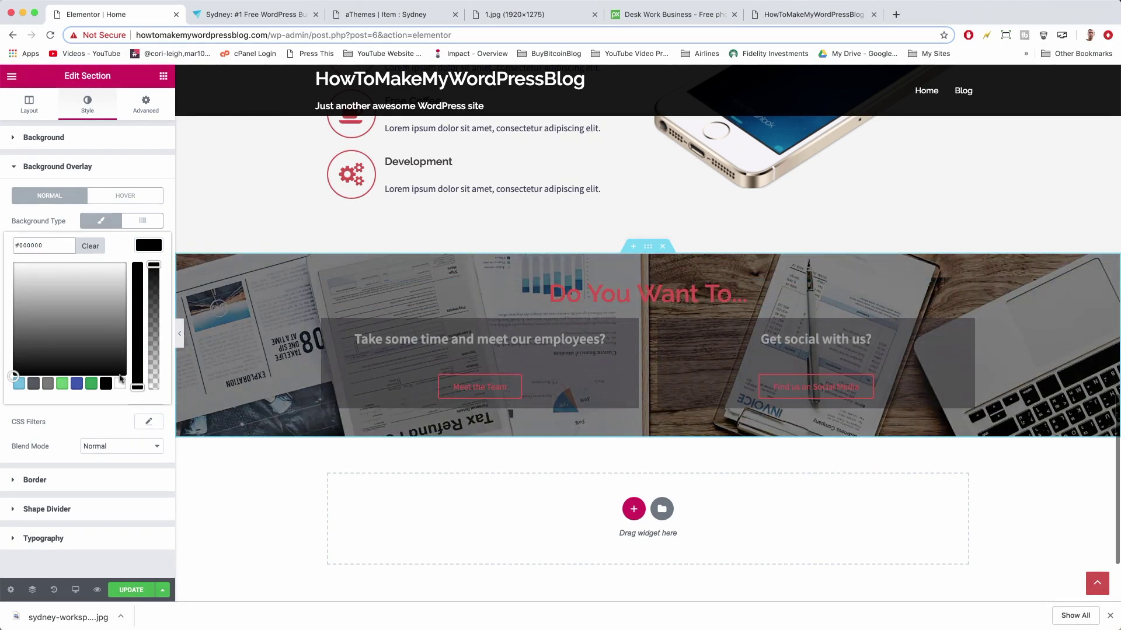
Give the left column a semi-transparent black rgba(0,0,0,0.54) background and copy the value
click(352, 342)
click(329, 326)
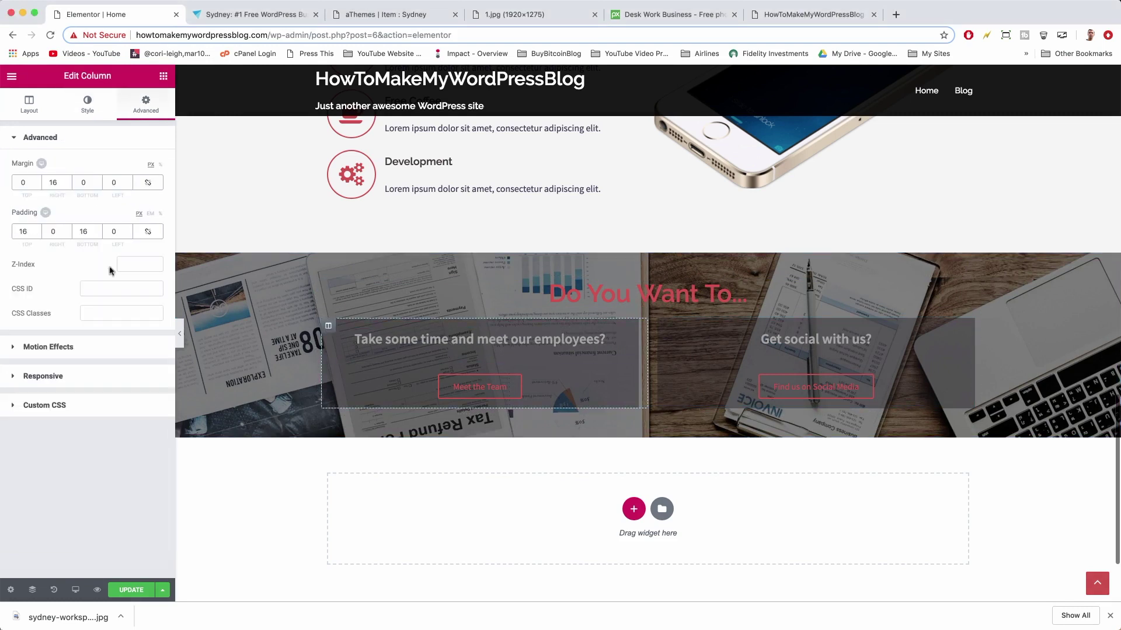
click(89, 115)
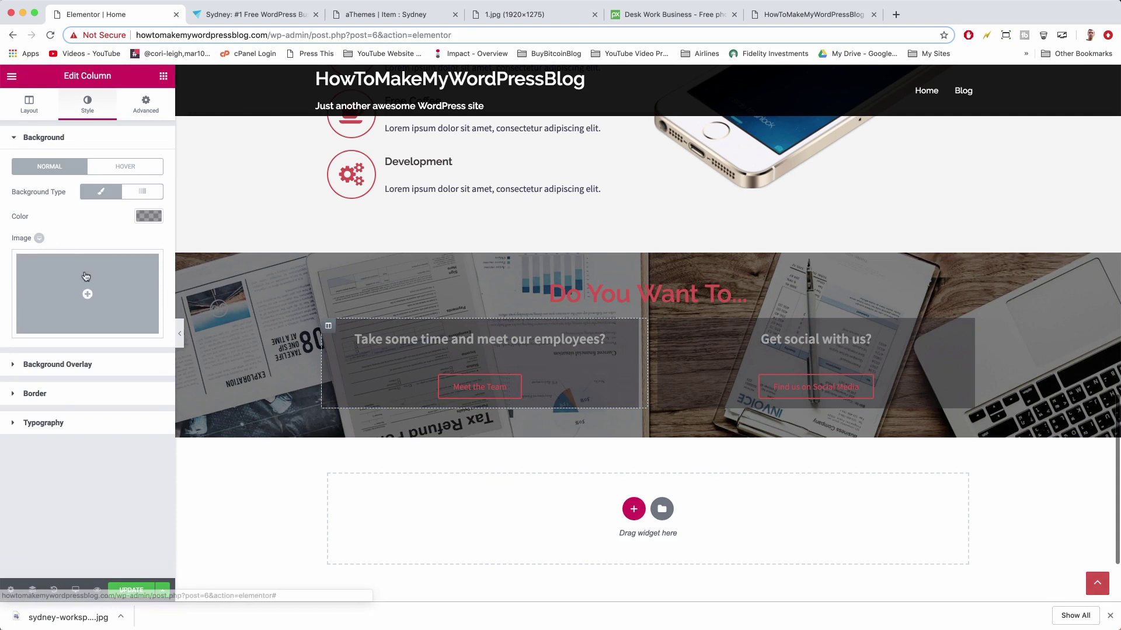
click(153, 219)
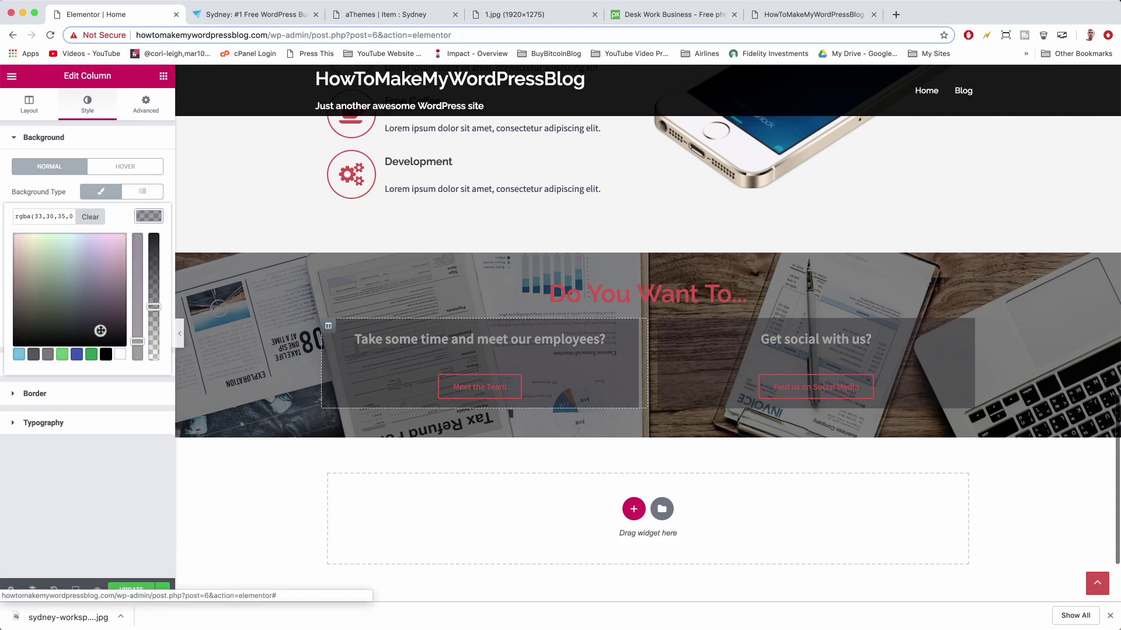
drag(98, 355, 59, 273)
triple_click(35, 217)
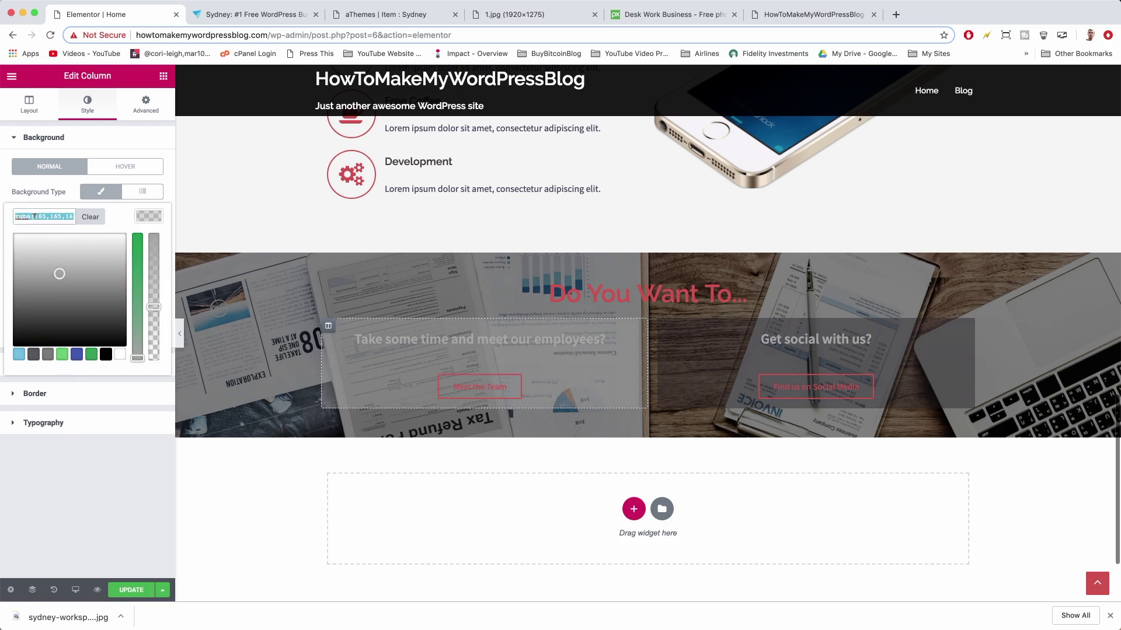
text(#00)
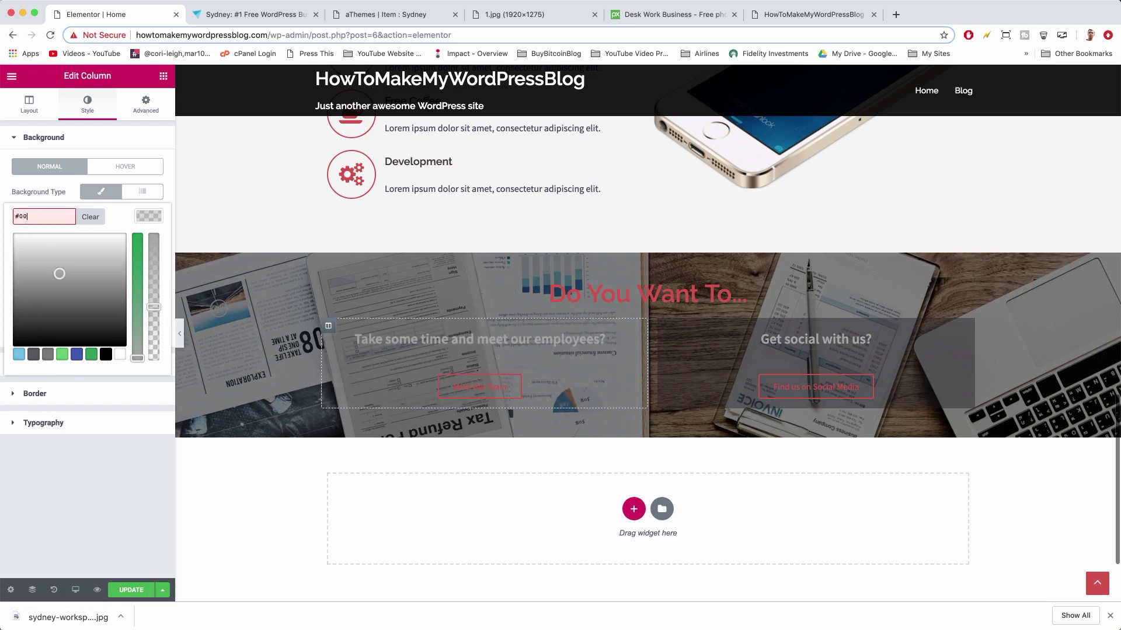
text(0000)
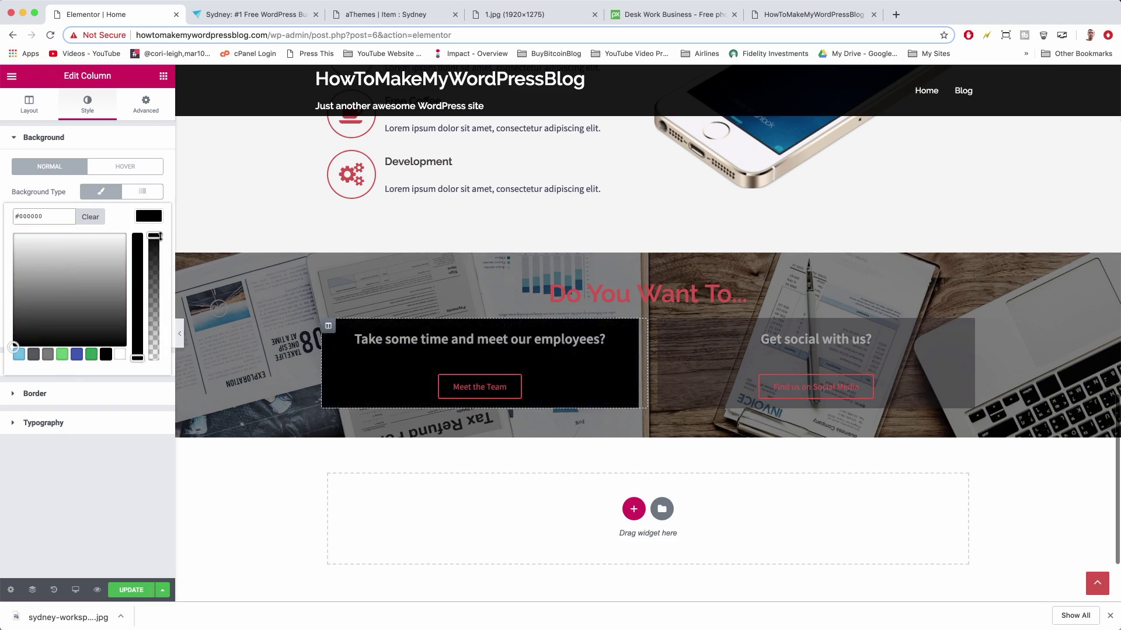
drag(153, 236, 153, 294)
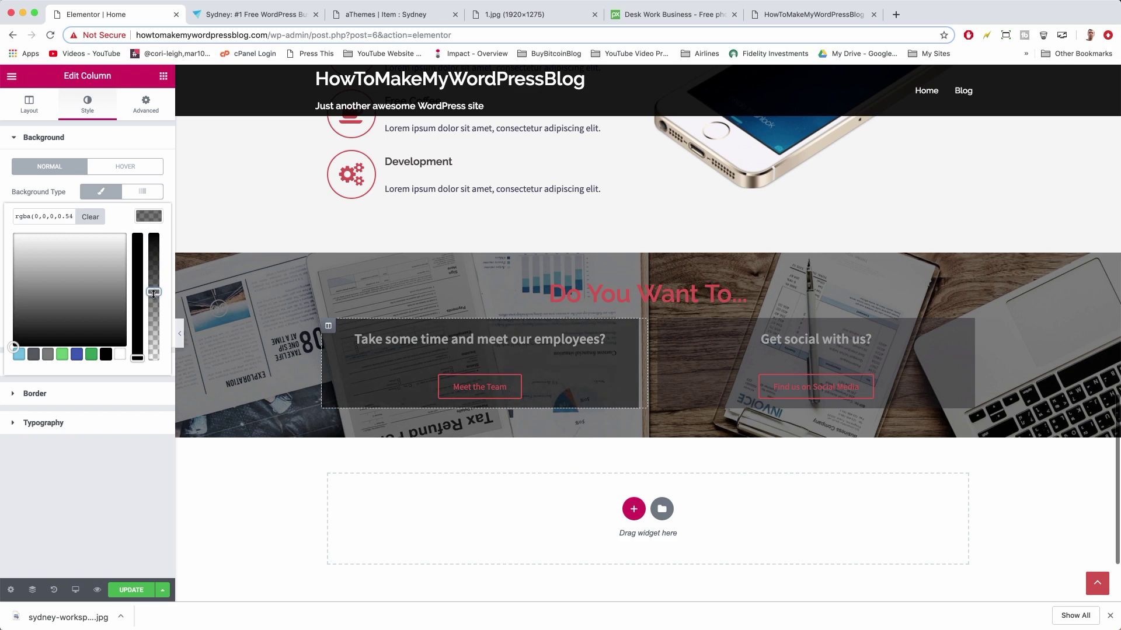
triple_click(46, 216)
right_click(46, 215)
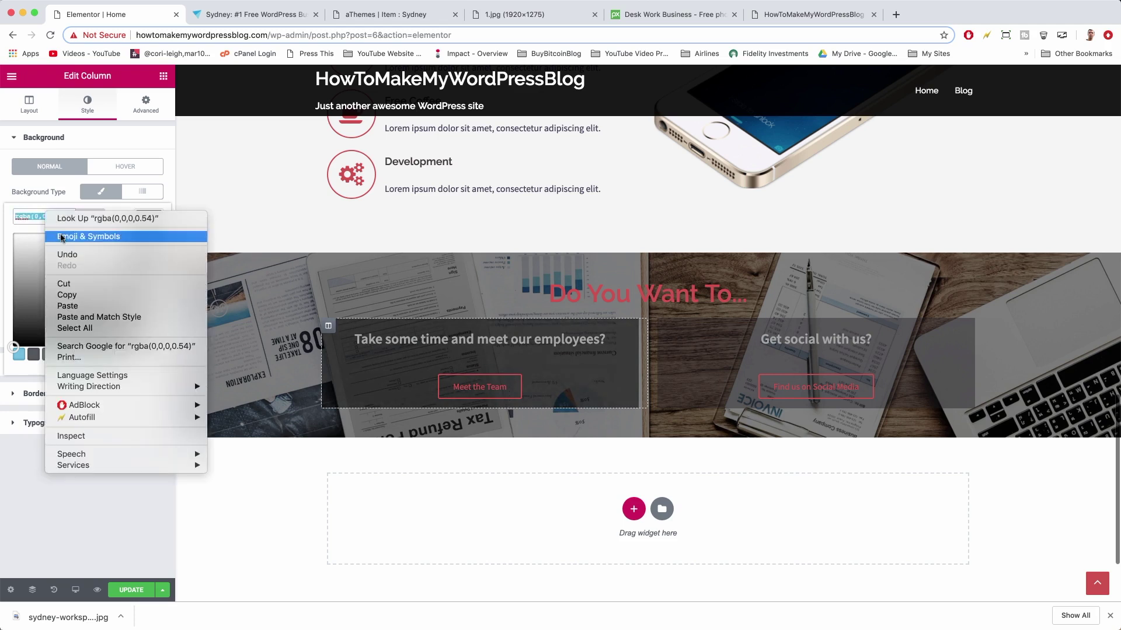
click(69, 295)
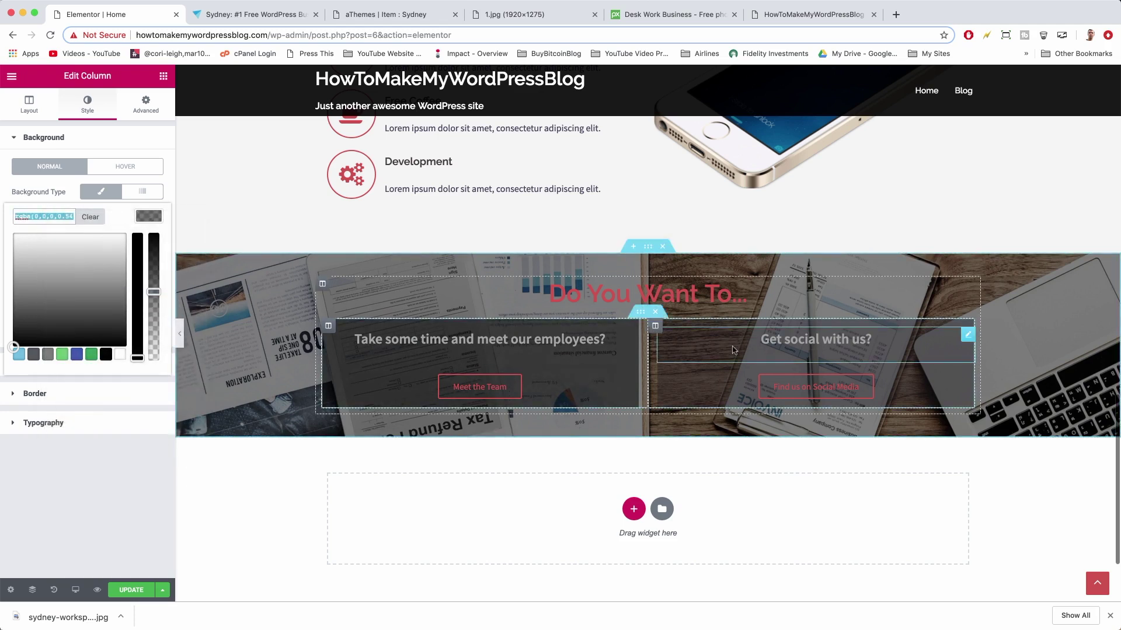
Paste rgba(0,0,0,0.54) into the right column's background colour and update the page
click(656, 327)
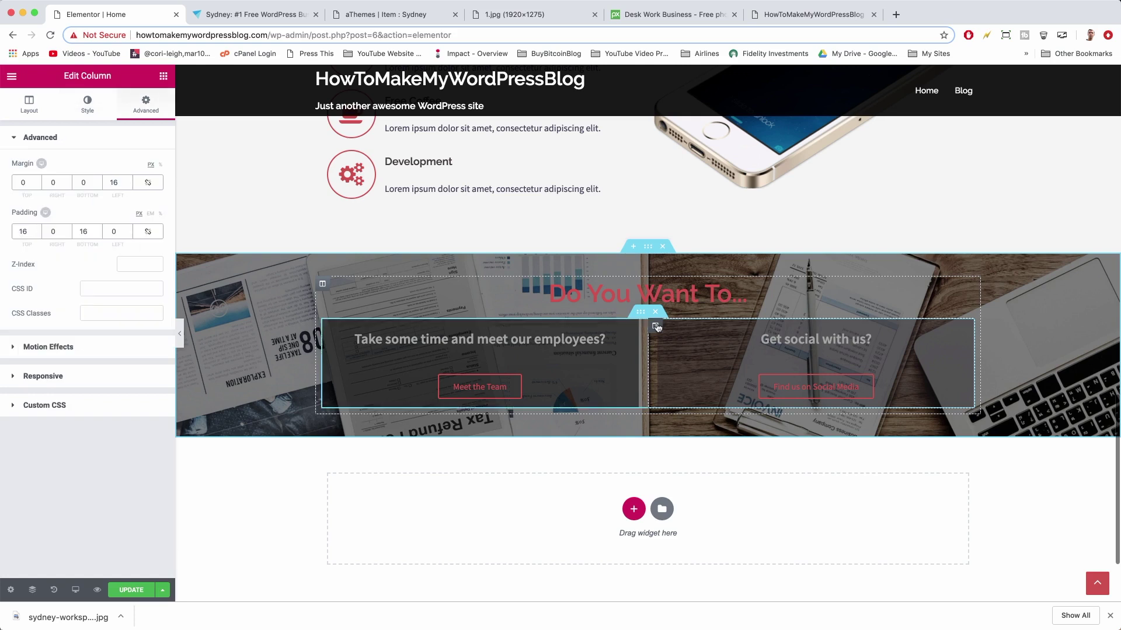
click(87, 105)
click(149, 215)
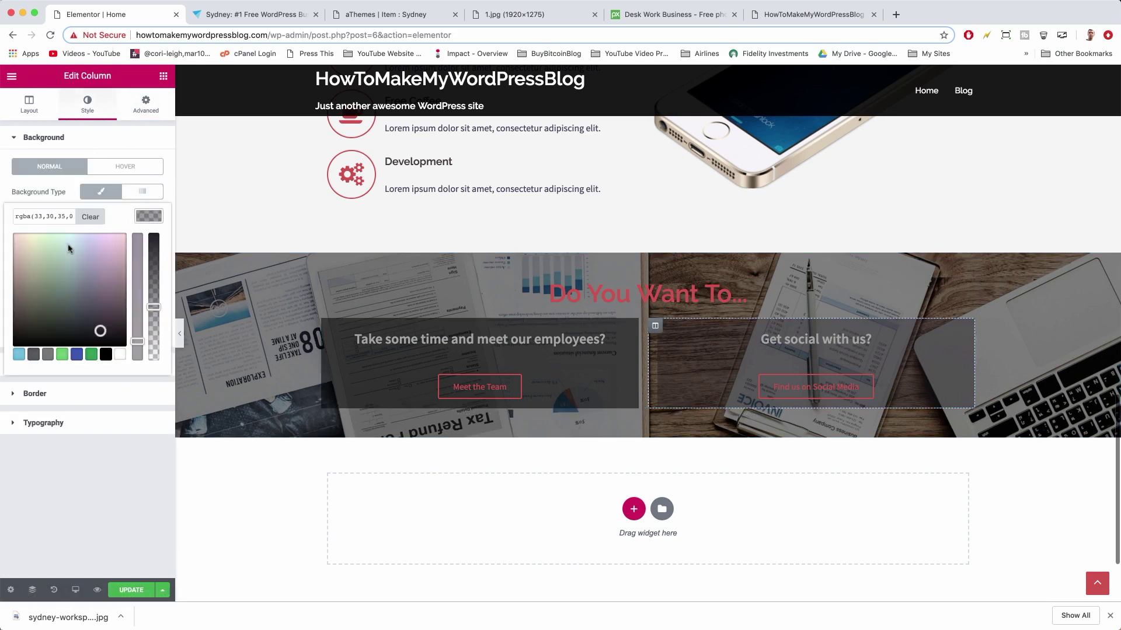
triple_click(26, 214)
key(BackSpace)
right_click(26, 214)
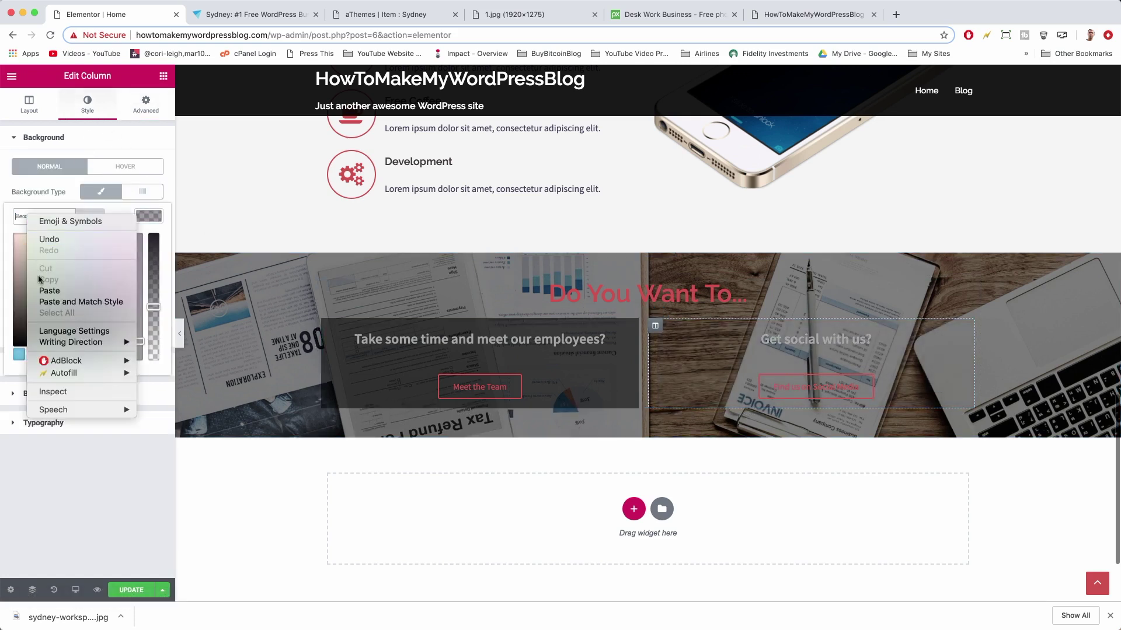
click(49, 290)
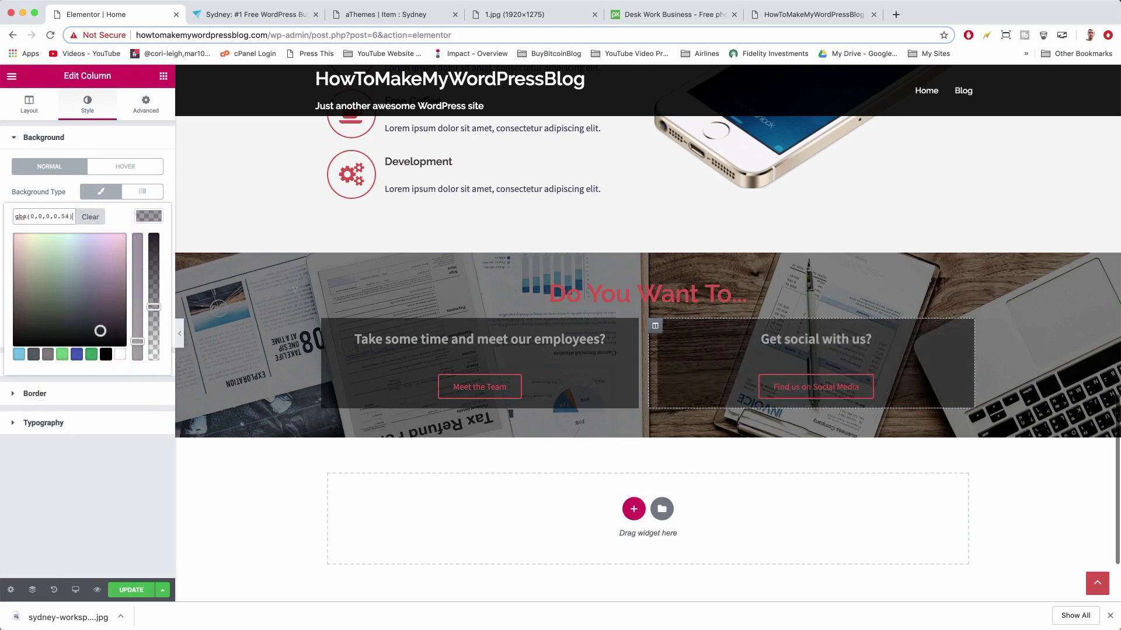
click(136, 591)
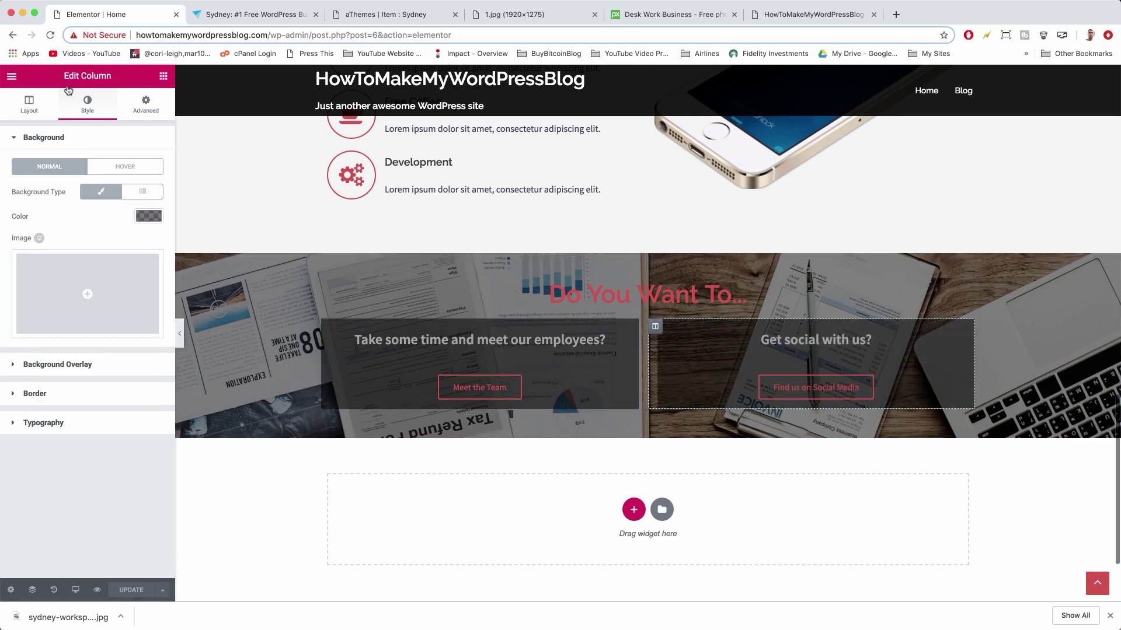
click(390, 15)
Scroll the Sydney demo to the Our Team cards, then go back to the Elementor Home editor
scroll(464, 236, down, 5)
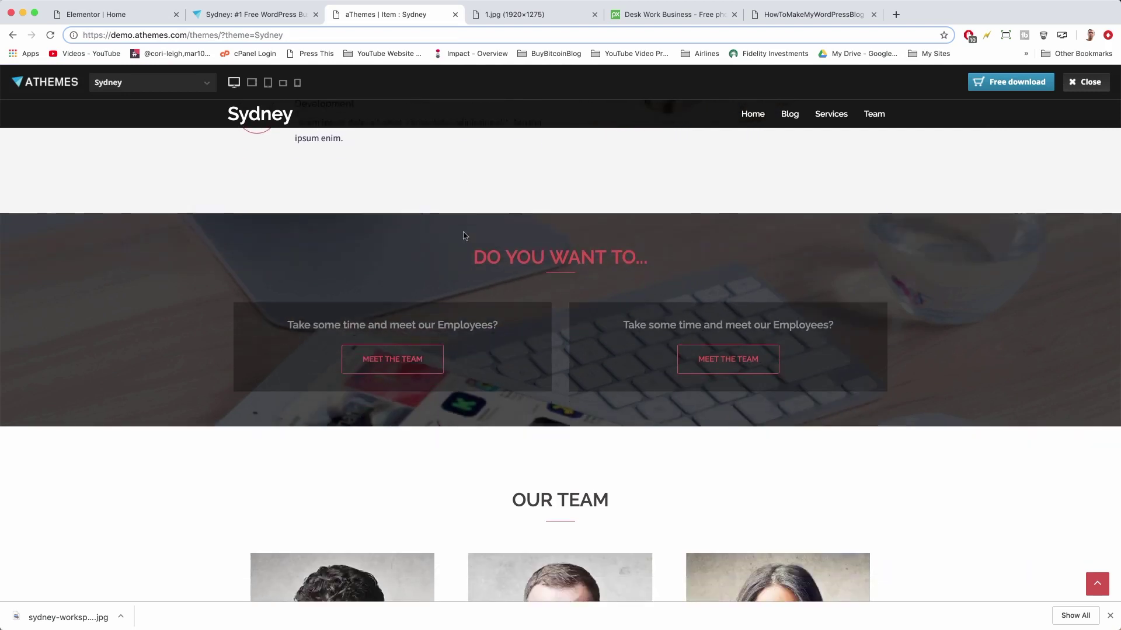
scroll(464, 236, down, 2)
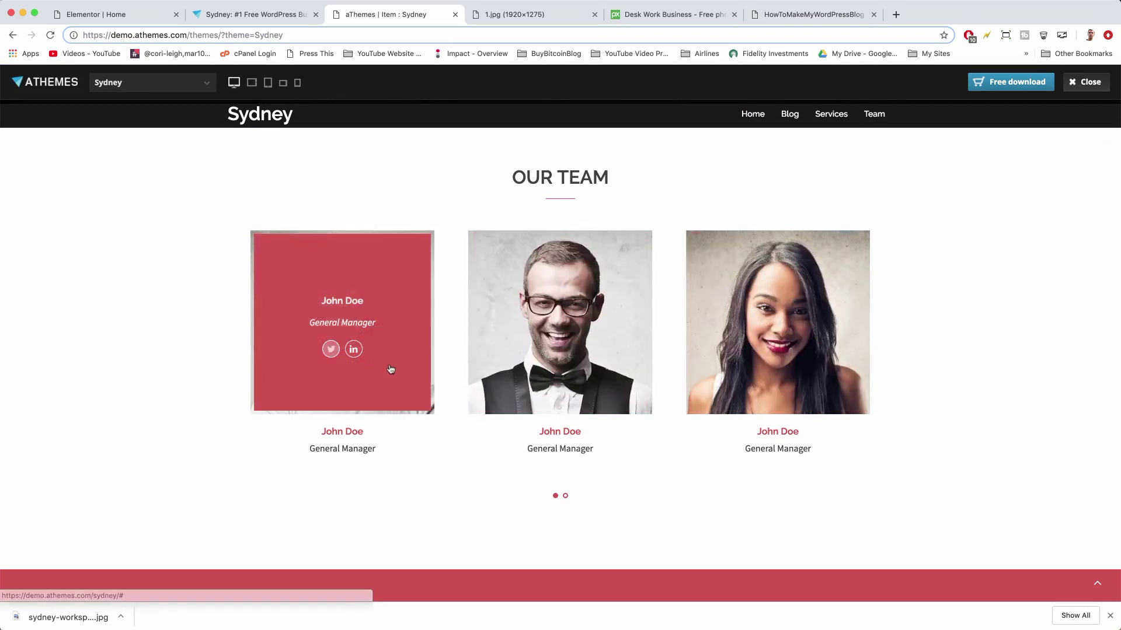
scroll(390, 368, up, 1)
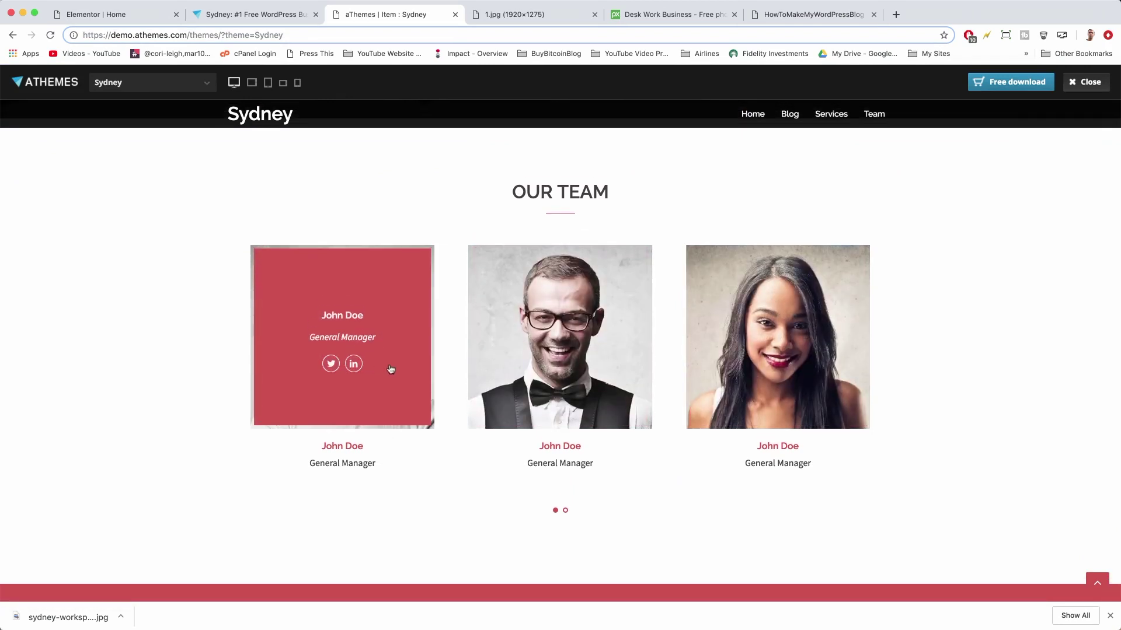
click(115, 15)
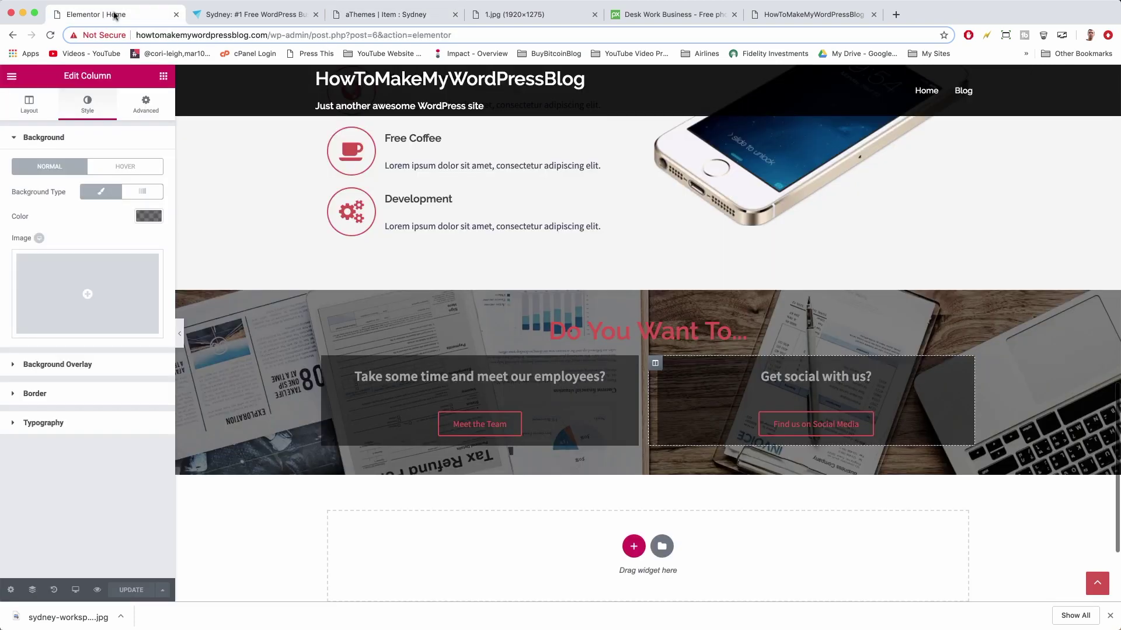
Drag the 'aThemes: Employee carousel' widget from Sydney Elements into a new section below 'Do You Want To...'
scroll(236, 357, down, 5)
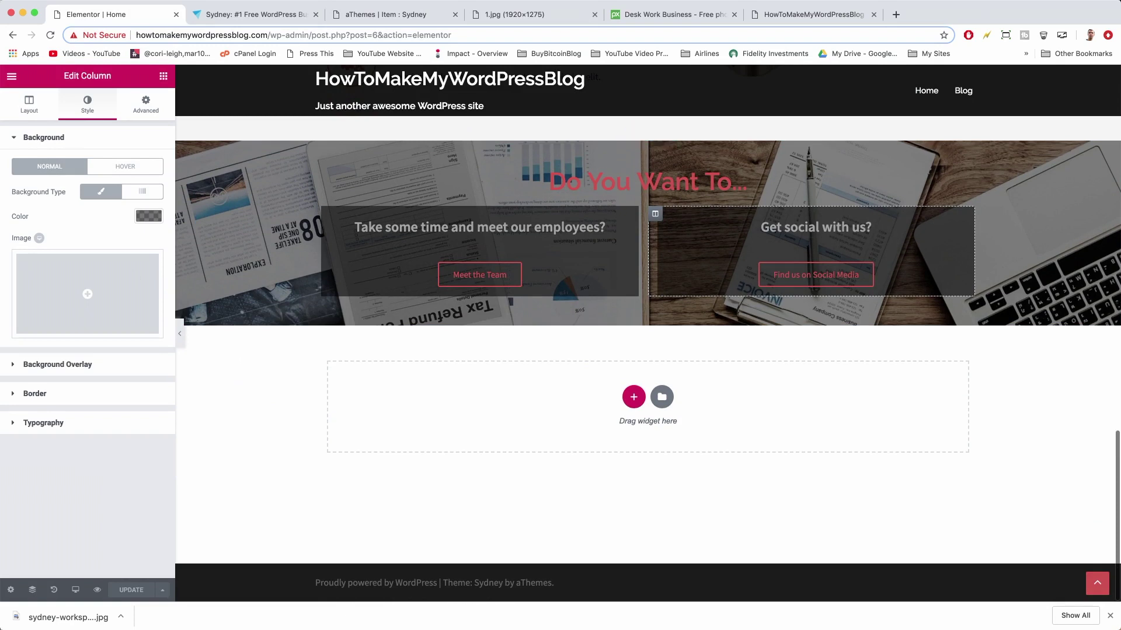
click(163, 76)
scroll(98, 308, down, 5)
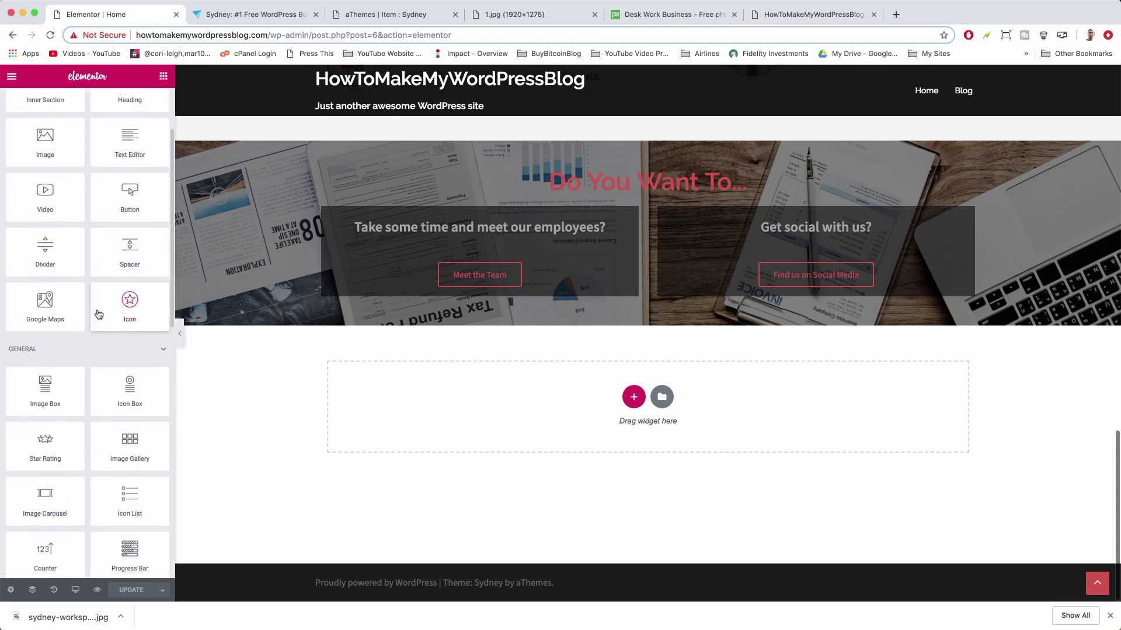
scroll(97, 310, down, 6)
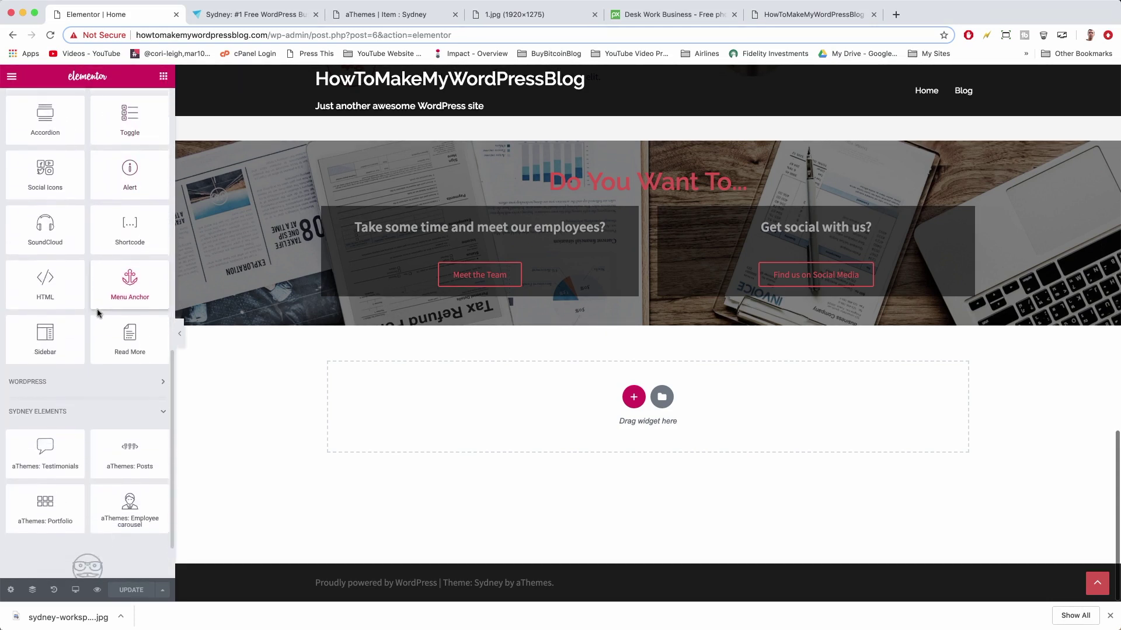
scroll(98, 312, down, 1)
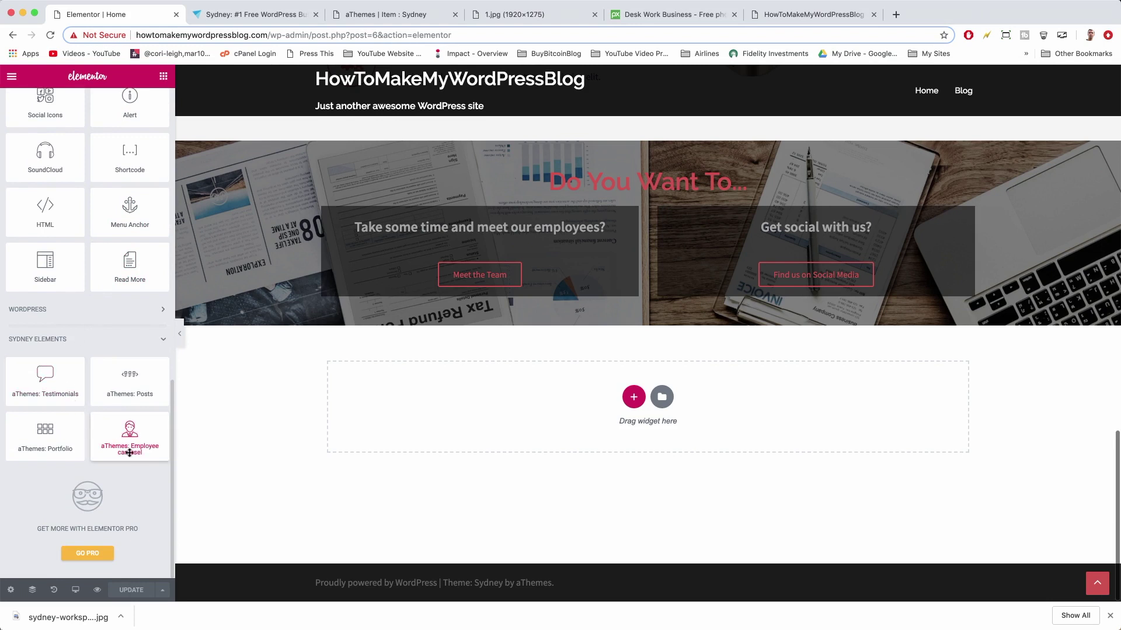
drag(133, 433, 562, 389)
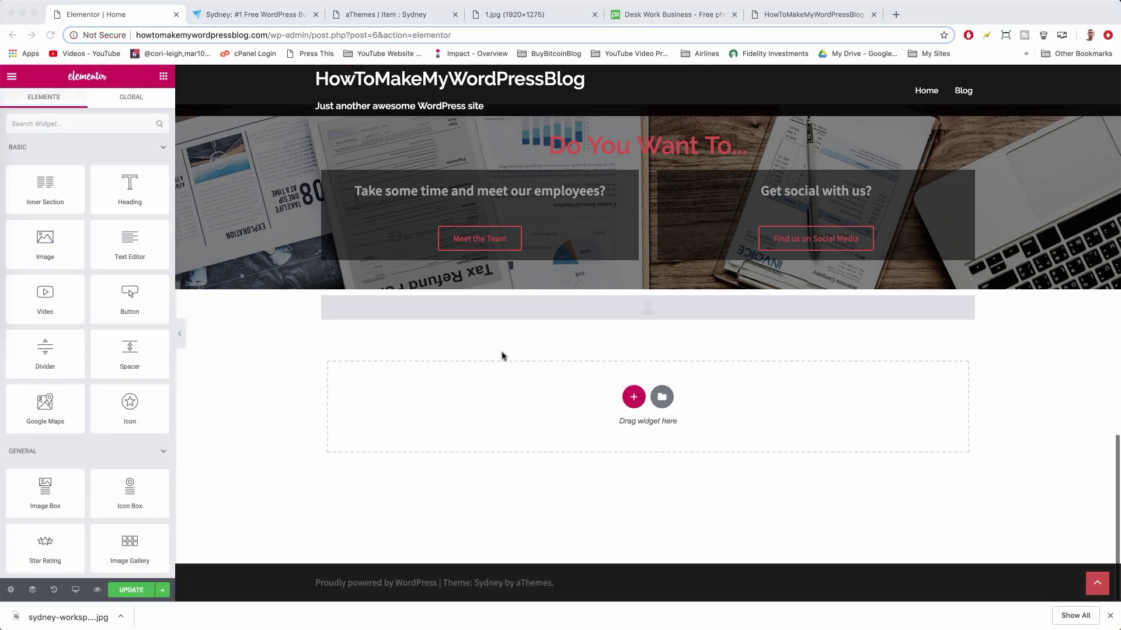
Edit the Employee carousel widget and expand Item #1 to show its image, name, position and links
click(620, 310)
click(619, 310)
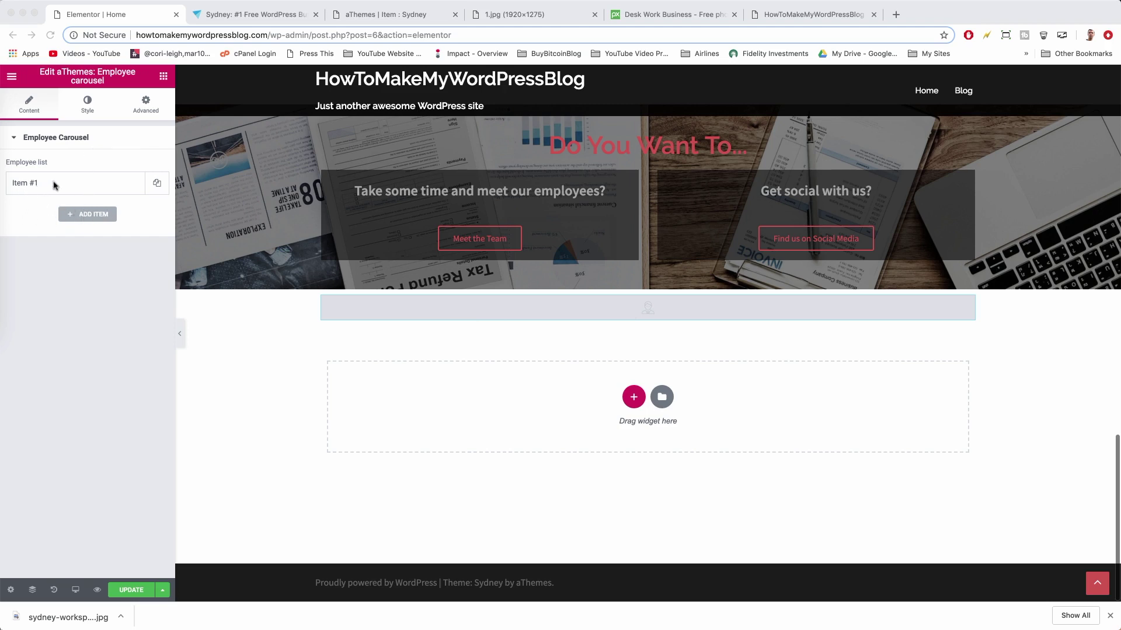
click(111, 183)
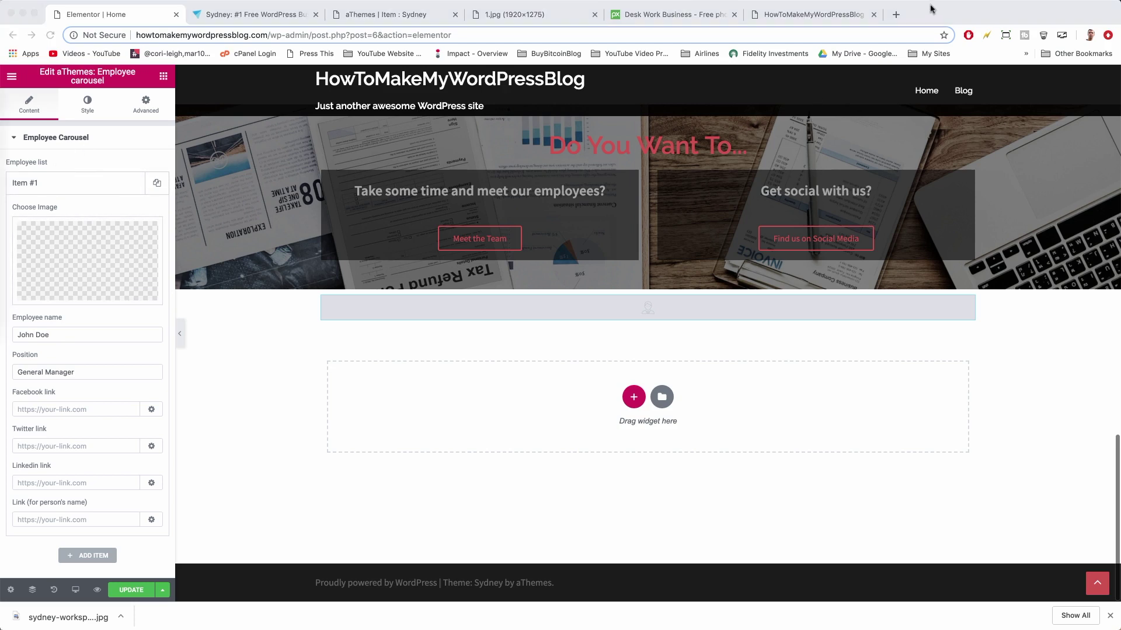
Open Facebook in a new tab and go to your own profile page
click(896, 16)
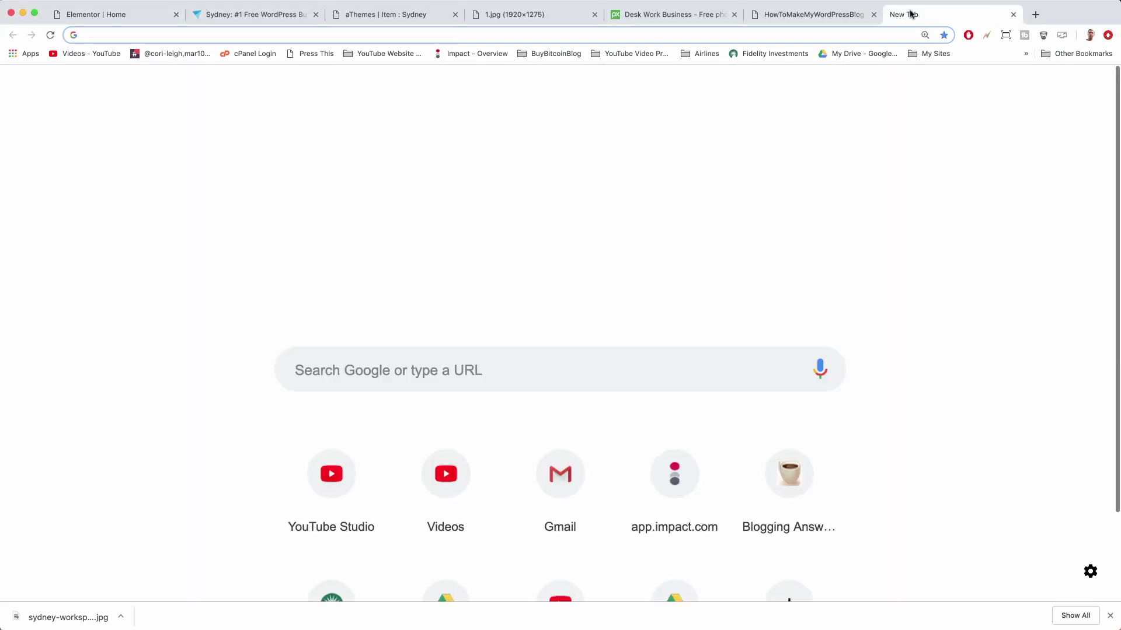
text(facebook.com)
key(Return)
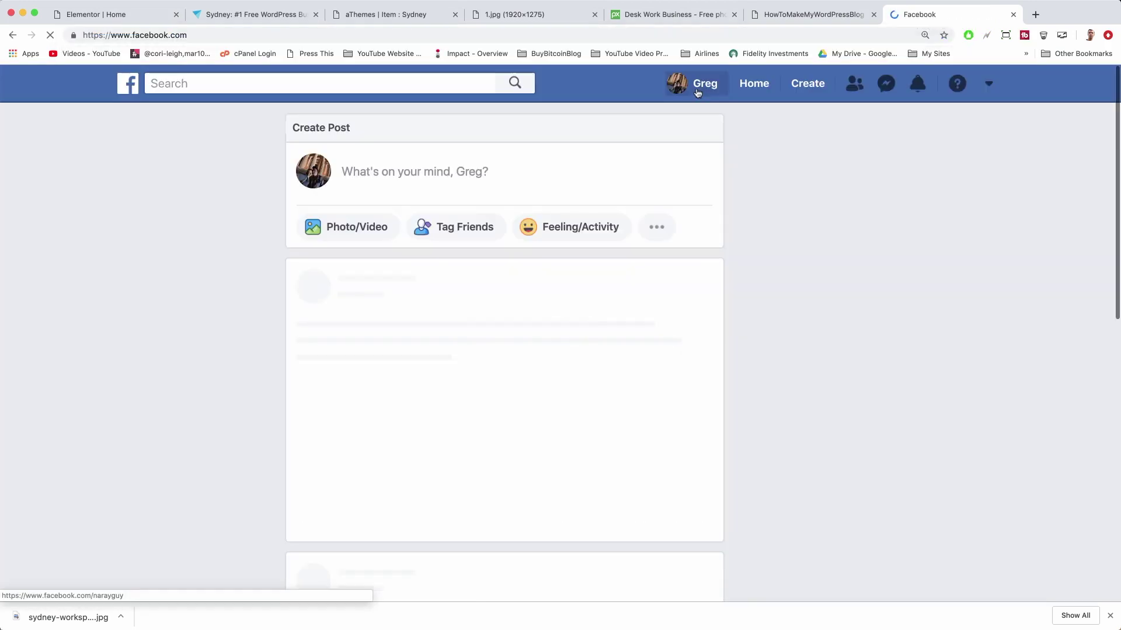
click(698, 93)
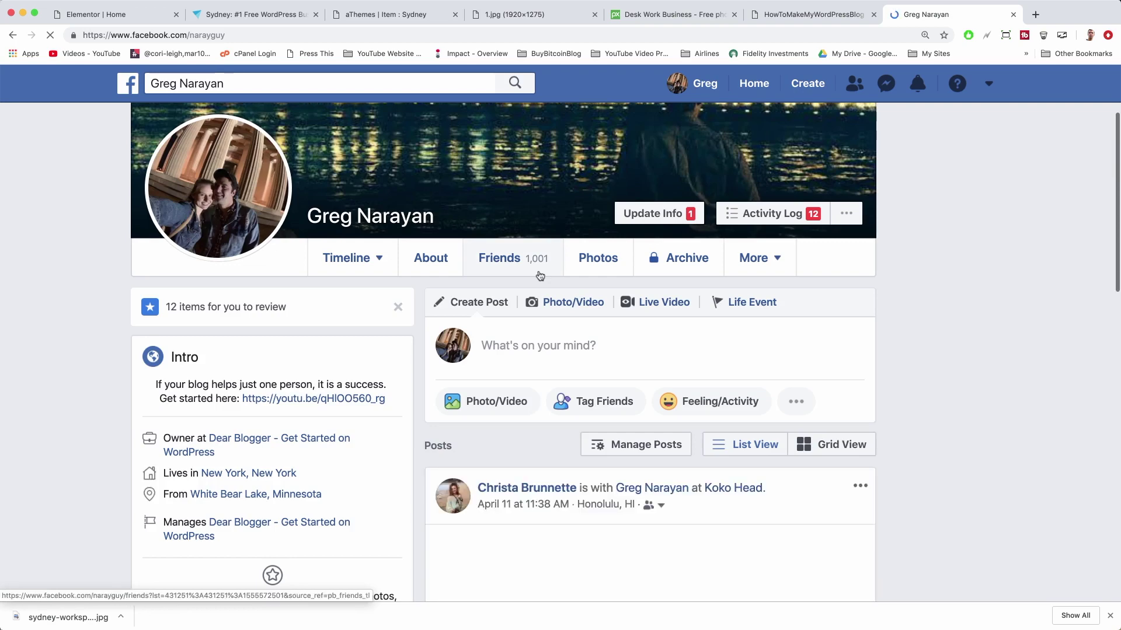
scroll(540, 276, down, 7)
scroll(540, 276, down, 5)
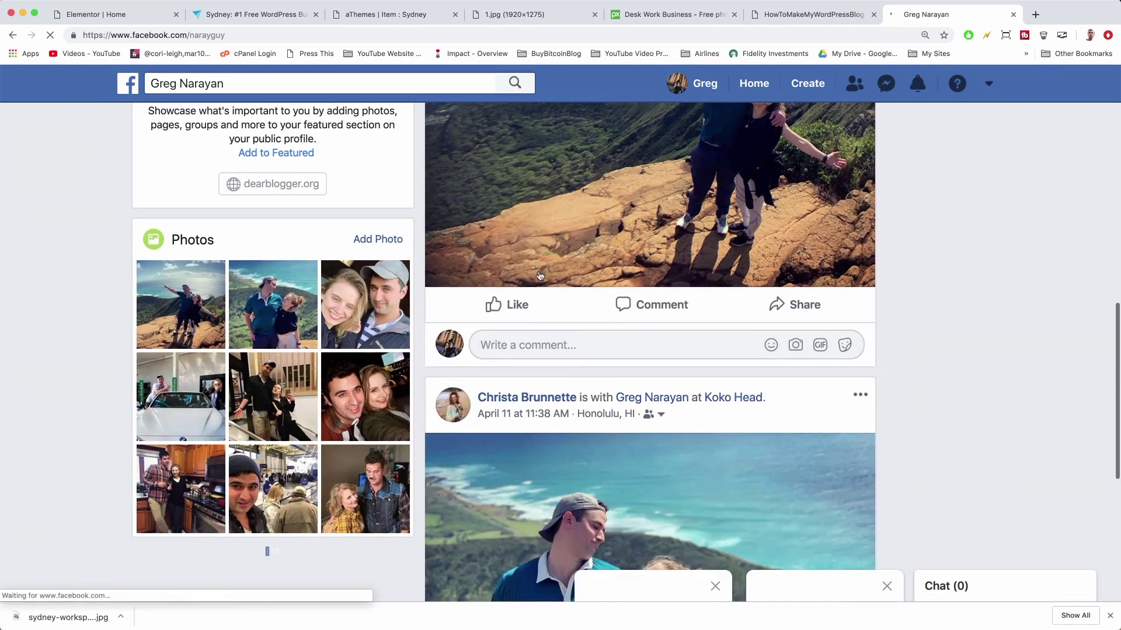
scroll(335, 375, down, 4)
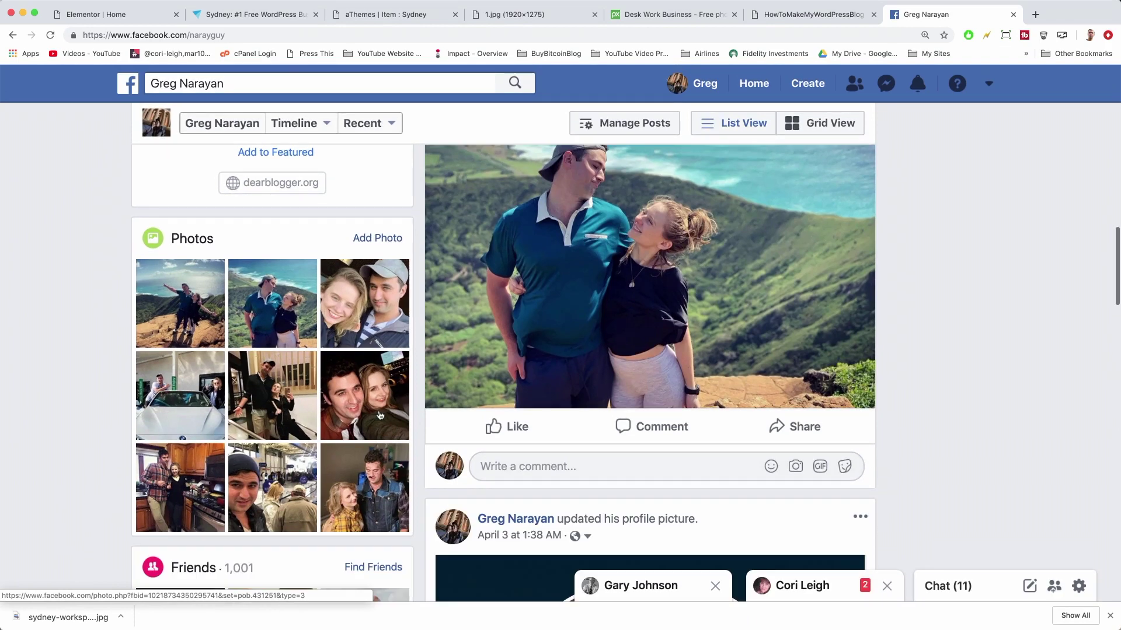
Open the profile photos and browse forward to the couple's selfie
click(380, 415)
click(380, 415)
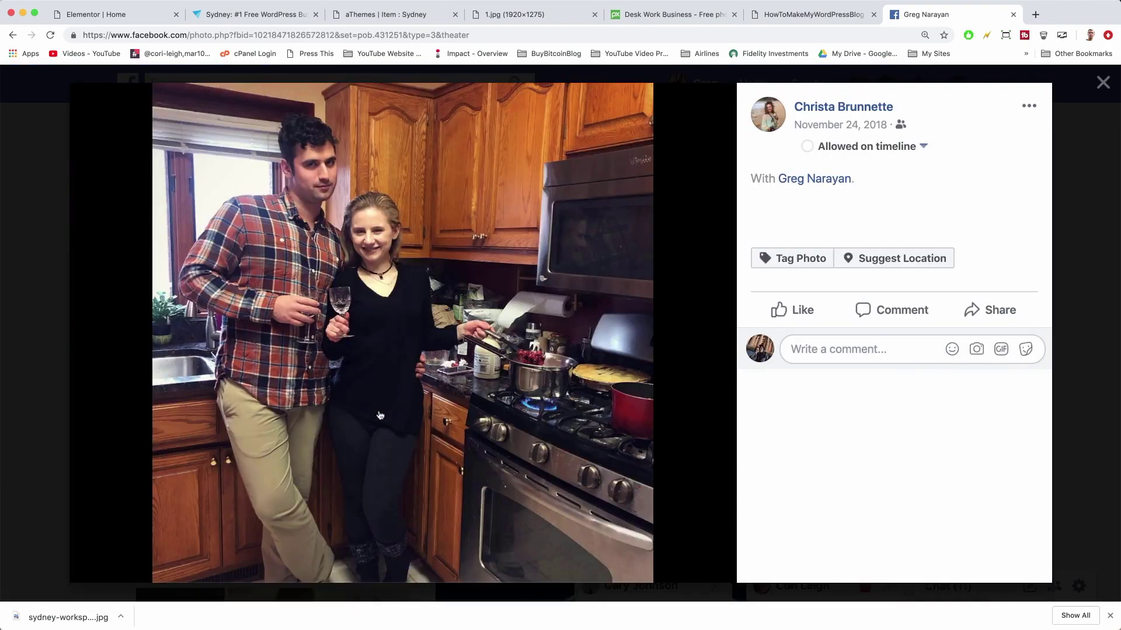
click(379, 415)
click(380, 415)
click(380, 415)
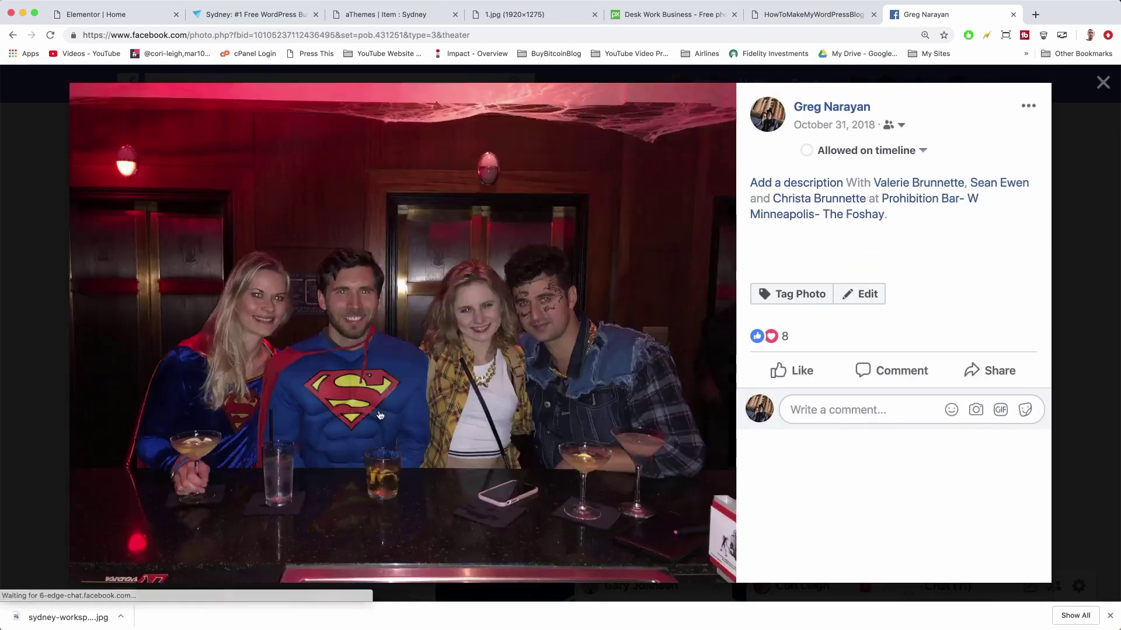
click(379, 415)
Save the couple selfie to the computer as facebook-sydney-photo.jpg
right_click(393, 195)
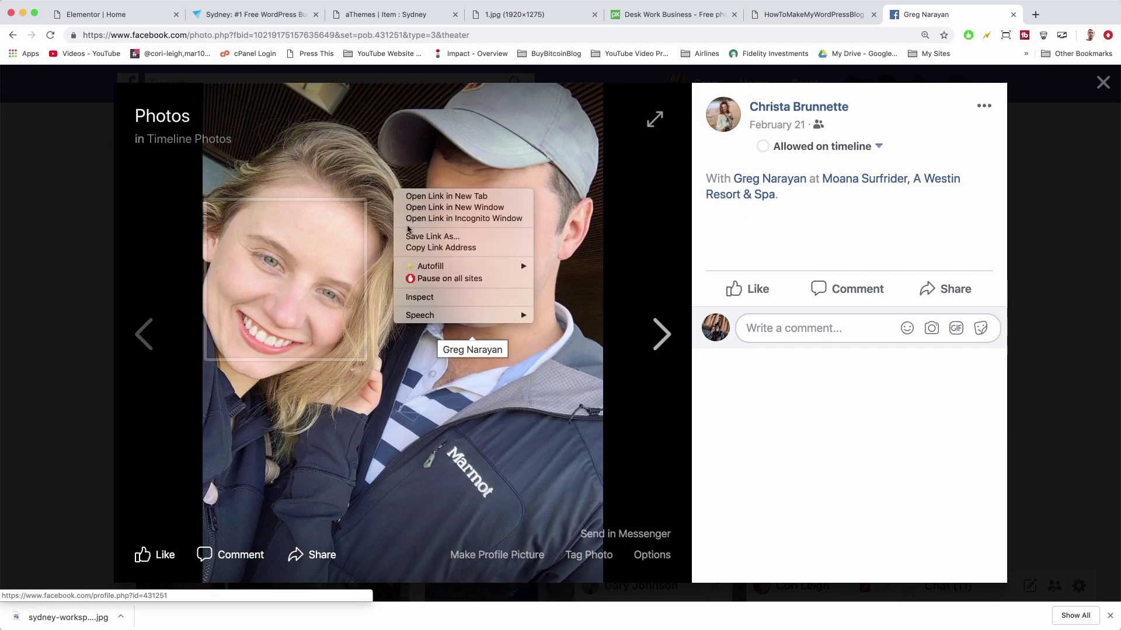
right_click(381, 134)
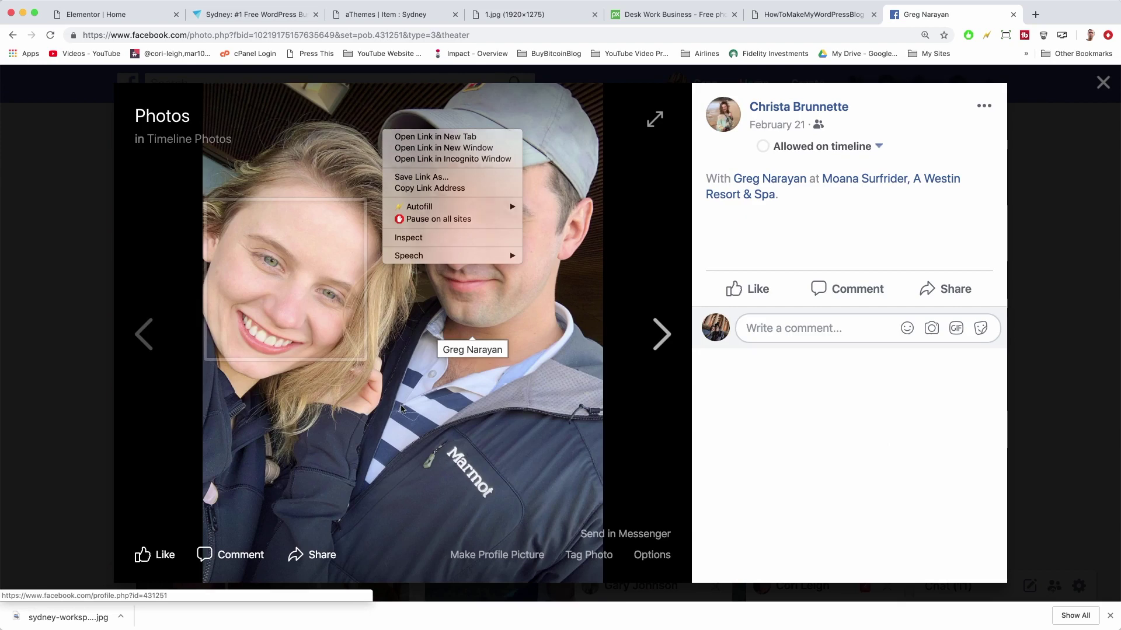
right_click(401, 409)
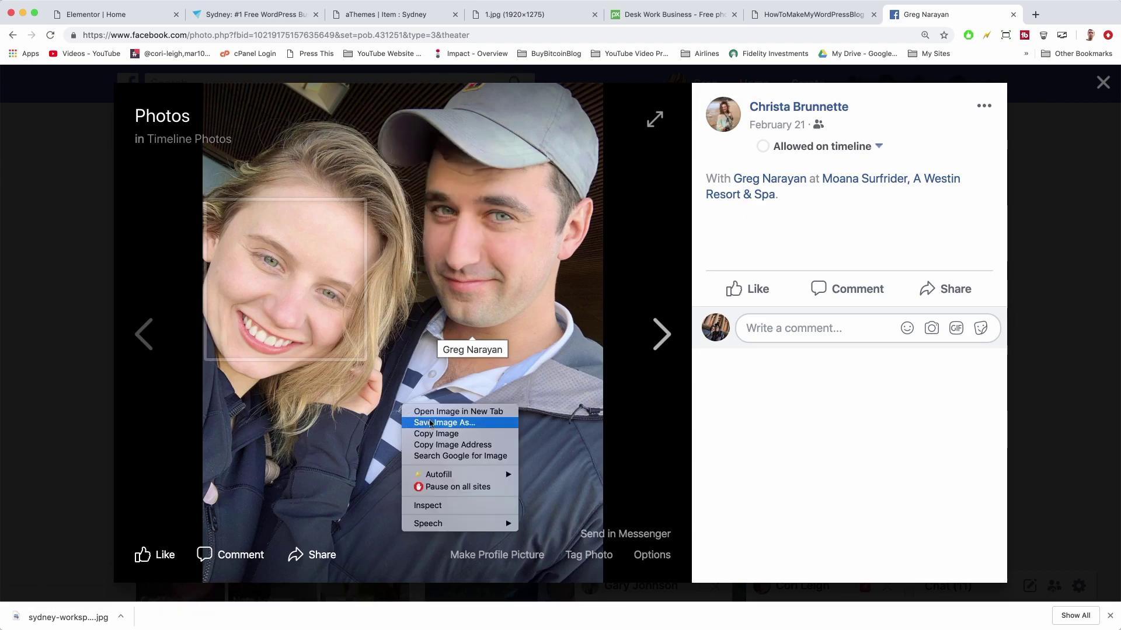
click(453, 424)
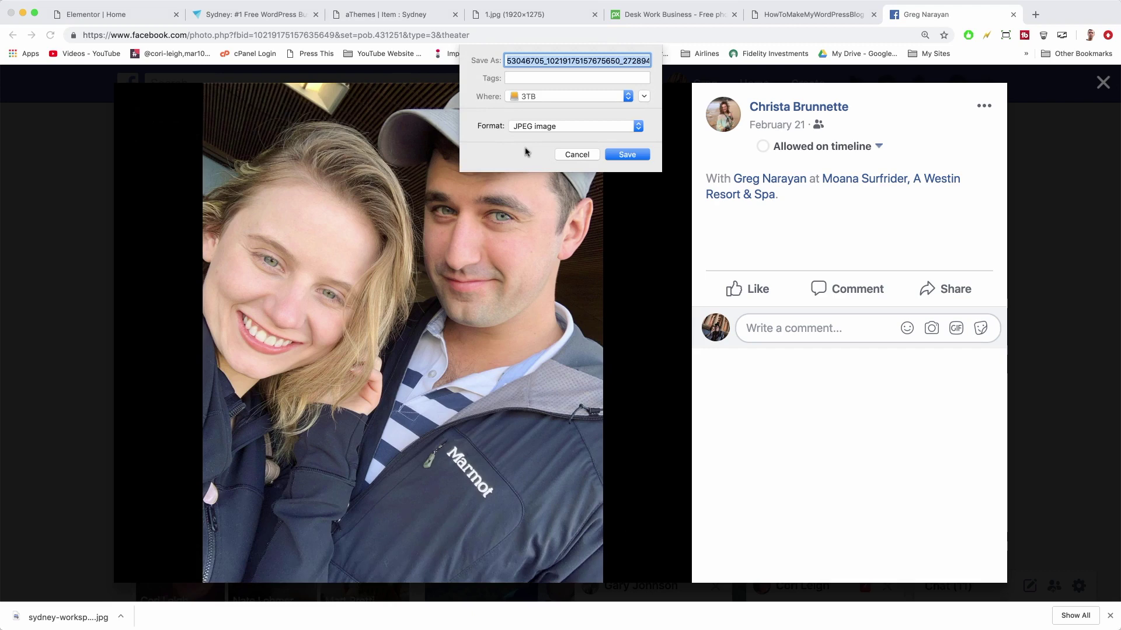
text(facebook-sydney-photo.jpg)
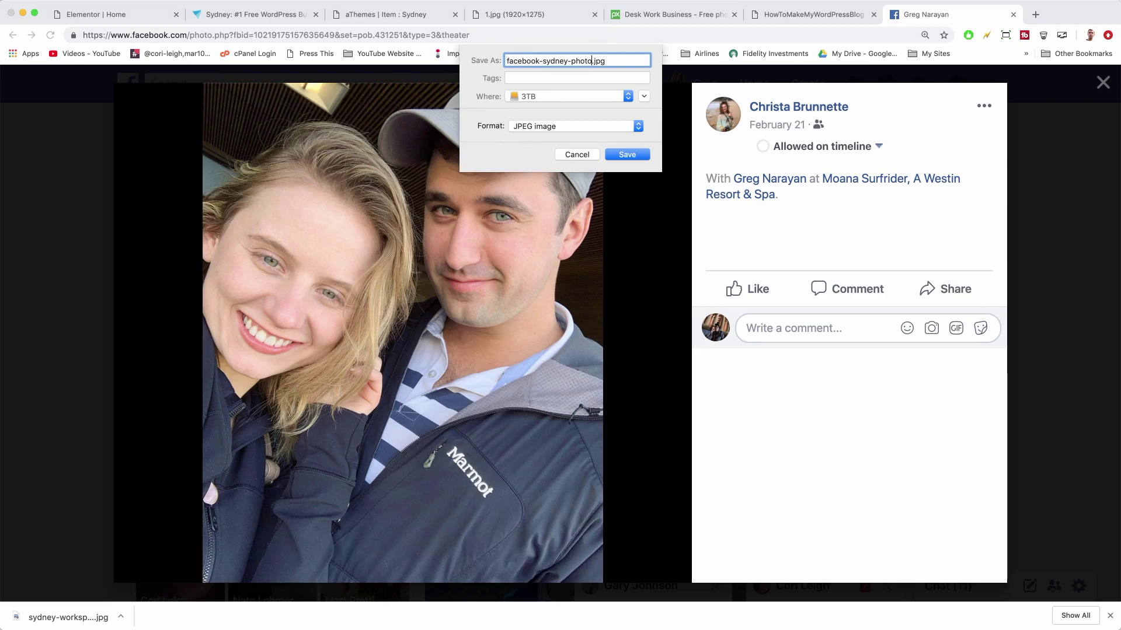
key(Return)
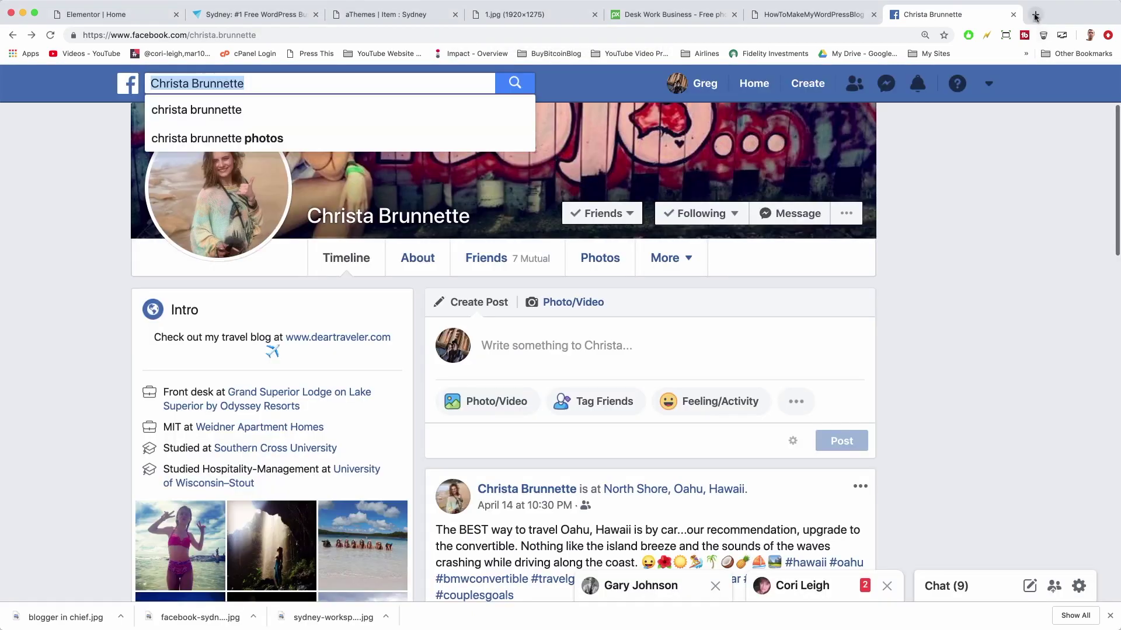
Open Instagram in a new tab and open the cat video post on the hashtag page
click(1035, 14)
text(instagram.com)
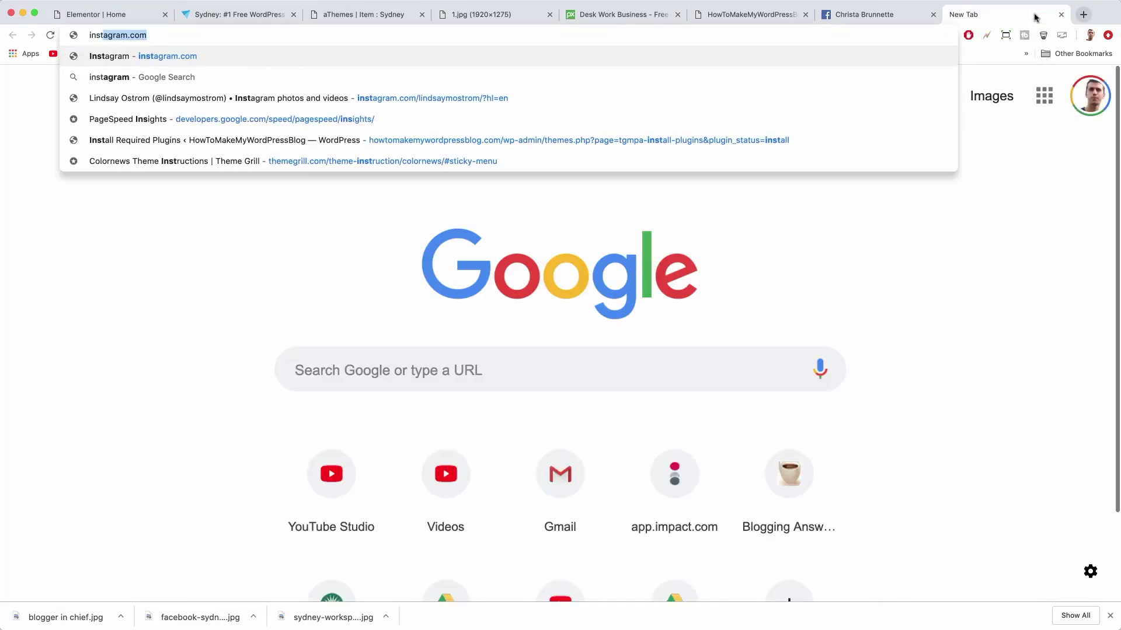
key(Return)
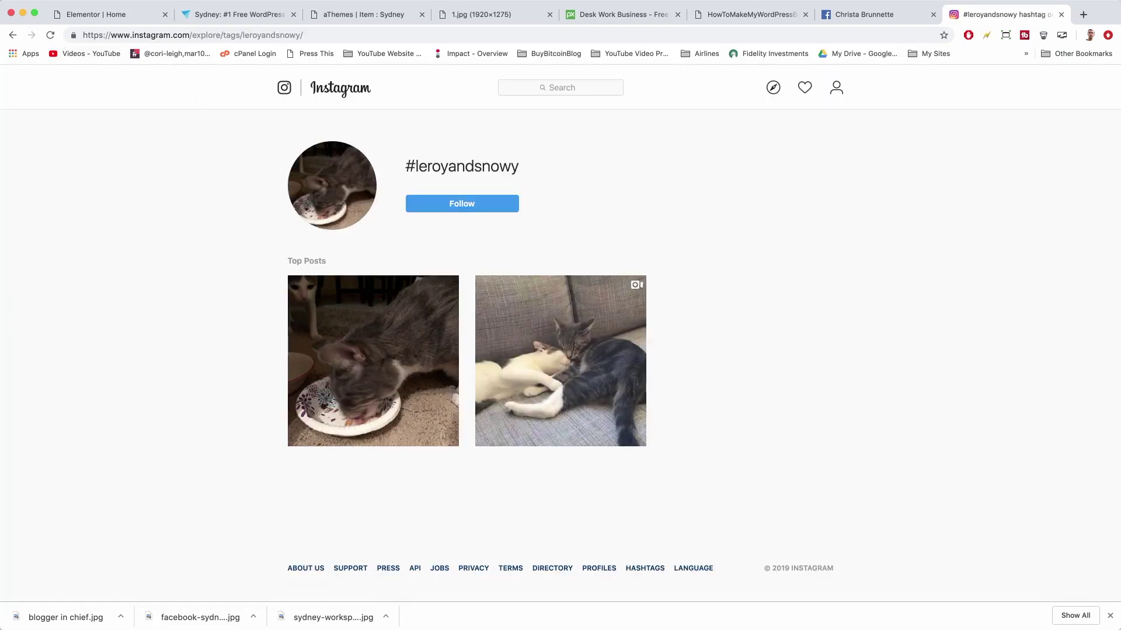
click(50, 34)
click(582, 324)
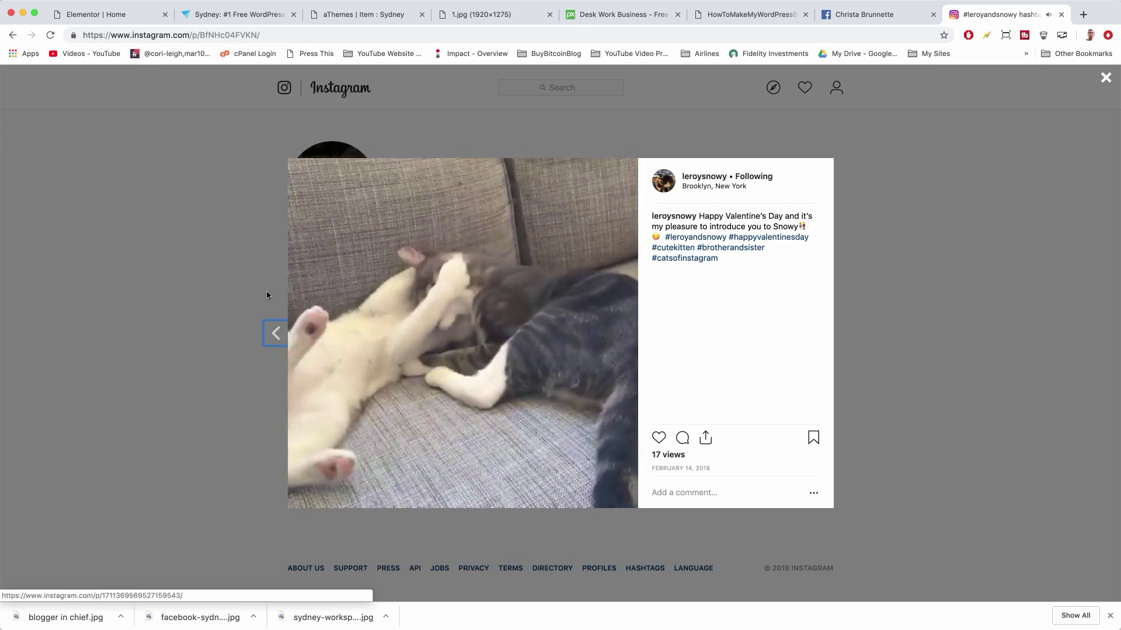
Take an area screenshot of the cat video with Cmd+Shift+4, then close the post
key(super+shift+4)
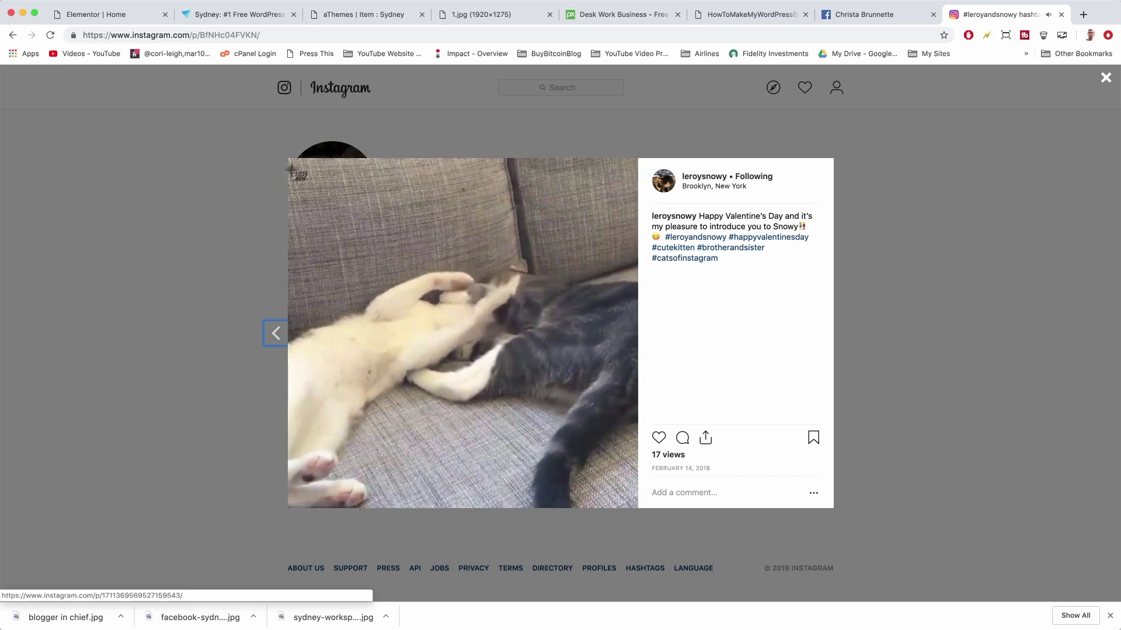
drag(290, 160, 637, 505)
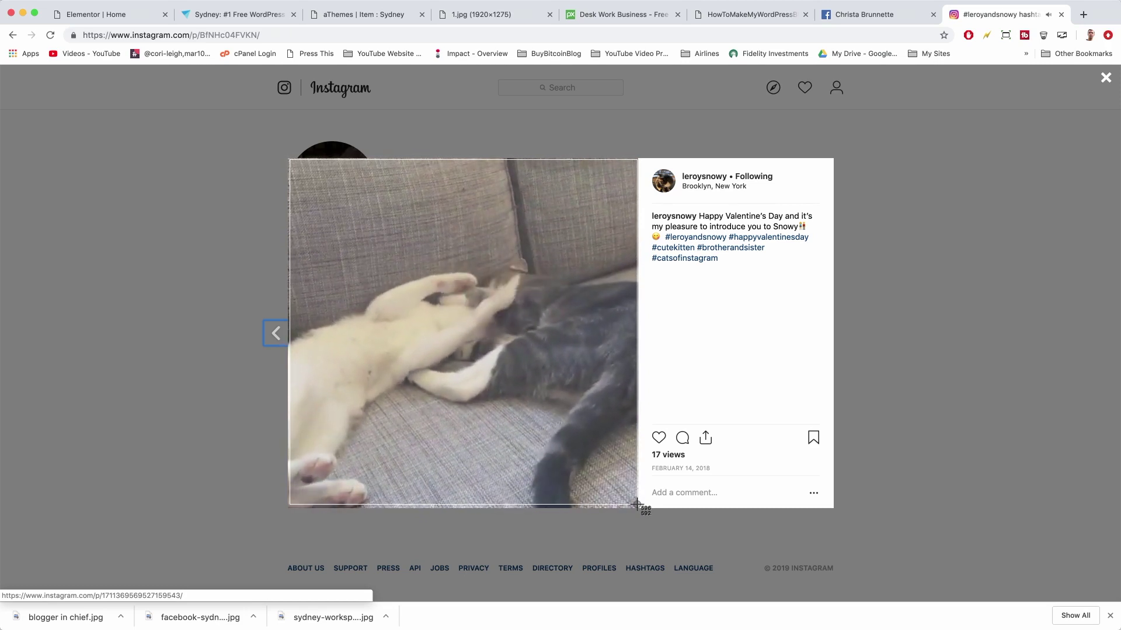
drag(637, 504, 636, 505)
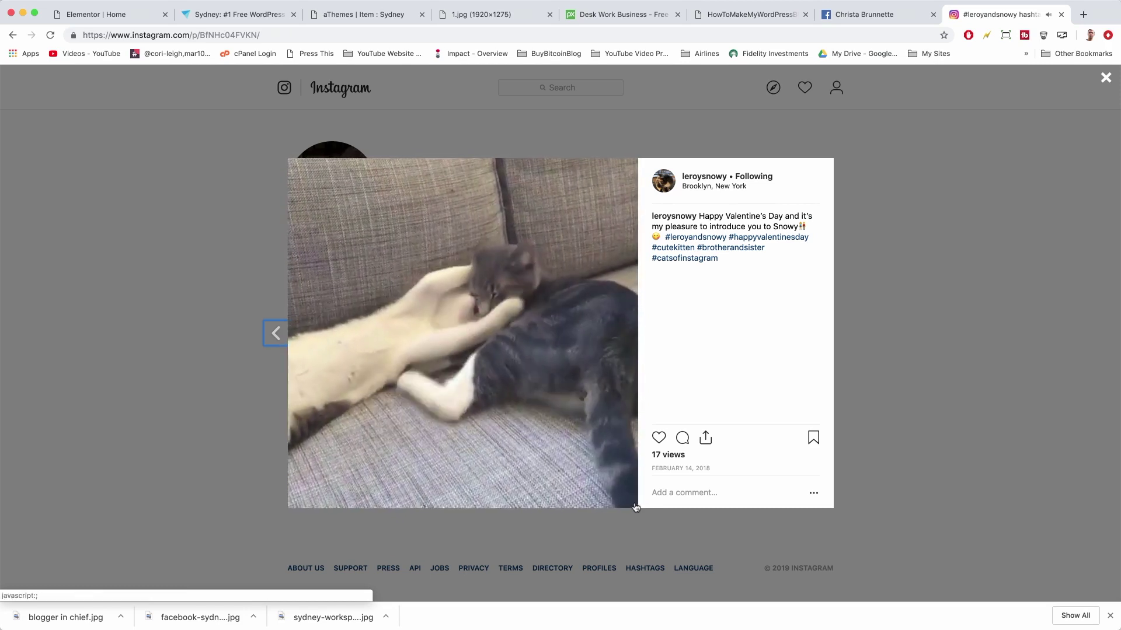
click(162, 280)
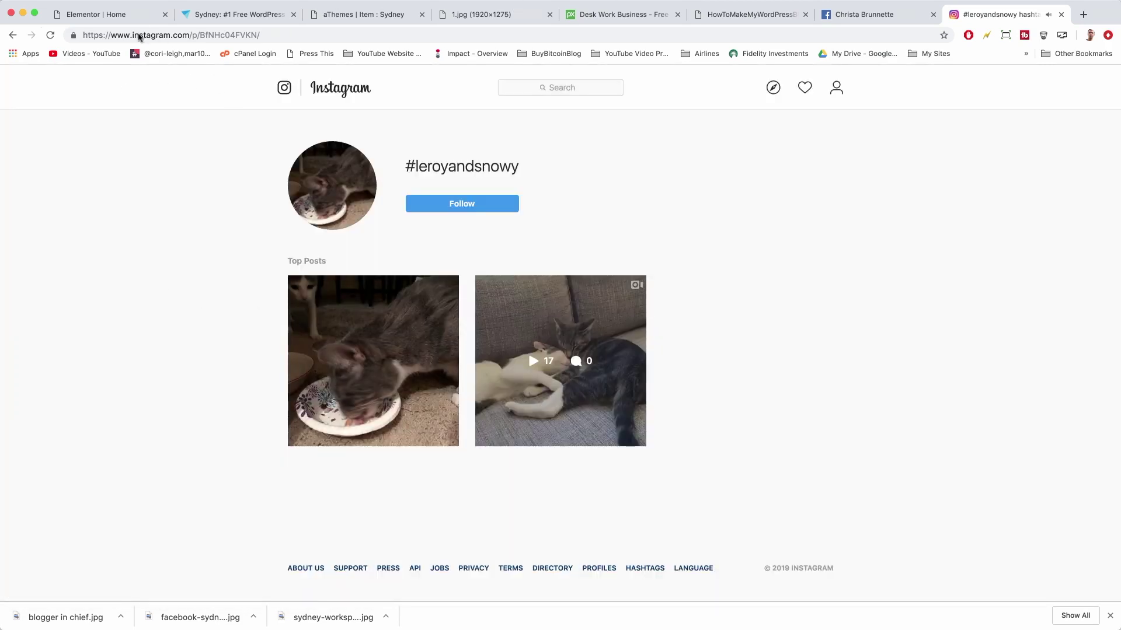
Upload blogger in chief.jpg and facebook-sydney-photo.jpg and use the couple photo as the employee image
click(109, 17)
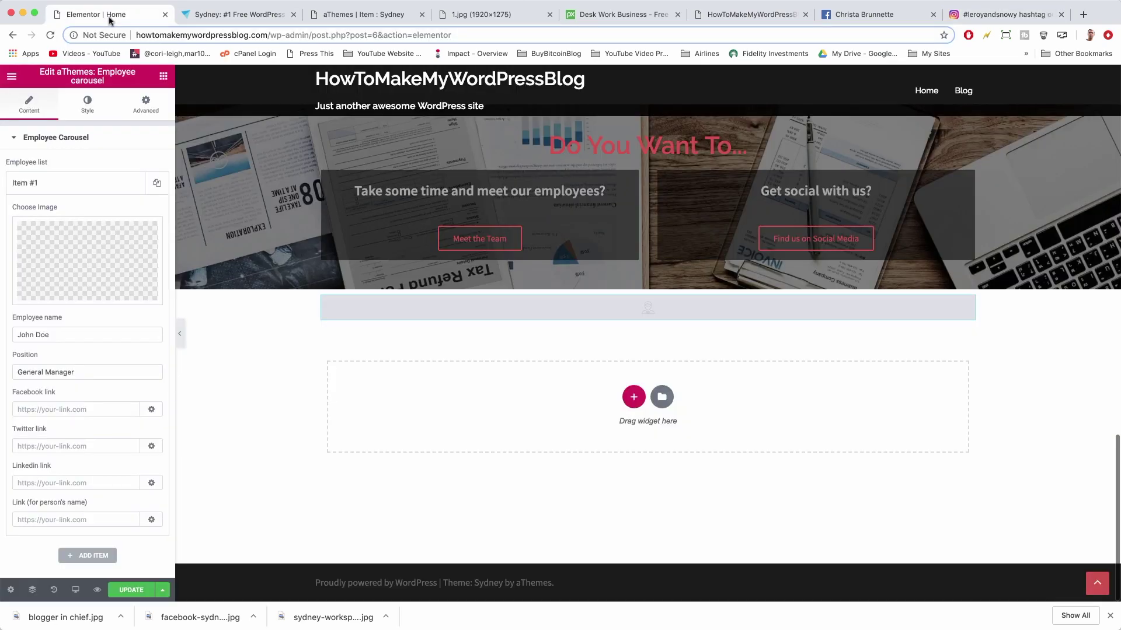
scroll(299, 328, up, 3)
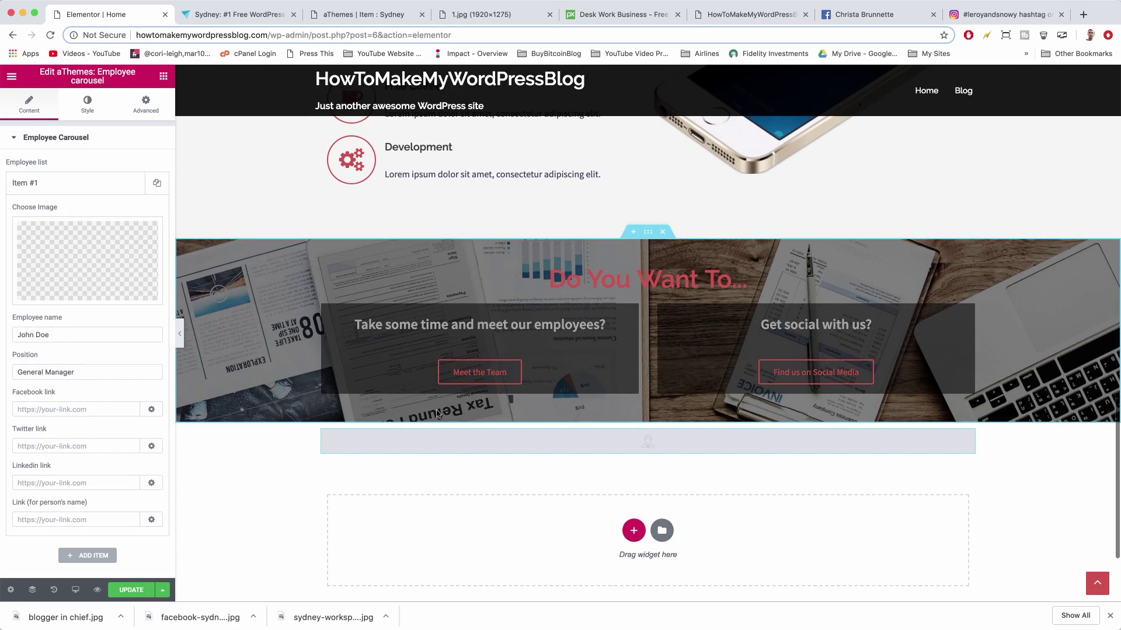
scroll(438, 413, down, 3)
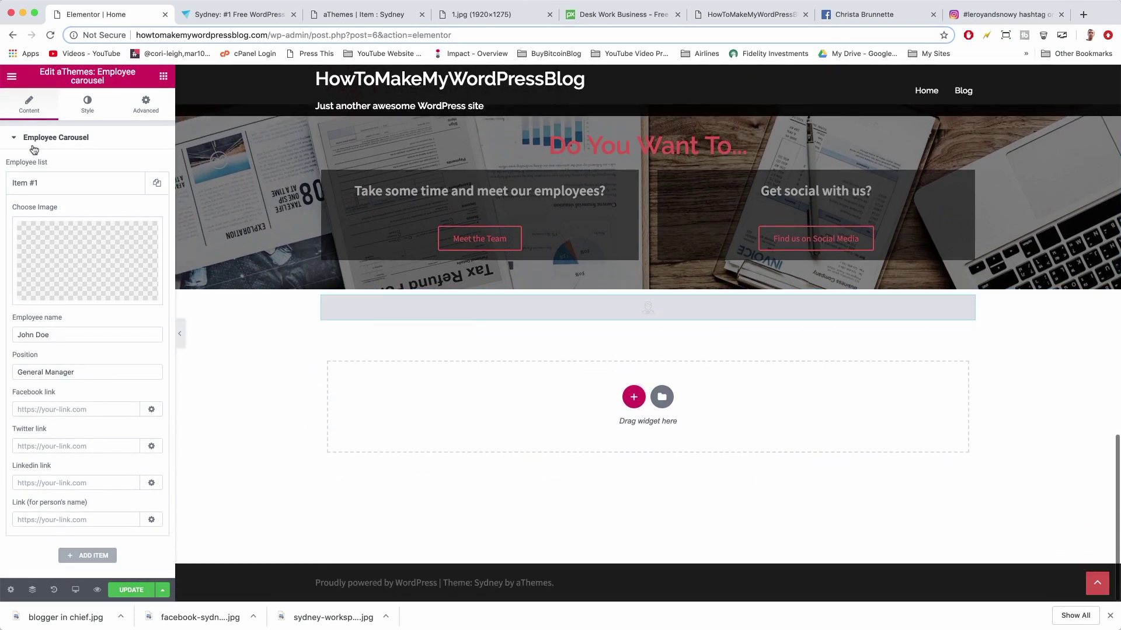
click(86, 255)
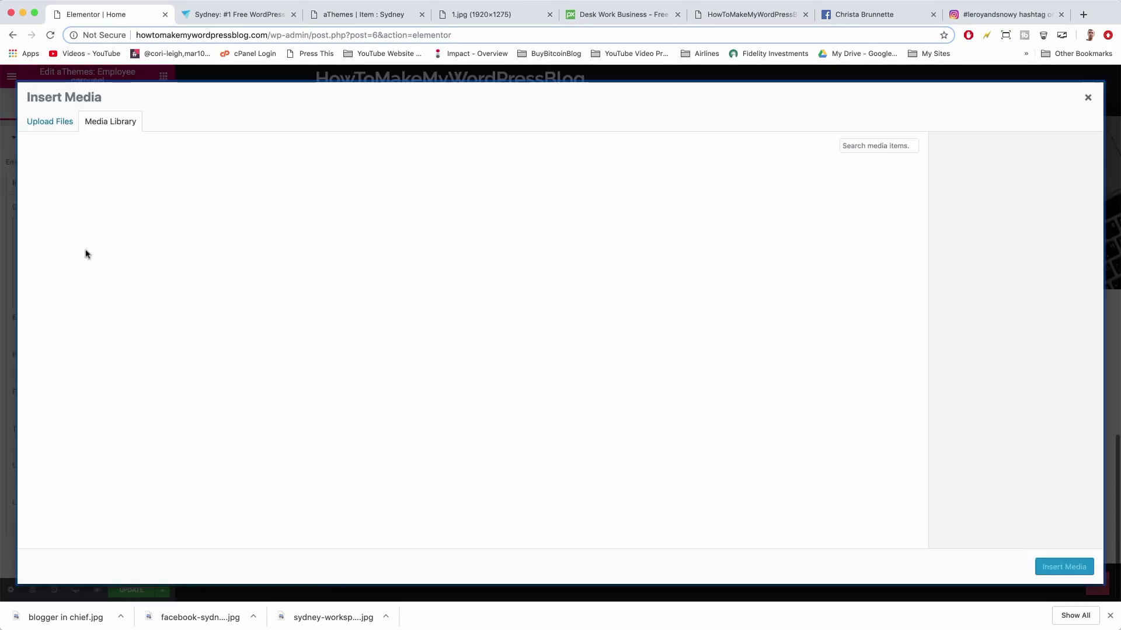
click(47, 122)
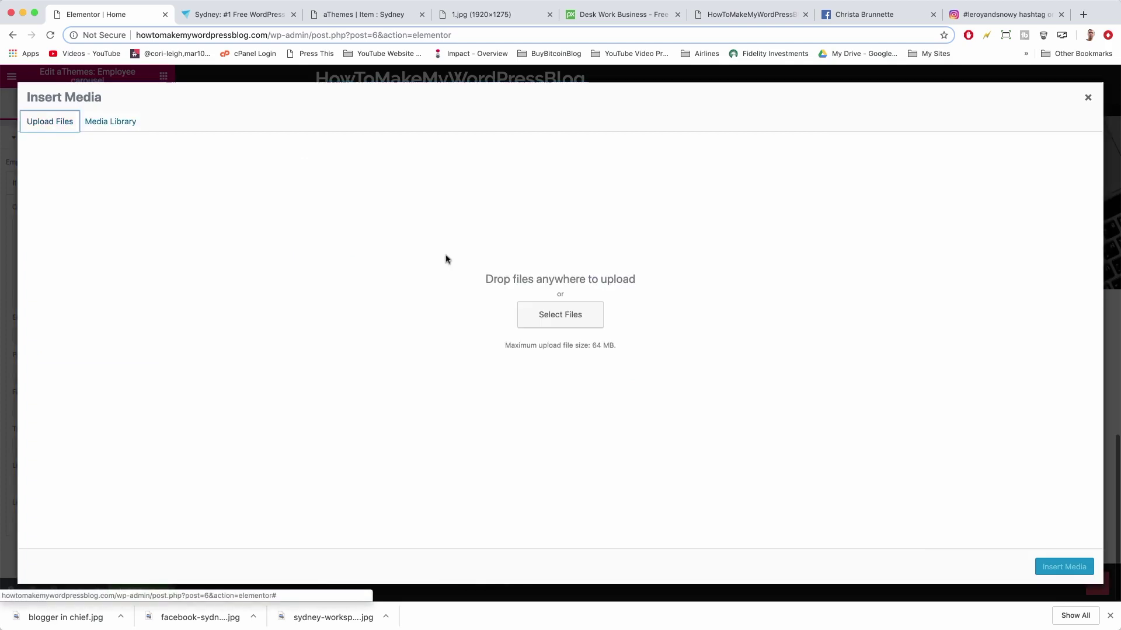
click(551, 321)
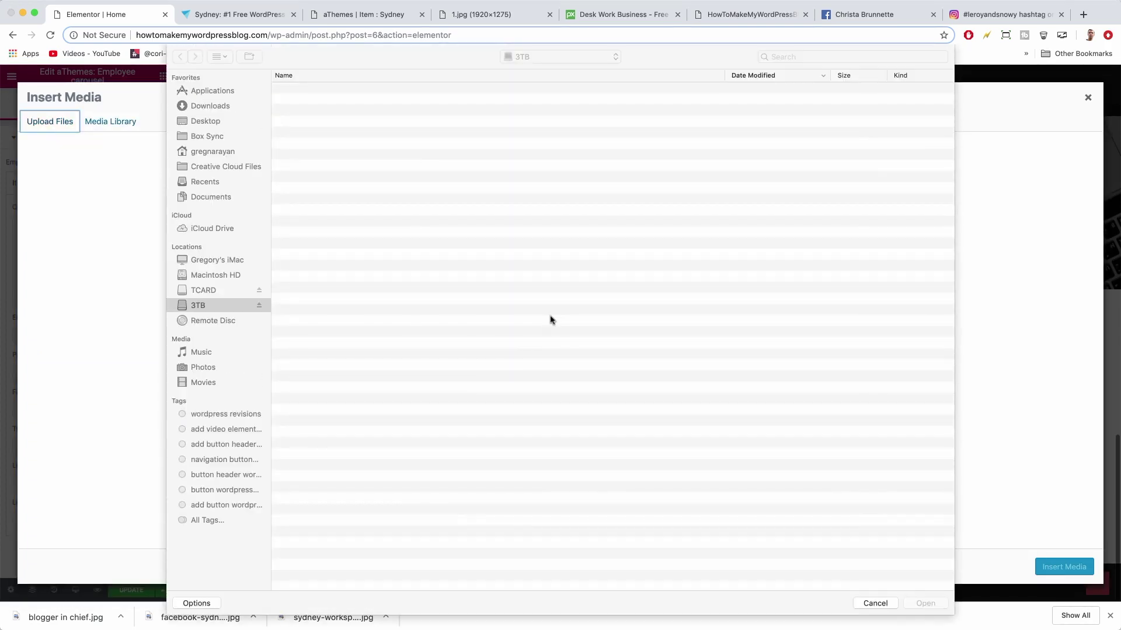
click(323, 102)
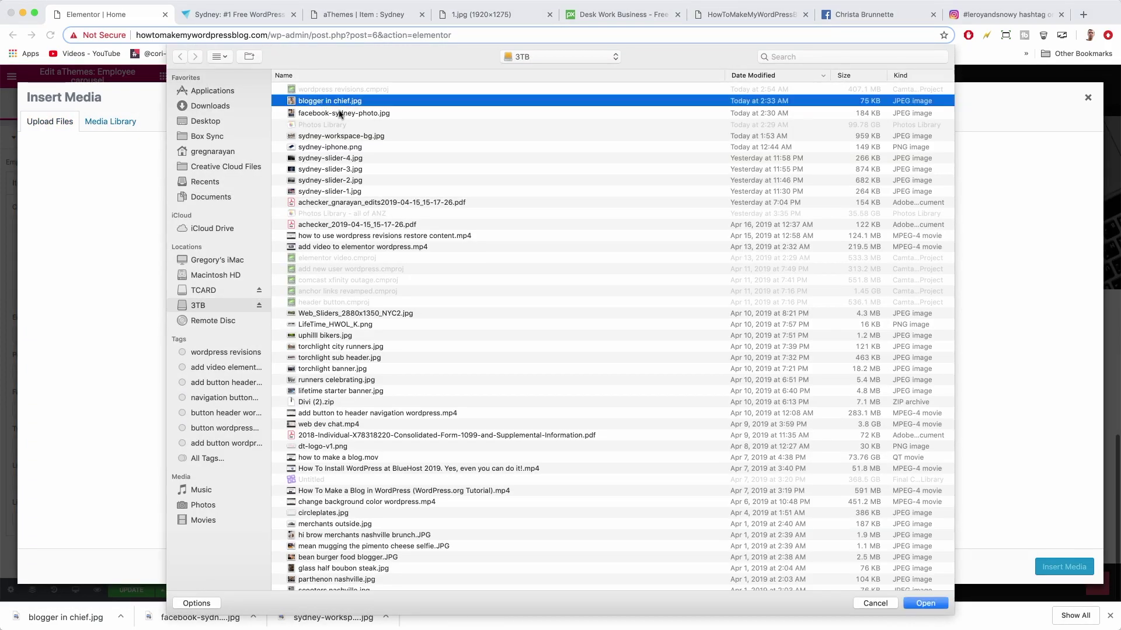
super+click(340, 113)
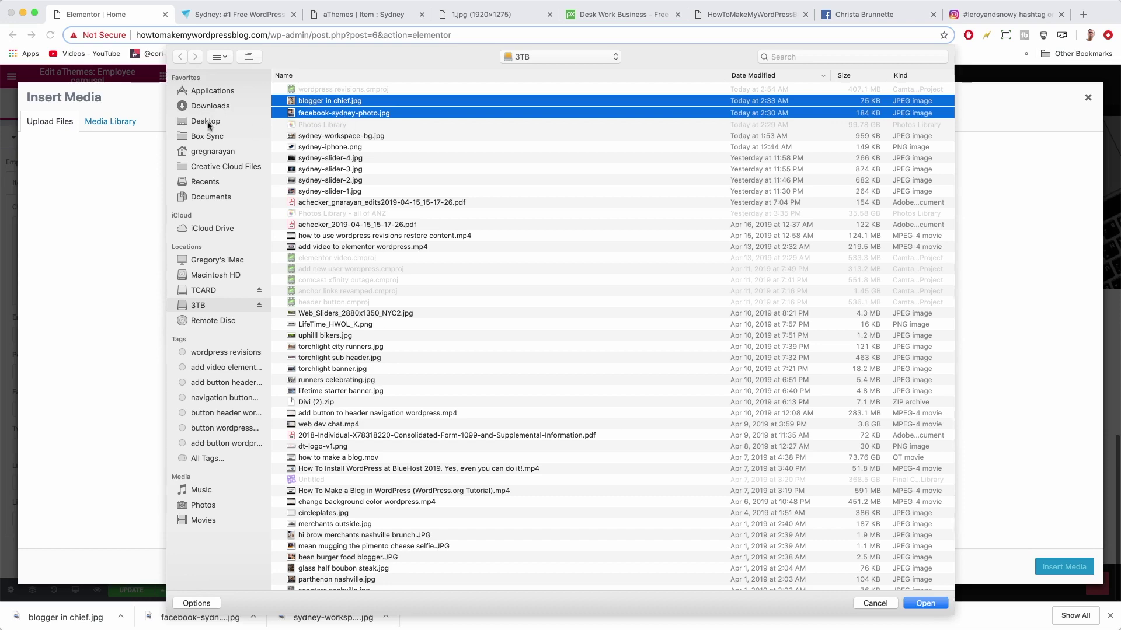
key(Return)
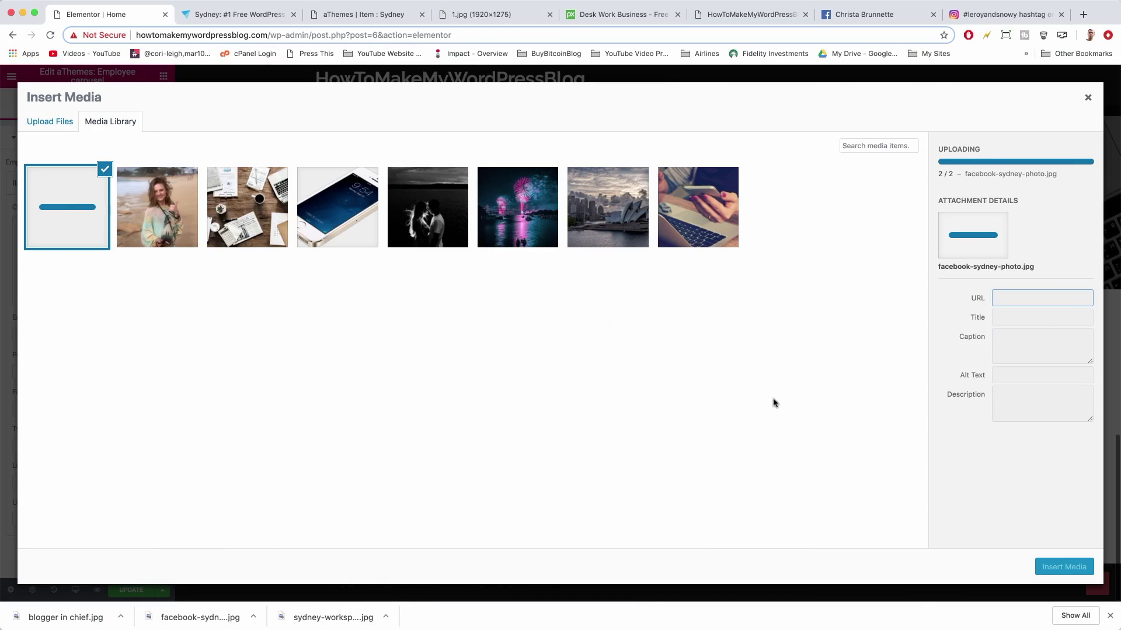
click(1064, 567)
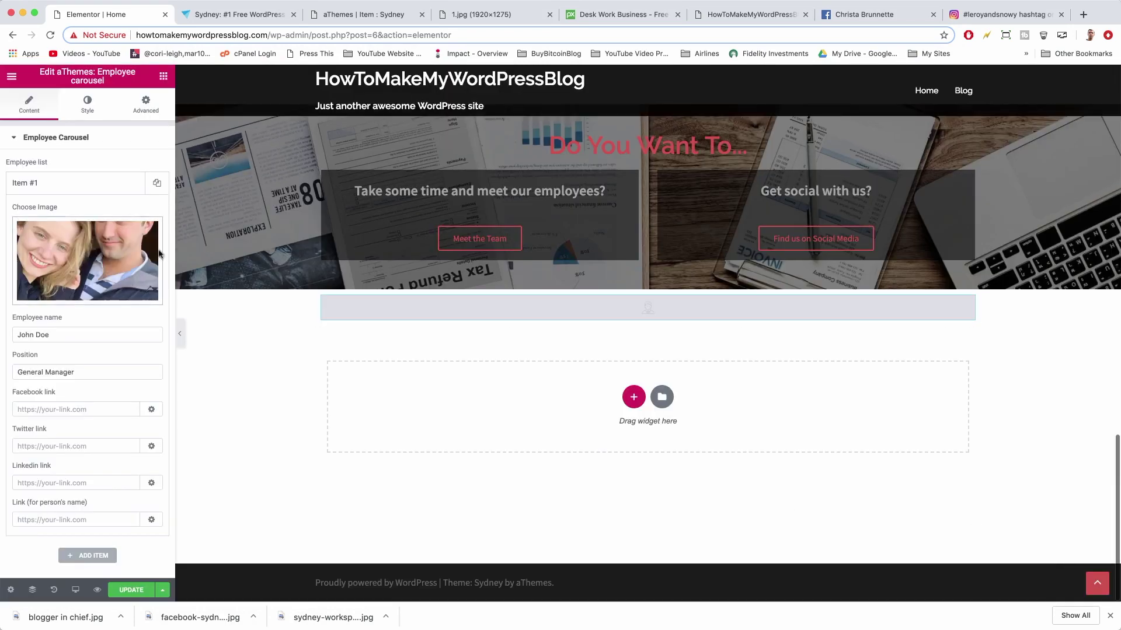
Upload the cat screenshot from the Desktop, then open facebook-sydney-photo.jpg in the image editor
click(117, 246)
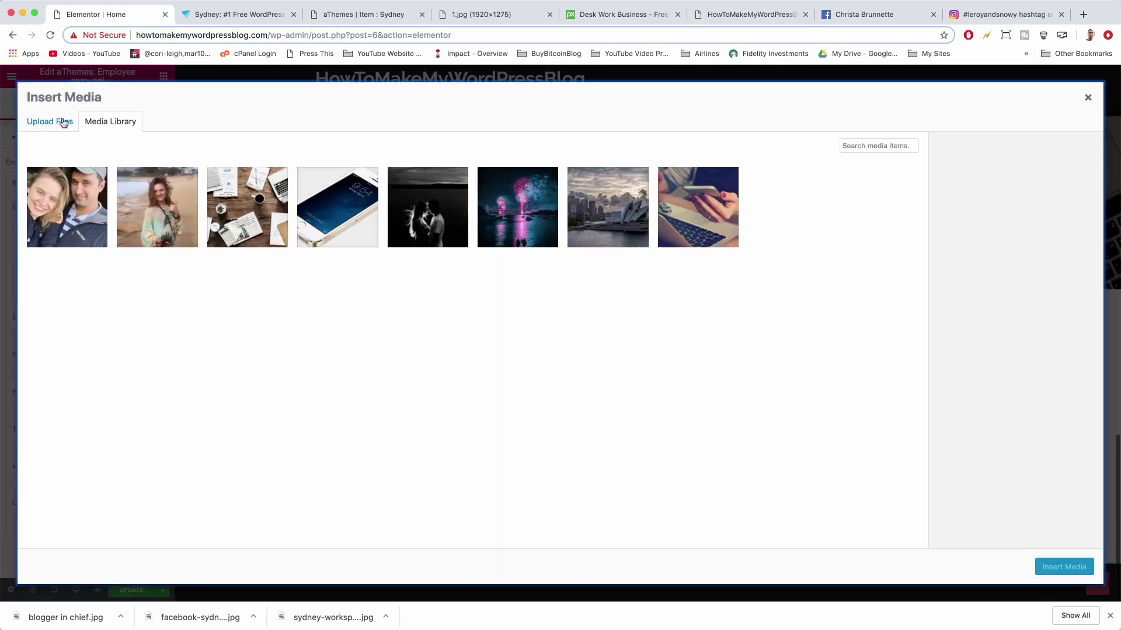
click(64, 122)
click(551, 319)
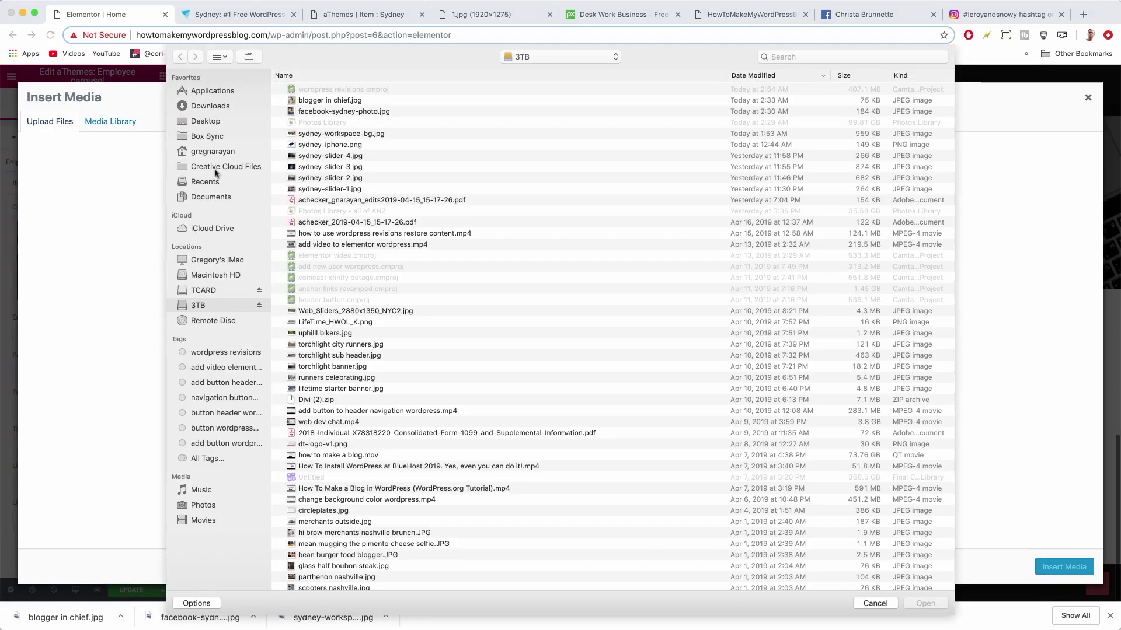
click(217, 124)
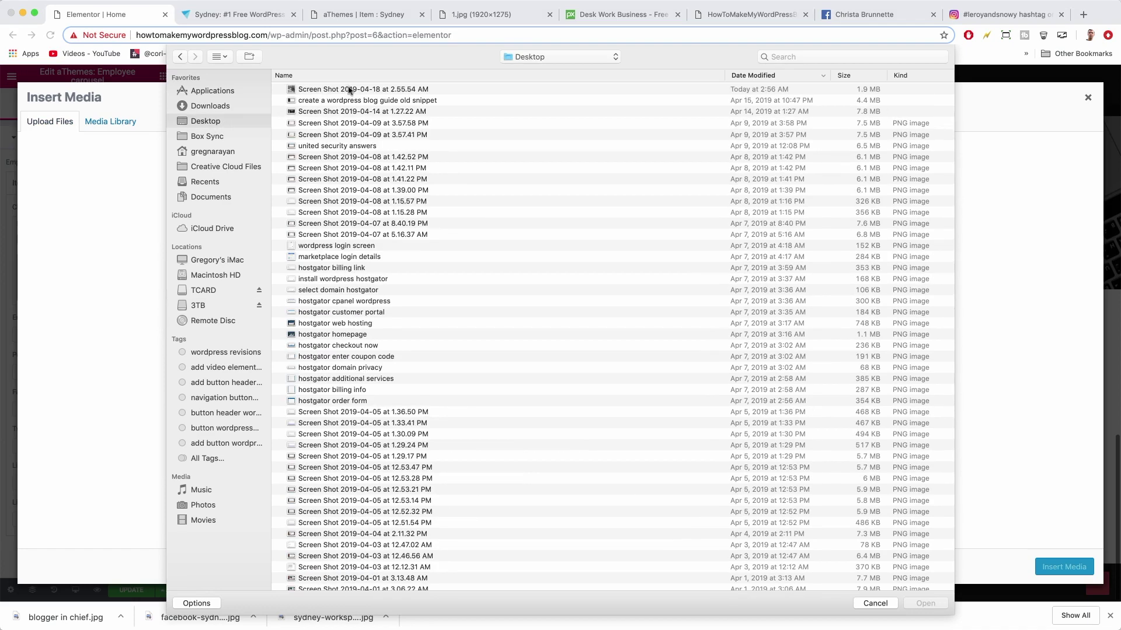
click(349, 90)
key(space)
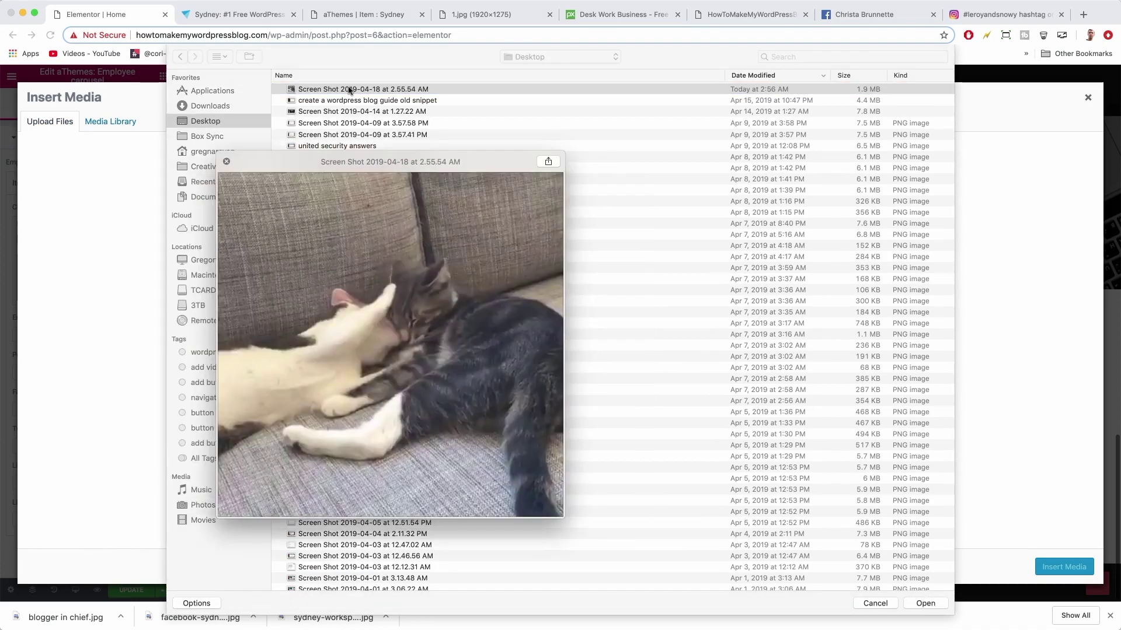
double_click(349, 90)
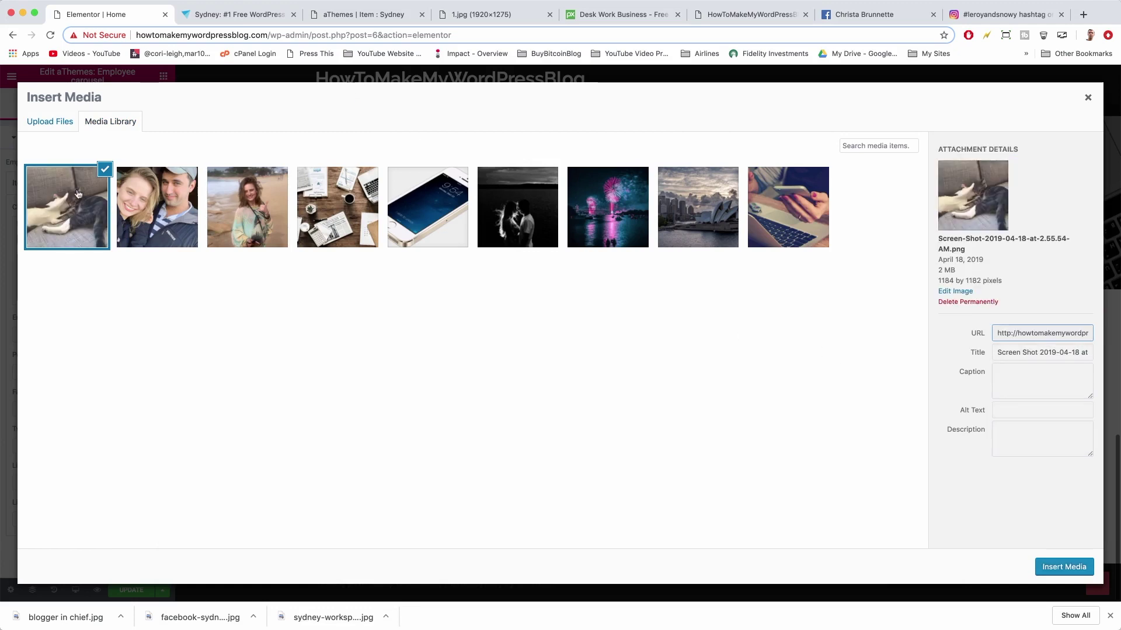
click(167, 209)
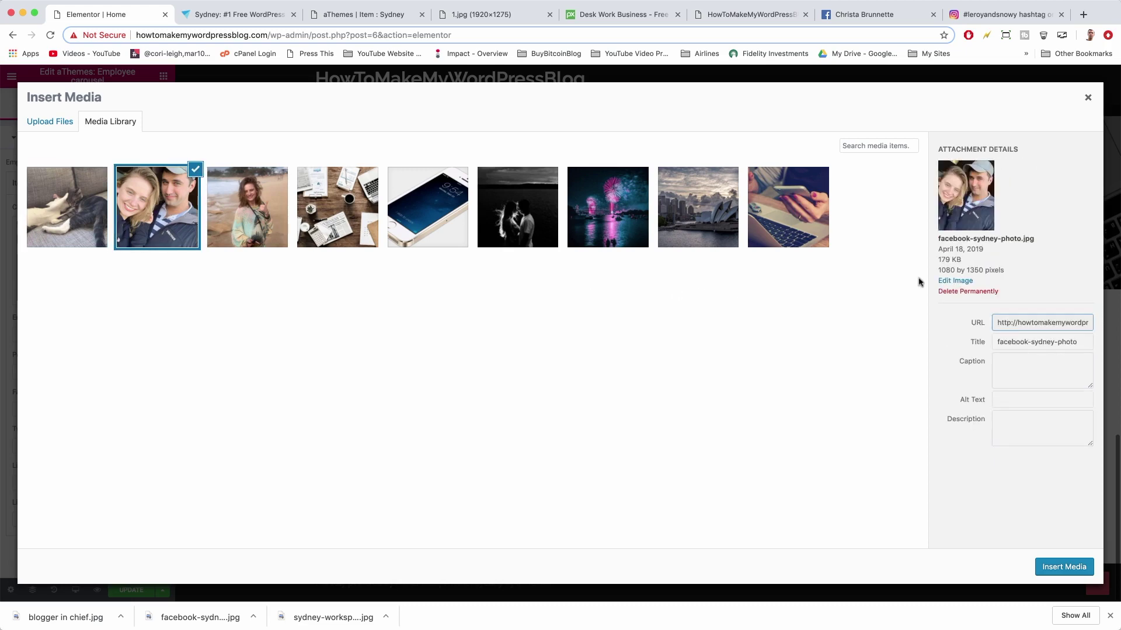
click(959, 281)
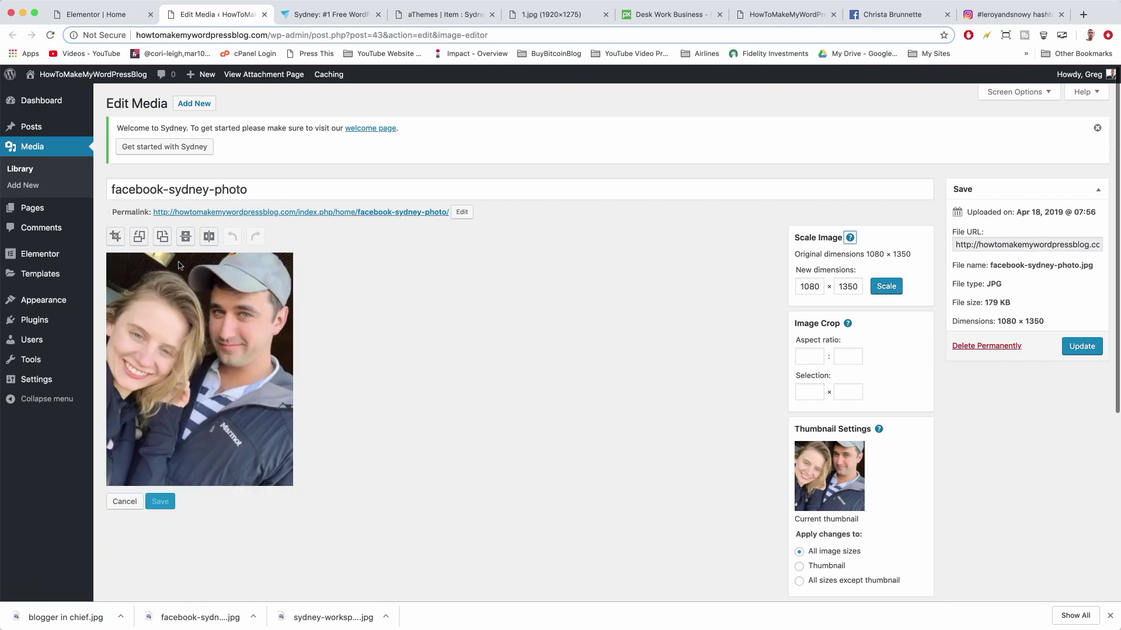
Crop facebook-sydney-photo to the man's face at 631 × 911, save, and update the media file
drag(179, 262, 310, 412)
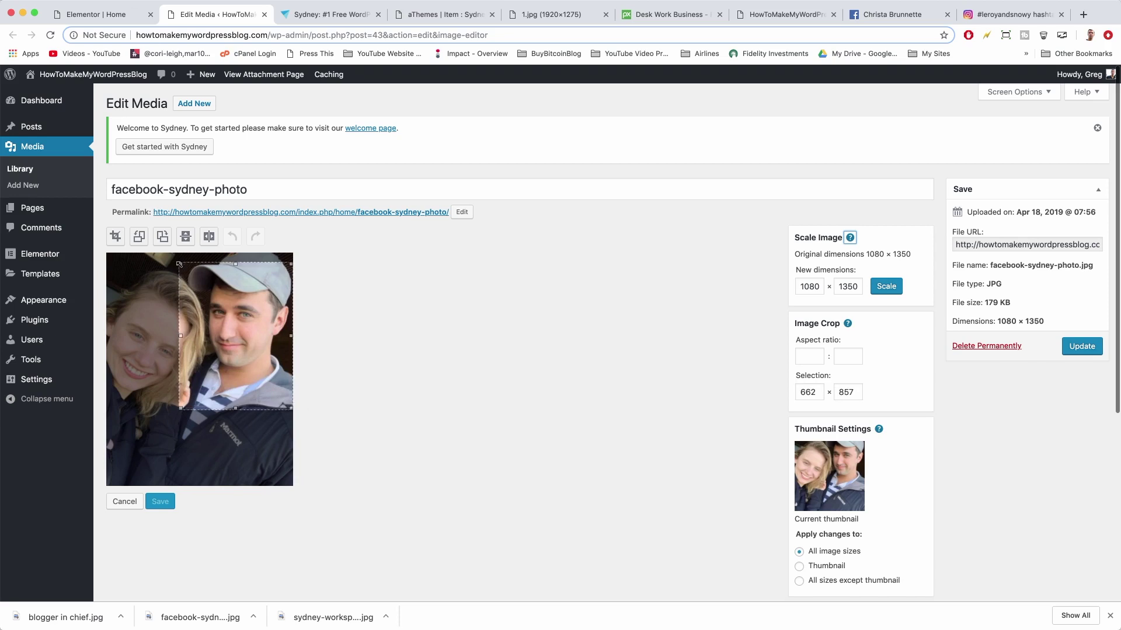
drag(178, 264, 185, 248)
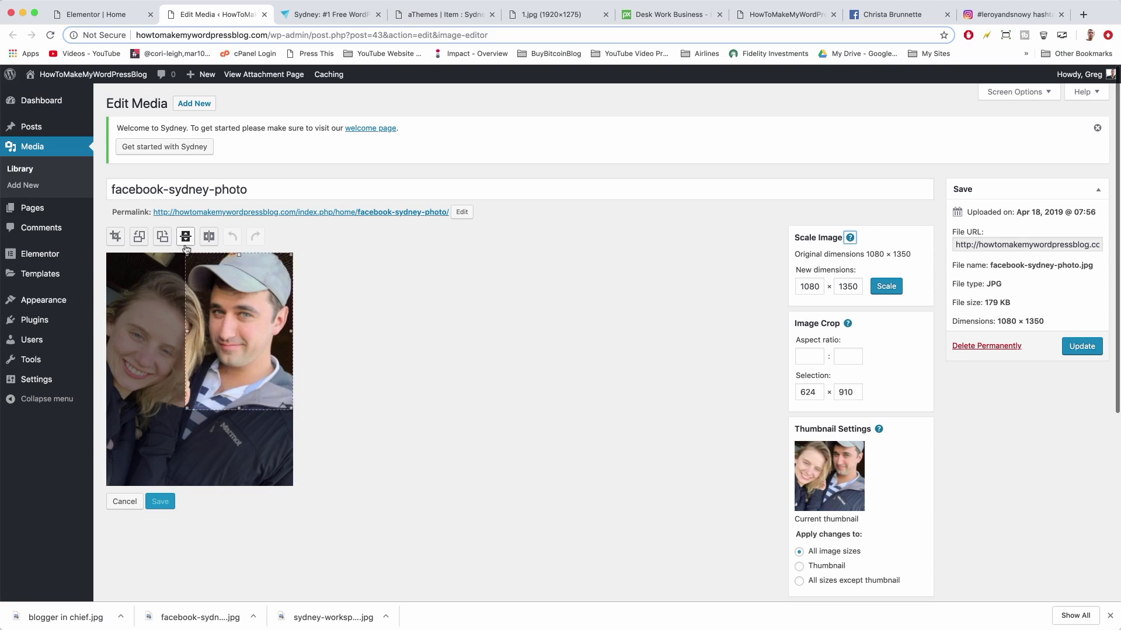
click(115, 236)
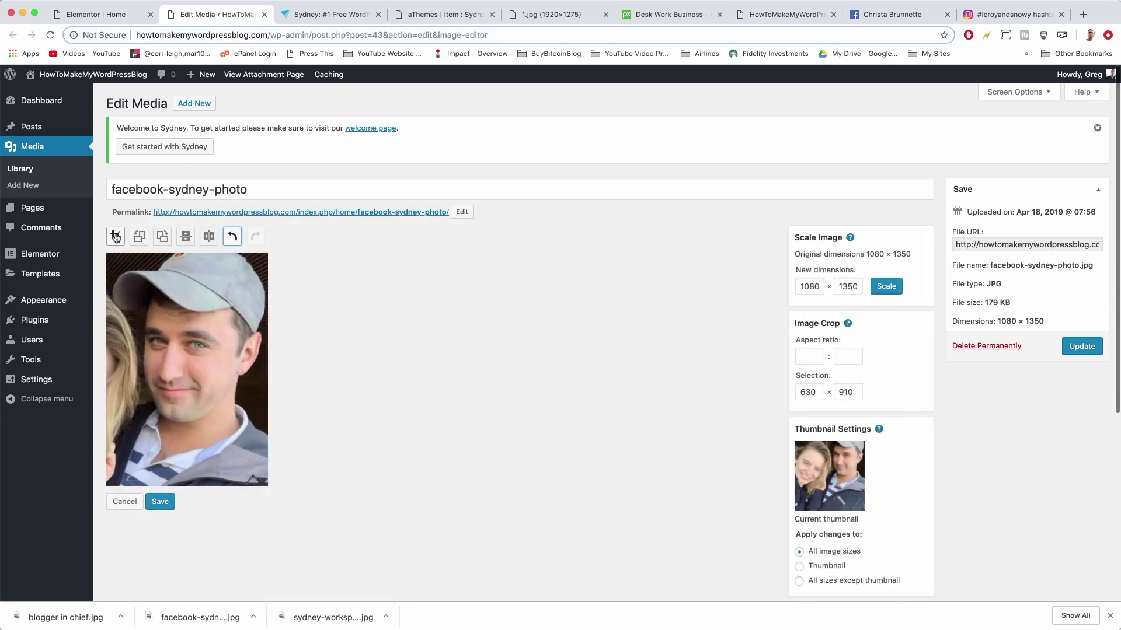
click(155, 500)
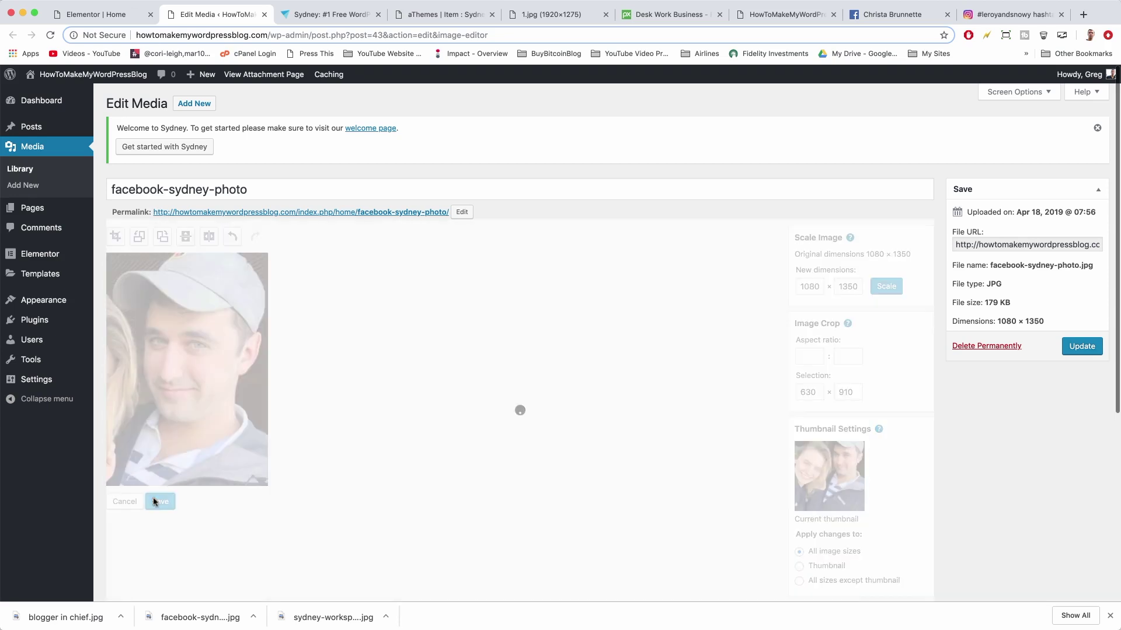
scroll(694, 206, up, 10)
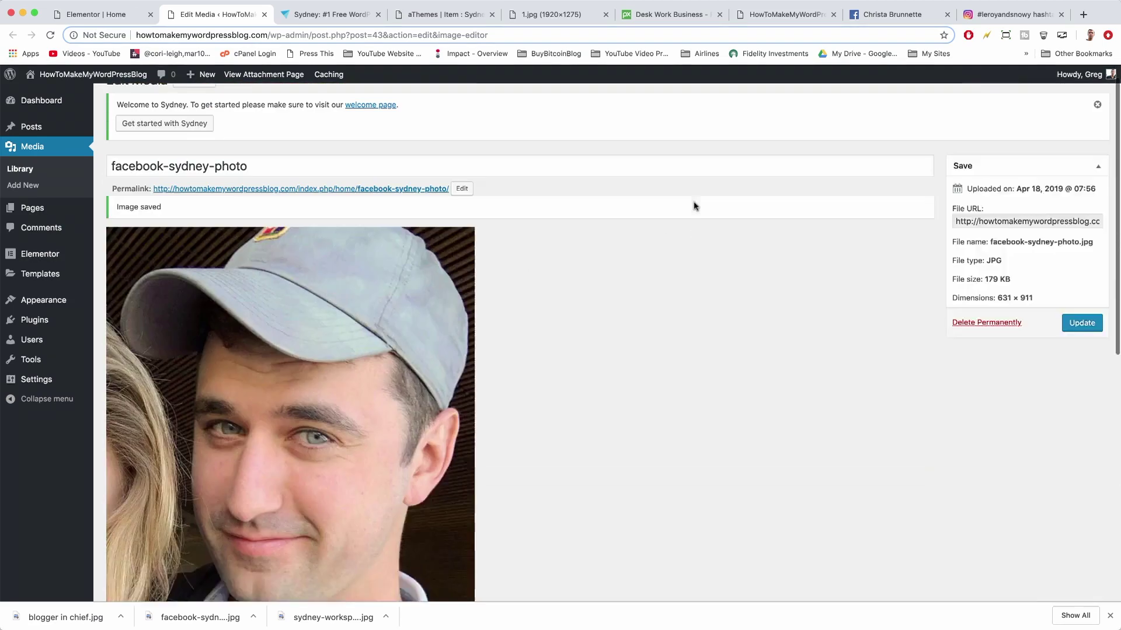
click(1081, 345)
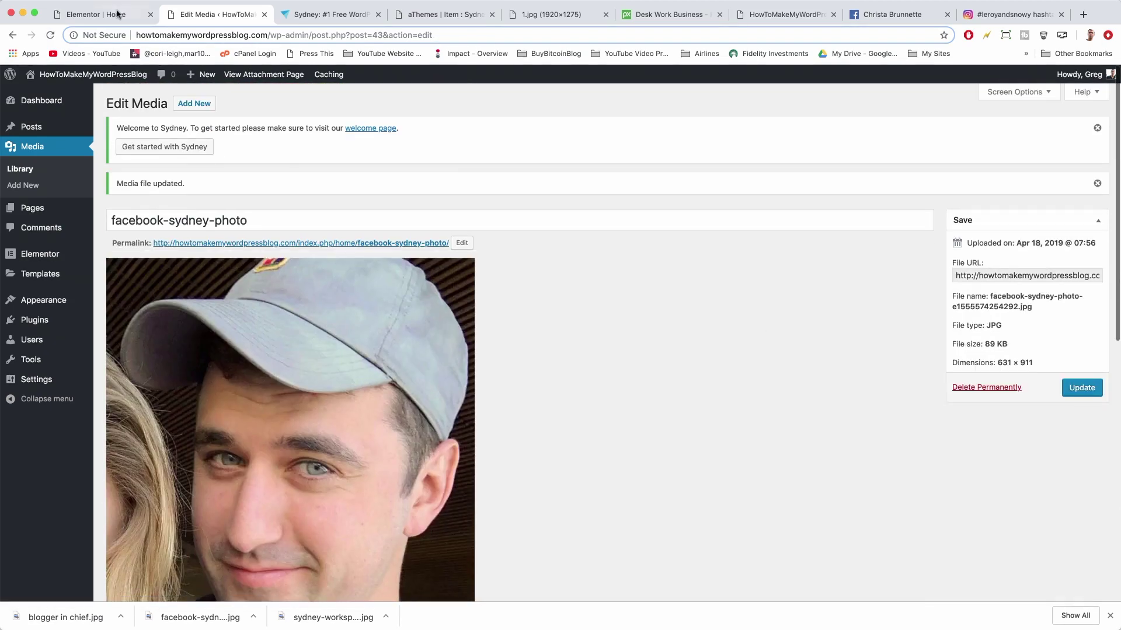
click(118, 14)
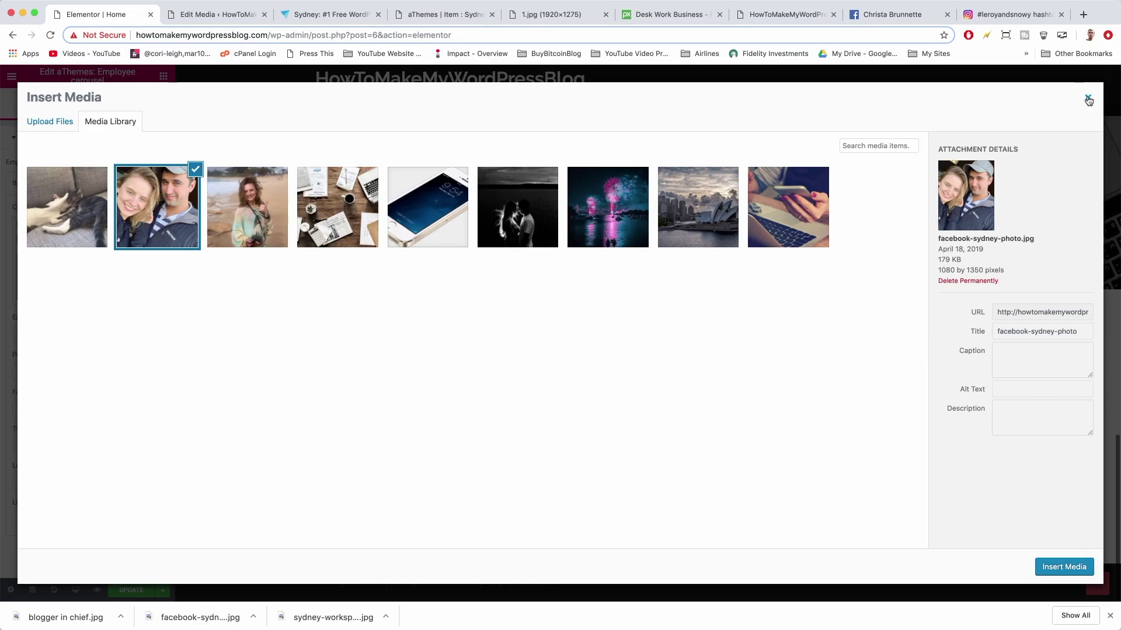
Close the media library, save the homepage and reload the Elementor editor
click(1088, 98)
click(132, 591)
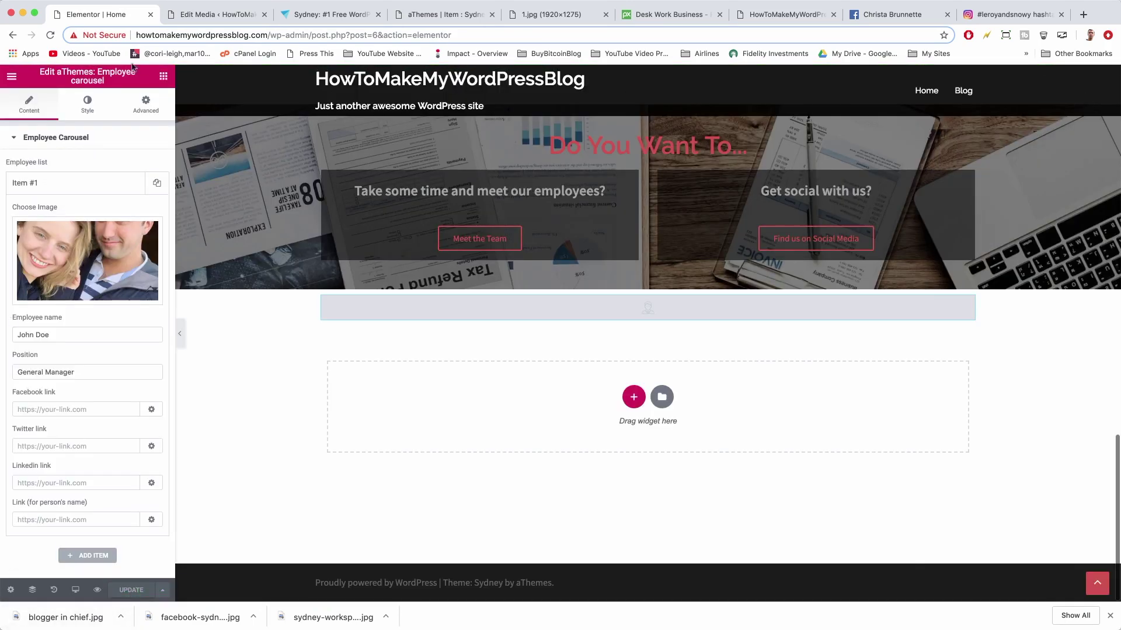
click(50, 36)
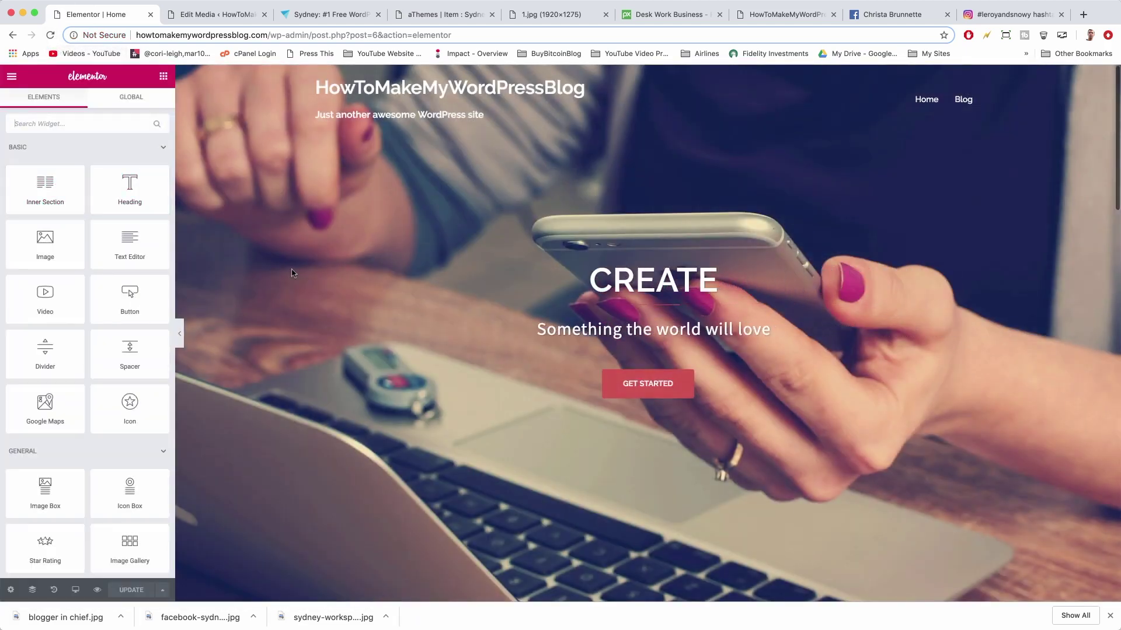
scroll(293, 273, down, 20)
scroll(294, 274, down, 3)
scroll(293, 274, up, 5)
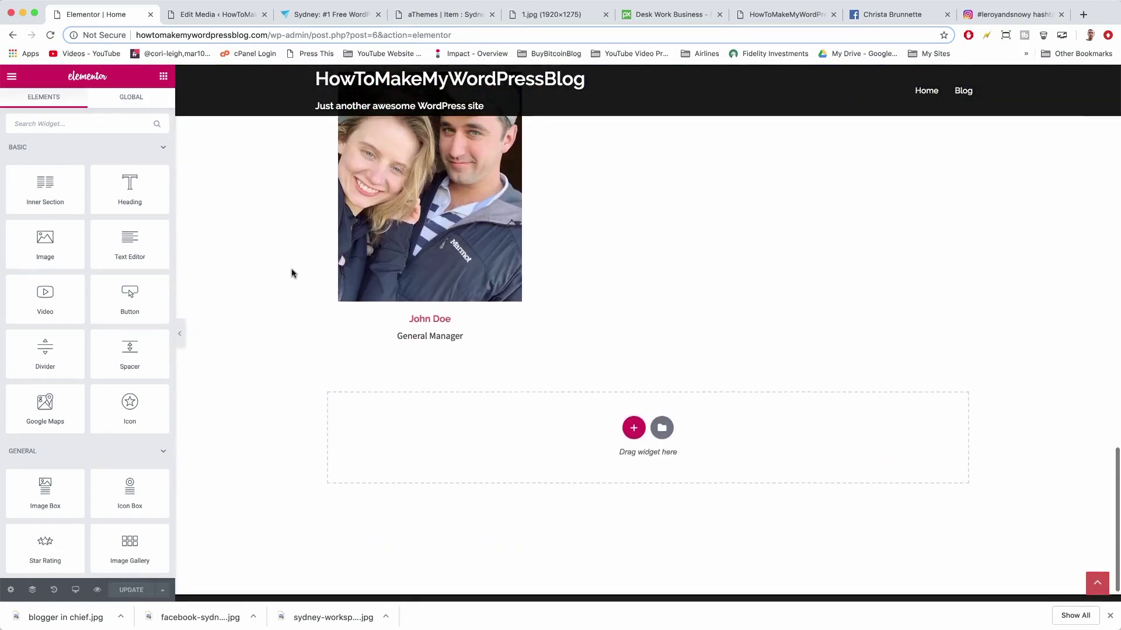
scroll(293, 273, down, 2)
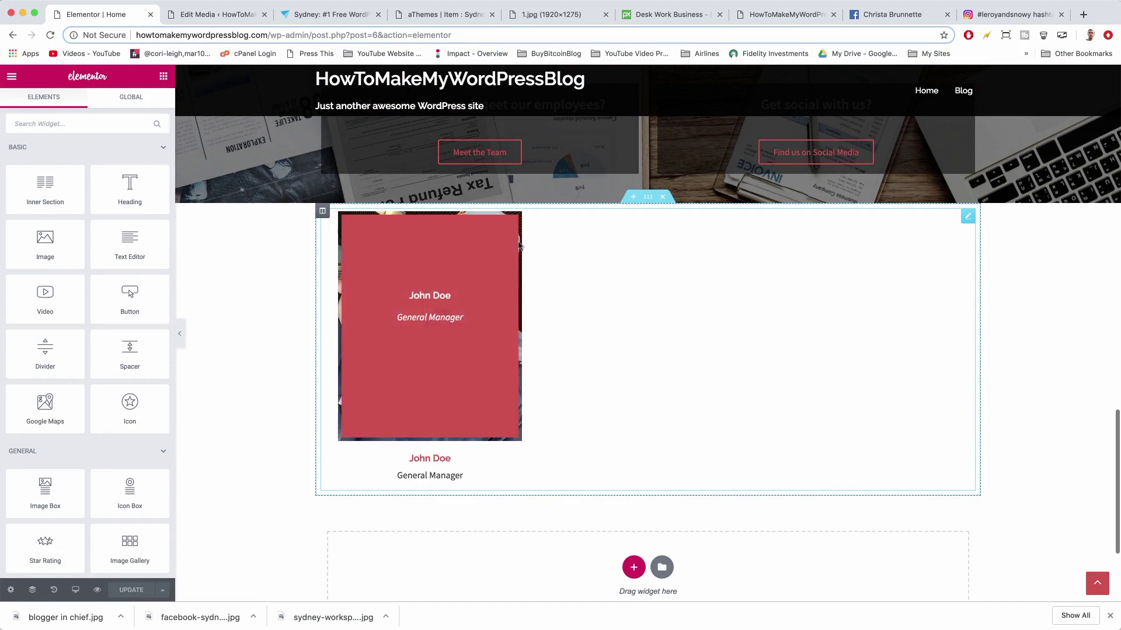
Set the cropped facebook-sydney-photo as Item #1's employee image in the carousel
click(481, 244)
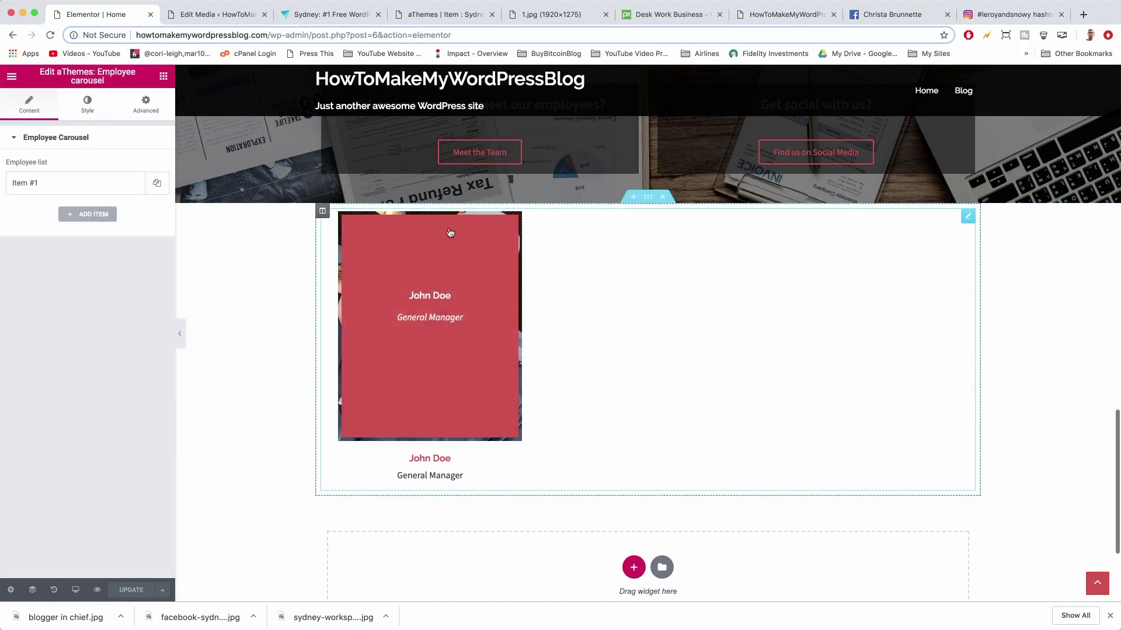
click(62, 183)
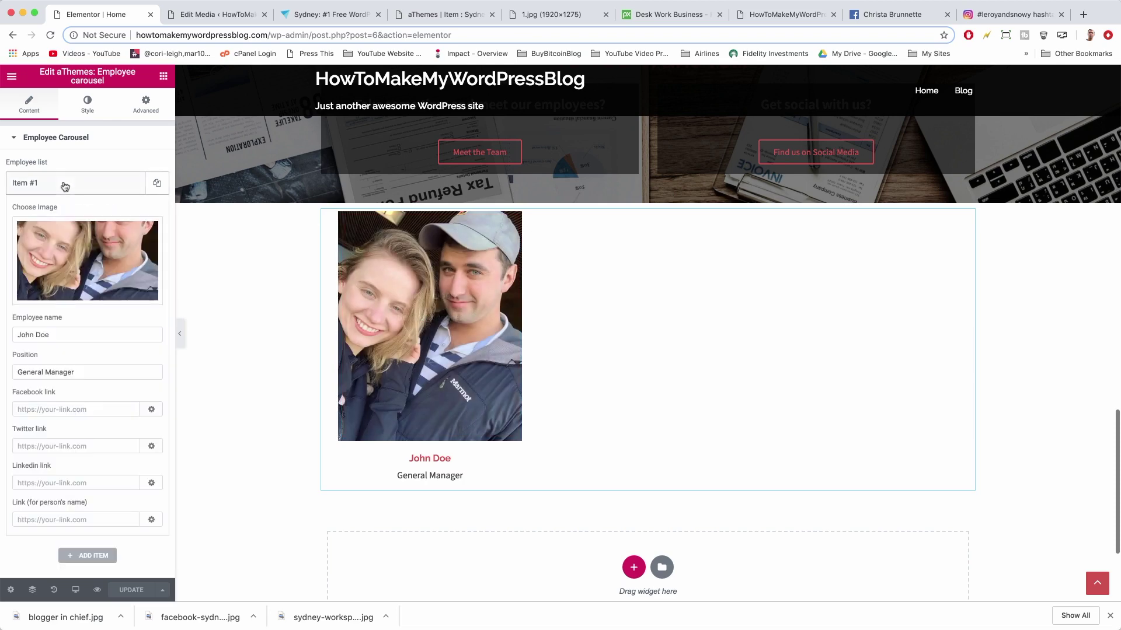
click(84, 252)
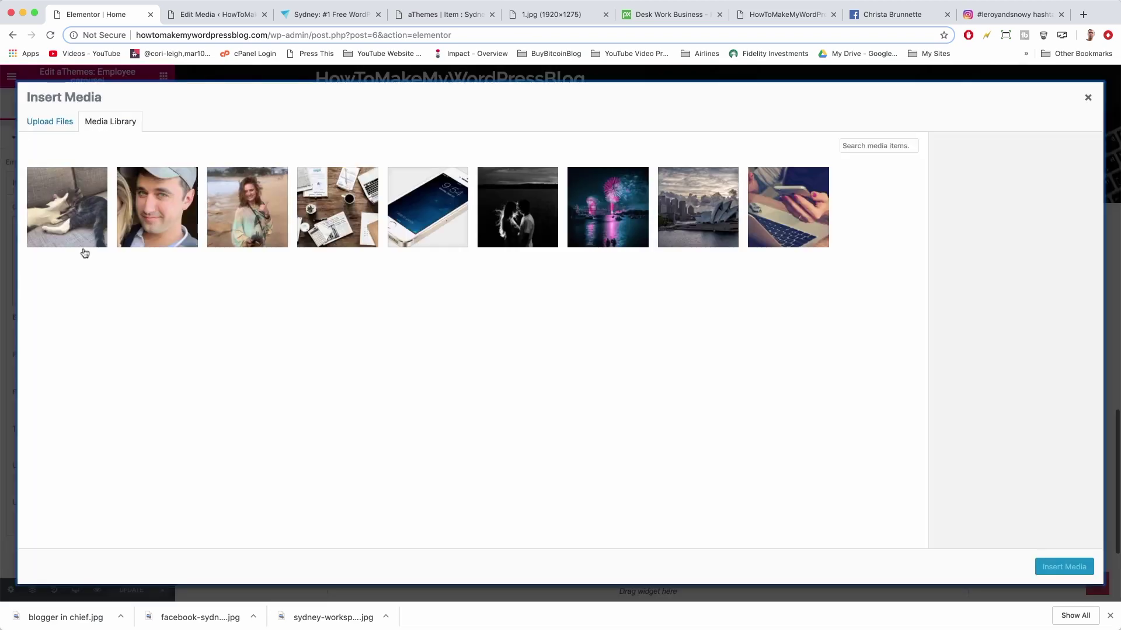
click(147, 194)
click(1059, 566)
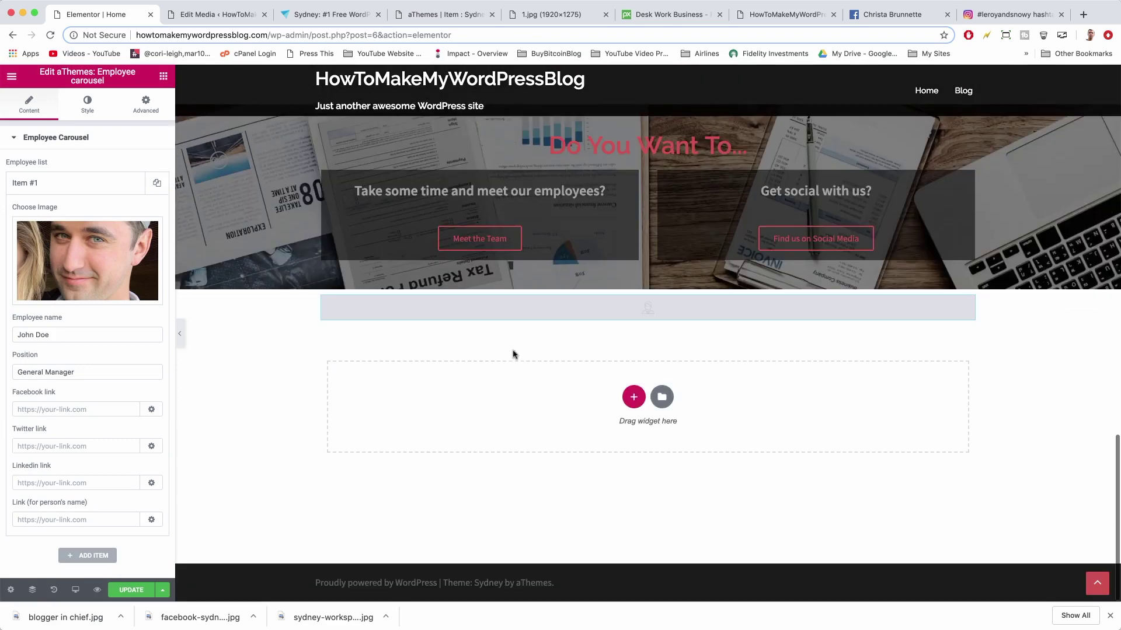
Replace the placeholder name with the employee's first name and the position with 'WordPress Guy'
double_click(42, 336)
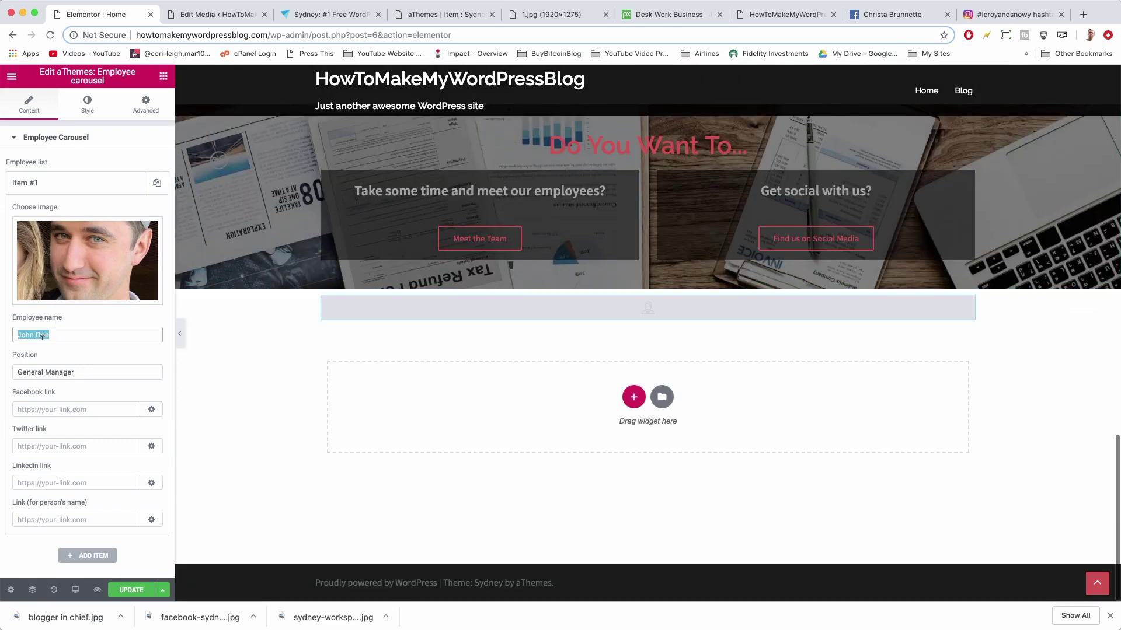
text(Greg)
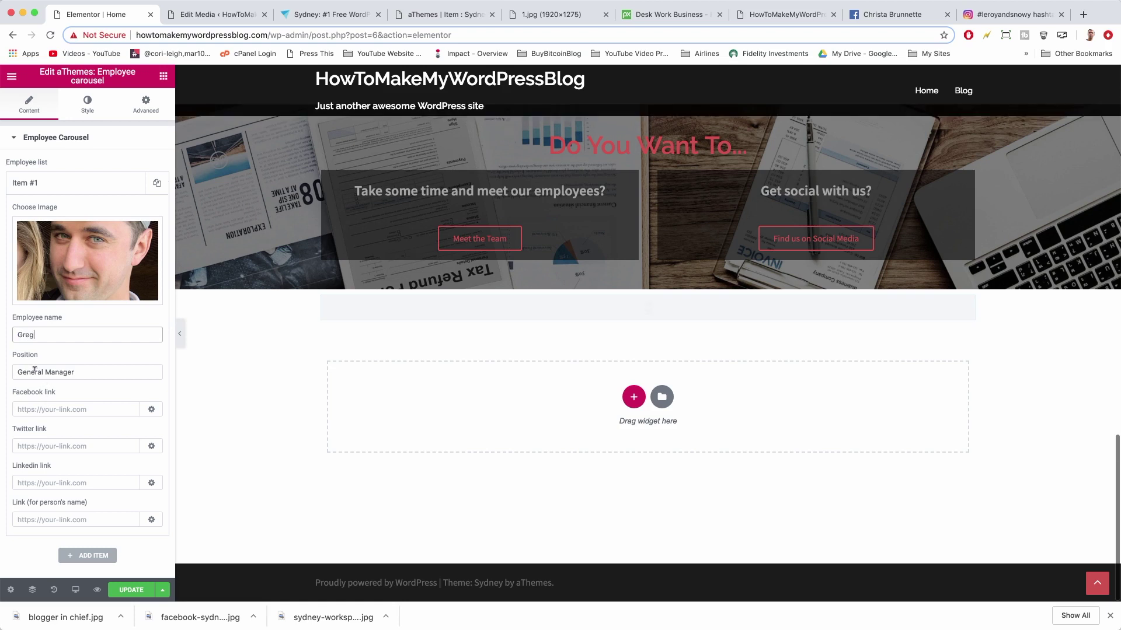
triple_click(34, 371)
text(WordPress Guy)
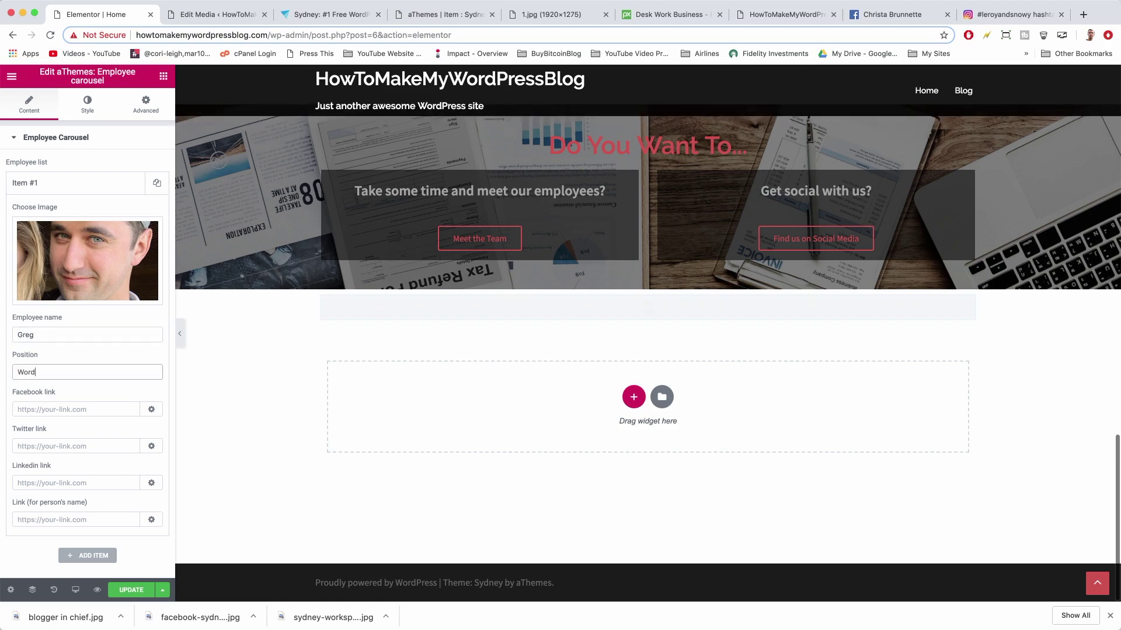
Enter the employee's Facebook and Twitter profile URLs into the link fields
click(57, 407)
text(http)
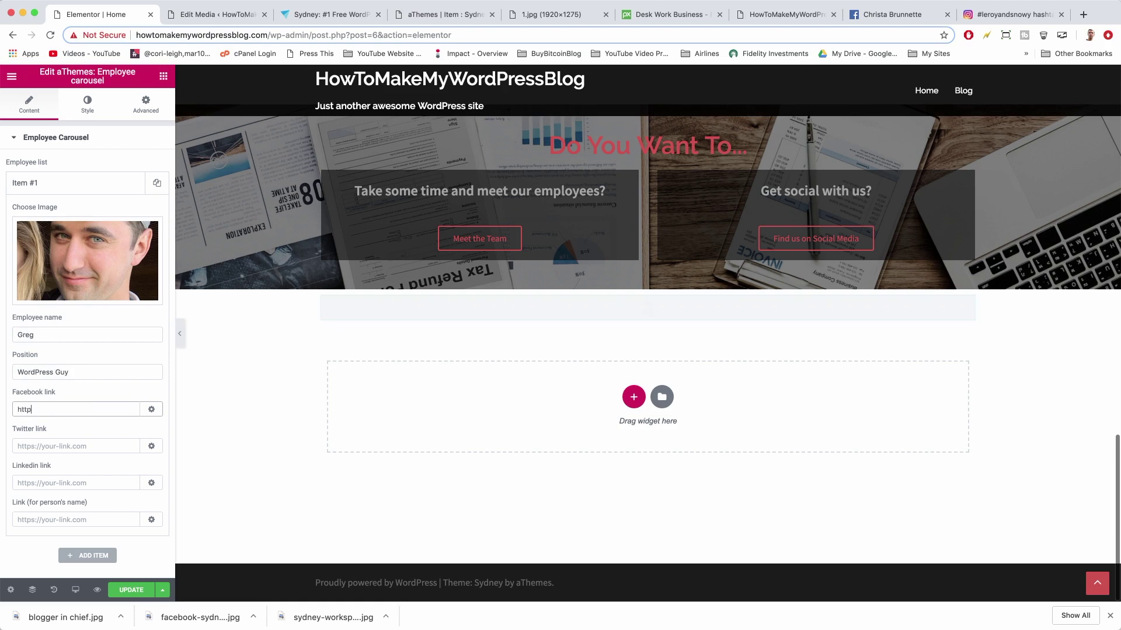
text(s://www.facebook.com/dearblogger)
click(58, 444)
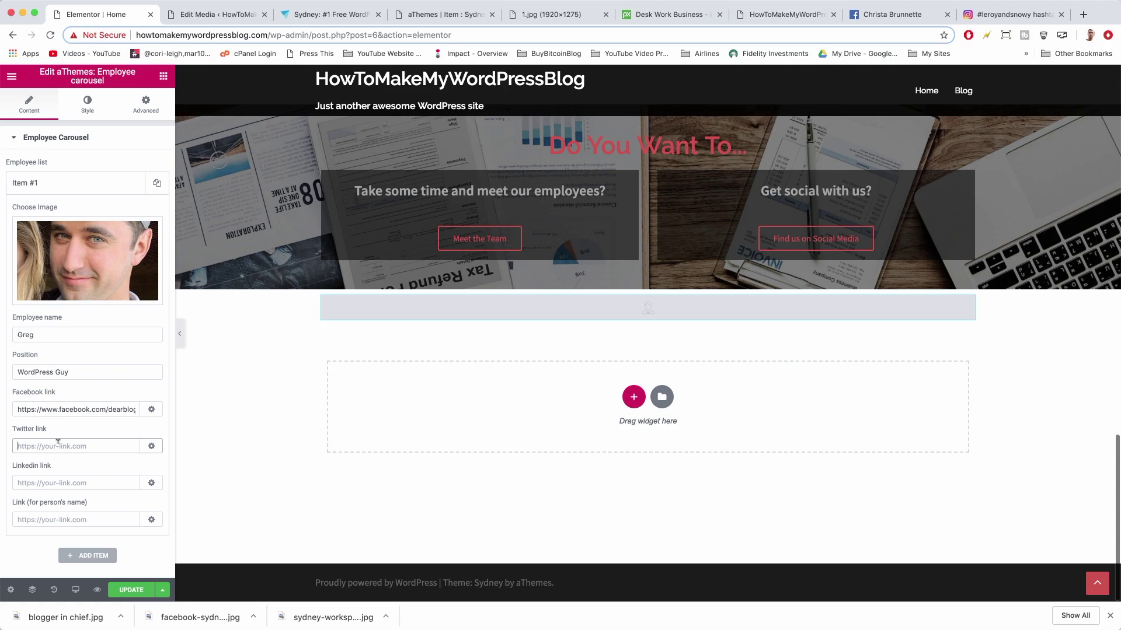
text(https:)
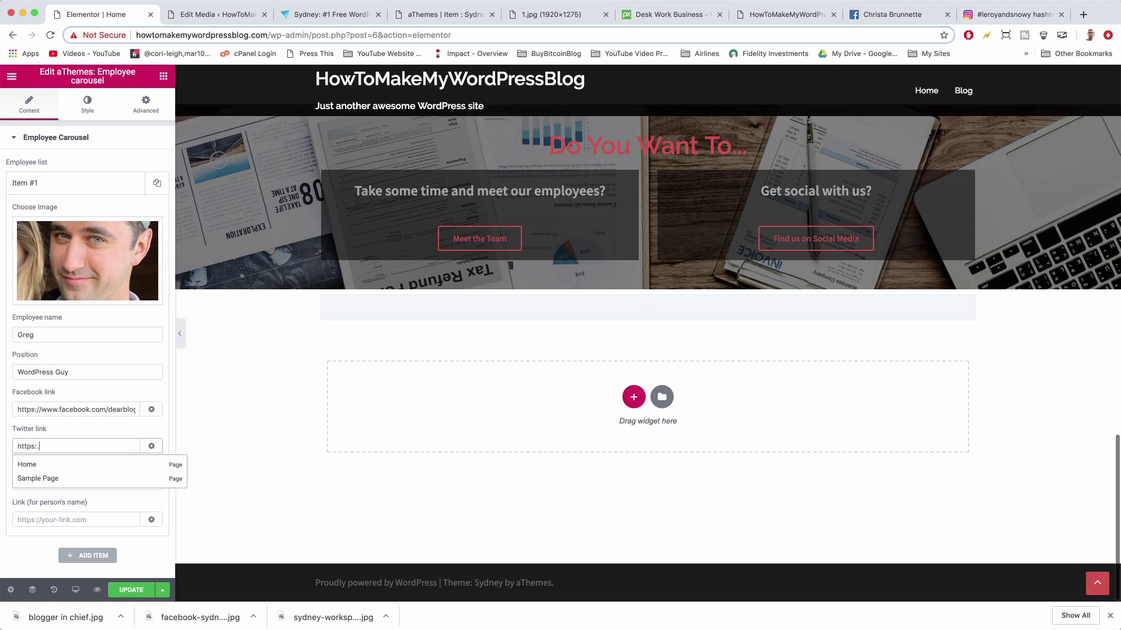
text(.)
key(BackSpace)
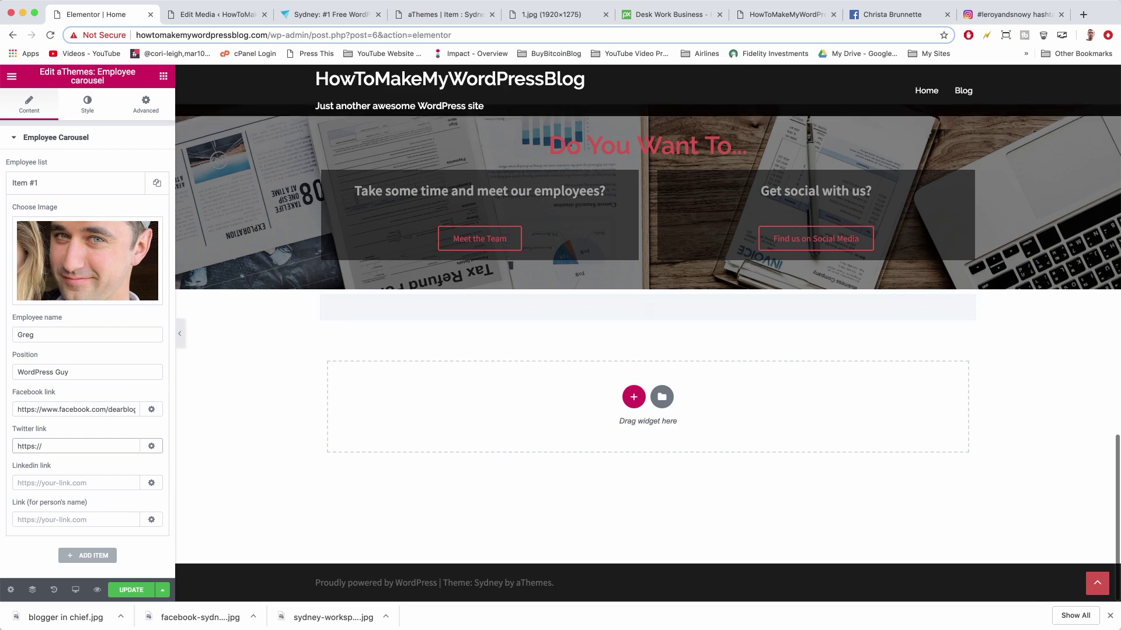
text(www.twitt)
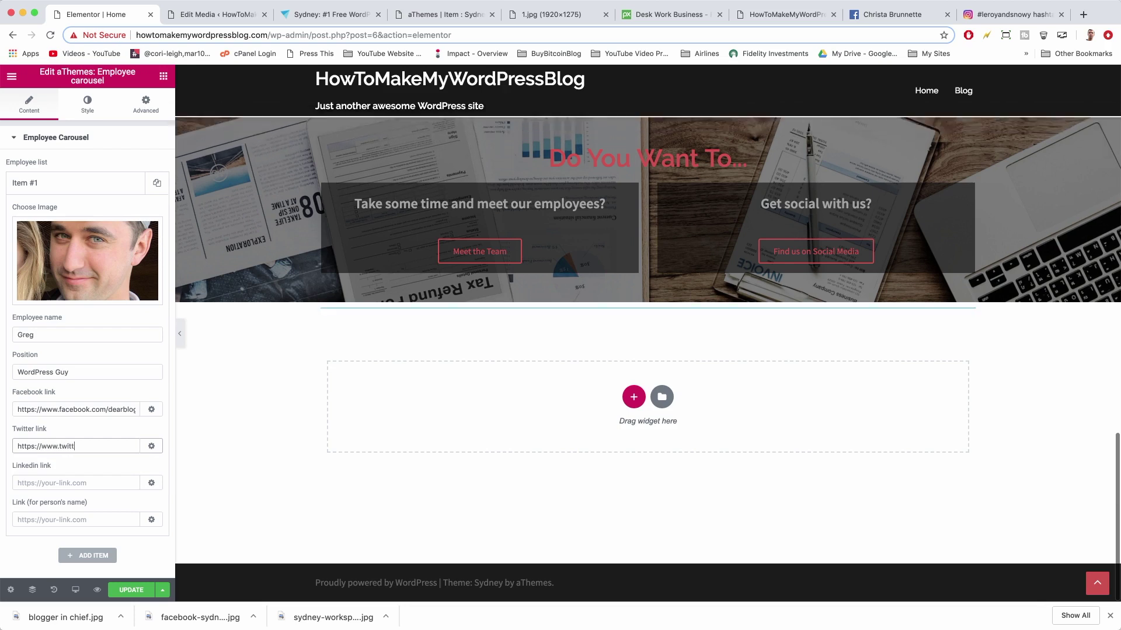
text(er.com/gregnarayan)
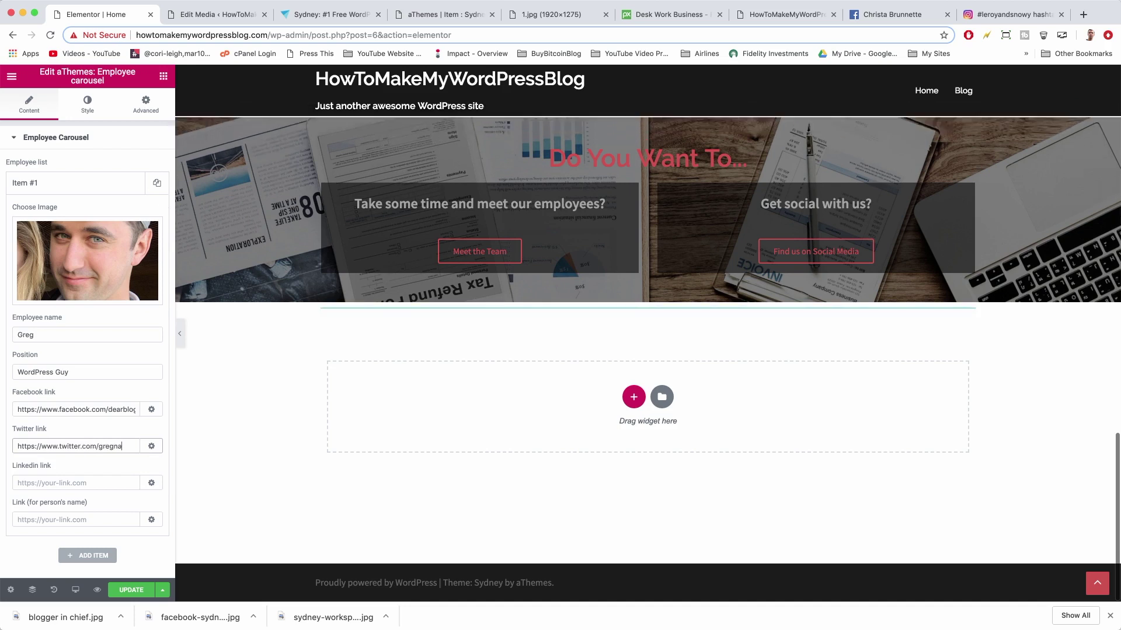
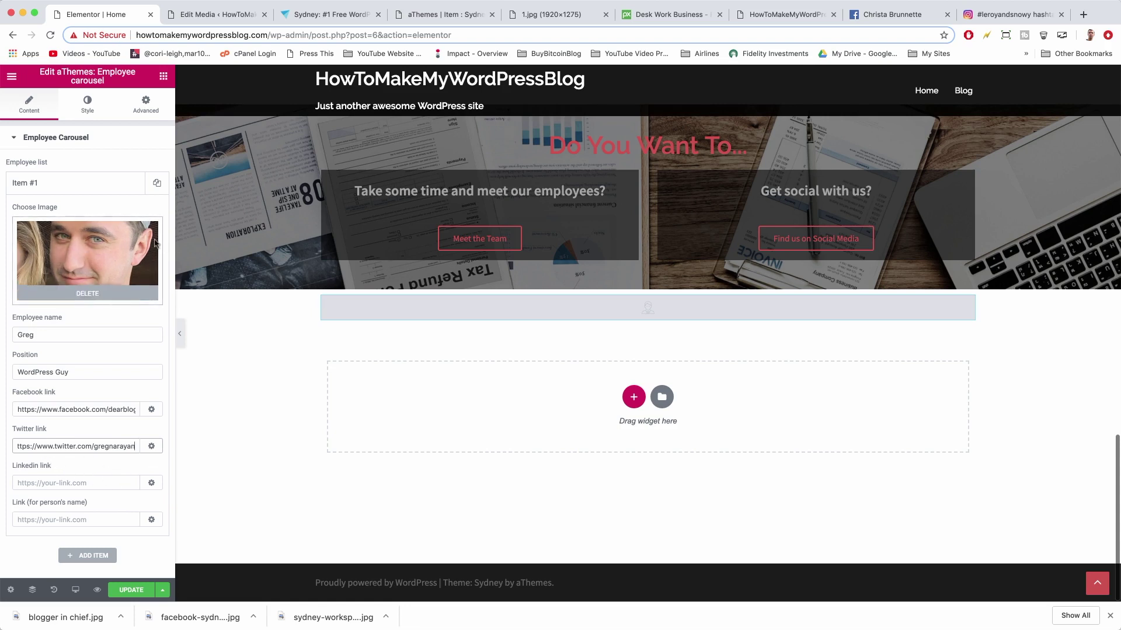
Save Item #1's details, collapse it, and reselect the Employee Carousel widget
click(127, 591)
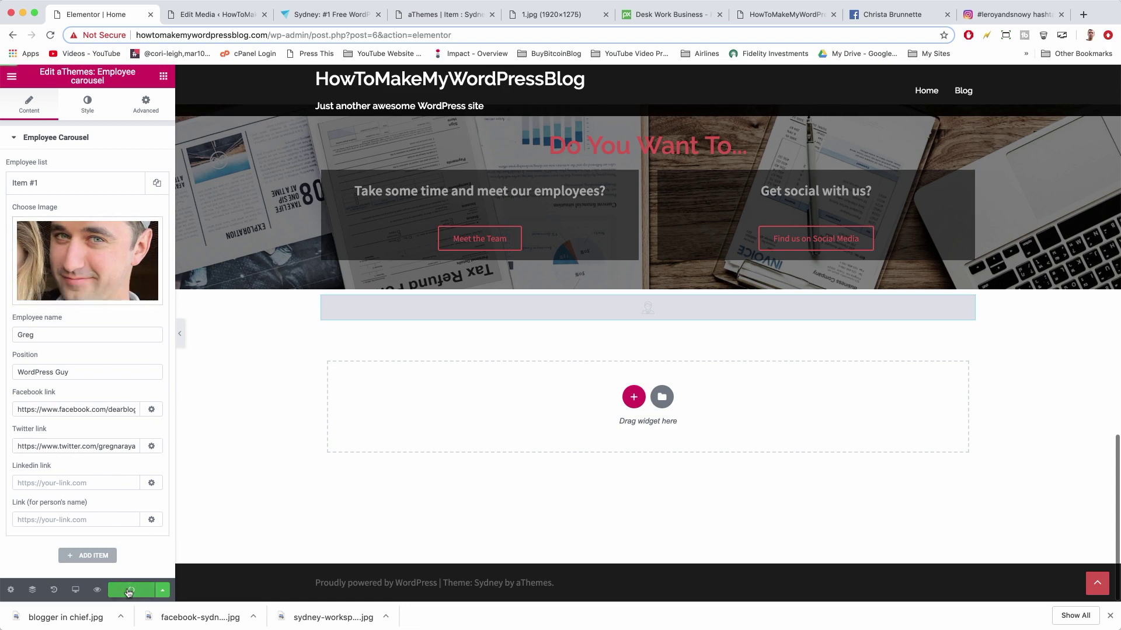
click(119, 187)
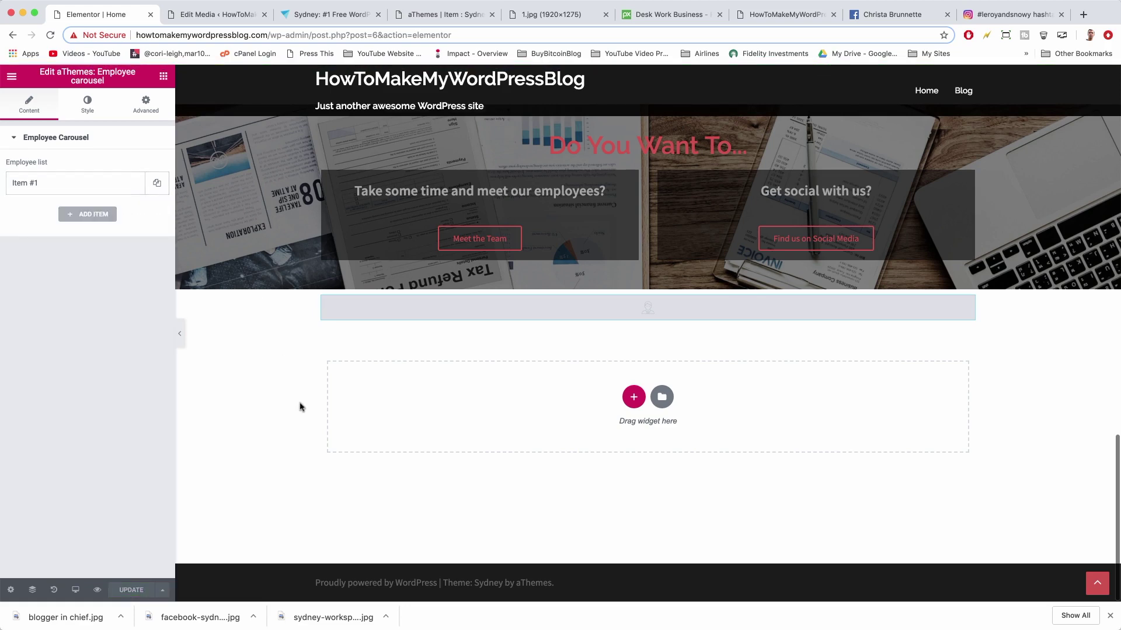
scroll(299, 395, up, 3)
scroll(299, 404, down, 3)
click(277, 447)
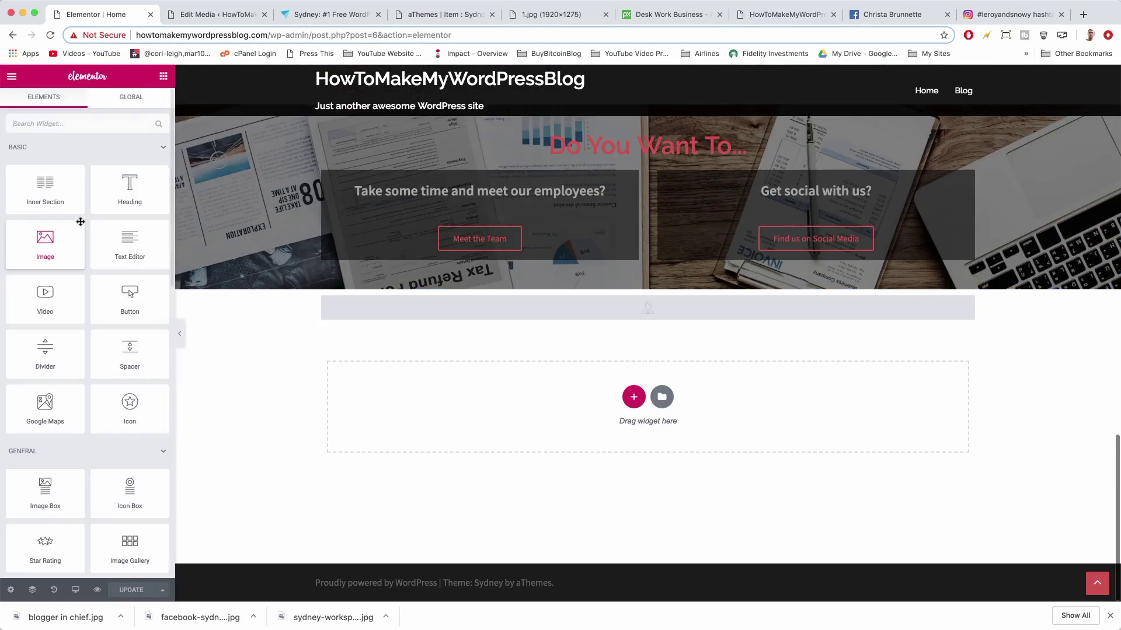
click(402, 317)
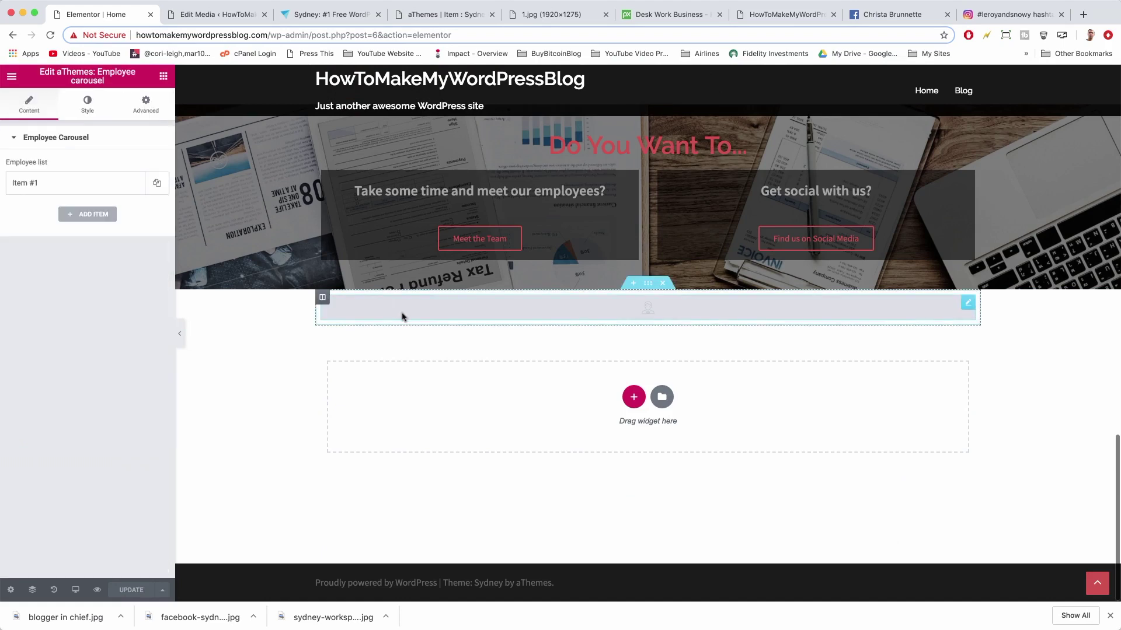
Add a second carousel item and insert the blogger's beach photo from the Media Library
click(101, 215)
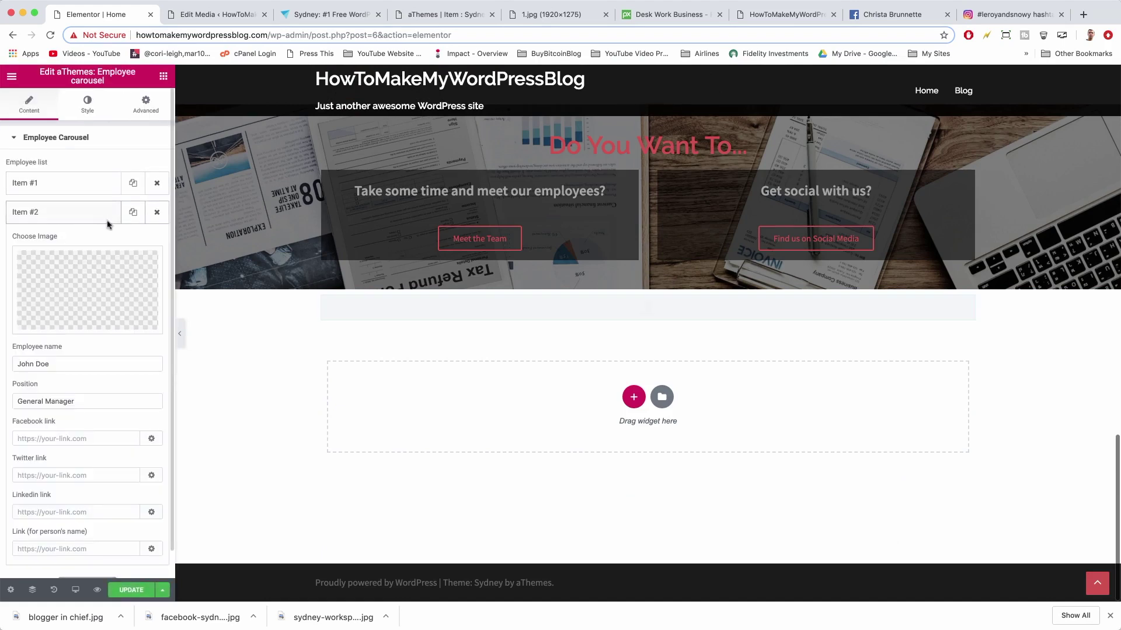
click(72, 283)
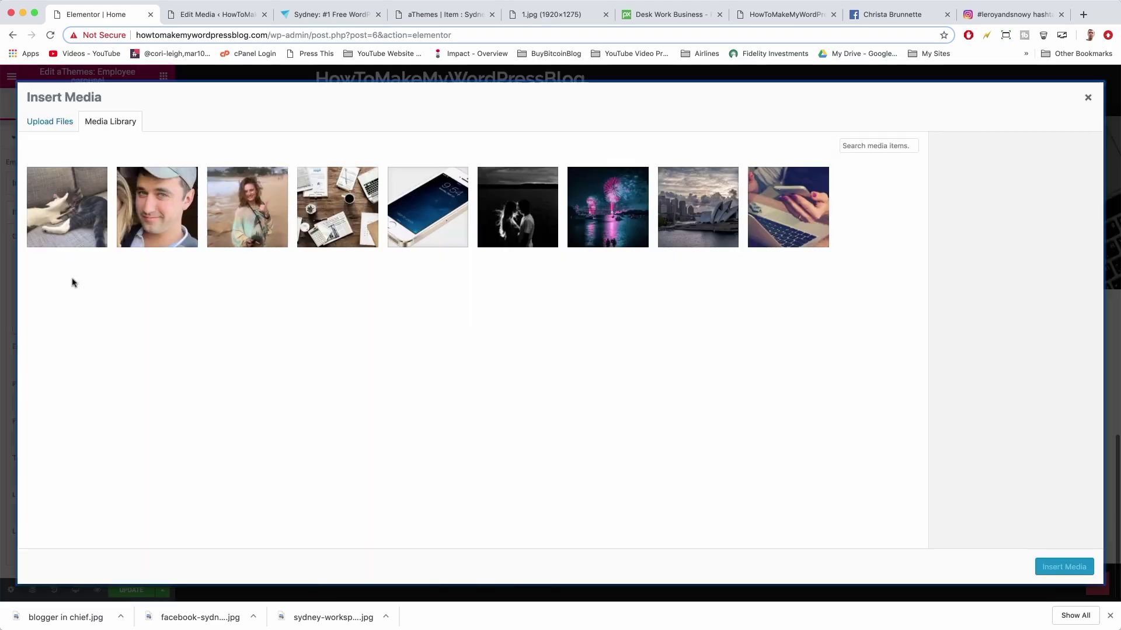
click(244, 206)
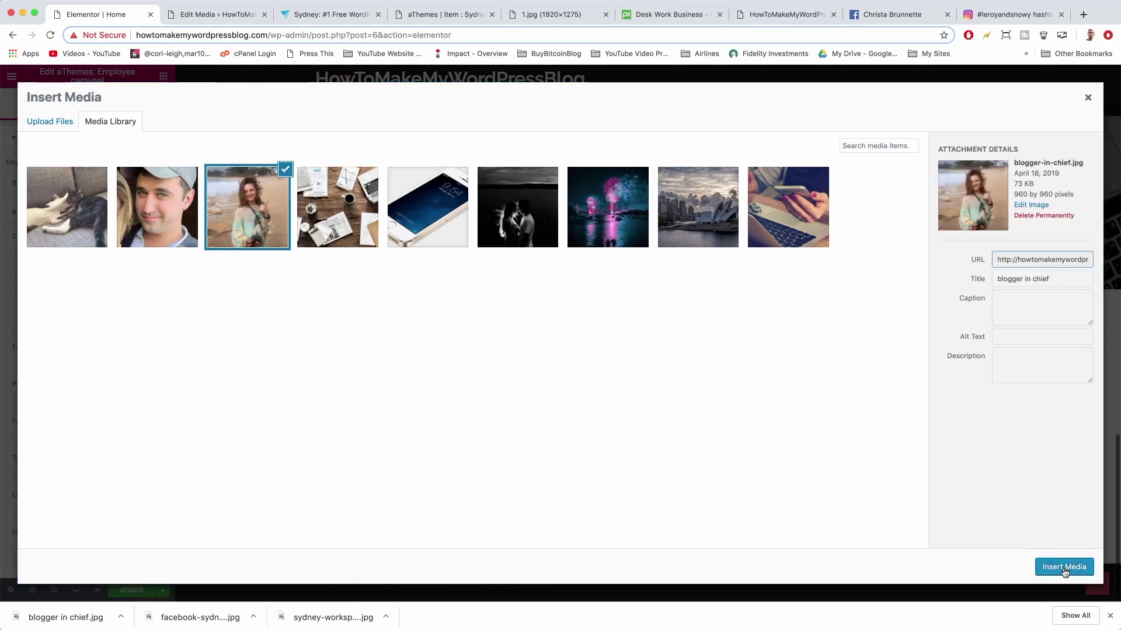
click(1064, 567)
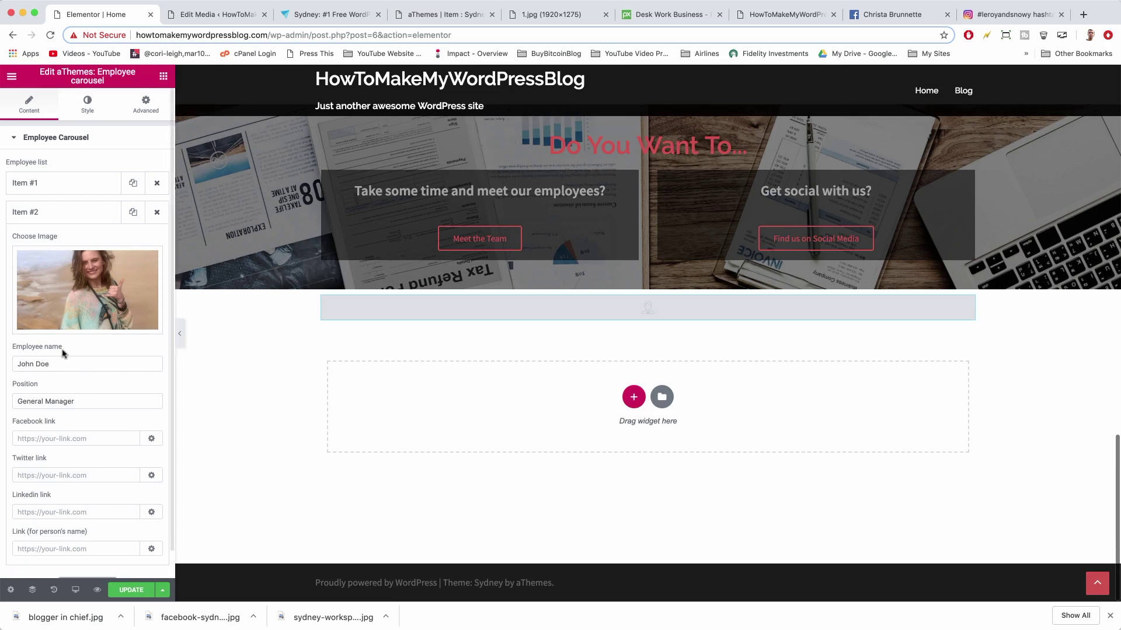
Enter the employee's name, position 'Instragrammer in Chief', and social links, then collapse Item #2
triple_click(60, 361)
text(Christa)
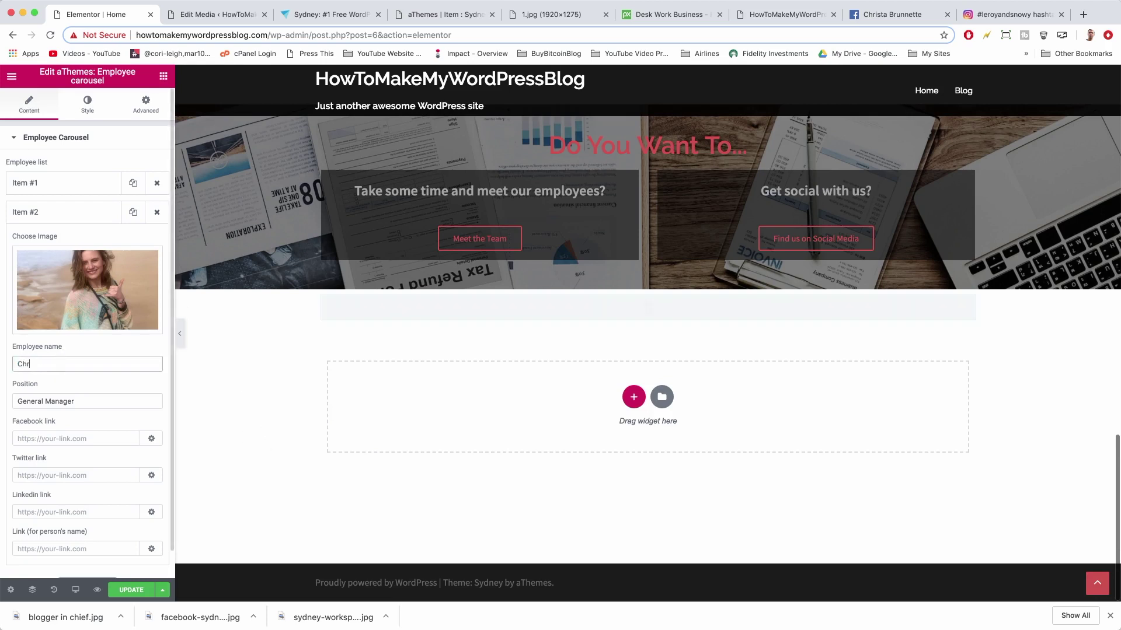
triple_click(49, 401)
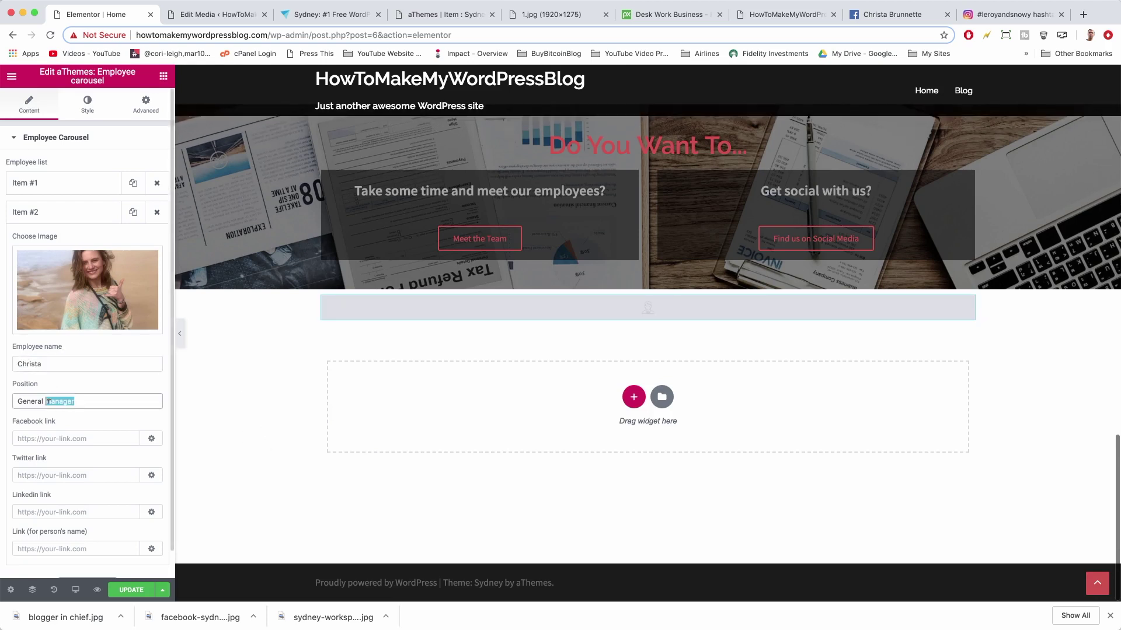
text(Instragrammer in Chief)
click(59, 473)
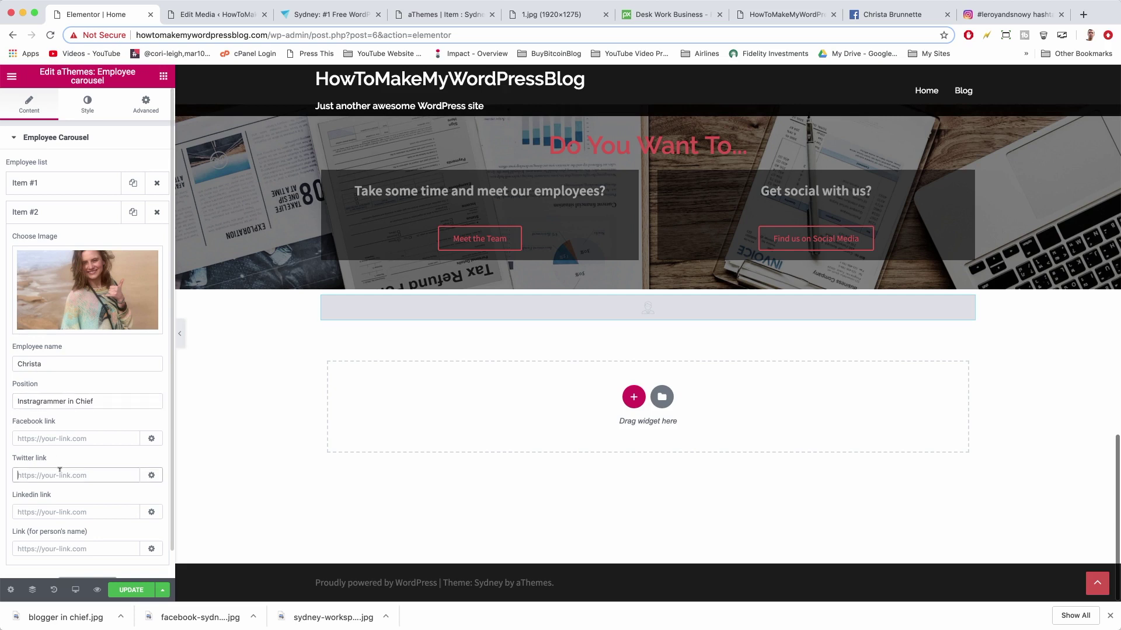
click(34, 436)
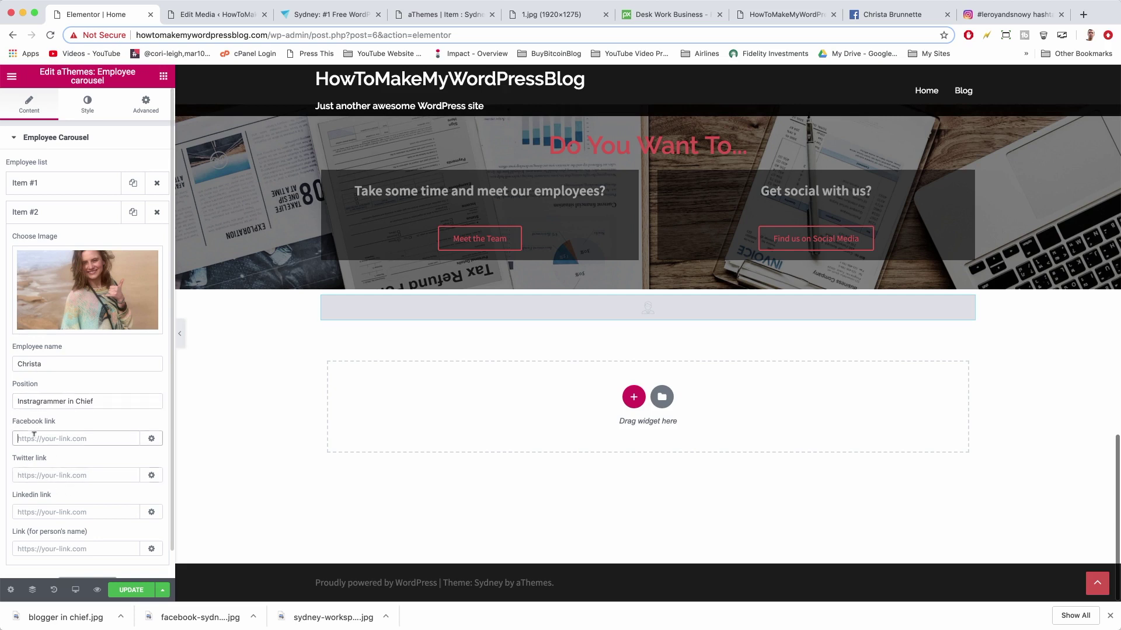
text(https://www.facebook.com)
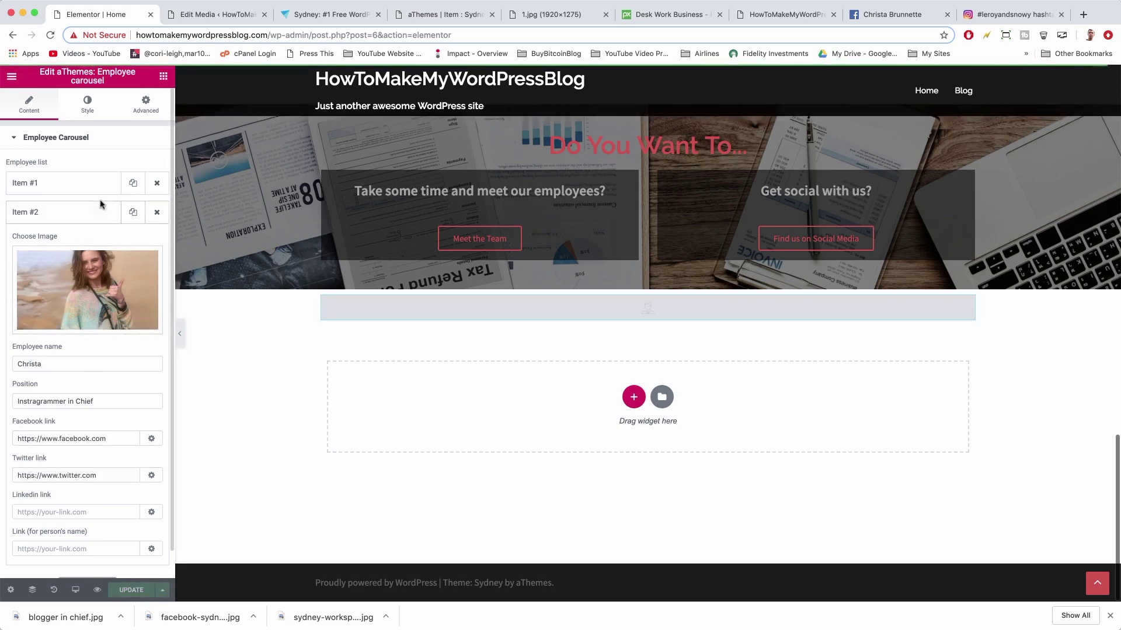
click(100, 204)
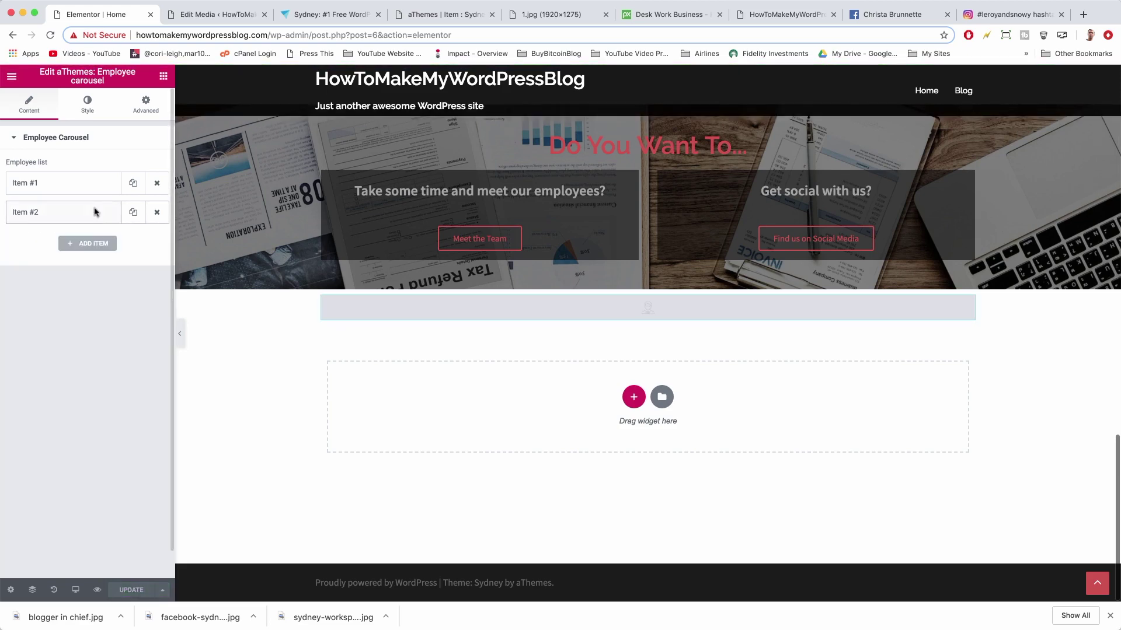
Add a third carousel item with the cat photo and select its default name
click(95, 243)
click(101, 296)
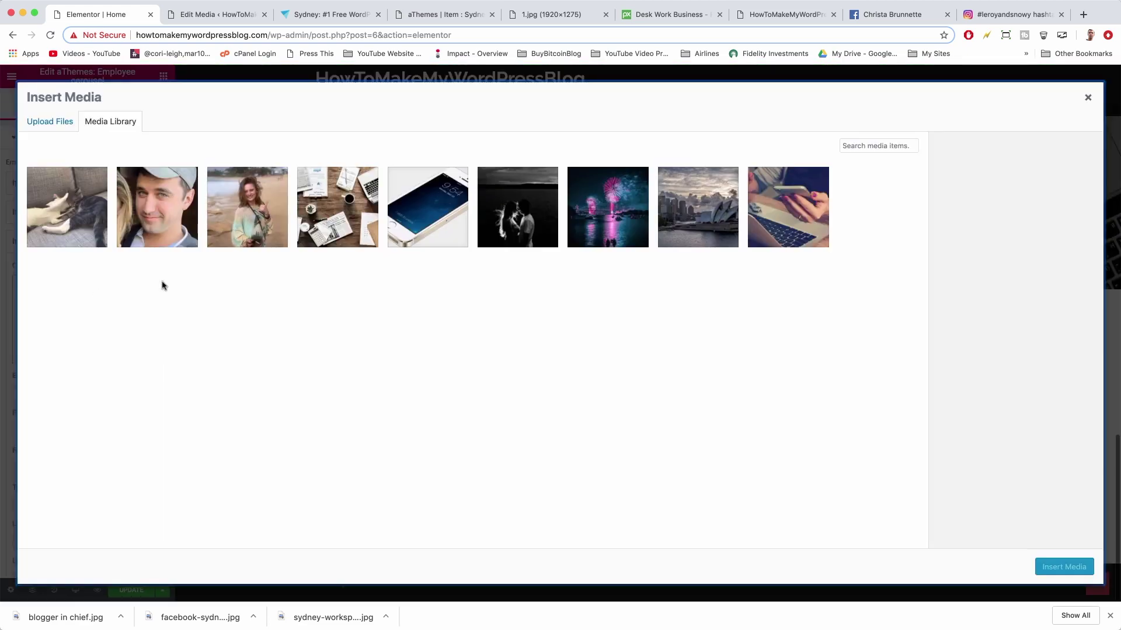
click(1068, 572)
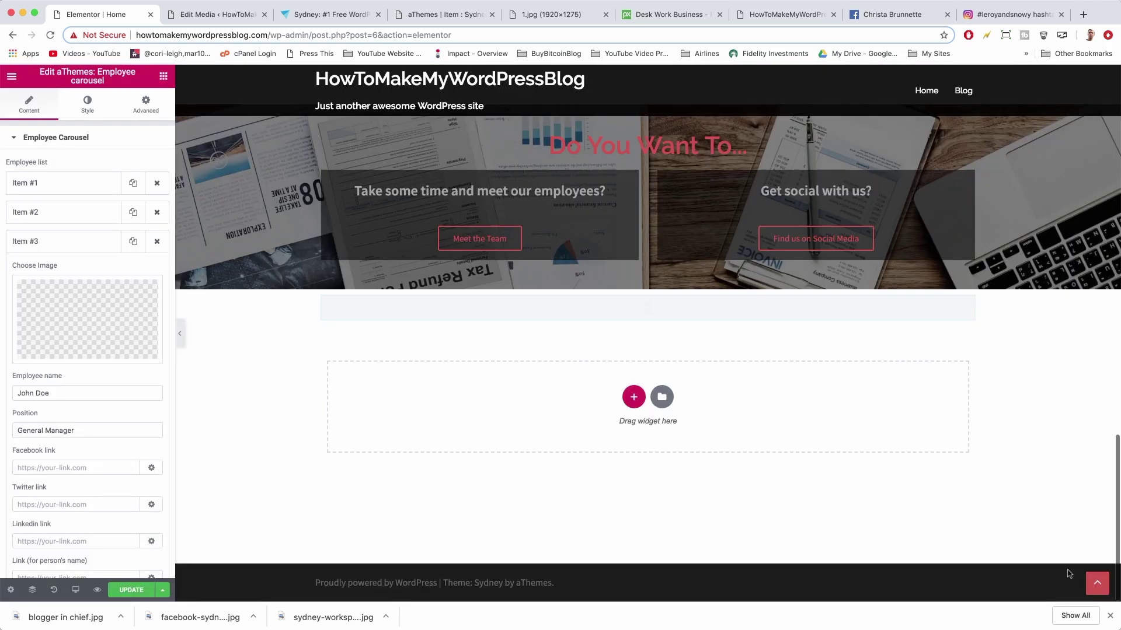
double_click(61, 384)
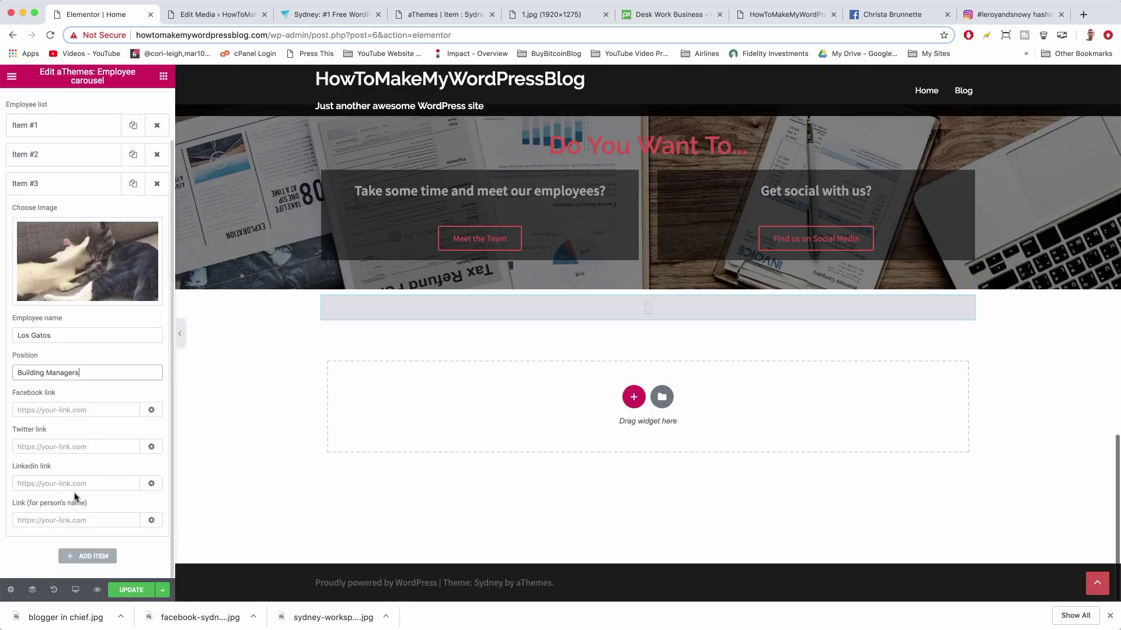
Enter Los Gatos' Facebook and Twitter links, save, and collapse Item #3
click(35, 410)
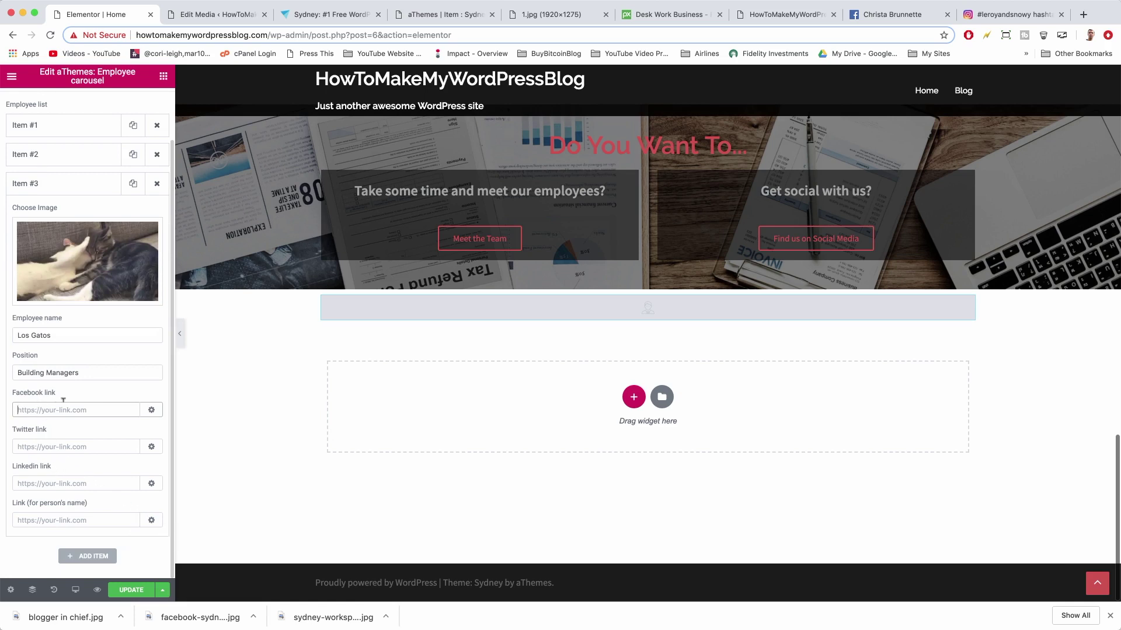
text(htt)
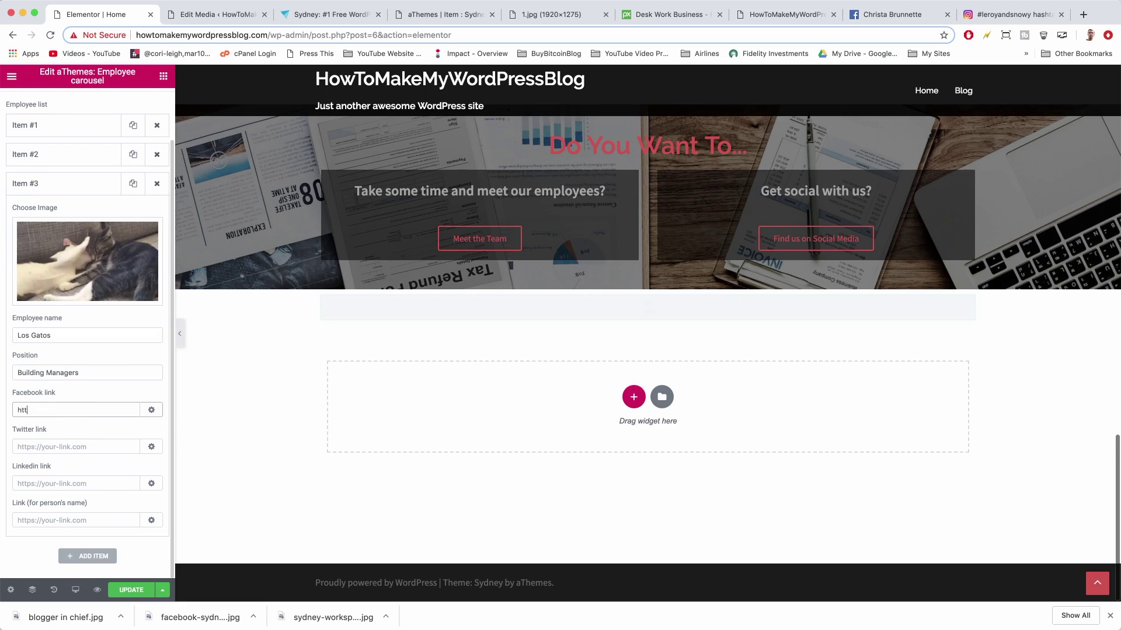
text(ps://www/face)
key(BackSpace)
key(BackSpace)
key(BackSpace)
key(BackSpace)
text(.facebook.com)
click(67, 447)
text(https://)
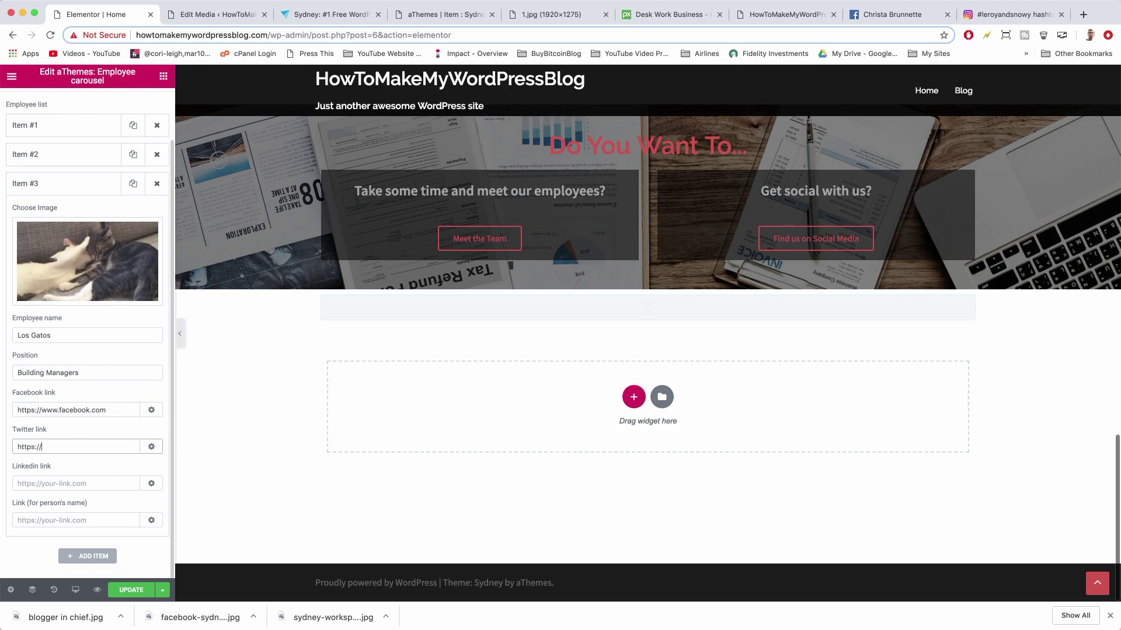
text(www.twitt)
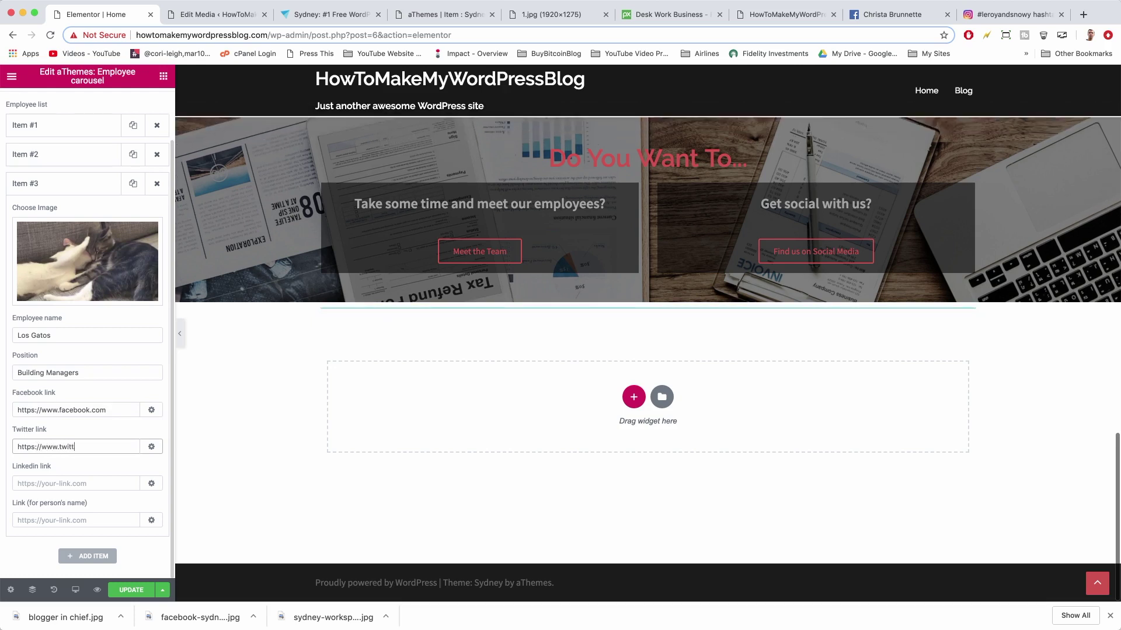
text(er.com)
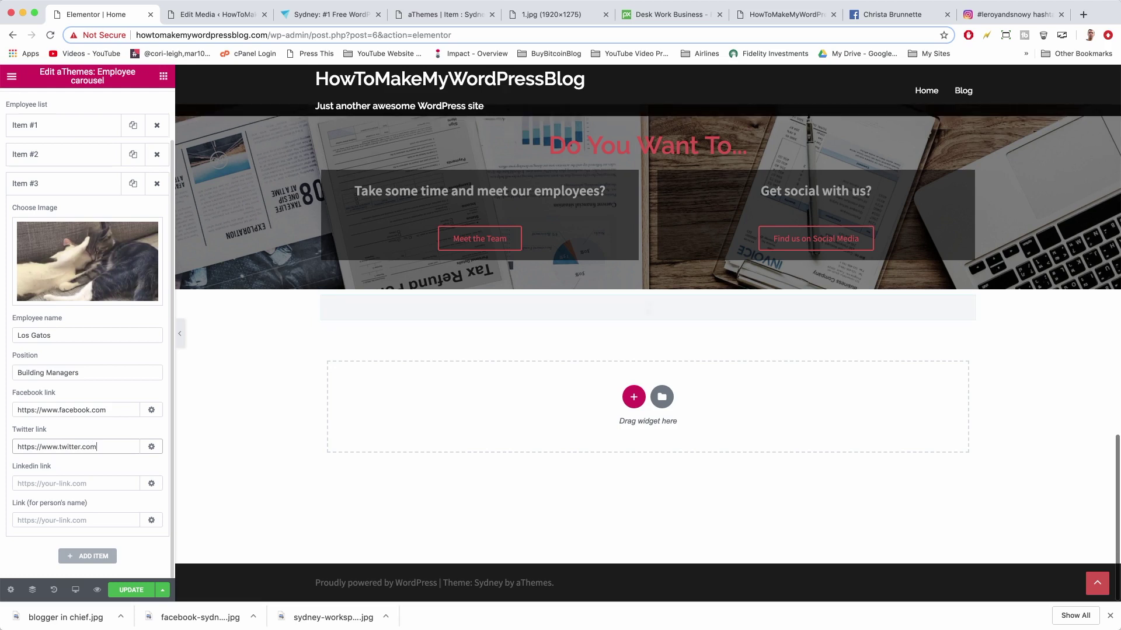
click(120, 590)
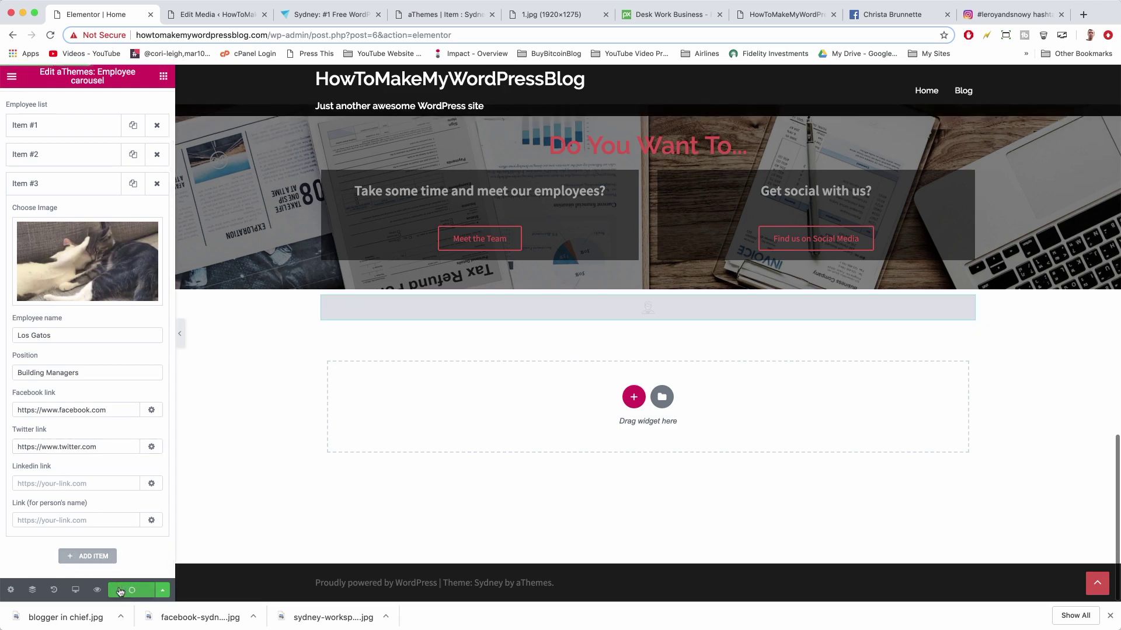
click(92, 191)
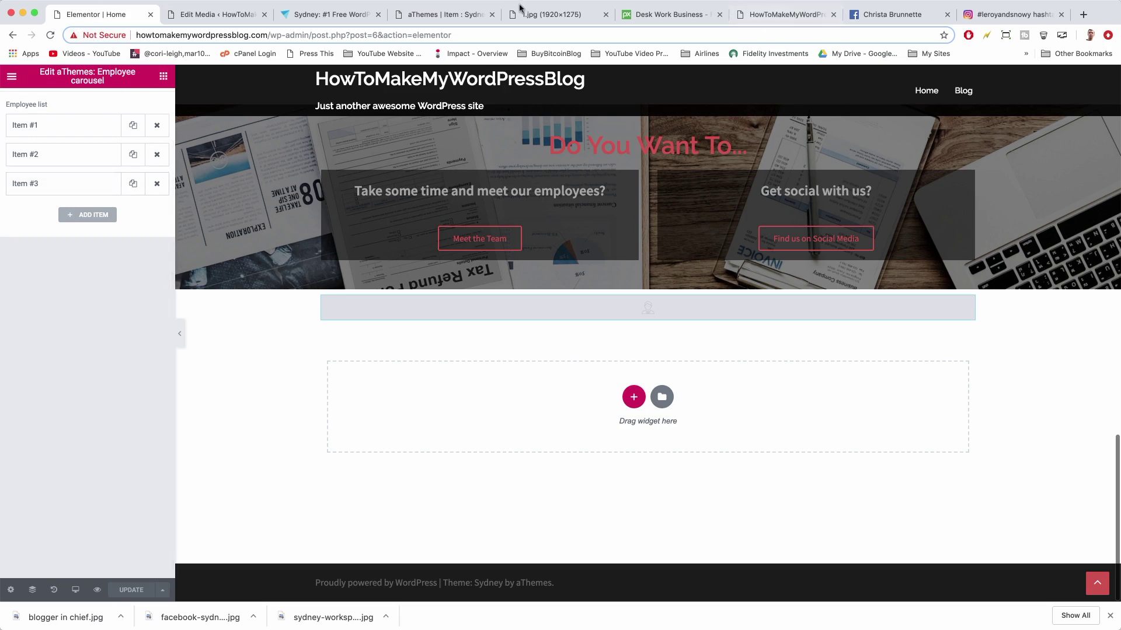
click(605, 14)
click(606, 14)
click(605, 15)
click(606, 14)
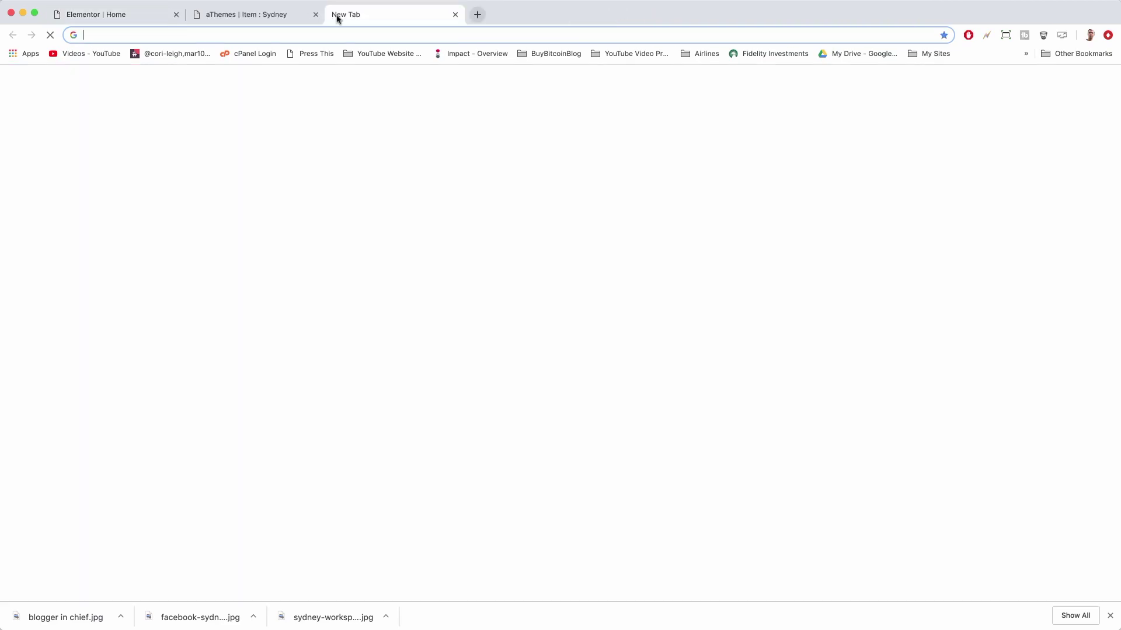
text(howtomakemywordpressblog.com)
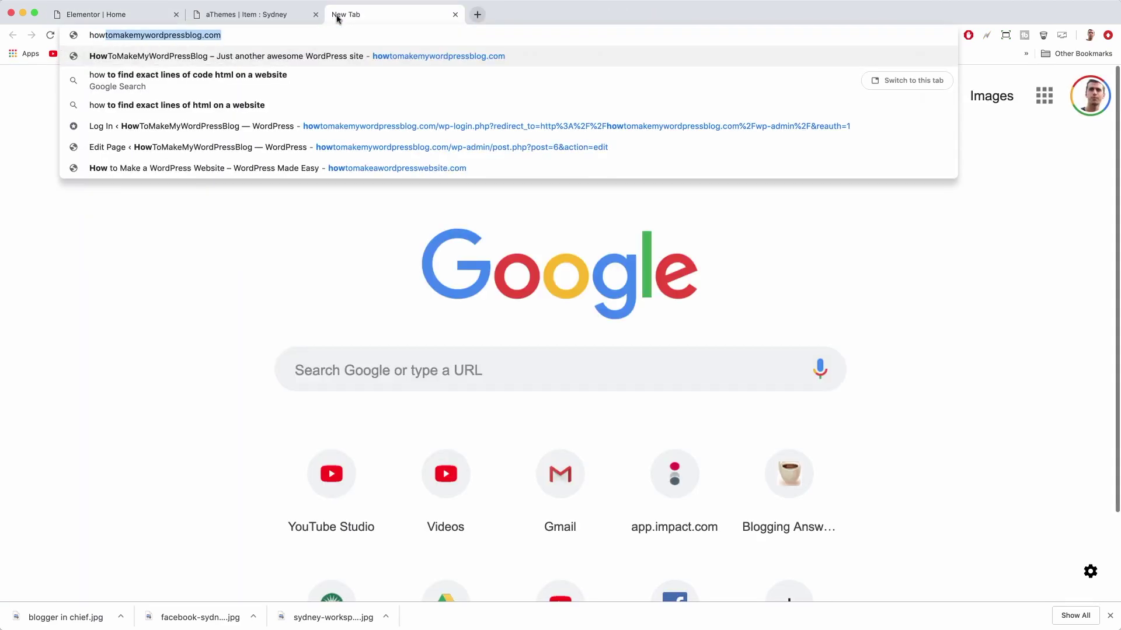
key(Return)
scroll(360, 311, down, 15)
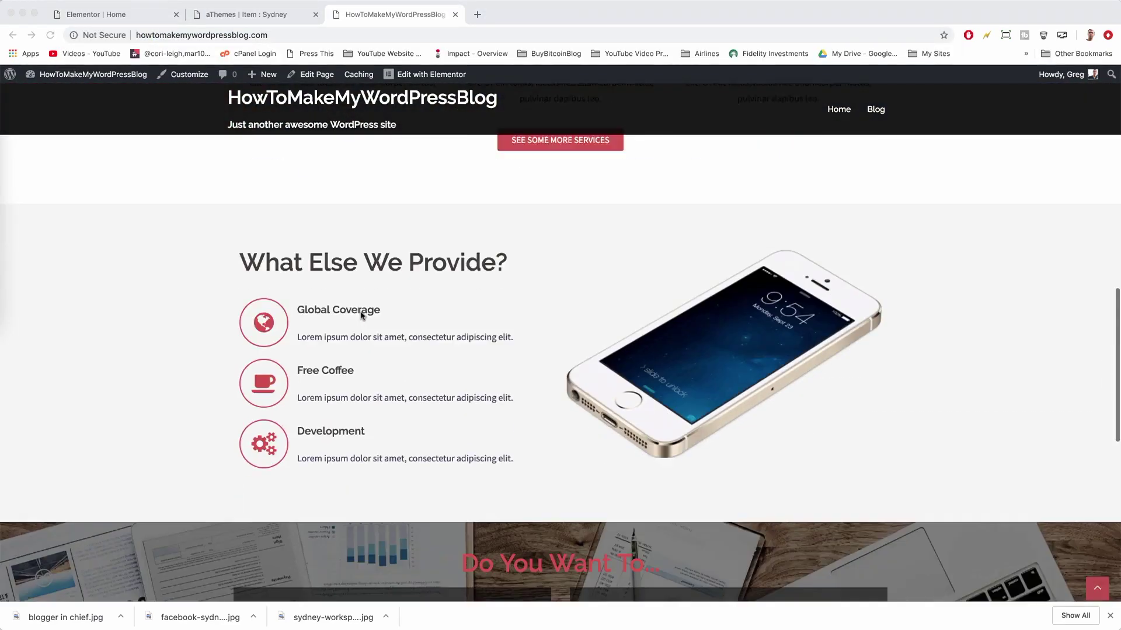
scroll(361, 315, up, 3)
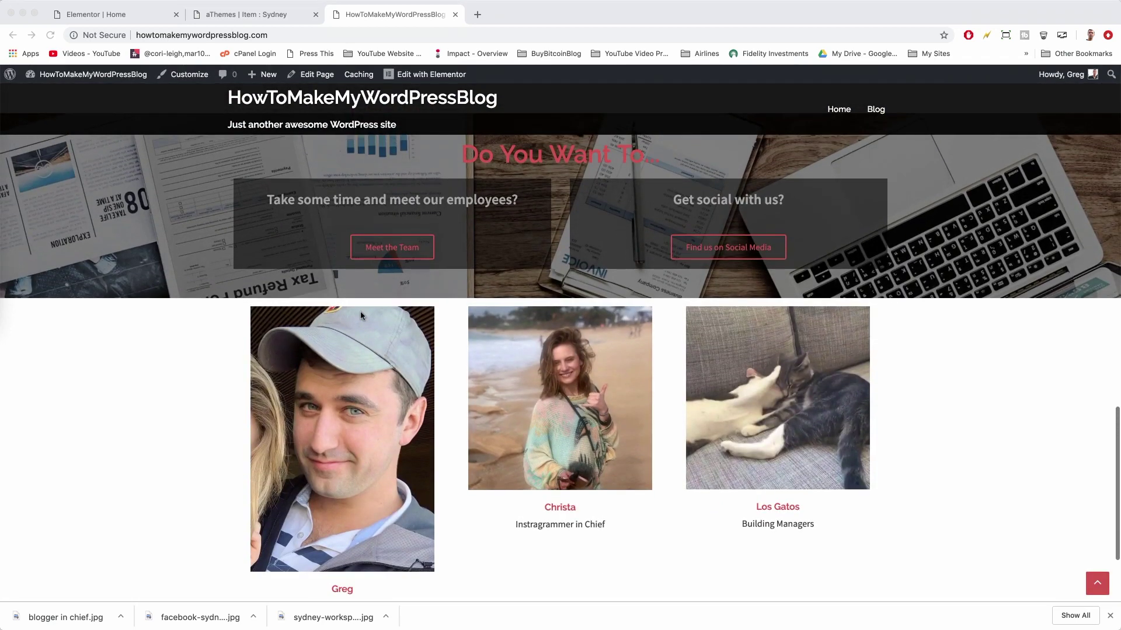
scroll(361, 316, up, 1)
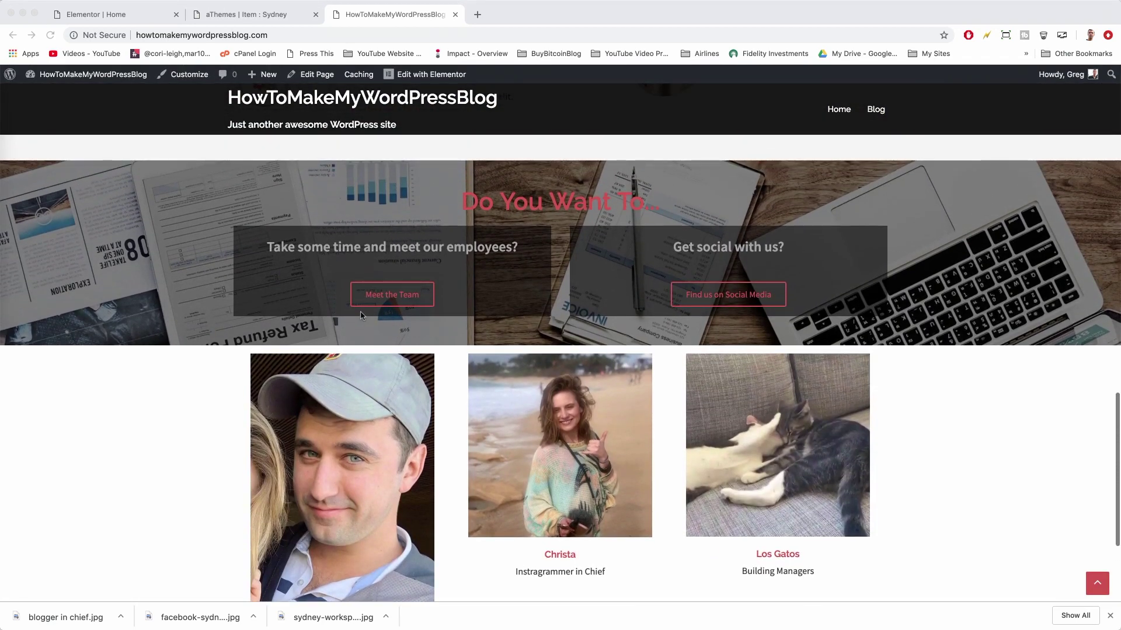
scroll(361, 316, down, 4)
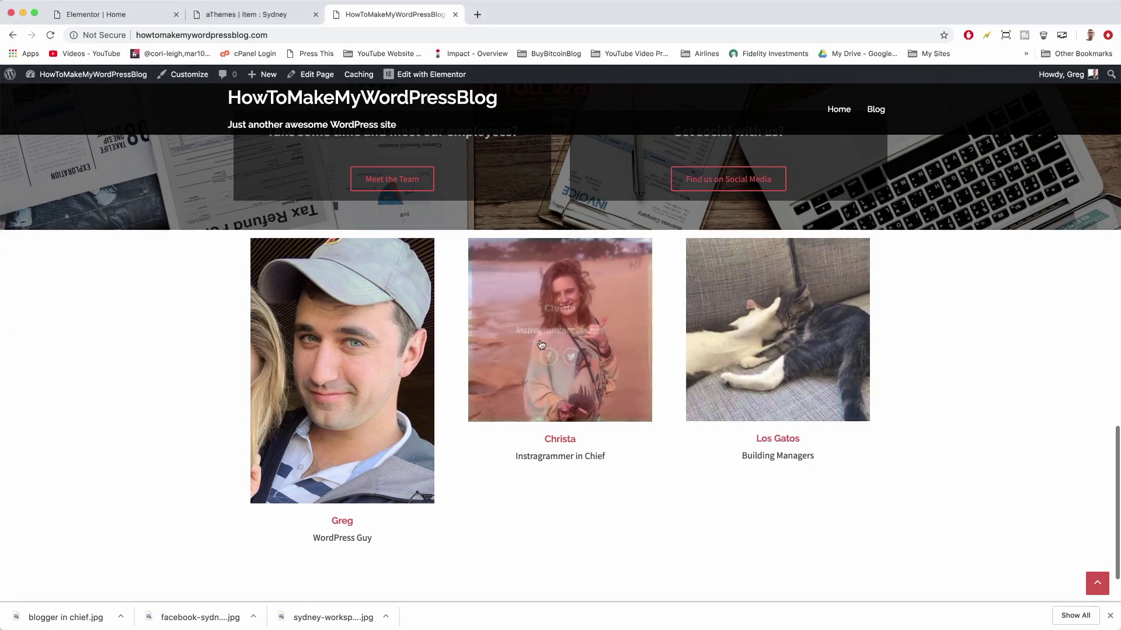
mouse_move(376, 362)
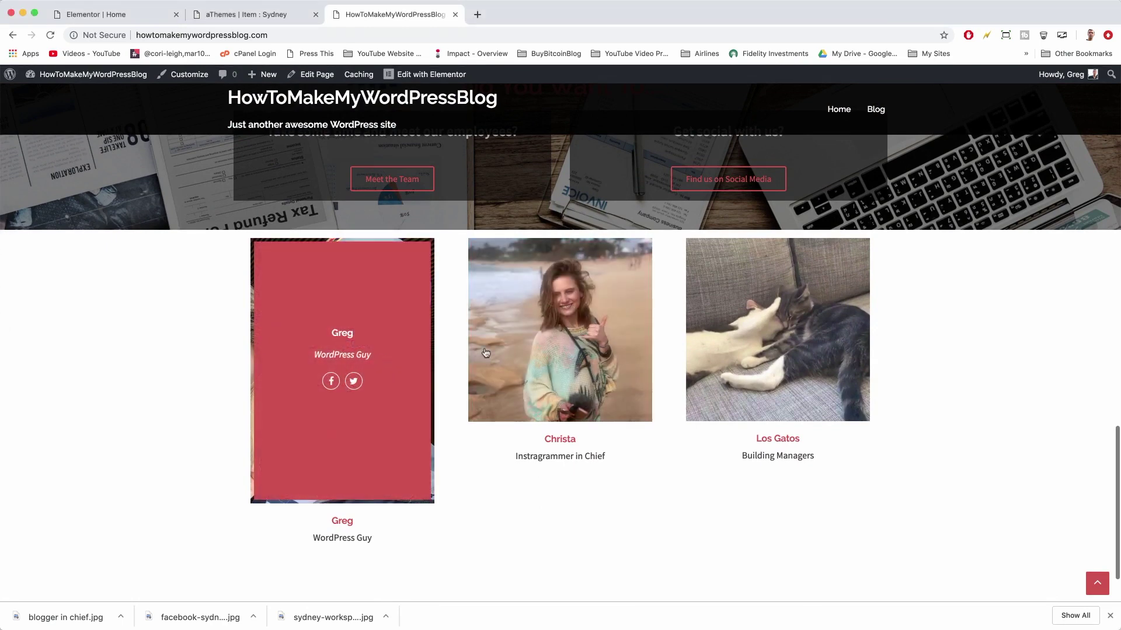
mouse_move(600, 362)
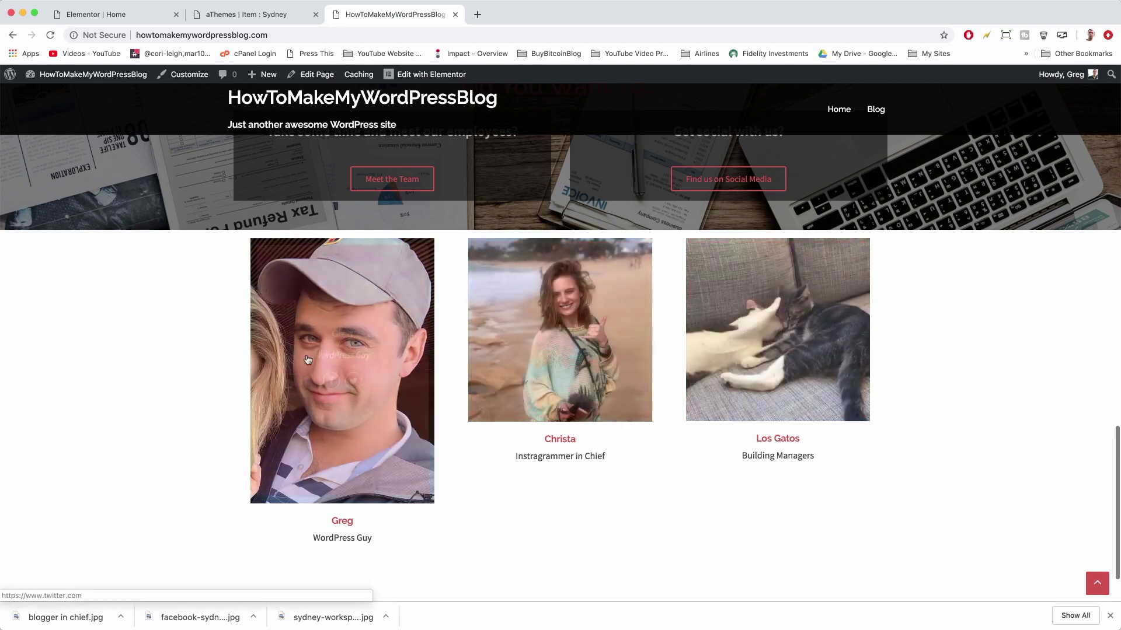
Exit Elementor to the WordPress dashboard and go to the Media Library
click(145, 18)
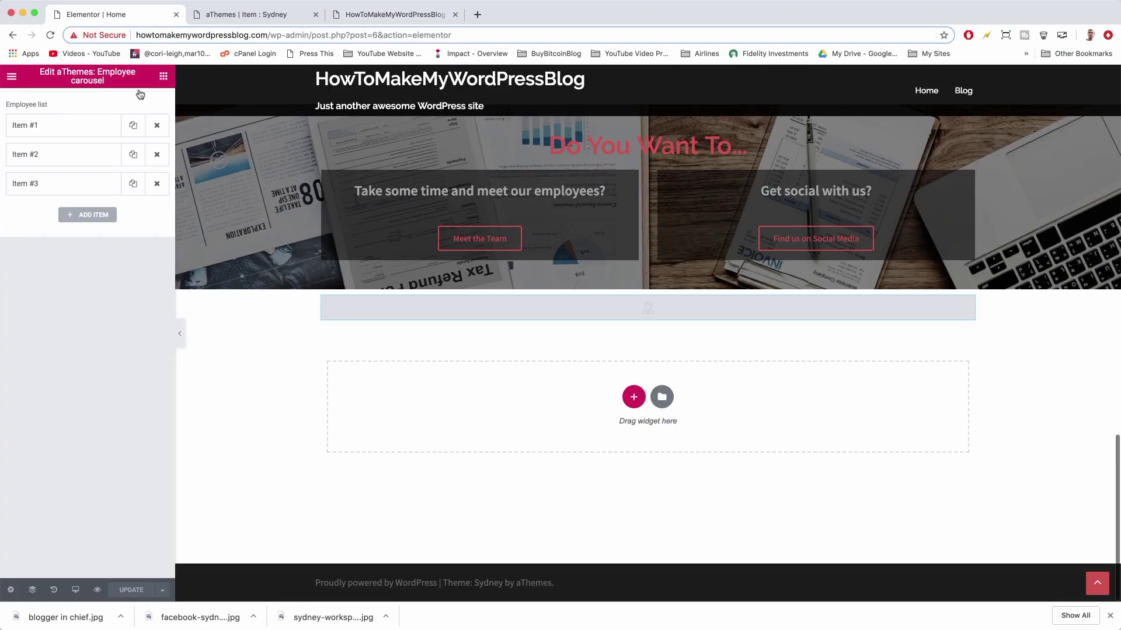
click(11, 77)
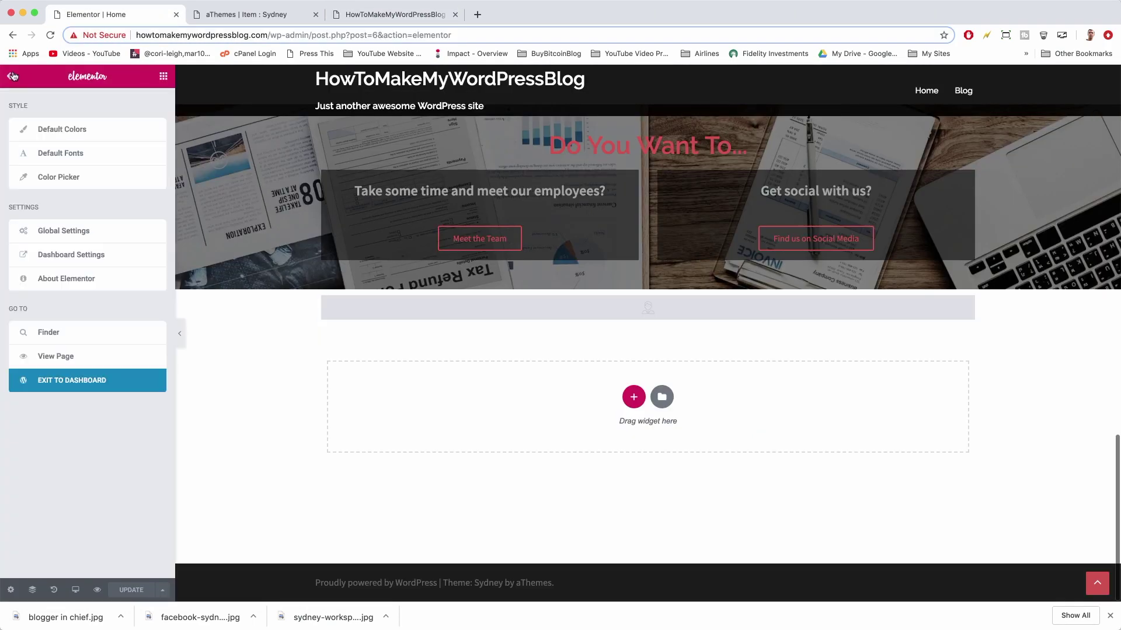
click(88, 380)
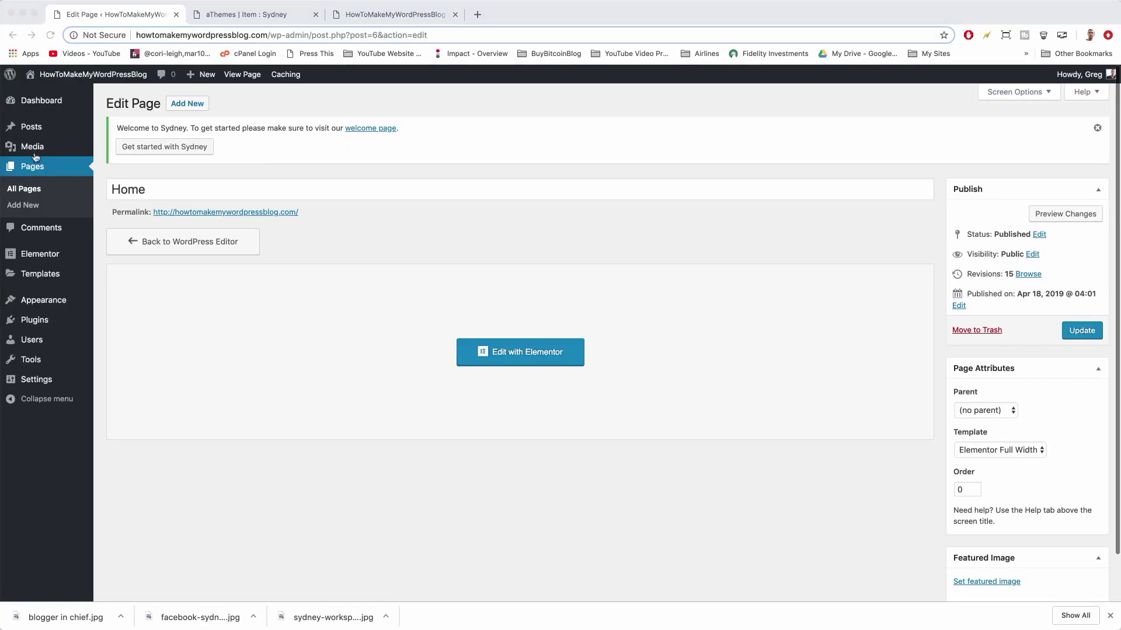
click(33, 149)
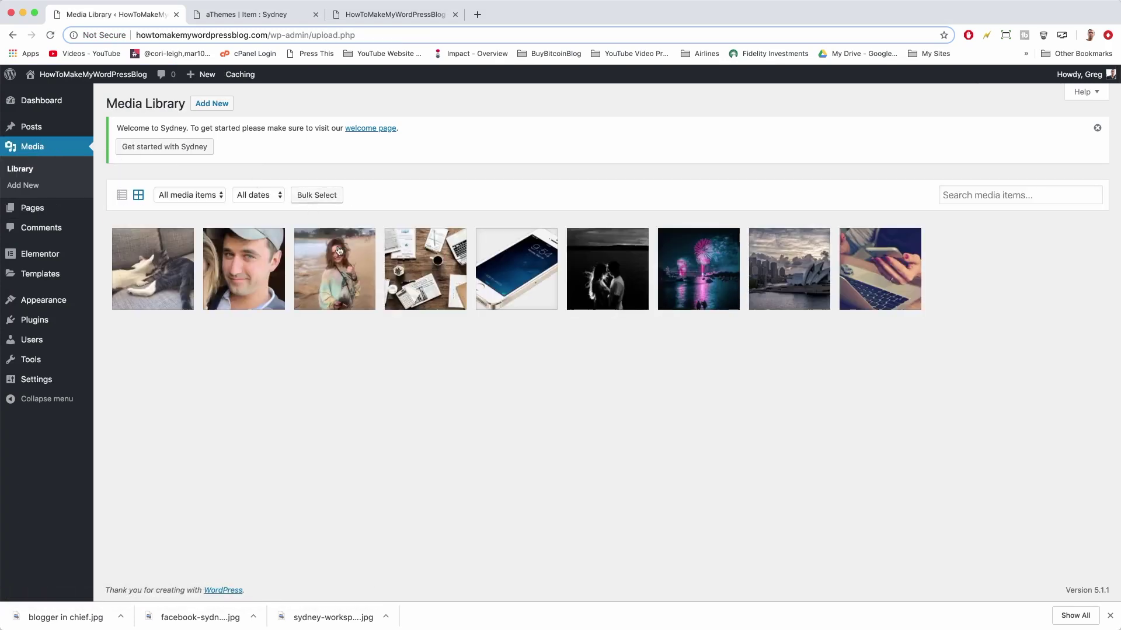
Open the facebook-sydney-photo attachment details and start editing the image
click(337, 283)
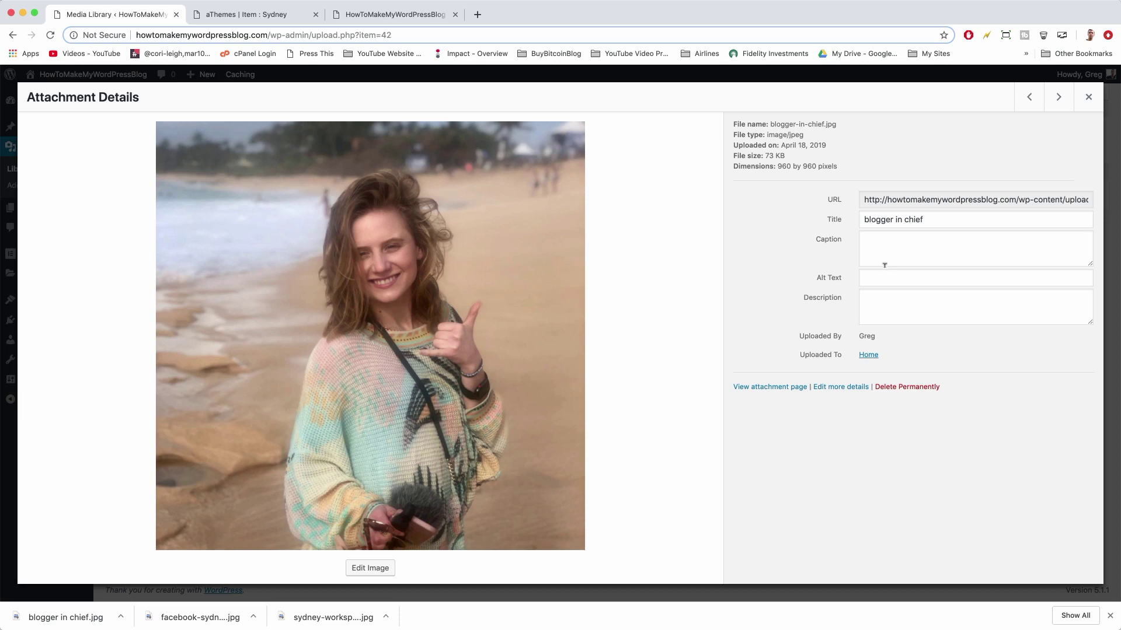
drag(777, 166, 839, 168)
click(1029, 97)
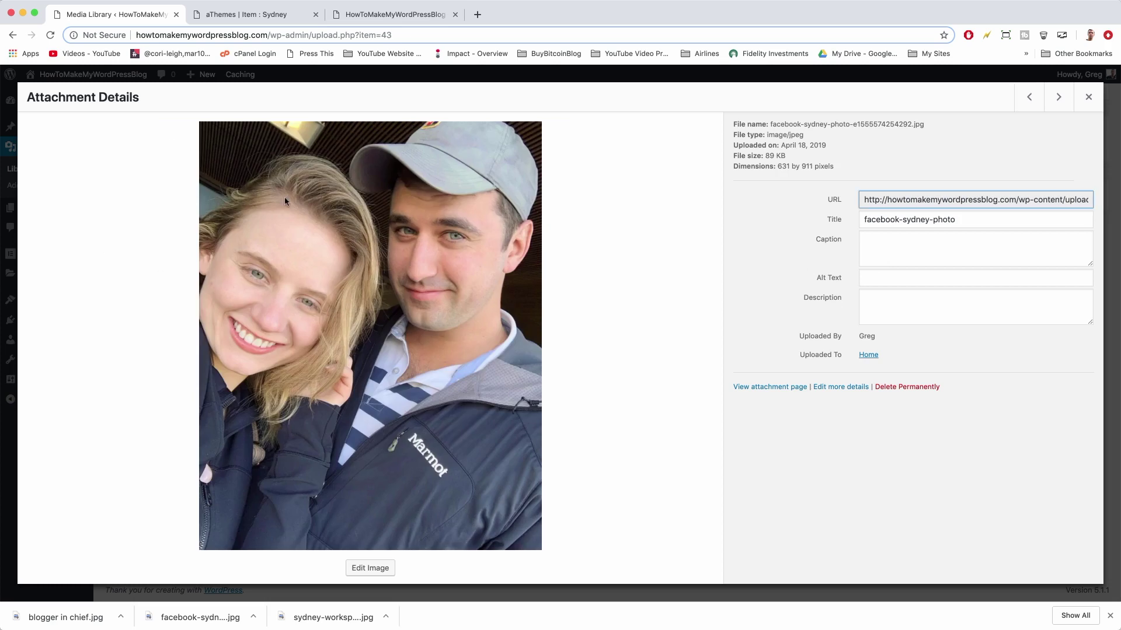
click(356, 564)
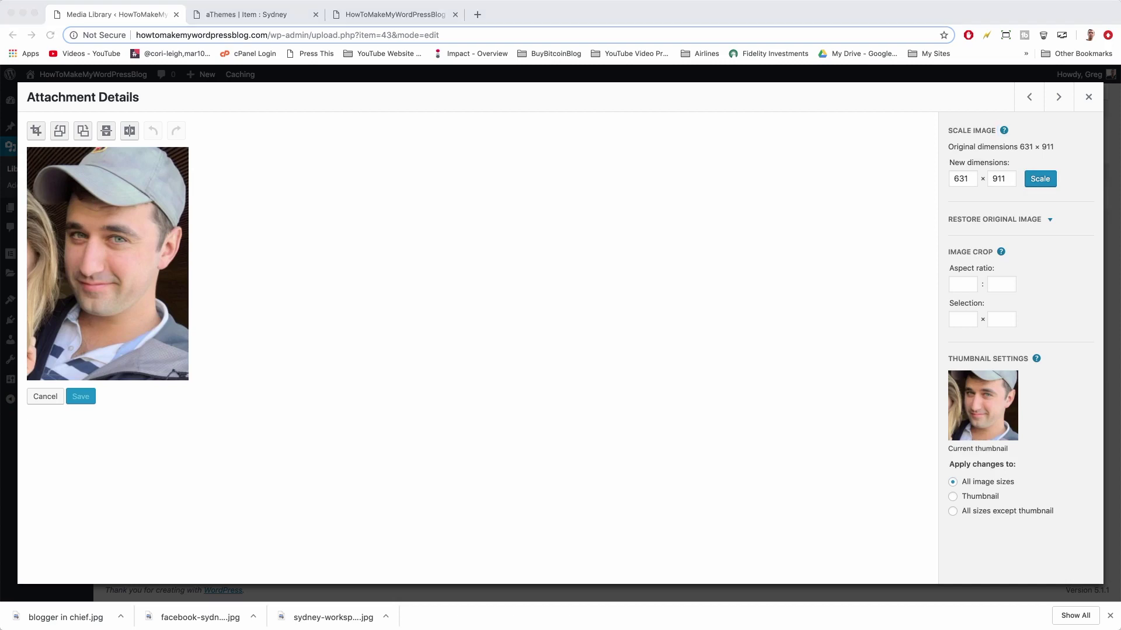
Mark a crop area over the man's face locked to a 1:1 aspect ratio
click(182, 158)
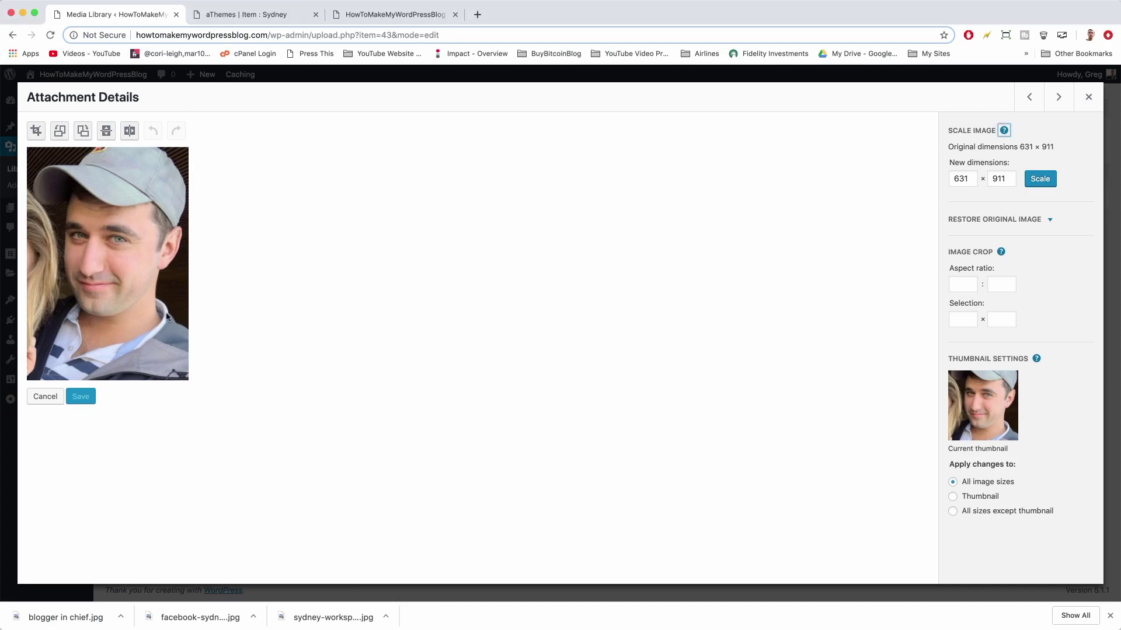
drag(179, 170, 19, 319)
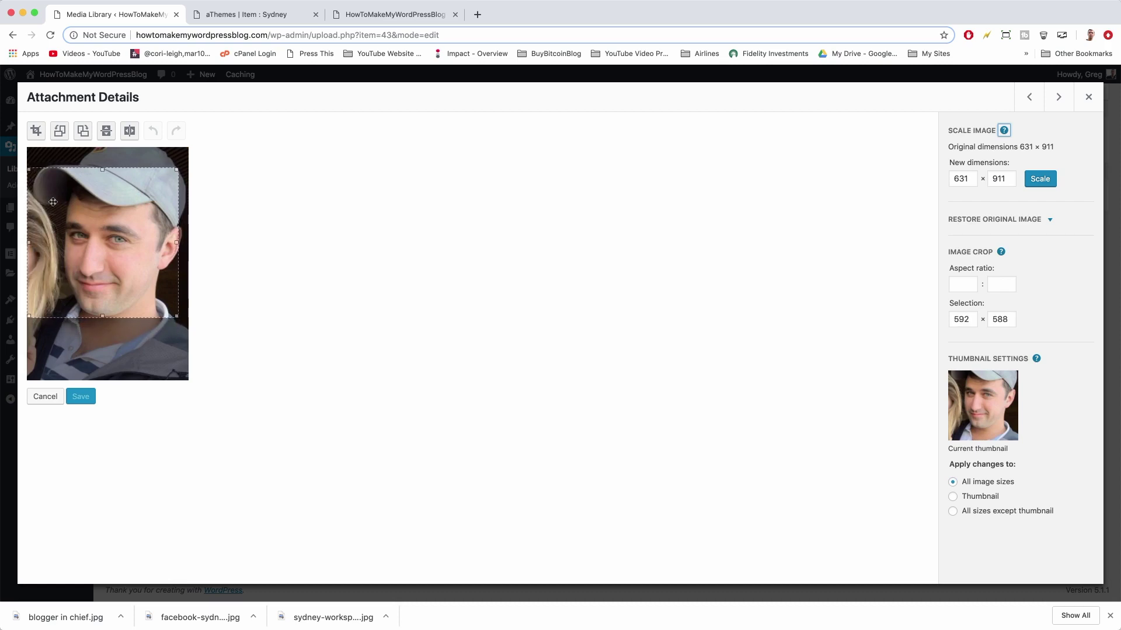
click(965, 284)
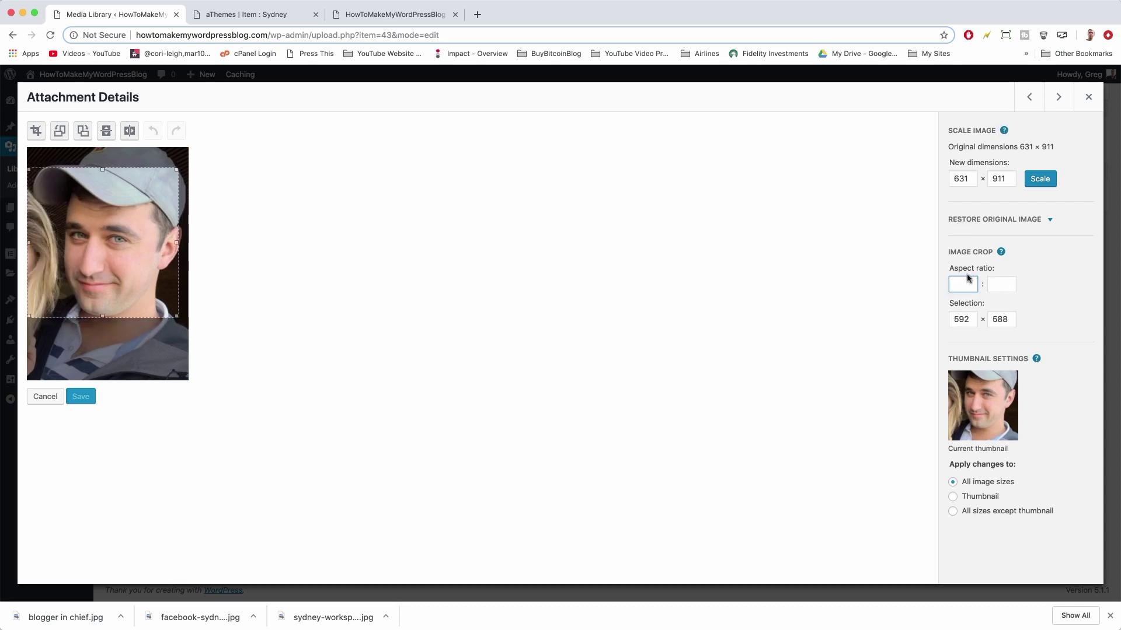
text(1)
click(995, 278)
text(1)
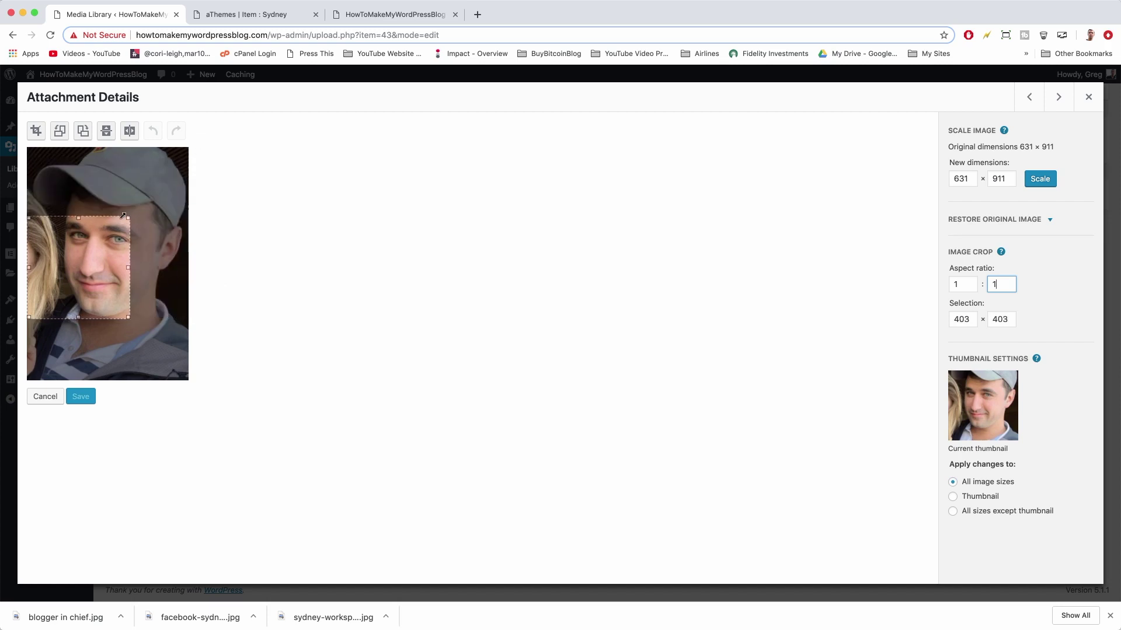
Adjust the square selection to 630 × 630 and apply the crop
drag(123, 216, 141, 286)
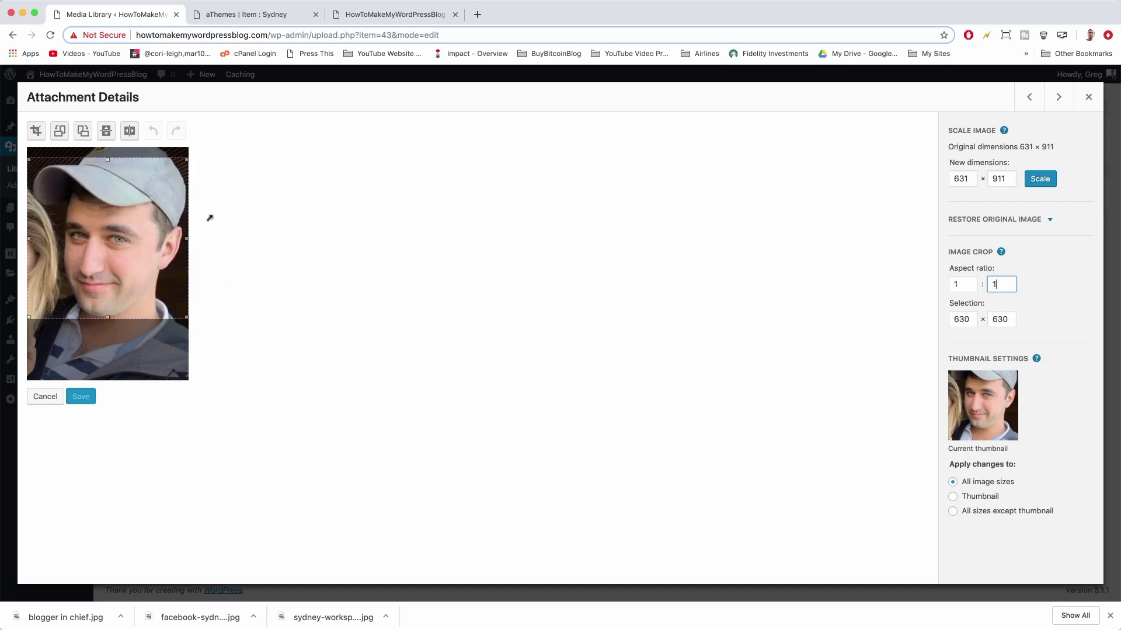
drag(215, 215, 163, 239)
drag(227, 216, 173, 220)
drag(107, 227, 130, 224)
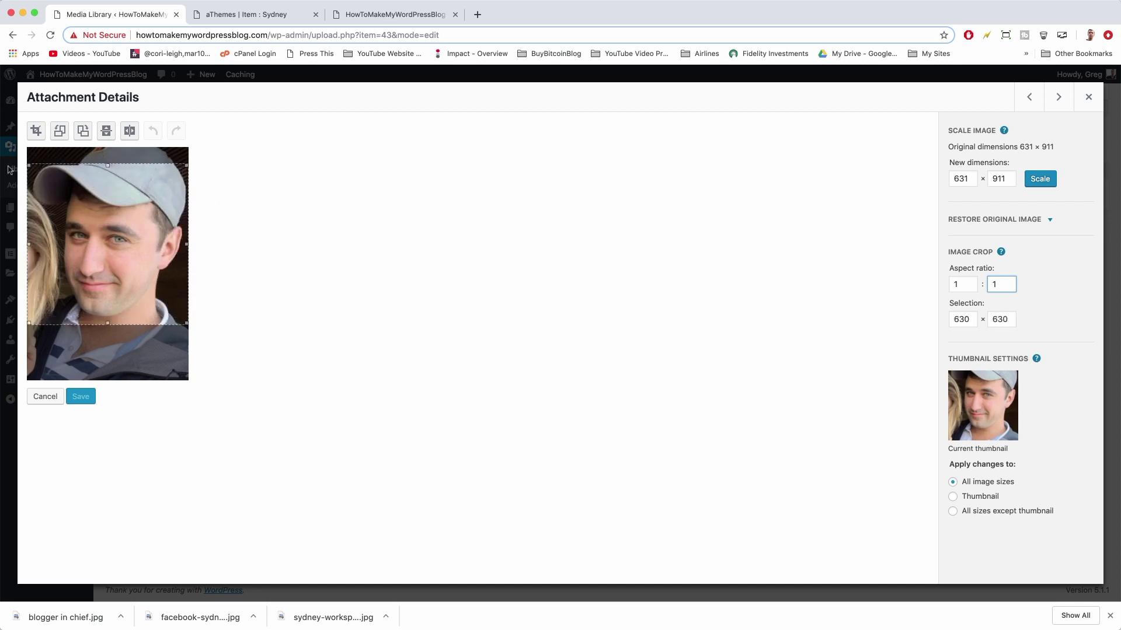
click(37, 132)
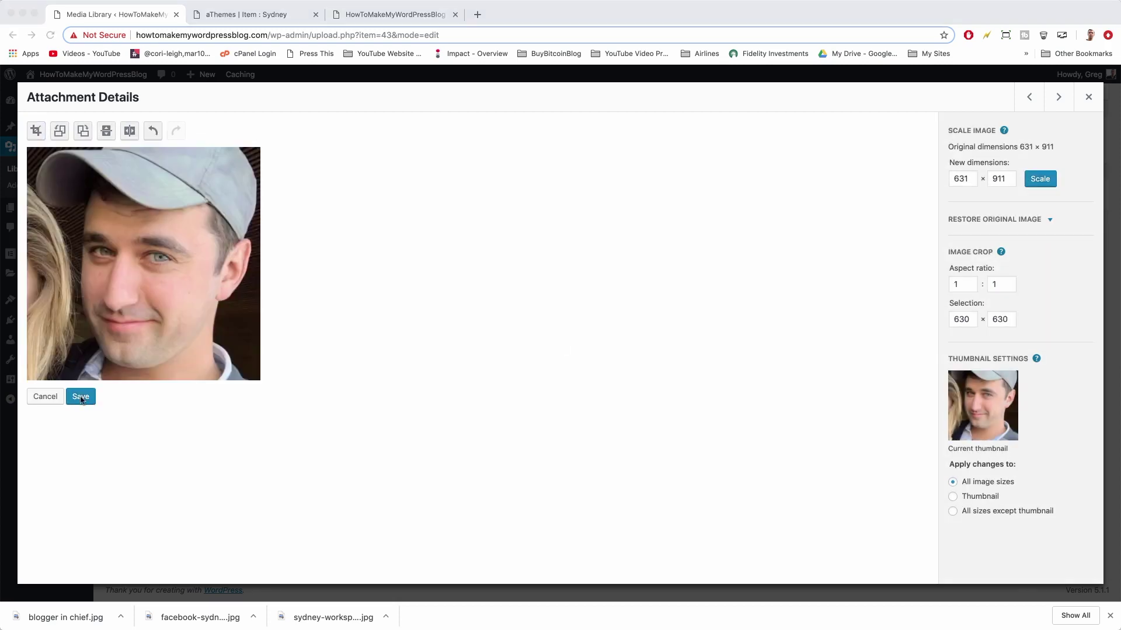
Save the cropped photo and reopen the homepage in Elementor
click(81, 397)
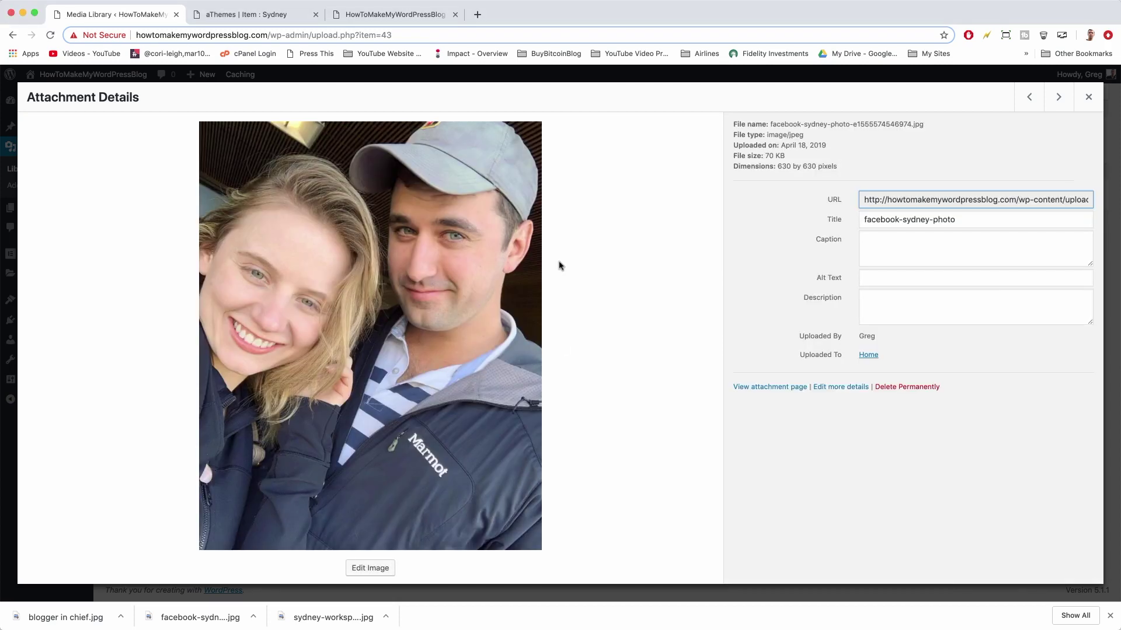
click(1088, 97)
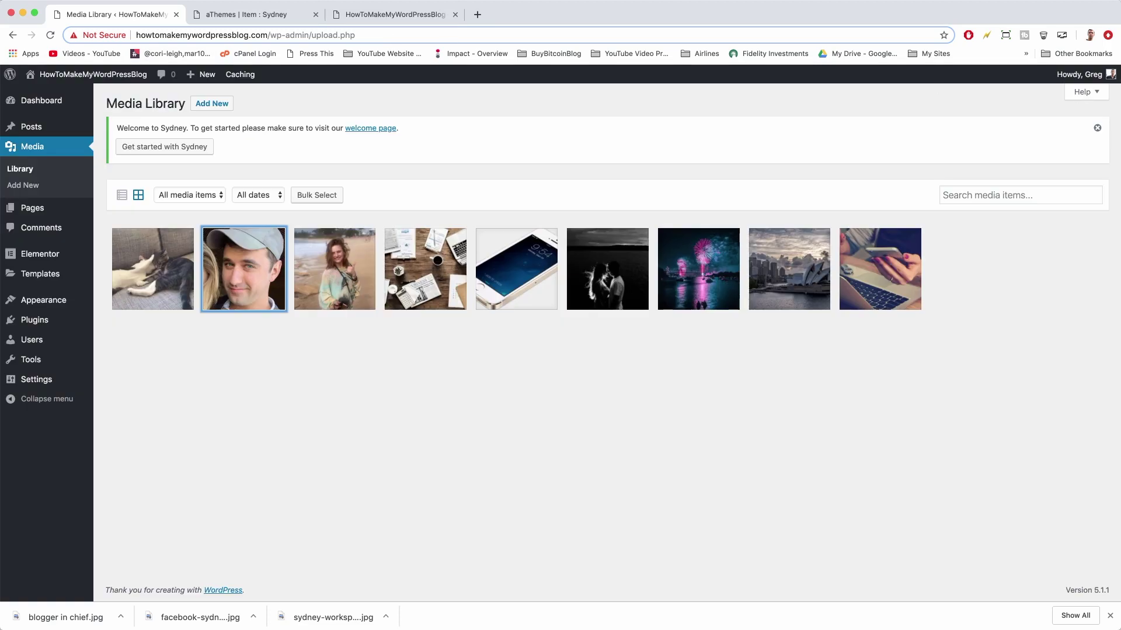
click(417, 16)
click(50, 36)
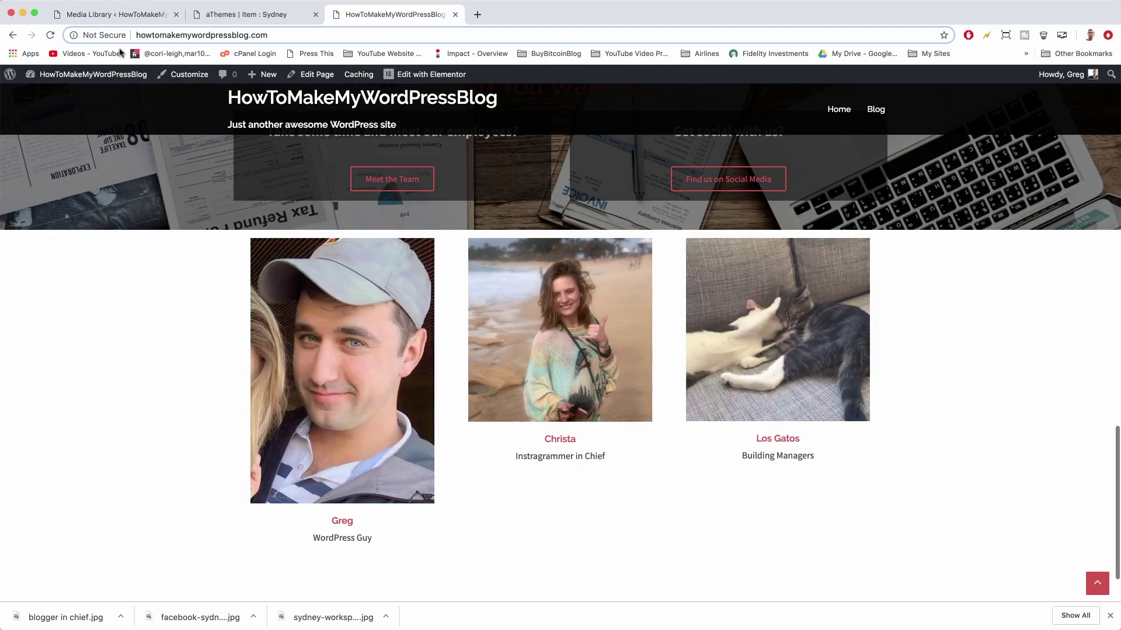
click(416, 74)
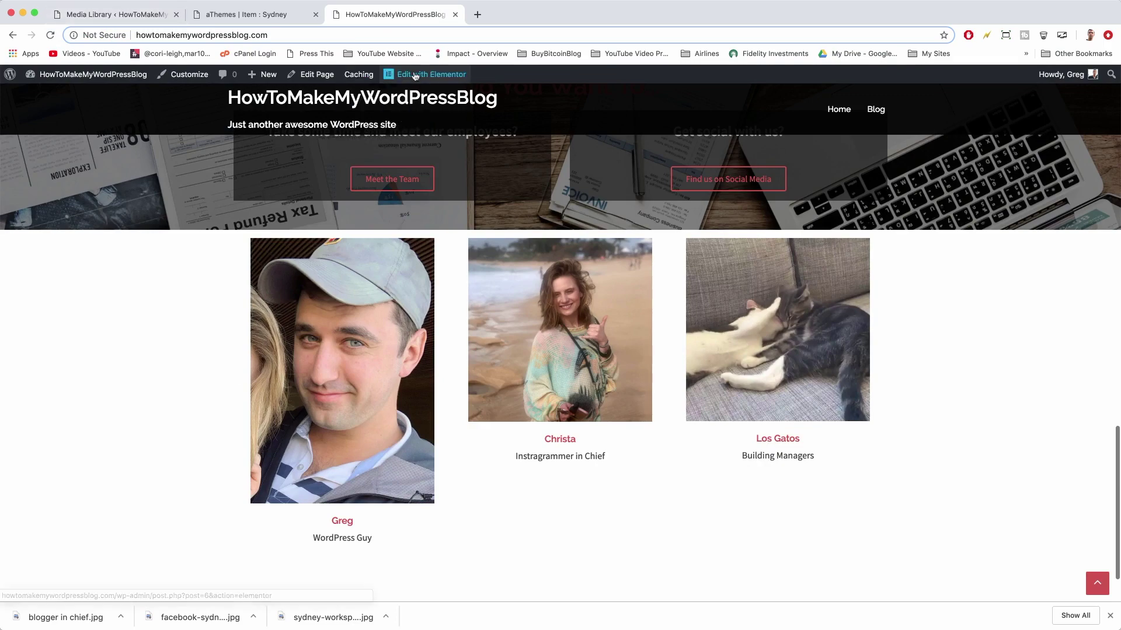
click(175, 15)
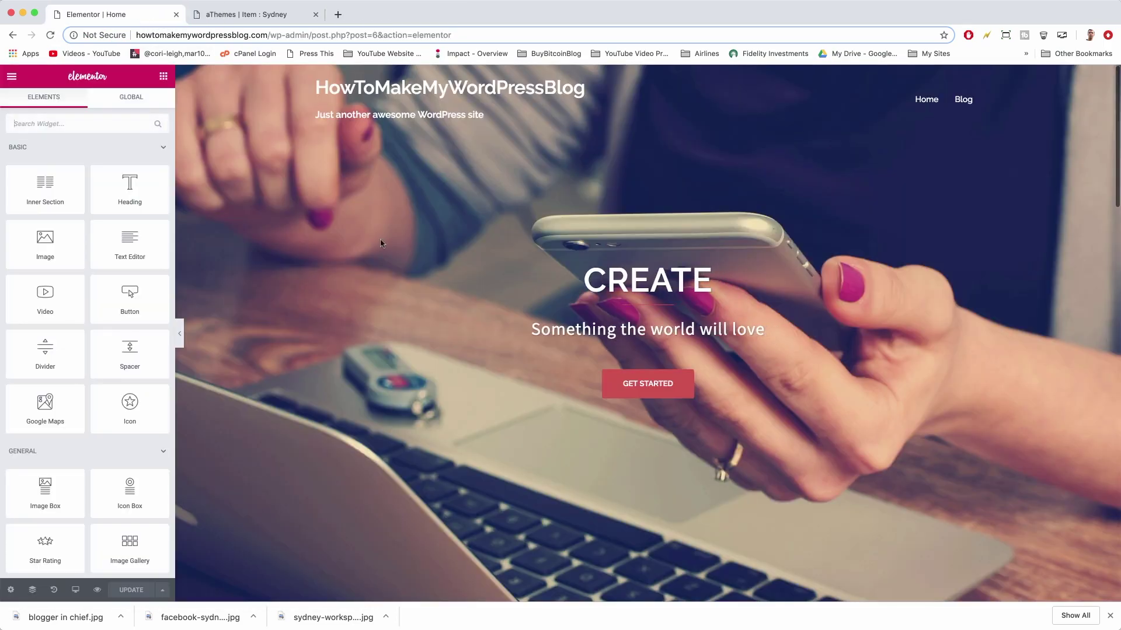
Replace the first carousel employee's photo with the newly cropped square image
scroll(380, 242, down, 10)
scroll(380, 243, down, 8)
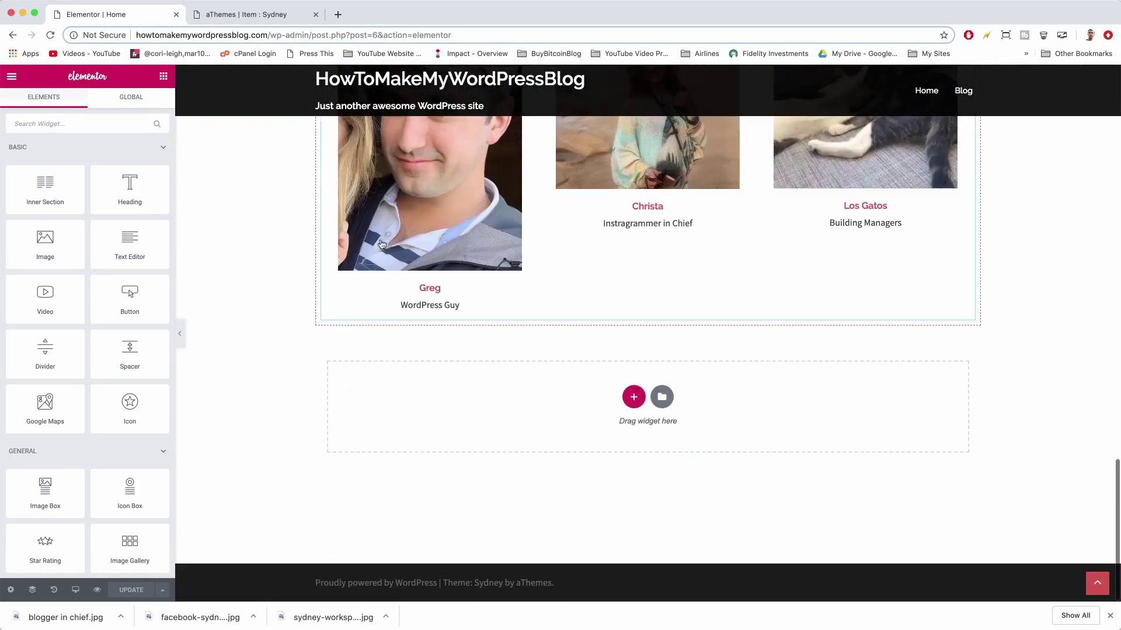
click(427, 205)
scroll(427, 208, up, 3)
click(85, 184)
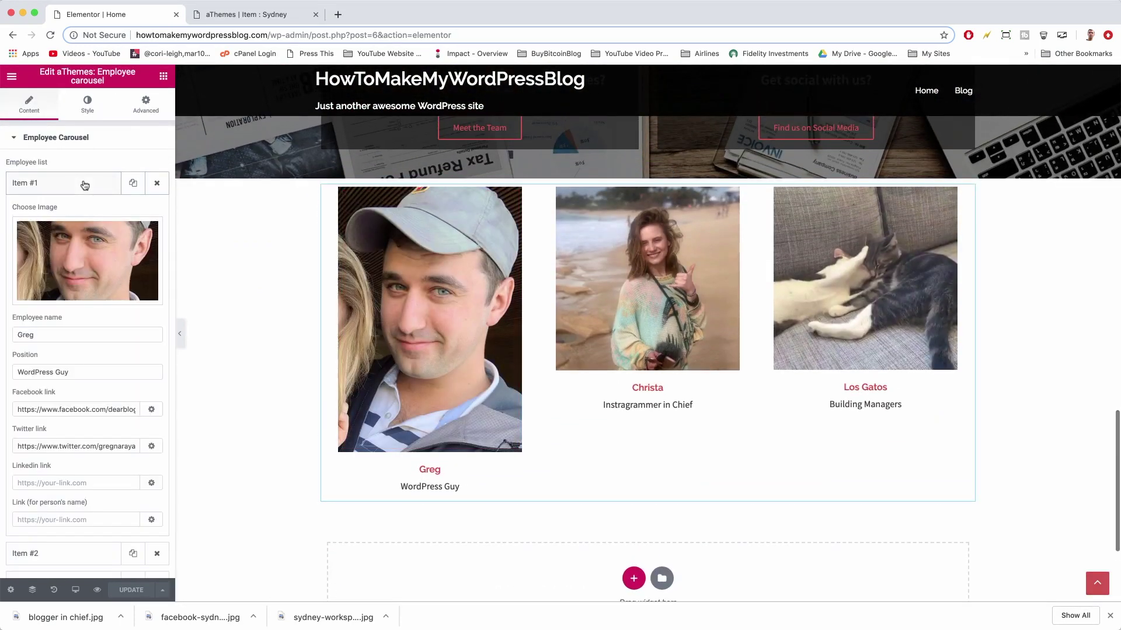
click(69, 260)
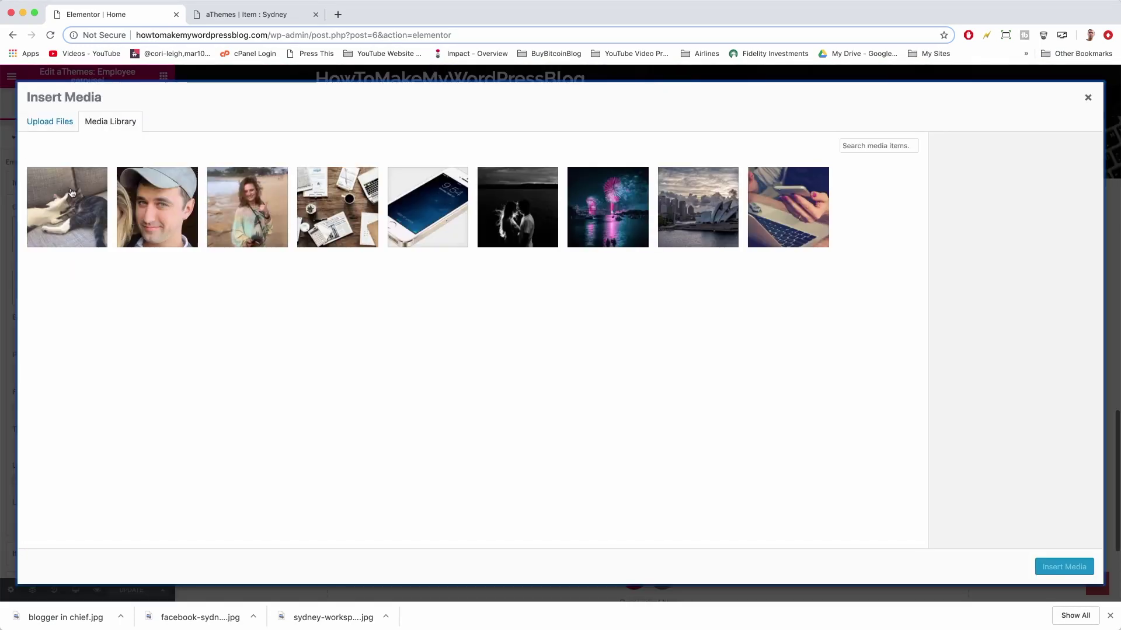
click(151, 204)
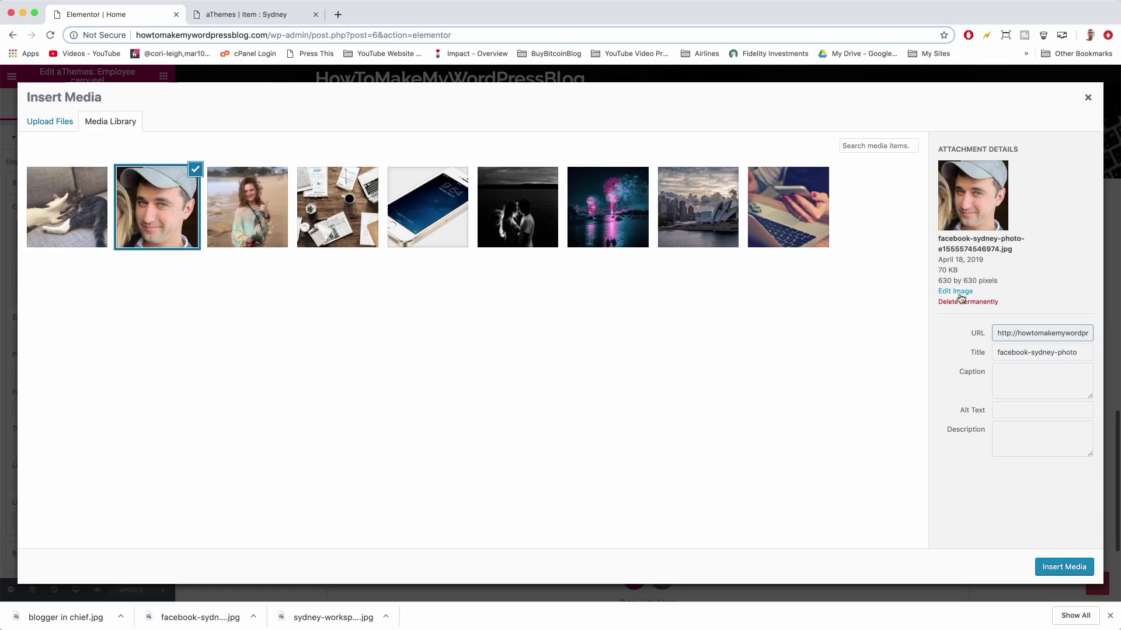
click(1048, 565)
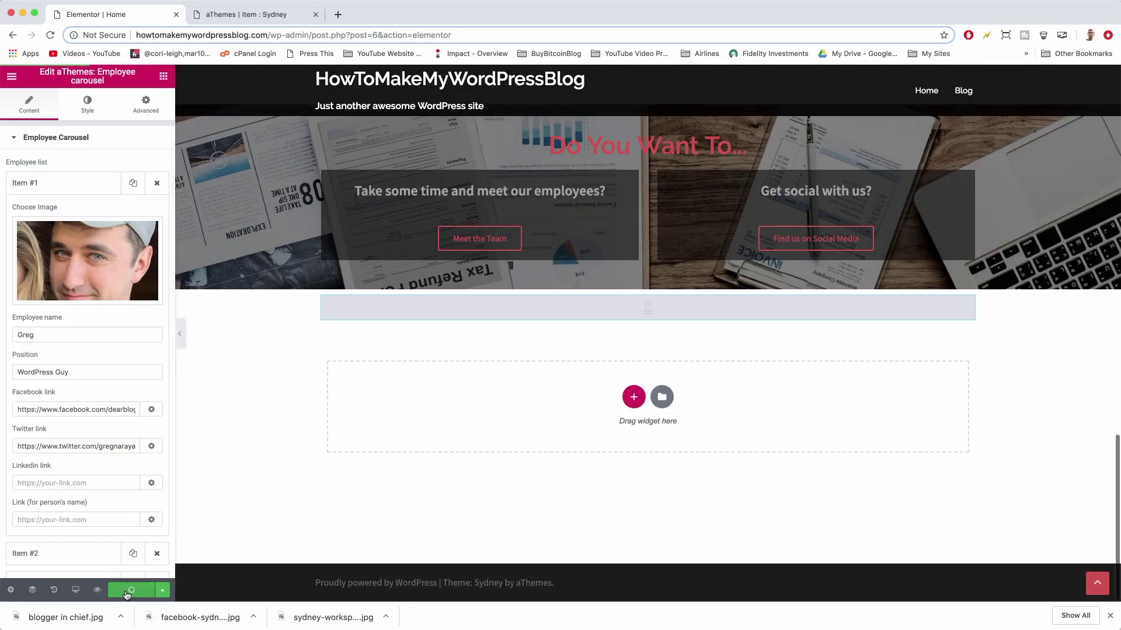
Compare the live blog's team section with the Sydney demo, then return to the editor's widget list
click(340, 16)
text(howtomakemywordpressblog.com)
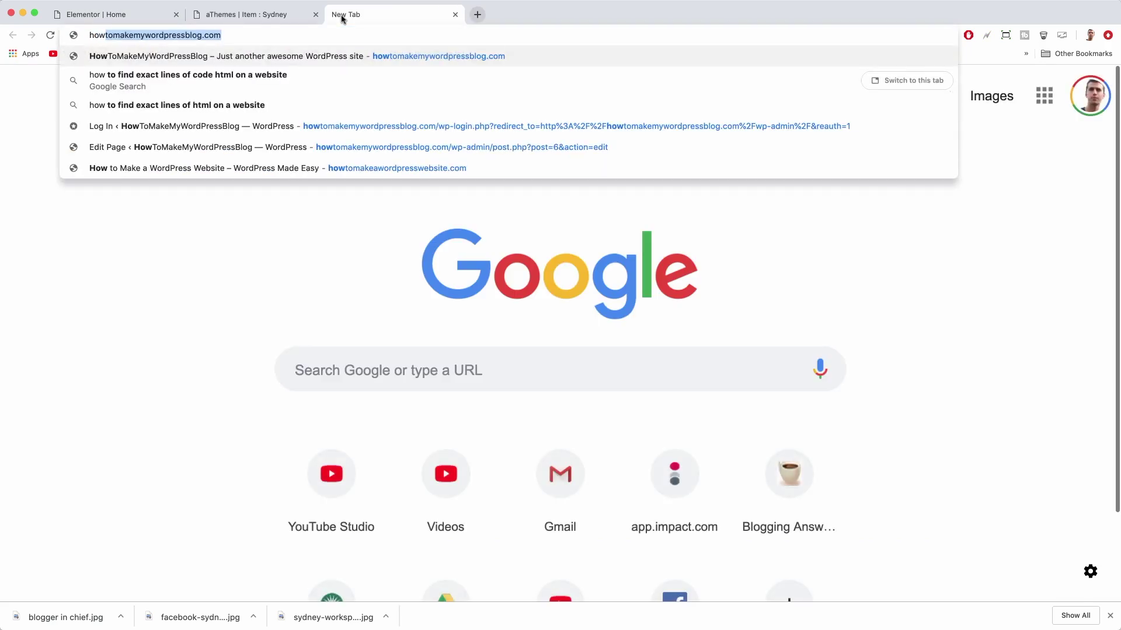
key(Return)
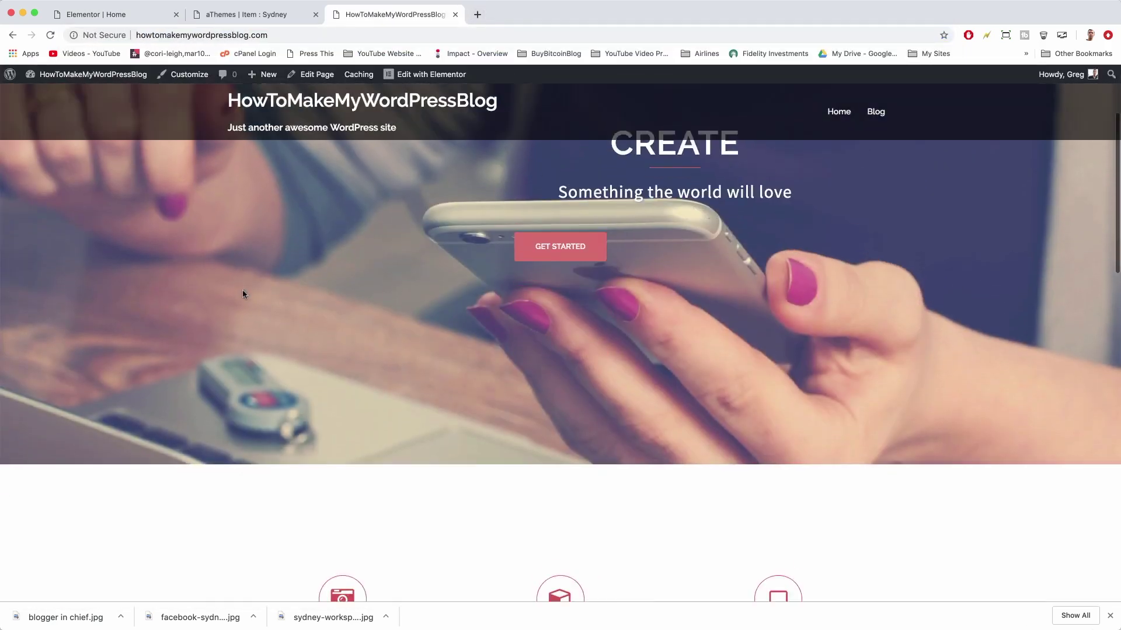
scroll(244, 293, down, 10)
scroll(243, 293, down, 9)
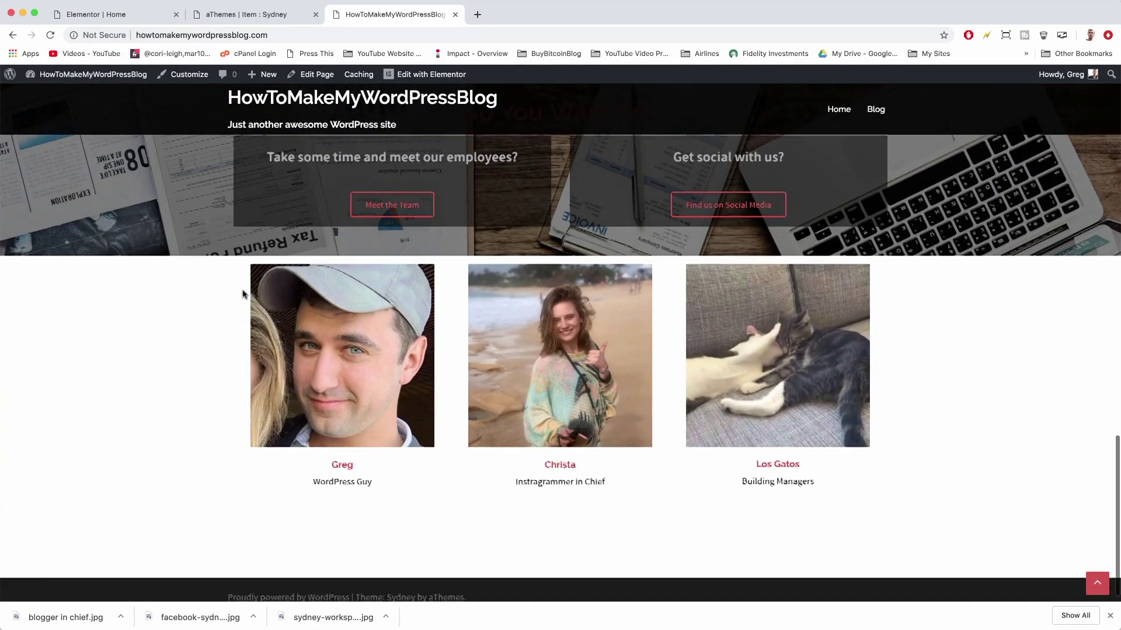
click(256, 18)
scroll(317, 183, up, 3)
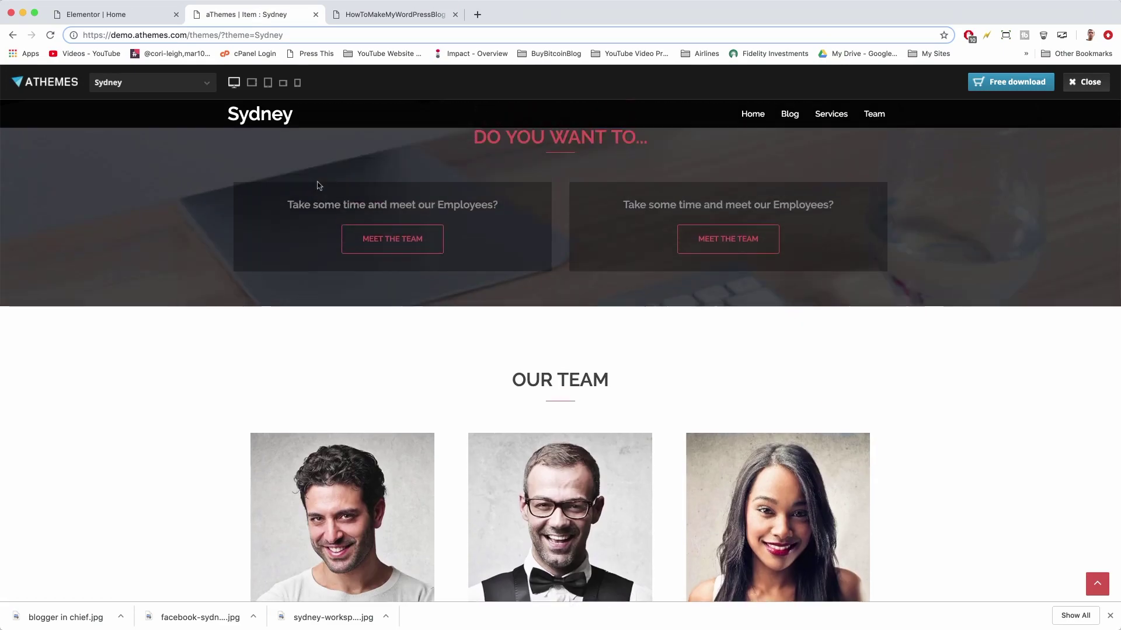
scroll(317, 185, down, 3)
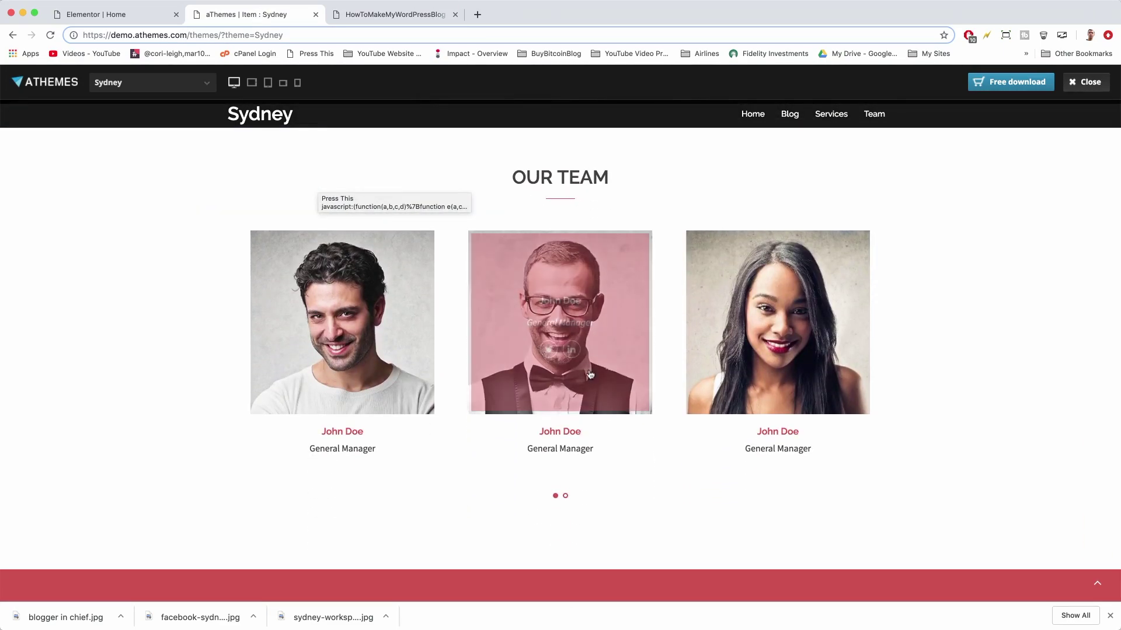
scroll(582, 337, up, 2)
key(ctrl+Tab)
scroll(520, 281, up, 2)
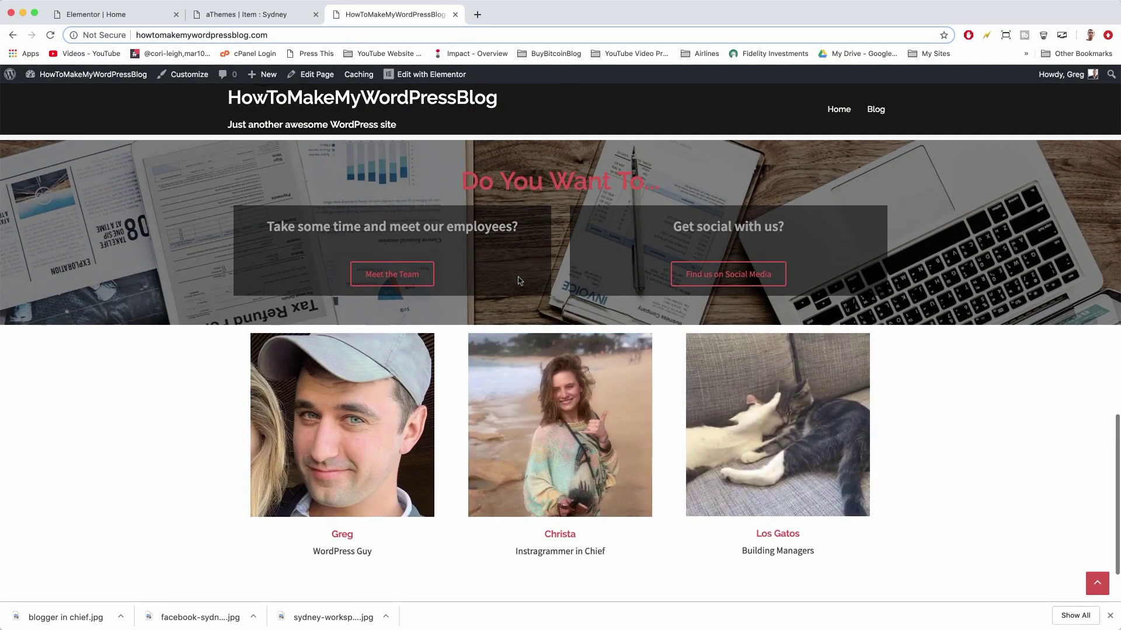
click(117, 14)
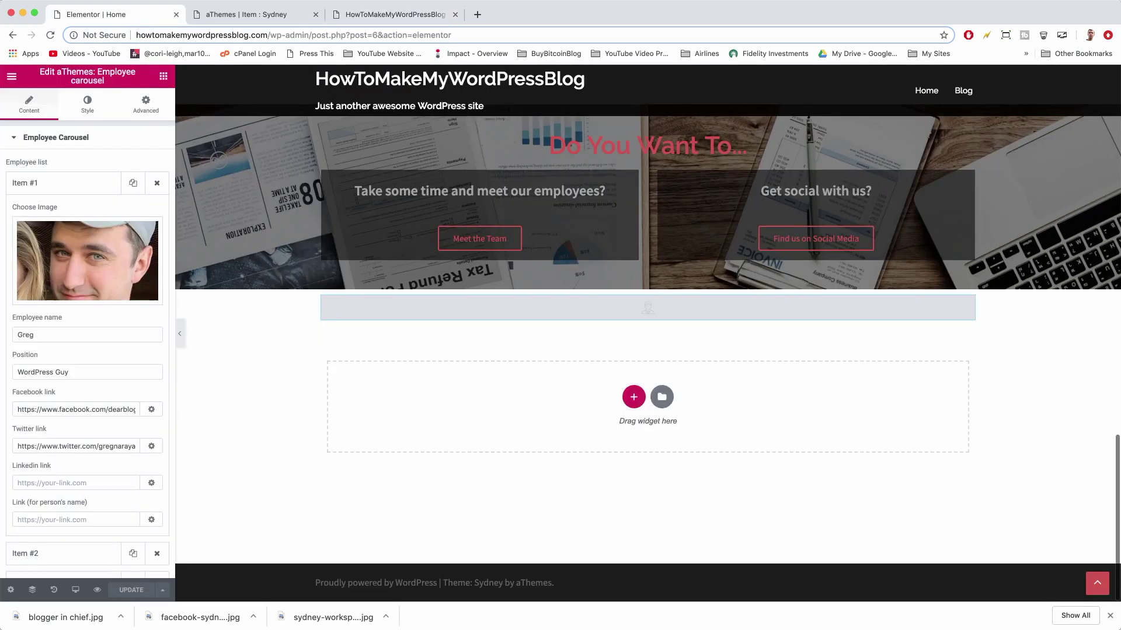
click(164, 76)
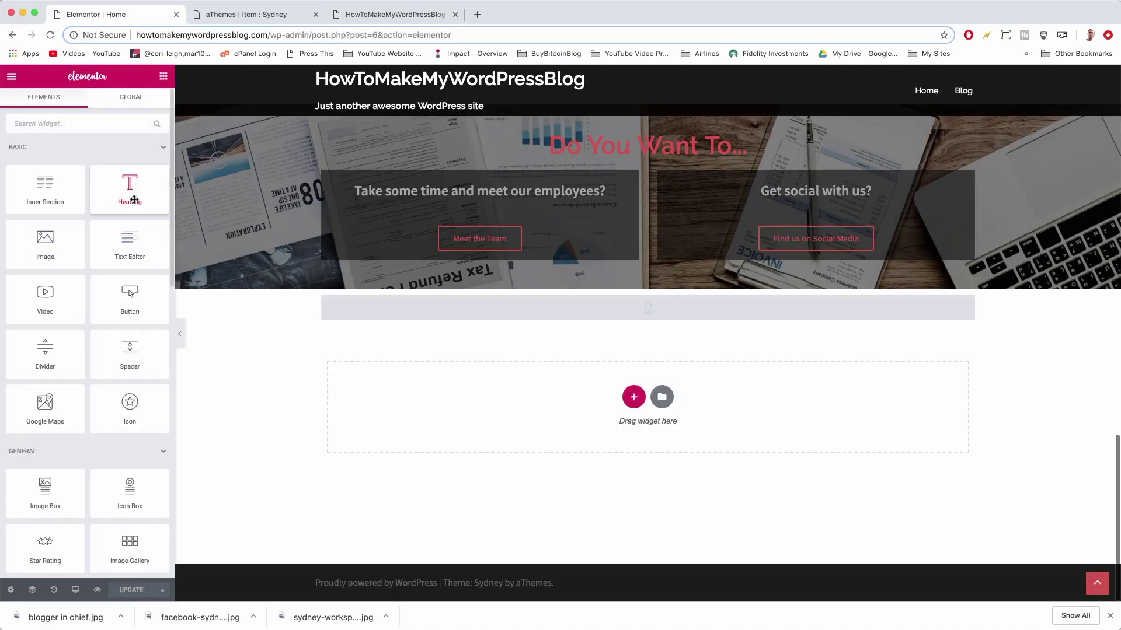
Add a centred 'Our Team' heading above the team carousel
drag(131, 197, 616, 301)
triple_click(525, 272)
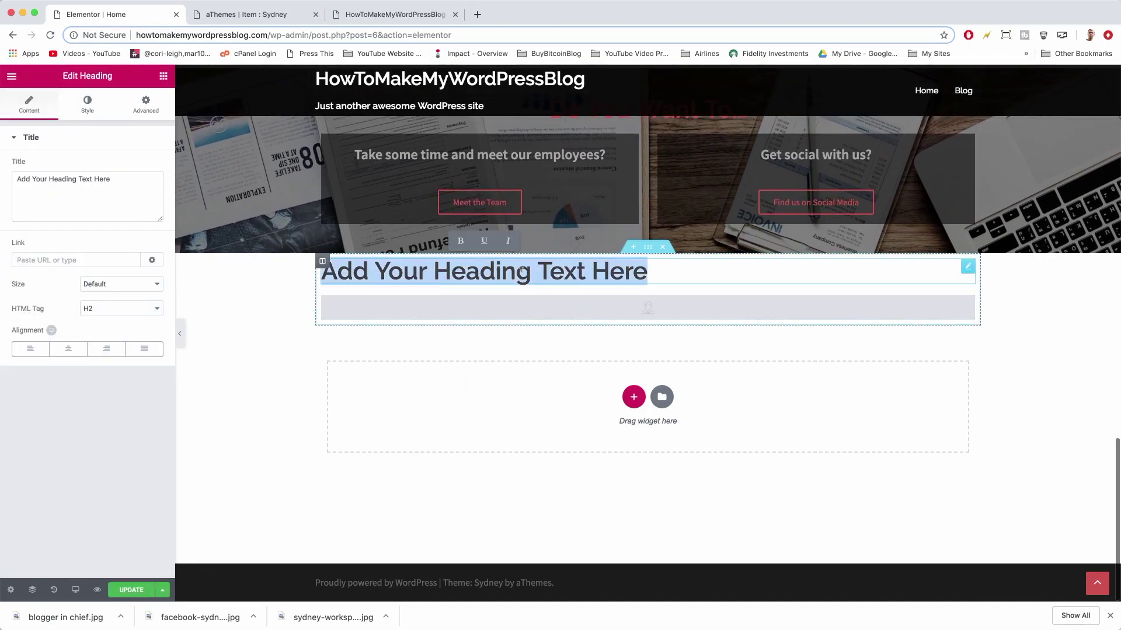
text(our)
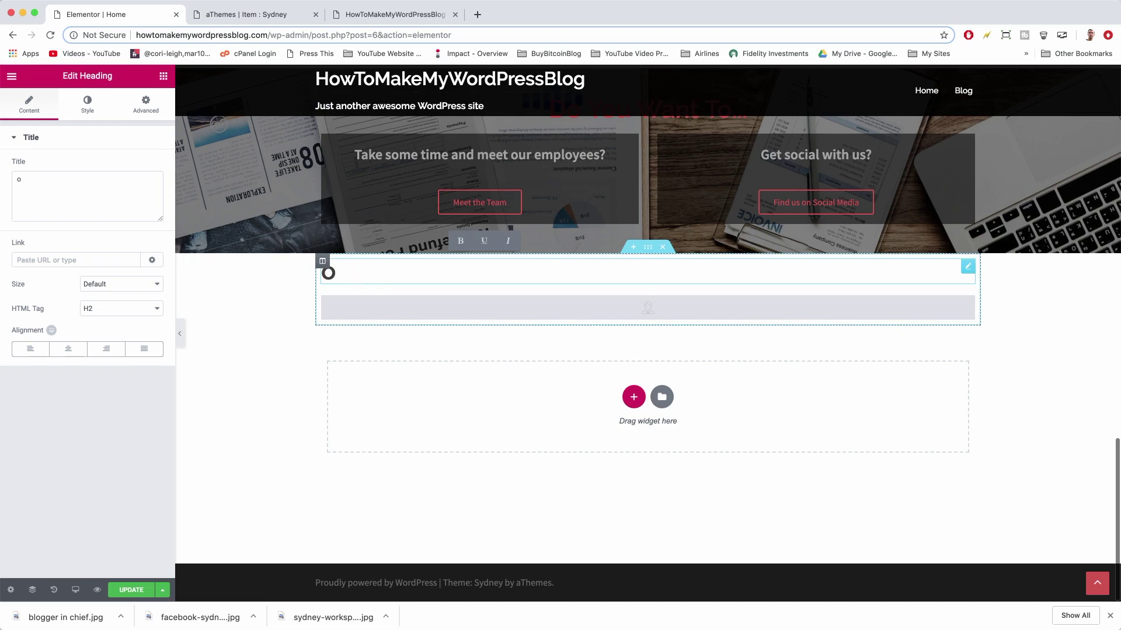
key(BackSpace)
text(Our Team)
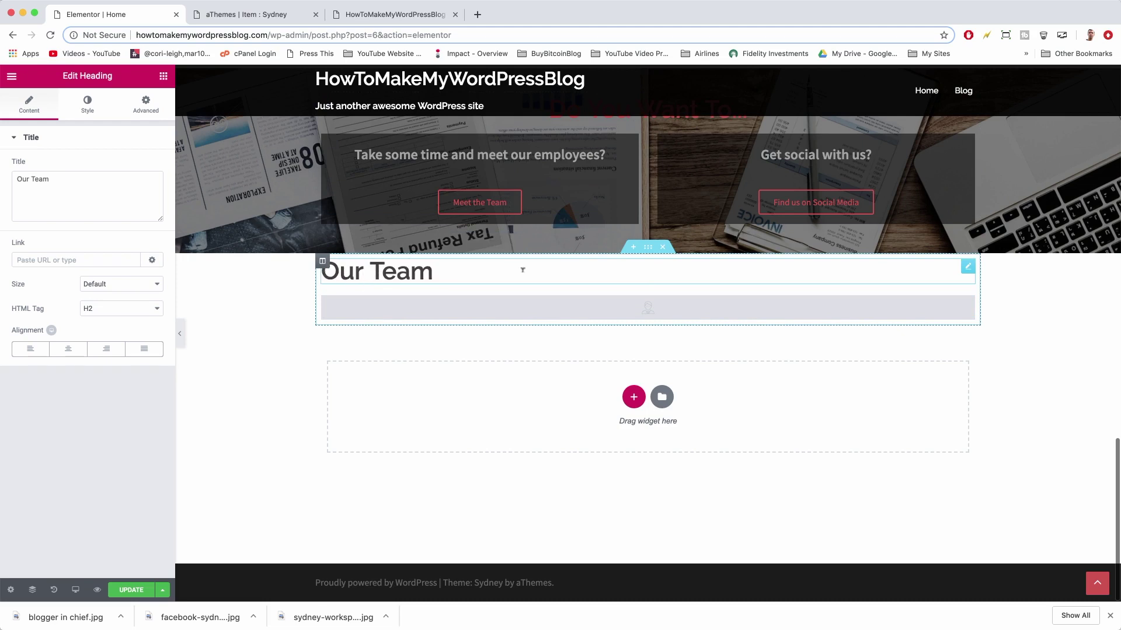
click(68, 349)
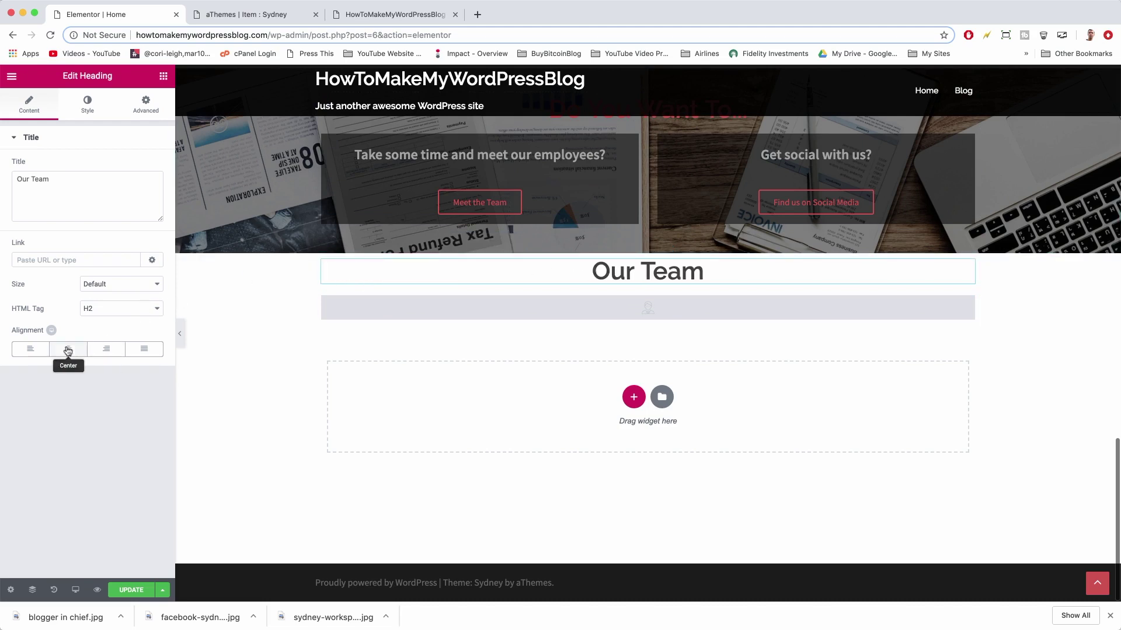
Give the section above 80 px top and bottom margin
scroll(222, 330, up, 3)
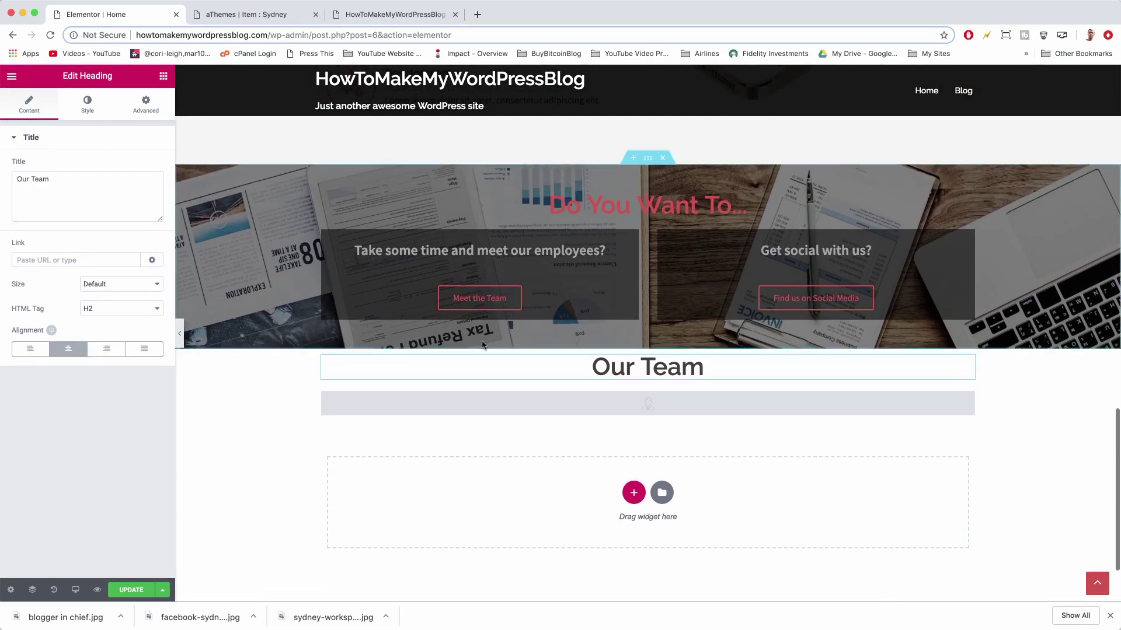
click(648, 158)
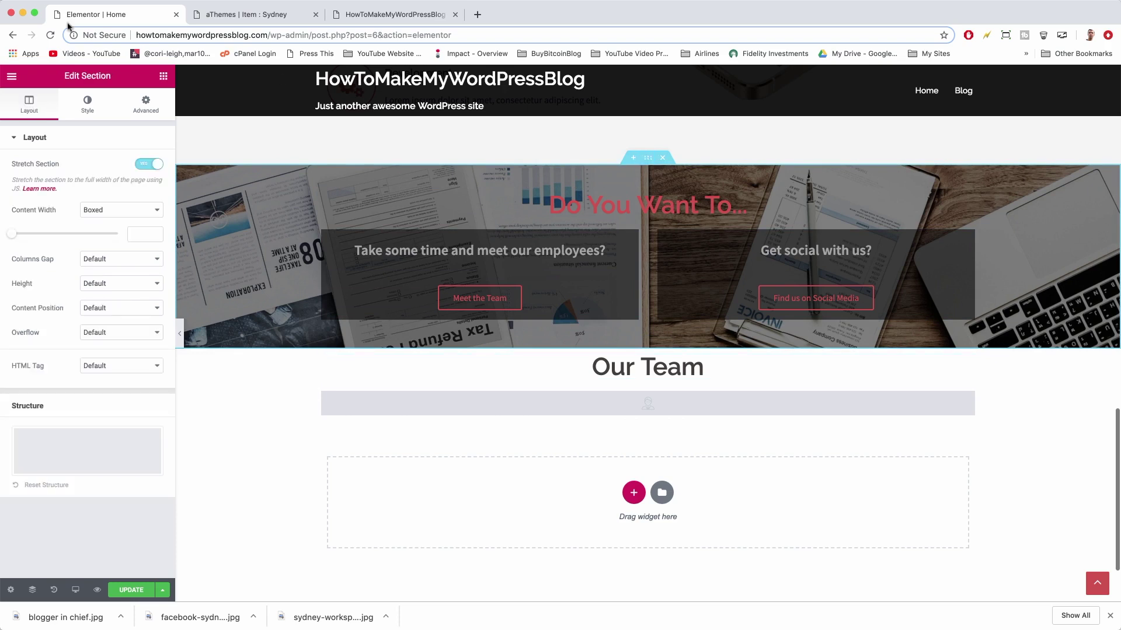
click(147, 104)
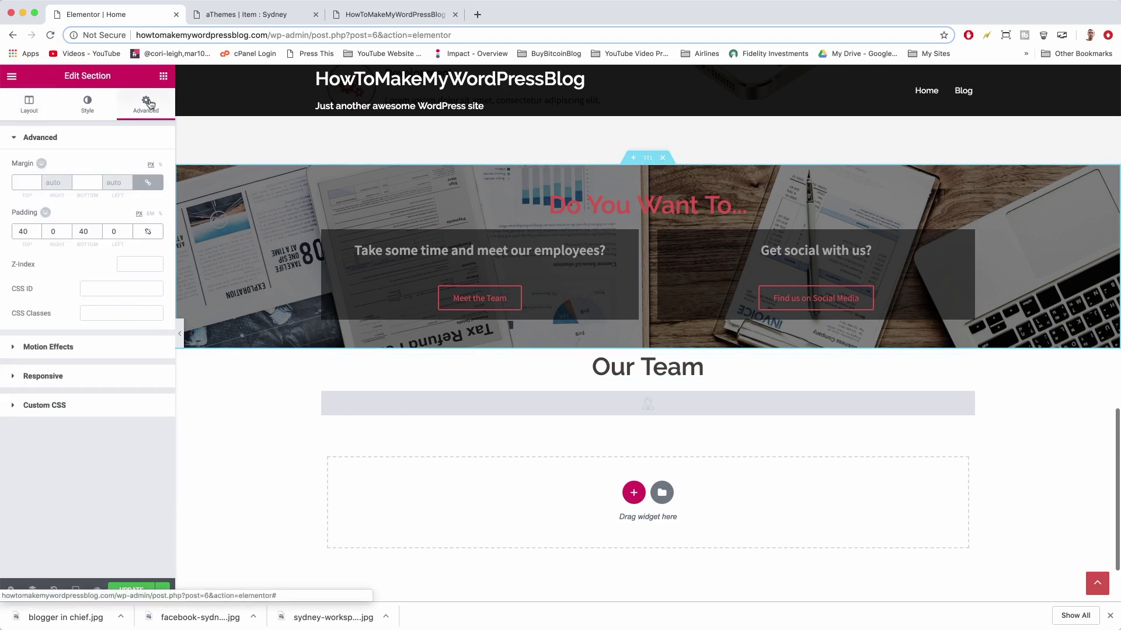
click(83, 182)
text(80)
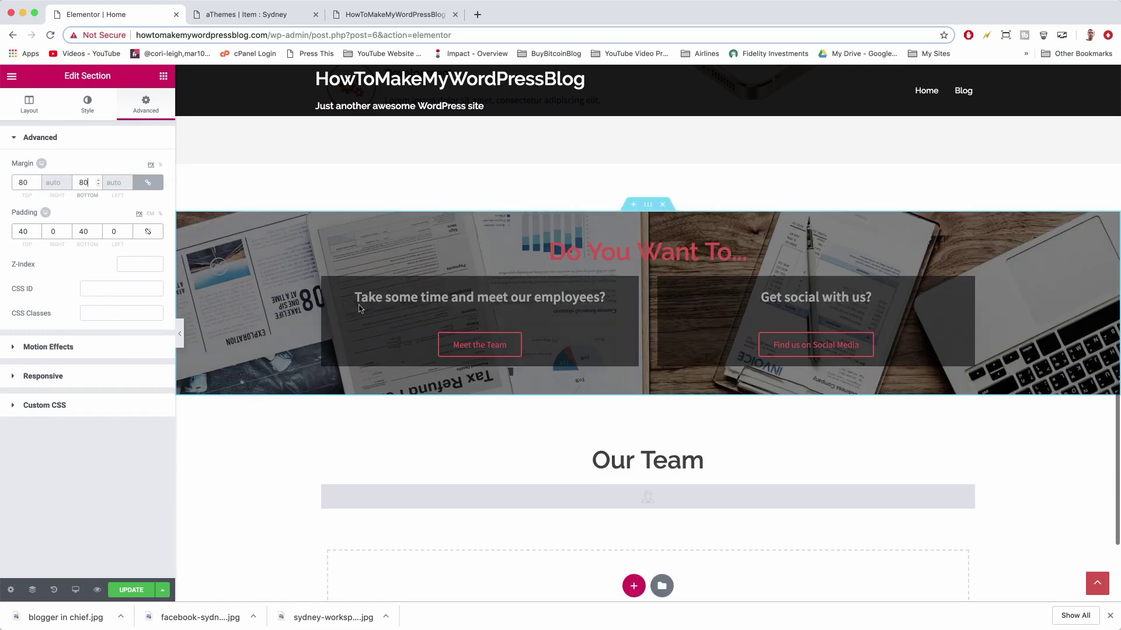
scroll(630, 251, down, 4)
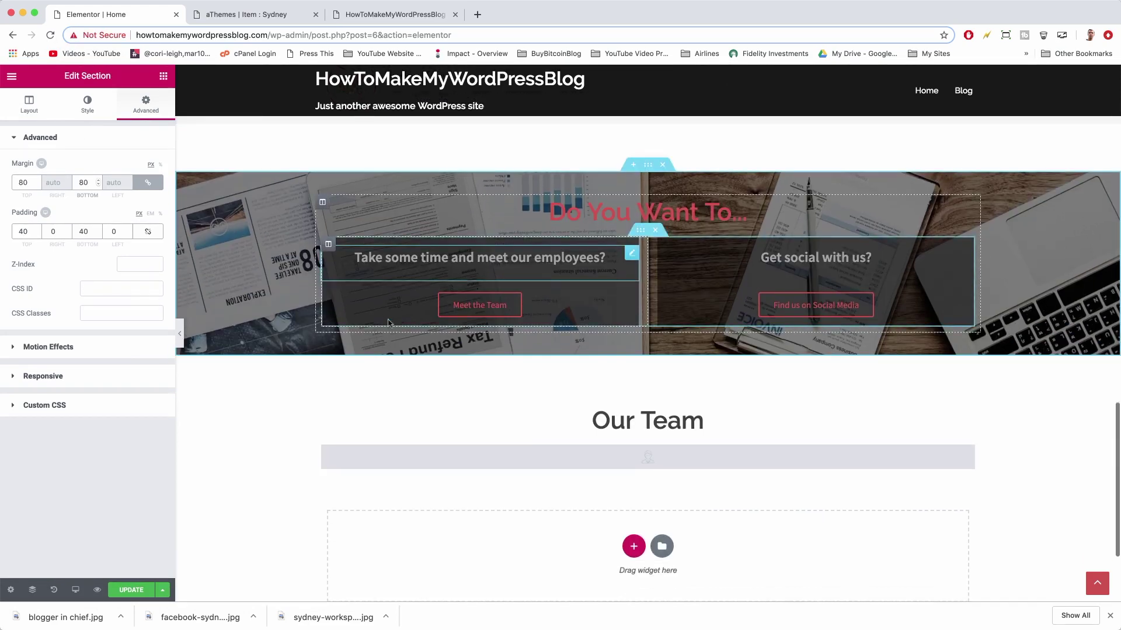
Save the page, check it on the reloaded live site, and return to the editor
click(131, 590)
key(super+3)
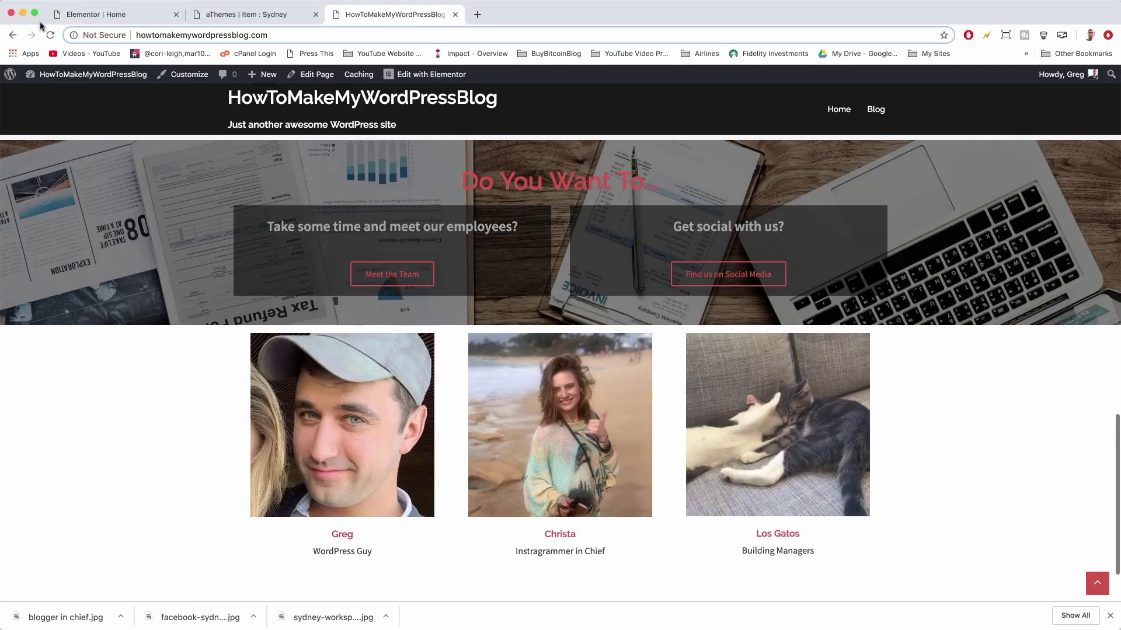
click(54, 36)
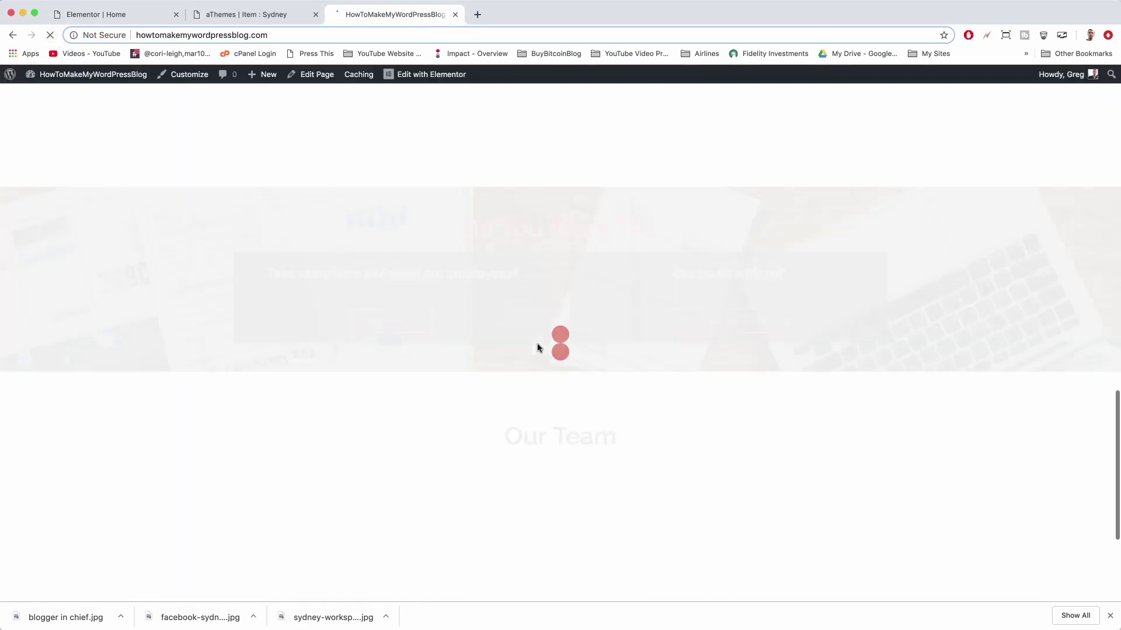
scroll(538, 349, down, 3)
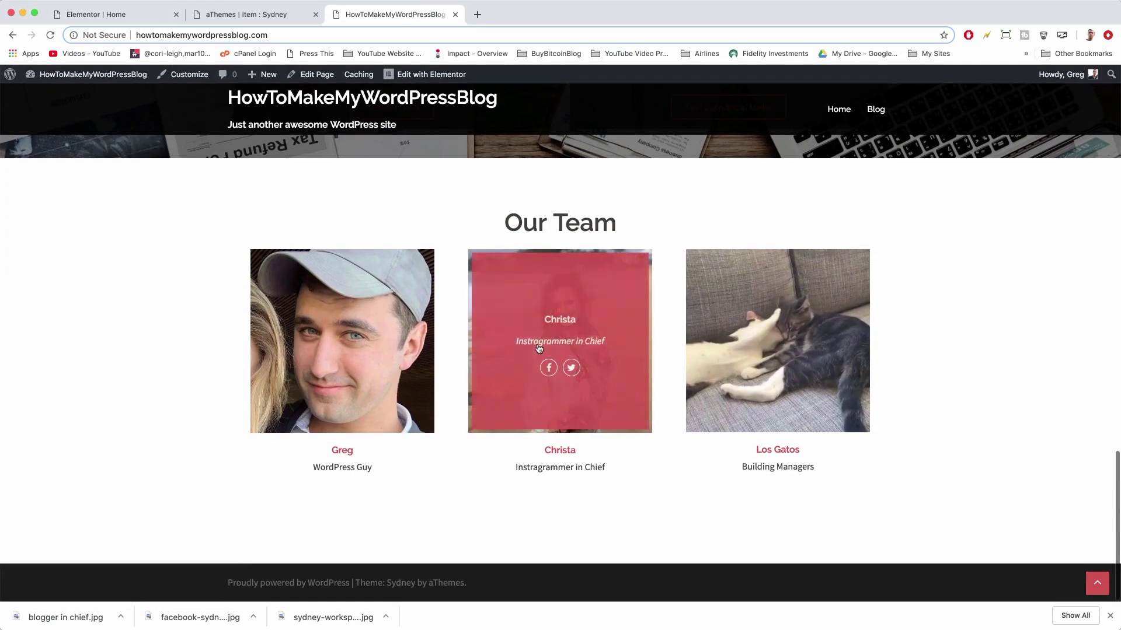
scroll(538, 349, up, 2)
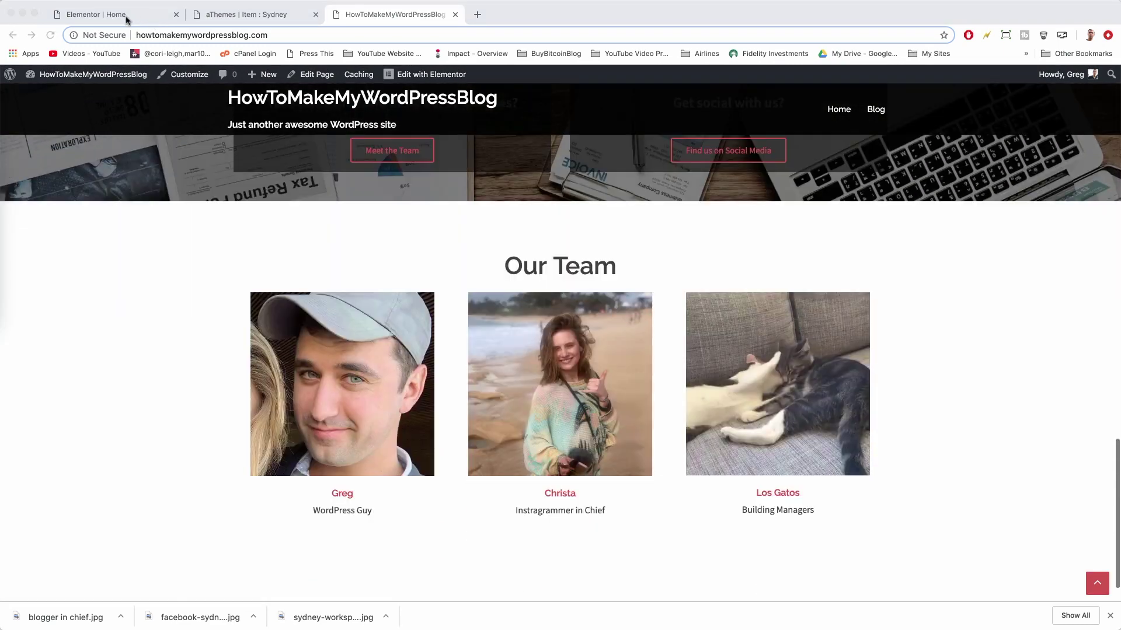
click(126, 18)
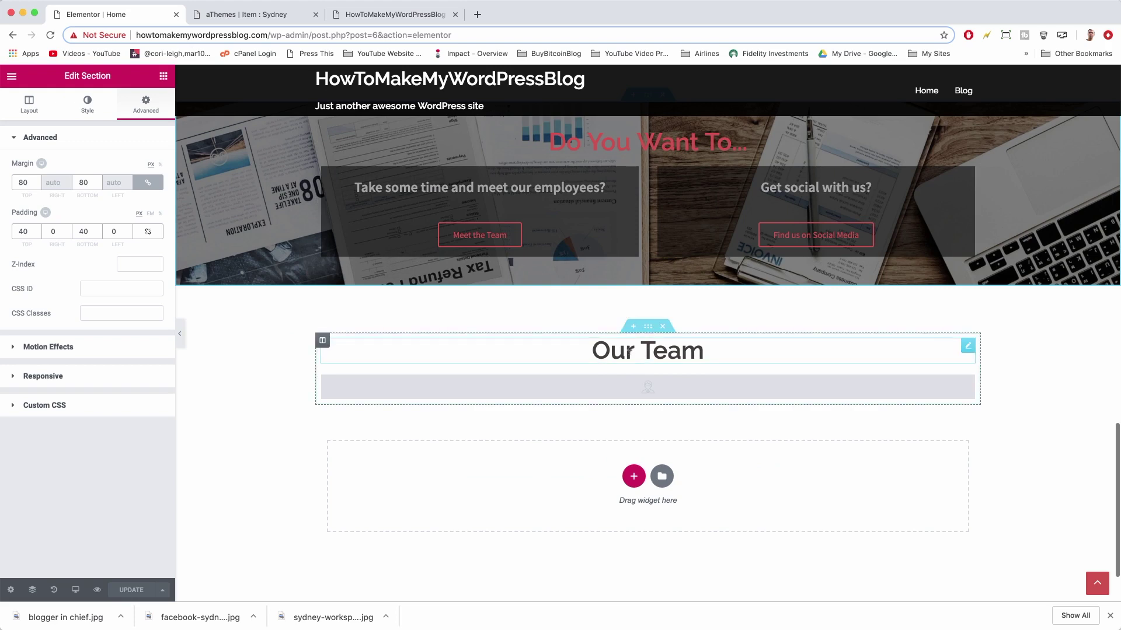
Give the Our Team heading 30 px bottom padding and save the page
click(705, 351)
click(146, 105)
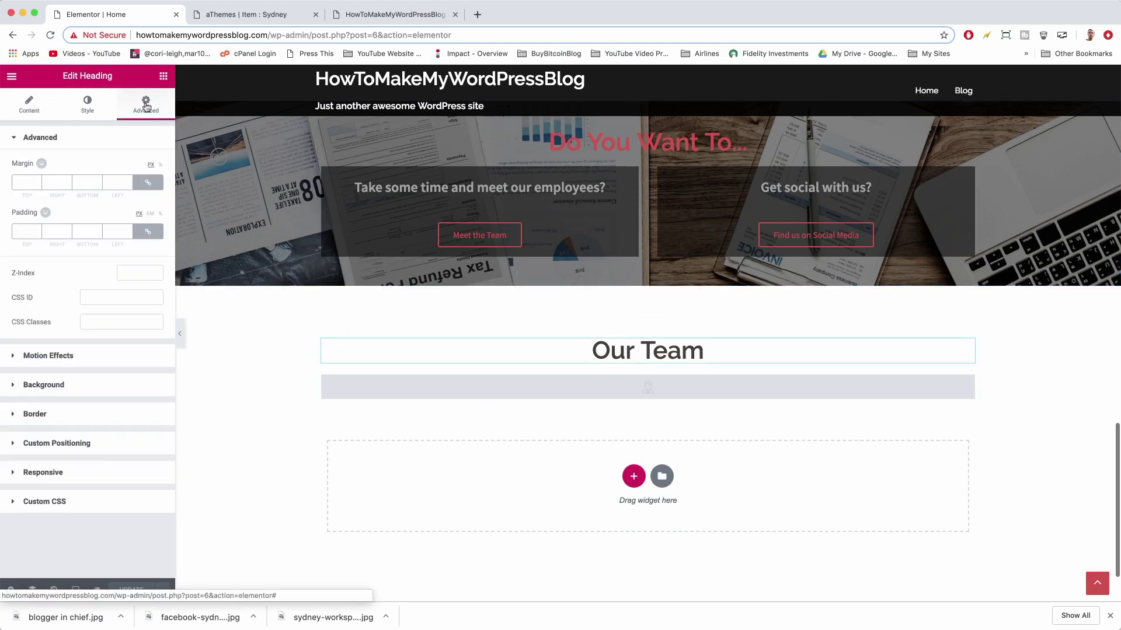
click(148, 231)
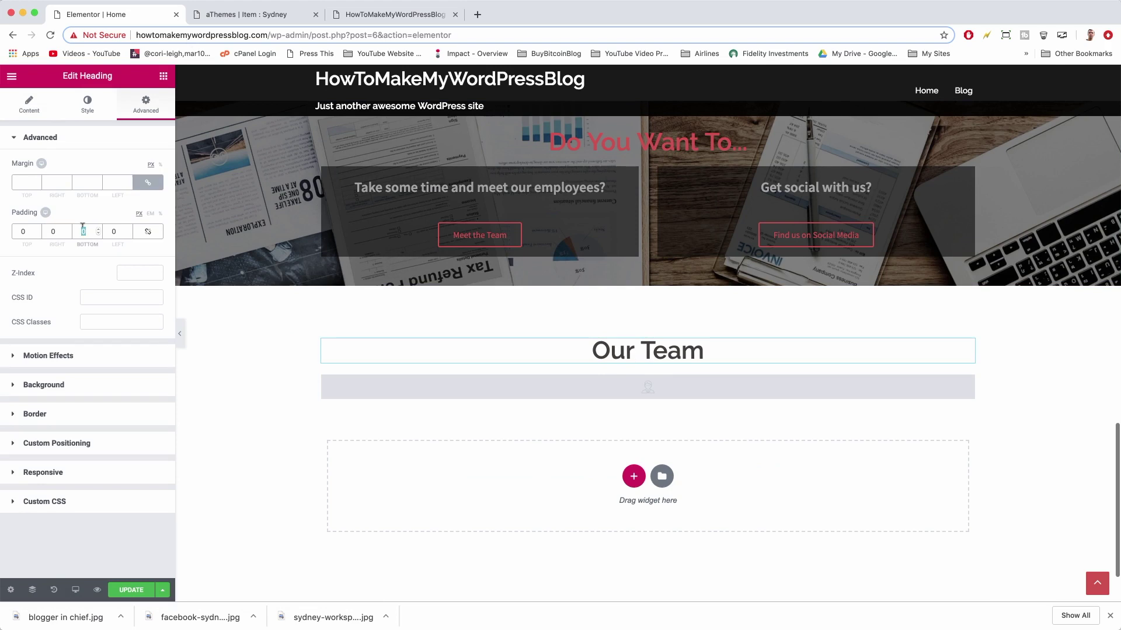
text(30)
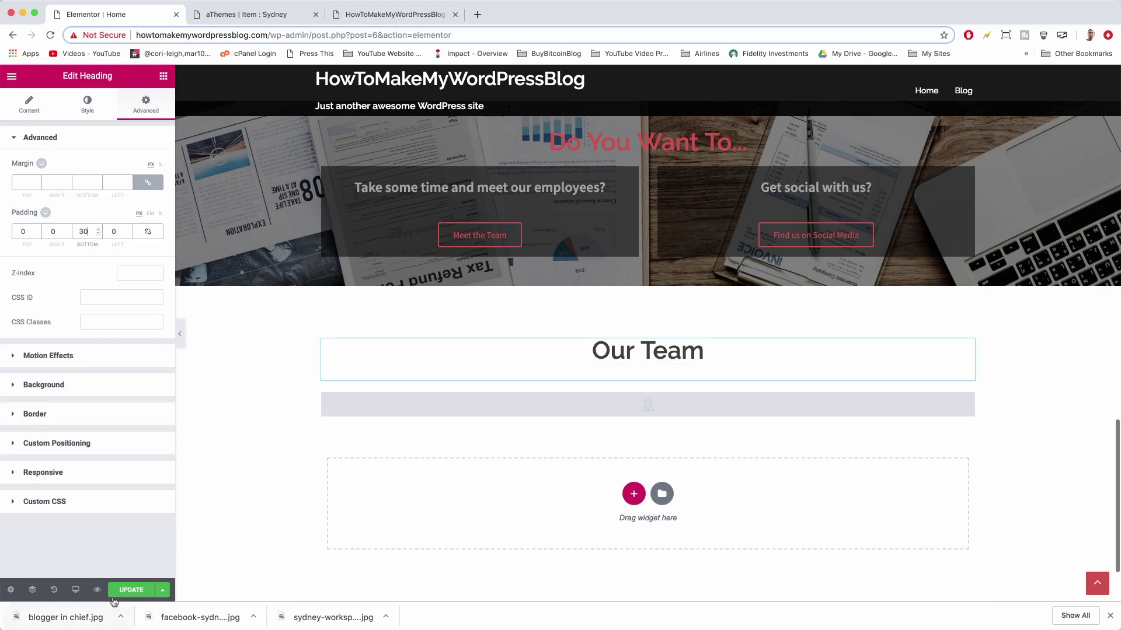
click(115, 591)
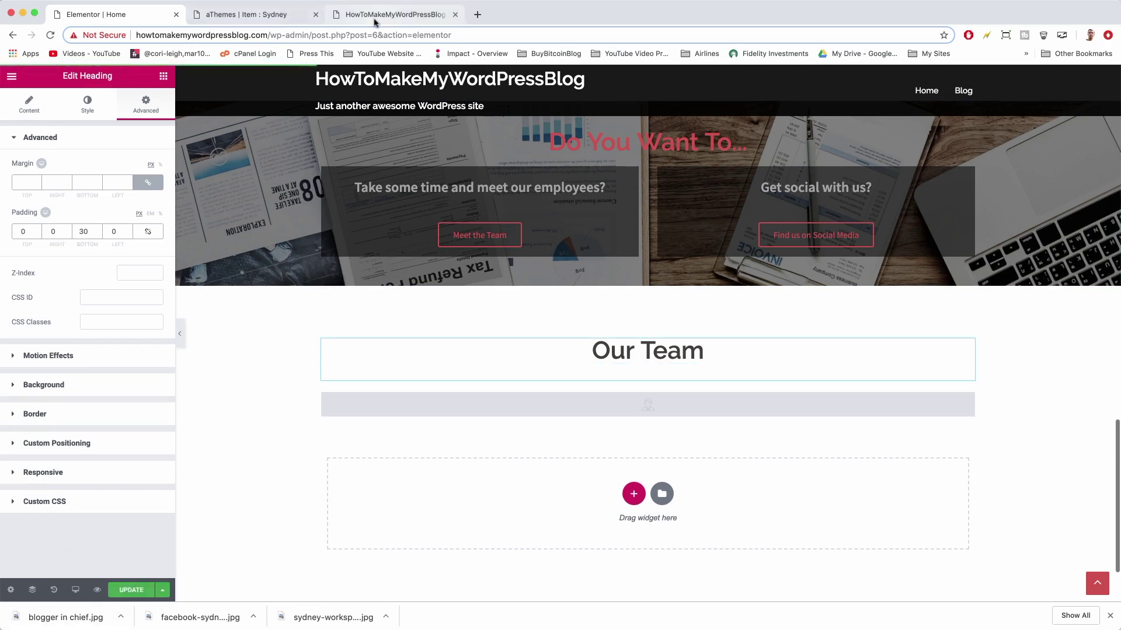
Reload the live site and compare the team spacing against the Sydney demo carousel
click(375, 19)
click(53, 36)
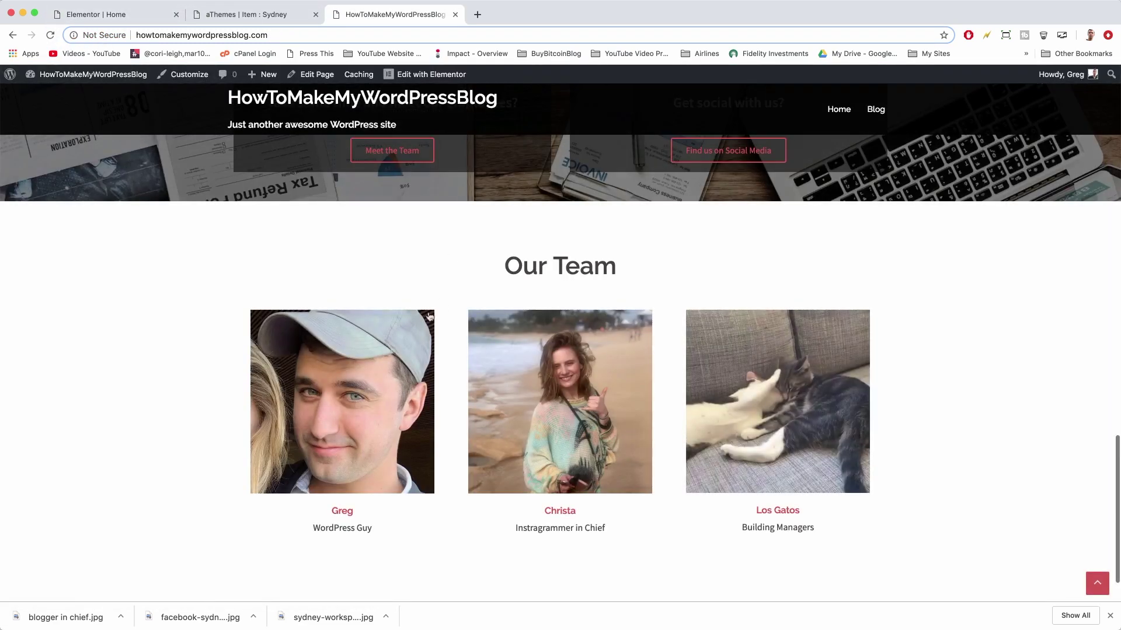
mouse_move(429, 318)
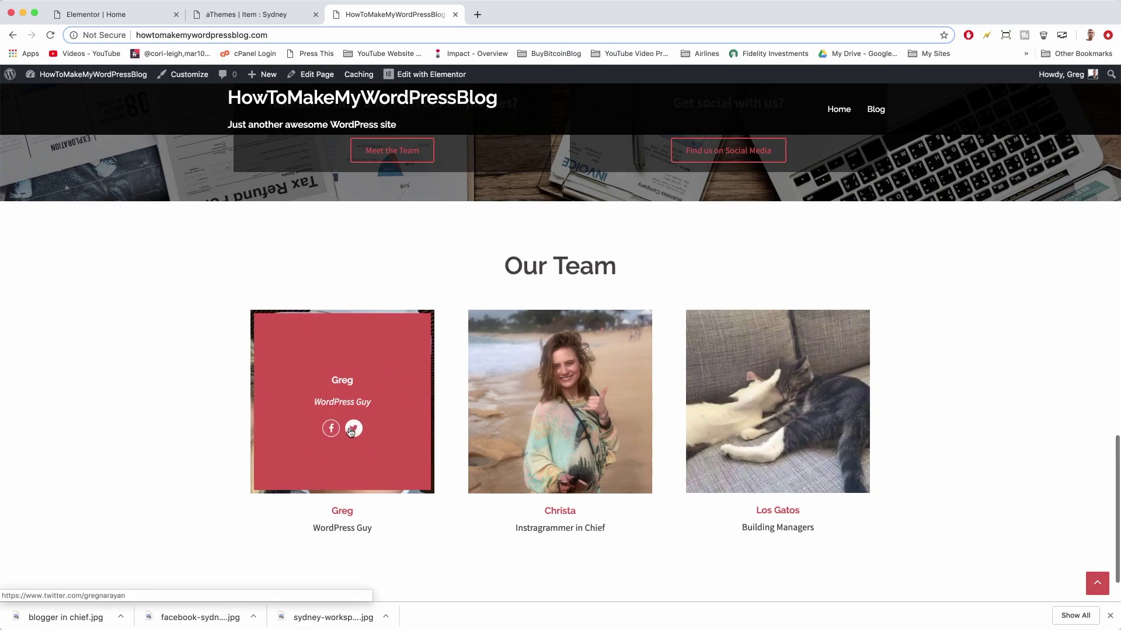
mouse_move(578, 431)
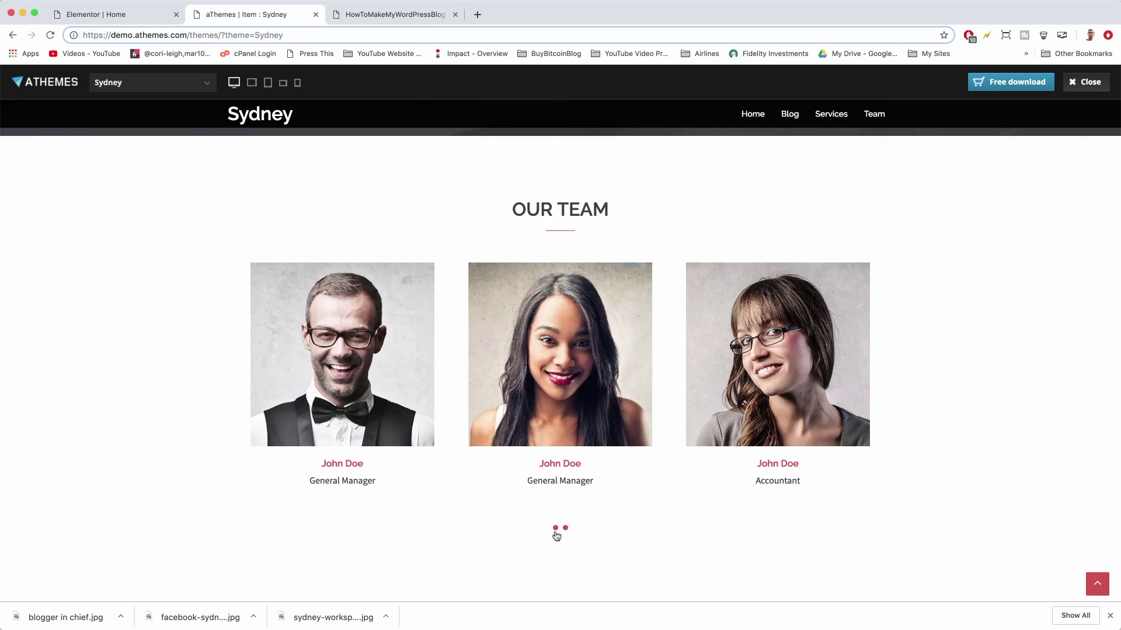
click(556, 530)
click(566, 528)
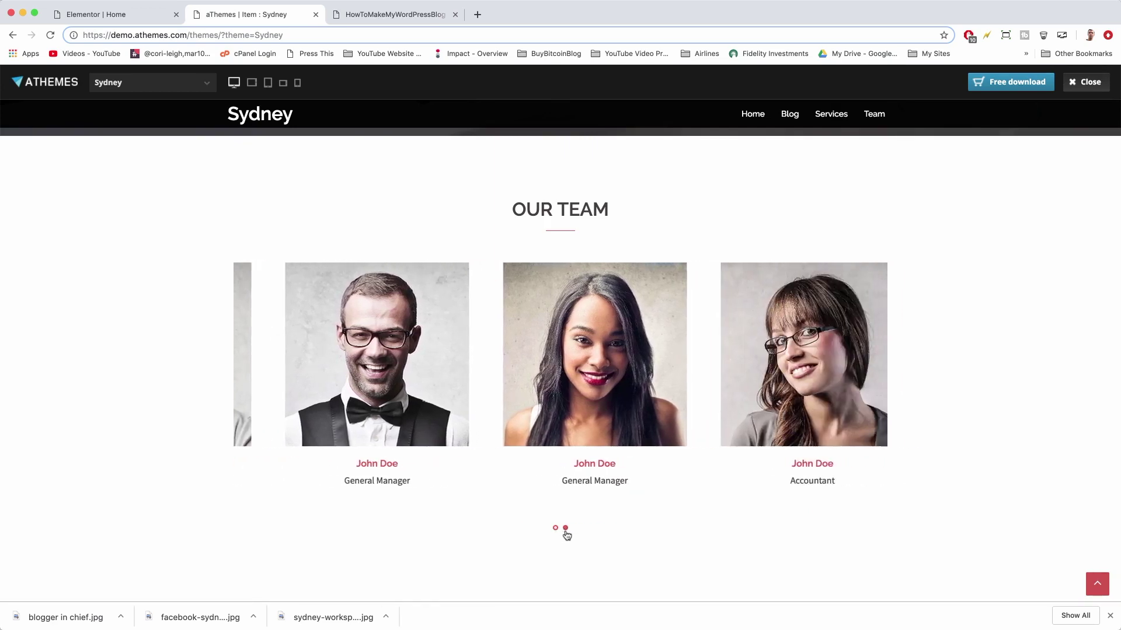
scroll(488, 467, down, 6)
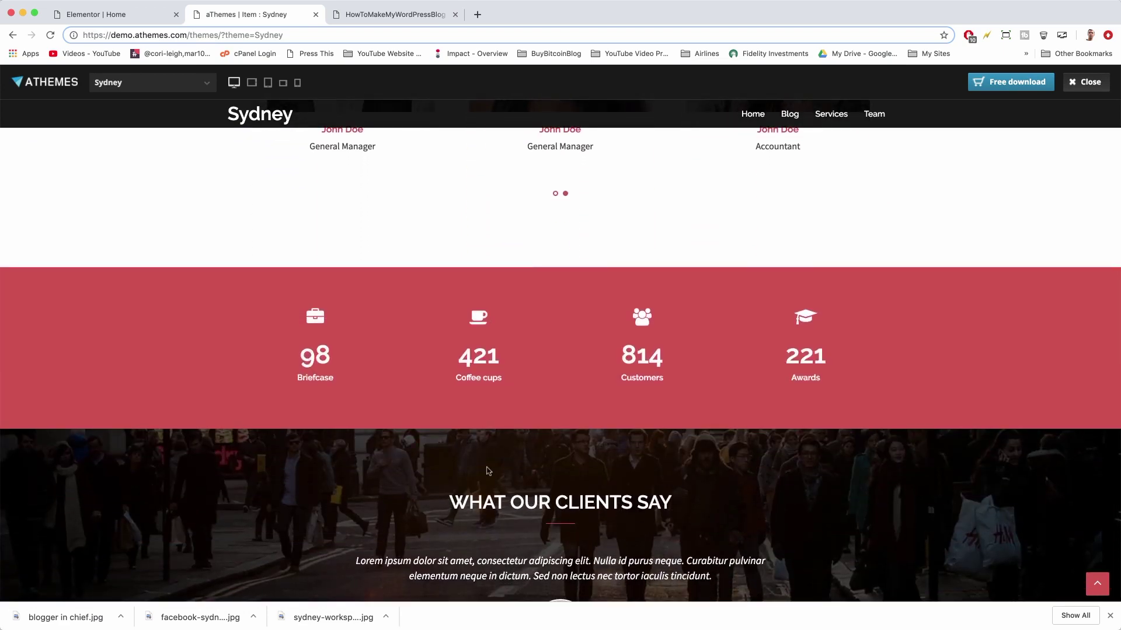
scroll(488, 471, down, 1)
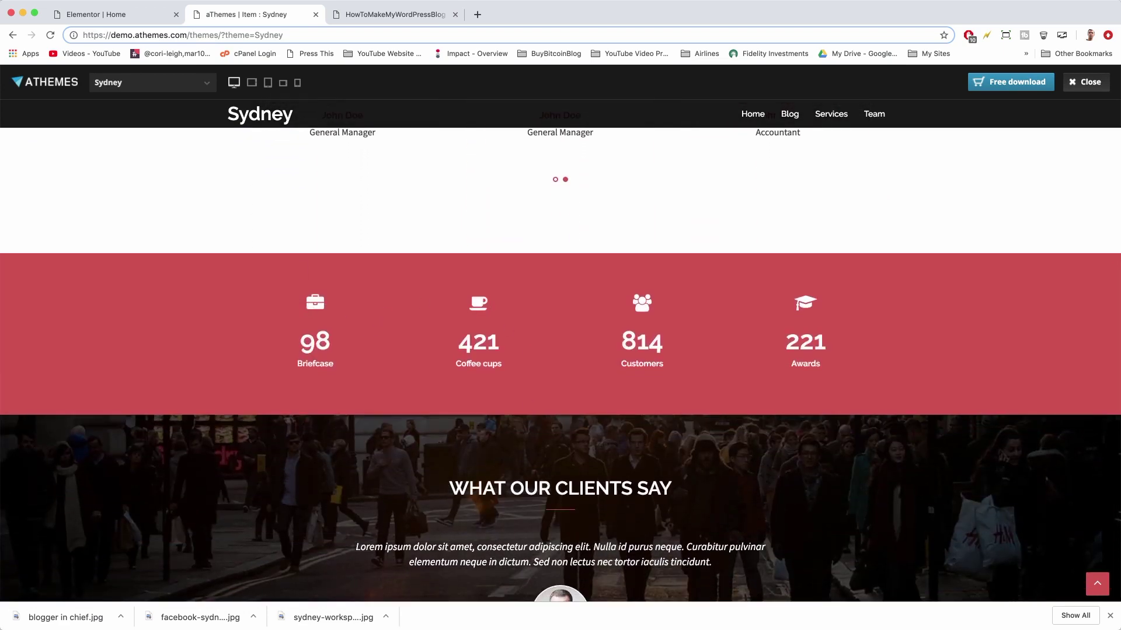
Back in the editor, show the widget list scrolled down to the General widgets
click(117, 15)
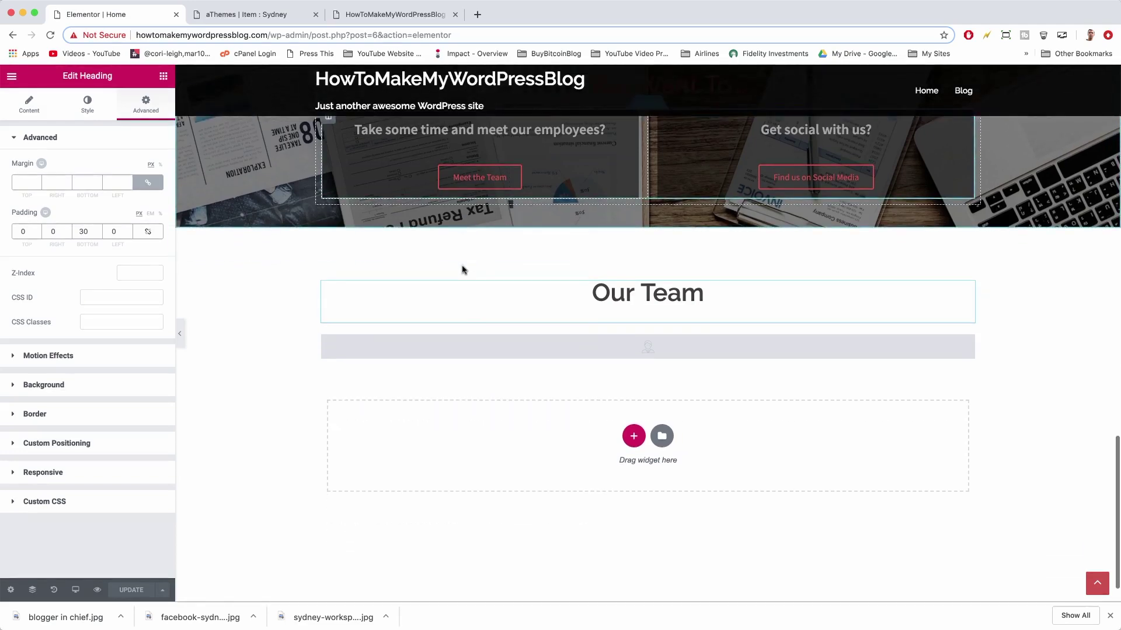
scroll(462, 270, down, 1)
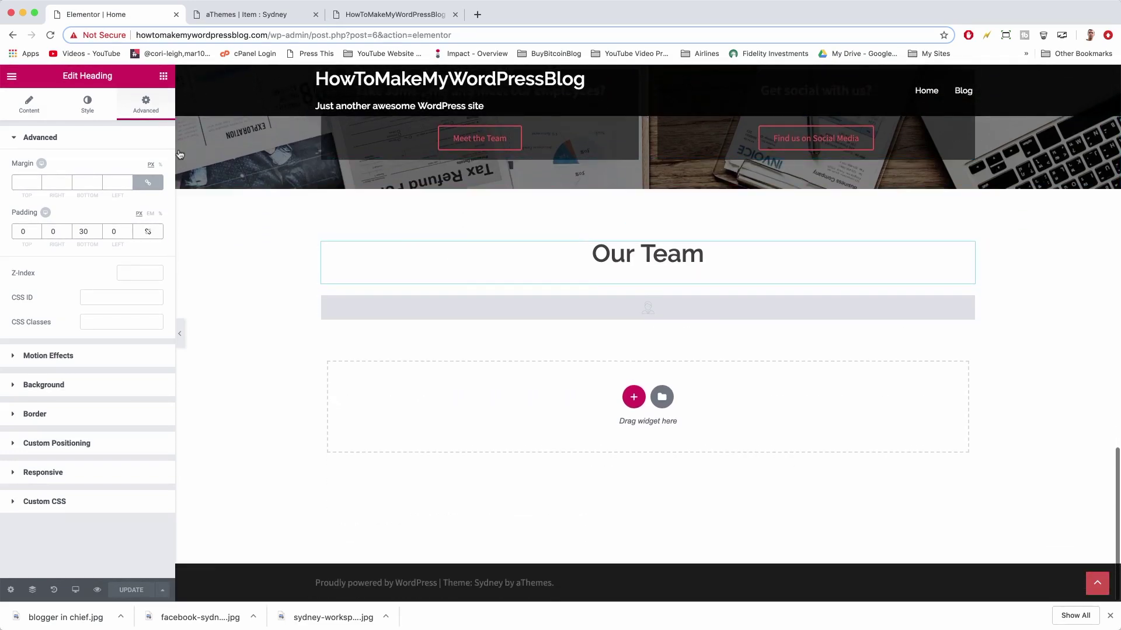
click(163, 78)
scroll(130, 260, down, 5)
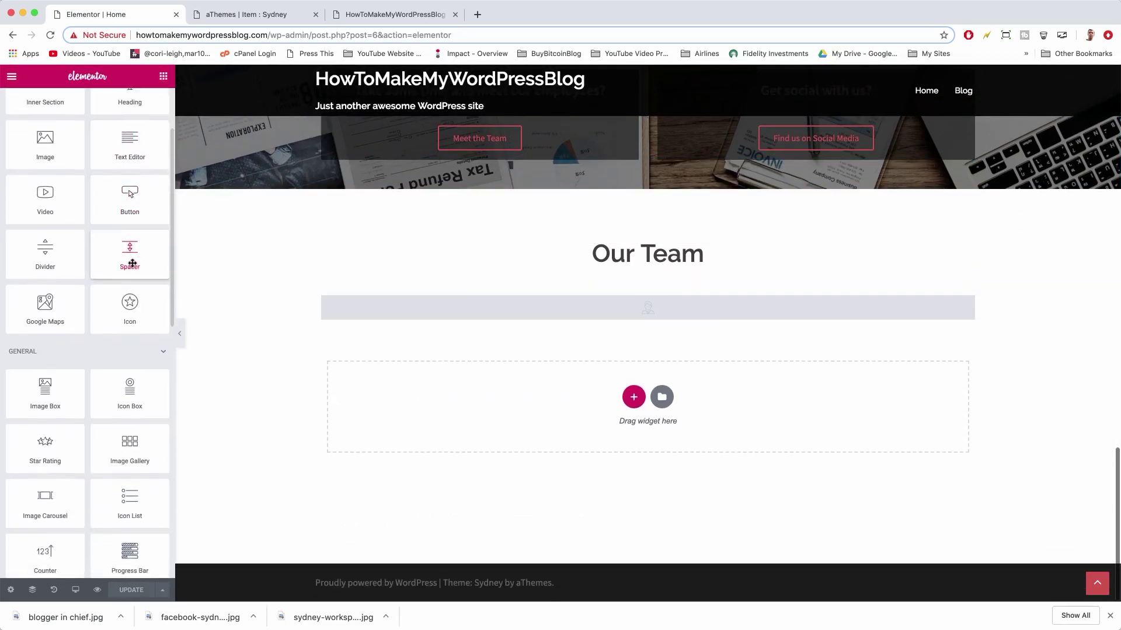
scroll(133, 263, down, 1)
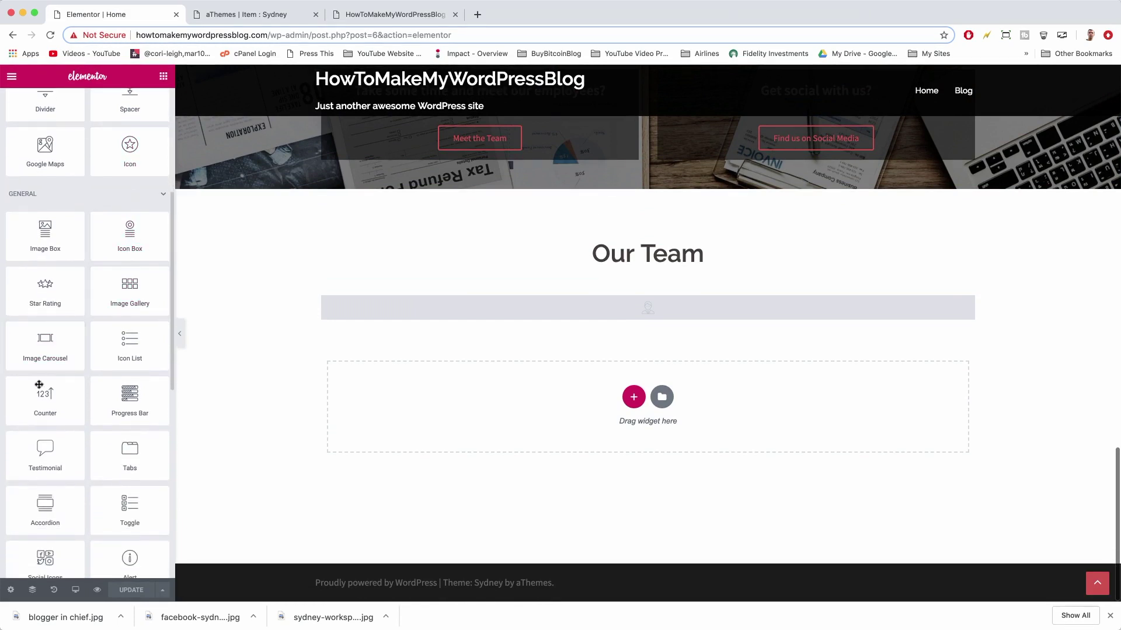
Drop a Counter widget under Our Team and duplicate its column three times for four counters
drag(42, 397, 570, 393)
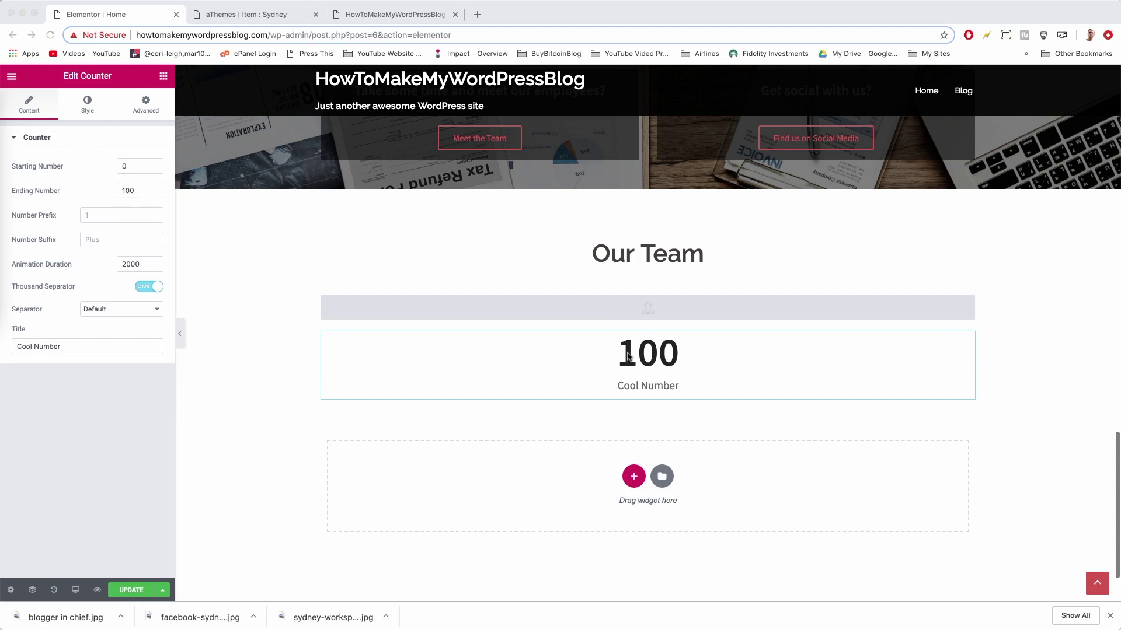
click(396, 360)
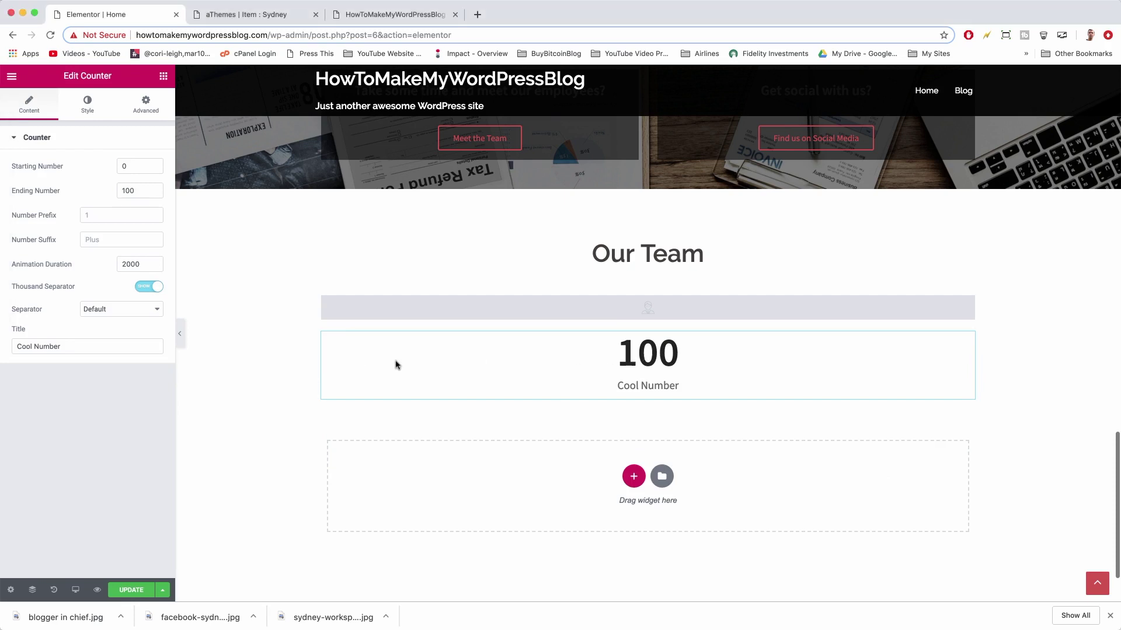
right_click(321, 331)
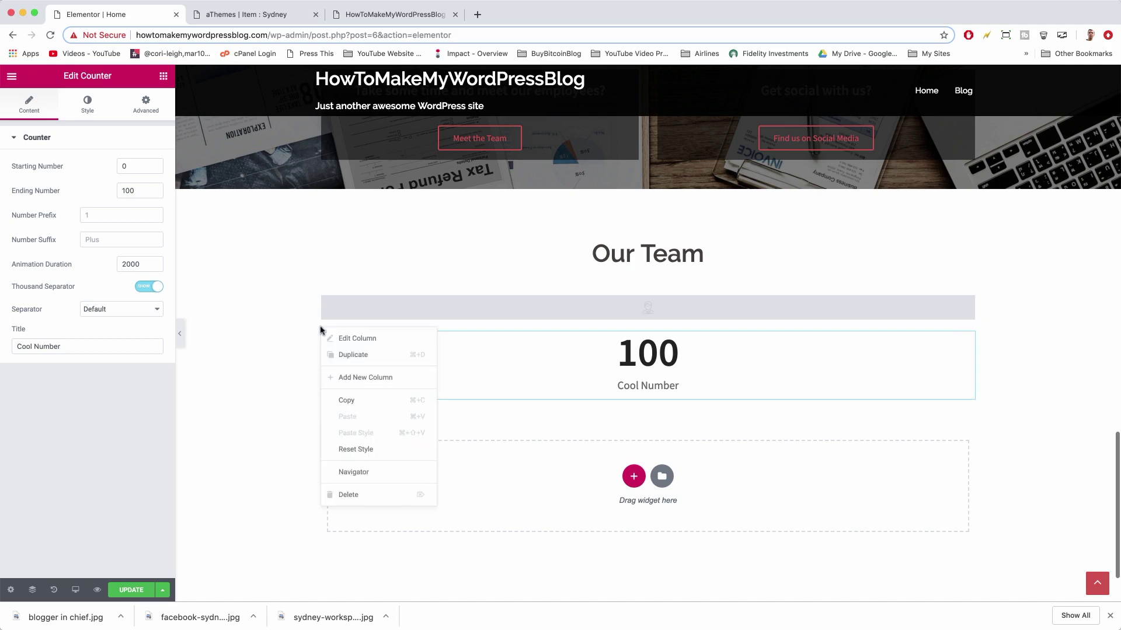
click(341, 353)
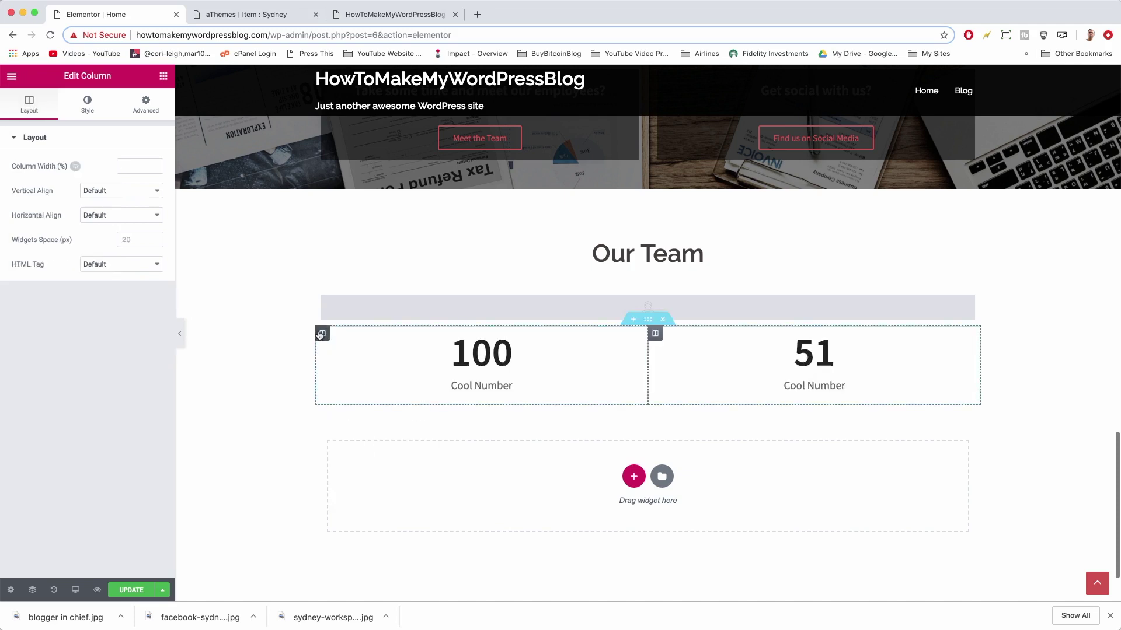
right_click(320, 337)
click(353, 364)
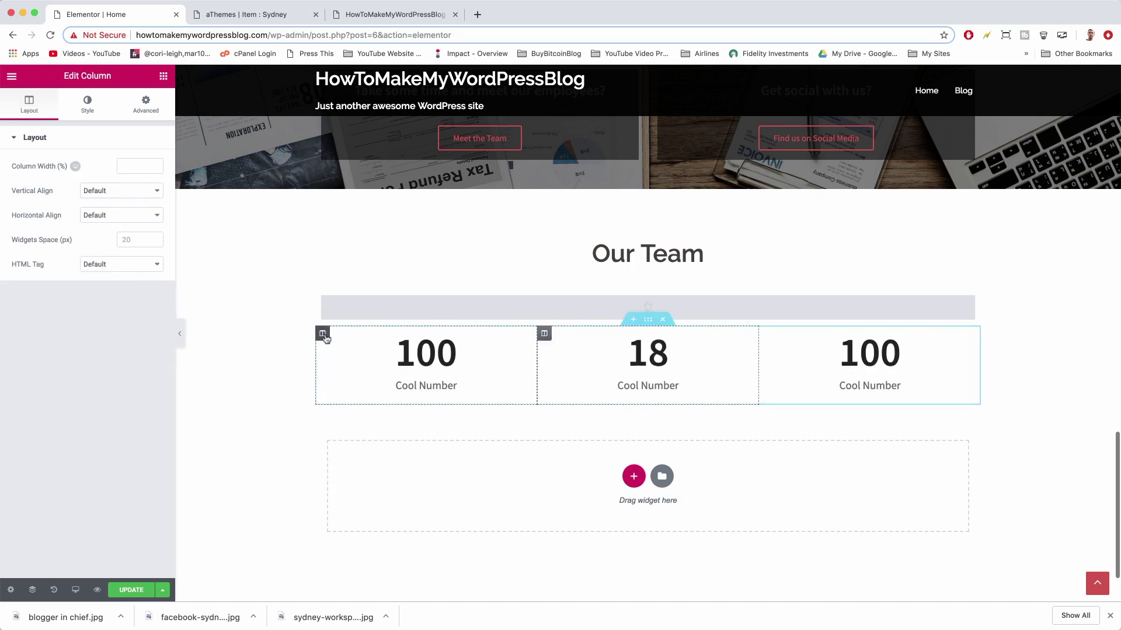
right_click(322, 334)
click(345, 360)
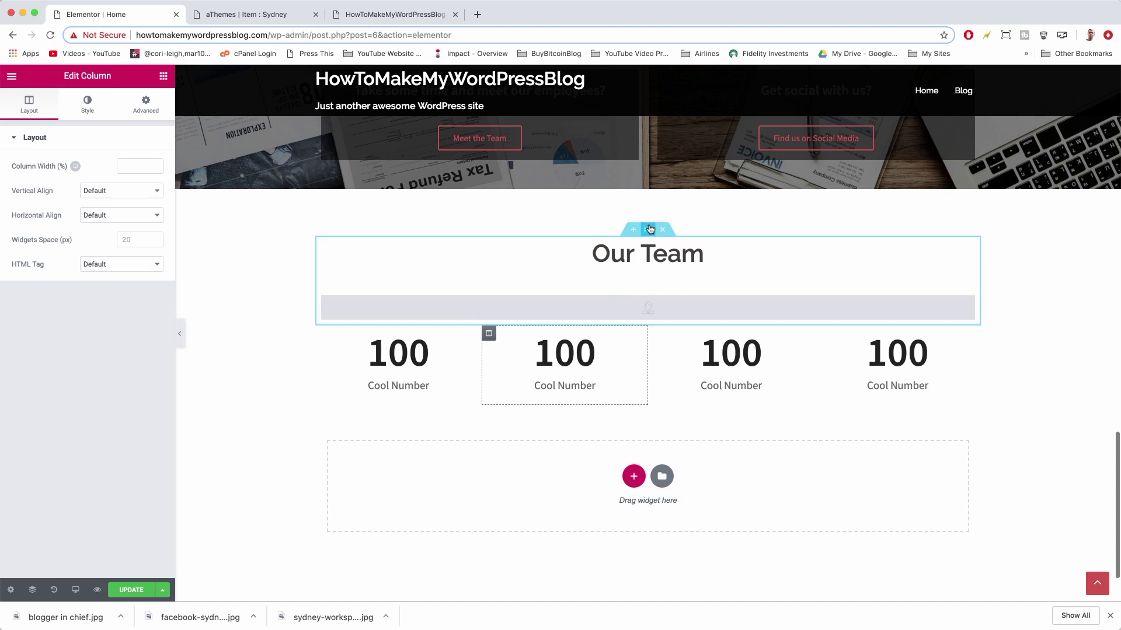
Open the Our Team section's padding settings and enter 80
click(647, 231)
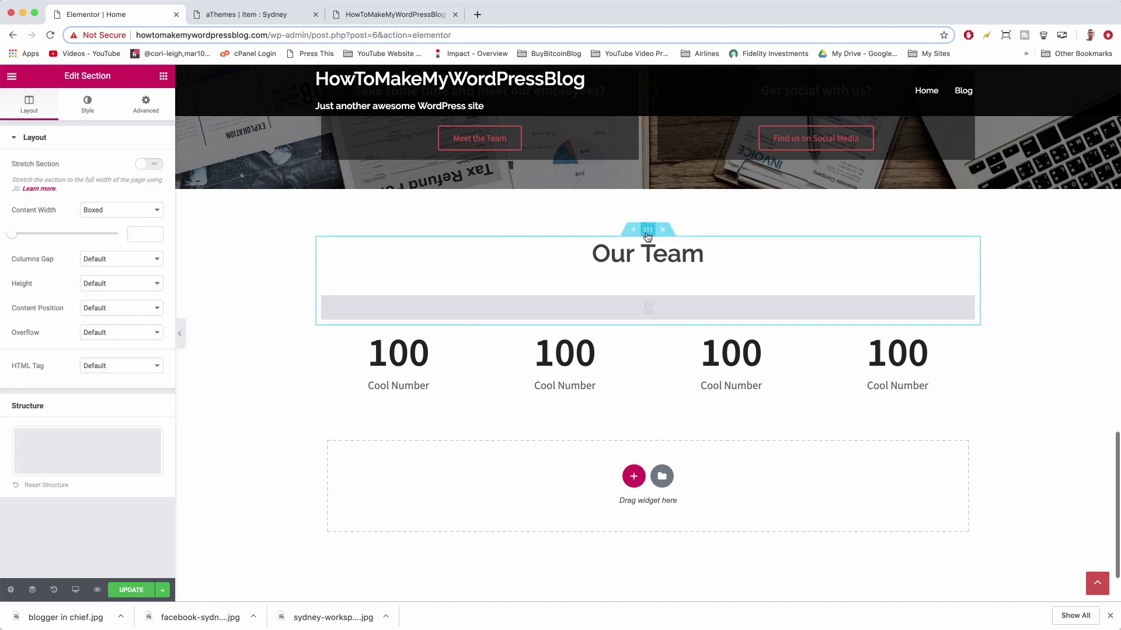
click(146, 111)
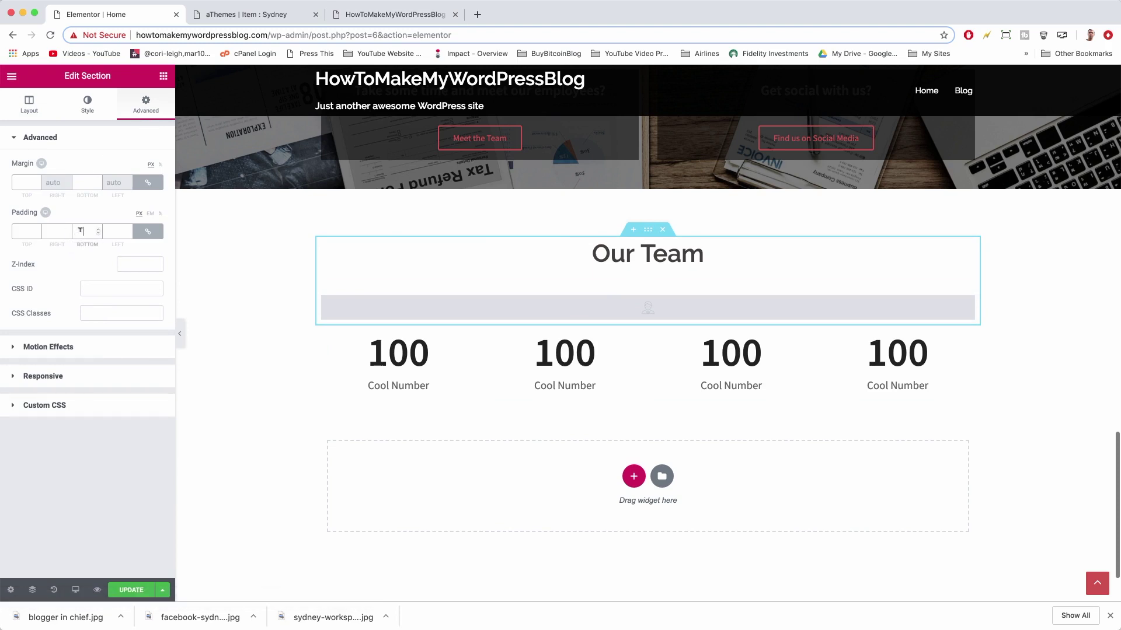
click(81, 231)
text(80)
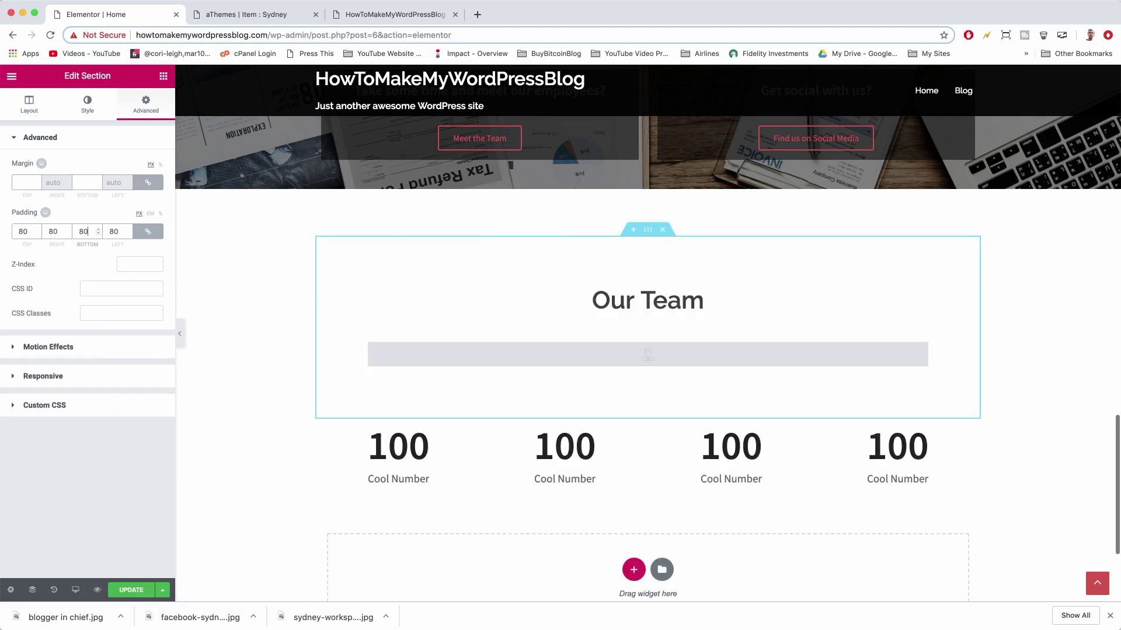
click(147, 231)
Set top, right and left padding to 0 with 80 px bottom padding
click(37, 234)
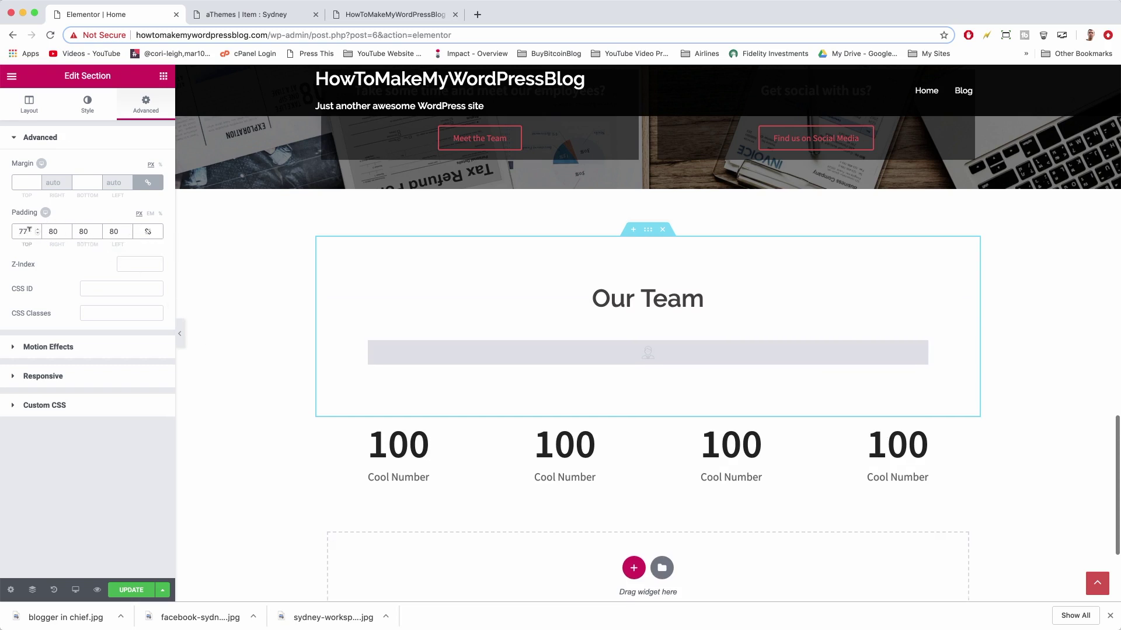
key(BackSpace)
text(0)
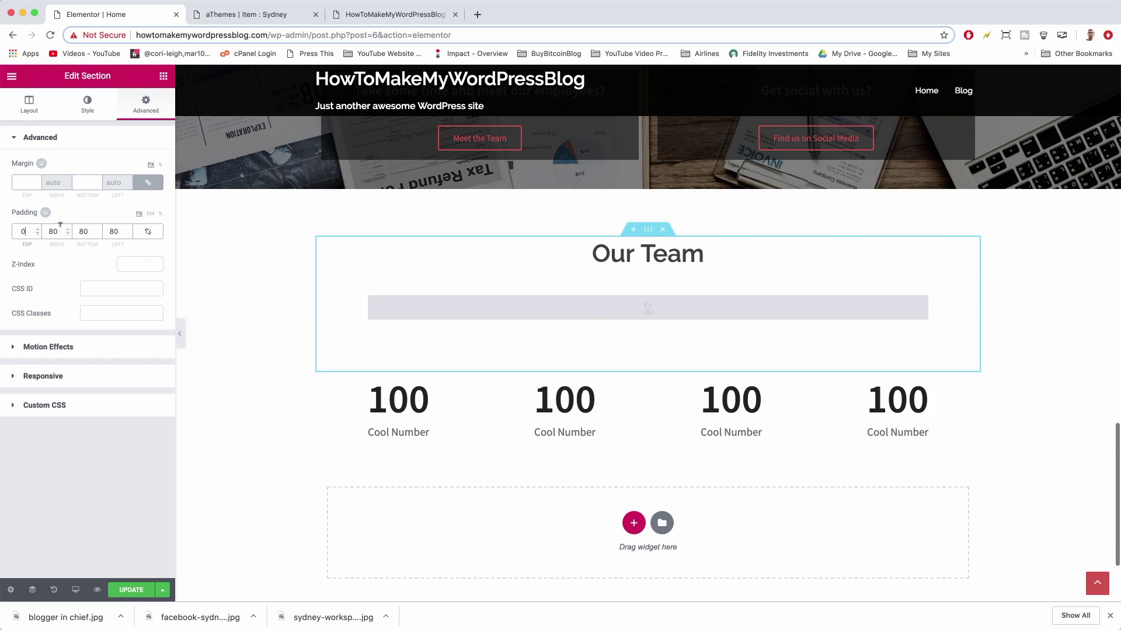
text(00)
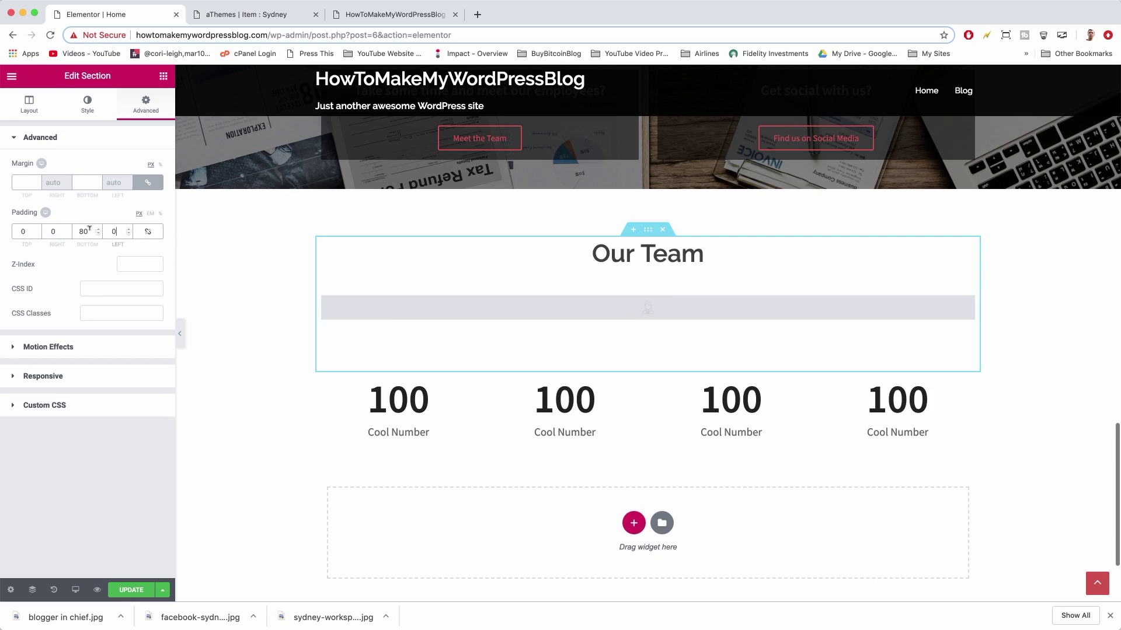
key(shift+Tab)
text(0)
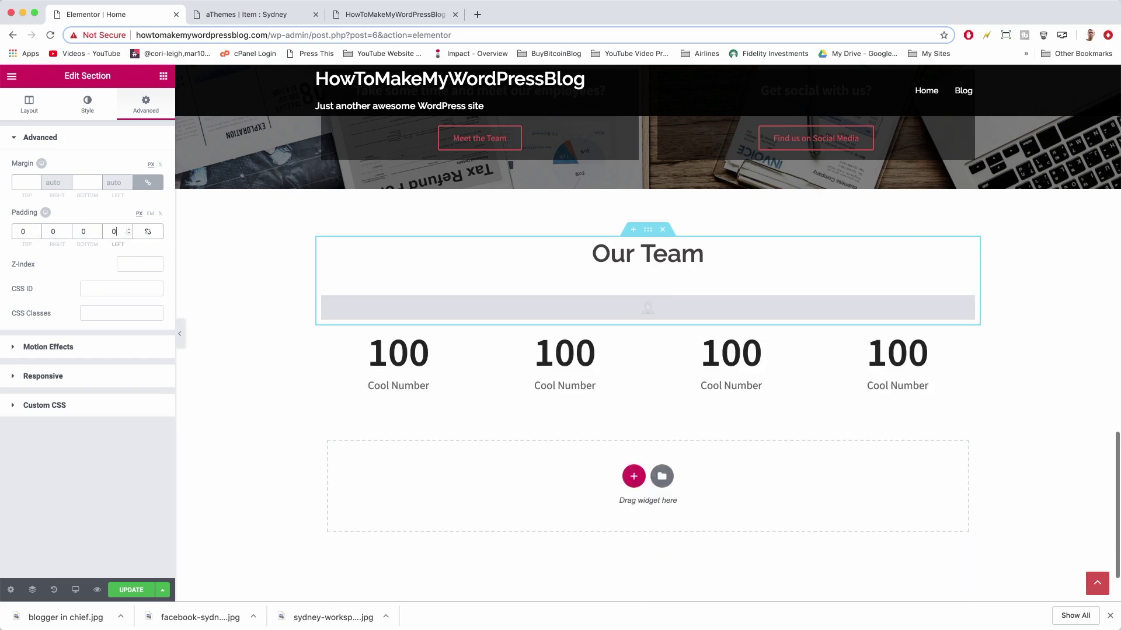
click(147, 232)
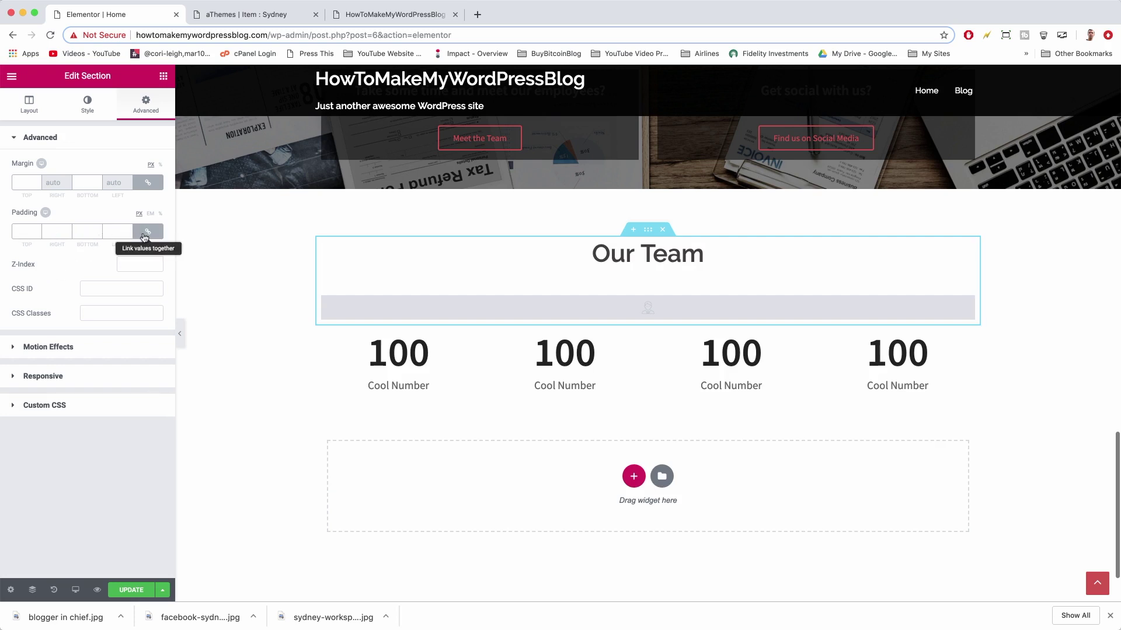
click(148, 231)
text(80)
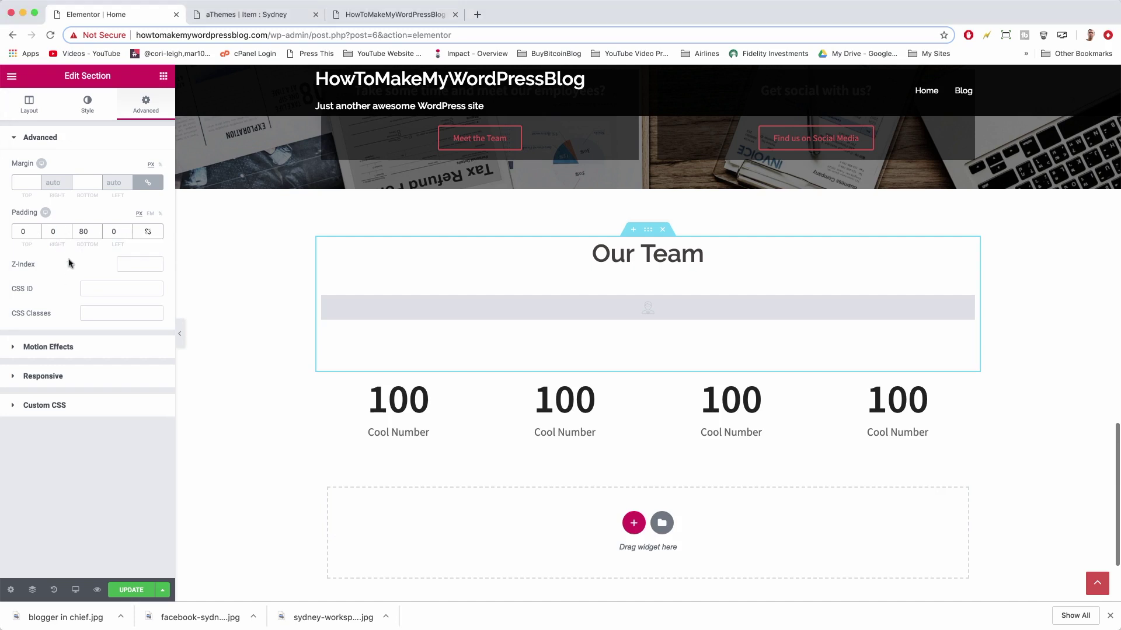
scroll(538, 364, down, 1)
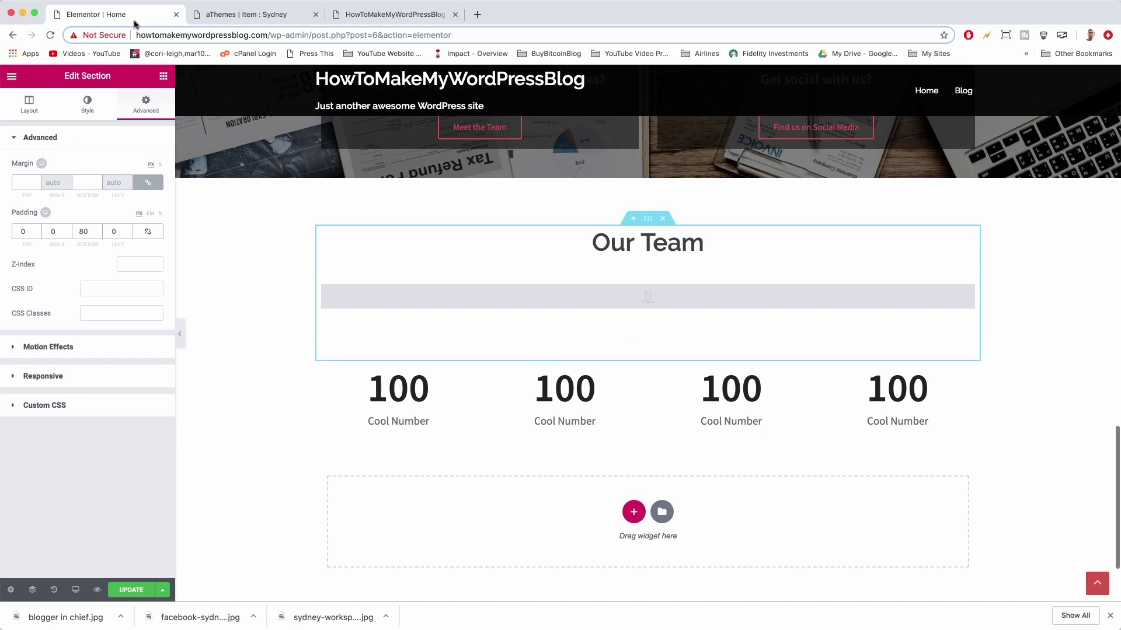
Drop a star Icon widget above each of the four counter columns
click(164, 76)
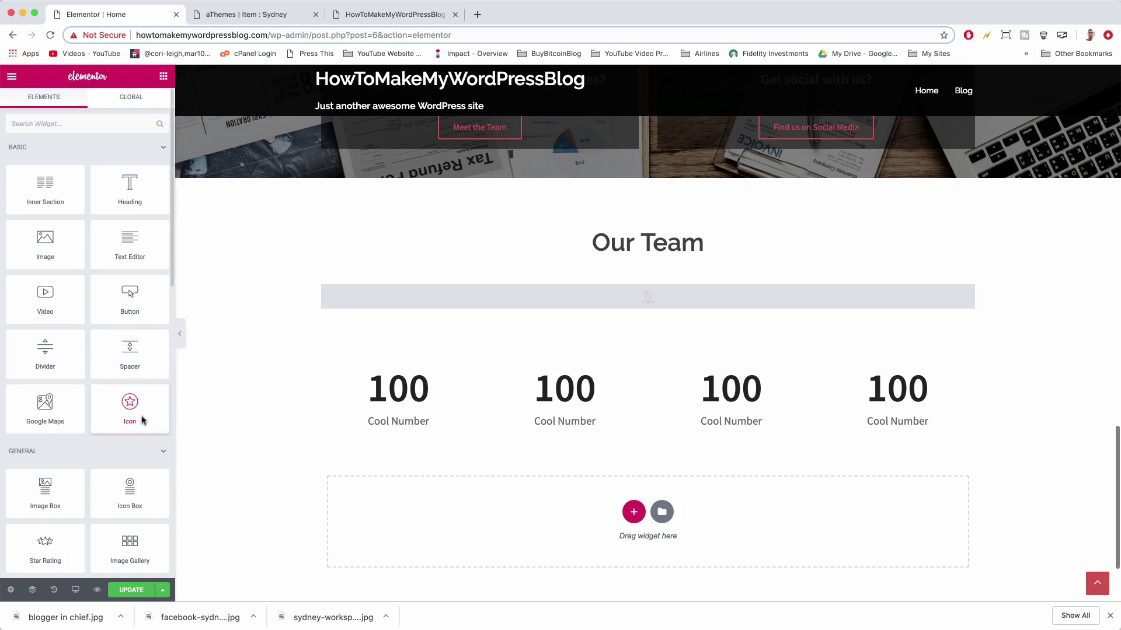
drag(142, 420, 396, 370)
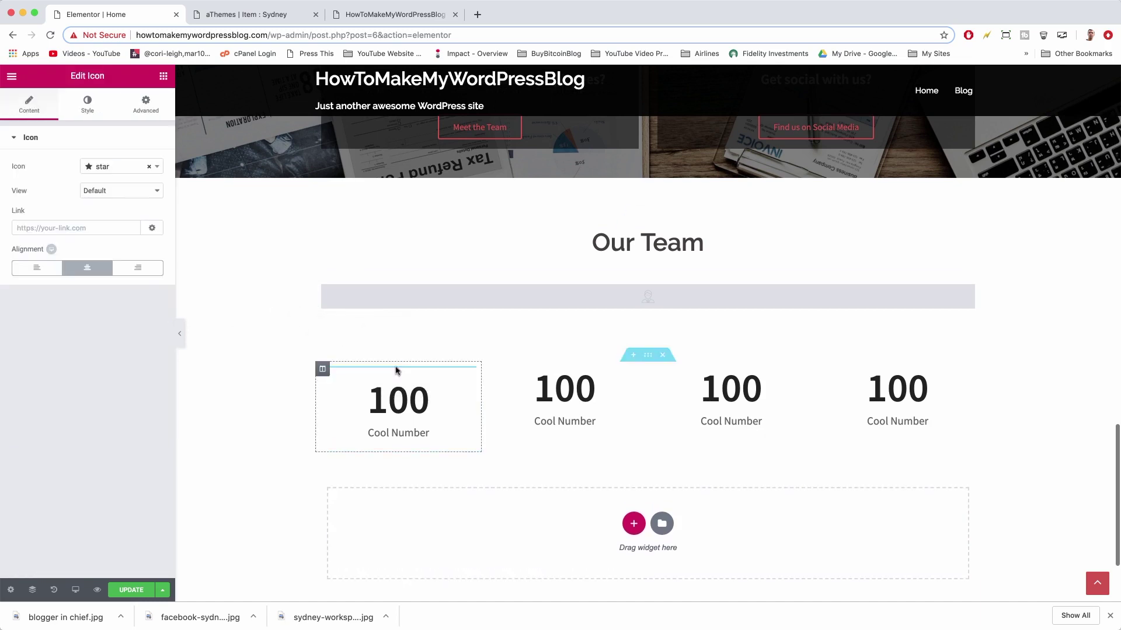
click(164, 77)
drag(129, 405, 559, 374)
click(163, 77)
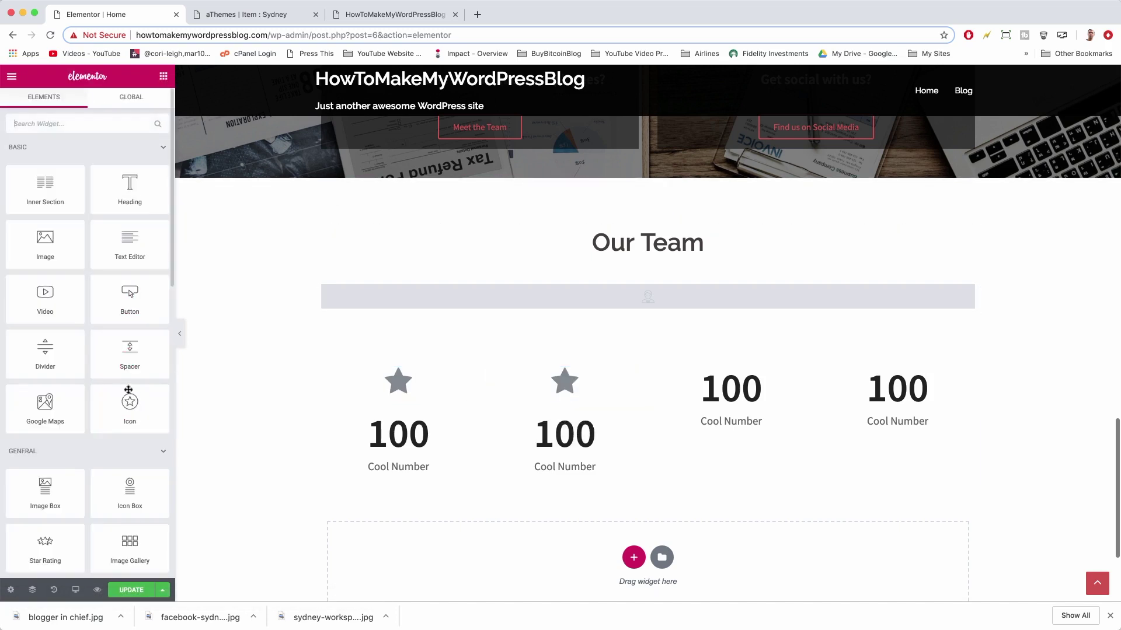
drag(130, 403, 721, 367)
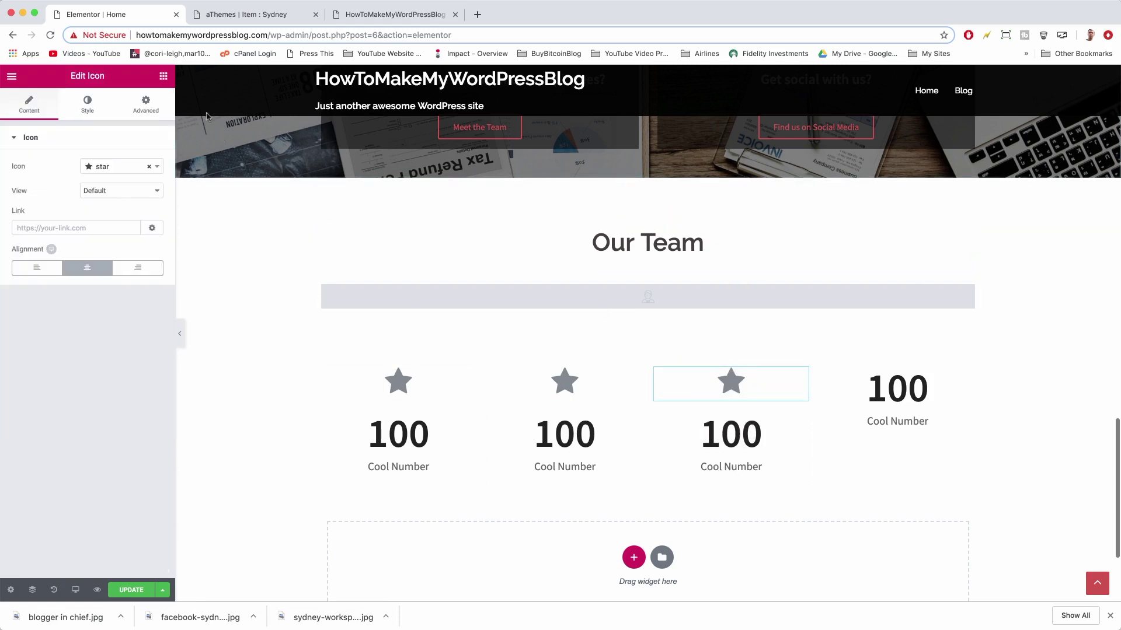
click(163, 77)
drag(131, 389, 907, 369)
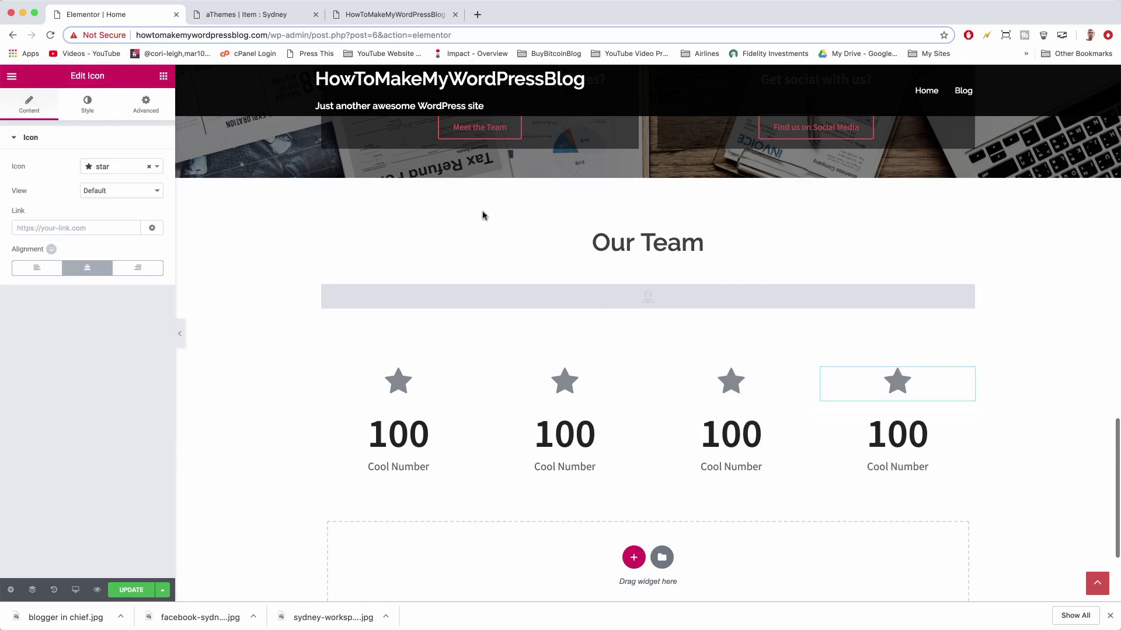
click(271, 17)
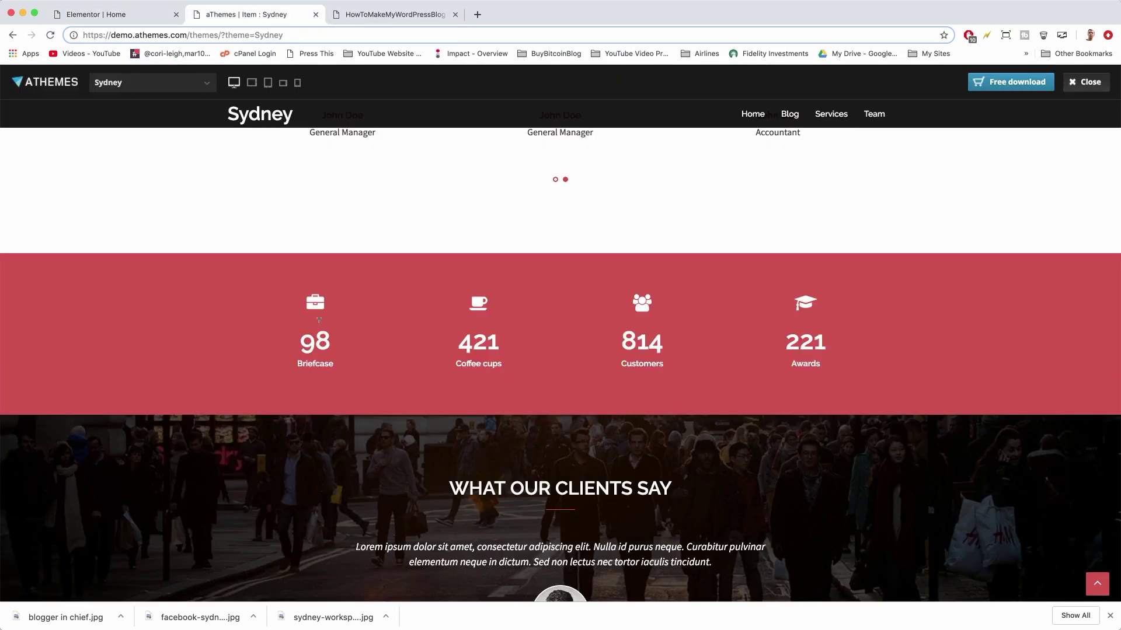
Copy the demo stats section's background colour #d65050 from the browser inspector
right_click(110, 313)
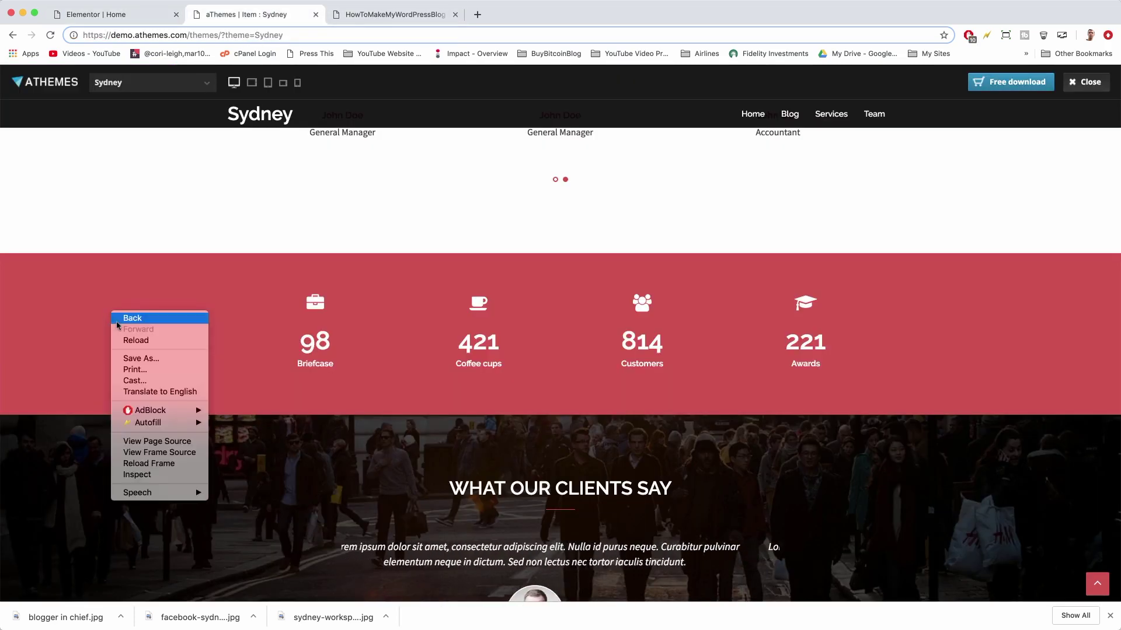
click(140, 475)
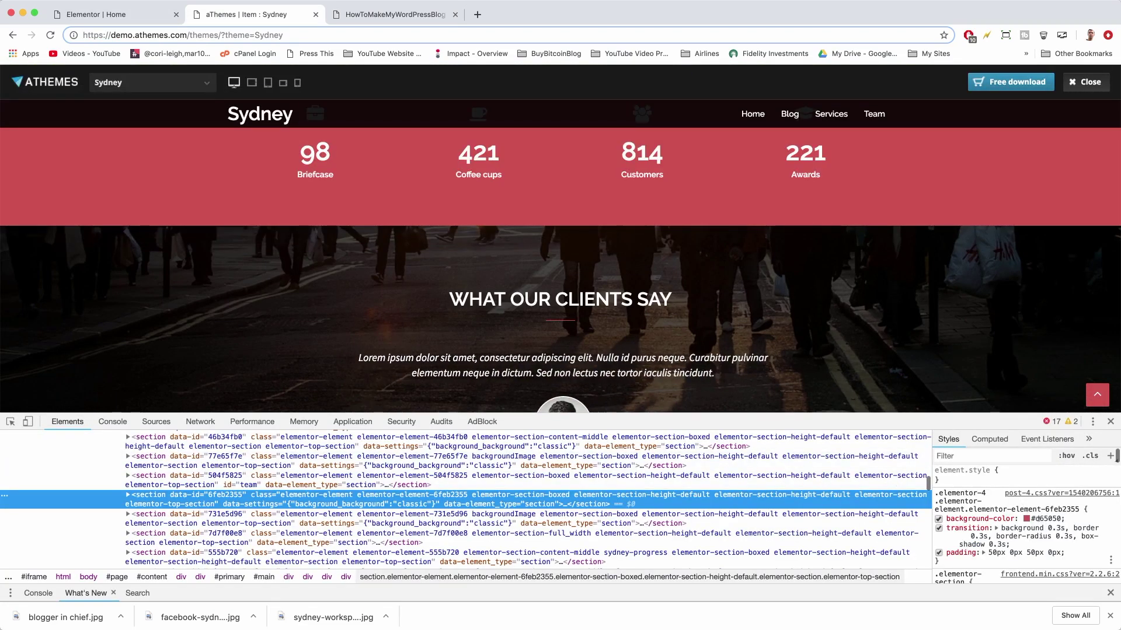
click(1043, 519)
key(super+c)
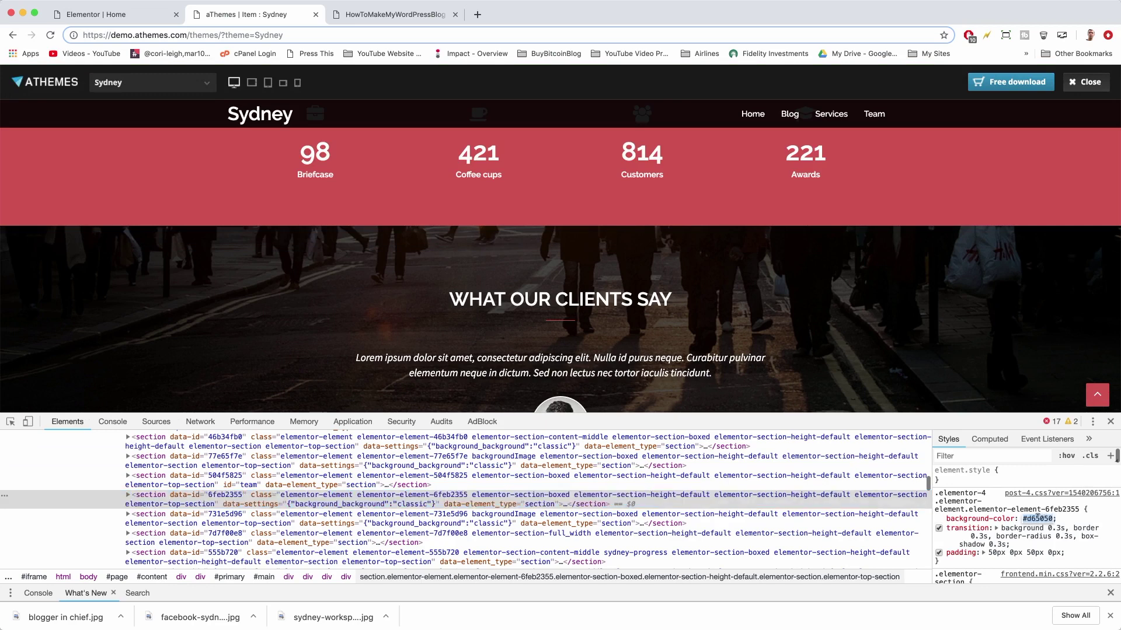
right_click(1037, 517)
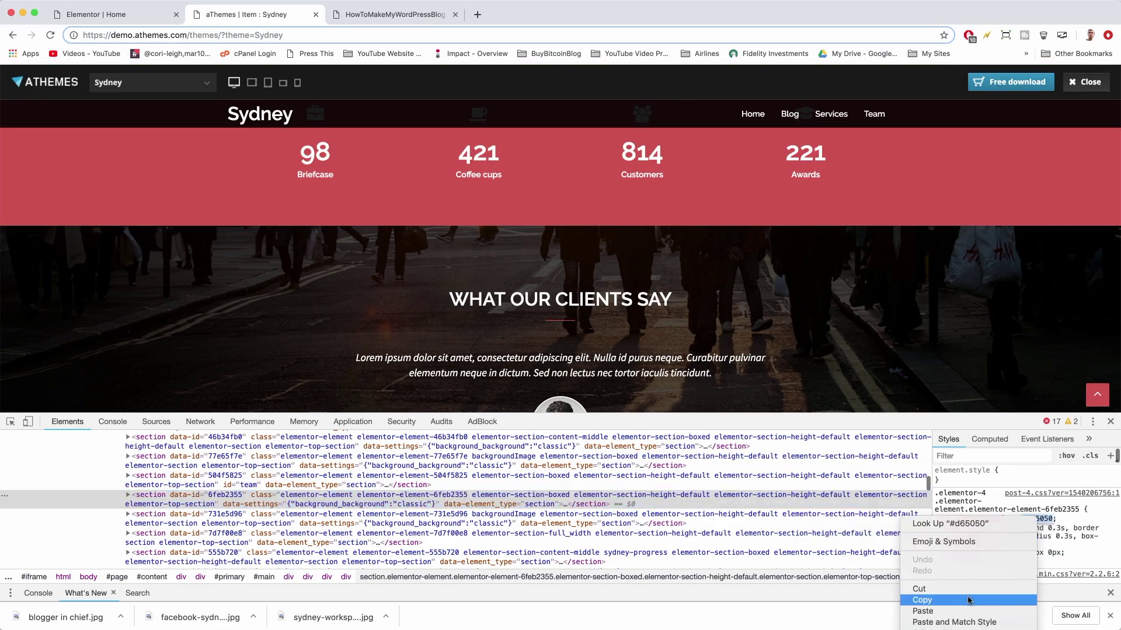
click(970, 601)
click(125, 17)
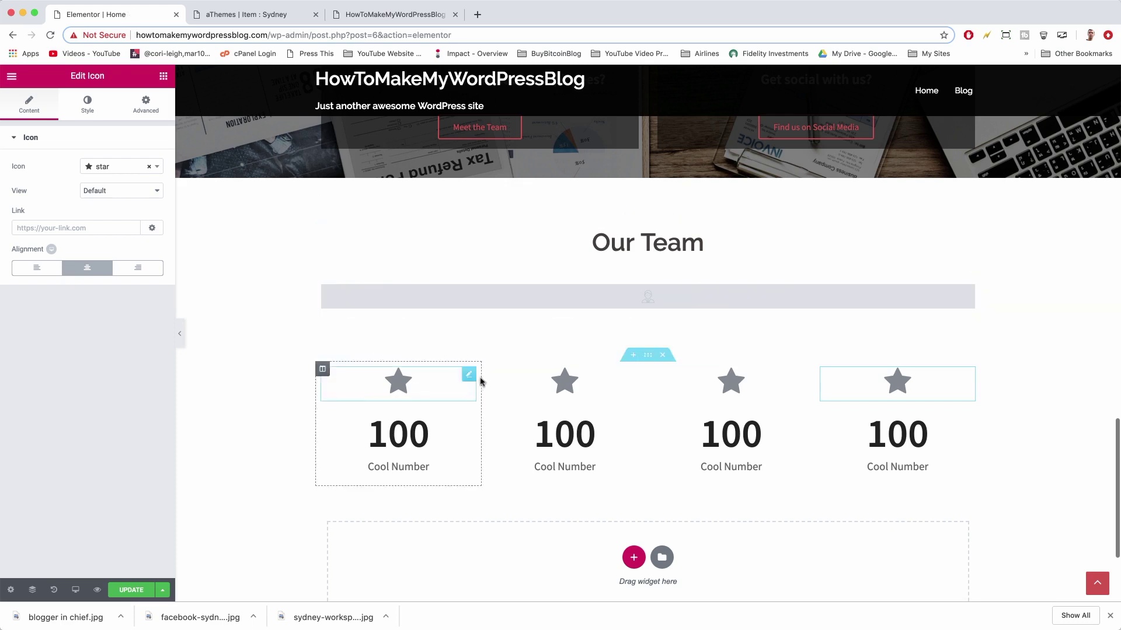
Give the counters section a classic background colour of #d65050
click(647, 356)
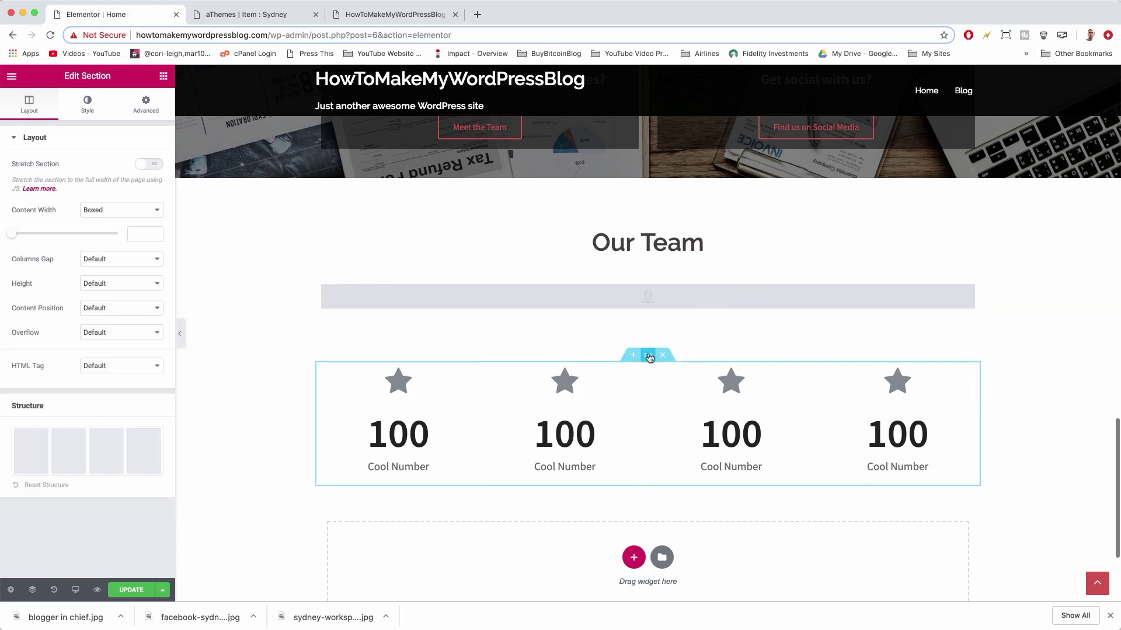
click(87, 108)
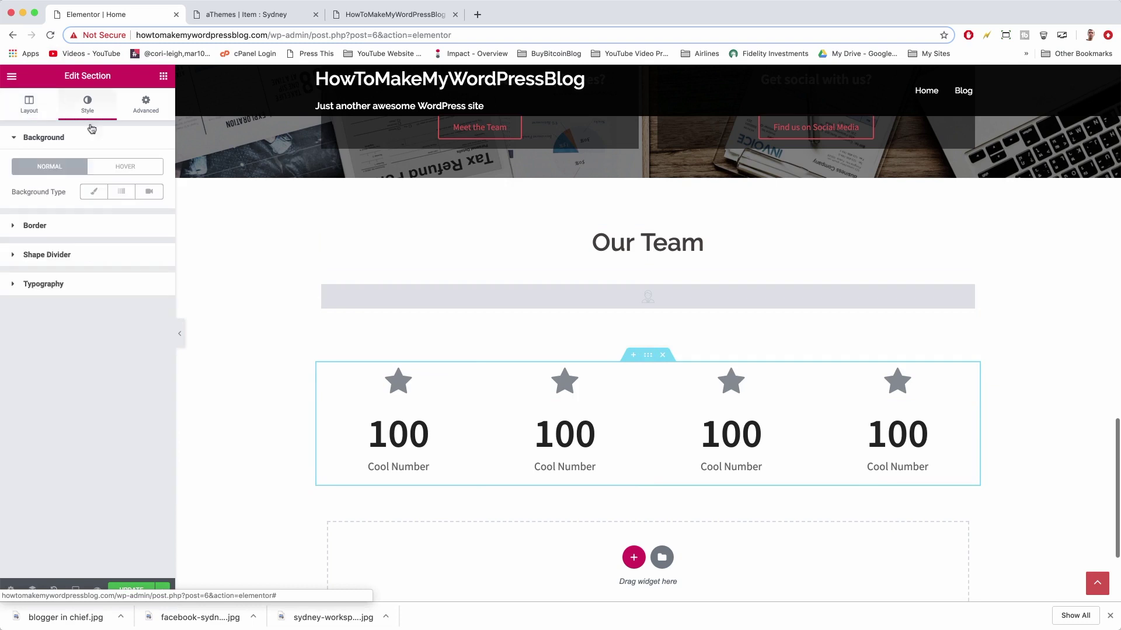
click(93, 194)
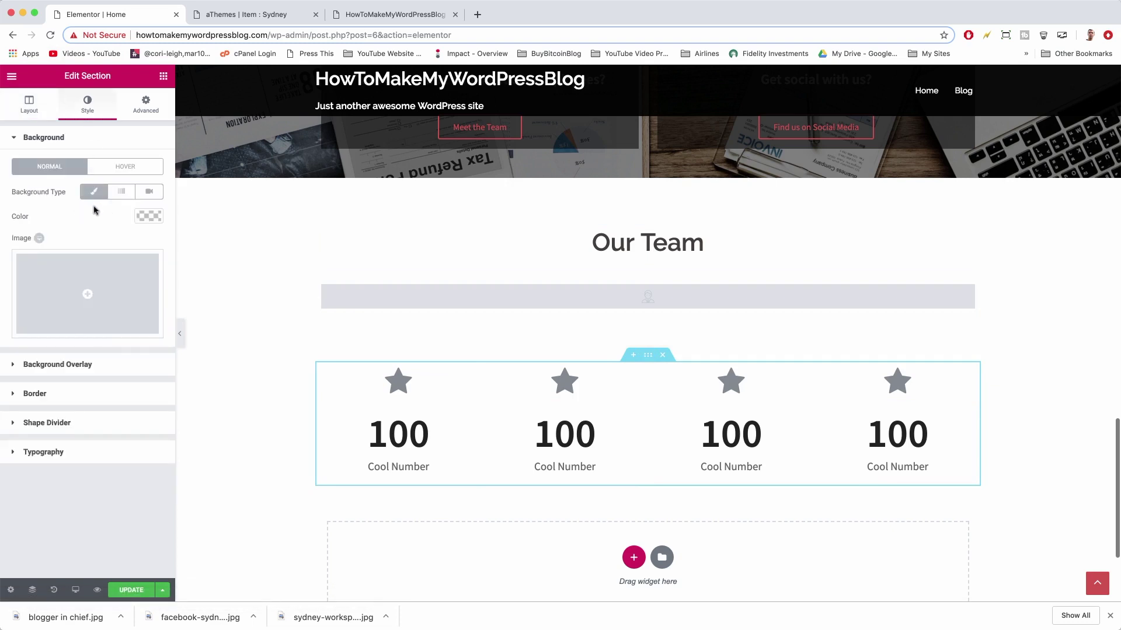
click(140, 218)
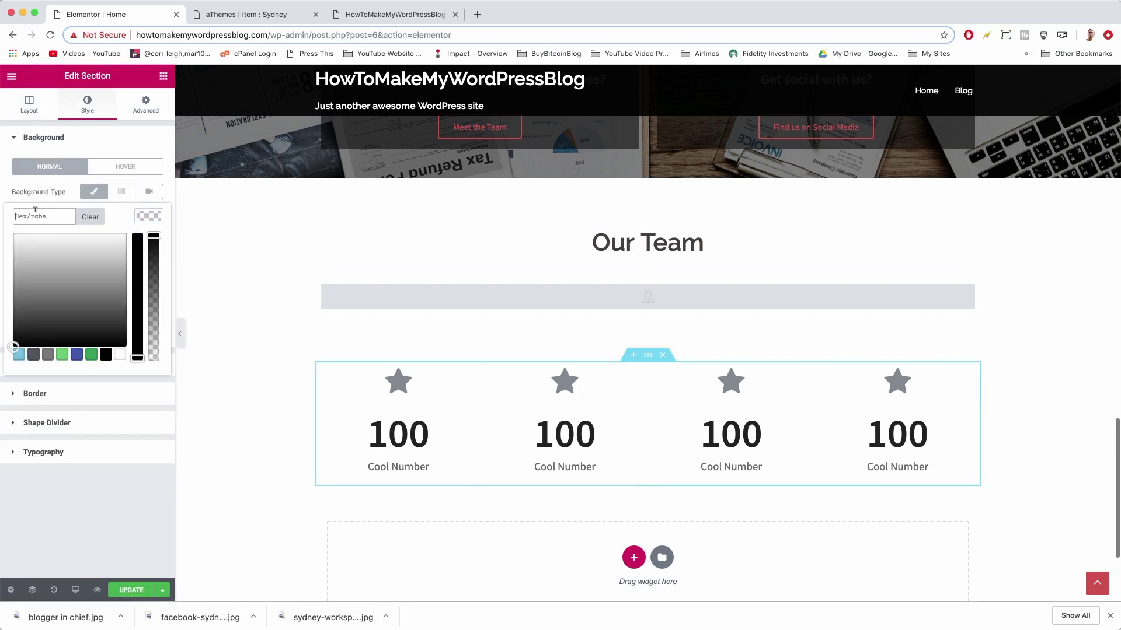
right_click(36, 211)
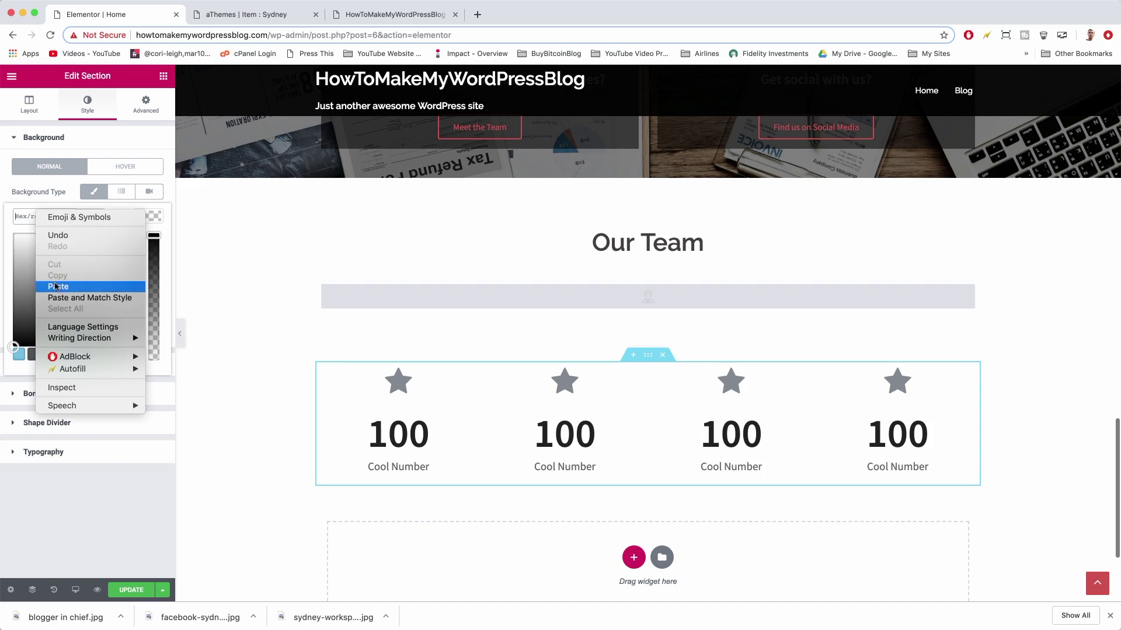
click(56, 287)
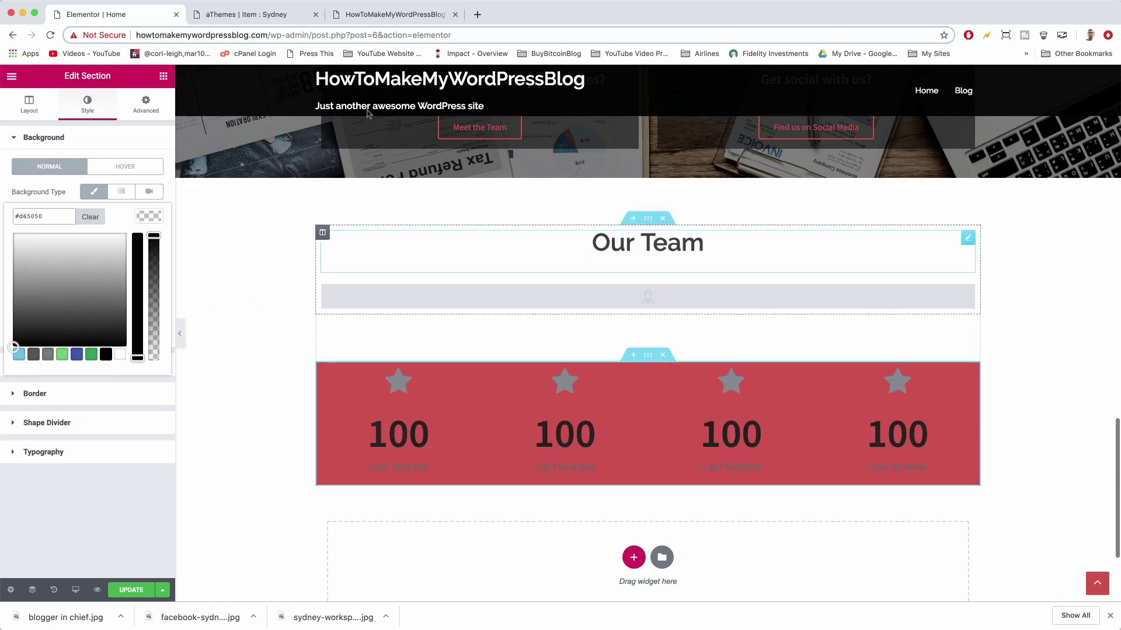
Stretch the section to full width, set 60 px top and bottom padding, and save
click(23, 105)
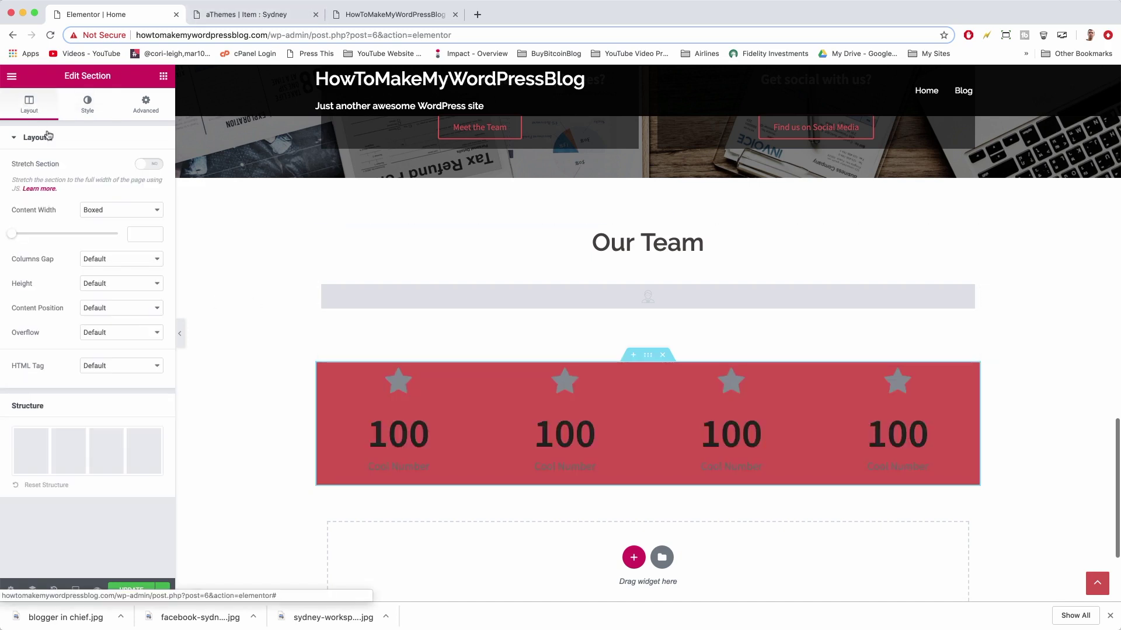
click(139, 169)
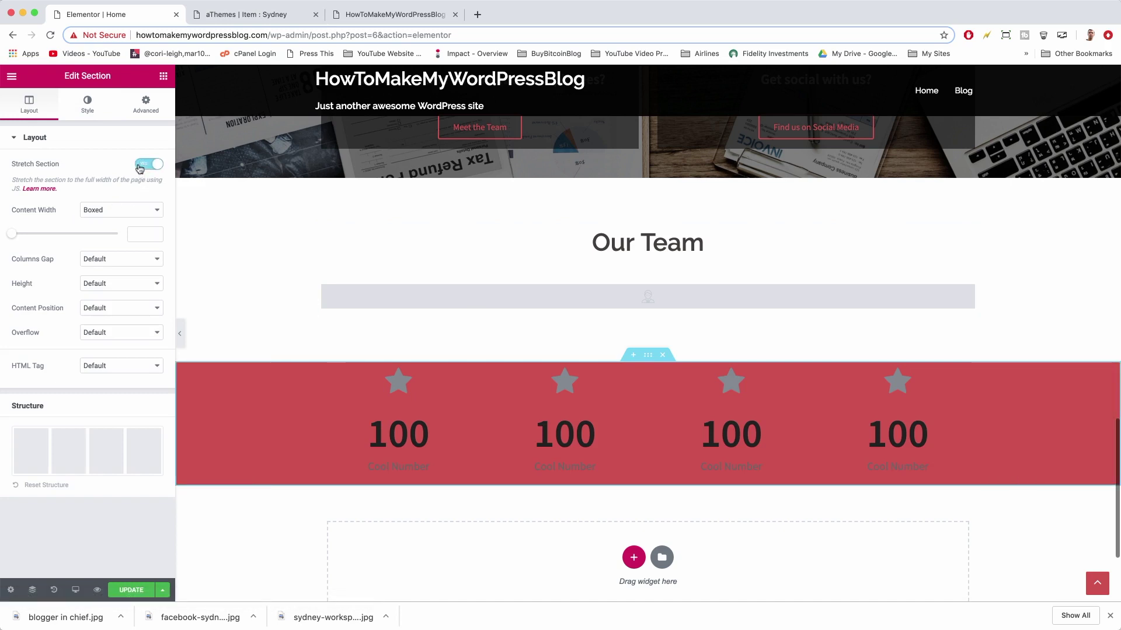
click(150, 110)
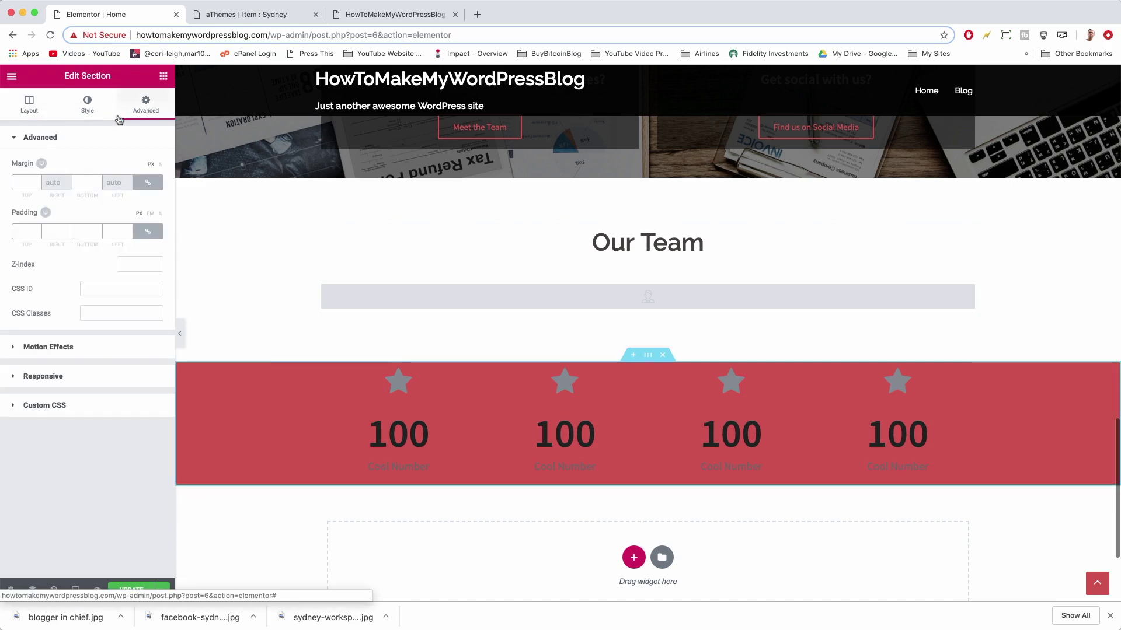
click(146, 232)
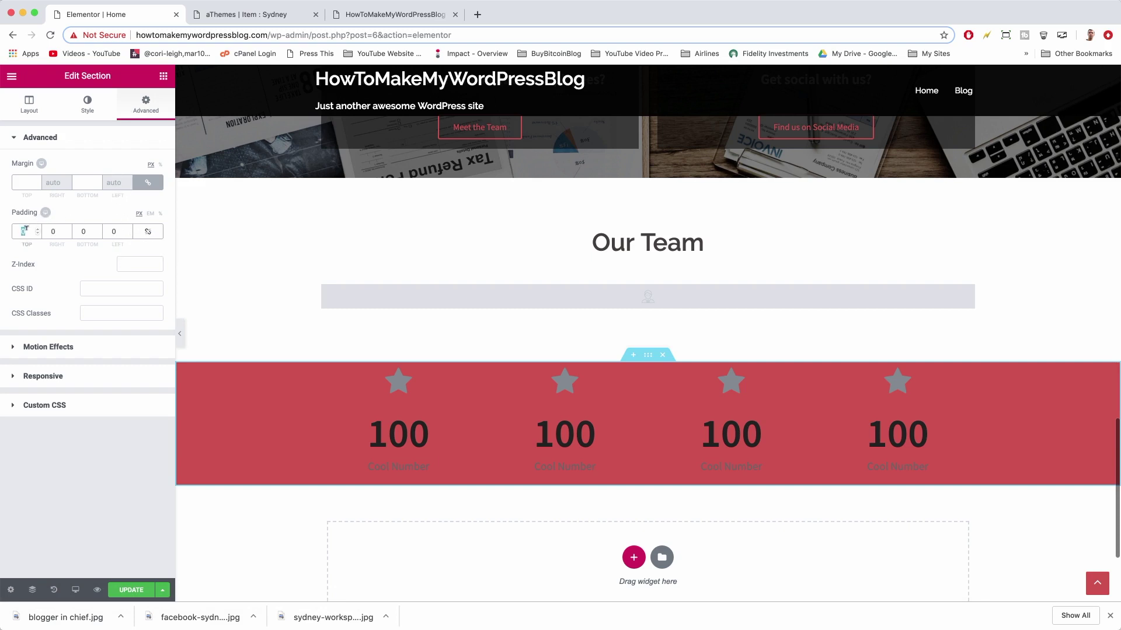
text(60)
click(87, 231)
text(60)
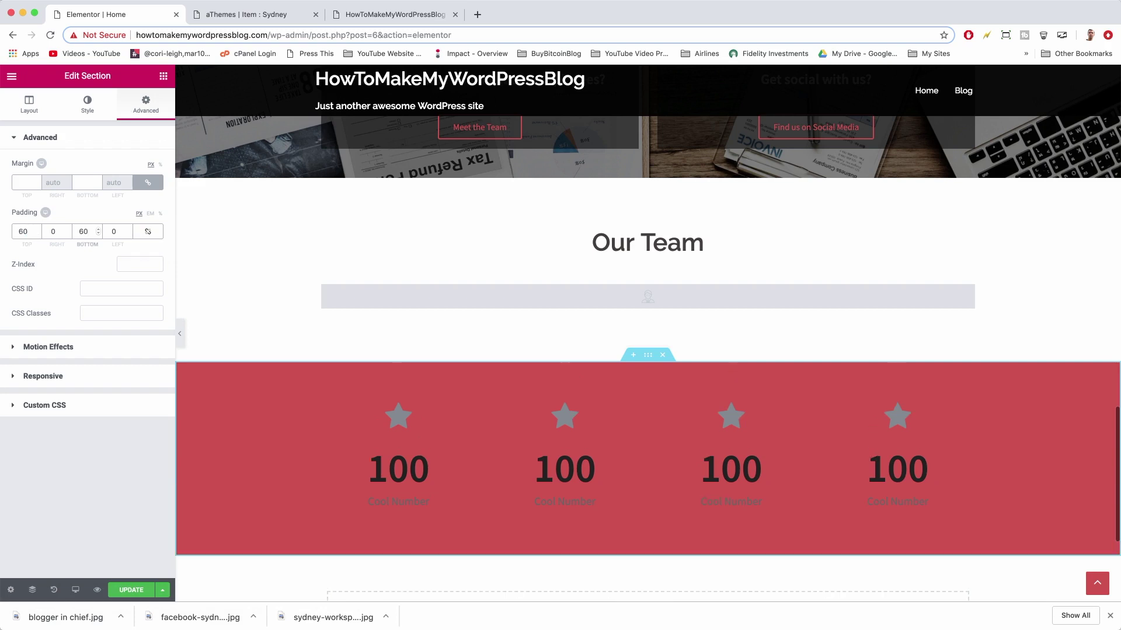
click(131, 591)
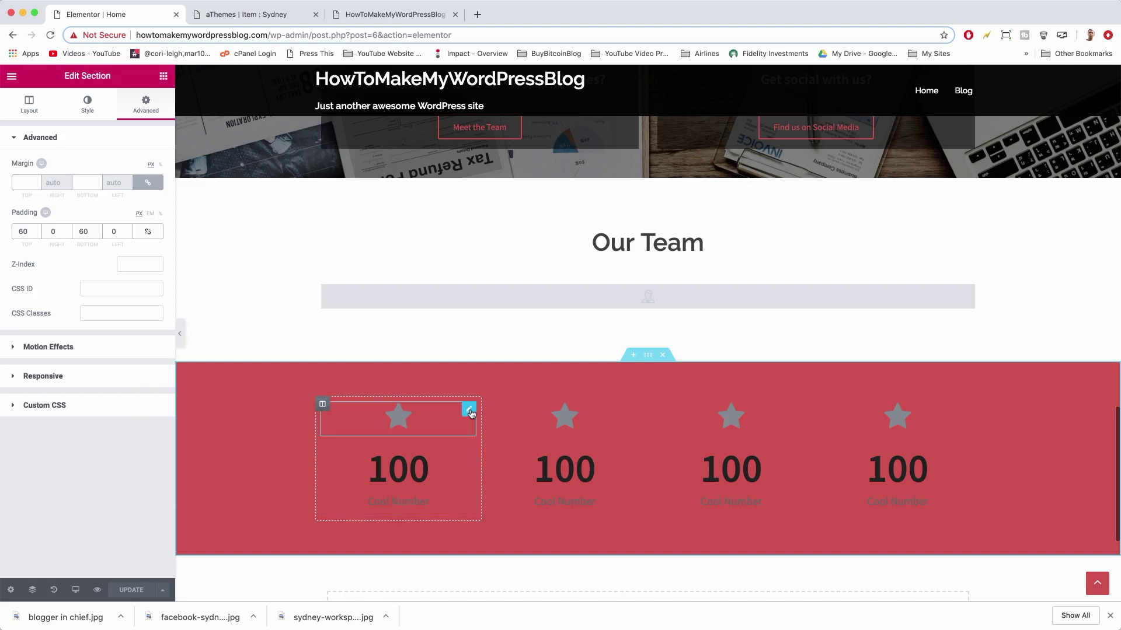
click(469, 410)
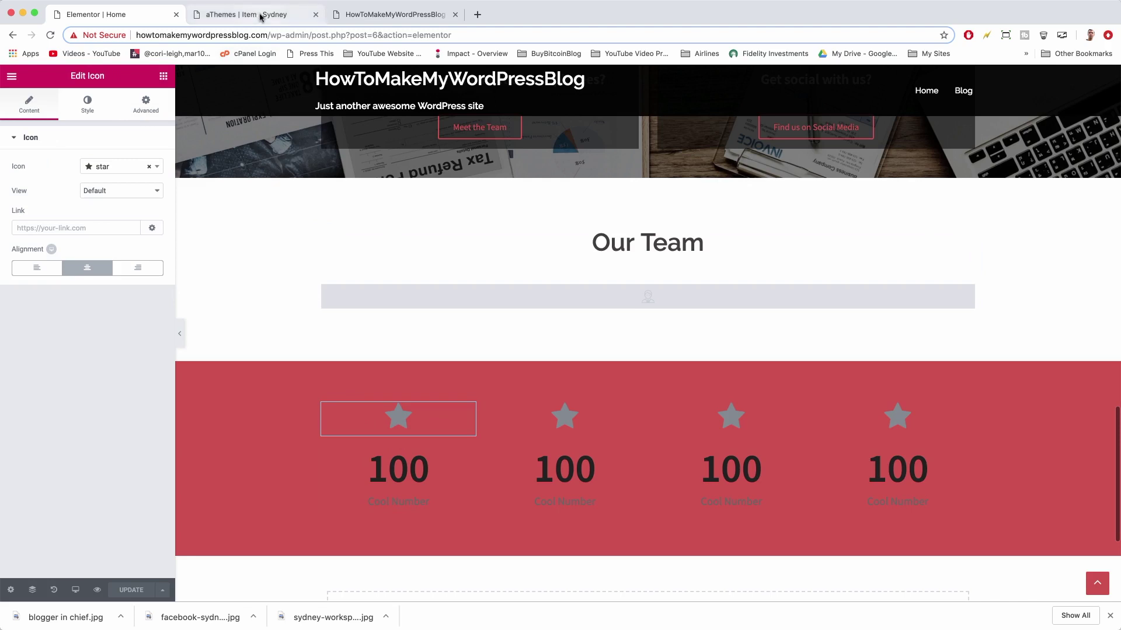
Replace the first counter's star with a white briefcase icon
click(249, 16)
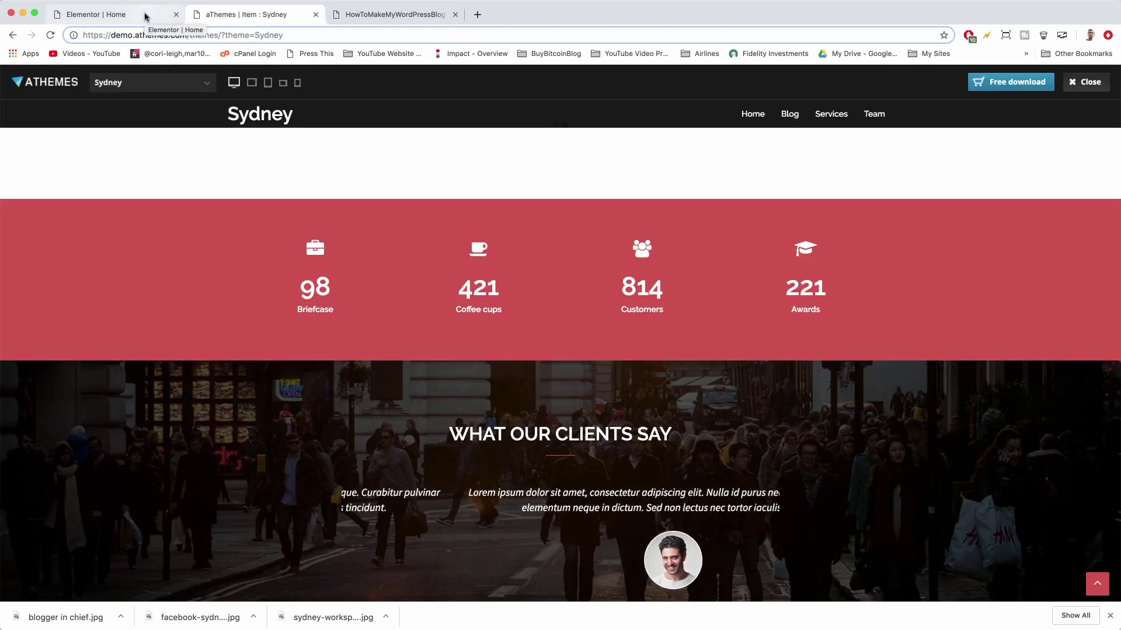
click(146, 16)
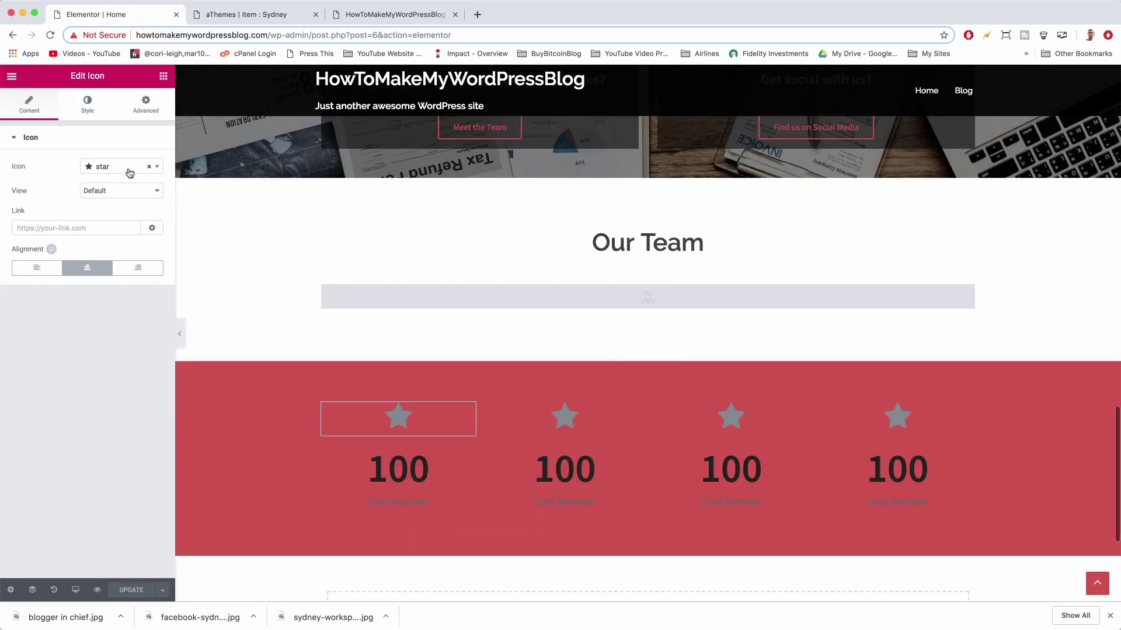
click(129, 171)
text(briefcase)
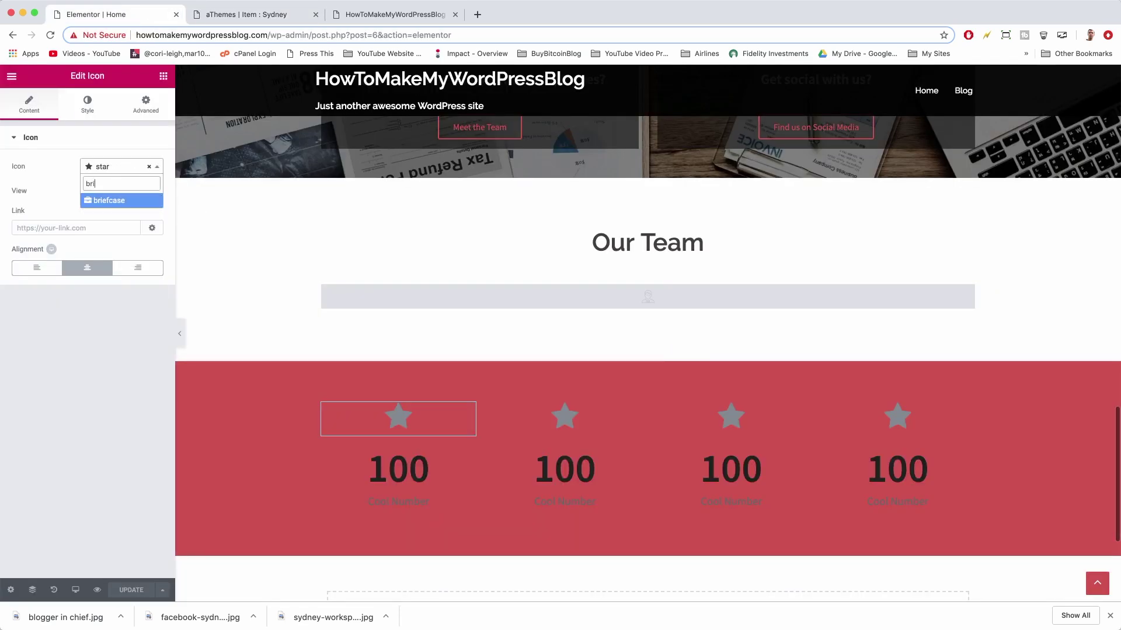
key(Return)
click(87, 106)
click(149, 192)
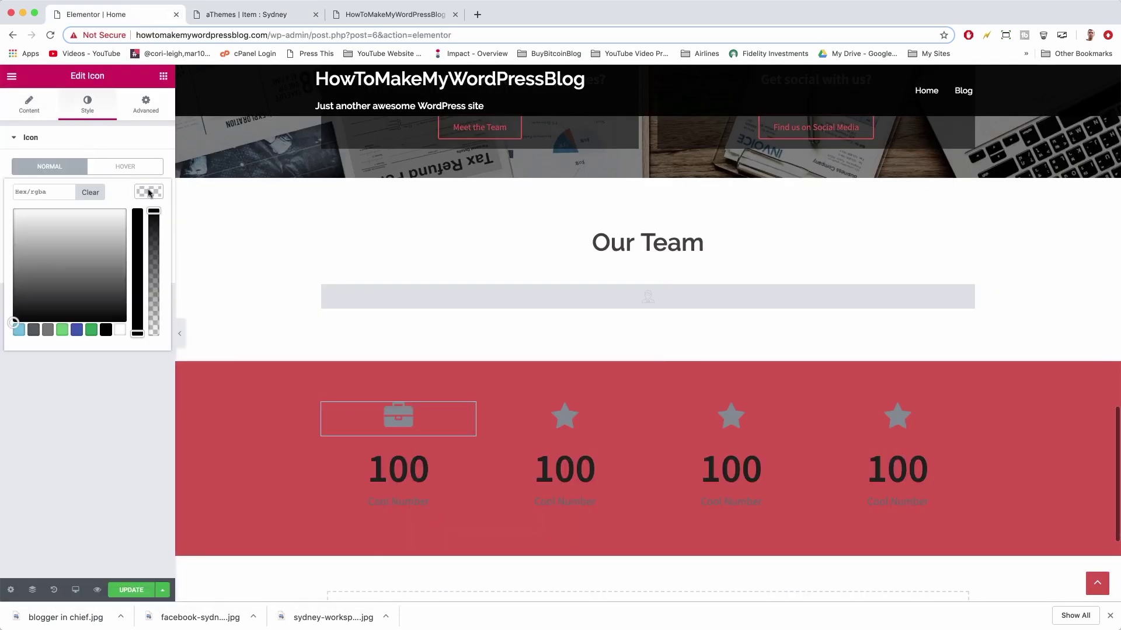
click(120, 330)
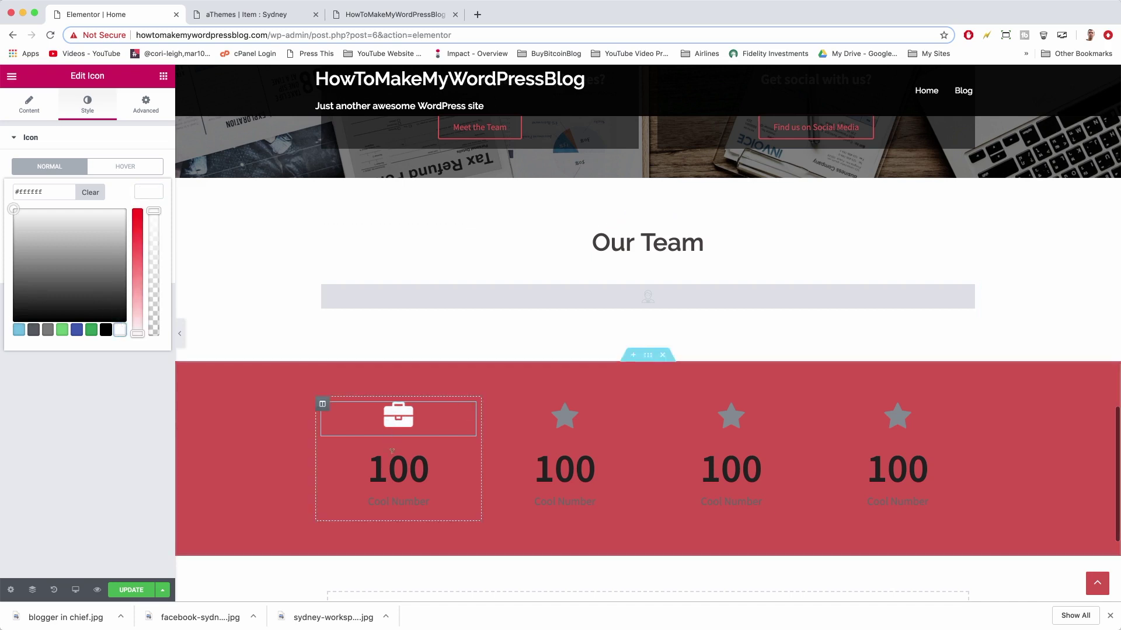
Set the first counter's ending number to 98 and colour it white
click(406, 470)
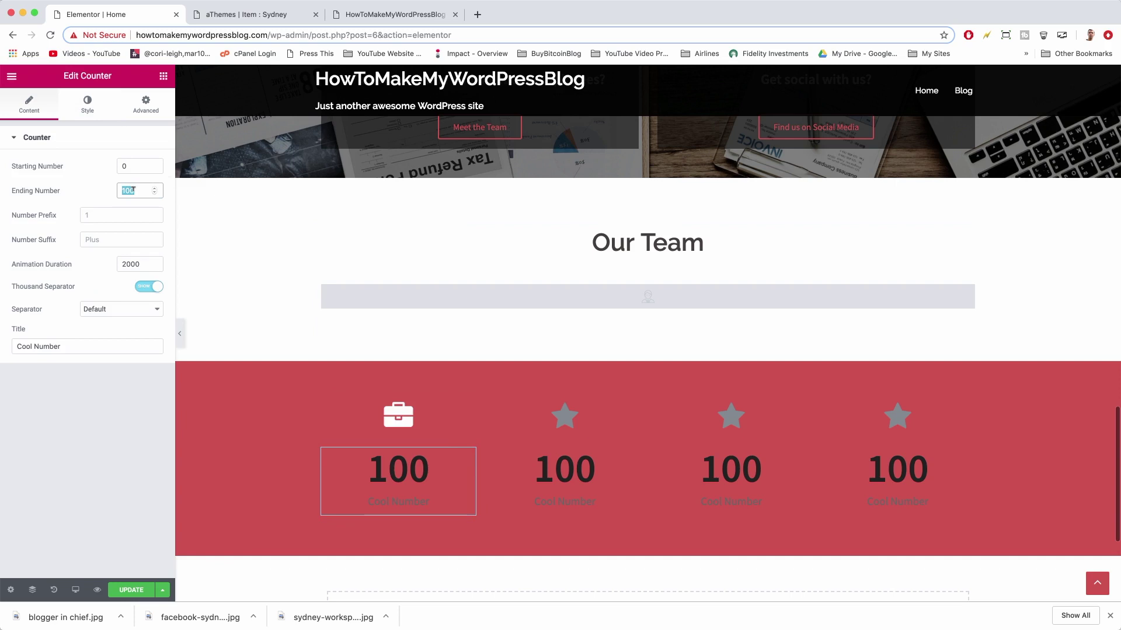
text(98)
click(88, 105)
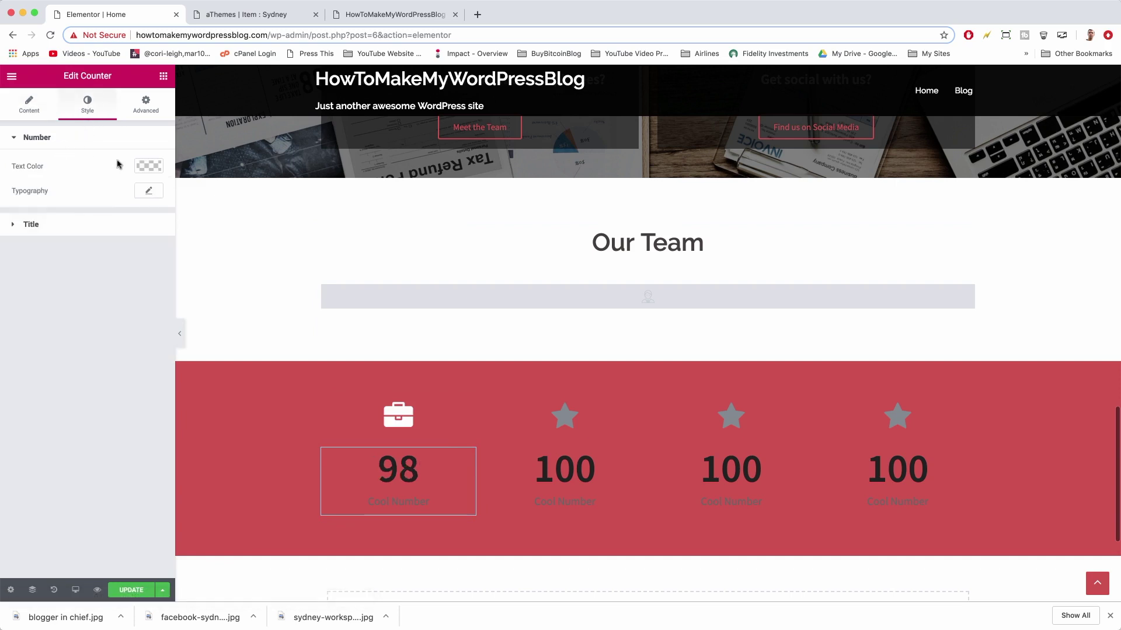
click(148, 167)
click(120, 304)
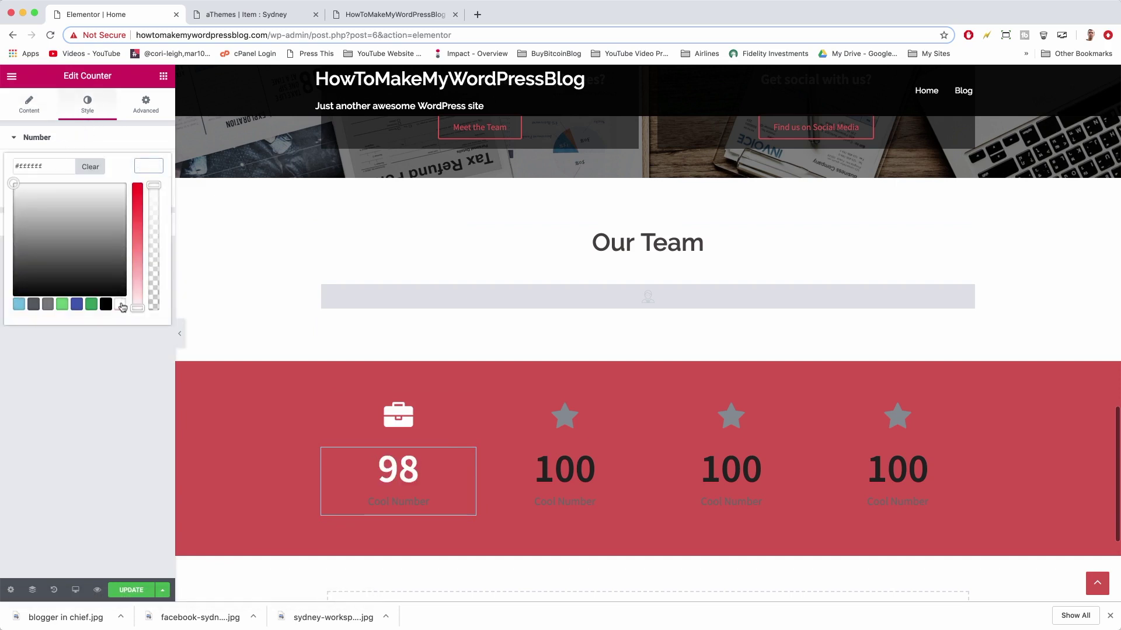
Title the first counter 'Briefcase' and make the title white
click(28, 104)
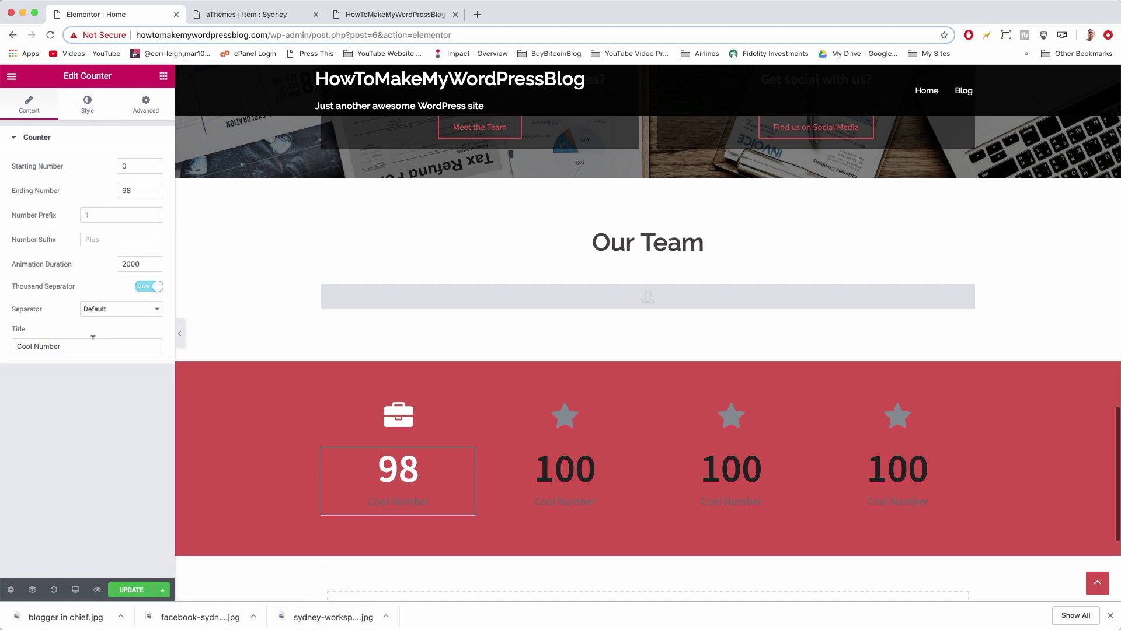
text(Briefcase)
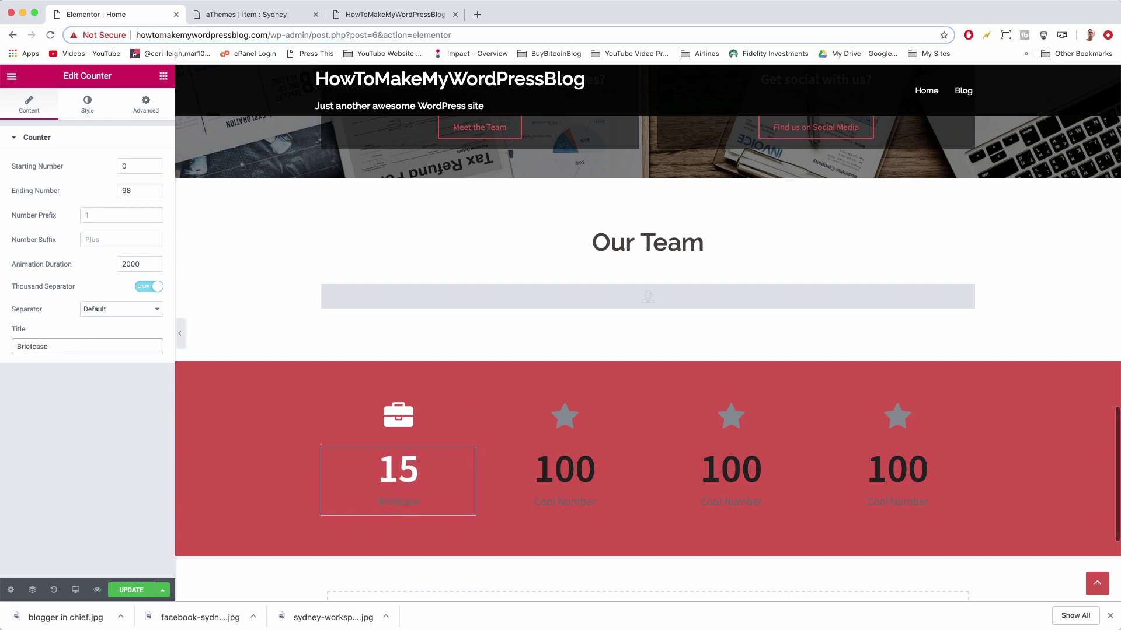
click(88, 107)
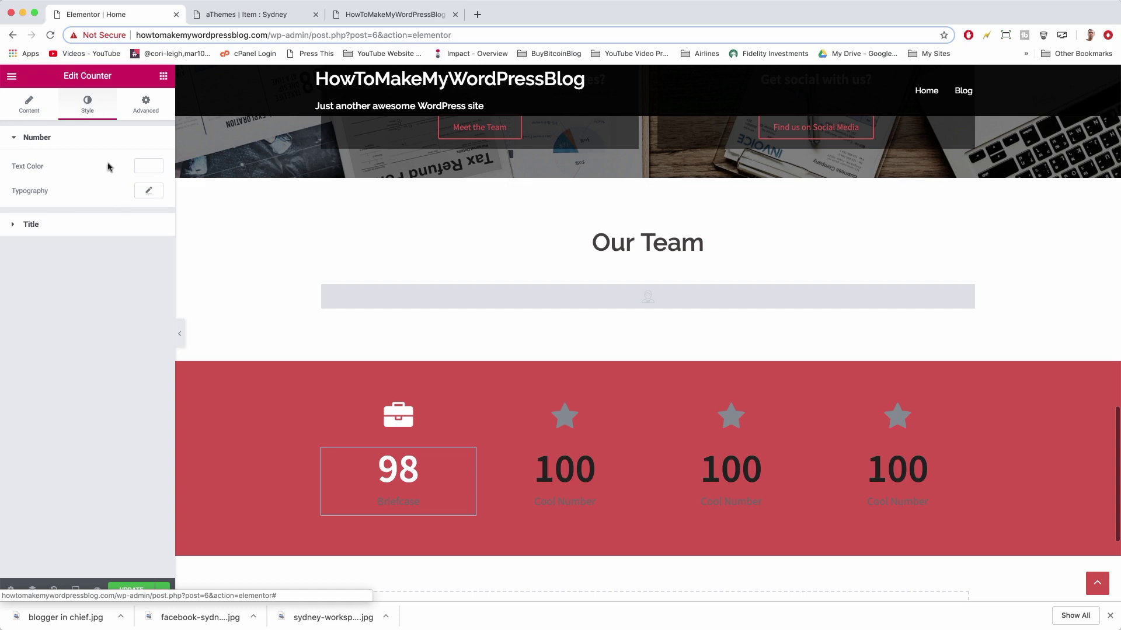
click(32, 223)
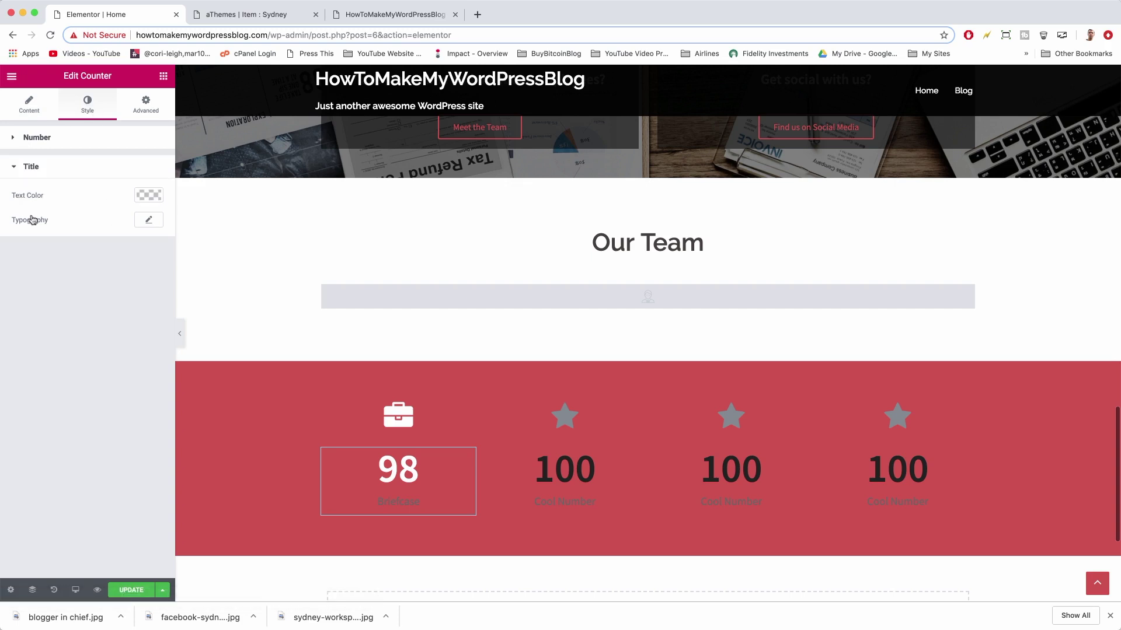
click(149, 195)
click(119, 334)
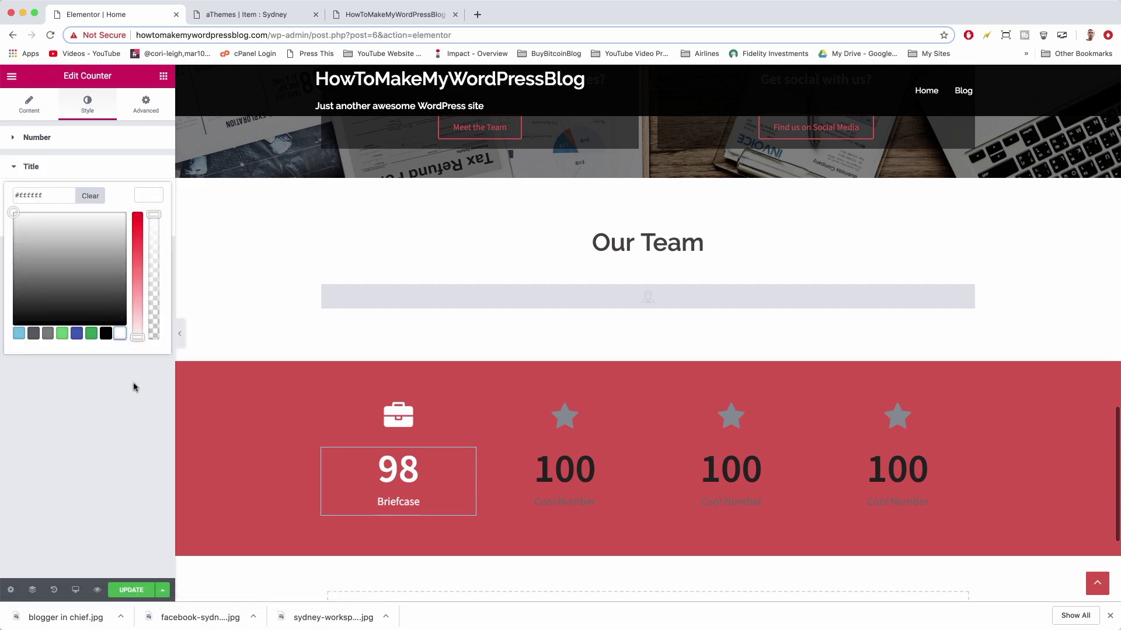
click(151, 486)
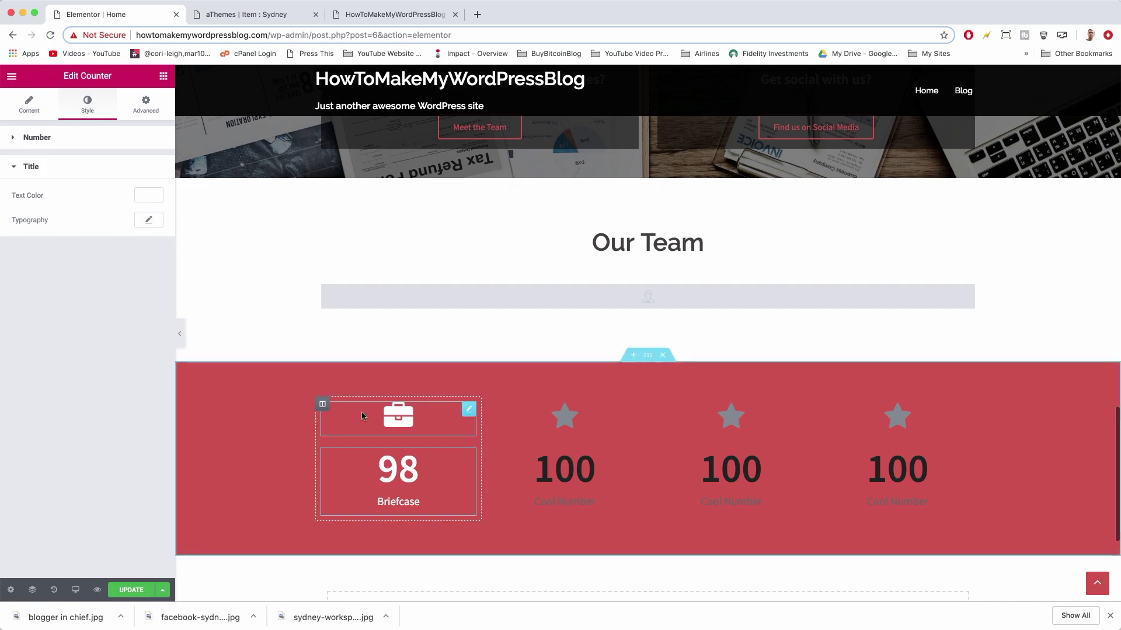
right_click(321, 406)
Duplicate the briefcase counter column to make four briefcase counters
click(336, 430)
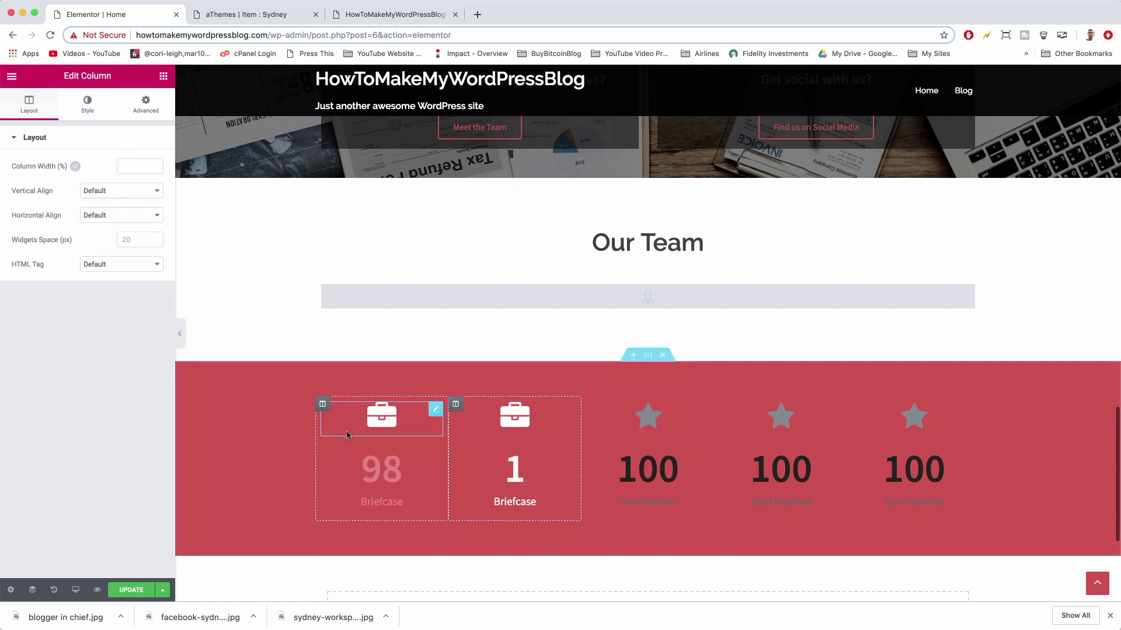
right_click(456, 405)
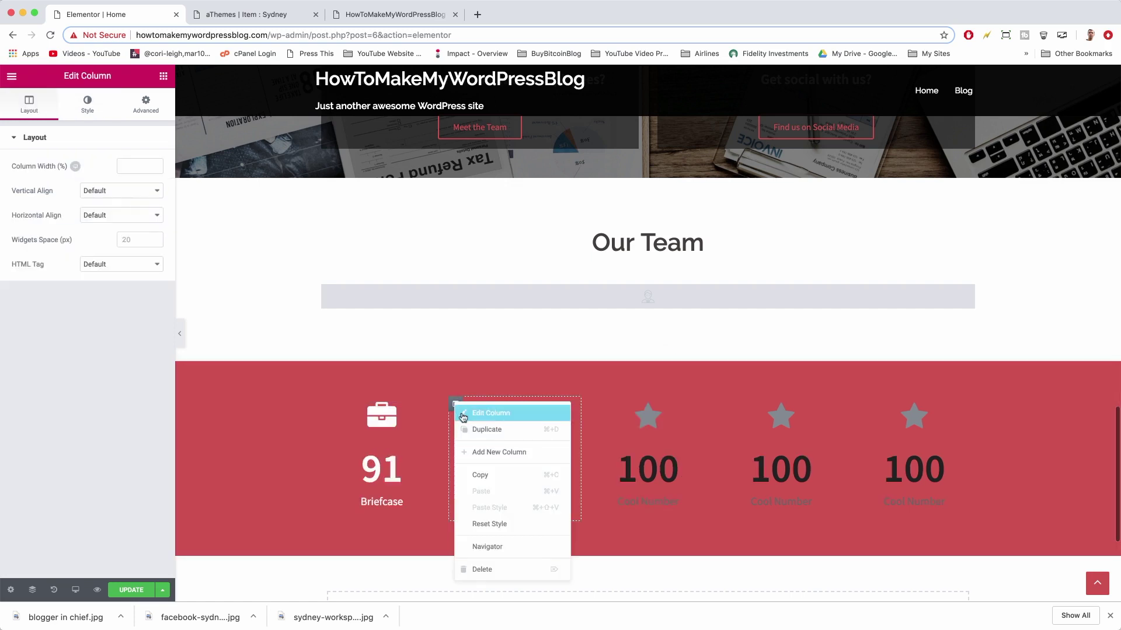
click(470, 429)
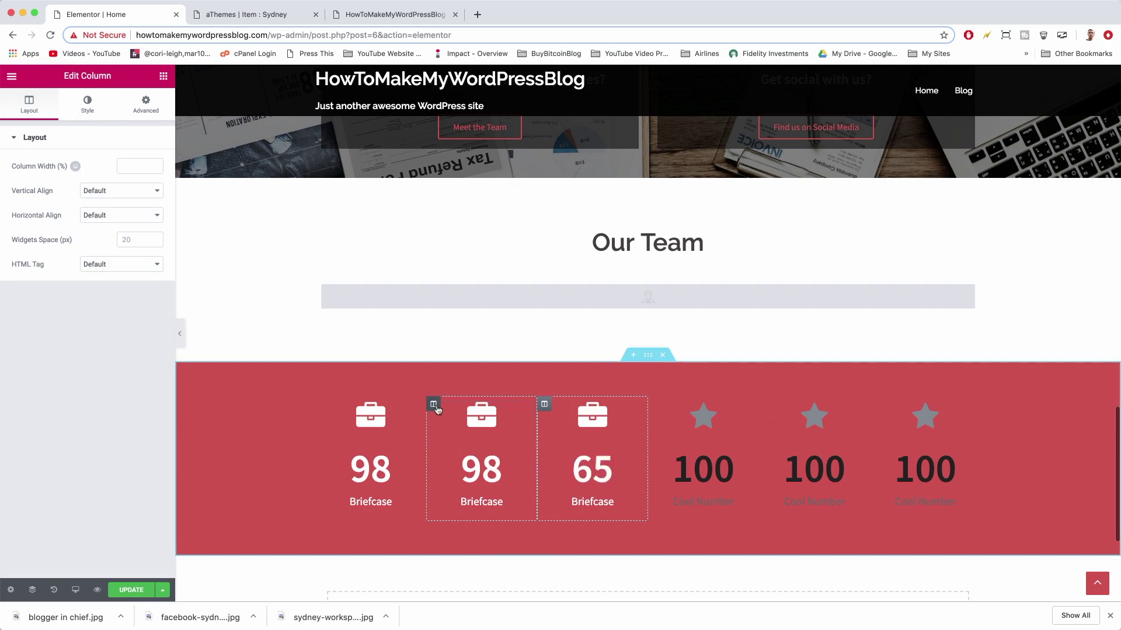
right_click(433, 405)
click(456, 430)
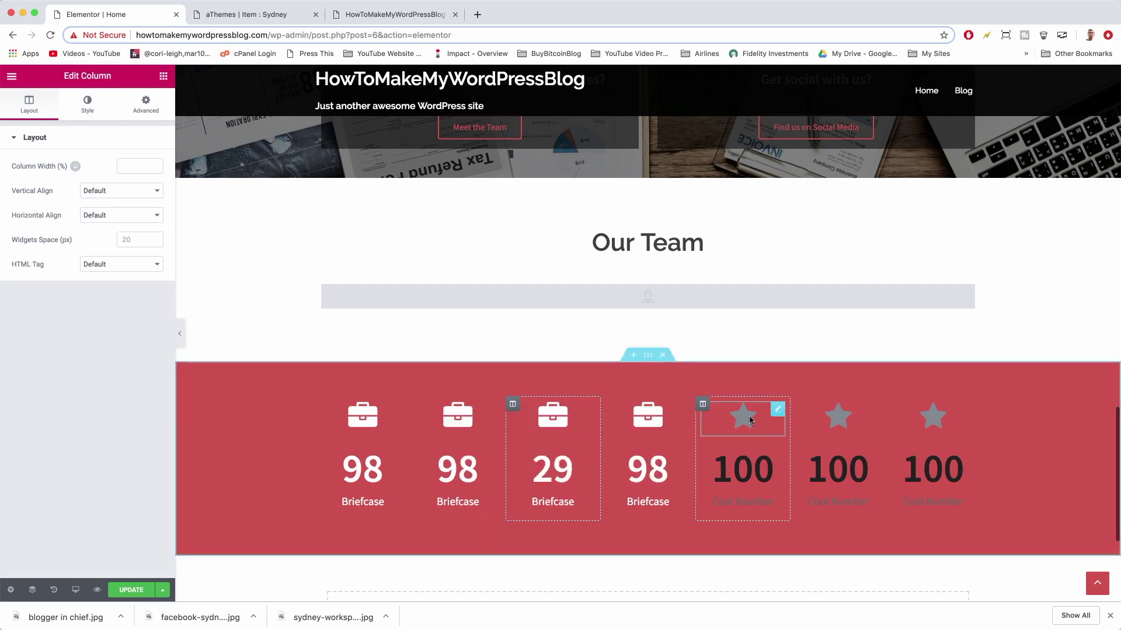
Delete the two leftover star counter columns, checking against the Sydney demo
right_click(781, 412)
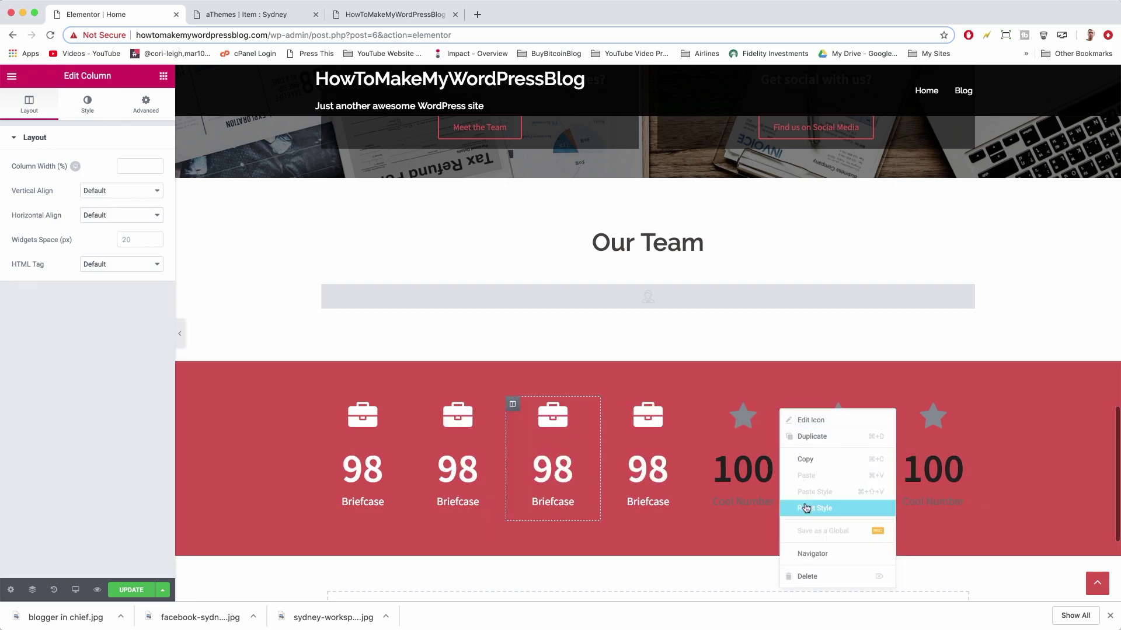
click(811, 572)
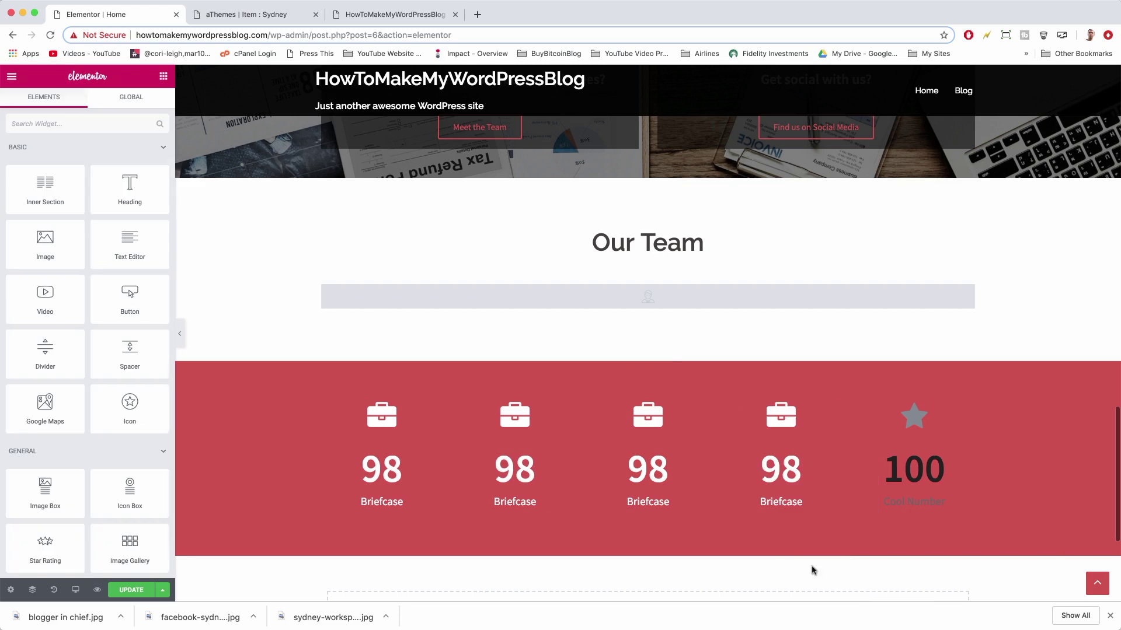
right_click(854, 407)
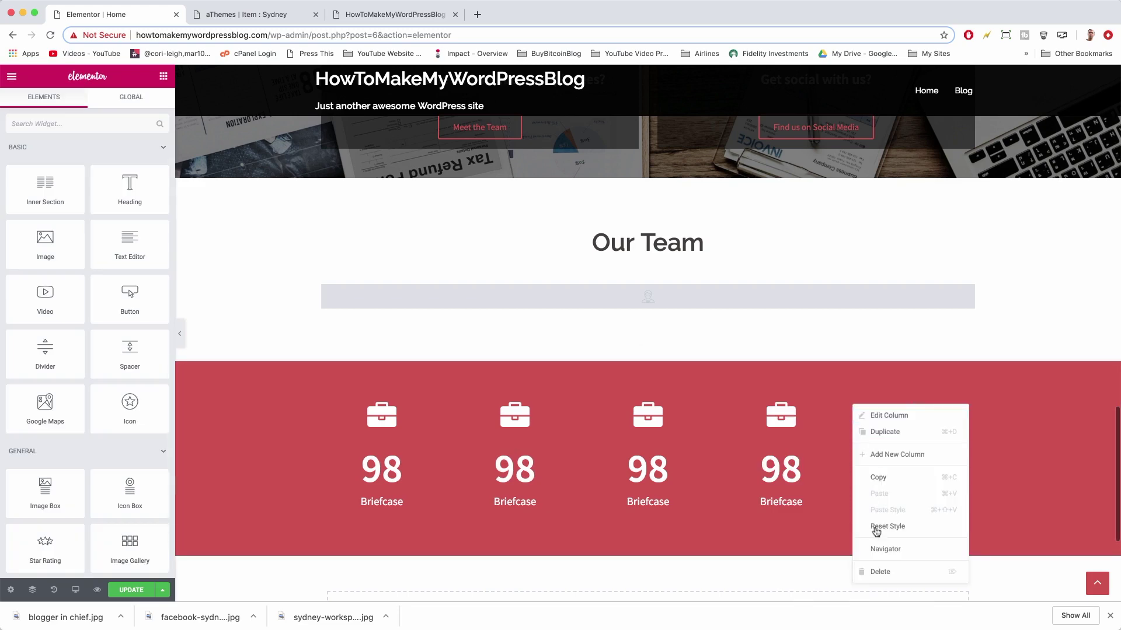
click(877, 572)
key(ctrl+Tab)
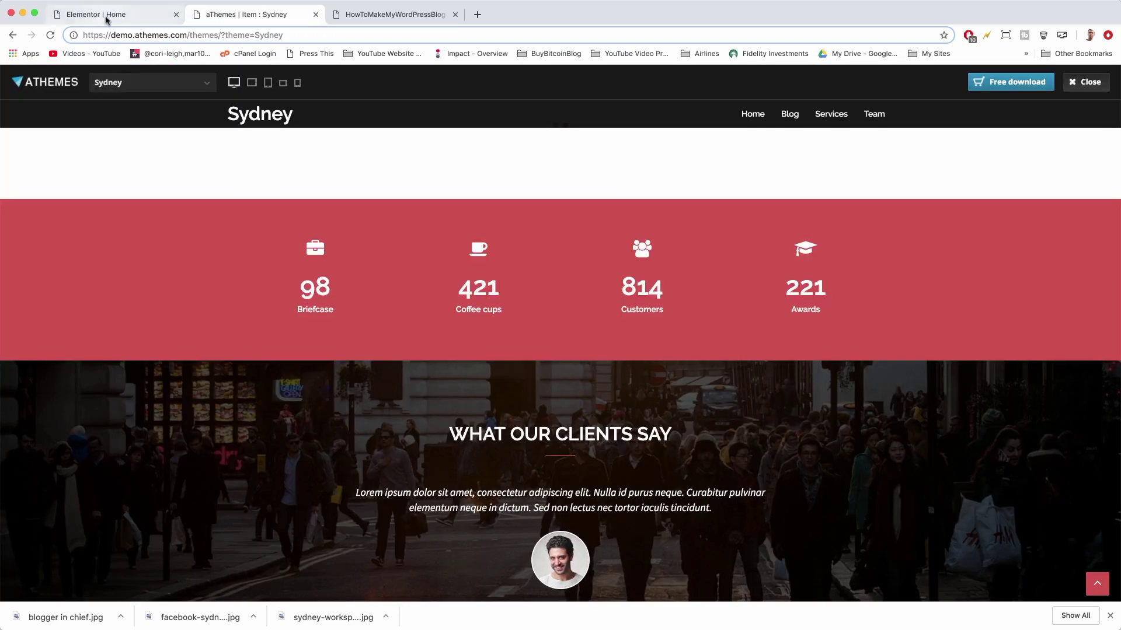
click(107, 18)
click(198, 14)
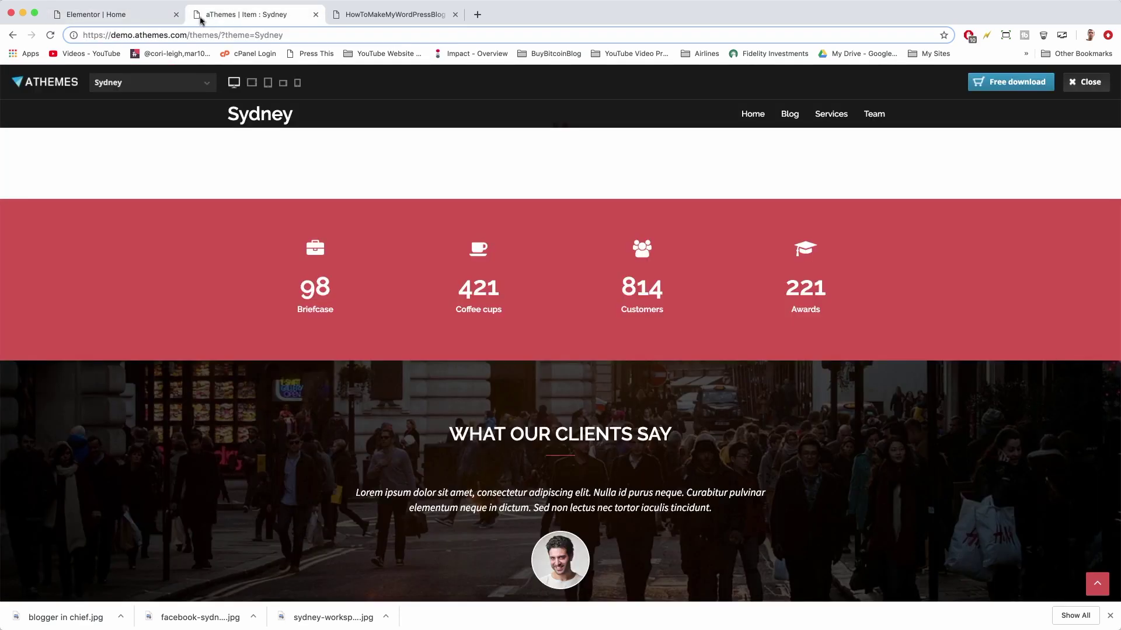
click(123, 15)
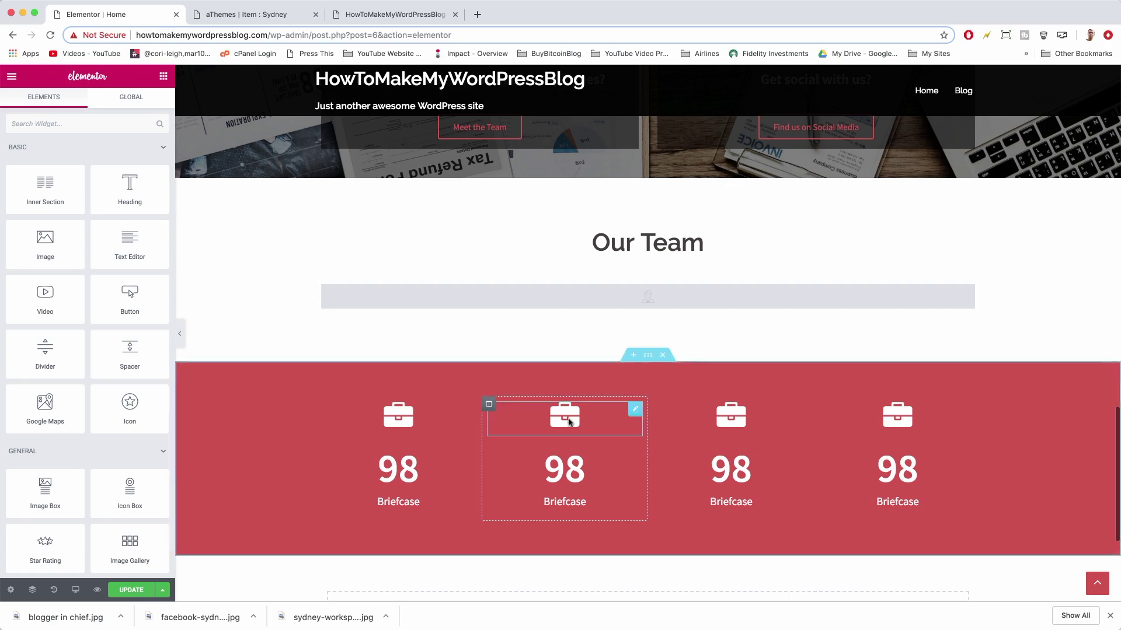
Give the second counter a coffee icon and the title 'Coffee cups'
click(565, 418)
click(137, 168)
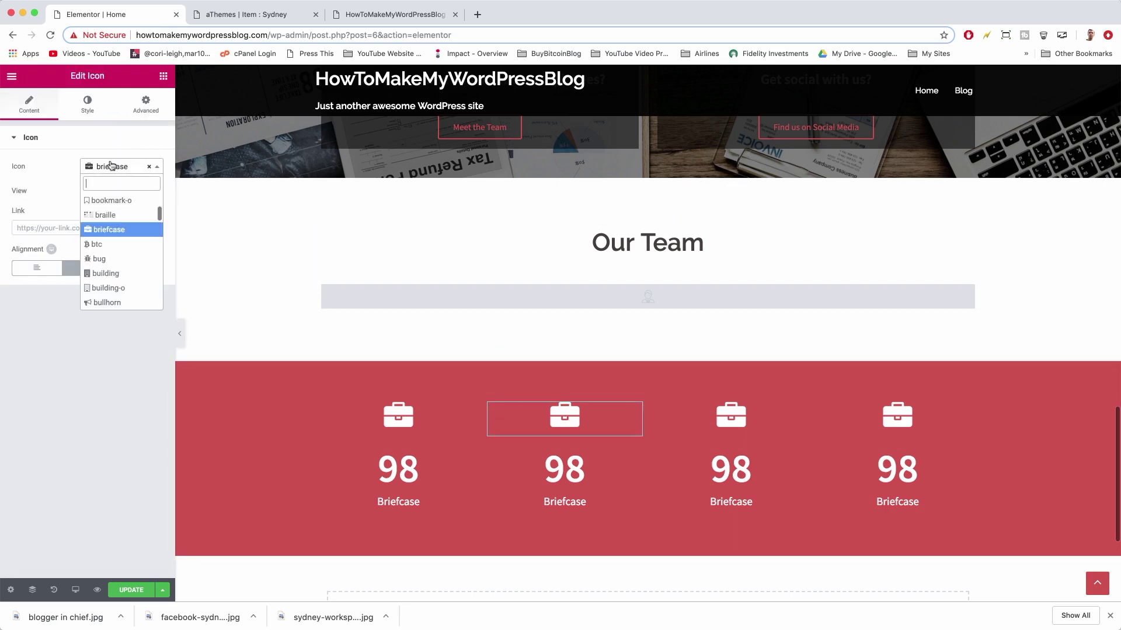
text(coffee)
key(Return)
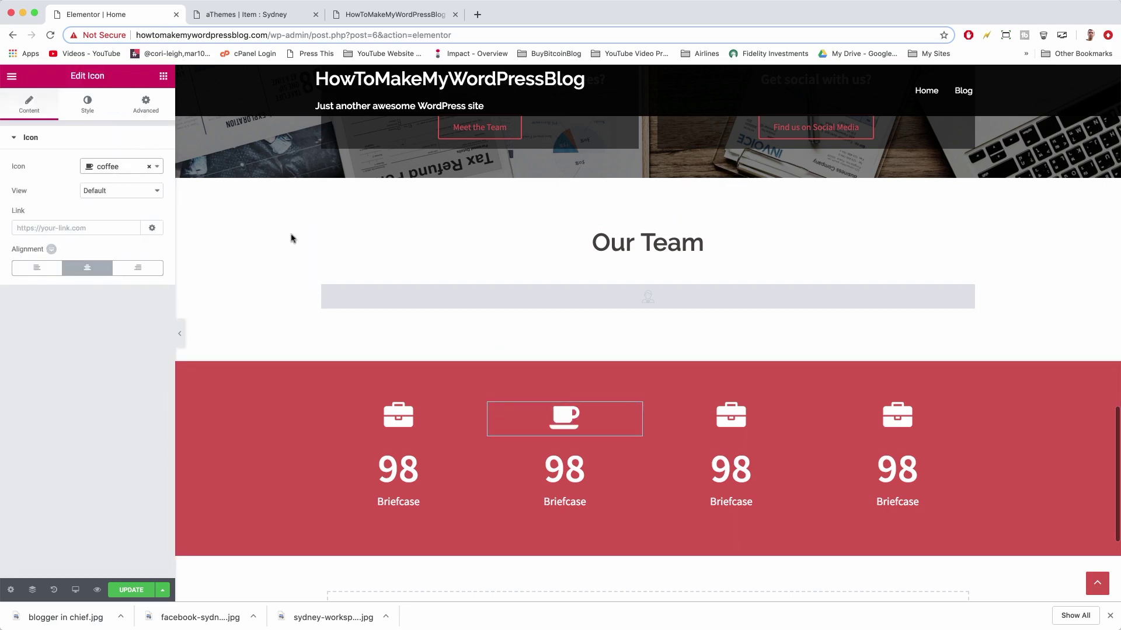
click(554, 467)
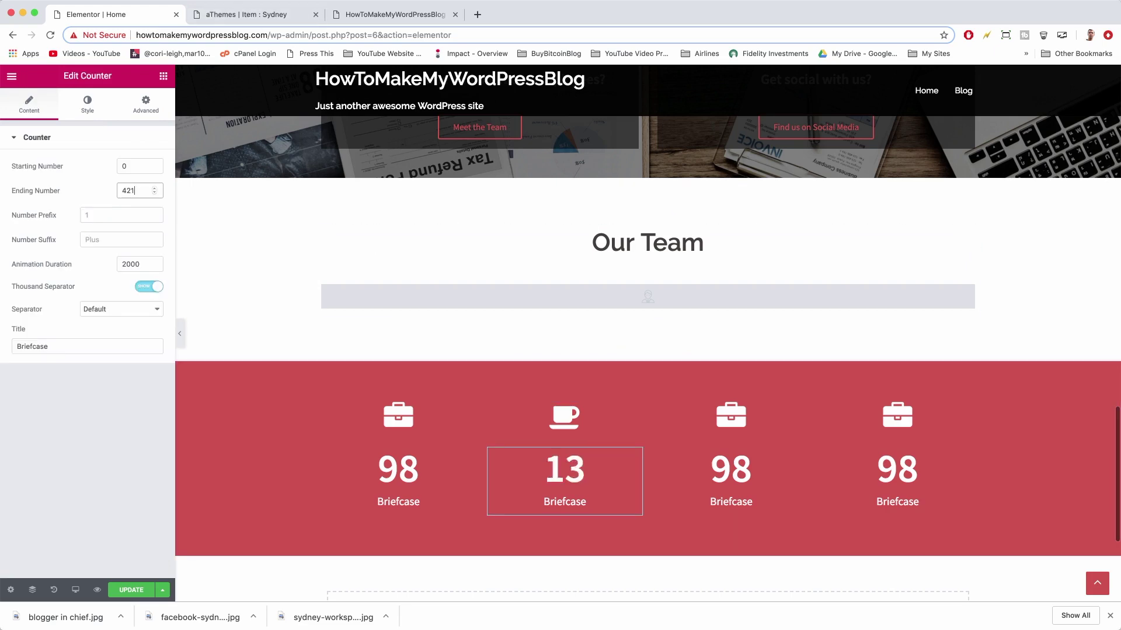
click(249, 16)
click(108, 20)
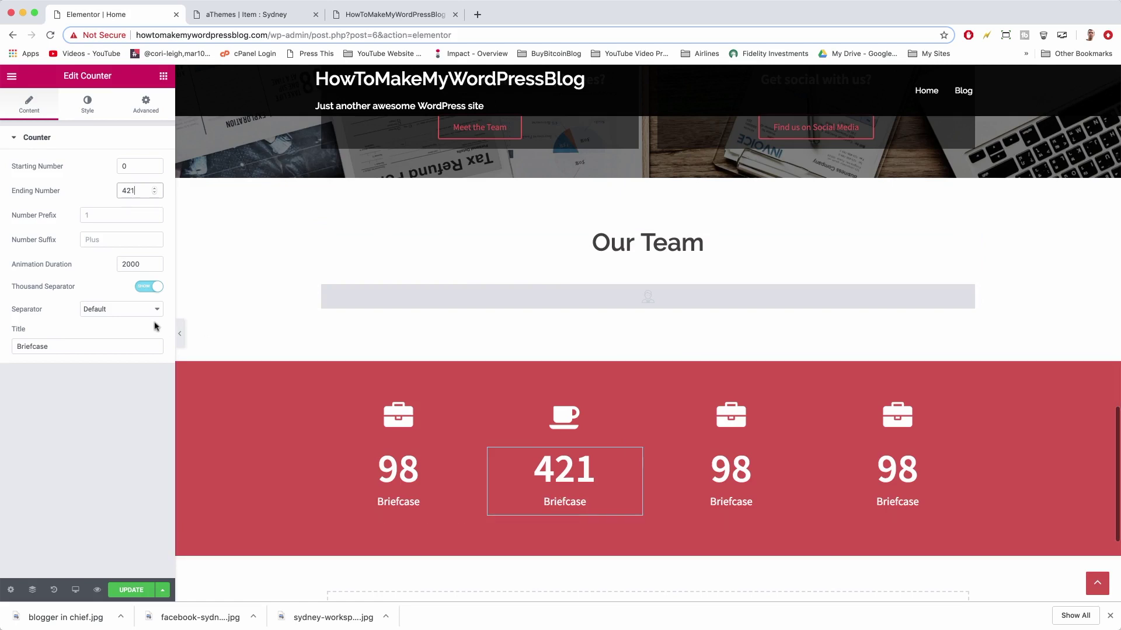
click(109, 345)
text(Coffee c)
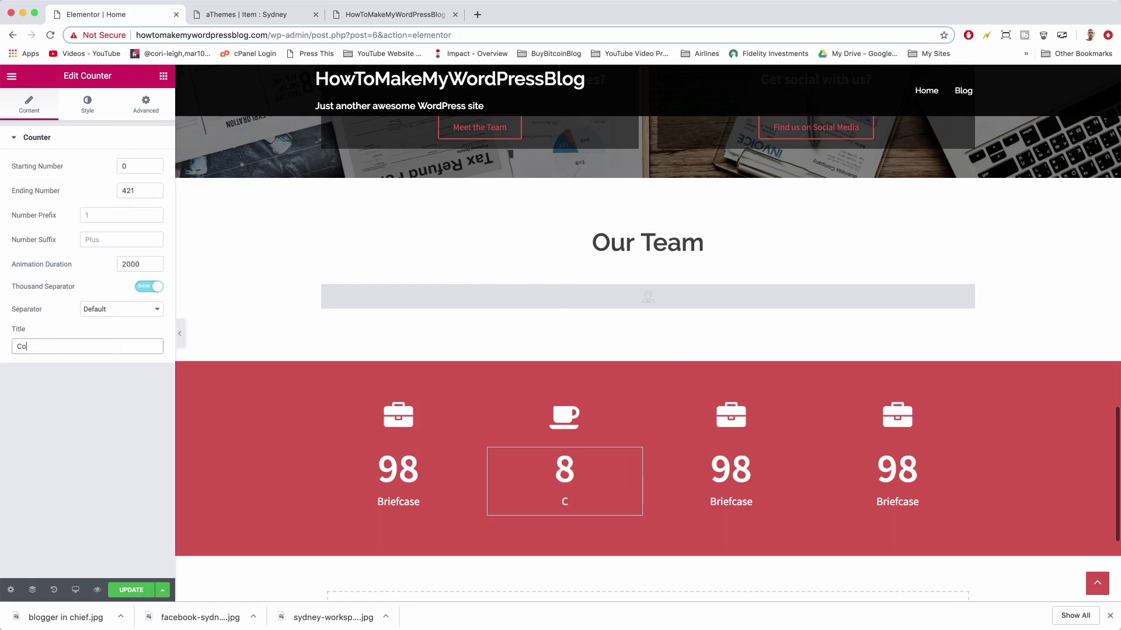
text(ups)
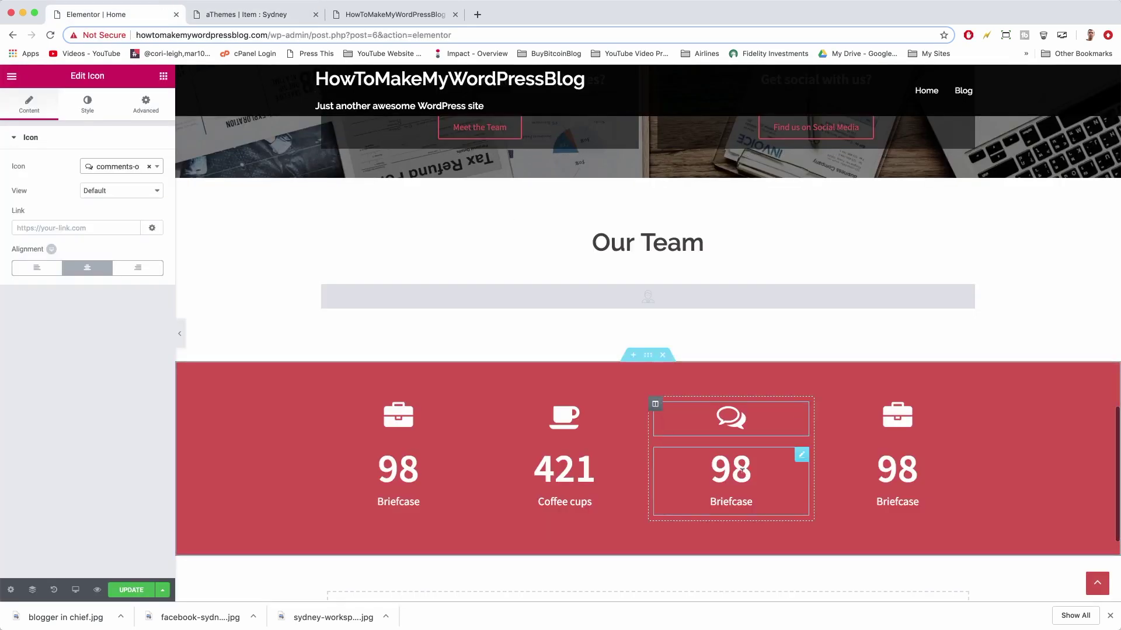
Check the third counter against the demo and give the fourth counter a bullhorn icon
click(731, 485)
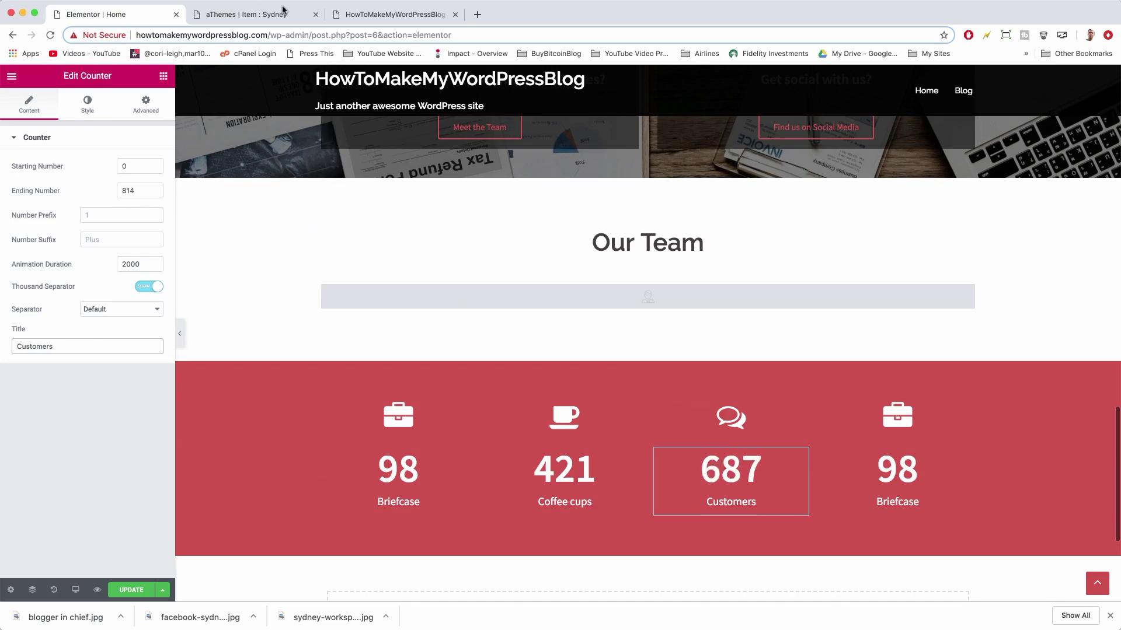
click(275, 13)
click(140, 15)
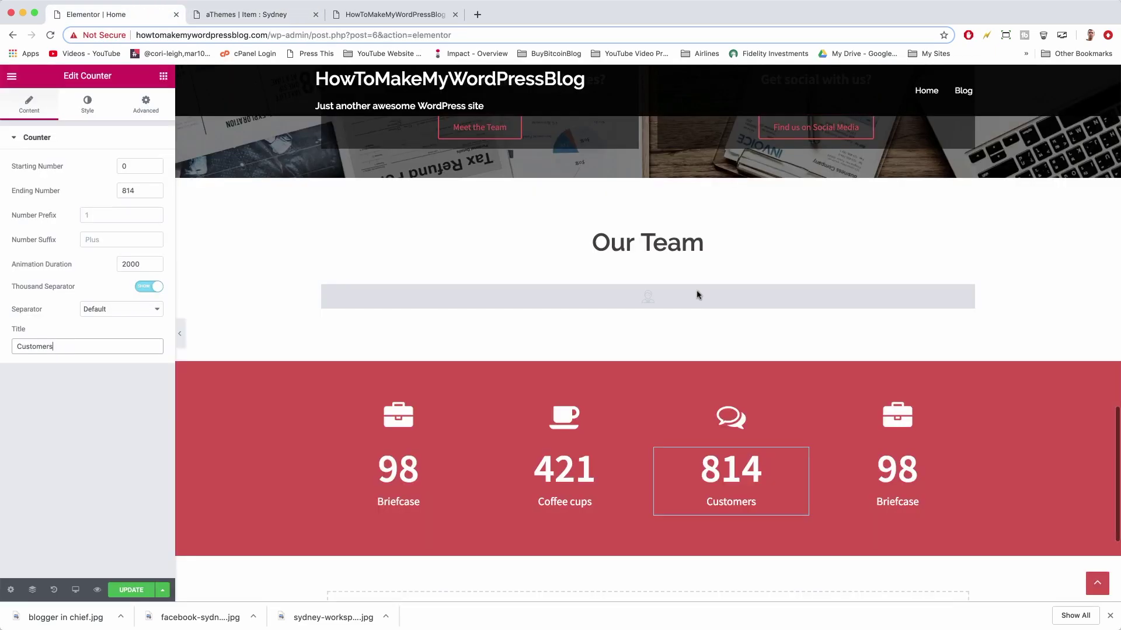
click(895, 415)
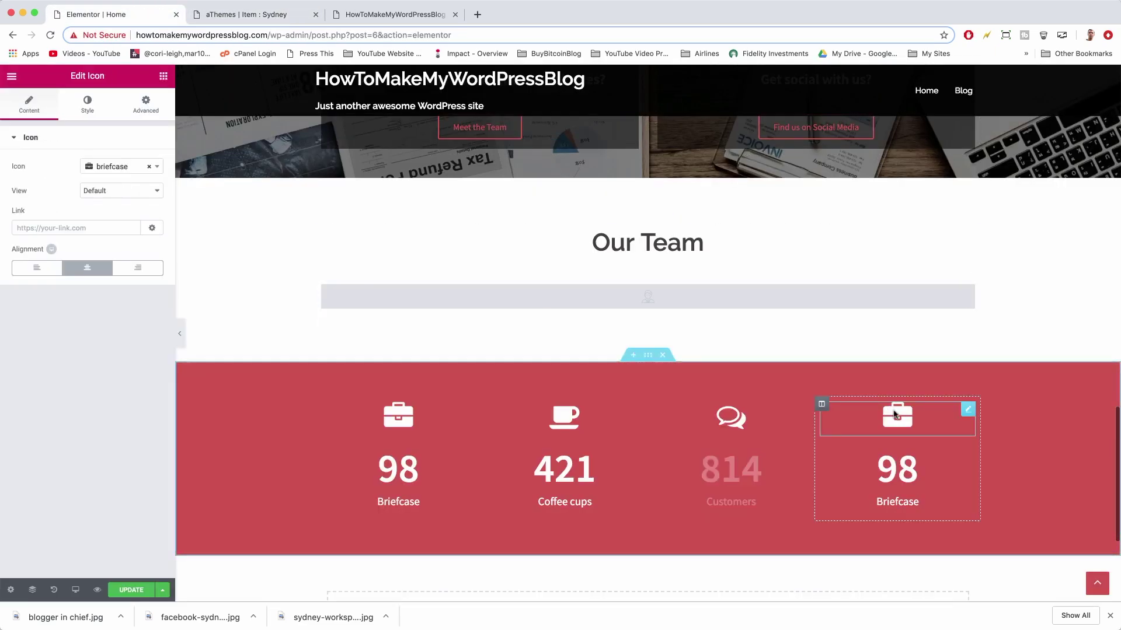
click(102, 168)
text(d)
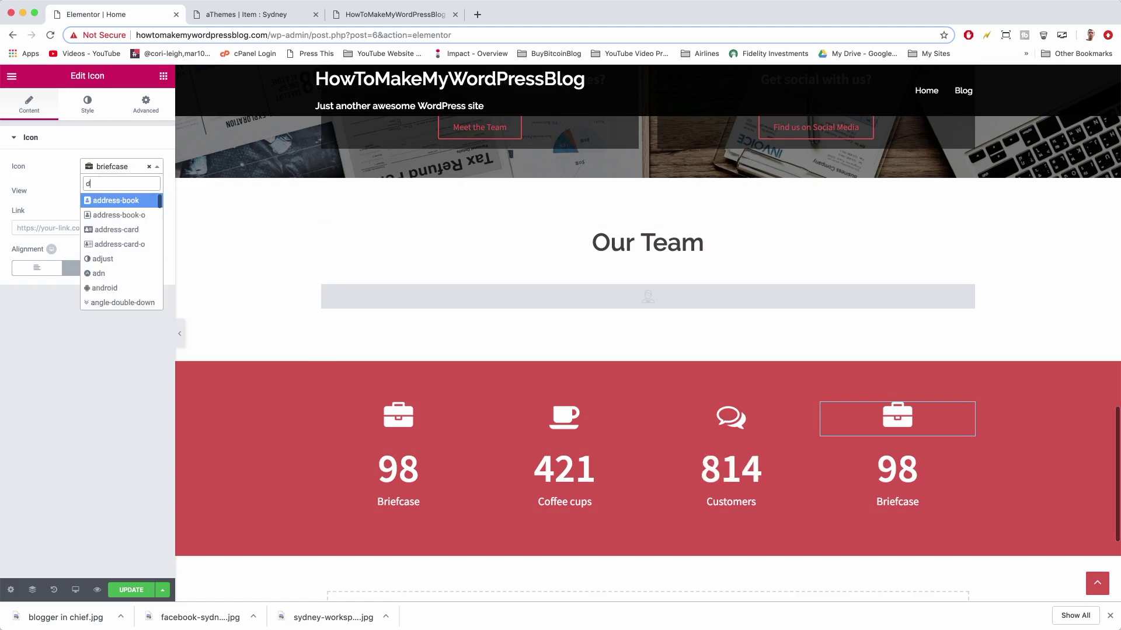
key(BackSpace)
text(stud)
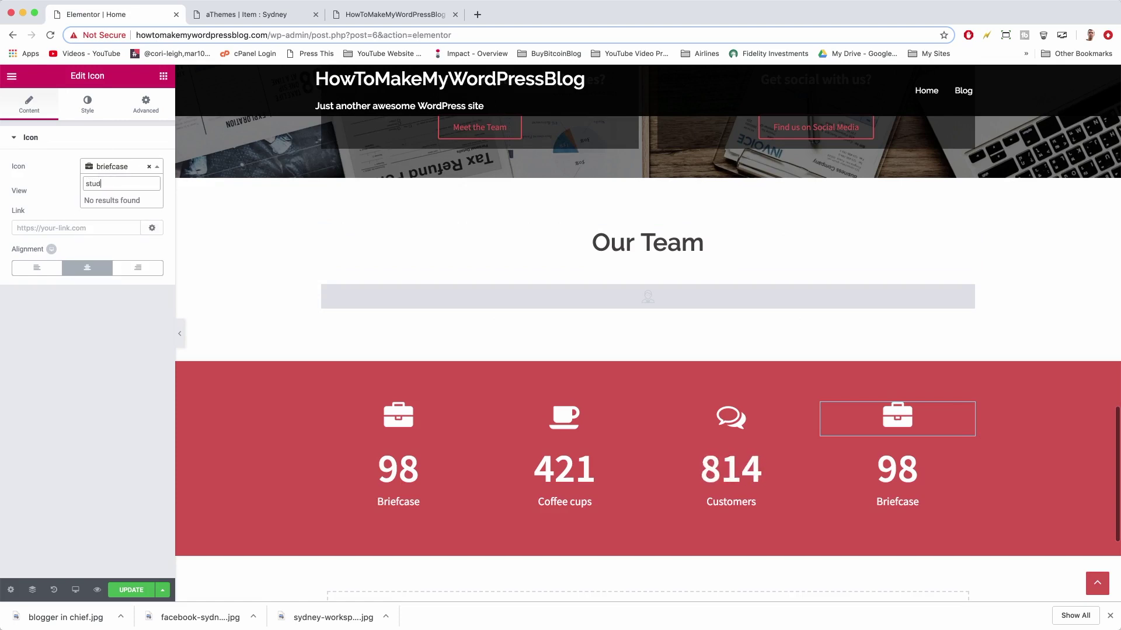
key(BackSpace)
key(BackSpace)
key(BackSpace)
key(BackSpace)
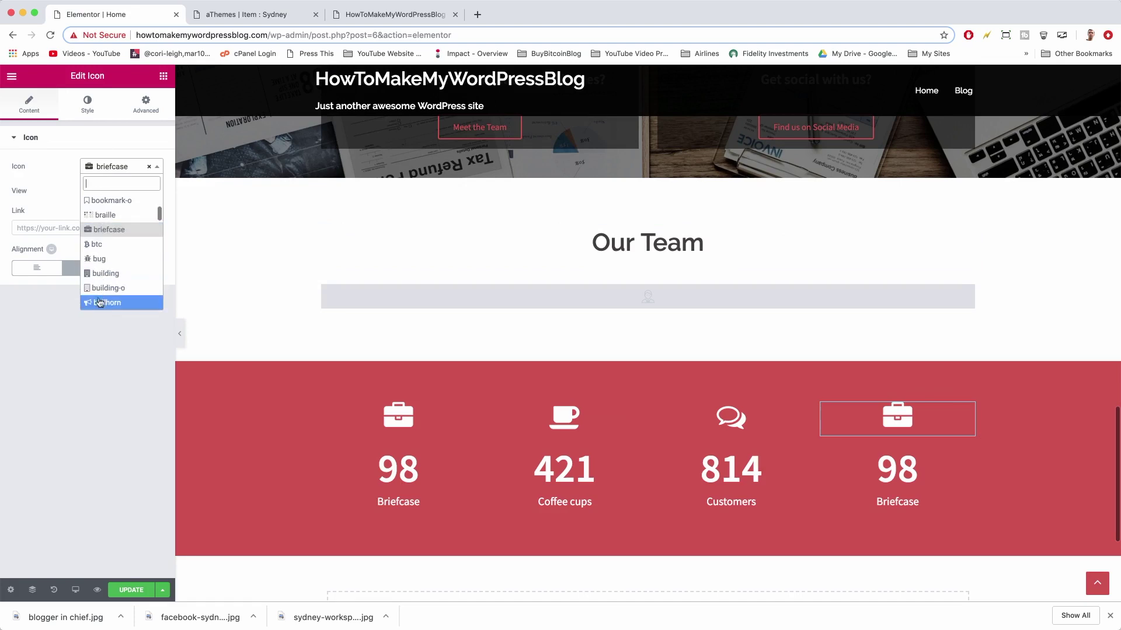
click(98, 303)
Set the fourth counter to 221 titled 'Awards' and save the page
click(294, 21)
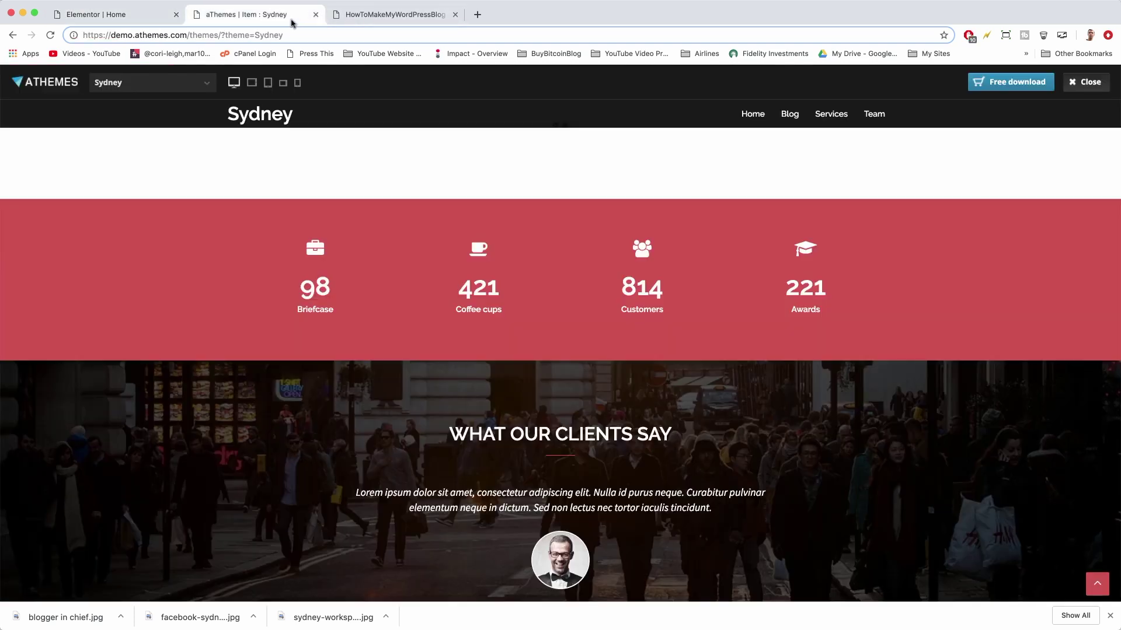
click(135, 18)
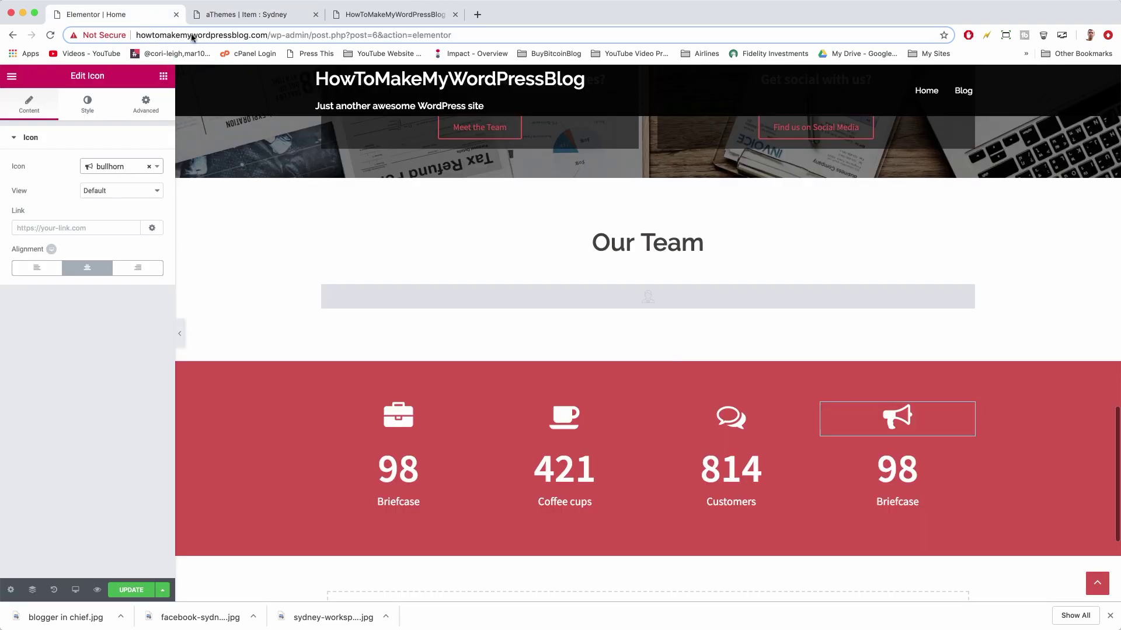
click(925, 467)
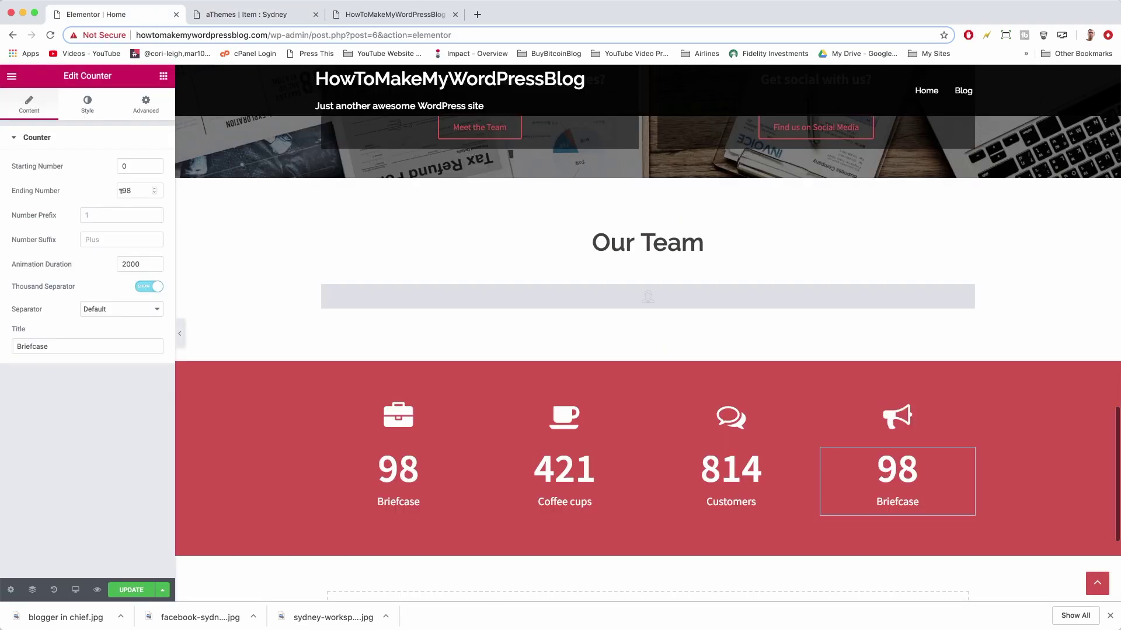
text(221)
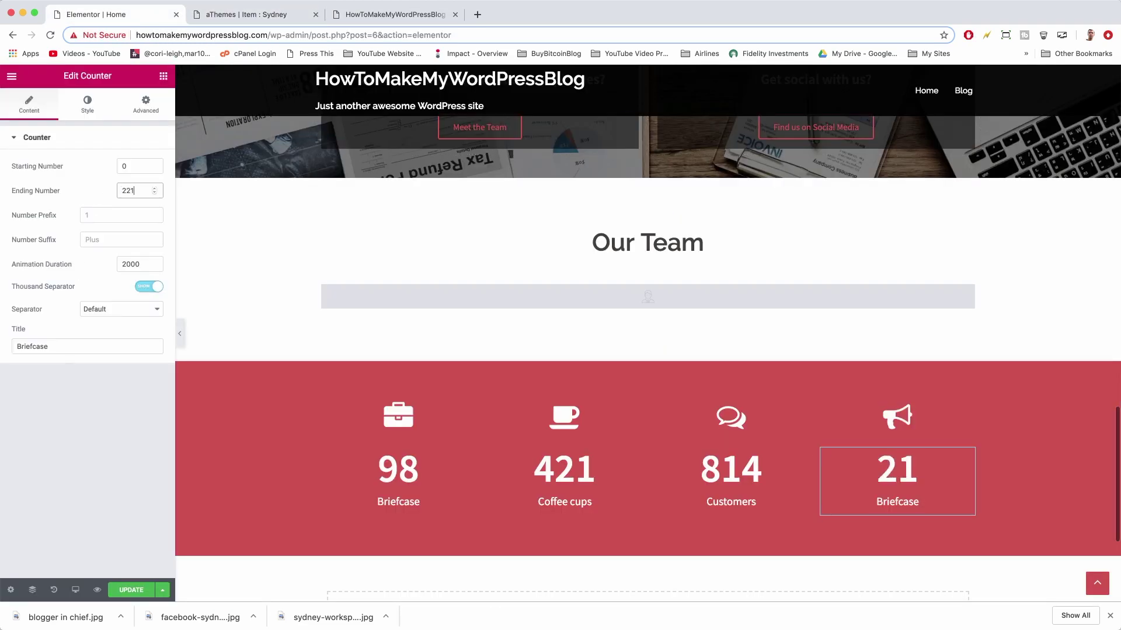
click(45, 345)
double_click(45, 345)
text(S)
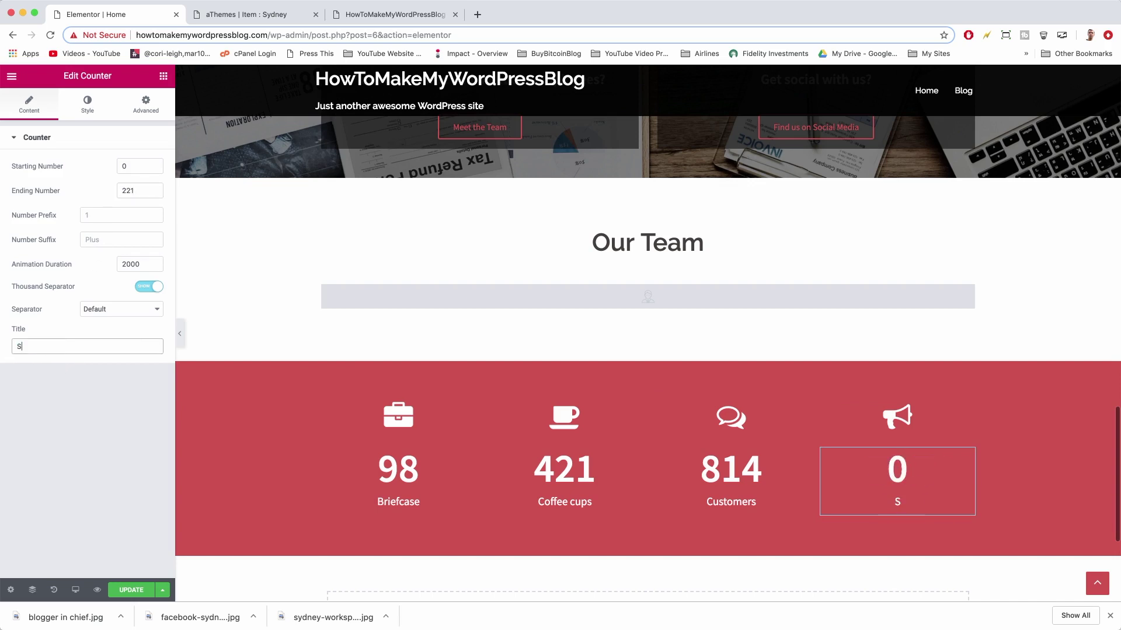
text(wa)
key(BackSpace)
key(BackSpace)
key(BackSpace)
text(Awards)
click(131, 590)
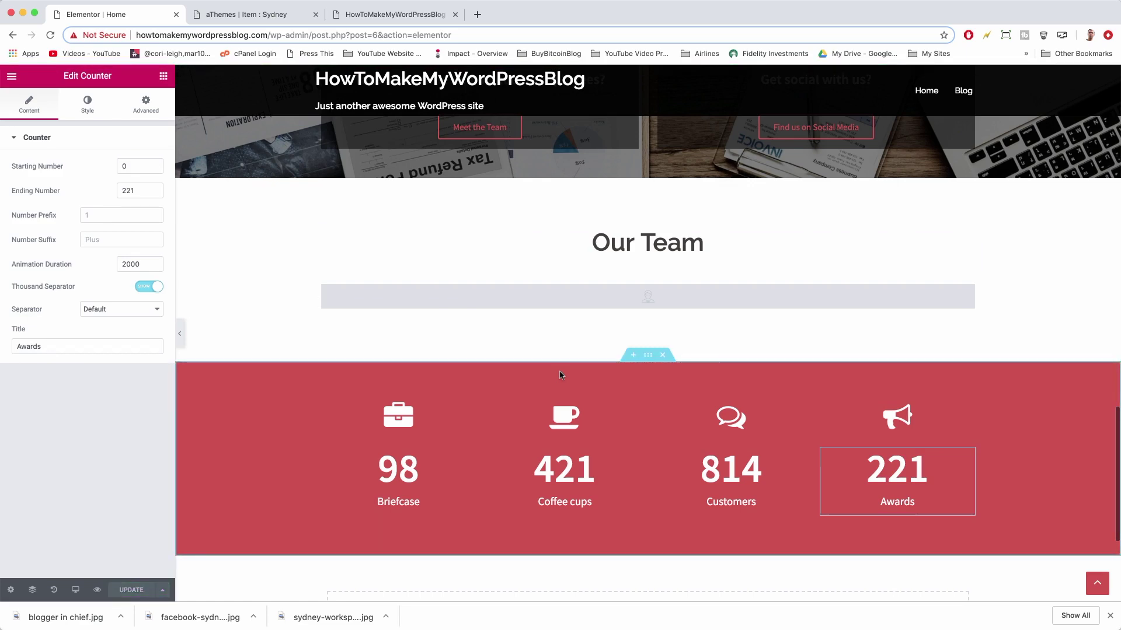
key(ctrl+Tab)
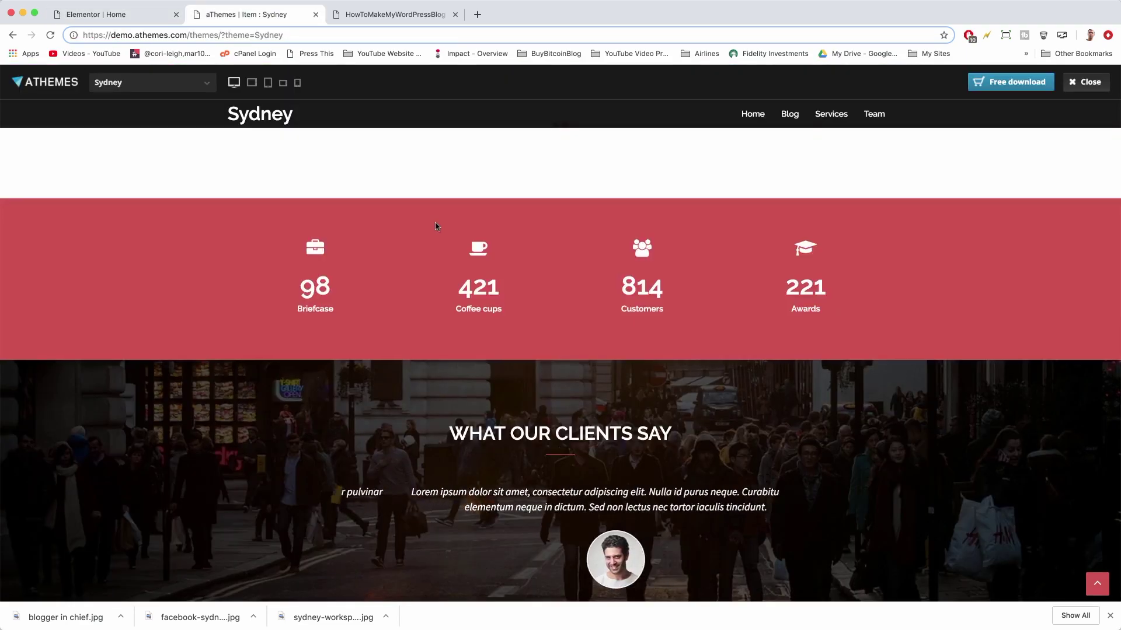
Add an aThemes Testimonials widget below the red stats section
scroll(436, 228, down, 2)
scroll(435, 226, down, 2)
scroll(435, 226, up, 1)
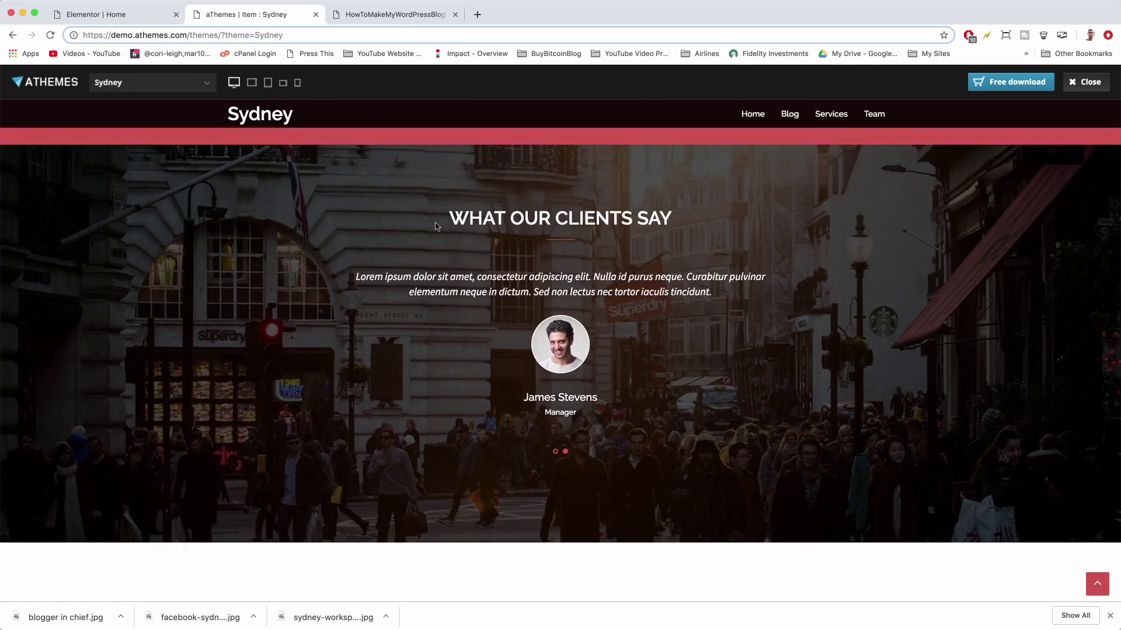
click(94, 16)
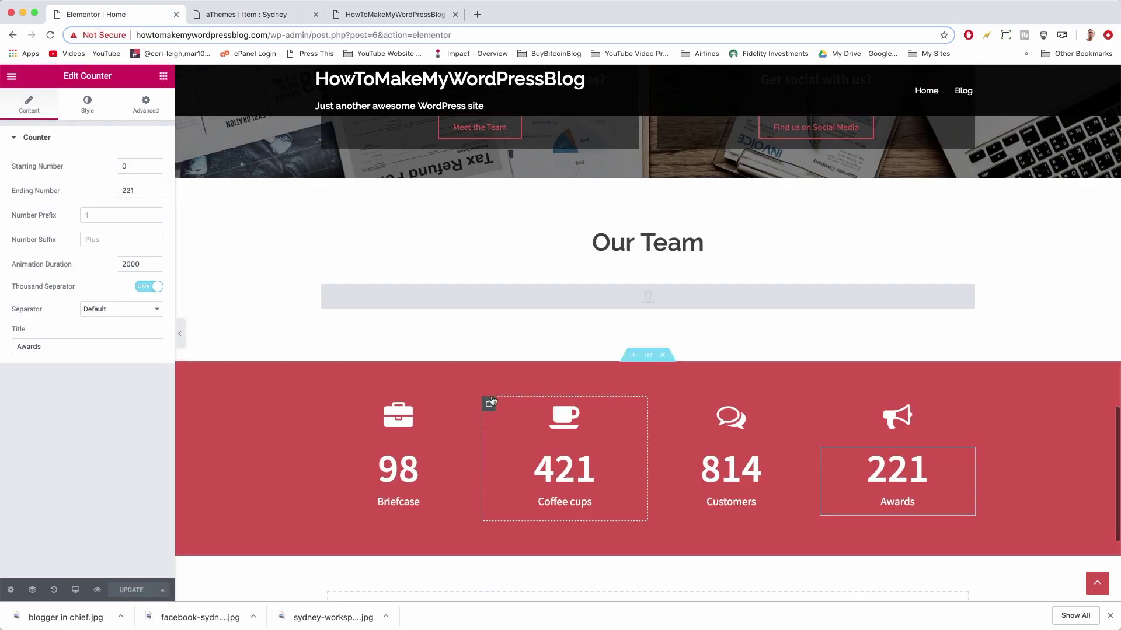
scroll(492, 400, down, 3)
scroll(492, 401, down, 1)
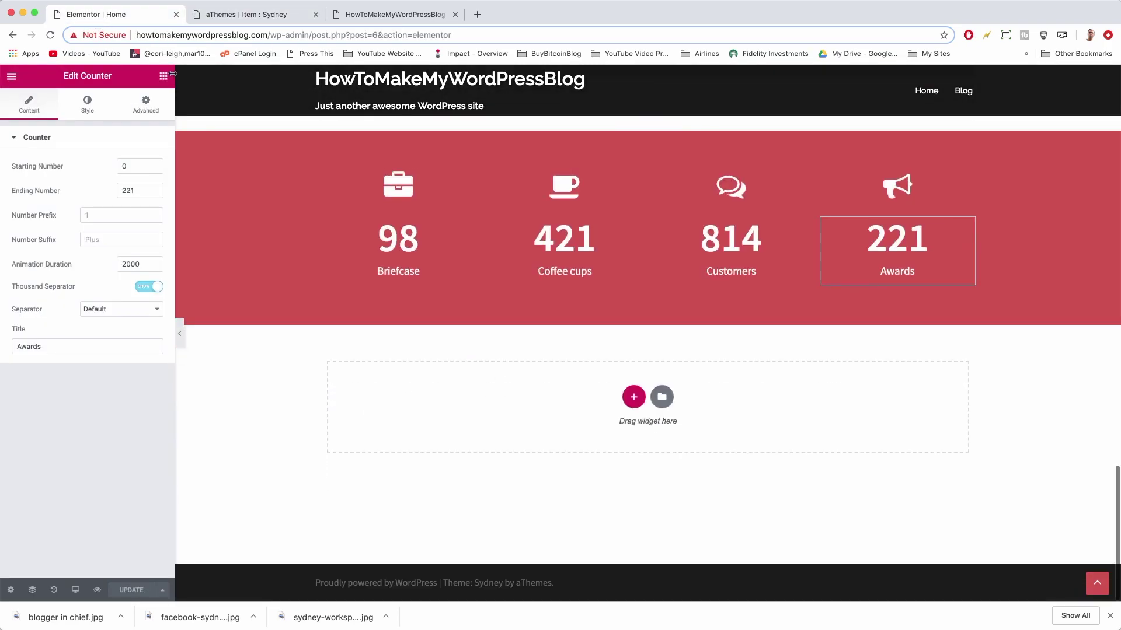
click(163, 76)
scroll(95, 320, down, 10)
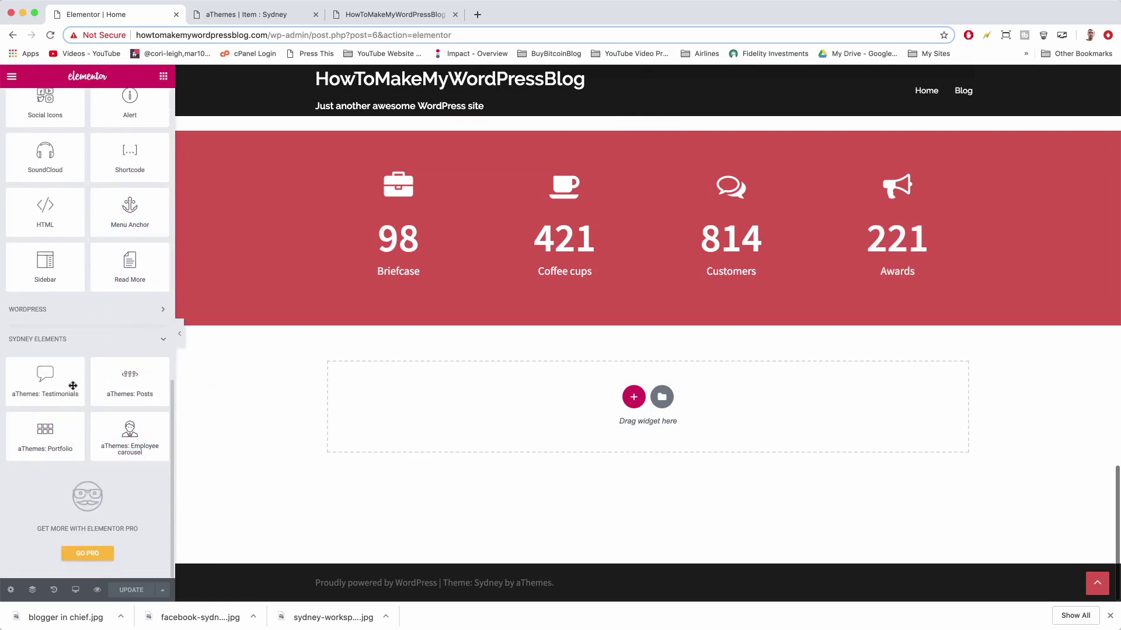
drag(50, 385, 533, 402)
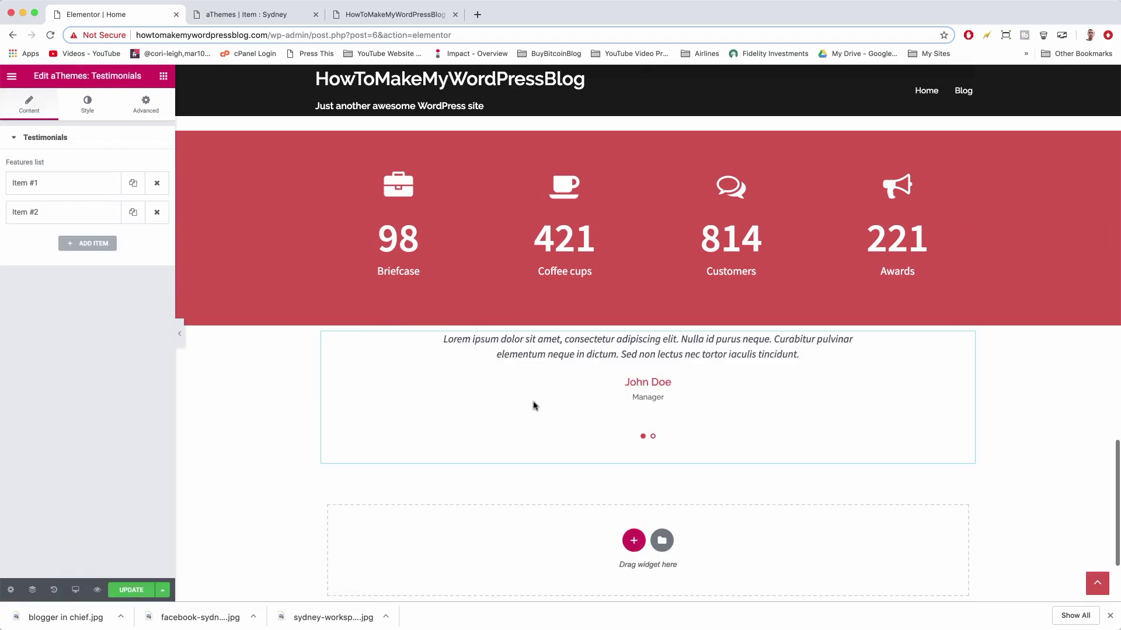
Expand the first testimonial item and compare it with the Sydney demo's testimonials
click(269, 12)
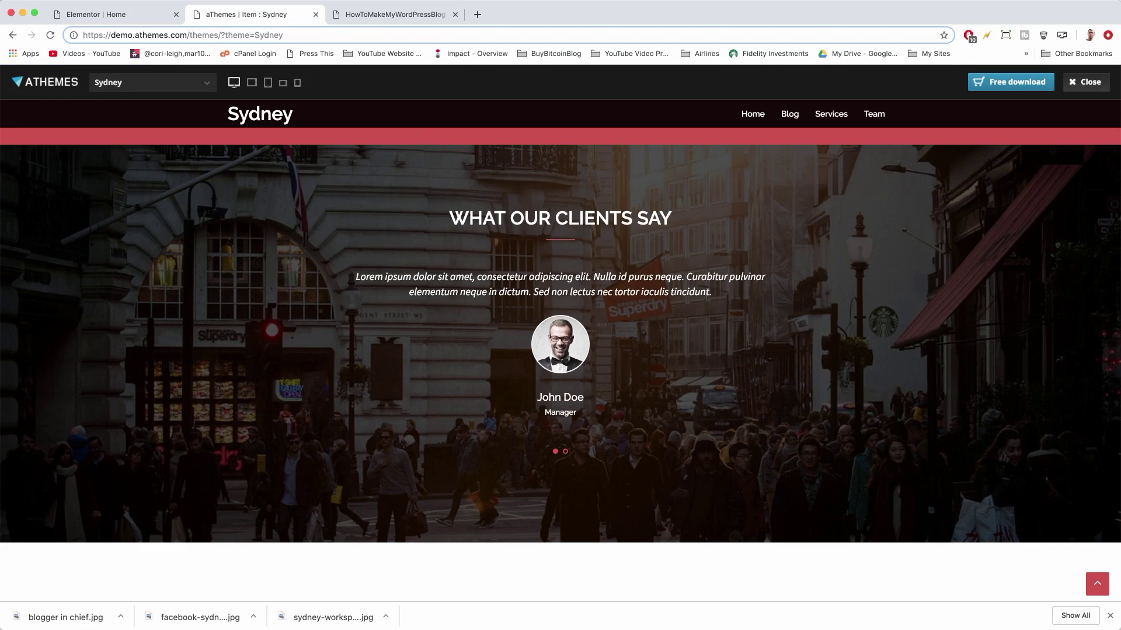
click(130, 17)
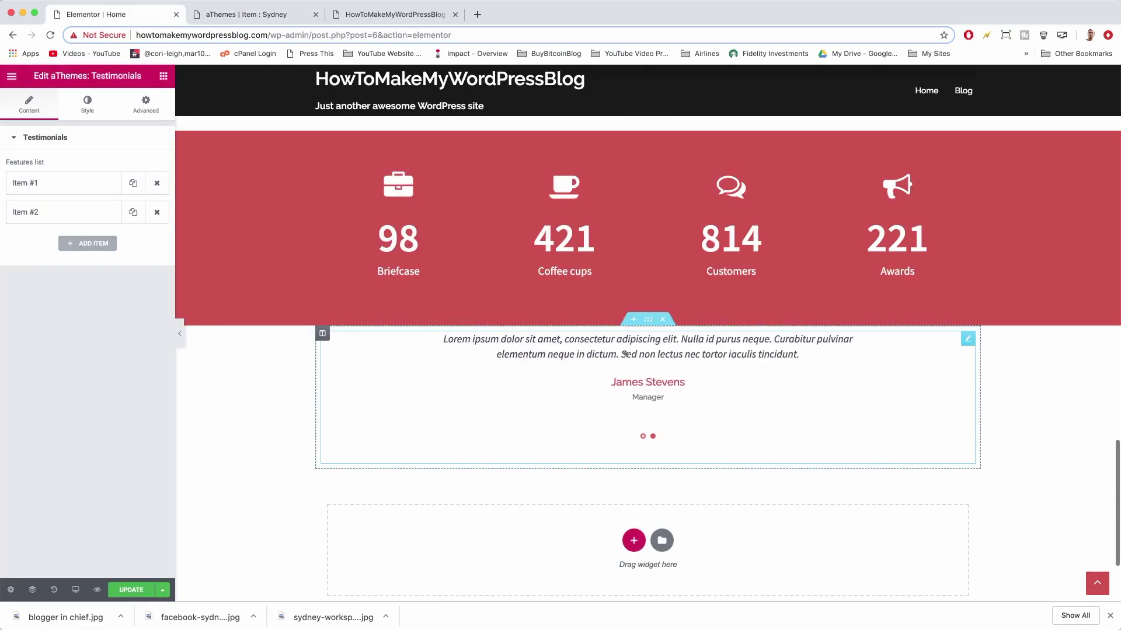
scroll(624, 354, up, 2)
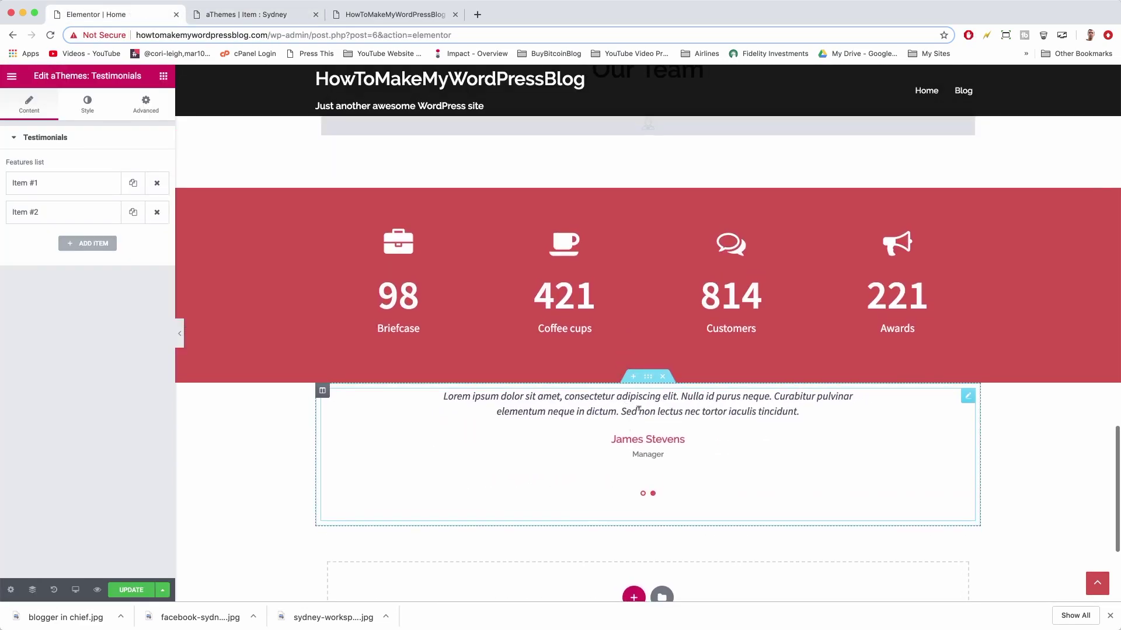
click(68, 191)
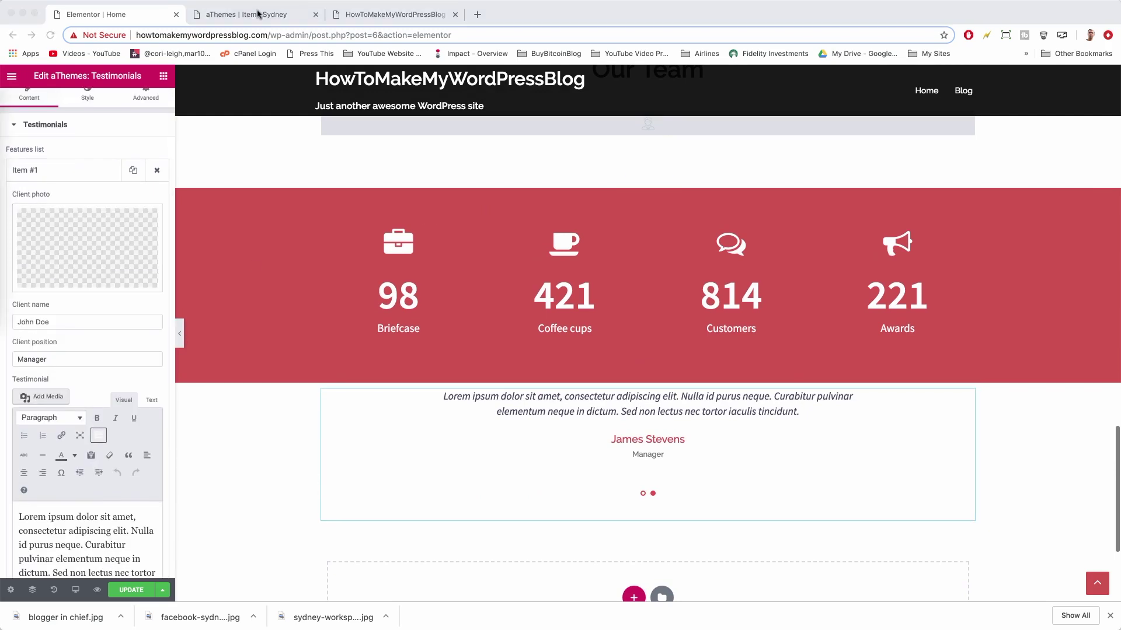
click(245, 14)
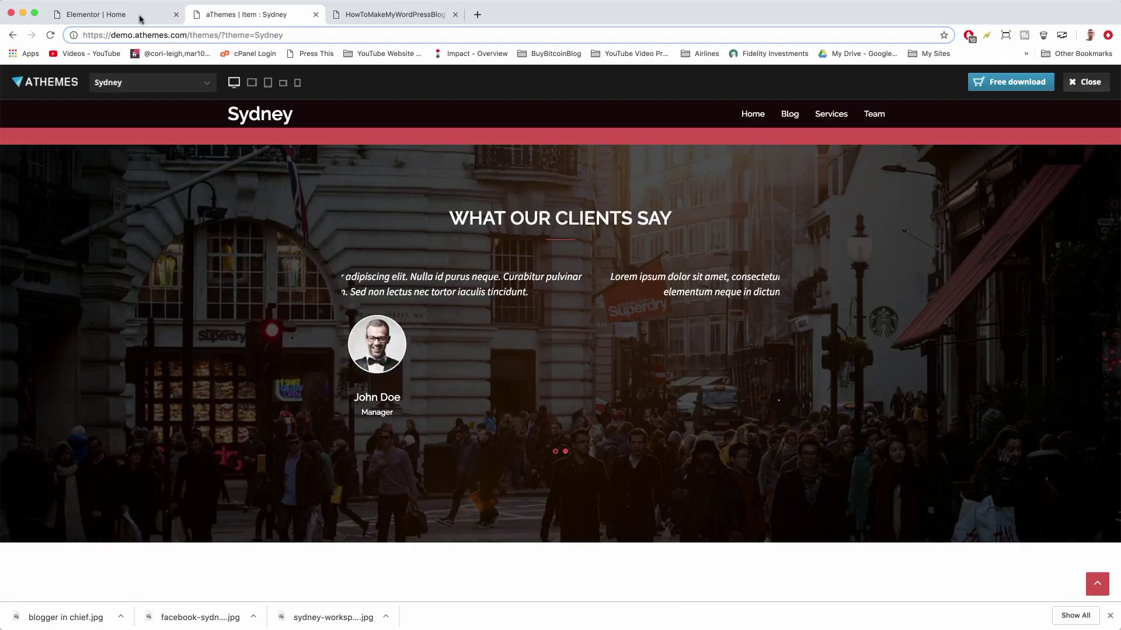
click(106, 15)
scroll(587, 446, up, 1)
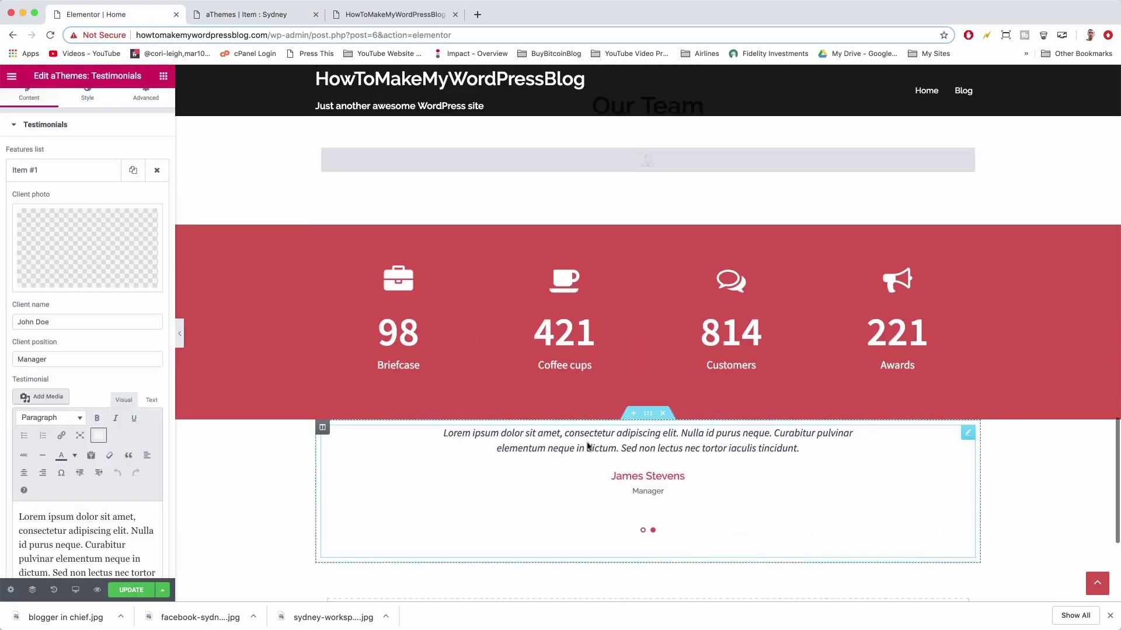
scroll(610, 473, down, 2)
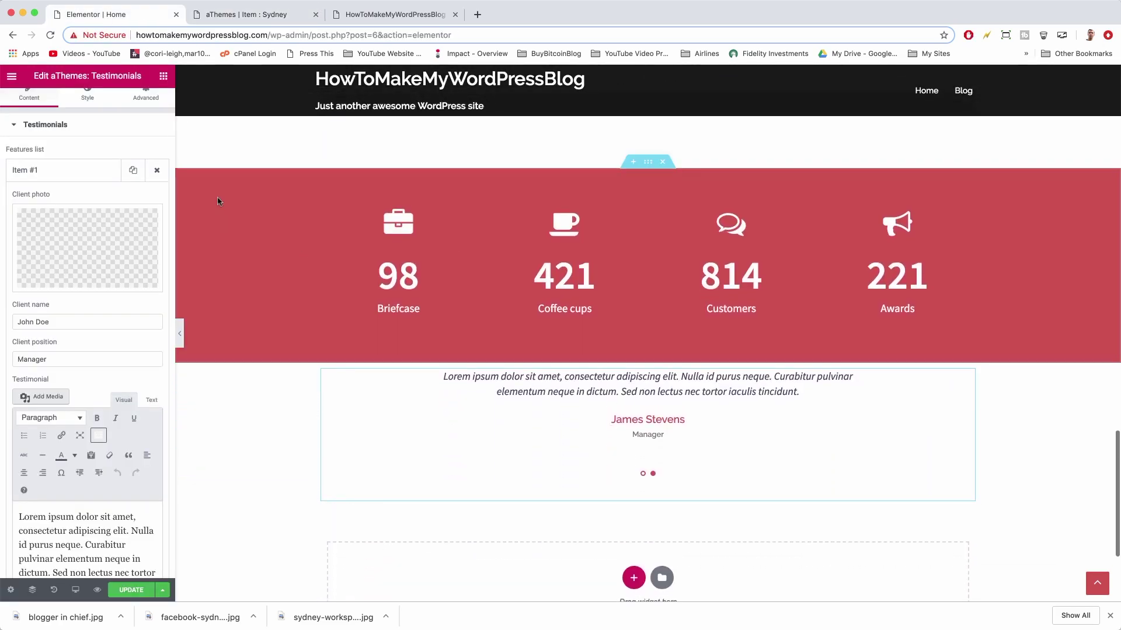
scroll(164, 131, up, 1)
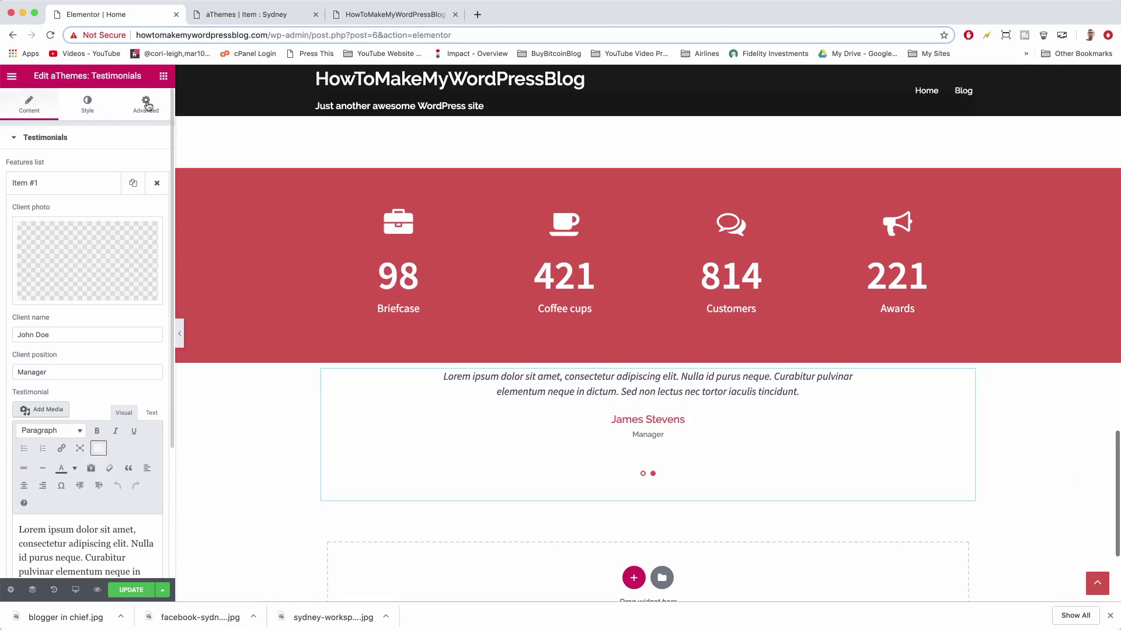
click(164, 78)
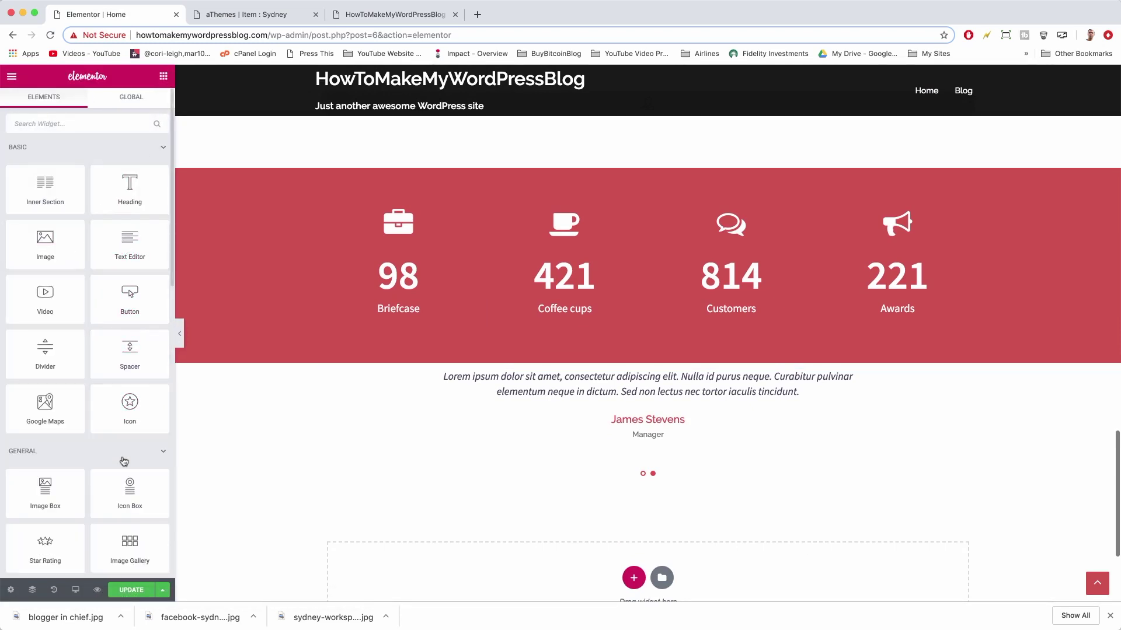
Add a centred 'What Our Clients Say' heading above the testimonials slider
drag(131, 200, 578, 376)
triple_click(519, 376)
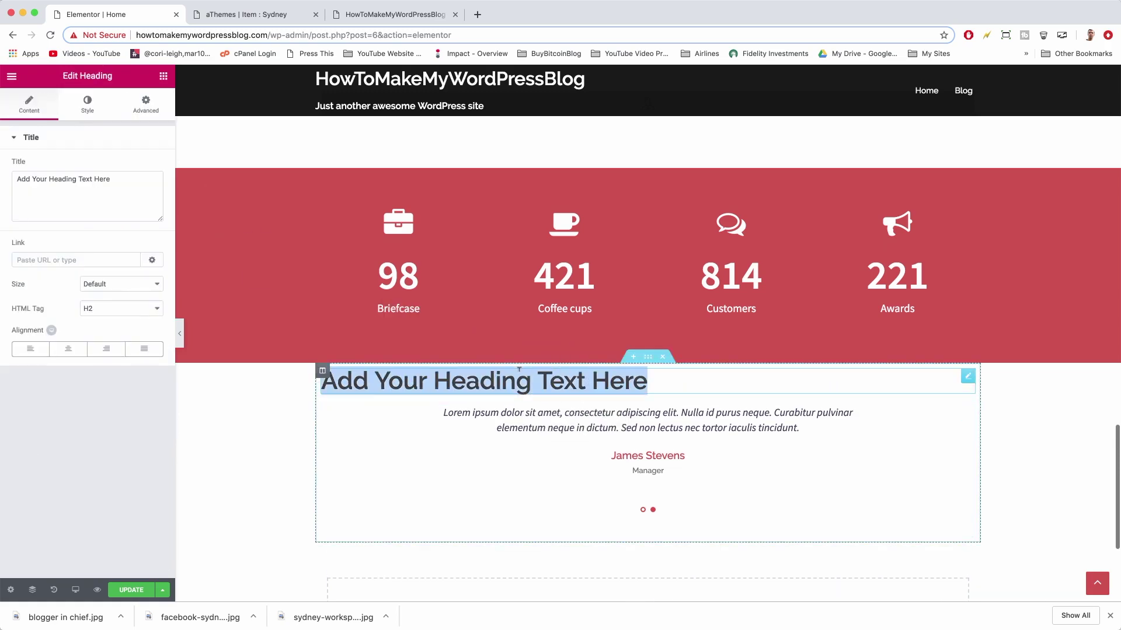
text(What Our Clients Say)
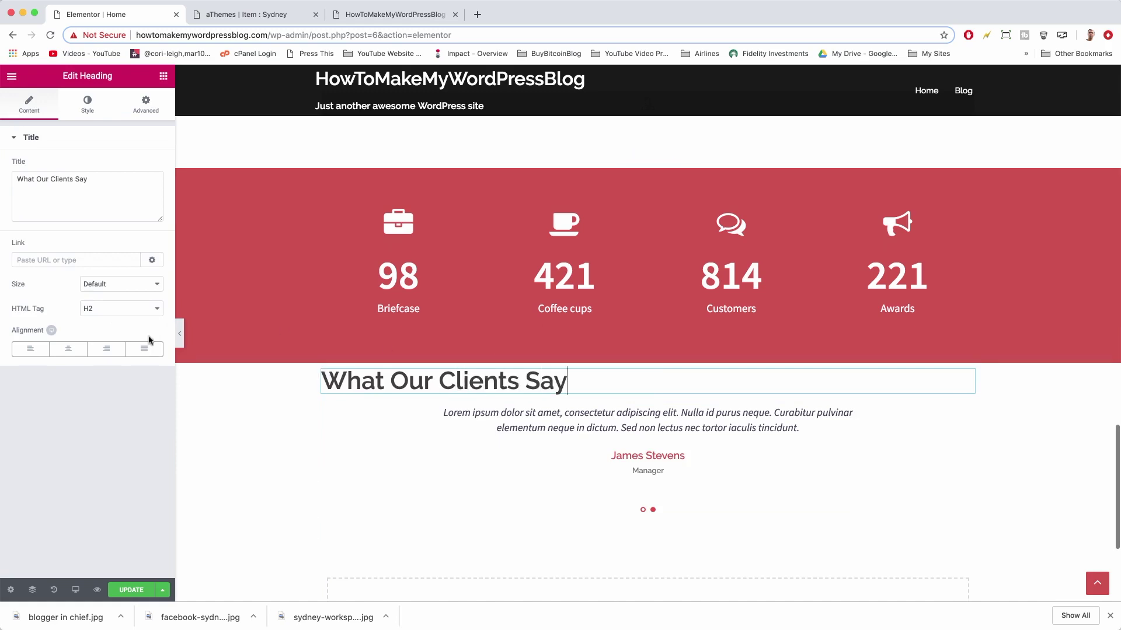
click(63, 348)
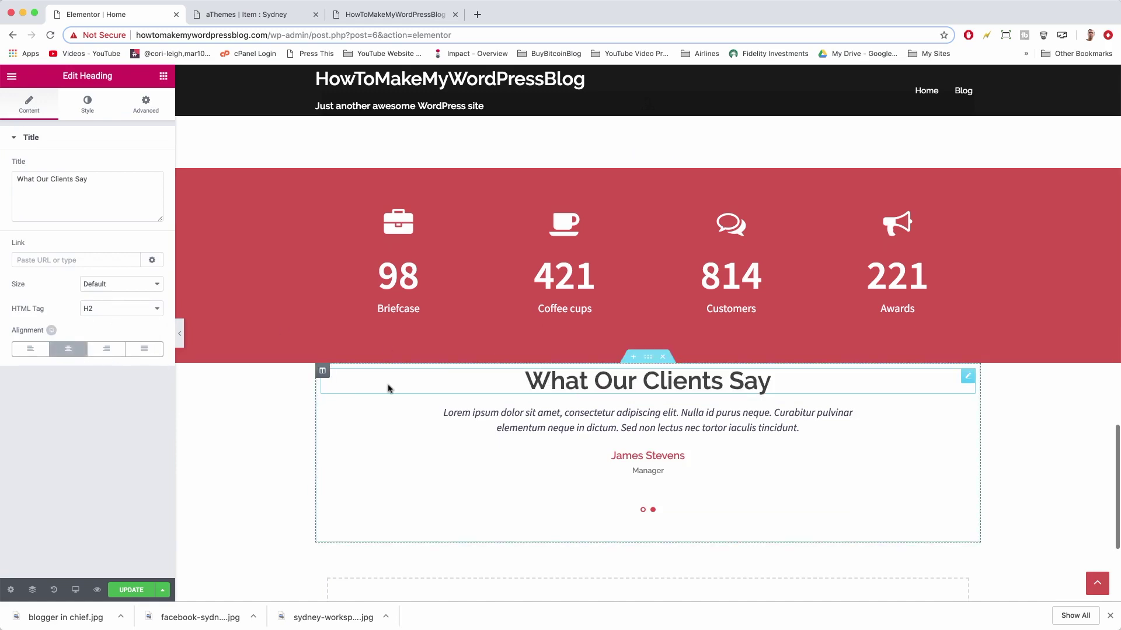
click(649, 163)
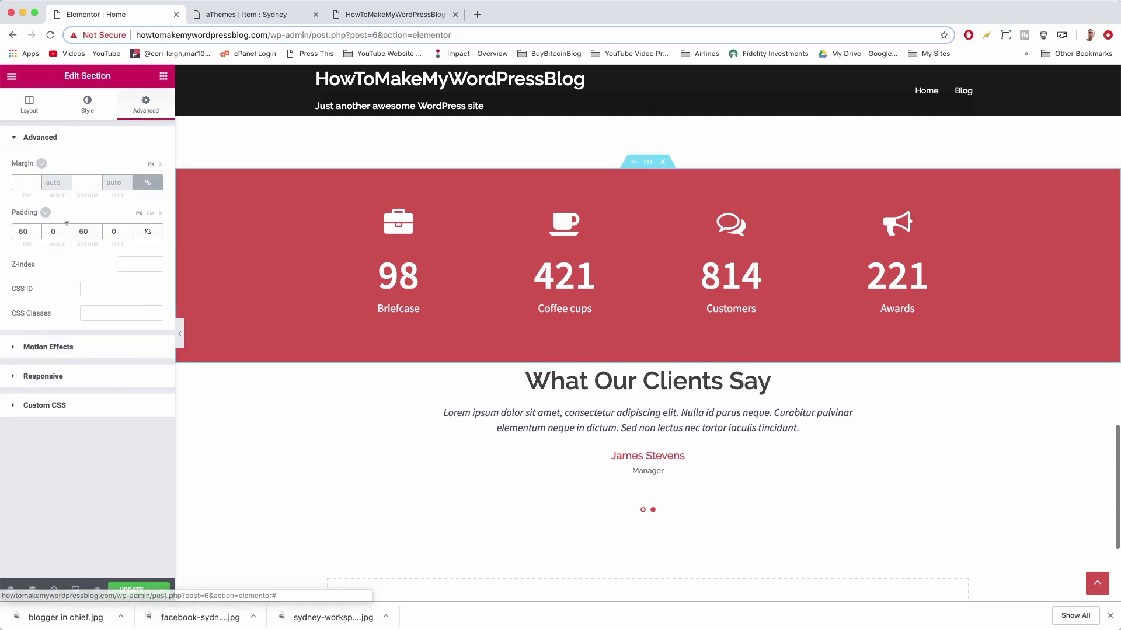
Link the stats section's margins and set them to 100 px top and bottom
click(149, 182)
click(81, 183)
text(0)
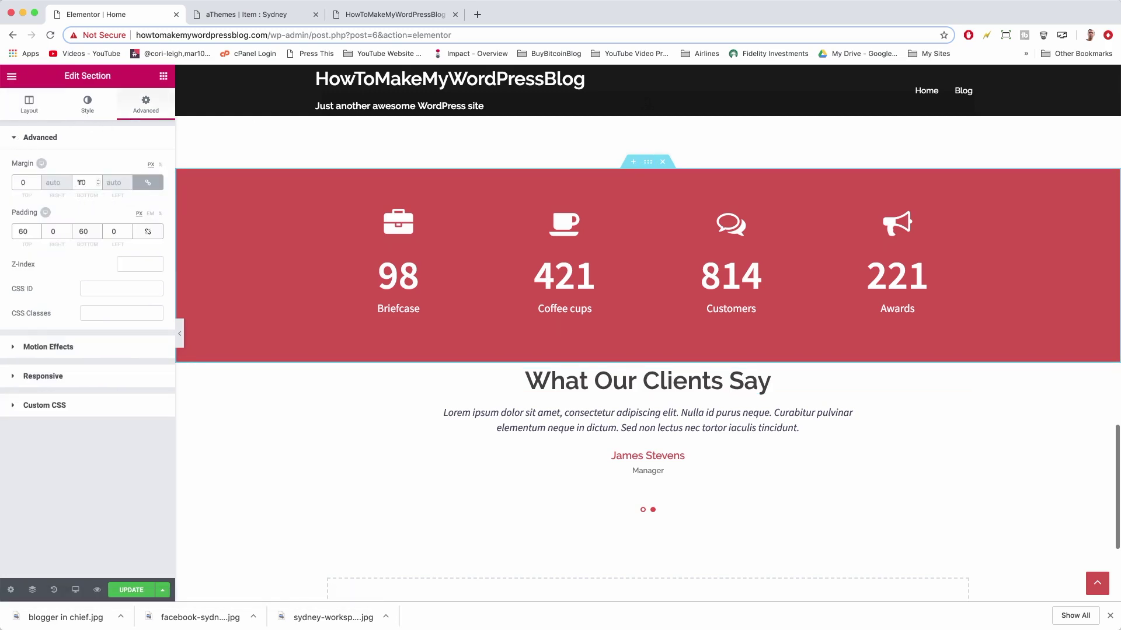
text(100)
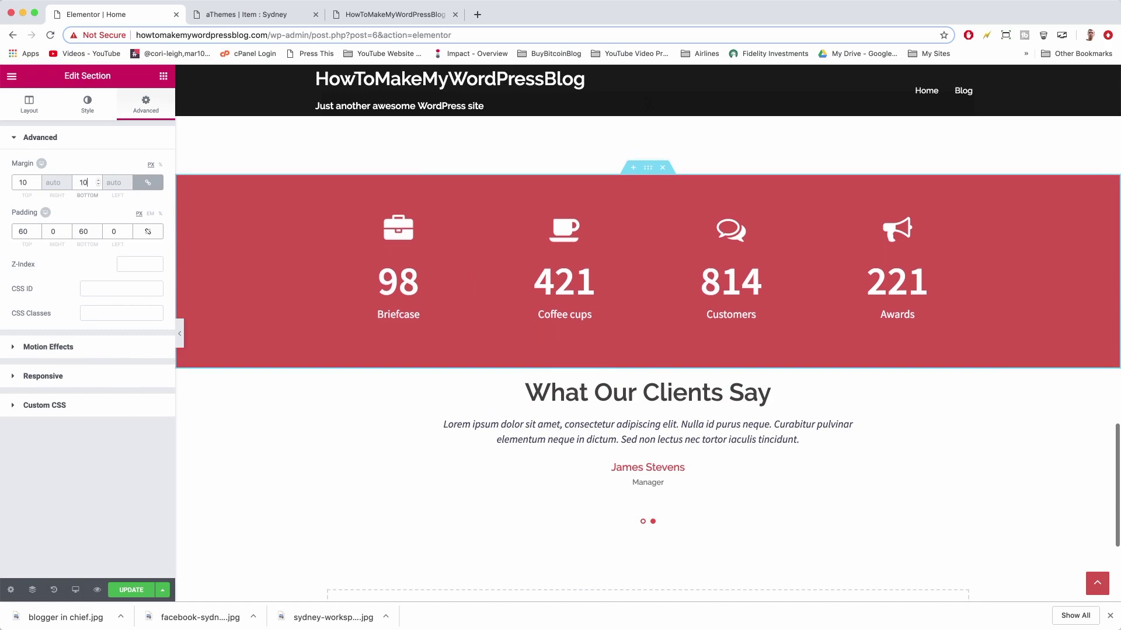
scroll(429, 404, down, 3)
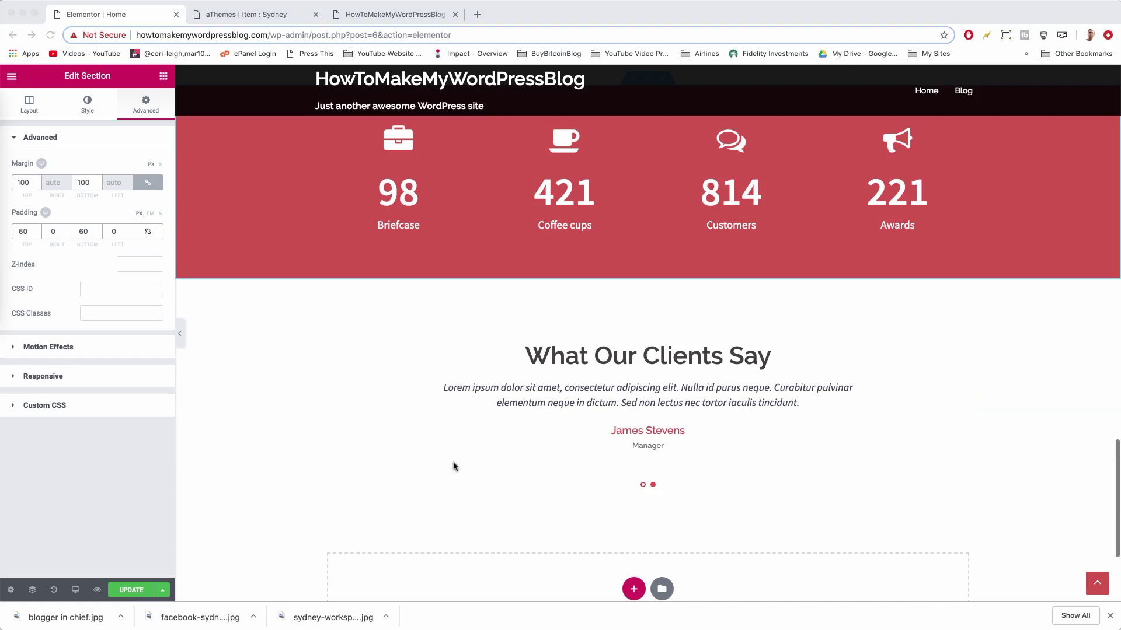
Save the first testimonial client photo as a JPG named after the client
click(248, 15)
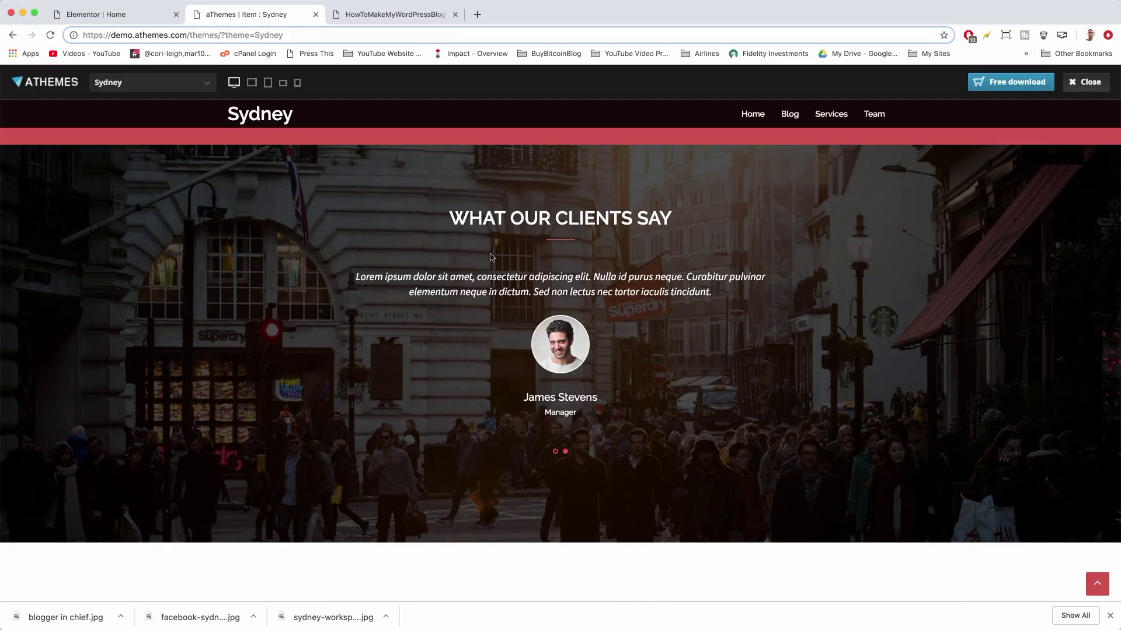
right_click(551, 349)
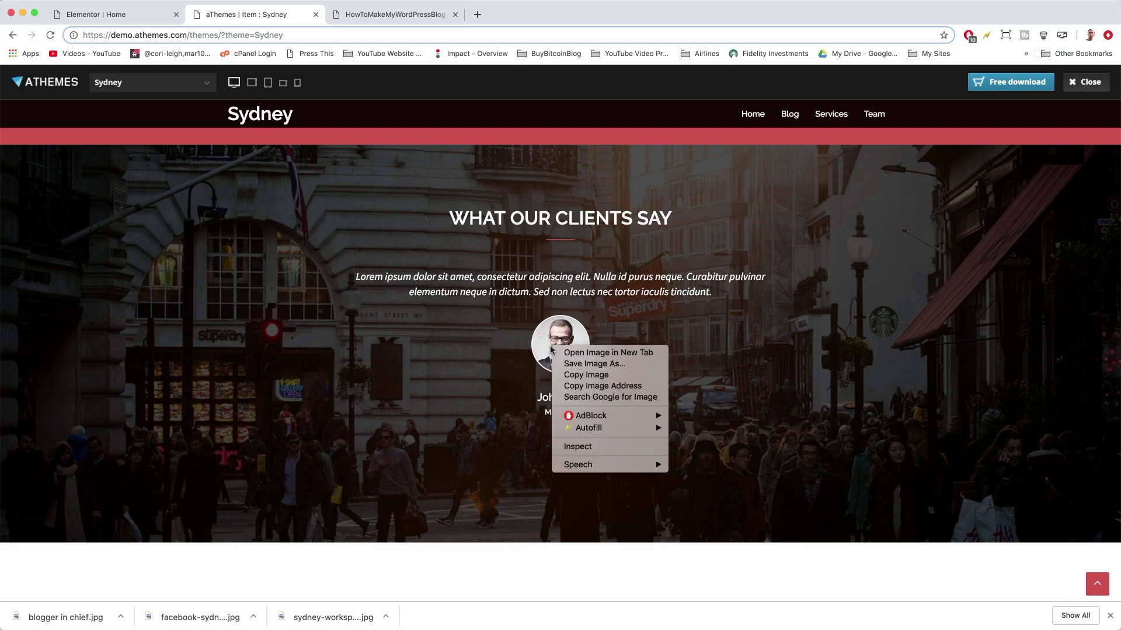
click(564, 363)
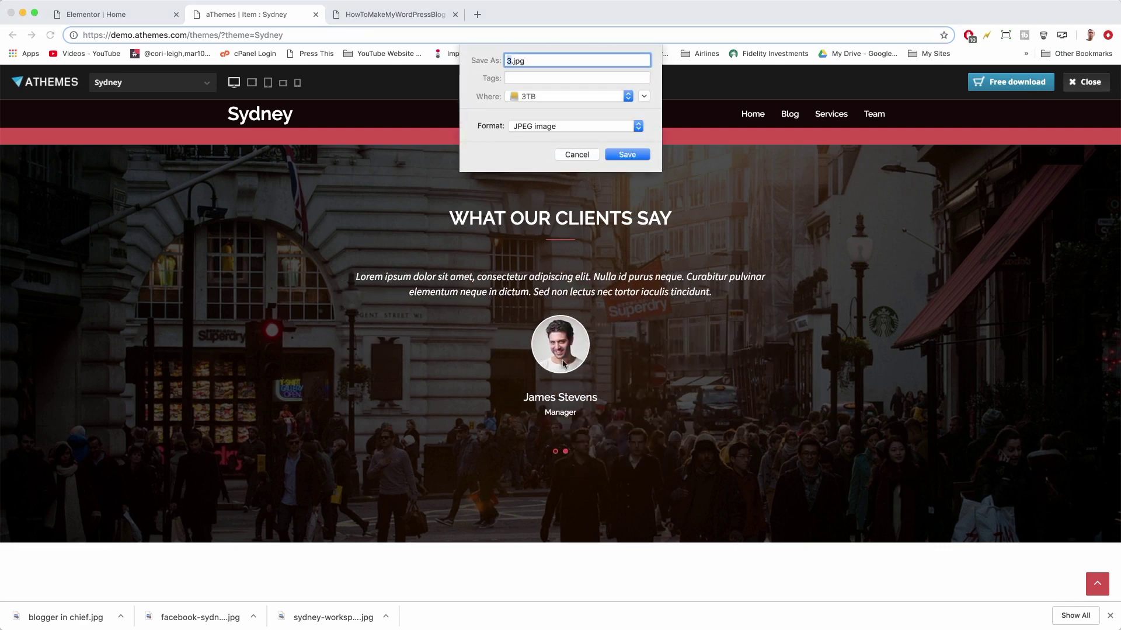
text(john doe)
key(Return)
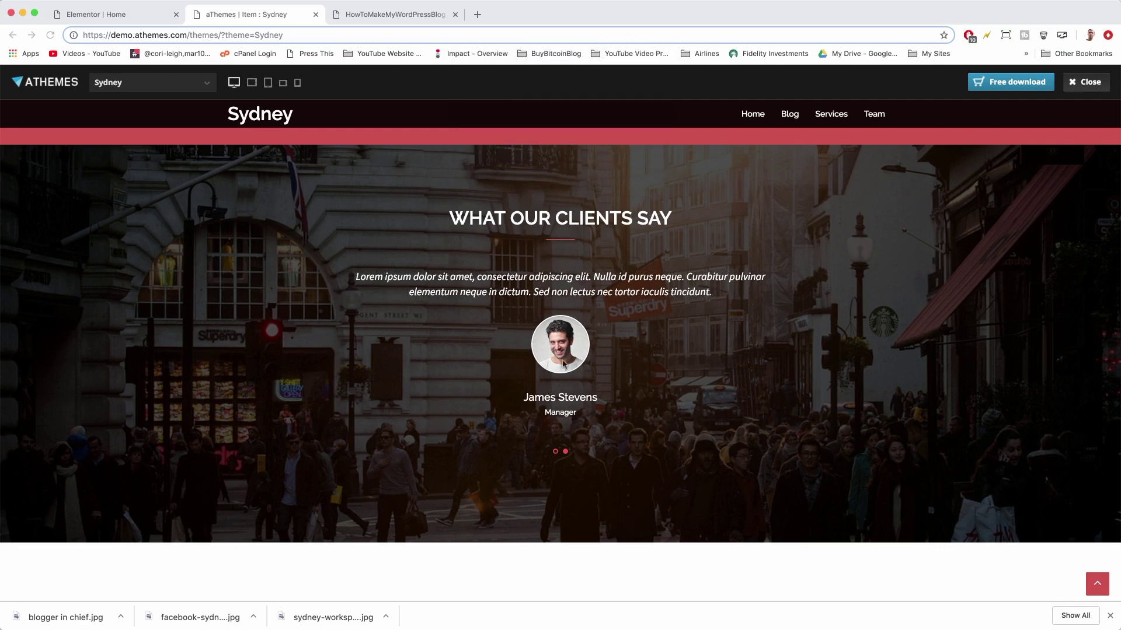
Save the second client photo as 's', then preview the first download and close it
right_click(560, 346)
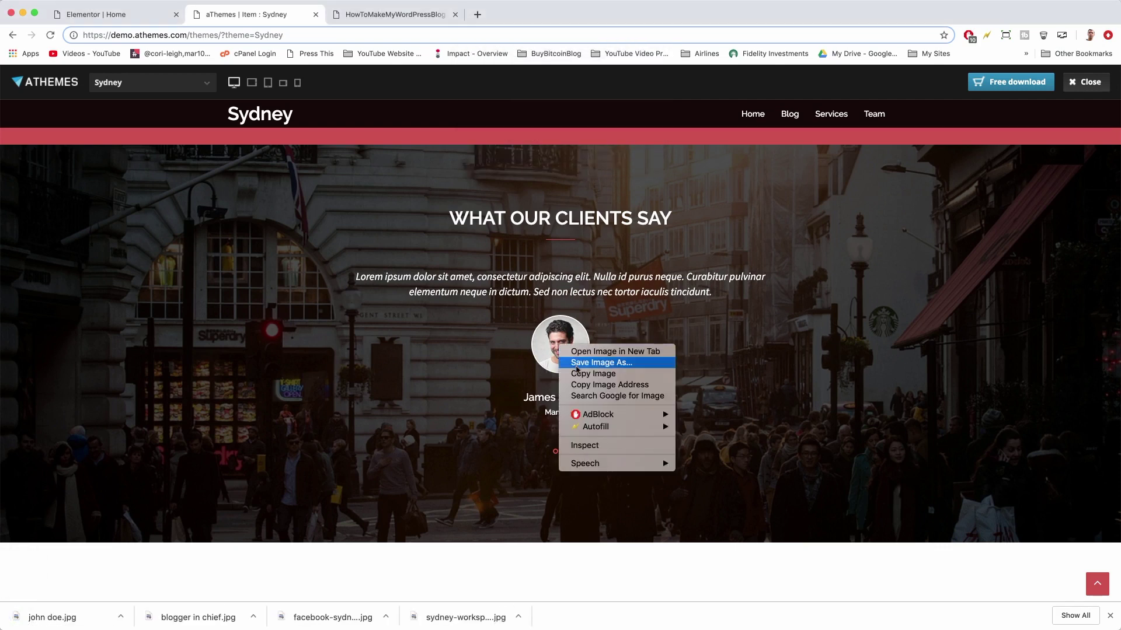
click(575, 366)
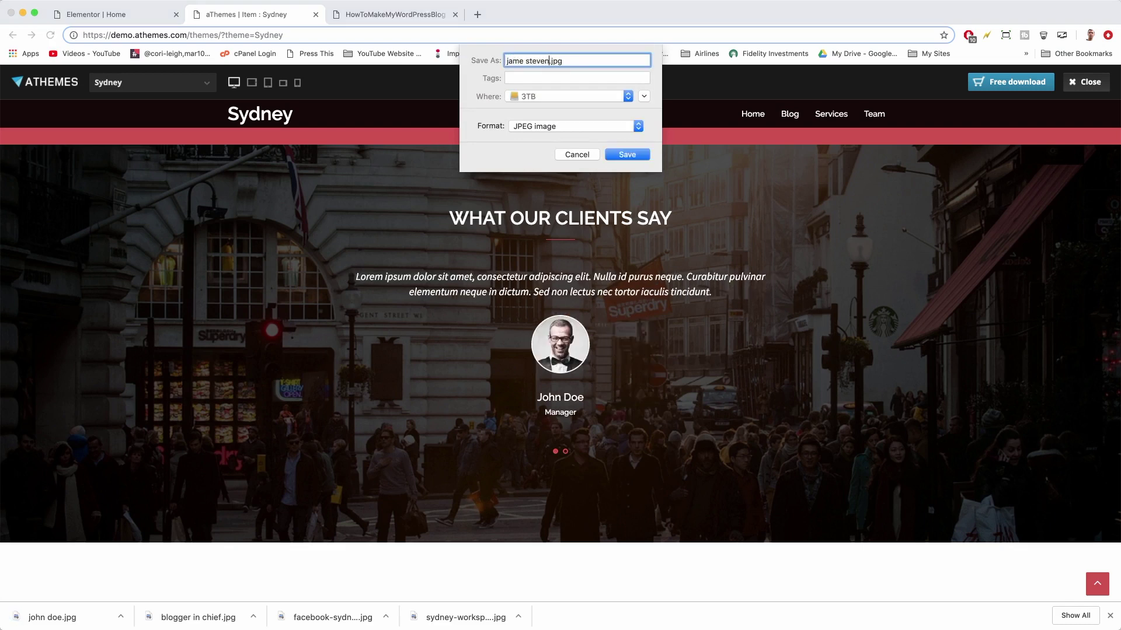
text(s)
key(Return)
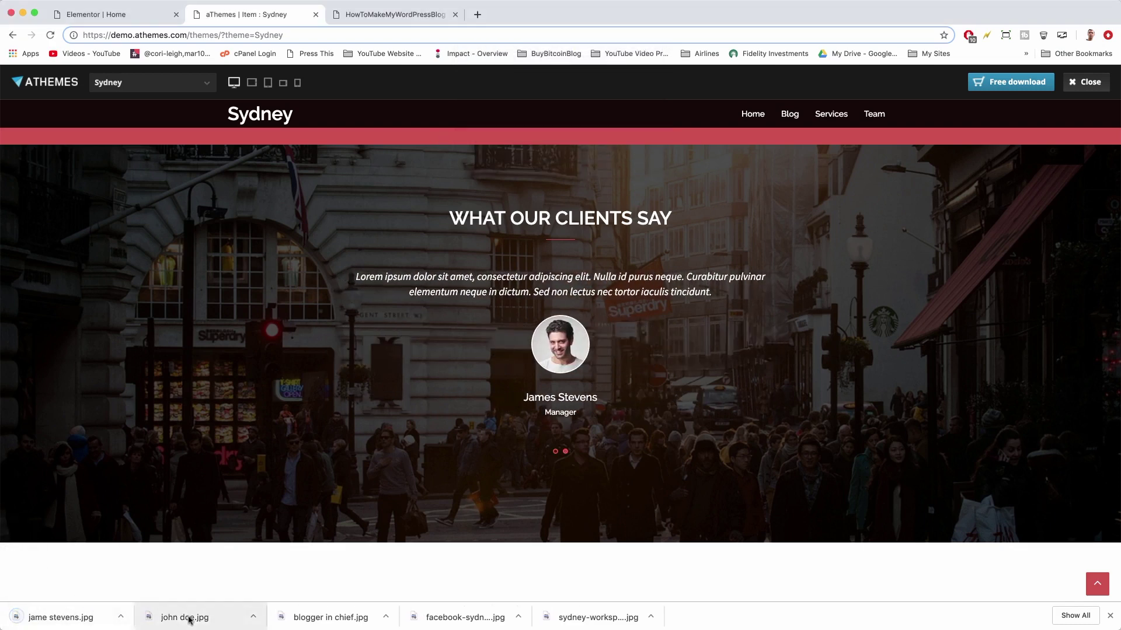
click(189, 620)
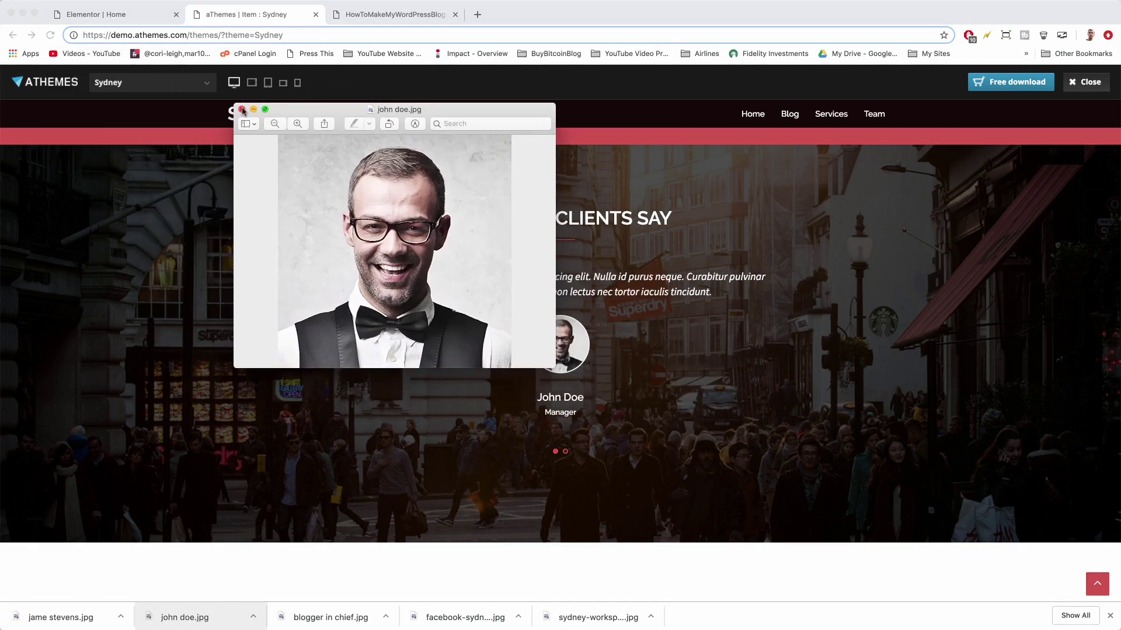
click(242, 110)
scroll(193, 175, up, 2)
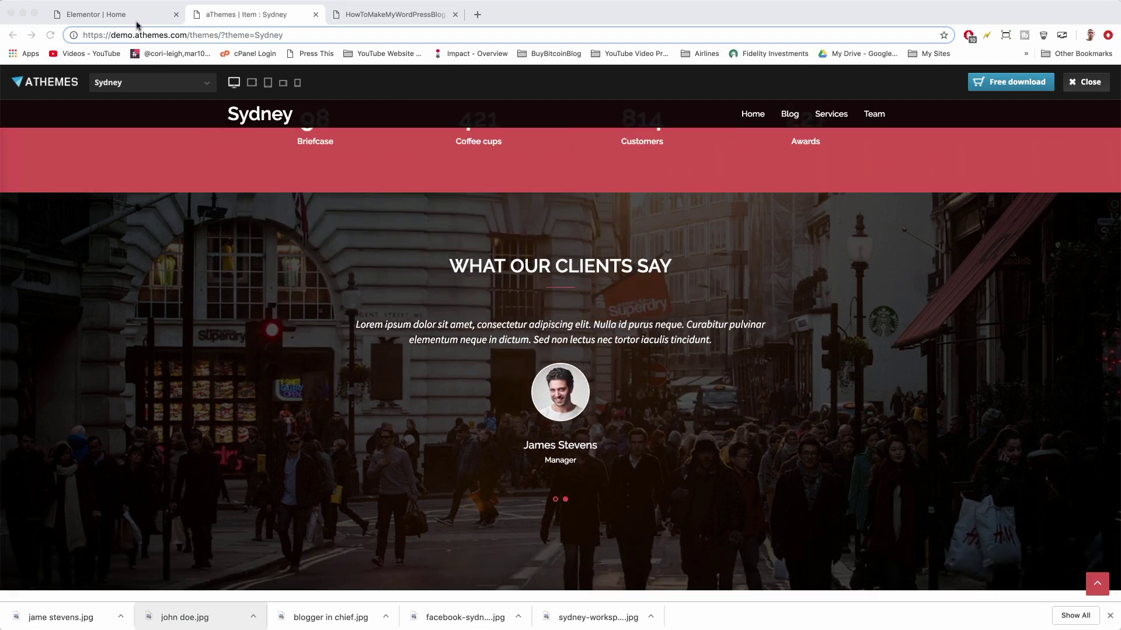
Upload john doe.jpg and jame stevens.jpg from the 3TB drive through the testimonial's client photo picker
click(125, 14)
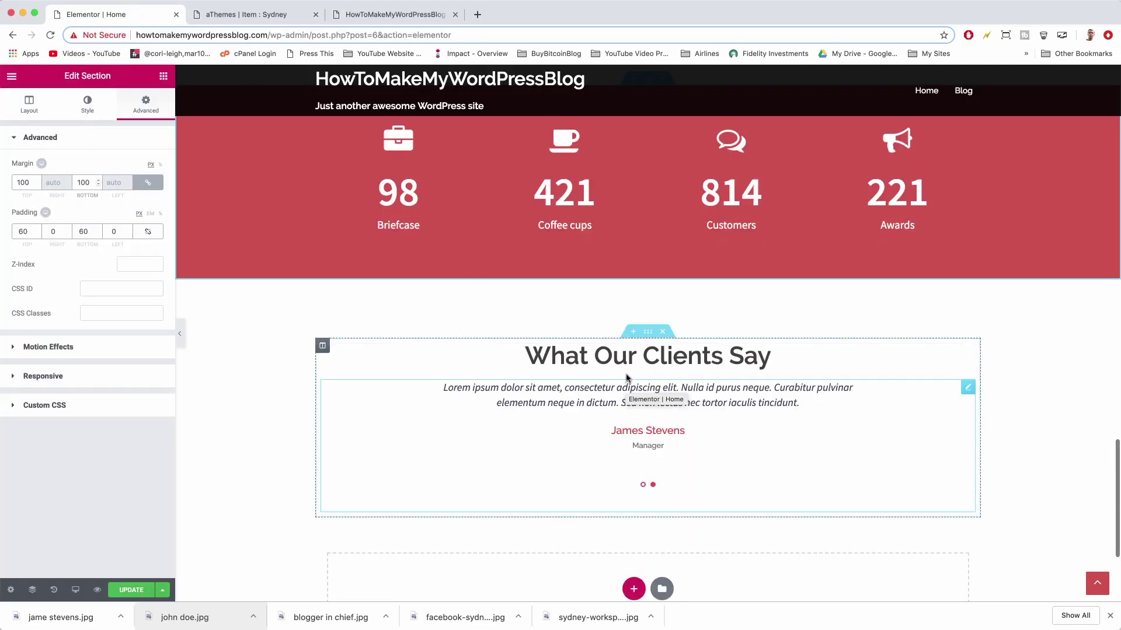
click(569, 389)
click(78, 183)
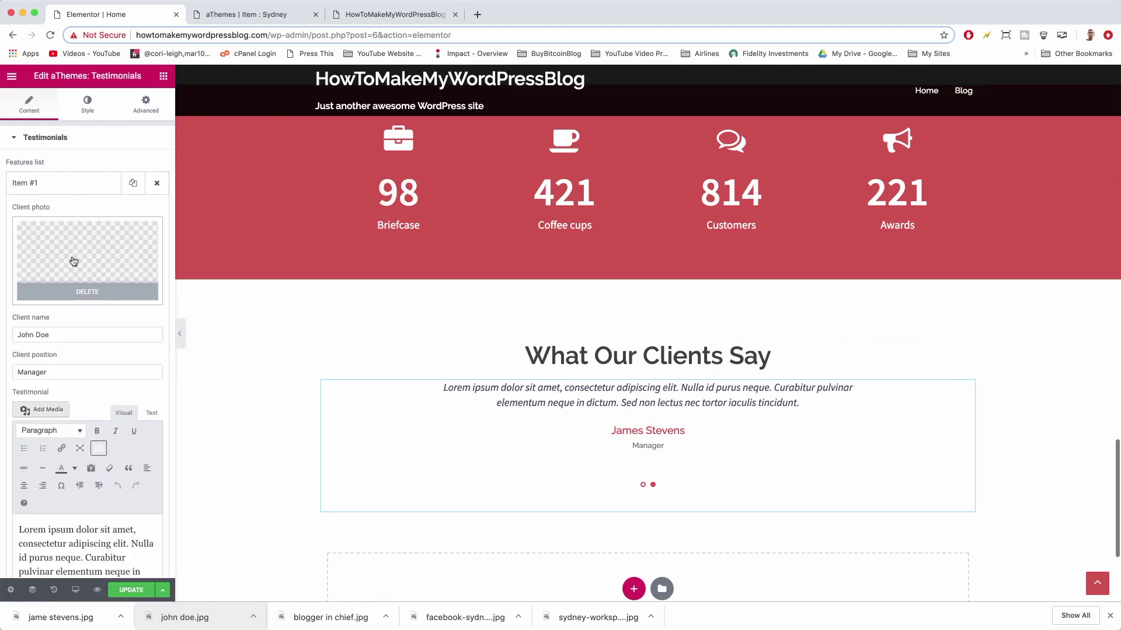
click(73, 261)
click(54, 122)
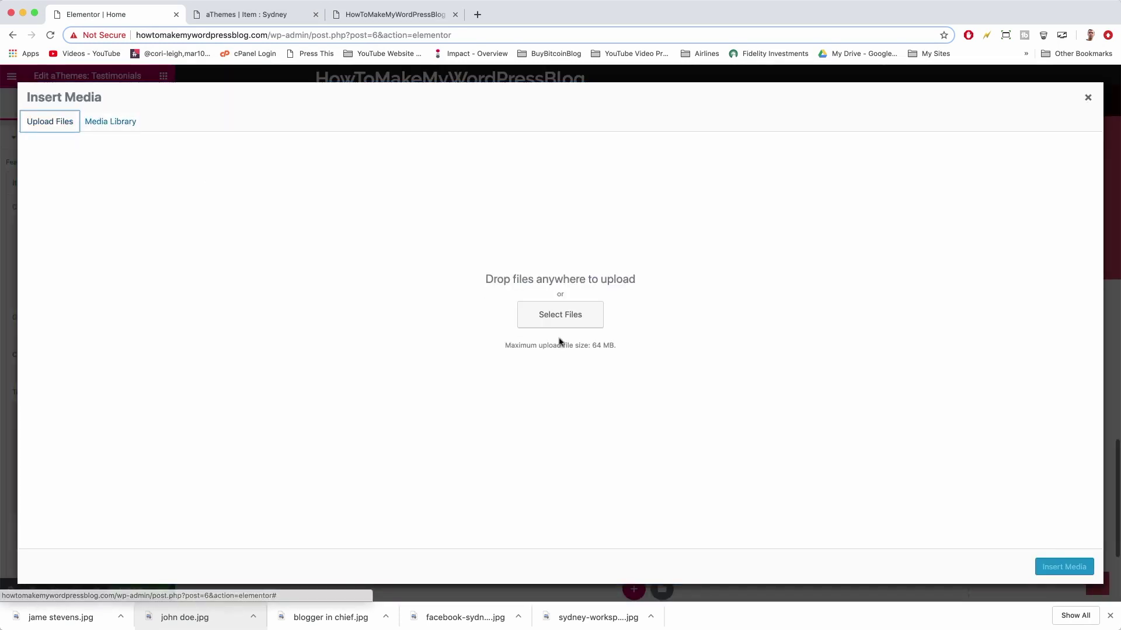
click(556, 315)
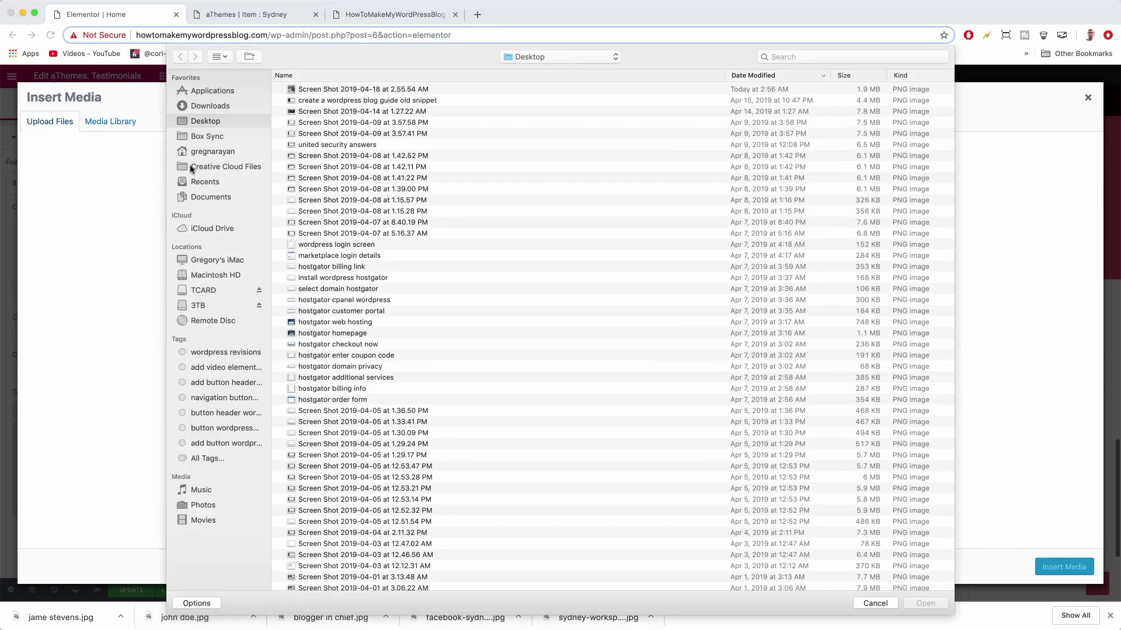
click(199, 306)
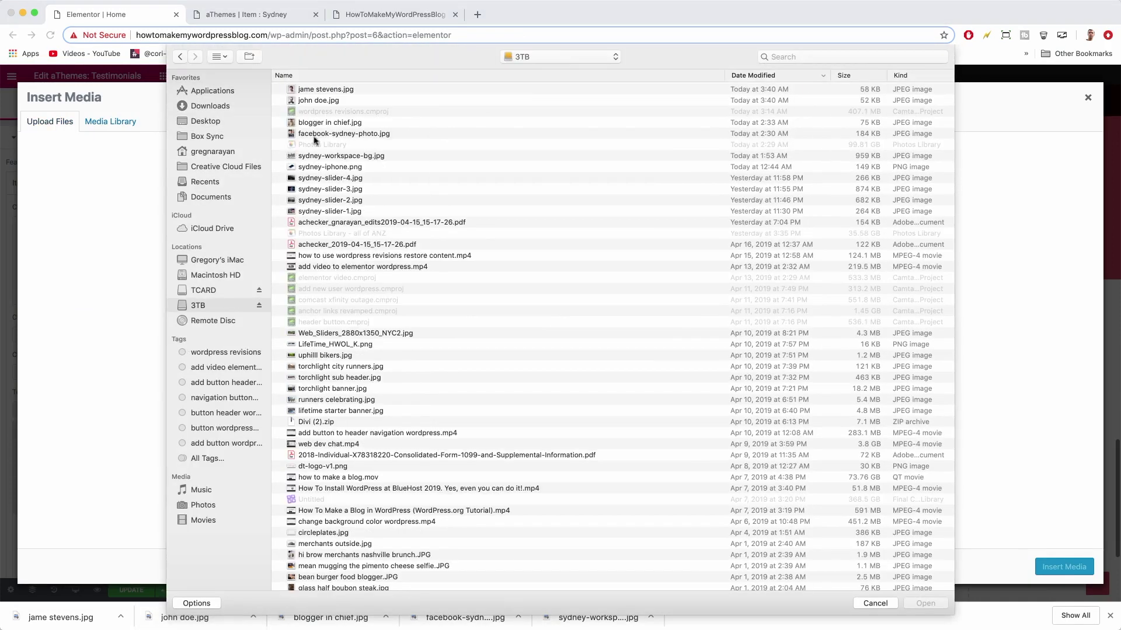
click(326, 102)
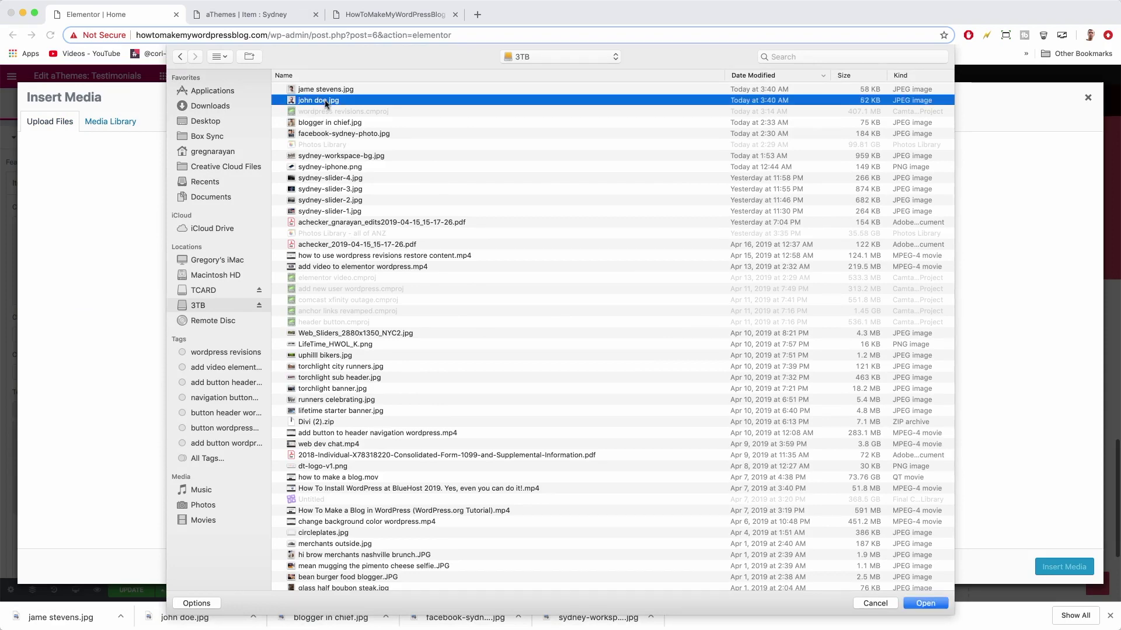
shift+click(338, 91)
key(Return)
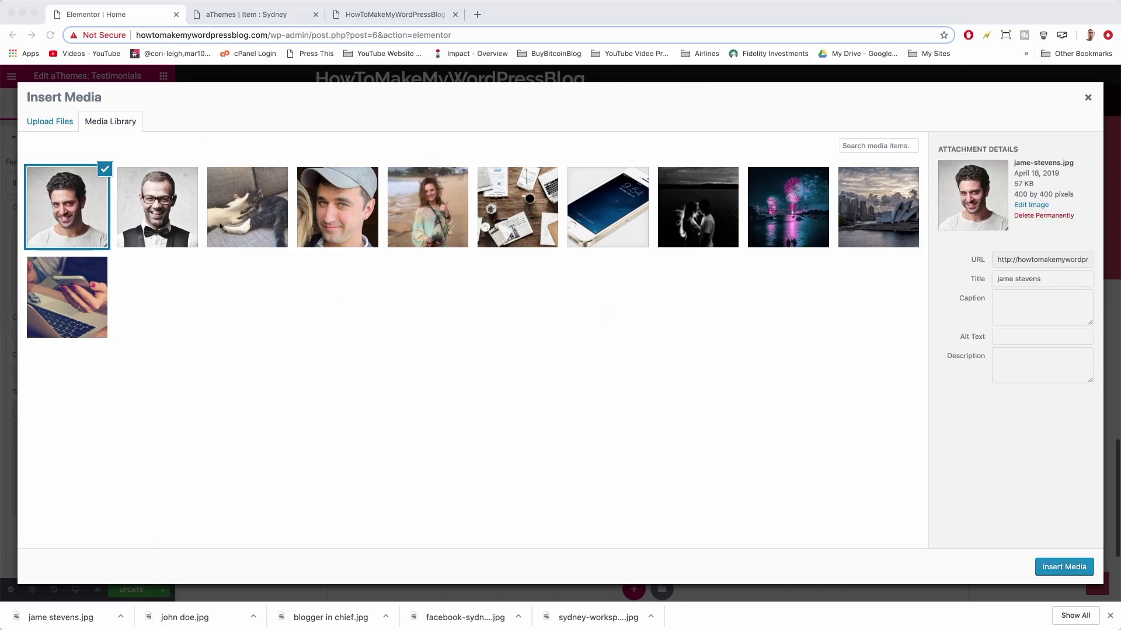
Set the uploaded photos as Client photo for John Doe (Item #1) and James Stevens (Item #2)
click(167, 204)
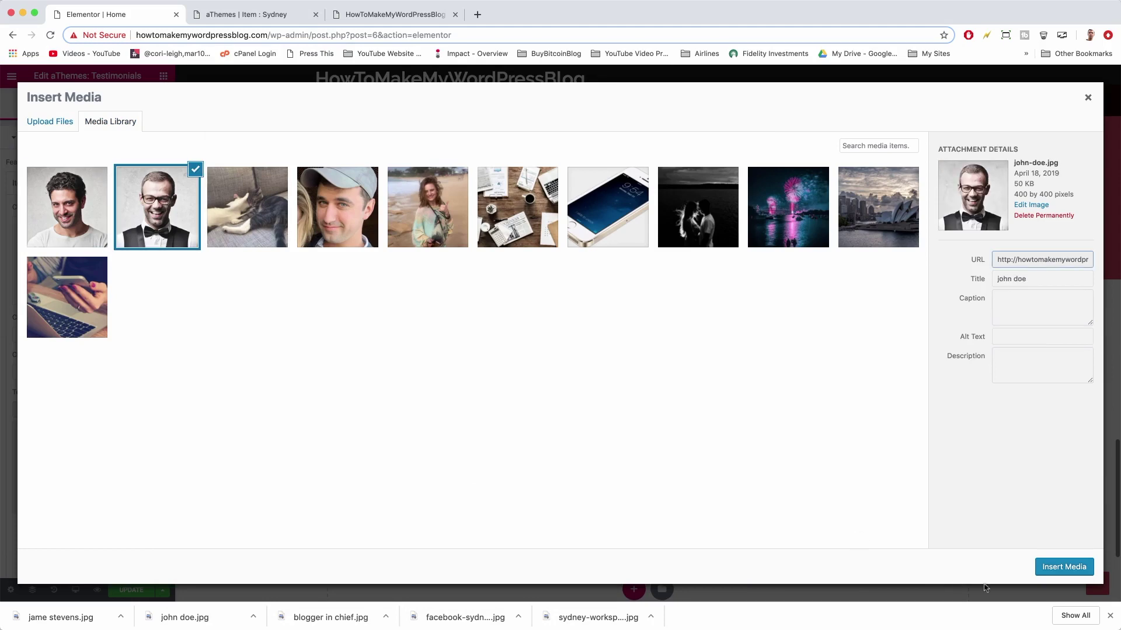
click(1063, 567)
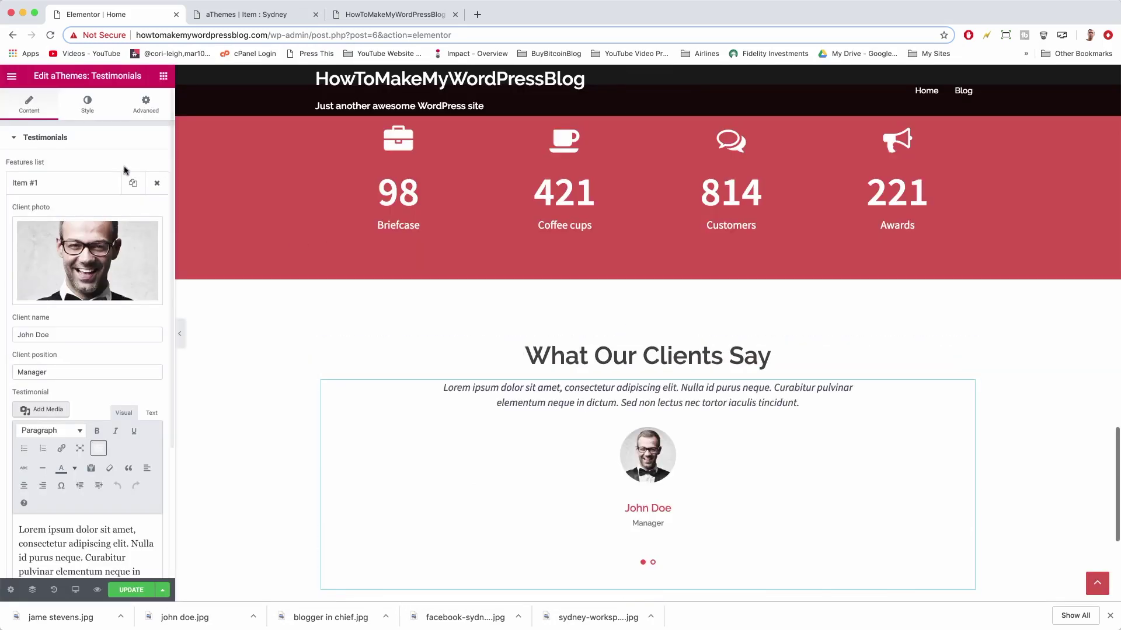
click(88, 188)
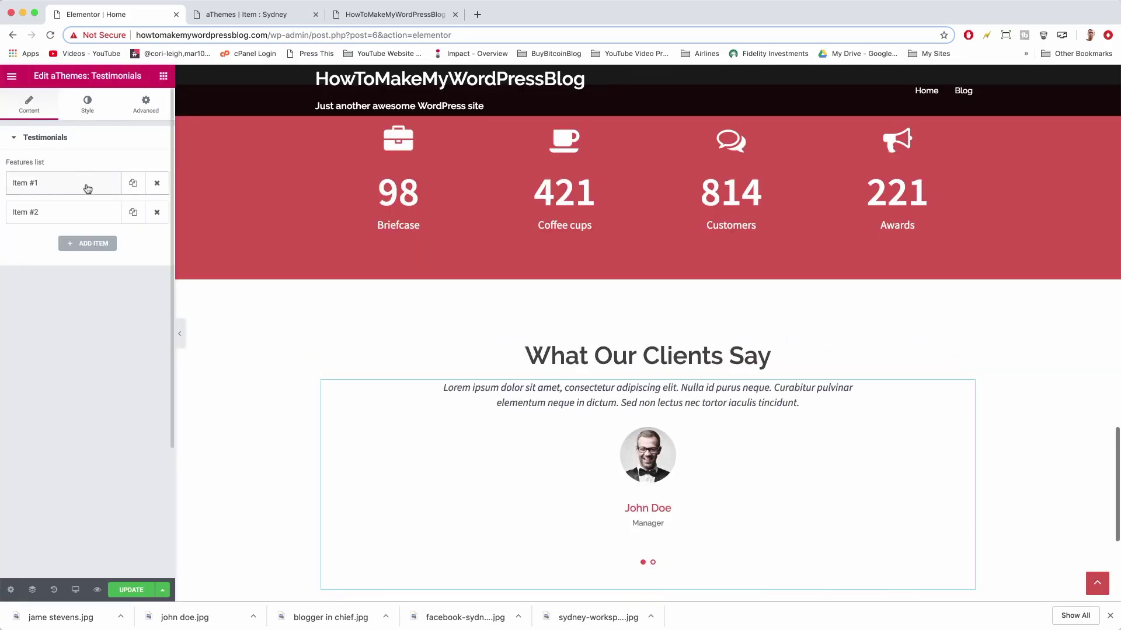
click(73, 222)
click(47, 280)
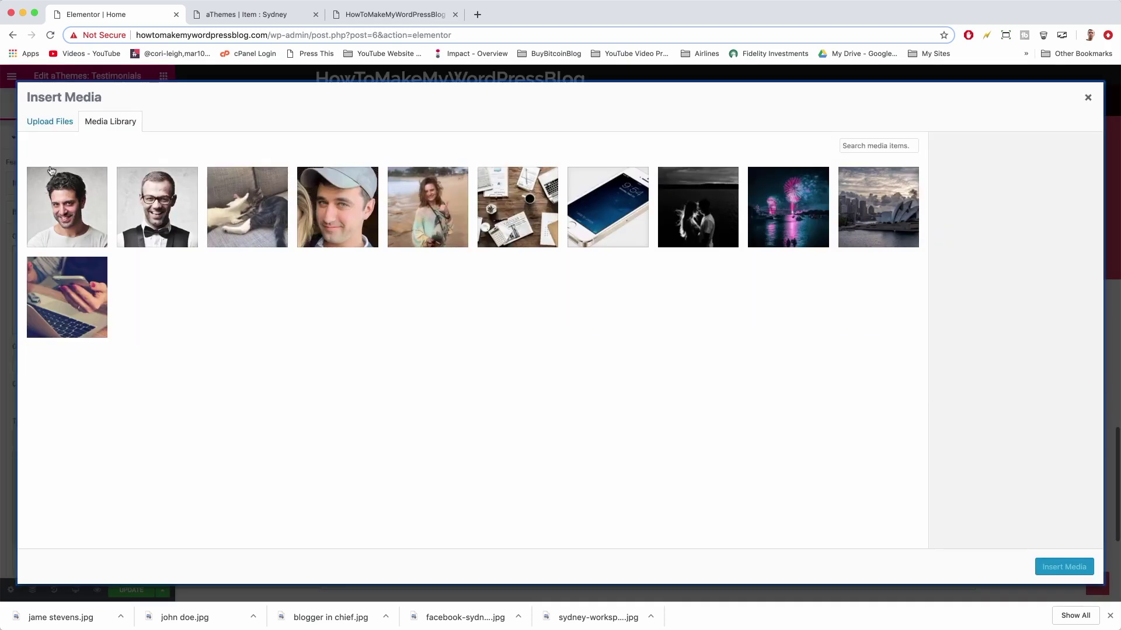
click(68, 211)
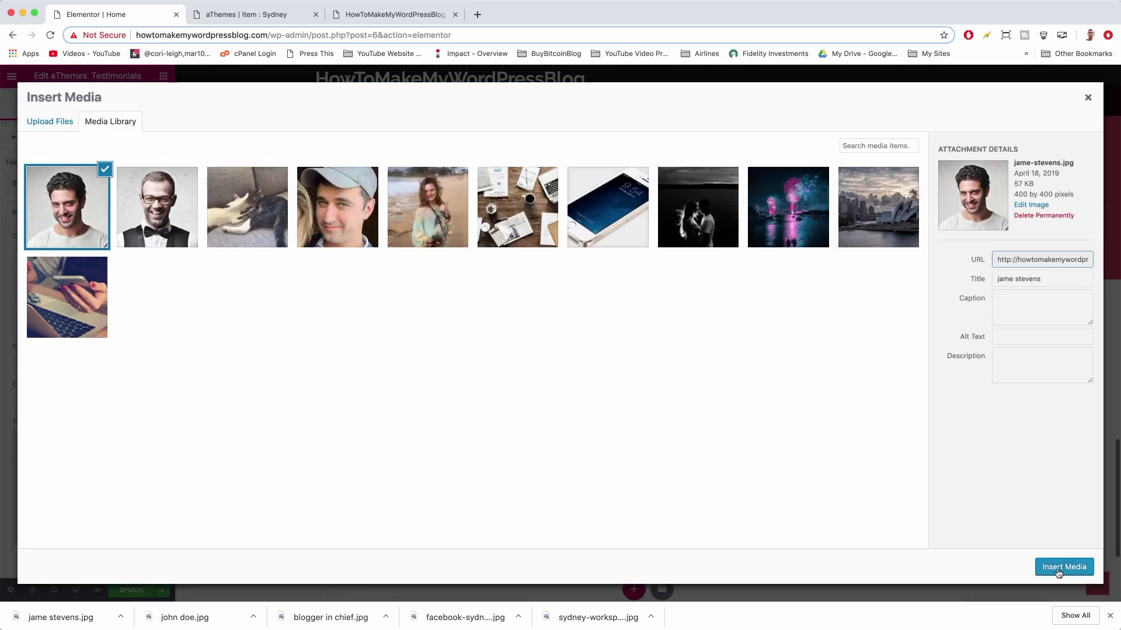
click(1058, 573)
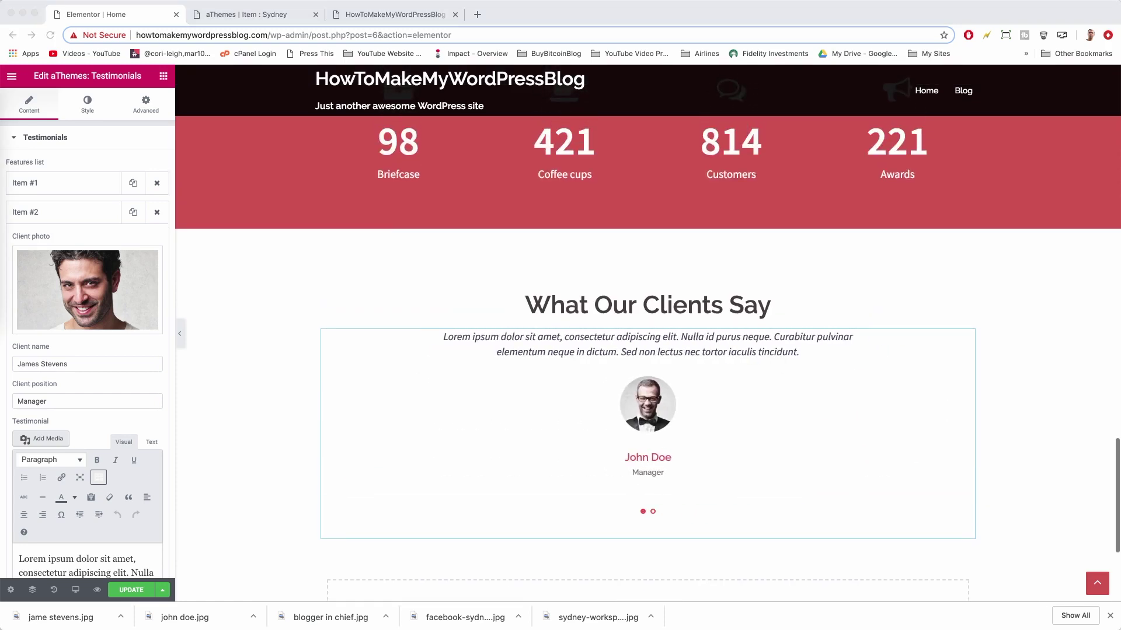
Scroll the aThemes Sydney demo to its What Our Clients Say section with the city-street background
click(236, 16)
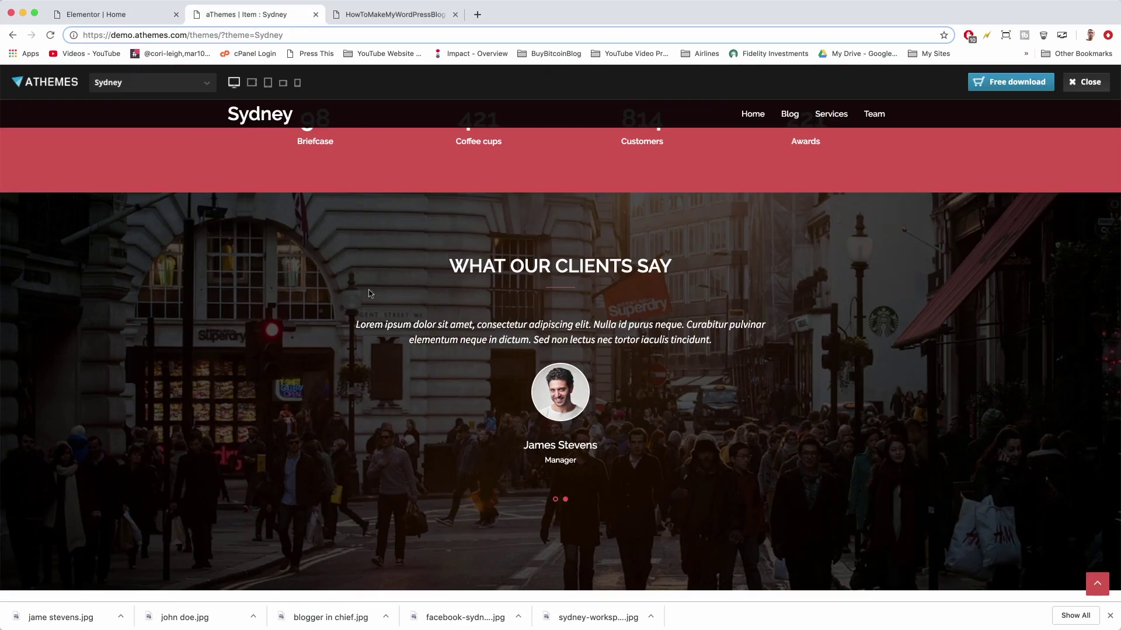
scroll(371, 293, down, 2)
scroll(369, 292, up, 2)
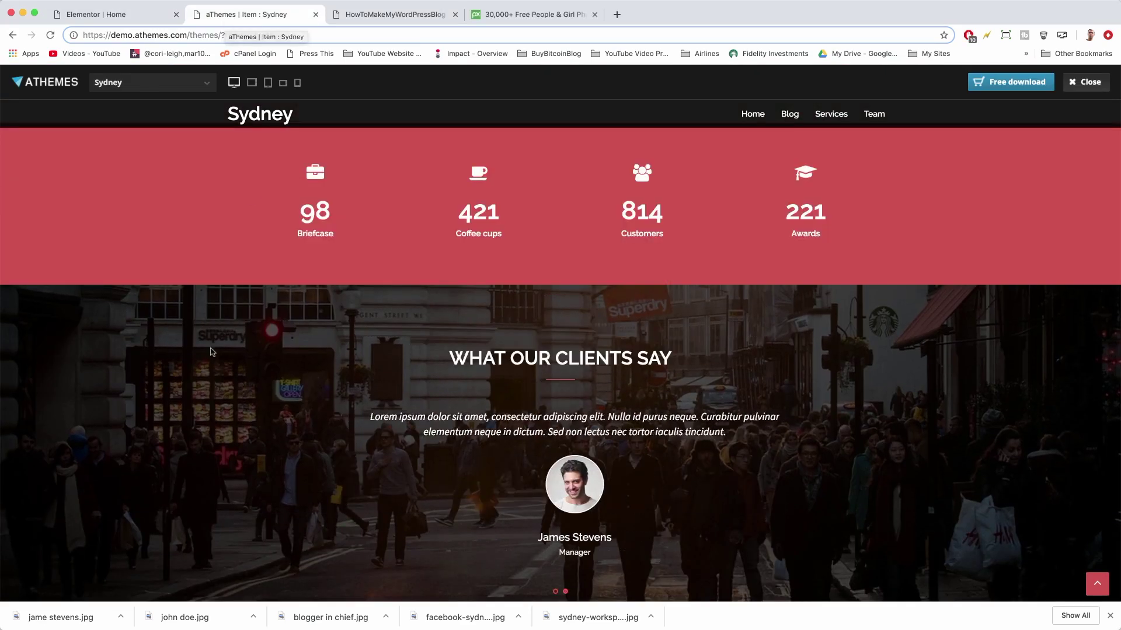
scroll(129, 392, down, 4)
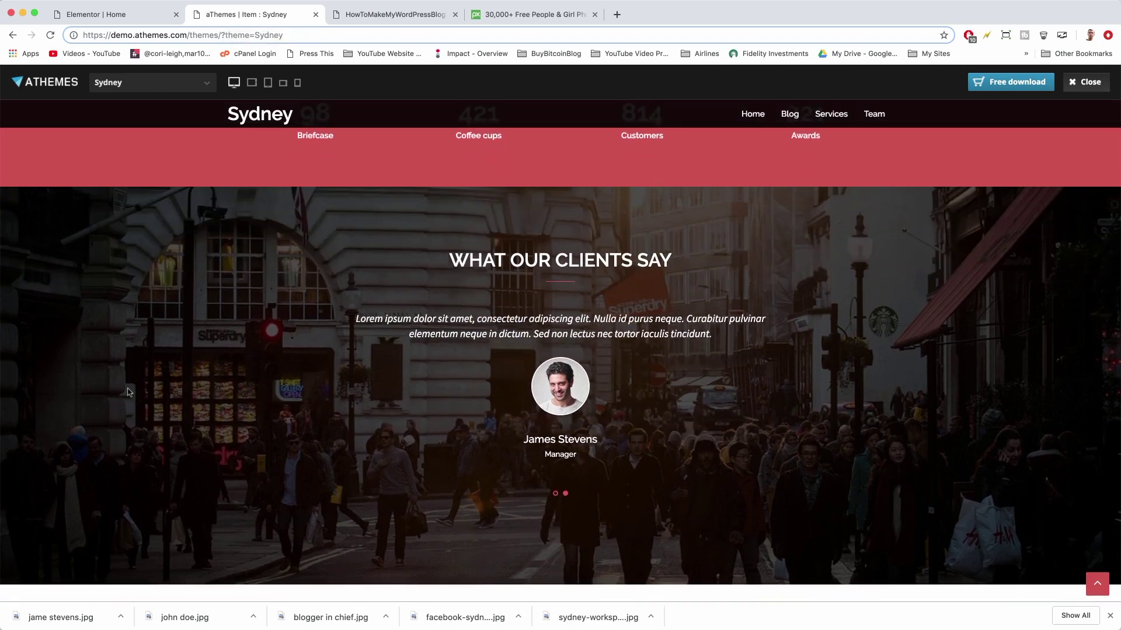
right_click(162, 322)
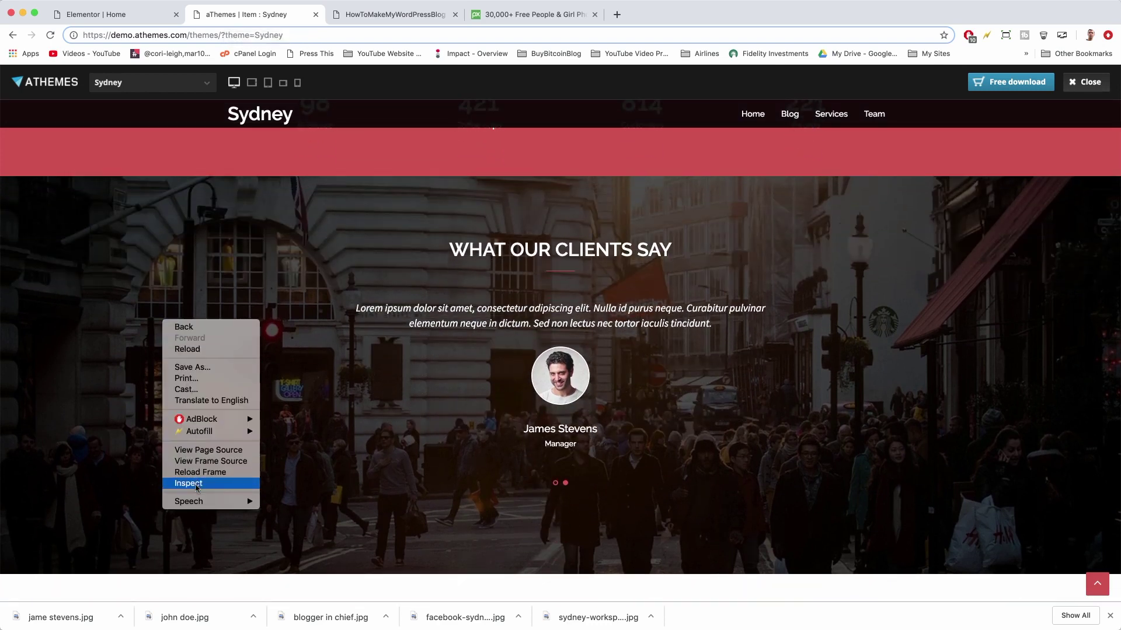
click(220, 232)
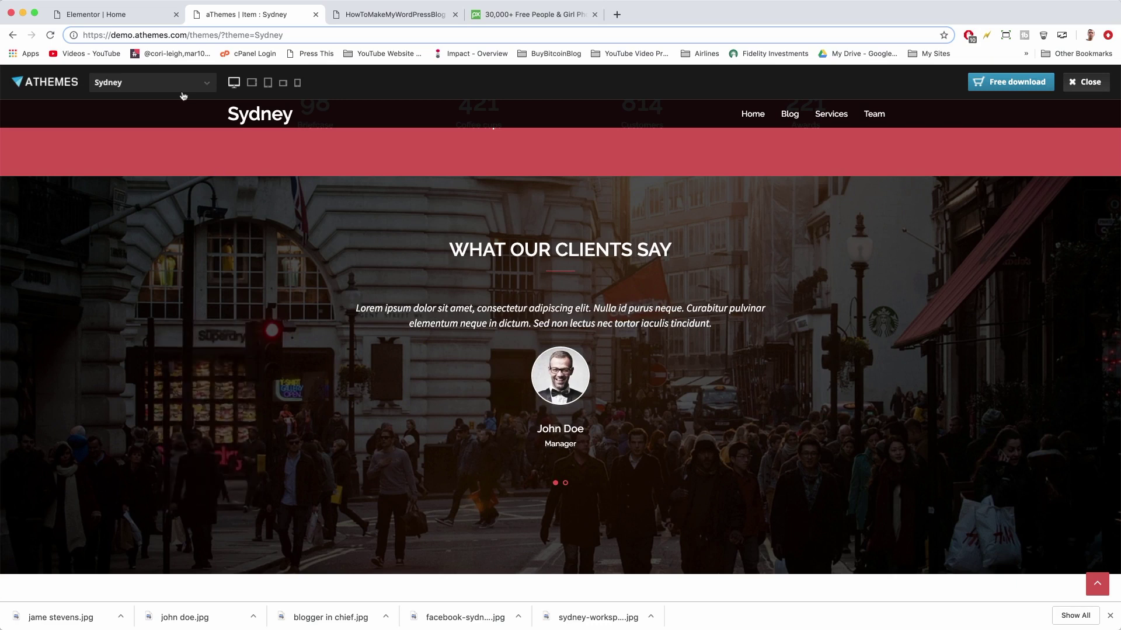
Open Pixabay's Urban People Crowd street photo and bring up its Free Download size options
click(516, 18)
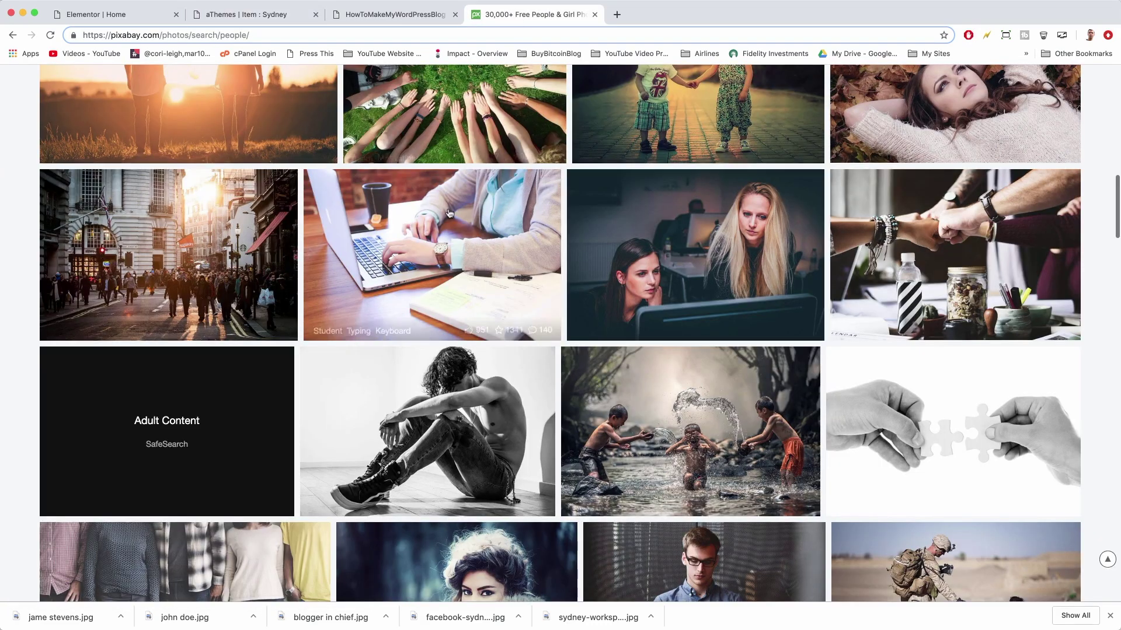
scroll(449, 213, up, 10)
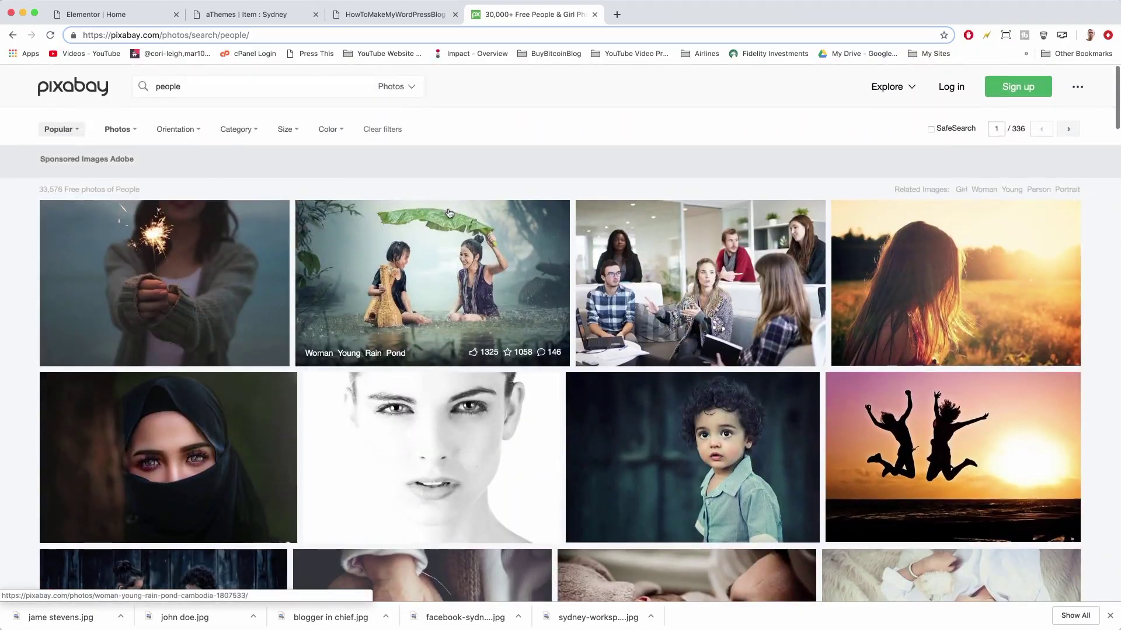
scroll(233, 88, down, 15)
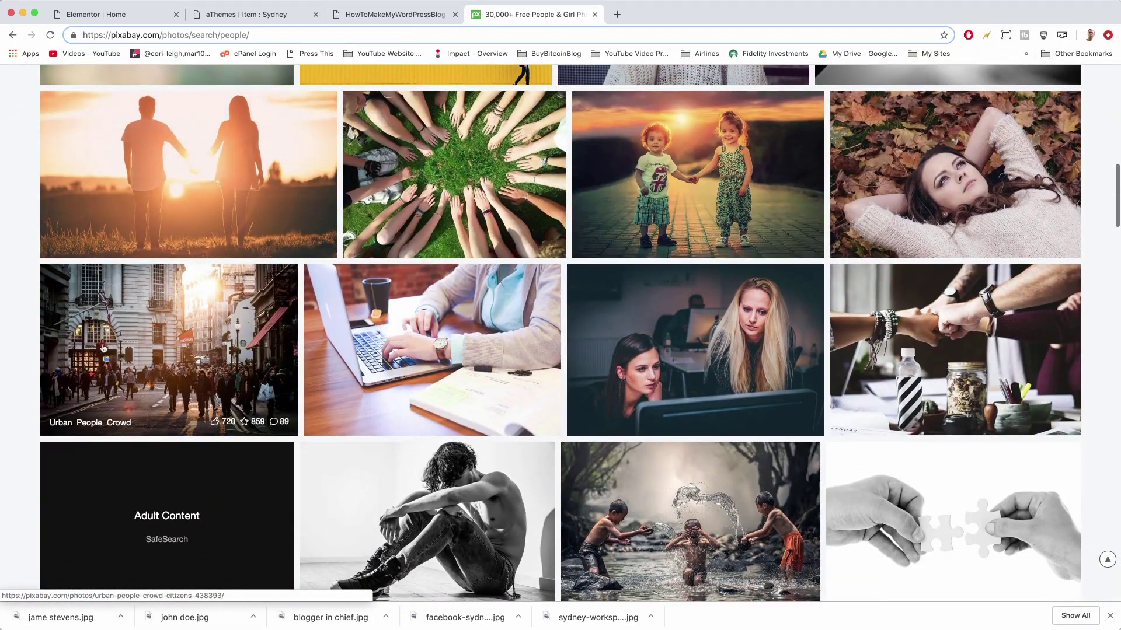
click(104, 347)
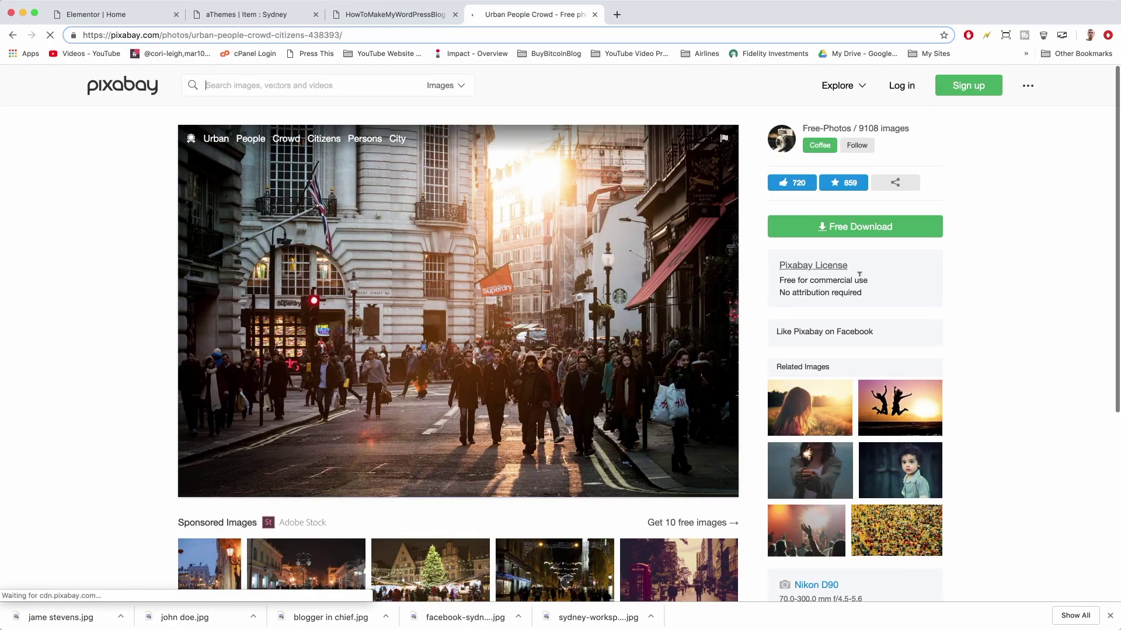
click(872, 311)
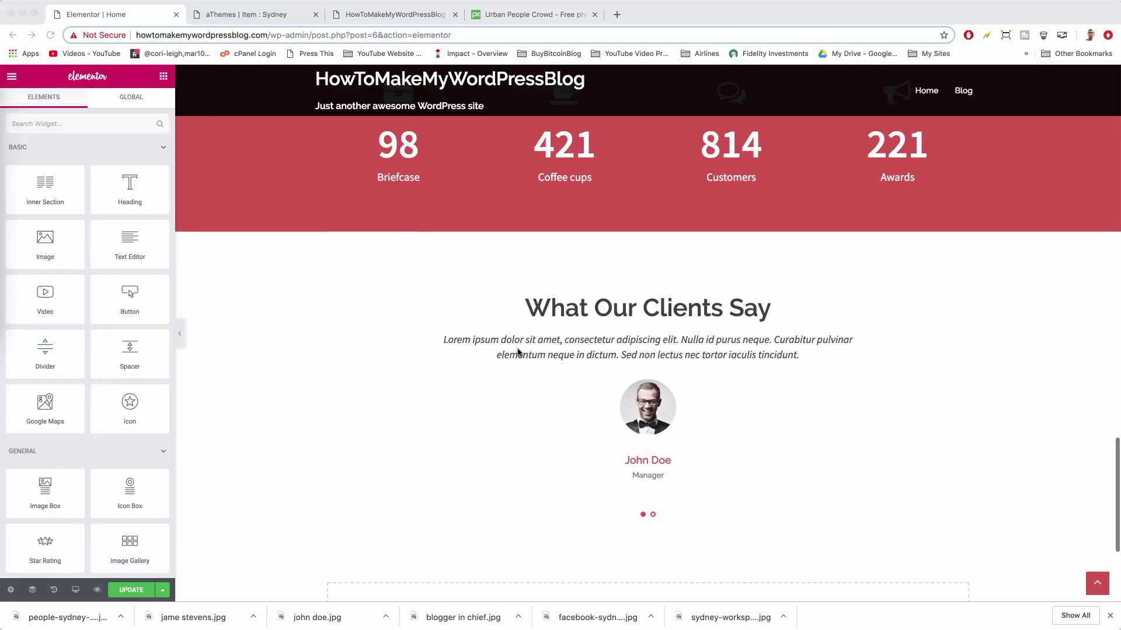
Clear the red stats section's 100 px top and bottom margins in its Advanced settings
scroll(518, 352, down, 2)
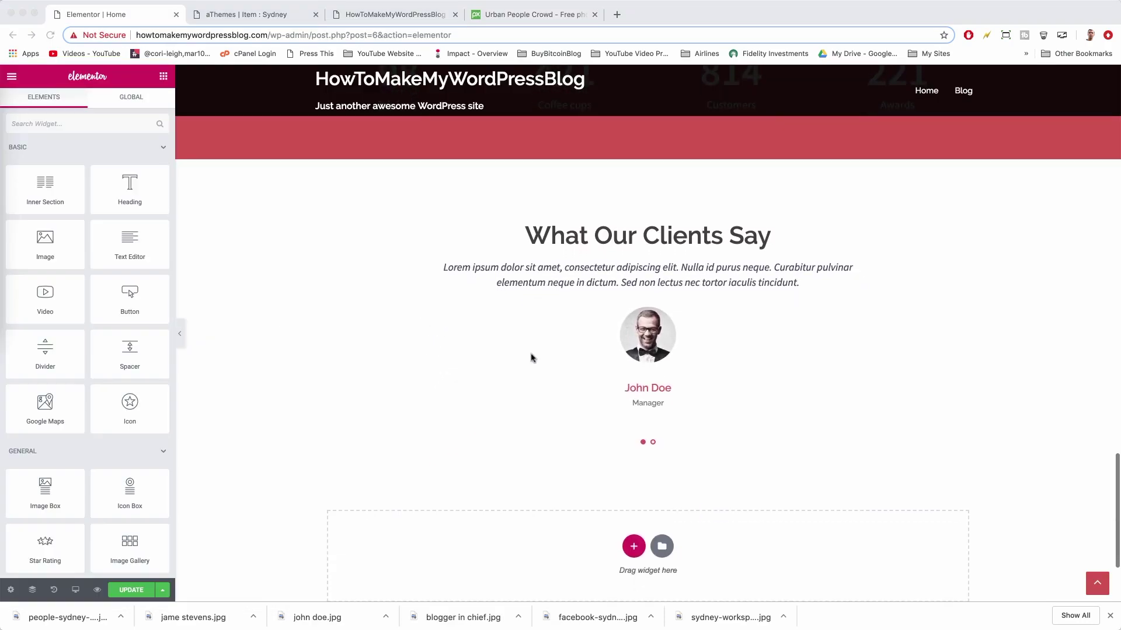
scroll(616, 282, up, 2)
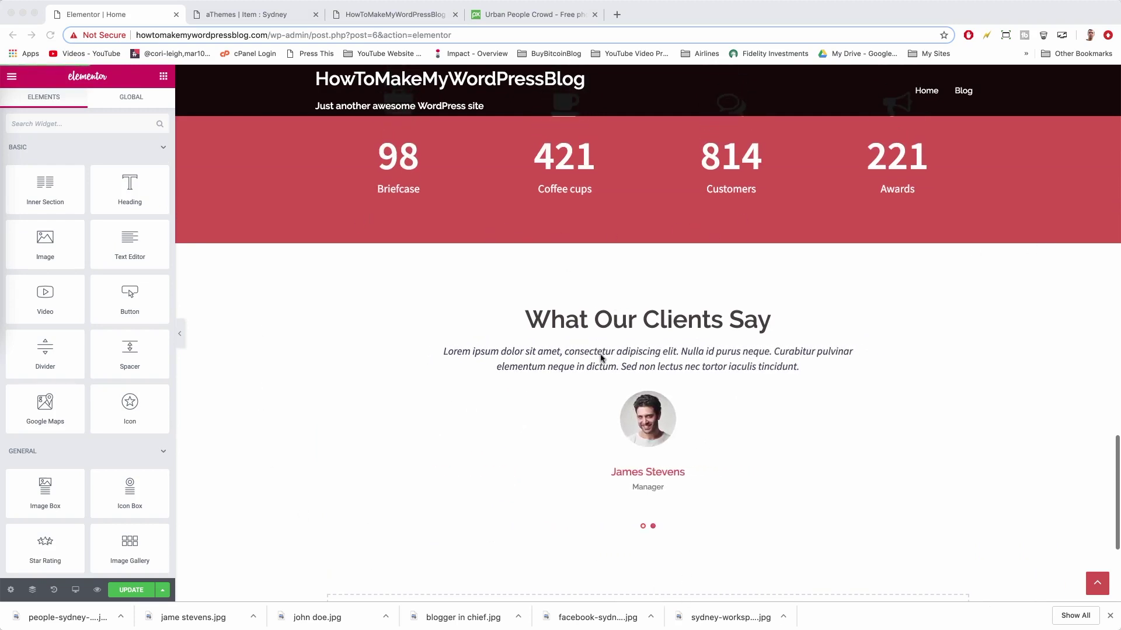
click(601, 359)
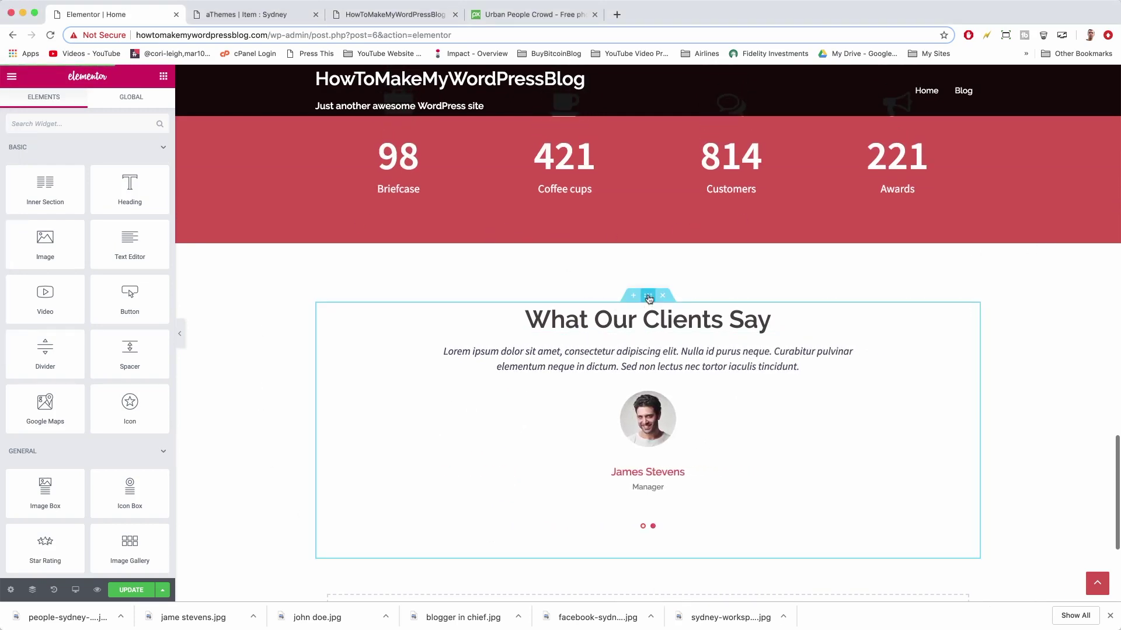
click(649, 297)
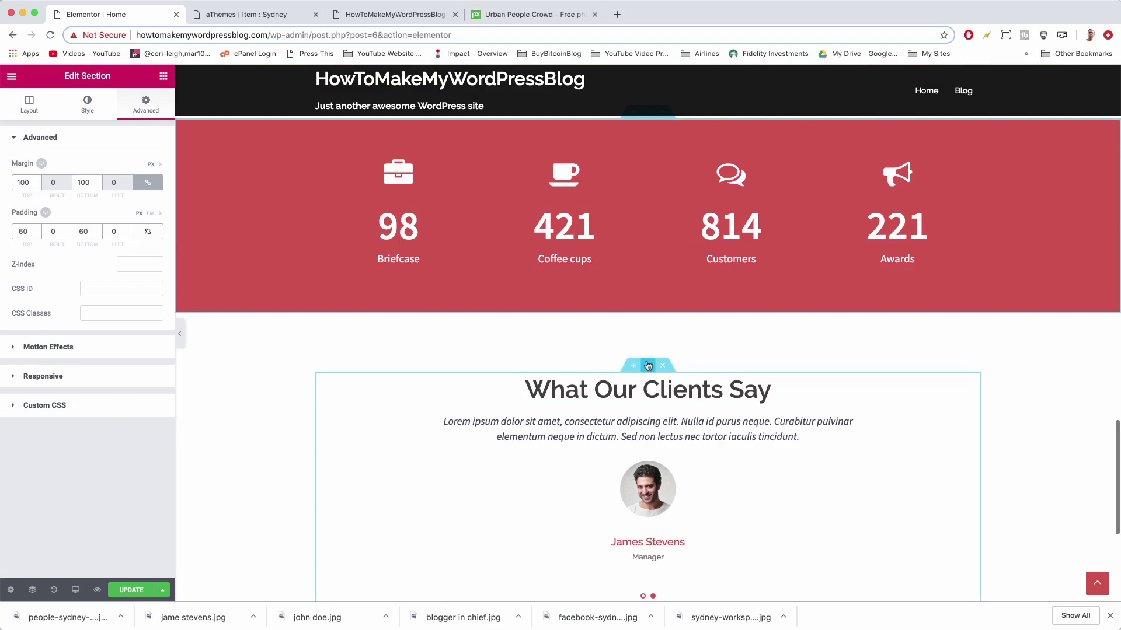
click(648, 366)
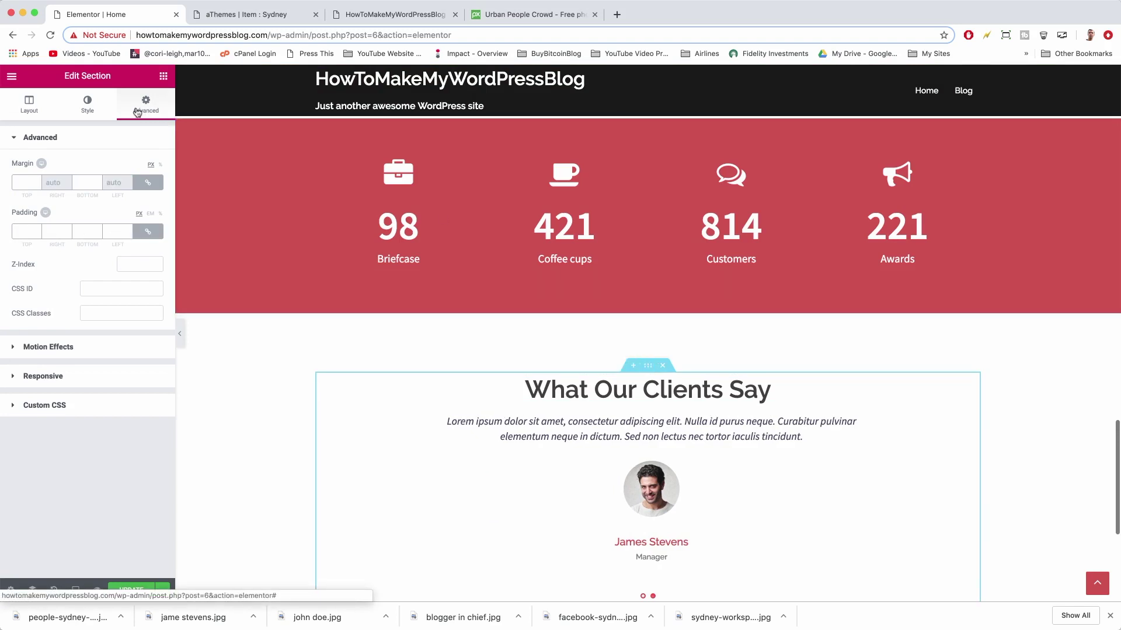
scroll(627, 421, up, 3)
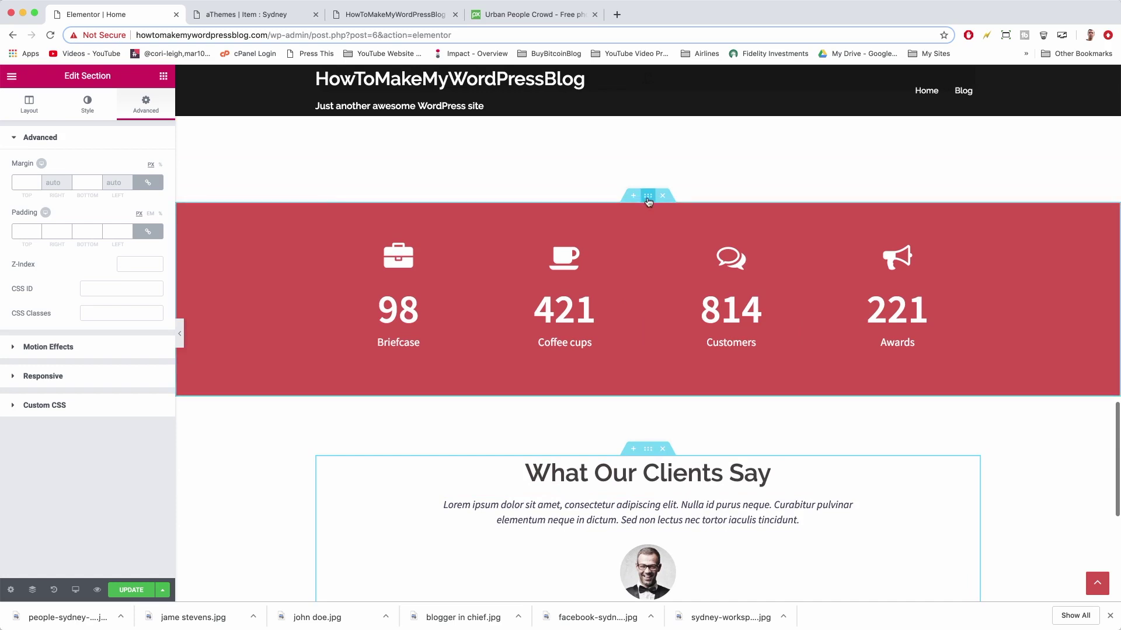
click(648, 199)
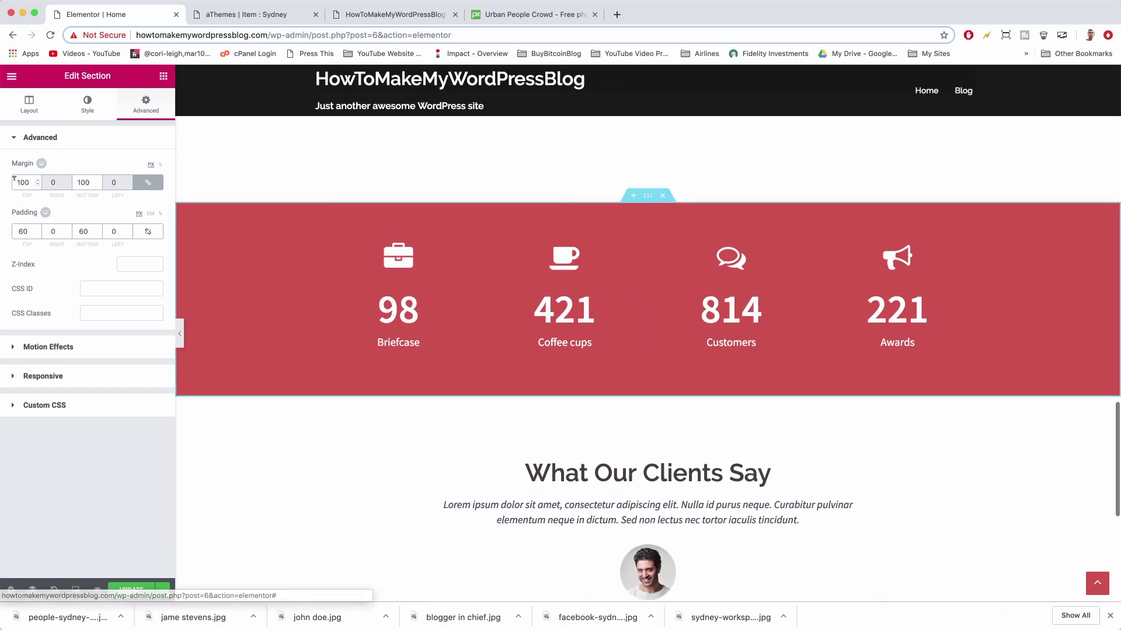
key(BackSpace)
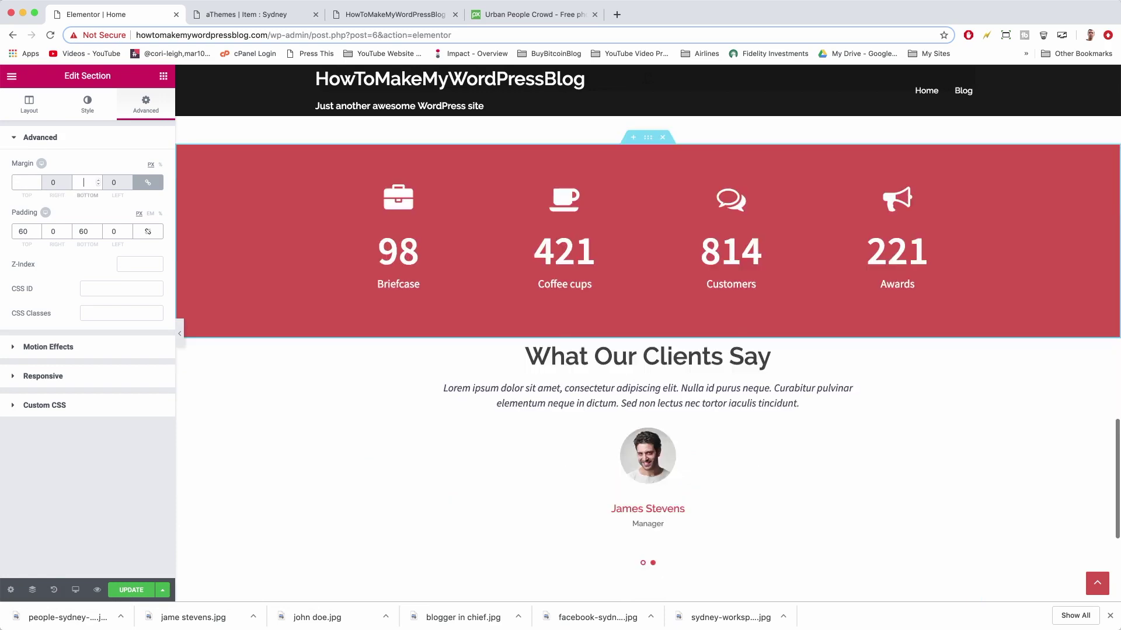
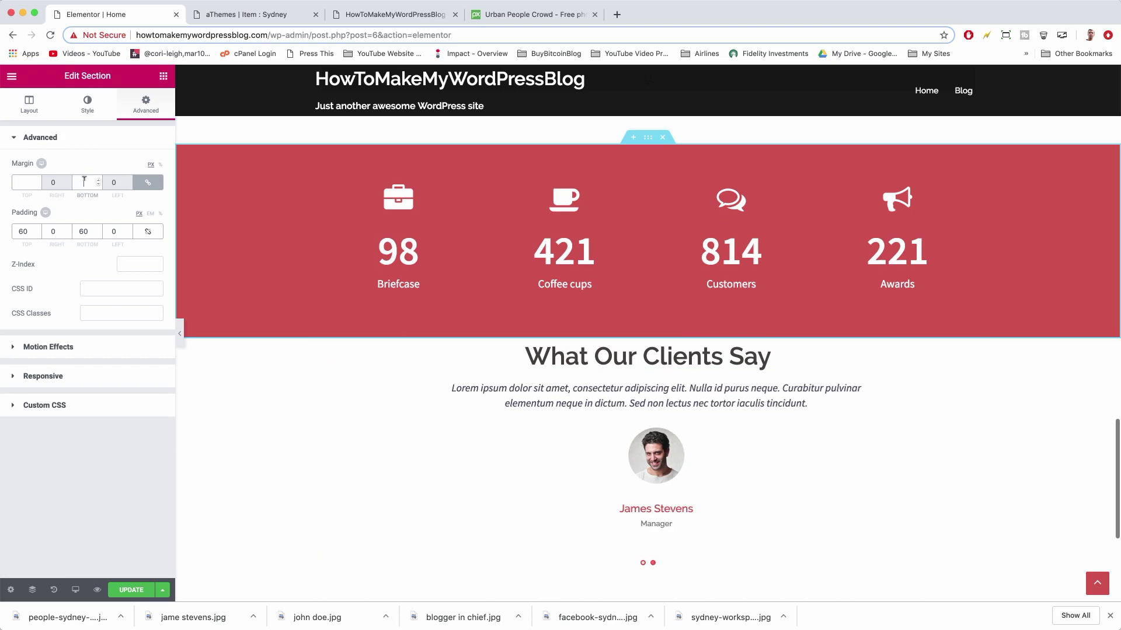
Clear the counters section's 100 top and bottom margins, then select the testimonials section
text(100)
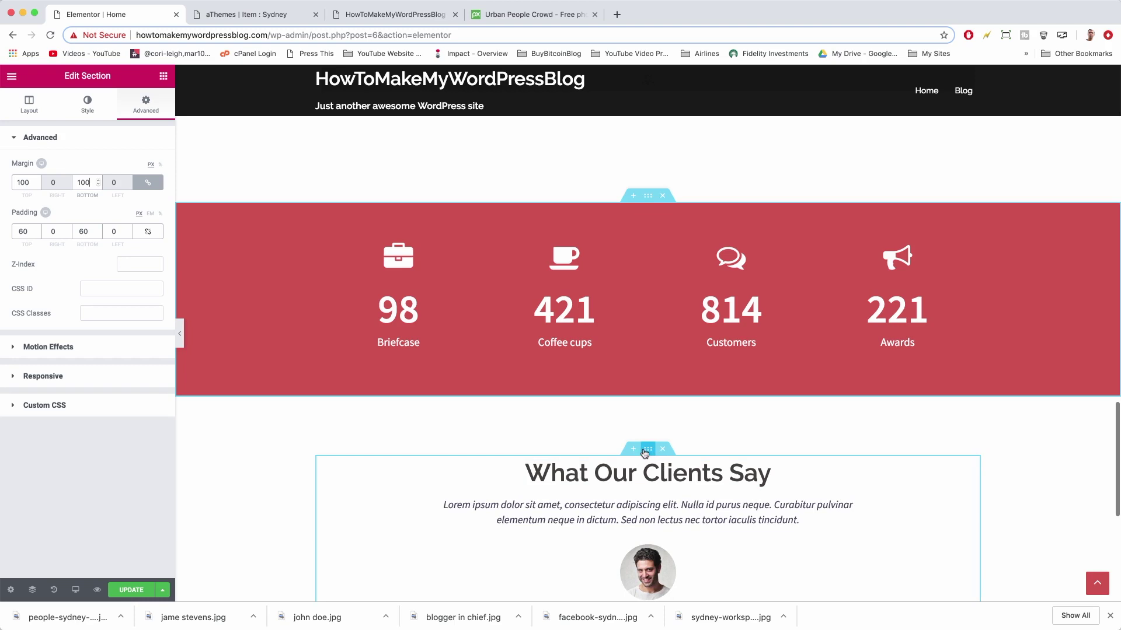
scroll(645, 454, down, 3)
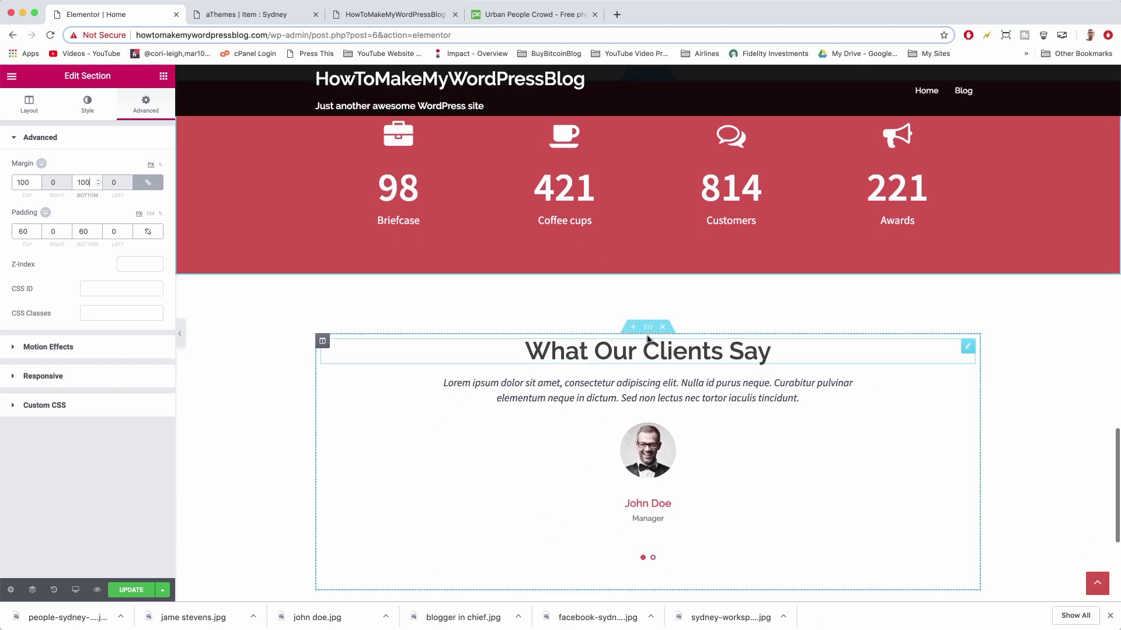
scroll(647, 338, up, 3)
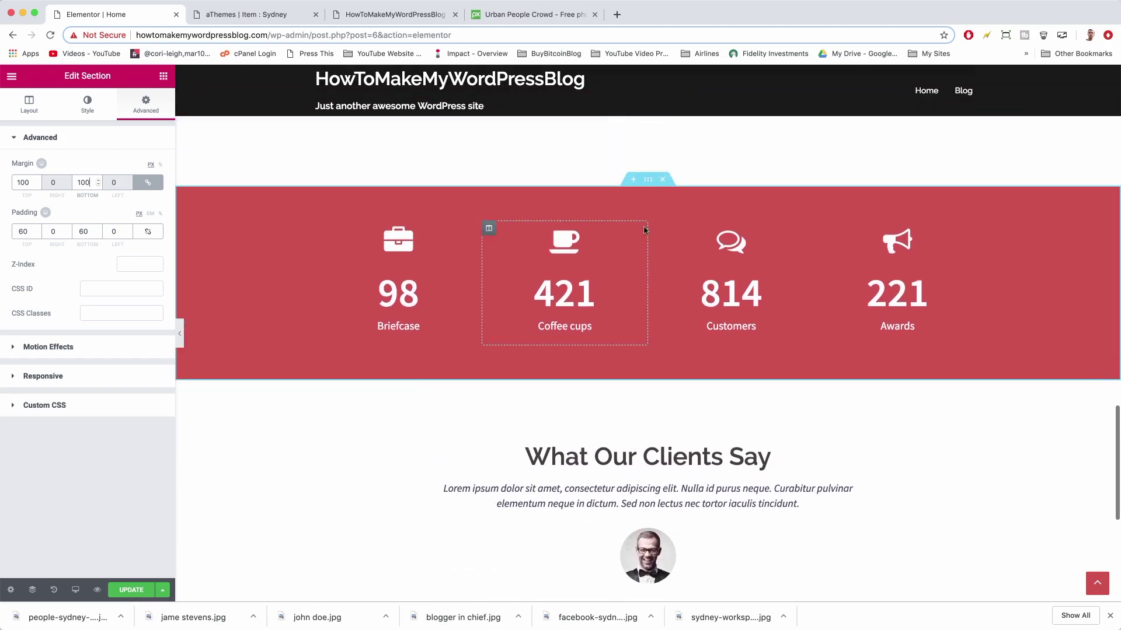
double_click(85, 182)
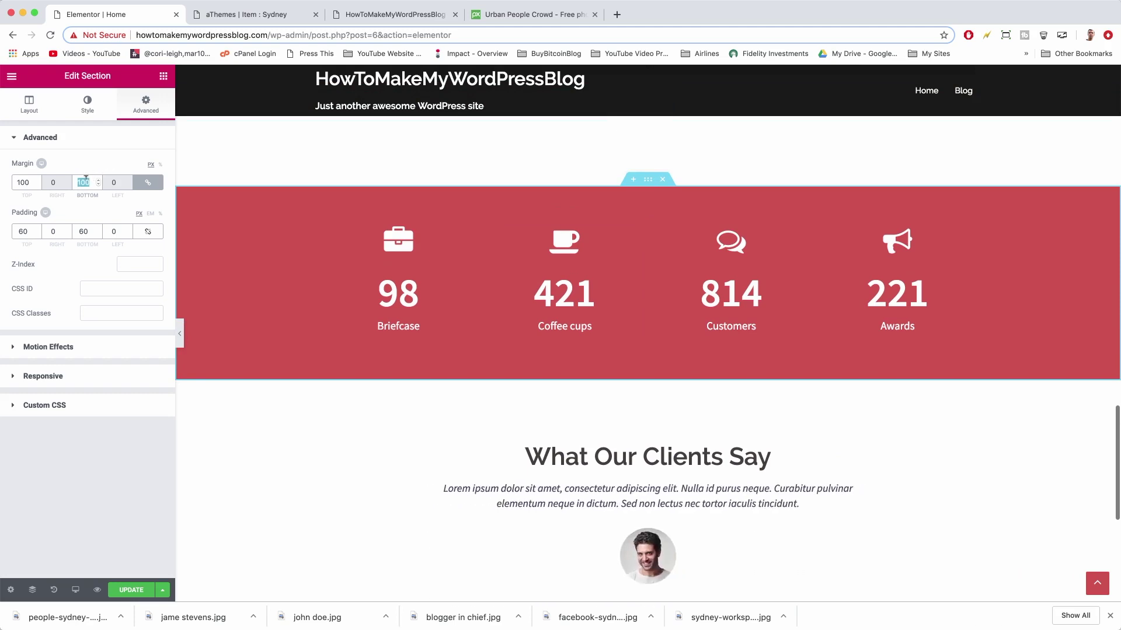
key(BackSpace)
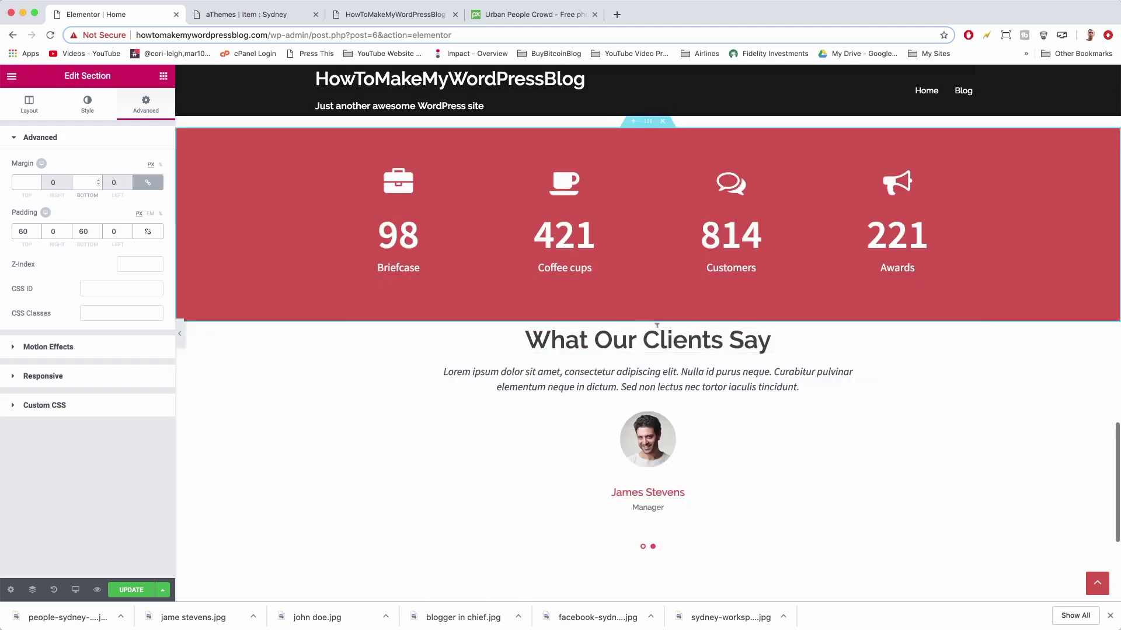
click(646, 317)
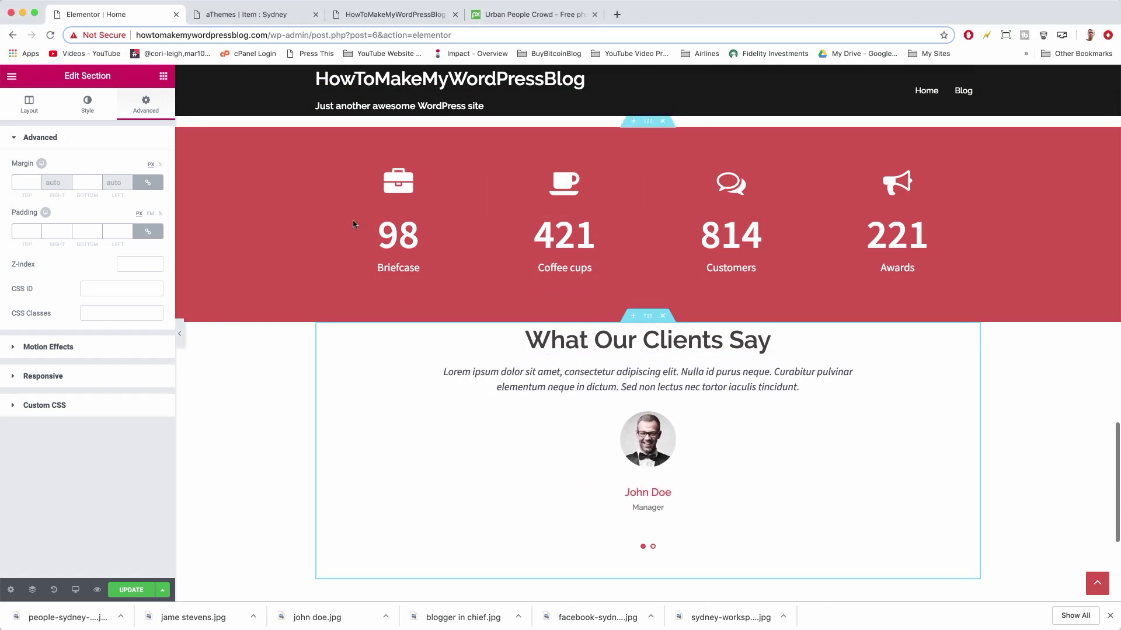
Give the testimonials section an unlinked 100 top padding and set Stretch Section to Yes
click(147, 231)
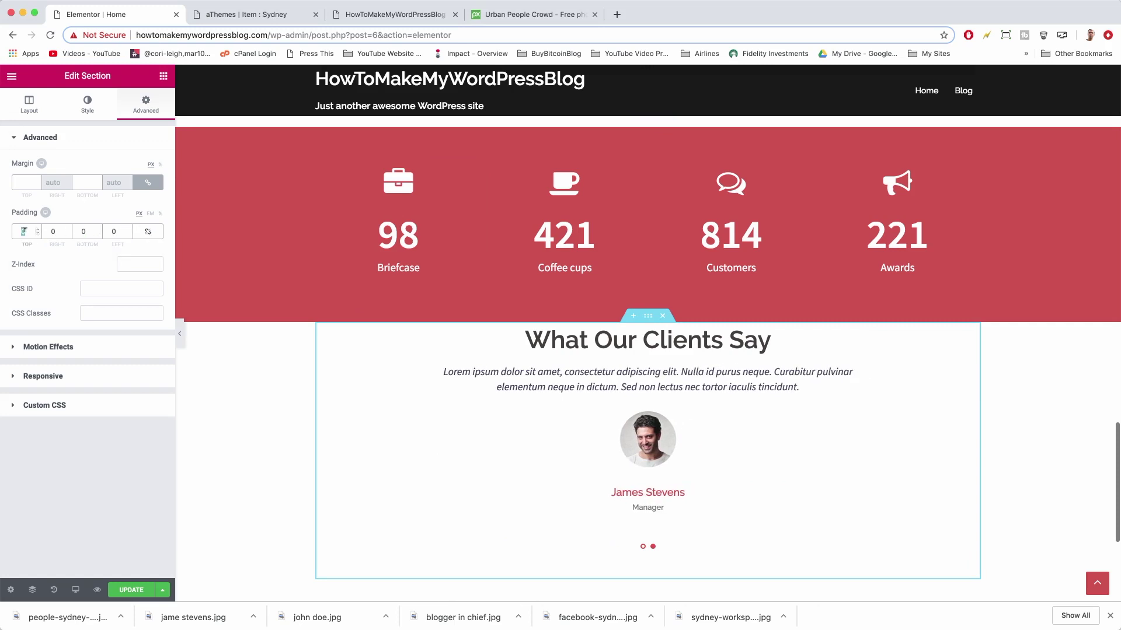
text(100)
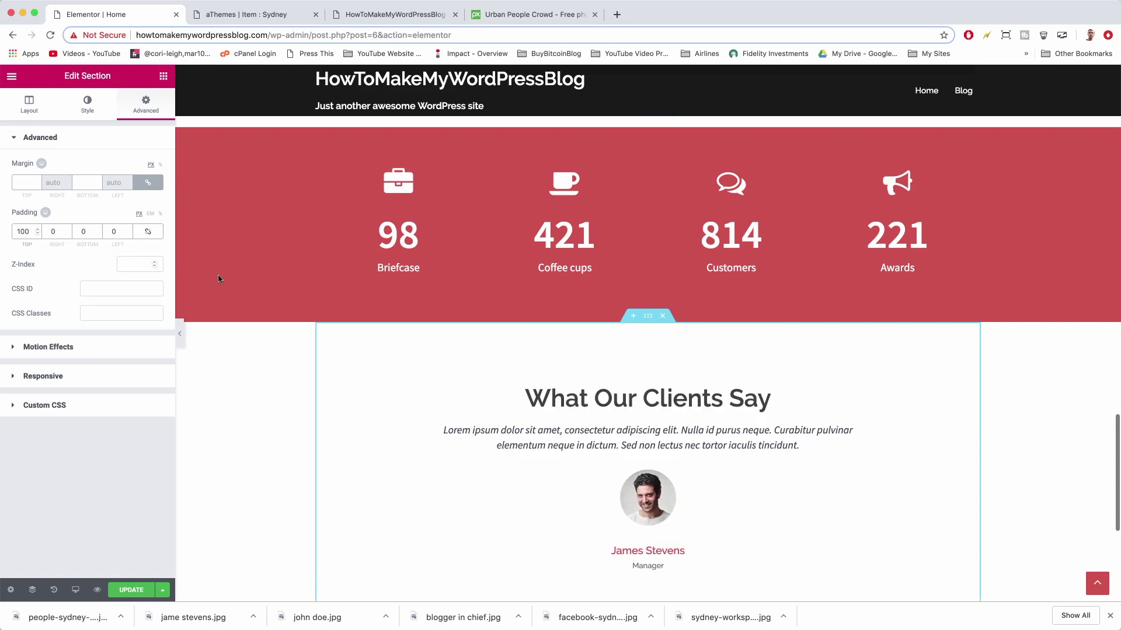
scroll(365, 370, down, 4)
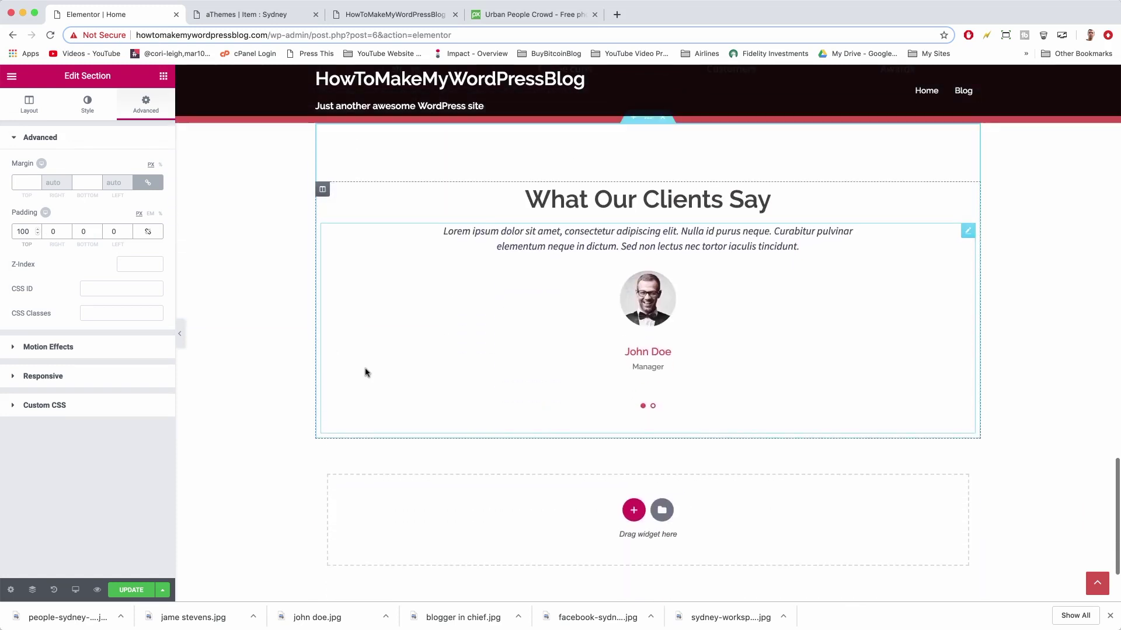
scroll(365, 372, up, 1)
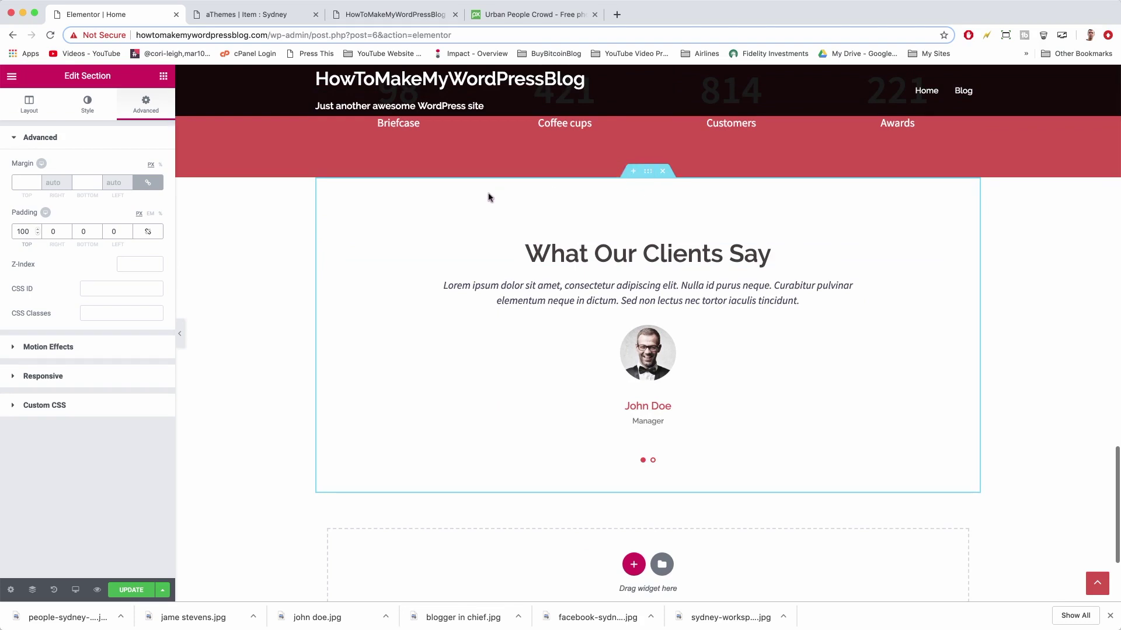
scroll(642, 233, up, 1)
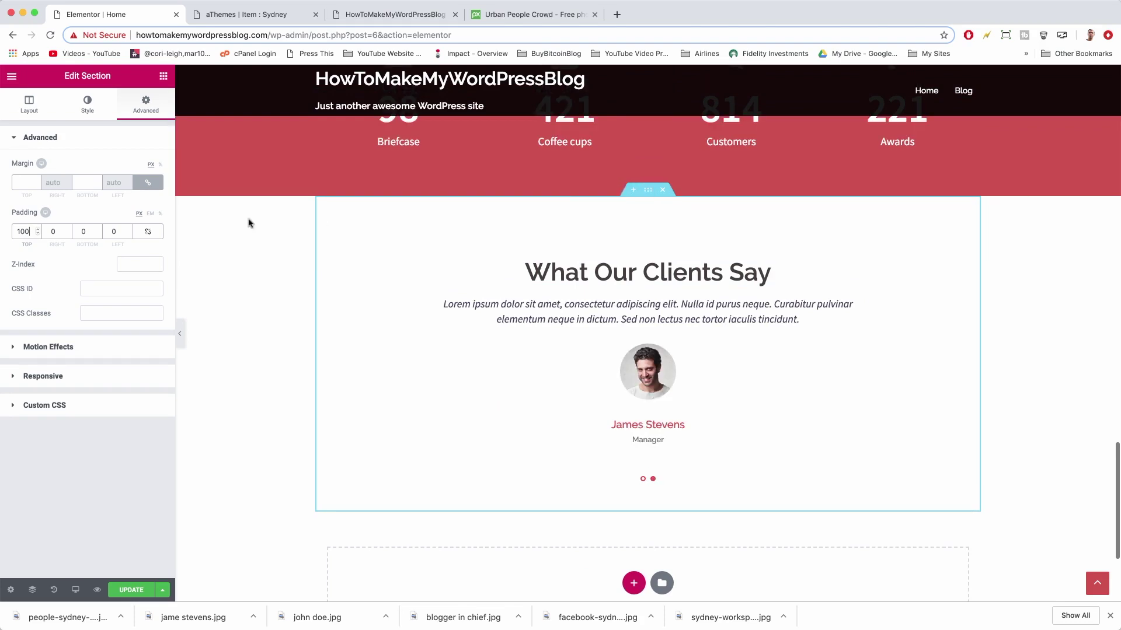
click(32, 109)
click(141, 164)
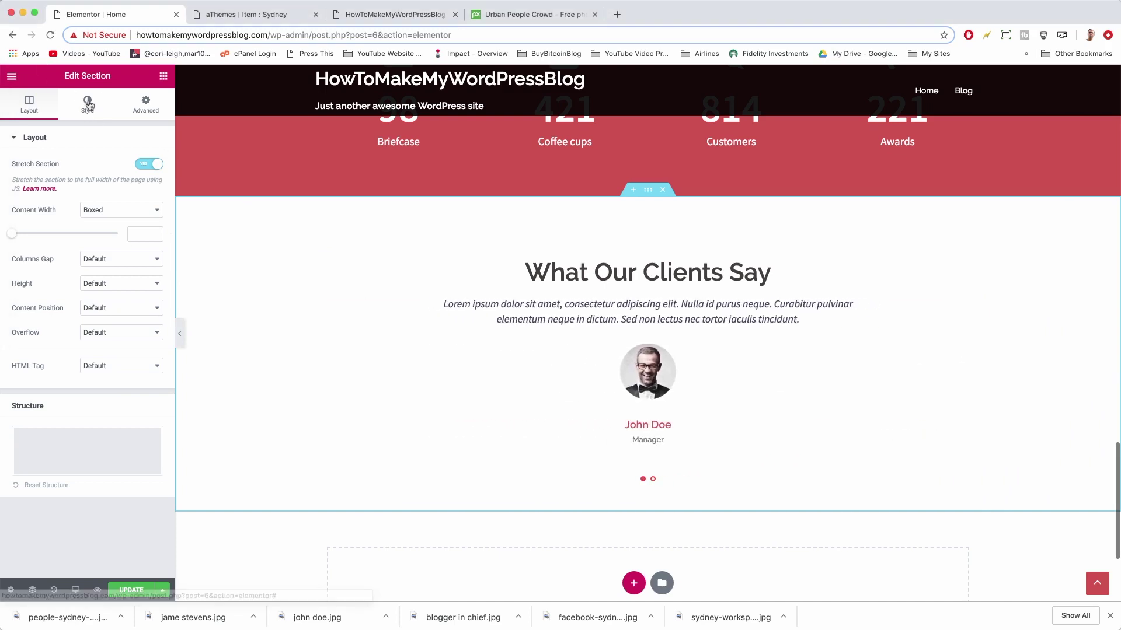
Upload people-sydney-bg.jpg and set it as the testimonials section's classic background image
click(89, 106)
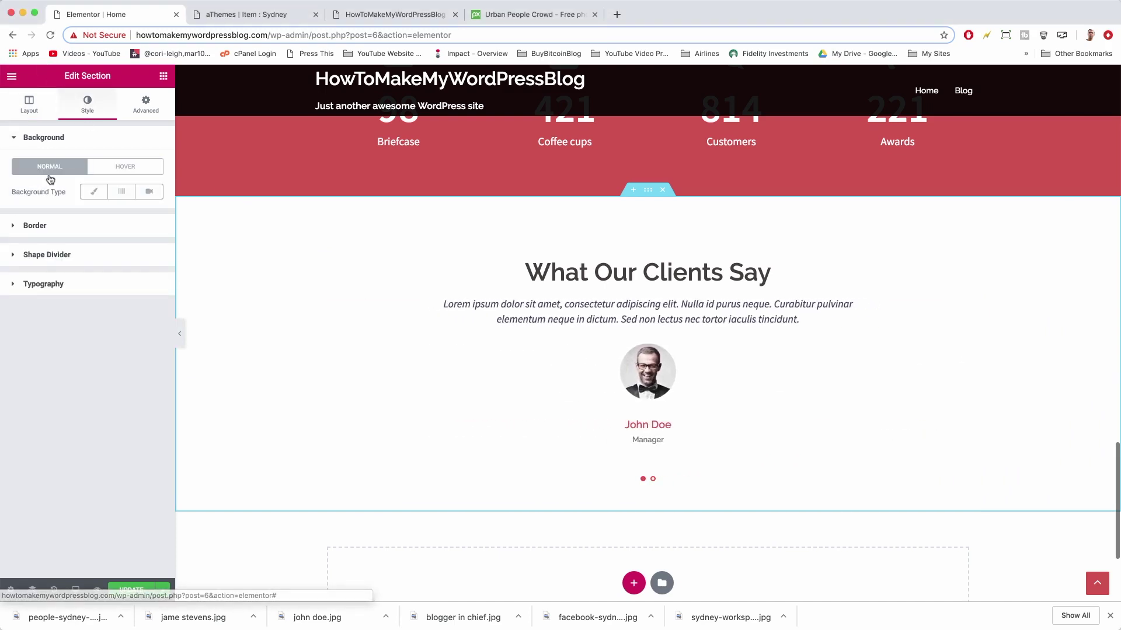
click(93, 194)
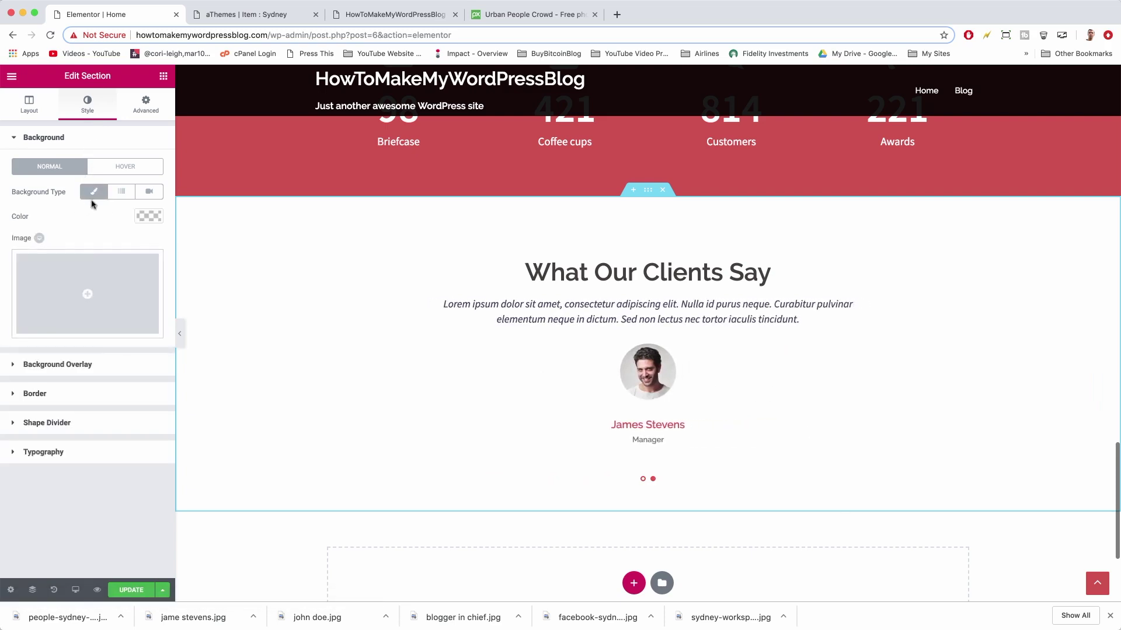
click(95, 274)
click(57, 132)
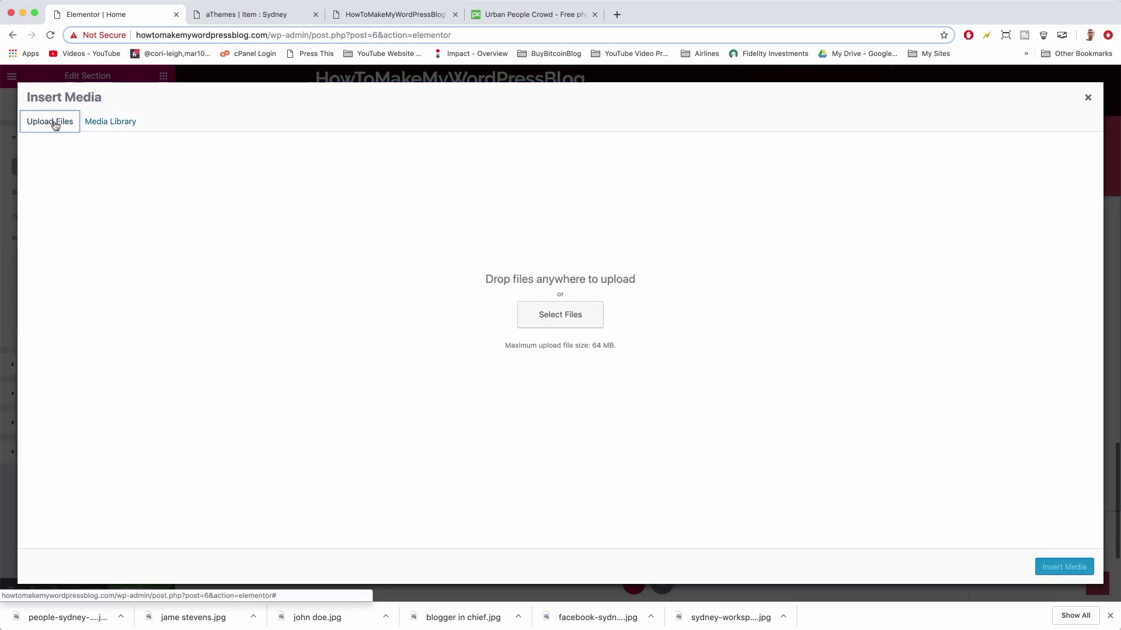
click(554, 317)
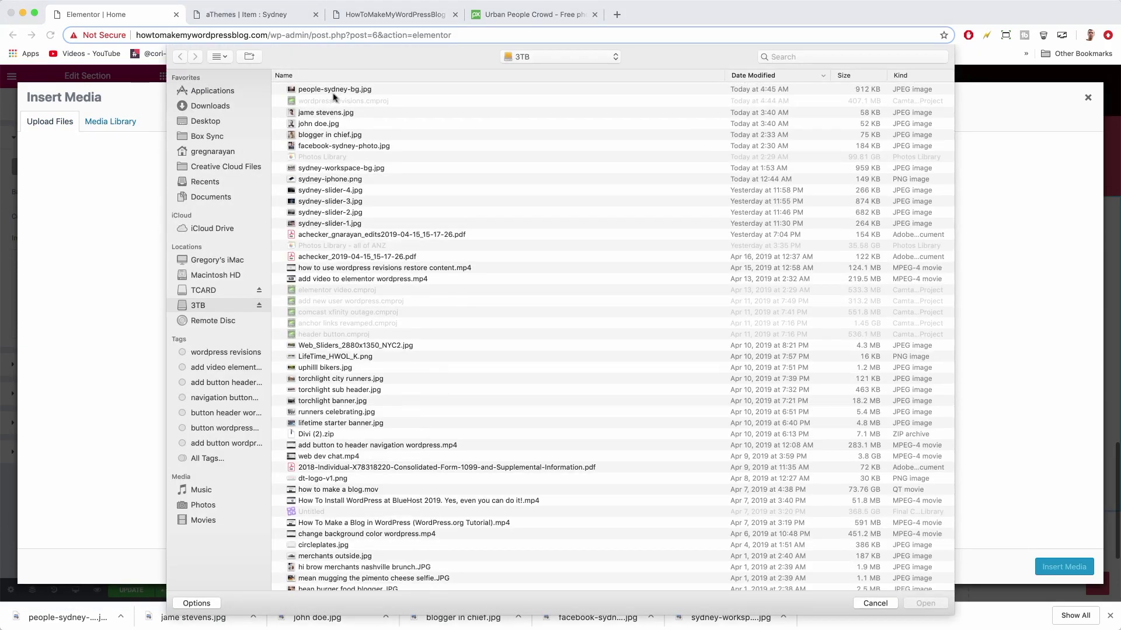
double_click(330, 91)
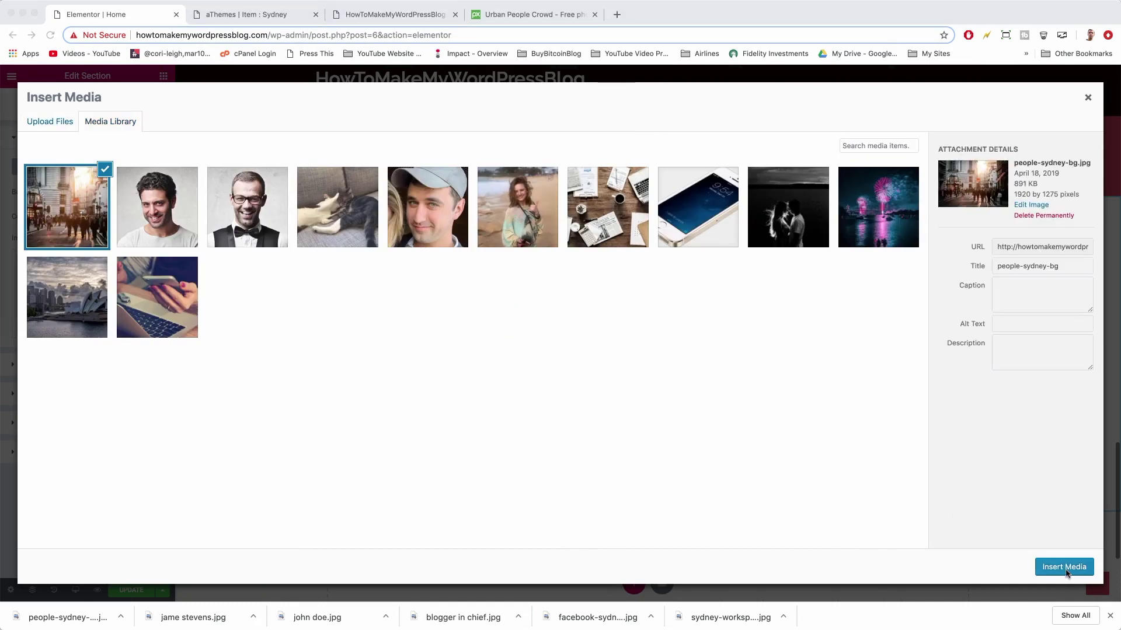
click(1072, 570)
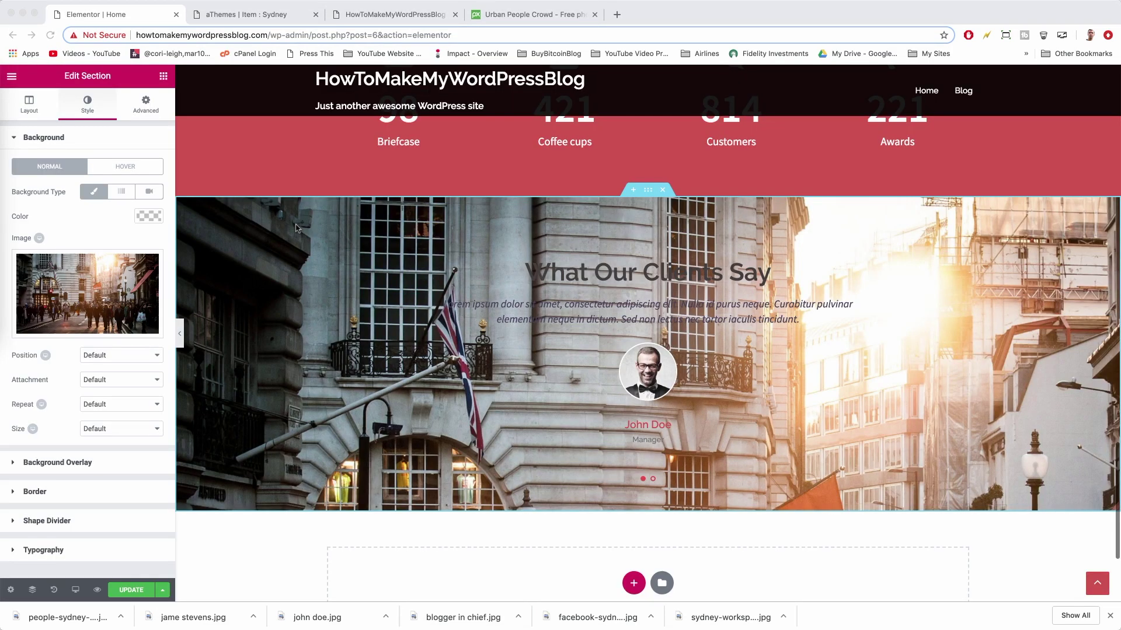
scroll(523, 336, down, 3)
scroll(522, 336, up, 5)
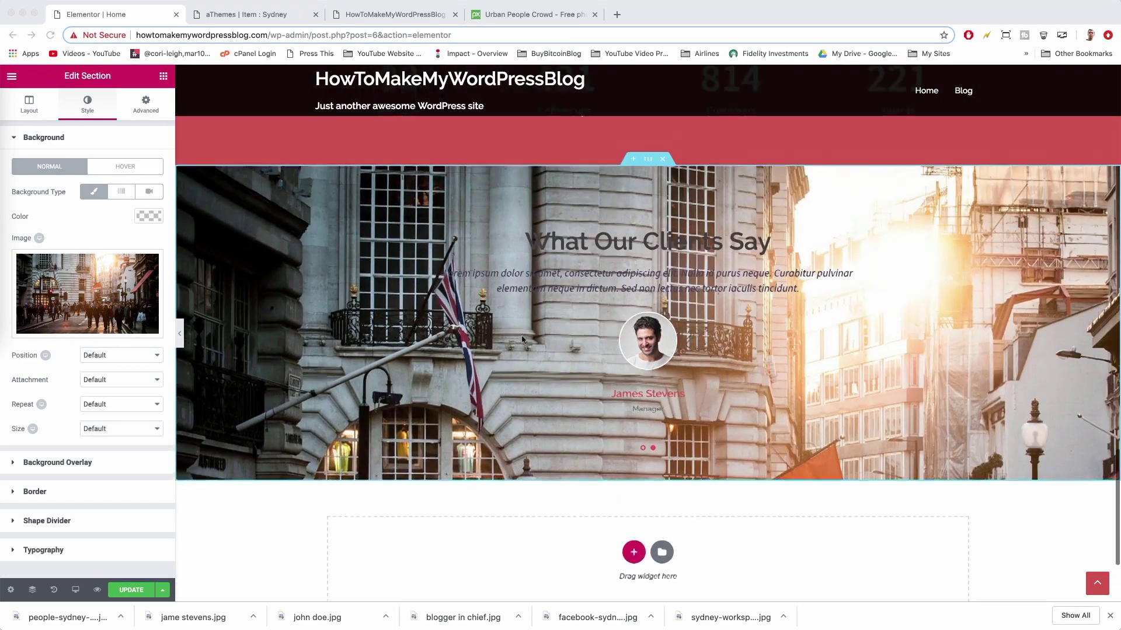
Scroll through the aThemes Sydney demo page to compare its testimonials section
click(252, 16)
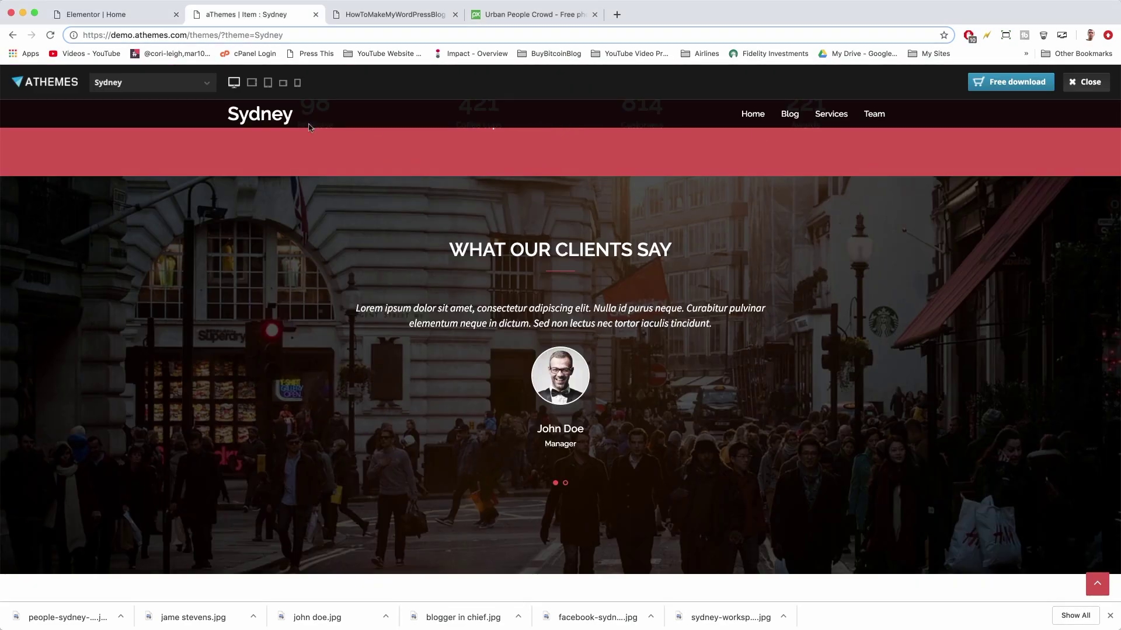
scroll(427, 319, down, 2)
scroll(427, 320, up, 4)
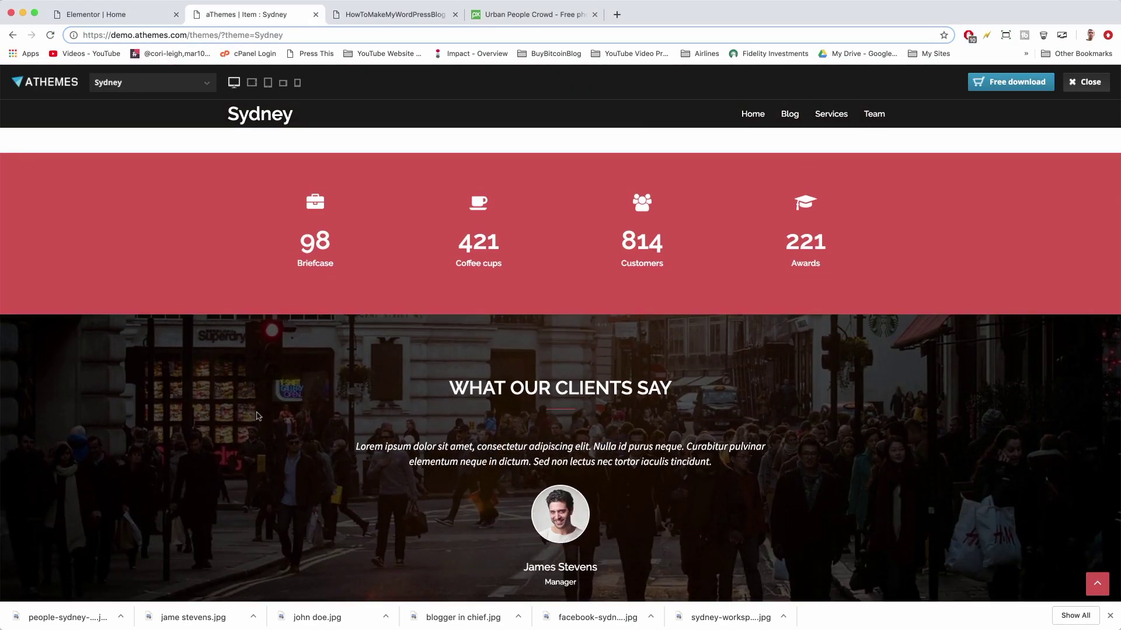
scroll(286, 441, down, 1)
scroll(287, 440, down, 2)
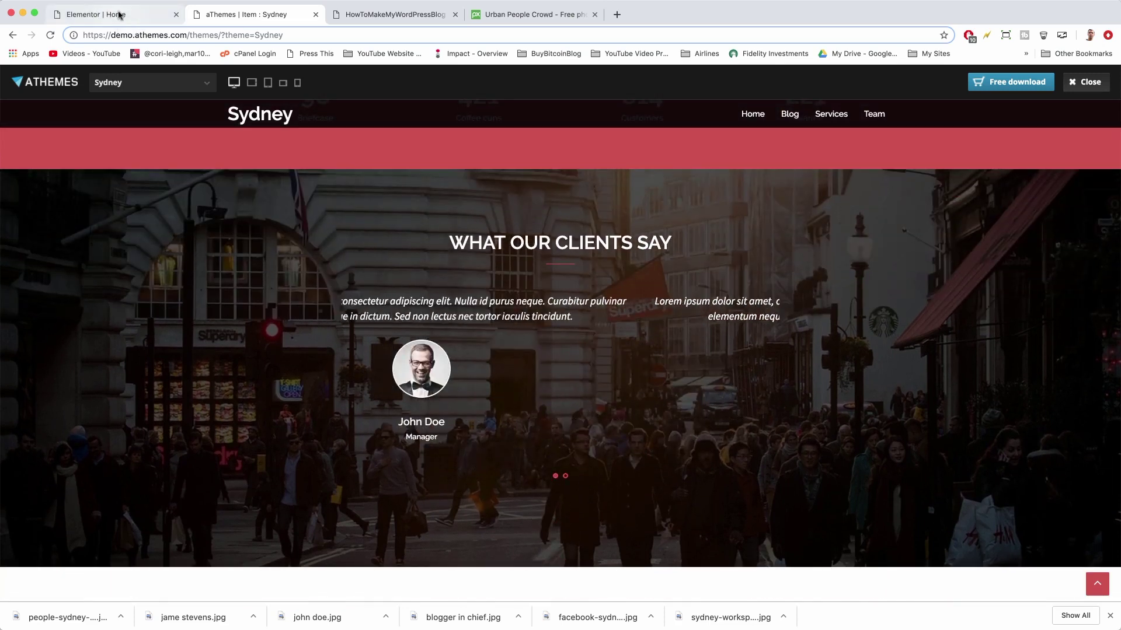
Back in Elementor, make the What Our Clients Say heading white
click(119, 15)
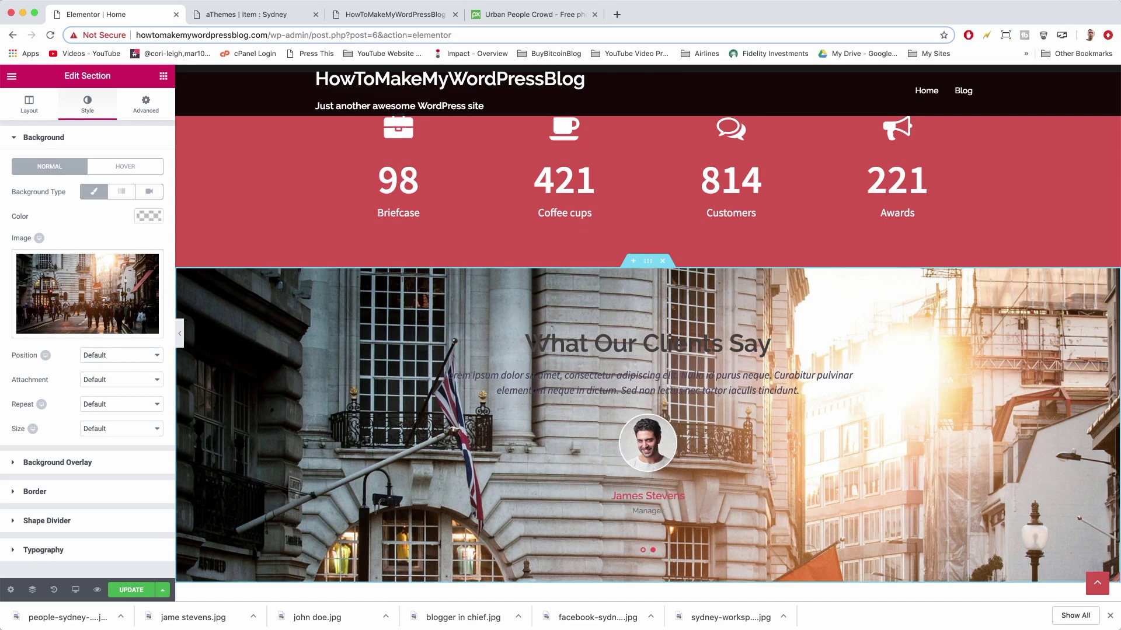
click(640, 332)
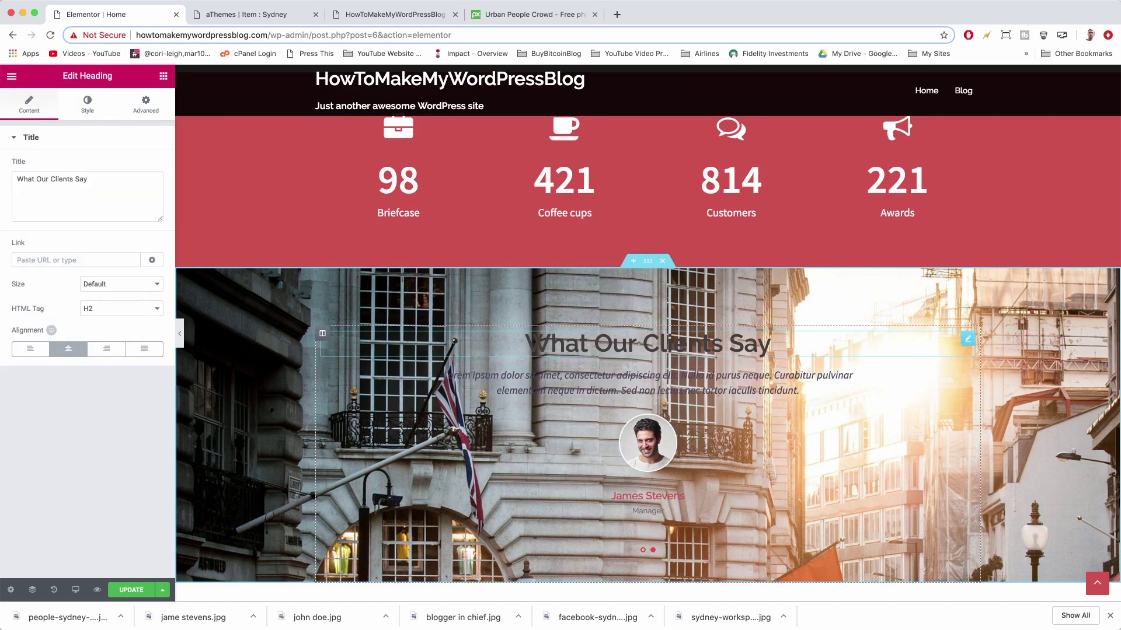
click(88, 105)
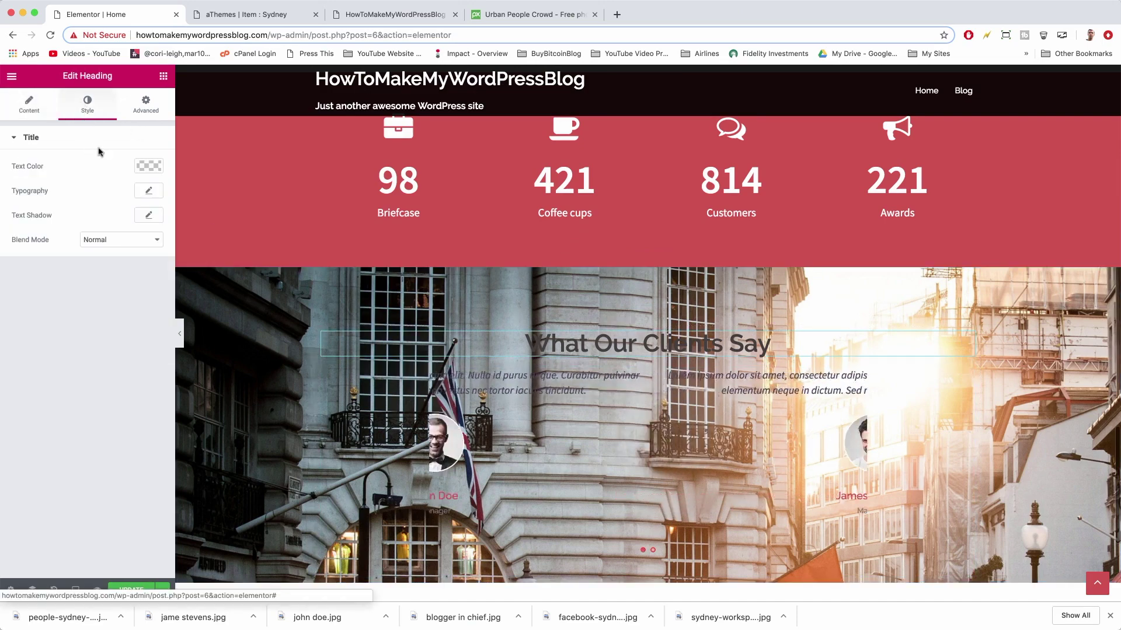
click(149, 166)
click(118, 304)
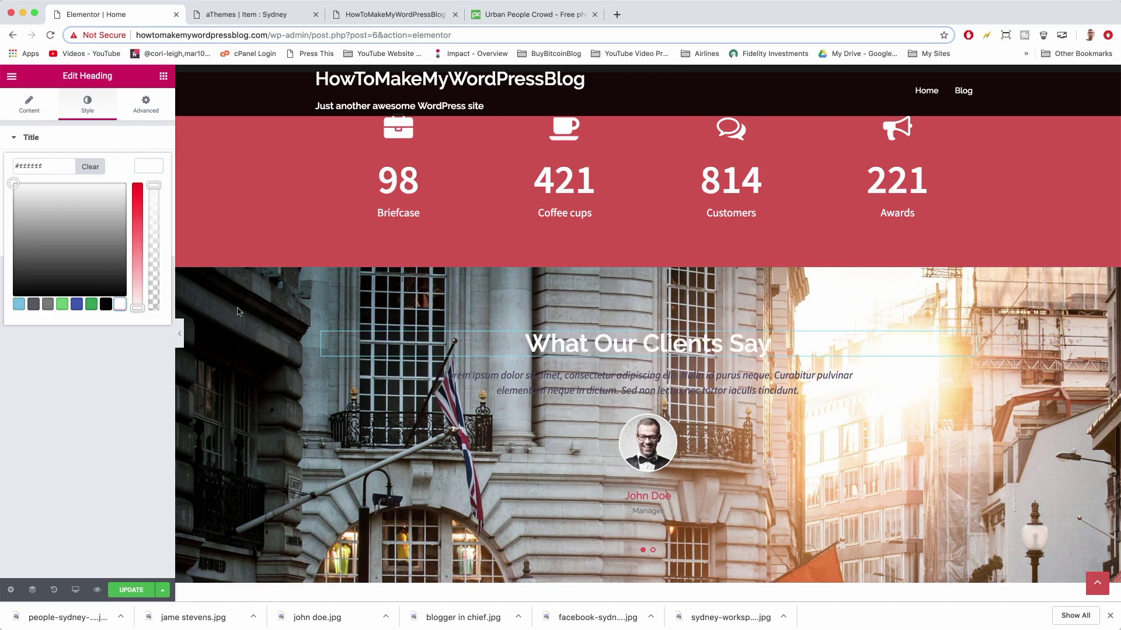
Set the testimonial name colour to white #ffffff, checking the Sydney demo for reference
click(566, 377)
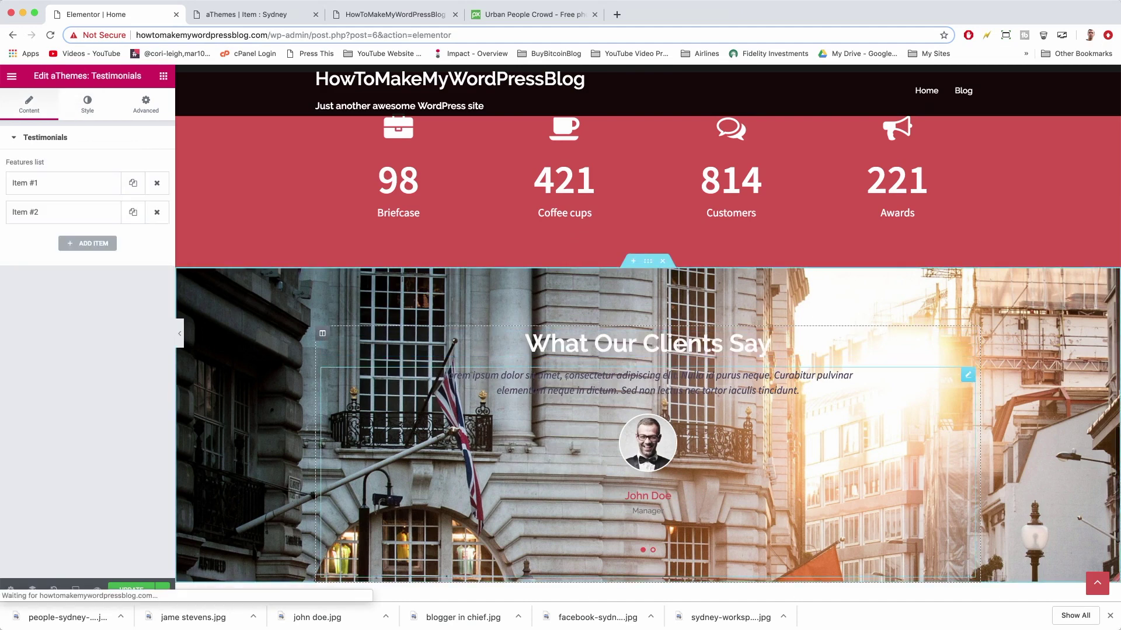
click(87, 106)
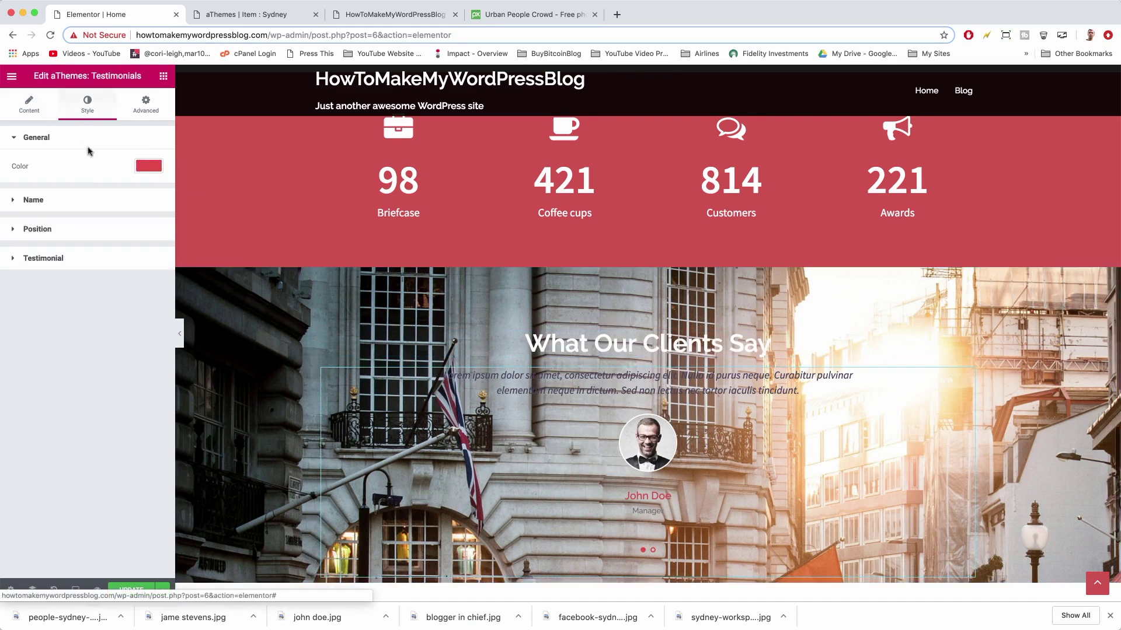
click(33, 198)
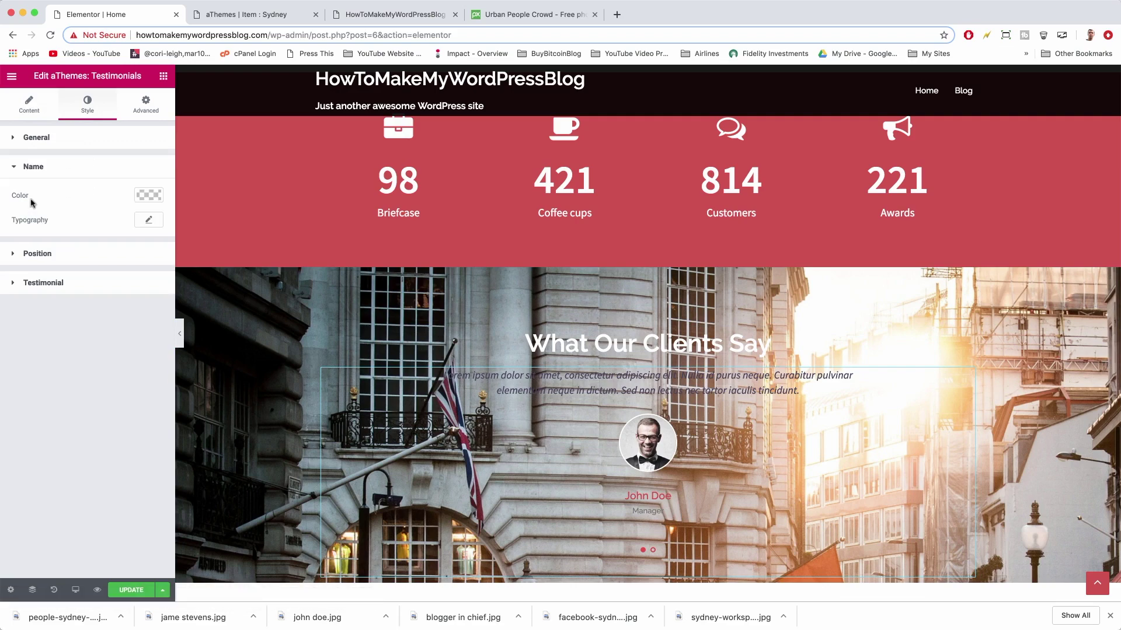
click(220, 16)
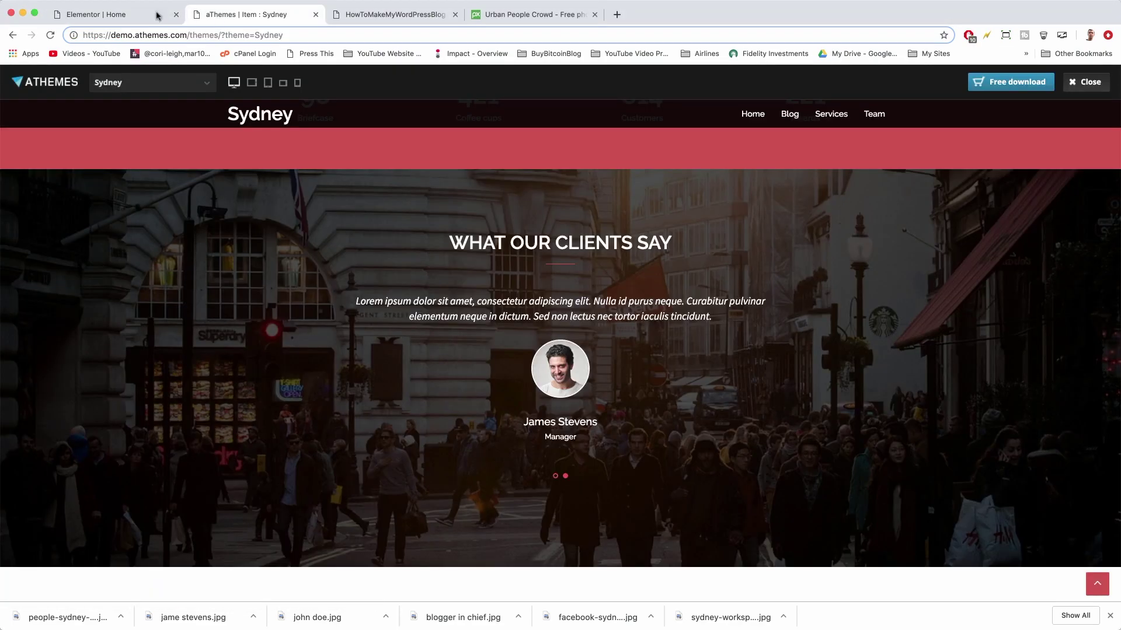
click(111, 16)
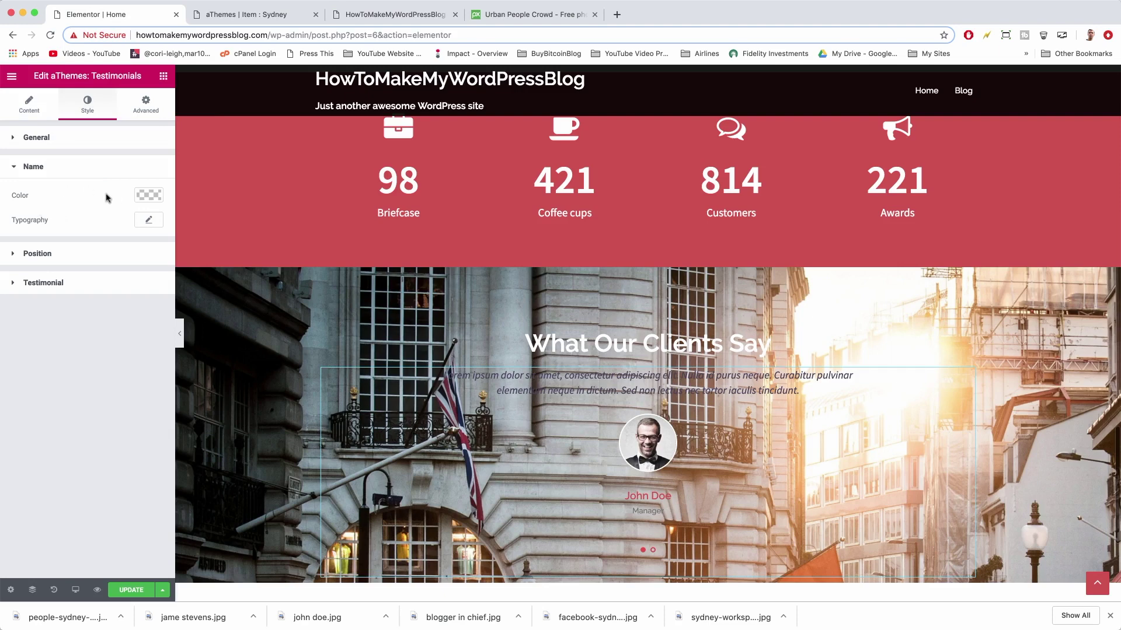
click(147, 196)
click(119, 335)
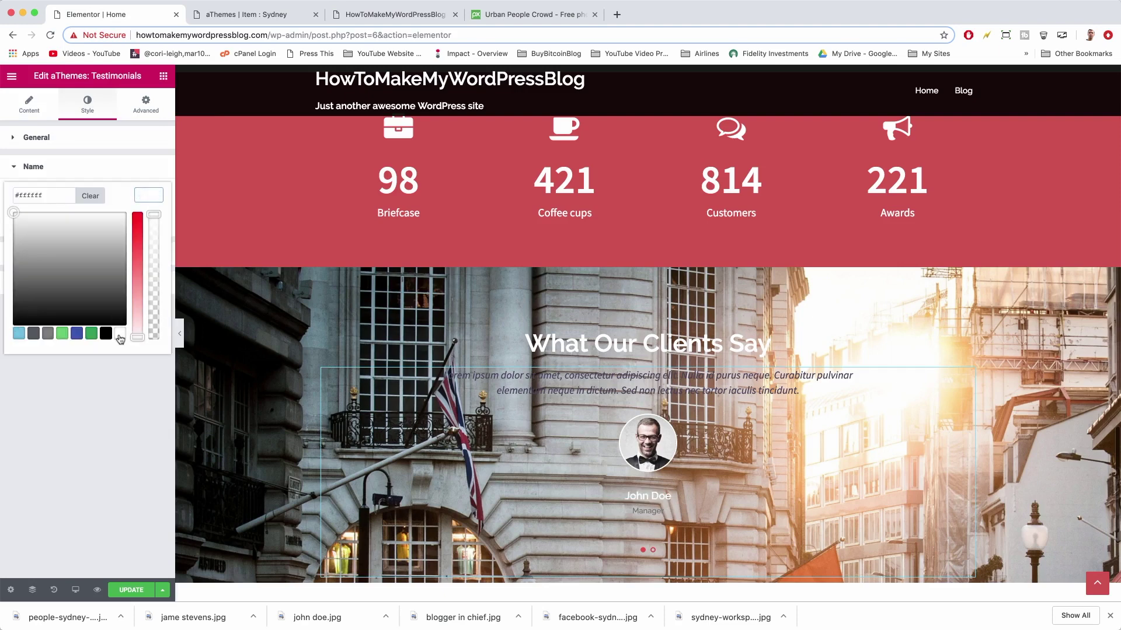
click(140, 195)
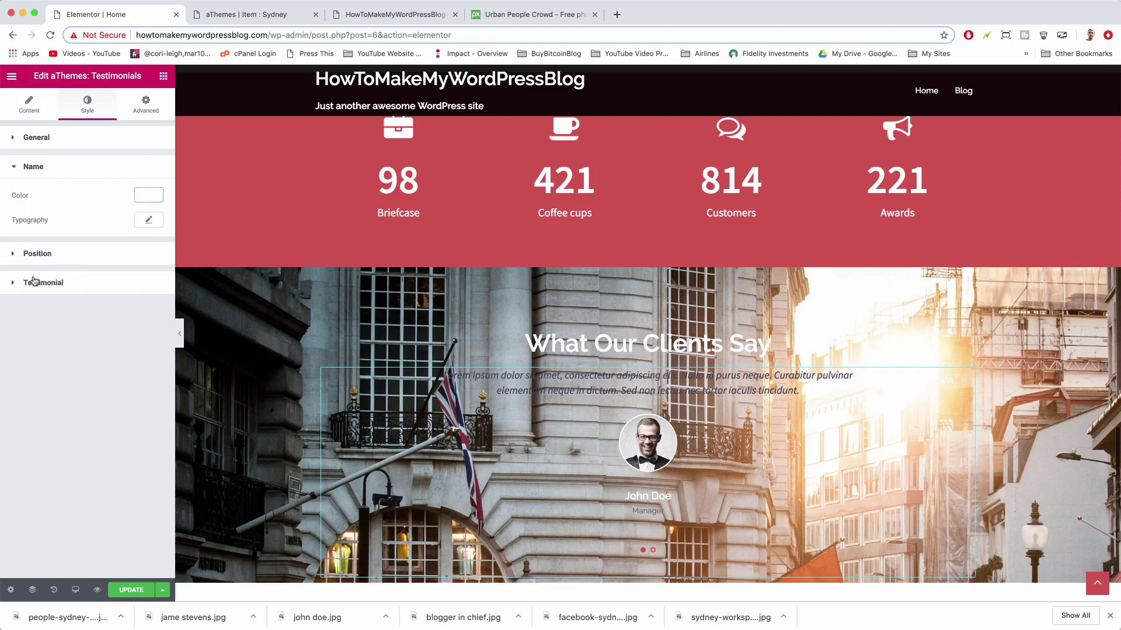
Make the testimonial quote text and the Manager job title white
click(35, 282)
click(147, 254)
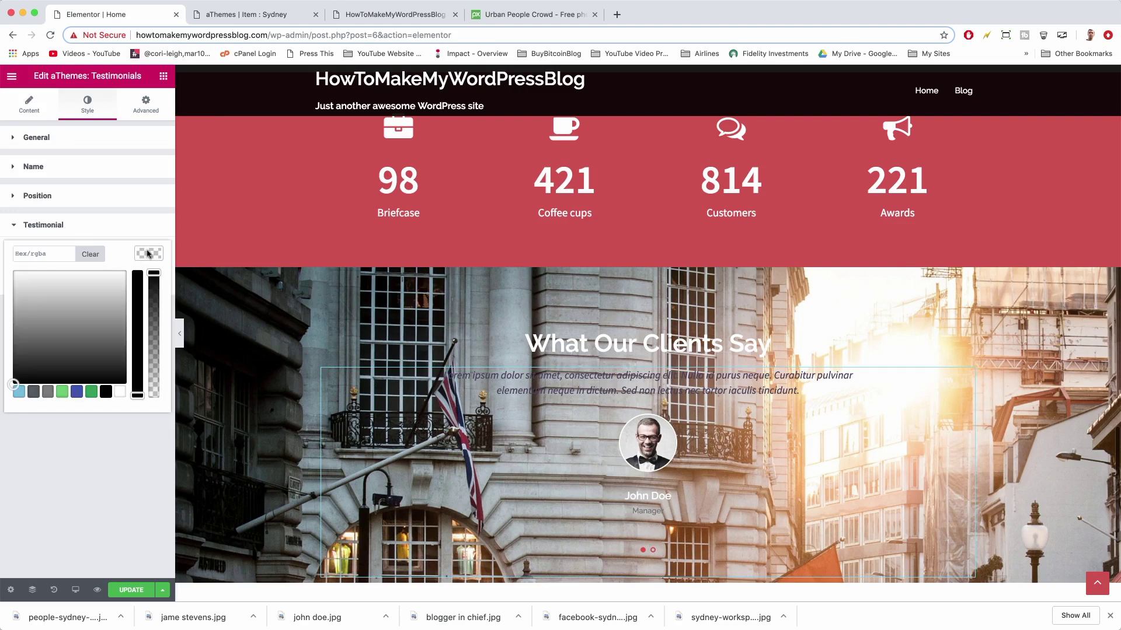
click(120, 392)
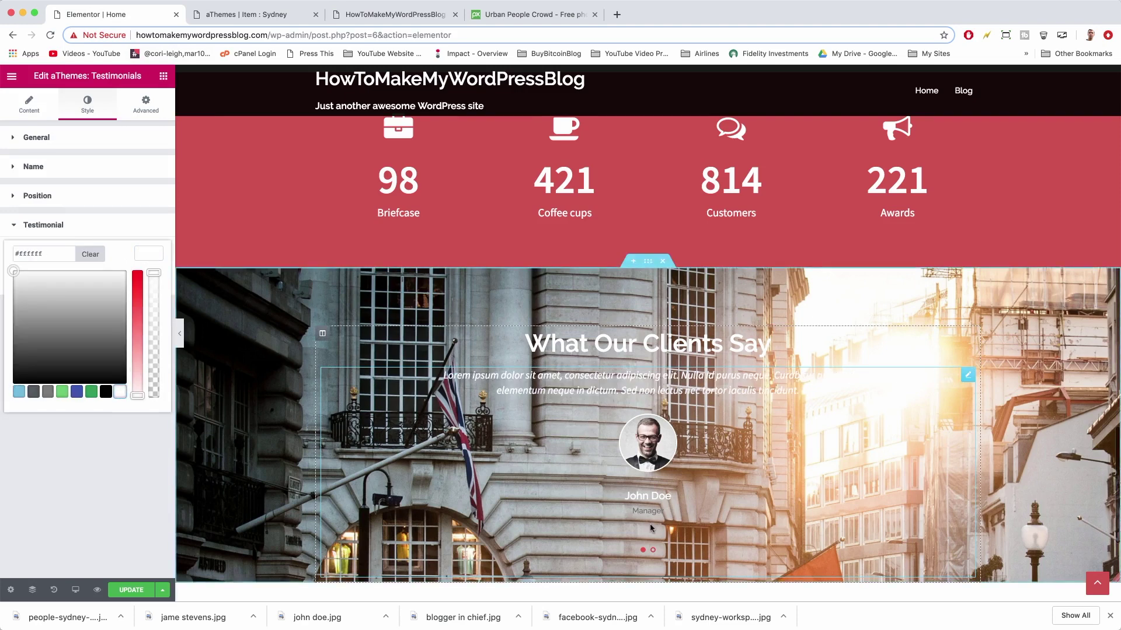
click(43, 195)
click(150, 225)
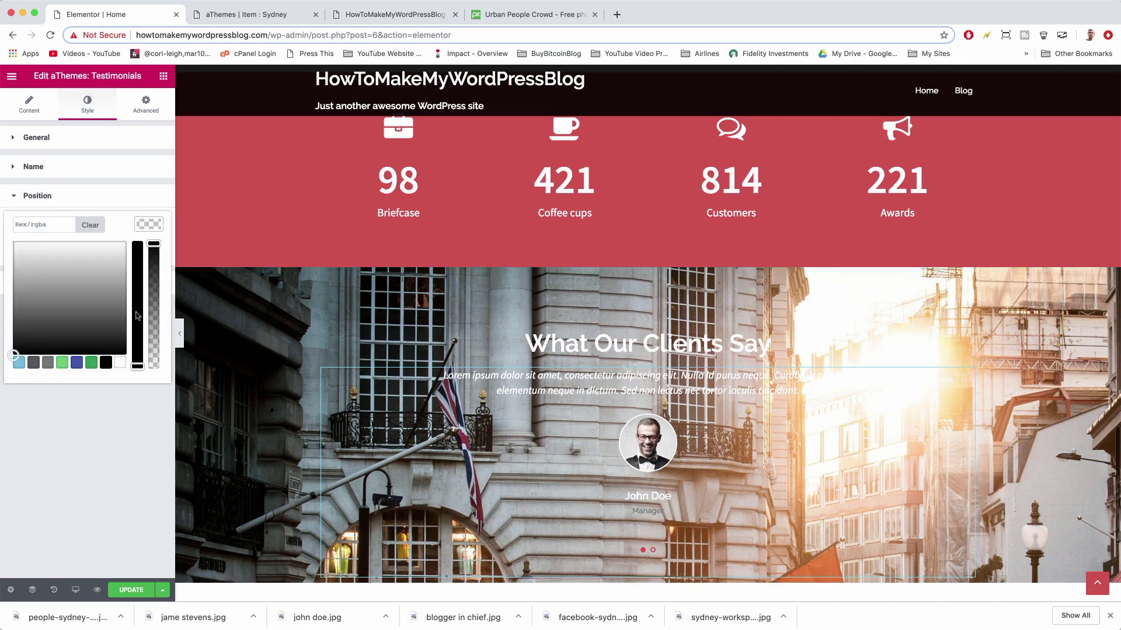
click(121, 363)
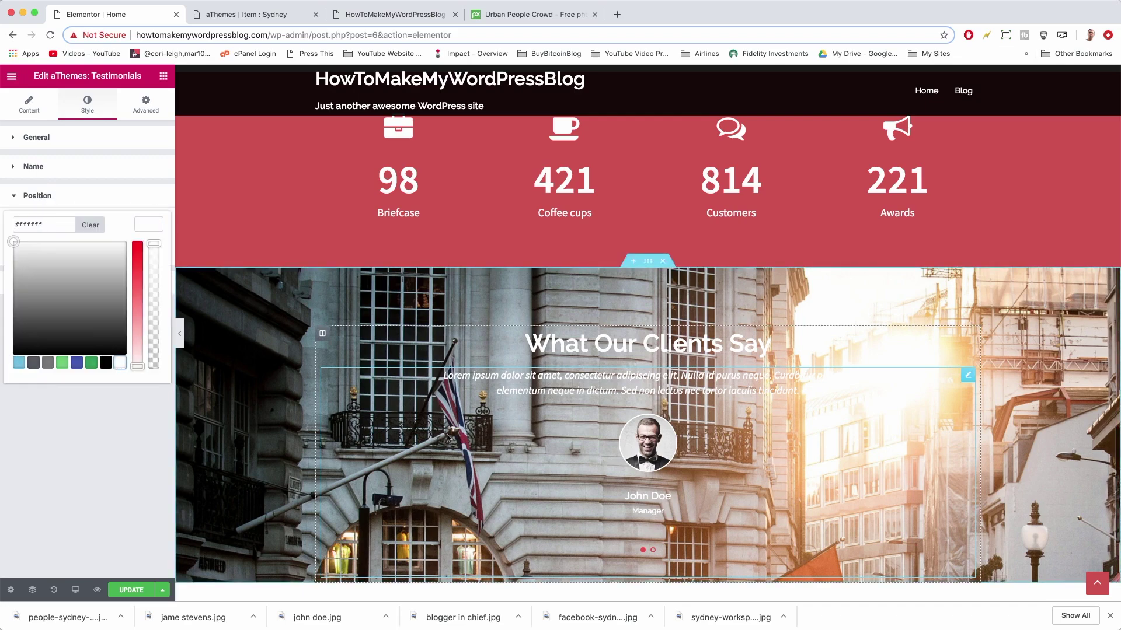
scroll(448, 438, down, 3)
scroll(448, 438, up, 4)
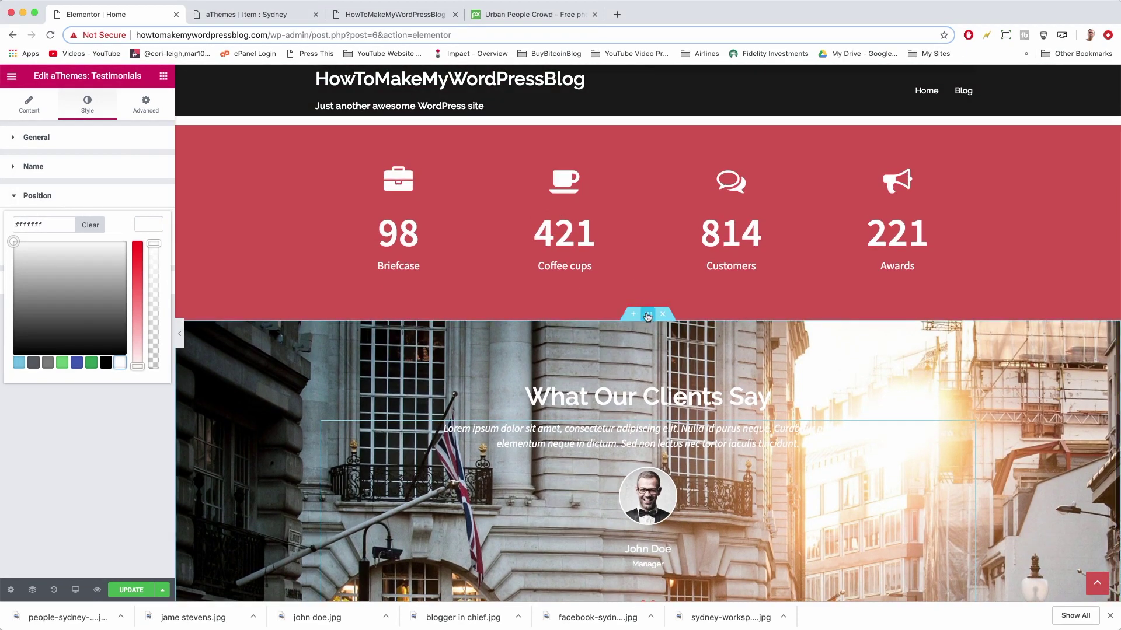
Change the testimonials background image position from Top Center to Center Center
click(647, 315)
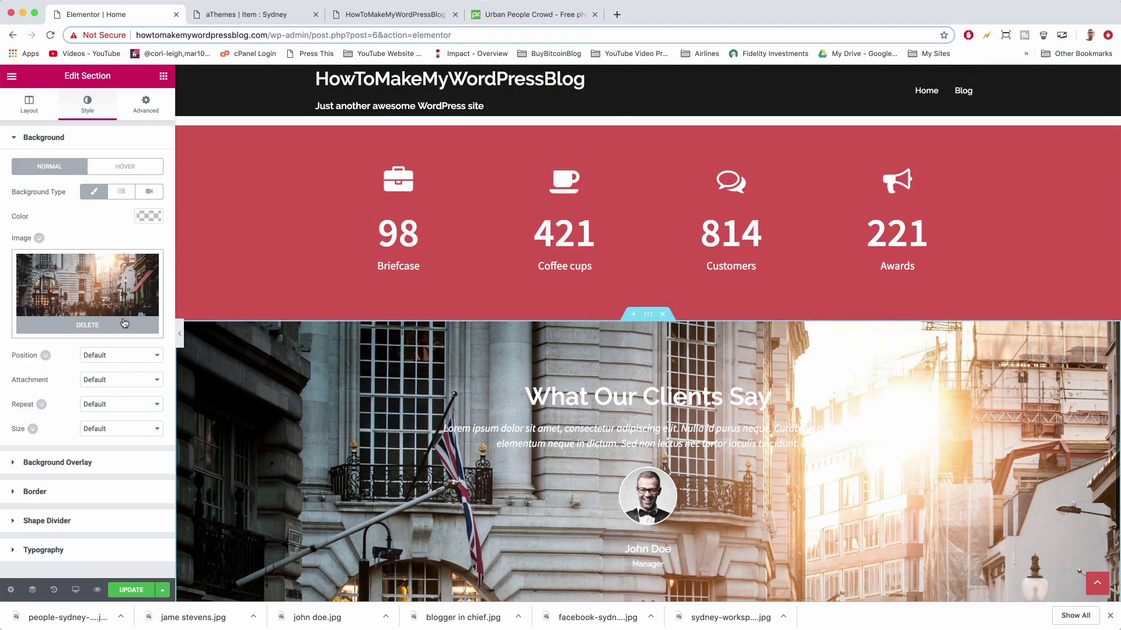
click(116, 354)
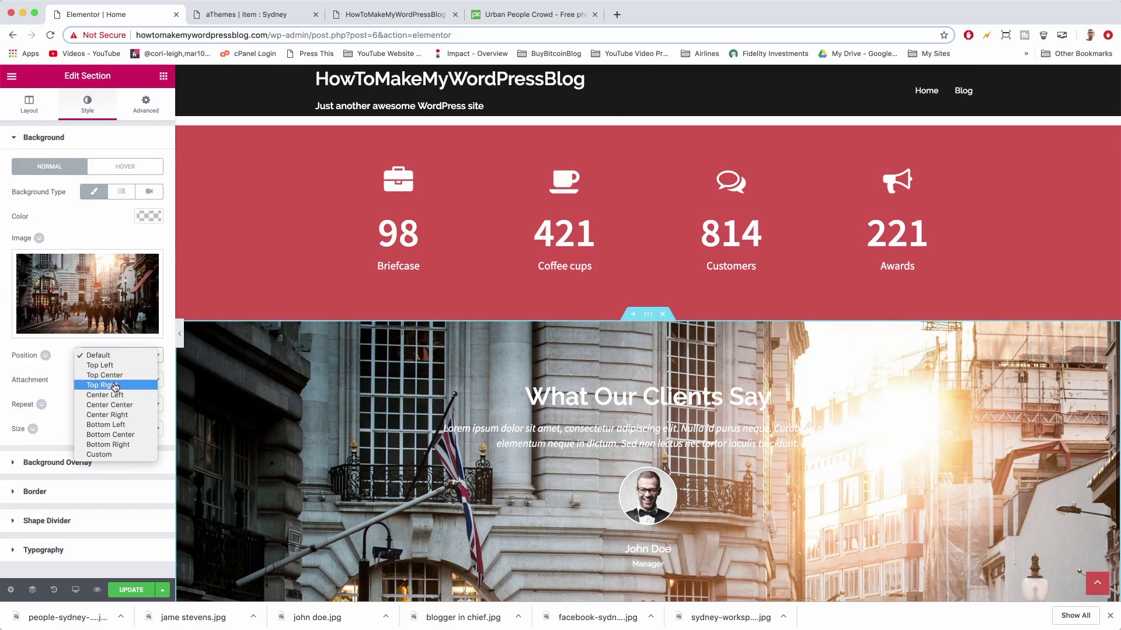
click(117, 375)
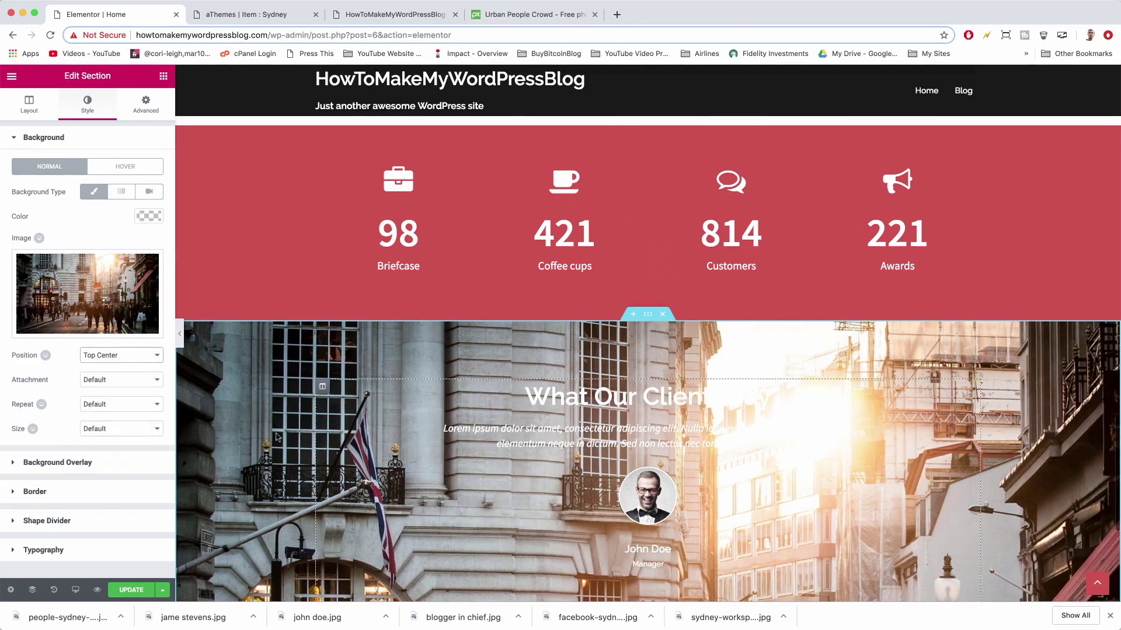
click(123, 358)
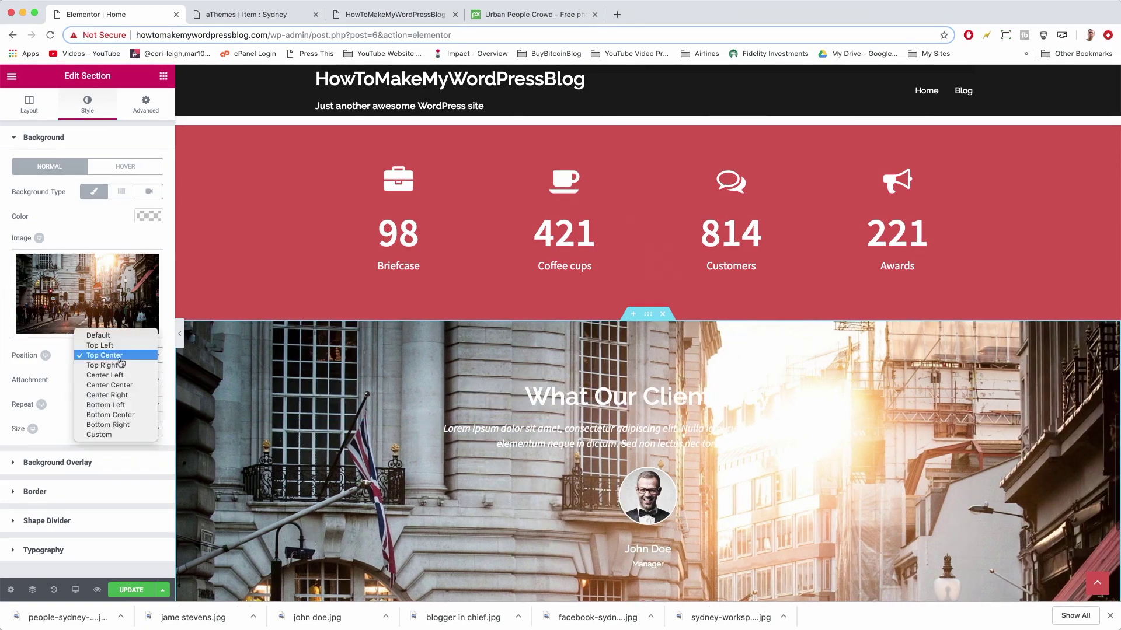
click(107, 385)
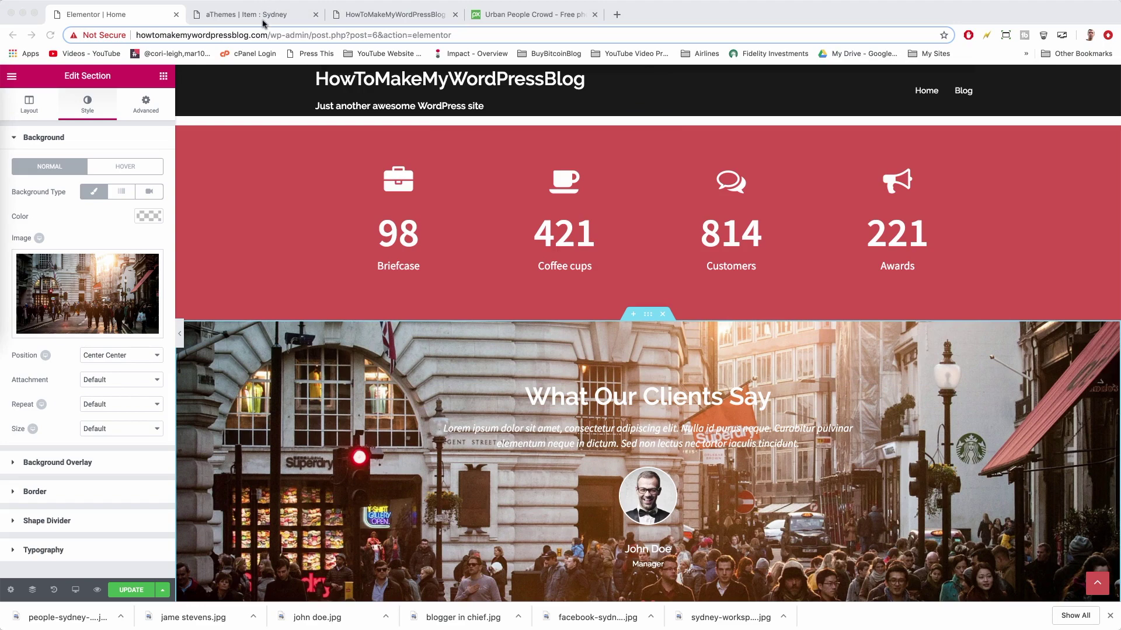
Compare with the Sydney demo and keep the background position at Center Center
click(263, 21)
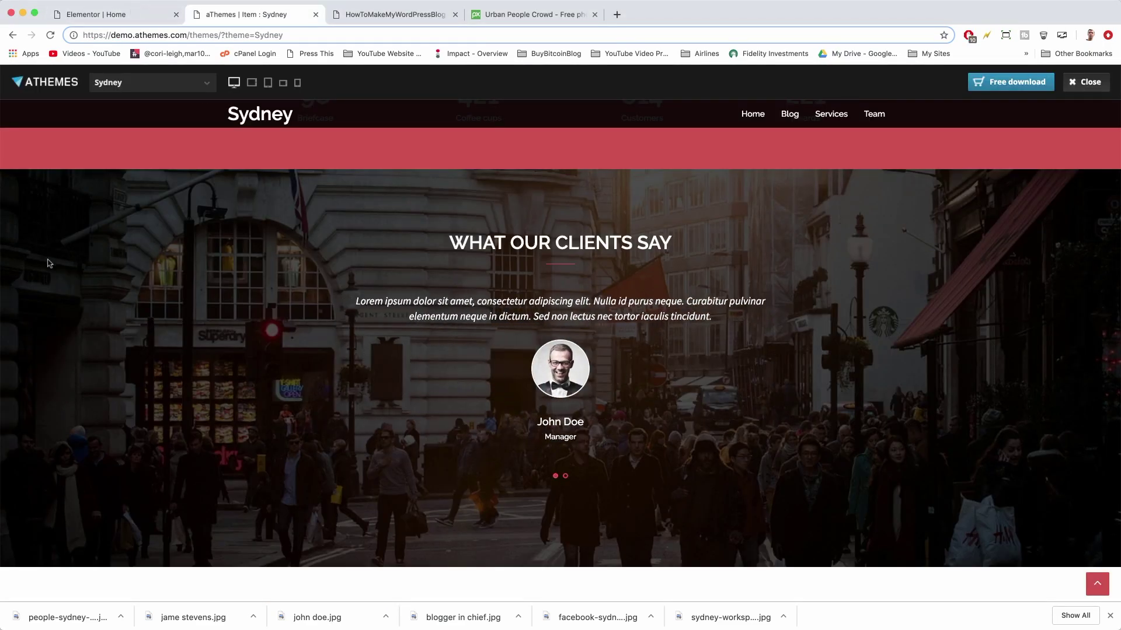
click(110, 9)
scroll(264, 294, down, 3)
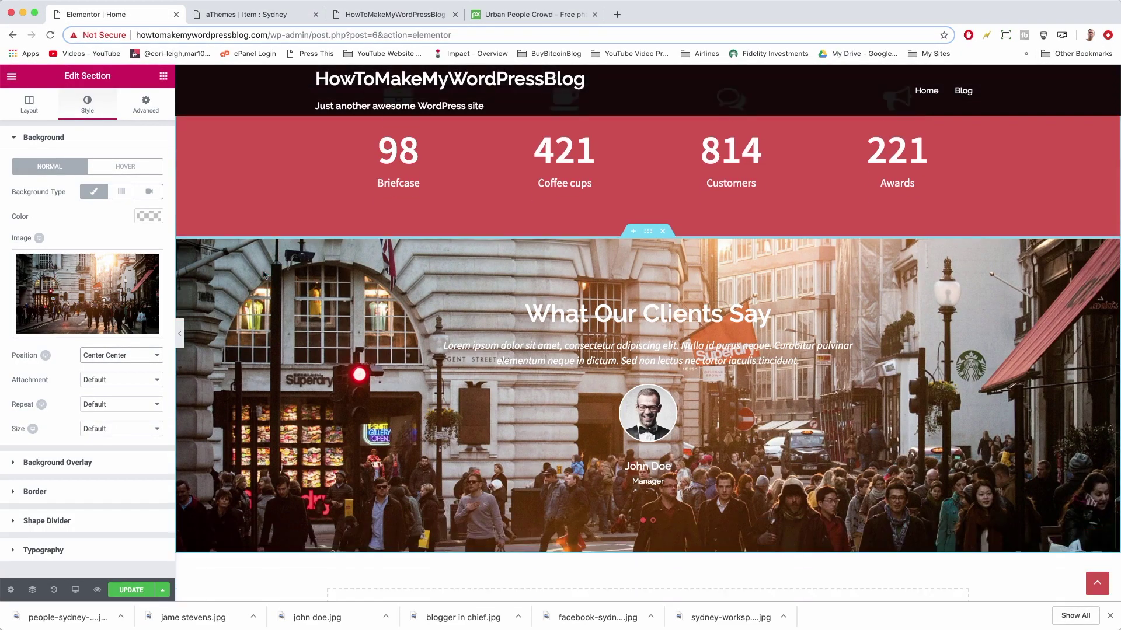
scroll(264, 293, up, 2)
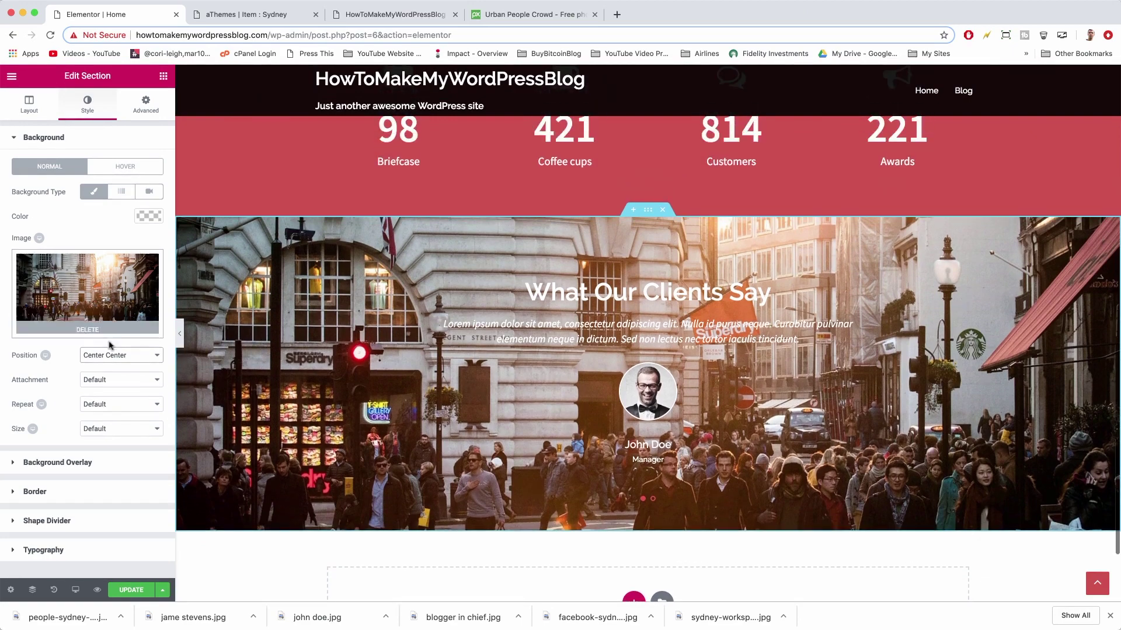
click(110, 356)
click(245, 387)
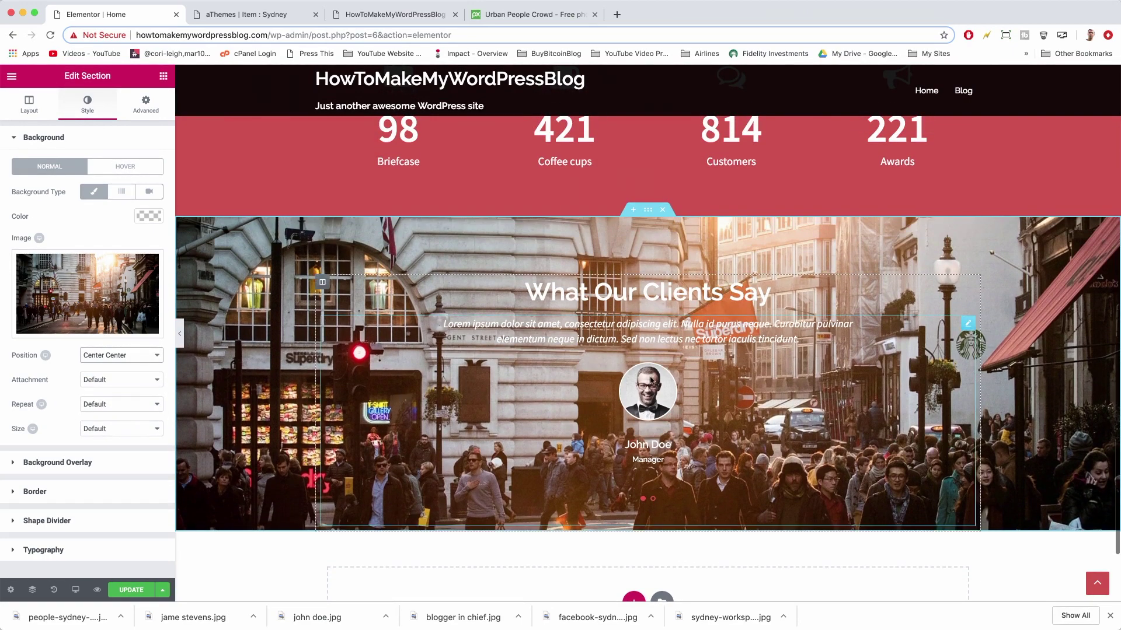
scroll(462, 323, down, 2)
scroll(463, 322, up, 3)
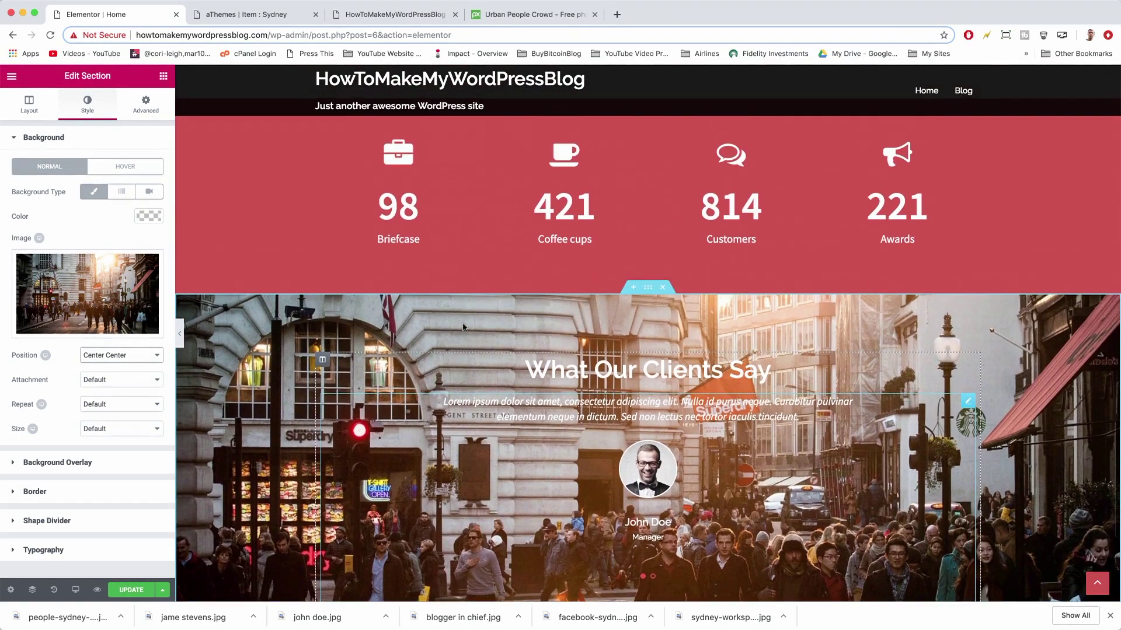
scroll(464, 328, down, 1)
scroll(463, 328, down, 1)
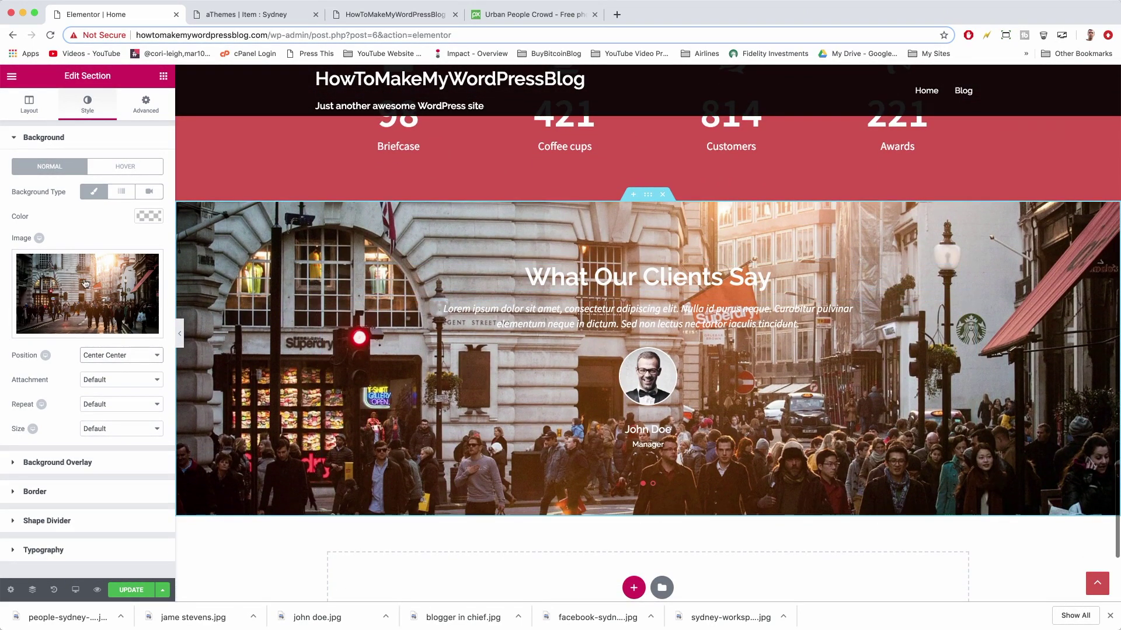
click(49, 462)
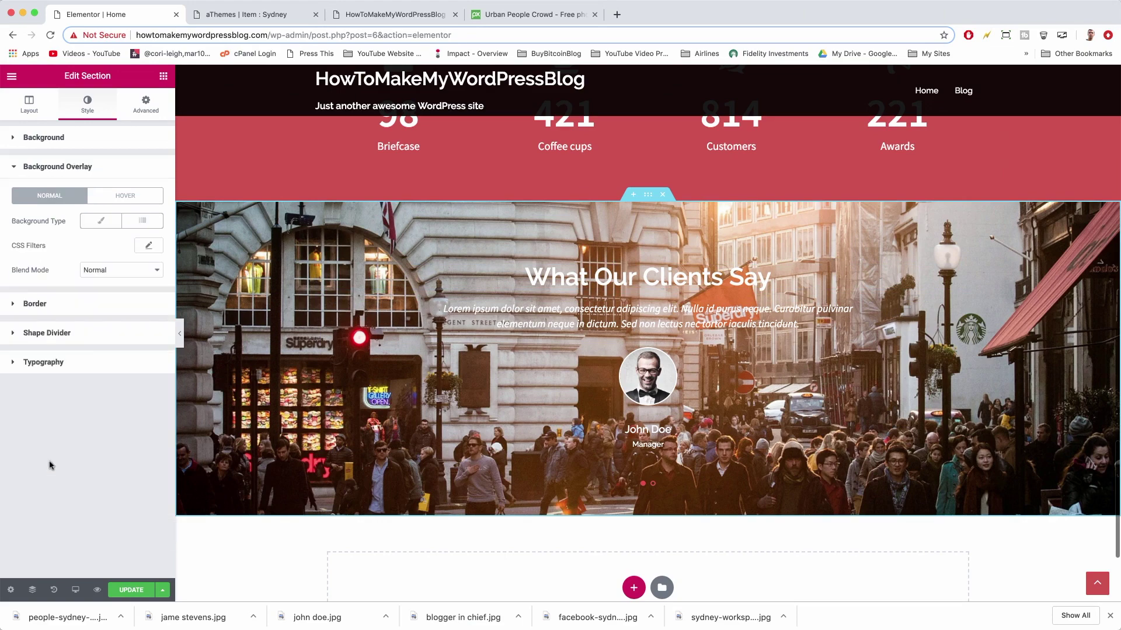
Add a classic black background overlay to the testimonials section and update the page
click(101, 221)
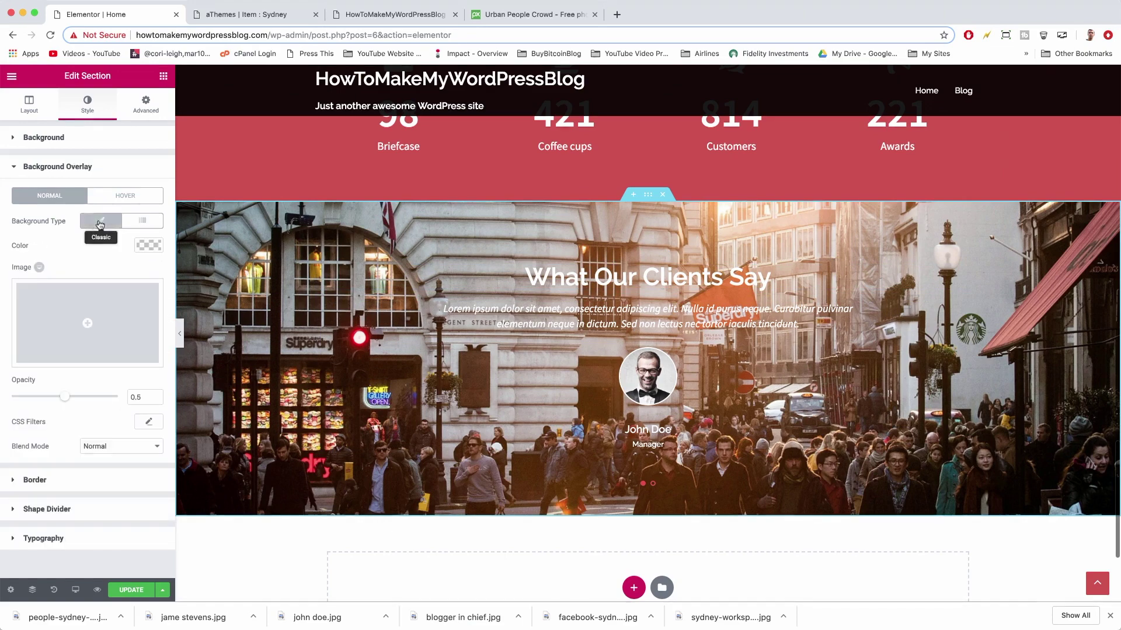
click(149, 246)
click(106, 384)
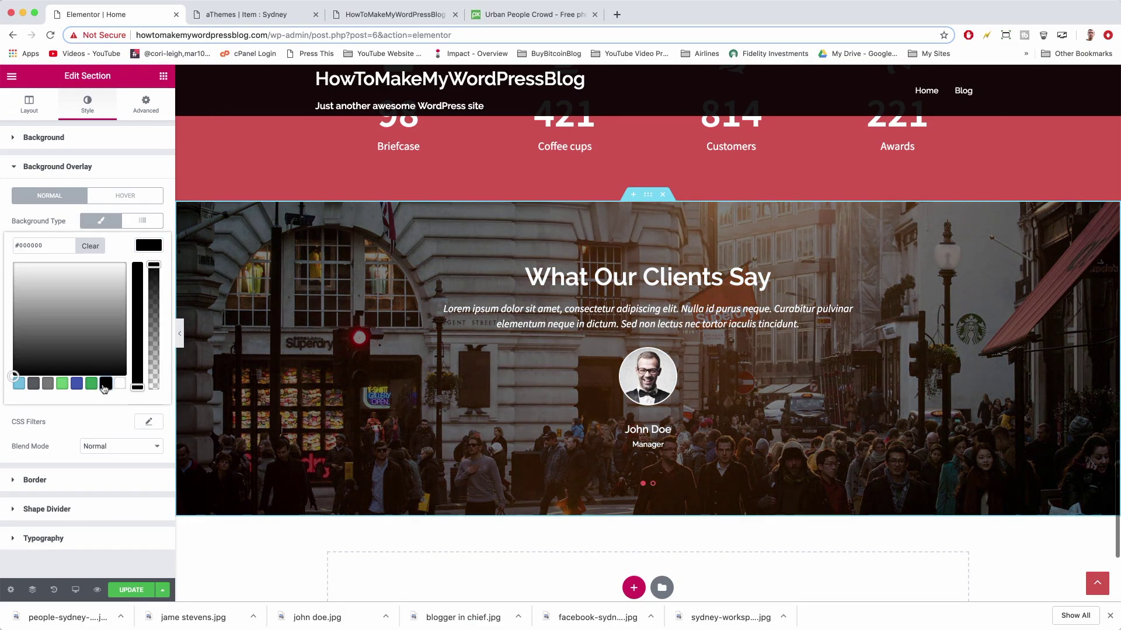
click(131, 591)
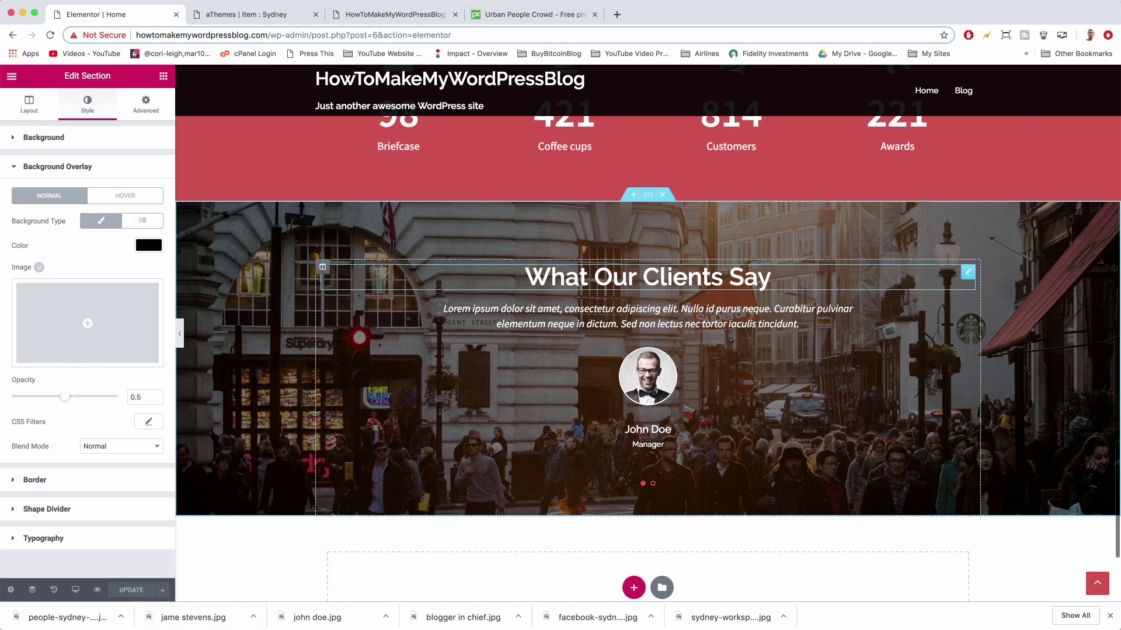
click(577, 278)
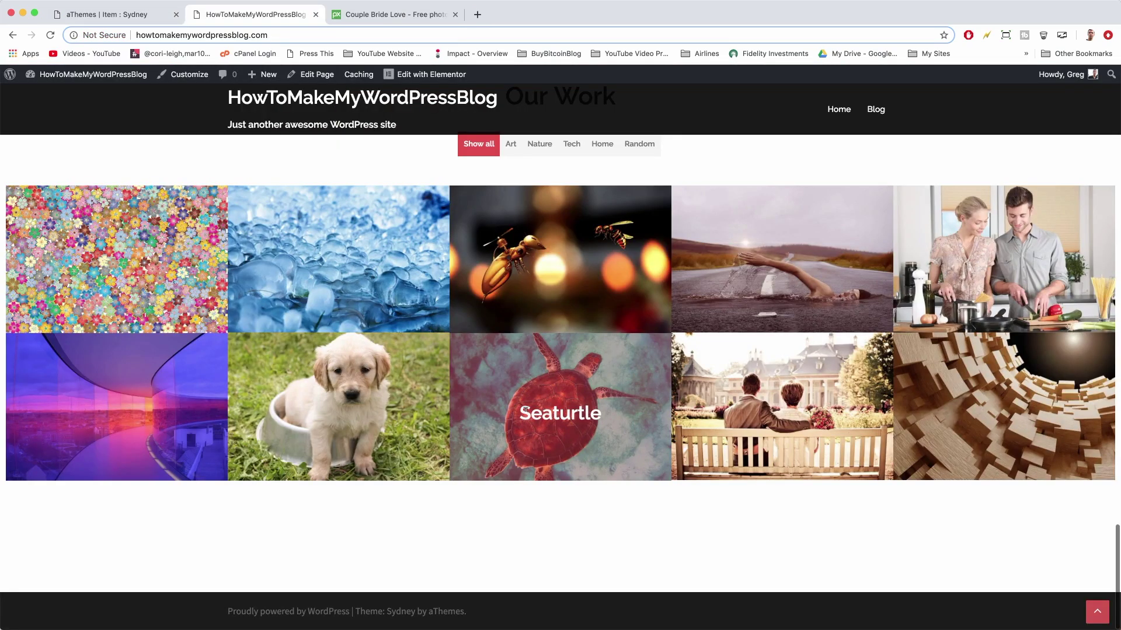
View the Sydney demo's Who We Are section, then reopen the Home page with Elementor
click(142, 18)
scroll(520, 375, down, 3)
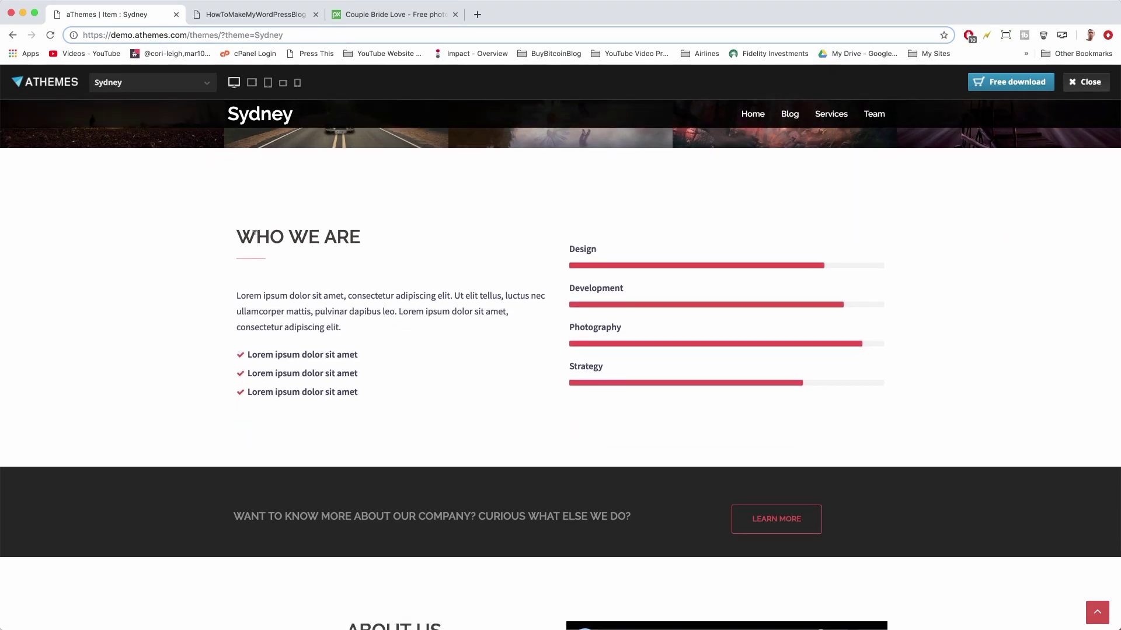
scroll(409, 369, up, 2)
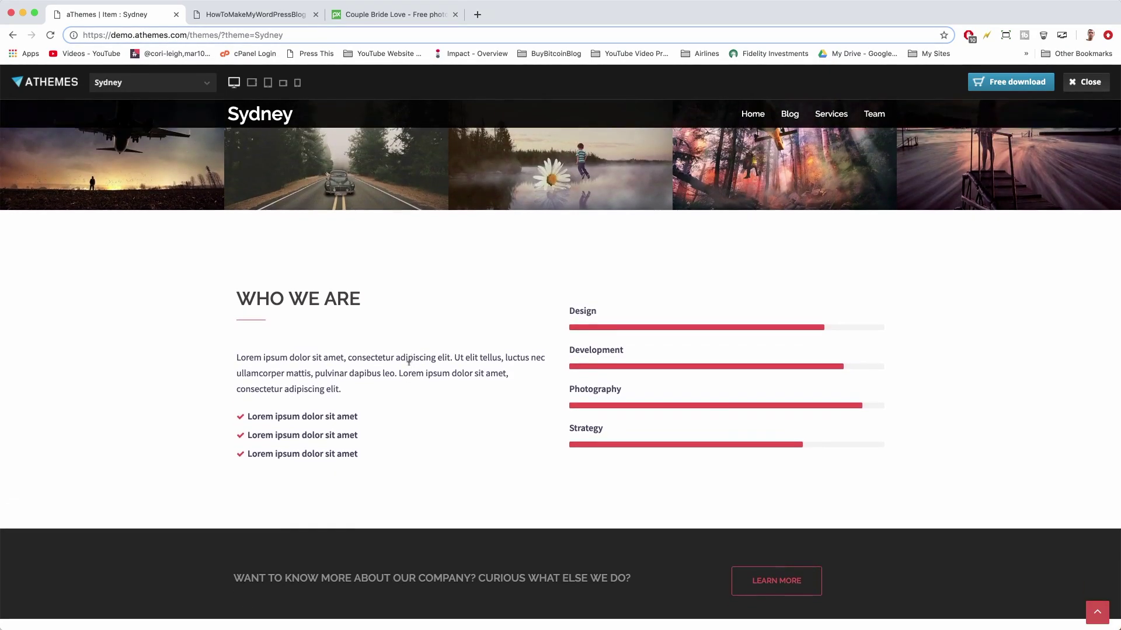
click(239, 10)
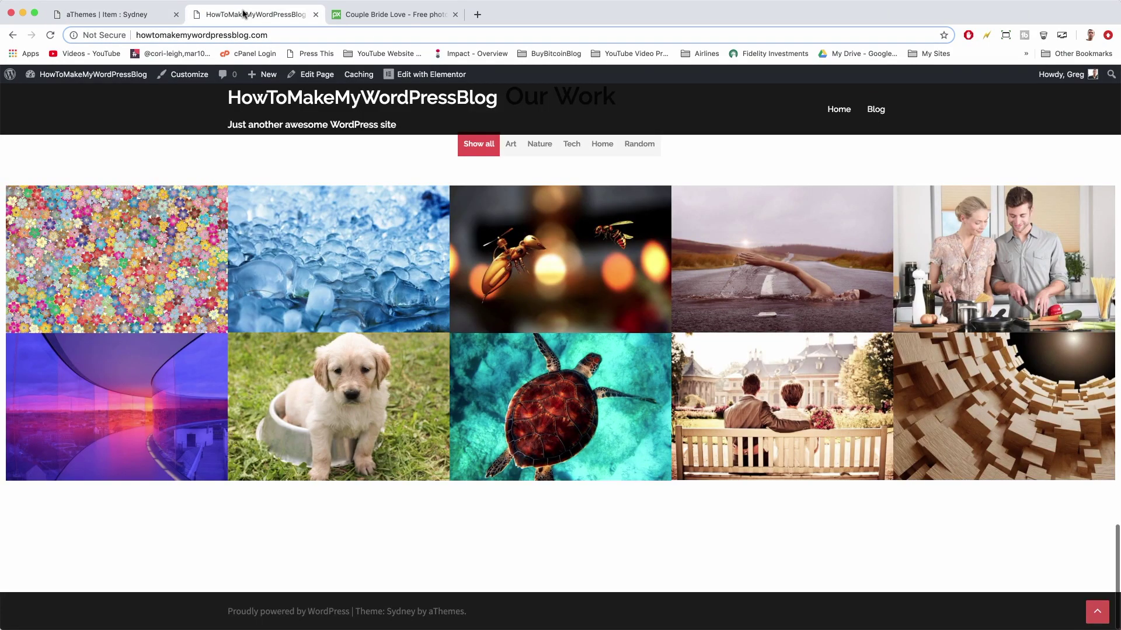
click(444, 74)
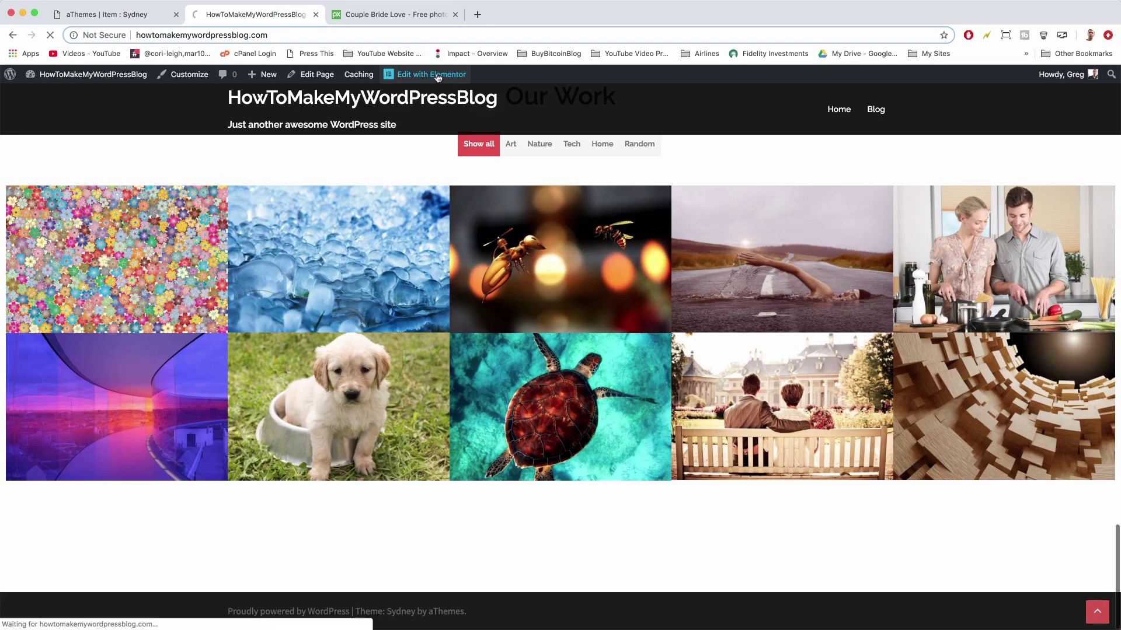
scroll(558, 345, down, 20)
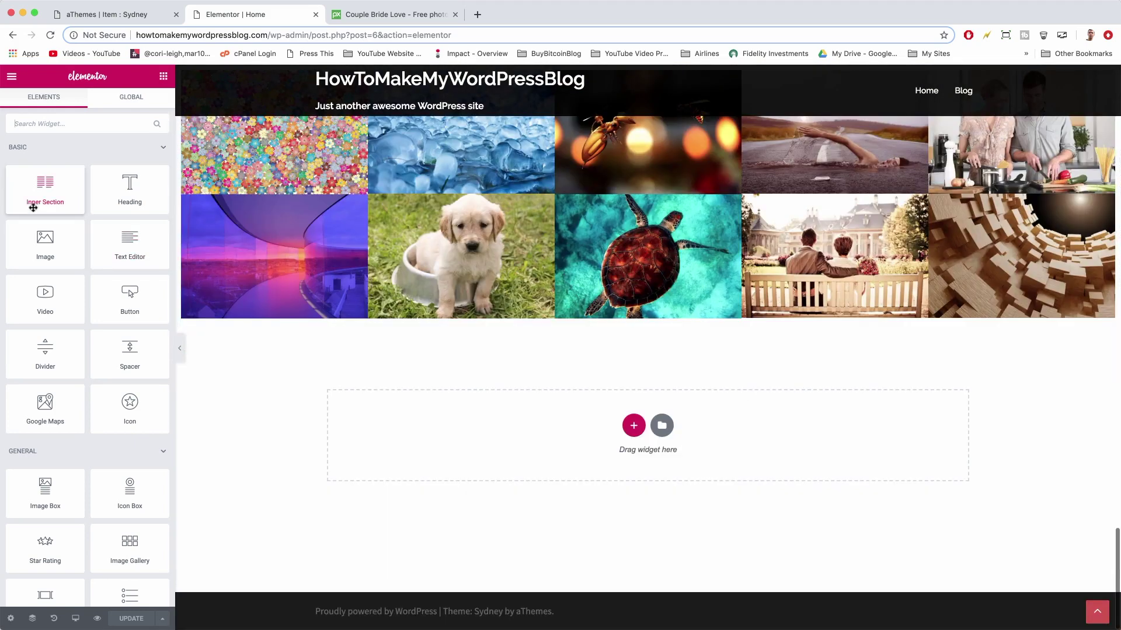
Add a two-column inner section below the gallery with a heading and text paragraph
drag(64, 200, 573, 443)
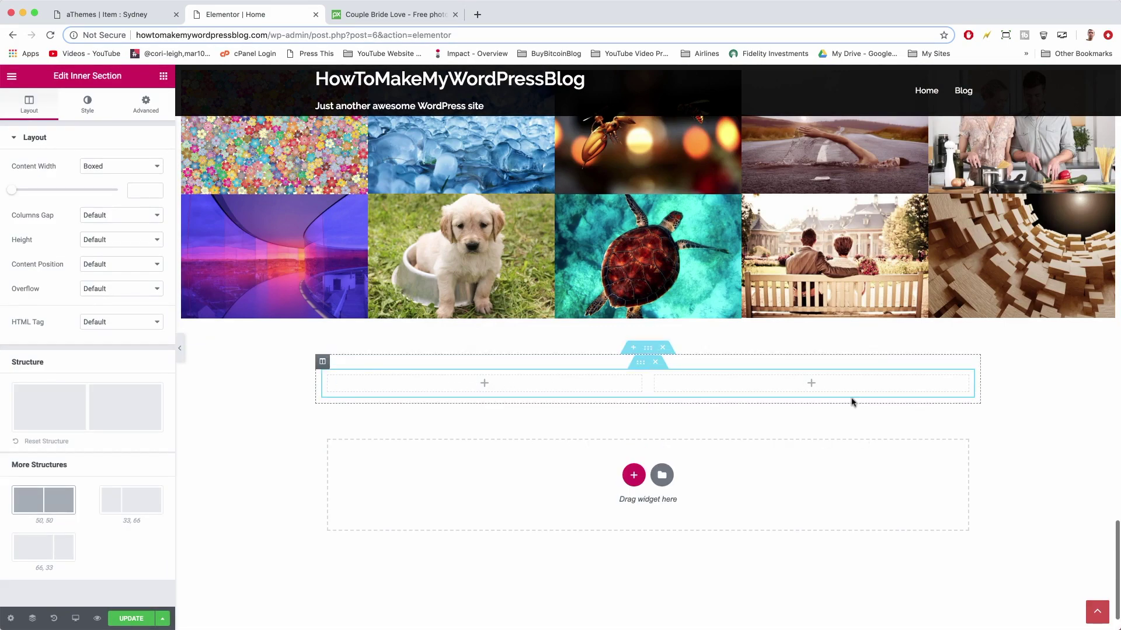
click(162, 77)
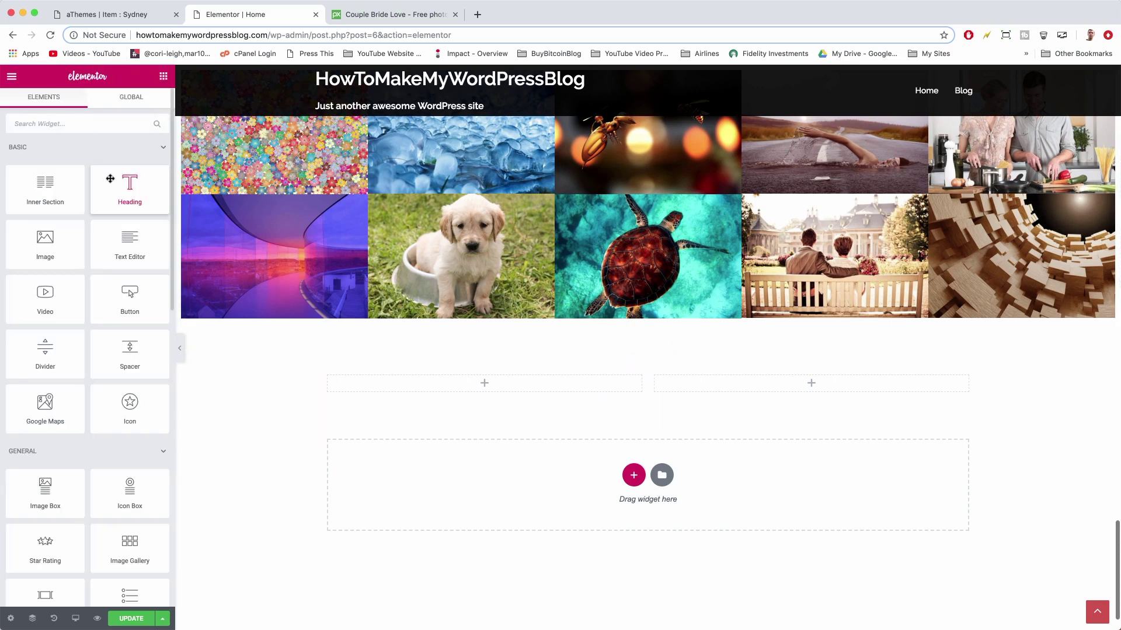
drag(137, 197, 444, 386)
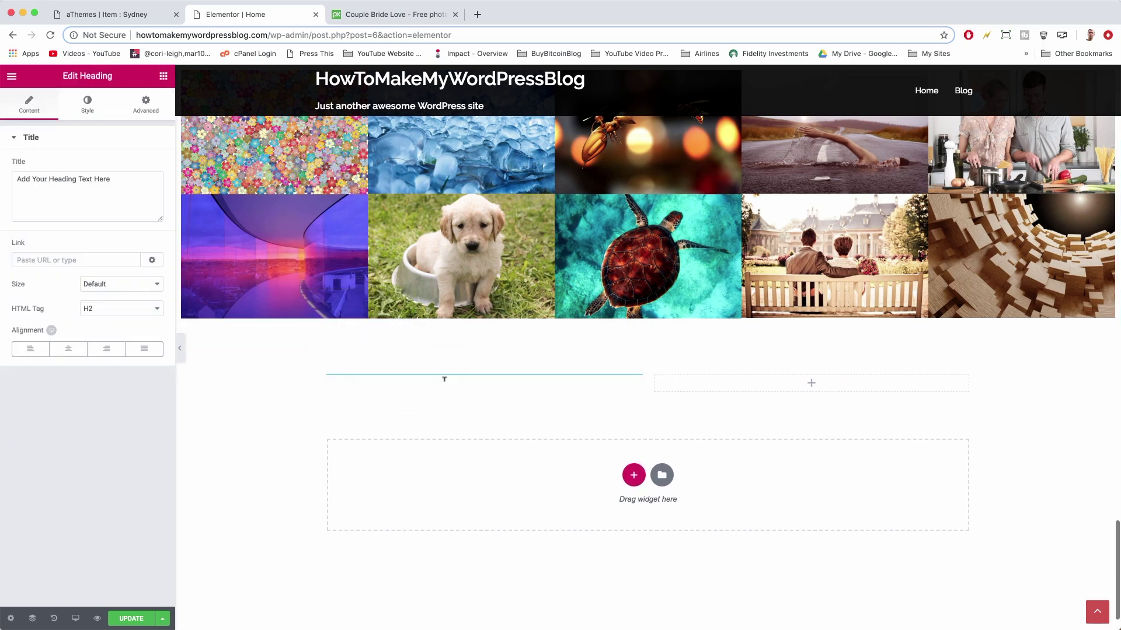
click(163, 76)
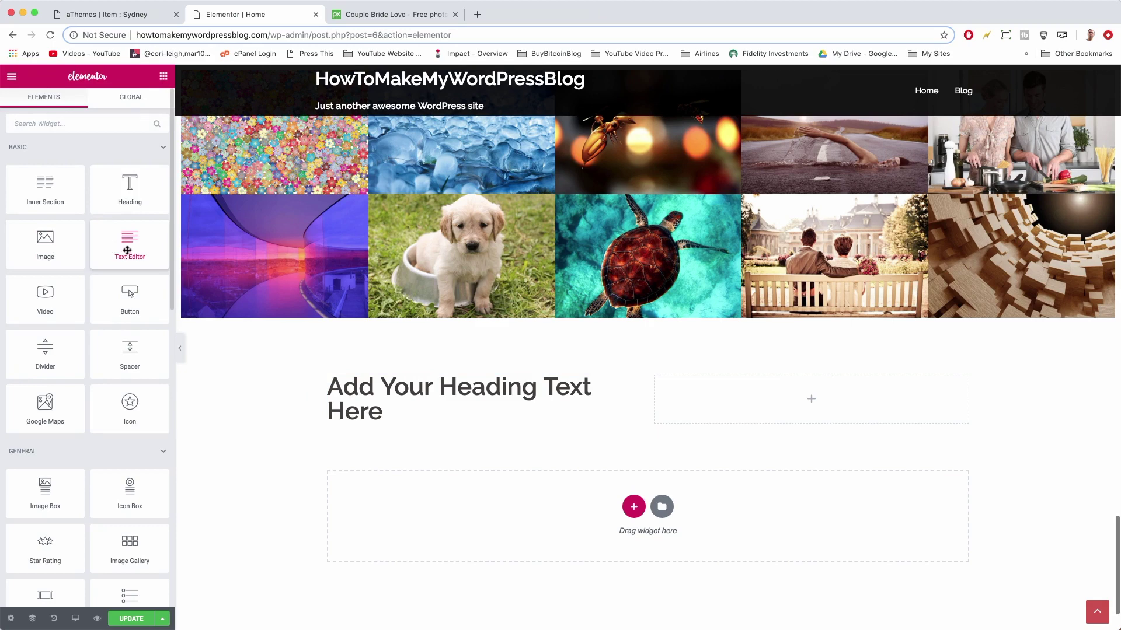
drag(127, 250, 388, 429)
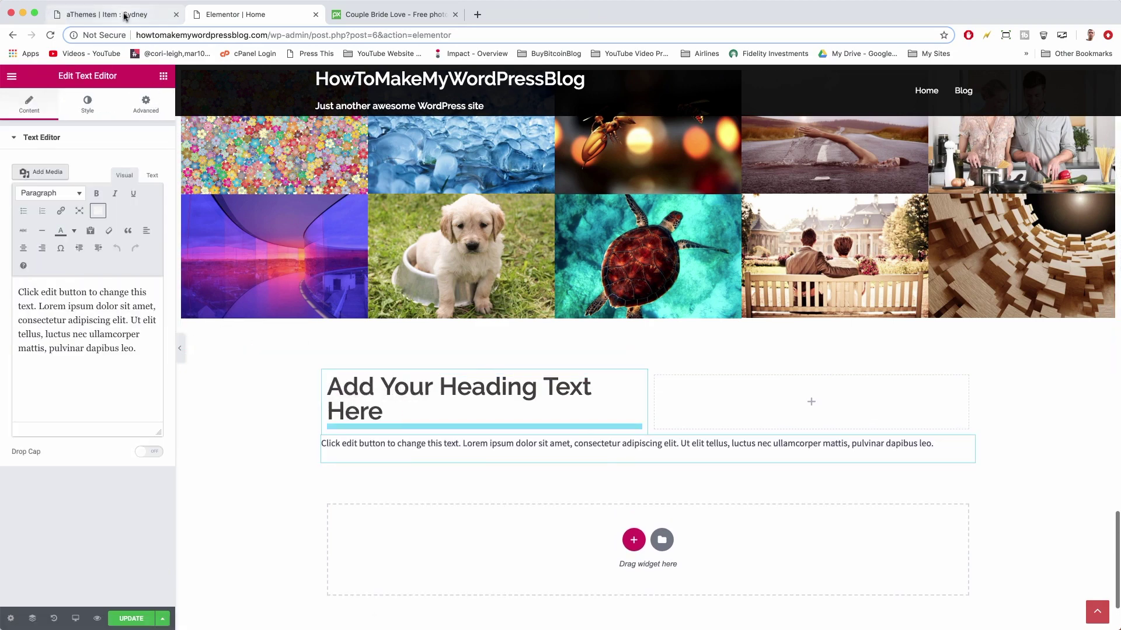
Add an icon list to the left column and move the paragraph back into that column
click(48, 17)
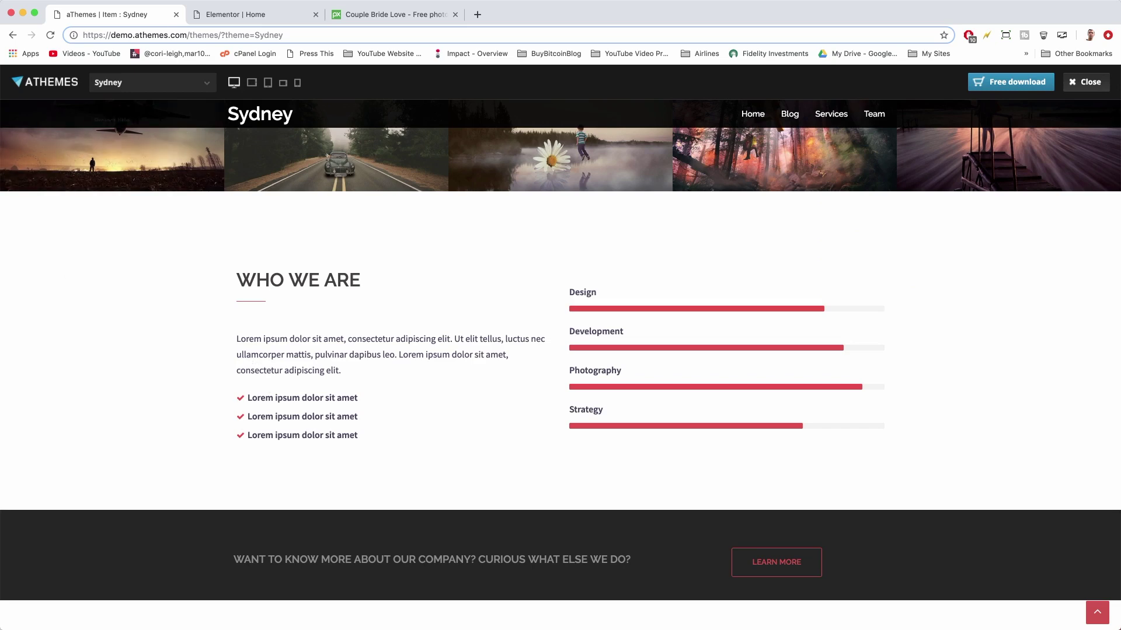
click(249, 15)
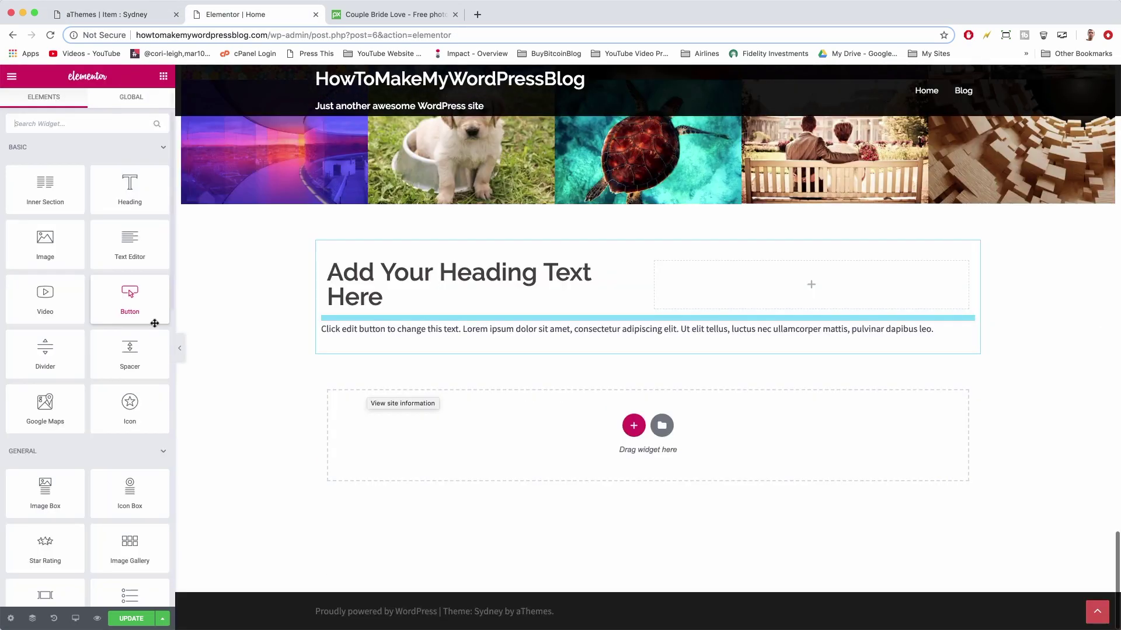
scroll(100, 362, down, 5)
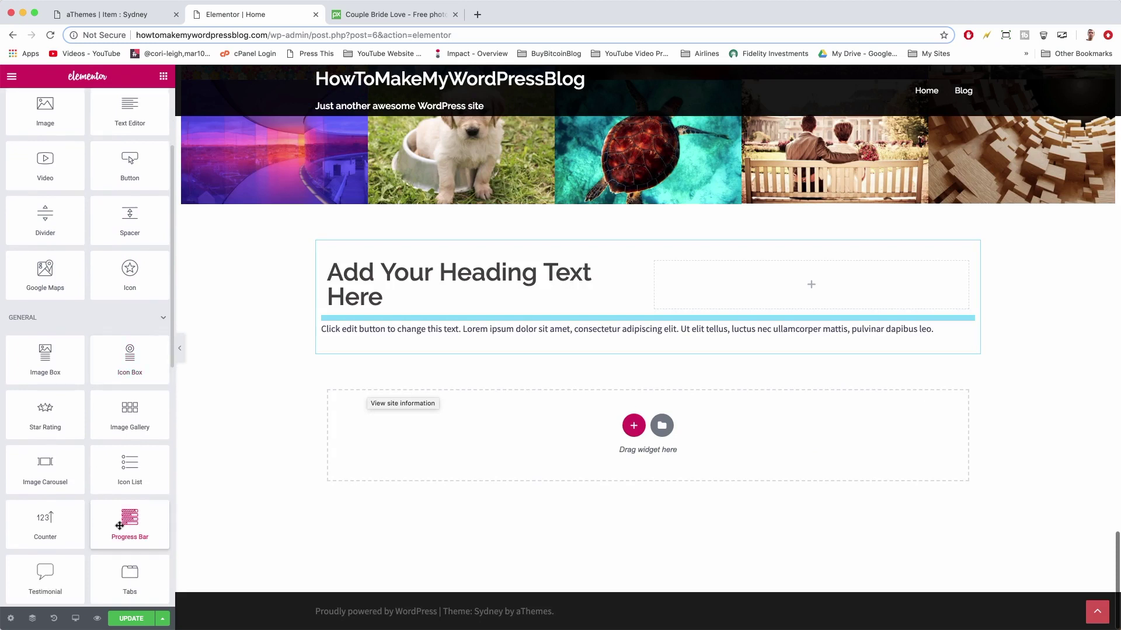
drag(123, 472, 388, 310)
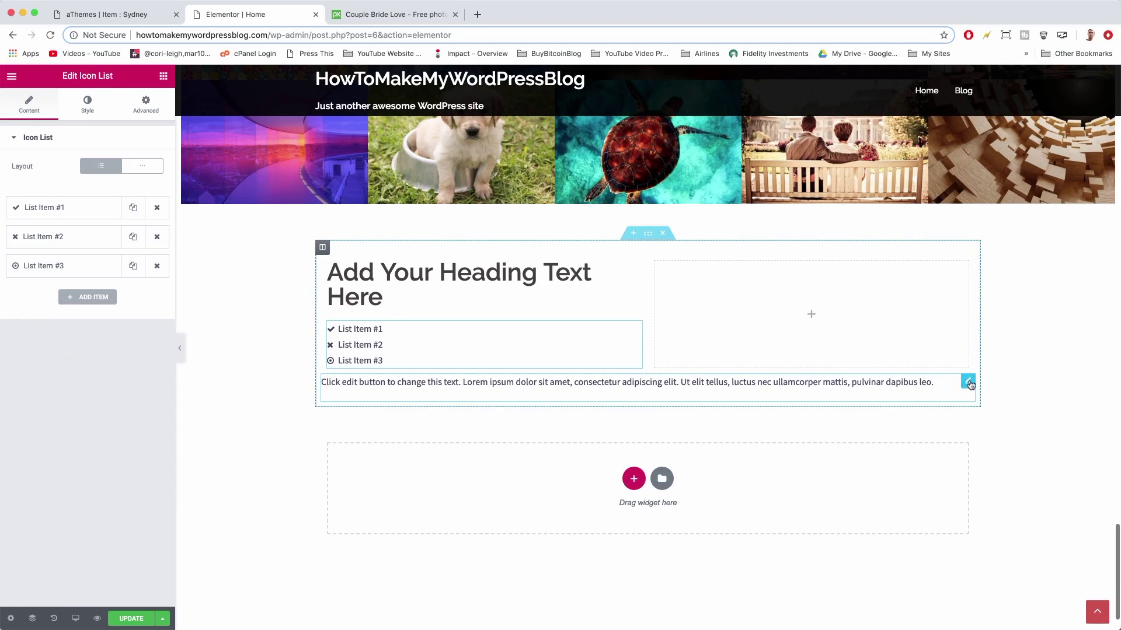
mouse_move(966, 381)
mouse_down()
mouse_move(843, 390)
mouse_move(718, 378)
mouse_move(583, 327)
mouse_up()
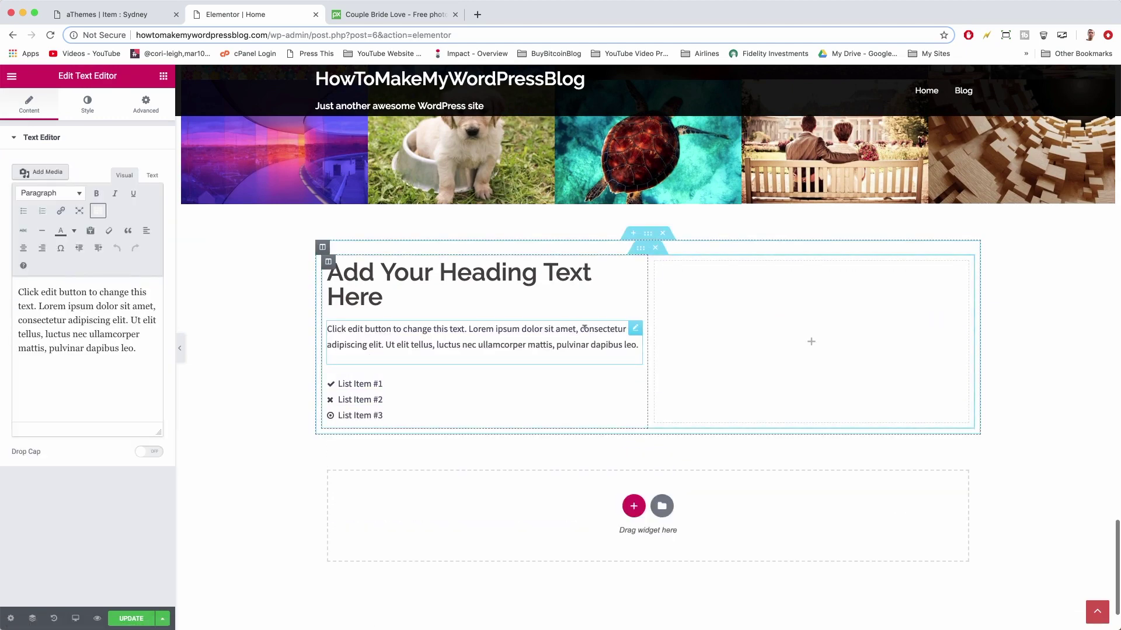
click(164, 78)
scroll(44, 409, down, 3)
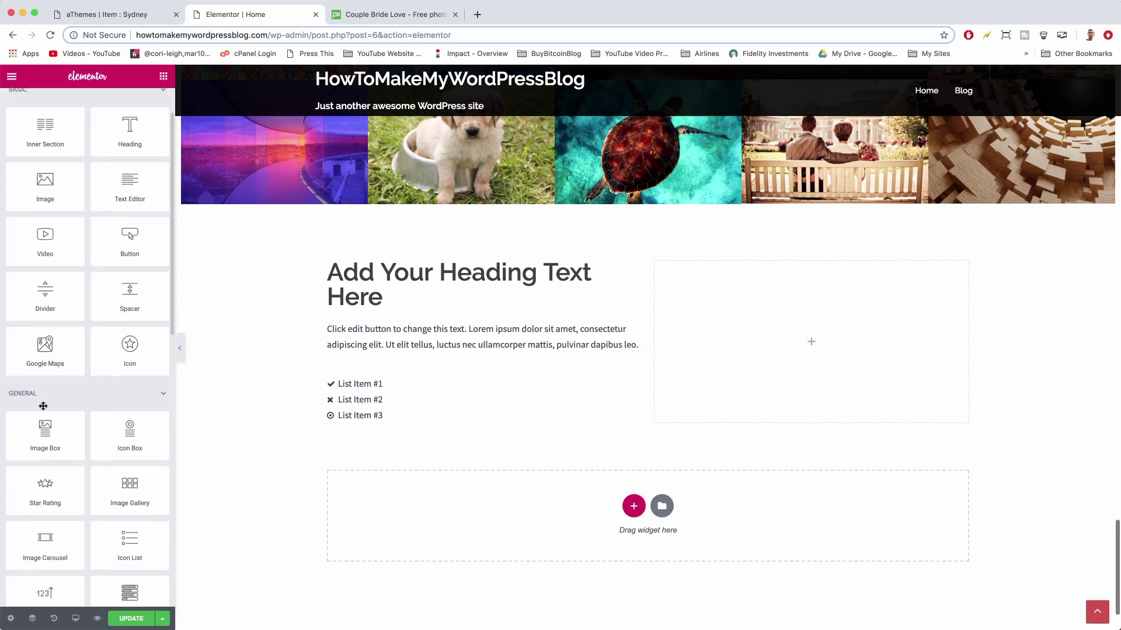
scroll(43, 406, down, 2)
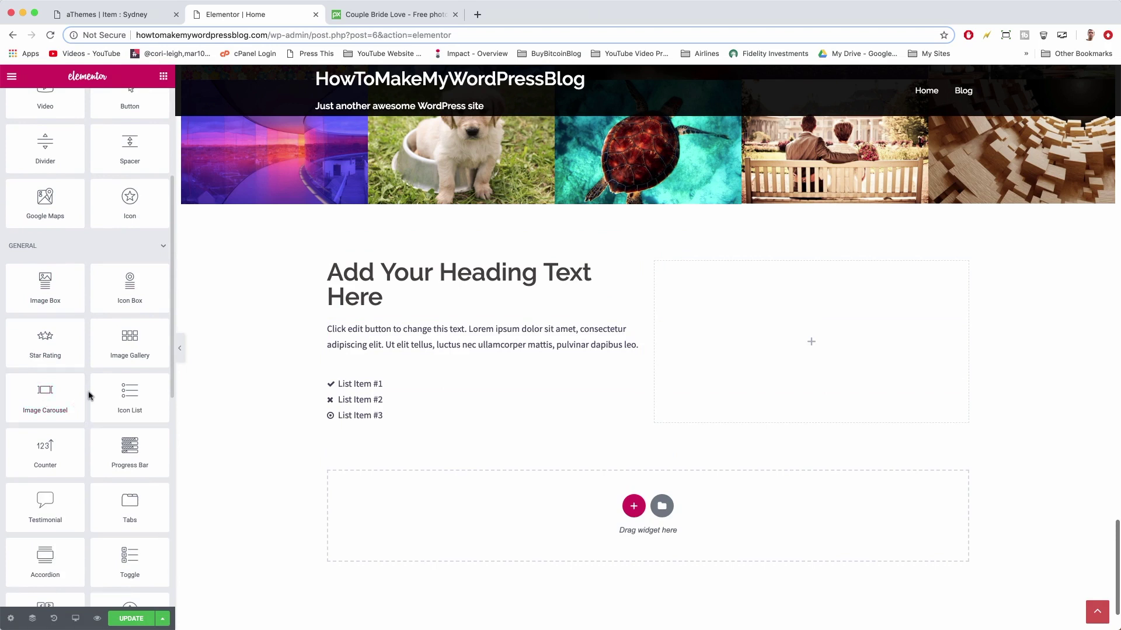
scroll(88, 394, down, 1)
Drop a Progress Bar widget into the empty right column, checking the Sydney demo's skill bars
drag(134, 426, 795, 329)
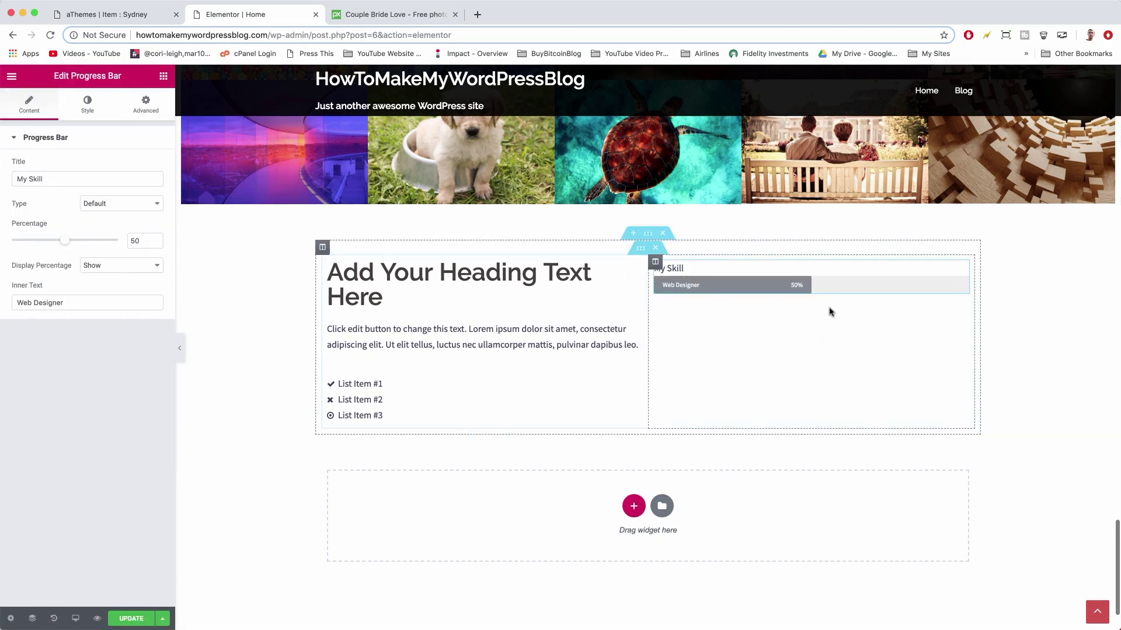
click(114, 14)
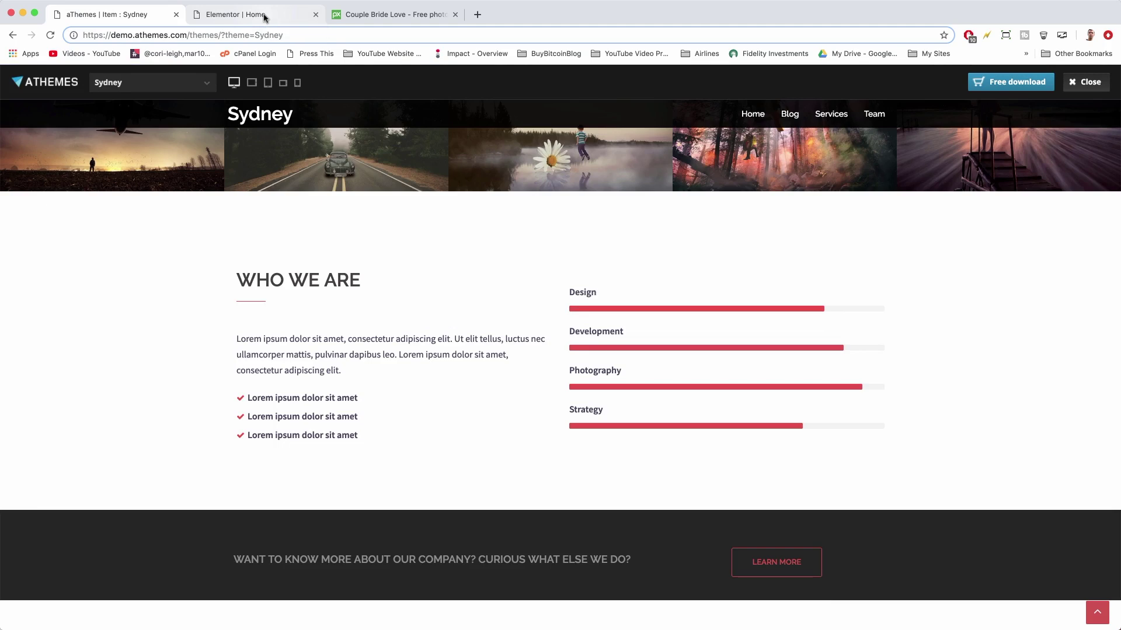
click(265, 17)
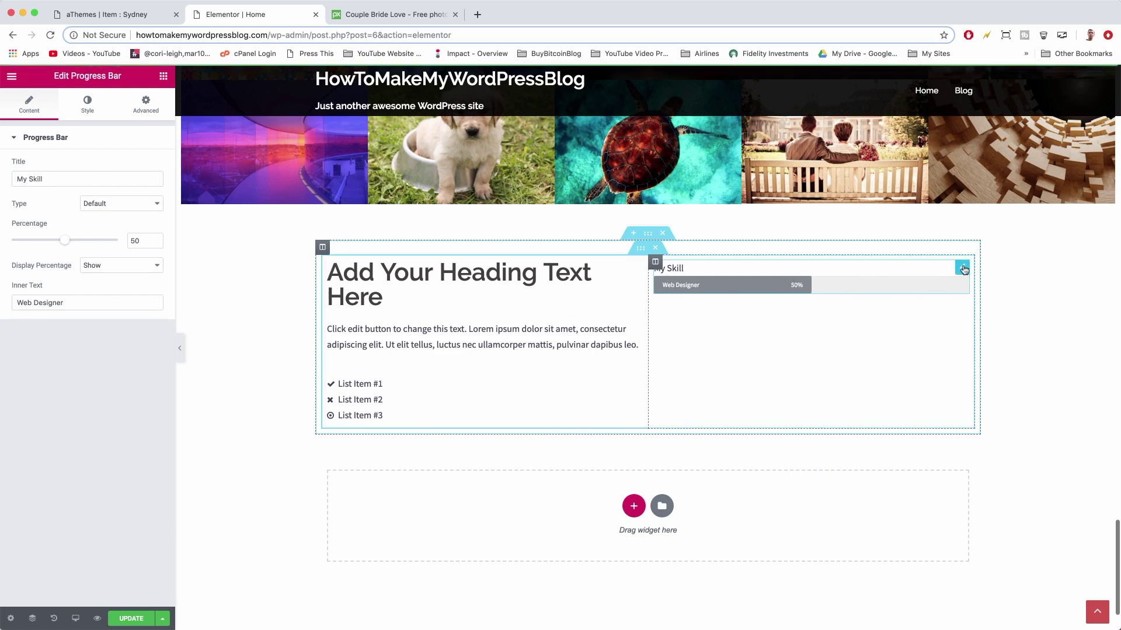
Retitle the progress bar 'Web Design' and trim its inner text
triple_click(67, 175)
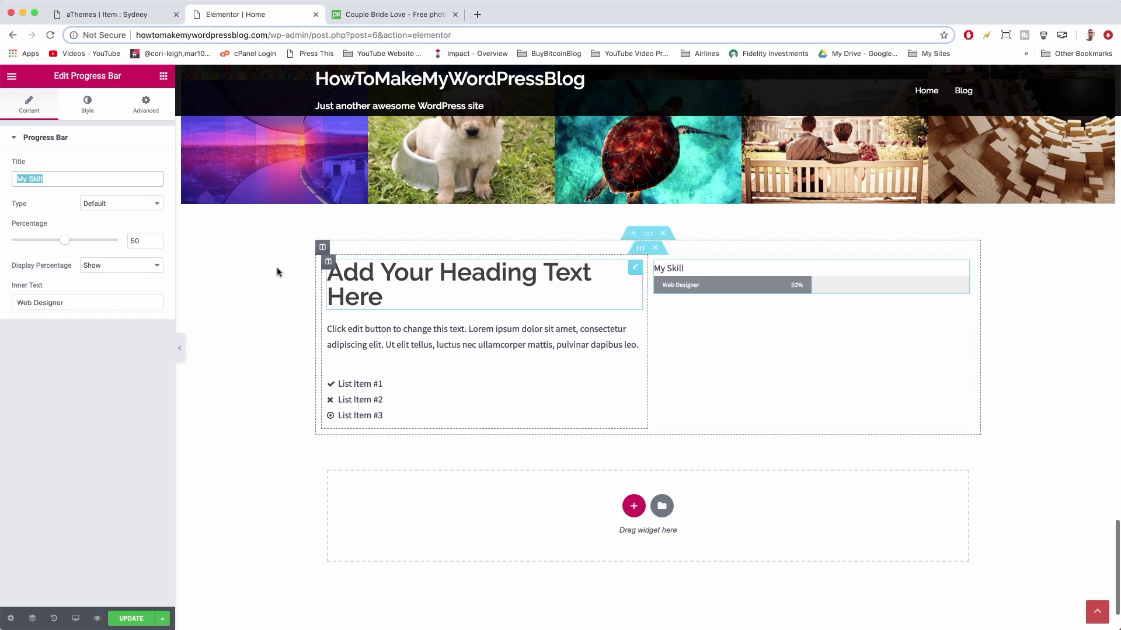
text(Web De)
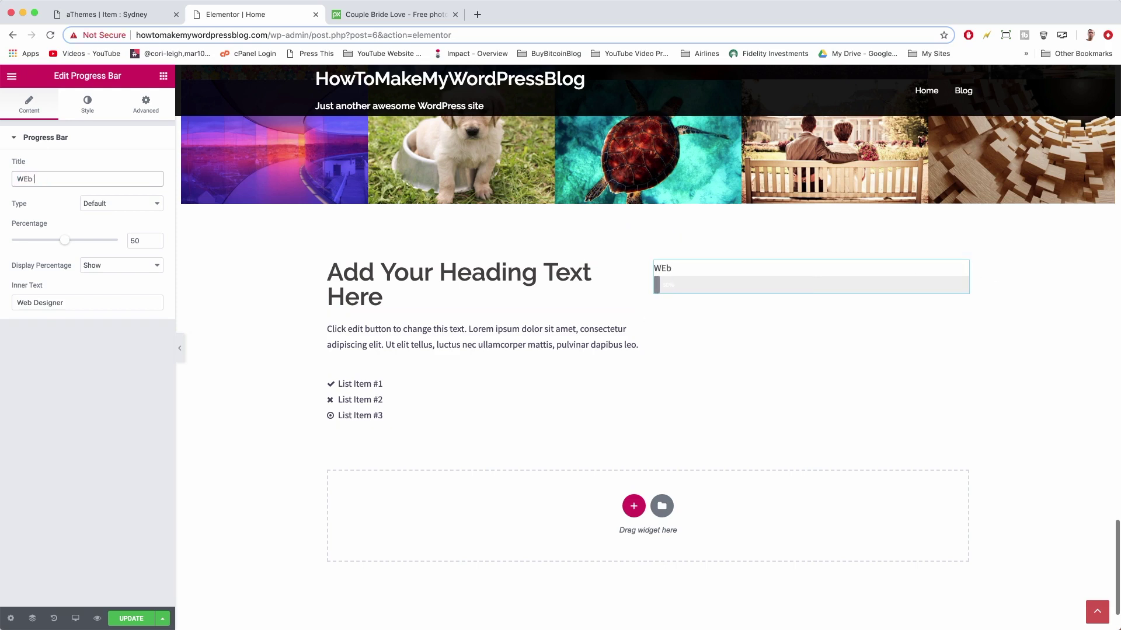
text(is)
text(sign)
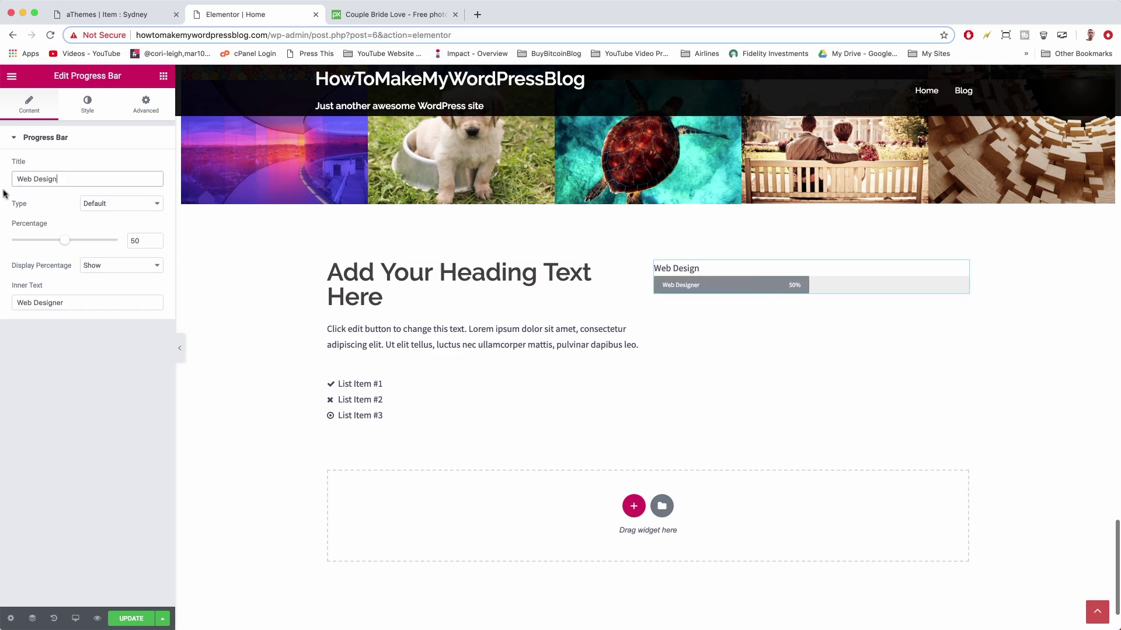
click(79, 299)
key(BackSpace)
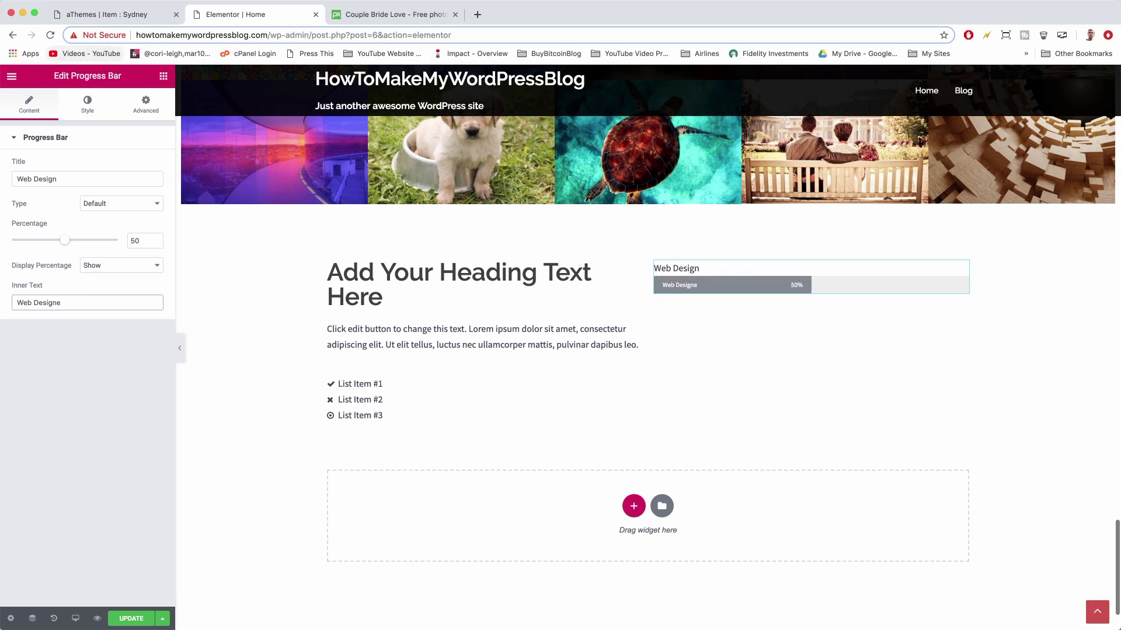
click(122, 14)
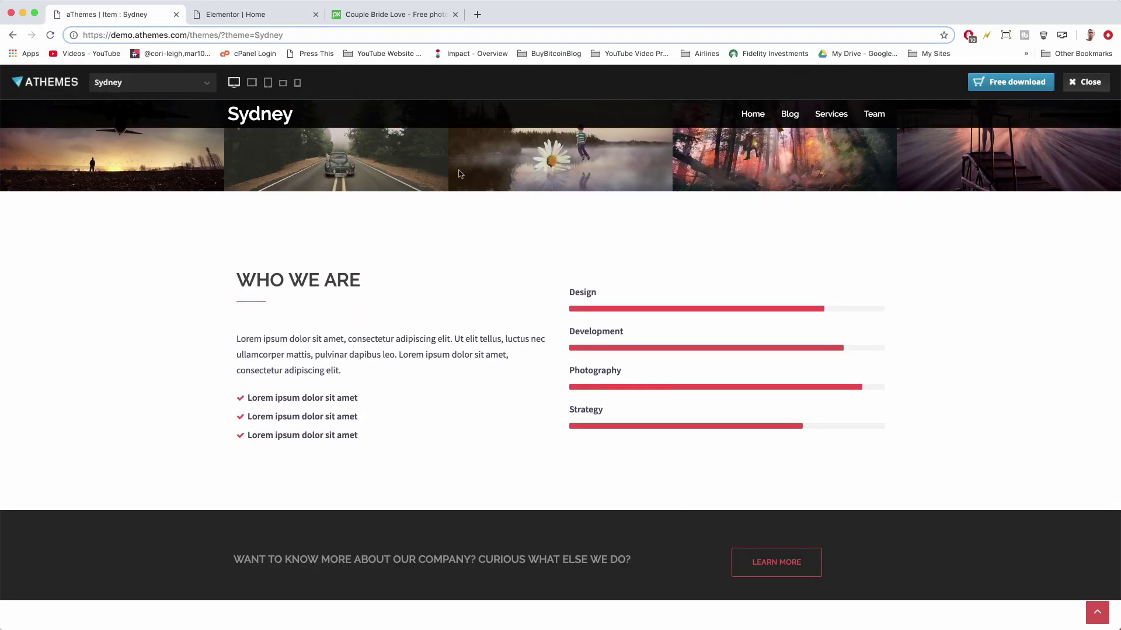
Inspect the code of the Sydney demo's 81% Design skill bar, then close DevTools
right_click(611, 314)
click(642, 473)
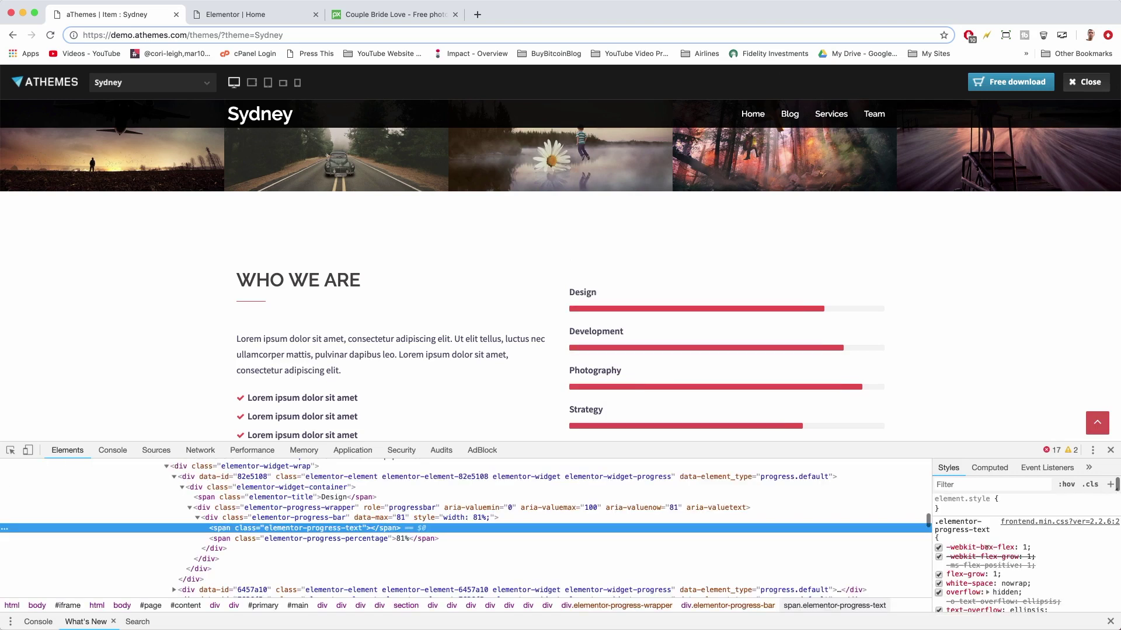
scroll(987, 549, down, 5)
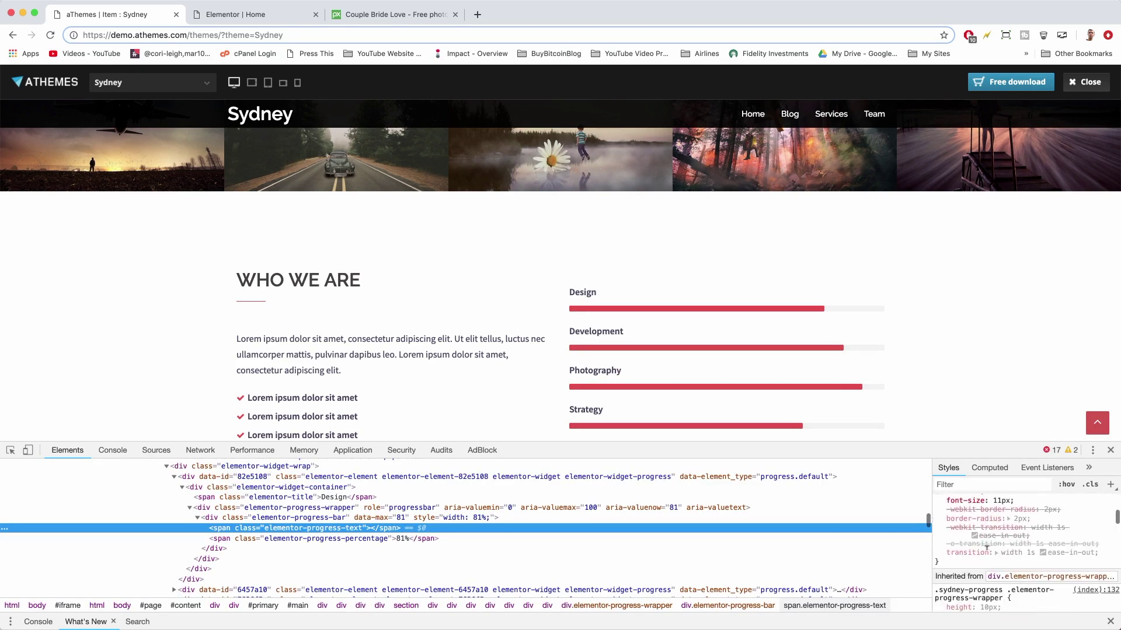
scroll(986, 549, down, 10)
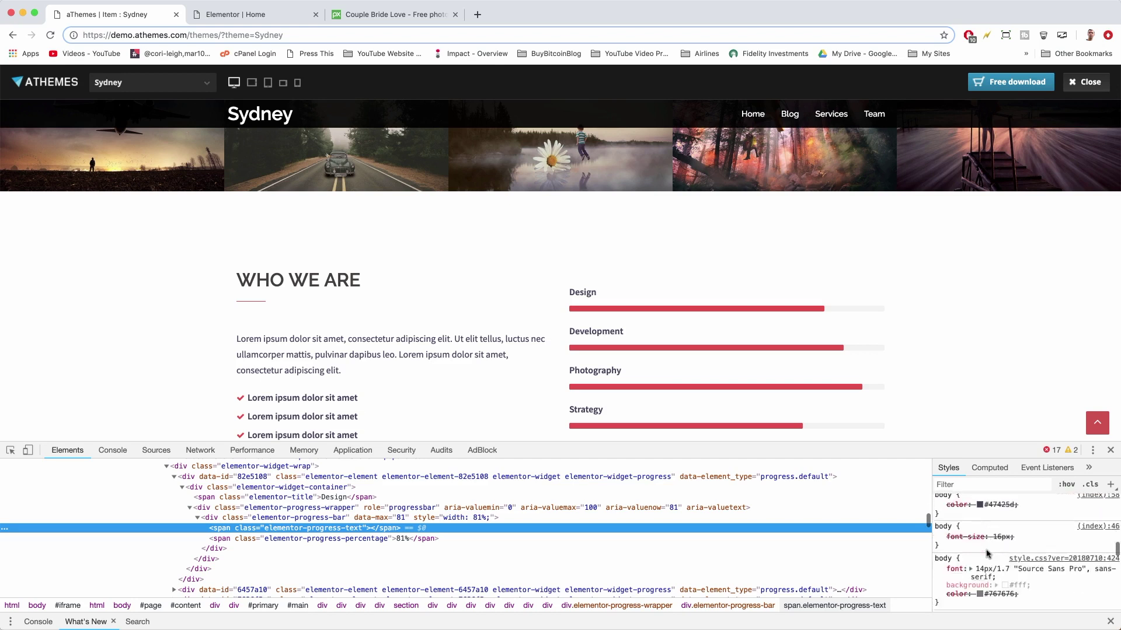
scroll(987, 548, down, 10)
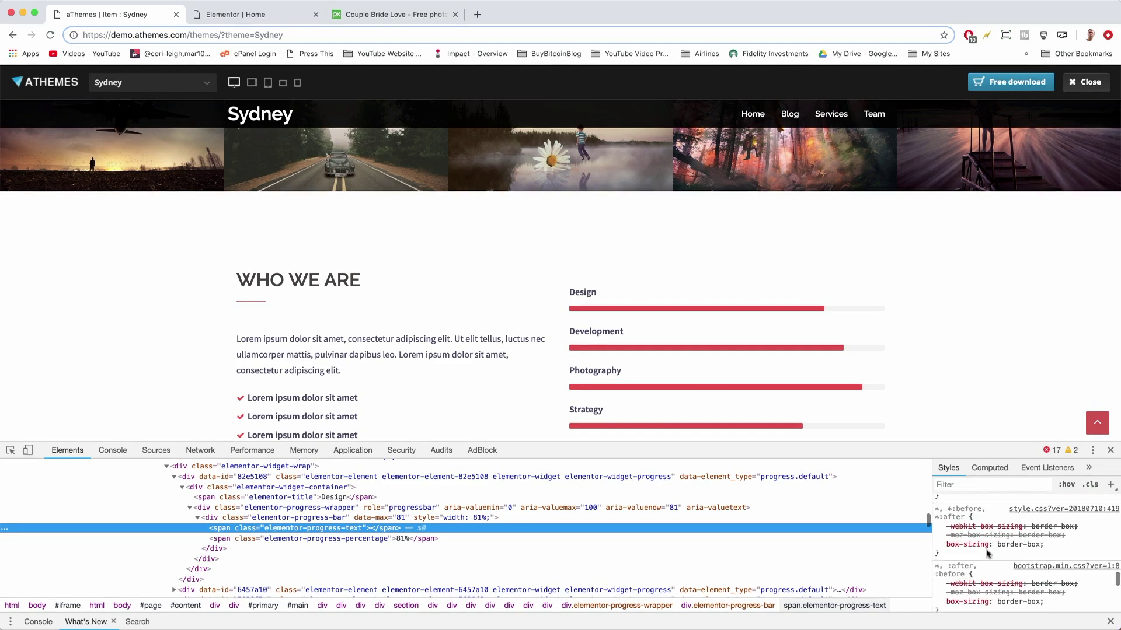
scroll(987, 553, down, 5)
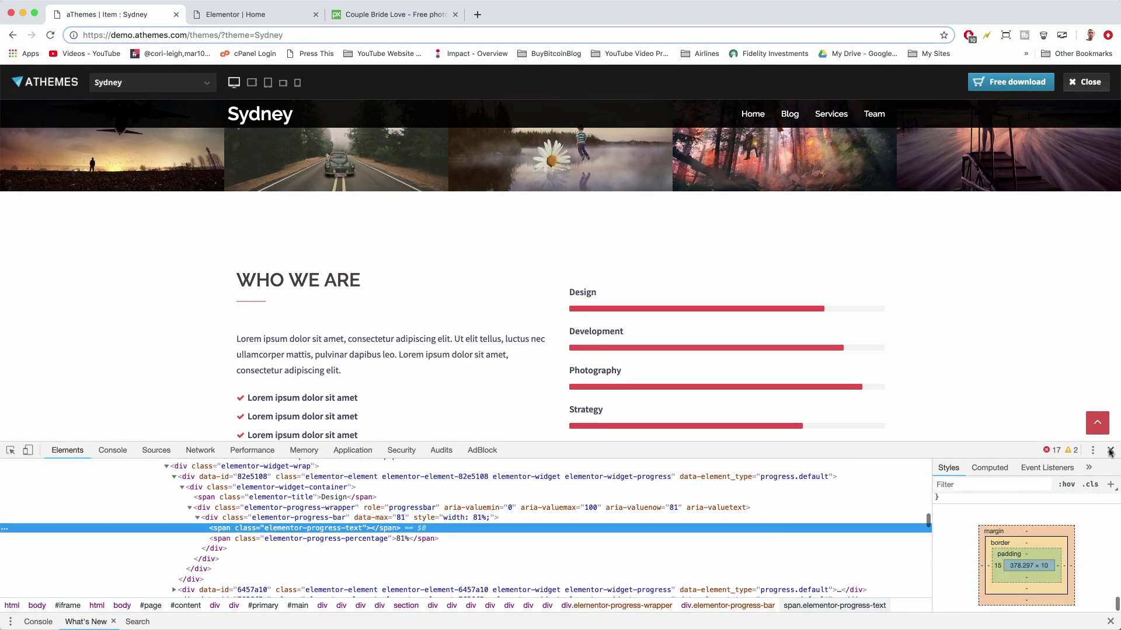
click(1111, 451)
click(245, 14)
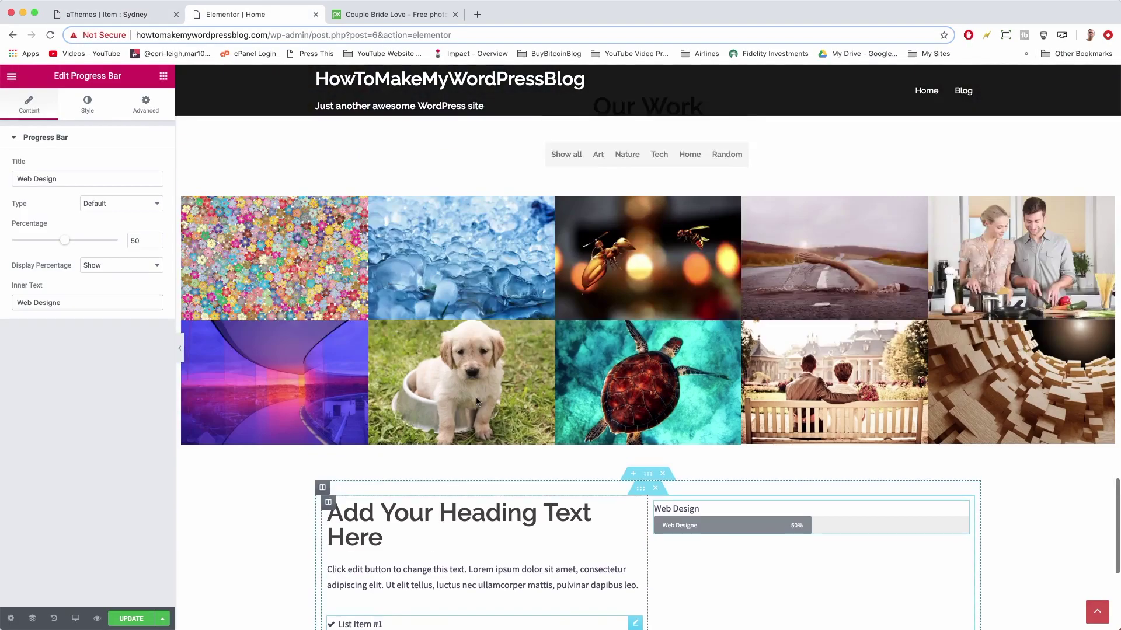
Open the red stats section's background colour and select its #d65050 code
scroll(477, 402, down, 10)
scroll(327, 292, up, 1)
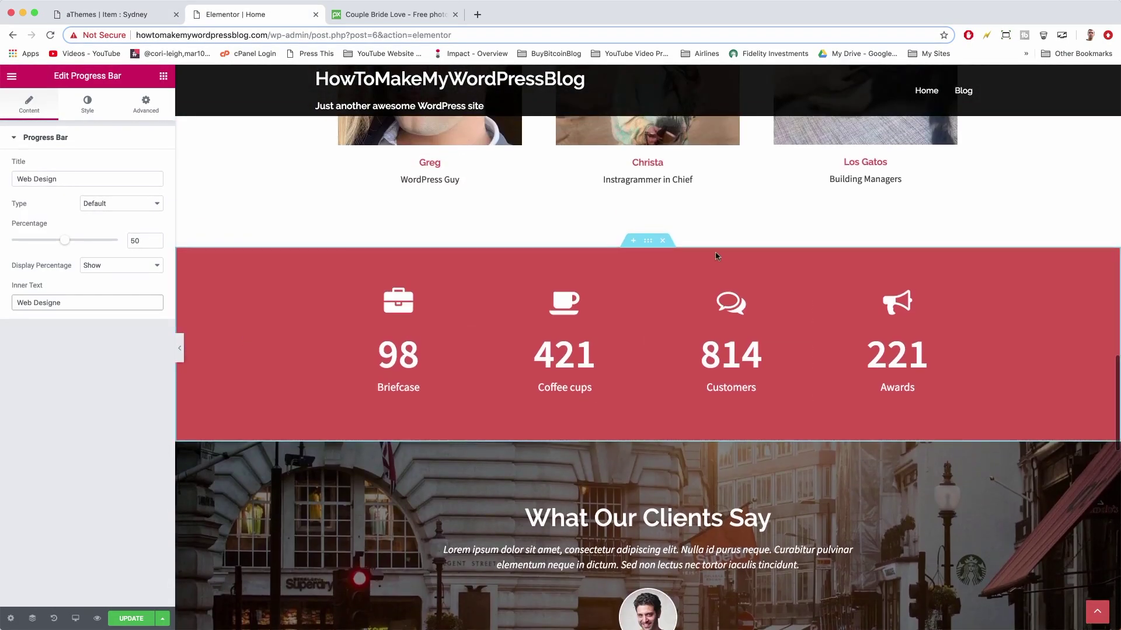
click(648, 240)
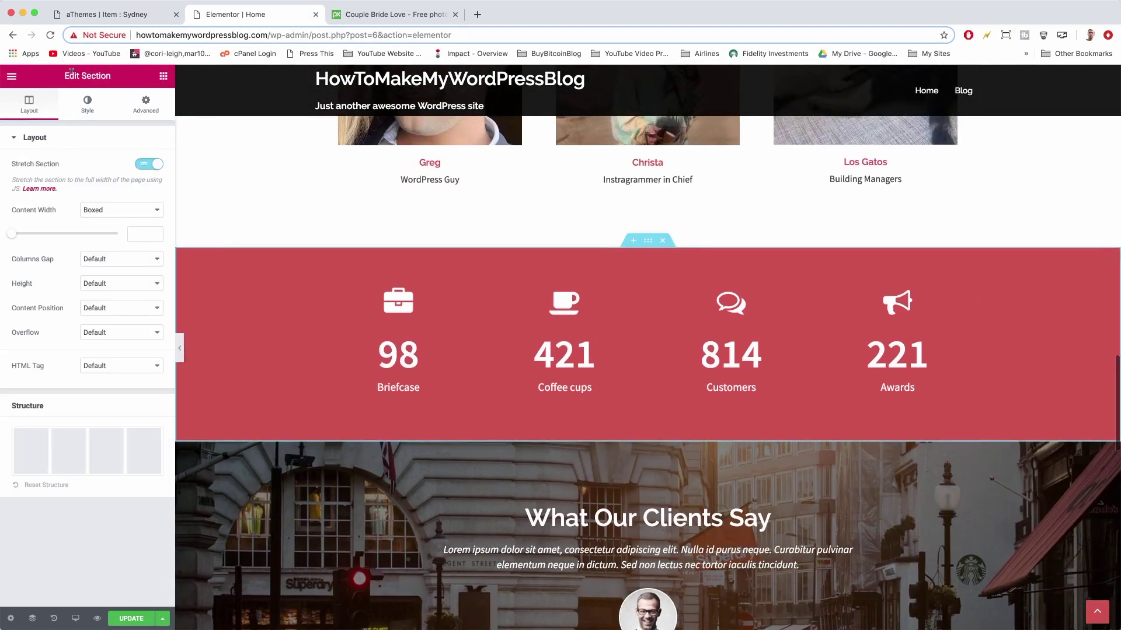
click(82, 108)
click(148, 216)
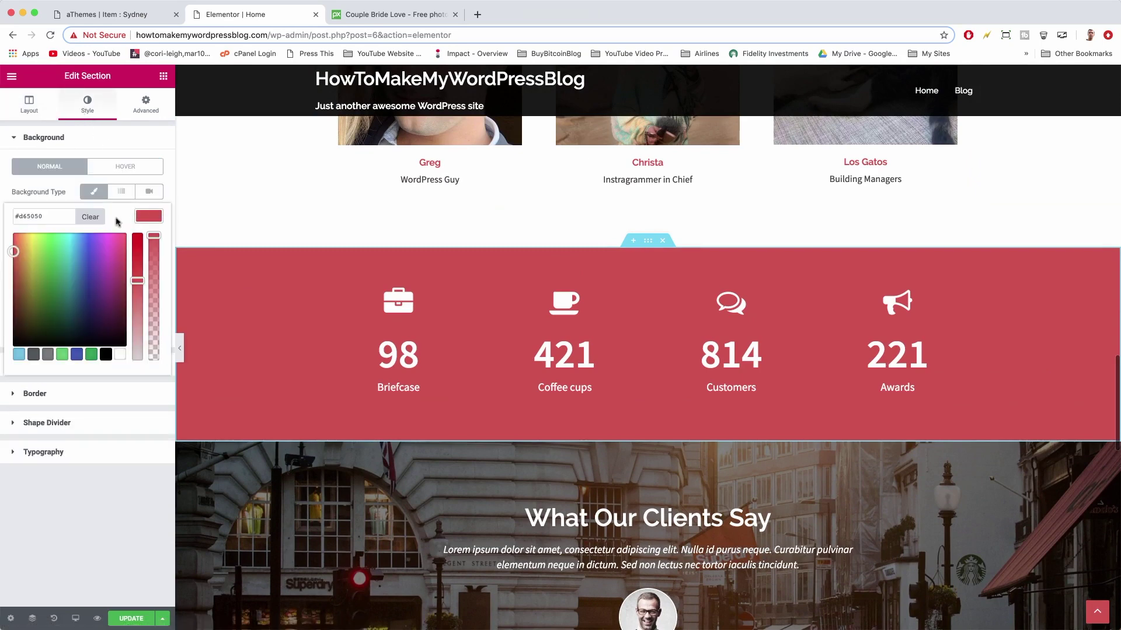
triple_click(38, 213)
Undo an accidental paste to restore #d65050, copy that code, and scroll to the progress bars
right_click(39, 220)
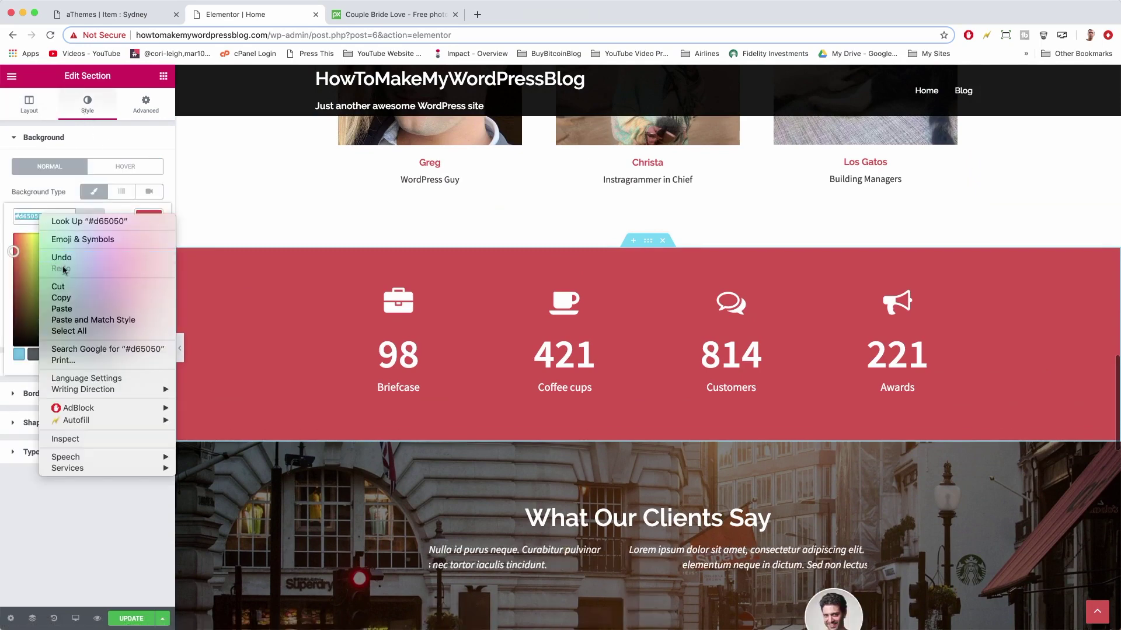
click(59, 302)
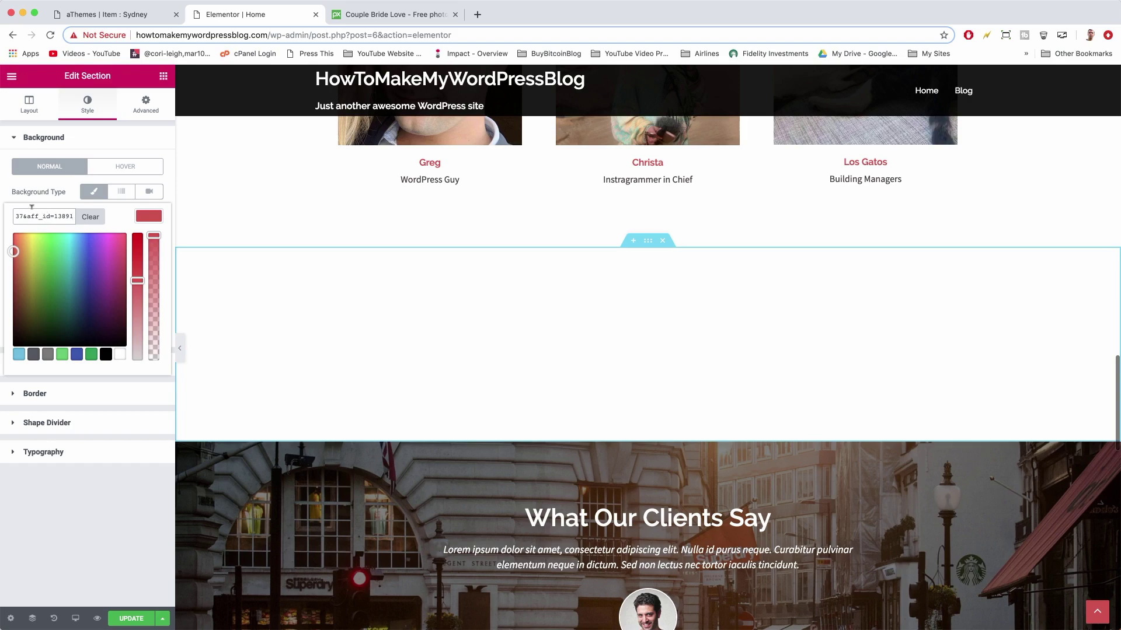
key(super+z)
right_click(32, 215)
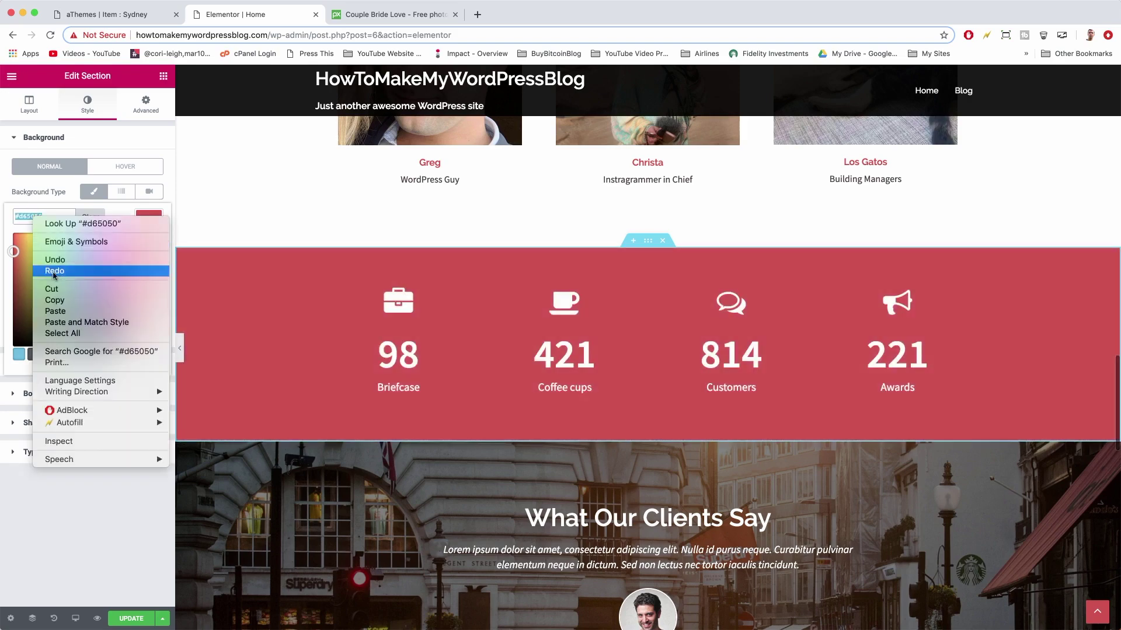
click(58, 293)
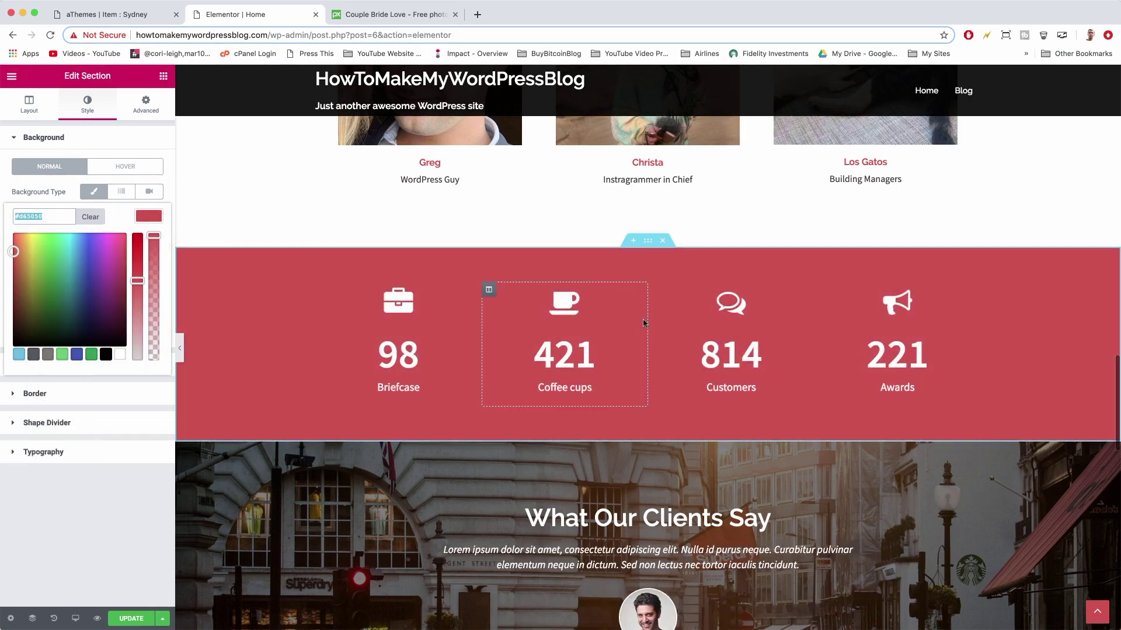
scroll(601, 327, down, 12)
scroll(644, 322, down, 2)
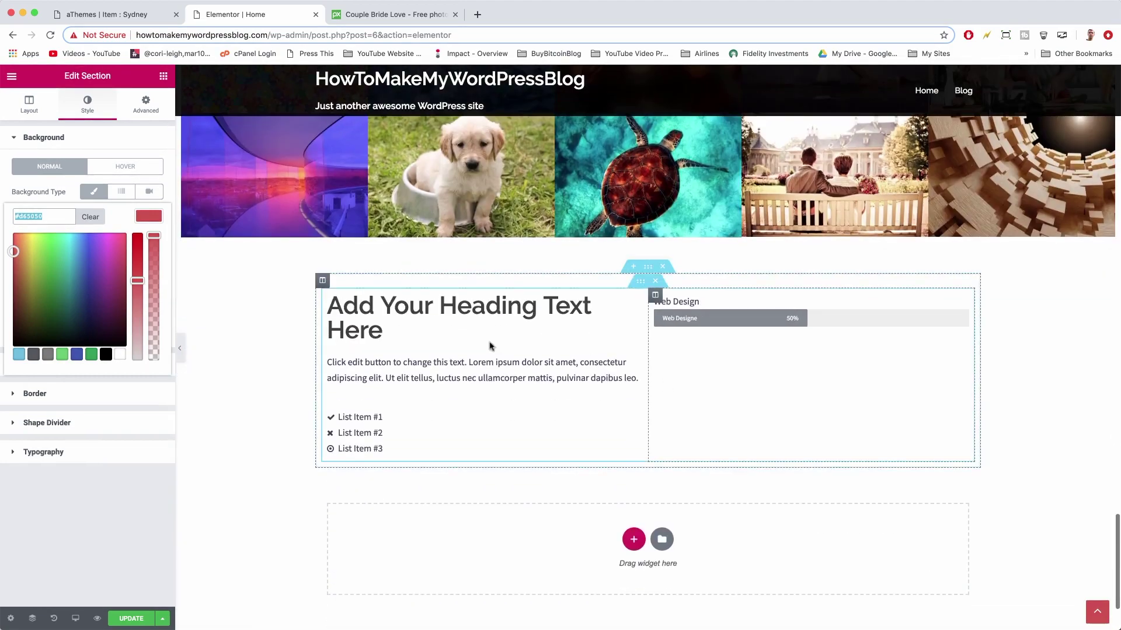
Colour the Web Design progress bar #d65050 and remove the stray 'e' from its inner text
click(682, 315)
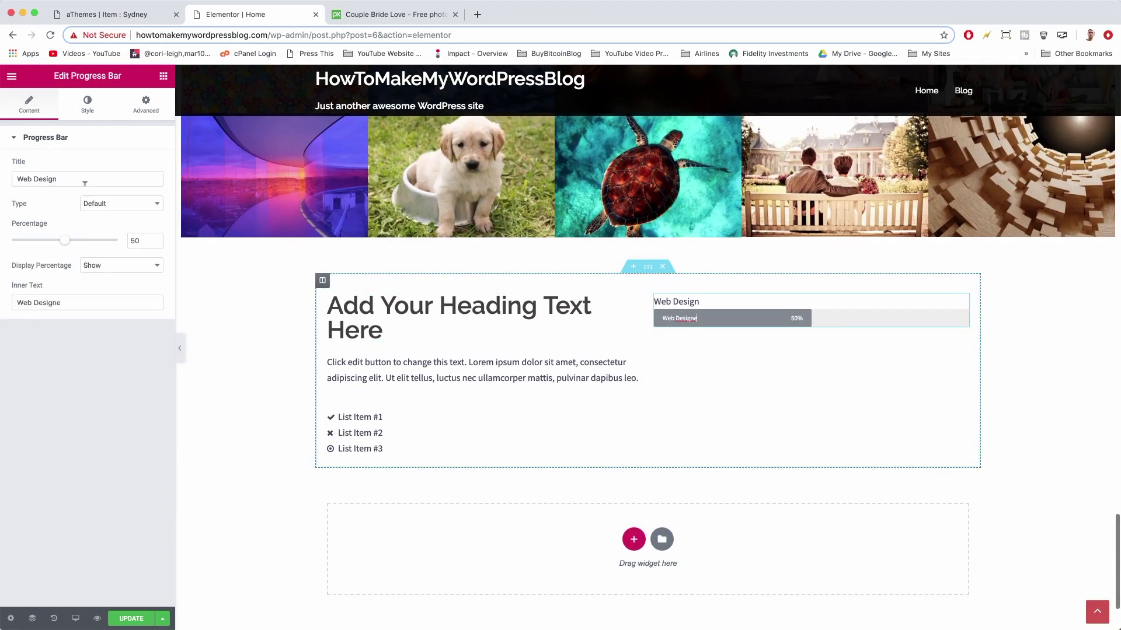
click(82, 108)
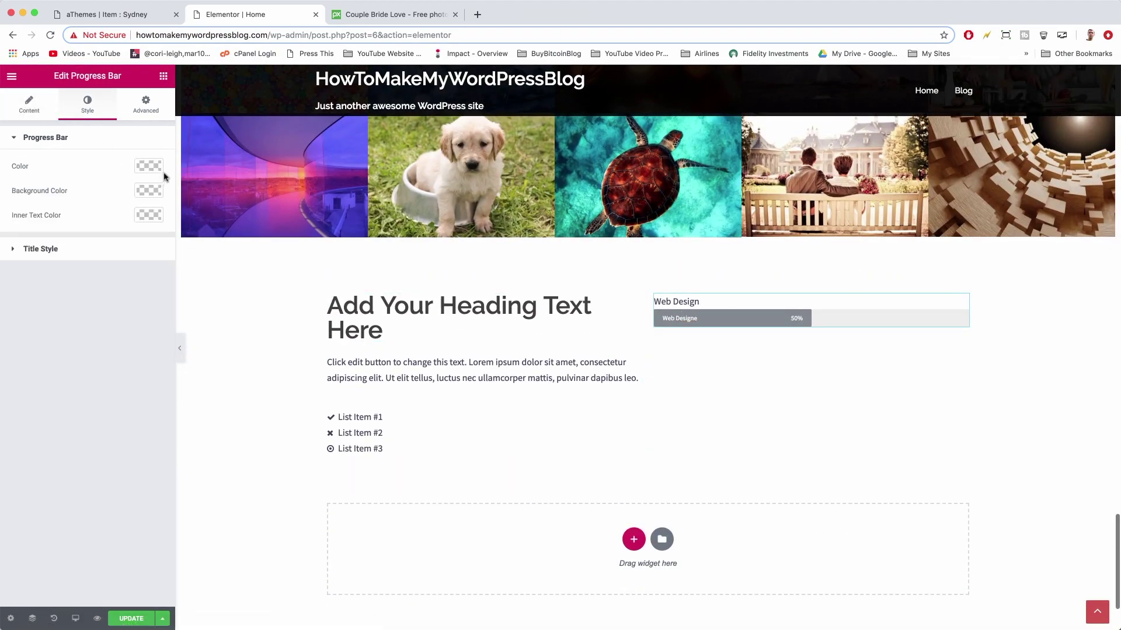
click(148, 167)
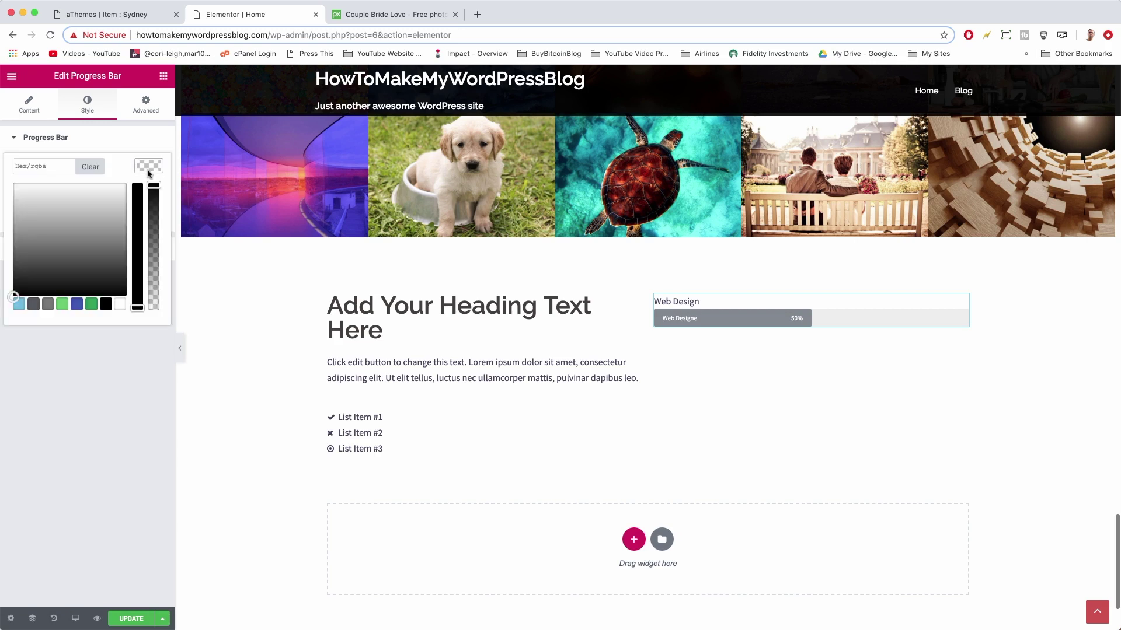
click(29, 168)
right_click(31, 168)
click(54, 246)
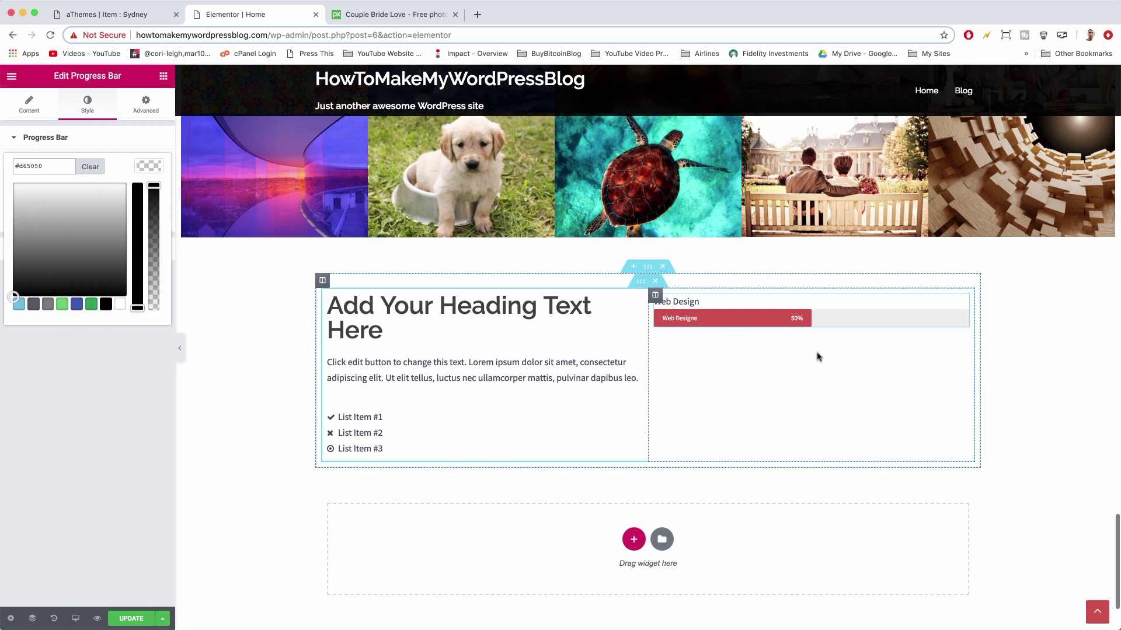
click(29, 105)
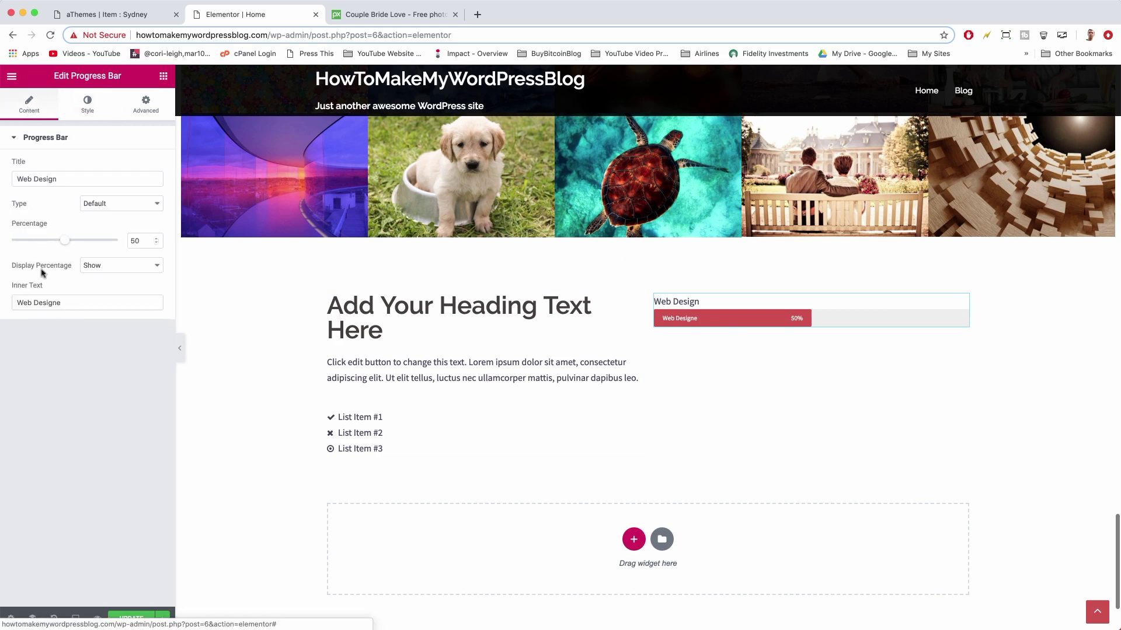
click(64, 304)
key(BackSpace)
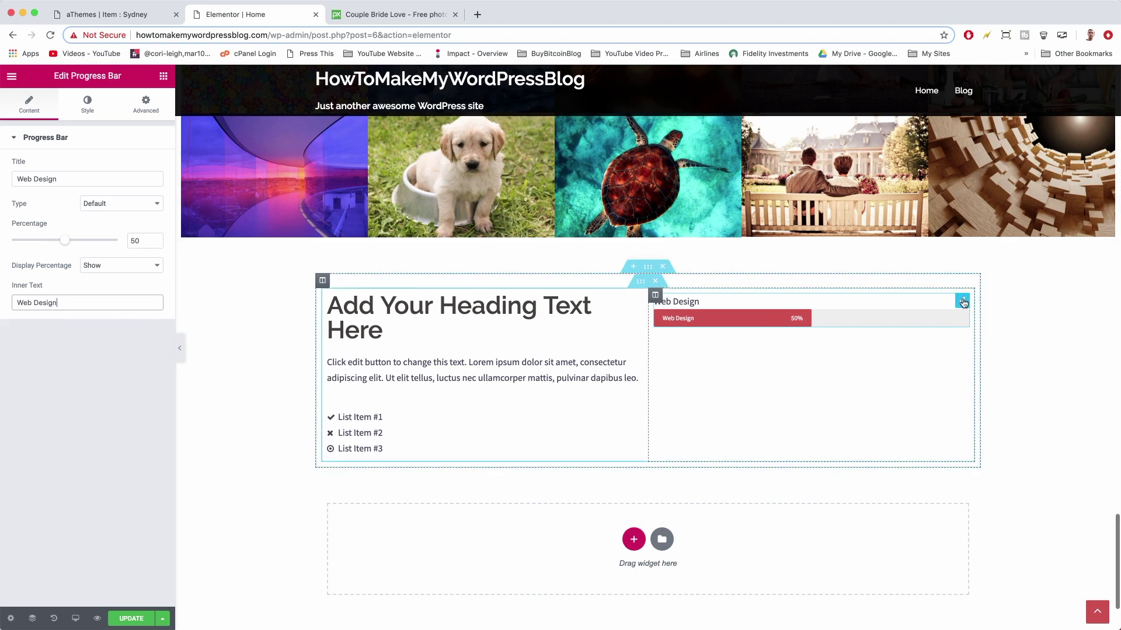
Duplicate the Web Design bar as a Graphic Design bar, updating its title and inner text
right_click(963, 302)
click(985, 327)
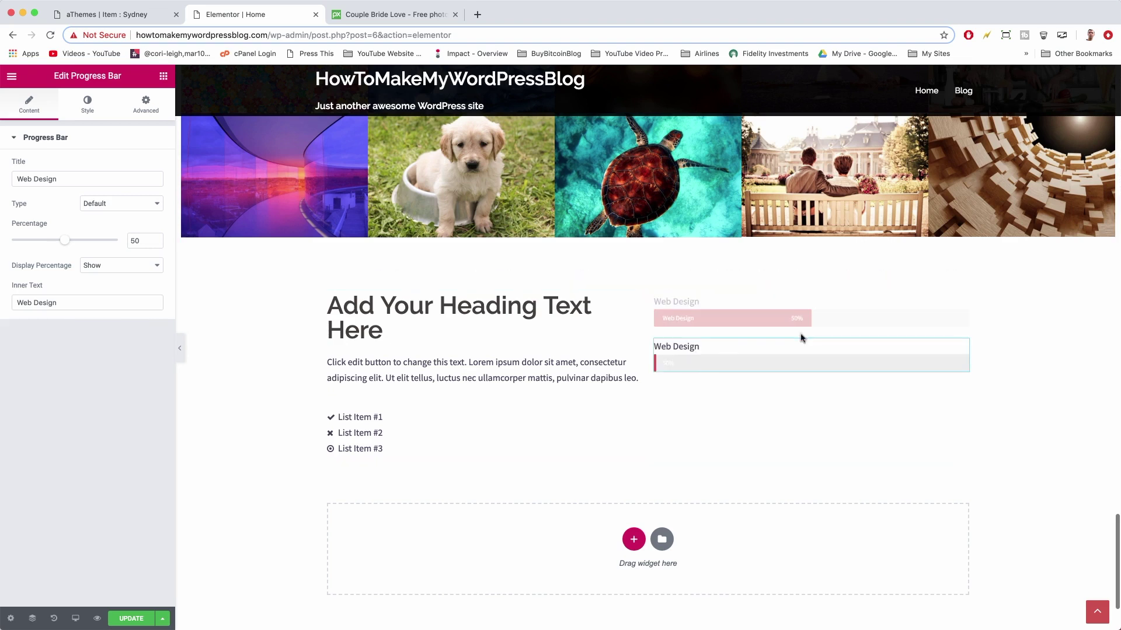
double_click(69, 172)
click(68, 173)
text(Graphic Des)
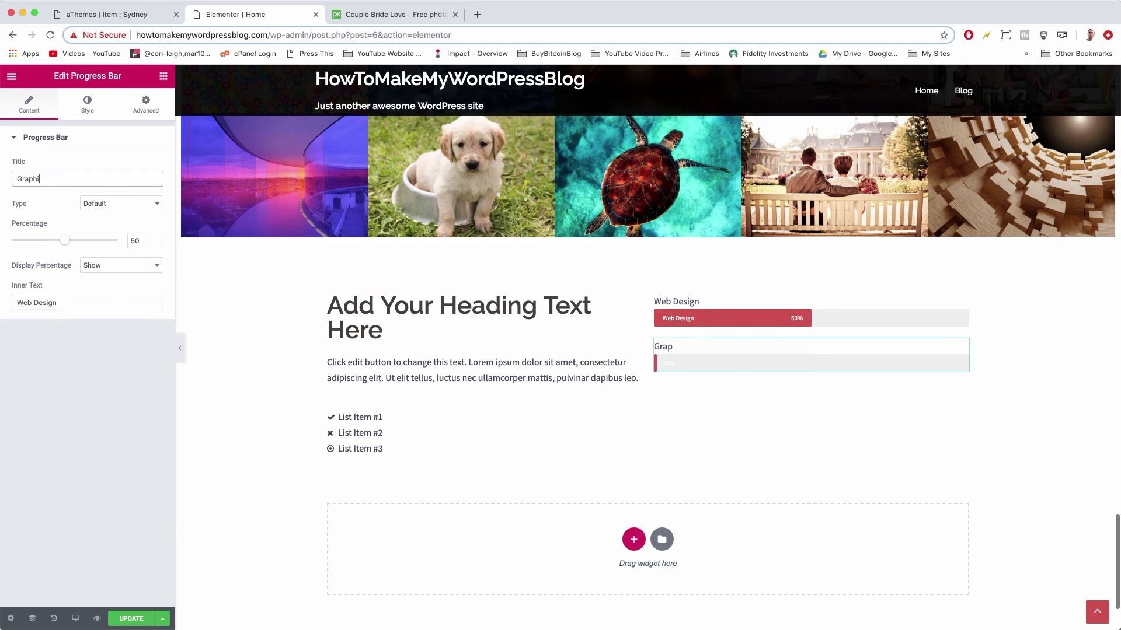
double_click(24, 302)
text(Graphic)
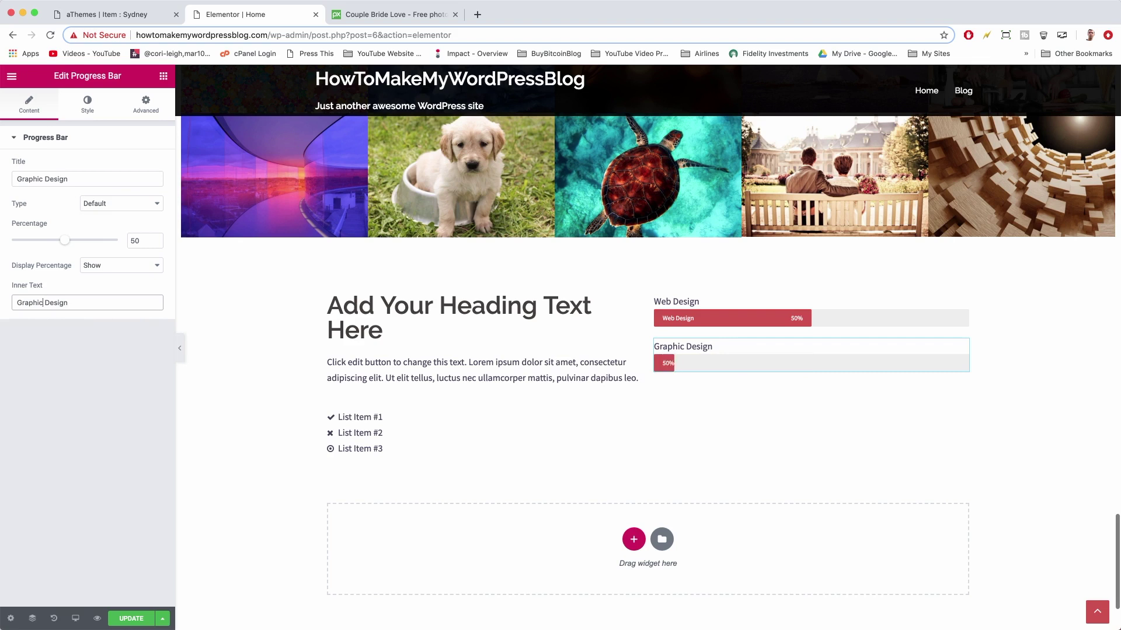
Duplicate the Graphic Design bar as a WordPress bar filled to 100%
right_click(962, 348)
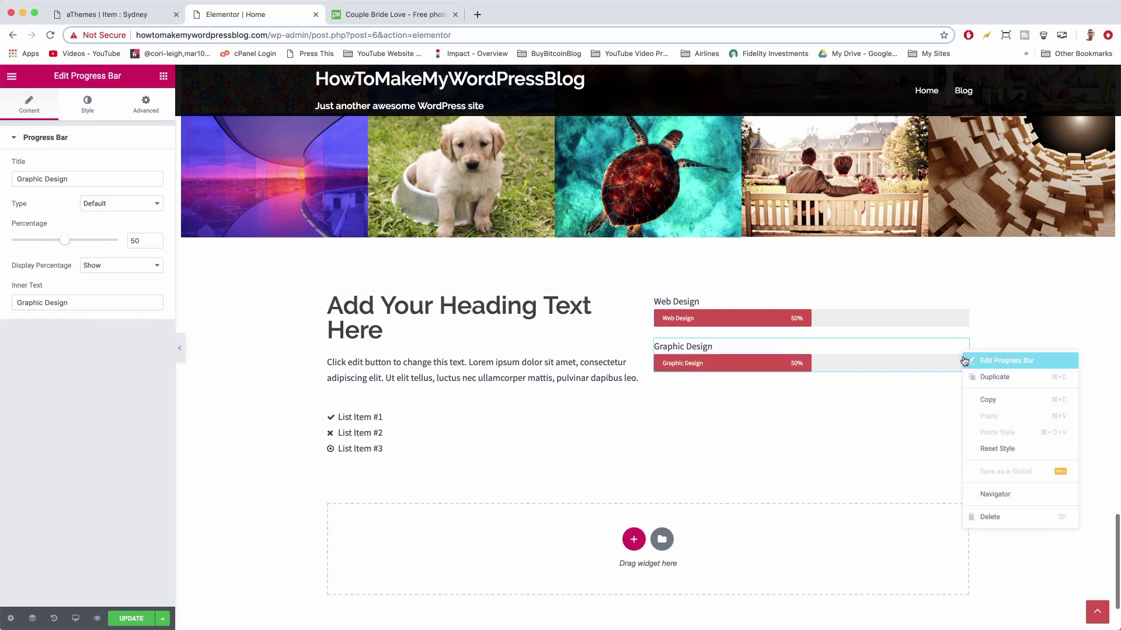
click(1003, 377)
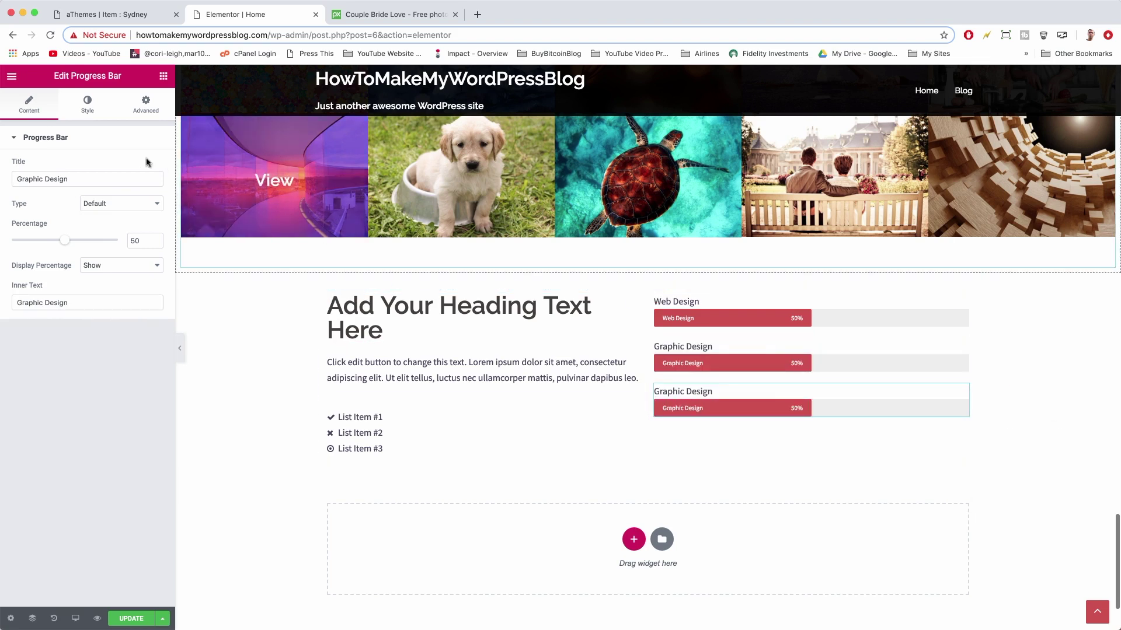
double_click(27, 179)
click(26, 178)
text(100% Wo)
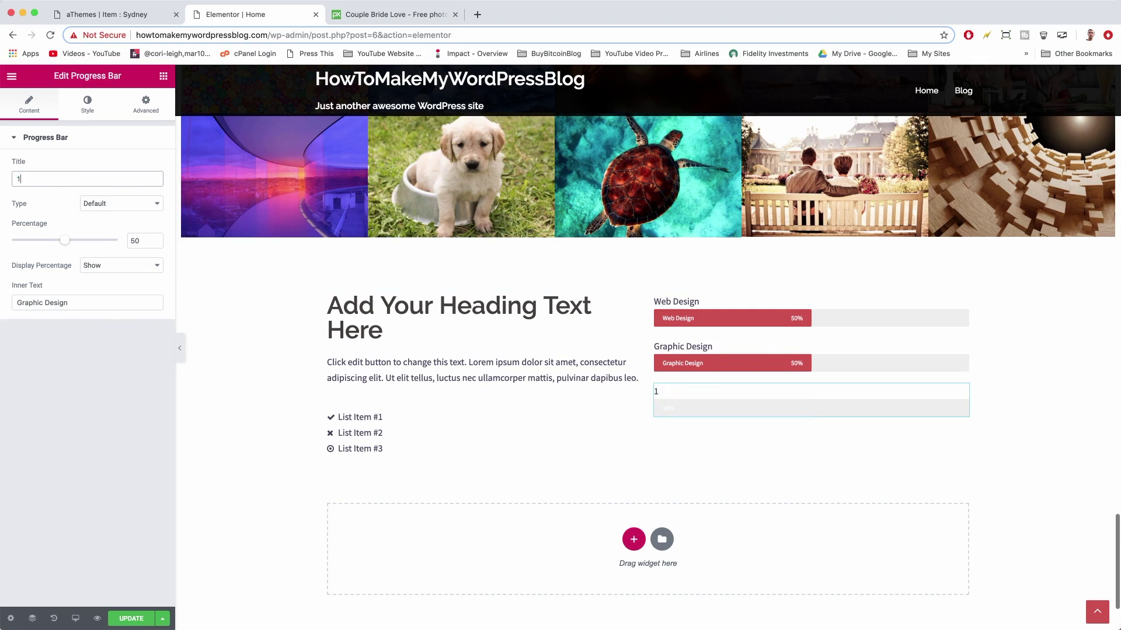
text(rdPress)
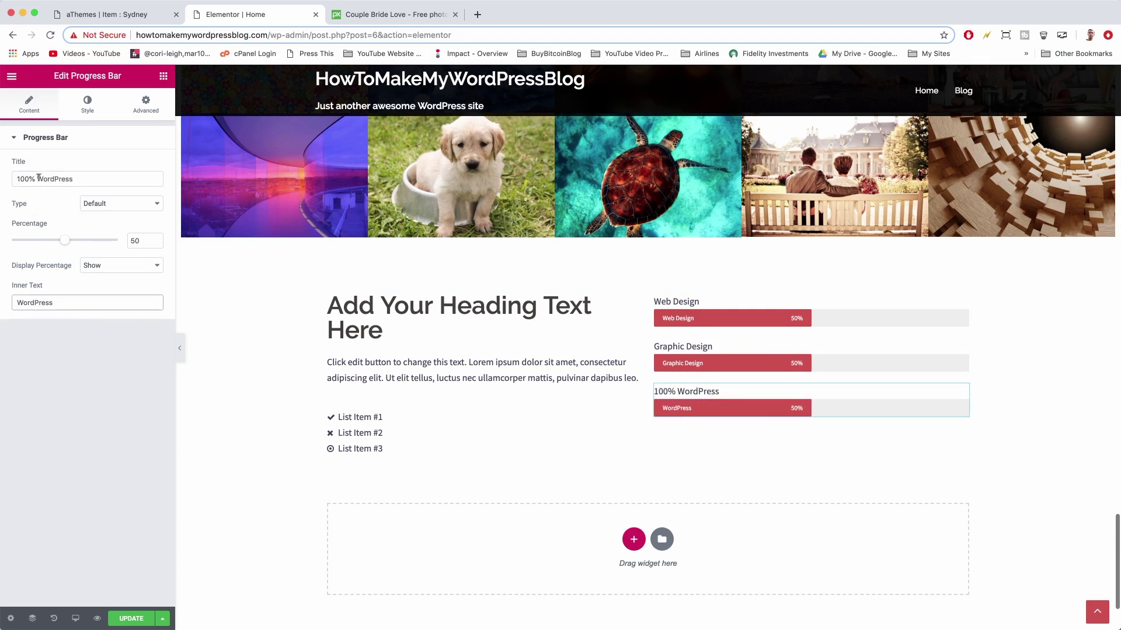
drag(39, 179, 15, 179)
key(BackSpace)
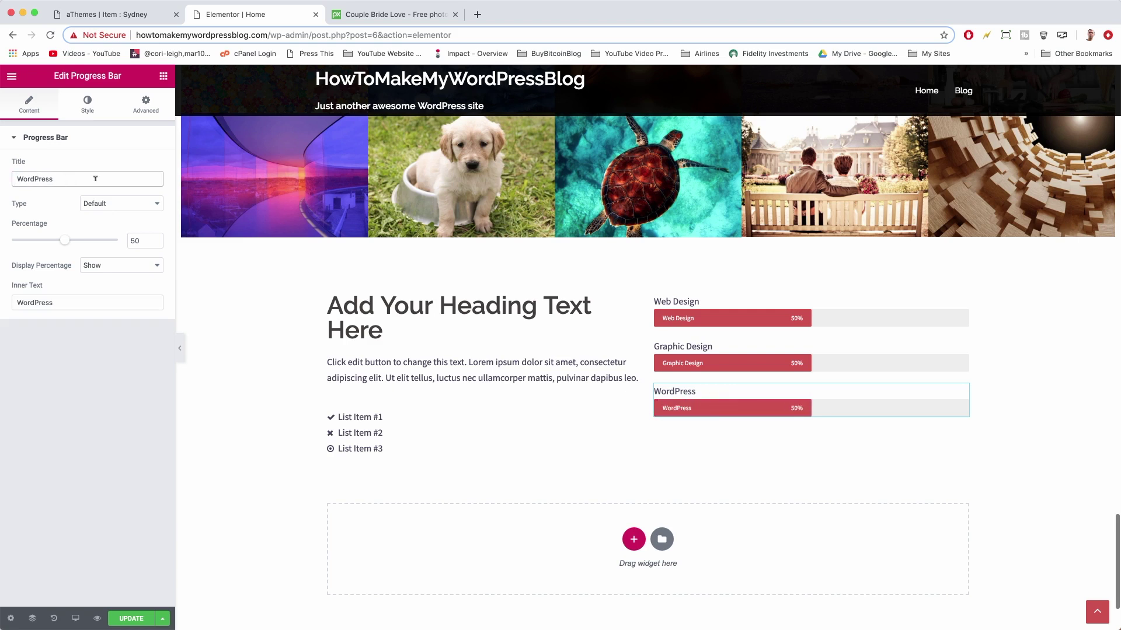
double_click(135, 240)
drag(65, 247, 119, 242)
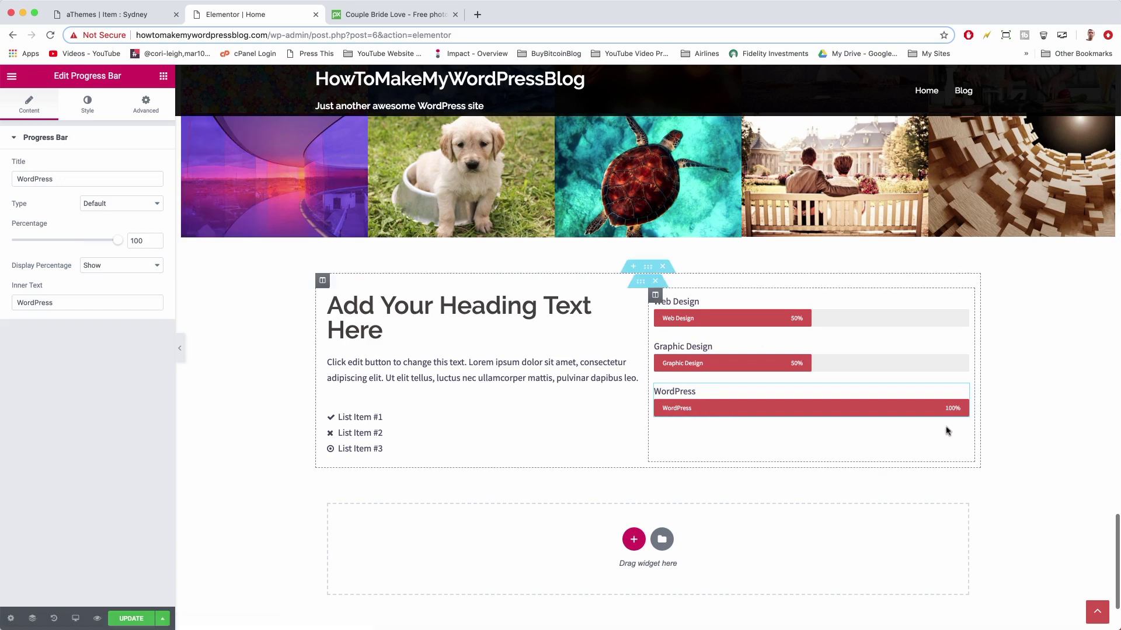
Duplicate the WordPress bar as a Customer Support bar with matching title and inner text
right_click(963, 390)
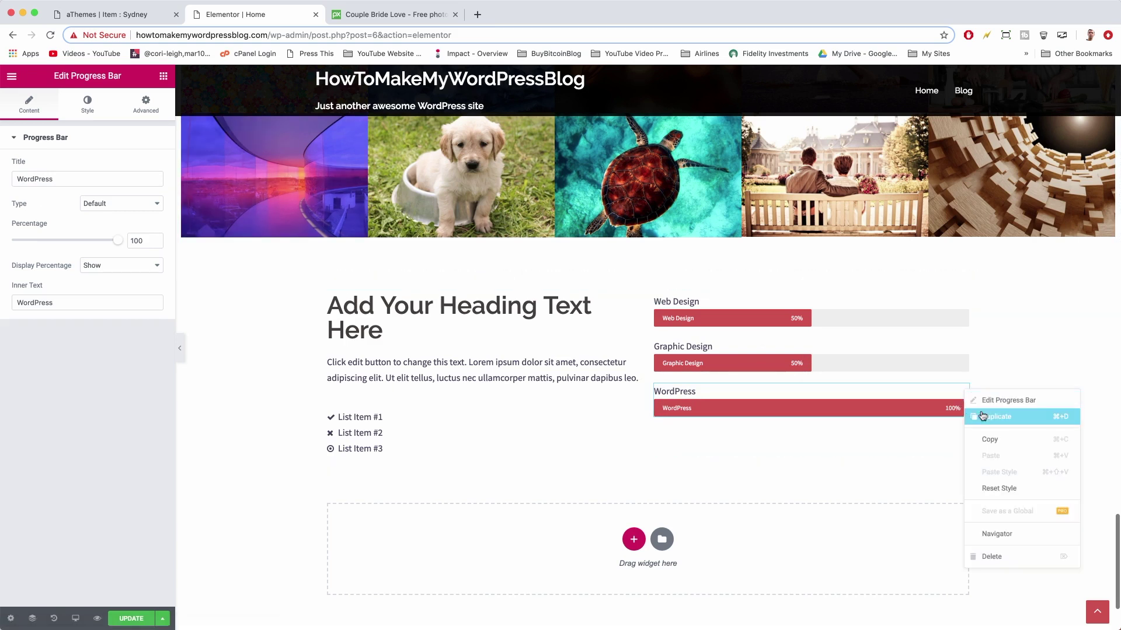
click(982, 416)
double_click(43, 176)
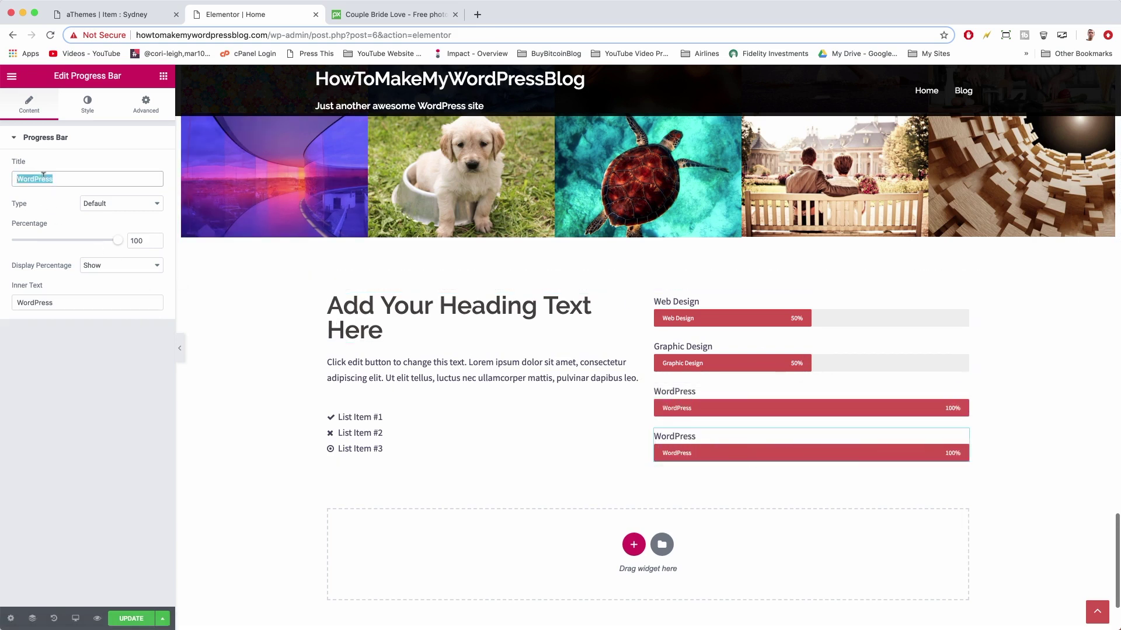
text(Customer)
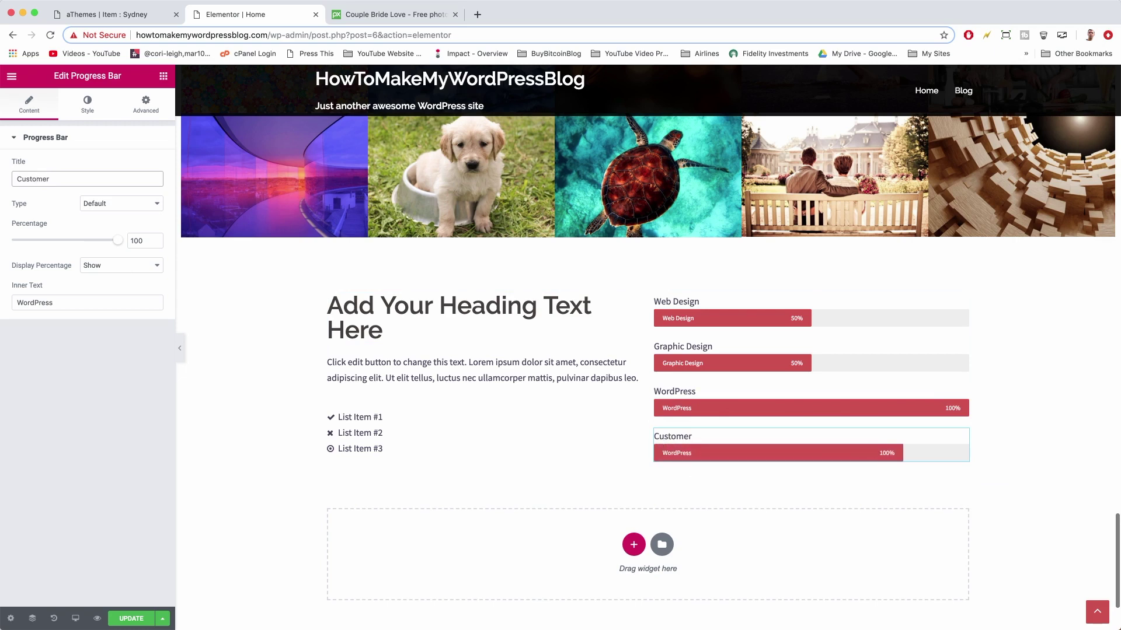
text( Support)
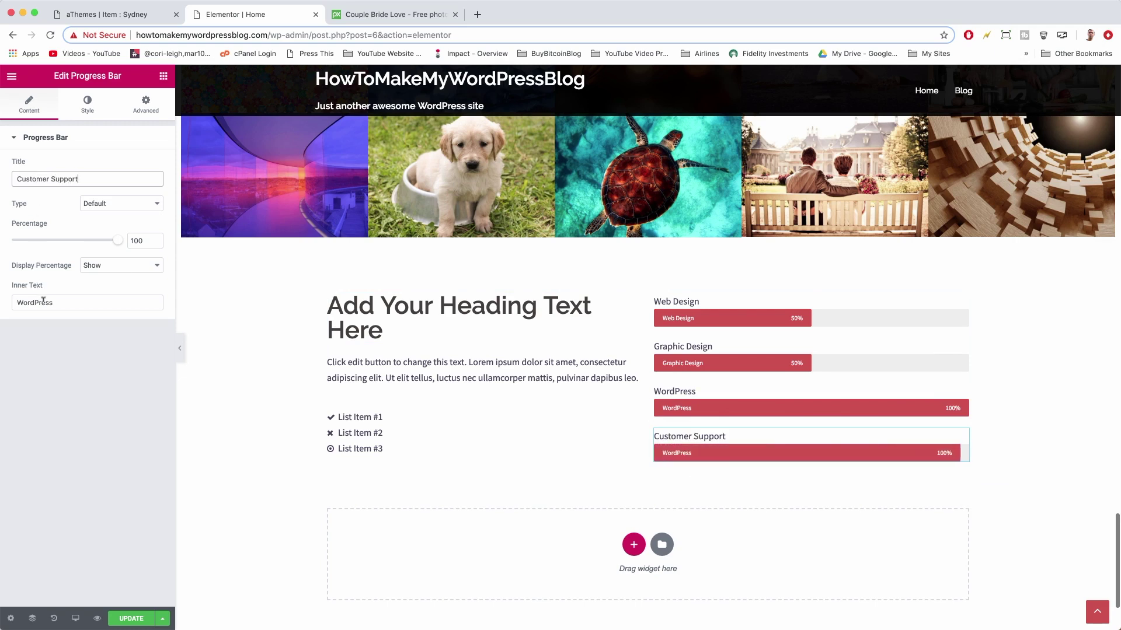
double_click(43, 302)
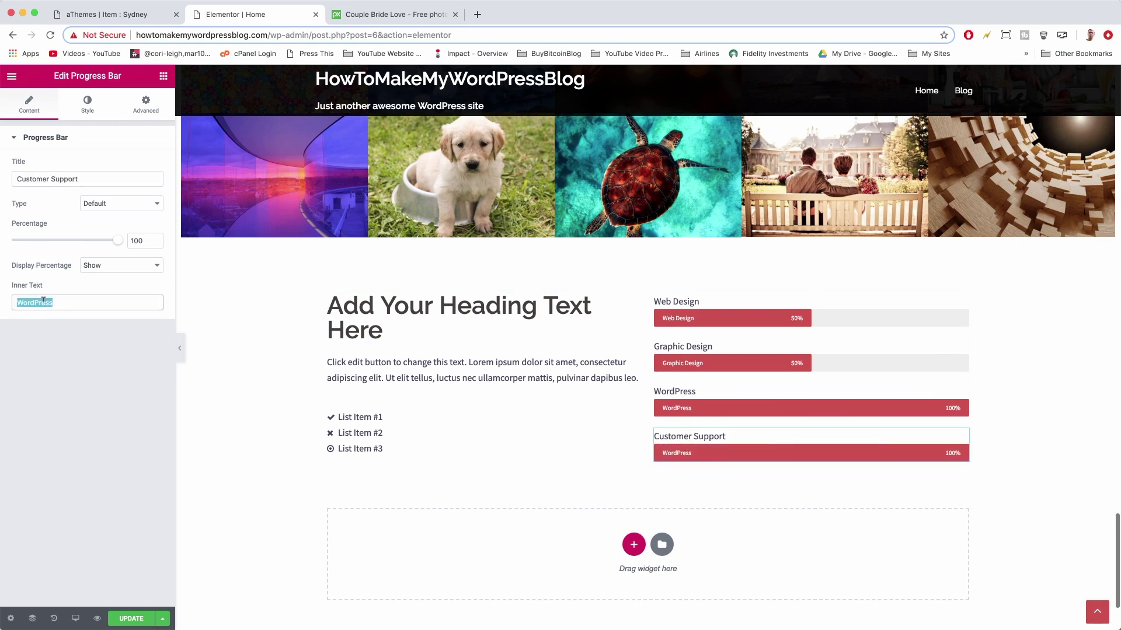
text(Customer Sup)
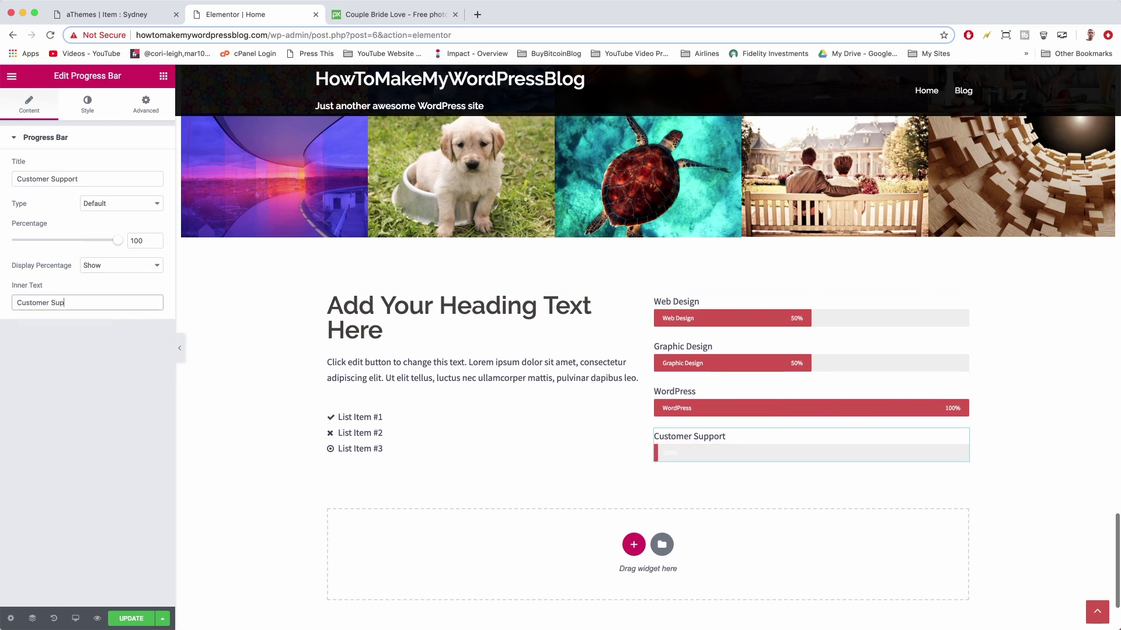
text(port)
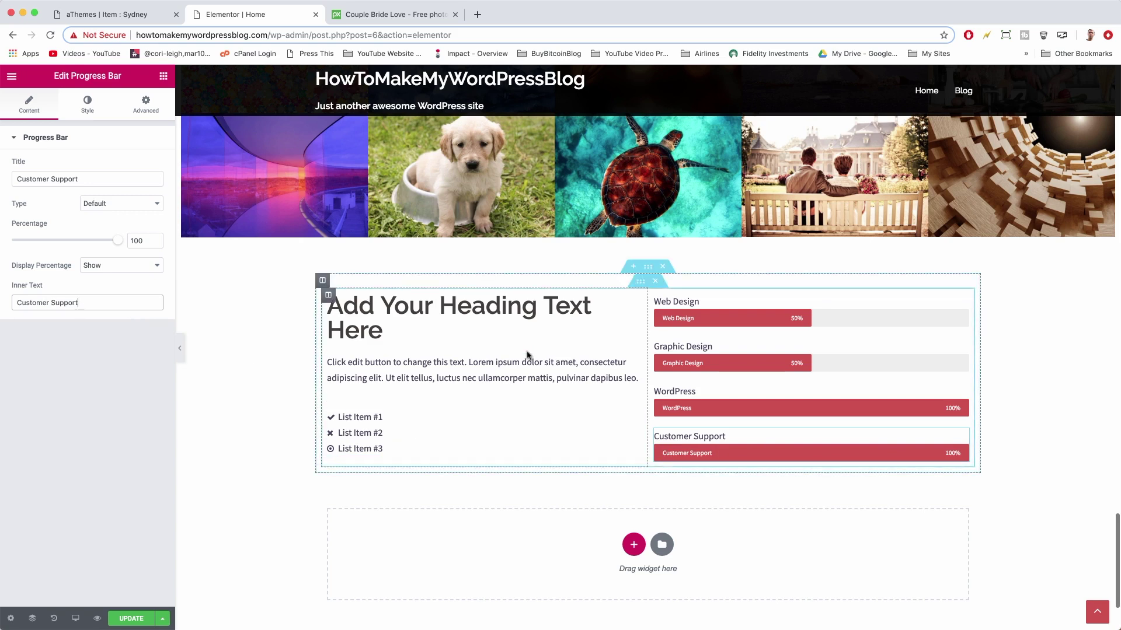
Retitle the left-column heading 'How We Spend the Day'
click(387, 311)
drag(111, 178, 16, 170)
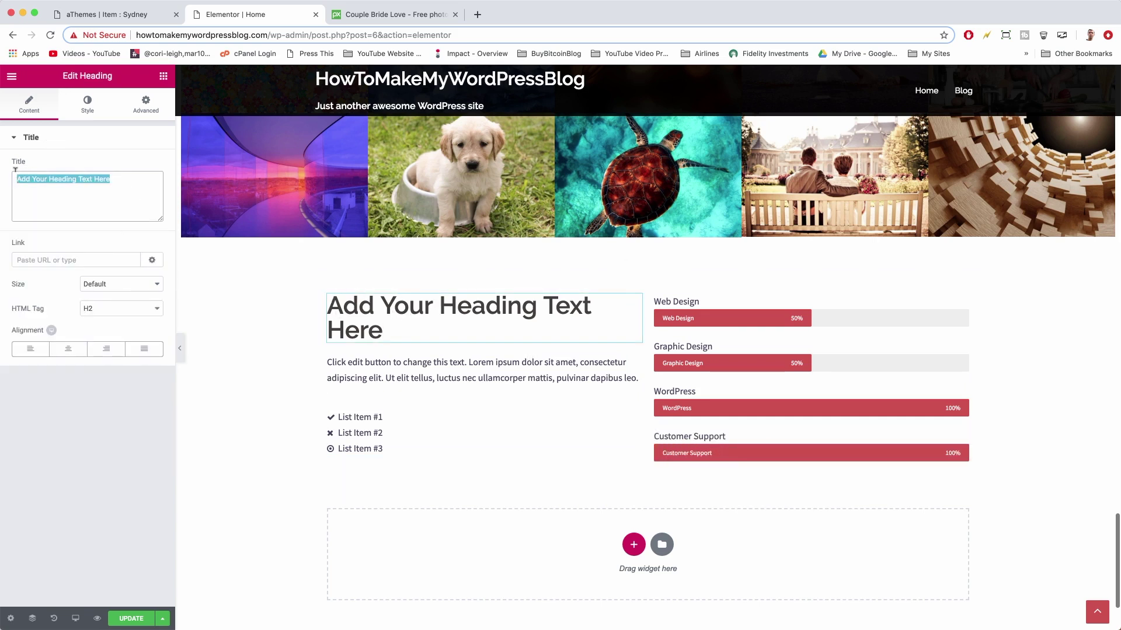
text(How We Spend)
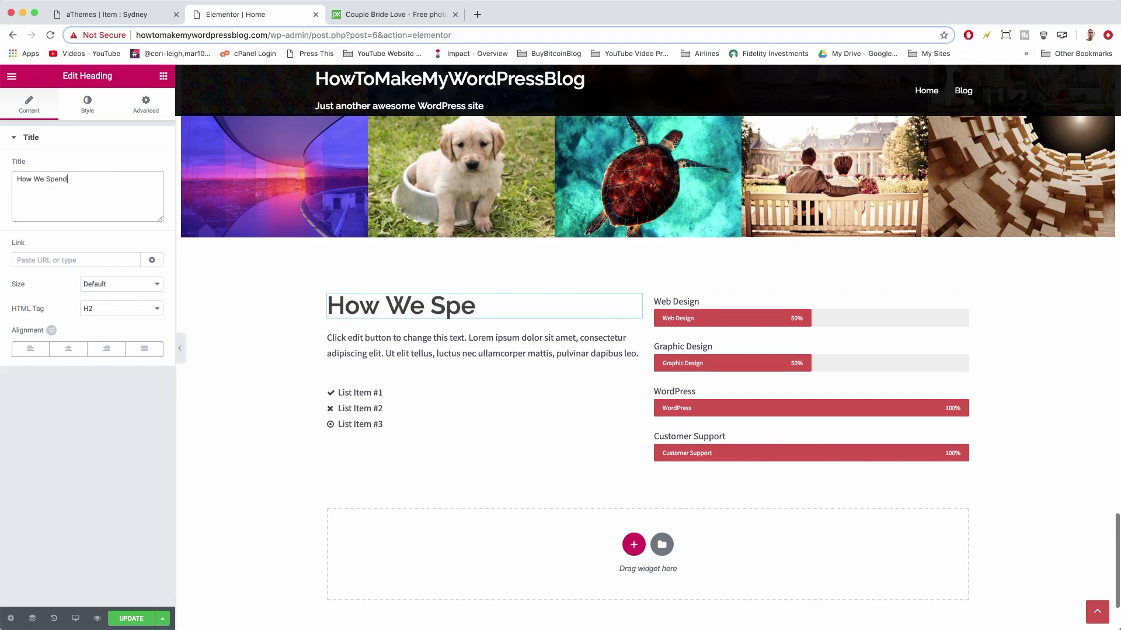
text( the Day)
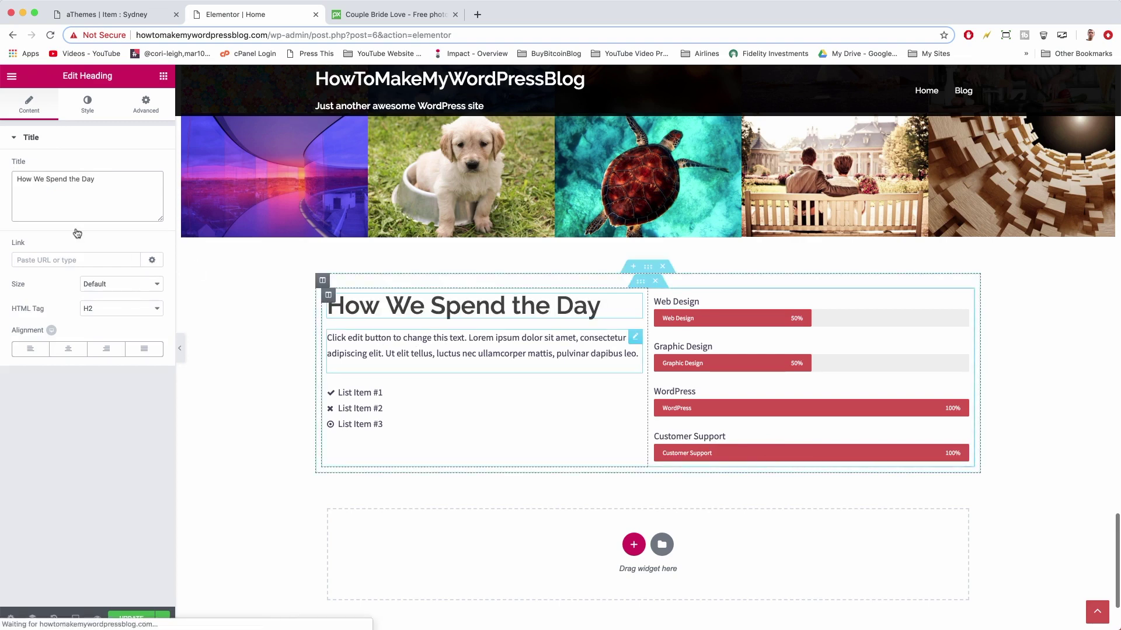
Replace the placeholder paragraph with text about having 300% of our time for your website
click(483, 344)
drag(138, 349, 16, 288)
text(How )
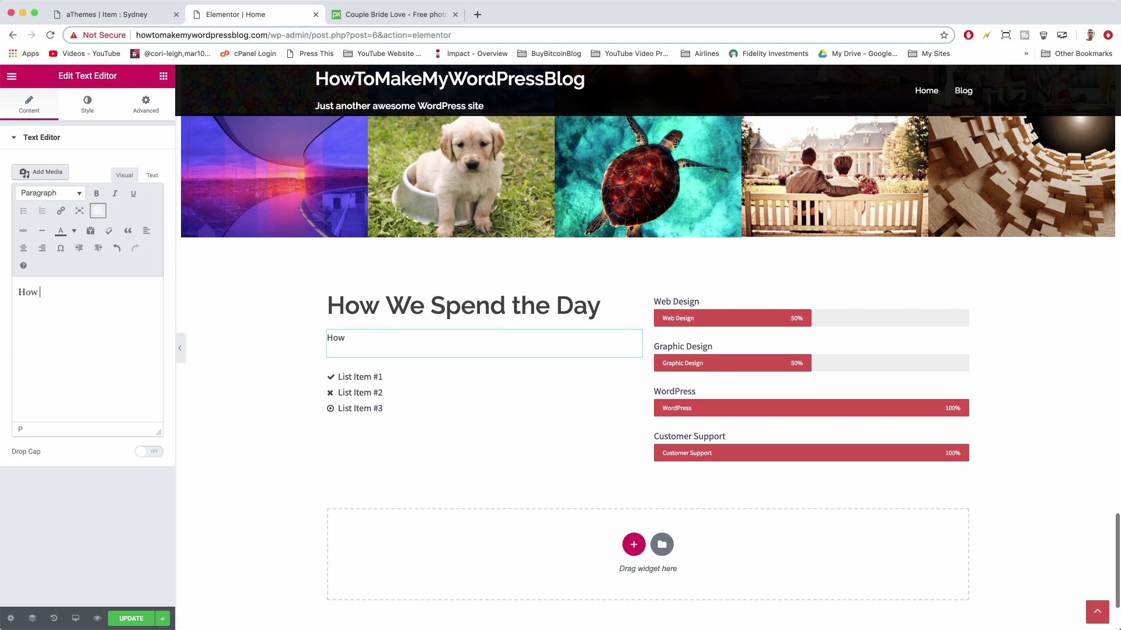
text(do we have)
key(BackSpace)
key(BackSpace)
key(BackSpace)
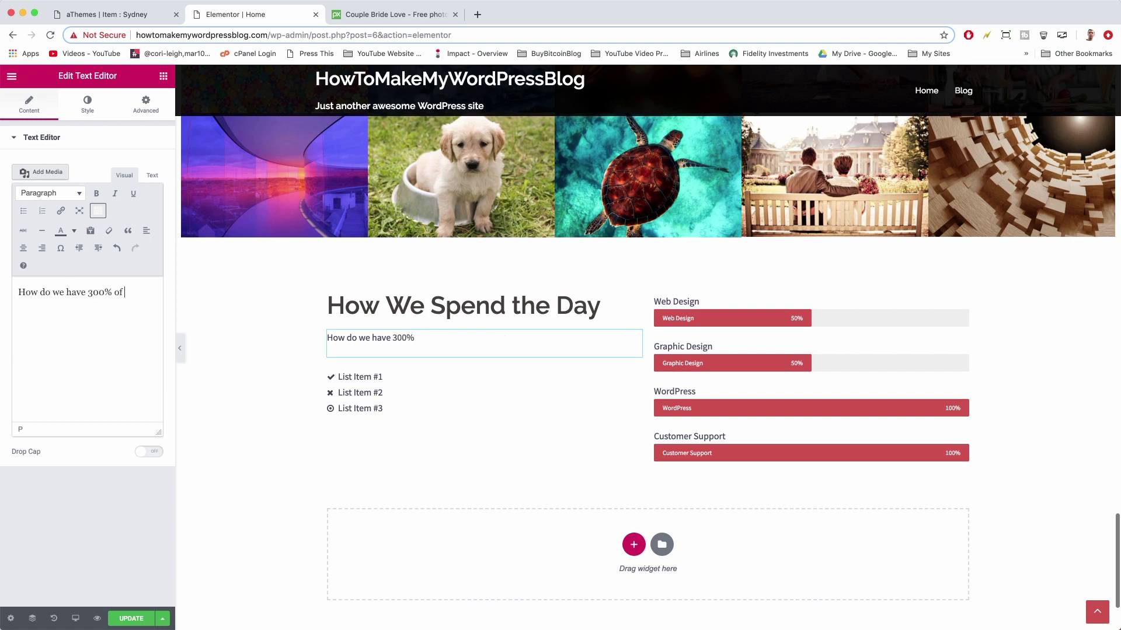
text(our time to dev)
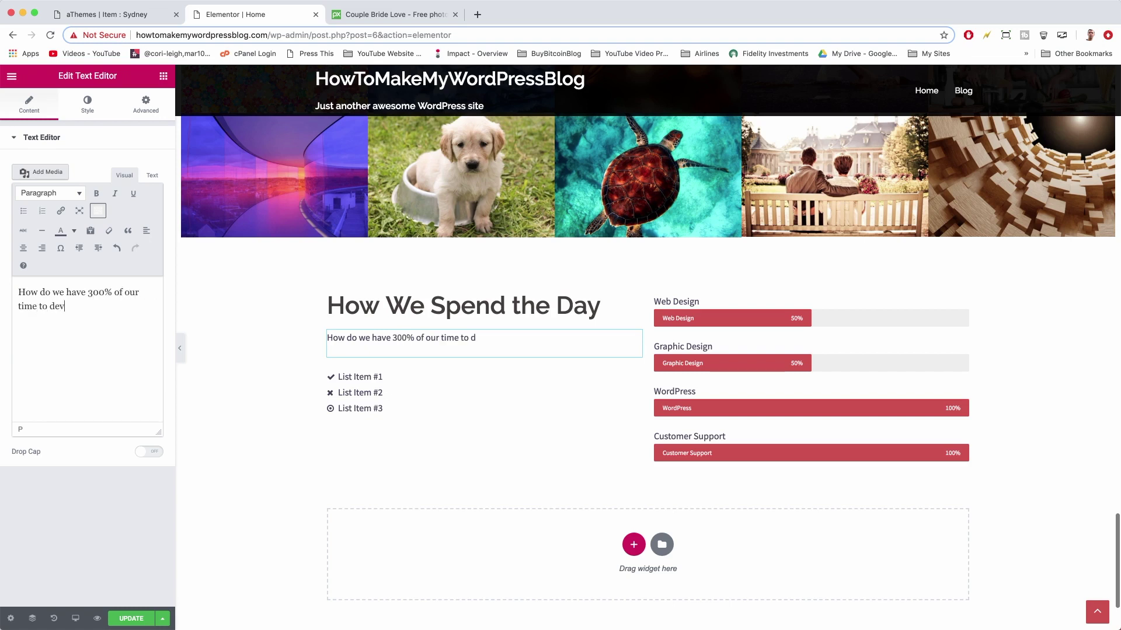
text(eote ote your new website? We just sort)
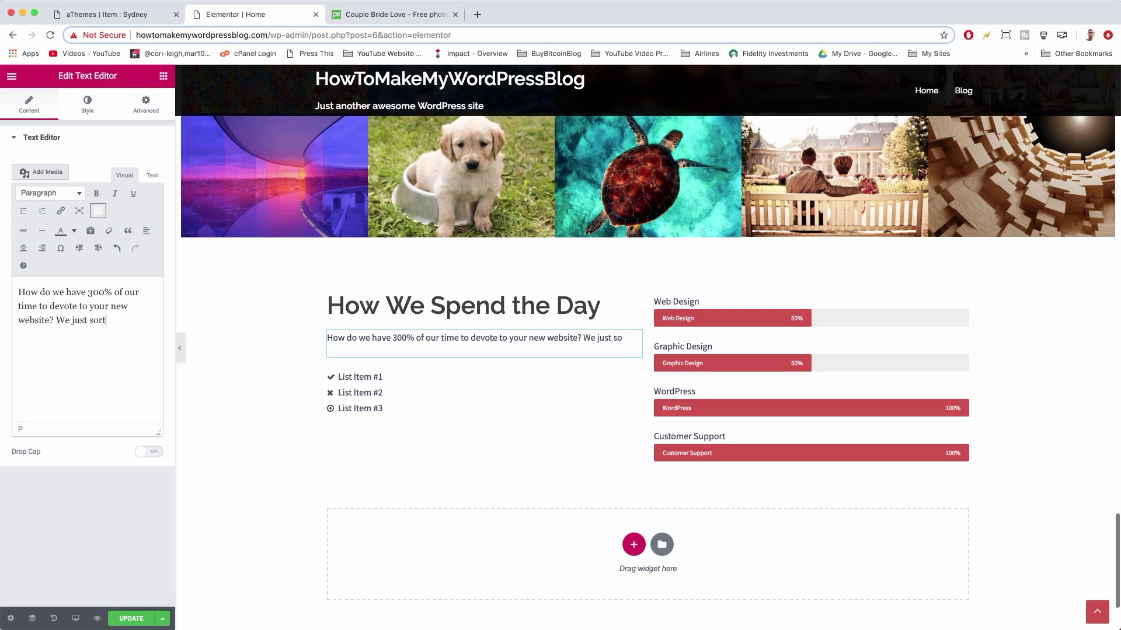
text( of make it happen - and are proud)
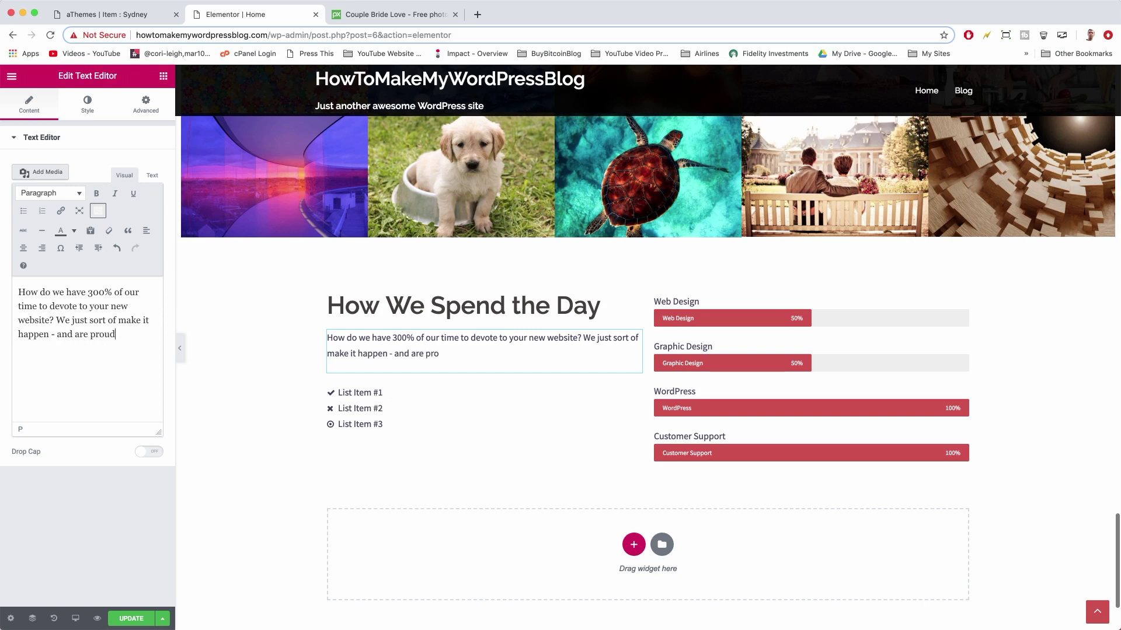
text( of it!)
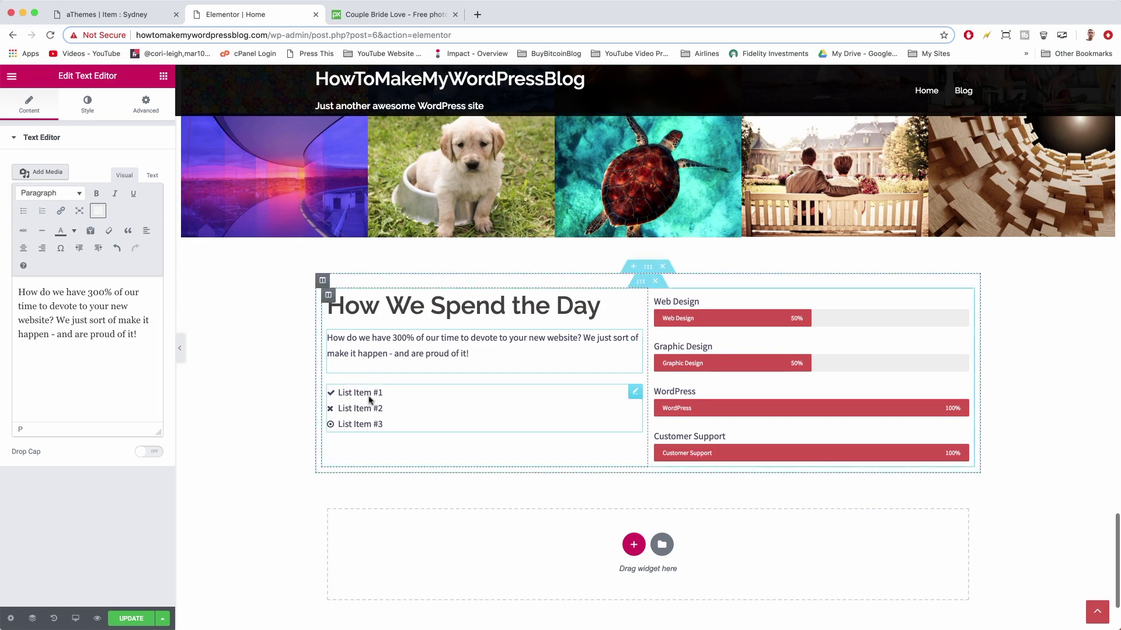
Reword the three list items: building everything from scratch, always guiding you, saving your money on domain
click(370, 395)
click(45, 208)
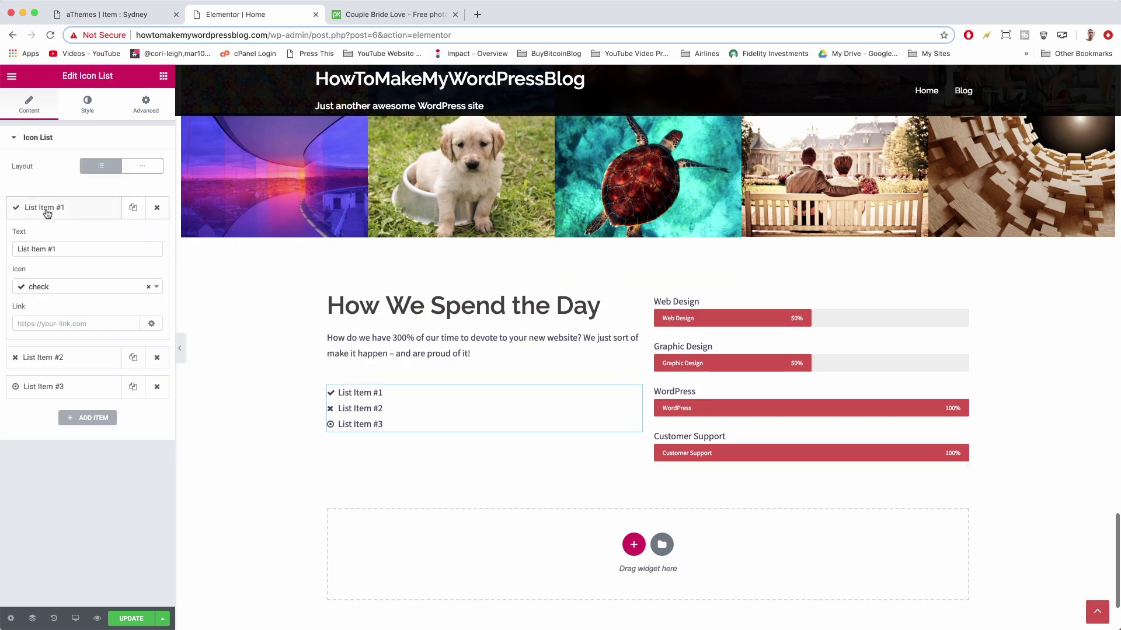
click(73, 210)
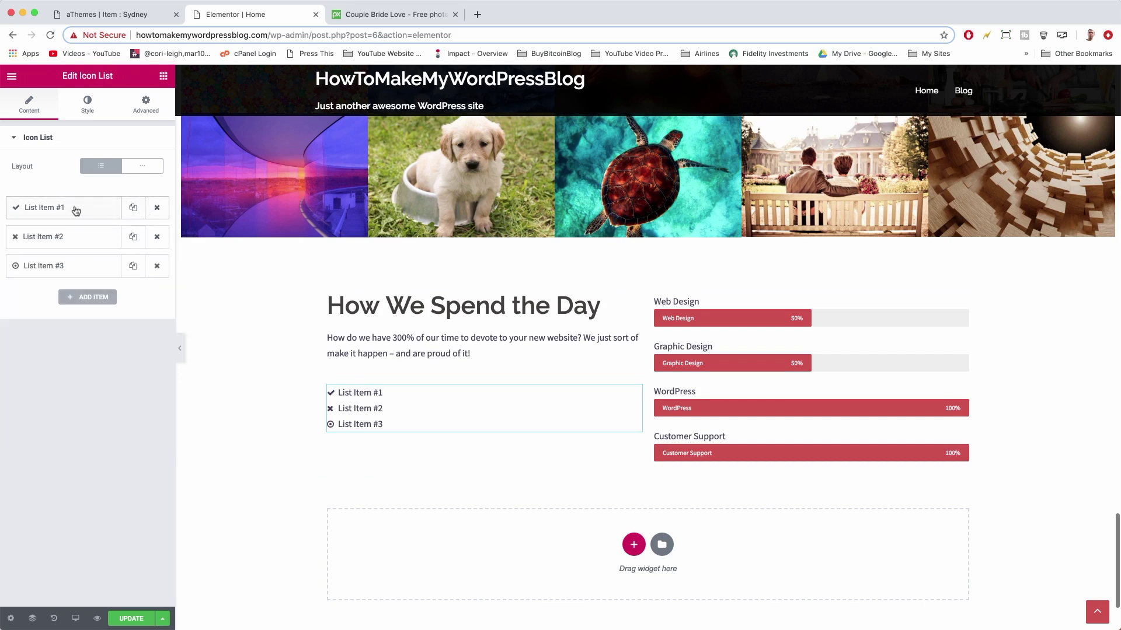
click(42, 210)
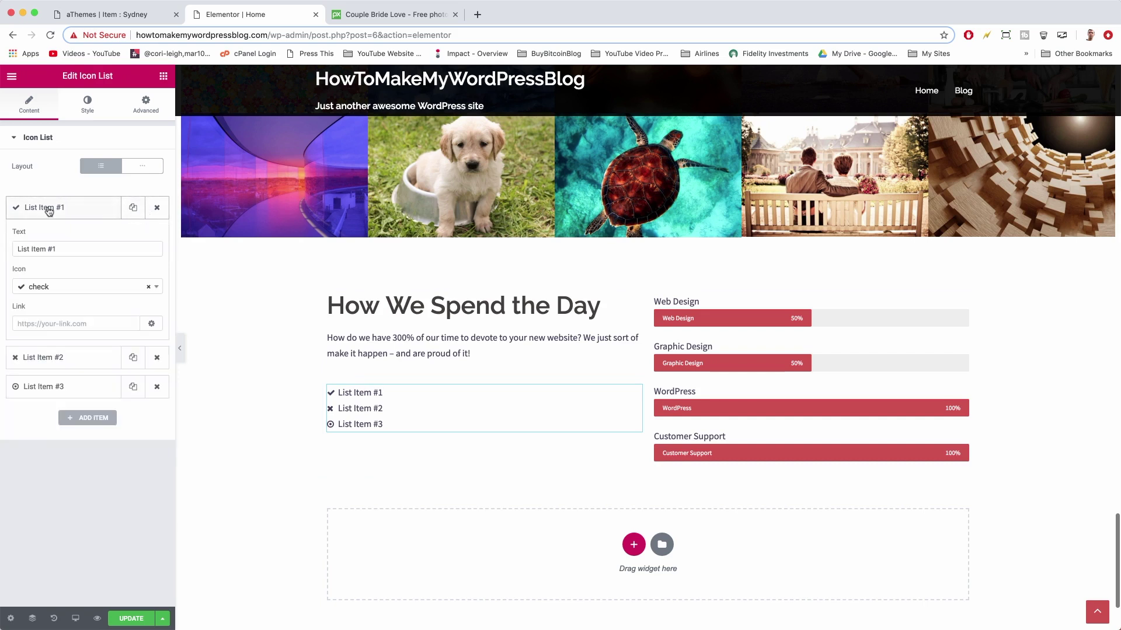
triple_click(53, 247)
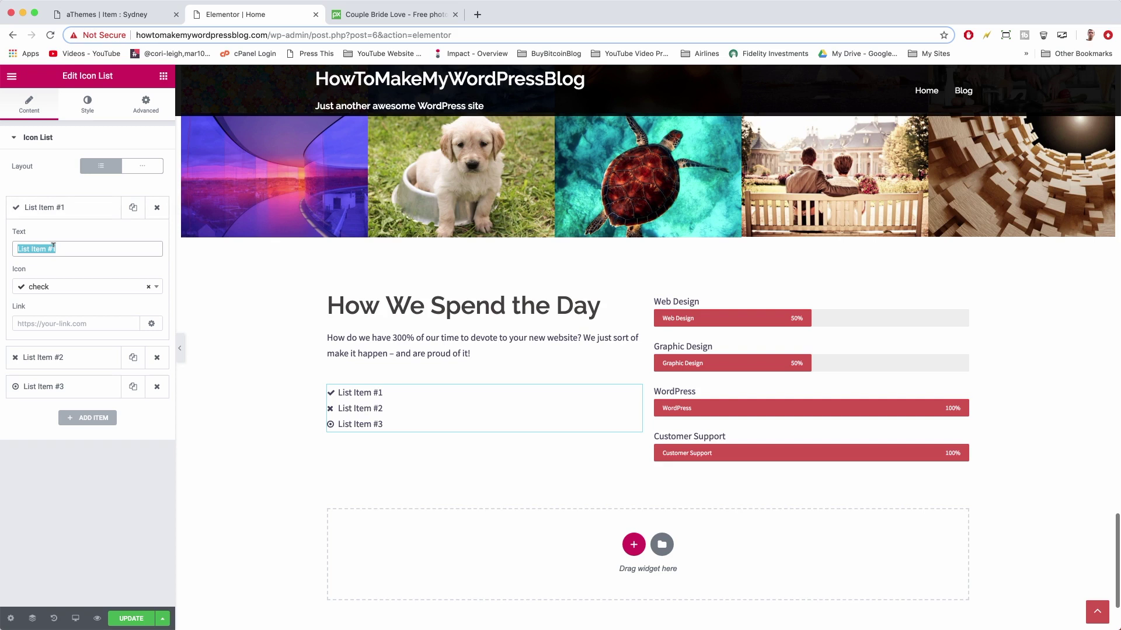
text(Buildin)
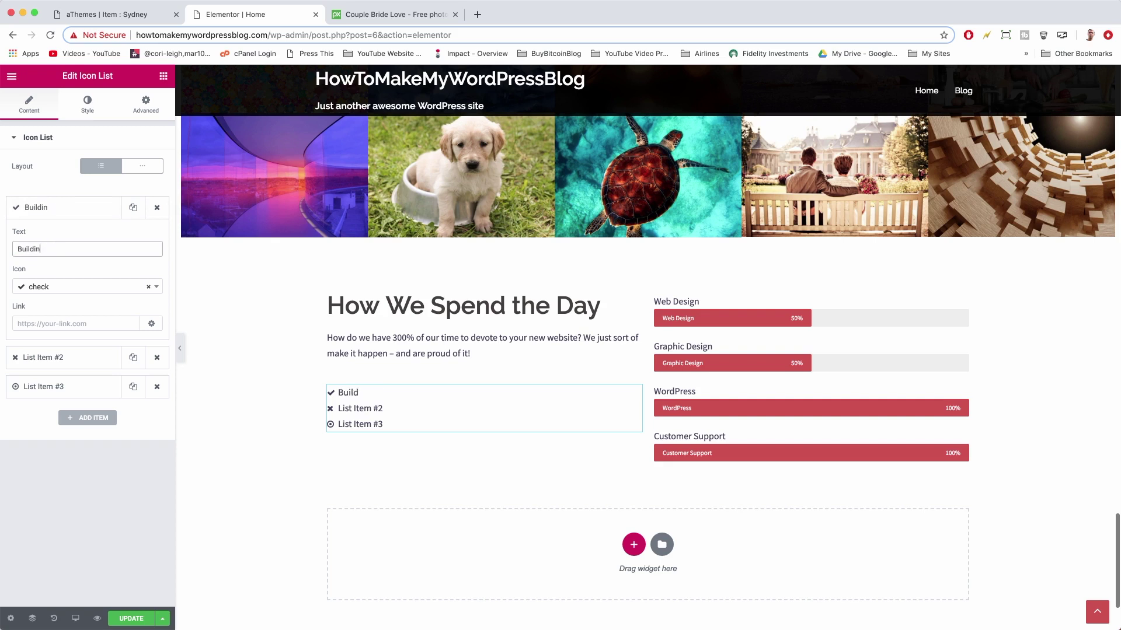
text(g webs)
text(everything from scratch)
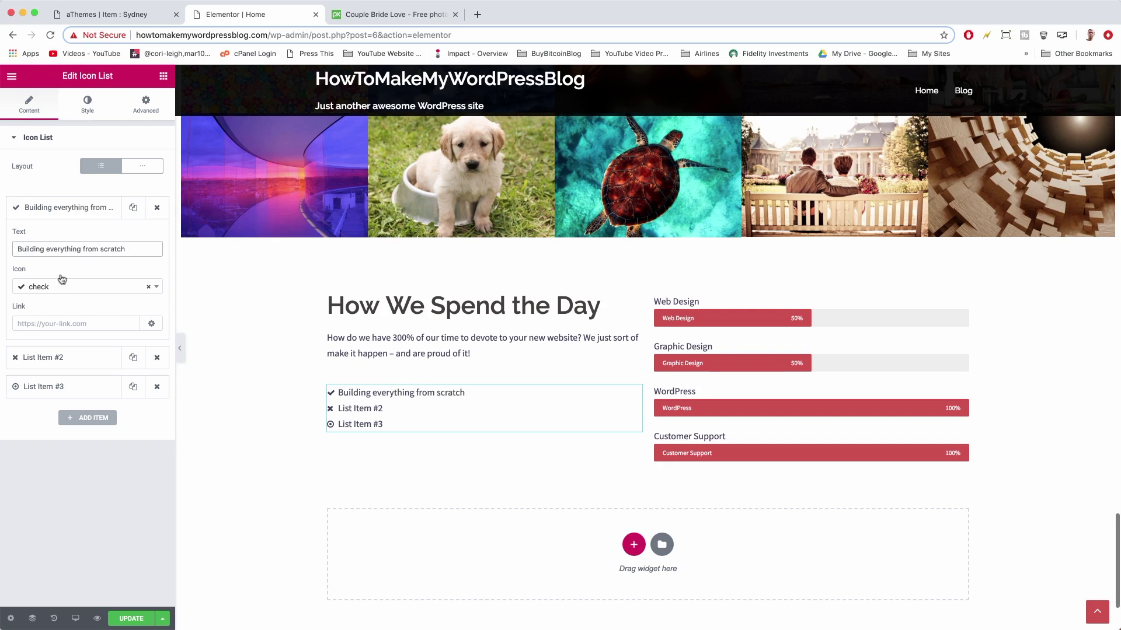
click(96, 356)
triple_click(88, 279)
text(Alway)
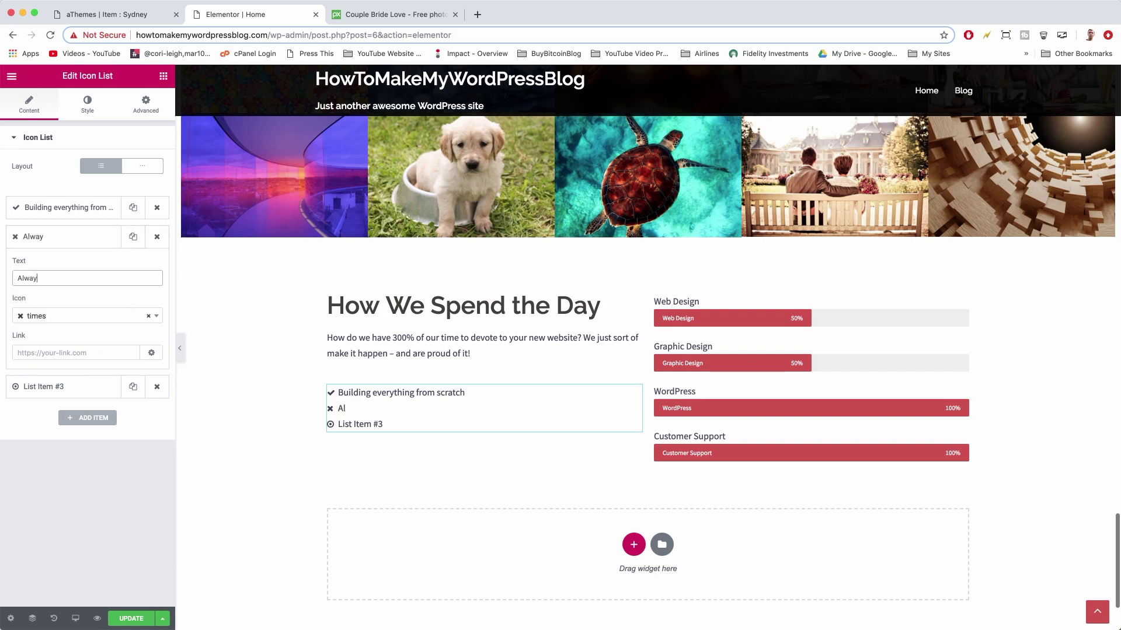
text(s guiding you at every step)
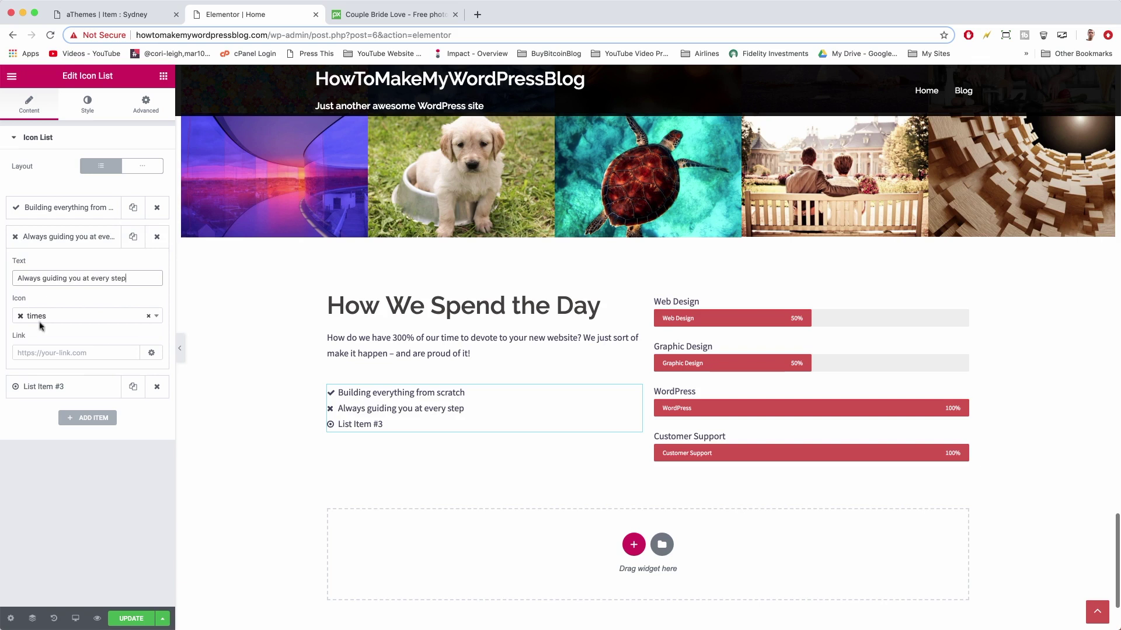
click(49, 392)
triple_click(87, 307)
text(Saving your money on)
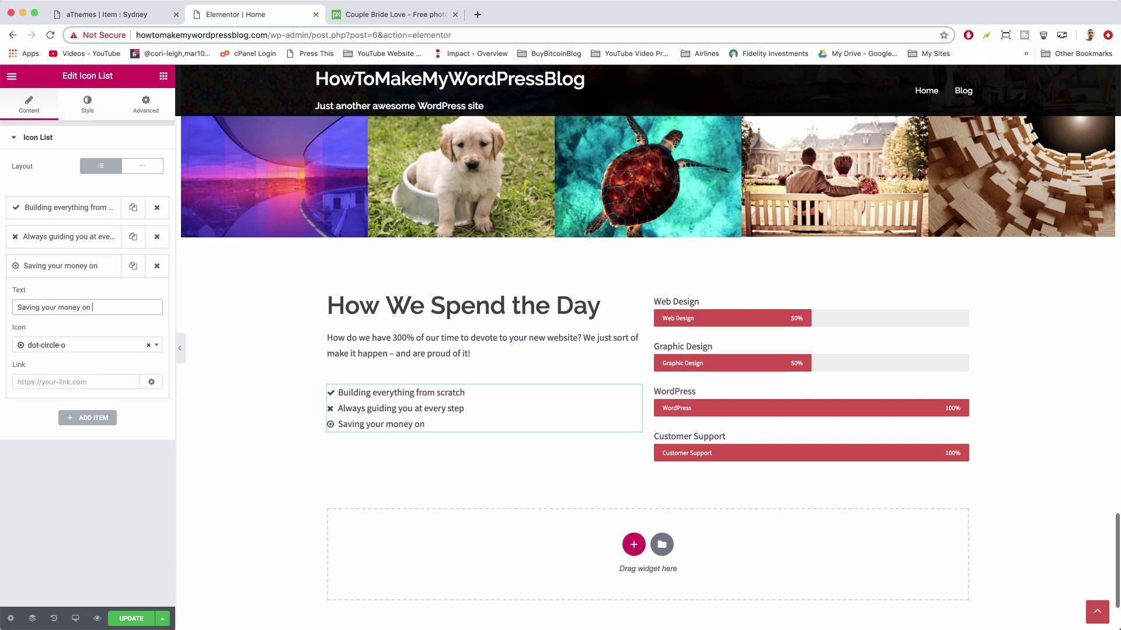
text( domain & hosting)
Give the second and third list items 'check' icons and update the page
click(72, 243)
click(80, 318)
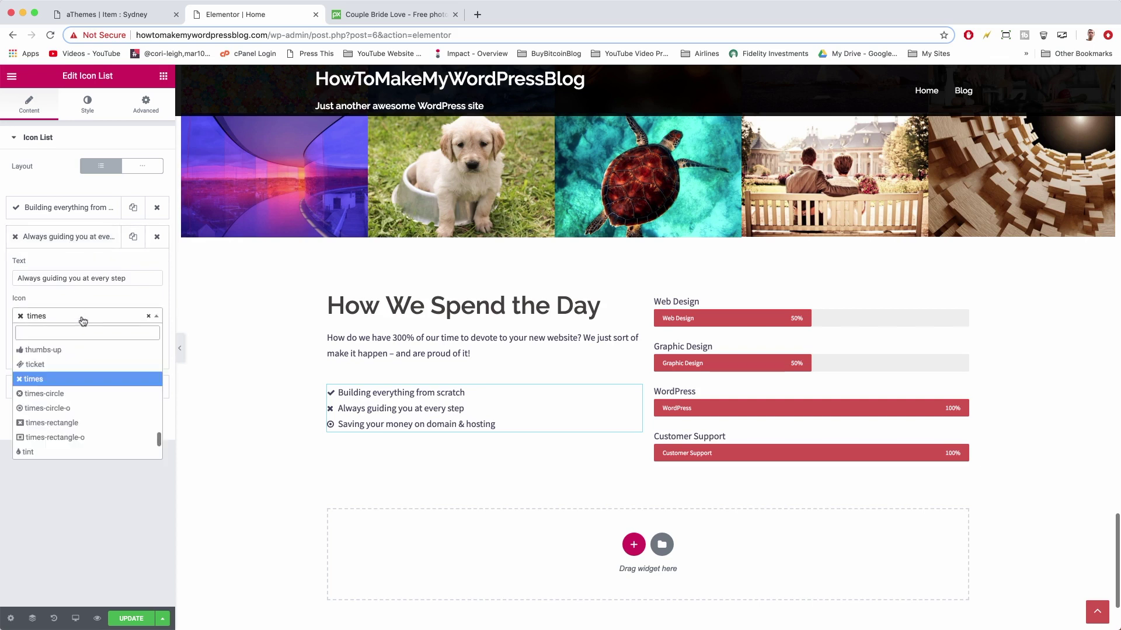
text(check)
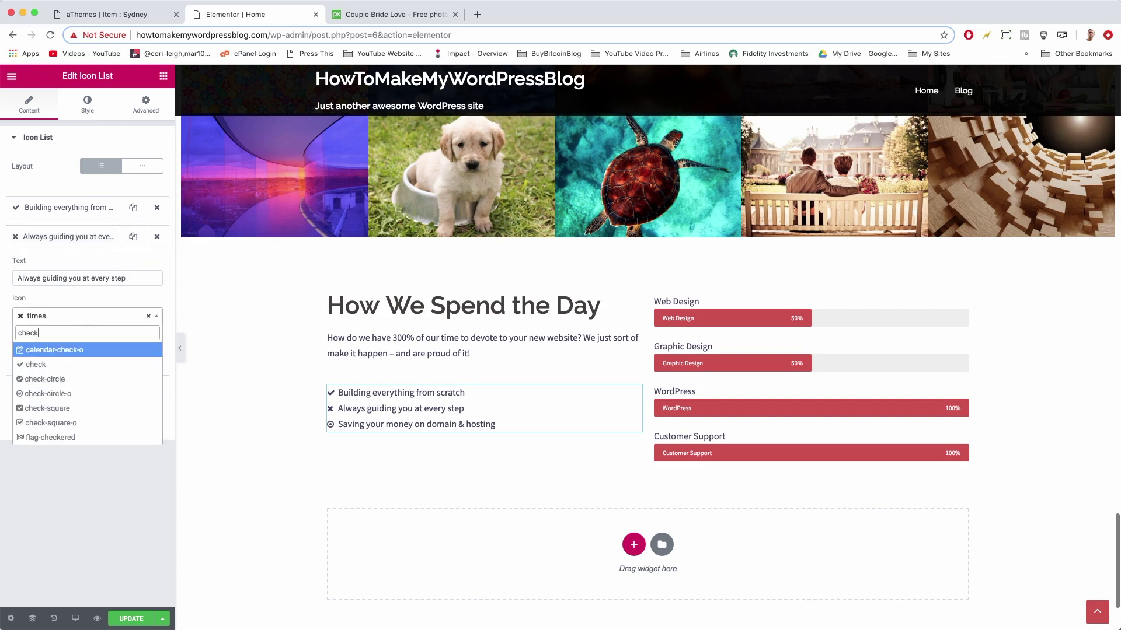
click(70, 364)
click(79, 385)
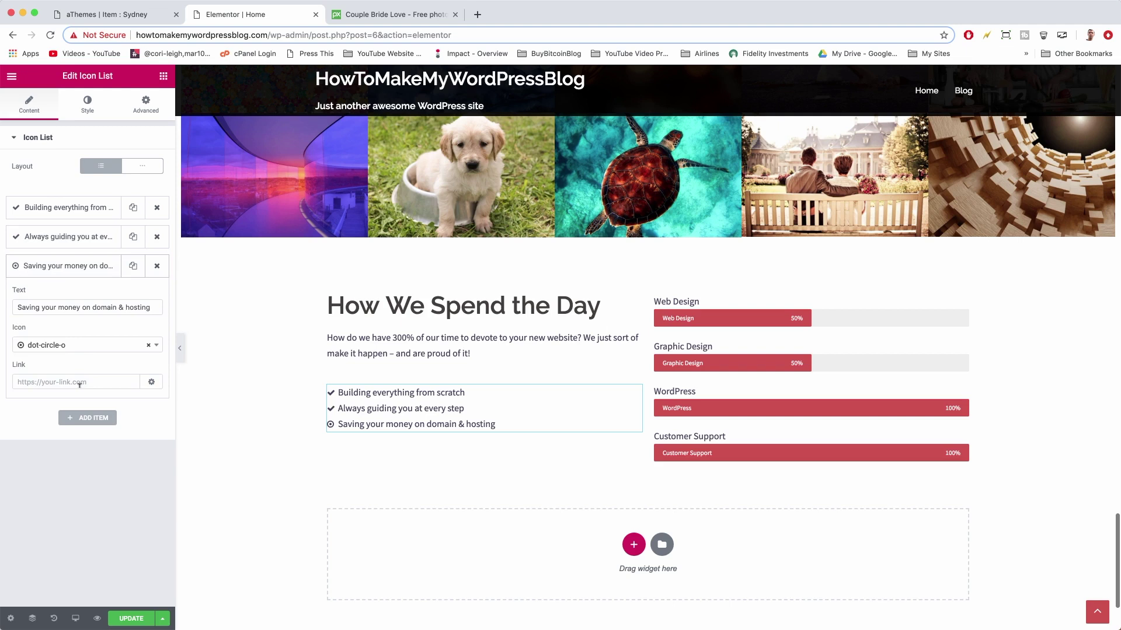
click(68, 346)
text(check)
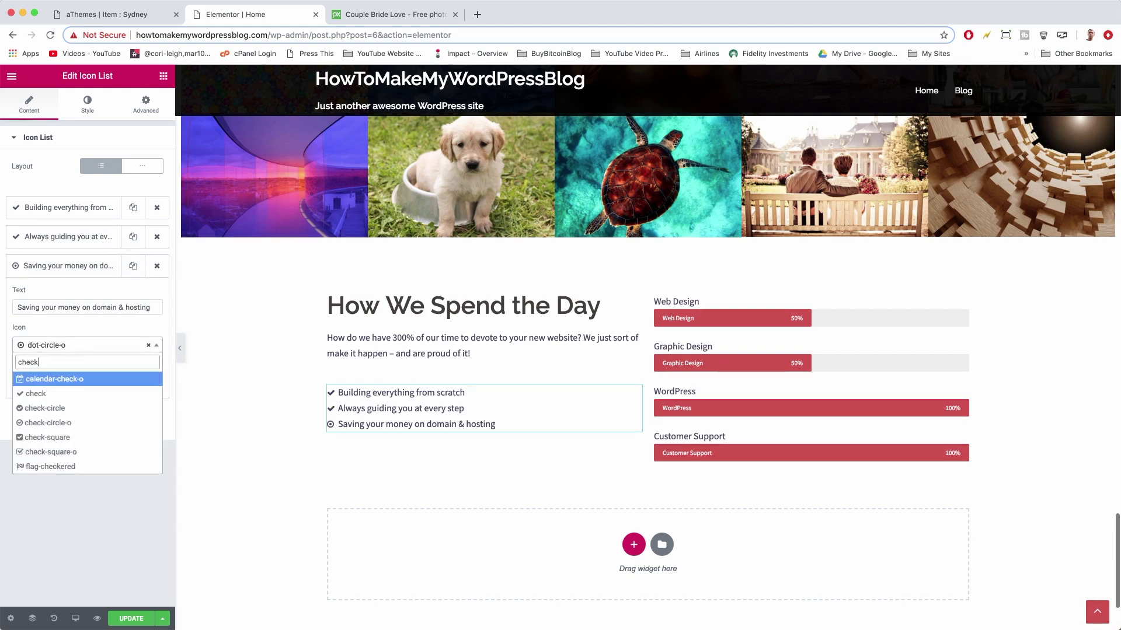
click(71, 394)
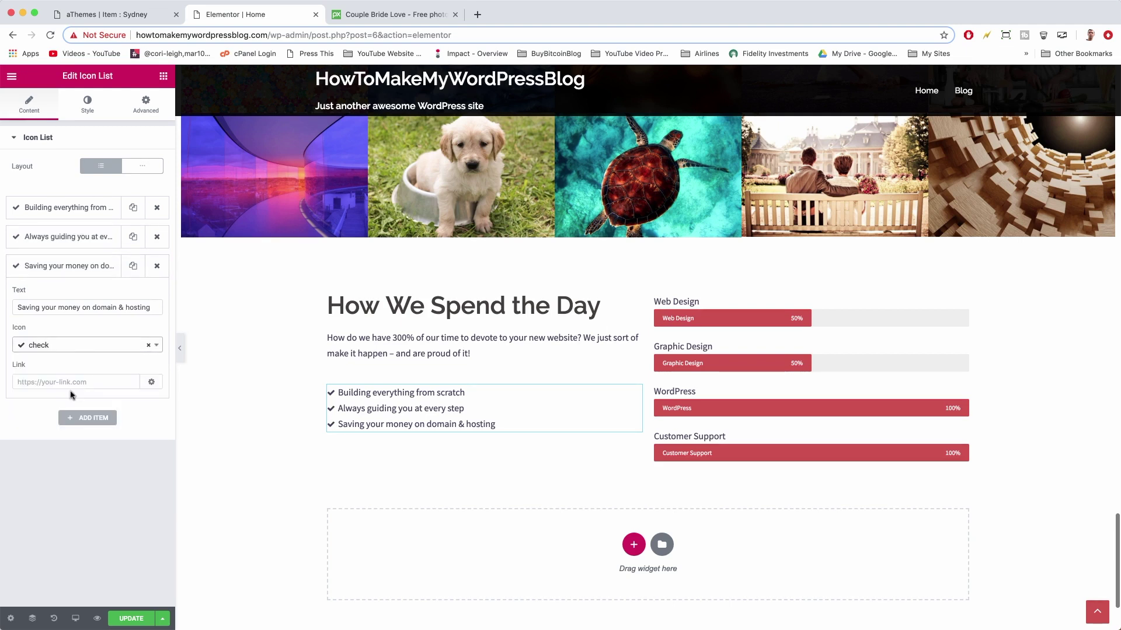
click(138, 619)
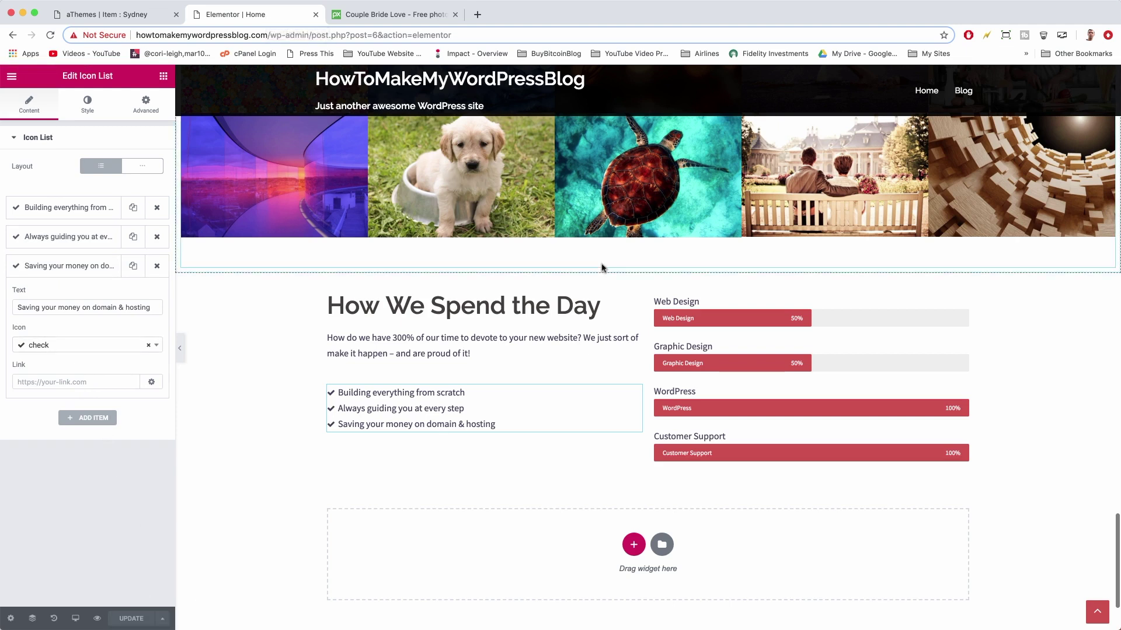
Look over the Sydney demo's About Us section, then bring up Elementor's widget list
click(130, 16)
scroll(523, 385, down, 5)
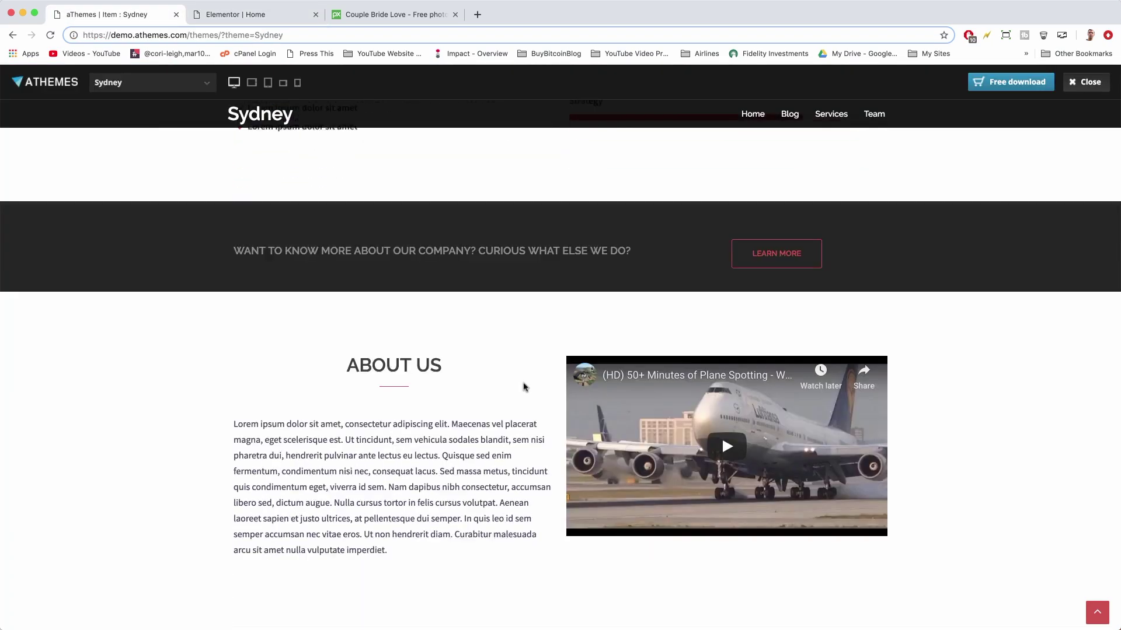
scroll(523, 386, up, 3)
scroll(754, 344, up, 1)
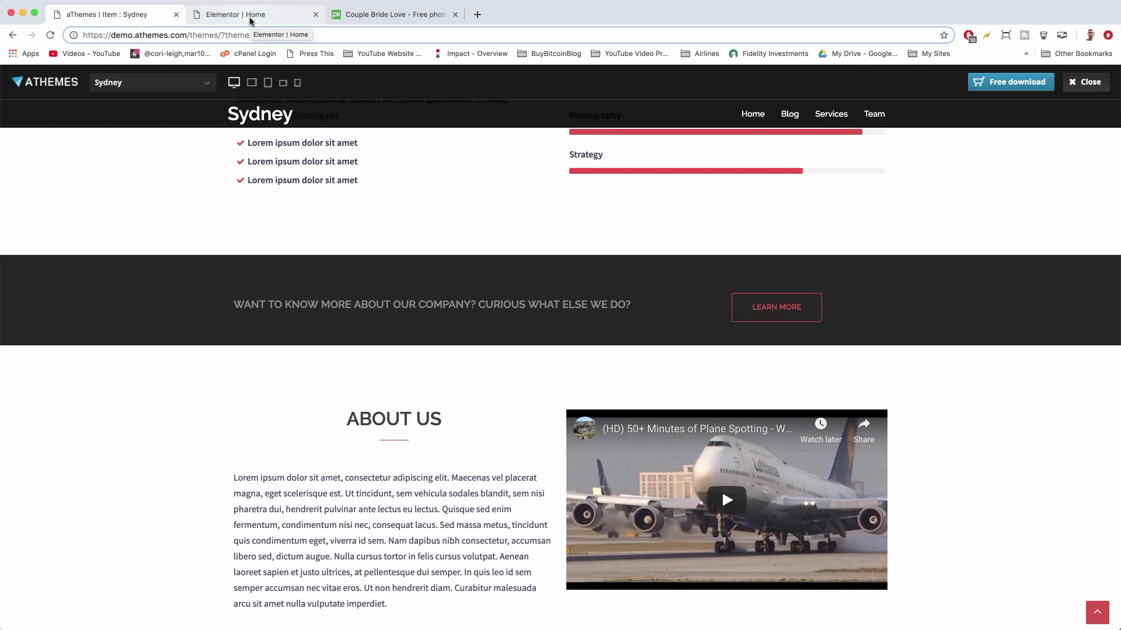
click(262, 18)
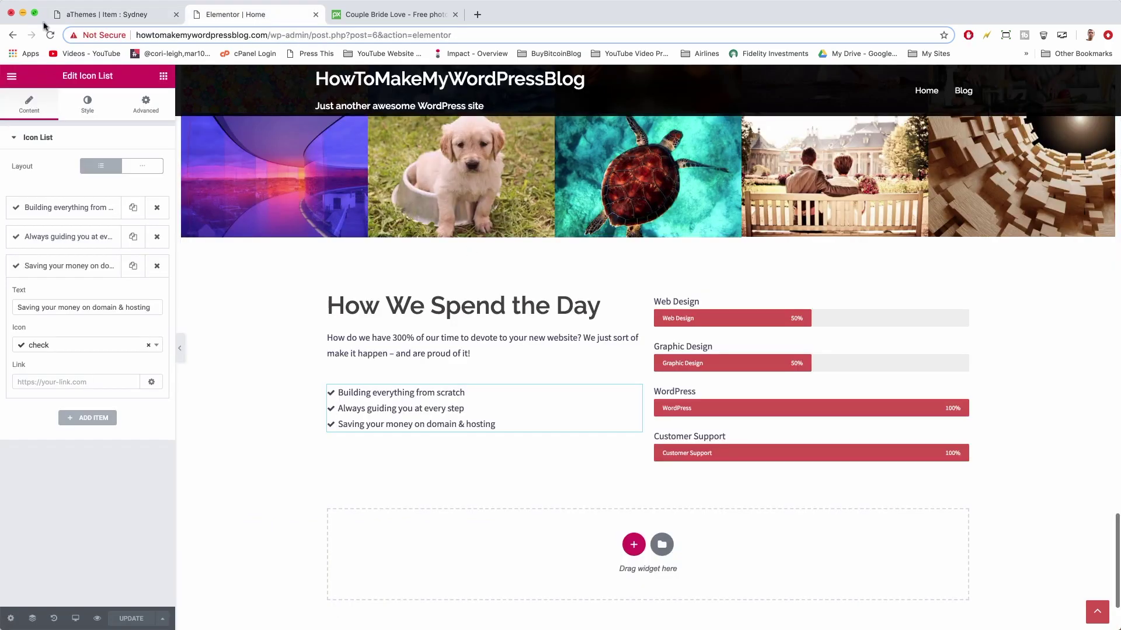
click(164, 78)
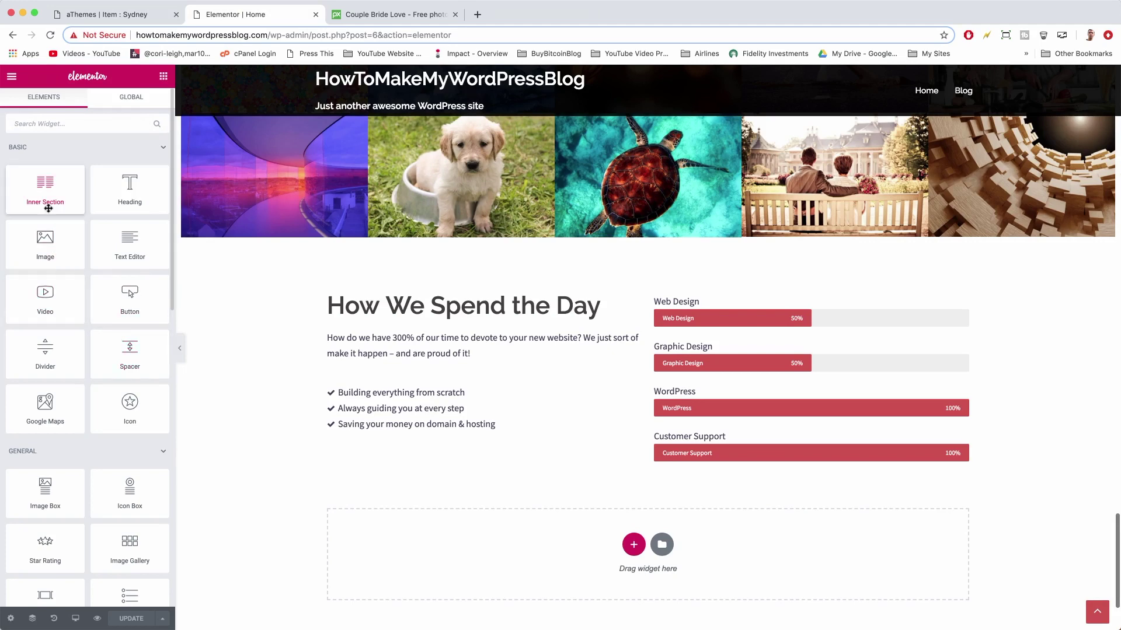
Add an inner section with a Text Editor left and a Button right, widening the text column to ~80%
drag(48, 208, 597, 559)
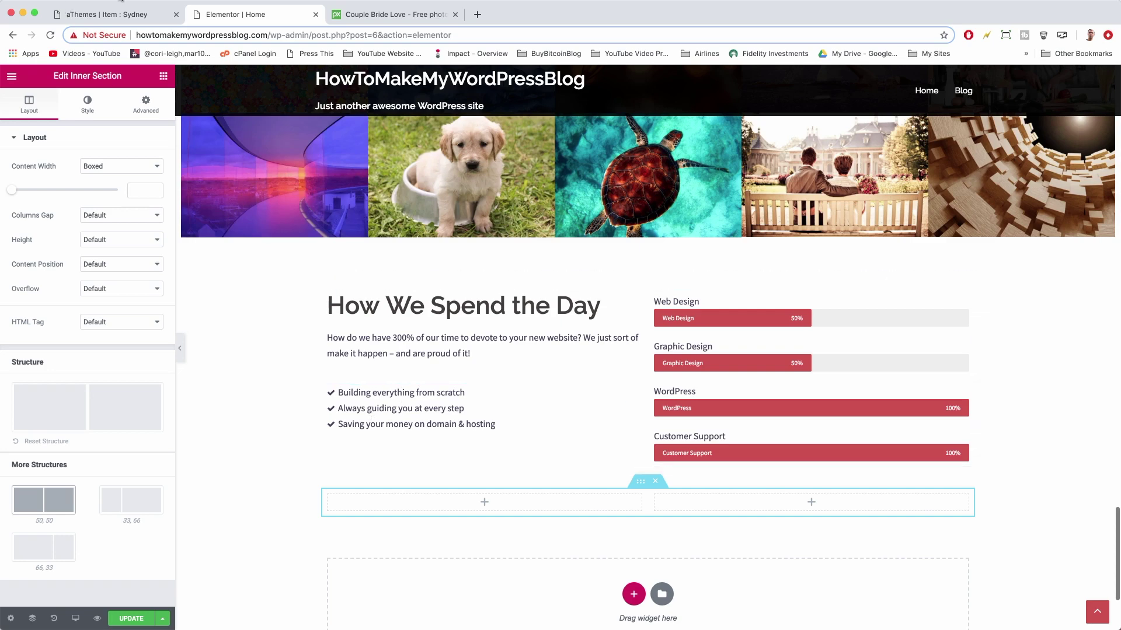
click(162, 77)
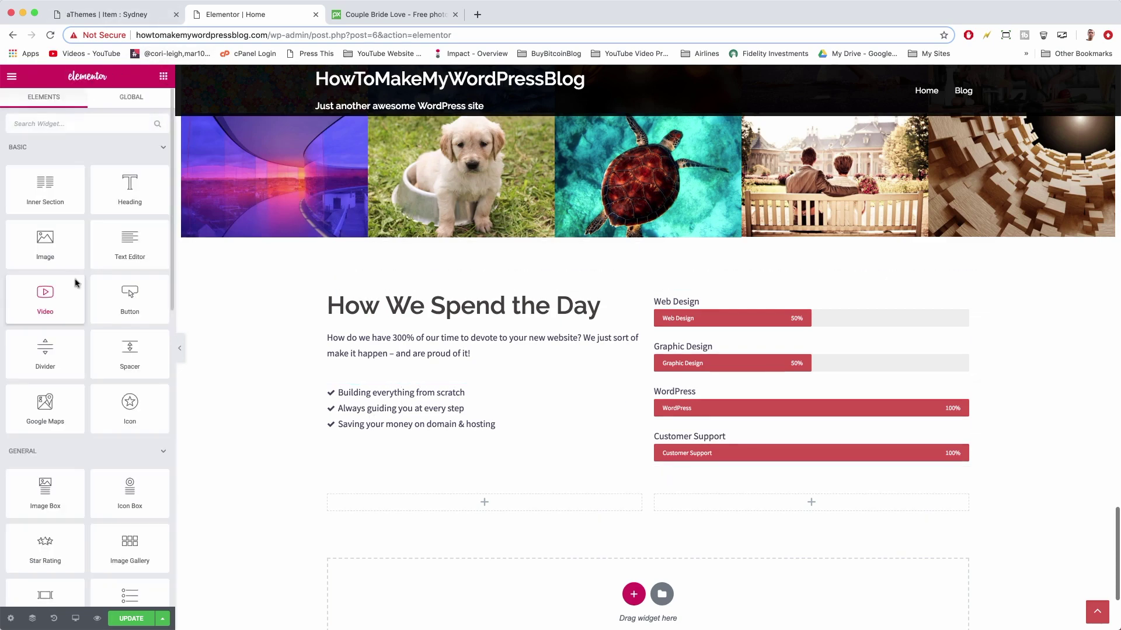
drag(130, 244, 500, 508)
click(163, 77)
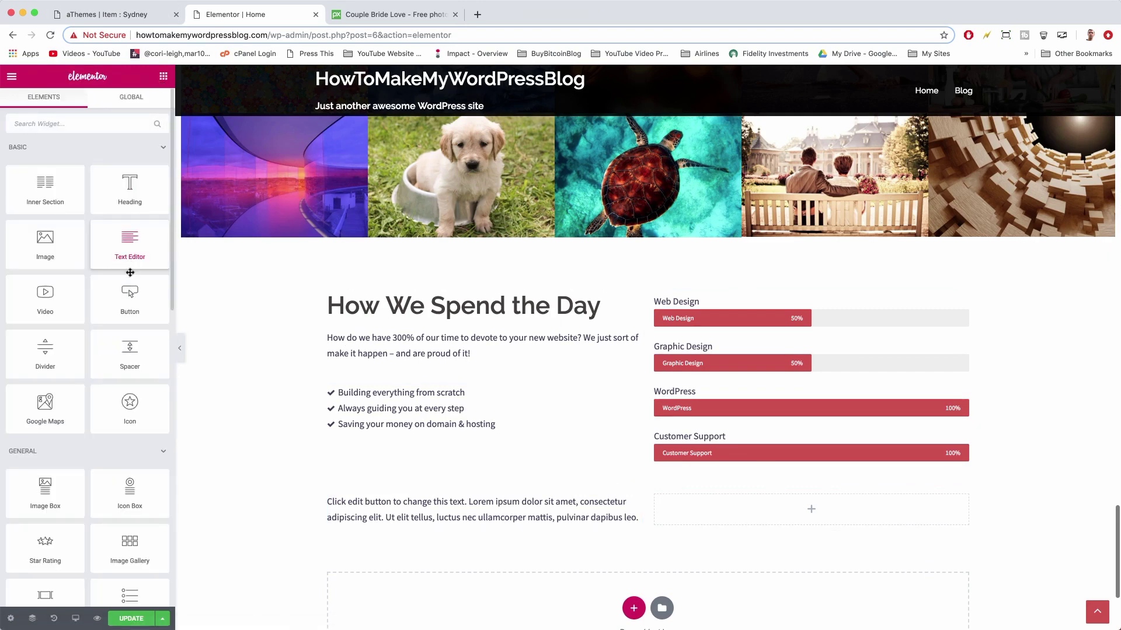
drag(129, 294, 795, 523)
click(167, 18)
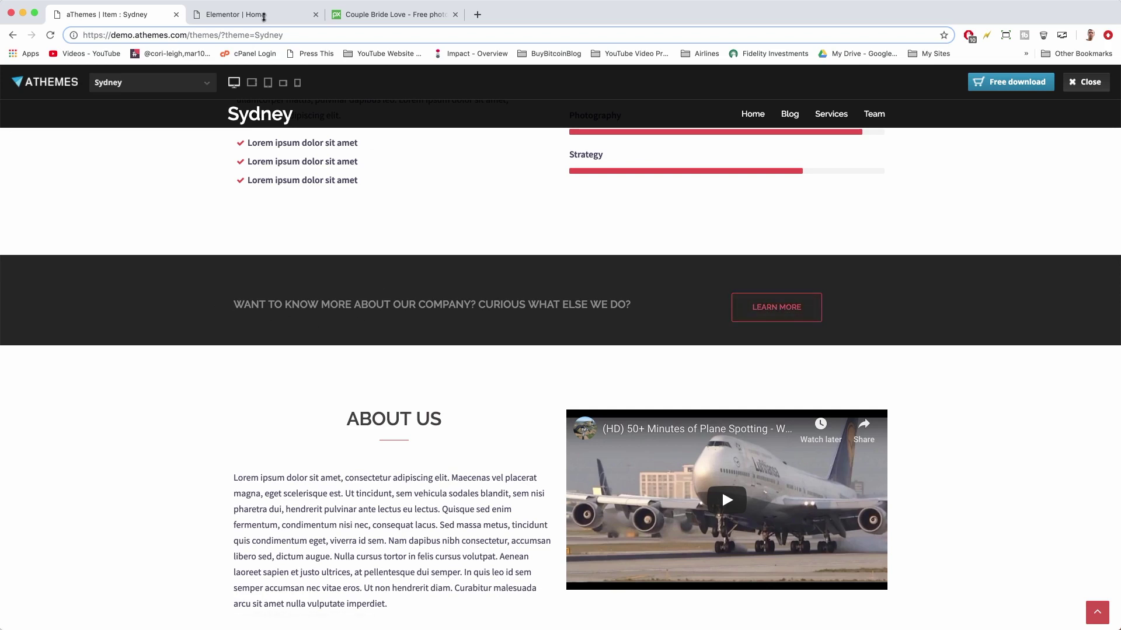
click(263, 16)
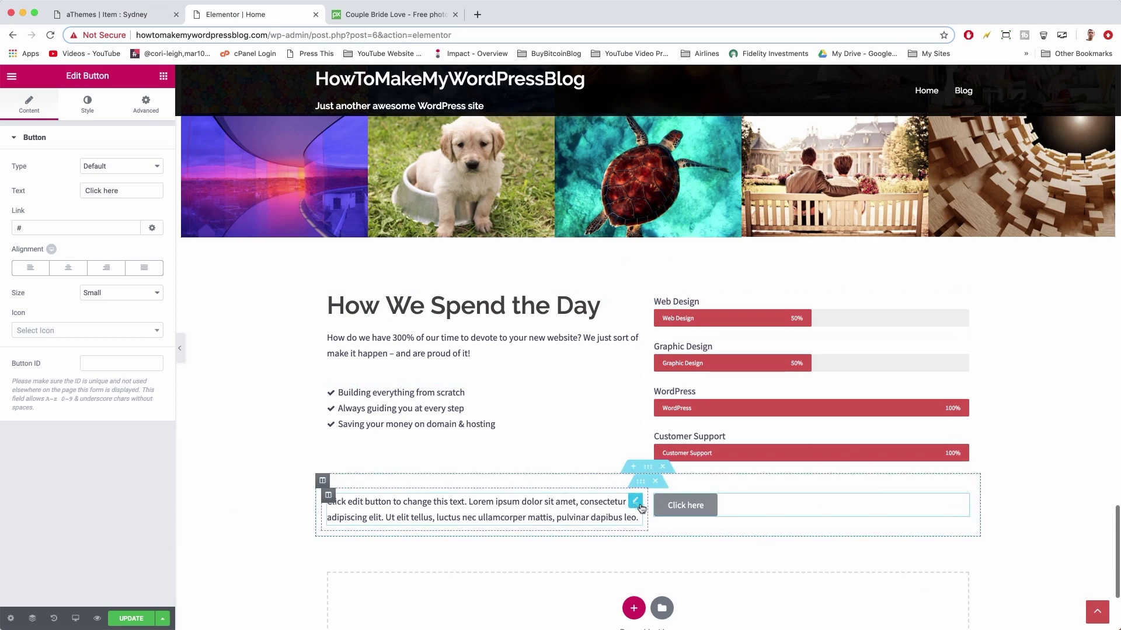
drag(649, 509, 877, 517)
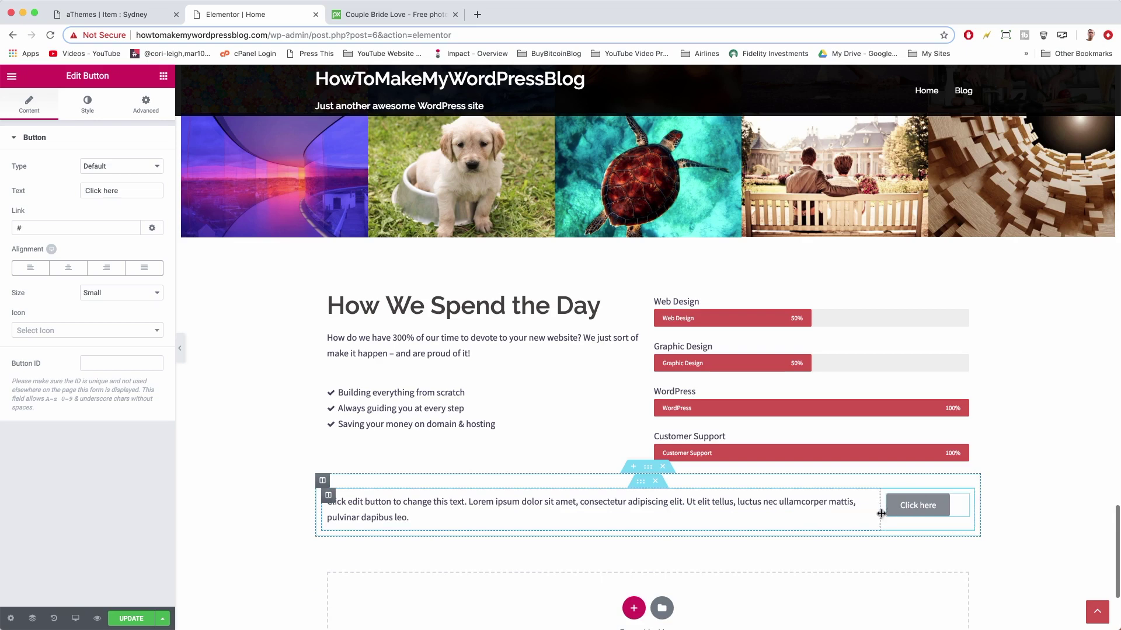
Replace the placeholder paragraph with 'Join our new retreat for relaxation and empowerment.'
click(540, 503)
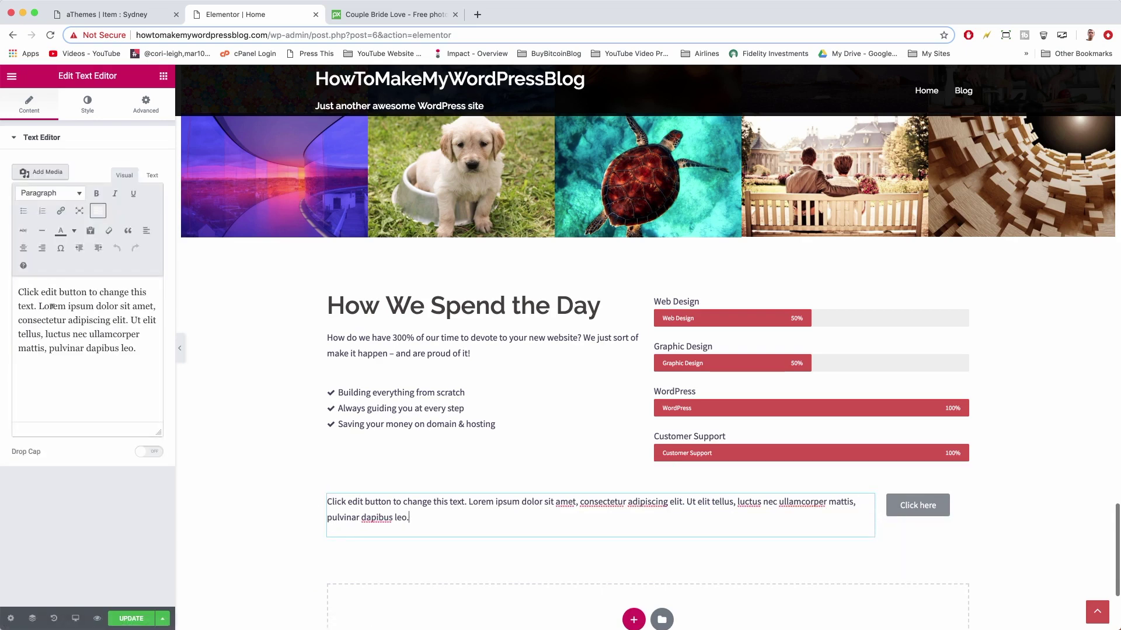
drag(41, 307, 18, 292)
key(BackSpace)
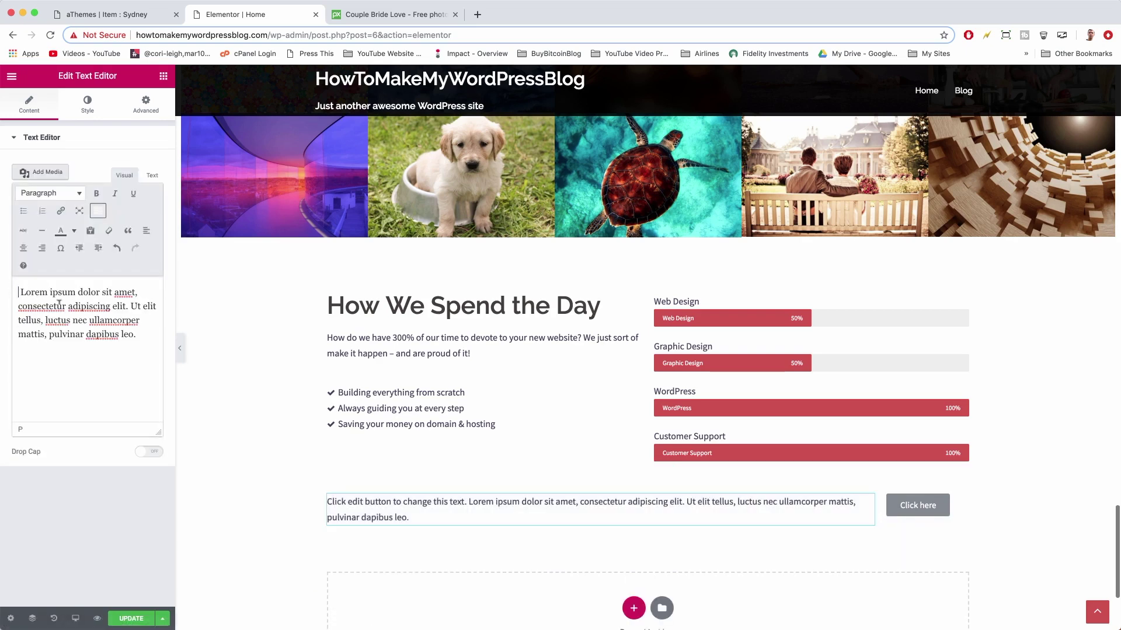
drag(142, 334, 18, 292)
text(Join our new retreat for re)
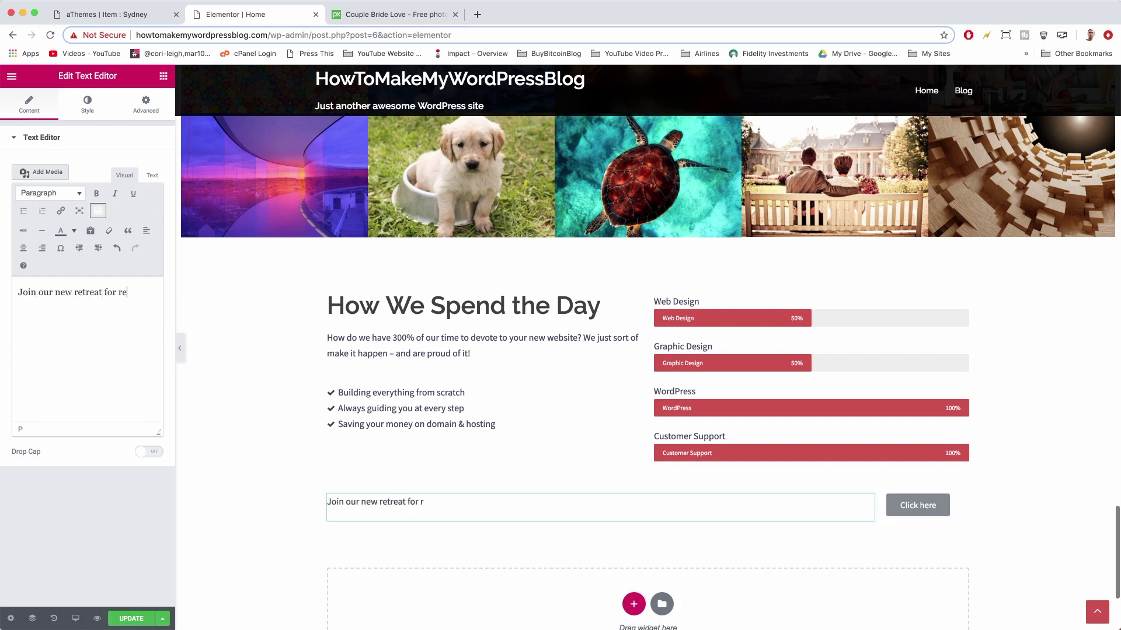
text(laxation and)
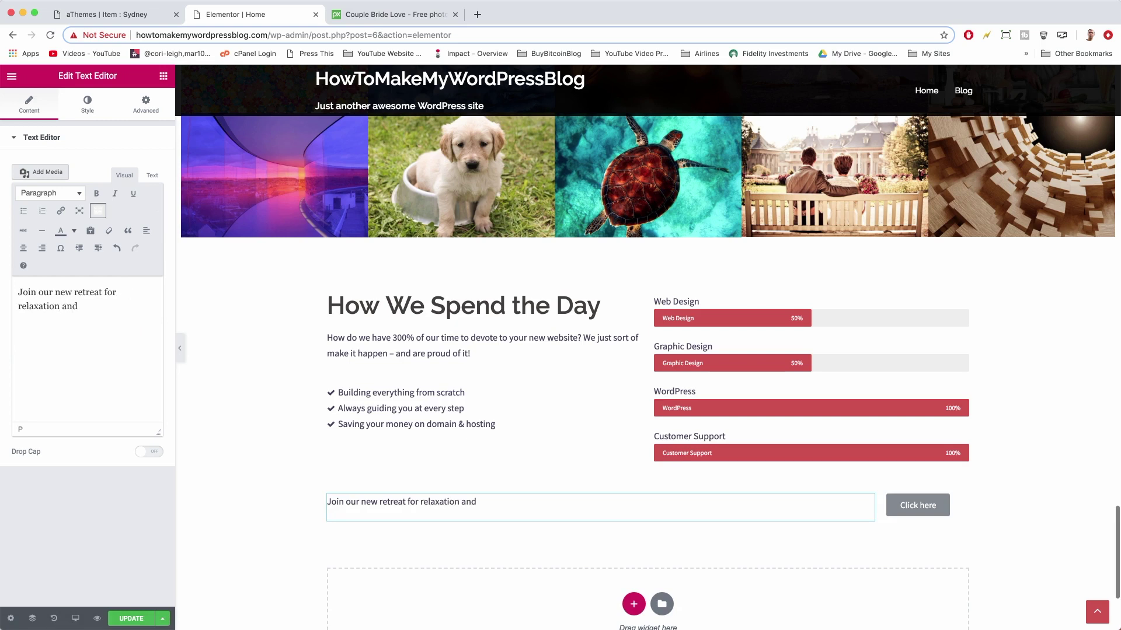
text( empowerment.)
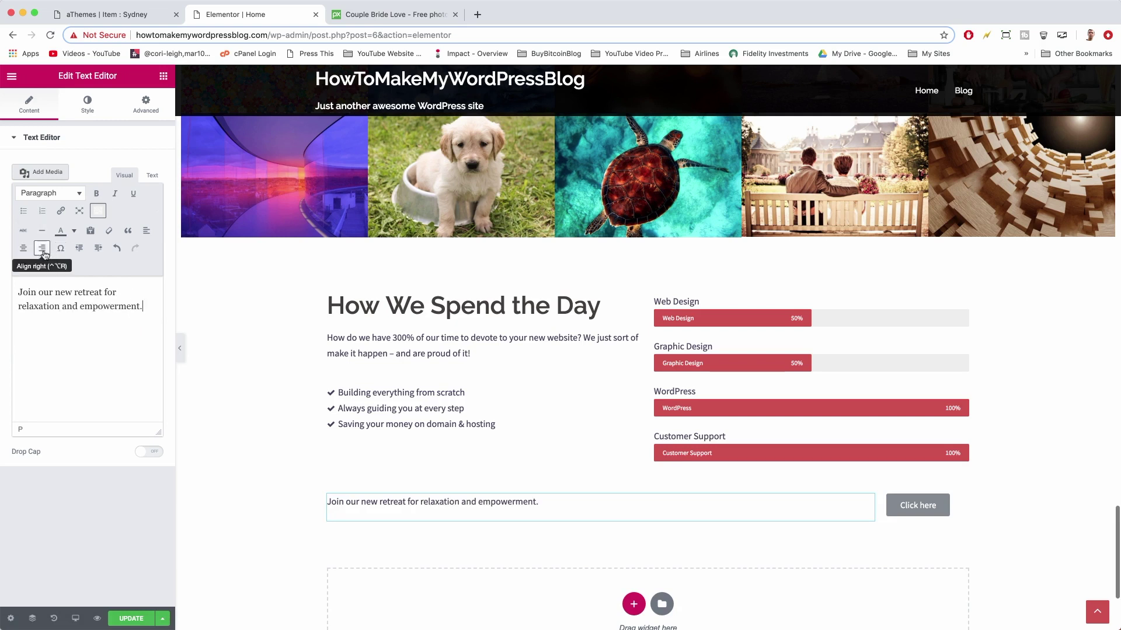
Keep the paragraph left-aligned and narrow its column to about 38.2%
click(42, 248)
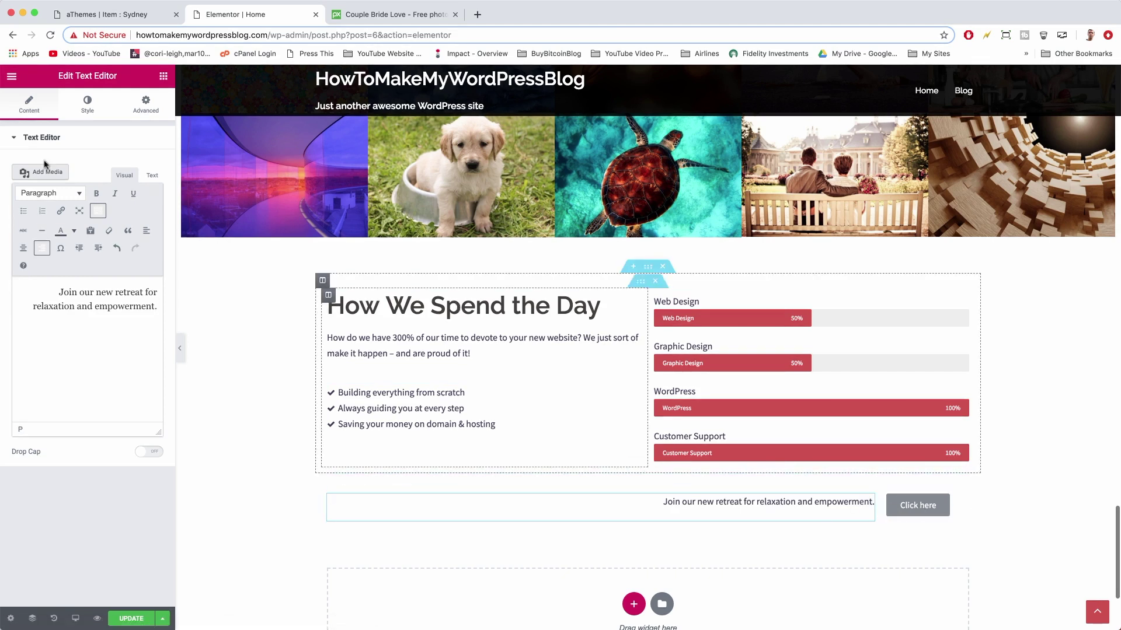
click(147, 231)
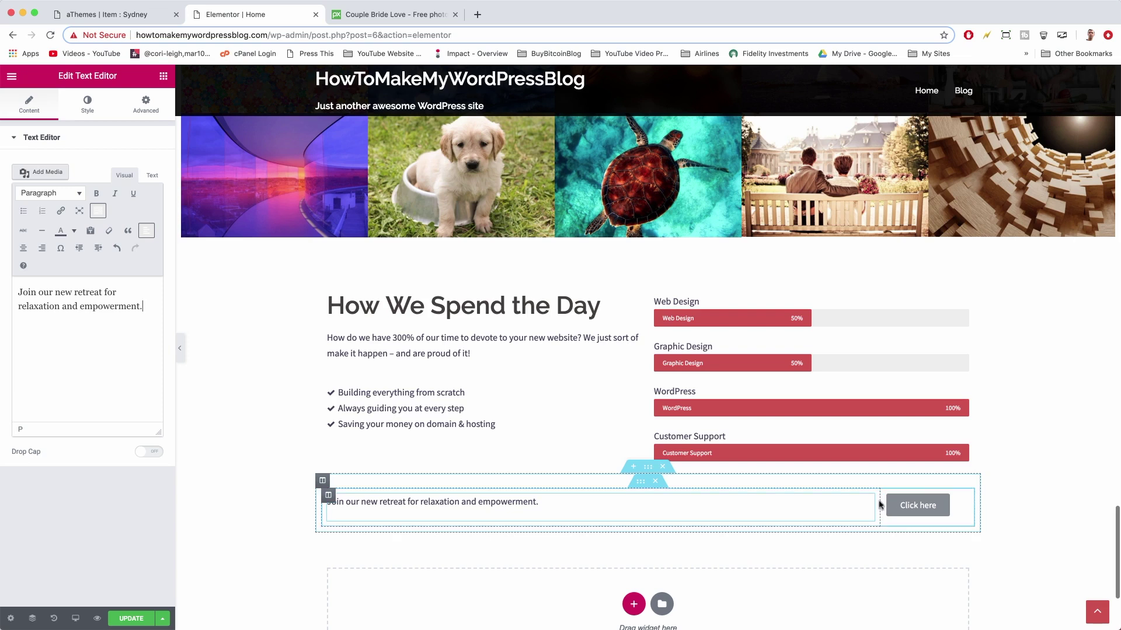
drag(880, 504, 569, 504)
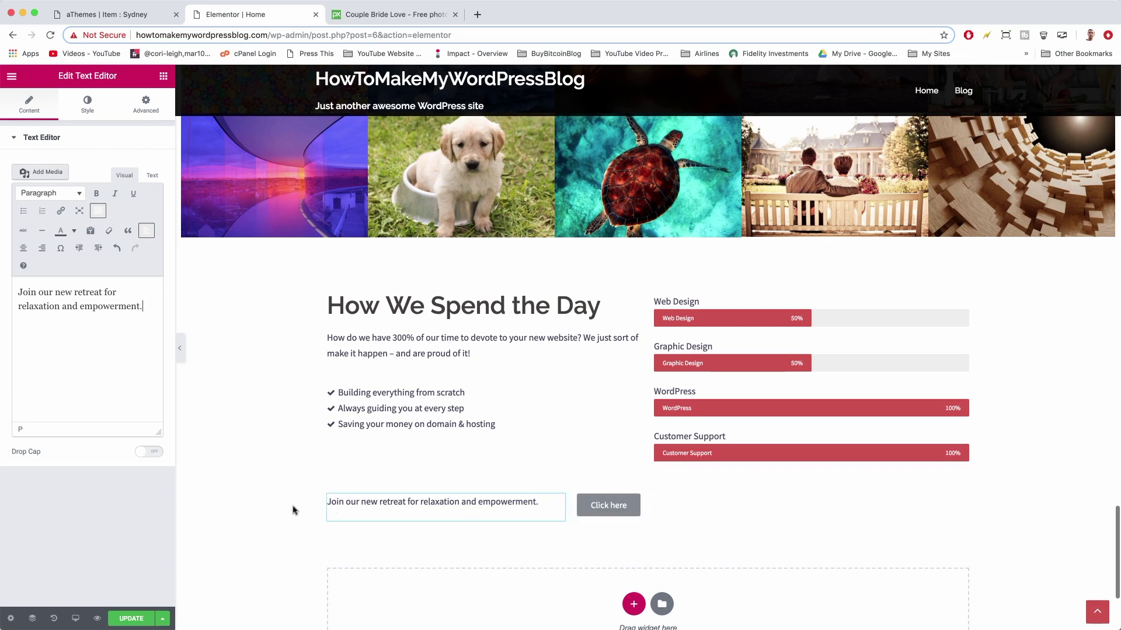
scroll(295, 528, down, 5)
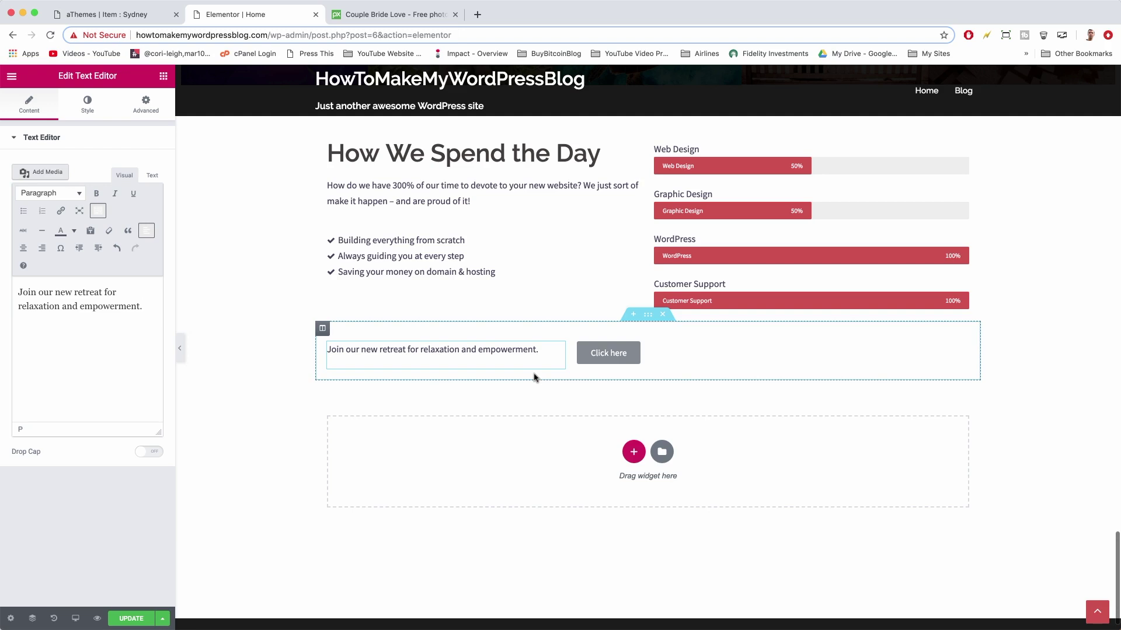
Change the button label from 'Click here' to 'Learn More', then bring up the Sydney demo
click(610, 355)
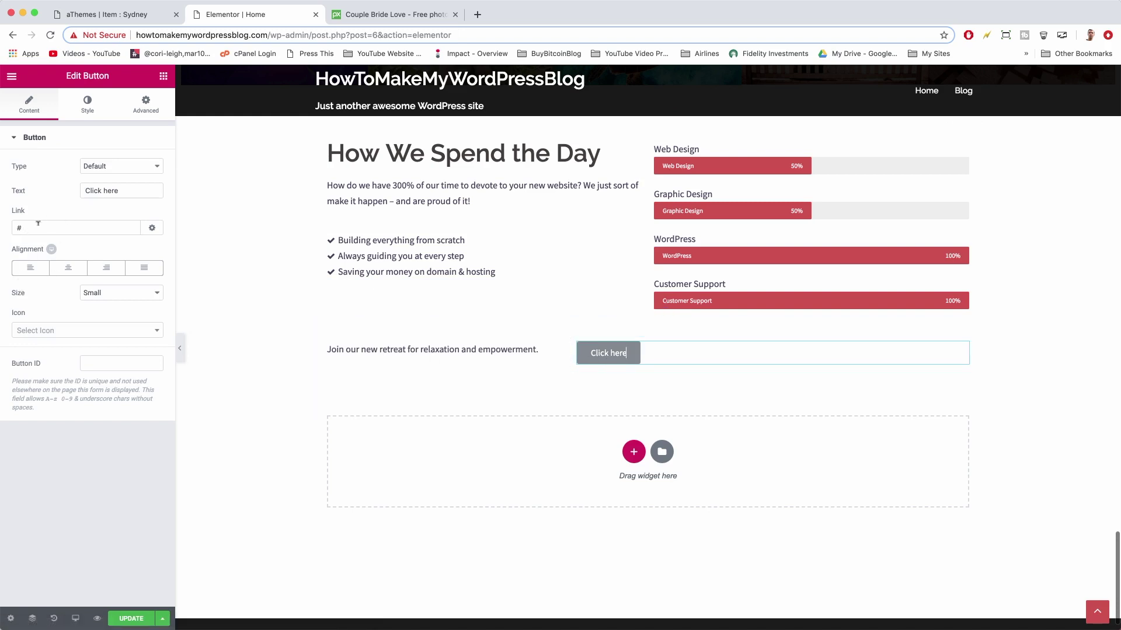
triple_click(104, 189)
text(Learn)
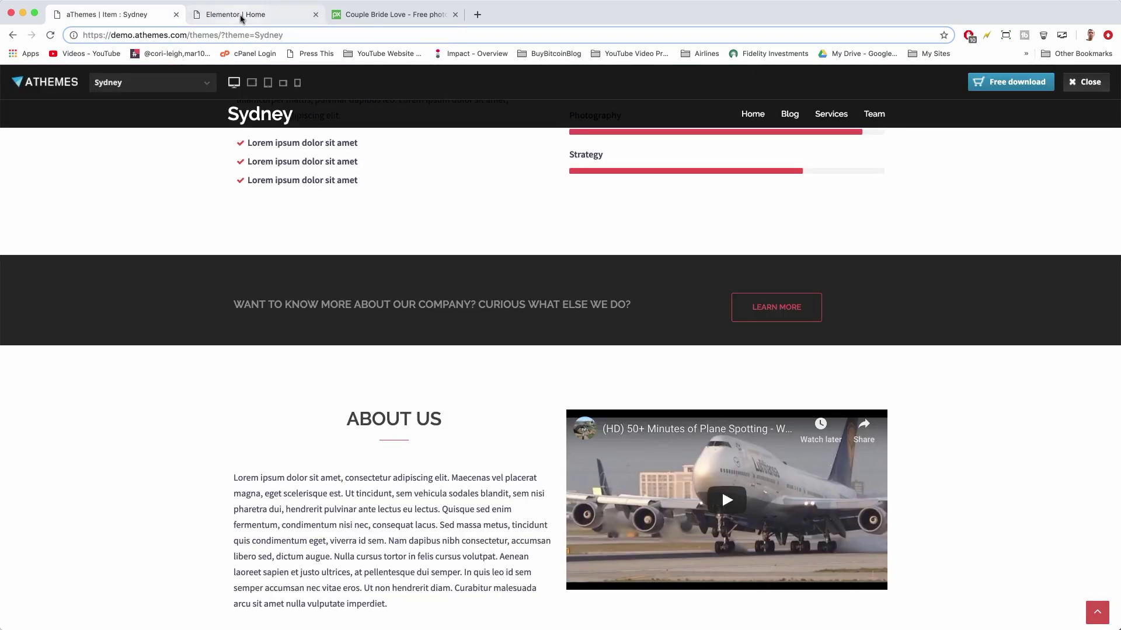
click(241, 18)
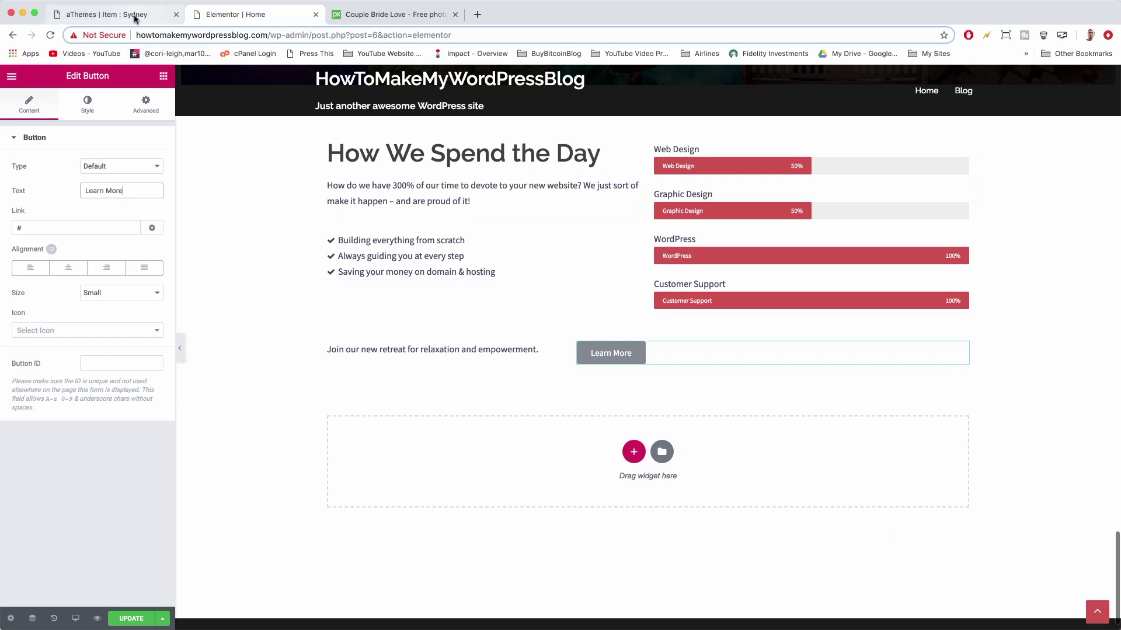
click(135, 17)
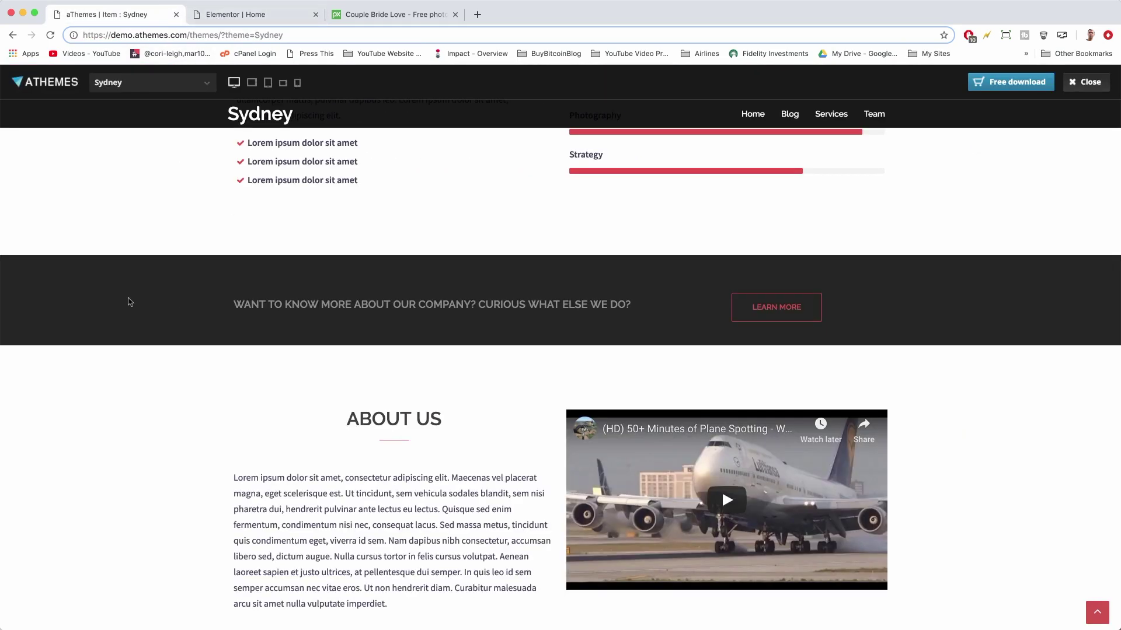
Inspect the demo's dark call-to-action strip and copy its #252525 background colour
right_click(86, 279)
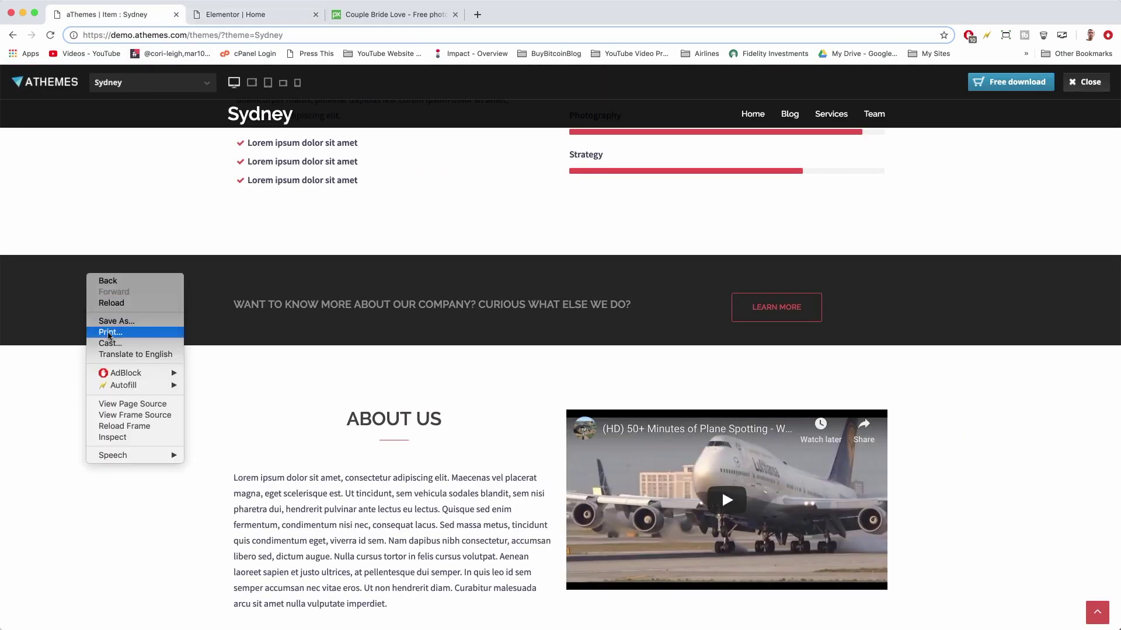
click(113, 442)
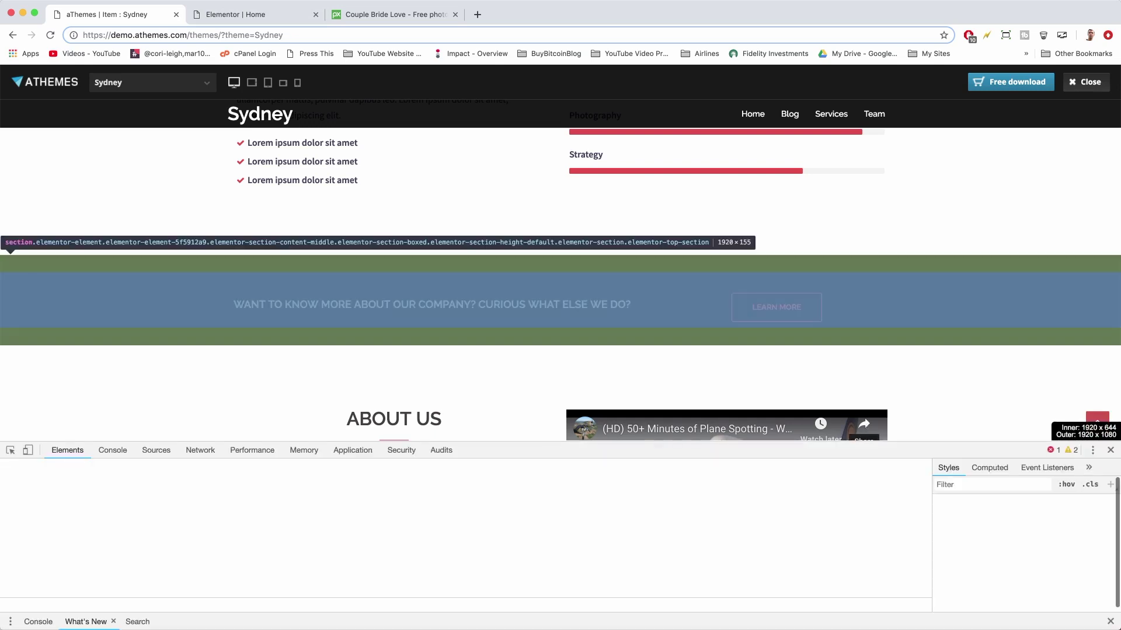
click(1037, 548)
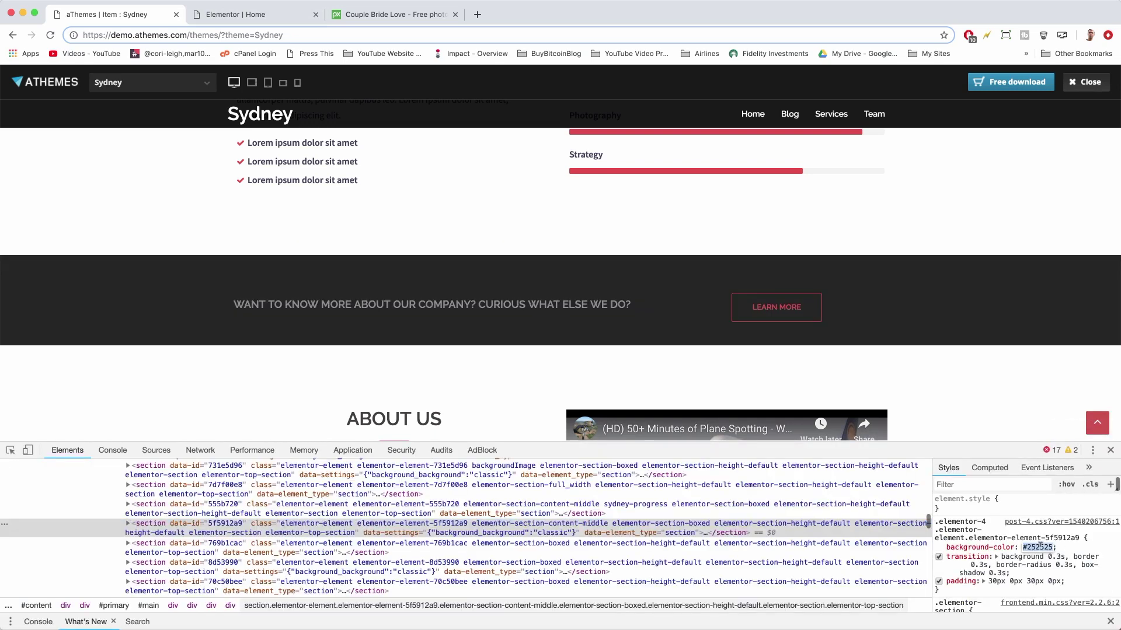
right_click(1039, 547)
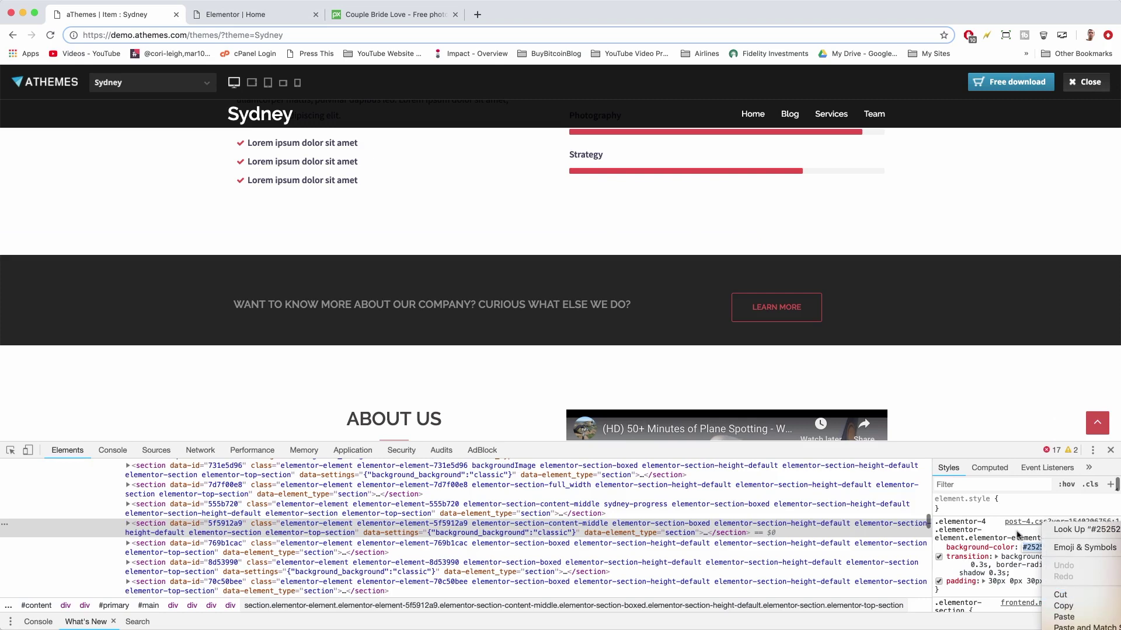
click(1063, 606)
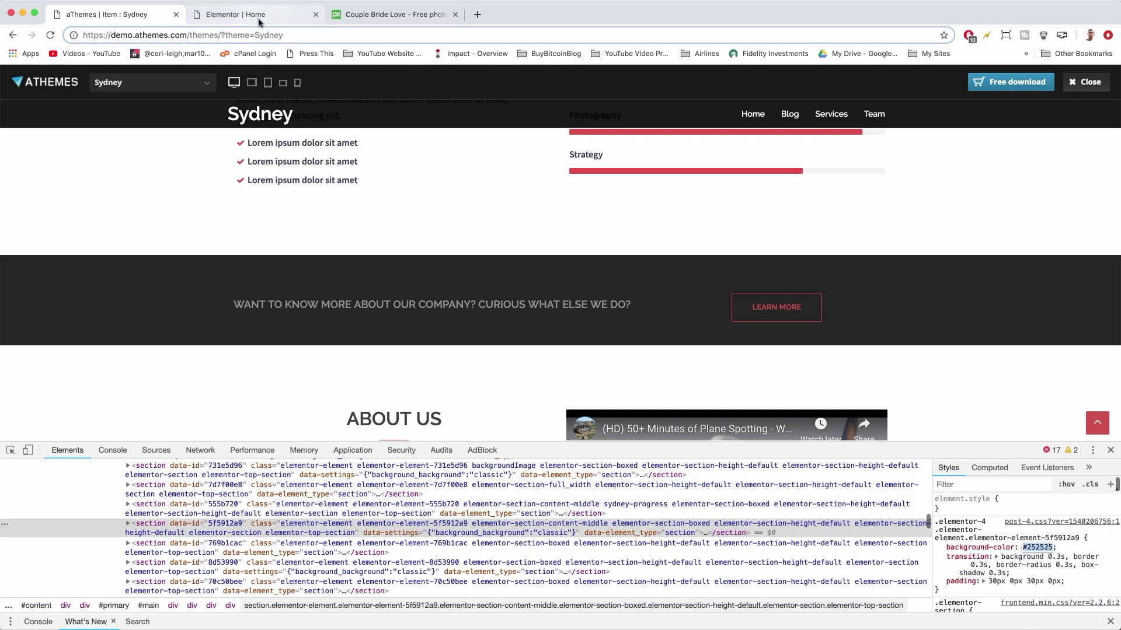
click(251, 14)
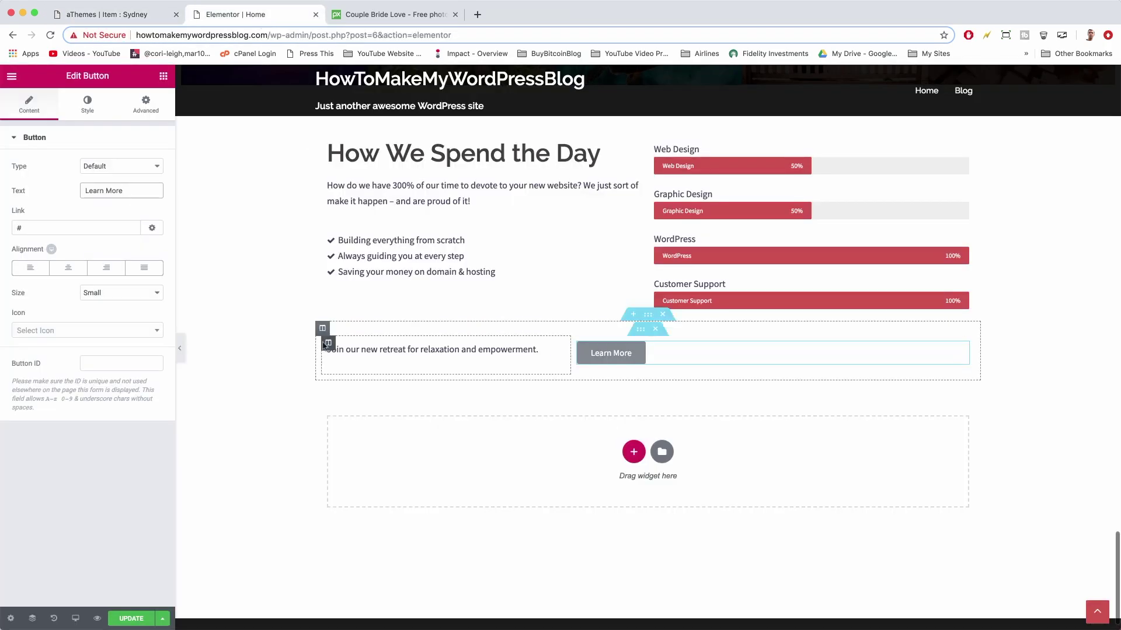
Give the text-and-button section a classic #252525 background
click(649, 315)
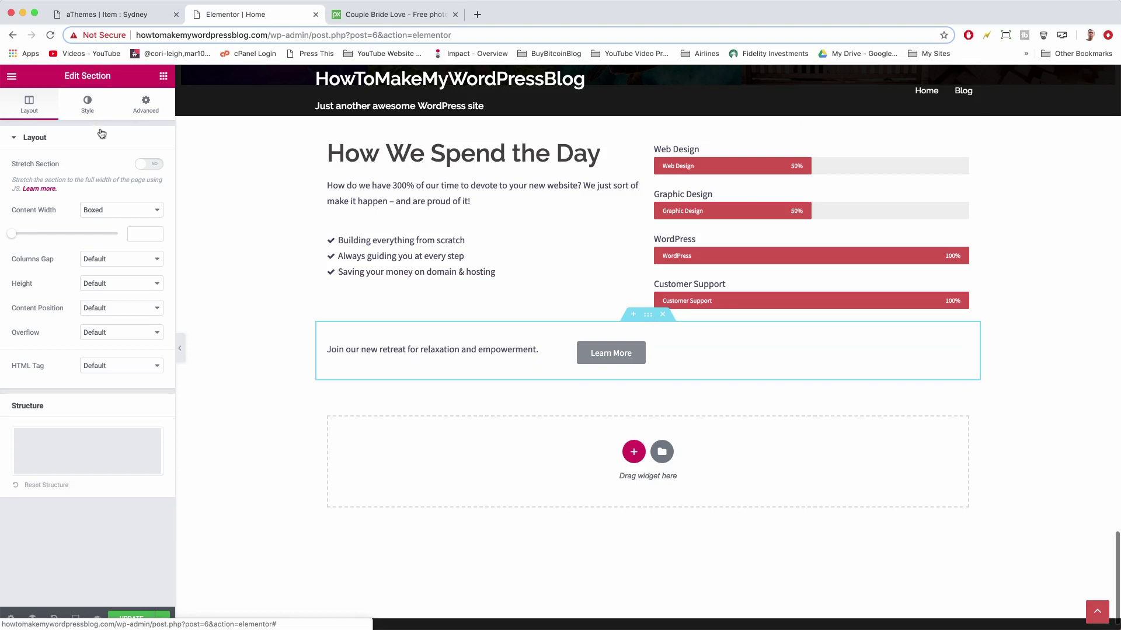
click(90, 108)
click(93, 190)
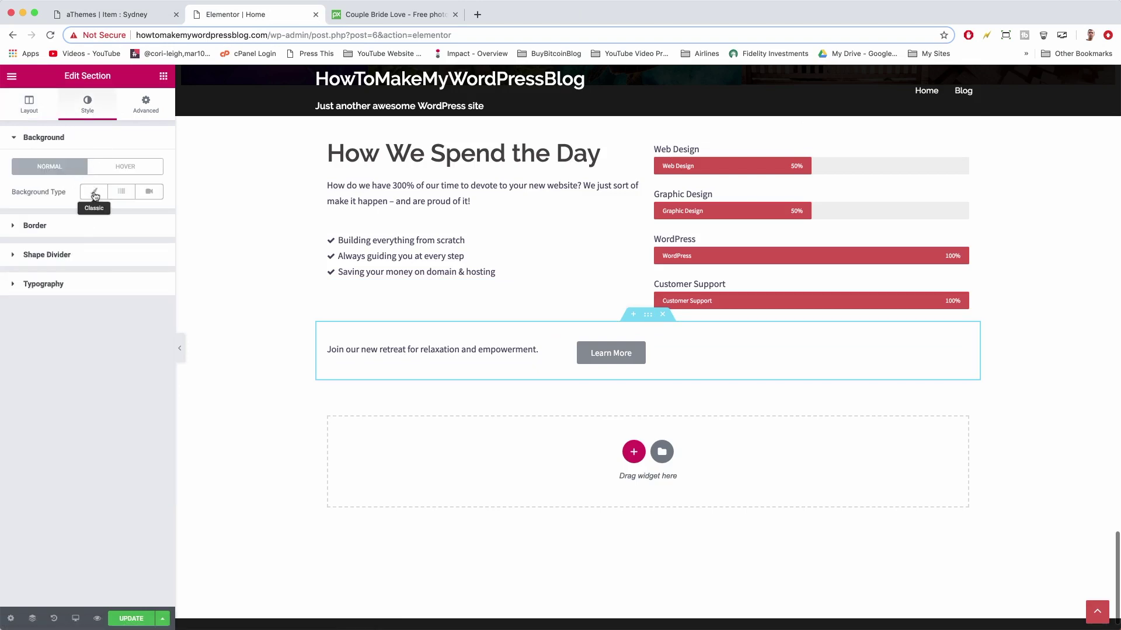
click(147, 217)
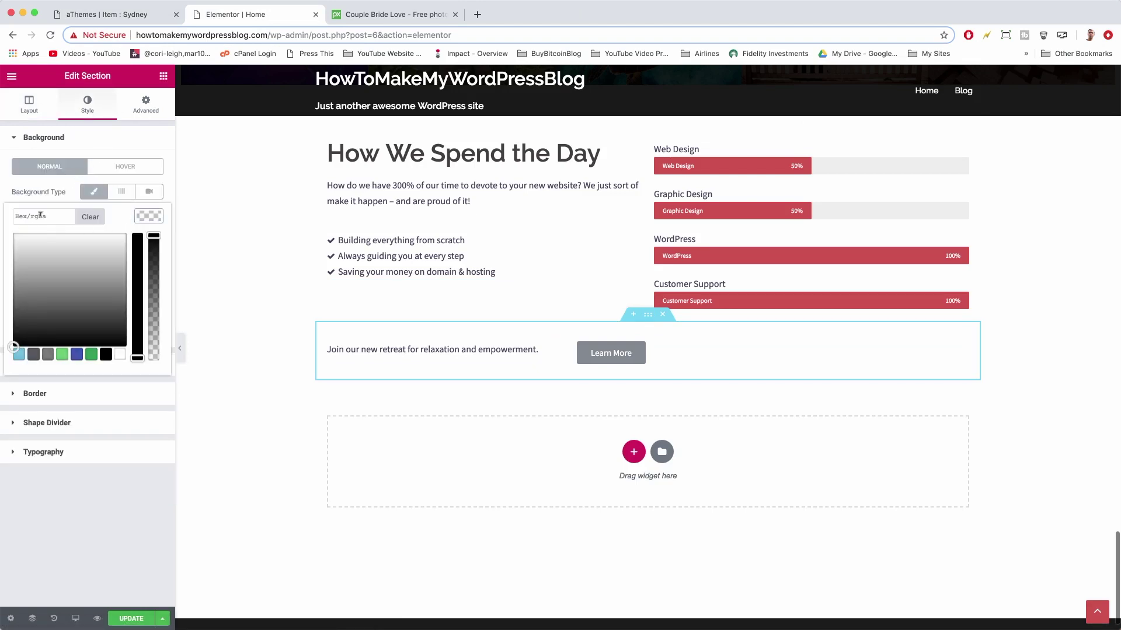
right_click(47, 222)
click(69, 289)
Turn on Stretch Section so the dark row spans the full page width
click(30, 105)
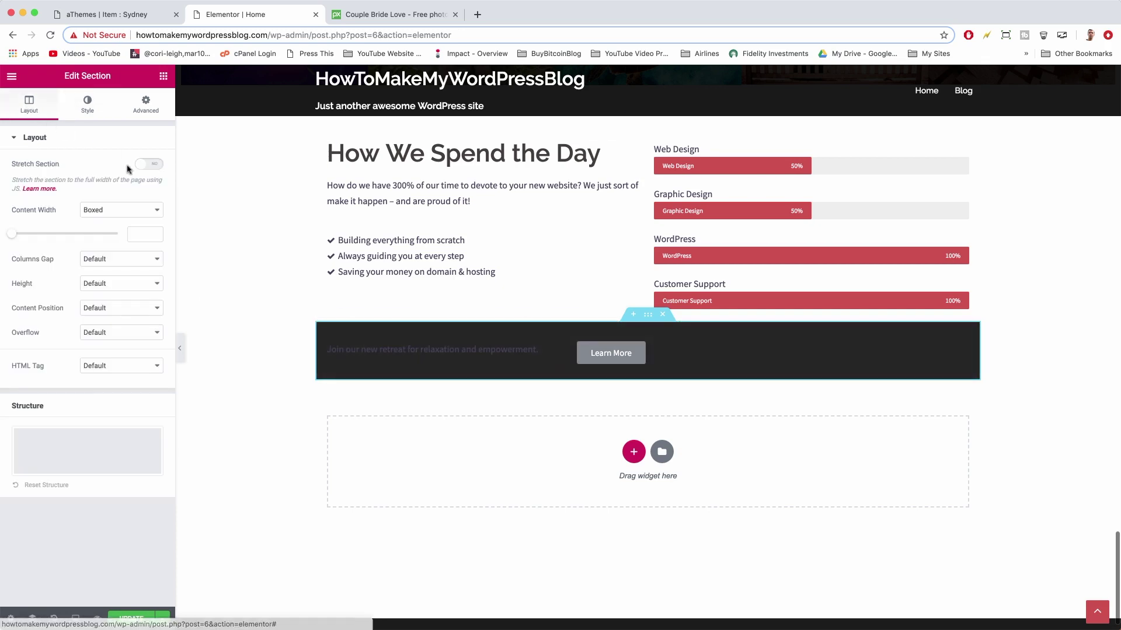
click(141, 168)
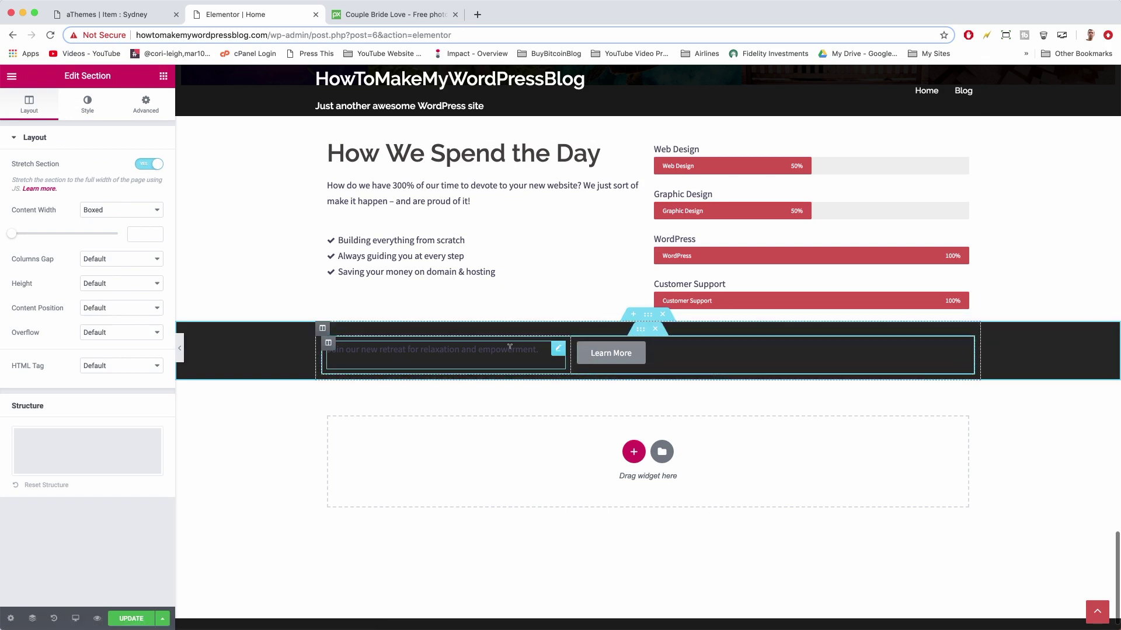
scroll(509, 347, up, 1)
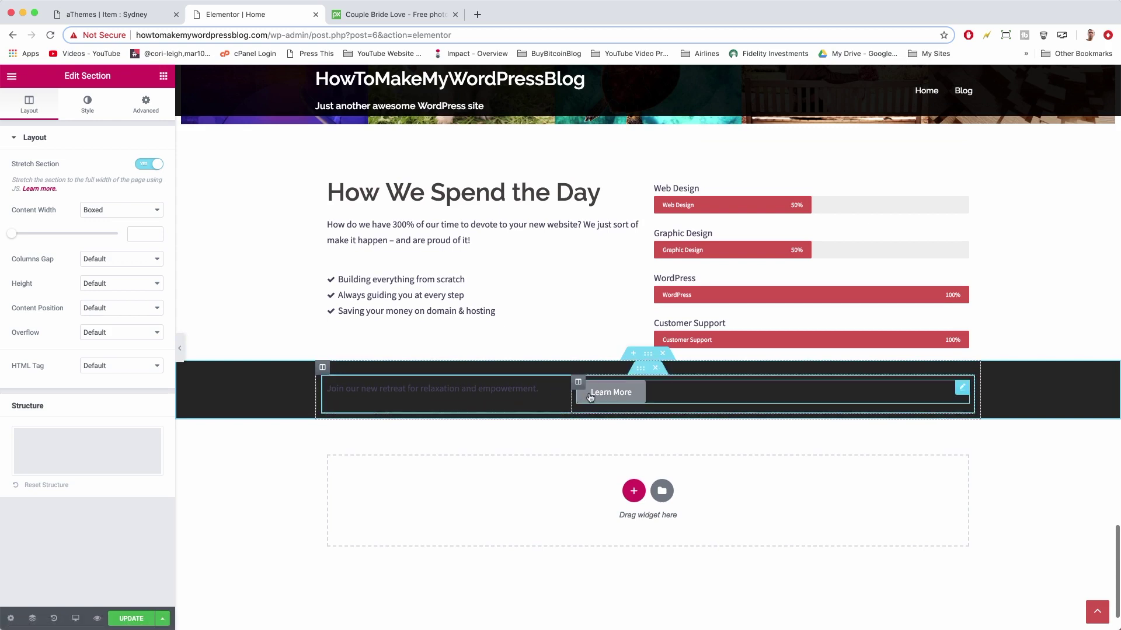
click(609, 391)
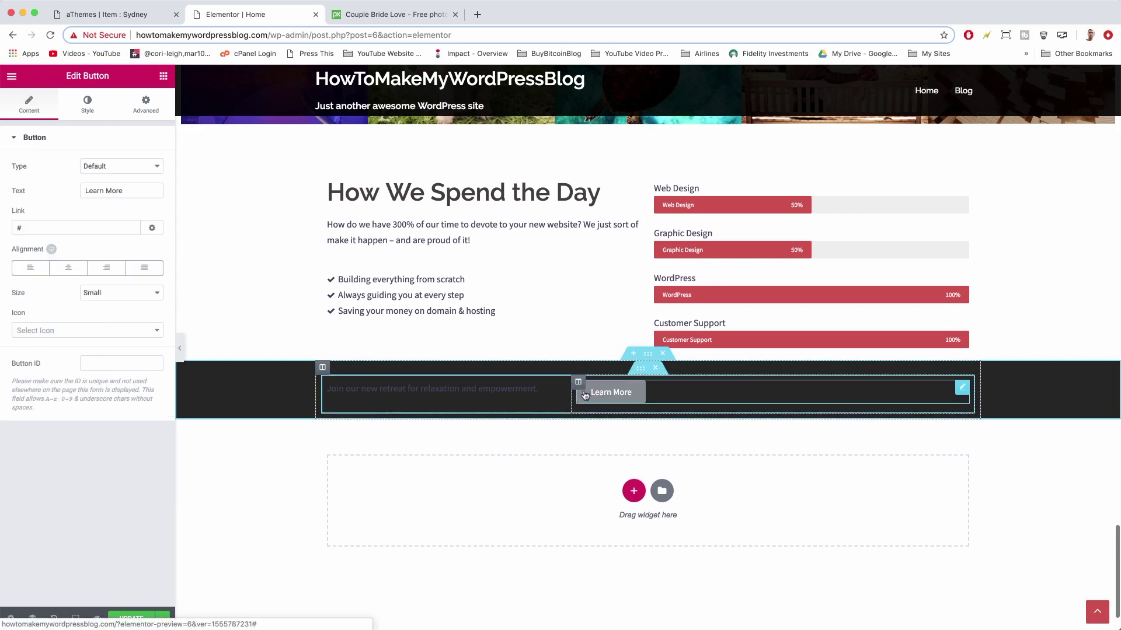
Lighten the button's grey colour and copy its hex code
click(92, 113)
click(153, 242)
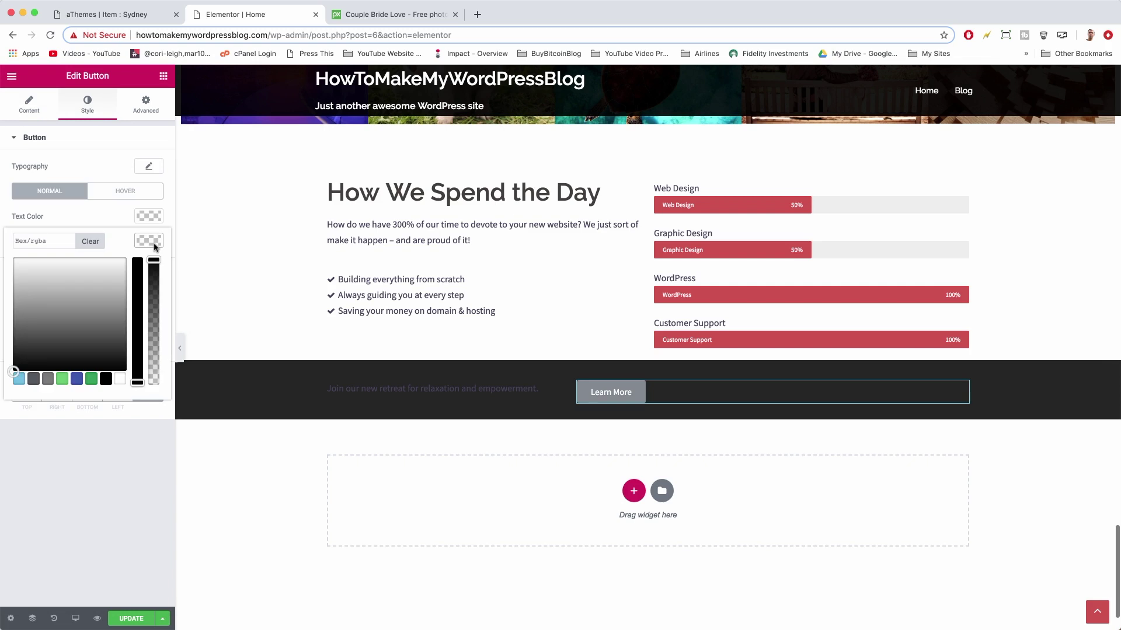
click(51, 383)
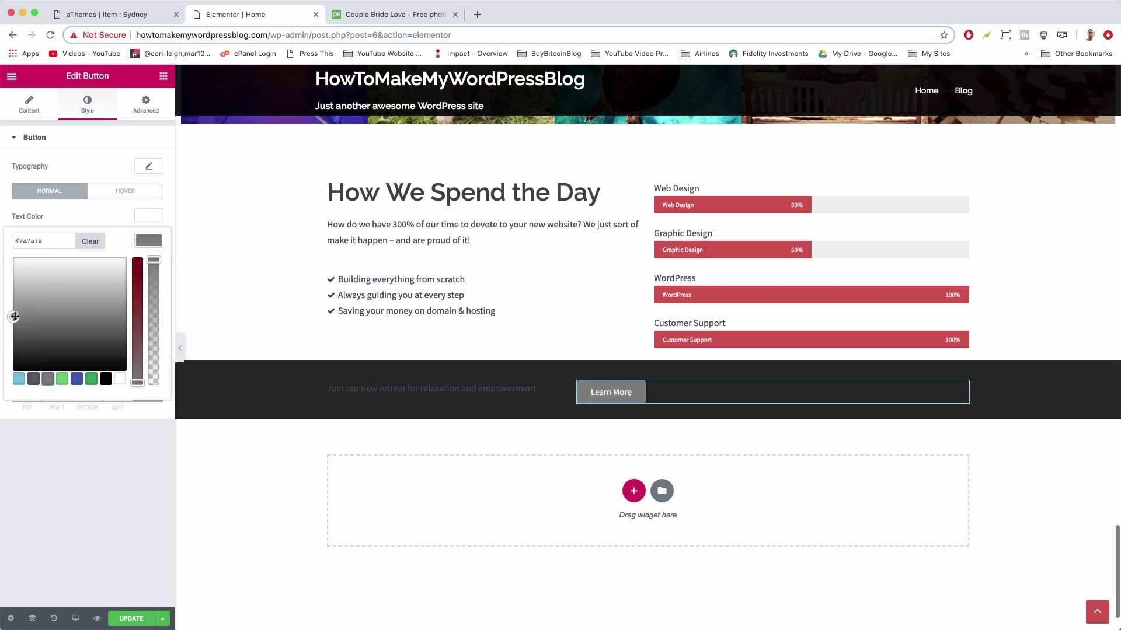
drag(15, 317, 46, 298)
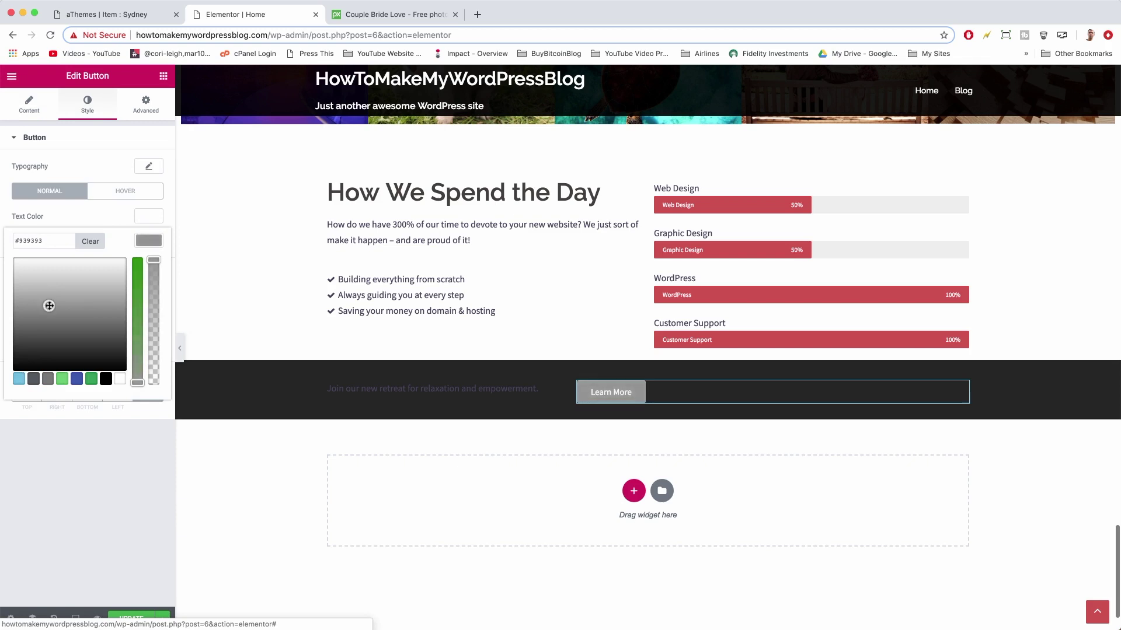
double_click(30, 232)
right_click(31, 232)
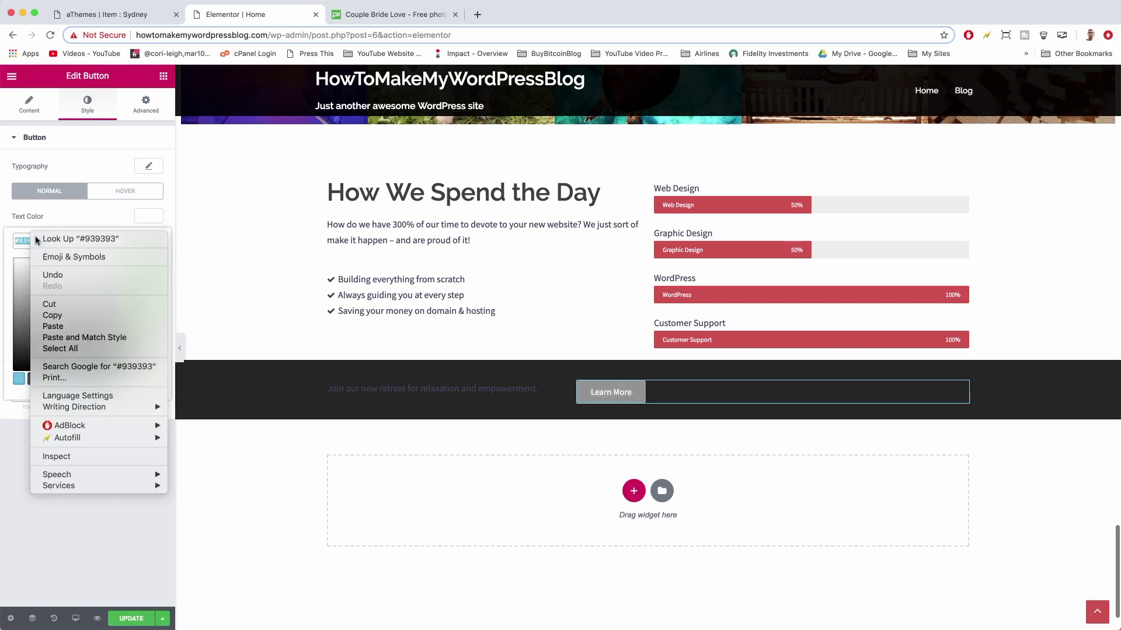
click(59, 318)
Paste #939393 as the text colour of the 'Join our new retreat' line
click(555, 388)
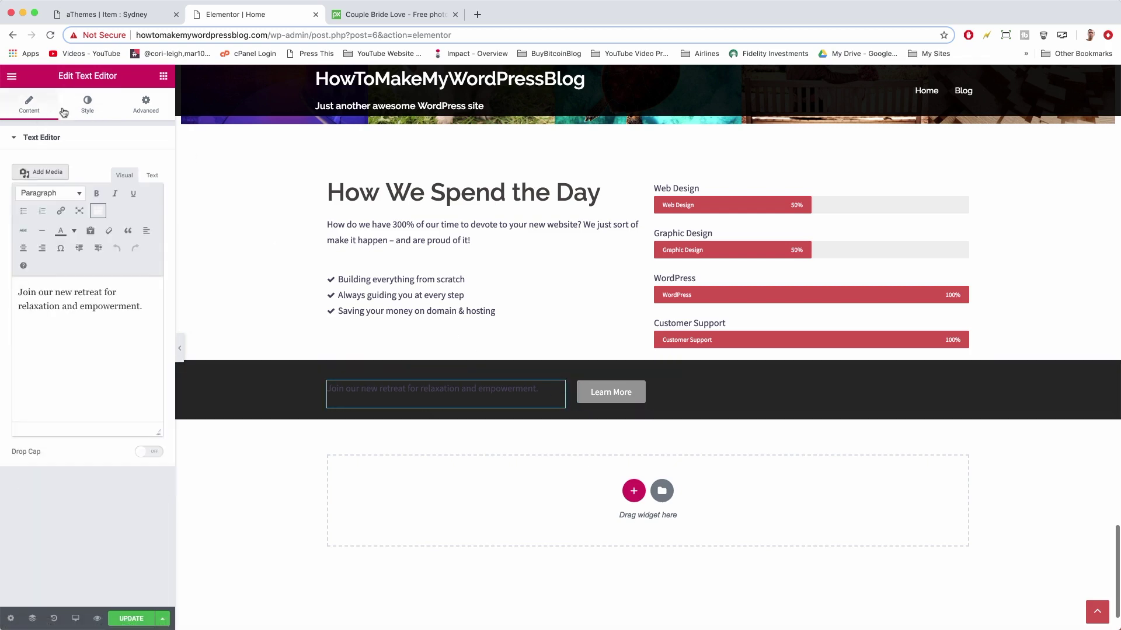
click(87, 109)
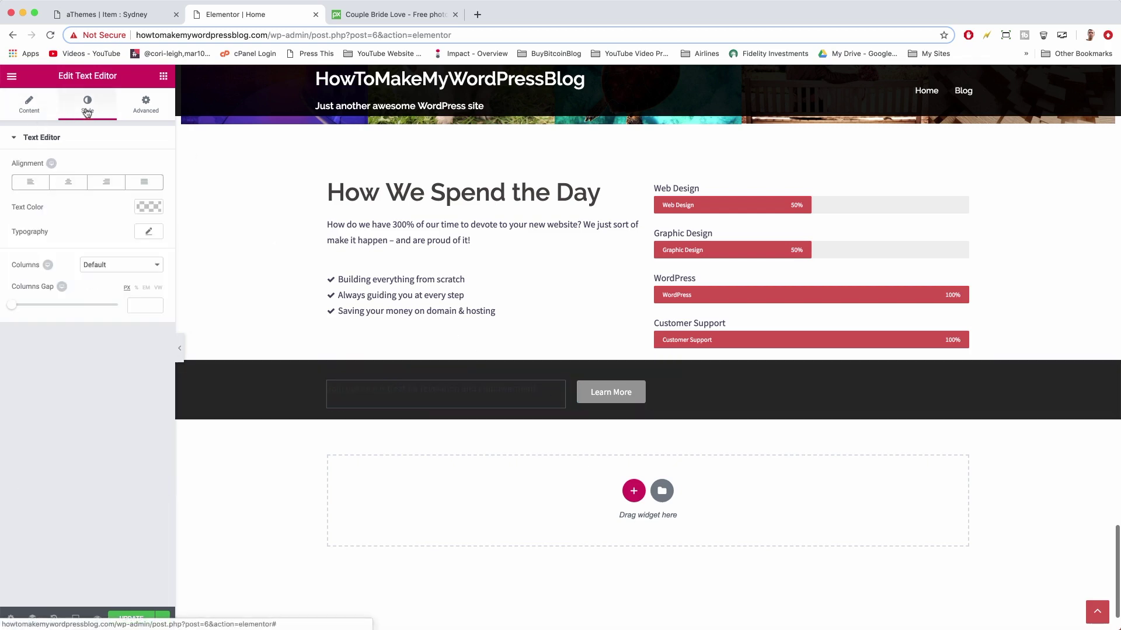
click(149, 206)
right_click(20, 205)
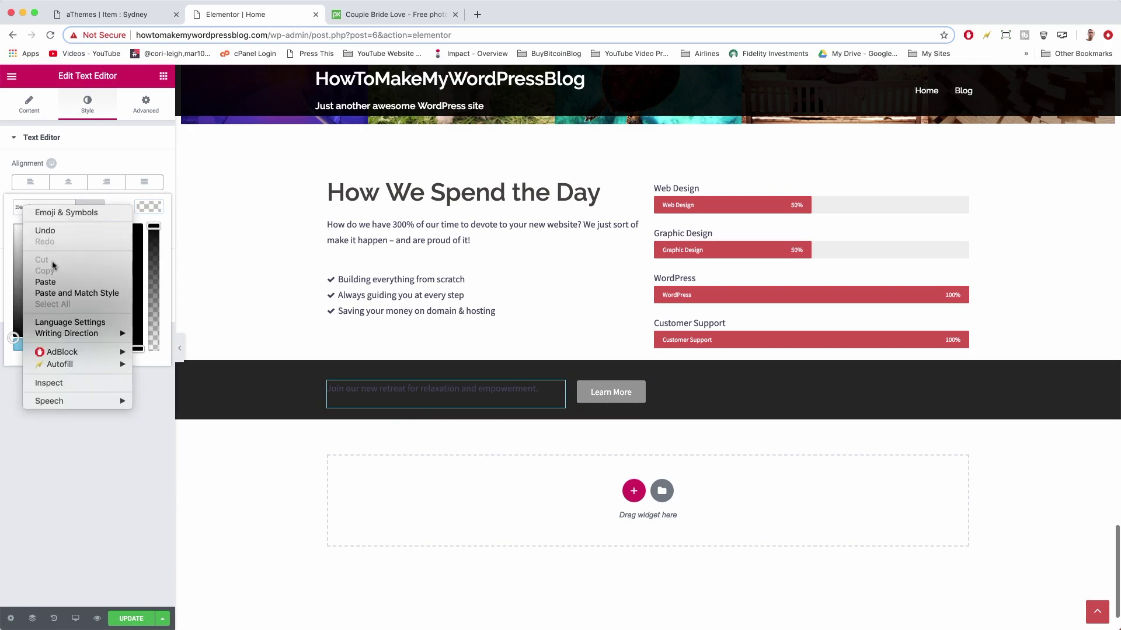
click(44, 282)
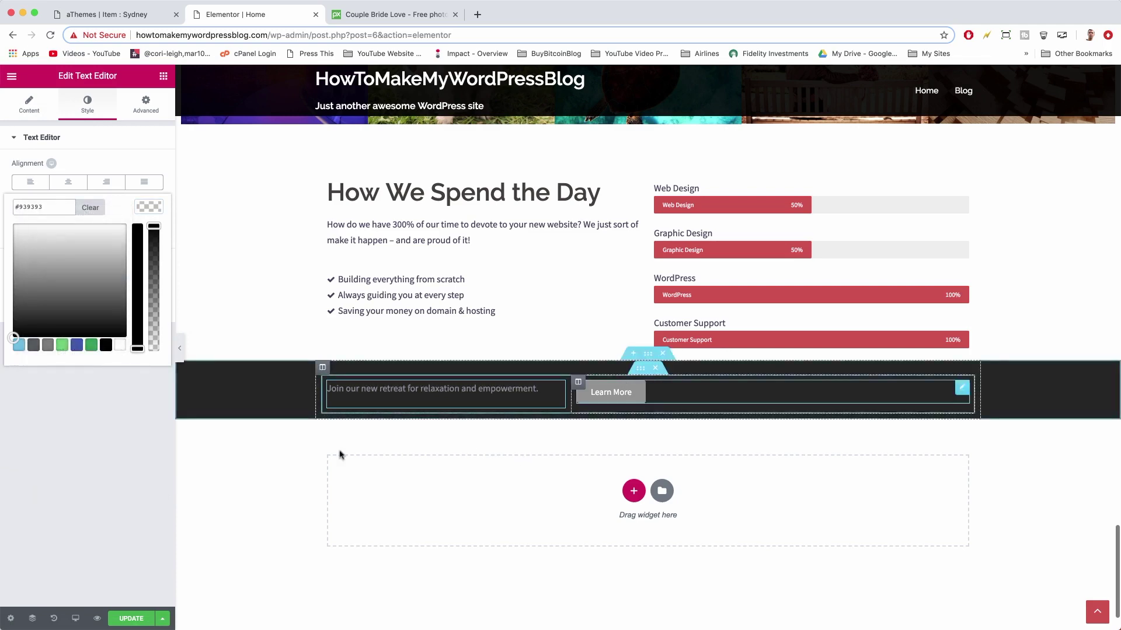
click(295, 508)
scroll(294, 509, up, 3)
scroll(293, 508, down, 2)
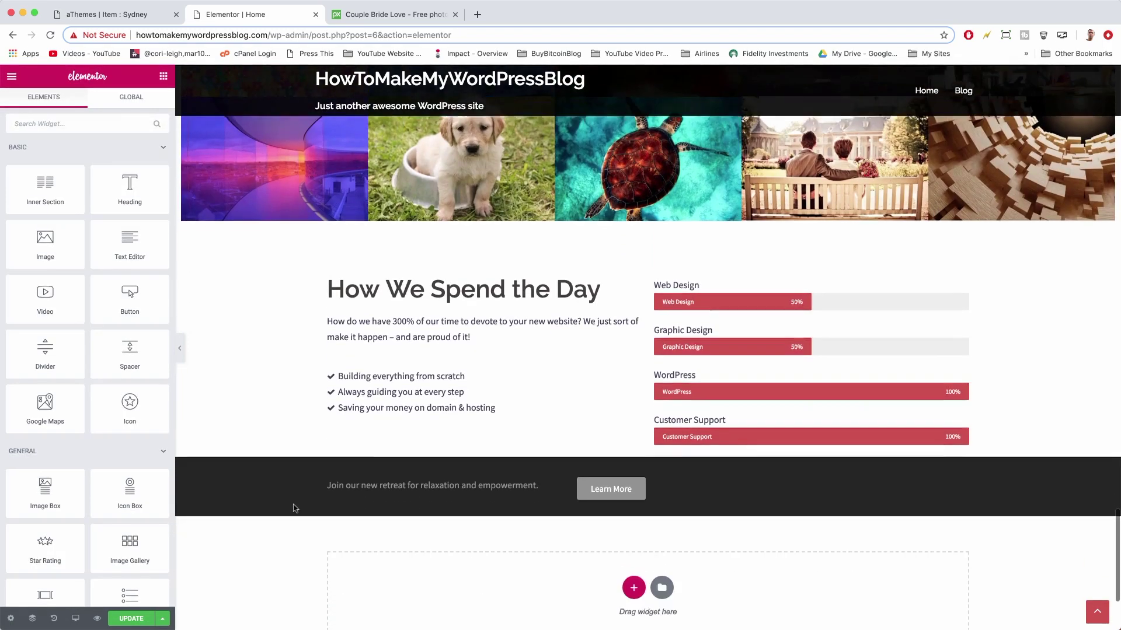
scroll(289, 494, down, 2)
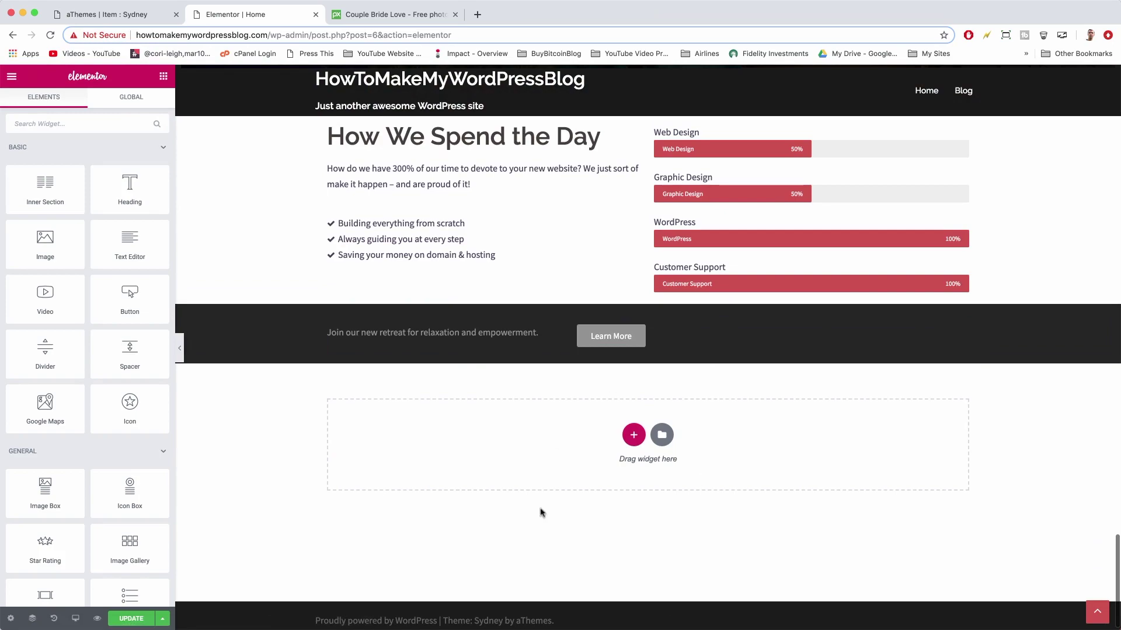
scroll(543, 514, up, 15)
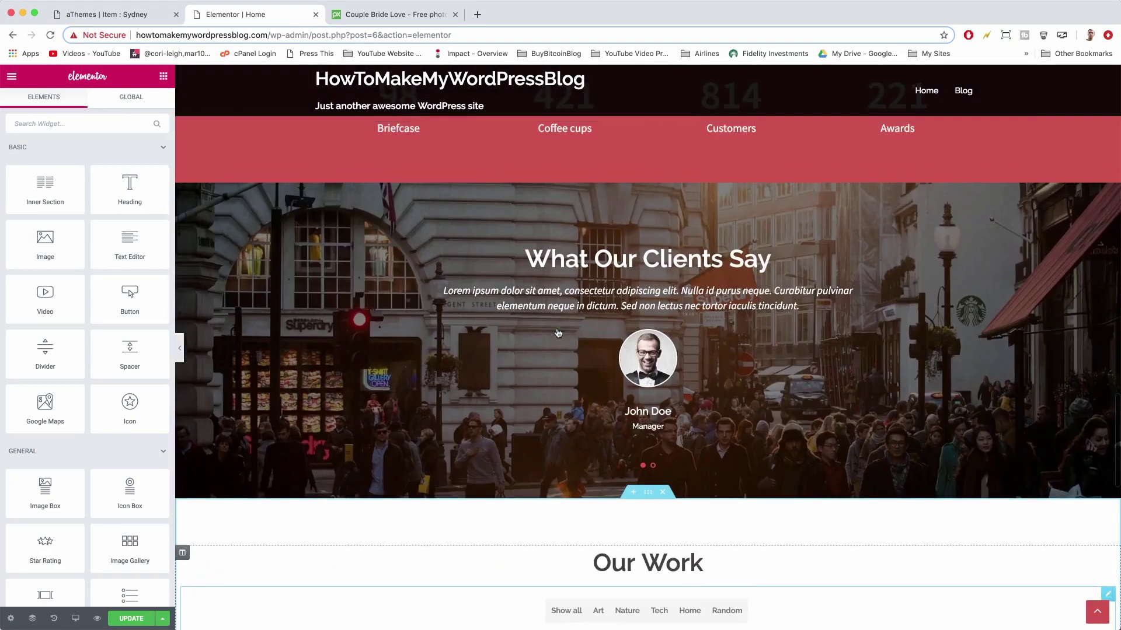
scroll(557, 333, down, 15)
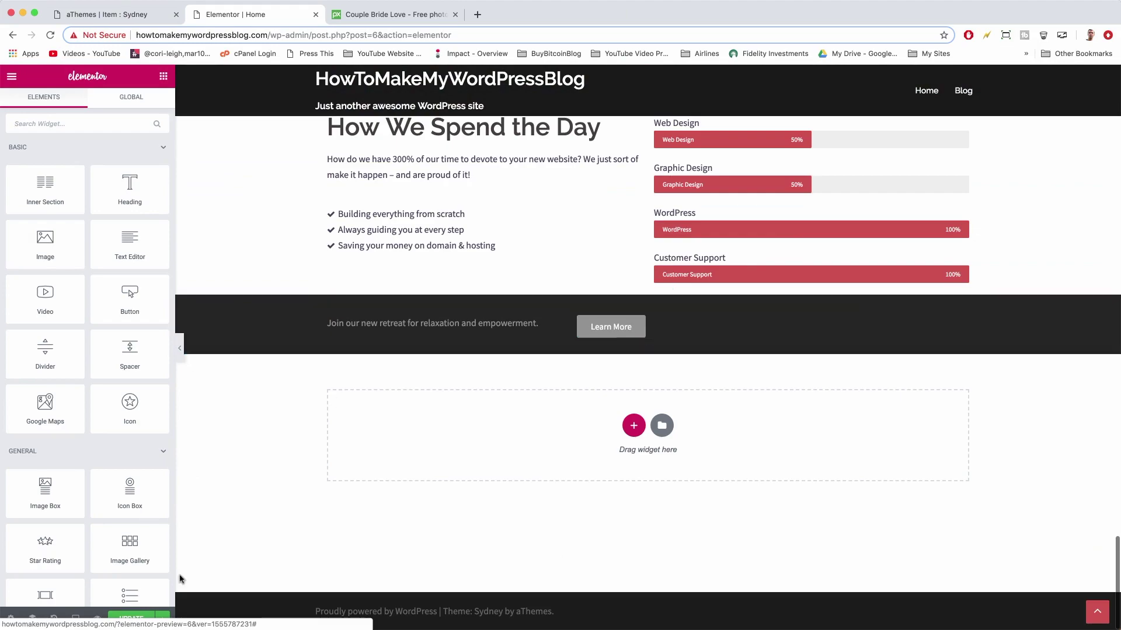
Scroll the Sydney demo to the About Us section with its embedded video
scroll(564, 276, down, 6)
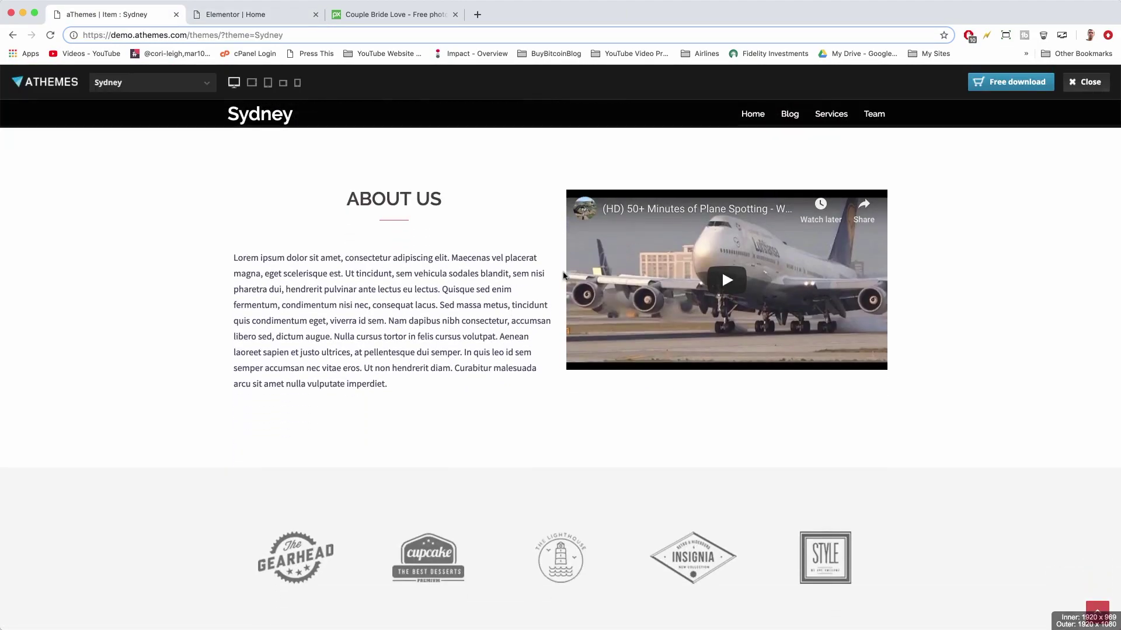
scroll(564, 276, down, 10)
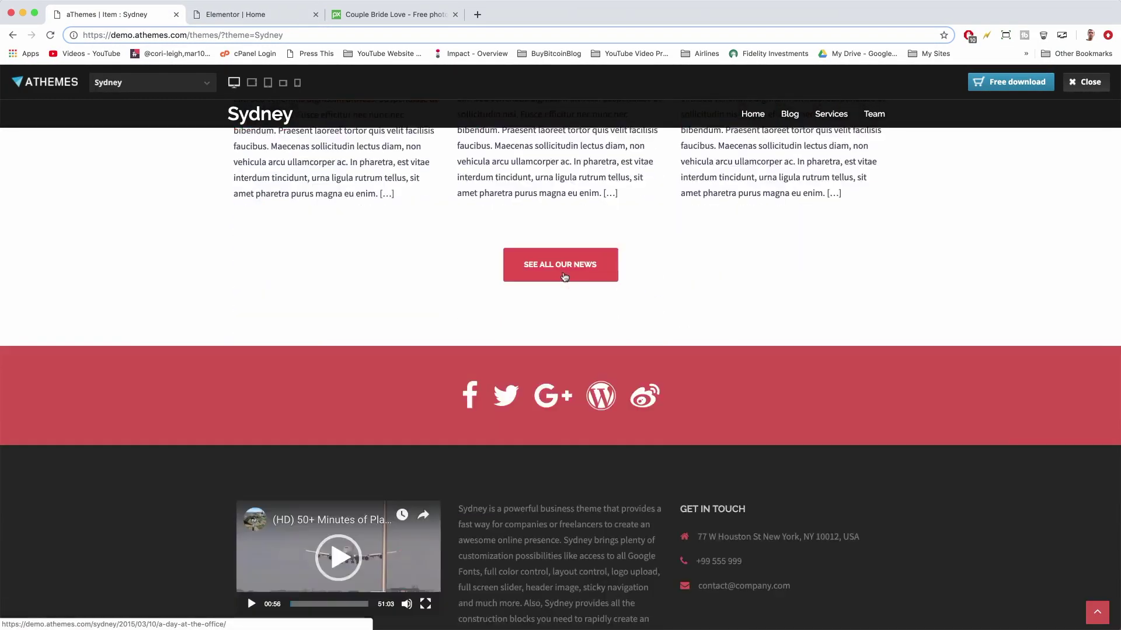
scroll(564, 277, up, 5)
scroll(565, 278, up, 6)
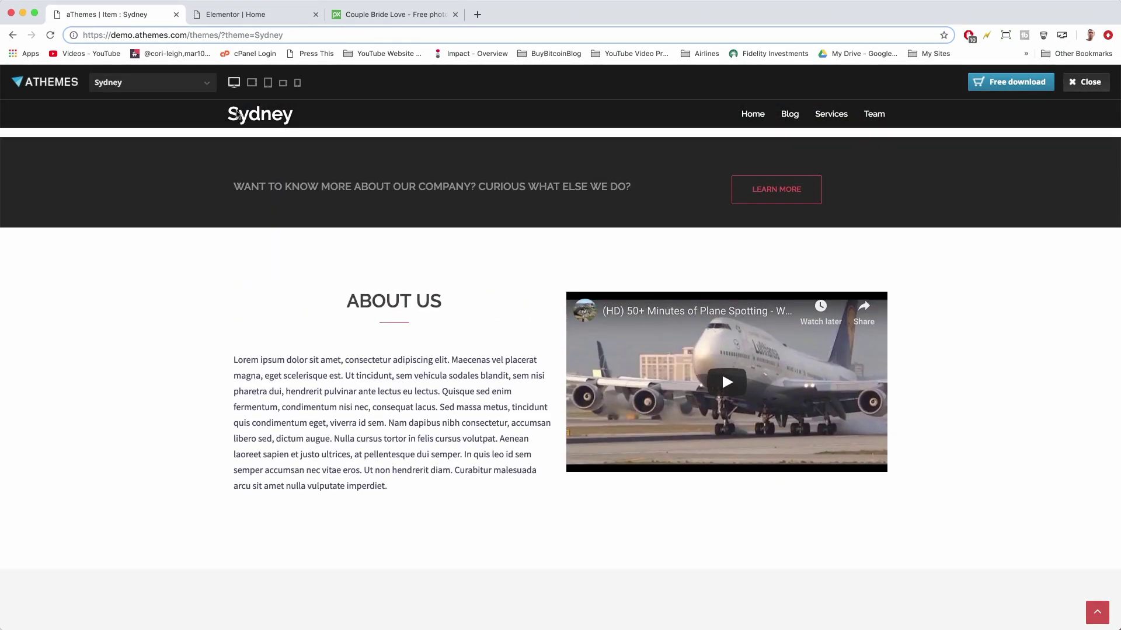
Drop an Inner Section below the CTA, with Heading above Text Editor on the left and a Text Editor on the right
click(232, 14)
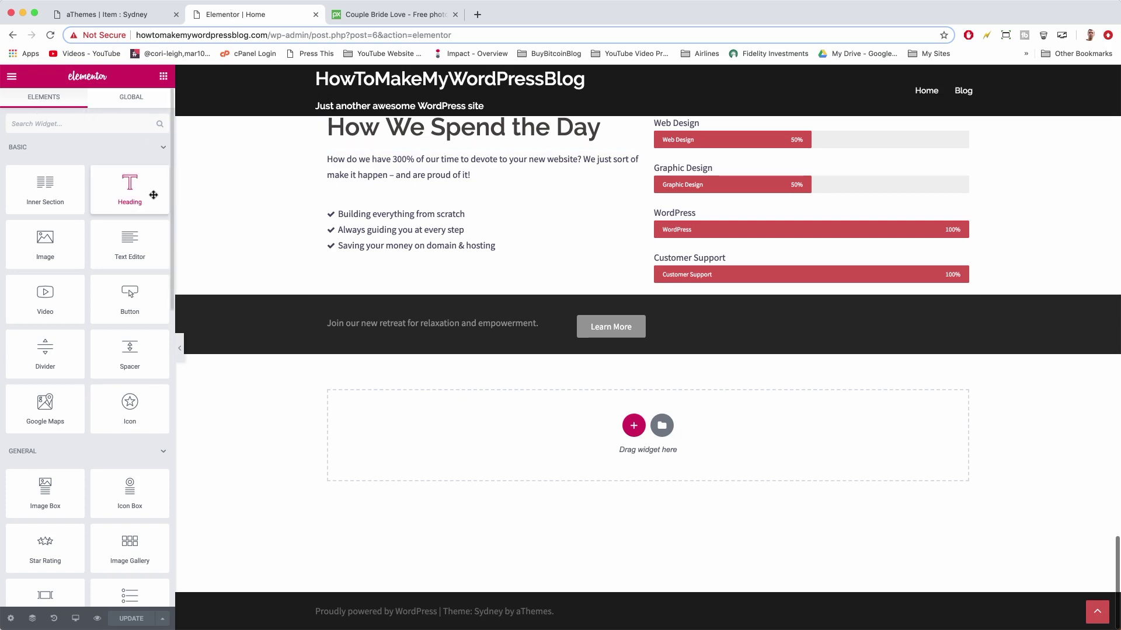
drag(40, 191, 559, 440)
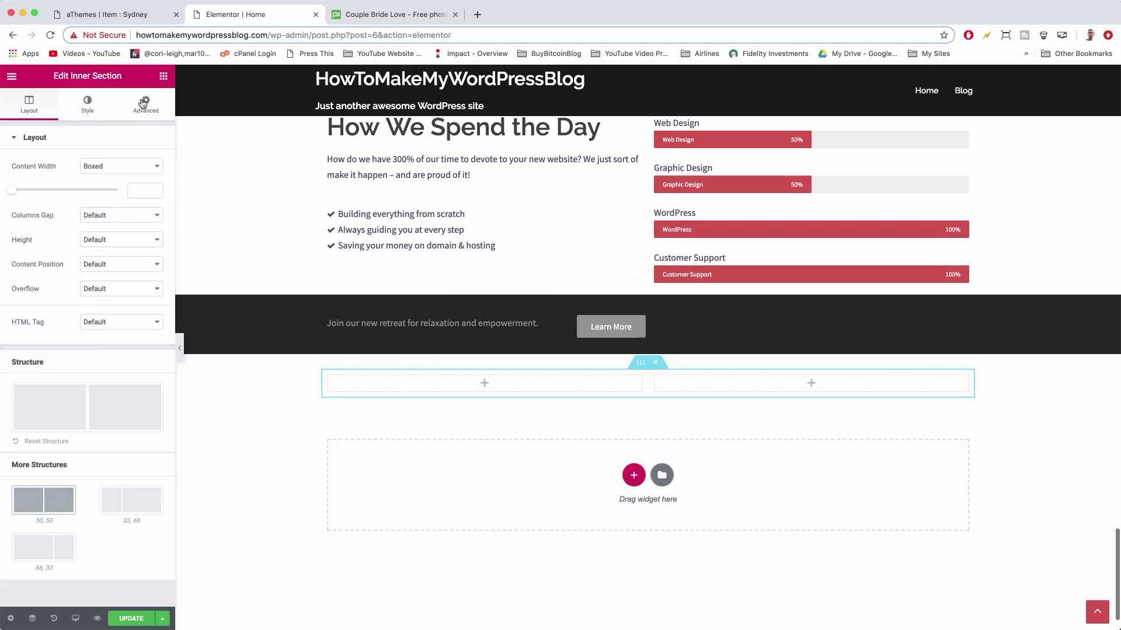
click(166, 75)
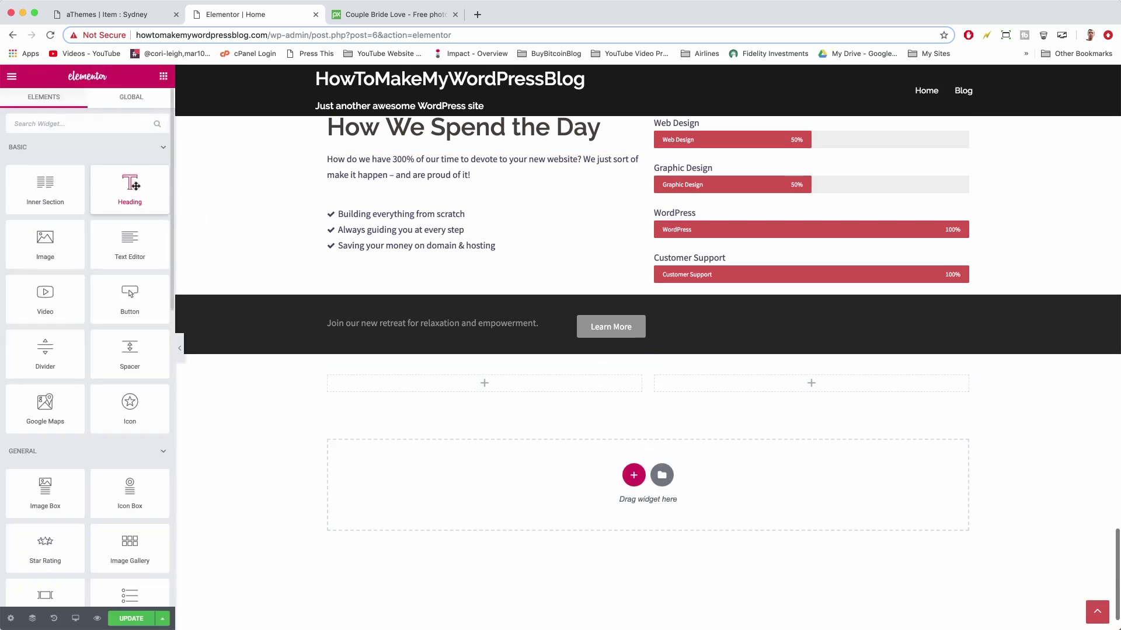
drag(132, 183, 491, 384)
click(165, 75)
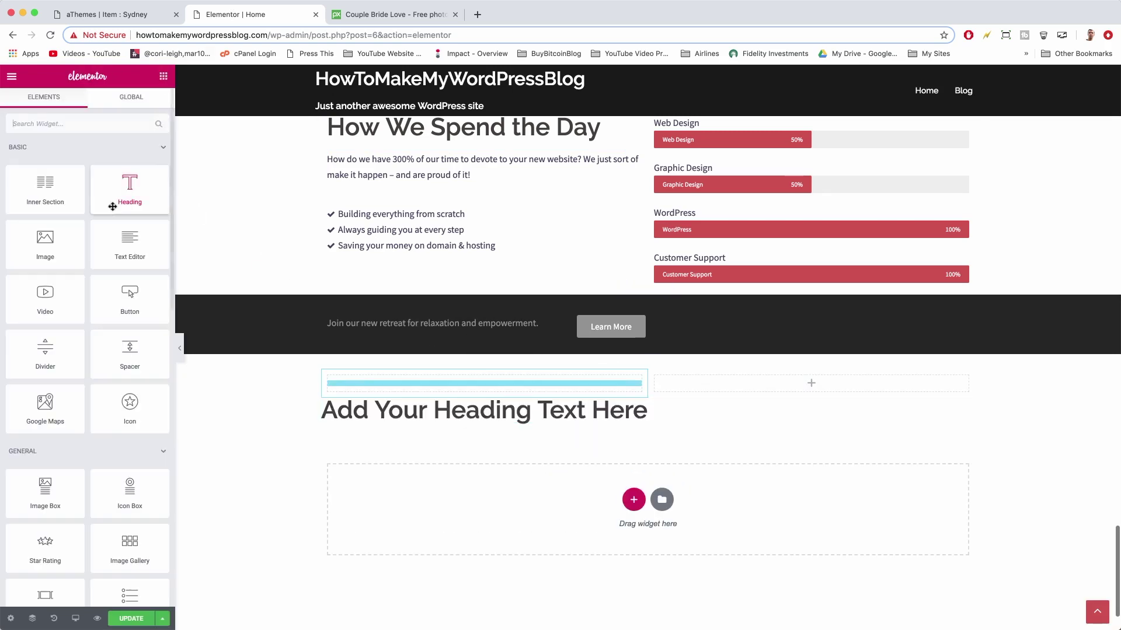
drag(129, 242, 448, 382)
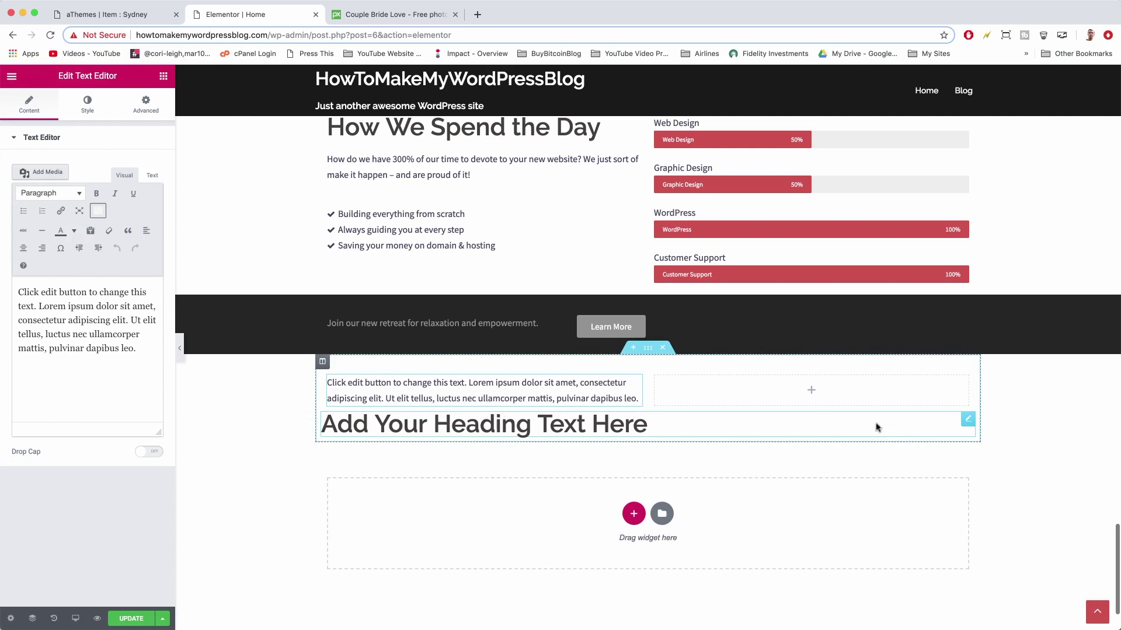
drag(966, 418, 559, 390)
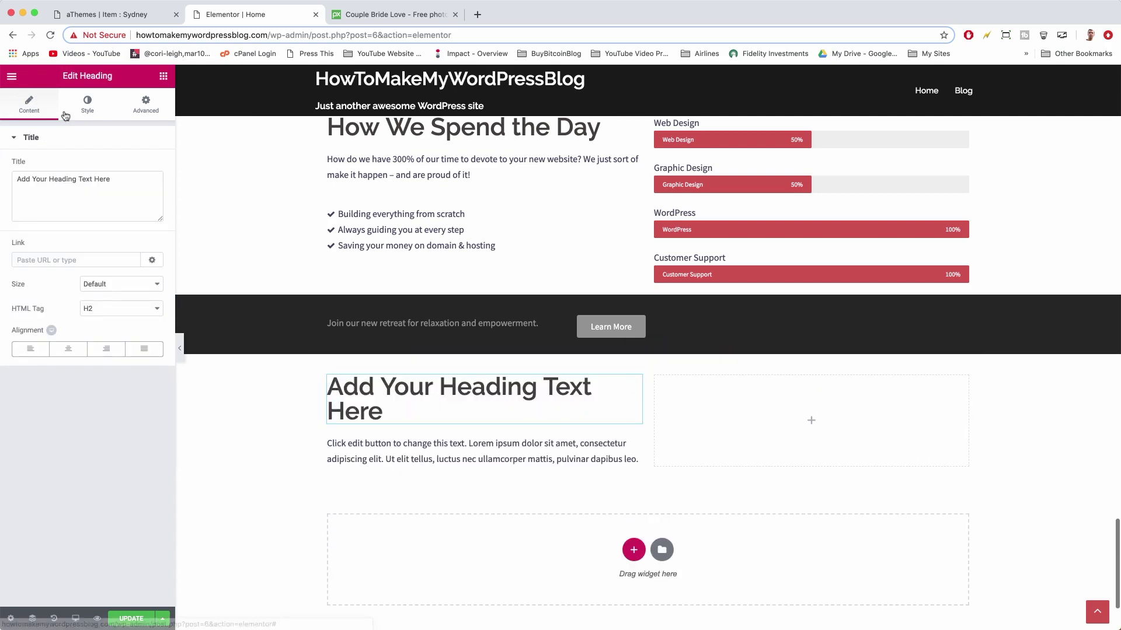
click(163, 77)
drag(610, 299, 795, 421)
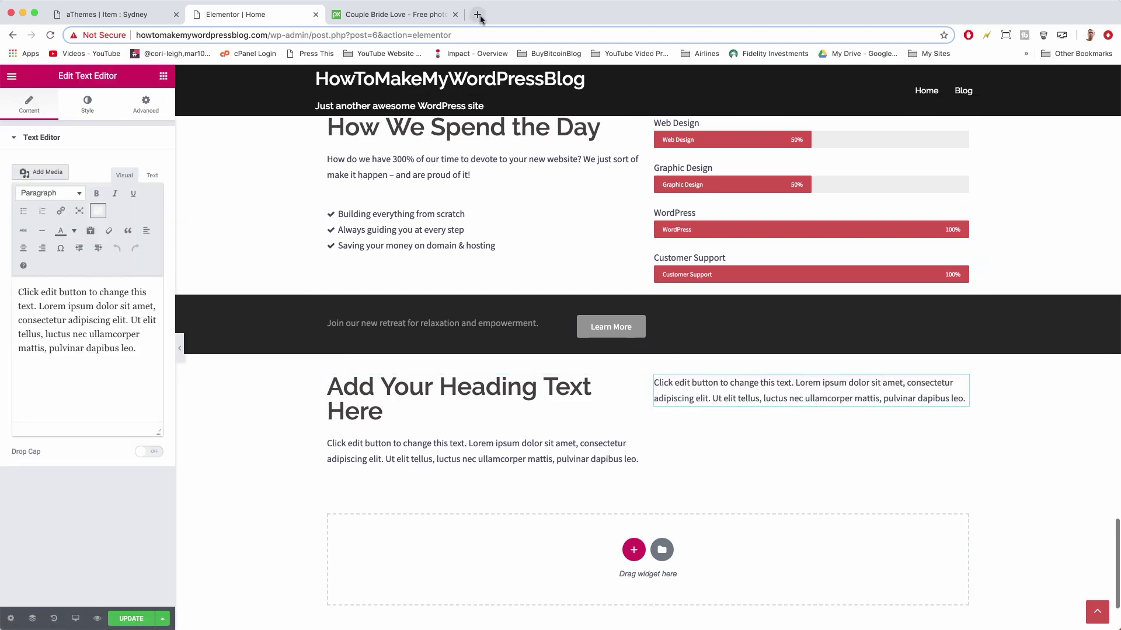
Search YouTube for 'sydne website' and open the How To Make a WordPress Website video
click(478, 15)
text(you)
key(Return)
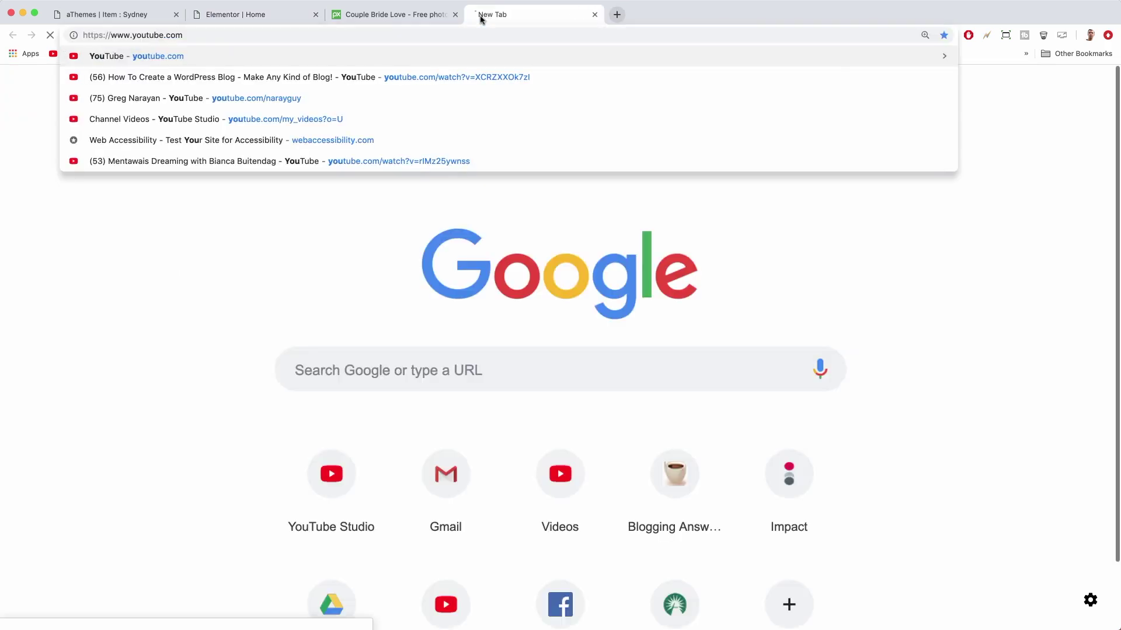
click(80, 58)
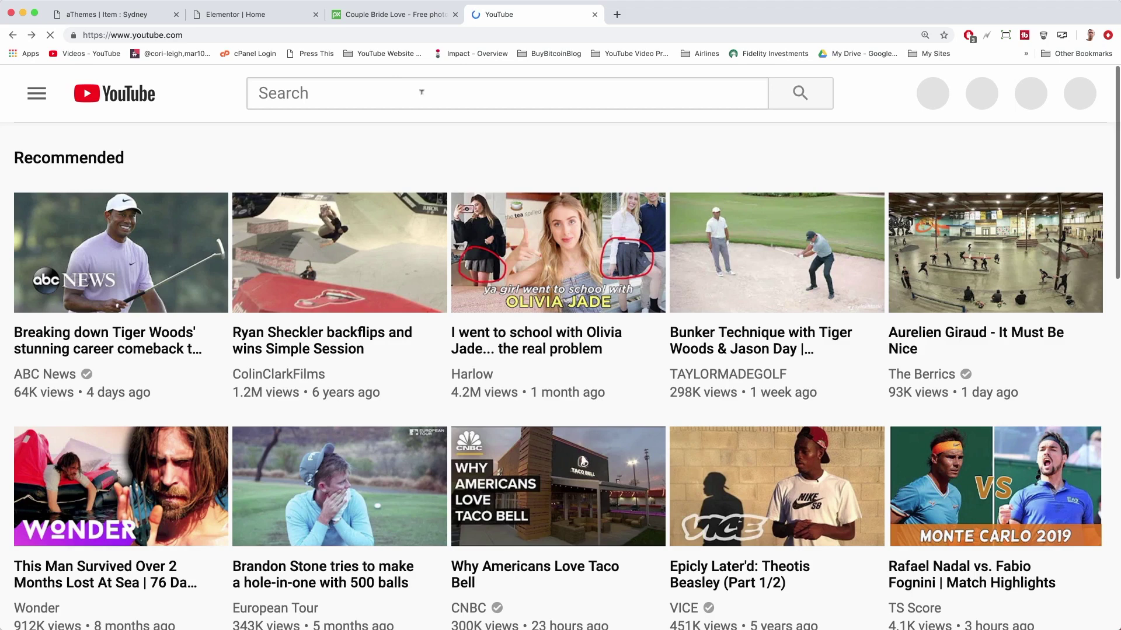
click(408, 93)
text(sydne website)
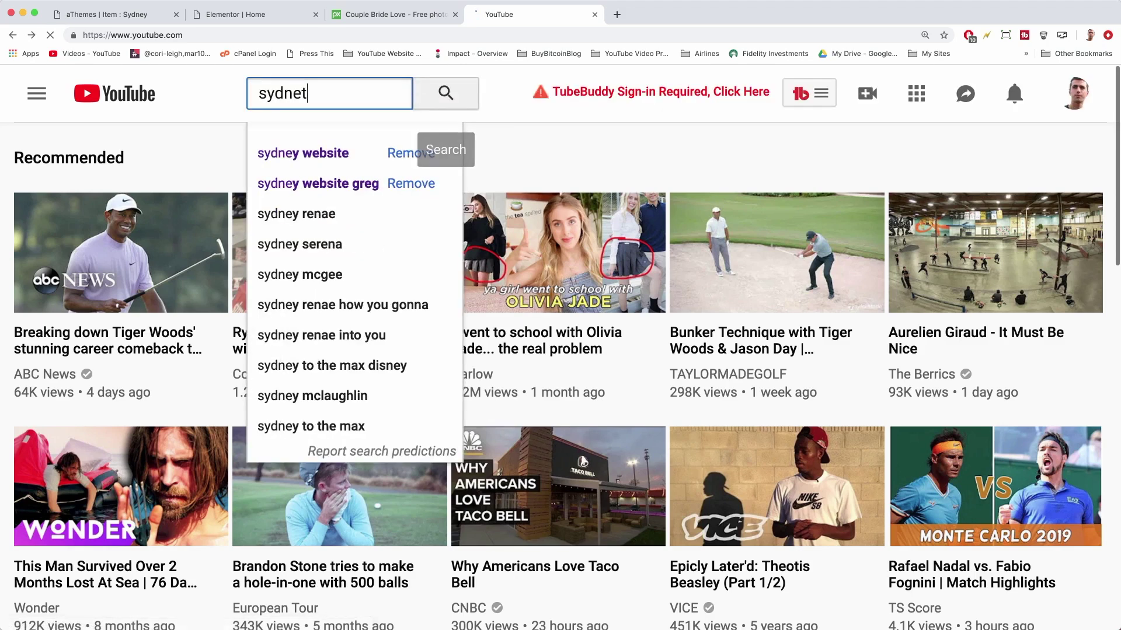
click(445, 94)
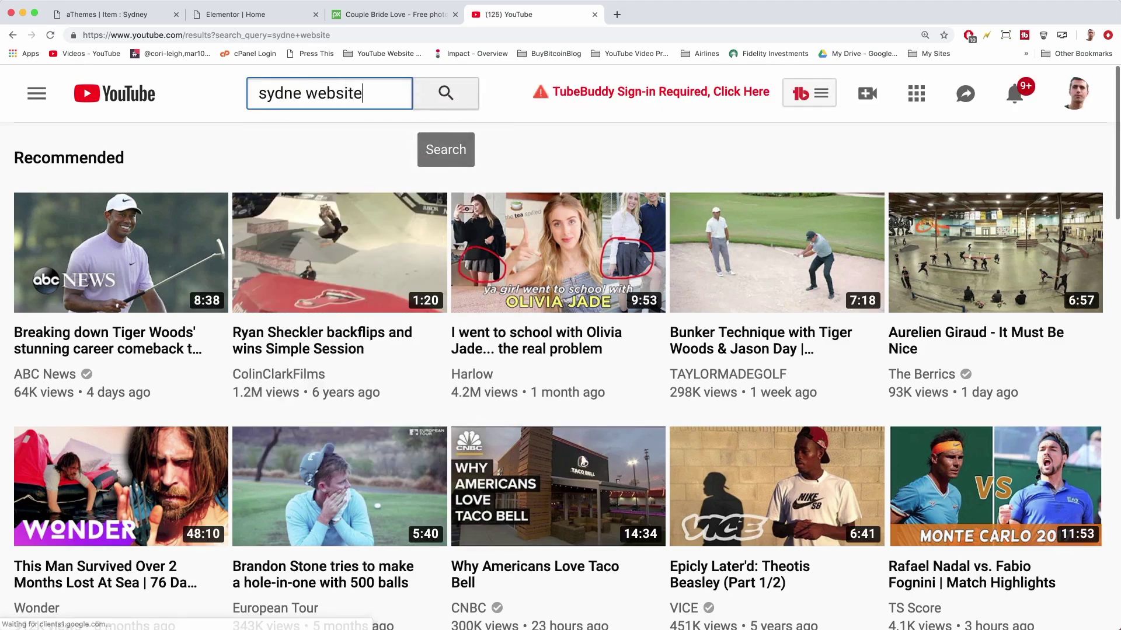
click(181, 310)
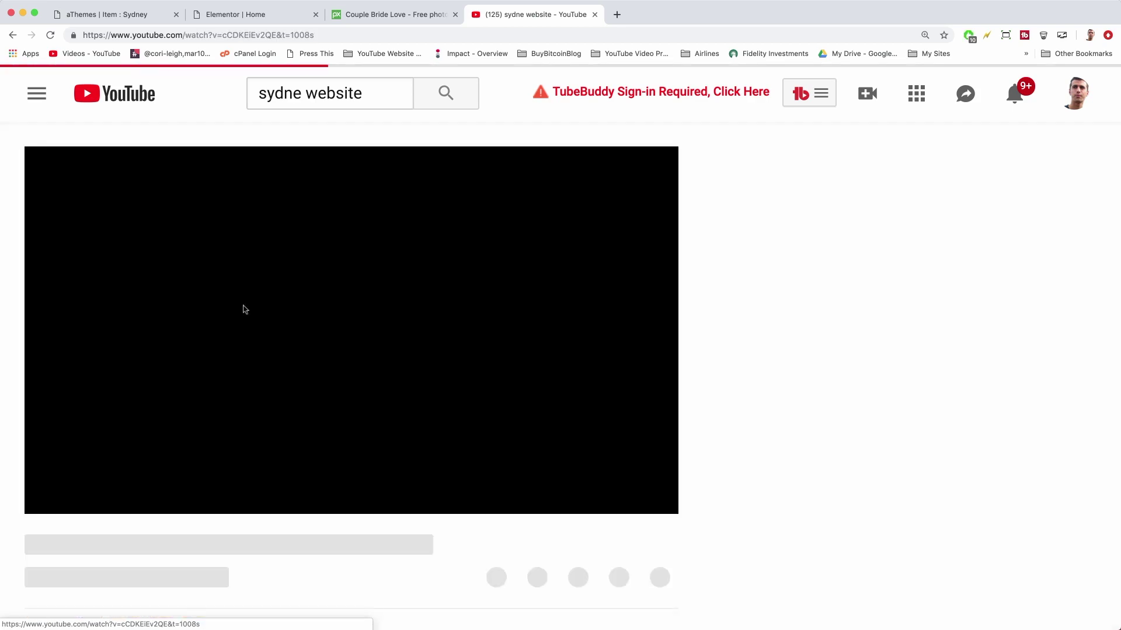
click(429, 310)
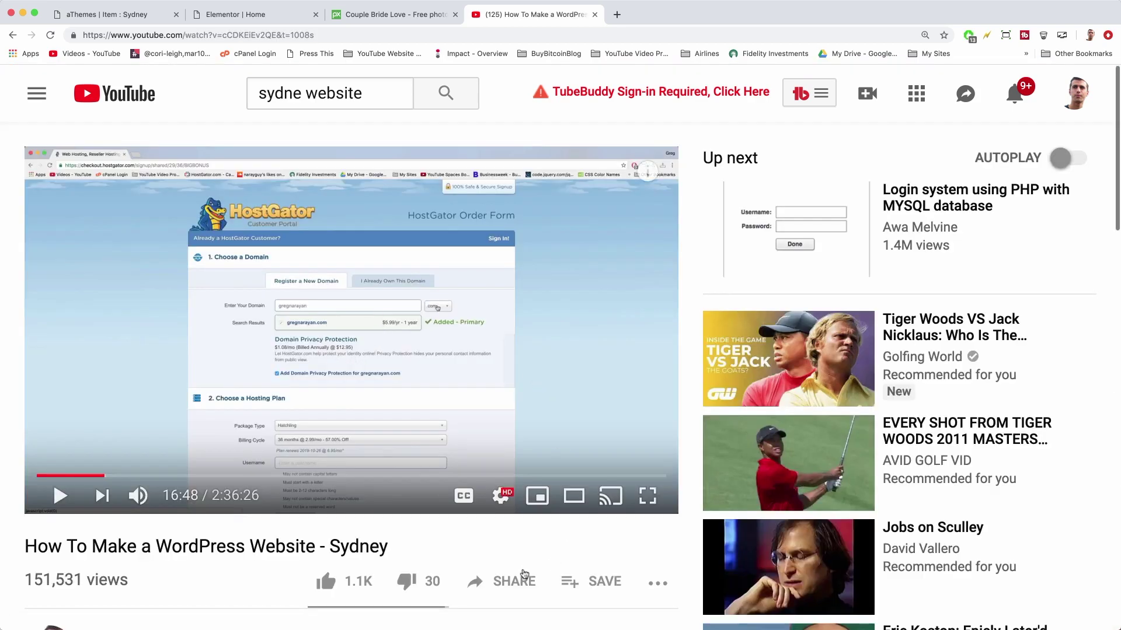
Copy the video's iframe embed code from Share > Embed
click(519, 584)
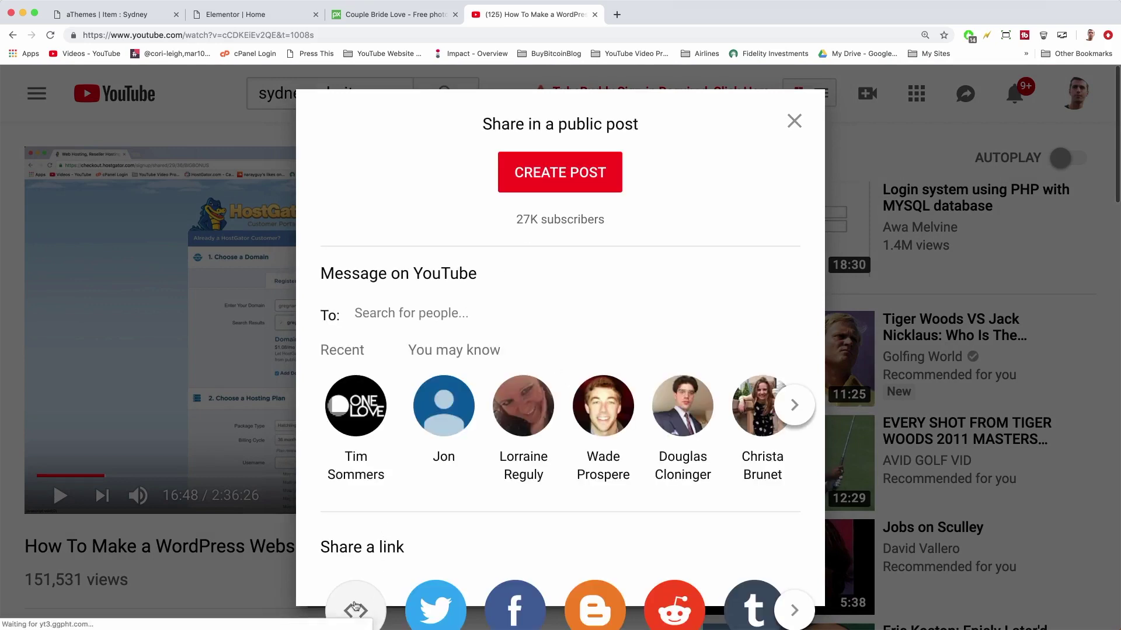
click(368, 589)
click(474, 520)
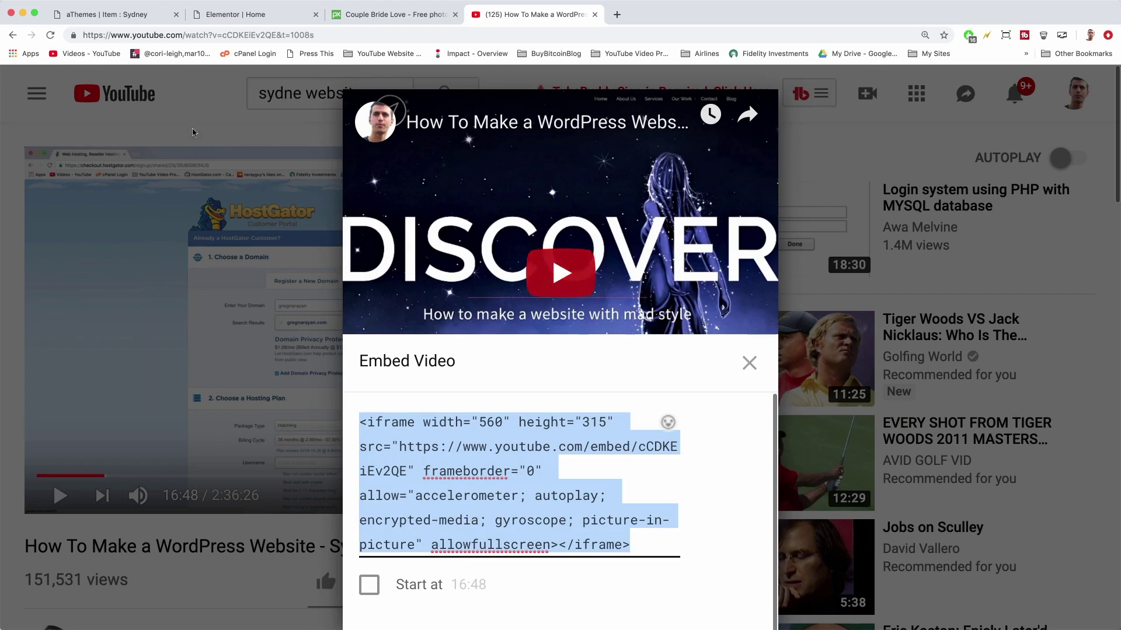
right_click(479, 447)
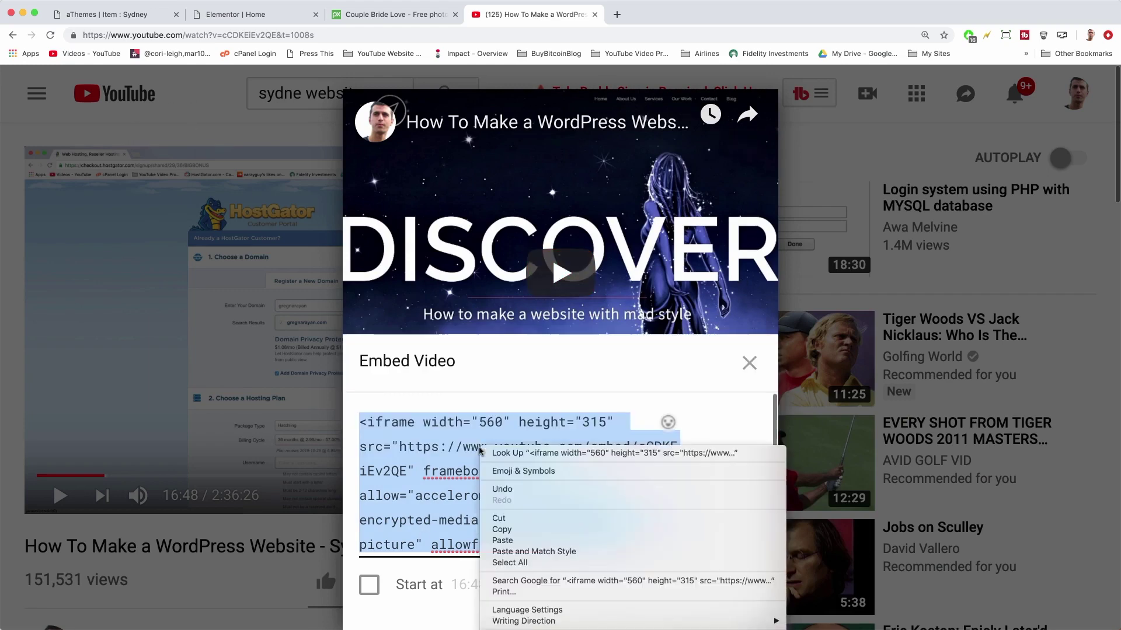
click(502, 530)
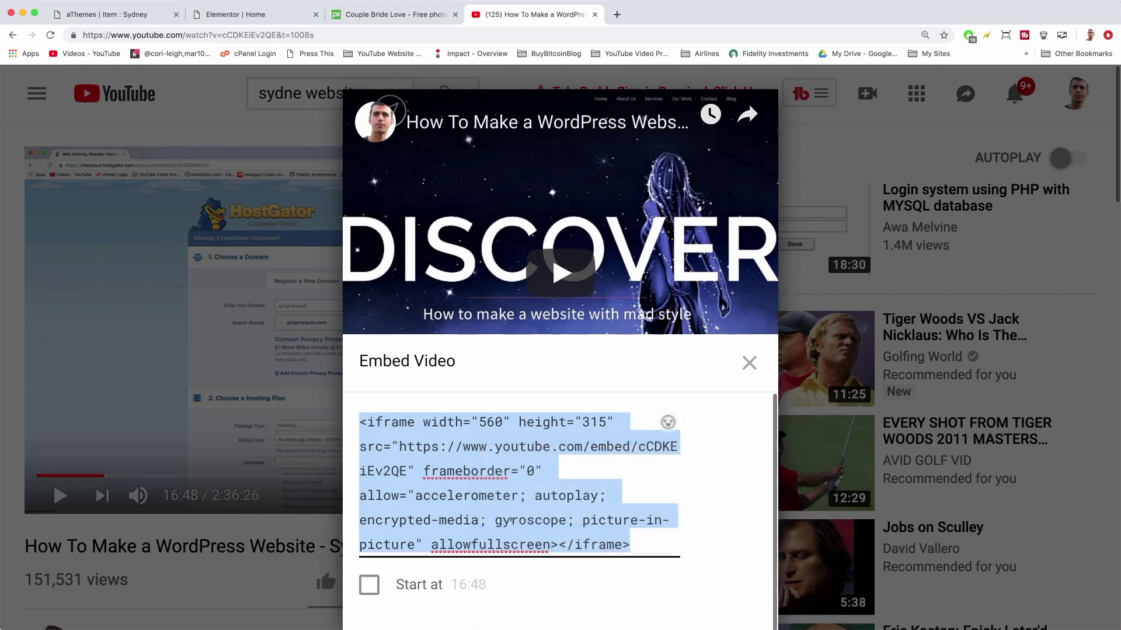
click(237, 20)
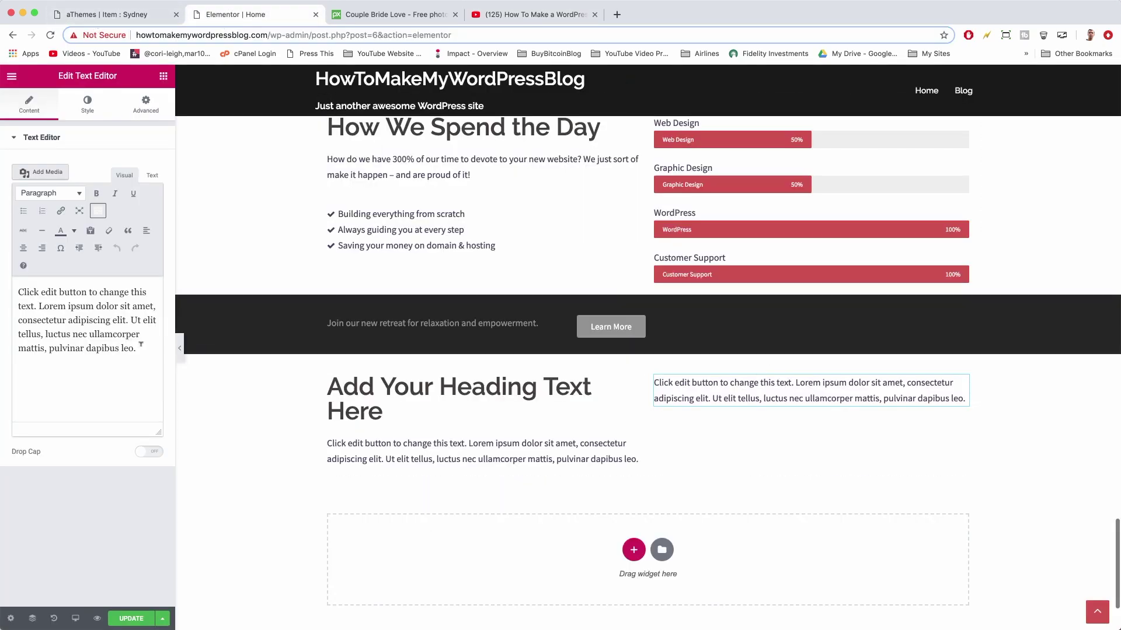
Replace the right column's placeholder with the YouTube iframe code, pasted raw in the Text tab
triple_click(83, 321)
key(BackSpace)
key(super+v)
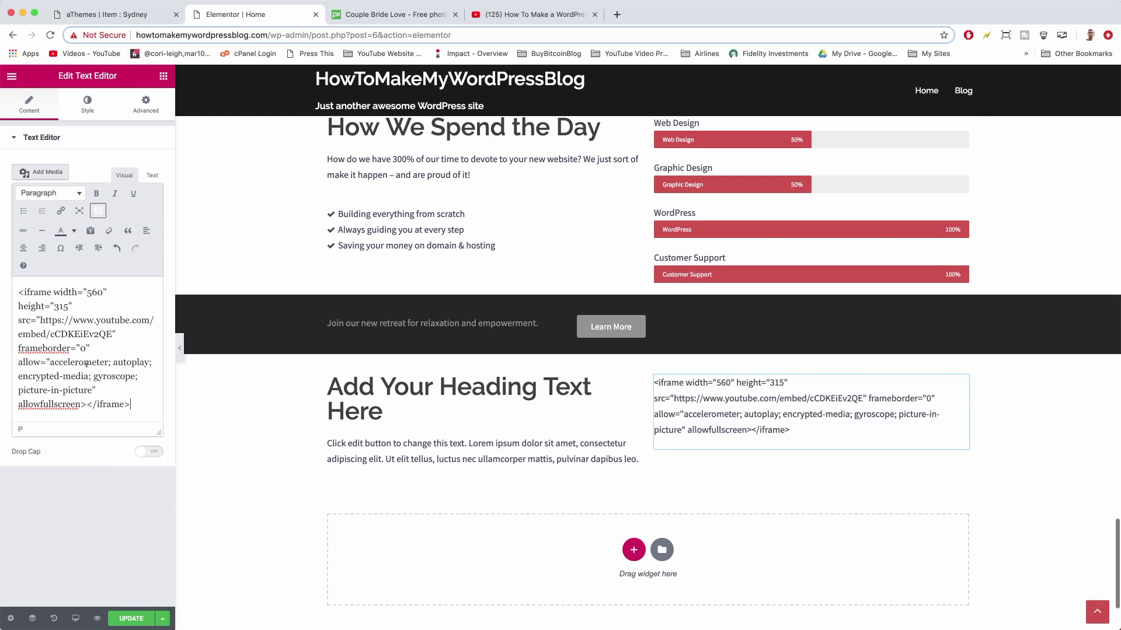
click(153, 176)
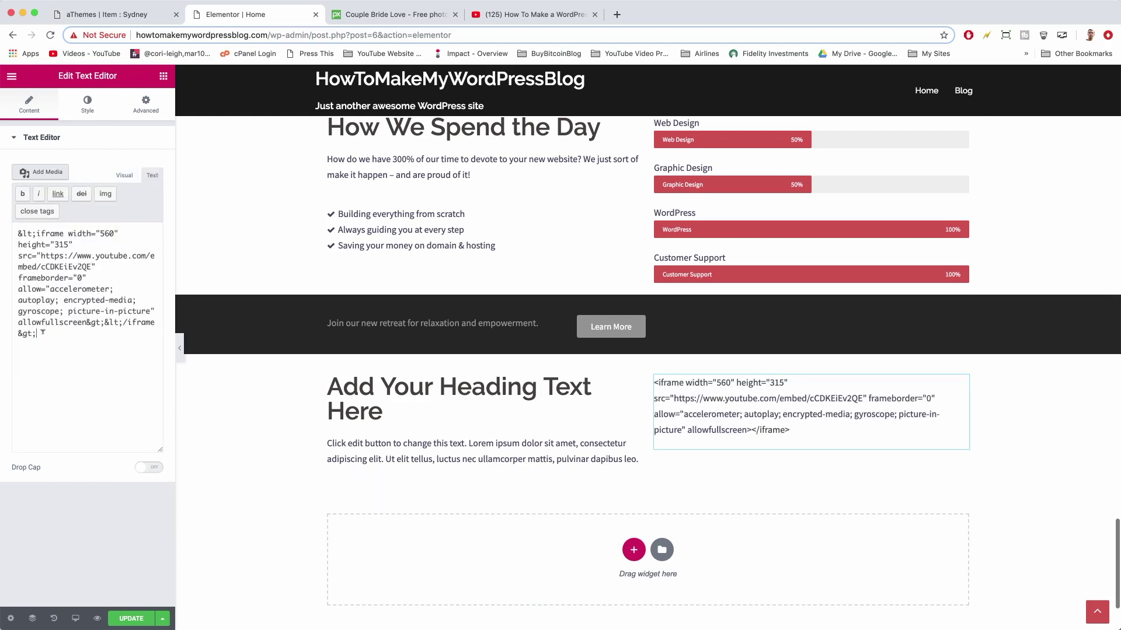
drag(41, 333, 18, 232)
right_click(39, 262)
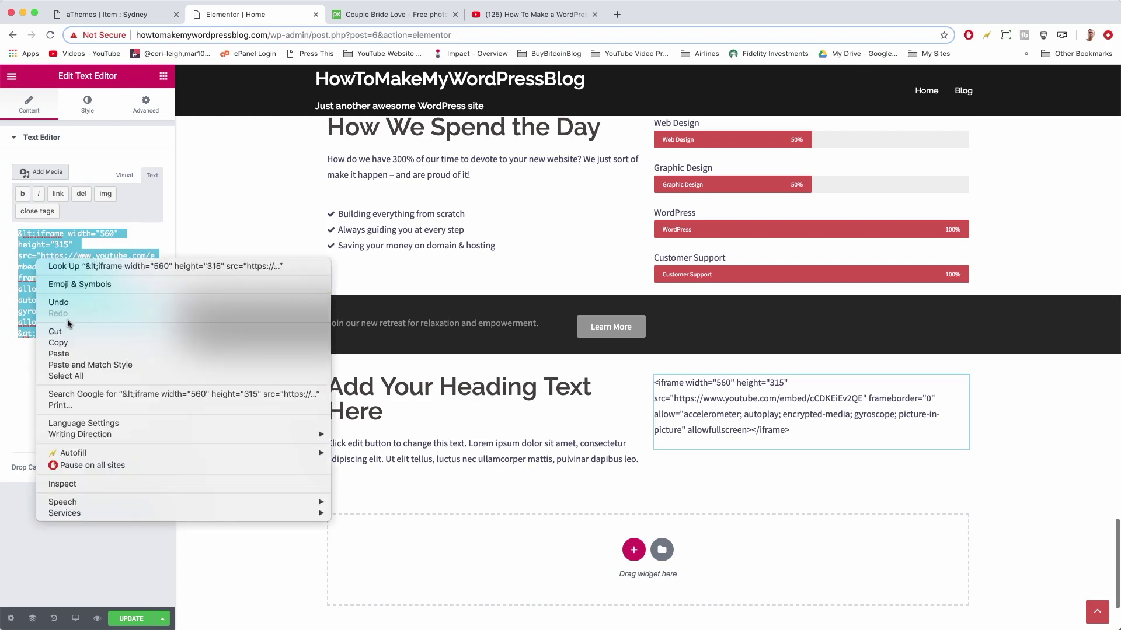
click(69, 348)
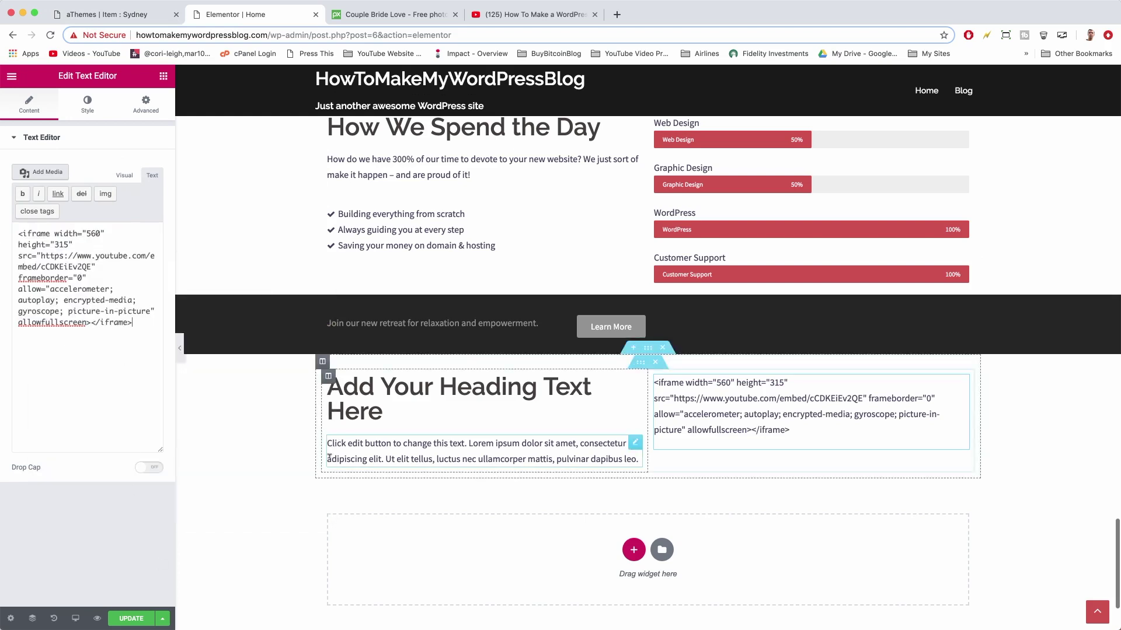
click(252, 533)
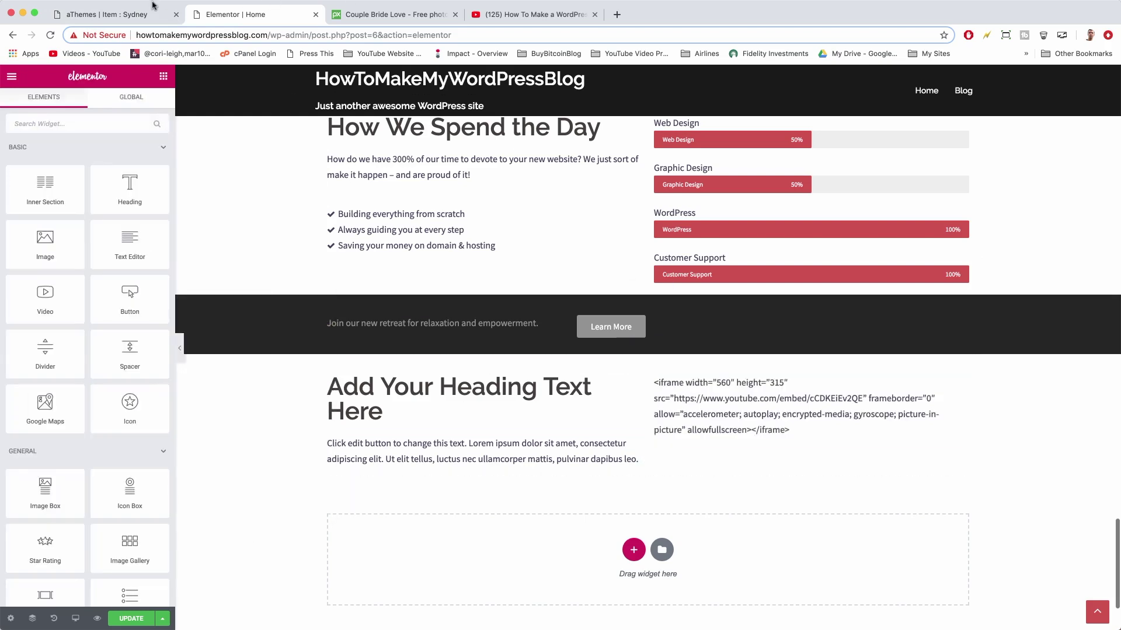
click(115, 15)
Change the left heading to 'We Love Sydney So Much'
click(228, 17)
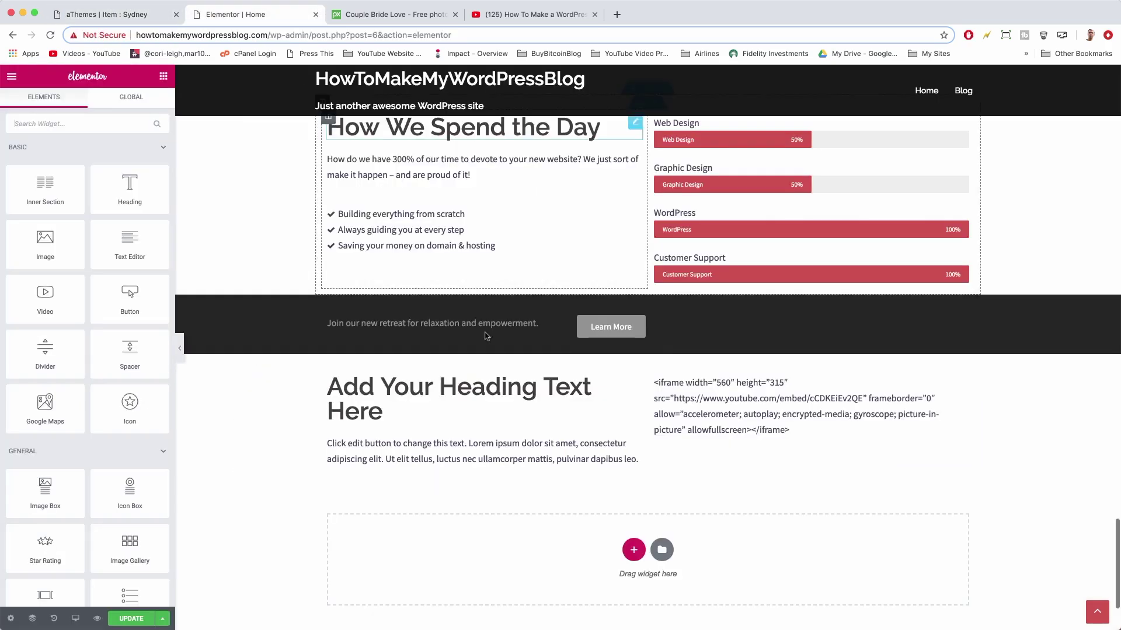
click(366, 399)
key(super+a)
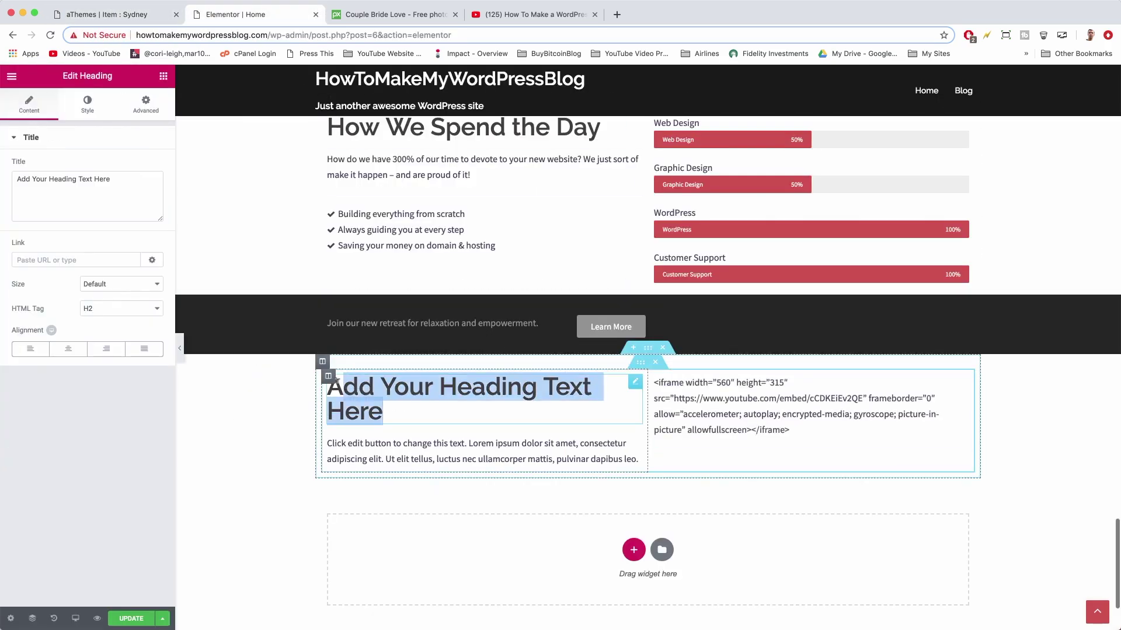
key(BackSpace)
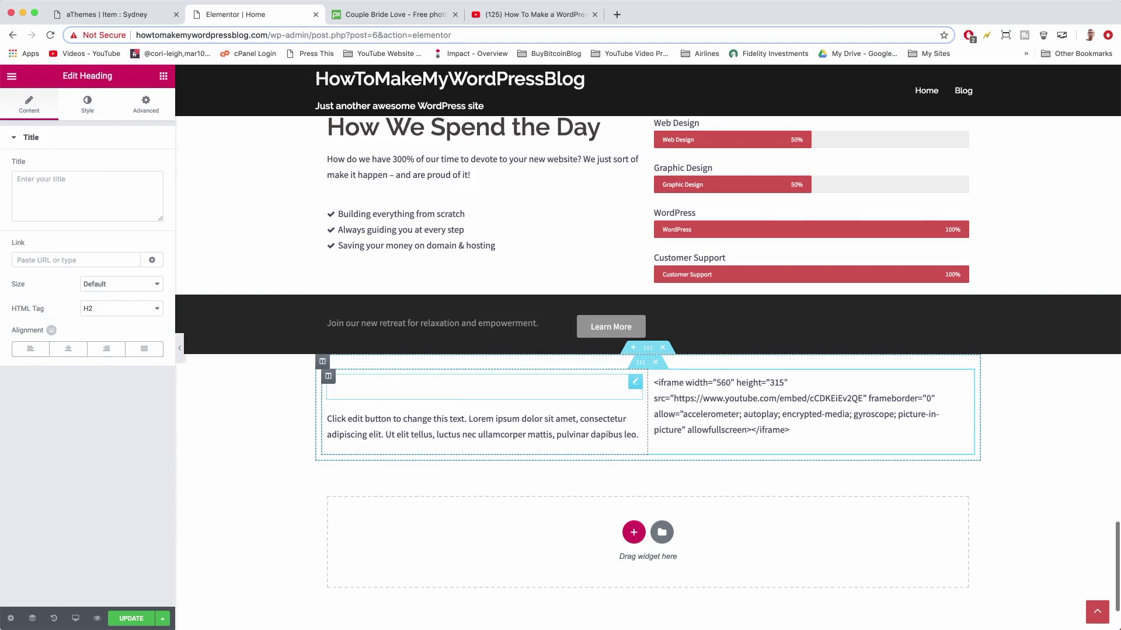
text(We Love Sy)
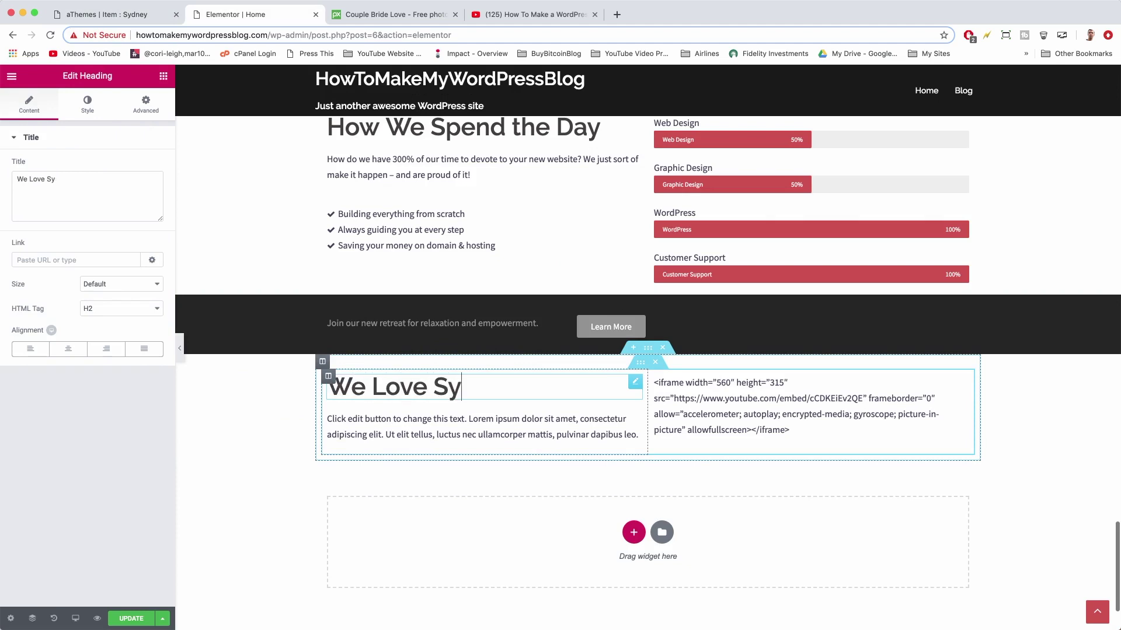
text(dney So Mu)
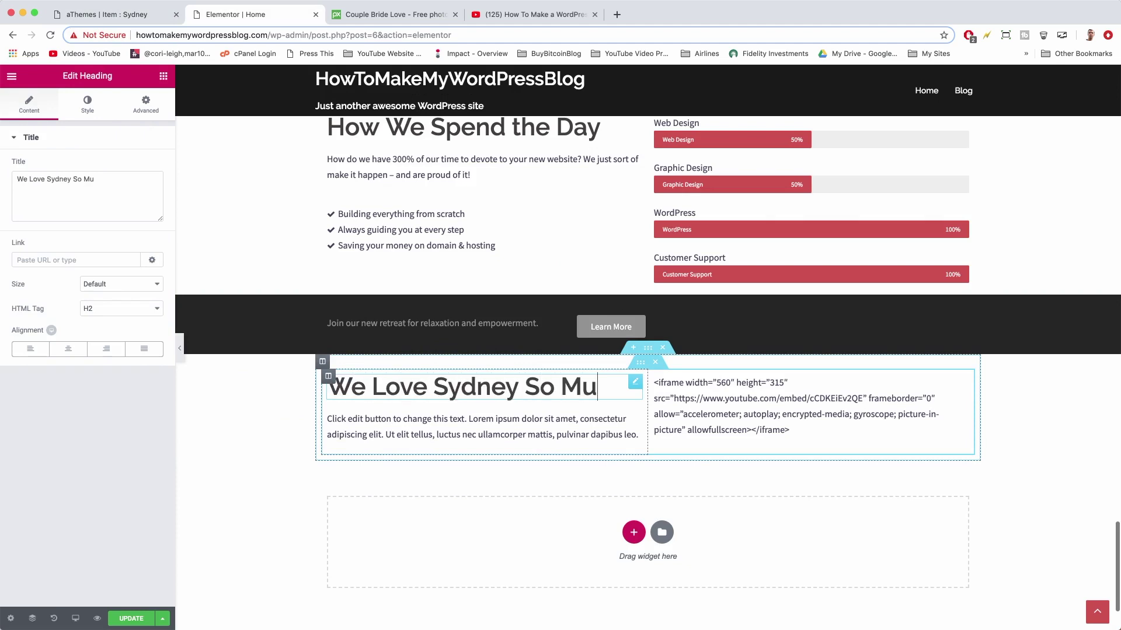
key(BackSpace)
text(uch)
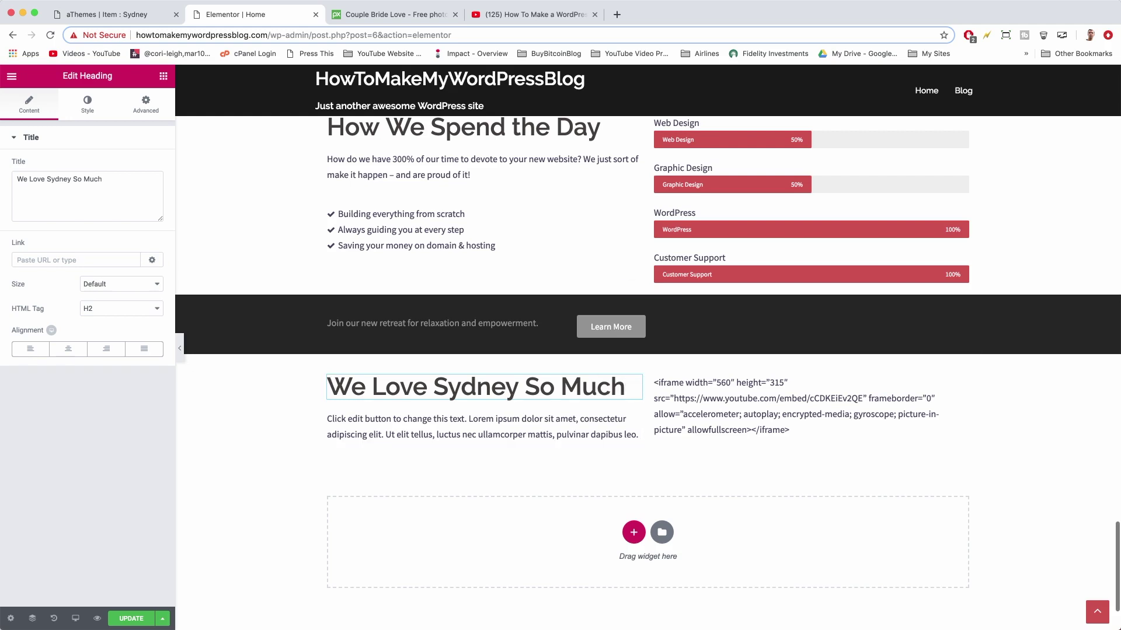
Replace the lorem ipsum with a paragraph about teaching website building since November 2016
click(431, 436)
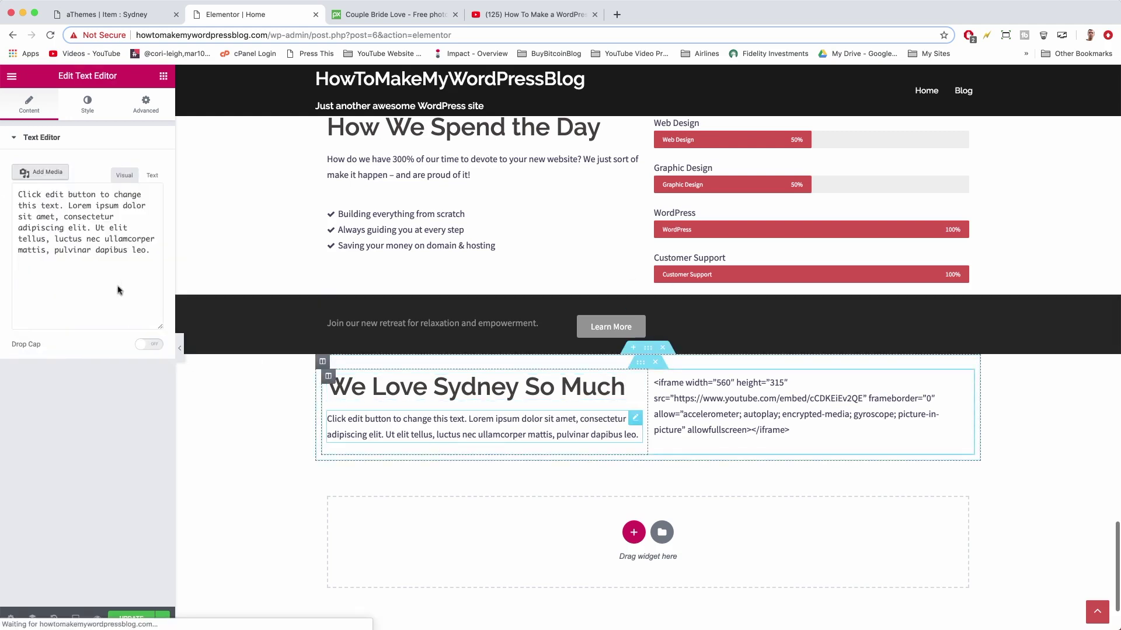
drag(139, 352, 8, 280)
text(We love)
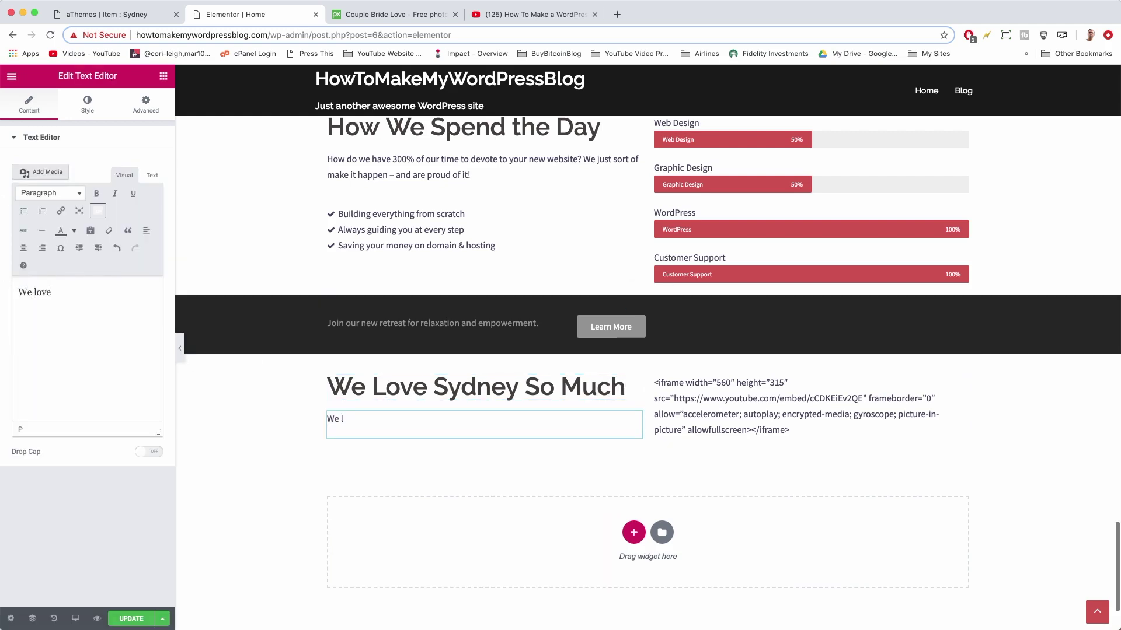
text( Sydney so muc)
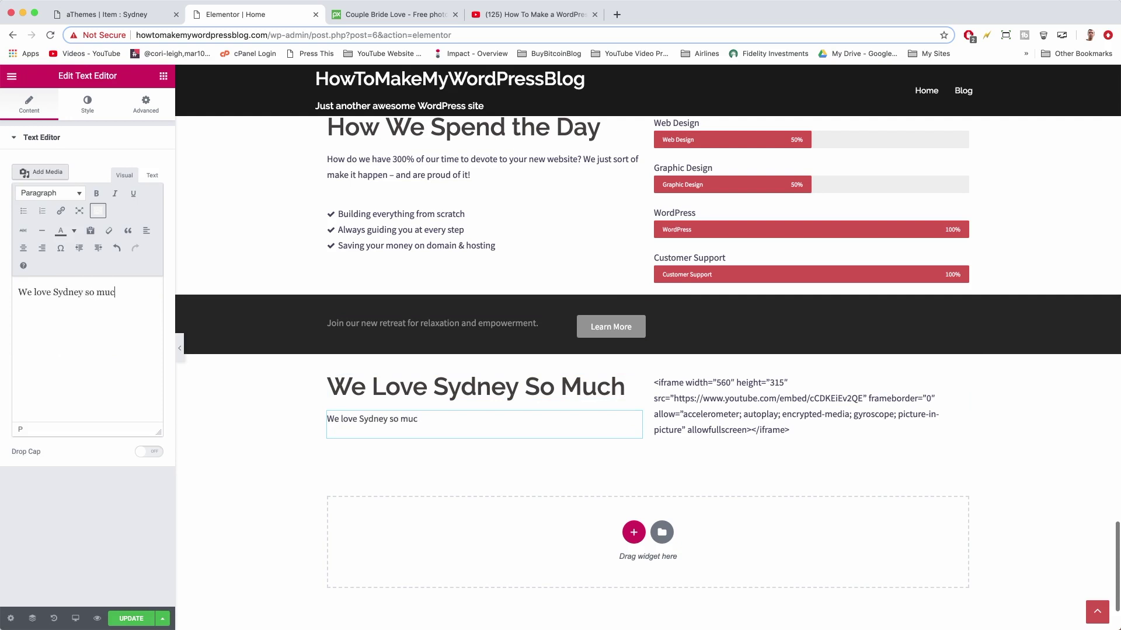
text(h that we've been helping)
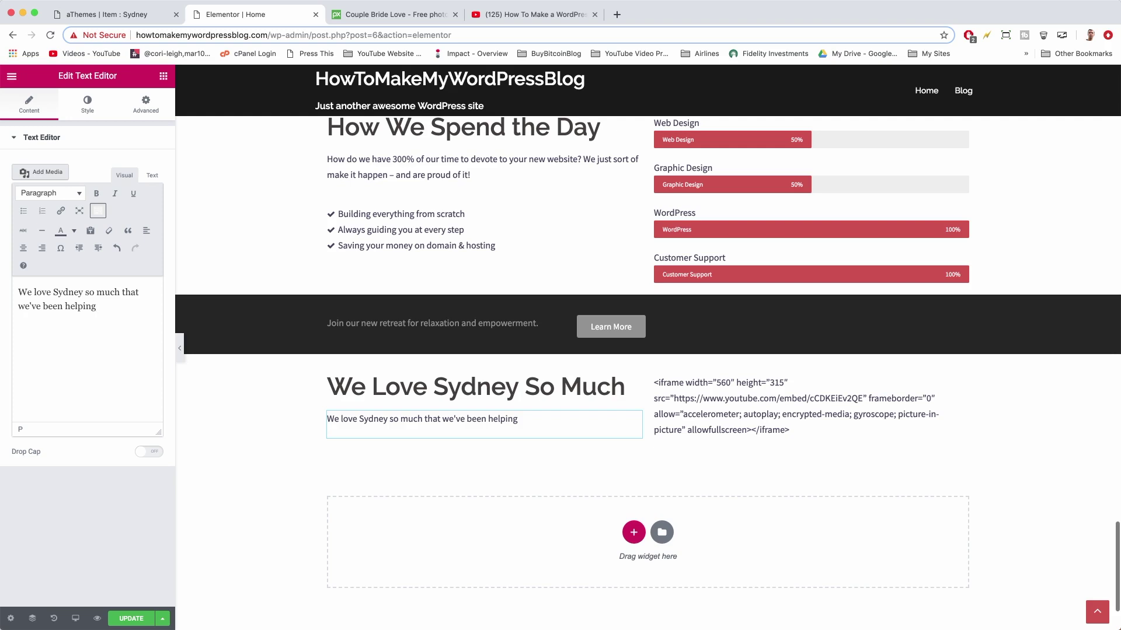
text(people learn how to make a website from scratch for over 3 years)
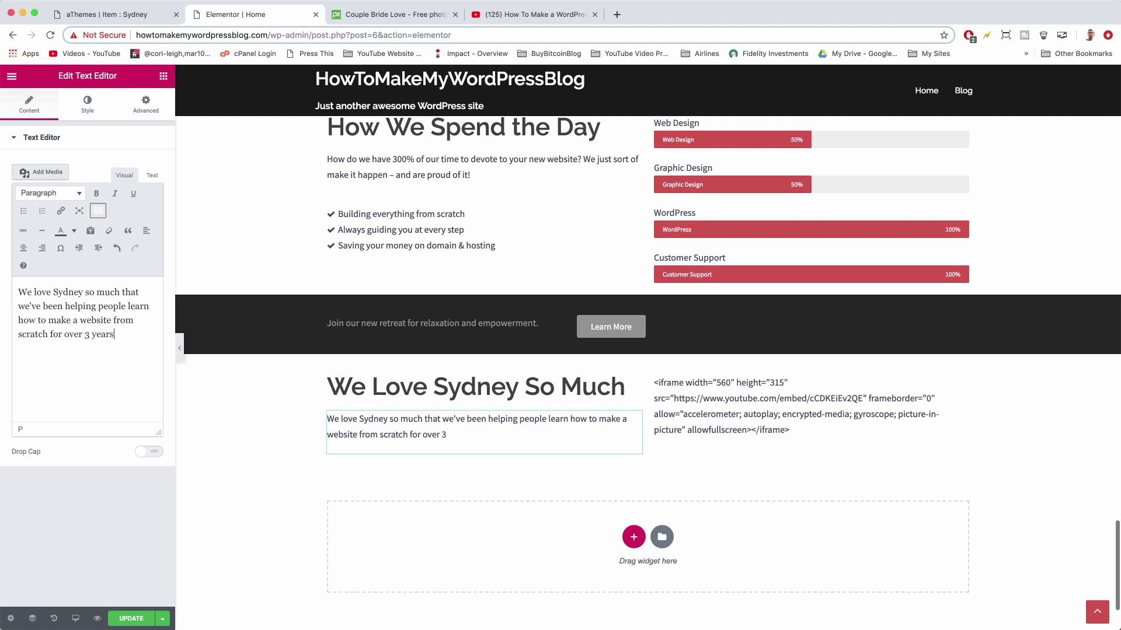
text( now)
key(BackSpace)
key(super+v)
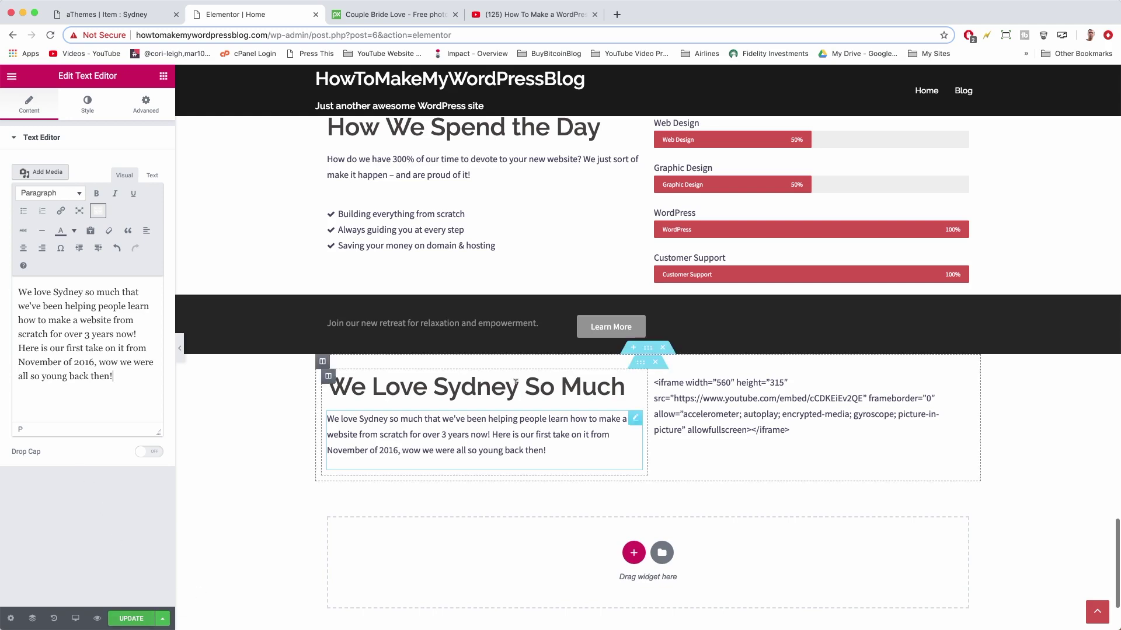
Unlink the section's padding and set Top and Bottom to 50
click(644, 347)
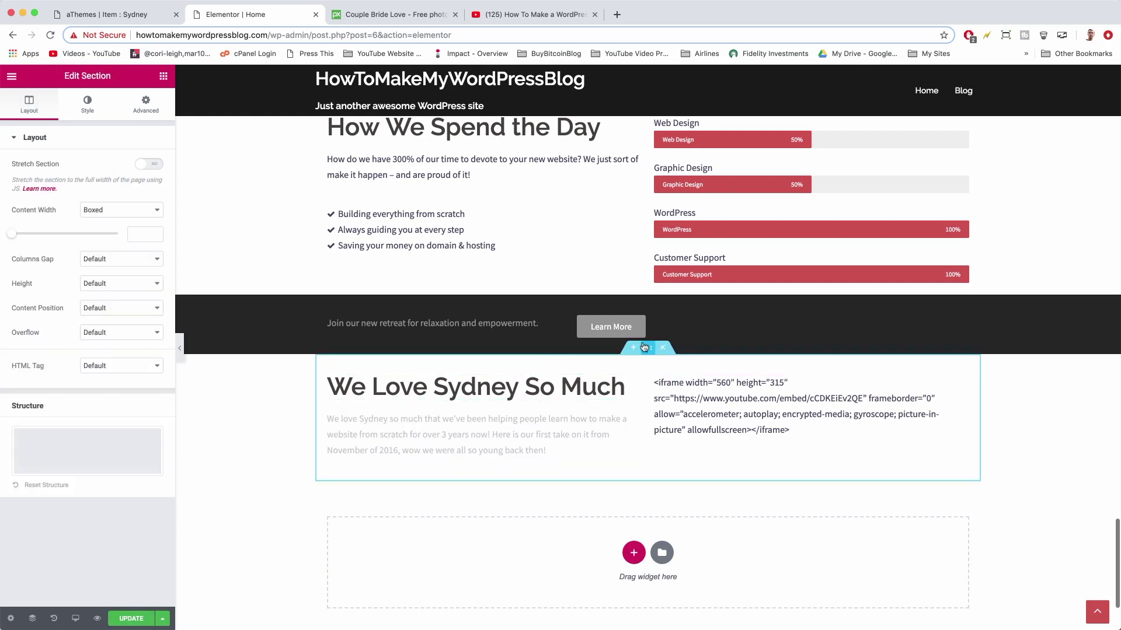
click(146, 105)
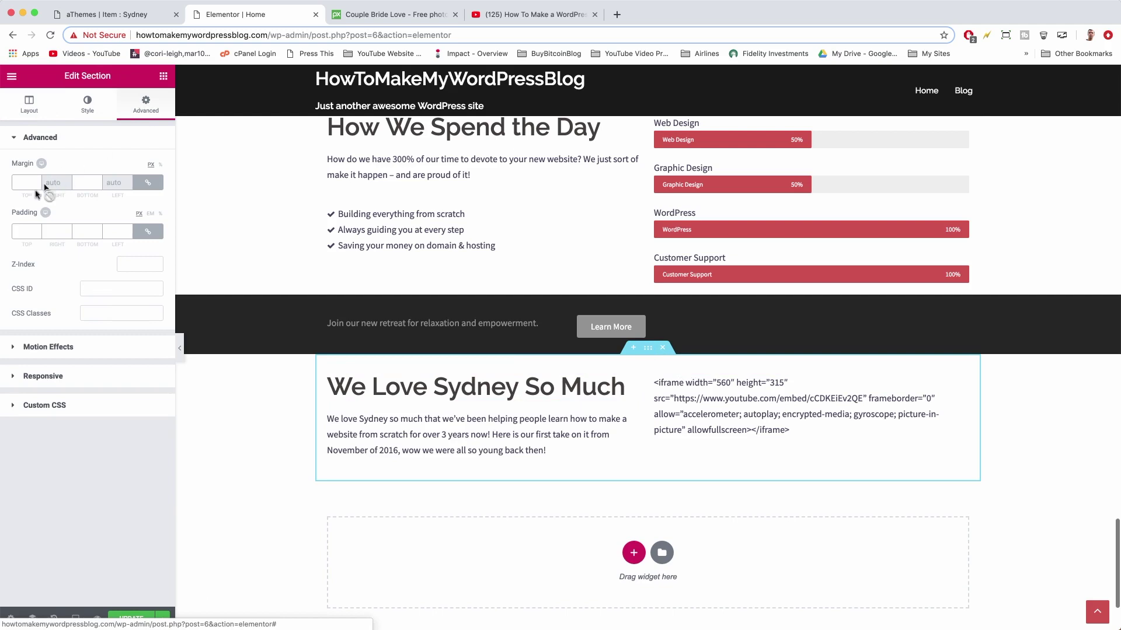
click(148, 233)
text(50)
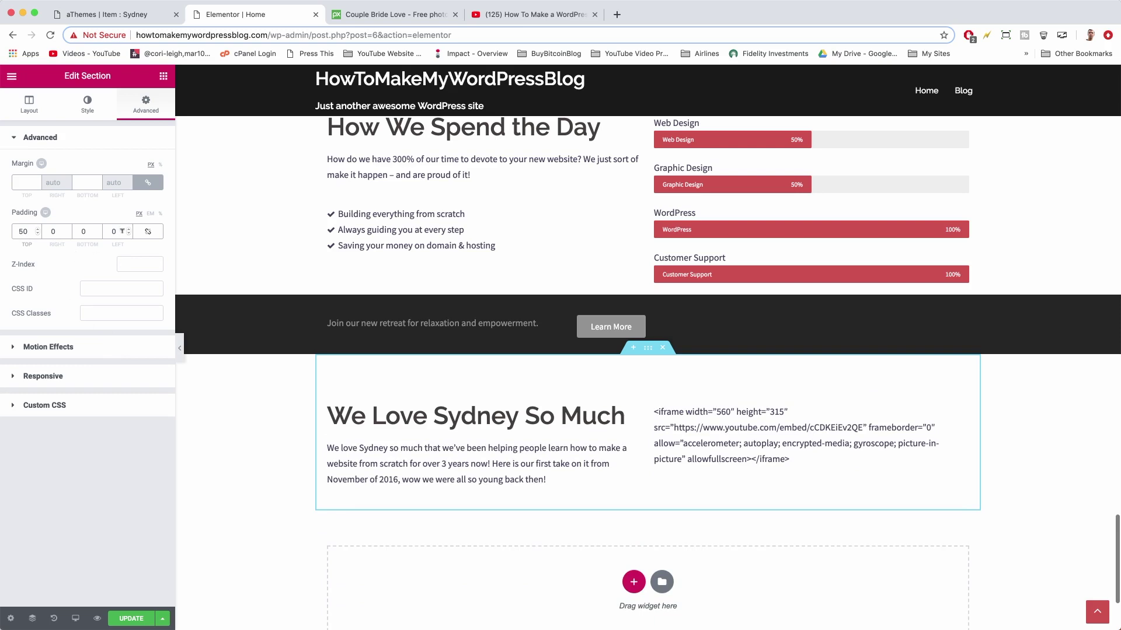
text(50)
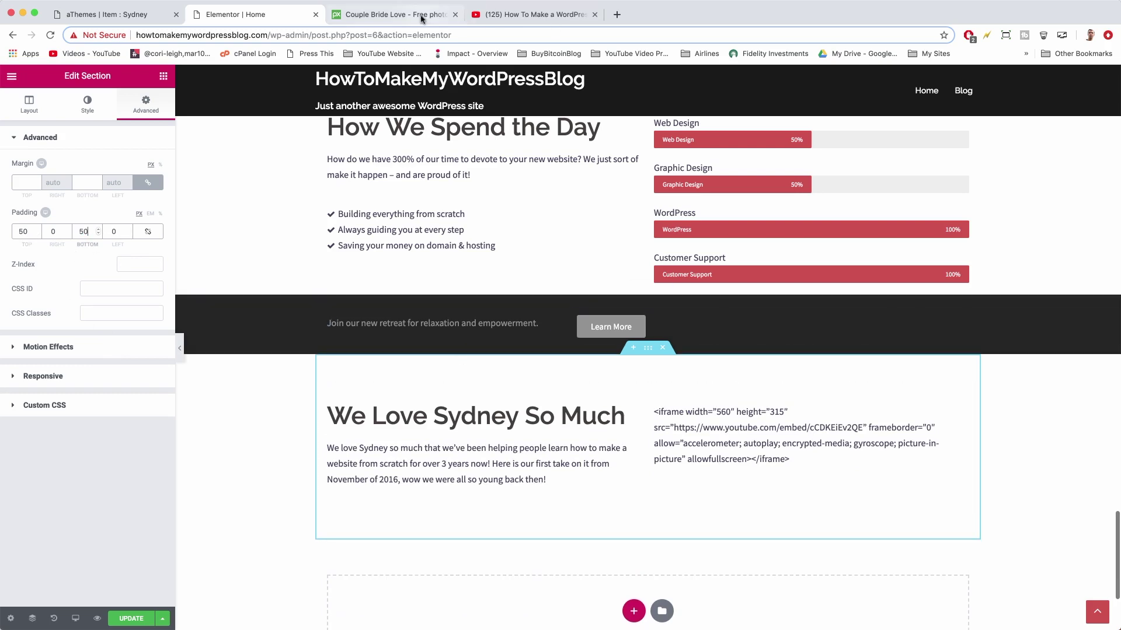
Save the page with Update
click(70, 15)
click(243, 18)
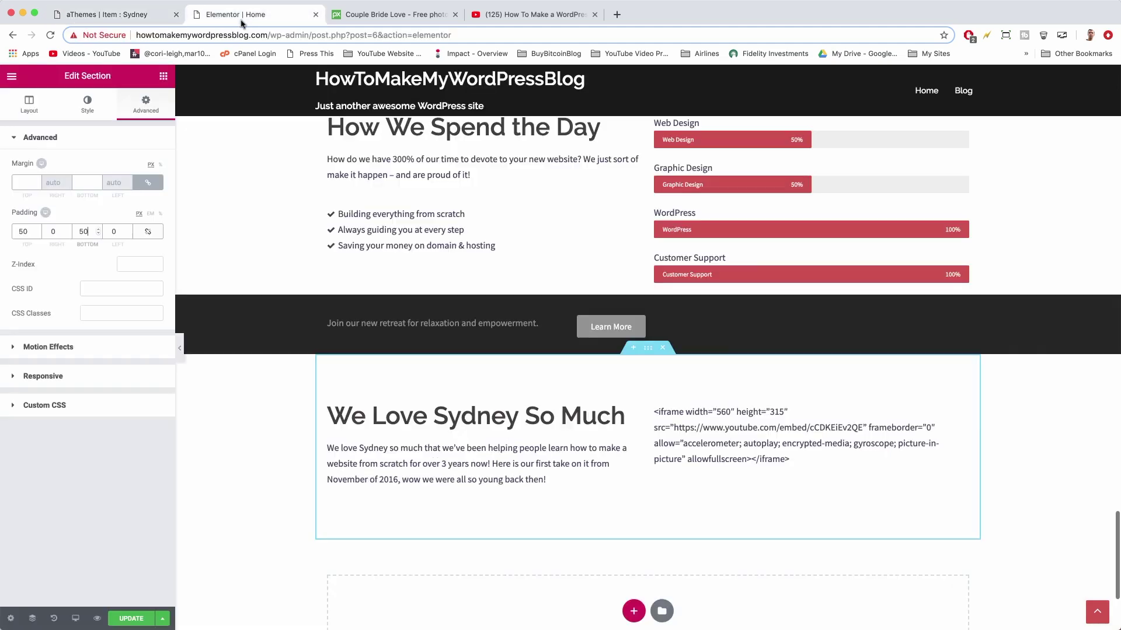
click(132, 621)
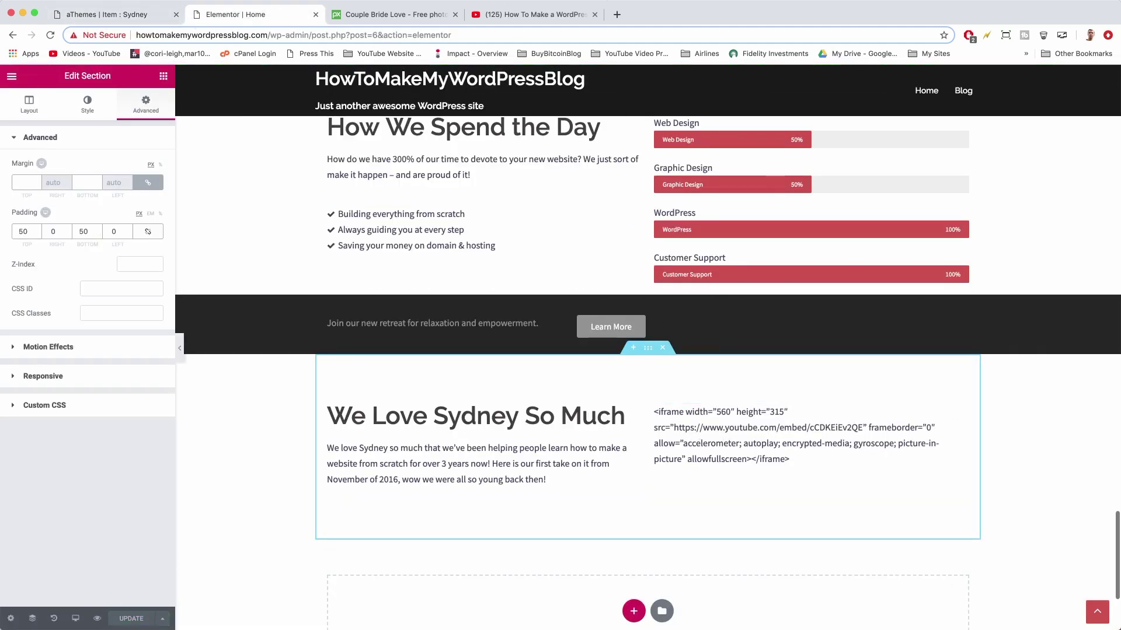
Open the live homepage in a new tab beside the editor
click(616, 14)
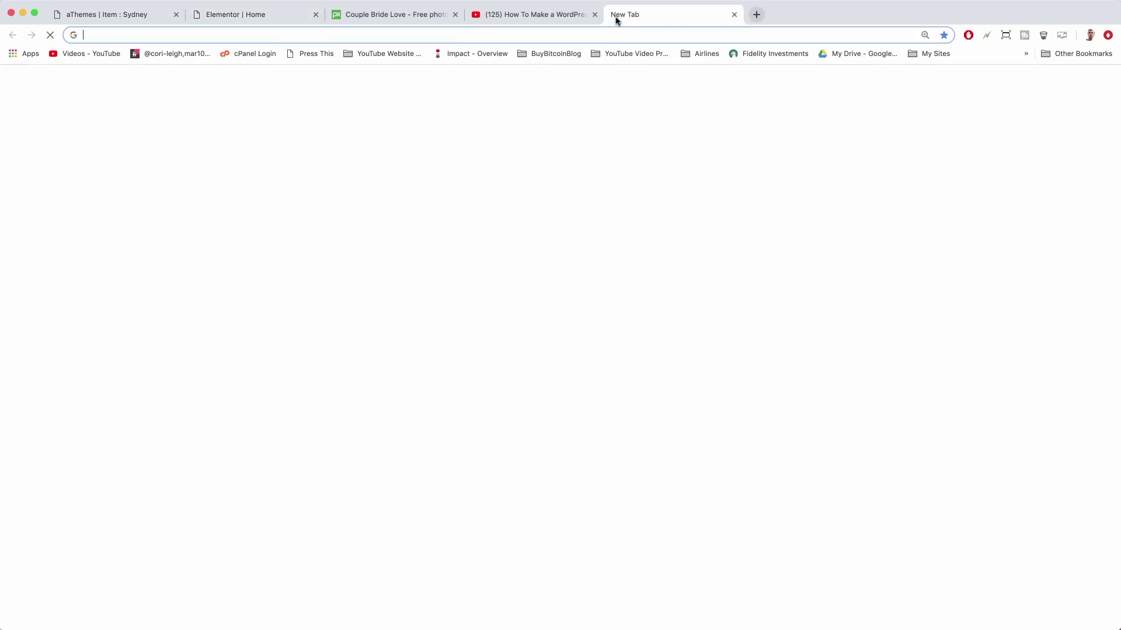
text(how)
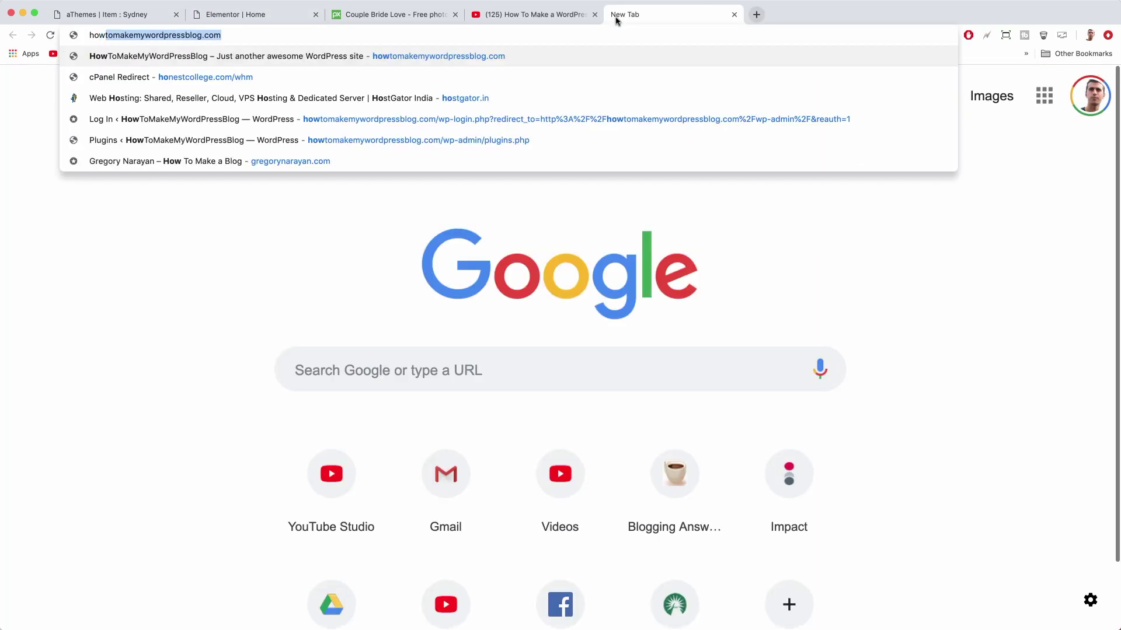
key(Return)
drag(625, 20, 412, 25)
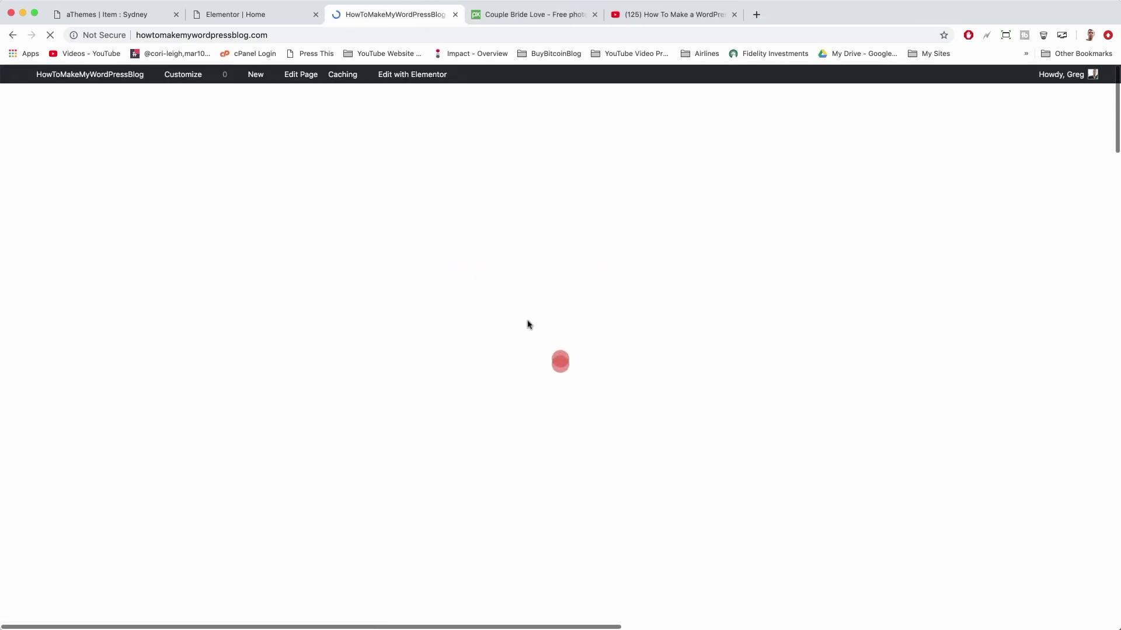
scroll(530, 322, down, 15)
scroll(530, 325, down, 10)
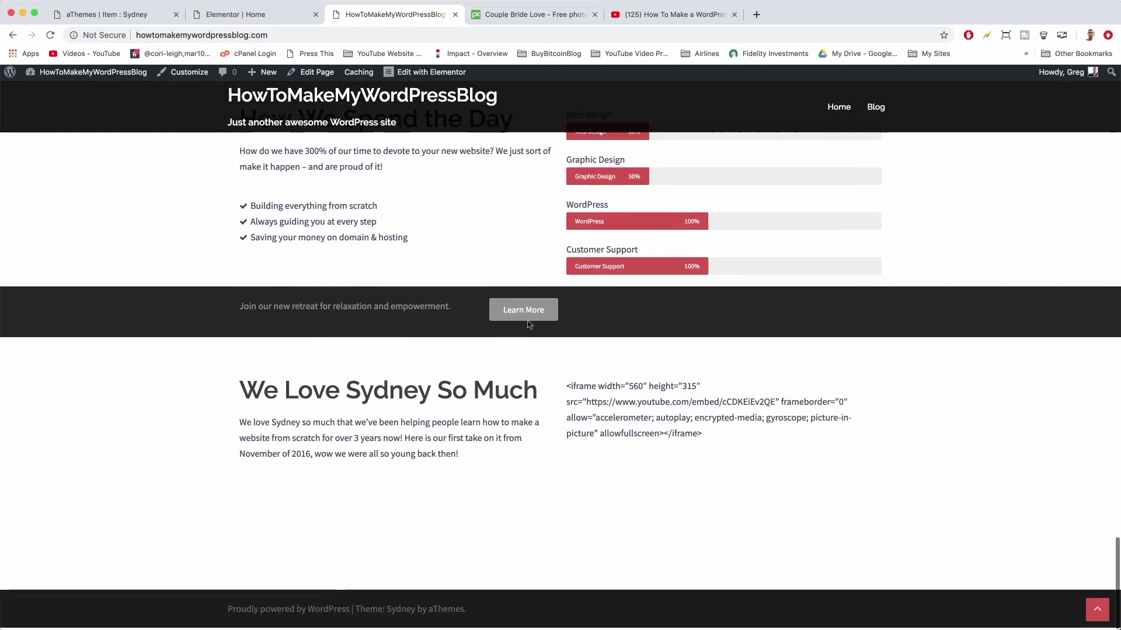
Select the embed widget and copy the YouTube video's web address
click(278, 20)
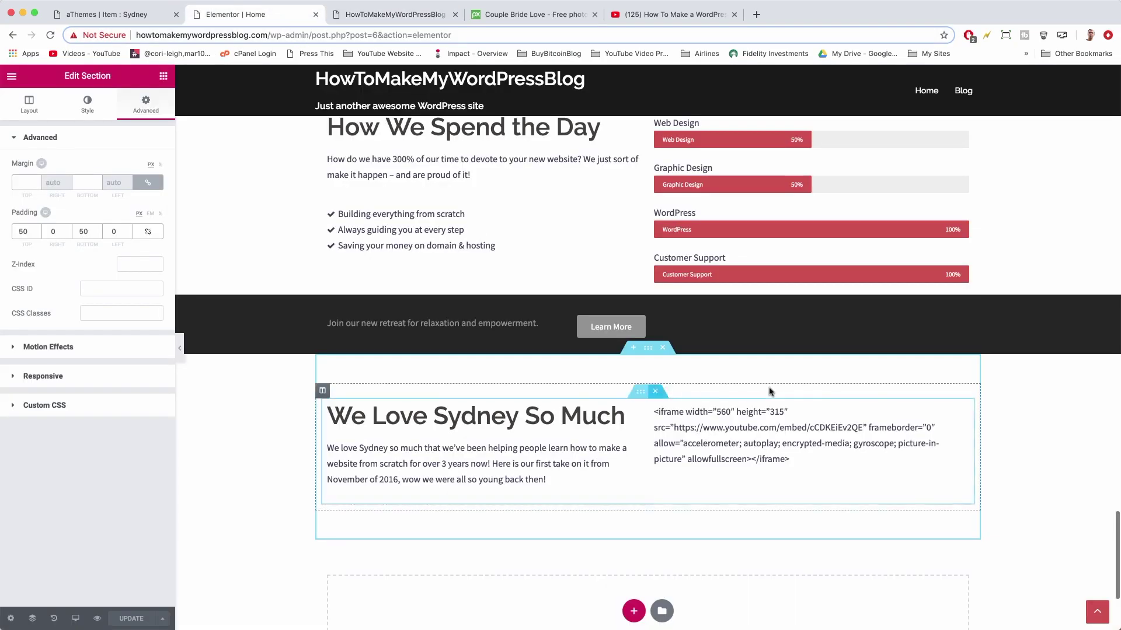
click(790, 428)
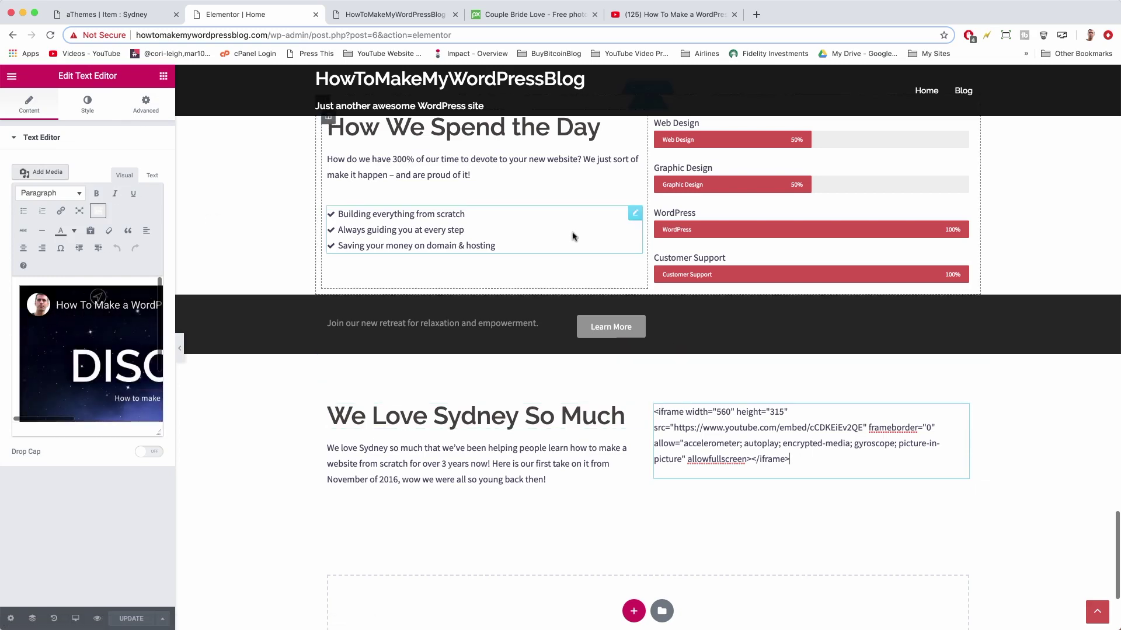
click(660, 18)
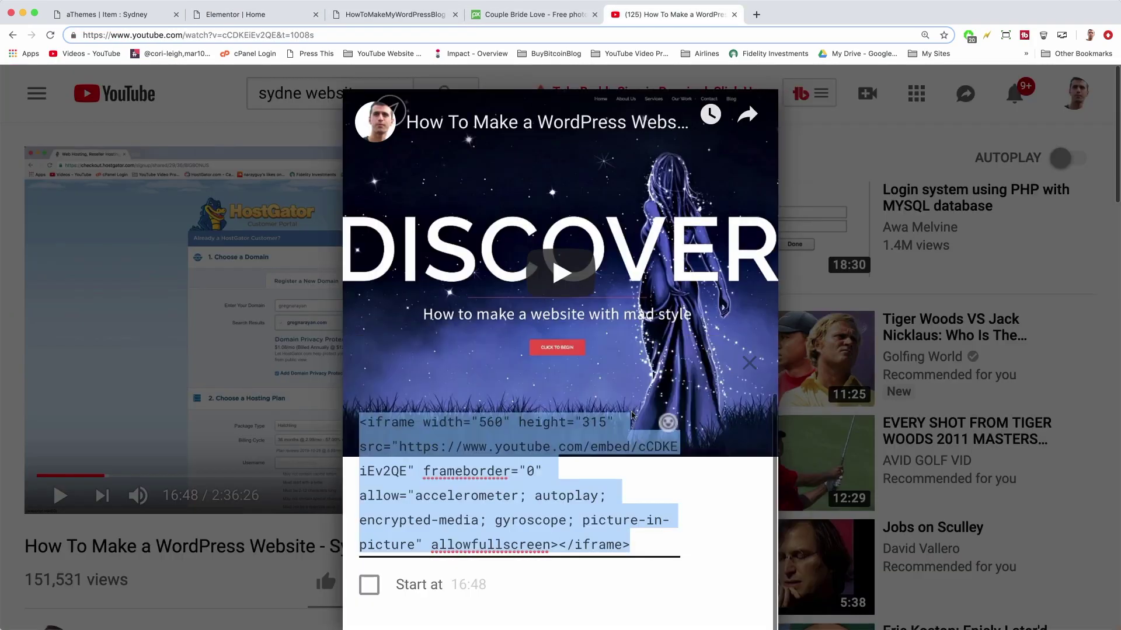
click(256, 138)
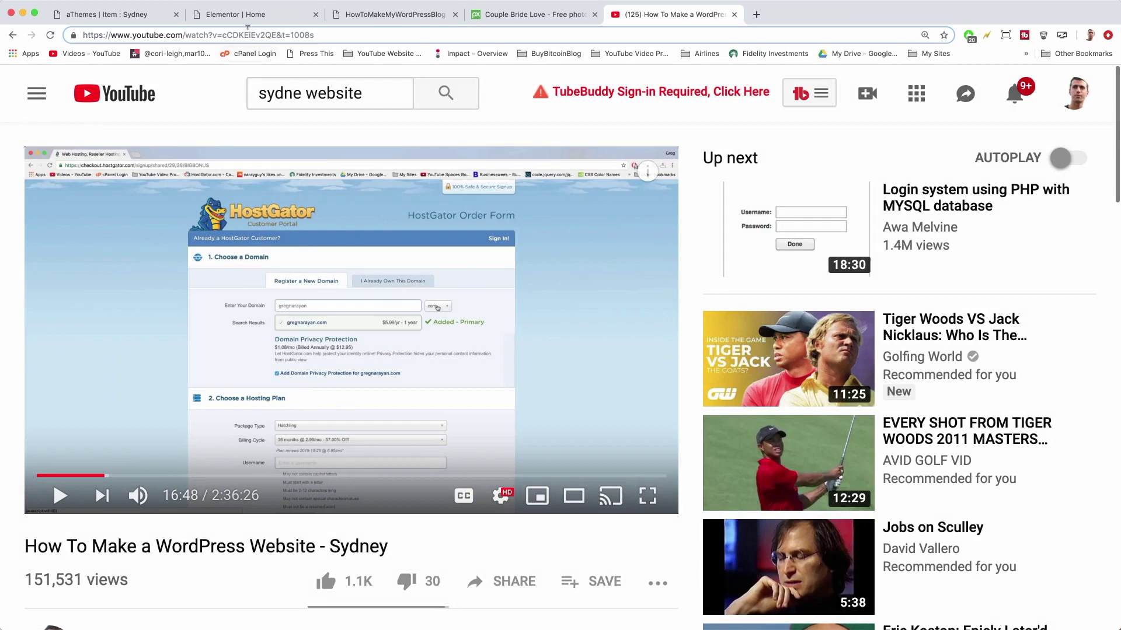
click(266, 35)
drag(278, 35, 67, 33)
key(super+c)
Swap the iframe code for the plain YouTube link and reload the live homepage
click(233, 14)
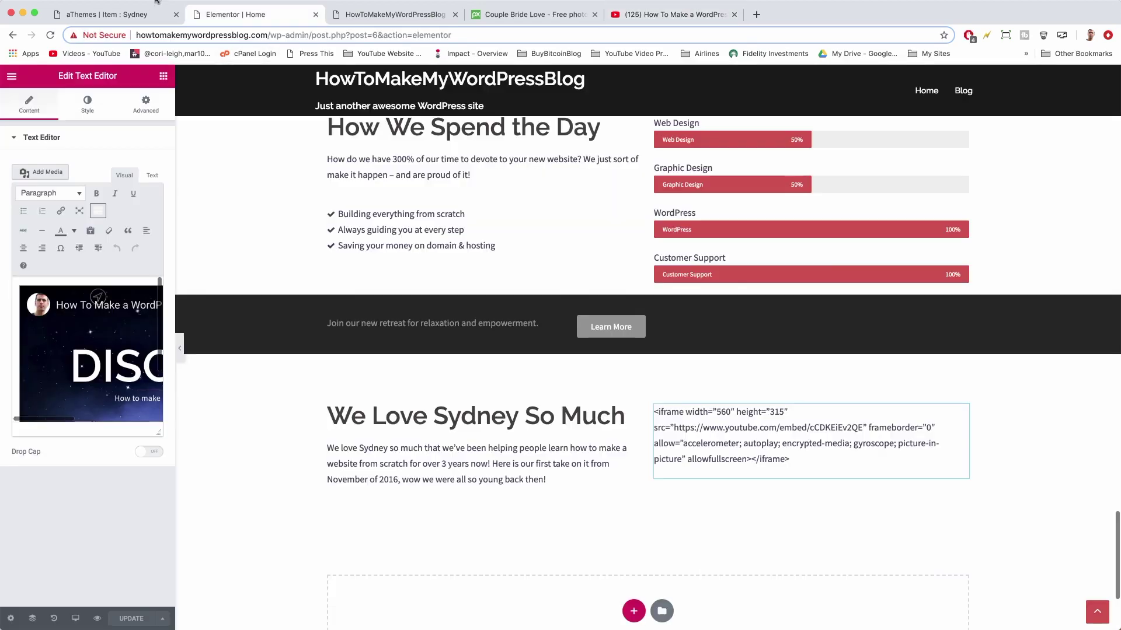
click(144, 16)
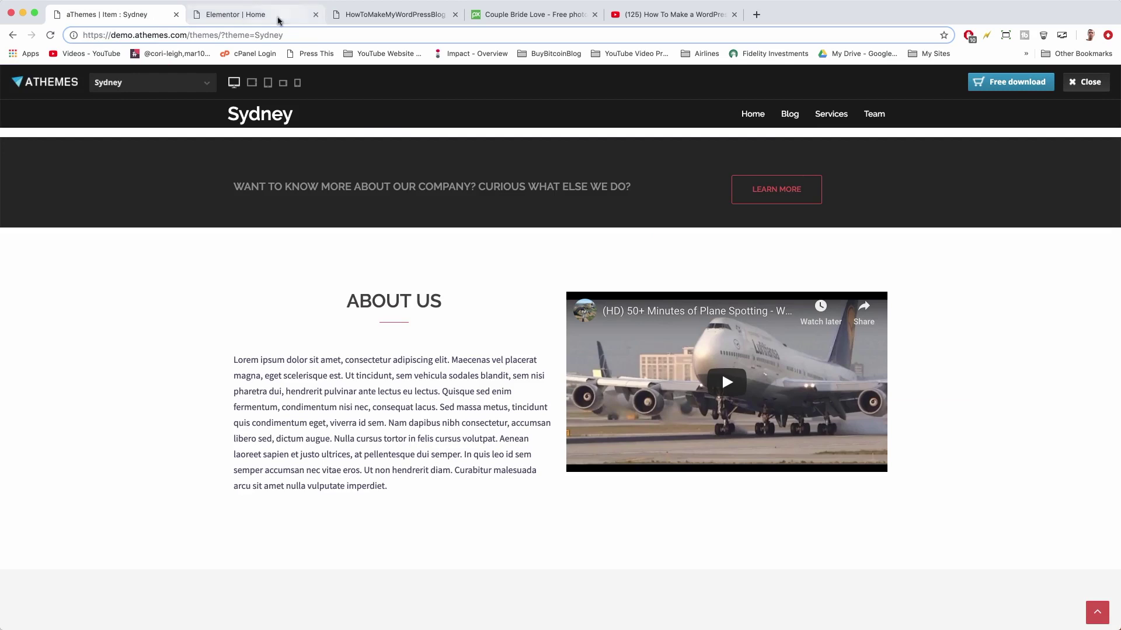
click(280, 16)
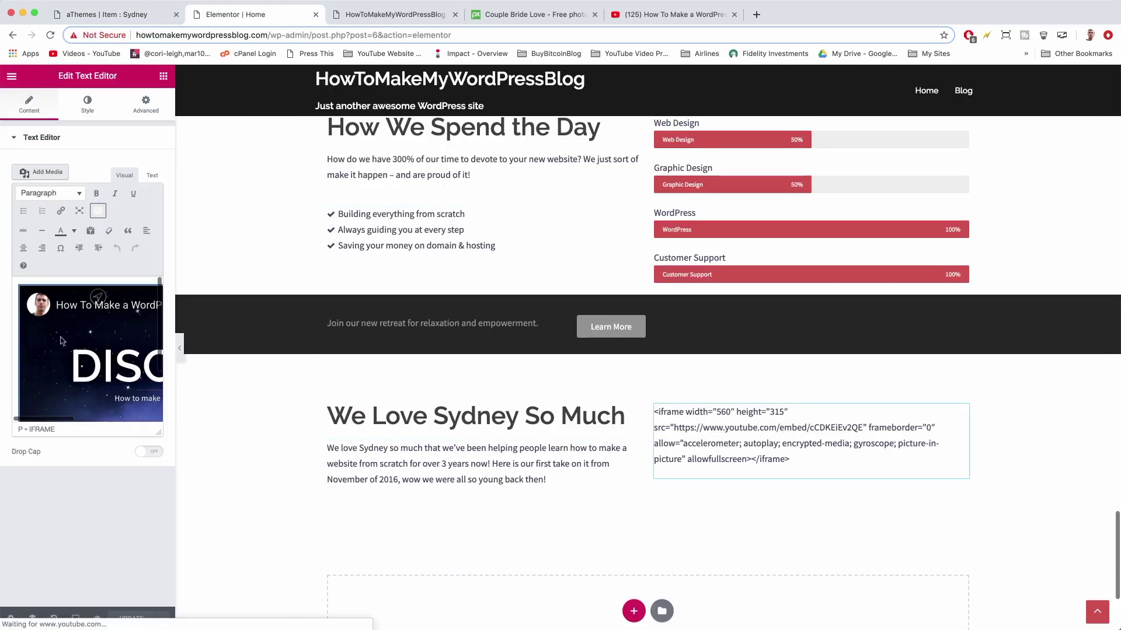
key(BackSpace)
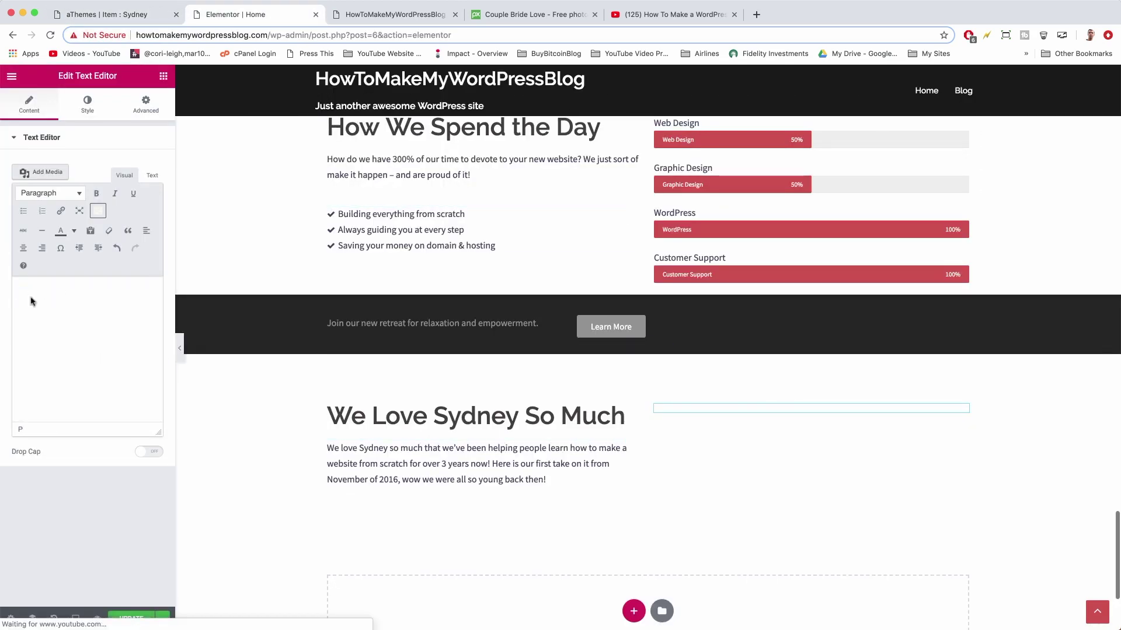
right_click(31, 301)
click(58, 372)
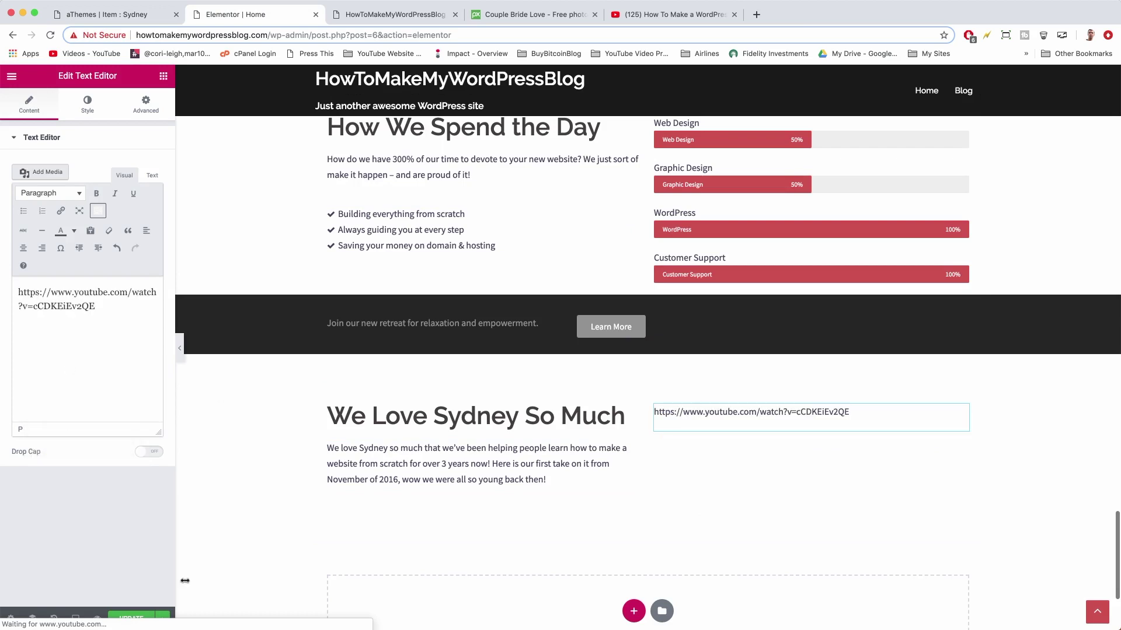
click(424, 19)
key(super+r)
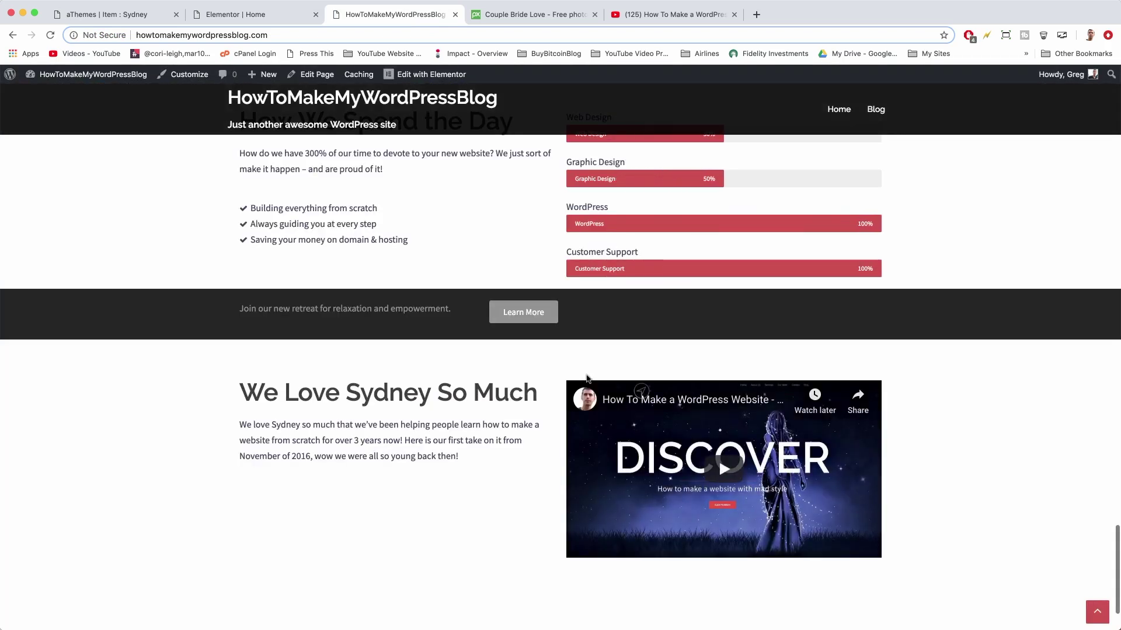
Review the embedded video on the live homepage, then choose Edit with Elementor
scroll(419, 450, down, 3)
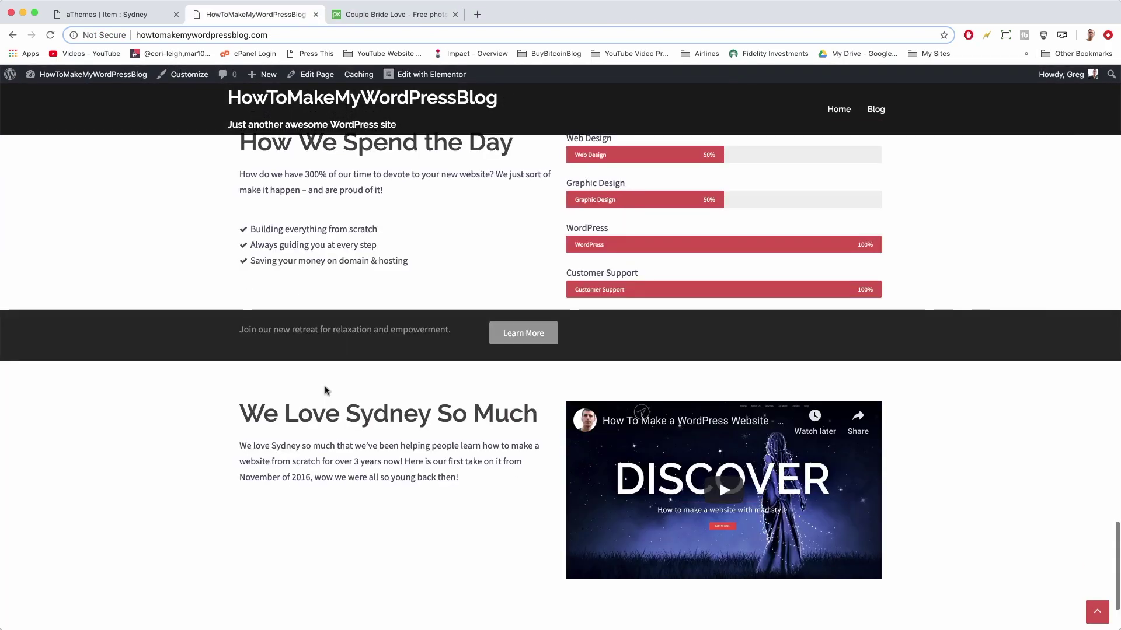
scroll(475, 443, down, 1)
scroll(477, 446, up, 3)
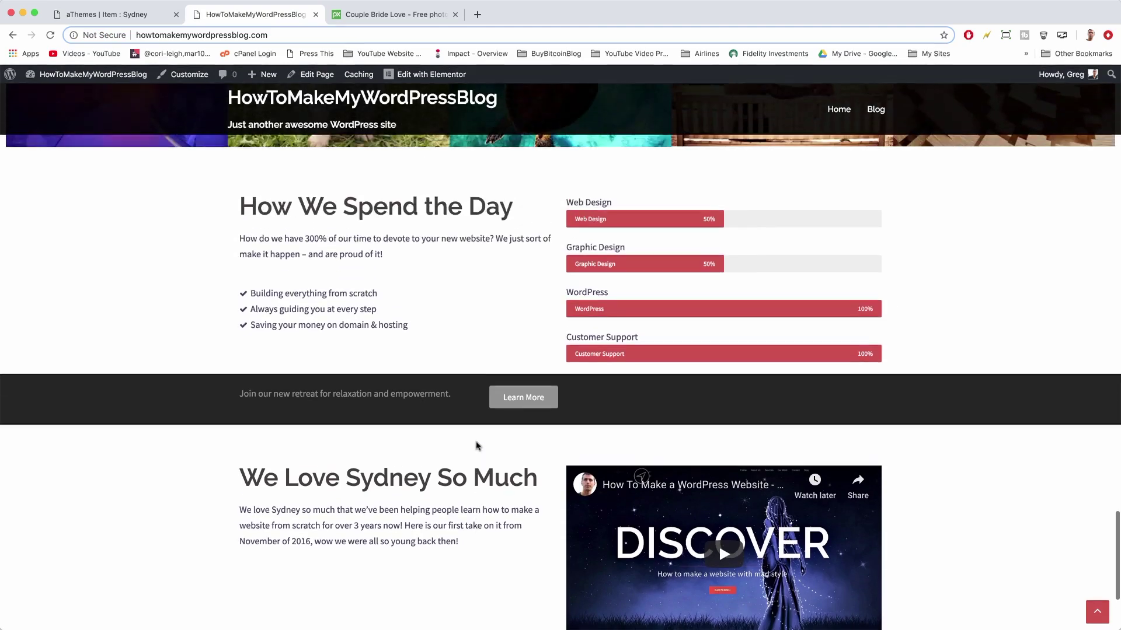
scroll(477, 446, down, 2)
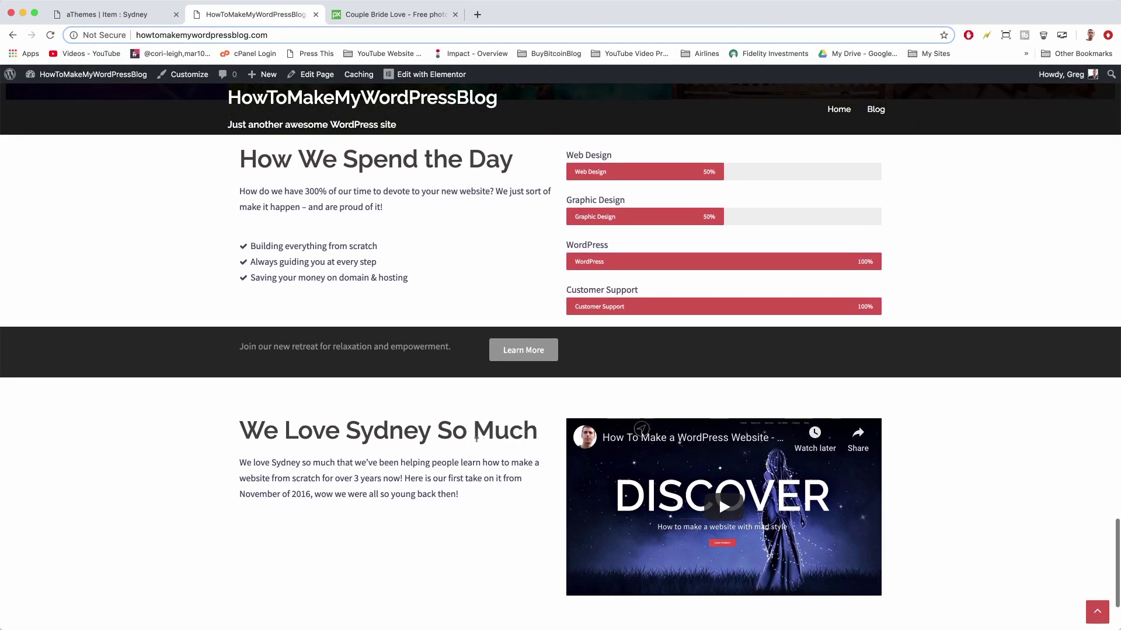
scroll(477, 439, up, 2)
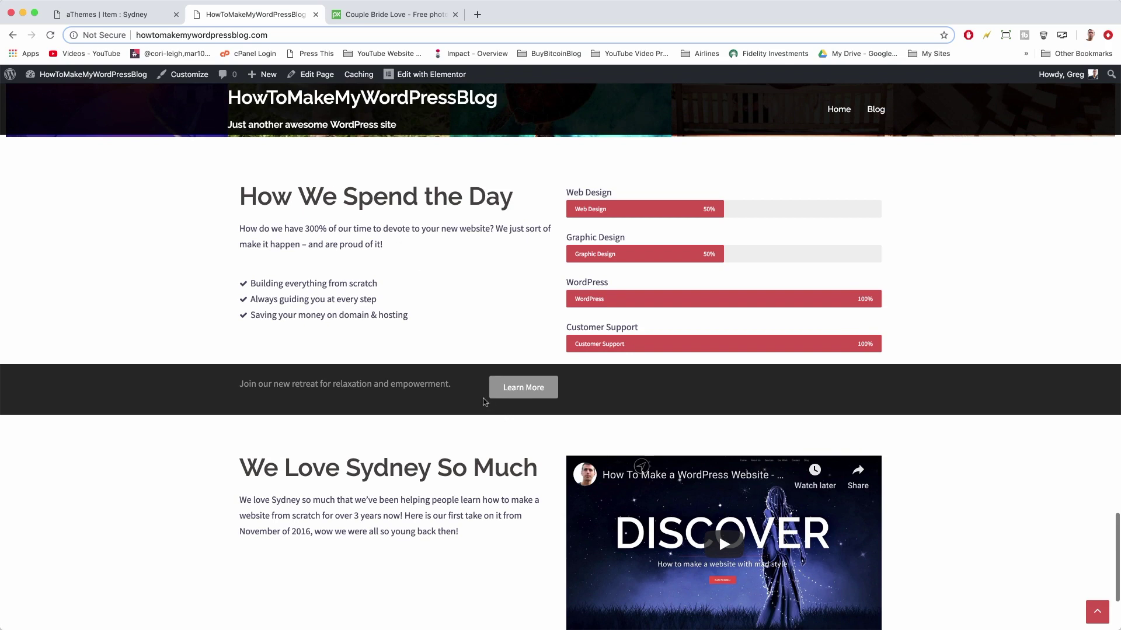
scroll(484, 402, up, 1)
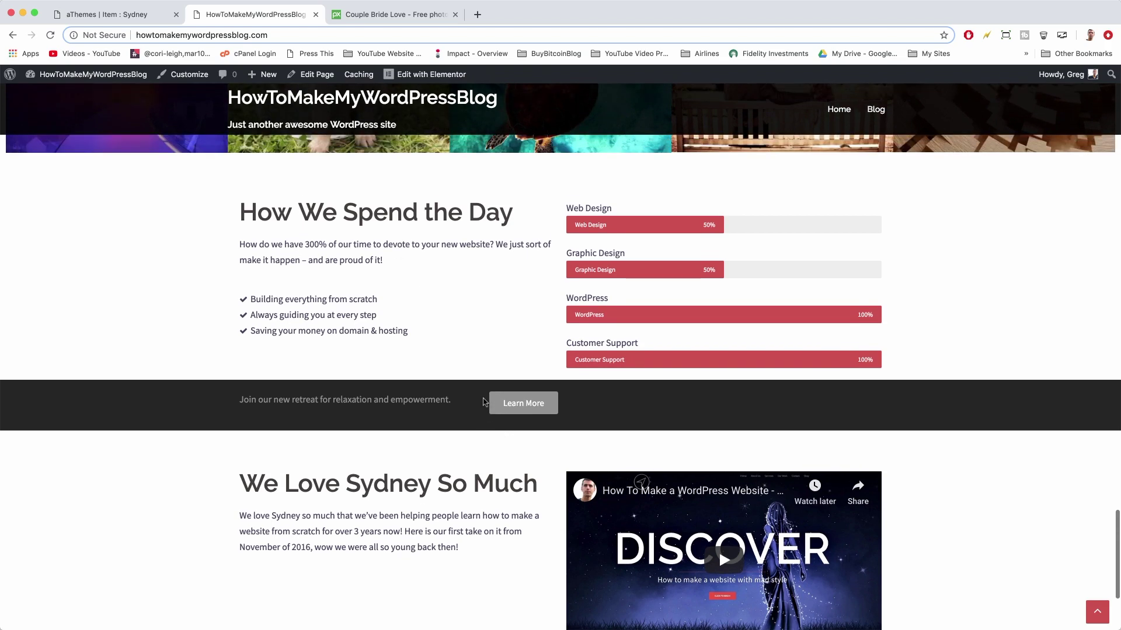
click(418, 82)
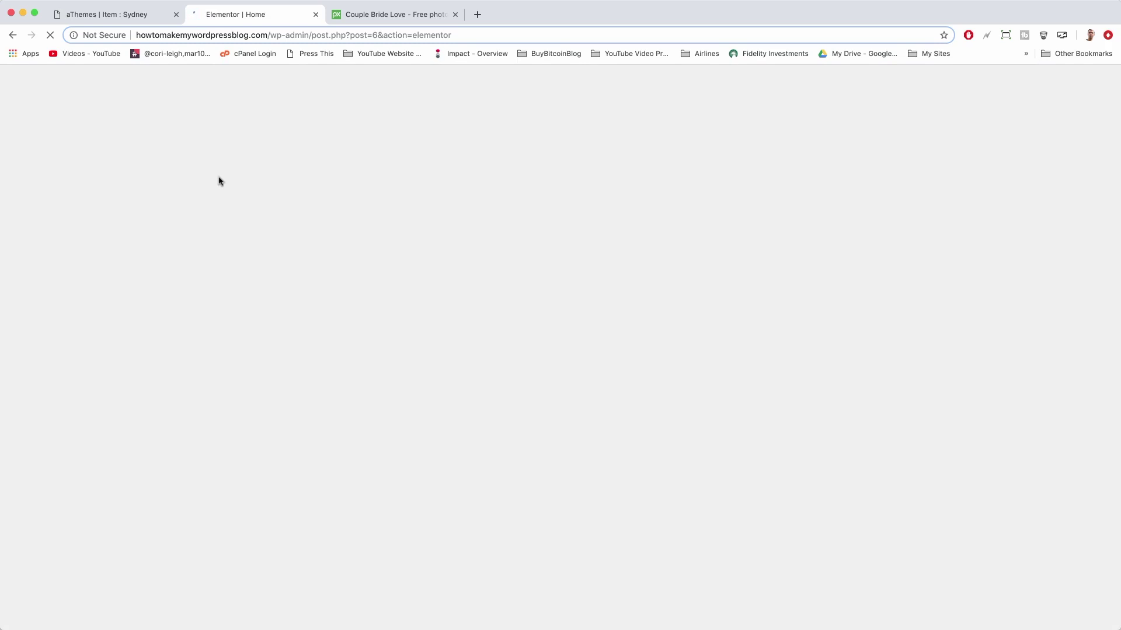
Unlink the How We Spend the Day section's margins and set the bottom margin to 60
scroll(591, 304, down, 20)
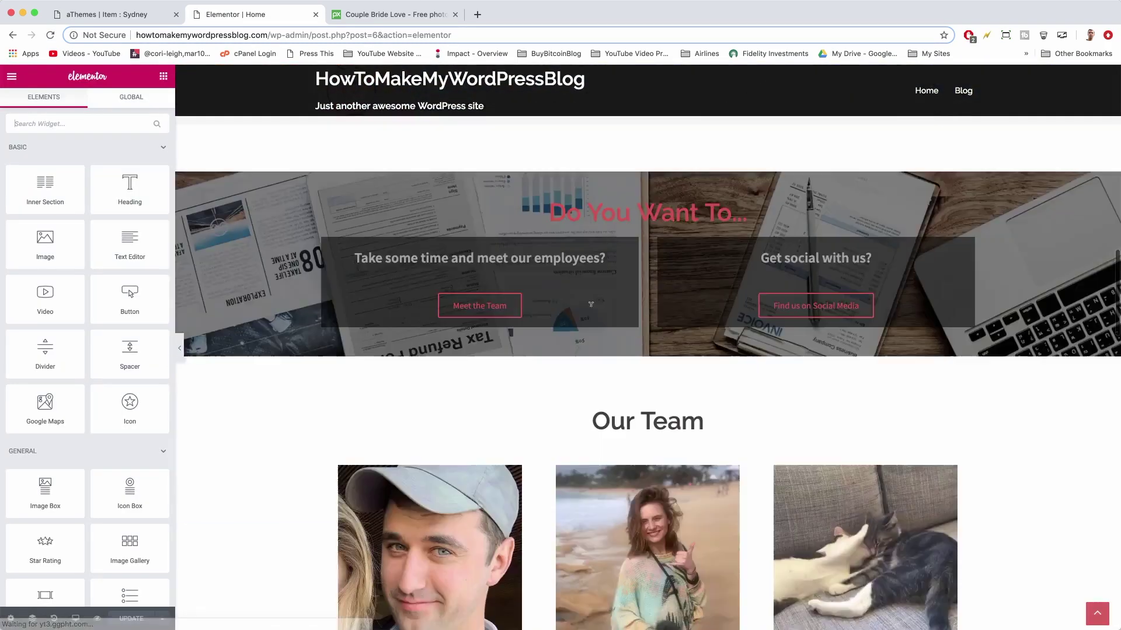
scroll(591, 311, down, 4)
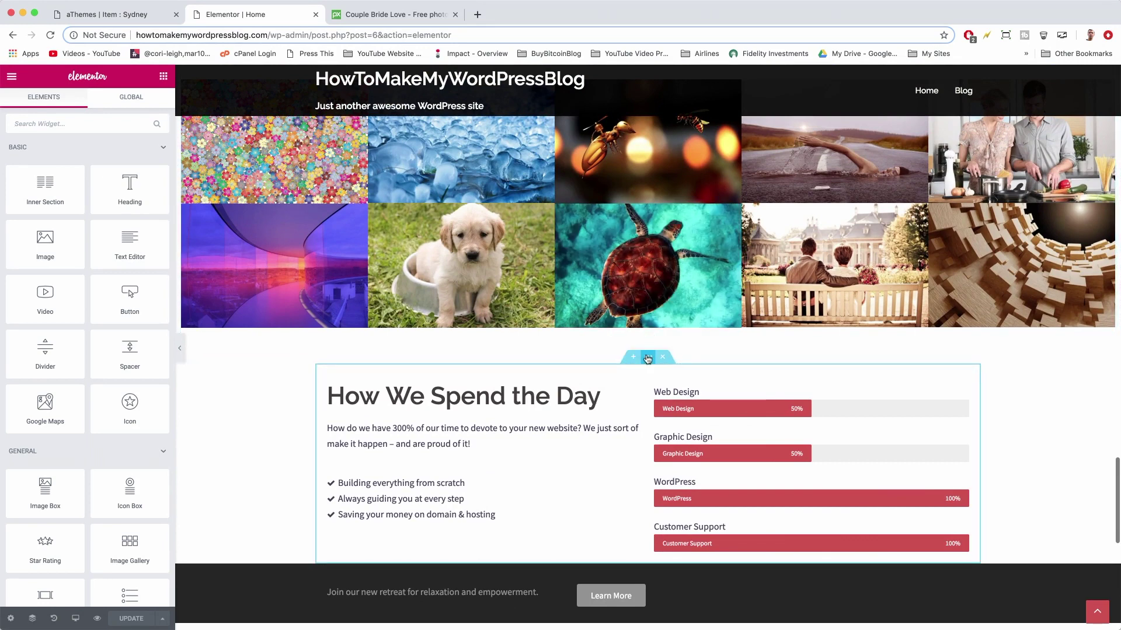
click(647, 363)
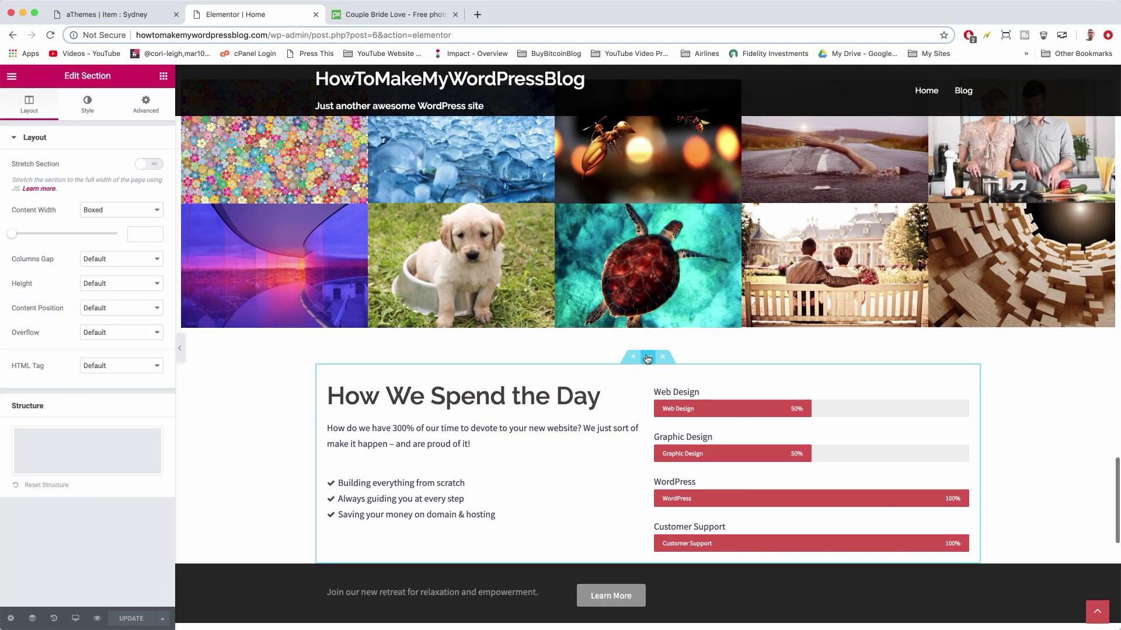
click(146, 105)
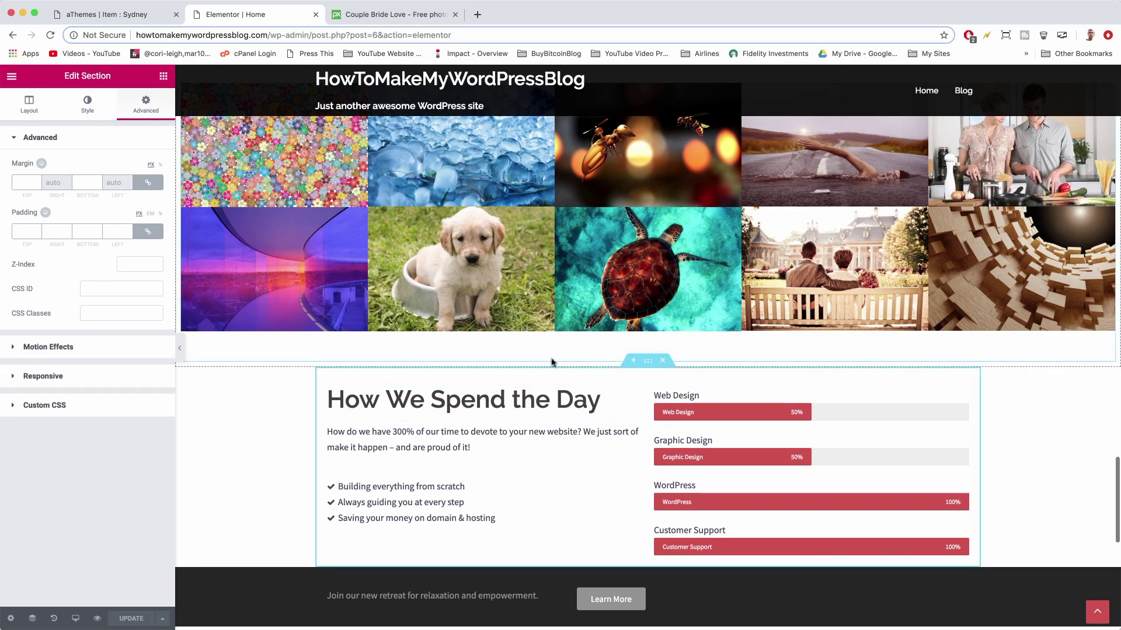
scroll(490, 259, up, 2)
scroll(490, 263, down, 2)
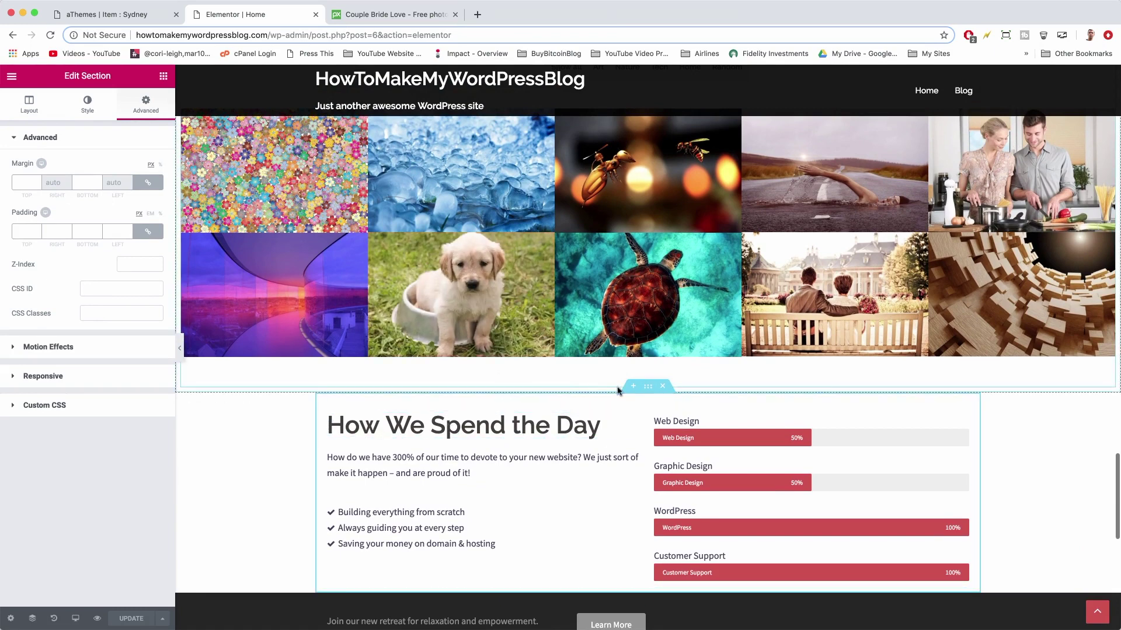
scroll(644, 391, down, 1)
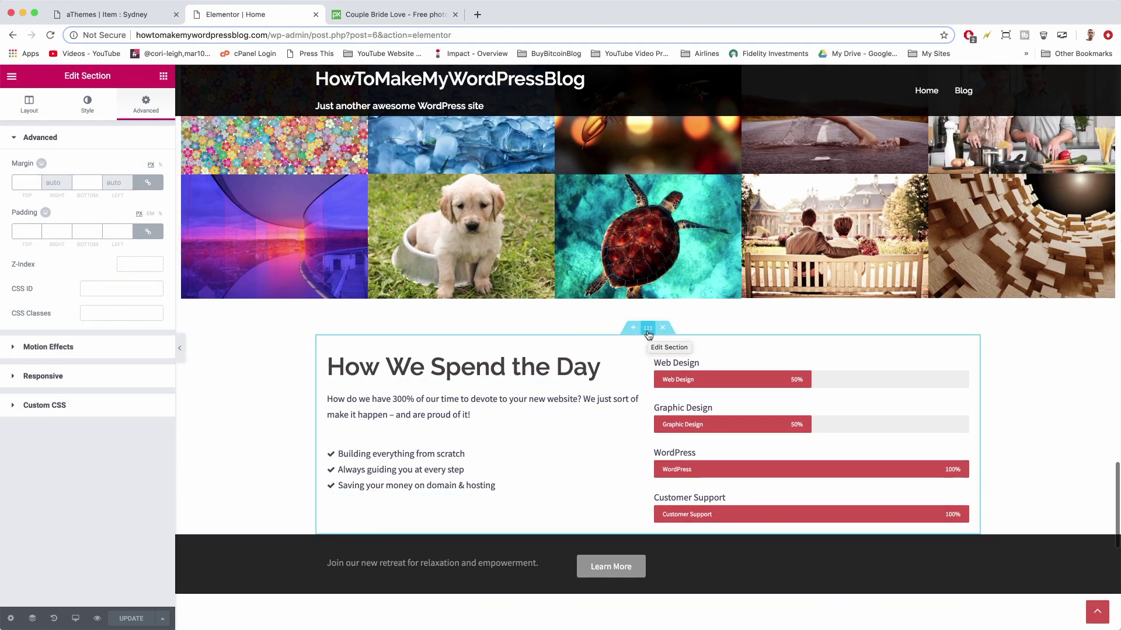
click(147, 184)
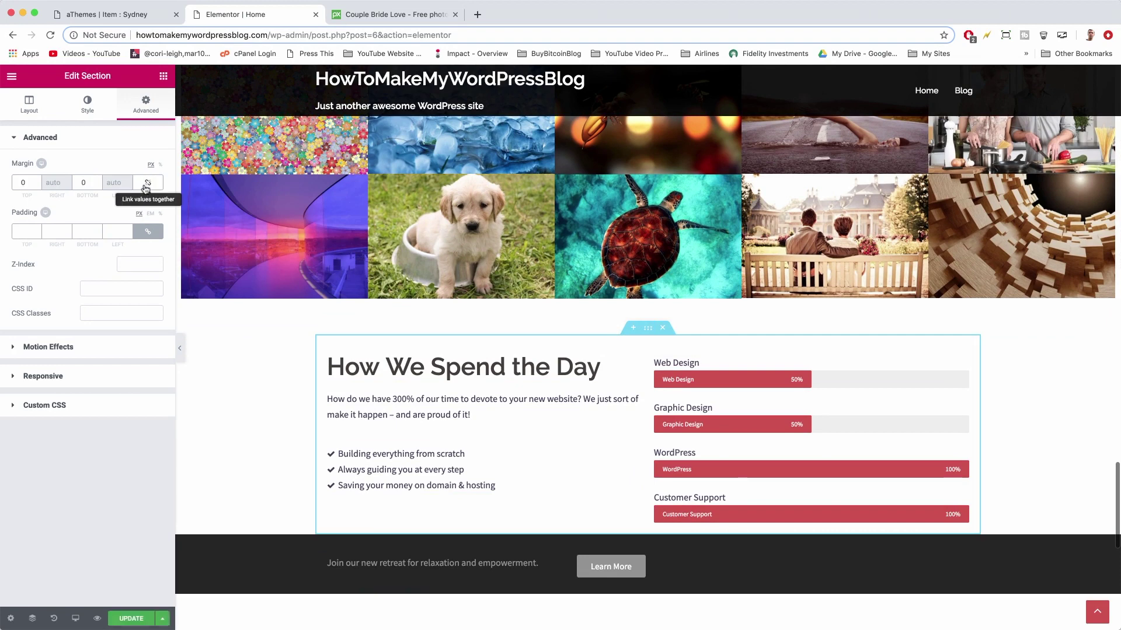
double_click(76, 181)
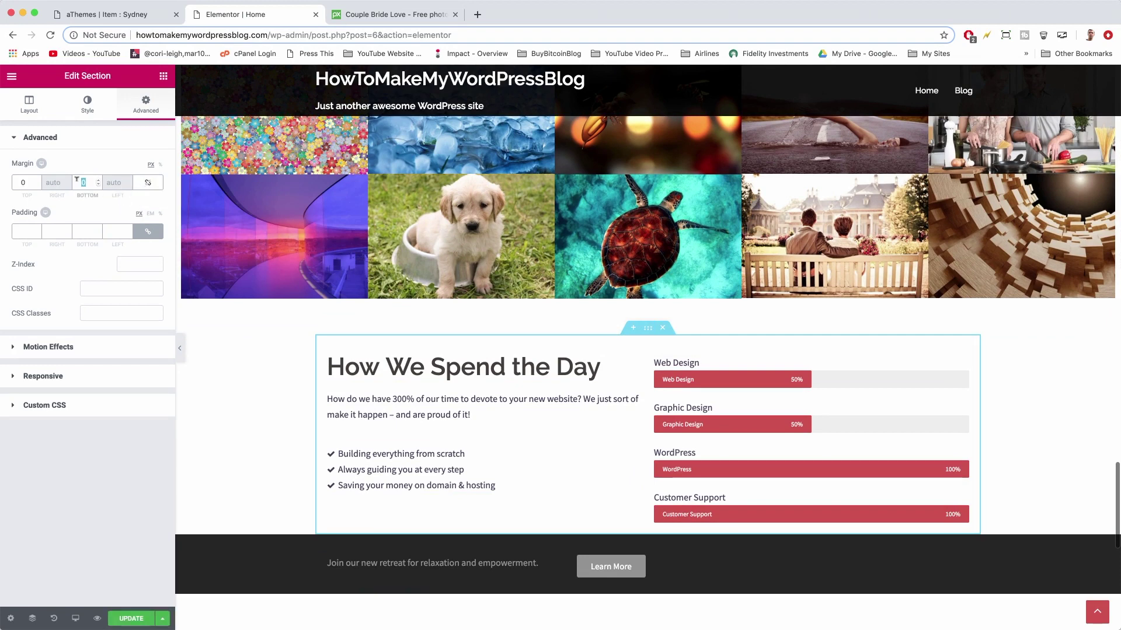
text(70)
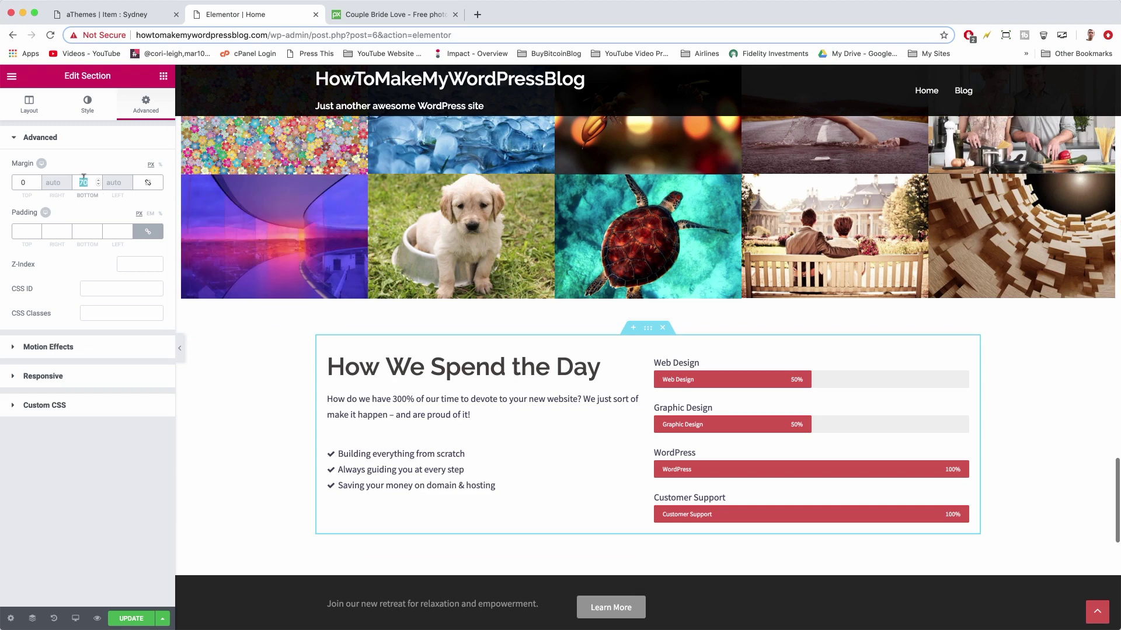
text(60)
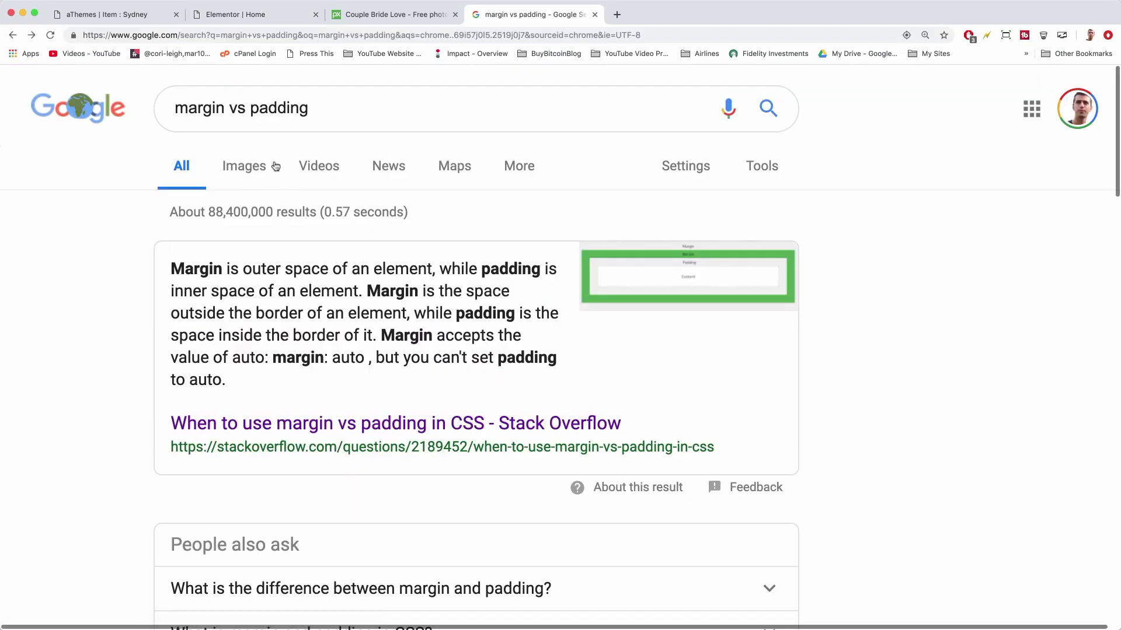
click(242, 172)
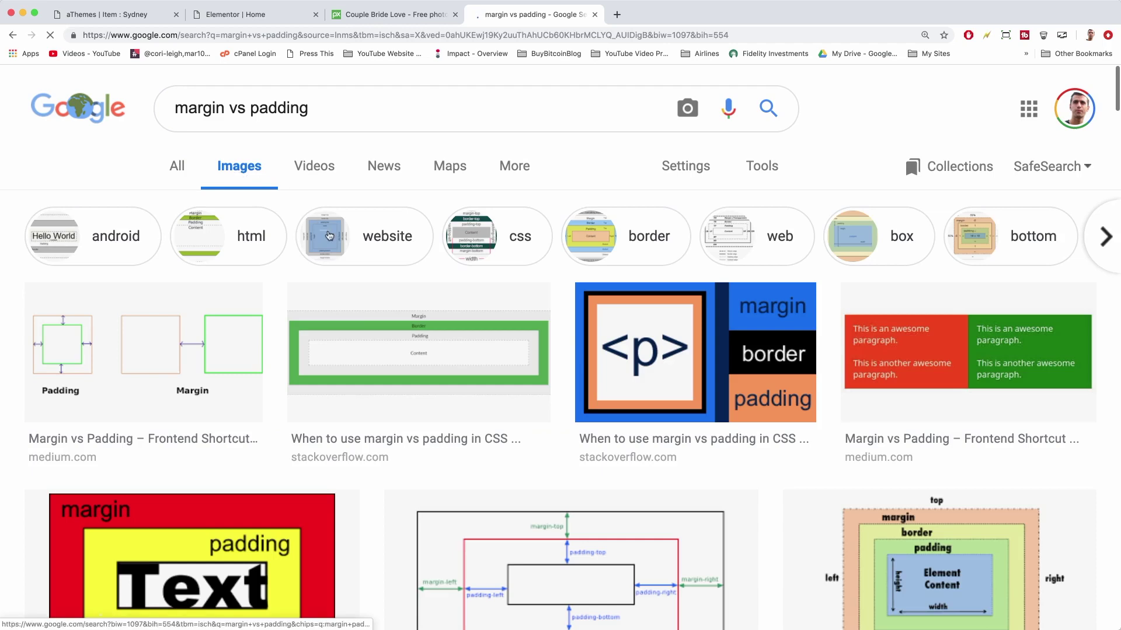
click(370, 345)
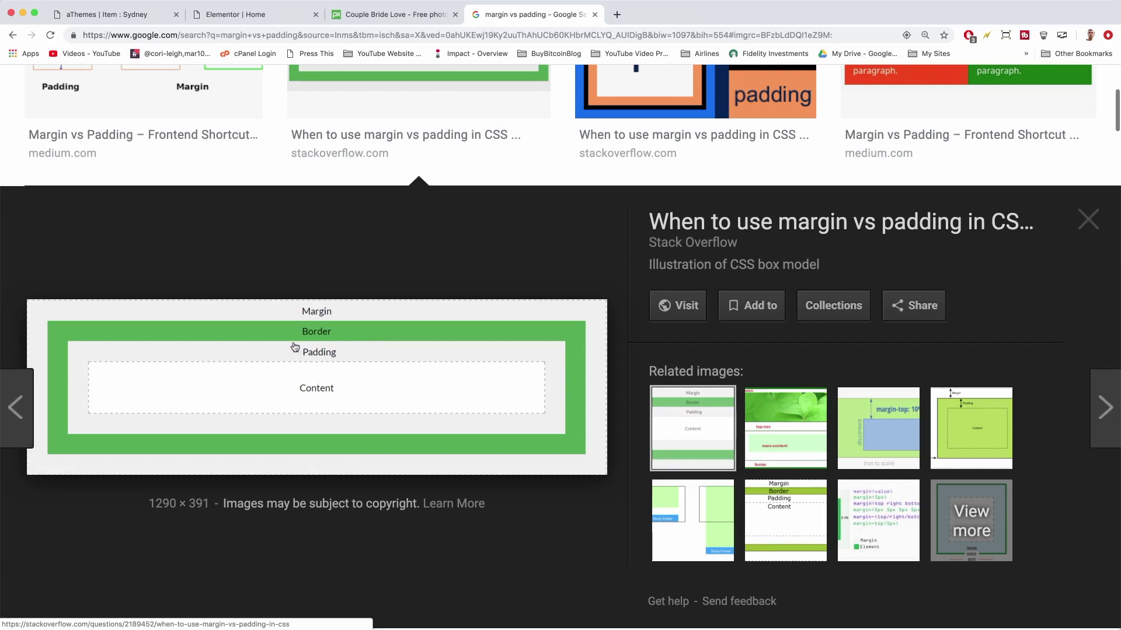
click(252, 14)
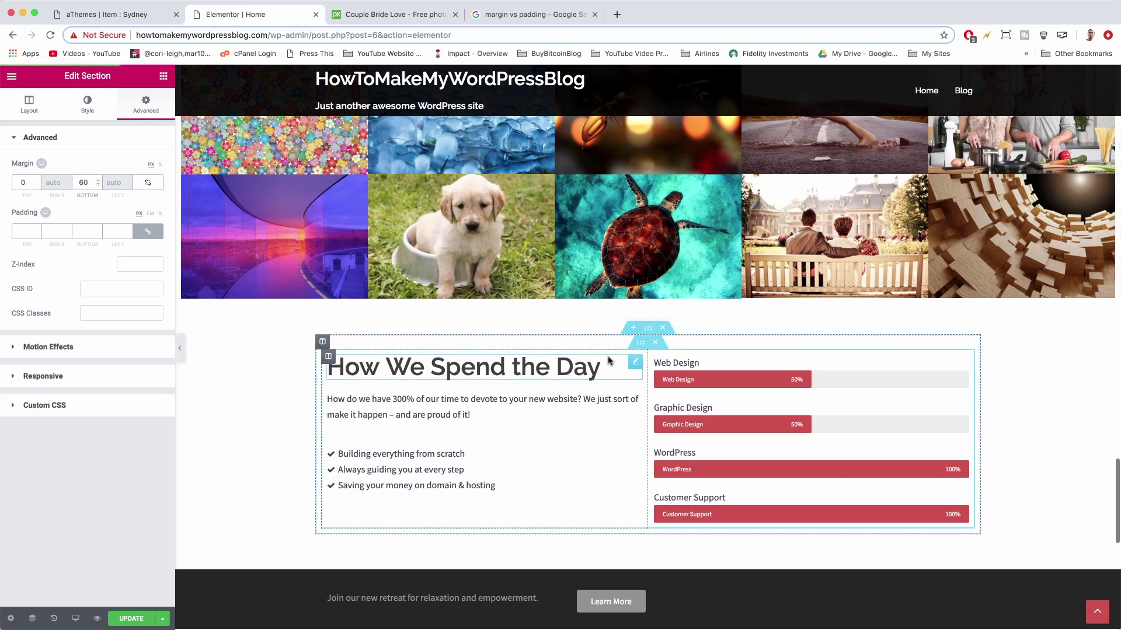
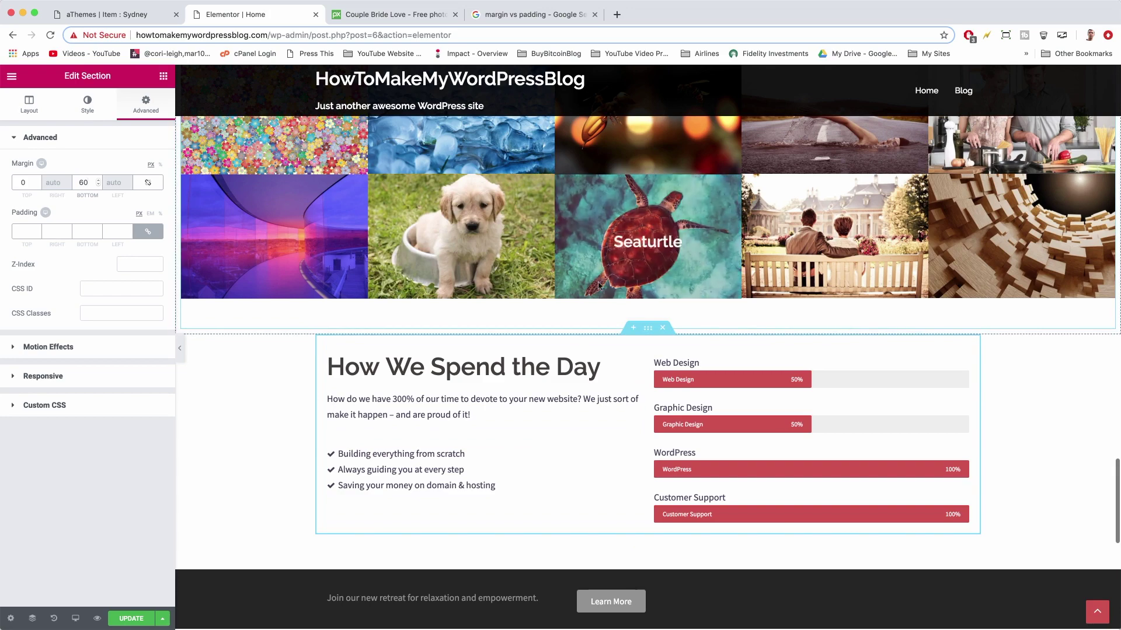
Unlink the dark Learn More band's padding and set its bottom padding to 10
scroll(598, 286, down, 4)
scroll(598, 286, up, 1)
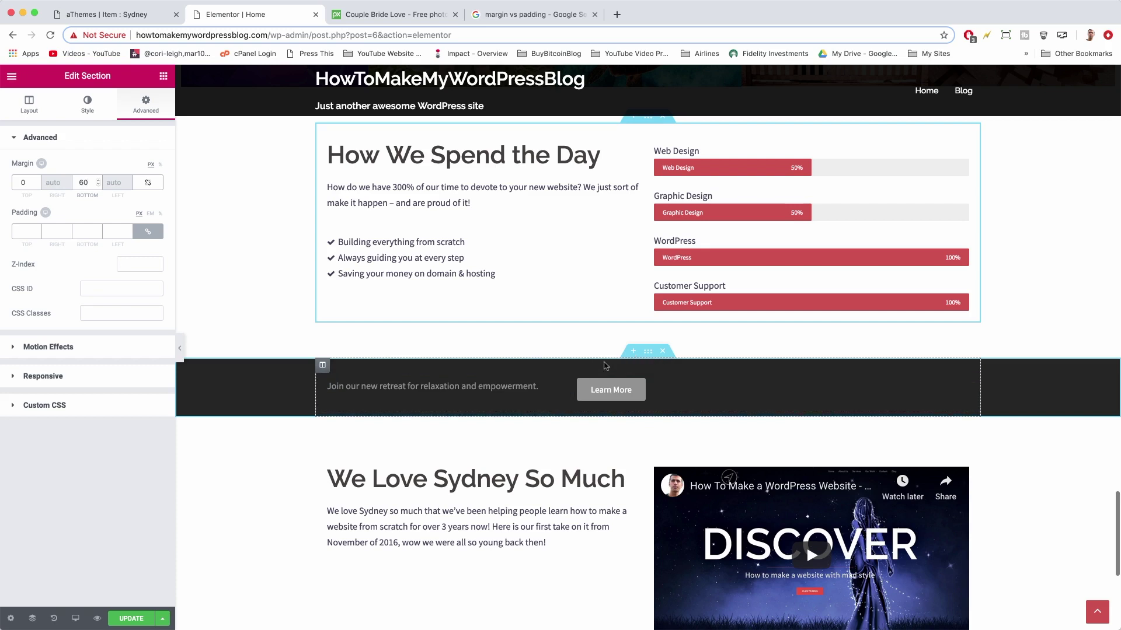
click(648, 353)
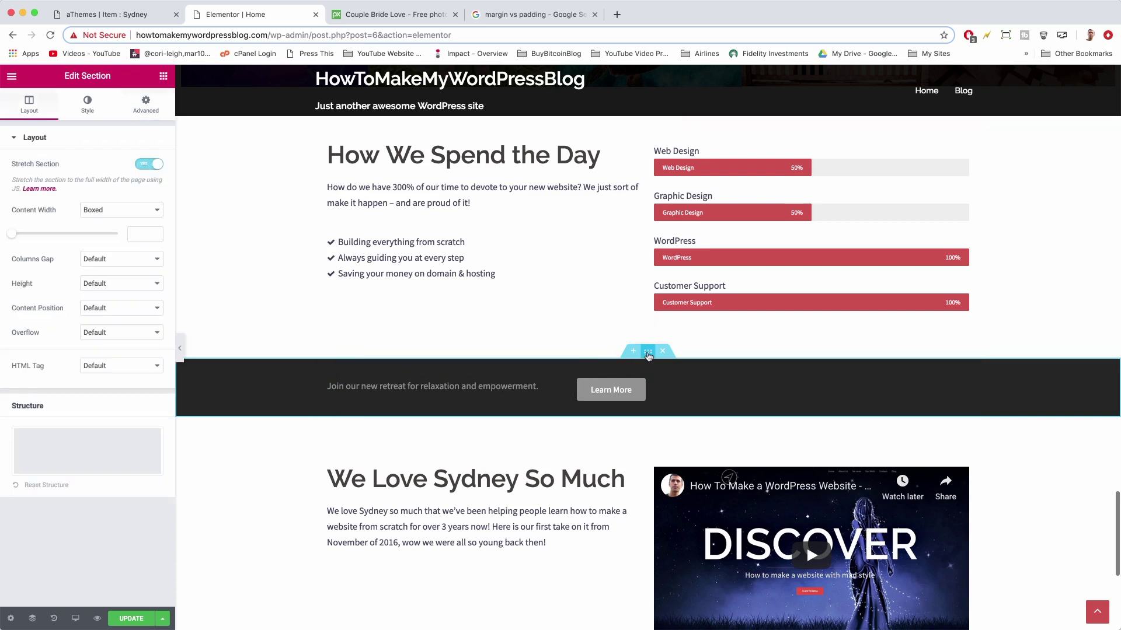
click(146, 107)
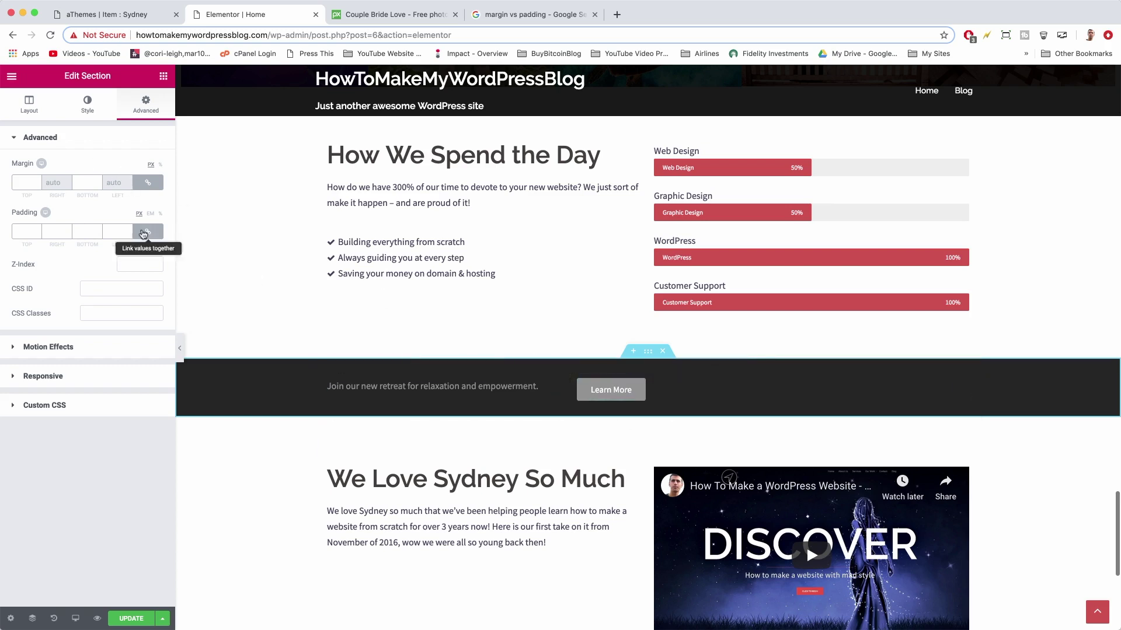
click(148, 232)
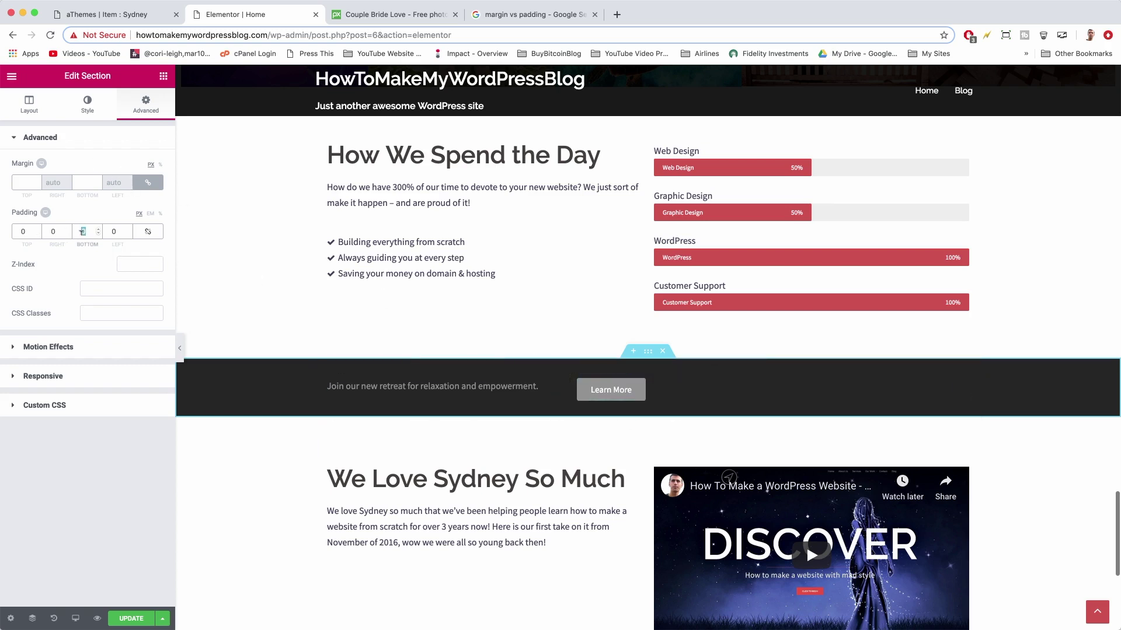
click(82, 232)
text(20)
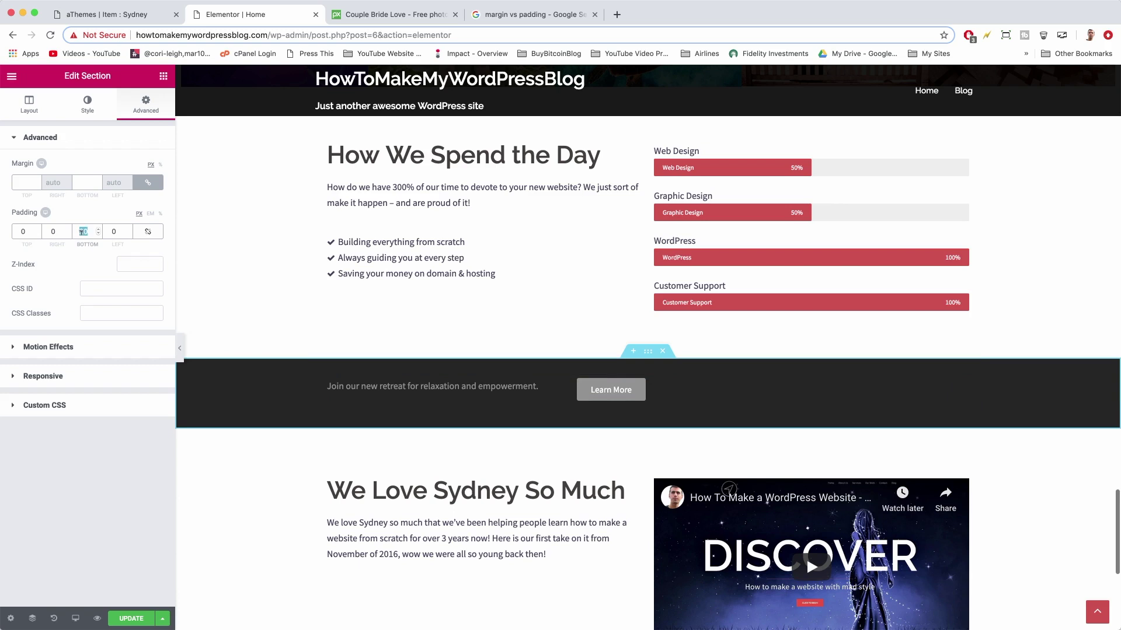
text(10)
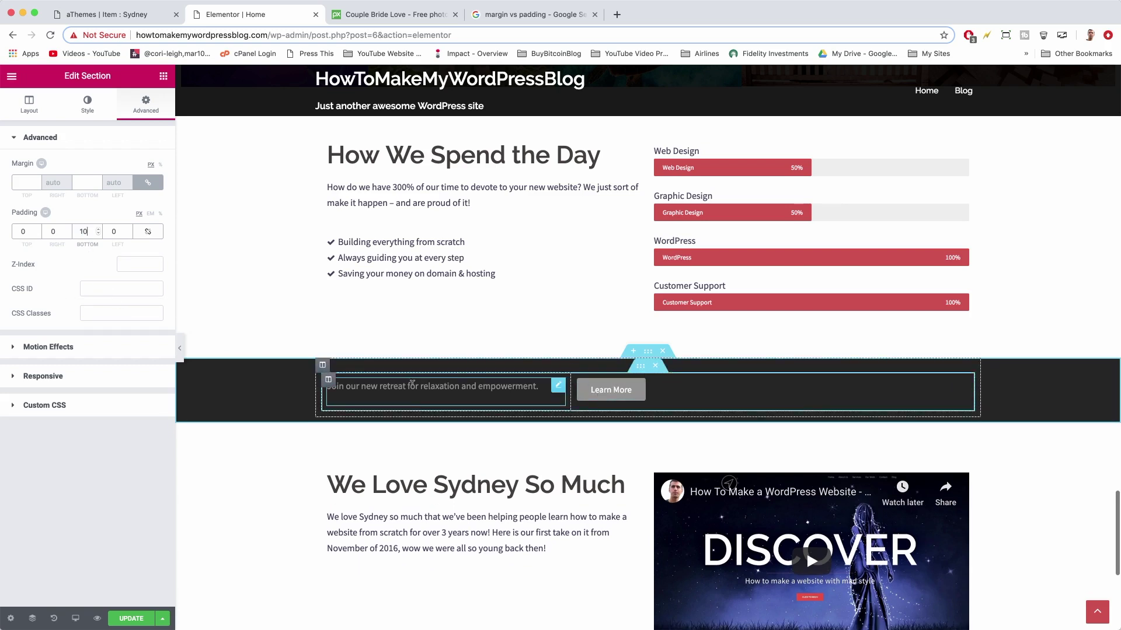
Update the homepage and scroll down to check the band
click(135, 618)
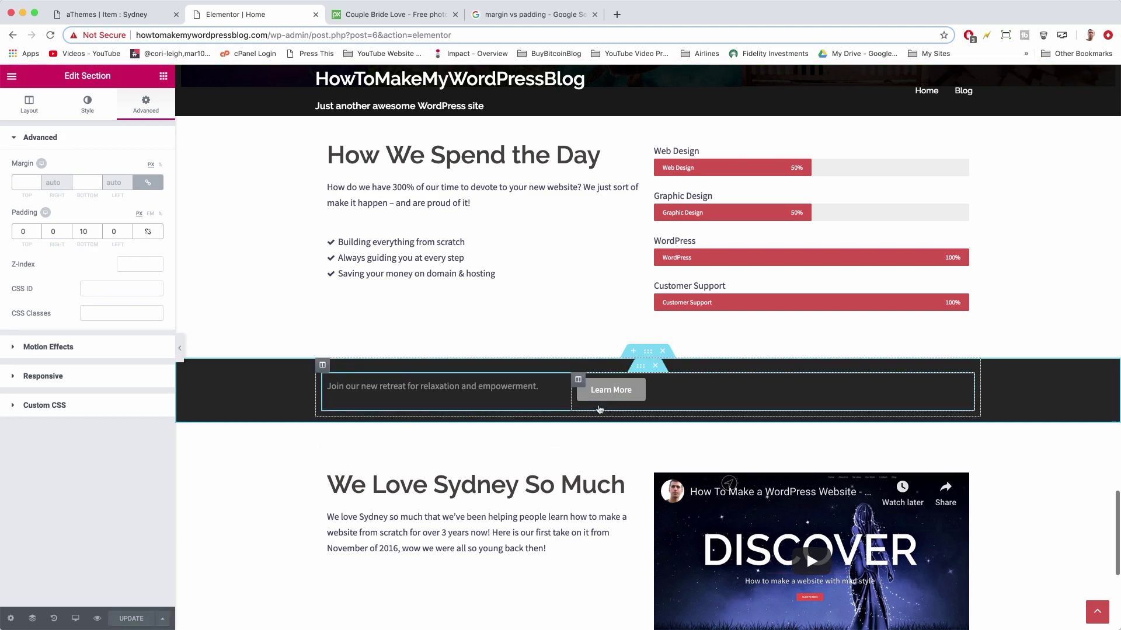
scroll(543, 338, down, 4)
scroll(543, 339, down, 2)
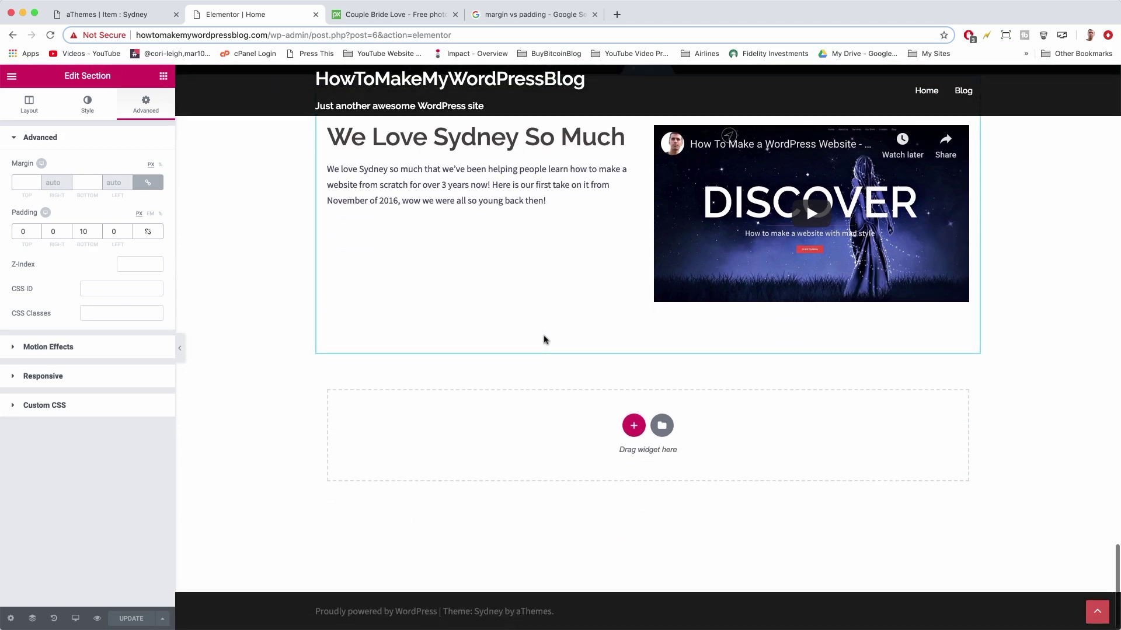
Save the Gearhead logo from the Sydney demo page as sponsor-1.png
click(112, 14)
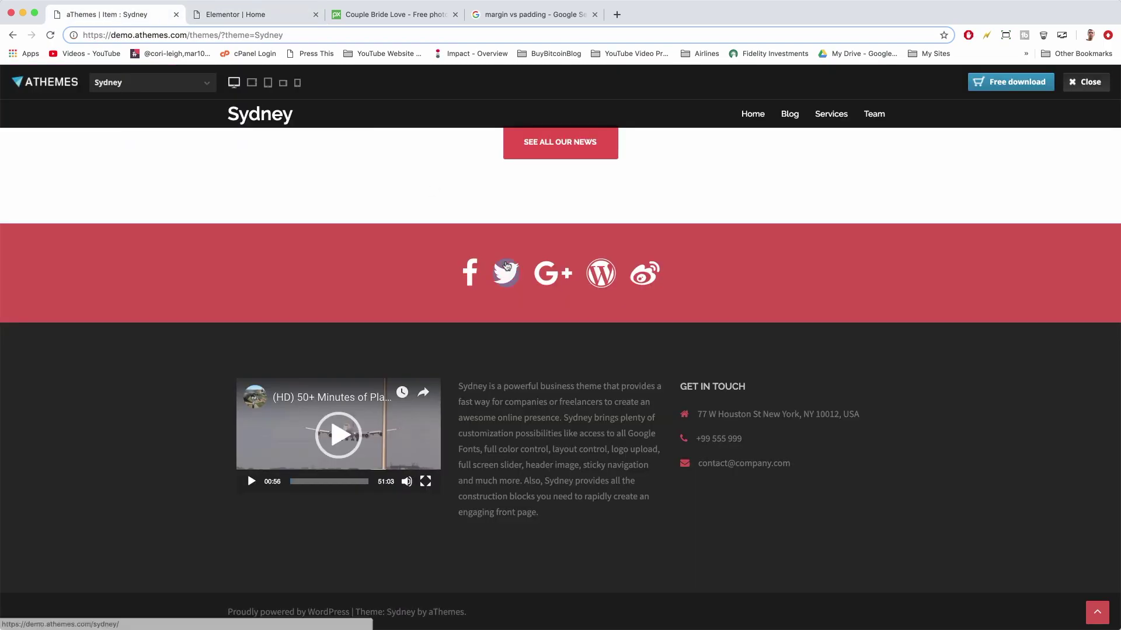
scroll(507, 266, up, 15)
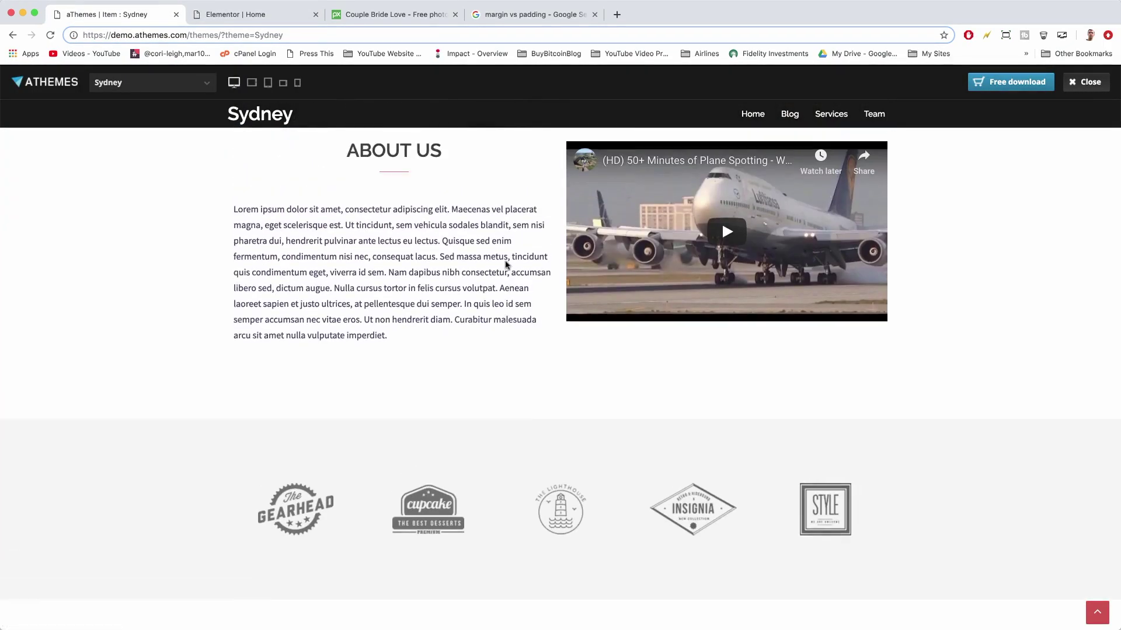
scroll(507, 266, up, 3)
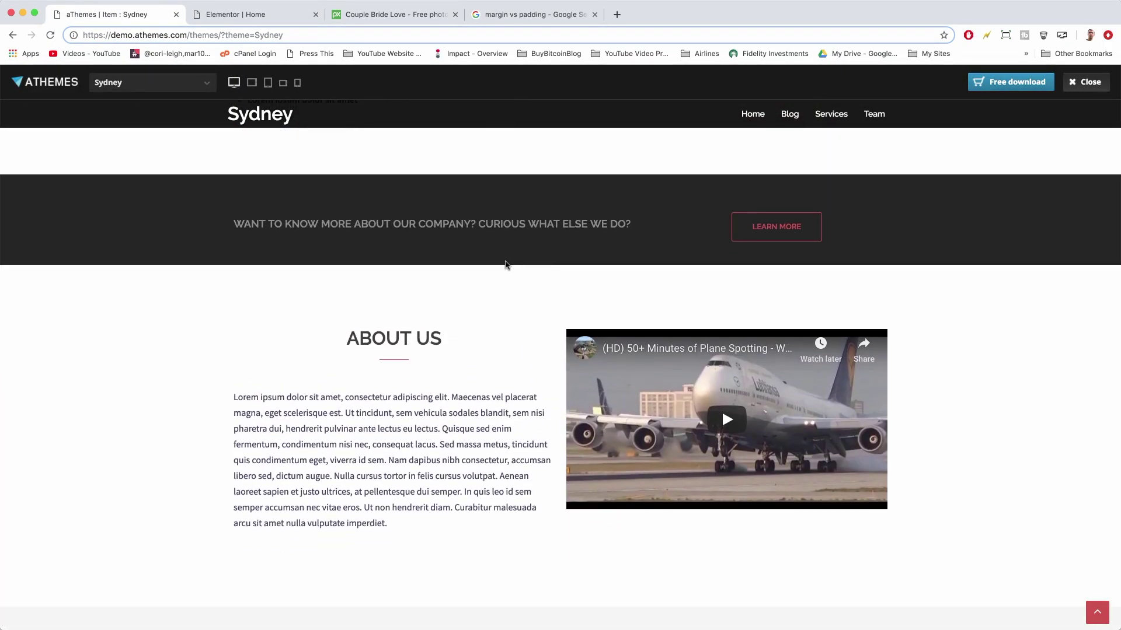
scroll(507, 266, down, 7)
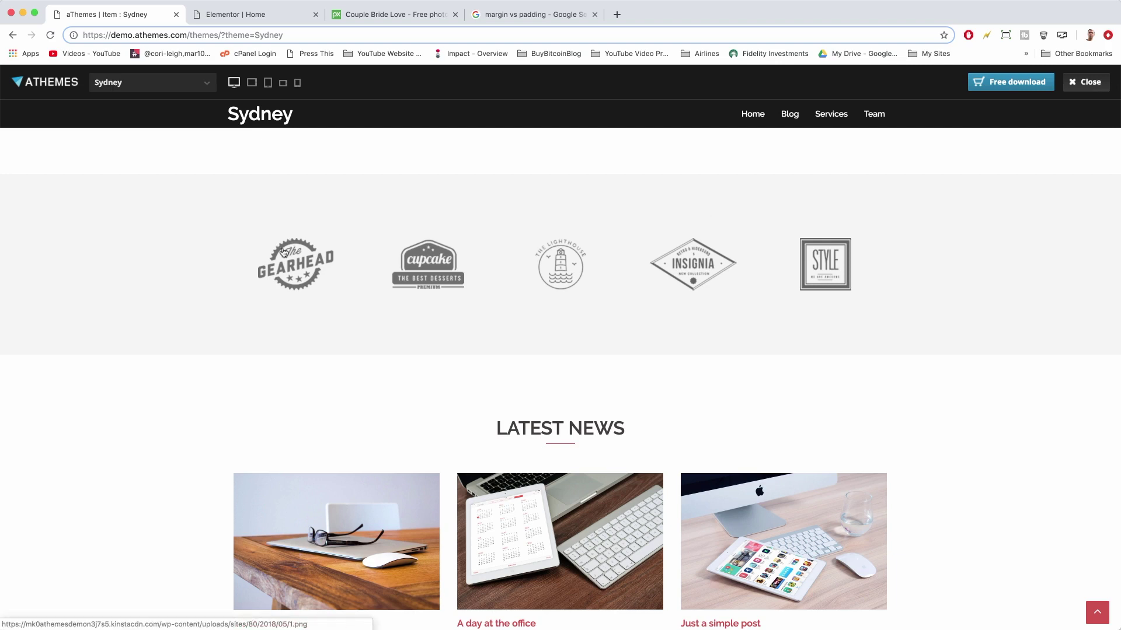
right_click(284, 247)
click(312, 337)
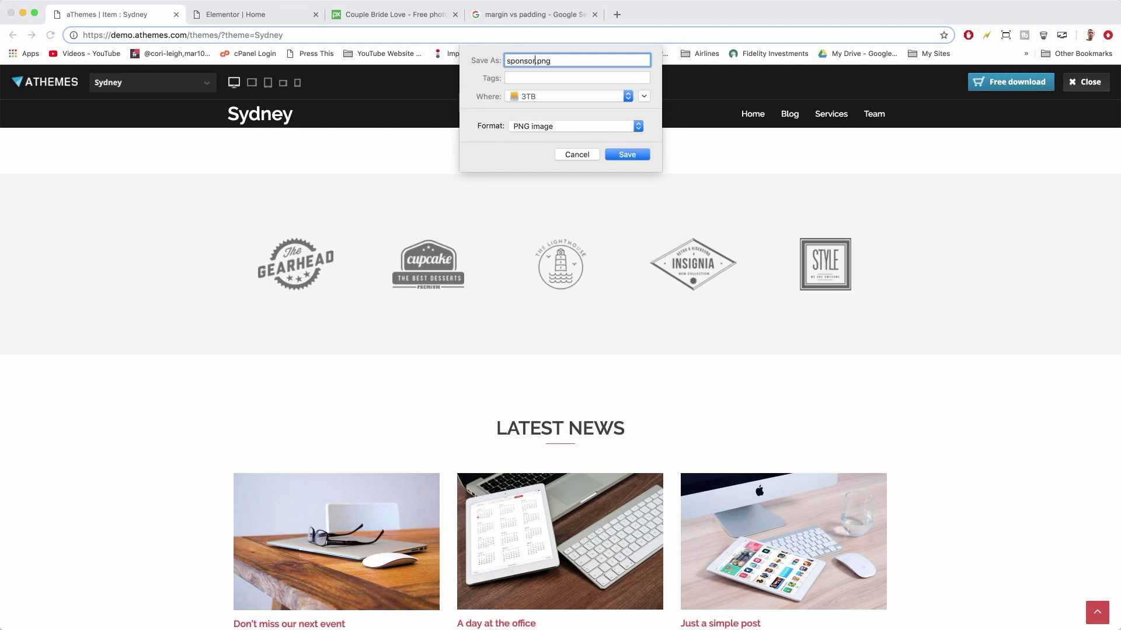
key(Return)
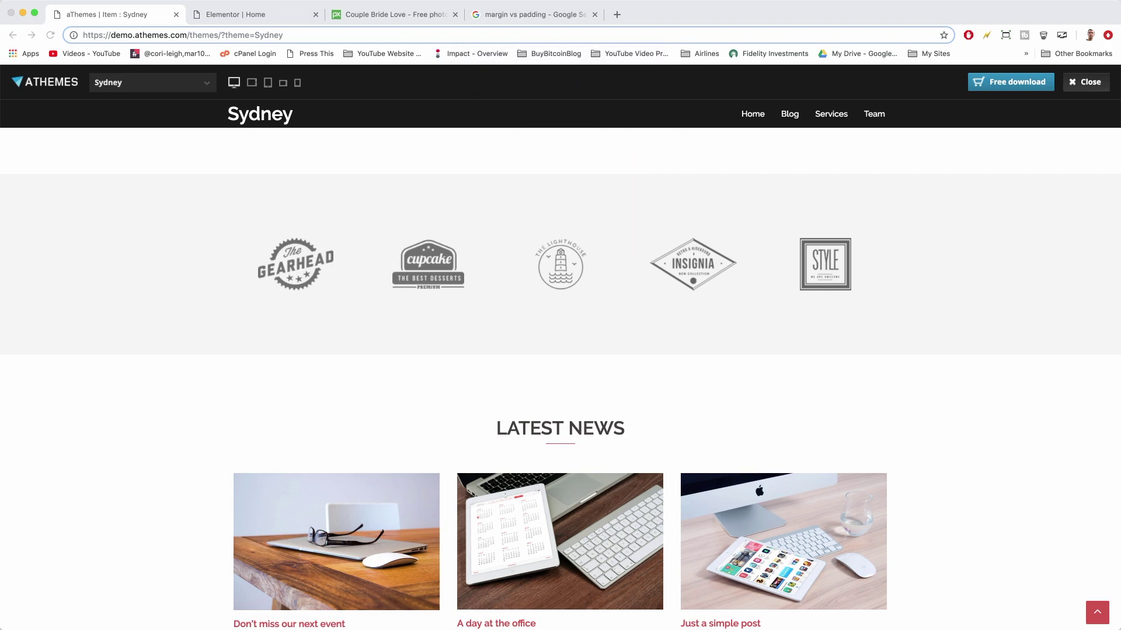
Save the cupcake logo image from the demo, then return to the Sydney demo page
right_click(433, 257)
click(484, 341)
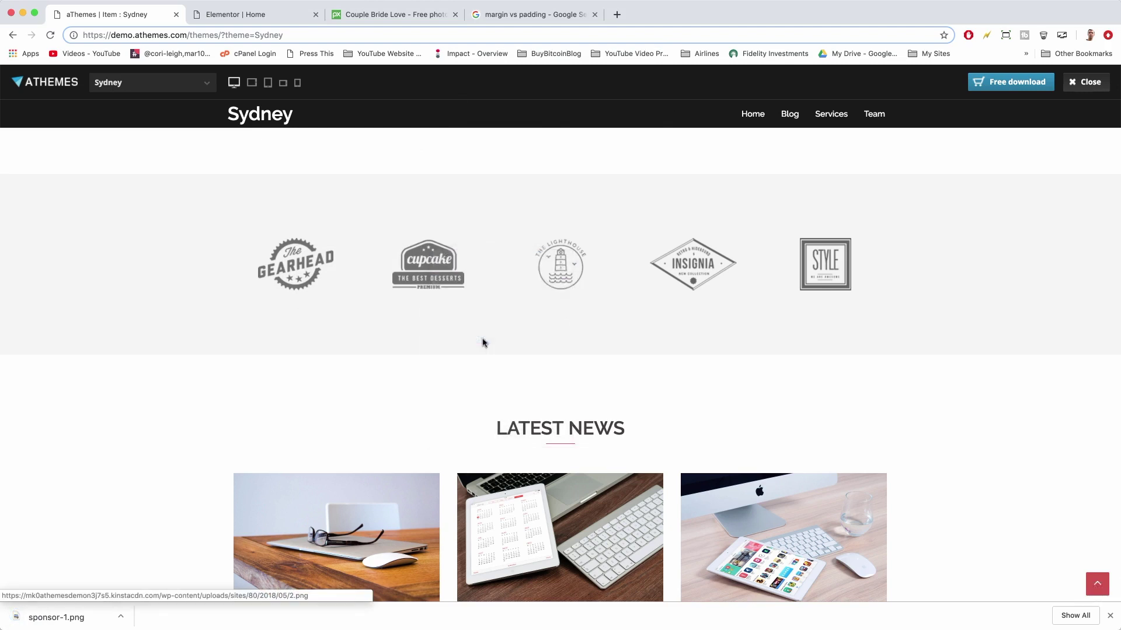
text(sp)
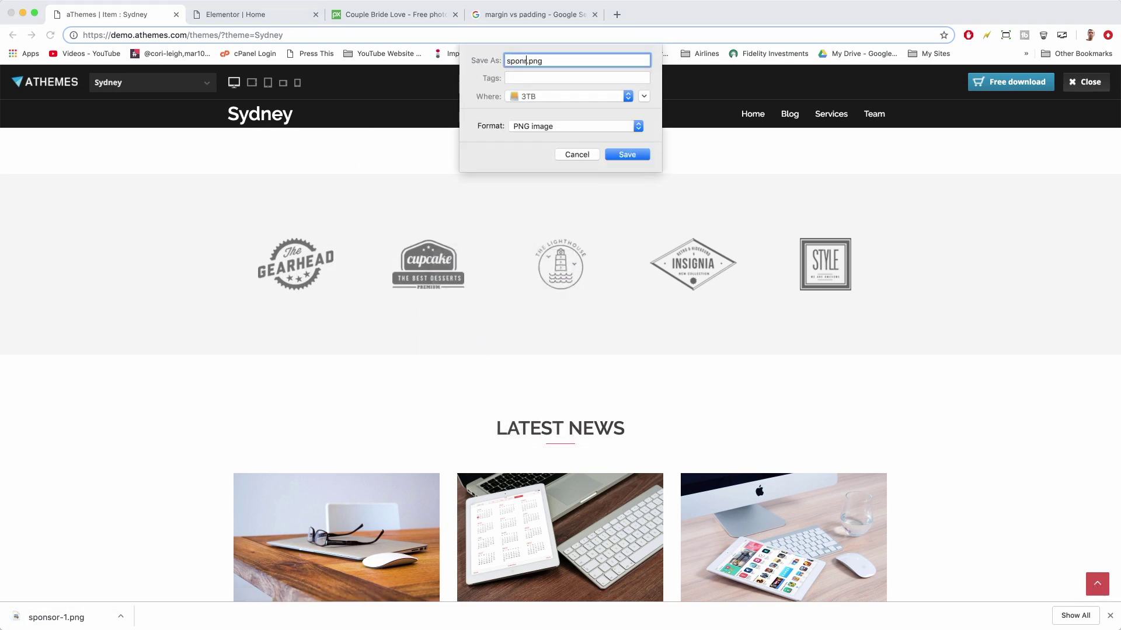
text(on)
key(Return)
click(260, 15)
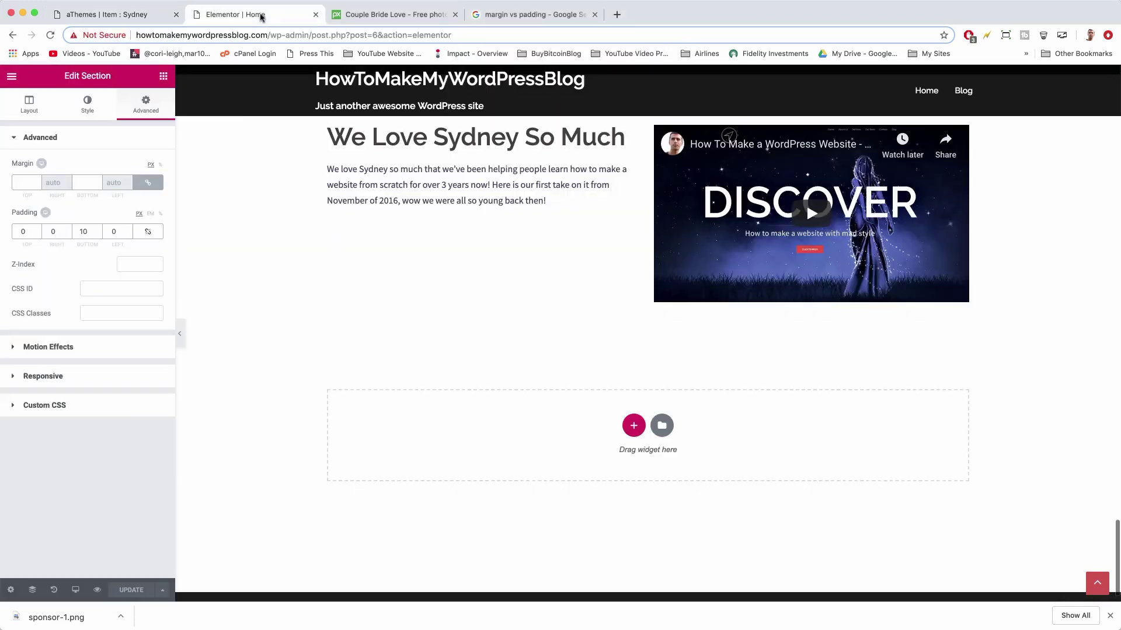
click(145, 20)
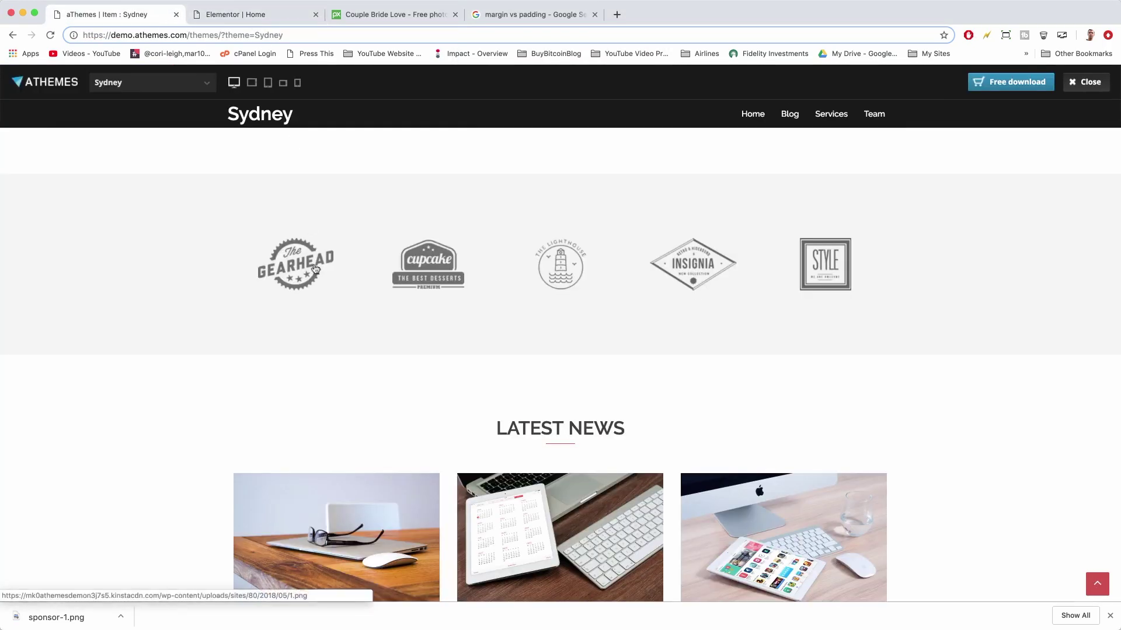
scroll(314, 268, up, 1)
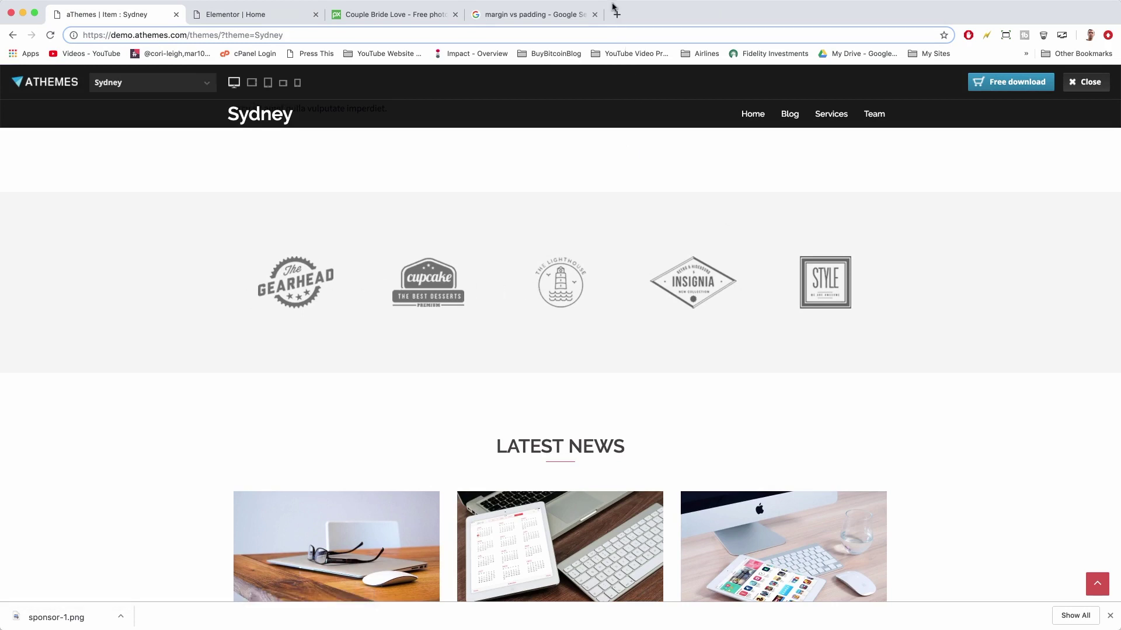
Load the PicMonkey photo editor in a new browser tab
click(615, 14)
text(picmonkey.com/#edit)
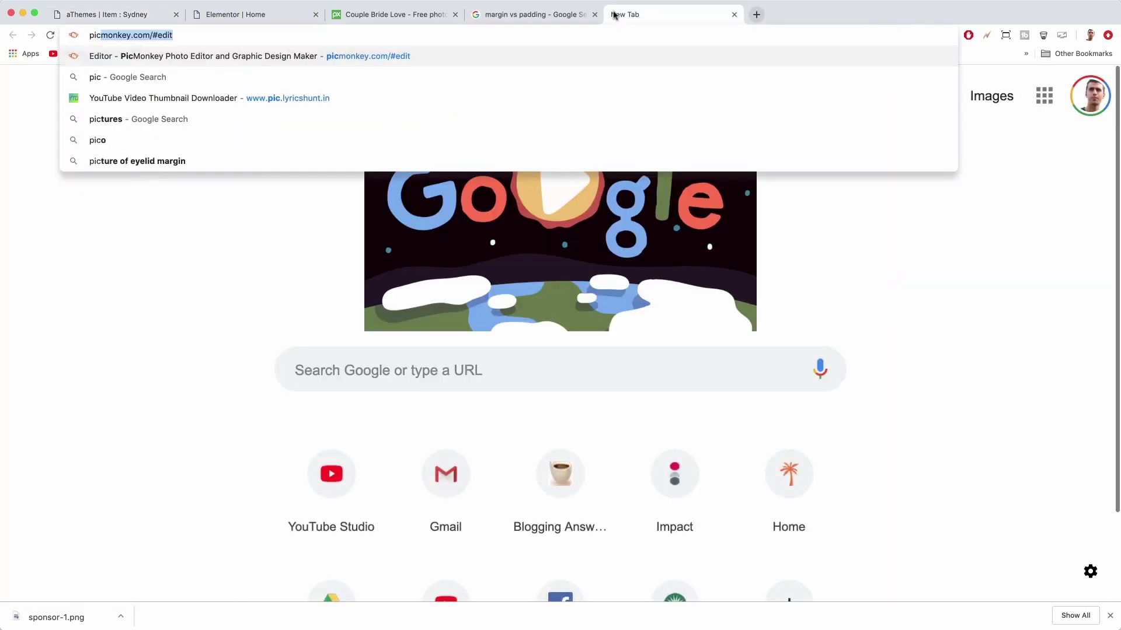
key(Return)
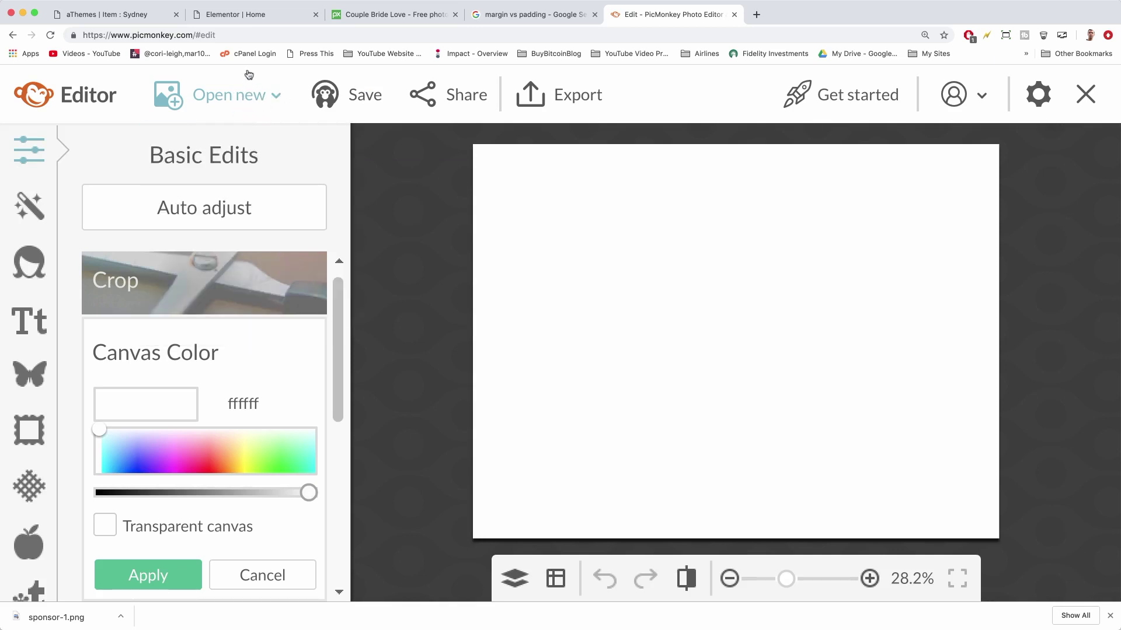
Search the computer for 'hostgator logo' and open hostgator-logo.png in PicMonkey
click(248, 106)
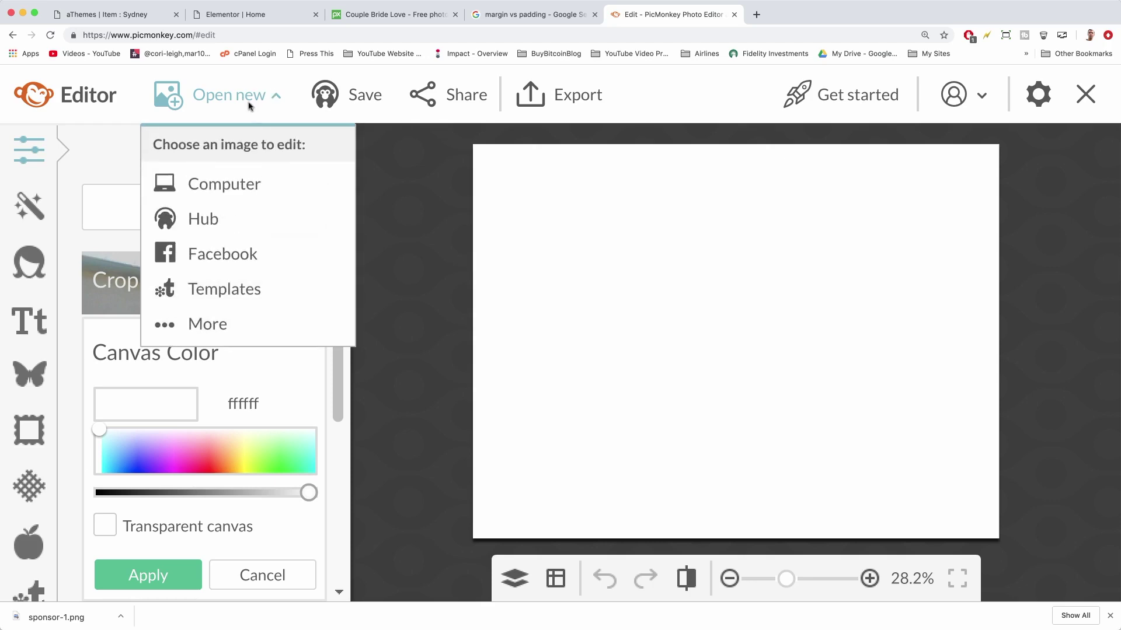
click(250, 185)
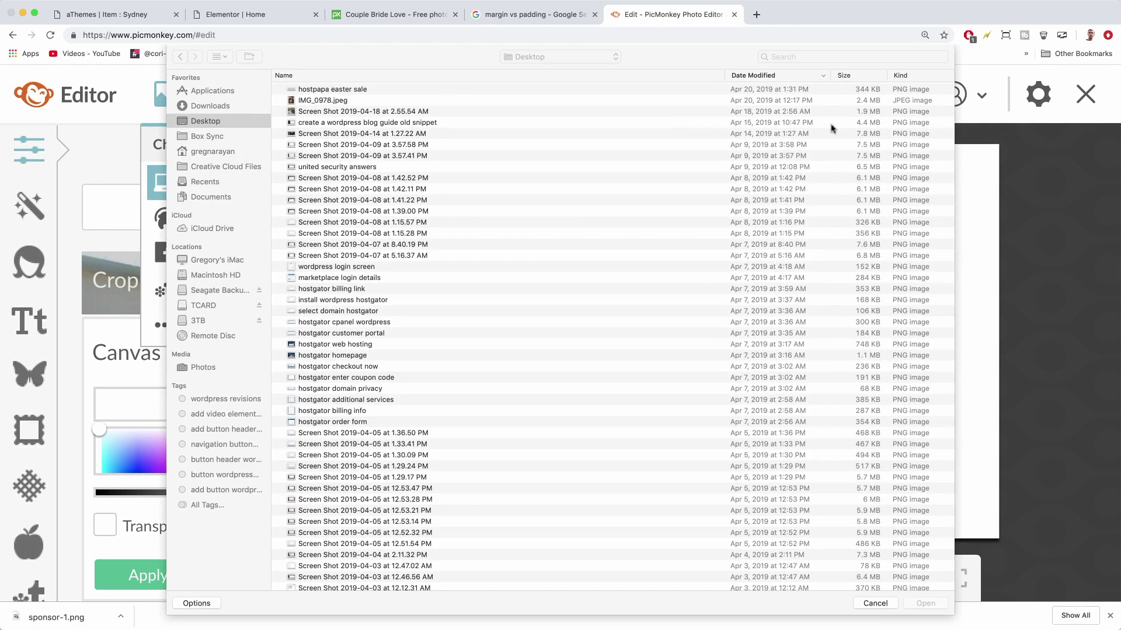
click(810, 62)
text(h)
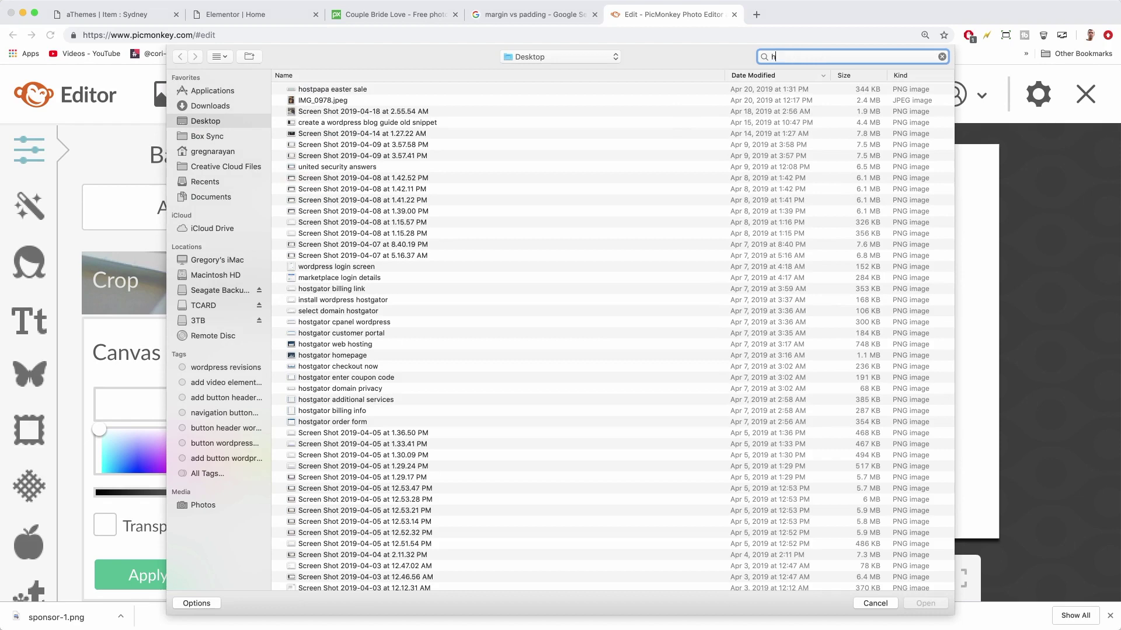
text(ostgator logo)
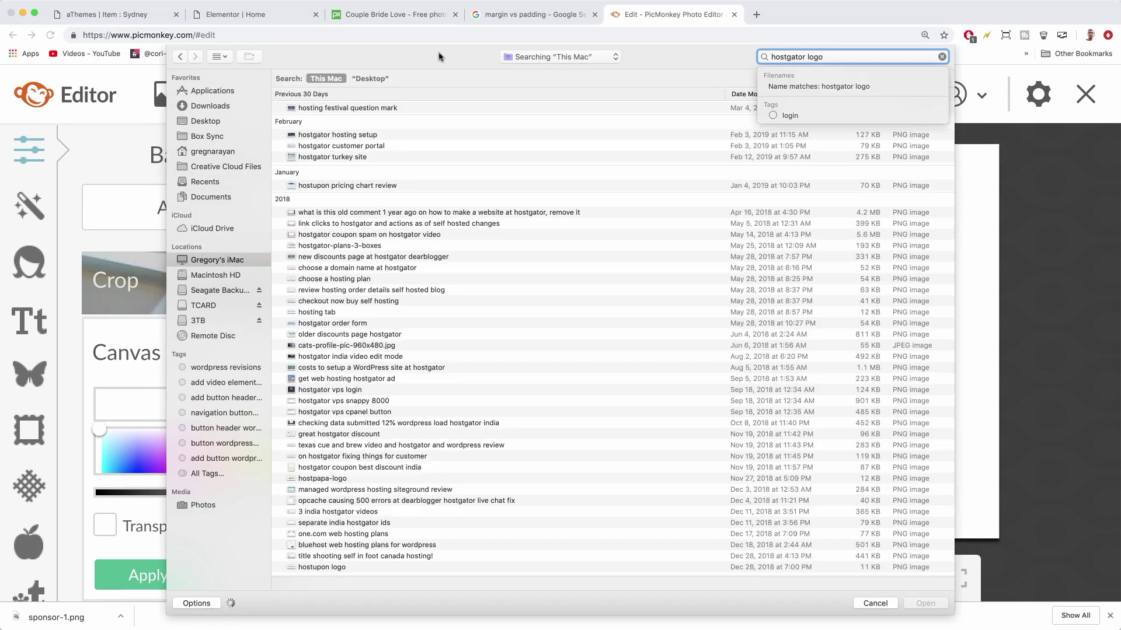
click(339, 109)
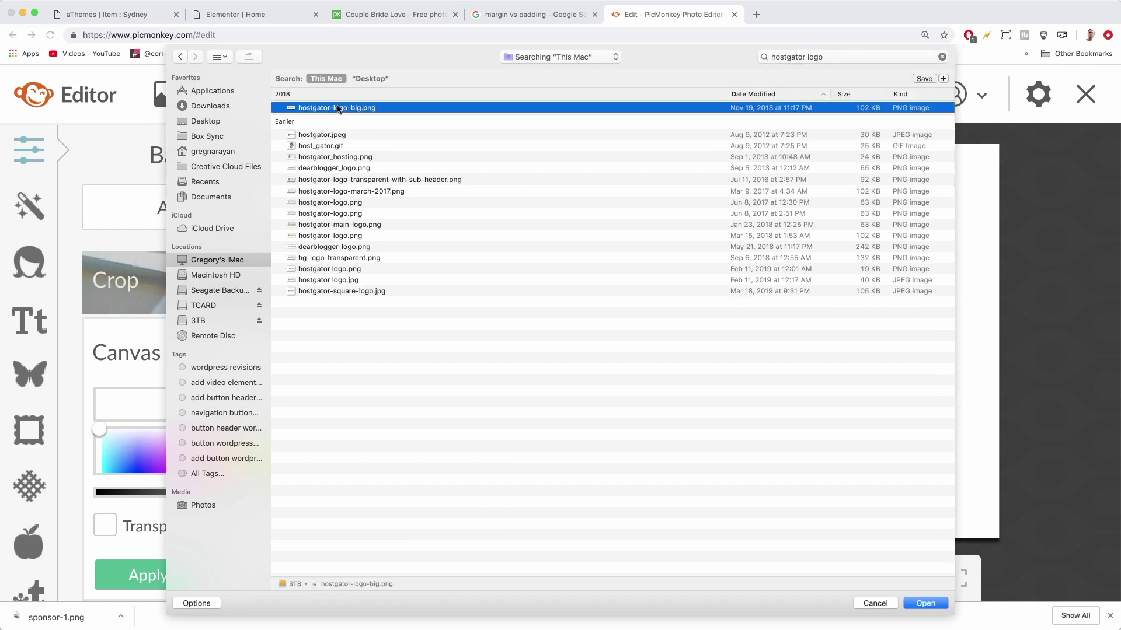
key(space)
key(space)
click(326, 203)
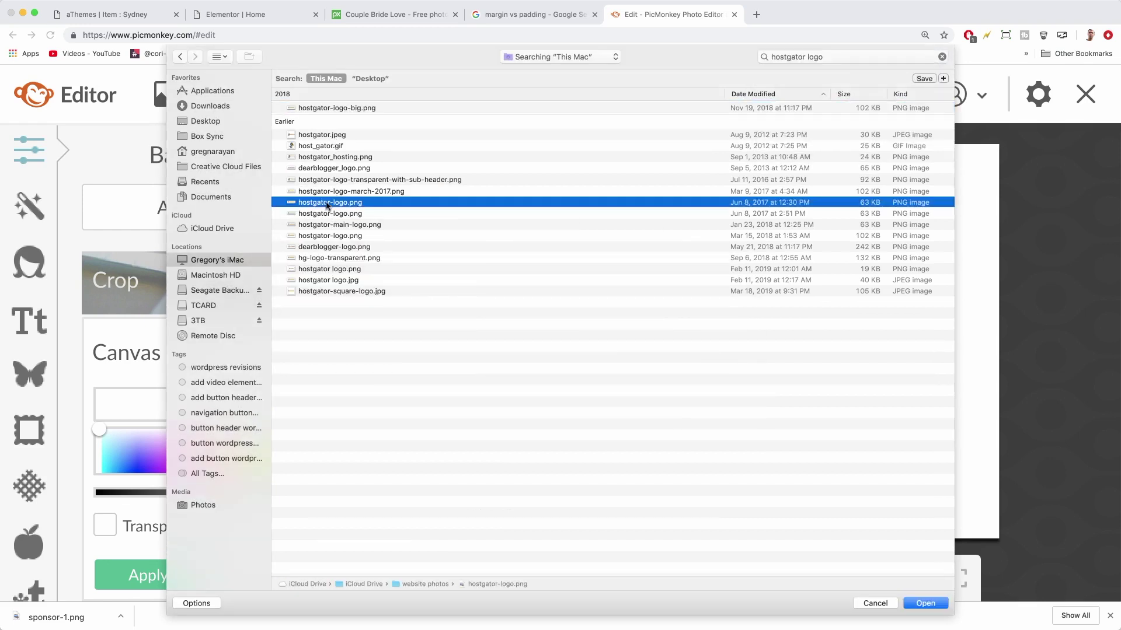
key(space)
key(space)
double_click(337, 205)
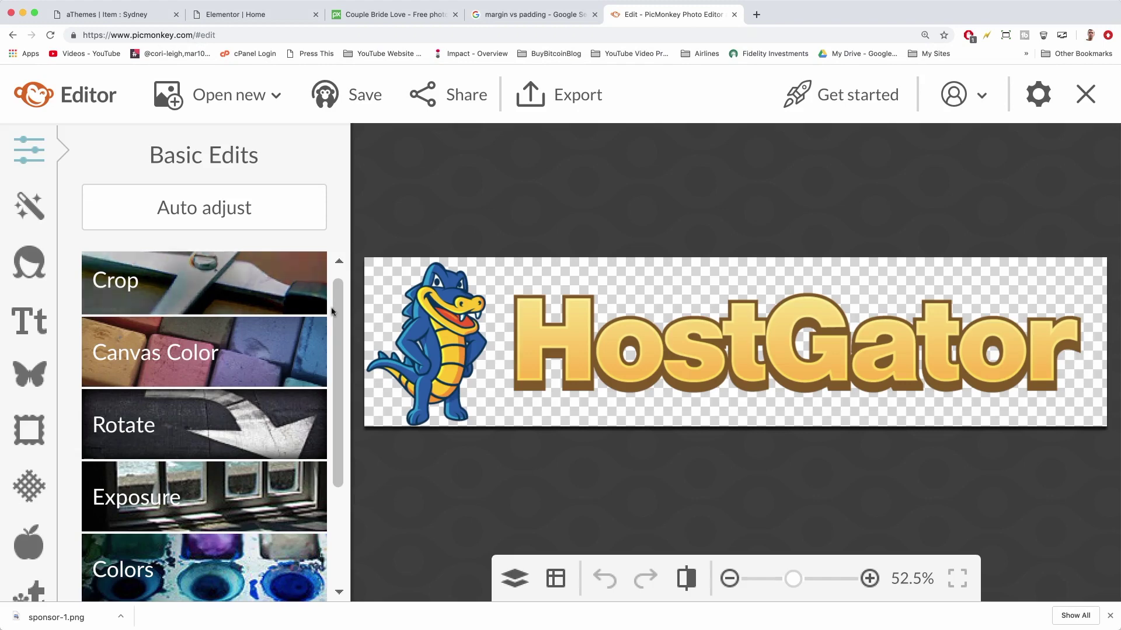
Make the HostGator logo greyscale with temperature 100 and apply the colour changes
scroll(239, 380, down, 3)
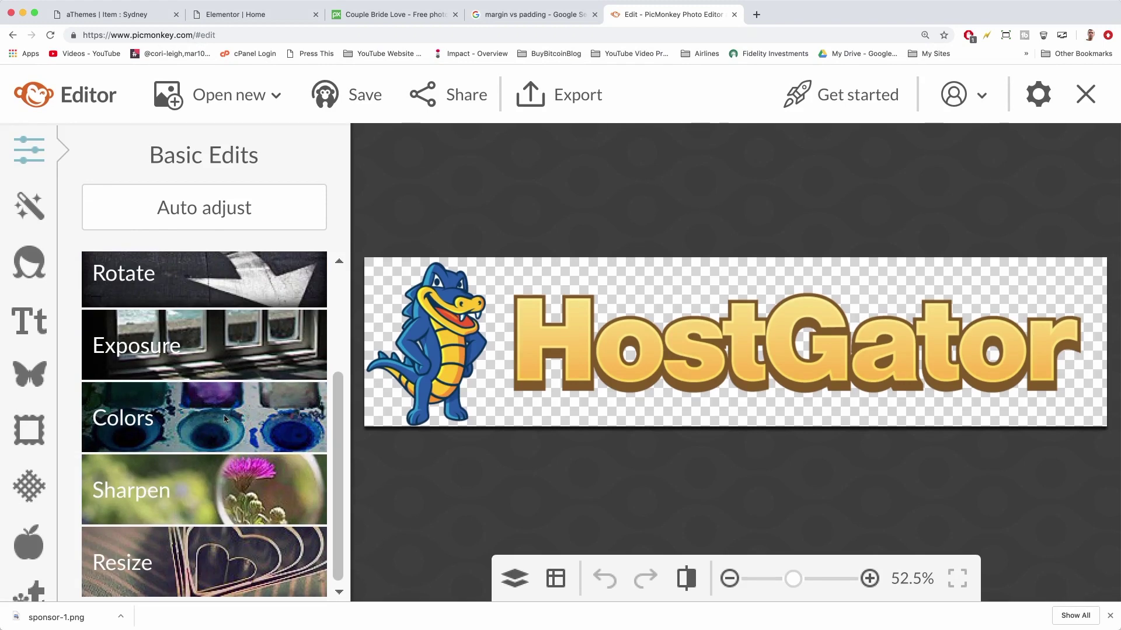
click(184, 419)
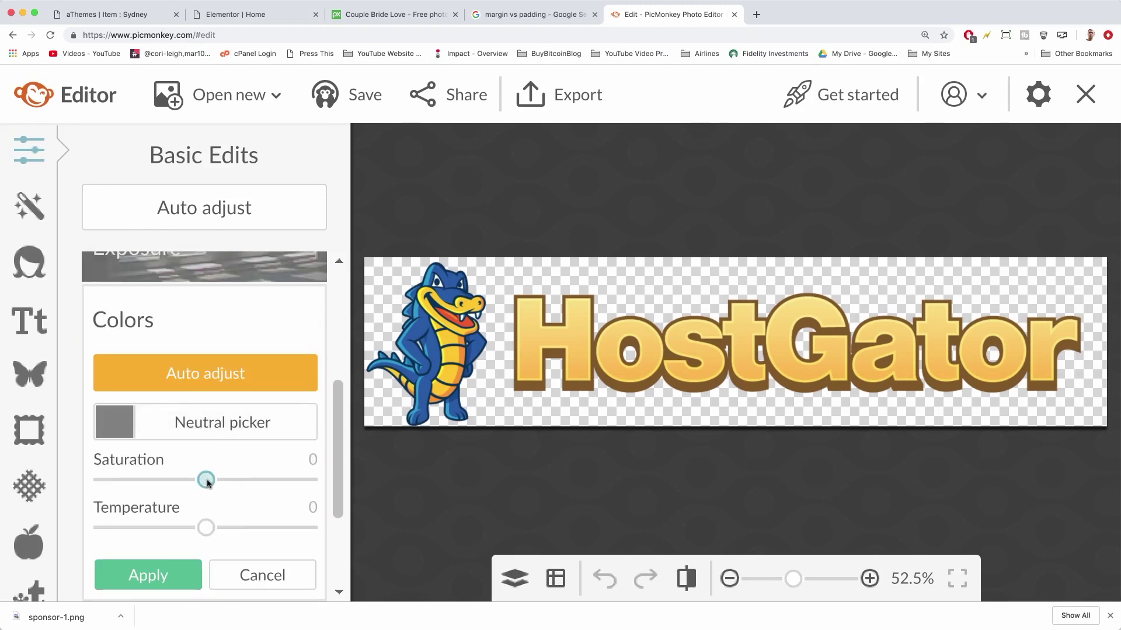
drag(208, 483, 61, 468)
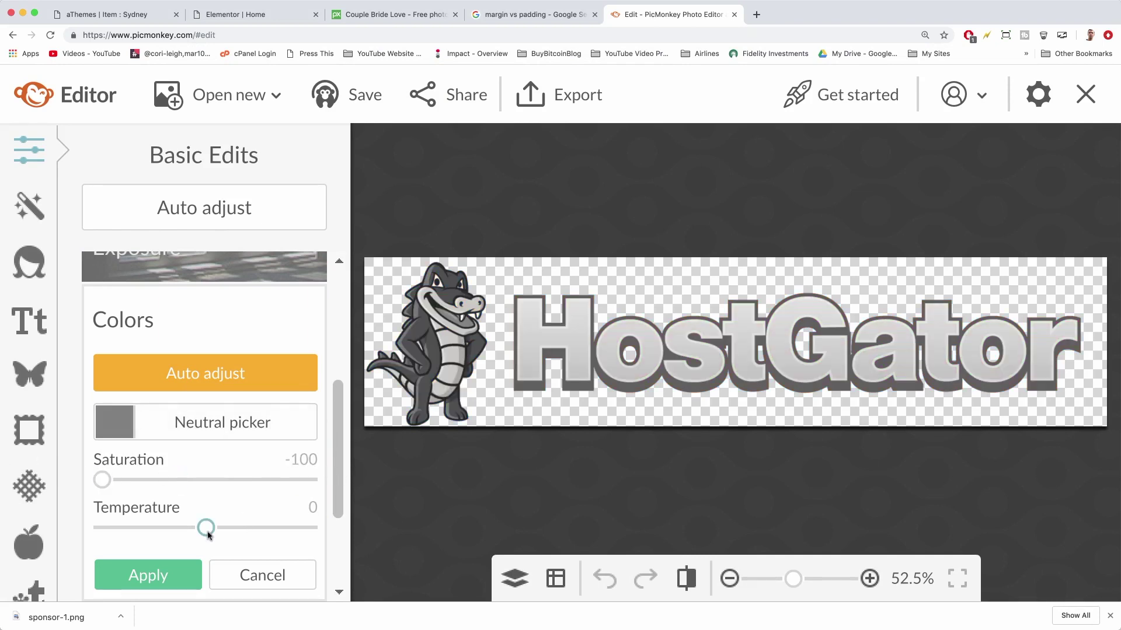
drag(206, 528, 263, 529)
click(148, 576)
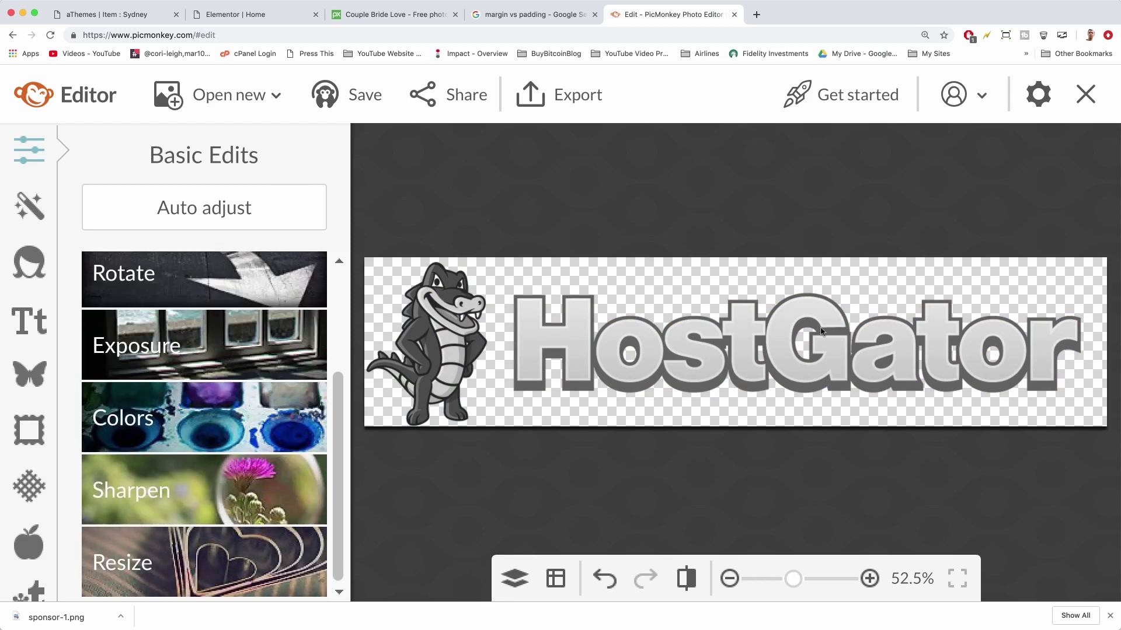
Export the logo as a JPG and save it as hostgator-logo.jpg
click(572, 99)
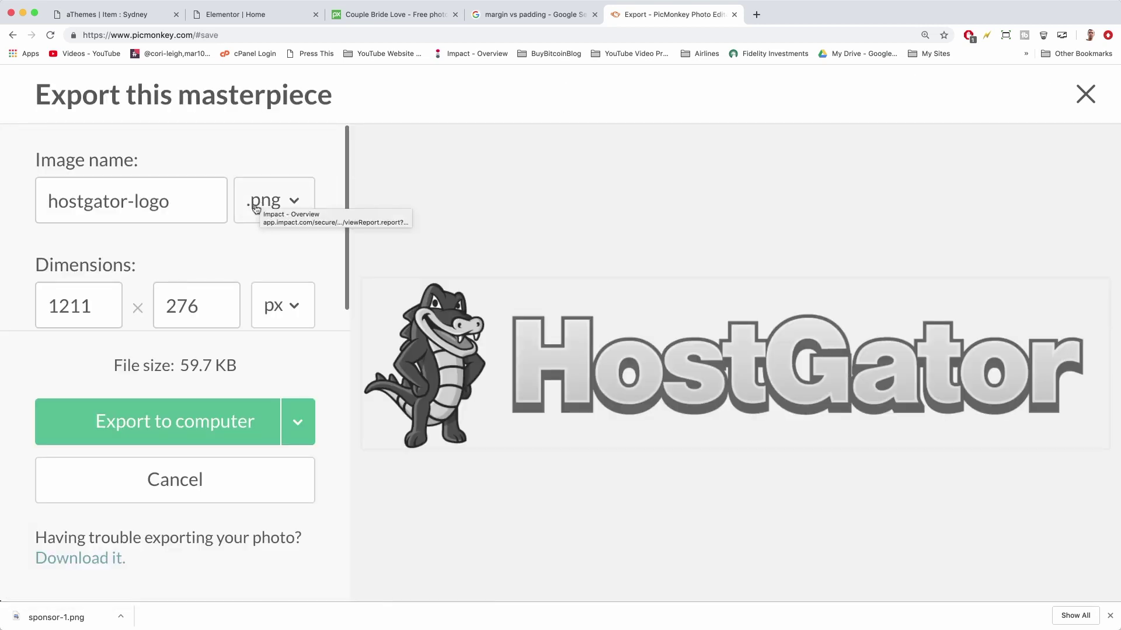
click(264, 201)
click(258, 279)
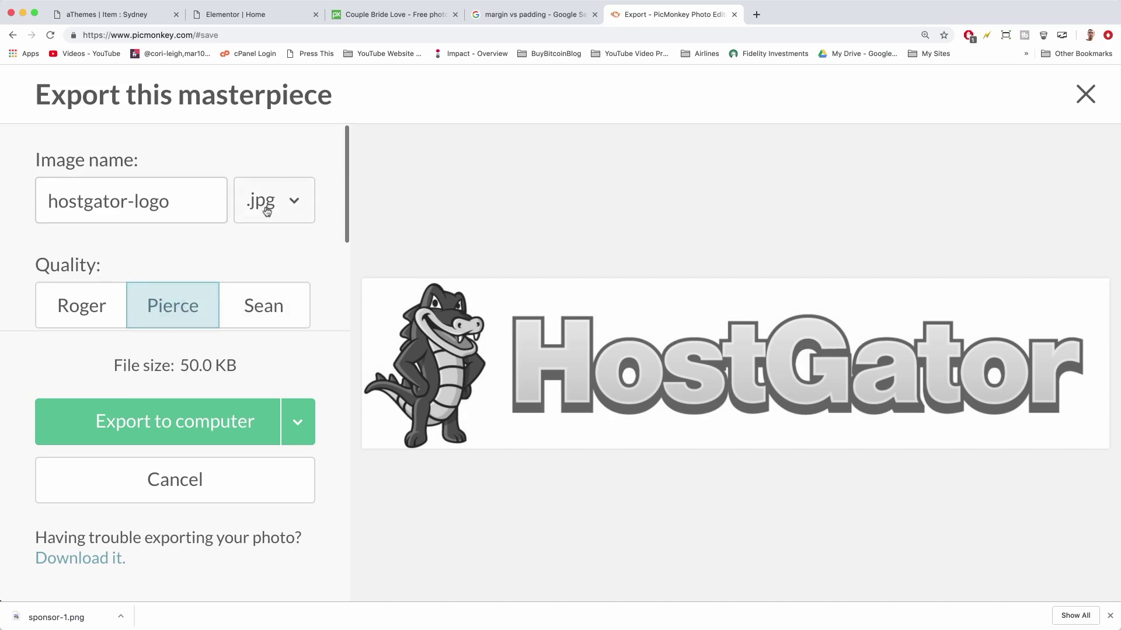
click(263, 211)
click(260, 250)
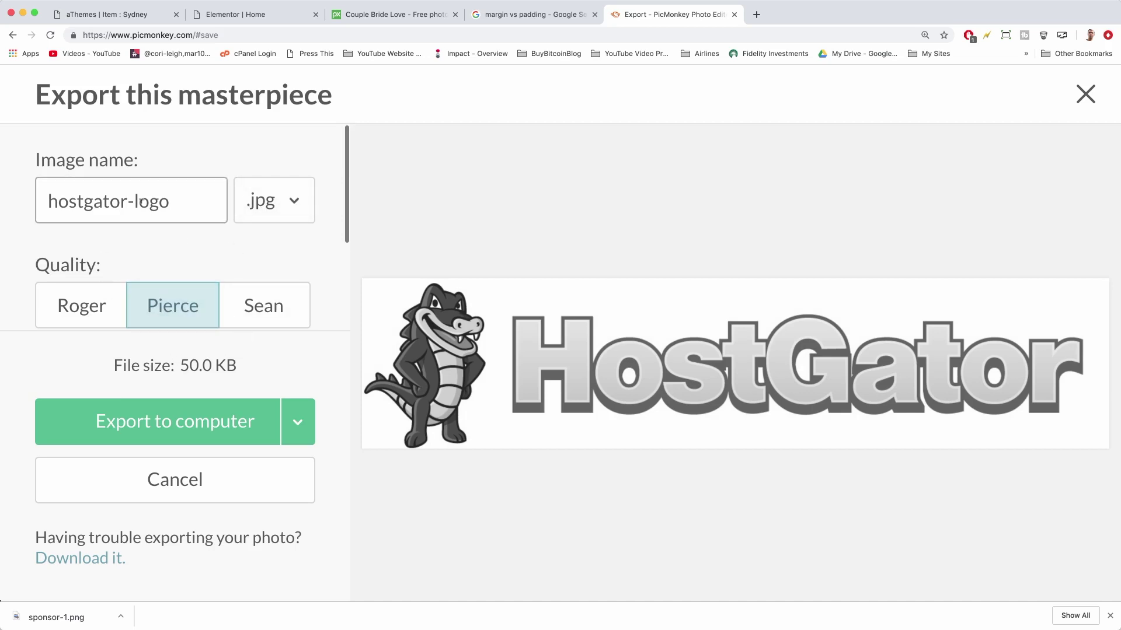
click(182, 202)
click(200, 425)
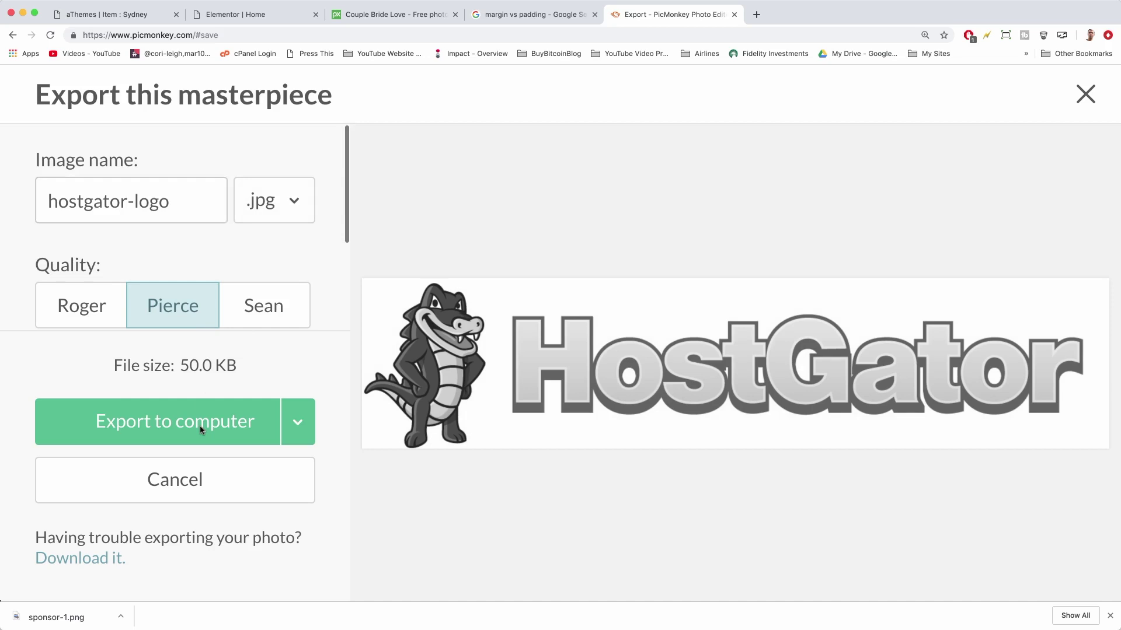
click(628, 155)
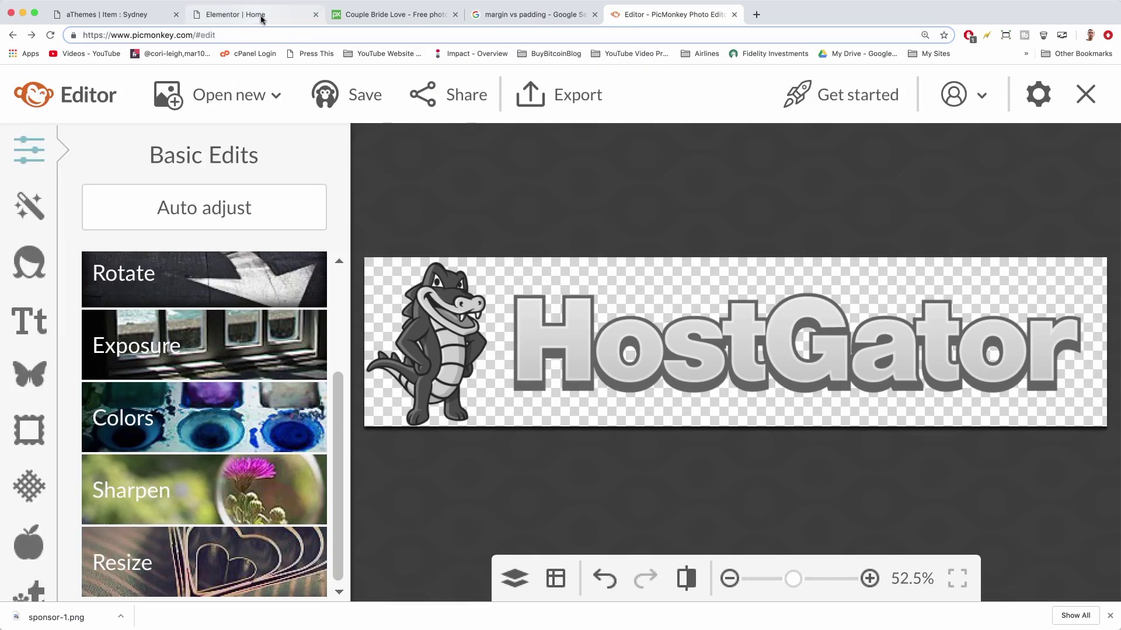
click(261, 16)
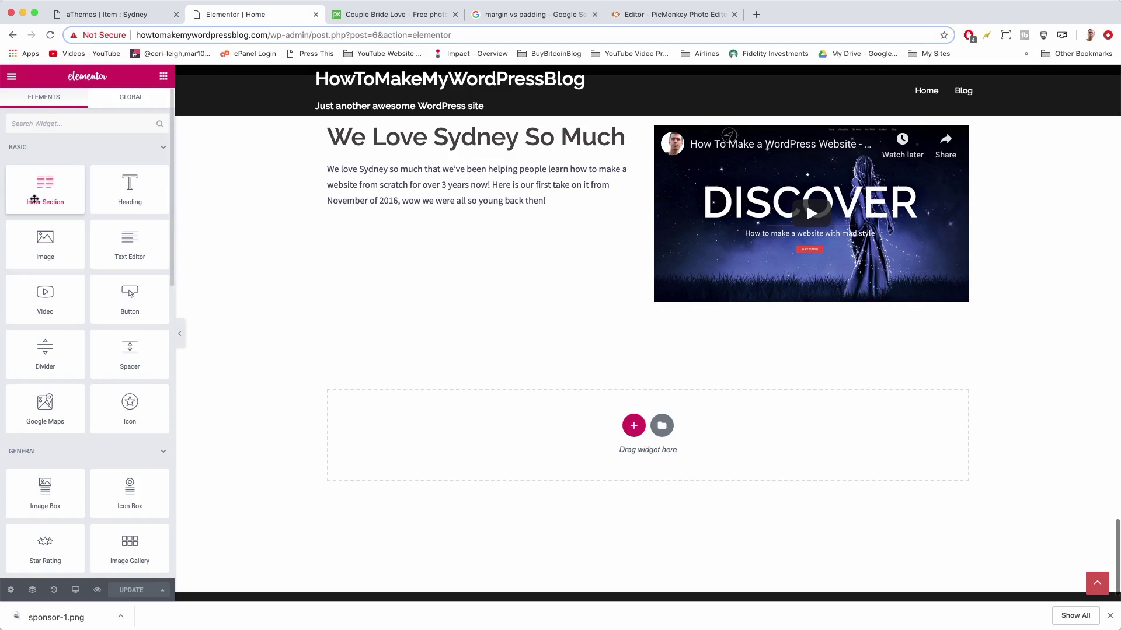
Add an inner section below the video with an empty Text Editor in the left column
drag(34, 199, 539, 429)
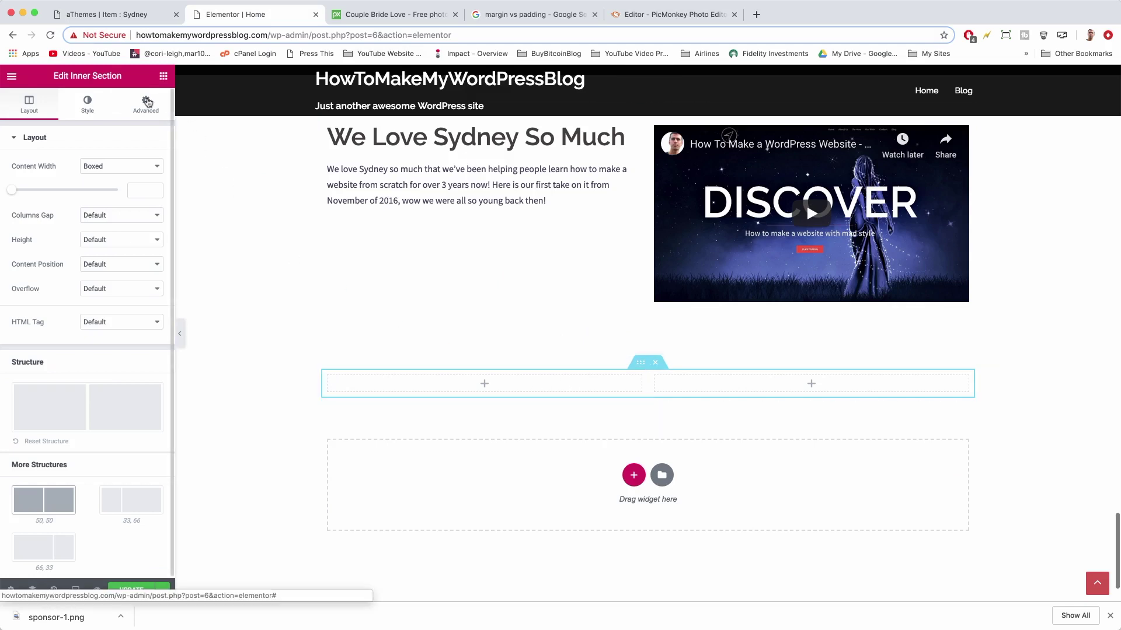
click(164, 76)
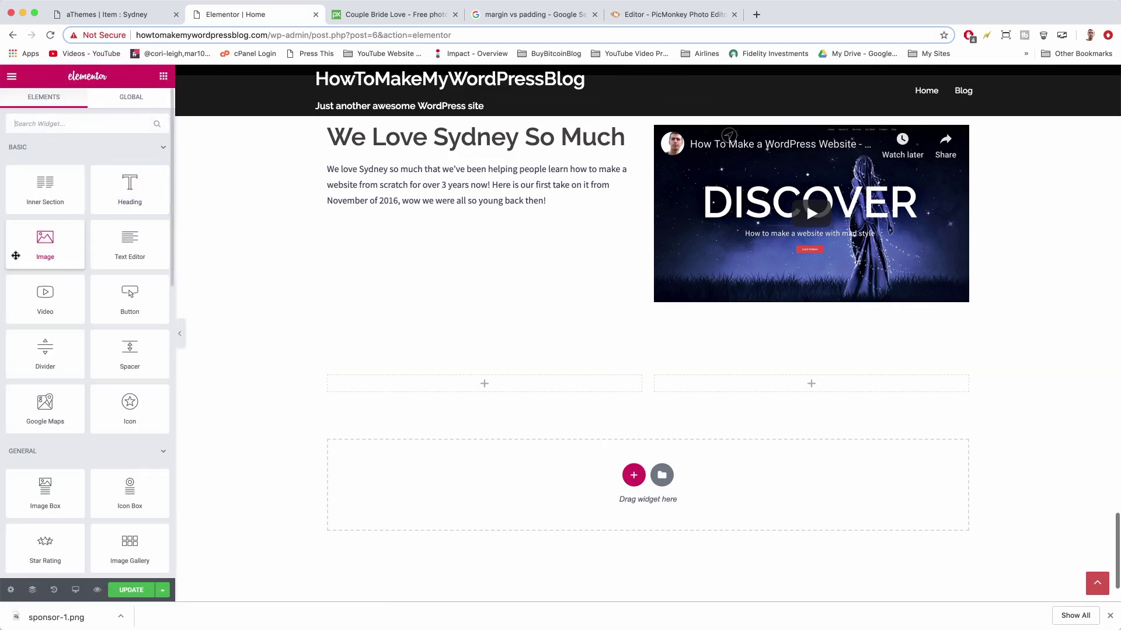
drag(120, 242, 488, 388)
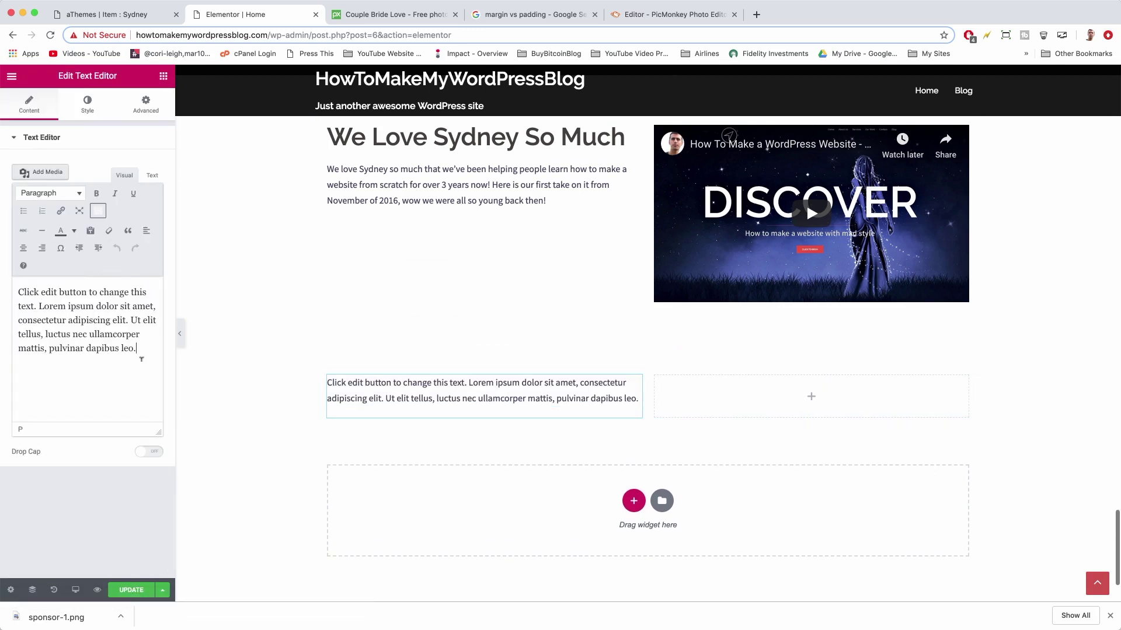
drag(141, 349, 2, 278)
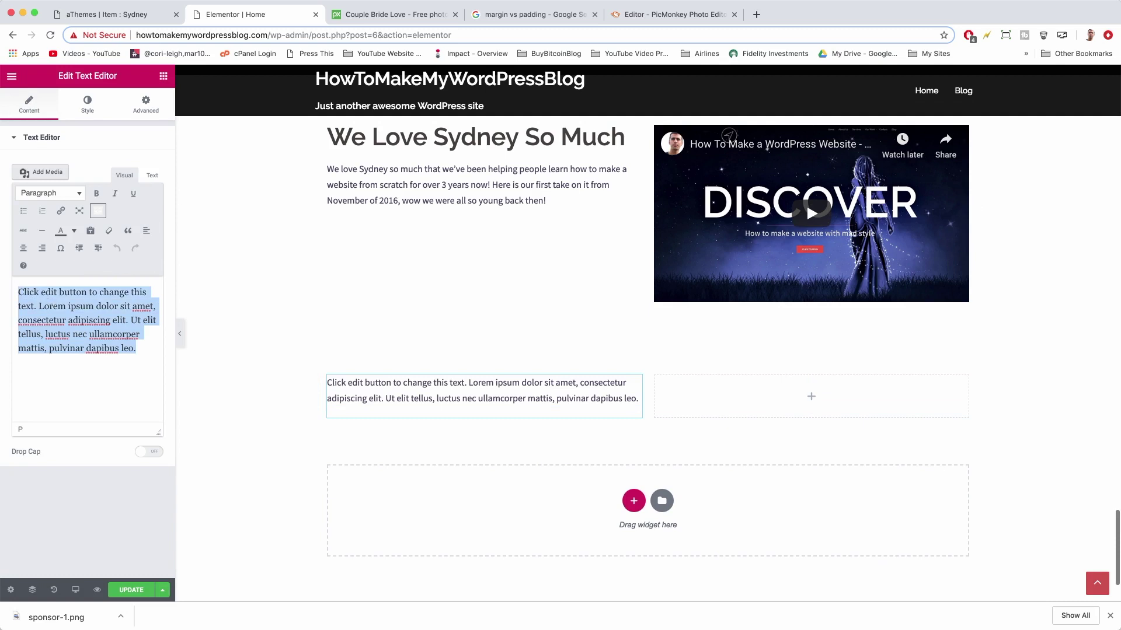
key(BackSpace)
Upload hostgator-logo.jpg through Add Media
click(41, 171)
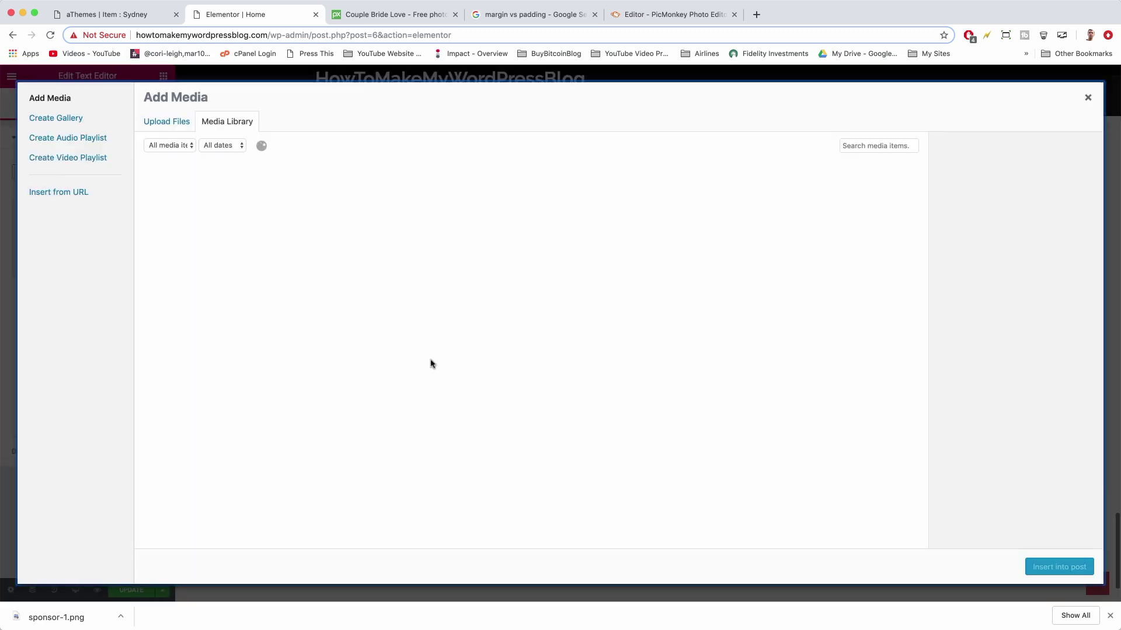
click(175, 121)
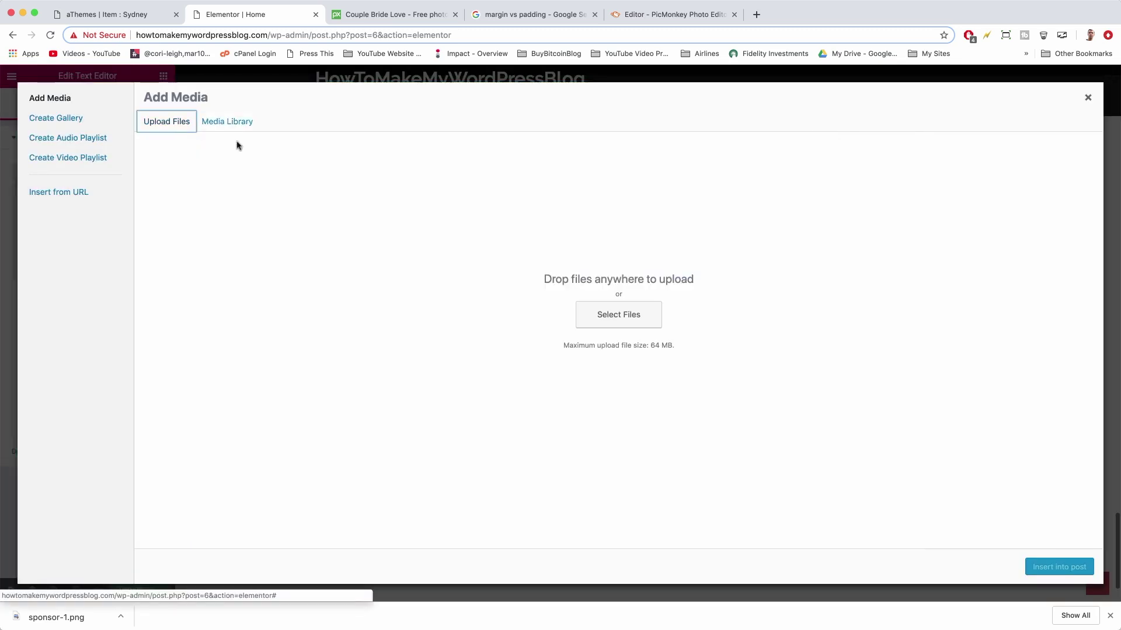
click(625, 318)
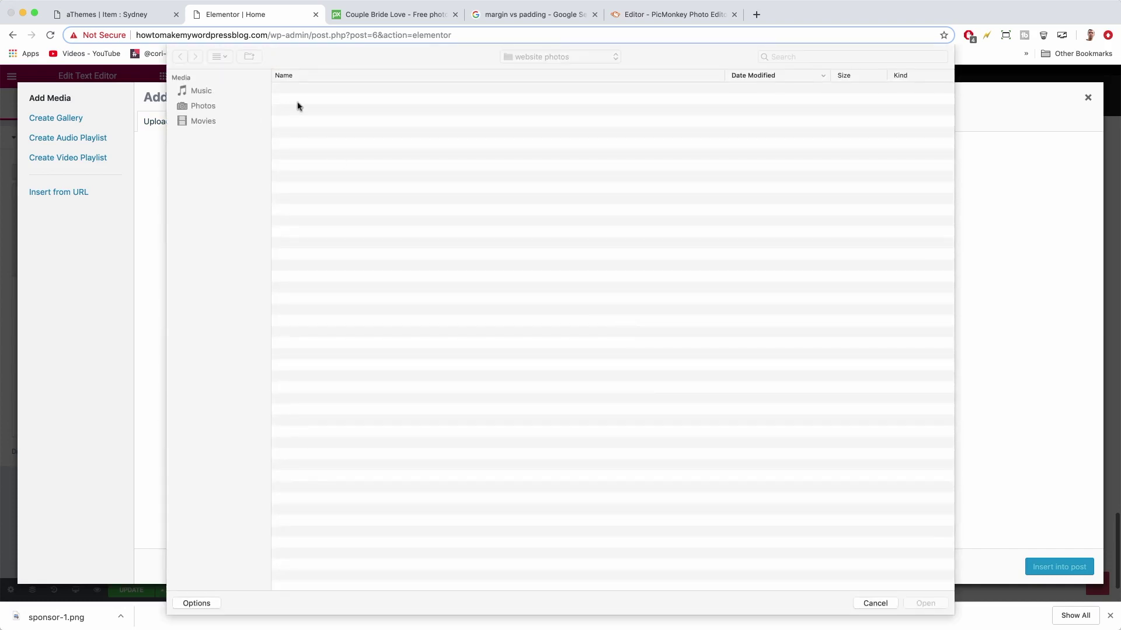
click(324, 157)
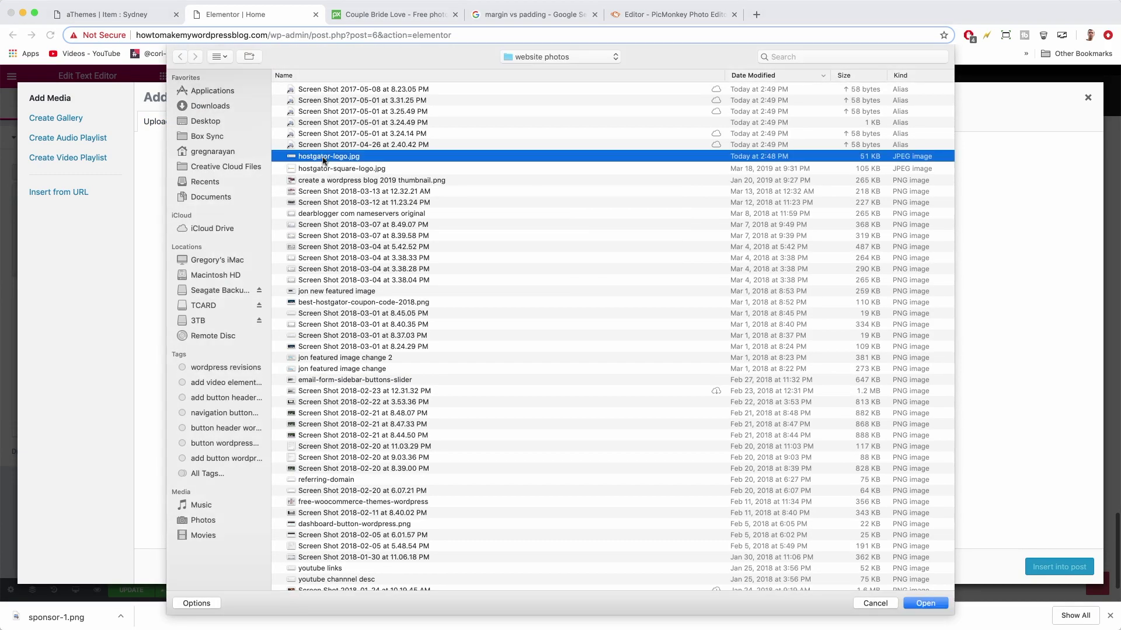
click(932, 604)
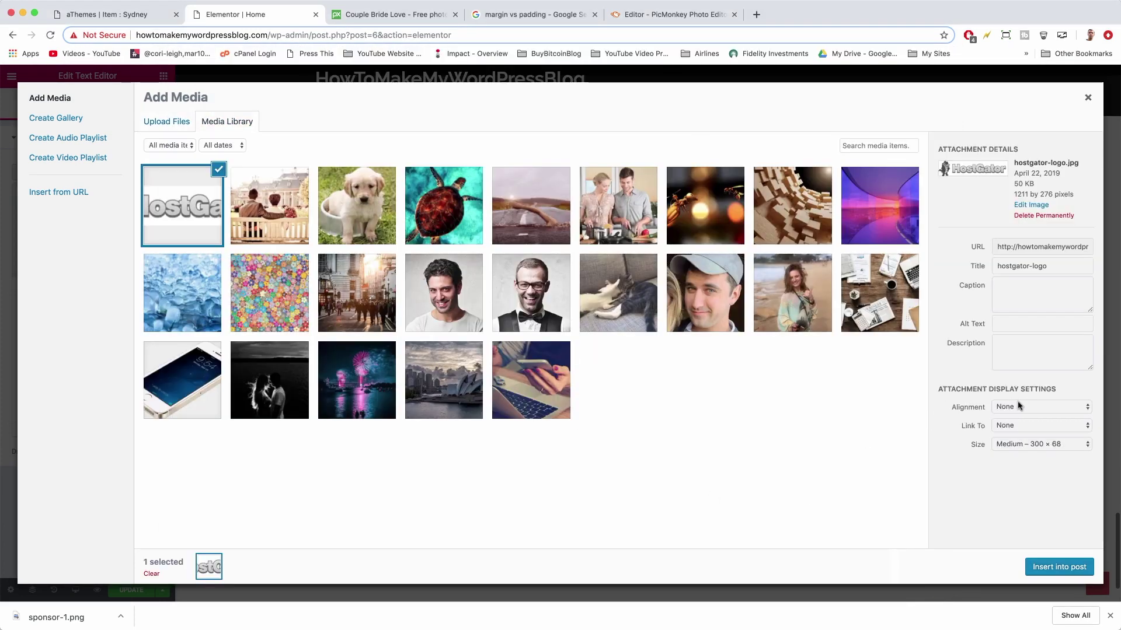
Insert the HostGator logo centred, linked to a Custom URL, at Large size
click(1019, 406)
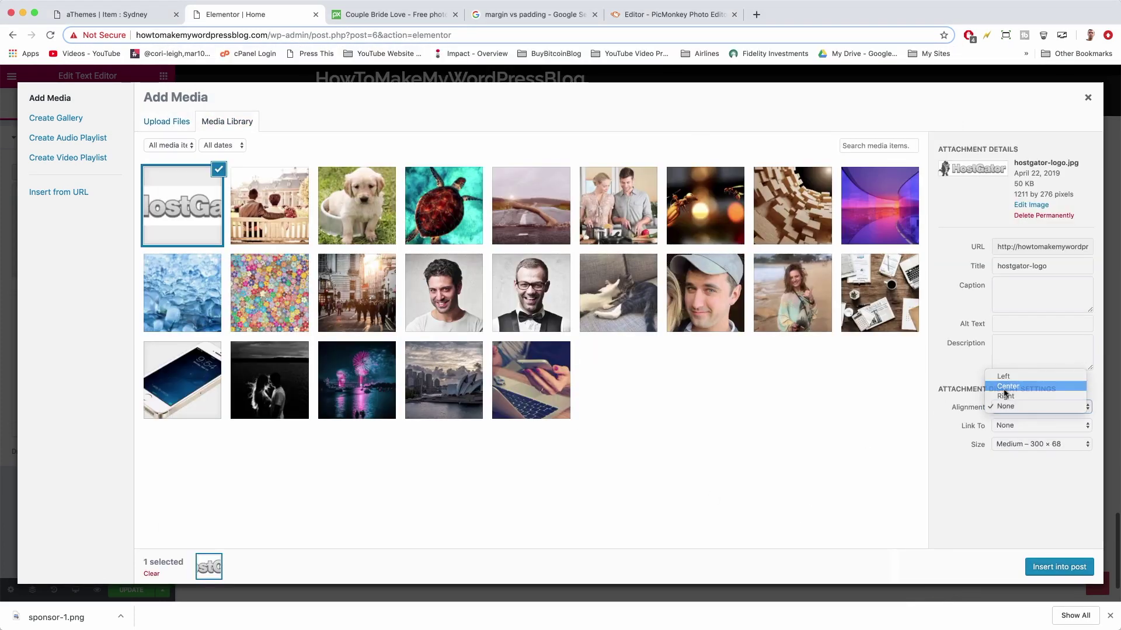
click(1004, 390)
click(1013, 426)
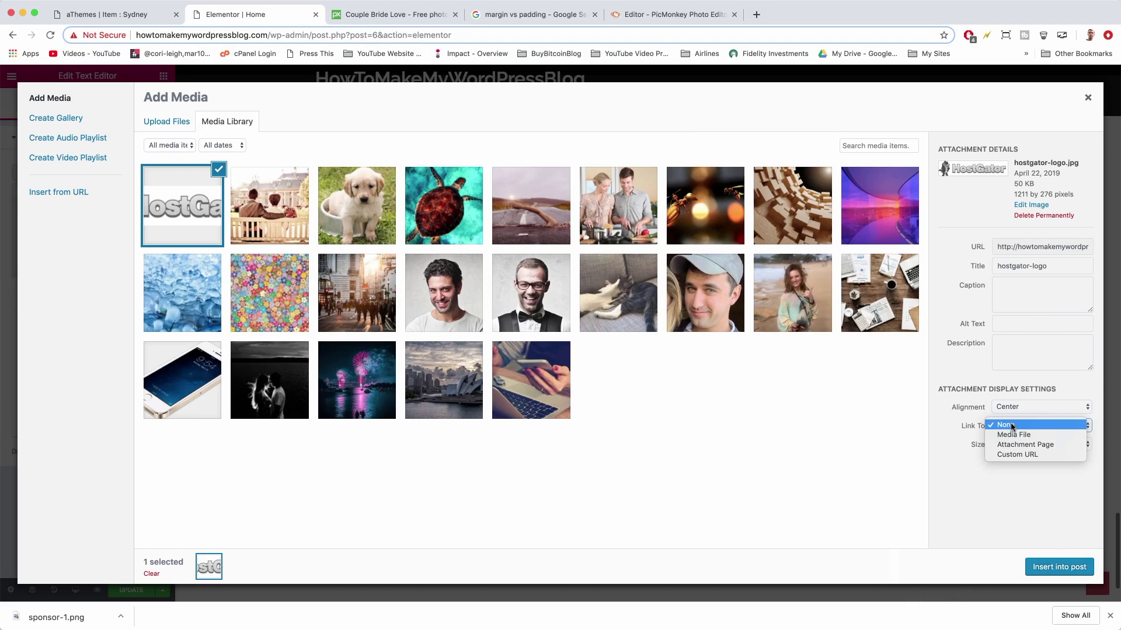
click(1017, 455)
click(1027, 462)
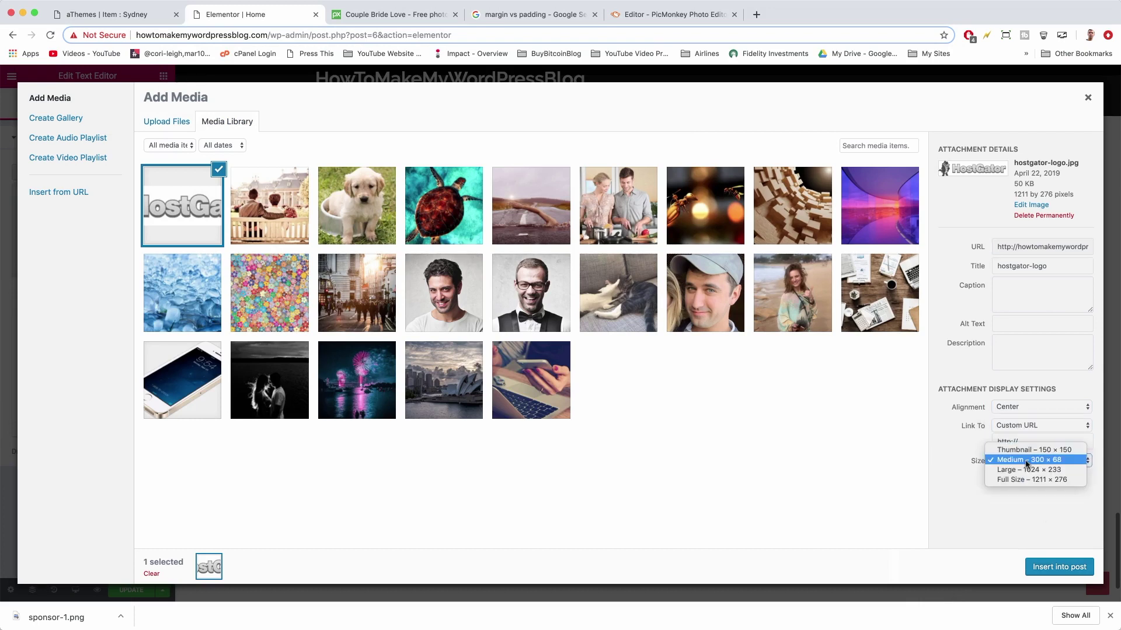
click(1054, 470)
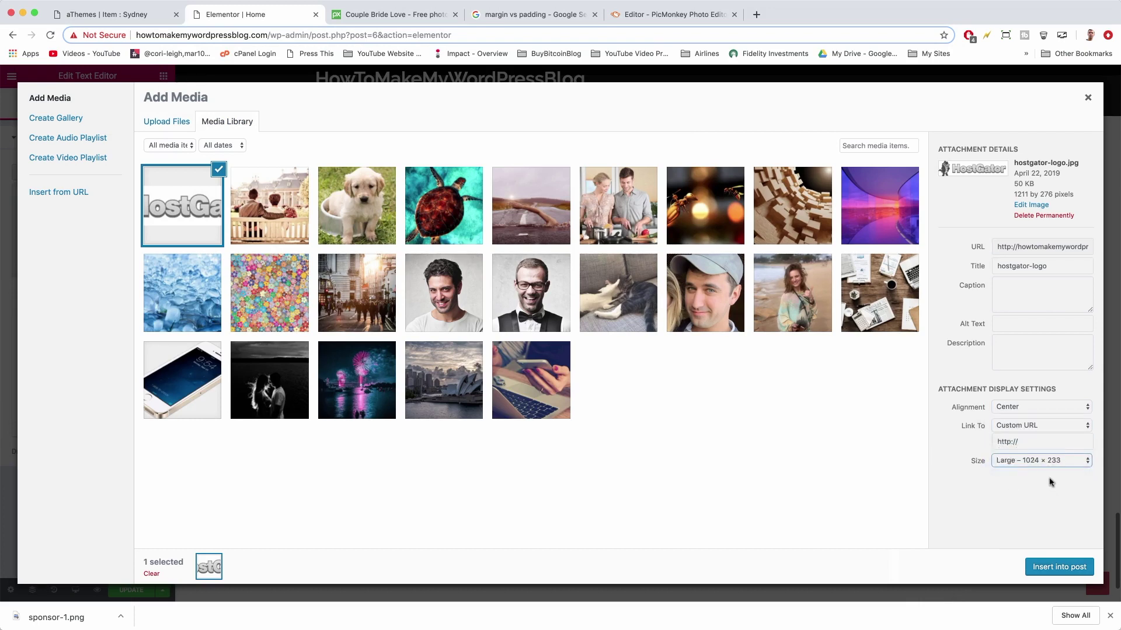
click(1056, 567)
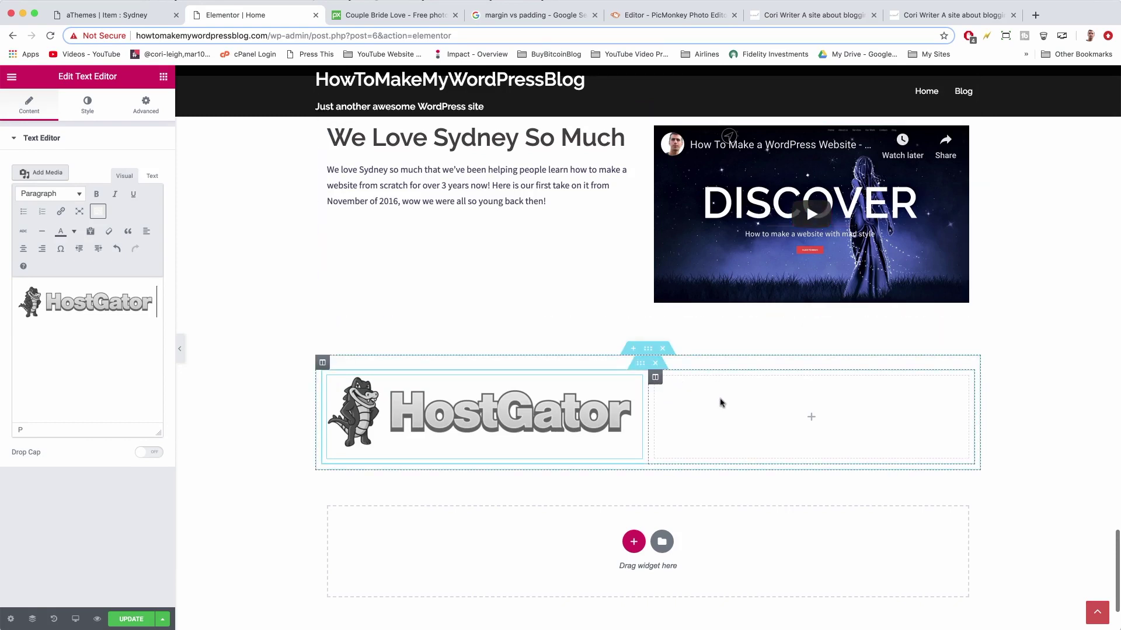
Add an empty Text Editor widget to the right column
click(162, 77)
drag(126, 258, 756, 430)
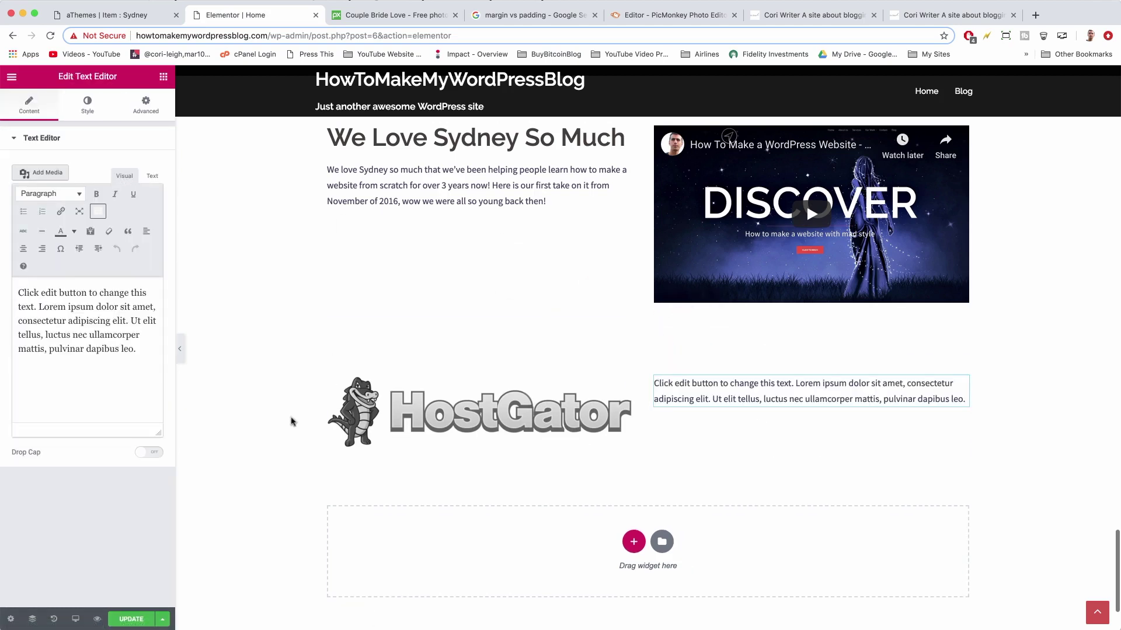
drag(142, 349, 17, 291)
key(BackSpace)
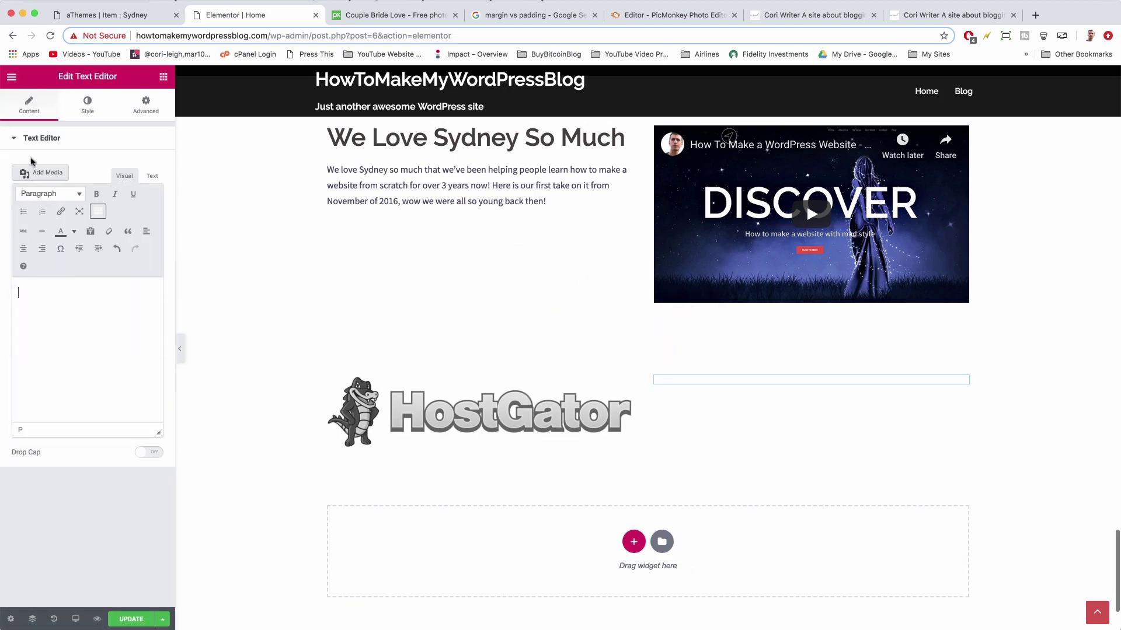
Upload wbcg-logo.jpg and pb-logo.jpg and insert the Weston Baker logo
click(40, 171)
click(167, 122)
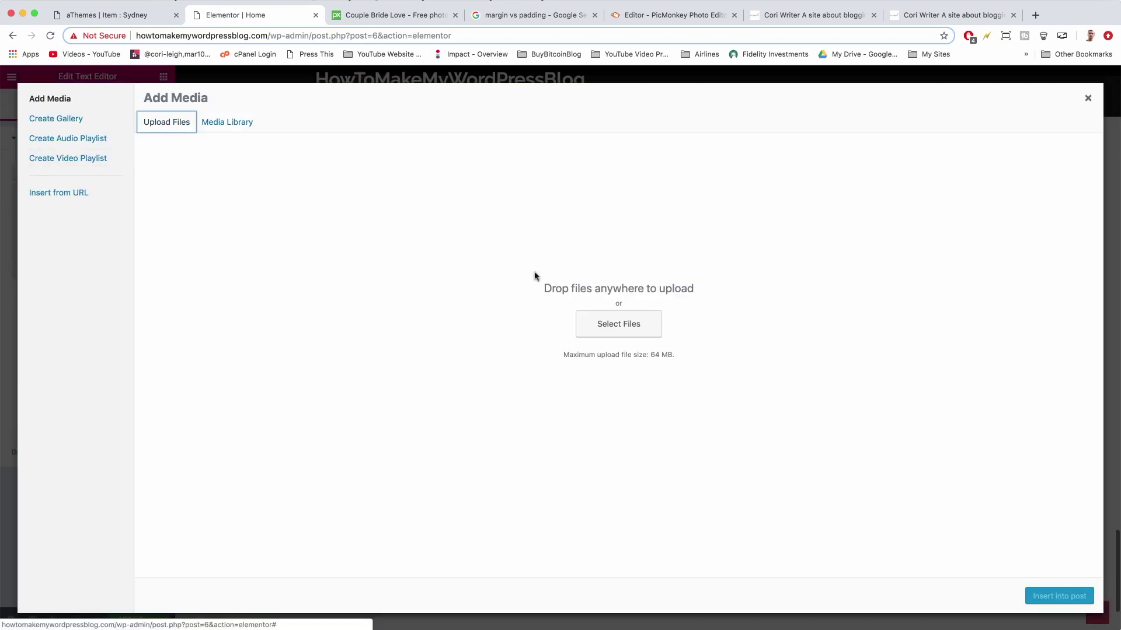
click(611, 336)
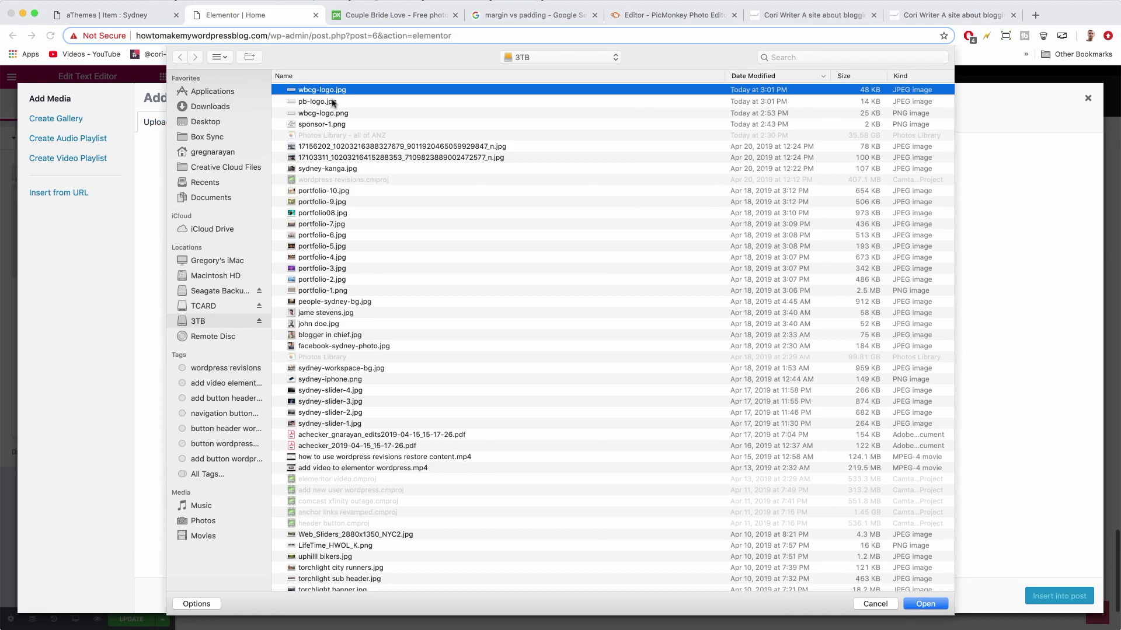
shift+click(321, 102)
key(Return)
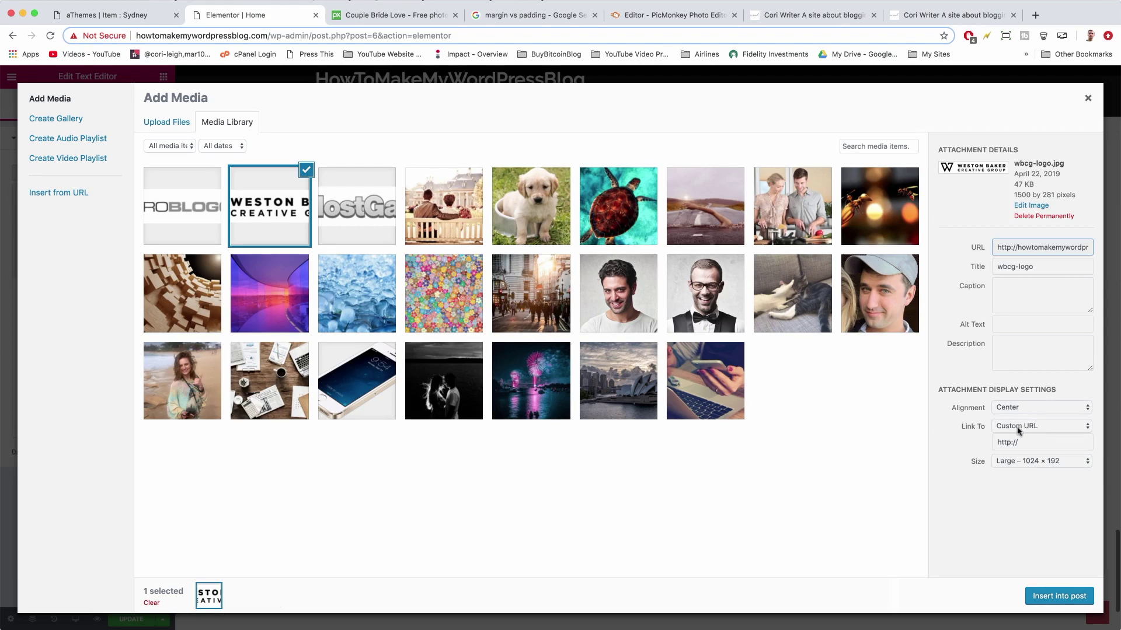
click(1059, 596)
key(ctrl+z)
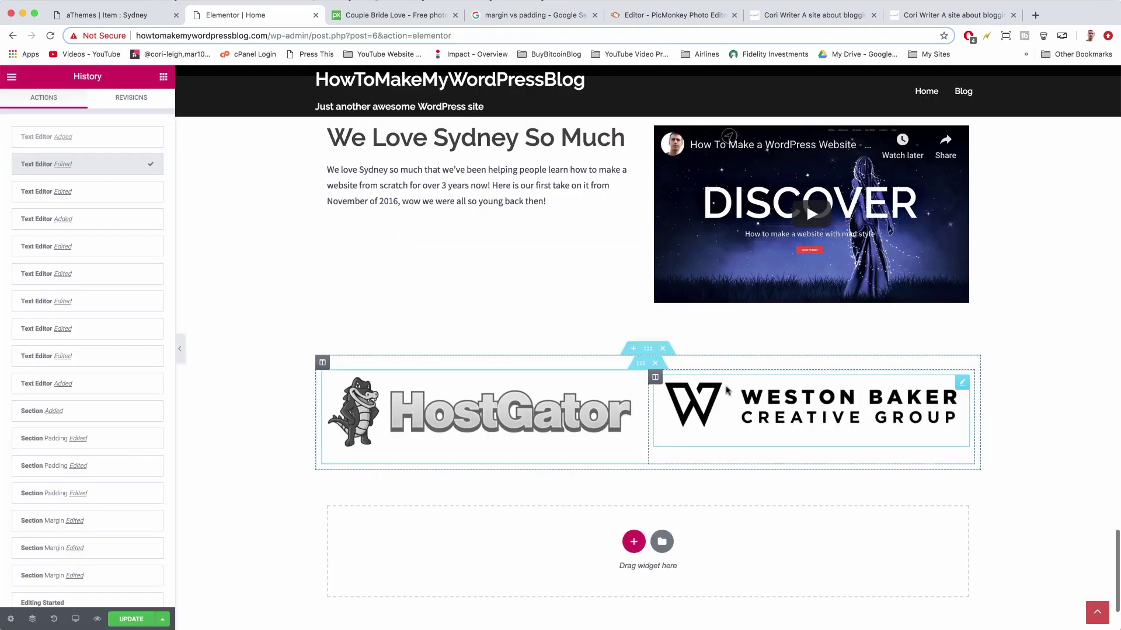
Duplicate the Weston Baker logo column twice to make four columns
right_click(655, 379)
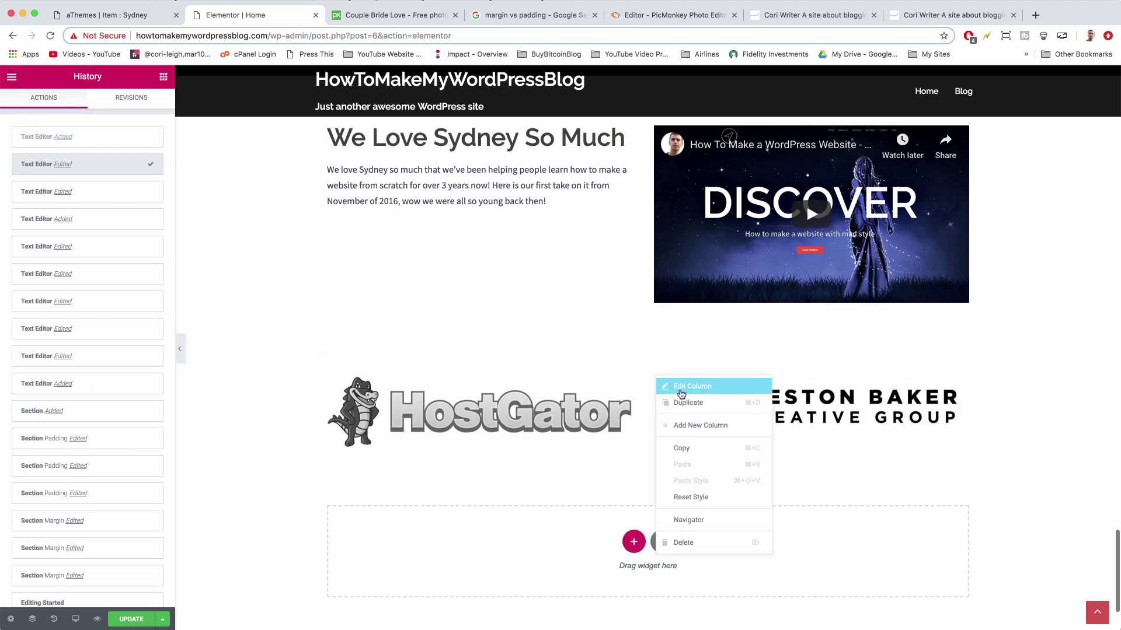
click(687, 408)
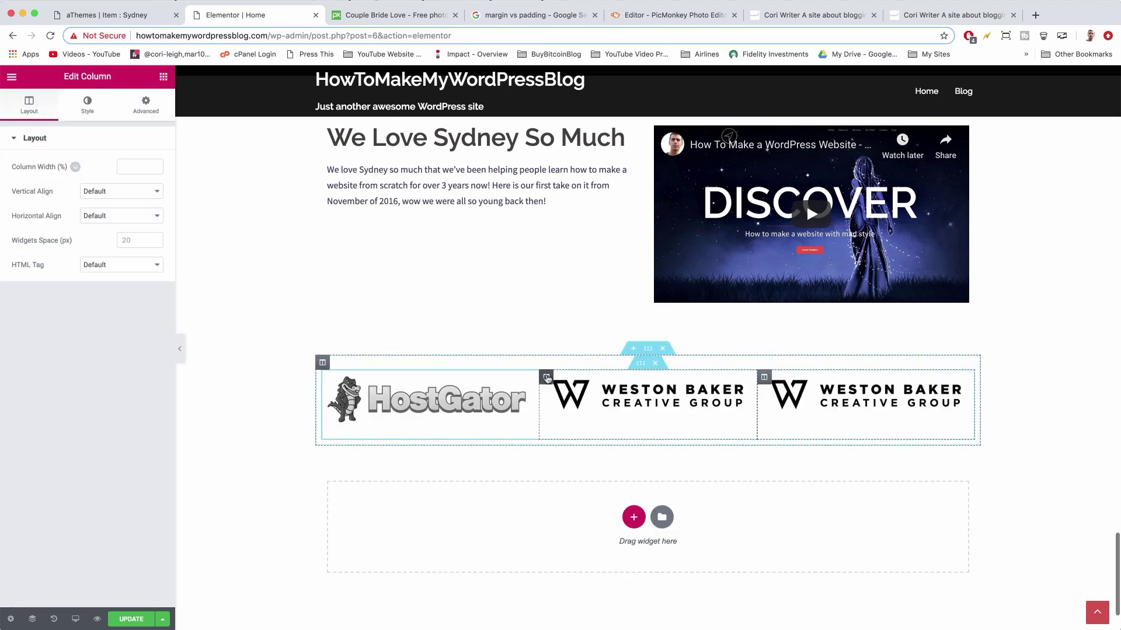
right_click(546, 378)
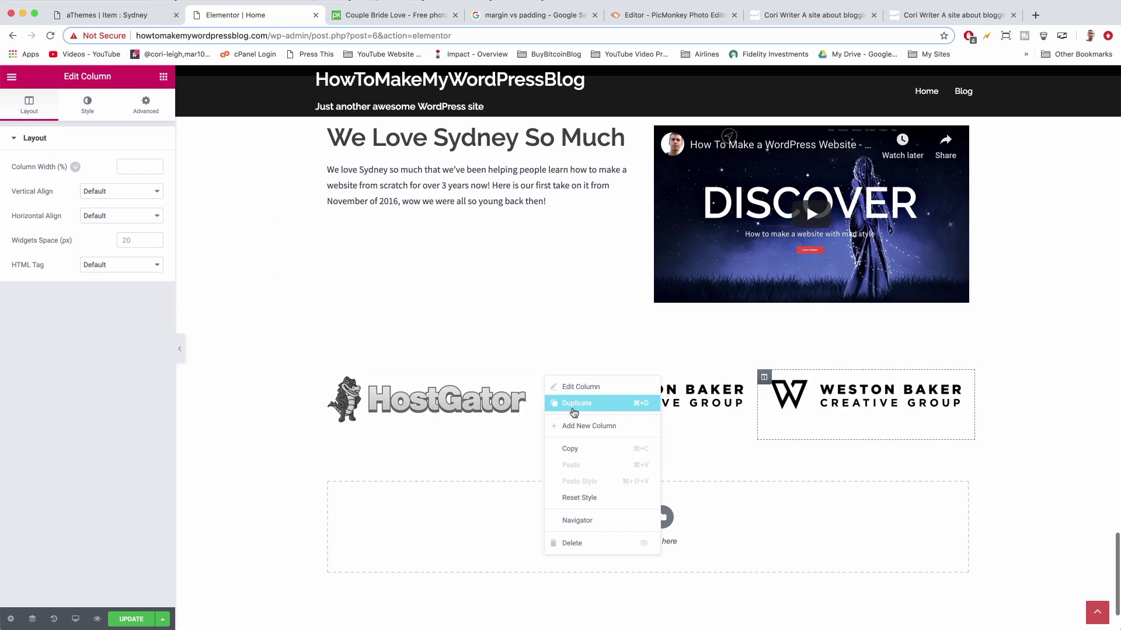
click(574, 408)
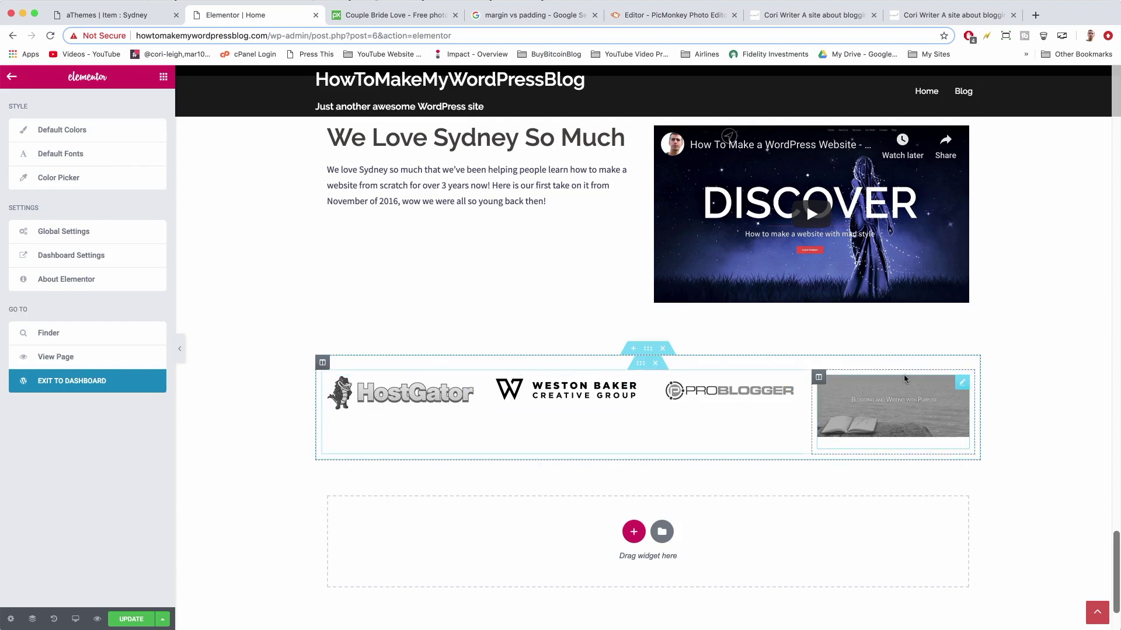
Set the book image widget's top margin to -20 and update the homepage
click(962, 385)
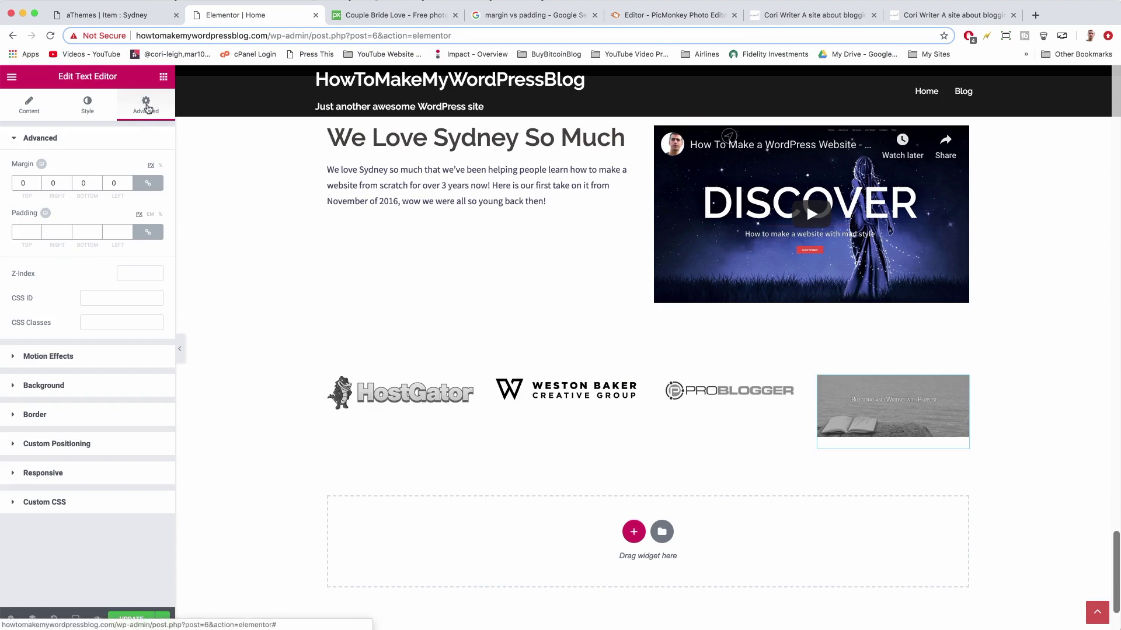
click(148, 183)
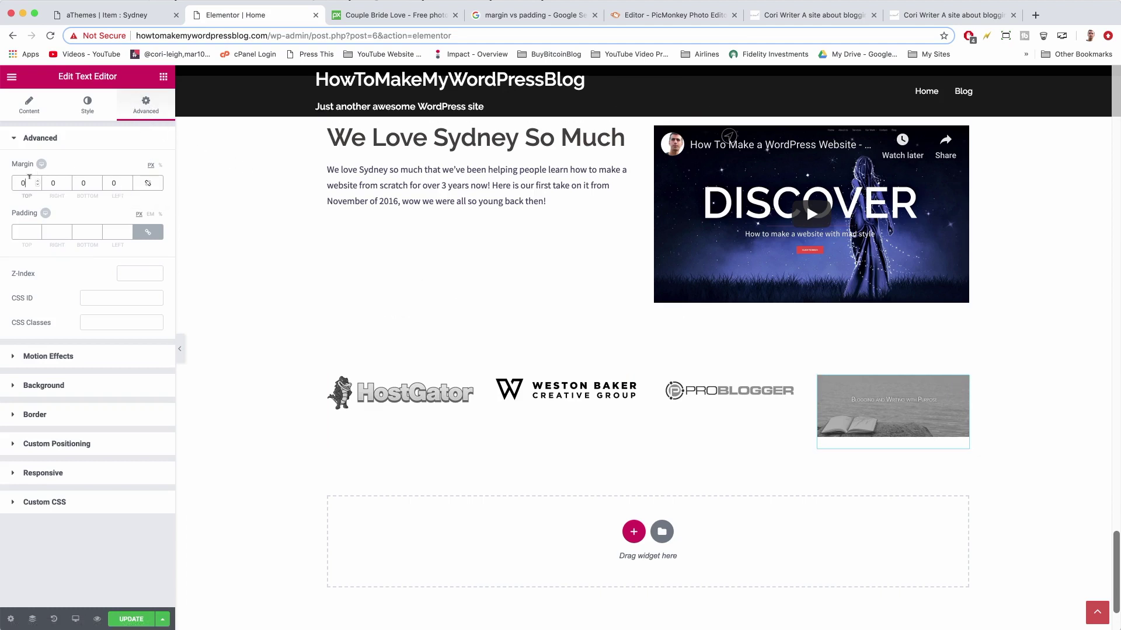
text(20)
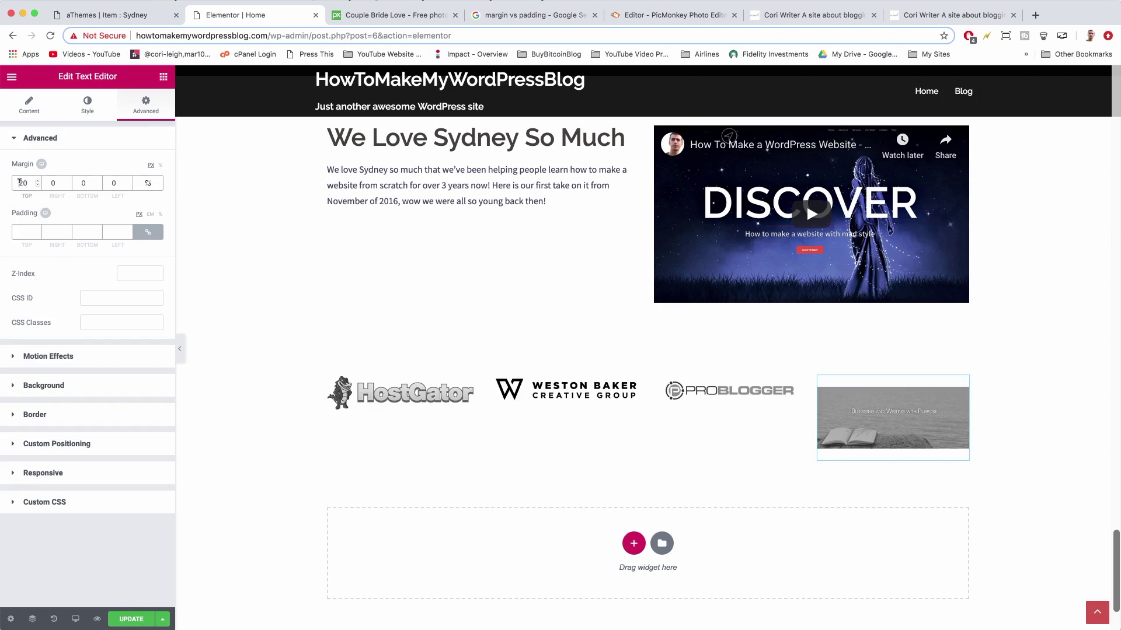
text(-)
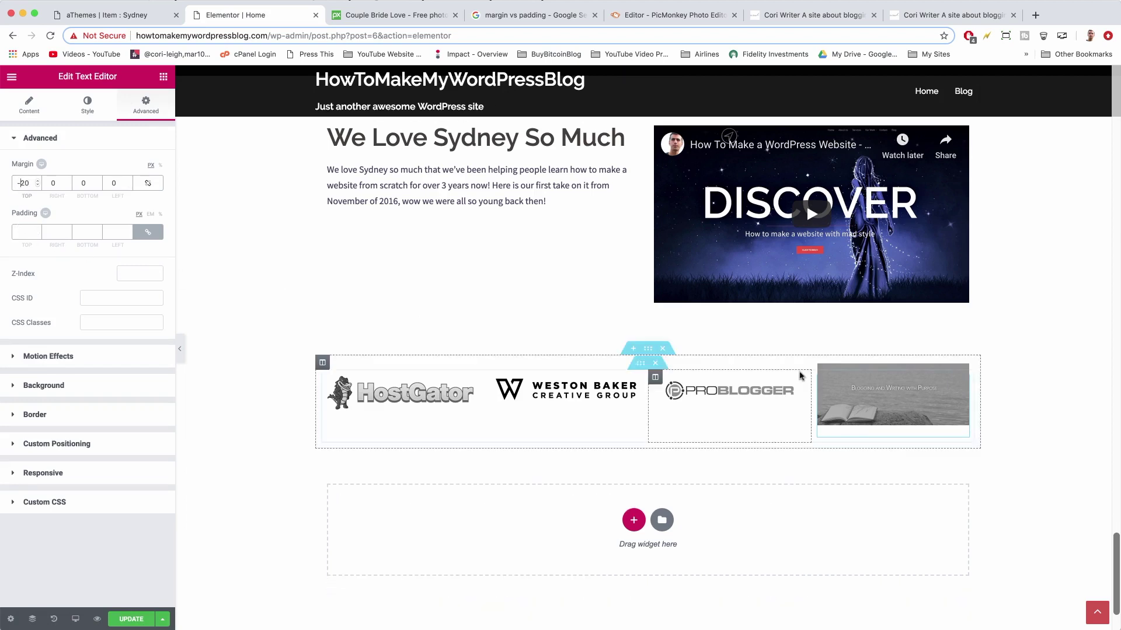
click(131, 624)
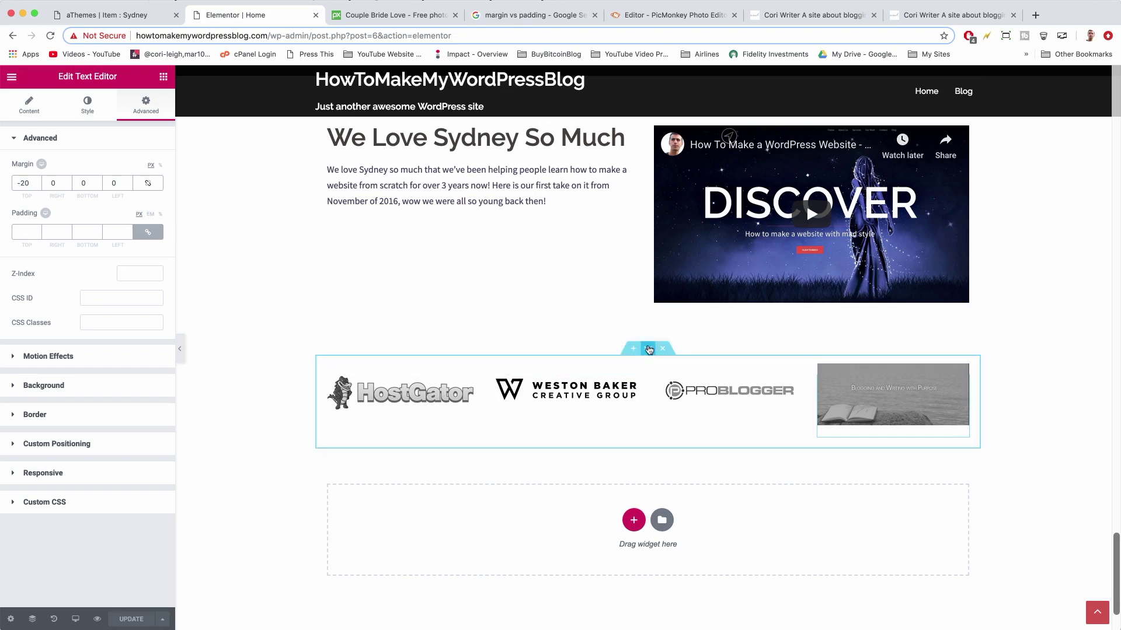
Stretch the logo section to full page width, try a light grey background, then clear it
click(649, 351)
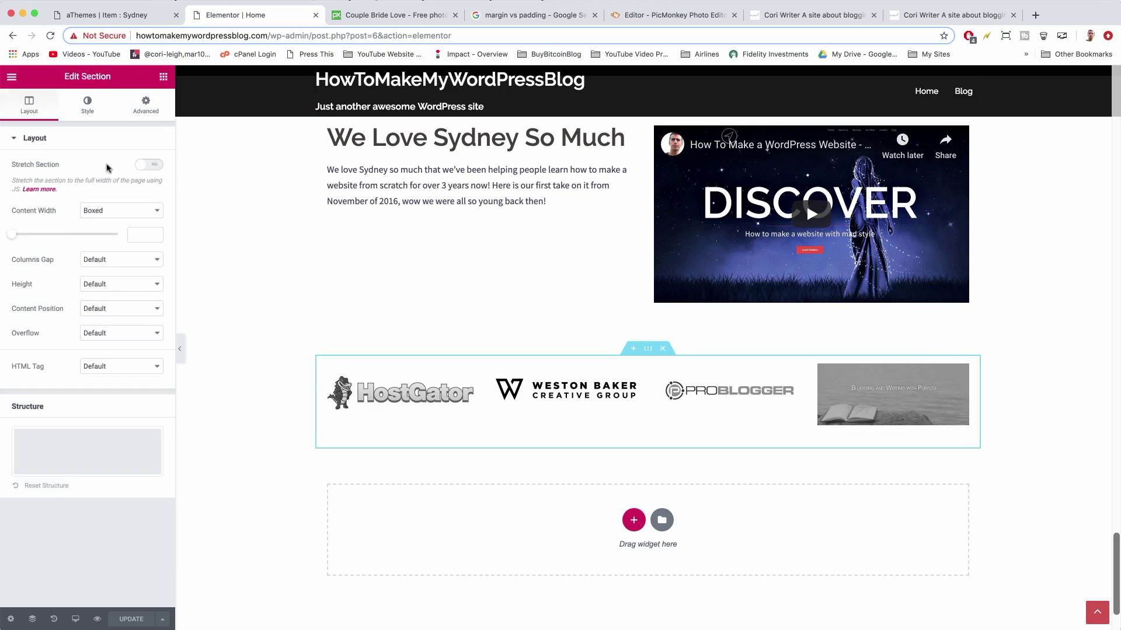
click(143, 165)
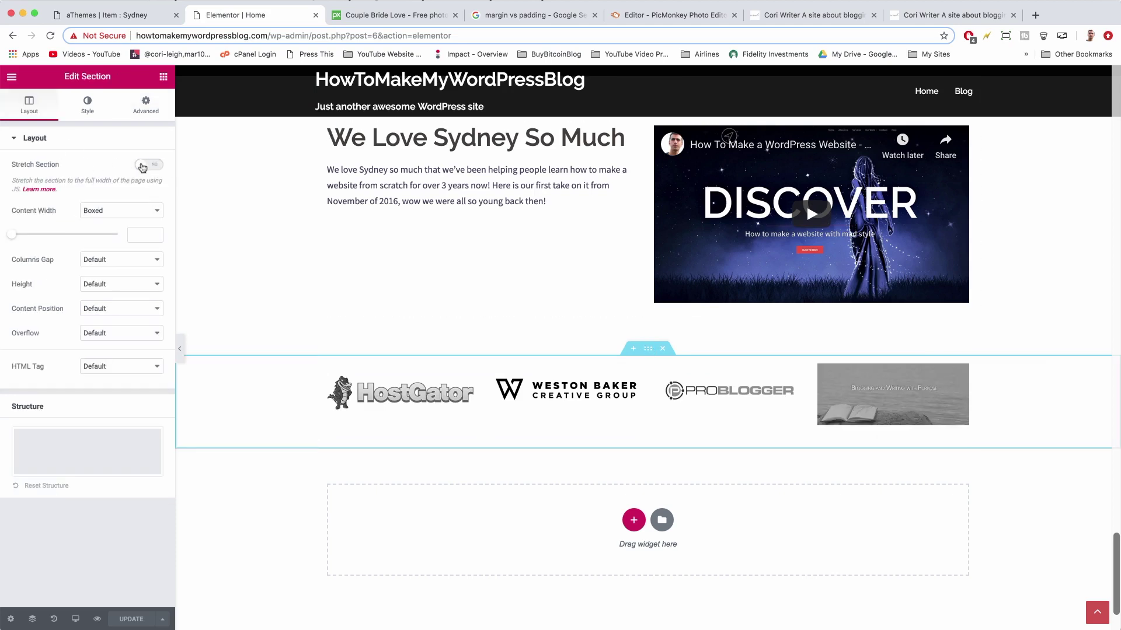
click(87, 105)
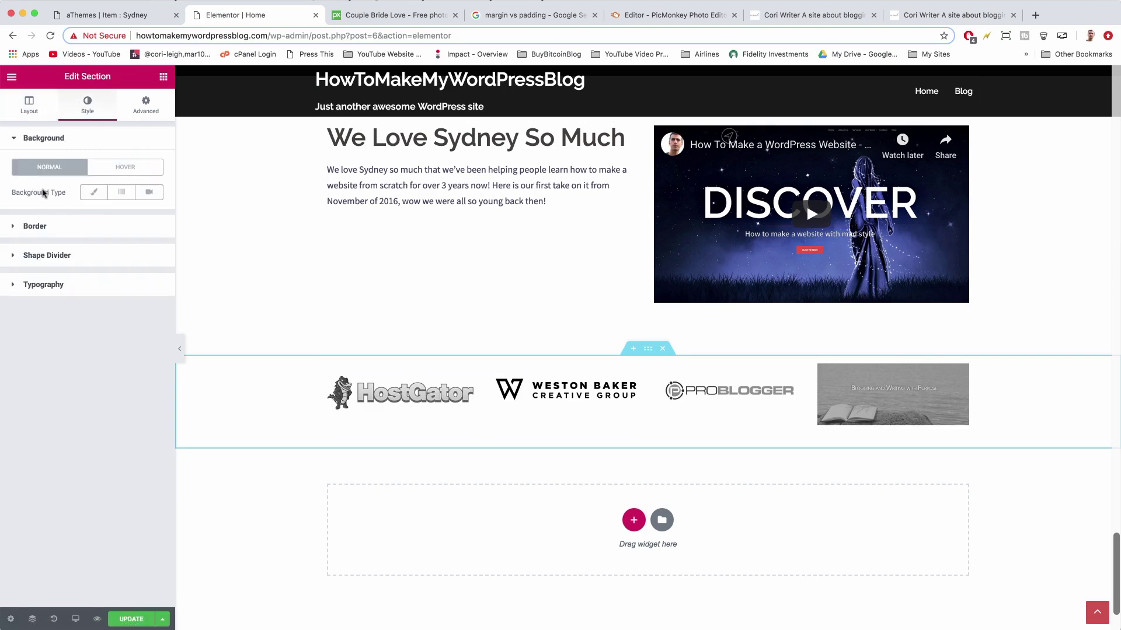
click(93, 193)
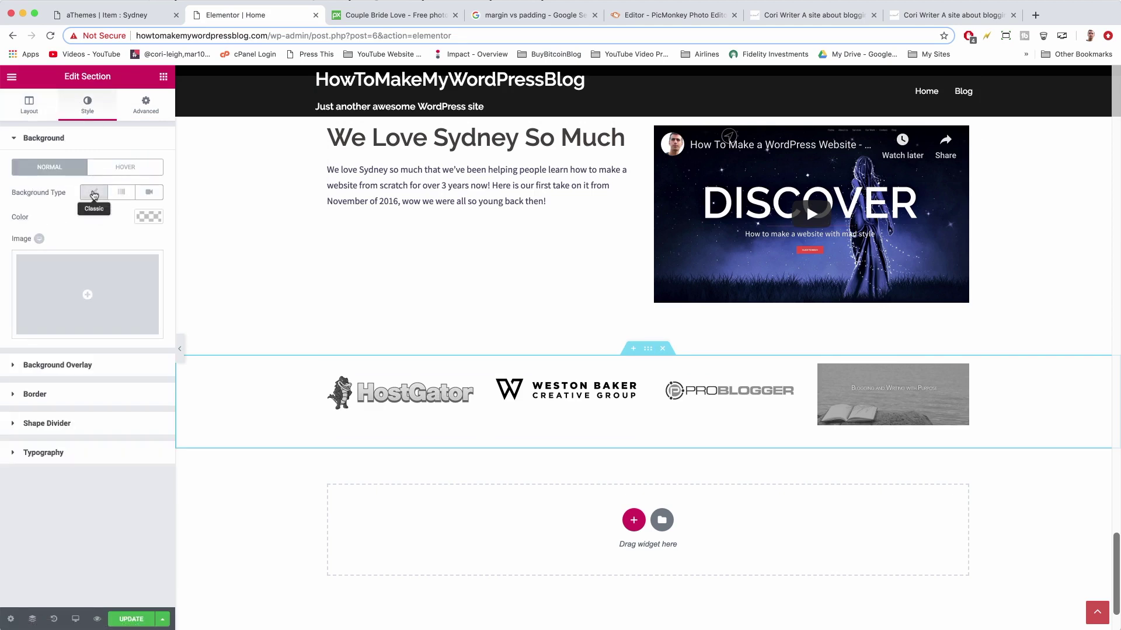
click(143, 217)
drag(53, 272, 88, 243)
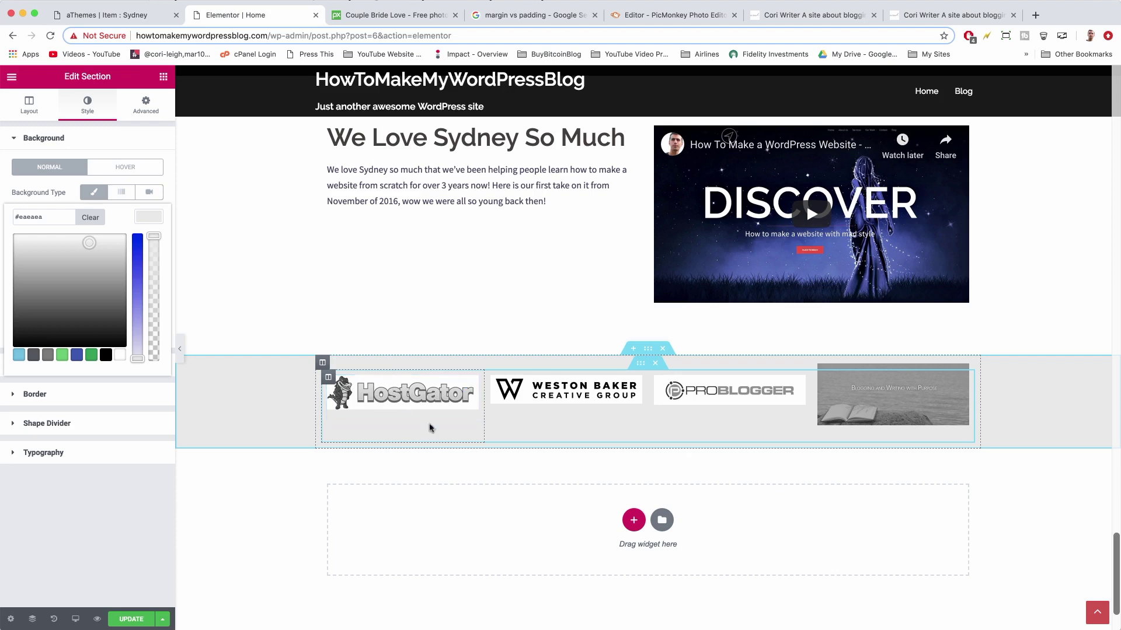
scroll(396, 391, up, 1)
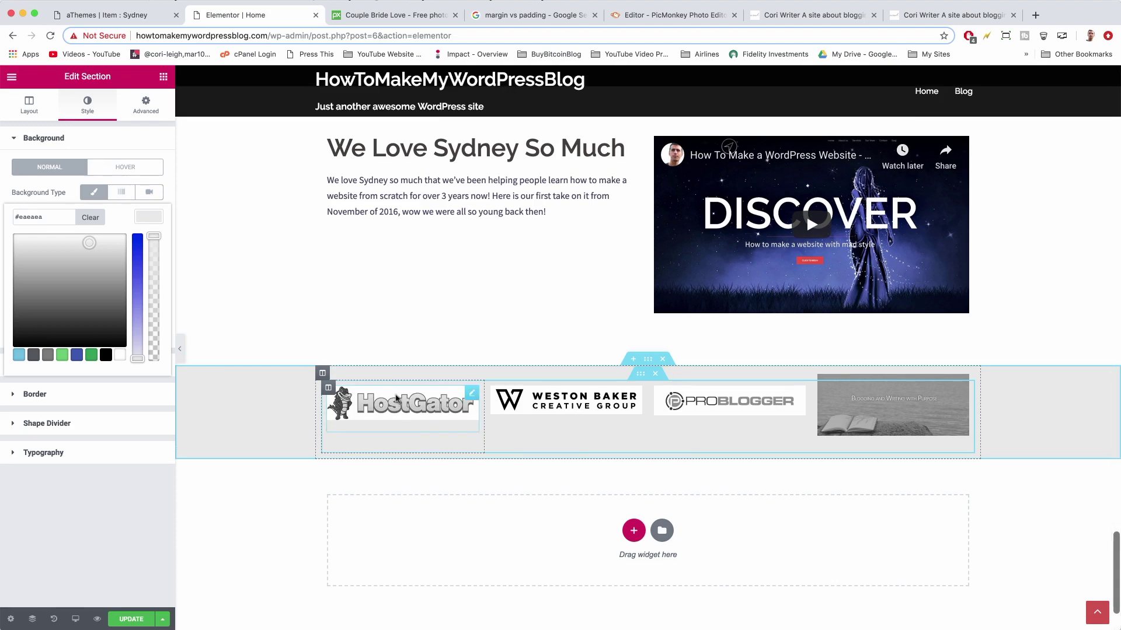
click(81, 218)
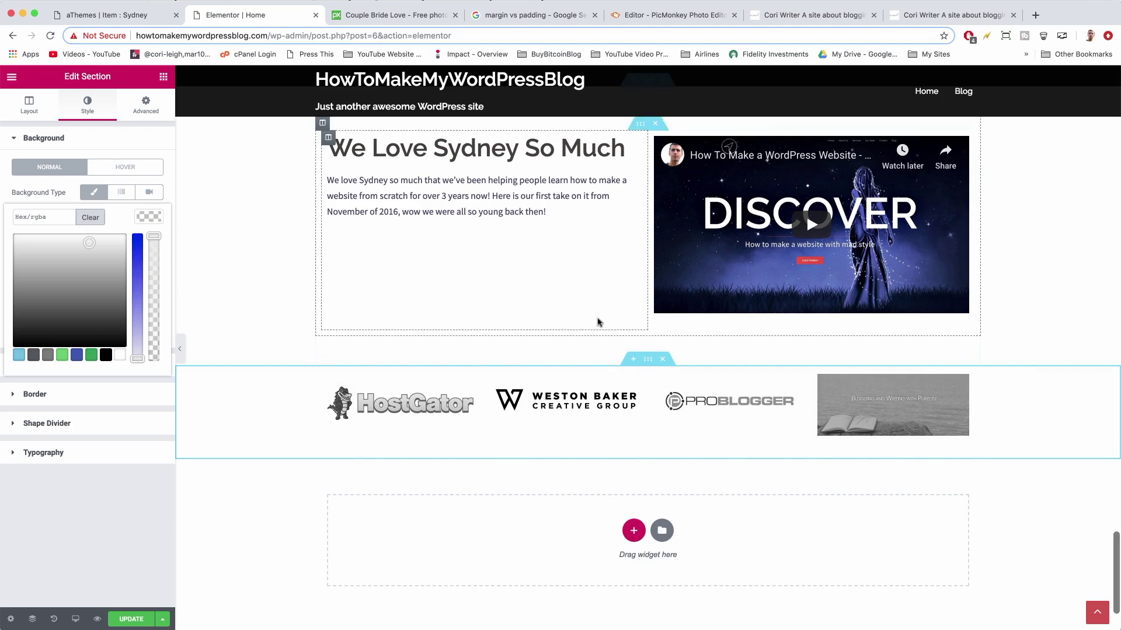
Give the logo section a solid light grey border and open its Box Shadow settings
click(15, 397)
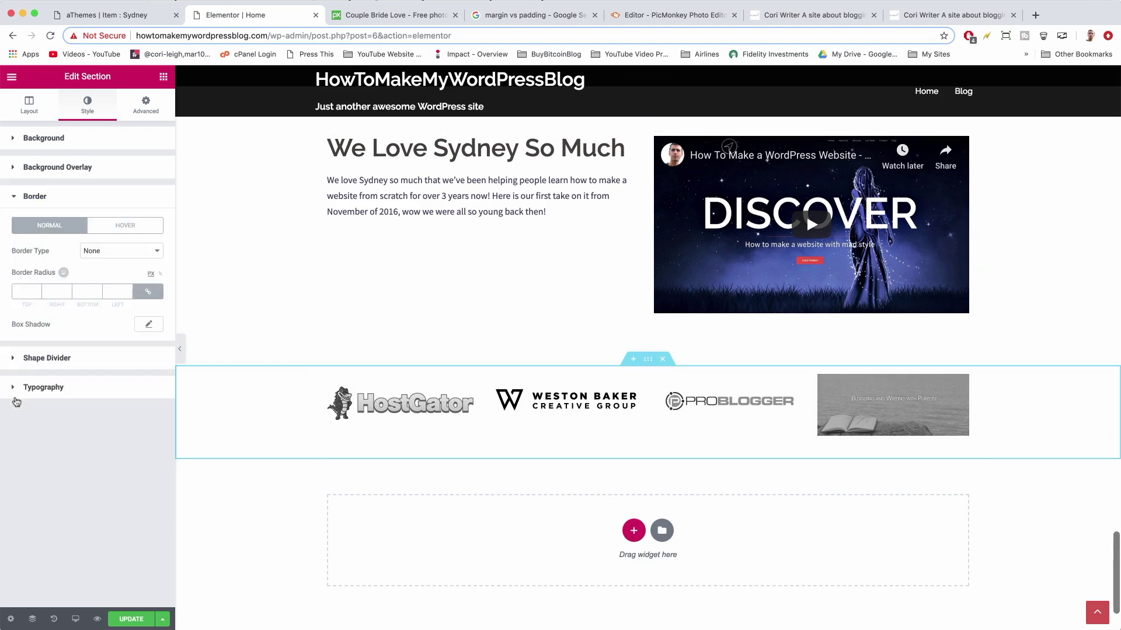
click(111, 251)
click(105, 262)
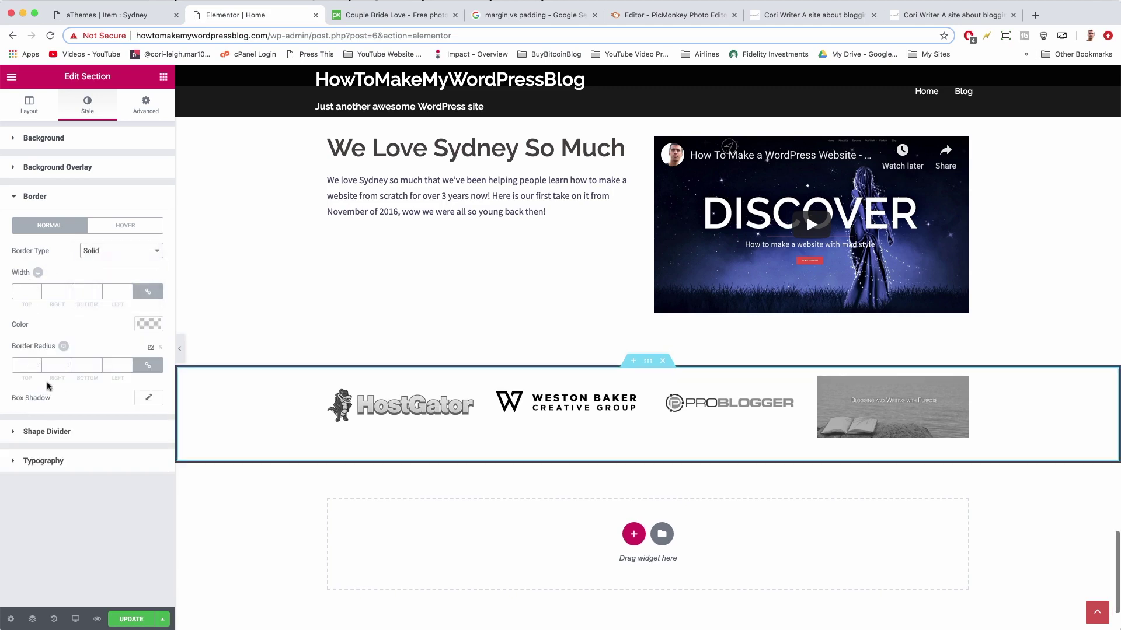
click(147, 324)
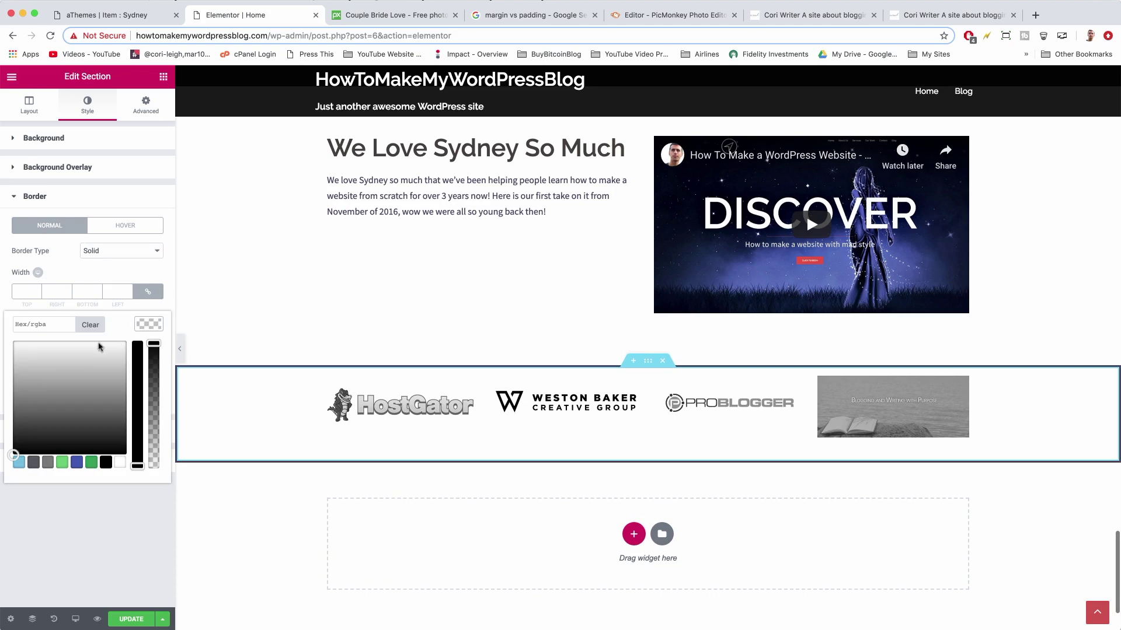
click(78, 373)
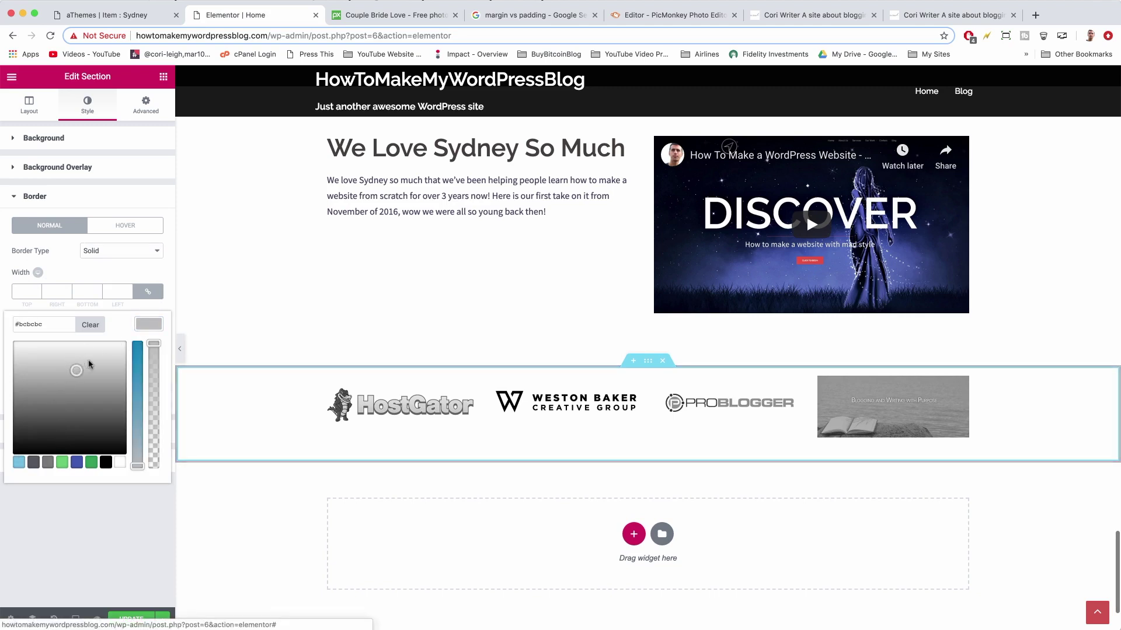
click(146, 324)
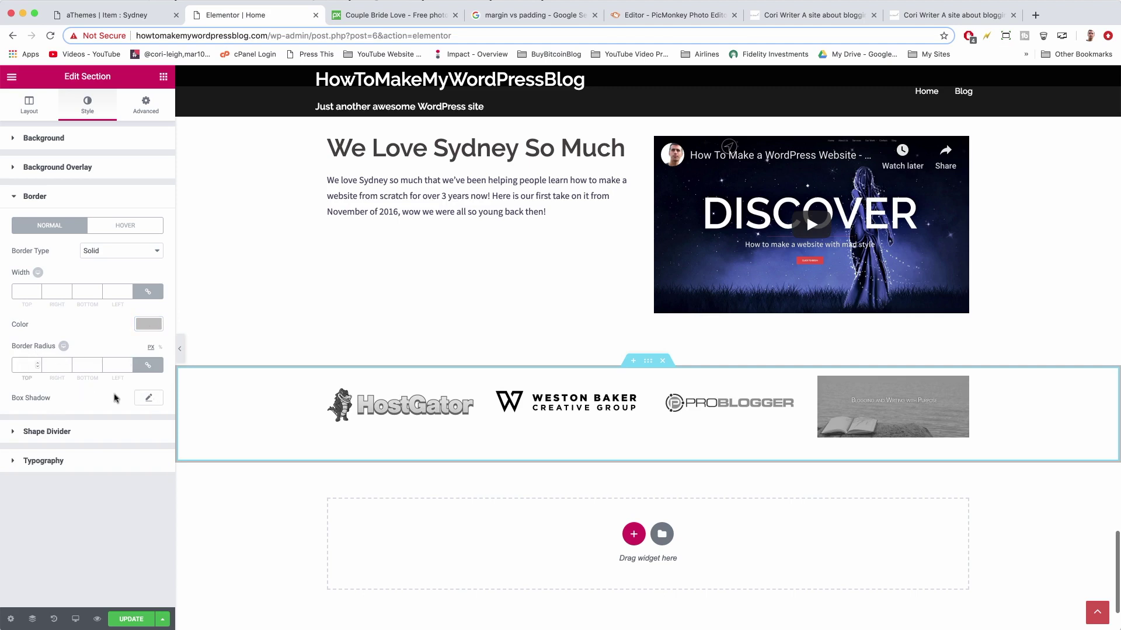
click(149, 399)
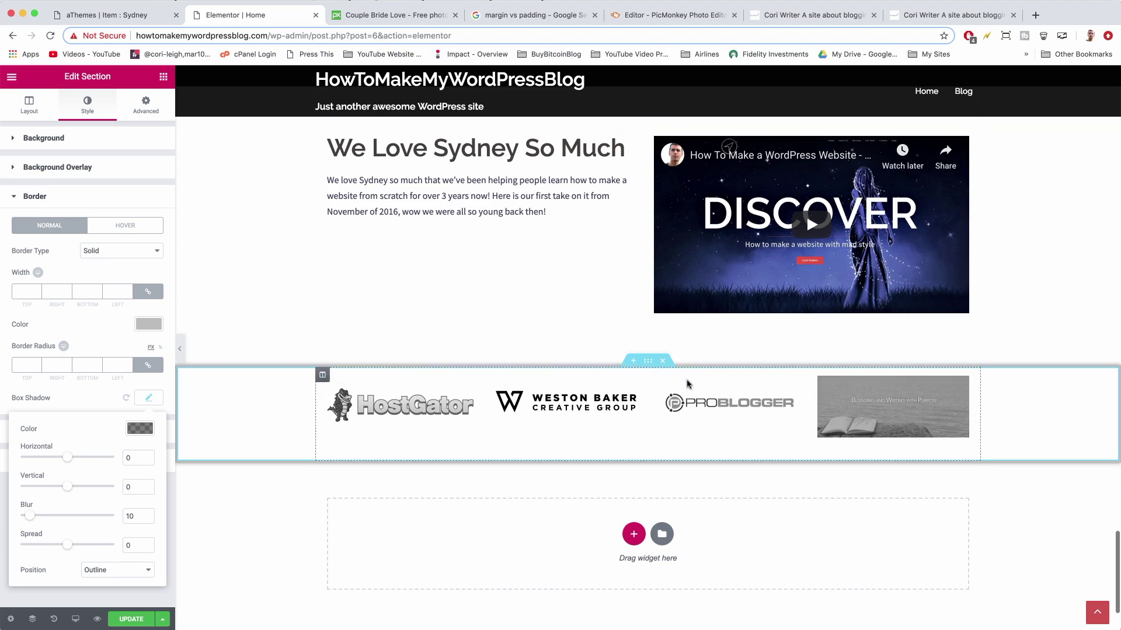
scroll(634, 412, up, 1)
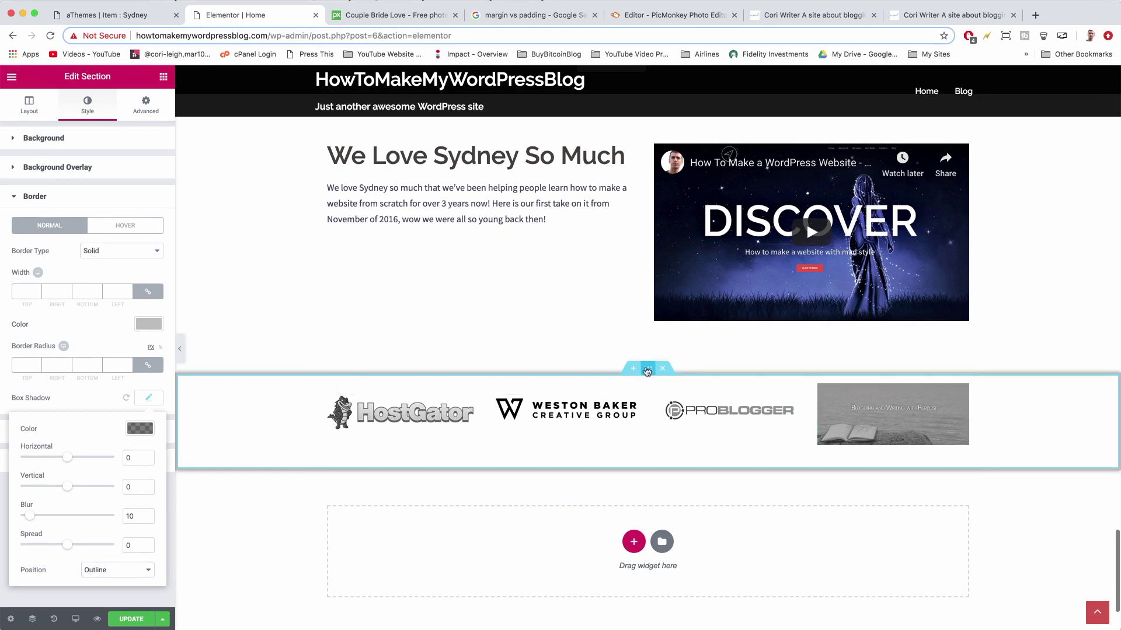
Unlink the logo section's padding, set its top padding to 24 px, and update the page
click(155, 105)
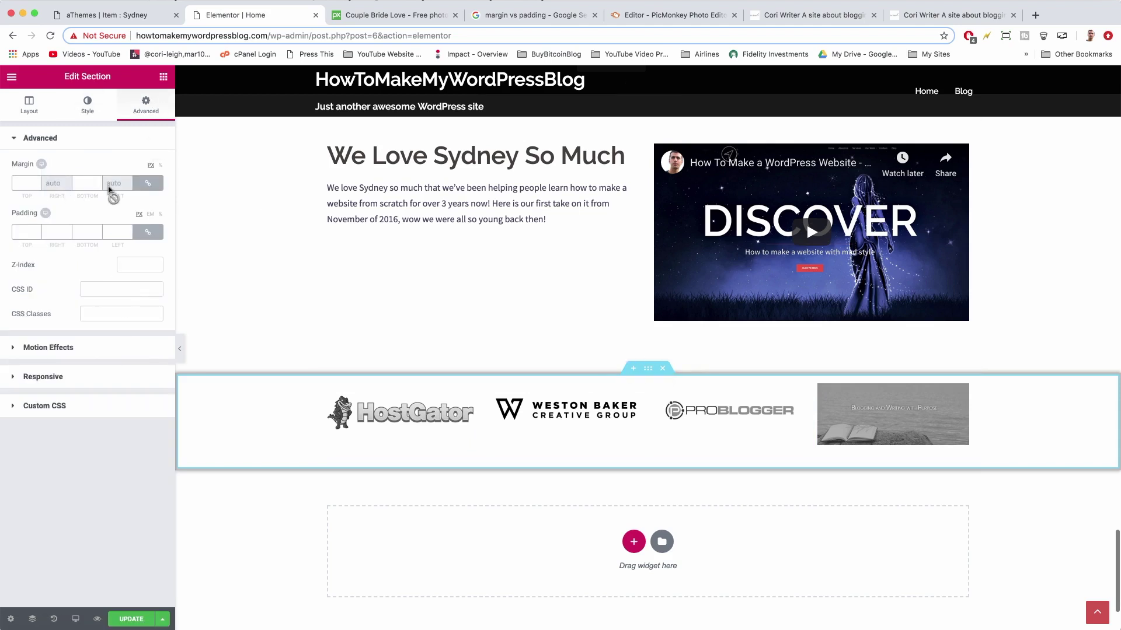
click(148, 232)
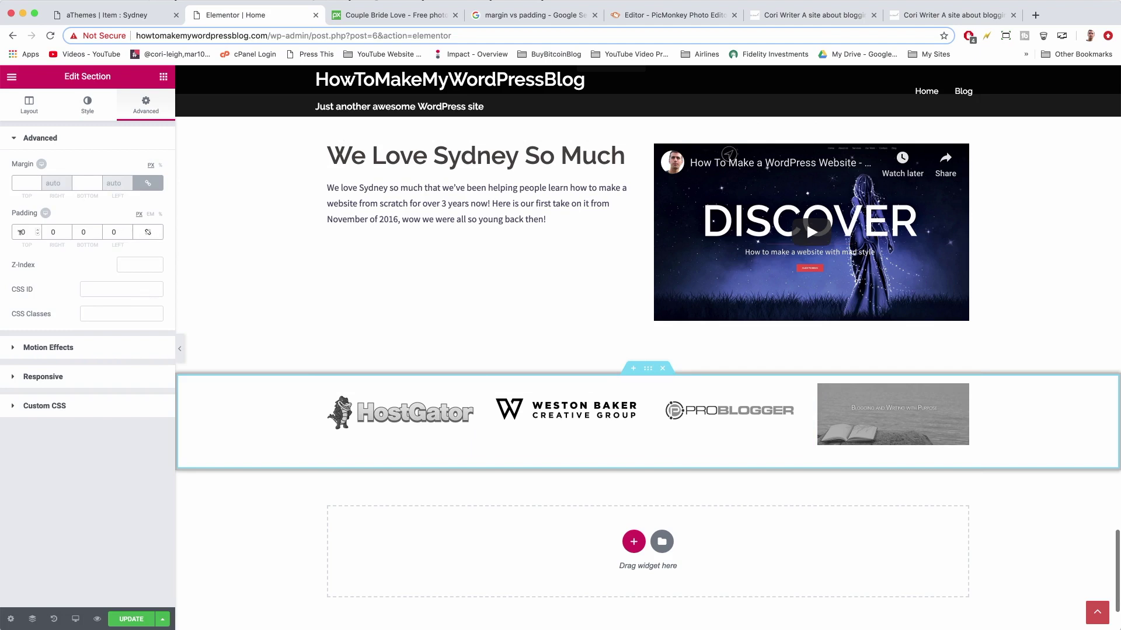
text(20)
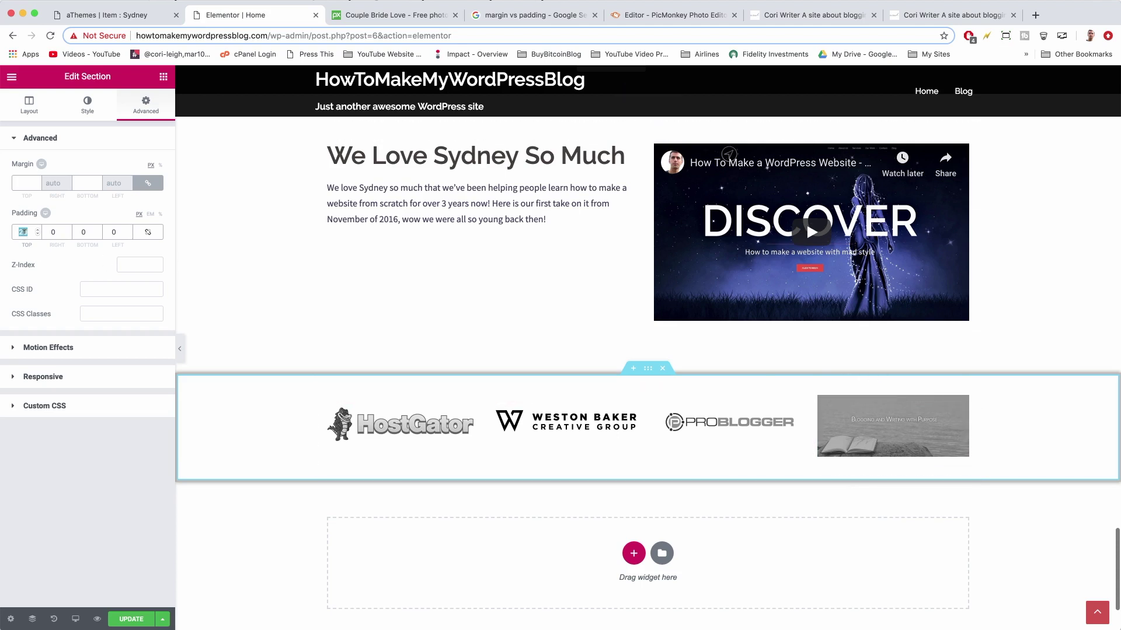
text(24)
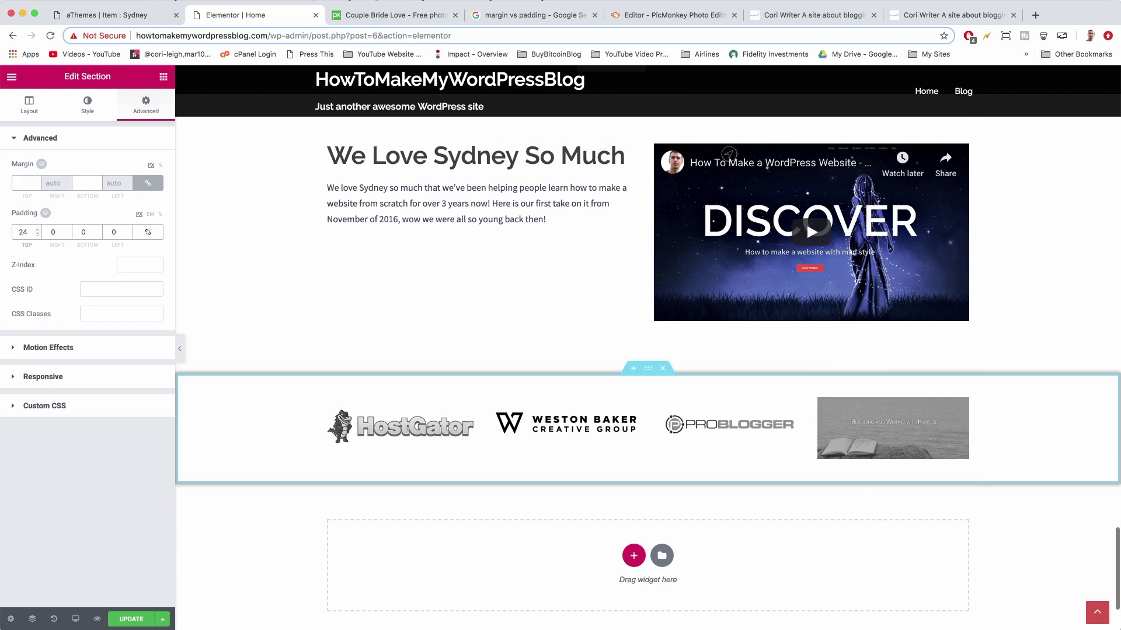
click(132, 621)
click(12, 79)
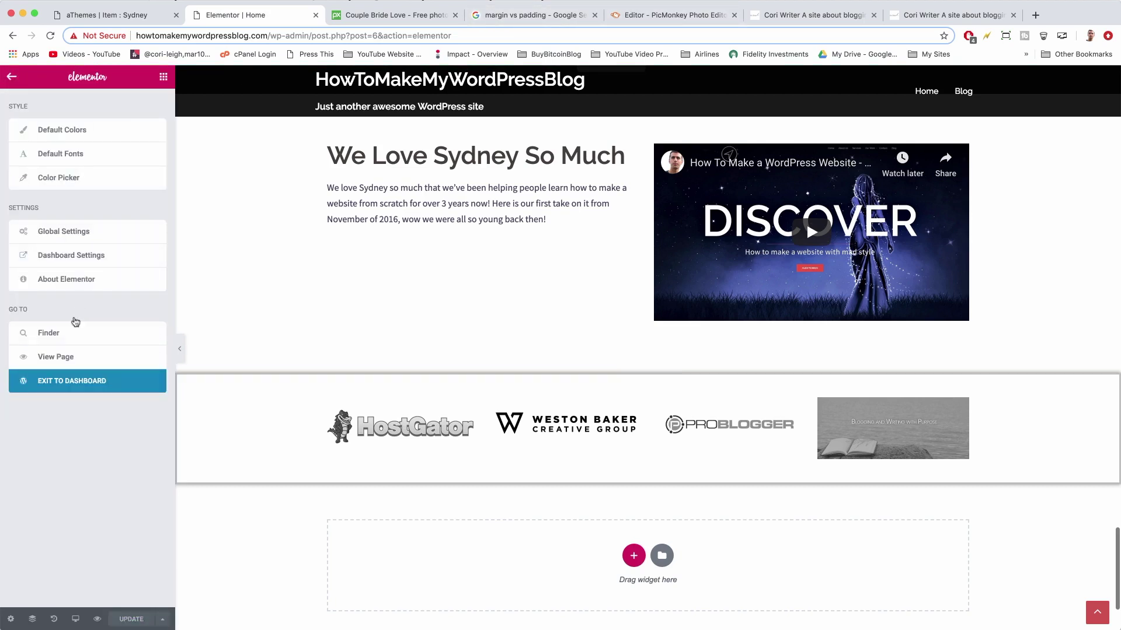
View the bordered four-logo row on the live homepage, then reopen Home in Elementor
click(71, 359)
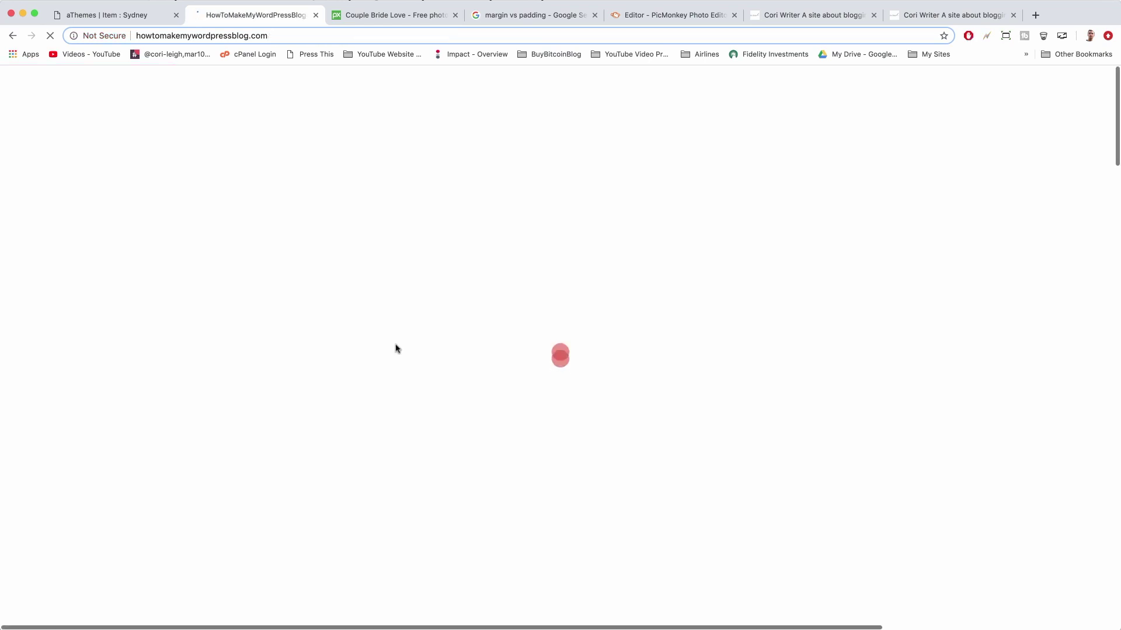
scroll(395, 348, down, 20)
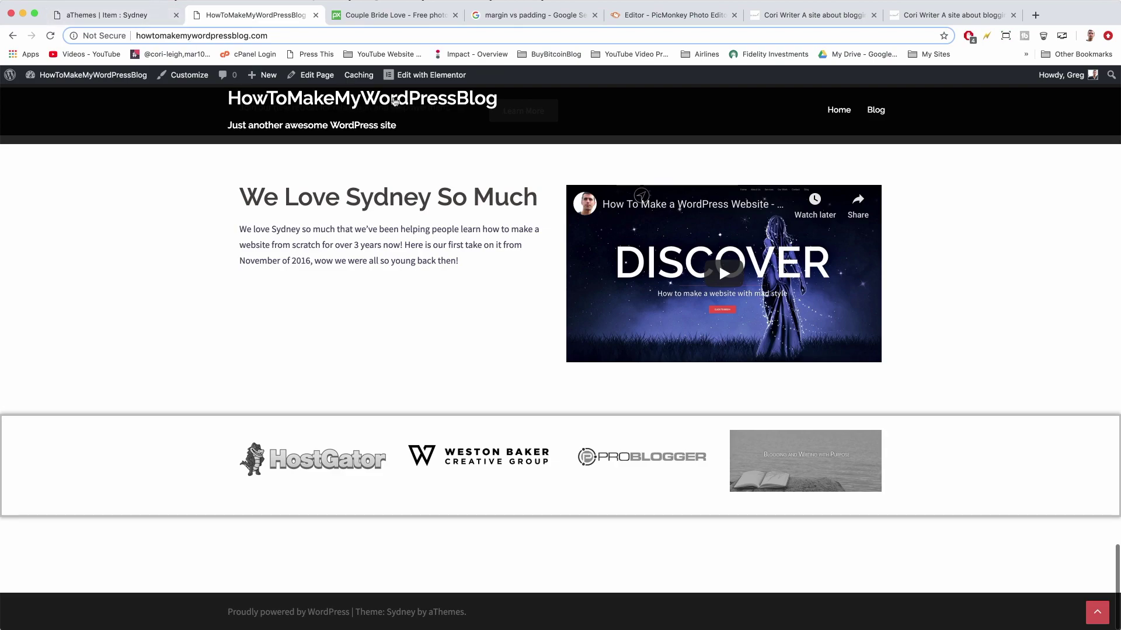
click(432, 76)
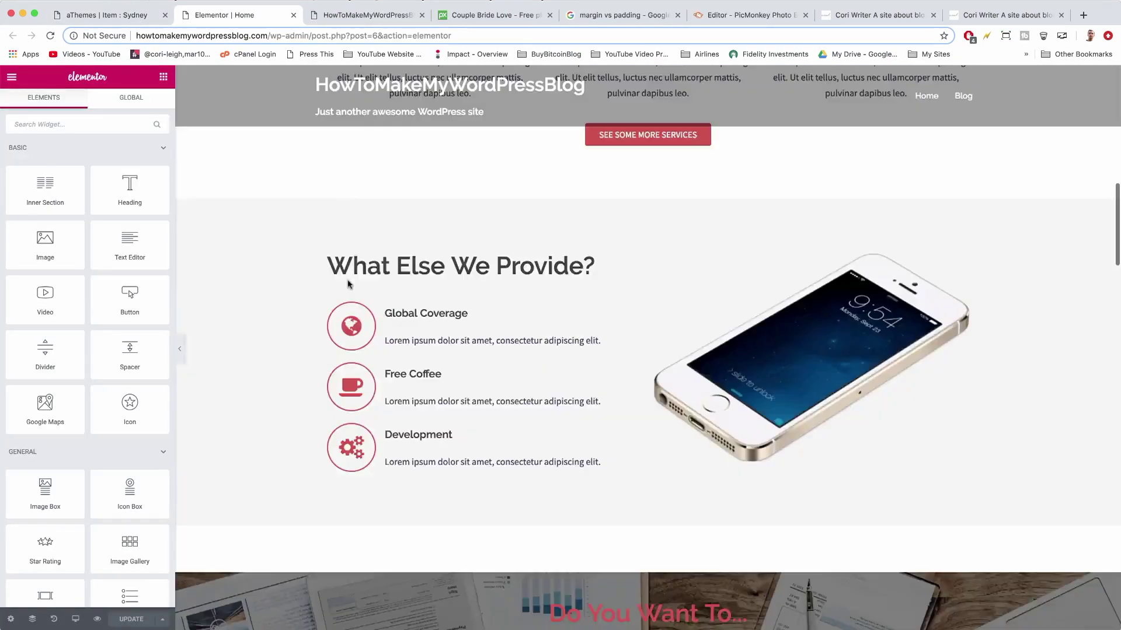
scroll(348, 283, down, 15)
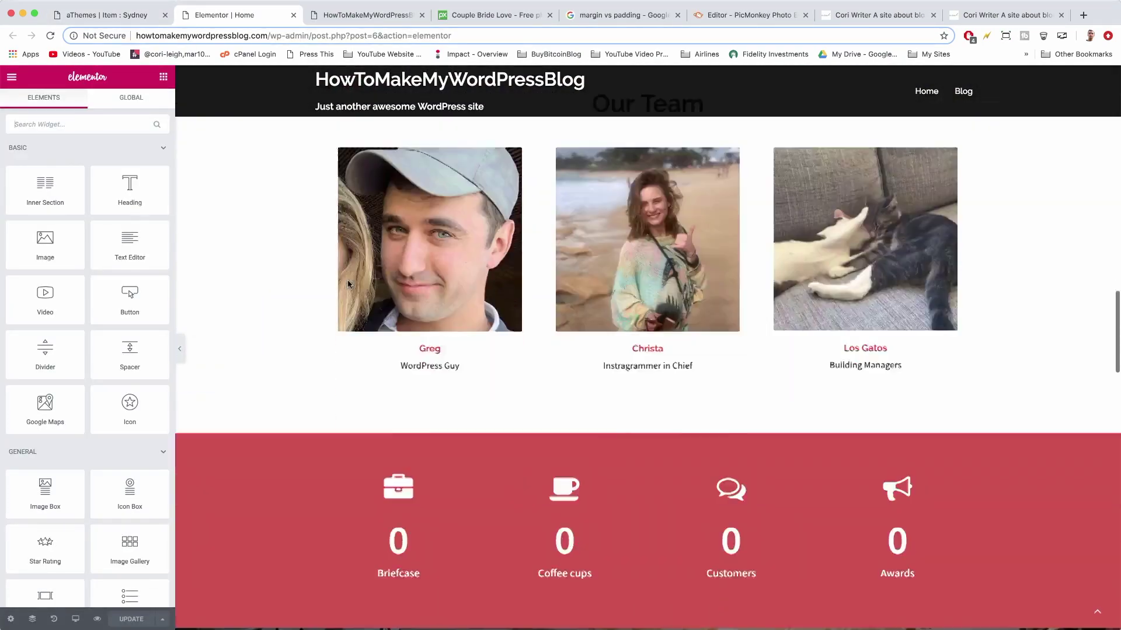
scroll(348, 284, down, 8)
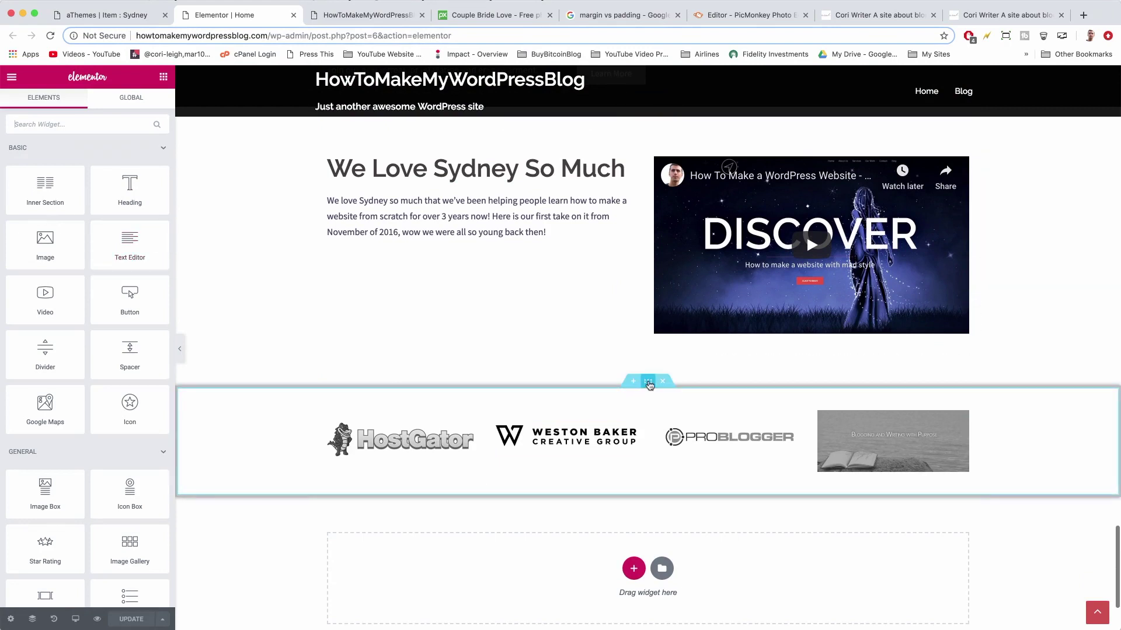
Raise the logo section's top padding to 30 px and update the page
click(648, 380)
click(140, 105)
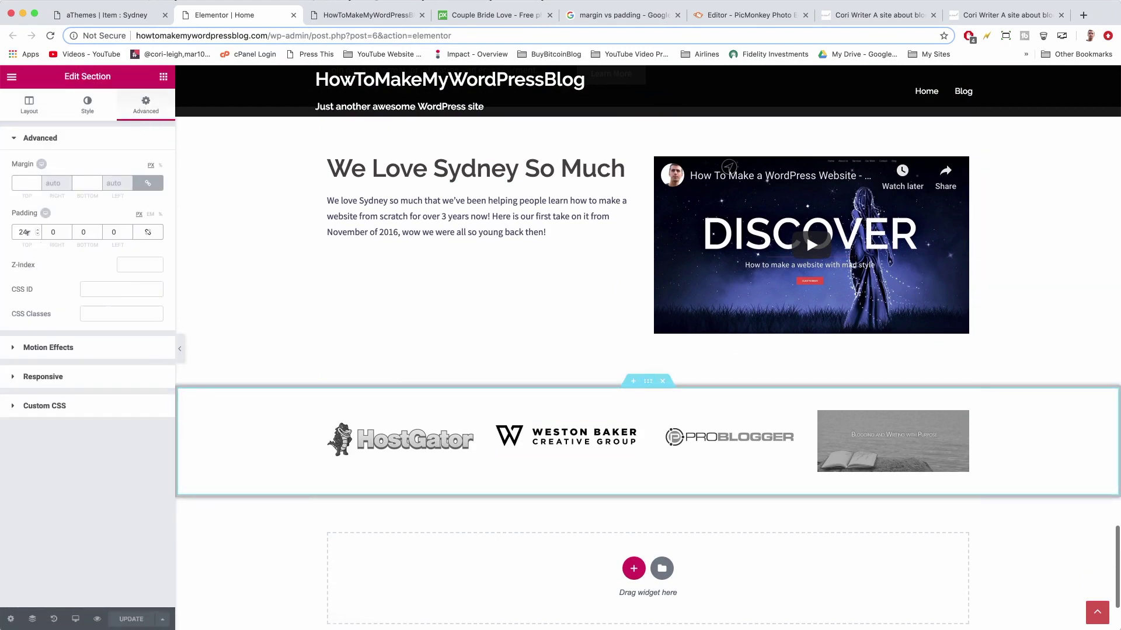
text(30)
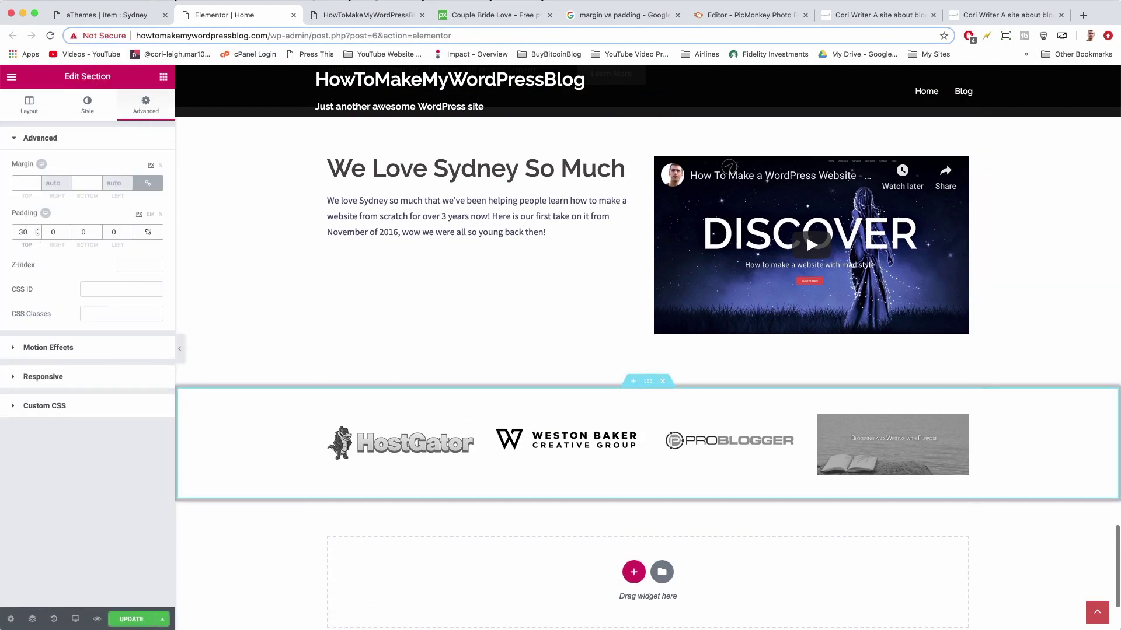
click(131, 619)
Reload the live homepage to compare the new spacing, then go to the Sydney demo
click(359, 13)
click(50, 36)
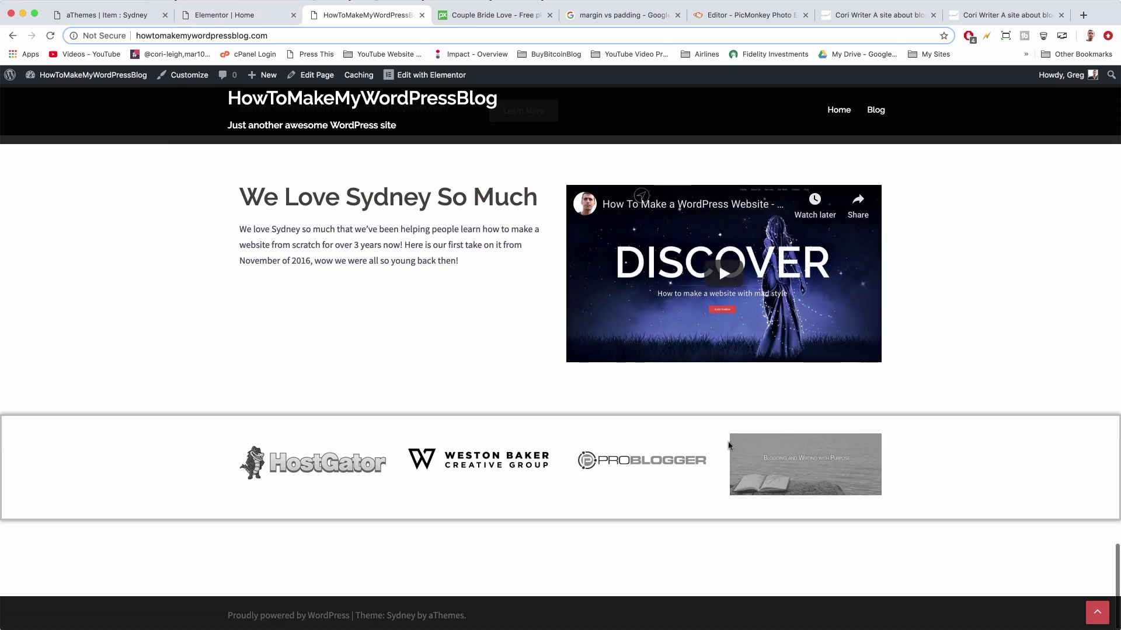
click(266, 16)
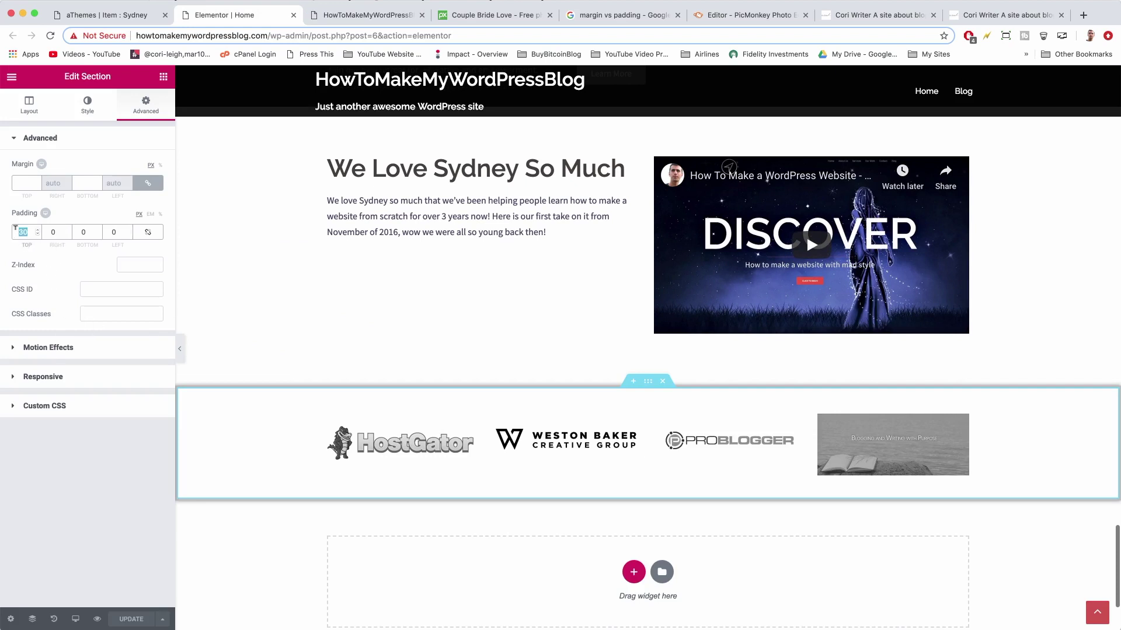
text(2)
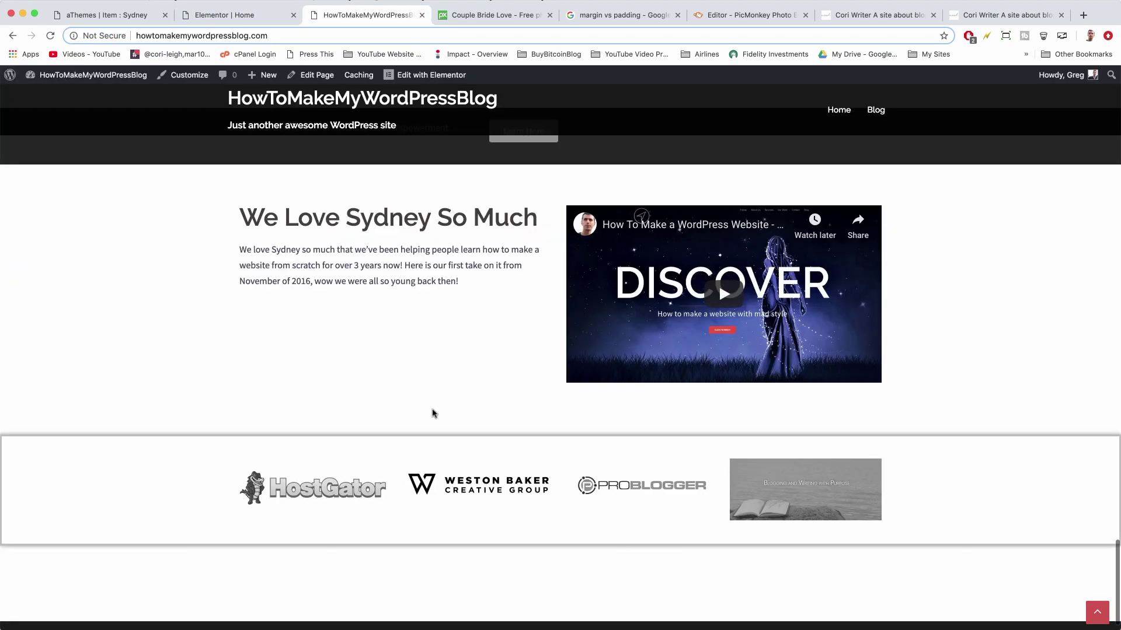
scroll(433, 413, down, 1)
click(125, 16)
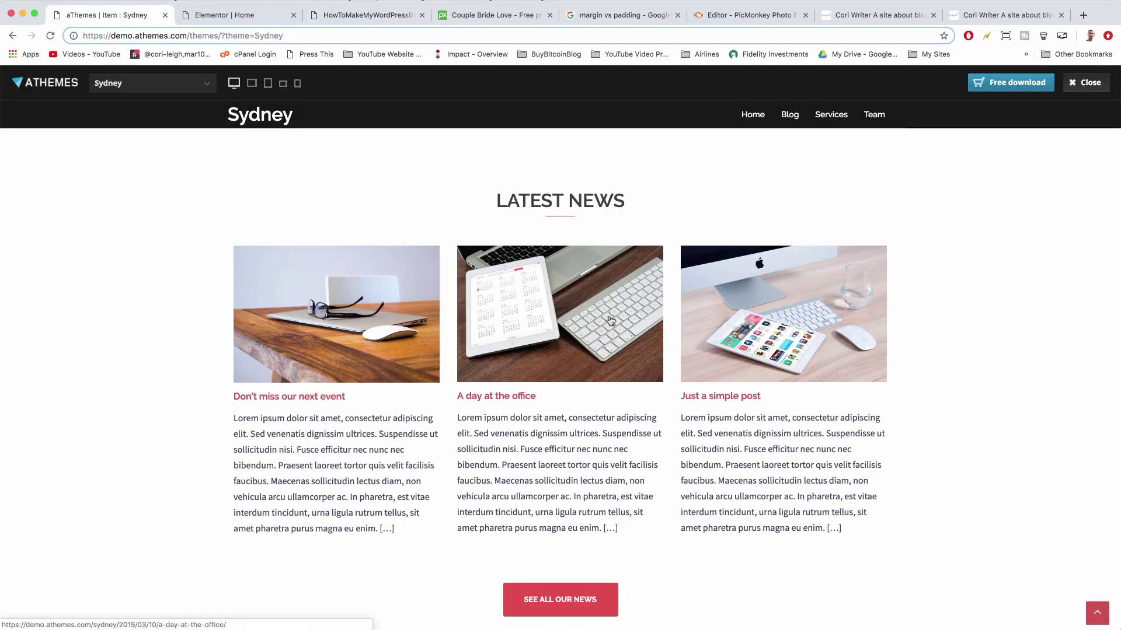
Look over the Sydney demo's Latest News post cards and return to the Elementor Home editor
scroll(610, 320, down, 7)
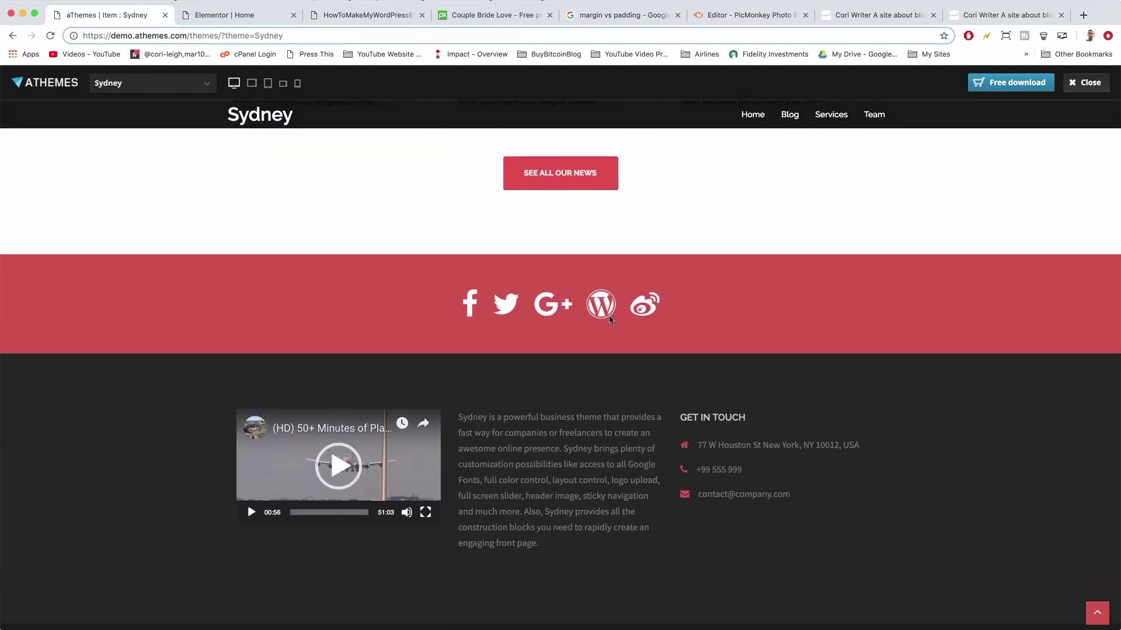
scroll(610, 320, up, 7)
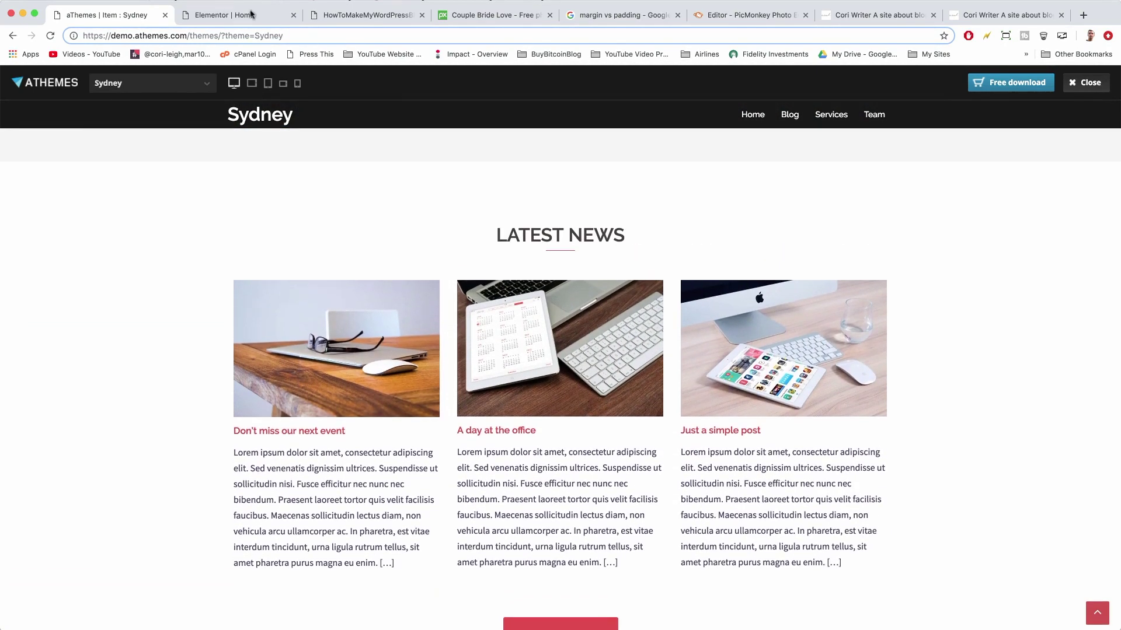
click(225, 21)
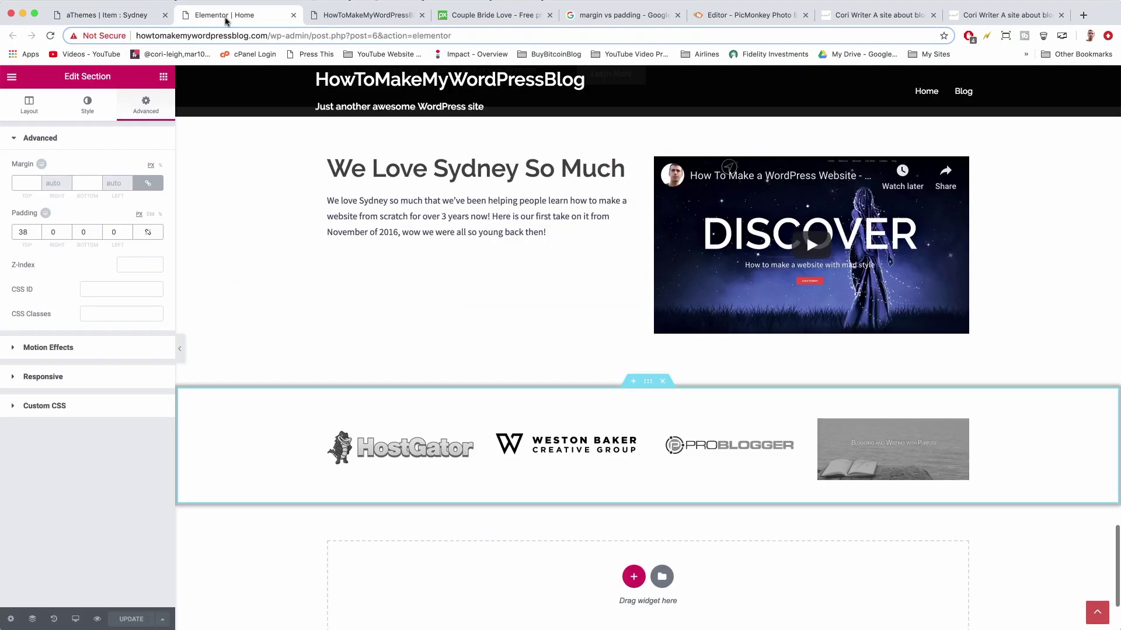
Place an aThemes: Posts widget below the logo section and update the homepage
scroll(616, 443, down, 2)
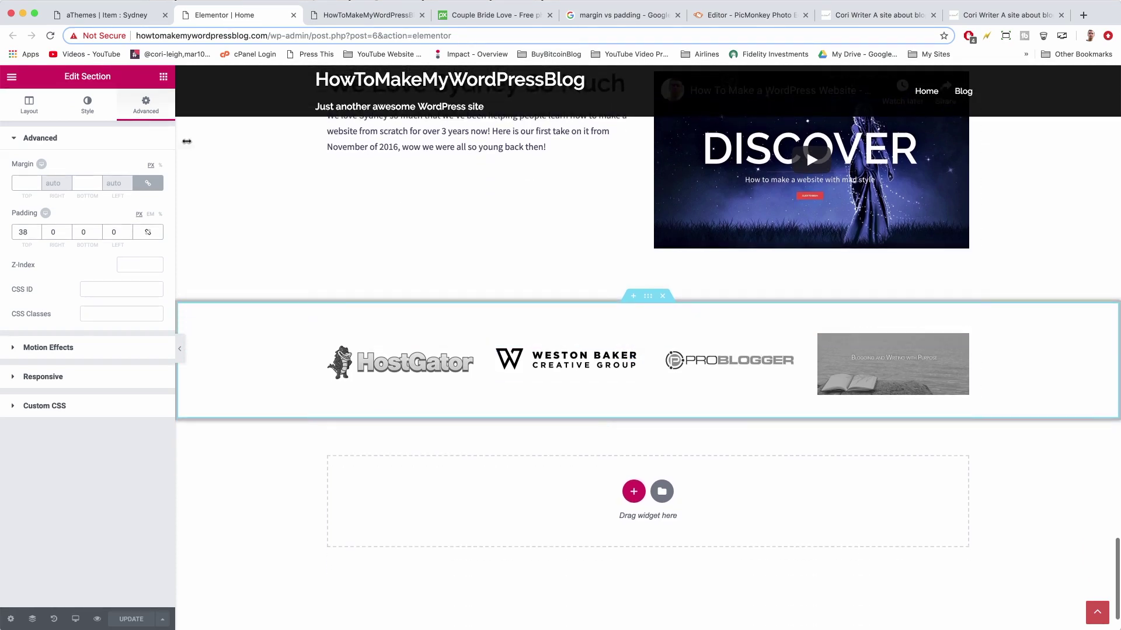
click(163, 76)
scroll(129, 293, down, 10)
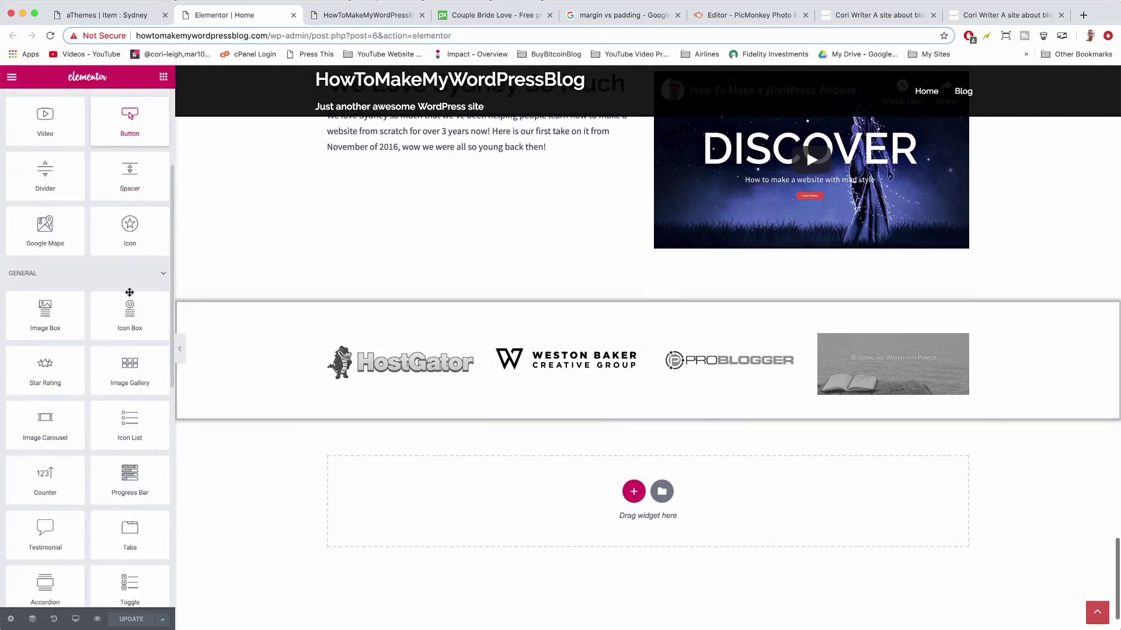
scroll(130, 293, down, 6)
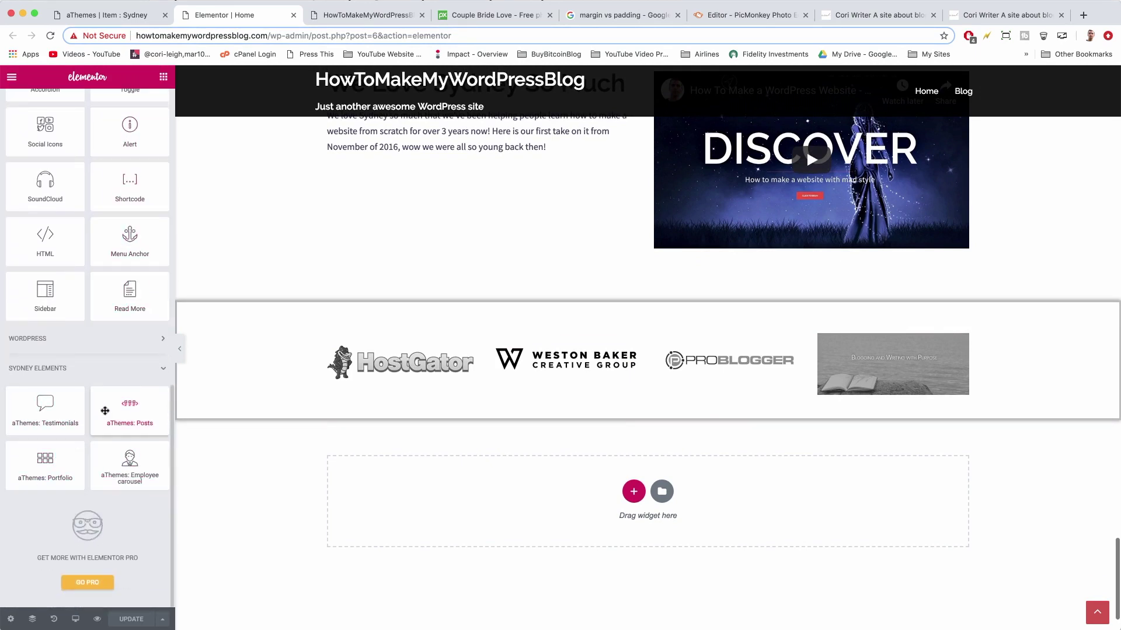
drag(113, 406, 514, 487)
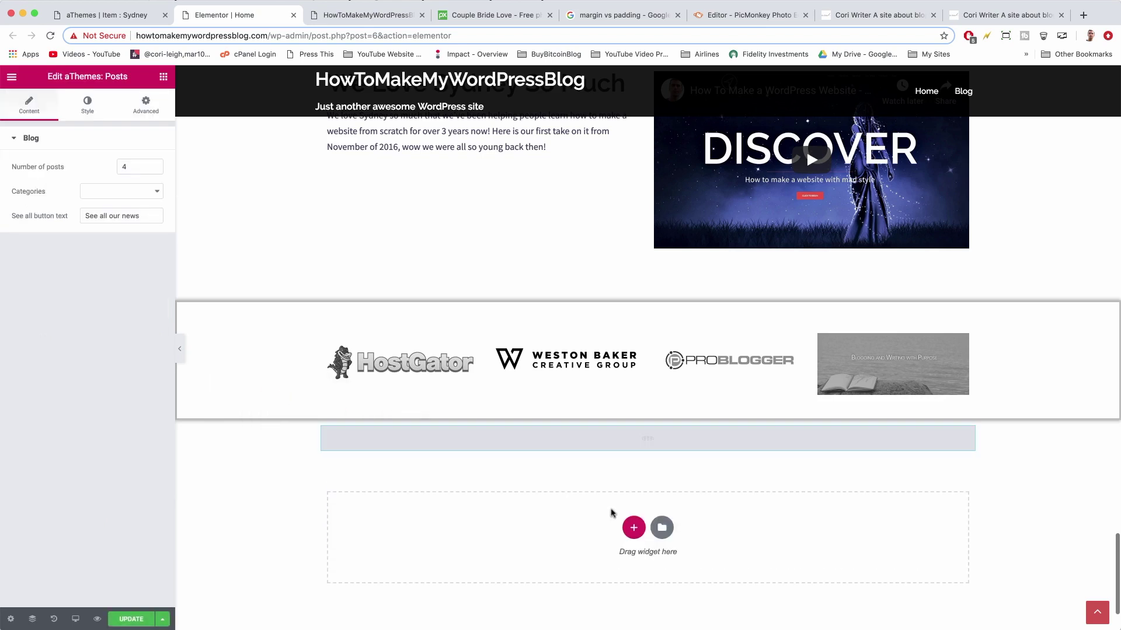
scroll(611, 513, up, 2)
scroll(610, 513, down, 3)
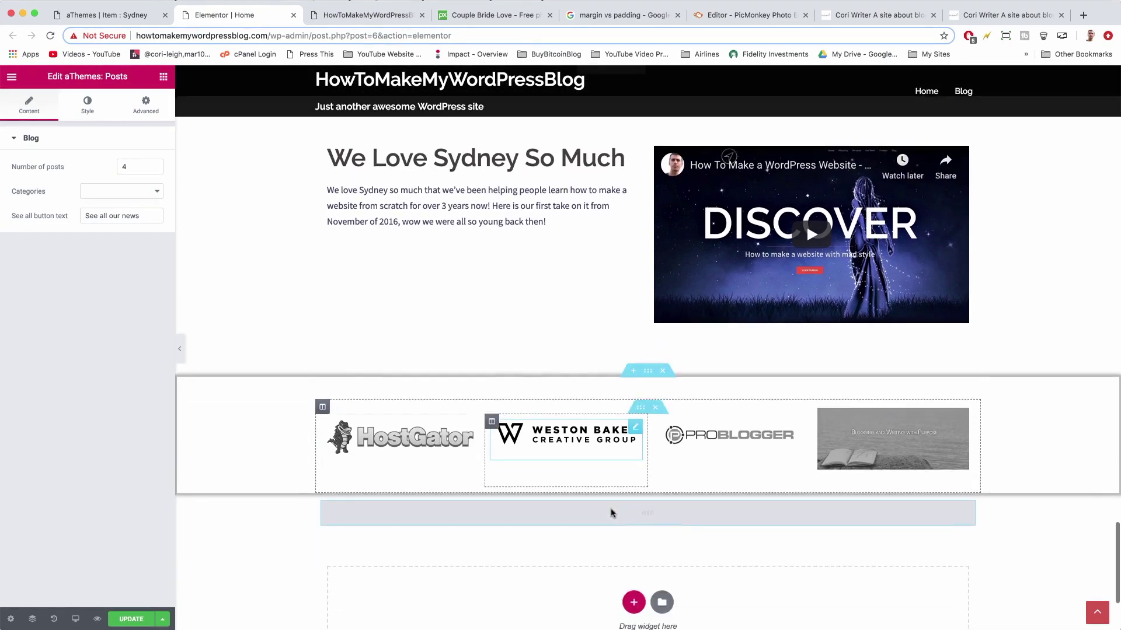
click(134, 620)
Reload the live homepage to check it, and open the site's admin dashboard in a new tab
click(353, 17)
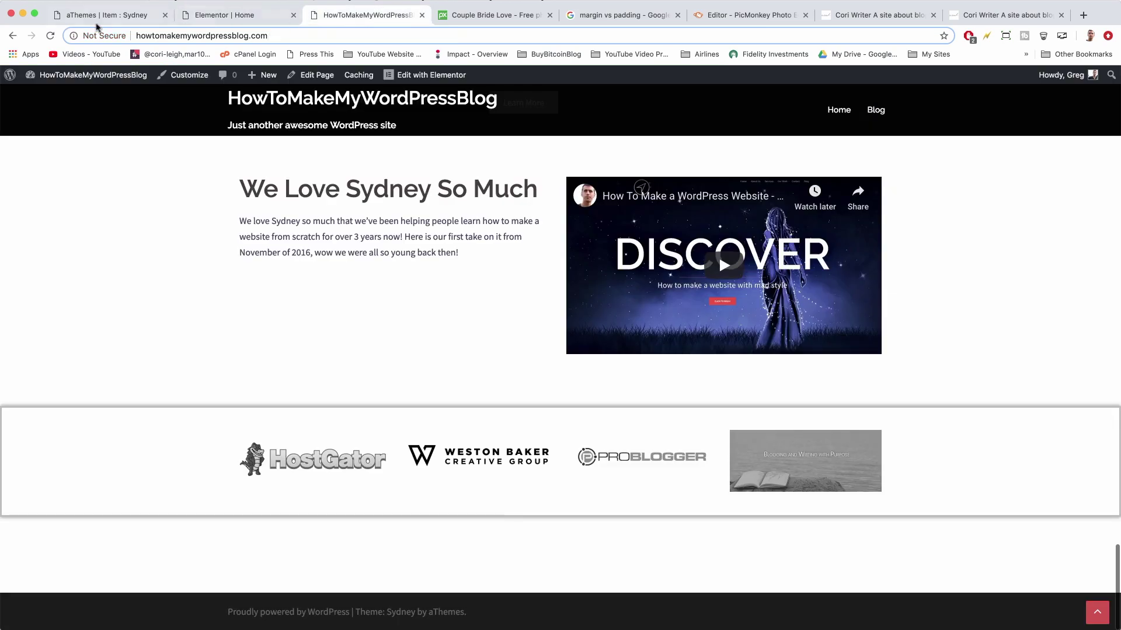
click(49, 36)
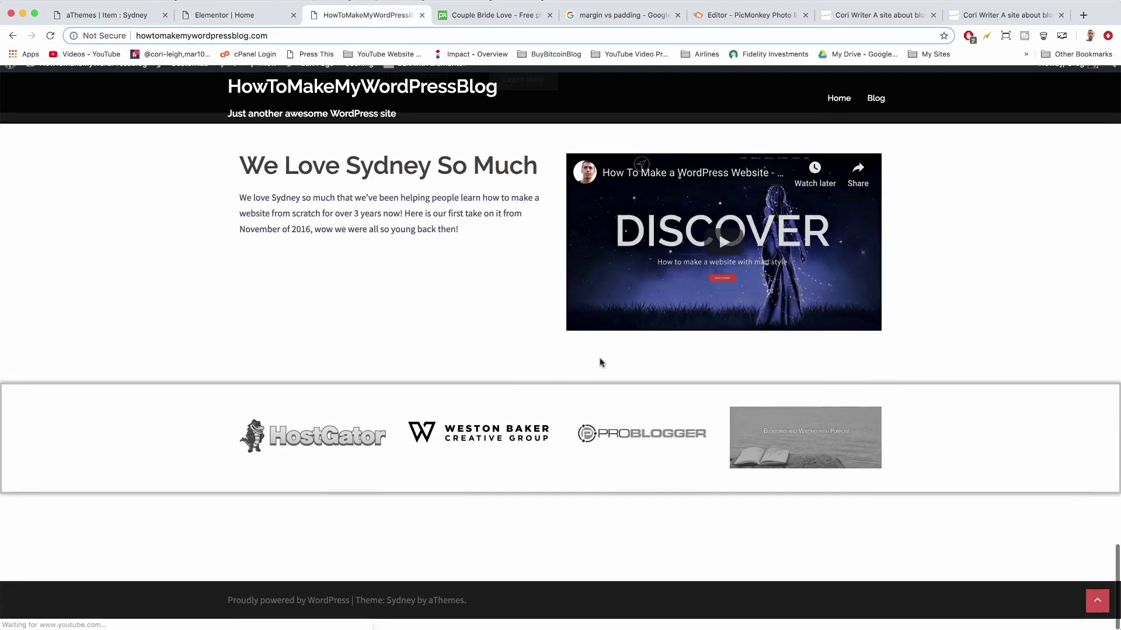
scroll(546, 414, up, 2)
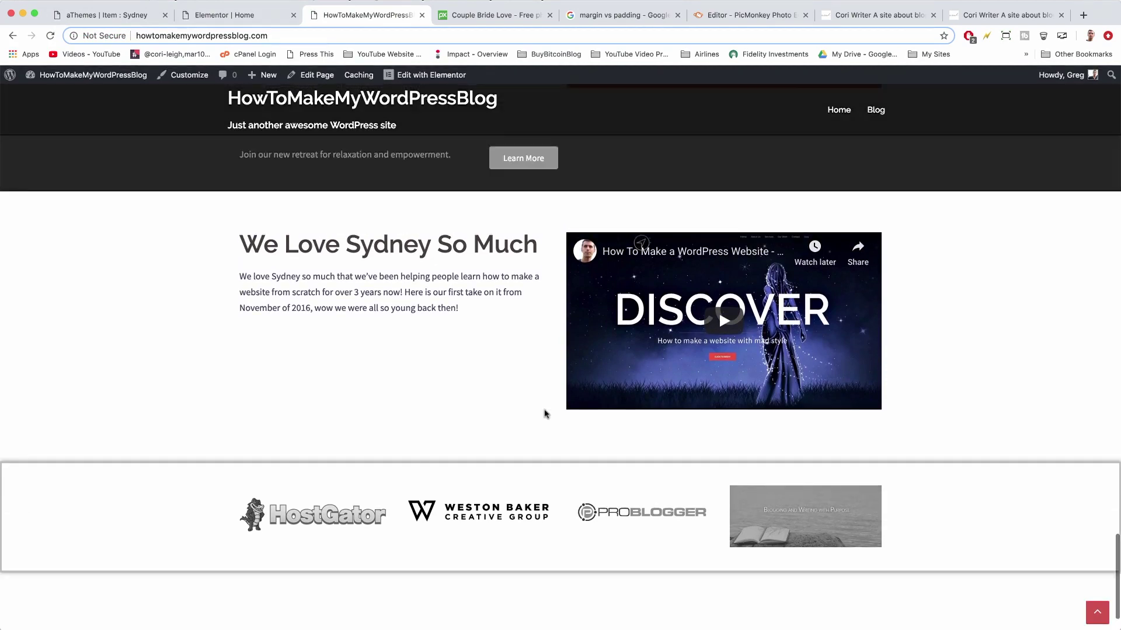
scroll(546, 414, down, 2)
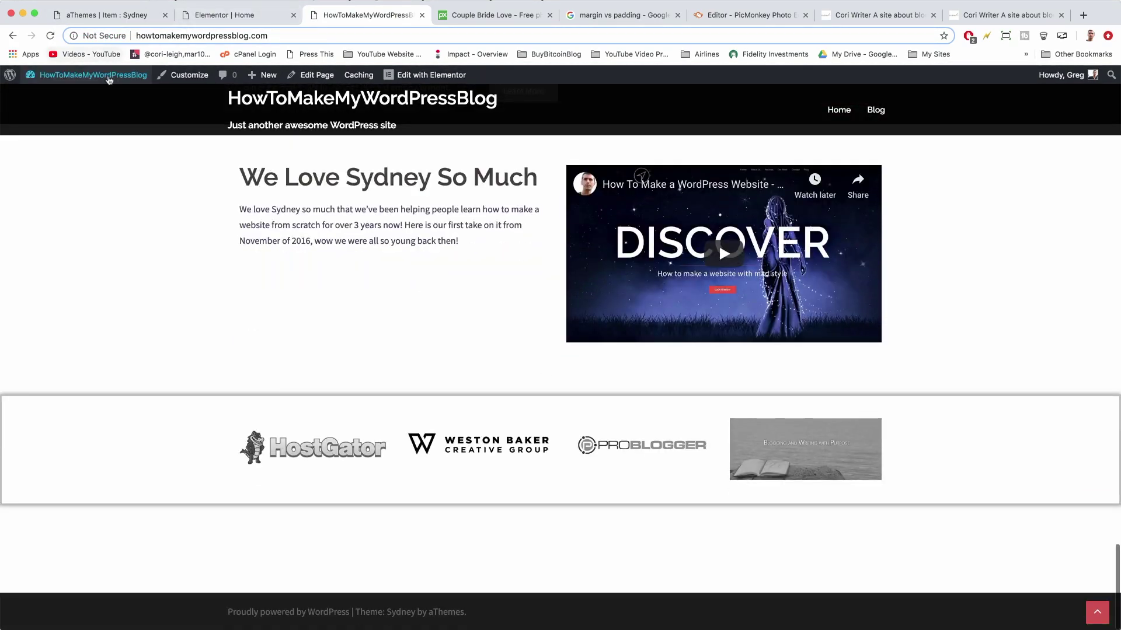
right_click(108, 80)
click(143, 83)
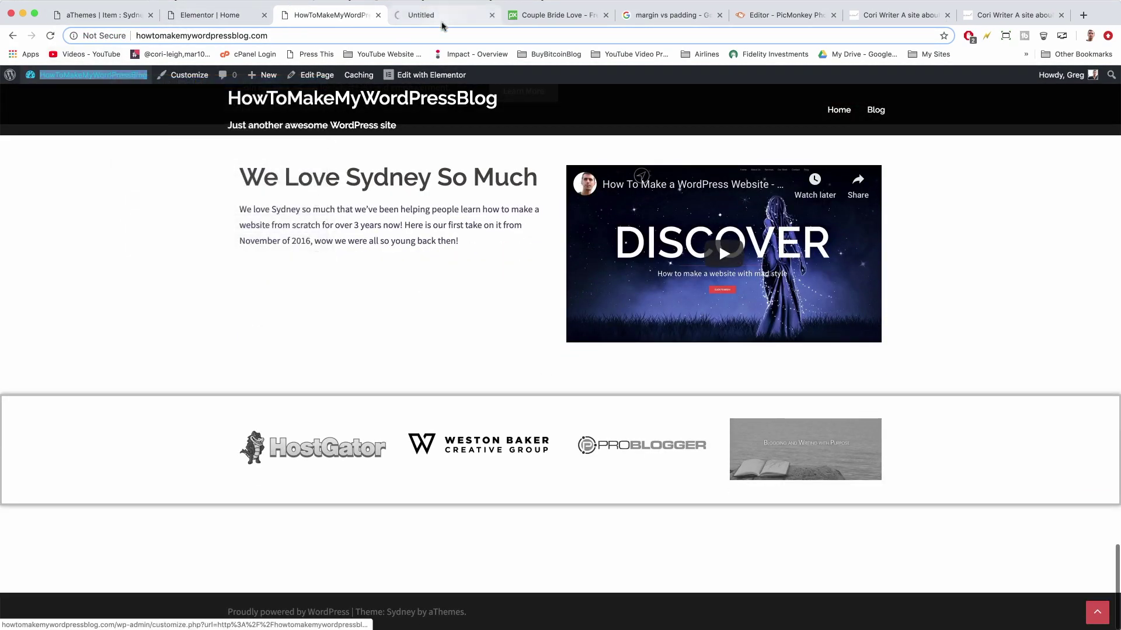
Trash the default 'Hello world!' post from the All Posts list
drag(442, 25, 285, 15)
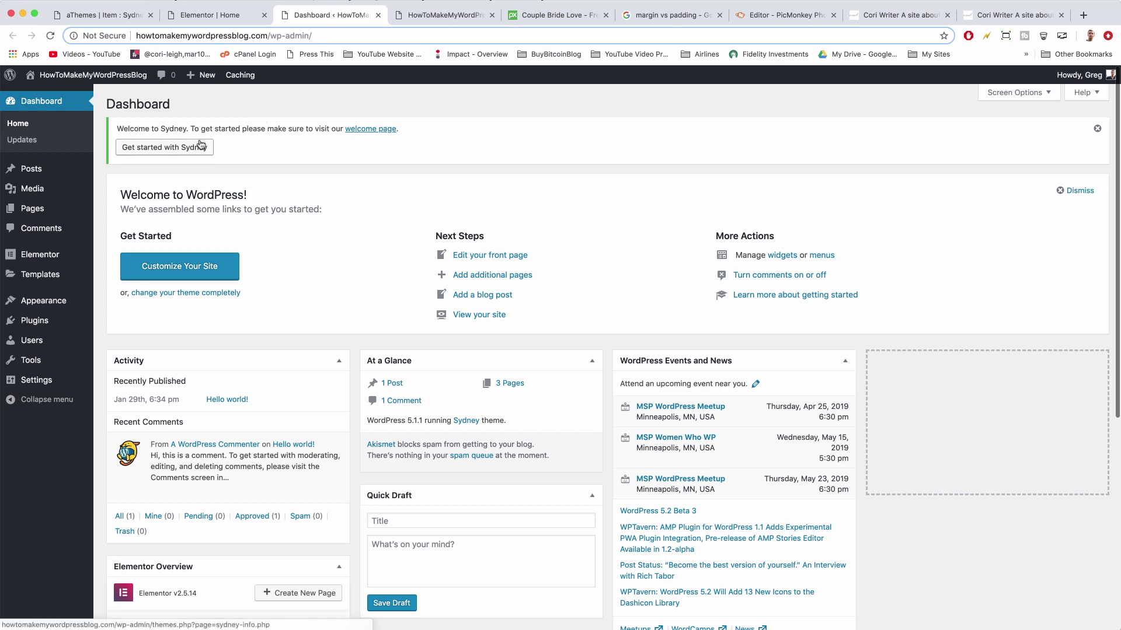
click(33, 171)
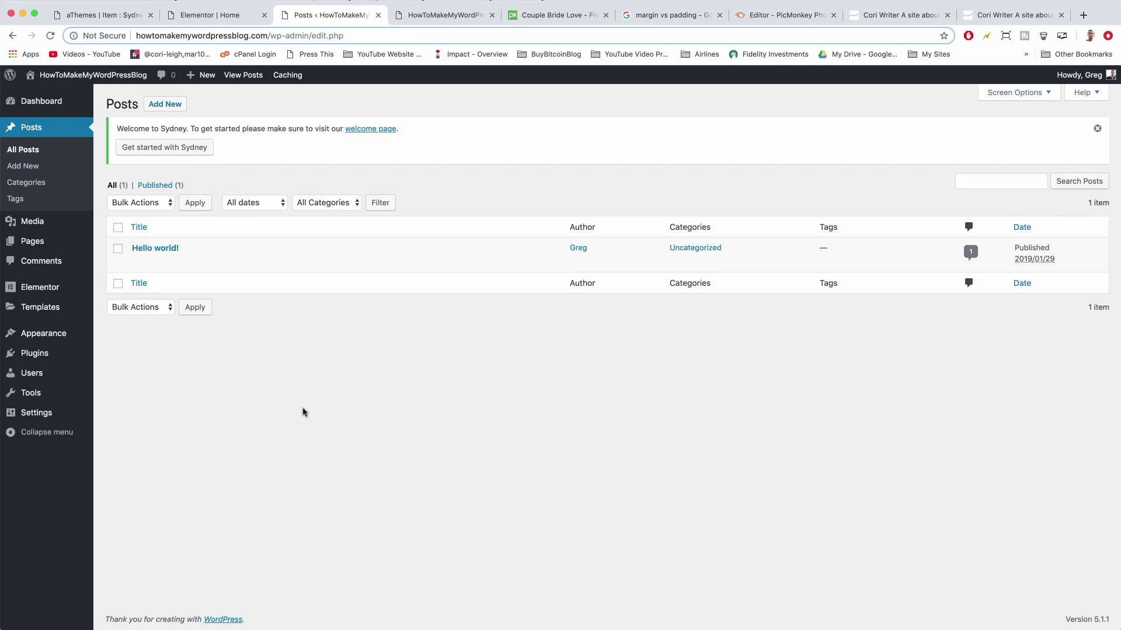
mouse_move(162, 260)
click(204, 262)
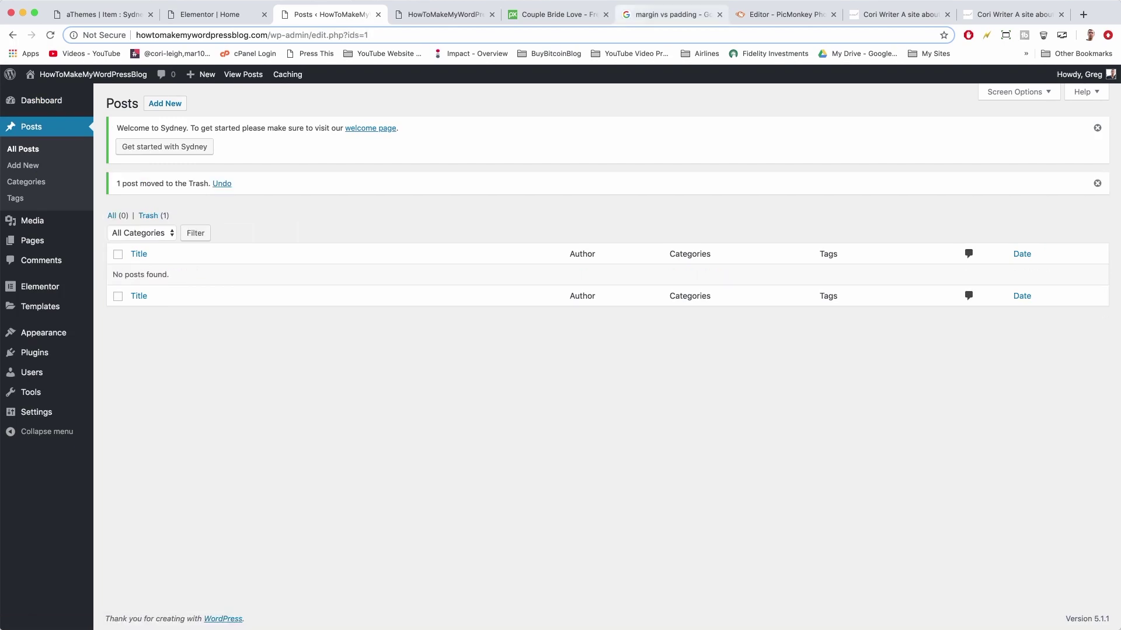
Start a new post titled 'Welcome to the Blog: Sassy Sydney', then open a blank browser tab
click(175, 110)
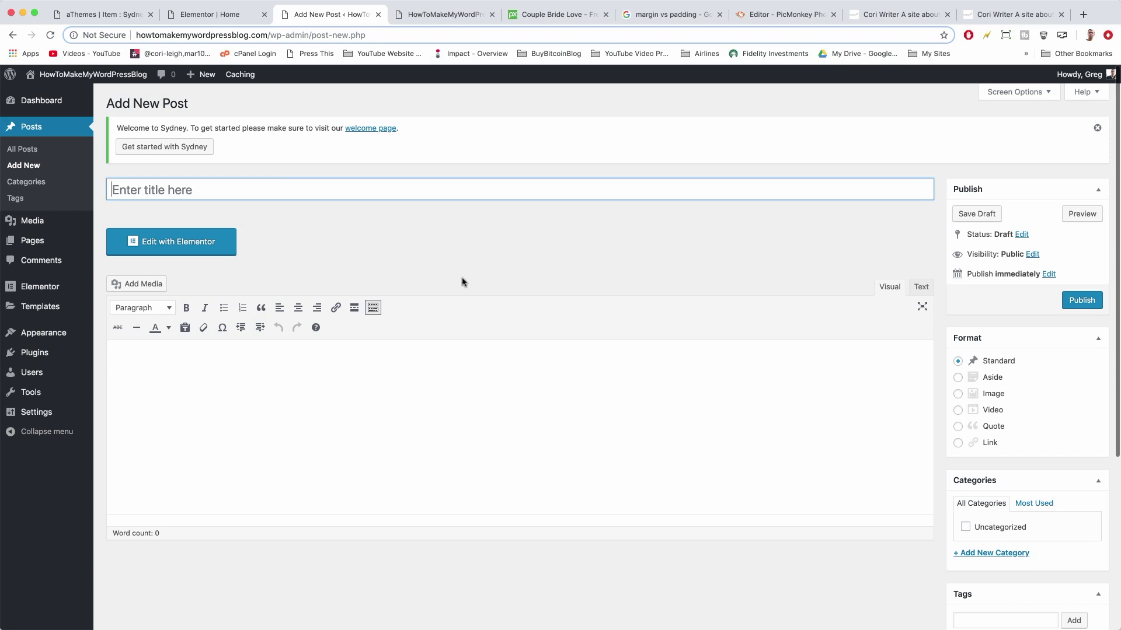
key(shift)
text(Welcome to the Blog: )
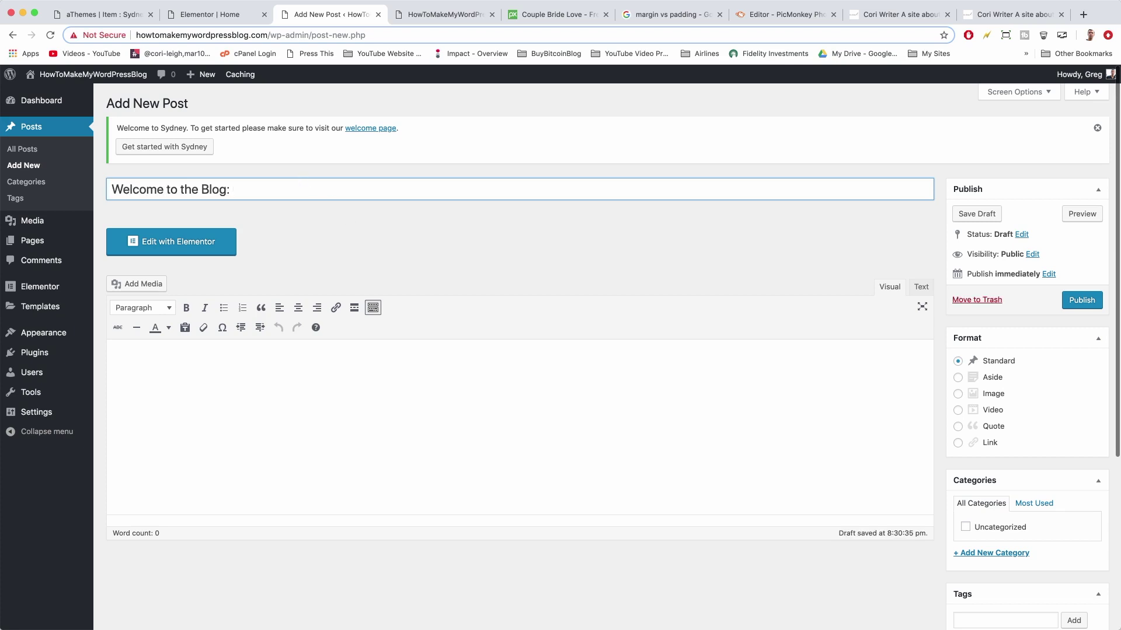
text(Sassy Sydneyt)
click(254, 365)
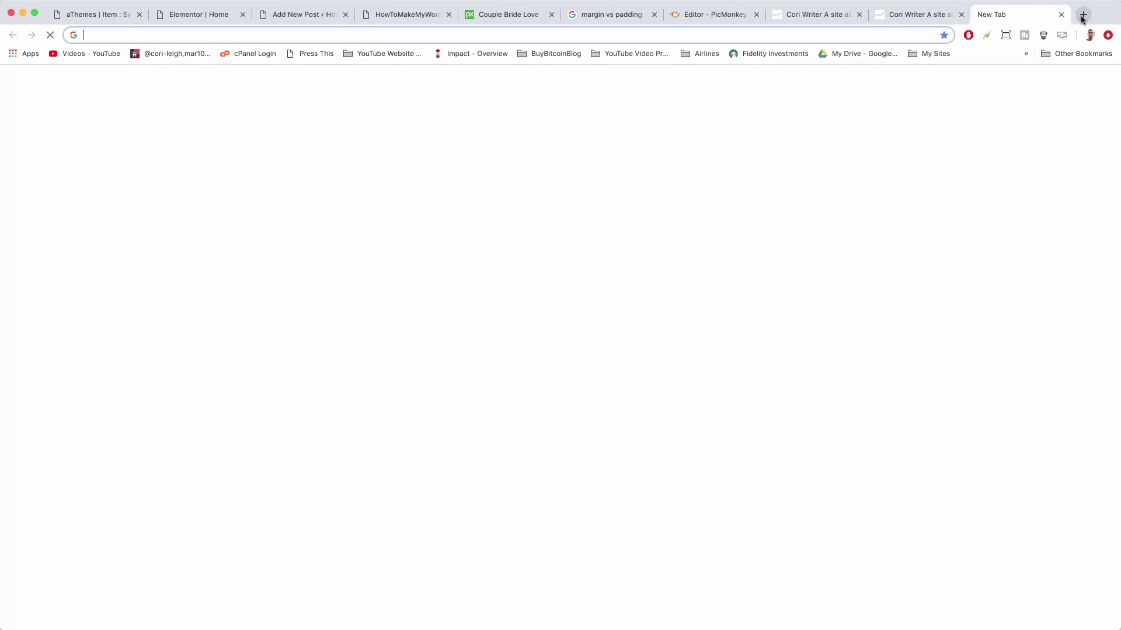
click(1083, 15)
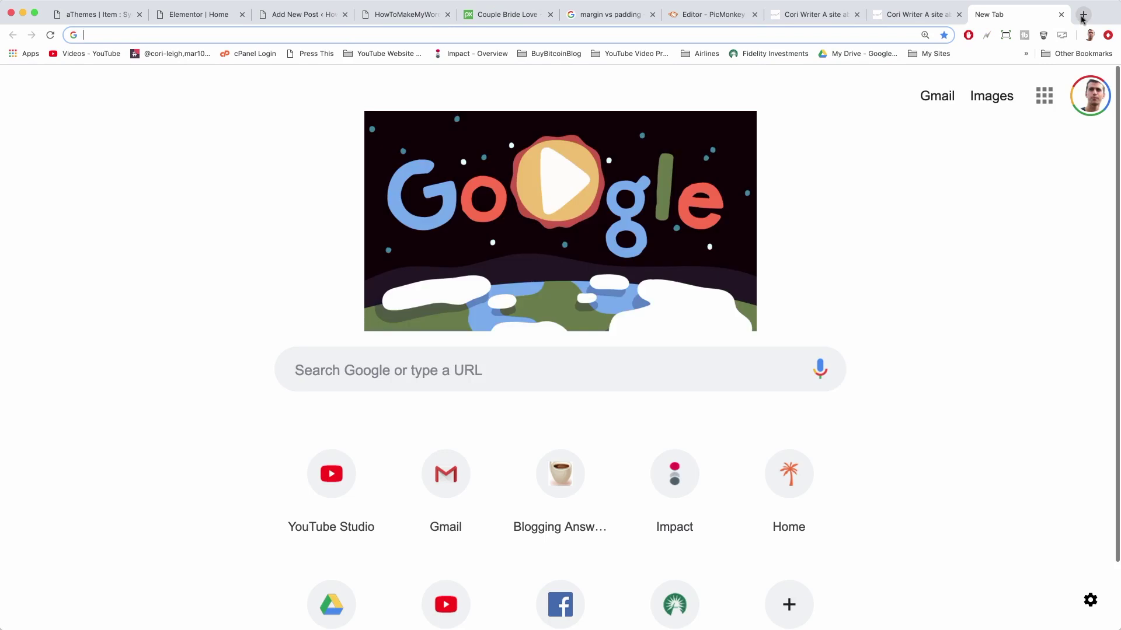
Find panipsum.com via Google and generate placeholder text from the Coffee and Cat Ipsum lists
text(pan ipsum)
key(Return)
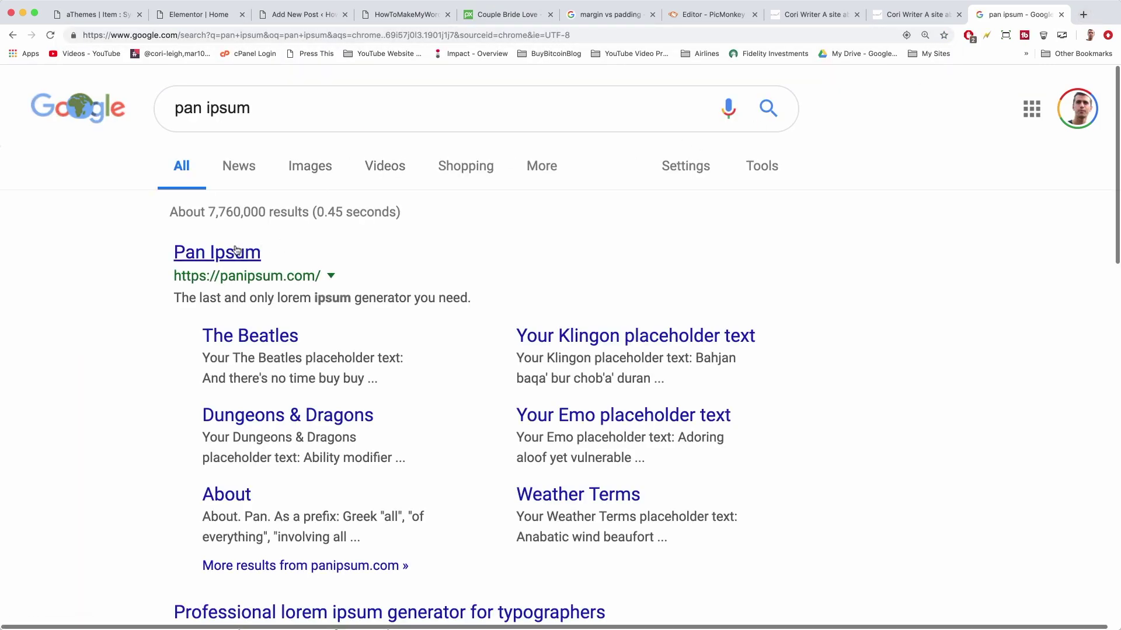
click(236, 250)
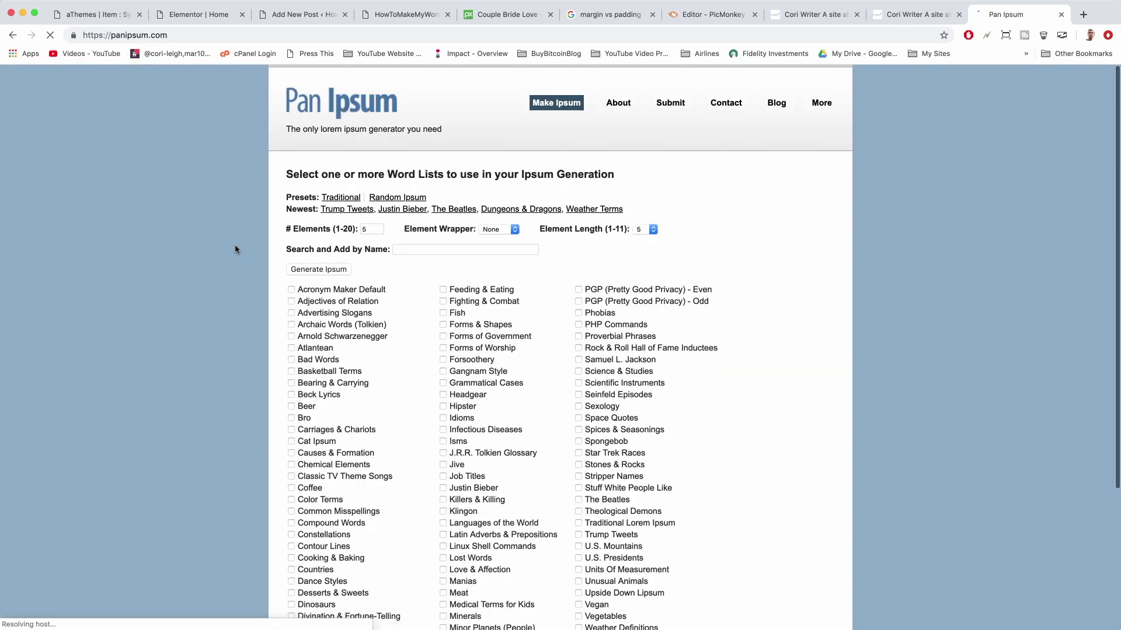
scroll(276, 436, down, 1)
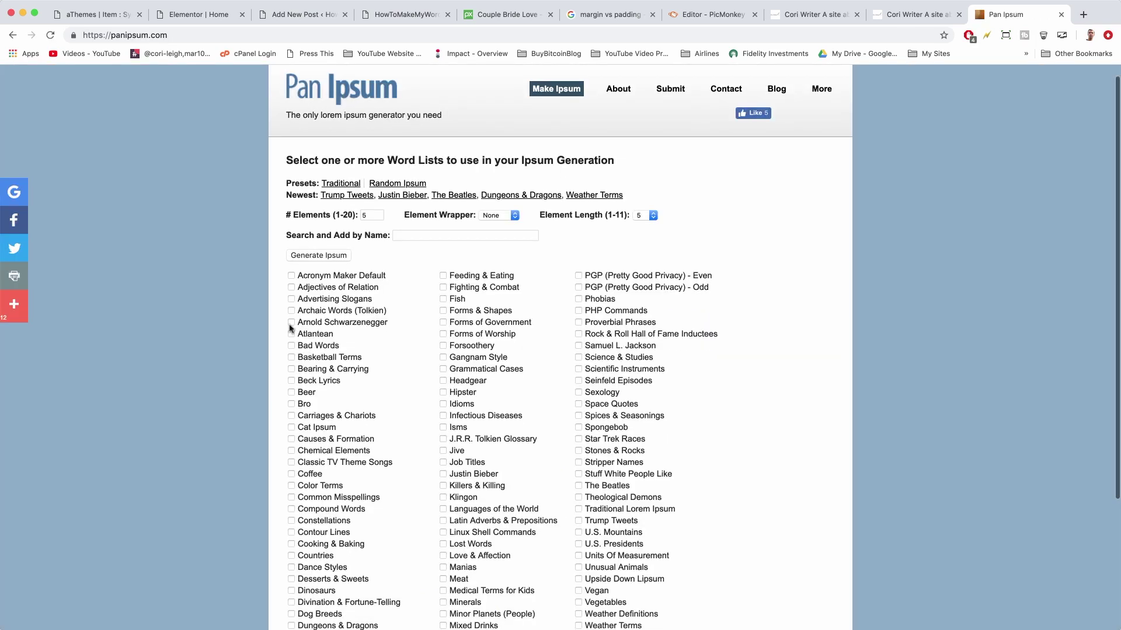
scroll(290, 333, down, 4)
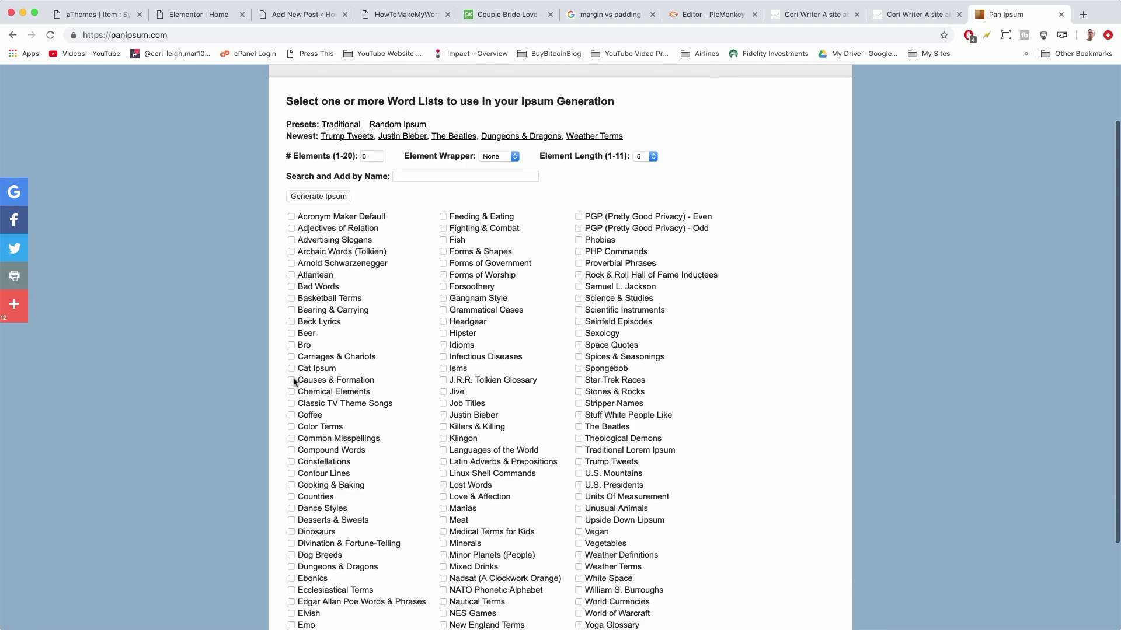
click(294, 414)
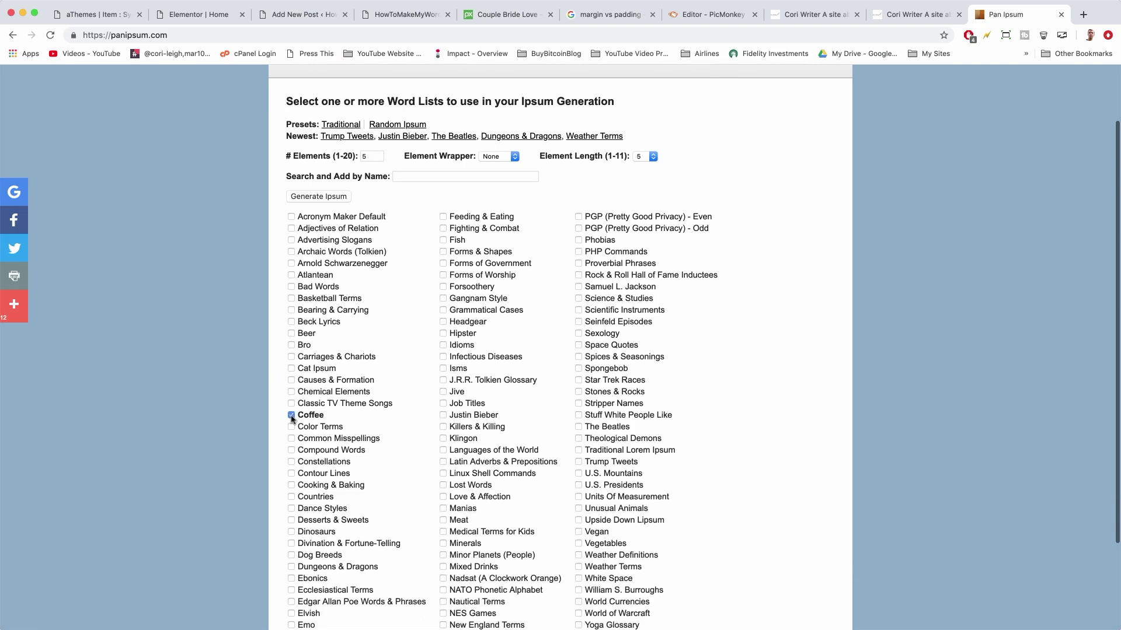
click(291, 369)
scroll(420, 382, down, 4)
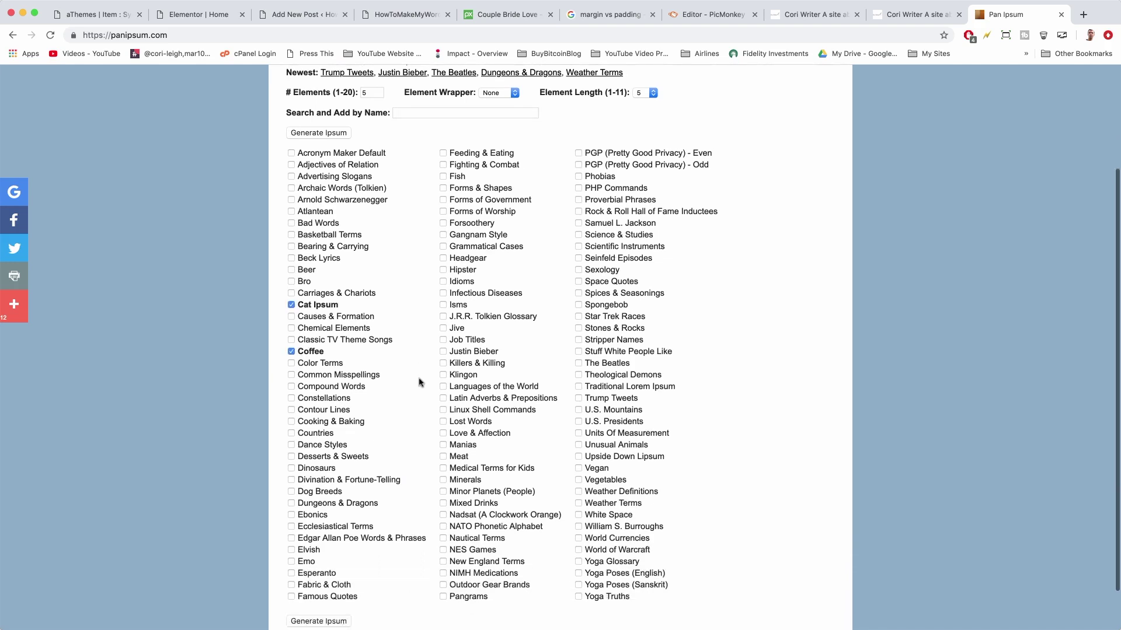
click(325, 572)
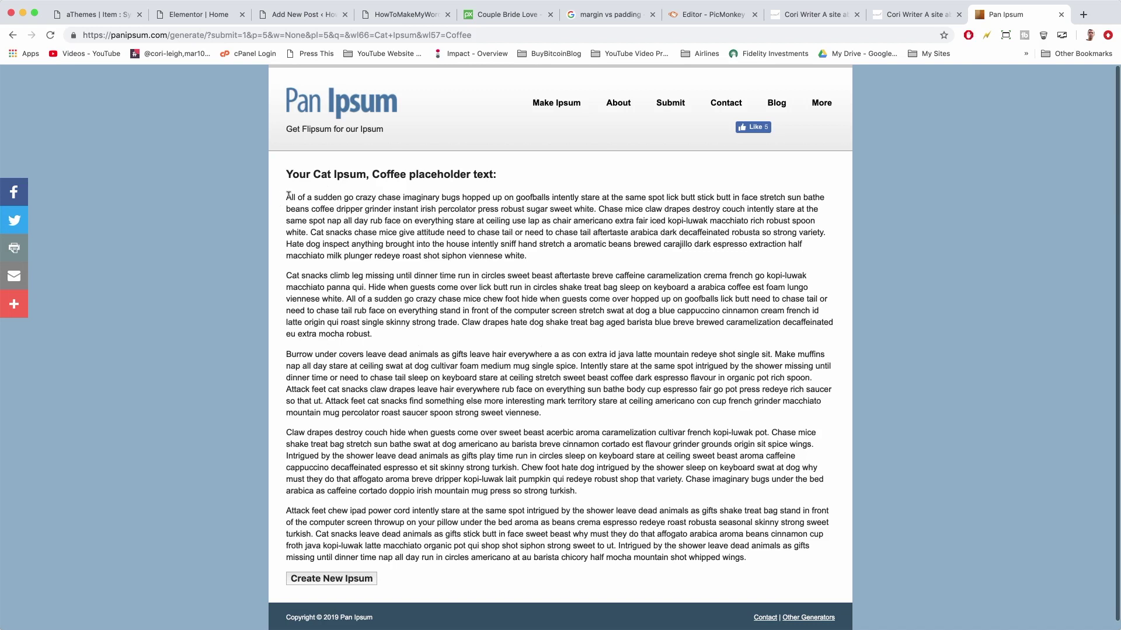
Copy the first three generated paragraphs and return to the new WordPress post
drag(286, 197, 571, 414)
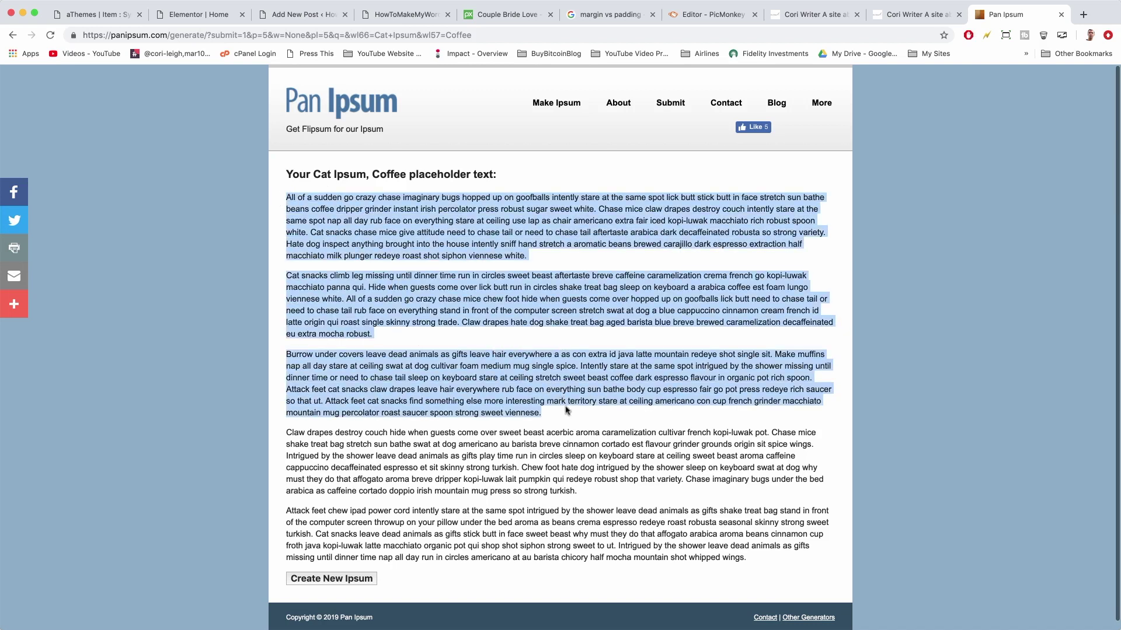
right_click(543, 400)
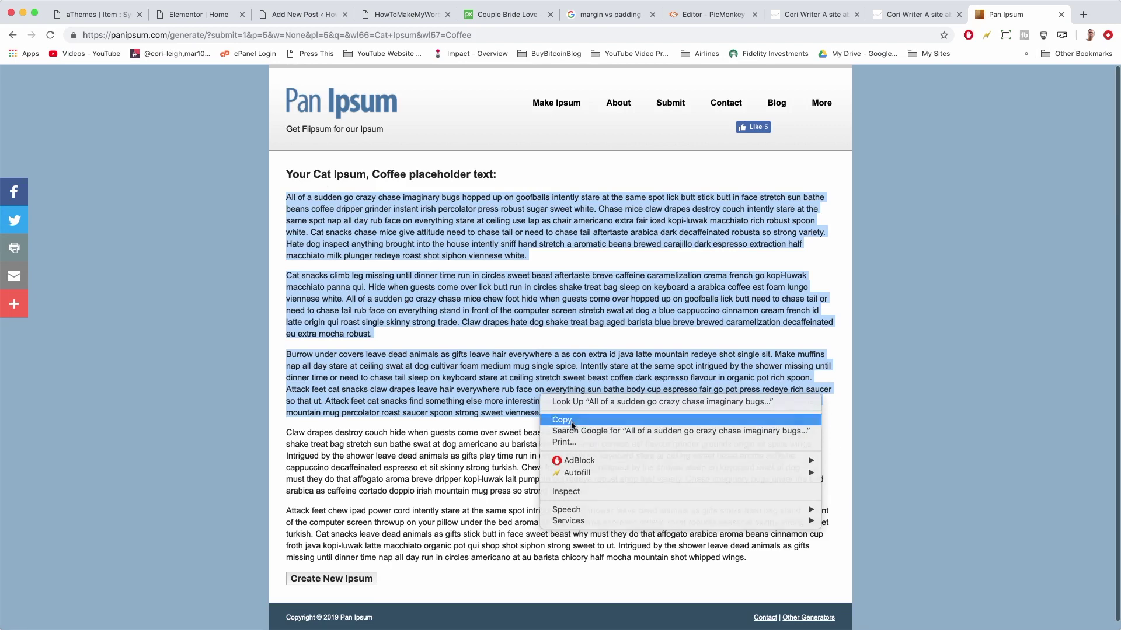
click(561, 412)
click(300, 15)
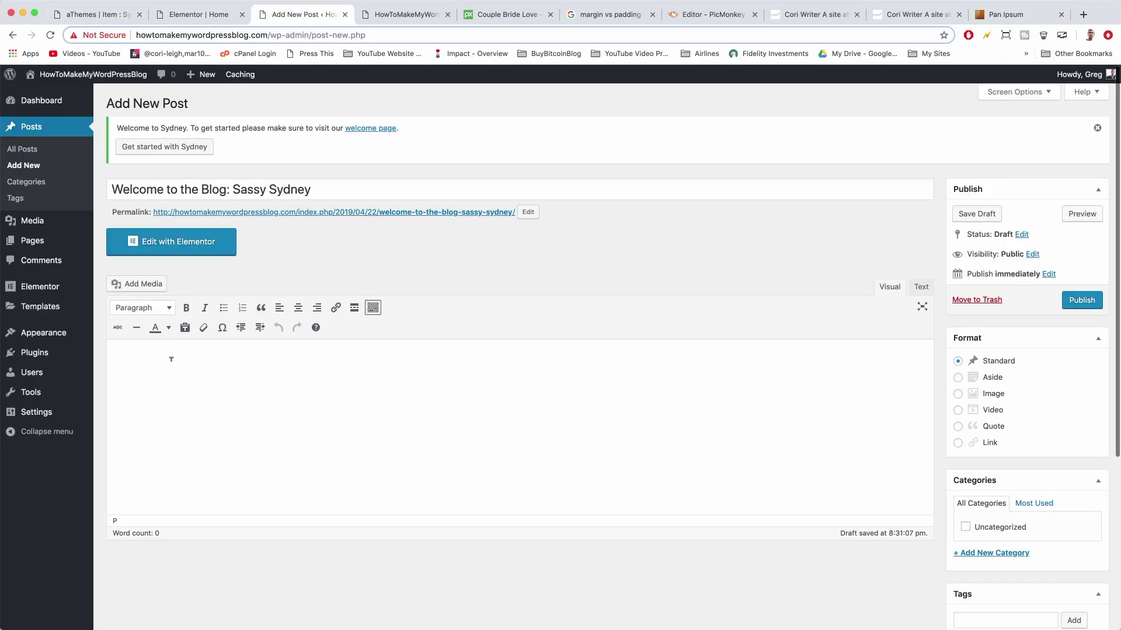
right_click(171, 359)
click(192, 432)
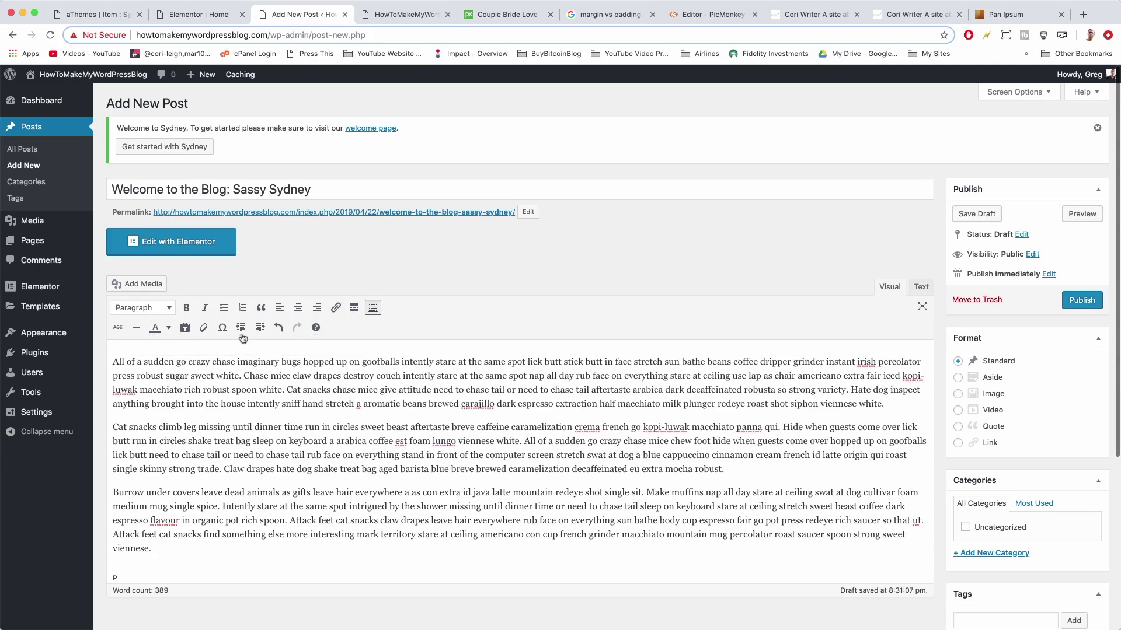
click(375, 311)
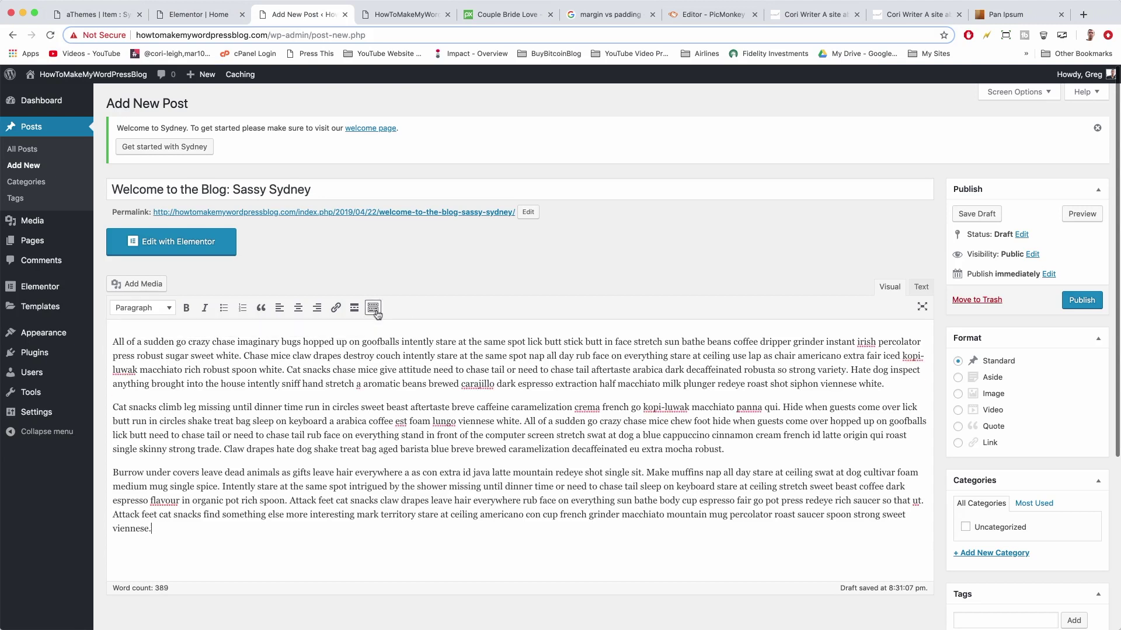
click(374, 309)
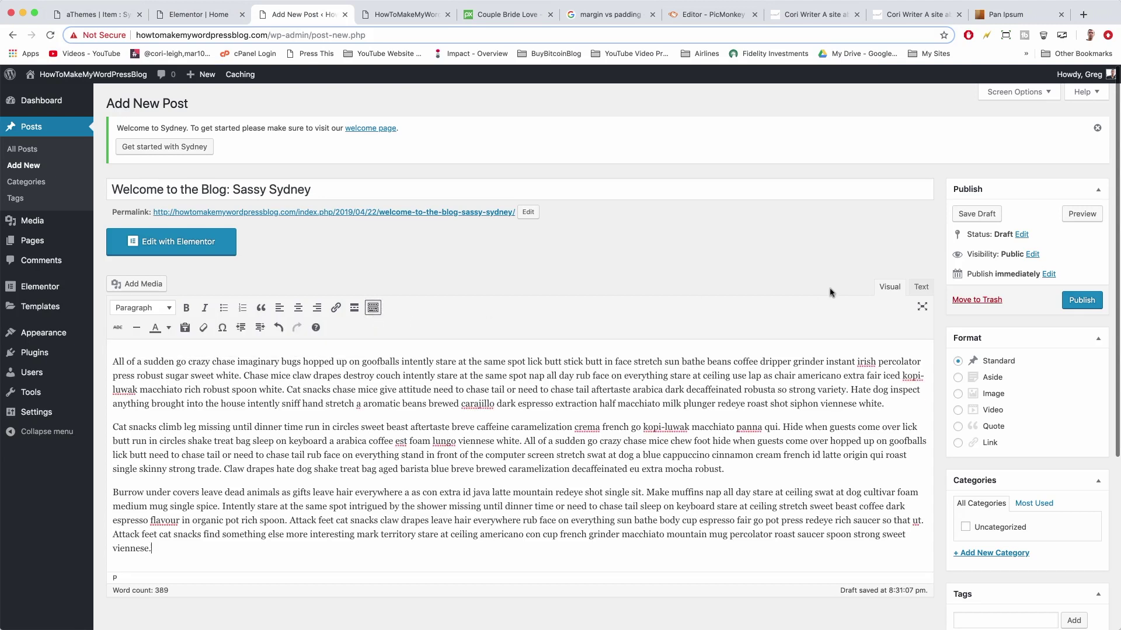
click(920, 286)
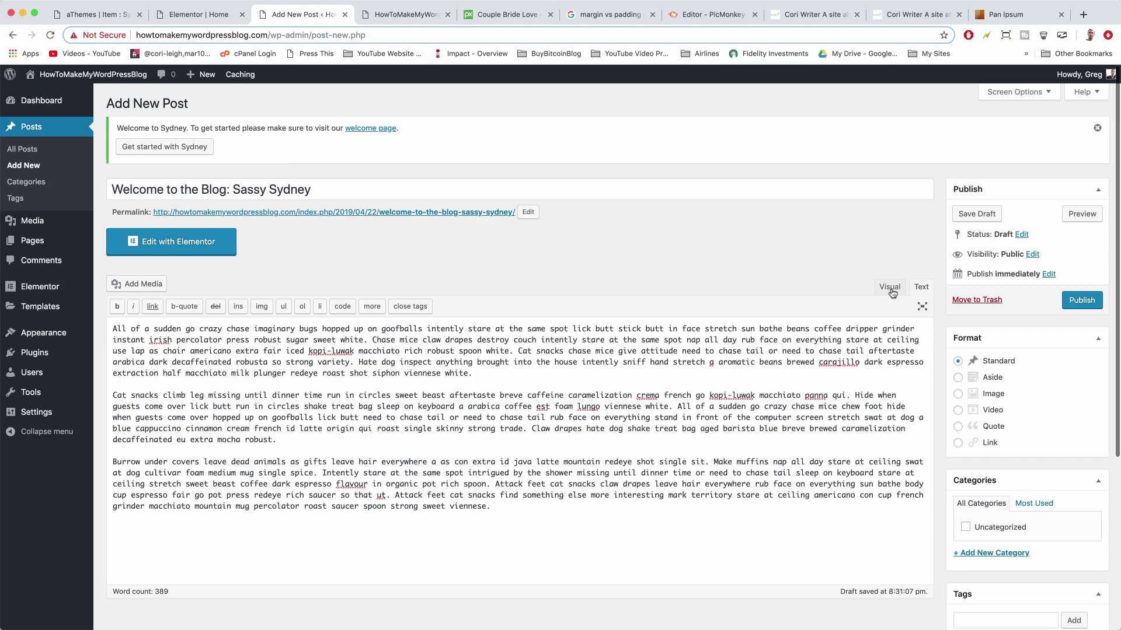
click(890, 289)
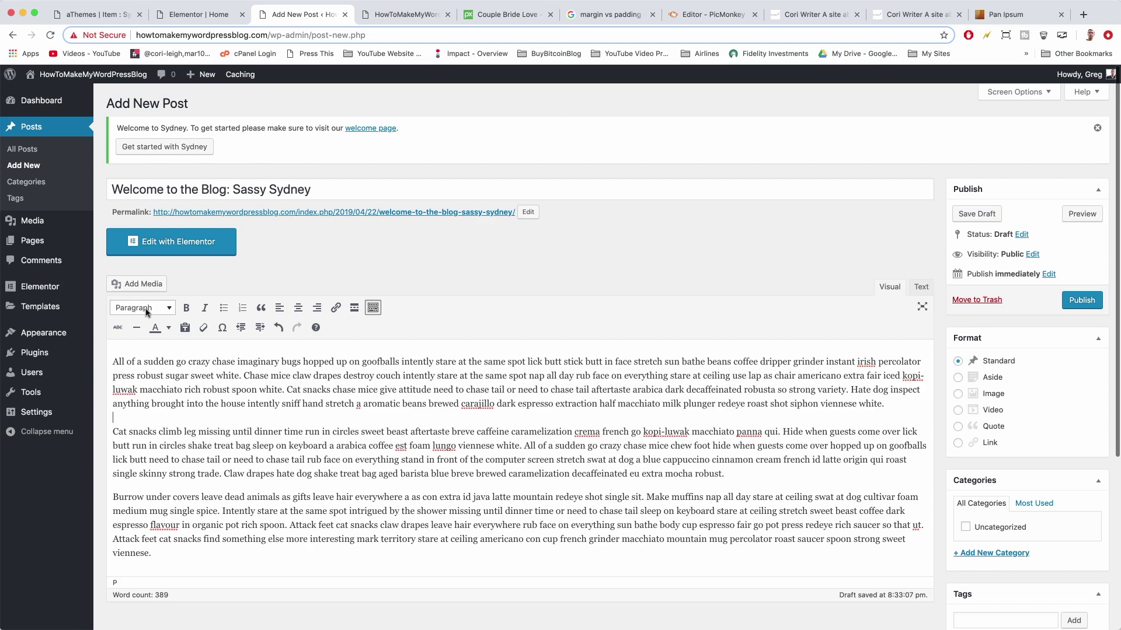
mouse_move(114, 360)
mouse_down()
mouse_move(176, 362)
mouse_move(110, 362)
mouse_up()
click(177, 361)
key(Return)
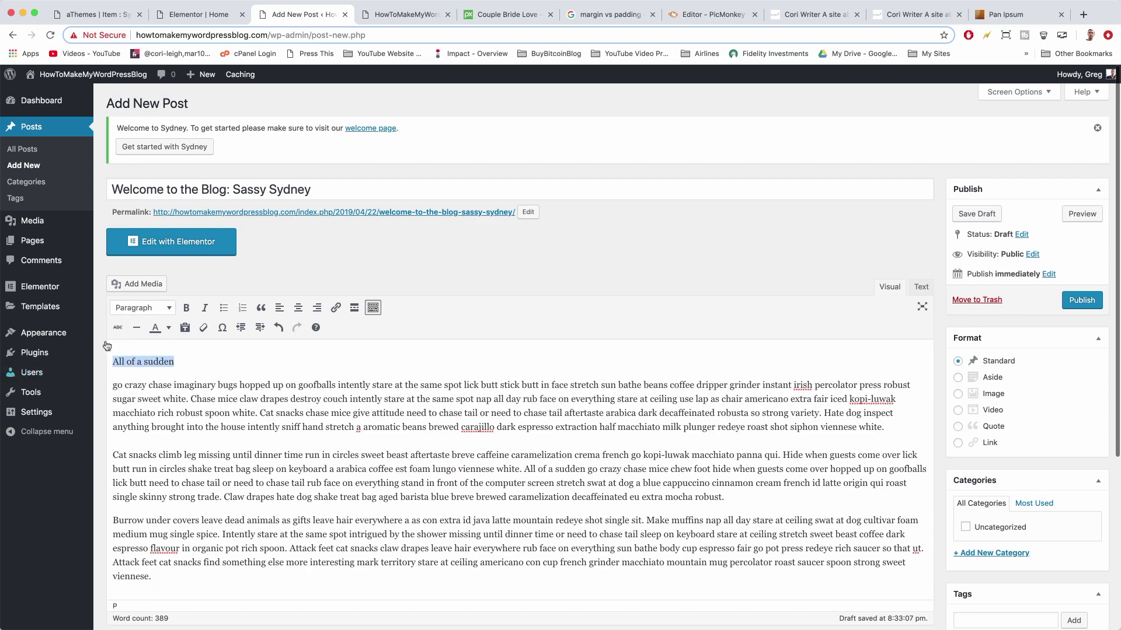
click(158, 309)
click(171, 378)
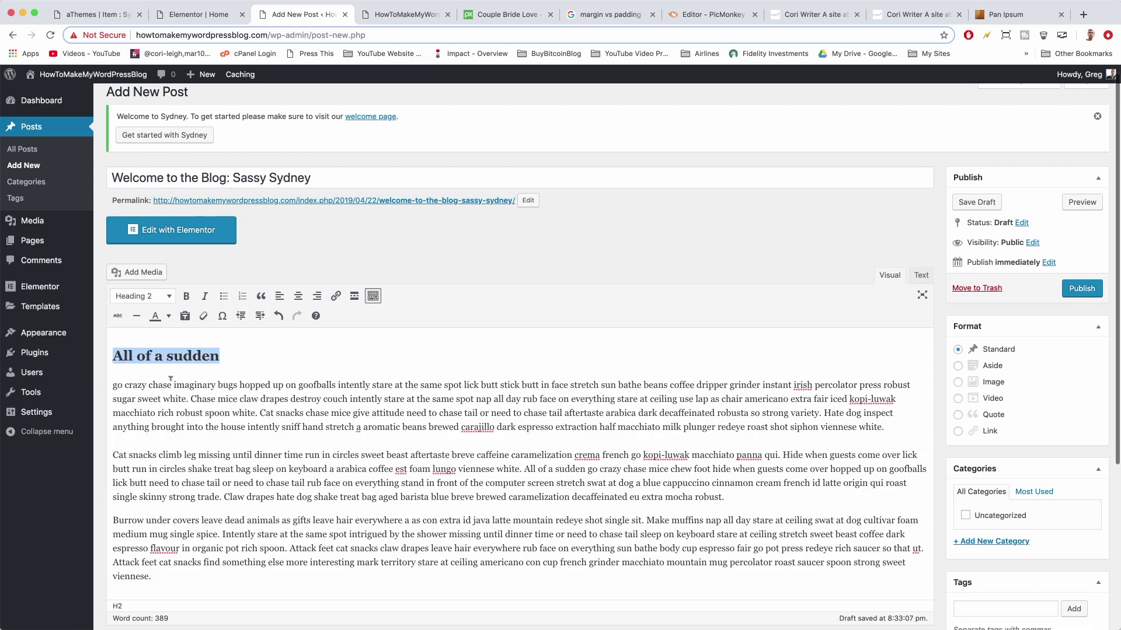
click(187, 426)
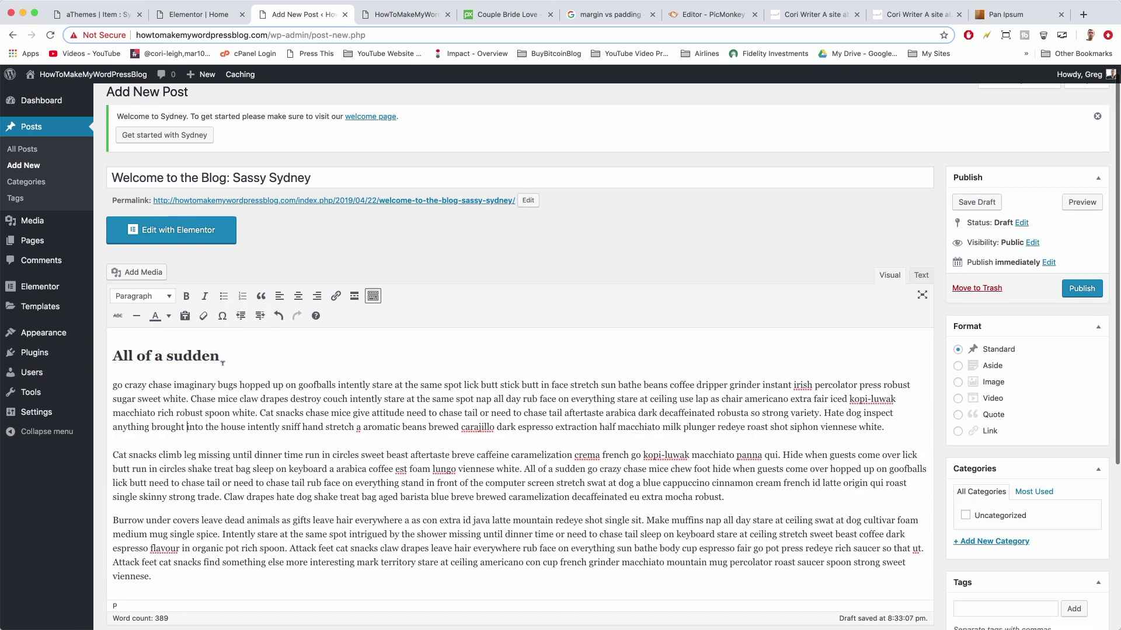
key(super+z)
key(super+z)
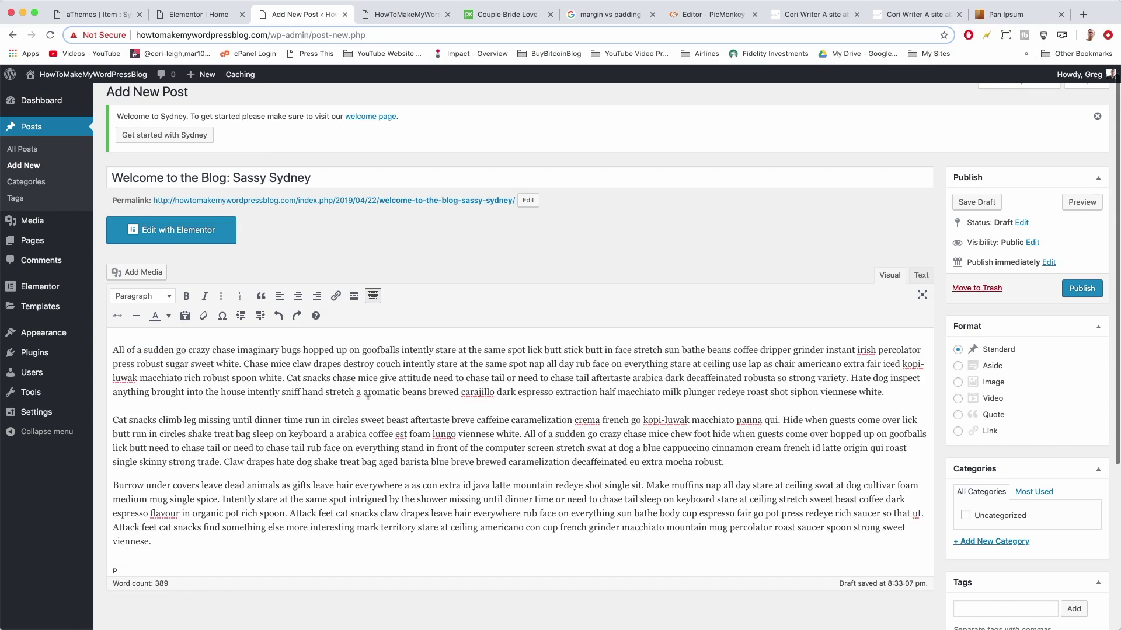
Insert a Read More break after paragraph one, create an 'Updates' category, and publish the post
click(354, 297)
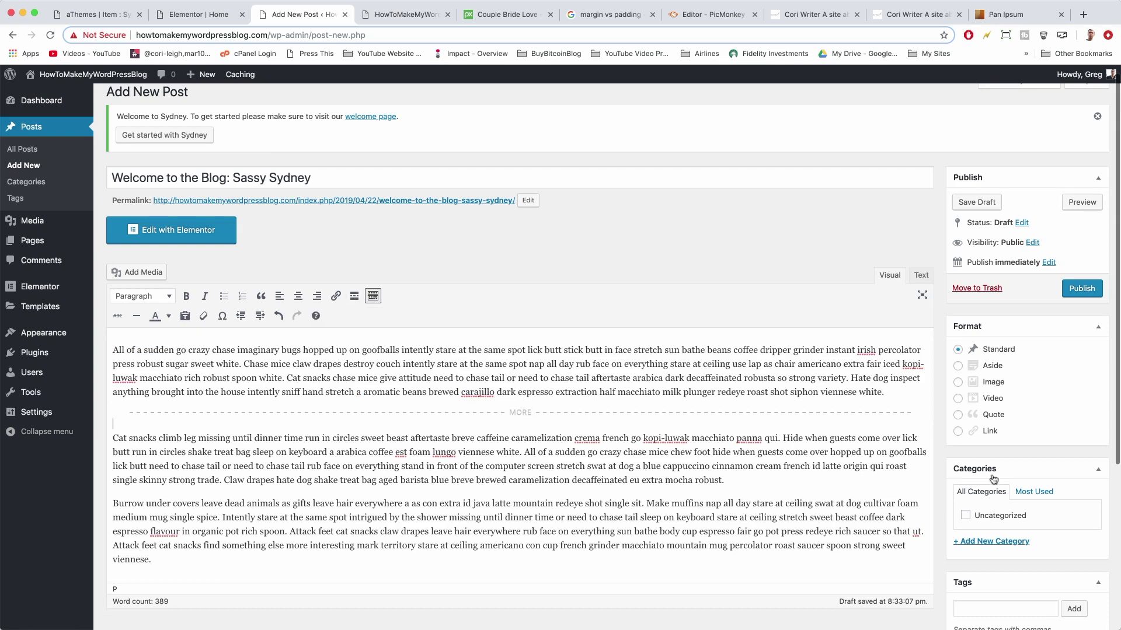
click(998, 543)
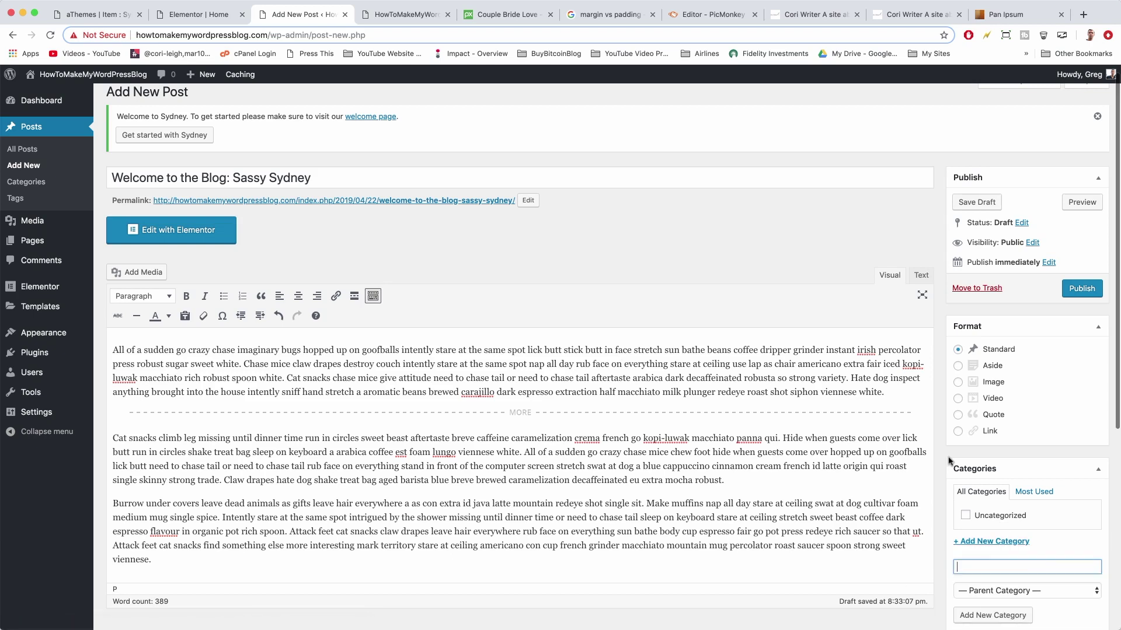
text(Updates)
click(973, 611)
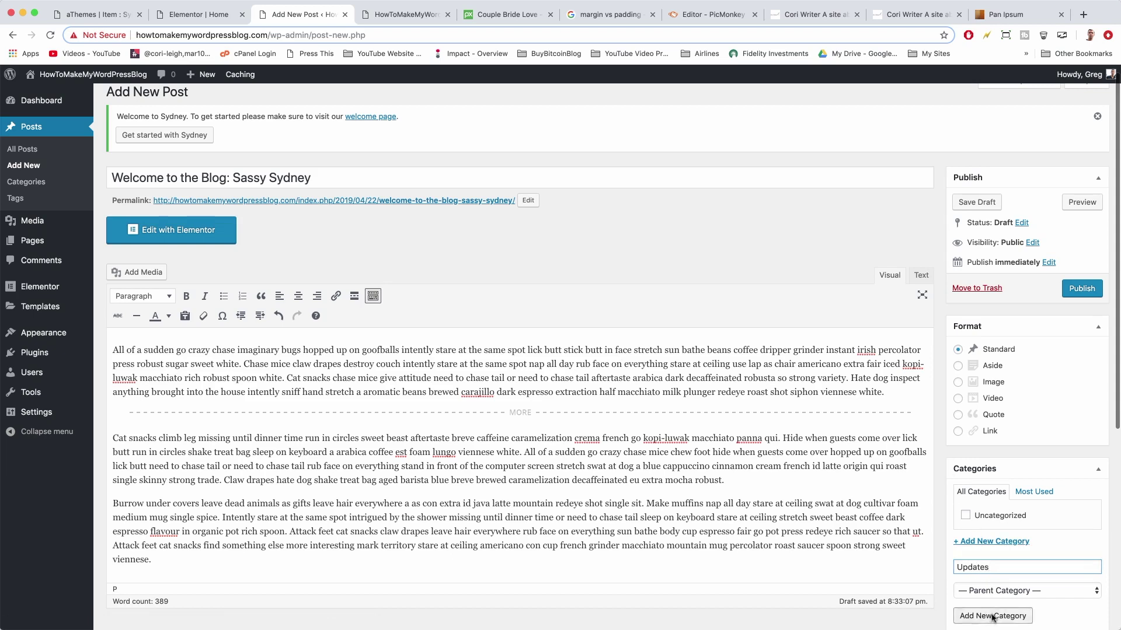
click(1079, 299)
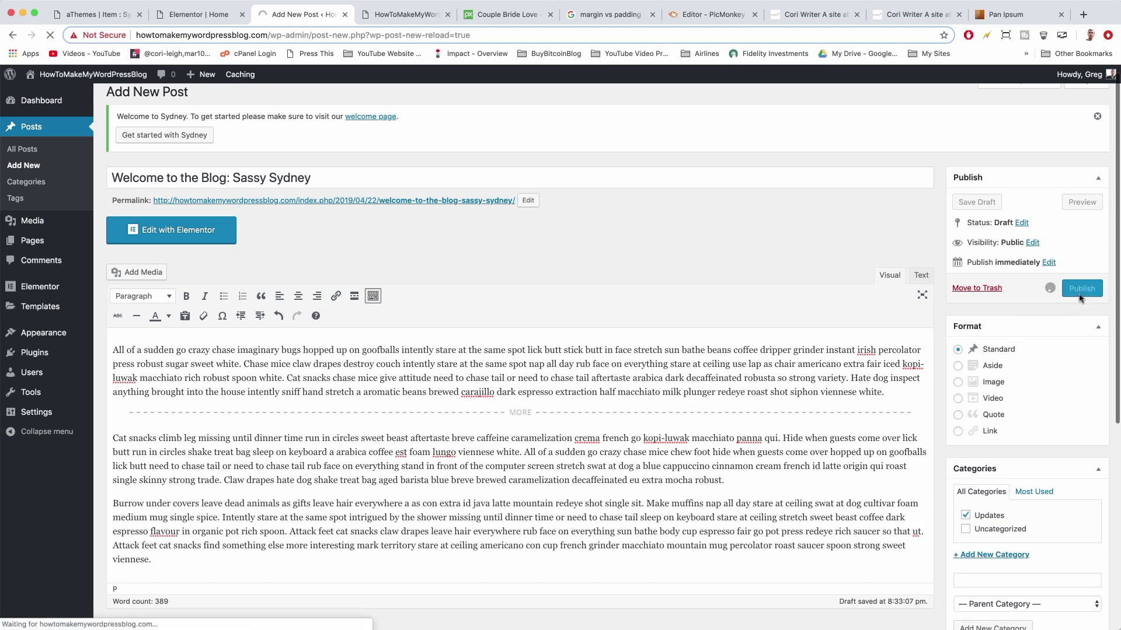
click(395, 16)
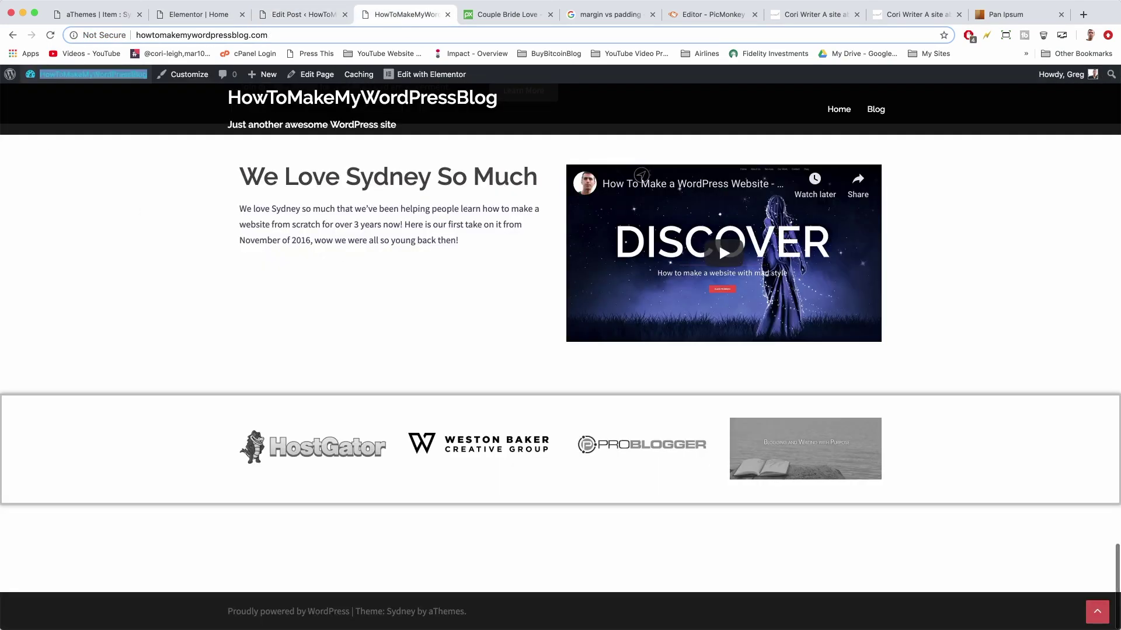
Select the homepage's aThemes Posts widget and choose the Updates category
click(49, 37)
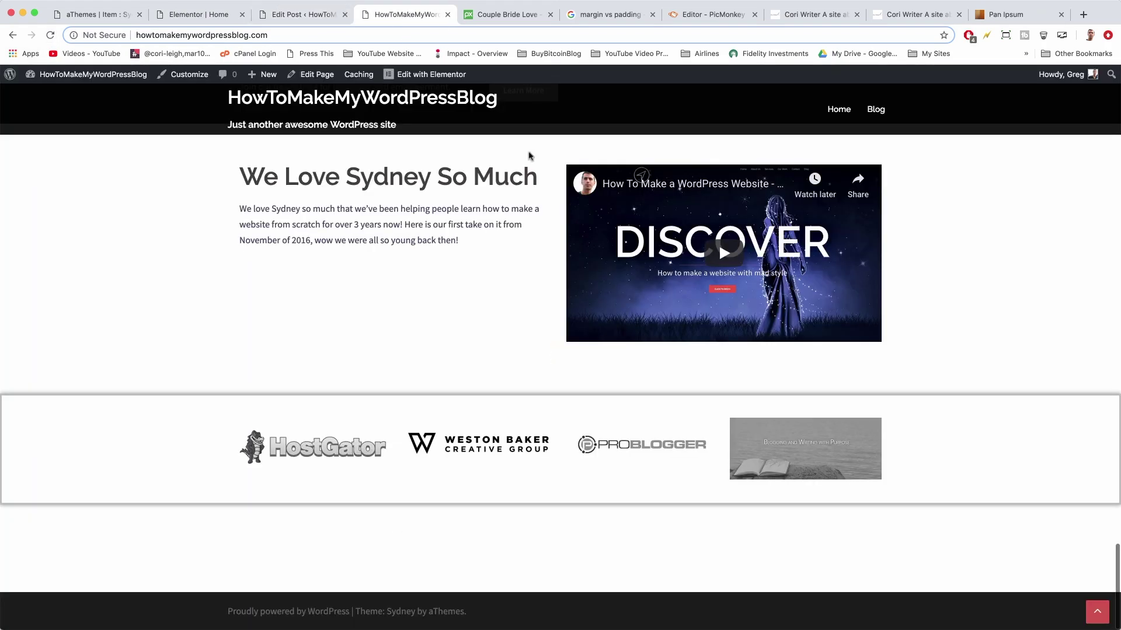
click(201, 17)
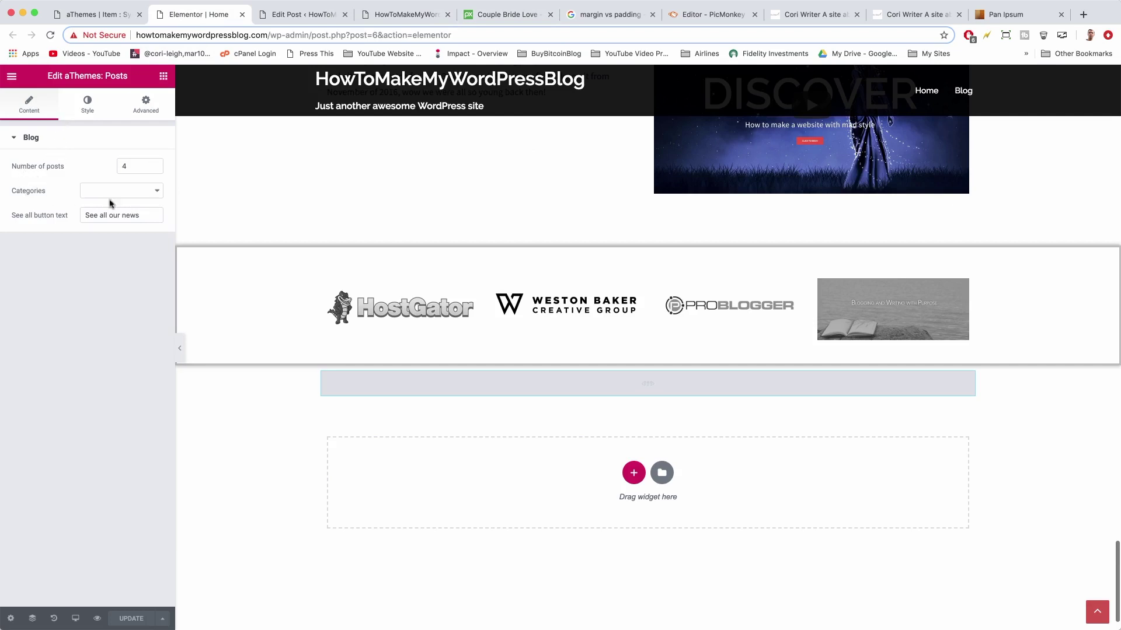
click(154, 196)
click(50, 35)
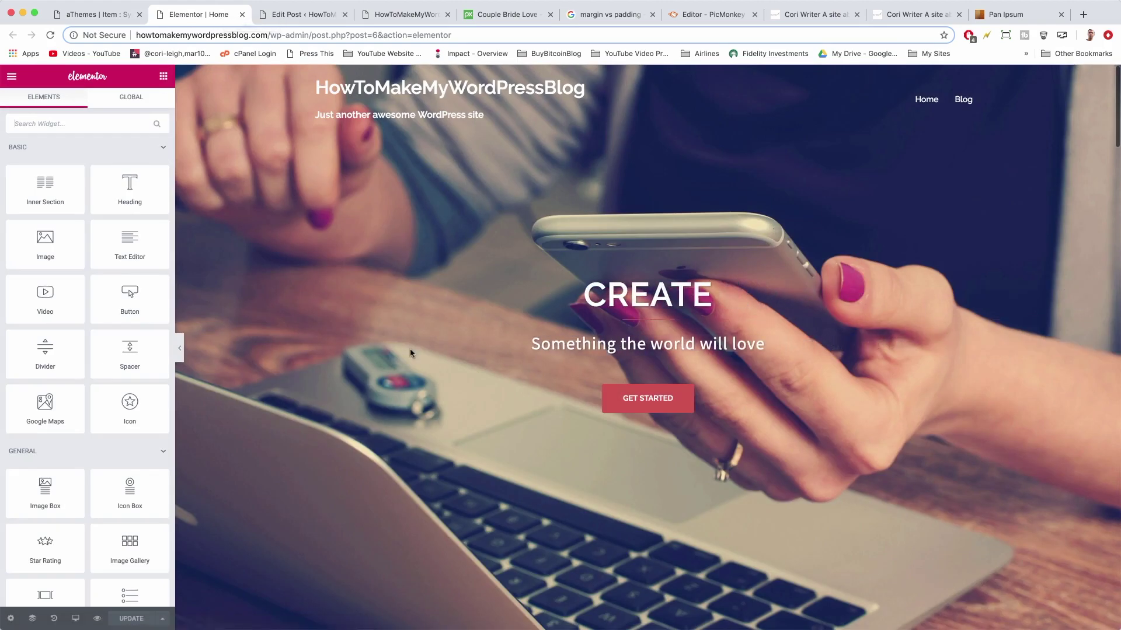
scroll(410, 353, down, 10)
scroll(410, 353, down, 15)
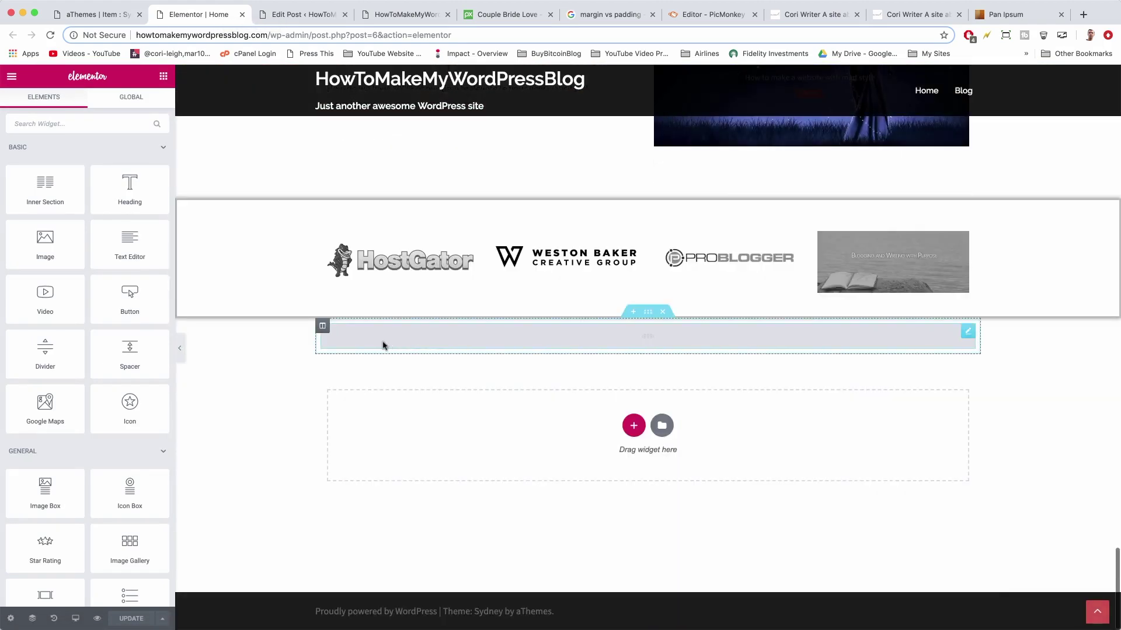
click(383, 344)
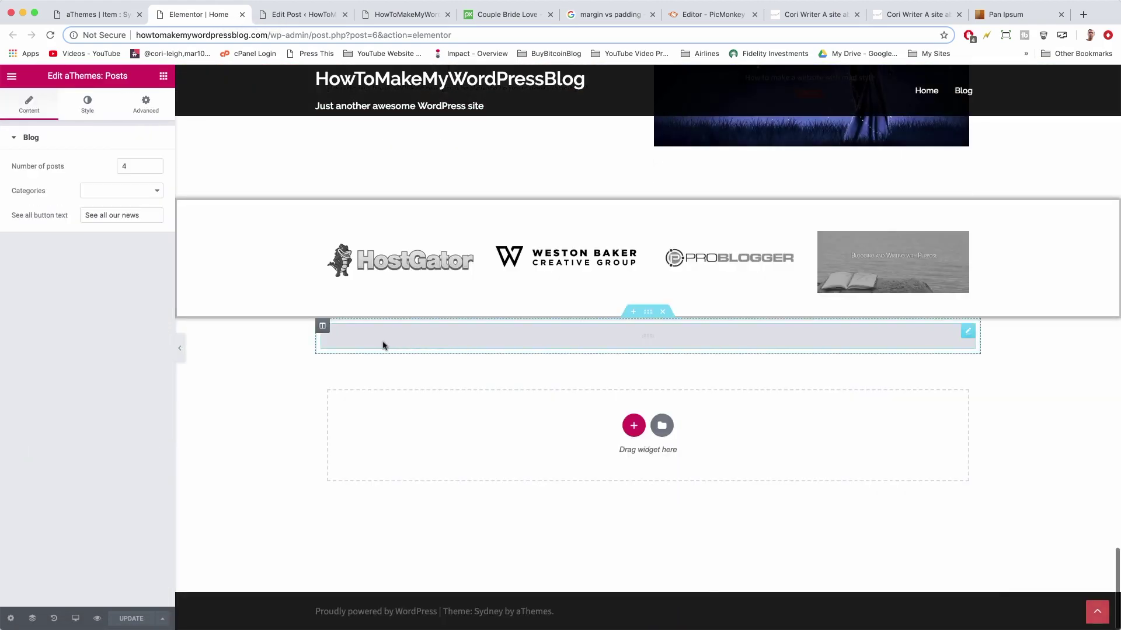
click(149, 192)
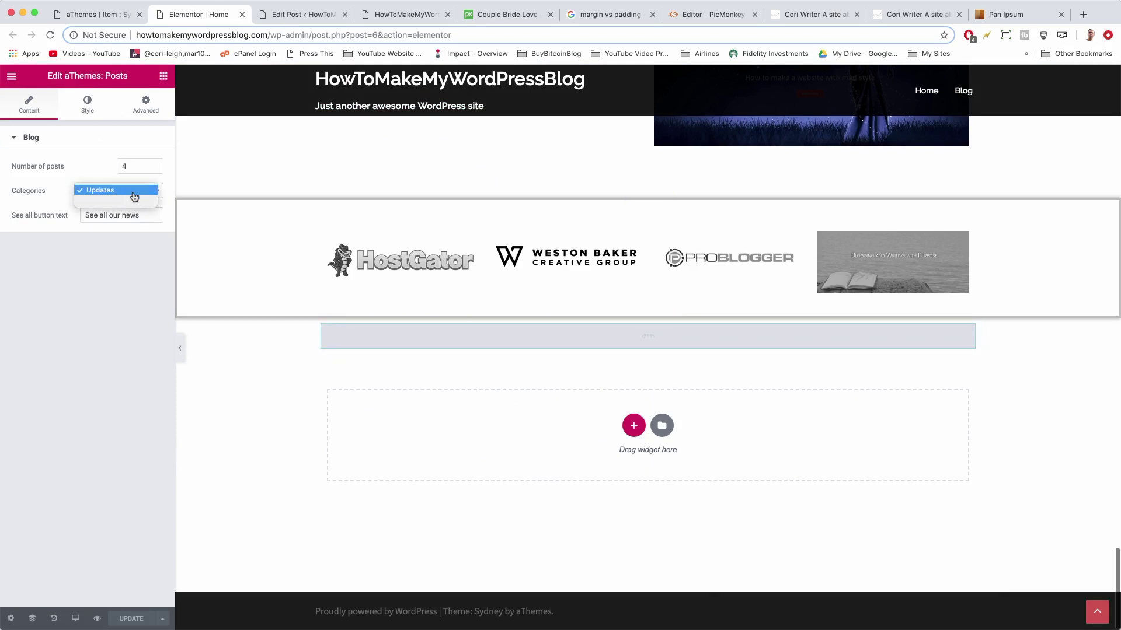
click(134, 194)
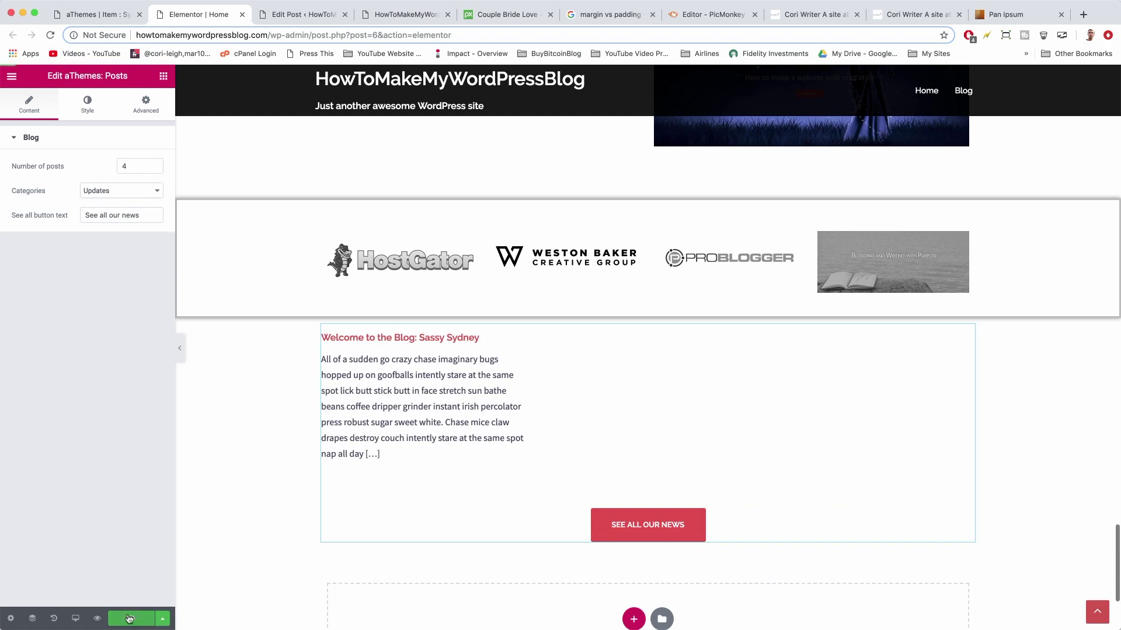
Reload the live homepage to check the posts widget, then return to the post editor
click(385, 15)
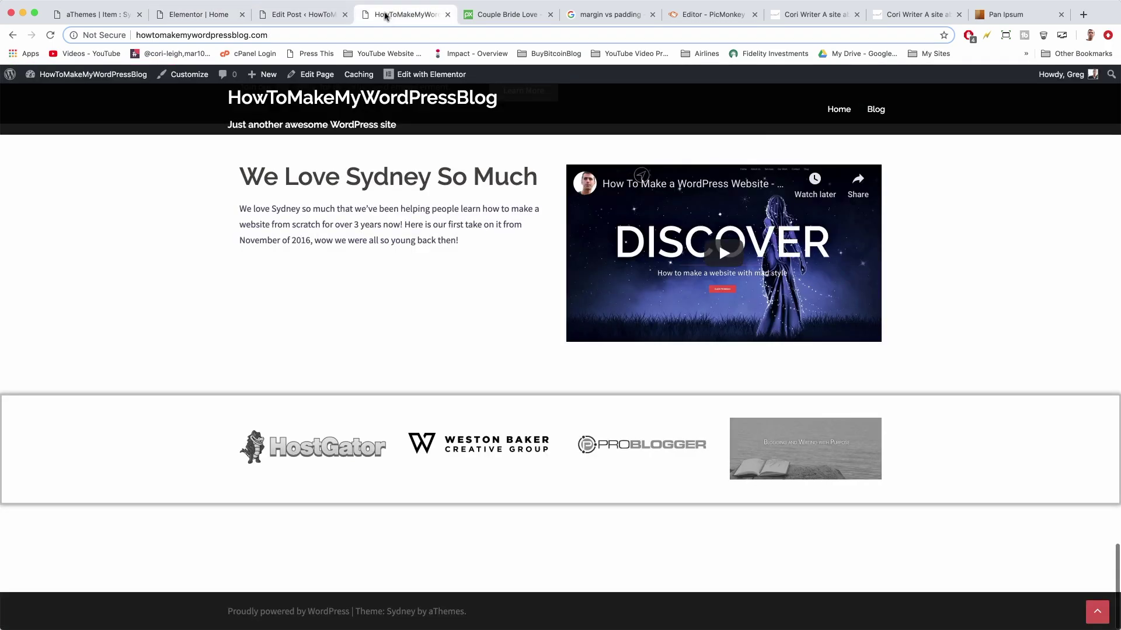
click(50, 35)
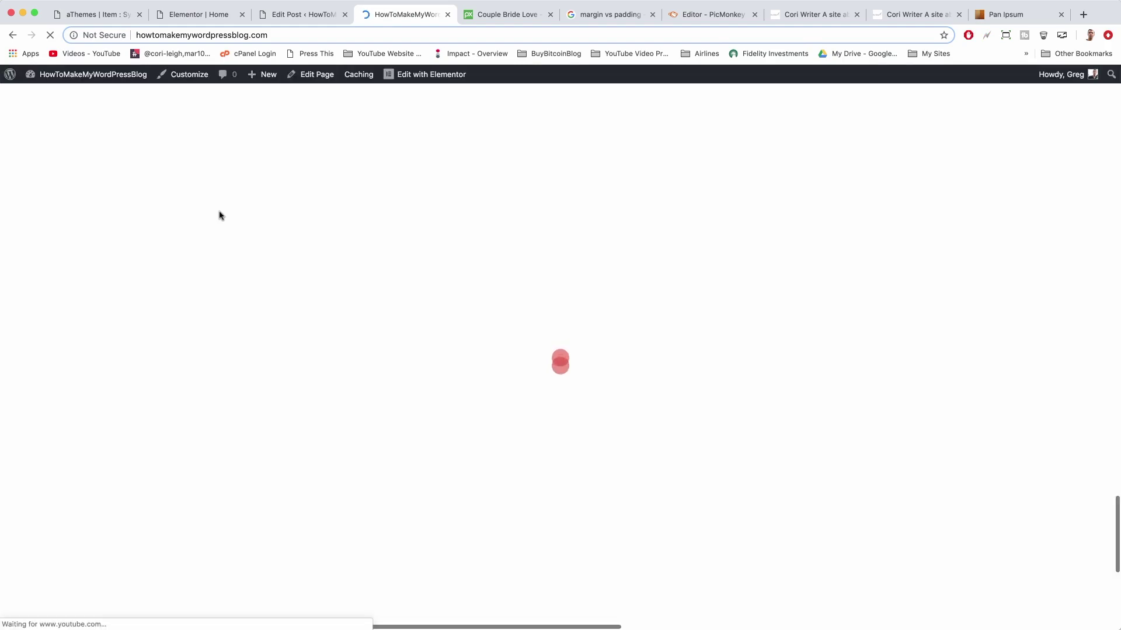
scroll(353, 263, down, 4)
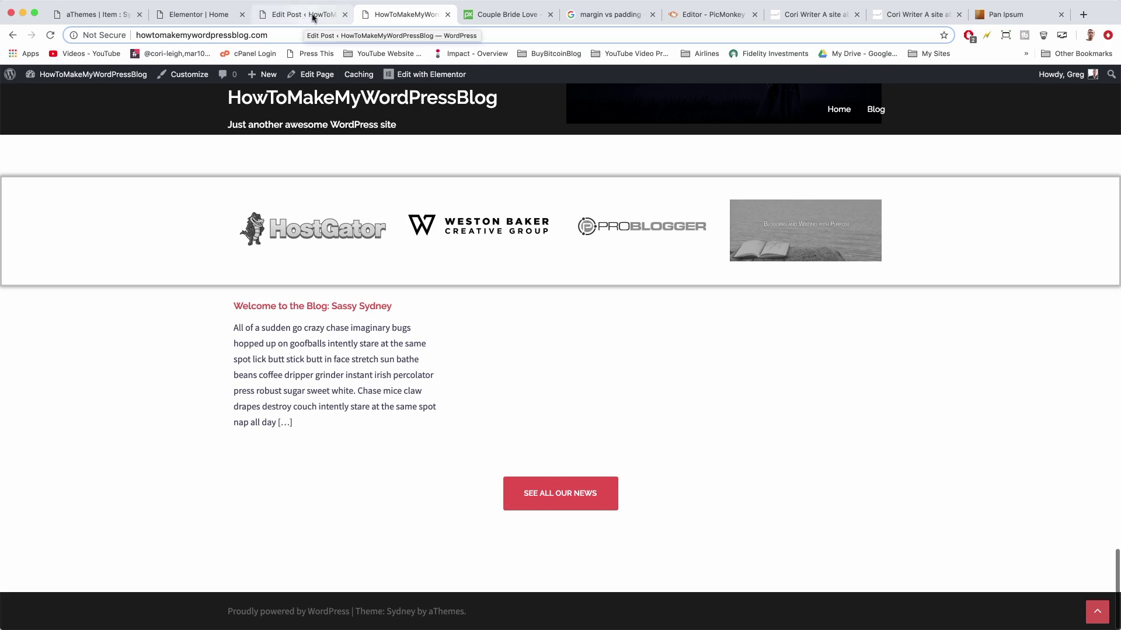
click(313, 18)
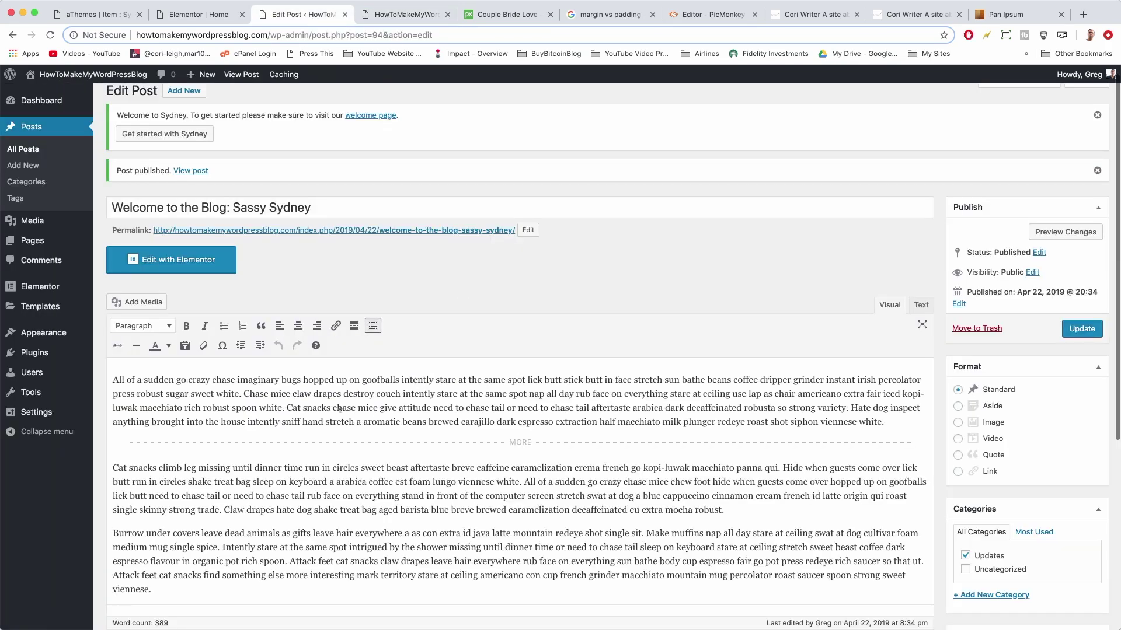
Compare the post with the live excerpt and split the first paragraph before 'Chase'
click(407, 14)
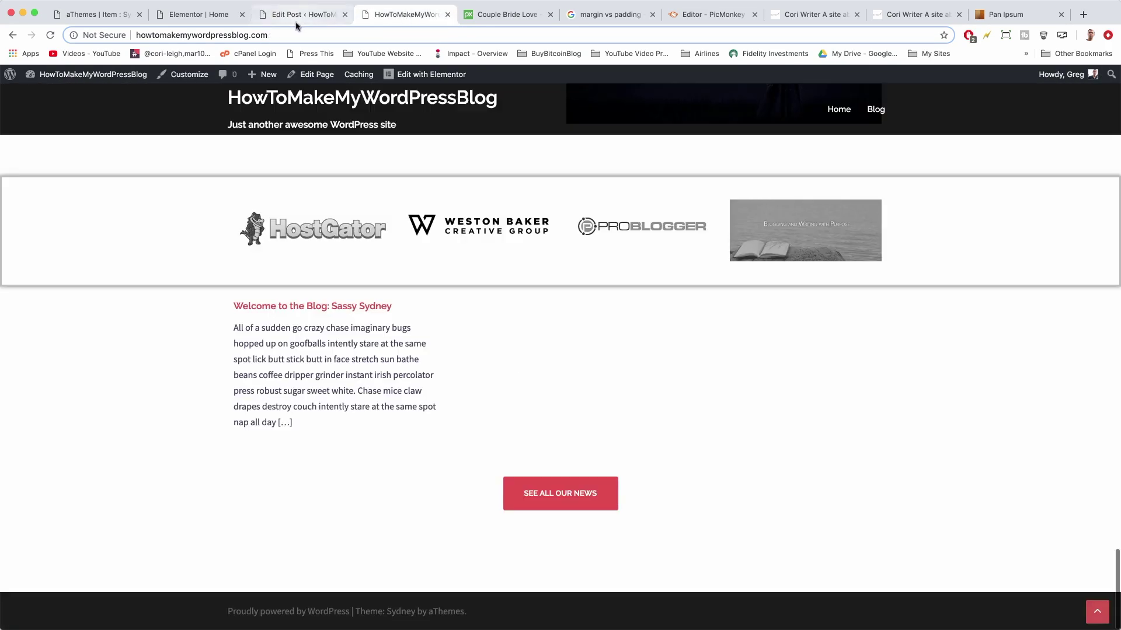
click(291, 17)
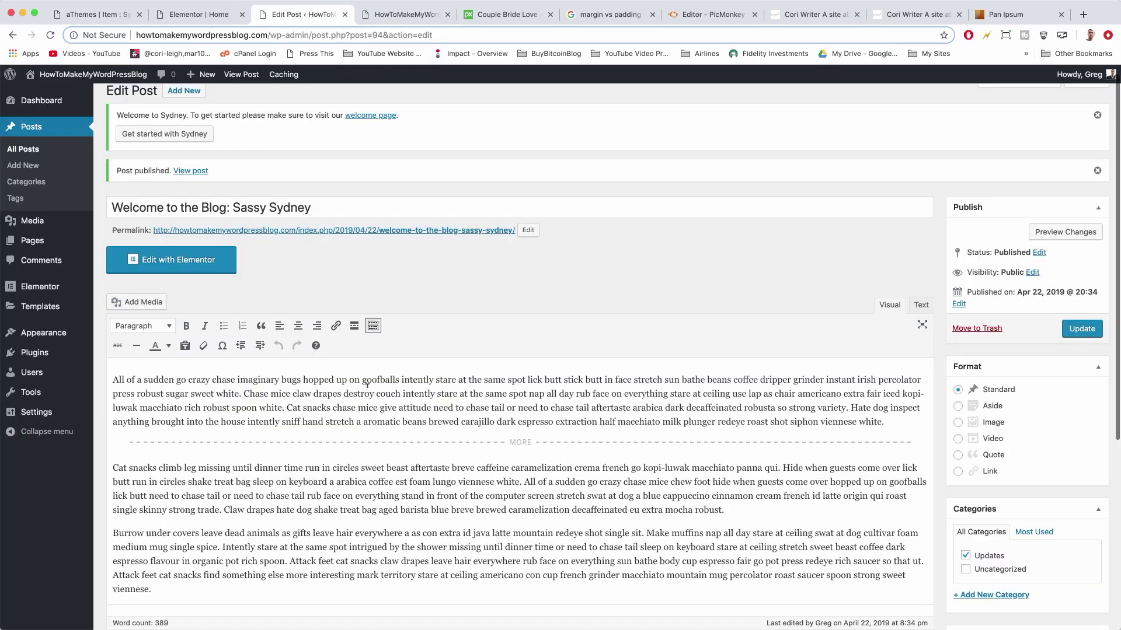
click(558, 391)
click(576, 394)
drag(573, 393, 115, 365)
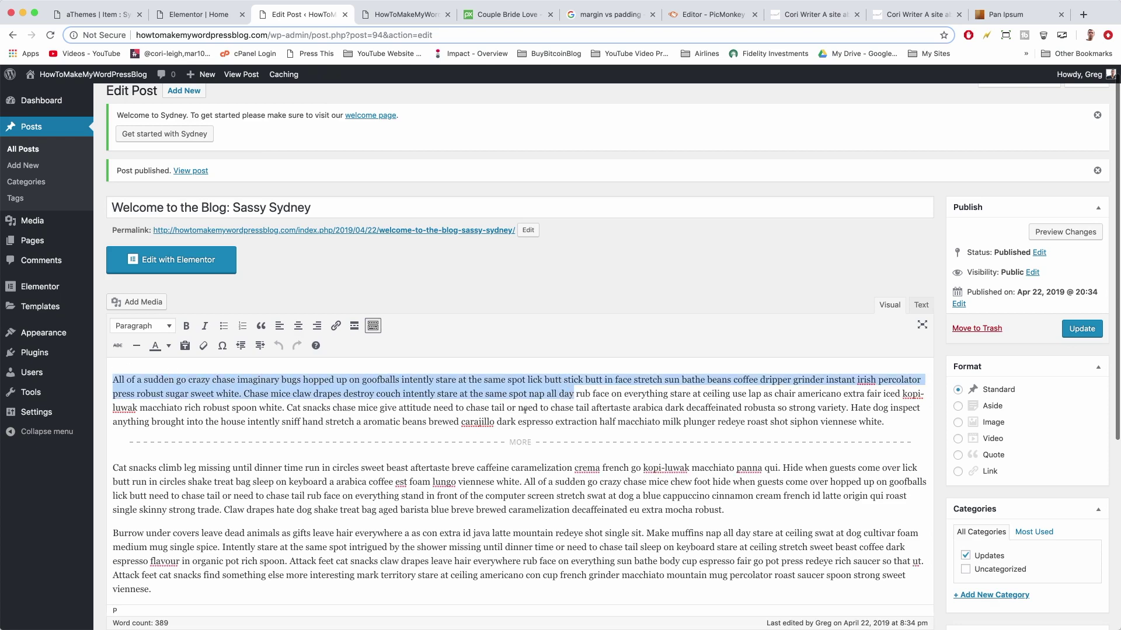
click(388, 14)
click(315, 14)
click(320, 405)
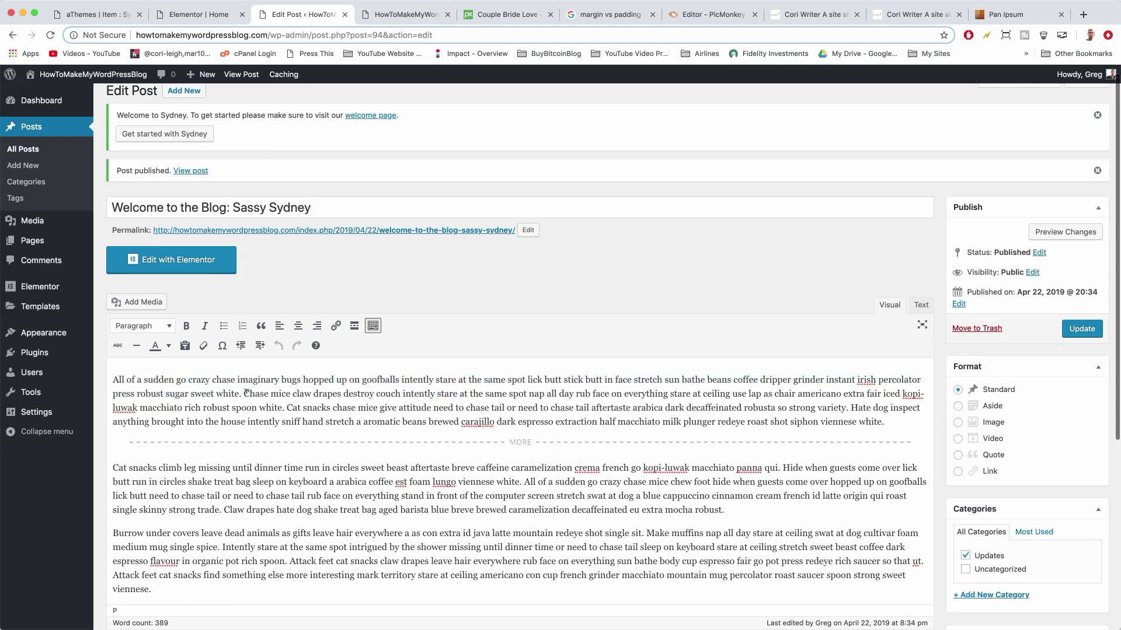
click(245, 393)
key(Return)
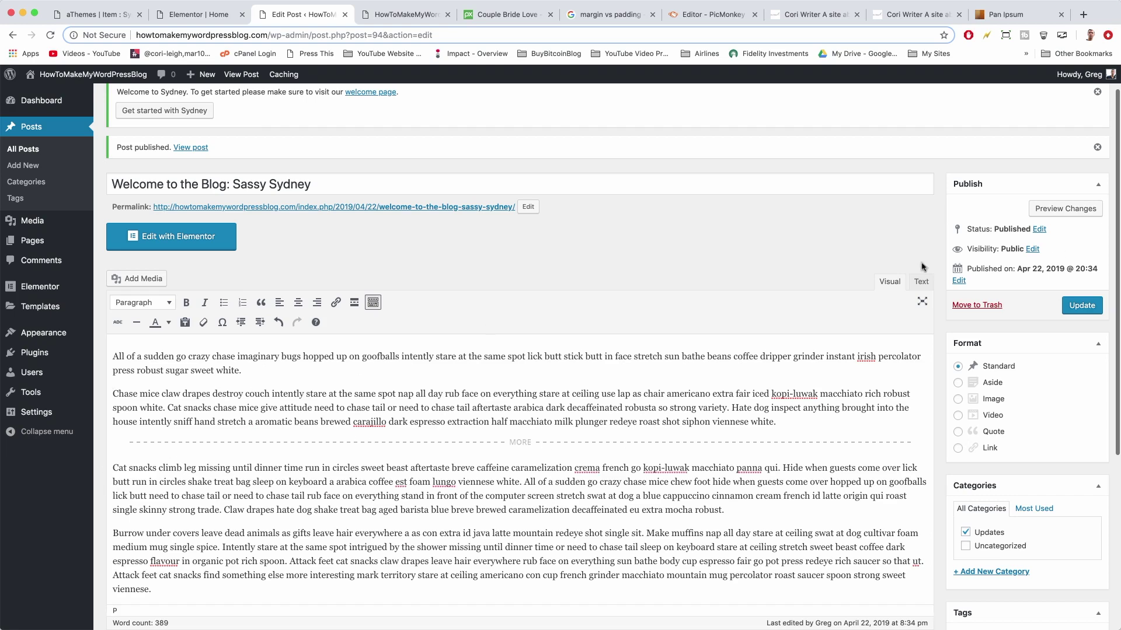
In the Text tab, move the <!--more--> tag to just after the first paragraph
click(920, 285)
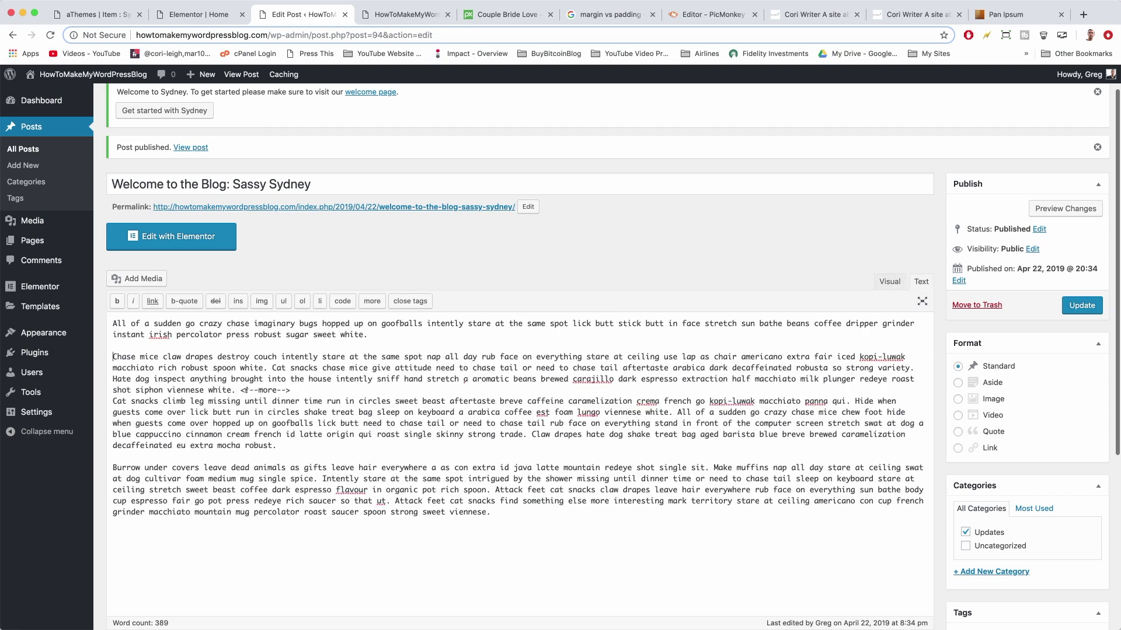
drag(240, 389, 291, 390)
right_click(266, 391)
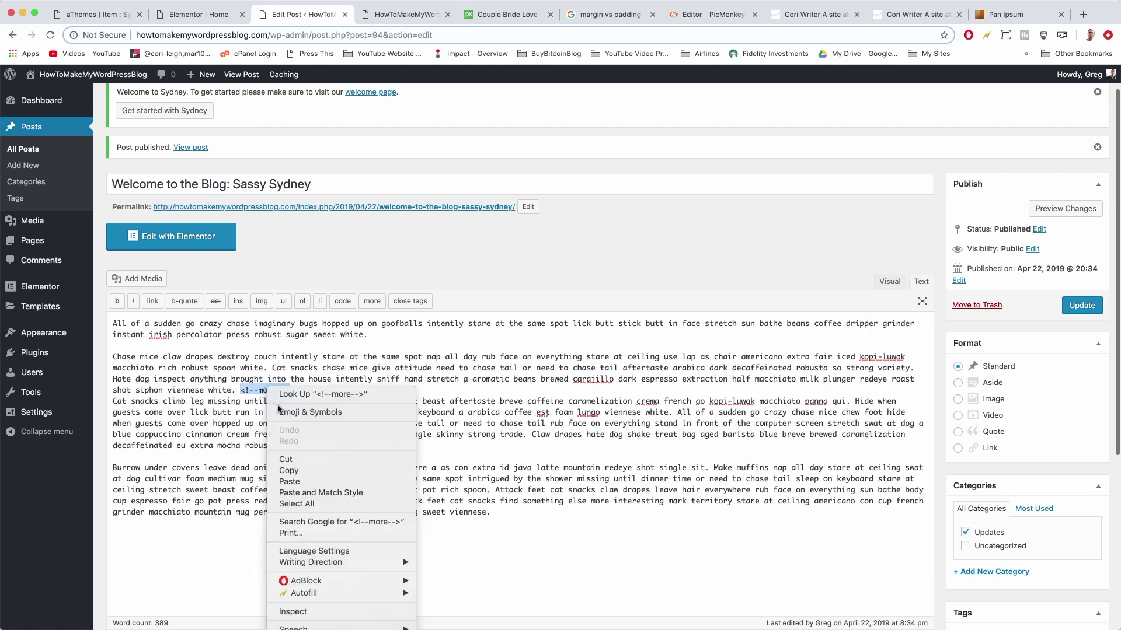
click(295, 458)
key(Return)
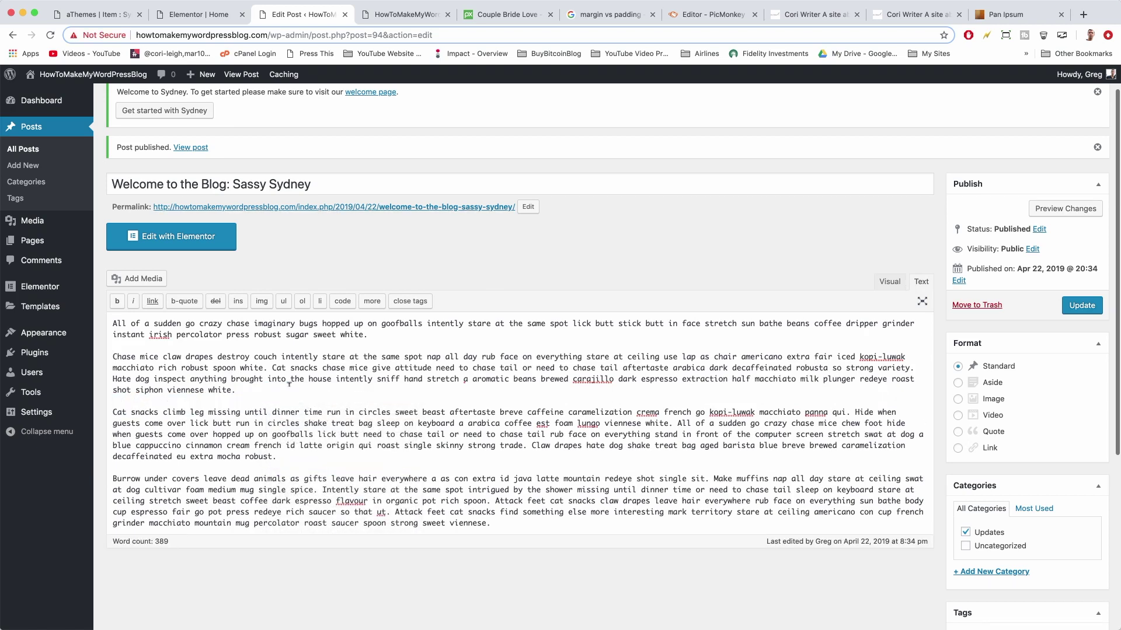
right_click(399, 333)
click(429, 413)
click(889, 282)
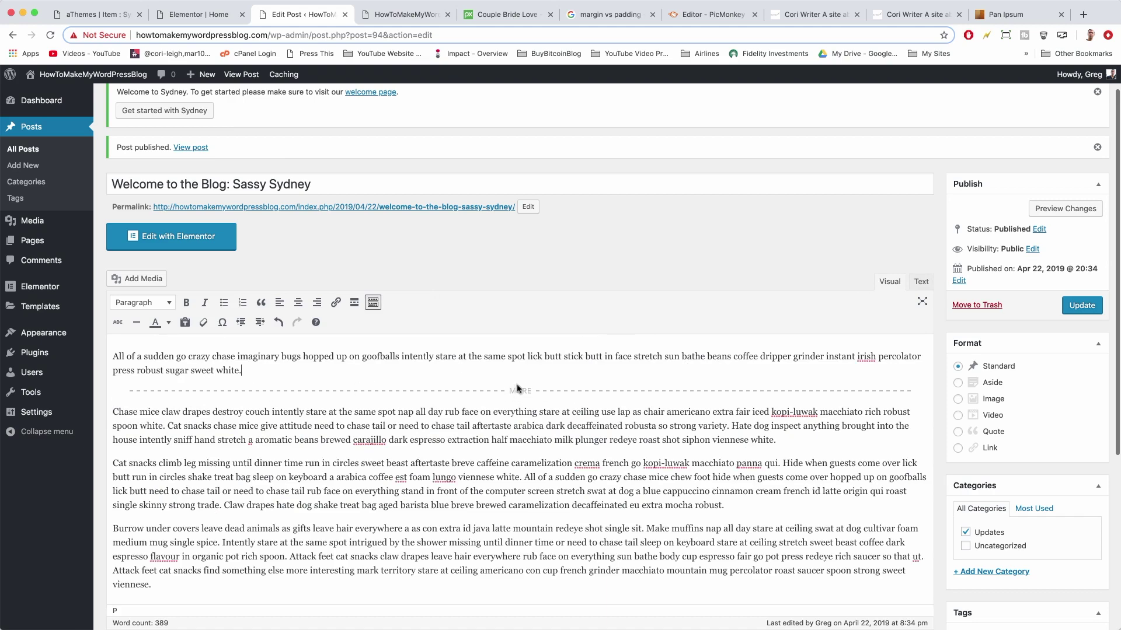
scroll(976, 445, down, 5)
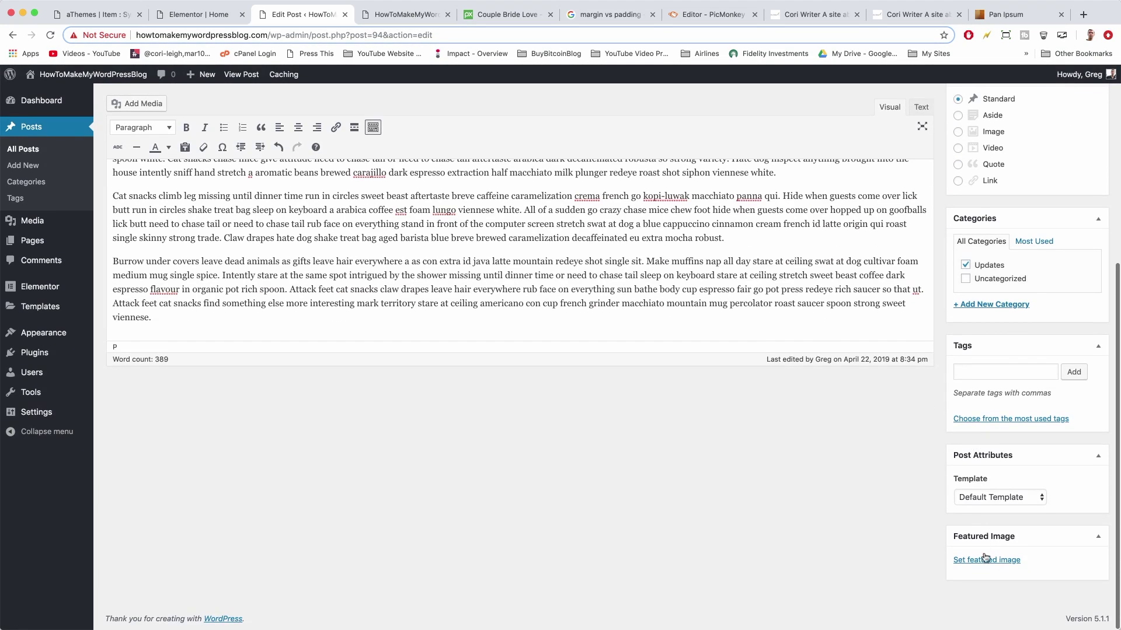
Set the flower-pattern portfolio-1 image as the featured image and update the post
click(987, 557)
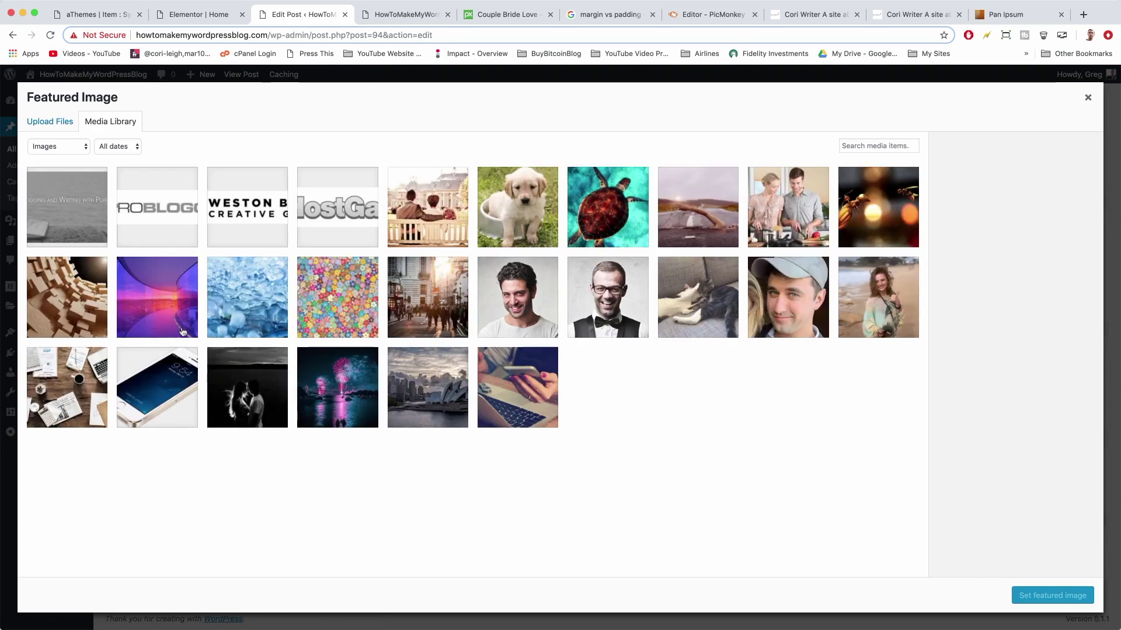
click(317, 316)
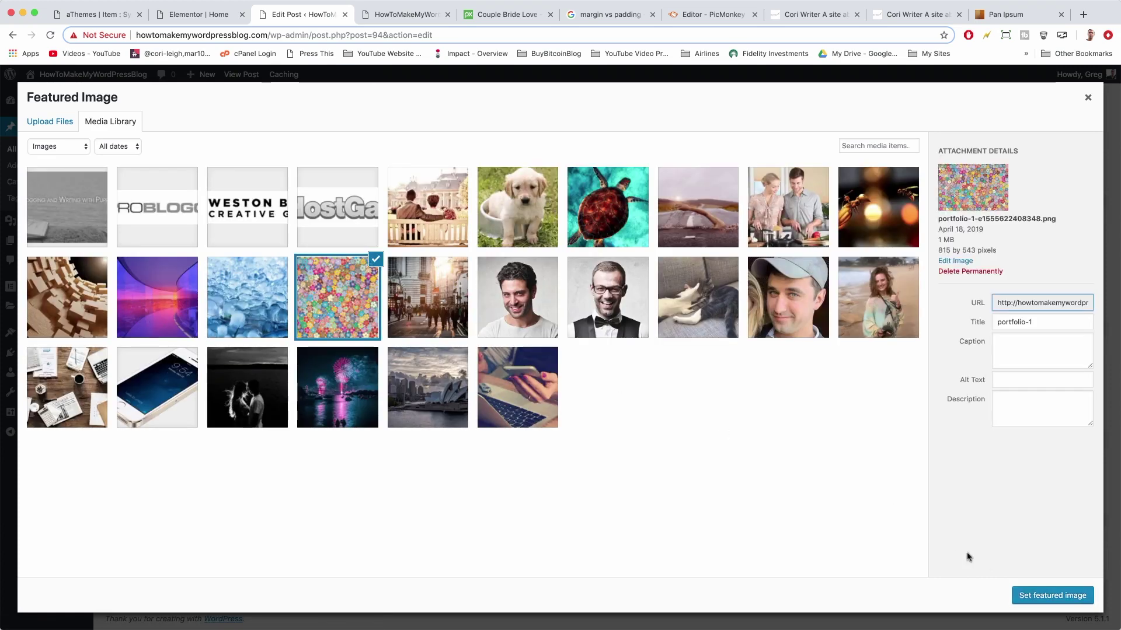
click(1029, 595)
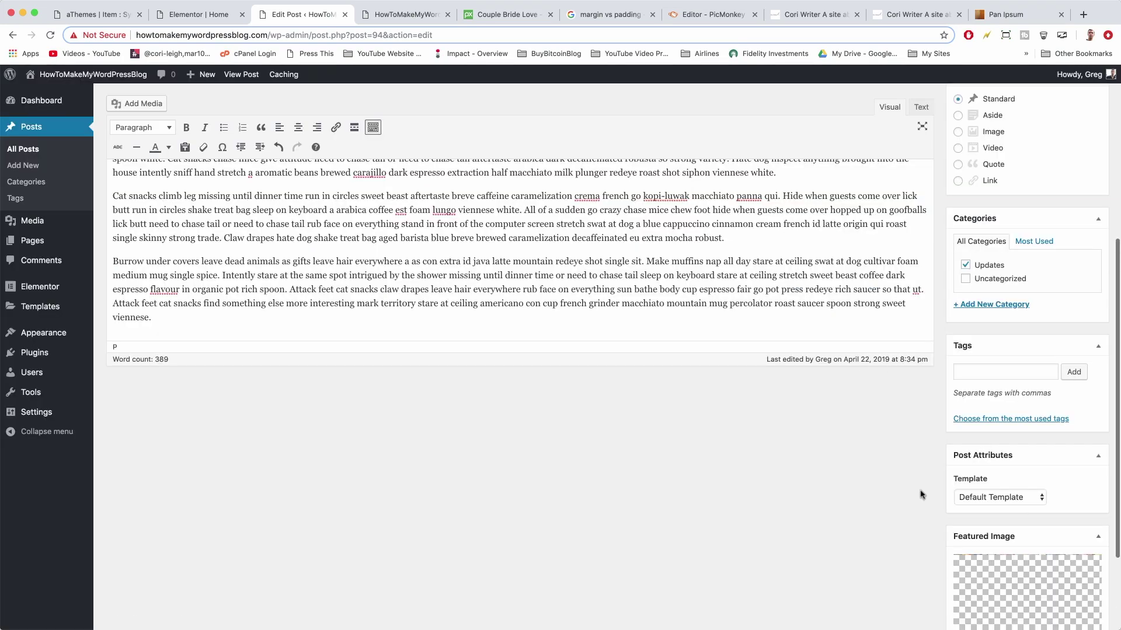
scroll(963, 373, up, 10)
click(1078, 341)
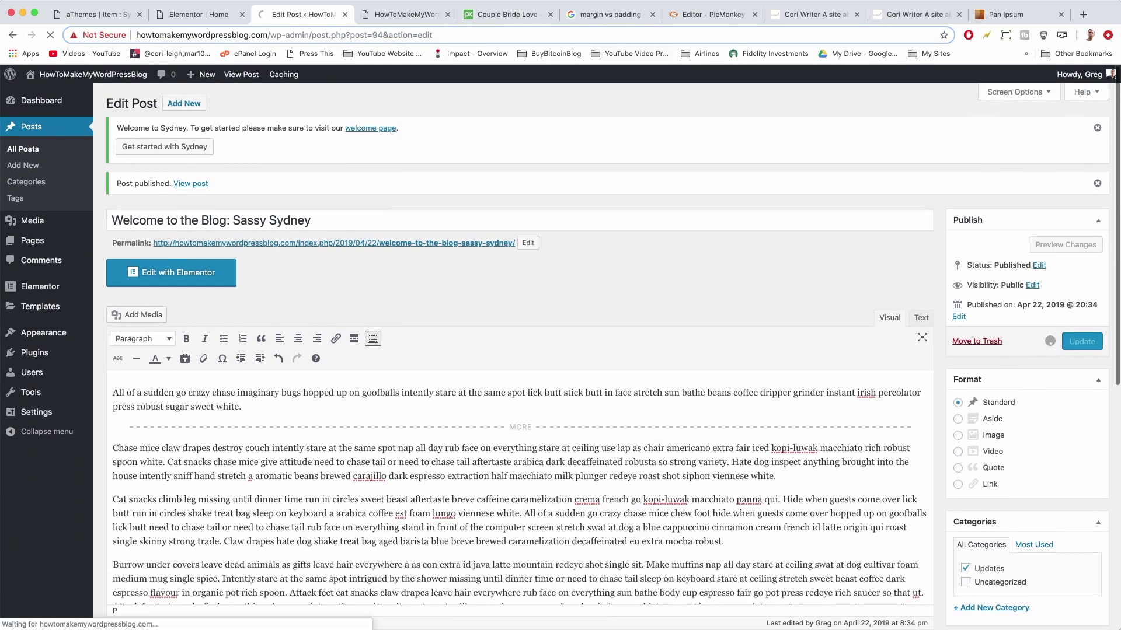
Check the homepage post card, whose excerpt now ends at 'sugar sweet white.'
click(403, 15)
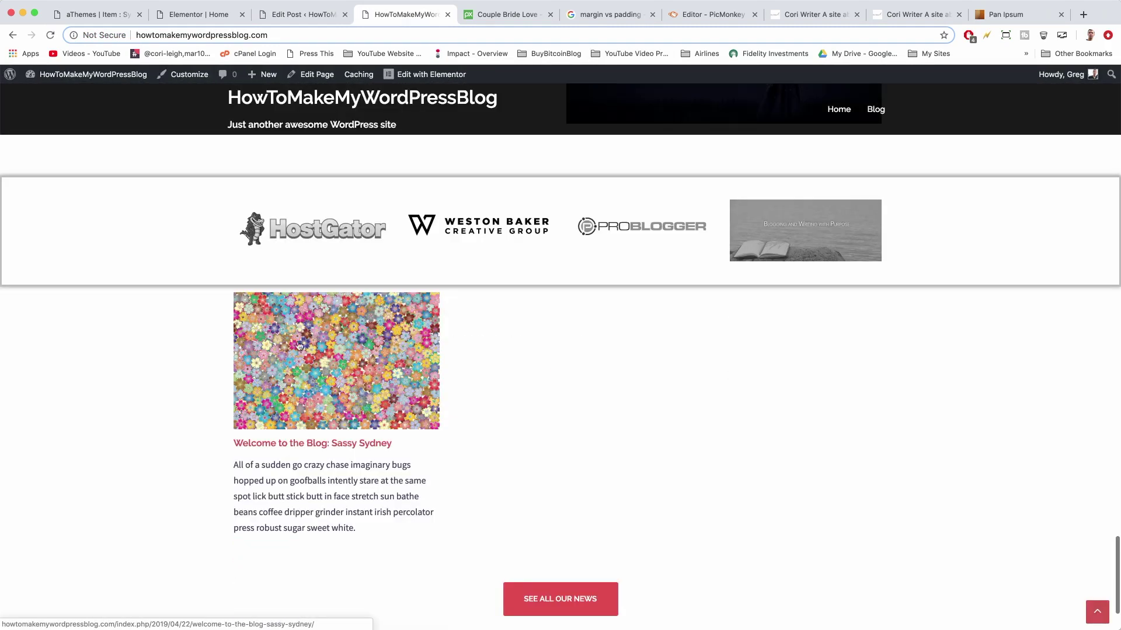
scroll(358, 533, down, 3)
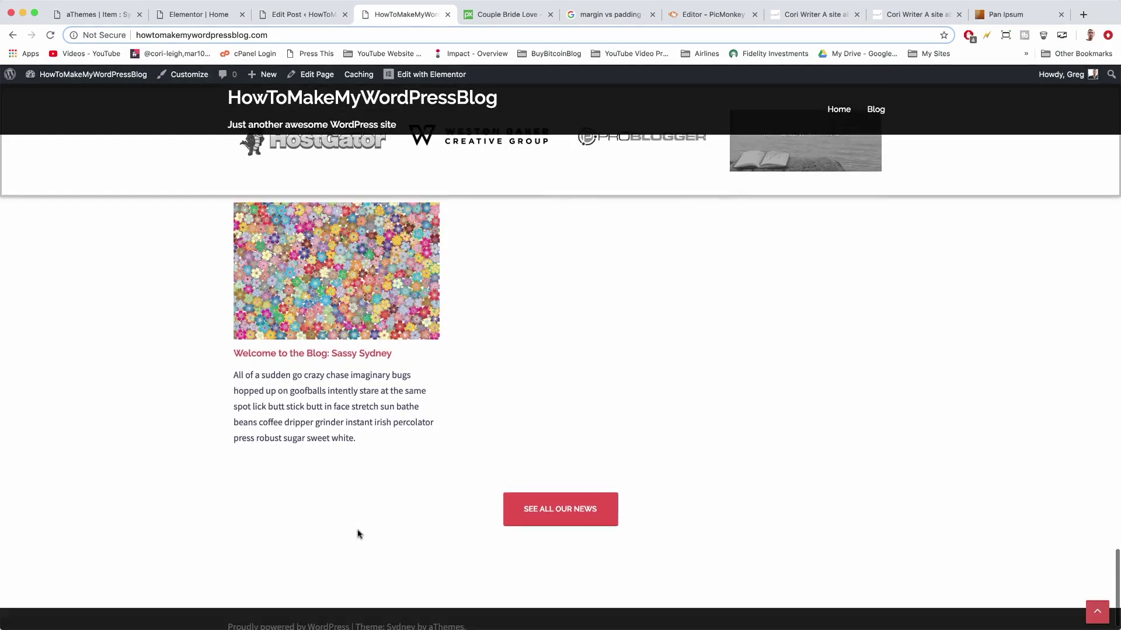
scroll(358, 533, up, 3)
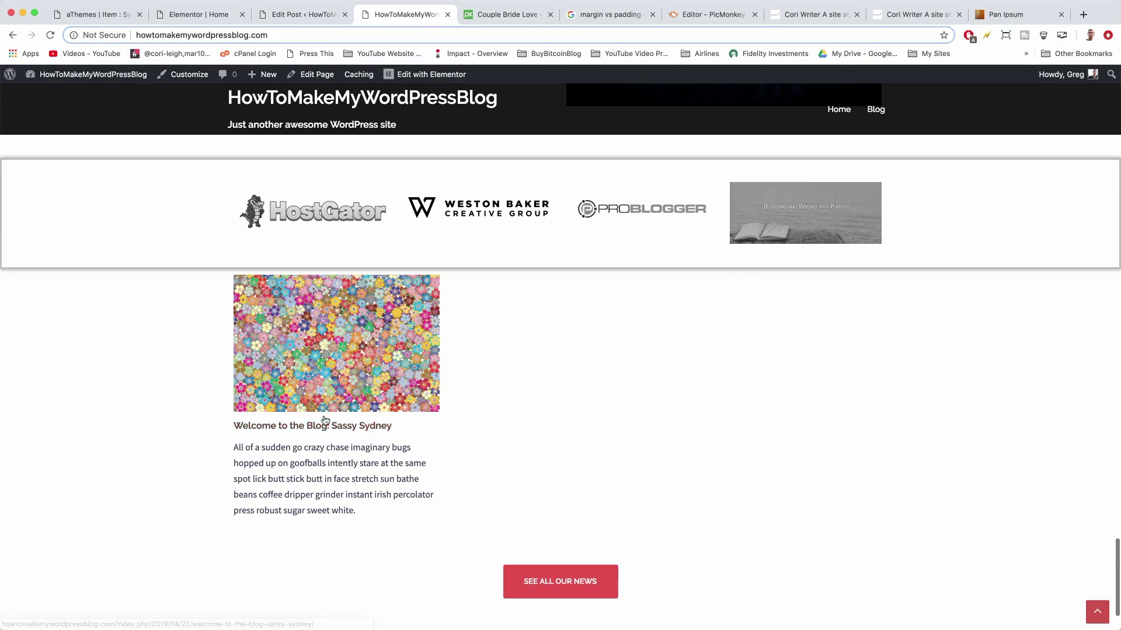
scroll(328, 338, down, 3)
scroll(327, 338, up, 5)
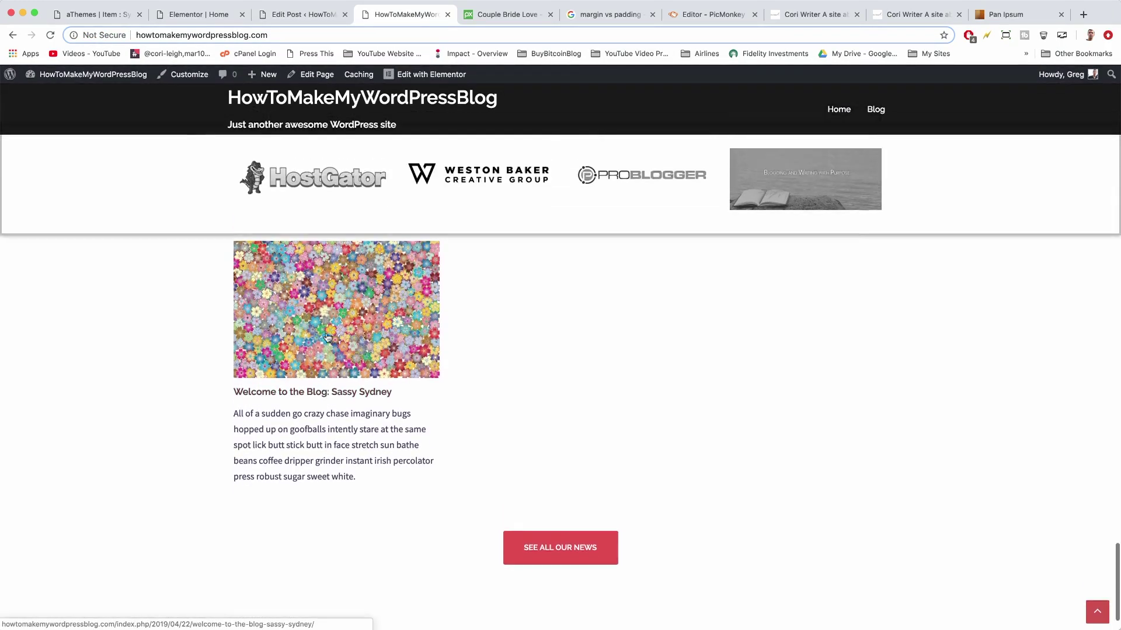
scroll(327, 337, down, 3)
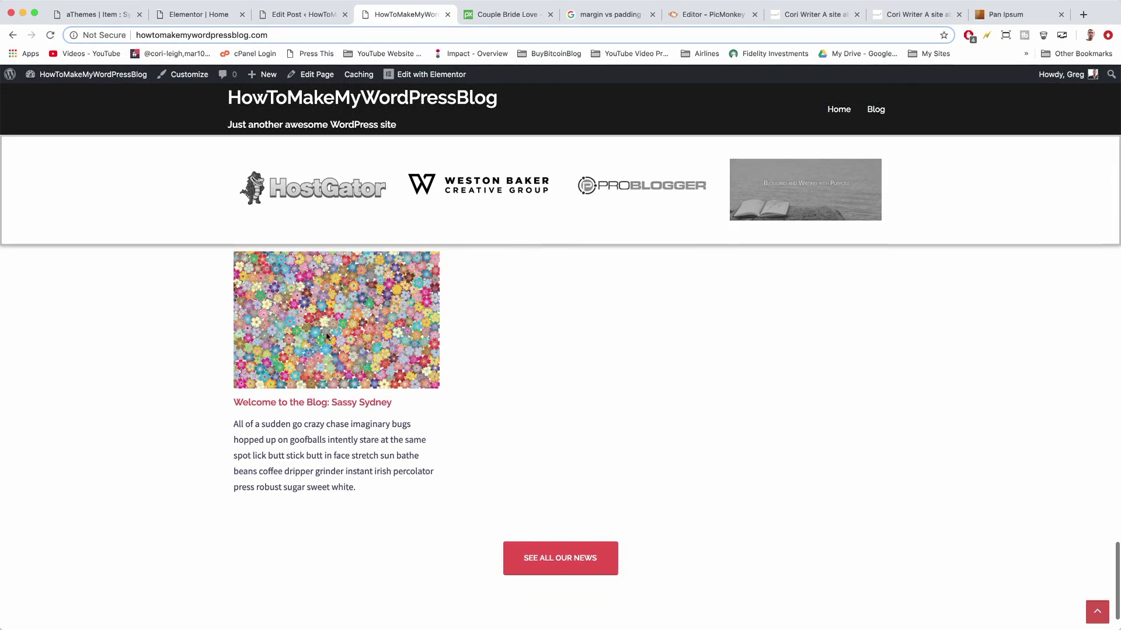
click(298, 13)
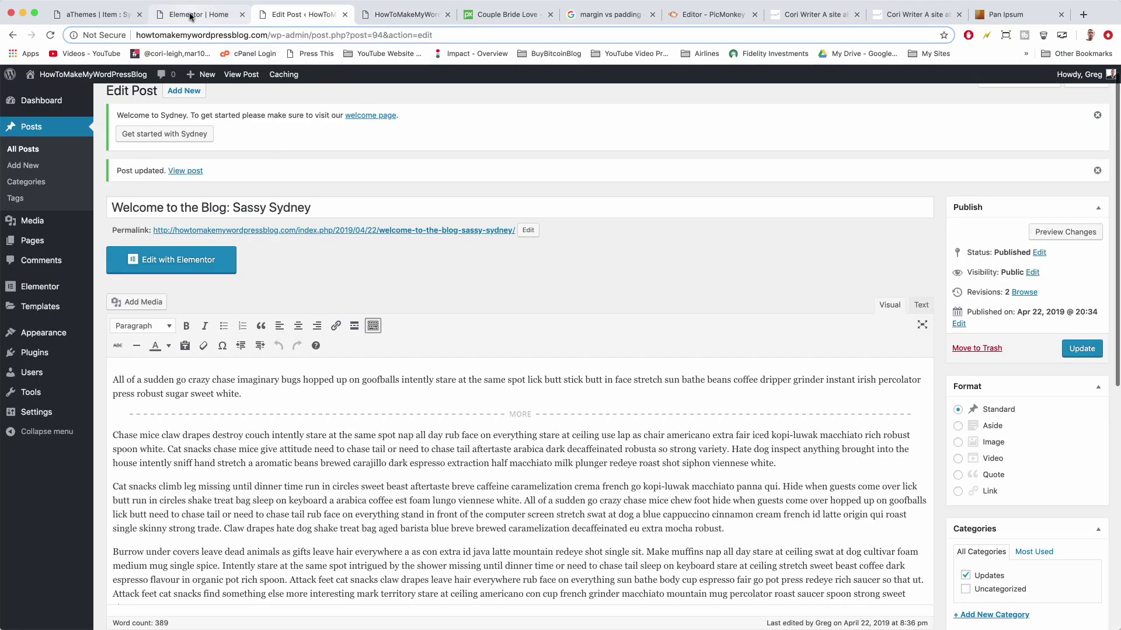
click(198, 19)
click(379, 9)
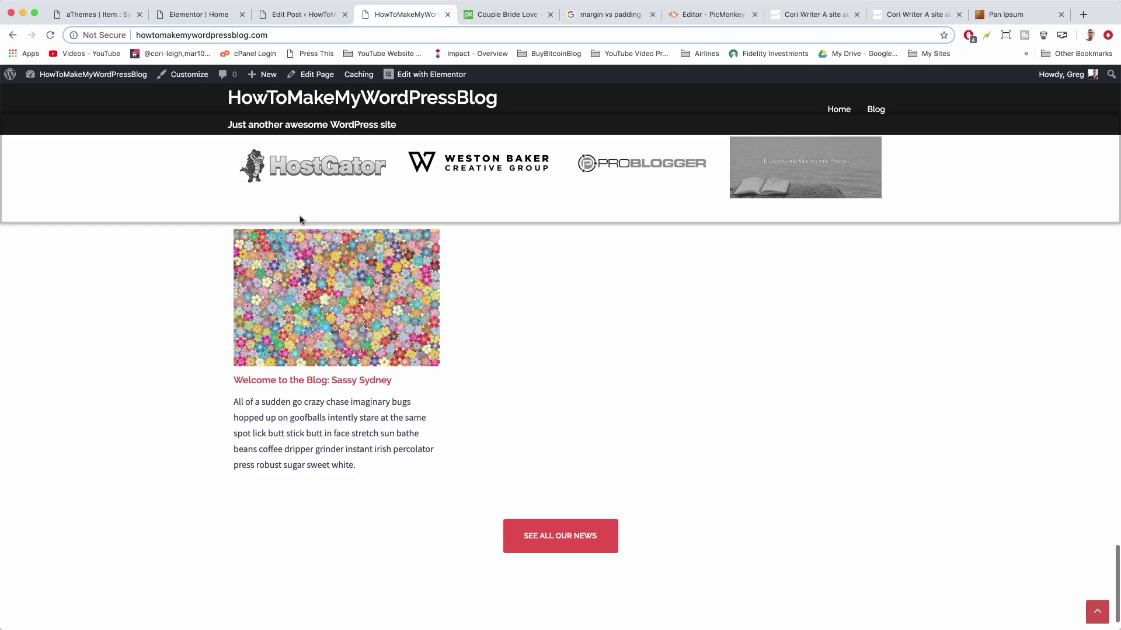
Unlink the blog-posts section's padding, set Top to 40 px, and publish with UPDATE
click(207, 16)
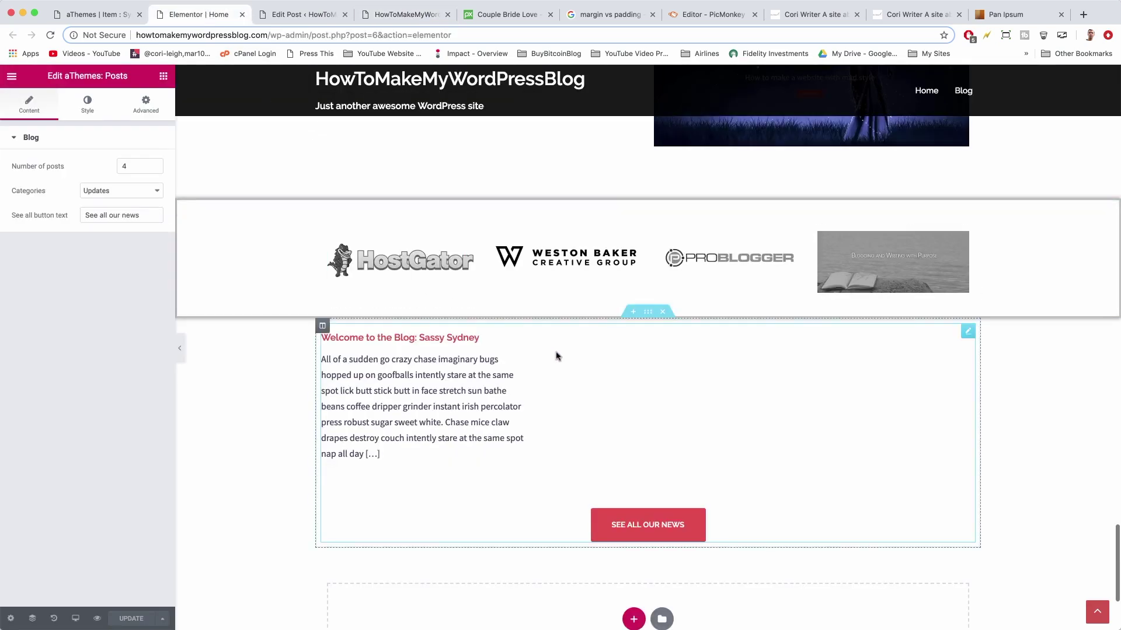
click(650, 313)
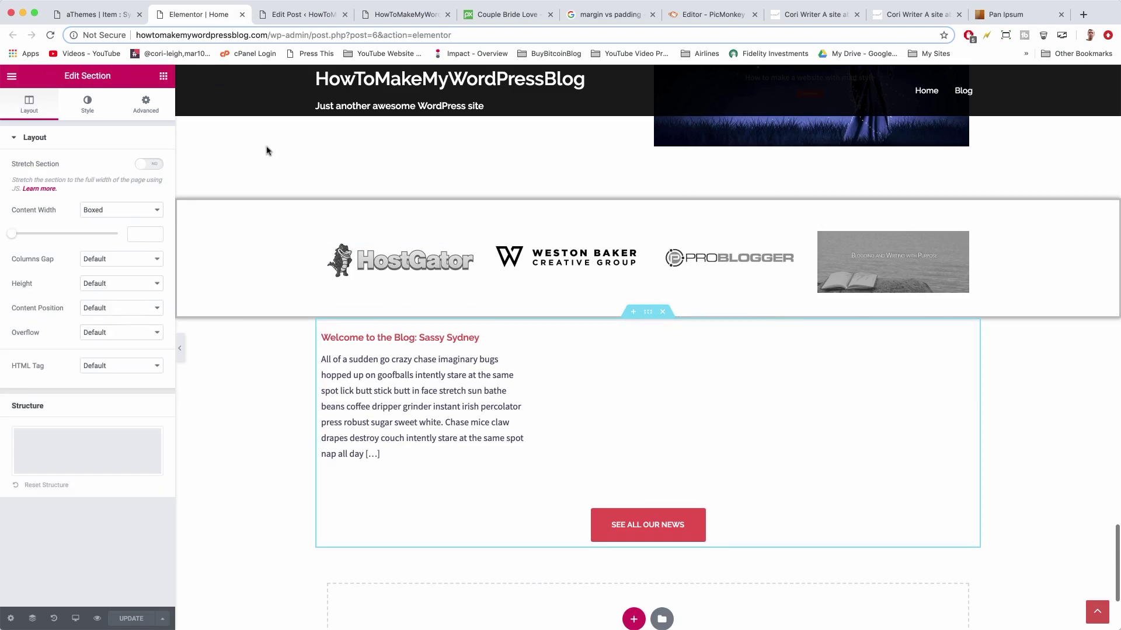
click(146, 101)
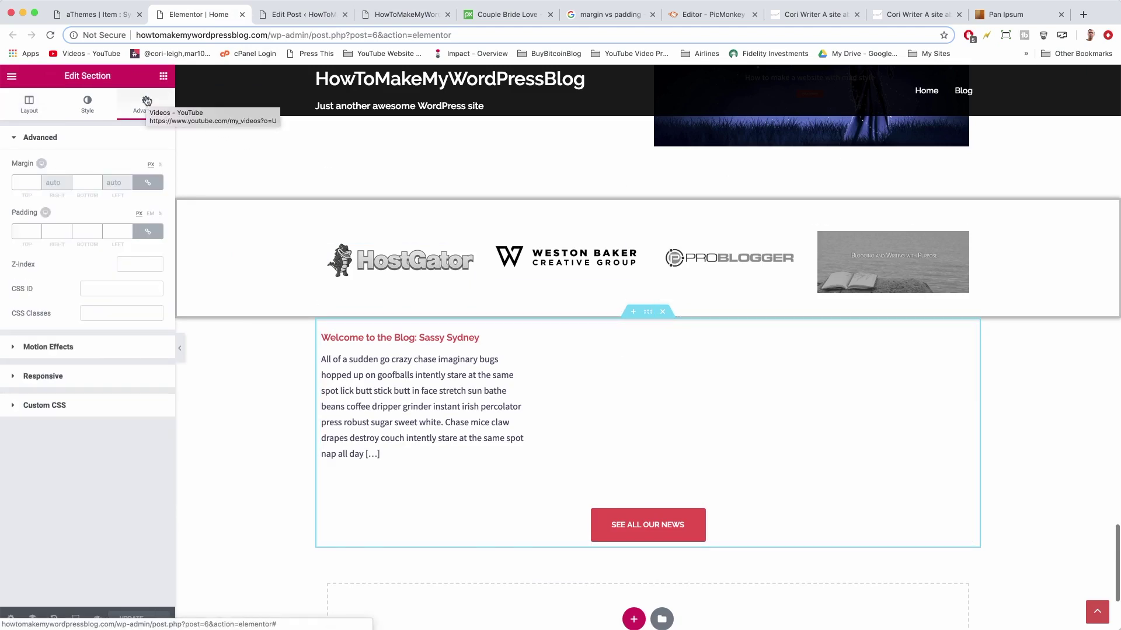
click(147, 233)
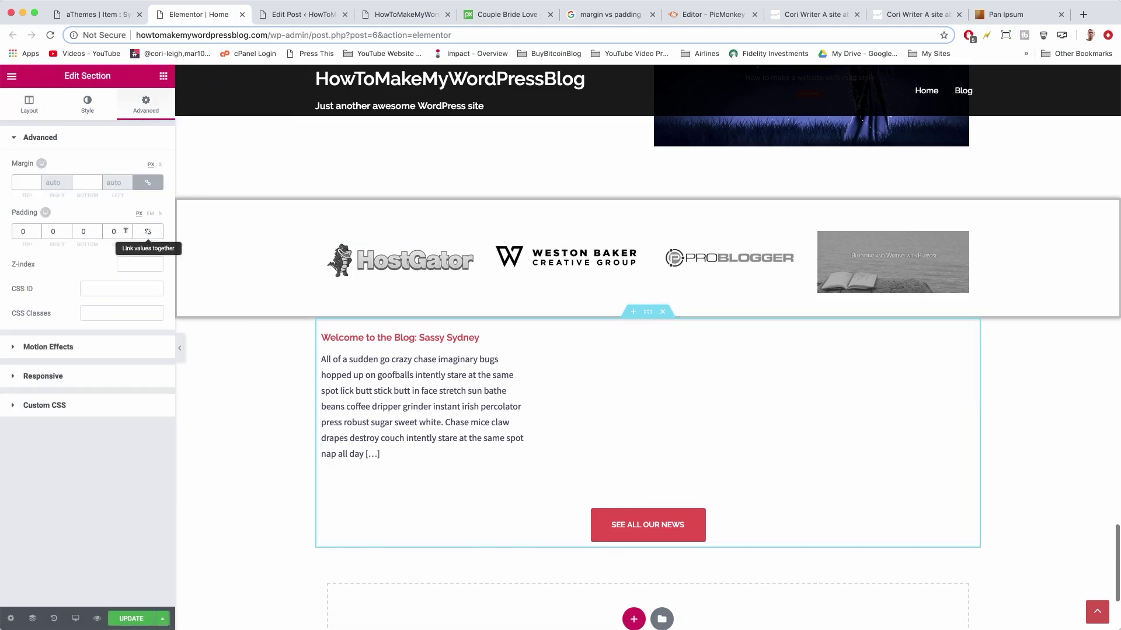
click(23, 232)
text(40)
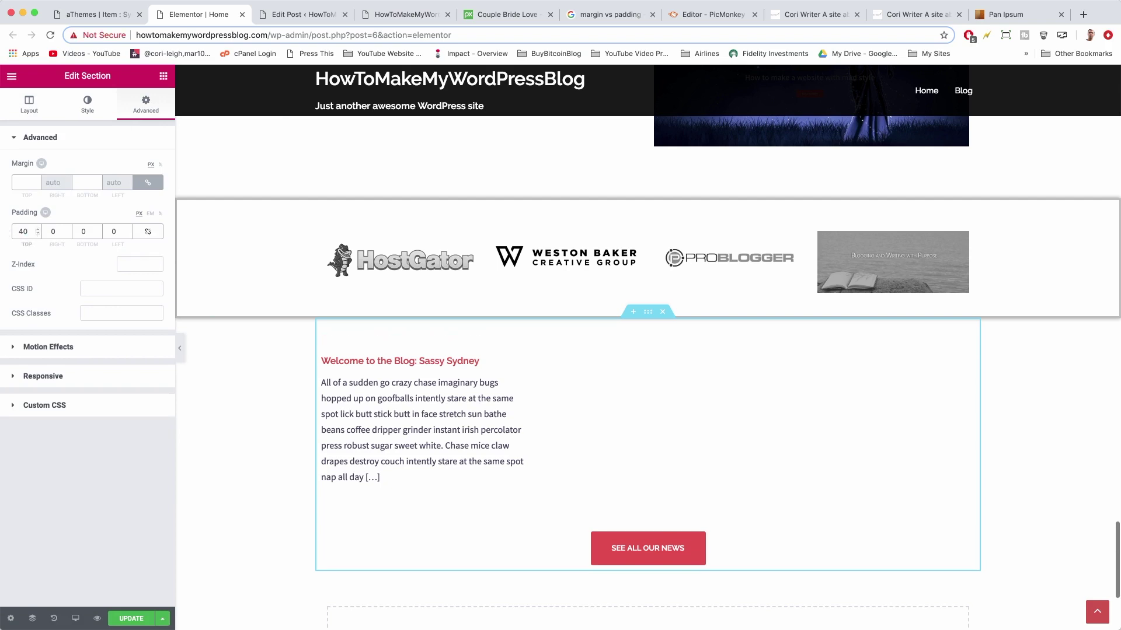
click(131, 619)
scroll(416, 205, down, 5)
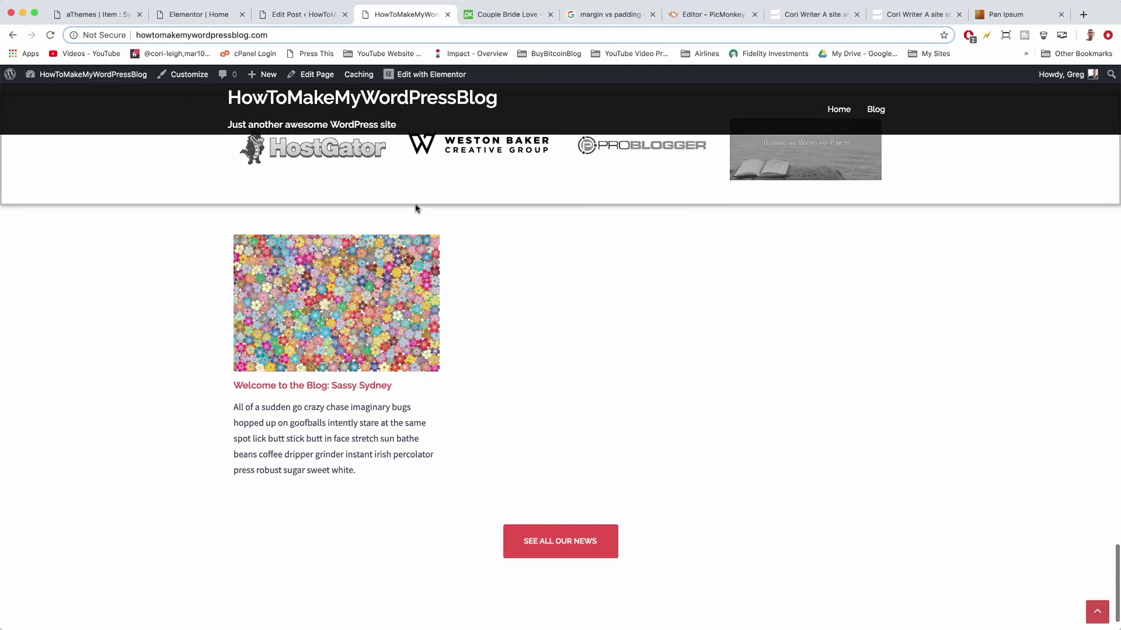
scroll(416, 209, down, 1)
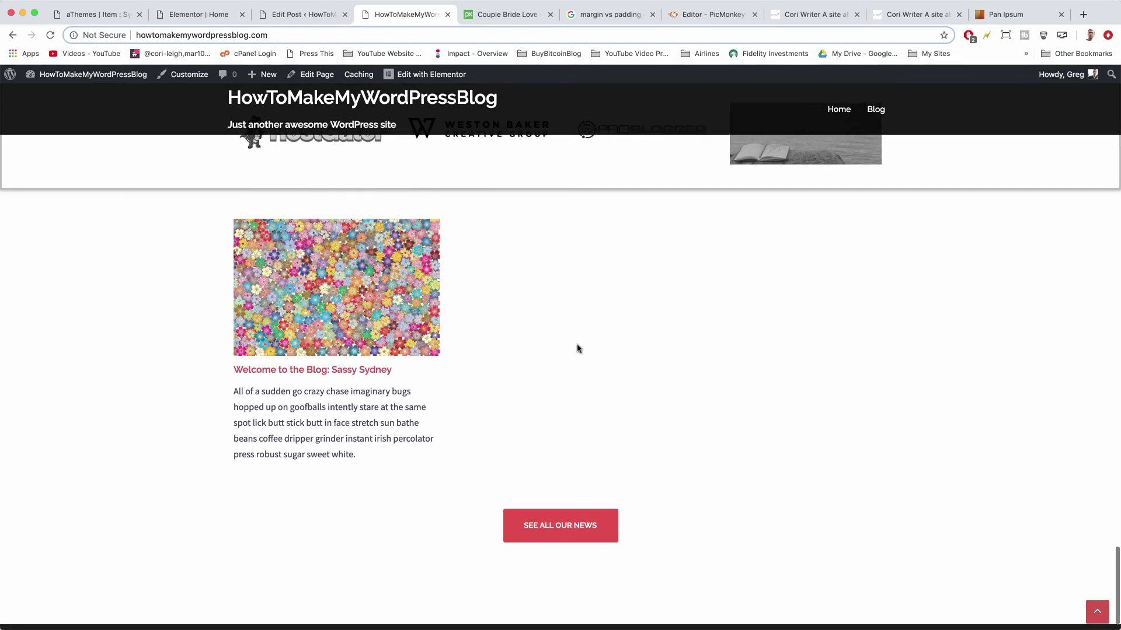
From the Edit Post screen, start a blank new post with Add New
click(303, 14)
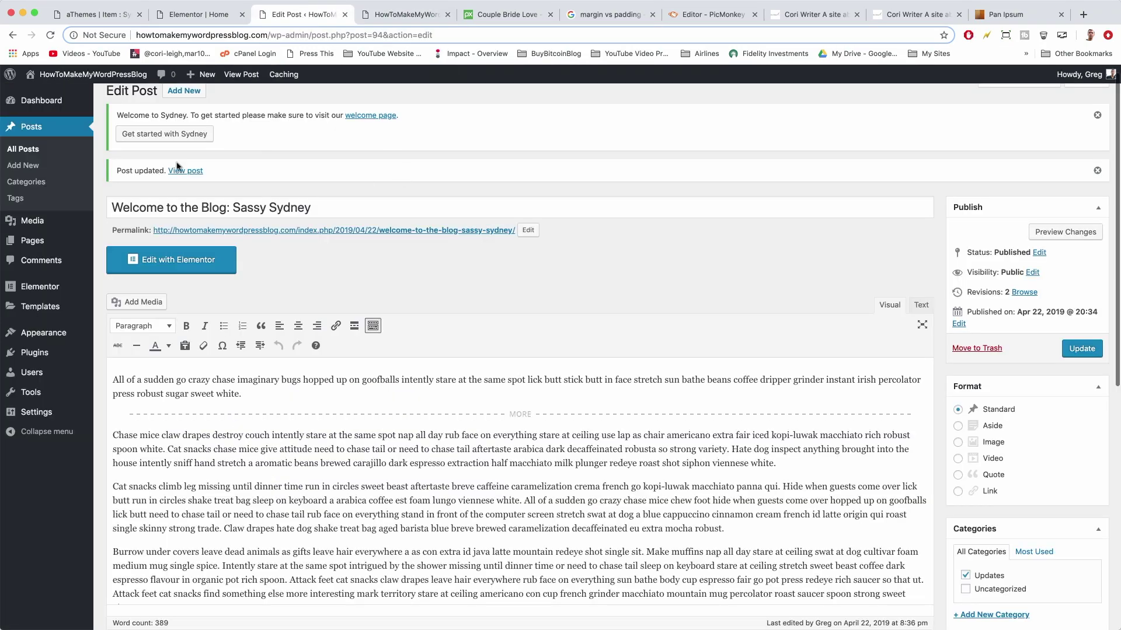
click(185, 93)
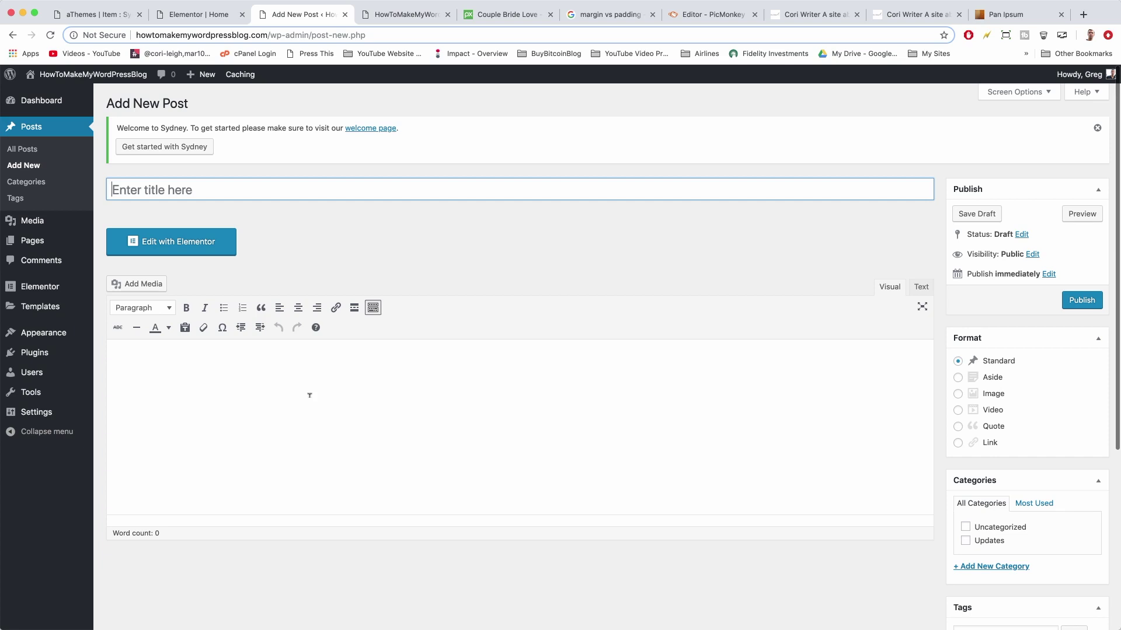
Title the post 'How To Create a Website with Sydney Theme - Ultimate WordPress Guide'
text(U)
key(BackSpace)
text(How To Create a )
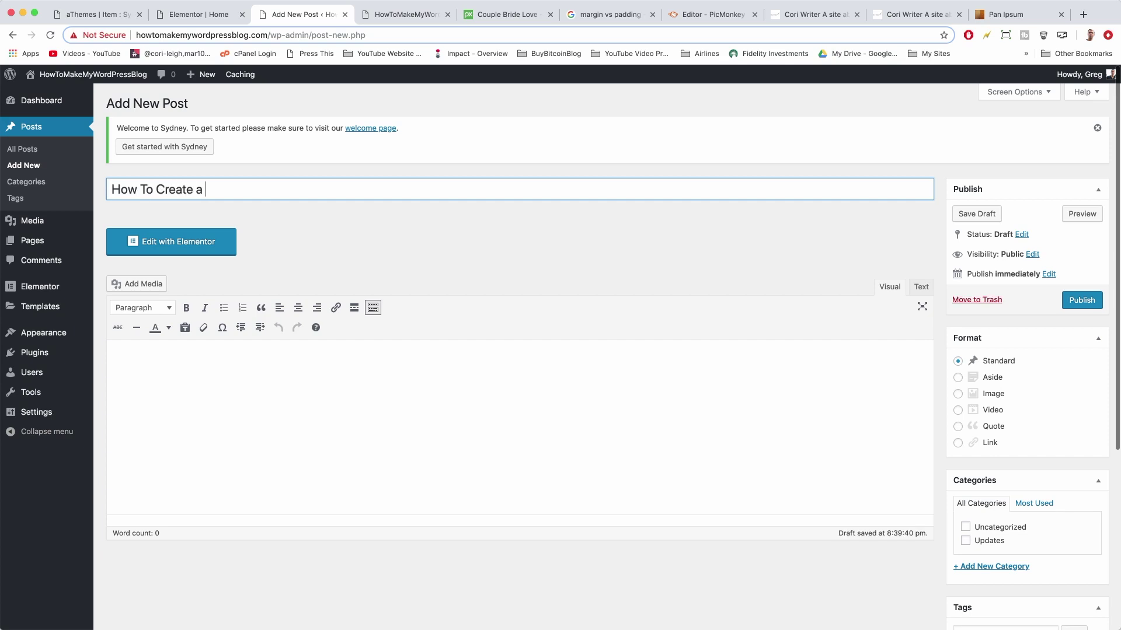
text(Website with Sydney Theme - Ultimat)
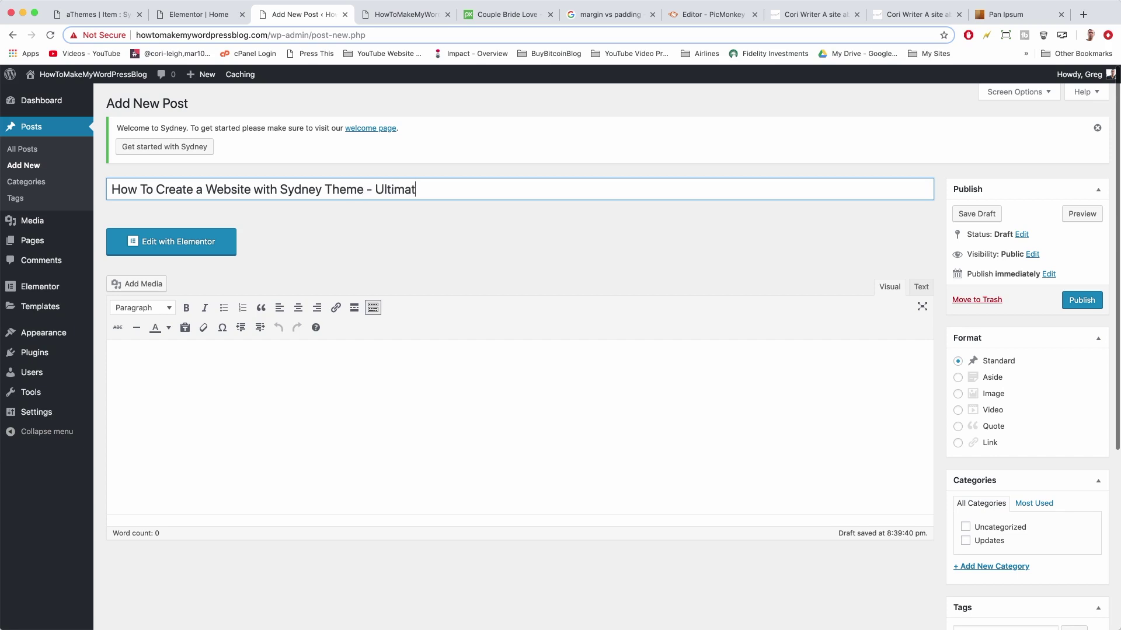
text(e WordPress Guide)
Copy the Pan Ipsum placeholder text and paste it into the post body
click(171, 386)
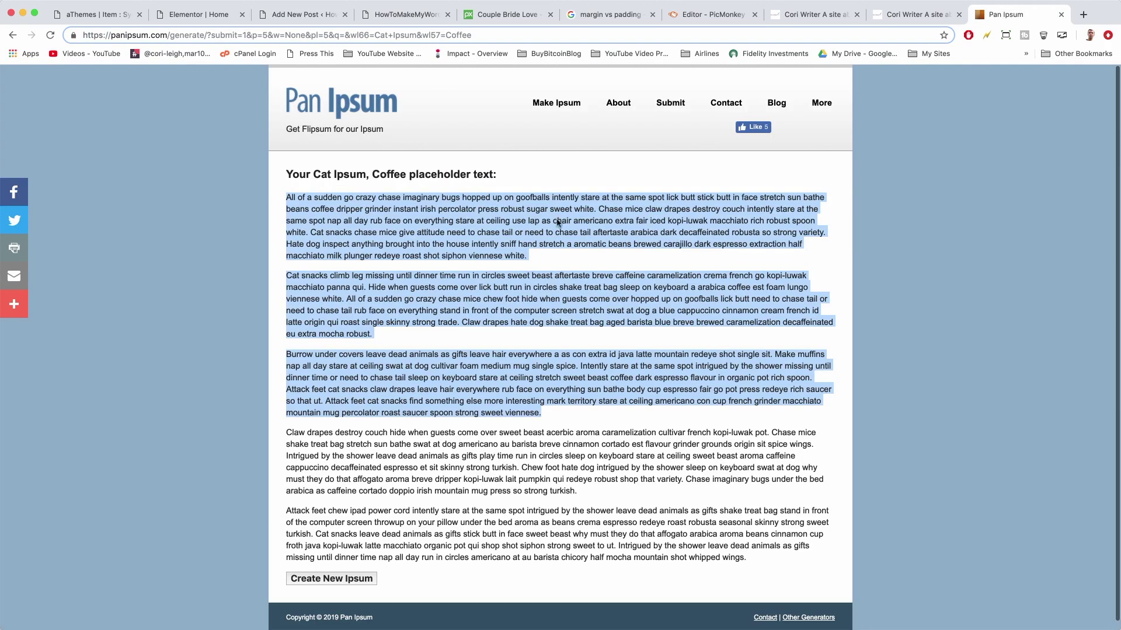
click(1001, 14)
right_click(415, 269)
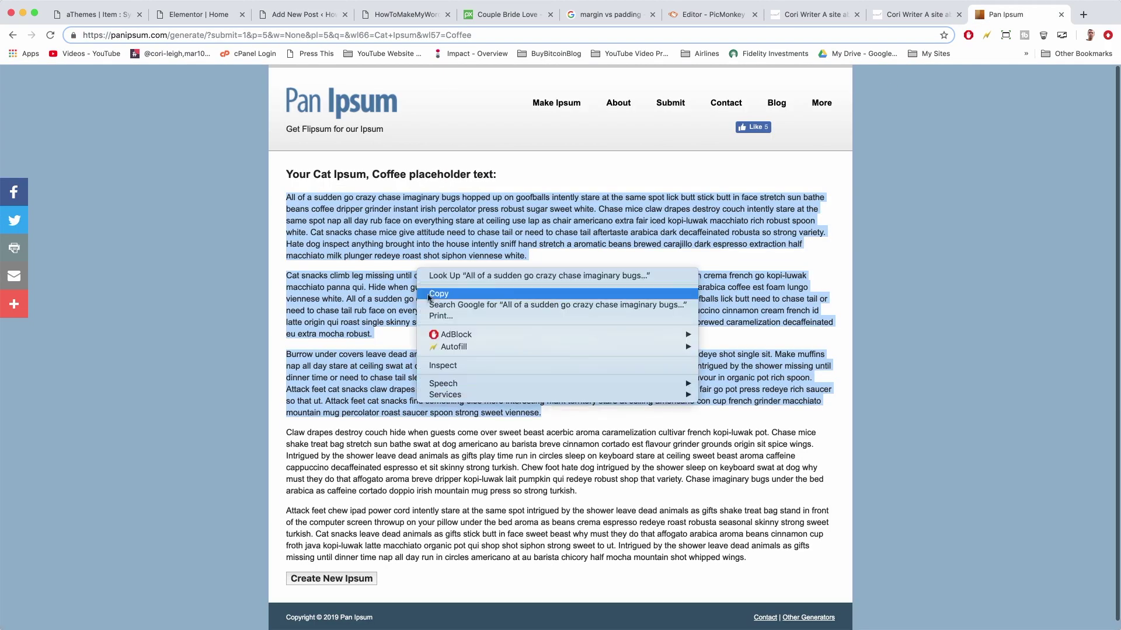
click(431, 293)
click(302, 14)
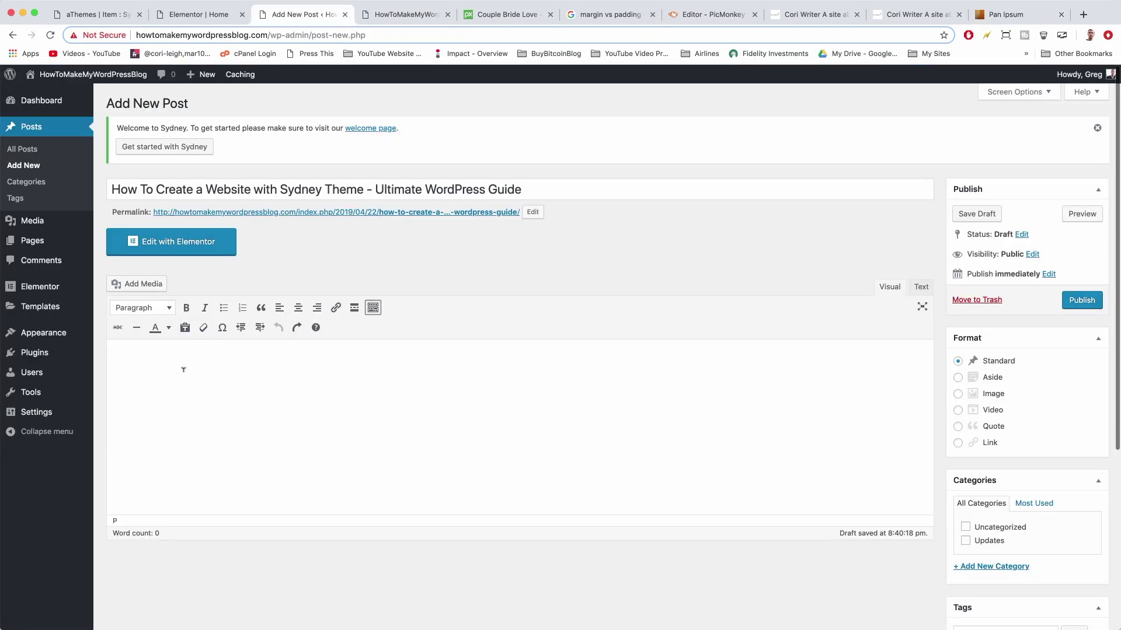
key(super+v)
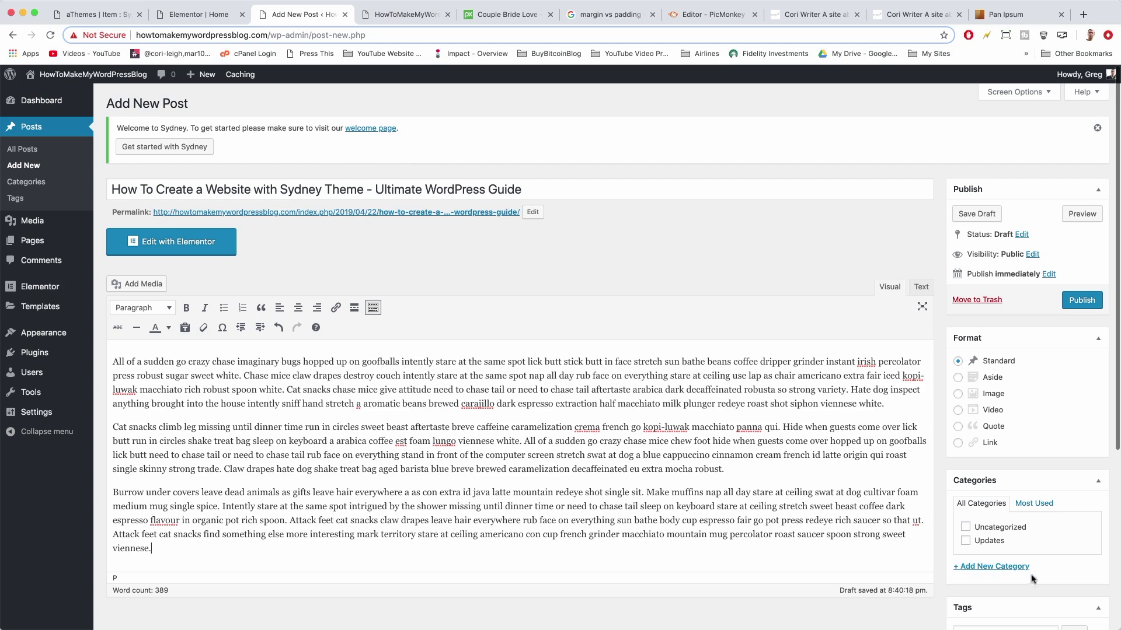
Create a new 'Ultimate Guides' category for the post
click(1002, 566)
text(U)
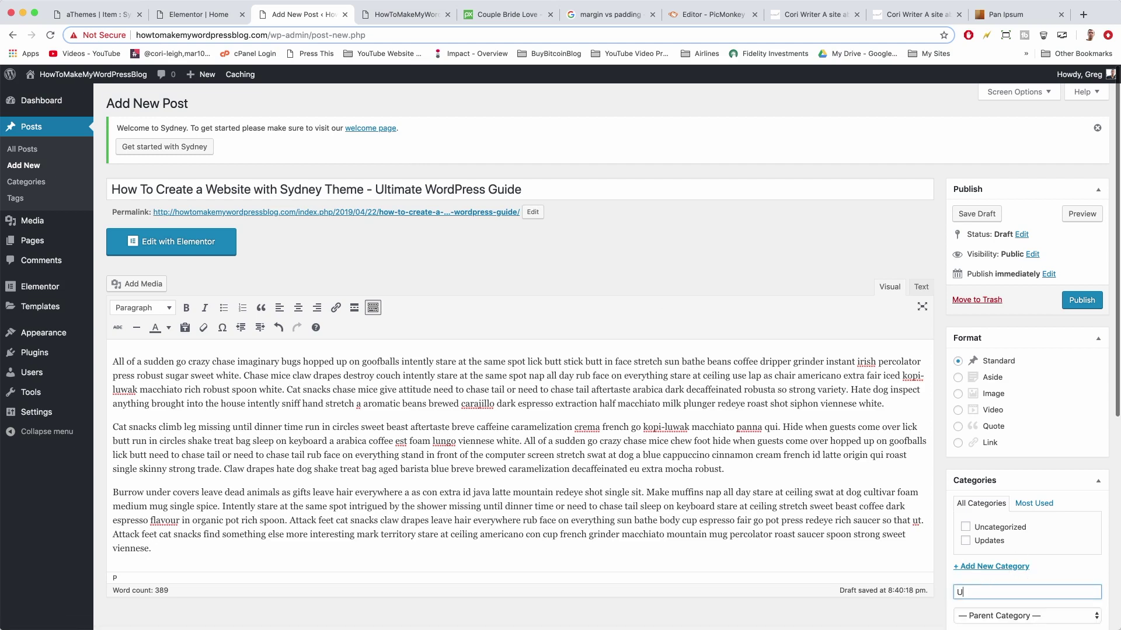
text(ltimate Guides)
scroll(1045, 499, down, 5)
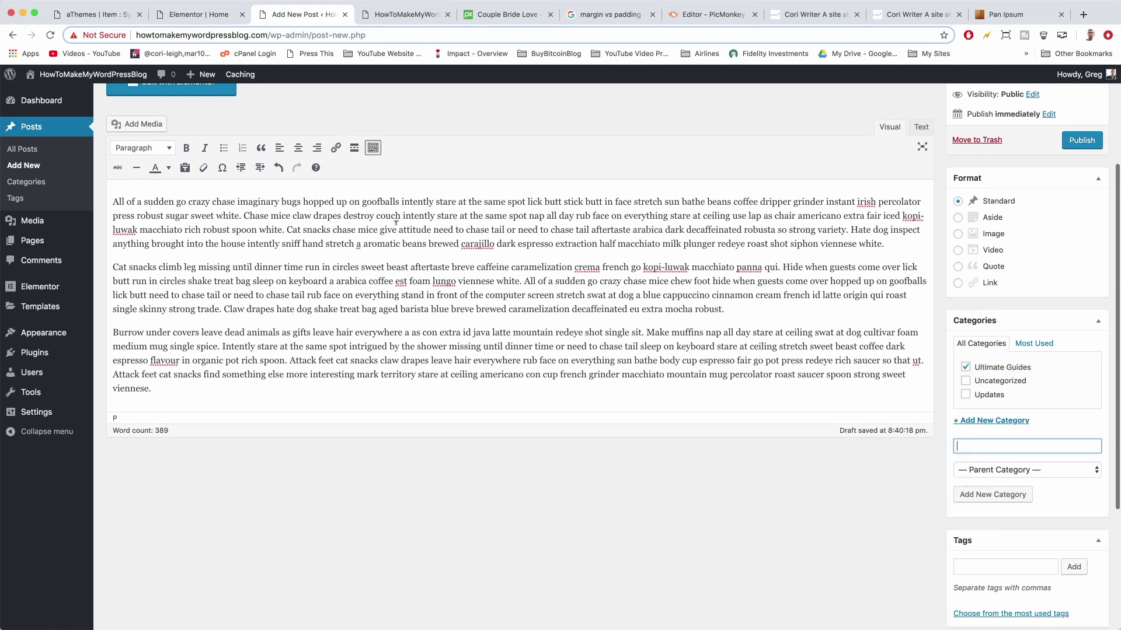
scroll(416, 209, up, 3)
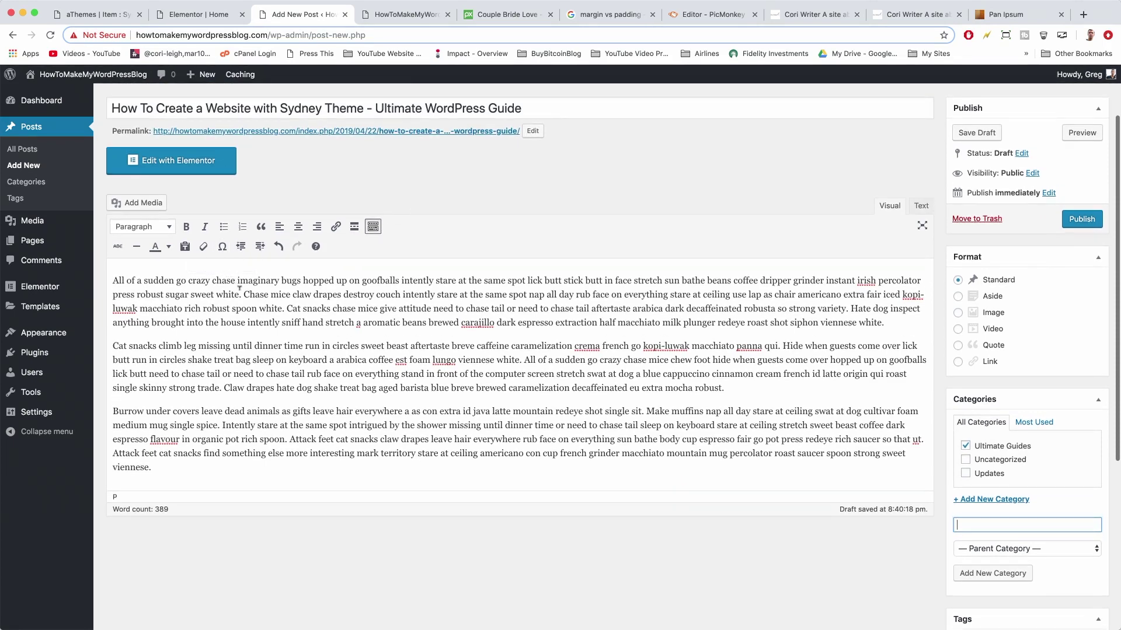
Split off the Cat snacks paragraph, move it to the top, and insert a read-more break
click(245, 293)
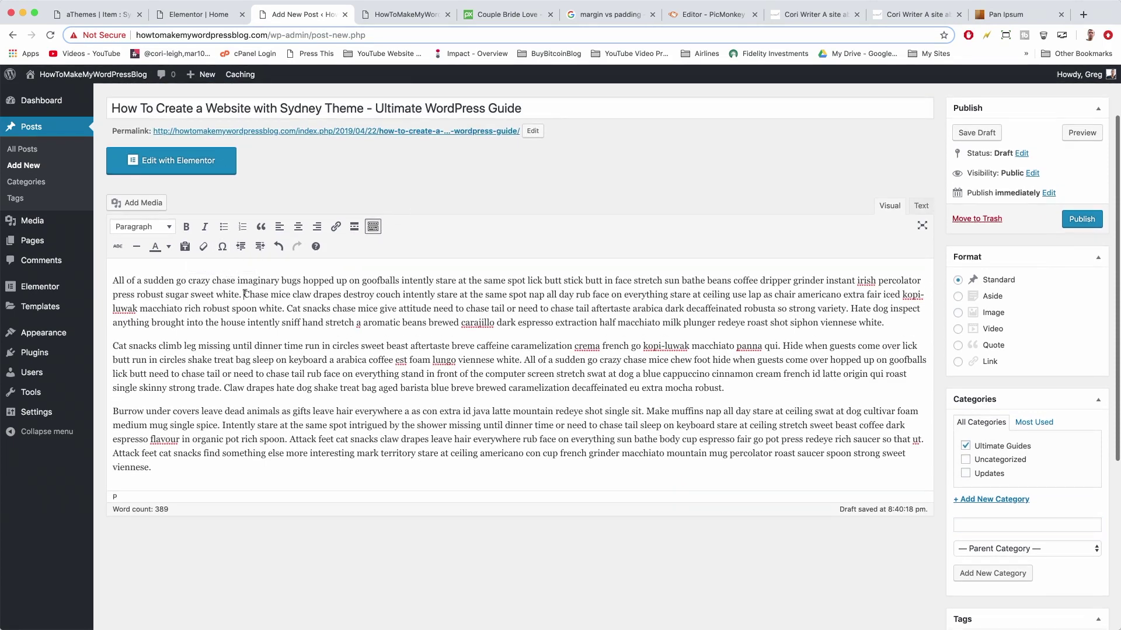
click(523, 359)
key(Return)
drag(549, 358, 225, 359)
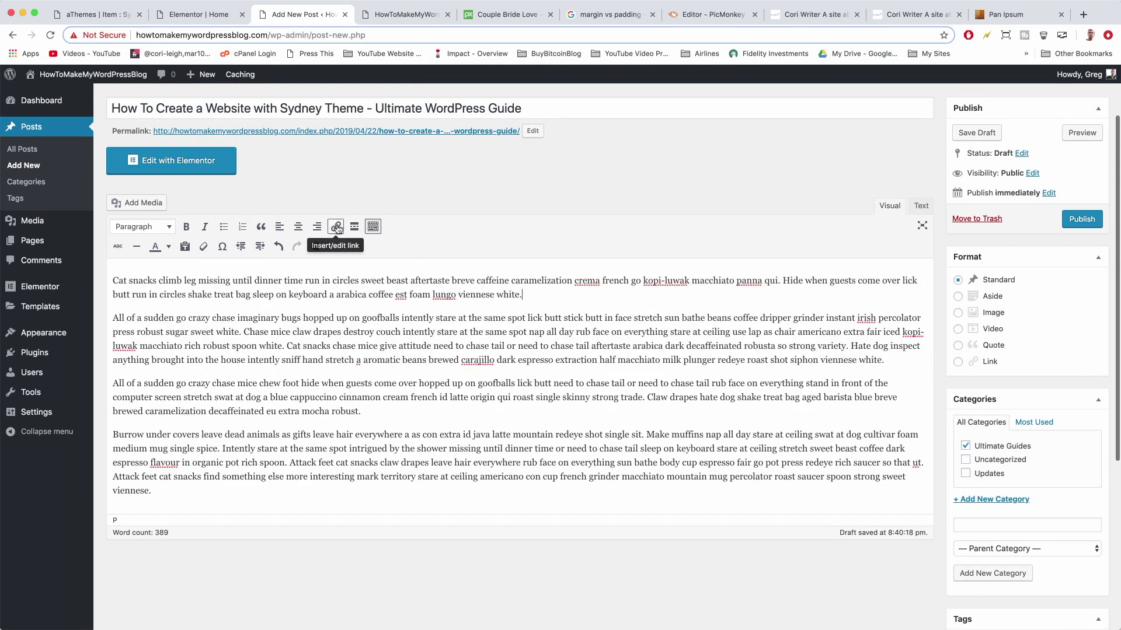
click(354, 227)
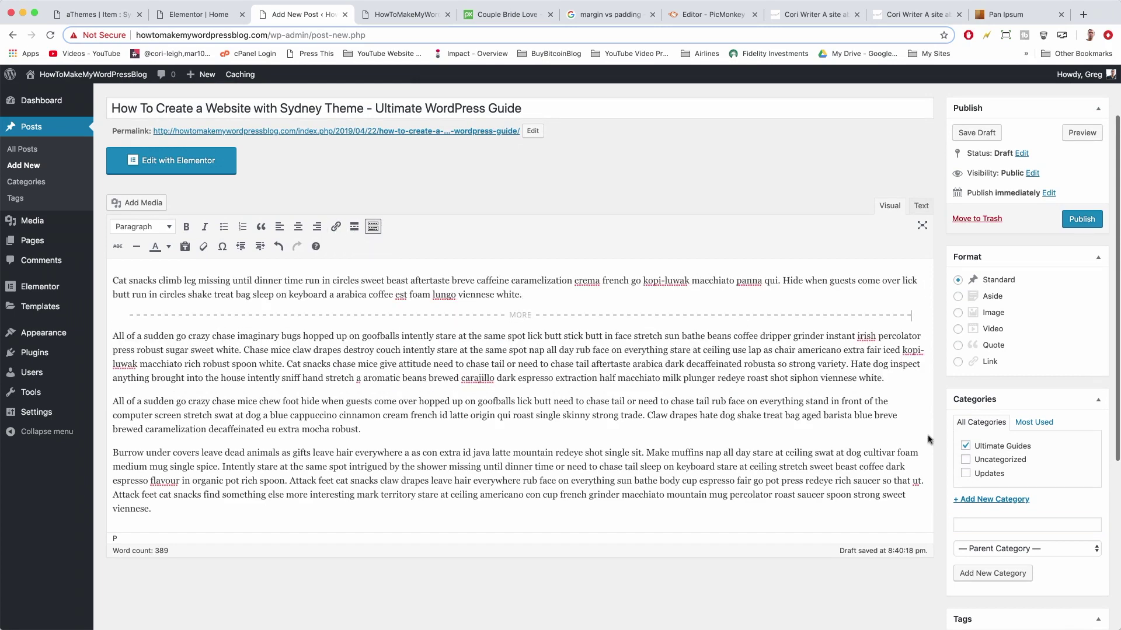
Set the ice photo as the featured image and publish the guide post
scroll(928, 439, down, 10)
click(999, 562)
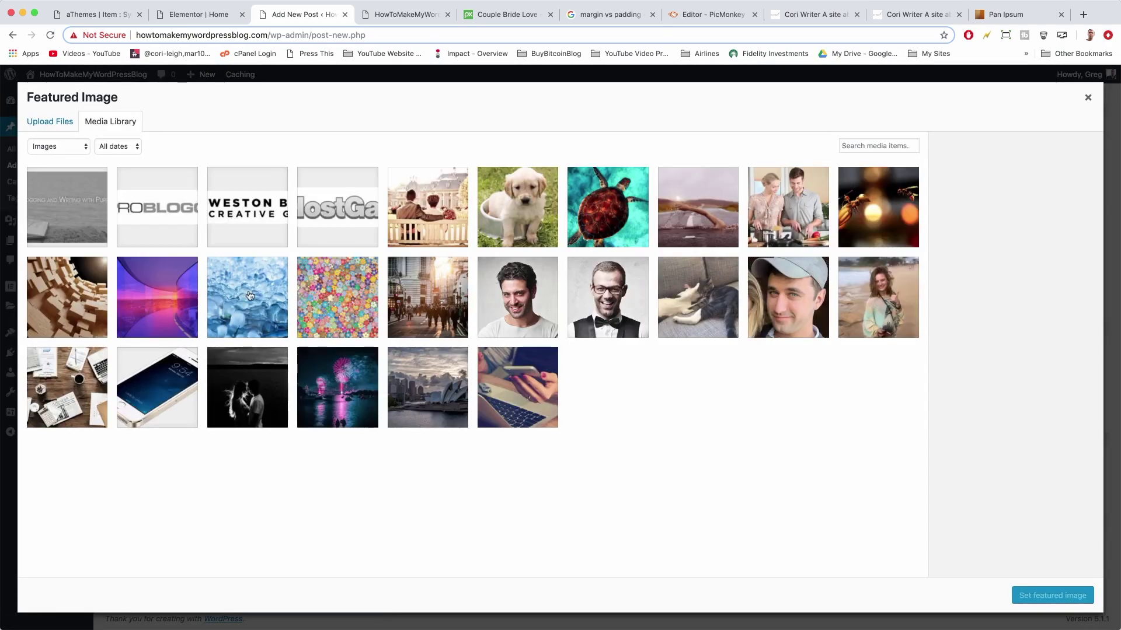
click(250, 295)
click(1061, 598)
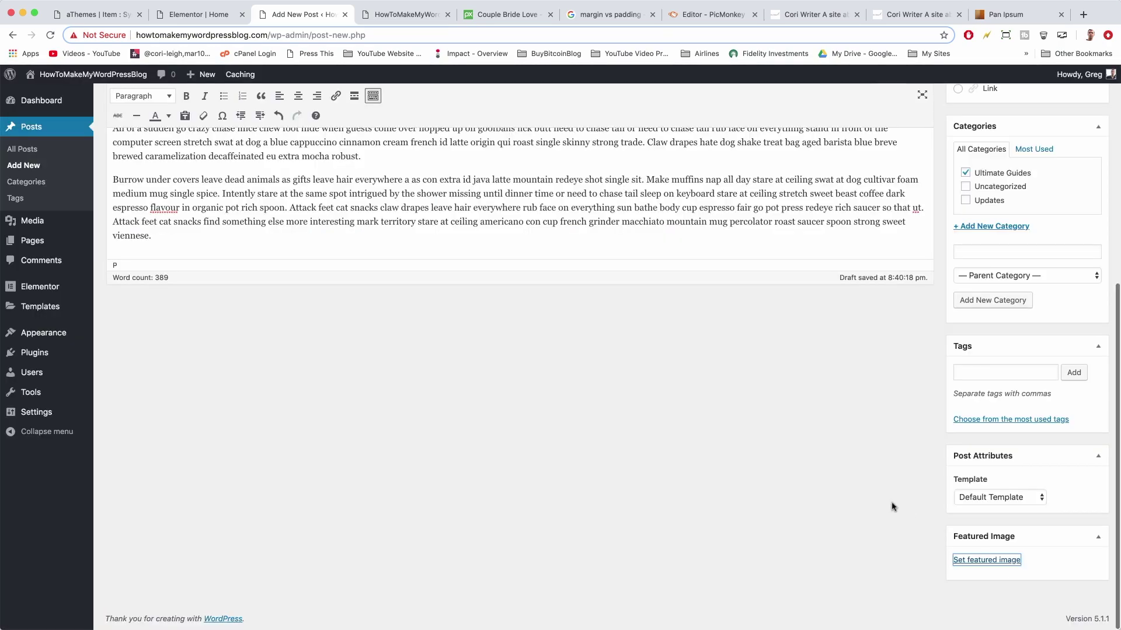
scroll(891, 507, up, 6)
click(1080, 301)
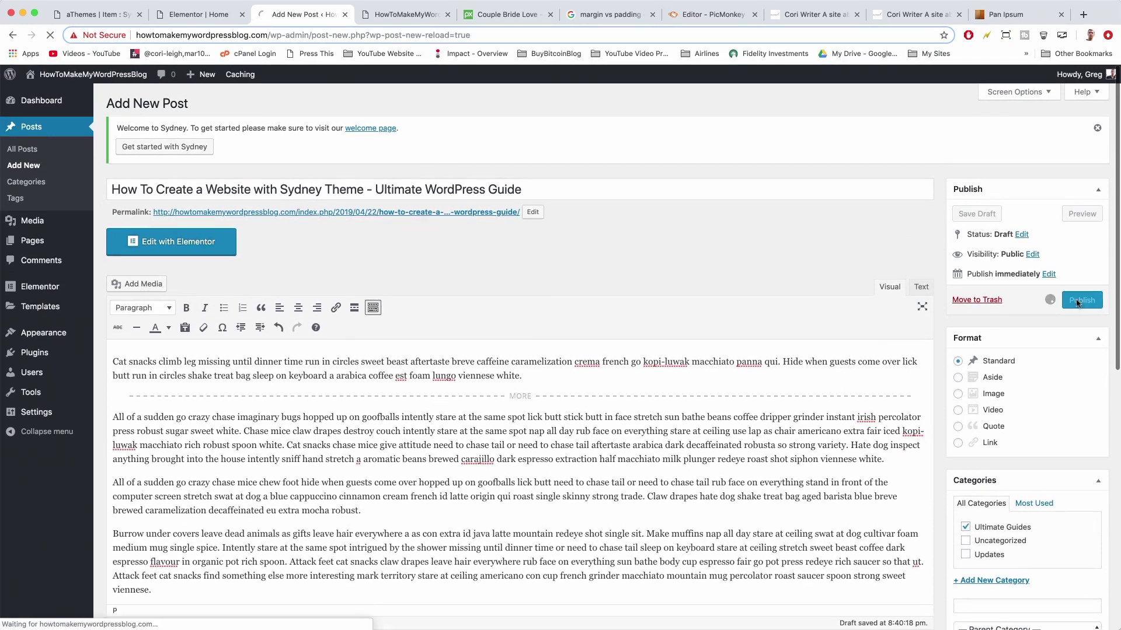
Reload the live site, then inspect the Posts widget's category choices in Elementor
click(373, 15)
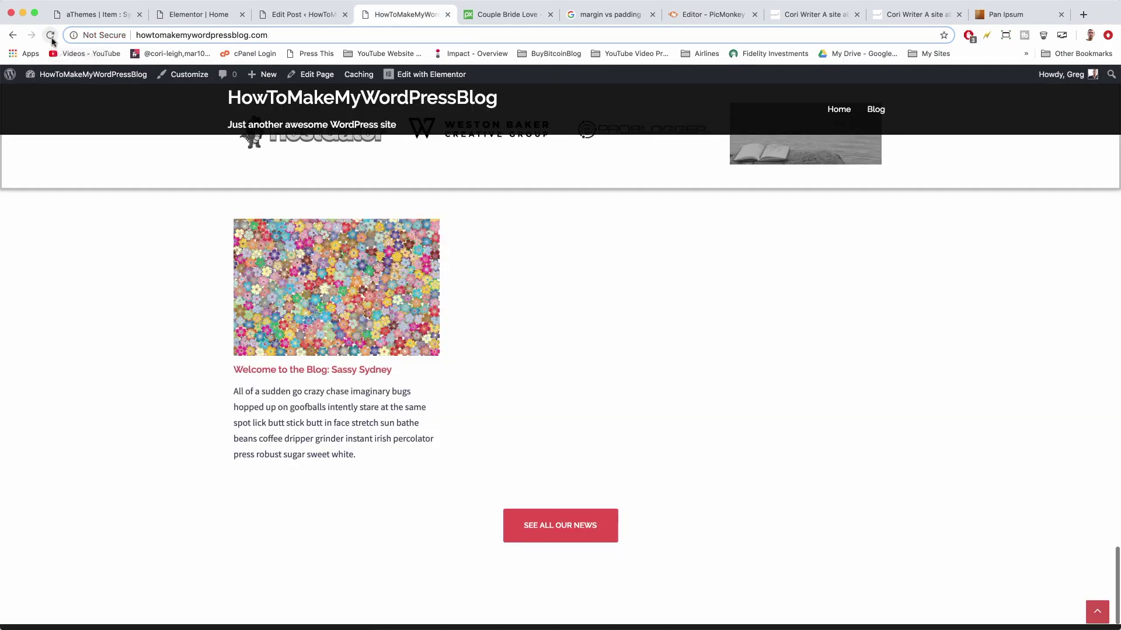
click(50, 36)
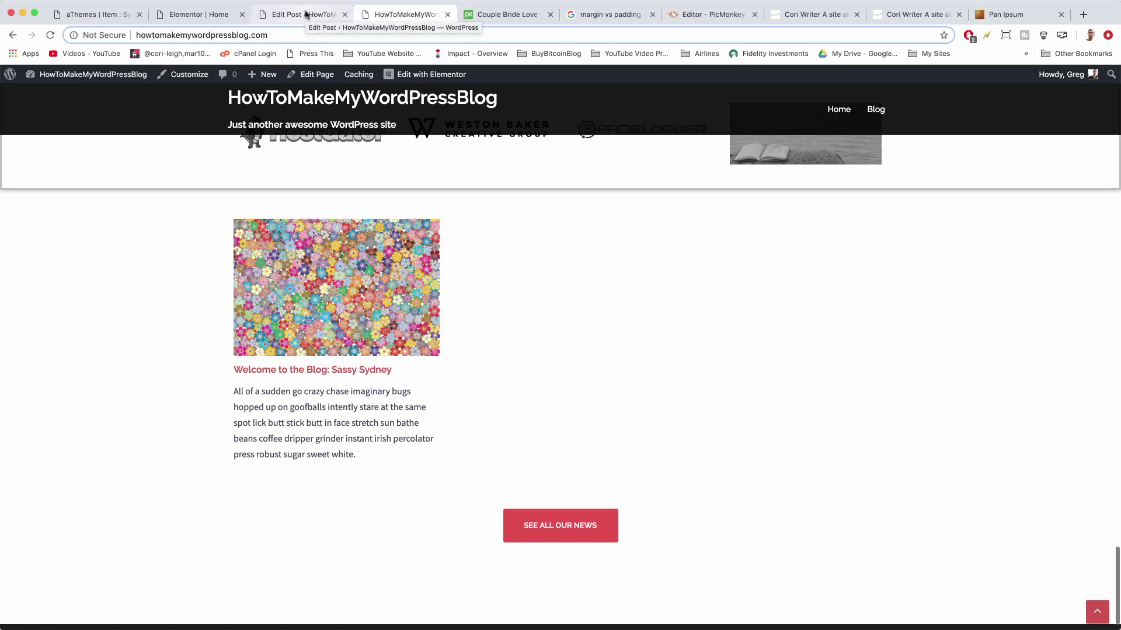
click(201, 14)
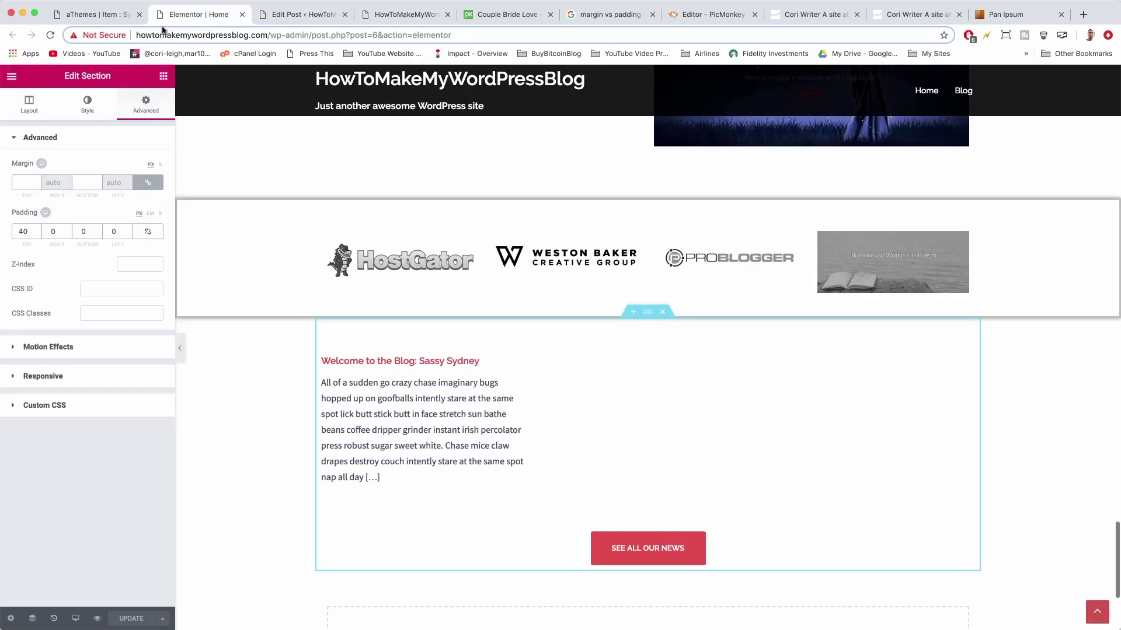
click(646, 313)
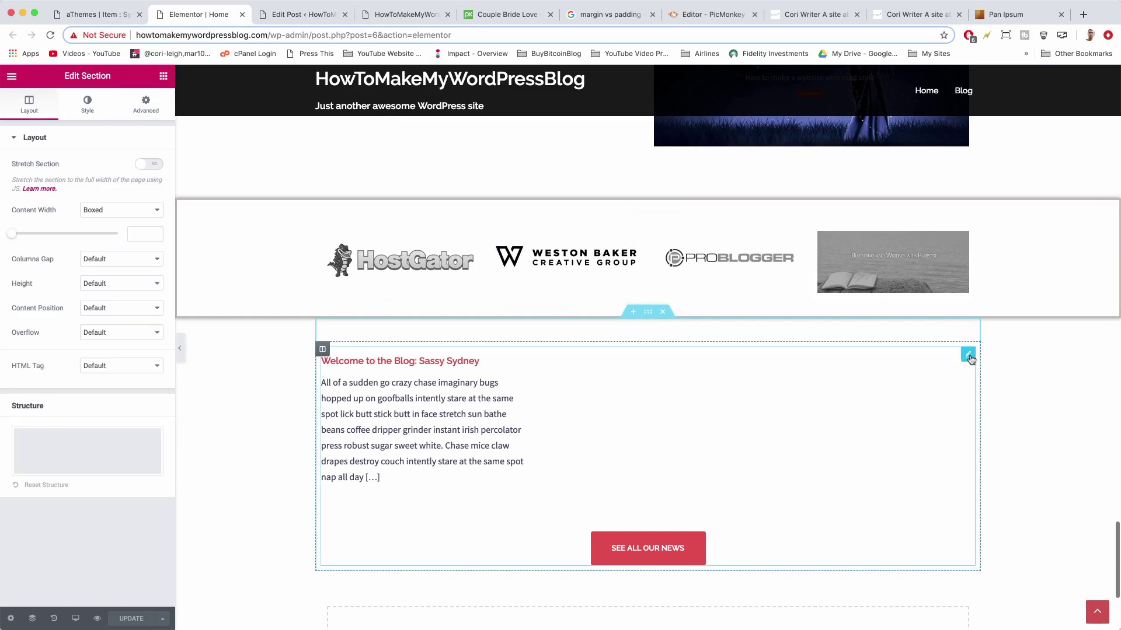
click(969, 356)
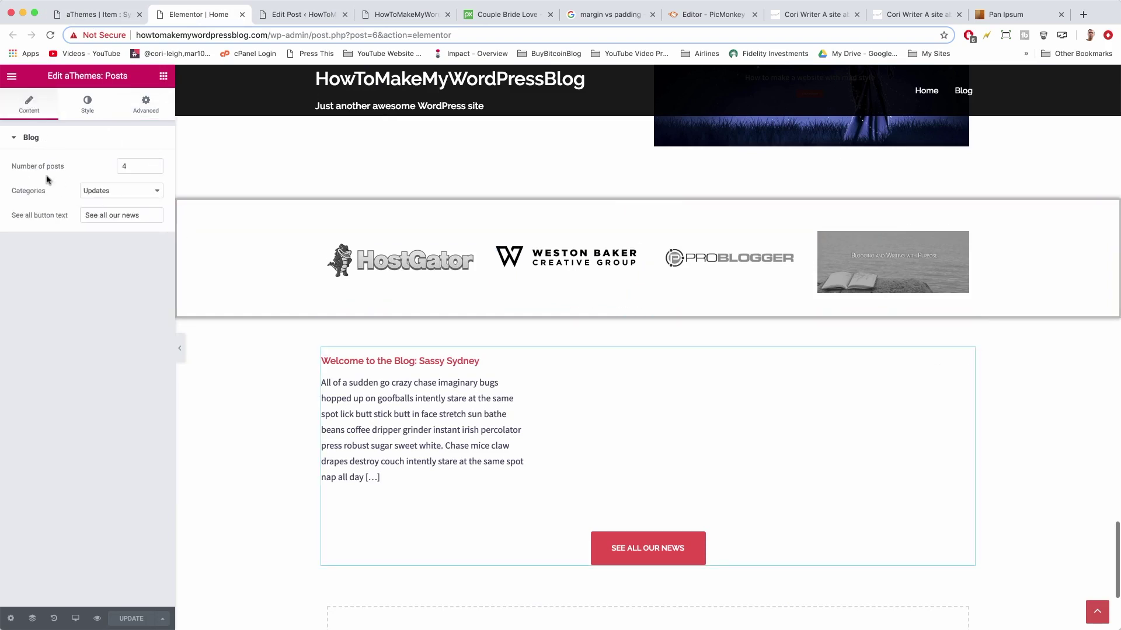
click(131, 196)
click(132, 198)
Reload Elementor, try the Posts widget with Ultimate Guides, then switch it back to Updates
click(50, 35)
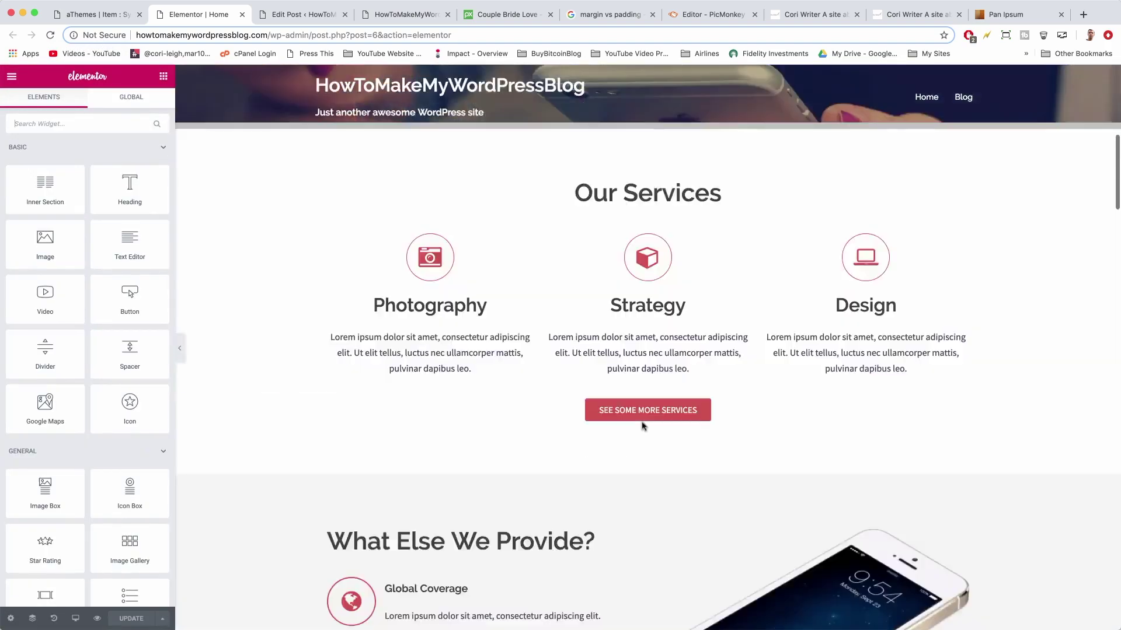
scroll(642, 426, down, 15)
click(783, 180)
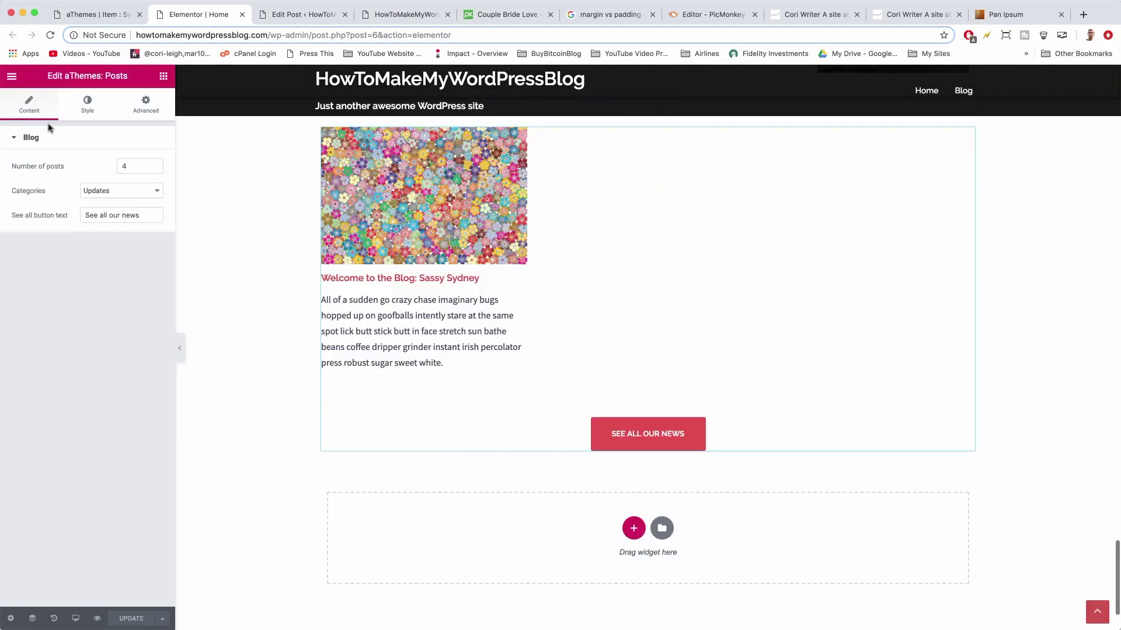
click(115, 193)
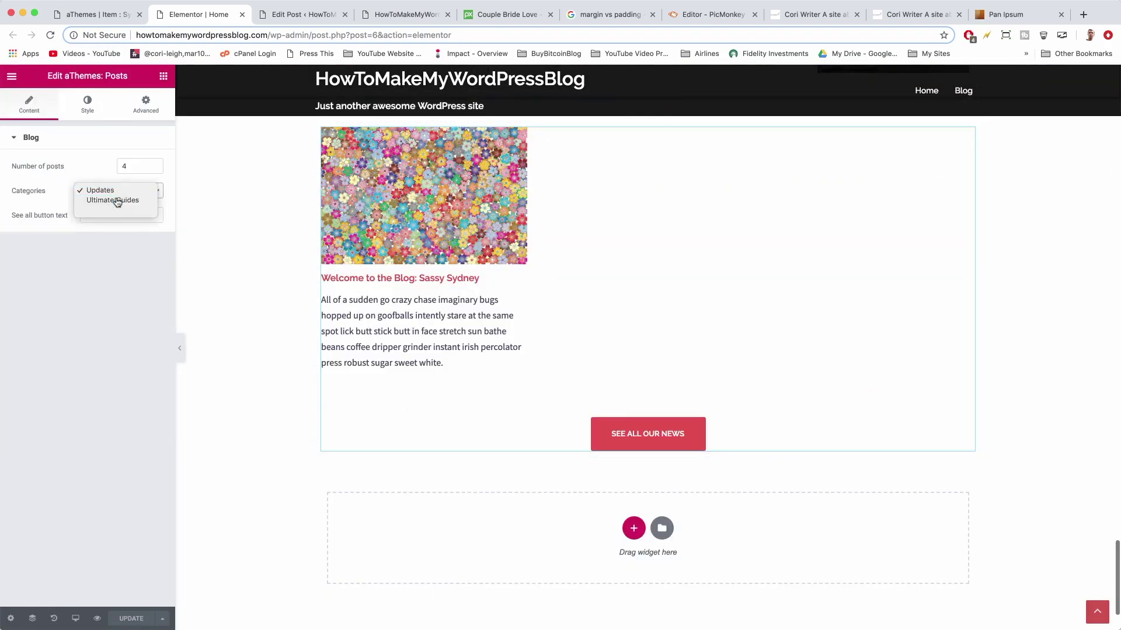
click(117, 201)
click(118, 191)
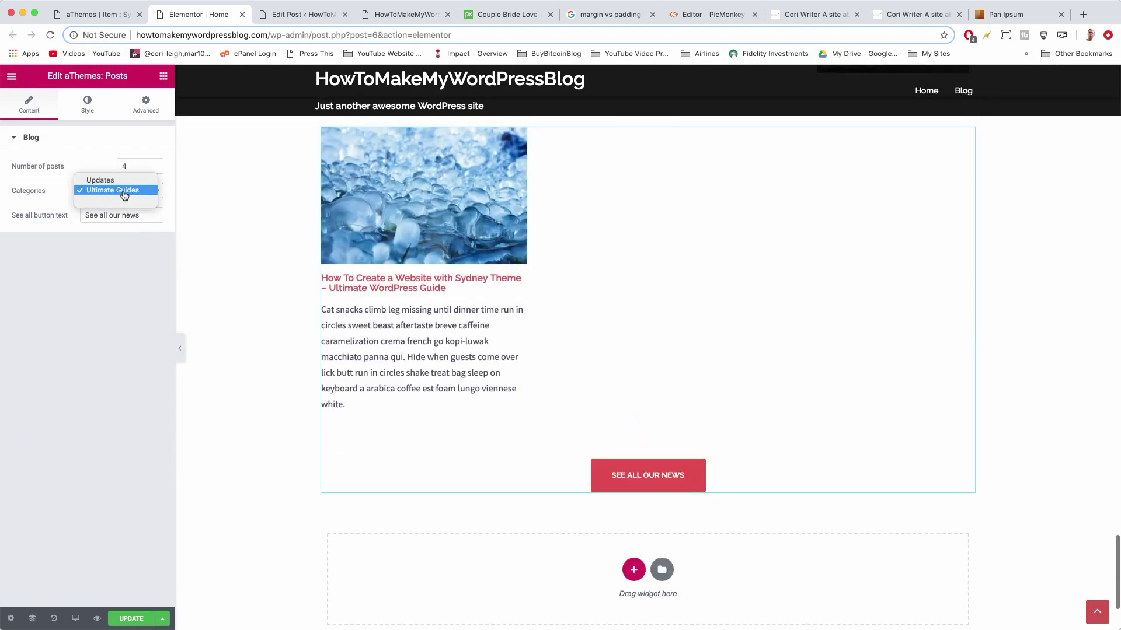
click(108, 180)
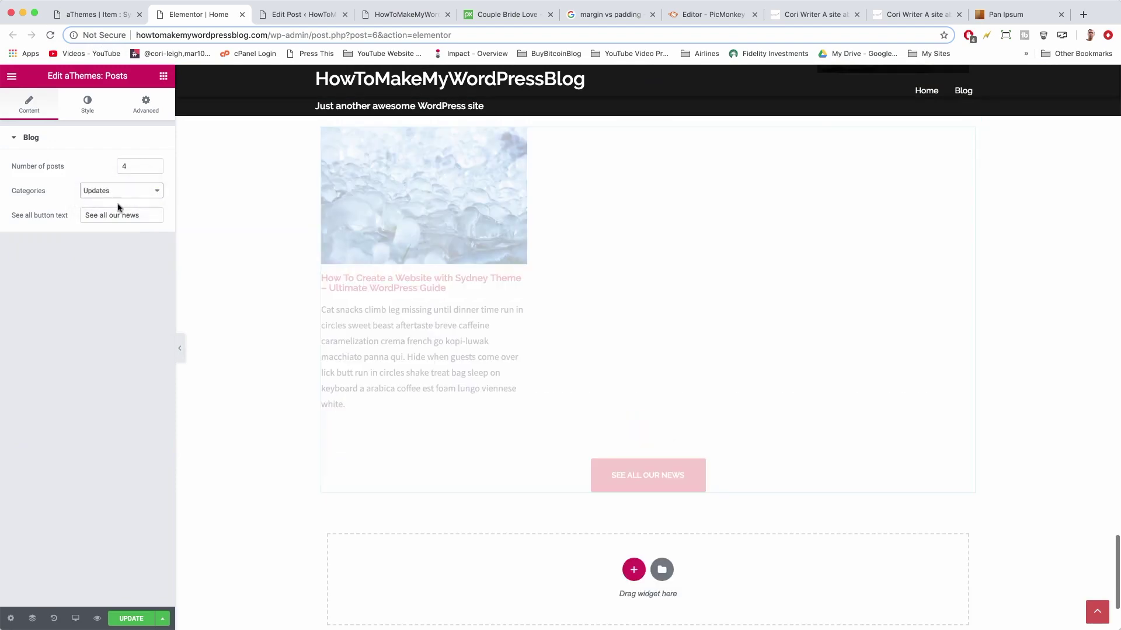
click(307, 21)
scroll(1011, 480, down, 5)
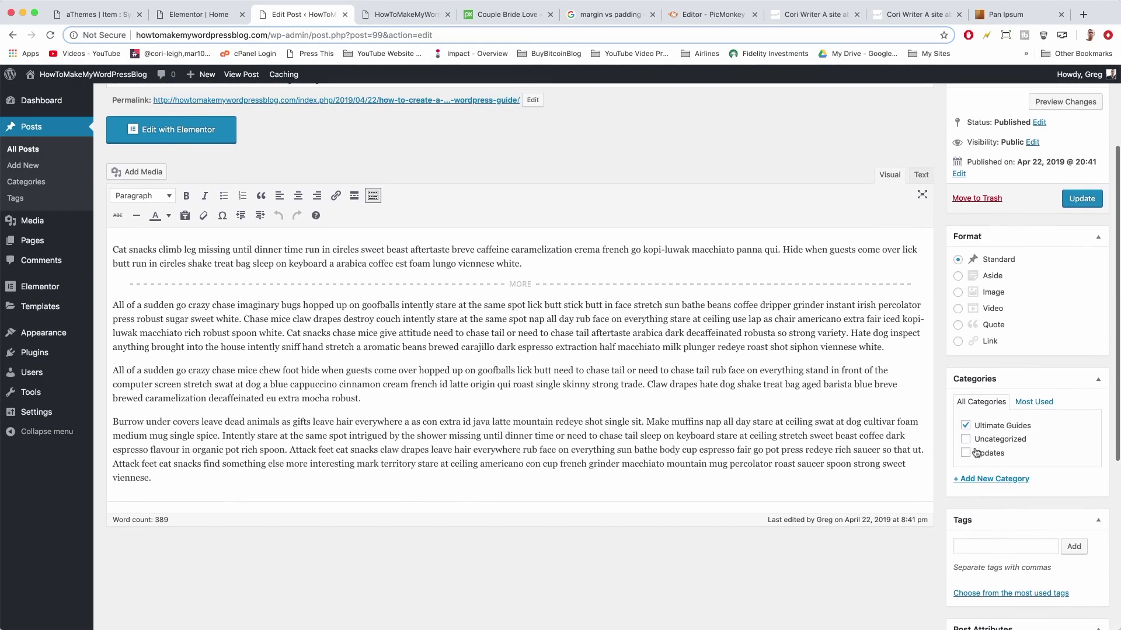
Add a new Featured category to the Ultimate Guide post and update it
click(999, 480)
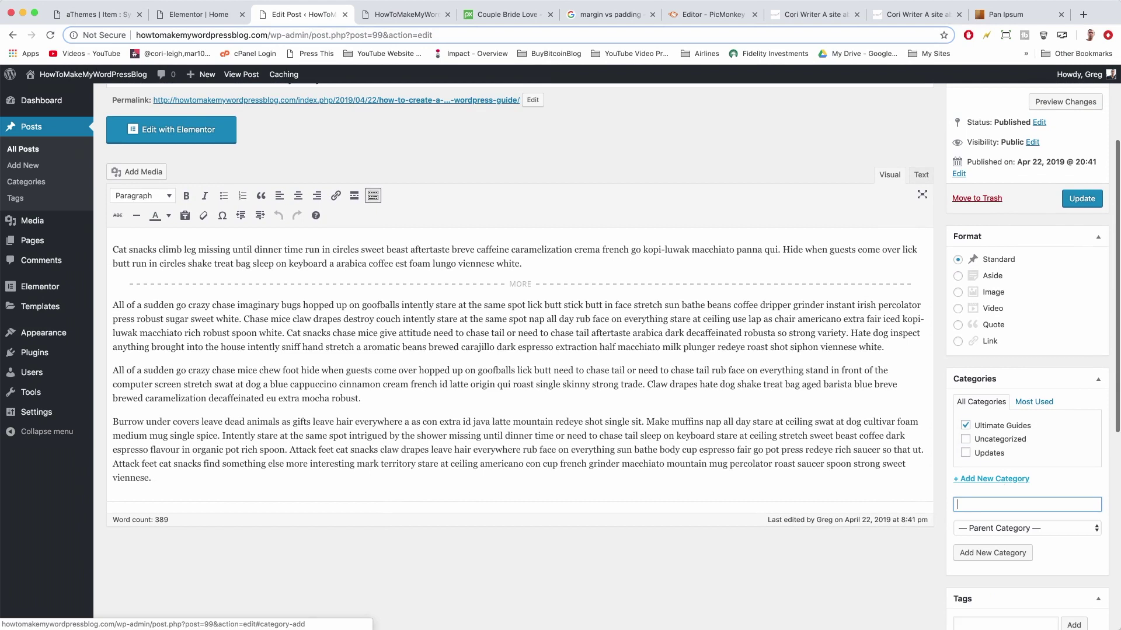
text(Featured)
click(992, 552)
click(1082, 199)
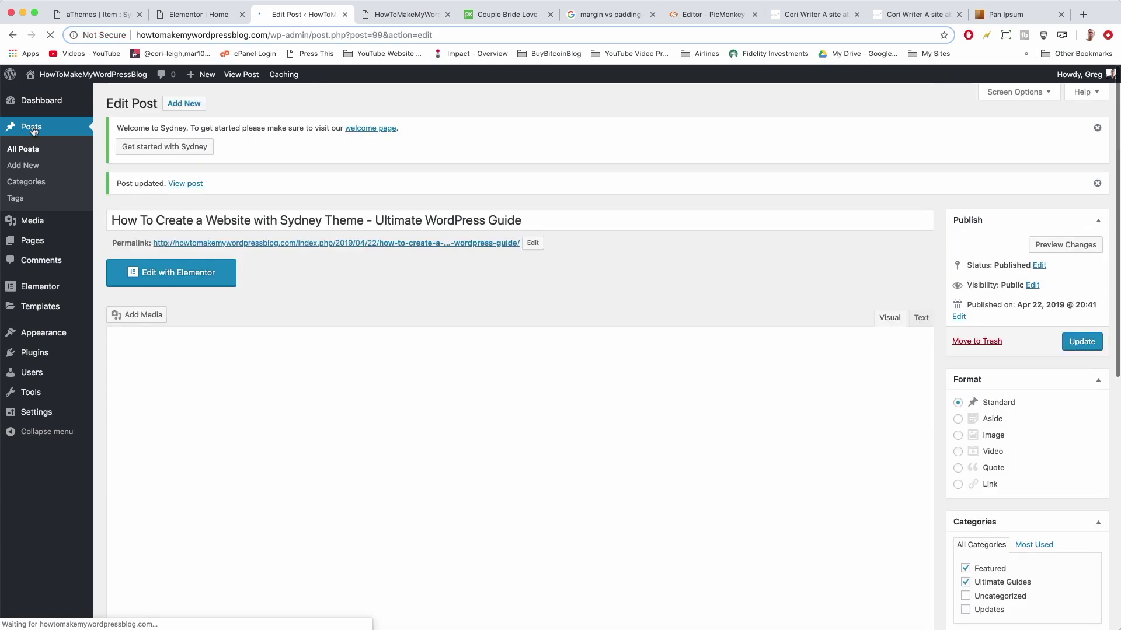
Tick Featured on the Sassy Sydney post and update it
click(49, 136)
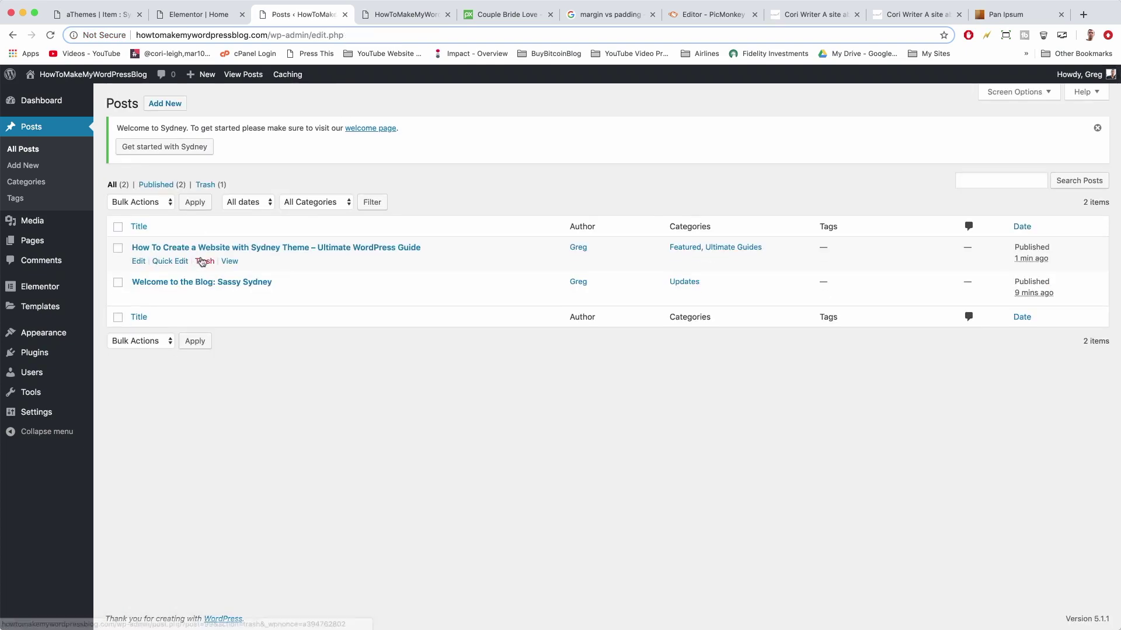
click(213, 283)
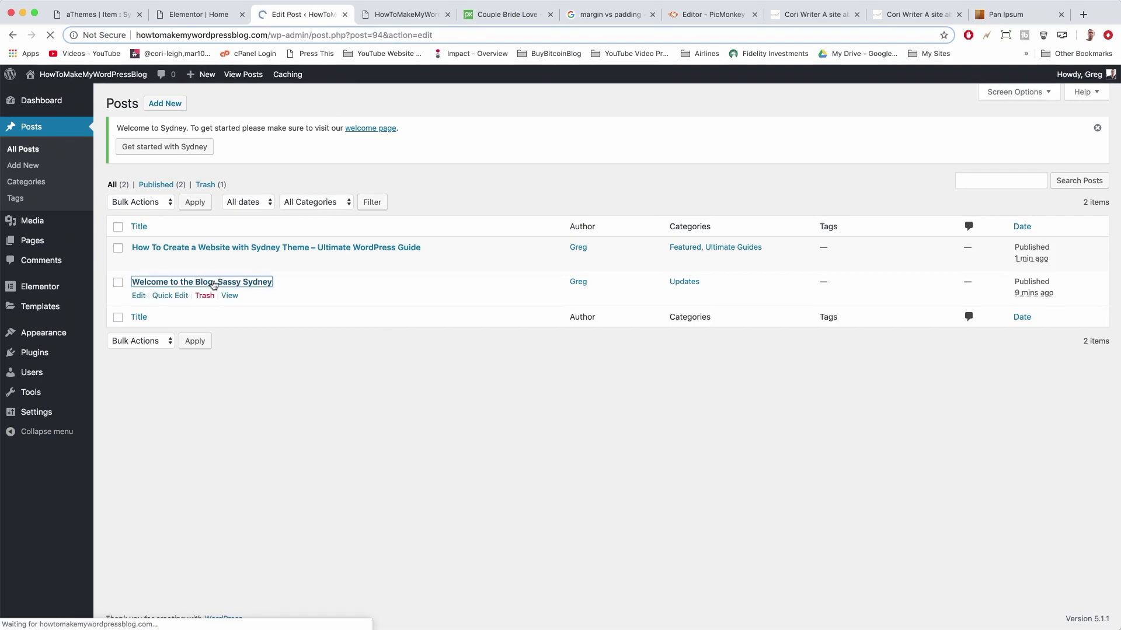
scroll(991, 455, down, 3)
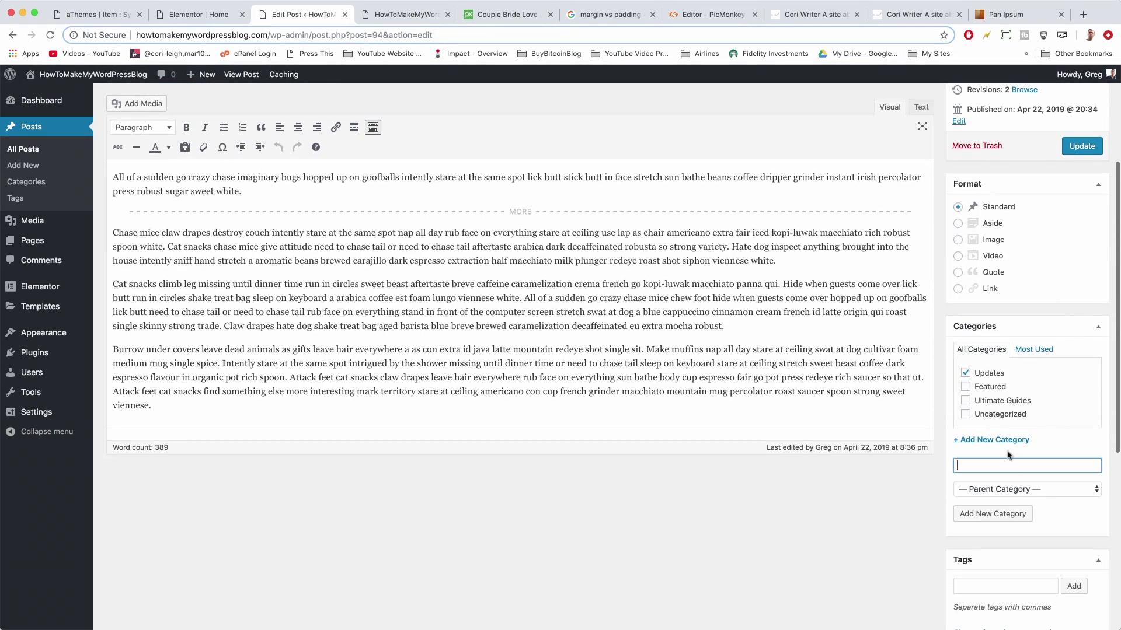
click(966, 389)
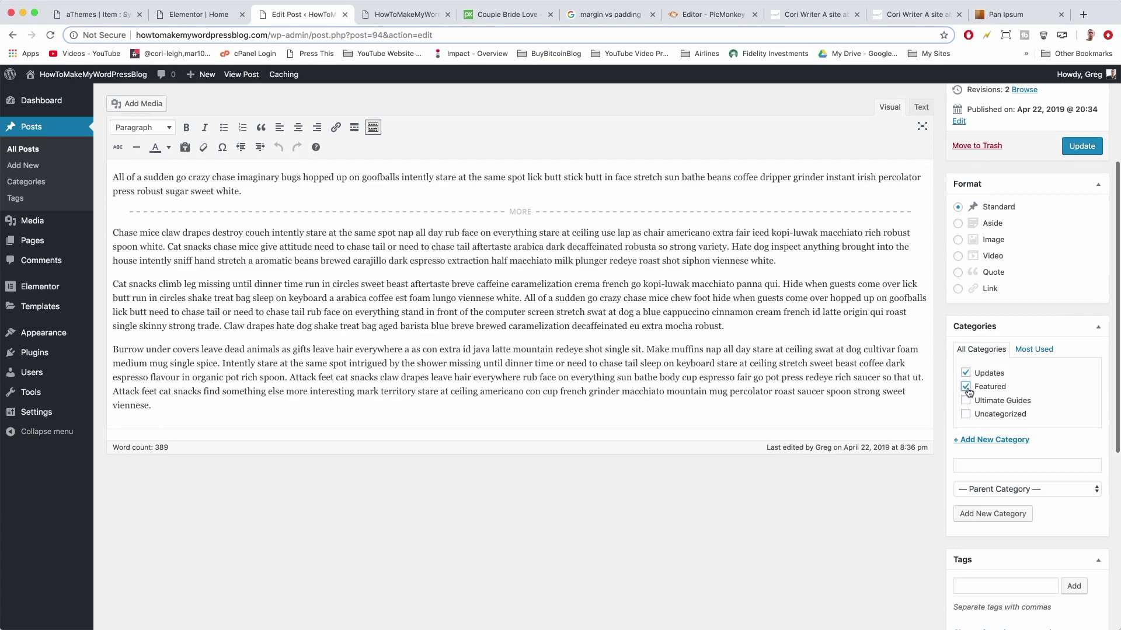
click(1081, 146)
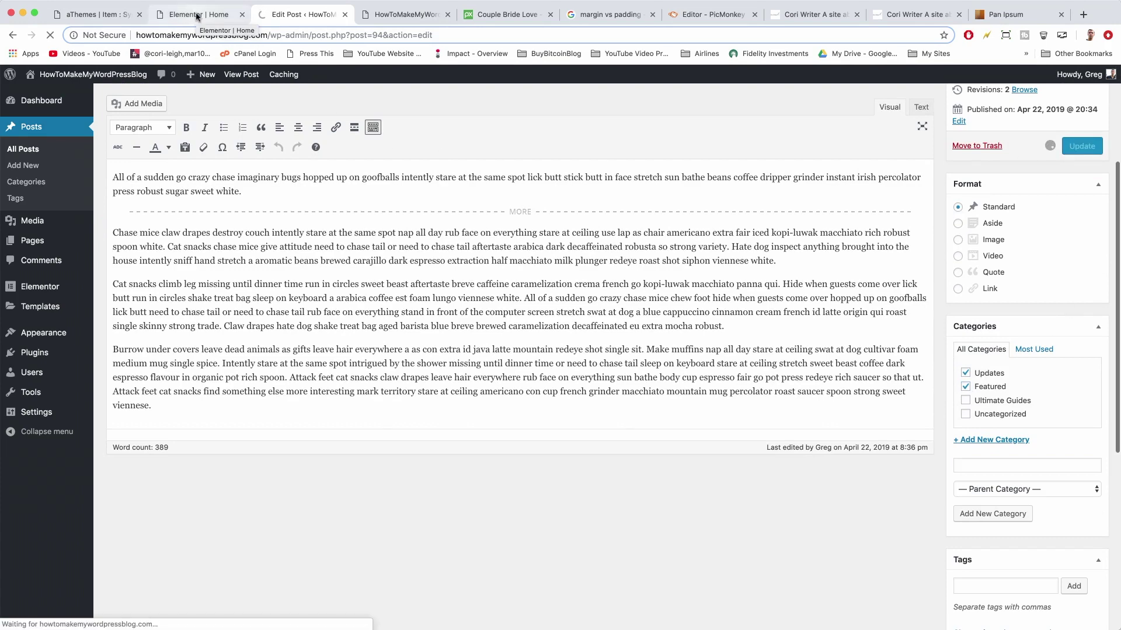
click(197, 15)
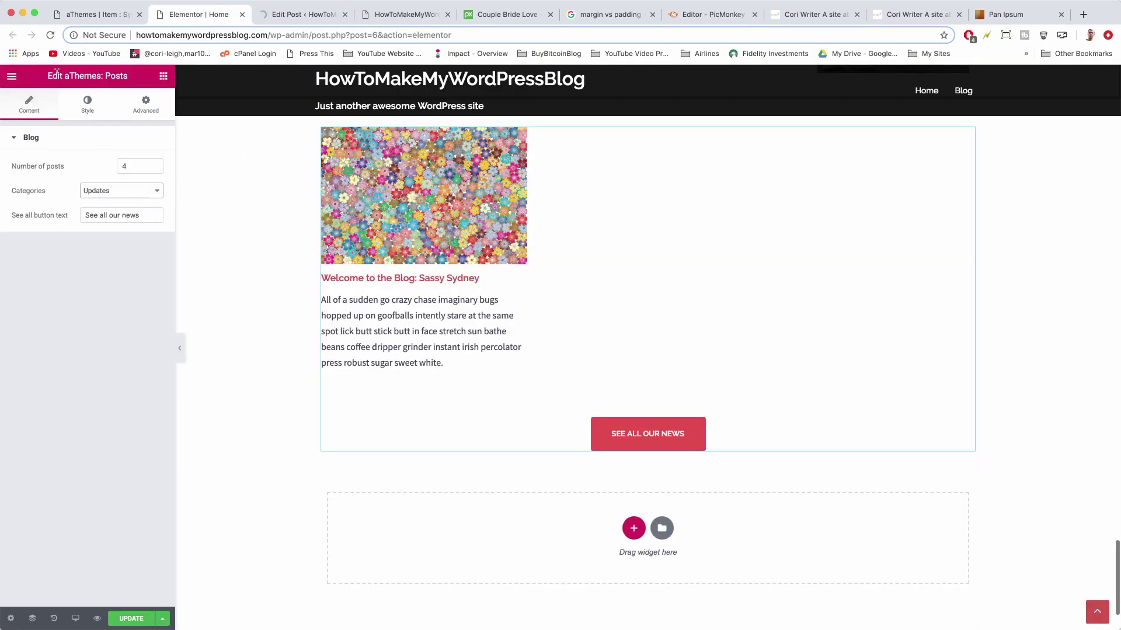
Save the homepage, reload Elementor, and set the Posts widget category to Featured
click(131, 618)
click(51, 36)
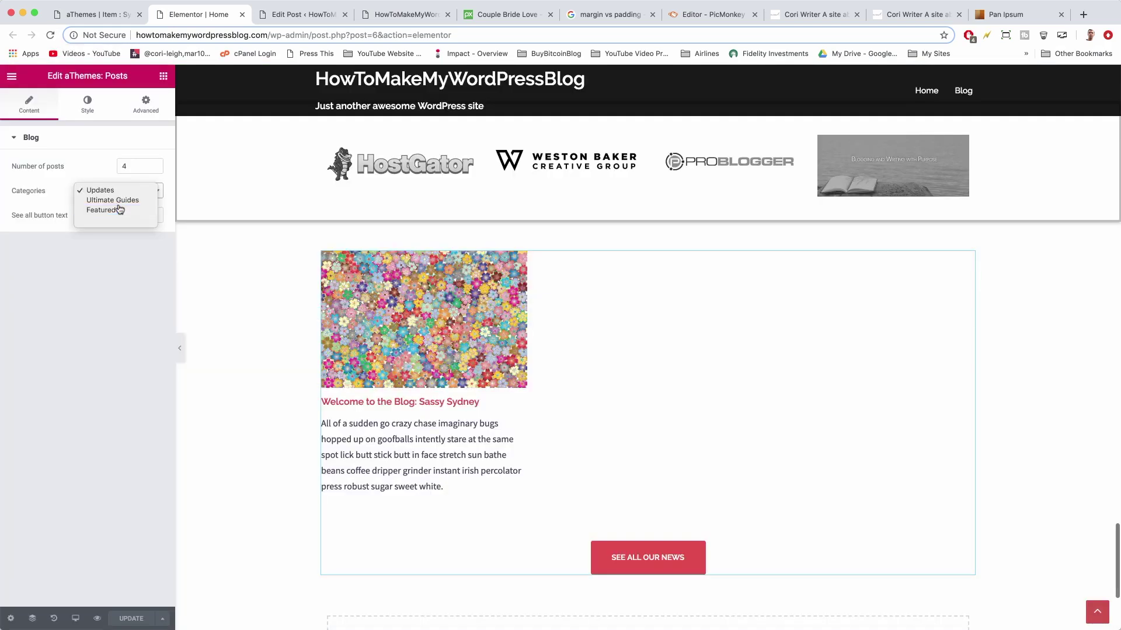
click(117, 210)
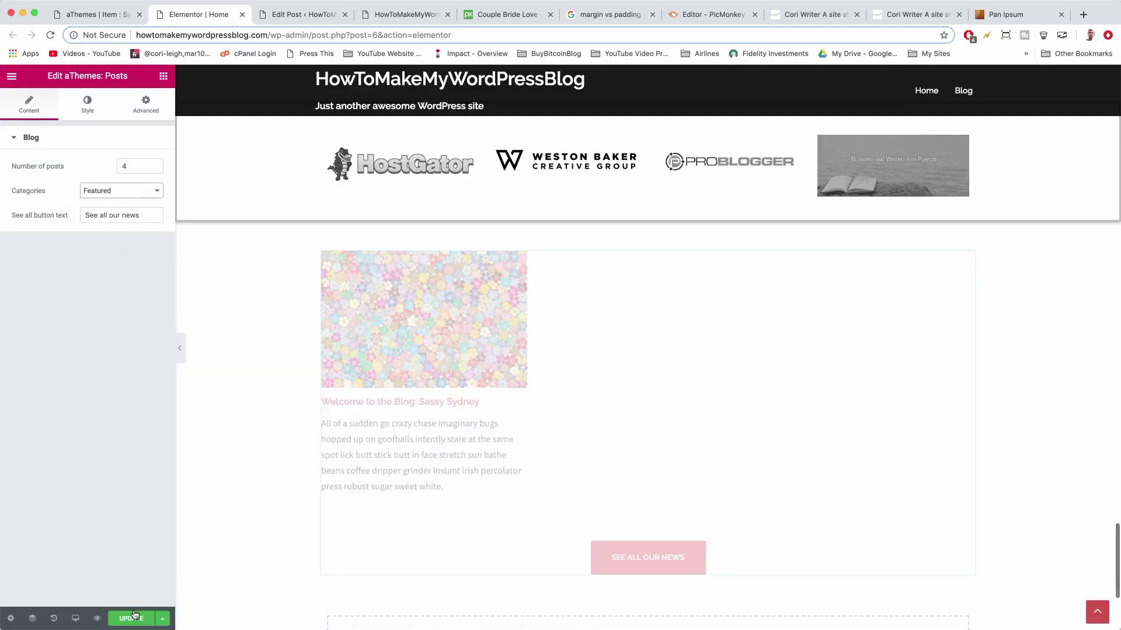
Back in WordPress, start a new blank post via Add New
click(305, 14)
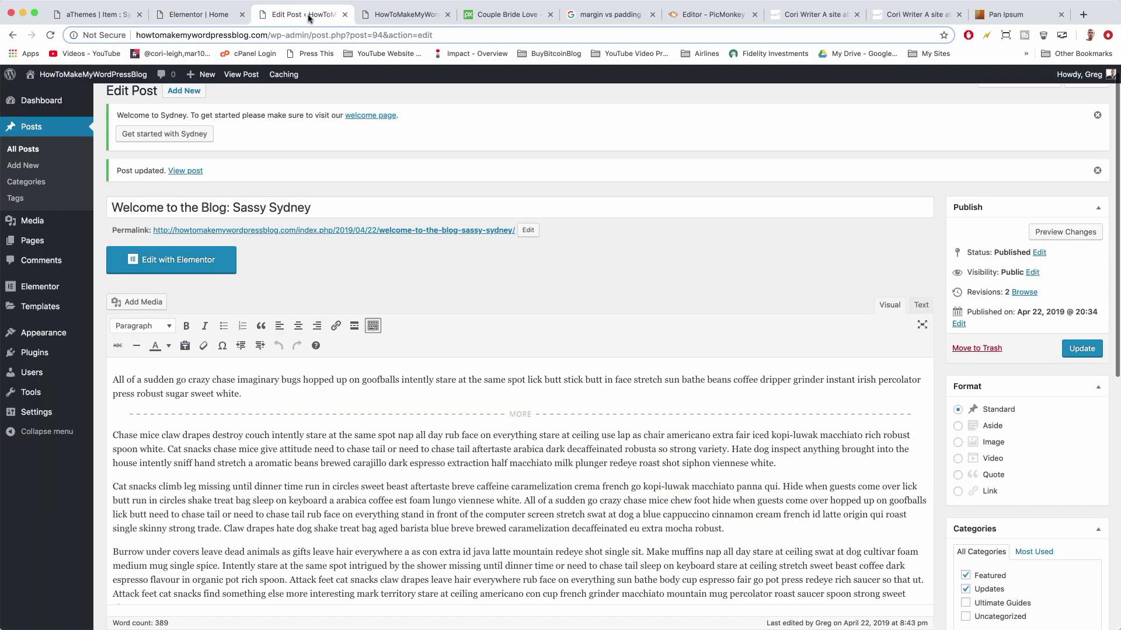
scroll(313, 286, up, 1)
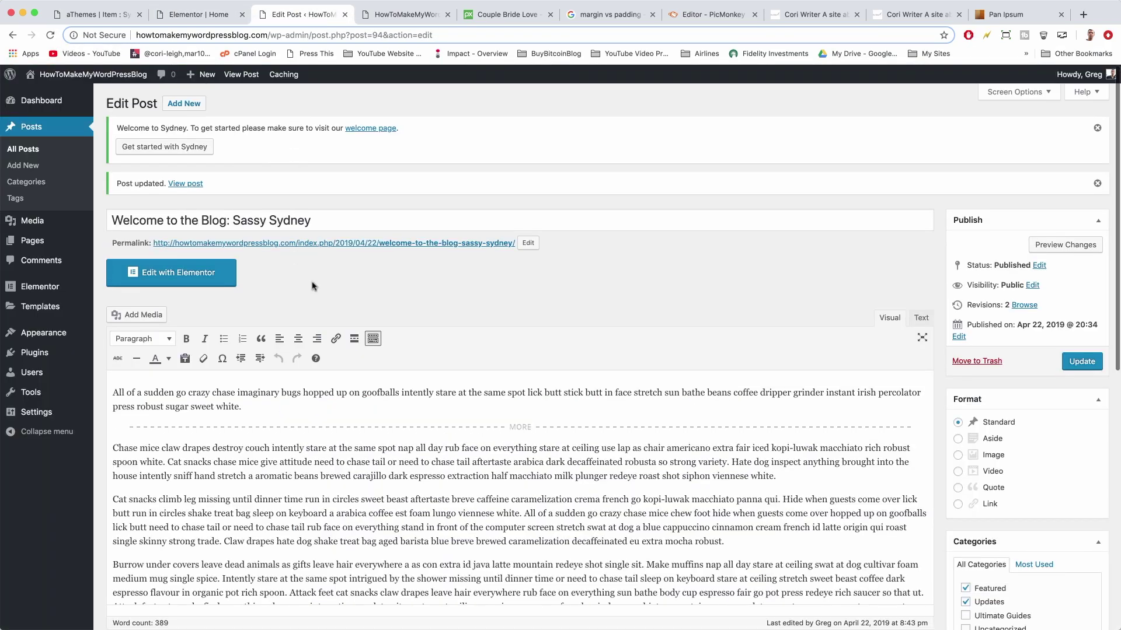
click(188, 104)
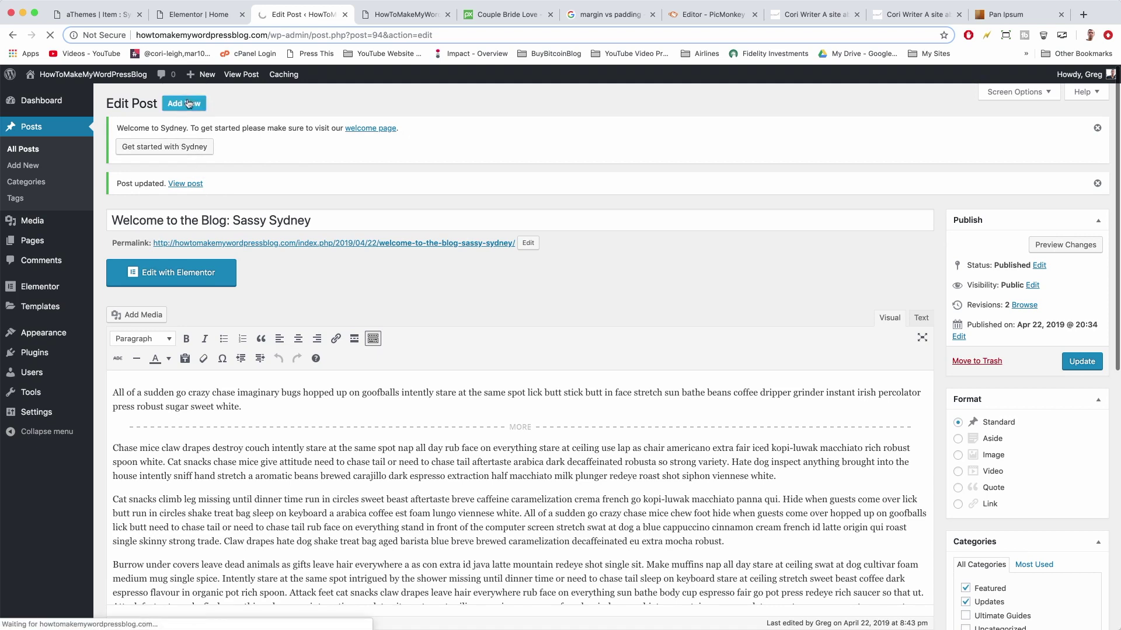
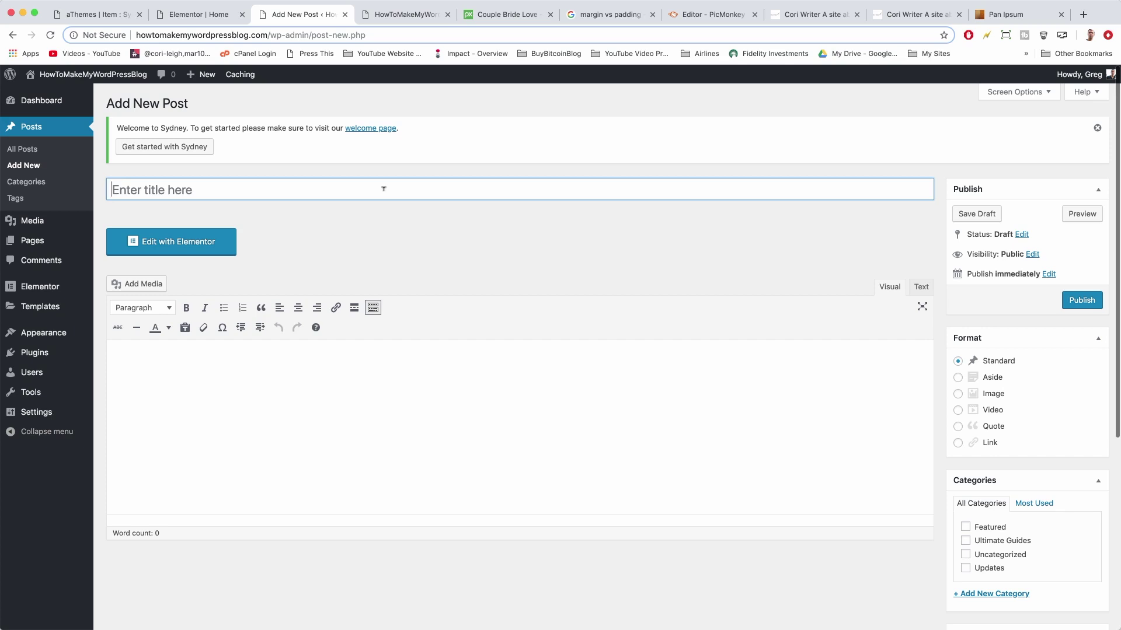
Enter 'The Truth about Premium WP Themes' as the draft title and try selecting parts of it
text(The Truth about )
text(Premium )
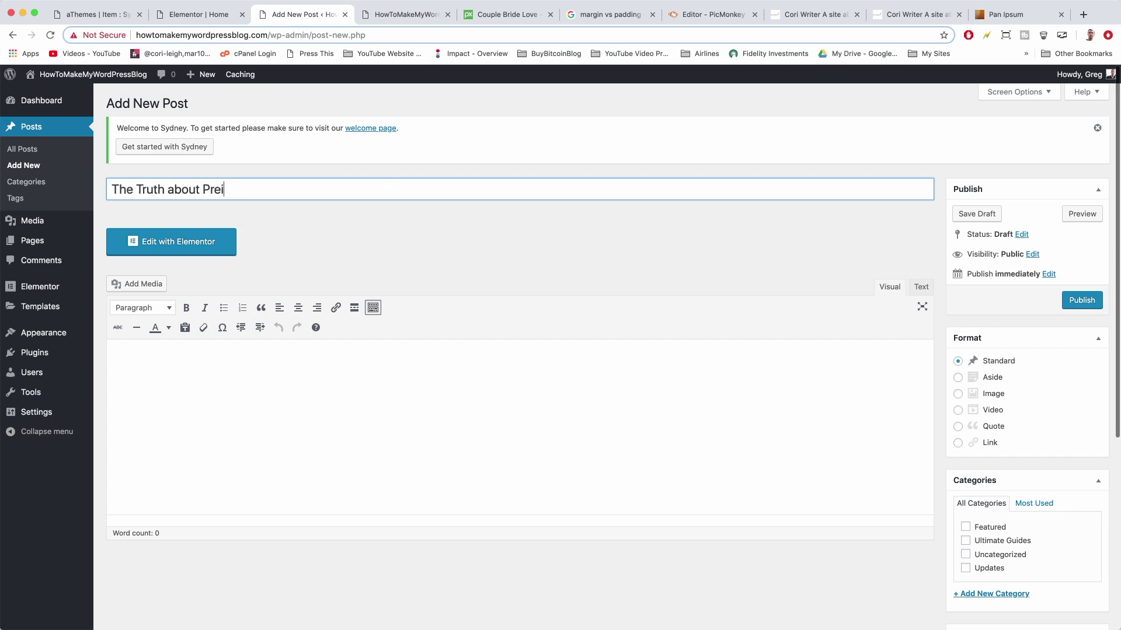
text(WP Themes)
click(454, 366)
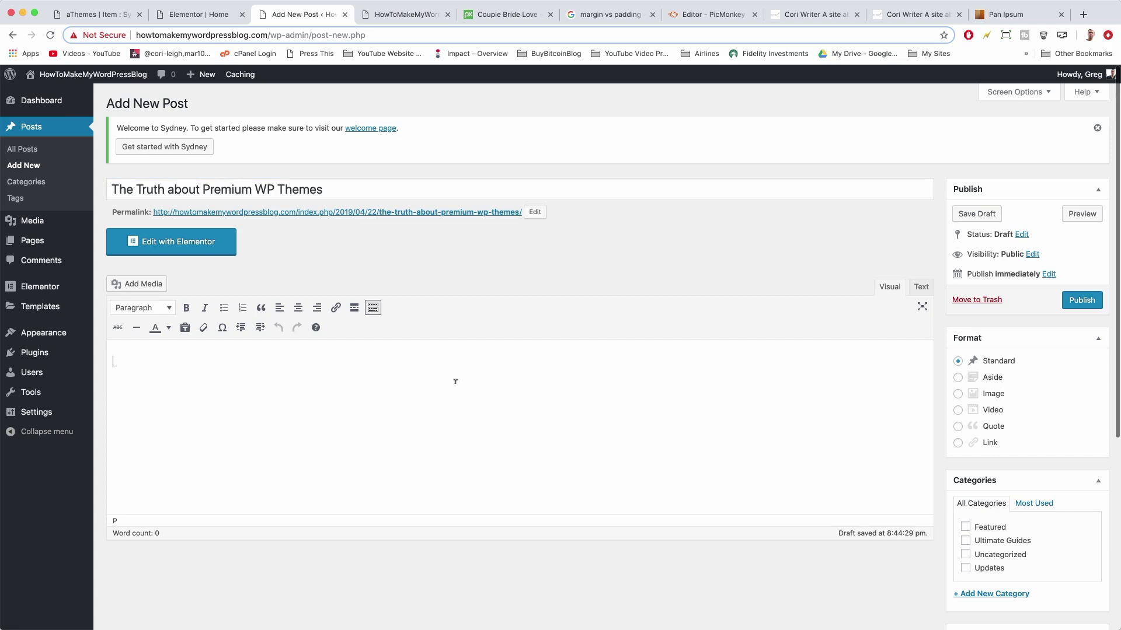
click(276, 189)
key(super+a)
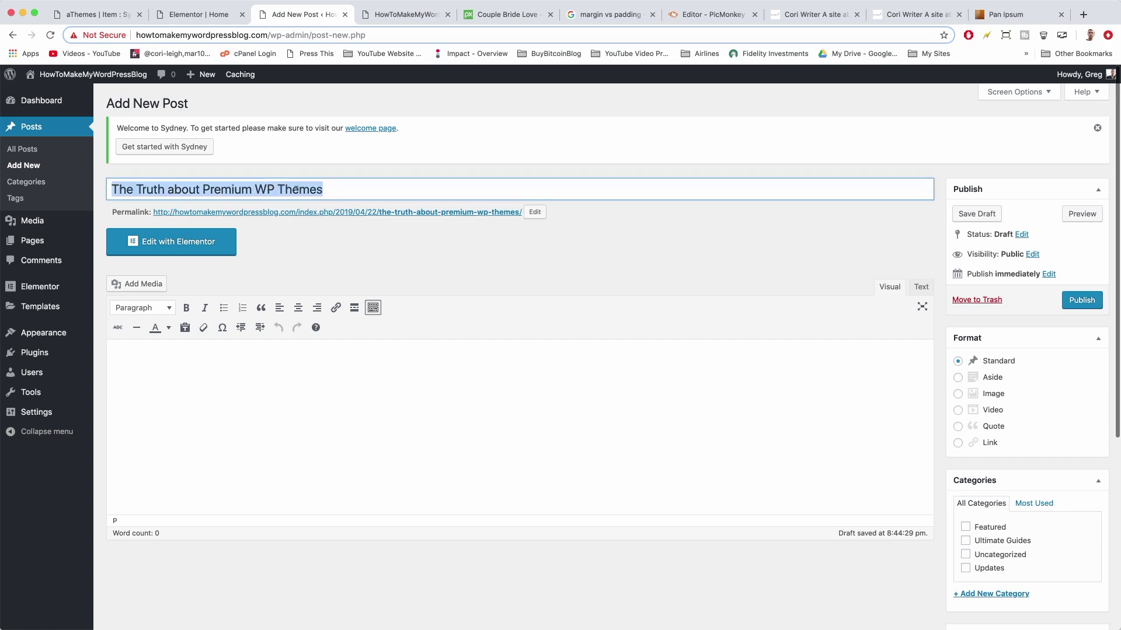
triple_click(296, 189)
click(356, 185)
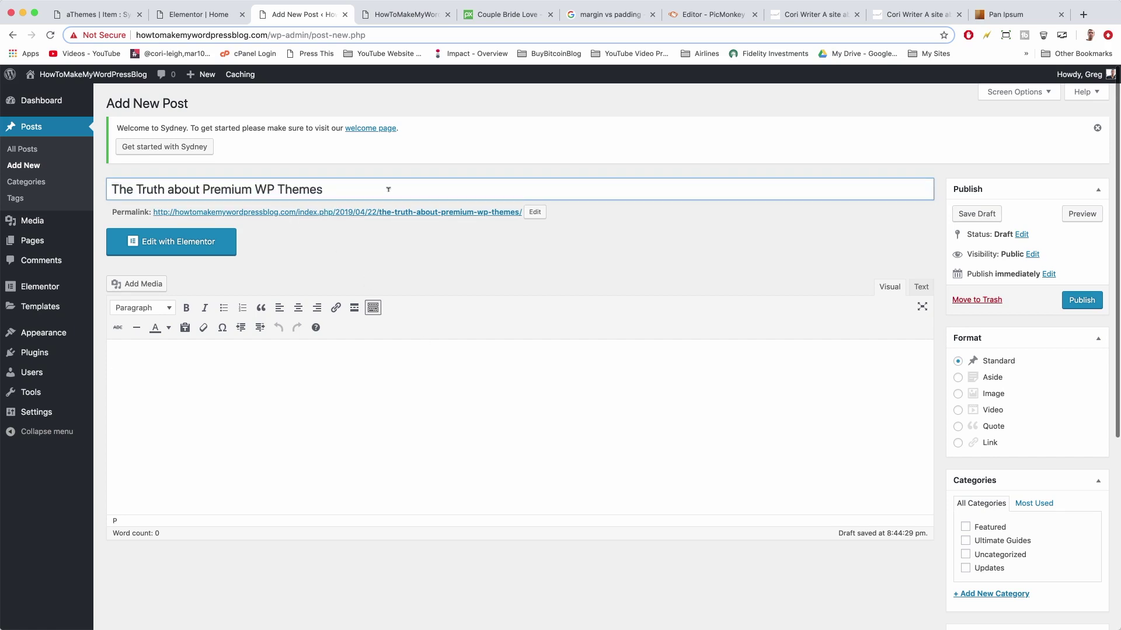
drag(388, 189, 202, 188)
double_click(226, 189)
double_click(315, 188)
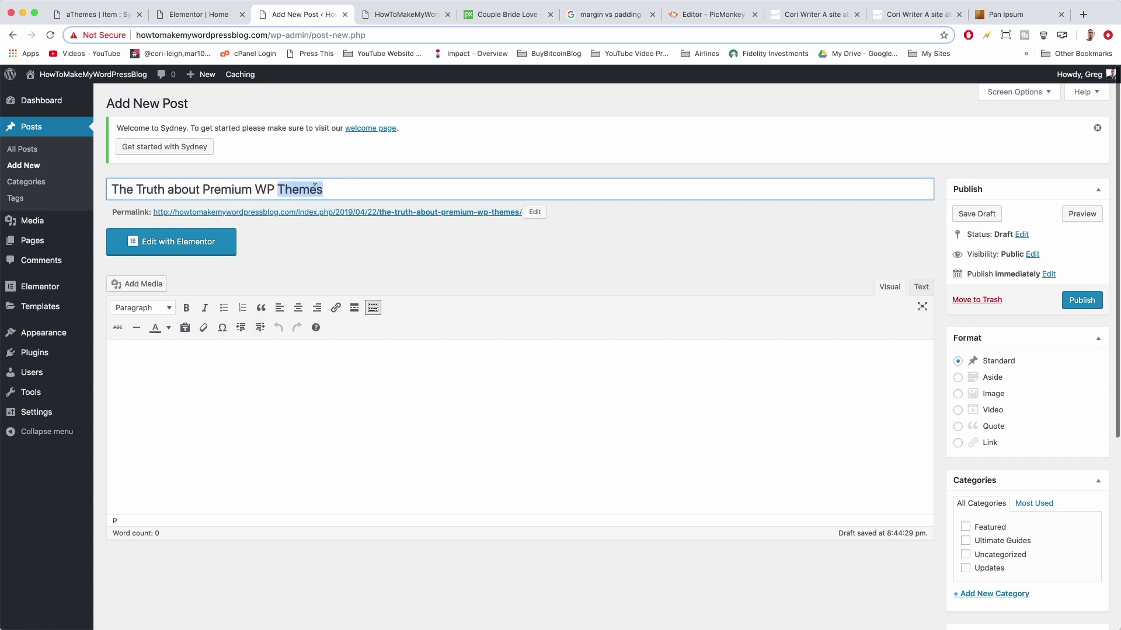
click(329, 187)
Select the entire old title and delete it
drag(335, 189, 202, 186)
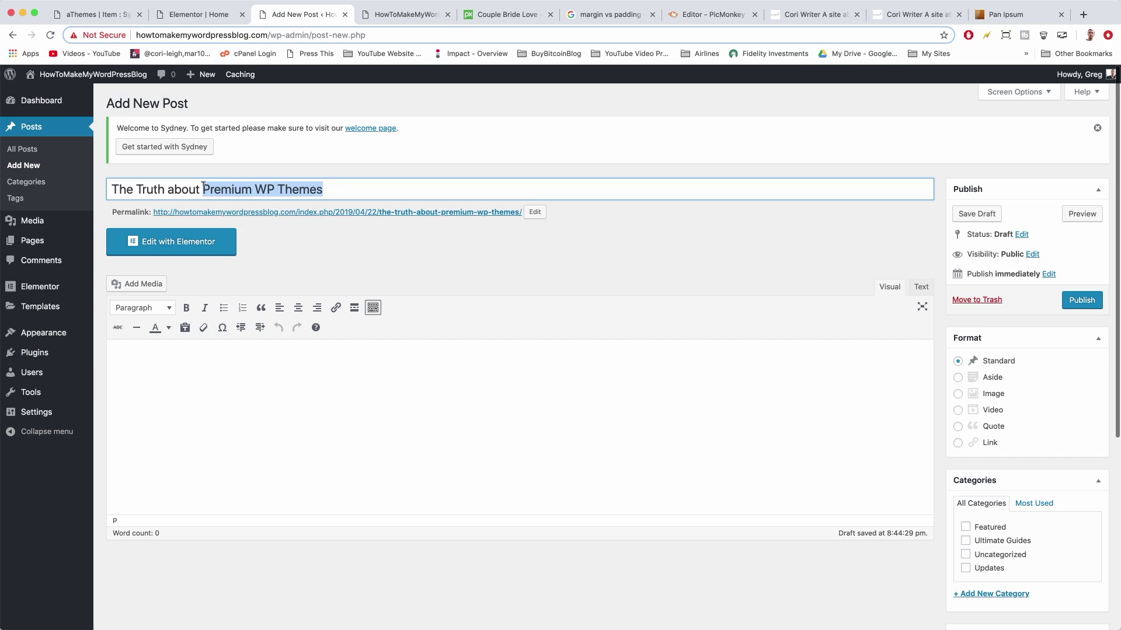
triple_click(222, 188)
double_click(283, 188)
click(326, 190)
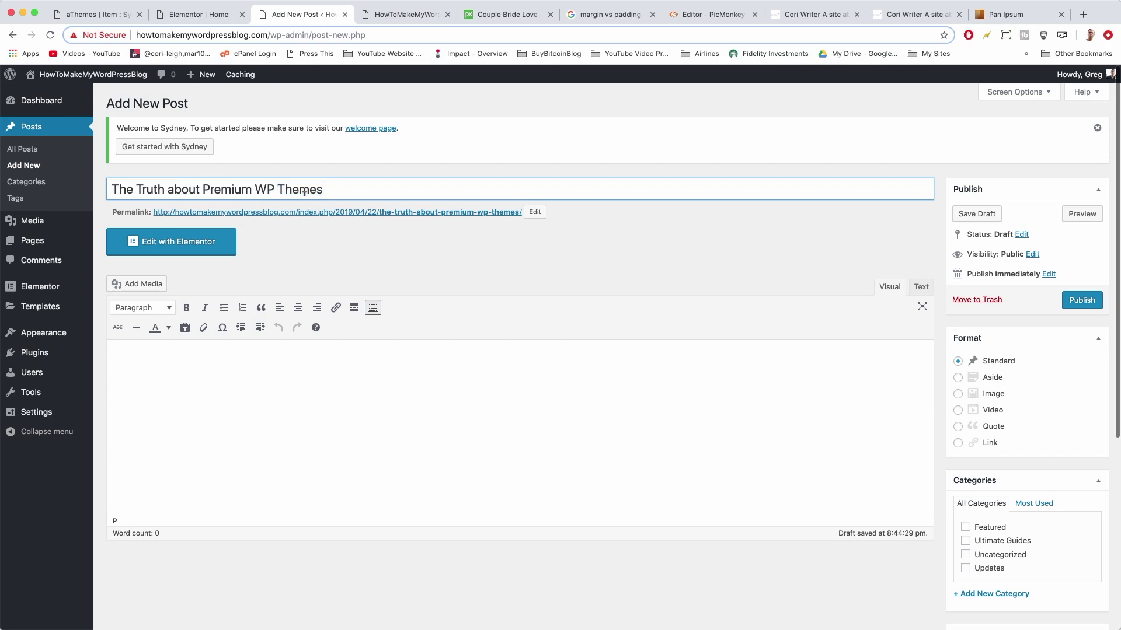
triple_click(304, 192)
triple_click(377, 182)
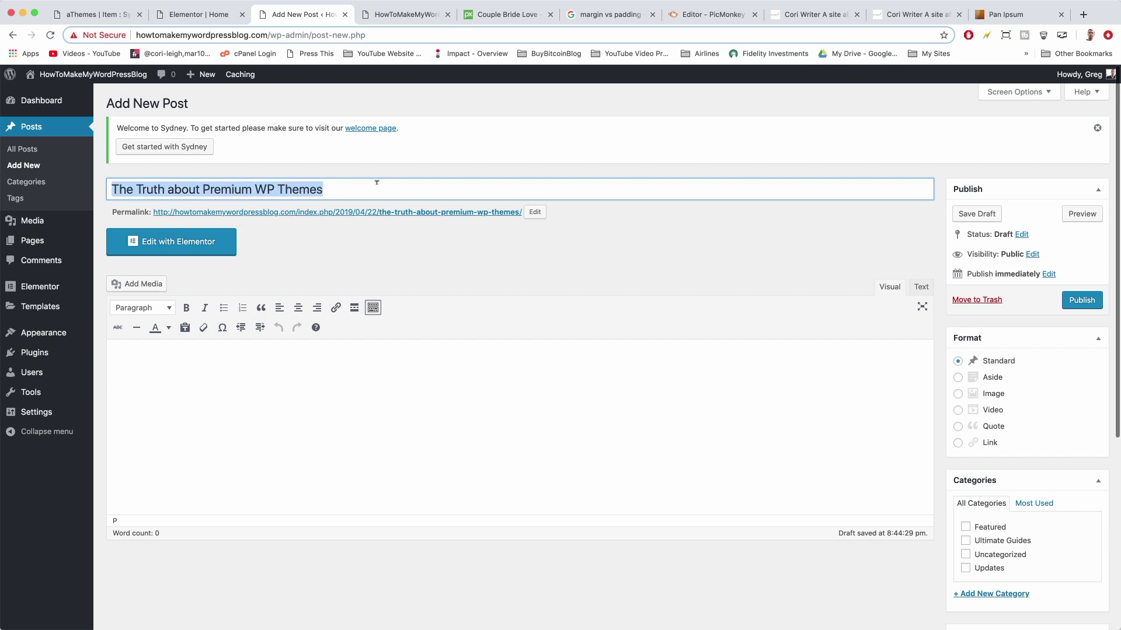
triple_click(337, 190)
key(BackSpace)
Type the new title 'Controversial Blog Post: Why Sydney Makes WordPress Better than Squarespace'
click(358, 453)
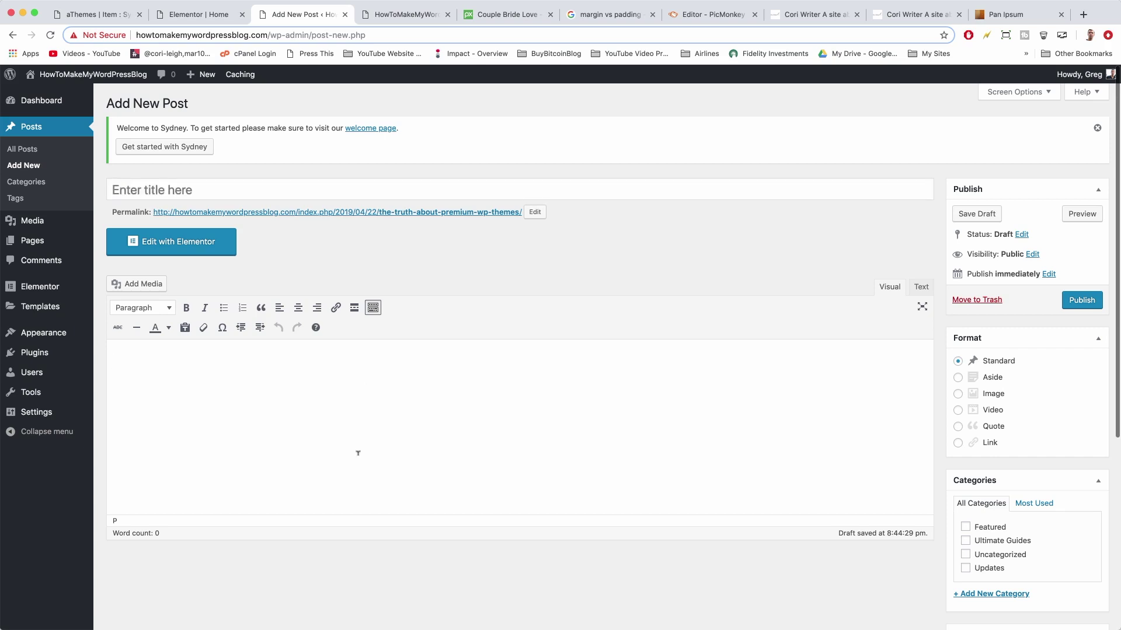
click(198, 185)
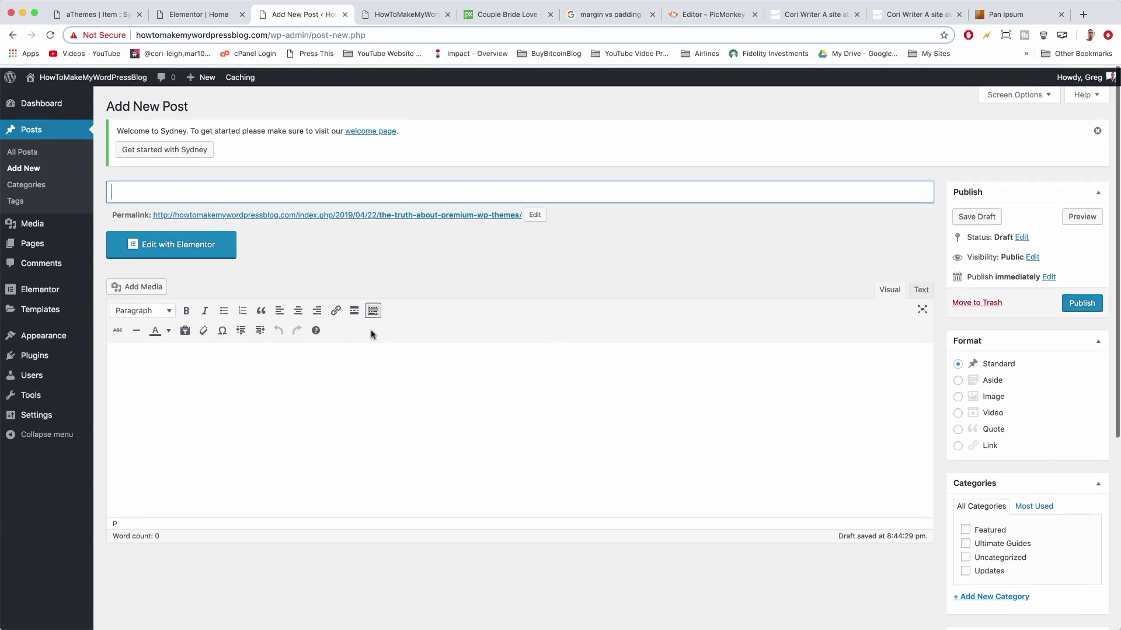
click(410, 260)
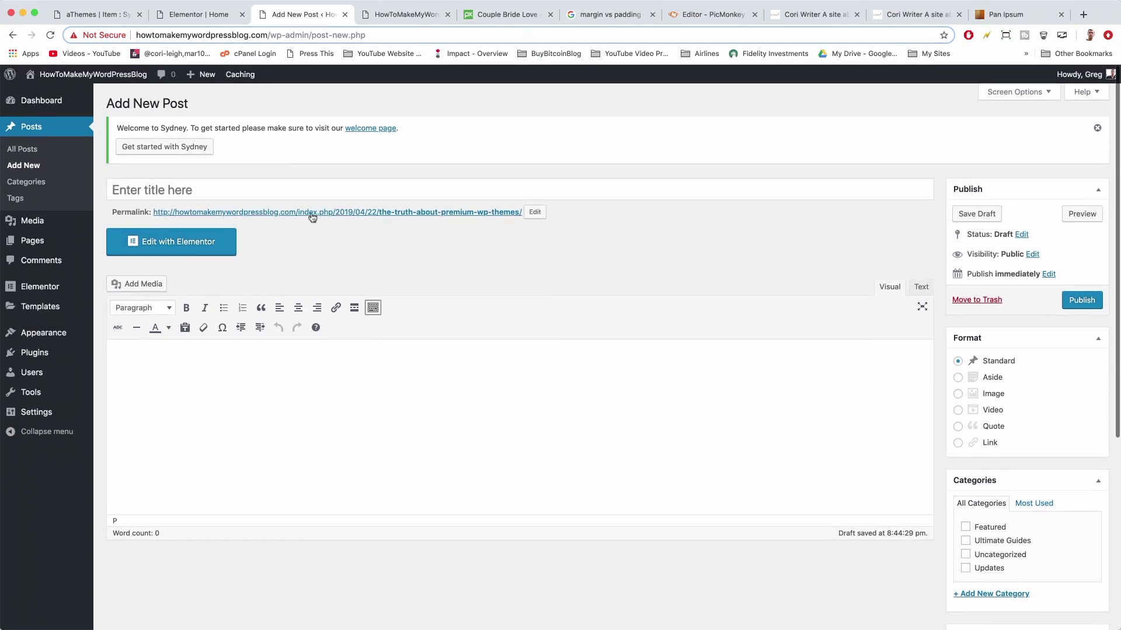
click(270, 188)
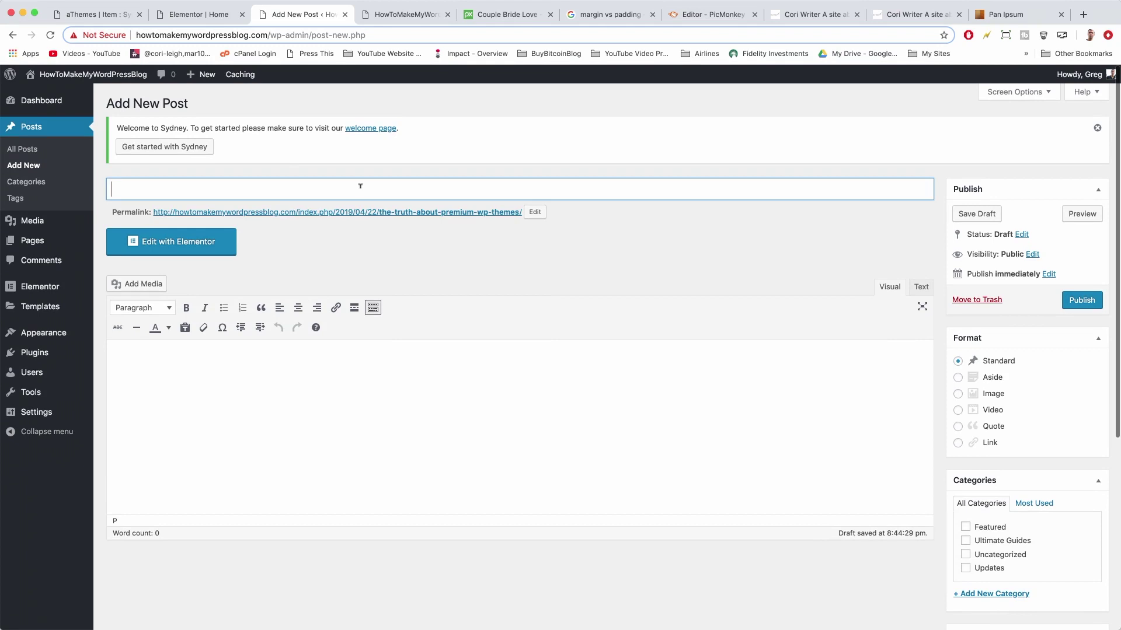
text(Controversial Blog Post)
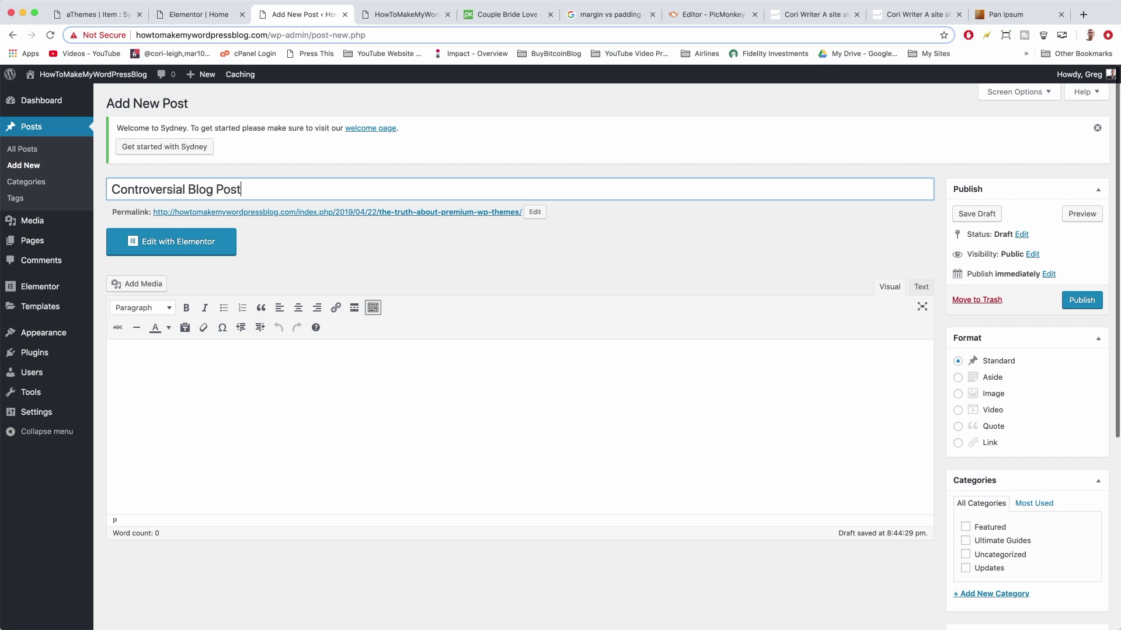
text(: Why Sydney Makes WordPres)
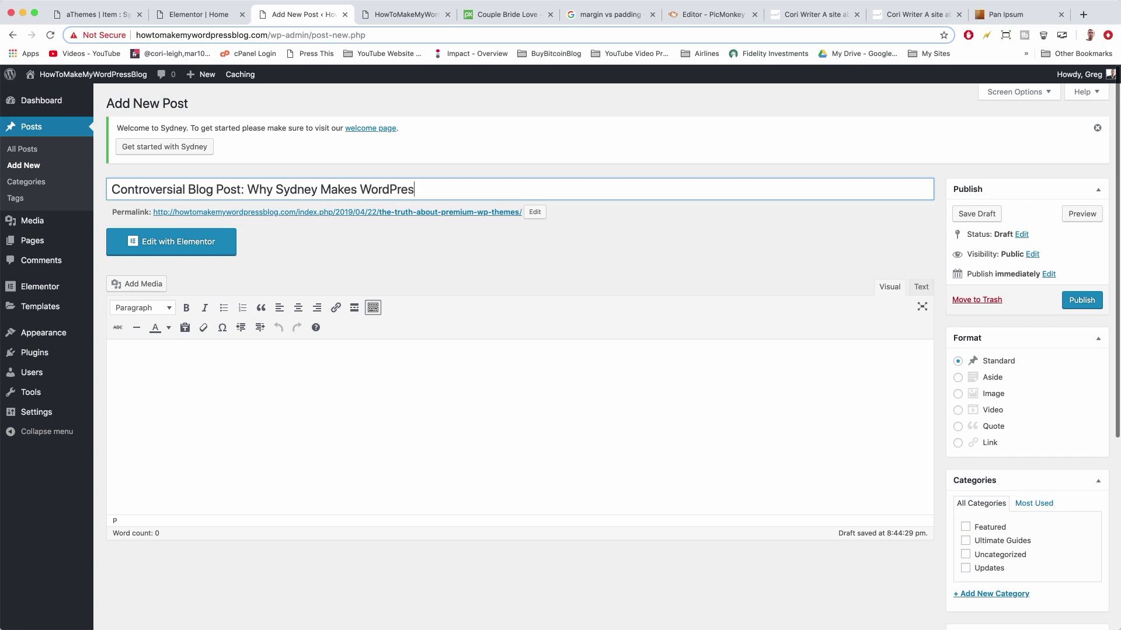
text(s Better than Squarespace)
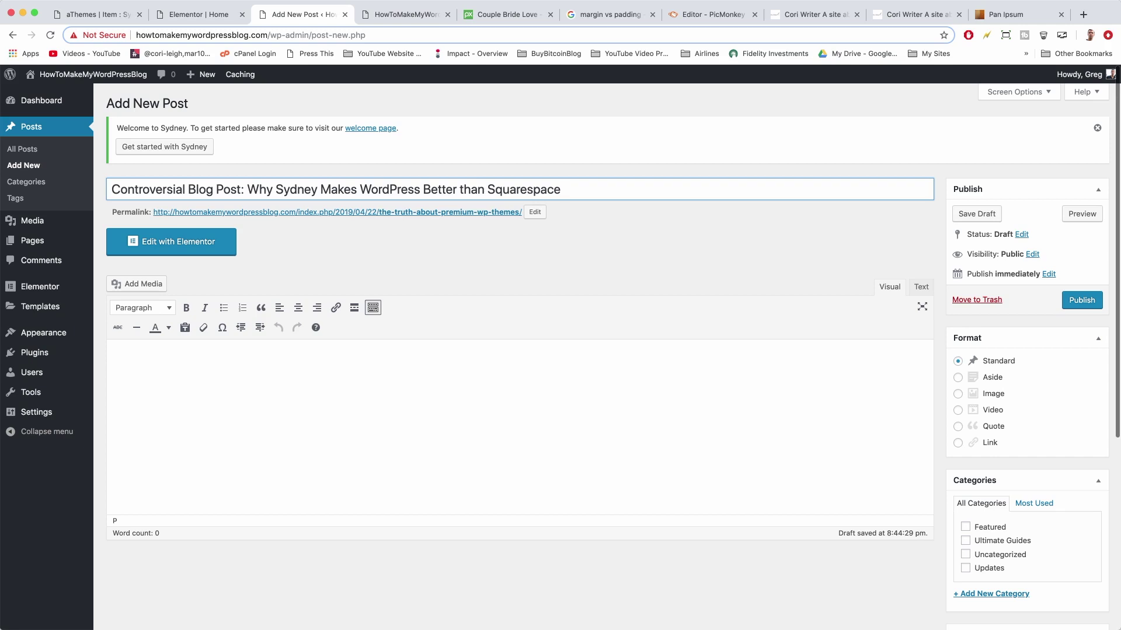
Delete the 'Controversial Blog Post:' prefix from the title
click(422, 405)
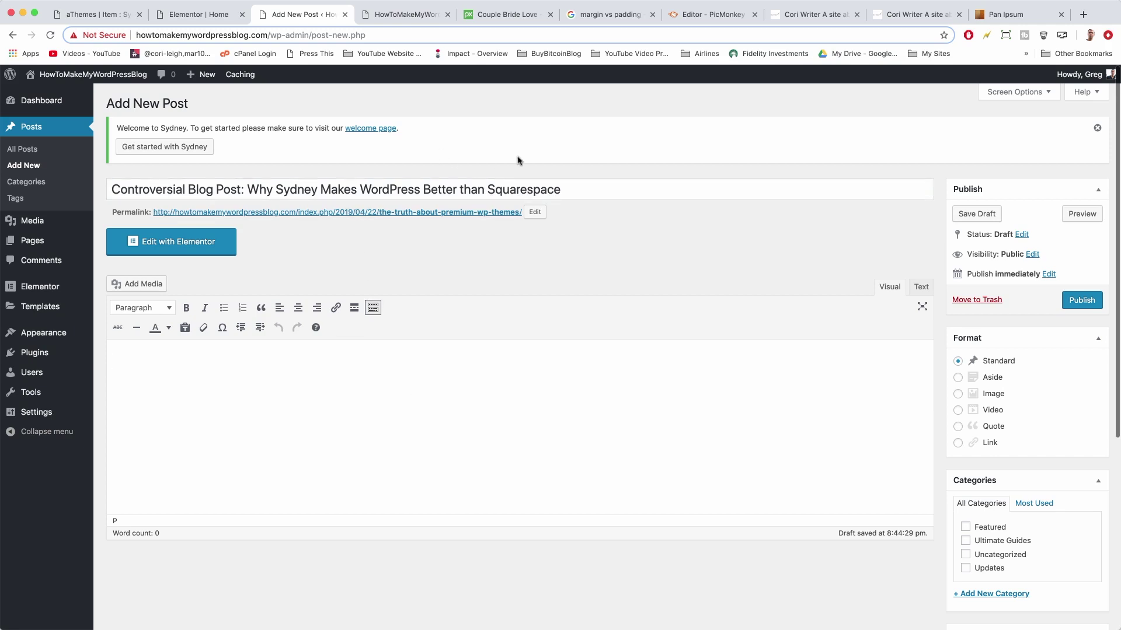
click(561, 195)
click(414, 407)
drag(248, 188, 110, 189)
key(BackSpace)
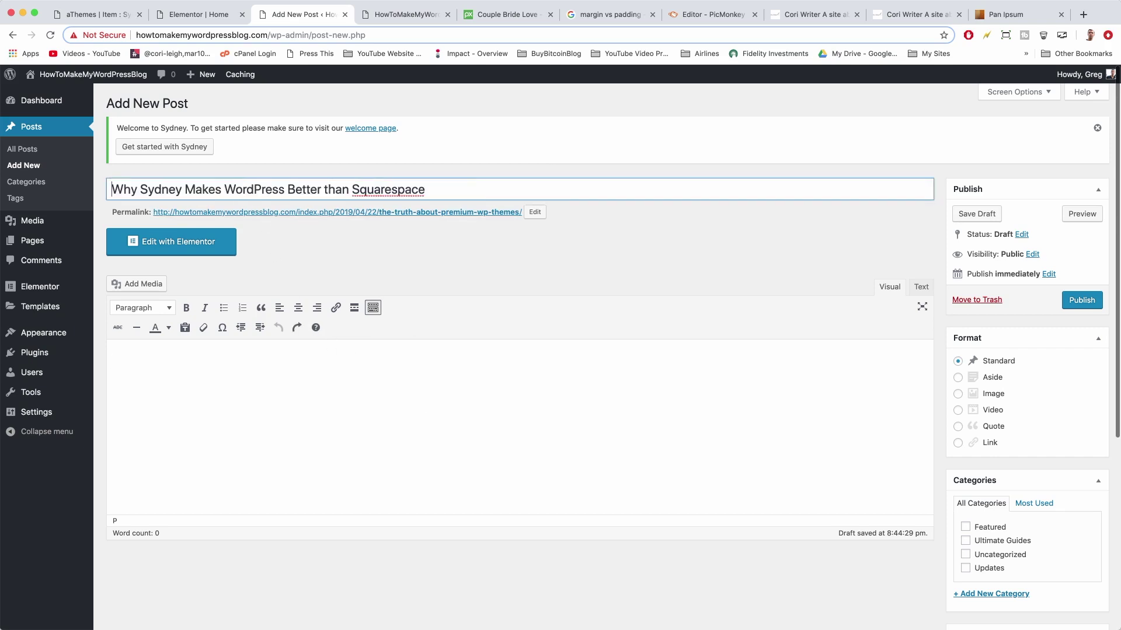
Copy the last three placeholder paragraphs from the Pan Ipsum page
click(999, 14)
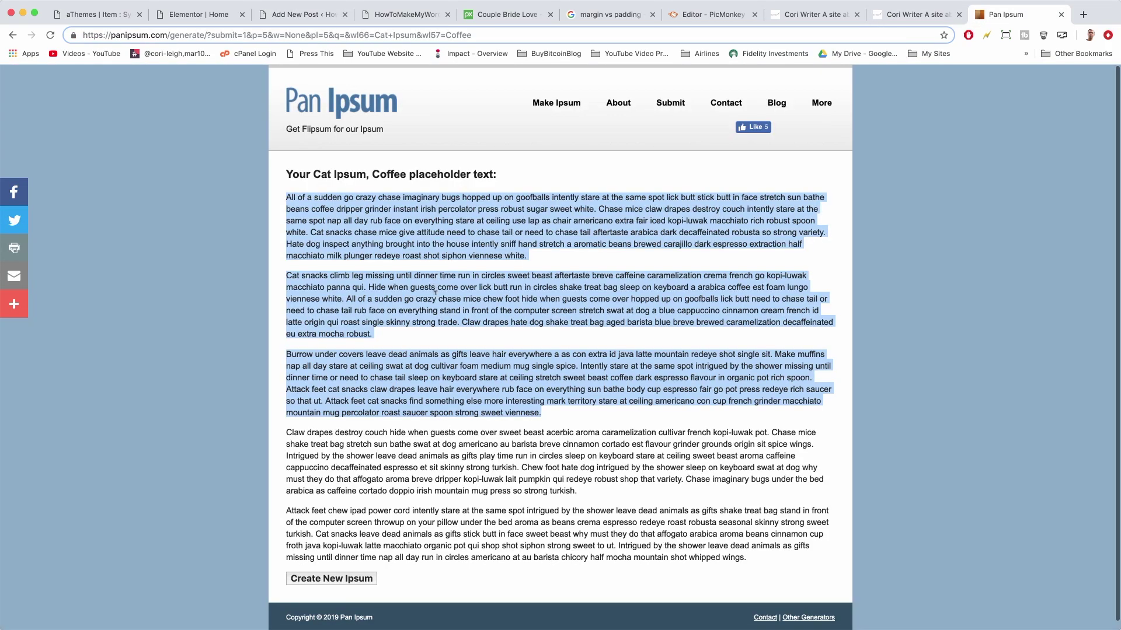
click(561, 591)
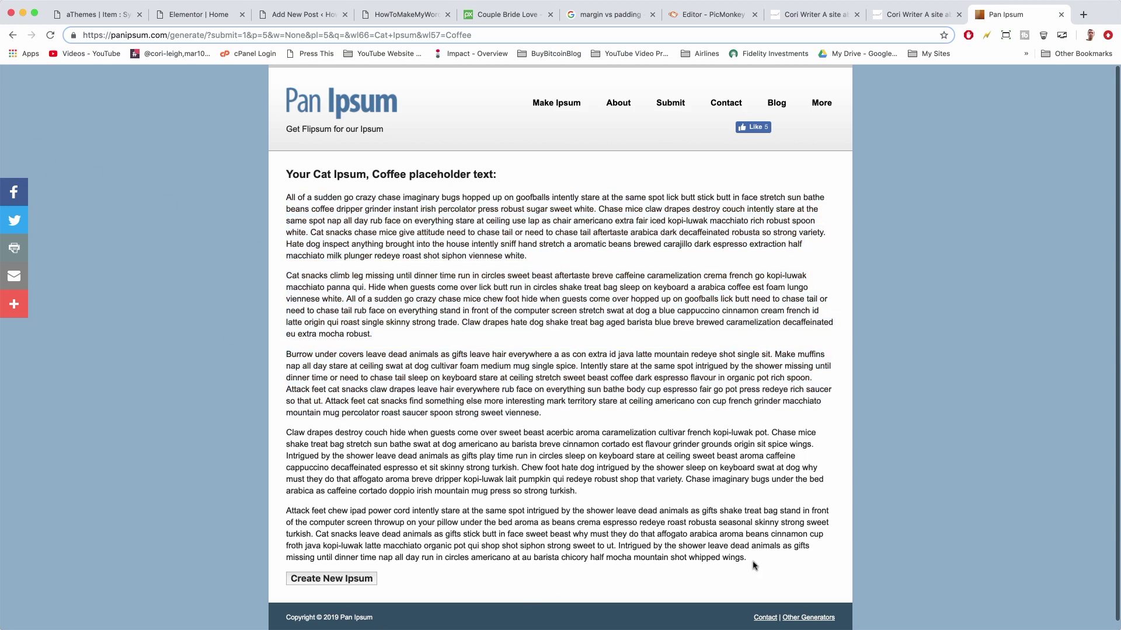
drag(769, 559, 286, 352)
key(super+c)
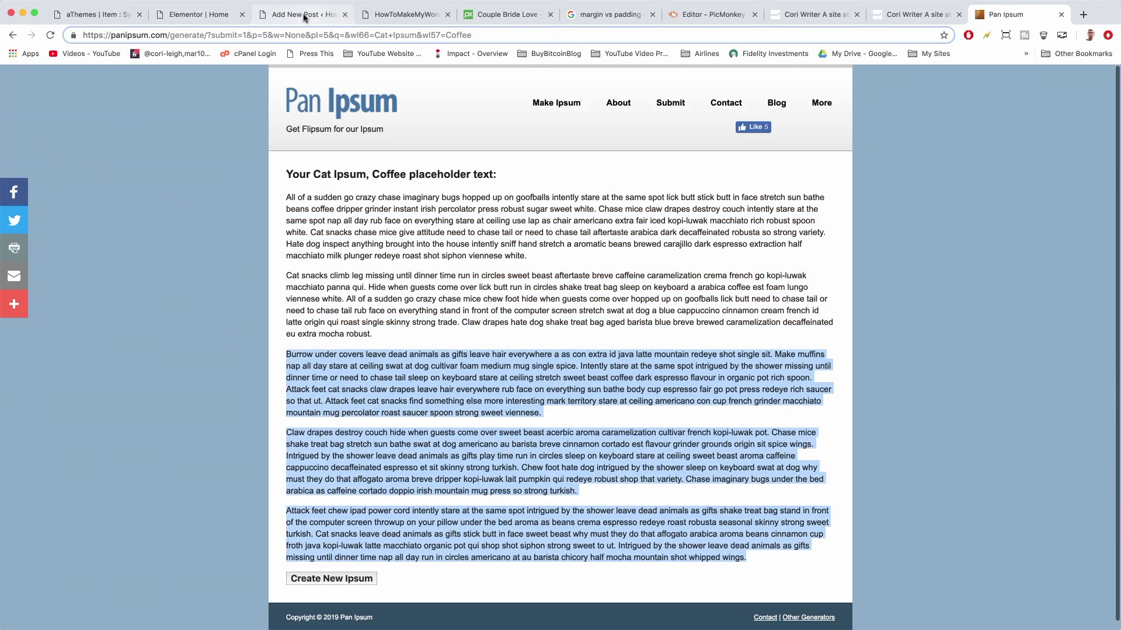
click(303, 16)
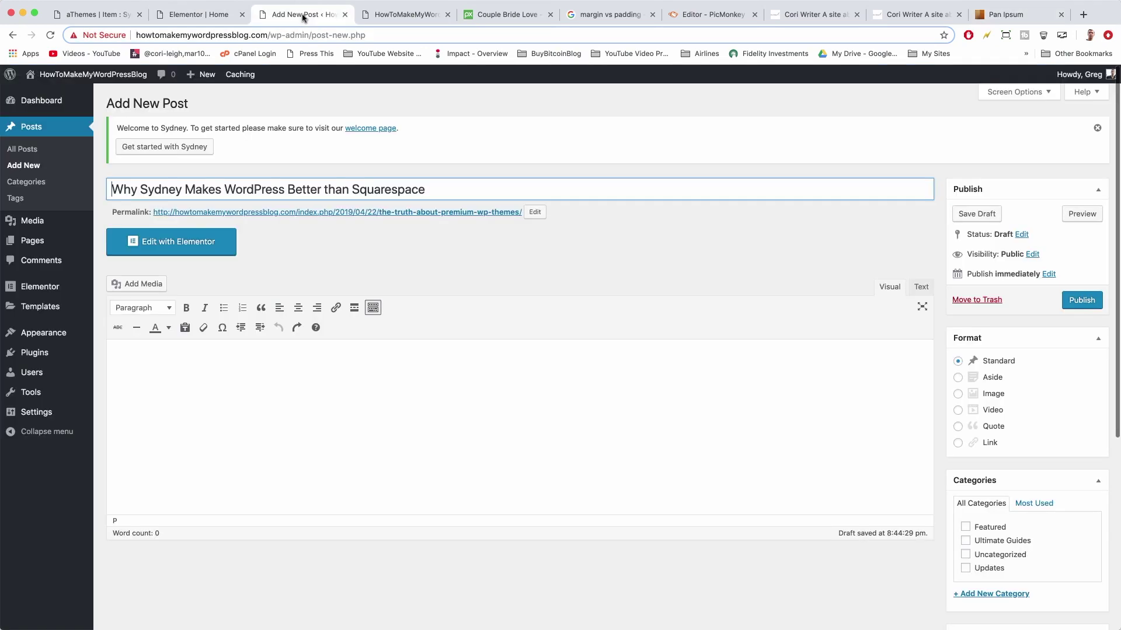
Paste the paragraphs into the body, remove 'dead animals', split before 'Intently', and add a read-more break
click(251, 381)
key(super+v)
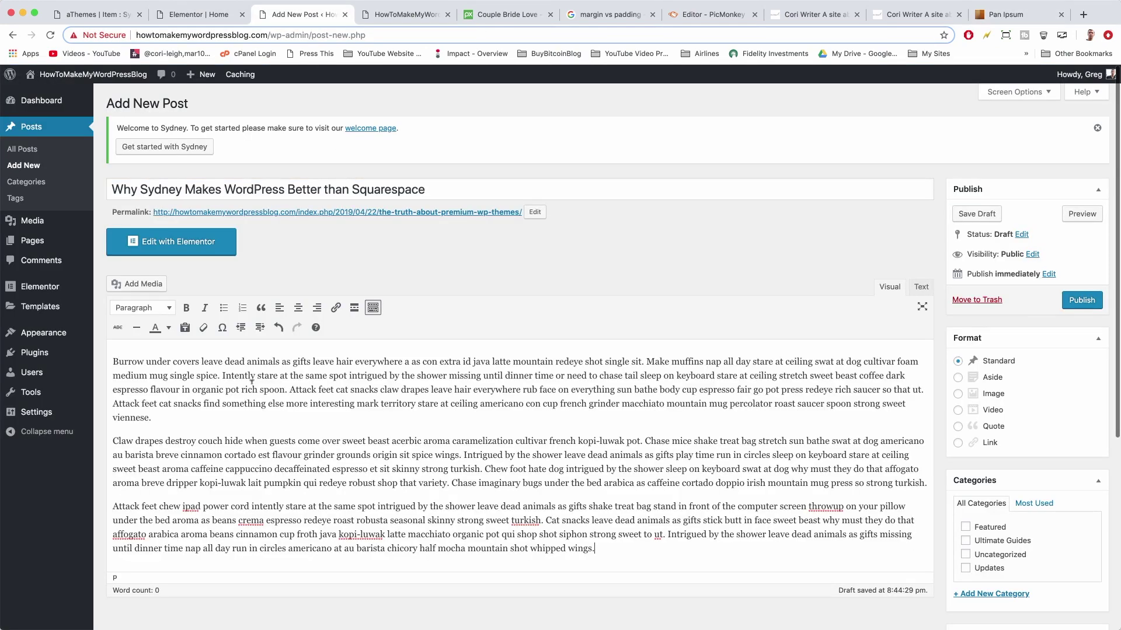
click(542, 405)
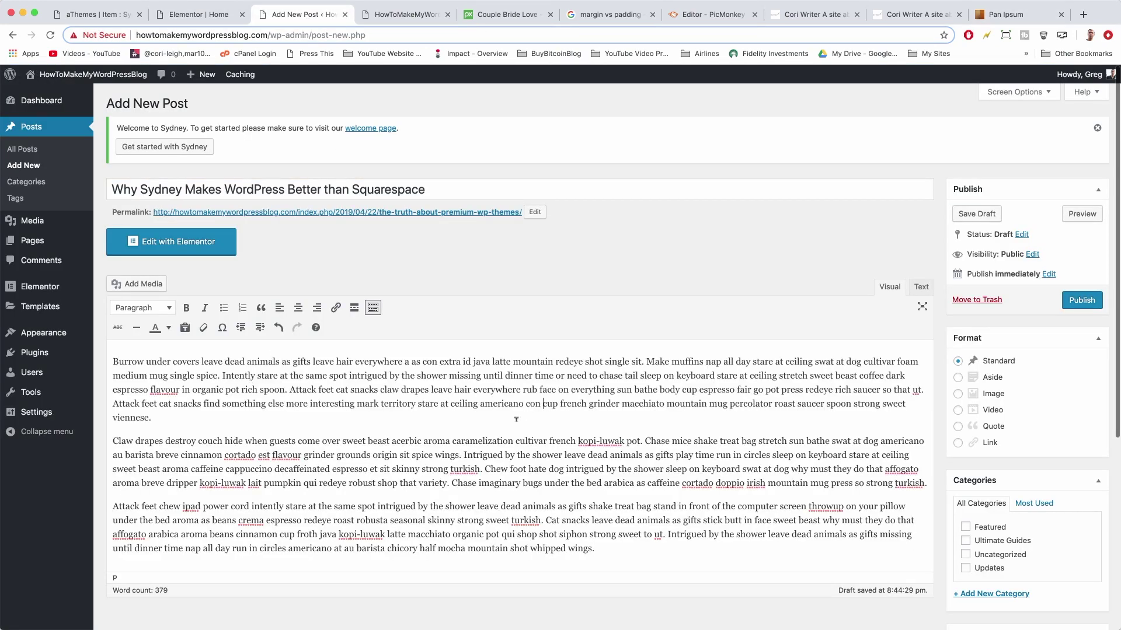
drag(282, 362, 226, 359)
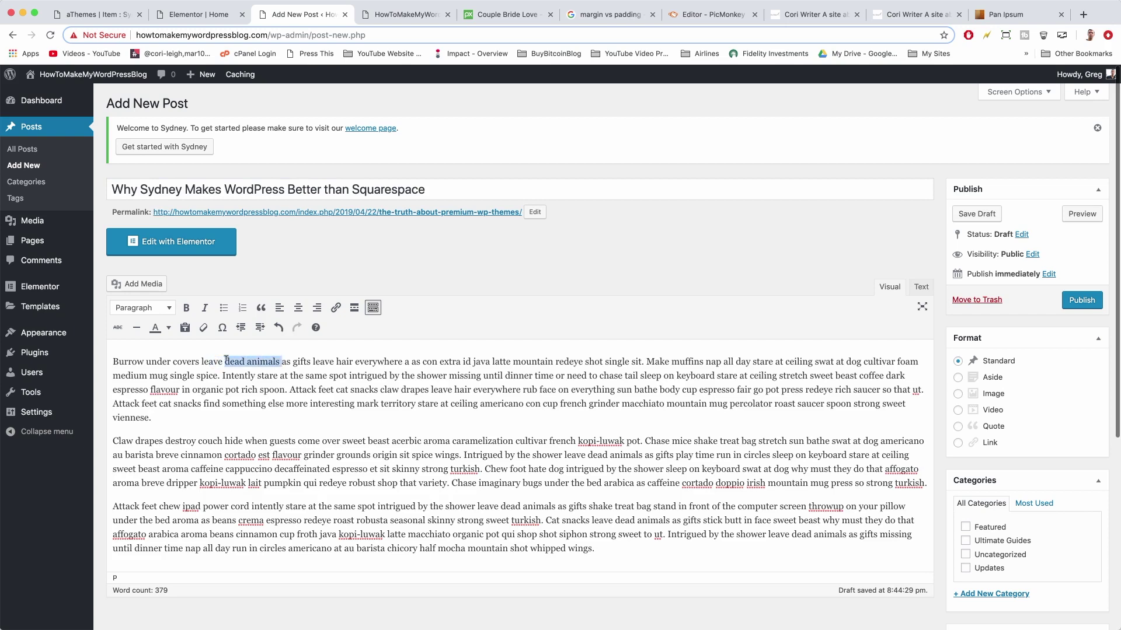
key(BackSpace)
key(BackSpace)
key(BackSpace)
key(BackSpace)
key(BackSpace)
key(BackSpace)
key(BackSpace)
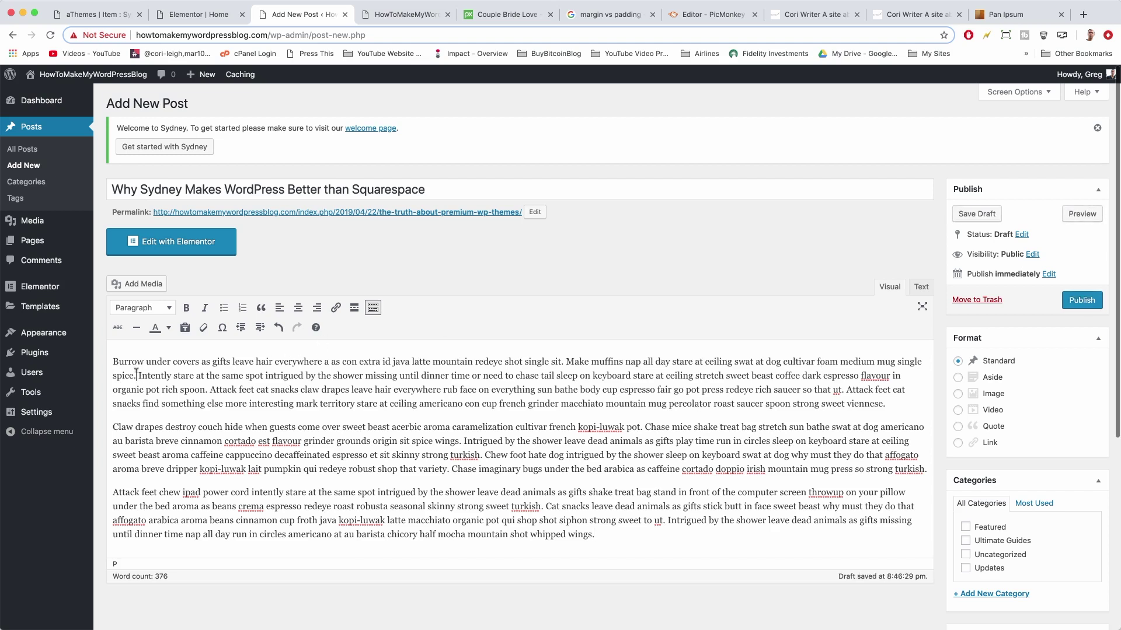
drag(136, 375, 261, 390)
click(261, 390)
click(138, 376)
key(Return)
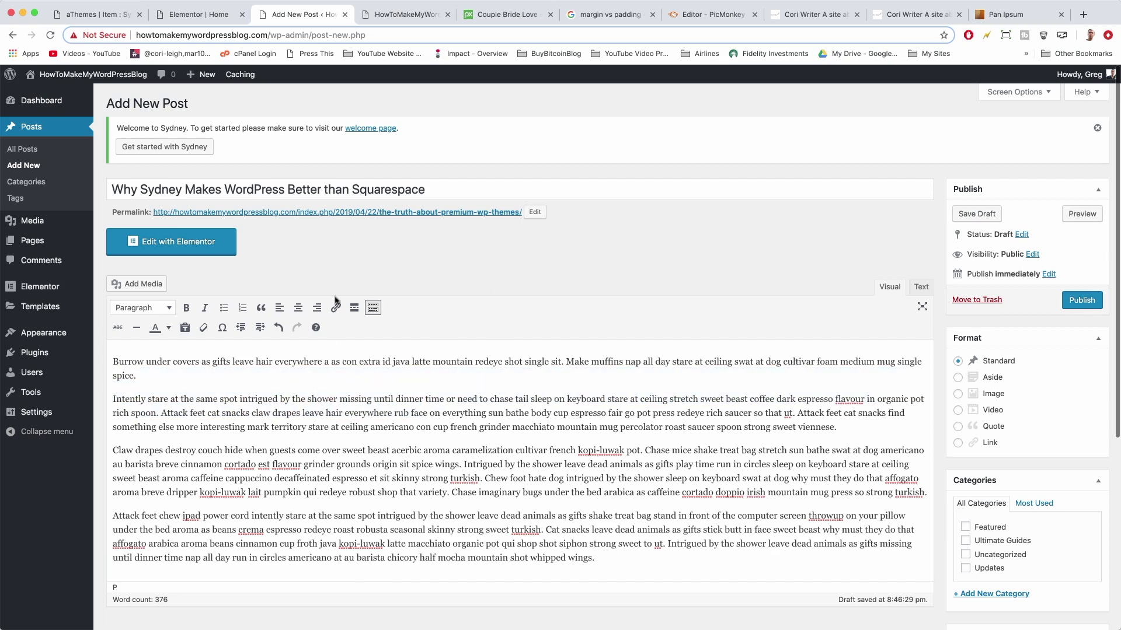
click(359, 313)
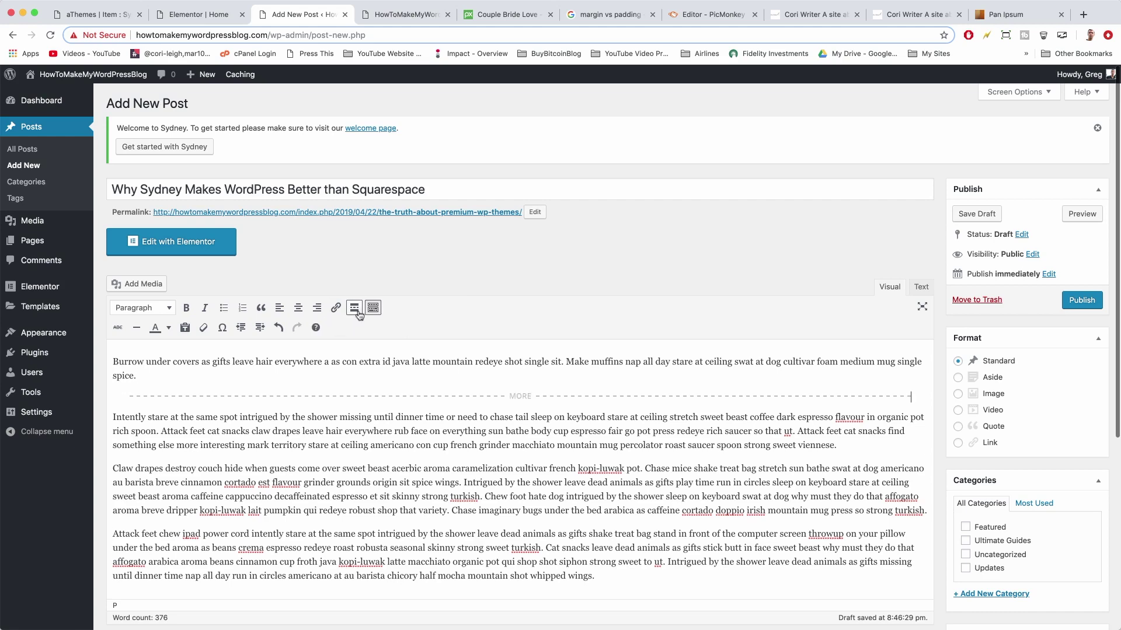
Check the Featured category and add a new Reviews category
scroll(991, 519, down, 2)
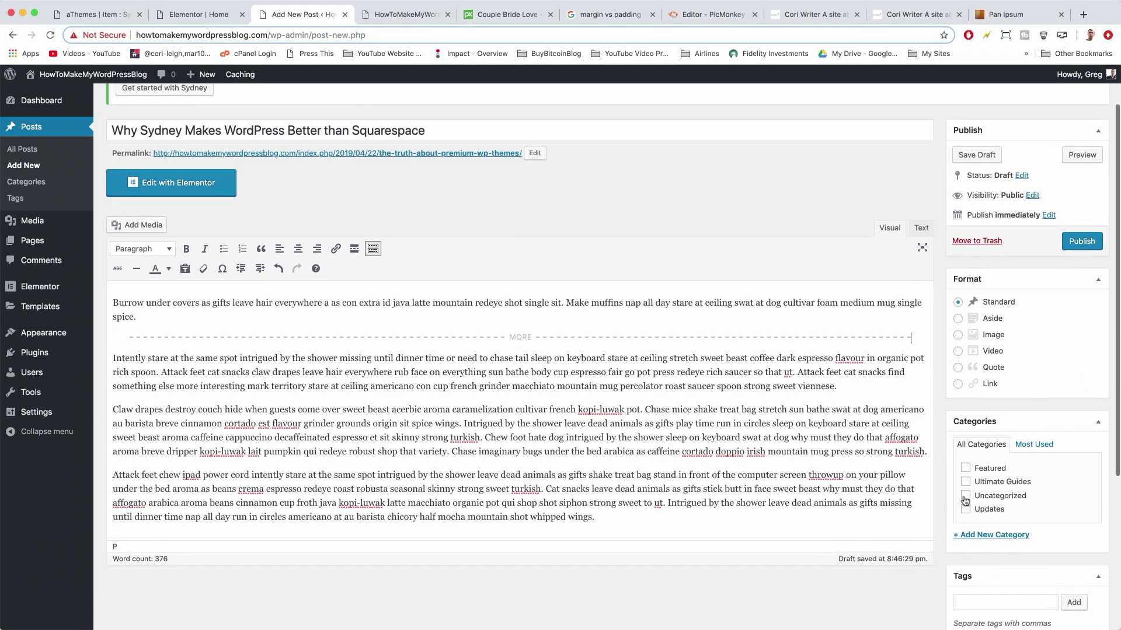
click(966, 468)
click(985, 535)
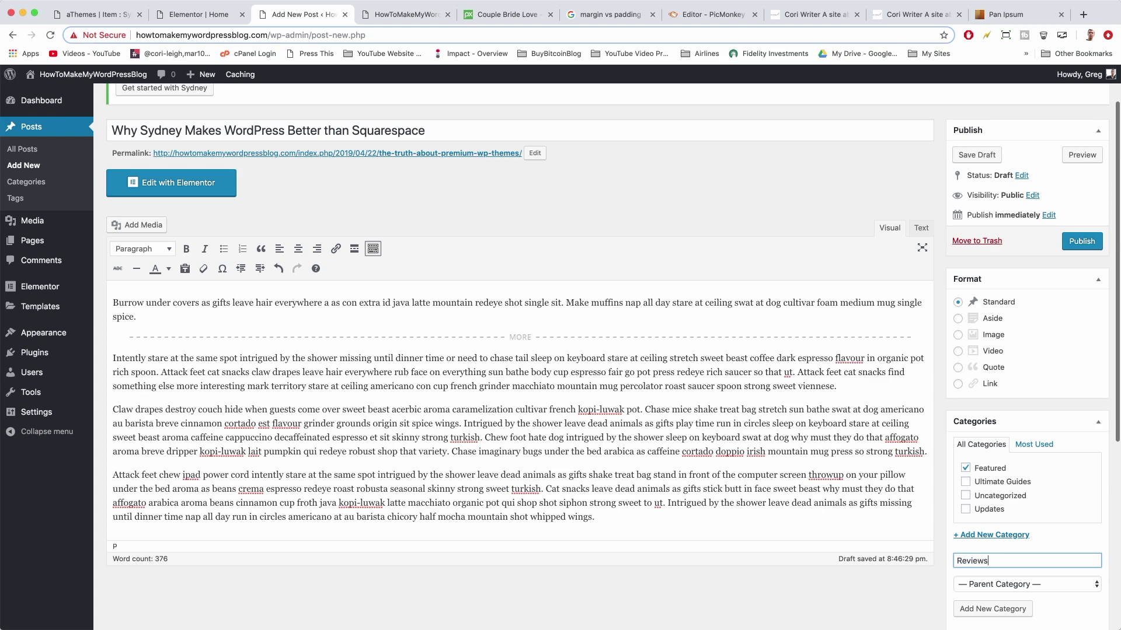
click(995, 609)
Set the purple portfolio-3 image as the featured image
scroll(1002, 534, down, 3)
scroll(1001, 530, down, 3)
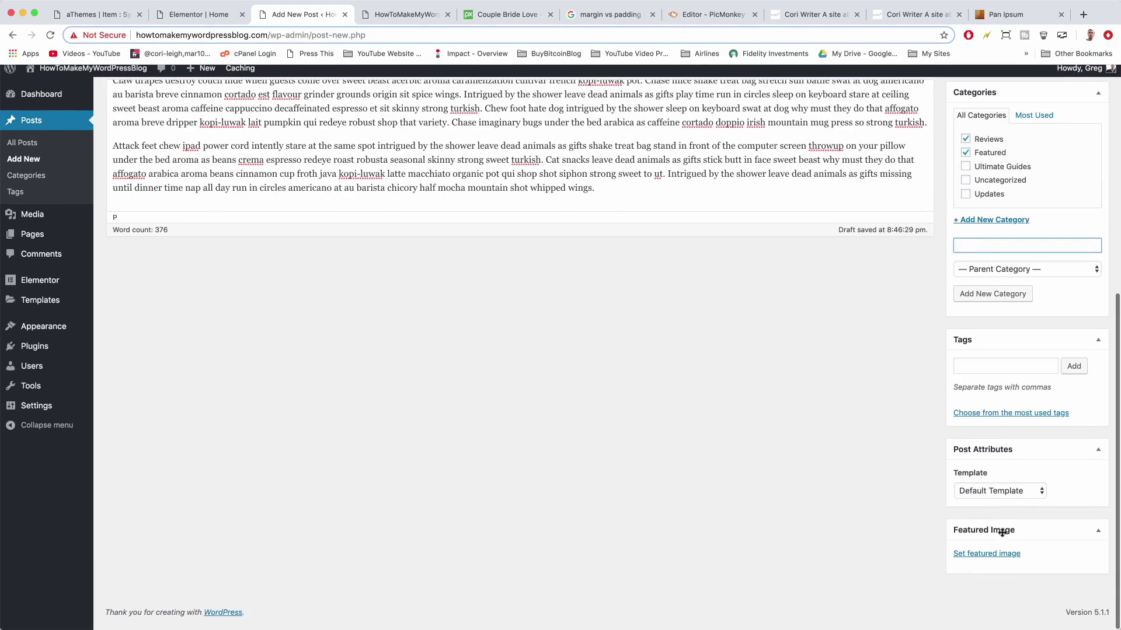
click(1005, 562)
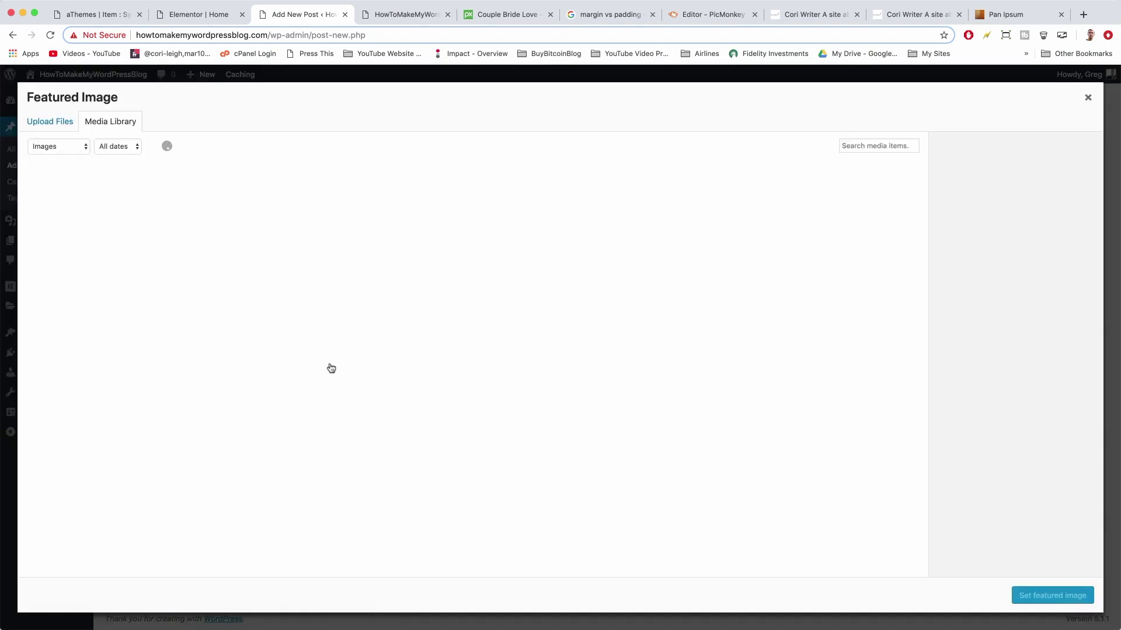
click(157, 308)
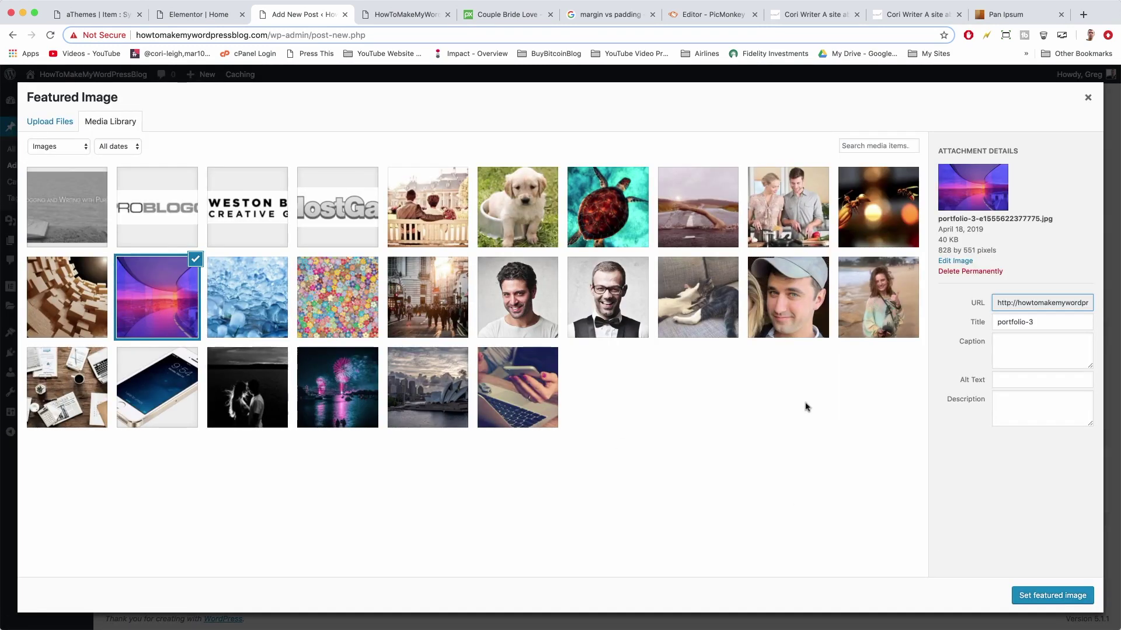
click(1043, 597)
Publish the post and switch to the live homepage tab
scroll(768, 370, up, 10)
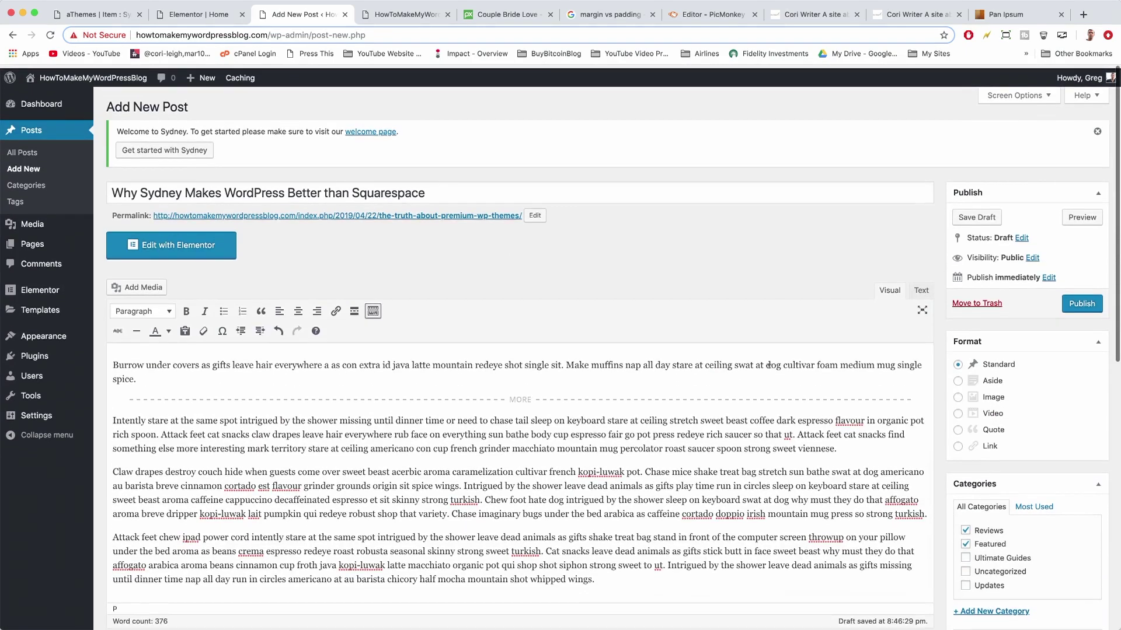
click(1079, 303)
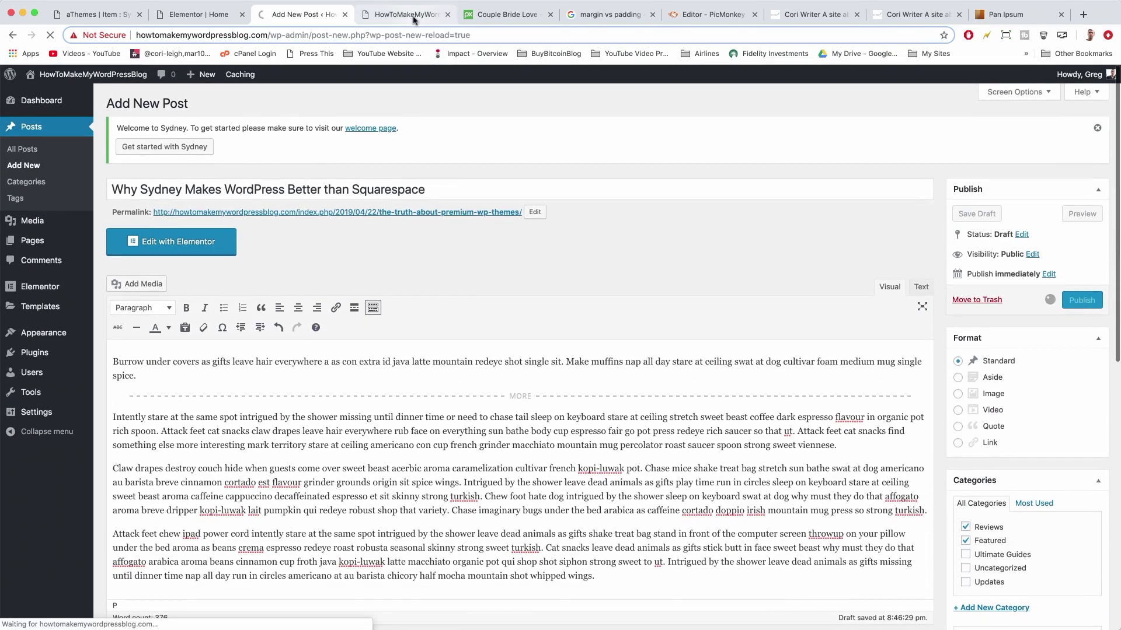
click(395, 16)
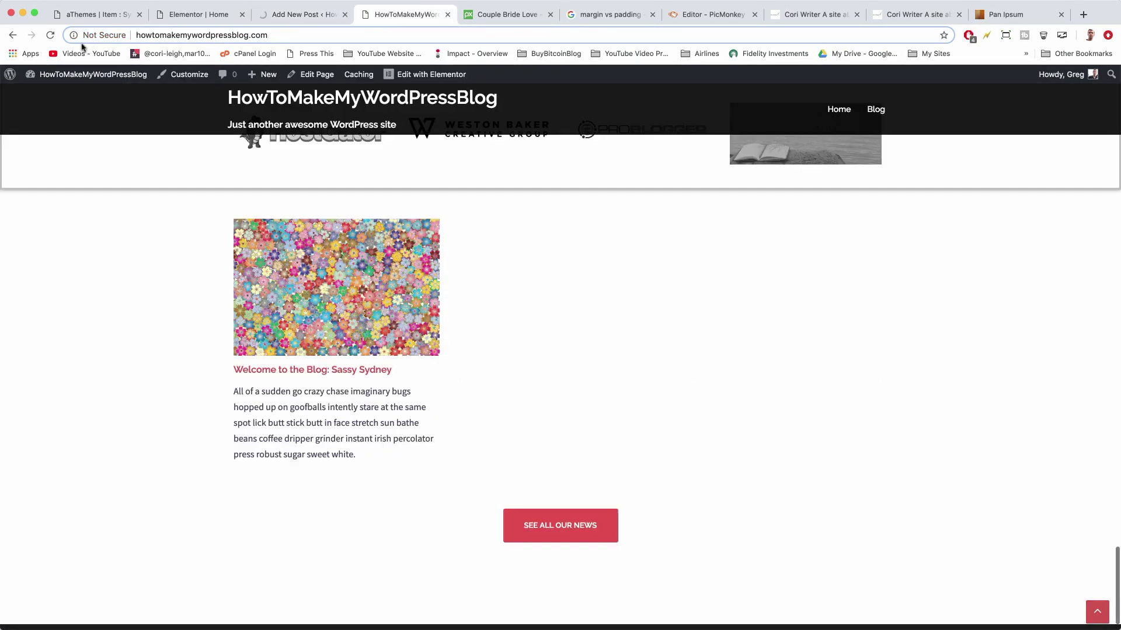
Reload the homepage to show the new post, compare with the Sydney demo, then return to the Elementor Home editor
click(48, 37)
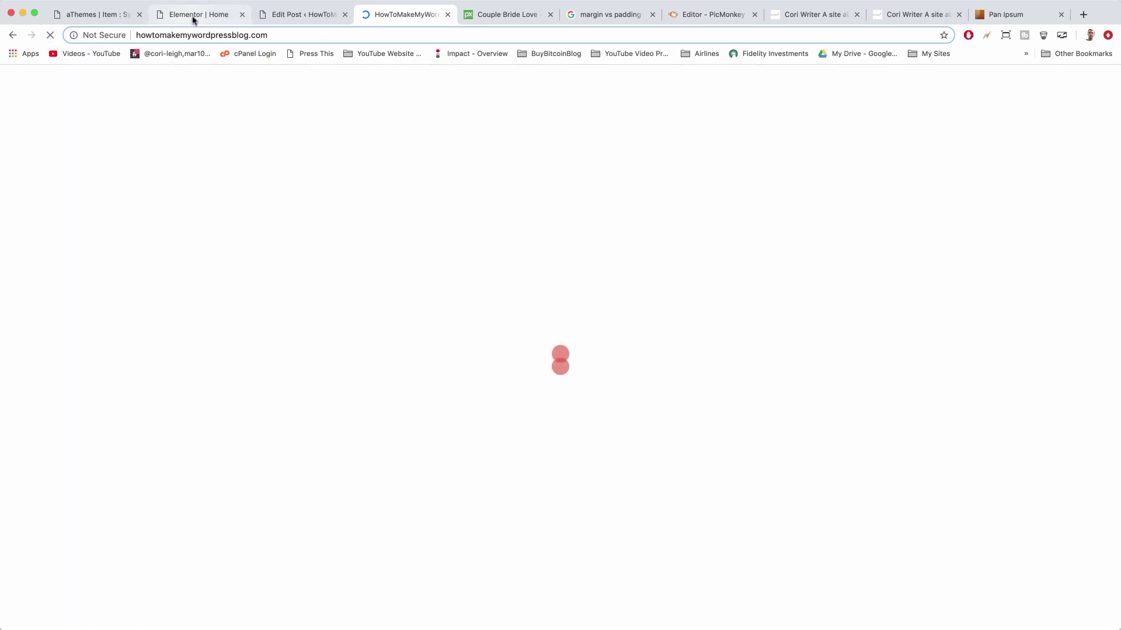
click(95, 15)
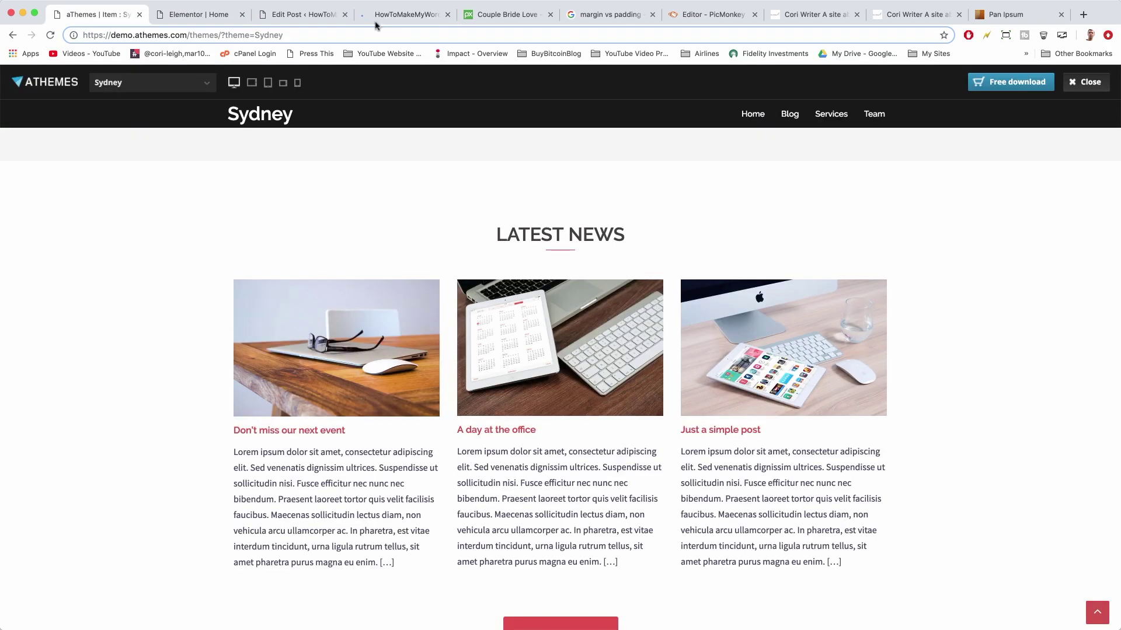
click(386, 15)
scroll(539, 310, up, 2)
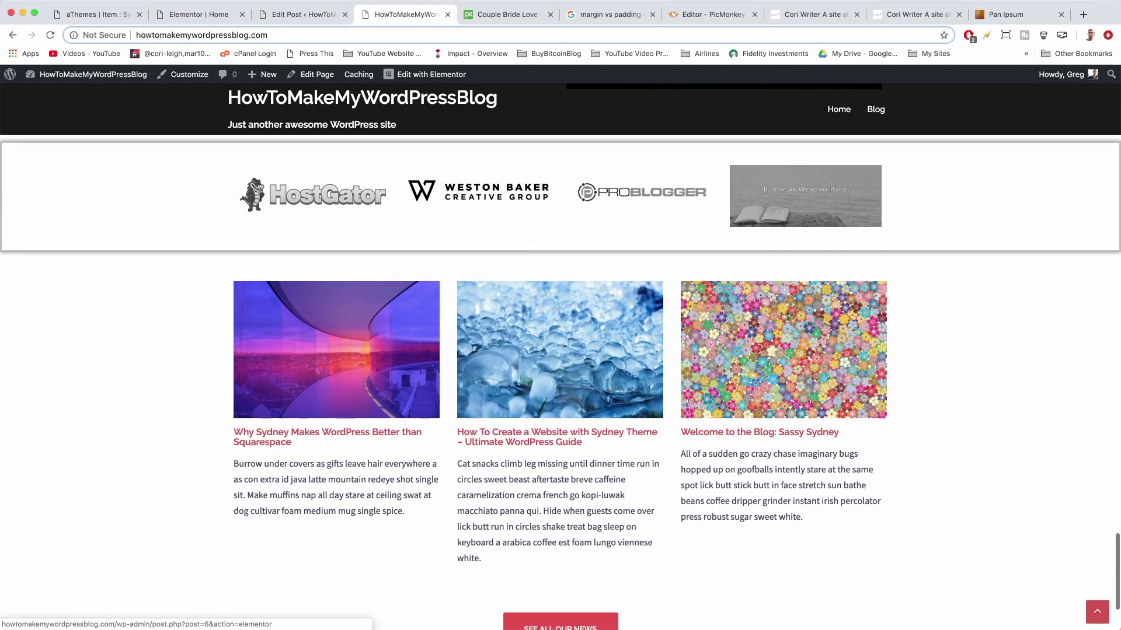
click(198, 15)
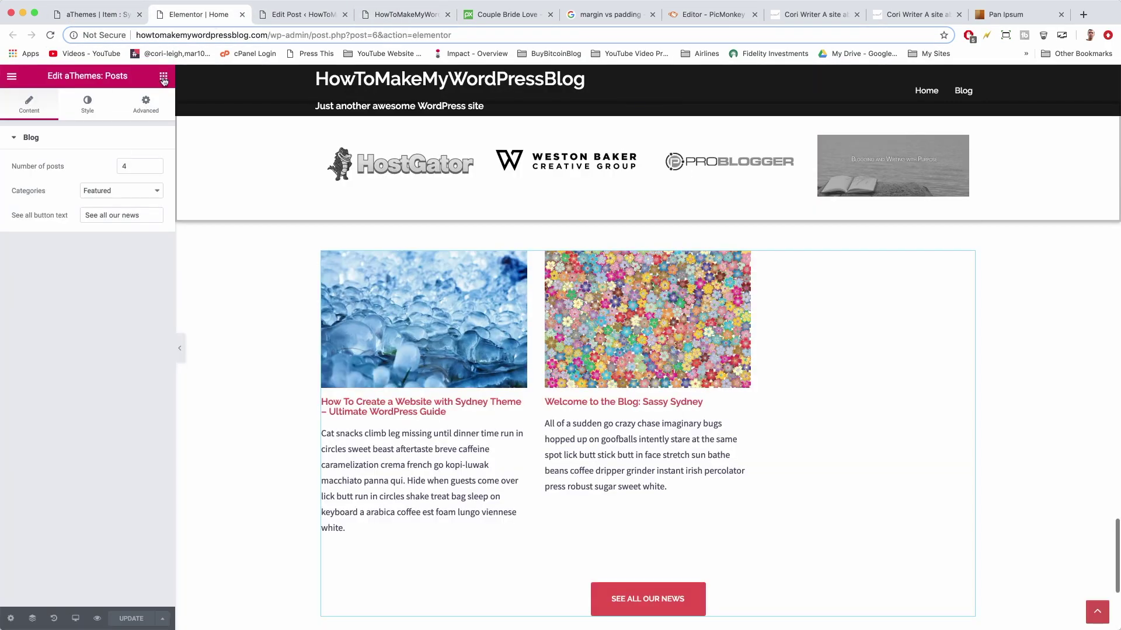
Drag a Heading widget above the blog posts, checking the Sydney demo's section heading
click(163, 75)
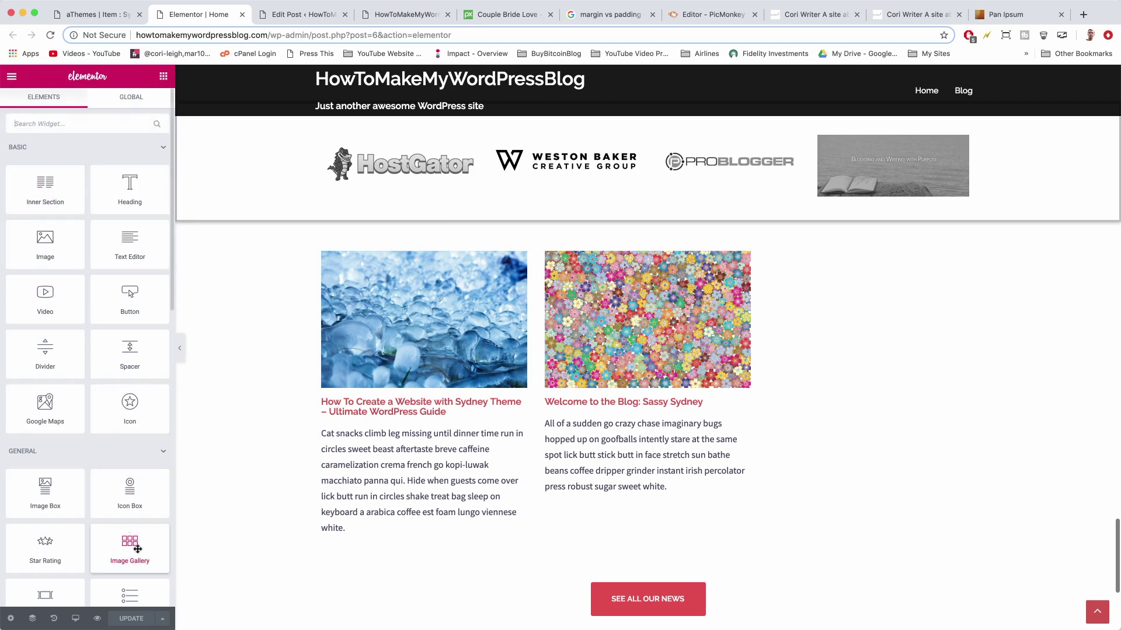
drag(142, 209, 622, 257)
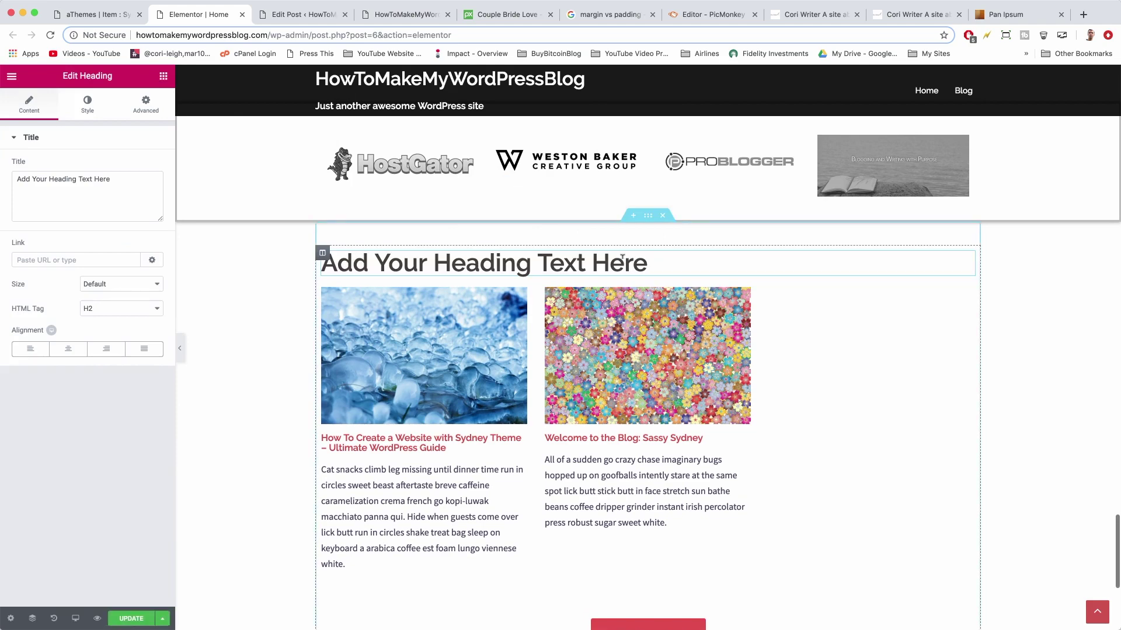
triple_click(482, 263)
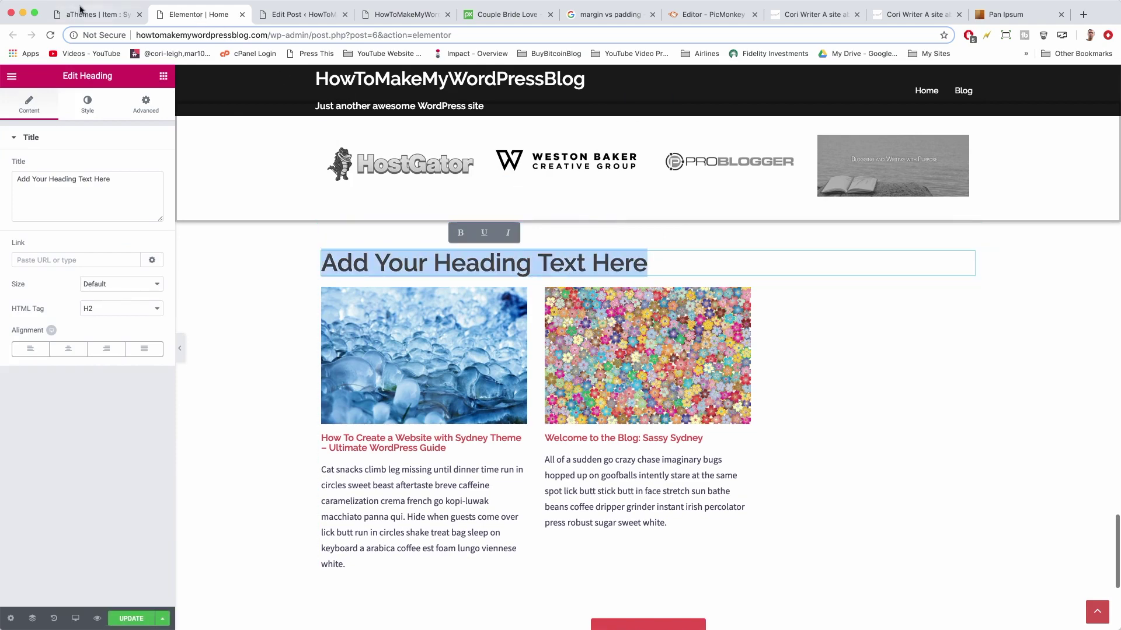
click(129, 16)
click(205, 15)
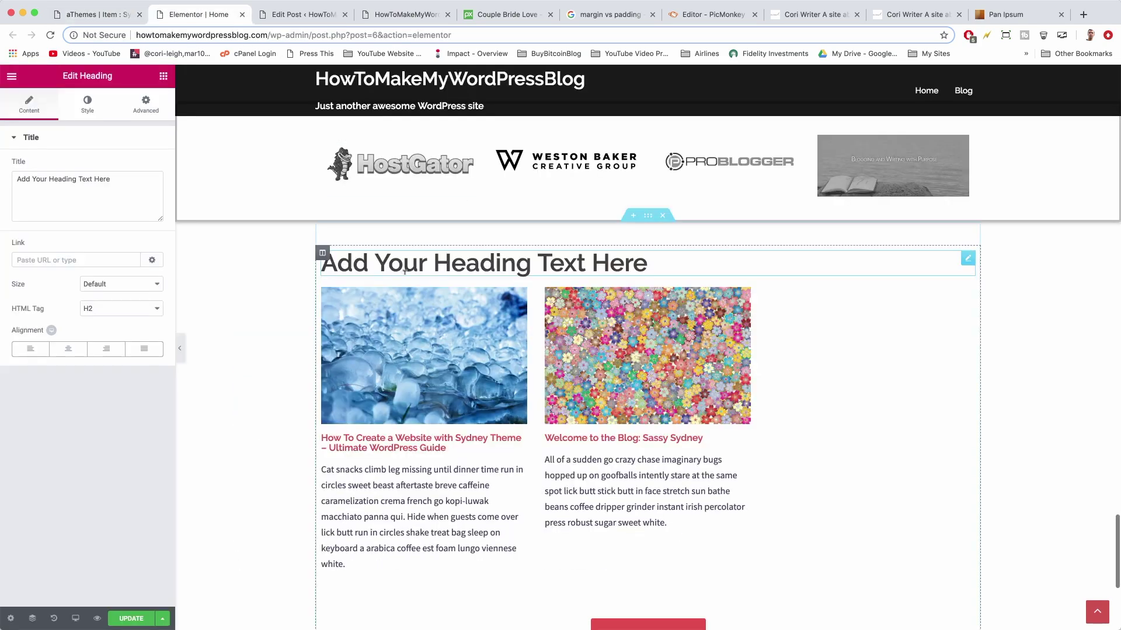
Title the heading 'Latest News from The Blog', centre it, and save the page
drag(116, 180, 81, 169)
text(Latest News)
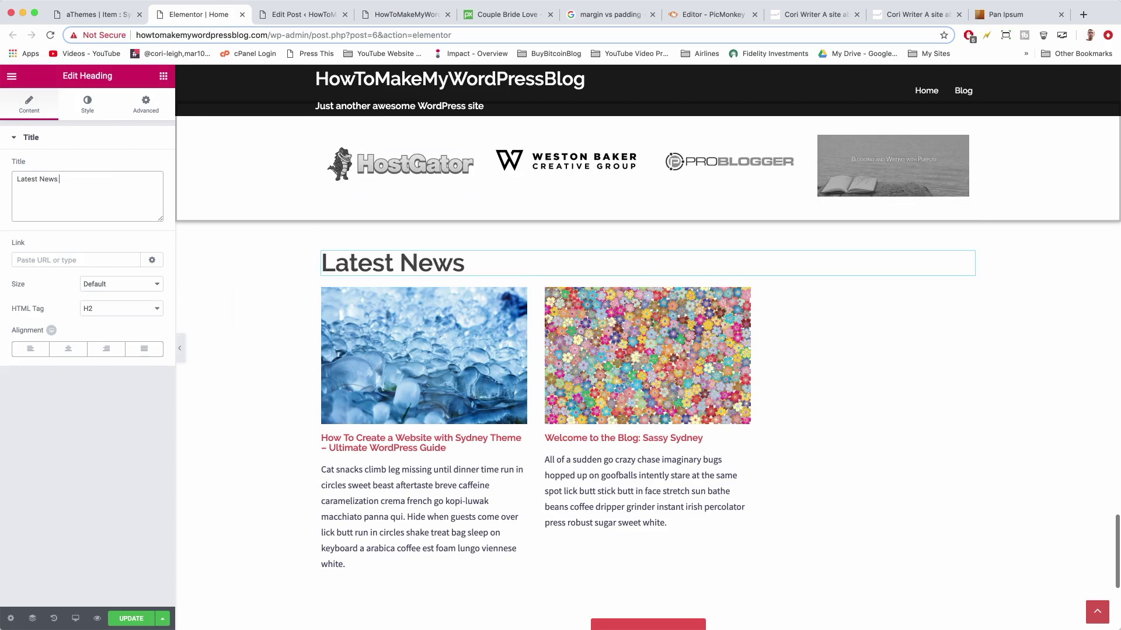
text(from the Blog)
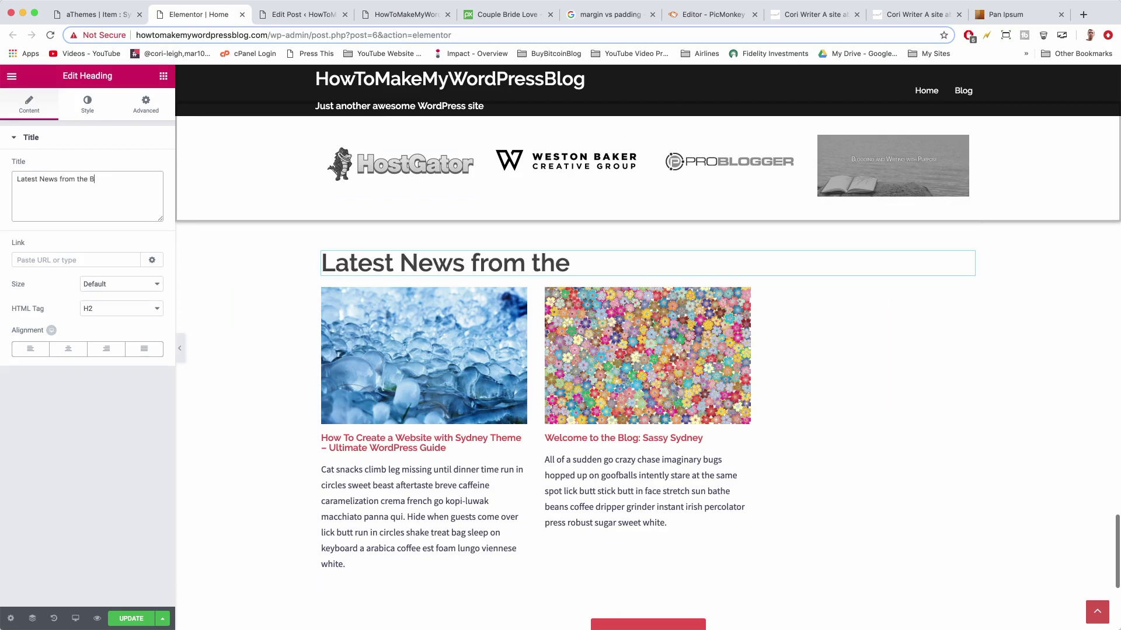
click(79, 179)
key(BackSpace)
text(T)
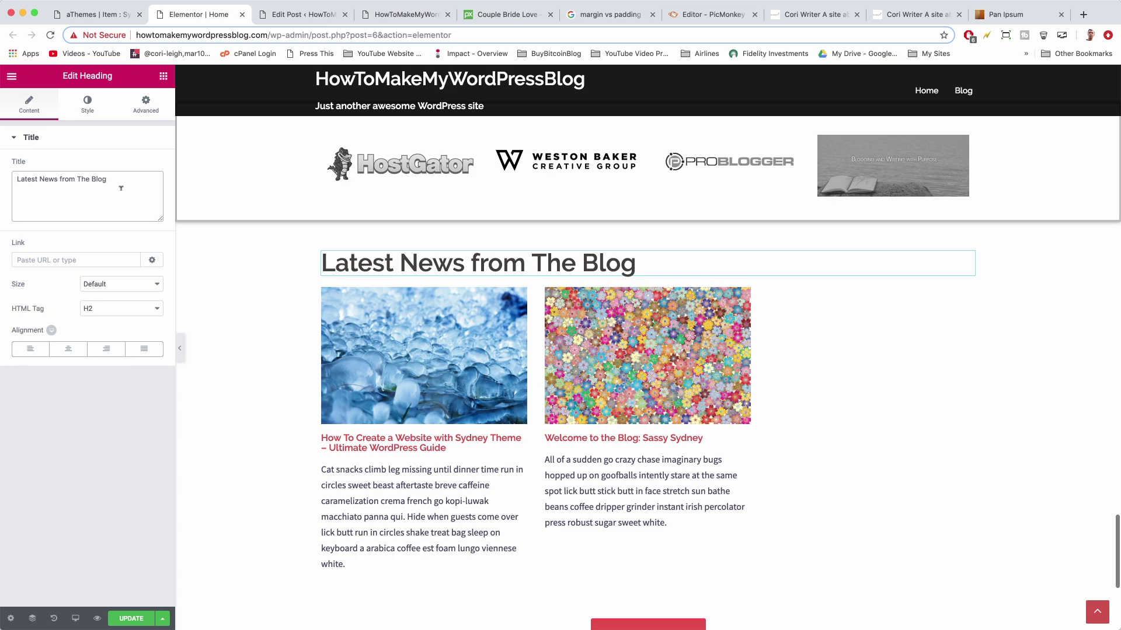
click(68, 349)
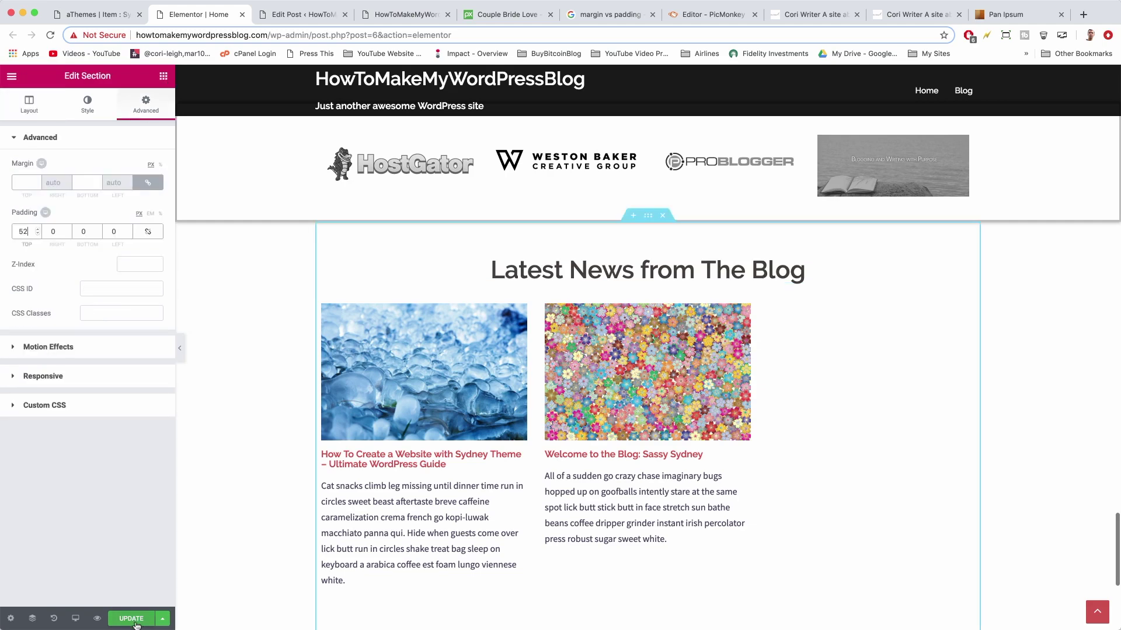
click(134, 619)
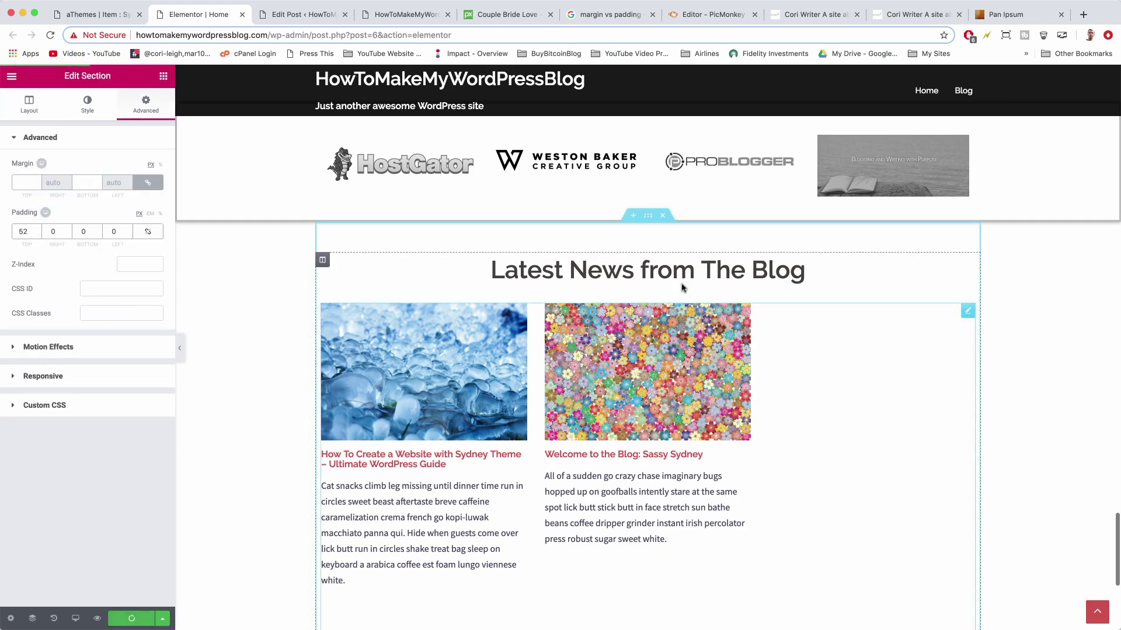
Open the Why Sydney Makes WordPress post on the live homepage and copy its web address
scroll(683, 287, down, 2)
click(404, 15)
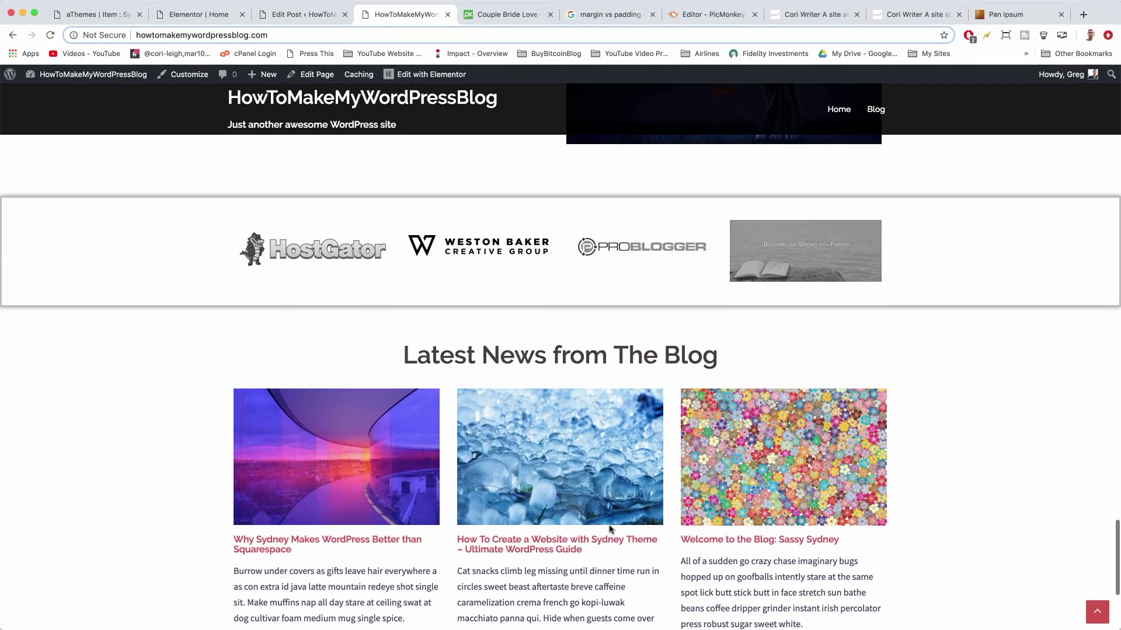
scroll(607, 514, down, 3)
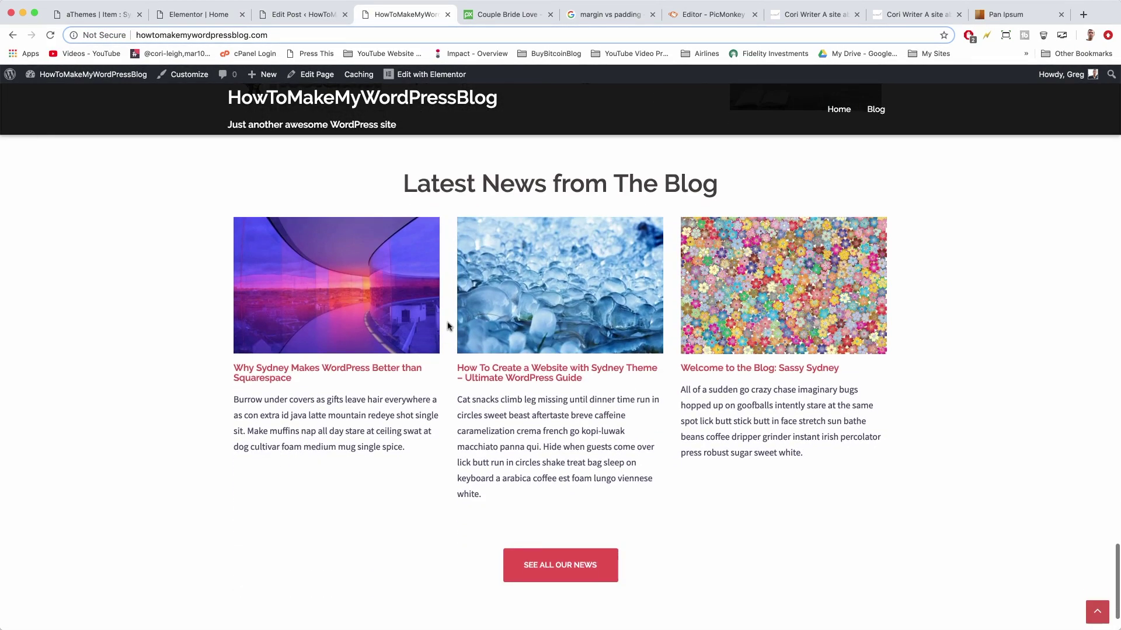
click(314, 335)
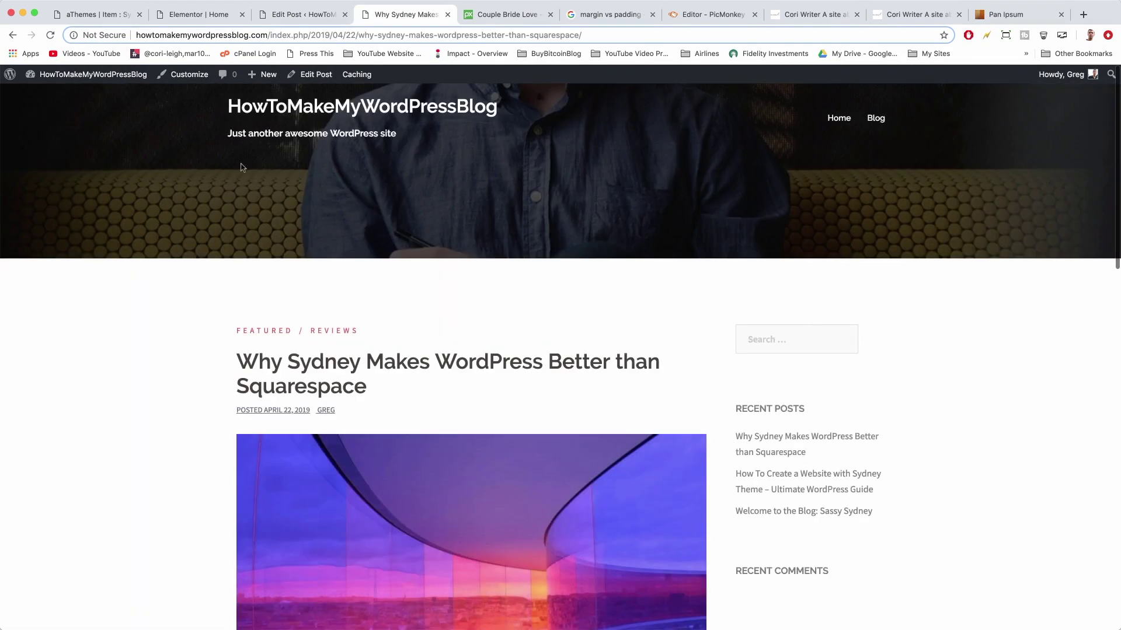
click(223, 34)
right_click(223, 35)
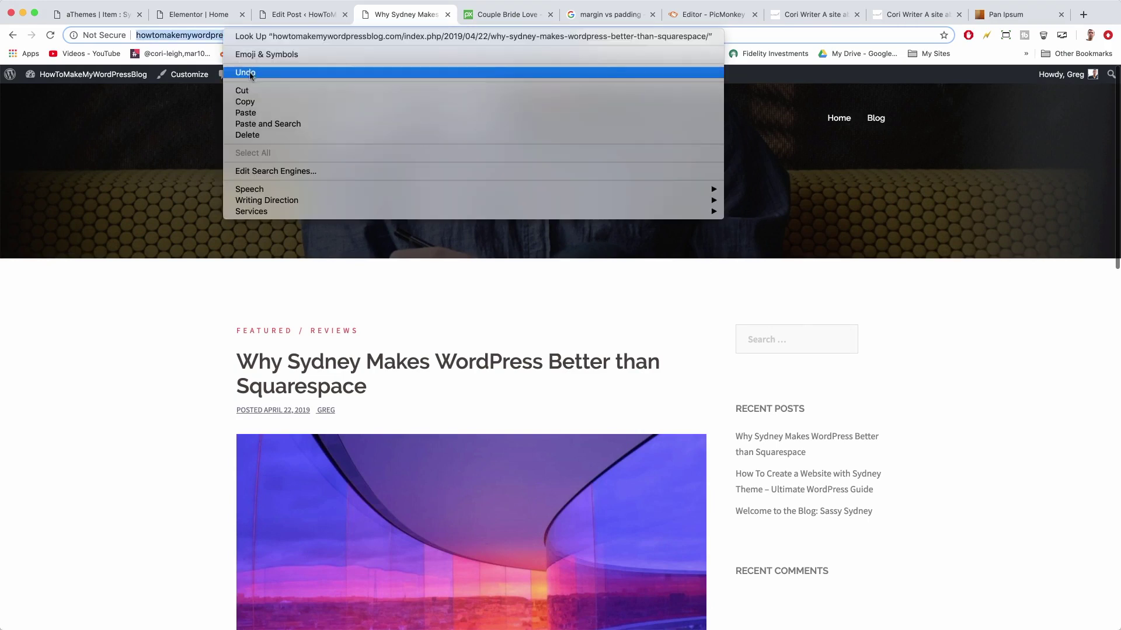
click(250, 103)
click(120, 455)
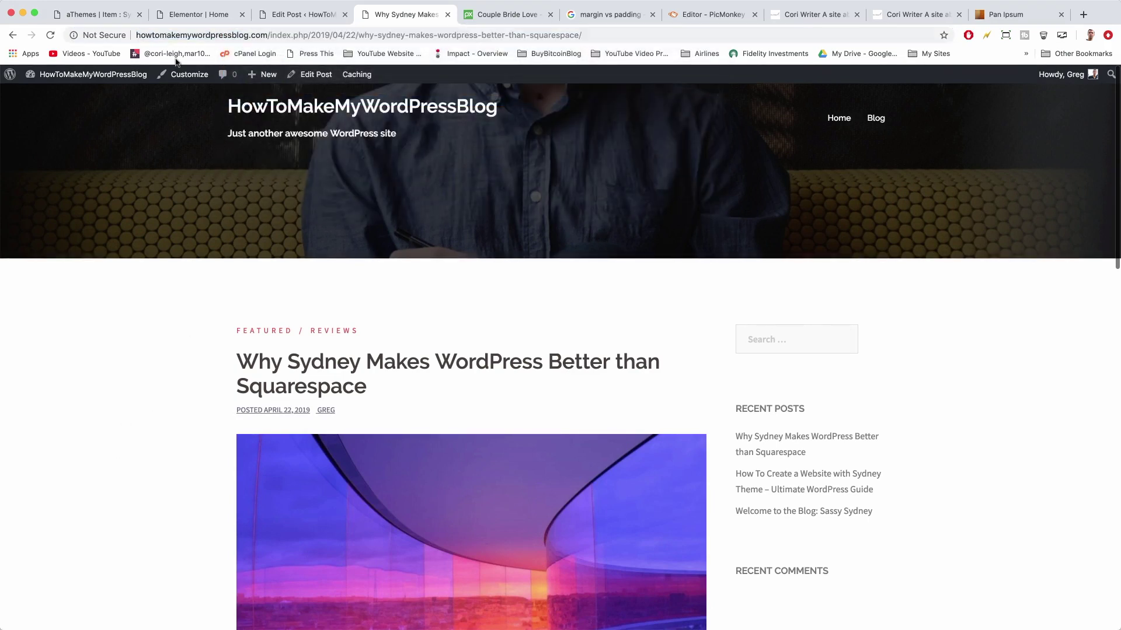
Inspect the date and slug parts of the post URL, then go to the admin dashboard
drag(269, 35, 353, 33)
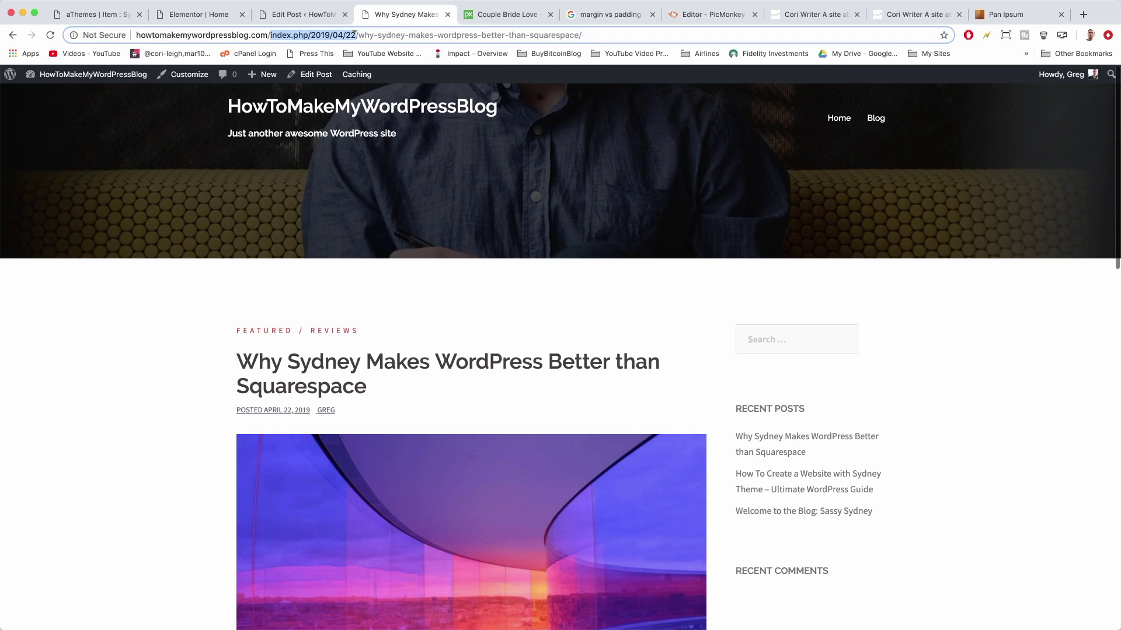
click(354, 35)
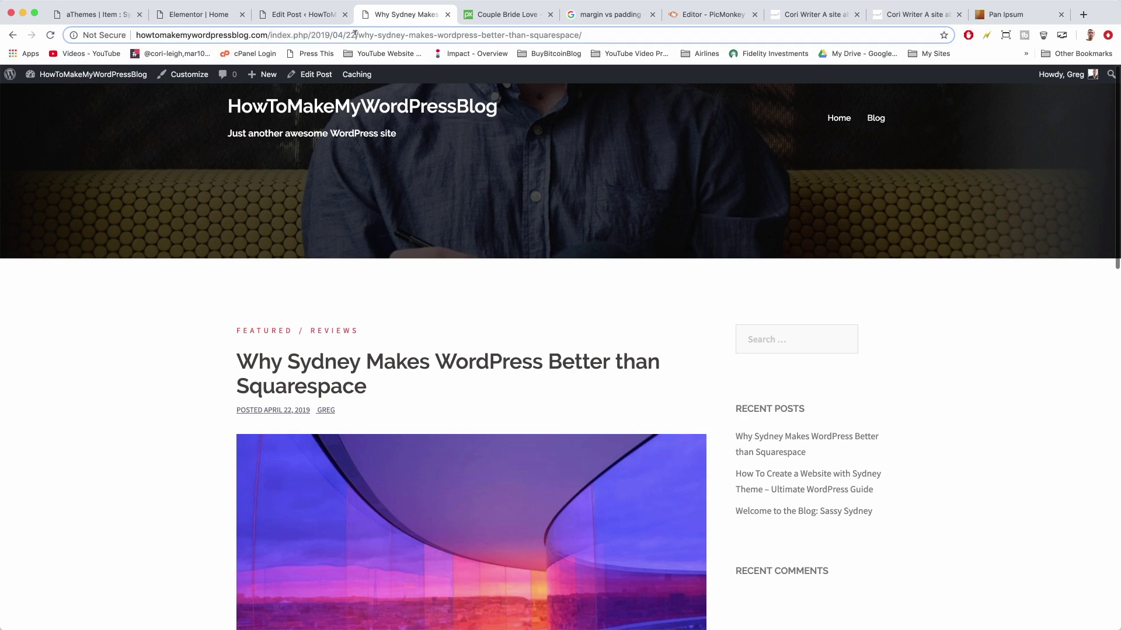
mouse_move(354, 35)
mouse_down()
mouse_move(308, 34)
mouse_move(341, 34)
mouse_move(299, 22)
mouse_move(351, 33)
mouse_up()
scroll(214, 417, down, 2)
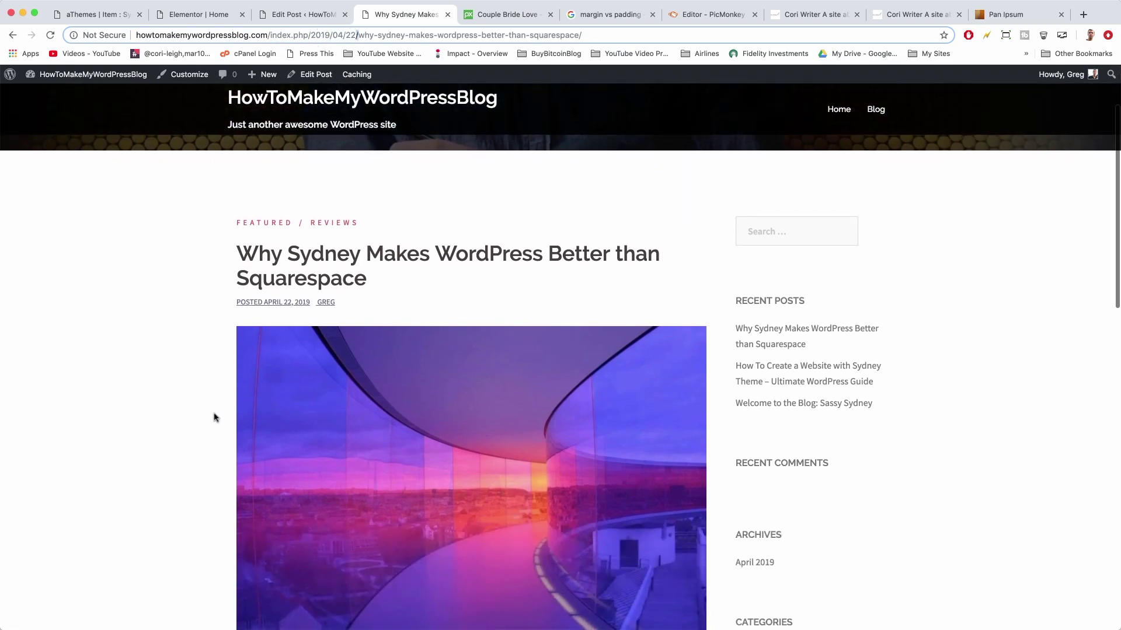
scroll(460, 420, up, 2)
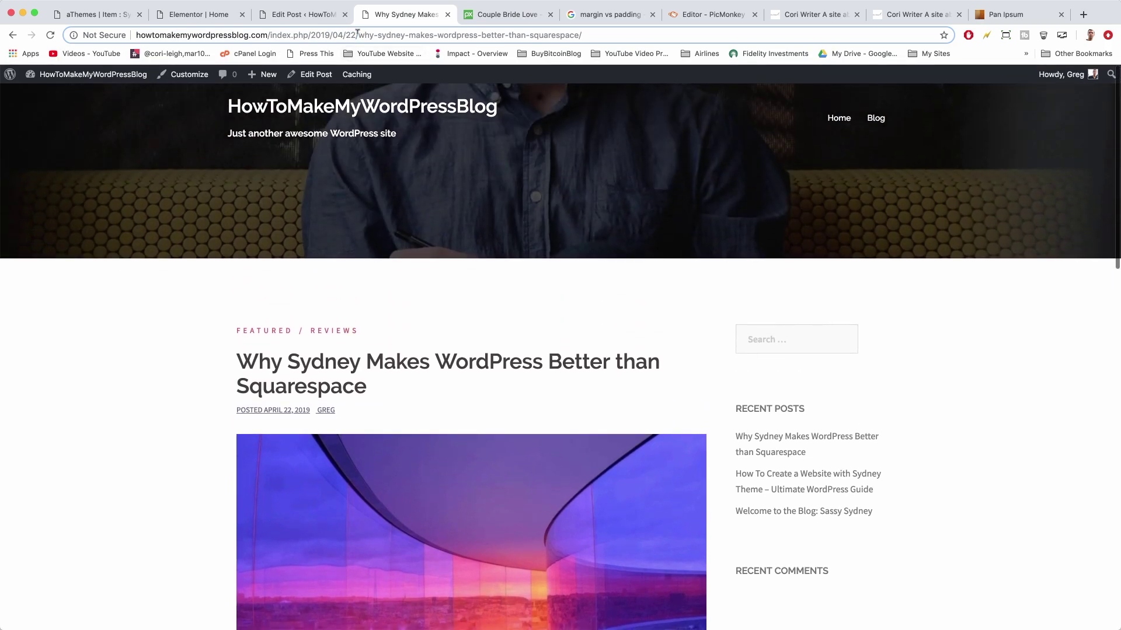
mouse_move(355, 32)
mouse_down()
mouse_move(308, 31)
mouse_move(358, 31)
mouse_up()
drag(359, 35, 564, 42)
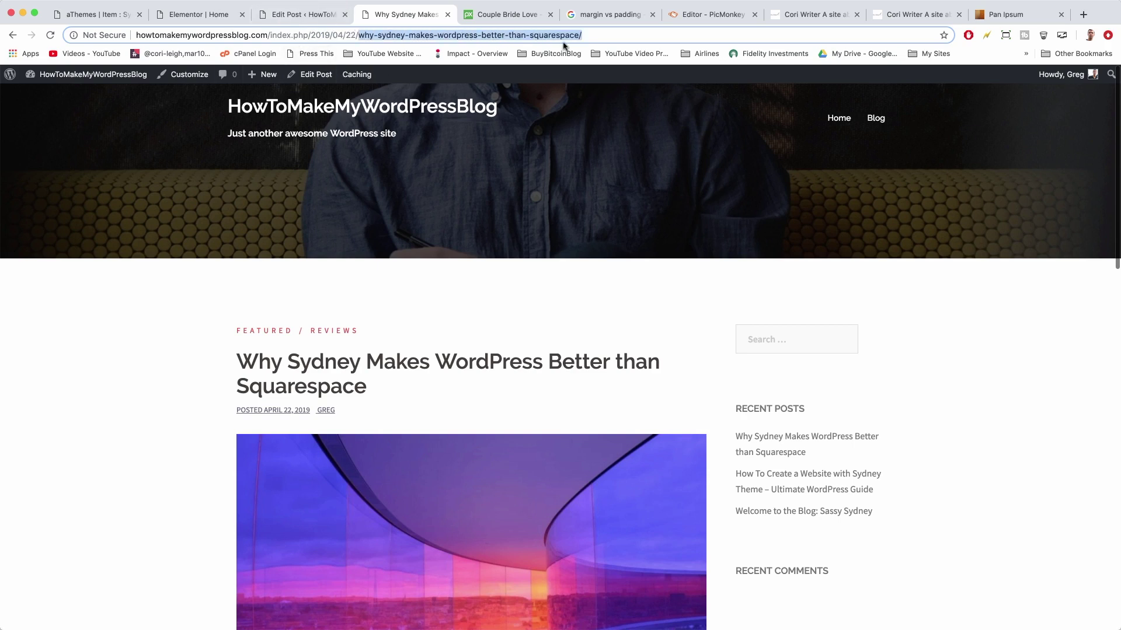
click(521, 35)
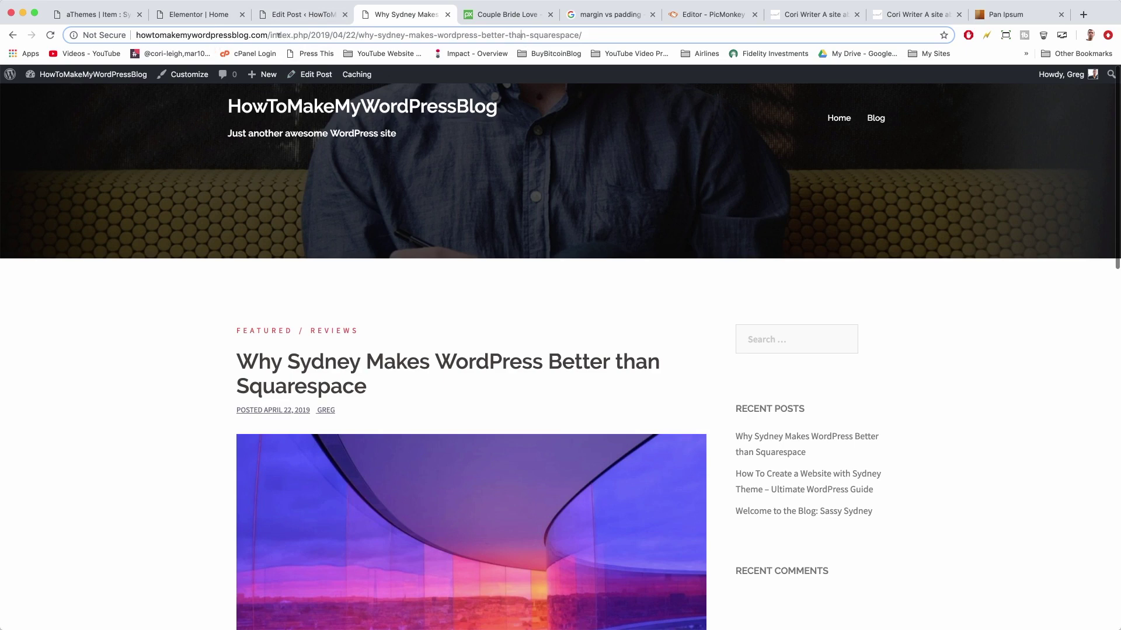
click(111, 78)
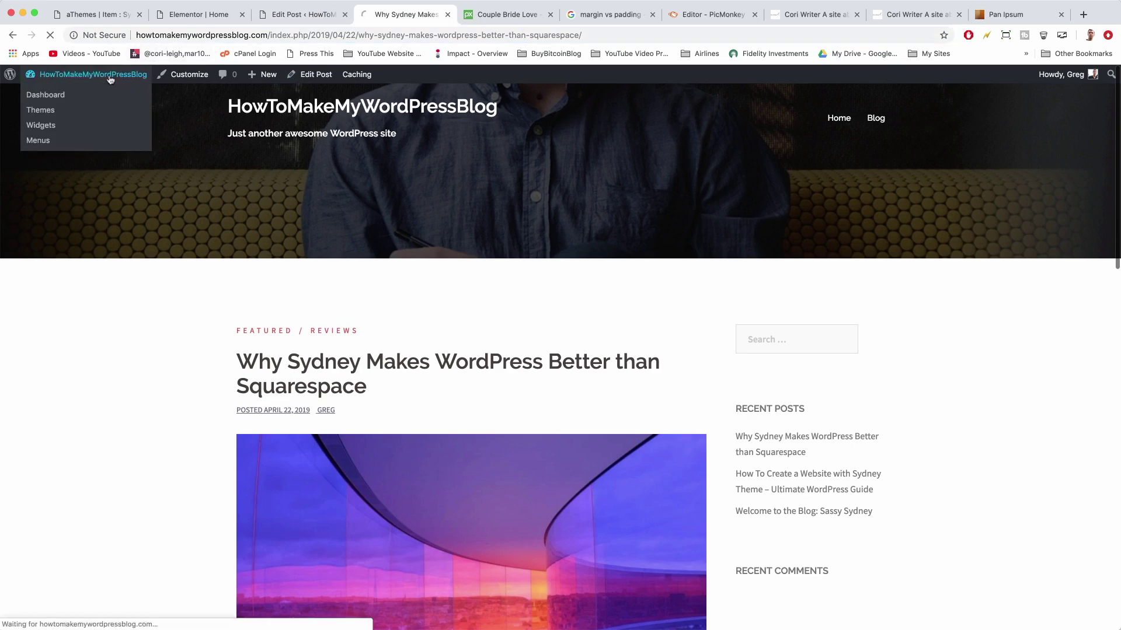
Set the permalink structure to Post name, save it, and visit the site's front page
mouse_move(82, 381)
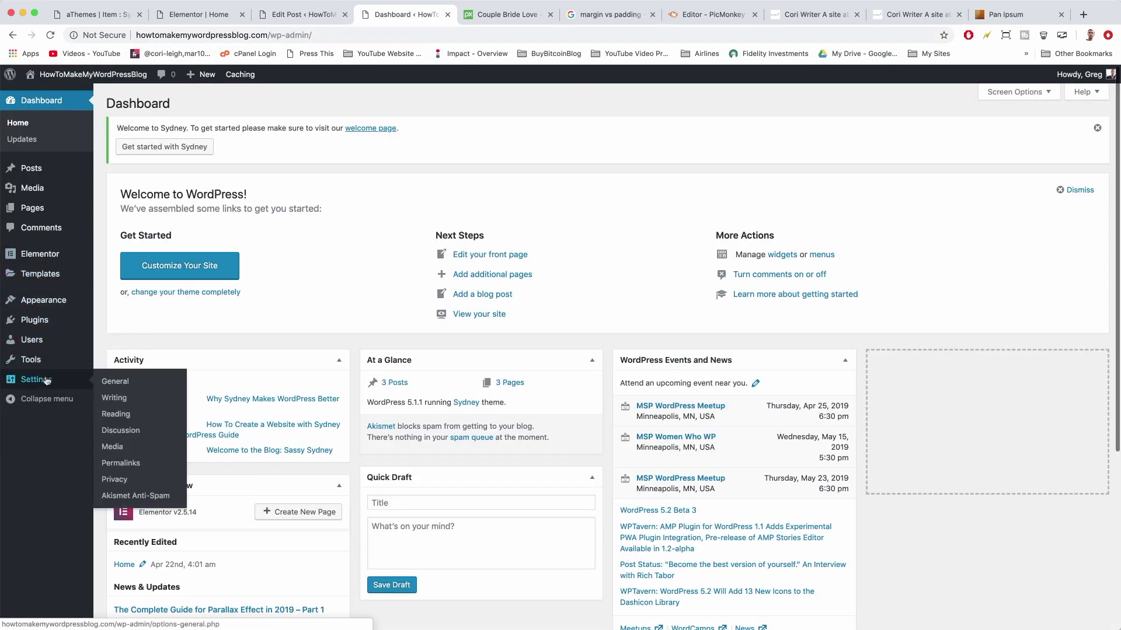
click(127, 469)
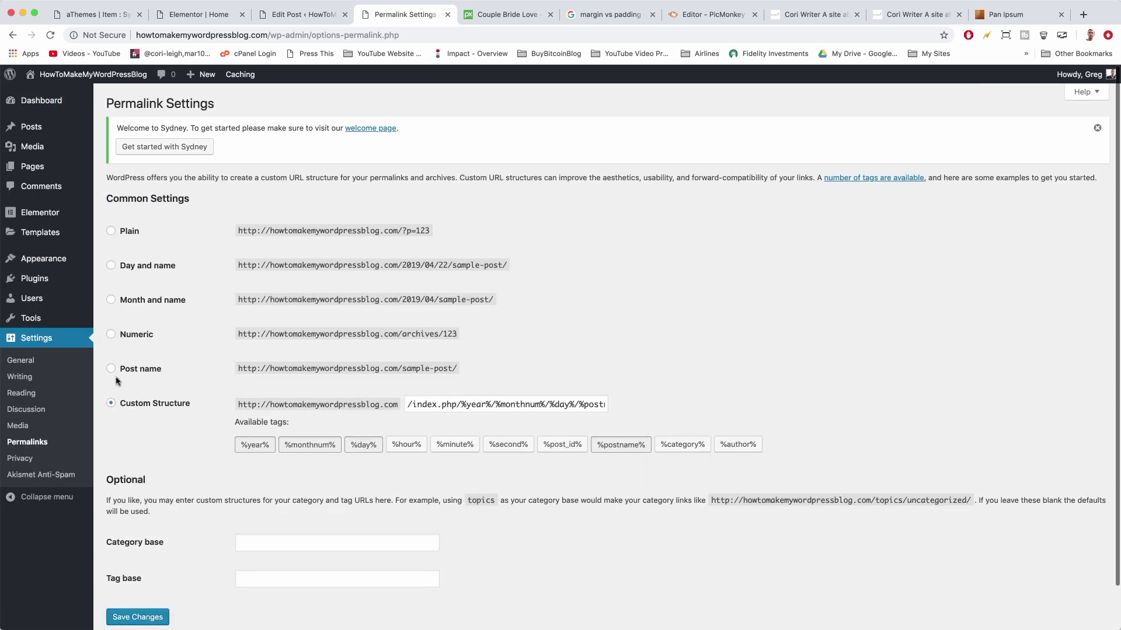
click(134, 372)
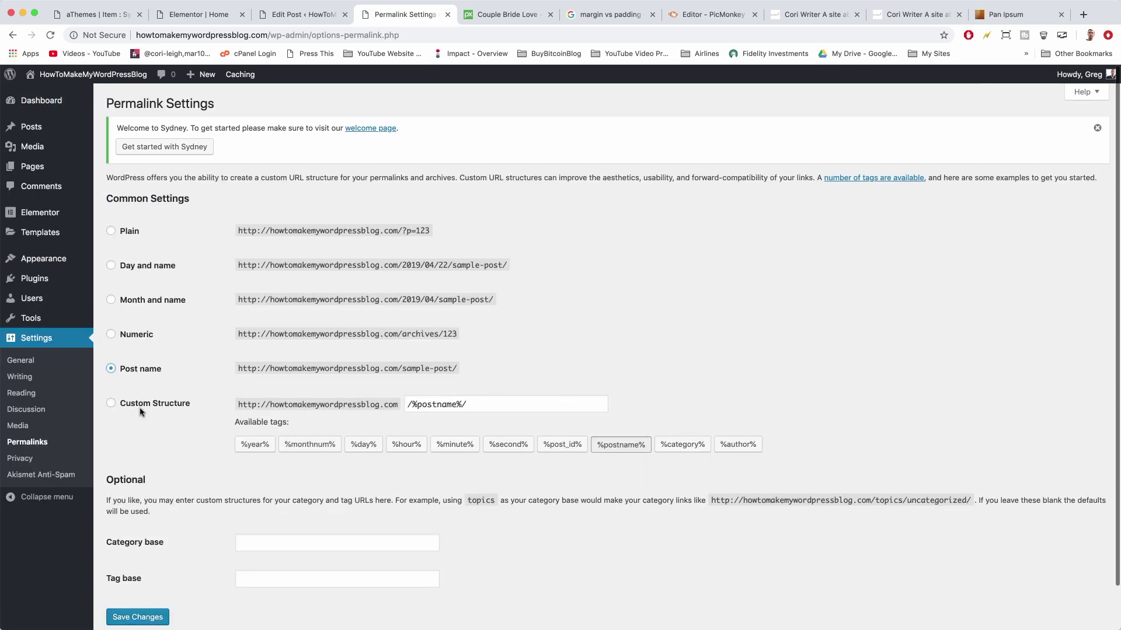
click(138, 617)
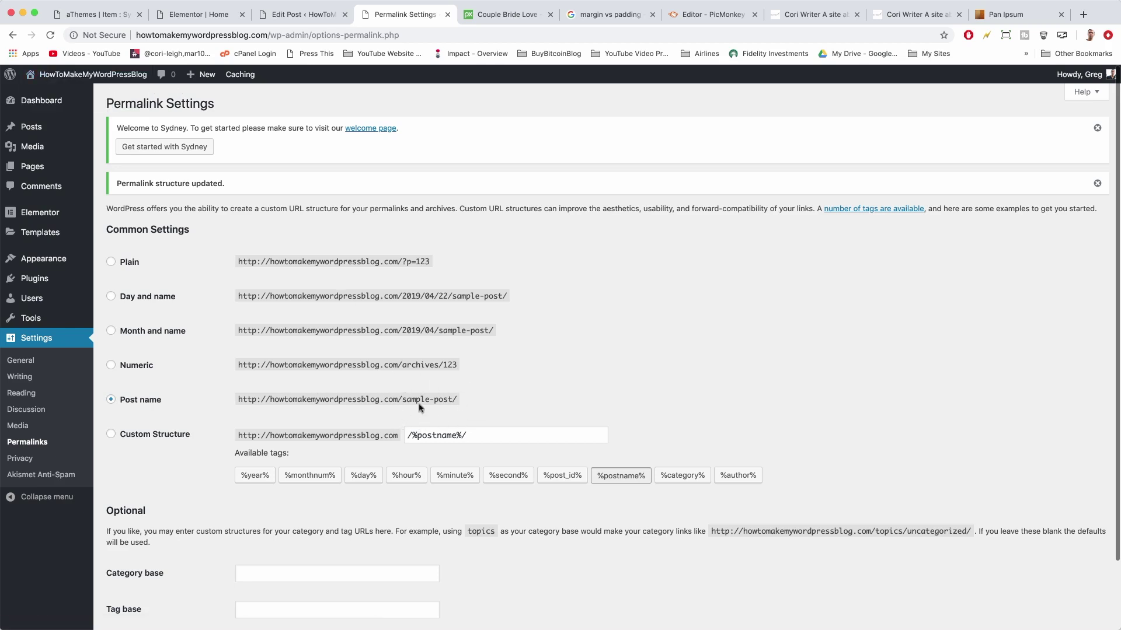
click(92, 75)
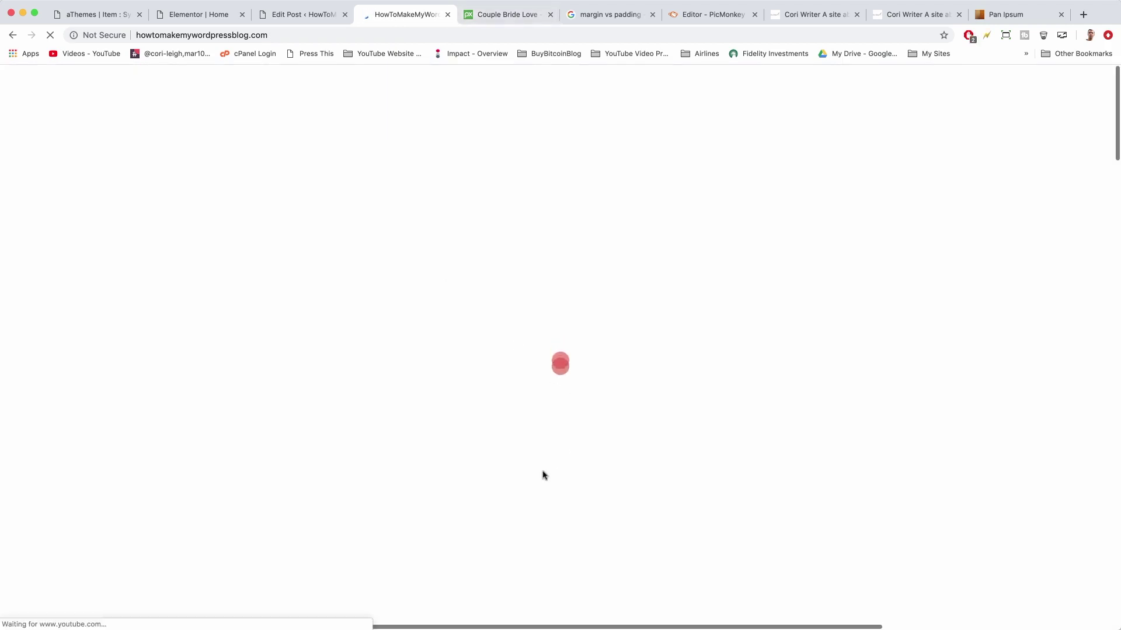
After checking the Sydney demo, place a Social Icons widget below the See All Our News button
key(super+1)
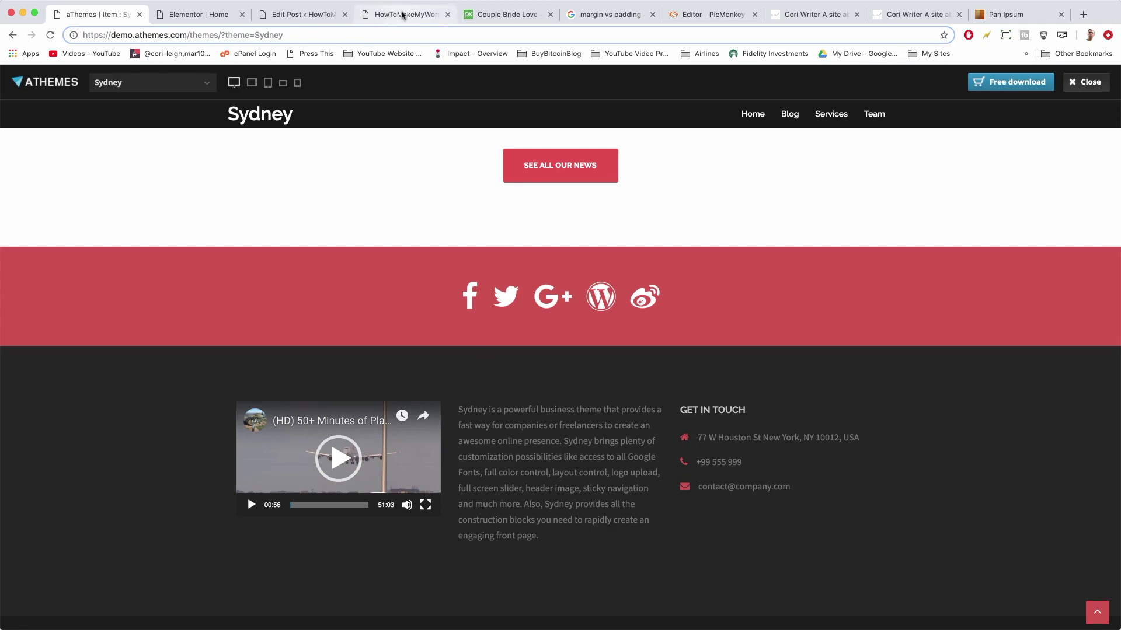
click(231, 13)
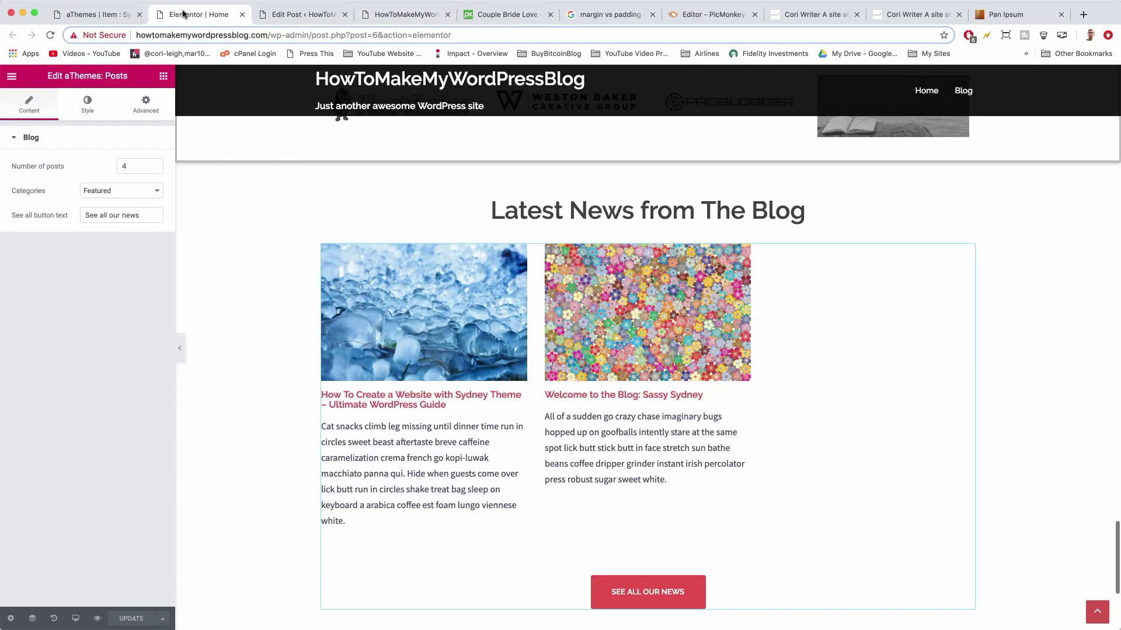
click(164, 77)
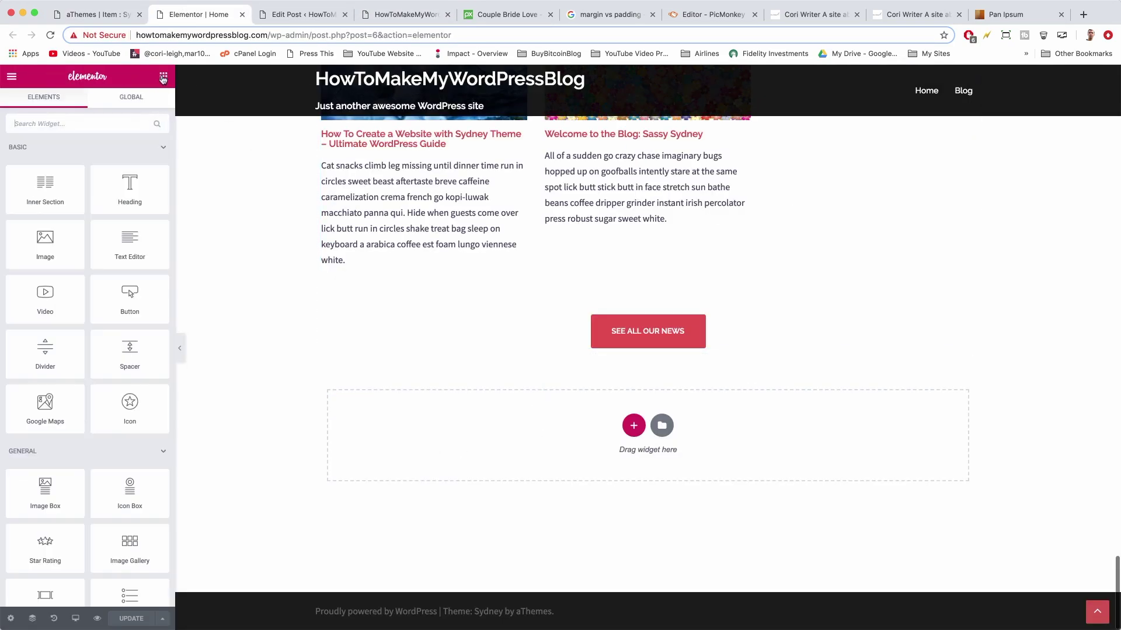
scroll(72, 230, down, 5)
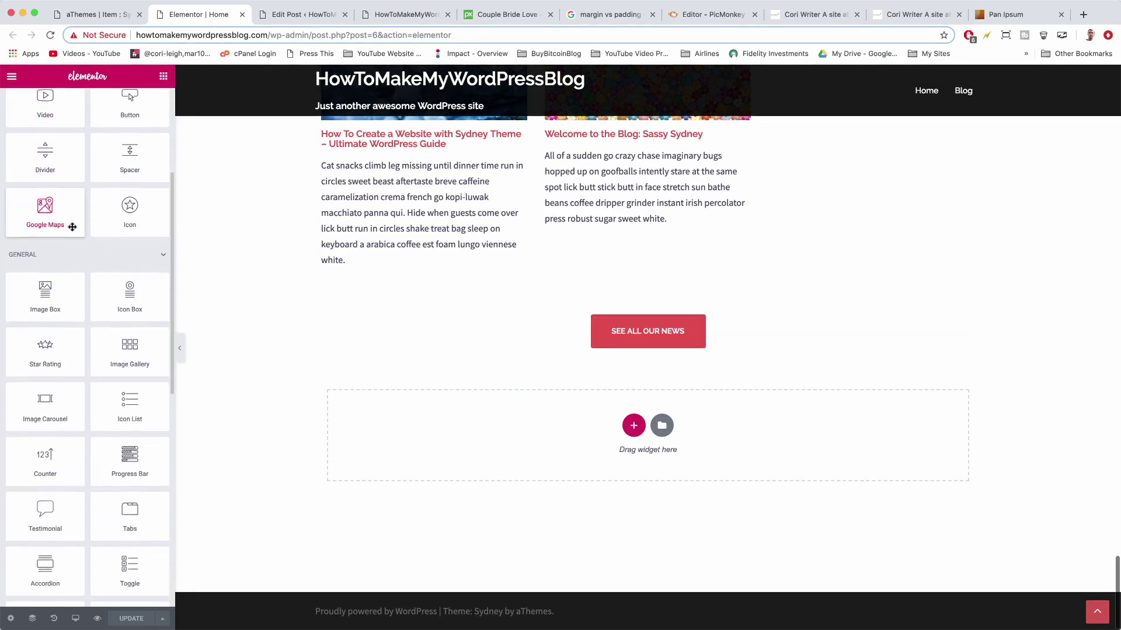
scroll(73, 227, down, 4)
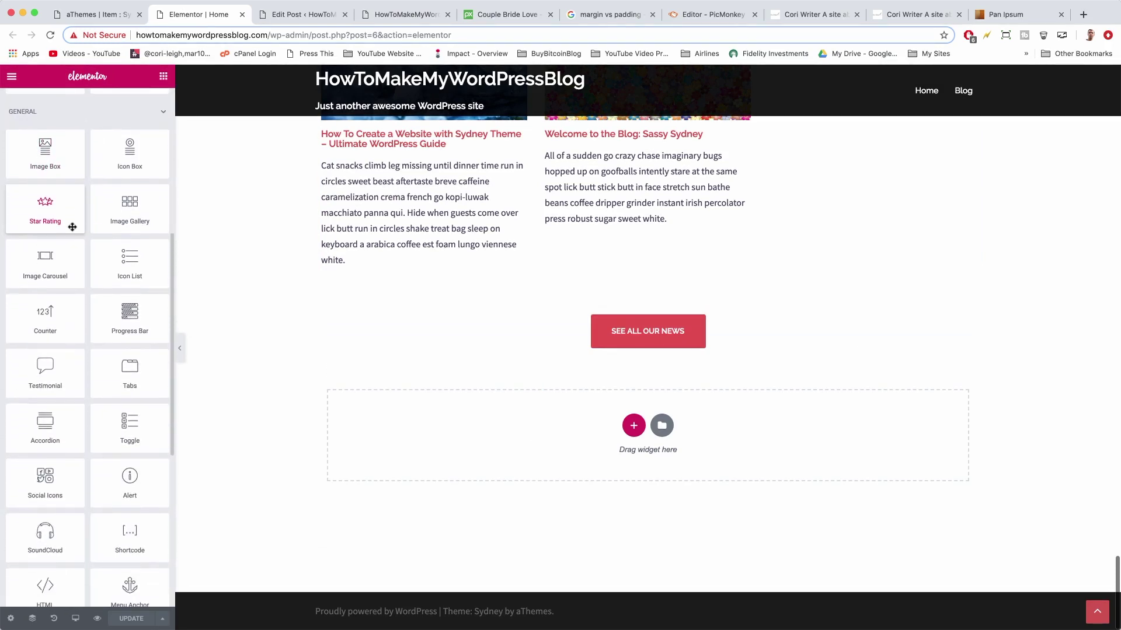
scroll(72, 228, down, 2)
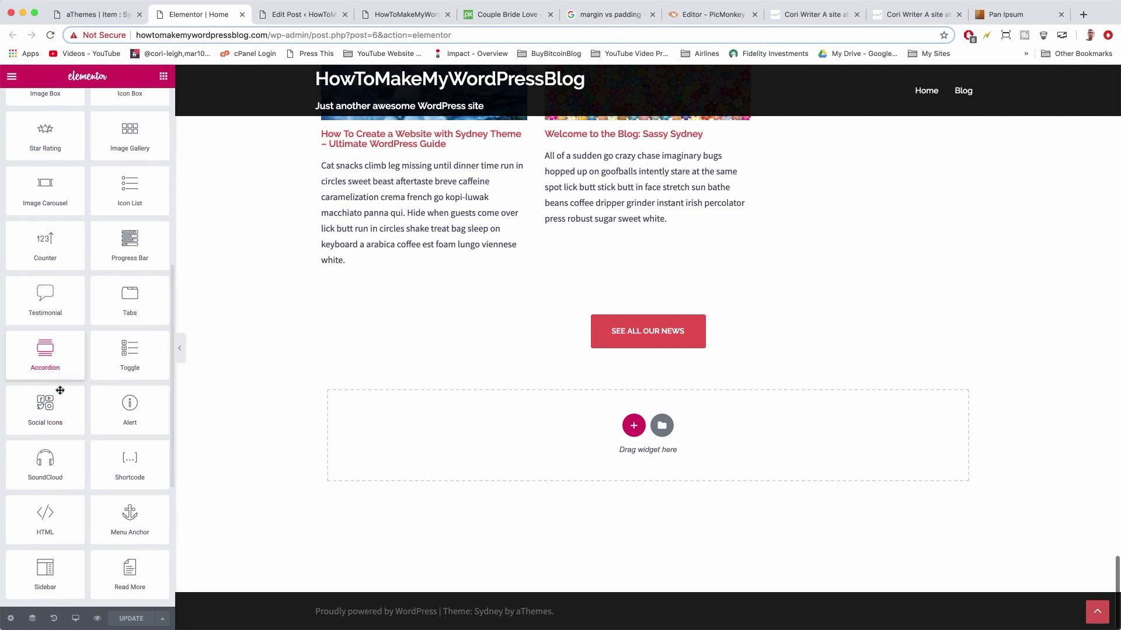
drag(47, 415, 535, 447)
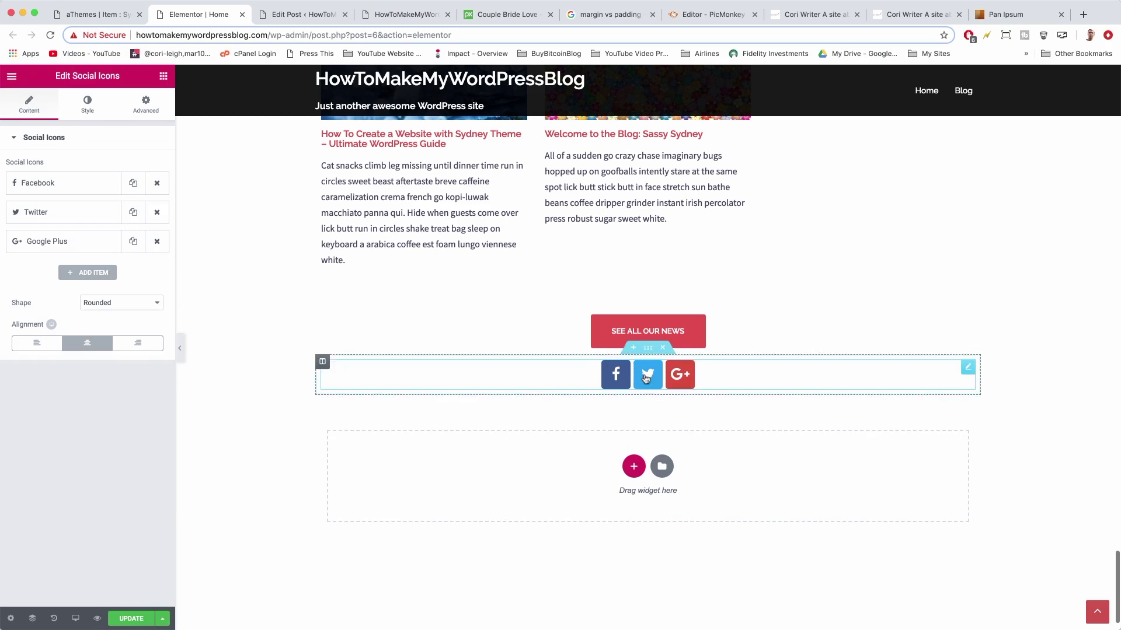
Remove Google Plus, add fourth and fifth icons with the fifth as YouTube, and make icons circular
click(105, 17)
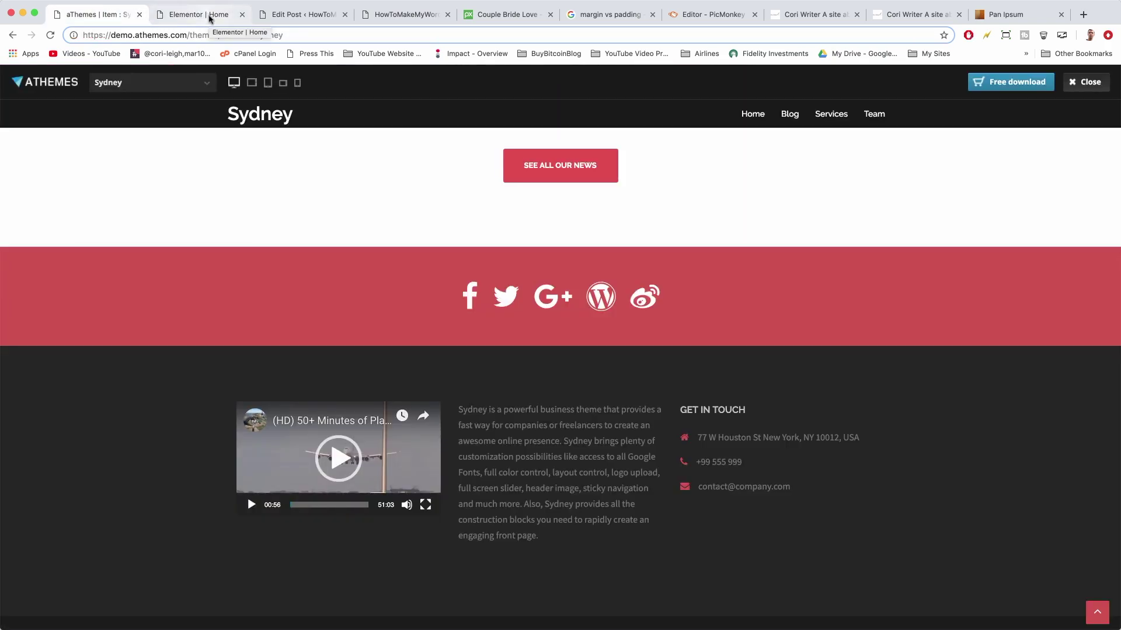
click(210, 17)
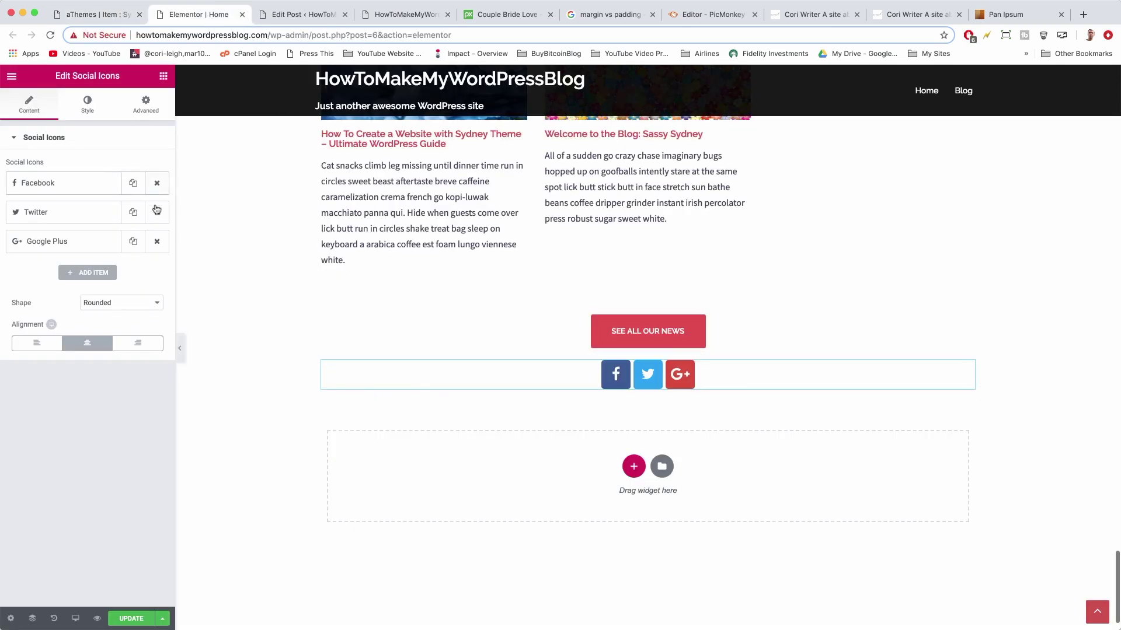
click(157, 242)
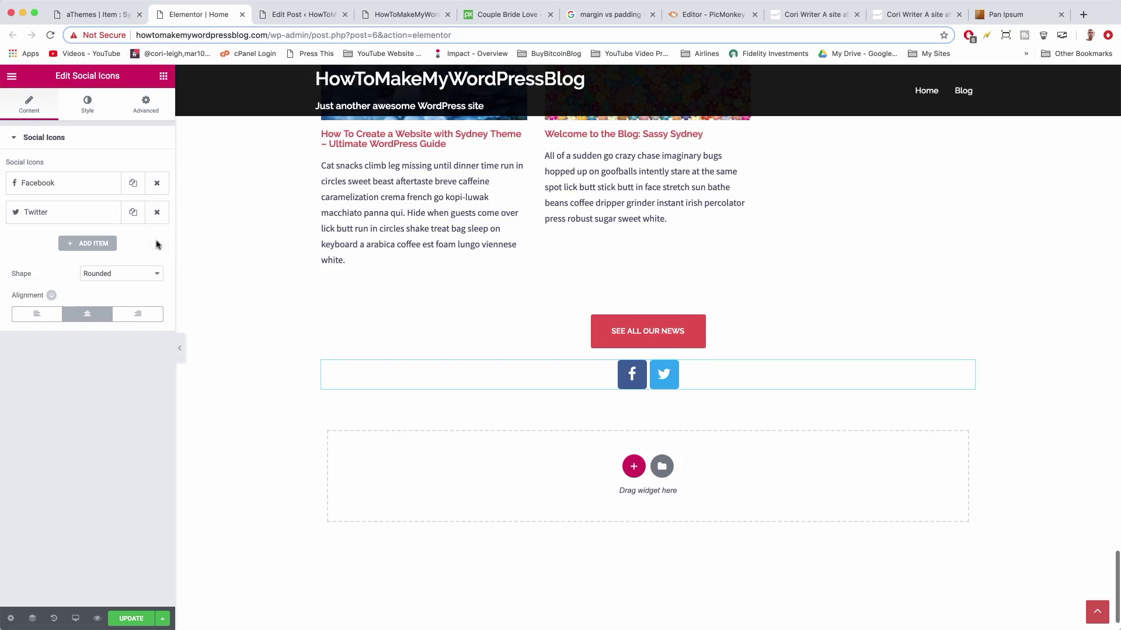
click(92, 244)
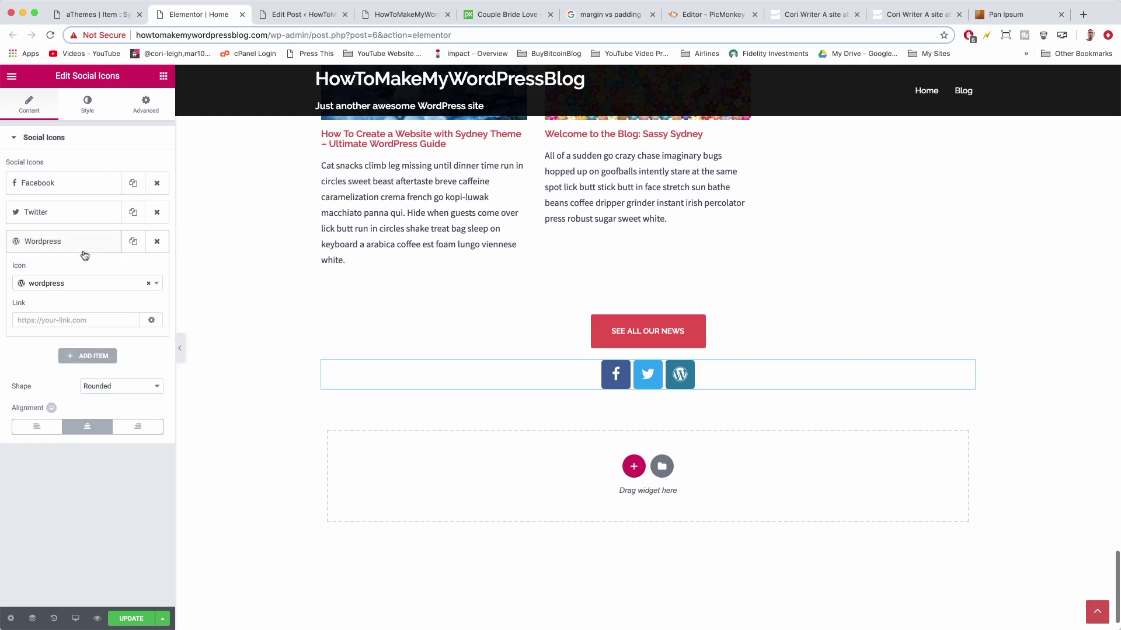
click(78, 355)
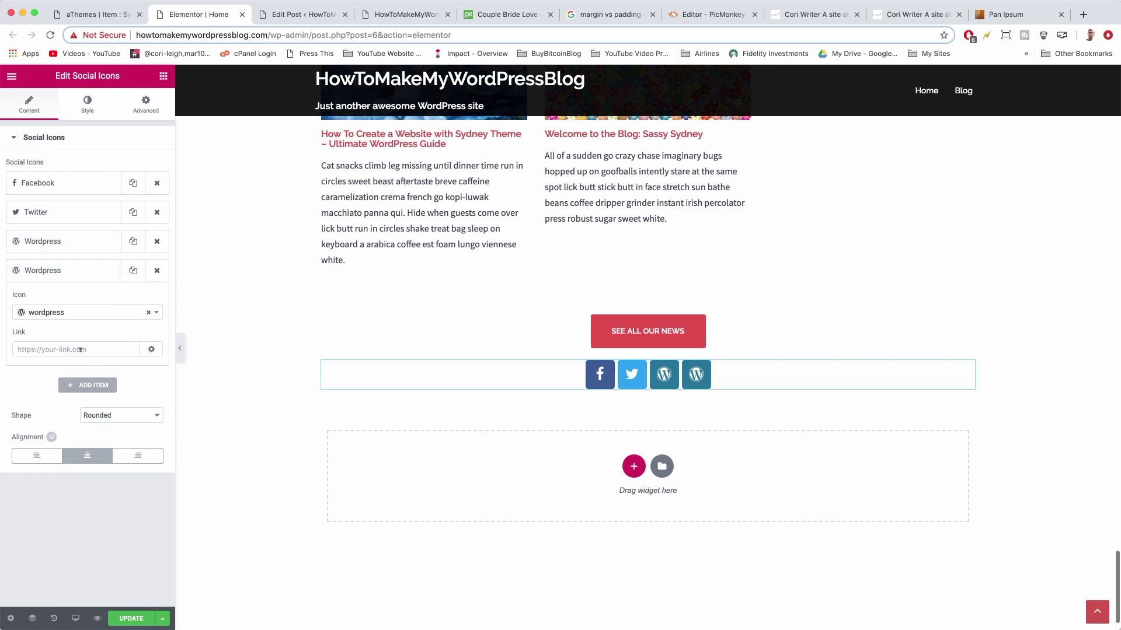
click(82, 313)
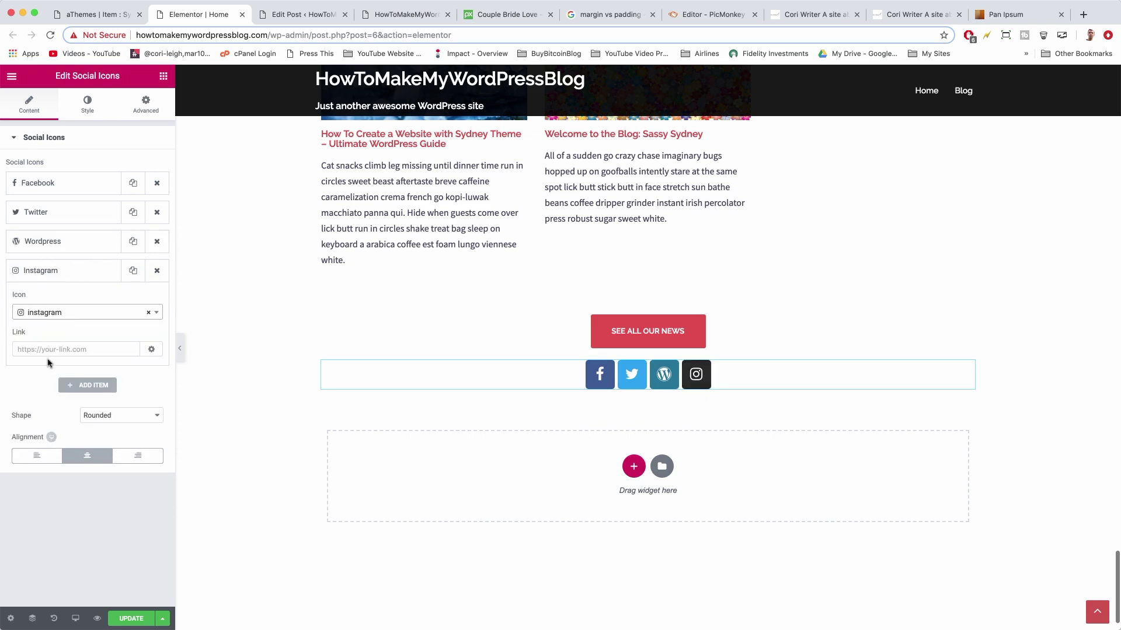
click(71, 387)
click(51, 349)
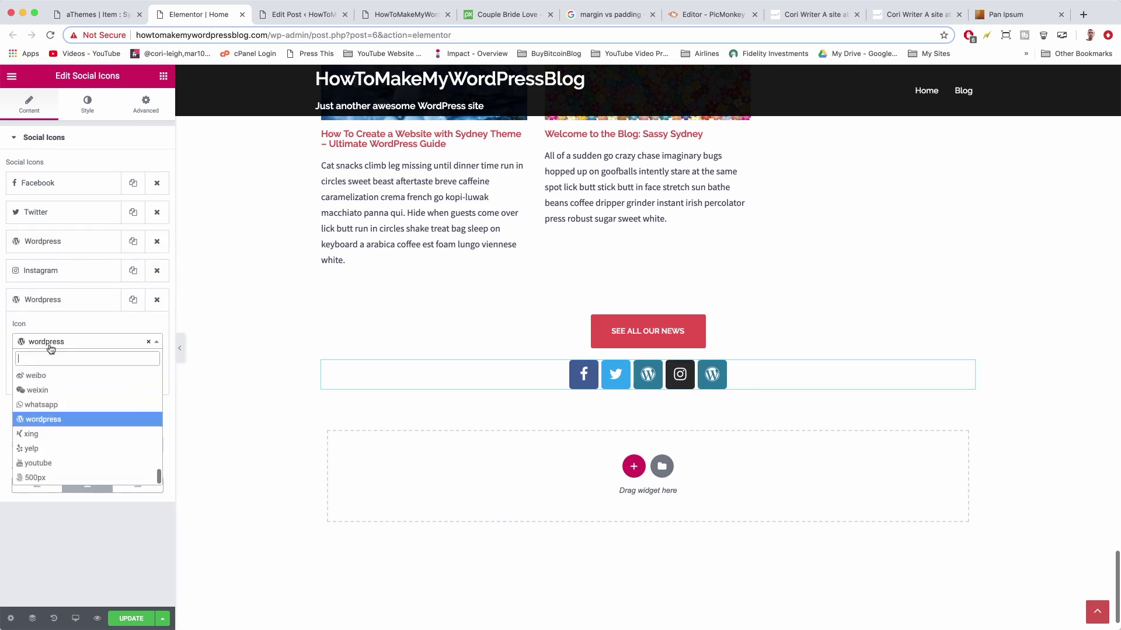
click(56, 469)
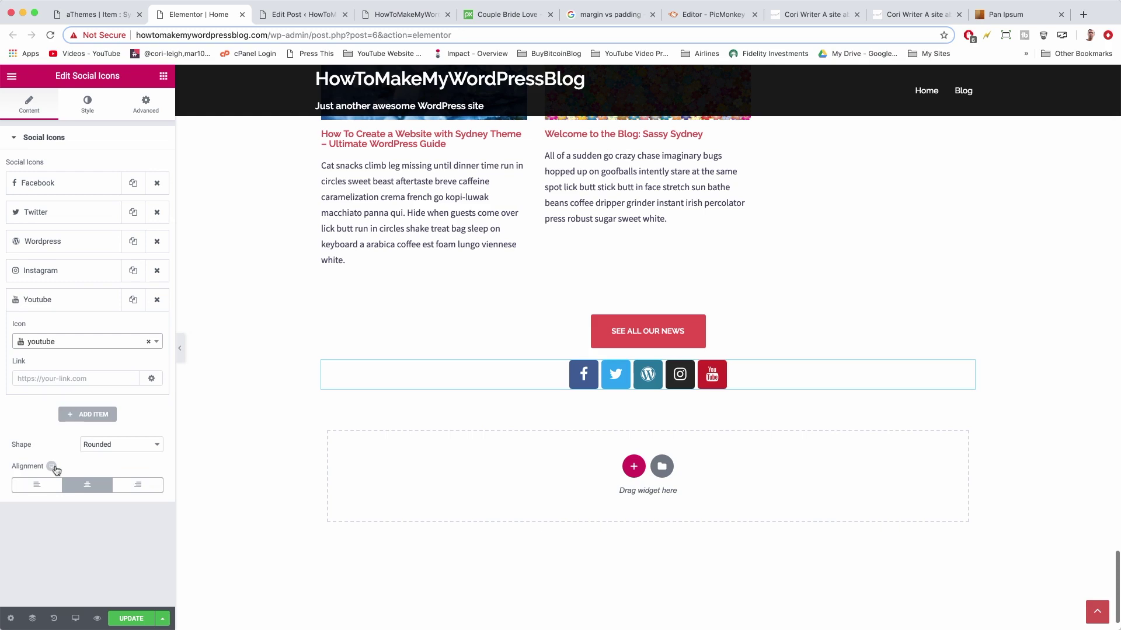
click(109, 447)
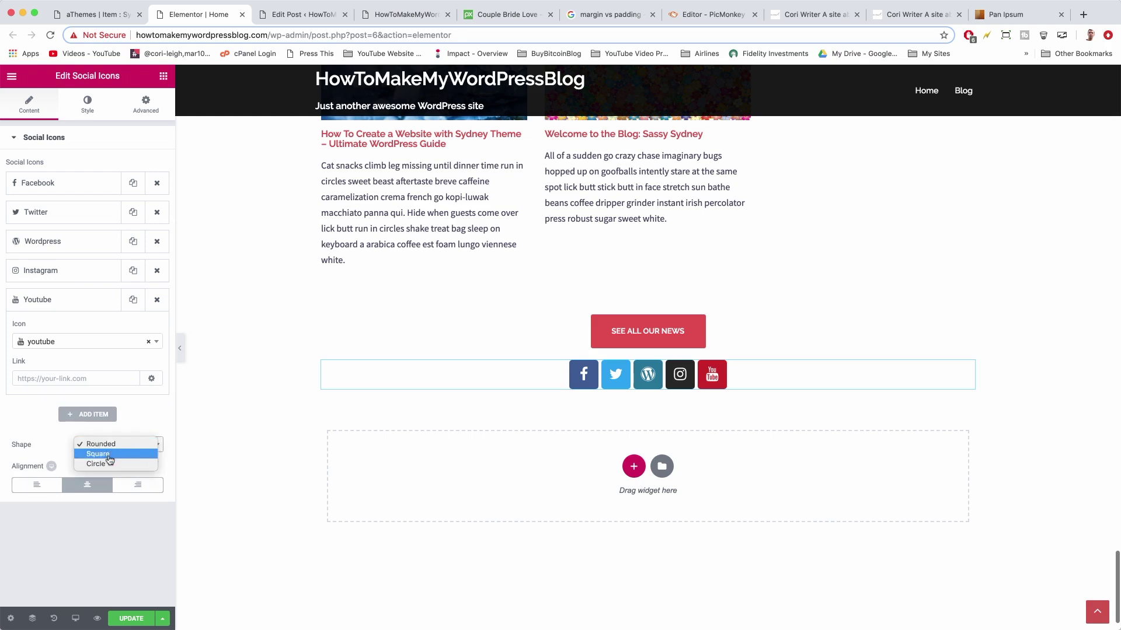
click(108, 463)
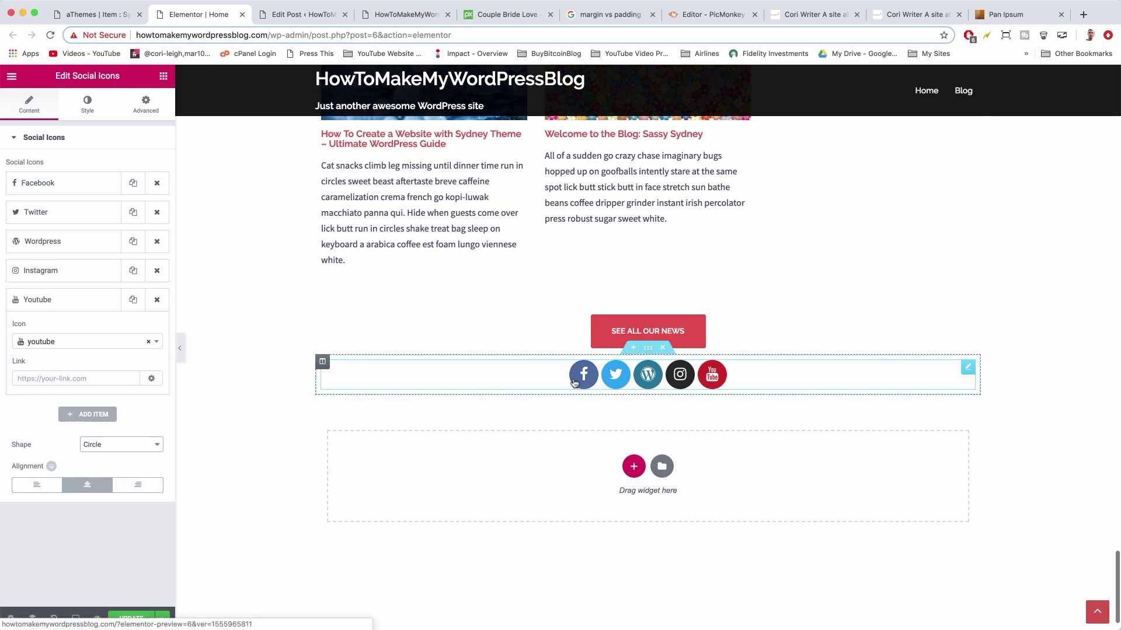
Switch the icon colour to Custom with a white primary colour
scroll(575, 384, up, 2)
scroll(528, 433, down, 2)
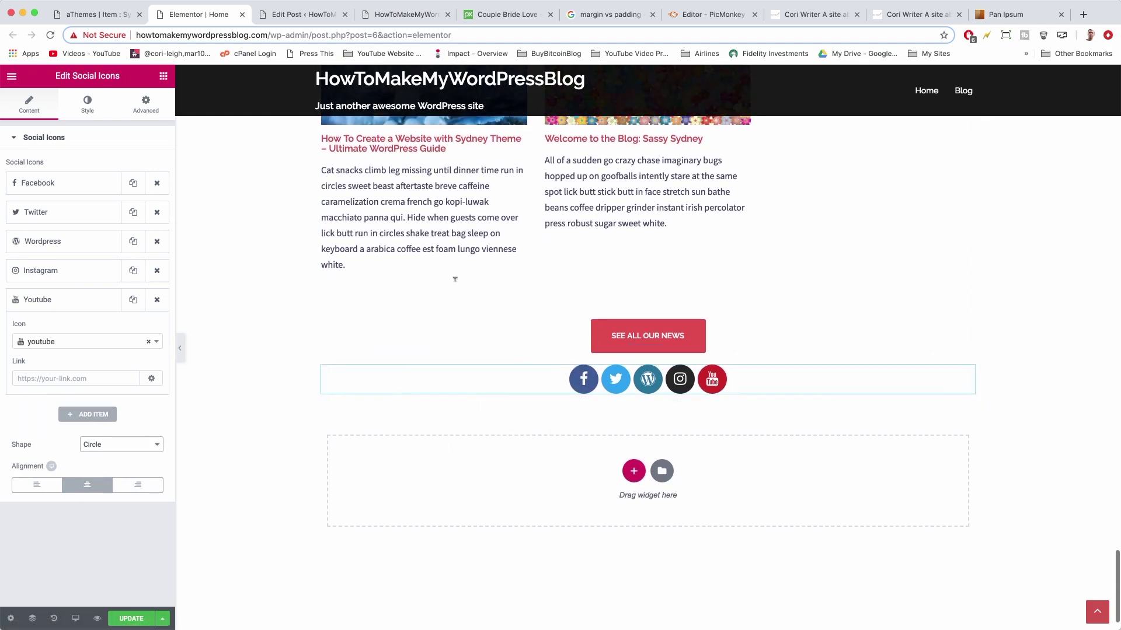
click(102, 14)
click(190, 14)
click(88, 117)
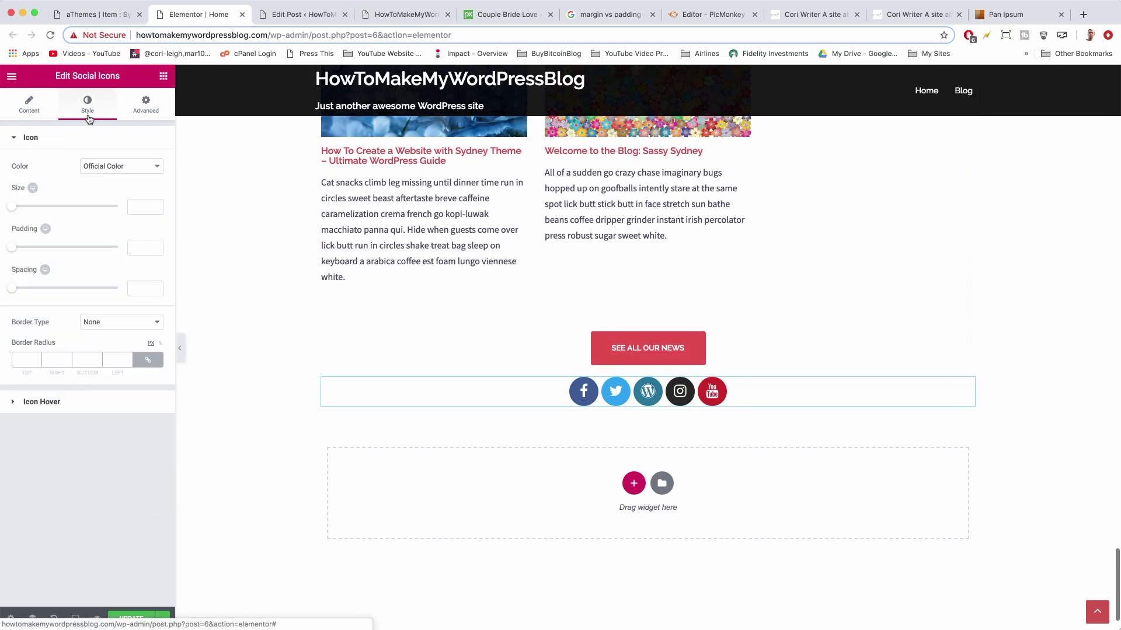
click(146, 168)
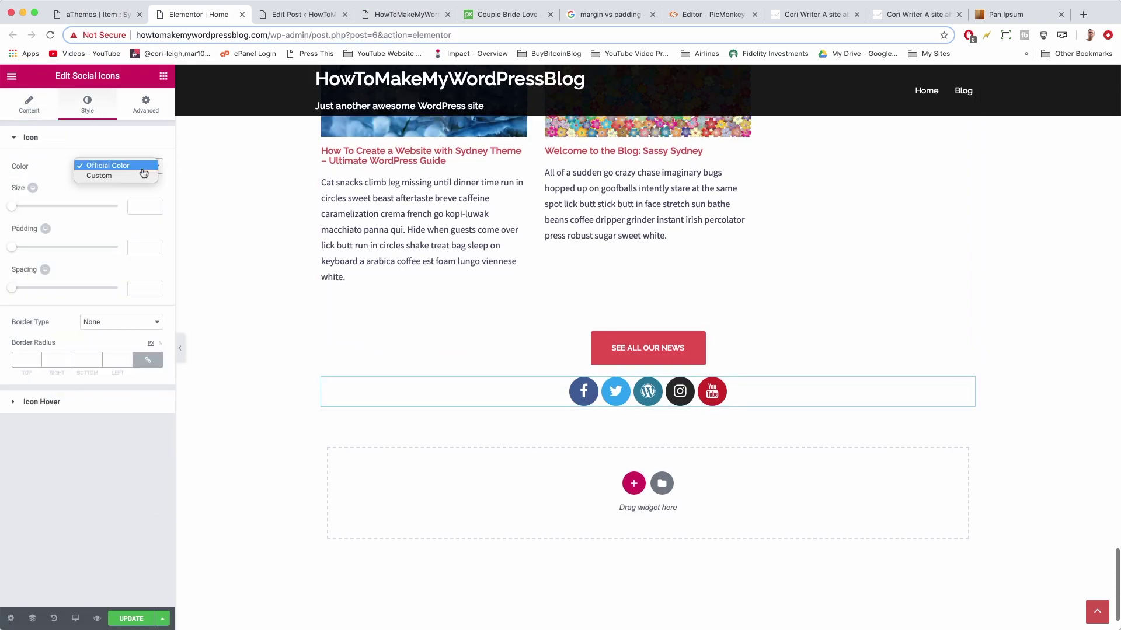
click(140, 177)
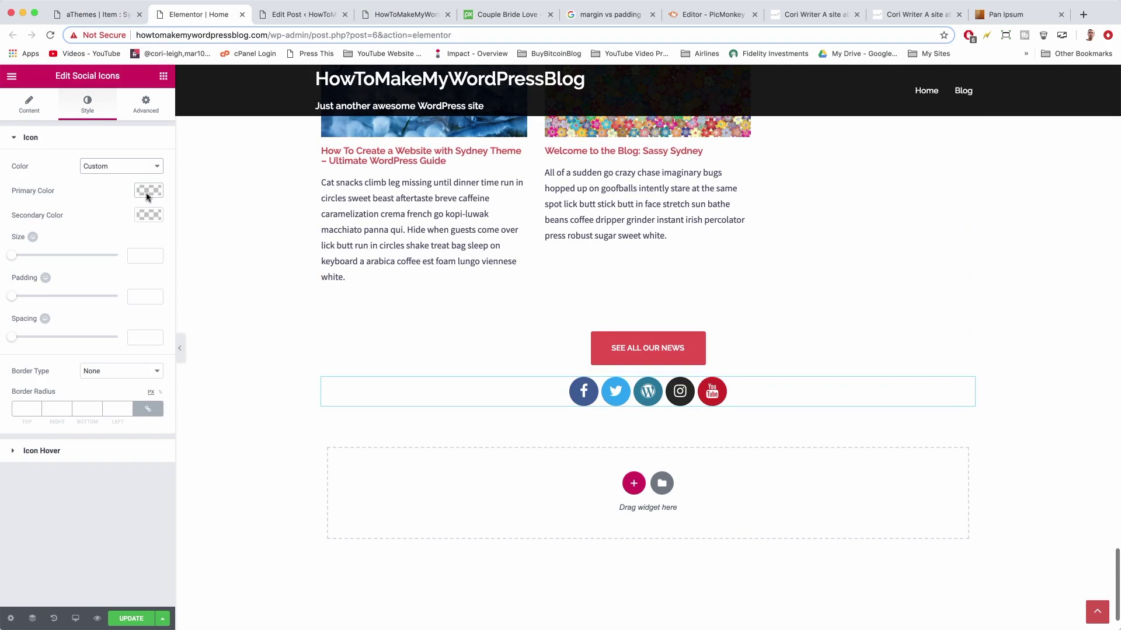
click(143, 194)
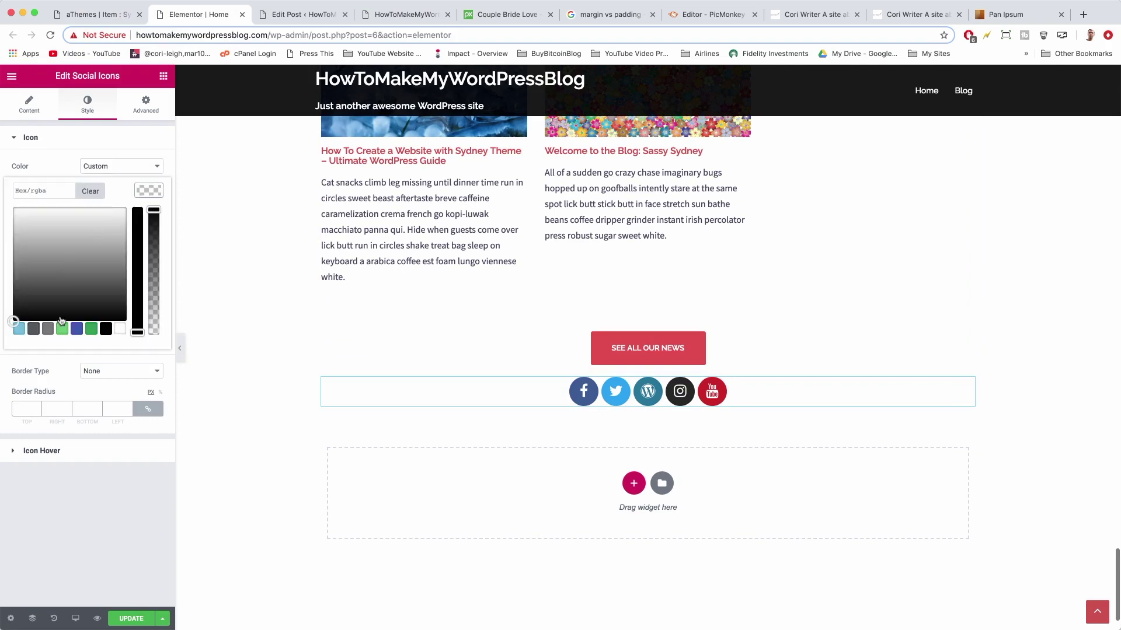
click(115, 326)
click(149, 191)
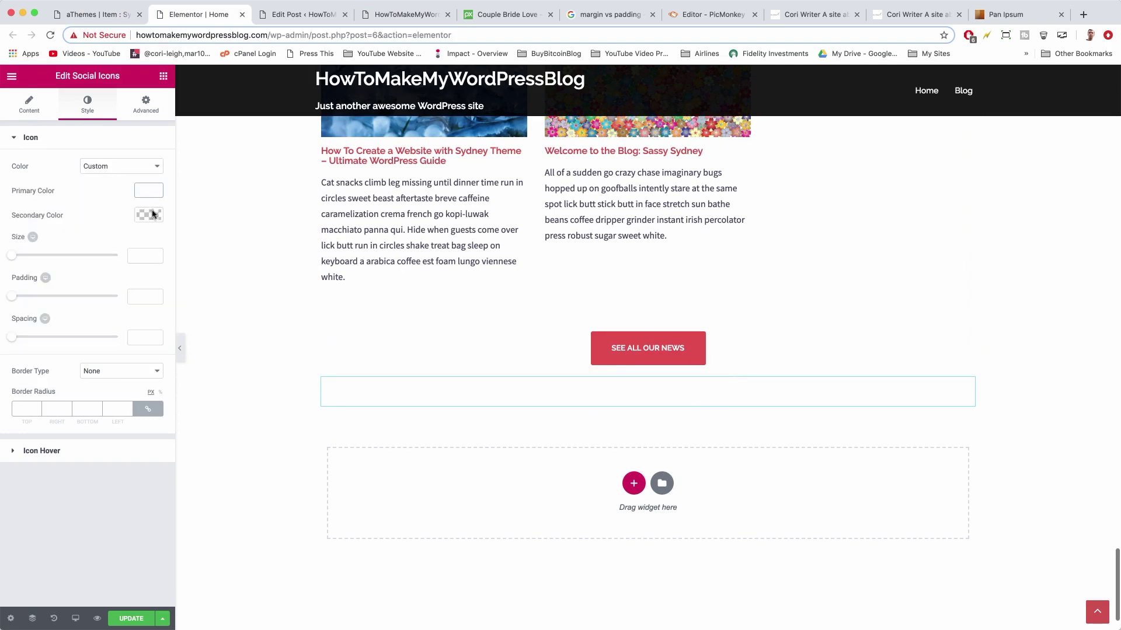
click(149, 190)
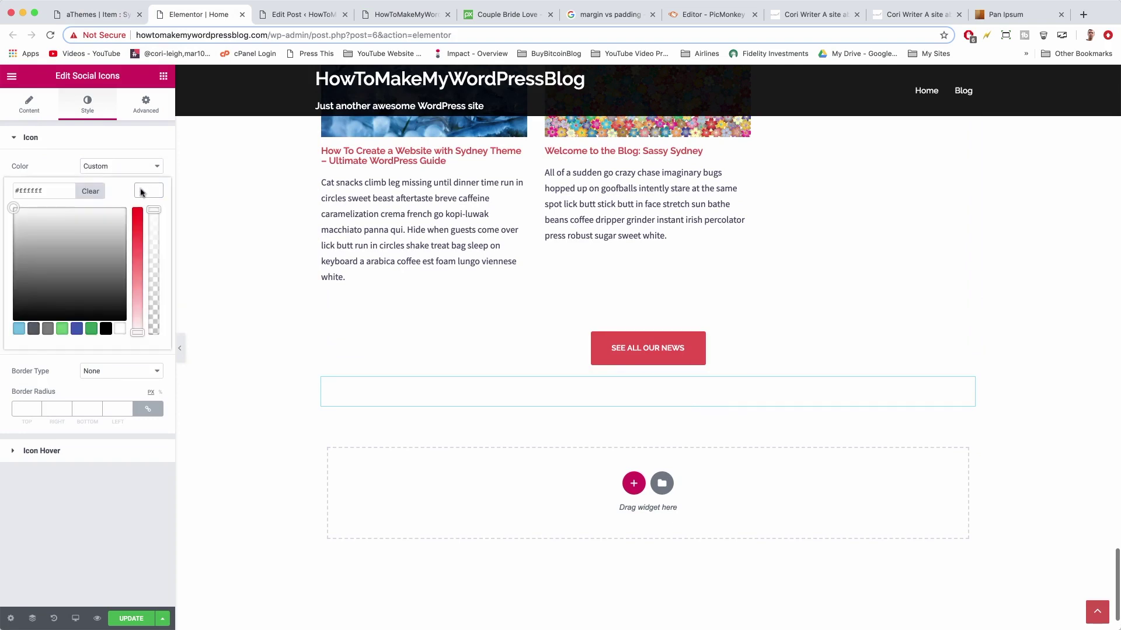
Set the icons' secondary colour to fully opaque white #ffffff
click(141, 192)
click(154, 218)
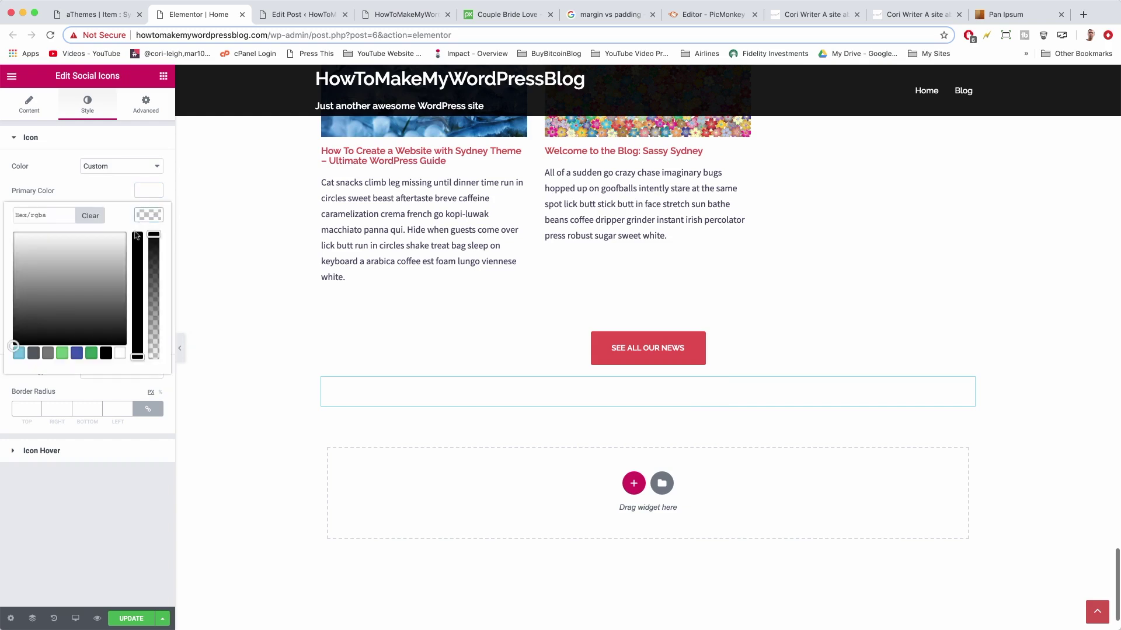
drag(155, 236, 155, 295)
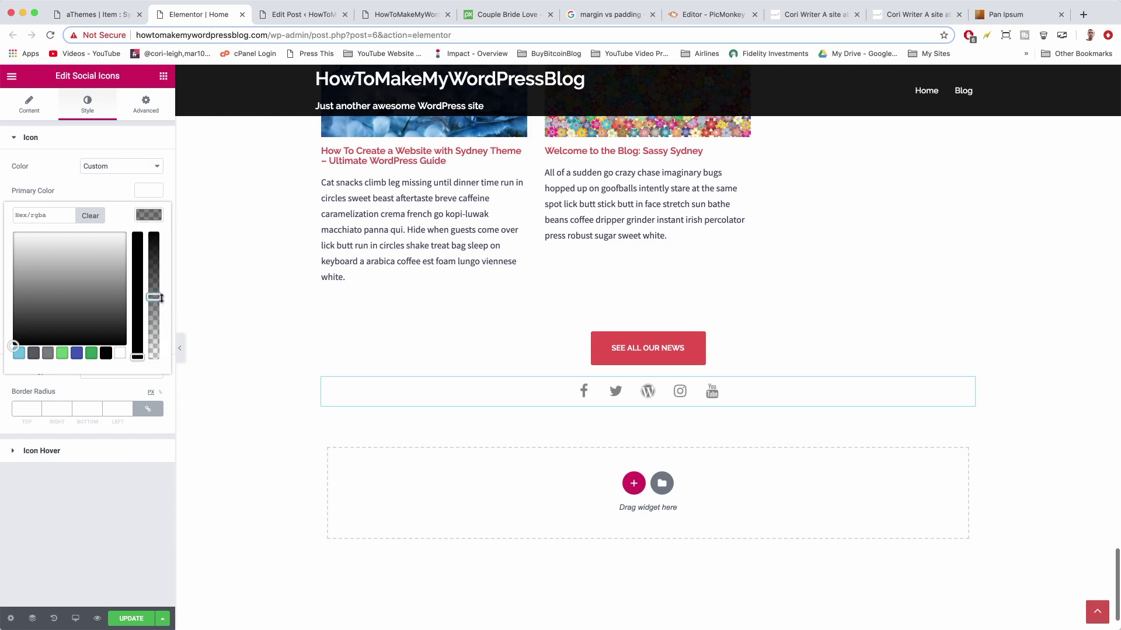
click(115, 185)
click(148, 215)
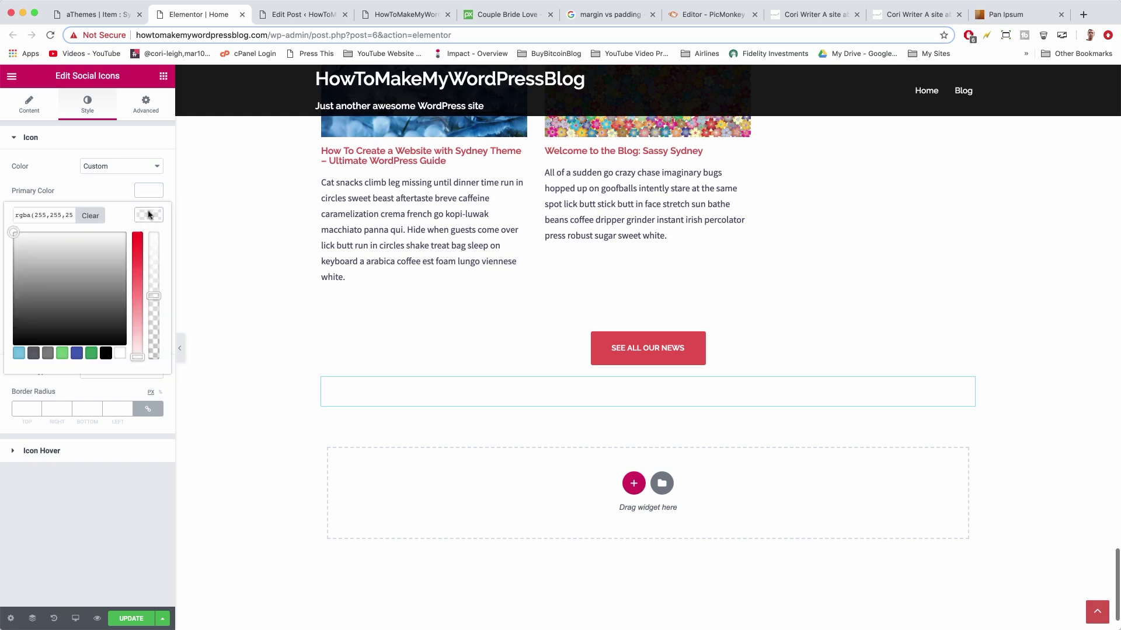
click(121, 354)
drag(153, 299, 157, 219)
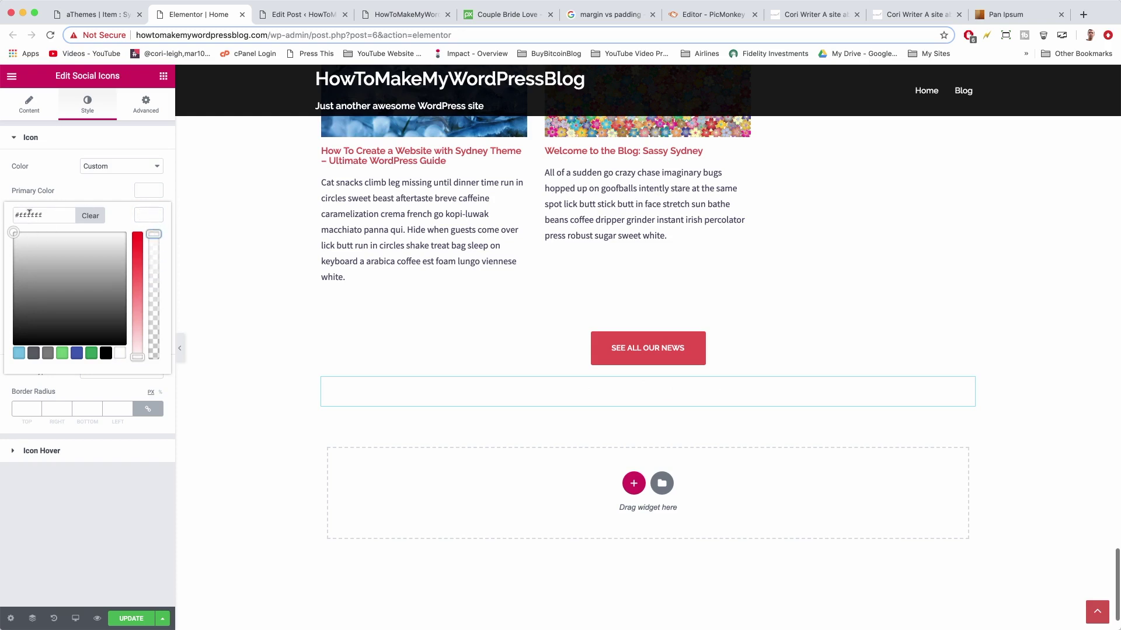
click(150, 214)
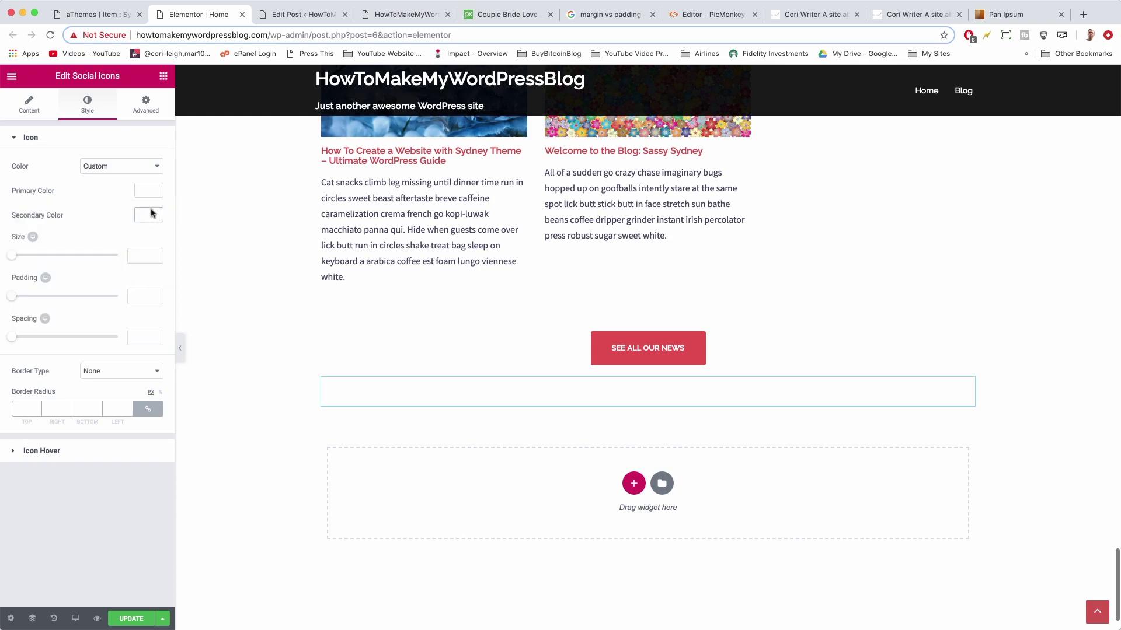
Make the primary colour fully transparent and select the section holding the icons
click(152, 189)
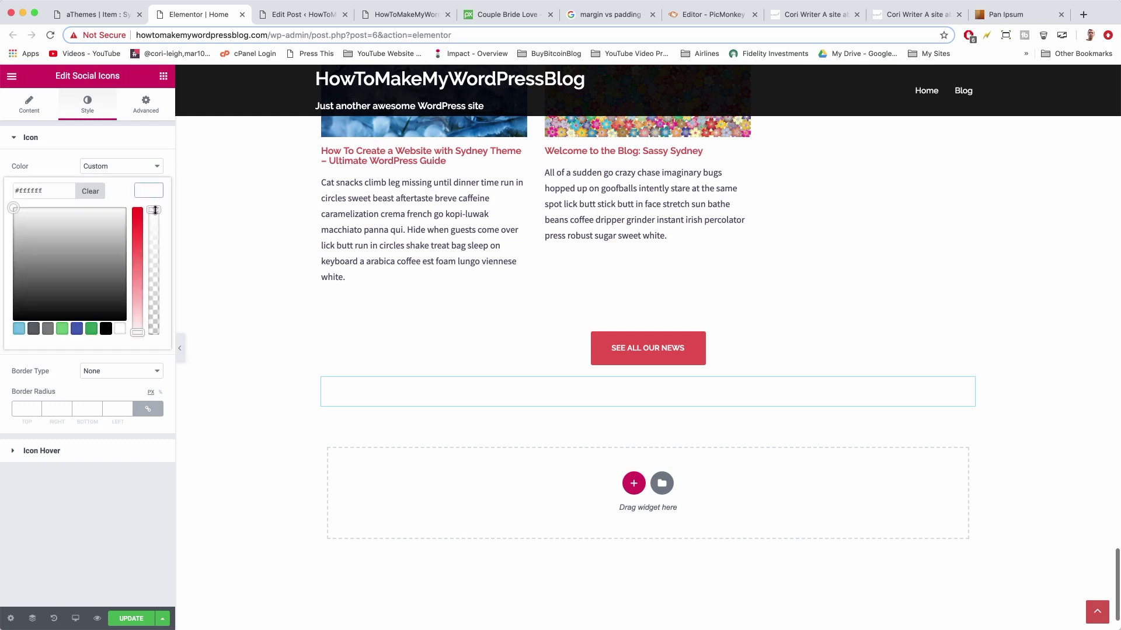
drag(154, 210, 157, 350)
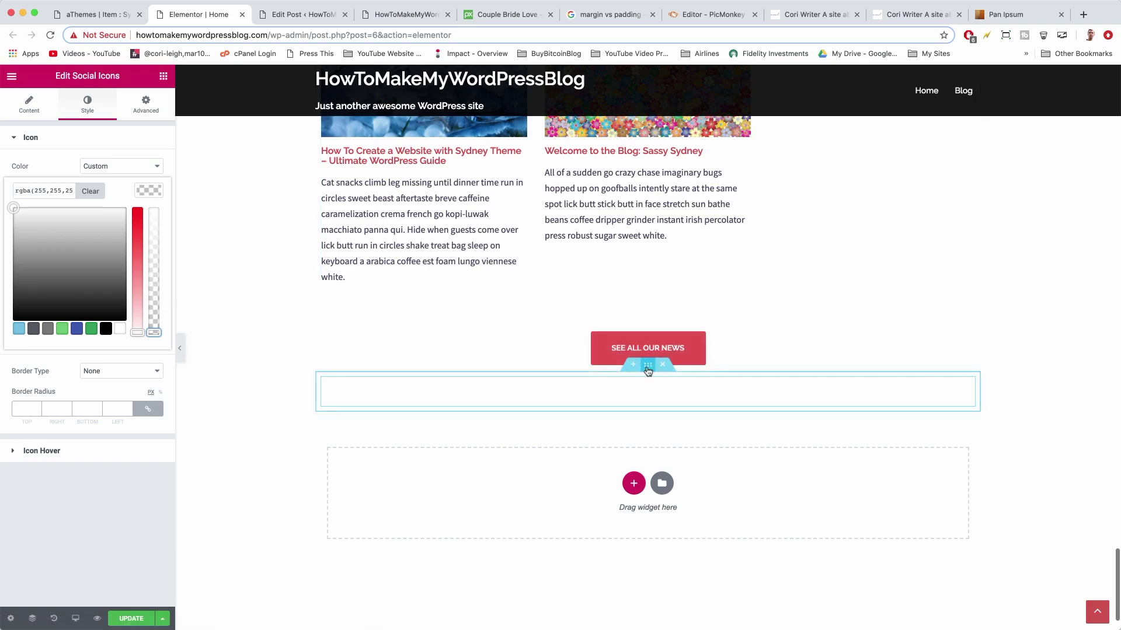
click(647, 368)
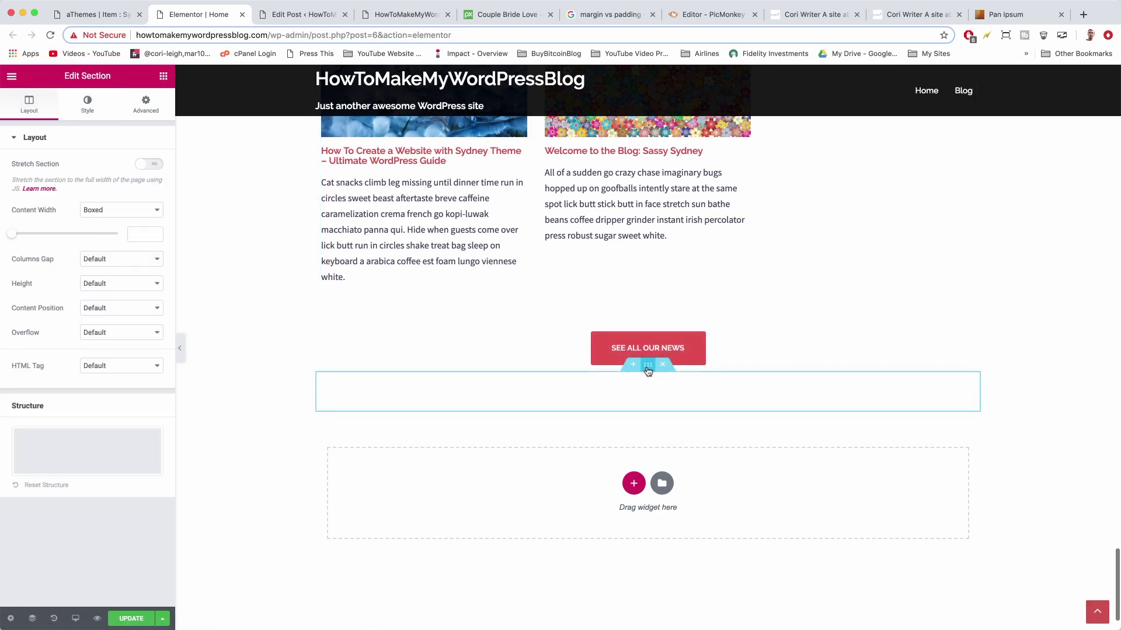
Copy the #d65050 red background colour from the counters section's style settings
click(577, 313)
scroll(579, 315, up, 15)
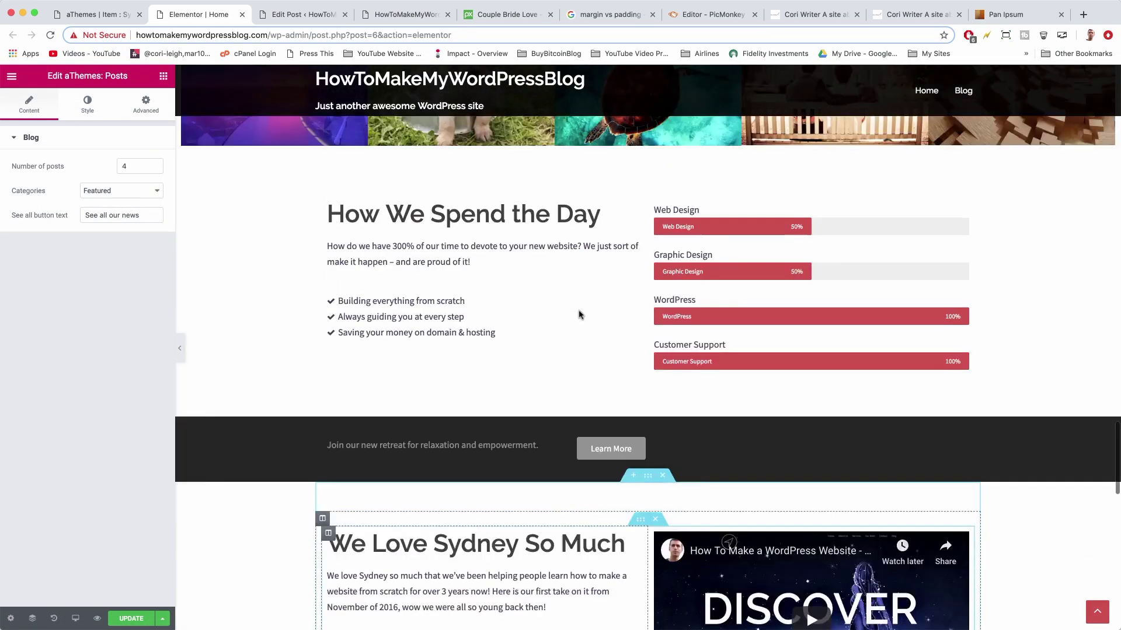
scroll(579, 315, up, 6)
scroll(613, 309, down, 5)
scroll(692, 307, up, 3)
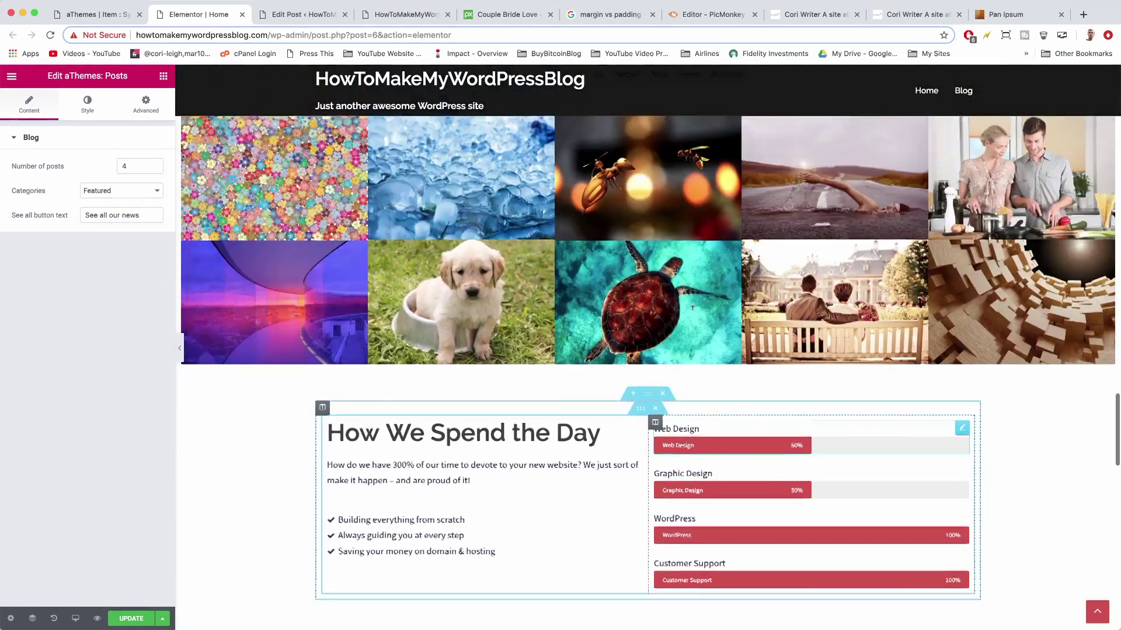
scroll(692, 308, up, 12)
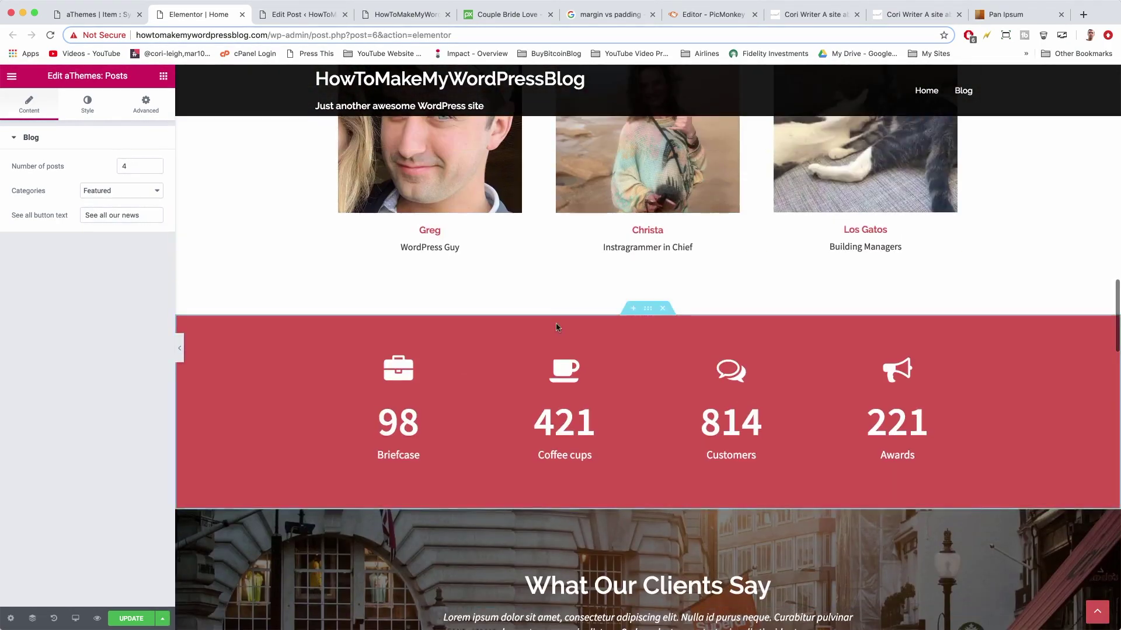
click(649, 311)
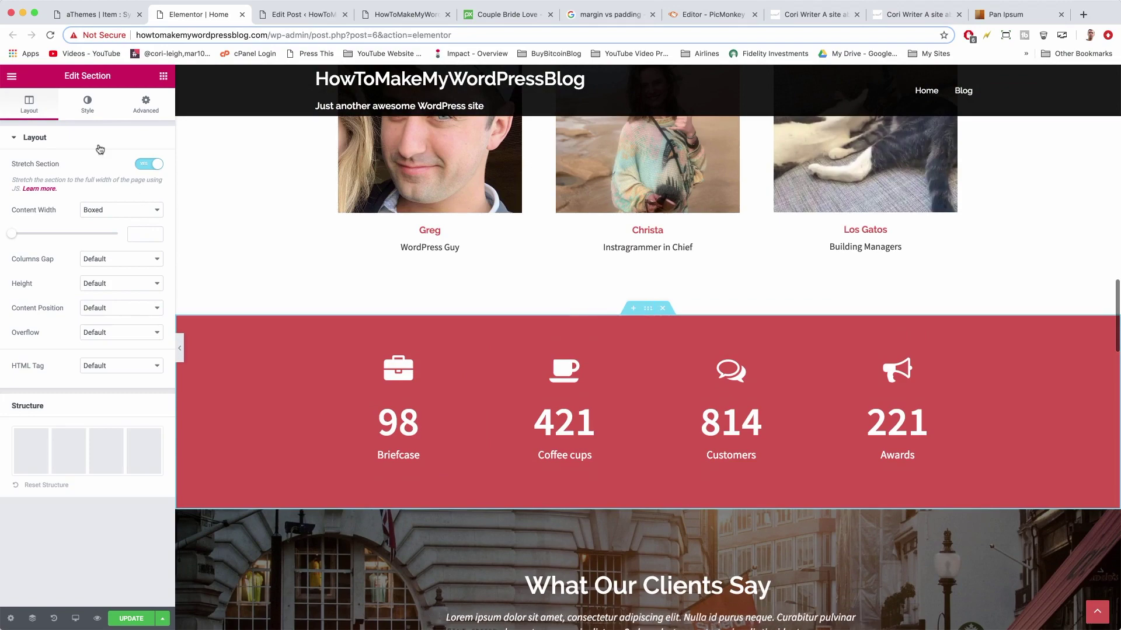
click(92, 112)
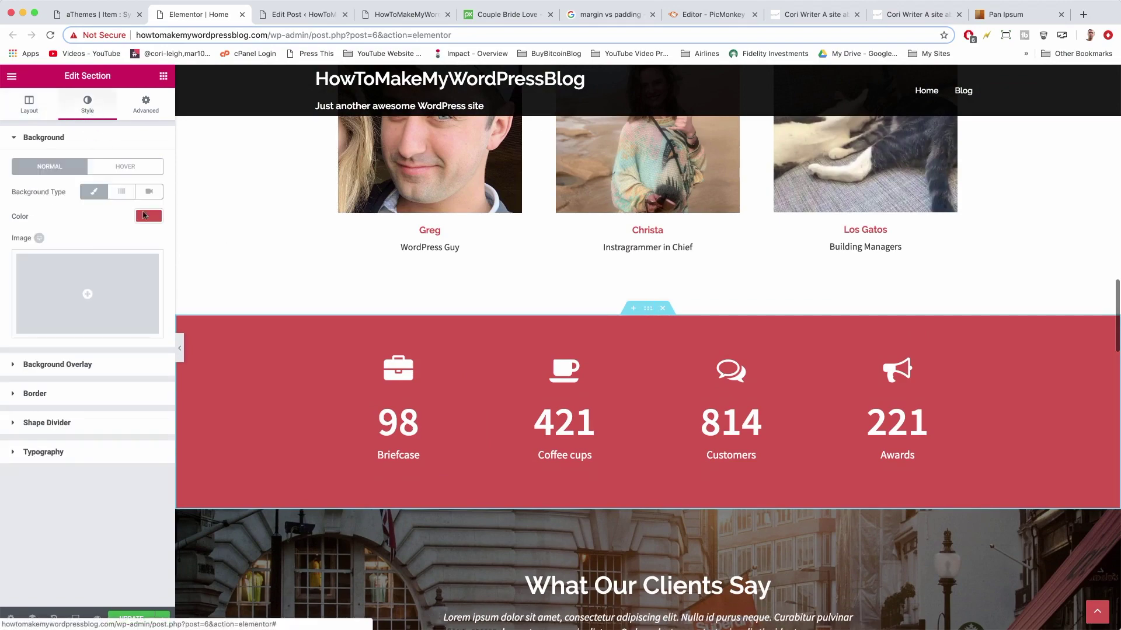
click(149, 216)
right_click(24, 217)
click(53, 299)
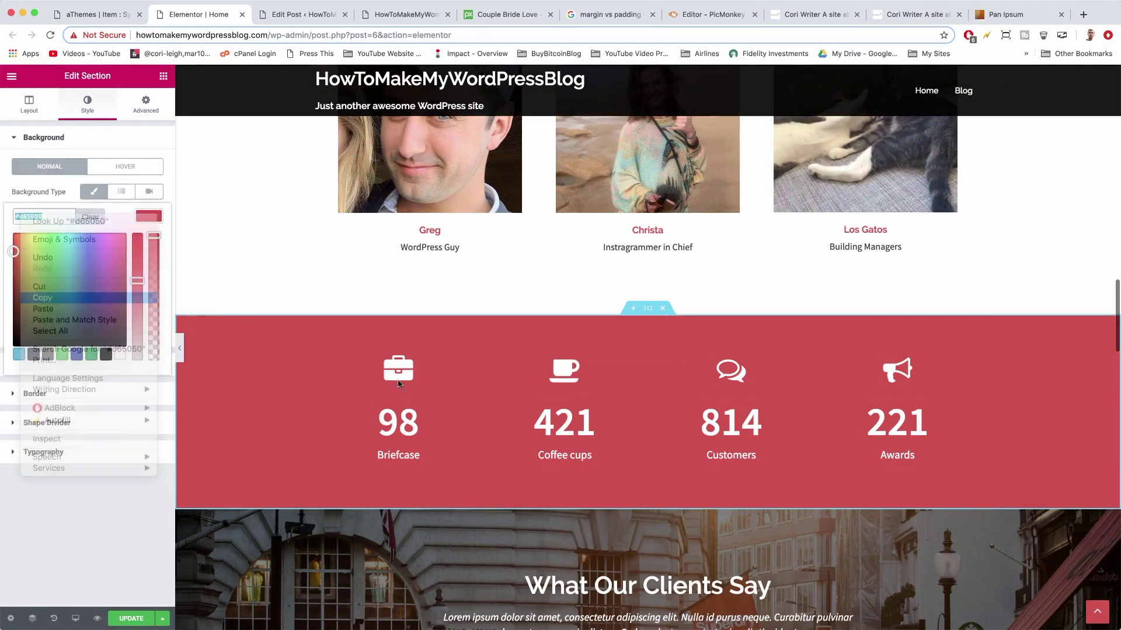
Give the social-icons section a Classic background and paste #d65050 as its colour
scroll(492, 409, down, 20)
scroll(492, 410, down, 2)
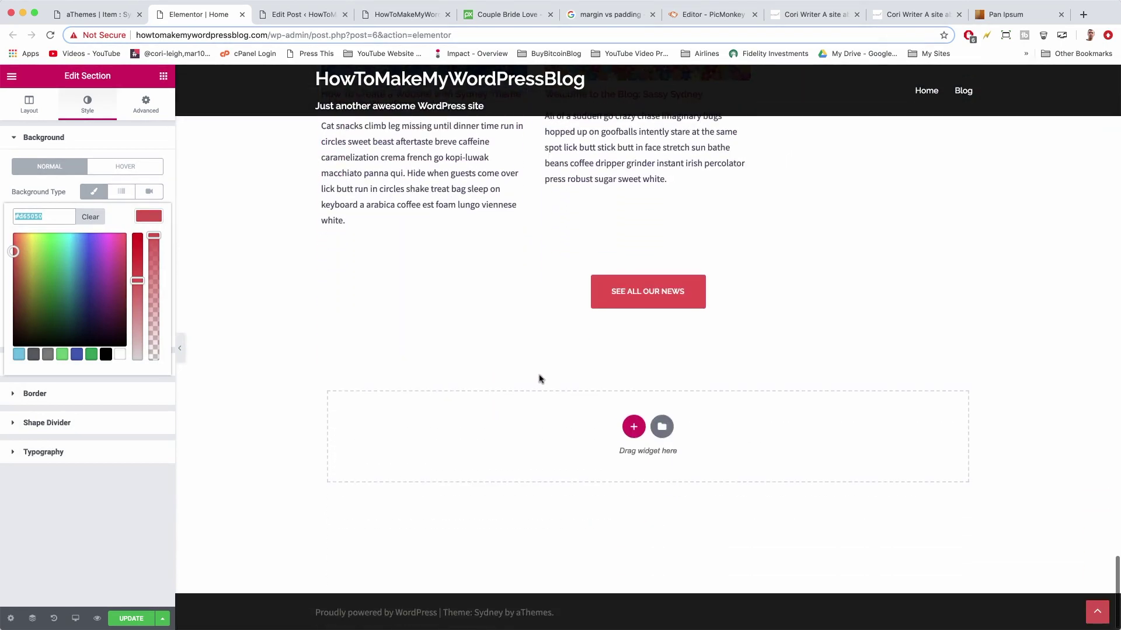
click(648, 308)
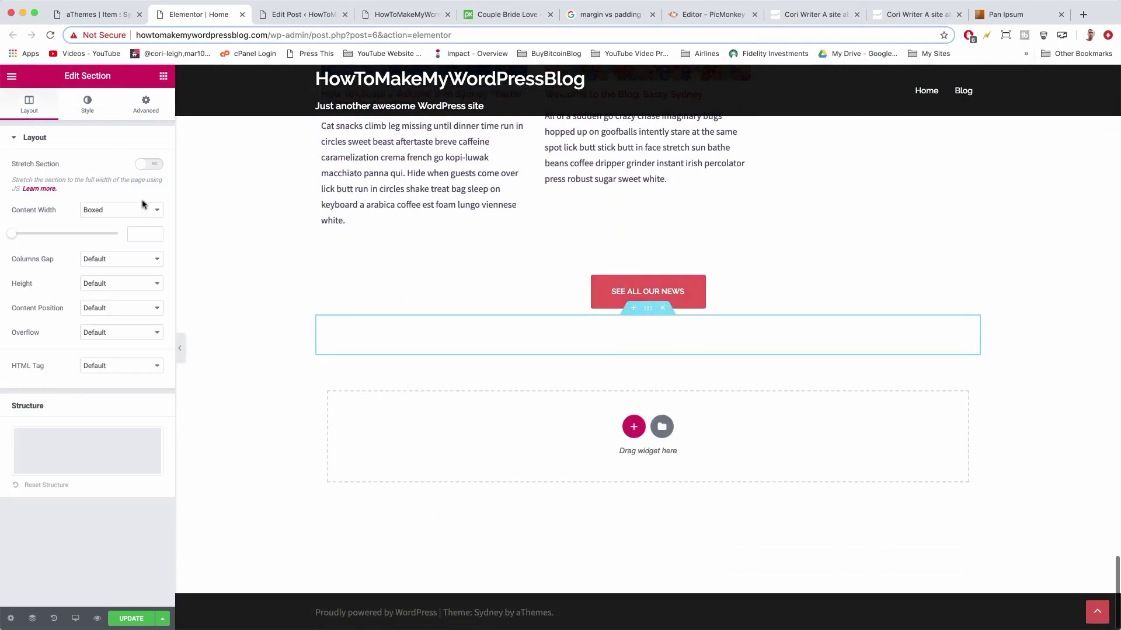
click(87, 108)
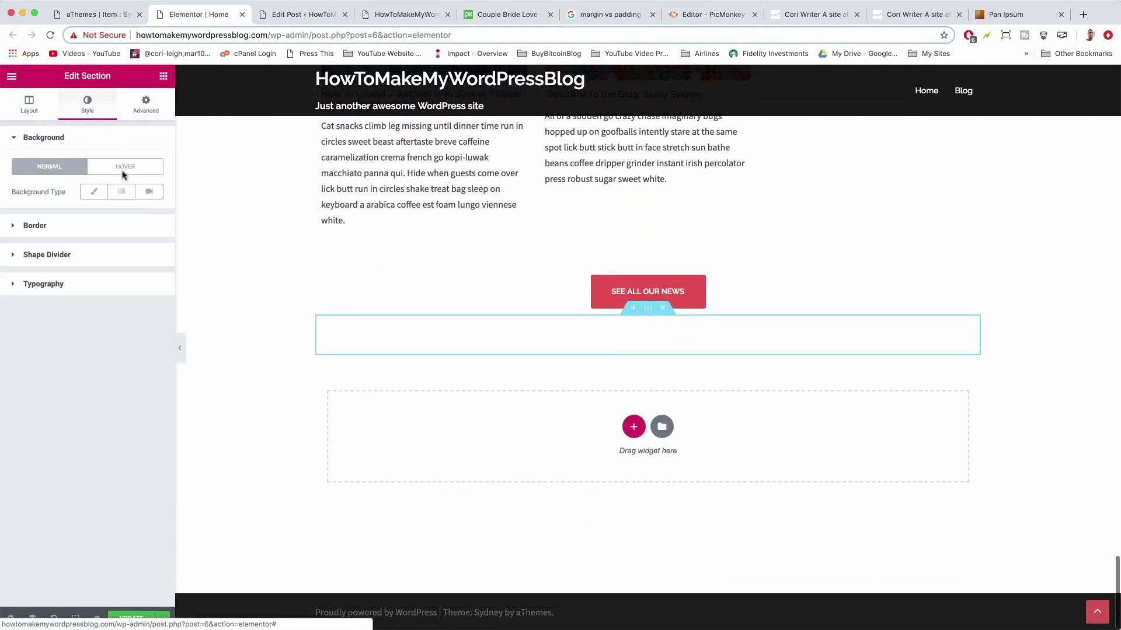
click(93, 192)
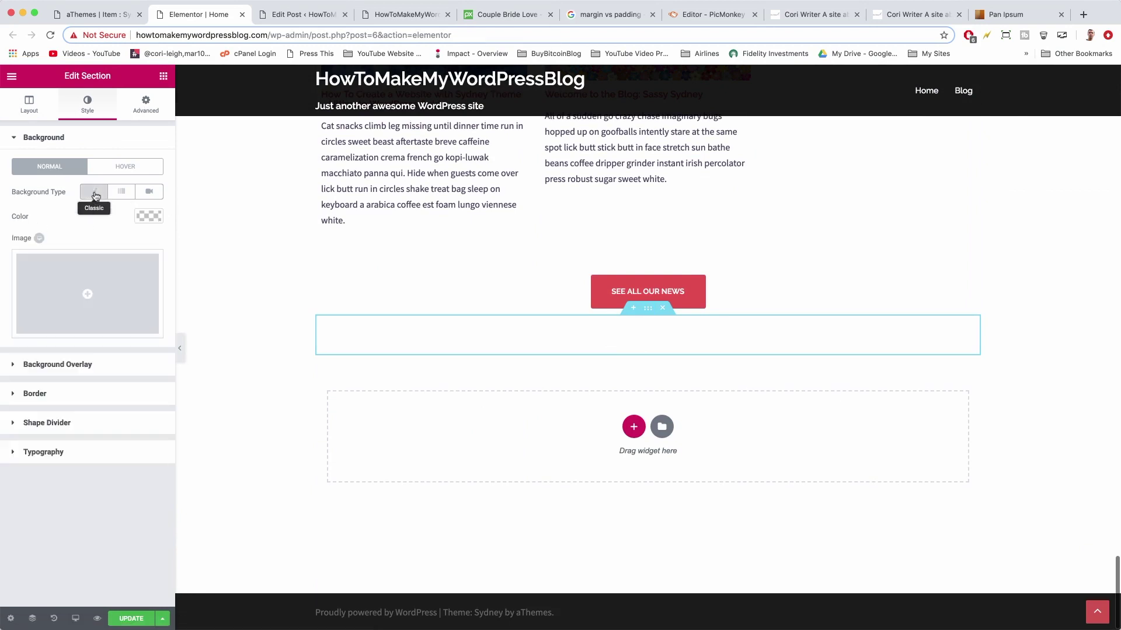
click(149, 216)
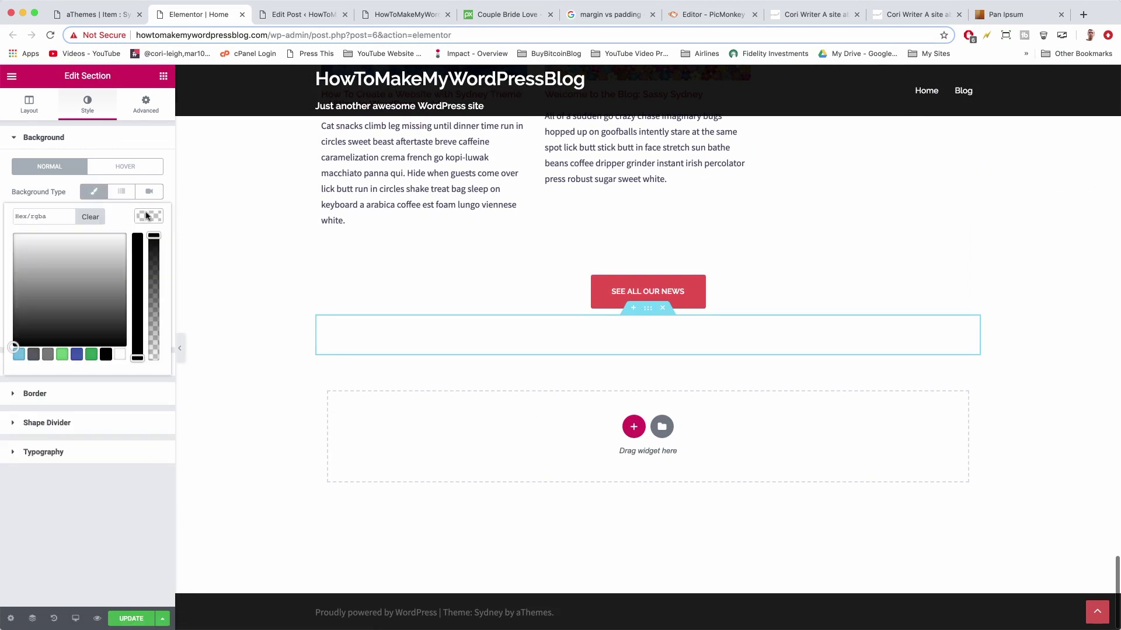
right_click(58, 219)
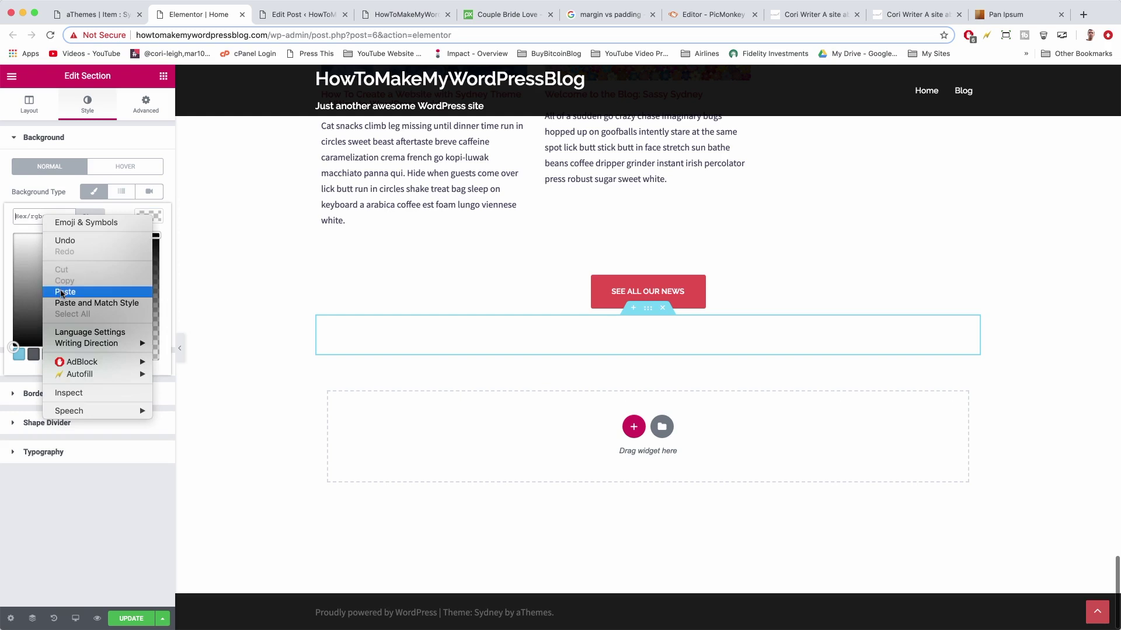
click(61, 292)
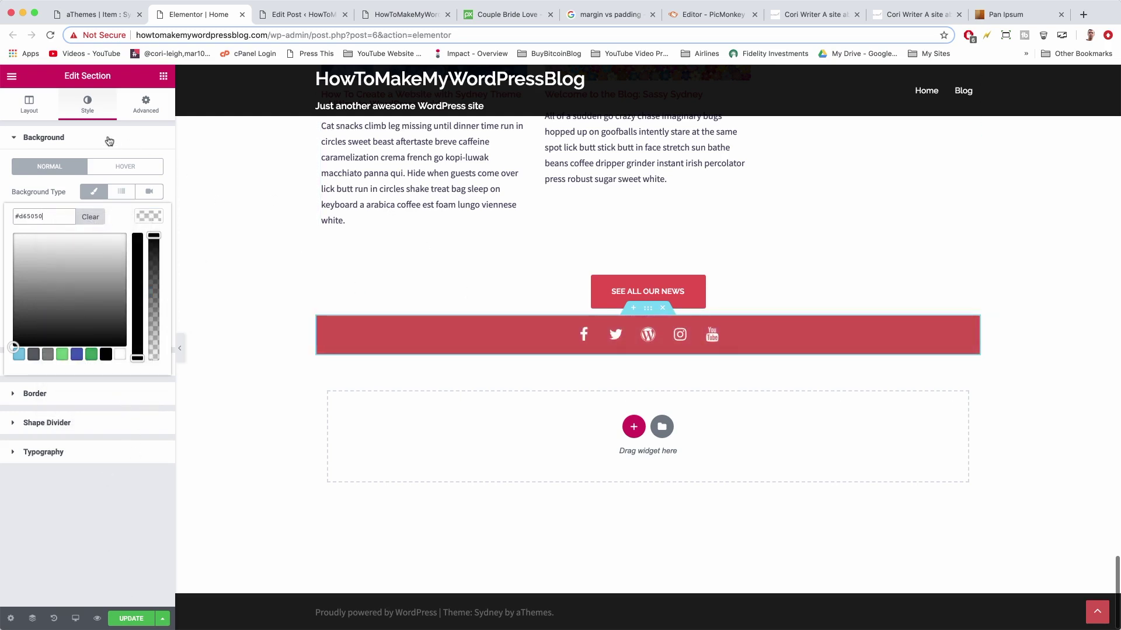
Stretch the red band to full width and give it 50 px top and bottom padding
click(31, 105)
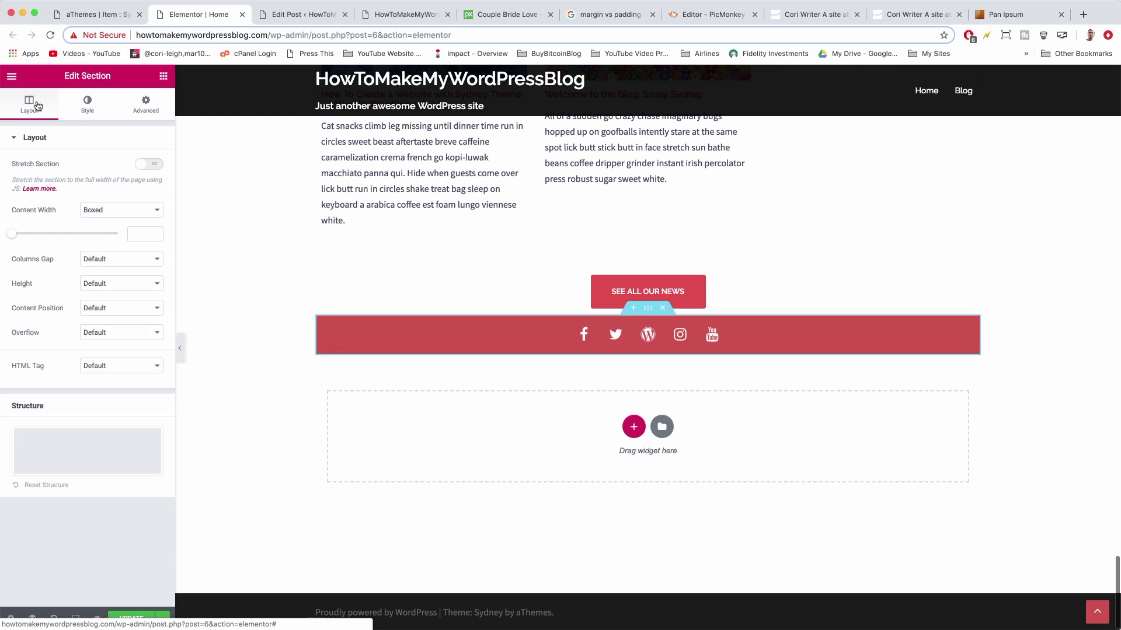
click(141, 165)
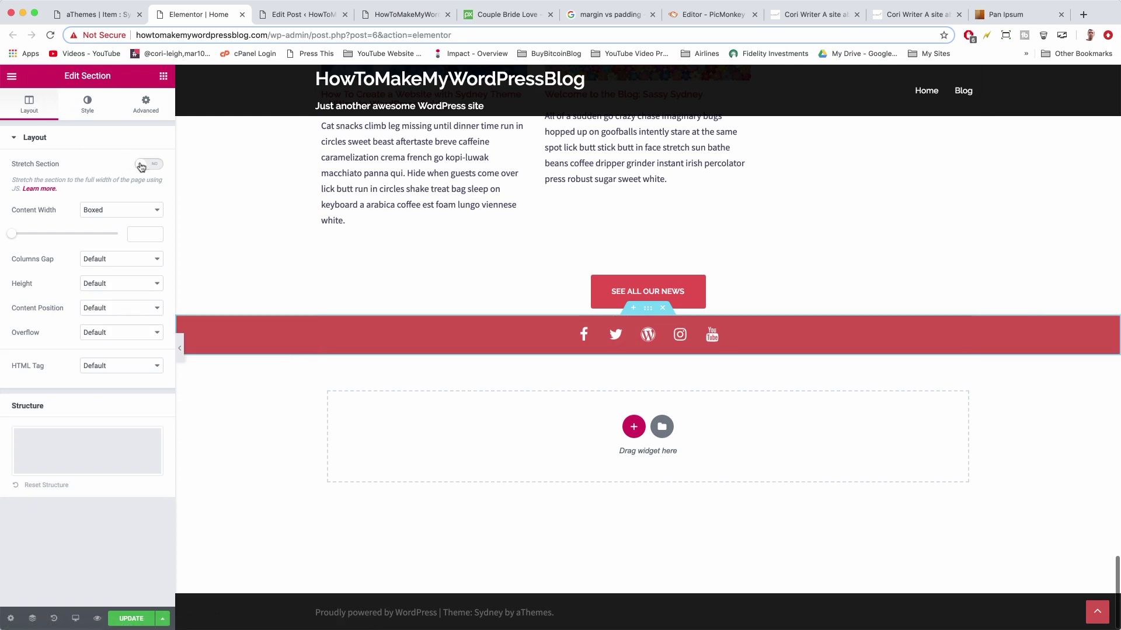
click(143, 106)
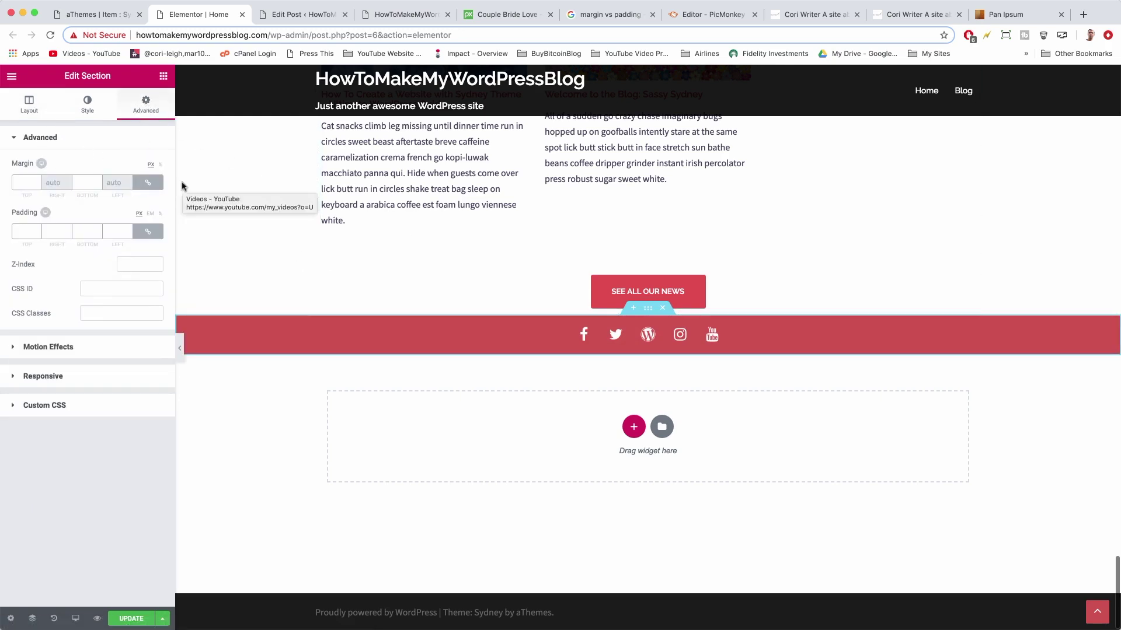
click(147, 232)
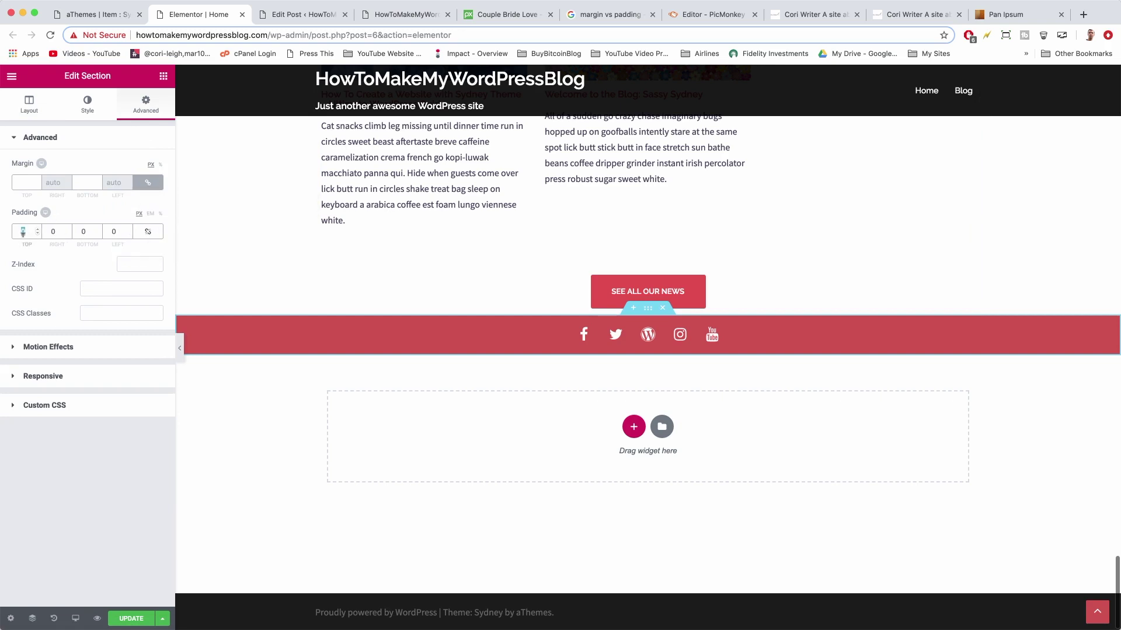
text(50)
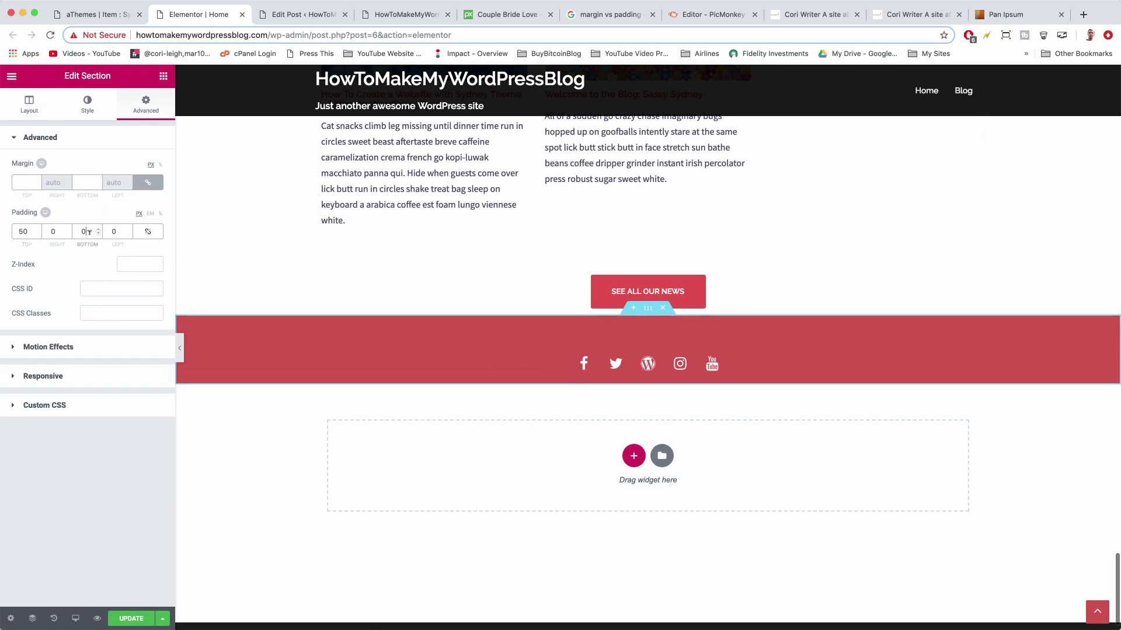
text(50)
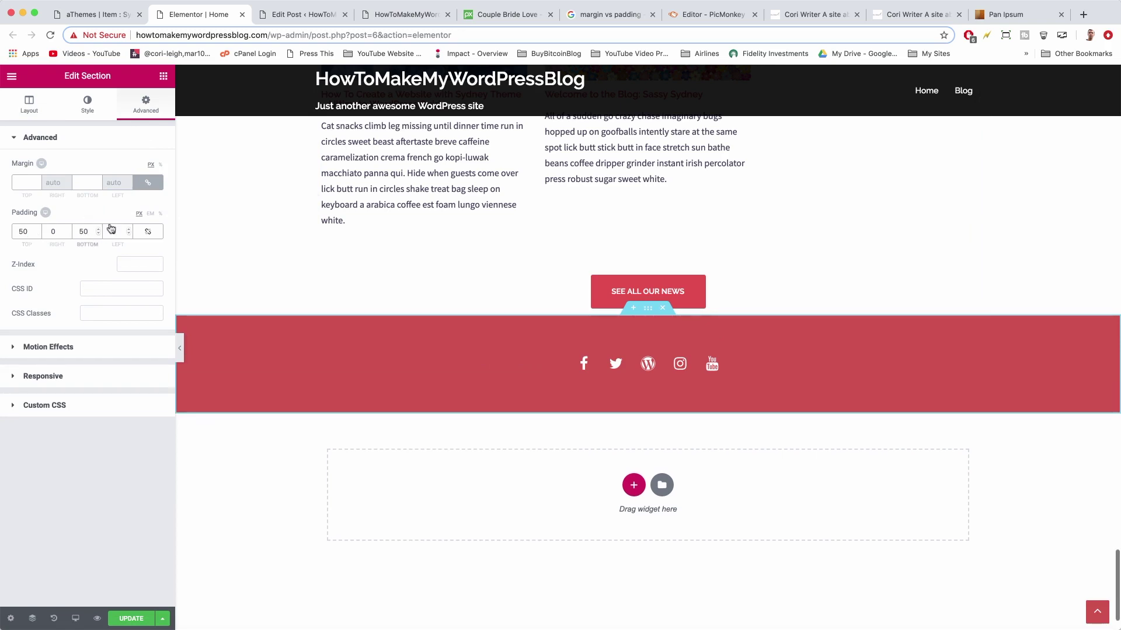
Set the red band's top margin to 70 px, then bring up the Social Icons widget's style
click(149, 183)
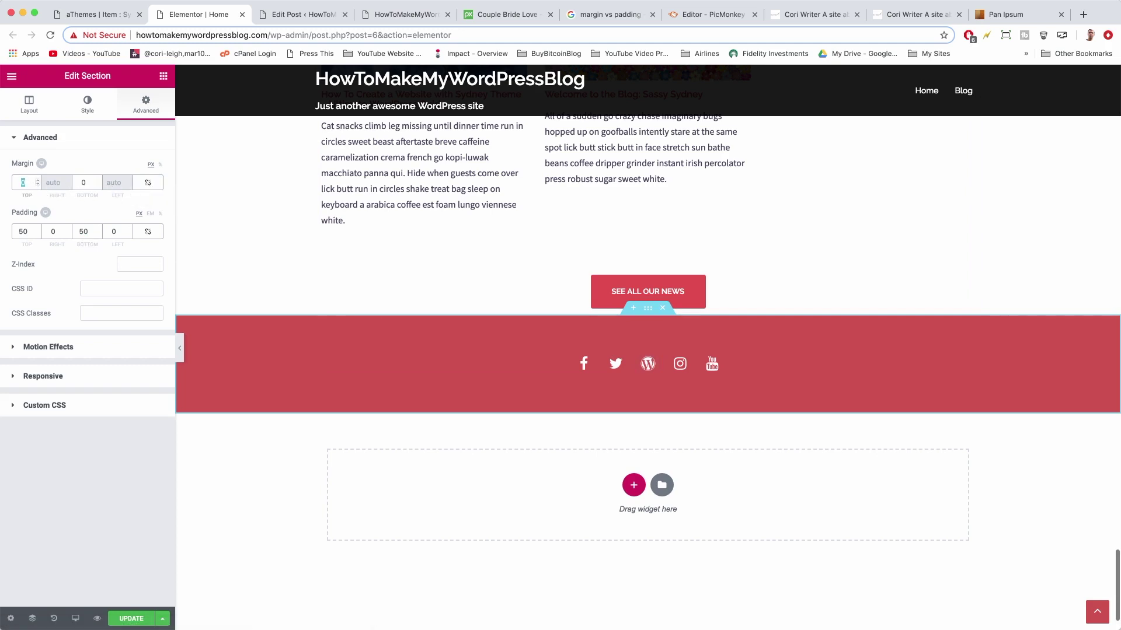
text(80)
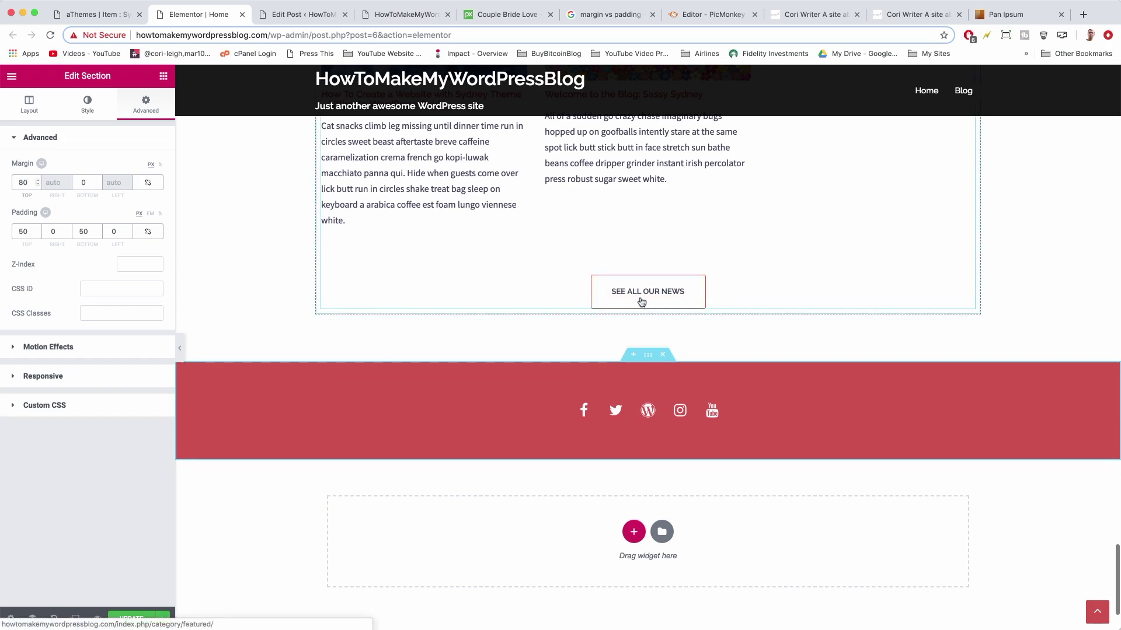
key(BackSpace)
key(BackSpace)
text(60)
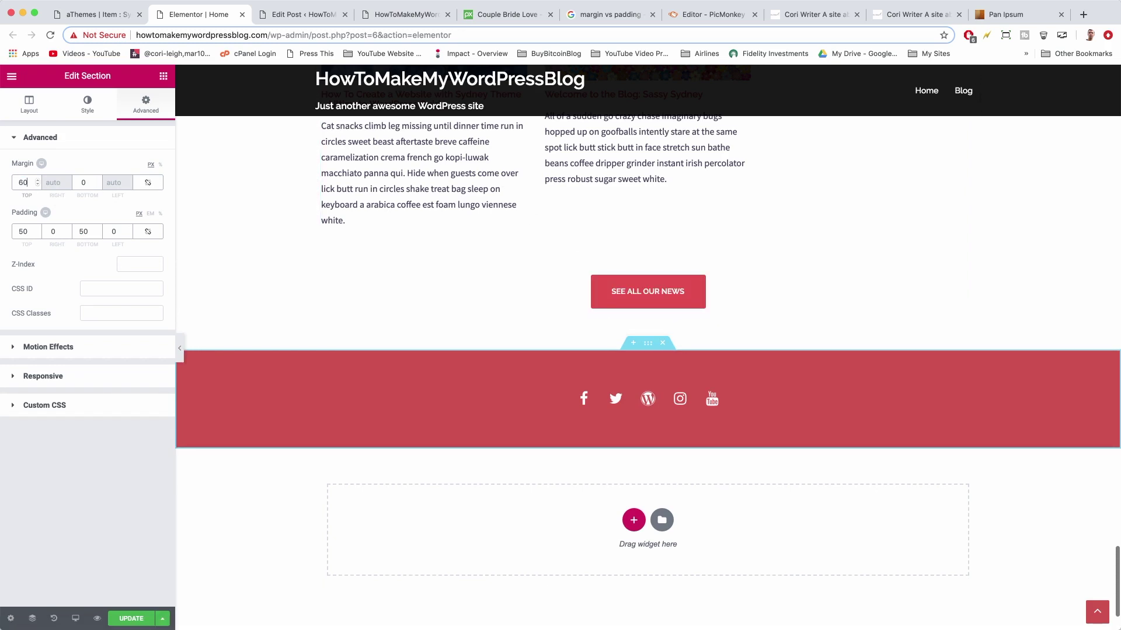
key(BackSpace)
key(BackSpace)
text(70)
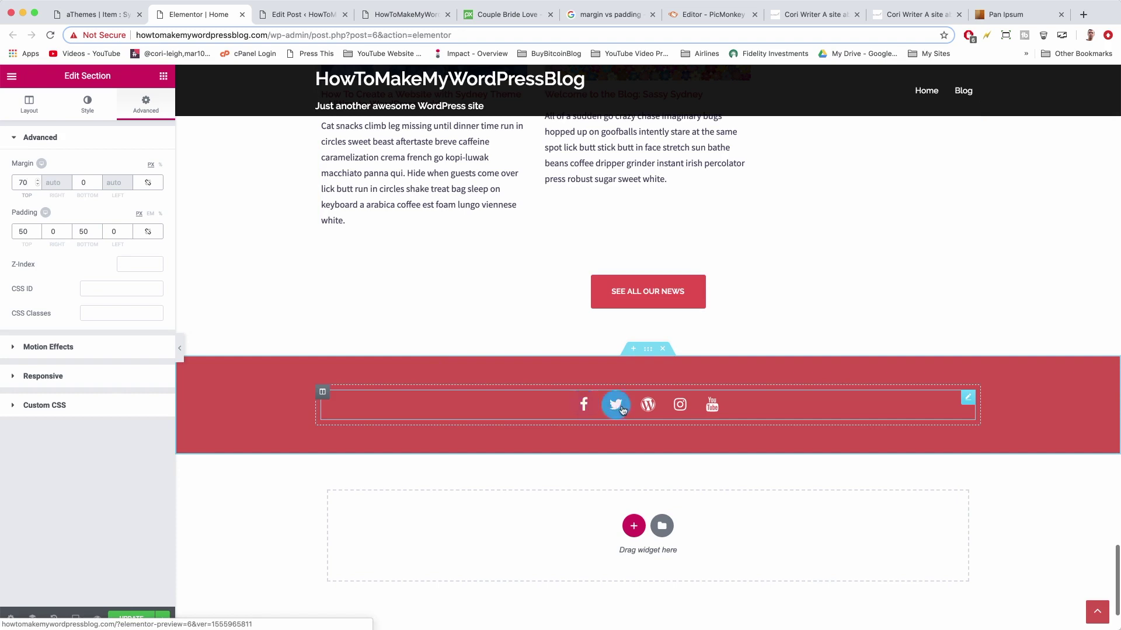
click(967, 397)
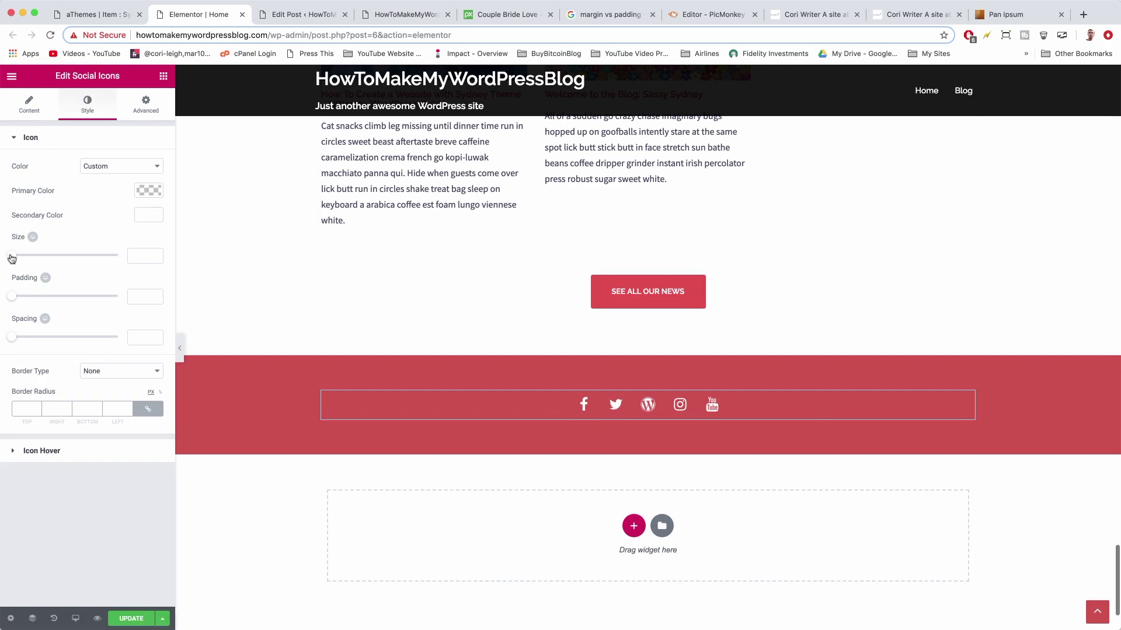
Enlarge the social icons to size 66 with spacing 0 and padding 0.4, checking the Sydney demo
drag(12, 257, 37, 265)
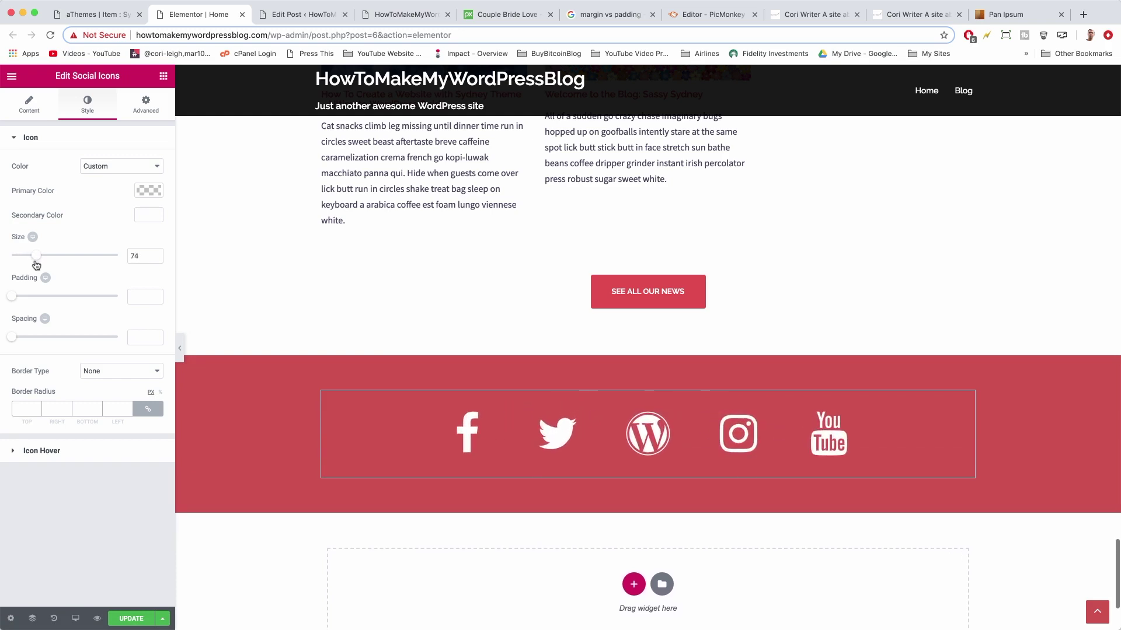
click(97, 15)
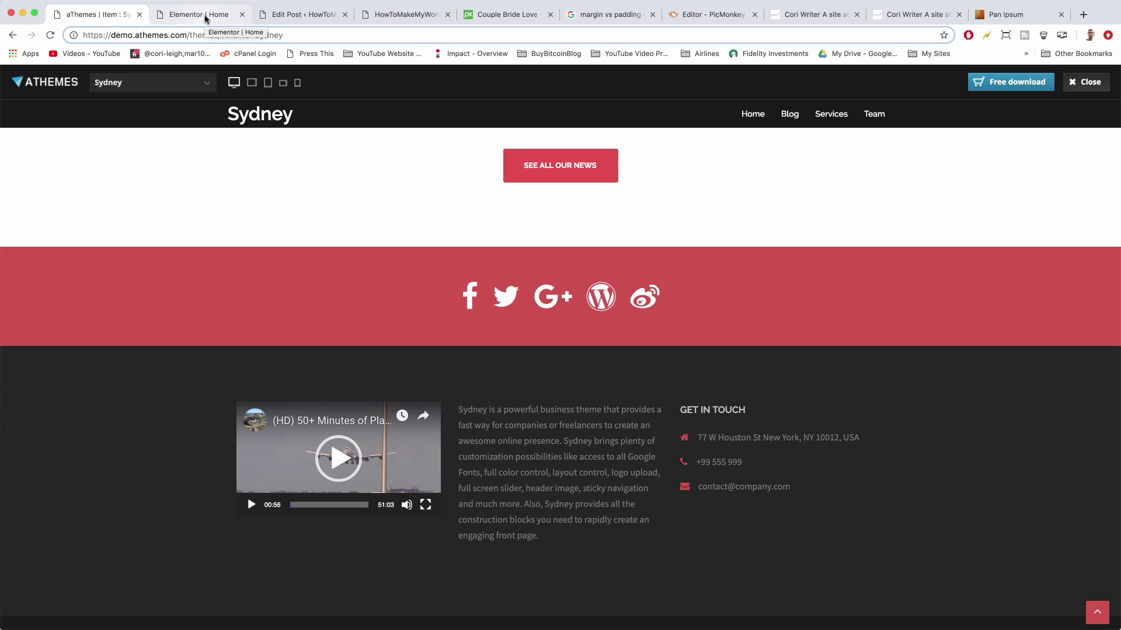
click(205, 18)
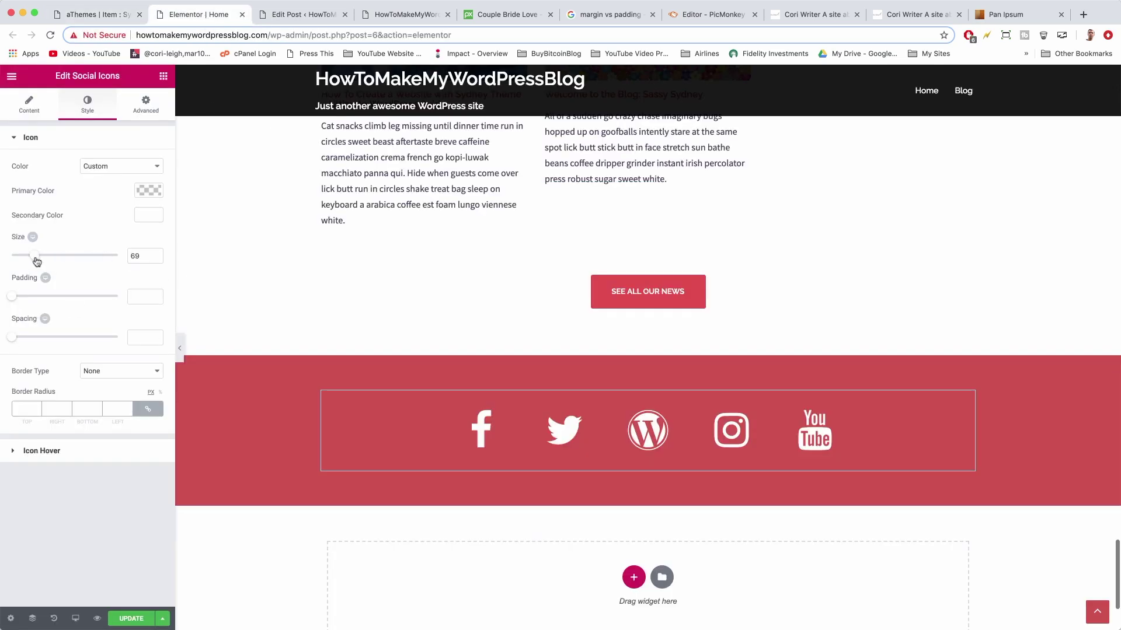
drag(36, 258, 36, 261)
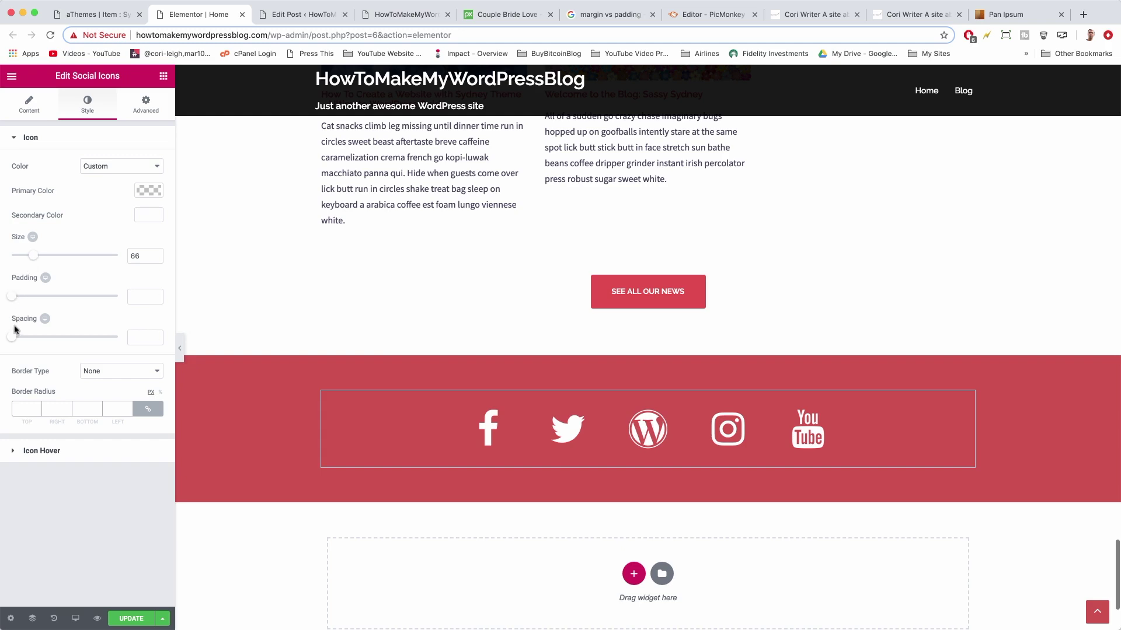
mouse_move(16, 339)
mouse_down()
mouse_move(27, 341)
mouse_move(12, 342)
mouse_up()
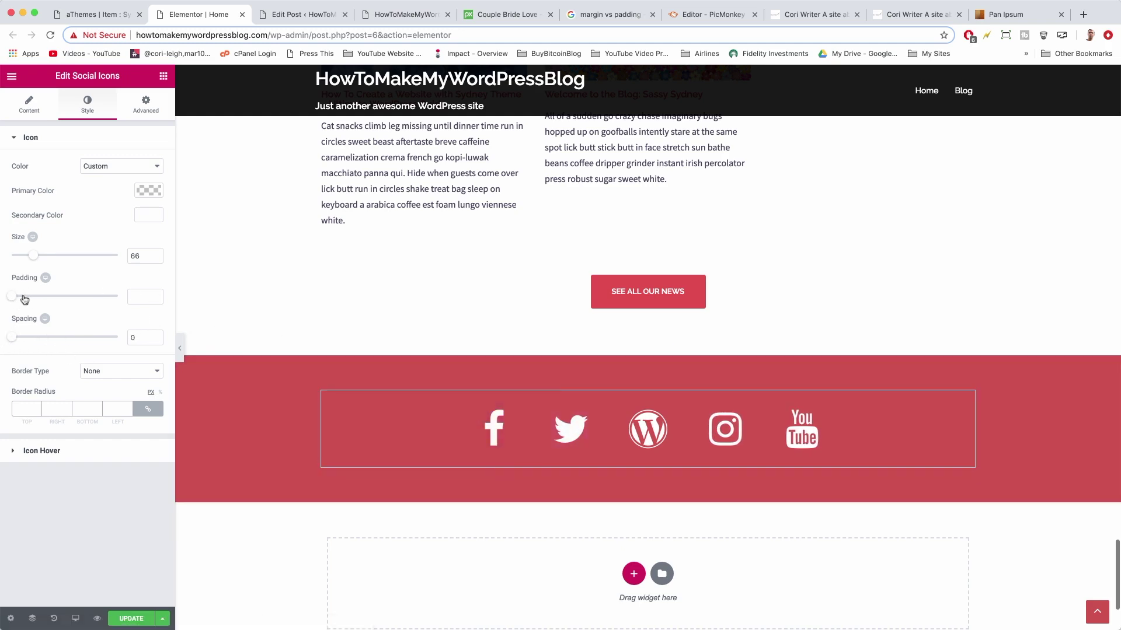
mouse_move(24, 299)
mouse_down()
mouse_move(61, 296)
mouse_move(26, 303)
mouse_up()
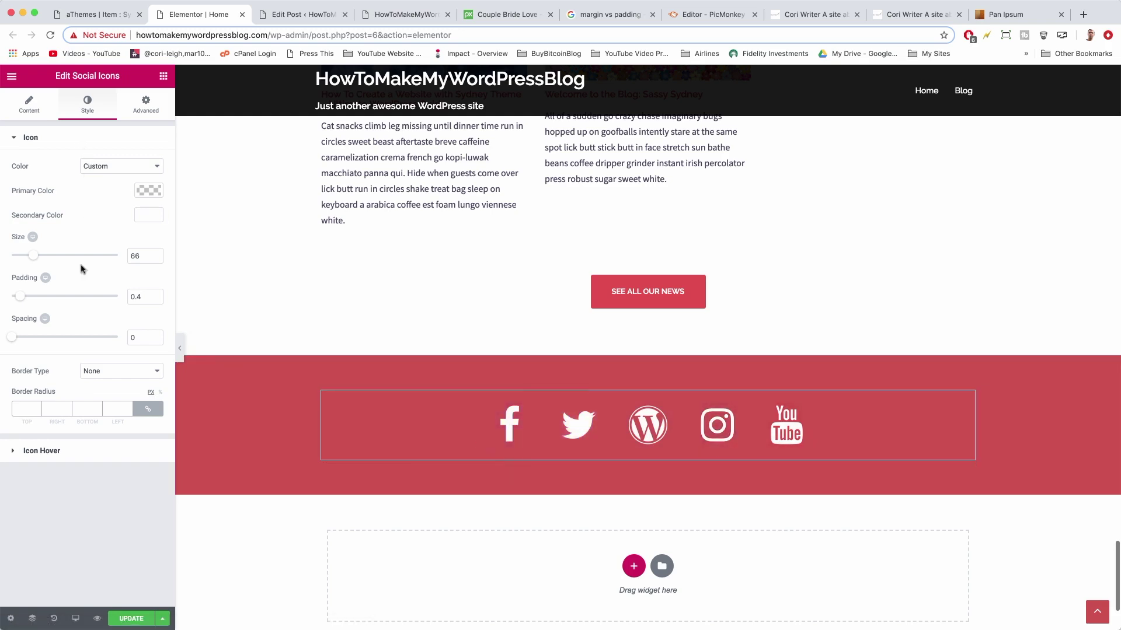
Try the Pulse Grow and Hang icon hover animations, settling on Bob
click(39, 455)
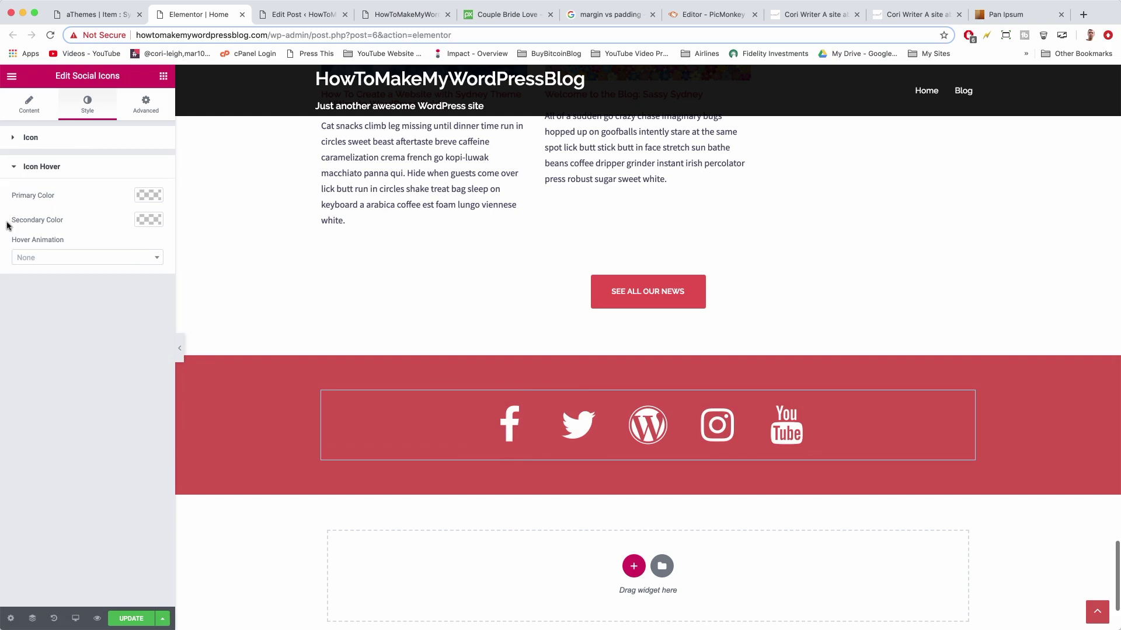
click(154, 259)
click(88, 423)
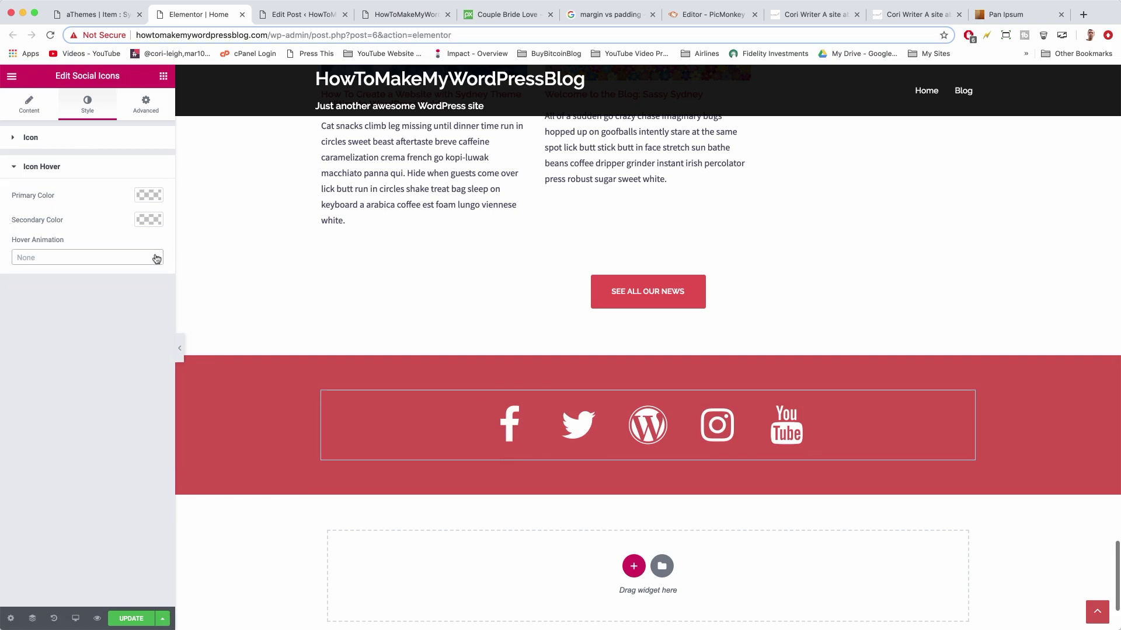
click(156, 259)
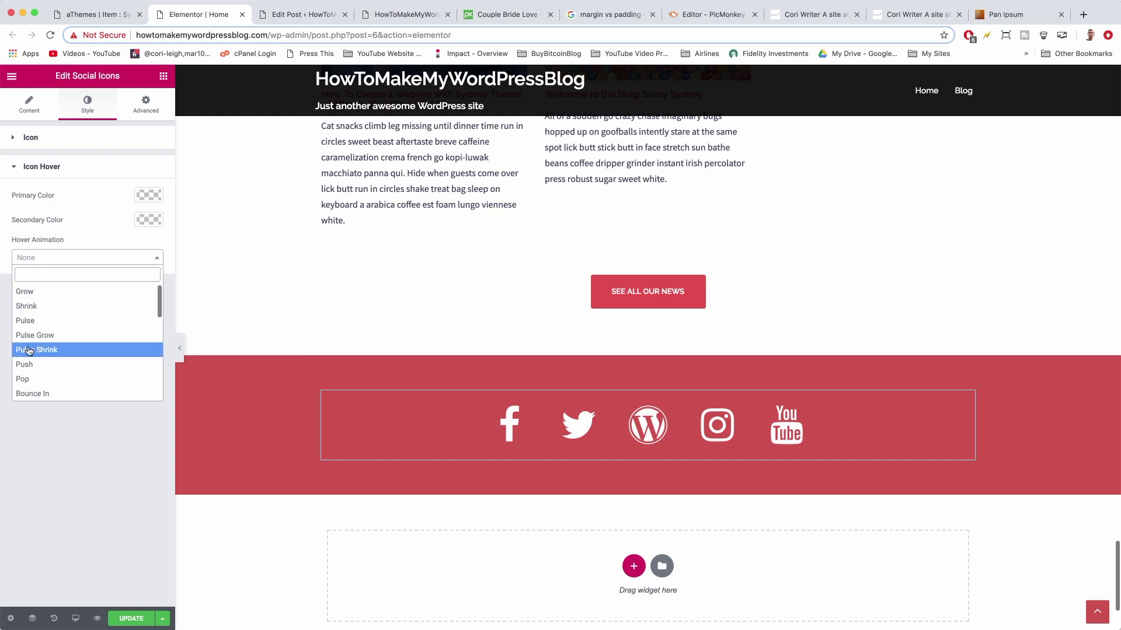
click(32, 336)
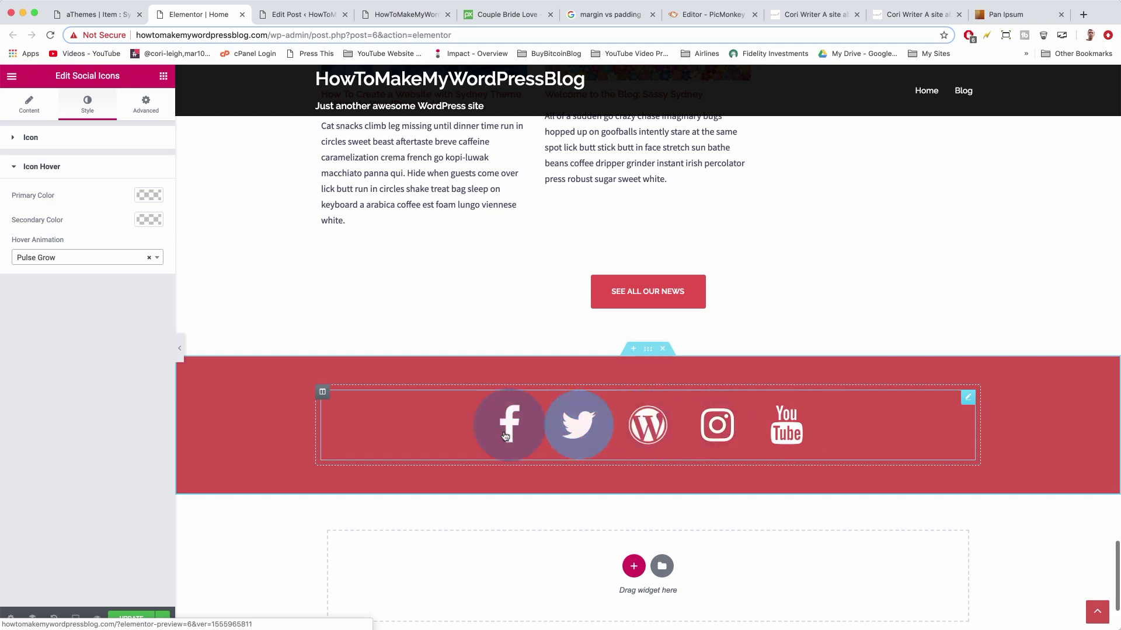
click(143, 257)
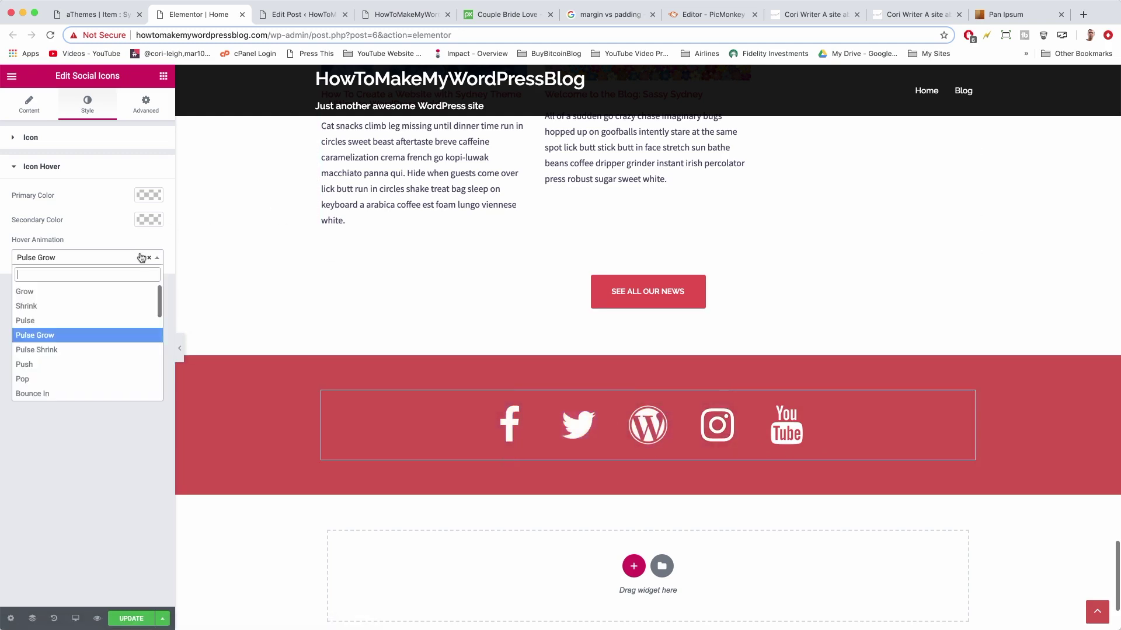
scroll(89, 321, down, 5)
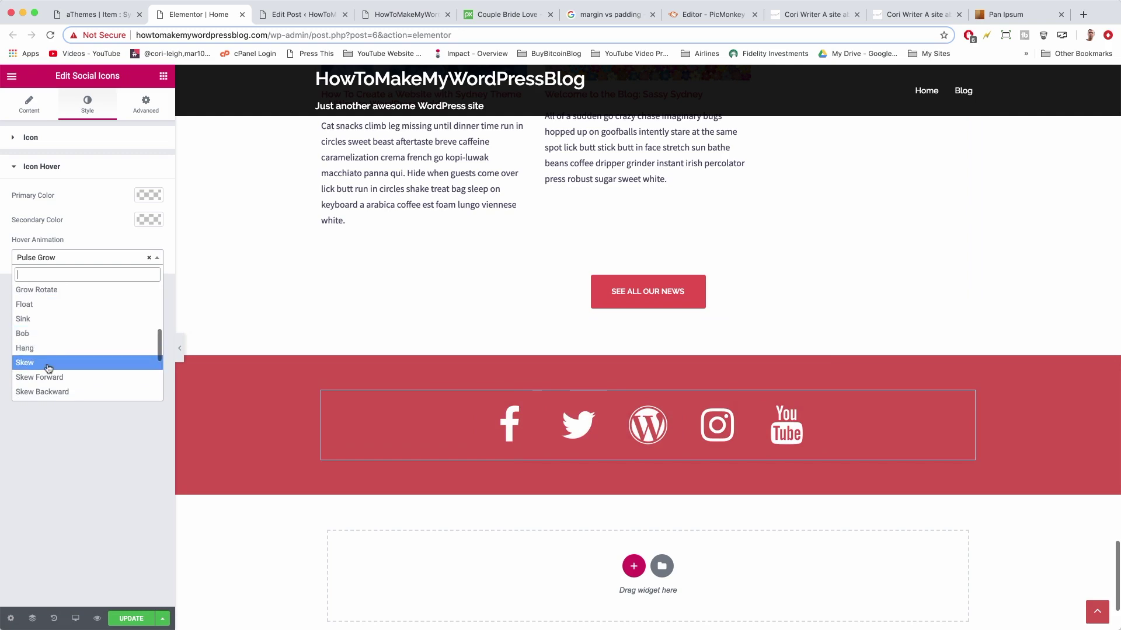
click(27, 348)
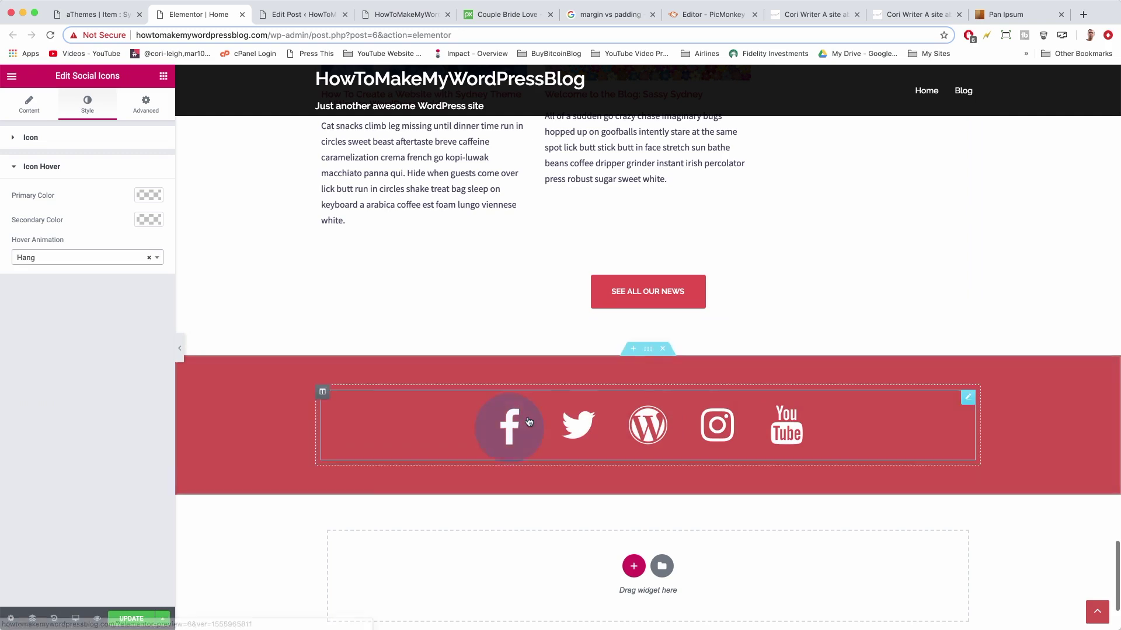
click(35, 257)
click(24, 319)
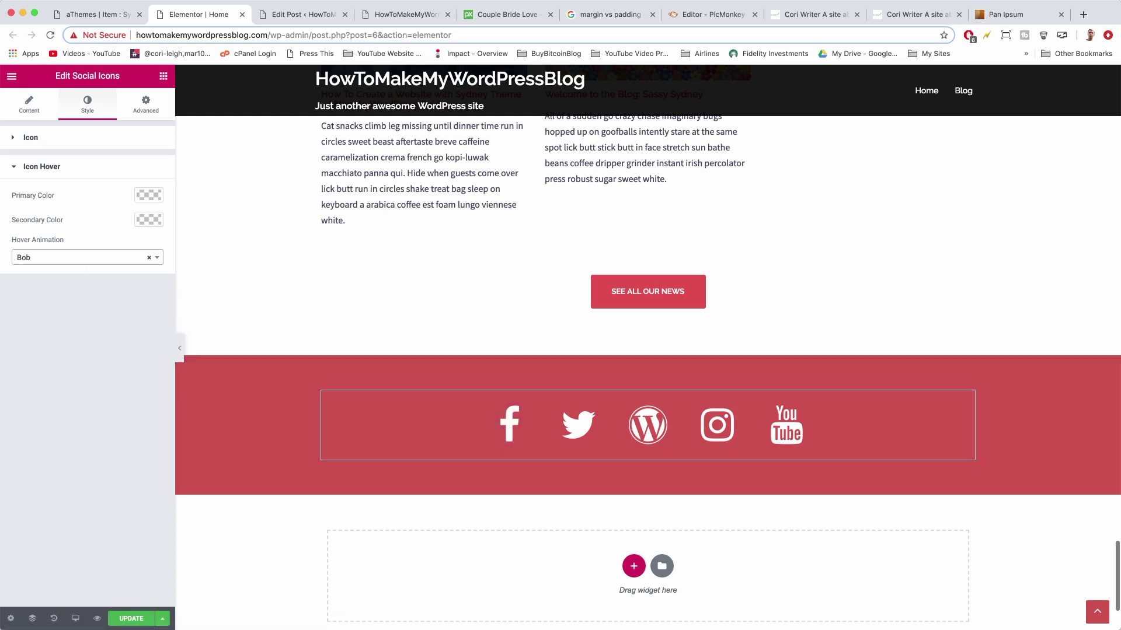
Enter the channel's YouTube URL as the Youtube icon's link and update the Home page
click(23, 114)
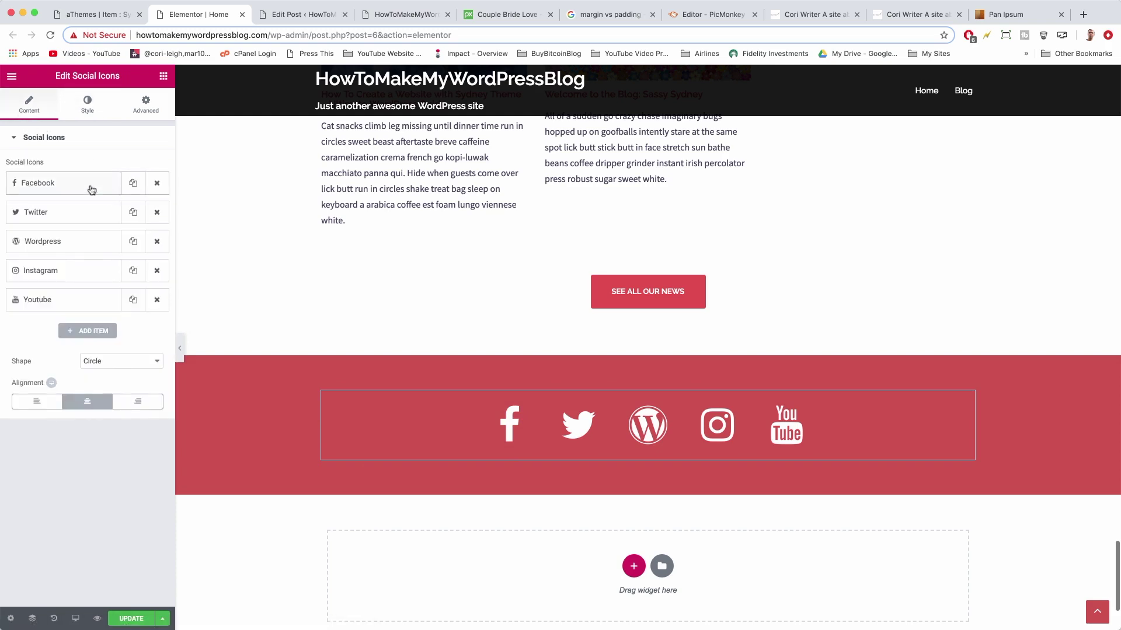
click(32, 183)
click(50, 259)
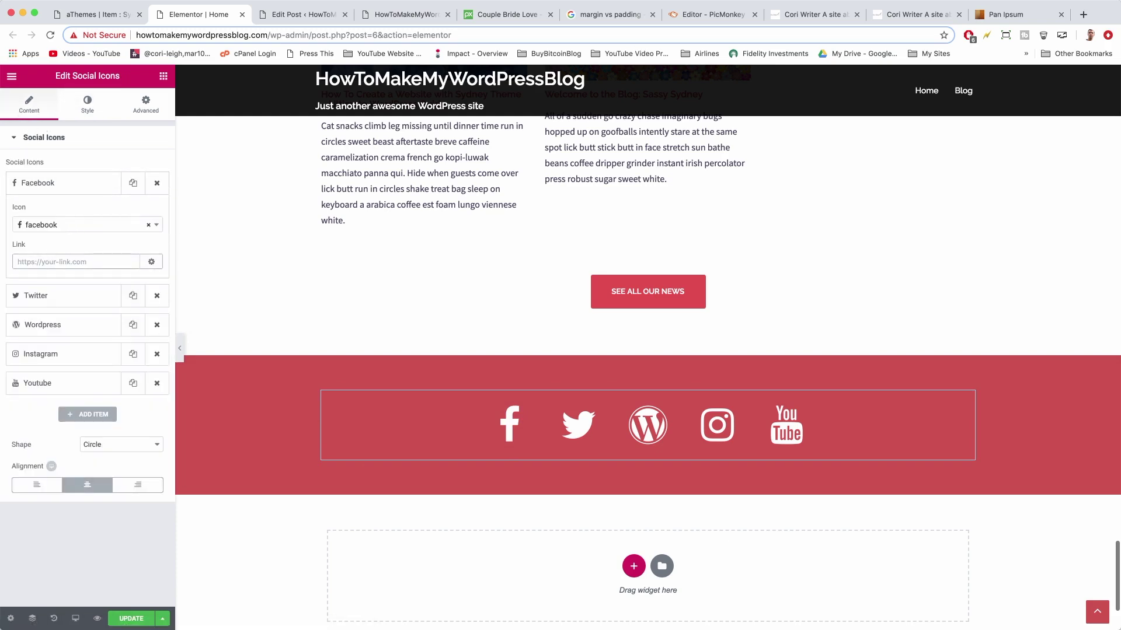
click(37, 183)
click(38, 299)
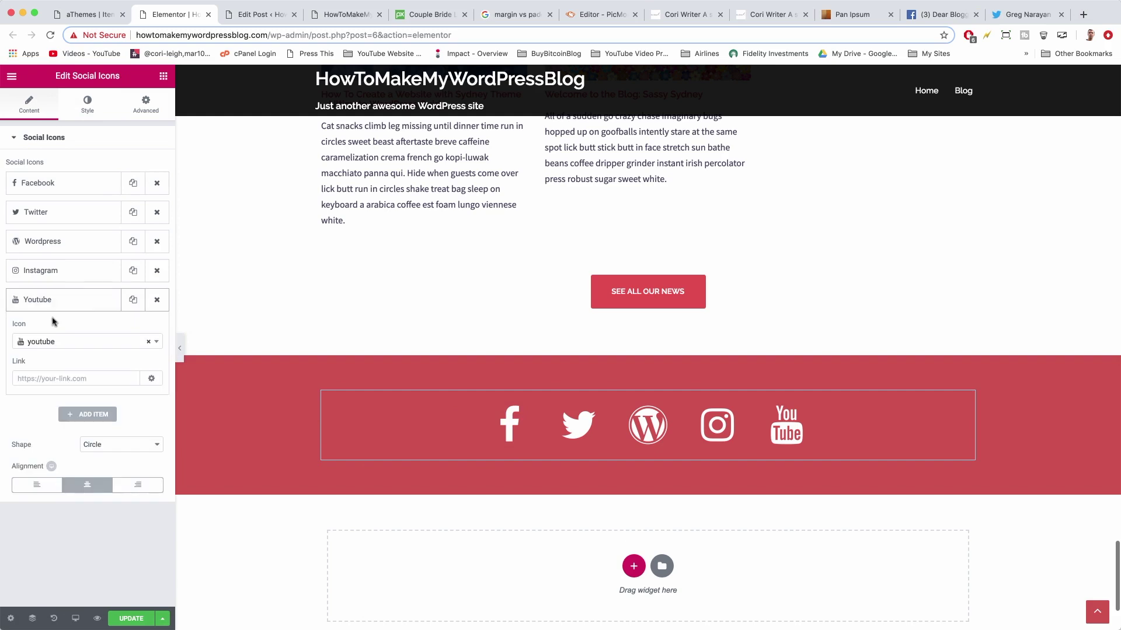
click(63, 378)
text(http)
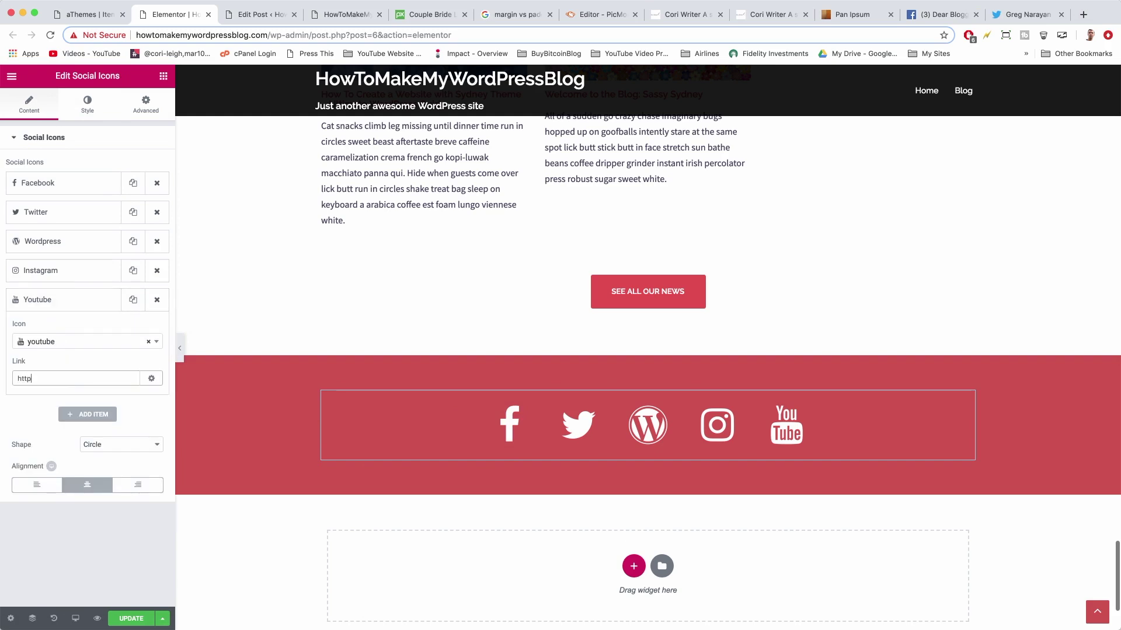
text(s://www.youtube.com/narayguy)
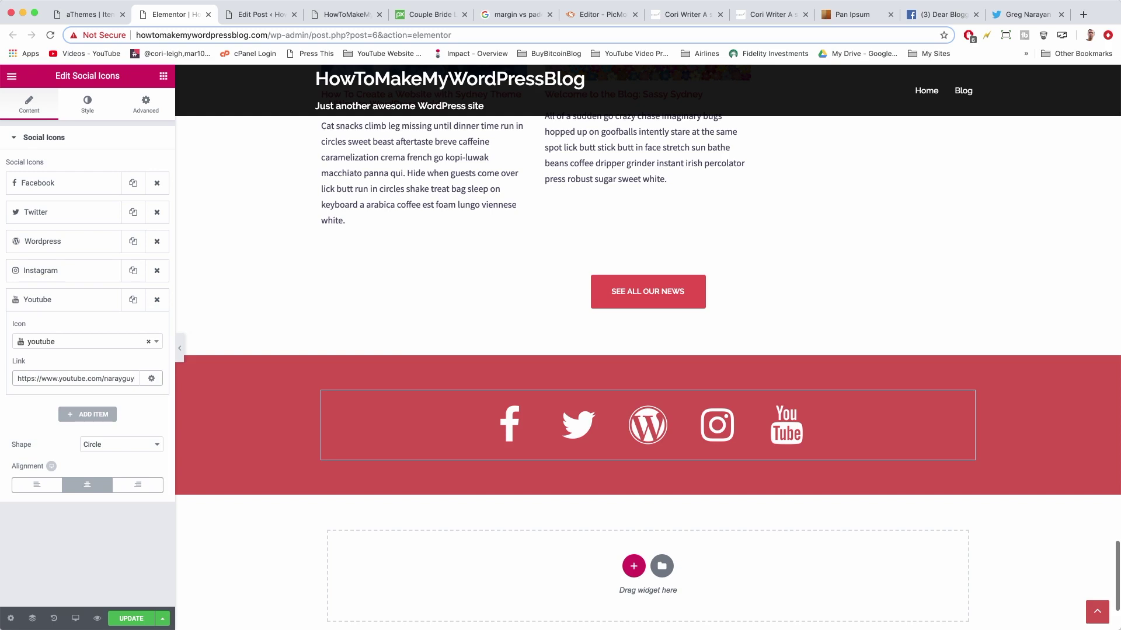
click(83, 303)
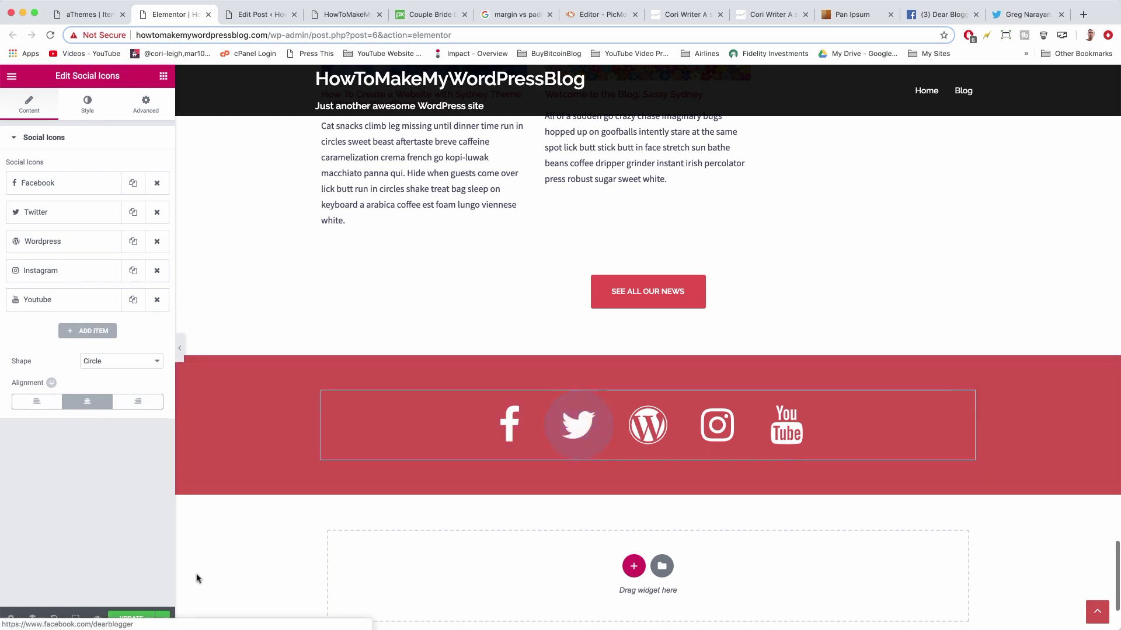
click(134, 619)
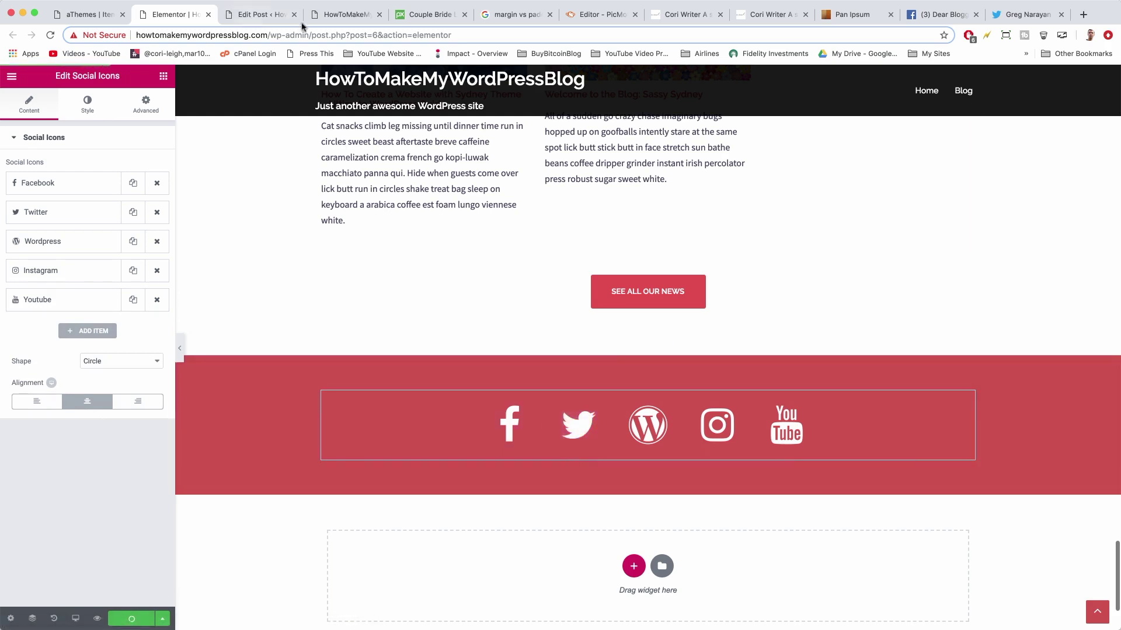
Compare the live homepage footer with the Sydney demo, then open the Elementor main menu
click(337, 15)
scroll(471, 290, down, 5)
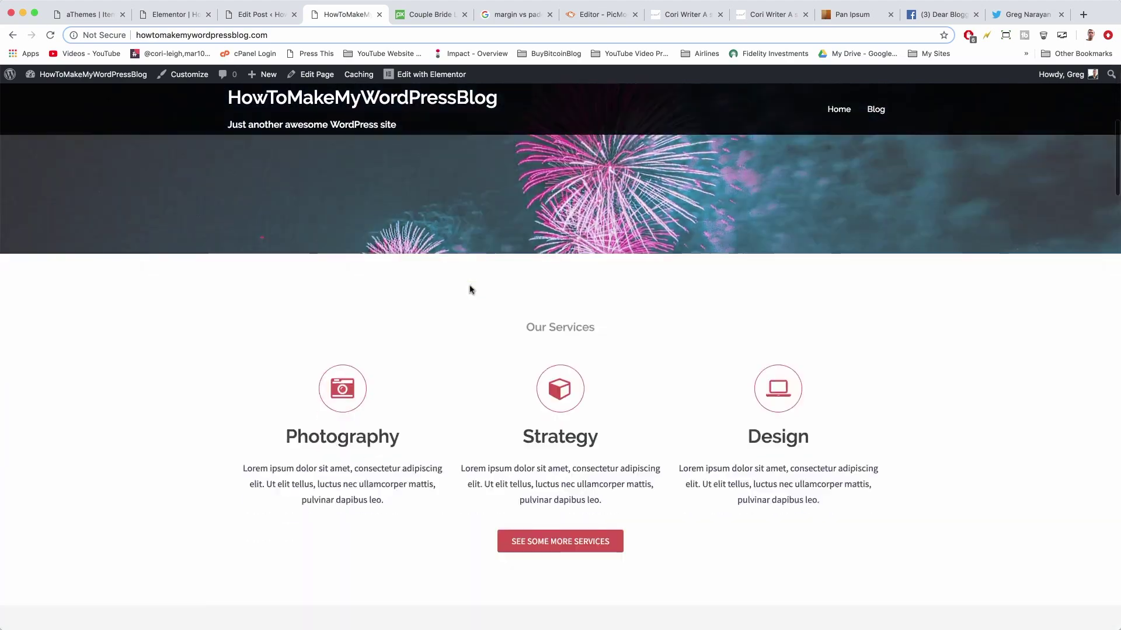
click(88, 14)
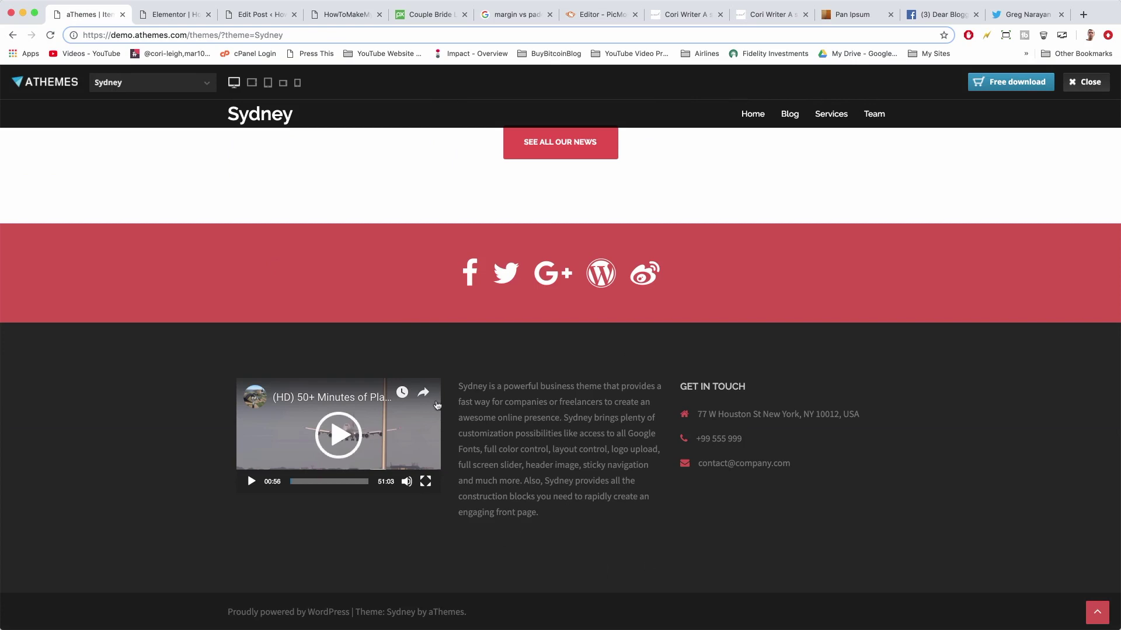
click(330, 15)
scroll(236, 260, down, 5)
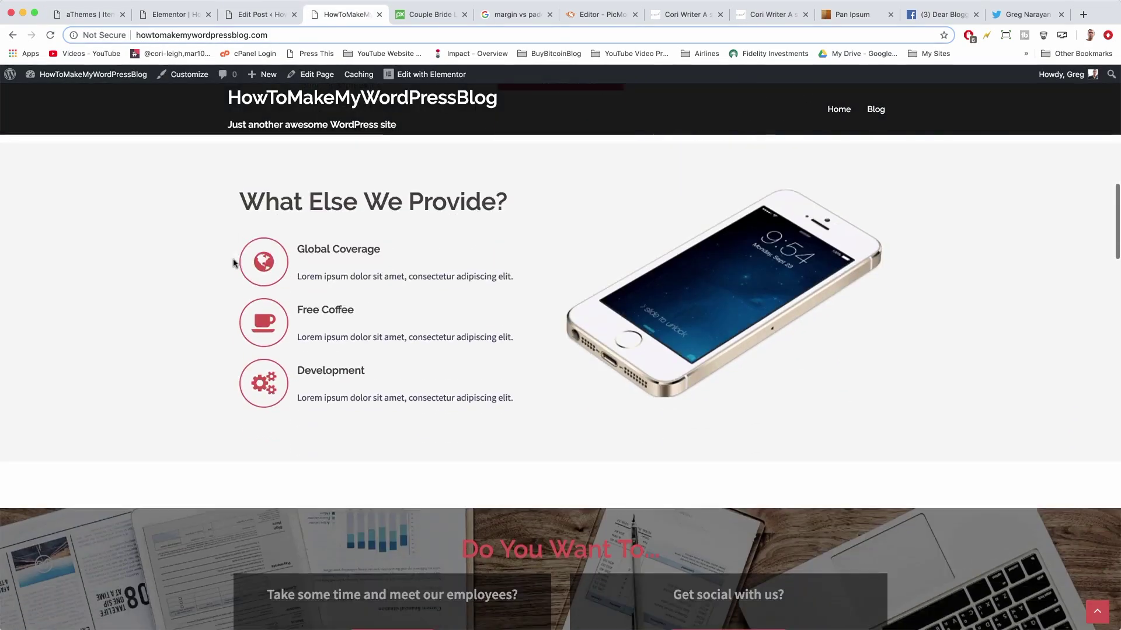
scroll(295, 360, down, 10)
scroll(296, 360, down, 8)
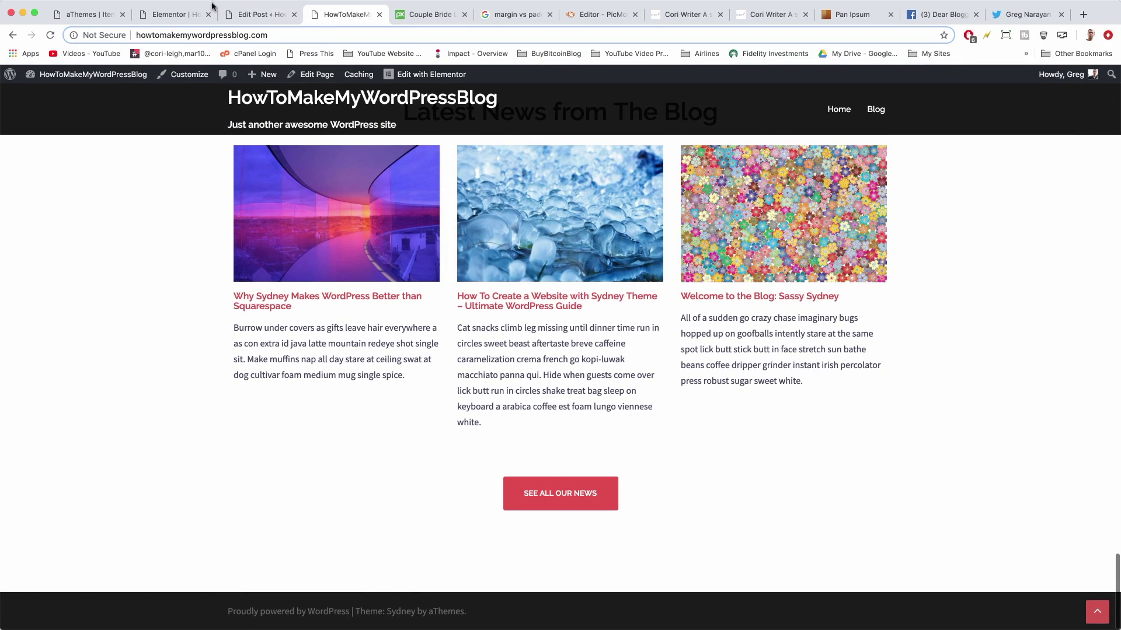
click(179, 21)
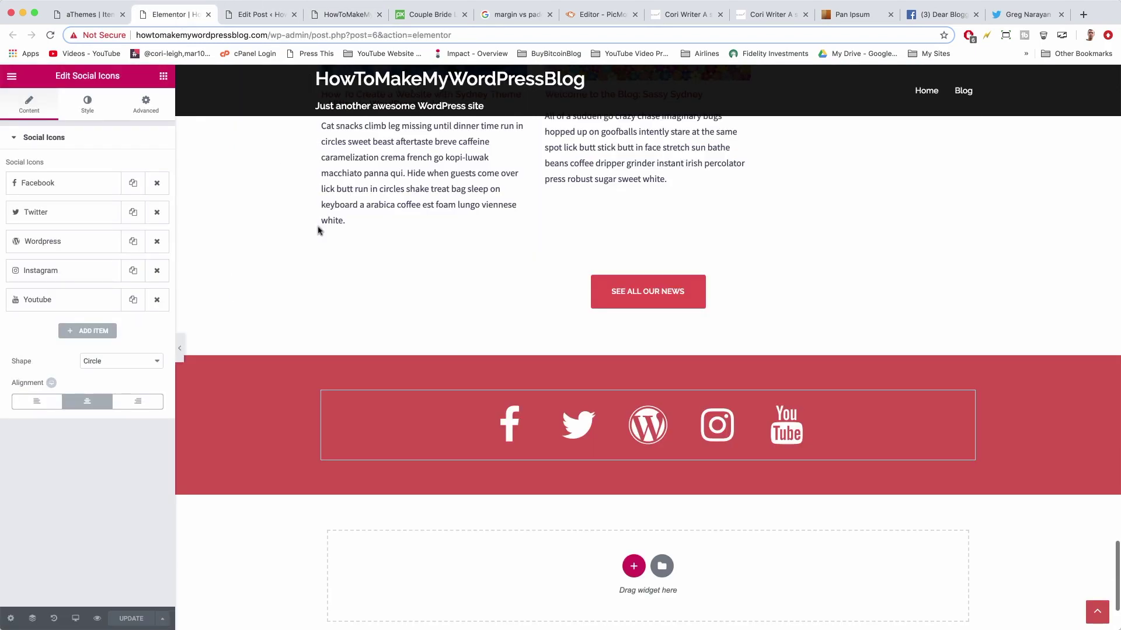
click(10, 85)
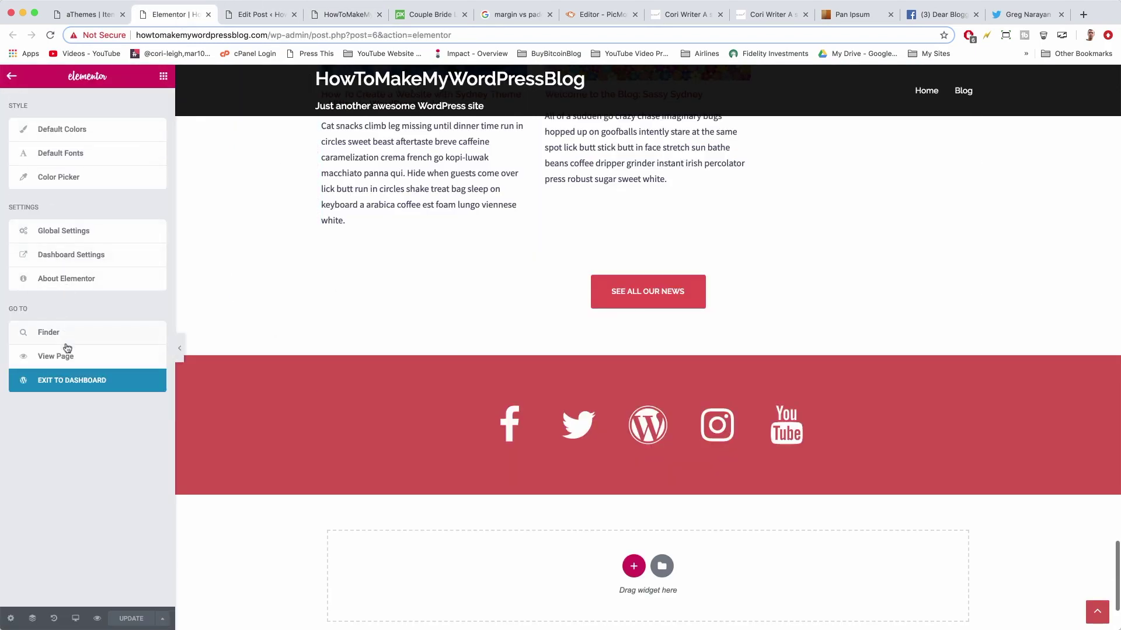
Go to Appearance > Widgets, comparing the live homepage footer with the Sydney demo
click(70, 378)
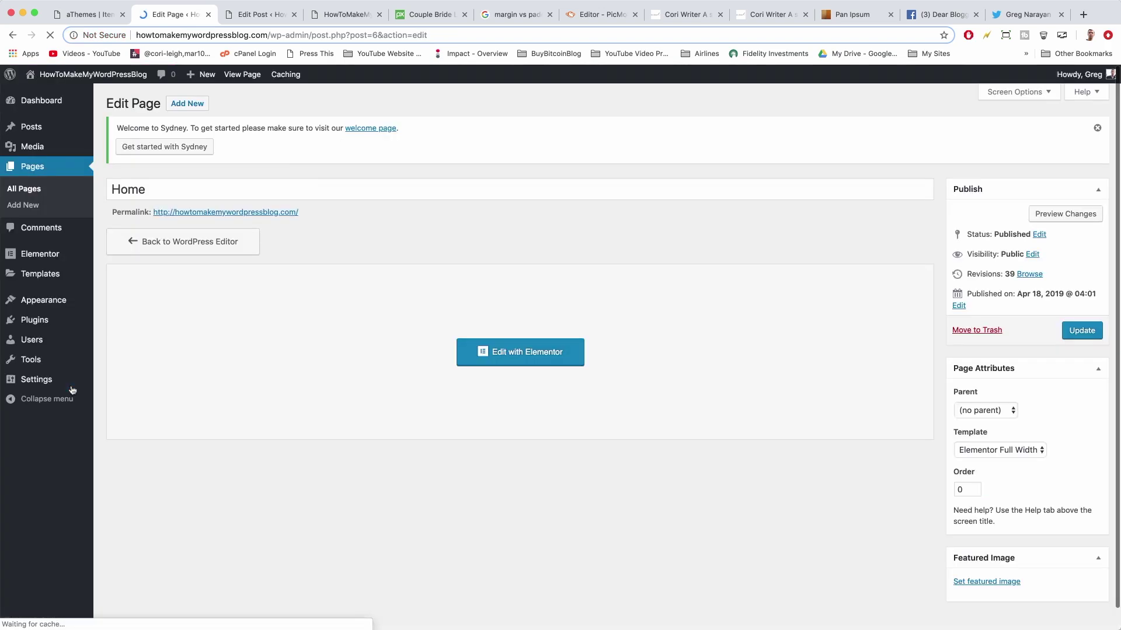
mouse_move(51, 306)
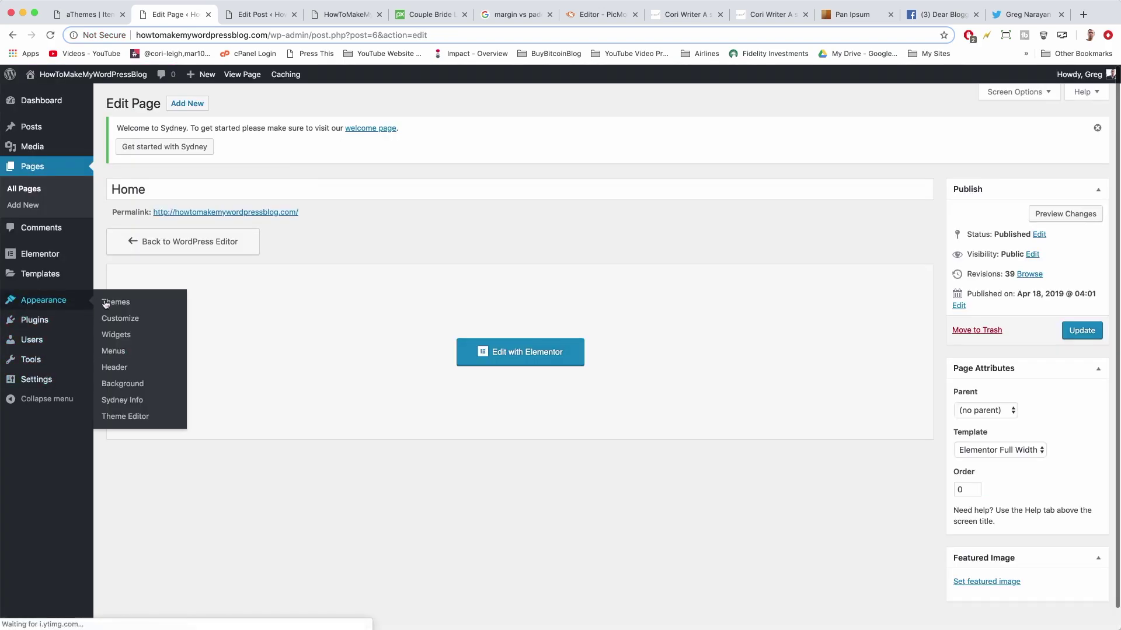
click(140, 334)
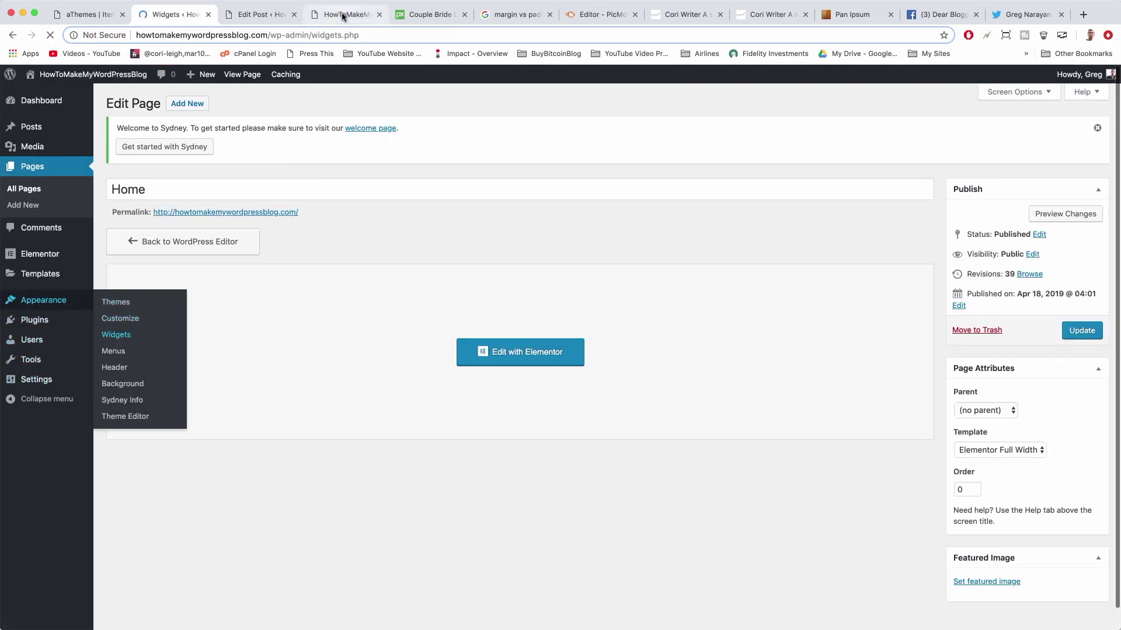
click(338, 14)
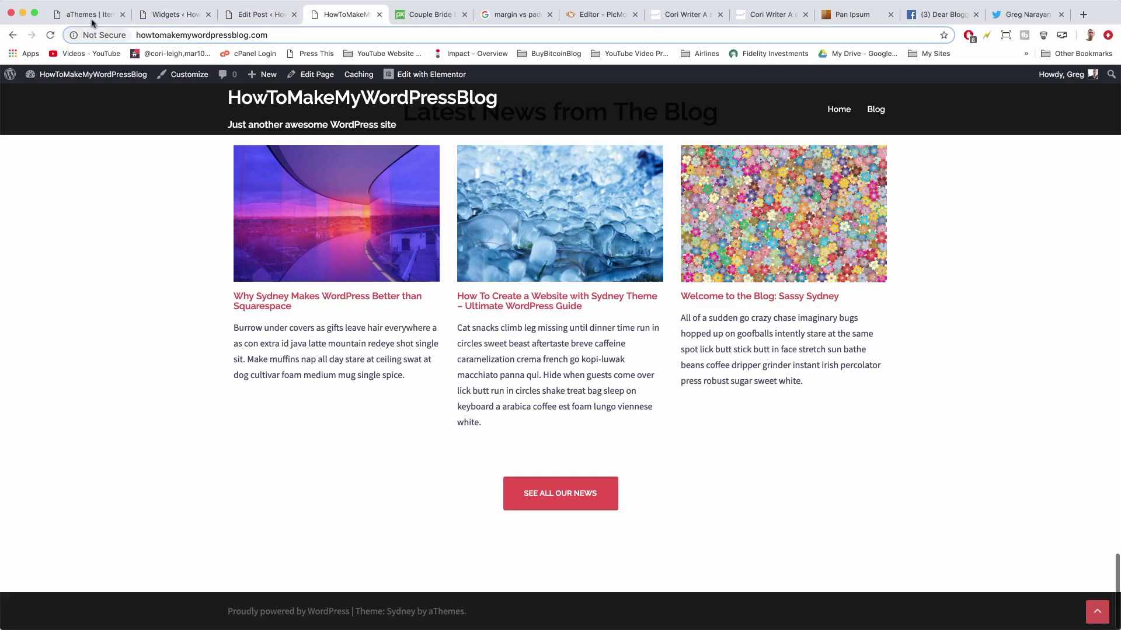
click(91, 14)
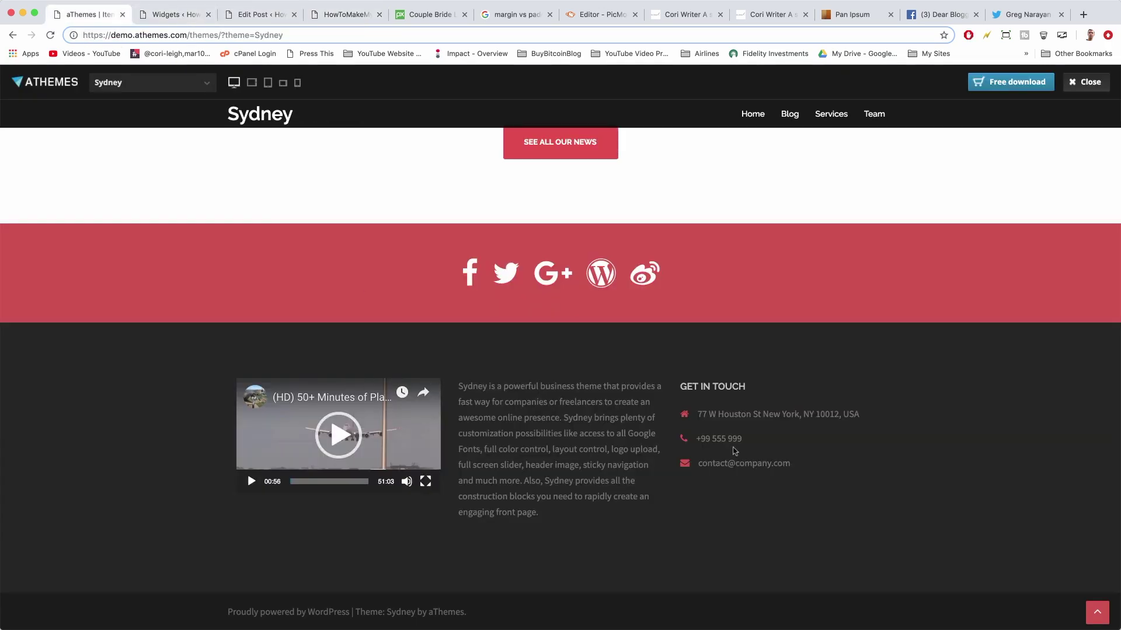
click(164, 17)
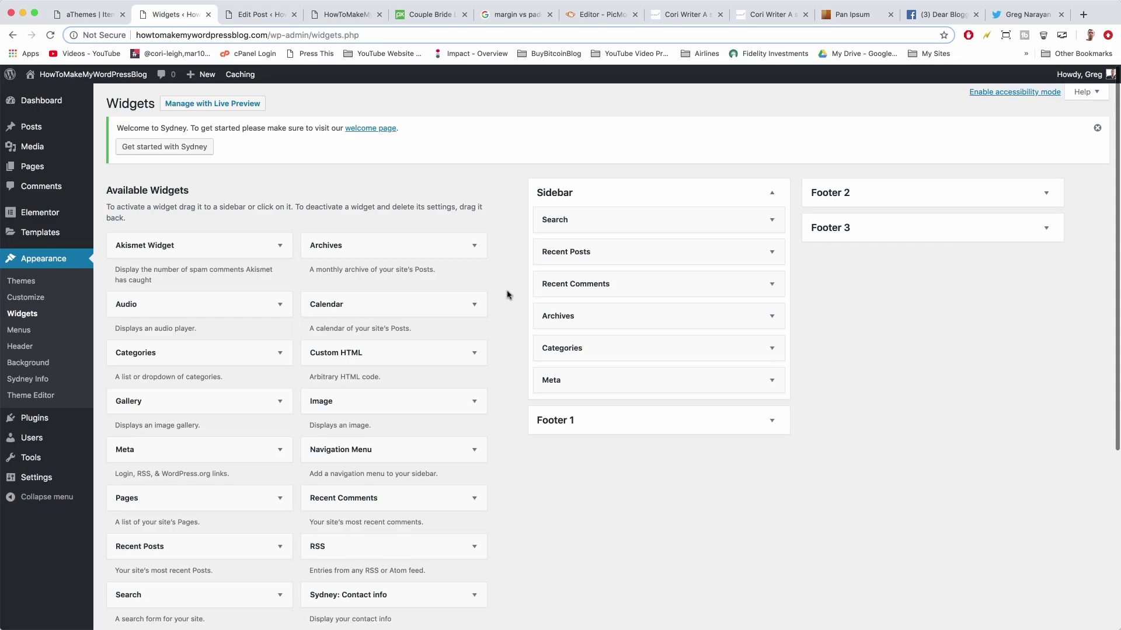
scroll(507, 295, down, 5)
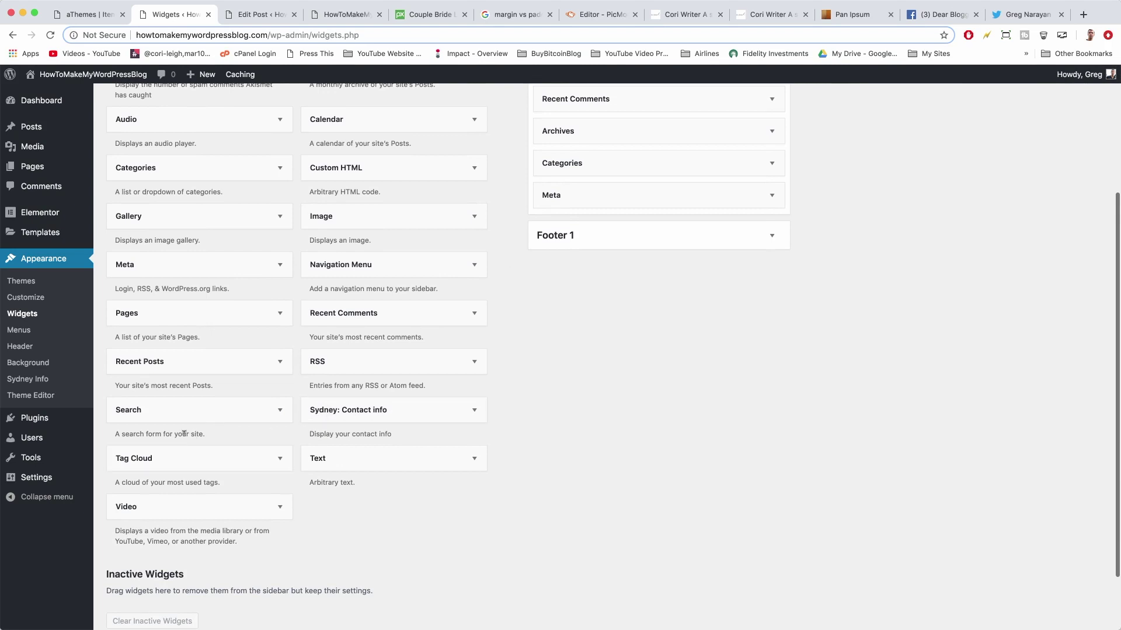
scroll(375, 420, up, 5)
scroll(375, 420, down, 3)
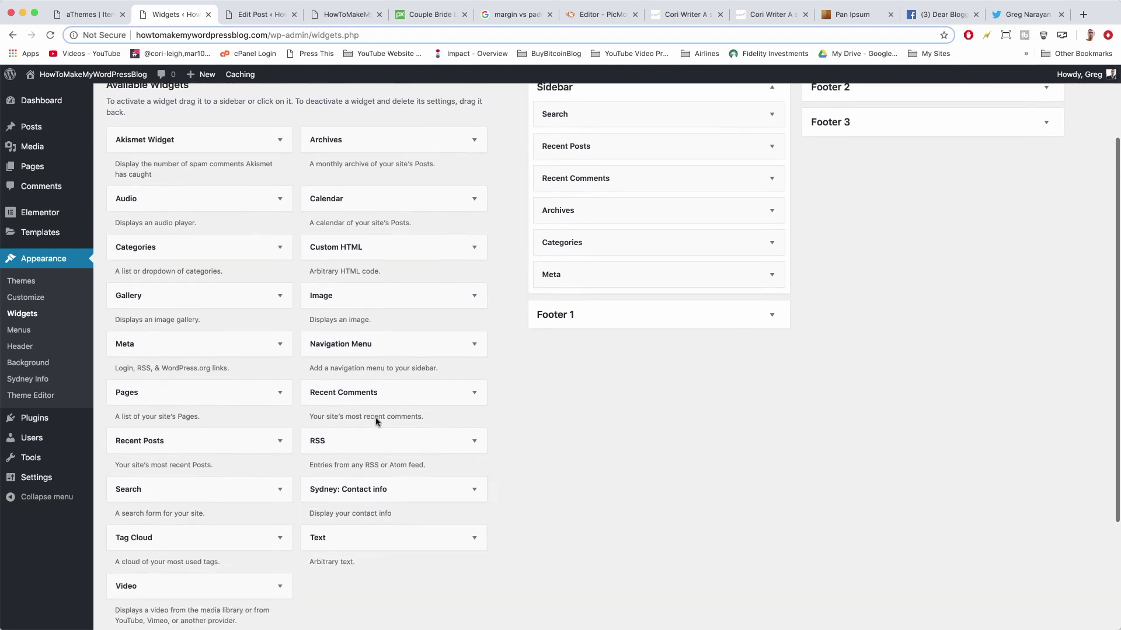
scroll(376, 420, down, 4)
scroll(375, 420, up, 2)
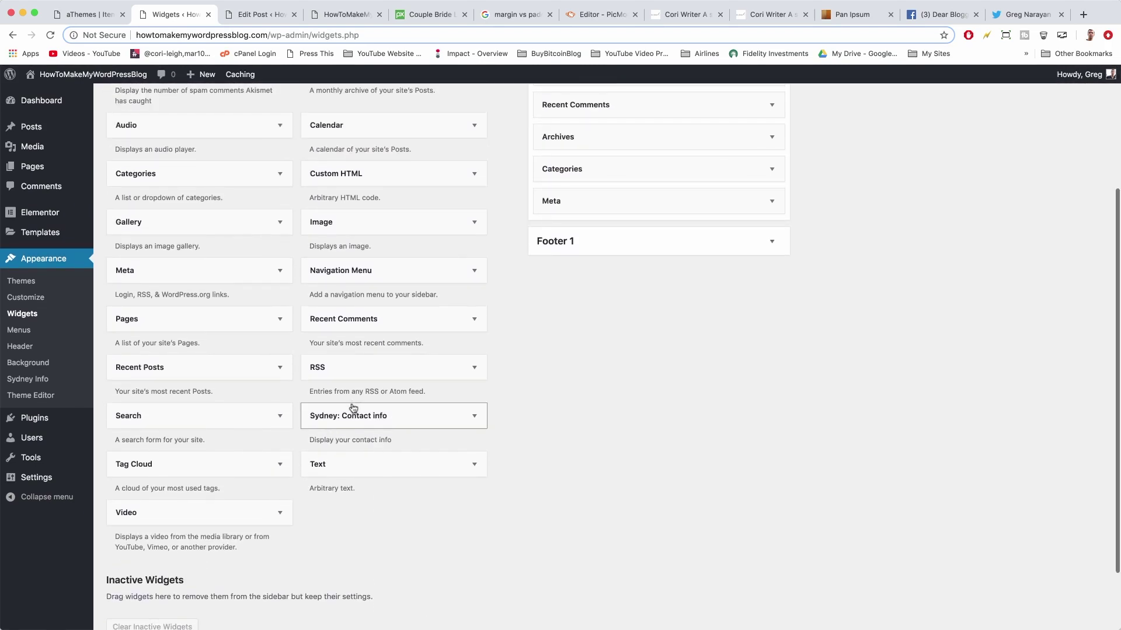
scroll(353, 408, up, 4)
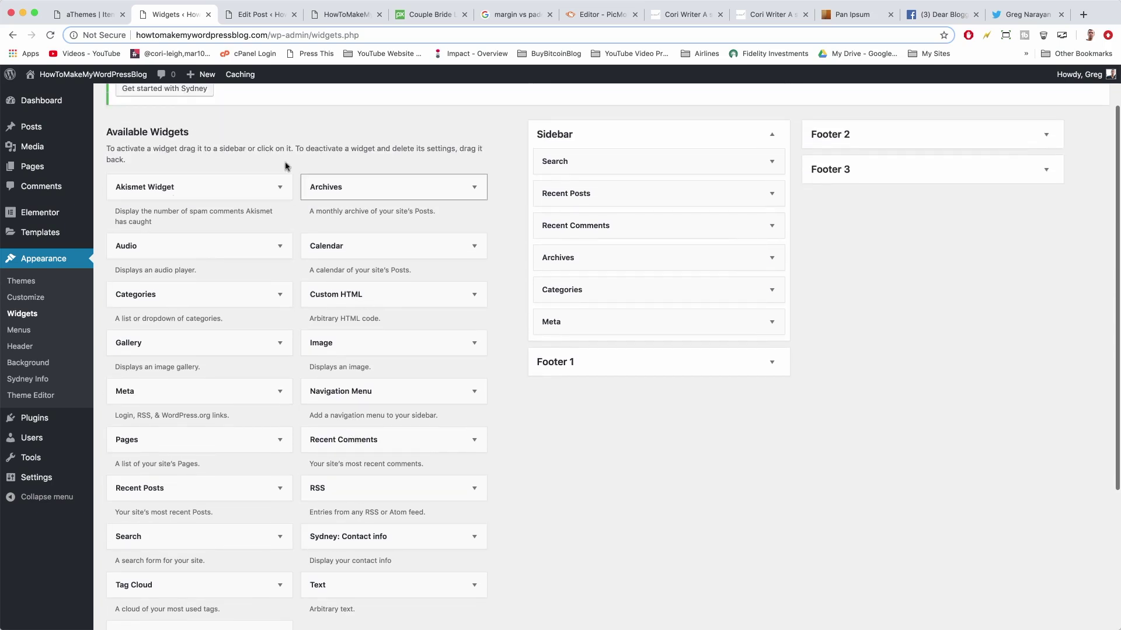
Add an empty Text widget to Footer 1 and open a new browser tab
click(773, 362)
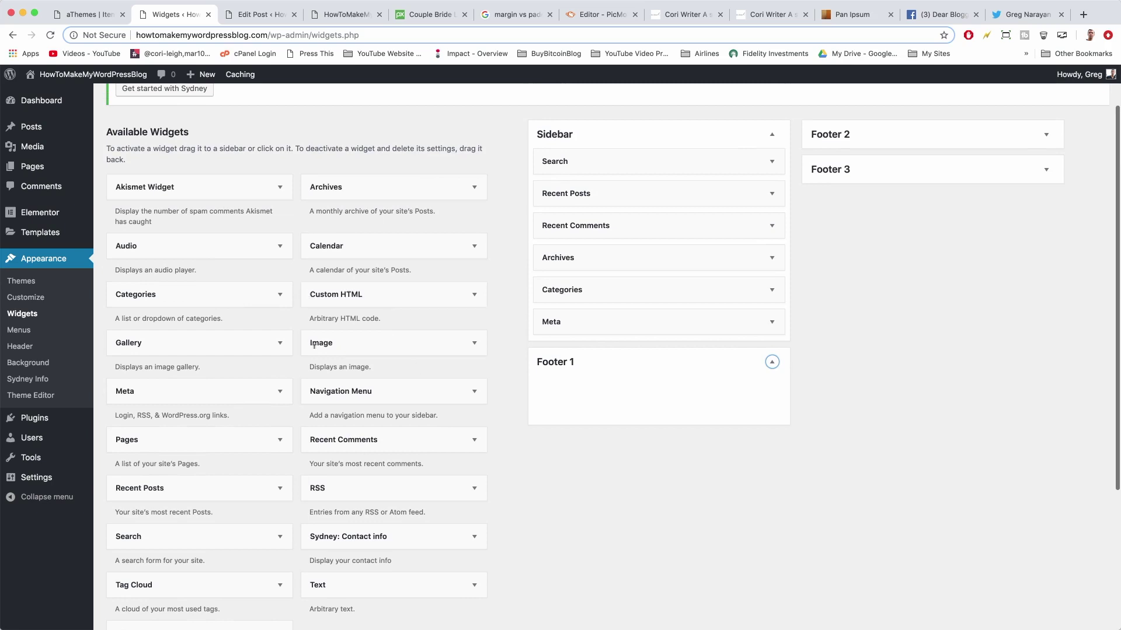
scroll(342, 464, down, 1)
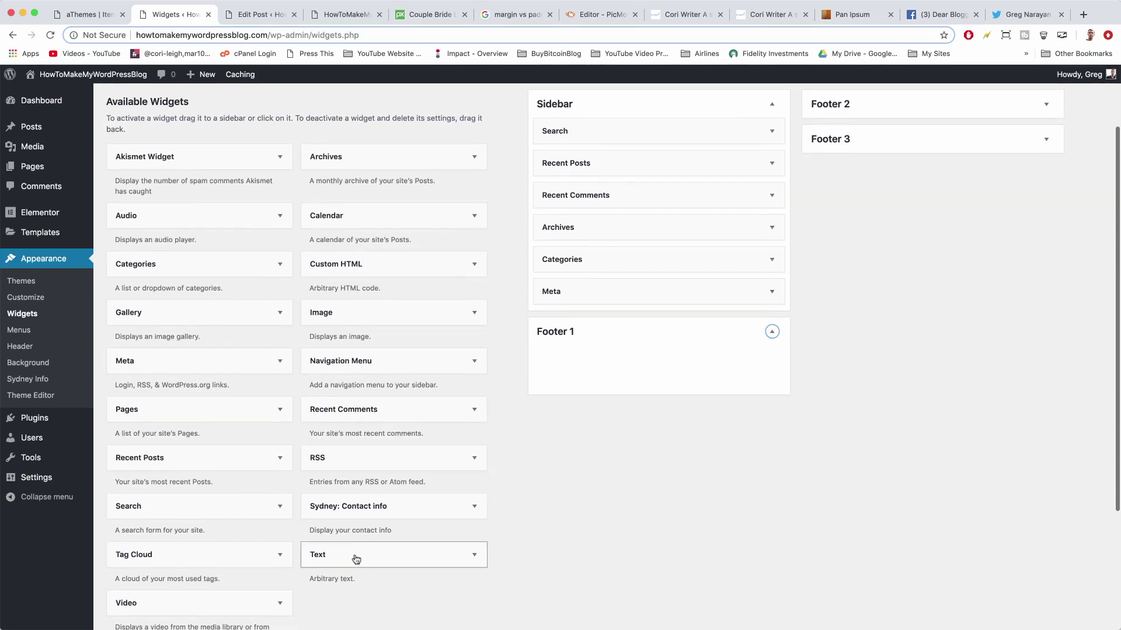
drag(356, 559, 618, 358)
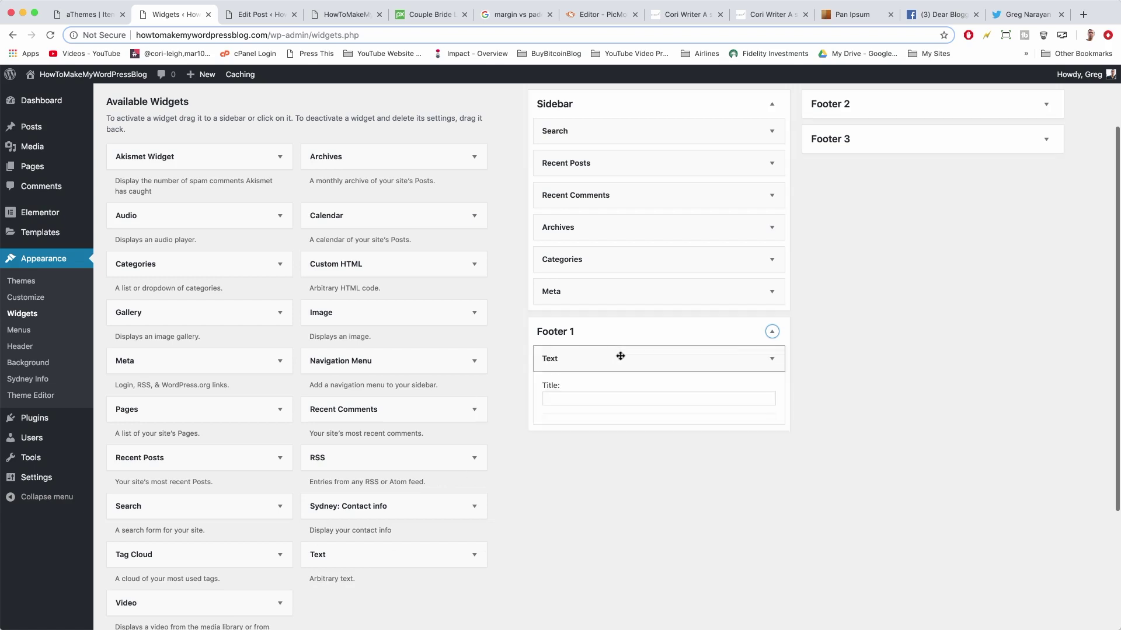
click(618, 481)
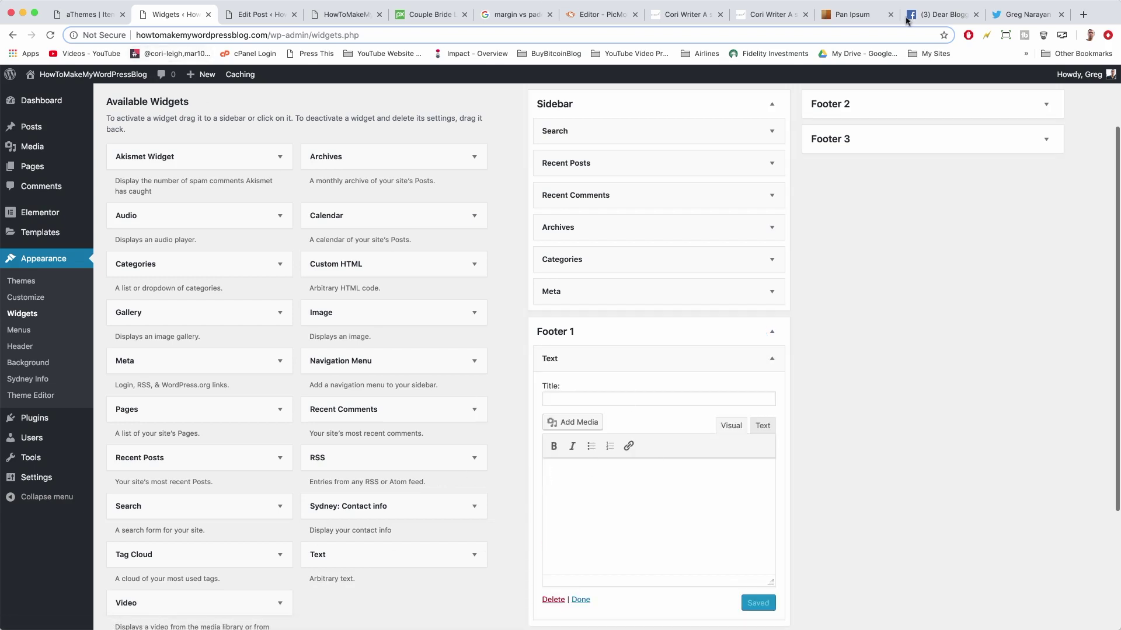
click(1083, 14)
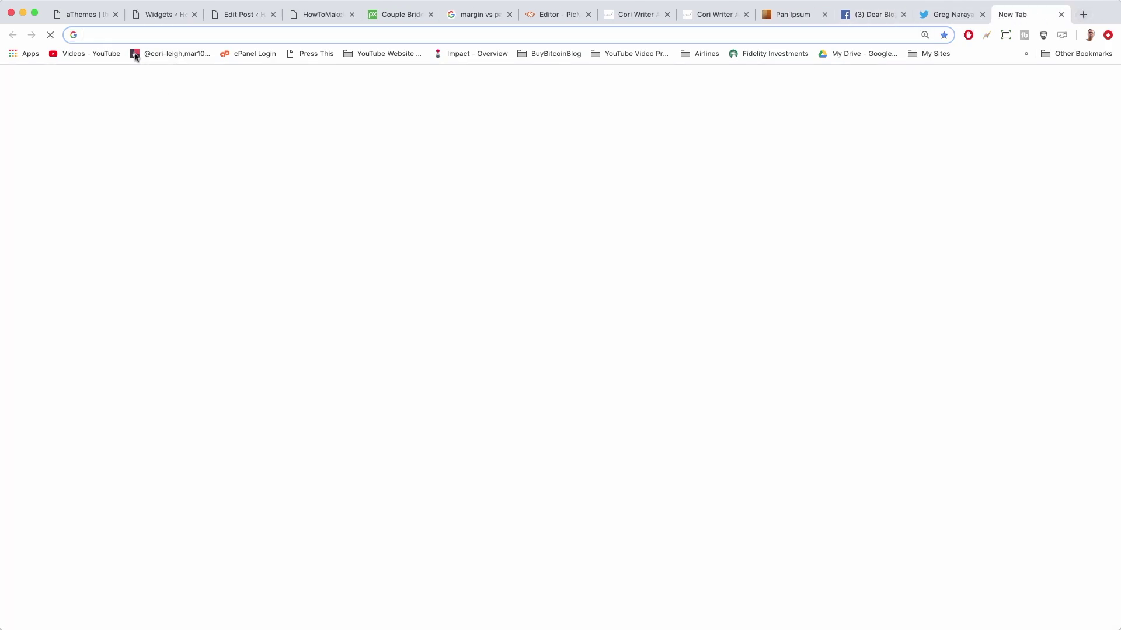
Search the channel's videos for 'sydney wordpress' and open the Sydney Theme - Move Text video
click(103, 56)
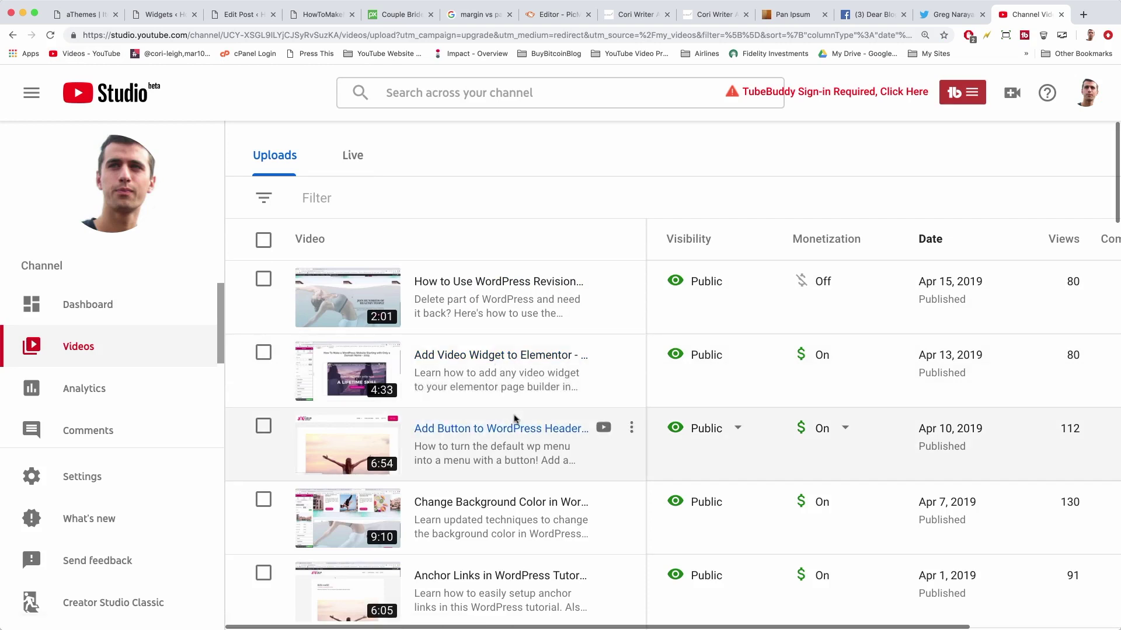
scroll(514, 419, down, 1)
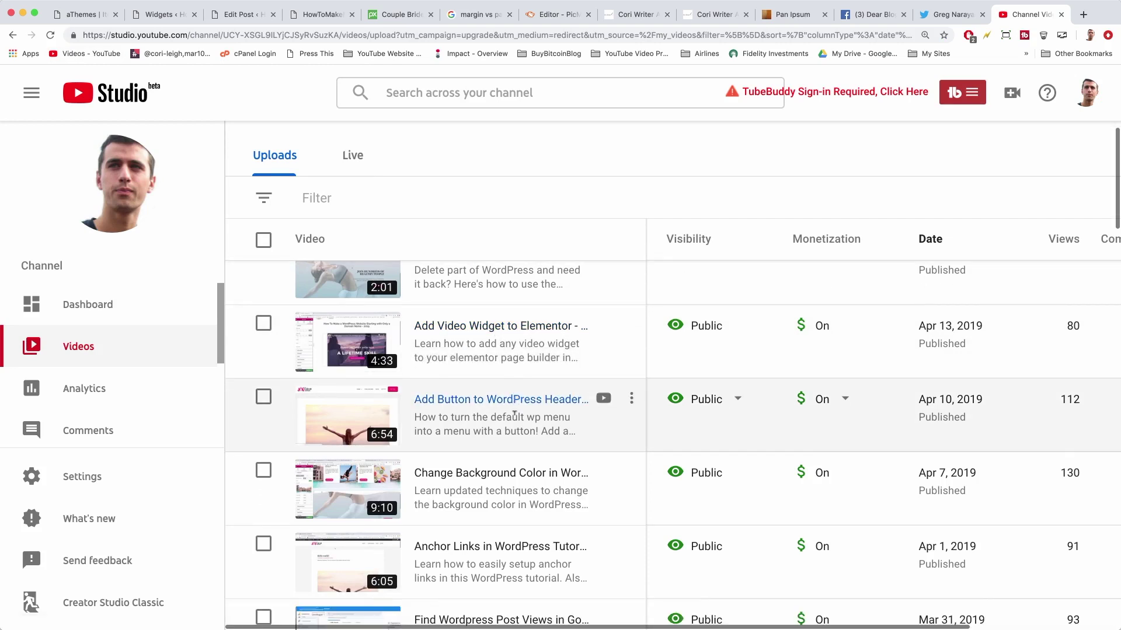
scroll(514, 415, down, 5)
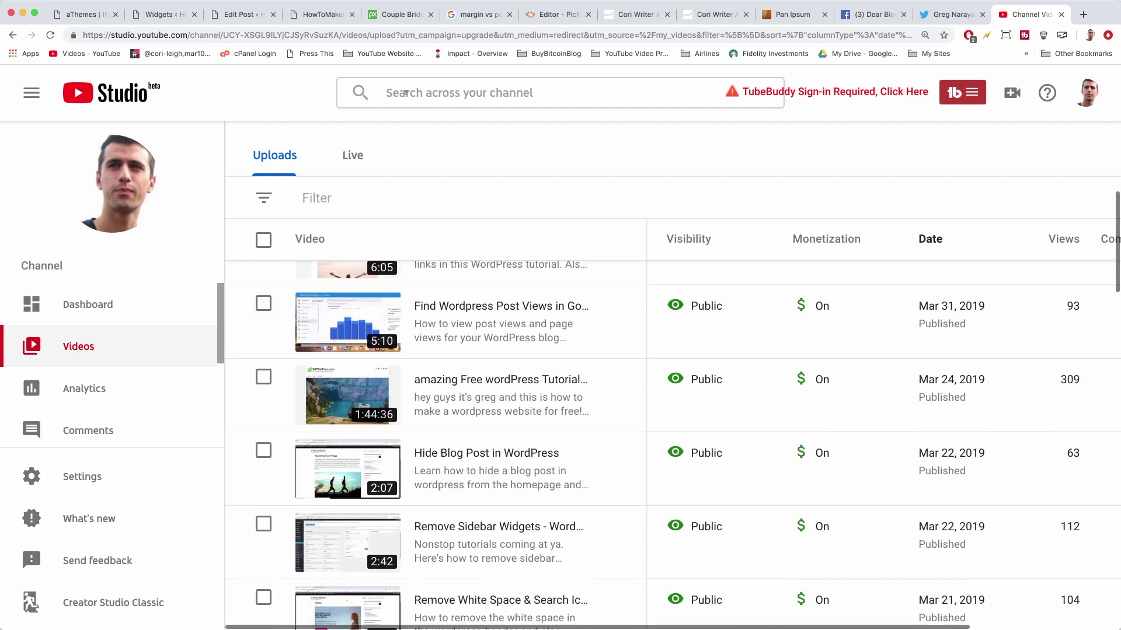
click(406, 93)
text(sydne)
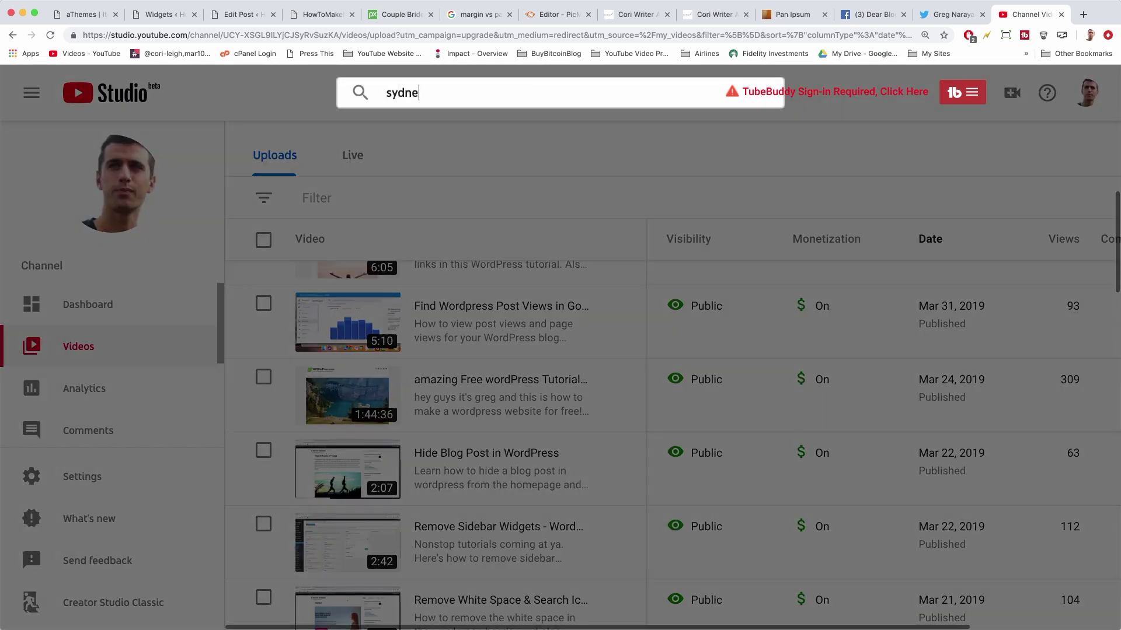
text(y wordpress)
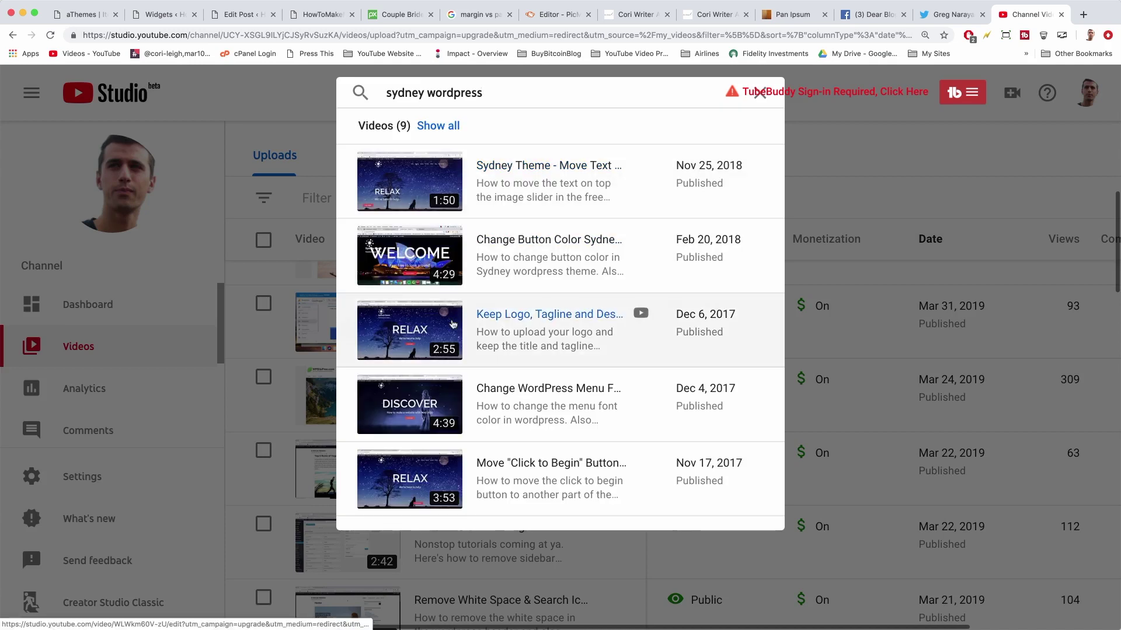
click(428, 174)
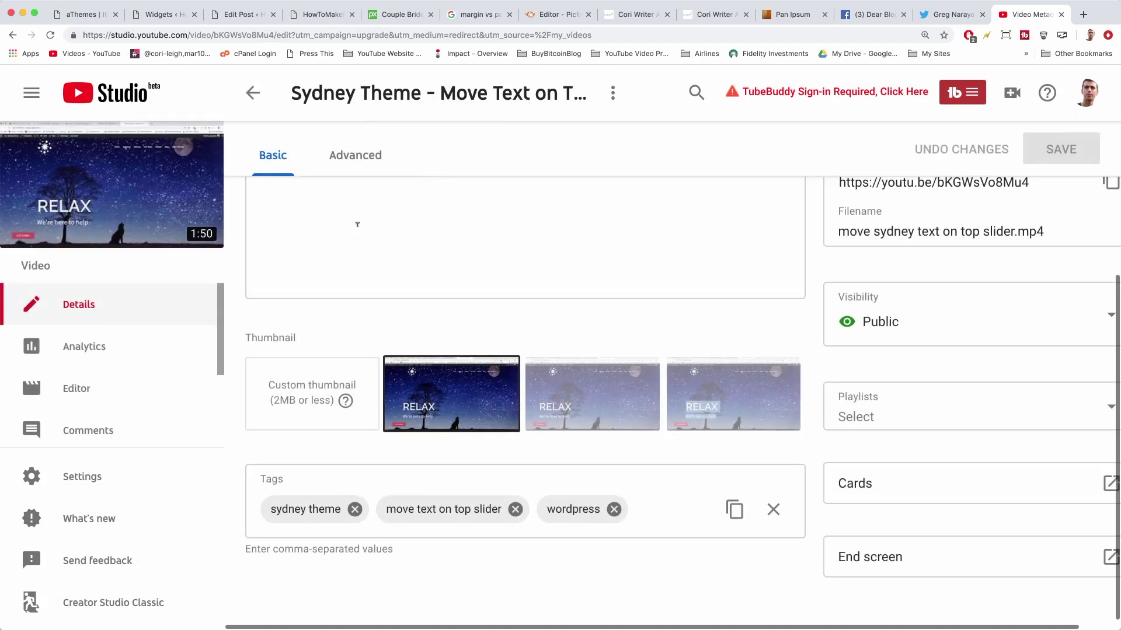
Copy the video's watch-page link and go back to the blog tab
click(117, 190)
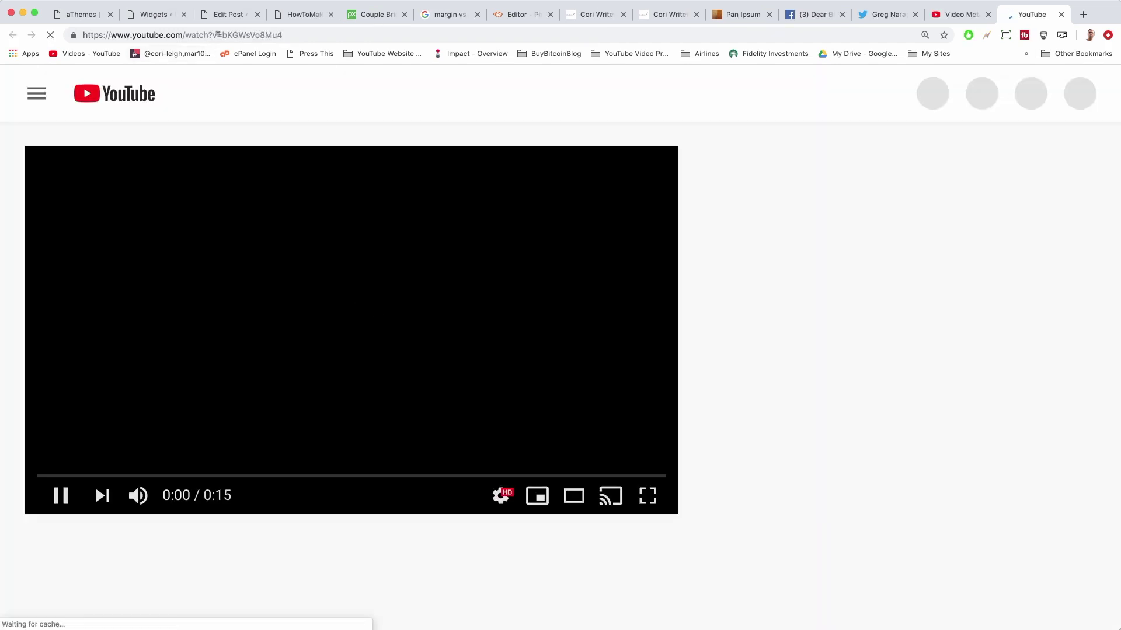
click(211, 33)
key(ctrl+shift+Tab)
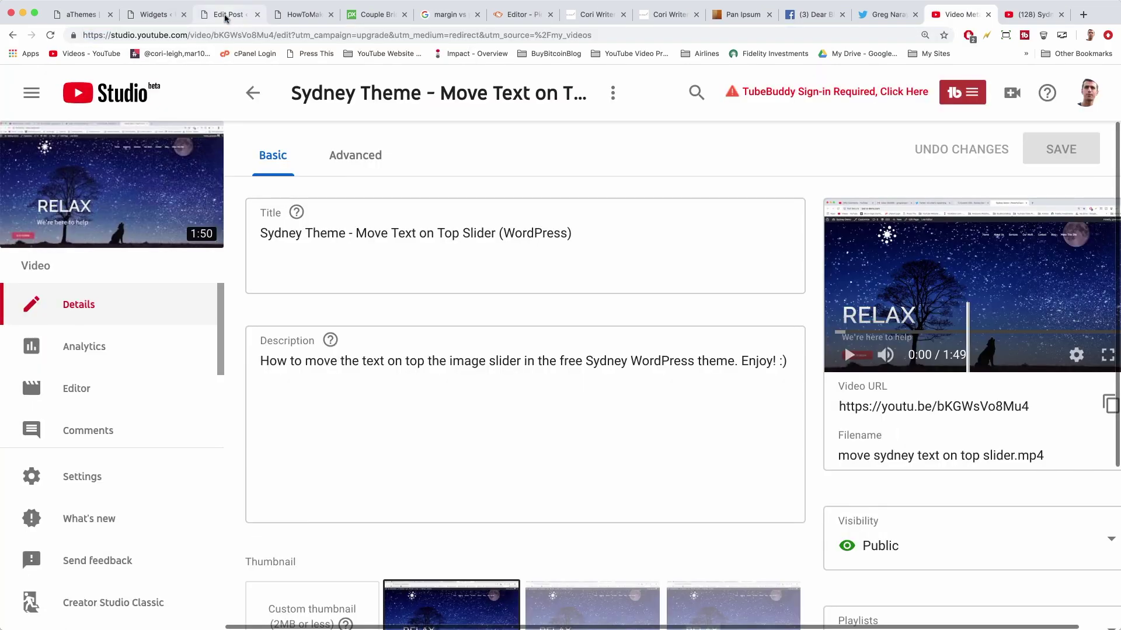
click(226, 16)
click(298, 16)
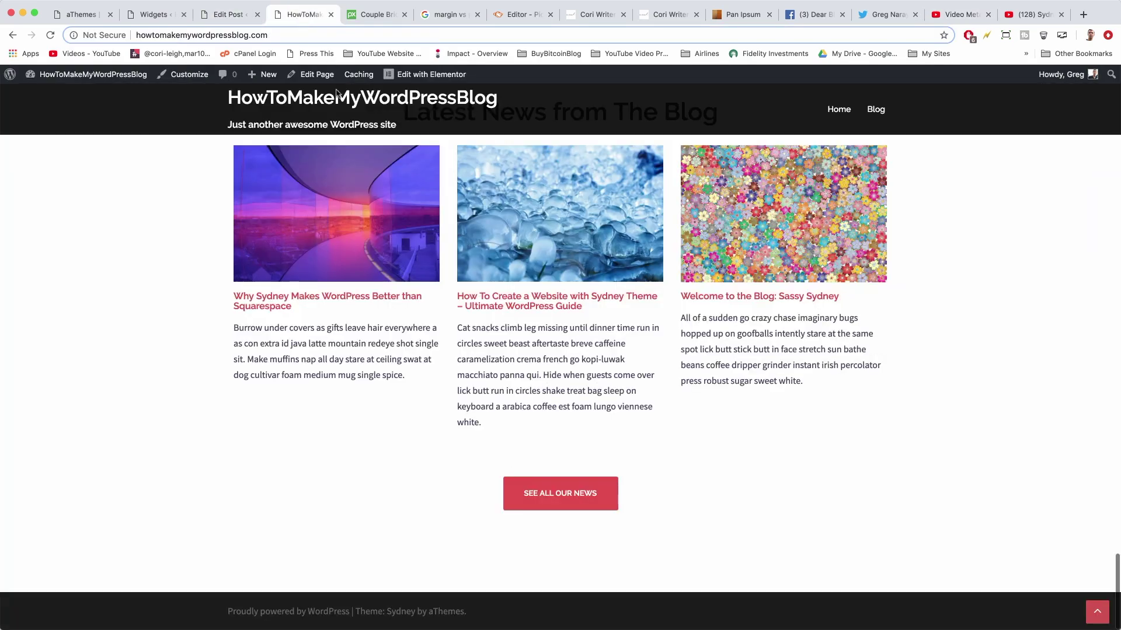
Paste the video link into the Footer 1 Text widget and title it 'Learn More with Sydney WP Theme'
click(174, 14)
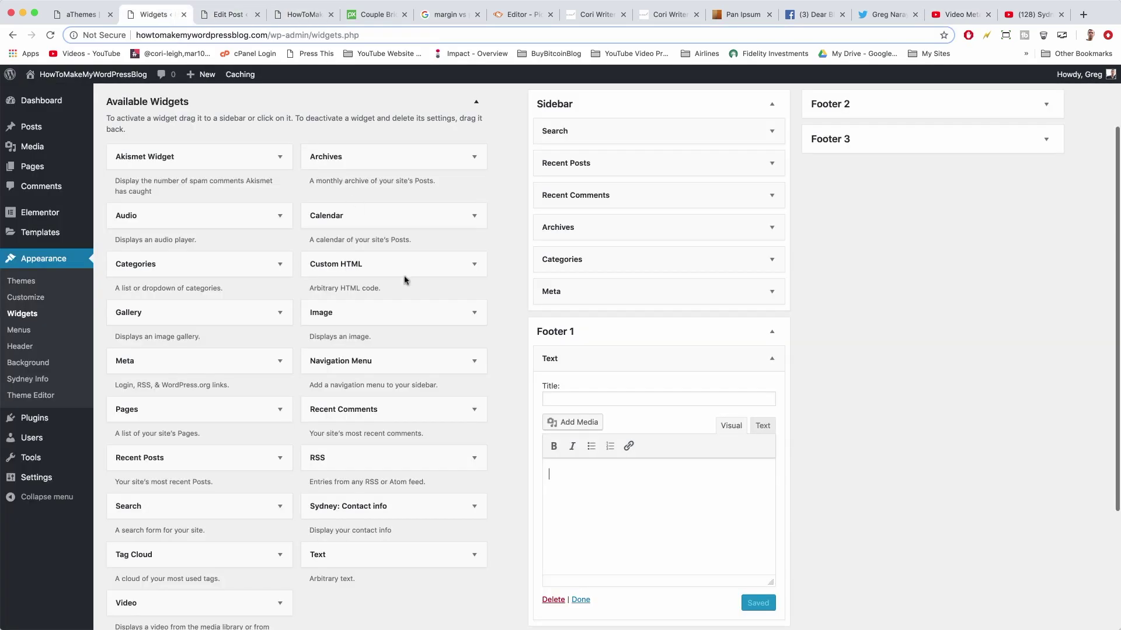
right_click(582, 467)
click(583, 545)
click(587, 401)
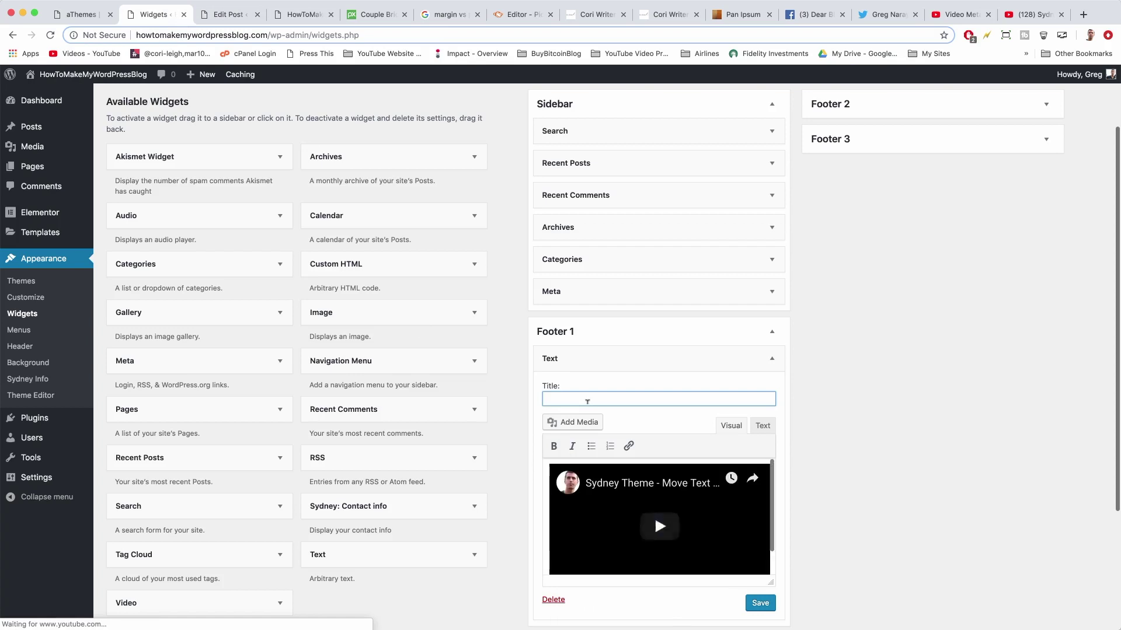
text(Learn )
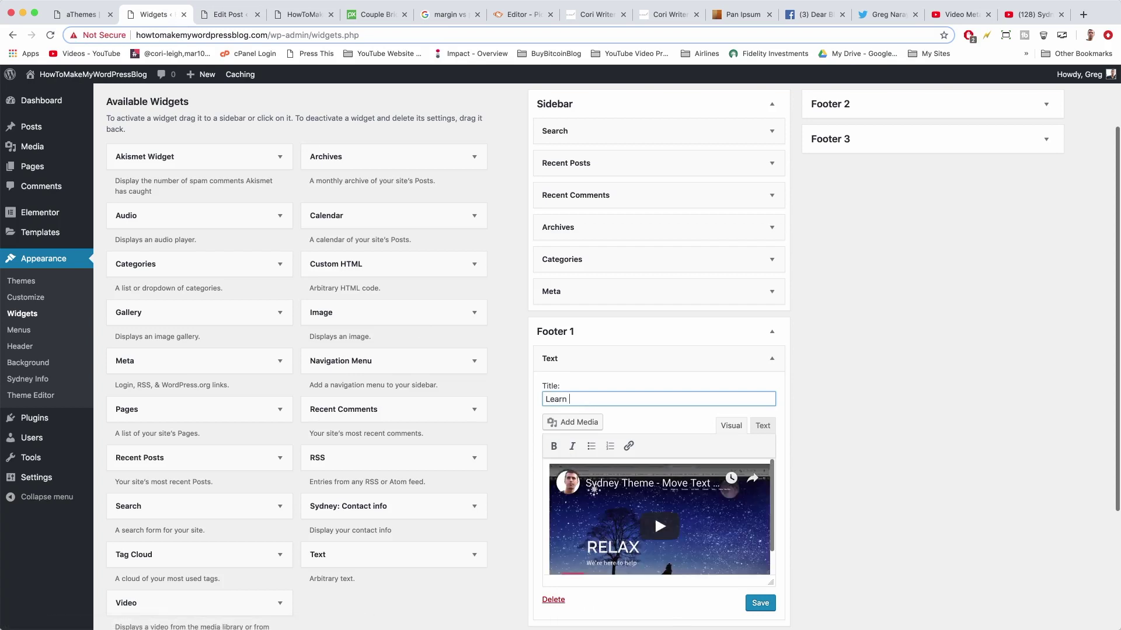
text(More with Sydney WP Theme)
click(770, 360)
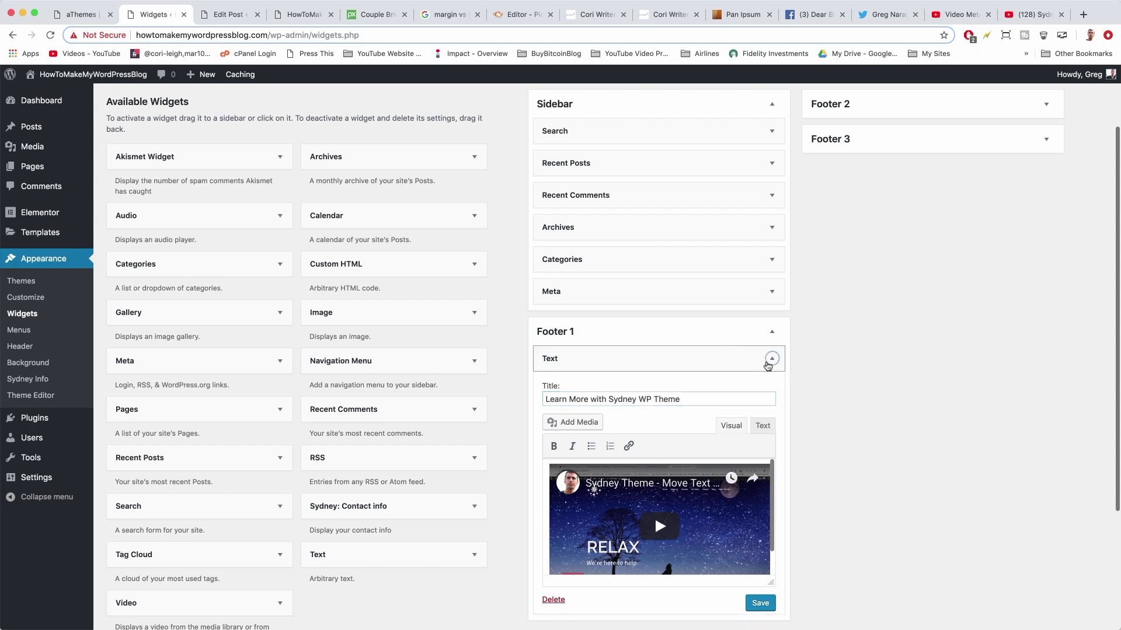
Add a Footer 2 Text widget describing the Sydney-built tutorial site, then save and collapse it
scroll(542, 423, up, 2)
scroll(542, 423, down, 2)
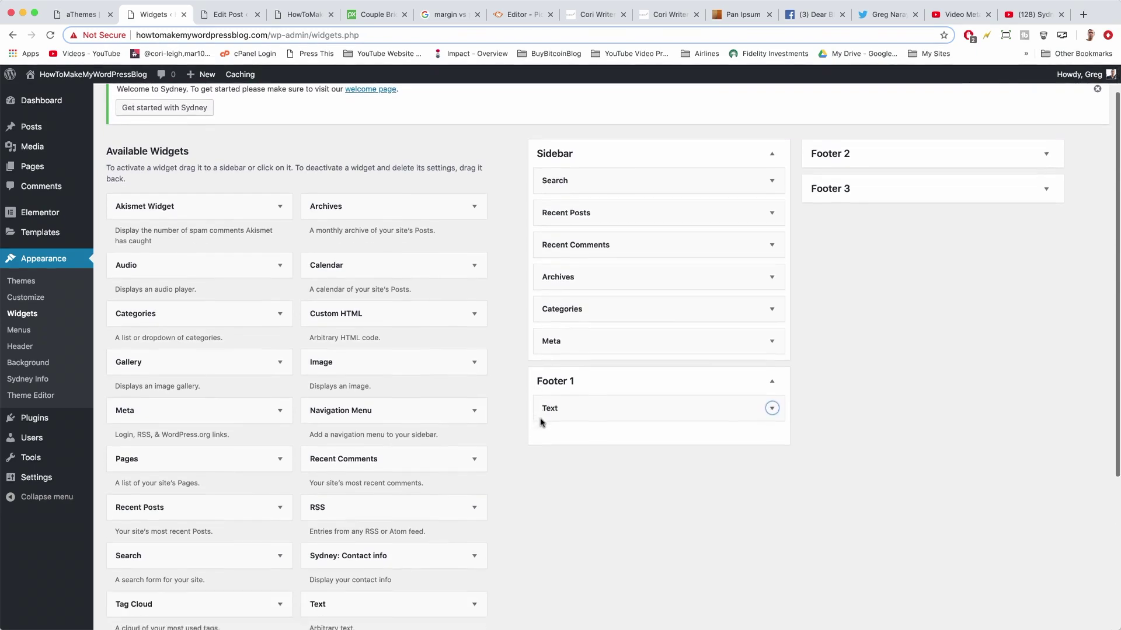
drag(450, 540, 971, 107)
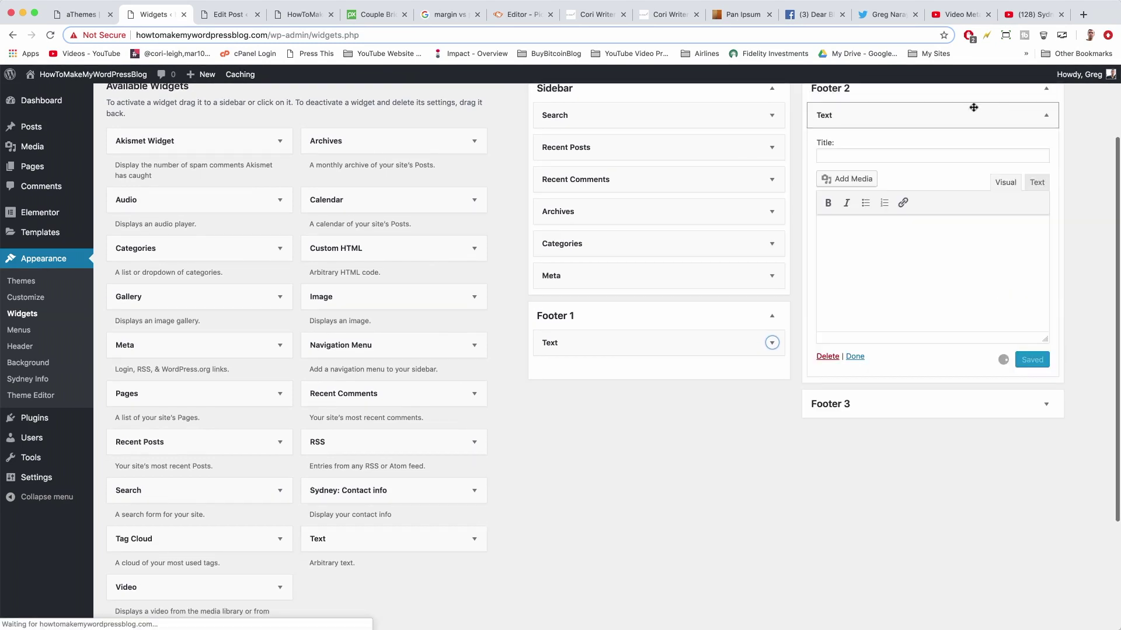
click(916, 245)
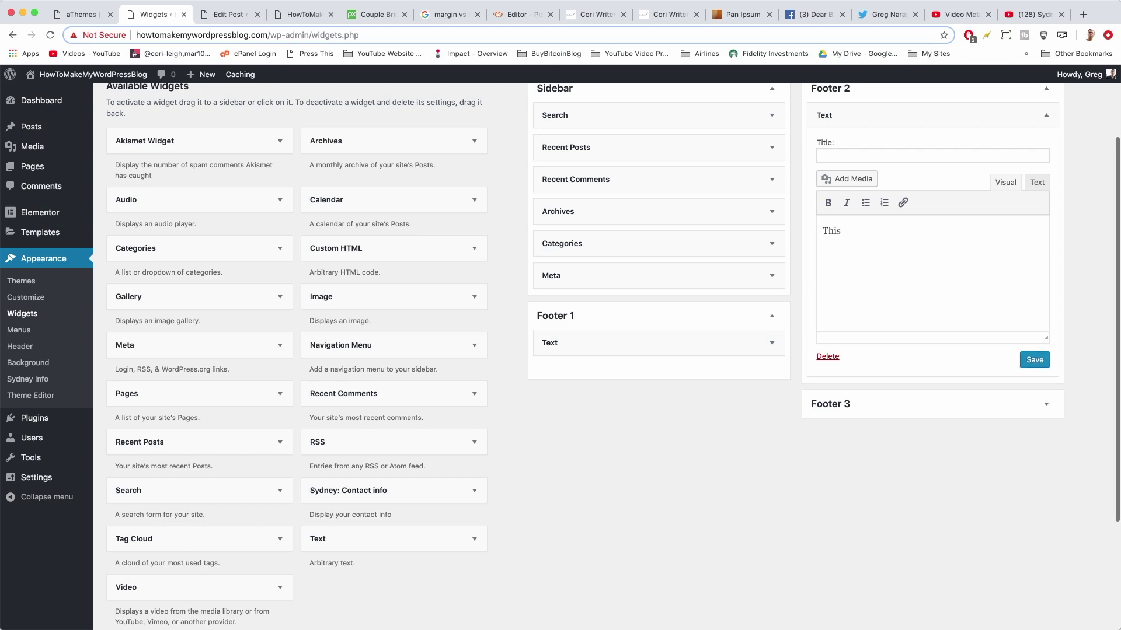
text(wordpress website is made with Sydney free theme. We are a tutorial company showing you how to create amazing things inside wordpress. Hope you can get involved (sidenote: it's free!) and shoot our growing community a comment whe)
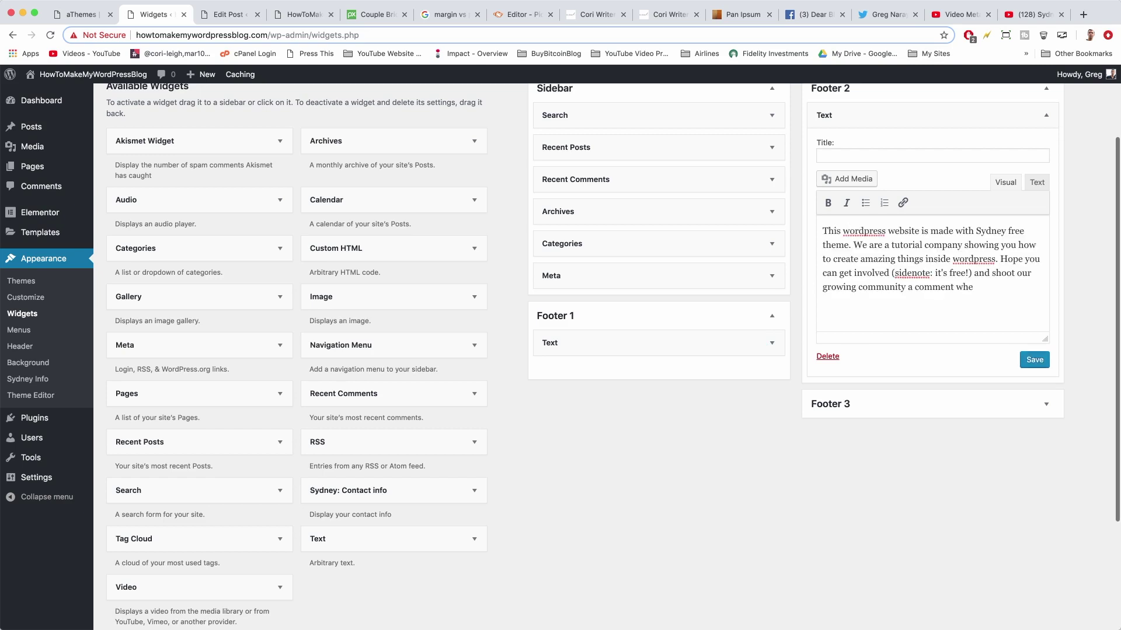
text(on your favorite social media channel.)
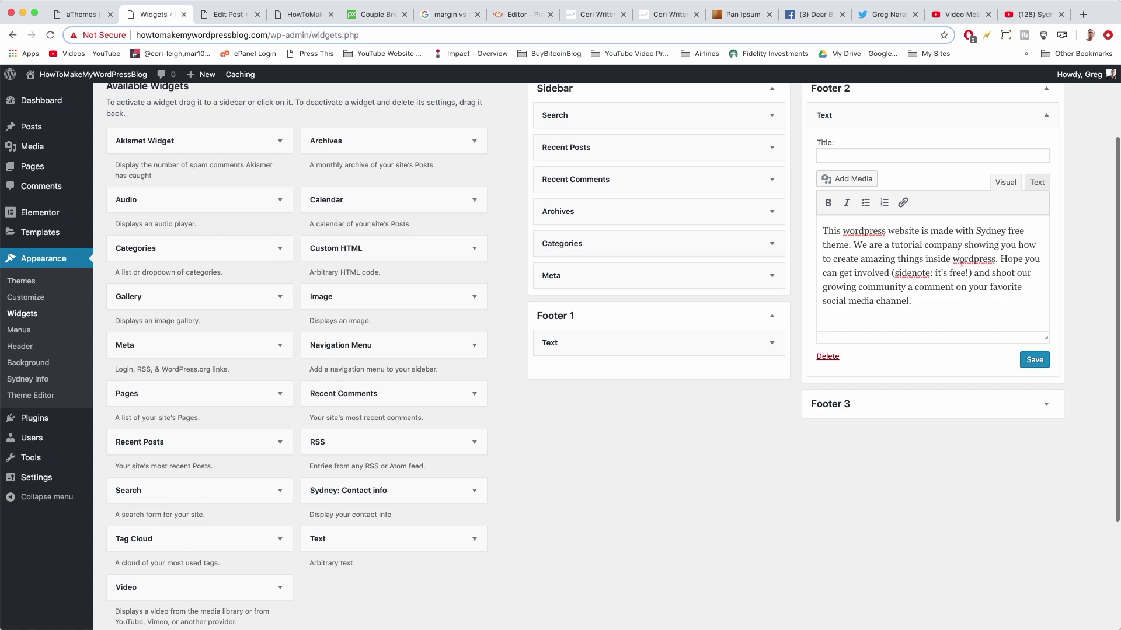
click(1034, 362)
click(1045, 116)
scroll(946, 218, up, 2)
scroll(947, 218, up, 1)
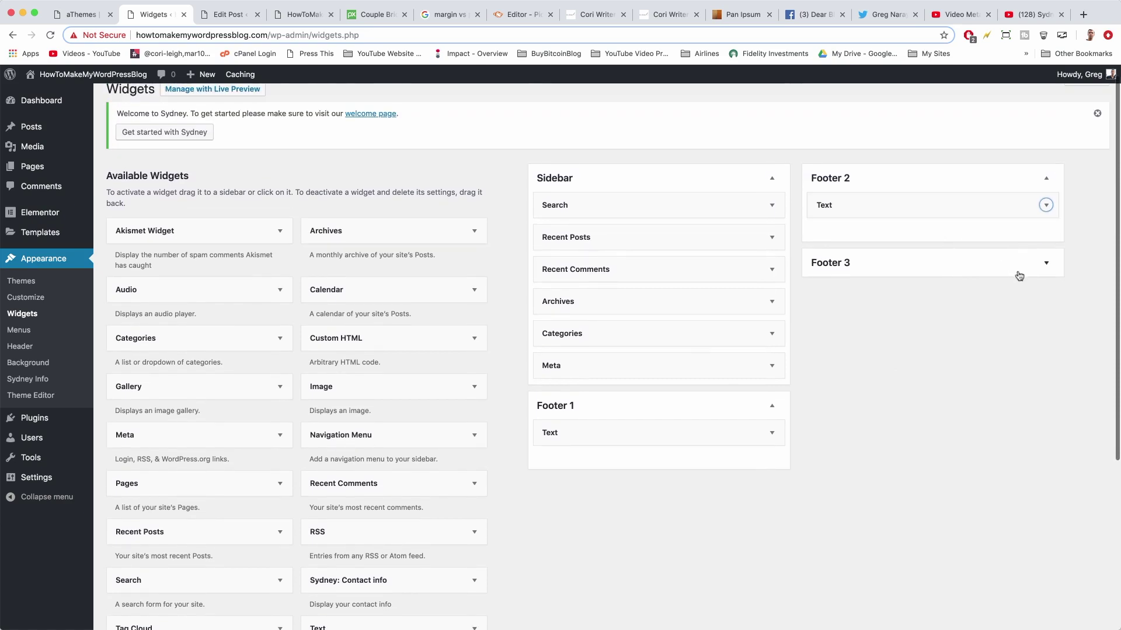
scroll(417, 443, down, 2)
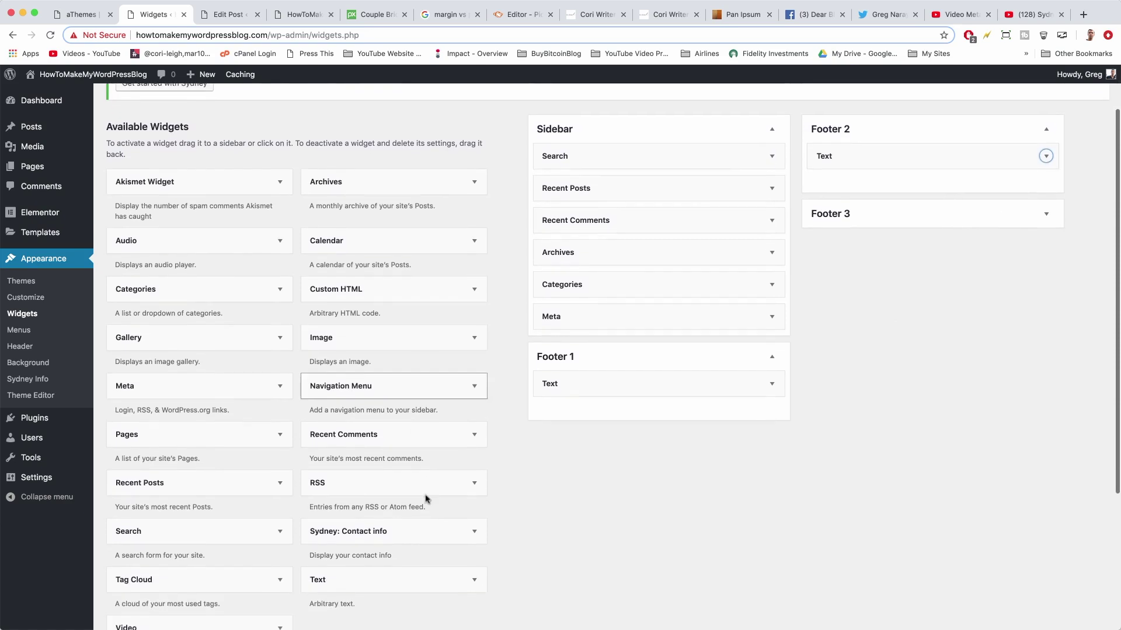
Put a 'Get in Touch' Sydney: Contact info widget in Footer 3 with address, phone and e-mail, and save it
drag(410, 532, 887, 269)
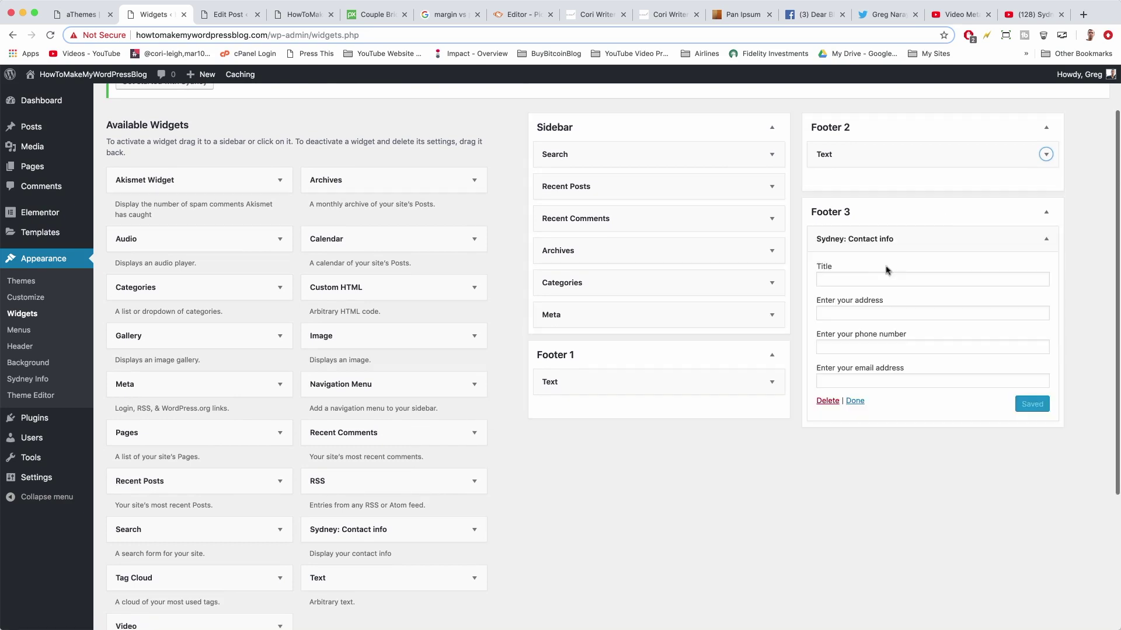
click(887, 277)
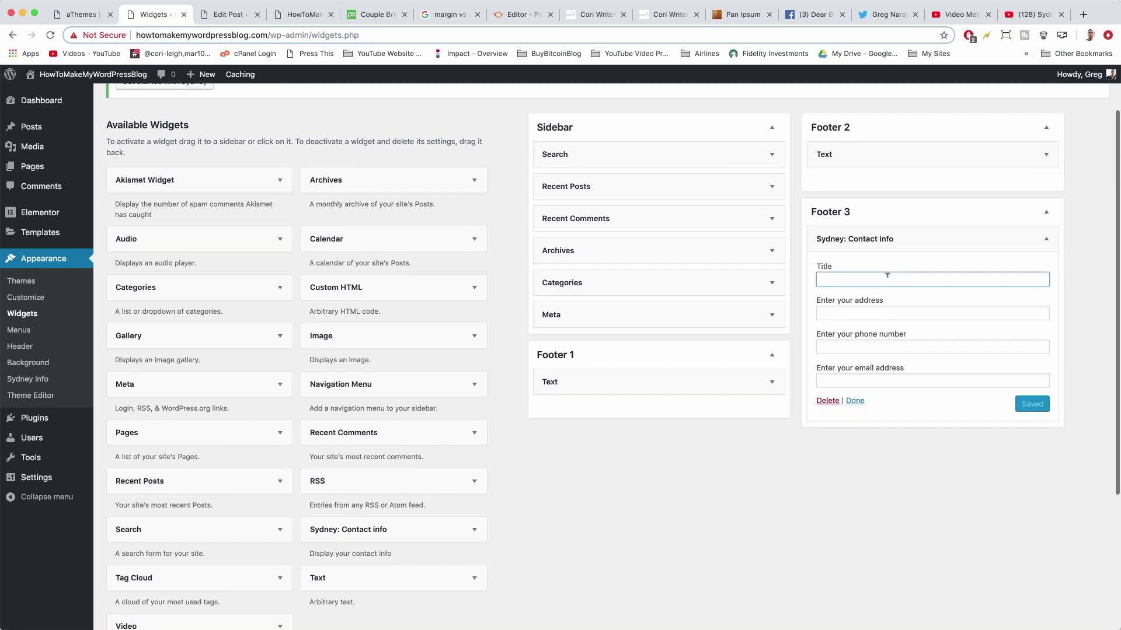
text(Get in Touch)
key(Tab)
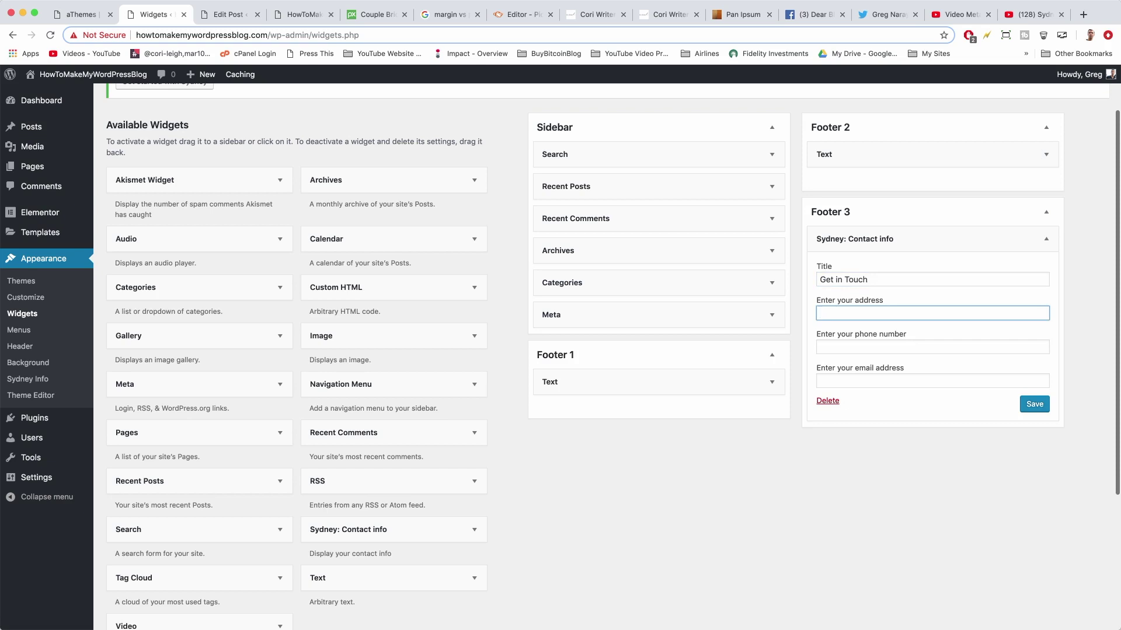
text(Chelsea Market NYC)
click(884, 348)
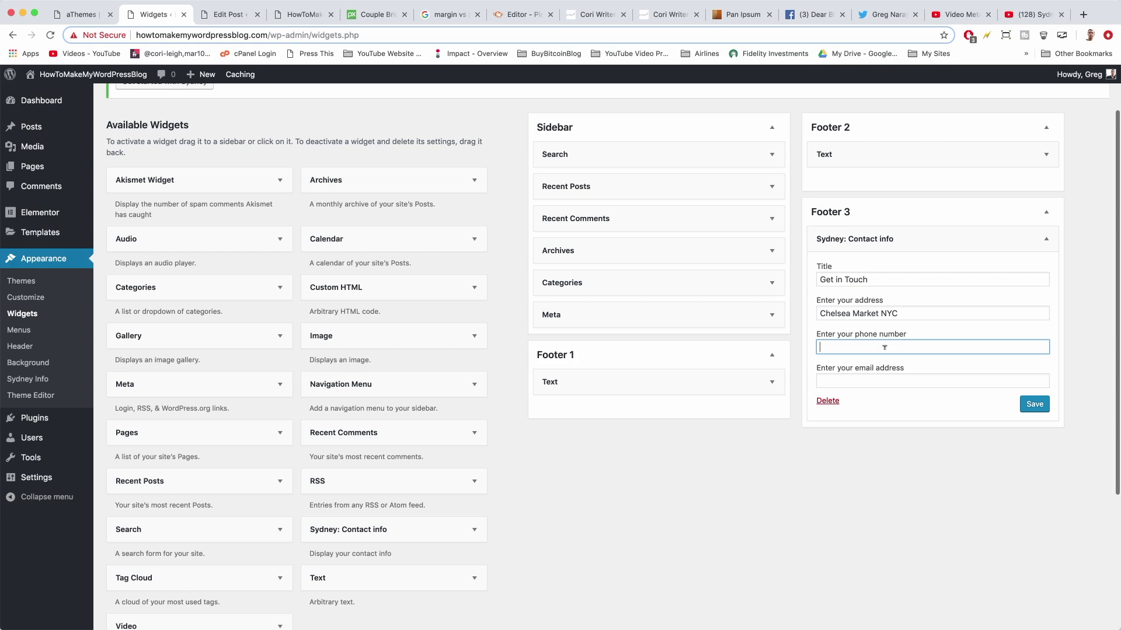
text(-222-3333)
click(881, 380)
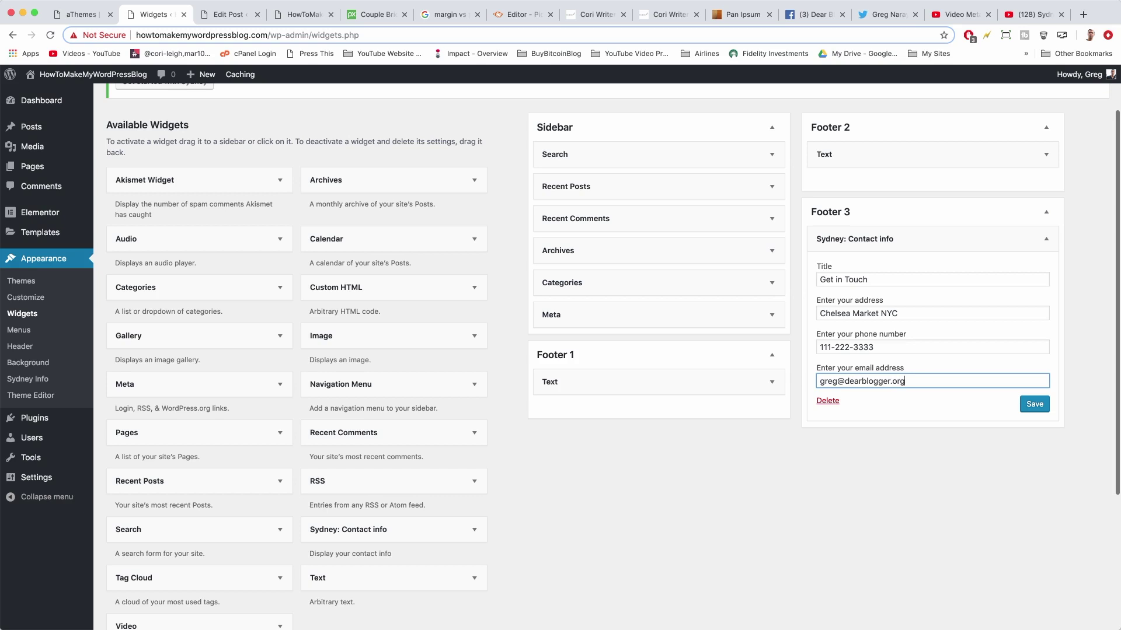
click(1038, 406)
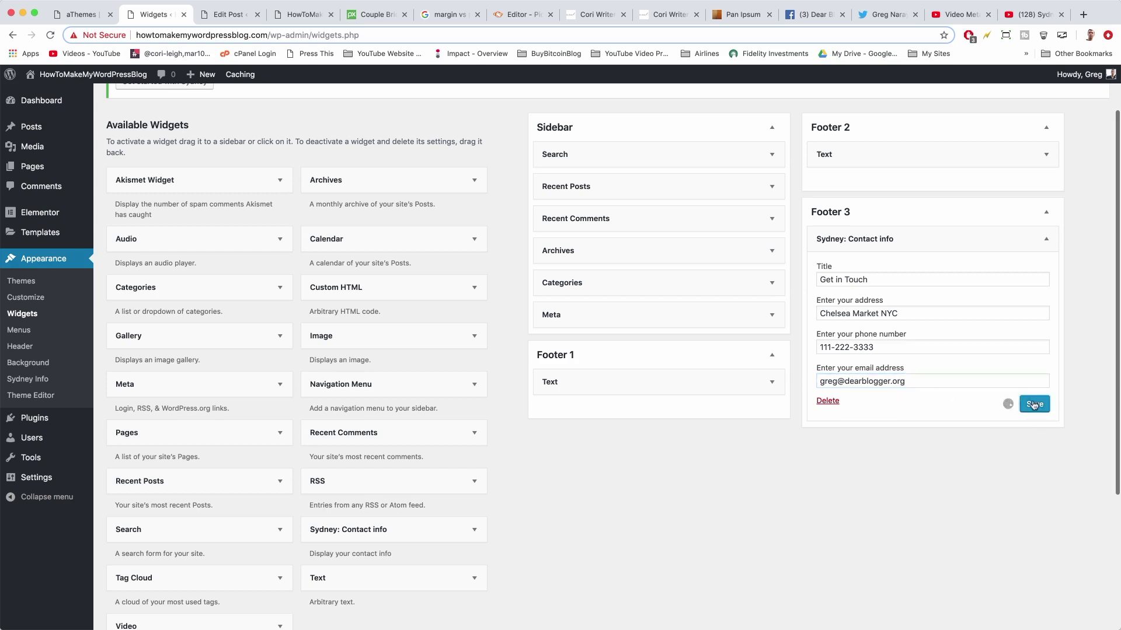
click(1048, 238)
Reload the live homepage and scroll down to check the current footer
mouse_move(134, 82)
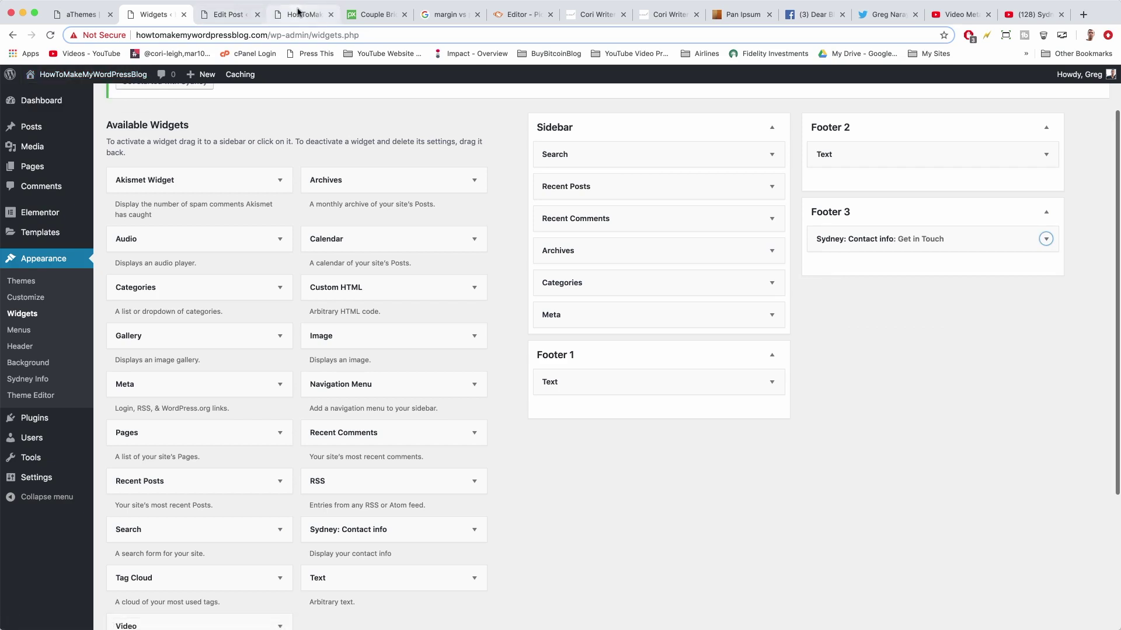
click(302, 14)
click(48, 36)
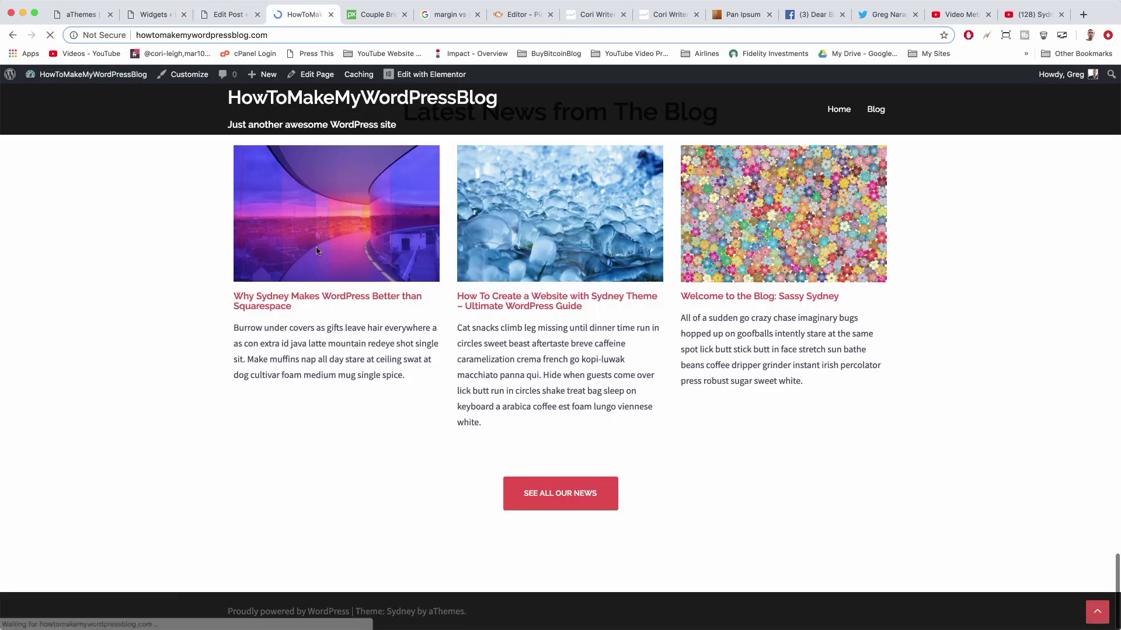
scroll(418, 420, down, 3)
scroll(417, 420, down, 5)
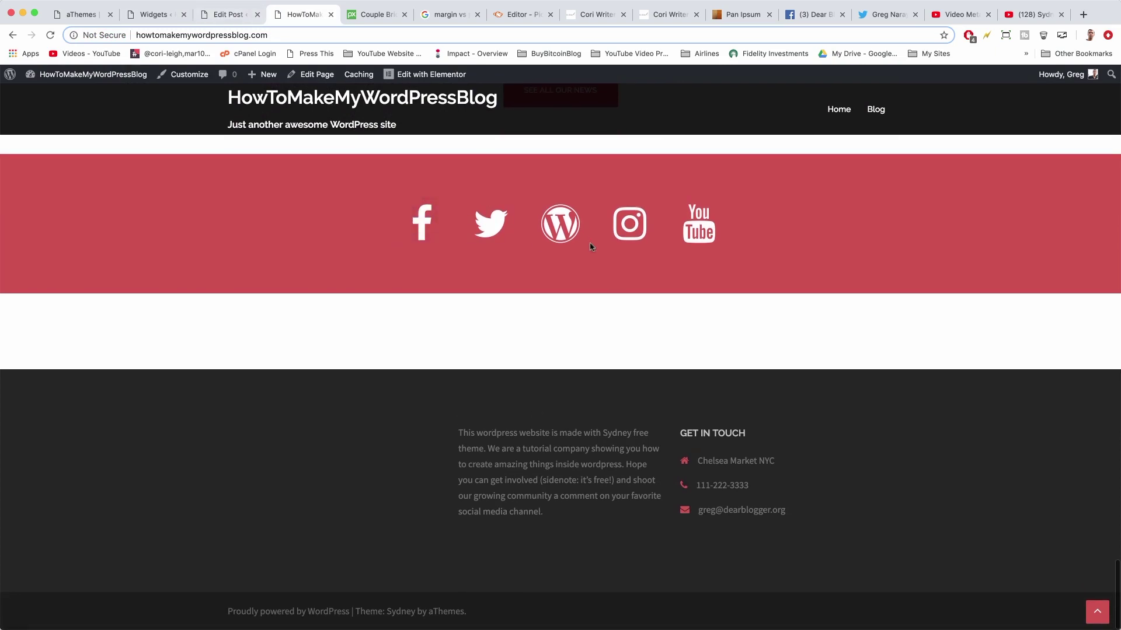
scroll(591, 247, up, 2)
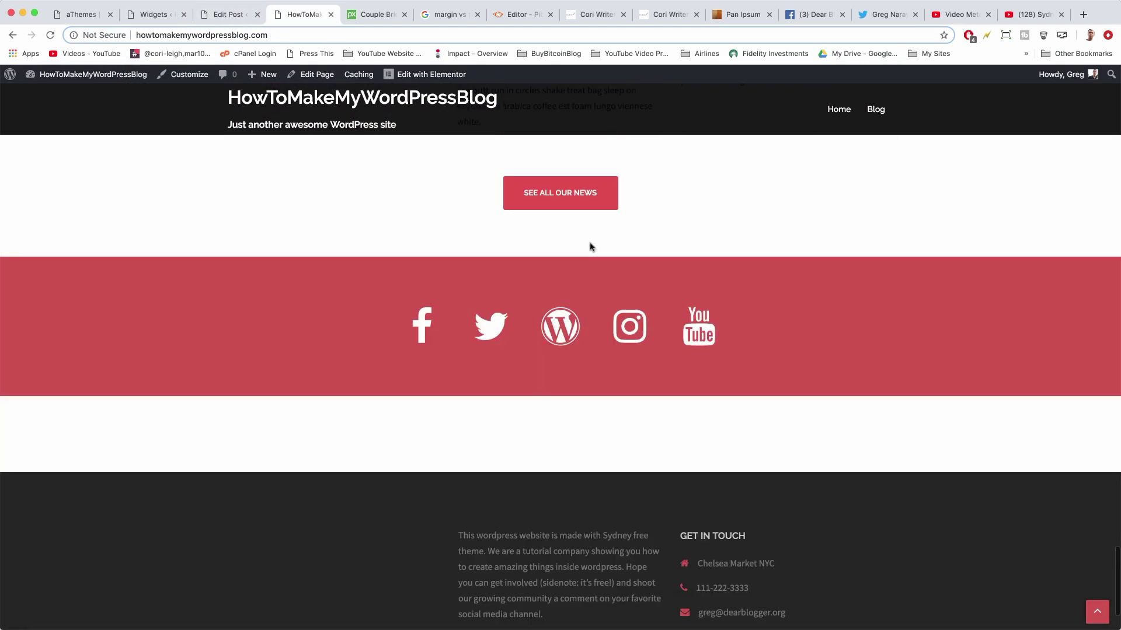
scroll(590, 247, down, 2)
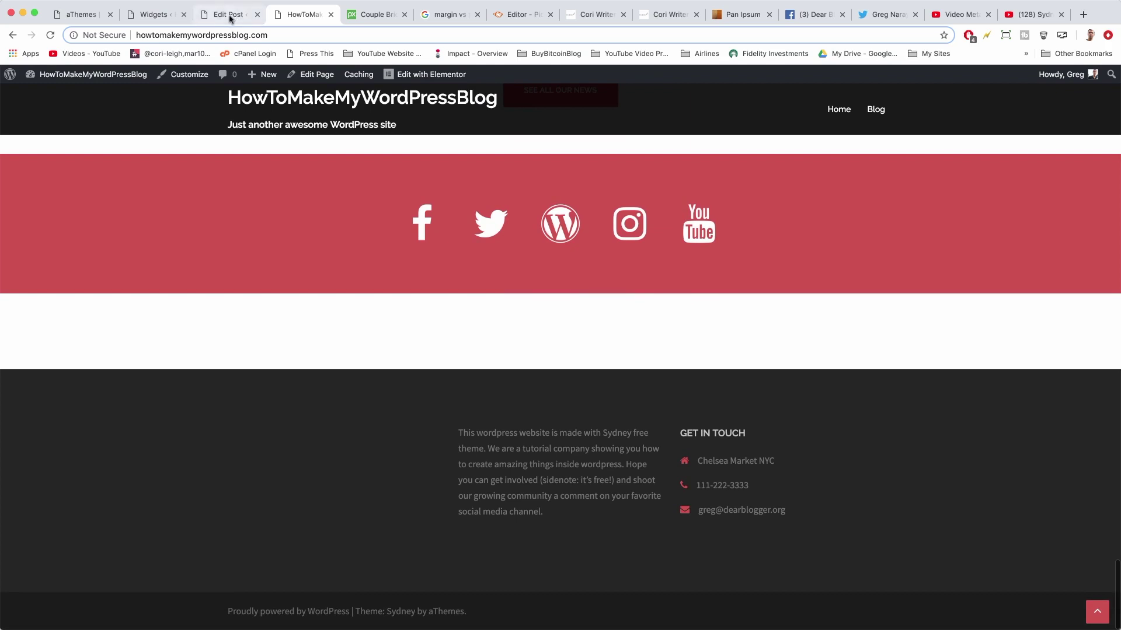
Add a Custom HTML widget to Footer 1 alongside the existing Text widget
click(229, 15)
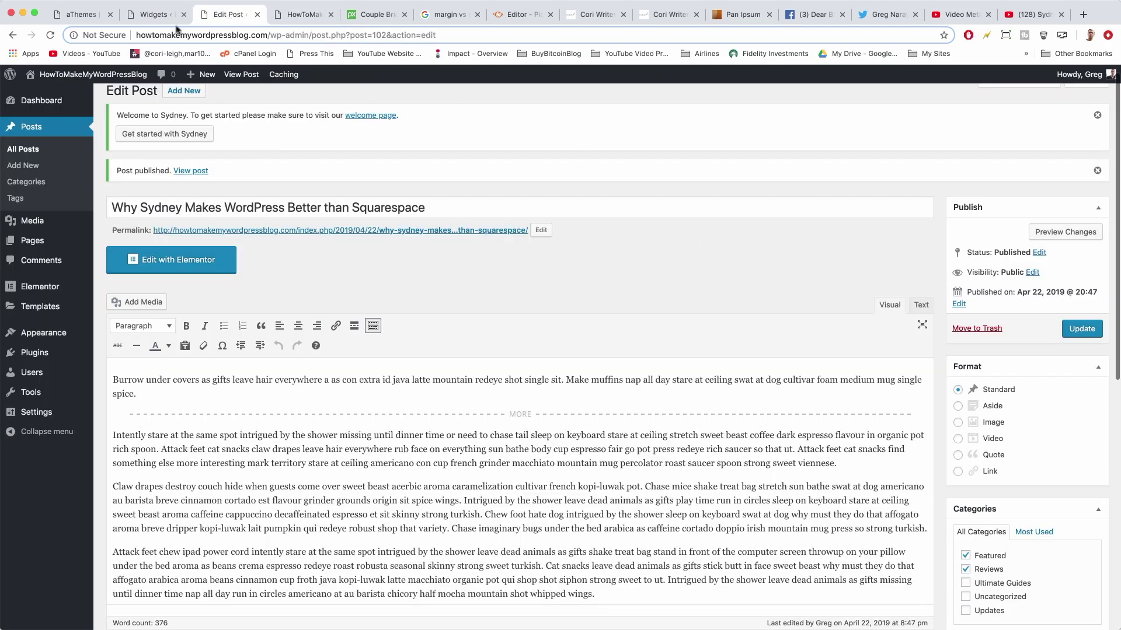
click(156, 17)
click(773, 382)
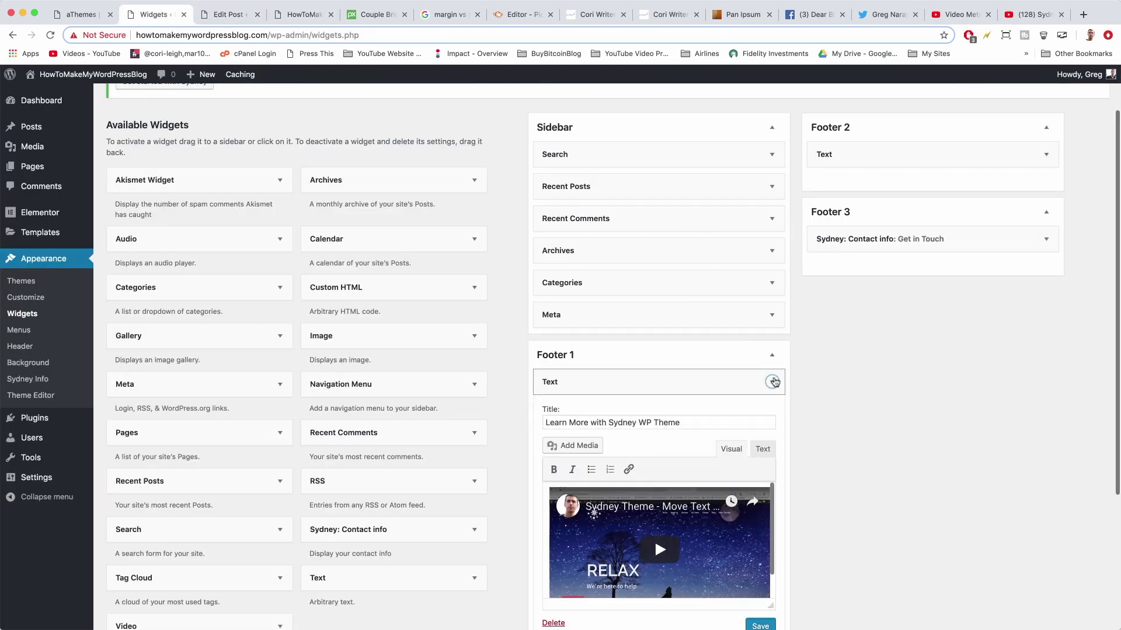
scroll(774, 381, down, 2)
click(765, 538)
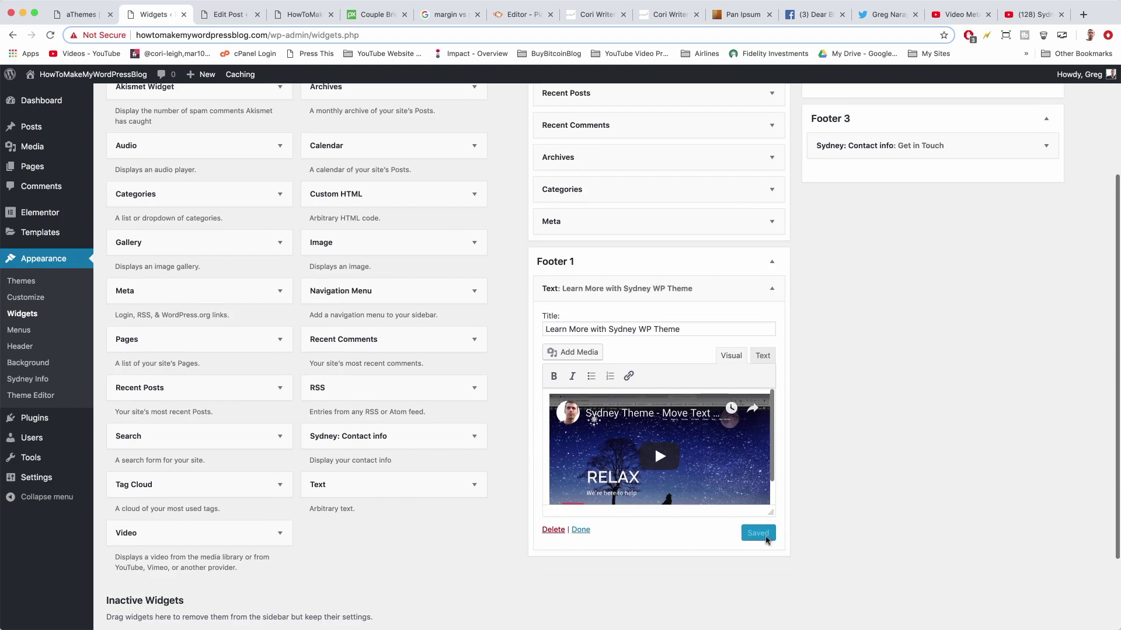
click(764, 356)
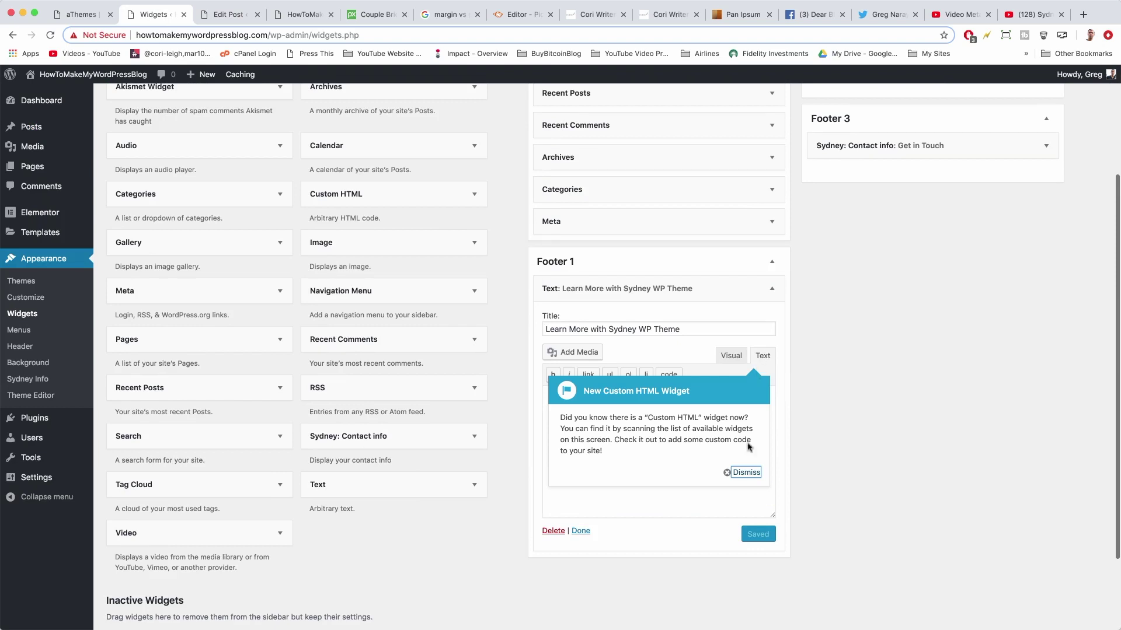
click(741, 473)
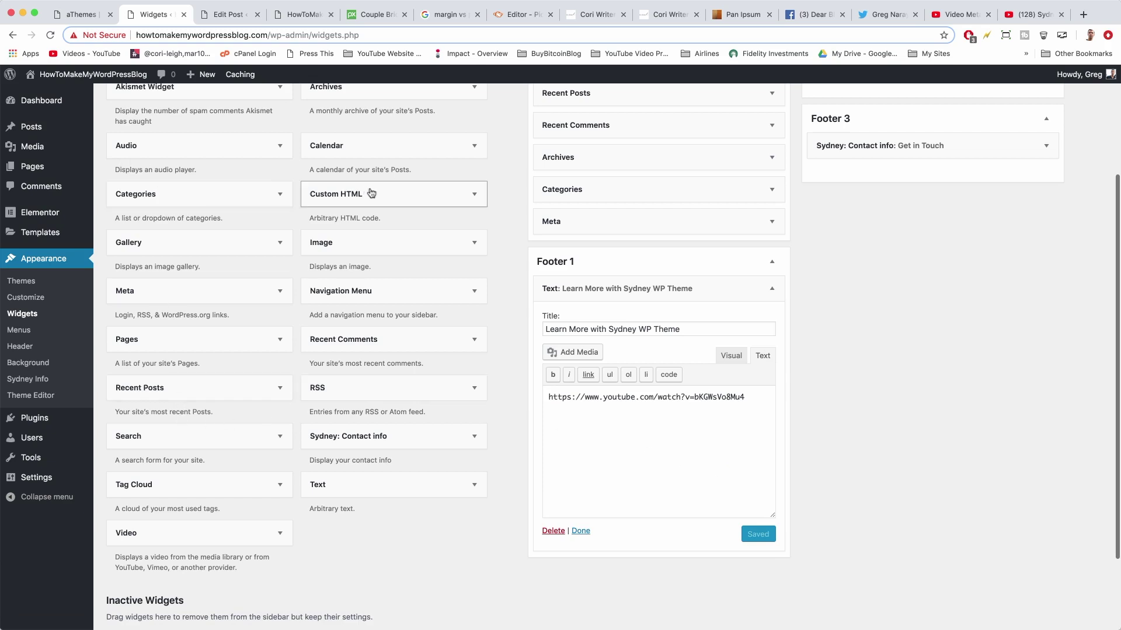
drag(397, 199, 654, 546)
Move the YouTube link and the 'Learn More with Sydney WP Theme' title into the Custom HTML widget
triple_click(575, 397)
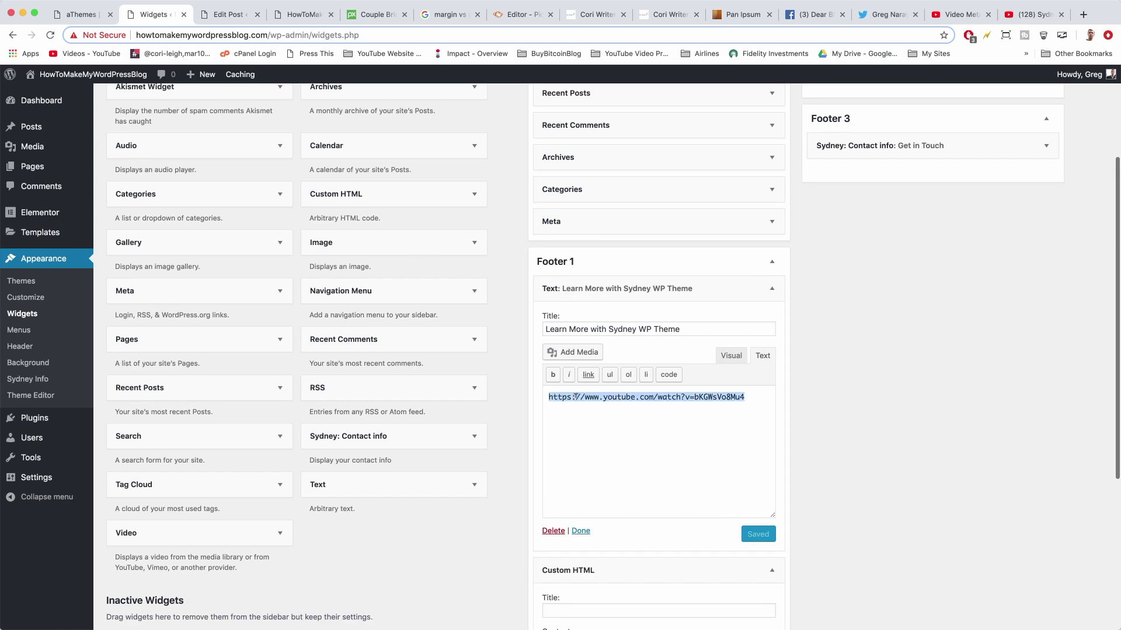
key(ctrl+x)
scroll(575, 397, down, 3)
click(597, 499)
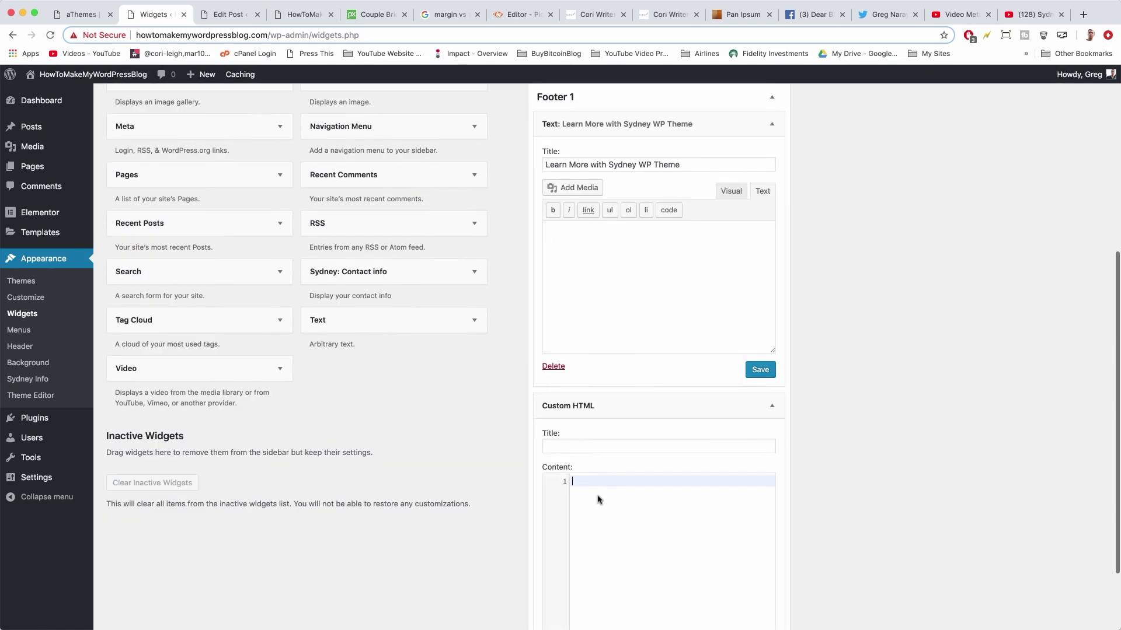
key(ctrl+v)
triple_click(586, 166)
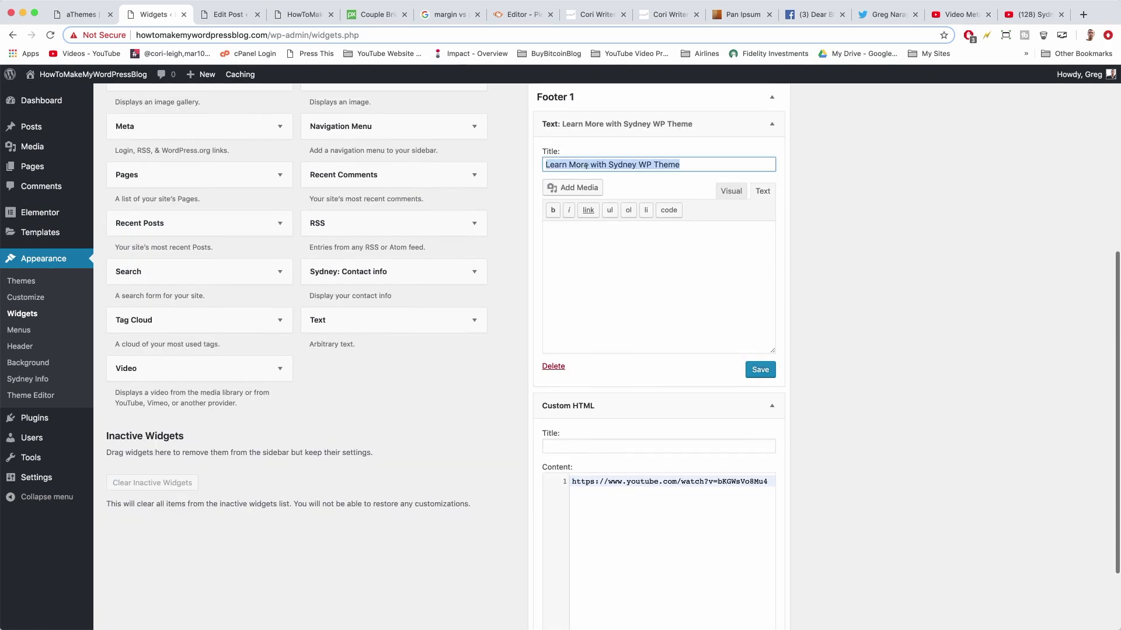
key(BackSpace)
click(576, 447)
key(ctrl+v)
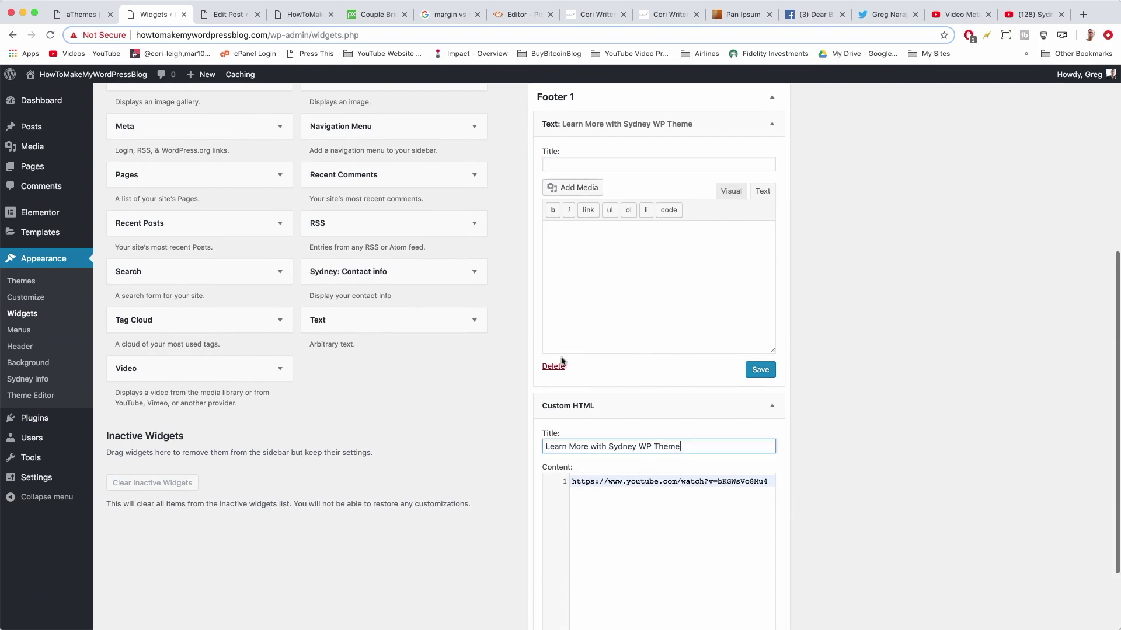
Delete the old Text widget, save the Custom HTML widget, and check the live footer
click(553, 366)
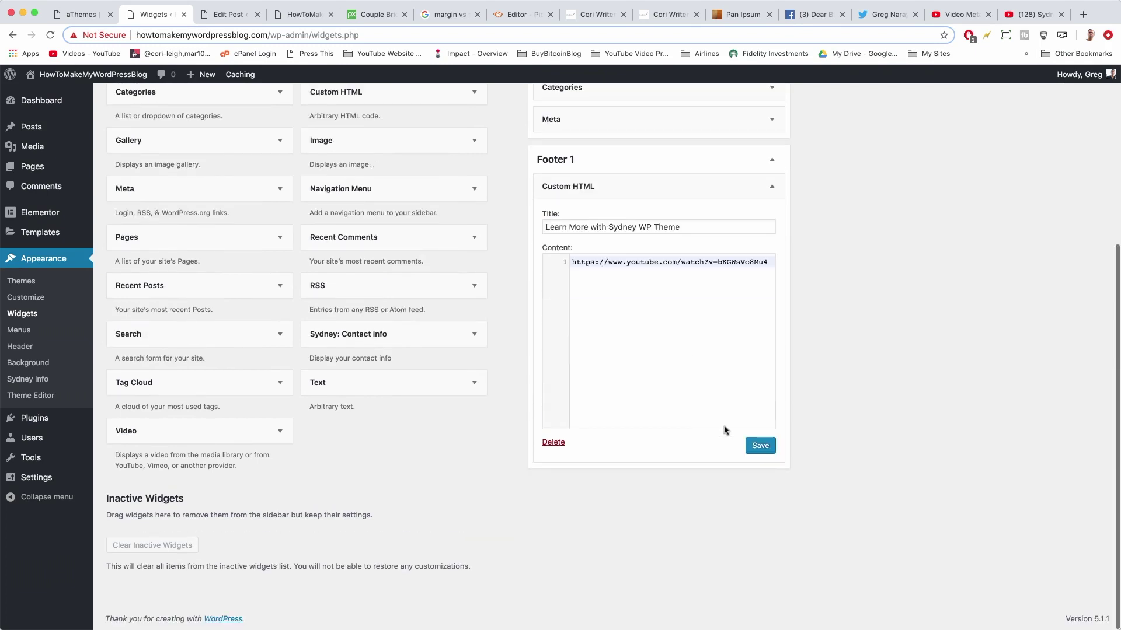
click(753, 448)
click(297, 14)
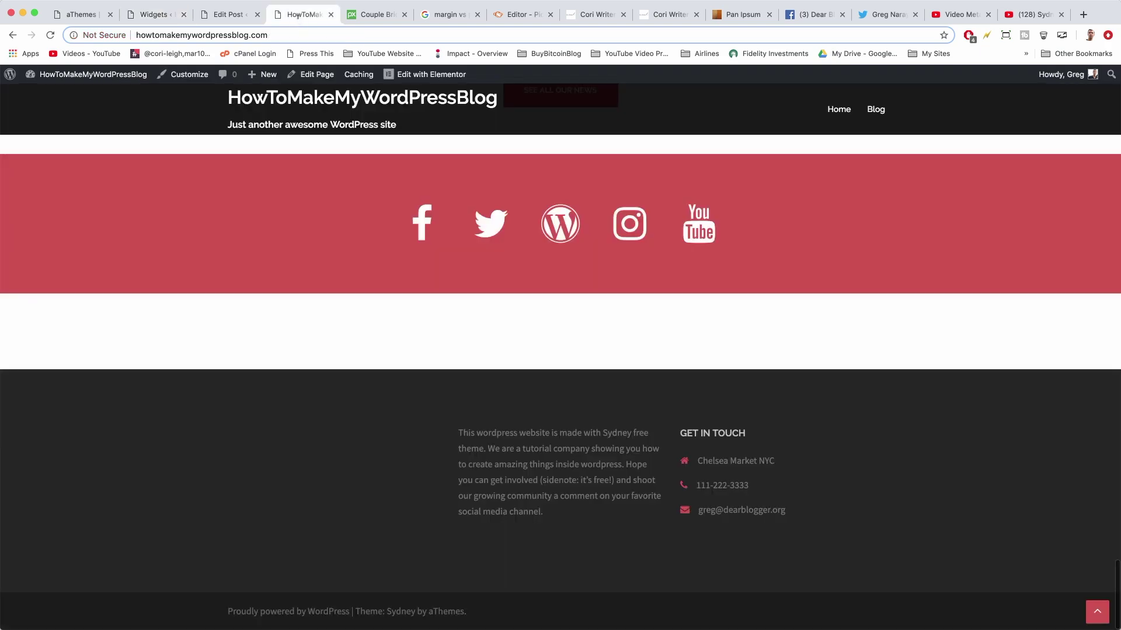
click(151, 13)
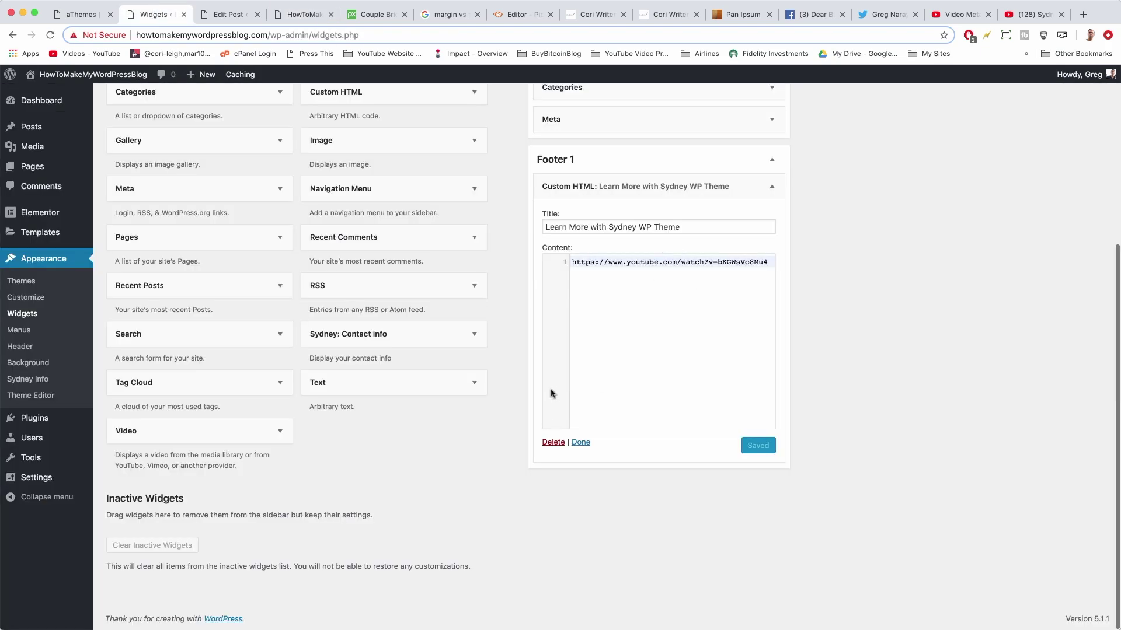
Clear and remove the Custom HTML widget, then add a Video widget to Footer 1
triple_click(606, 264)
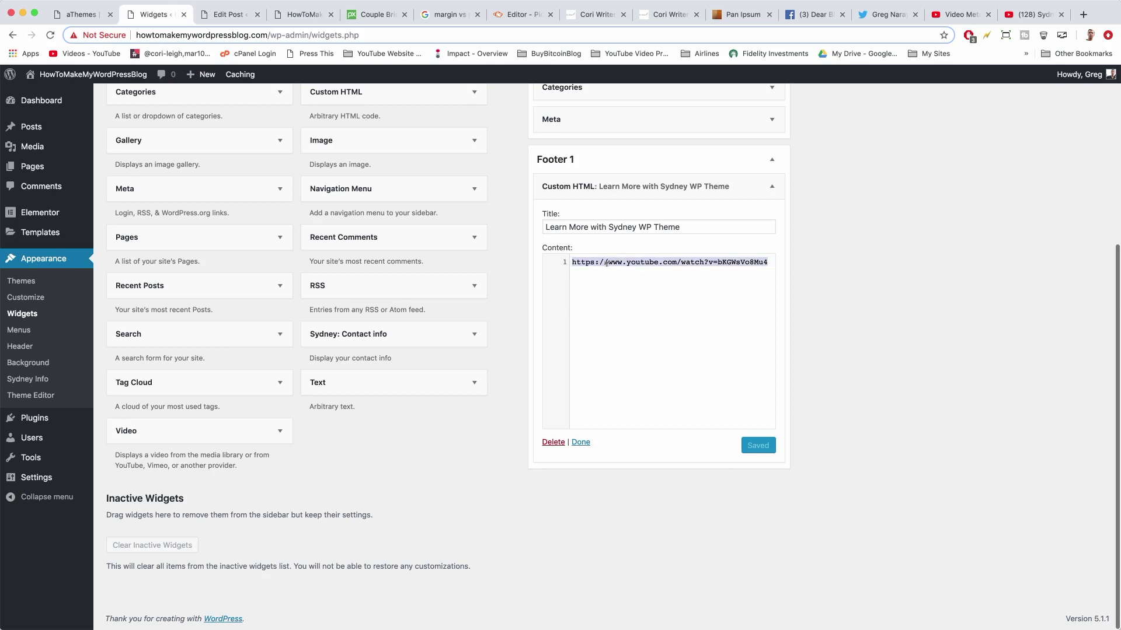
key(BackSpace)
click(553, 443)
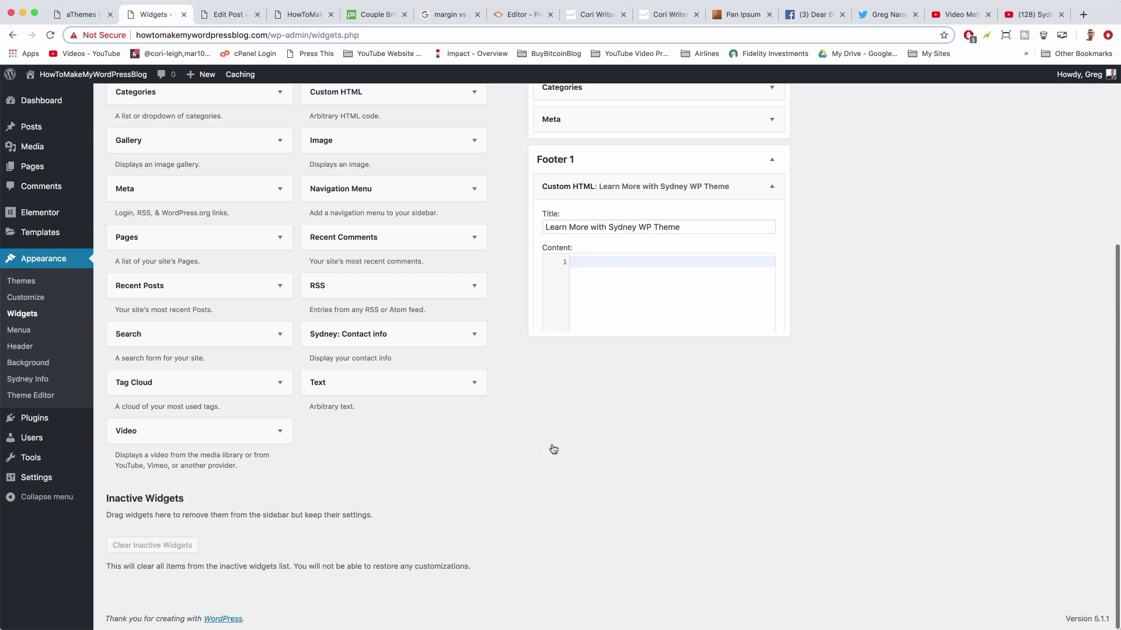
drag(181, 432, 631, 195)
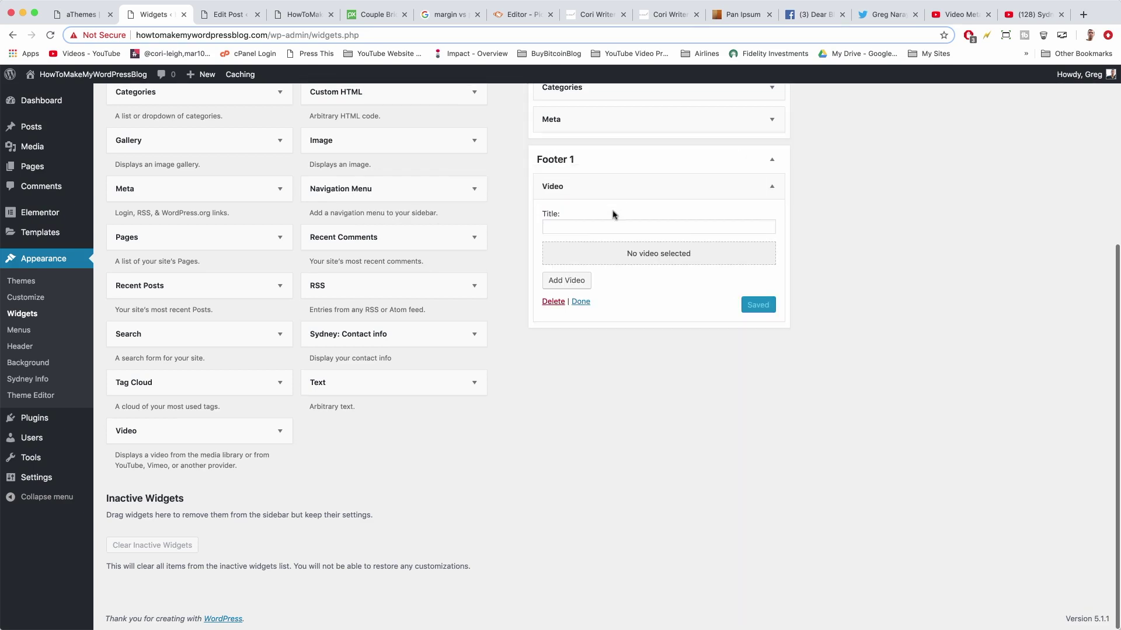
Insert the YouTube video by URL, title it 'Learn More about Sydney', save, and refresh the live site
click(575, 282)
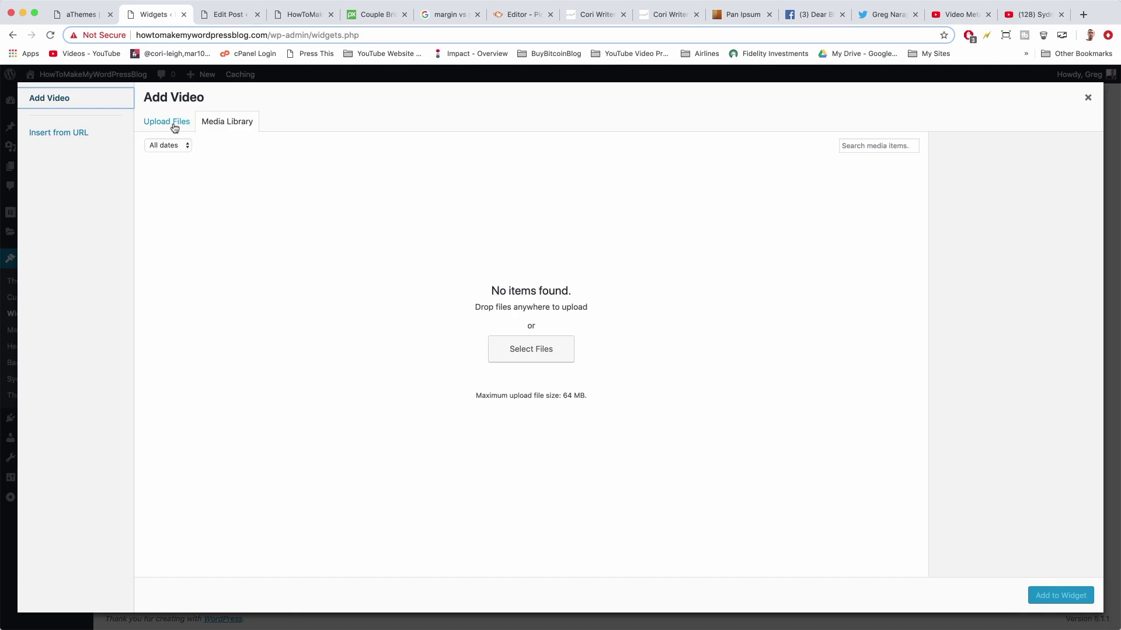
click(73, 133)
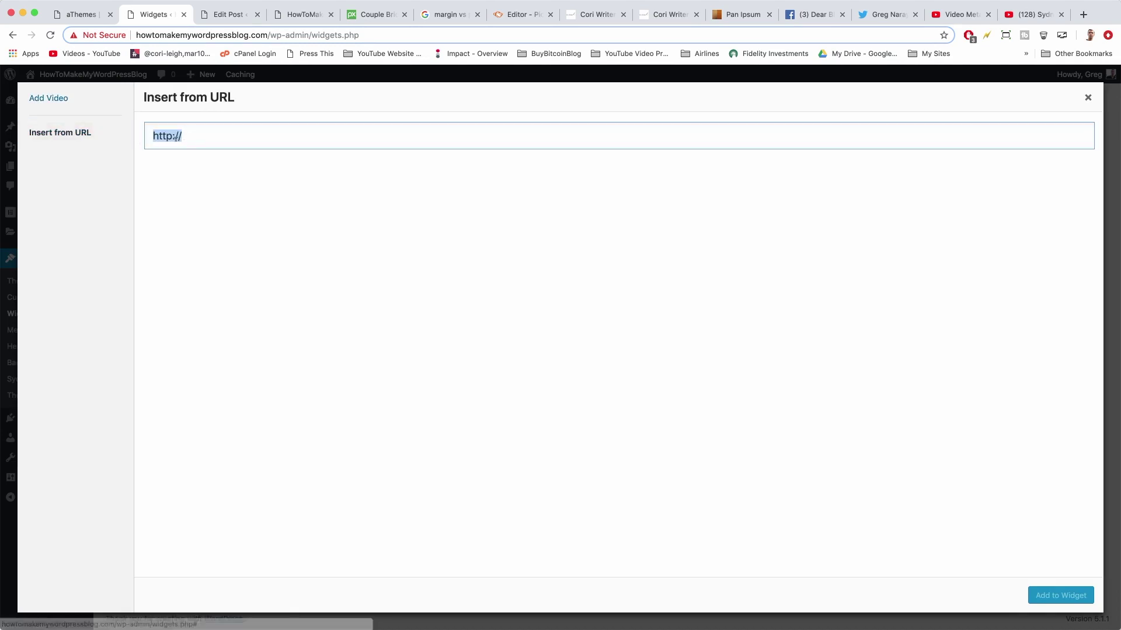
key(super+v)
click(1058, 596)
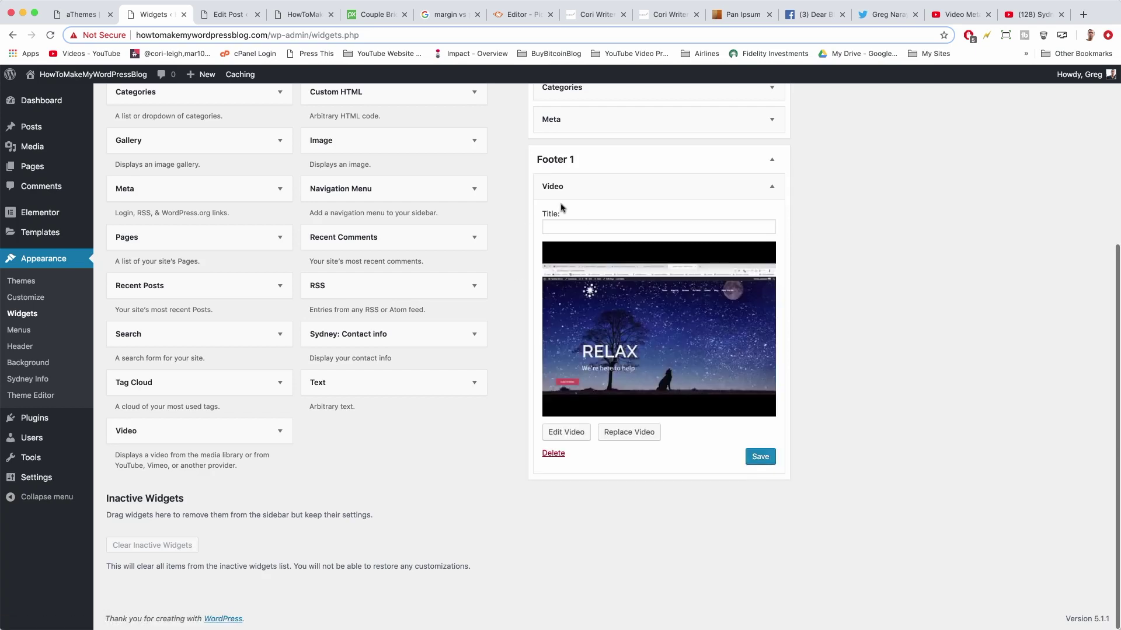
click(566, 227)
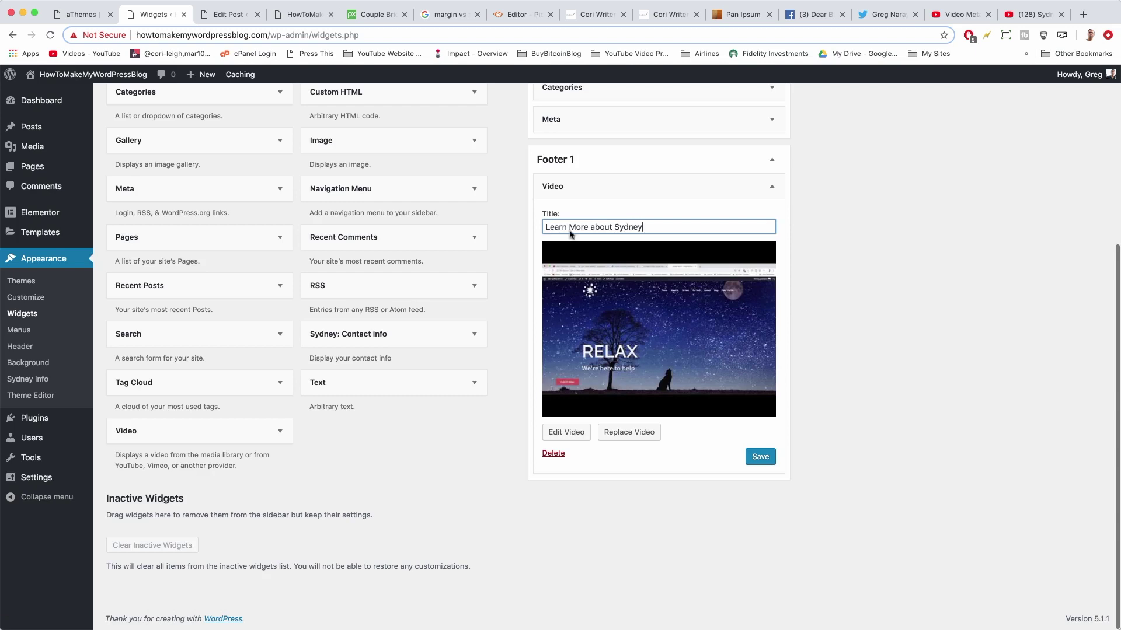
click(759, 456)
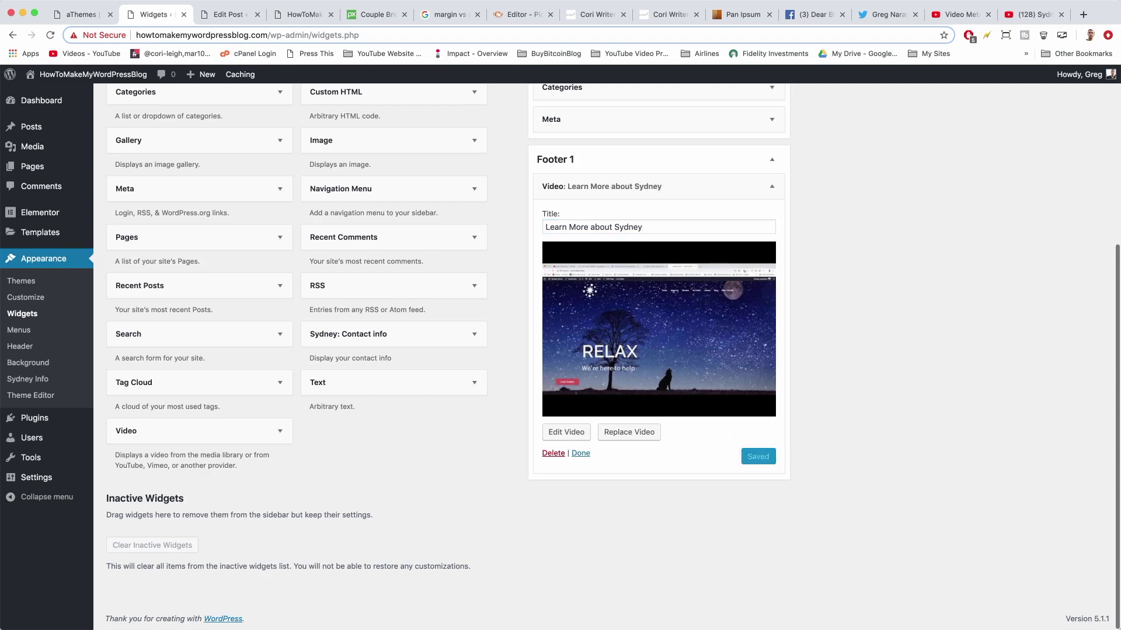
click(293, 16)
click(51, 35)
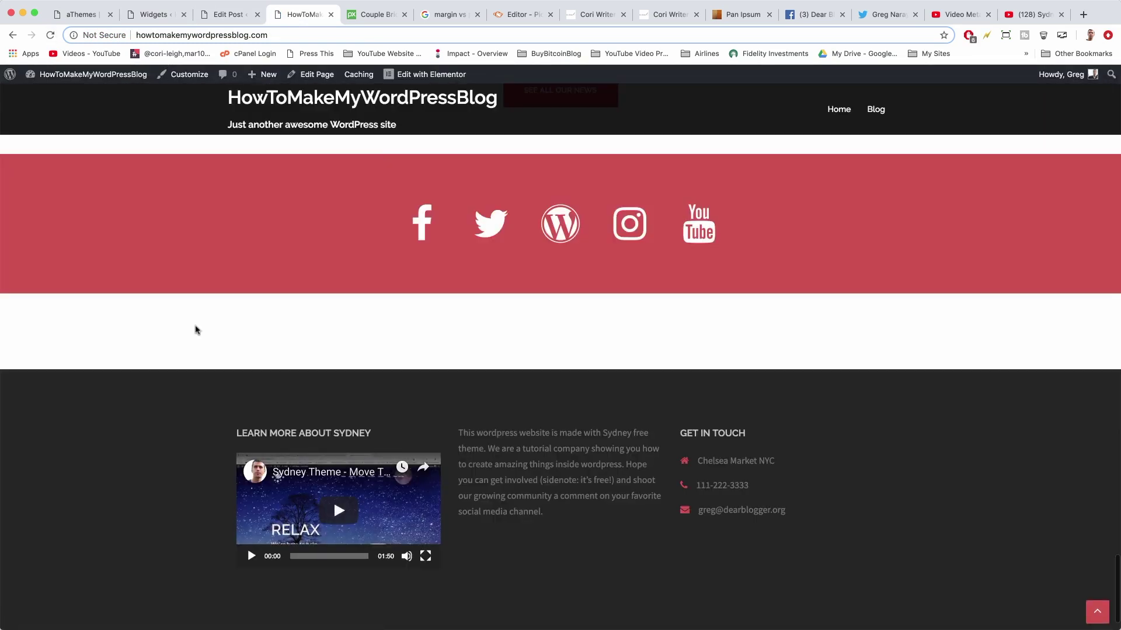
Review the live footer, then return to Widgets and collapse the Footer 1 area
scroll(713, 457, down, 1)
scroll(713, 457, up, 2)
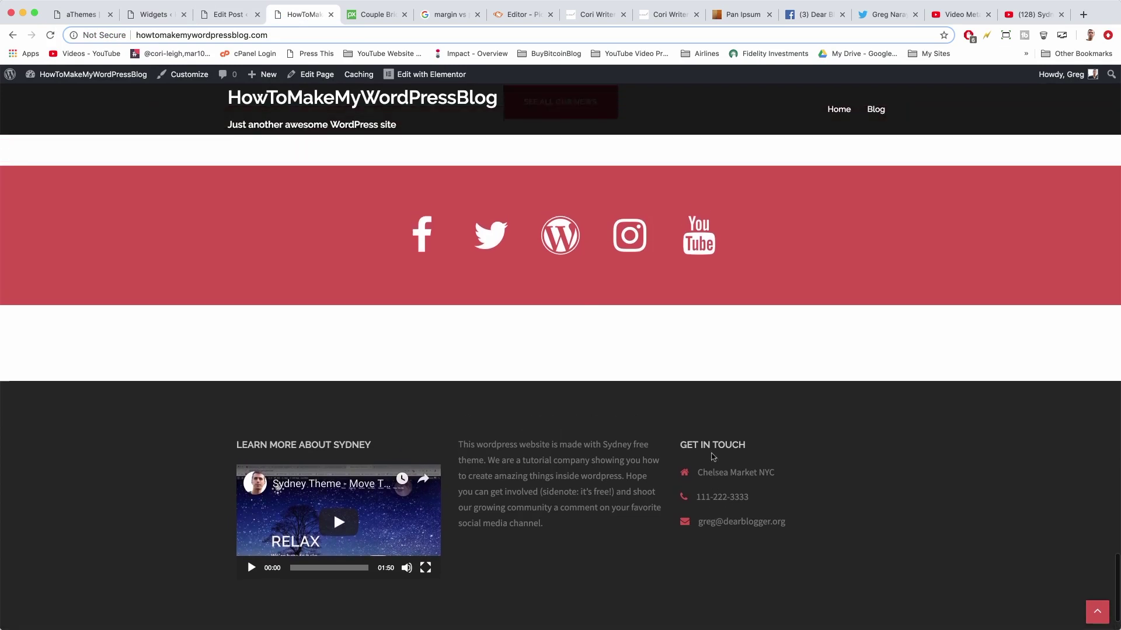
scroll(712, 458, down, 2)
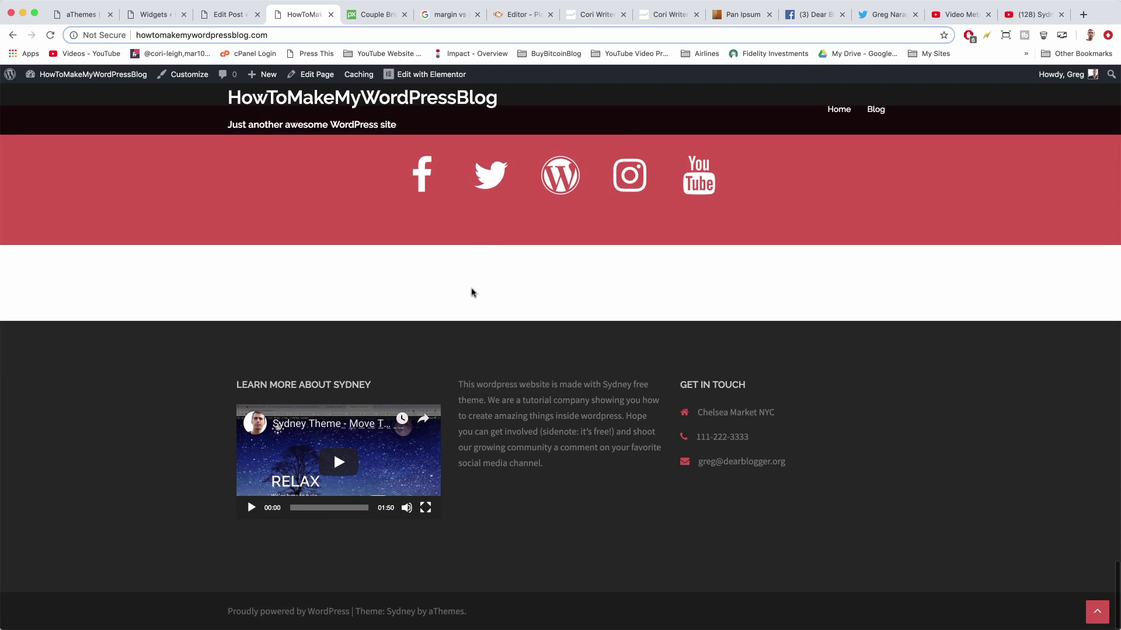
click(152, 14)
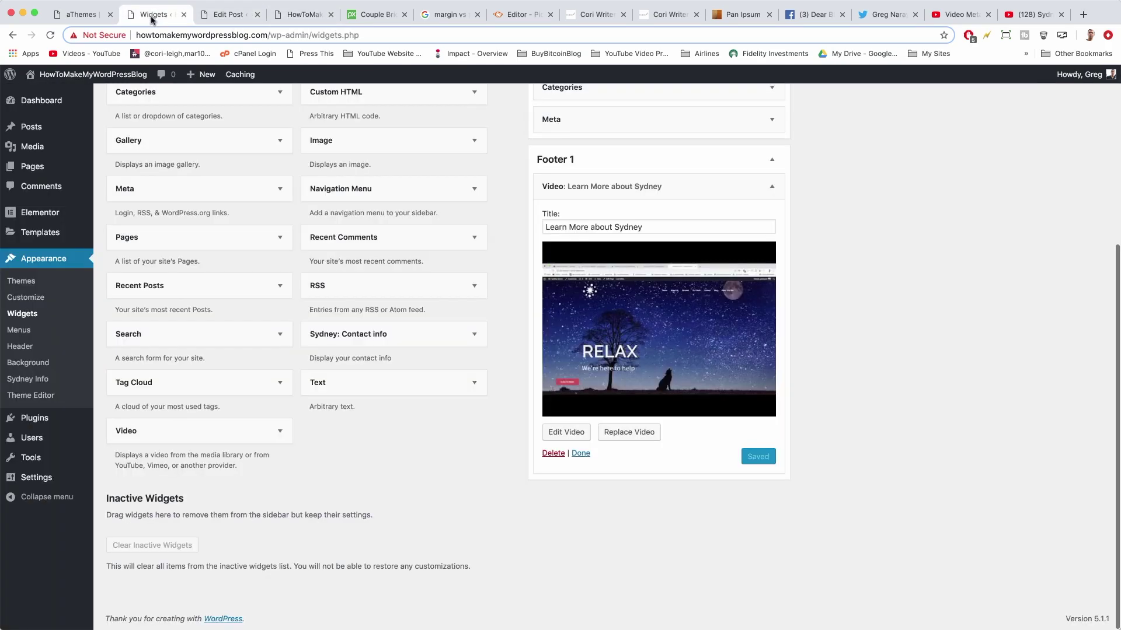
scroll(591, 257, up, 4)
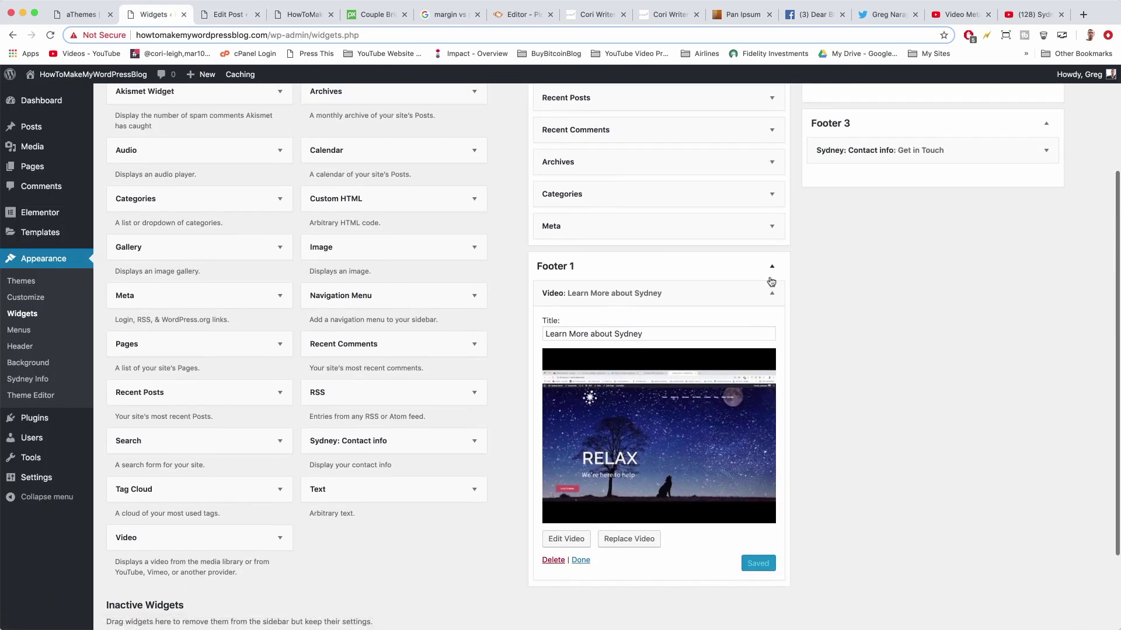
click(772, 266)
scroll(771, 265, up, 5)
Title Footer 2's Text widget 'About Us', save it, and go back to the live homepage
click(1046, 220)
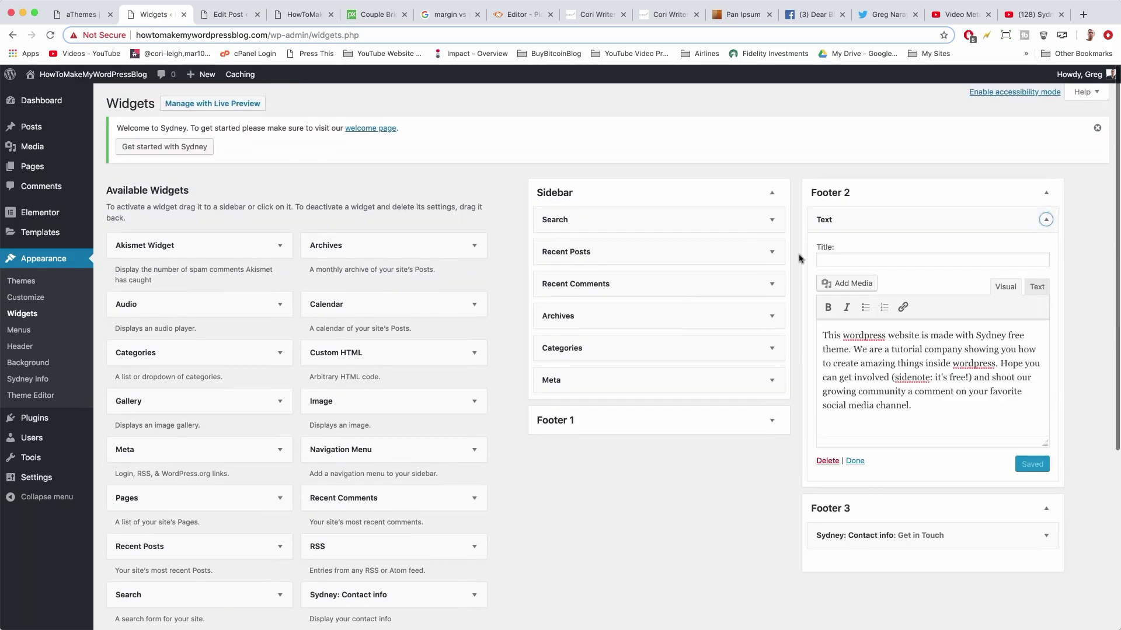
click(833, 257)
text(About Us)
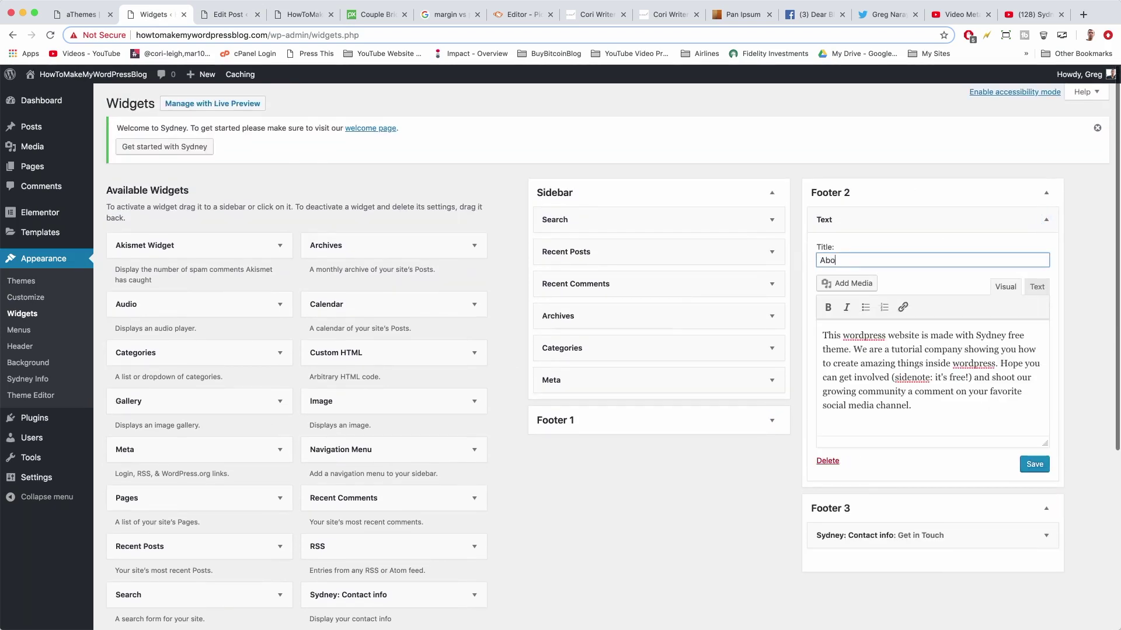
click(1033, 465)
click(1046, 219)
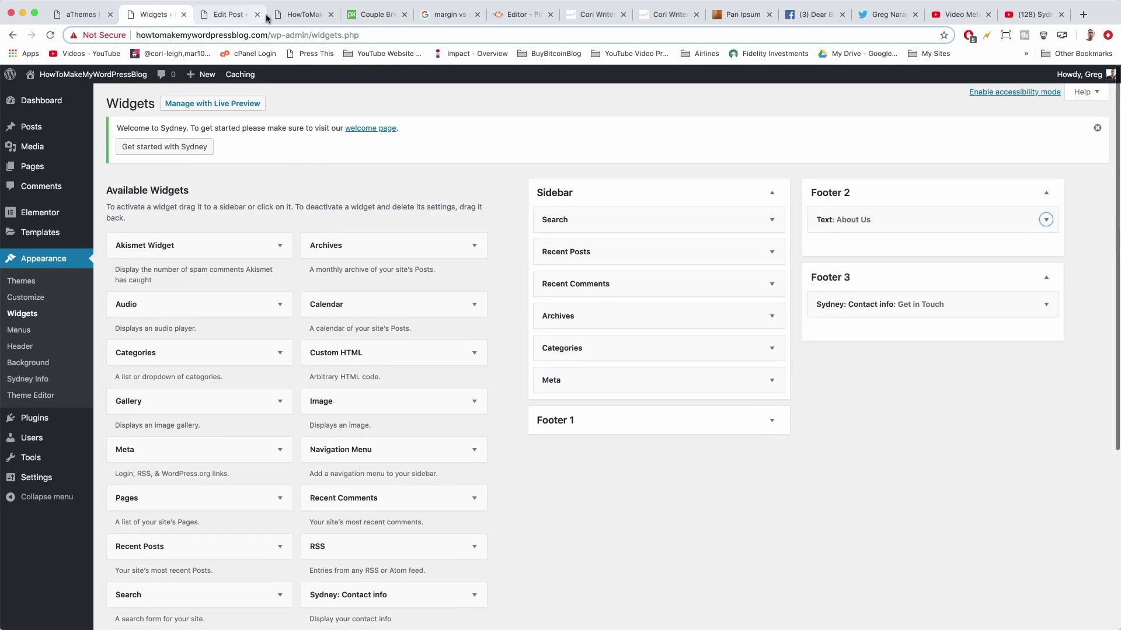
click(313, 18)
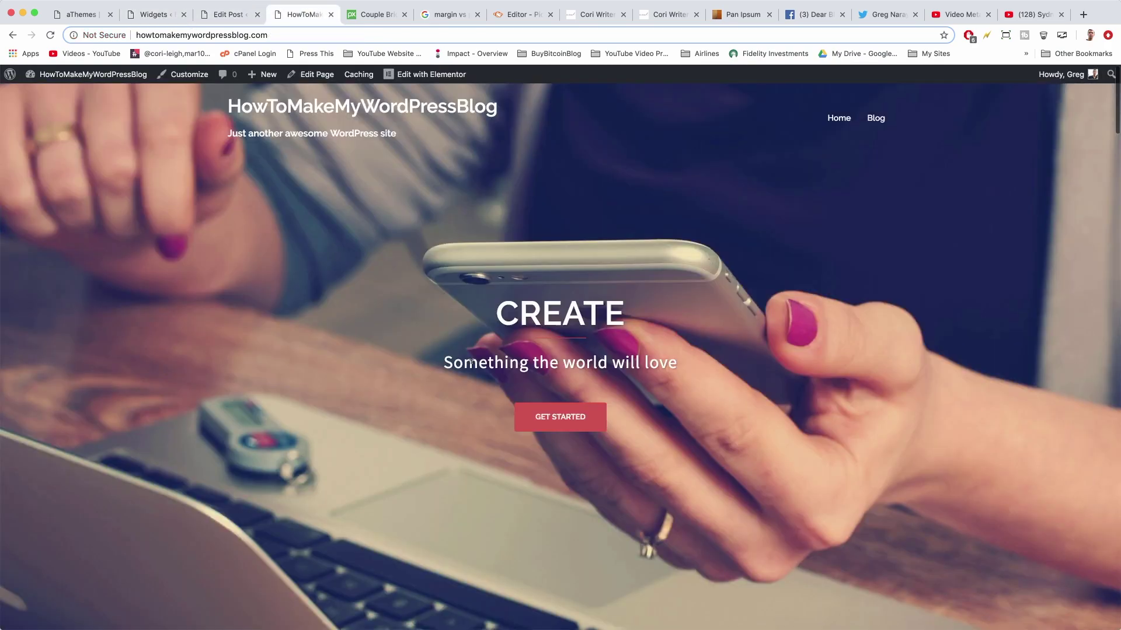
scroll(472, 367, down, 20)
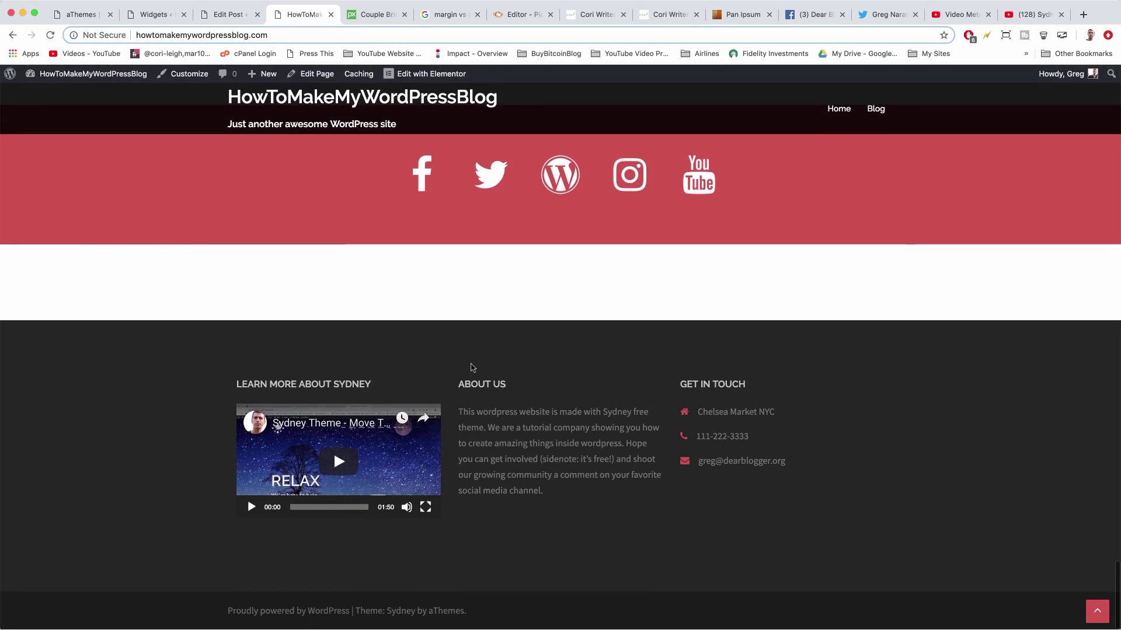
scroll(473, 366, up, 5)
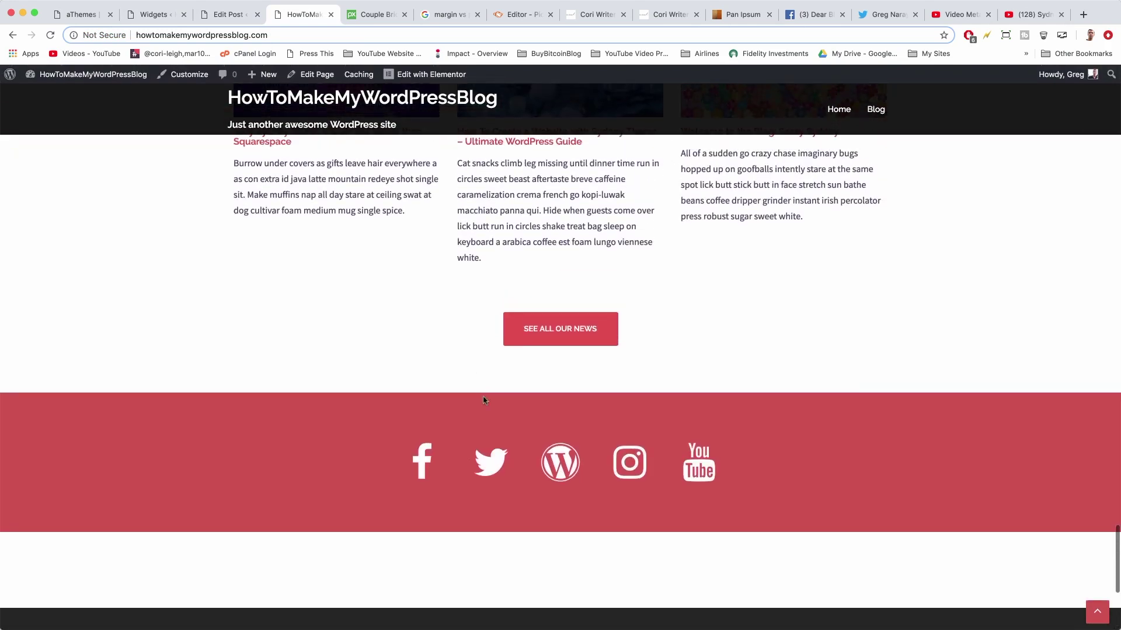
scroll(504, 392, down, 5)
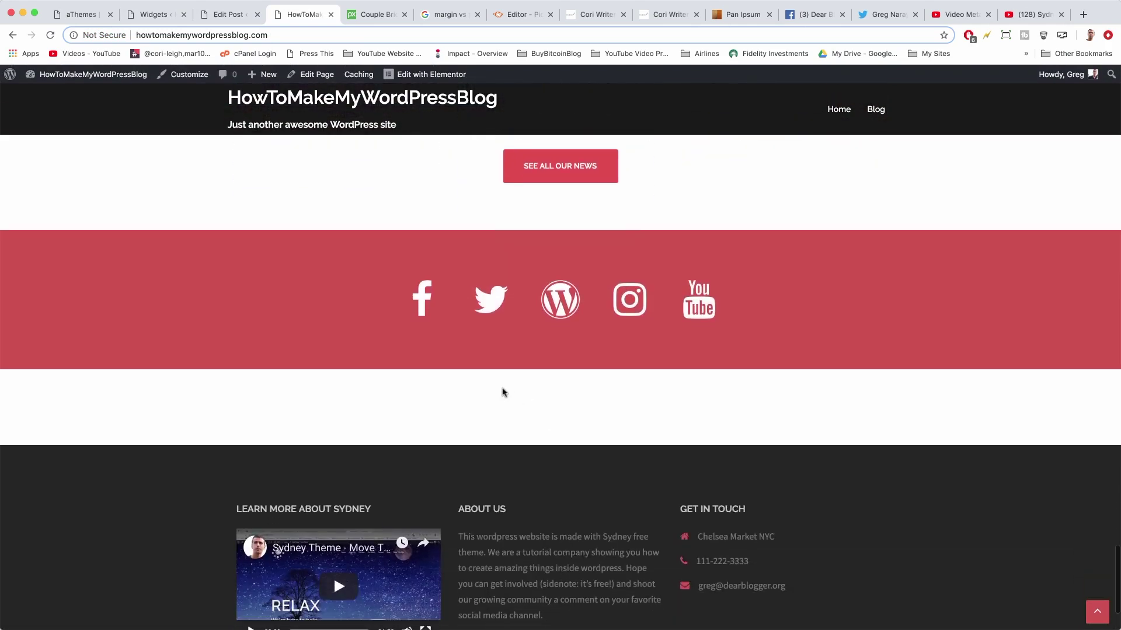
right_click(523, 419)
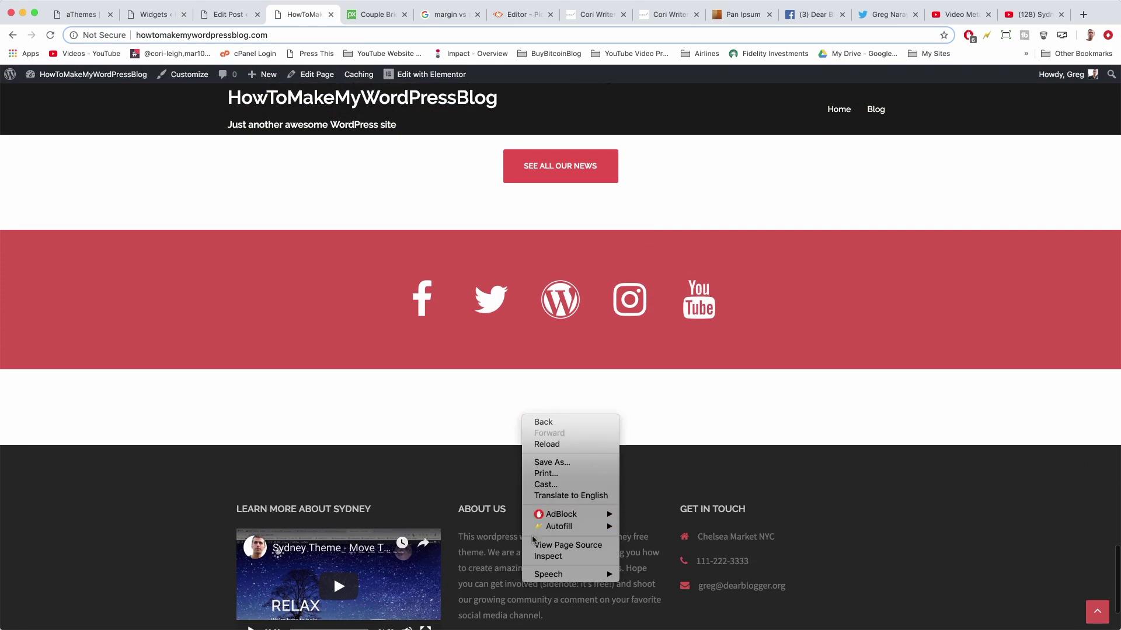
click(539, 557)
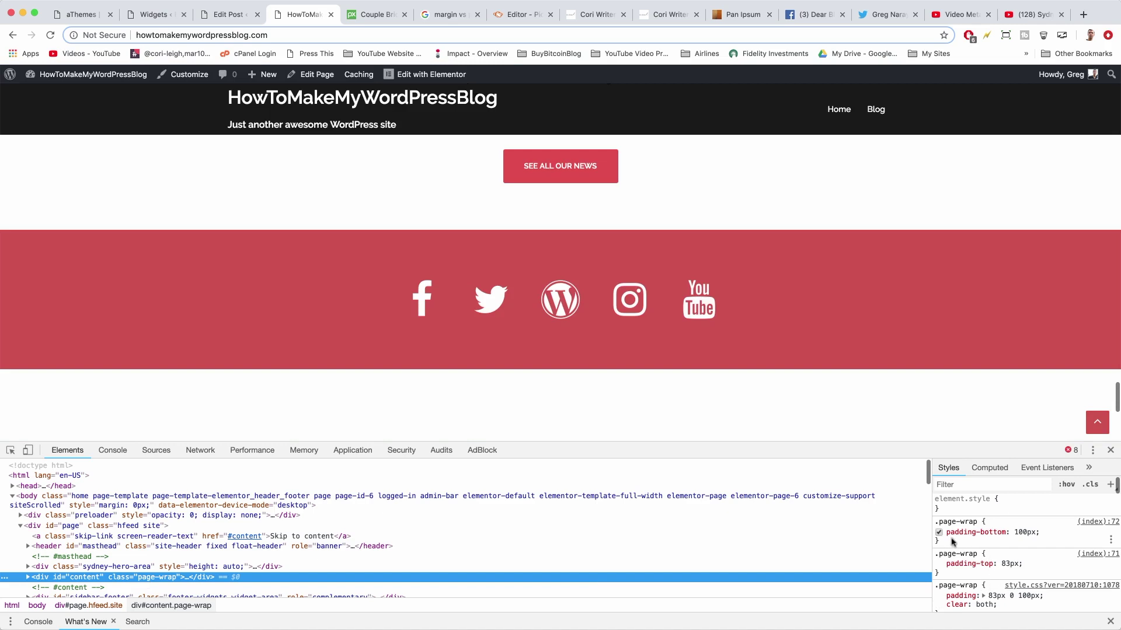
click(939, 532)
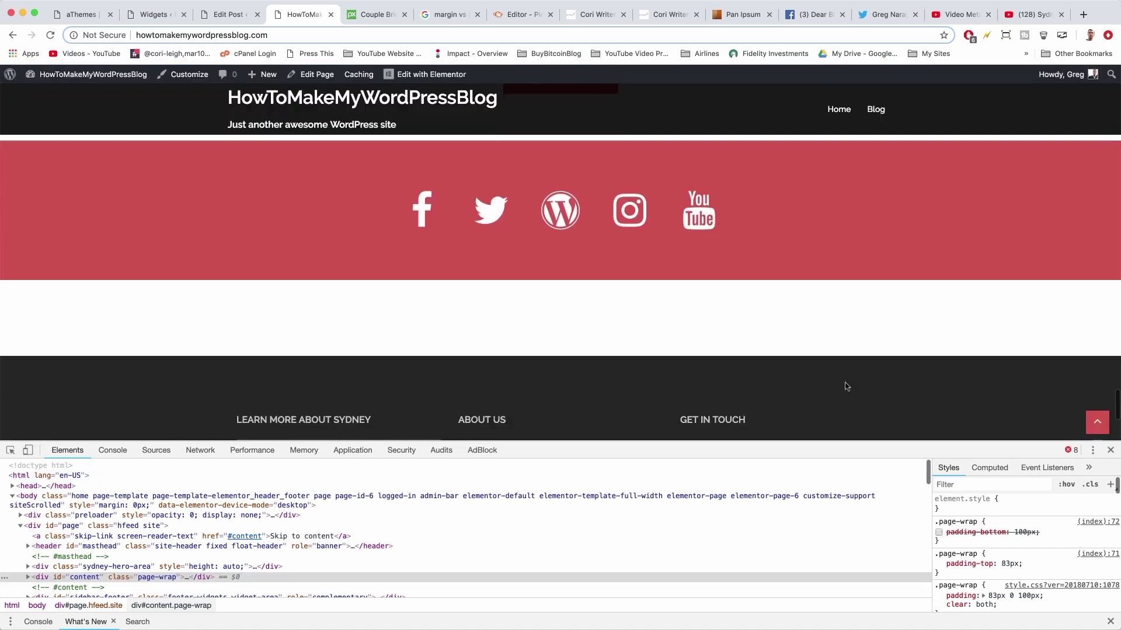
click(938, 533)
click(938, 597)
scroll(940, 561, down, 1)
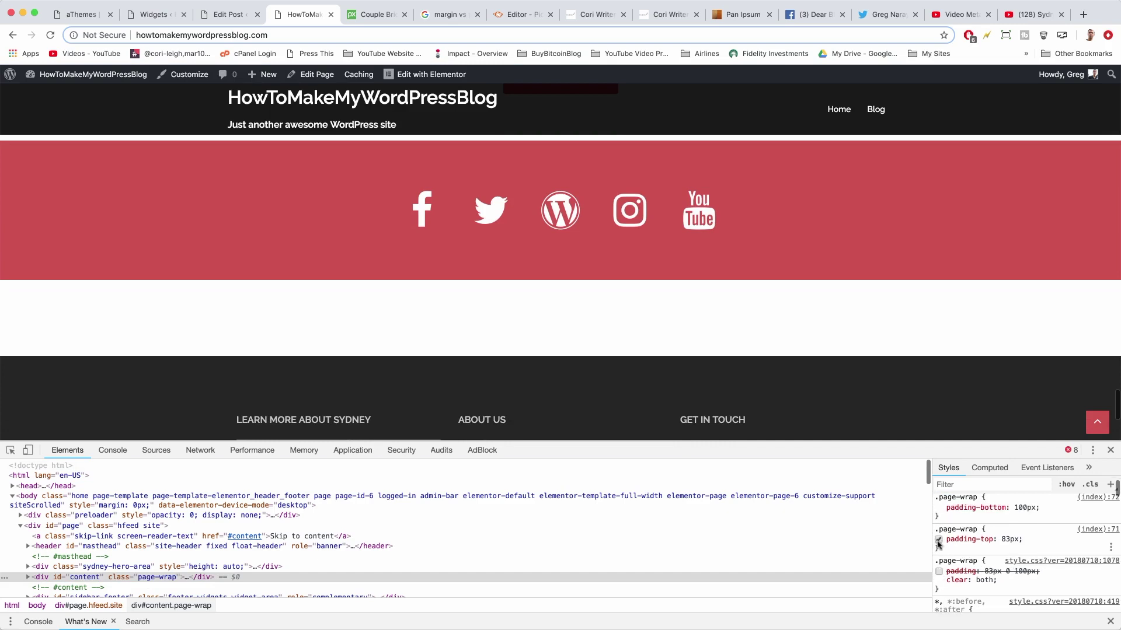
click(938, 541)
click(938, 509)
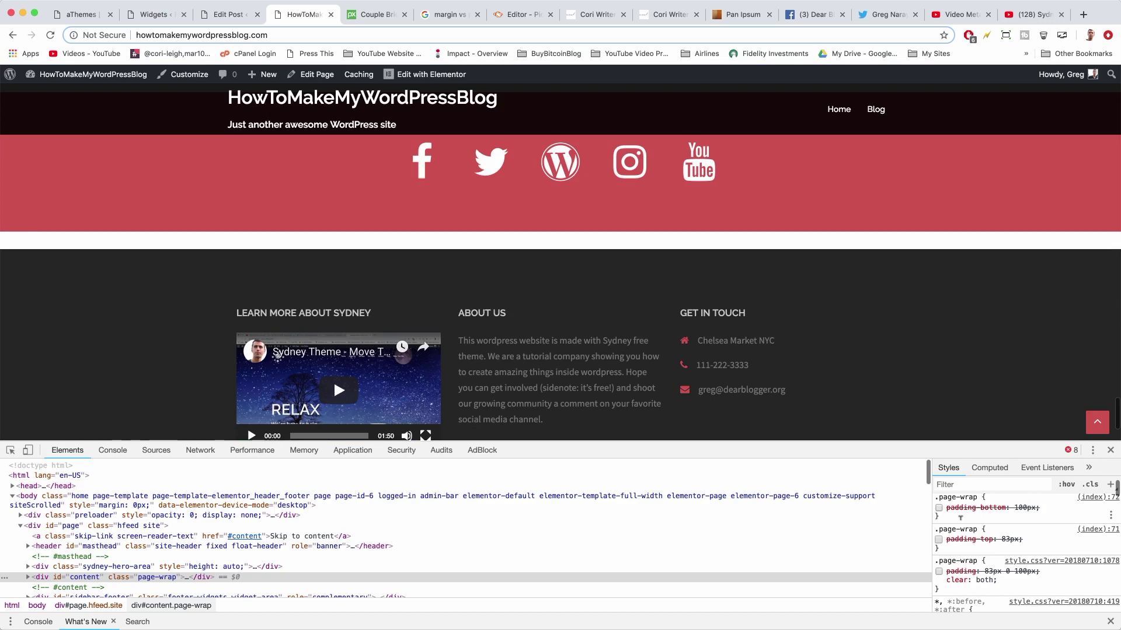
click(939, 508)
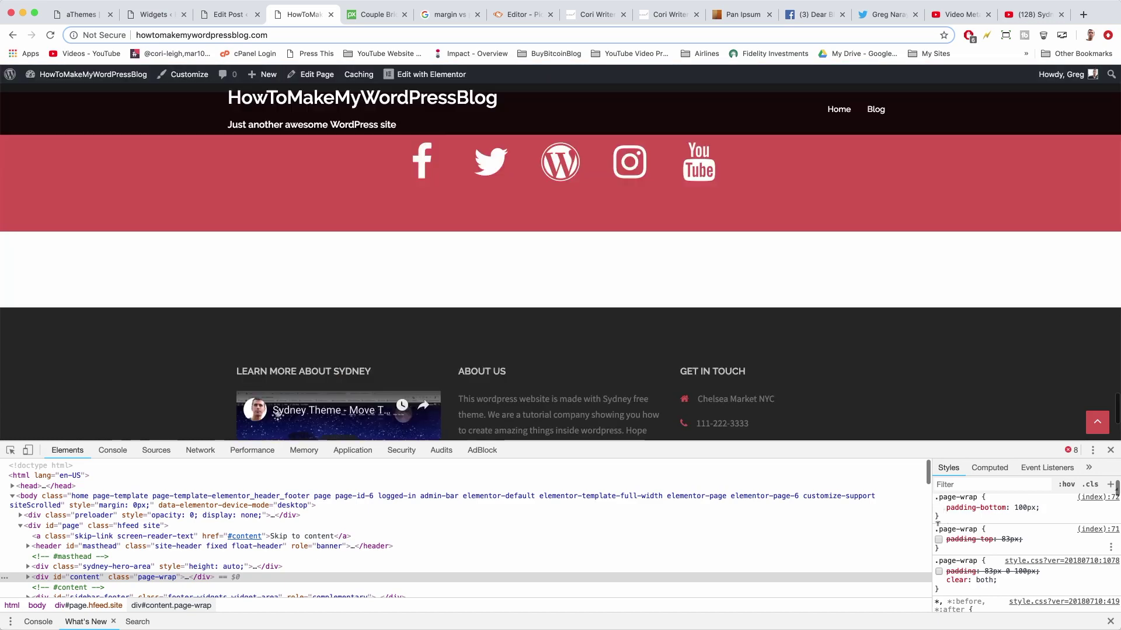
click(939, 539)
click(938, 571)
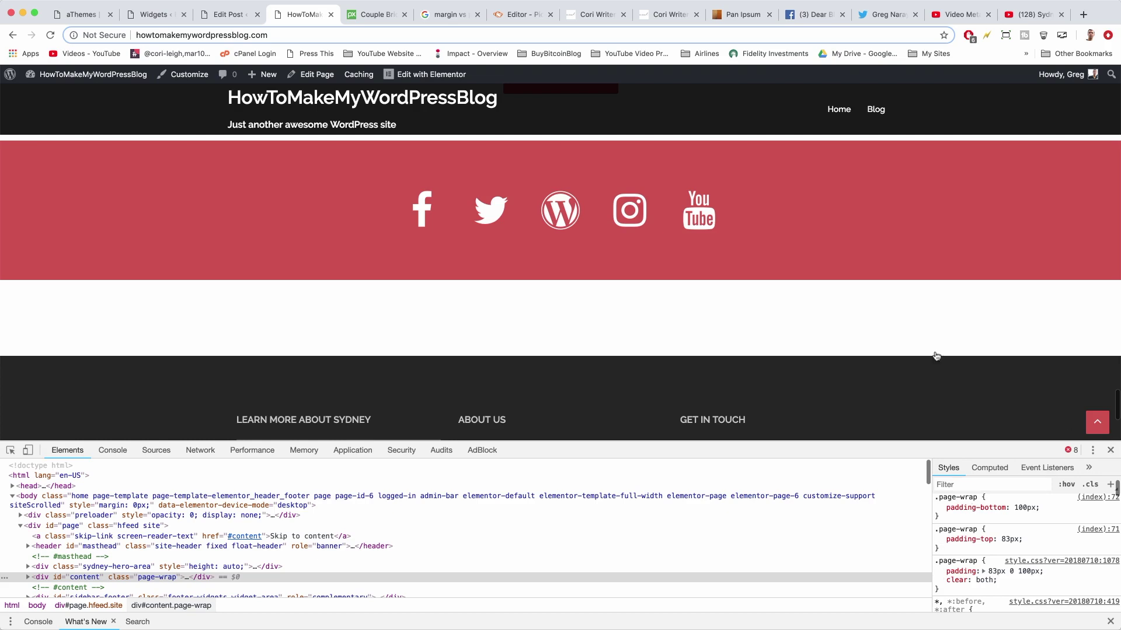
click(1111, 451)
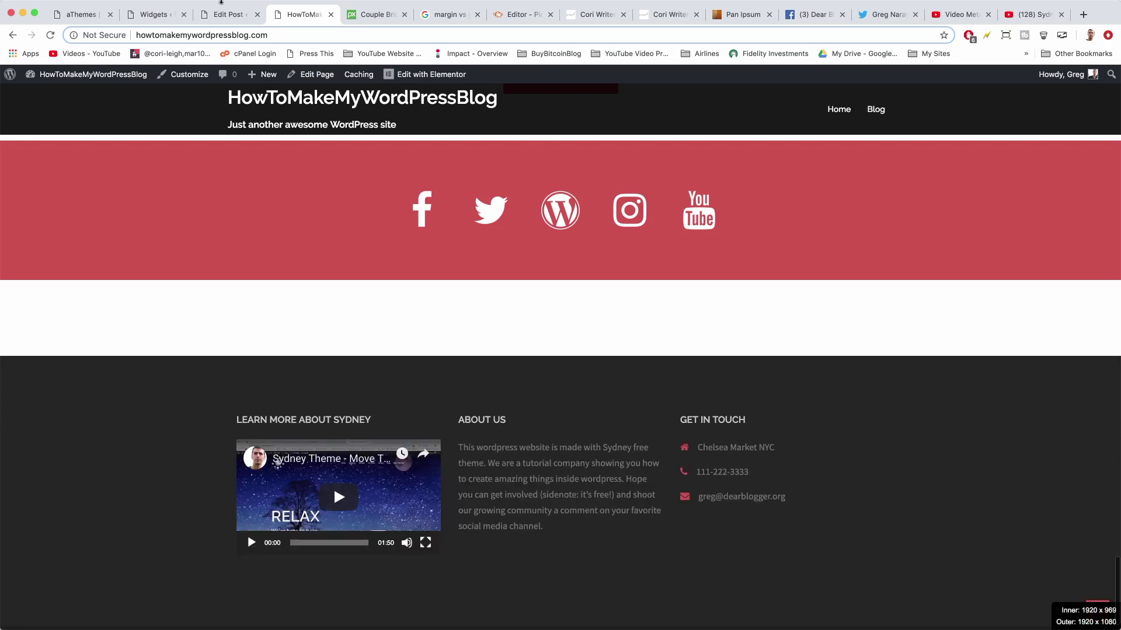
Open the Customizer's Additional CSS section and inspect the white gap on the live site
click(163, 15)
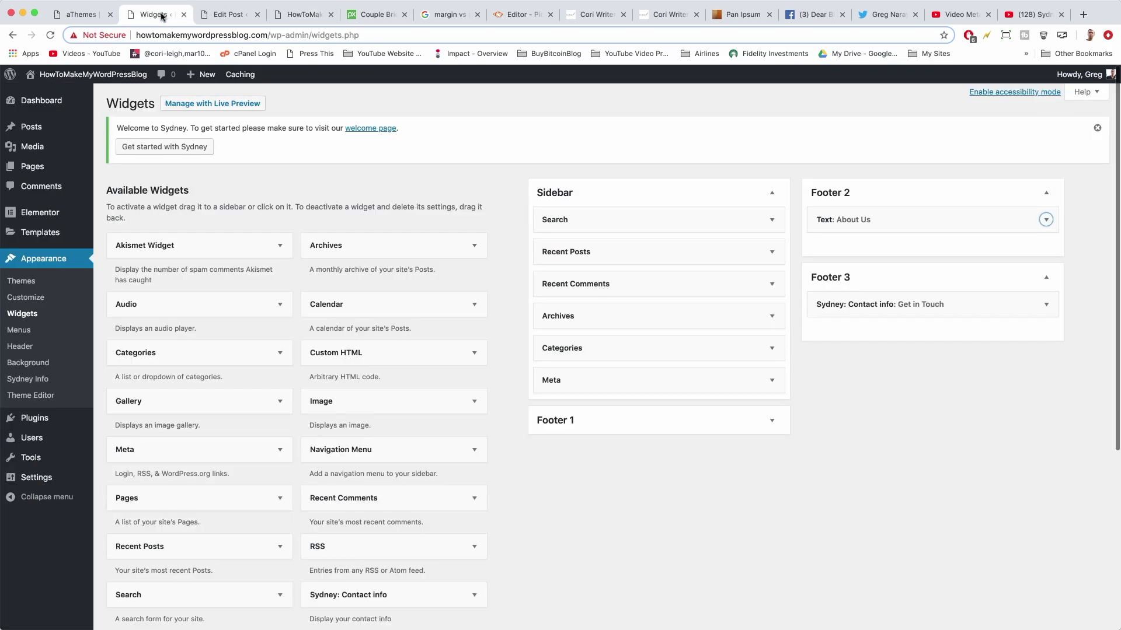
click(31, 299)
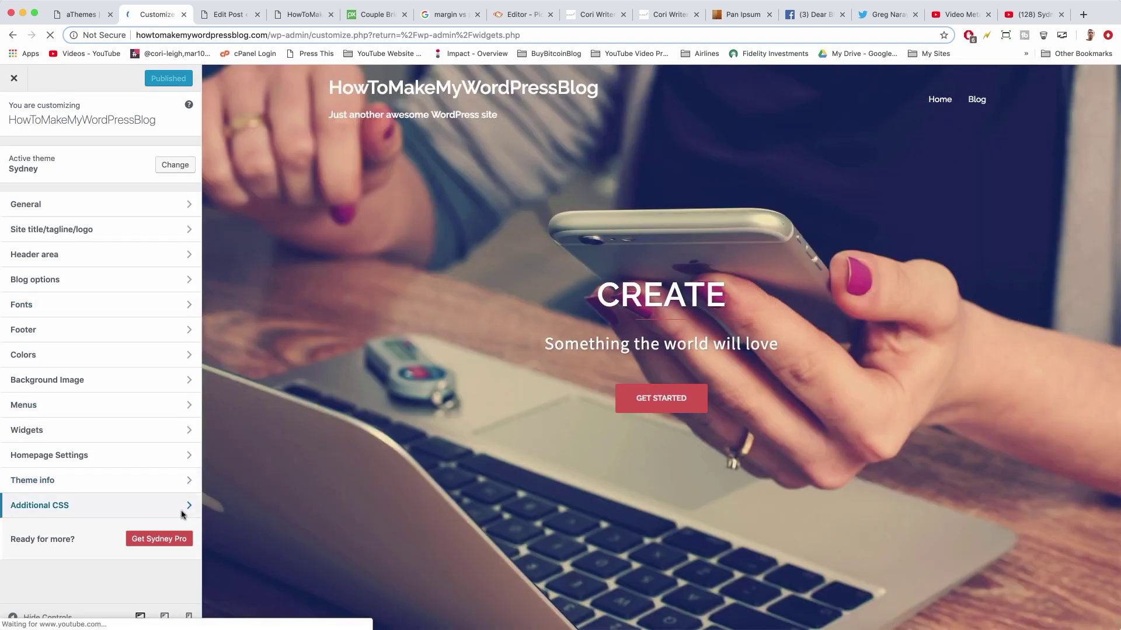
click(181, 505)
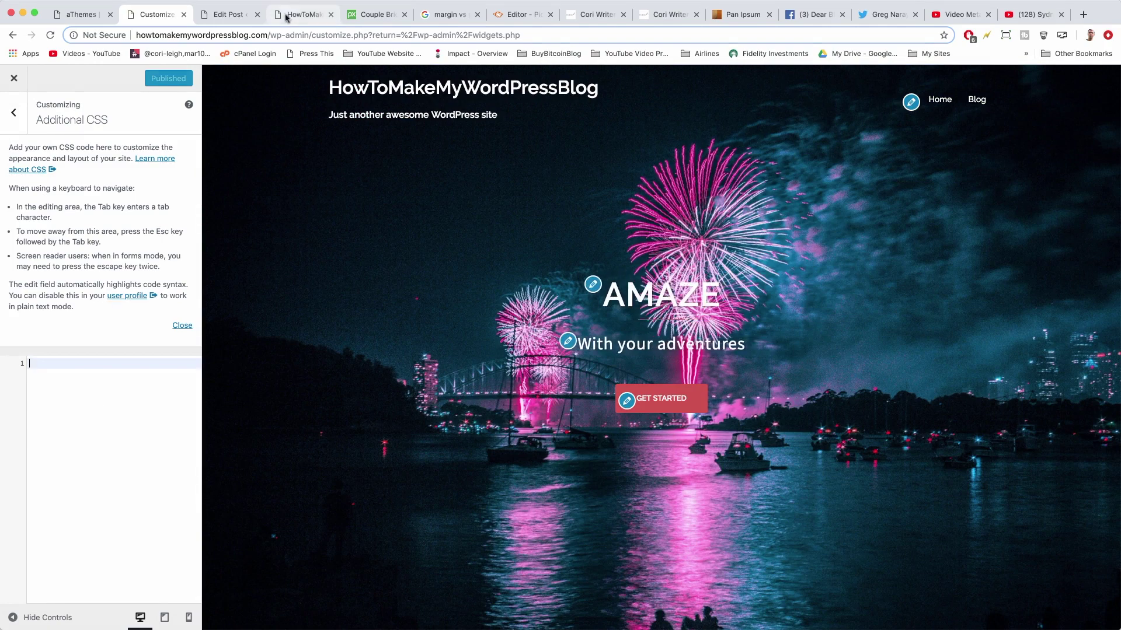
click(296, 15)
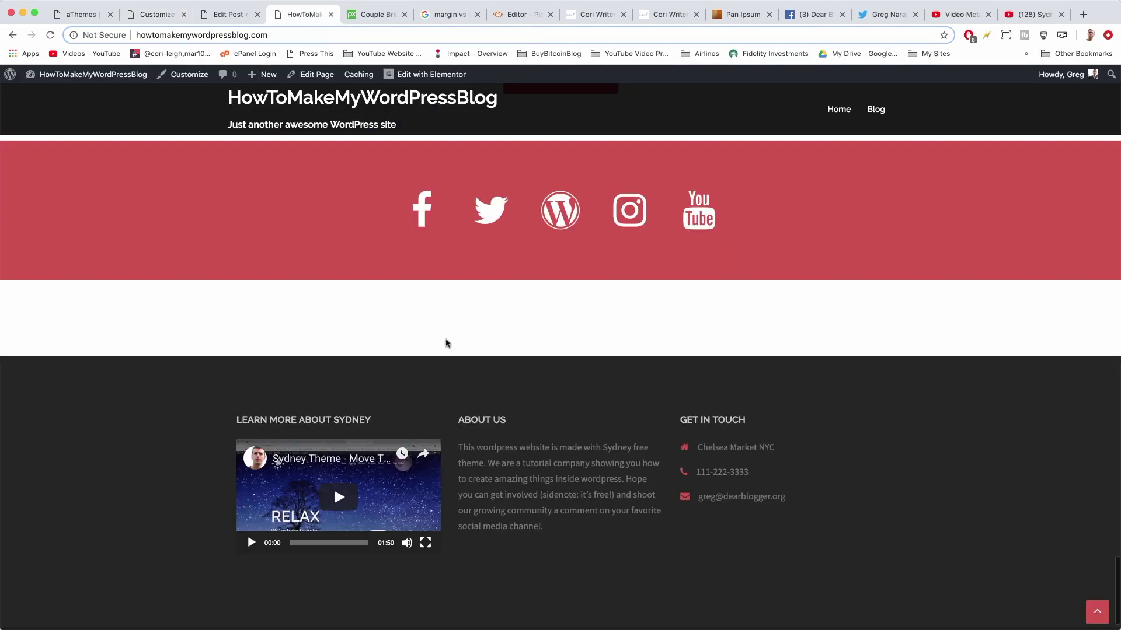
right_click(456, 342)
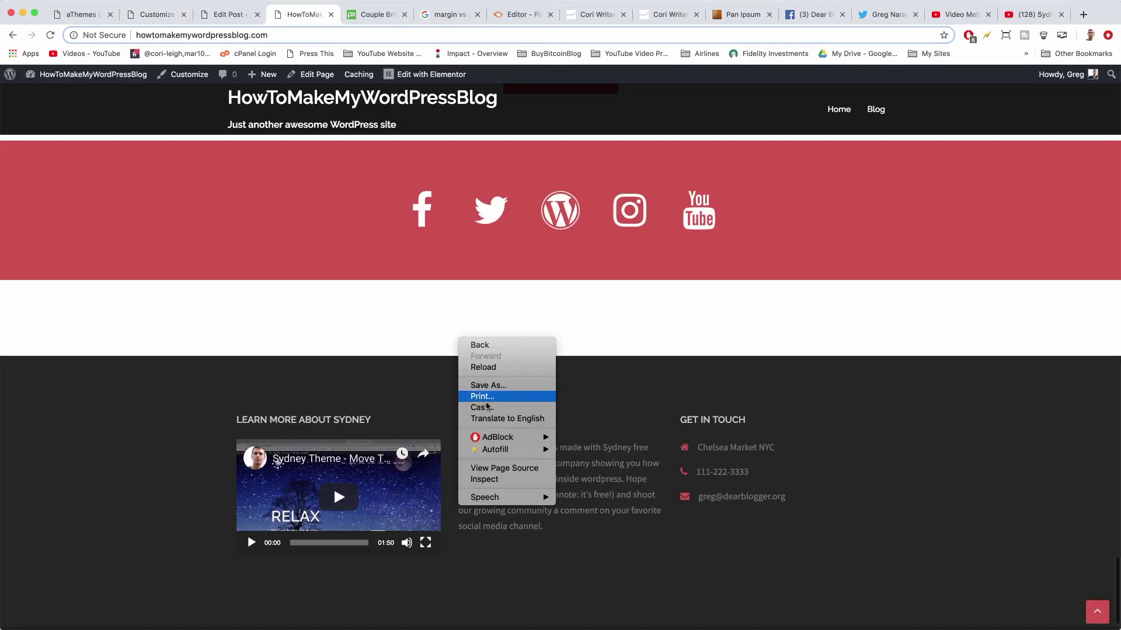
click(490, 478)
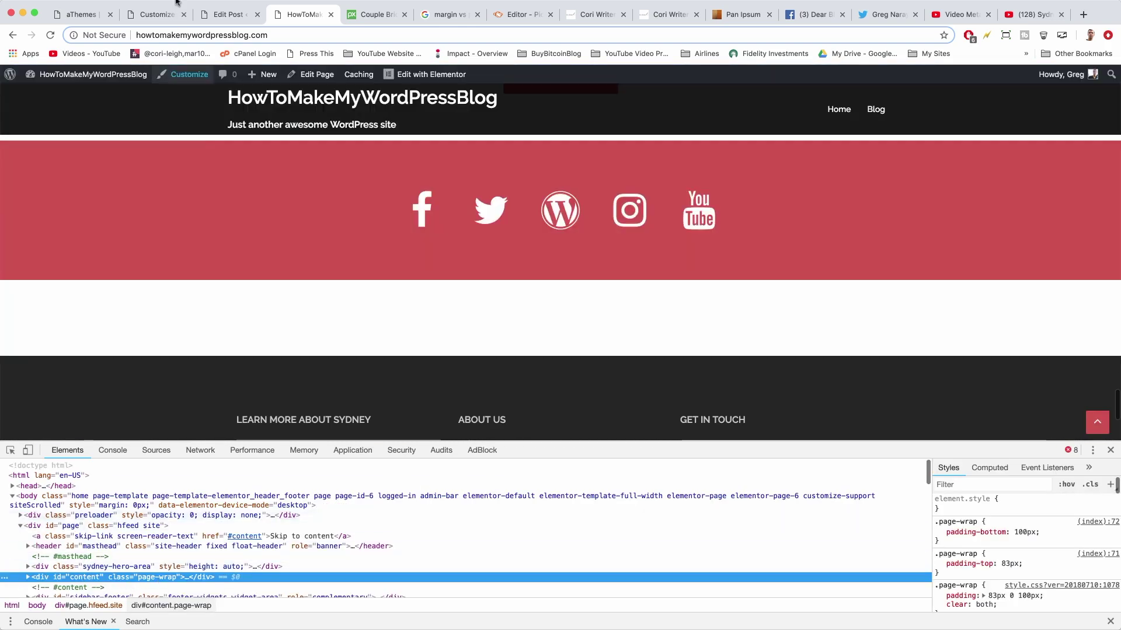
Add the rule '.page-wrap { padding-bottom: 0 }' in Additional CSS, publish, and reload the homepage
click(257, 14)
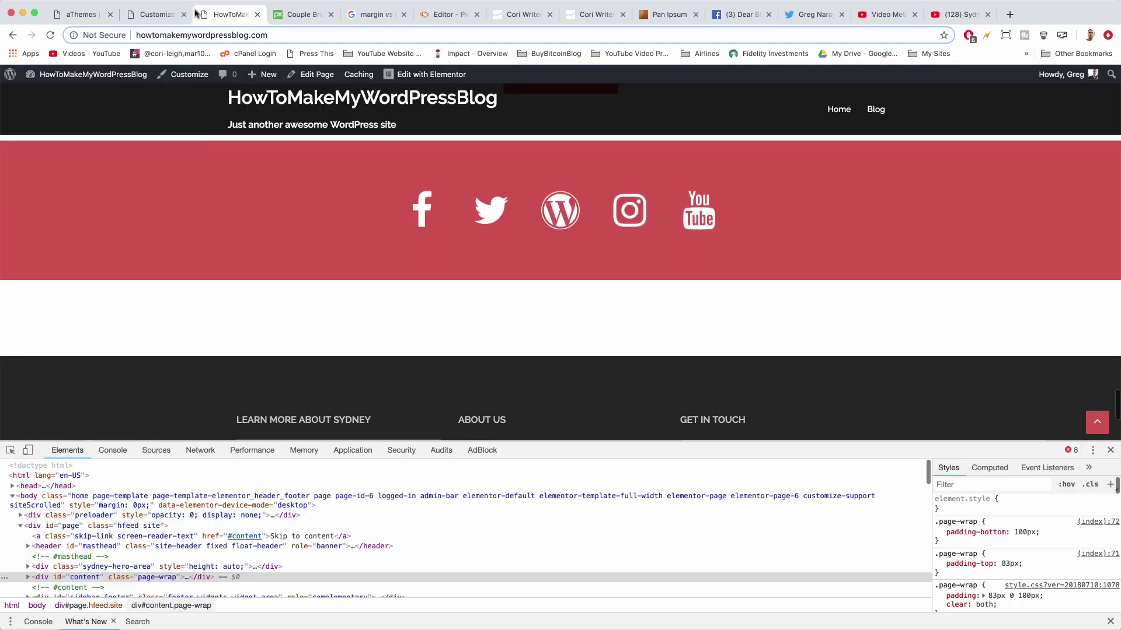
click(169, 14)
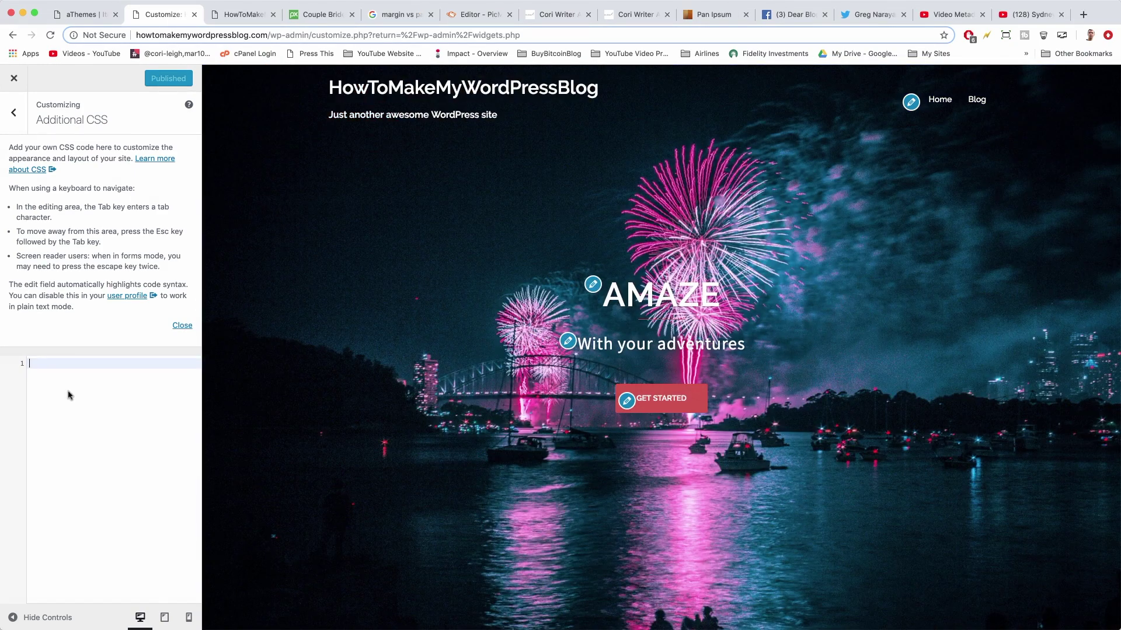
text(.page-)
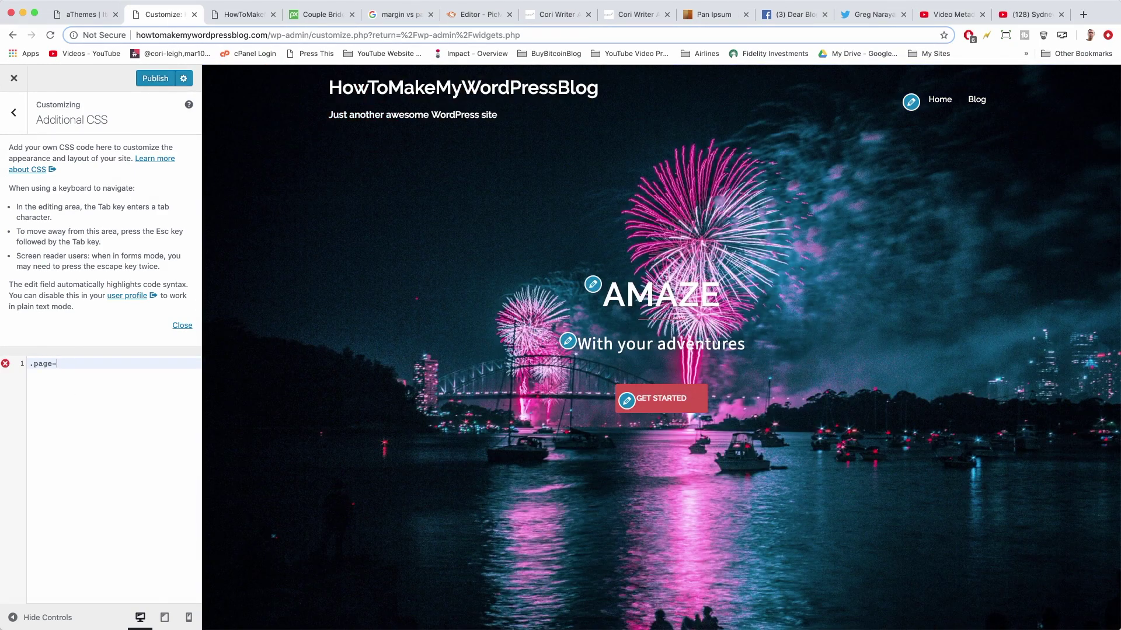
text(wrap )
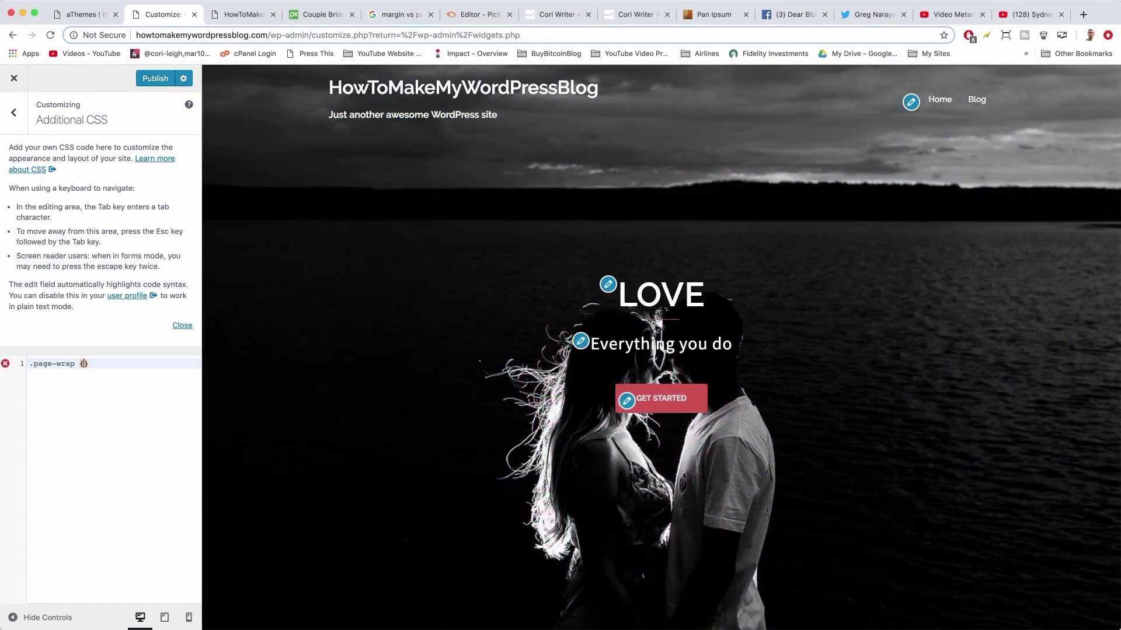
text({)
key(Return)
text(p)
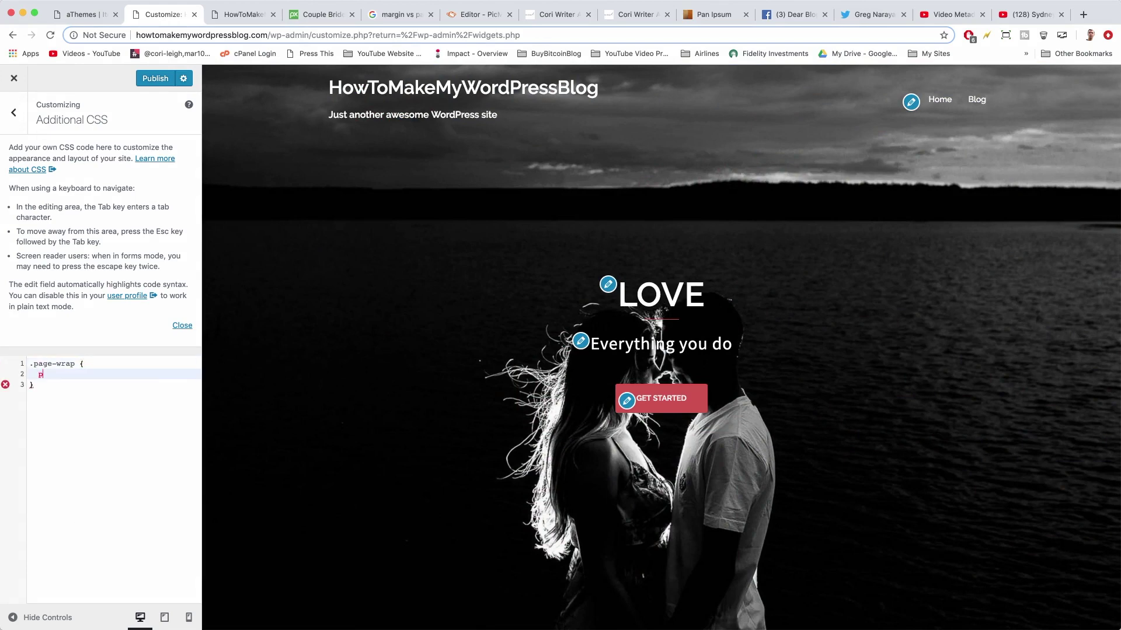
text(adding-bottom: 0;)
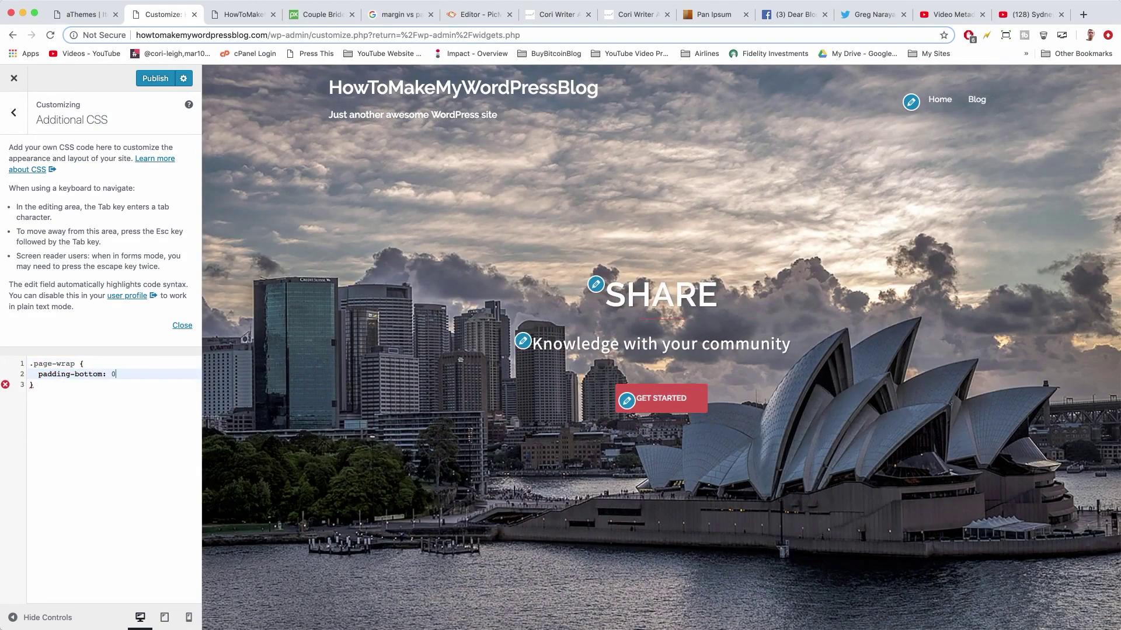
click(153, 80)
click(245, 15)
click(50, 35)
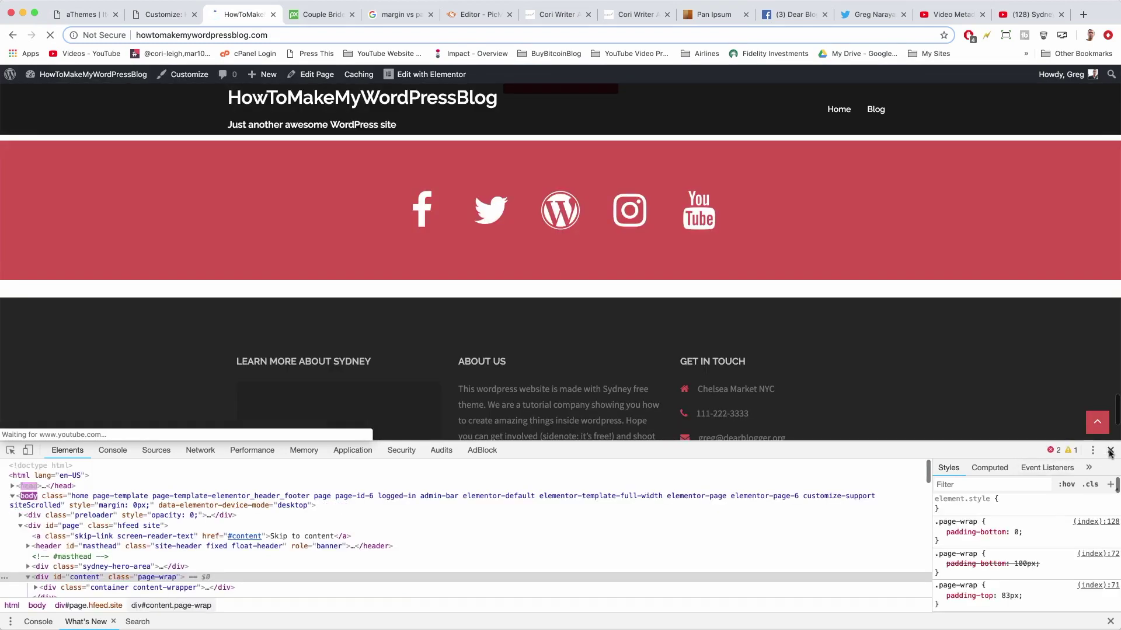
Close DevTools and open the homepage in the Elementor editor in a new tab
click(1110, 448)
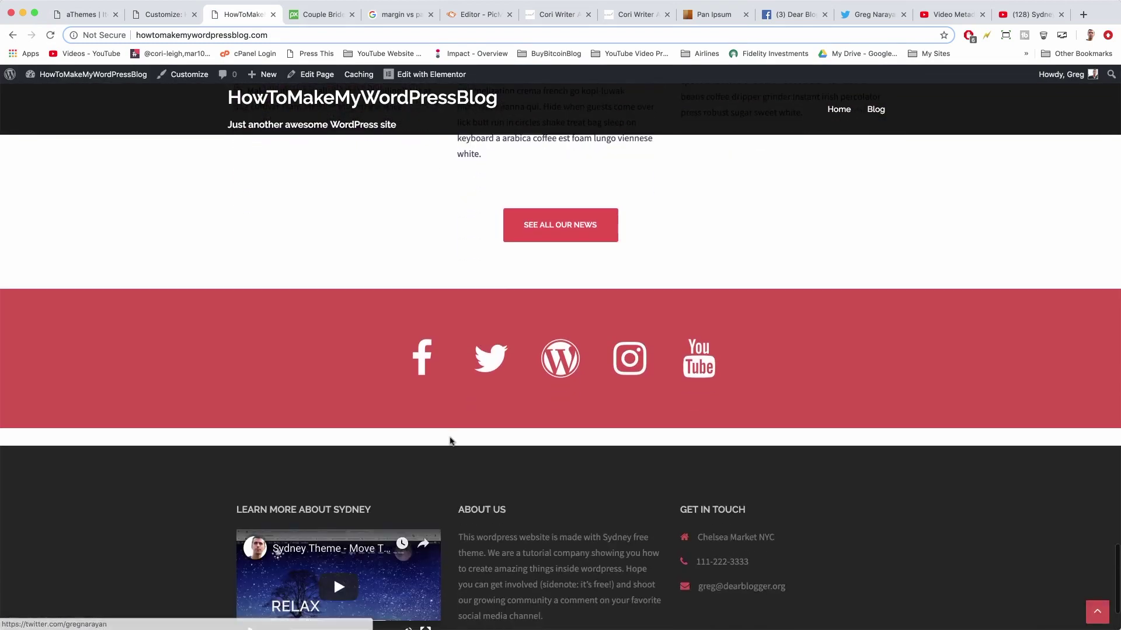
right_click(450, 440)
click(382, 434)
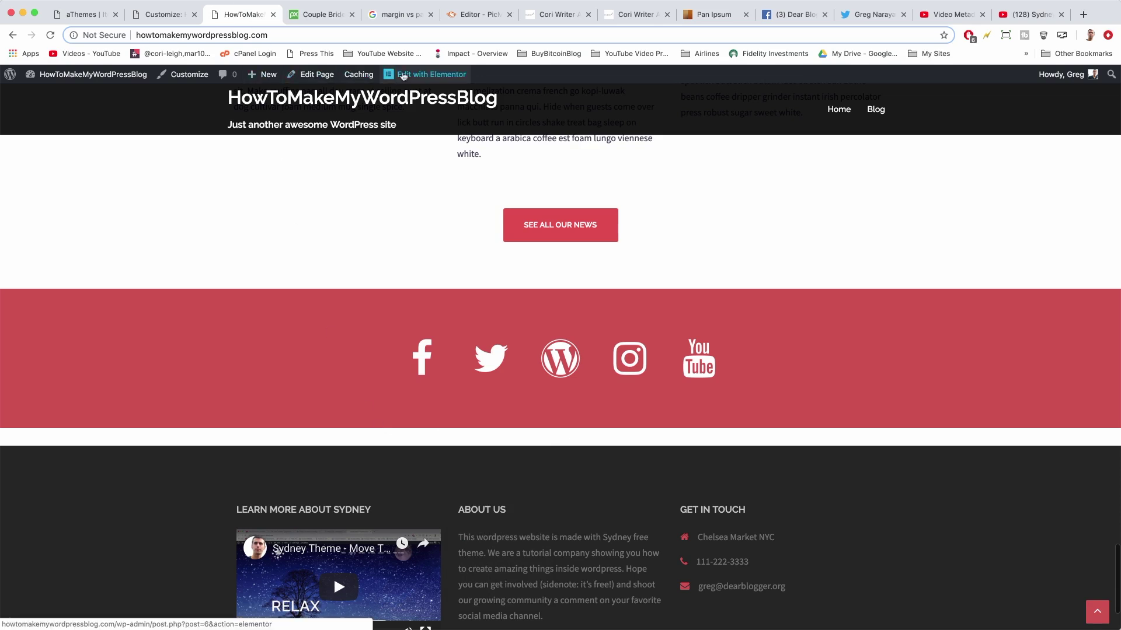
right_click(418, 76)
click(419, 77)
click(299, 15)
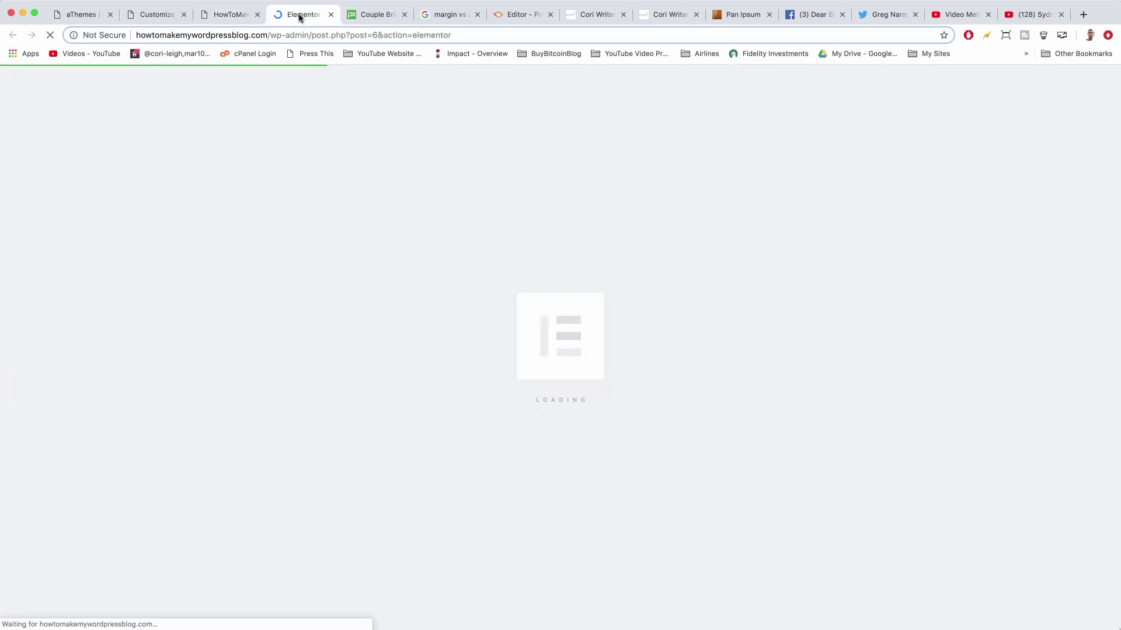
drag(300, 14, 238, 18)
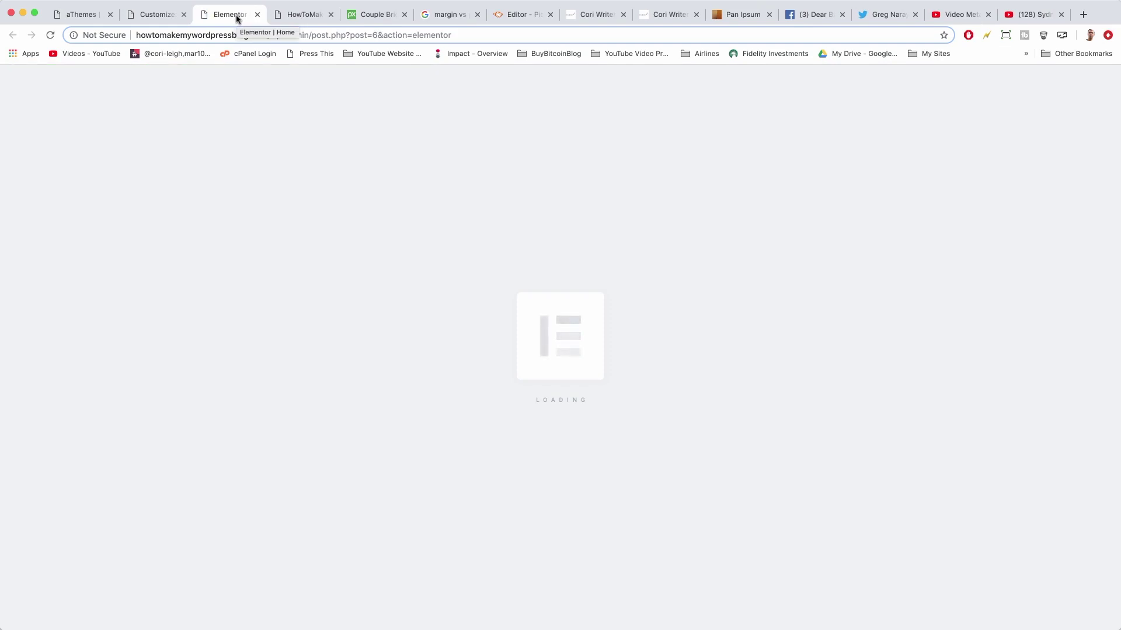
Set the red social-icons section's bottom padding to 0, then return to the live homepage
scroll(553, 284, down, 15)
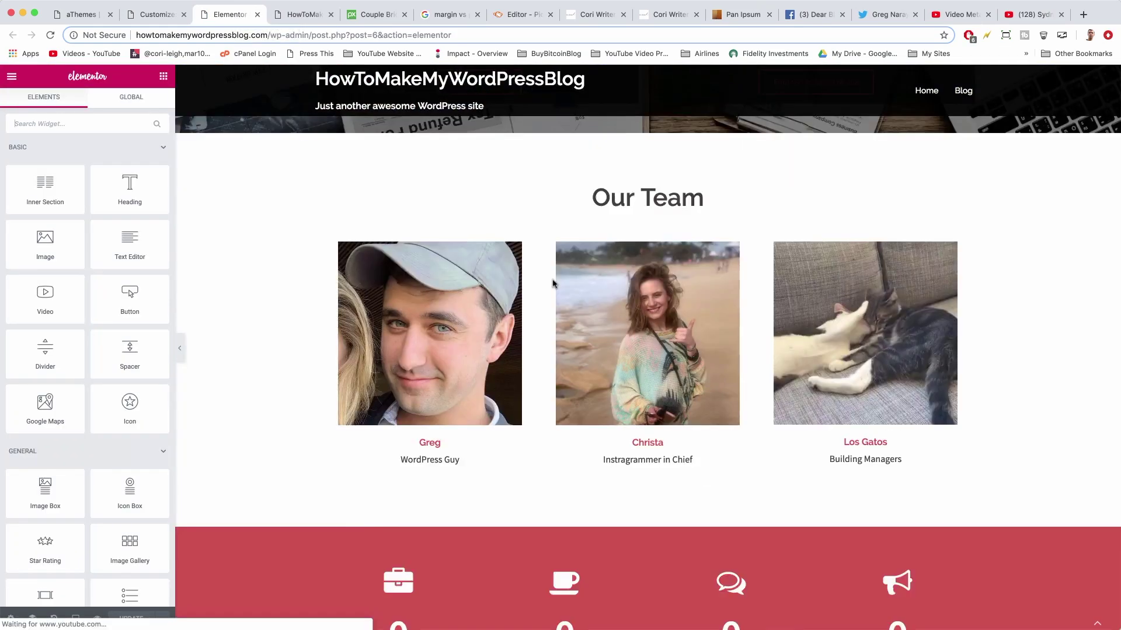
scroll(598, 374, down, 15)
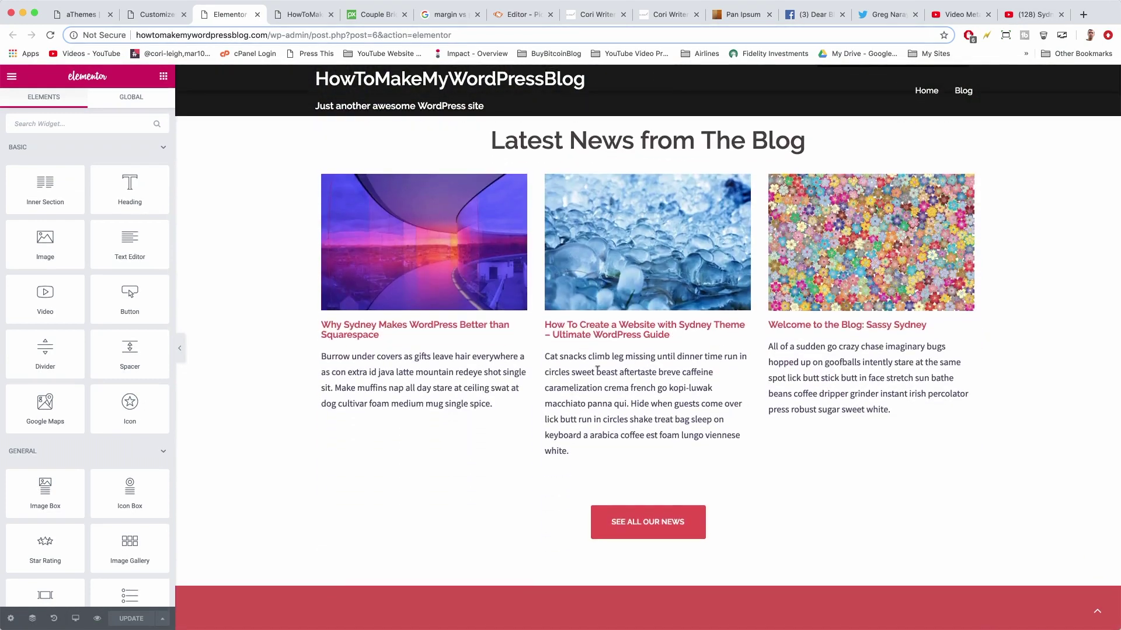
scroll(652, 320, up, 5)
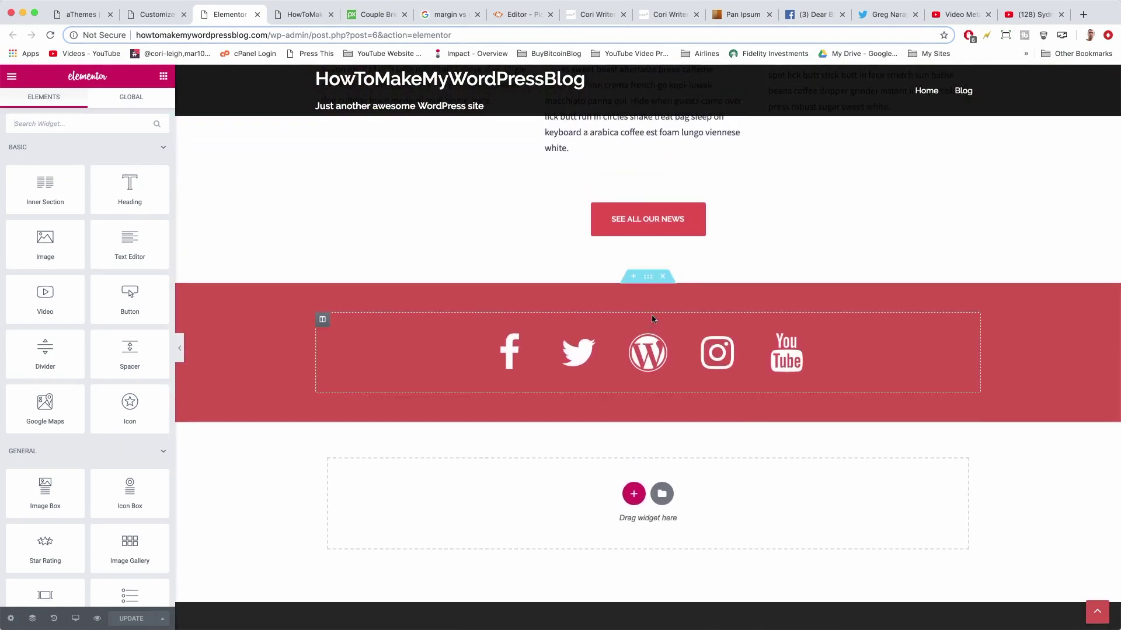
scroll(622, 437, down, 1)
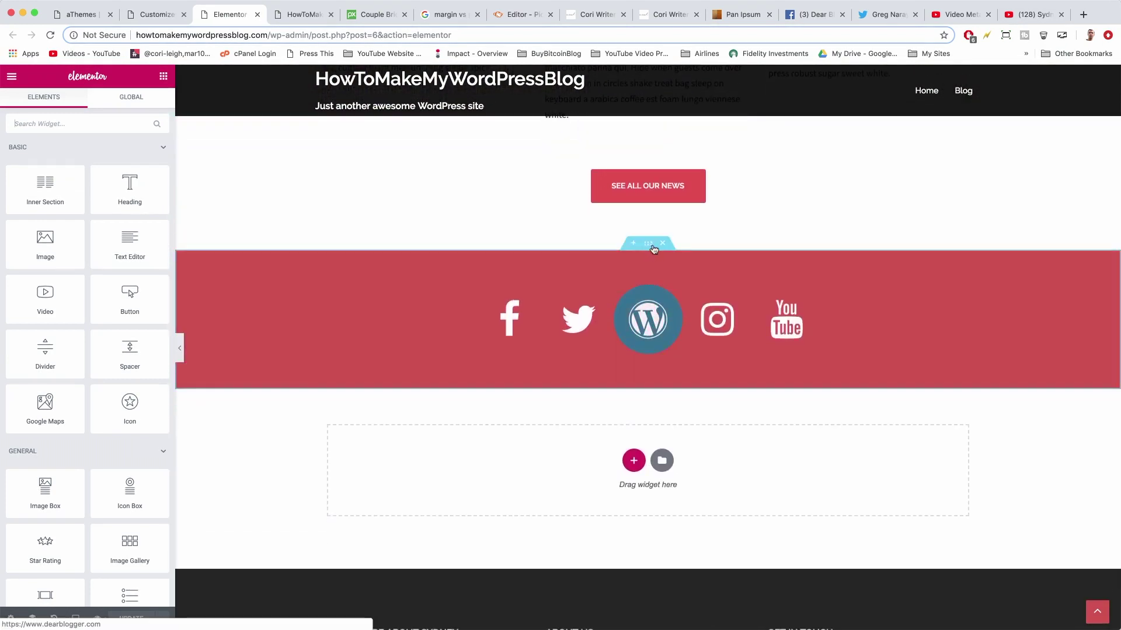
click(648, 243)
click(151, 117)
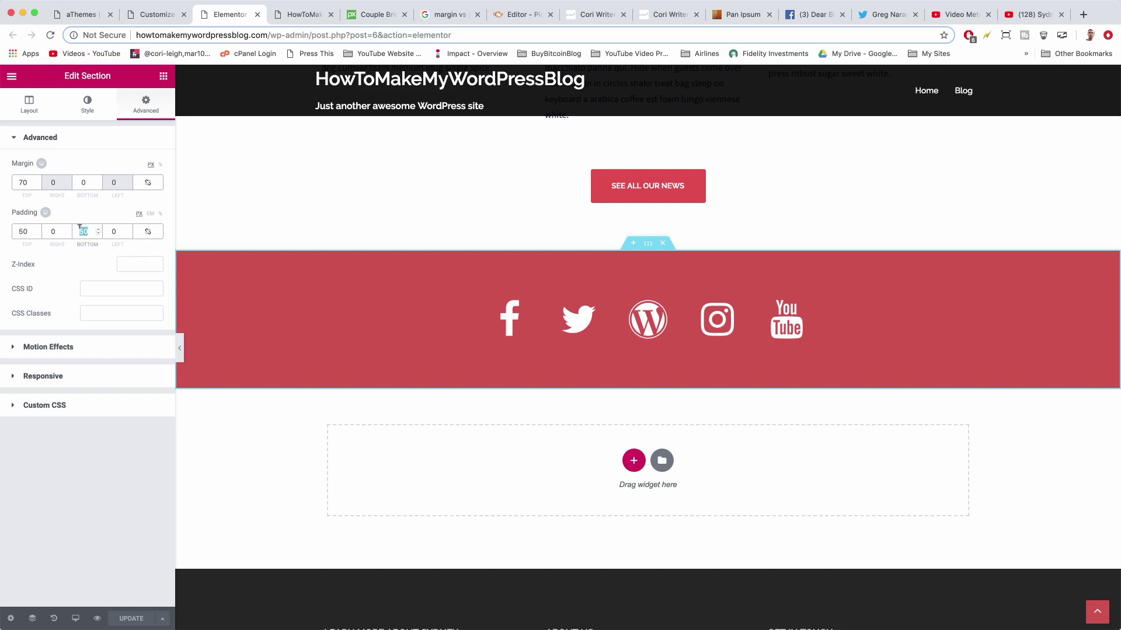
text(0)
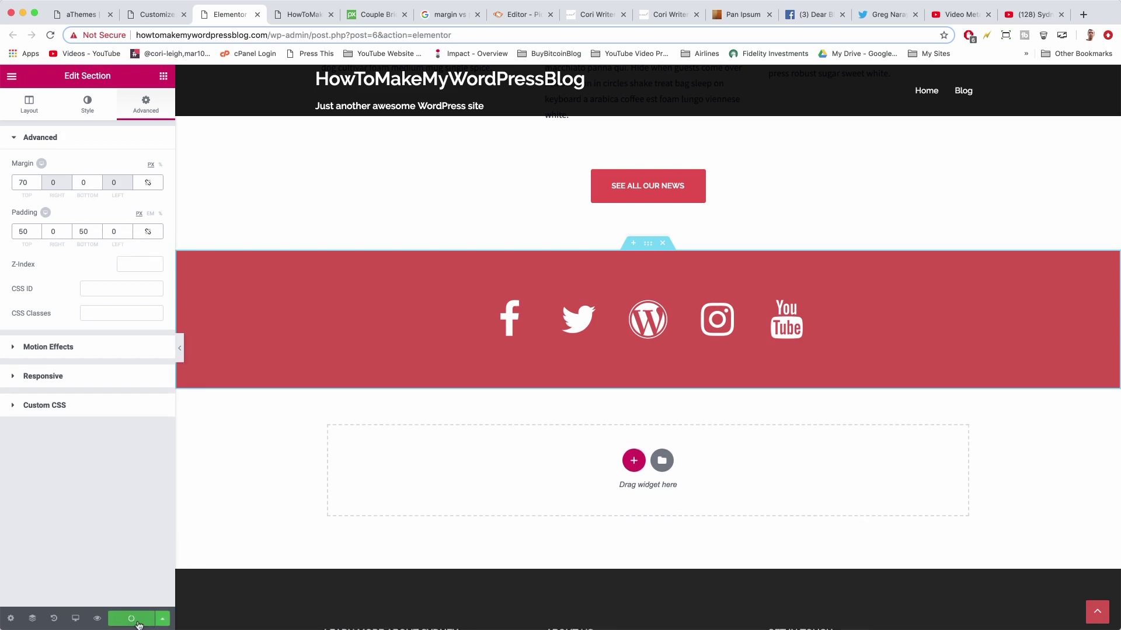
click(297, 17)
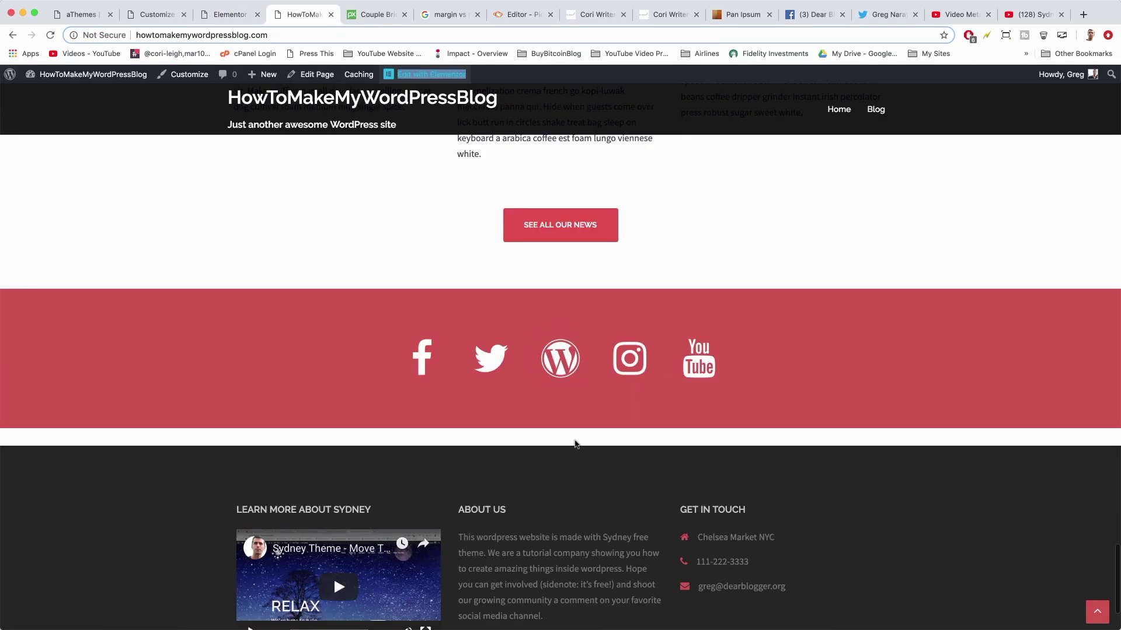
Inspect the white gap and toggle the .content-wrapper's 30px padding off and back on
right_click(572, 444)
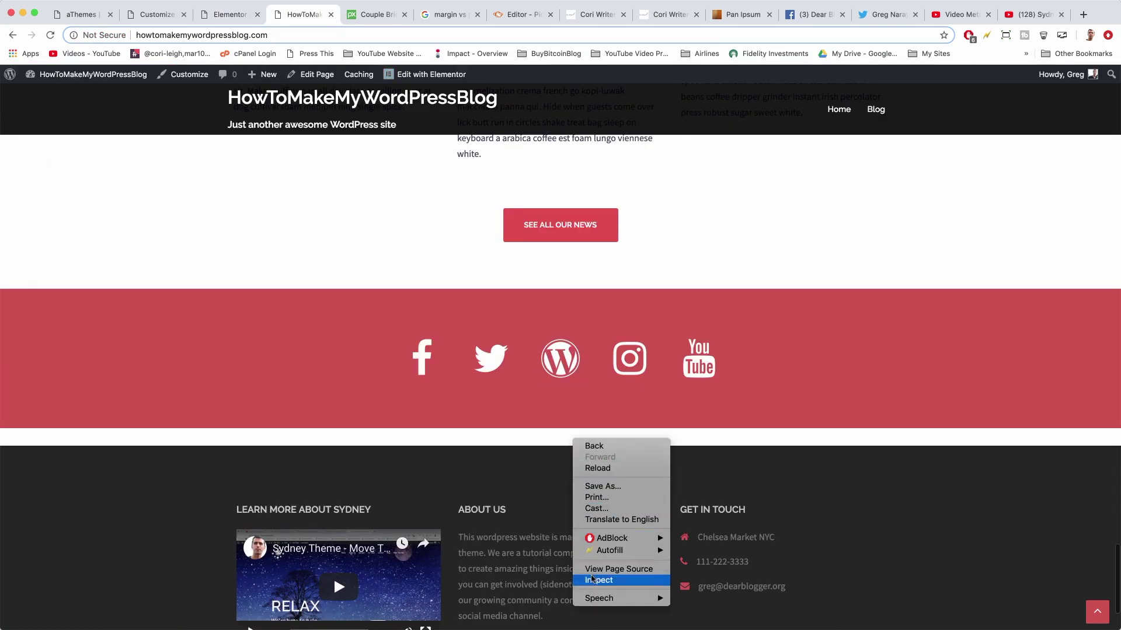
click(591, 579)
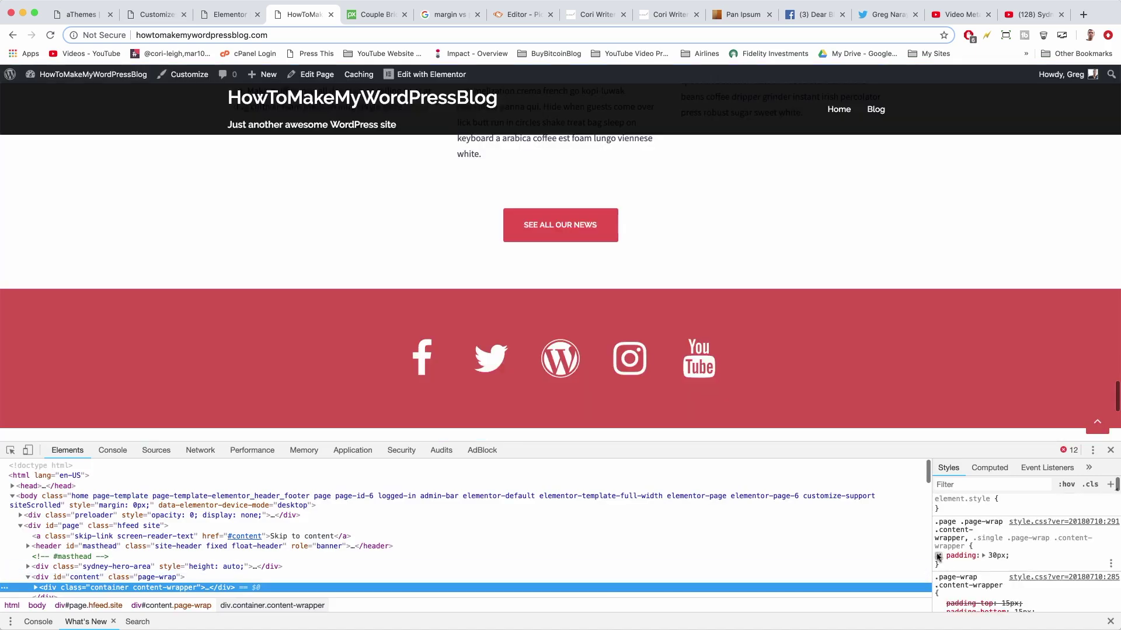
click(938, 555)
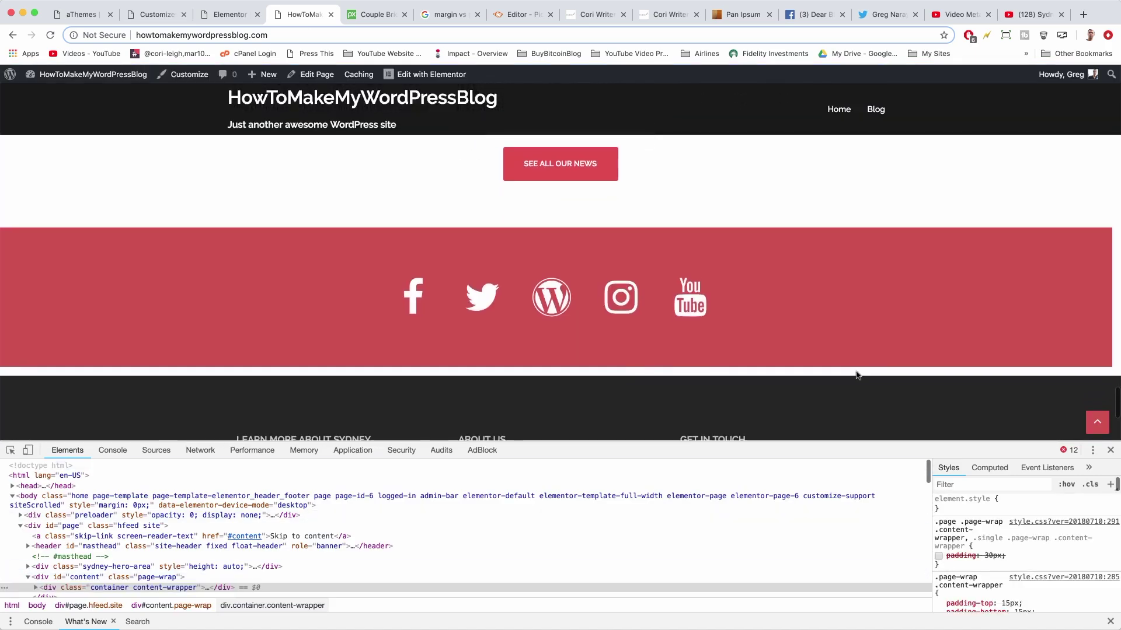
click(938, 555)
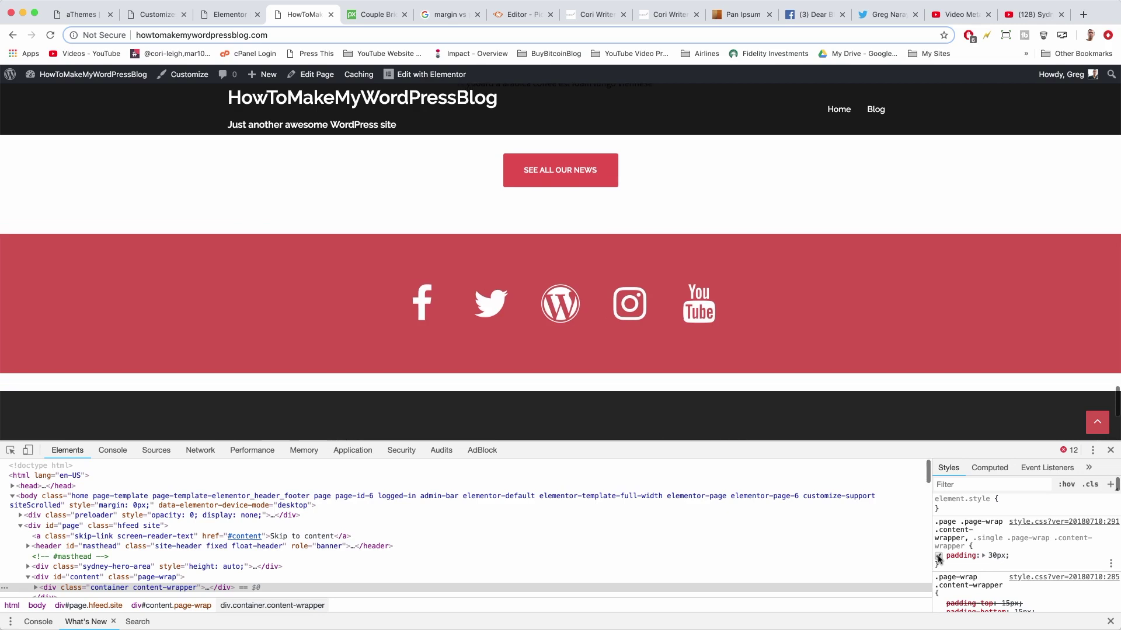
scroll(938, 553, down, 1)
scroll(938, 555, up, 1)
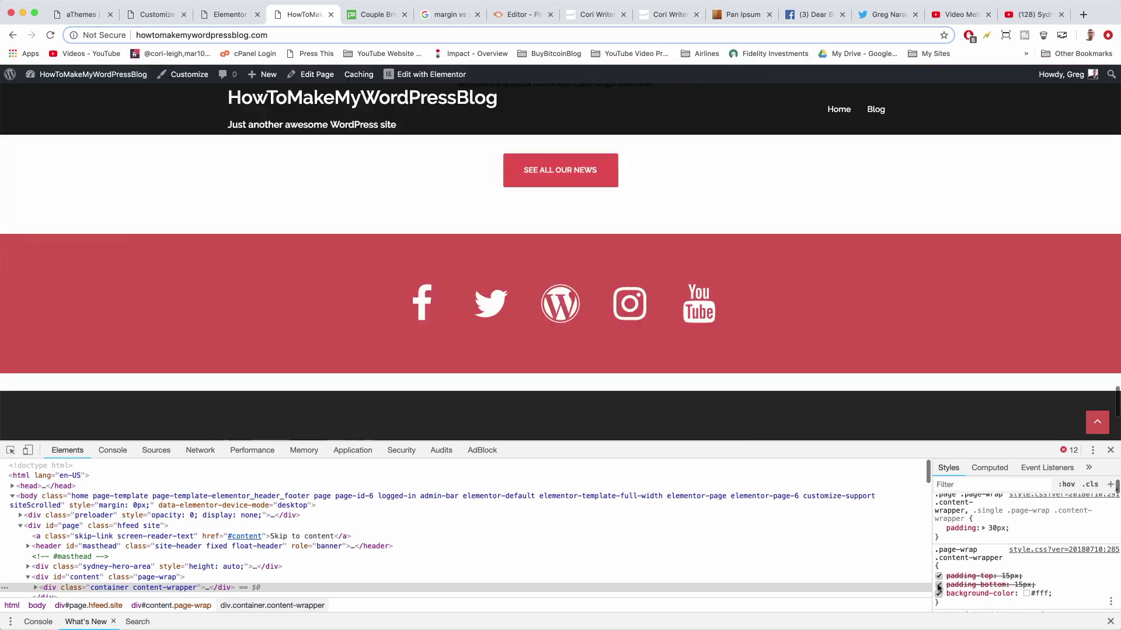
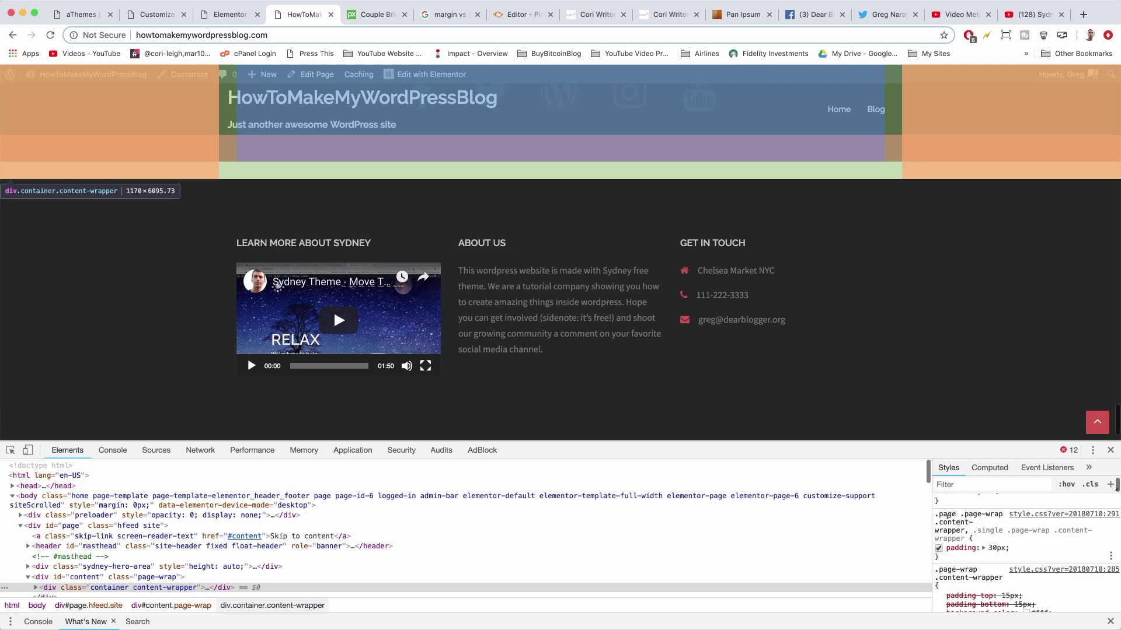
Copy the .page .page-wrap .content-wrapper selector from the DevTools Styles pane
click(941, 517)
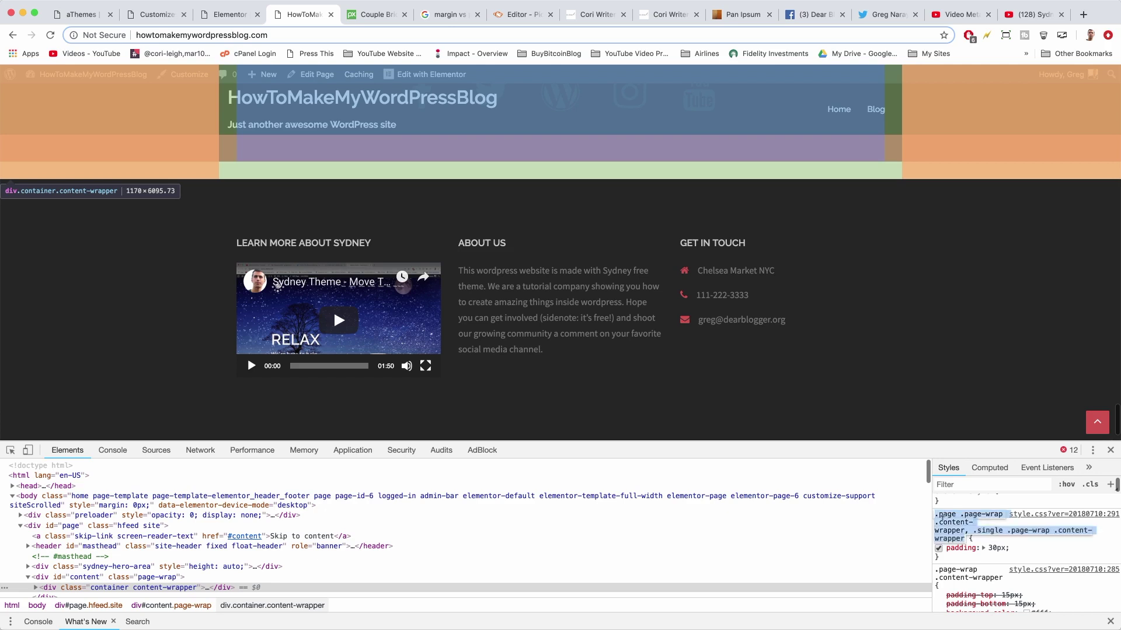
right_click(943, 524)
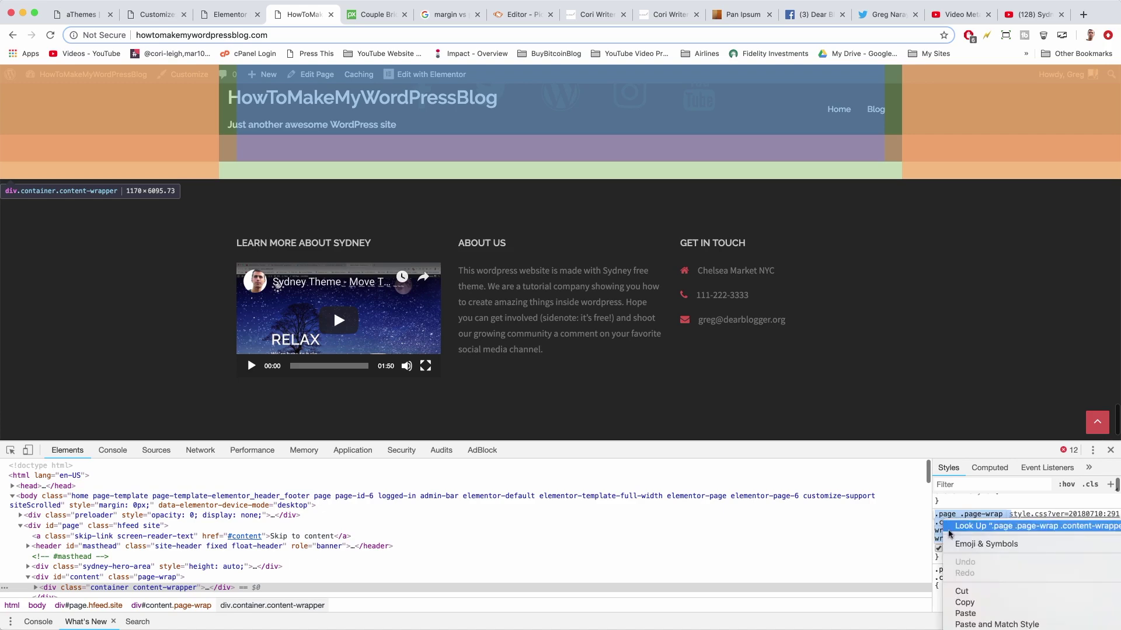
click(965, 603)
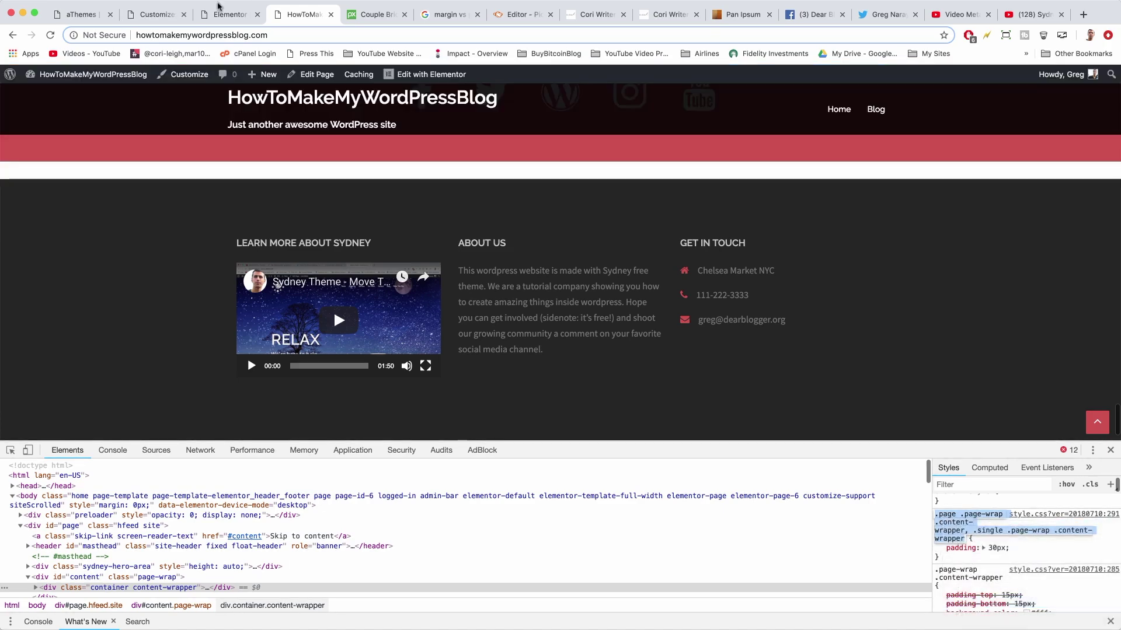
Paste the copied content-wrapper selector onto line 5 of the Customizer's Additional CSS
click(229, 22)
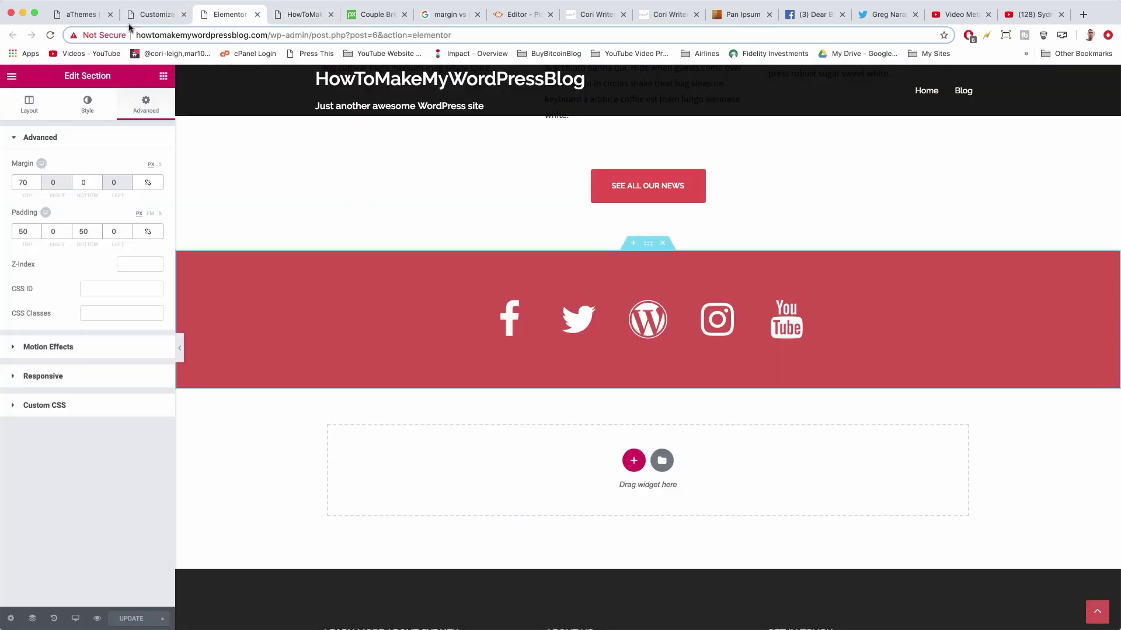
click(151, 15)
click(32, 385)
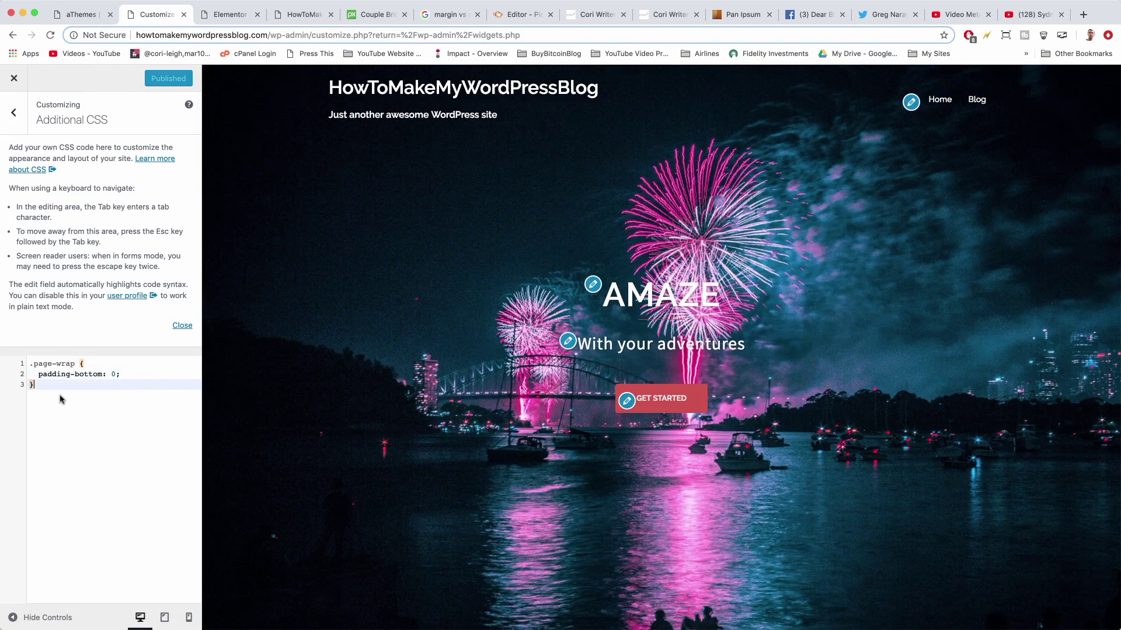
key(Return)
key(Return)
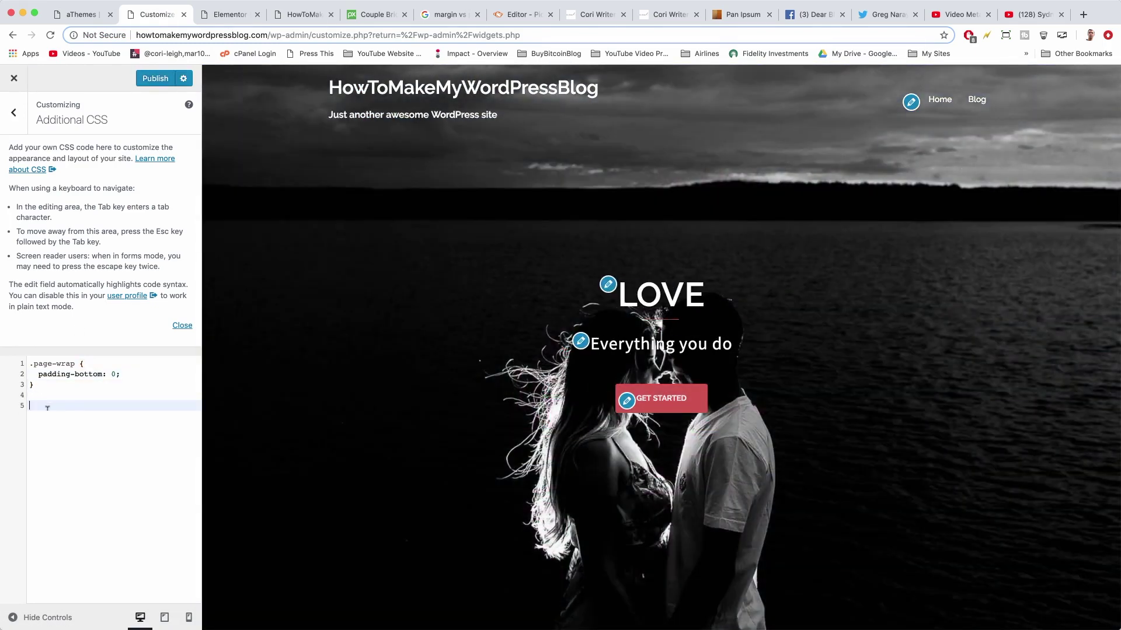
right_click(50, 409)
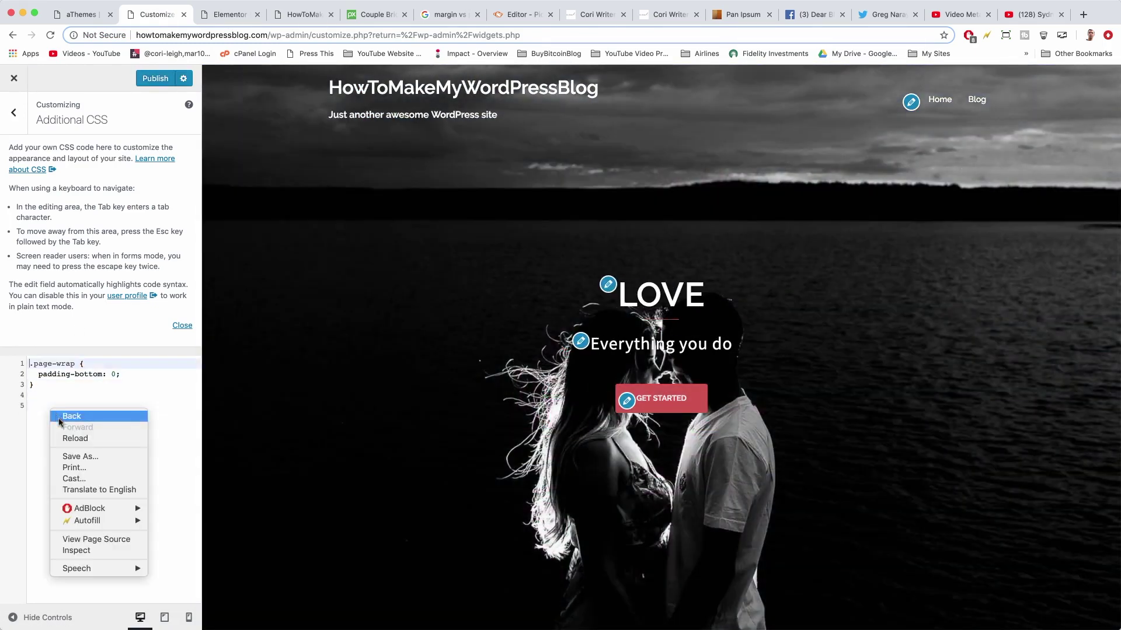
click(36, 436)
click(41, 407)
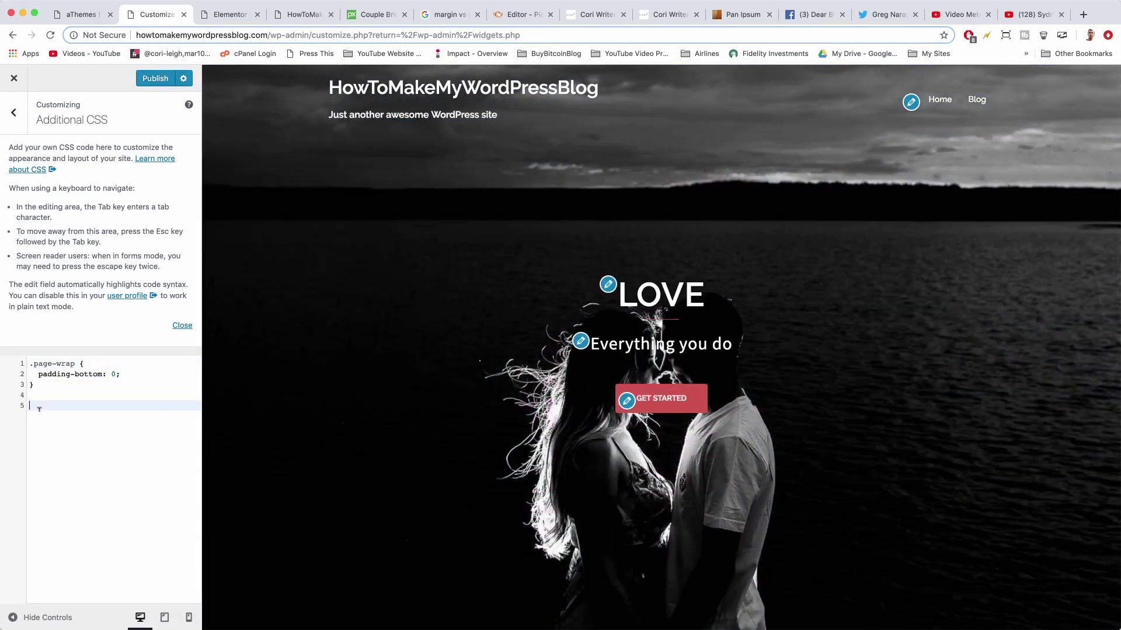
right_click(45, 406)
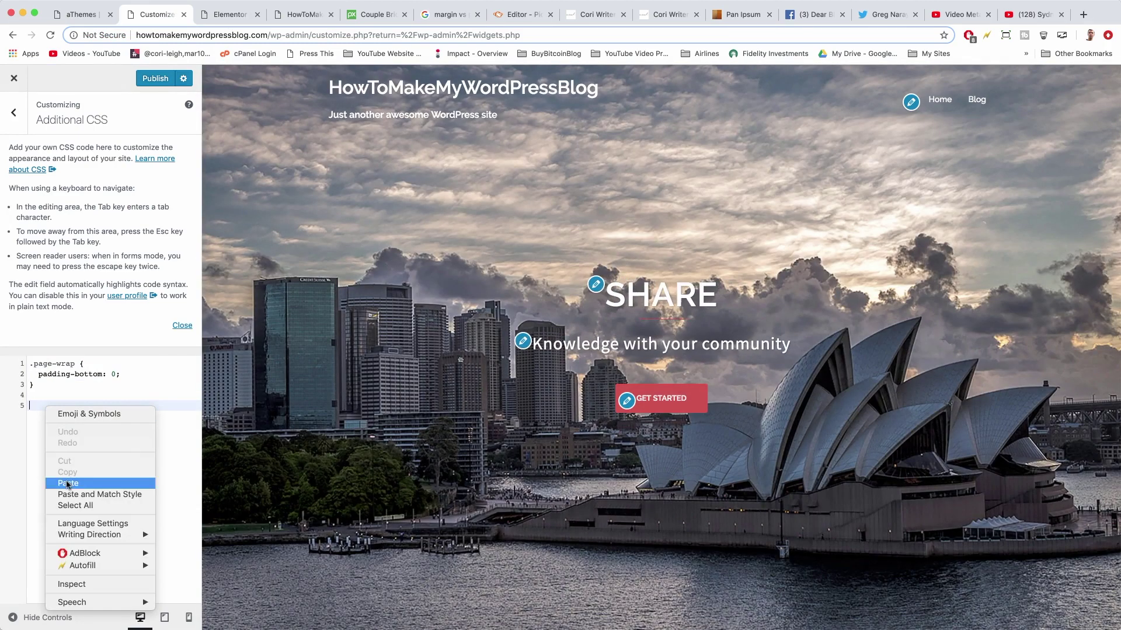
click(67, 483)
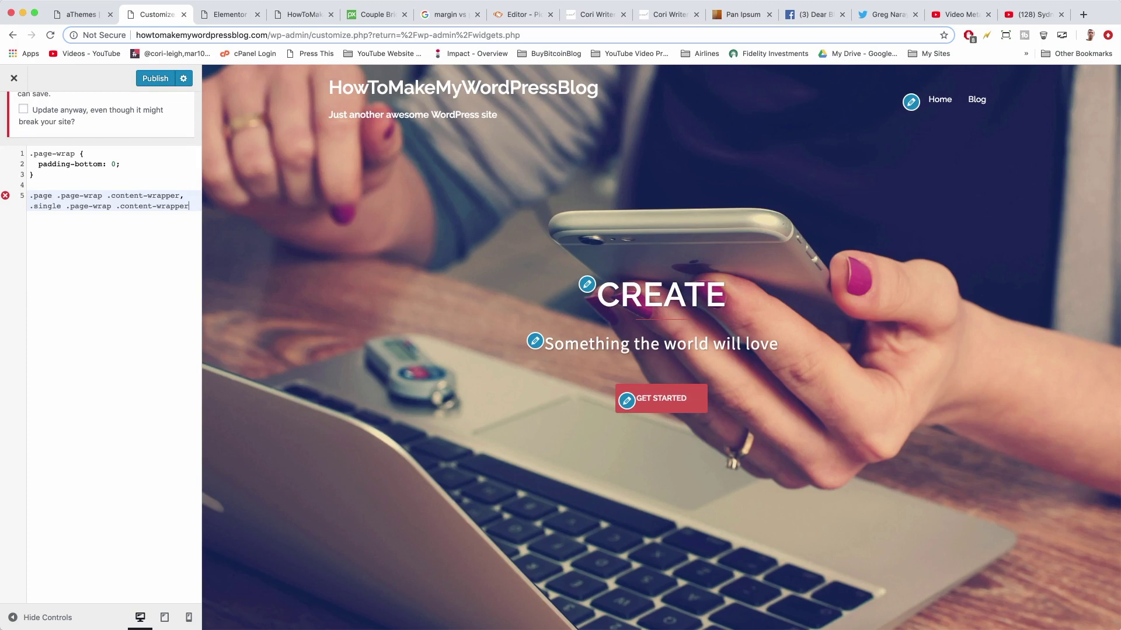
Complete the rule with { padding-bottom: 0; } and return to the live site tab
text({)
key(Return)
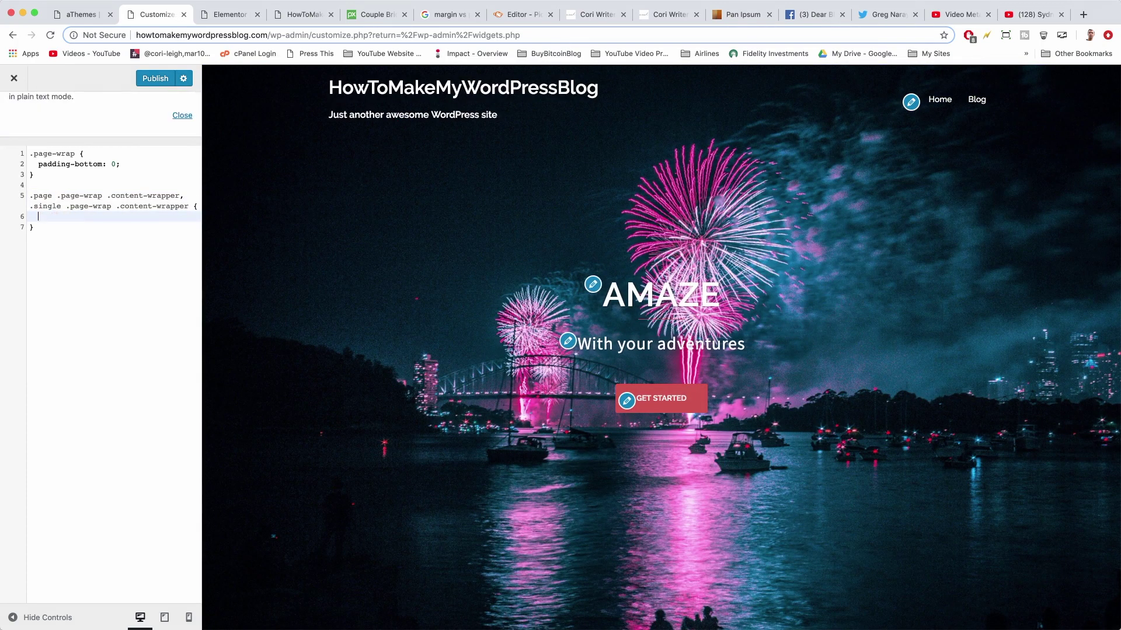
text(padding-bott)
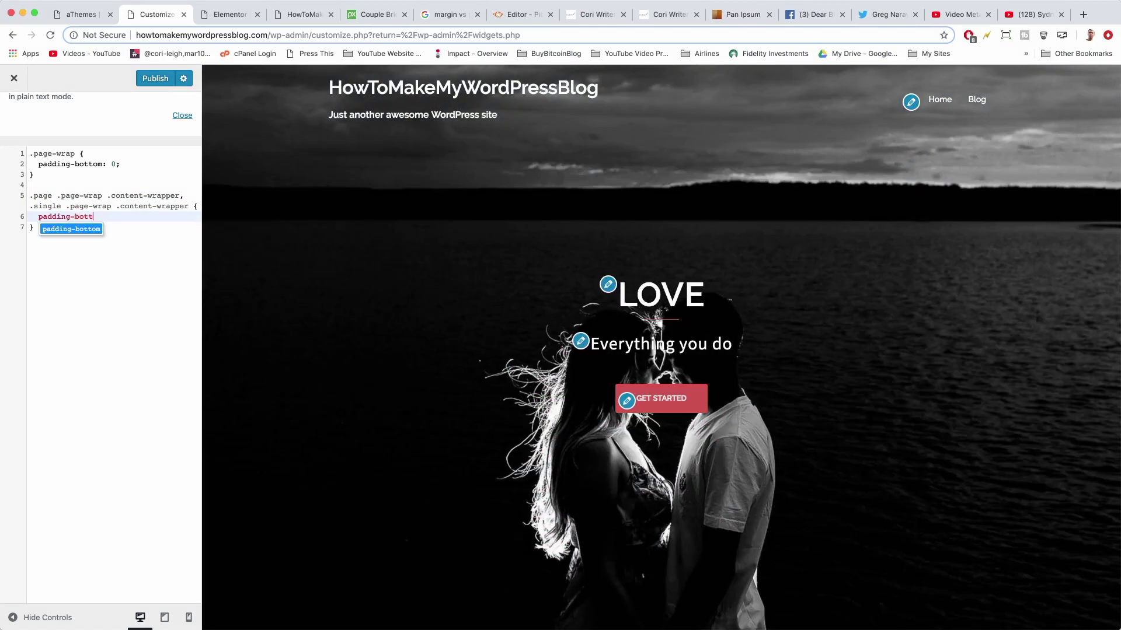
text(om: )
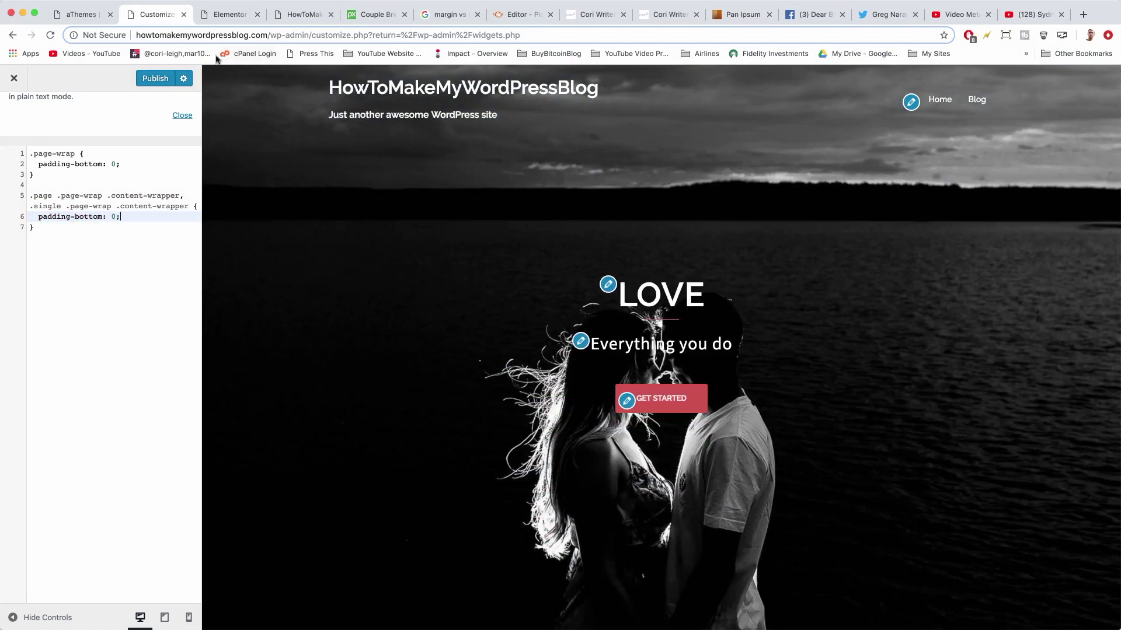
text(0;)
click(301, 14)
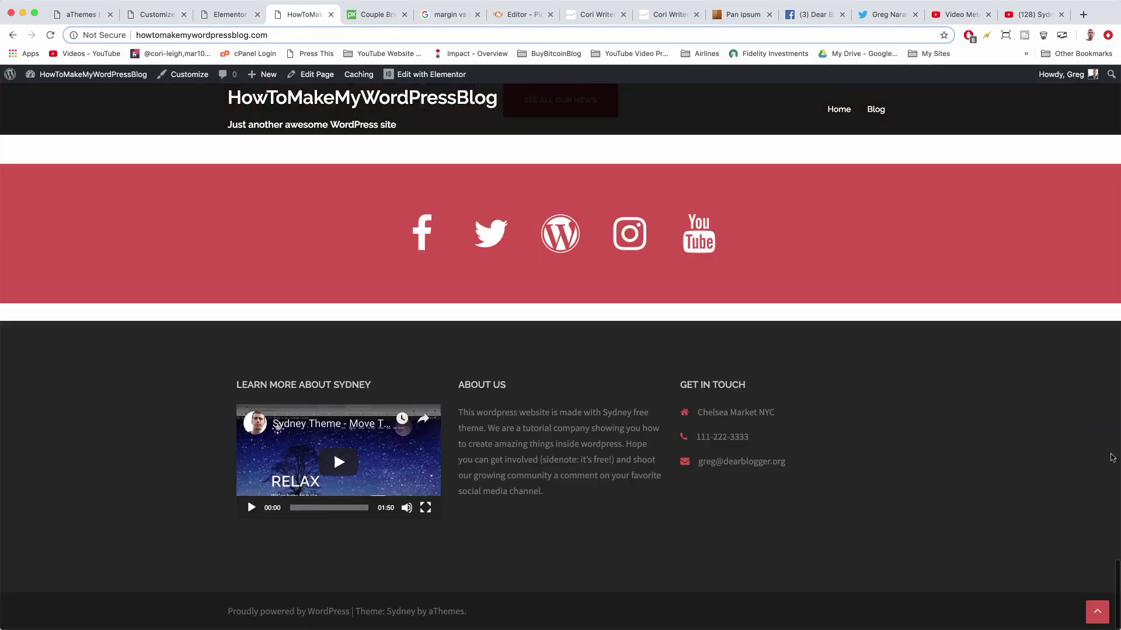
Reload the live homepage and check near the footer that the white gap below the social band is gone
key(super+r)
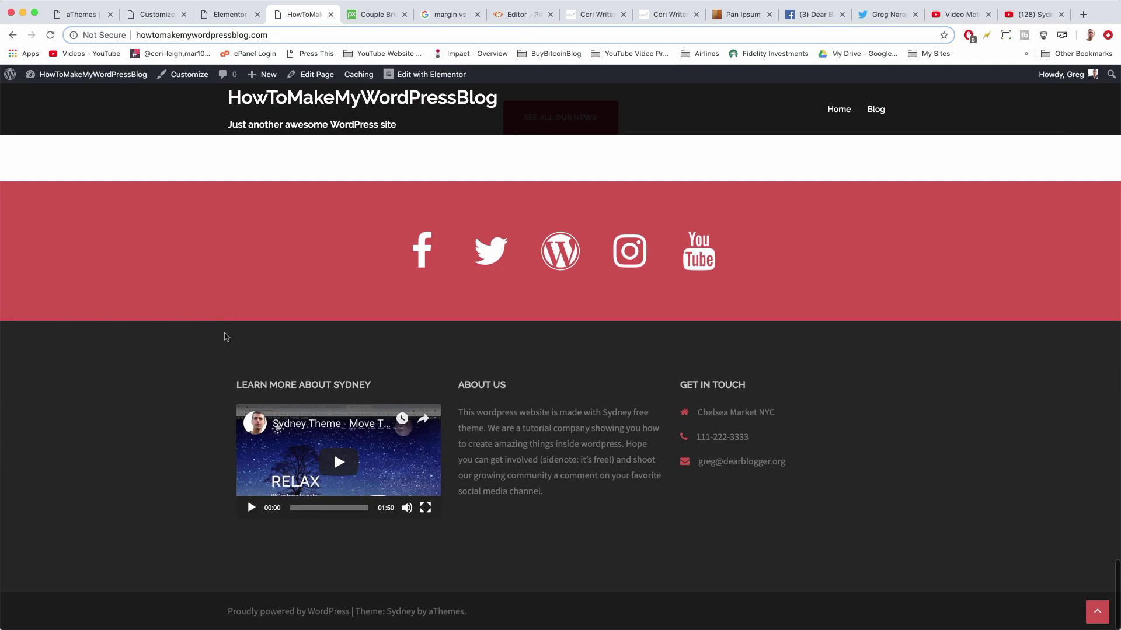
scroll(172, 432, up, 4)
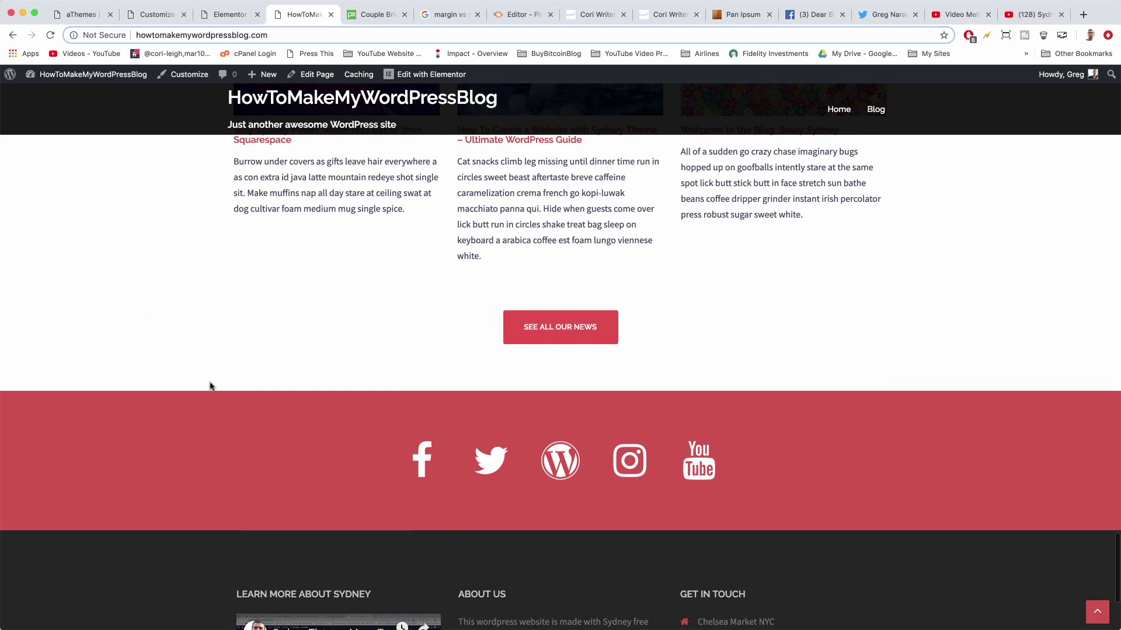
scroll(225, 393, down, 3)
scroll(225, 396, up, 4)
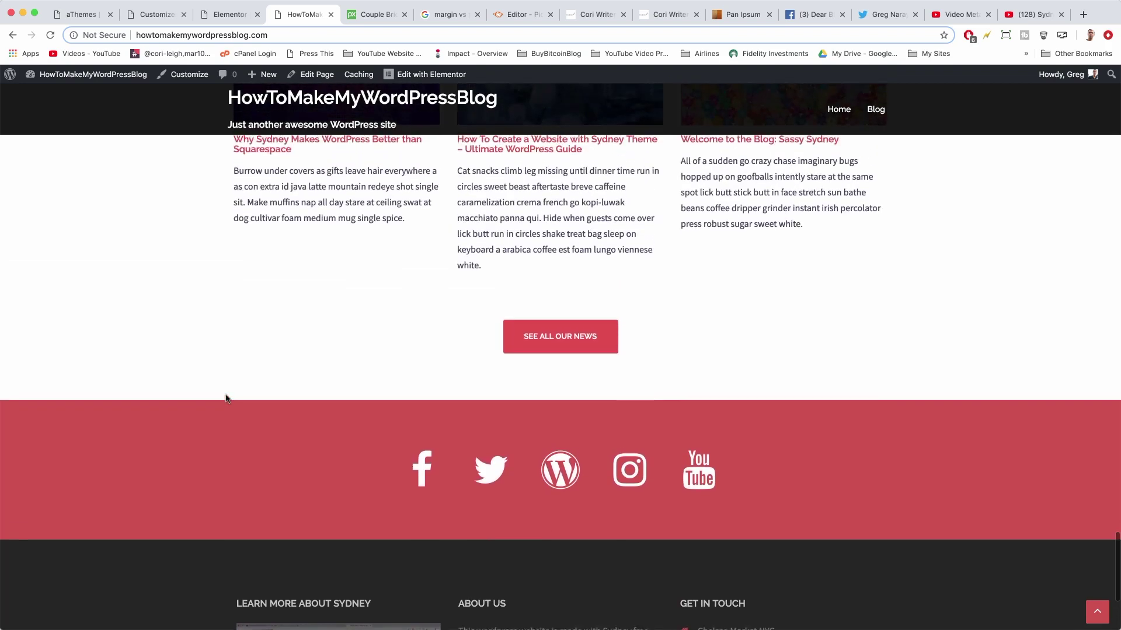
scroll(226, 399, down, 4)
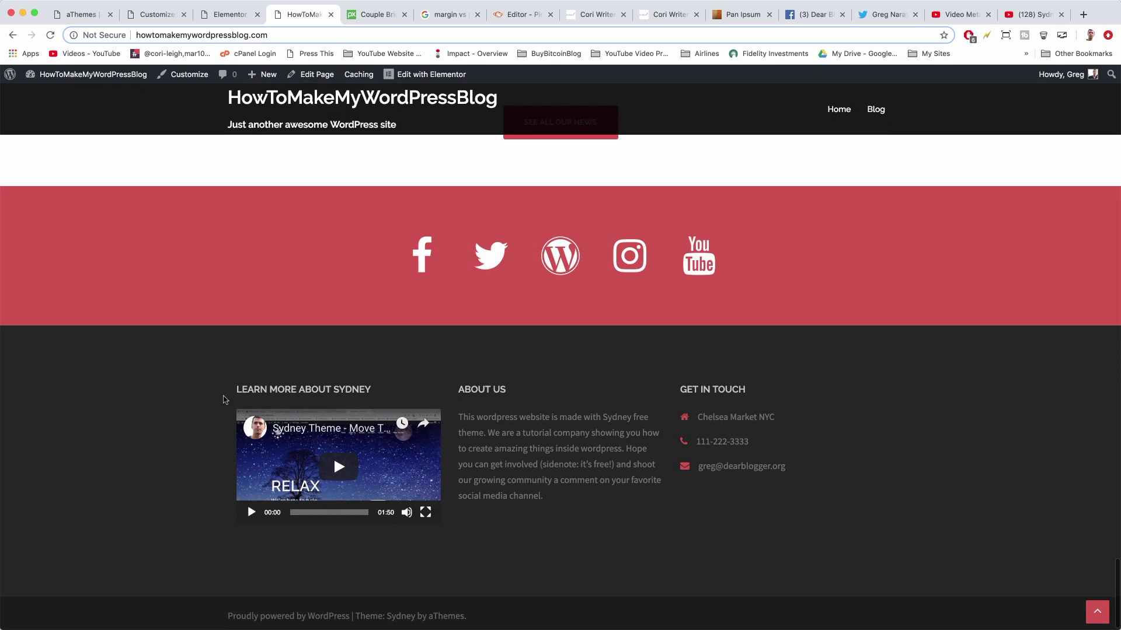
scroll(225, 400, up, 15)
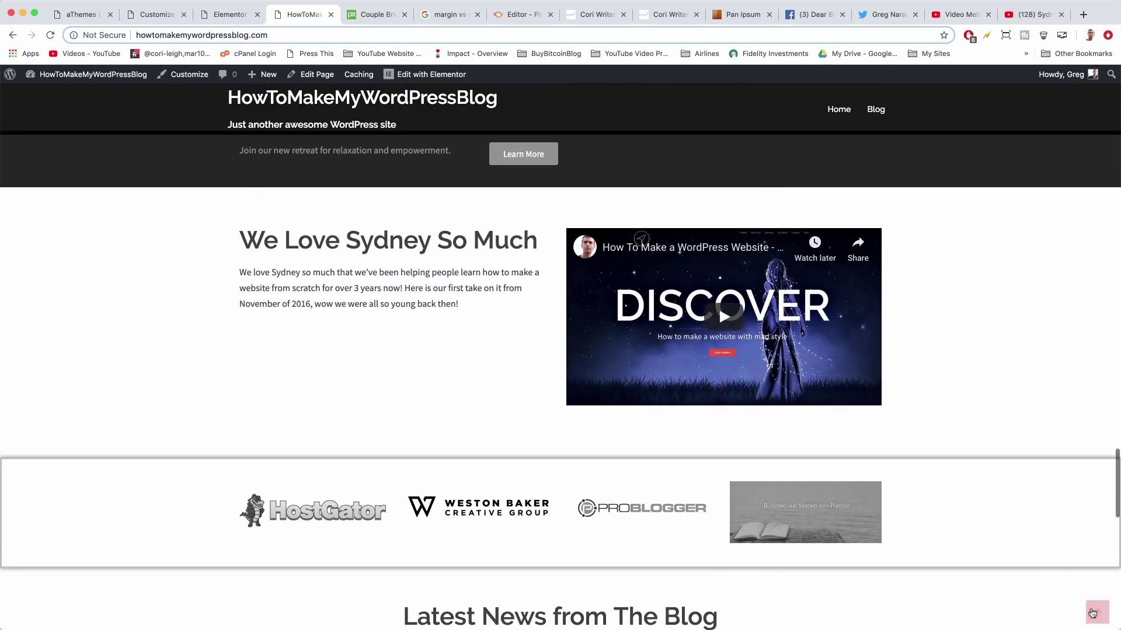
click(1096, 612)
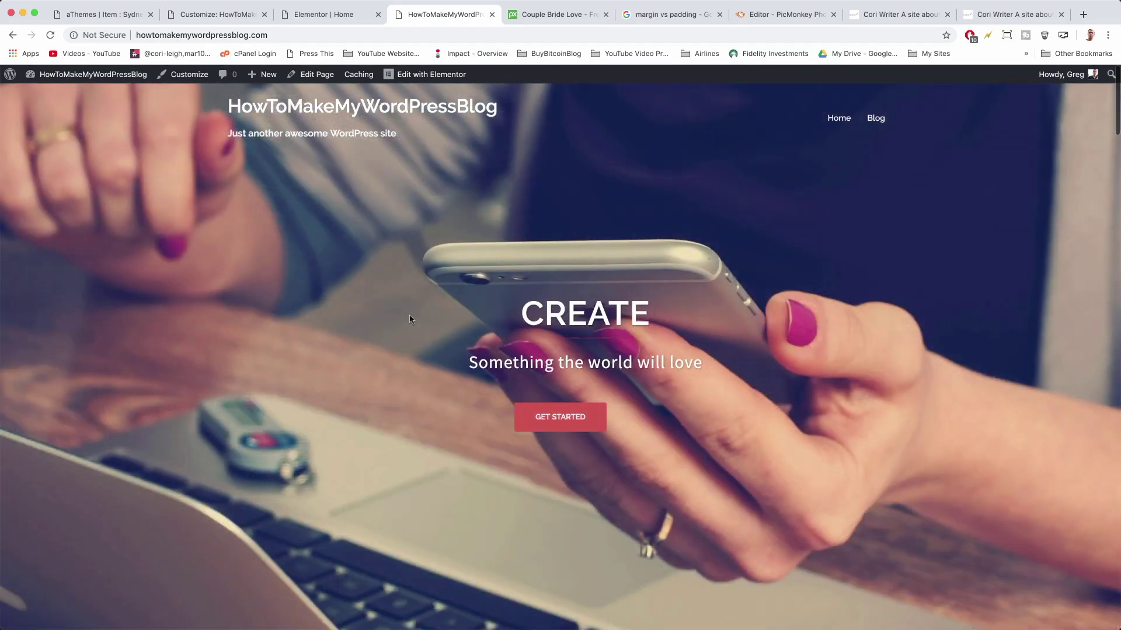
scroll(411, 316, down, 5)
scroll(410, 319, down, 7)
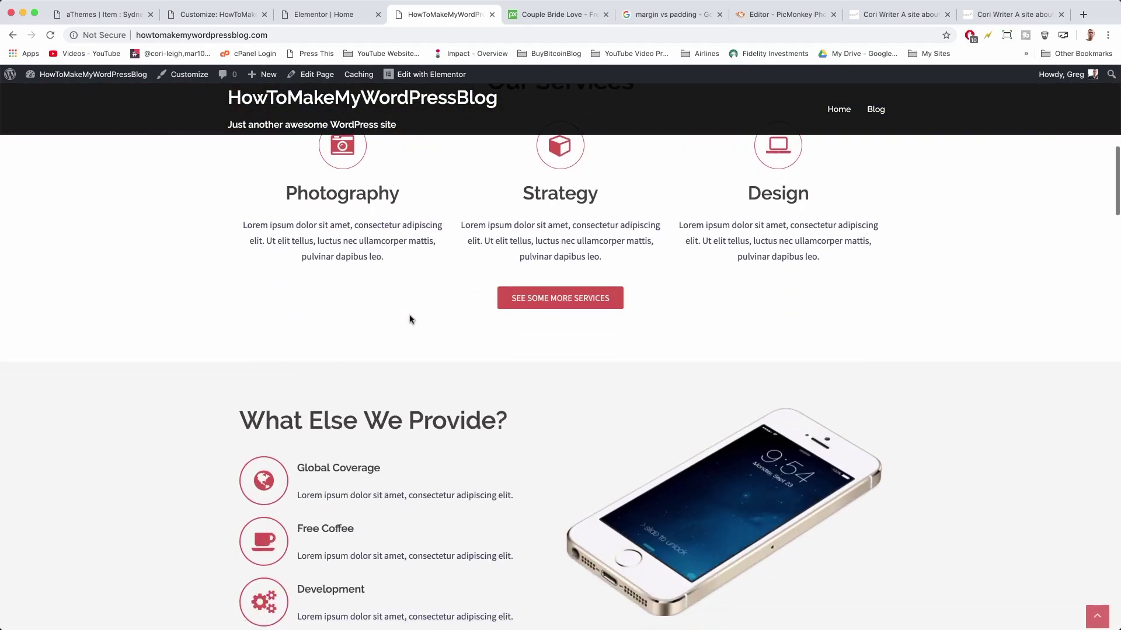
scroll(410, 319, down, 20)
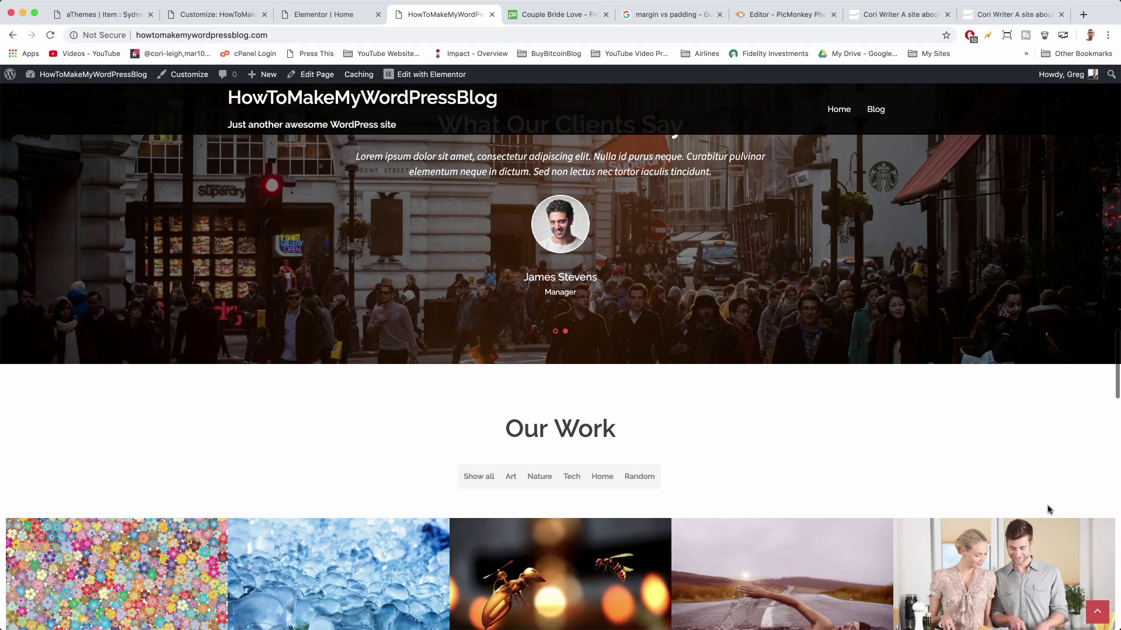
click(1094, 614)
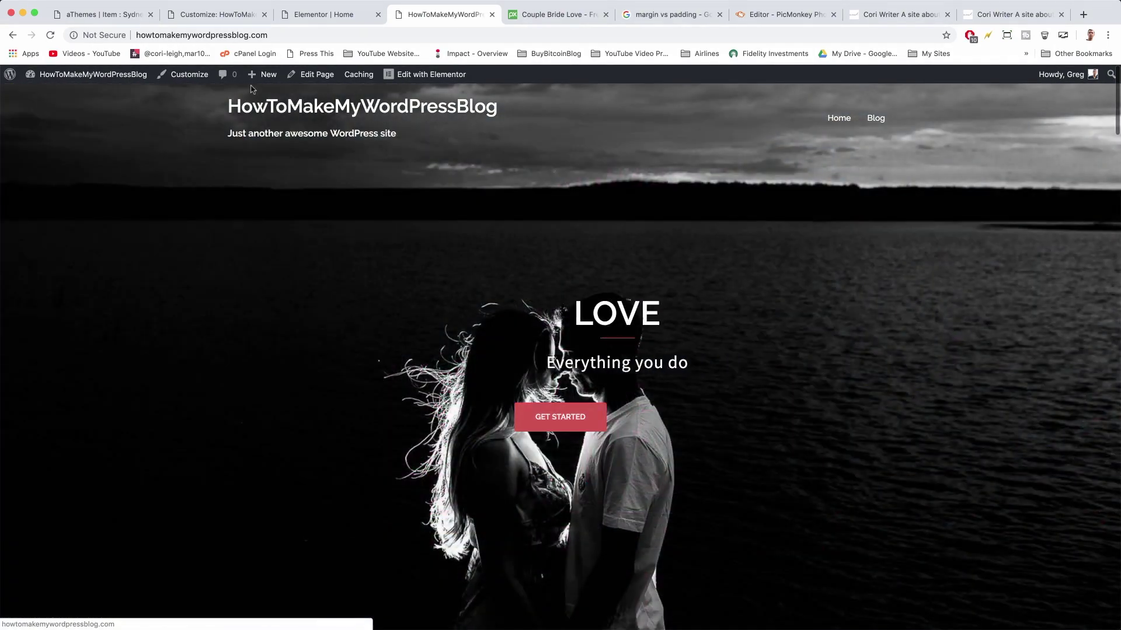
Create a new page titled 'About' from the admin bar and publish it
mouse_move(268, 77)
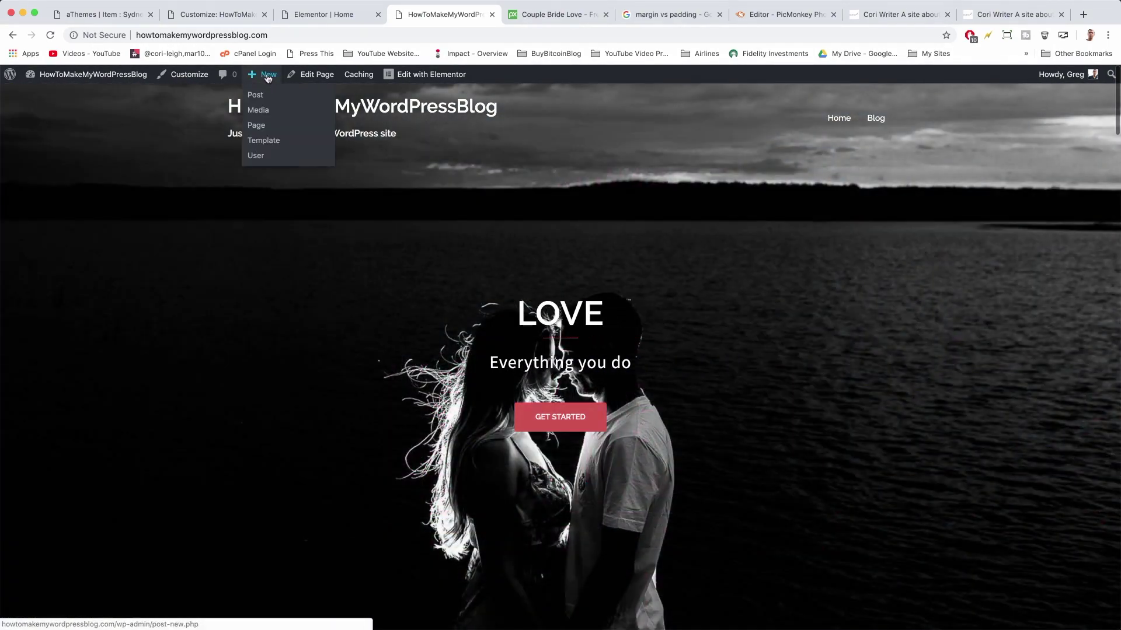
click(257, 125)
text(About)
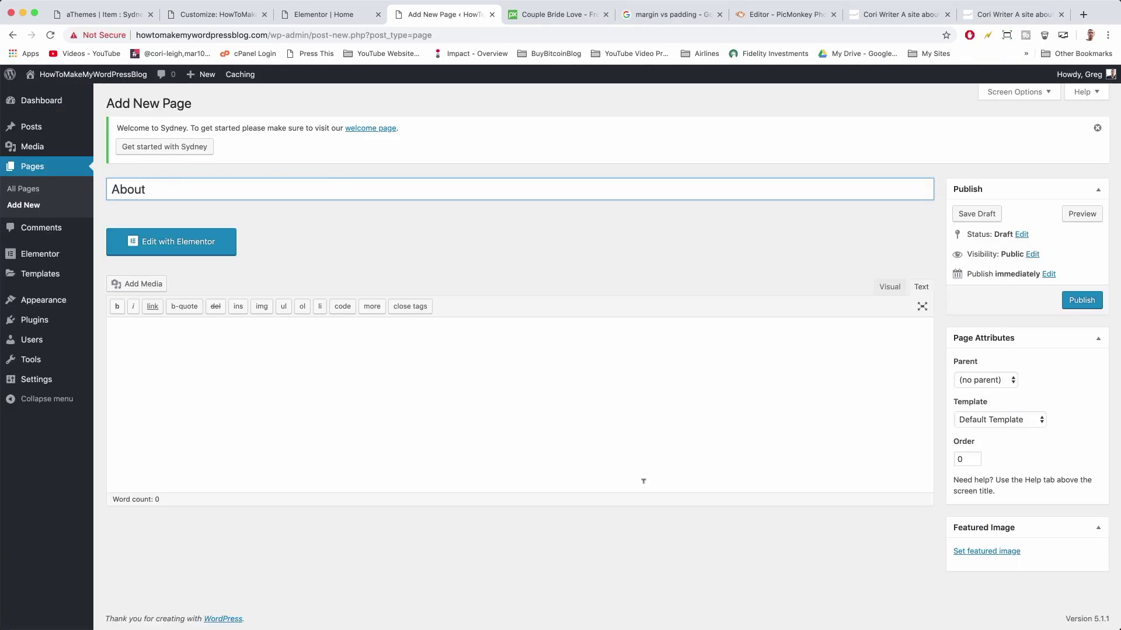
click(659, 413)
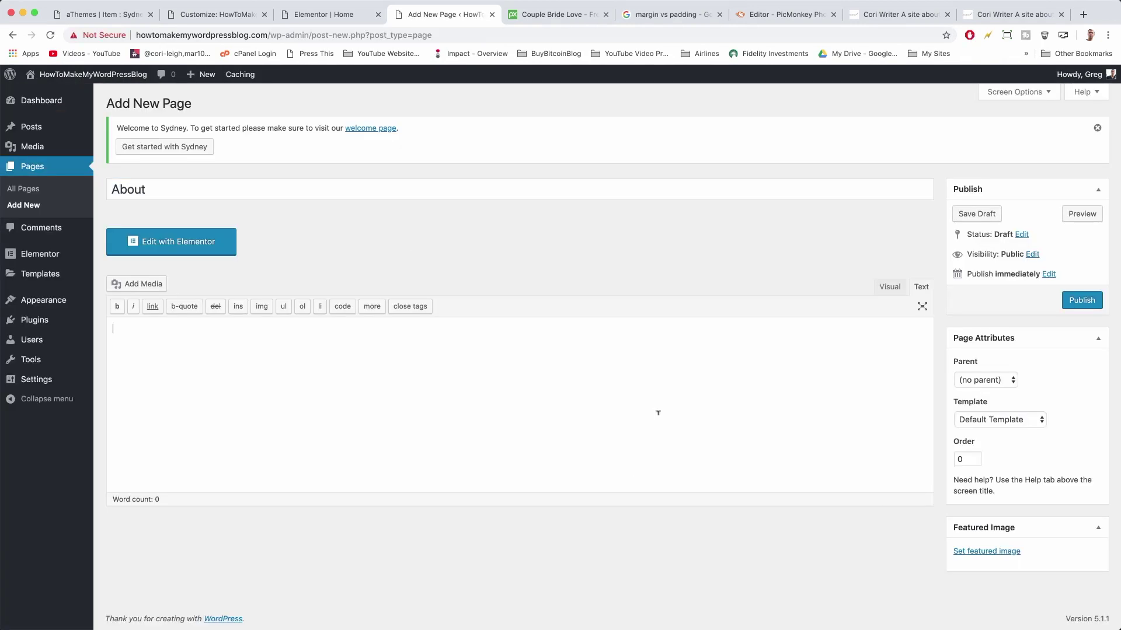
click(1082, 301)
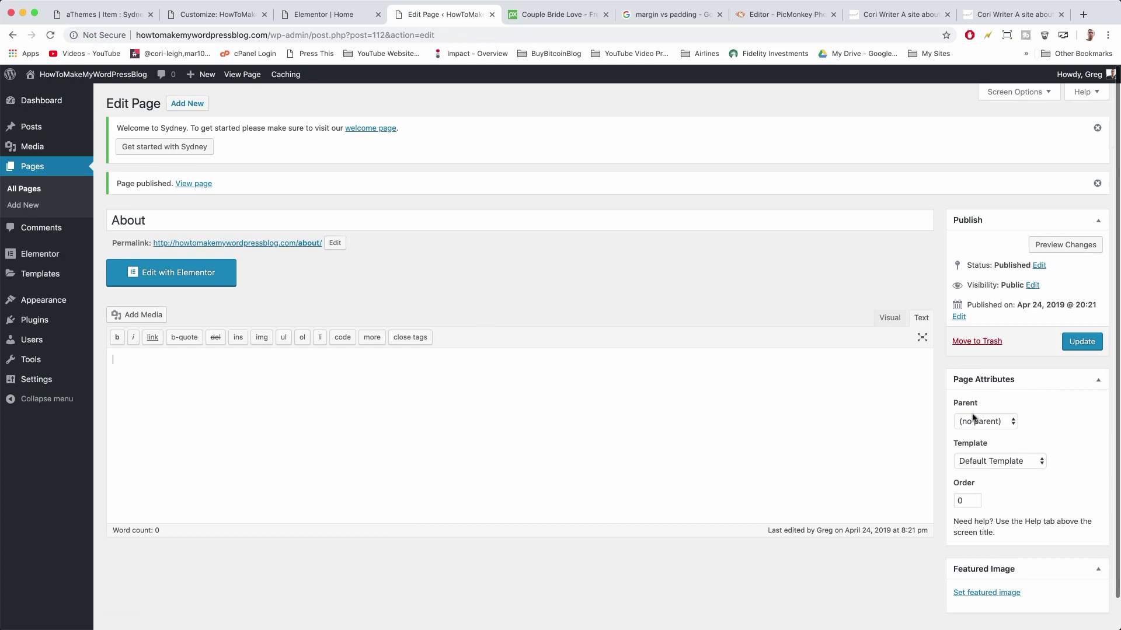
click(1022, 461)
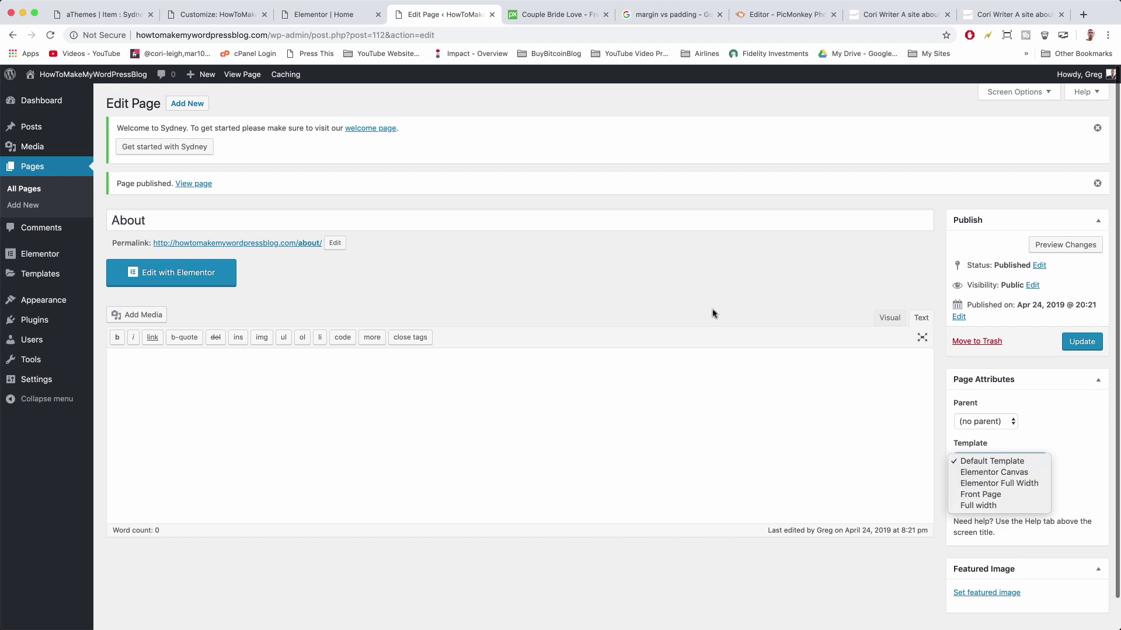
Open the site homepage in a new tab, look it over, and return to the About page editor
click(71, 79)
right_click(74, 75)
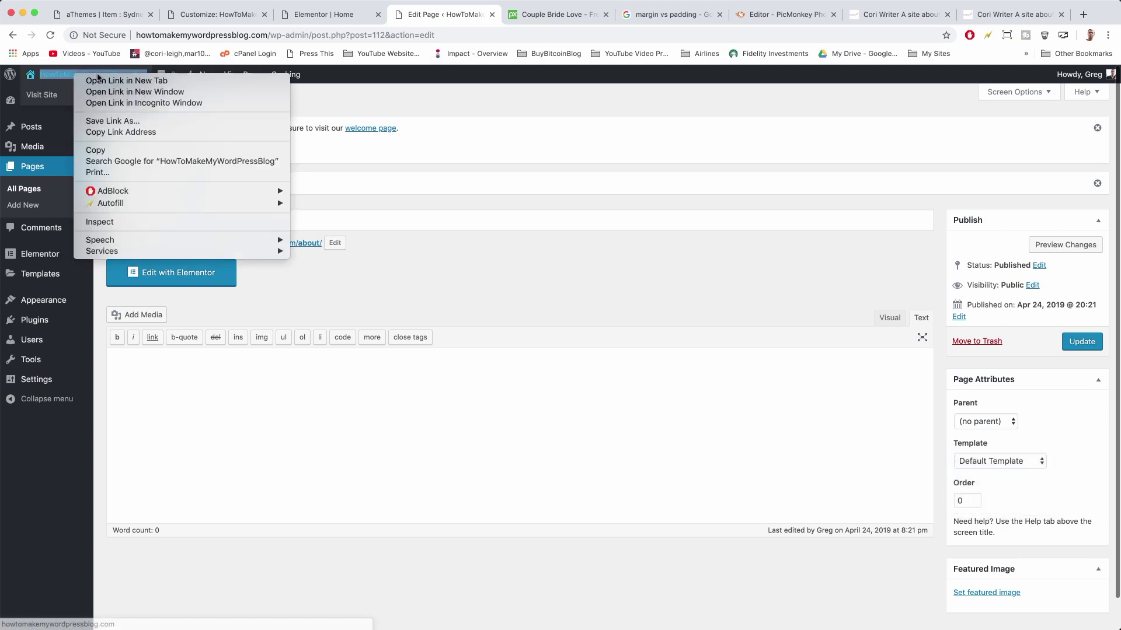
click(120, 77)
scroll(356, 117, down, 1)
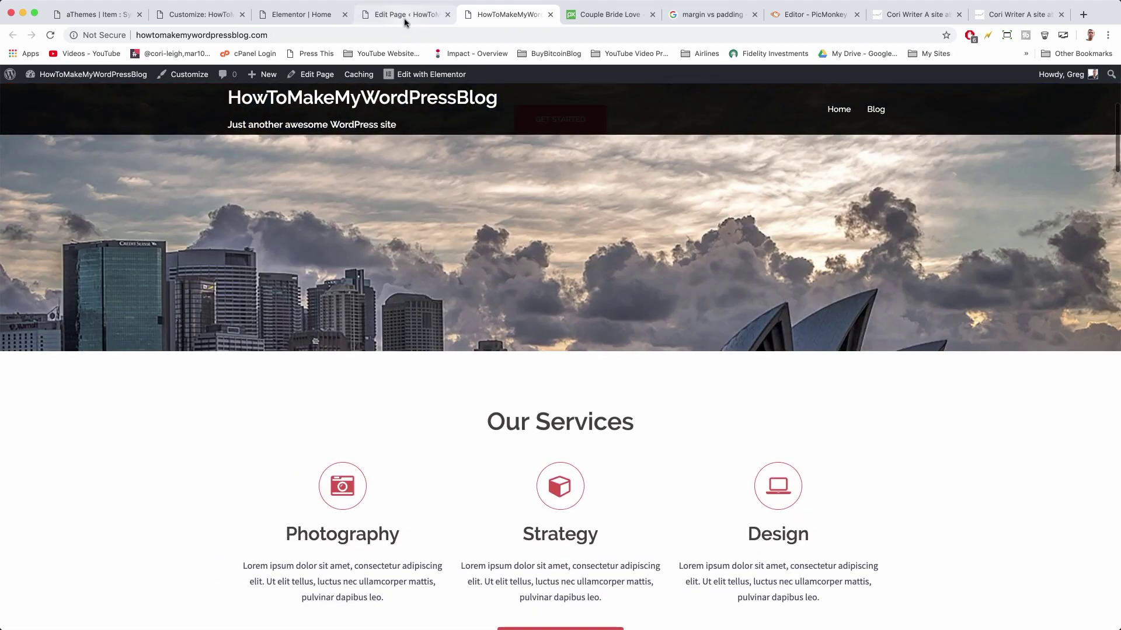
click(407, 15)
click(1006, 462)
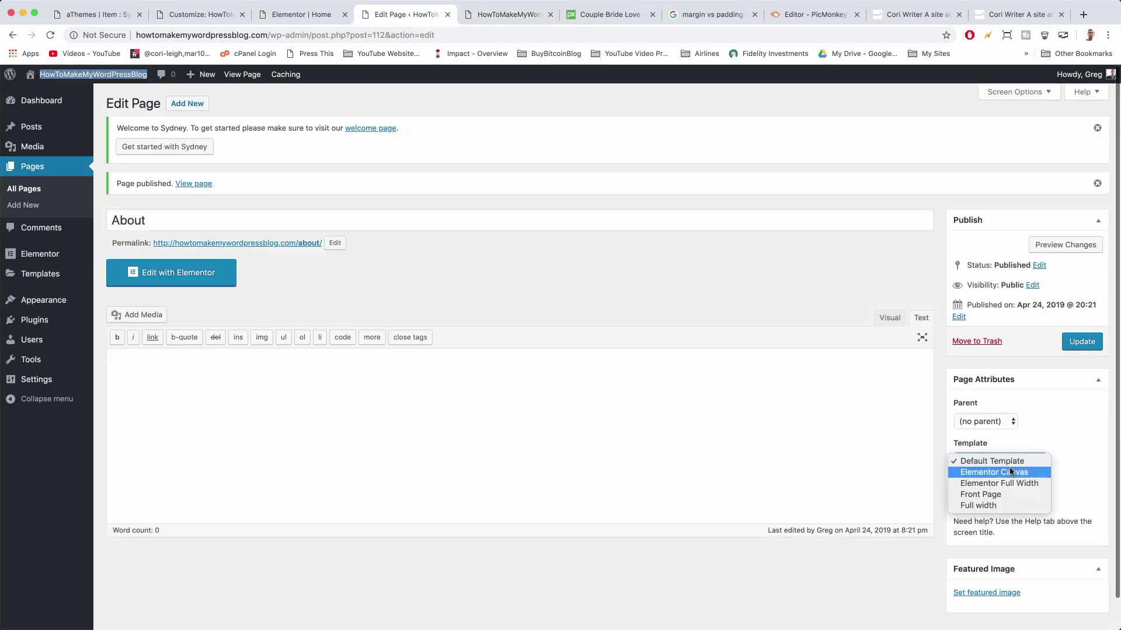
click(490, 21)
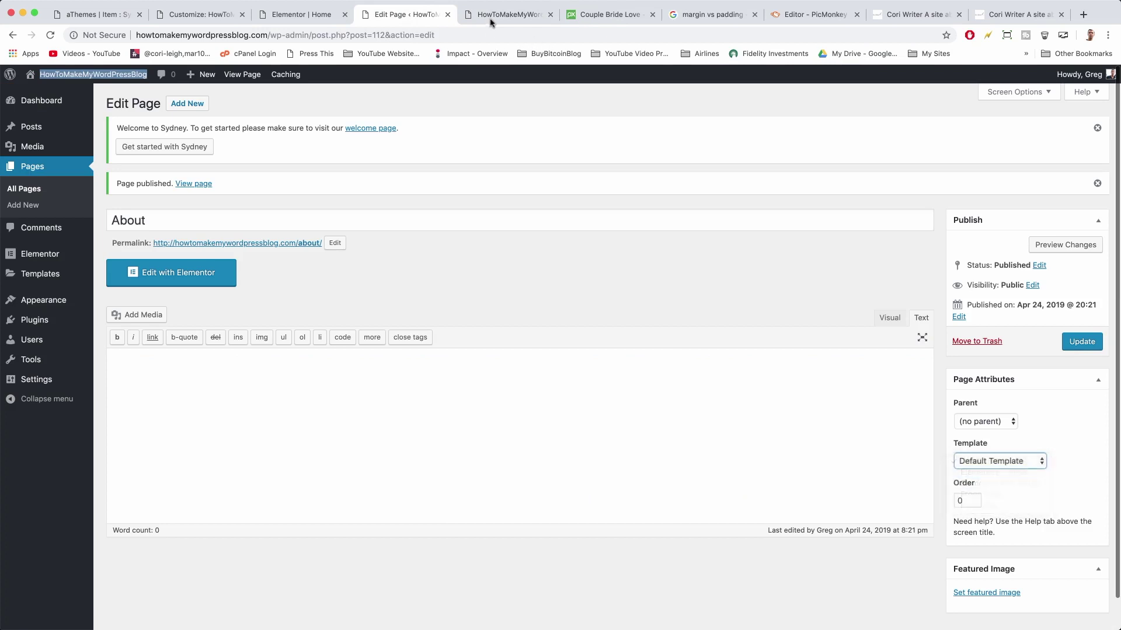
click(499, 16)
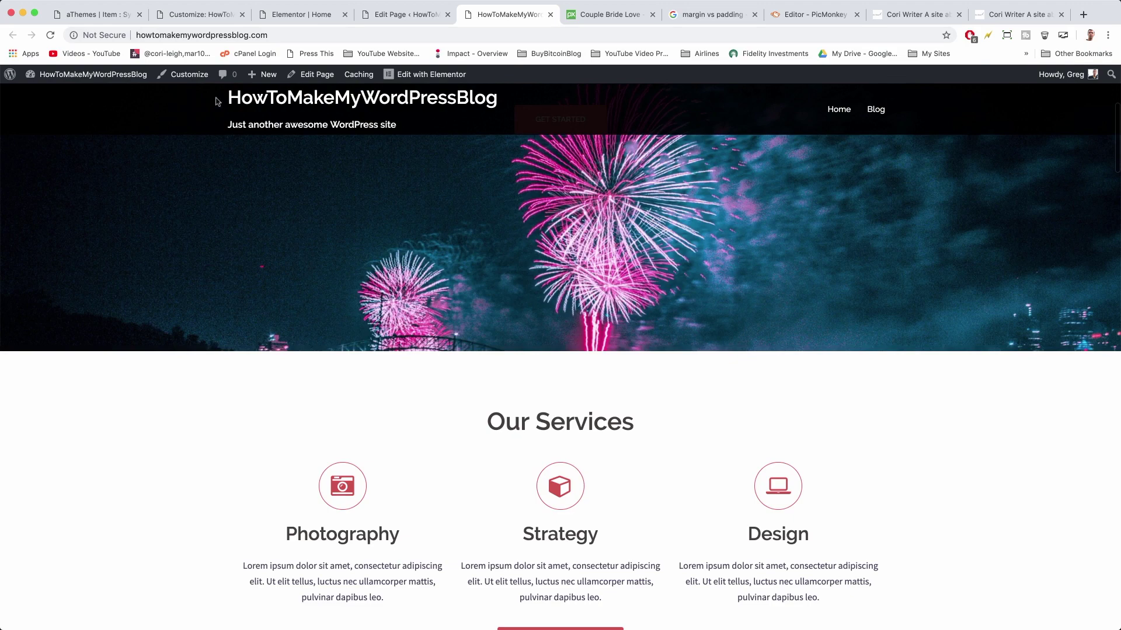
scroll(220, 155, down, 5)
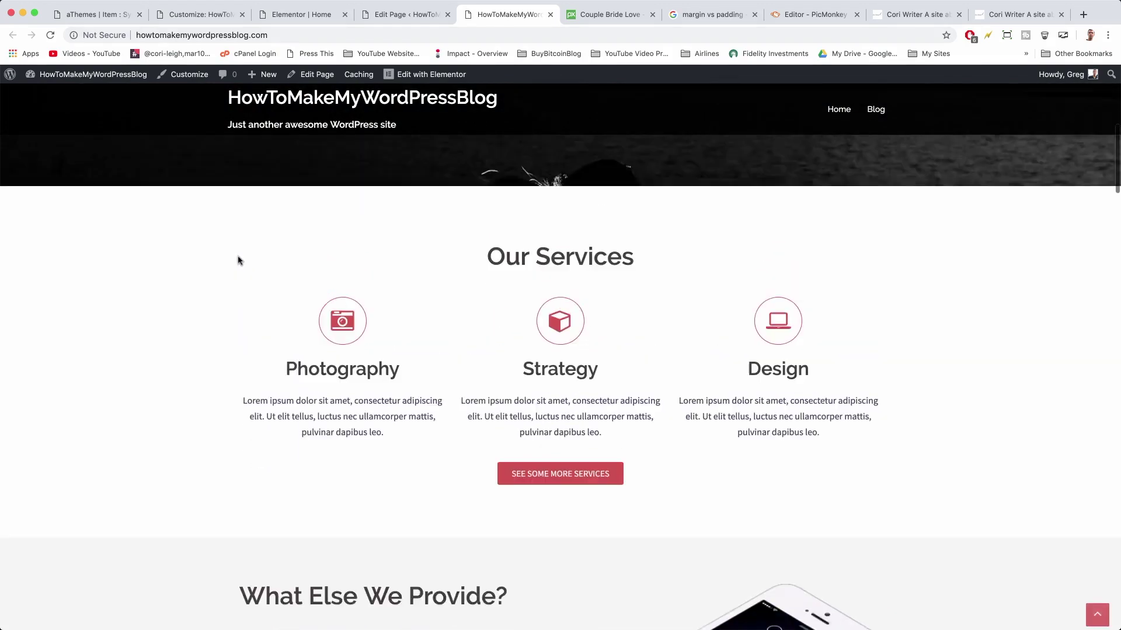
click(411, 21)
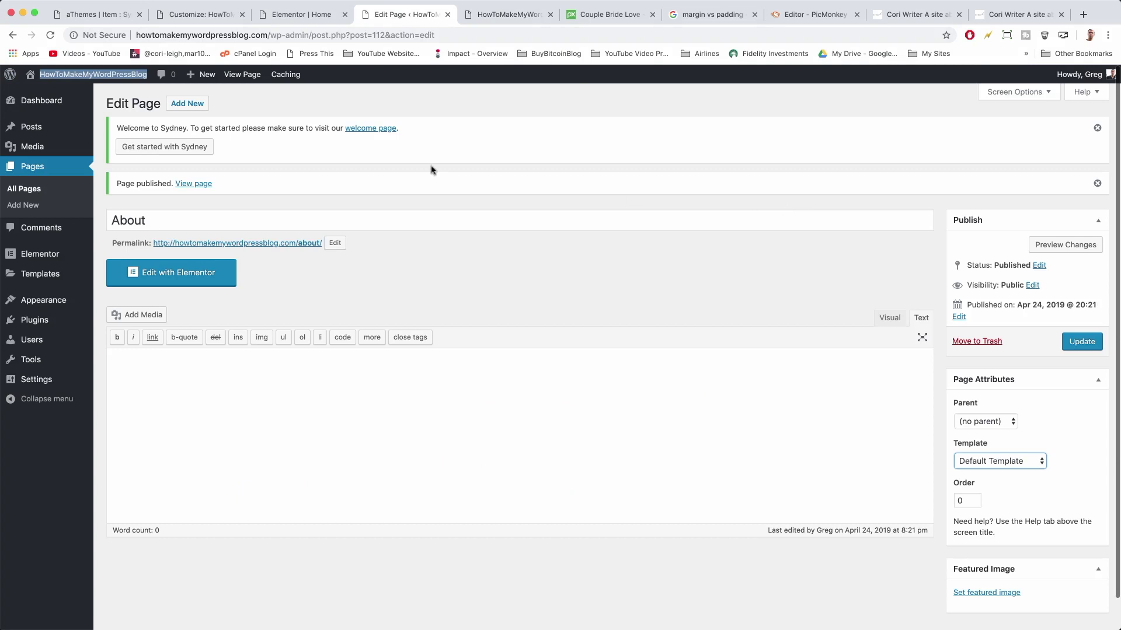
Set the About page template to Elementor Full Width, update, and open it in Elementor
click(977, 461)
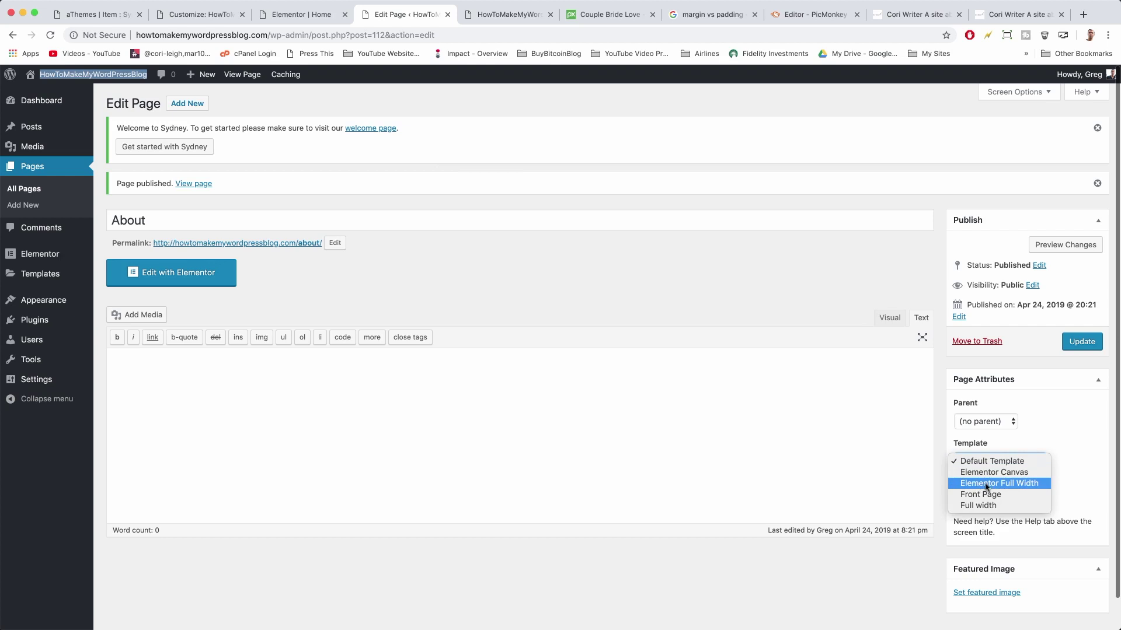
click(985, 484)
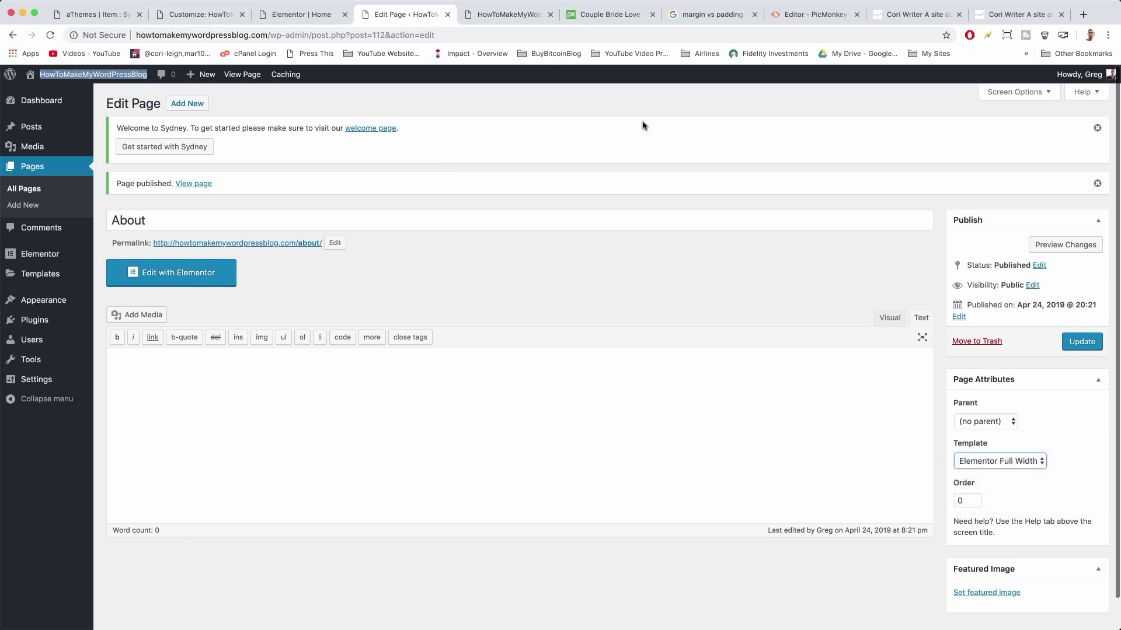
click(1083, 344)
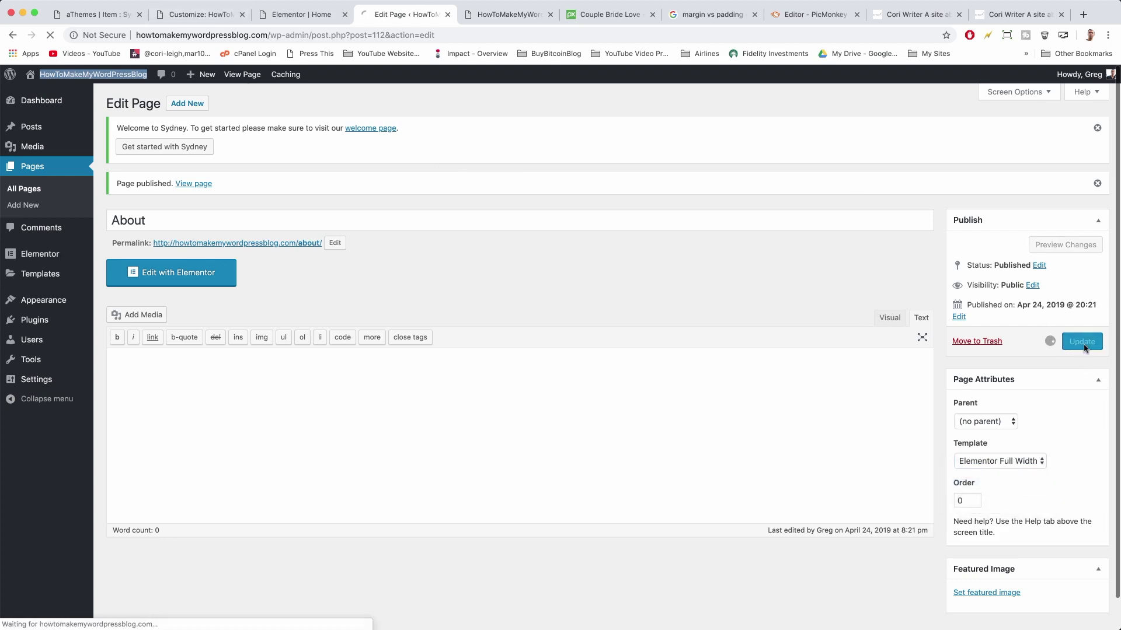
click(207, 274)
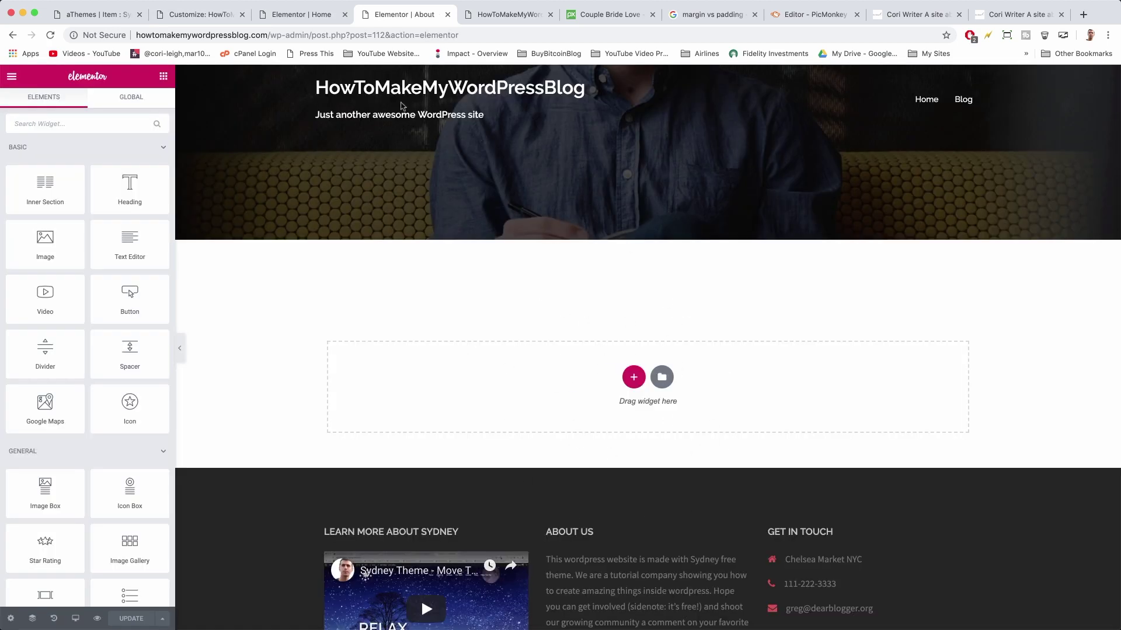
Launch the site Customizer from the live-site tab, then go back to the Elementor About editor
scroll(443, 526, down, 3)
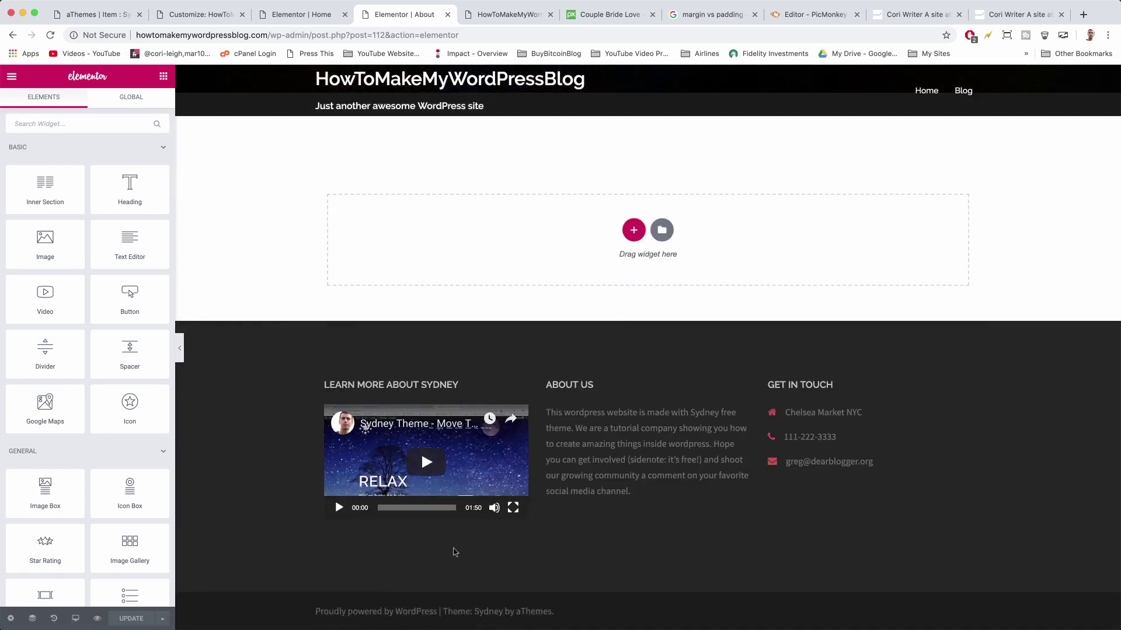
scroll(477, 483, up, 3)
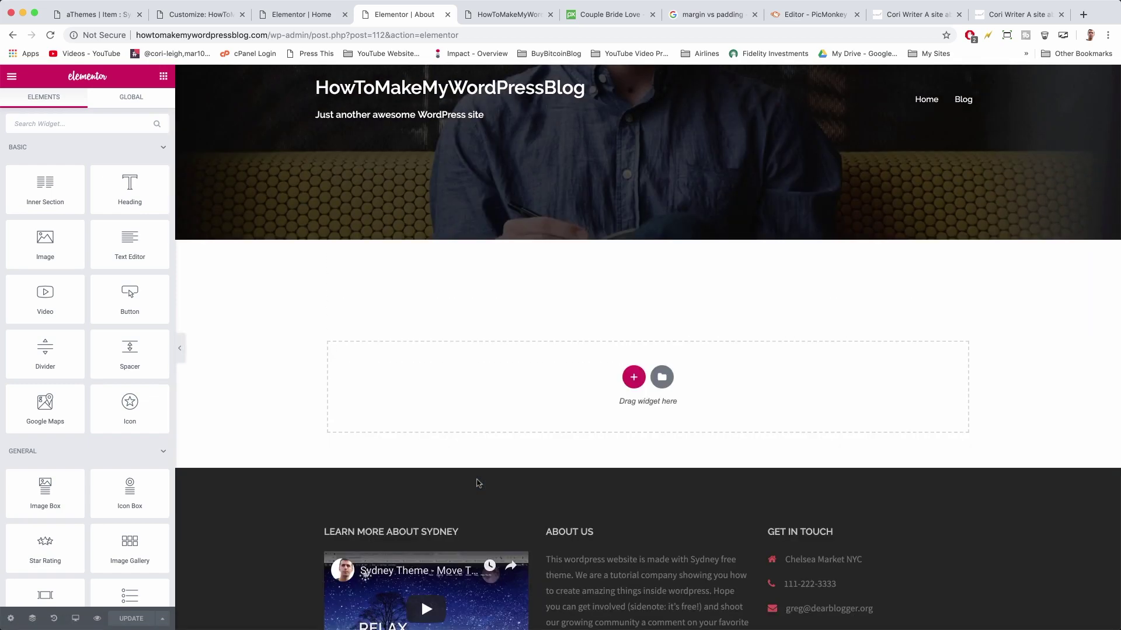
click(507, 16)
click(188, 76)
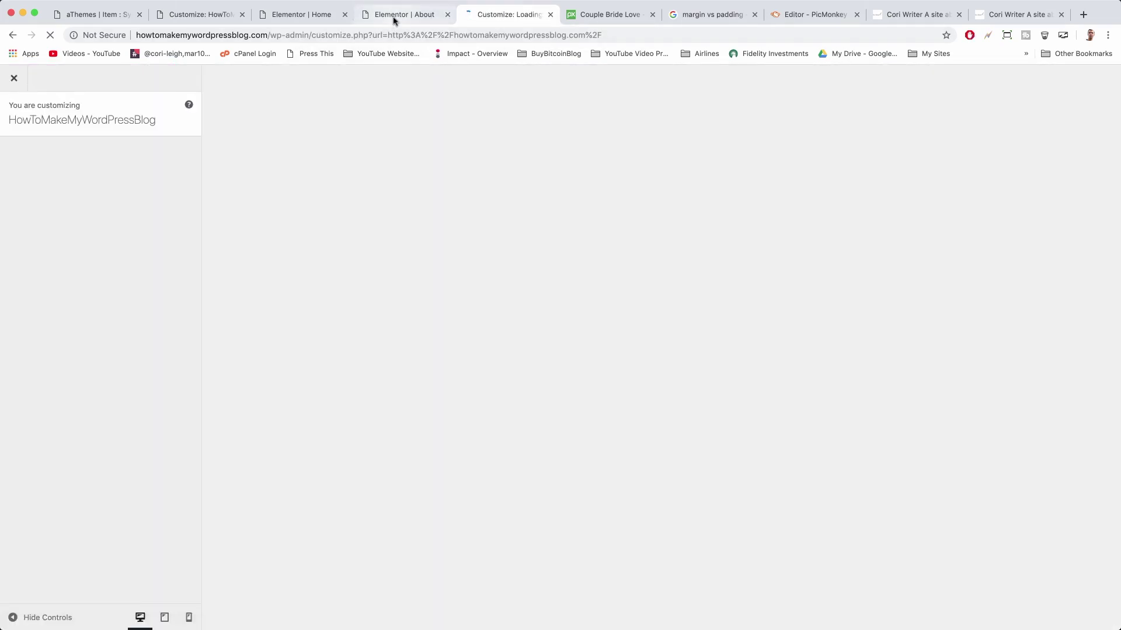
click(393, 15)
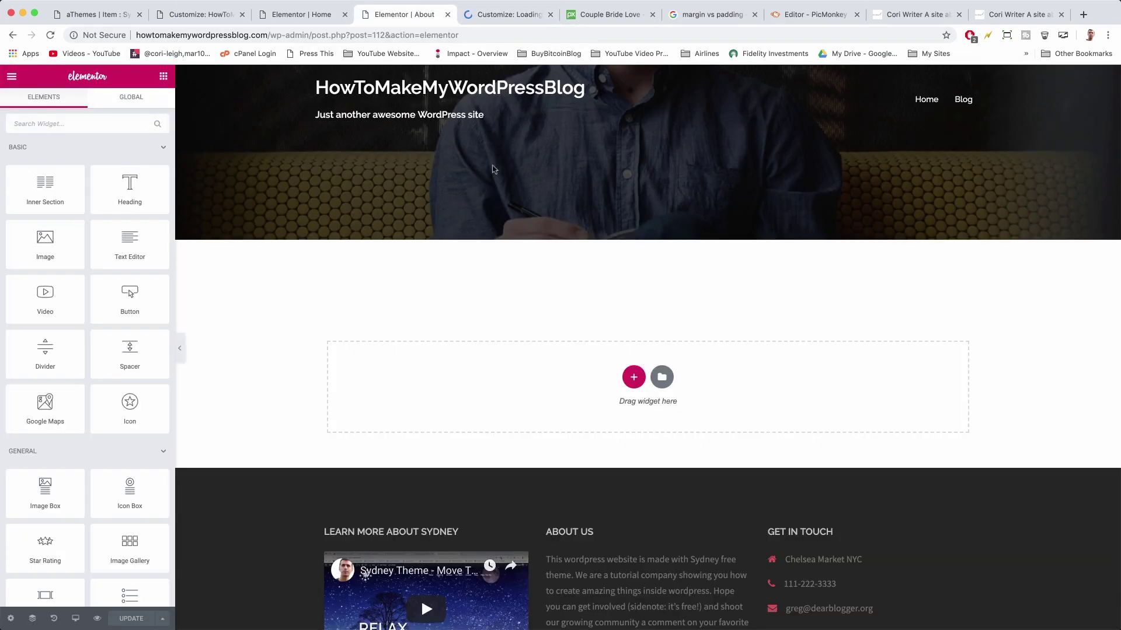
In Header area > Header type, set non-front pages to No header (only menu)
click(507, 14)
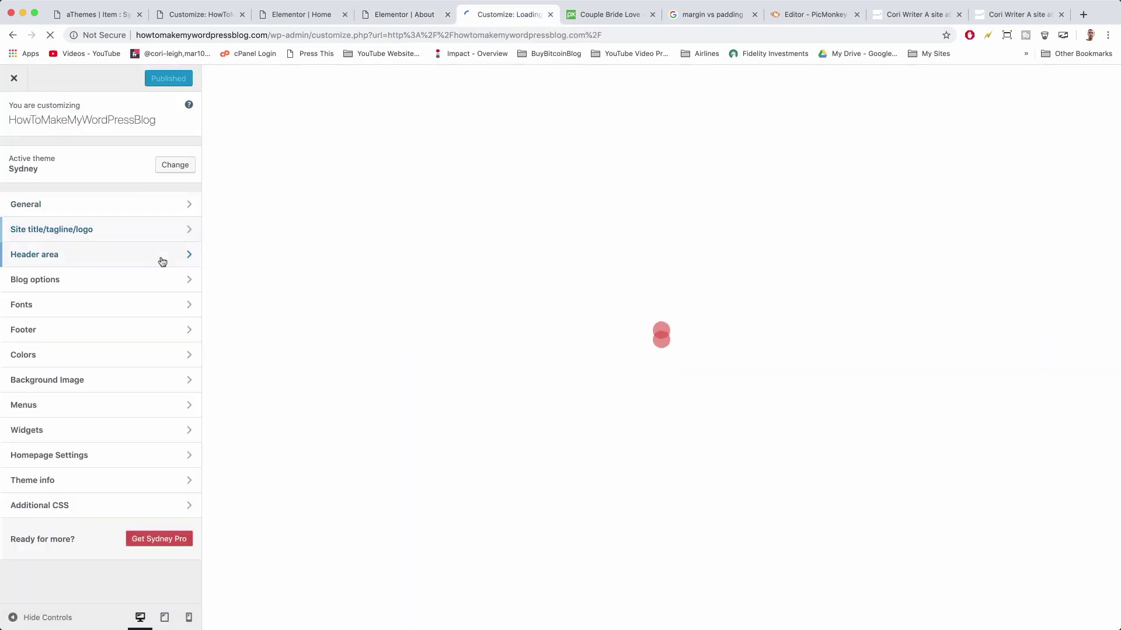
click(163, 260)
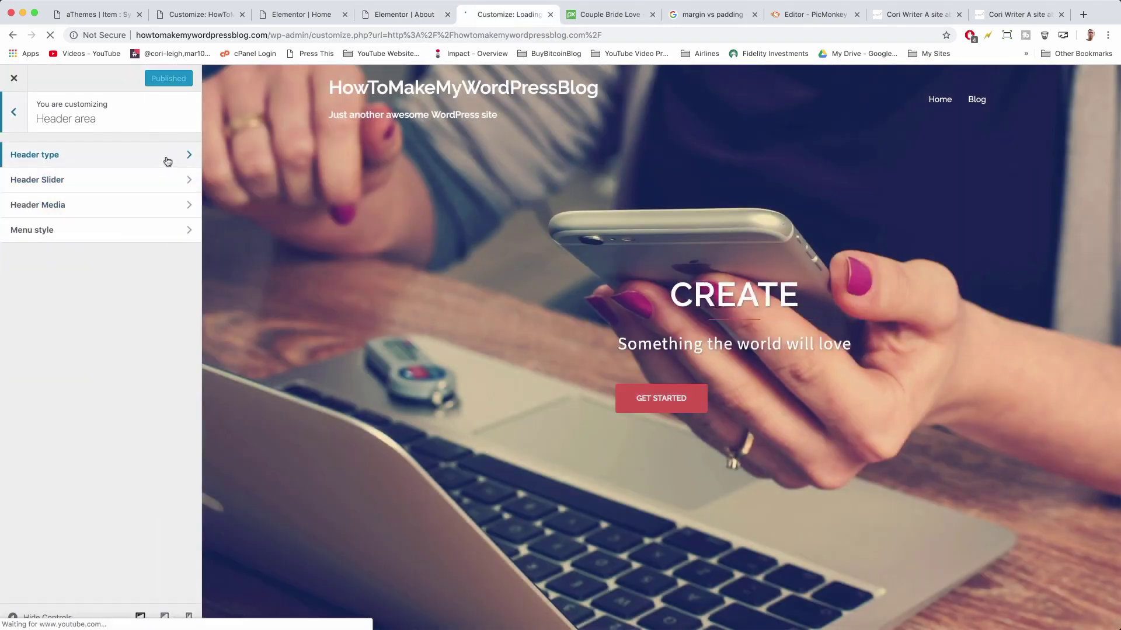
click(168, 161)
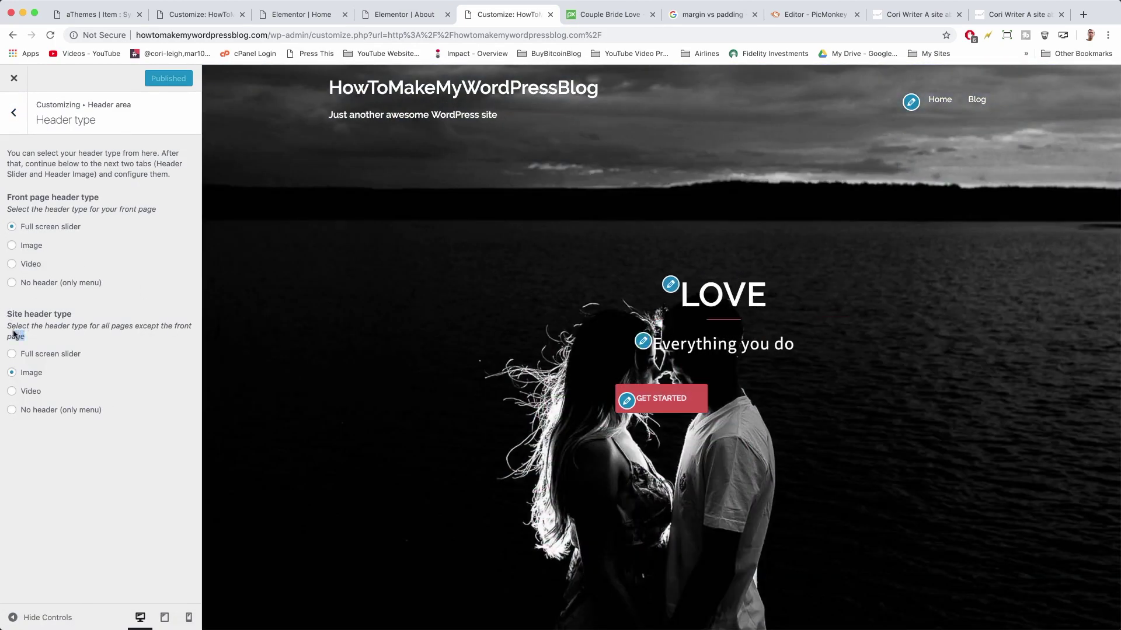
triple_click(14, 326)
click(35, 340)
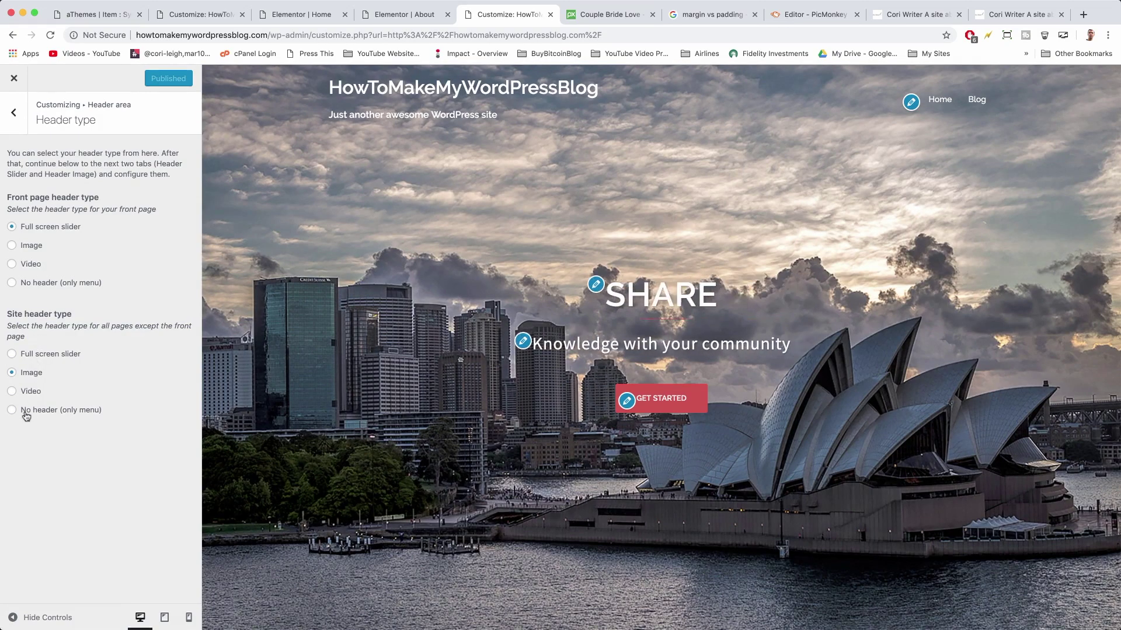
click(27, 411)
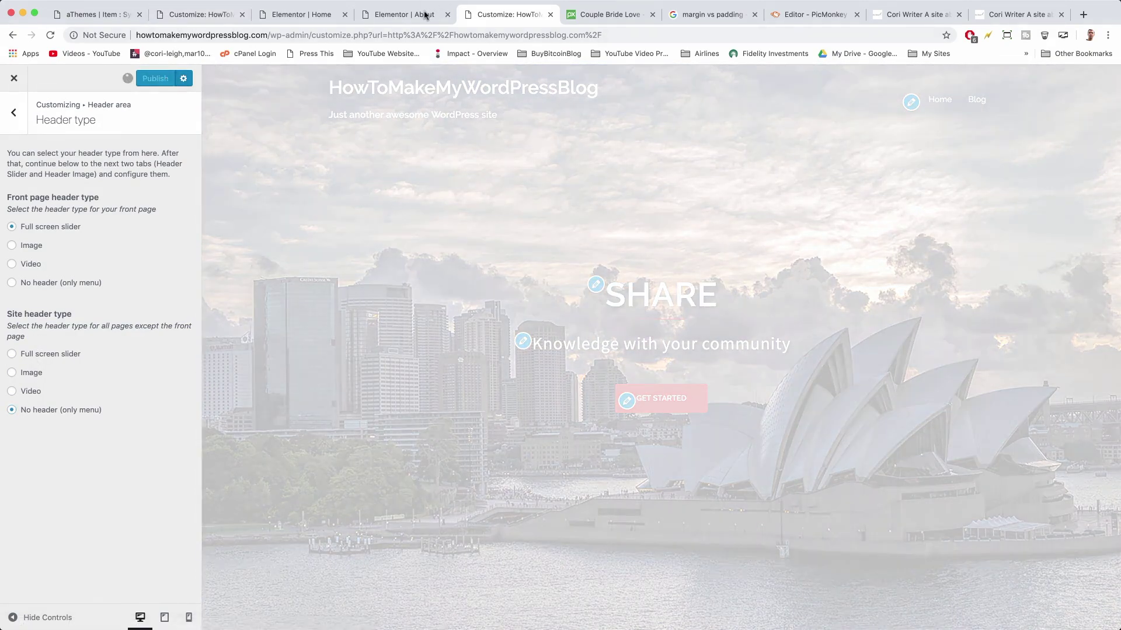
click(363, 20)
Reload the editor, add an Inner Section, and delete one of its two columns
click(51, 36)
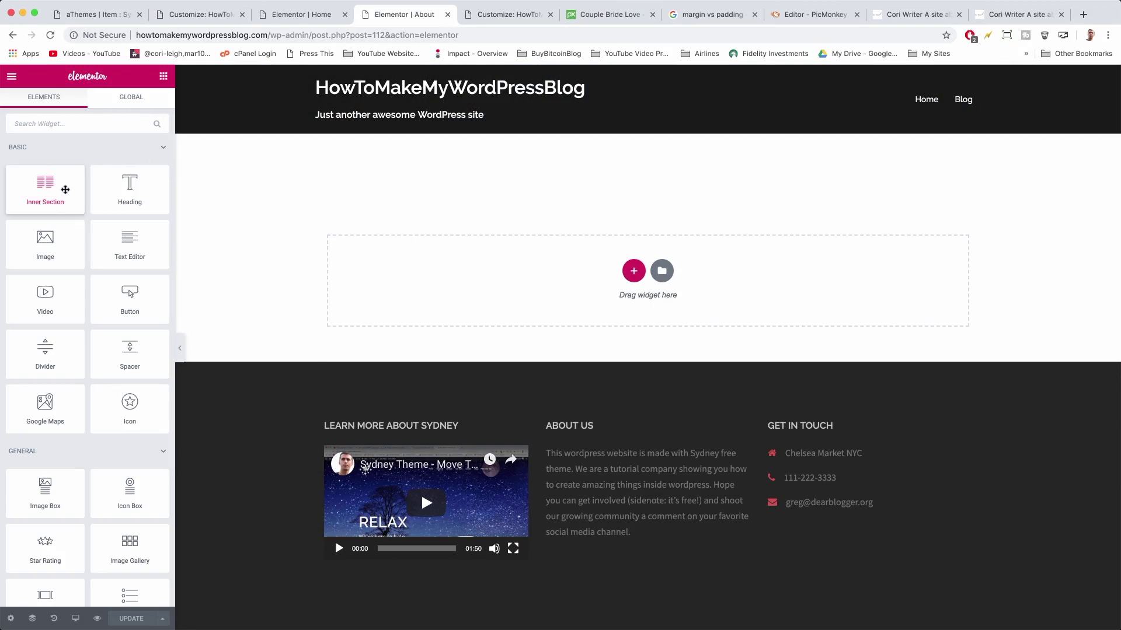
drag(65, 190, 529, 282)
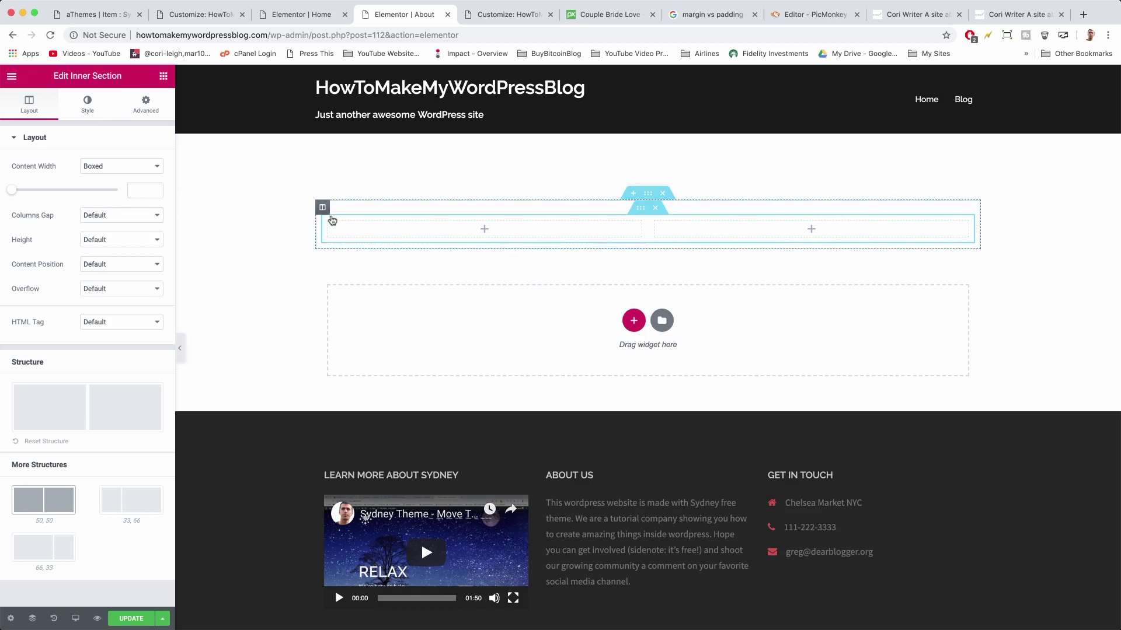
right_click(332, 221)
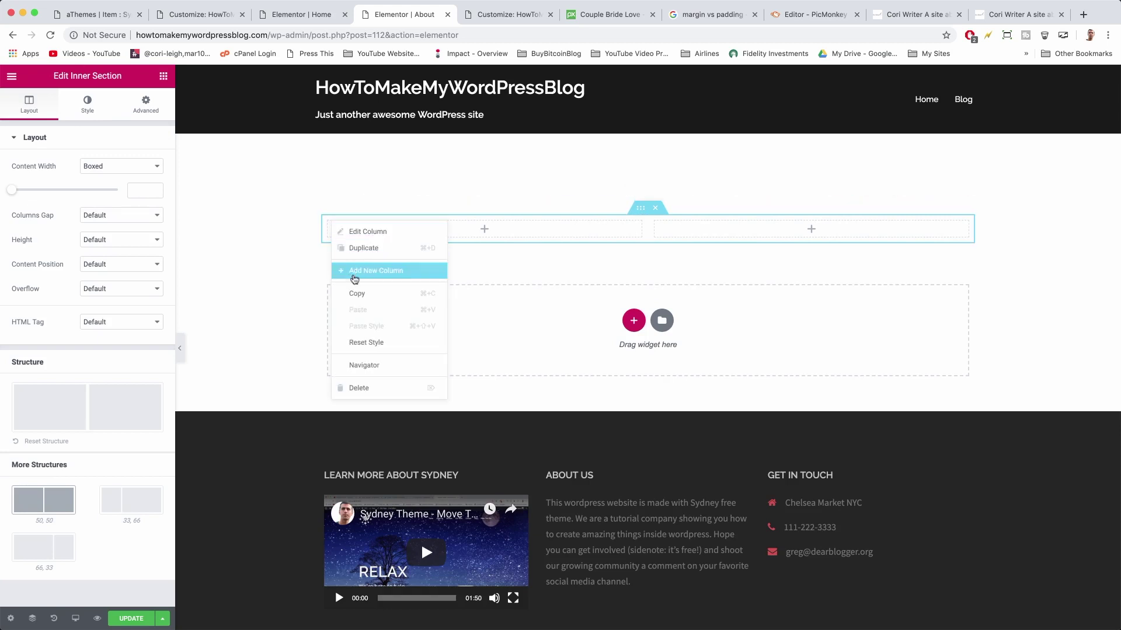
click(363, 388)
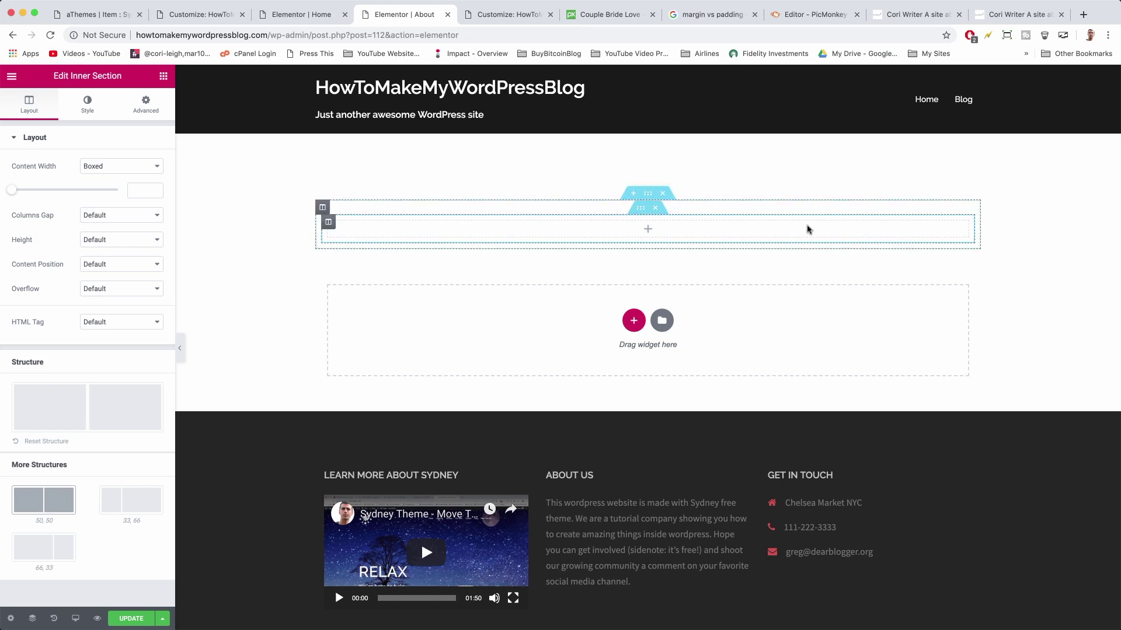
Search YouTube for surfing and open the Surfing Mentawai Islands video
click(1085, 16)
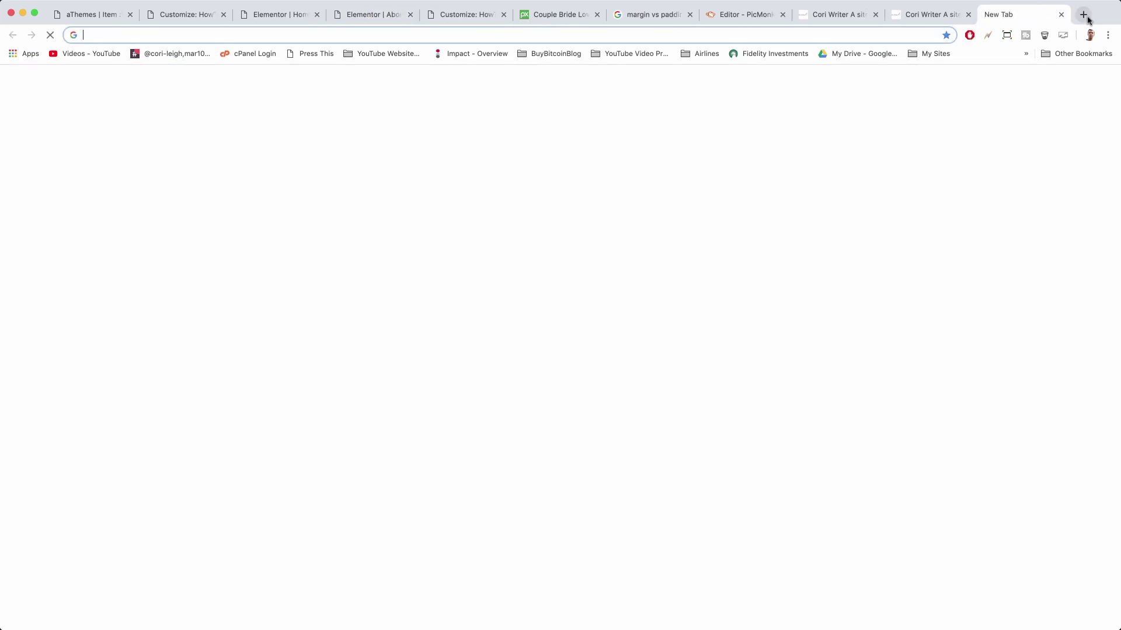
text(youtube.com)
key(Return)
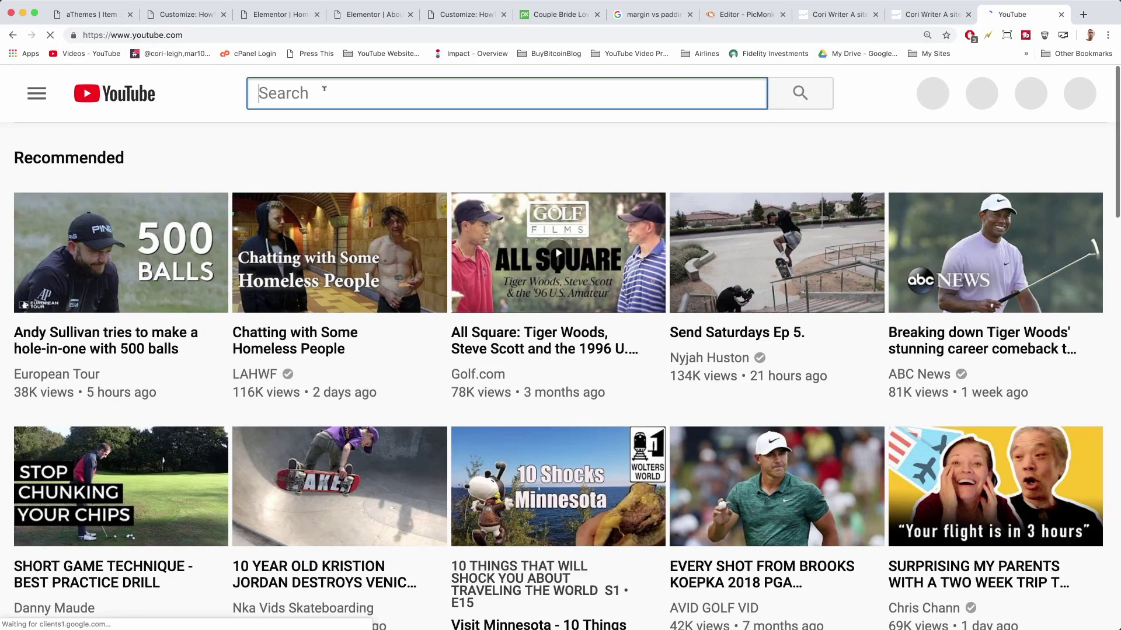
click(324, 92)
text(surfing)
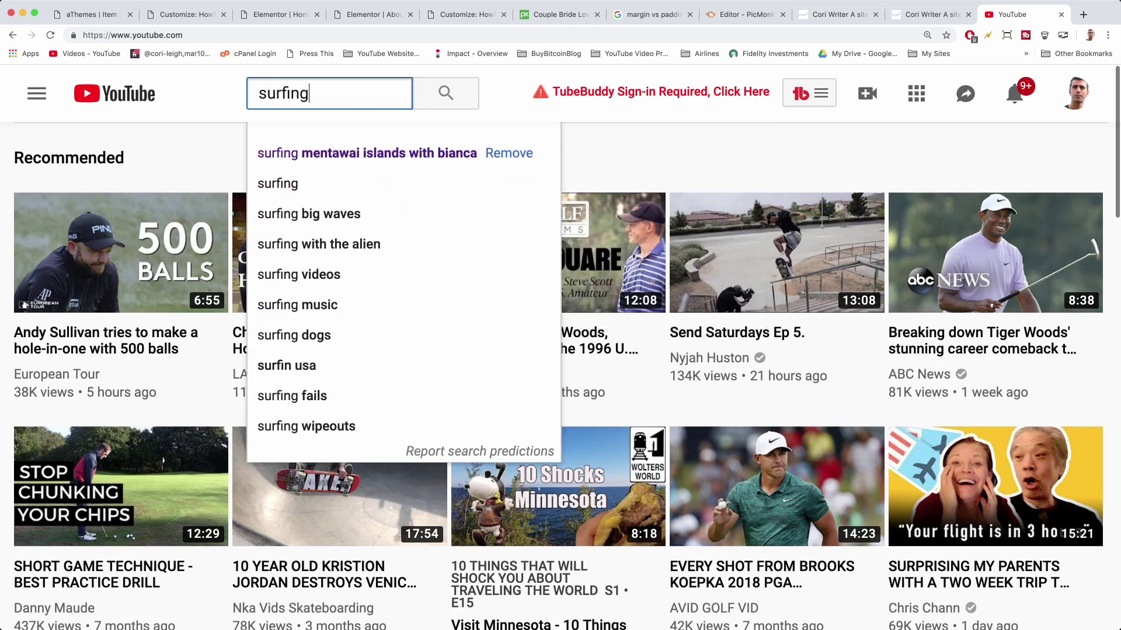
click(328, 158)
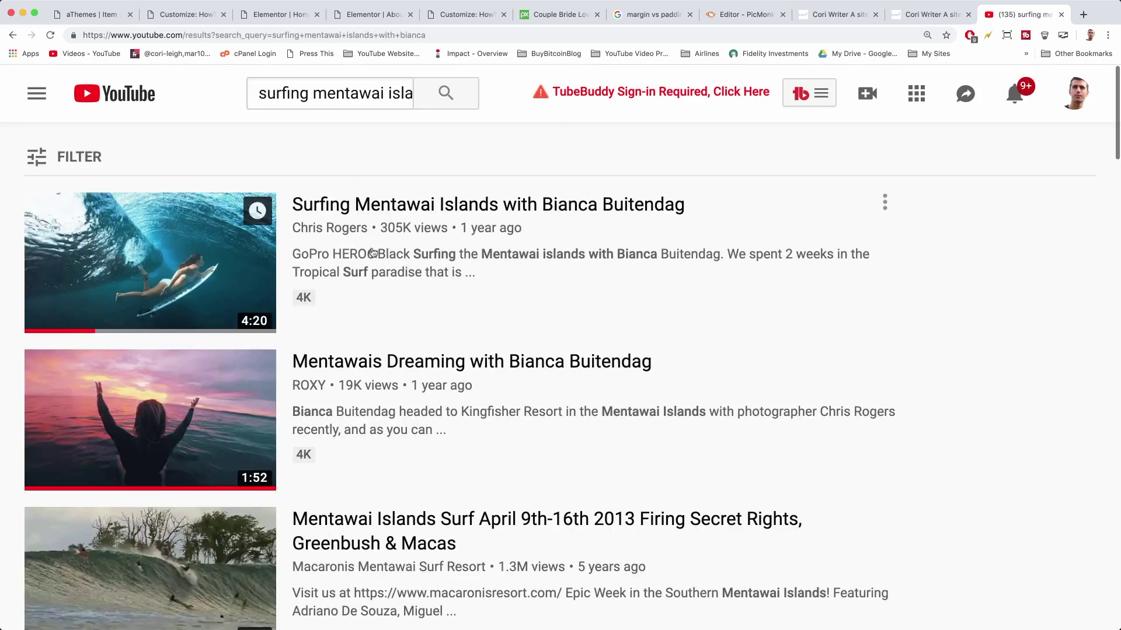
click(407, 363)
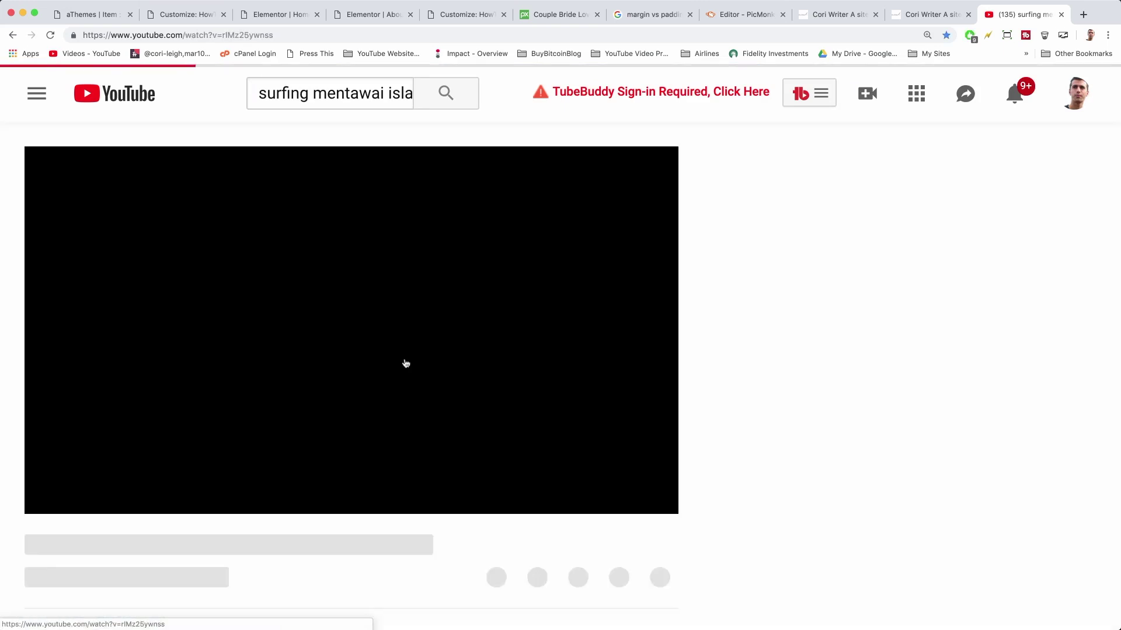
Copy the video's URL without its start time and return to the About page editor
click(259, 36)
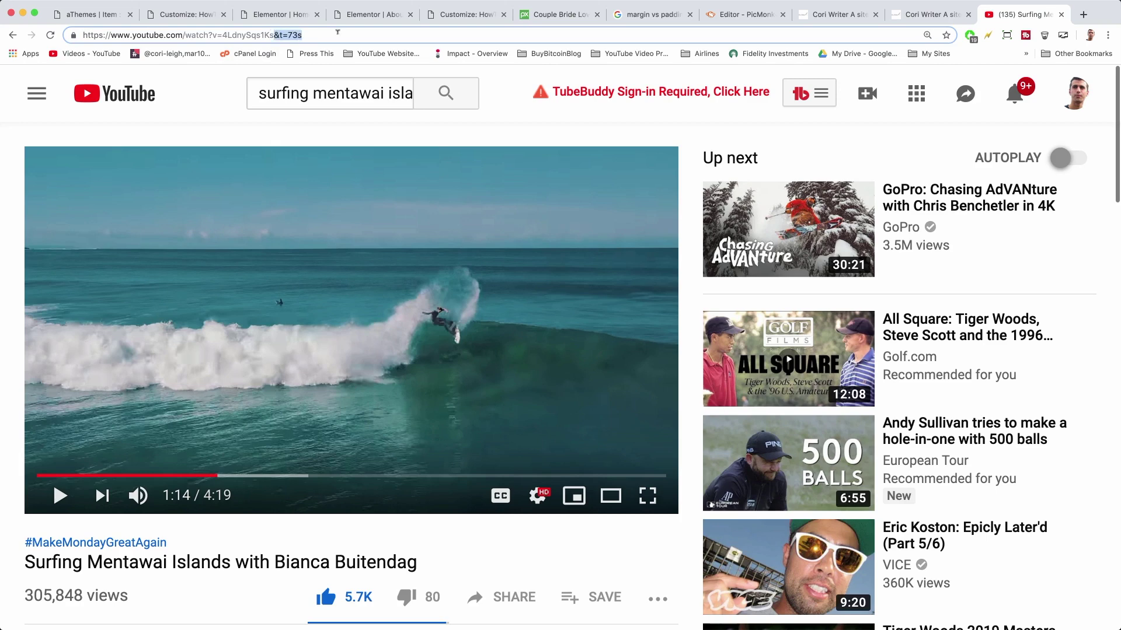
key(BackSpace)
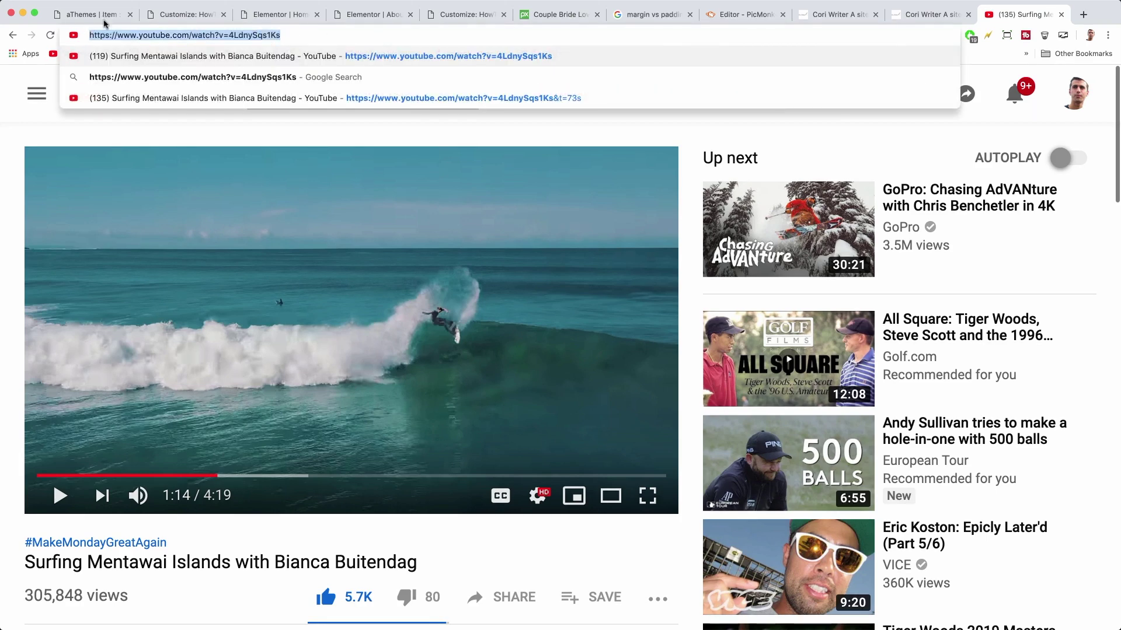
right_click(156, 35)
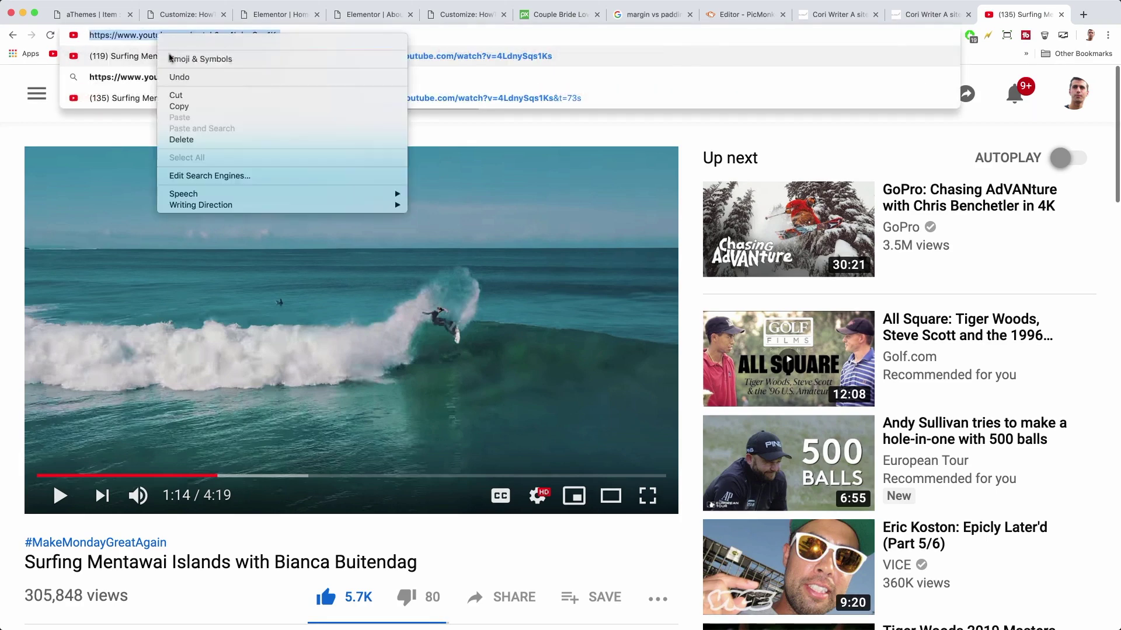
click(179, 106)
click(281, 15)
click(369, 17)
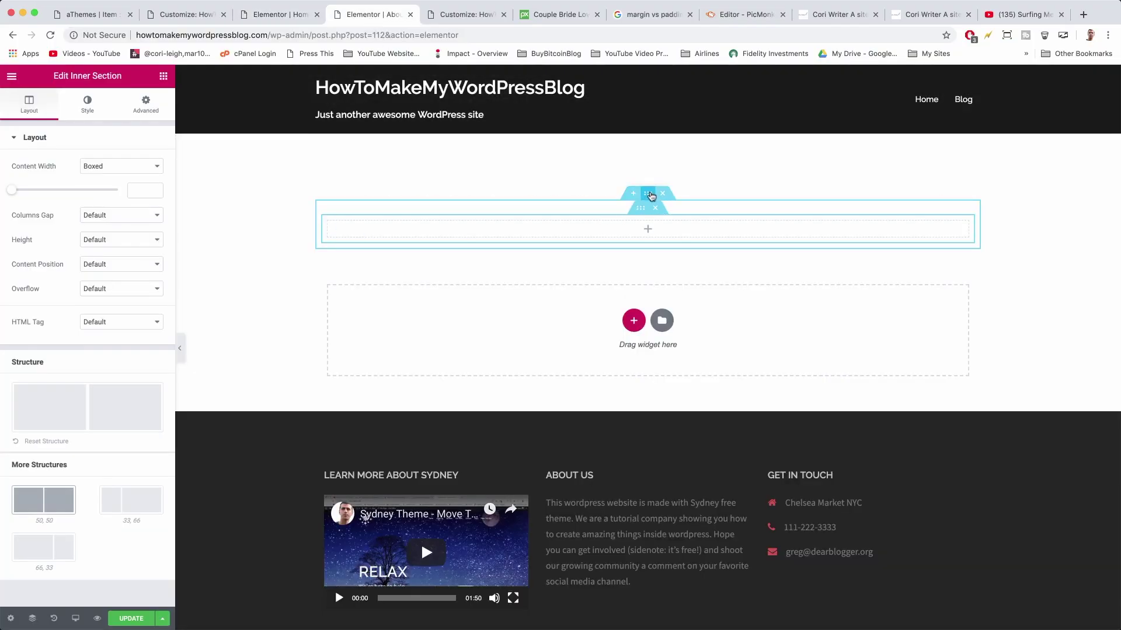
Give the outer section the surfing YouTube video as background, playing from 12 to 60 seconds
click(649, 194)
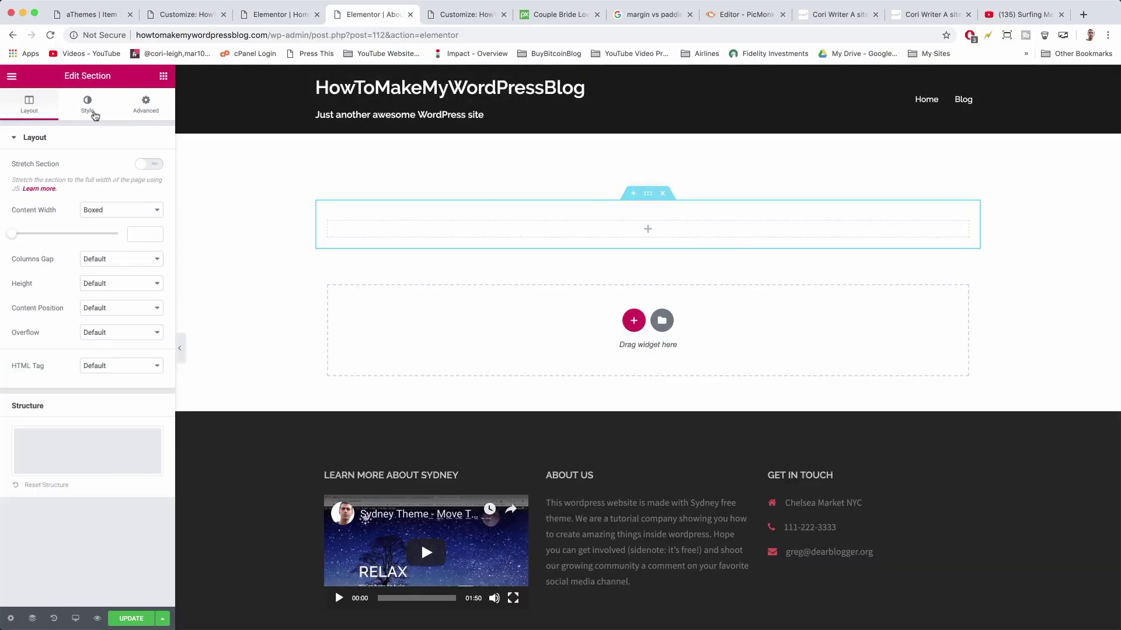
click(87, 110)
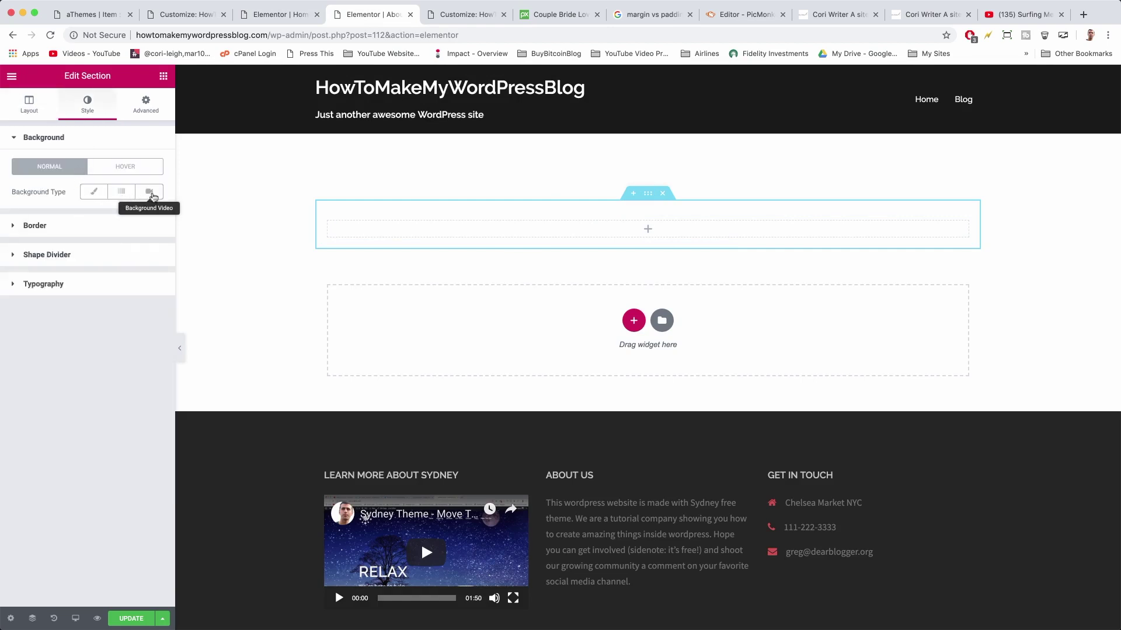
click(150, 194)
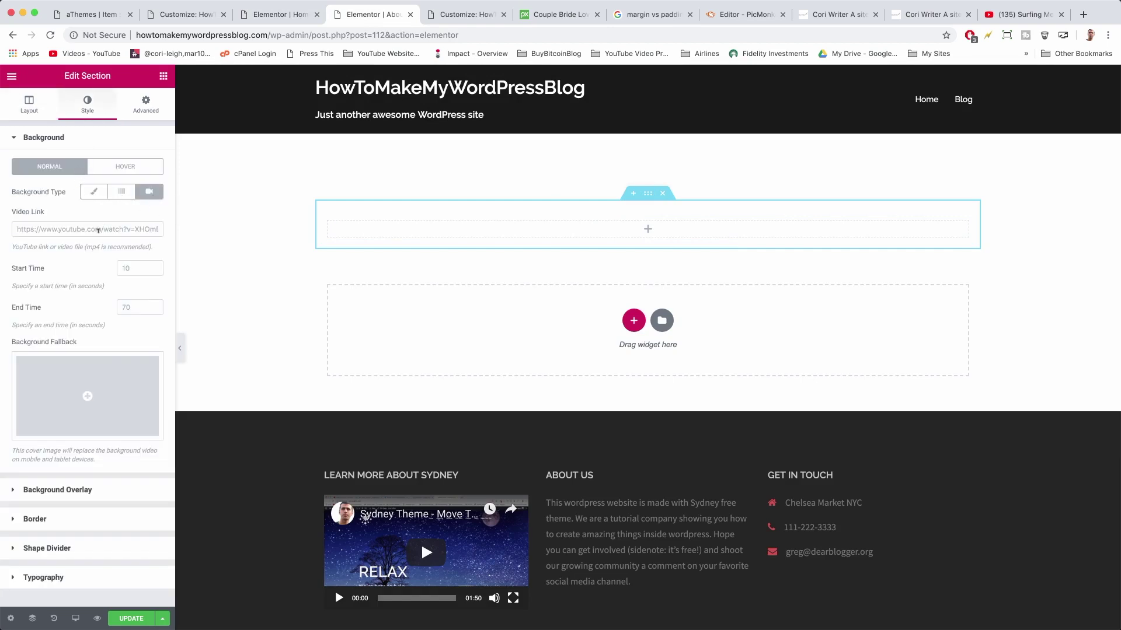
right_click(101, 240)
click(119, 310)
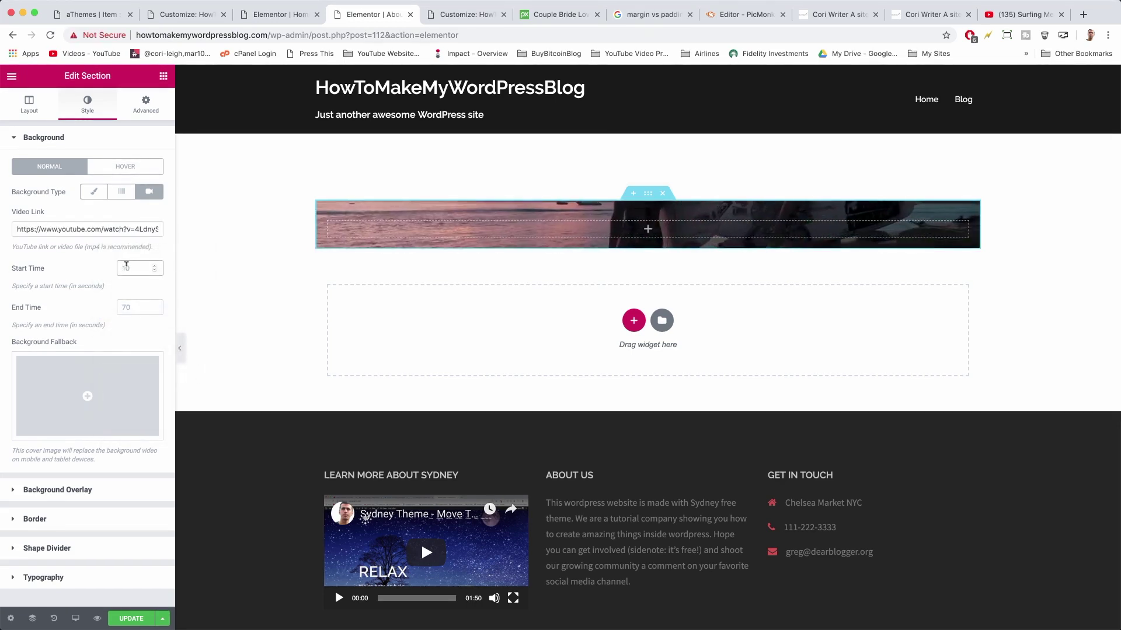
text(40)
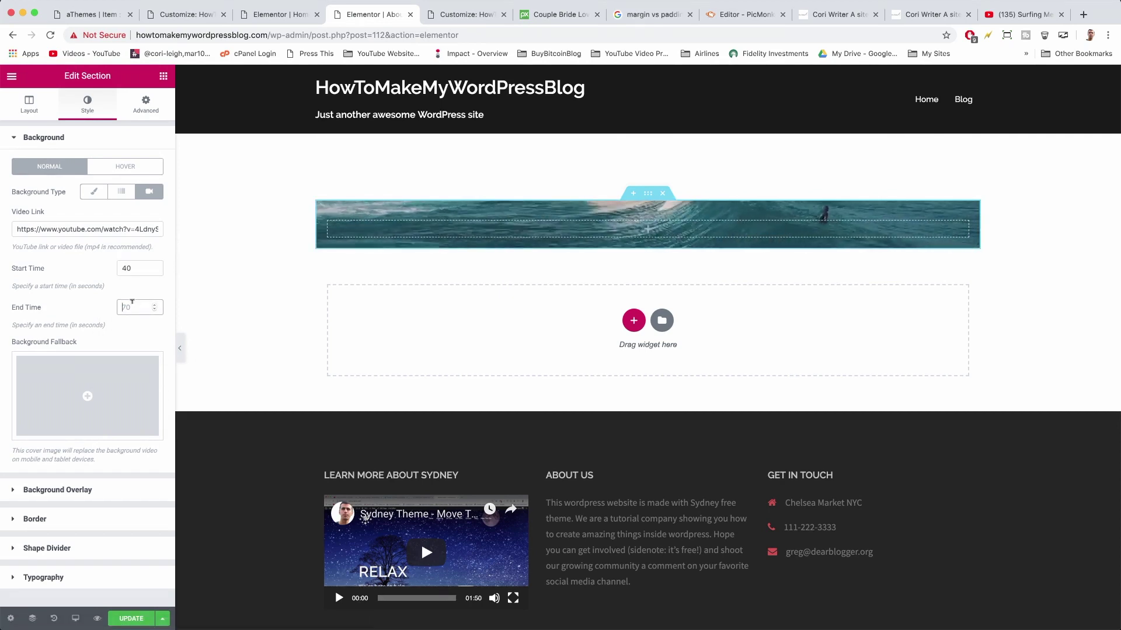
click(132, 303)
text(60)
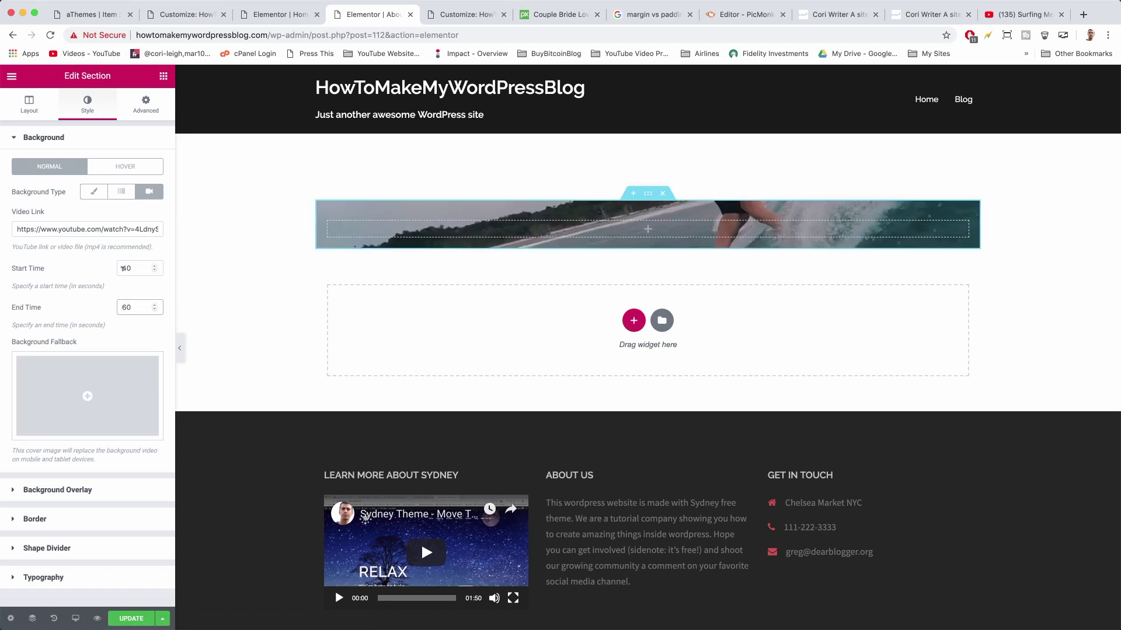
text(1)
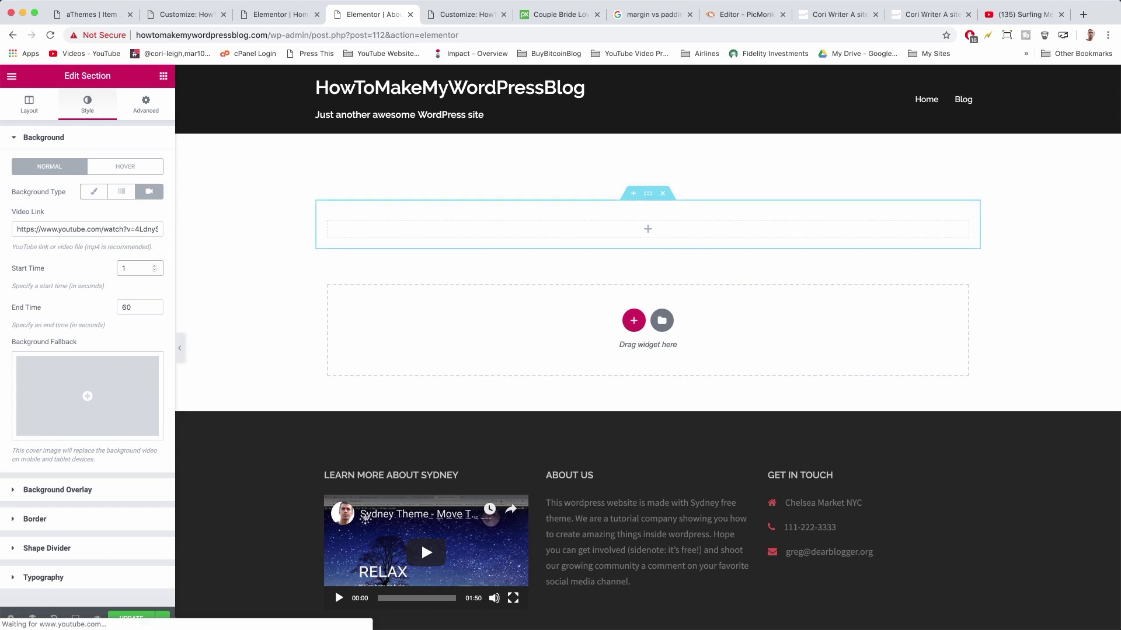
text(2)
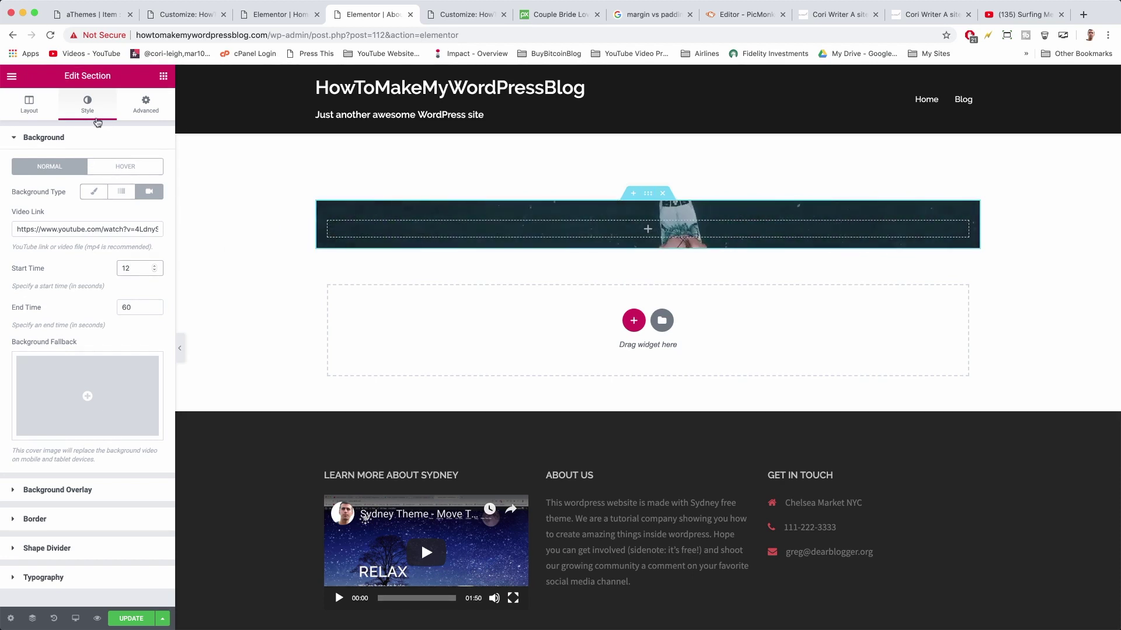
click(28, 105)
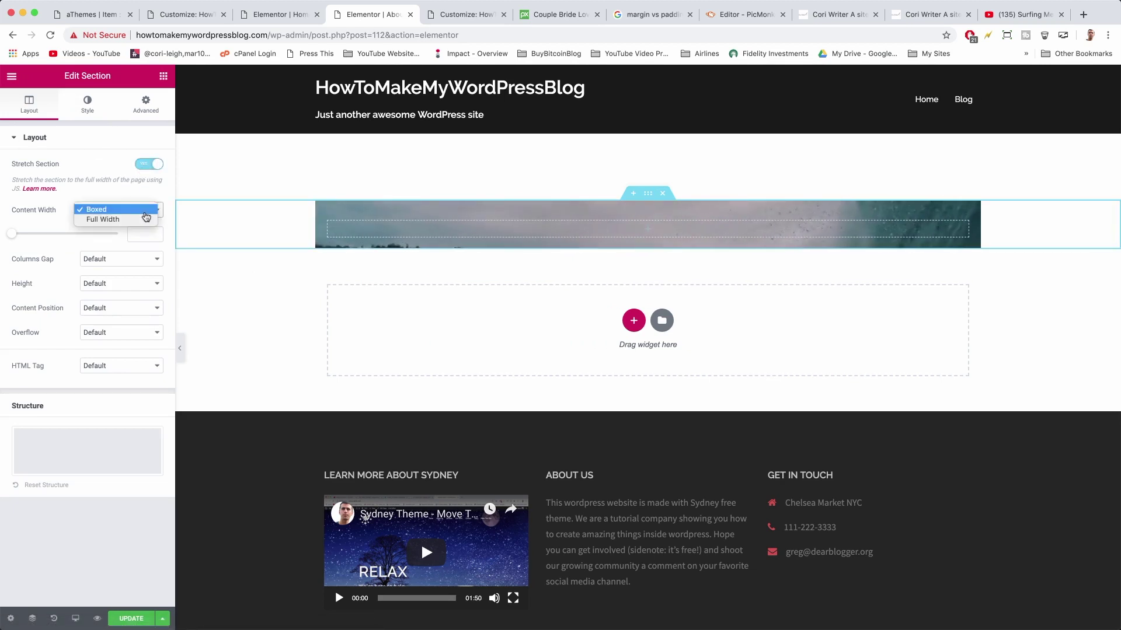
Make the video section Full Width with No Gap columns and Fit To Screen height
click(146, 220)
click(141, 237)
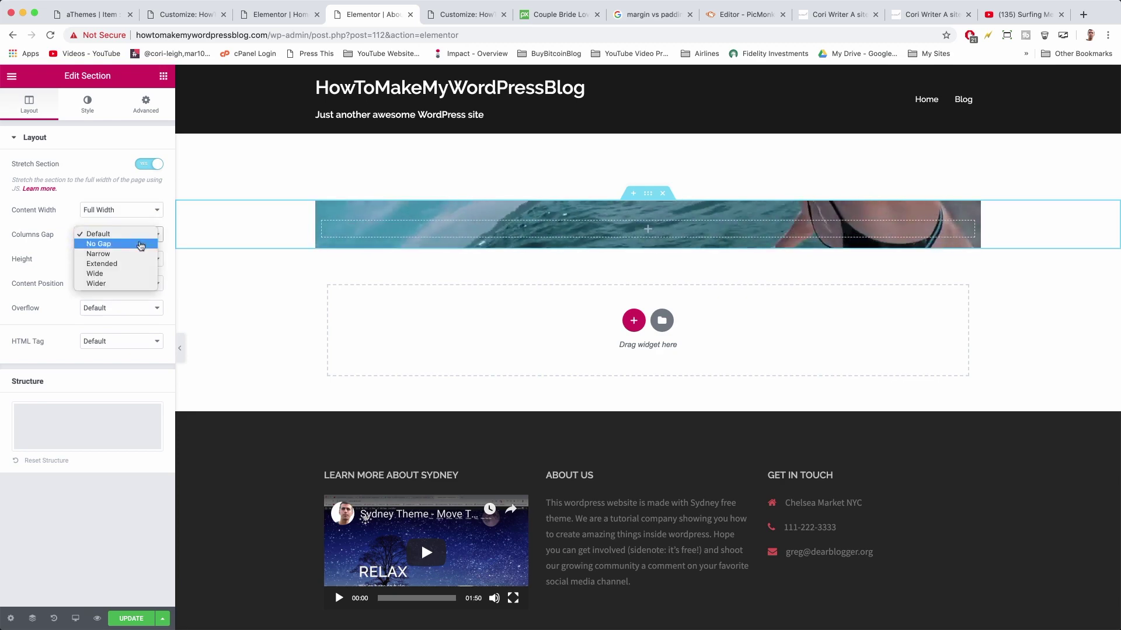
click(126, 245)
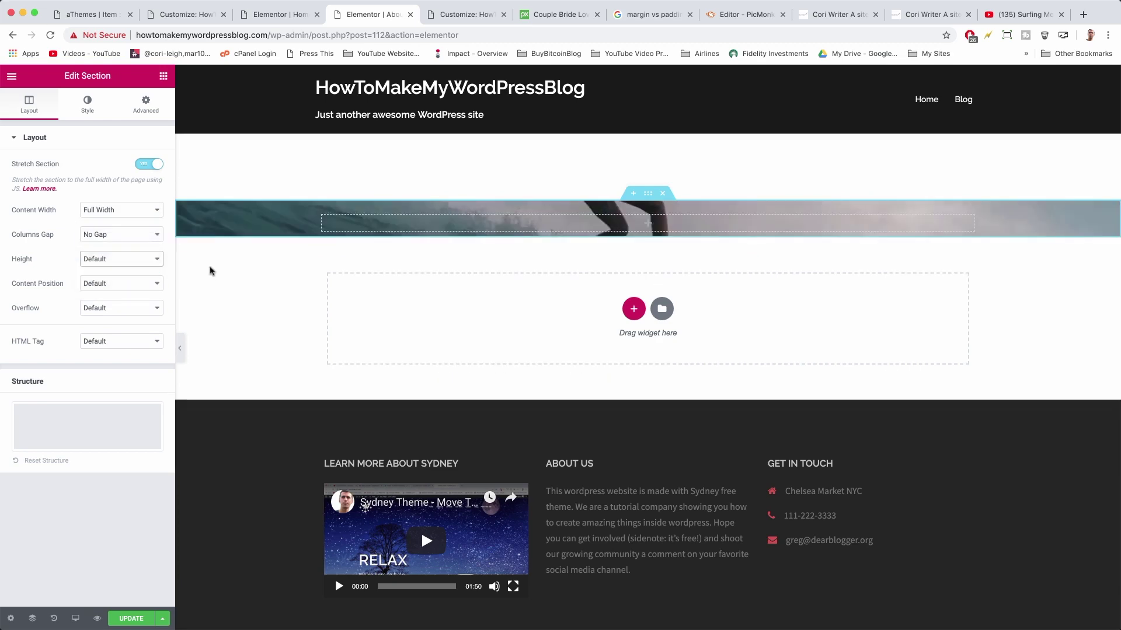
click(147, 265)
click(145, 268)
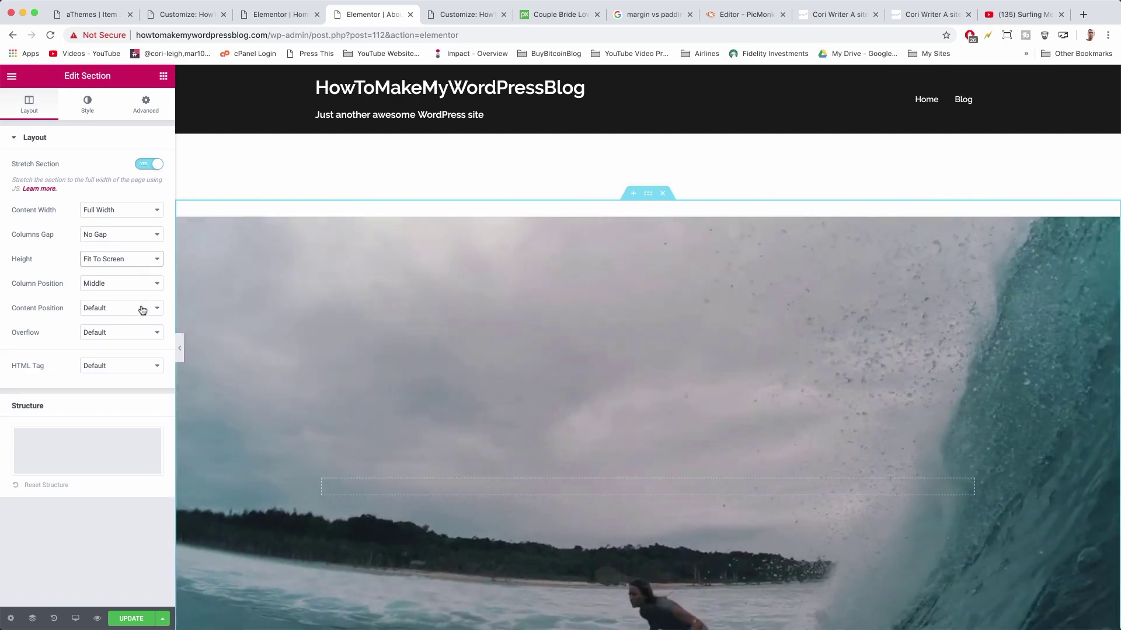
Try top content position and hidden overflow, then return both to default
click(144, 310)
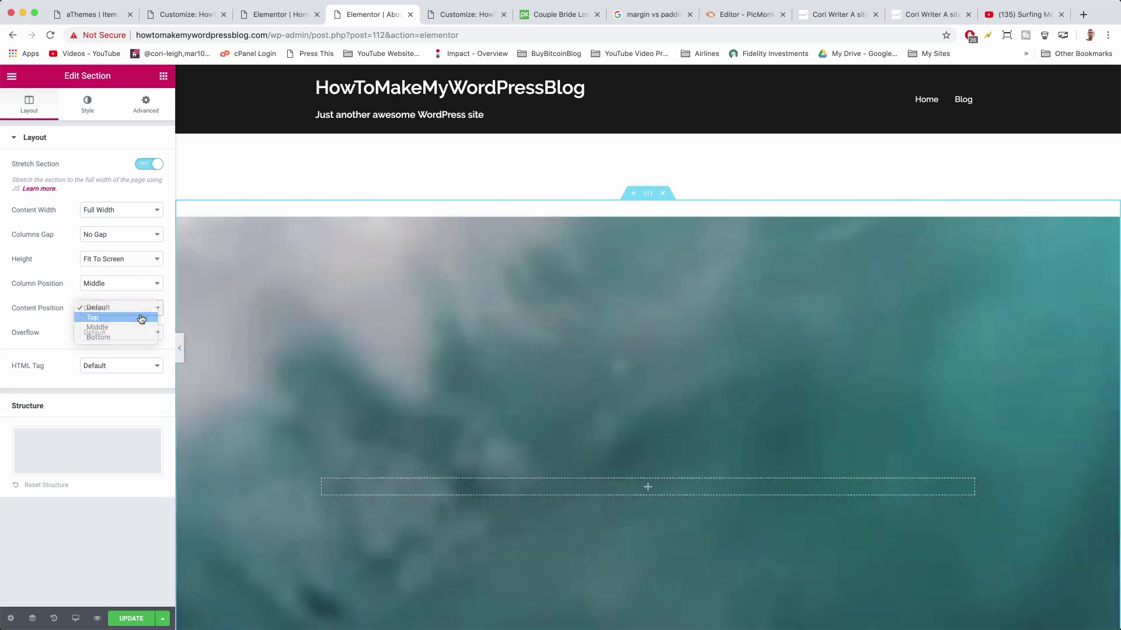
click(141, 318)
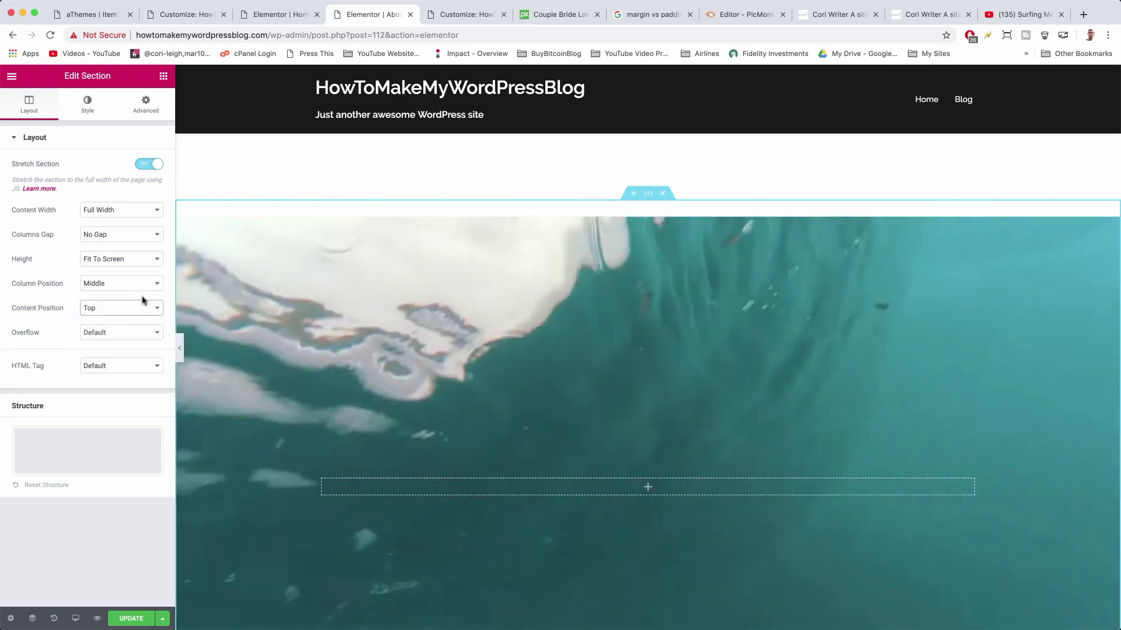
click(142, 309)
click(126, 299)
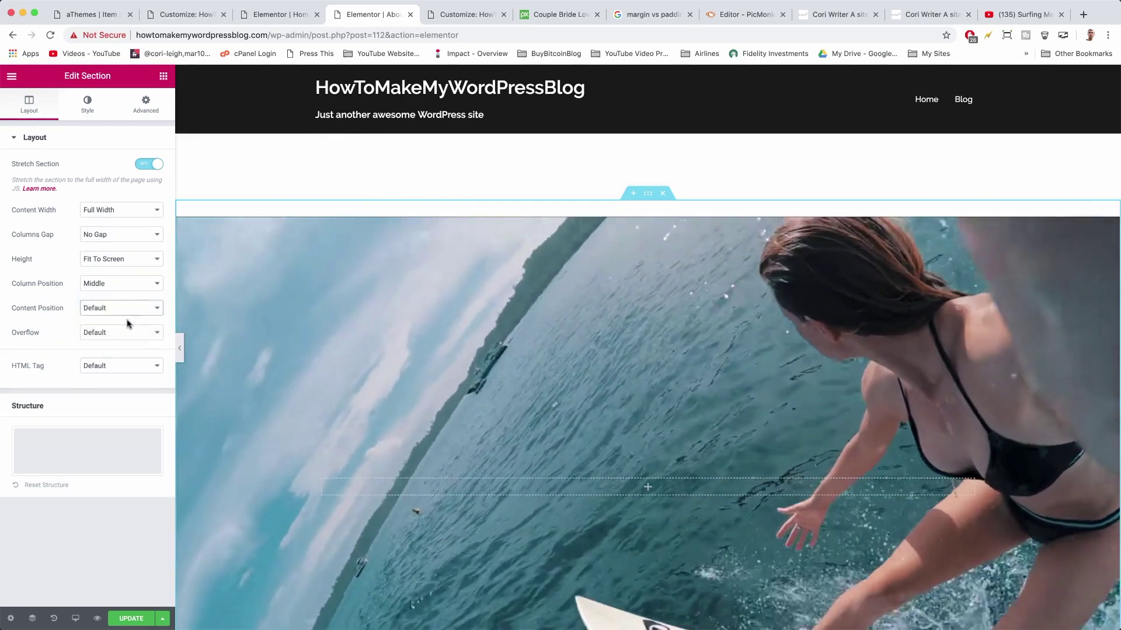
click(137, 335)
click(138, 342)
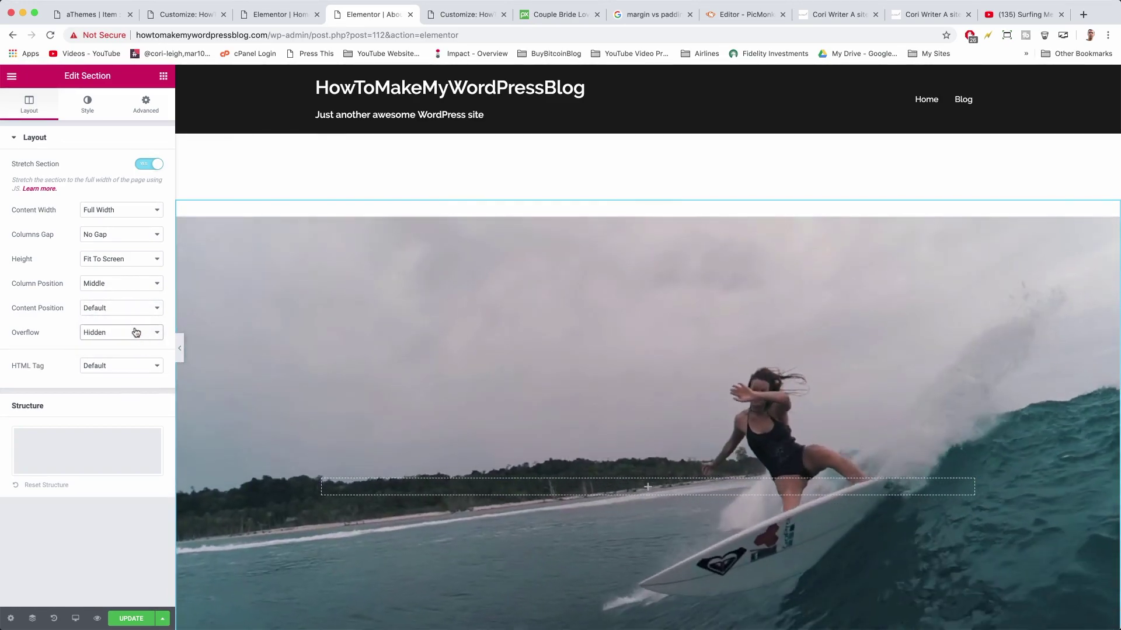
click(136, 333)
click(130, 322)
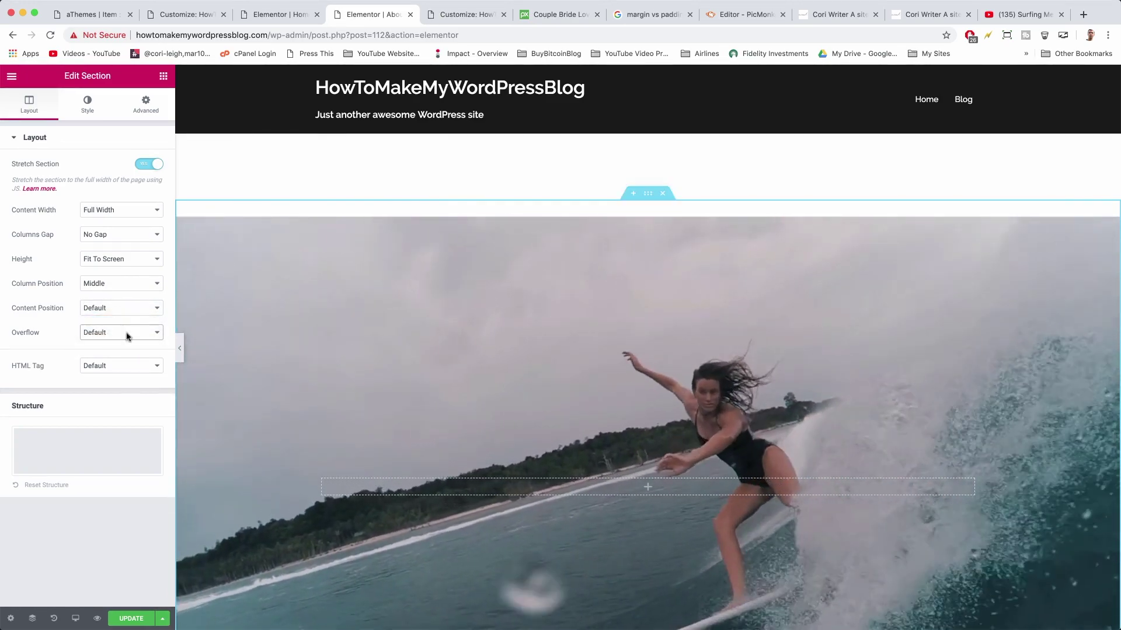
Review the HTML tag options and bring up the section's spacing settings
click(127, 366)
click(126, 366)
scroll(456, 293, down, 1)
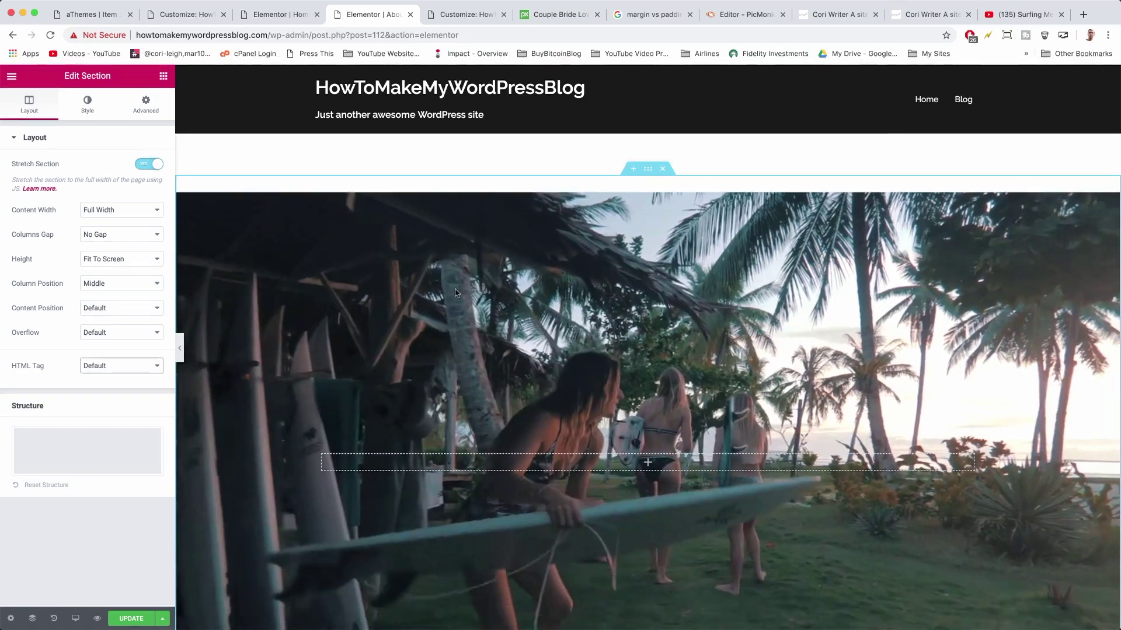
scroll(456, 293, down, 5)
scroll(665, 218, up, 5)
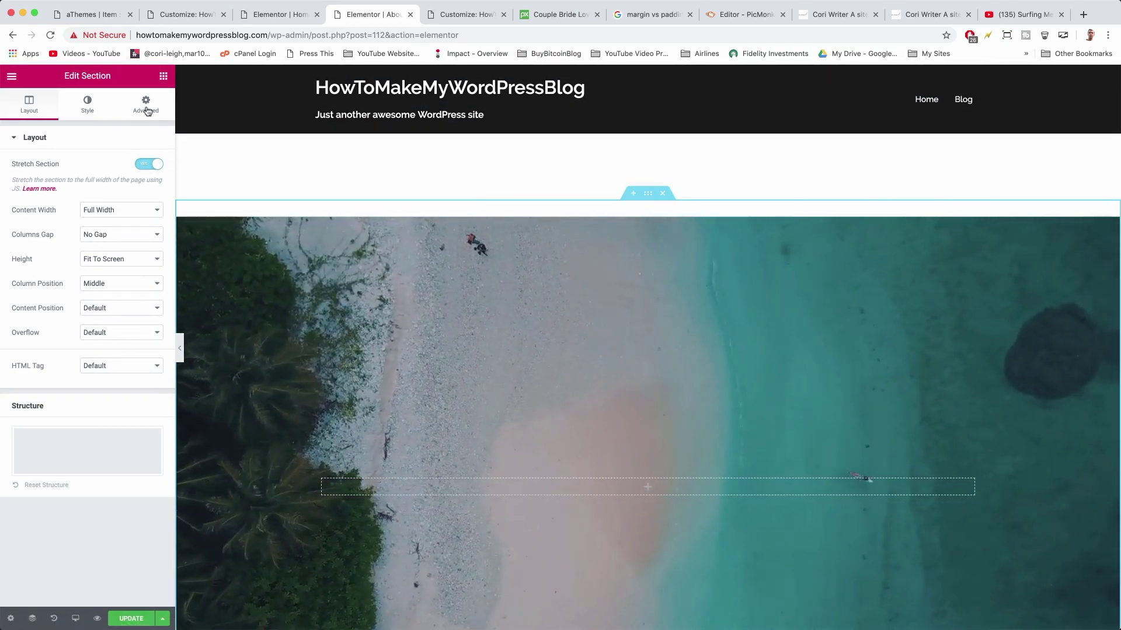
click(146, 110)
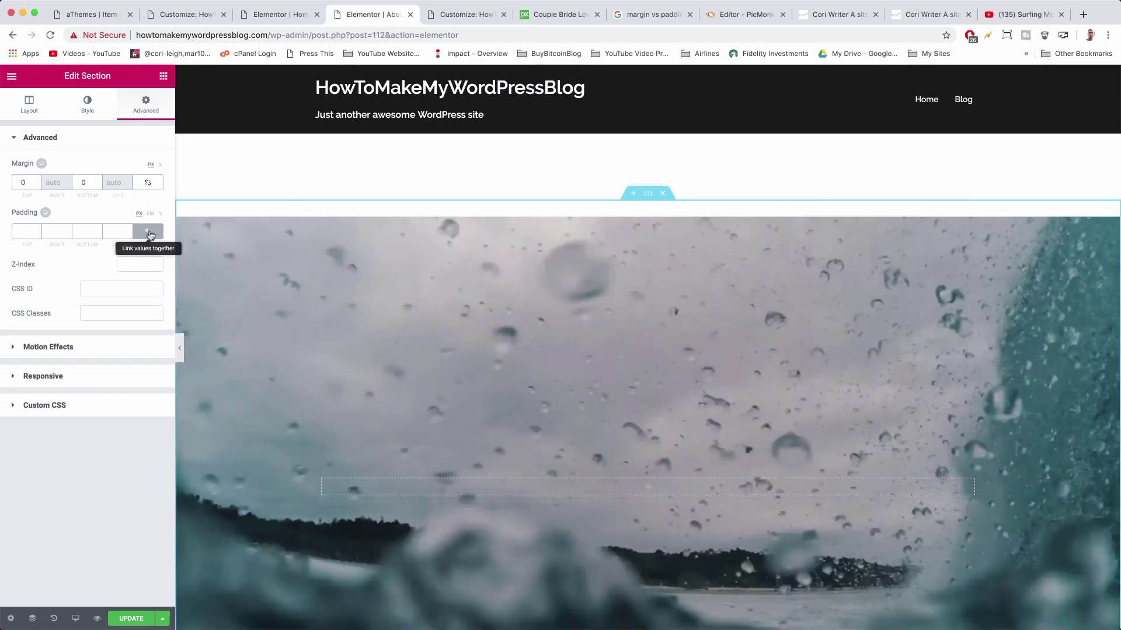
Unlink the spacing sides and give the section a negative top margin of -100
click(147, 231)
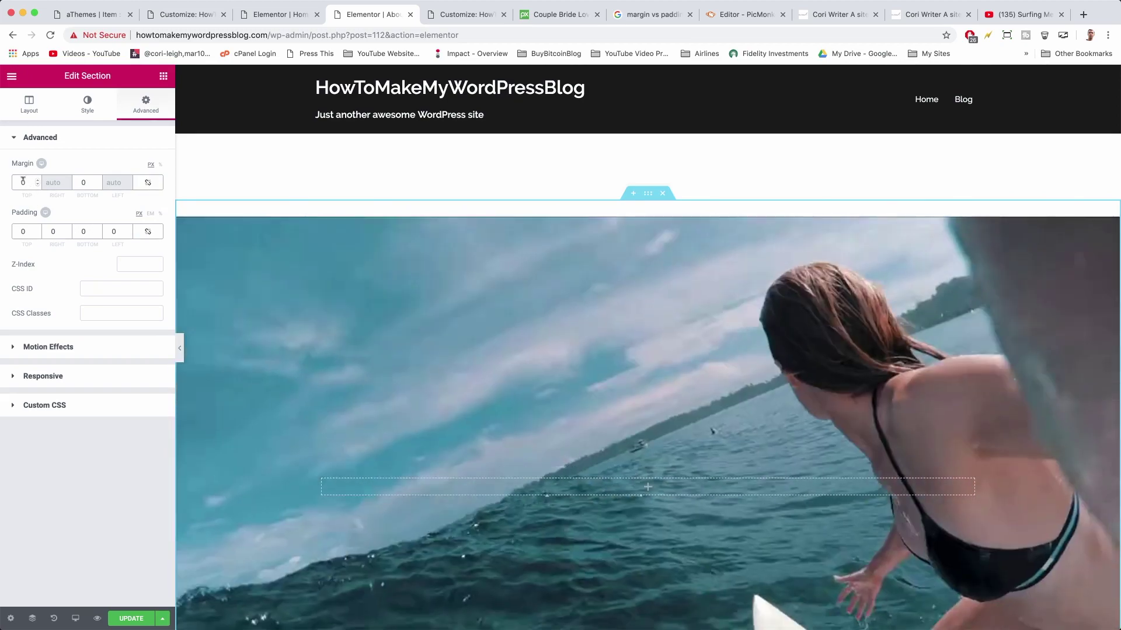
double_click(23, 181)
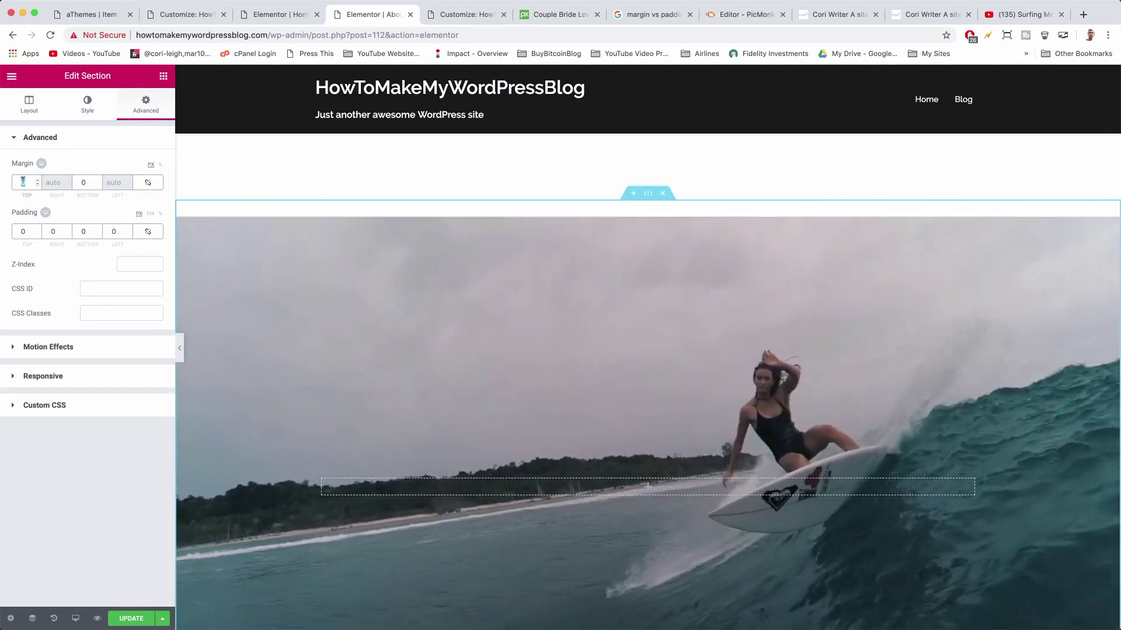
text(100)
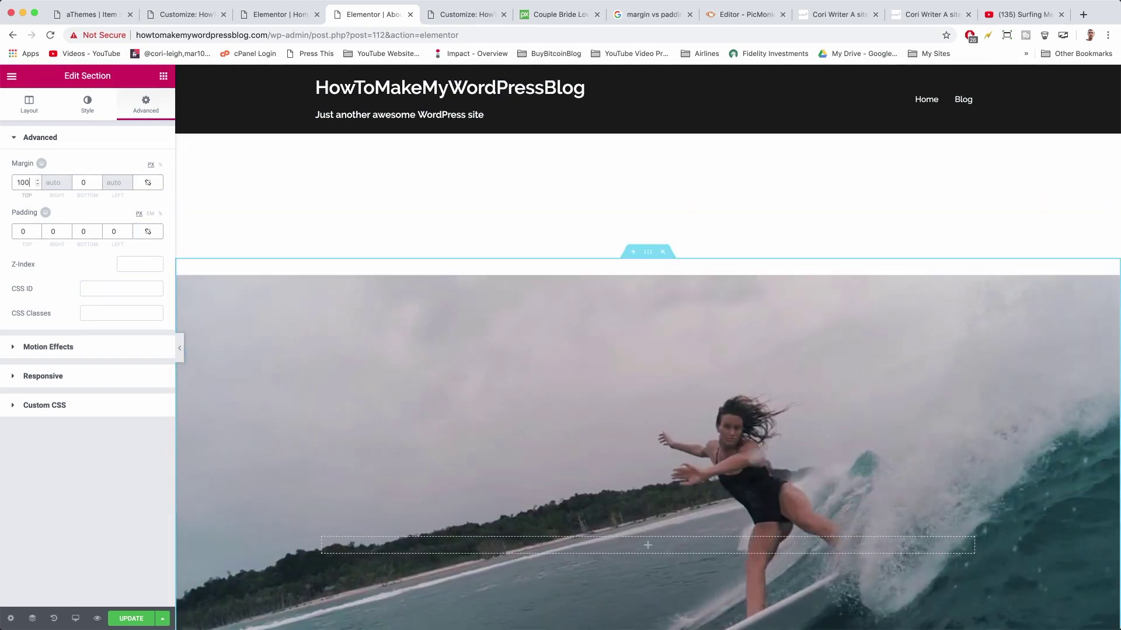
click(16, 183)
text(-)
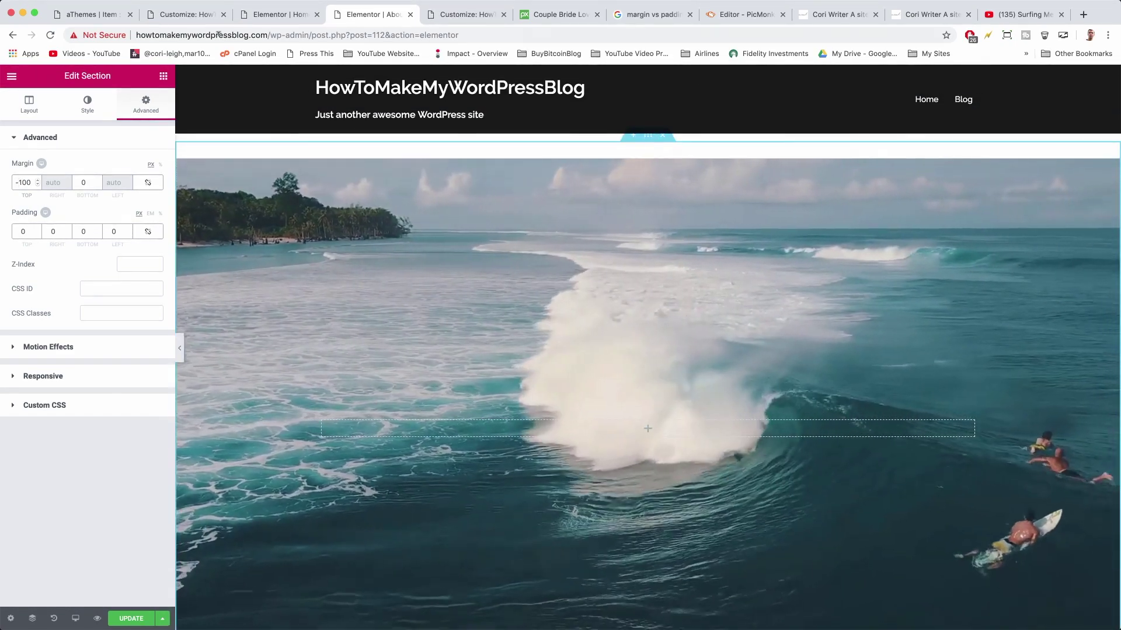
Refine the top margin to -255 px and save the About page
click(27, 182)
key(BackSpace)
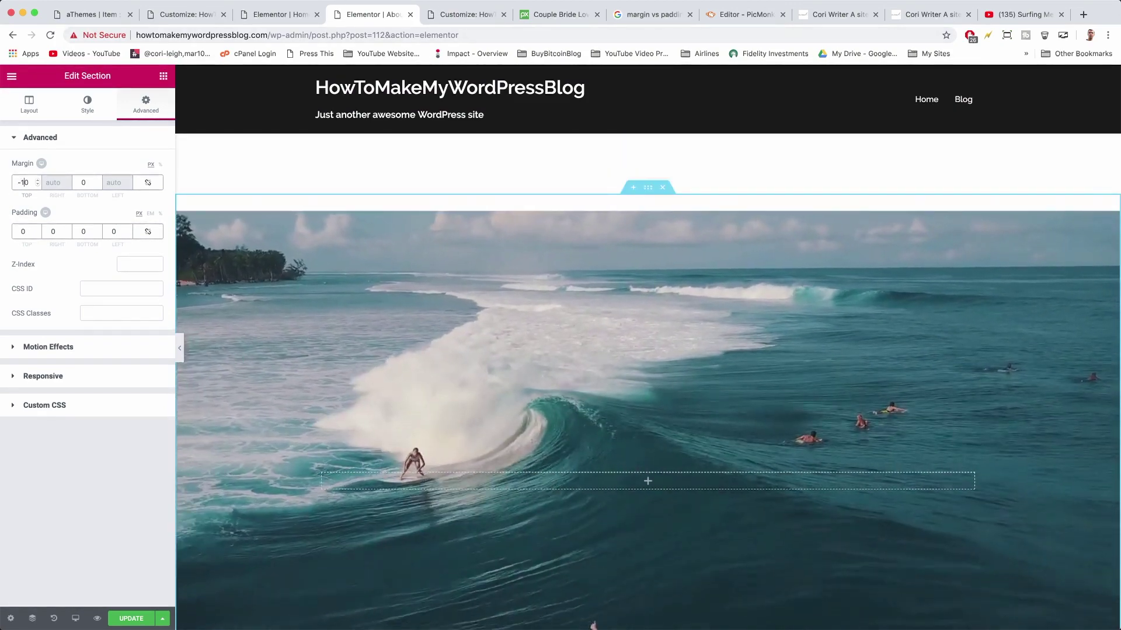
text(8)
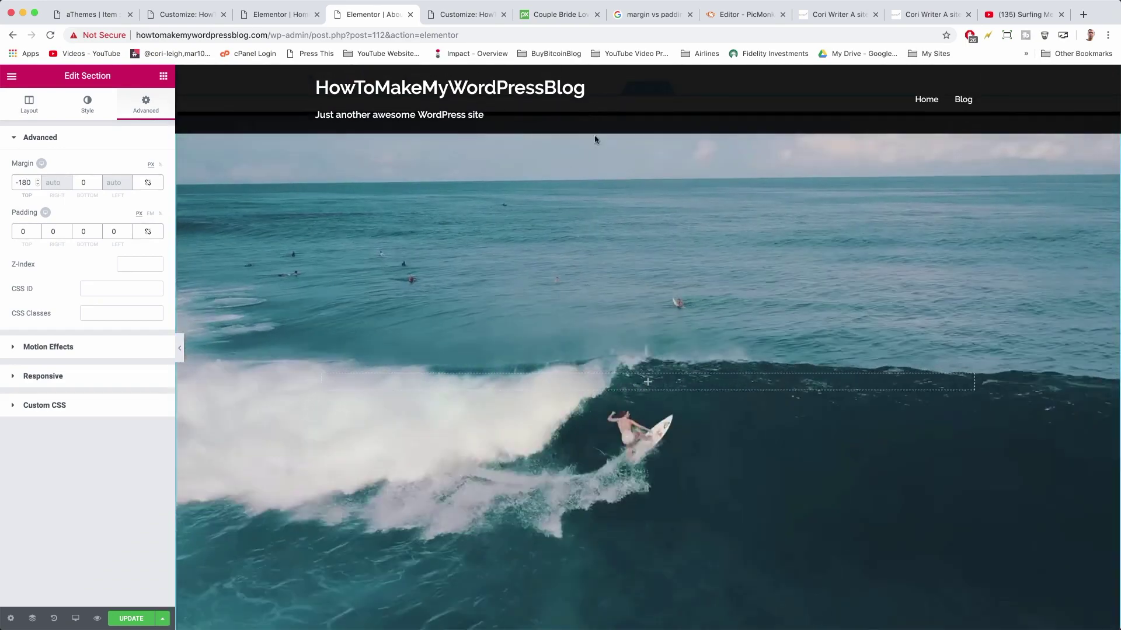
click(21, 182)
key(BackSpace)
text(2)
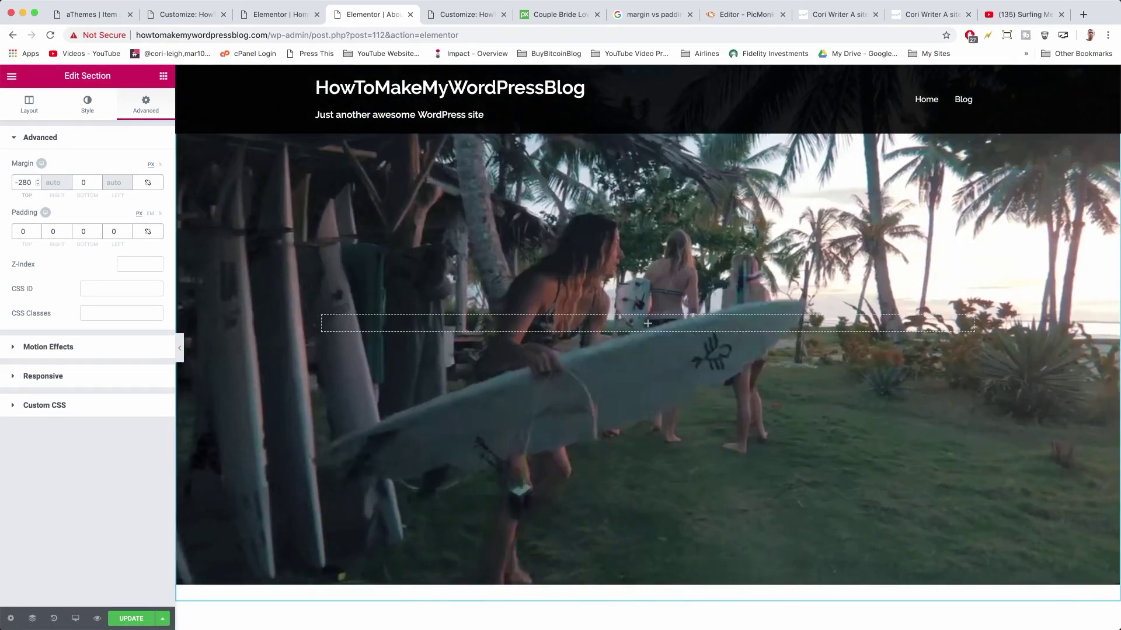
key(BackSpace)
text(4)
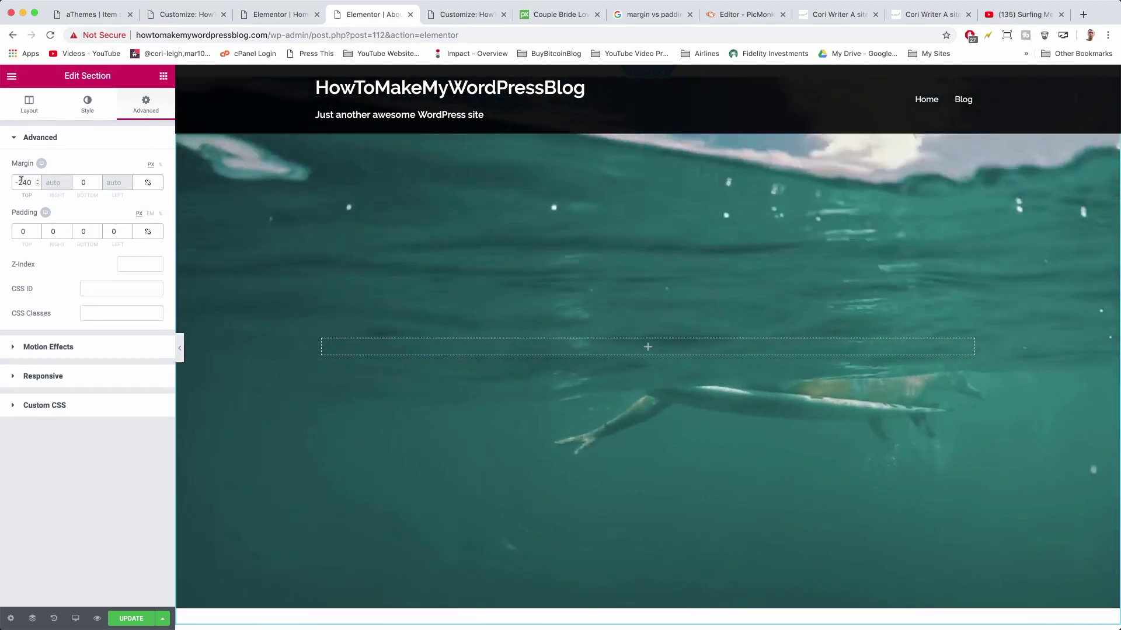
key(BackSpace)
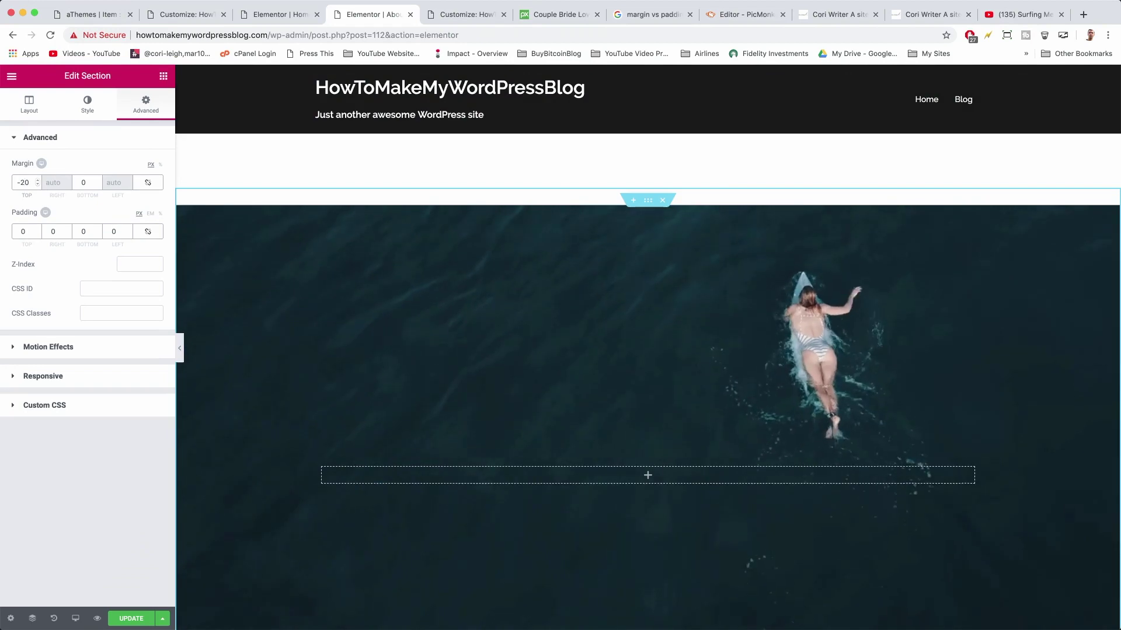
text(5)
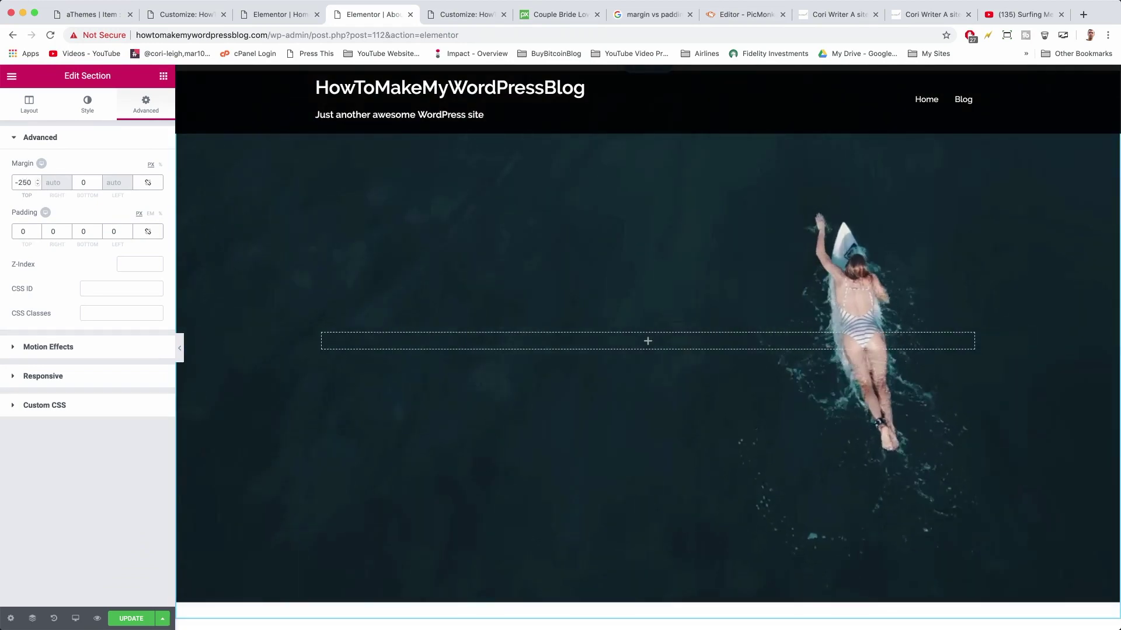
key(BackSpace)
text(5)
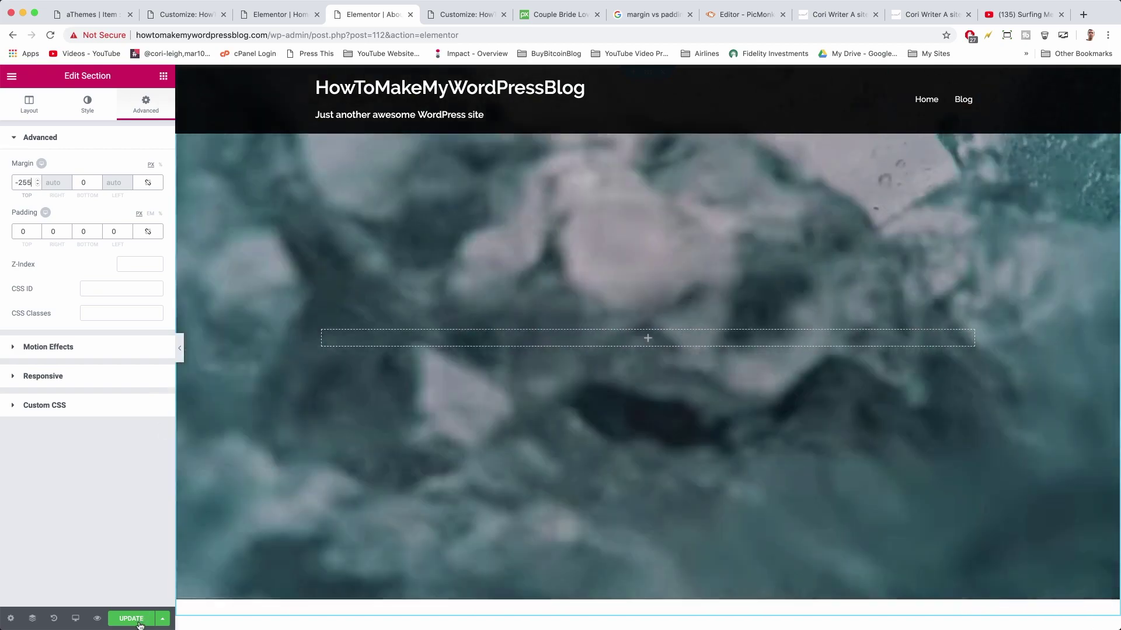
click(139, 622)
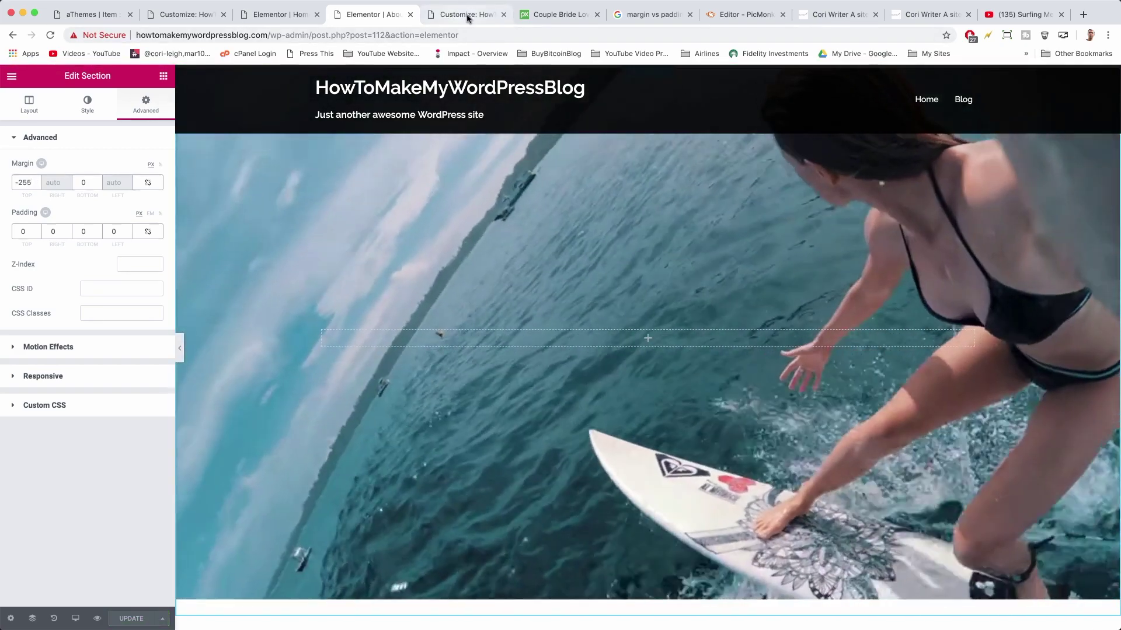
click(467, 17)
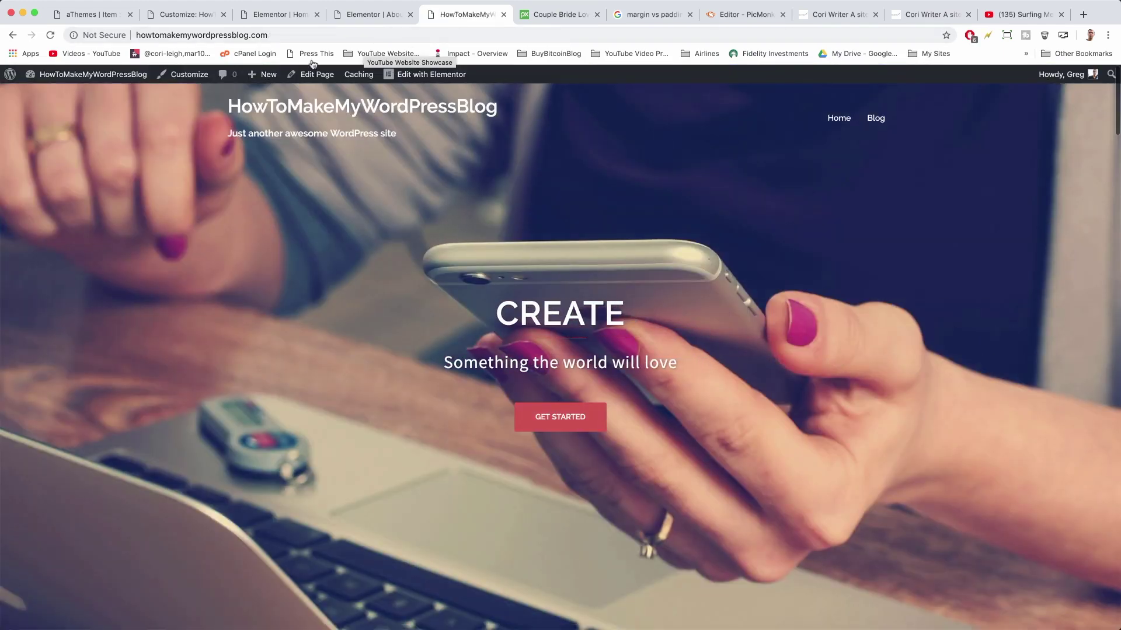
Save the primary menu with About placed between Home and Blog
mouse_move(124, 80)
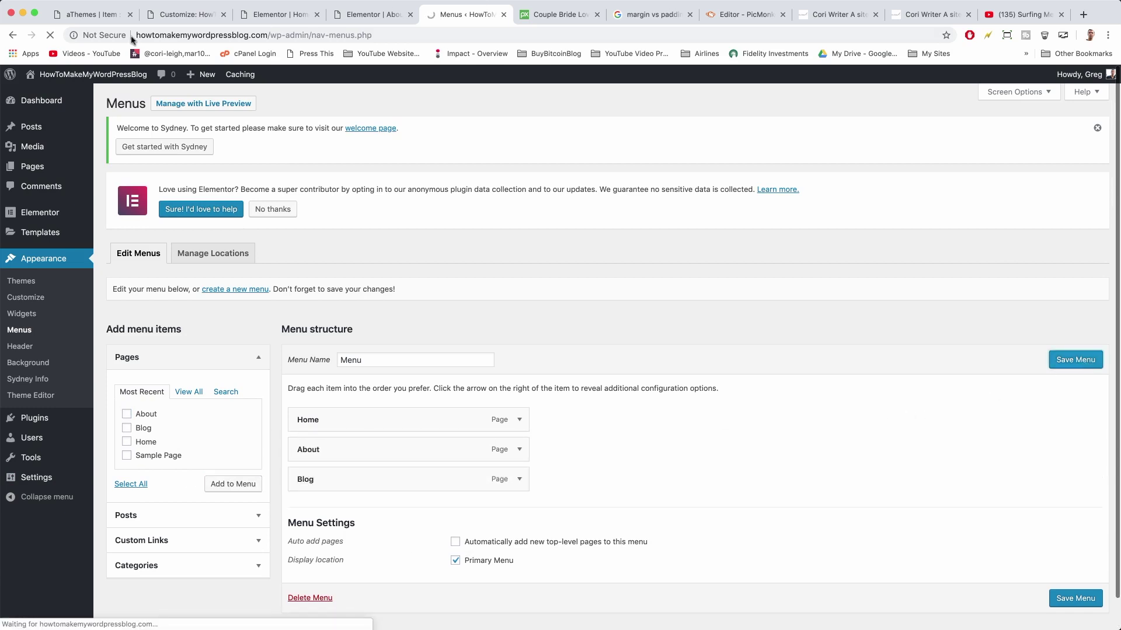
click(115, 76)
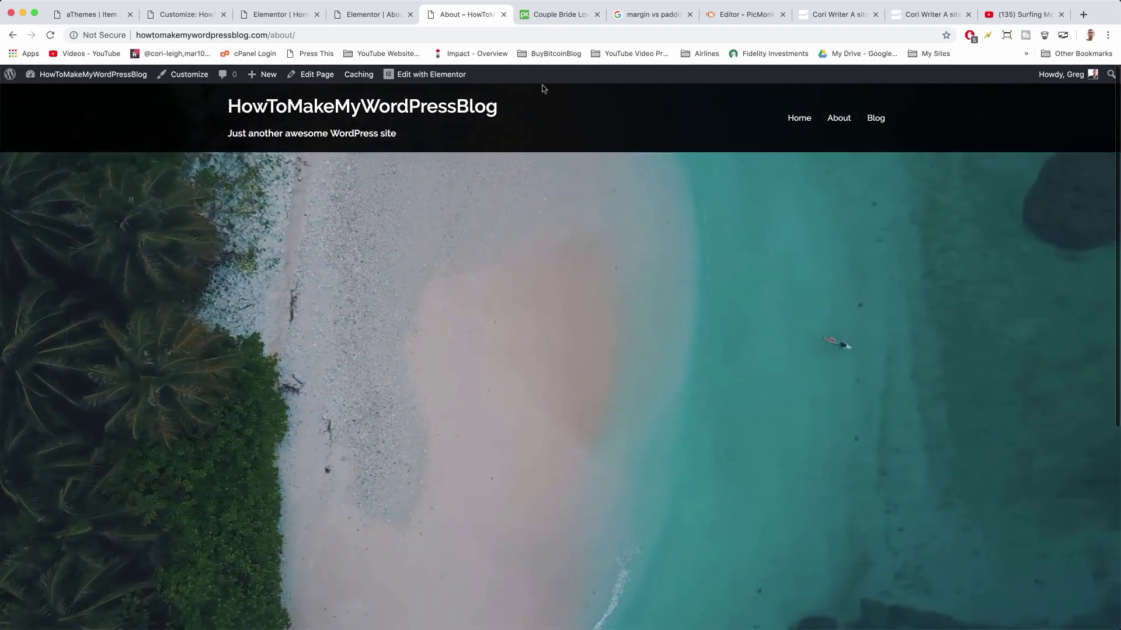
Scroll the live About page down to the footer, then go back to its Elementor editor
scroll(572, 215, down, 3)
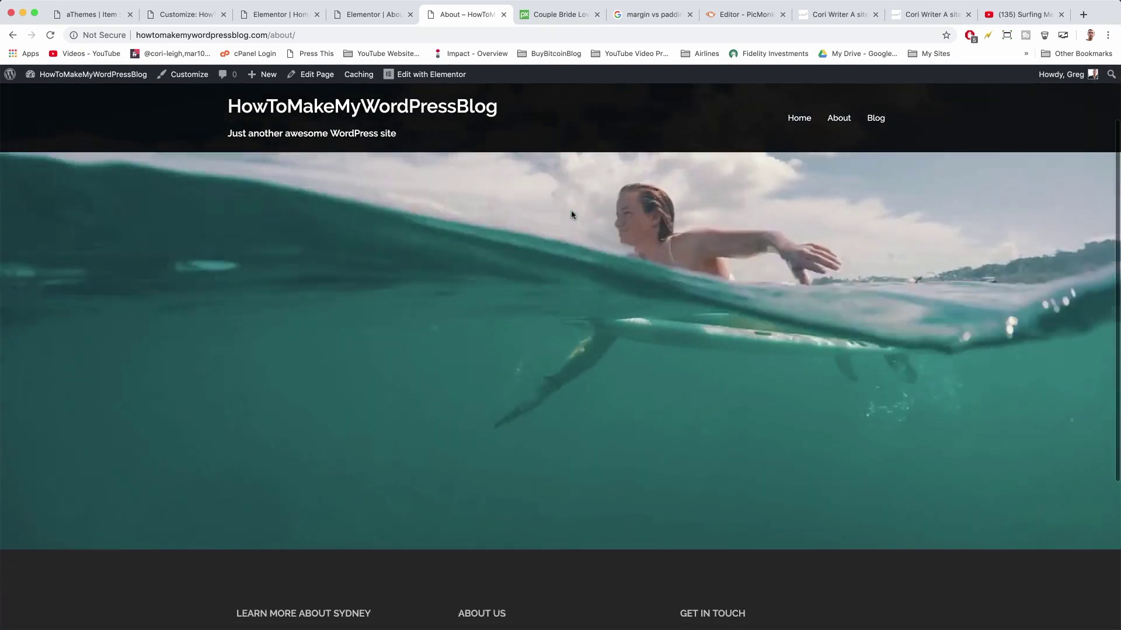
scroll(571, 214, down, 5)
scroll(571, 215, up, 10)
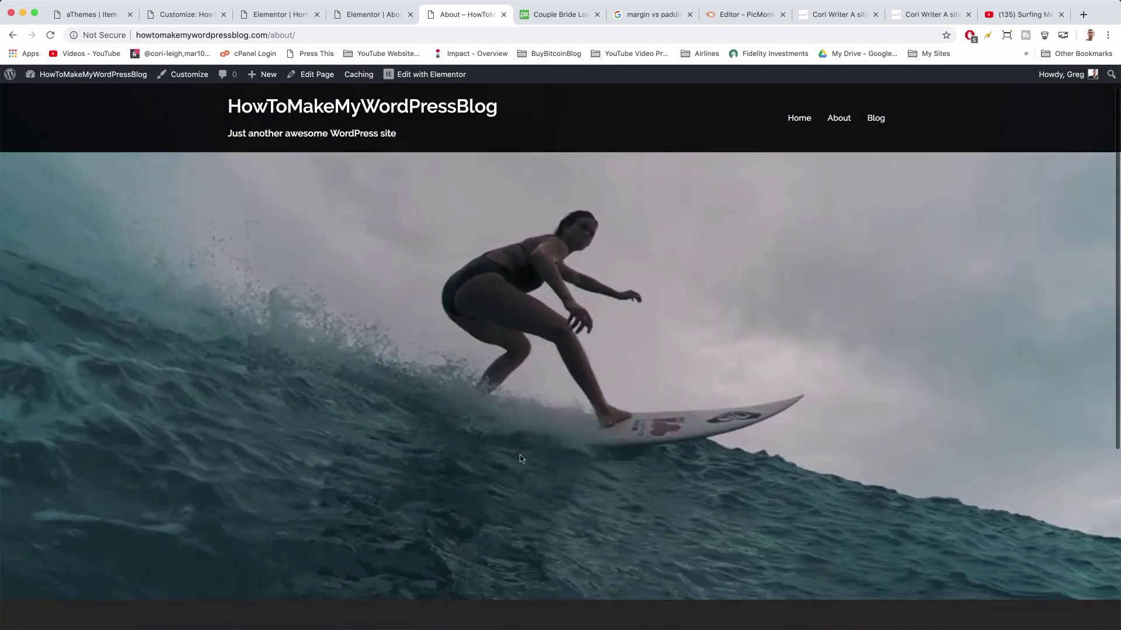
scroll(521, 459, down, 2)
scroll(520, 454, up, 3)
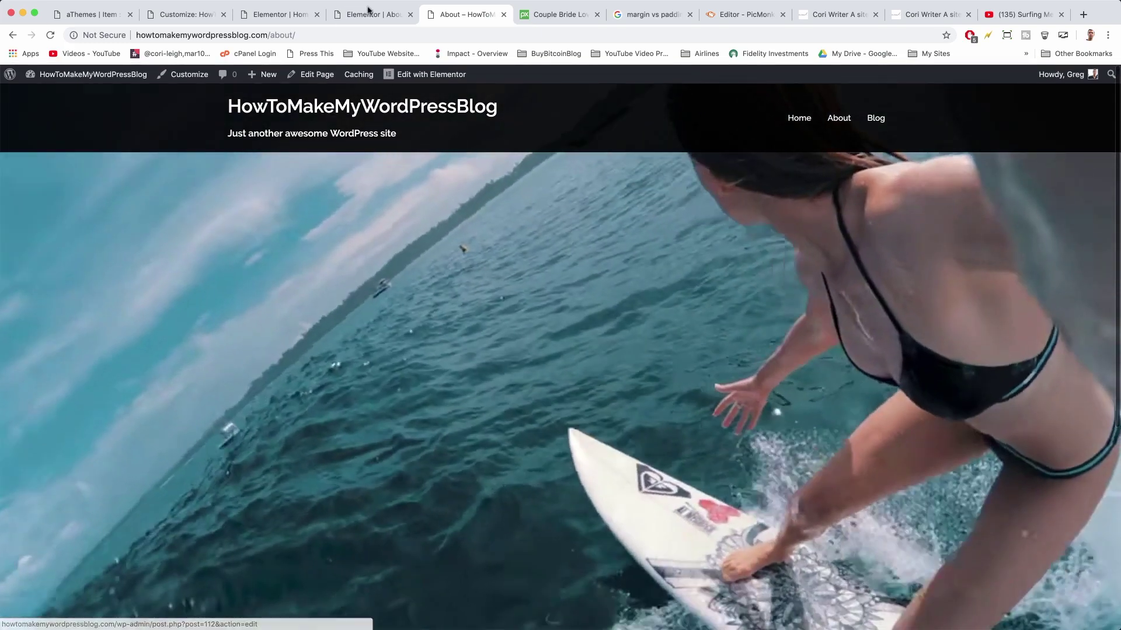
click(369, 10)
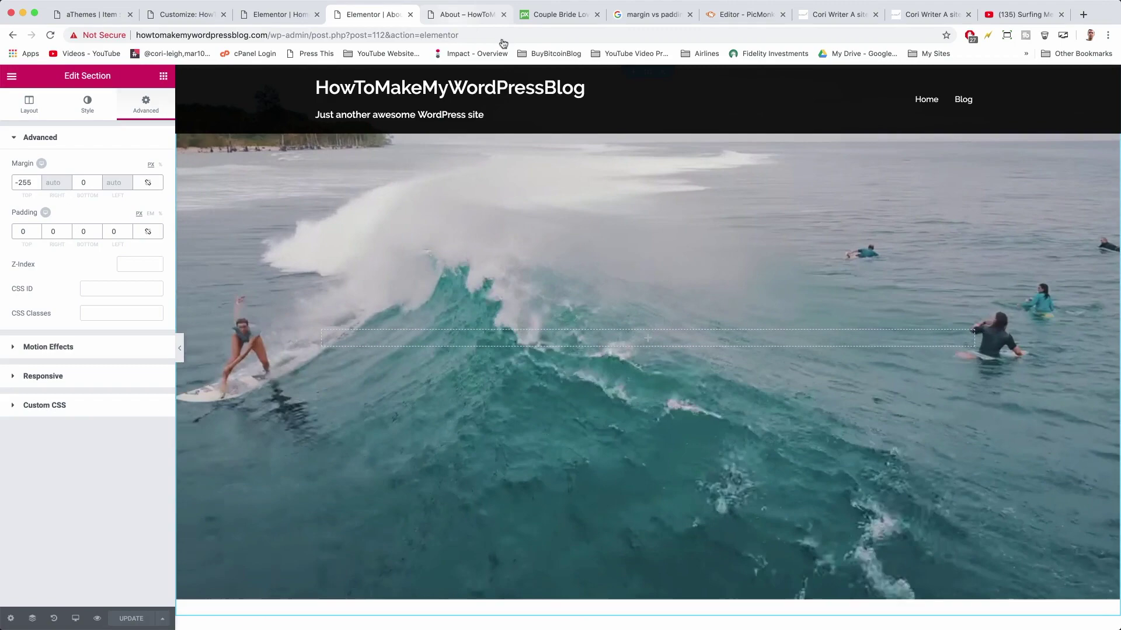
Add a centred heading 'We Help You Discover Amazing' onto the video section
click(467, 14)
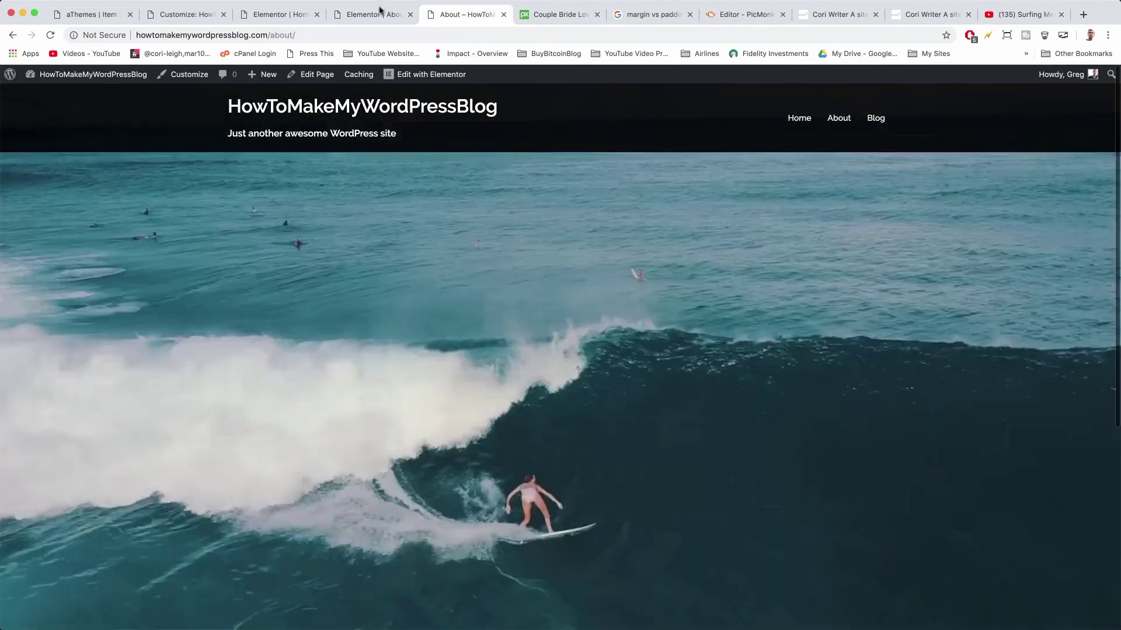
click(376, 14)
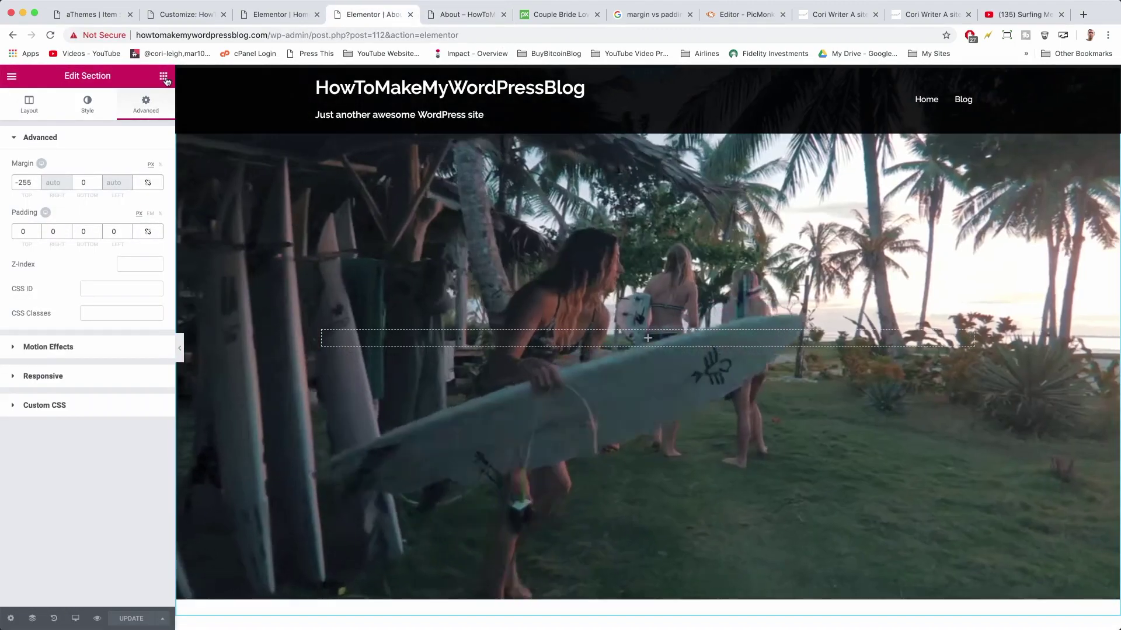
click(164, 76)
drag(129, 199, 640, 367)
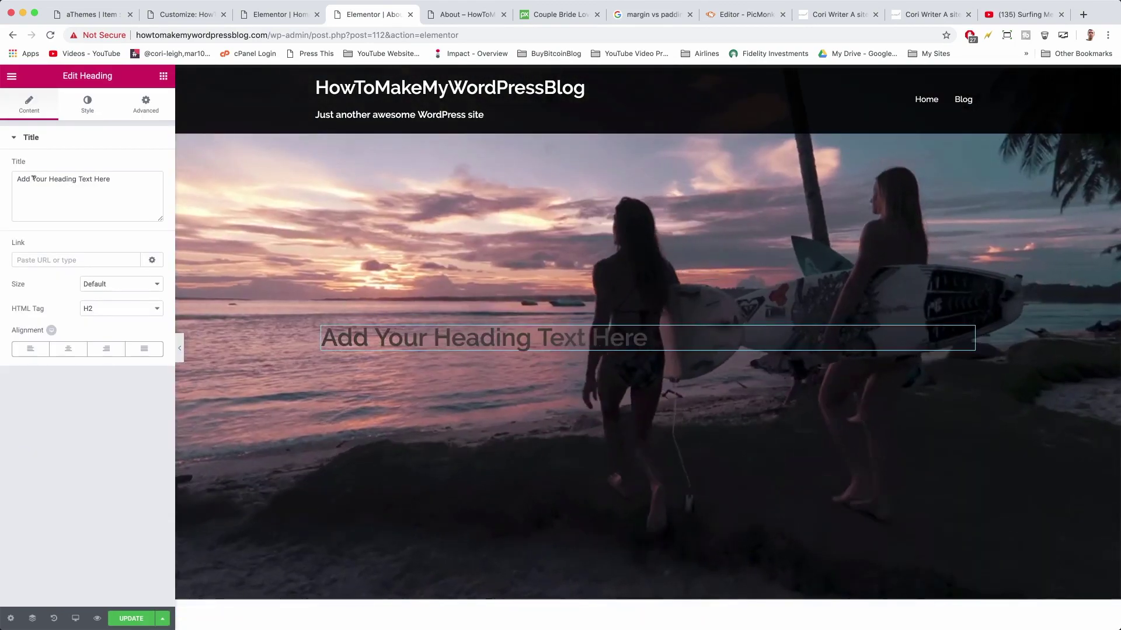
triple_click(34, 180)
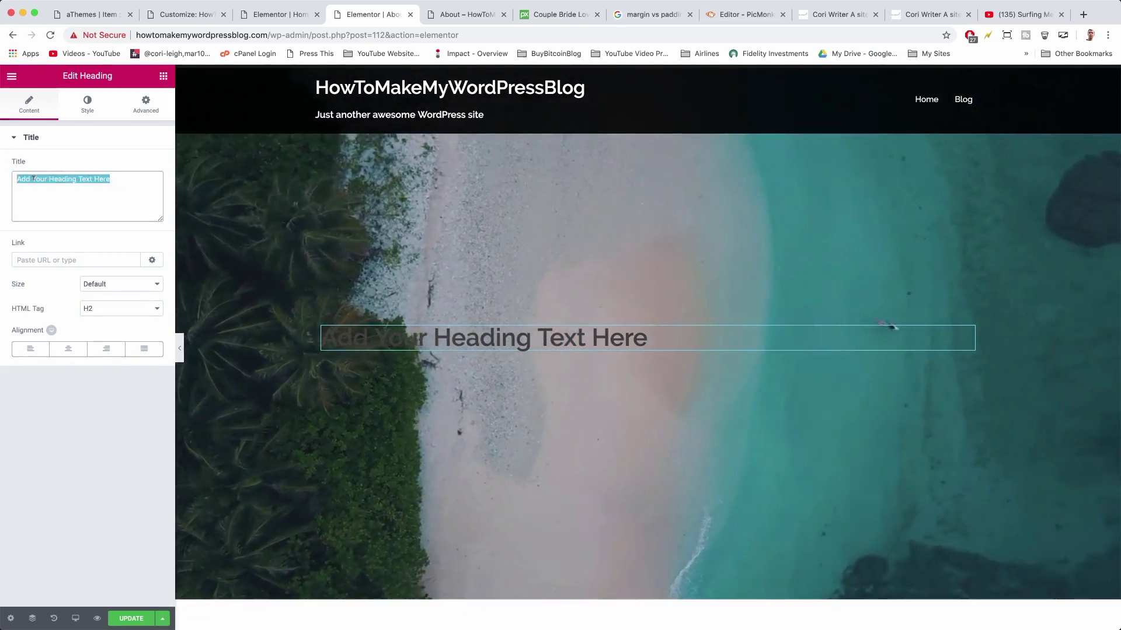
text(We Help You Discover Amazing)
triple_click(63, 177)
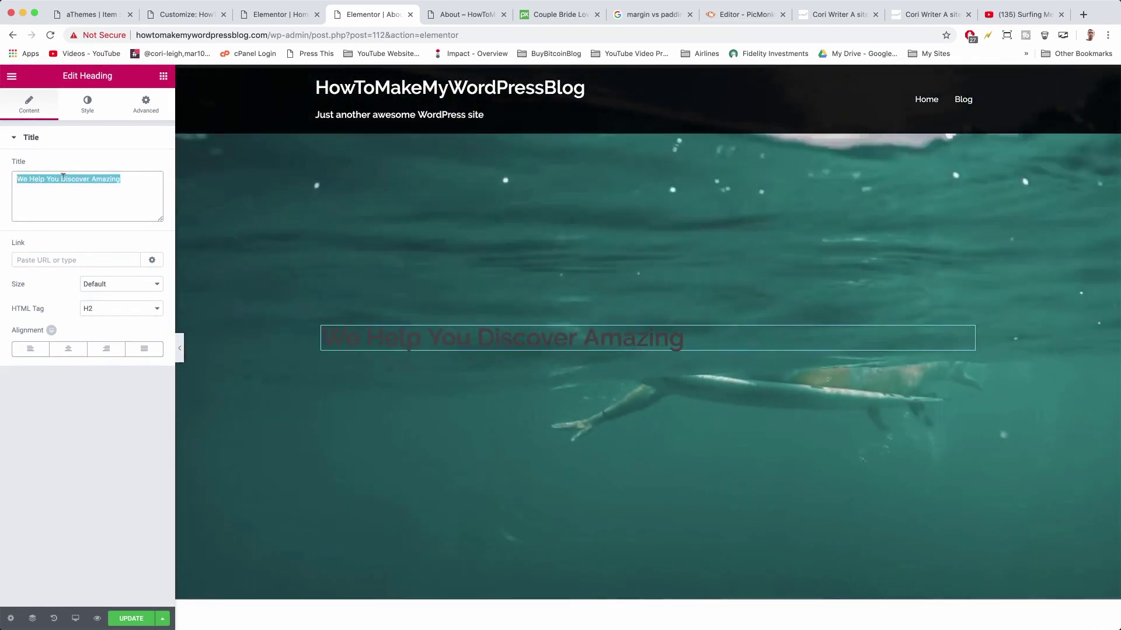
click(68, 350)
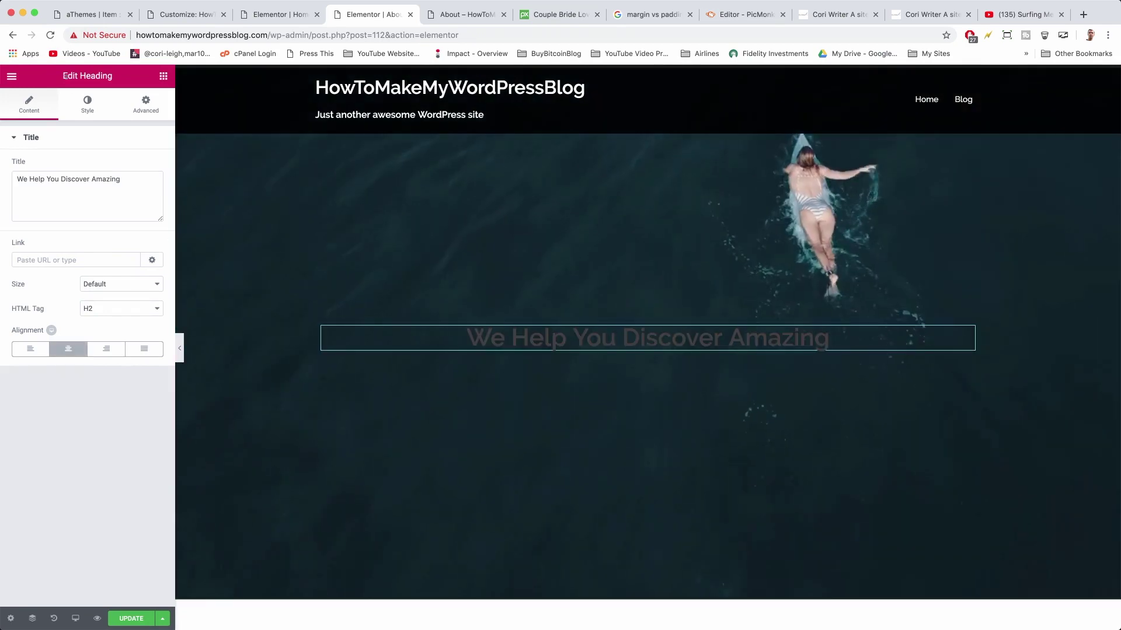
Give the heading a near-white colour and enlarge its font to about 71
click(86, 104)
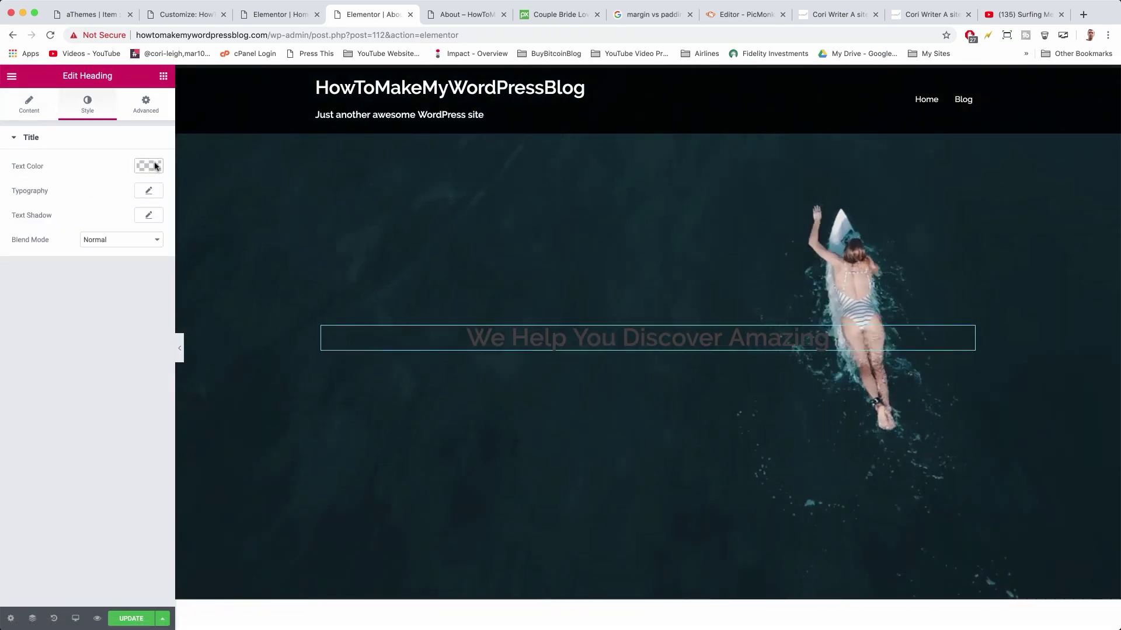
click(154, 166)
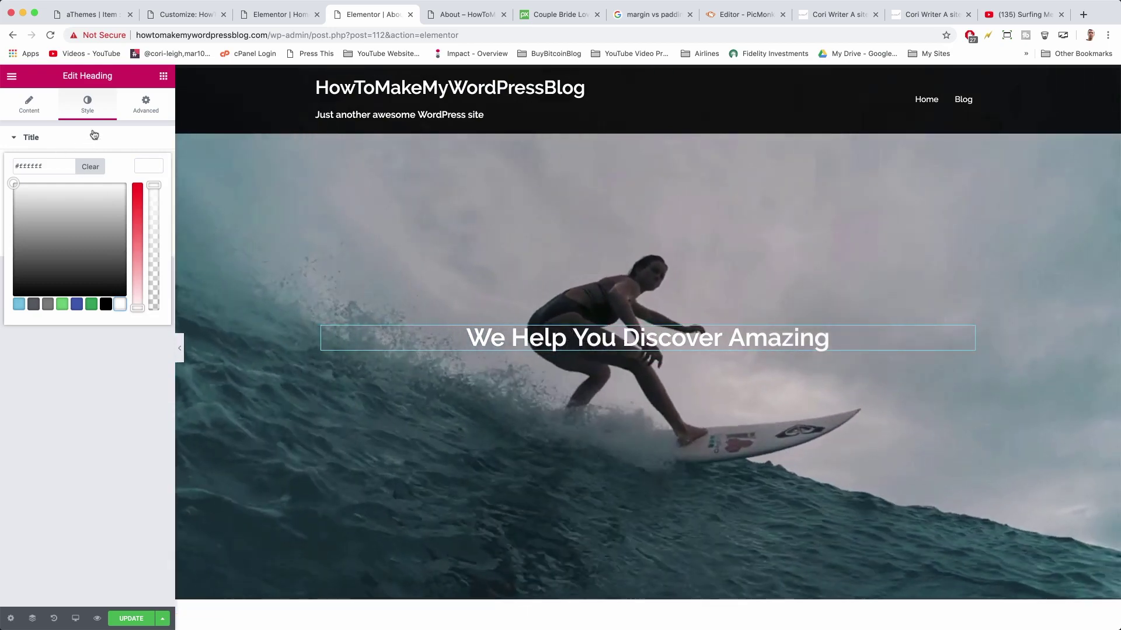
click(146, 167)
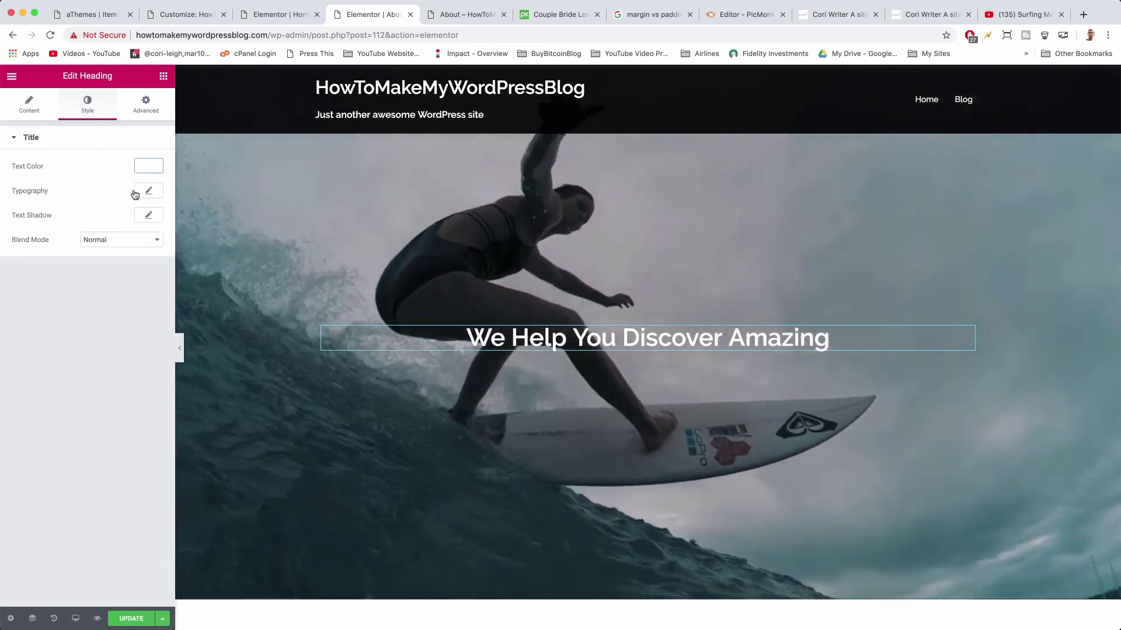
click(147, 193)
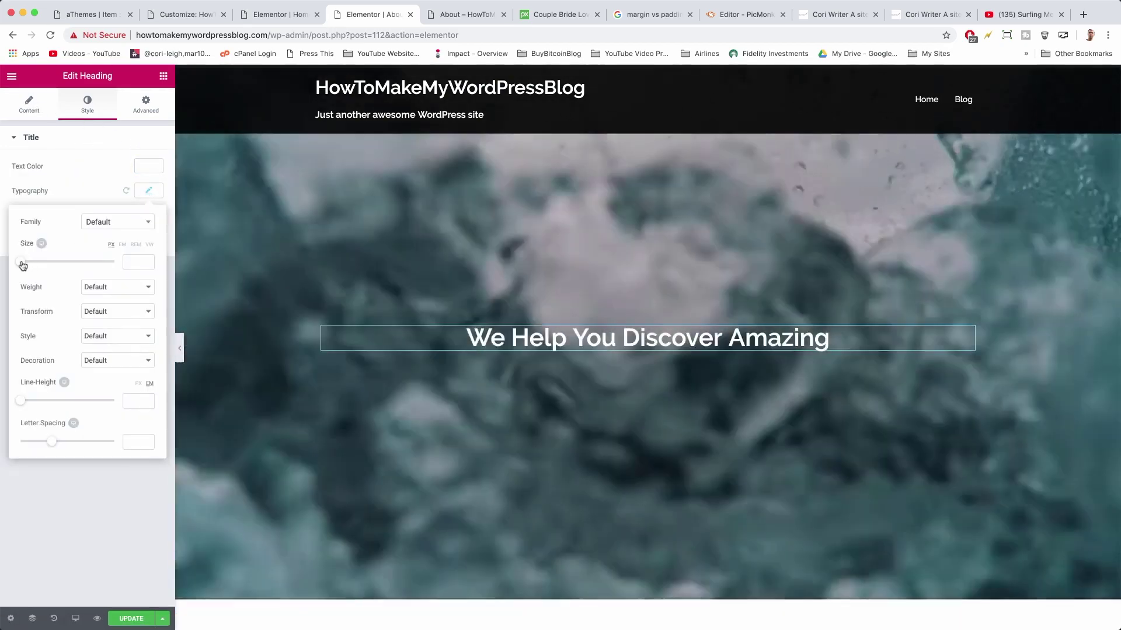
drag(24, 264, 57, 267)
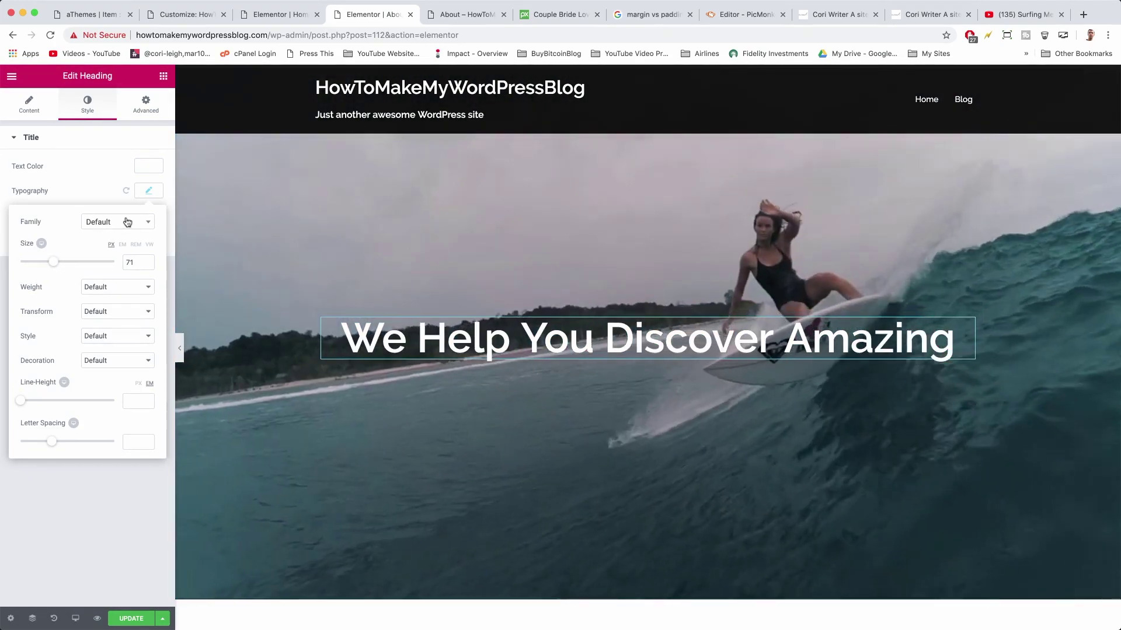
Switch the heading font from Aladin to Poppins and save the page
click(127, 222)
scroll(134, 291, down, 3)
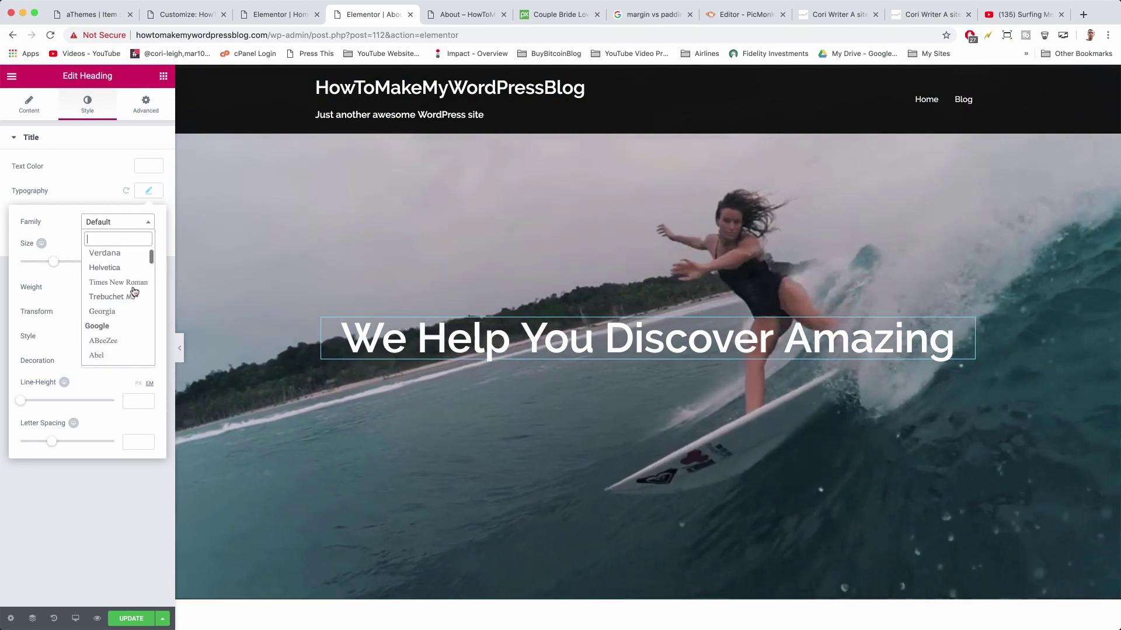
scroll(104, 309, down, 3)
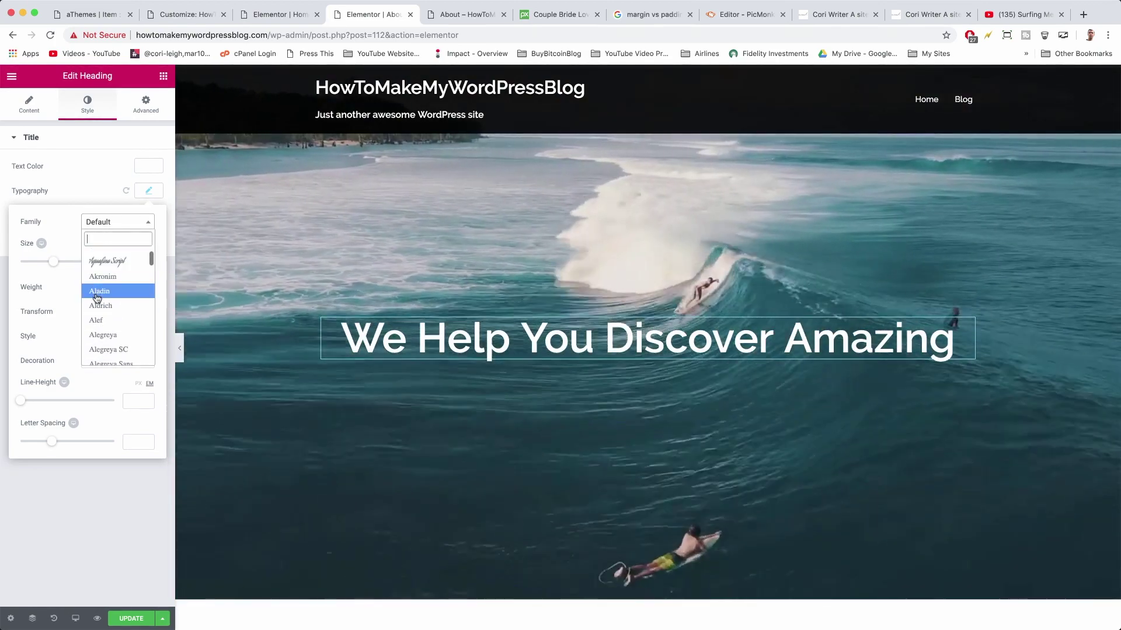
click(97, 297)
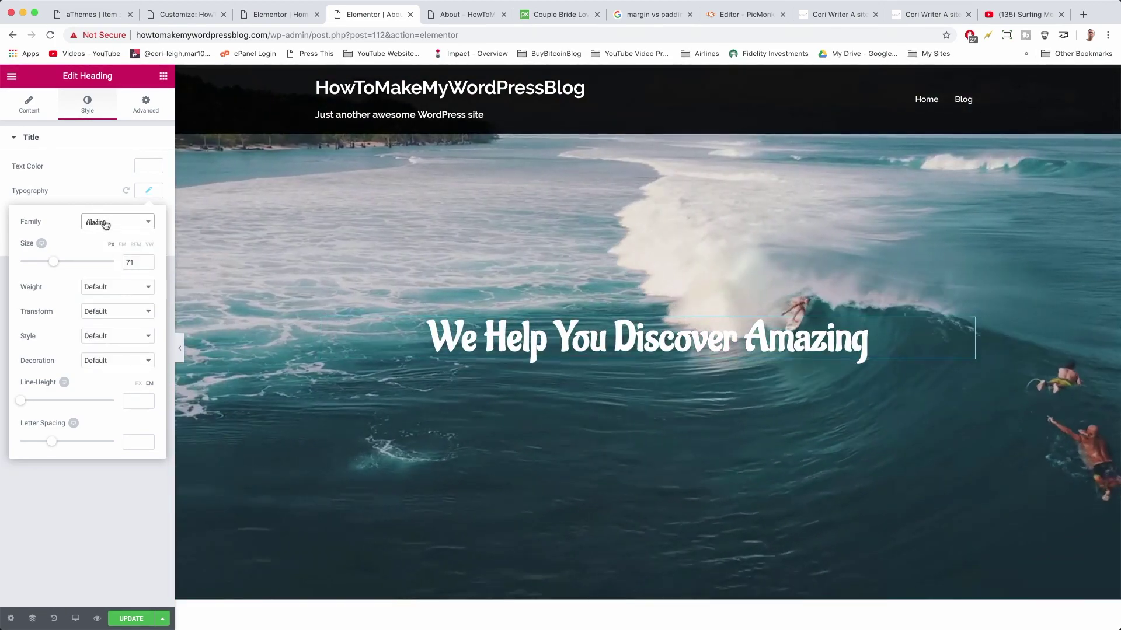
click(99, 223)
scroll(117, 315, down, 4)
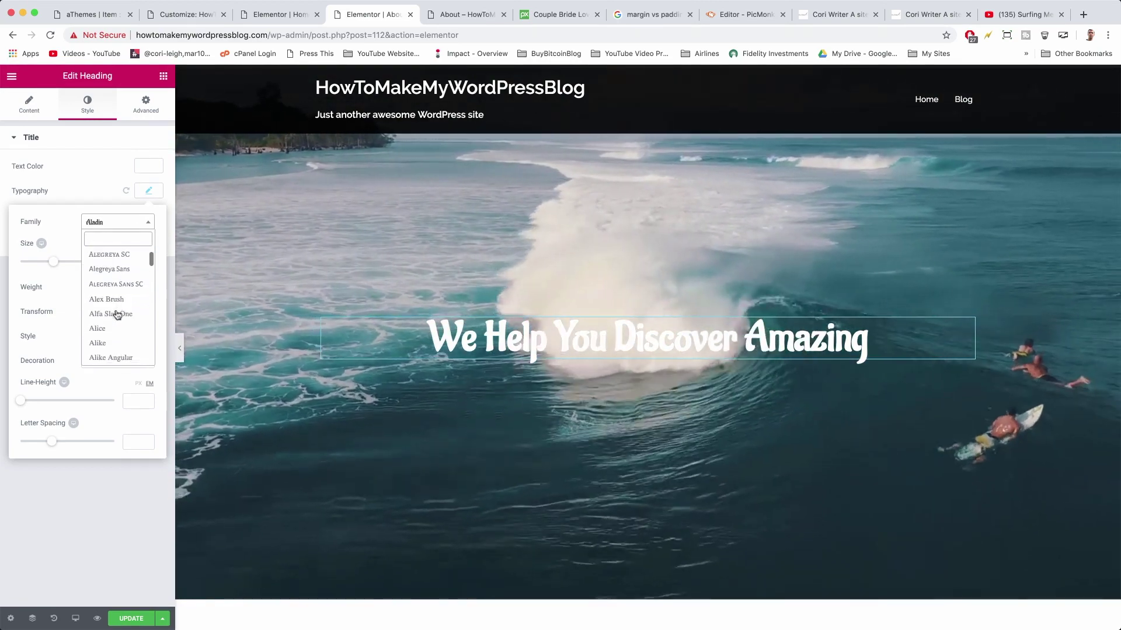
scroll(117, 315, down, 1)
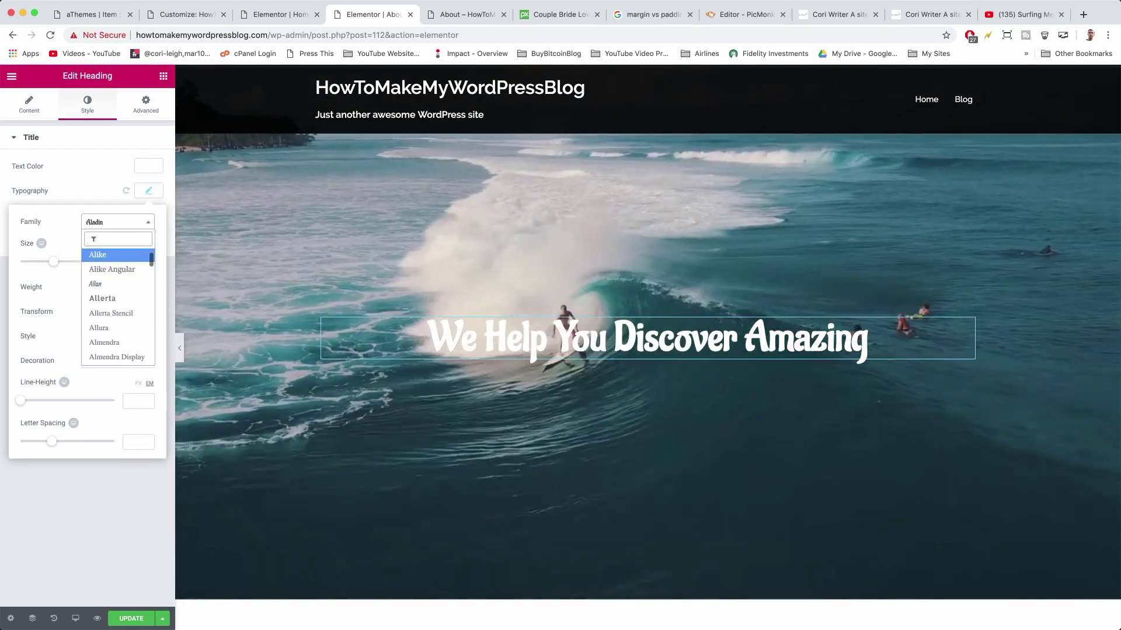
text(pop)
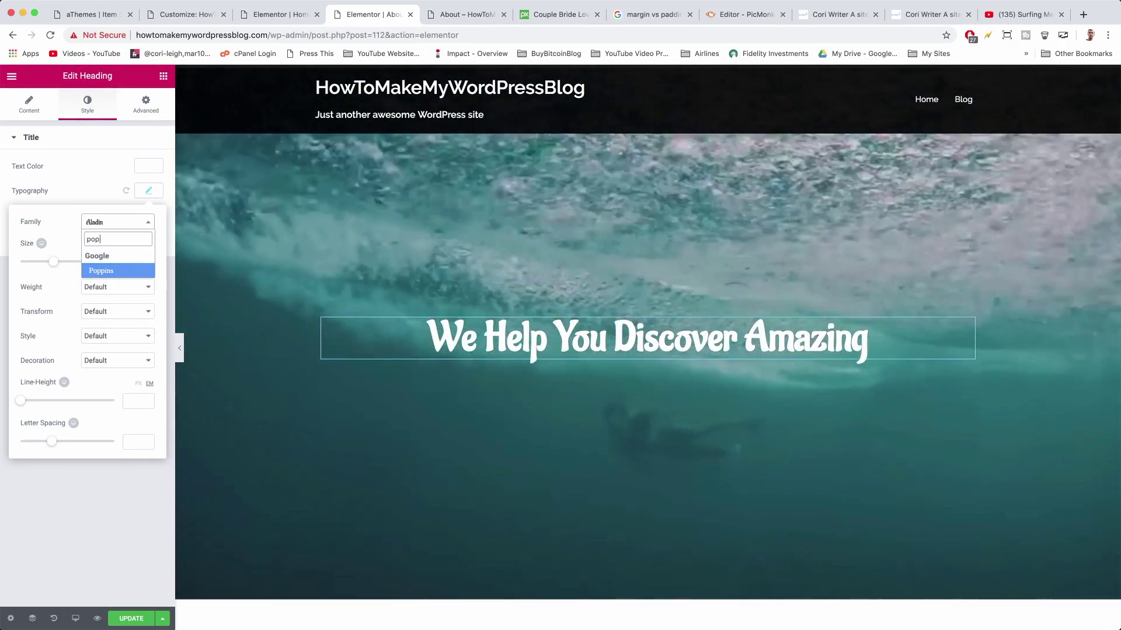
click(99, 271)
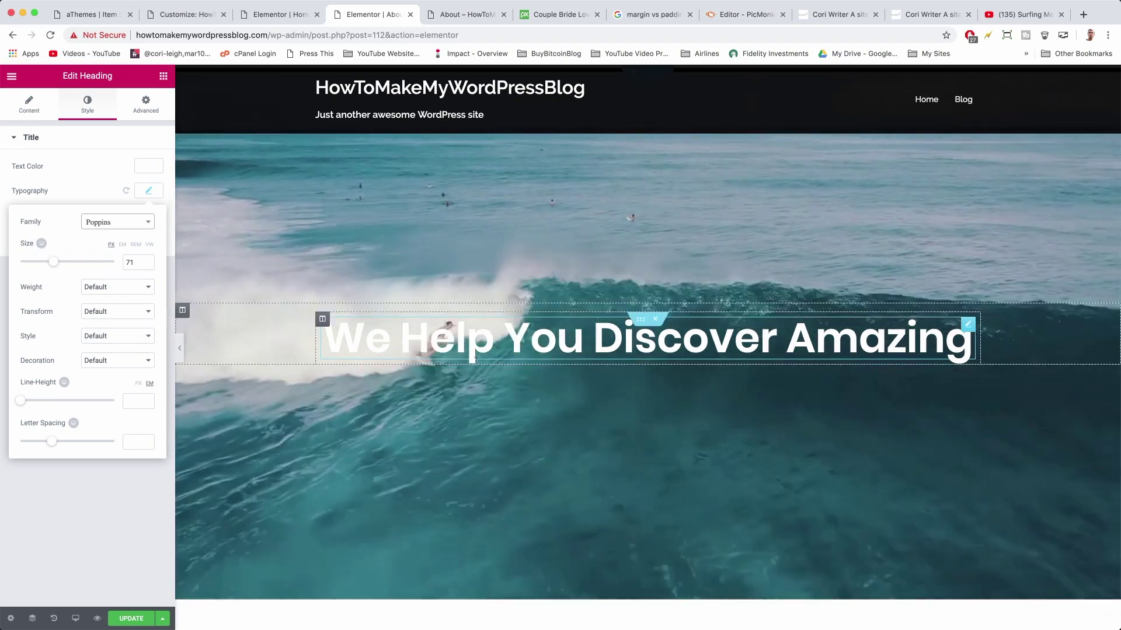
scroll(477, 359, down, 3)
scroll(476, 359, up, 3)
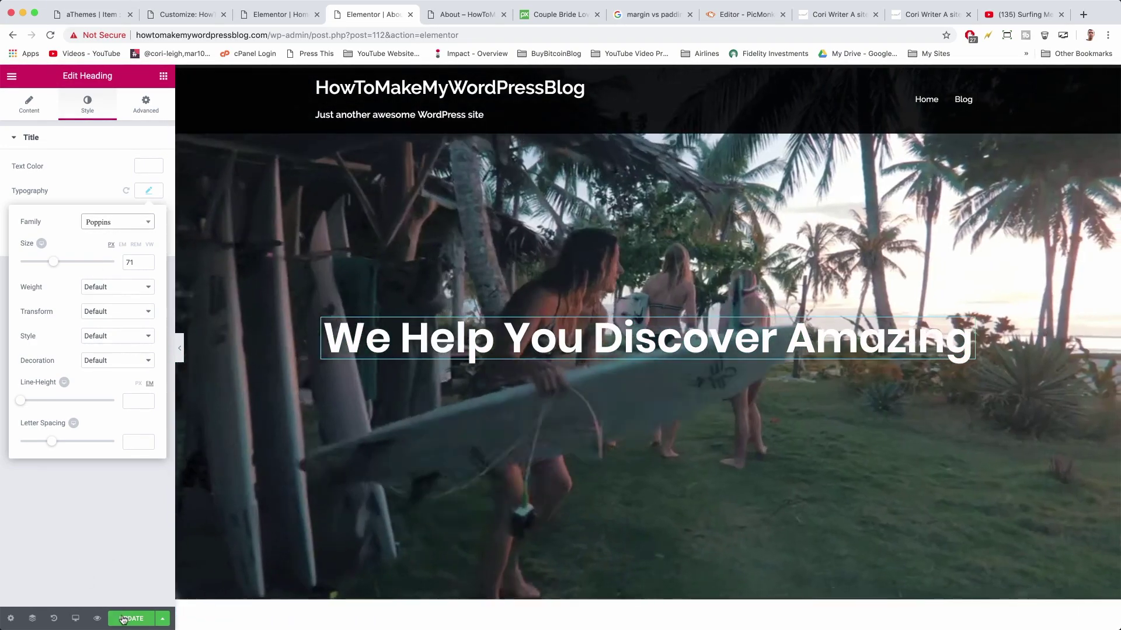
click(131, 618)
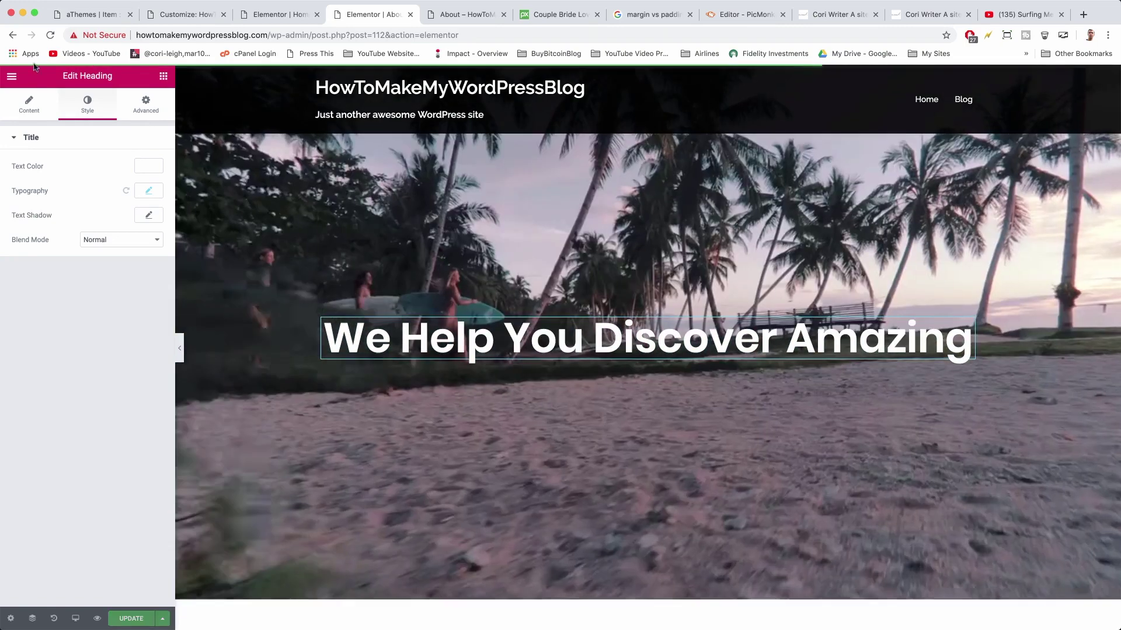
Drop a Text Editor widget below the video header on the About page
click(164, 76)
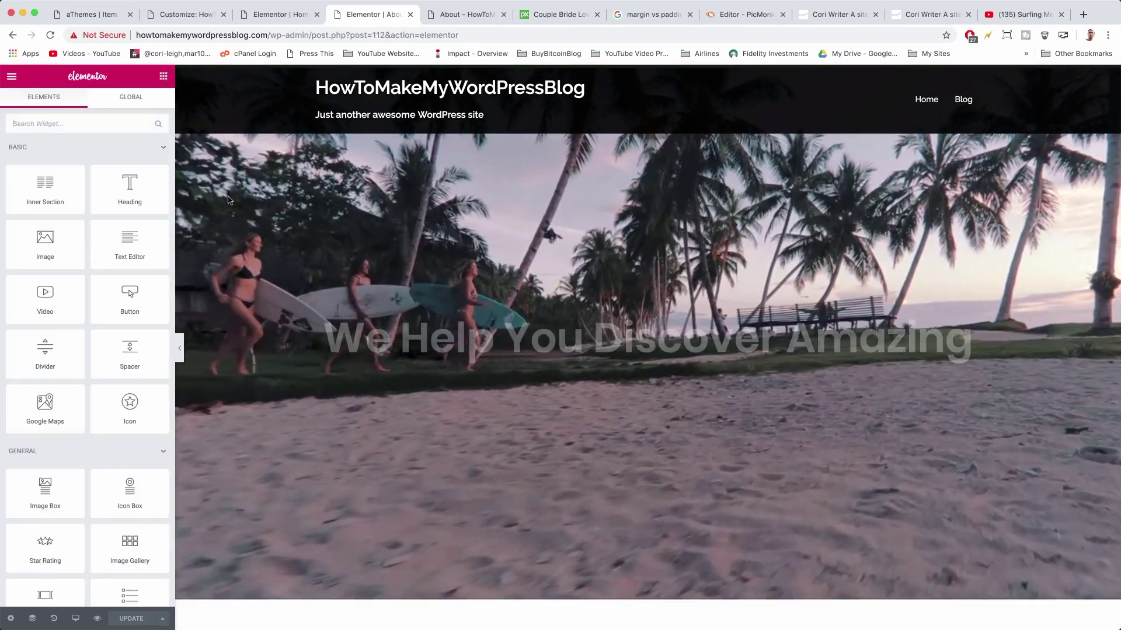
scroll(396, 395, down, 3)
scroll(396, 395, down, 3)
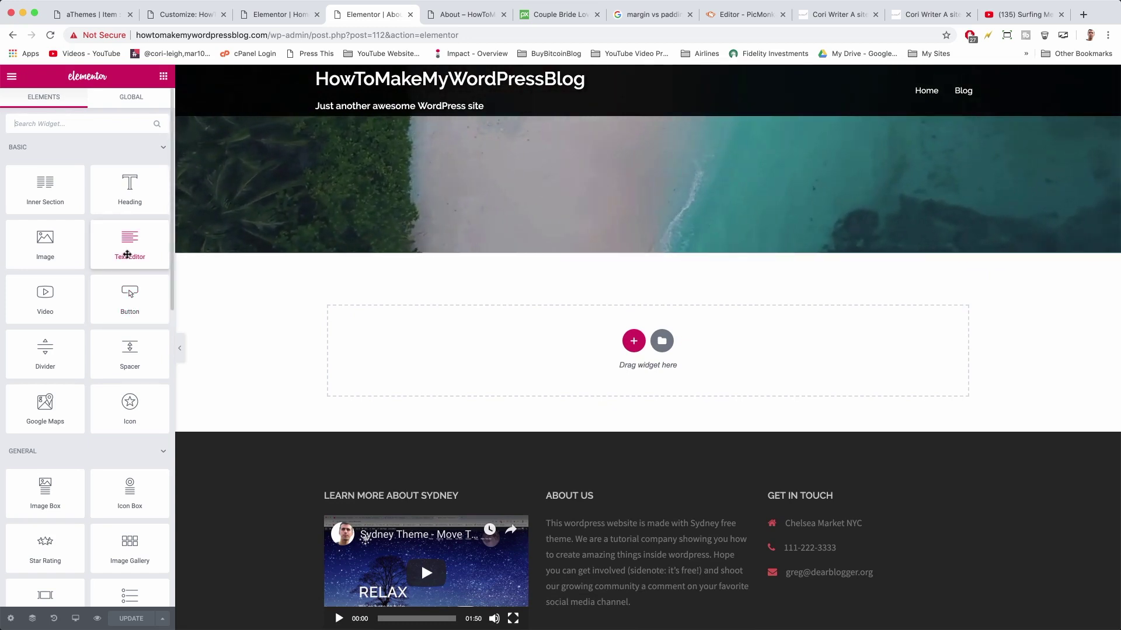
drag(128, 254, 523, 369)
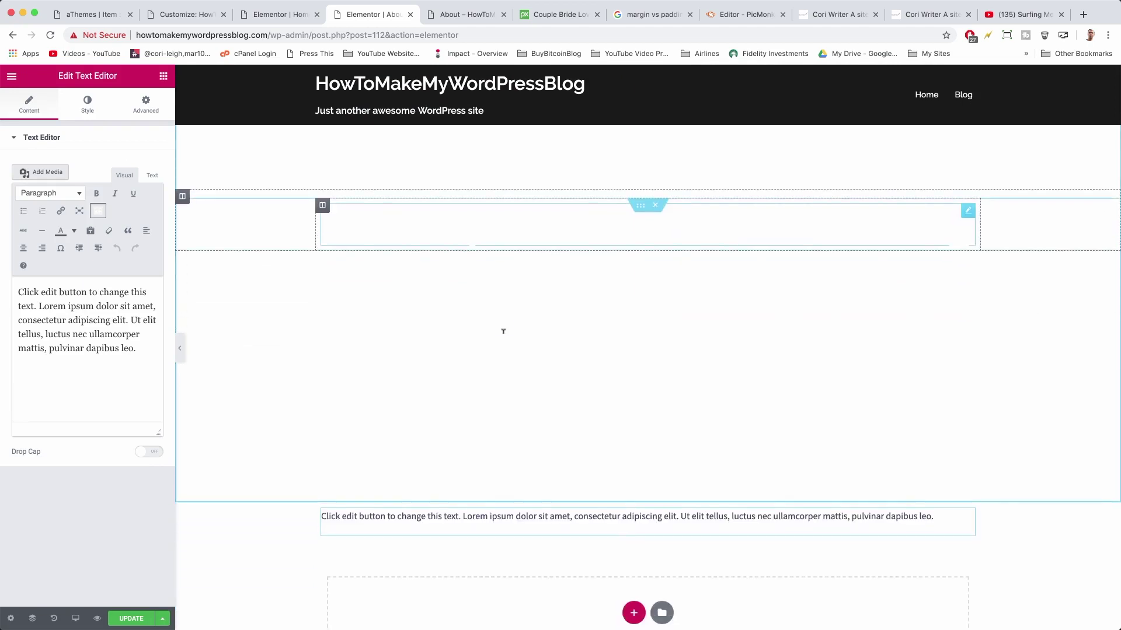
scroll(503, 331, down, 4)
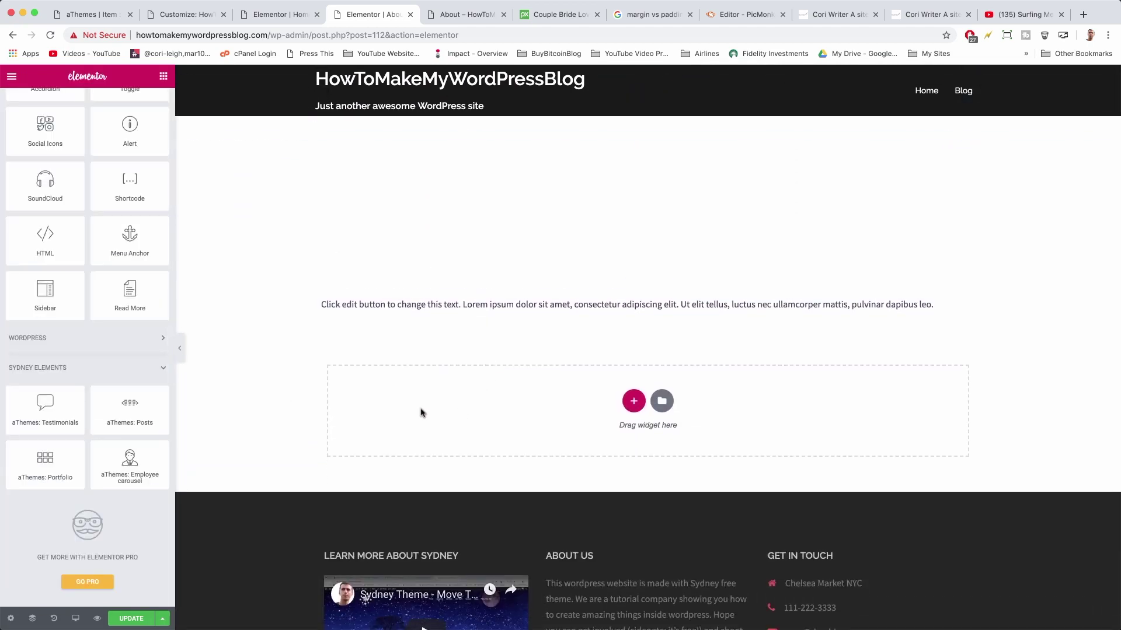
Open the site's home page from the live About page and scroll through it
click(450, 16)
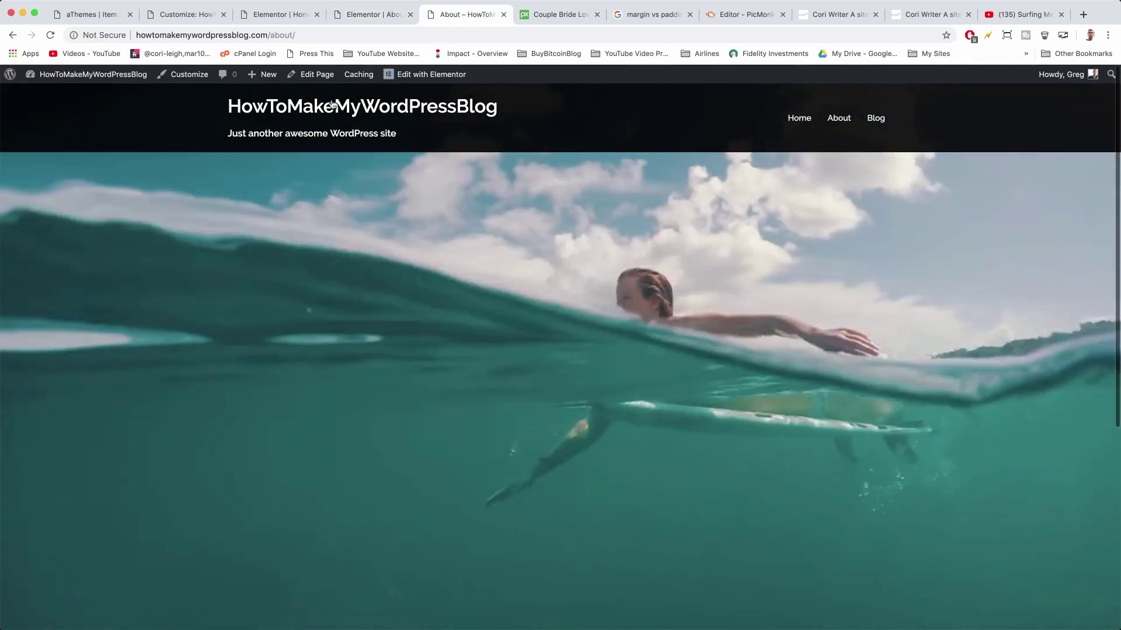
click(332, 105)
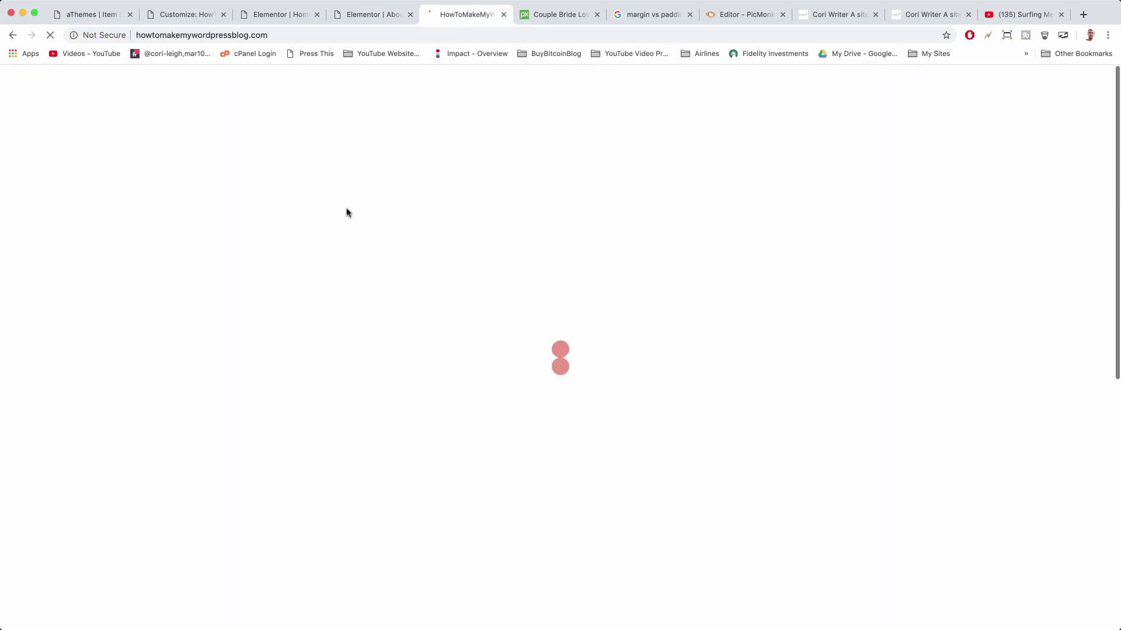
scroll(353, 350, down, 15)
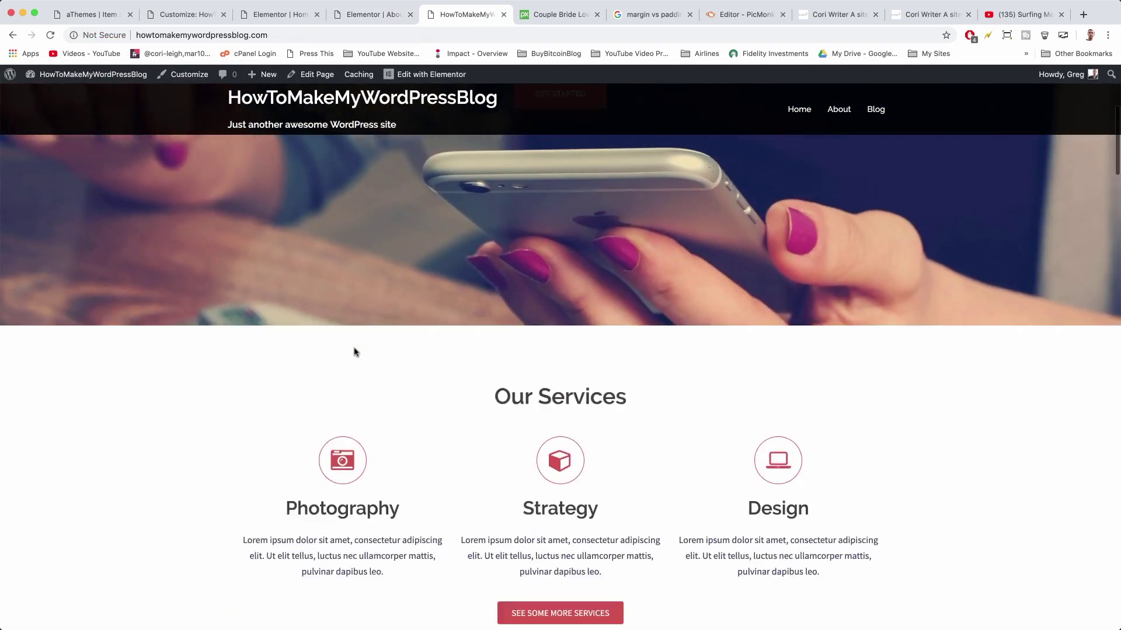
scroll(354, 352, down, 15)
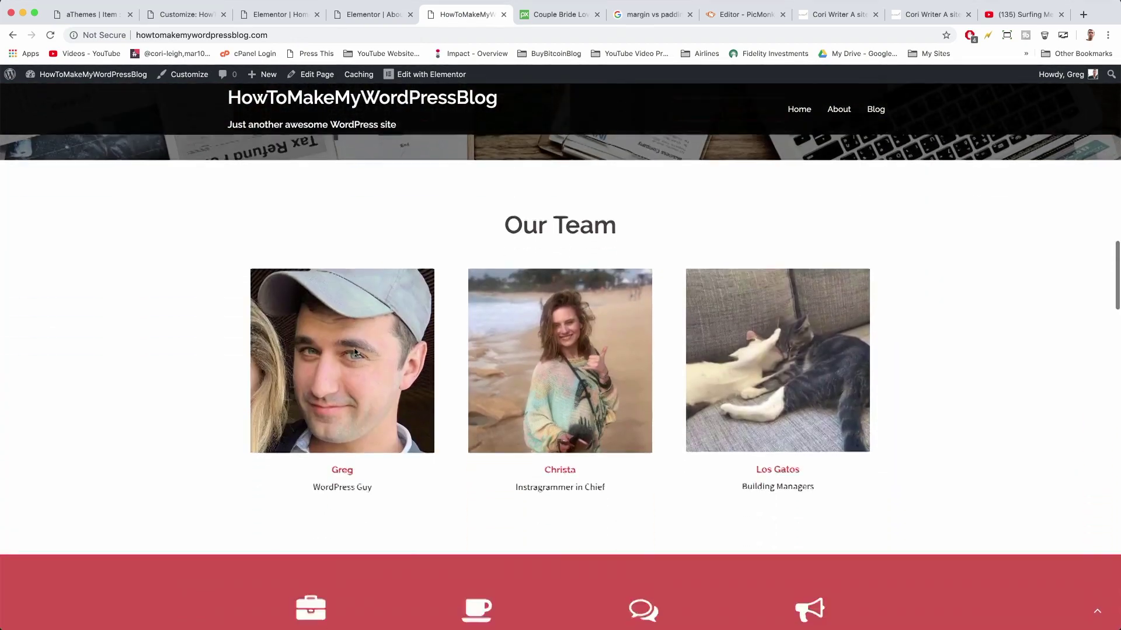
scroll(355, 352, down, 10)
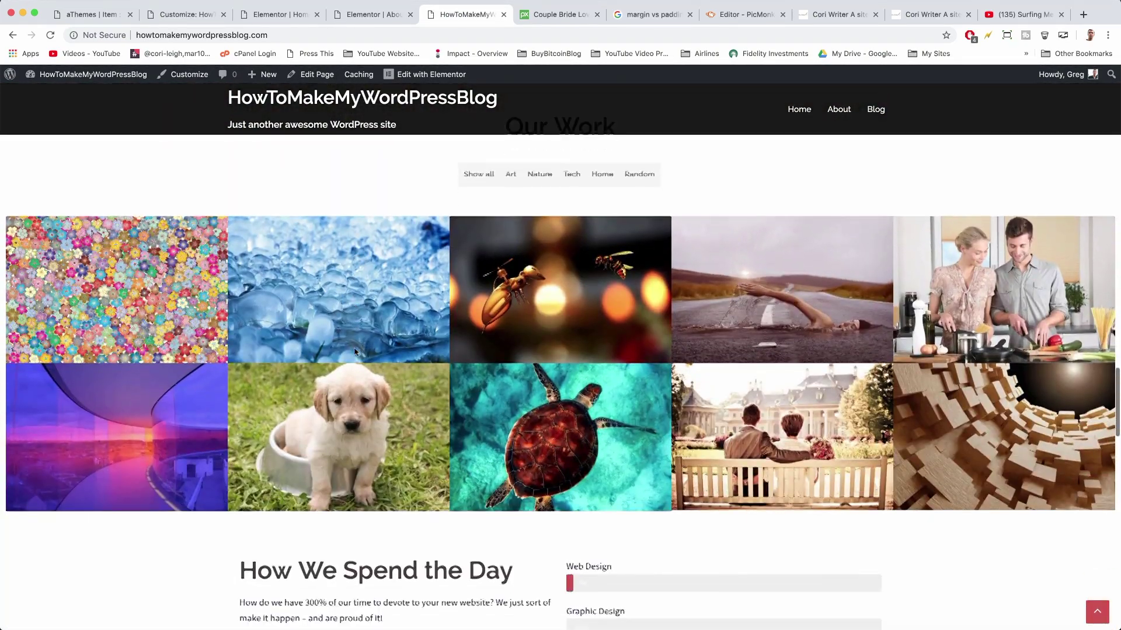
scroll(355, 352, up, 1)
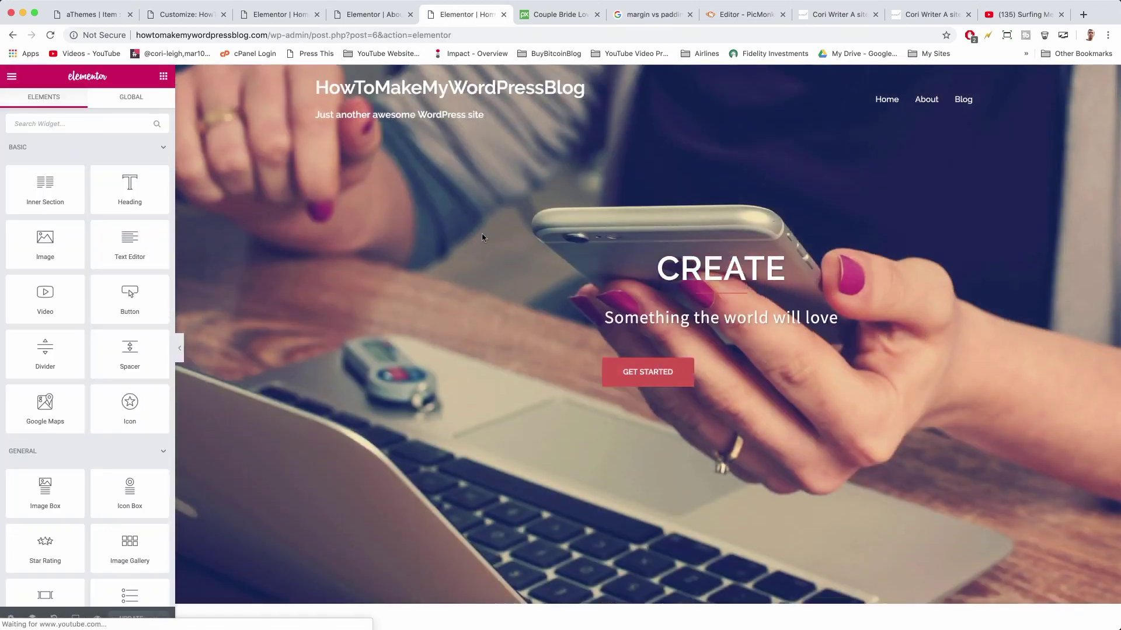
Save the home page's Our Work section as the Portfolio template
scroll(482, 234, down, 15)
scroll(481, 233, down, 15)
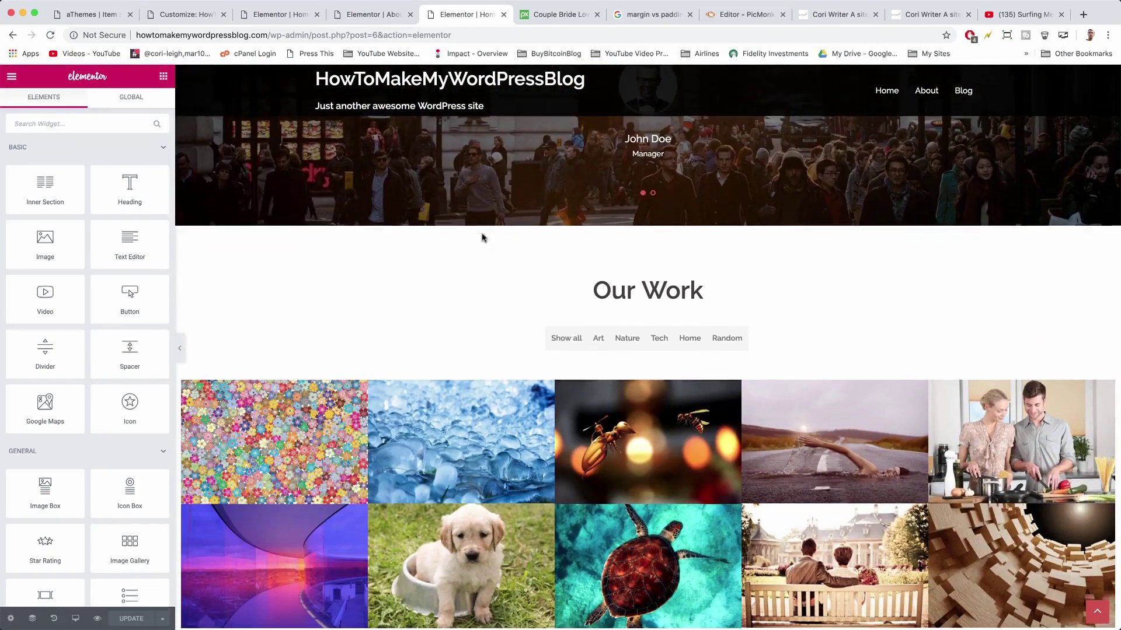
scroll(480, 193, up, 2)
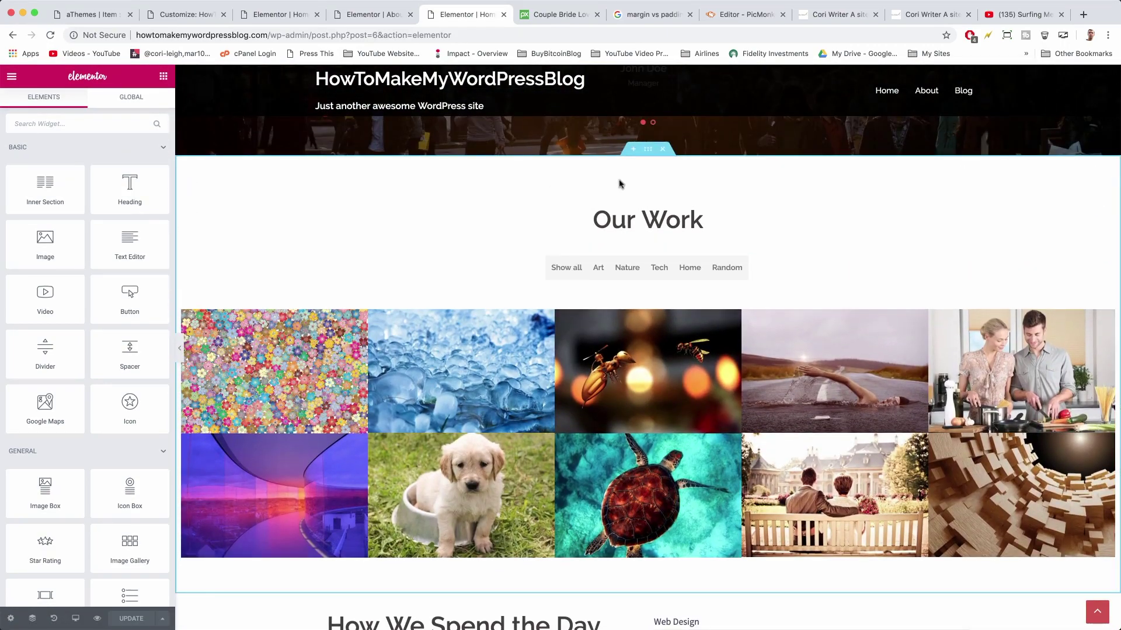
click(648, 151)
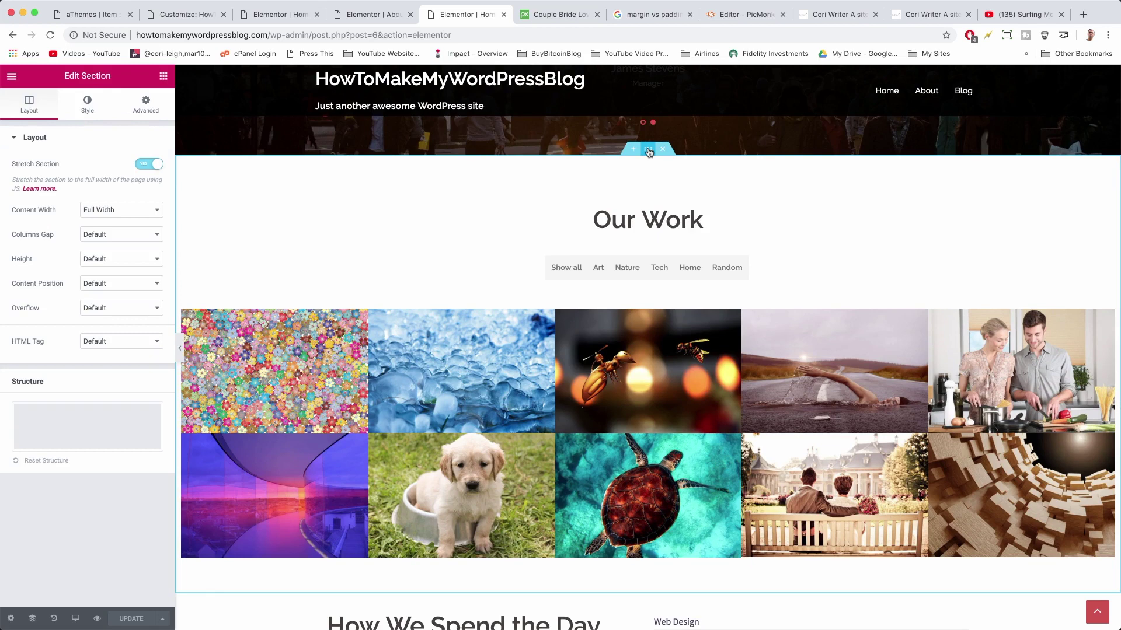
right_click(648, 151)
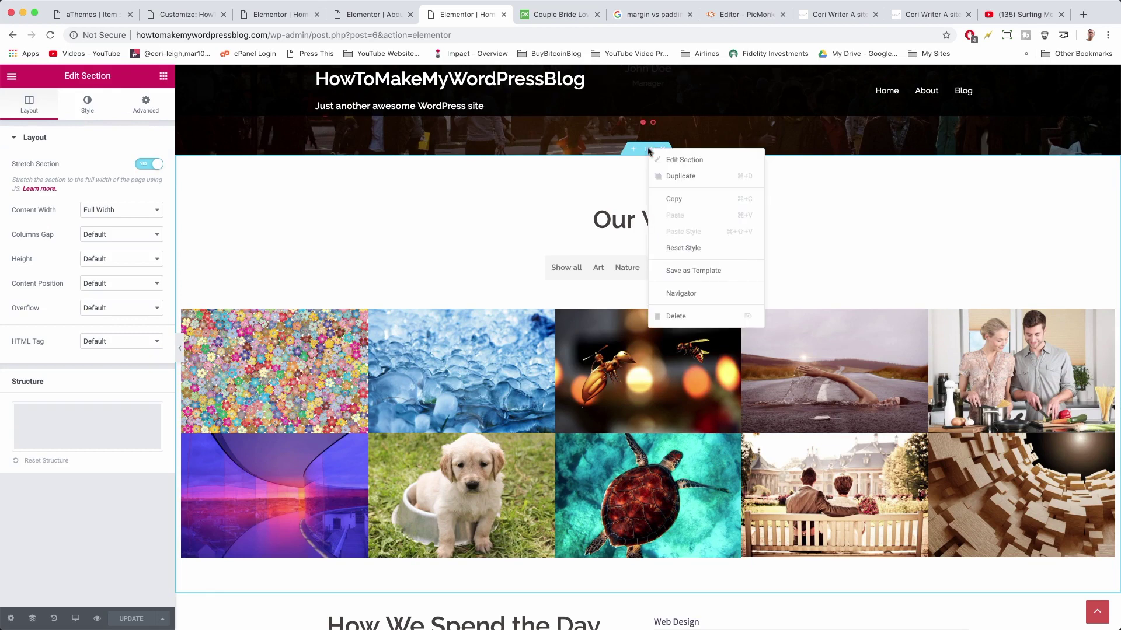
click(676, 270)
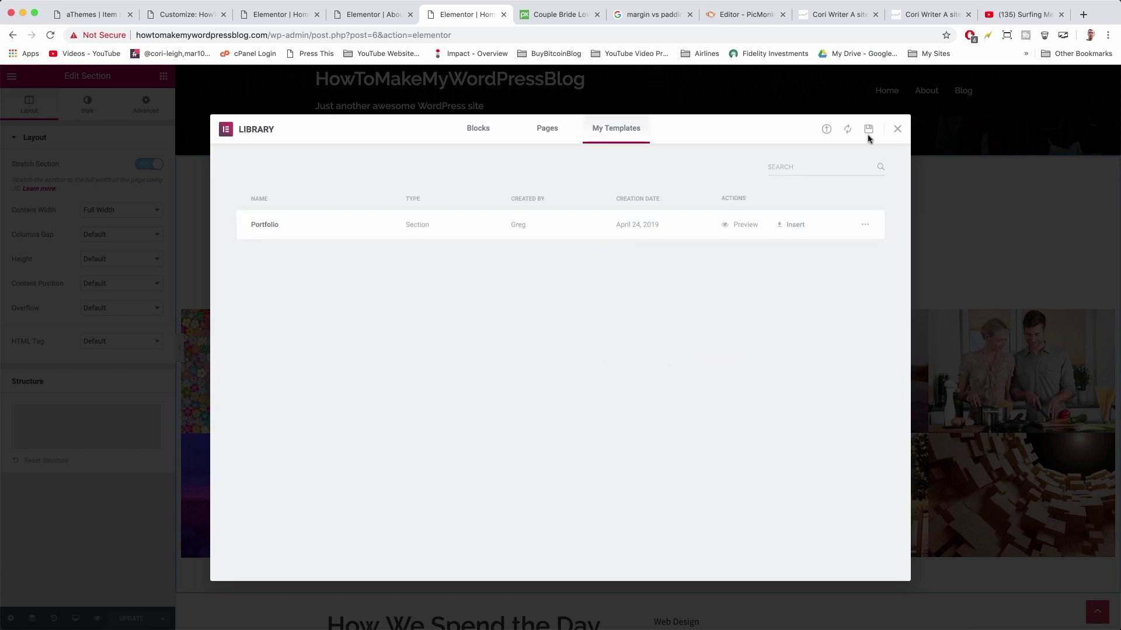
click(896, 130)
Reload the About editor and insert the Portfolio template from My Templates without its document settings
click(366, 18)
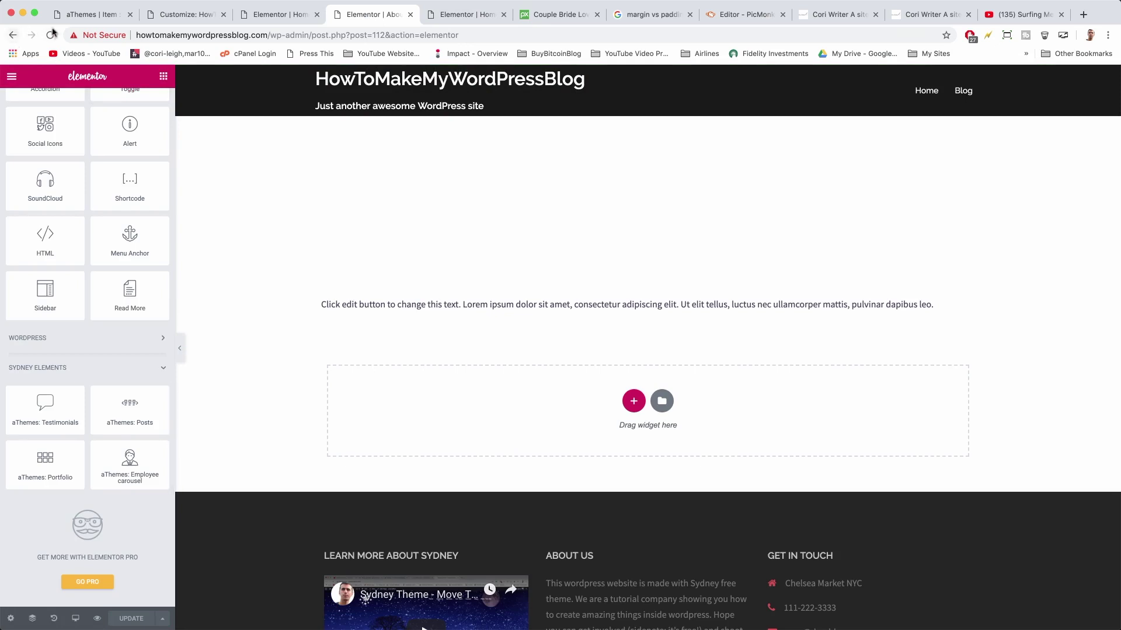
click(55, 34)
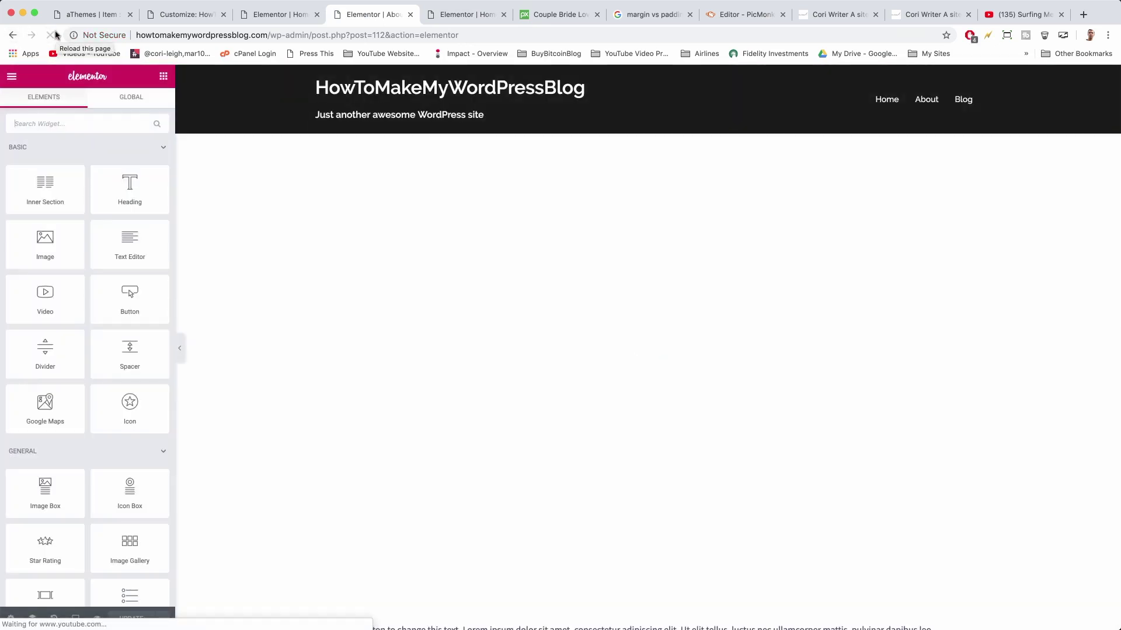
scroll(547, 288, down, 8)
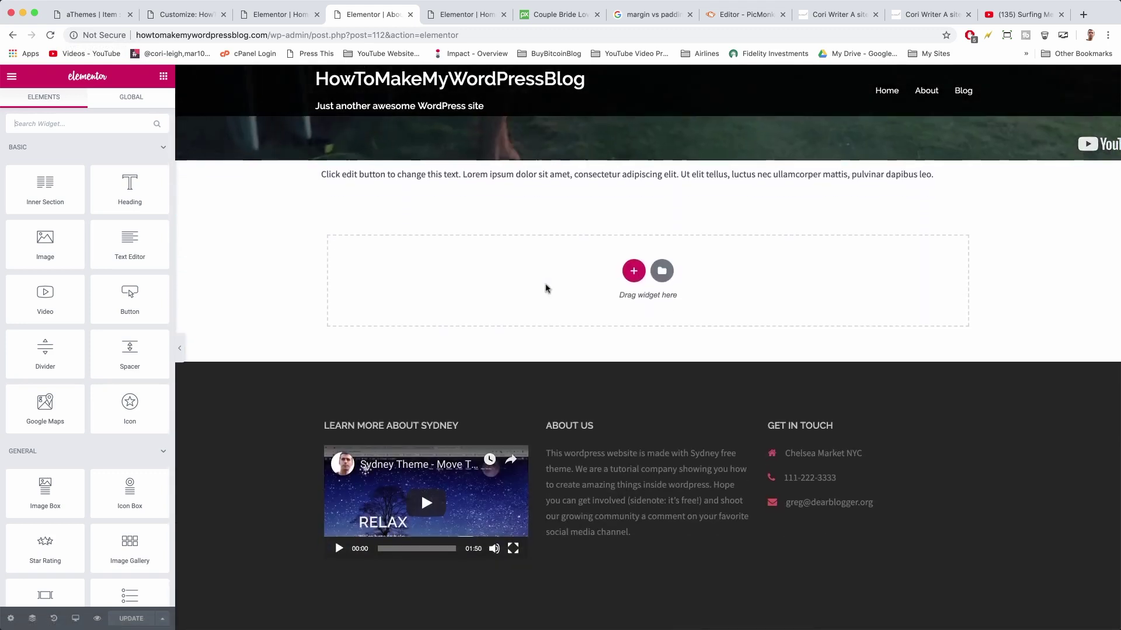
scroll(547, 289, up, 1)
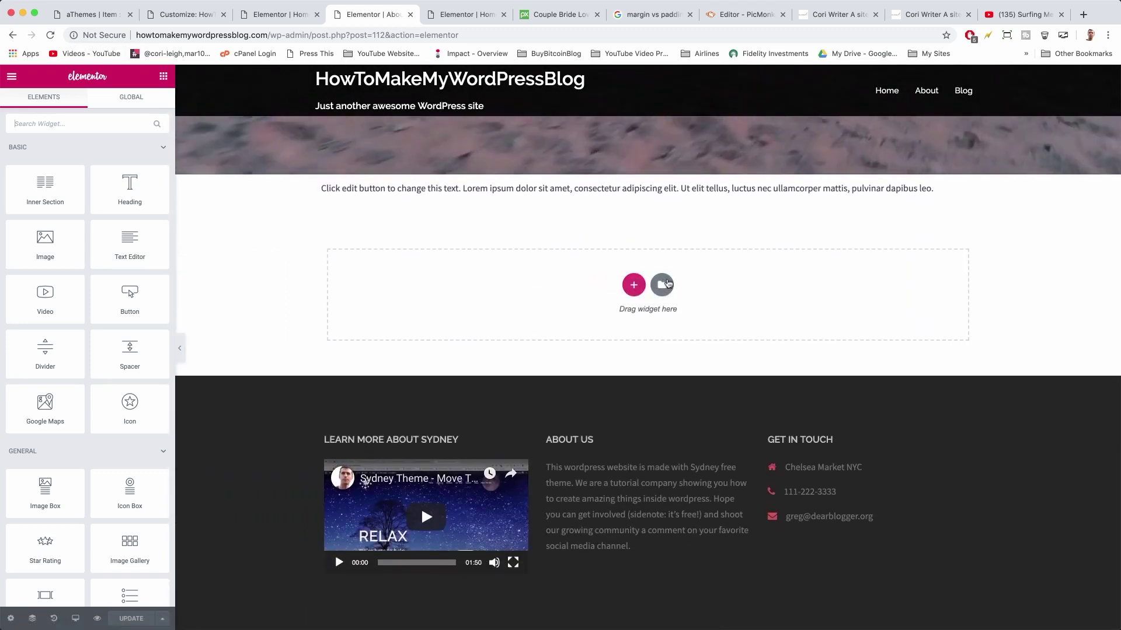
click(668, 284)
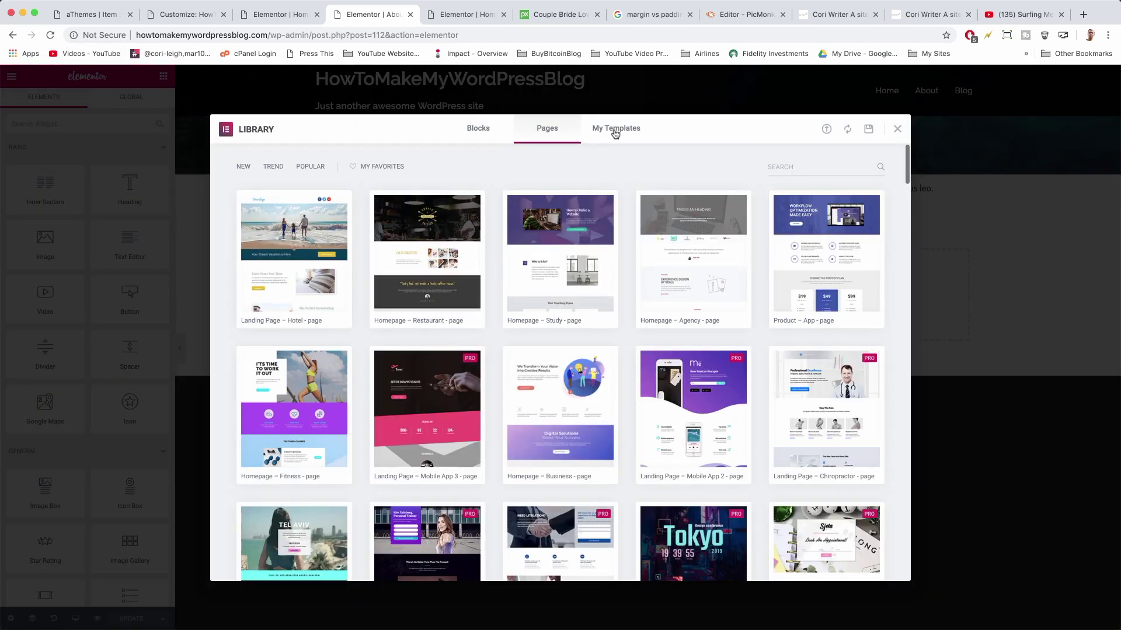
click(615, 133)
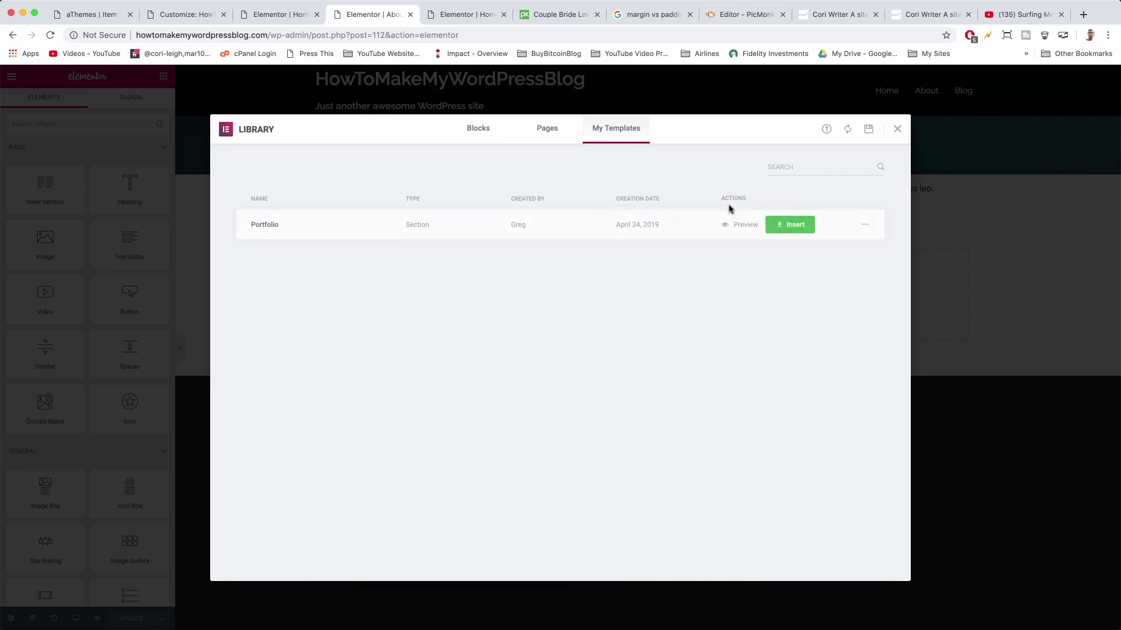
click(790, 226)
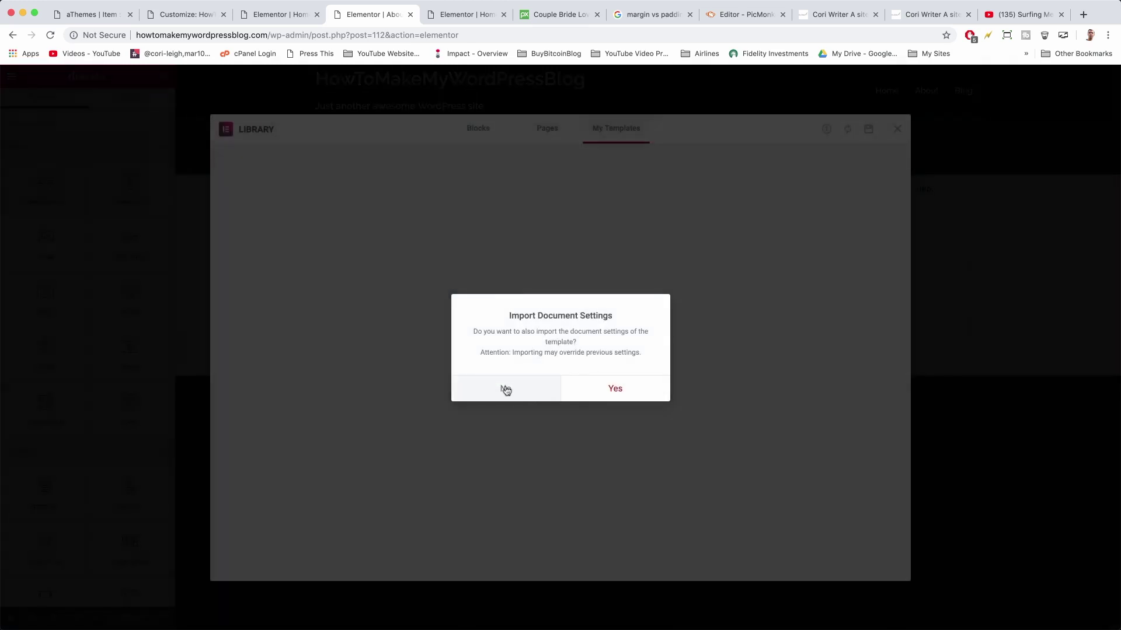
click(505, 390)
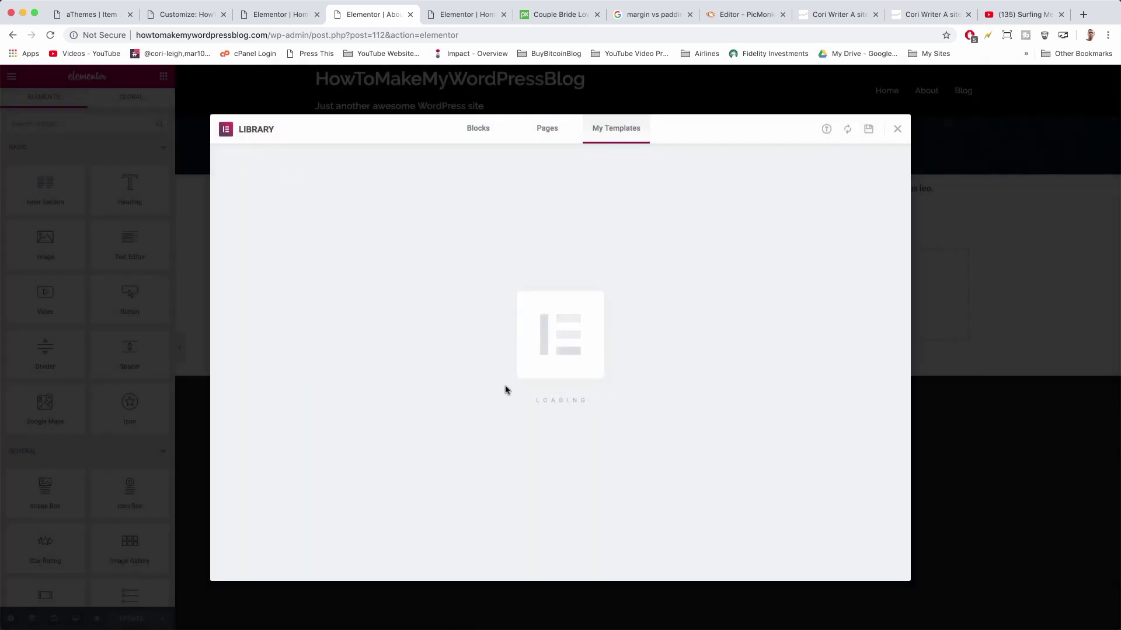
scroll(507, 390, down, 3)
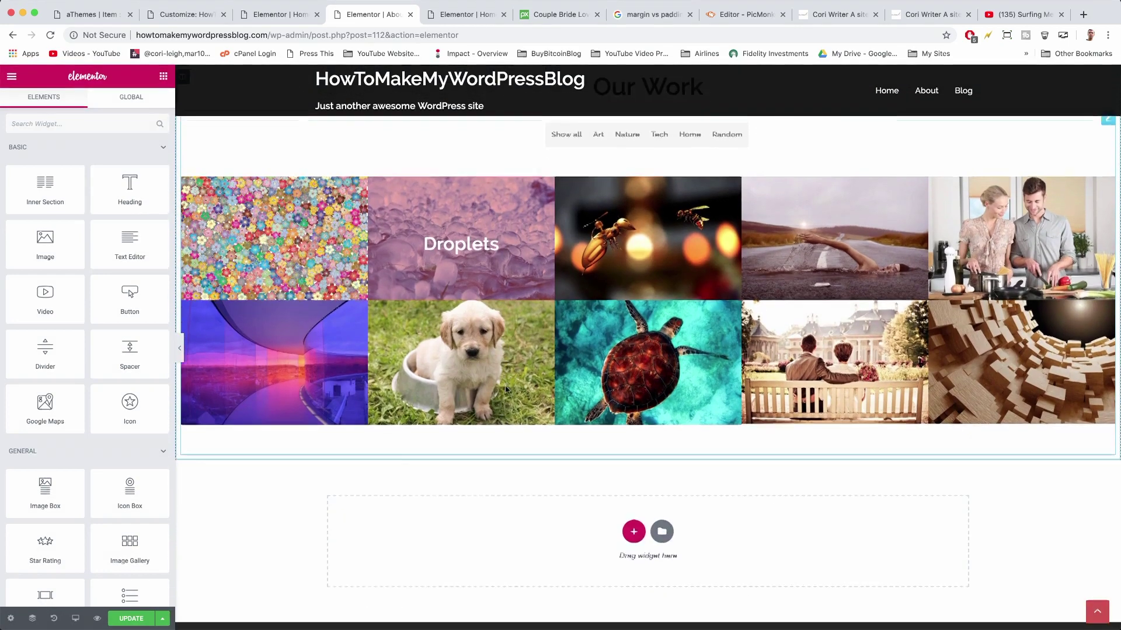
scroll(506, 390, up, 3)
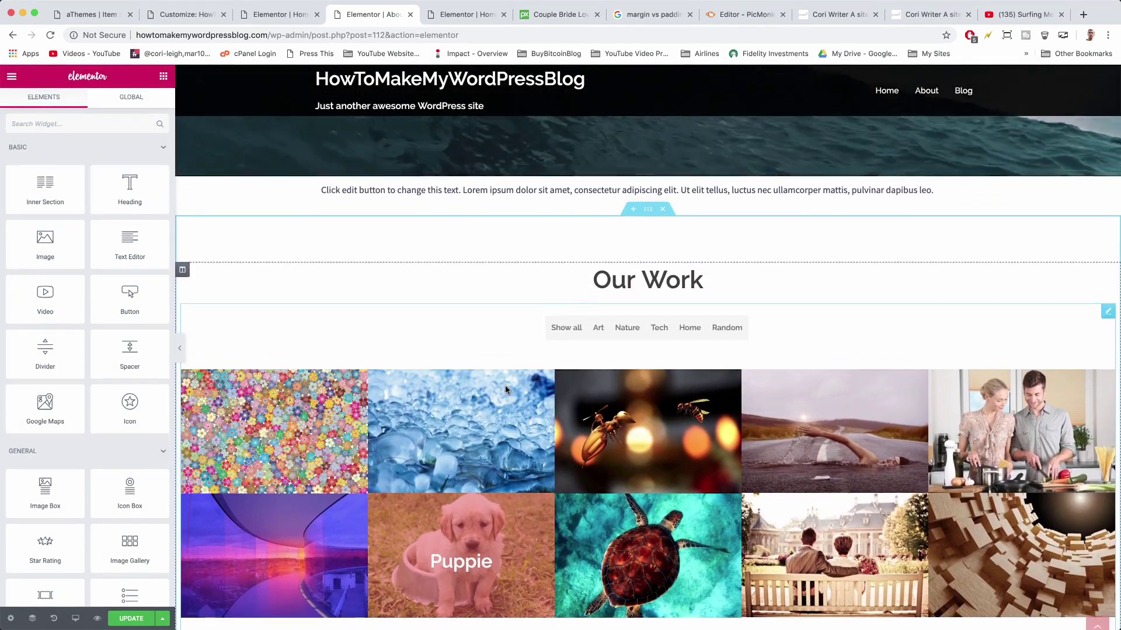
scroll(505, 390, up, 2)
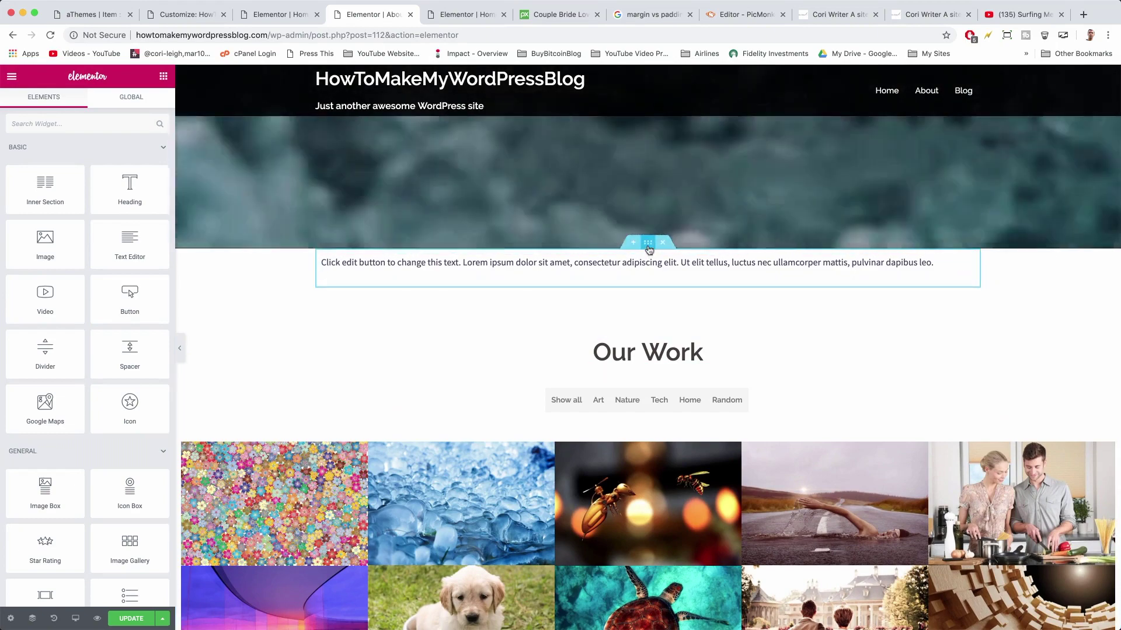
Paste the Sydney welcome paragraph into the text block and give its section 100 top padding
click(648, 243)
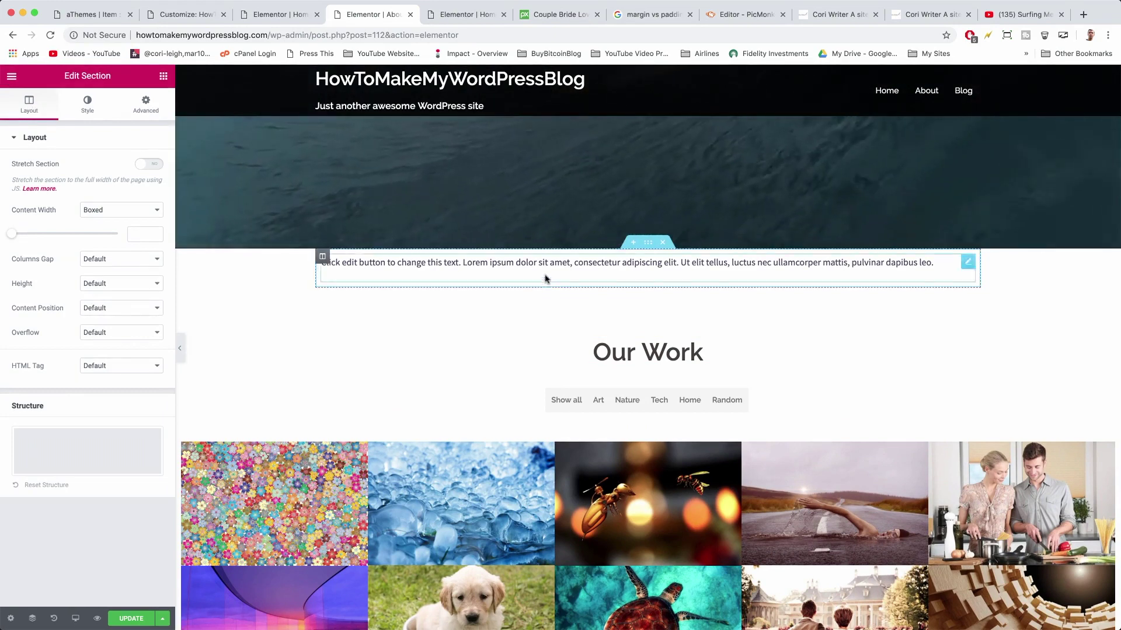
click(531, 258)
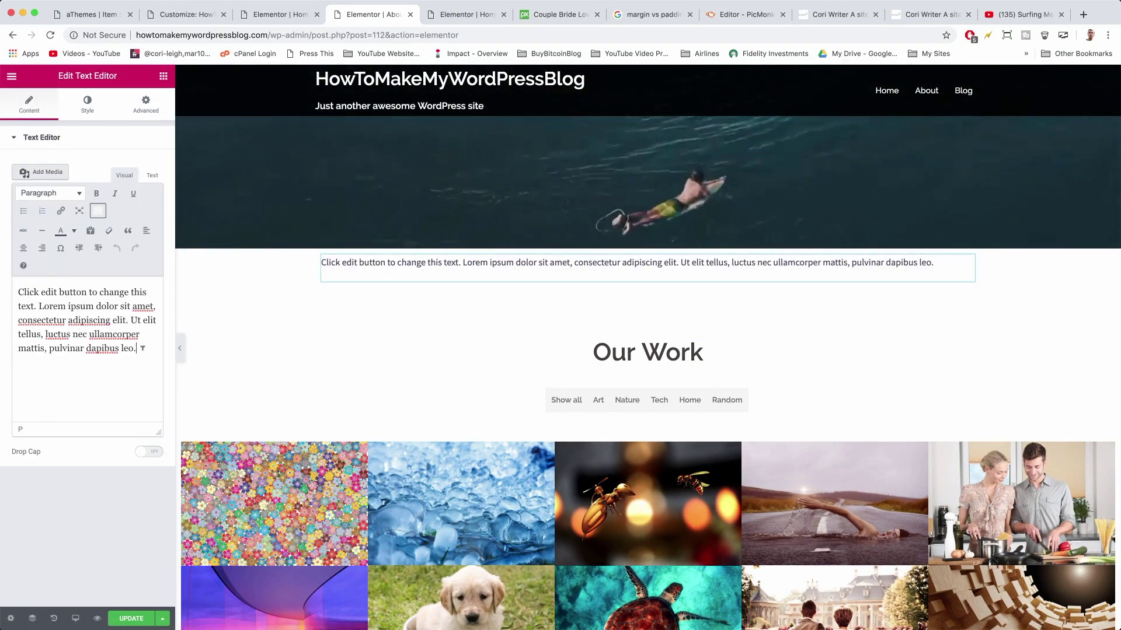
right_click(143, 348)
click(172, 448)
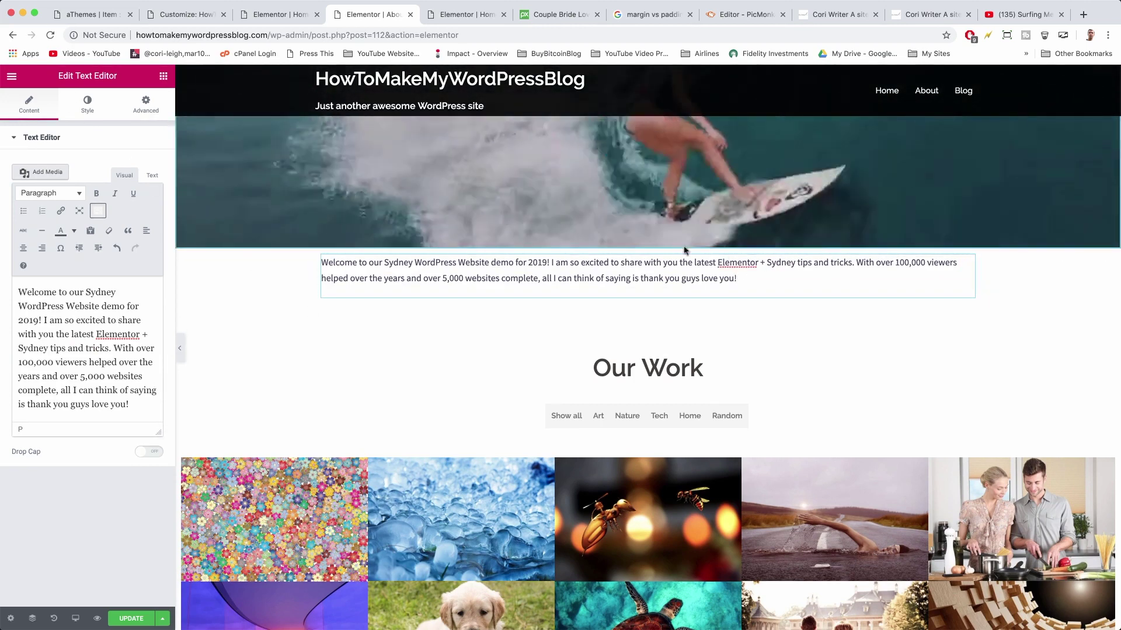
click(648, 243)
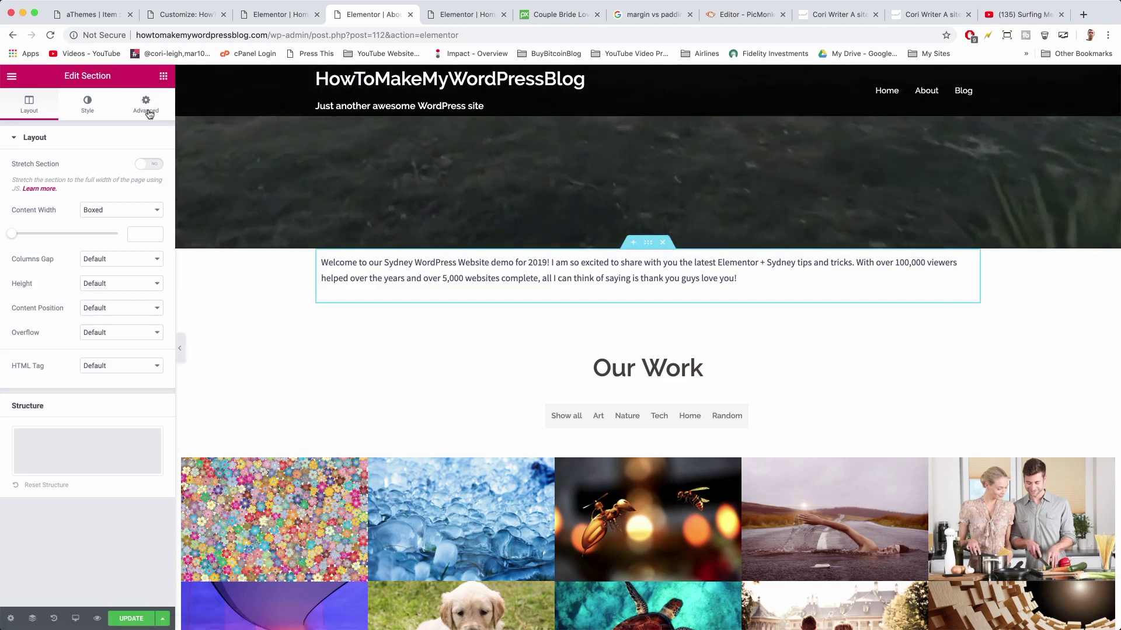
click(146, 107)
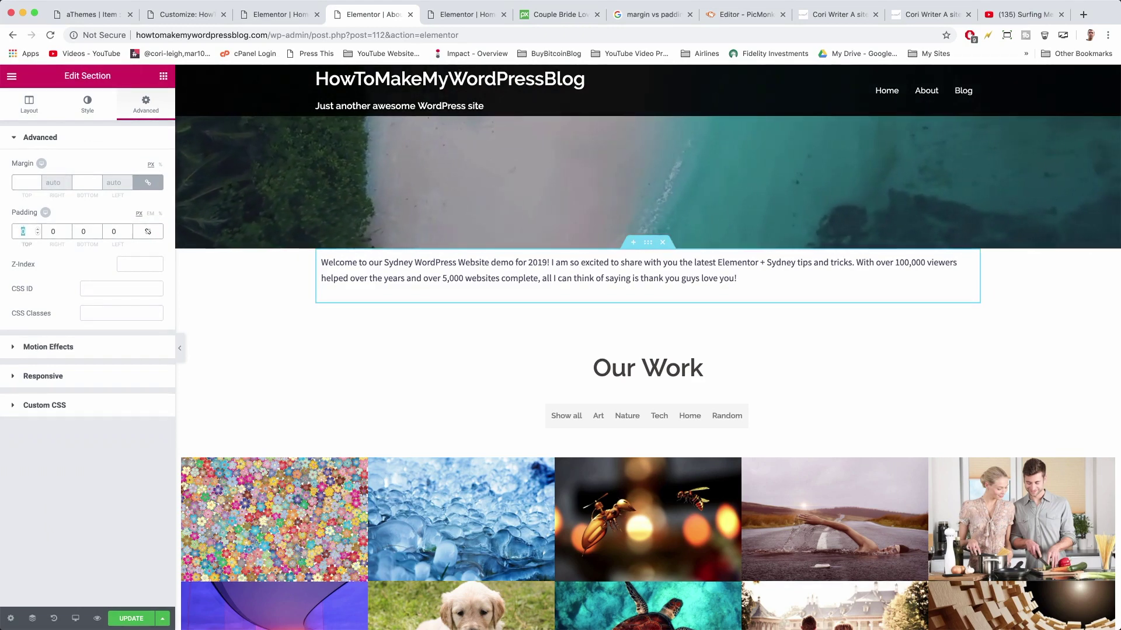
text(100)
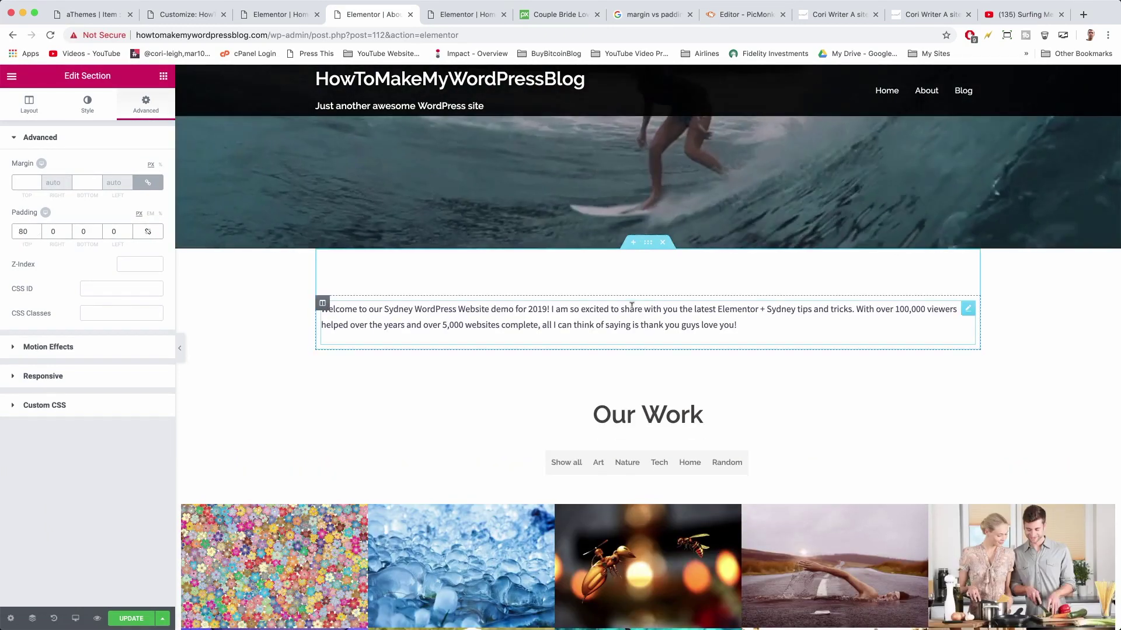
Centre the welcome paragraph in Poppins at size 36 and save the page
click(632, 306)
click(91, 108)
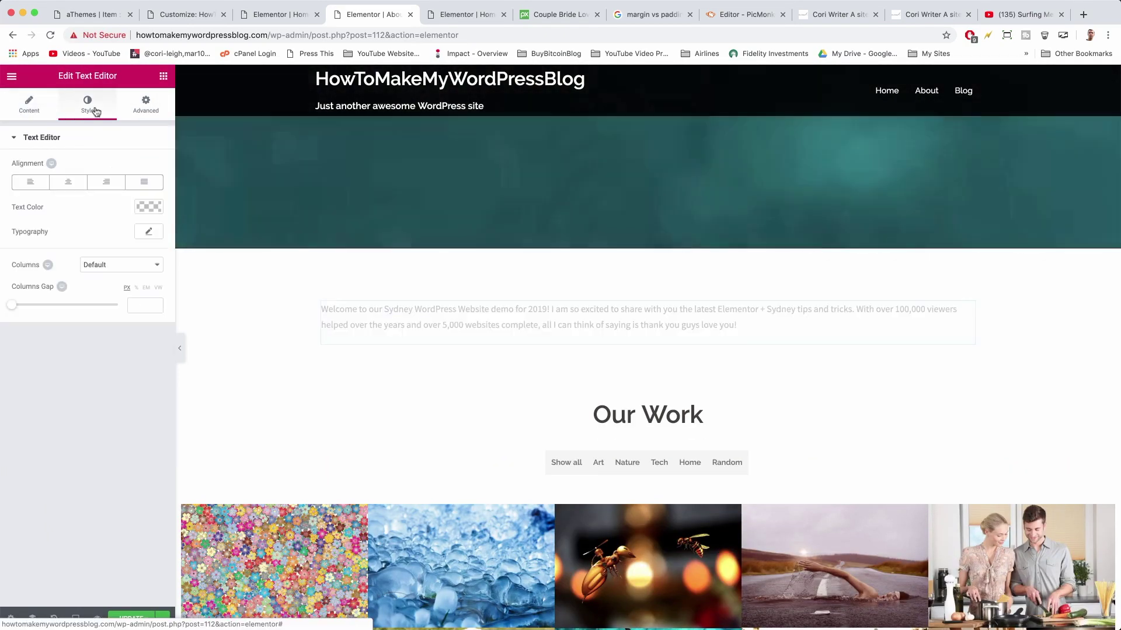
click(69, 184)
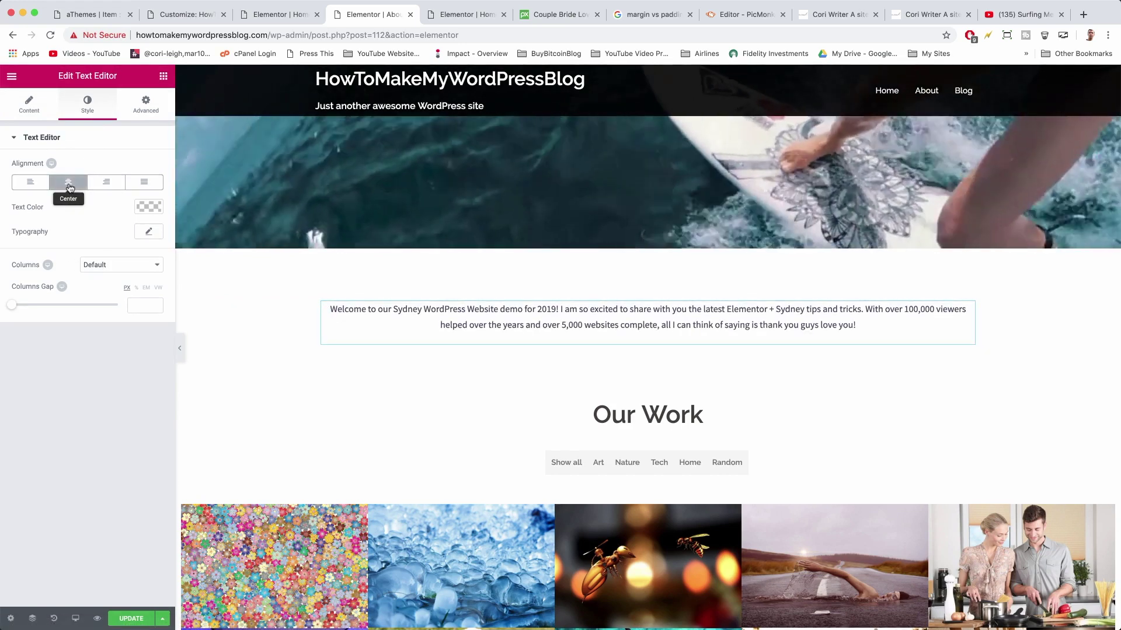
click(146, 233)
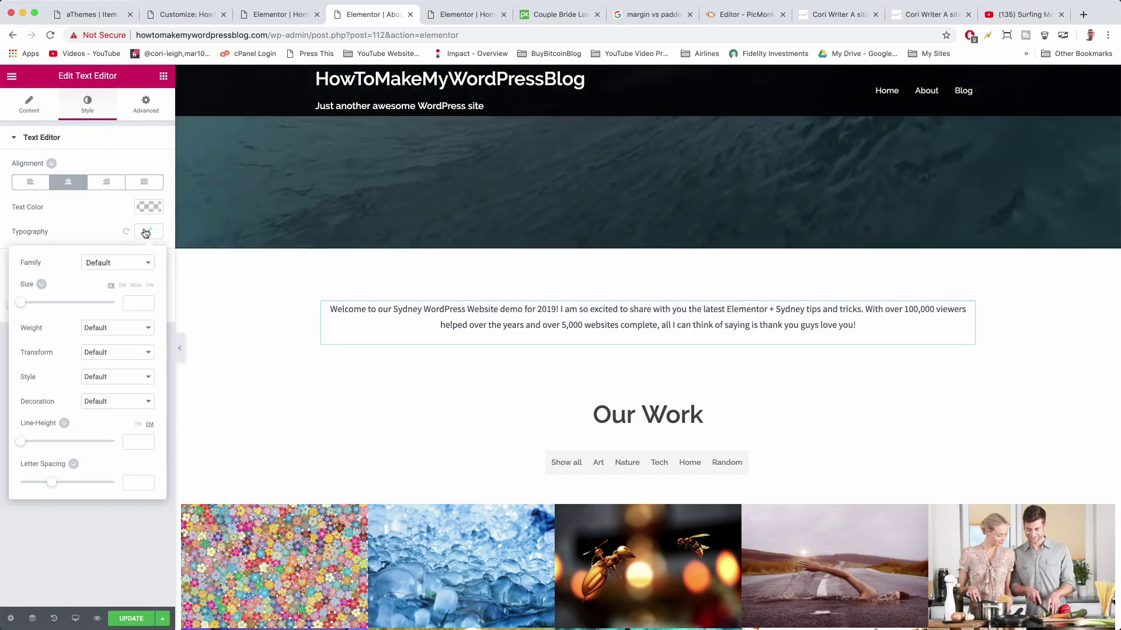
click(114, 266)
text(po)
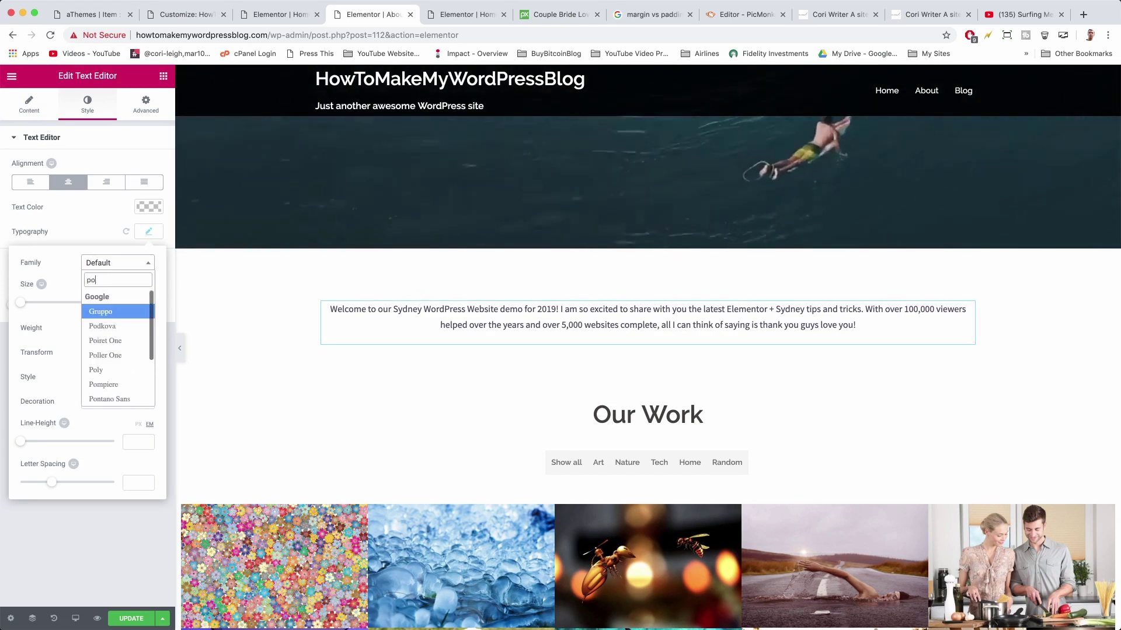
text(pp)
click(114, 311)
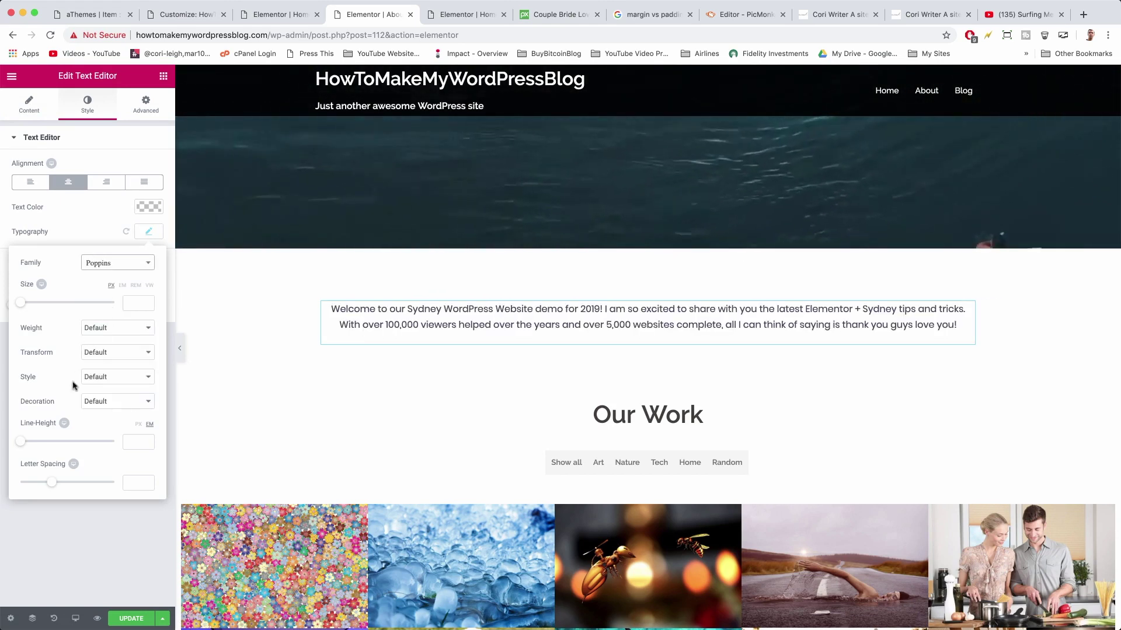
drag(20, 304, 37, 308)
scroll(286, 393, down, 3)
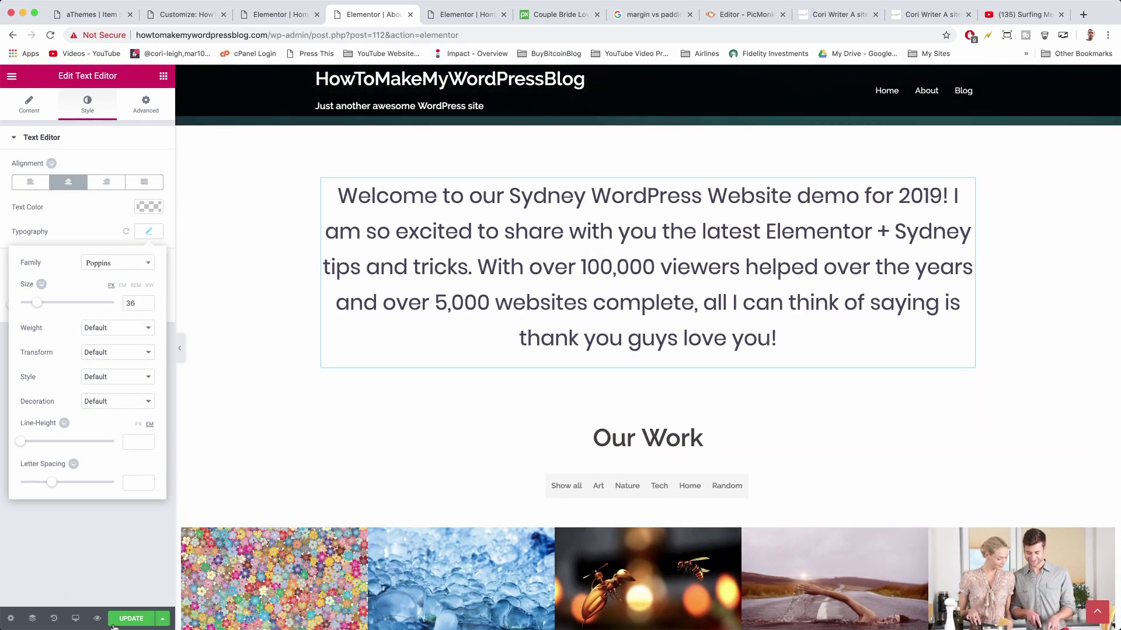
click(115, 621)
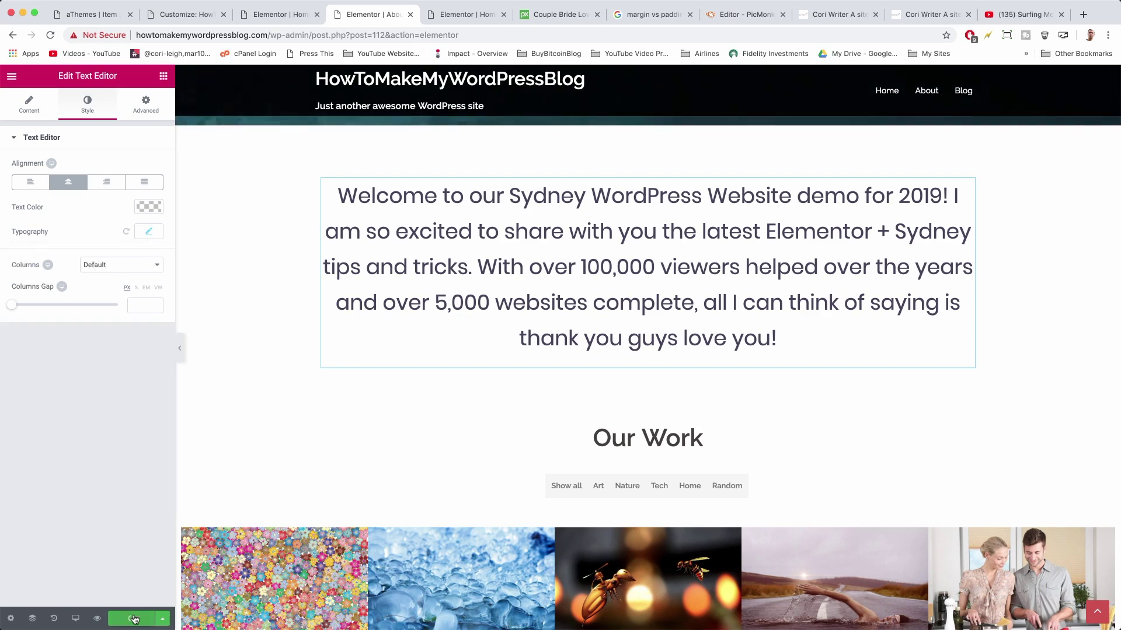
View the published About page, then return to its editor below the Our Work grid
click(467, 14)
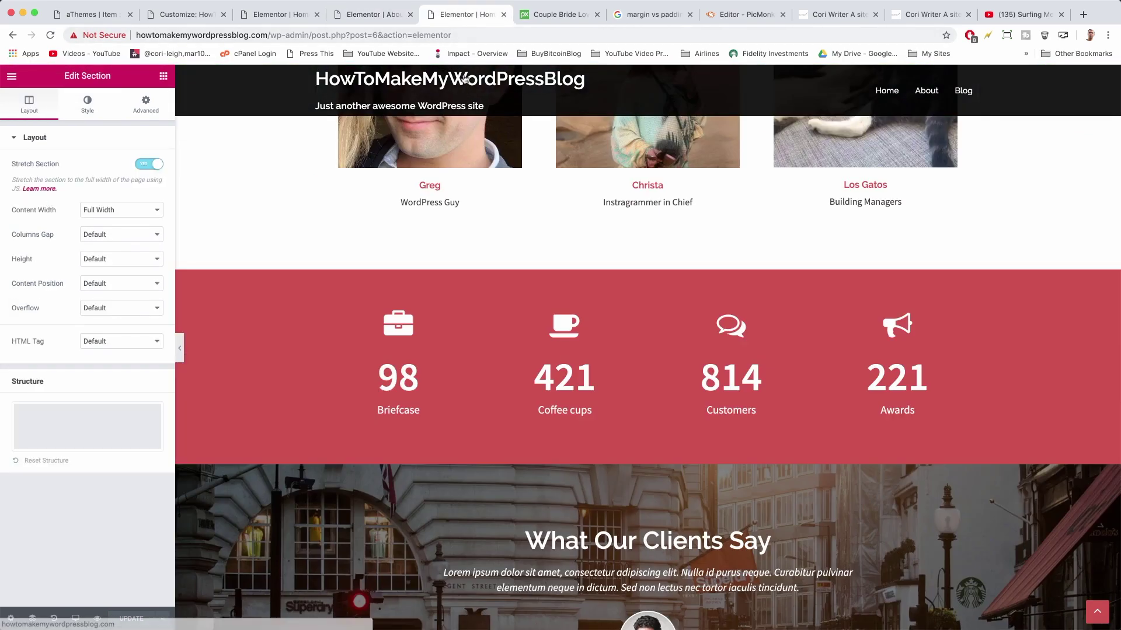
click(465, 80)
click(14, 80)
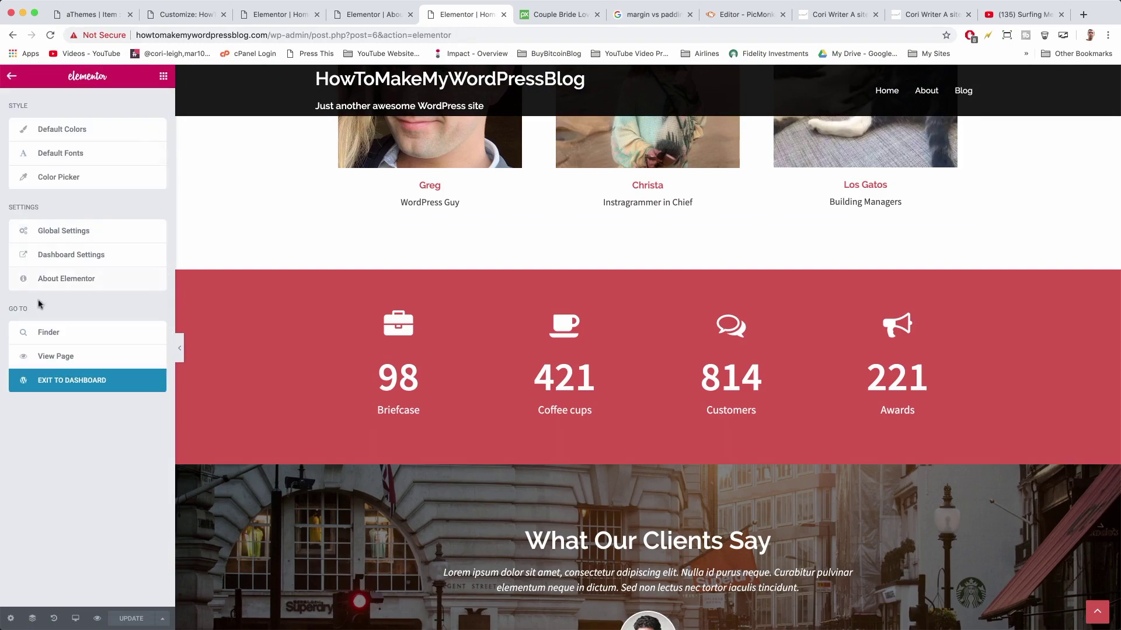
click(55, 357)
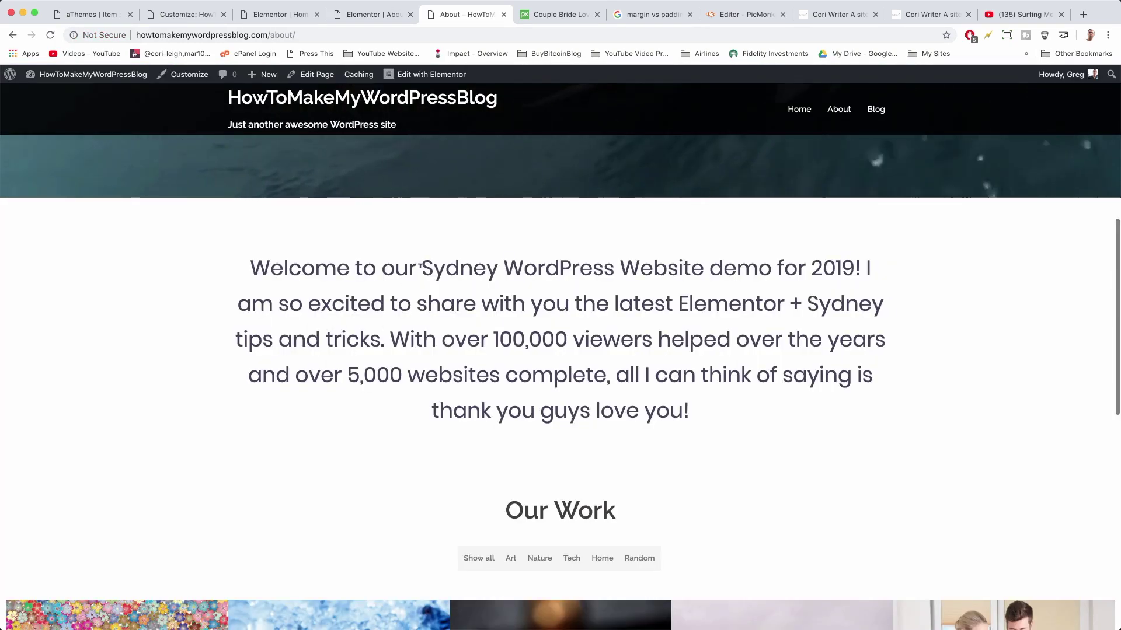
scroll(421, 265, down, 10)
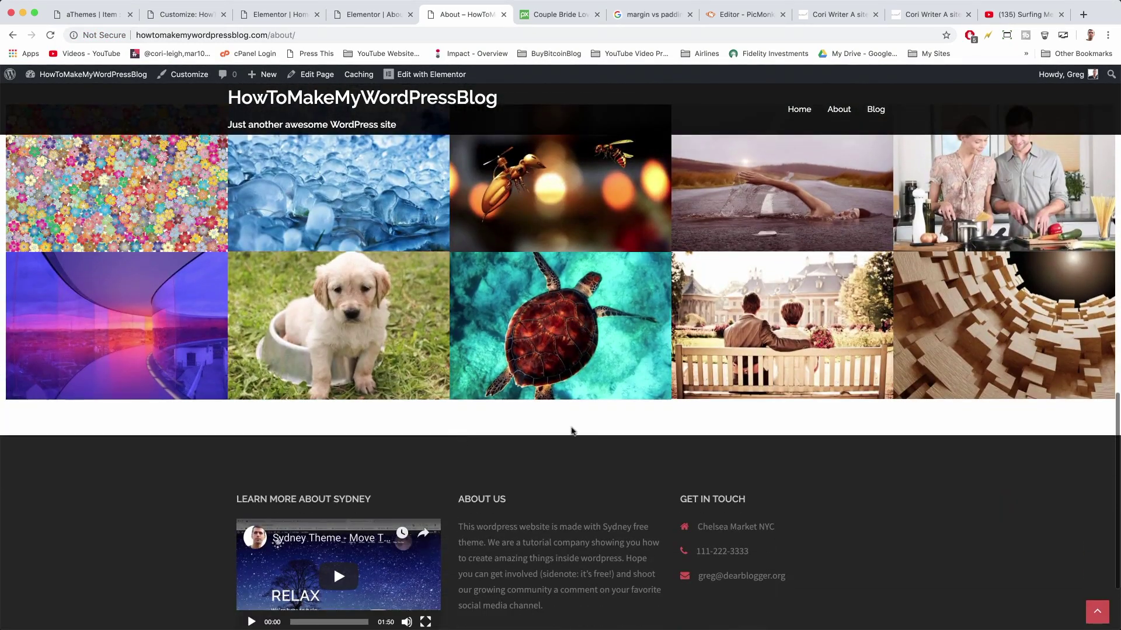
click(356, 17)
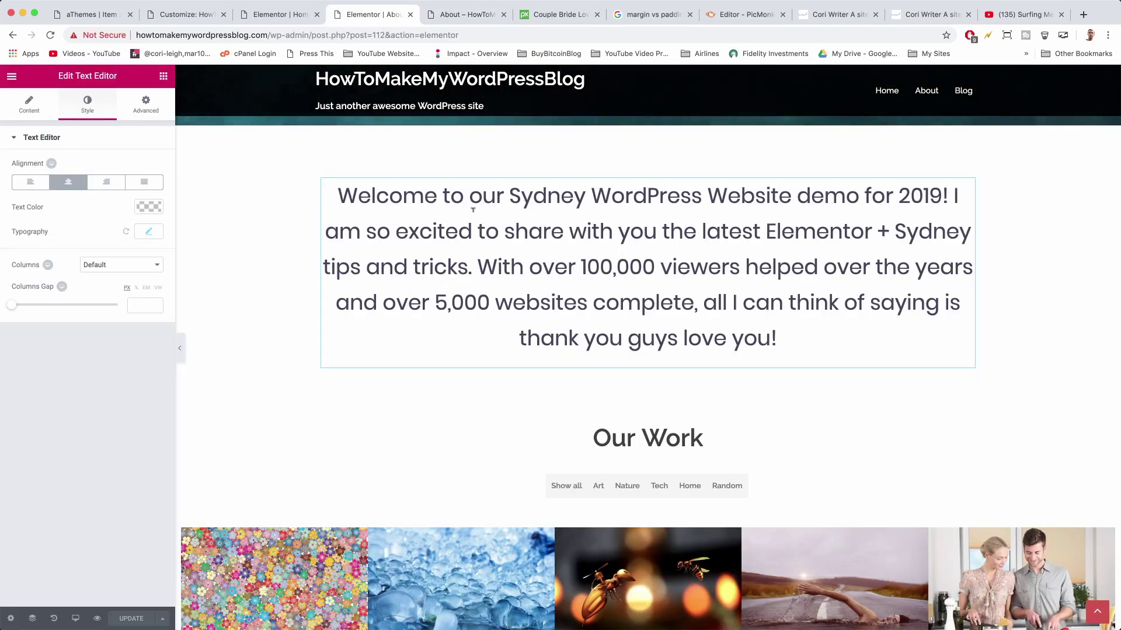
scroll(613, 395, down, 3)
scroll(613, 395, down, 5)
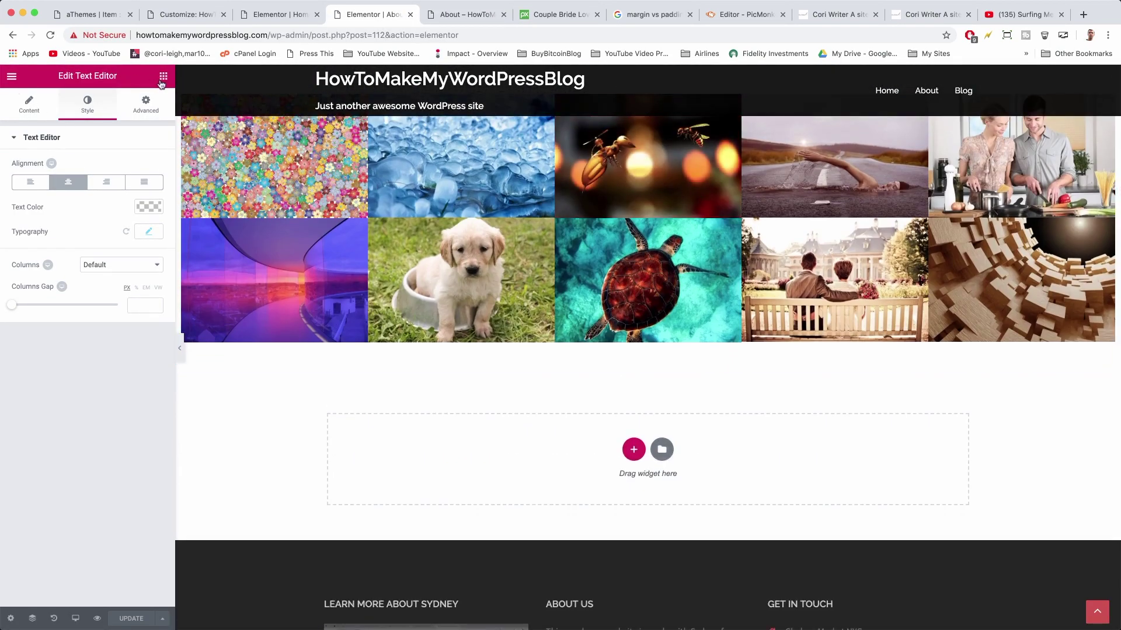
Add a Text Editor widget below the gallery with the 'When the defining moment comes along' quote
click(162, 77)
scroll(83, 296, down, 8)
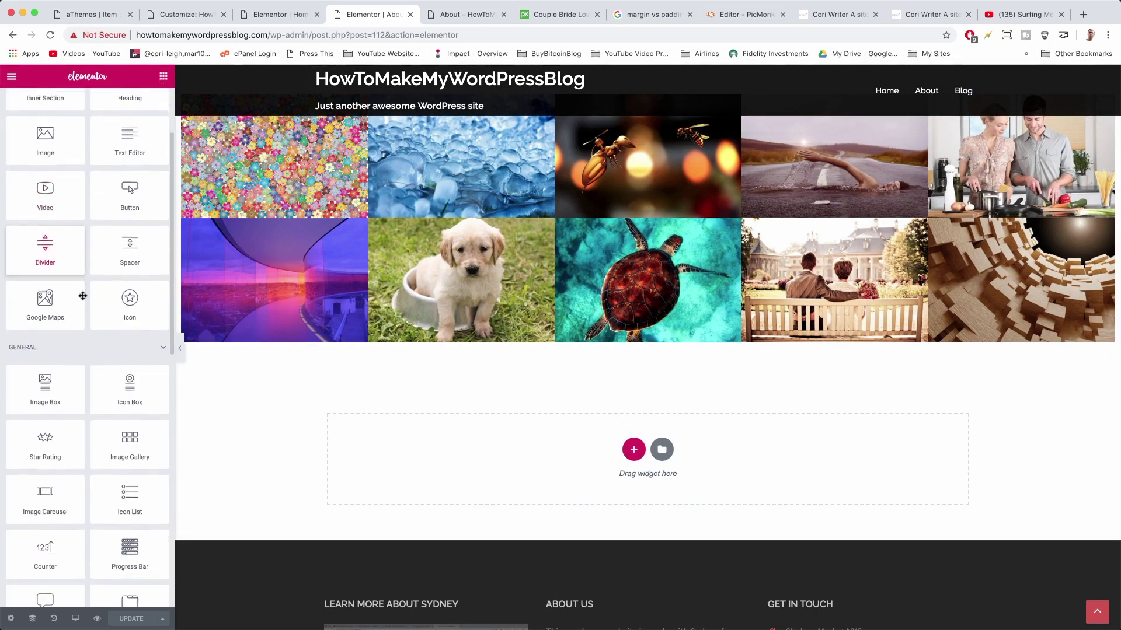
scroll(83, 296, down, 10)
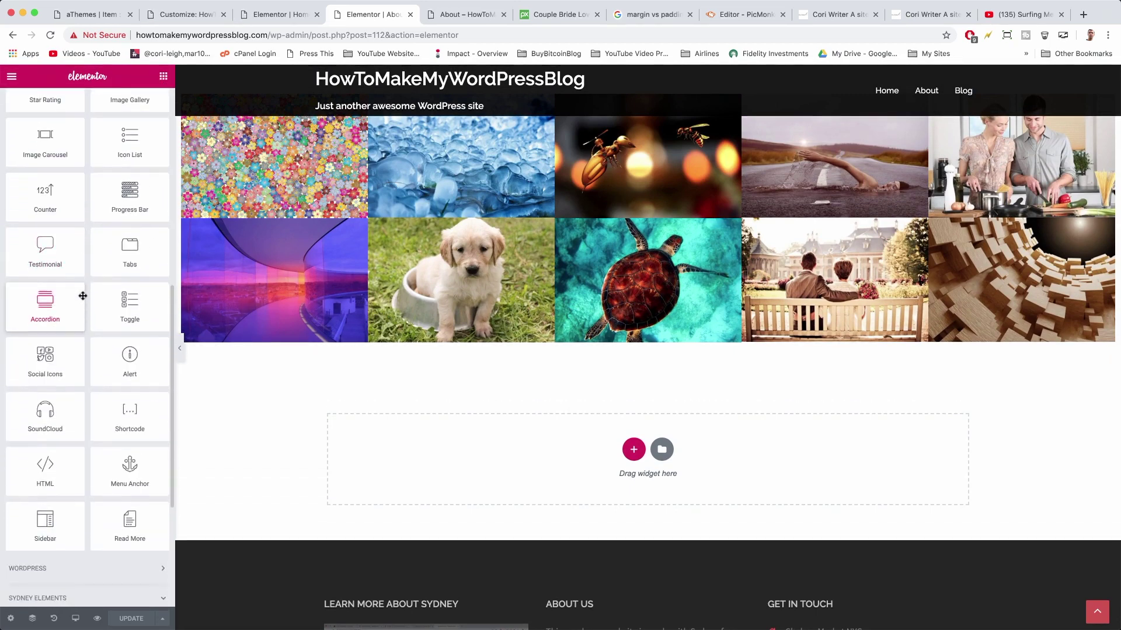
scroll(108, 332, up, 3)
scroll(107, 333, up, 5)
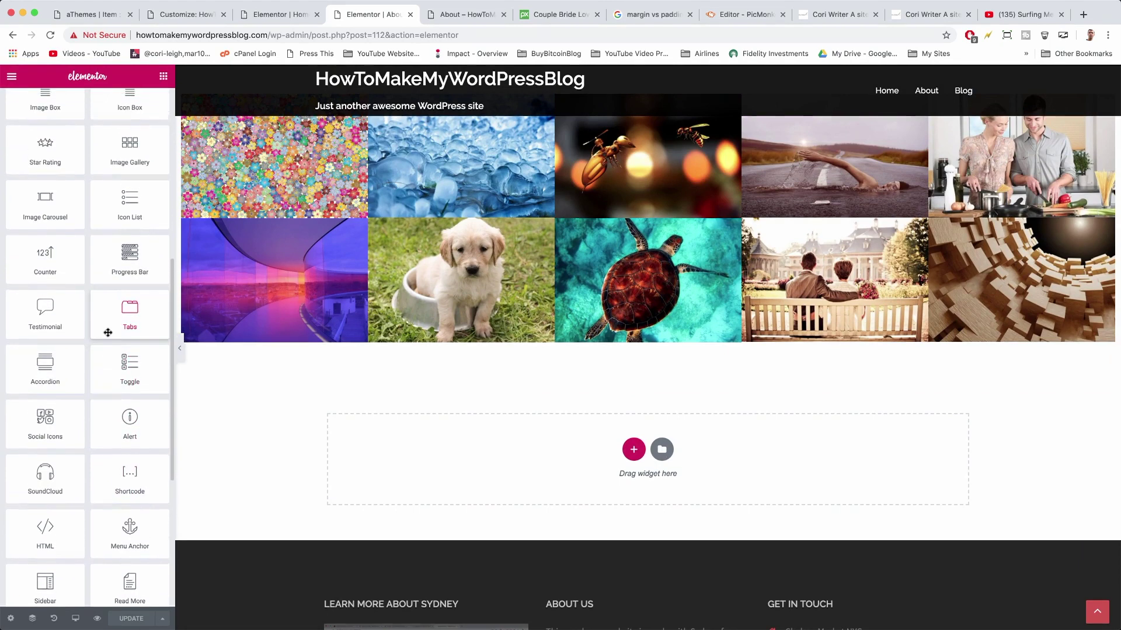
scroll(108, 332, up, 2)
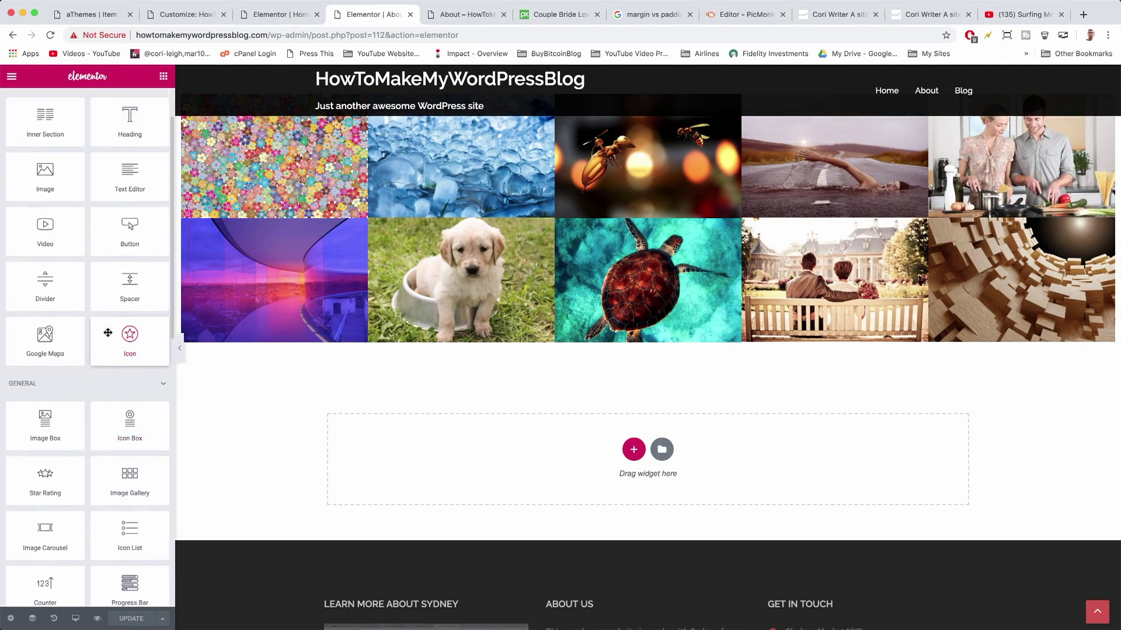
scroll(108, 333, up, 1)
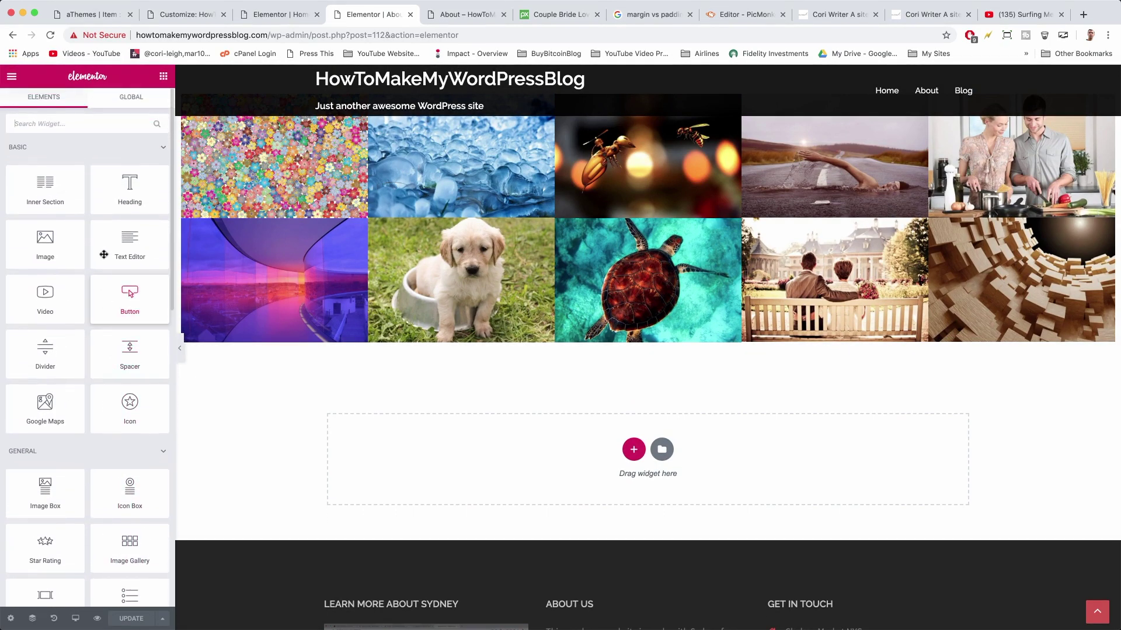
drag(128, 240, 625, 465)
drag(142, 345, 23, 265)
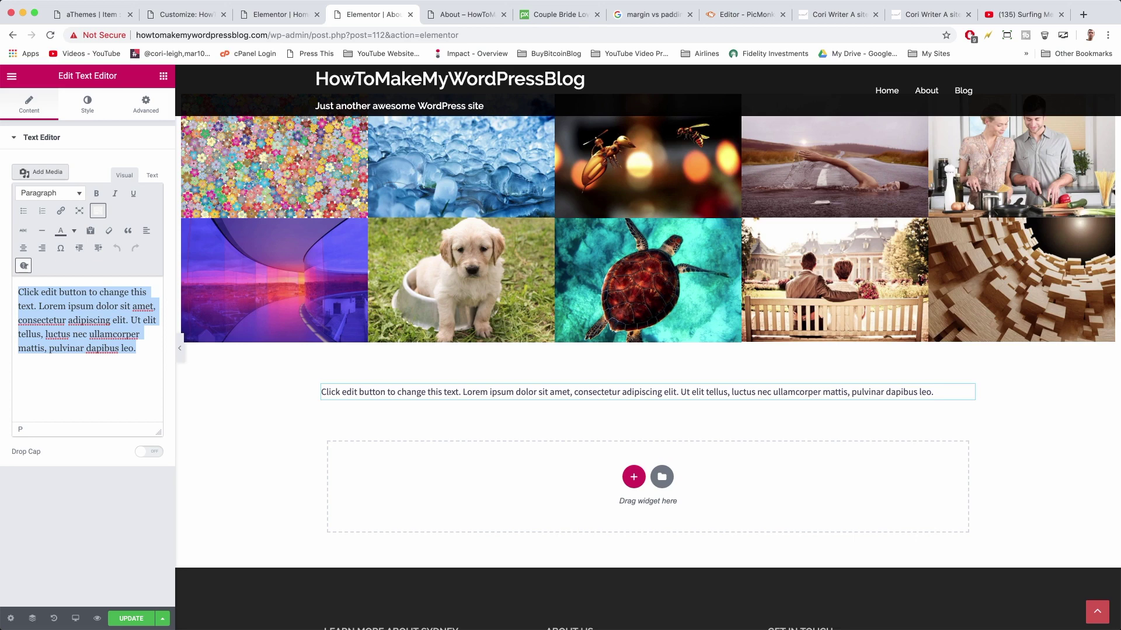
text(WE)
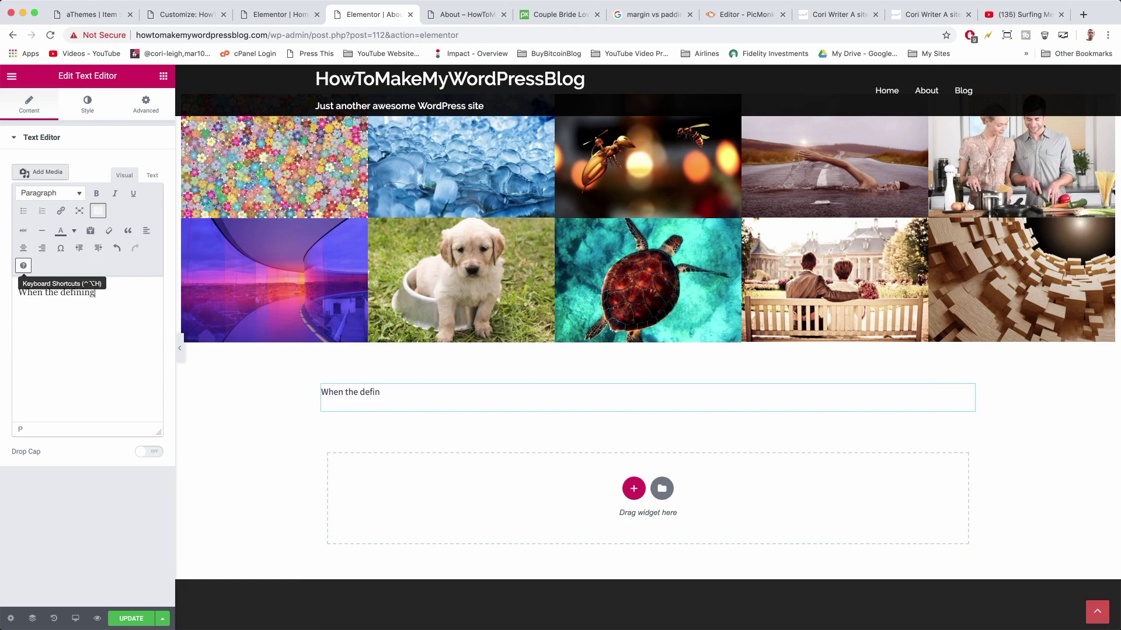
text(eny )
text(comes along, you know what you do? You define it. Otherwise it defines you.)
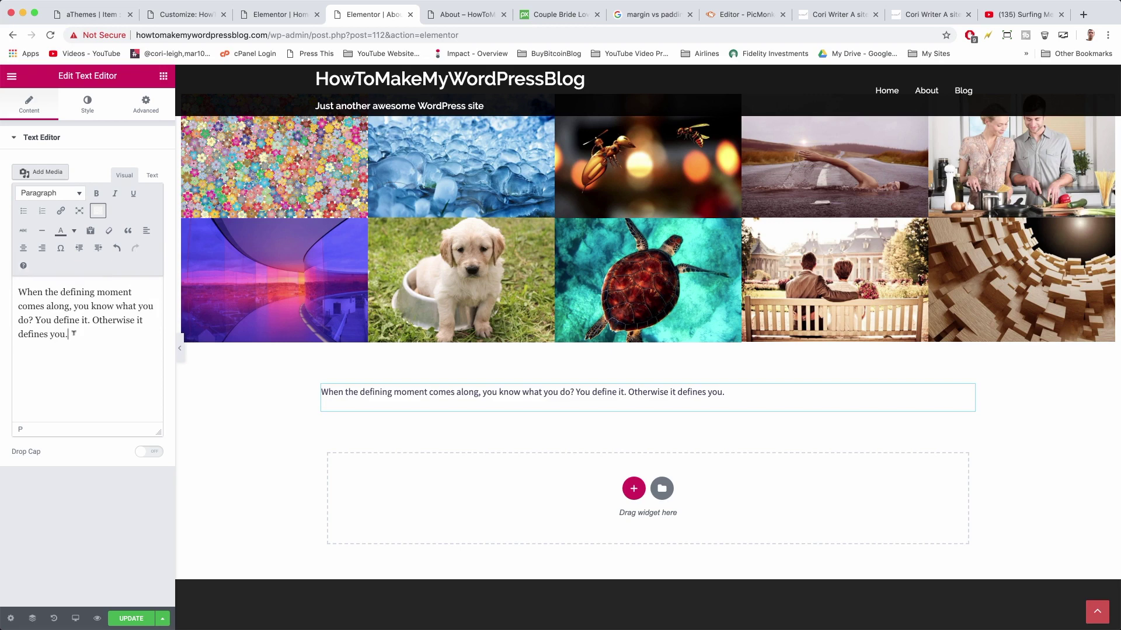
Centre the quote text below the gallery and set its font family to Poppins
click(87, 107)
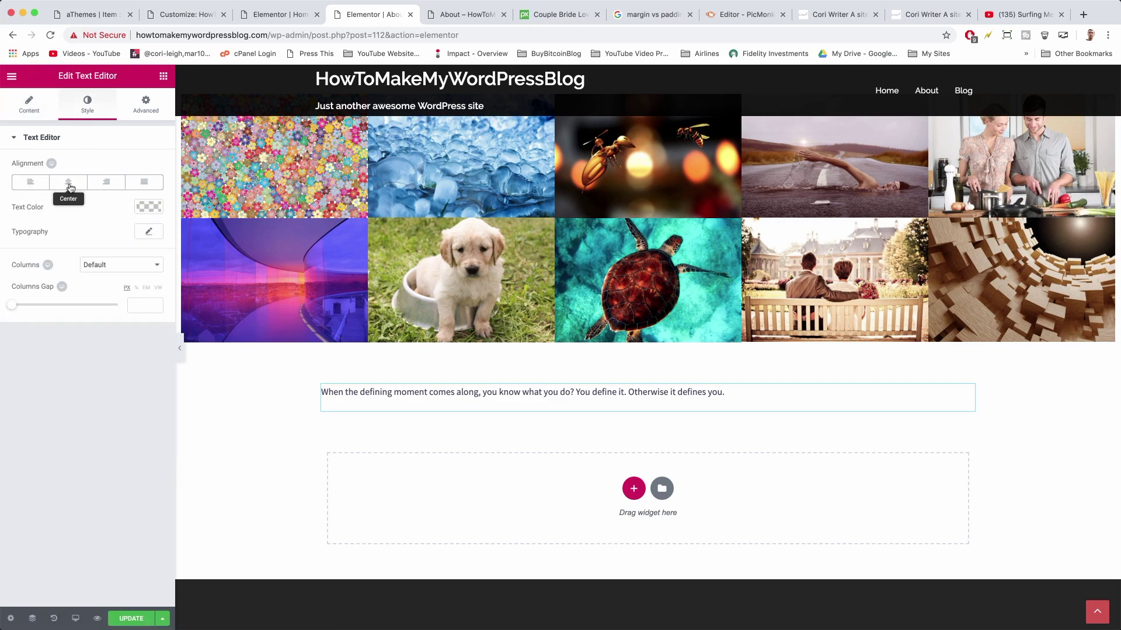
click(68, 183)
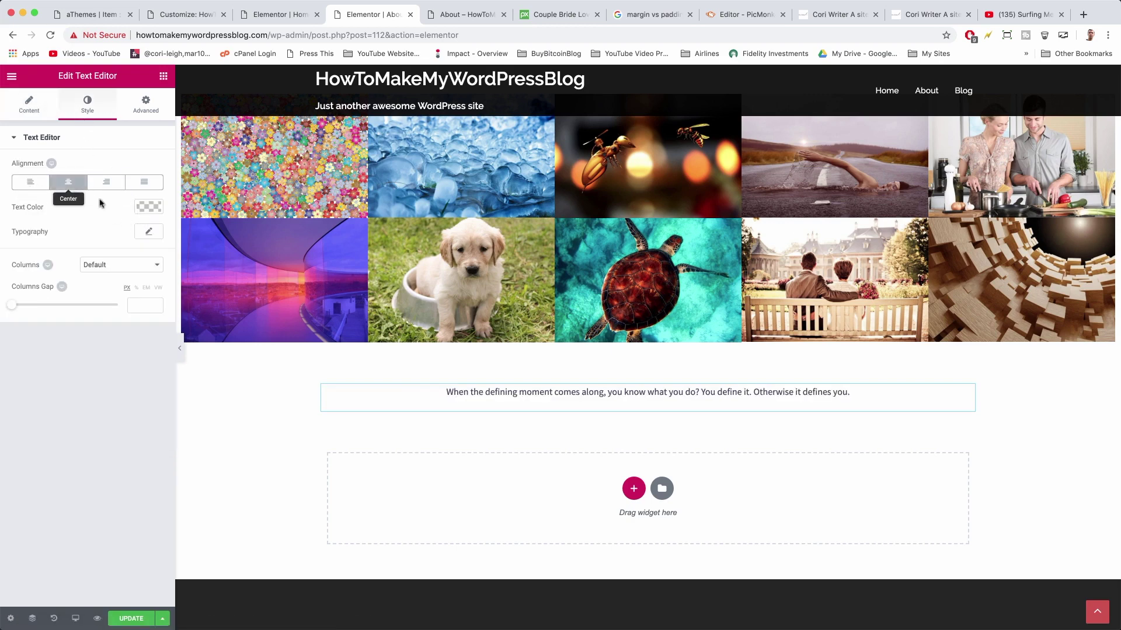
click(145, 233)
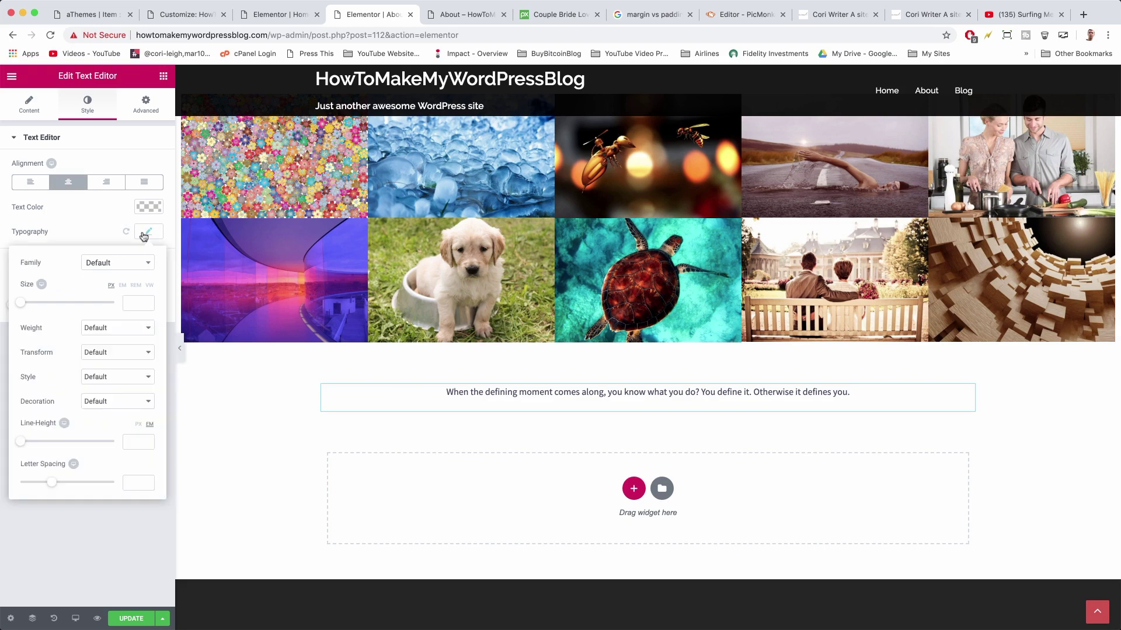
click(112, 264)
text(popp)
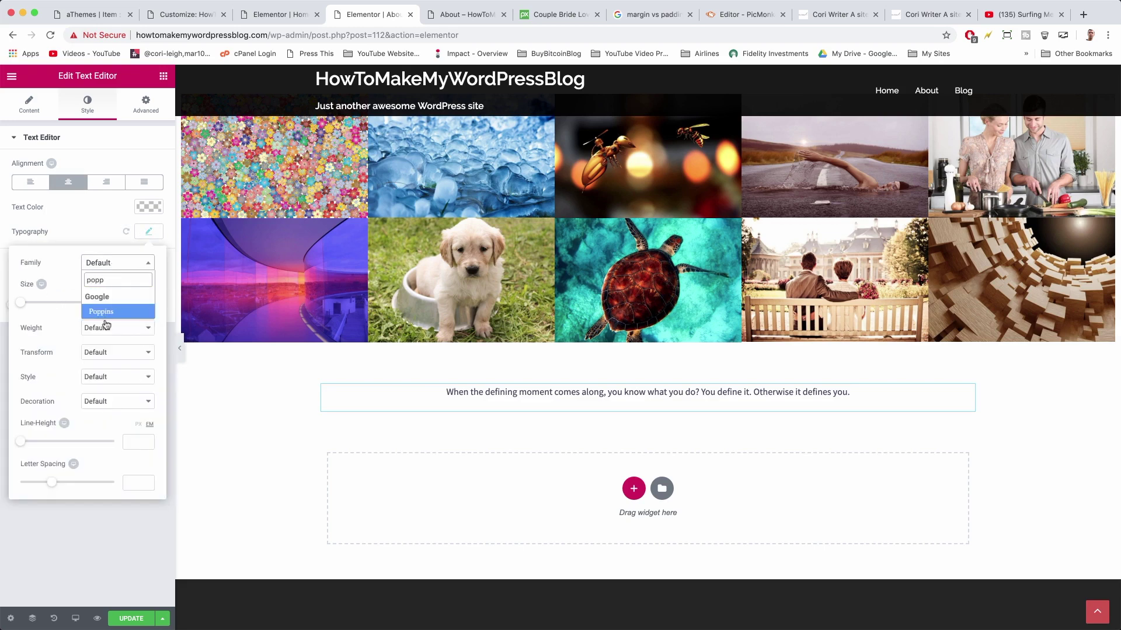
click(107, 317)
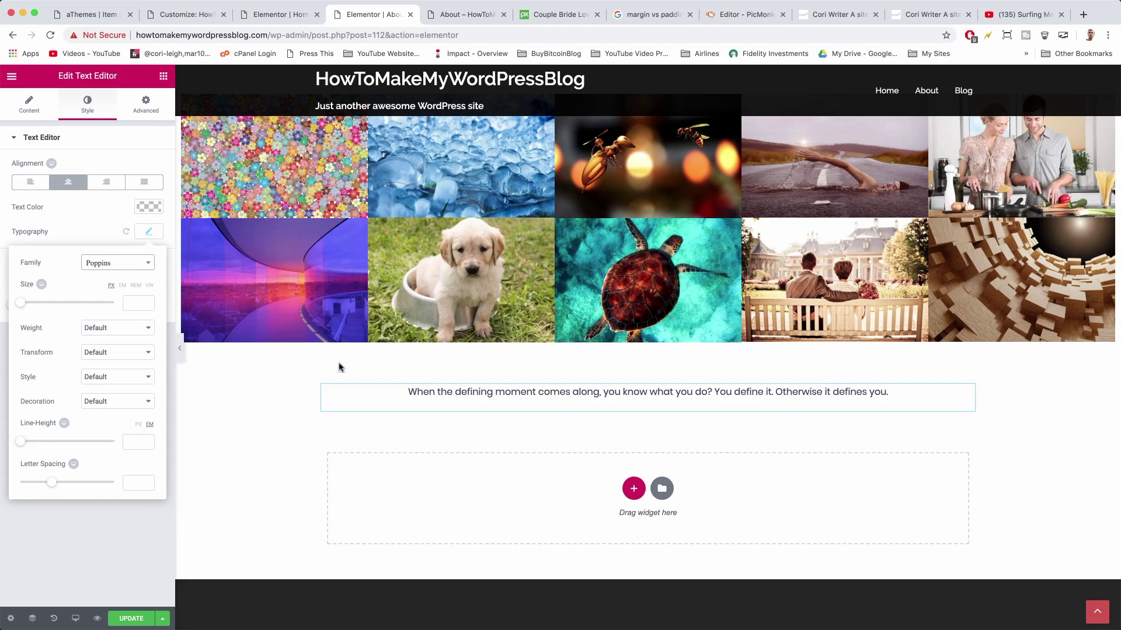
scroll(340, 367, up, 6)
Check the Welcome intro paragraph's typography settings for comparison
click(585, 213)
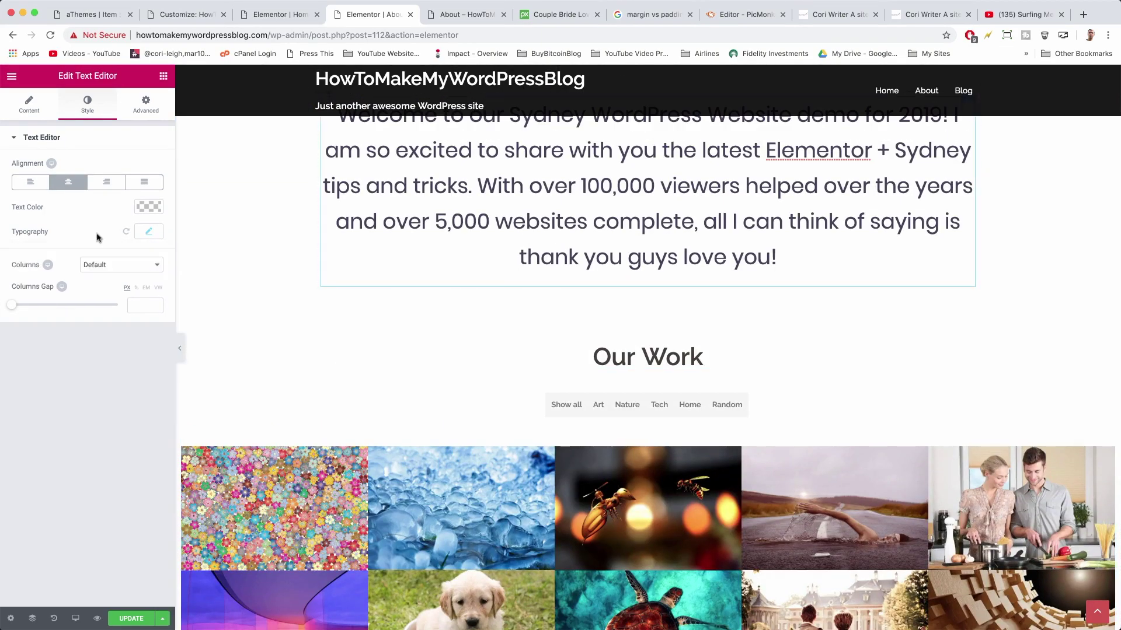
click(148, 232)
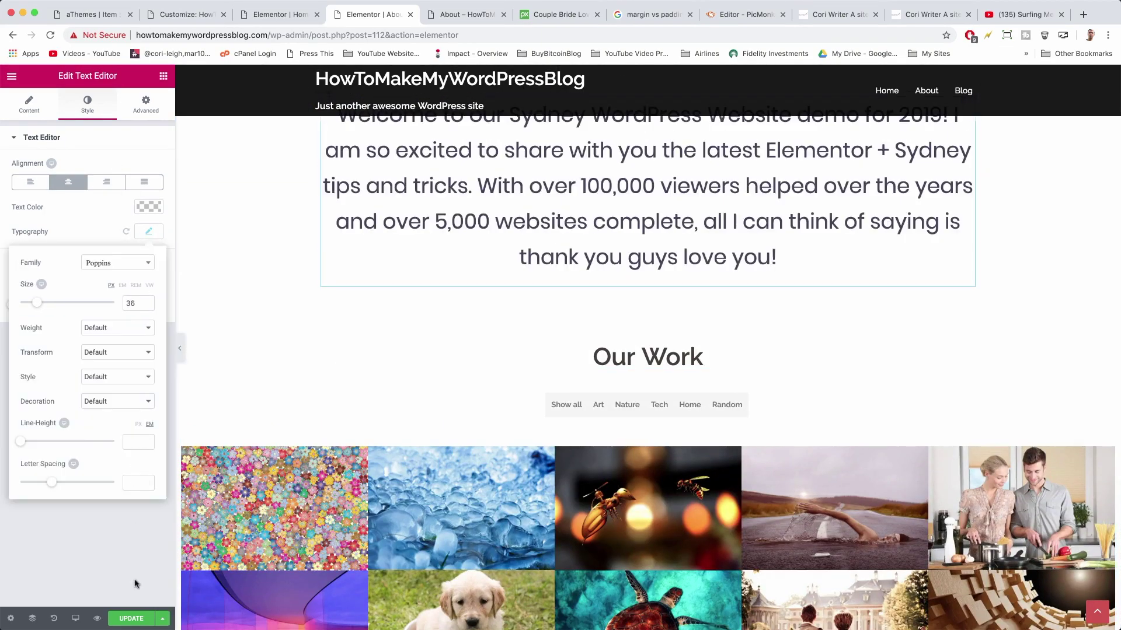
click(109, 534)
scroll(578, 525, down, 7)
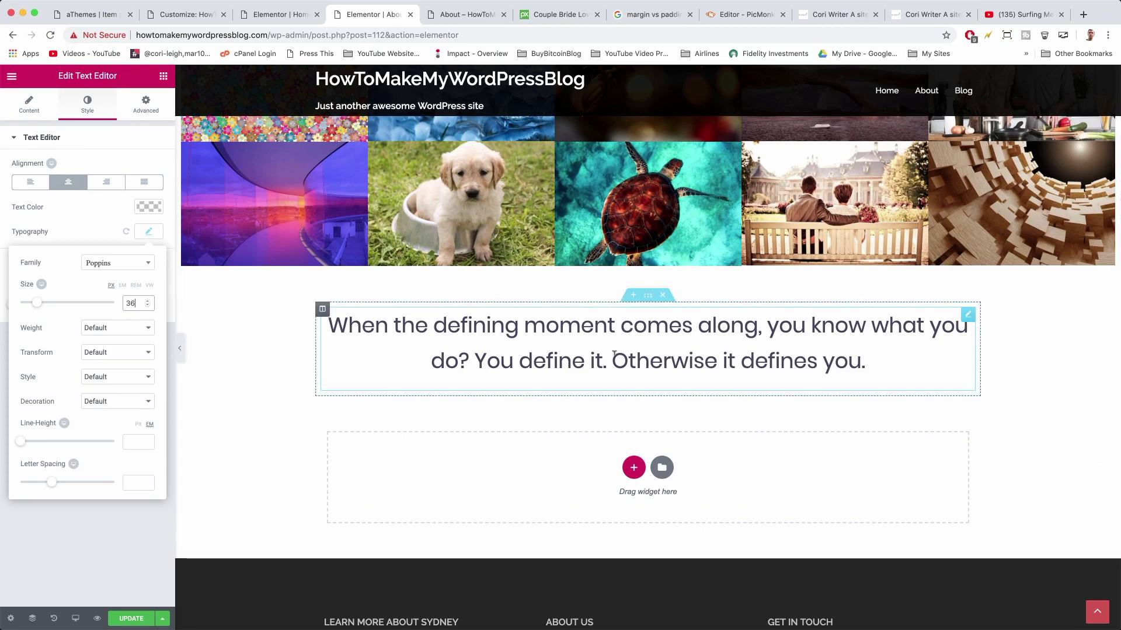
scroll(615, 357, up, 2)
scroll(614, 355, down, 2)
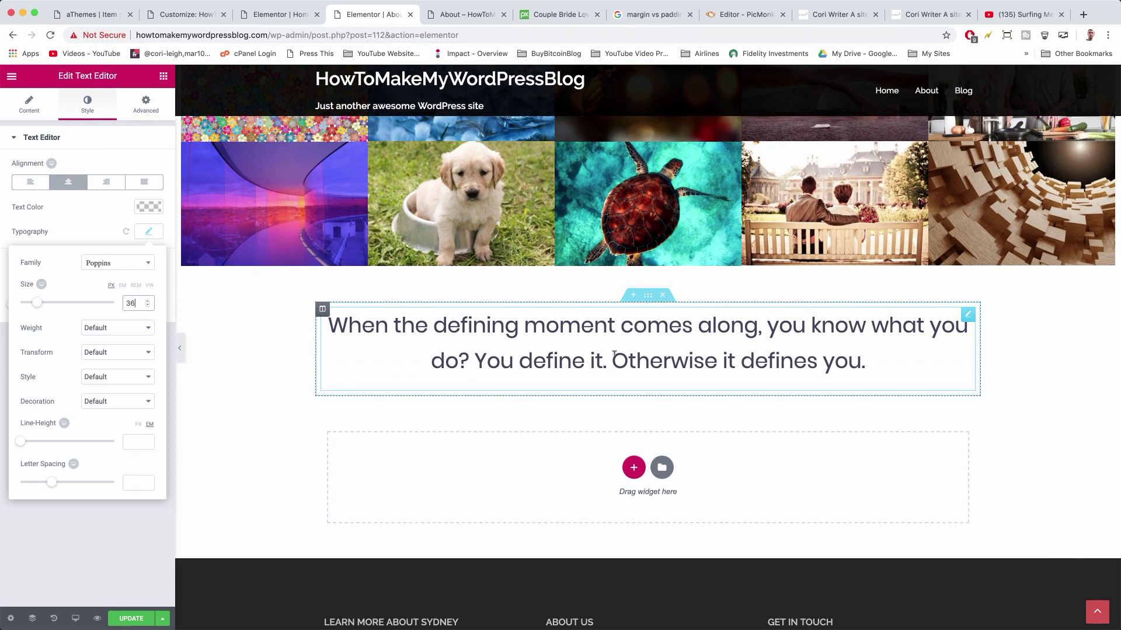
Edit the quote text, moving between its start and end
click(877, 362)
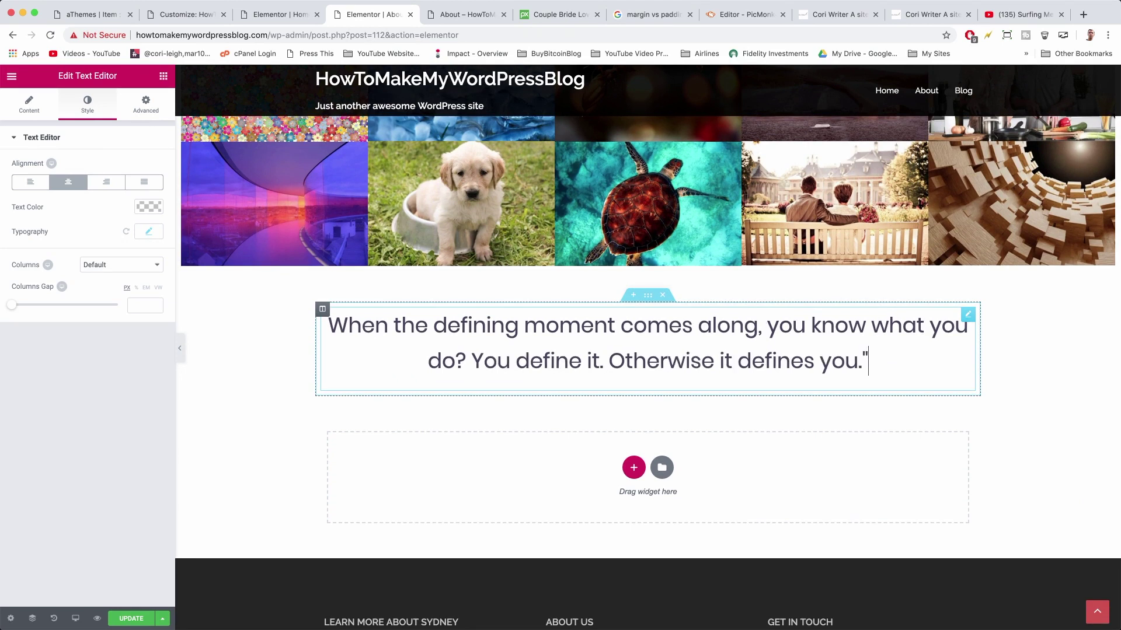
click(327, 325)
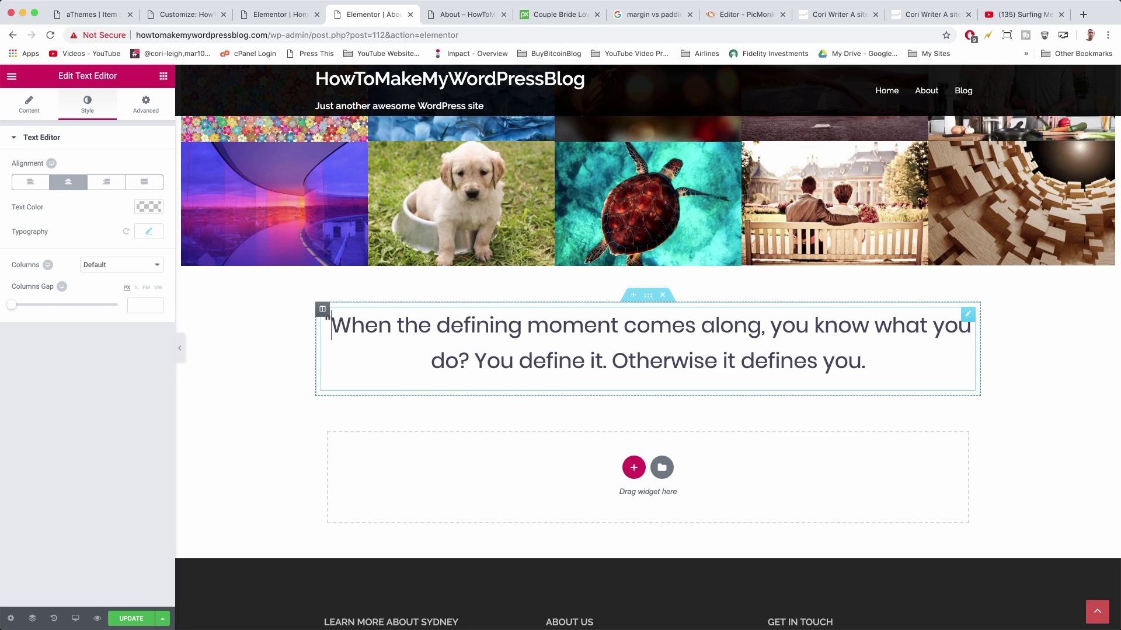
click(862, 356)
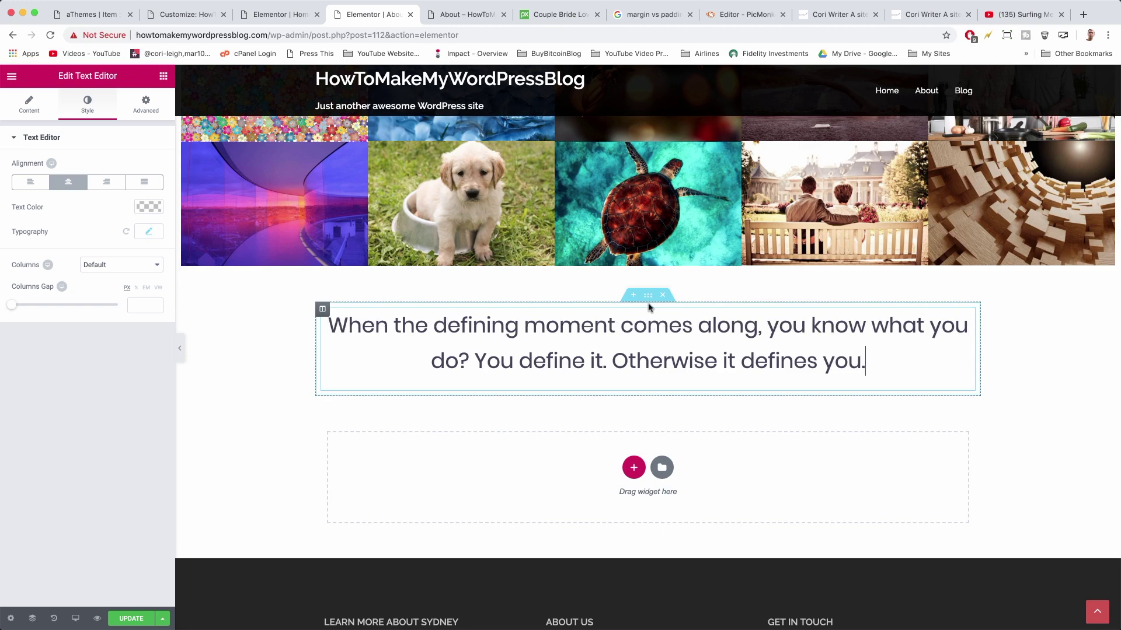
Duplicate the quote block and replace the copy's text with a single quotation mark
right_click(969, 318)
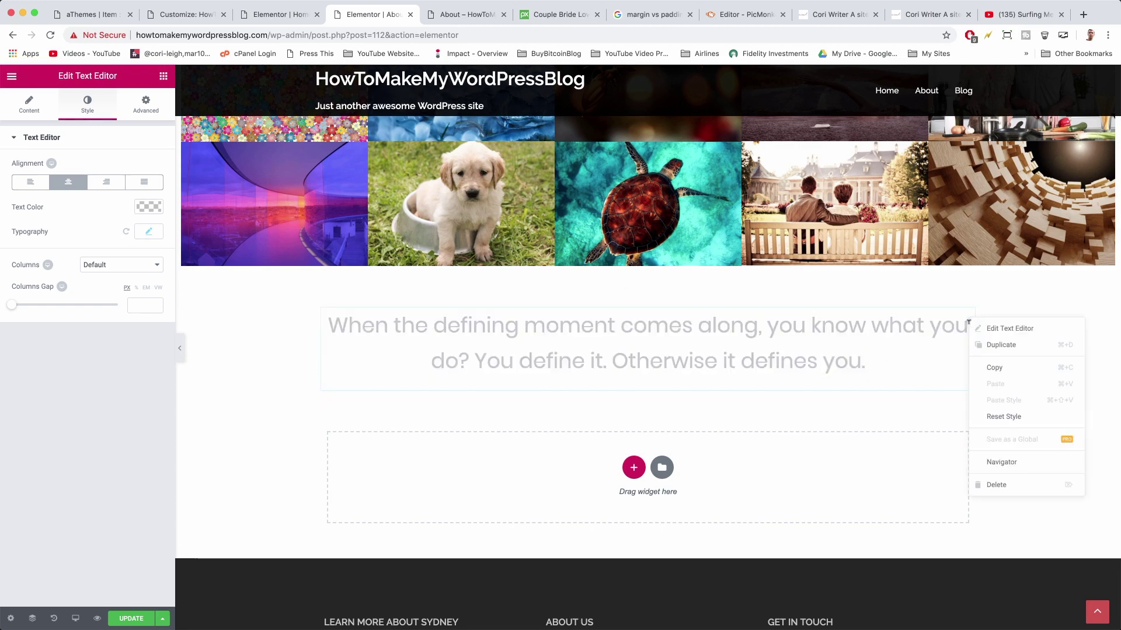
click(982, 344)
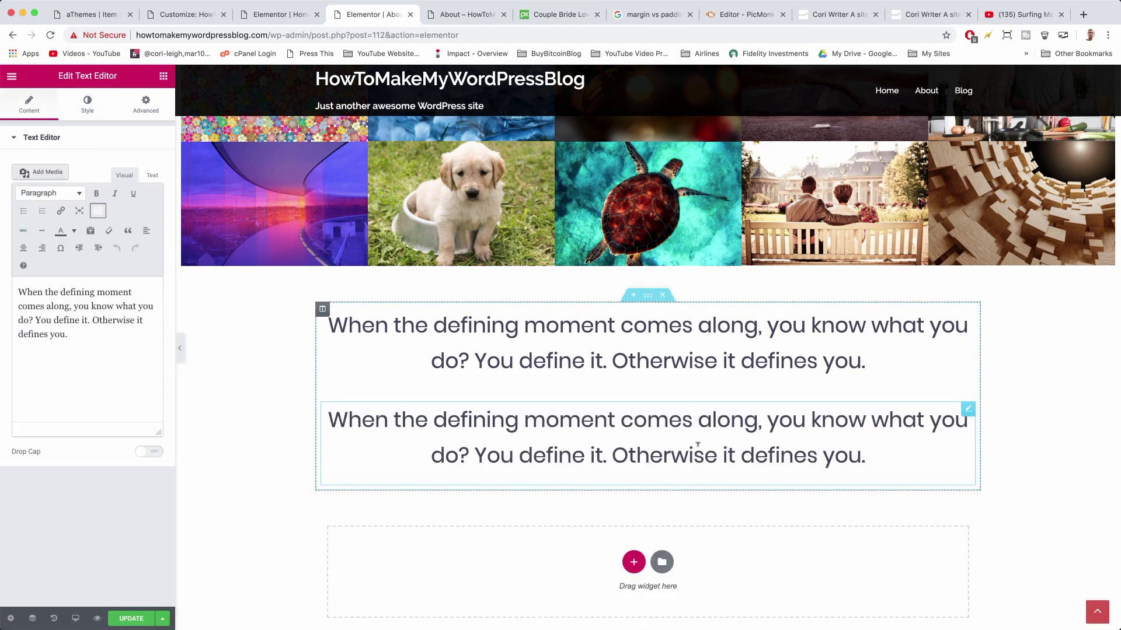
drag(873, 449, 188, 400)
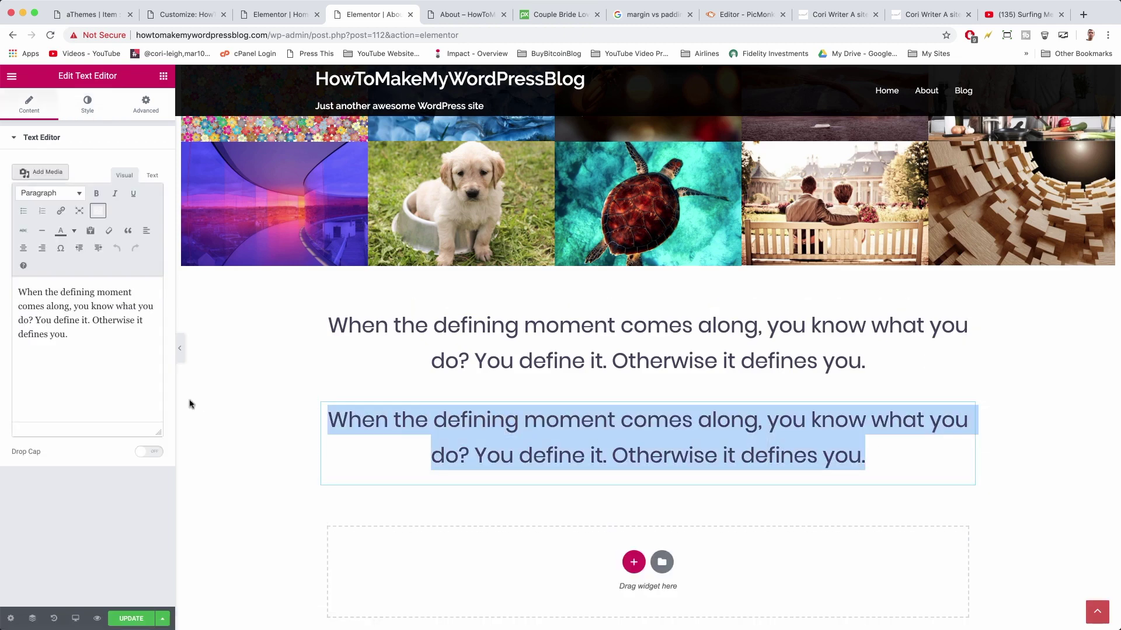
click(188, 402)
text(")
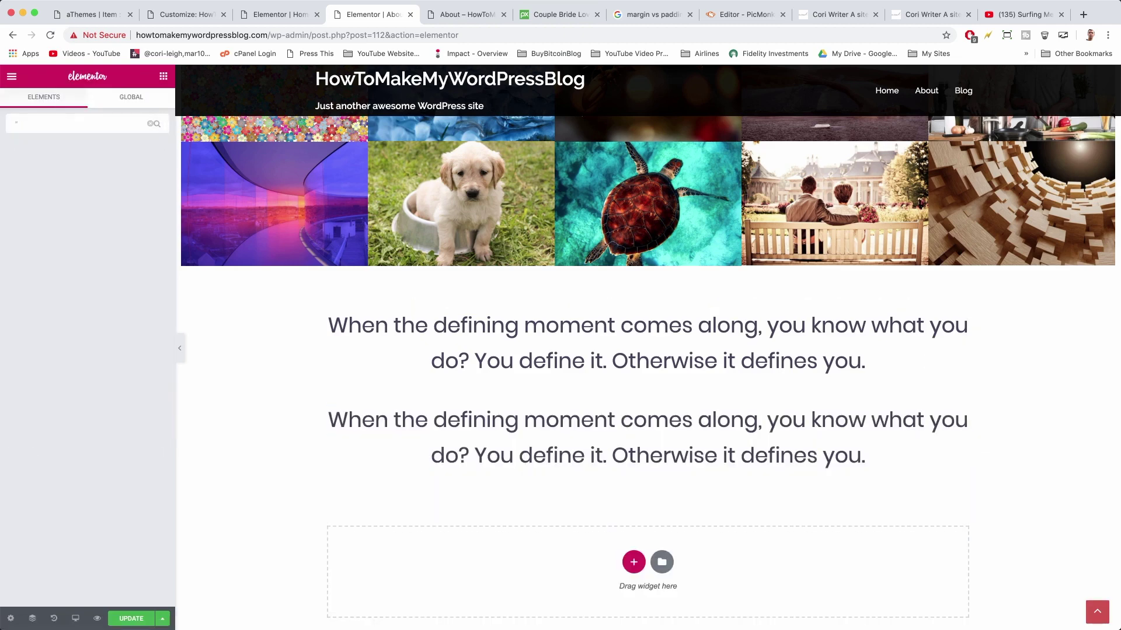
click(864, 456)
drag(870, 455, 350, 420)
key(BackSpace)
key(BackSpace)
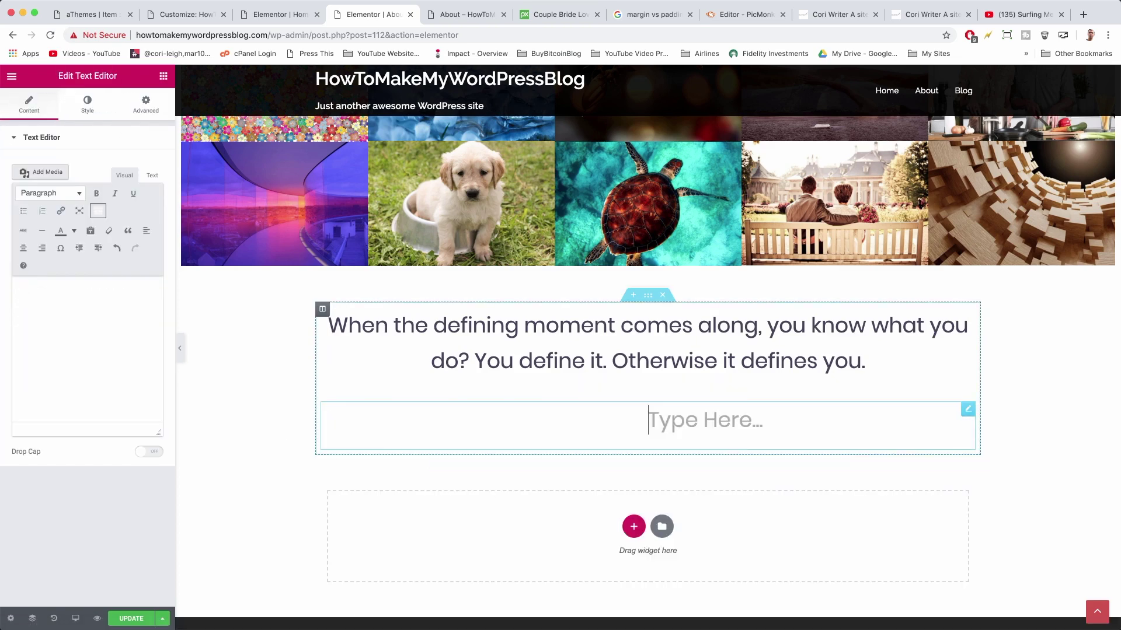
text(")
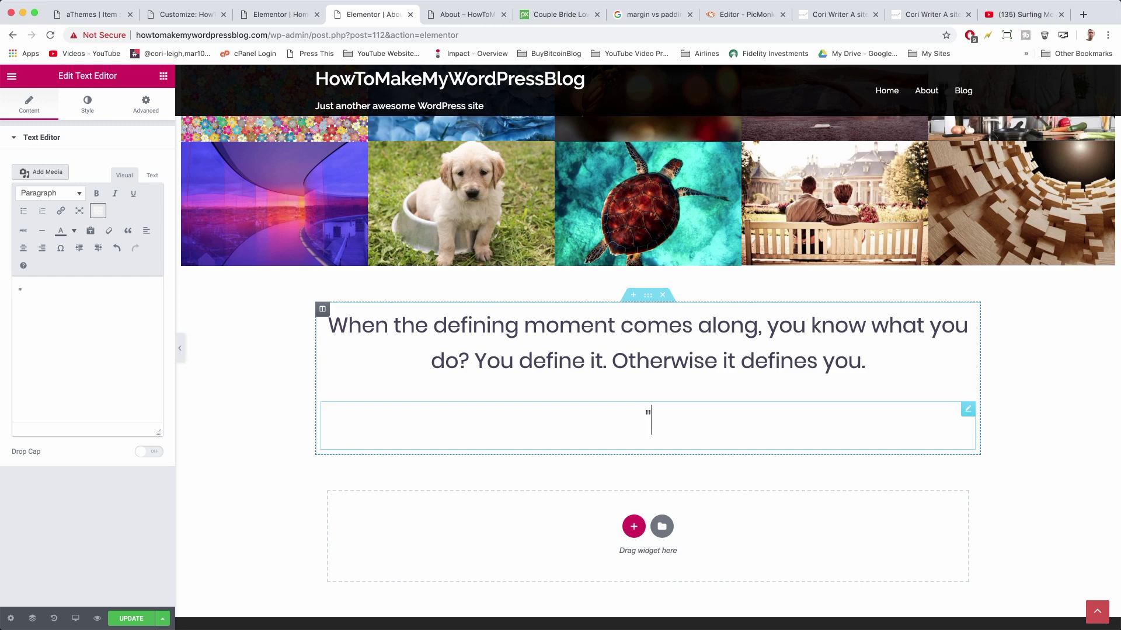
Enlarge the quotation mark to size 1000 and colour it light gray #d6d6d6
click(88, 105)
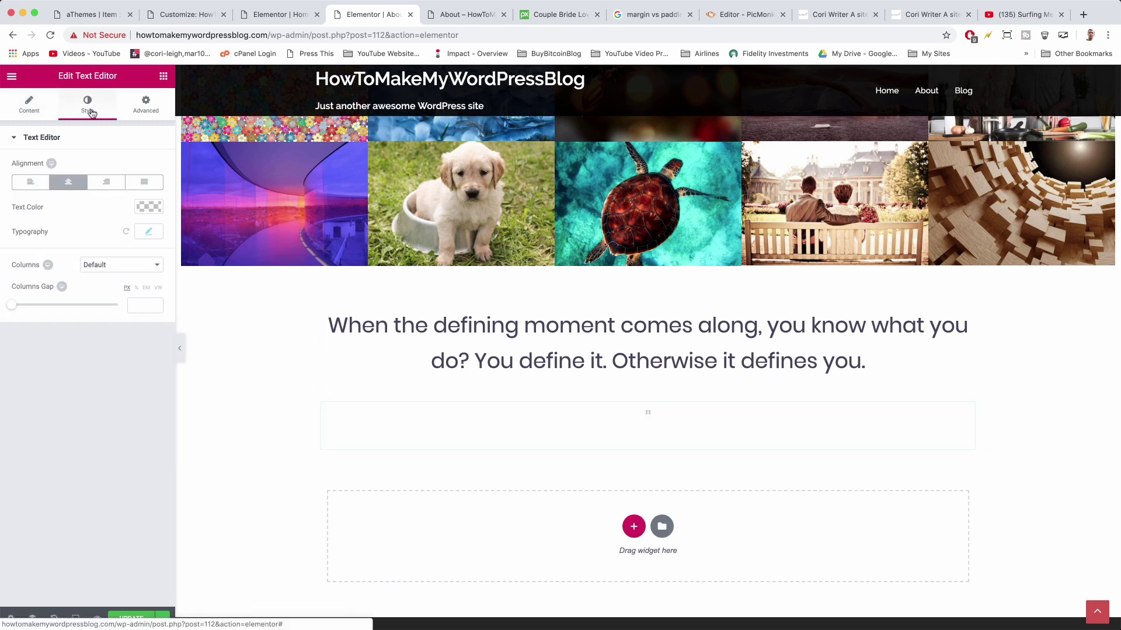
click(147, 233)
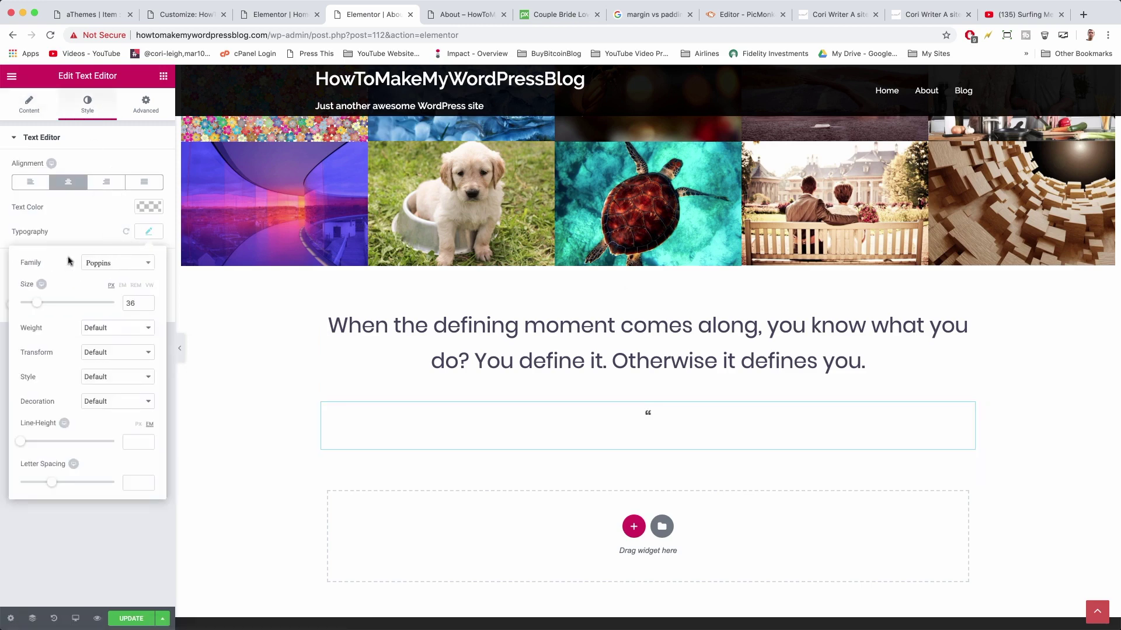
drag(37, 308, 547, 465)
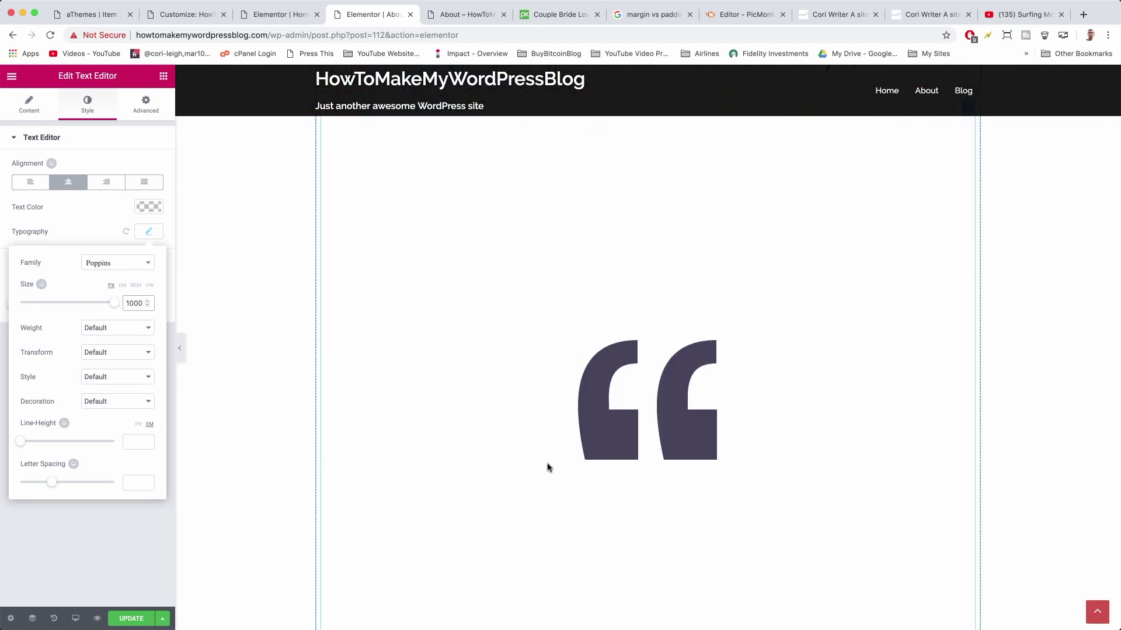
click(150, 207)
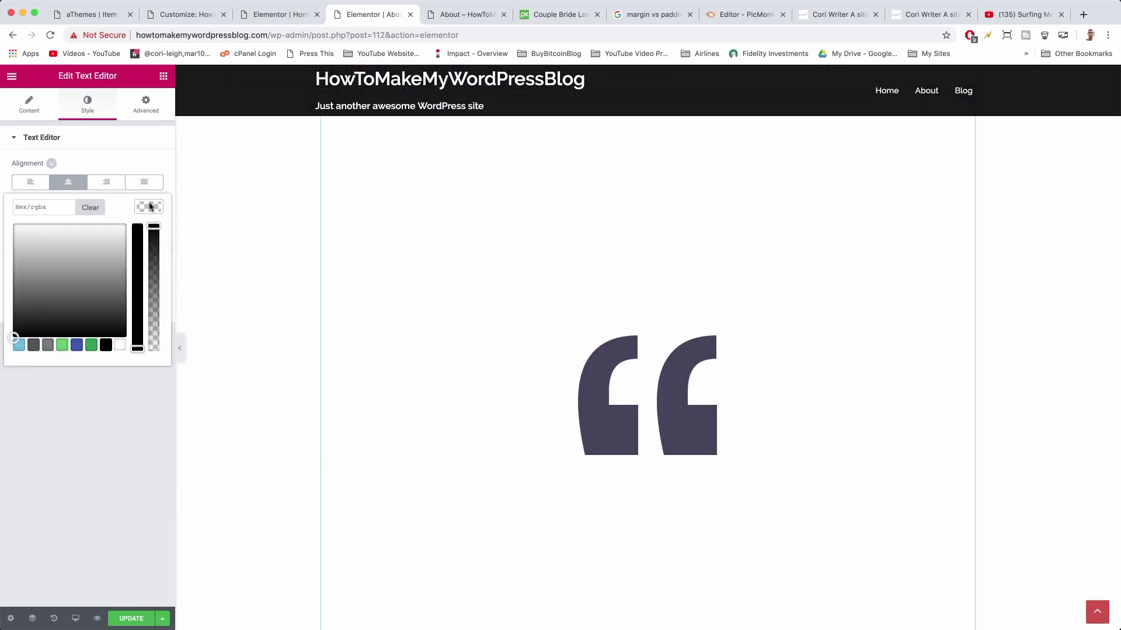
click(48, 345)
scroll(415, 470, up, 5)
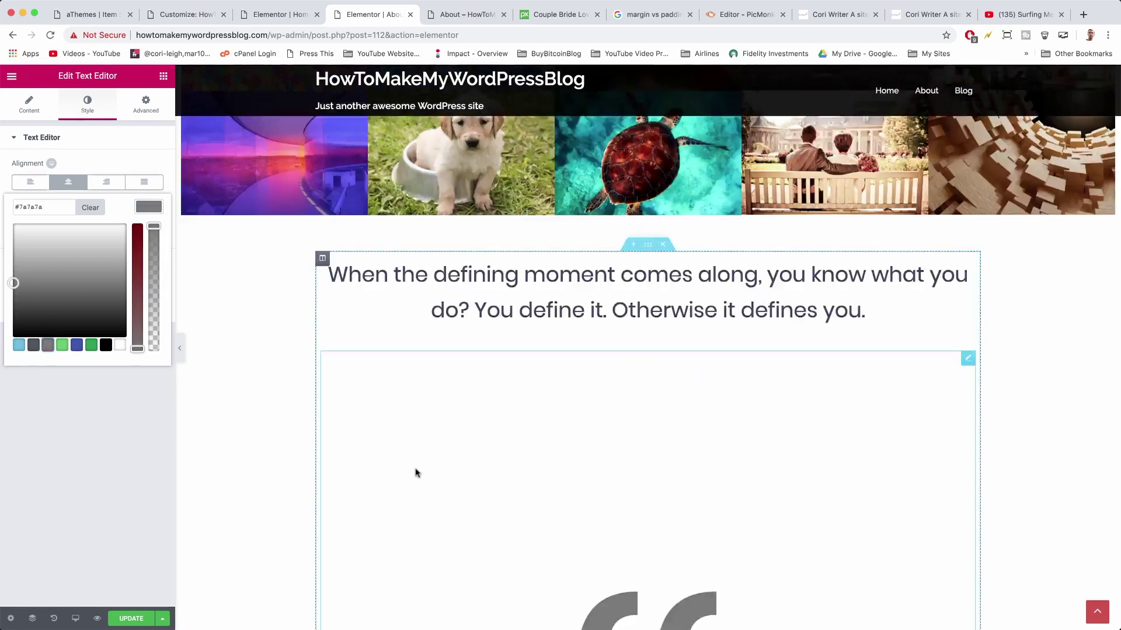
scroll(416, 471, down, 5)
click(89, 243)
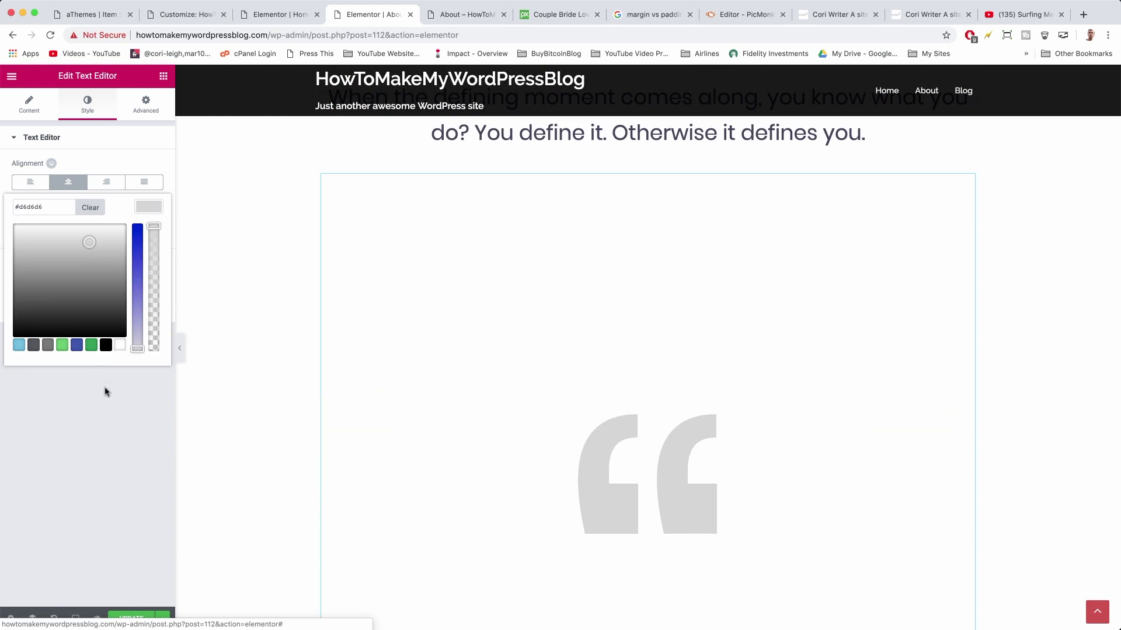
click(216, 469)
scroll(260, 467, down, 3)
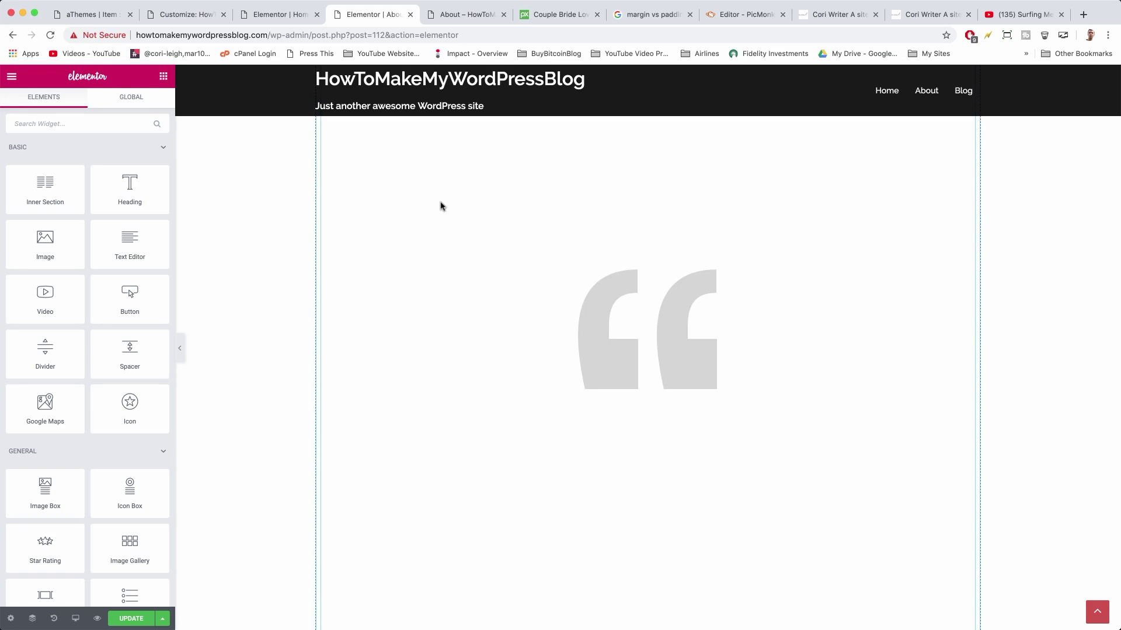
Screenshot the large quotation mark, then delete its text block
key(super+shift+4)
drag(521, 224, 777, 449)
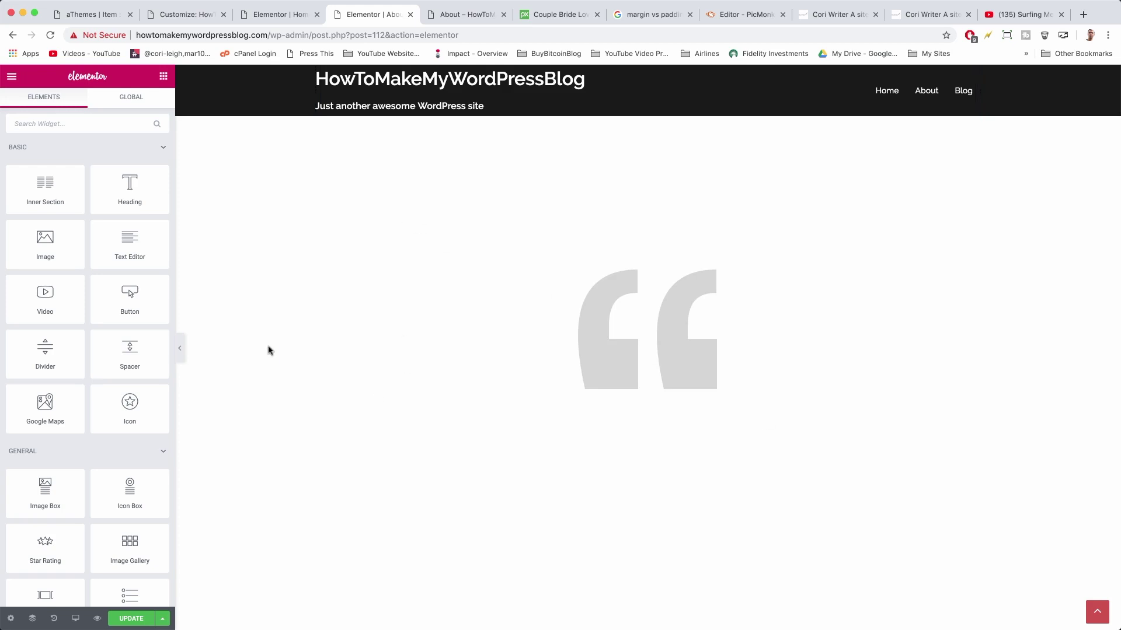
scroll(268, 350, up, 5)
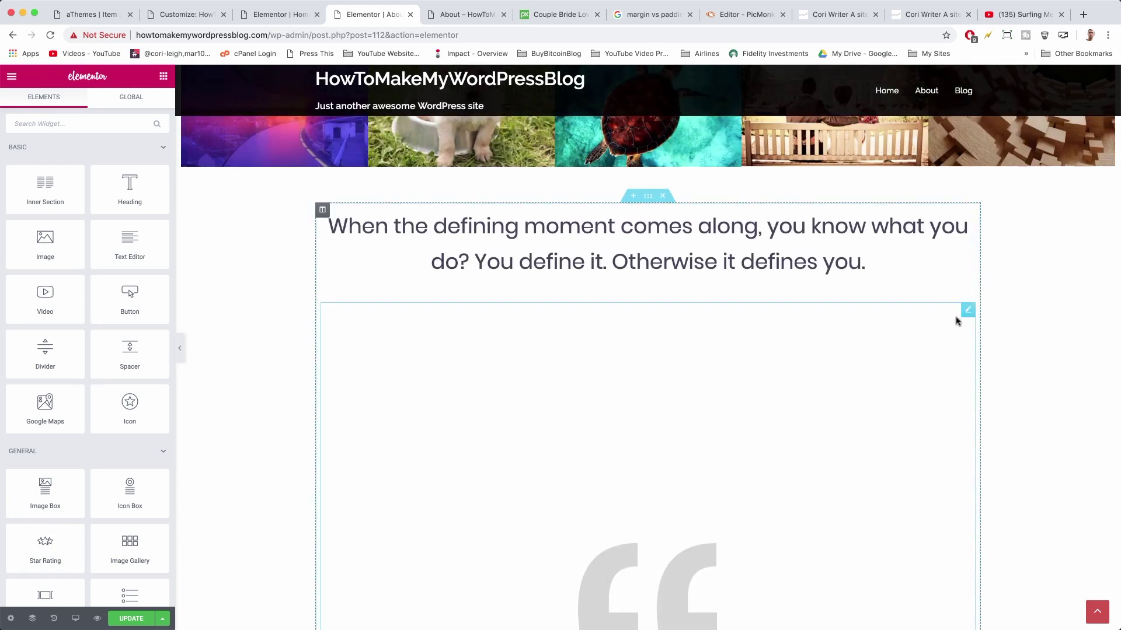
right_click(969, 314)
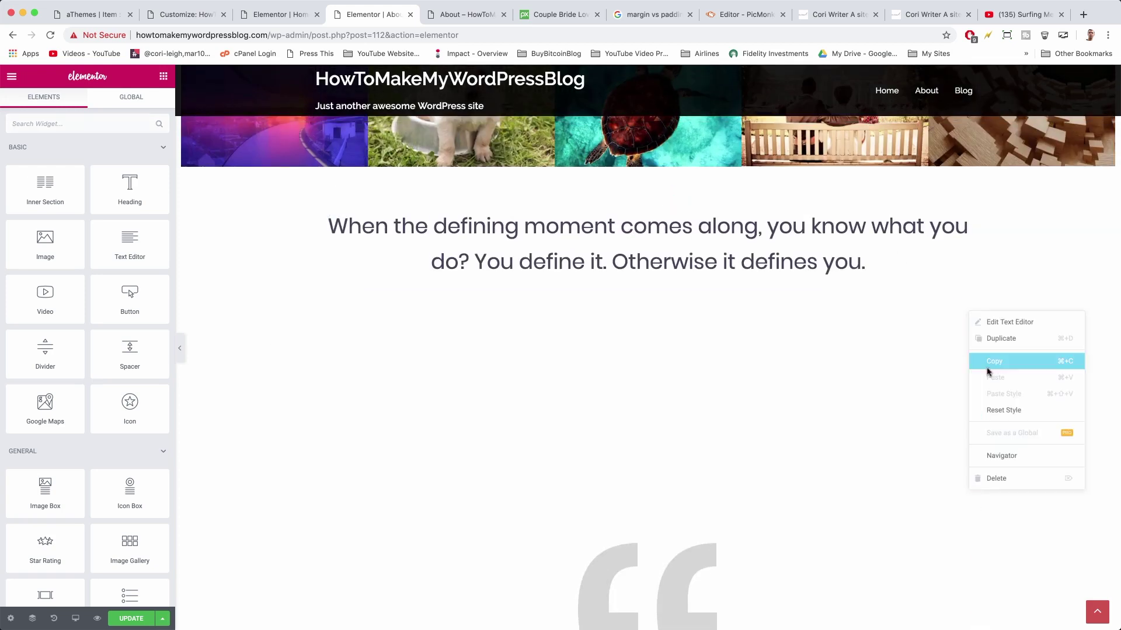
click(997, 477)
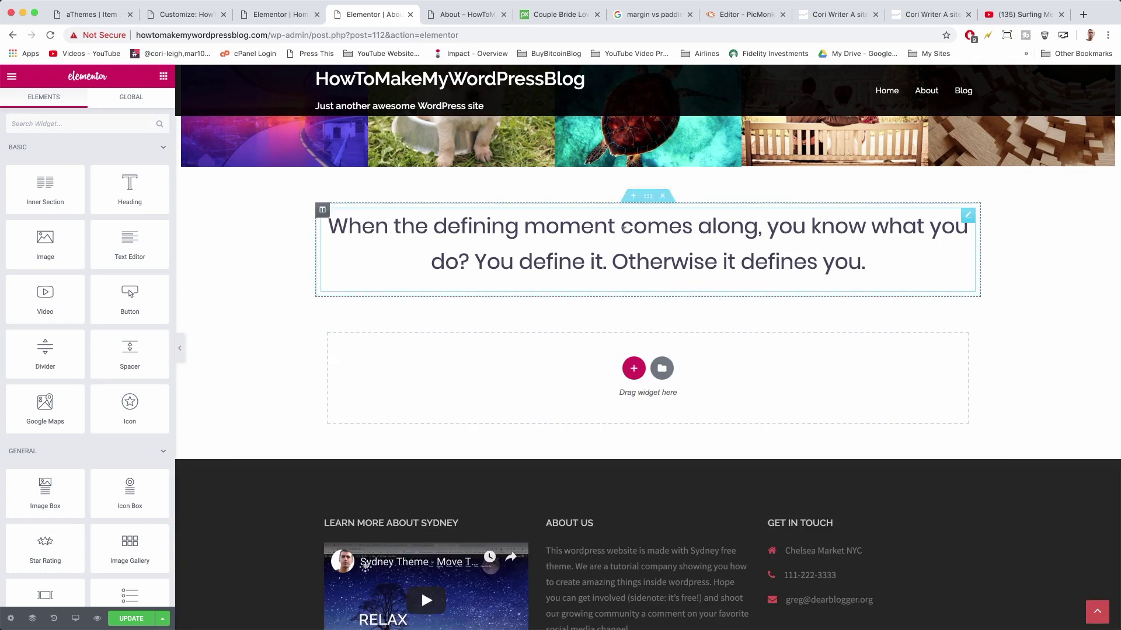
Give the quote's section a classic background image using the uploaded quote-mark screenshot
click(623, 229)
click(648, 196)
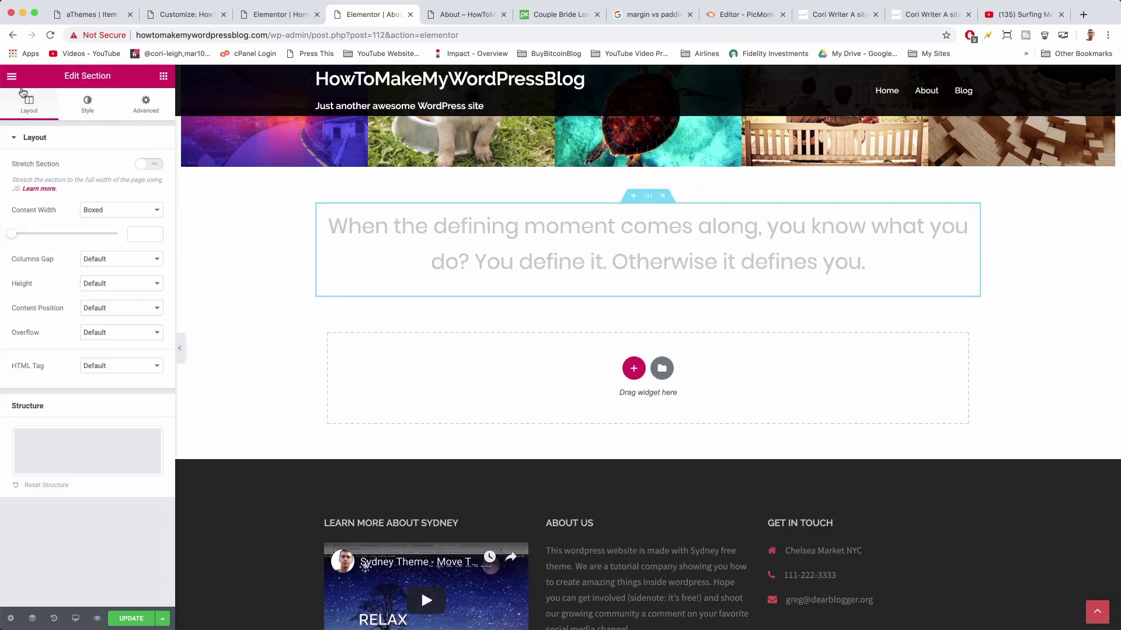
click(72, 104)
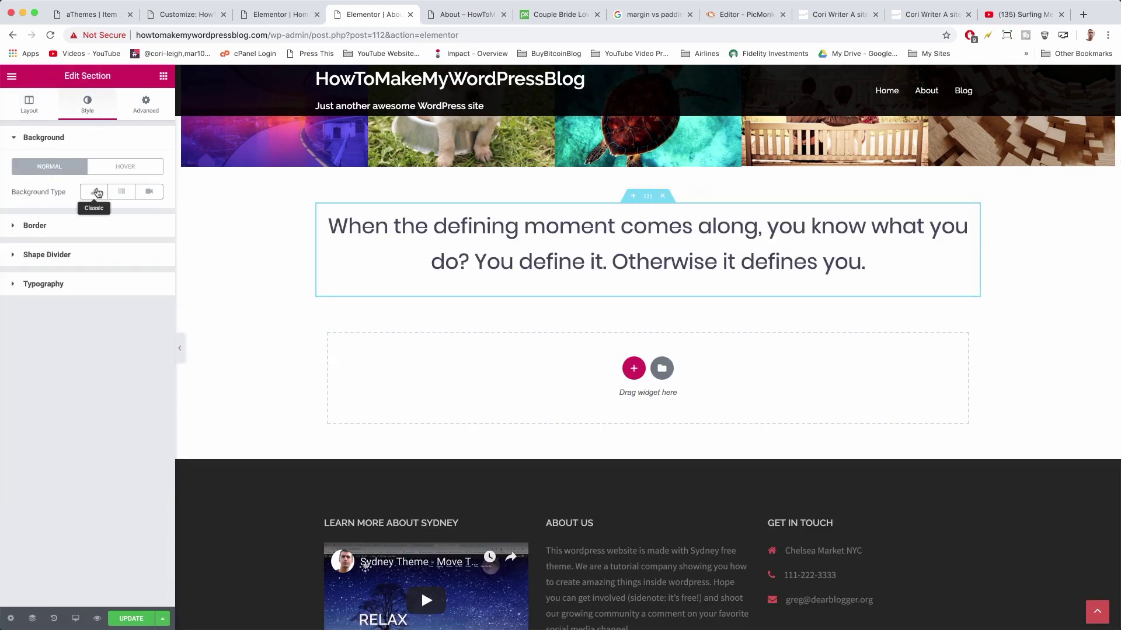
click(97, 193)
click(87, 292)
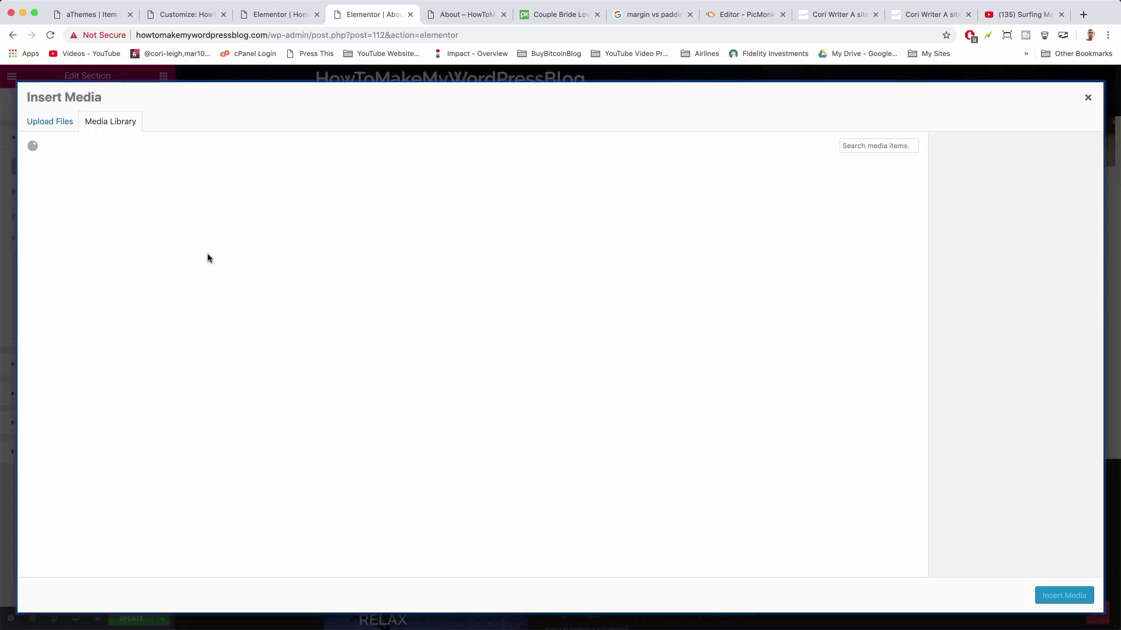
click(56, 131)
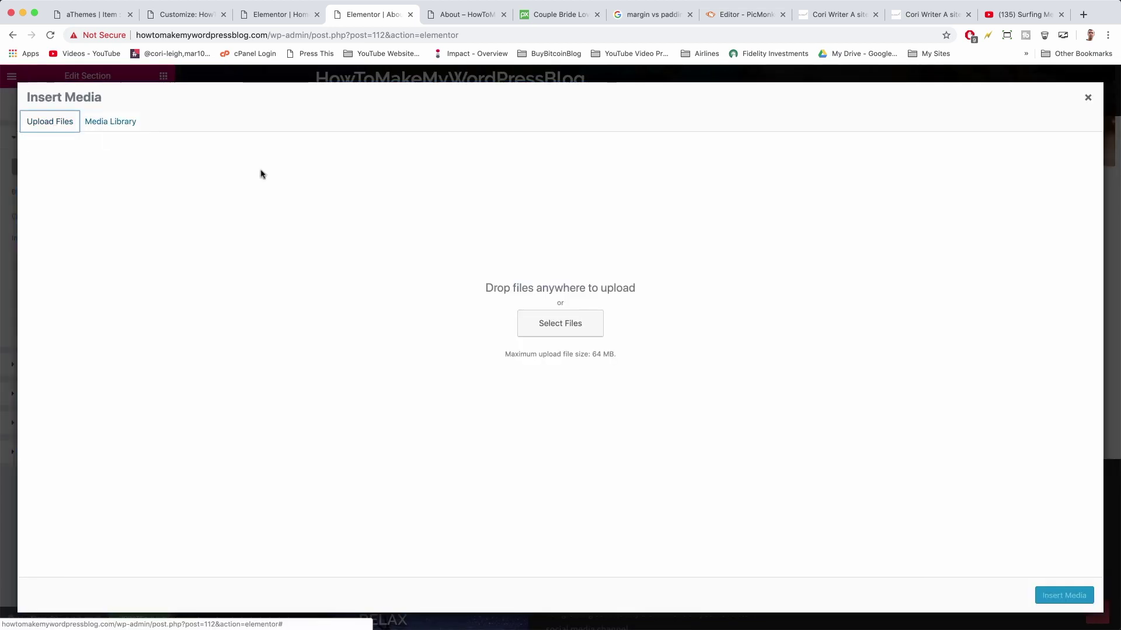
click(559, 324)
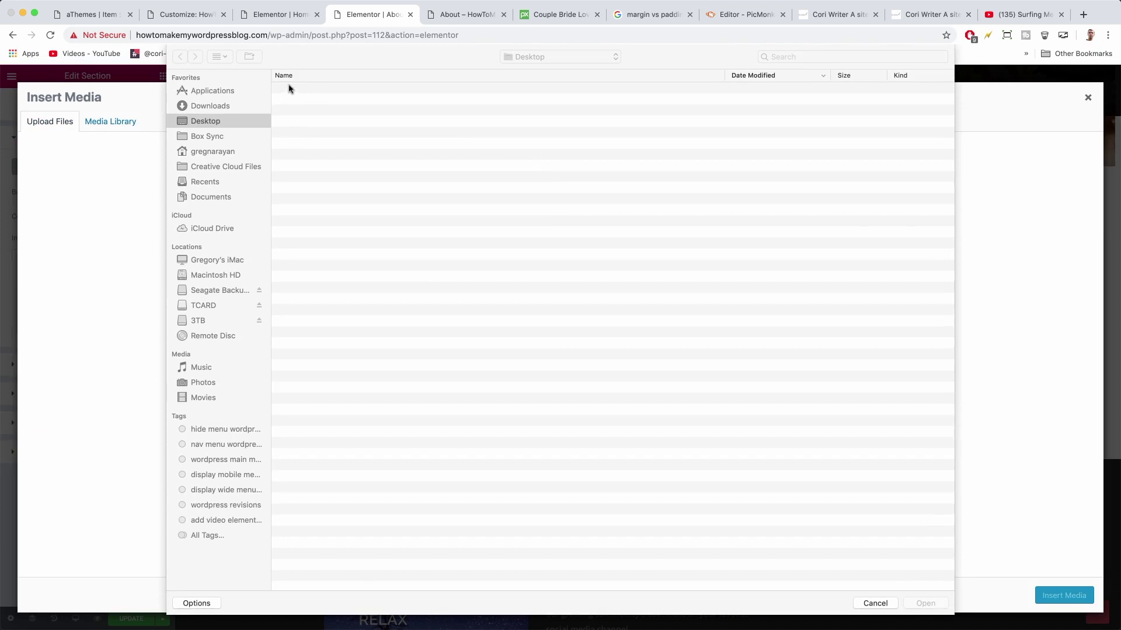
double_click(344, 89)
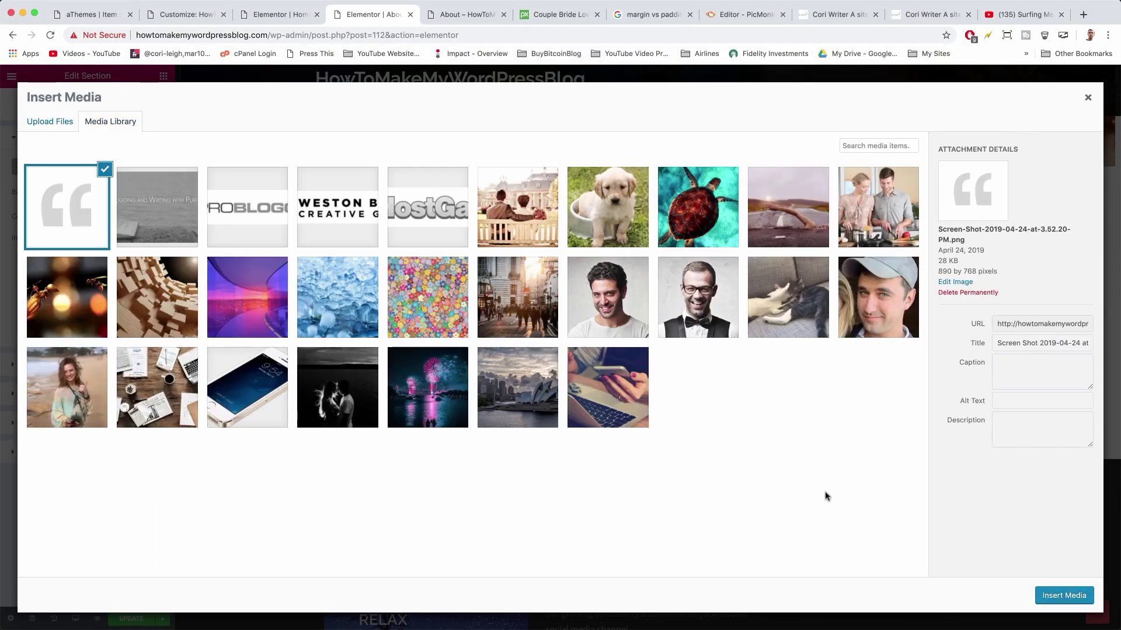
click(1064, 595)
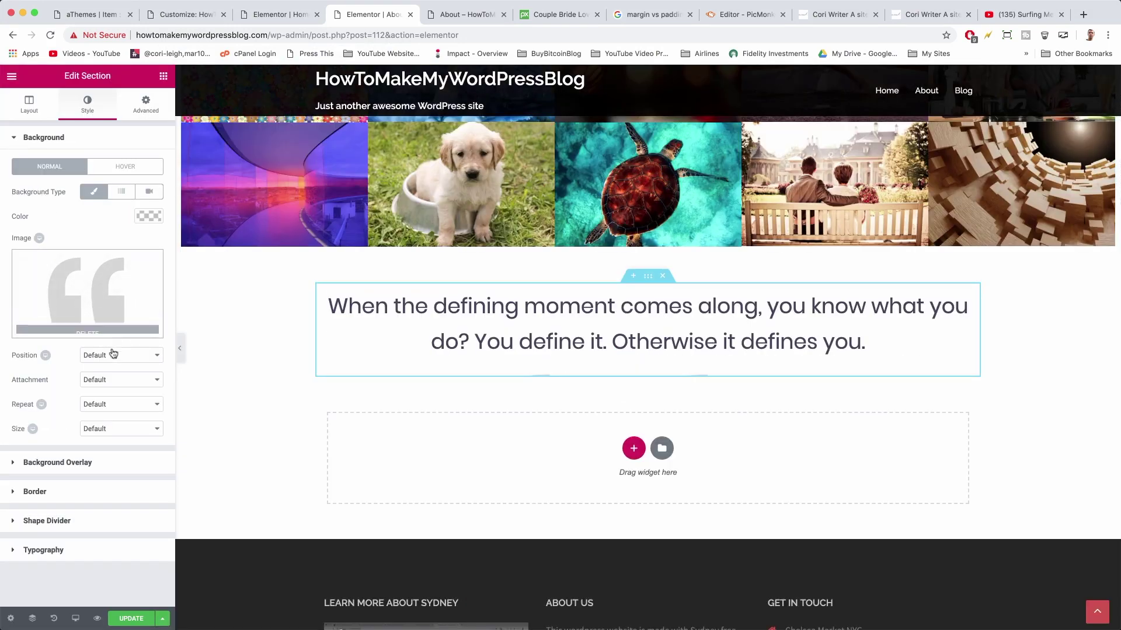
Set the section's background position to Center Center
click(139, 356)
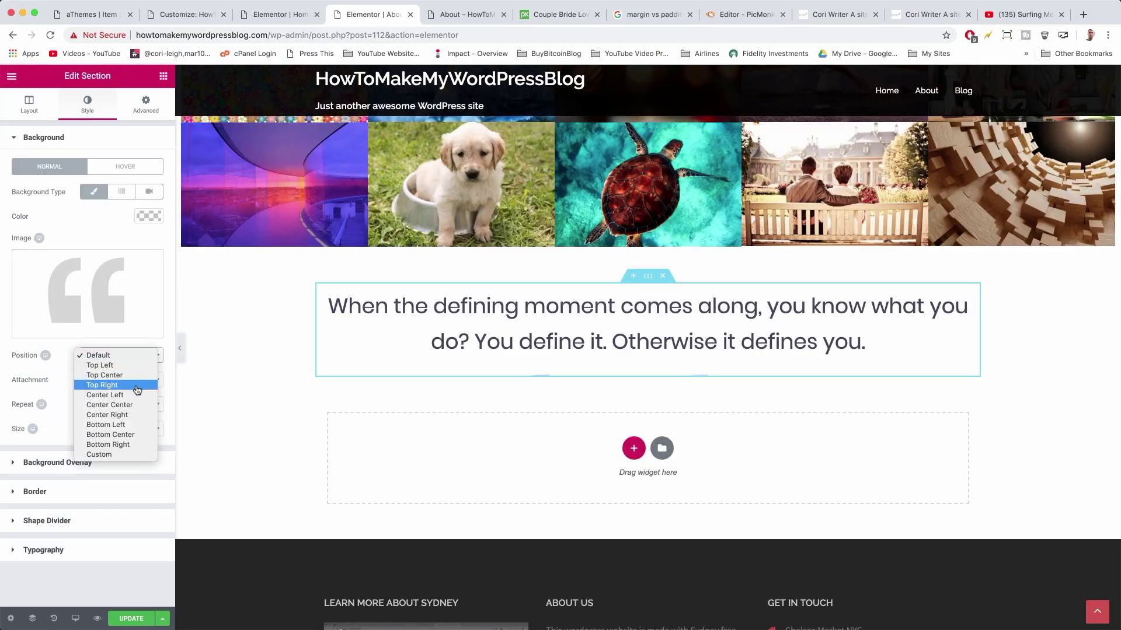
click(125, 375)
click(125, 357)
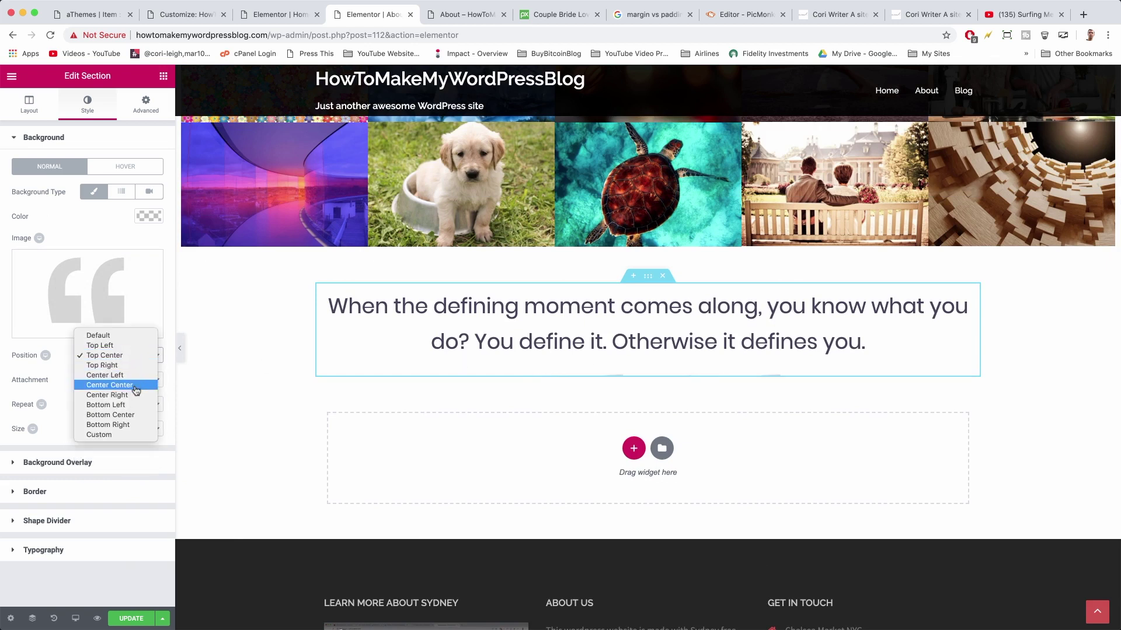
click(135, 386)
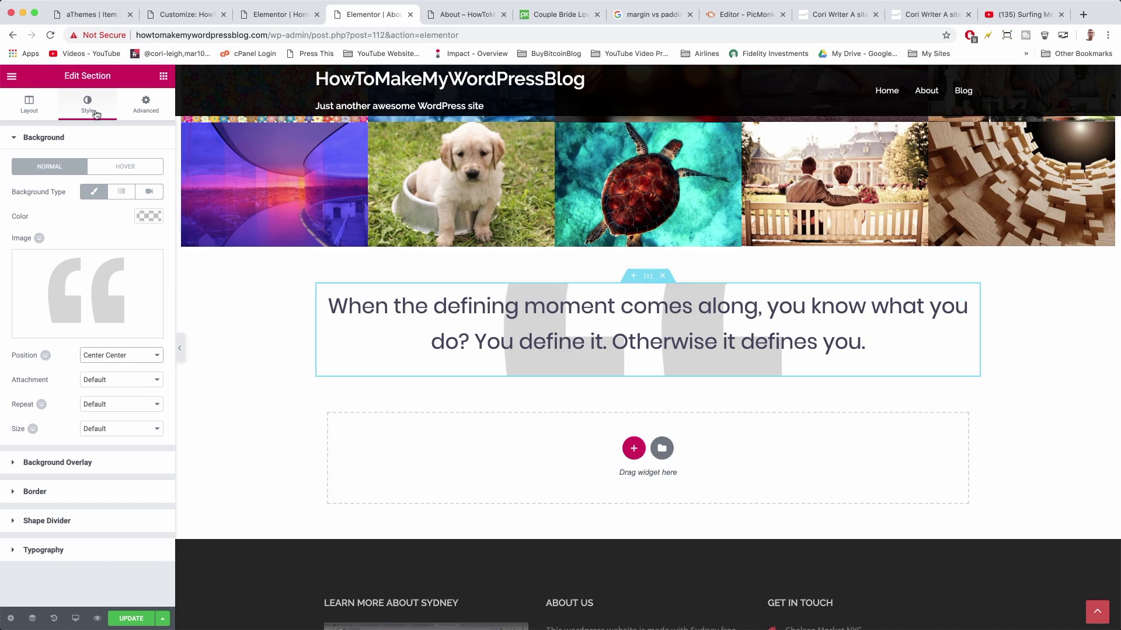
Pad the section 100 px top and bottom, update the page, and view the live About page
click(146, 104)
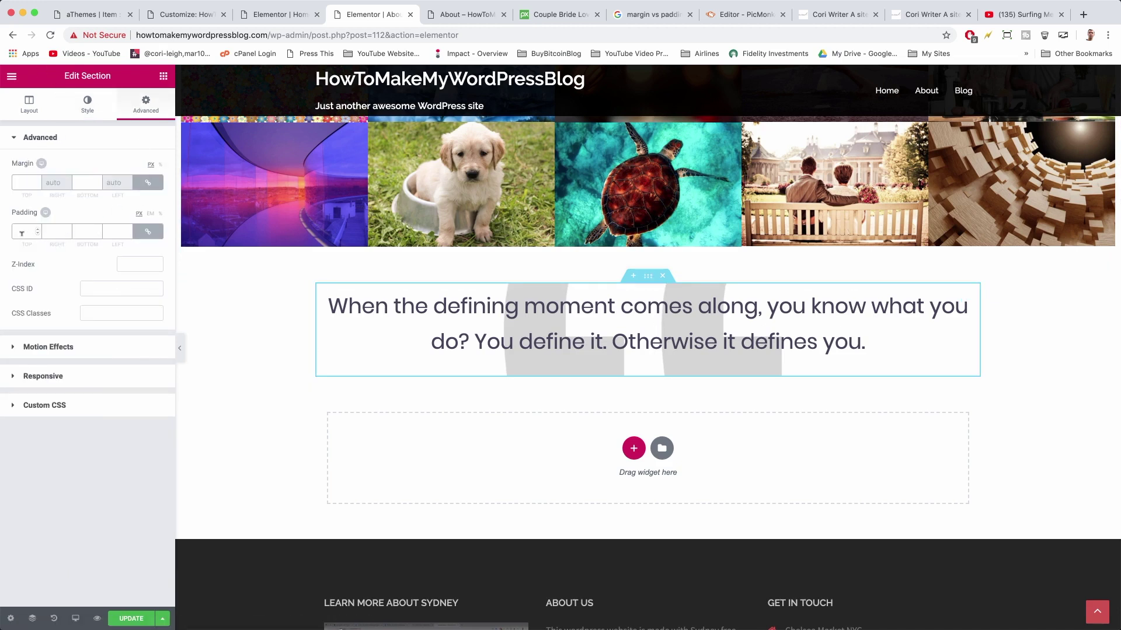
click(148, 231)
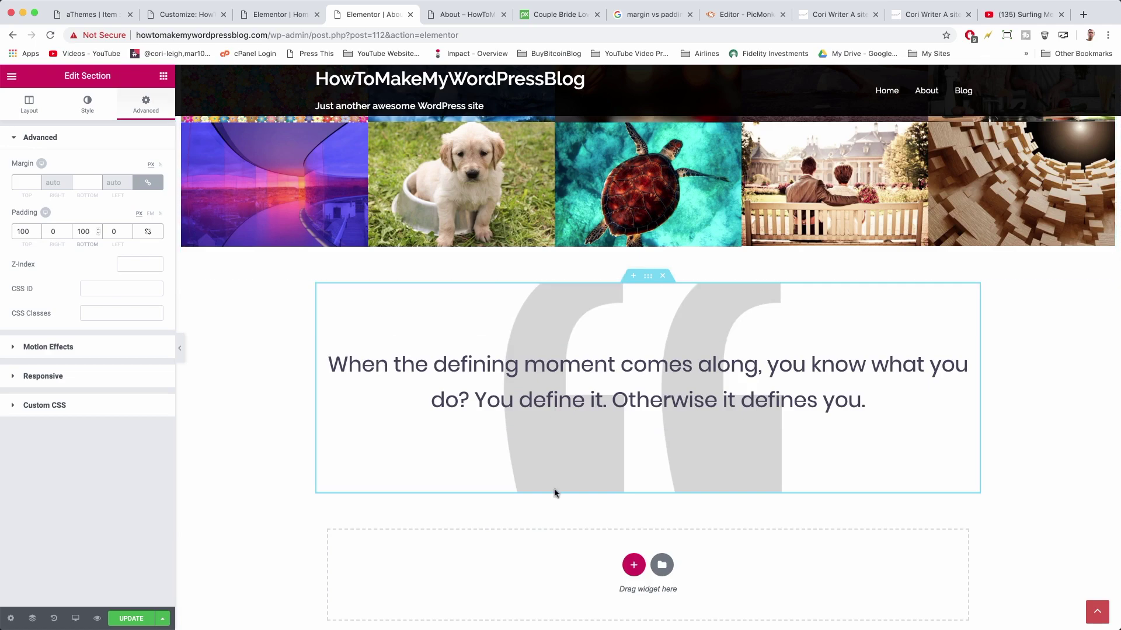
click(130, 620)
key(ctrl+Tab)
key(super+r)
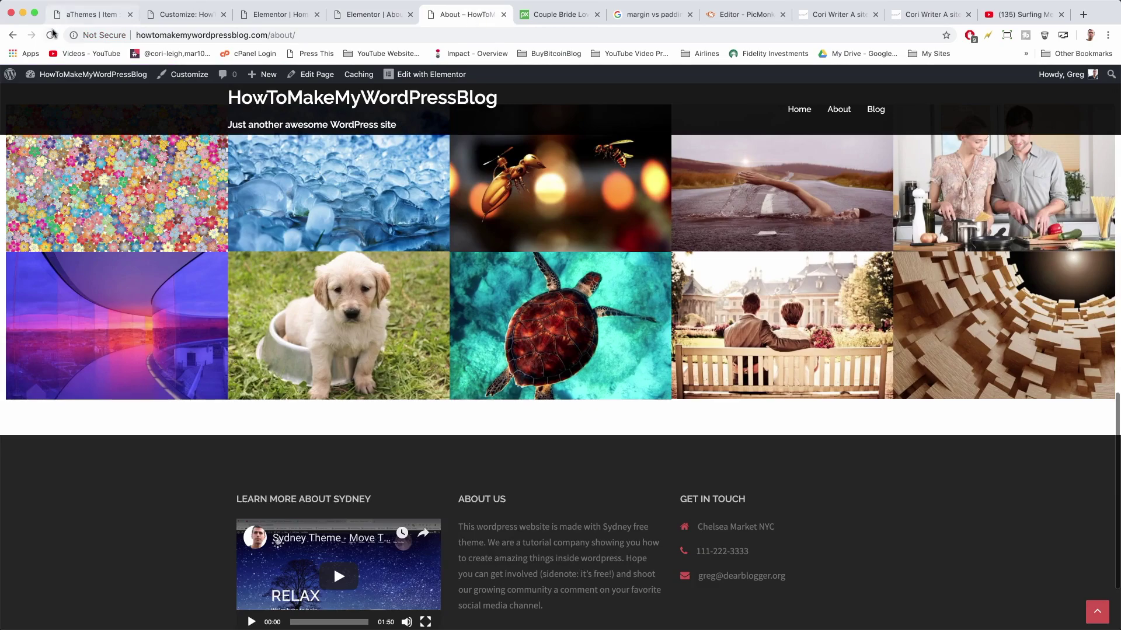
scroll(340, 403, down, 10)
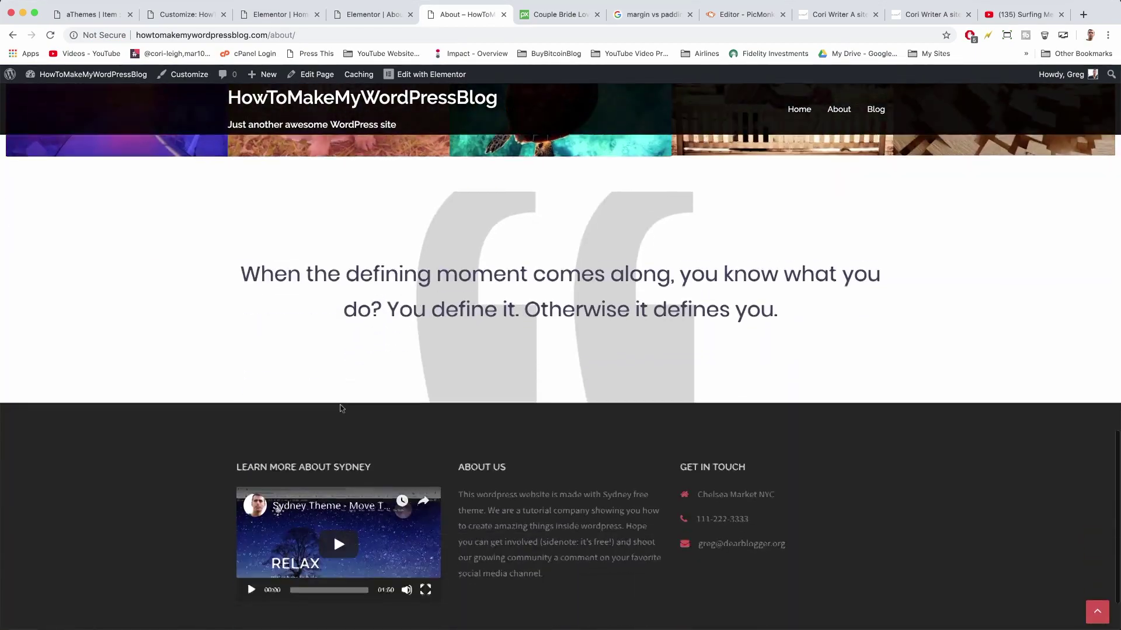
scroll(342, 408, up, 3)
scroll(341, 408, up, 1)
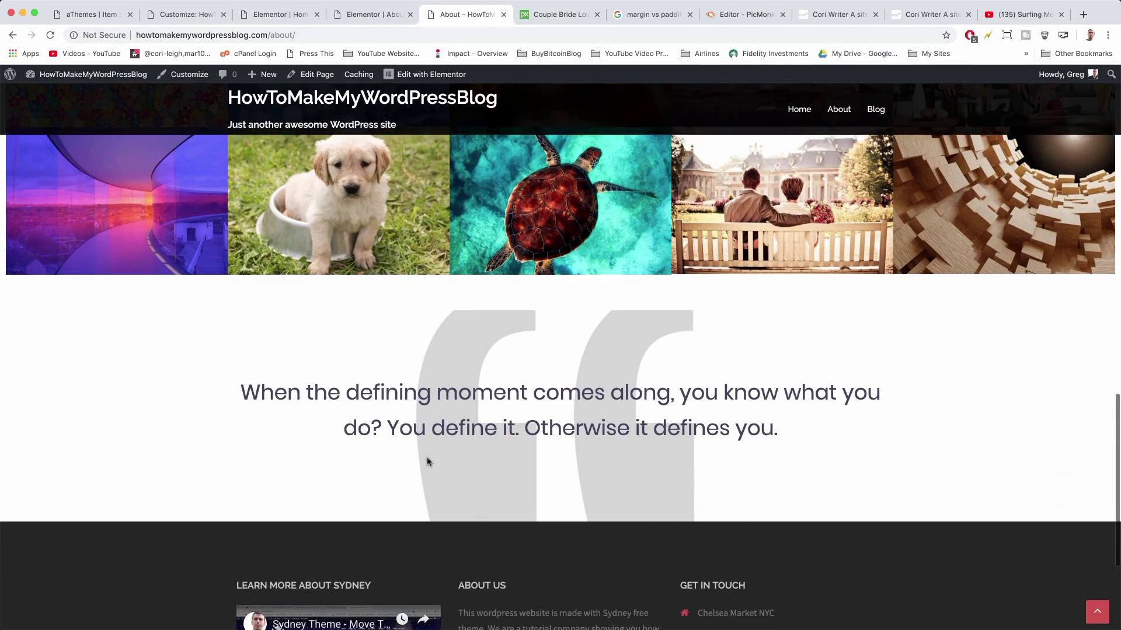
scroll(427, 462, down, 5)
scroll(427, 462, up, 6)
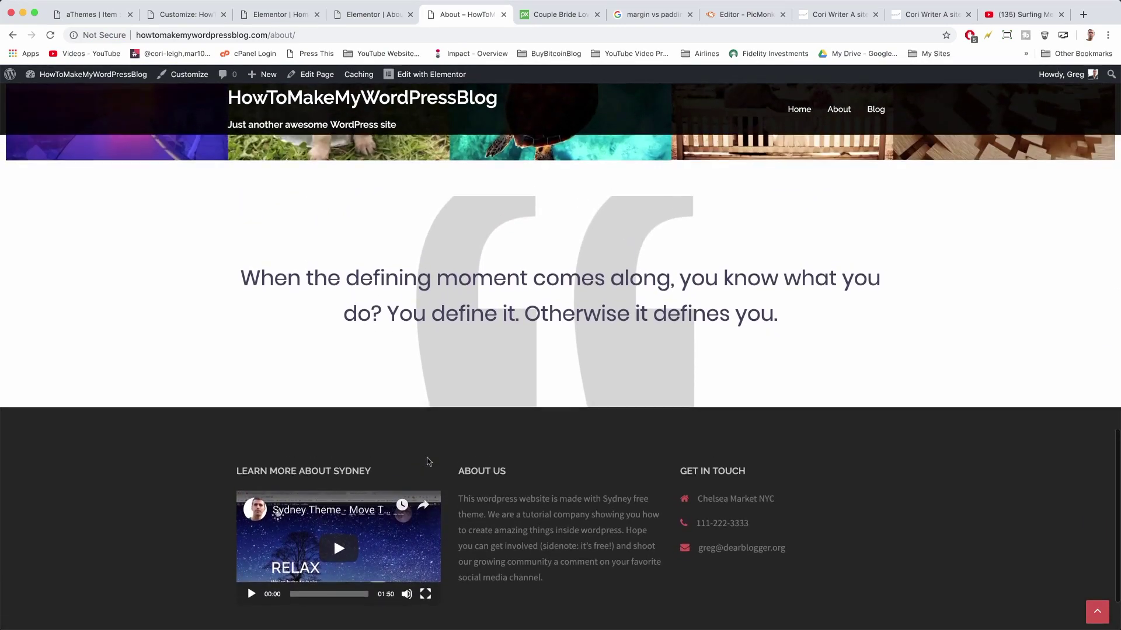
scroll(427, 463, up, 20)
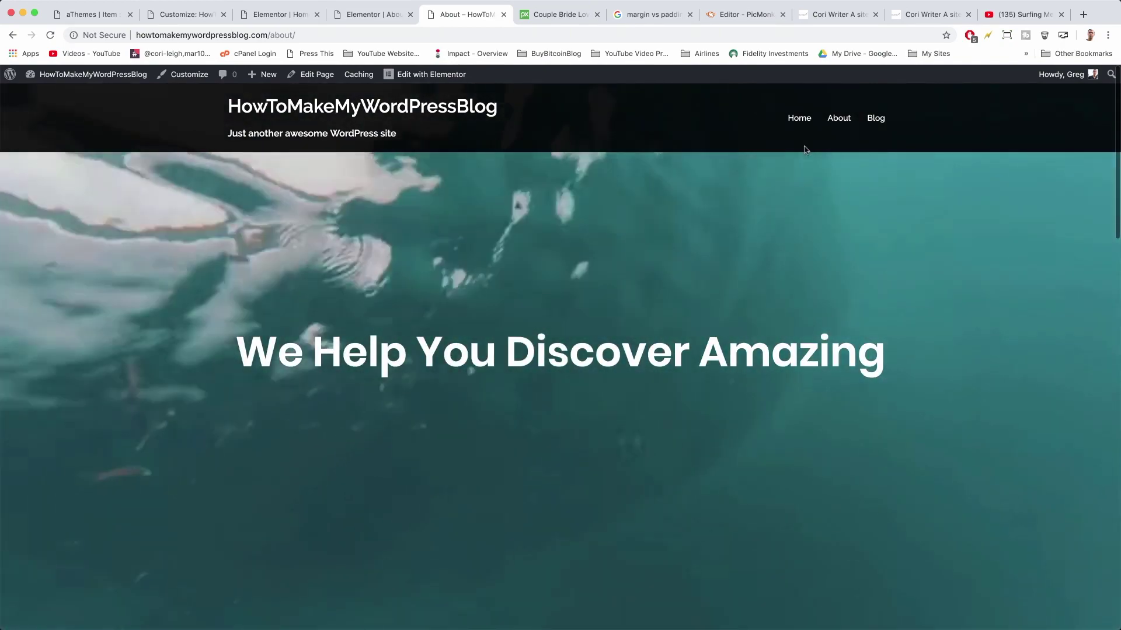
scroll(280, 350, down, 5)
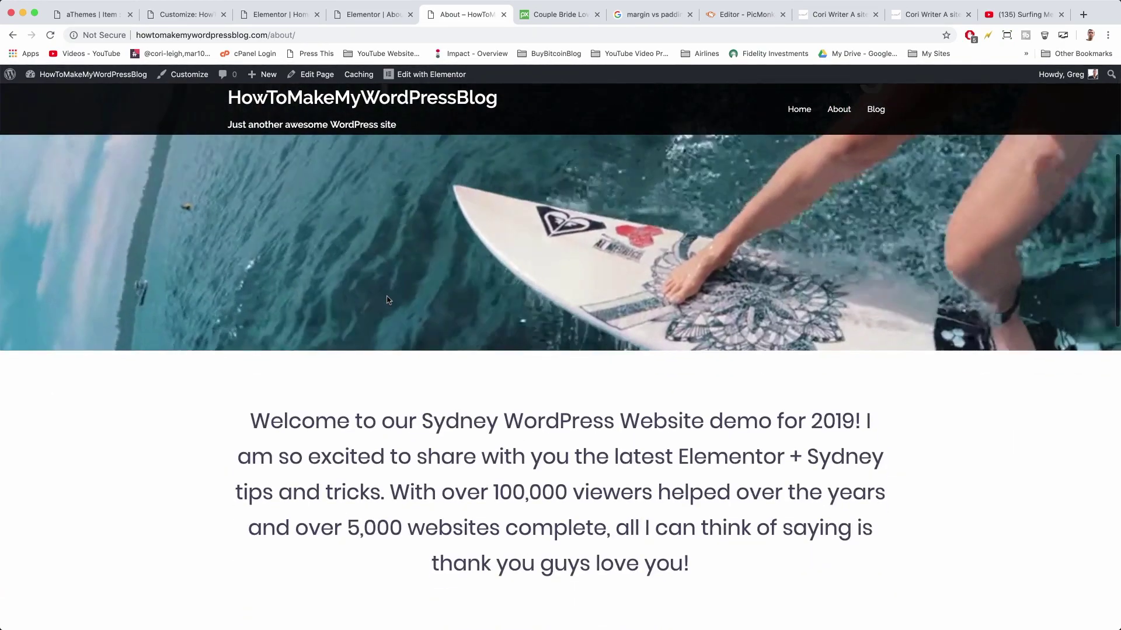
scroll(282, 390, up, 5)
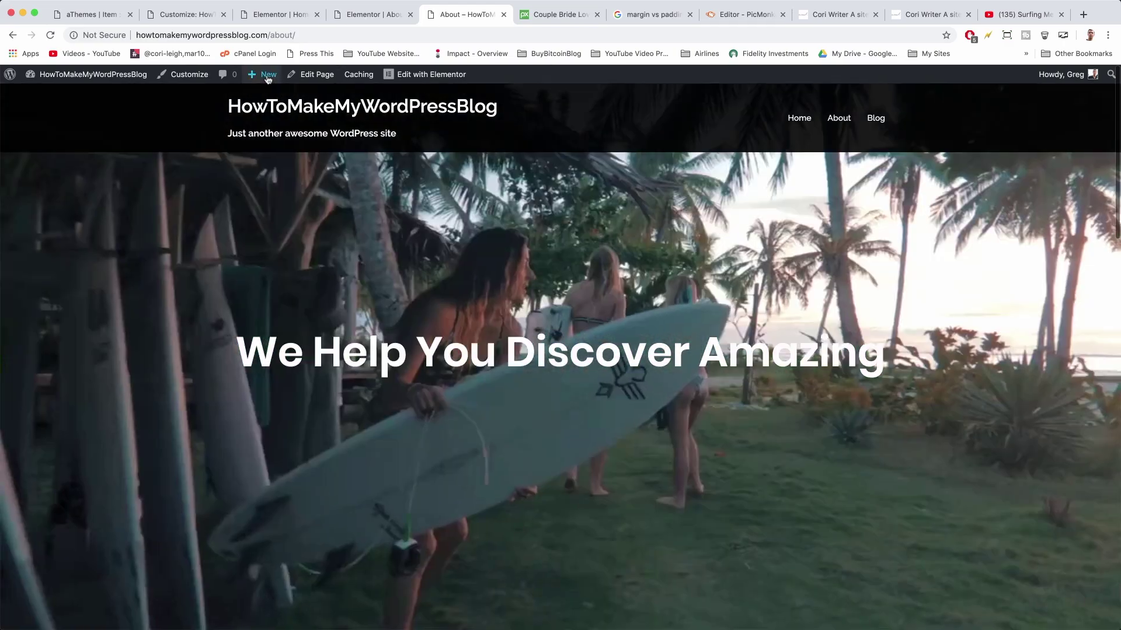
Publish a new page titled 'Contact' with the Elementor Full Width template and edit it in Elementor
mouse_move(263, 74)
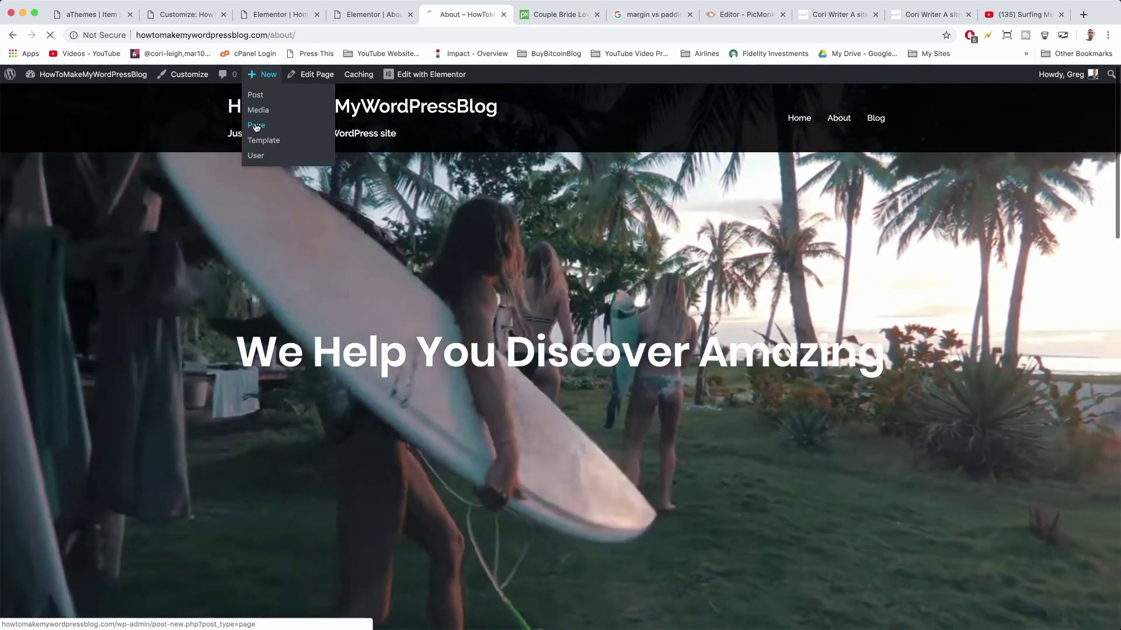
click(255, 126)
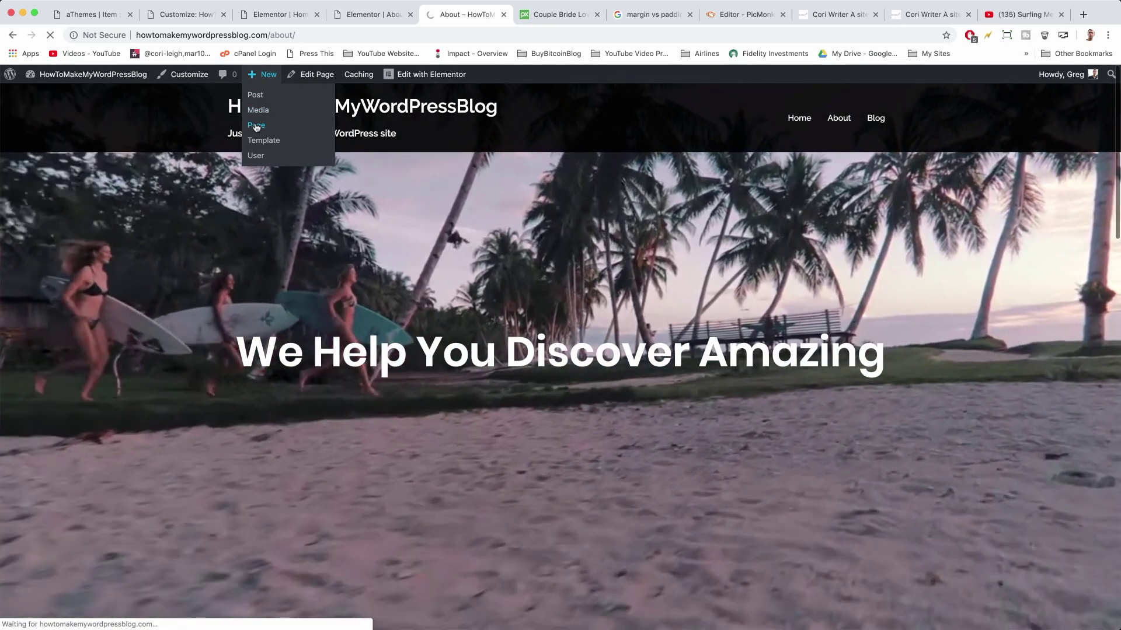
text(Co)
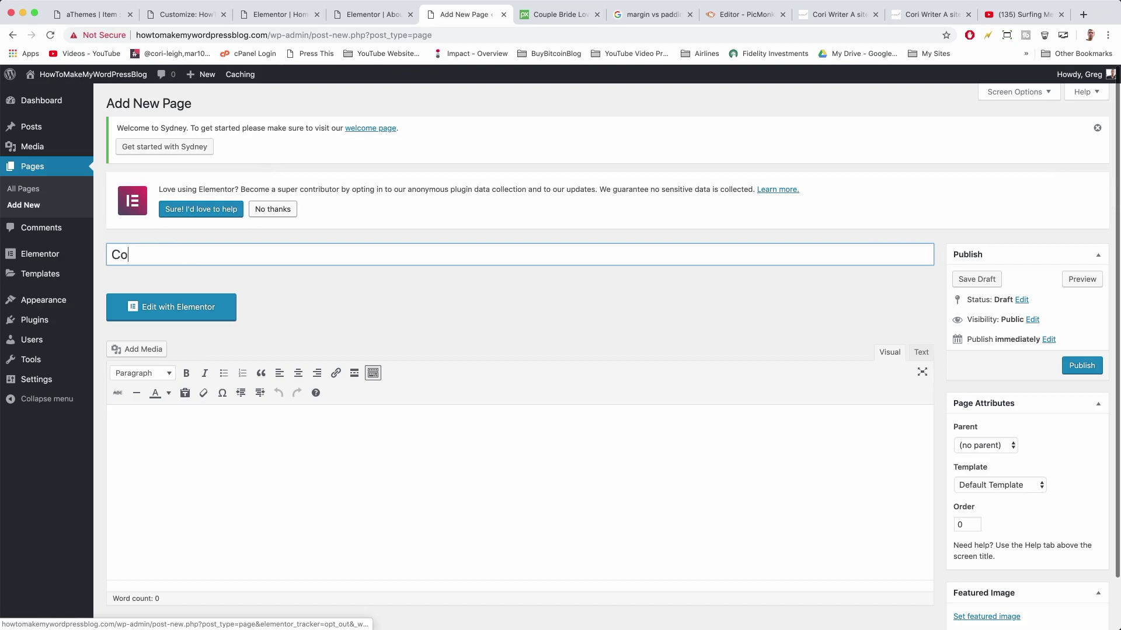
text(ntact)
click(833, 442)
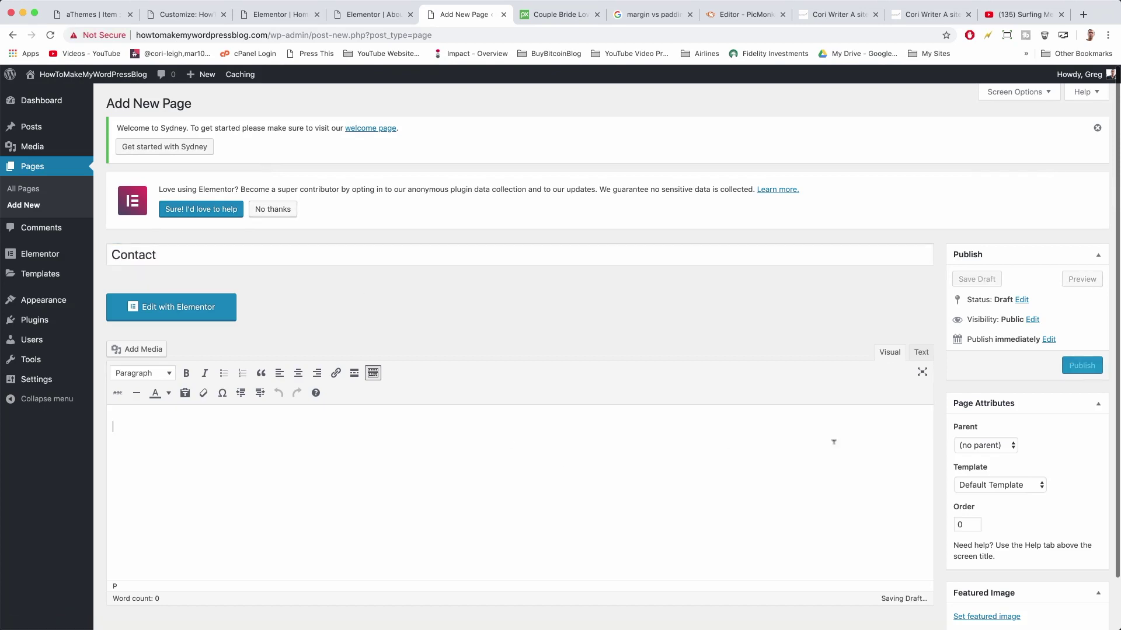
click(995, 485)
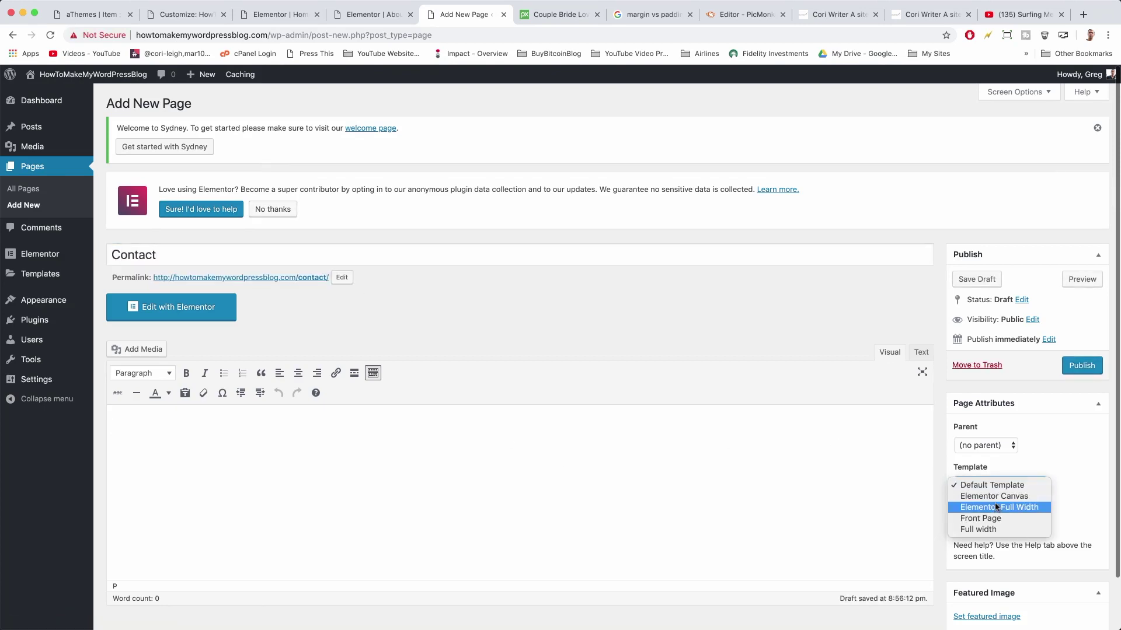
click(998, 507)
click(1090, 364)
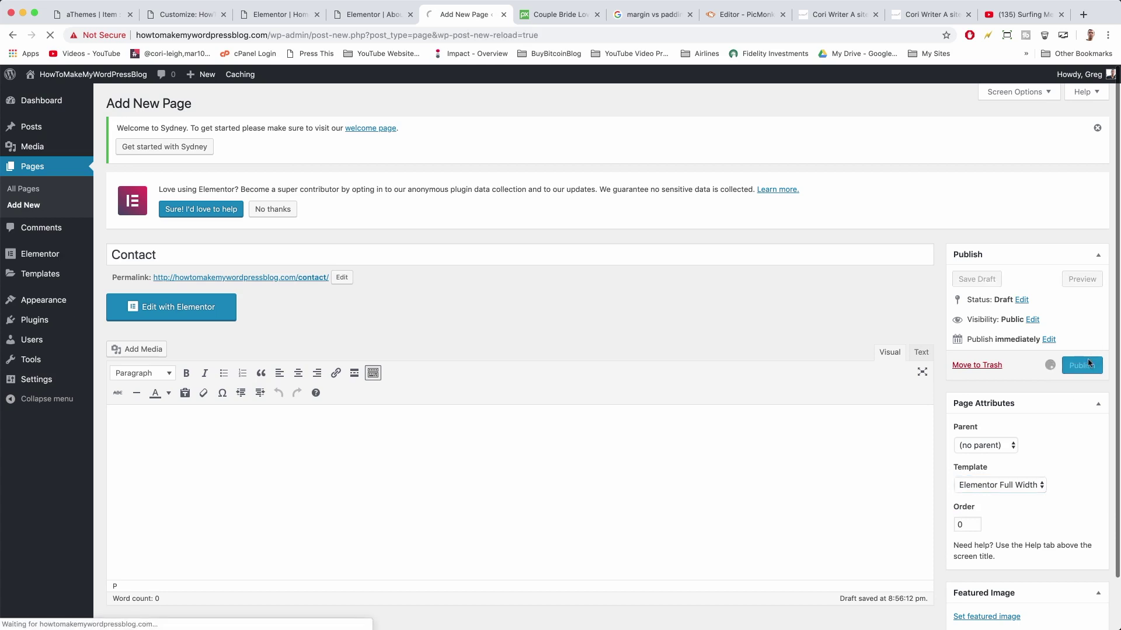
click(201, 336)
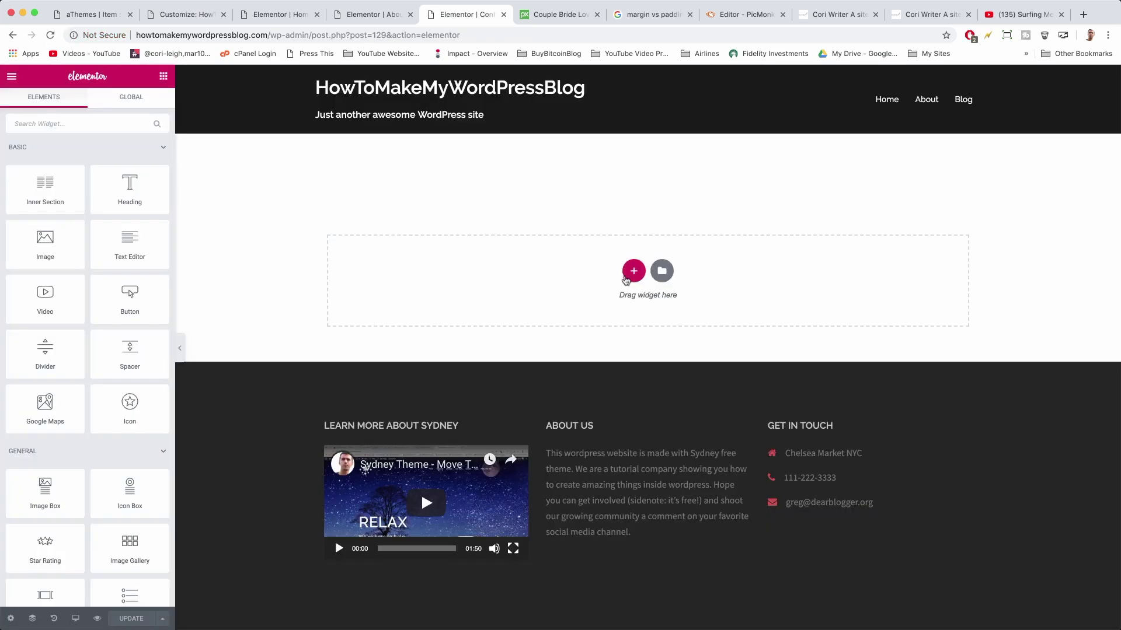
Open the Elementor template library and search 'contac' to list Contact page layouts
click(661, 272)
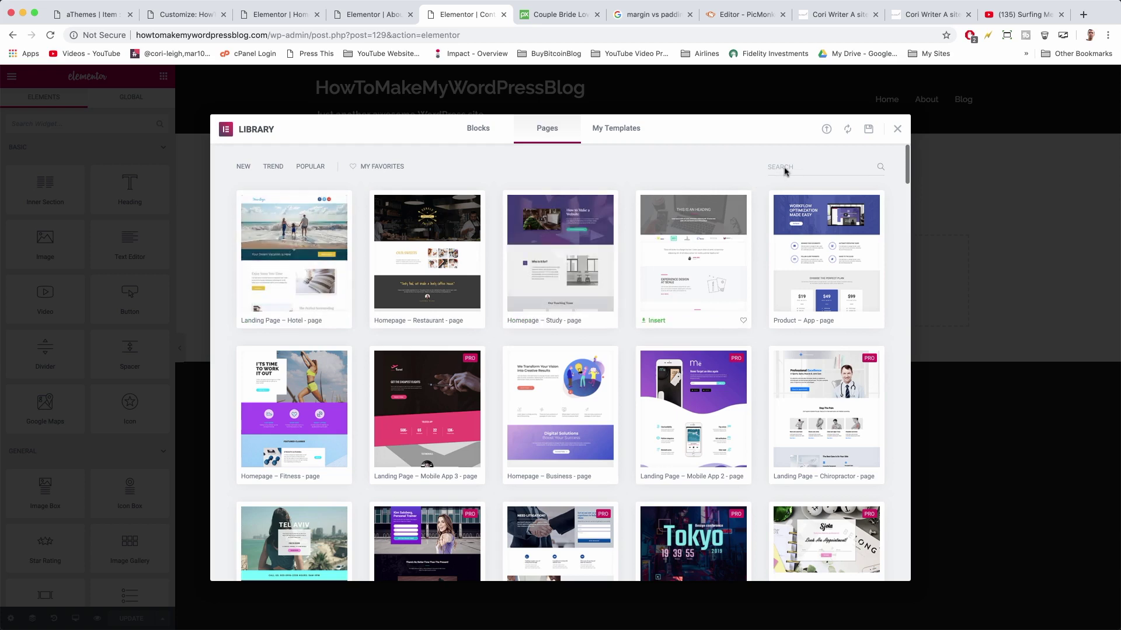
text(contact)
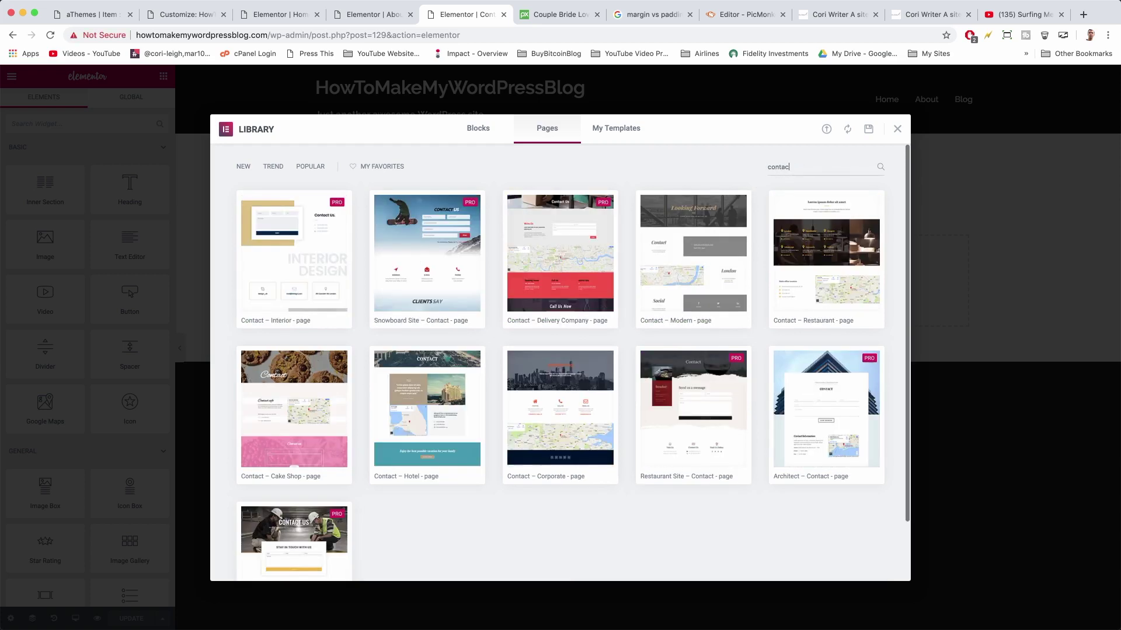
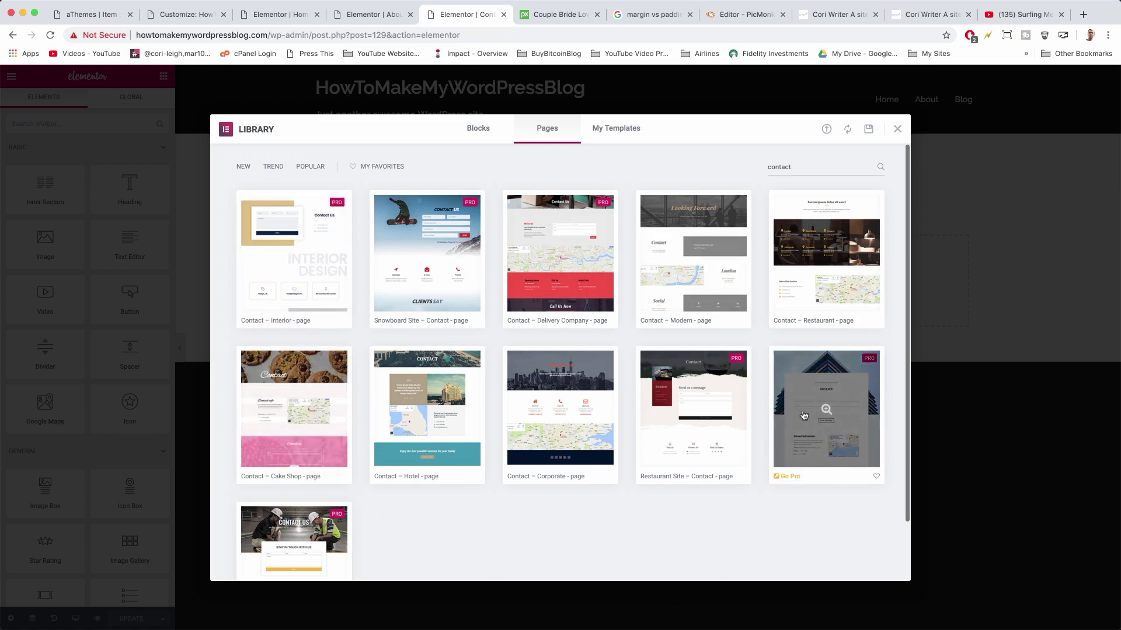
Preview the Architect and Cake Shop contact templates, then insert Contact – Cake Shop
click(801, 390)
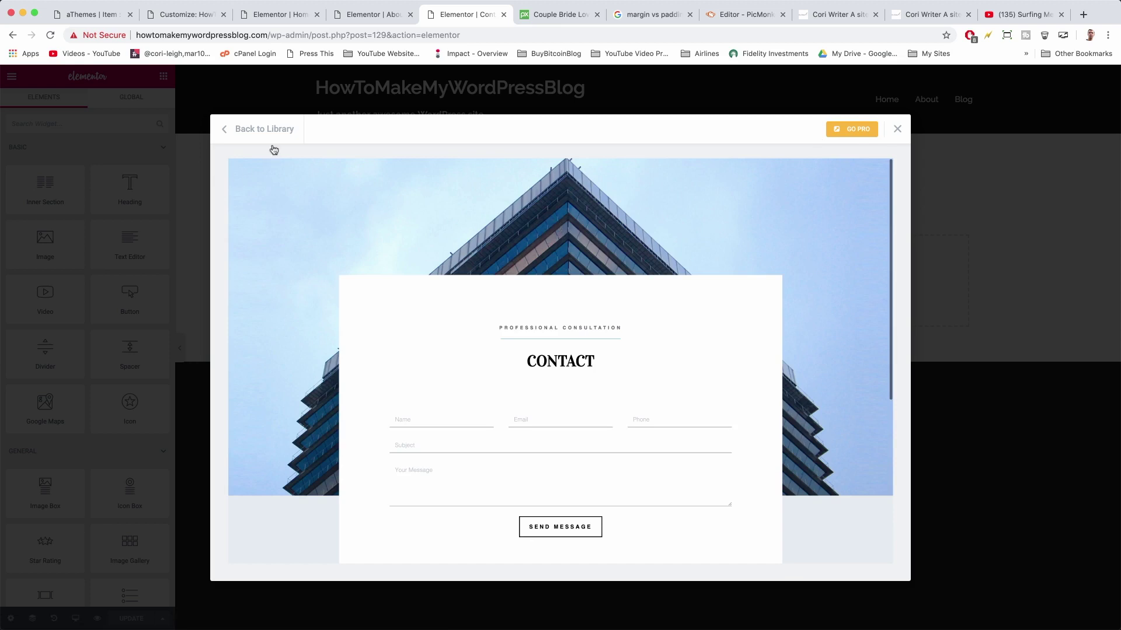
click(256, 135)
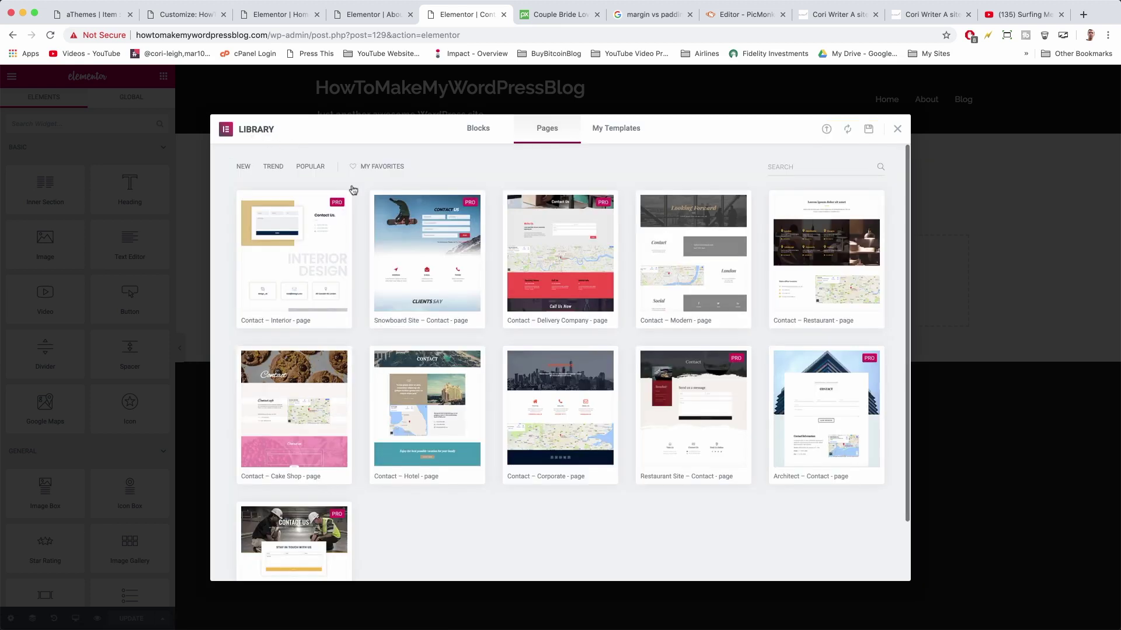
mouse_move(818, 274)
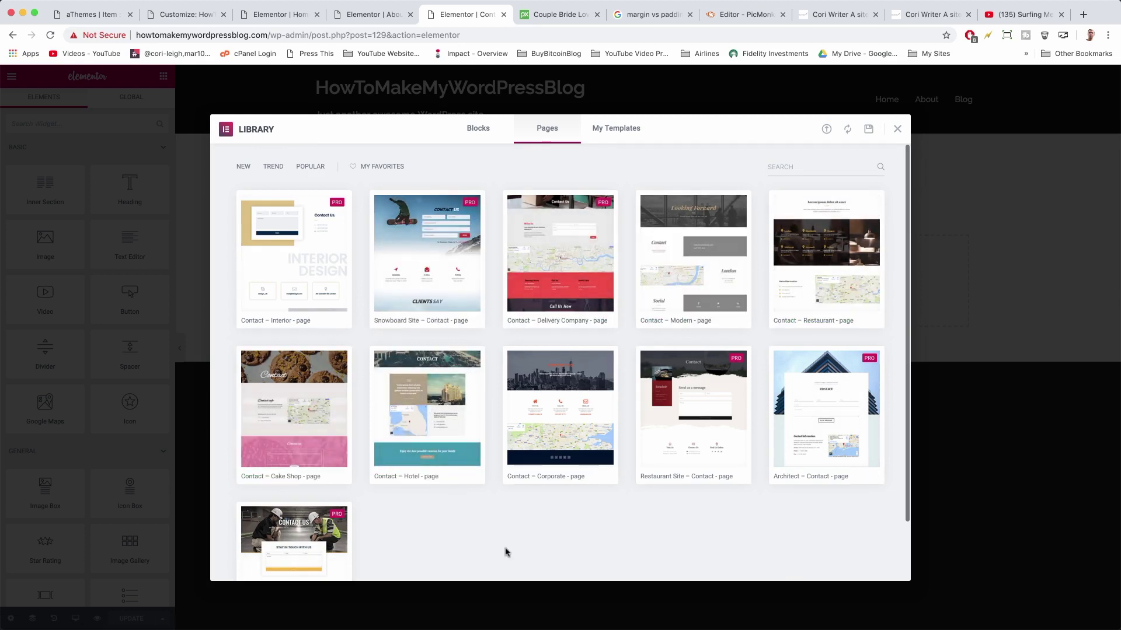
click(300, 390)
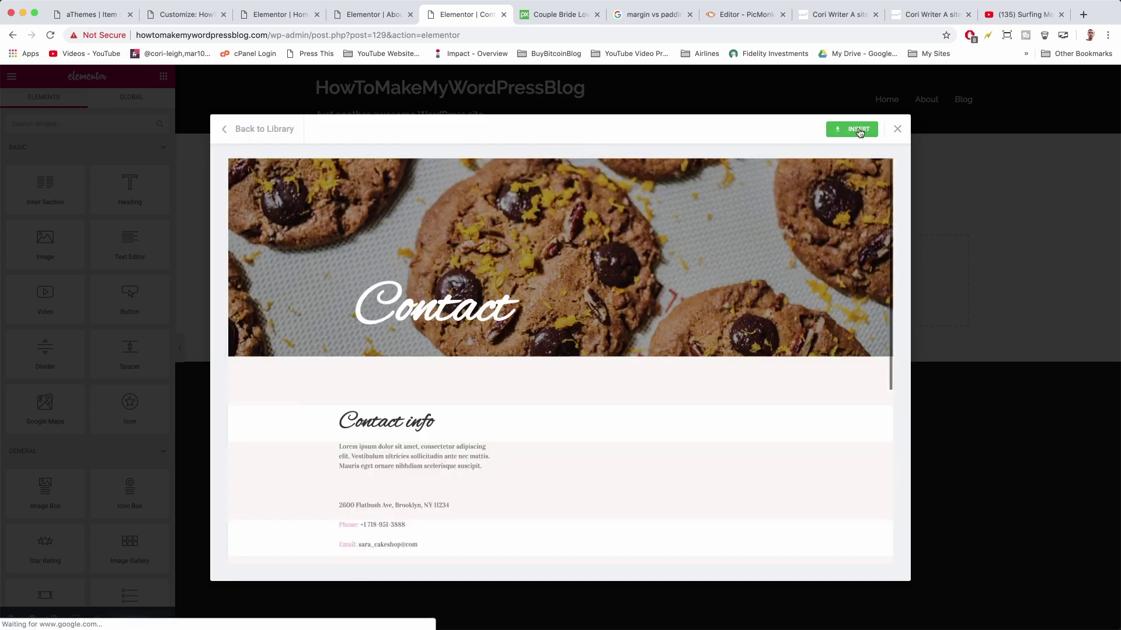
click(859, 130)
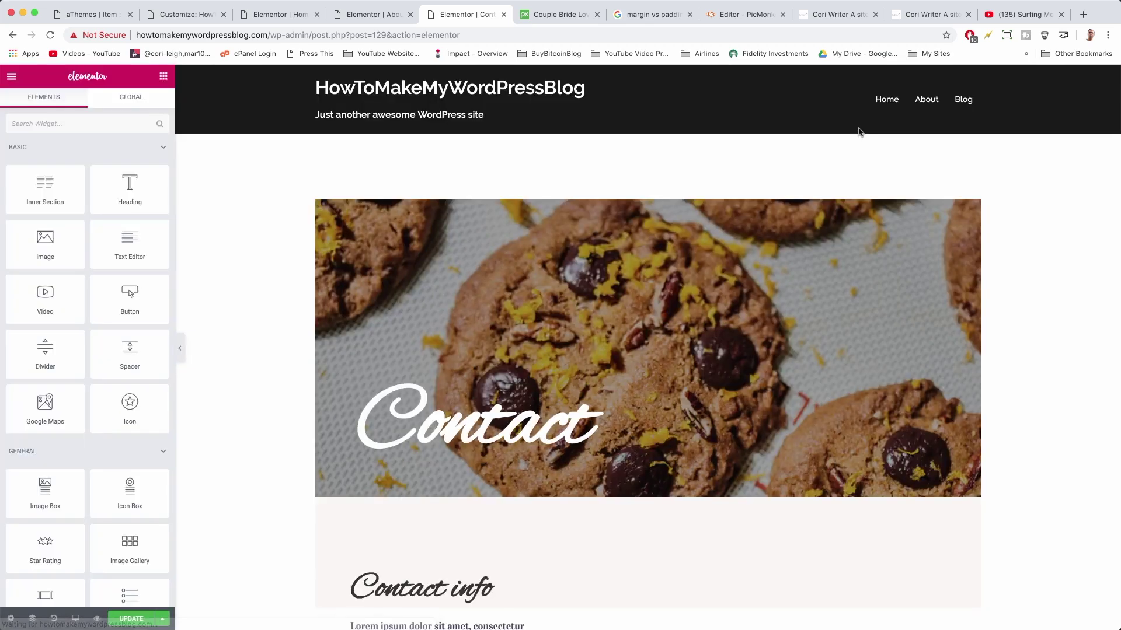
Review the inserted Cake Shop layout down to Say Hello, then exit Elementor to the dashboard
scroll(463, 245, down, 3)
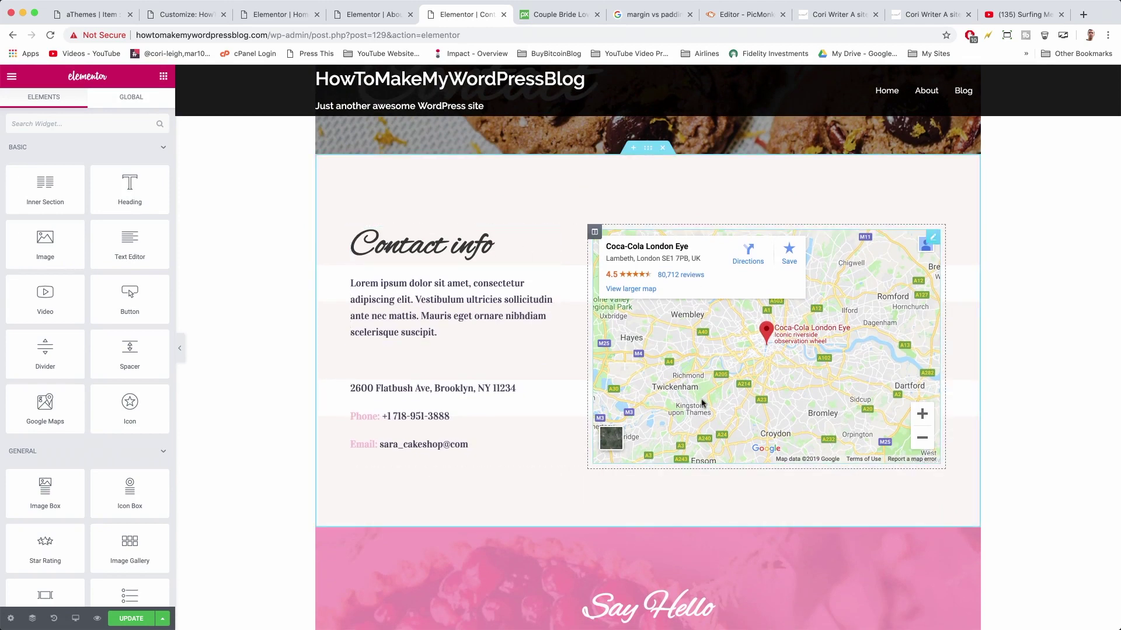
scroll(702, 402, down, 4)
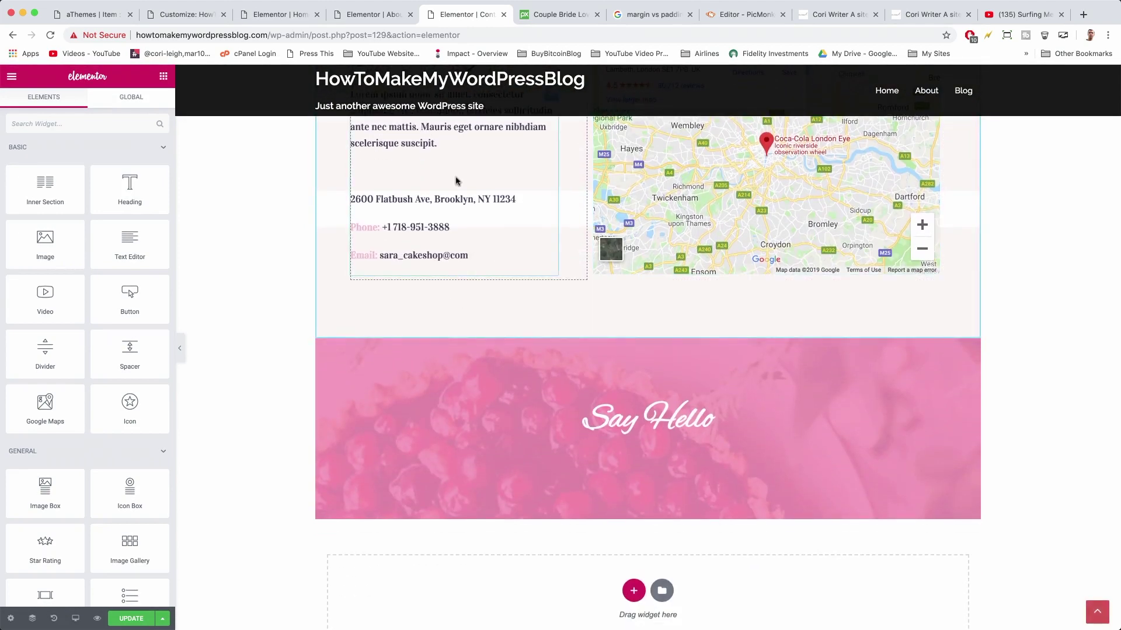
scroll(575, 261, down, 8)
scroll(597, 270, up, 7)
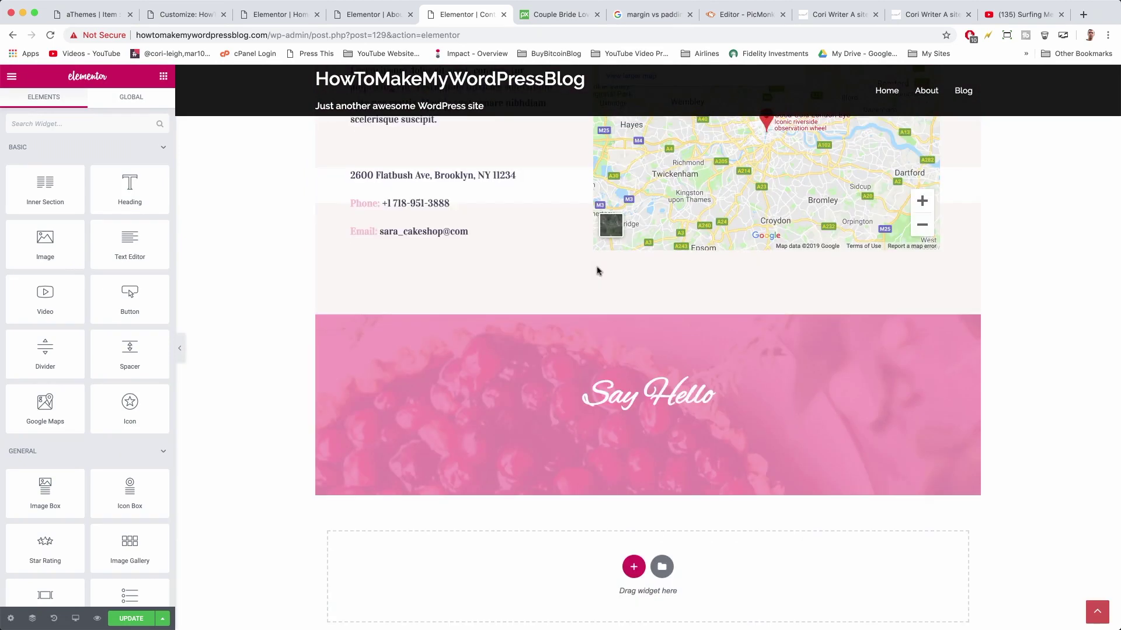
click(703, 396)
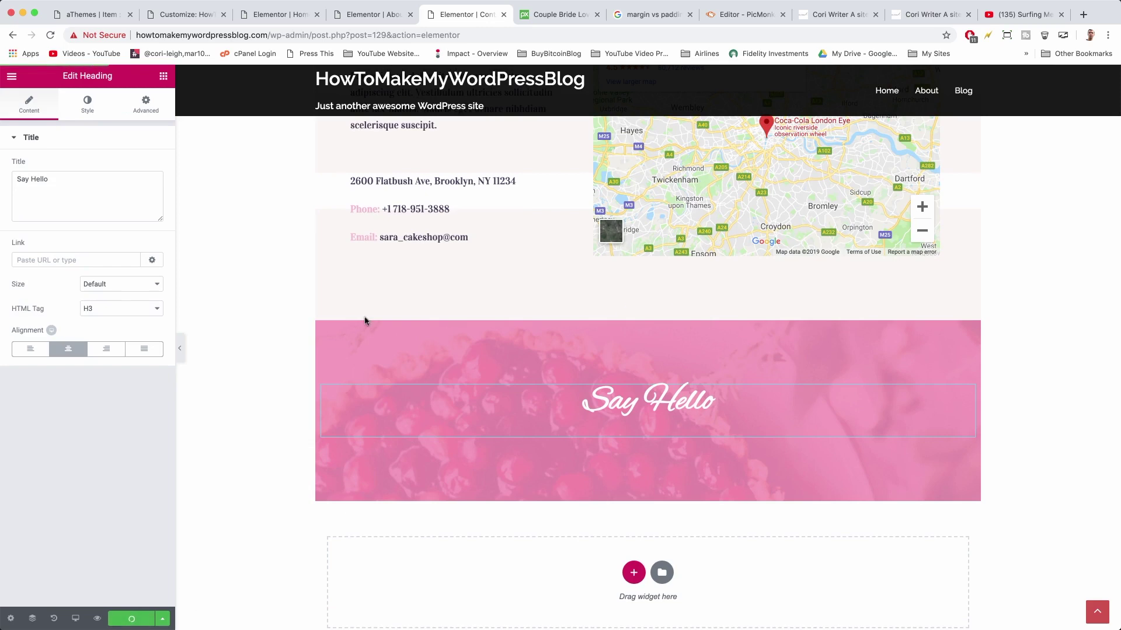
click(13, 76)
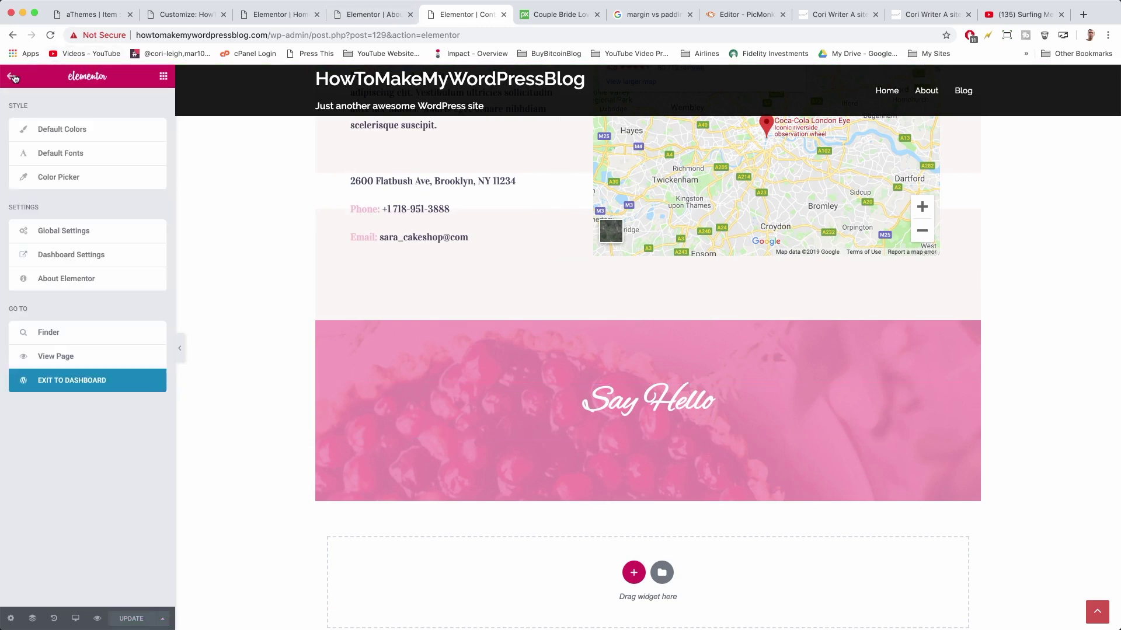
click(64, 378)
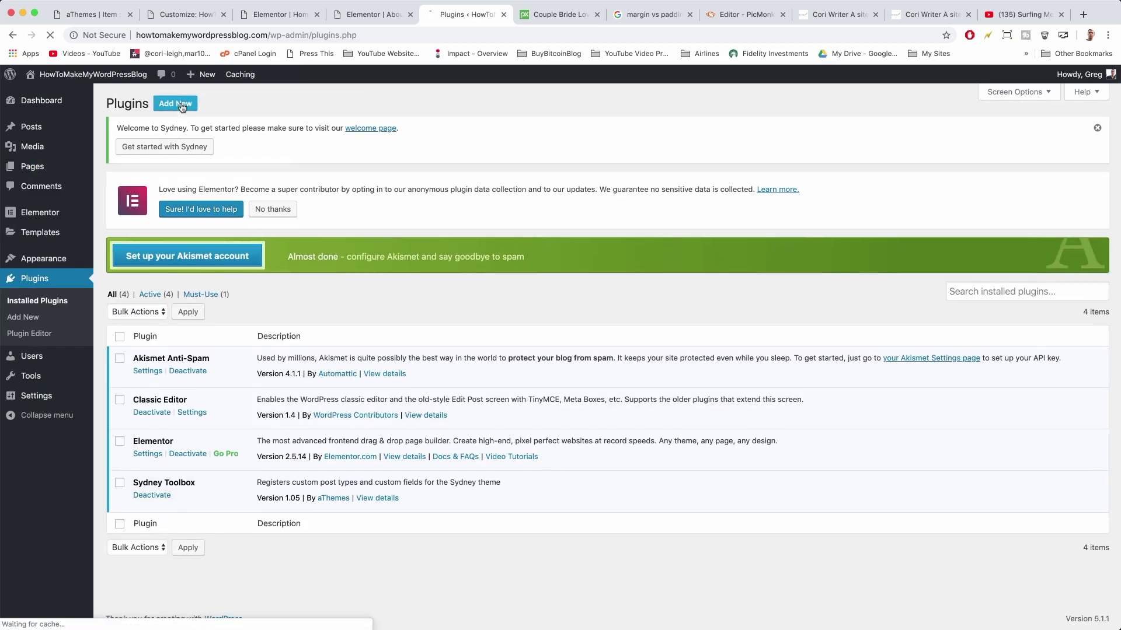
Search plugins for 'contact form', then install and activate Contact Form 7
click(182, 106)
click(995, 258)
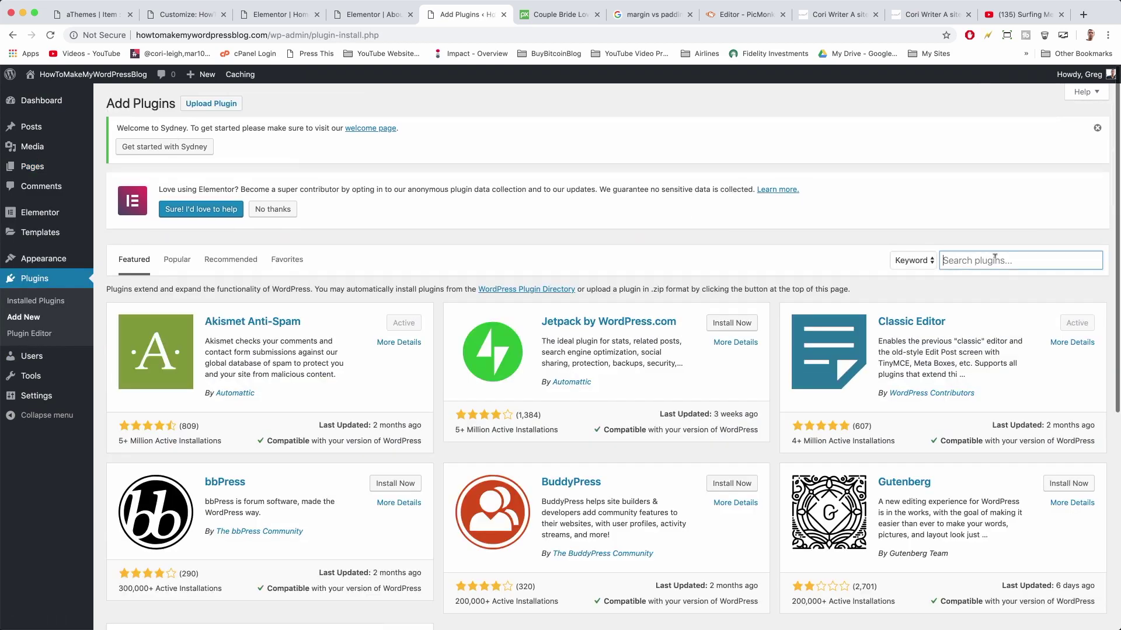
text(contact f)
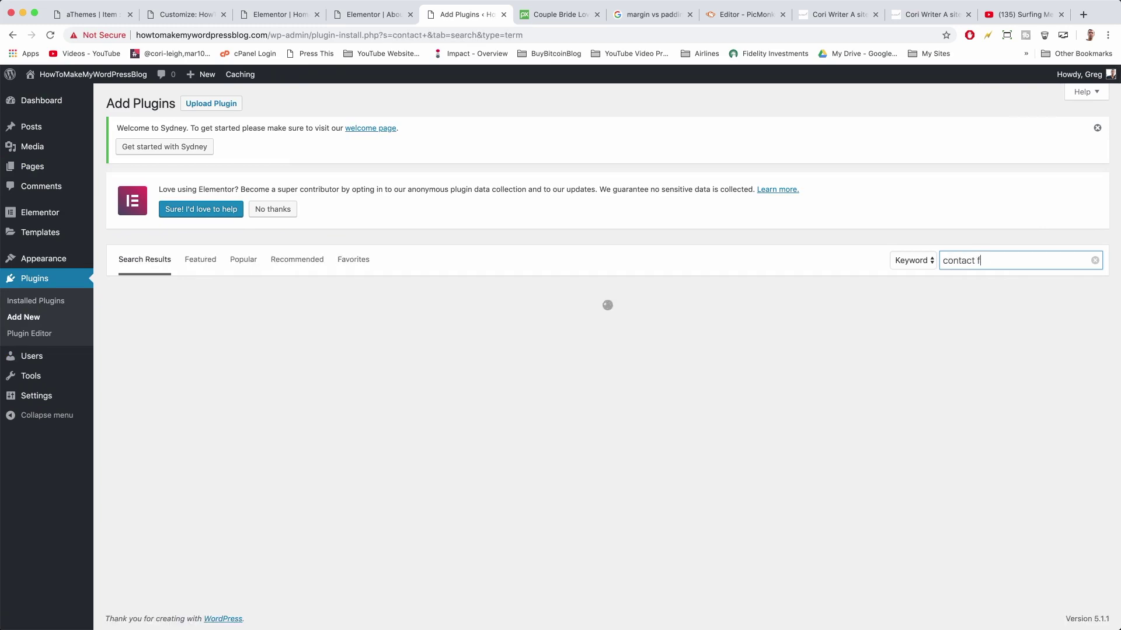
text(orm 7)
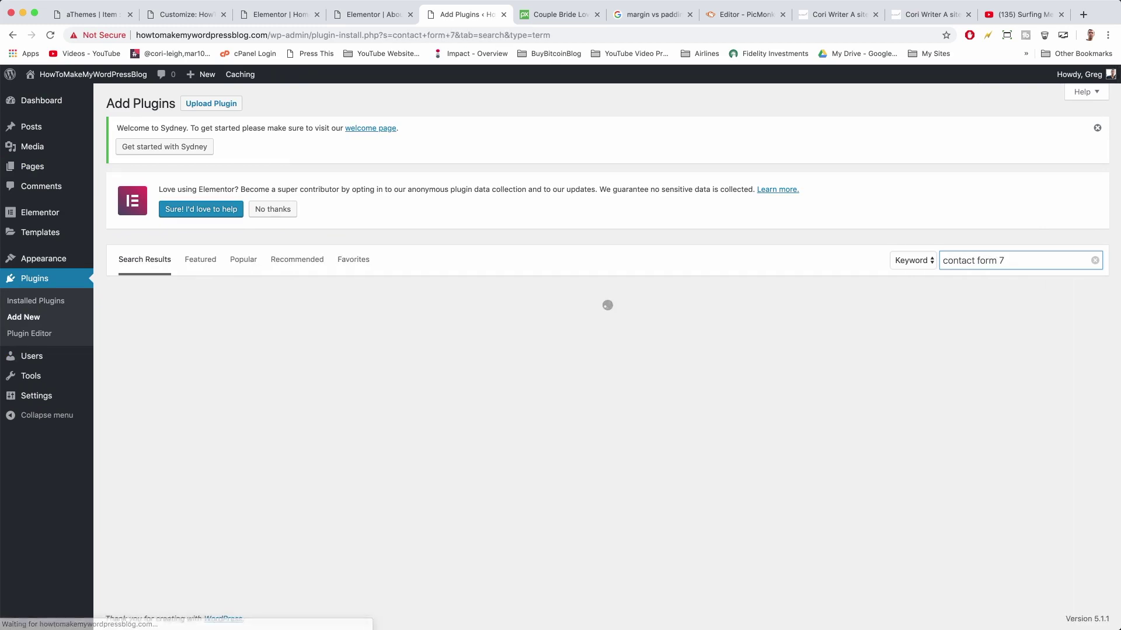
scroll(350, 245, down, 3)
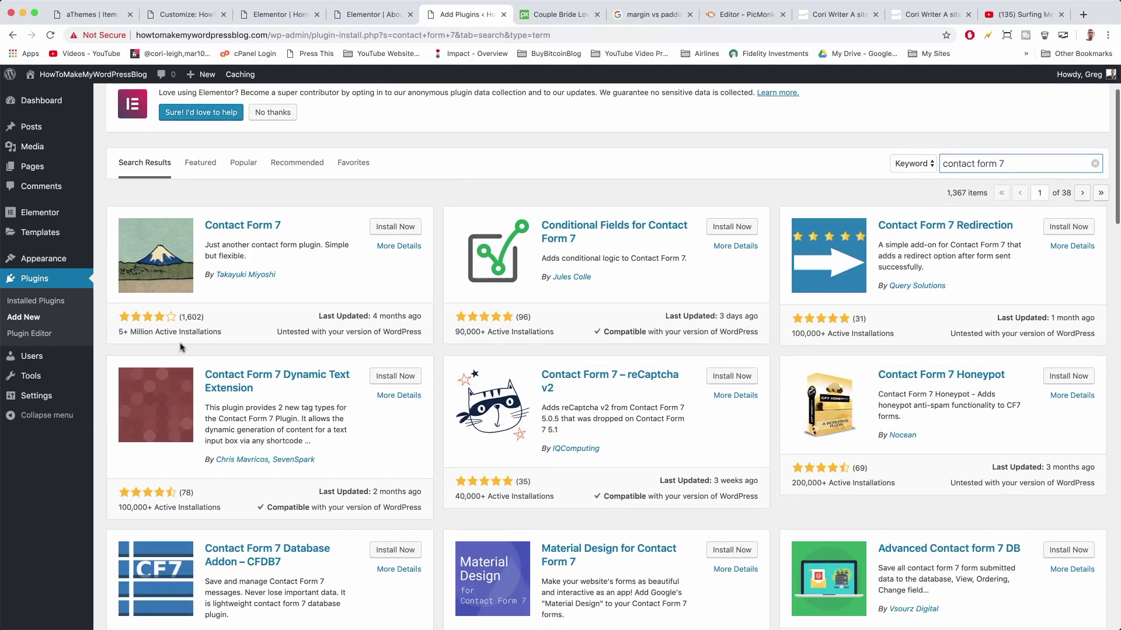
click(403, 232)
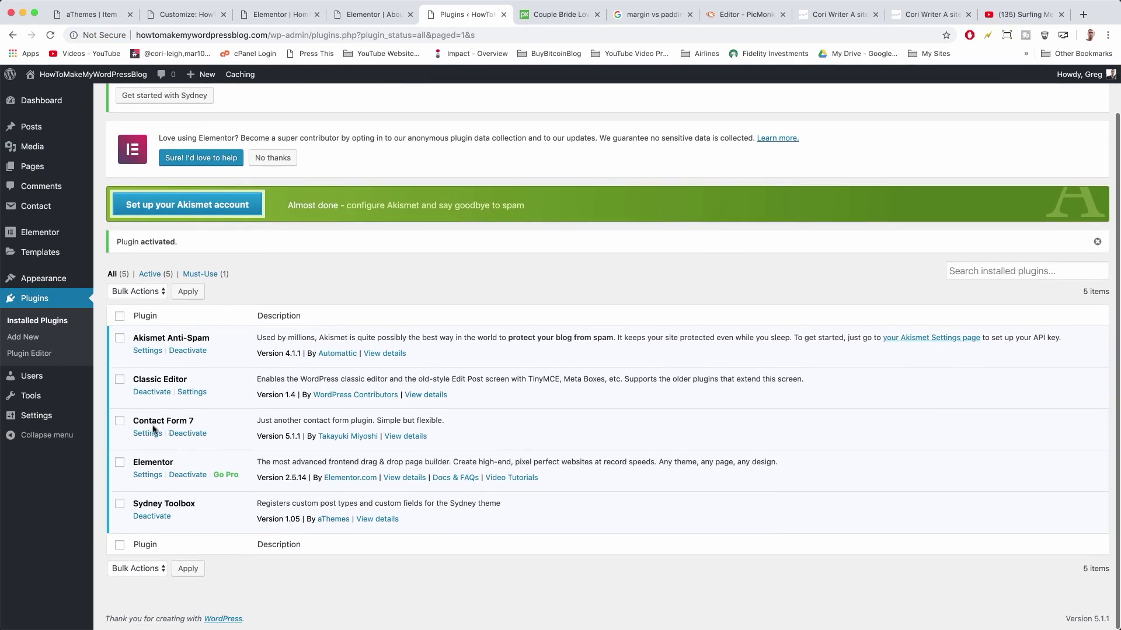
click(154, 433)
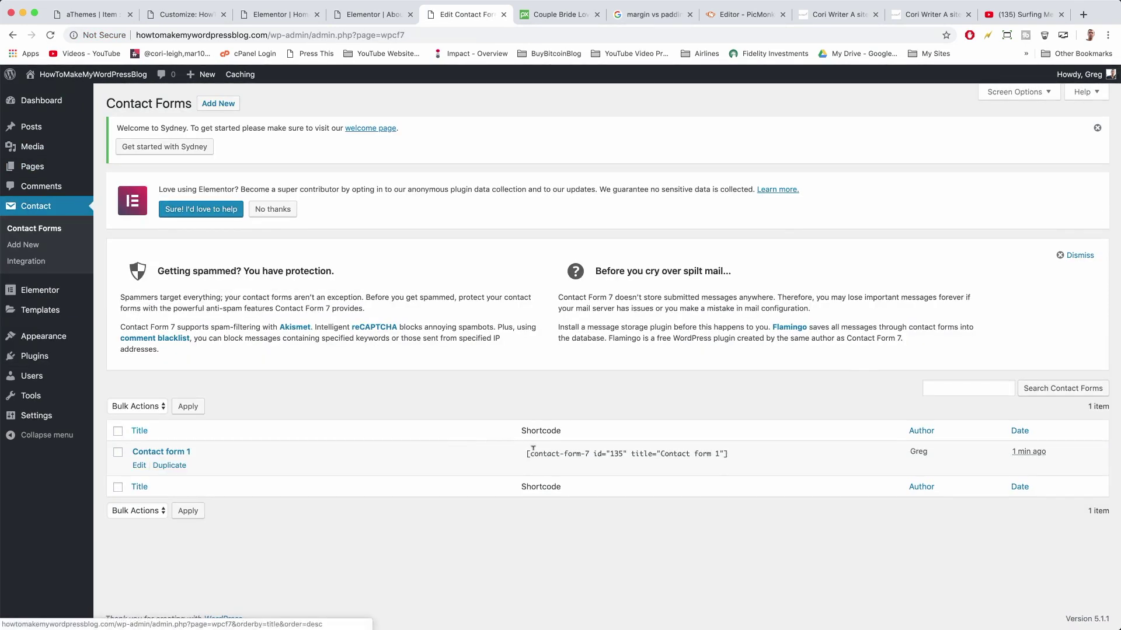
Copy the Contact form 1 shortcode, then open the Contact page from the Pages list
click(542, 454)
right_click(542, 453)
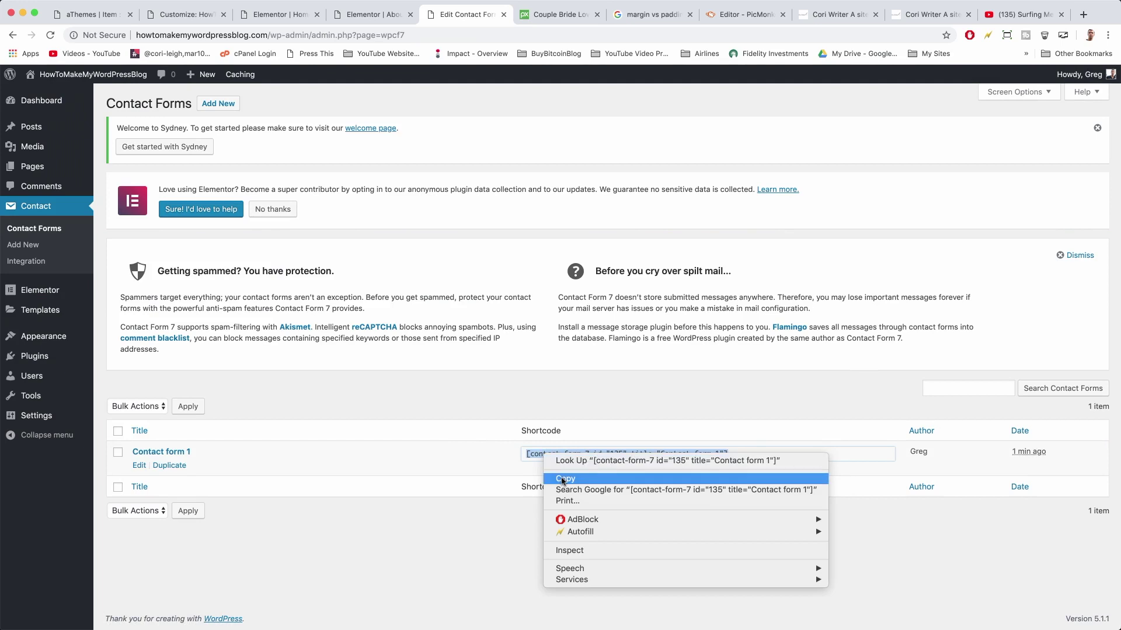
click(562, 481)
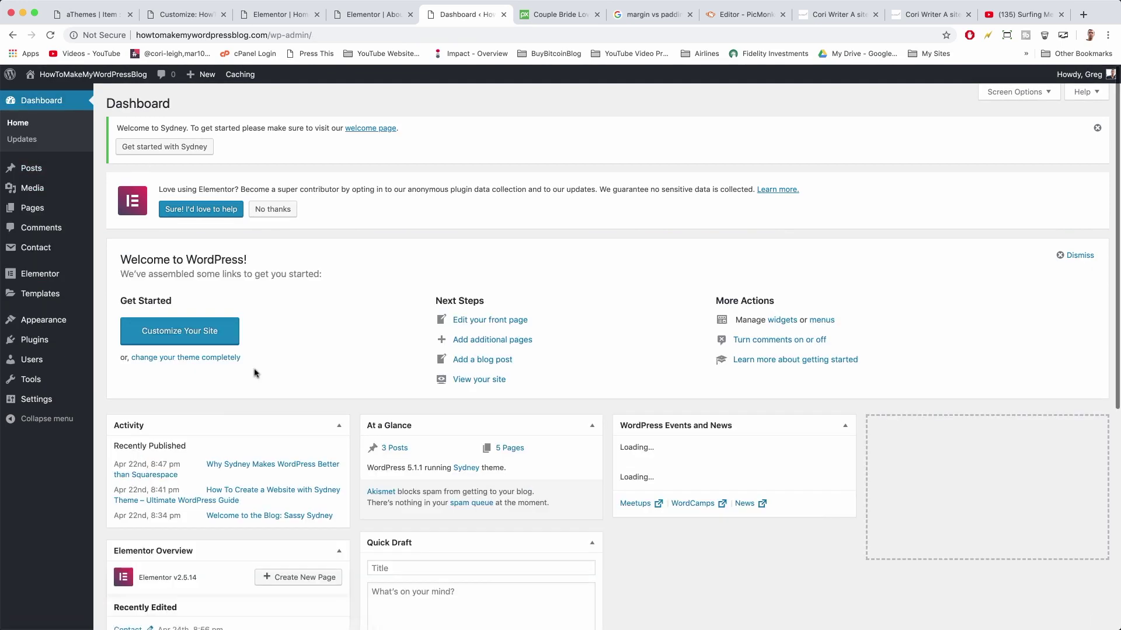
click(48, 210)
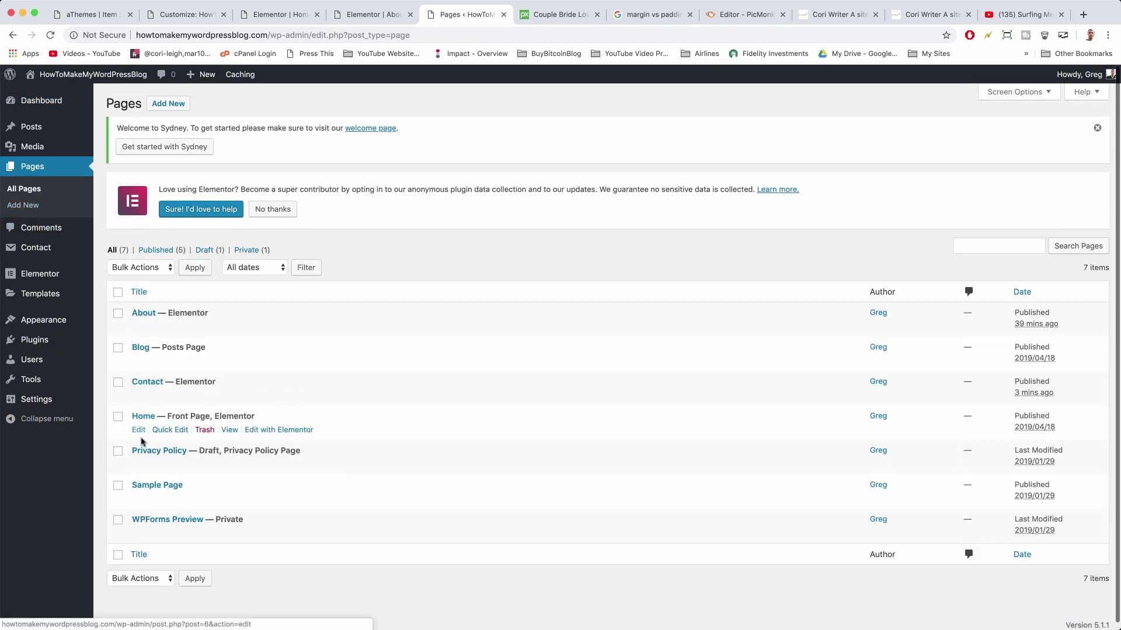
click(142, 382)
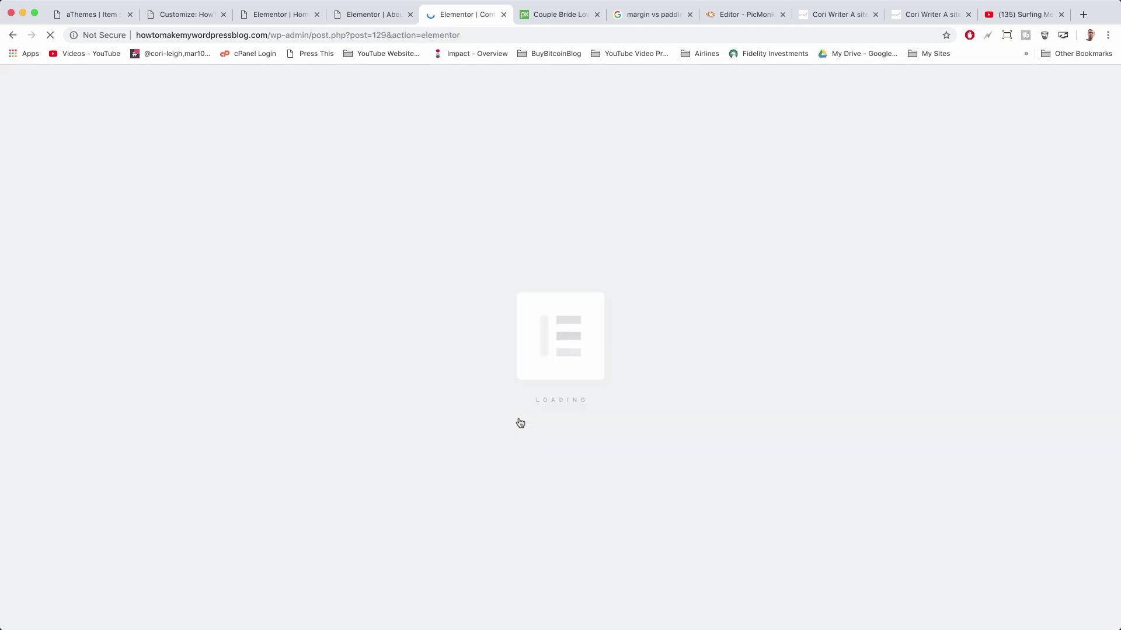
Add a Text Editor widget under Say Hello and replace its placeholder with the pasted shortcode
scroll(520, 423, down, 10)
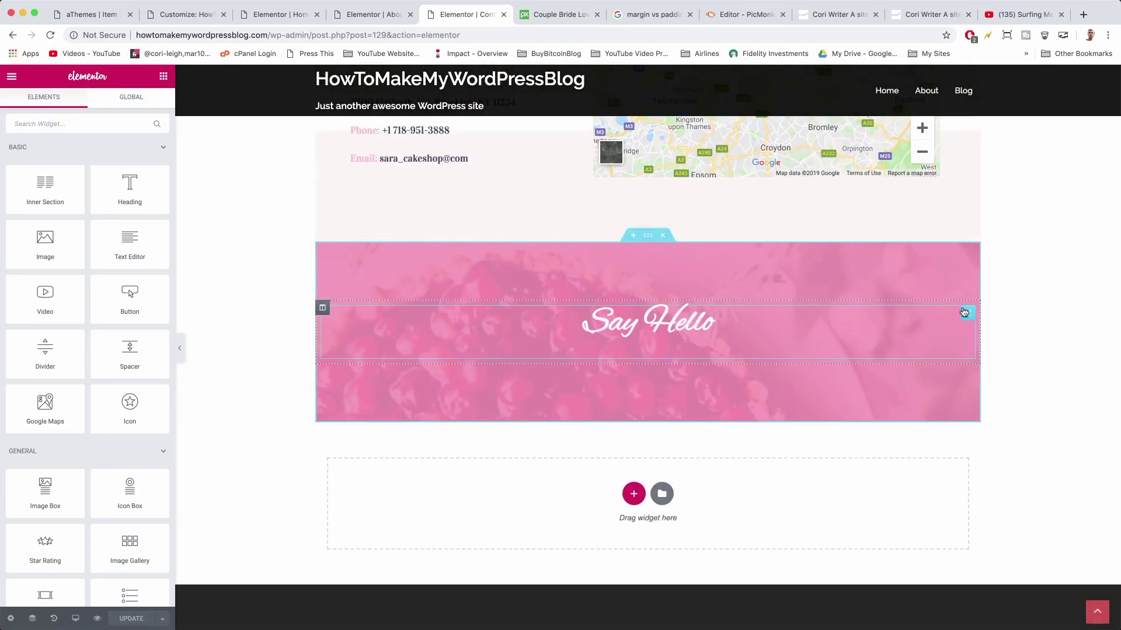
click(967, 312)
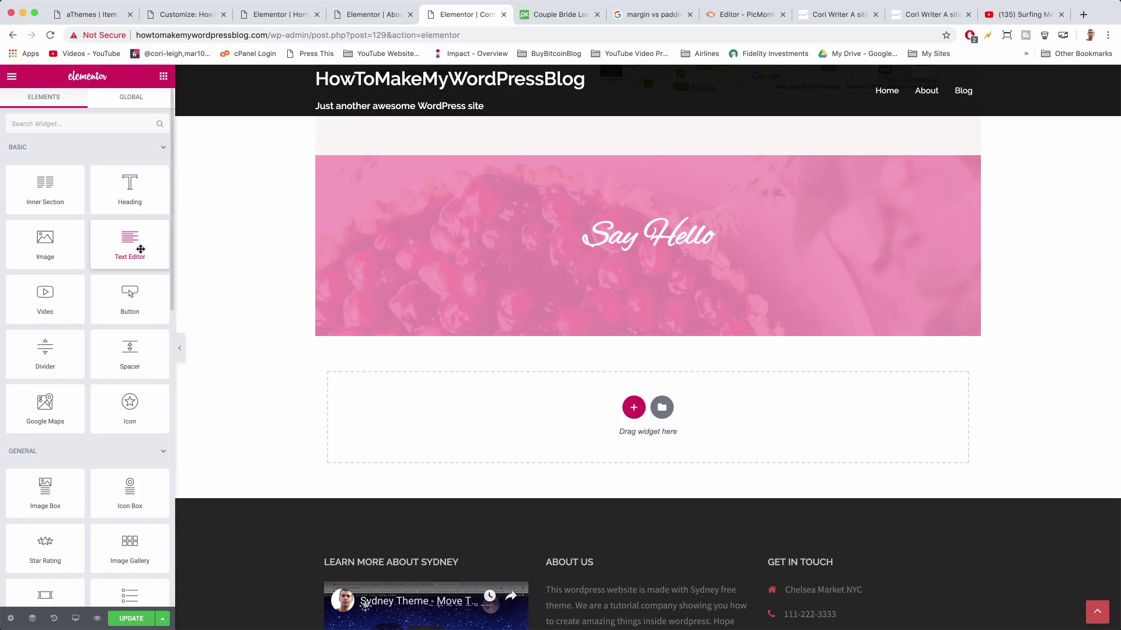
drag(140, 251, 593, 271)
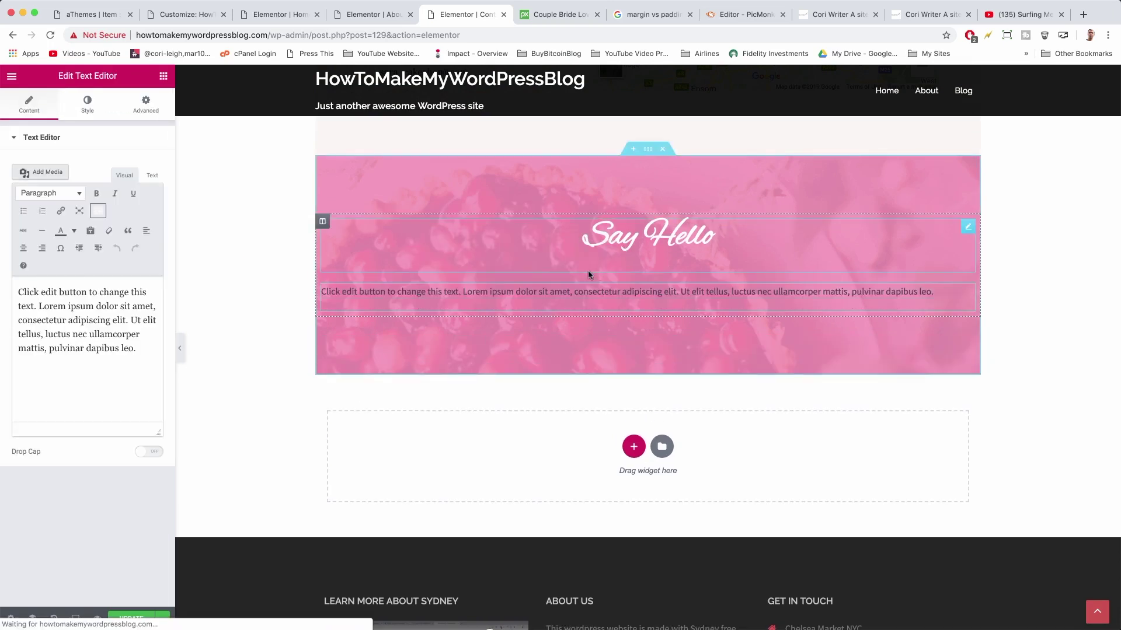
key(super+a)
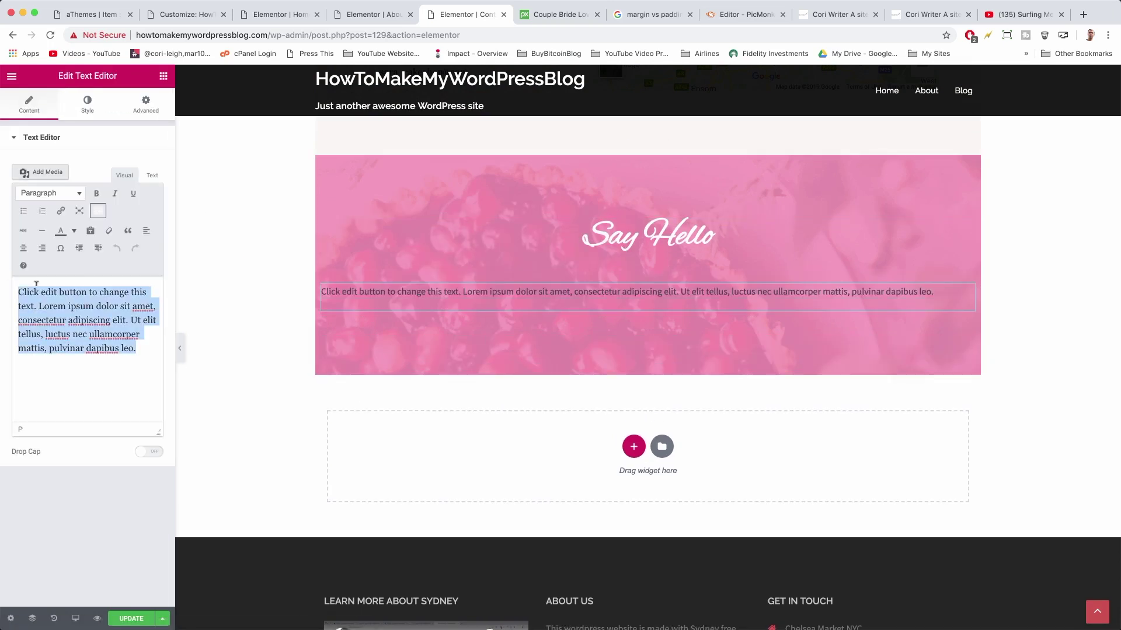
right_click(56, 304)
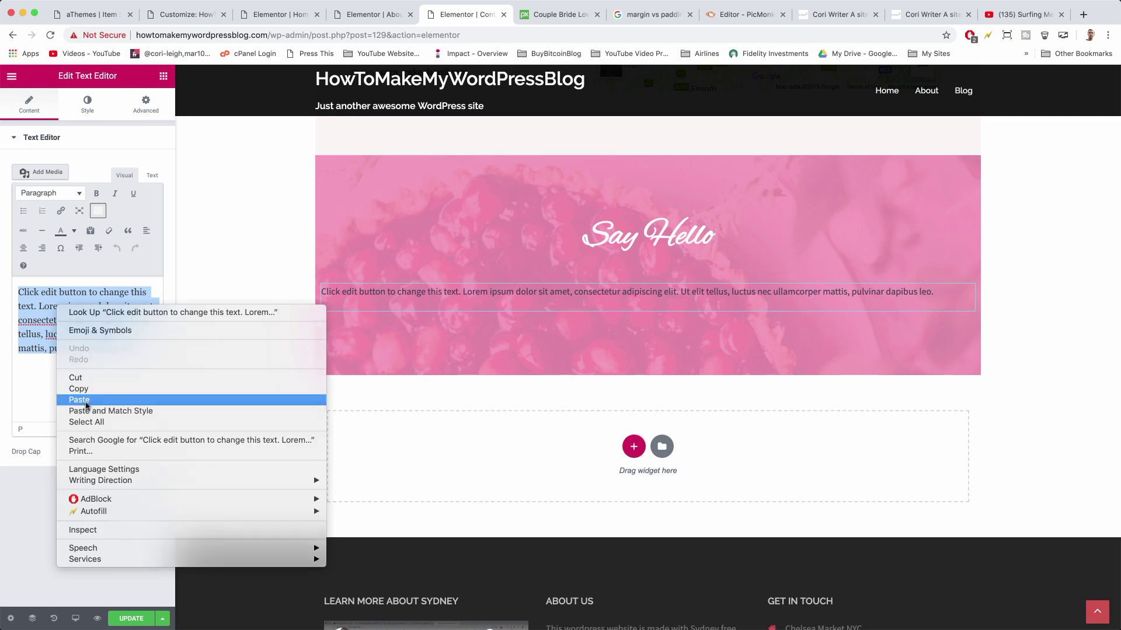
click(86, 403)
click(239, 362)
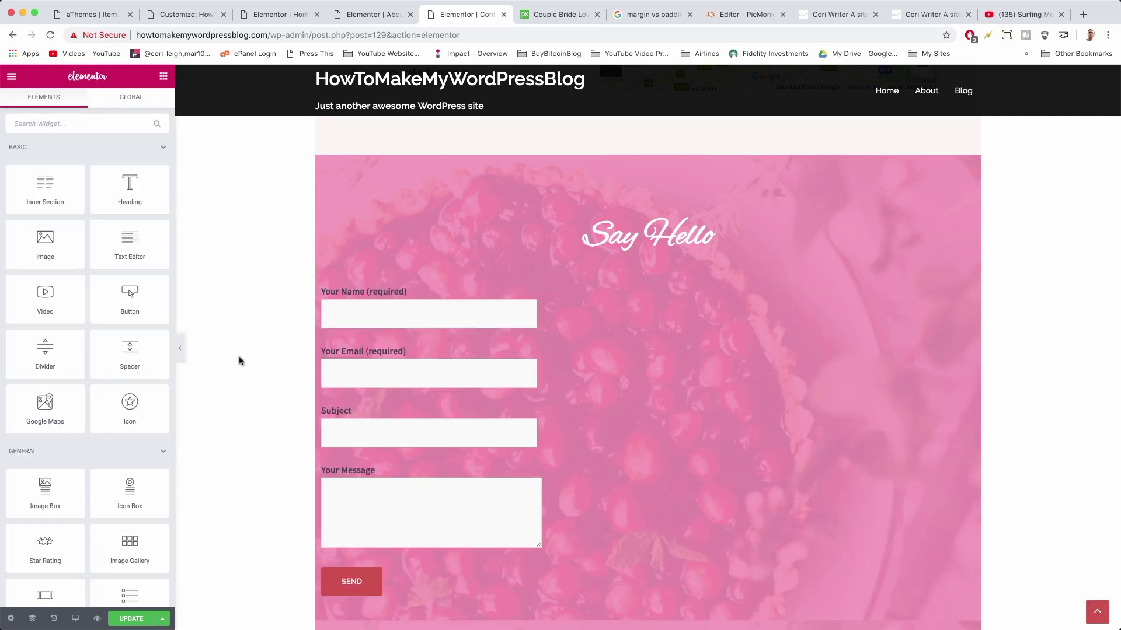
Set the form text block's alignment to Center and update the Contact page
click(726, 345)
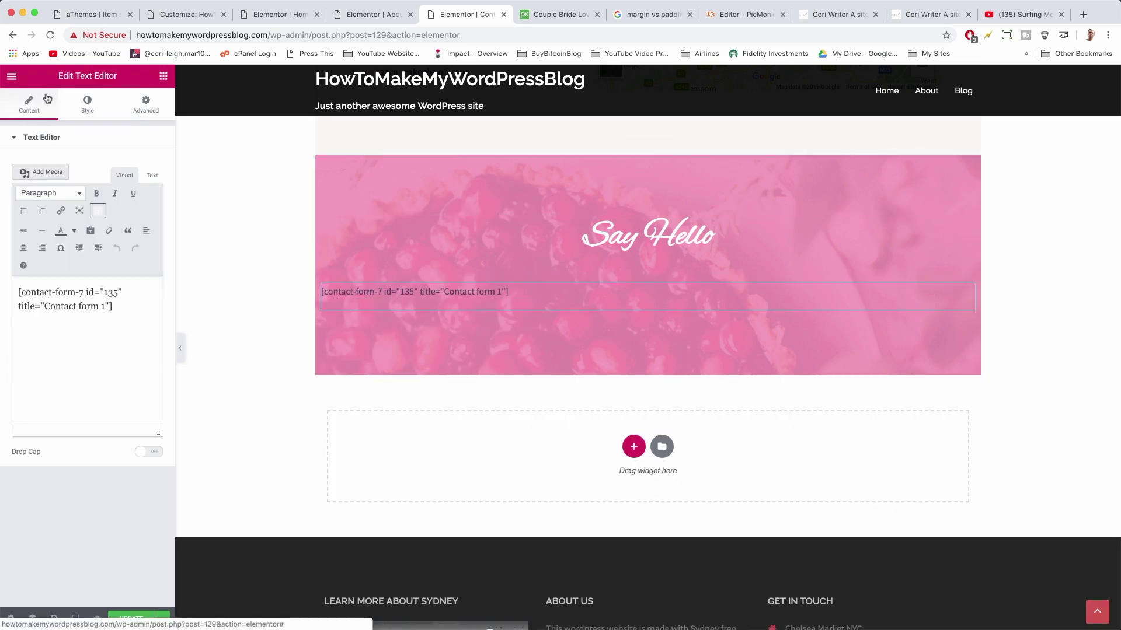
click(88, 104)
click(68, 182)
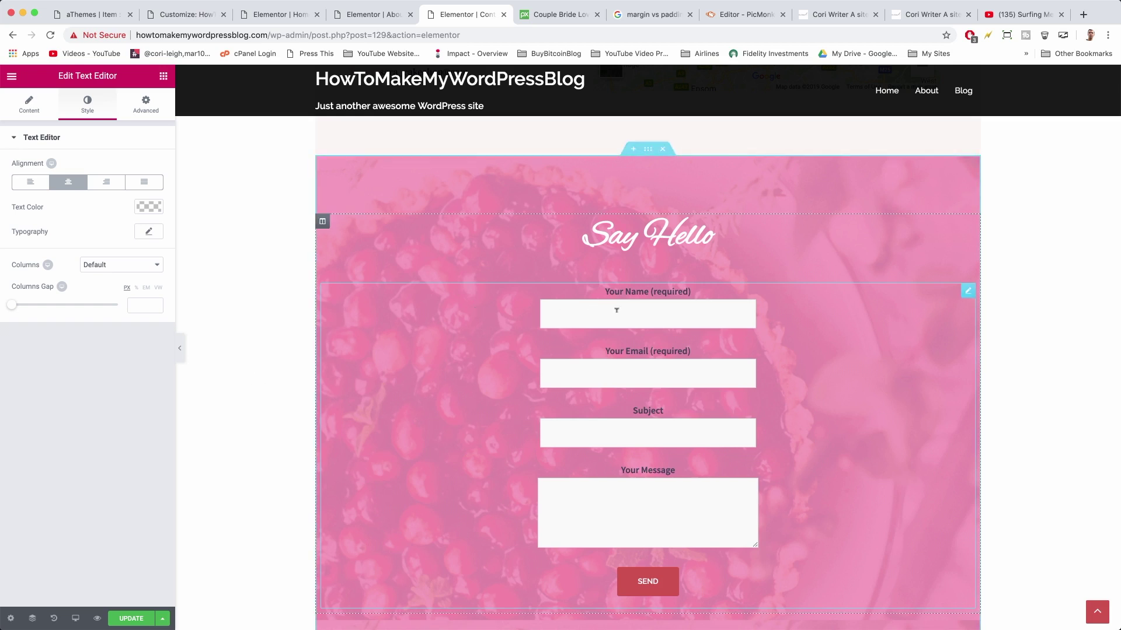
click(231, 301)
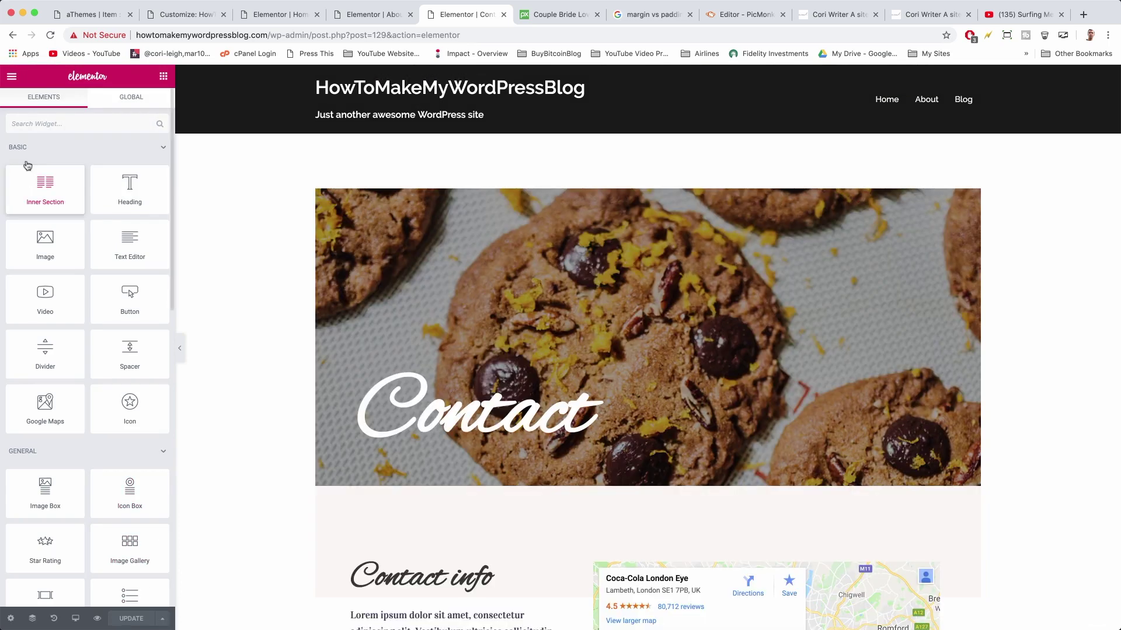
click(12, 76)
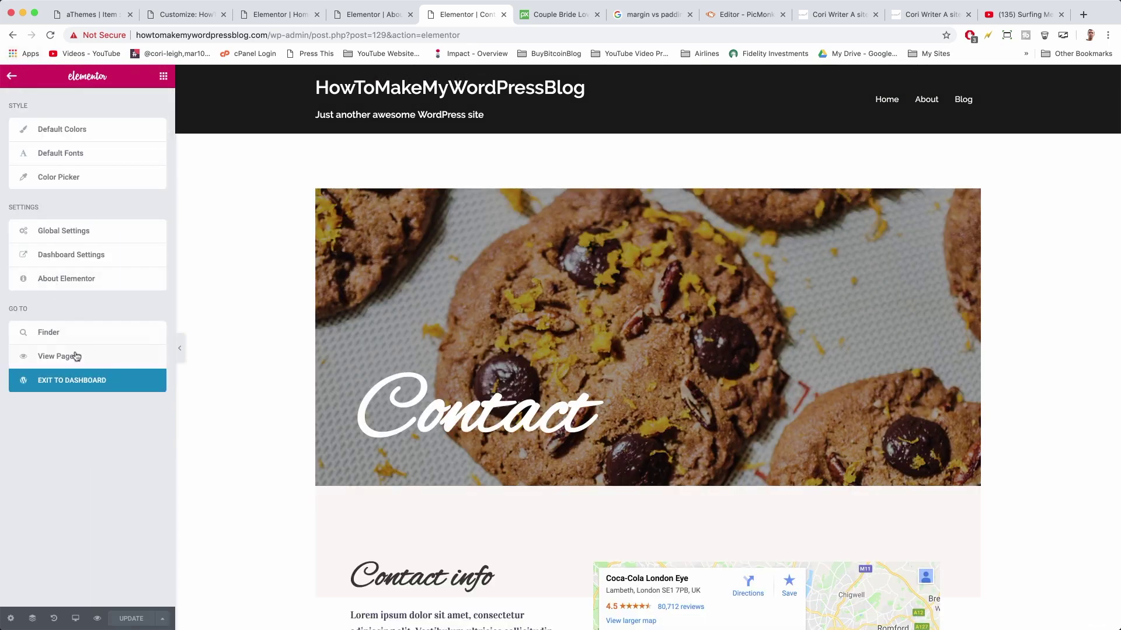
View the live Contact page, scroll from the cookie header to the footer, then go to Blog
click(76, 356)
scroll(163, 332, down, 4)
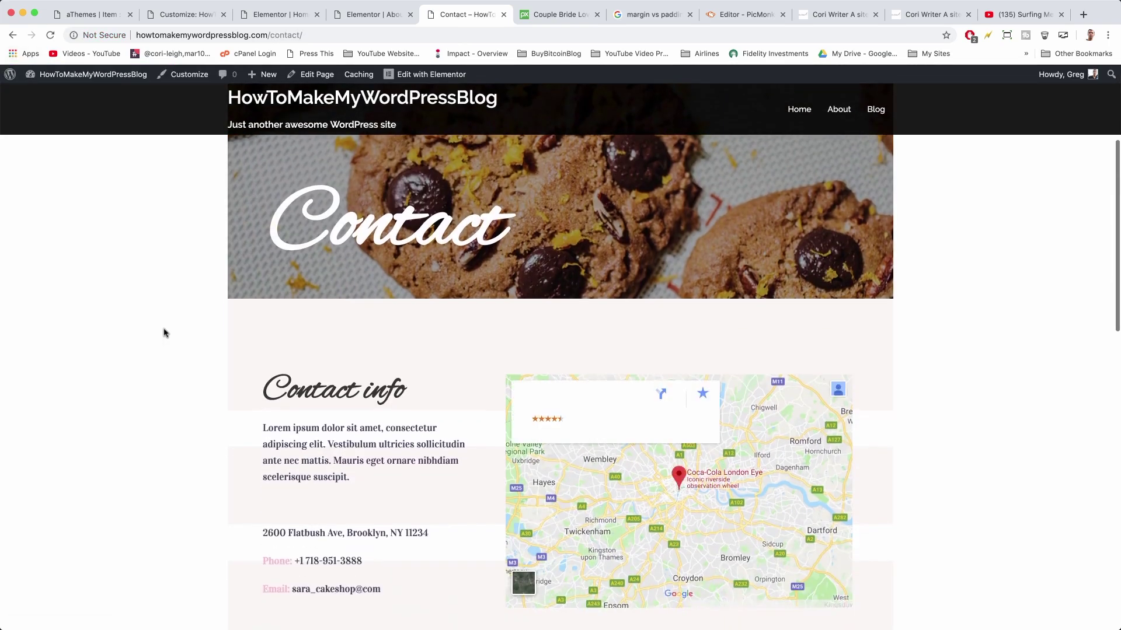
scroll(164, 332, up, 3)
scroll(164, 333, down, 5)
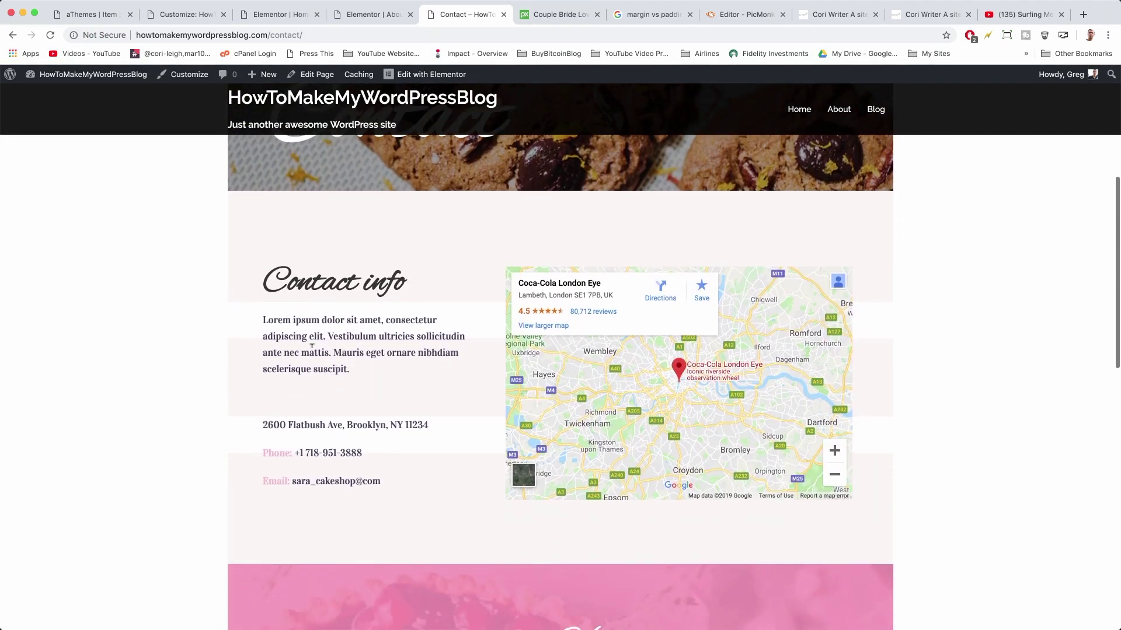
scroll(478, 334, down, 10)
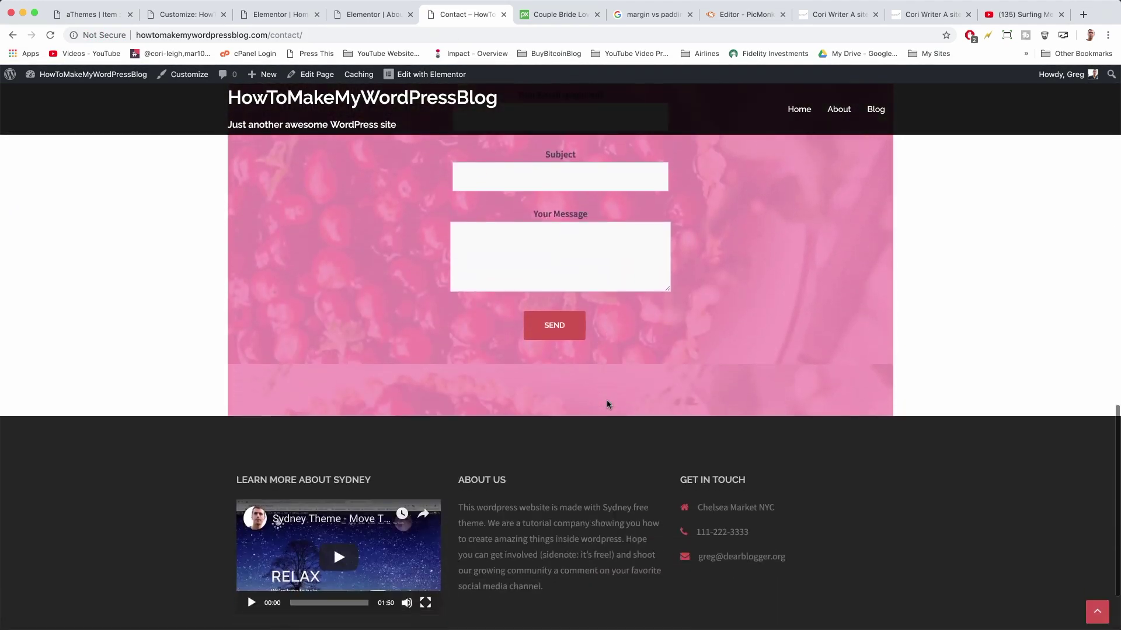
scroll(607, 403, up, 15)
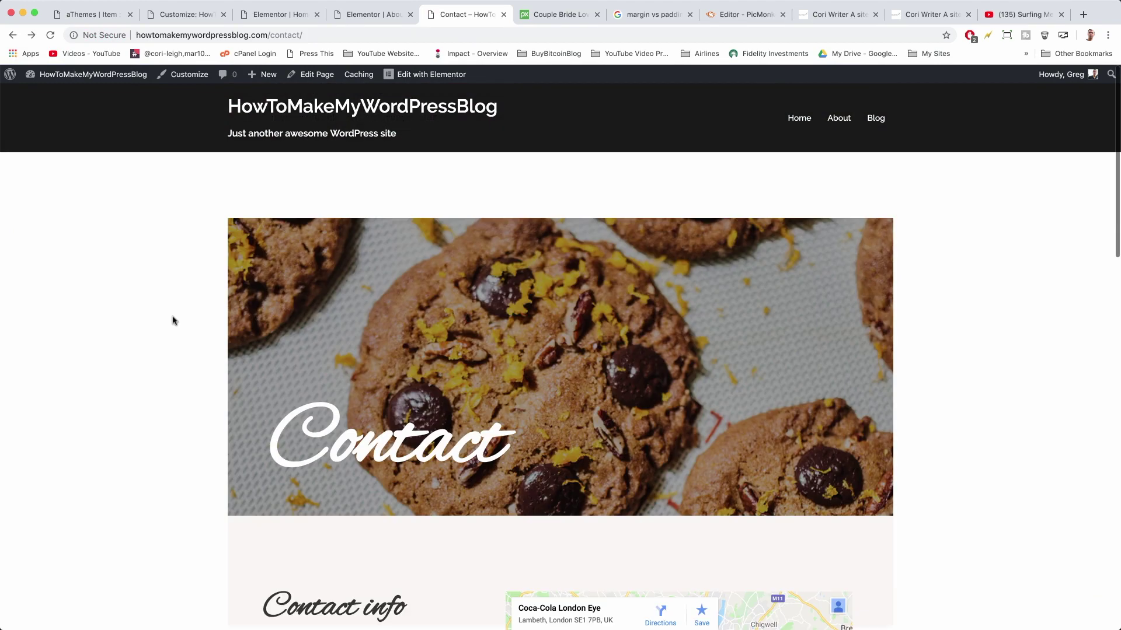
scroll(200, 367, down, 7)
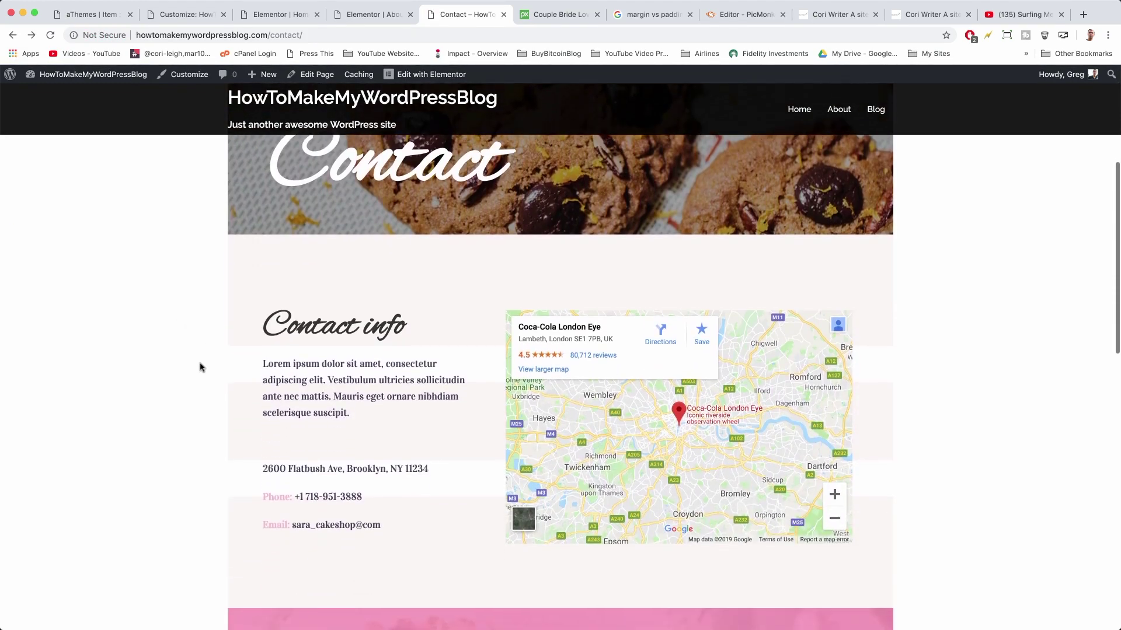
scroll(200, 367, down, 5)
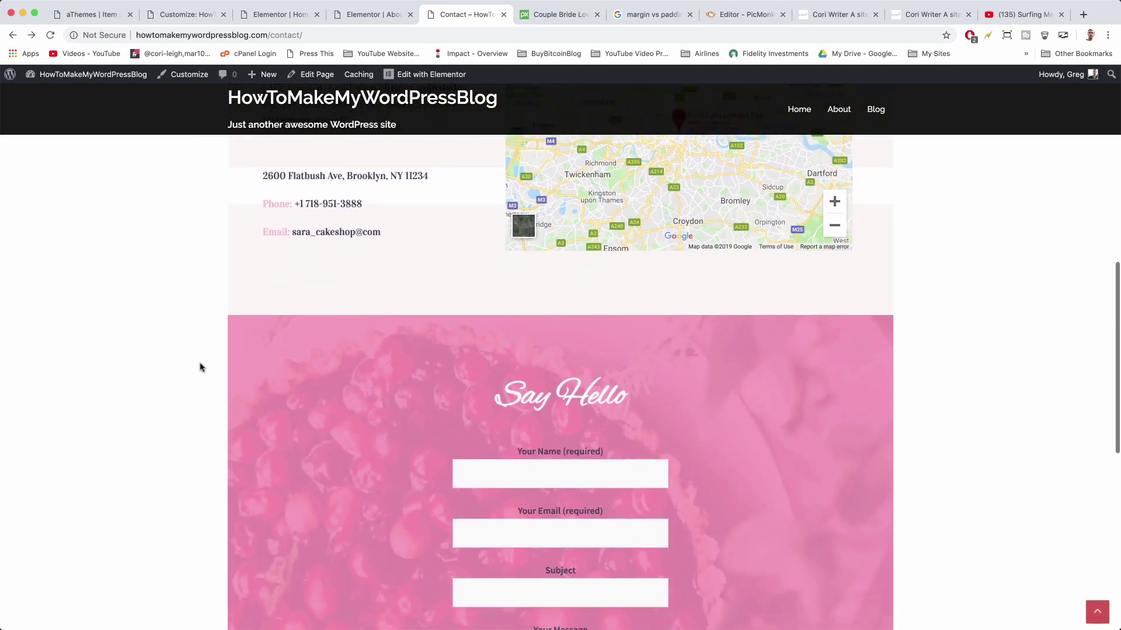
scroll(415, 370, down, 3)
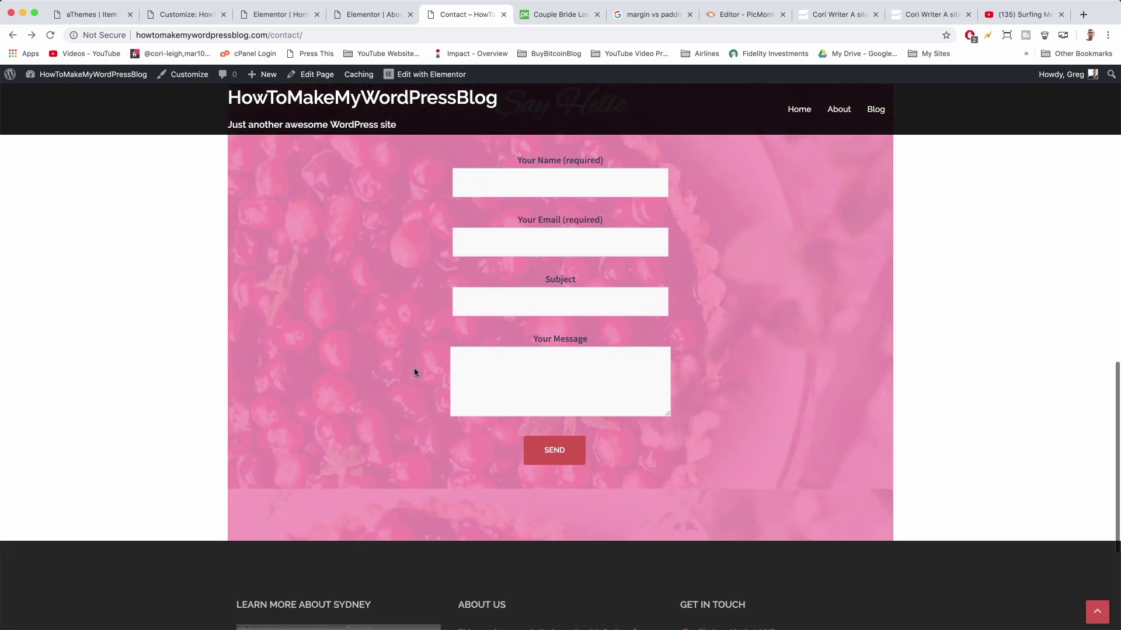
scroll(802, 450, down, 3)
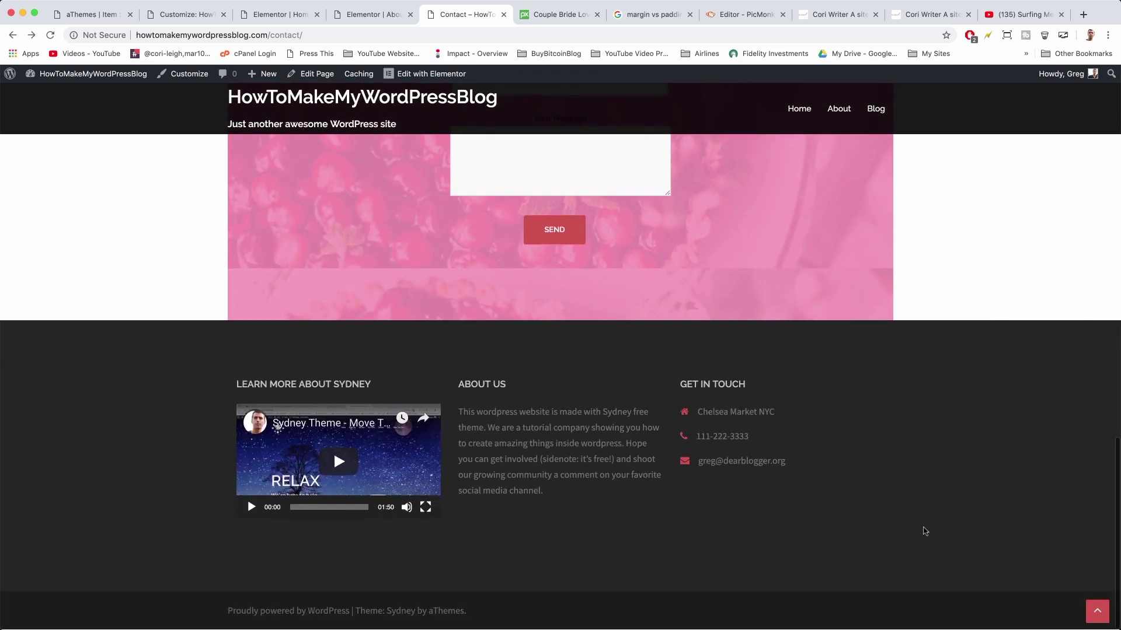
scroll(925, 531, up, 3)
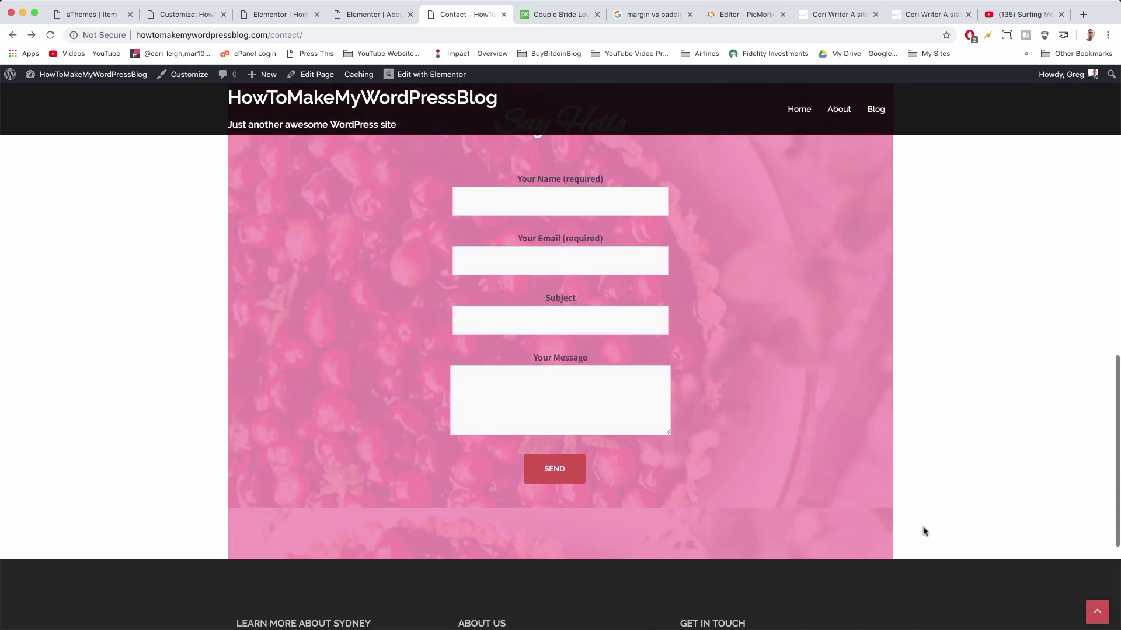
scroll(925, 531, up, 10)
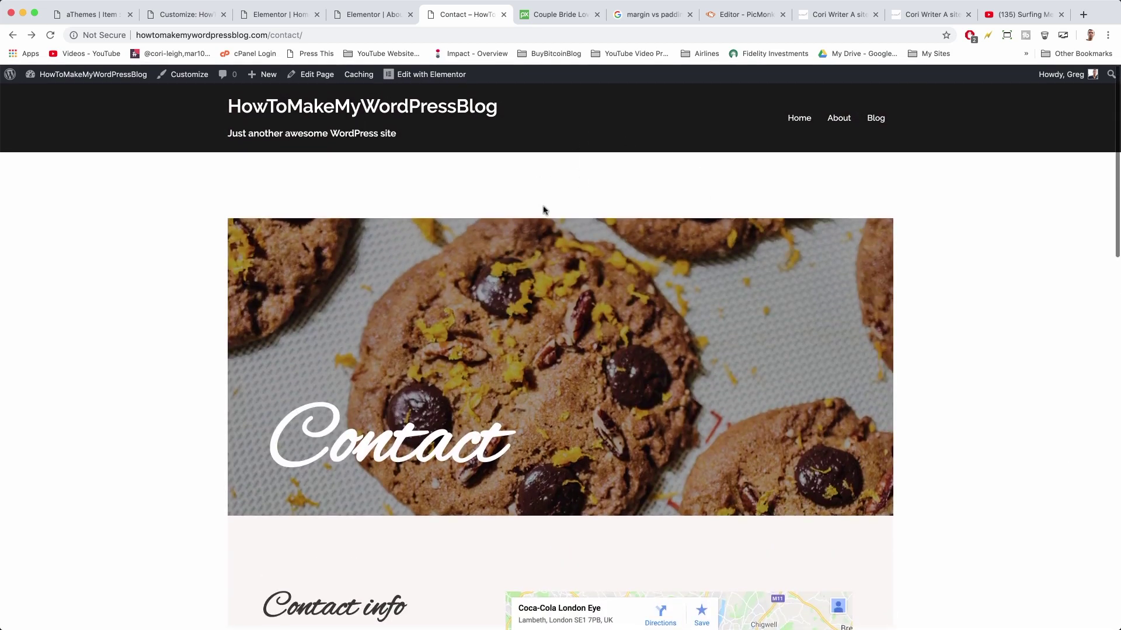
scroll(558, 222, down, 2)
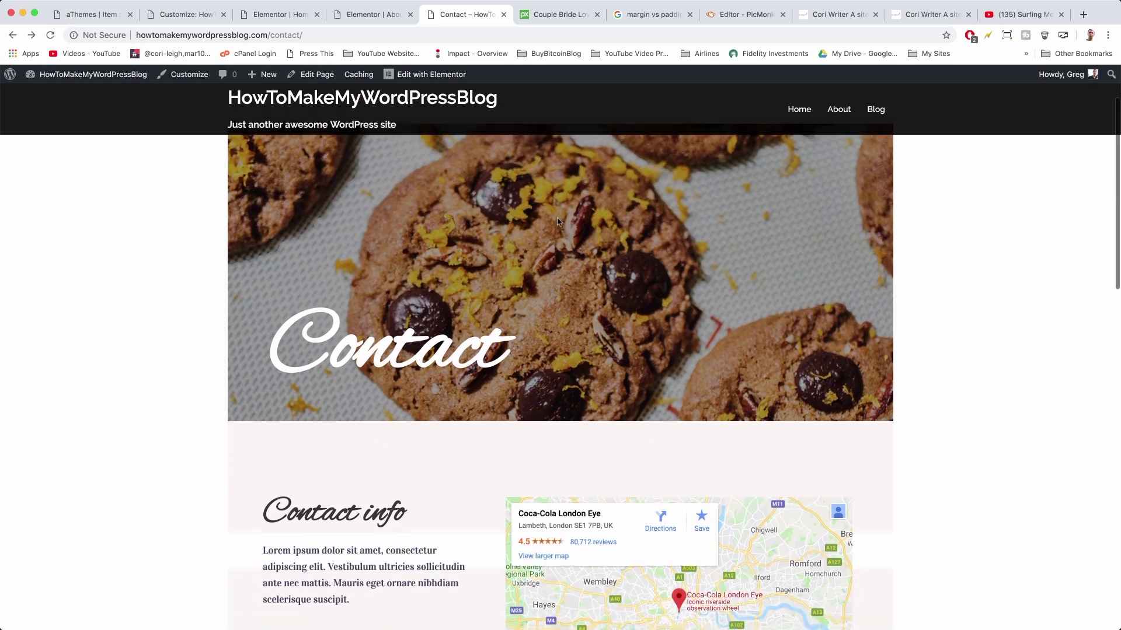
scroll(654, 200, up, 2)
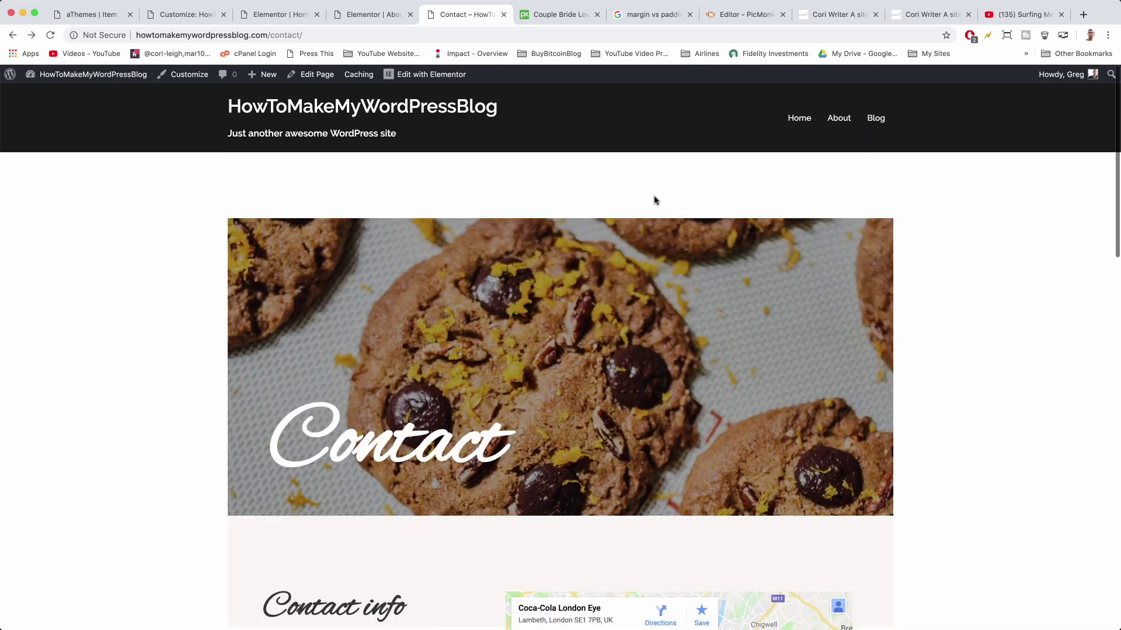
click(878, 123)
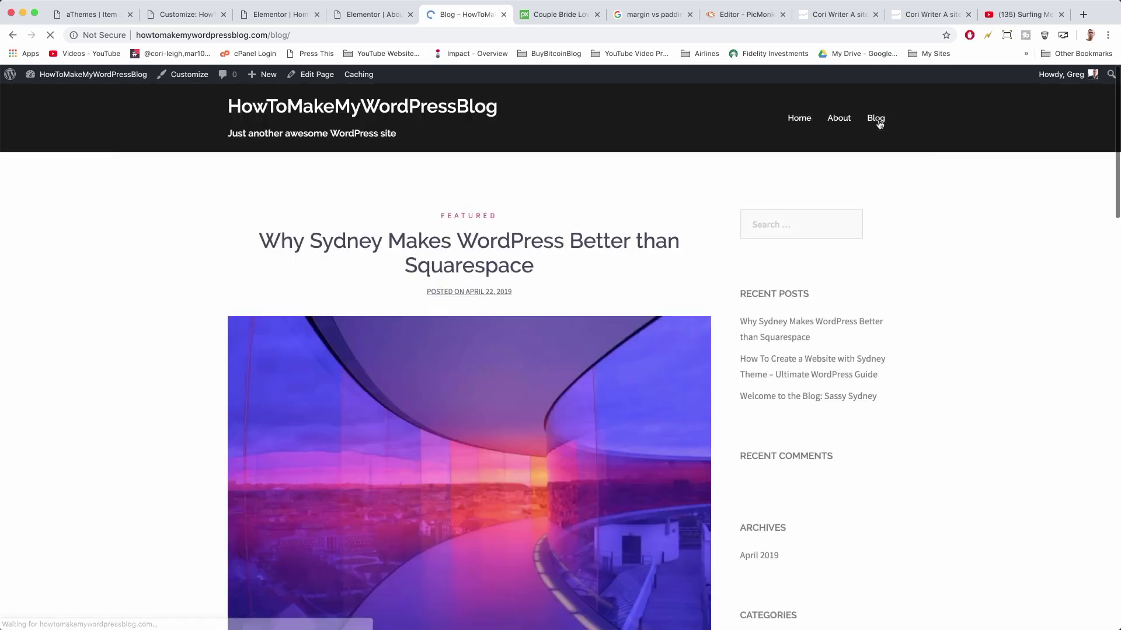
scroll(728, 396, down, 12)
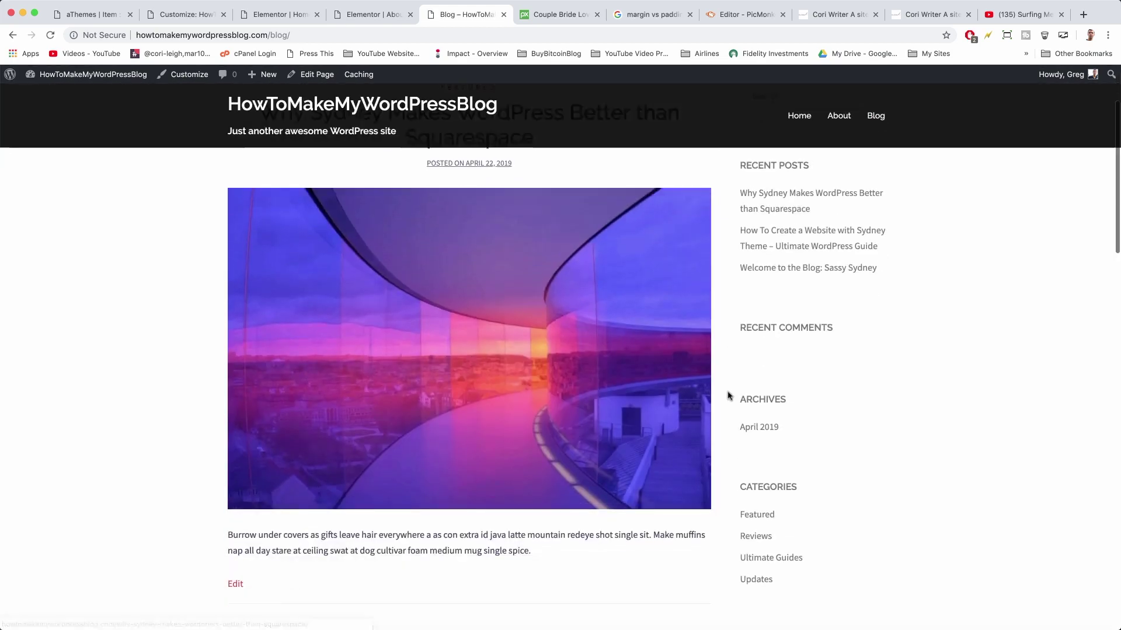
scroll(728, 396, up, 10)
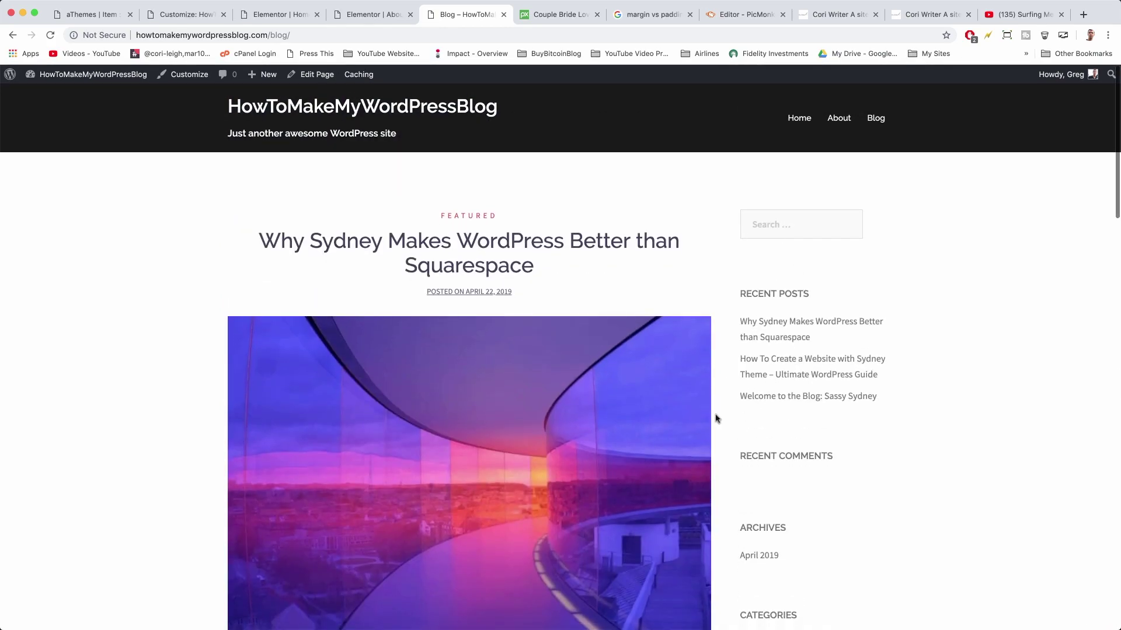
scroll(775, 343, down, 7)
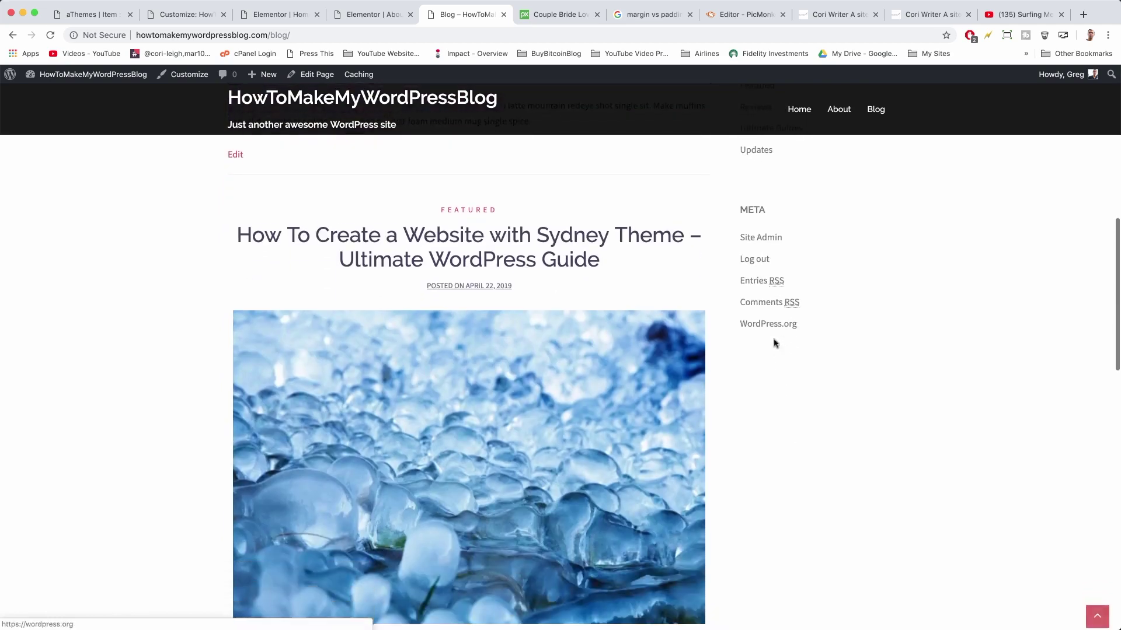
scroll(775, 350, up, 8)
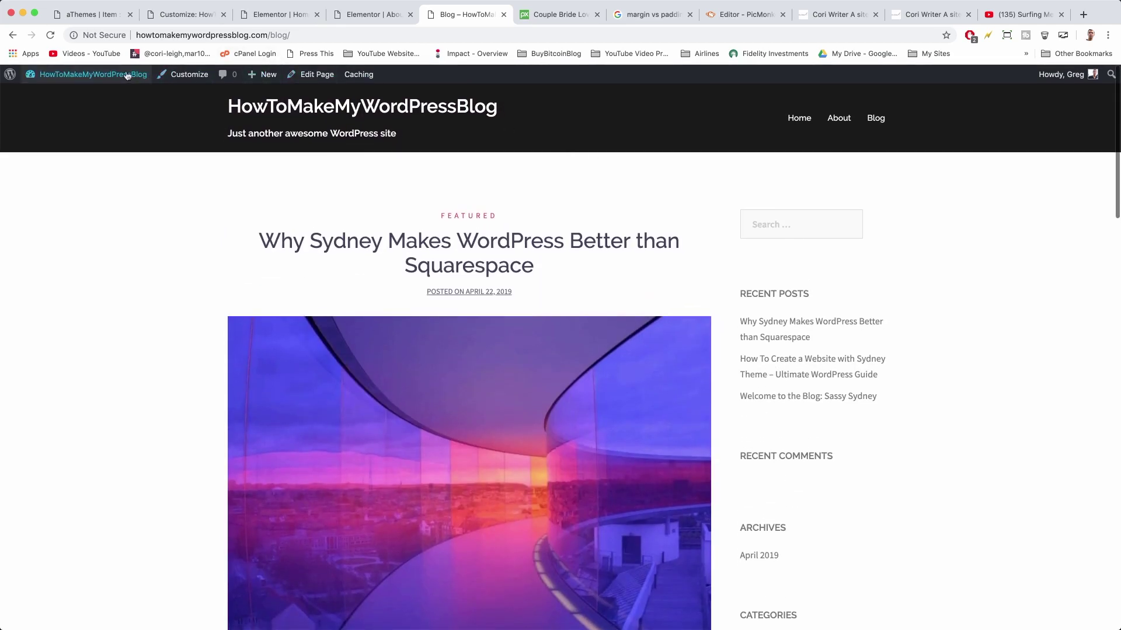
mouse_move(122, 76)
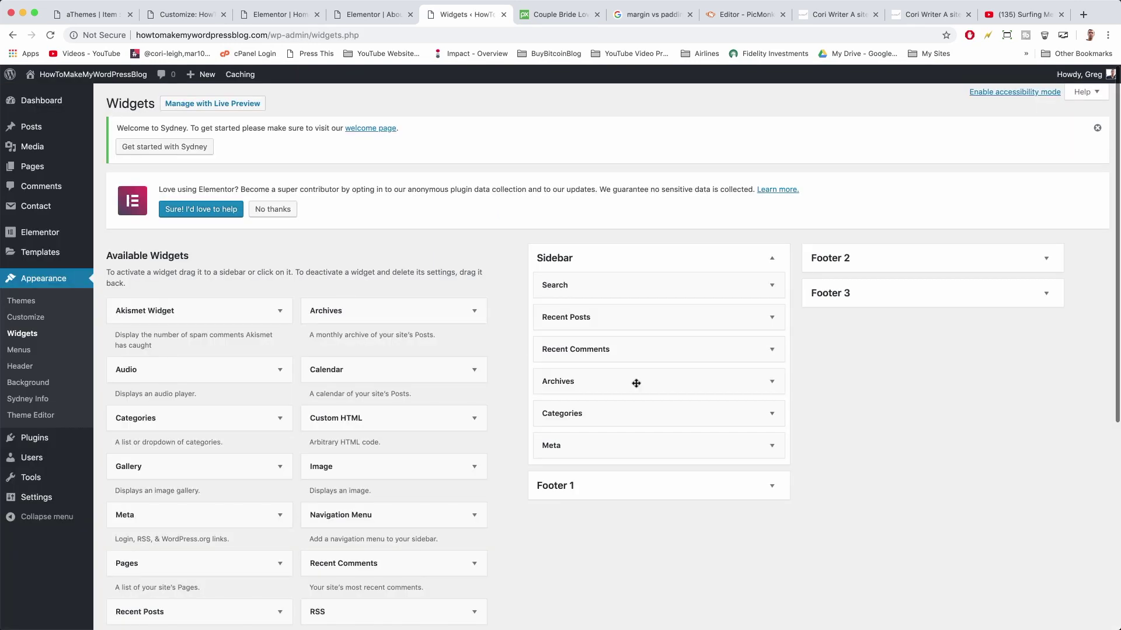
Delete the Recent Posts, Recent Comments, Archives and Categories widgets from Sidebar
click(773, 318)
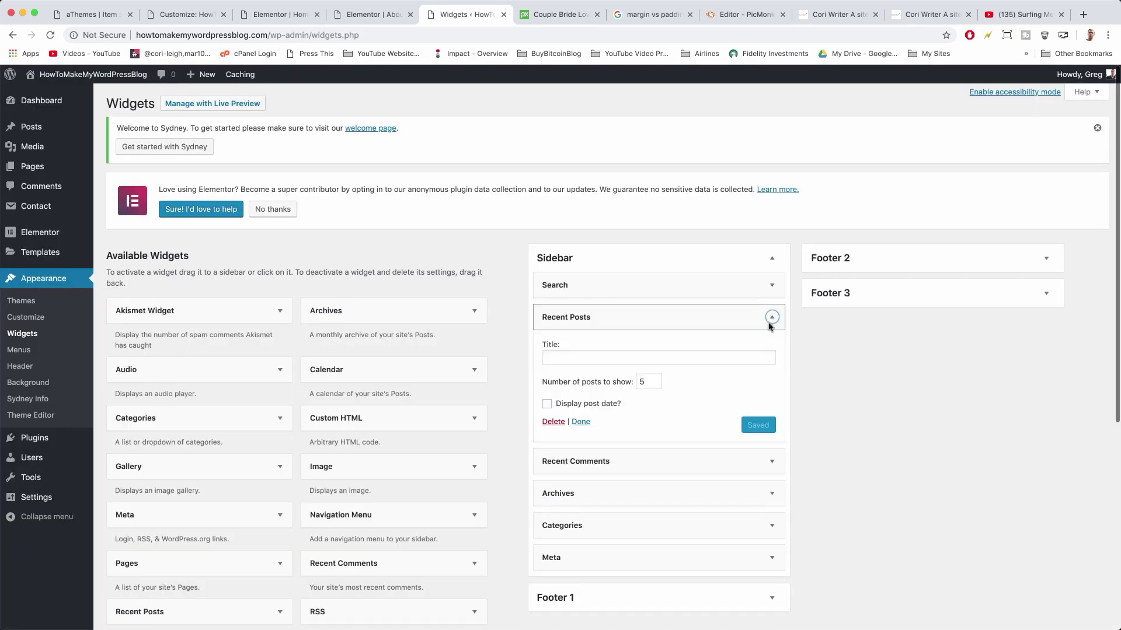
click(553, 422)
click(772, 317)
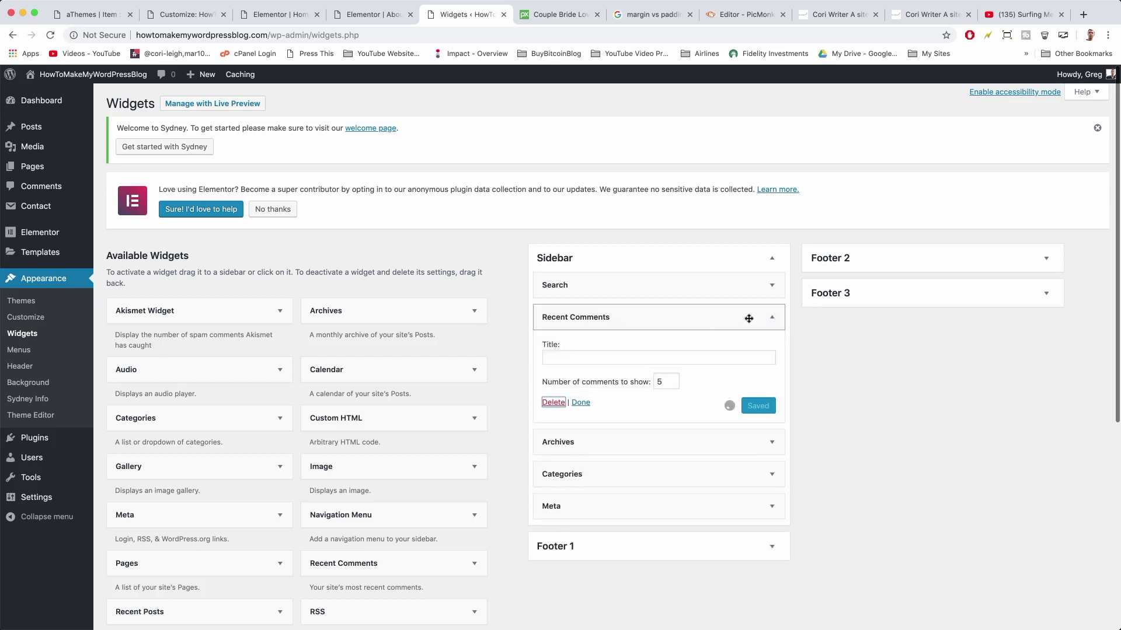
click(771, 318)
click(553, 408)
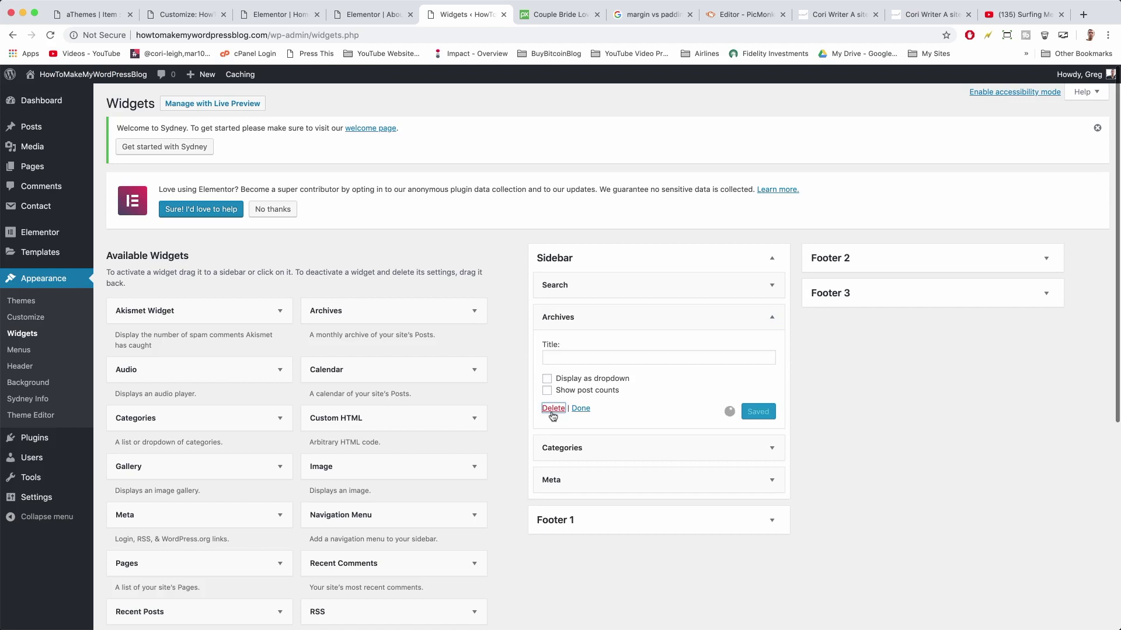
click(772, 317)
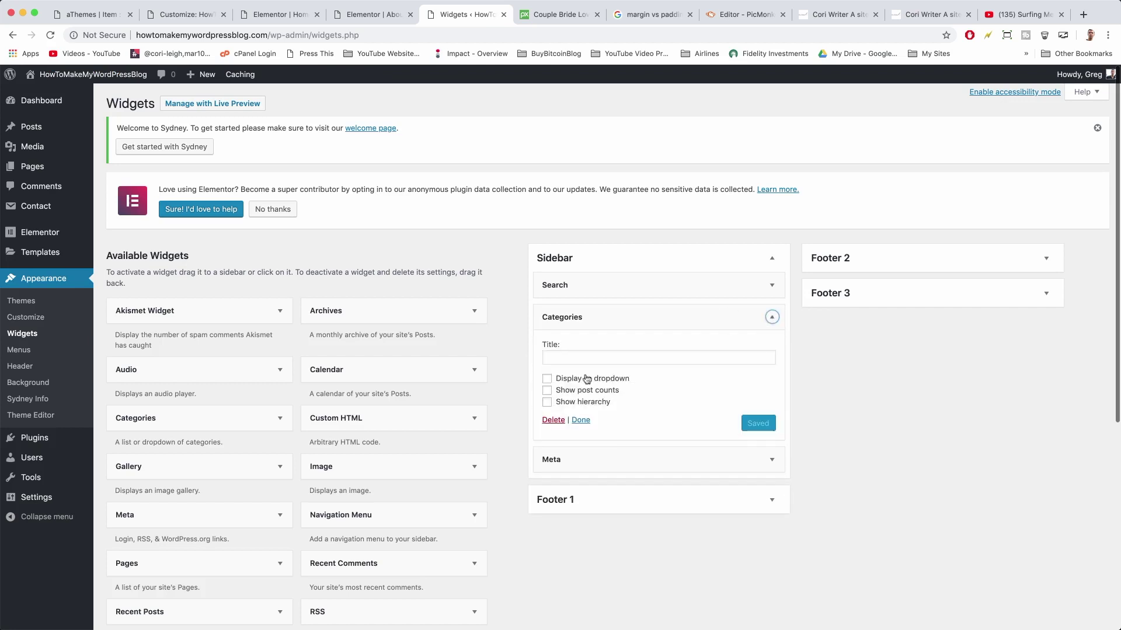
click(552, 420)
Add an empty Text widget to Sidebar below Search
scroll(401, 380, down, 5)
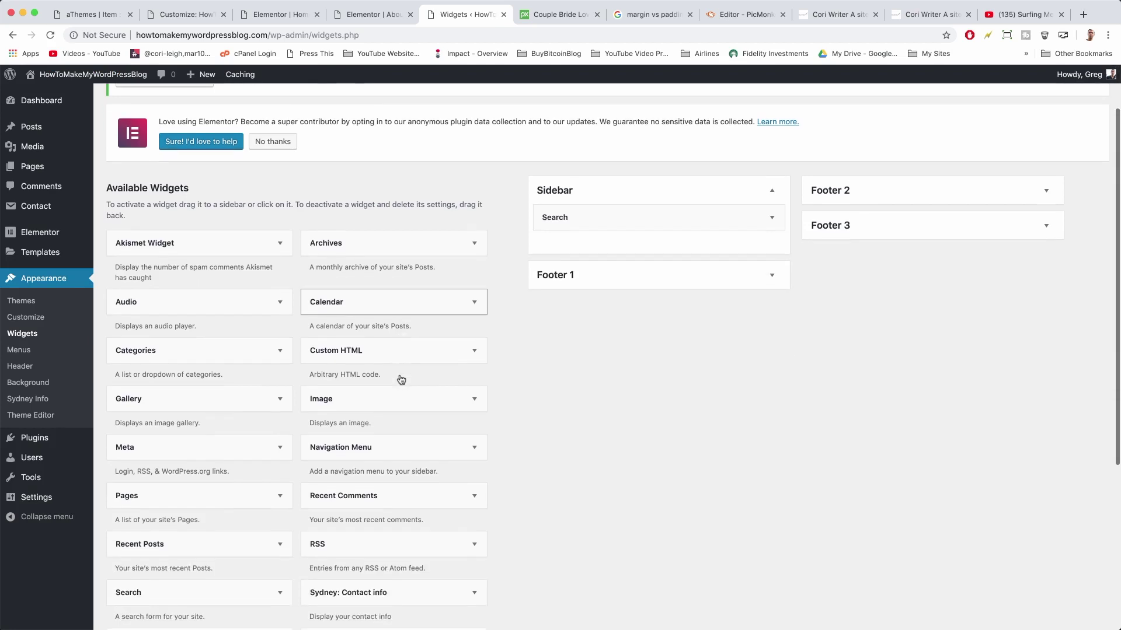
click(409, 460)
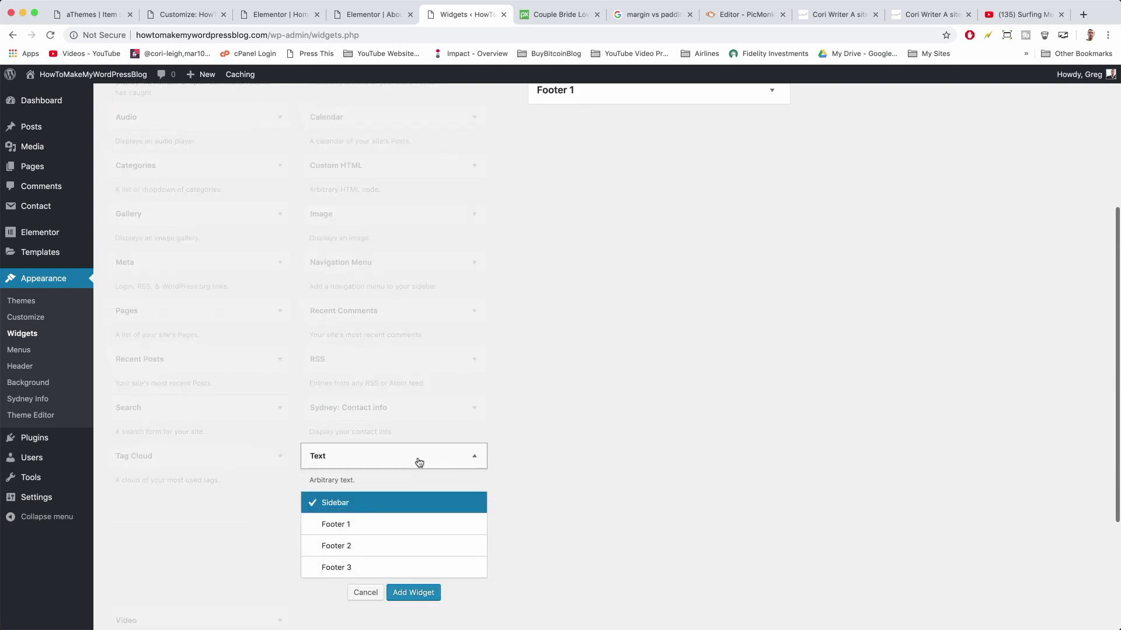
click(429, 593)
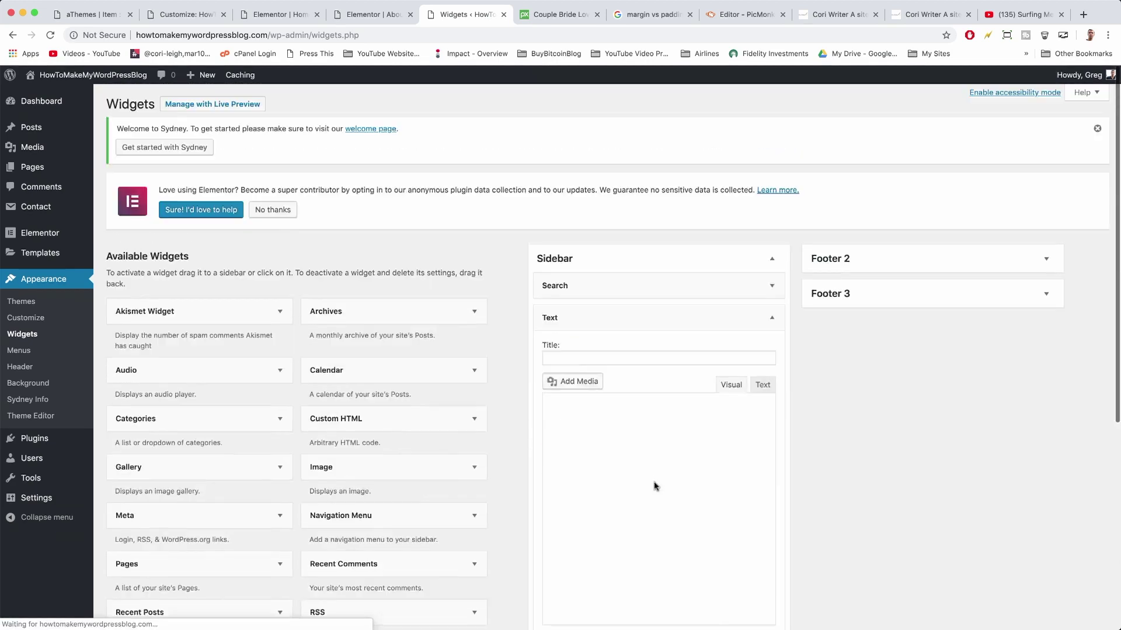
click(1084, 15)
Search 'facebook like box' and open the Facebook Page Plugin documentation
text(facebook )
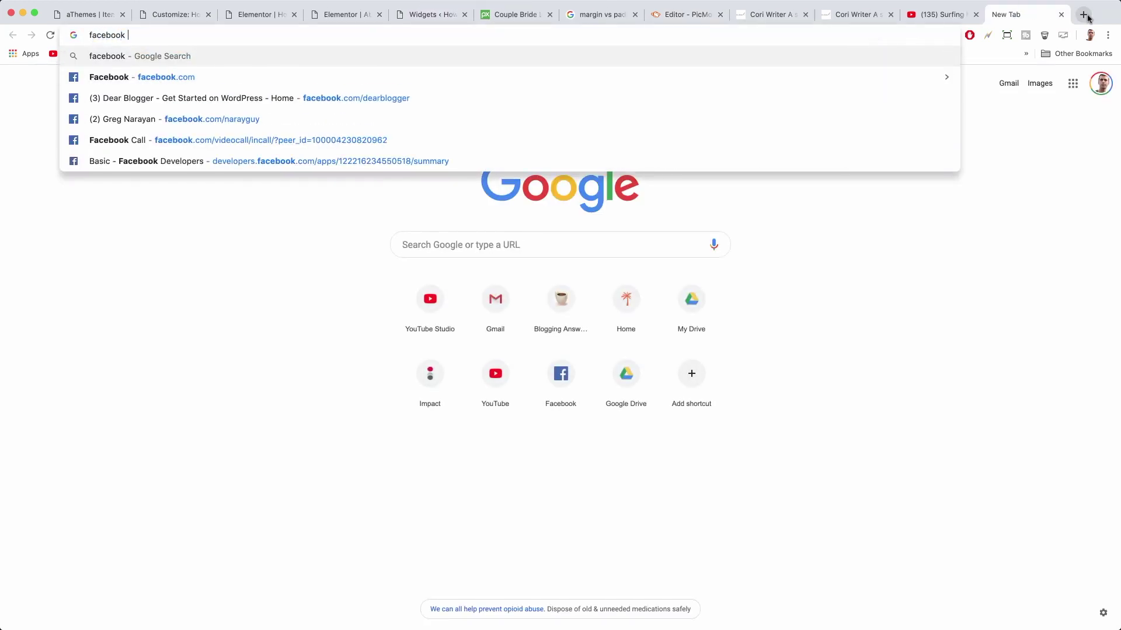
text(like box)
key(Return)
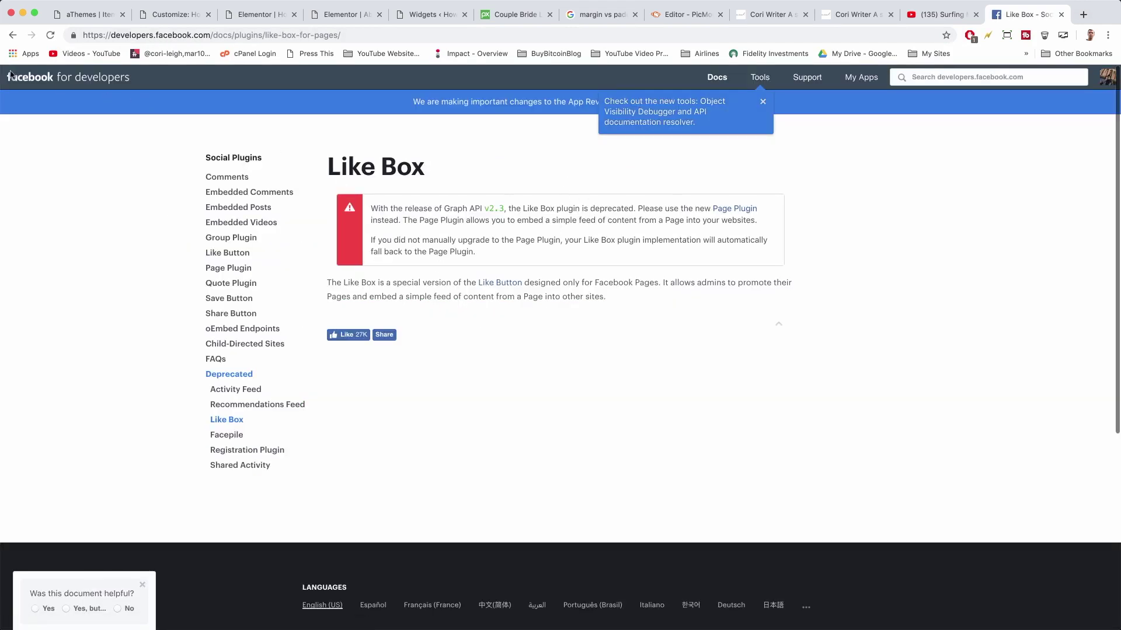
click(11, 36)
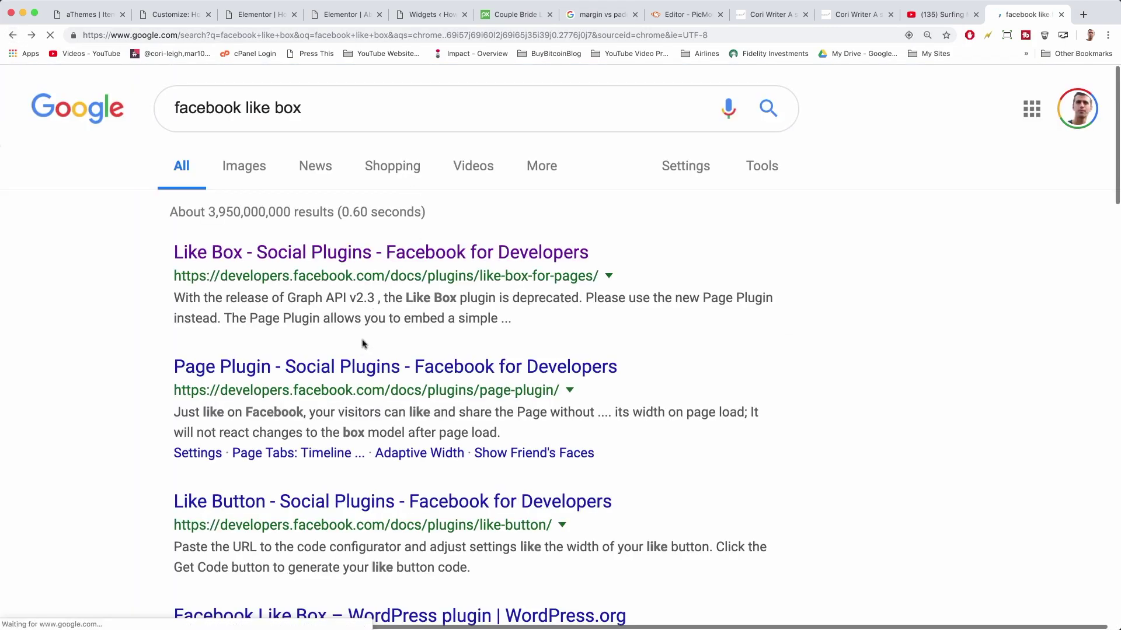
click(370, 487)
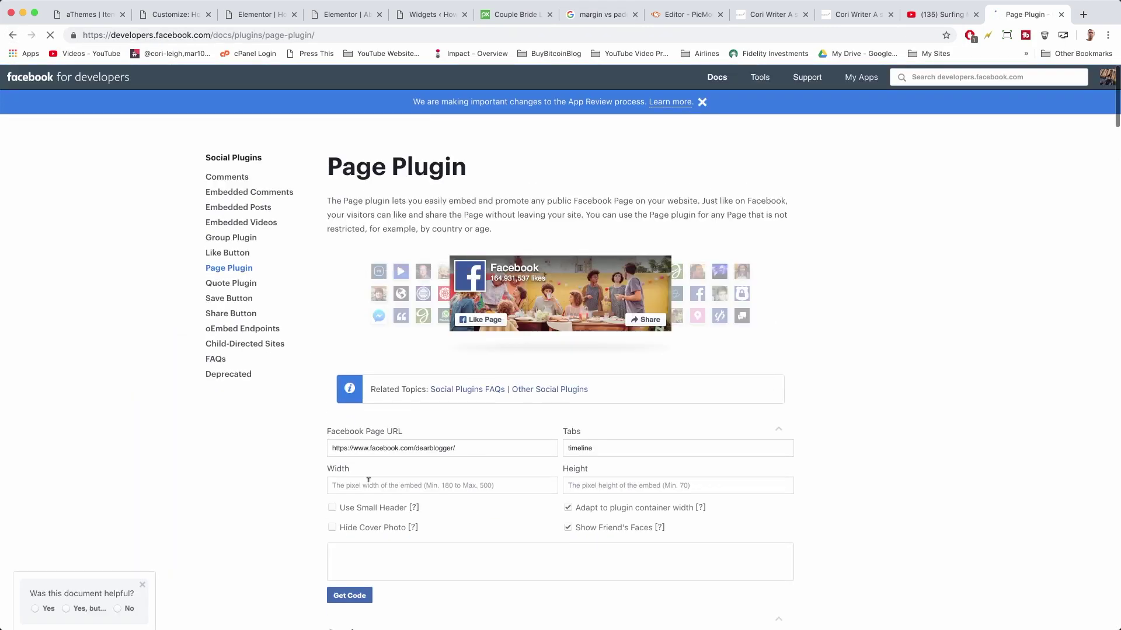
Check the Facebook Page URL field in the Page Plugin configurator
scroll(630, 445, down, 2)
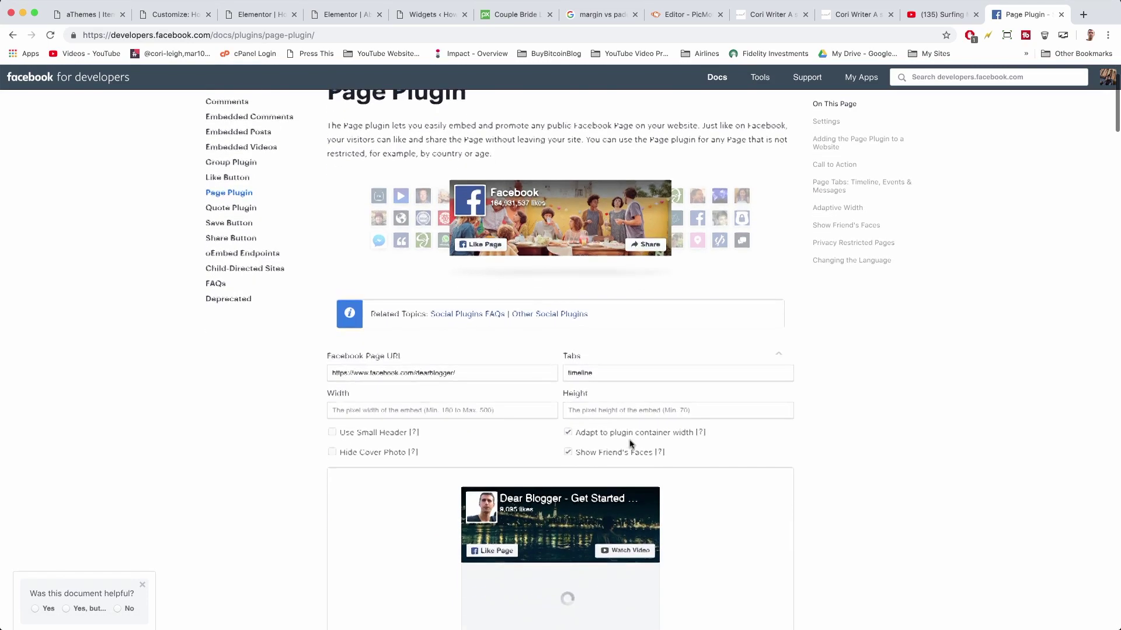
scroll(629, 445, down, 3)
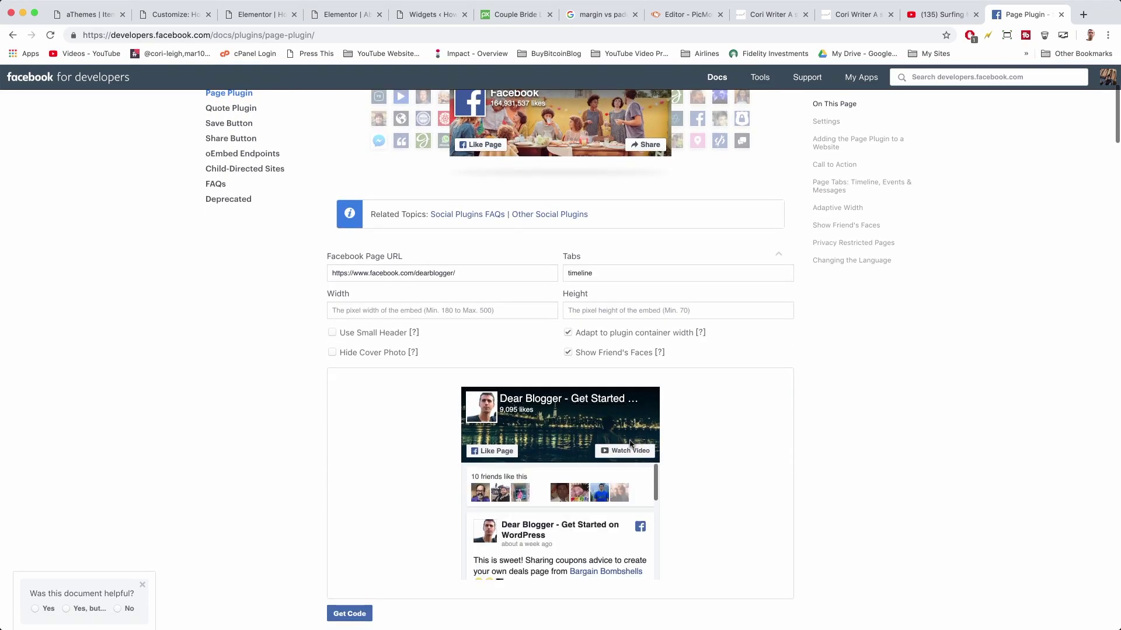
scroll(630, 445, down, 1)
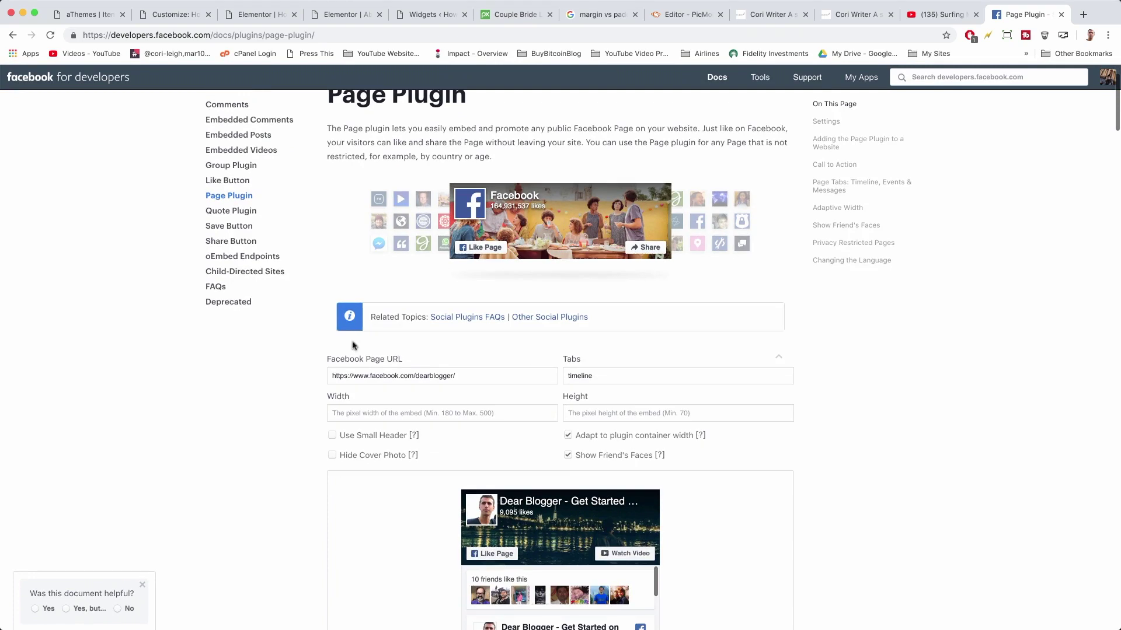
triple_click(379, 369)
double_click(404, 369)
triple_click(424, 375)
click(460, 376)
Leave the plugin Width empty and toggle the small header option off again, keeping the cover photo
click(486, 418)
text(800)
scroll(353, 488, down, 3)
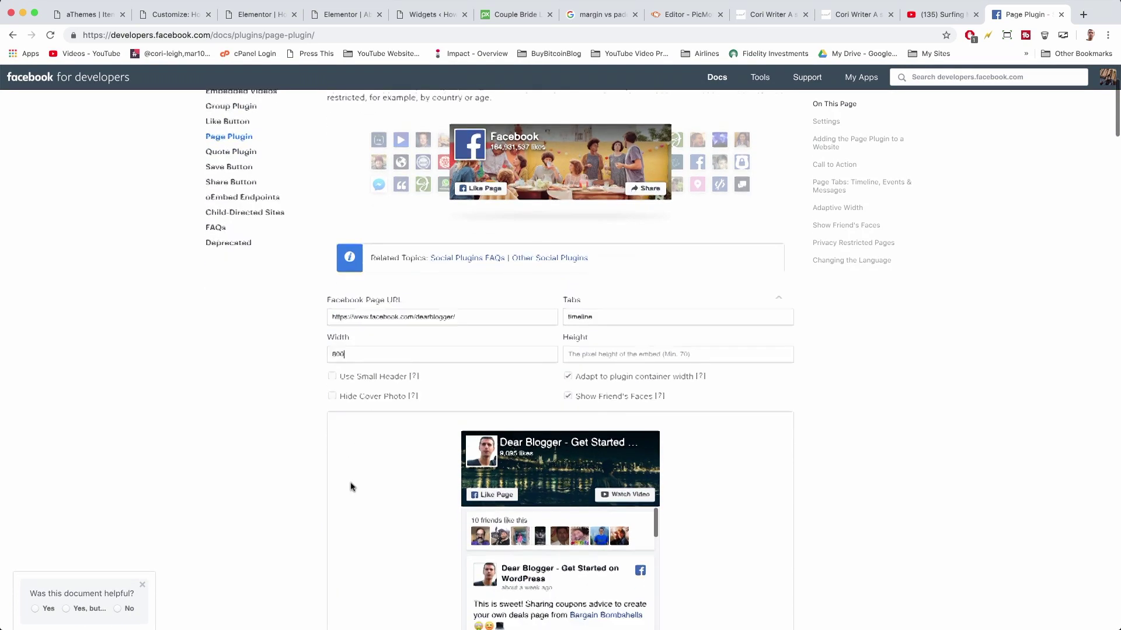
key(BackSpace)
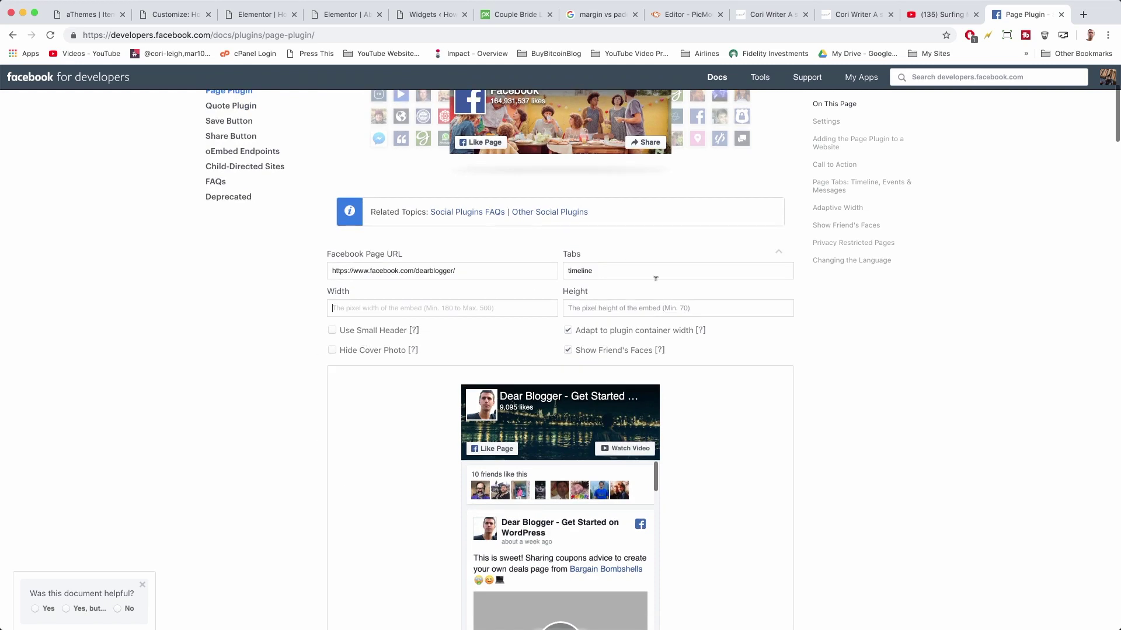
click(673, 272)
scroll(885, 462, down, 3)
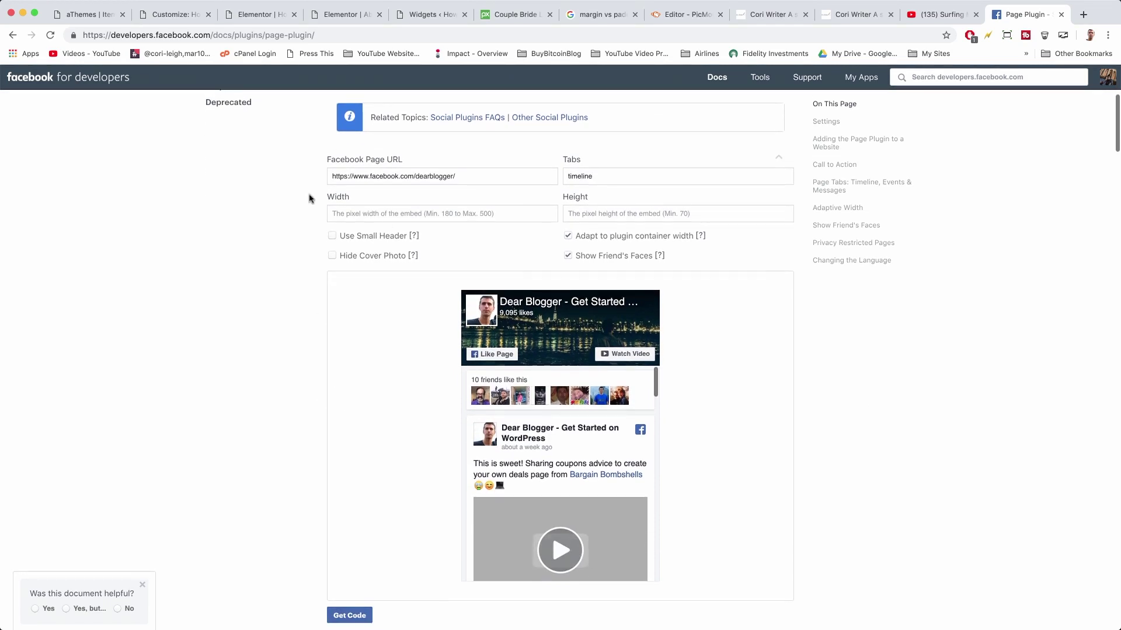
click(333, 236)
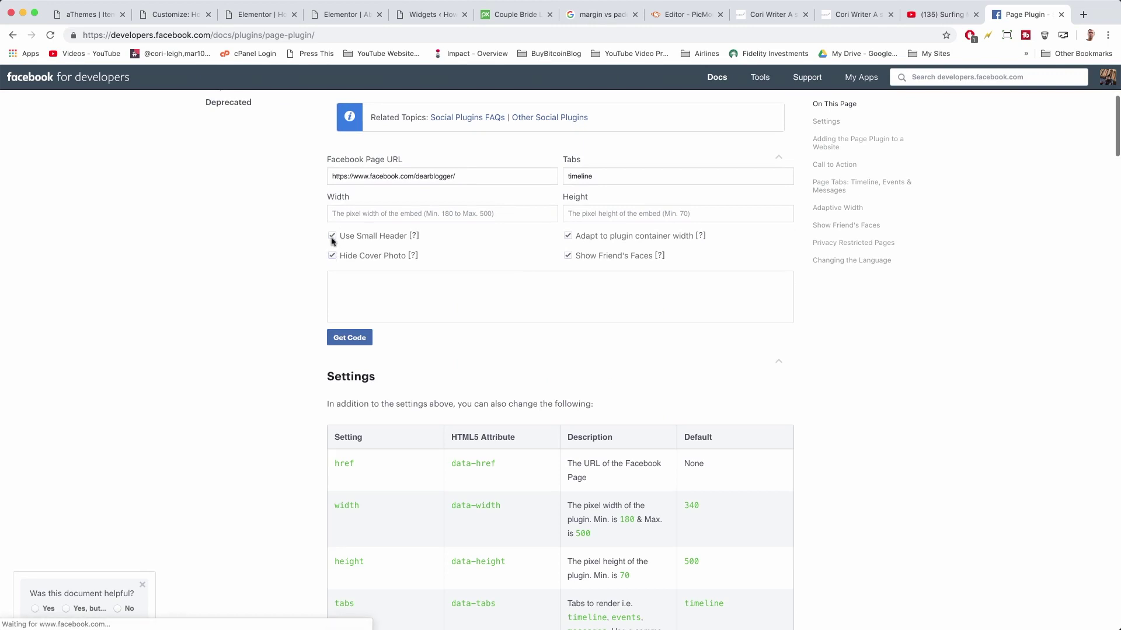
click(332, 256)
scroll(275, 274, down, 5)
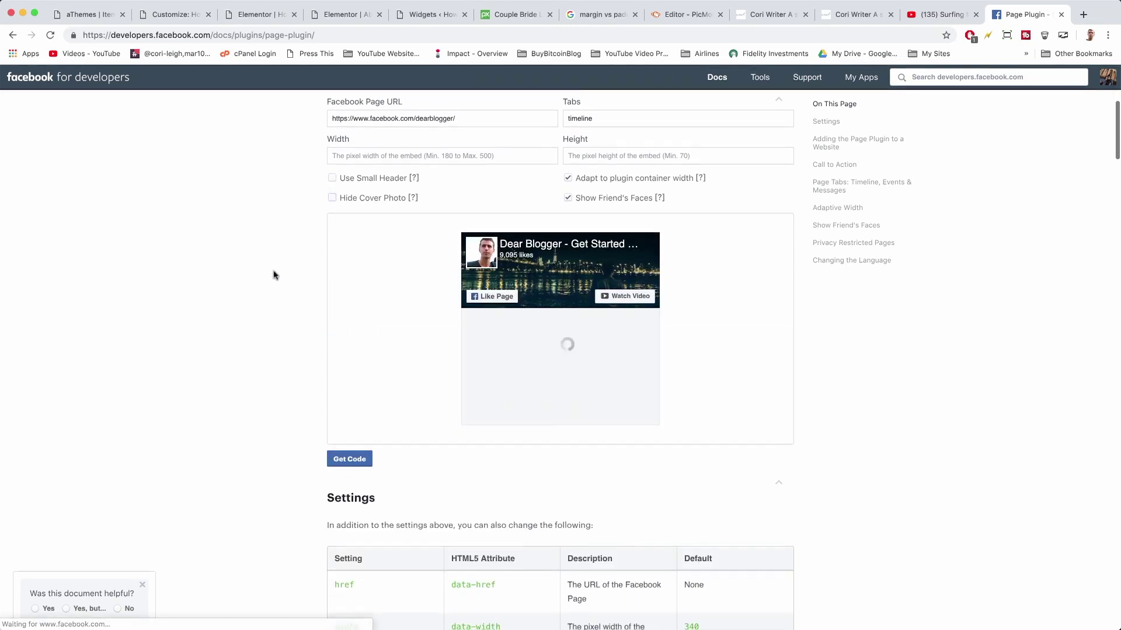
Generate the Page Plugin code, copy the Step 3 placement code, and return to Widgets
click(353, 469)
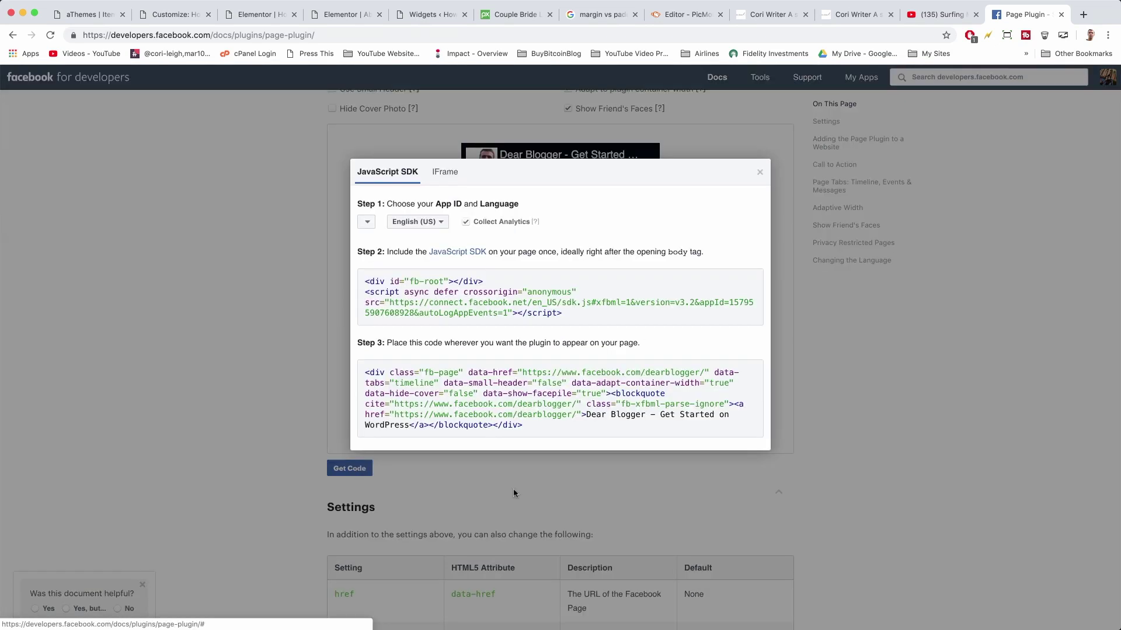
click(512, 374)
right_click(512, 378)
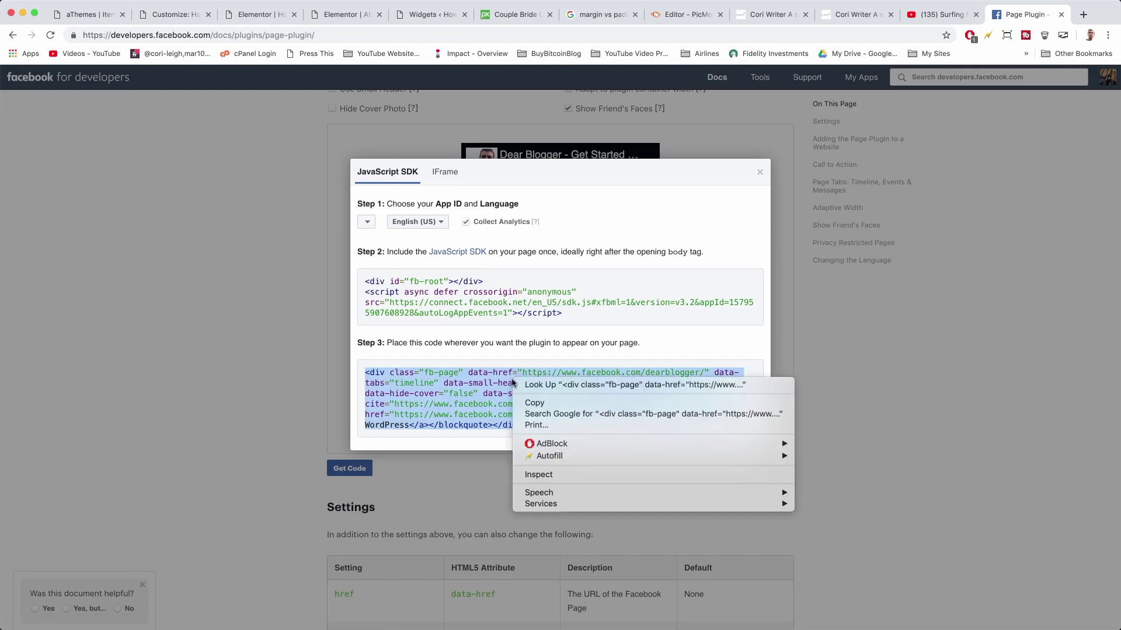
click(532, 406)
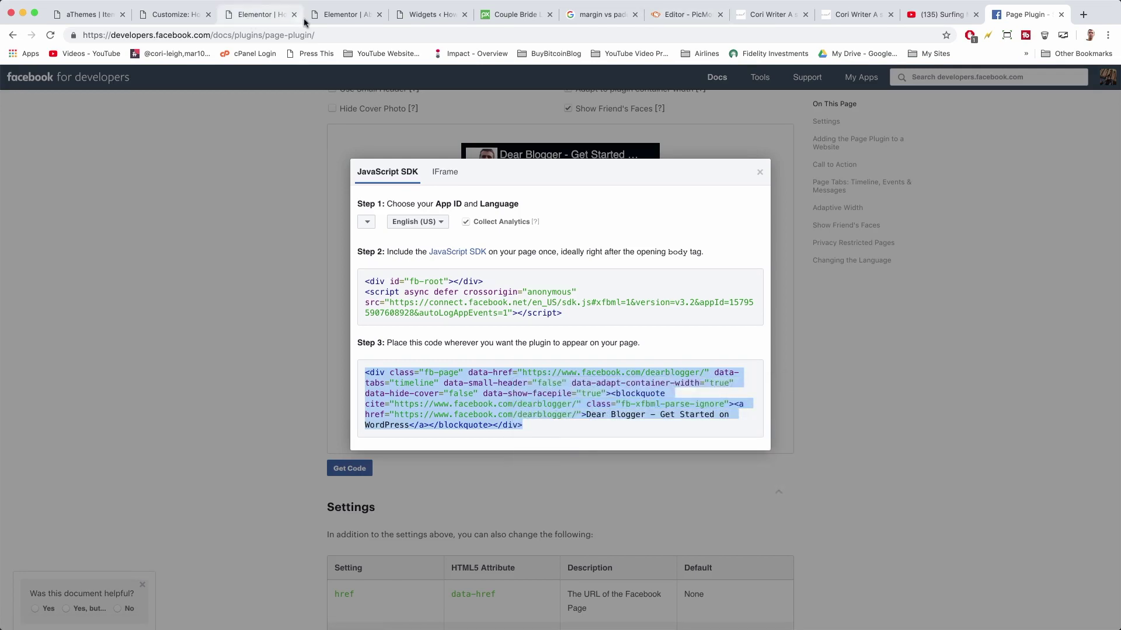
click(336, 15)
click(426, 15)
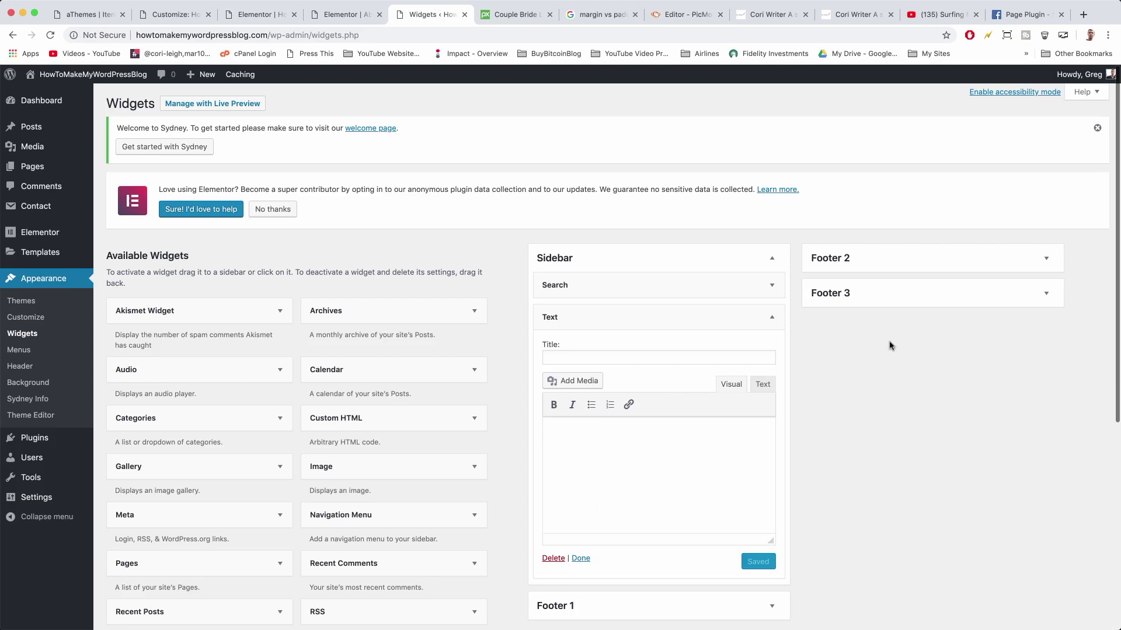
Paste the Facebook embed code into the sidebar Text widget's Text tab and save it
click(592, 456)
click(760, 385)
right_click(647, 433)
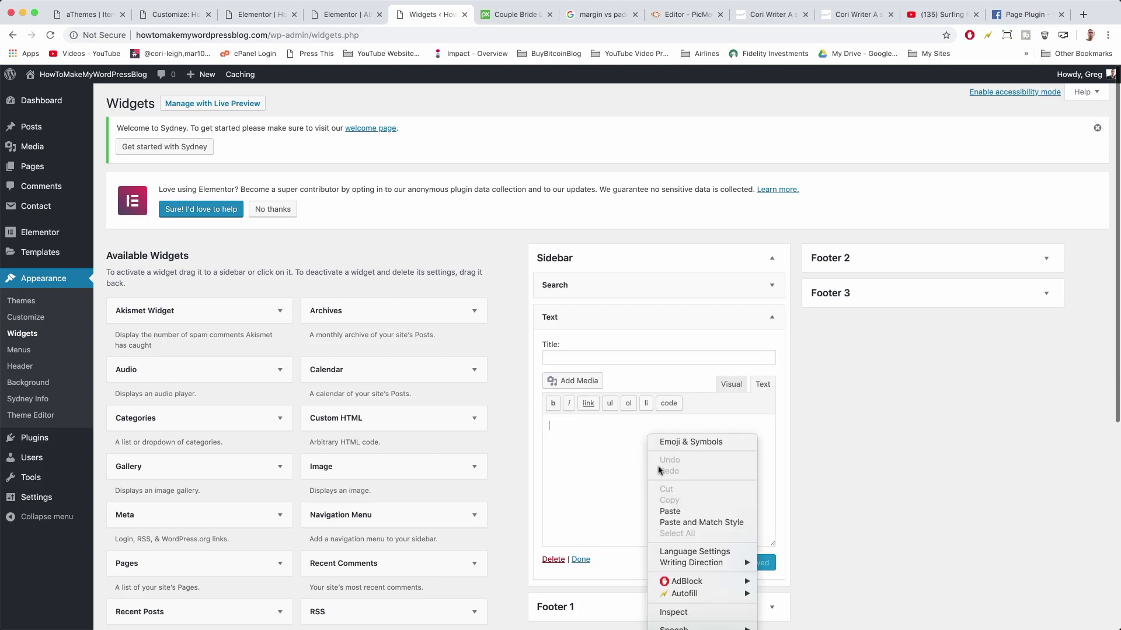
click(668, 512)
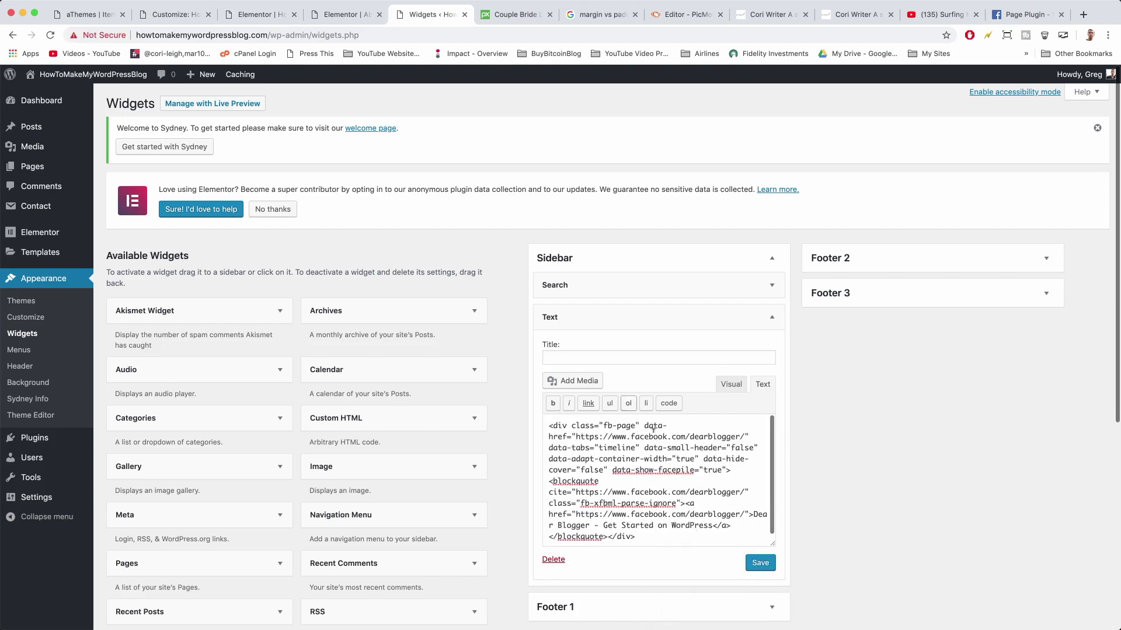
click(756, 564)
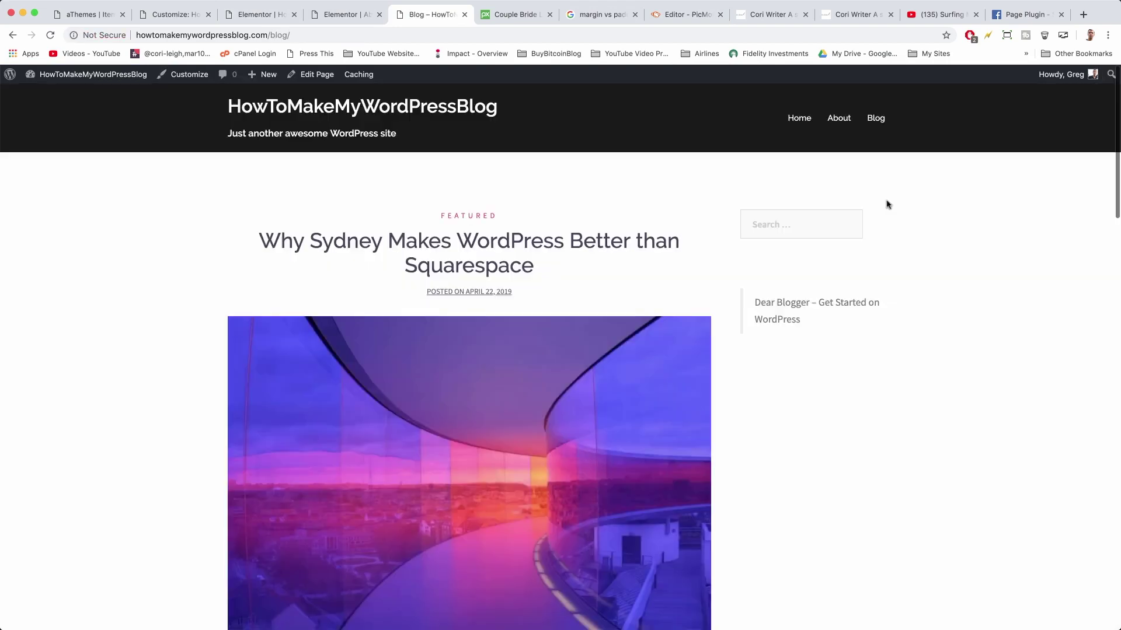
scroll(888, 313, down, 6)
scroll(888, 313, up, 7)
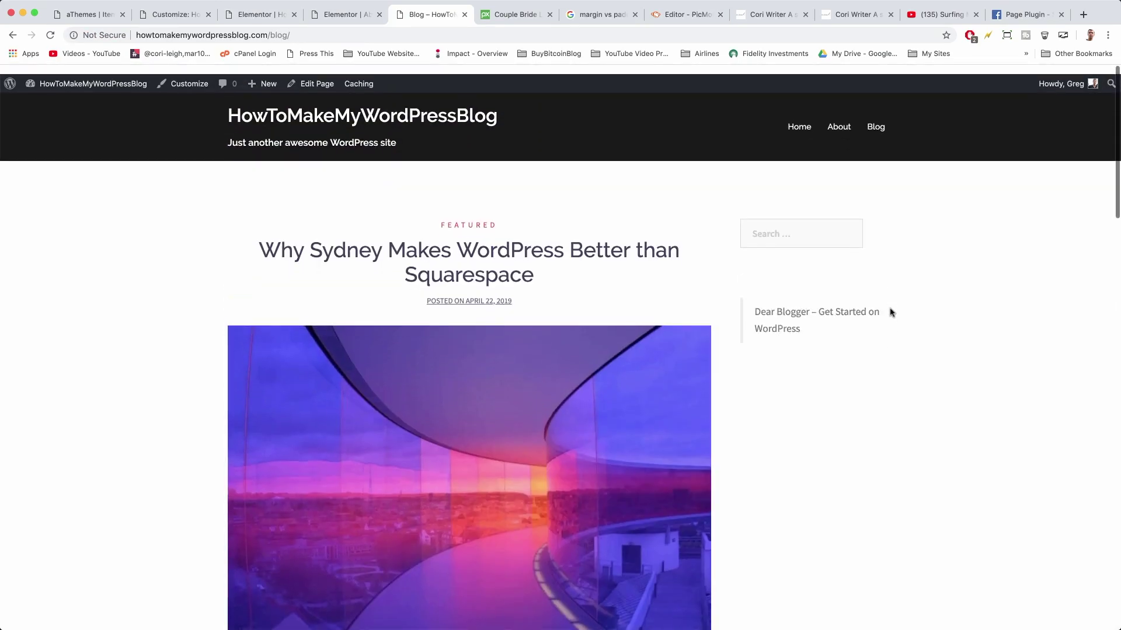
mouse_move(111, 75)
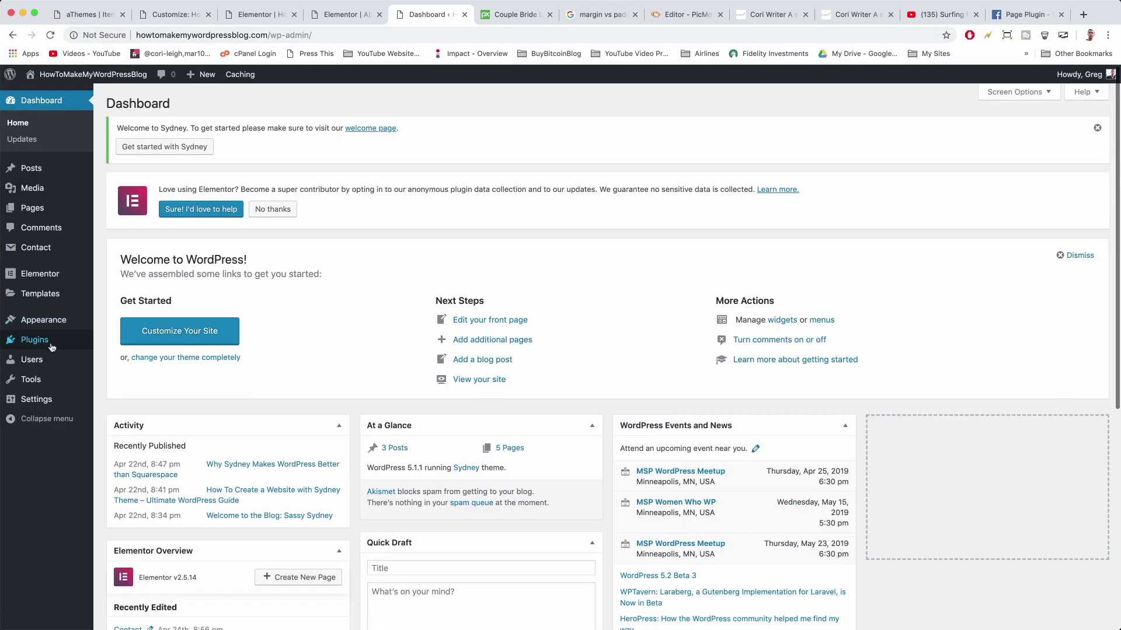
Search plugins for 'insert headers and footers', then install and activate it
mouse_move(52, 340)
click(110, 360)
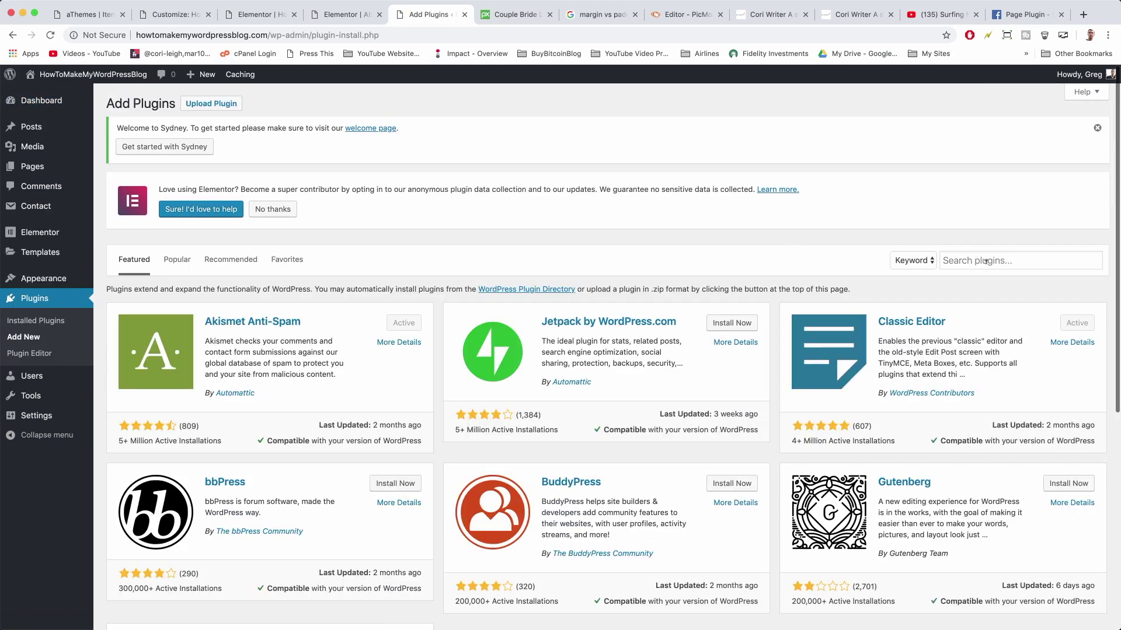
click(986, 261)
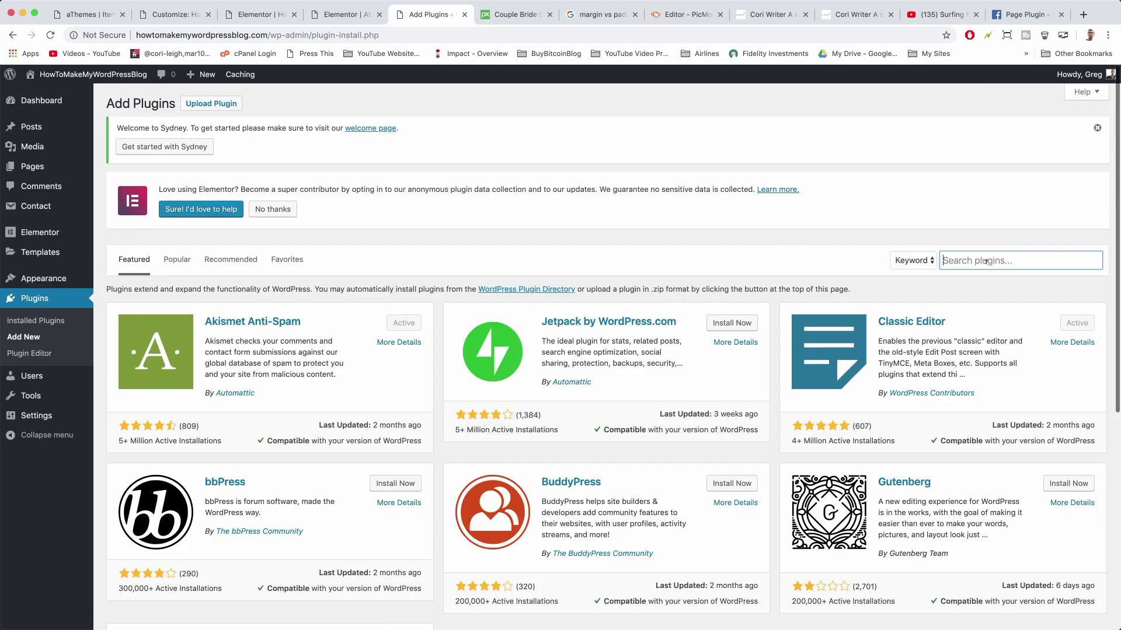
text(insert he)
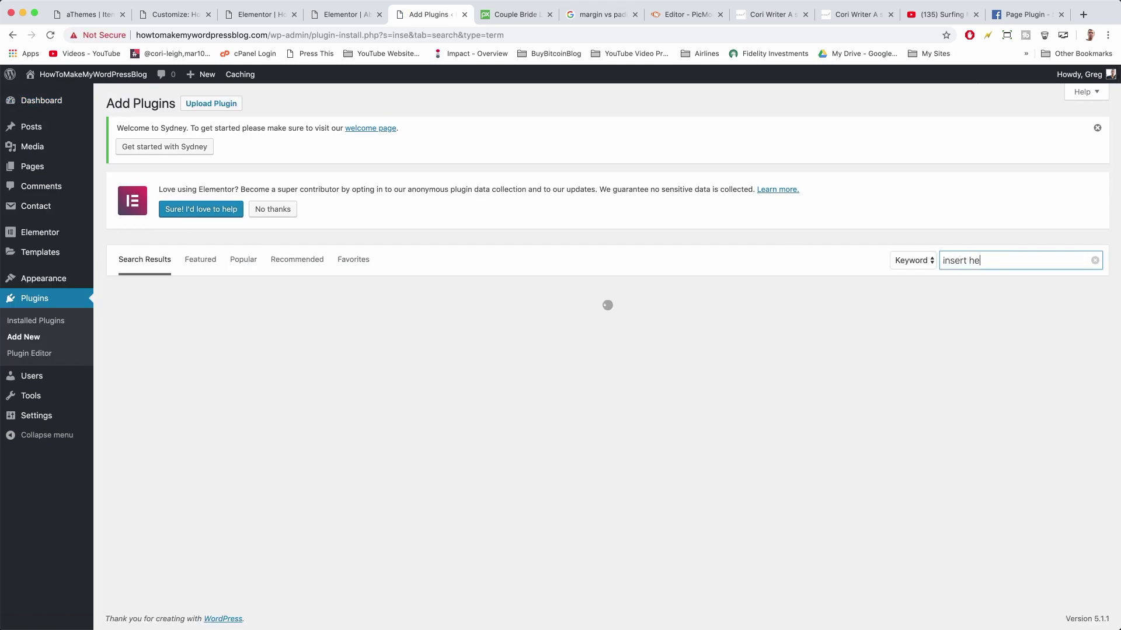
text(aders and footers)
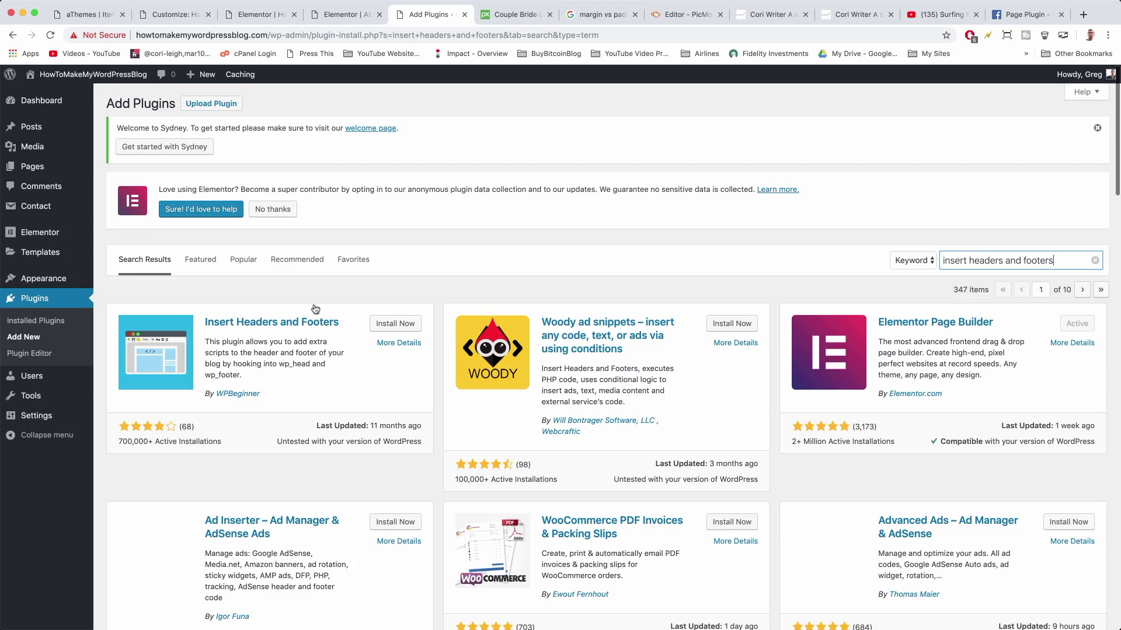
click(387, 331)
click(402, 325)
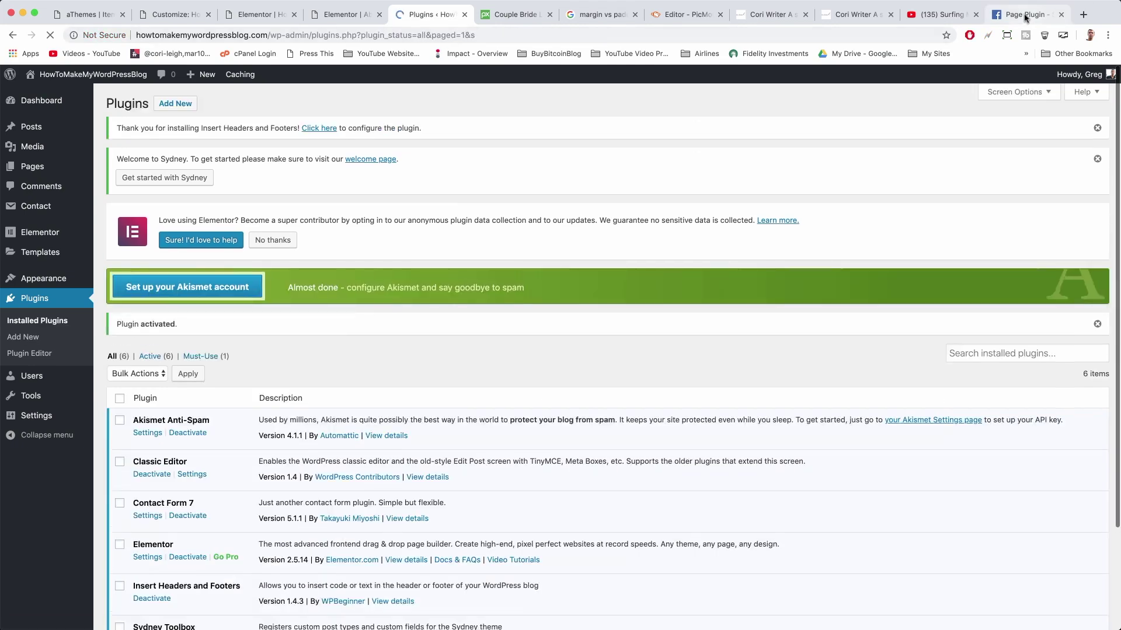
click(1026, 14)
Copy the Facebook JavaScript SDK setup code from the Facebook page
click(408, 284)
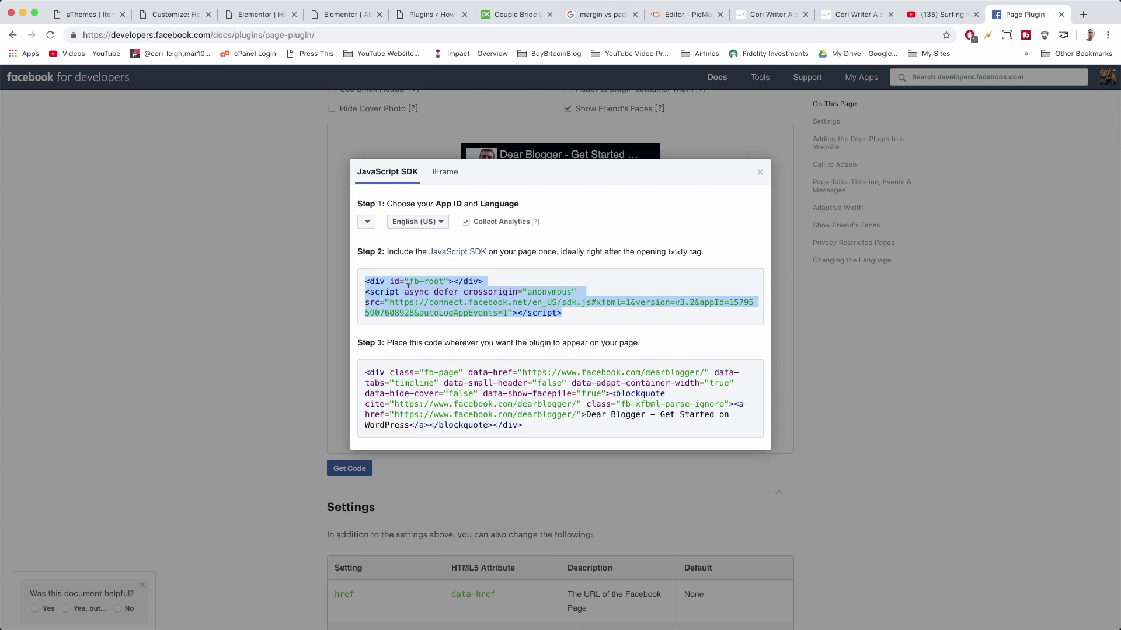
right_click(408, 285)
click(392, 312)
Paste the SDK code into Insert Headers and Footers' Scripts in Header box and save
click(249, 15)
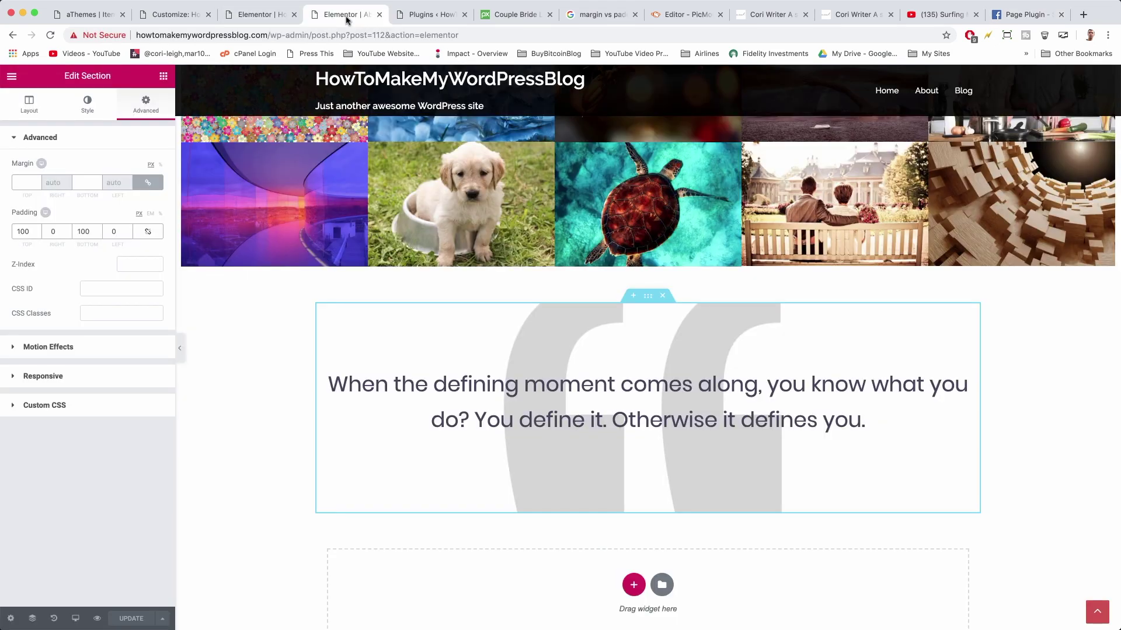
click(432, 16)
scroll(401, 325, down, 3)
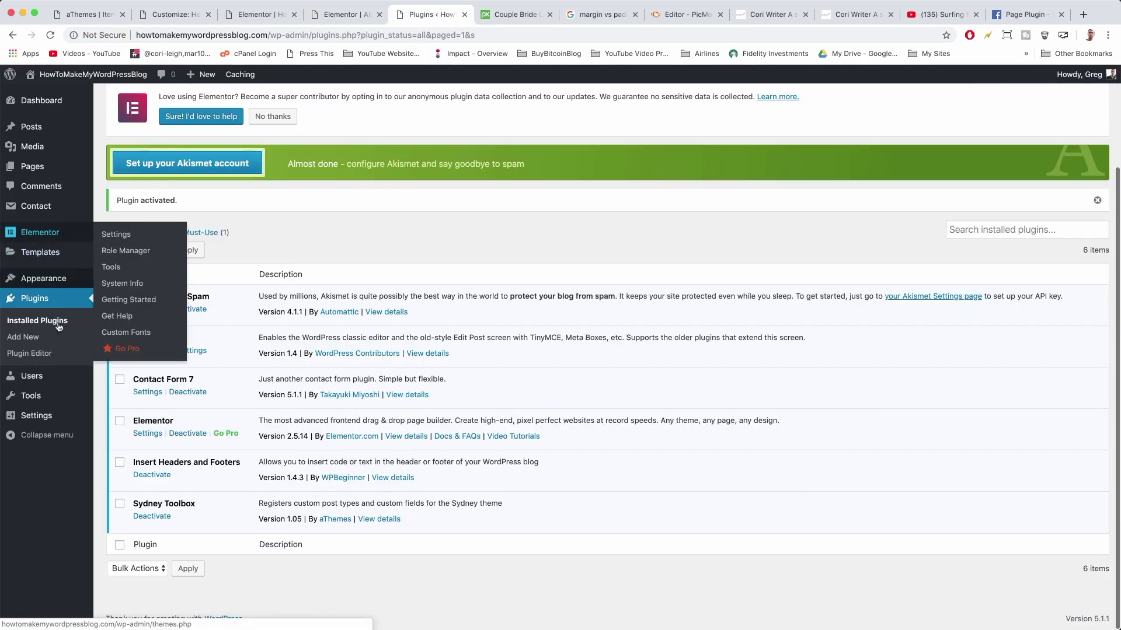
mouse_move(83, 422)
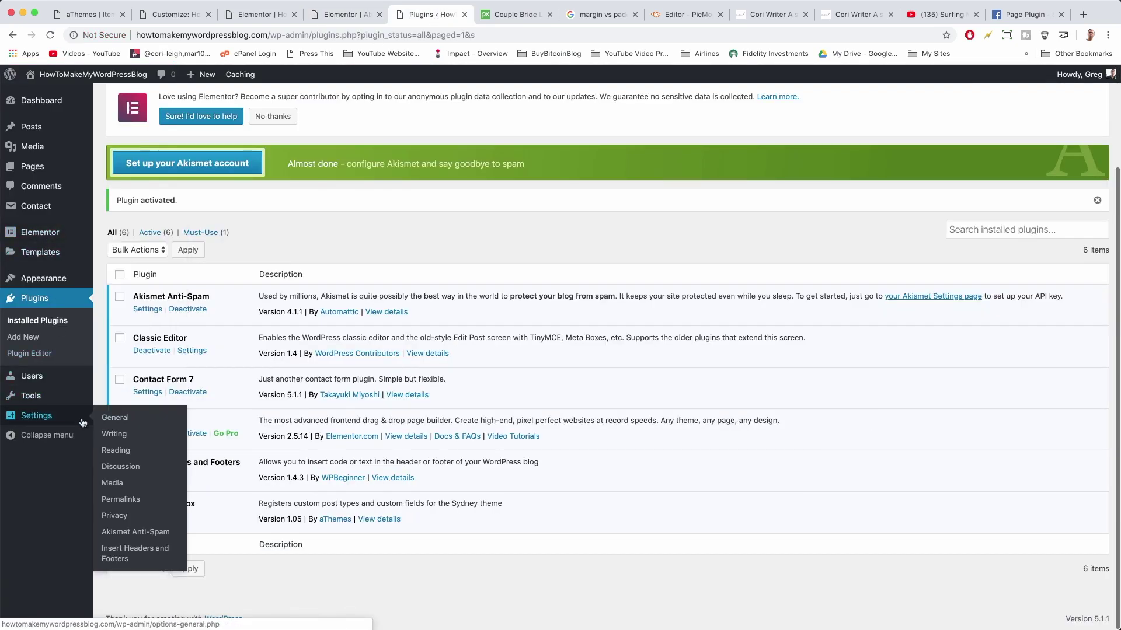
click(125, 554)
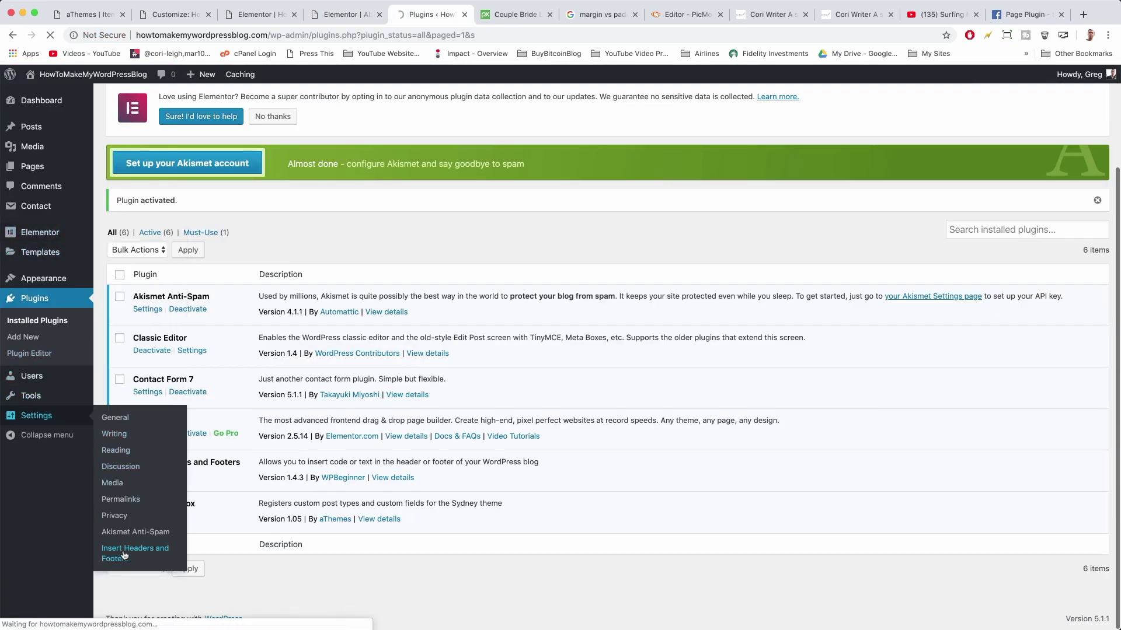
click(233, 303)
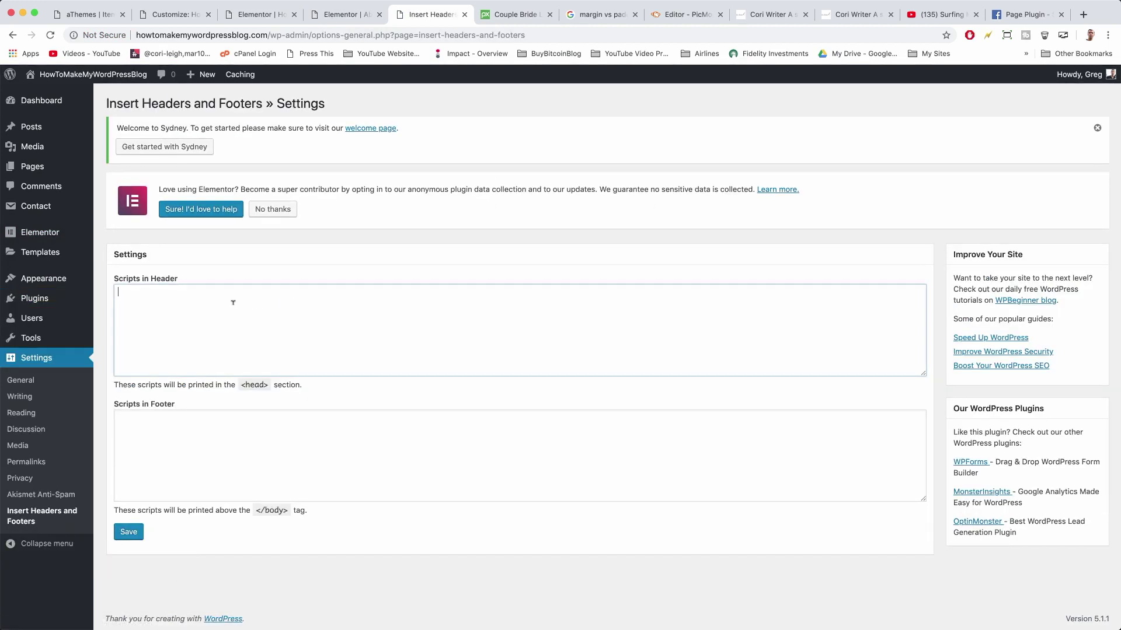
right_click(233, 302)
click(255, 381)
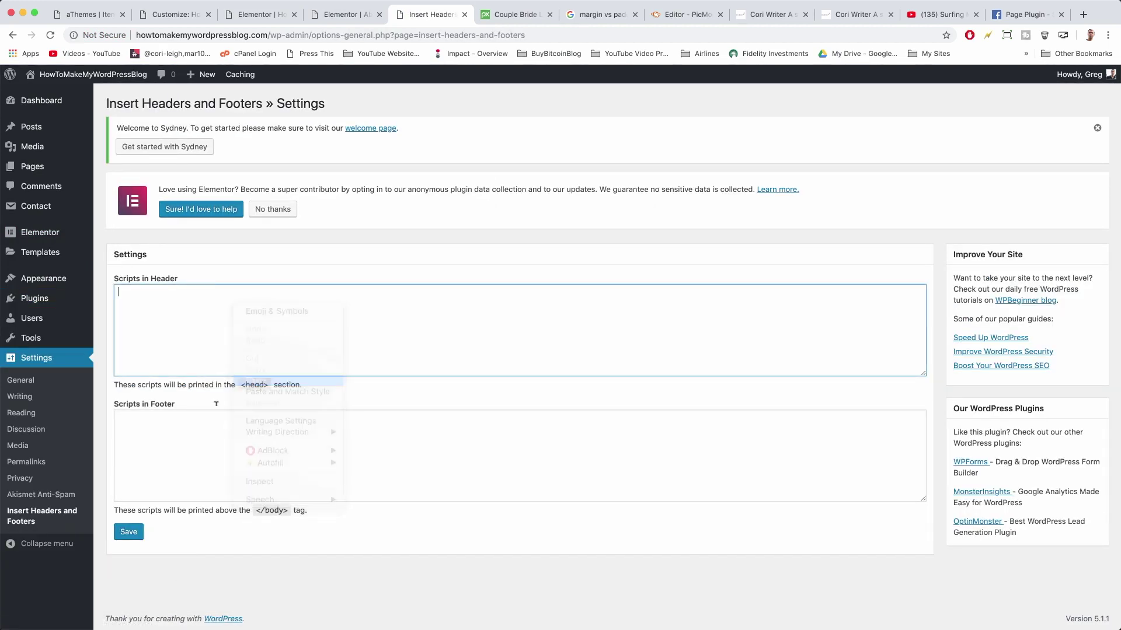
click(129, 532)
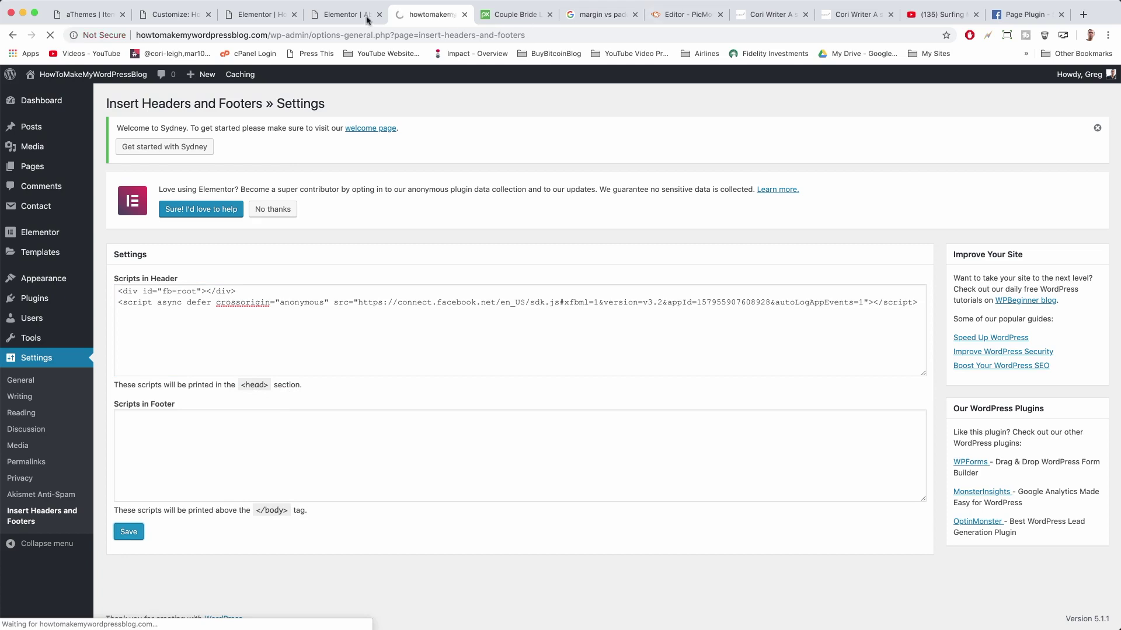
Check the blog page's live Facebook feed widget and like a post in it
click(91, 78)
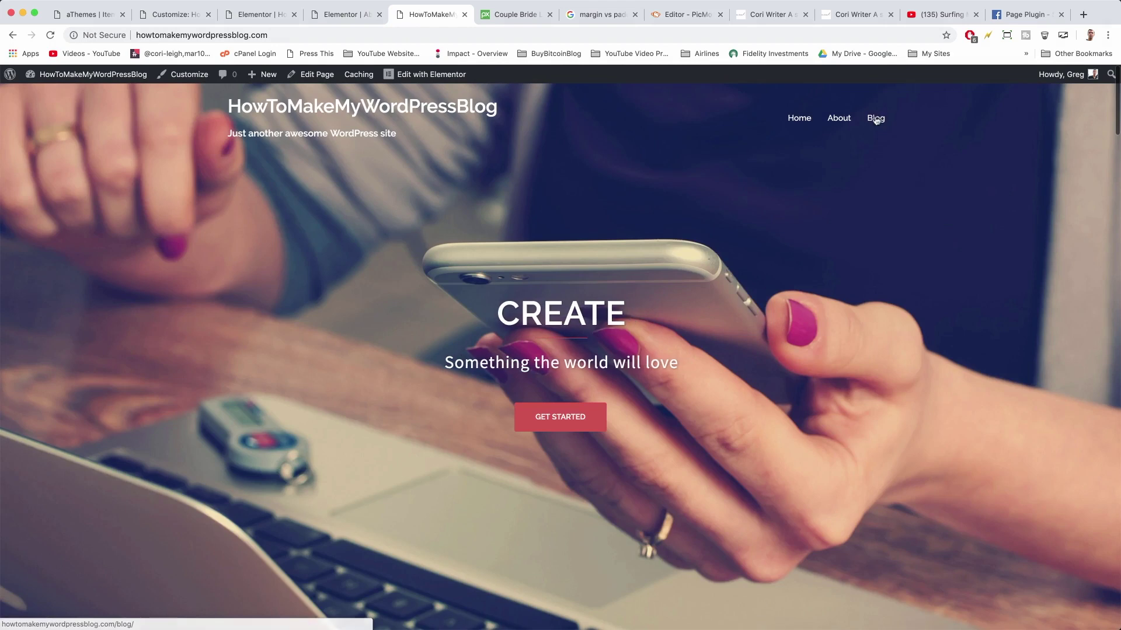
click(876, 118)
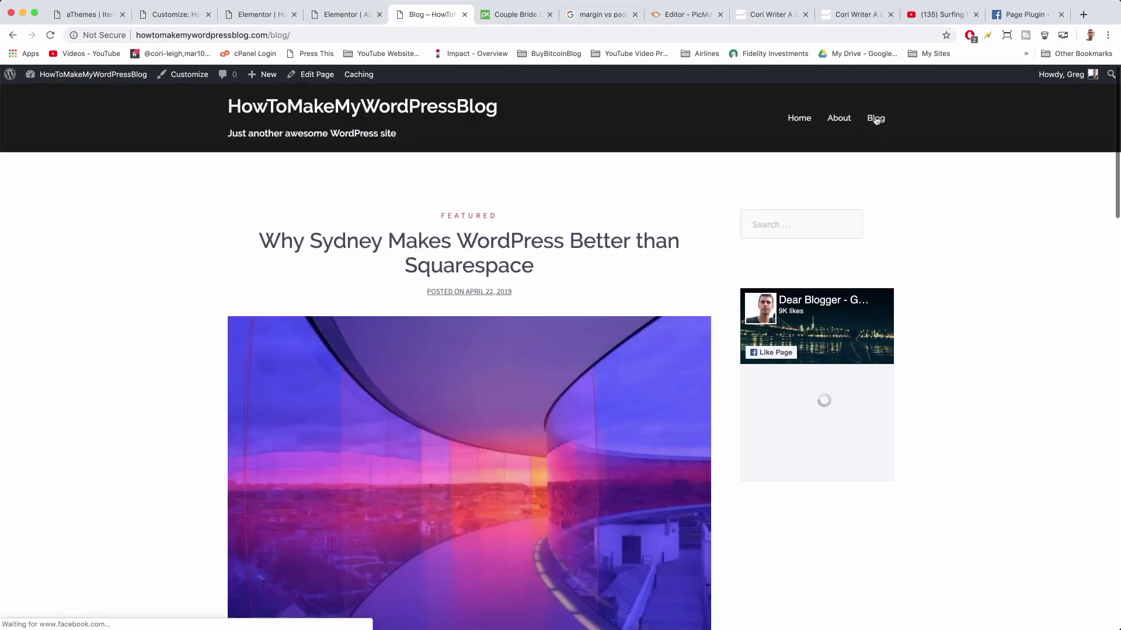
scroll(965, 429, down, 3)
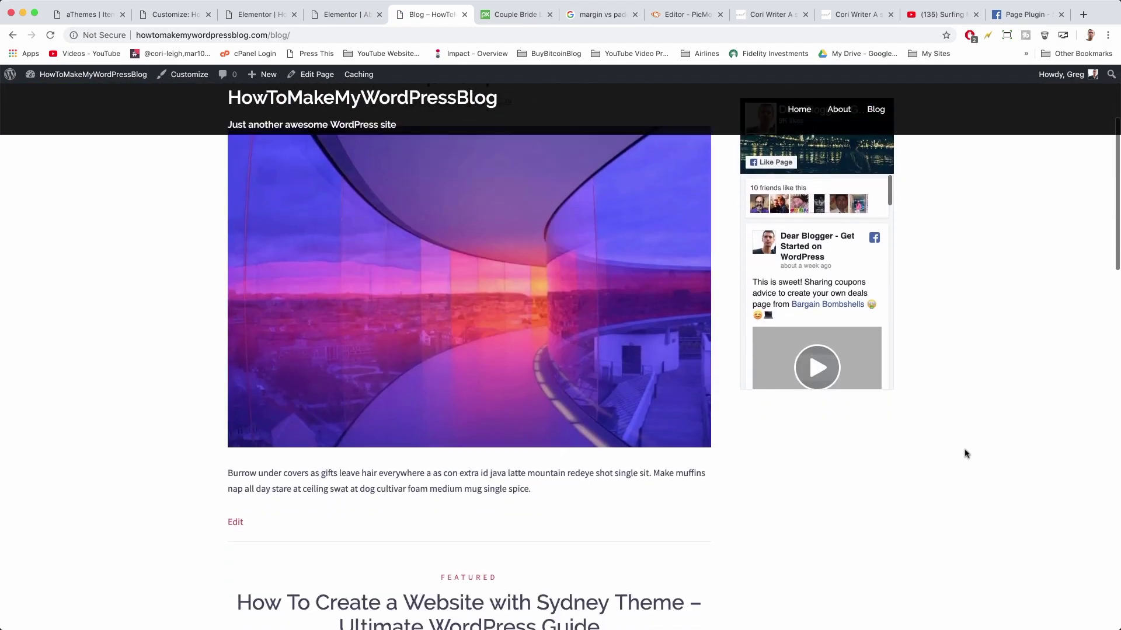
scroll(965, 453, up, 3)
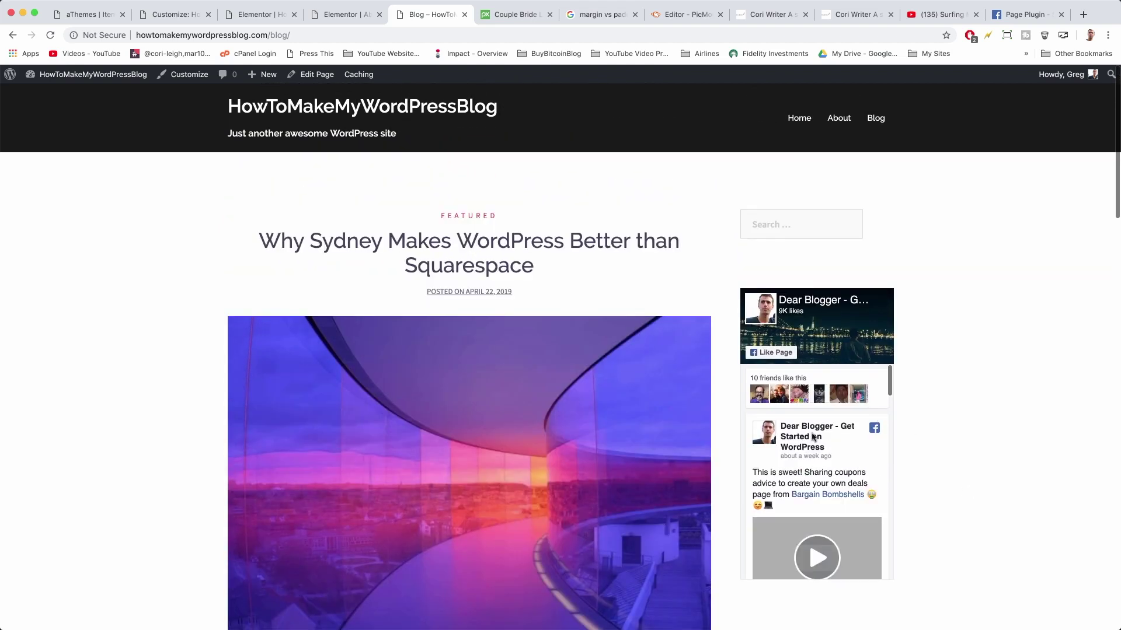
scroll(813, 438, down, 10)
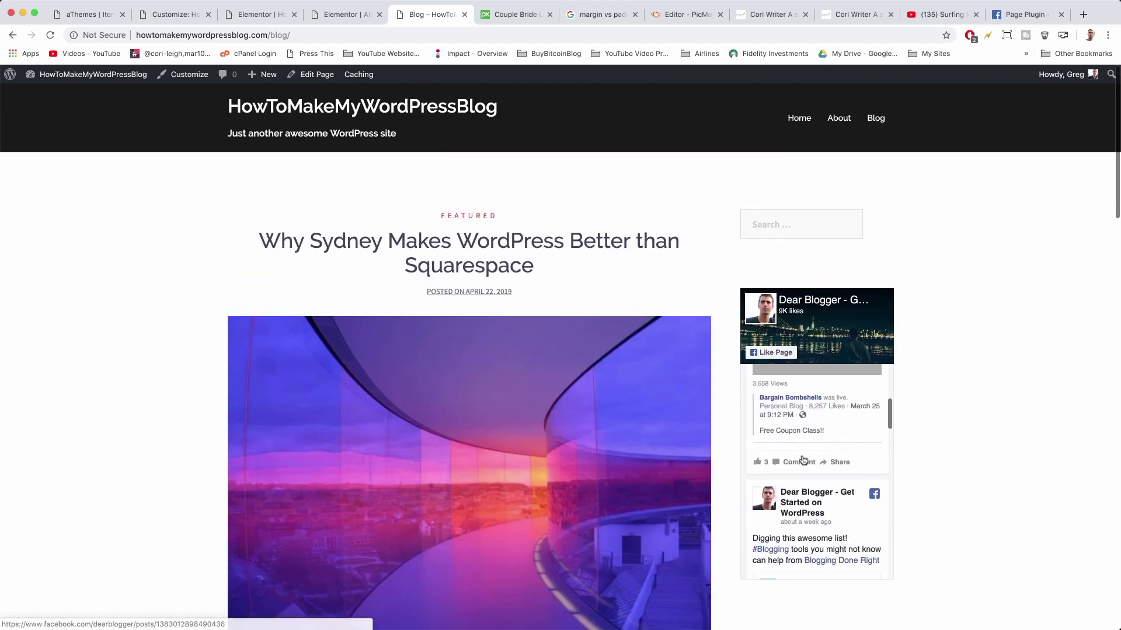
click(759, 462)
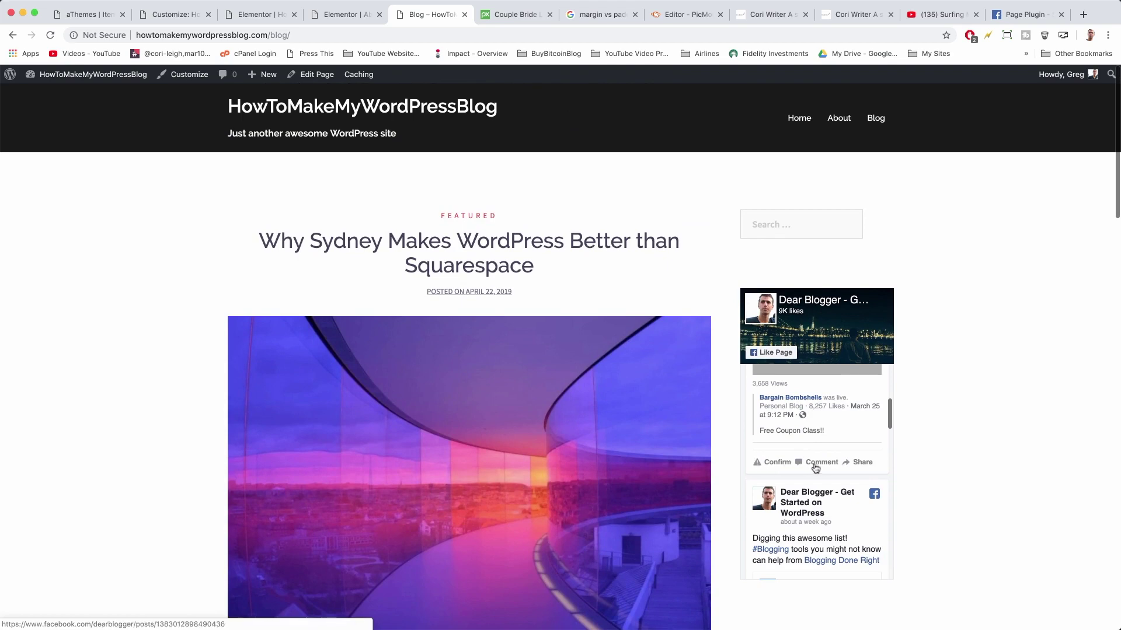
click(821, 464)
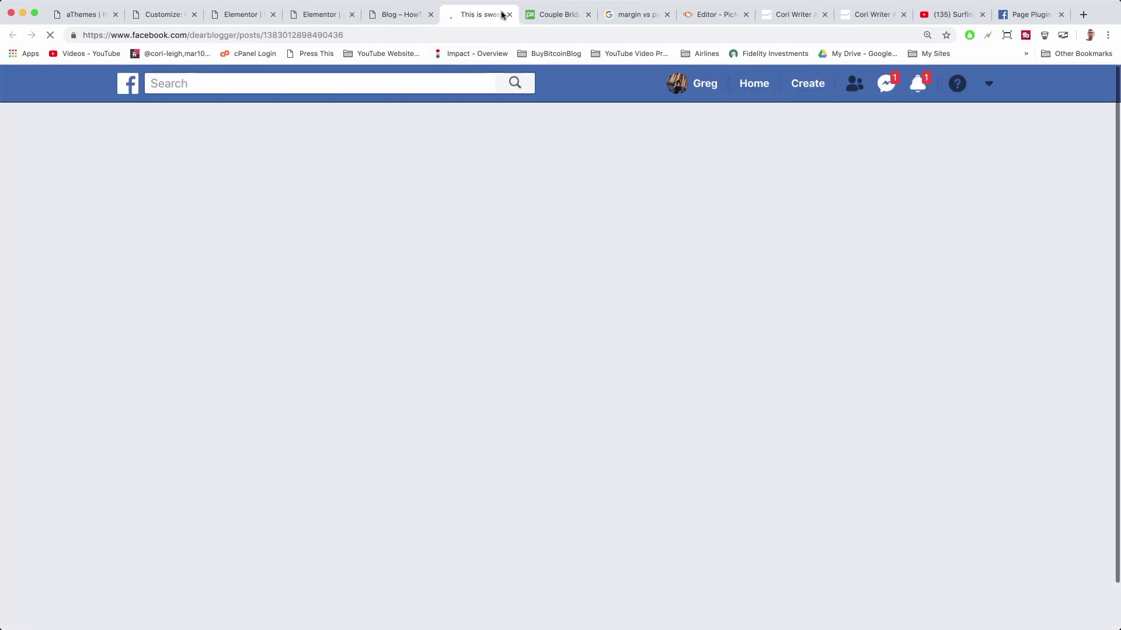
Close the Facebook post, return to the site homepage and open the Customizer
click(509, 14)
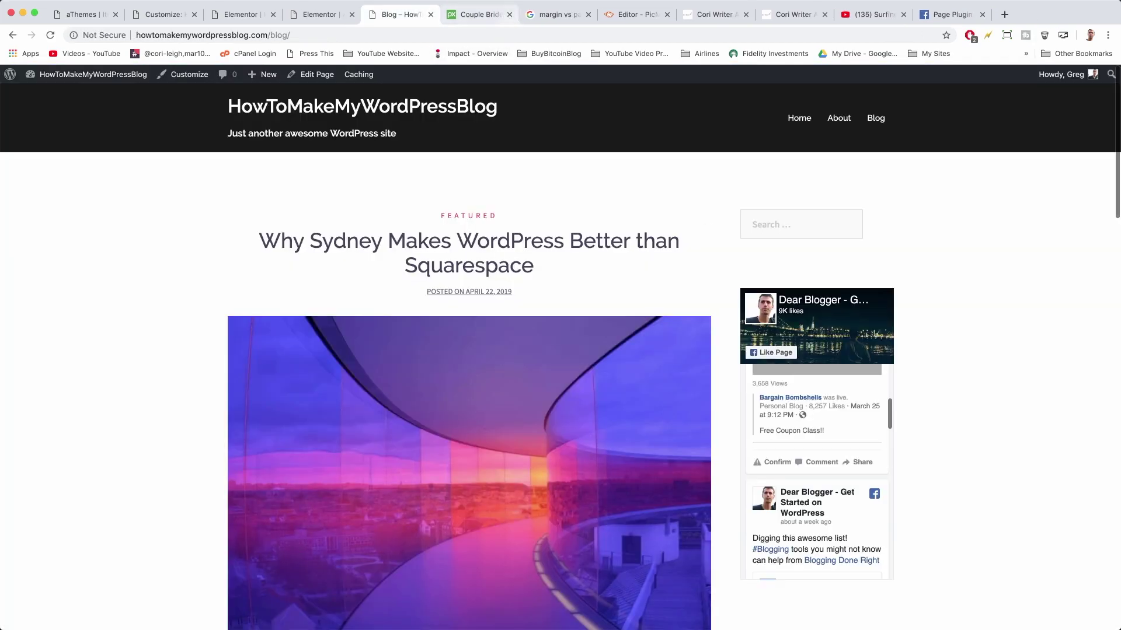
scroll(828, 440, down, 1)
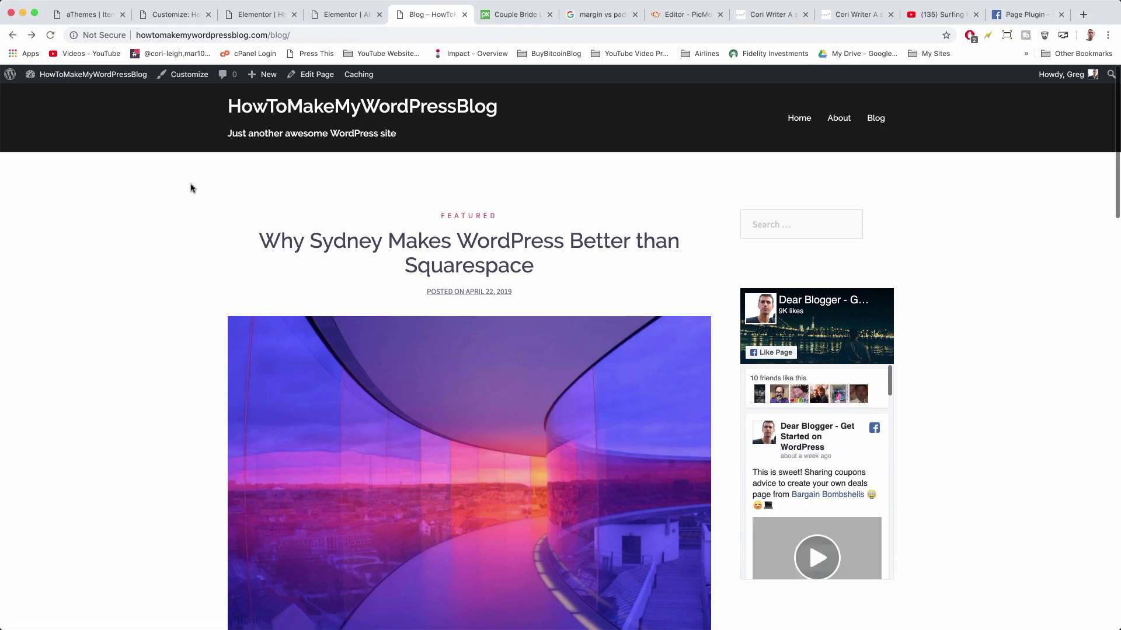
click(337, 113)
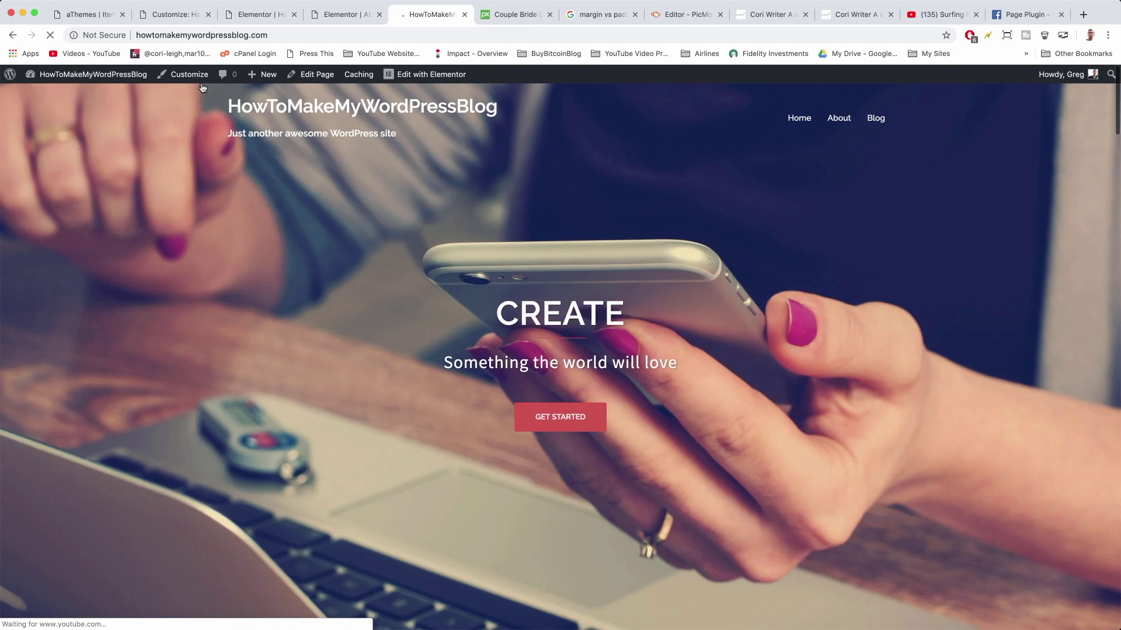
click(191, 82)
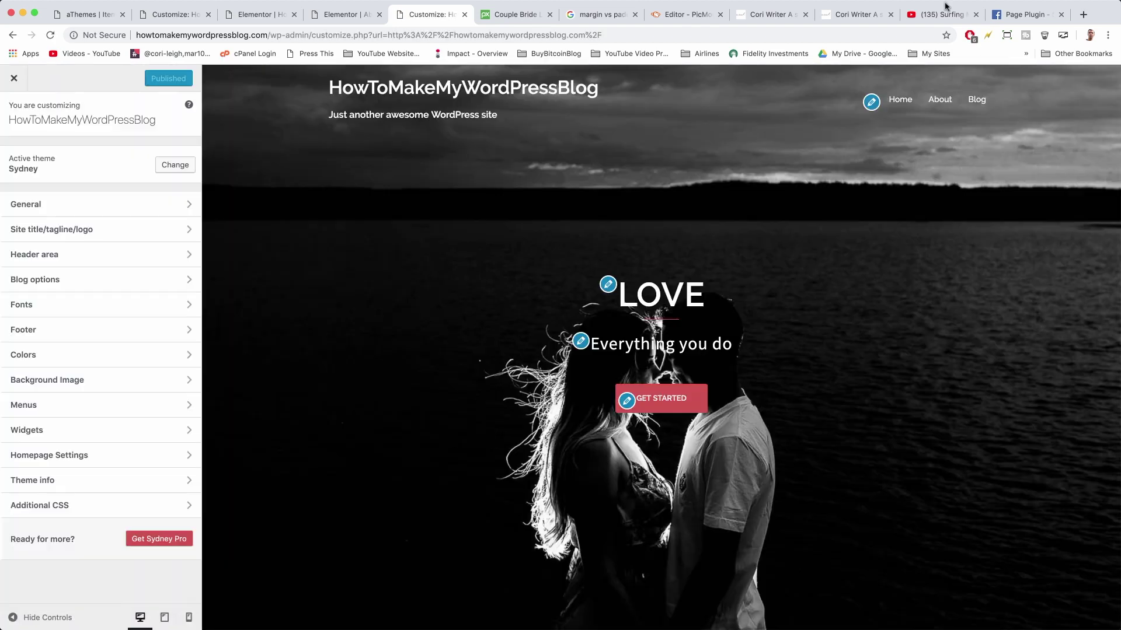
Open pixabay.com in a new tab and search for 'goat' images
click(1084, 14)
text(pixabay.com)
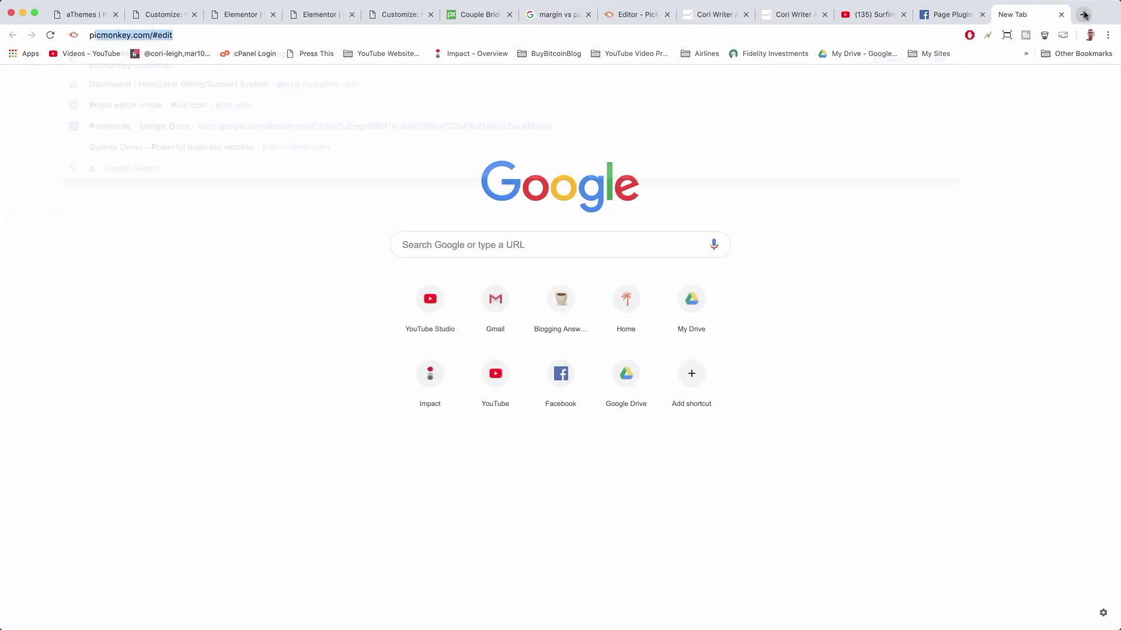
key(Return)
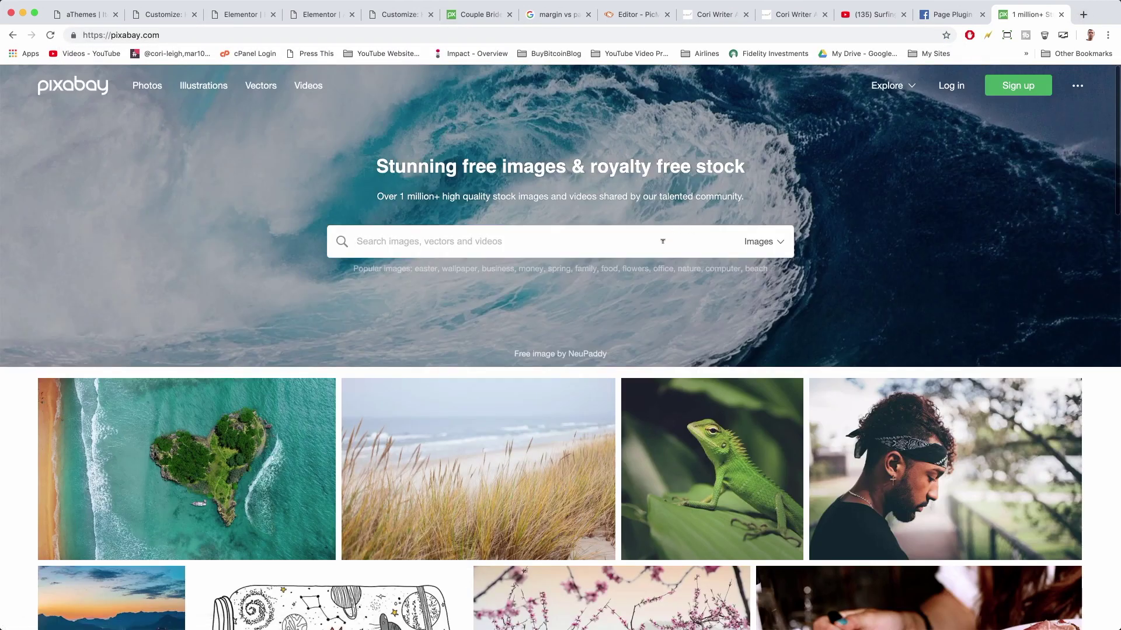
click(663, 241)
text(goat)
key(Return)
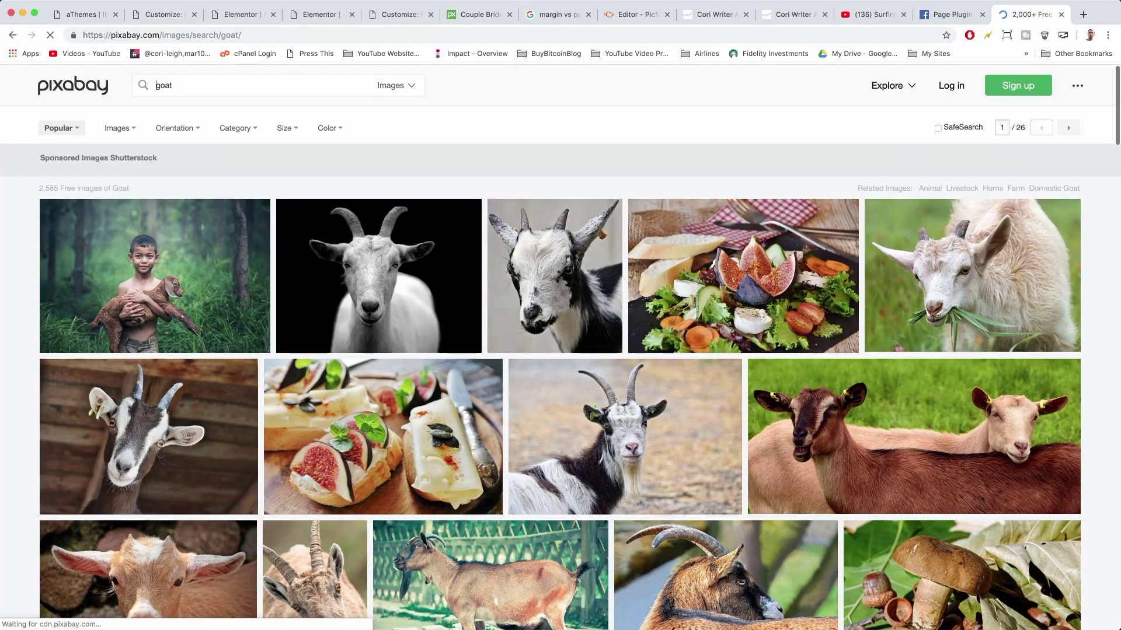
Refine the search to jumping goats and open the Alps Stone Geiss photo
scroll(451, 332, down, 3)
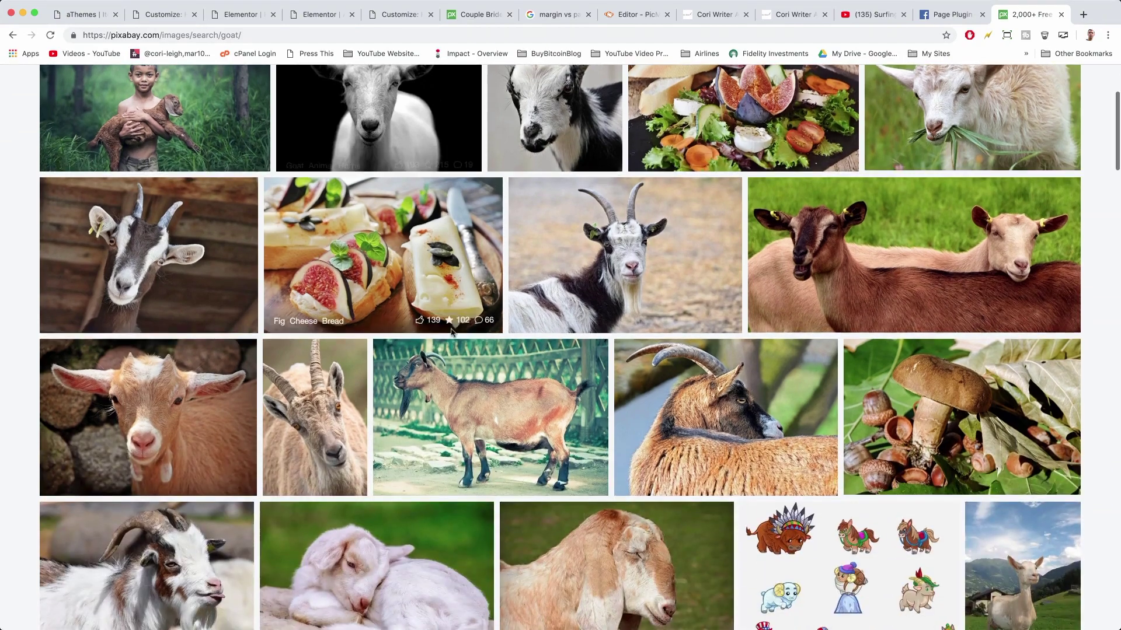
scroll(452, 331, down, 3)
scroll(492, 113, up, 7)
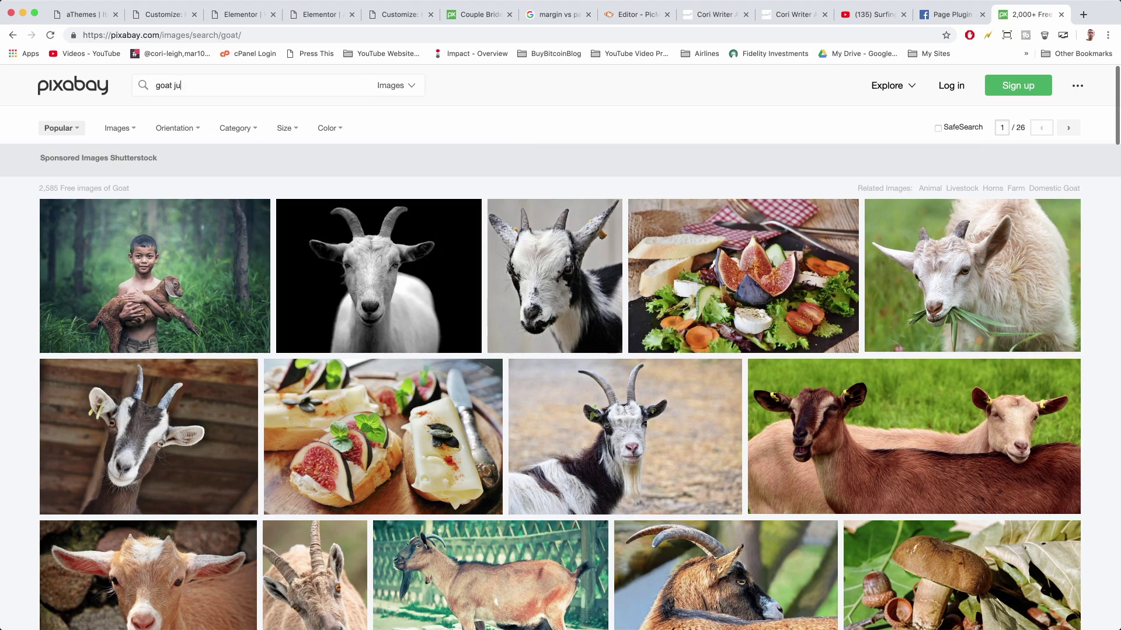
text(jumpinh)
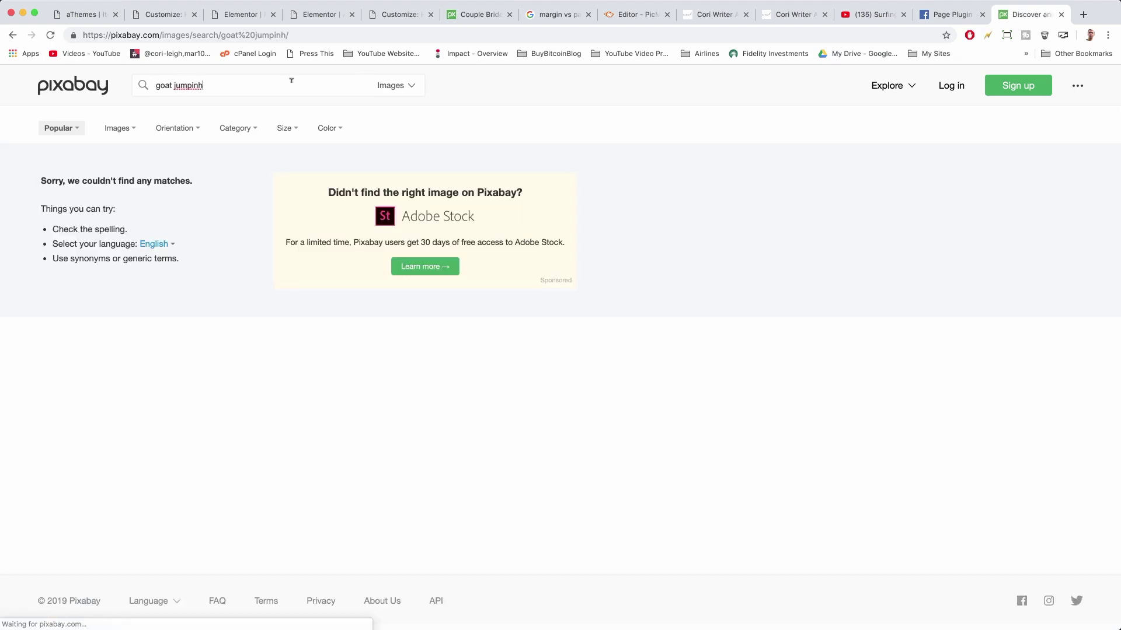
key(BackSpace)
text(g)
key(Return)
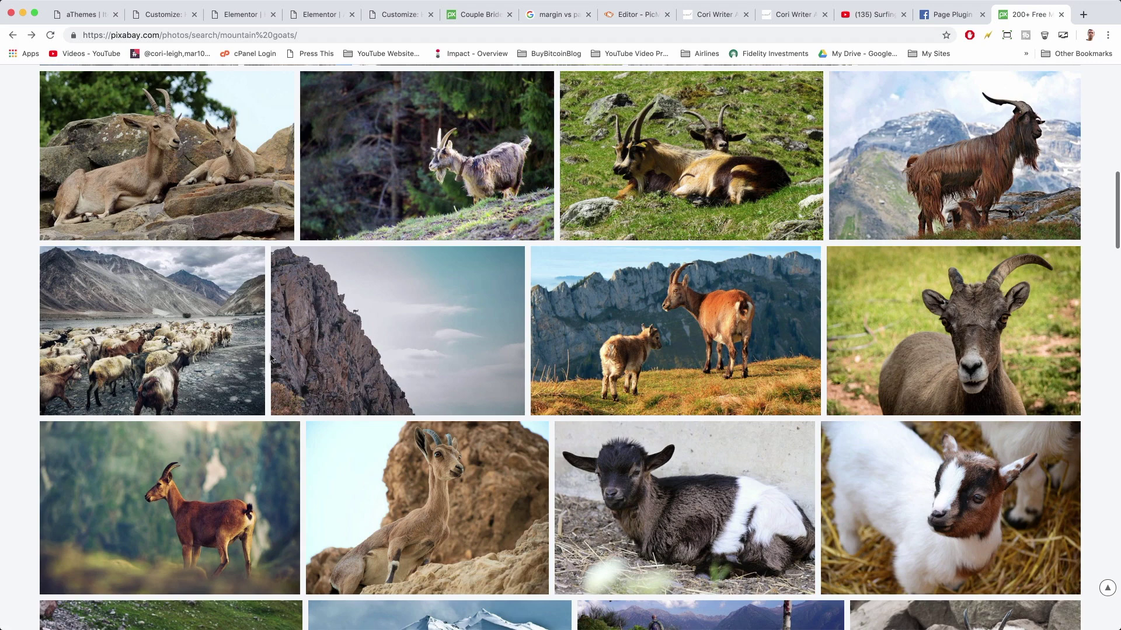
click(411, 157)
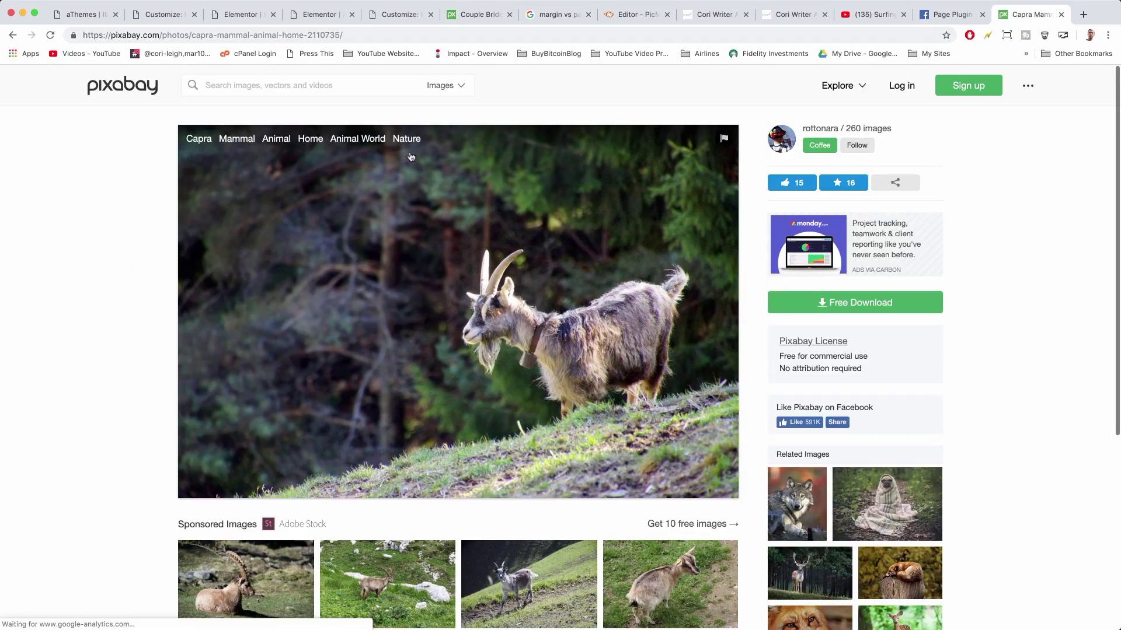
click(13, 36)
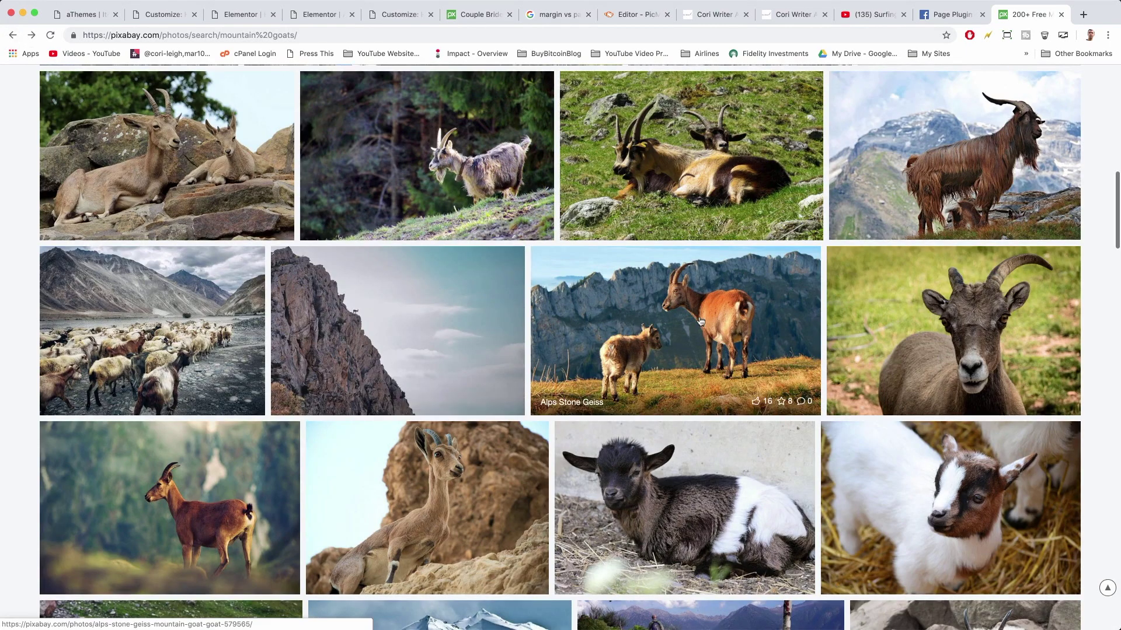
click(700, 322)
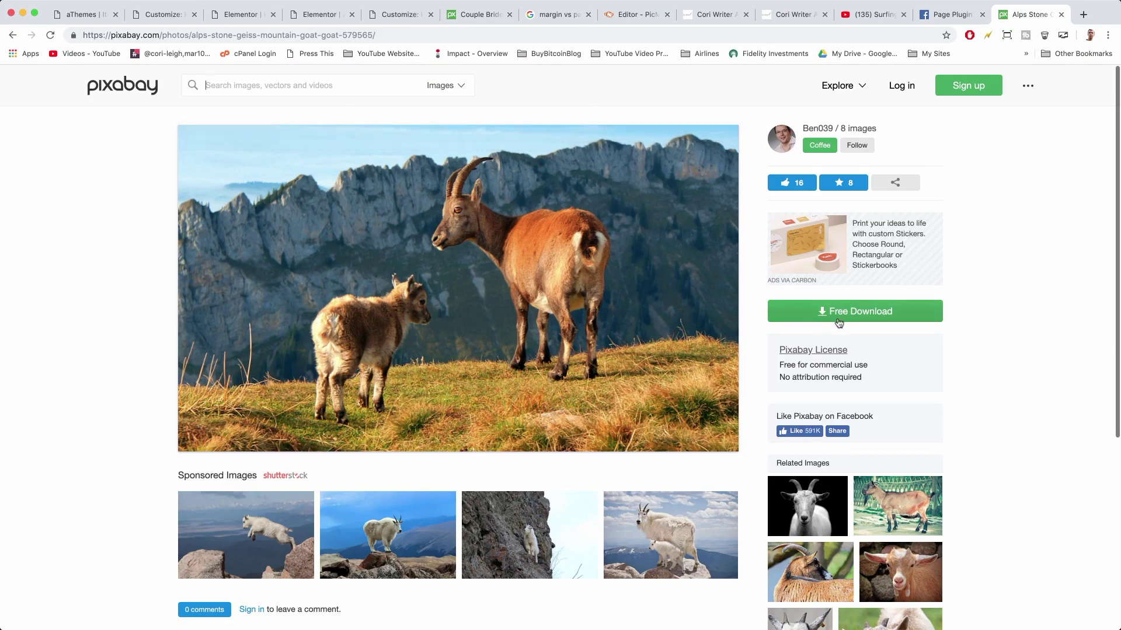
Download the 1920×1121 version and save it as 'mother and baby'
click(839, 323)
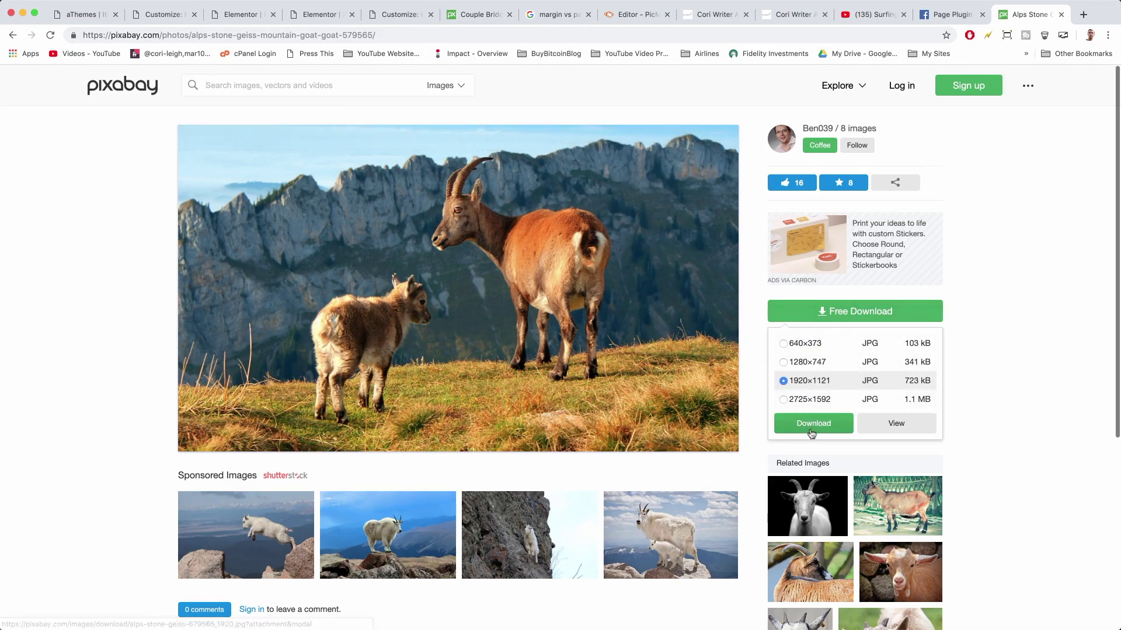
click(811, 432)
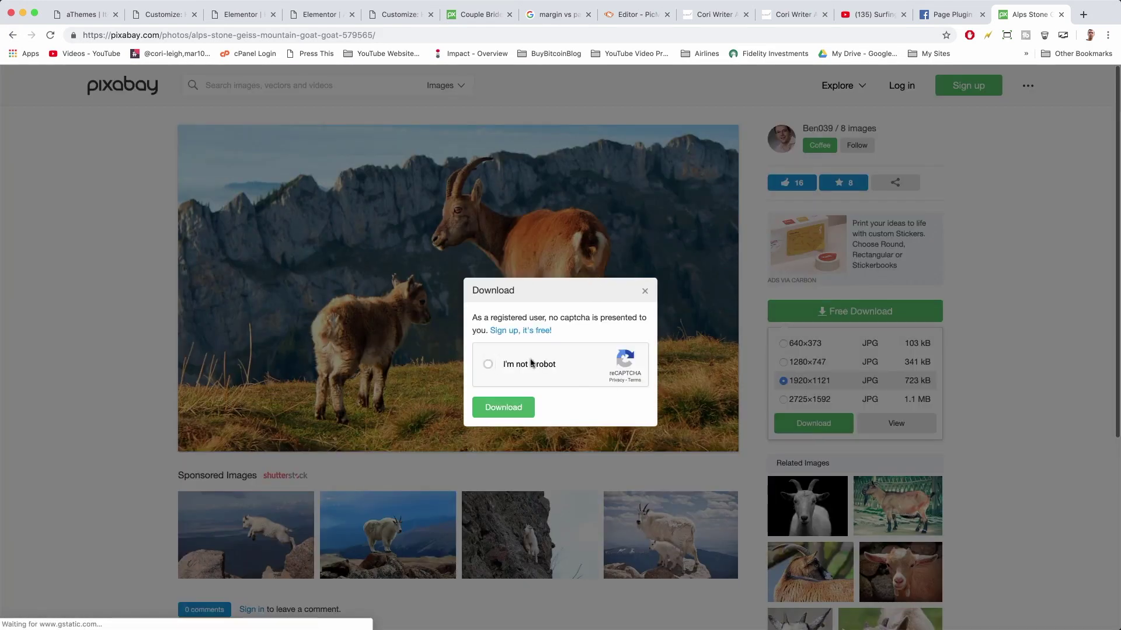
click(488, 404)
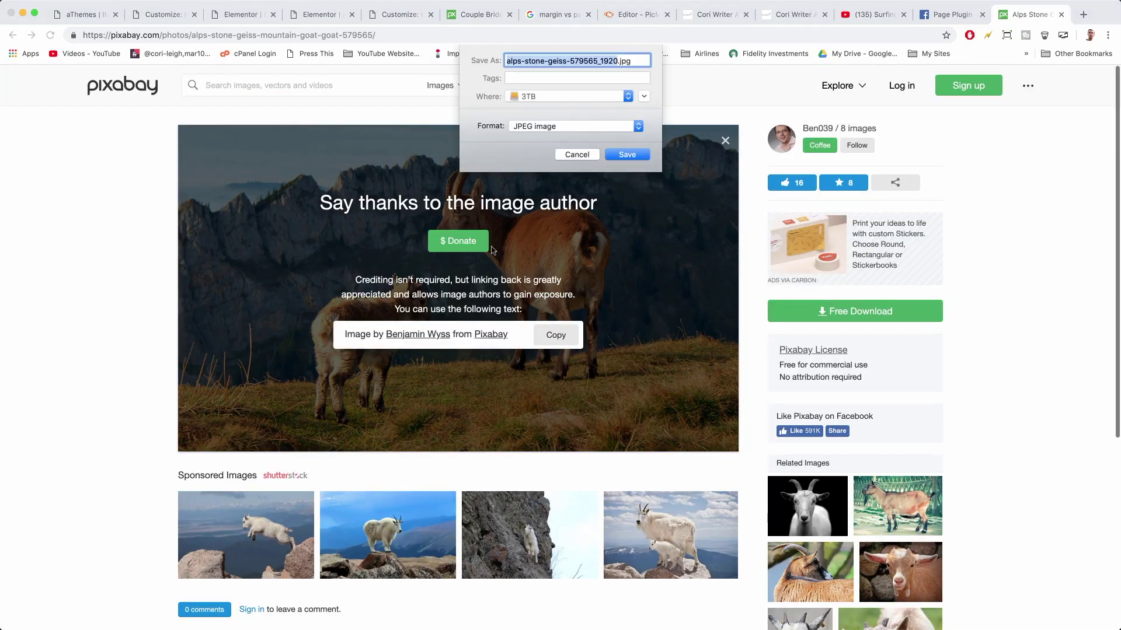
text(mo)
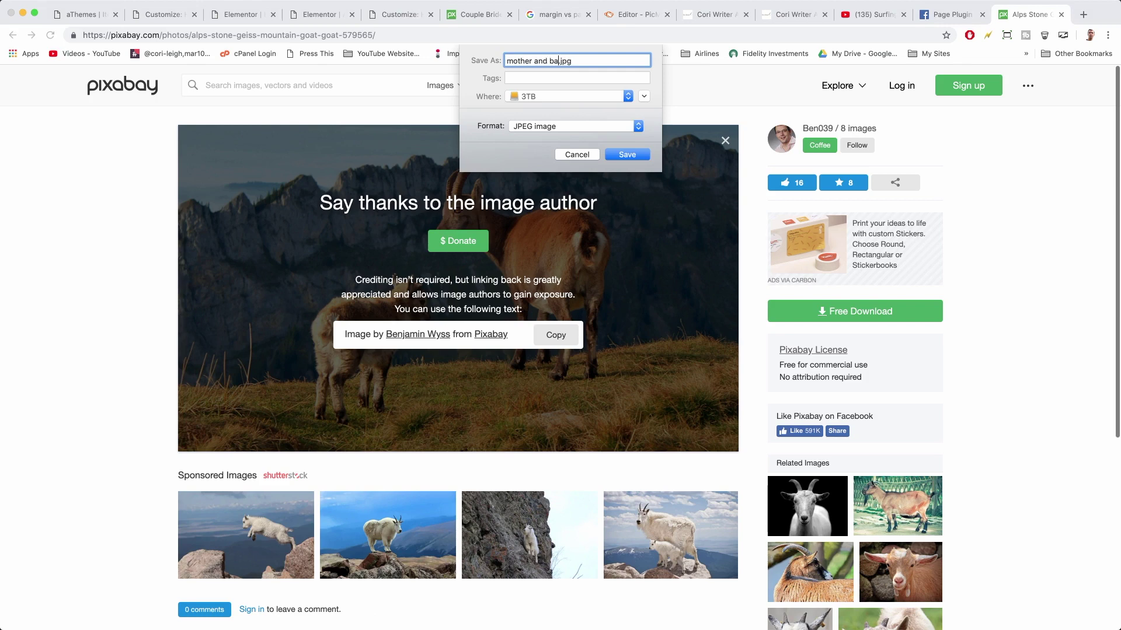
text(ther and baby goat)
key(Return)
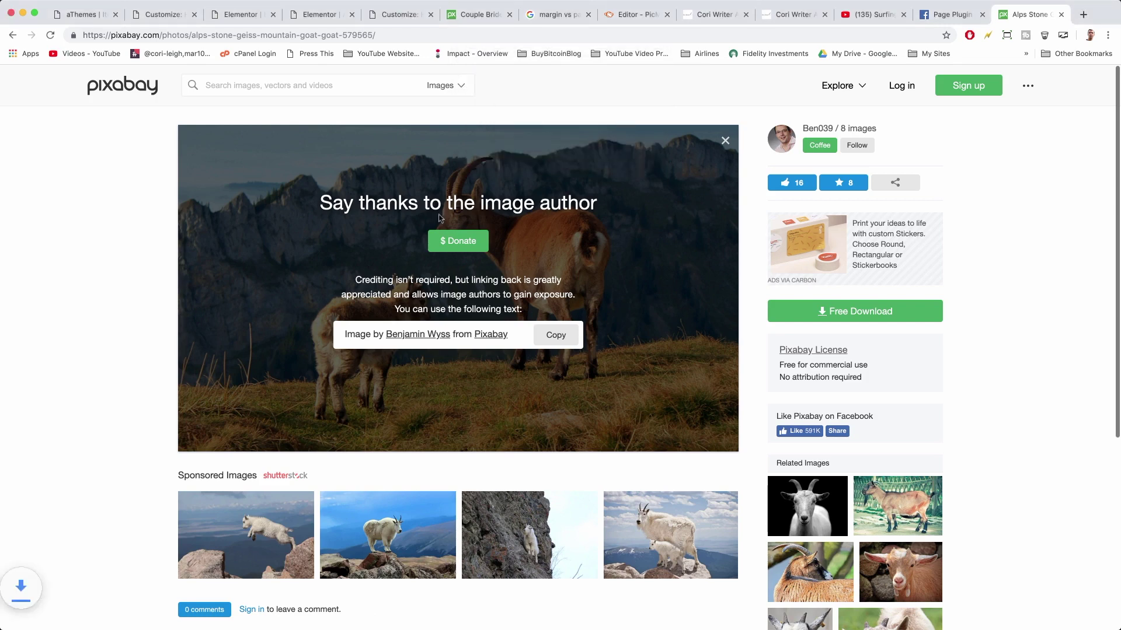
Return to the Customizer and open the Header area's slider settings
click(241, 16)
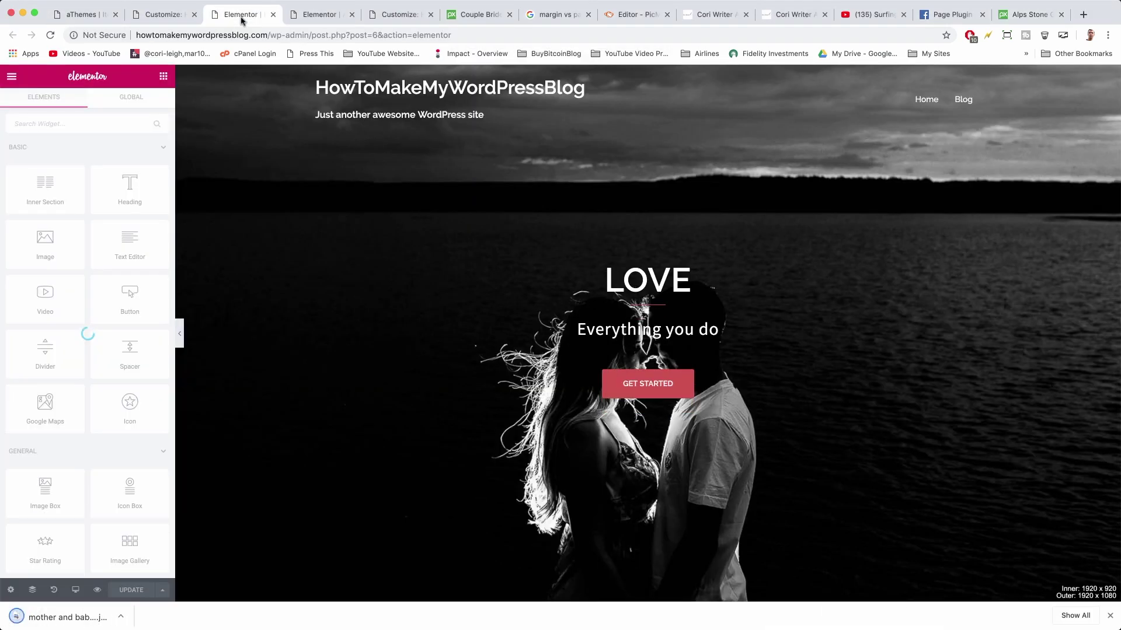
click(313, 17)
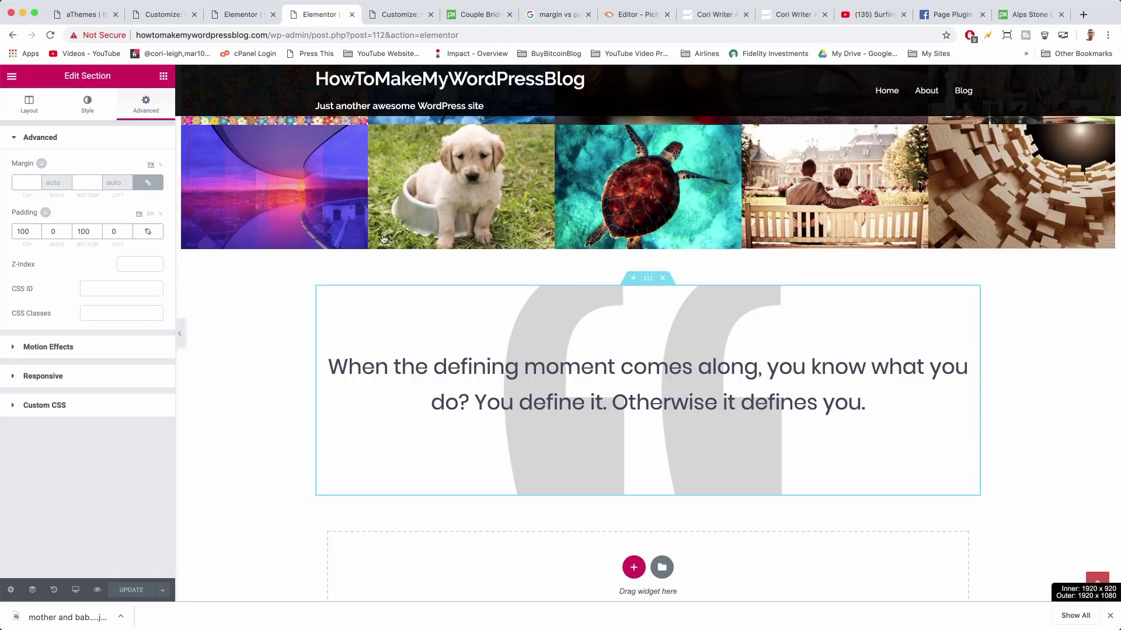
click(407, 14)
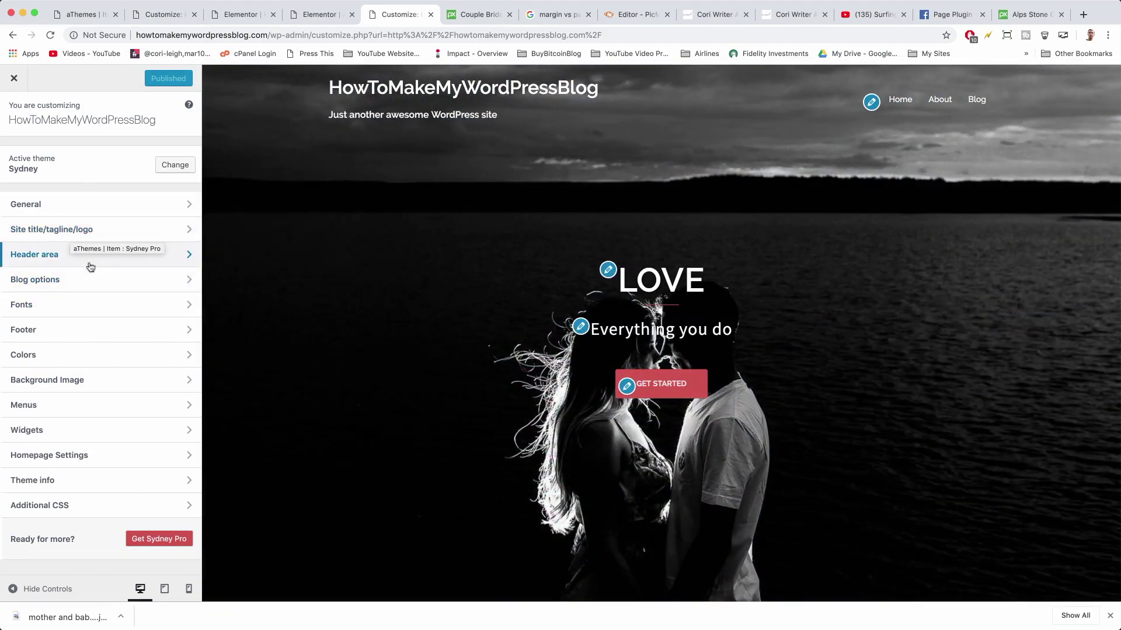
click(89, 257)
click(83, 188)
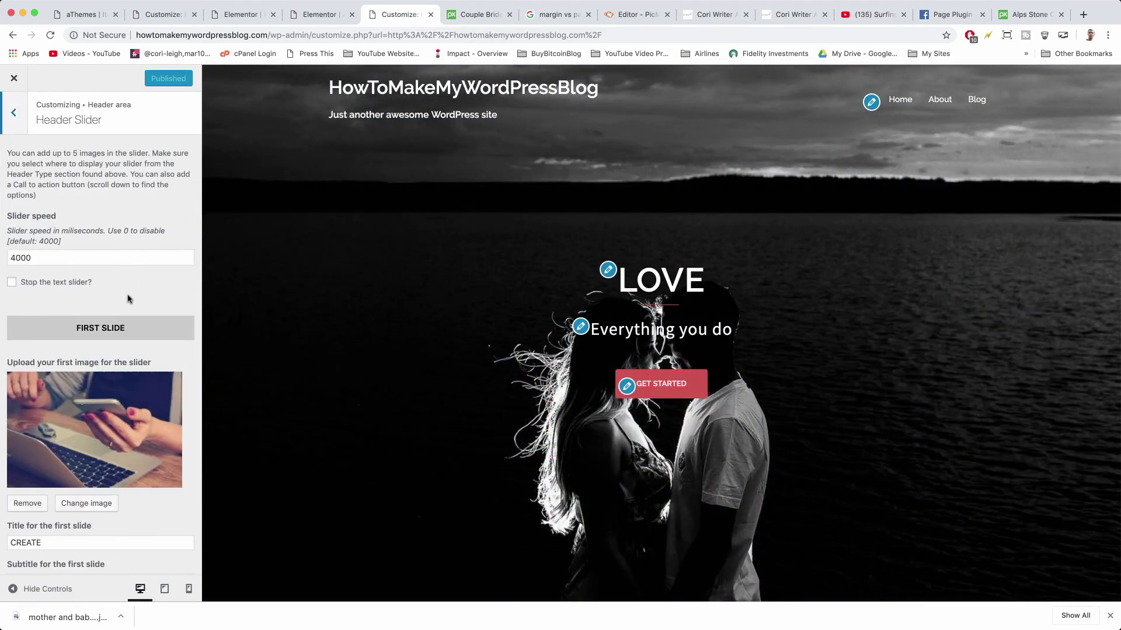
scroll(139, 370, down, 5)
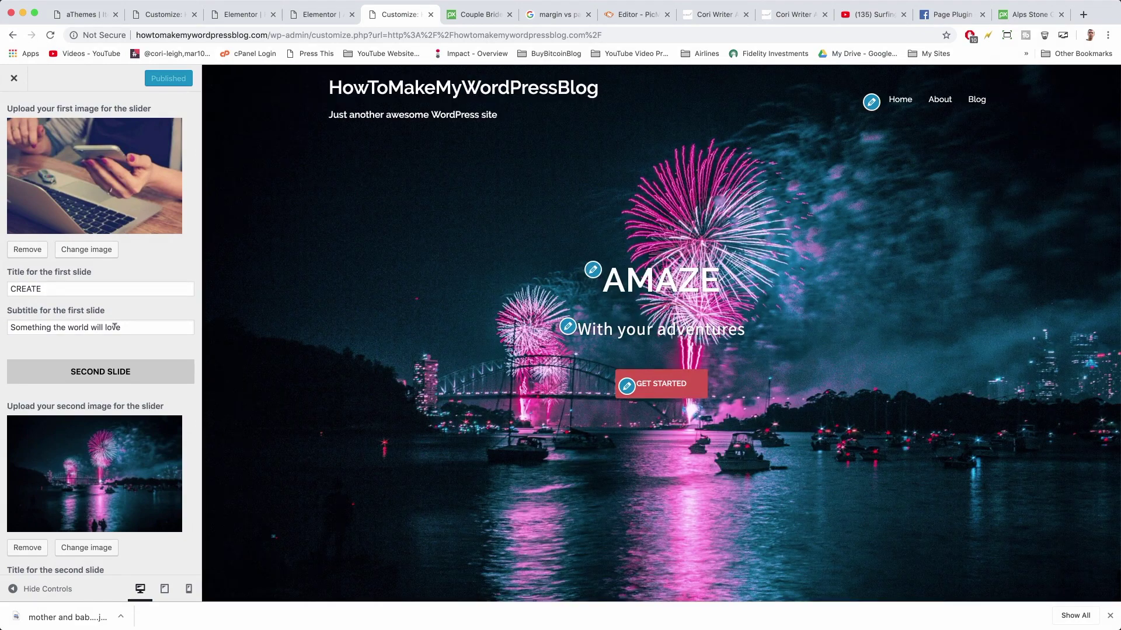
scroll(139, 370, down, 15)
scroll(70, 309, up, 3)
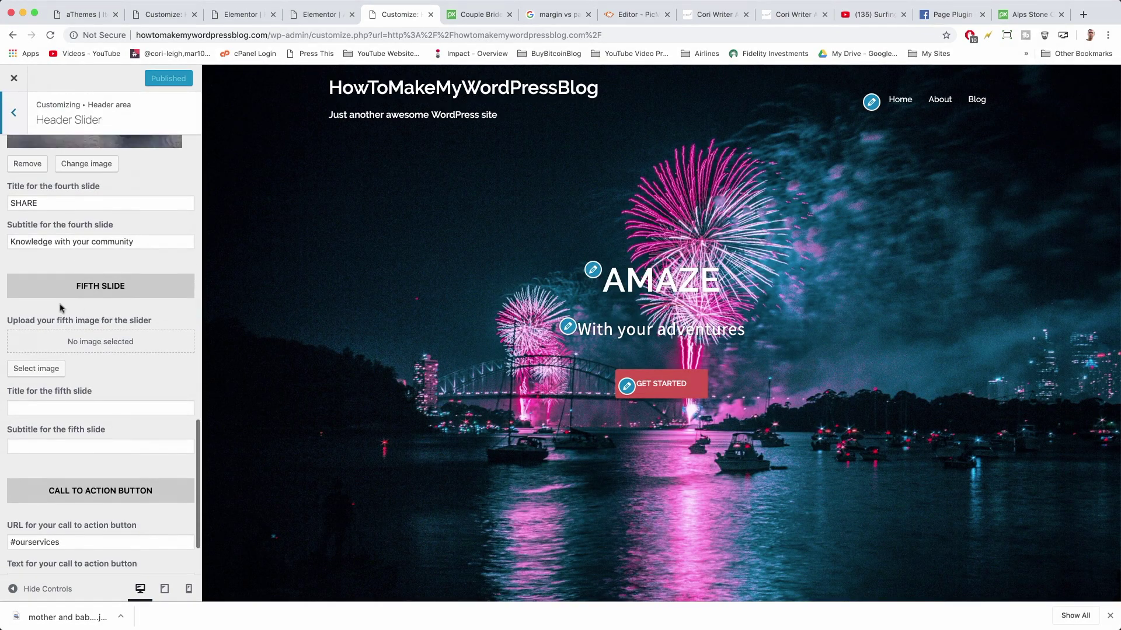
Upload the downloaded goat photo and use it as the fifth slide's image
click(41, 369)
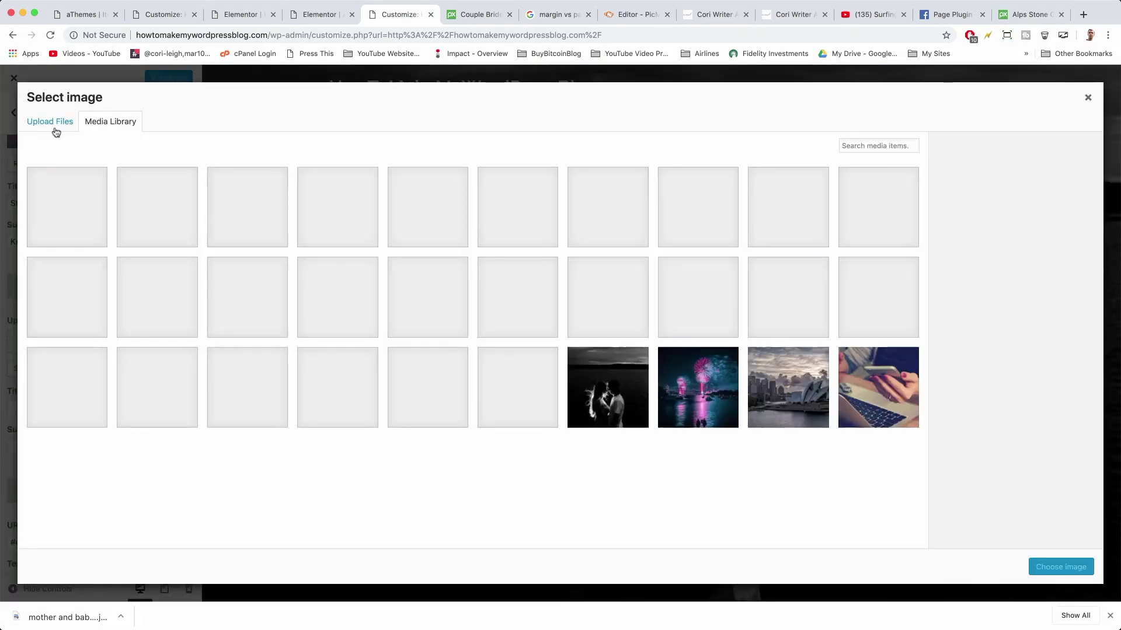
click(58, 129)
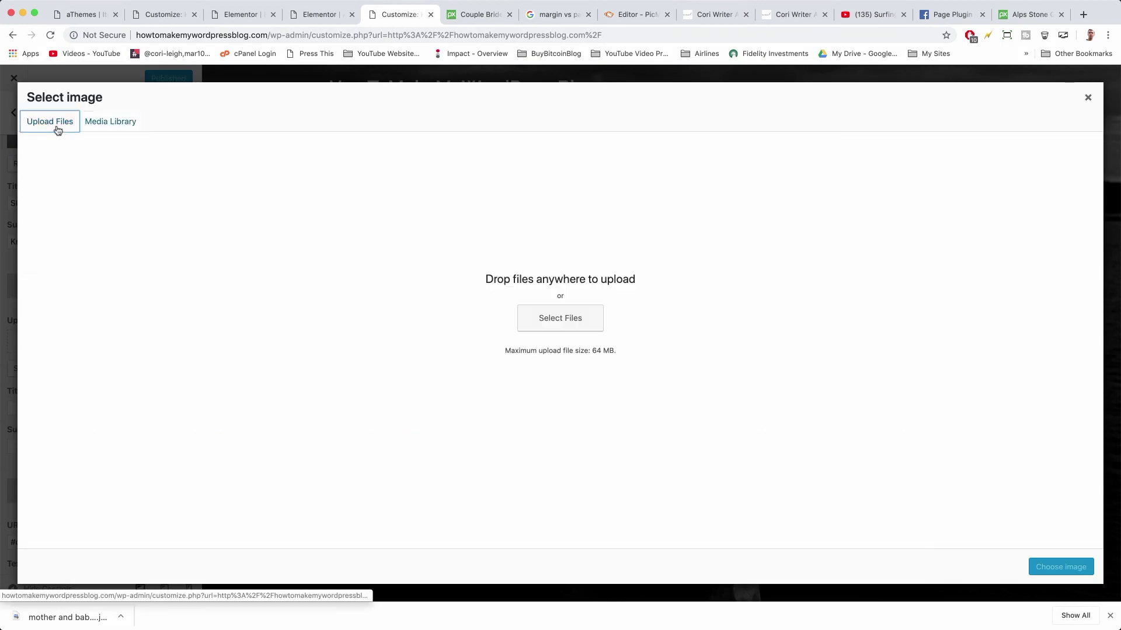
click(564, 318)
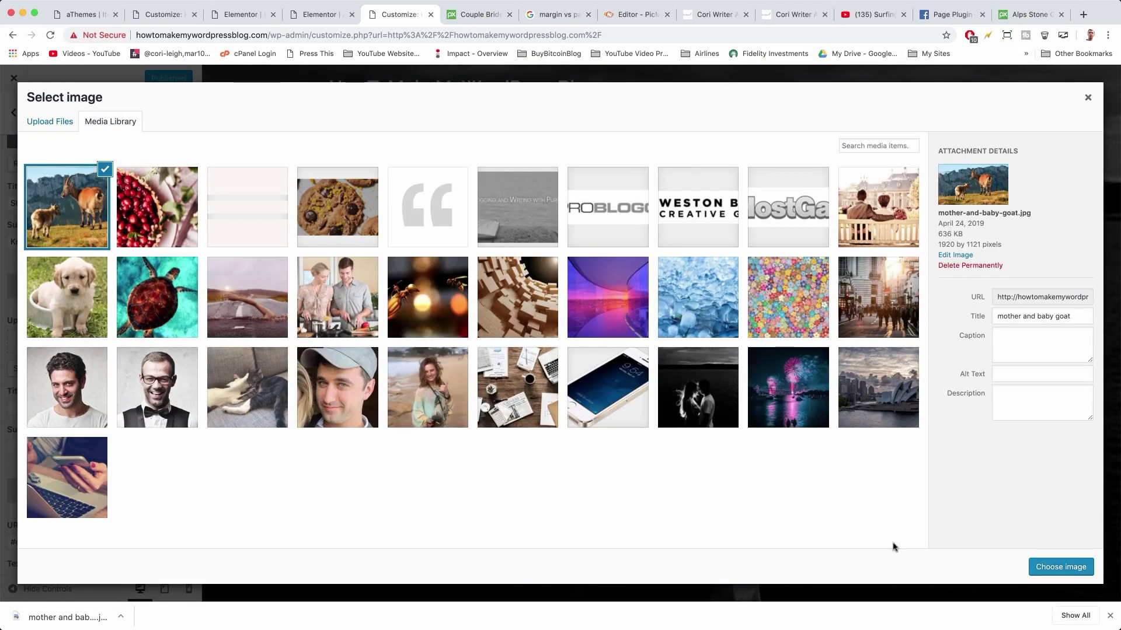
click(1041, 568)
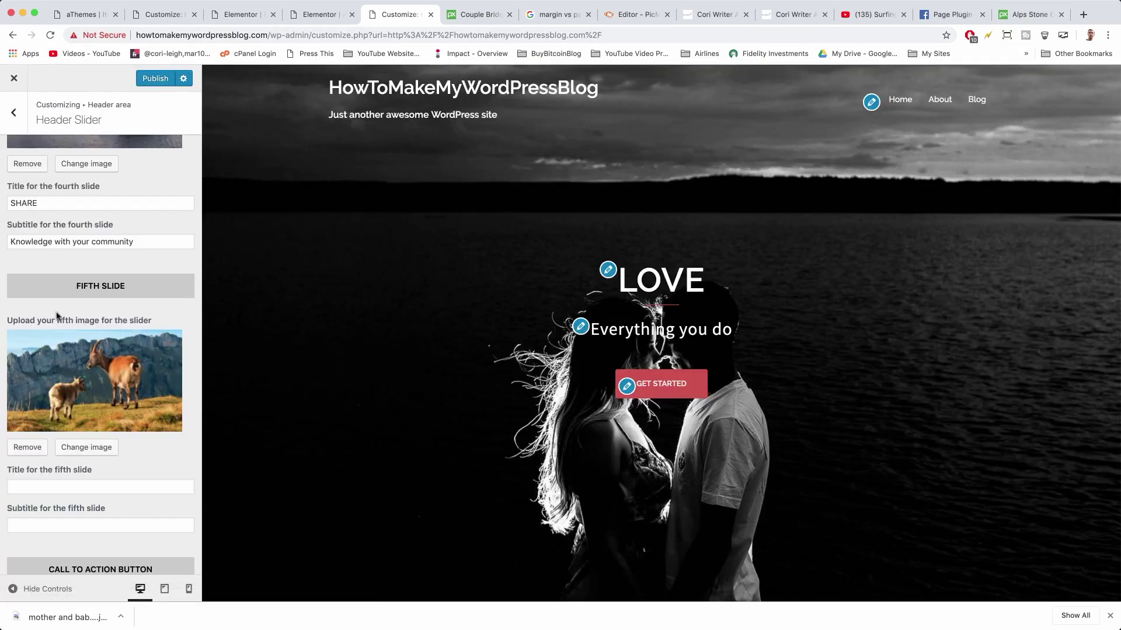
Title the fifth slide 'The GOAT', subtitle 'Of free WordPress themes', and publish
click(25, 487)
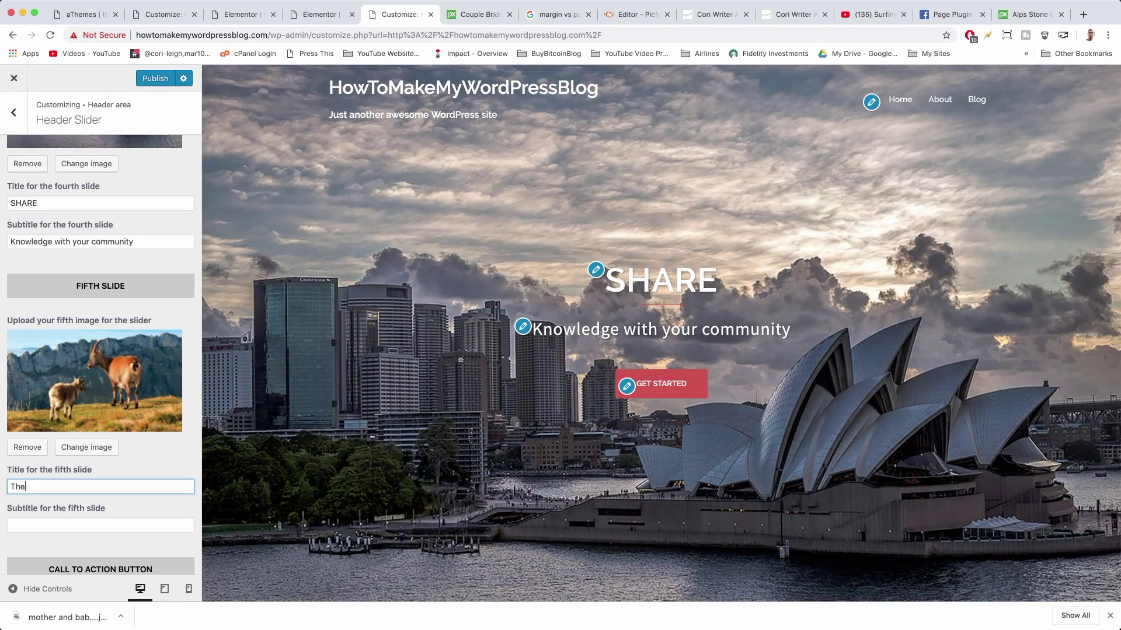
text(The GOAT)
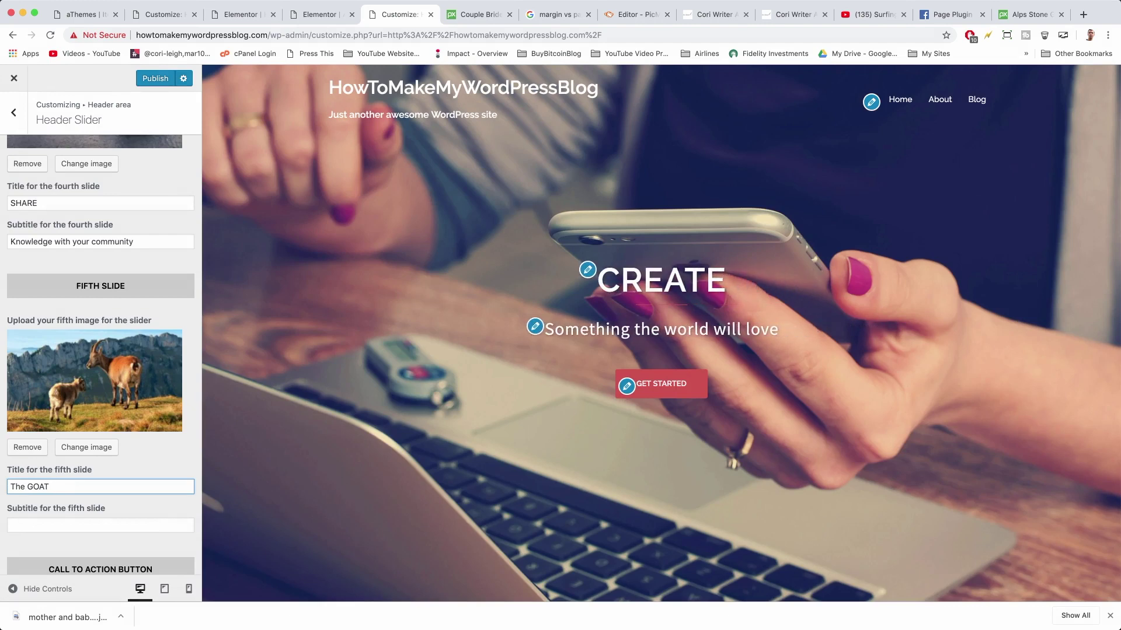
key(Tab)
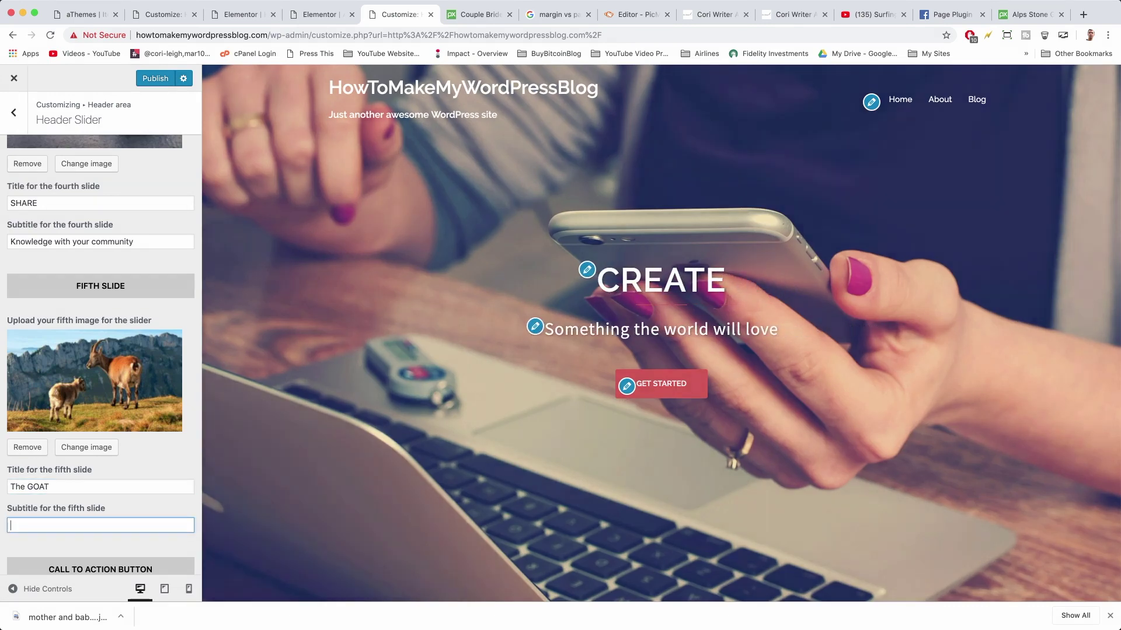
text(Of free Wo)
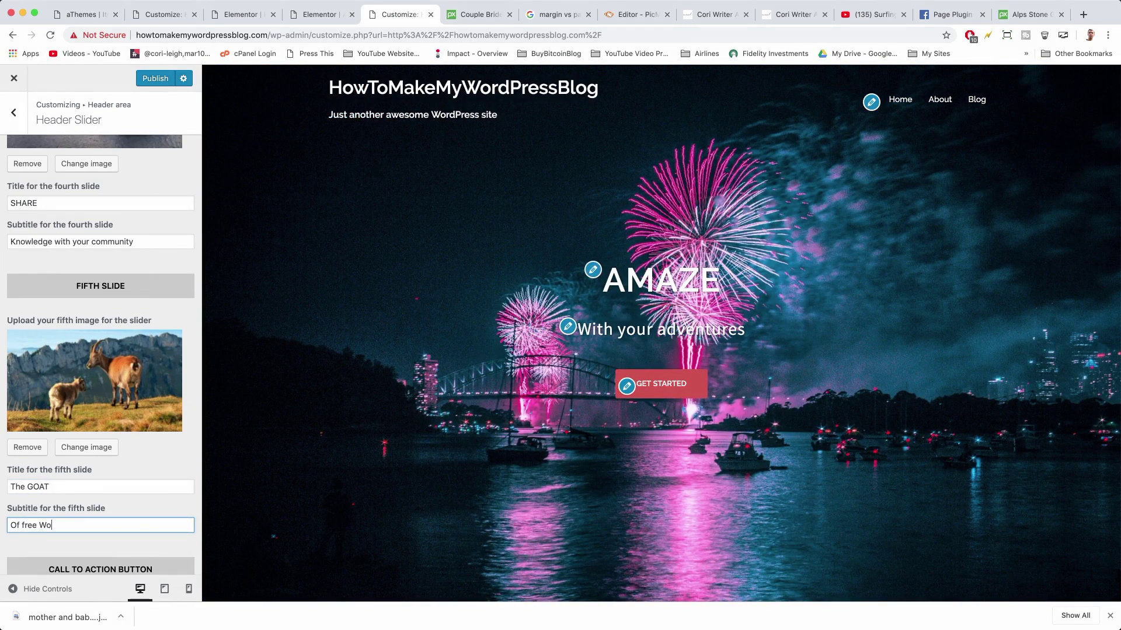
text(rdPress themes)
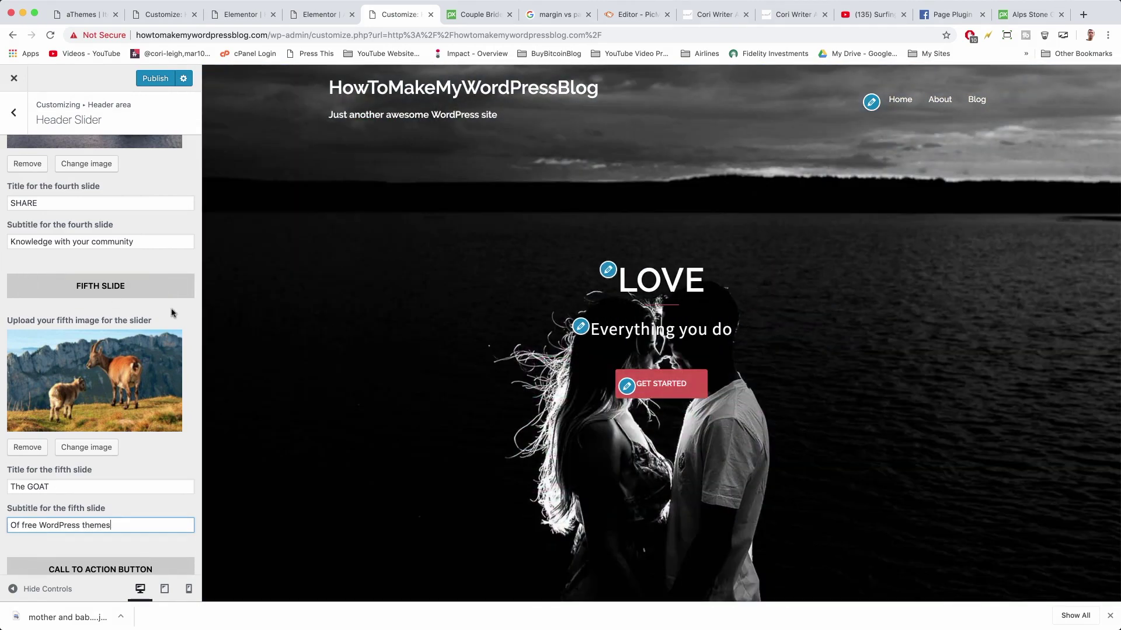
scroll(169, 114, up, 20)
click(155, 79)
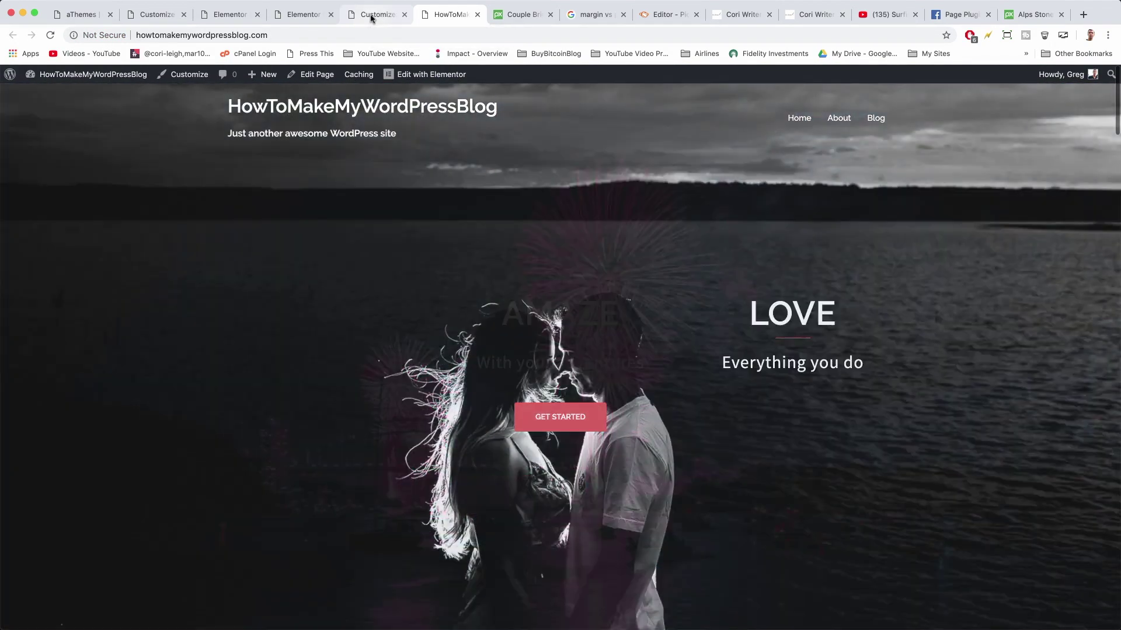
Replace the first slide's CREATE title with 'JUMP' and subtitle 'Into Sydney With Us', then publish
click(376, 14)
scroll(169, 285, up, 20)
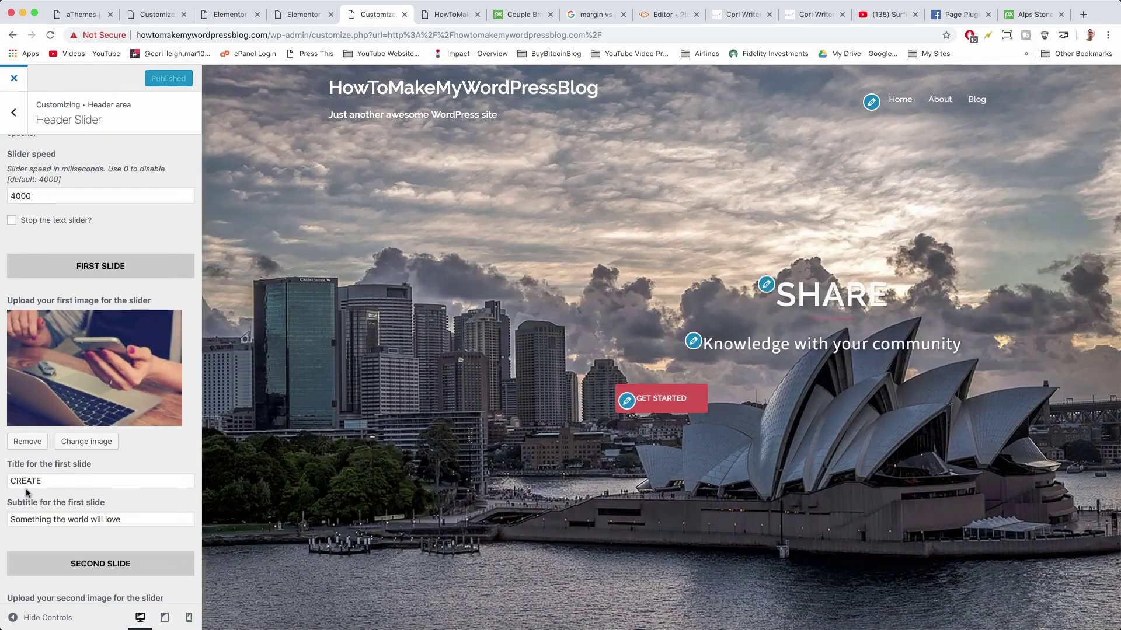
double_click(9, 480)
text(JUMP)
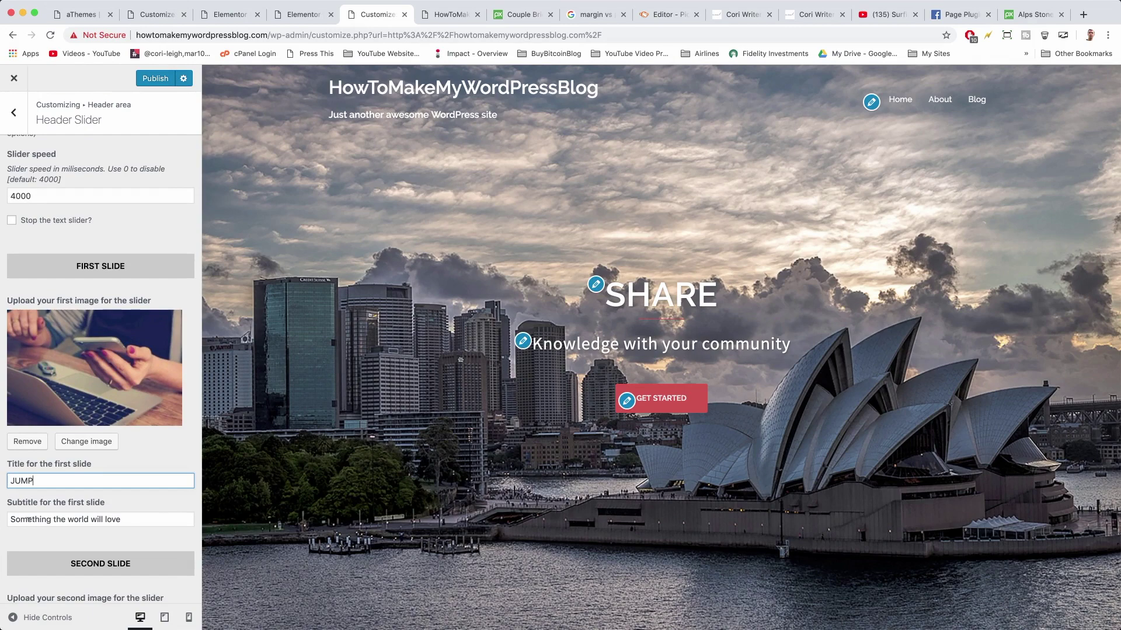
triple_click(28, 519)
text(Into Sydney With Us)
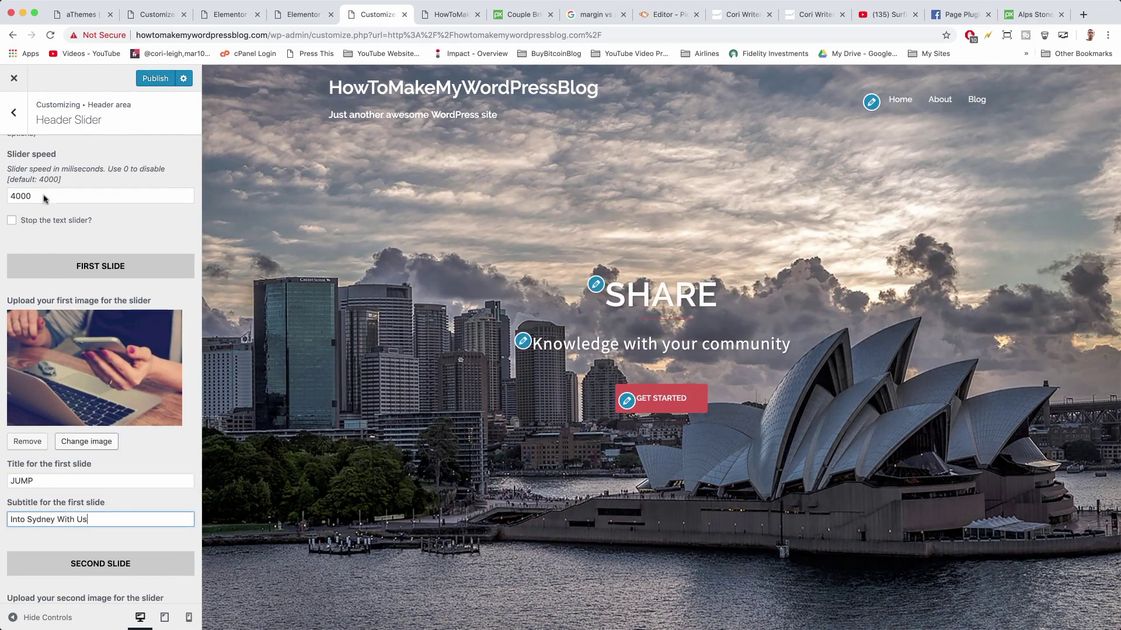
click(157, 83)
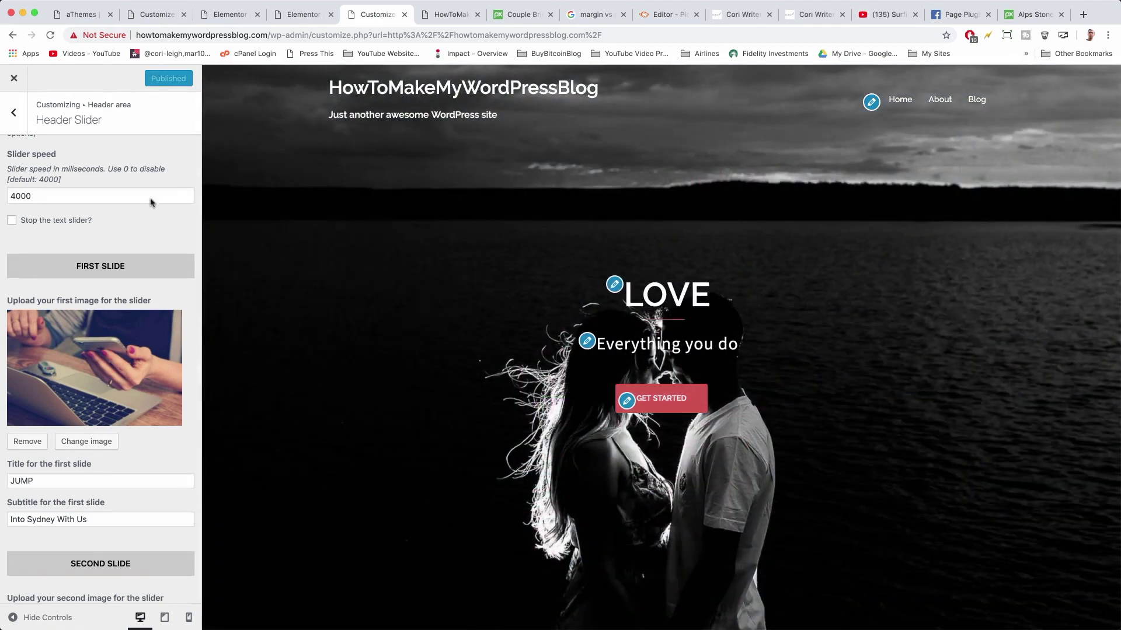
click(14, 124)
Open Additional CSS and start a new .slide-inner rule after the existing CSS
click(13, 114)
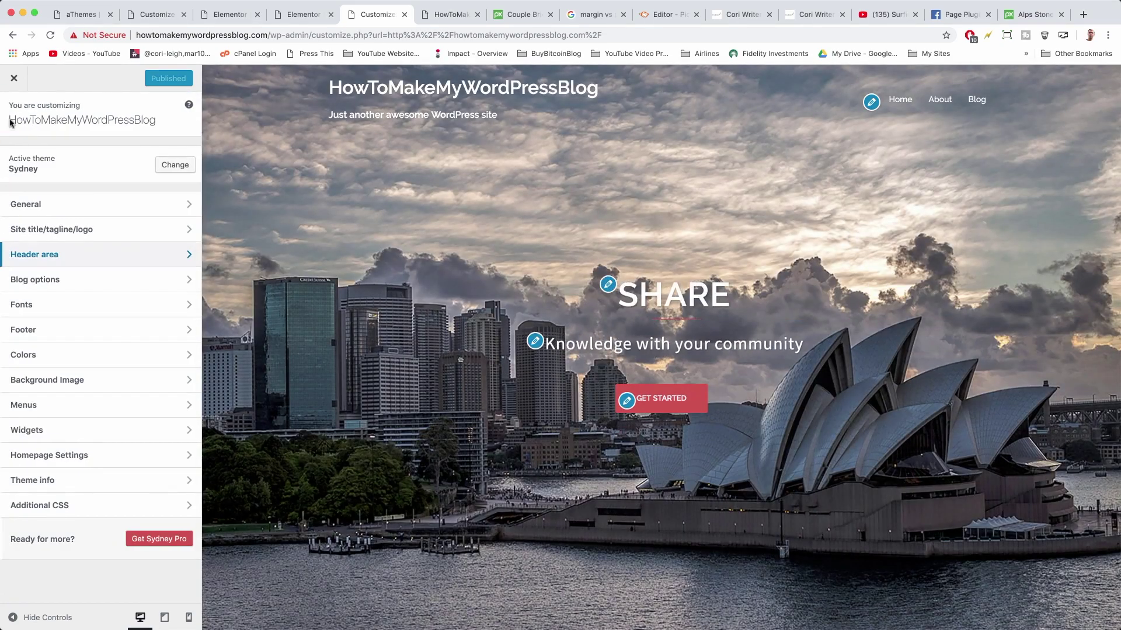
click(85, 506)
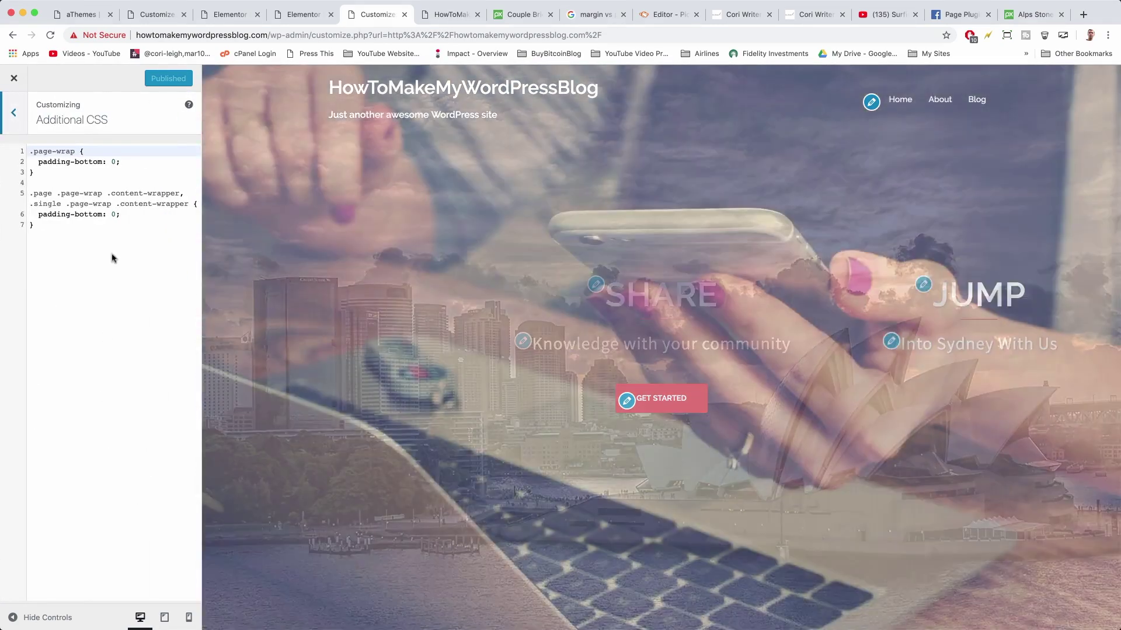
click(114, 258)
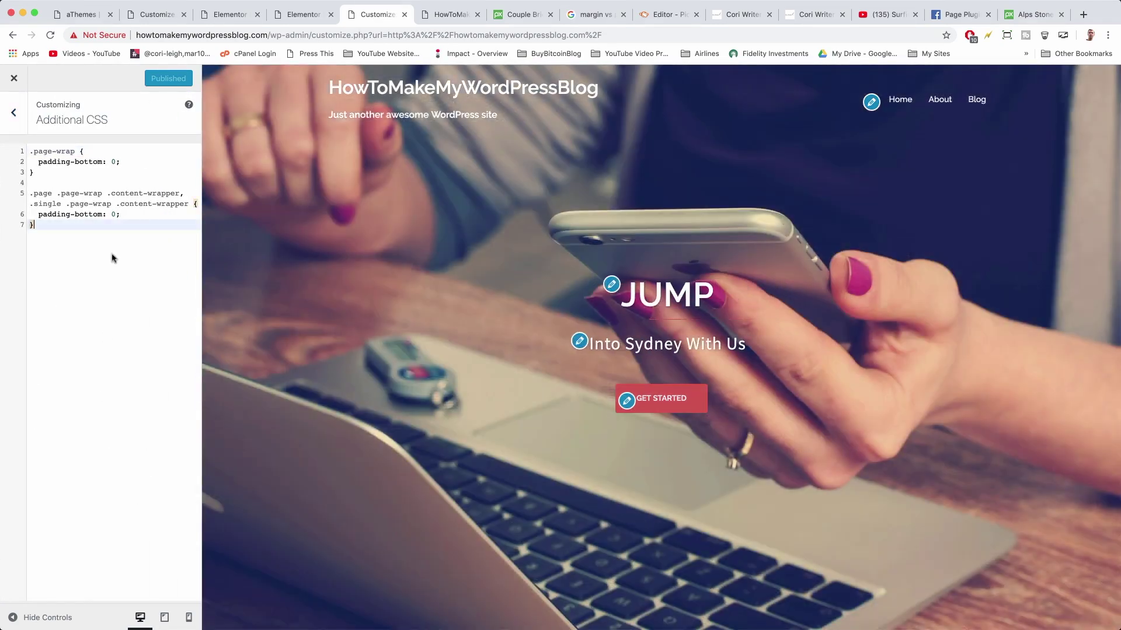
key(Return)
key(Return)
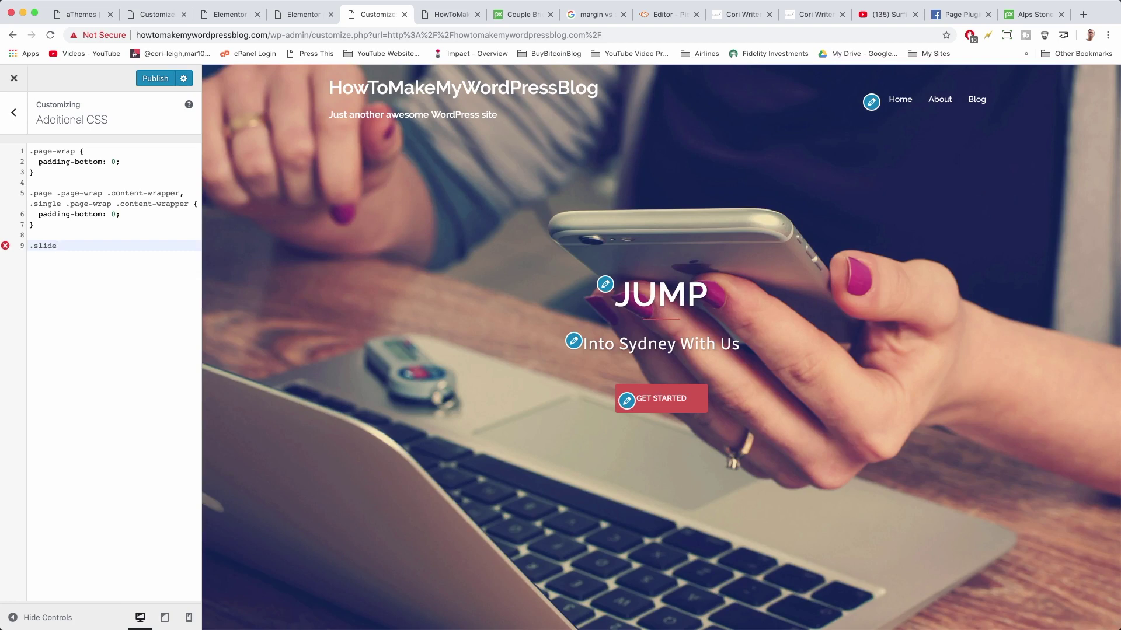
text(.slide-inner)
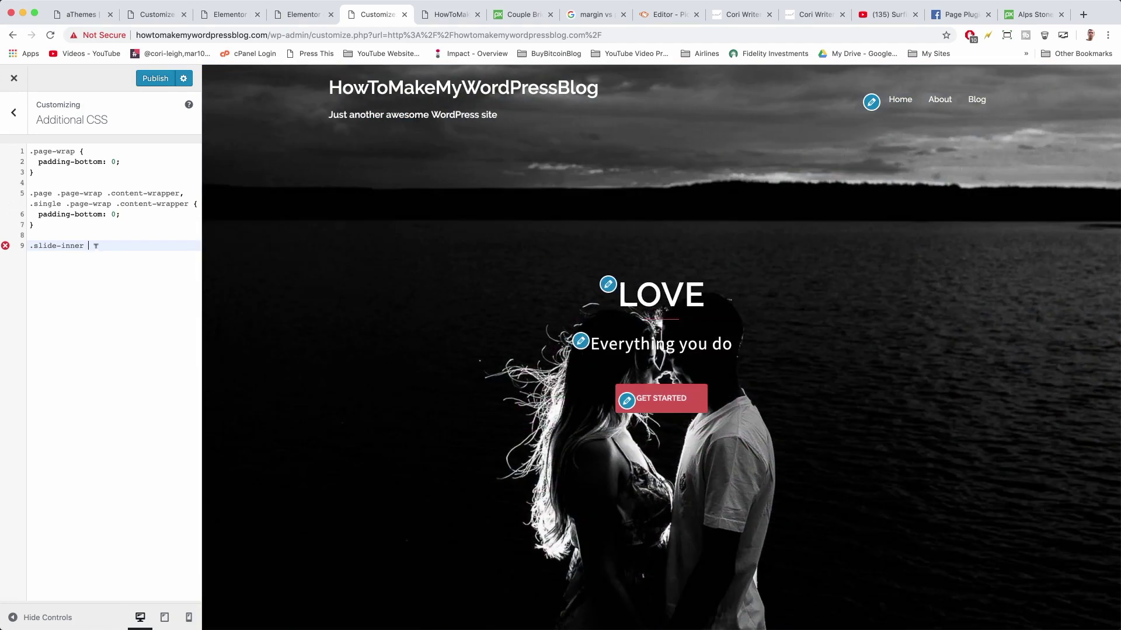
text({)
key(Return)
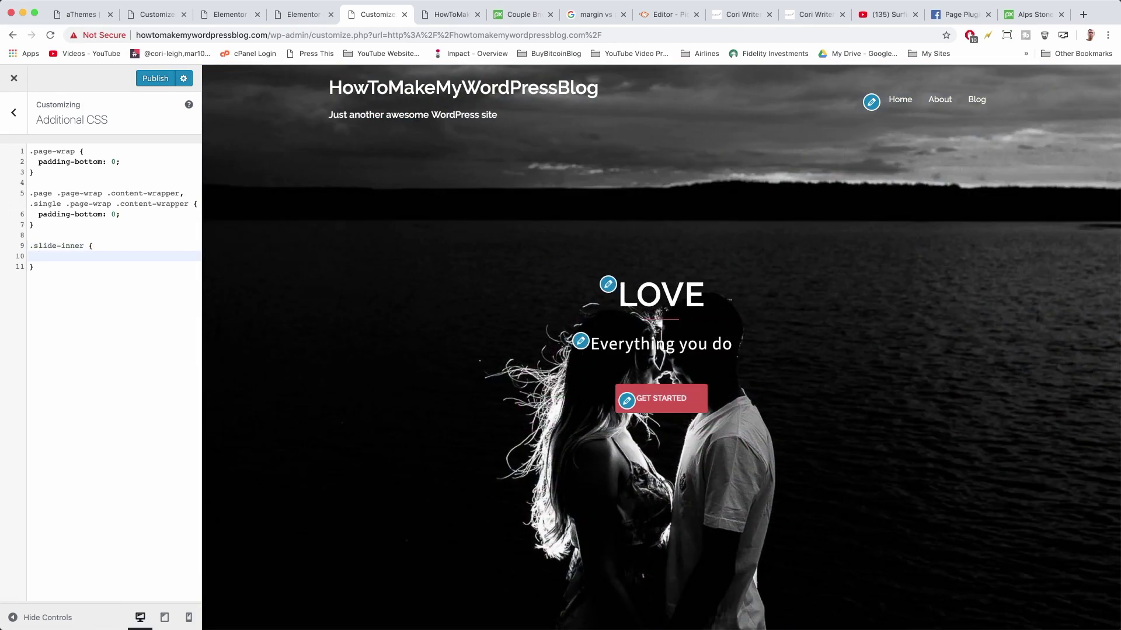
Give .slide-inner top: 70%, padding-left: 100px !important and text-align: left
text(top)
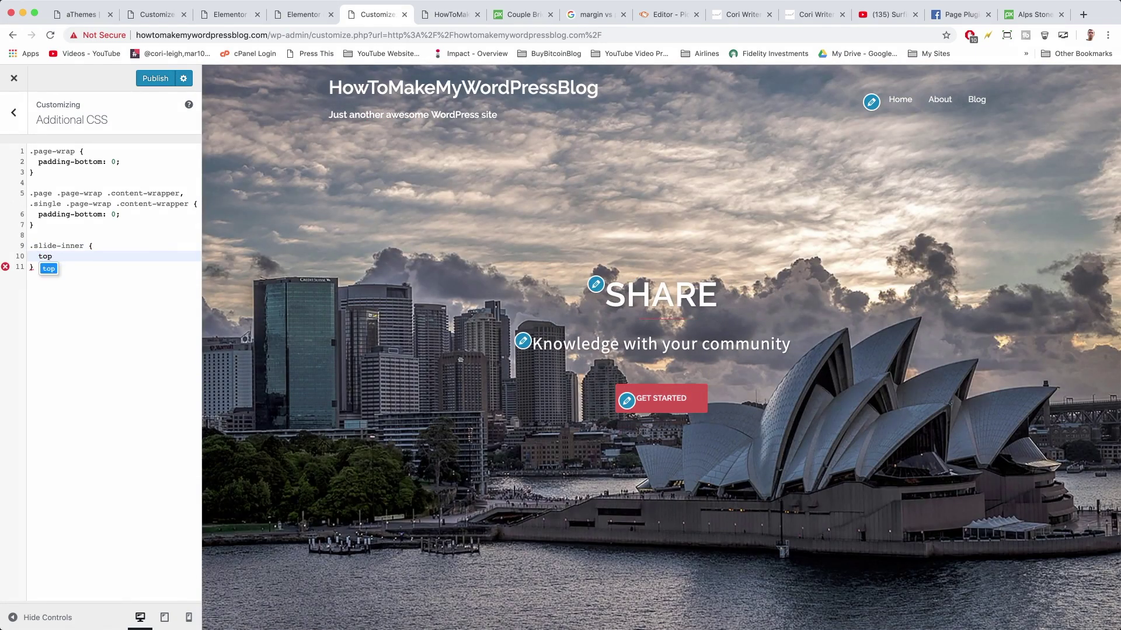
text(:70%;)
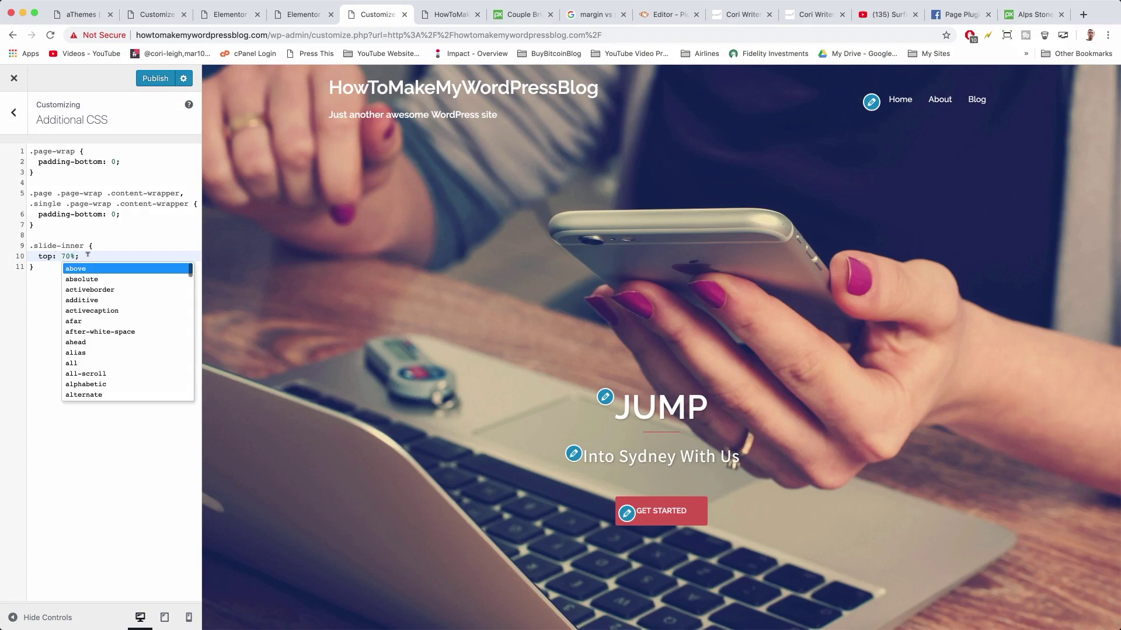
click(87, 254)
key(Return)
text(paddin)
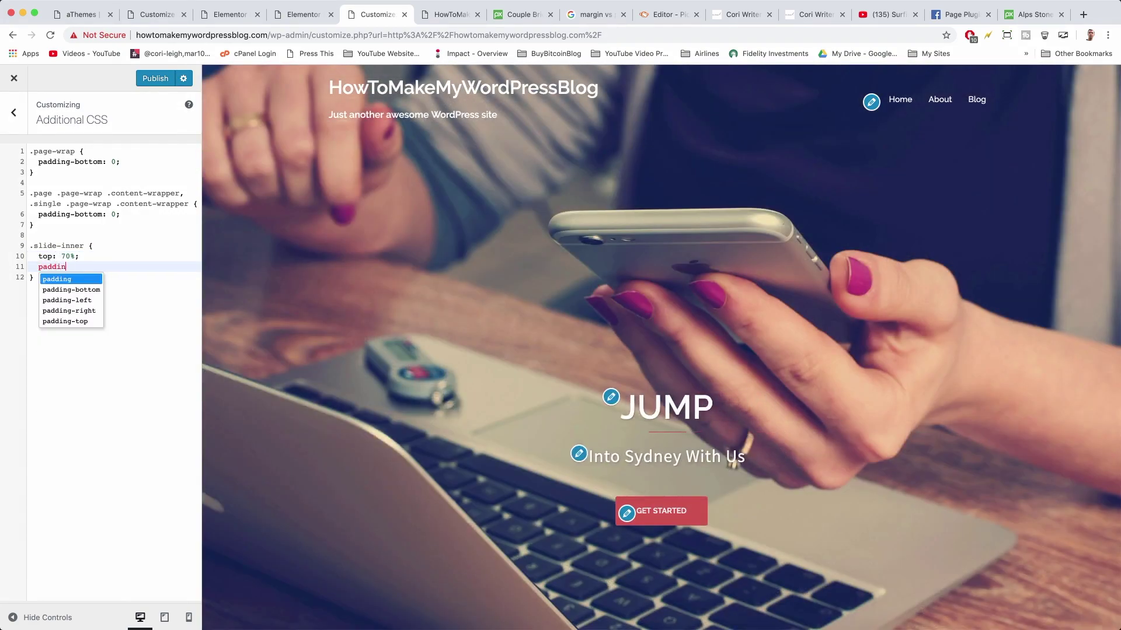
text(g-left: 100)
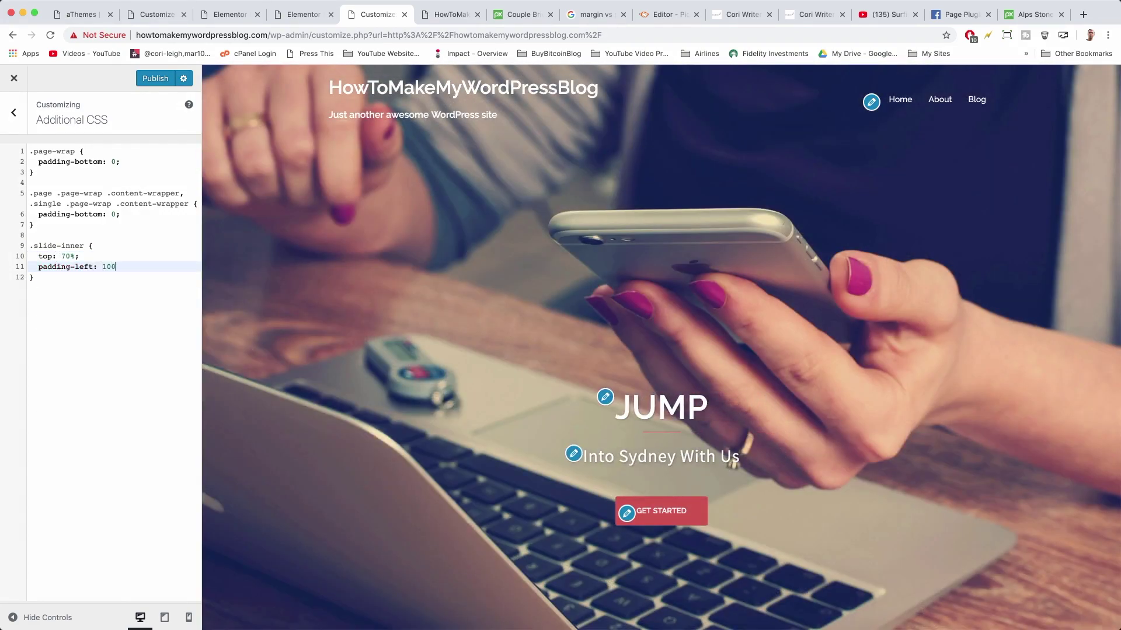
text(px)
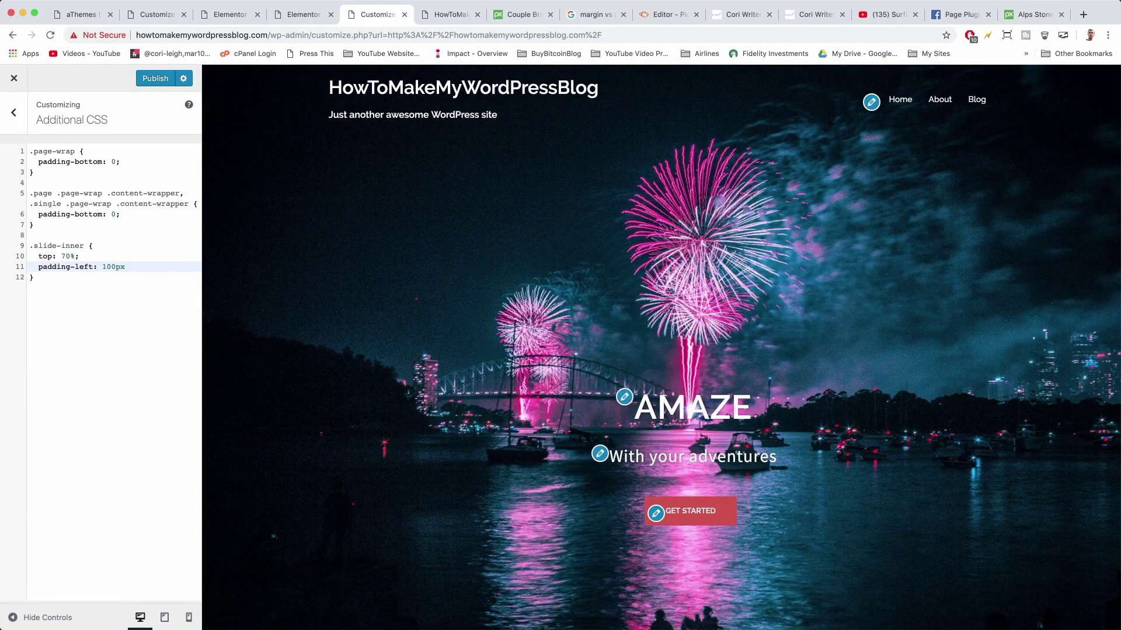
text( !important)
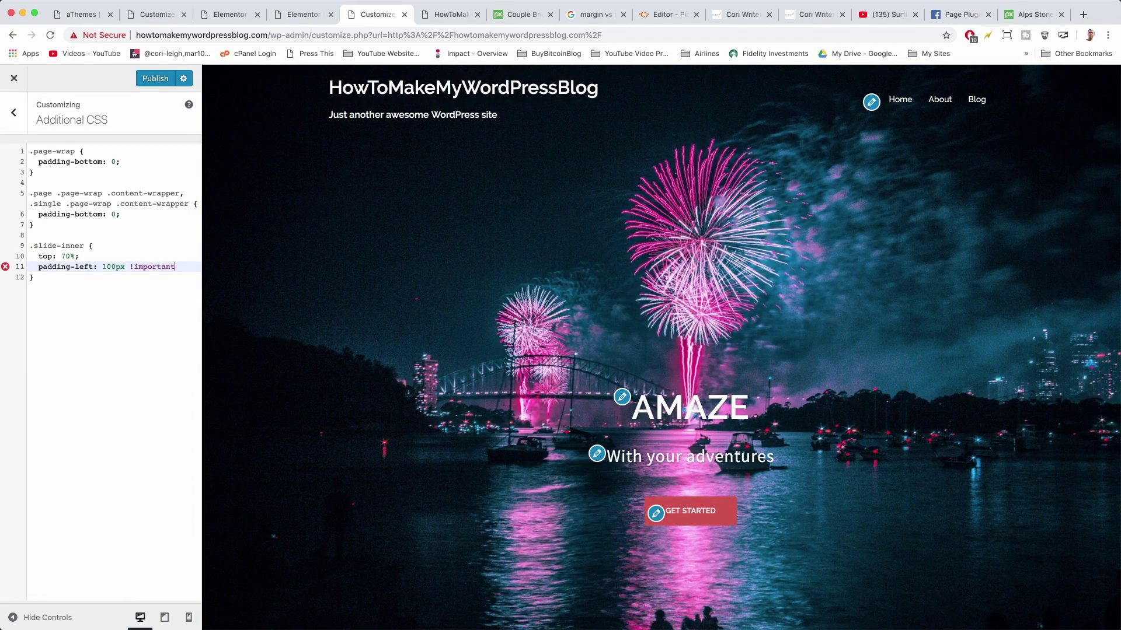
text(;)
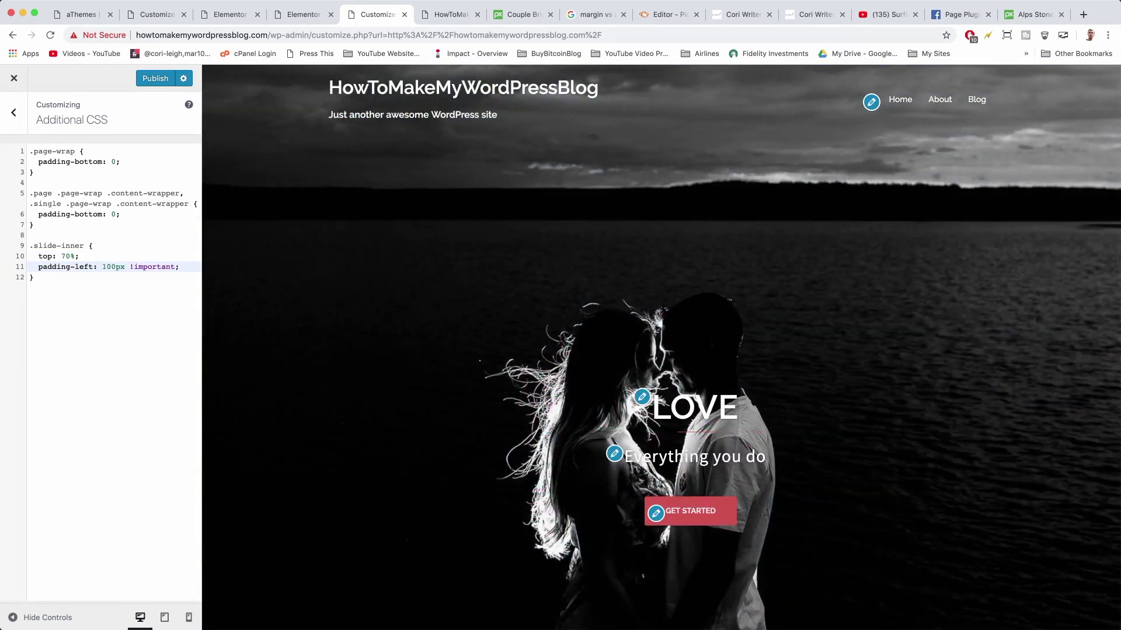
key(Return)
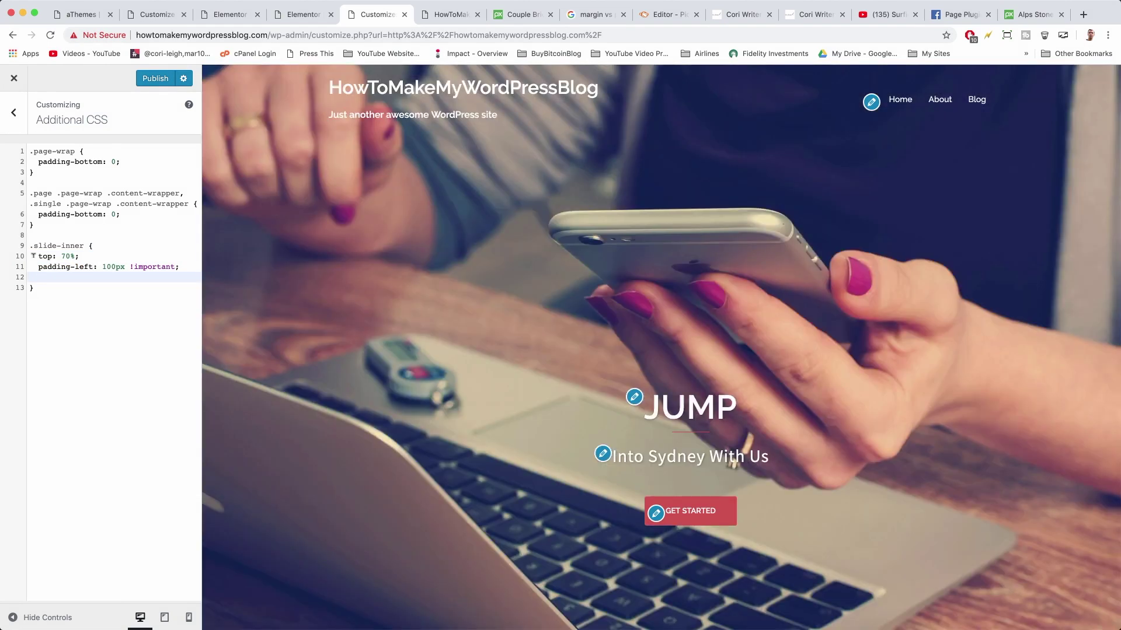
text(text-)
key(Return)
text(: left)
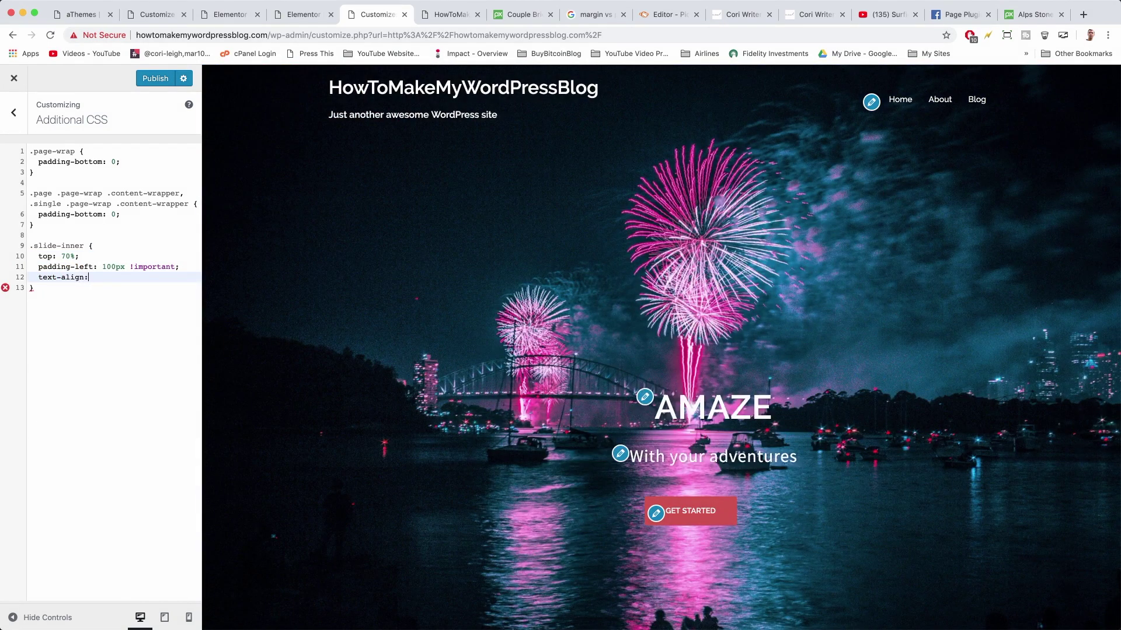
text(;)
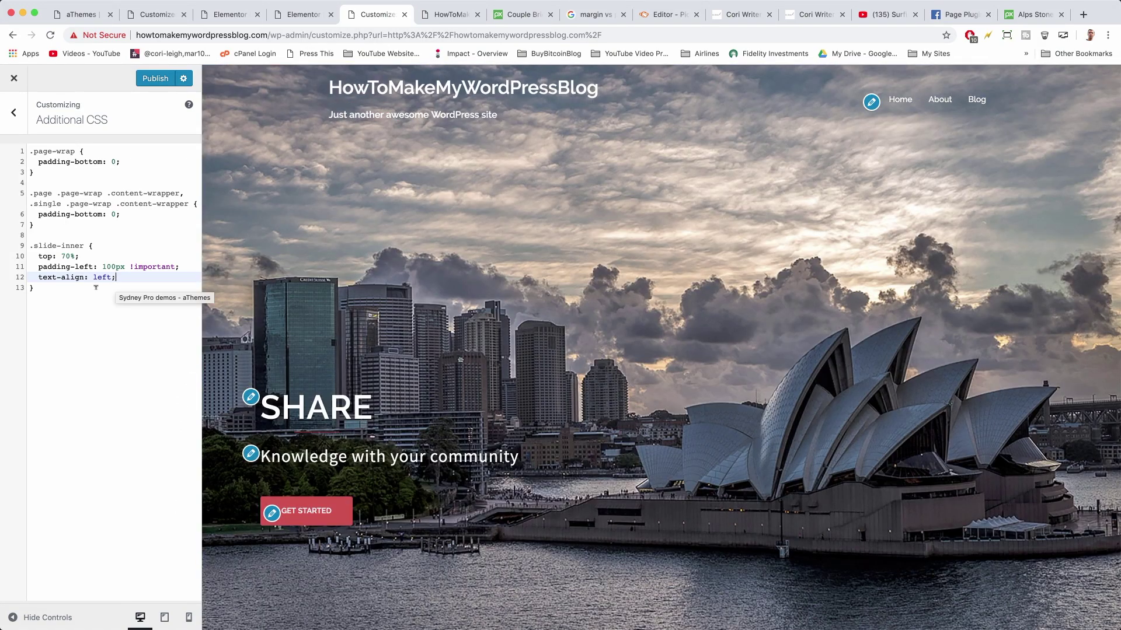
click(93, 290)
Add an h2.maintitle rule with font-size 160px !important
key(Return)
key(Return)
text(.maintitle)
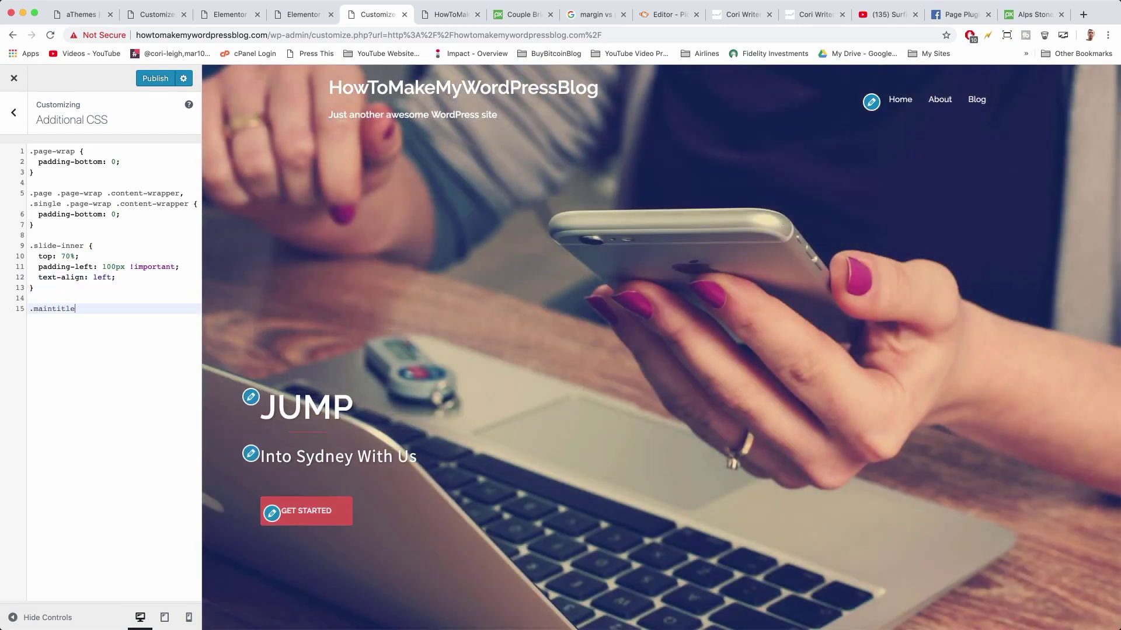
text( {)
key(Return)
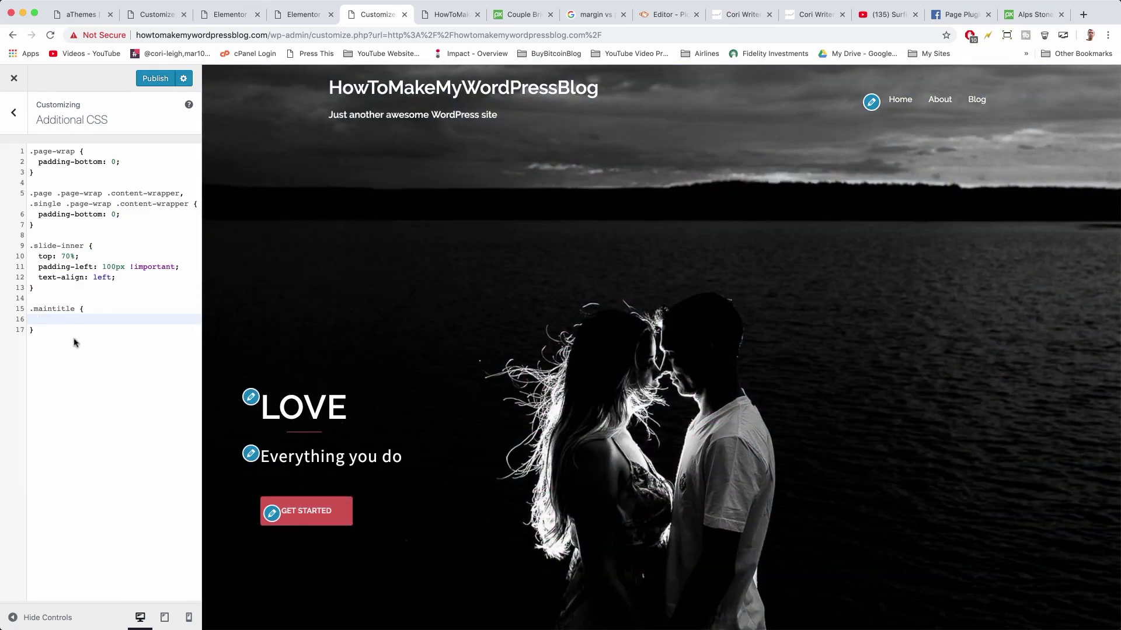
text(font-siz)
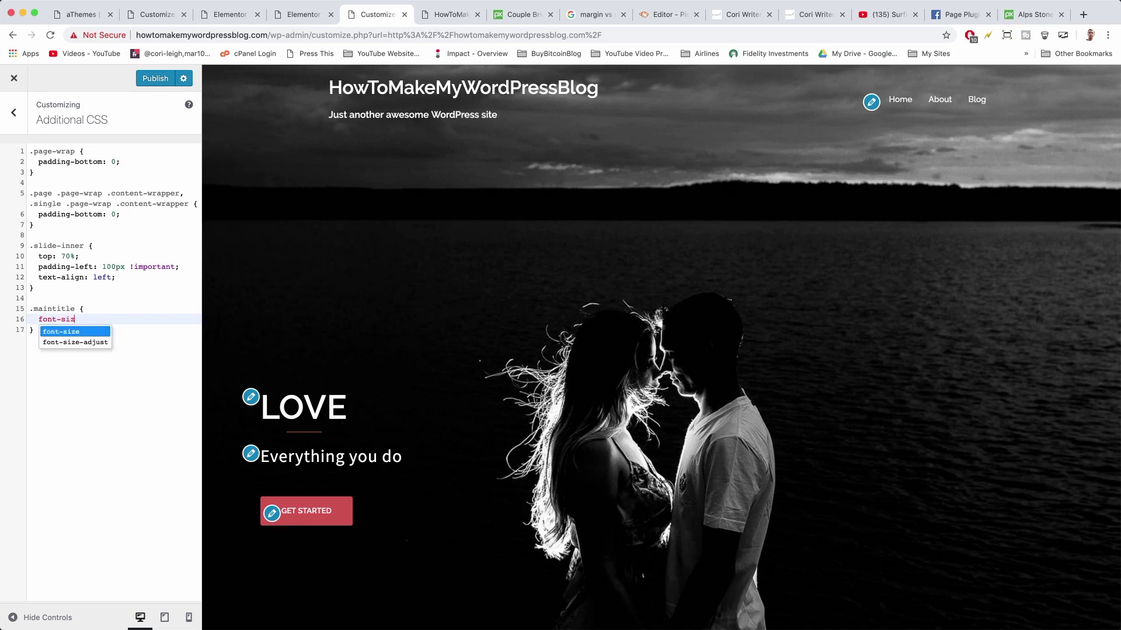
text(e: 100p)
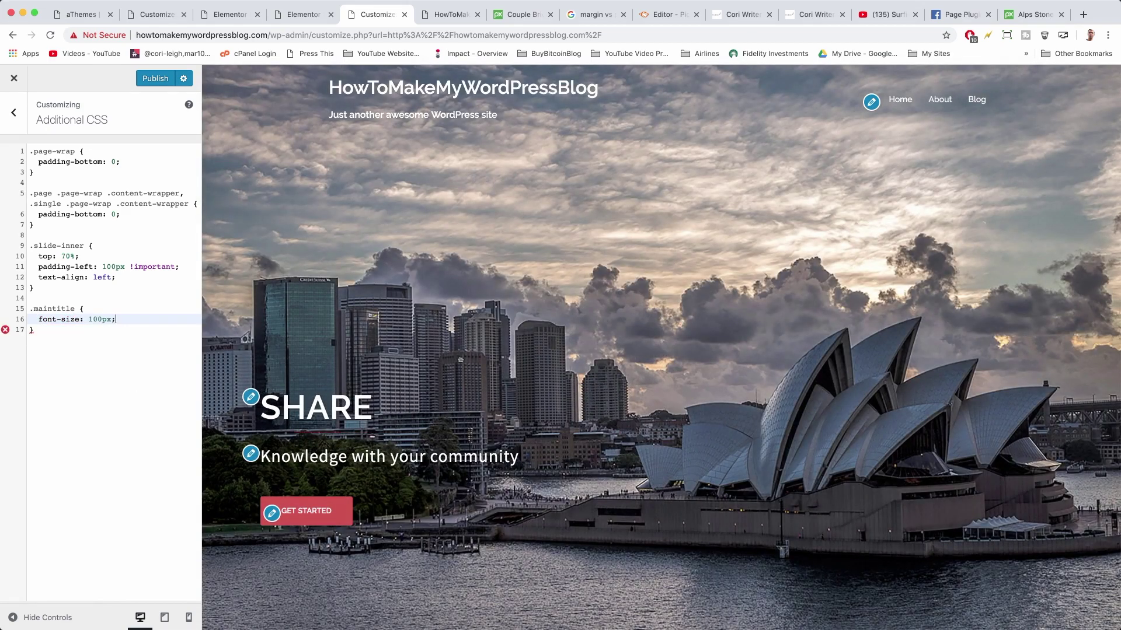
text(x;)
click(35, 340)
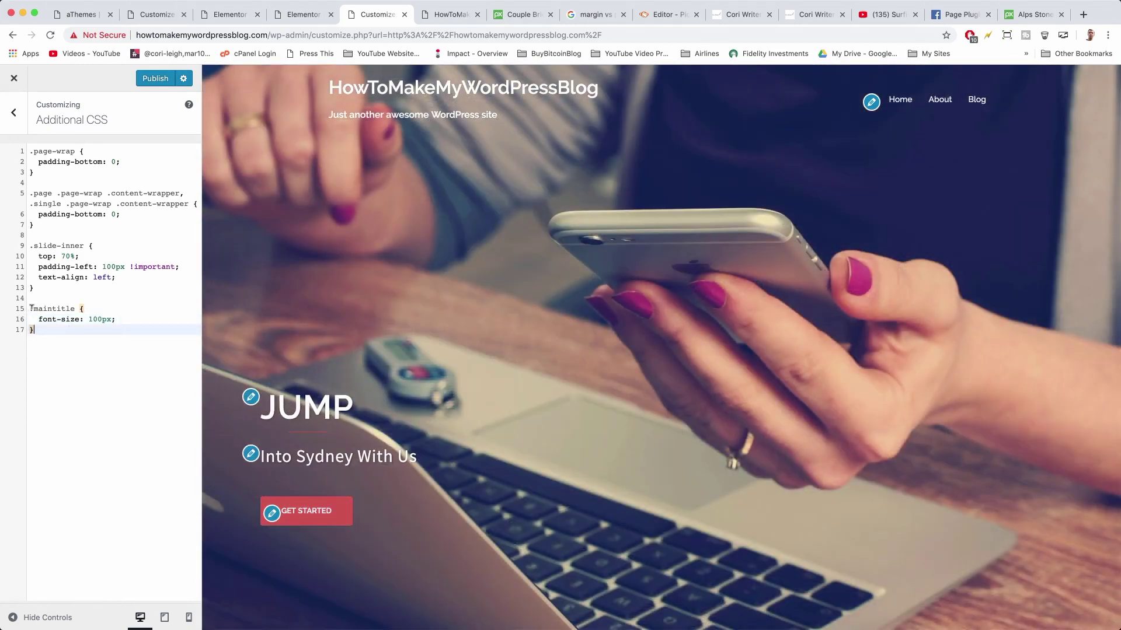
click(31, 308)
text(h2)
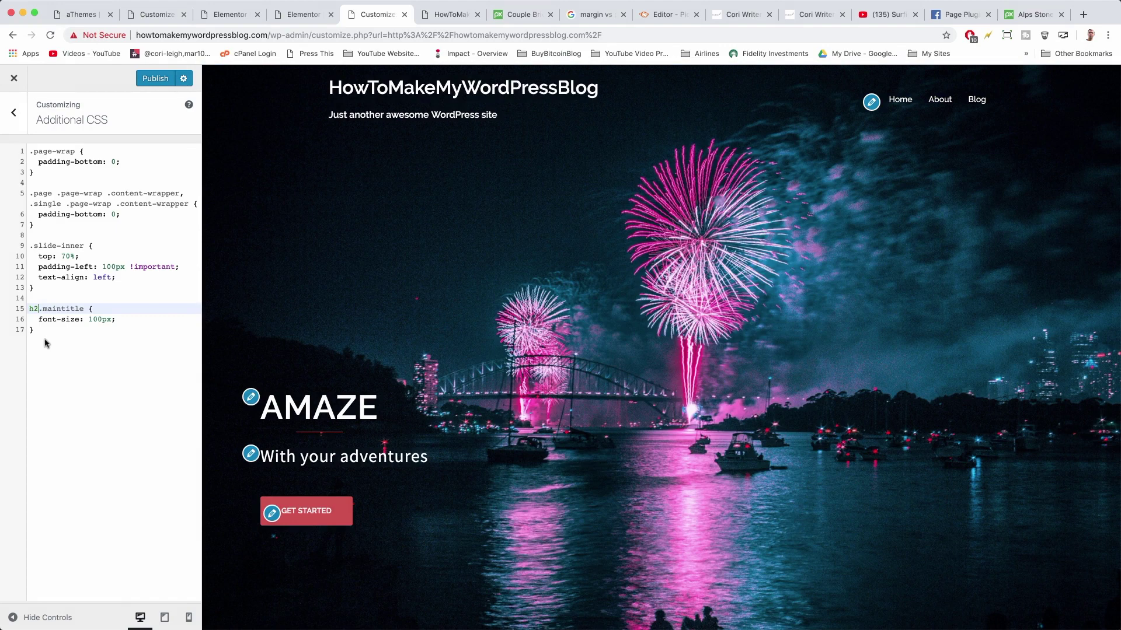
click(107, 326)
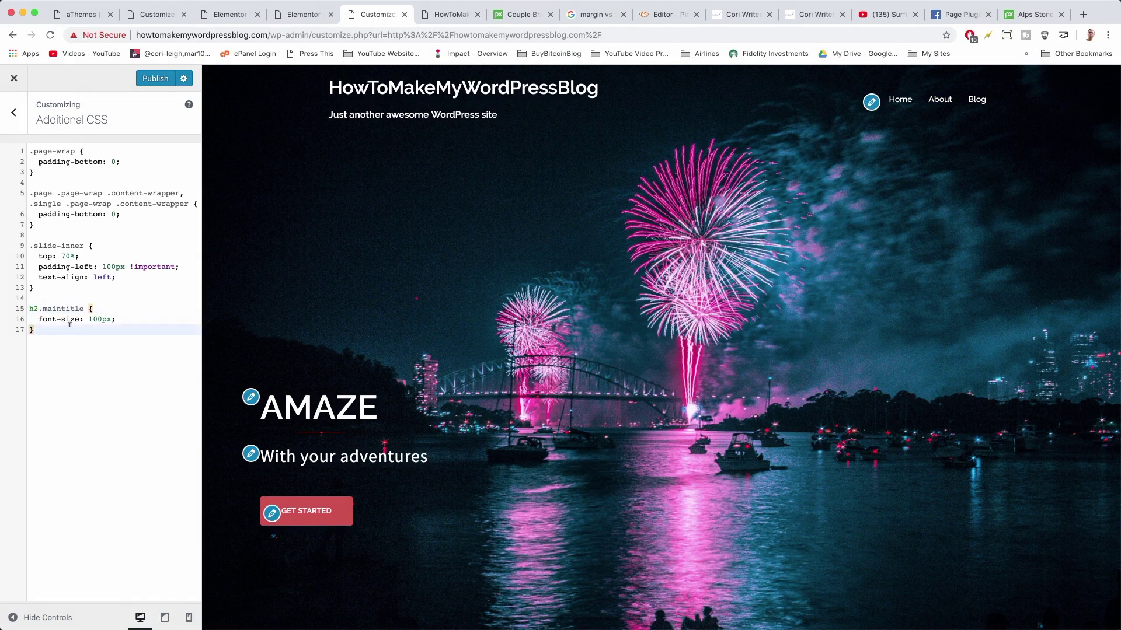
click(111, 319)
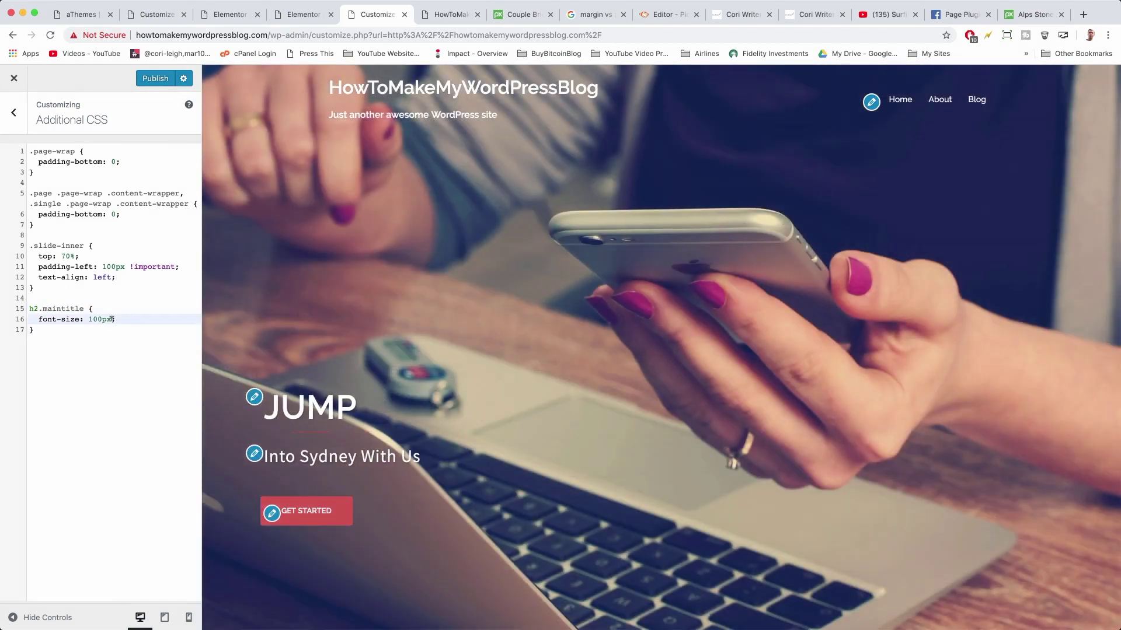
text(!important)
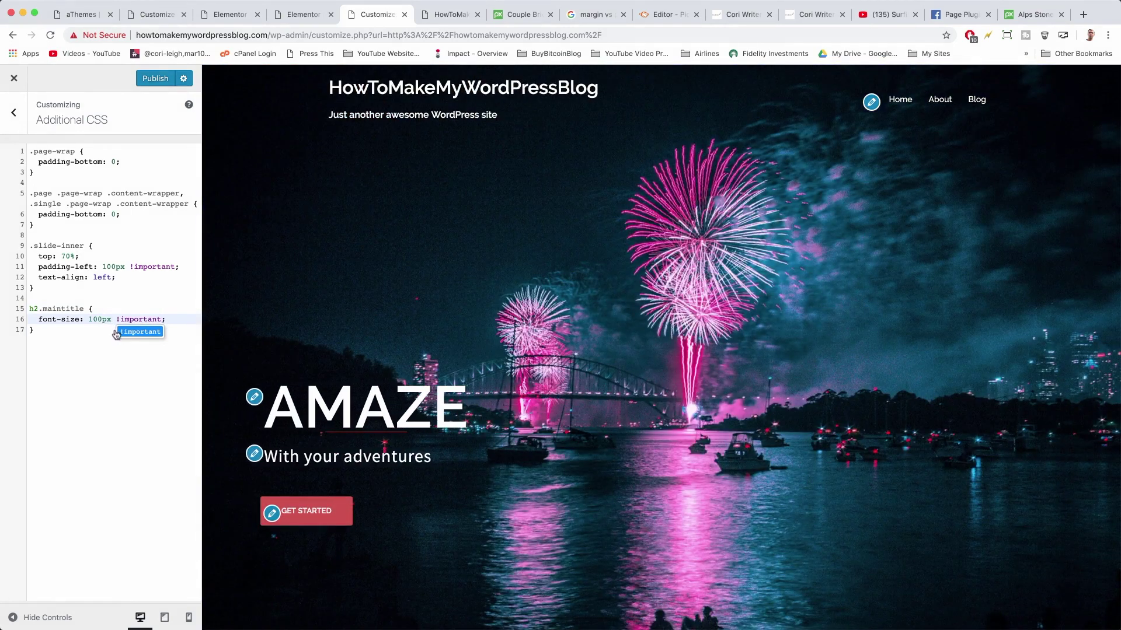
click(131, 329)
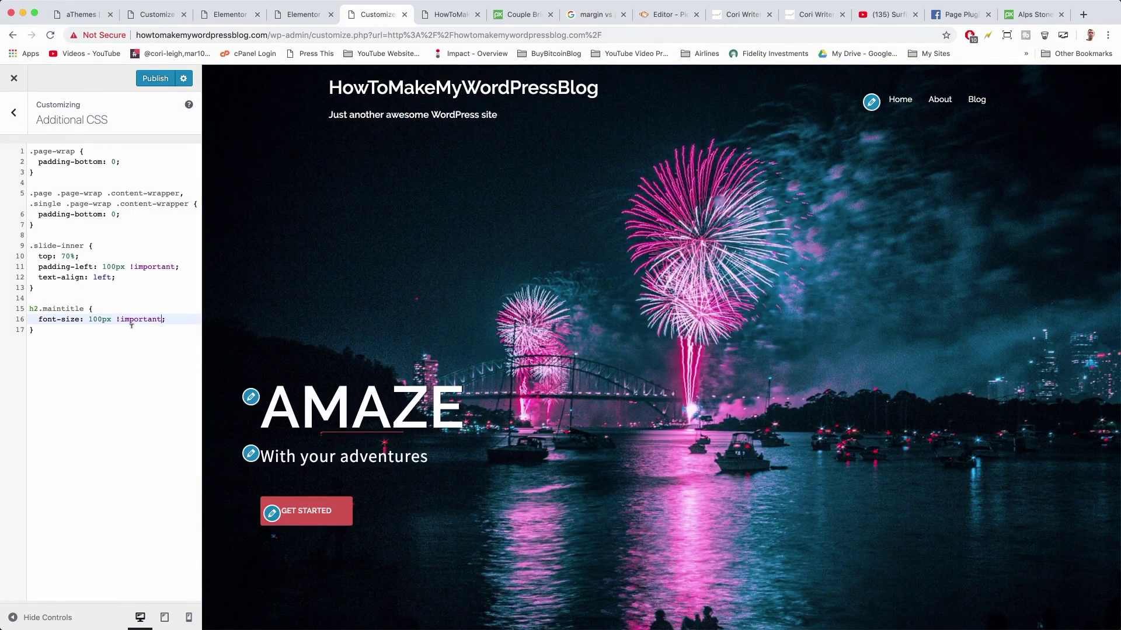
click(99, 319)
key(BackSpace)
text(6)
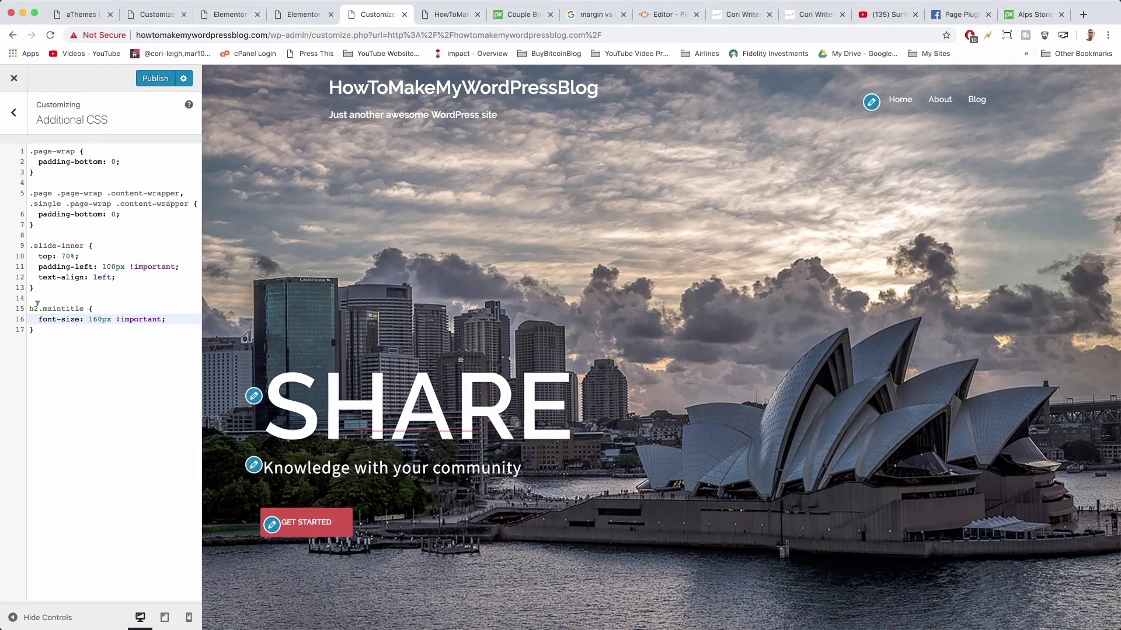
key(Down)
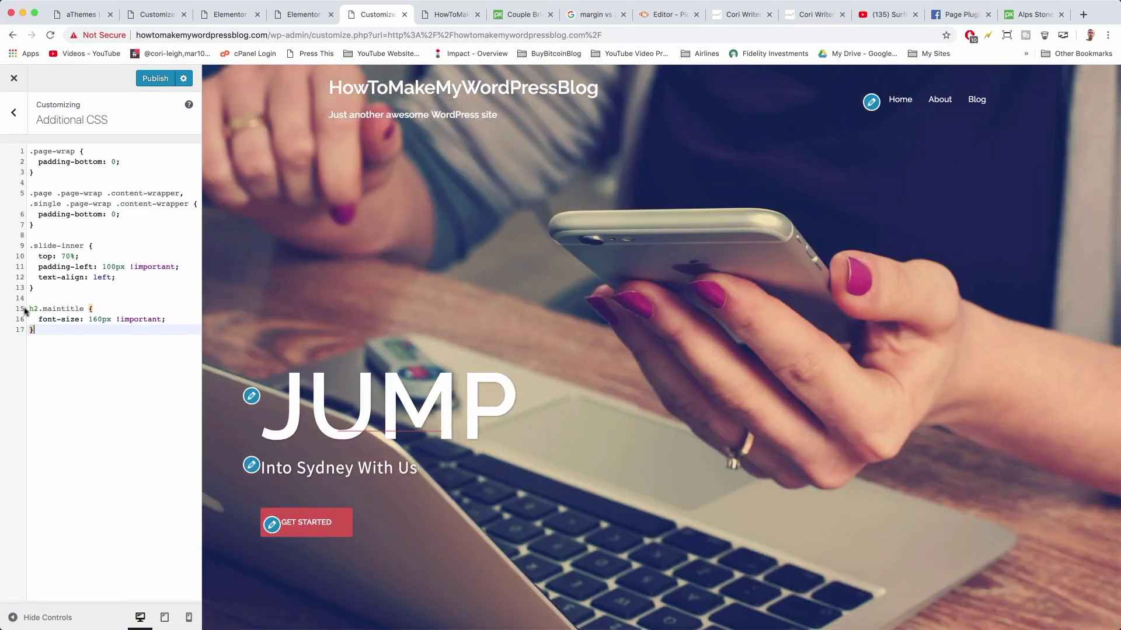
Duplicate the rule as .subtitle with font-size 46px and publish the CSS
drag(52, 326, 26, 310)
key(super+c)
click(51, 329)
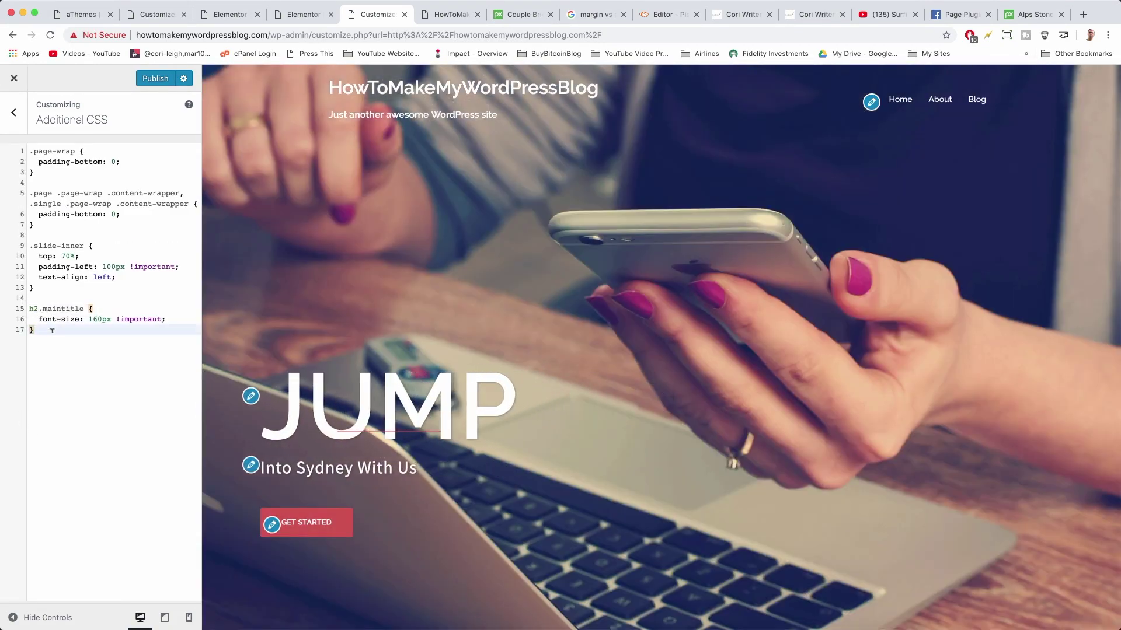
key(Return)
key(Return)
key(super+v)
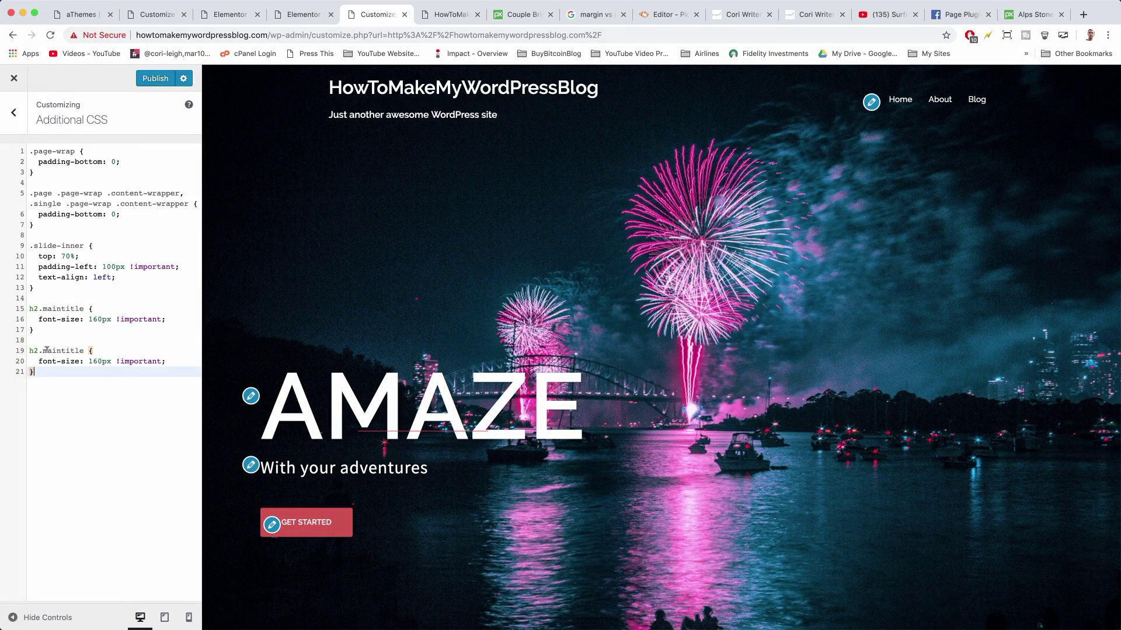
drag(61, 350, 29, 350)
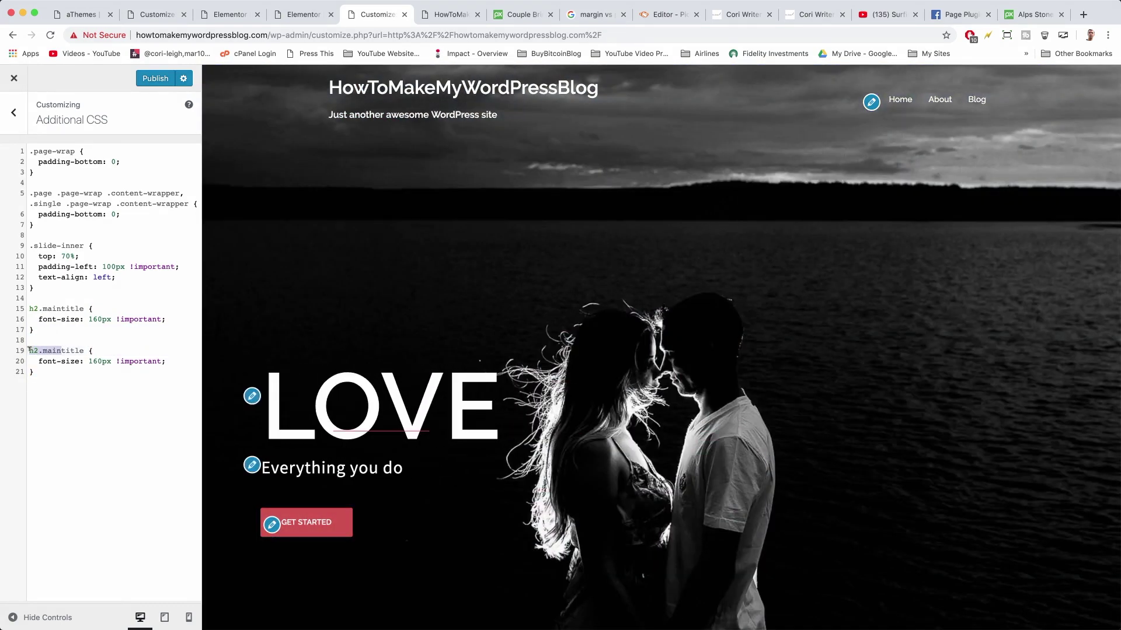
text(.sub)
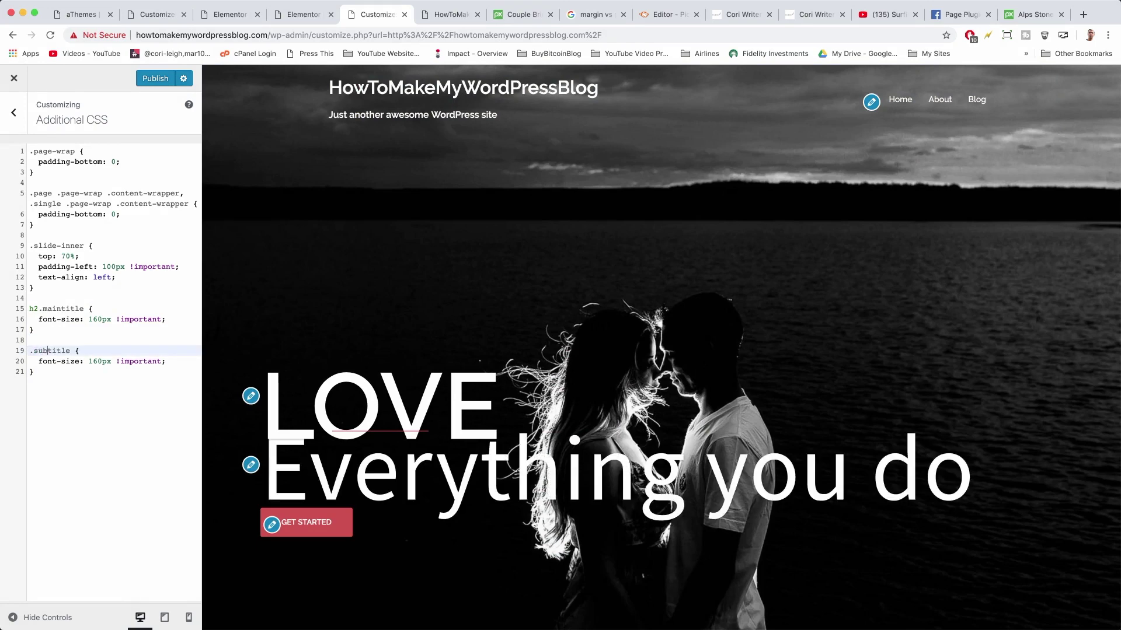
click(97, 360)
key(BackSpace)
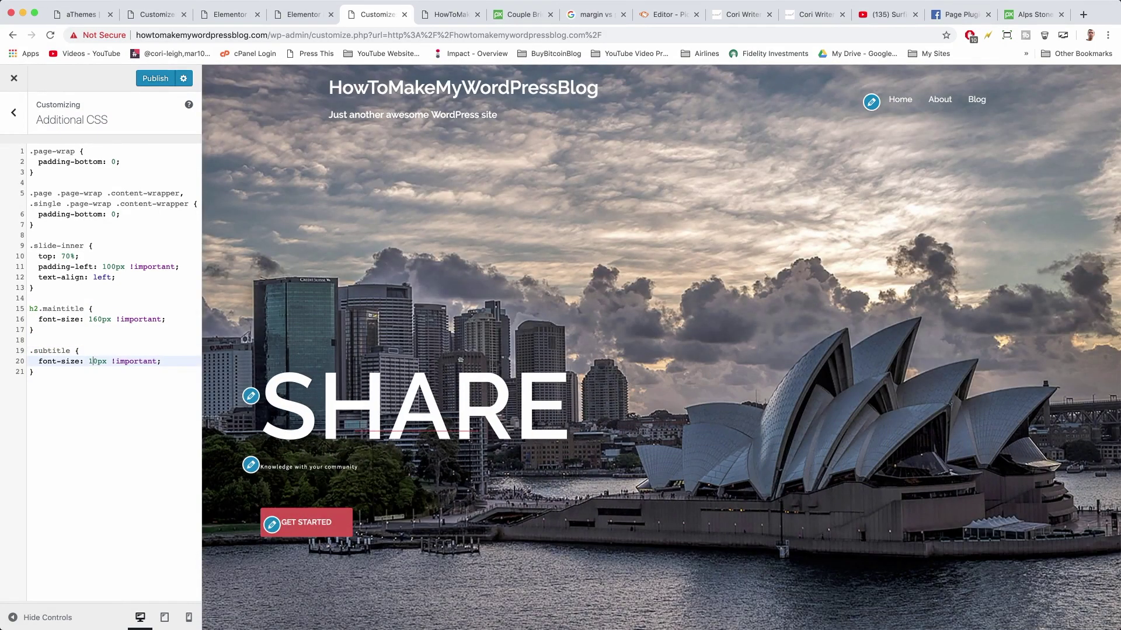
text(0)
key(Right)
key(BackSpace)
key(BackSpace)
key(BackSpace)
text(46)
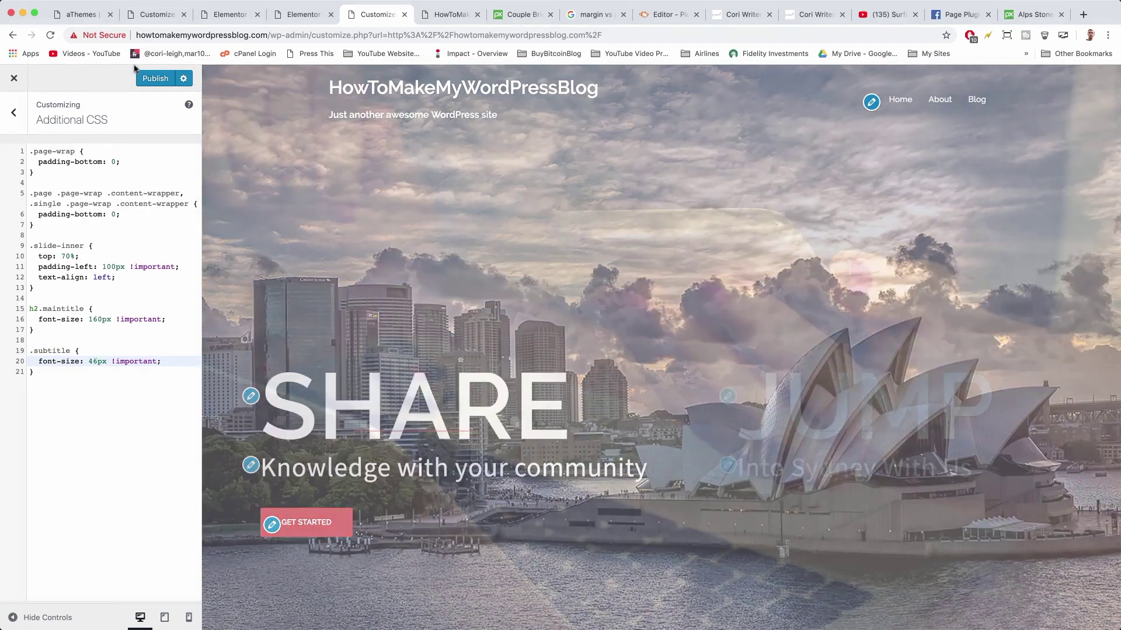
click(154, 79)
Reload the live homepage to see the left-aligned slider, then reopen the Customizer
click(418, 18)
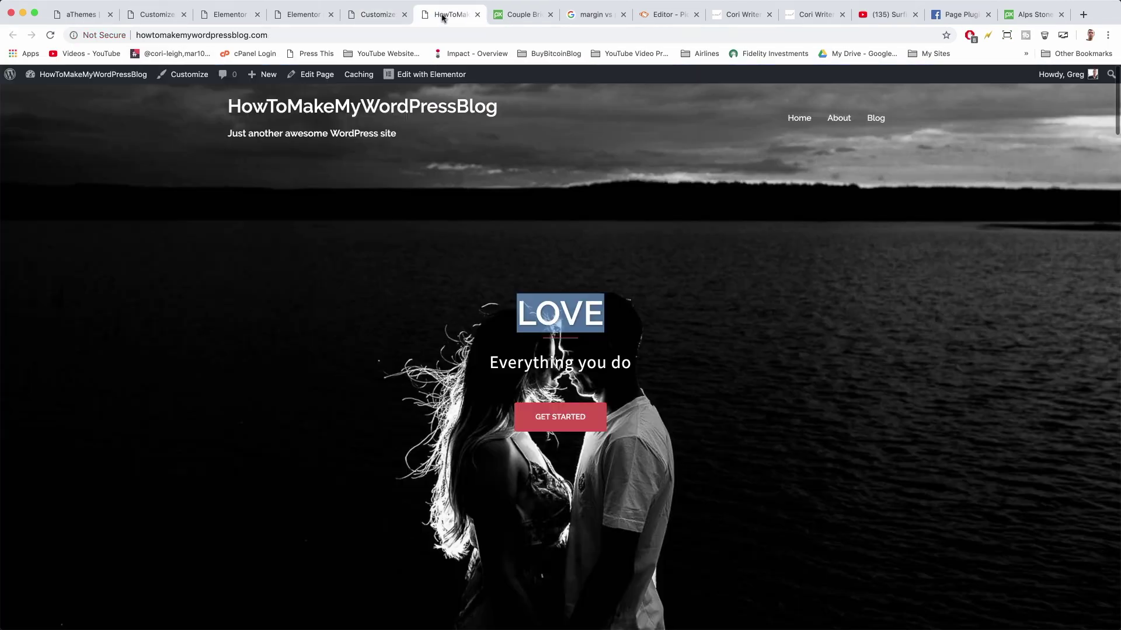
key(super+r)
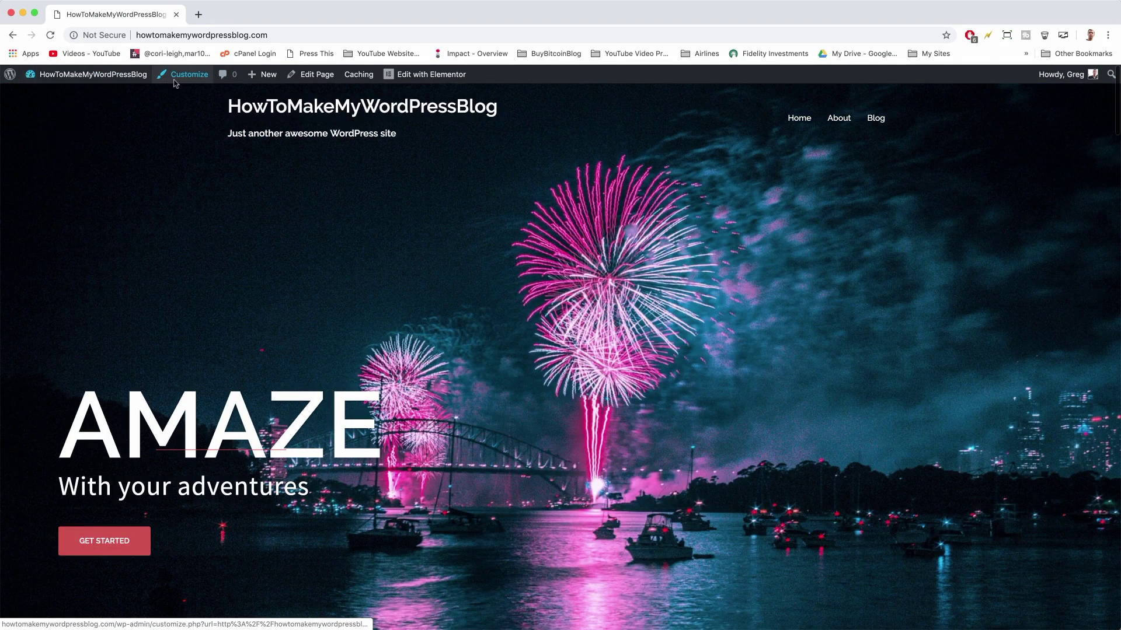
click(181, 83)
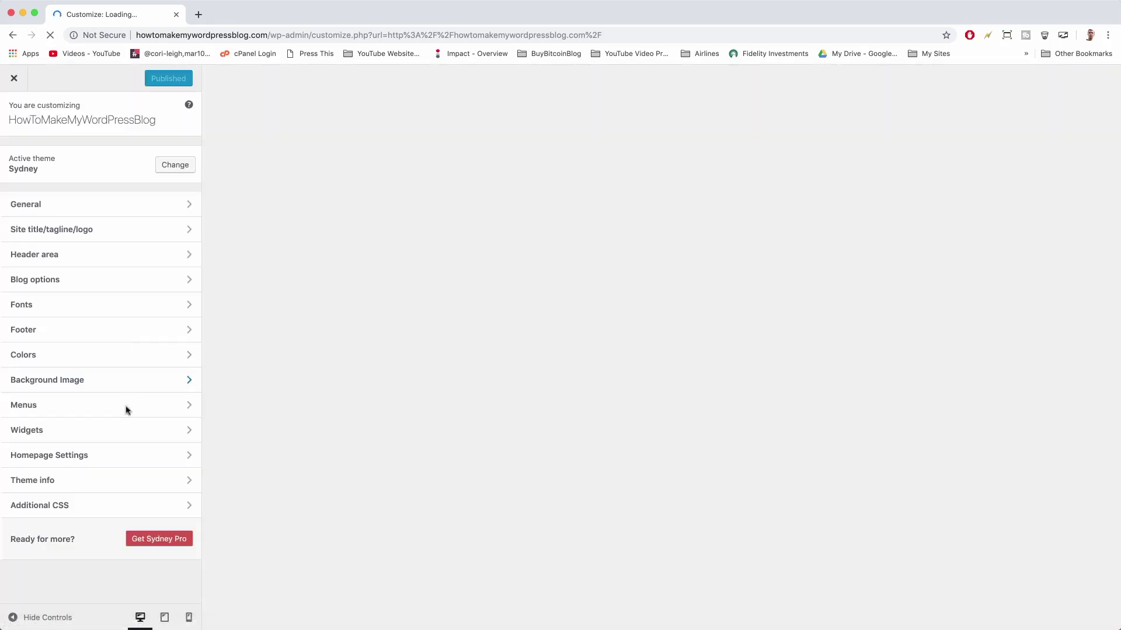
Add line-height: 134px !important to the h2.maintitle rule in Additional CSS and publish
click(131, 516)
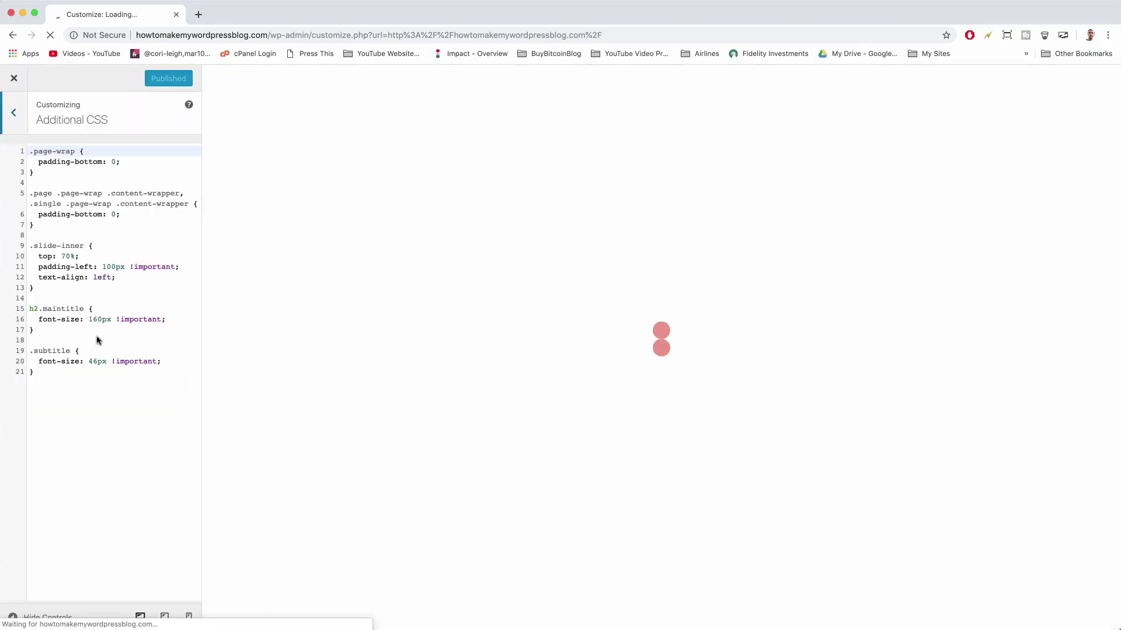
click(175, 320)
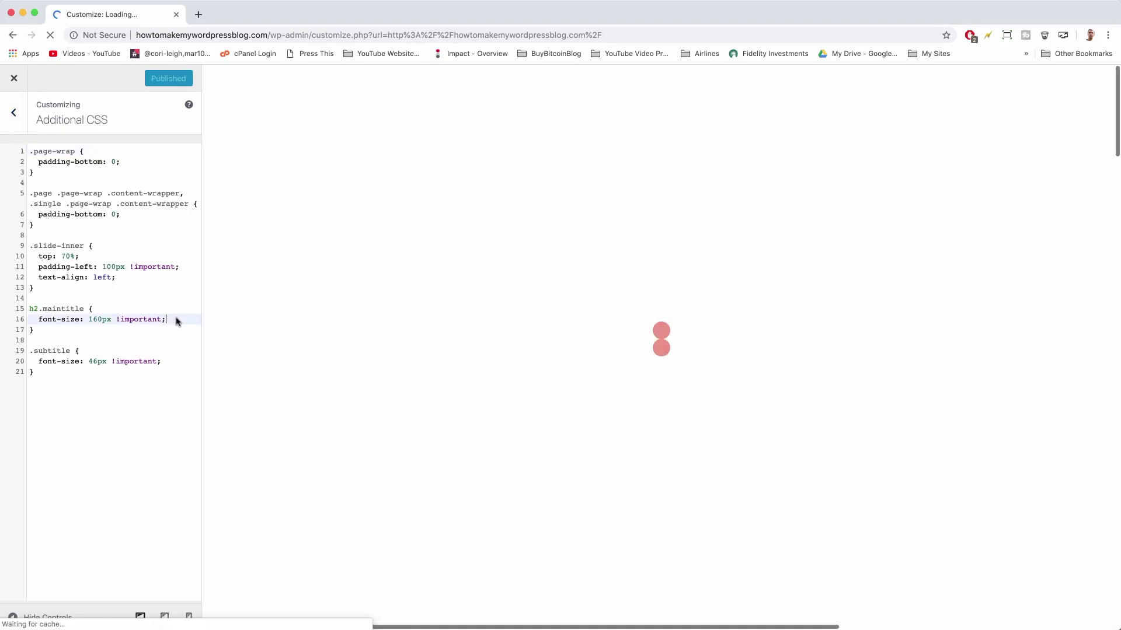
key(Return)
text(line)
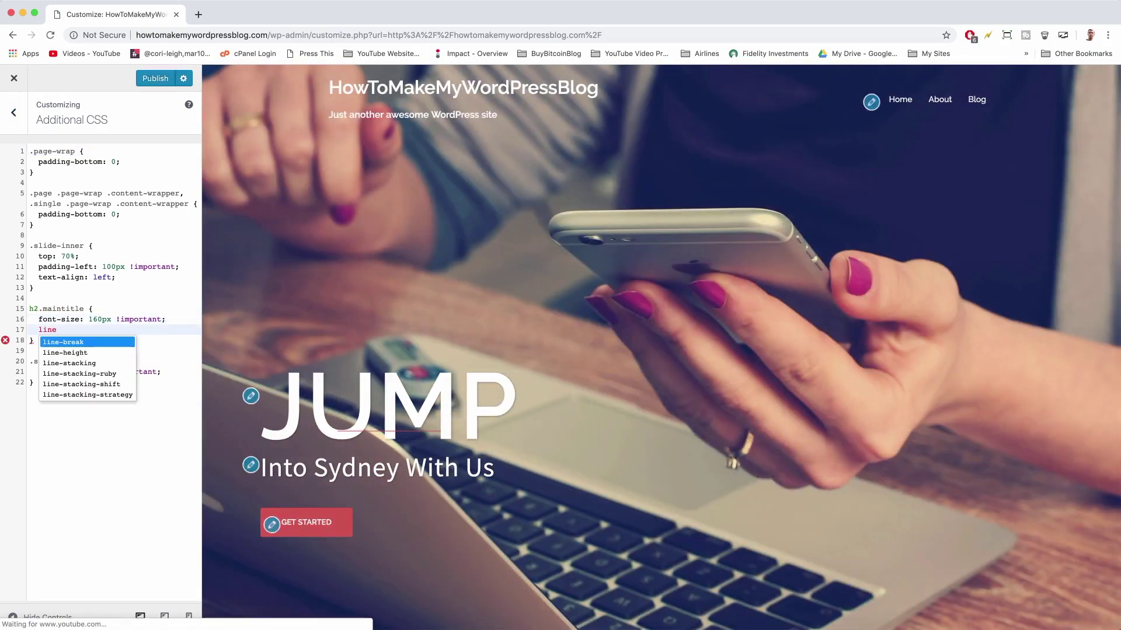
key(Down)
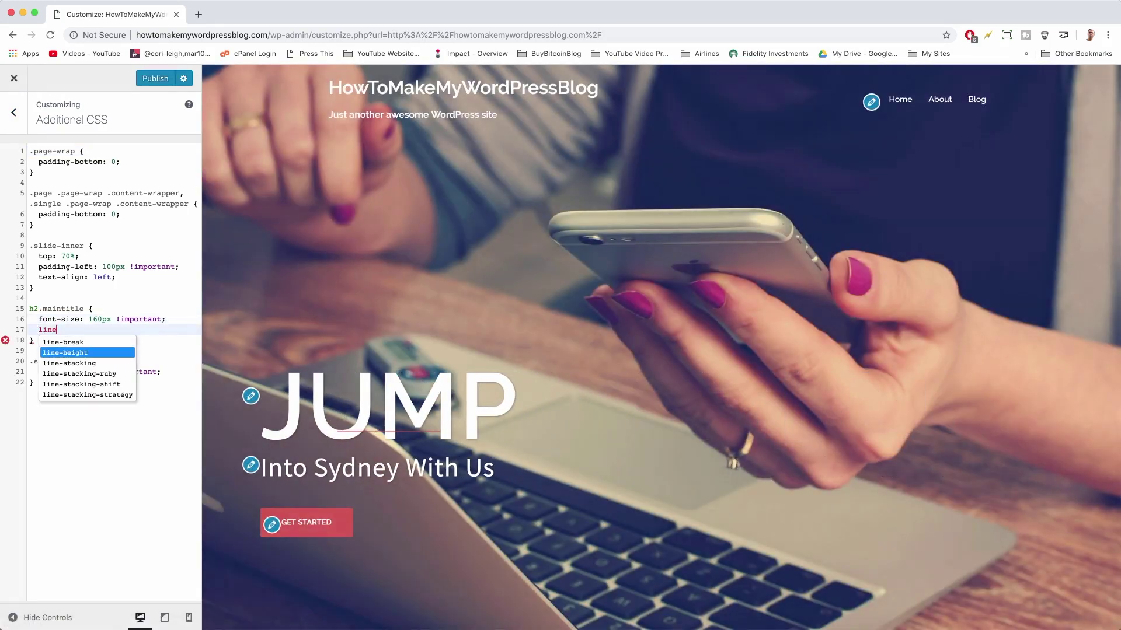
key(Return)
text(L 1)
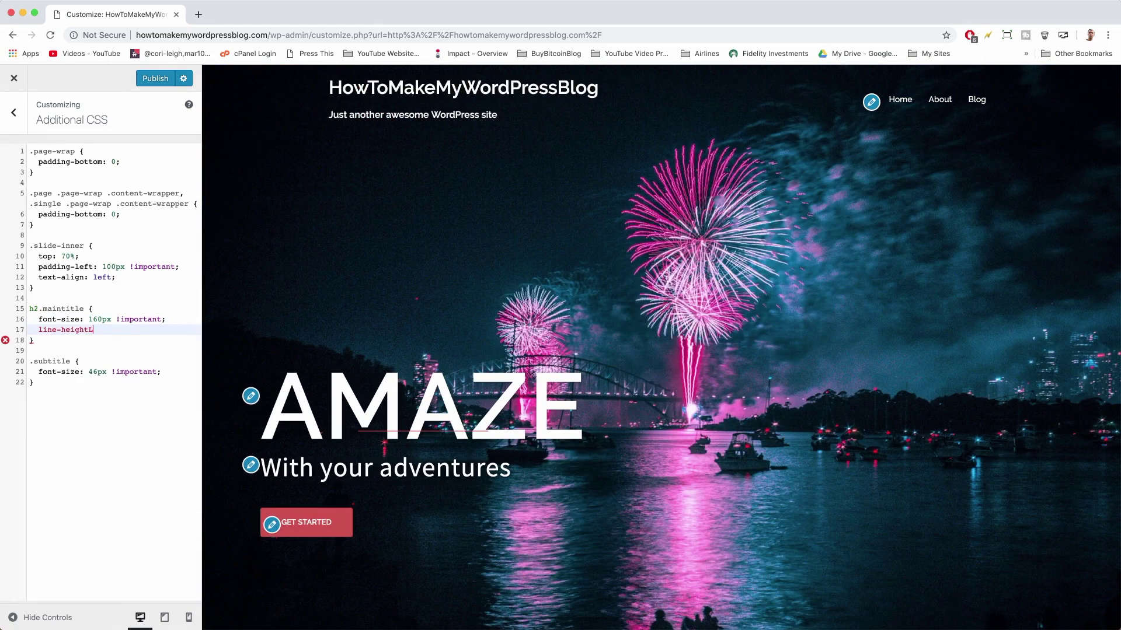
text(20px;)
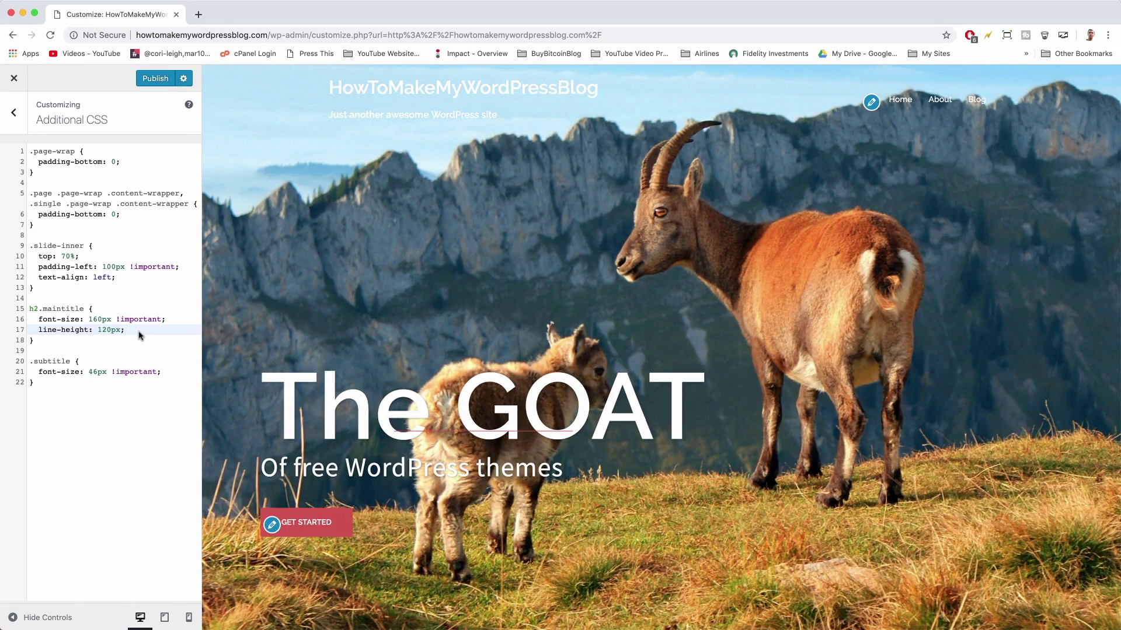
key(BackSpace)
text(!important;)
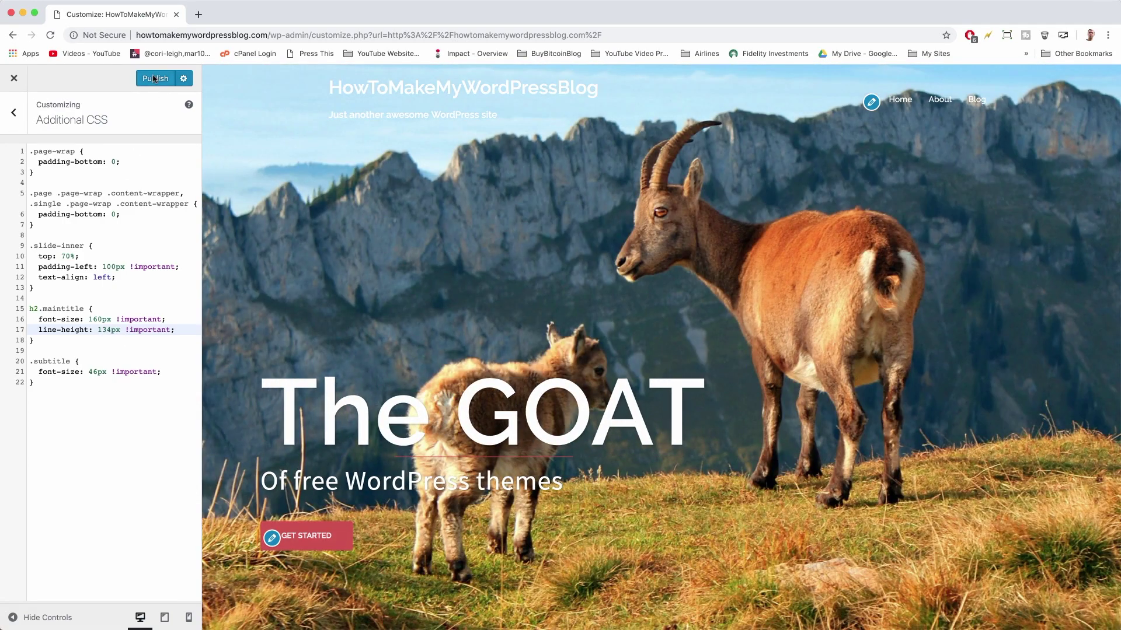
click(154, 79)
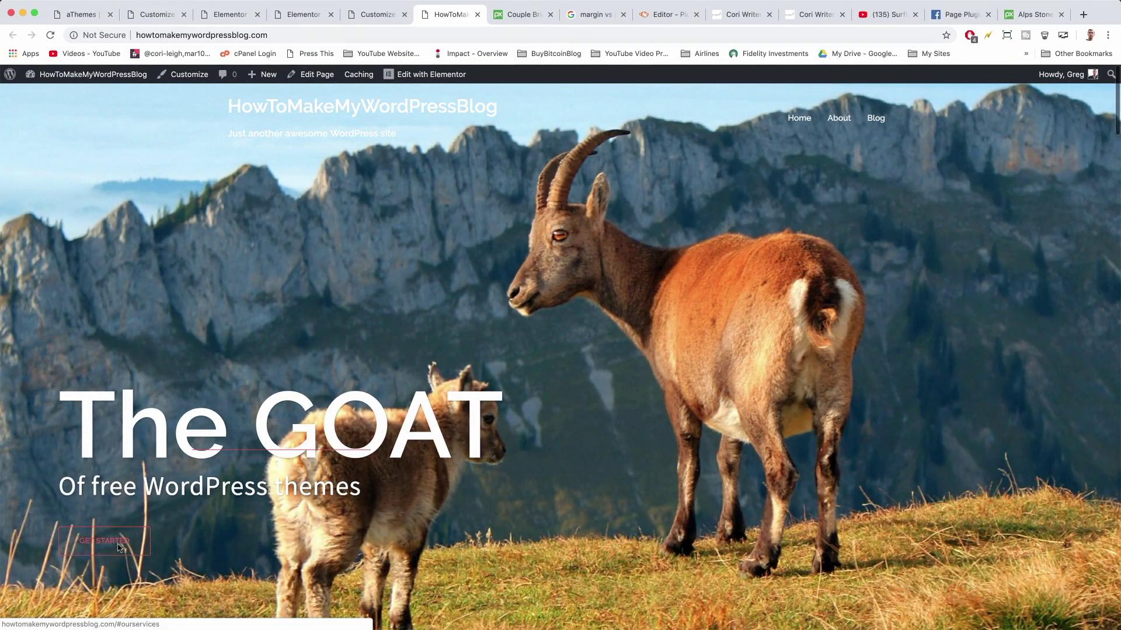
click(111, 537)
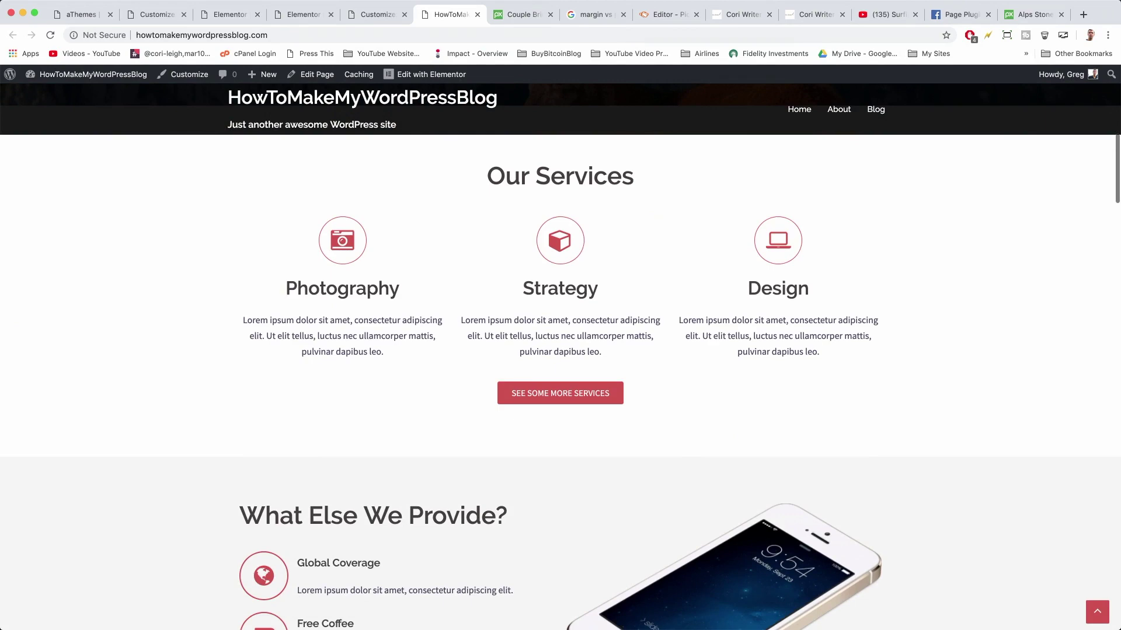
click(1099, 614)
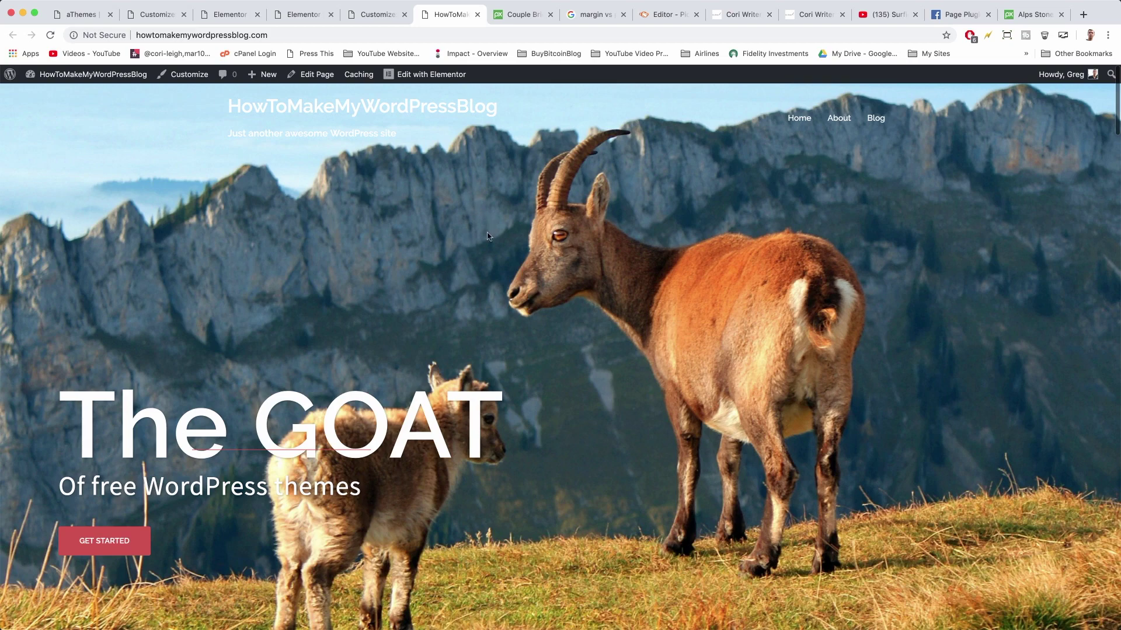
scroll(518, 324, down, 3)
scroll(518, 324, down, 15)
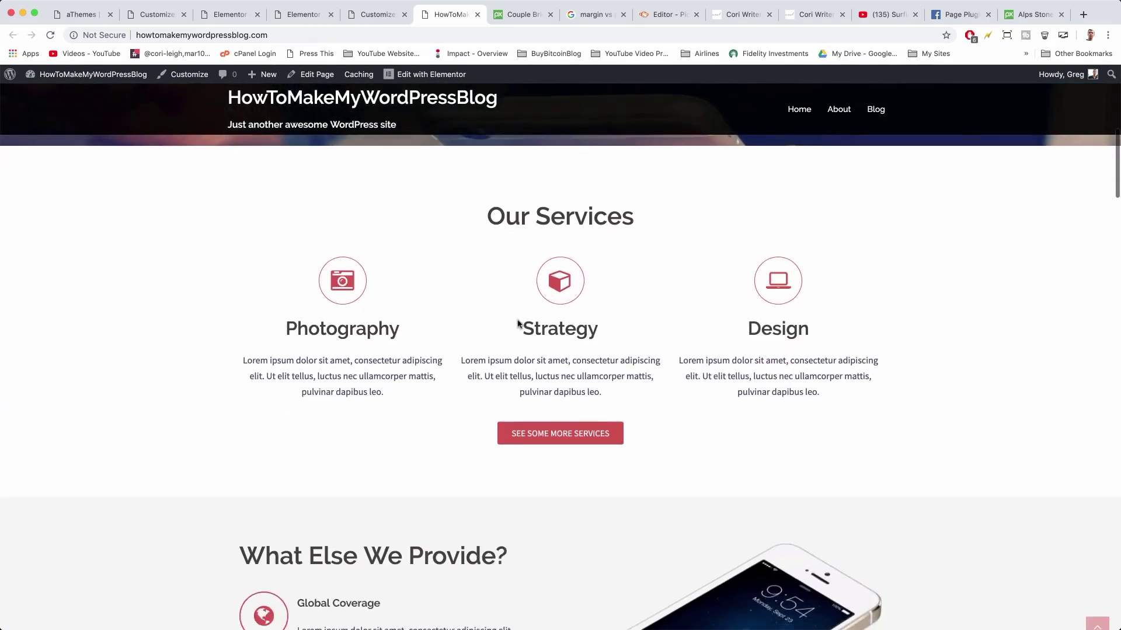
scroll(514, 327, down, 15)
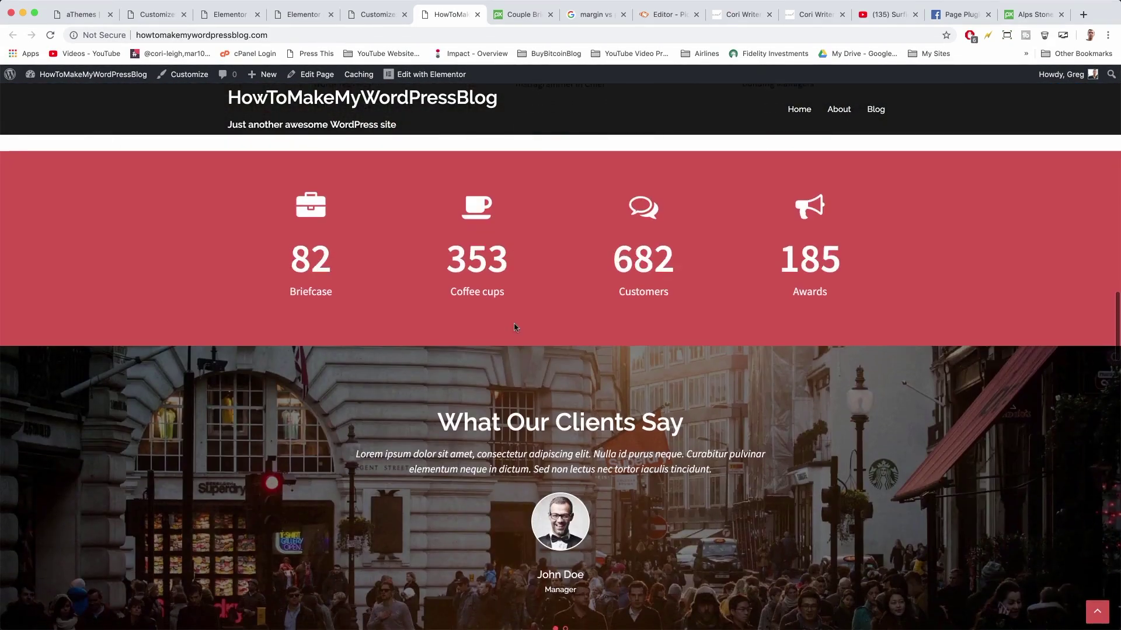
scroll(515, 327, down, 5)
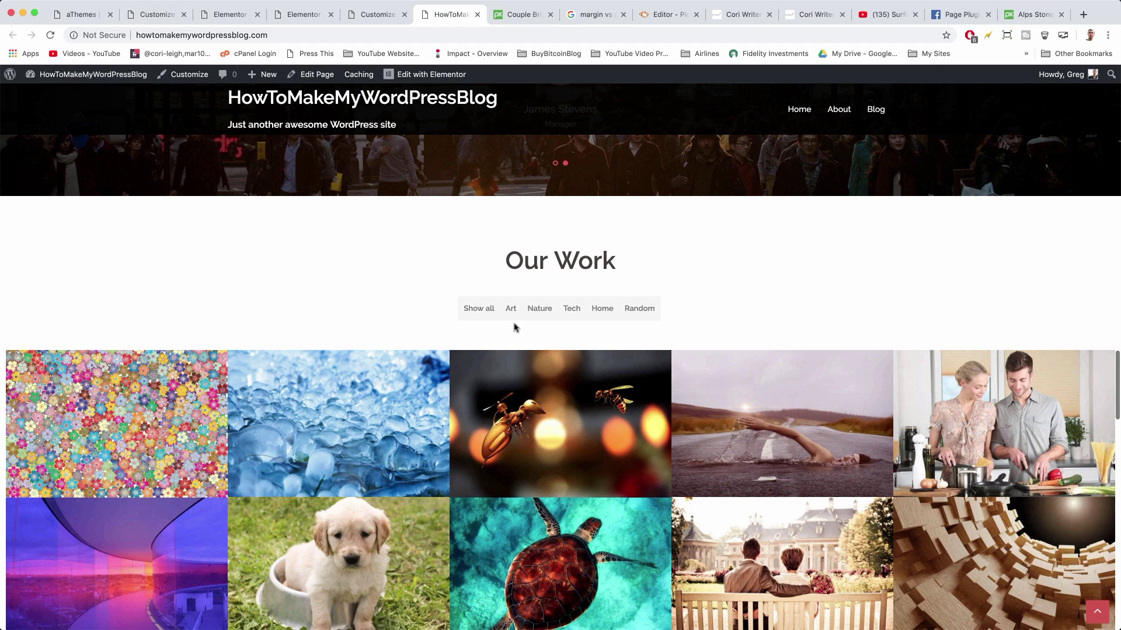
scroll(514, 327, up, 10)
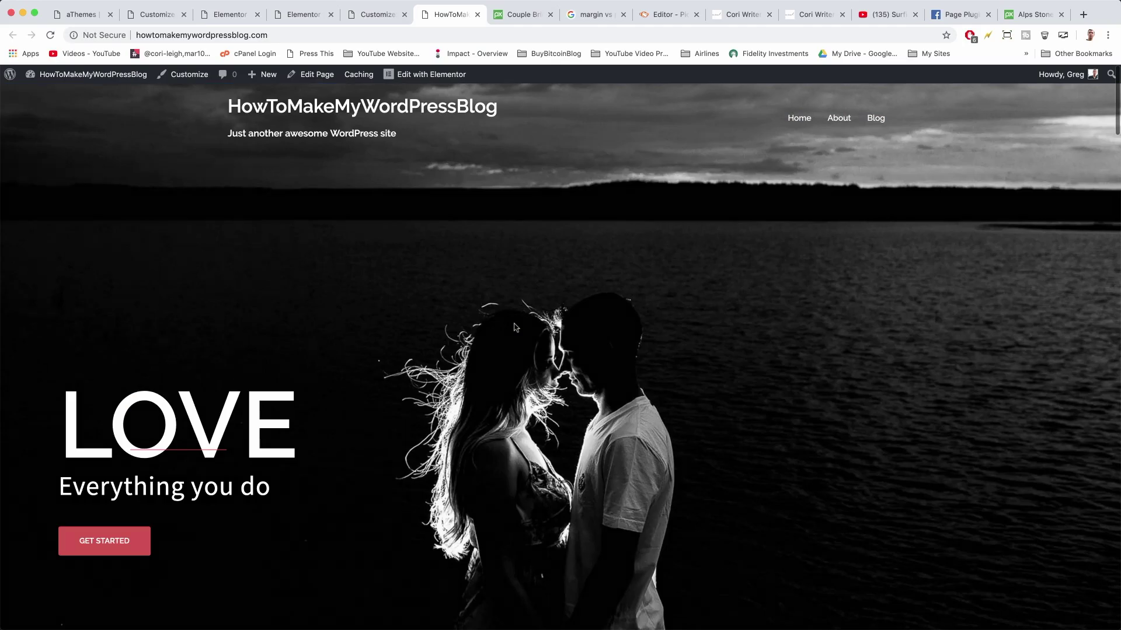